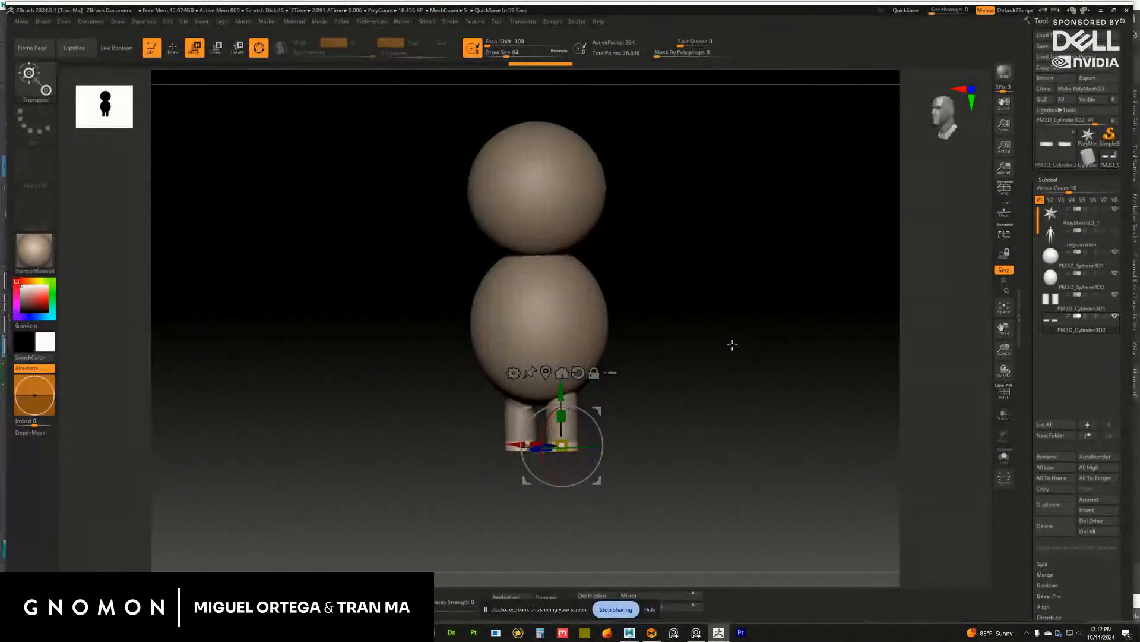
Scale the foot cylinders in depth so they match the thickness of the legs above them
{"action": "mouse_move", "coordinate": [1078, 219]}
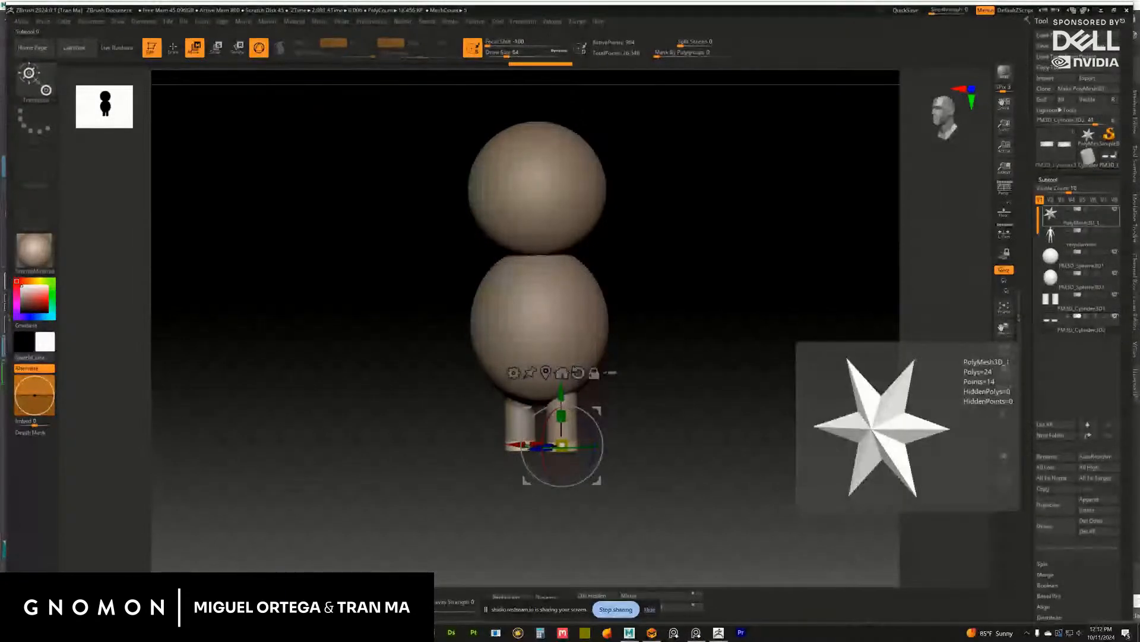
{"action": "left_click_drag", "start_coordinate": [683, 326], "coordinate": [703, 379]}
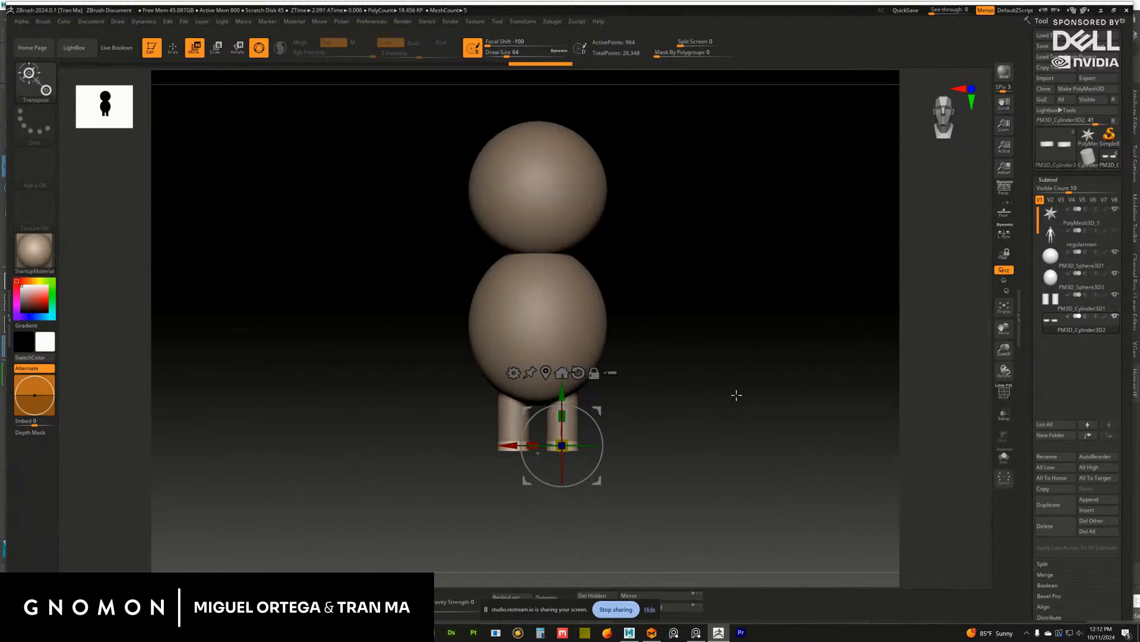
{"action": "left_click_drag", "start_coordinate": [736, 394], "coordinate": [832, 483]}
{"action": "left_click_drag", "start_coordinate": [772, 452], "coordinate": [787, 364], "text": "alt"}
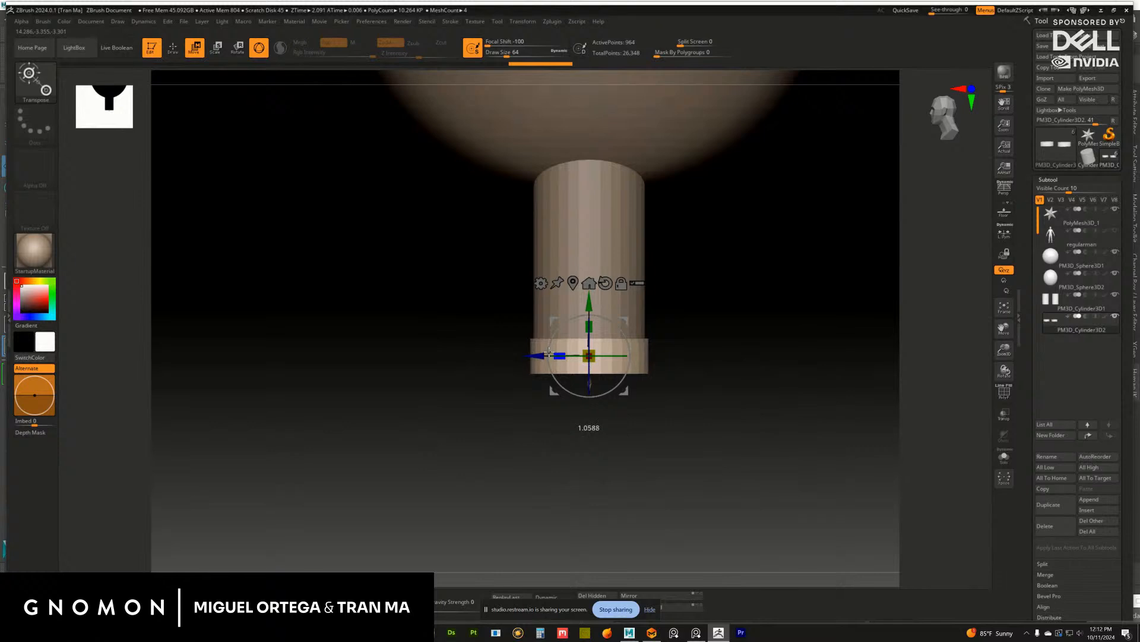
{"action": "left_click_drag", "start_coordinate": [573, 362], "coordinate": [772, 376]}
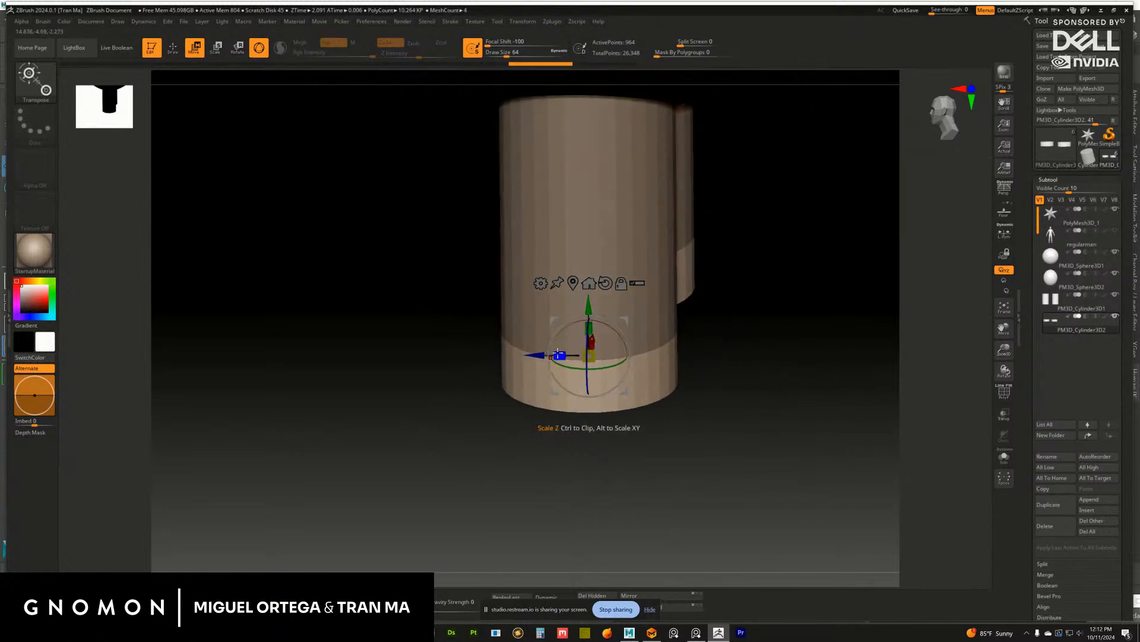
{"action": "left_click_drag", "start_coordinate": [723, 341], "coordinate": [720, 377]}
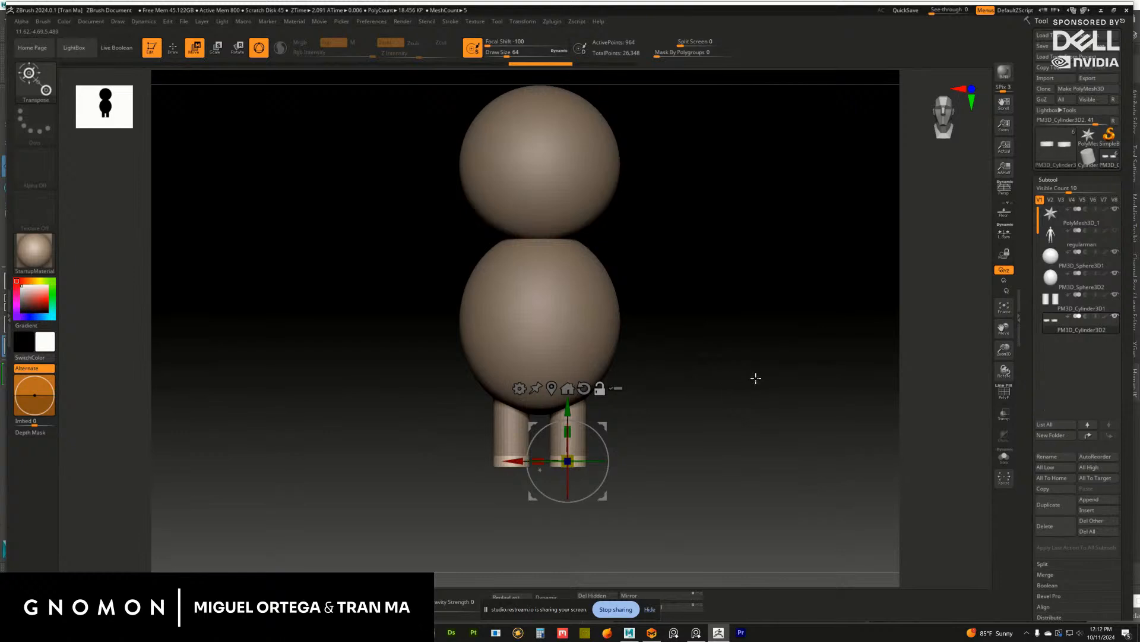
Duplicate the leg cylinders and, with symmetry on, move the copies outward and up beside the torso as arms
{"action": "left_click", "coordinate": [1068, 319]}
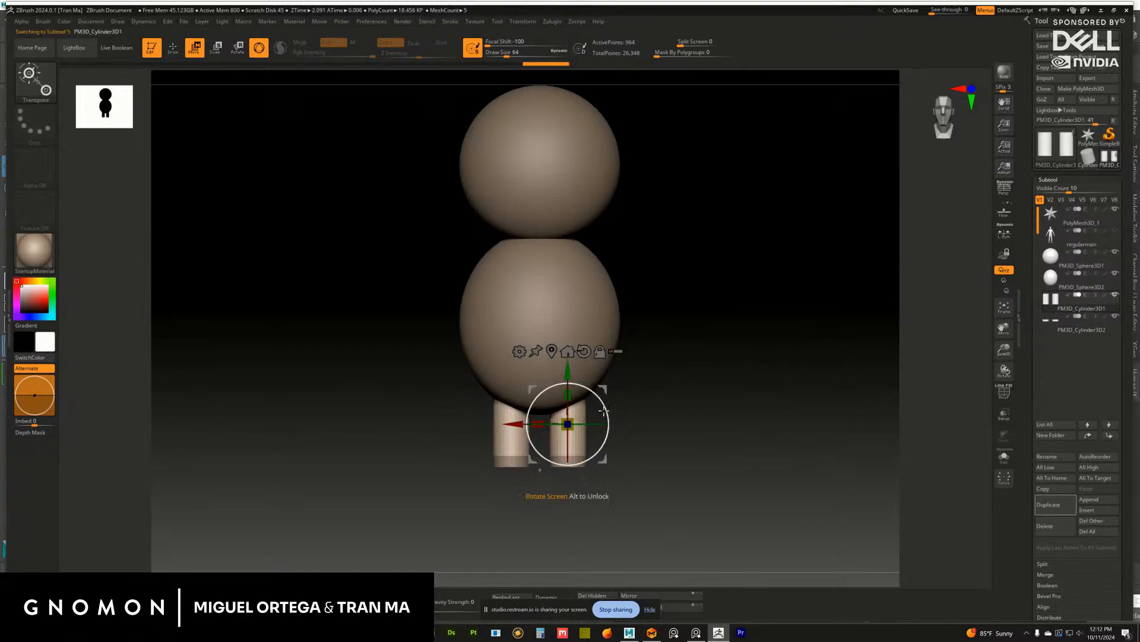
{"action": "mouse_move", "coordinate": [1086, 319]}
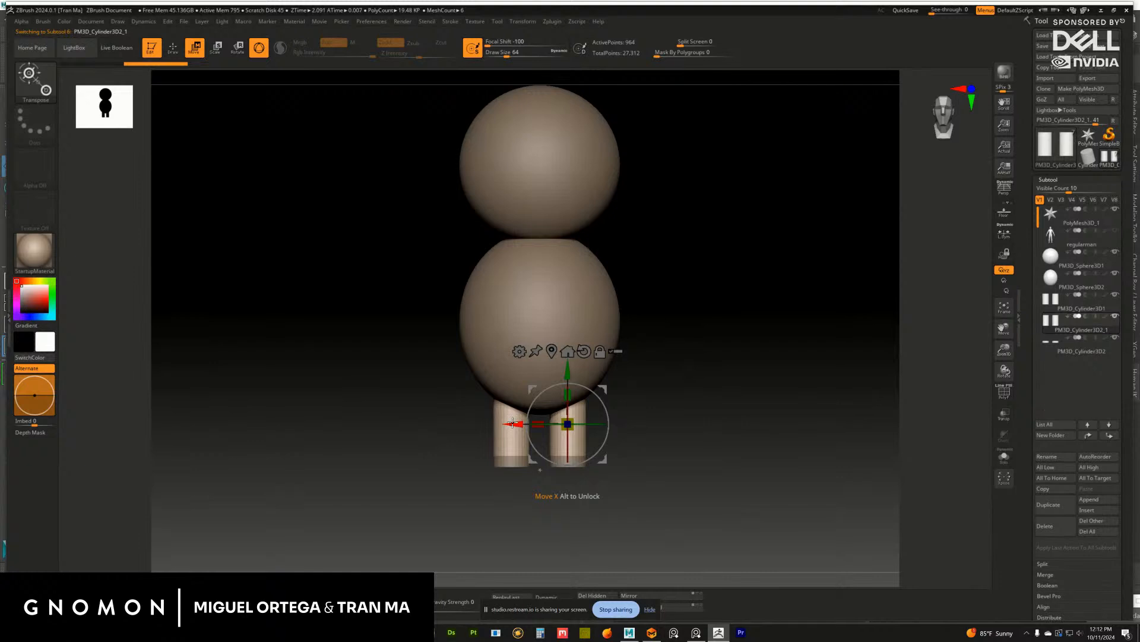
{"action": "left_click_drag", "start_coordinate": [516, 424], "coordinate": [573, 423]}
{"action": "key", "text": "ctrl+z"}
{"action": "key", "text": "x"}
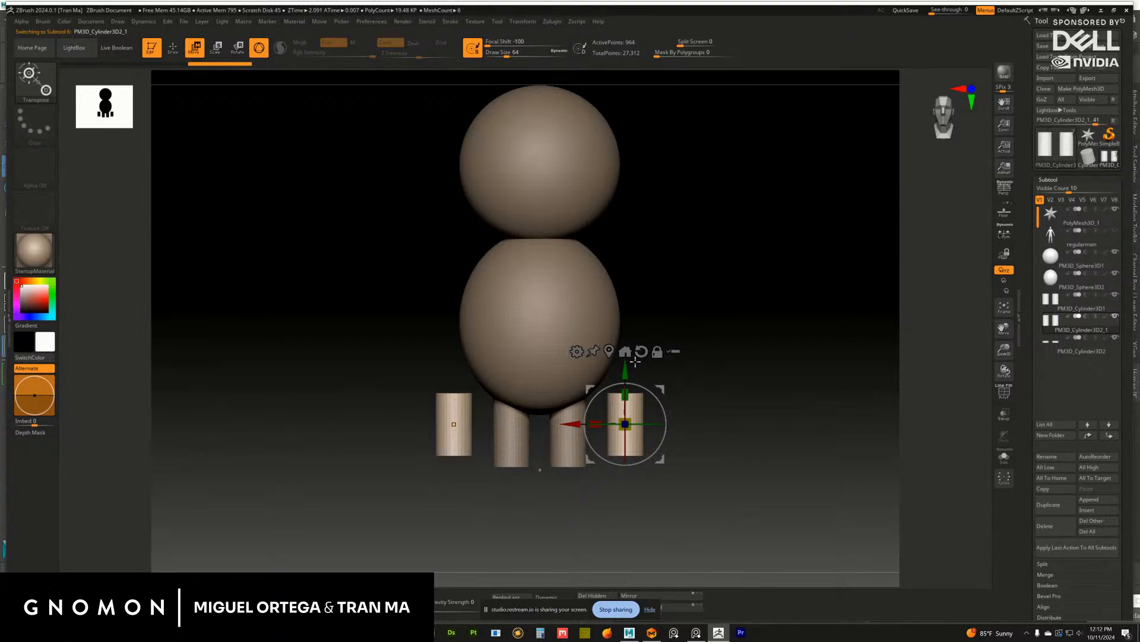
{"action": "left_click_drag", "start_coordinate": [625, 371], "coordinate": [625, 248]}
{"action": "left_click_drag", "start_coordinate": [778, 285], "coordinate": [784, 341], "text": "alt"}
{"action": "left_click_drag", "start_coordinate": [568, 339], "coordinate": [589, 338]}
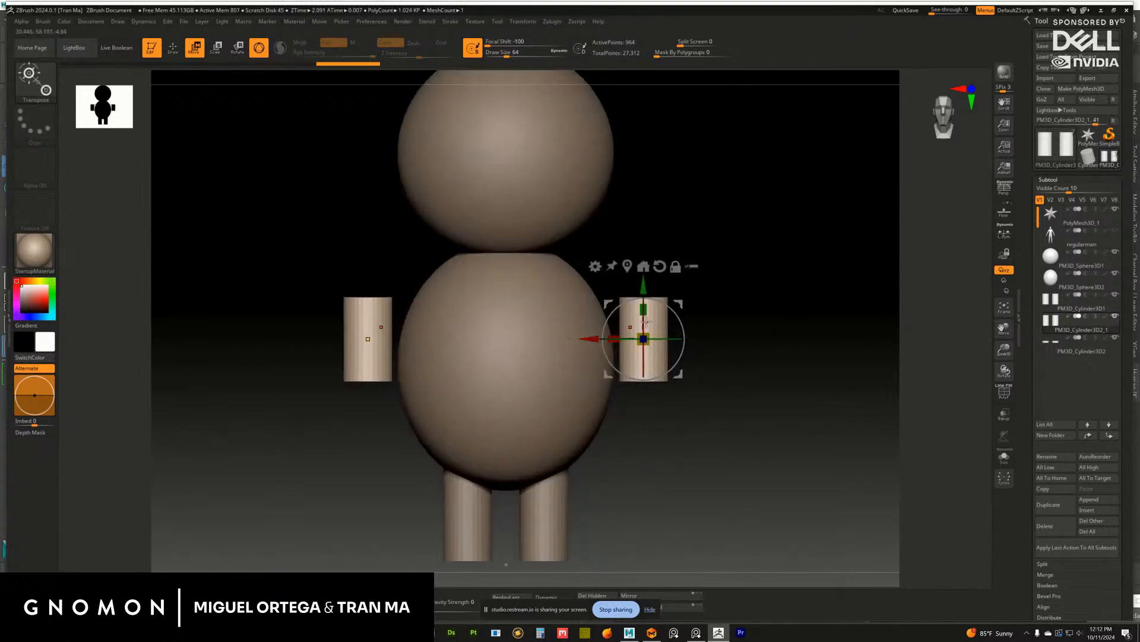
Stretch the arm cylinders to about 1.7 times their length and rotate them so they slope diagonally outward from the shoulders
{"action": "left_click_drag", "start_coordinate": [670, 305], "coordinate": [614, 297]}
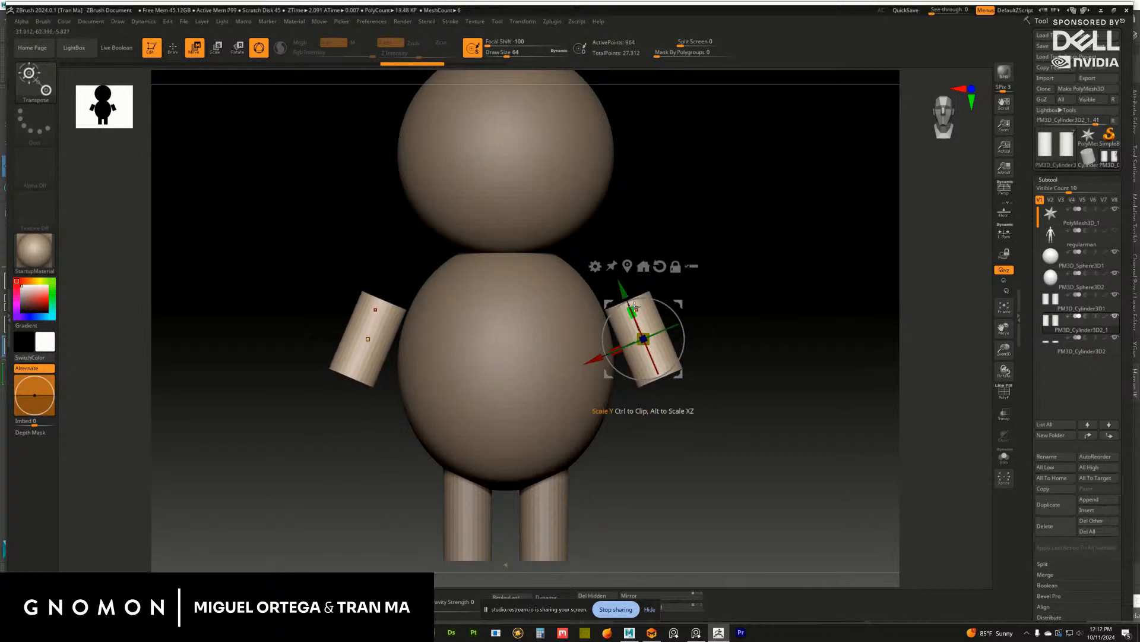
{"action": "key", "text": "ctrl+z"}
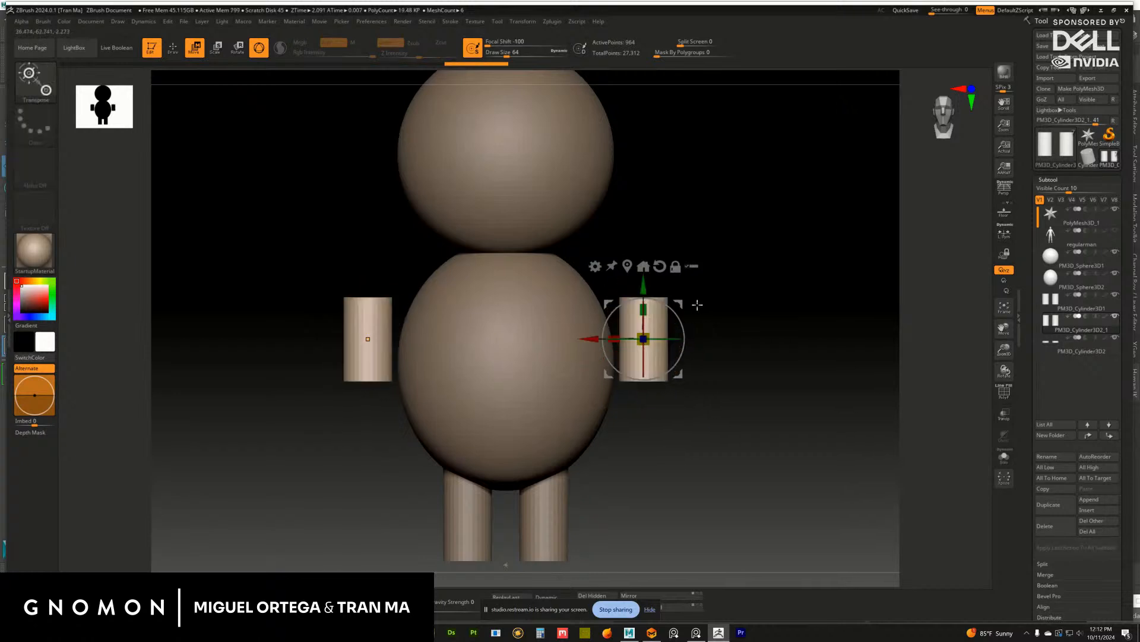
{"action": "left_click_drag", "start_coordinate": [640, 294], "coordinate": [638, 247]}
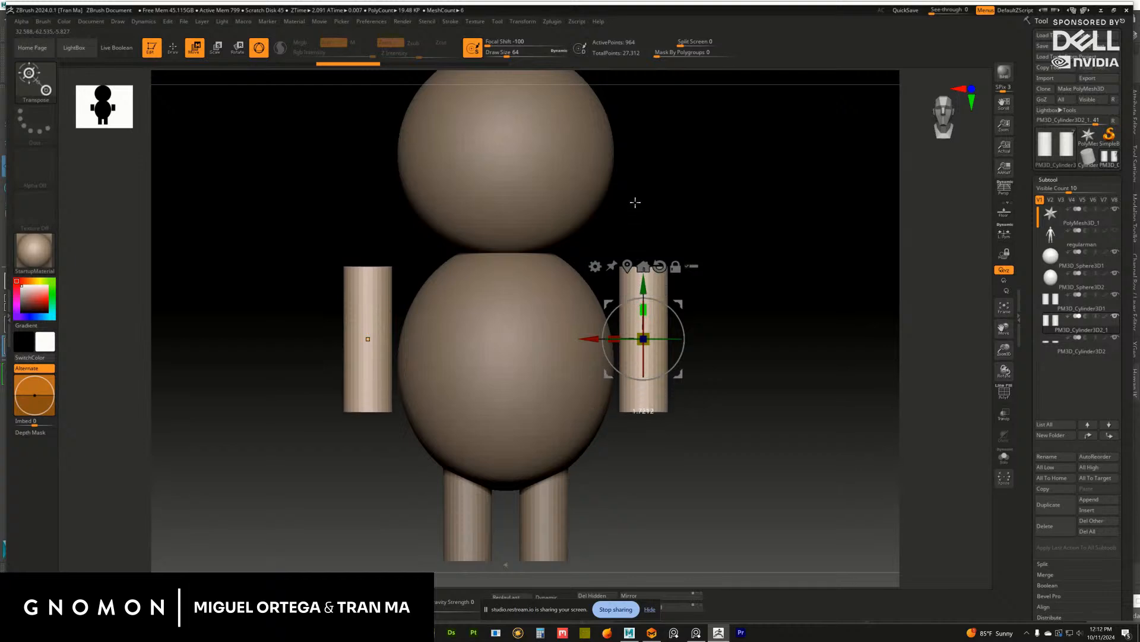
{"action": "left_click_drag", "start_coordinate": [594, 341], "coordinate": [637, 289]}
{"action": "left_click_drag", "start_coordinate": [730, 320], "coordinate": [692, 332]}
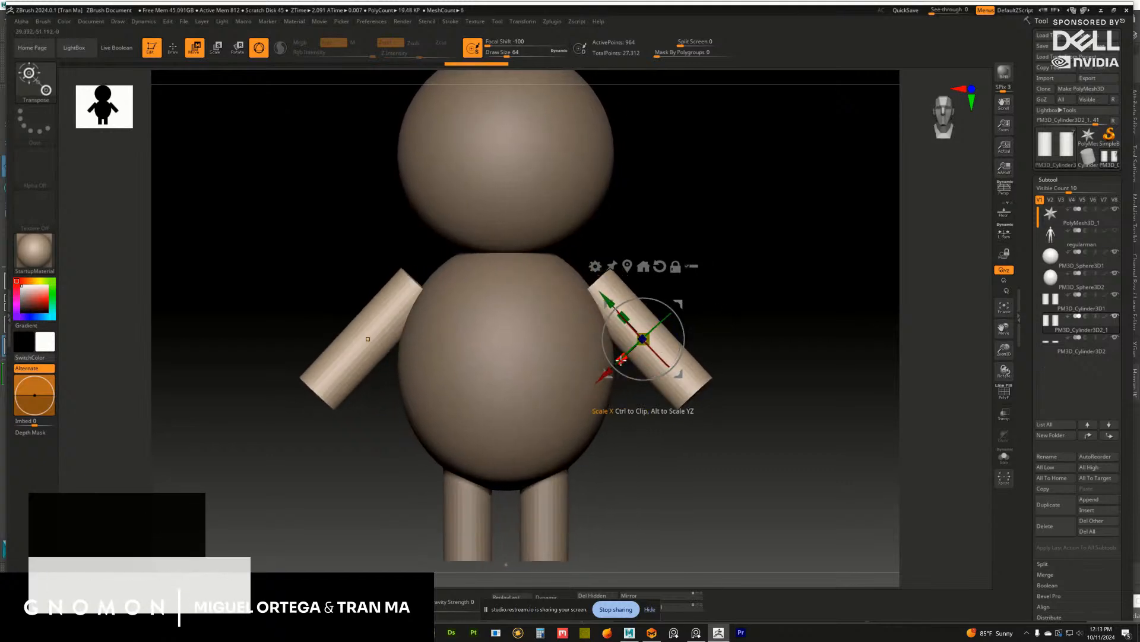
Make the arm cylinders thinner, scaling by about 0.81, and reposition them so their upper ends meet the torso's shoulders
{"action": "left_click_drag", "start_coordinate": [775, 339], "coordinate": [622, 360]}
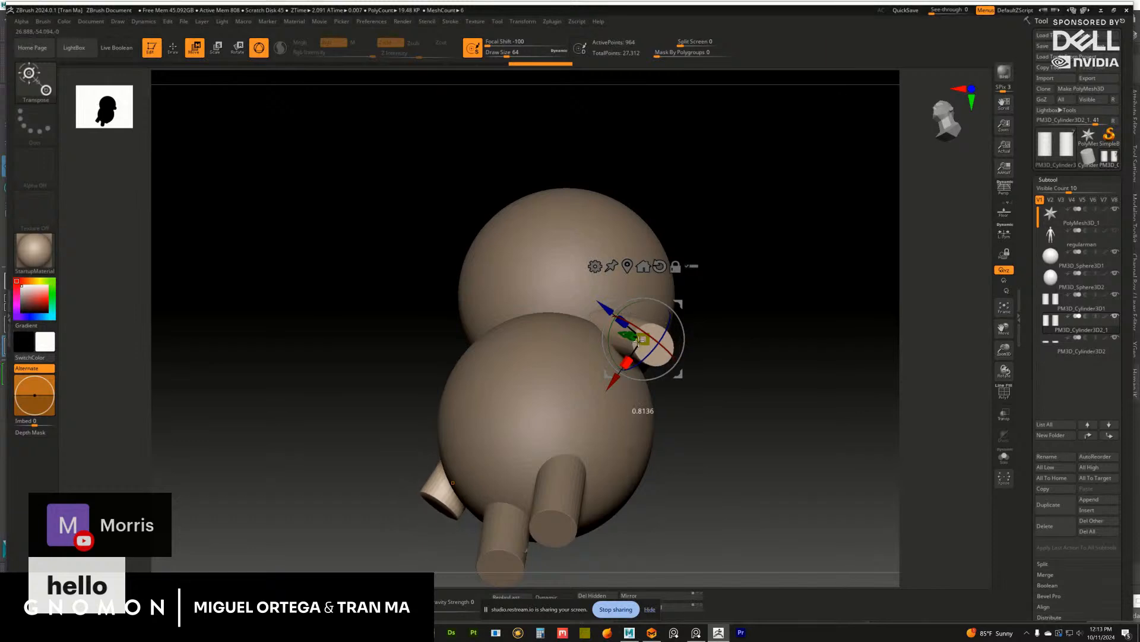
{"action": "left_click_drag", "start_coordinate": [663, 319], "coordinate": [756, 361]}
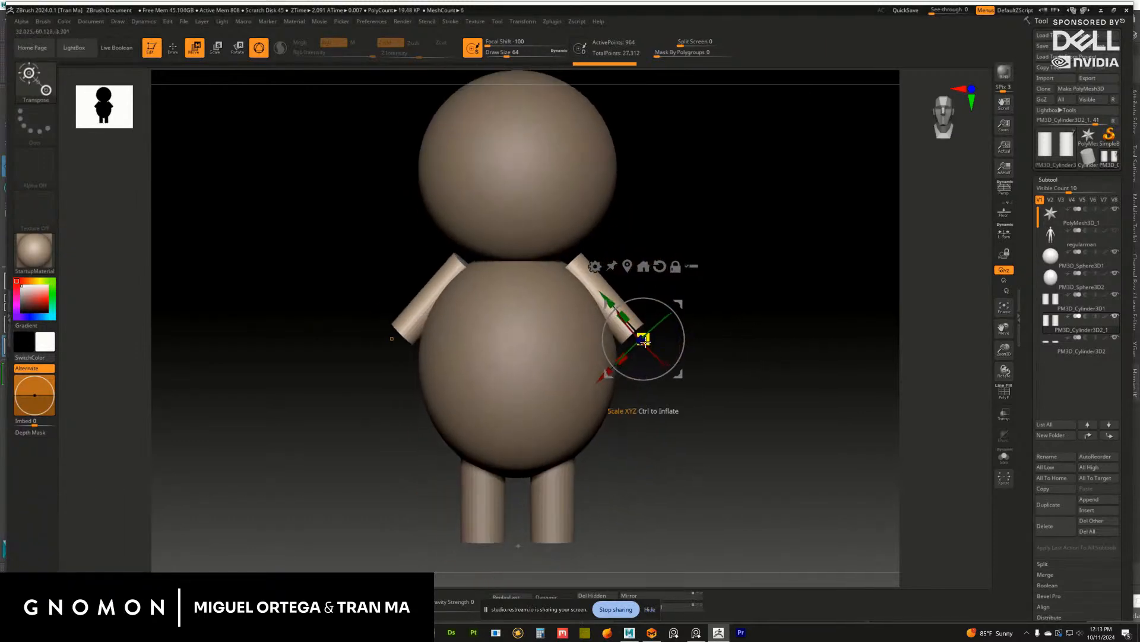
{"action": "left_click_drag", "start_coordinate": [644, 339], "coordinate": [658, 352]}
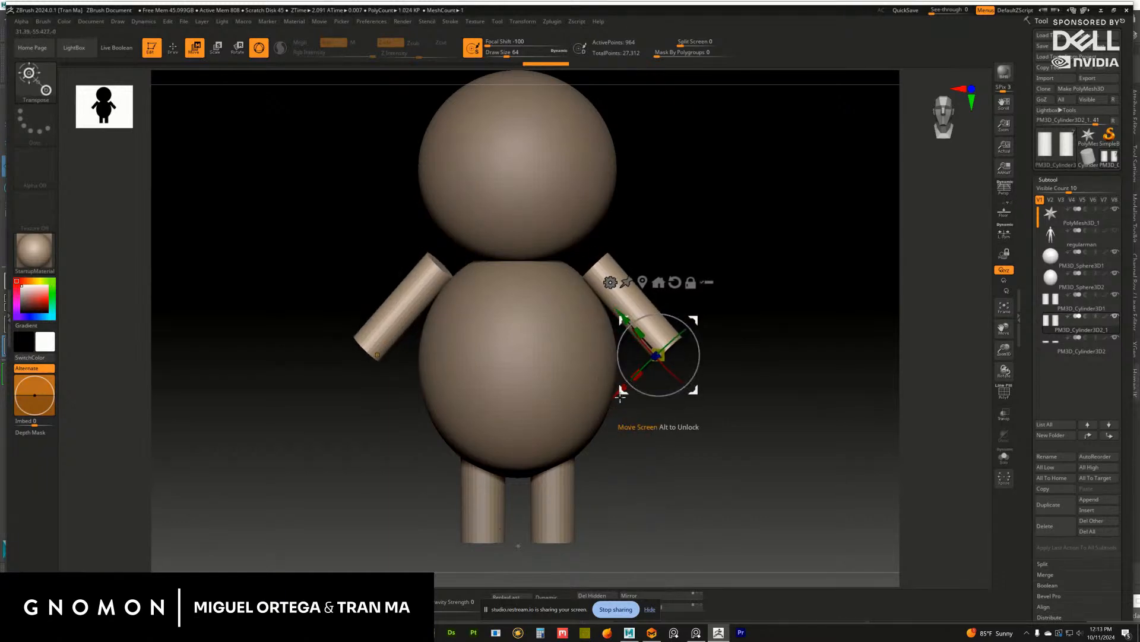
{"action": "left_click_drag", "start_coordinate": [621, 392], "coordinate": [619, 394]}
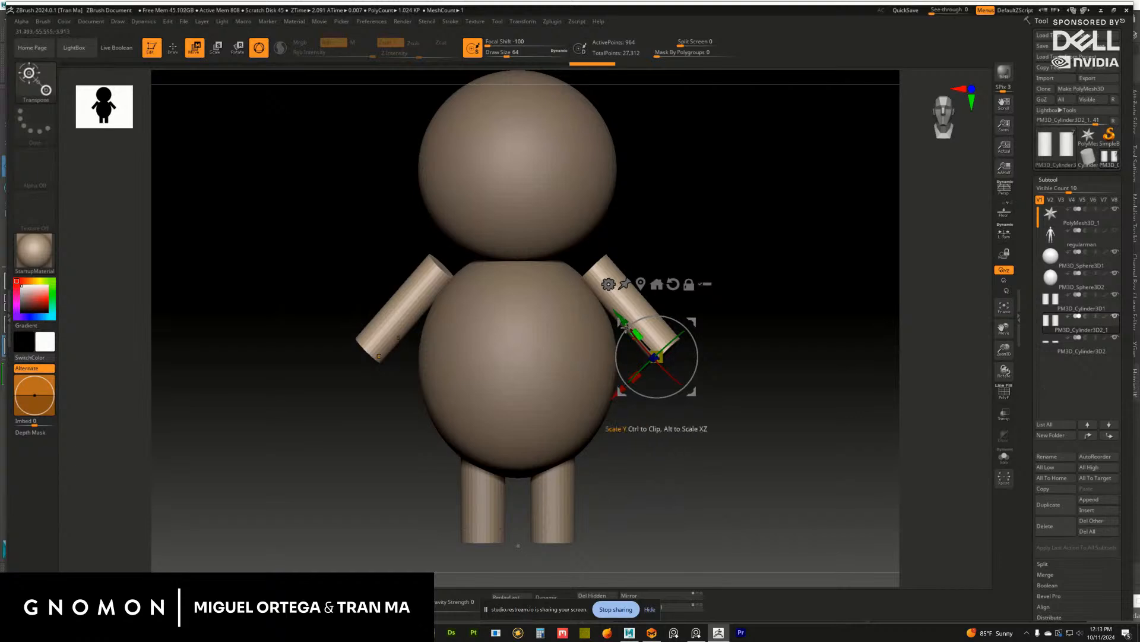
{"action": "left_click_drag", "start_coordinate": [621, 319], "coordinate": [630, 329]}
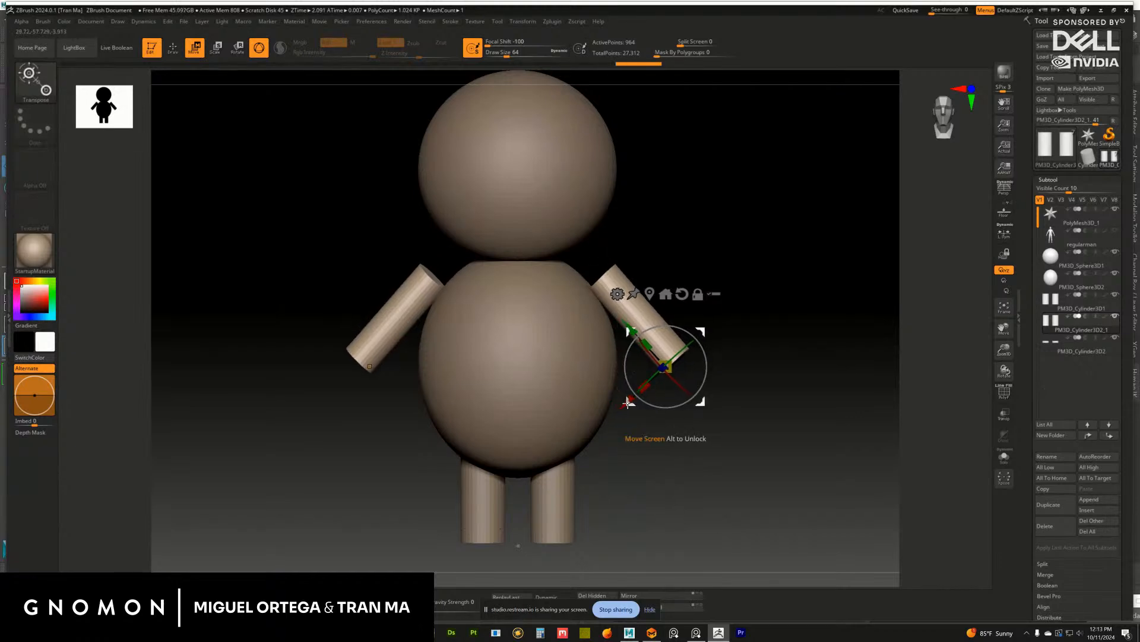
{"action": "left_click_drag", "start_coordinate": [628, 402], "coordinate": [622, 405]}
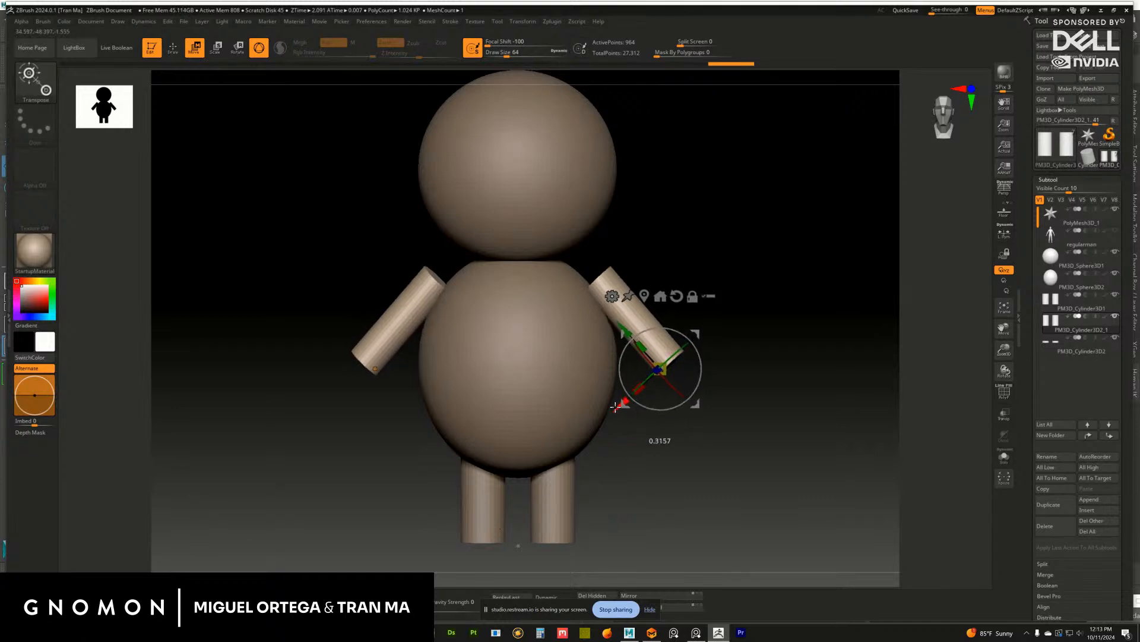
{"action": "left_click_drag", "start_coordinate": [779, 356], "coordinate": [774, 385]}
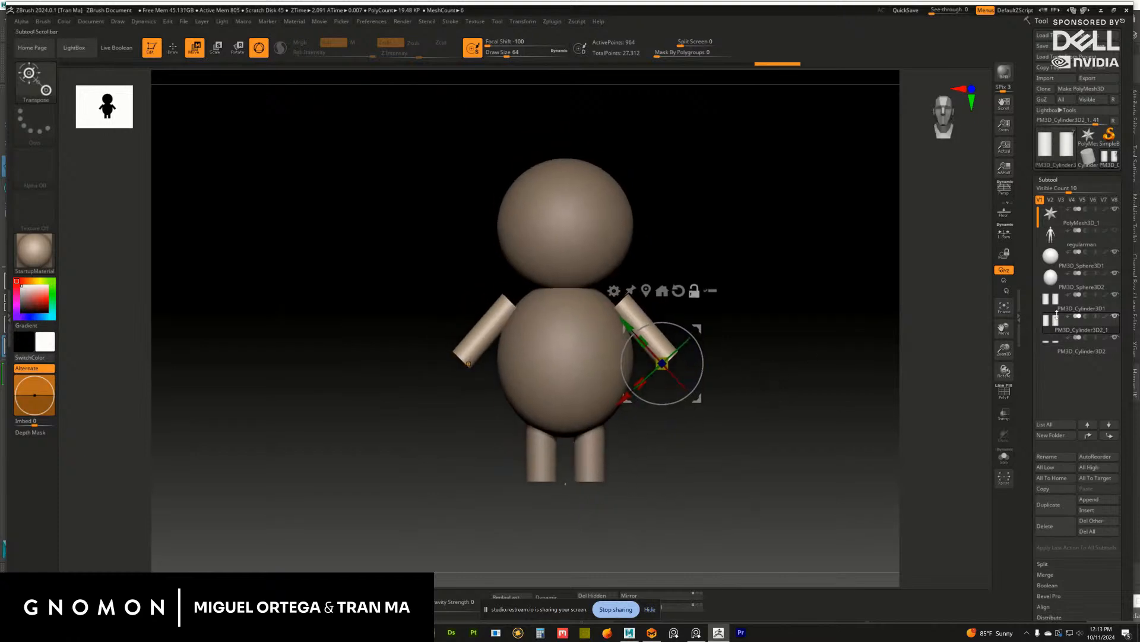
Subdivide the leg cylinders twice, up to subdivision level 3
{"action": "left_click", "coordinate": [1089, 309]}
{"action": "left_click_drag", "start_coordinate": [738, 441], "coordinate": [918, 359], "text": "alt"}
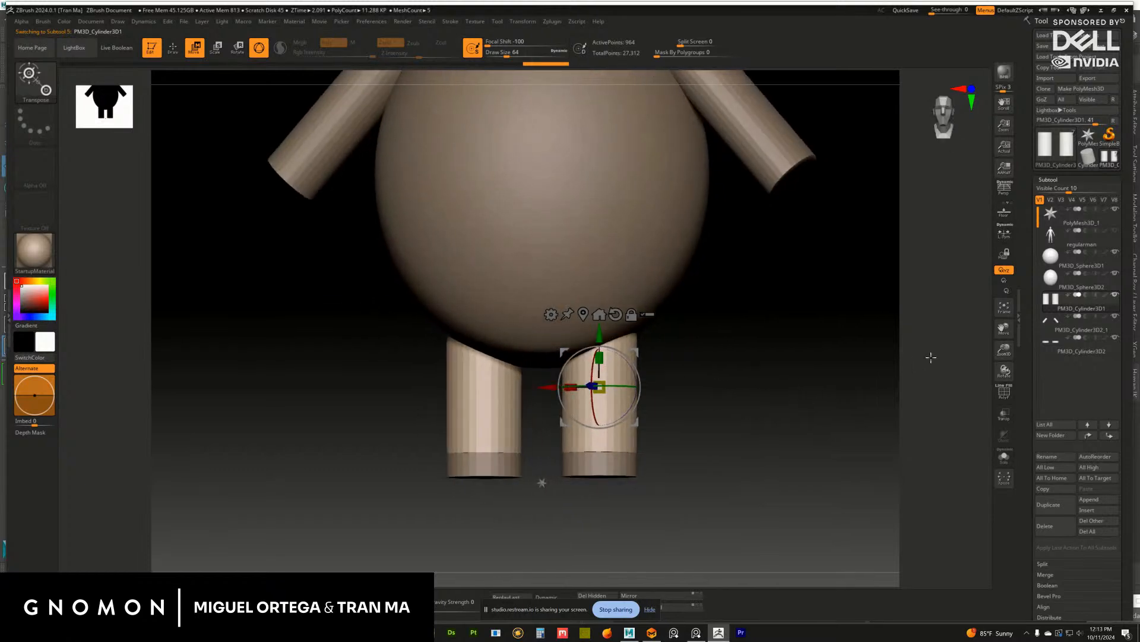
{"action": "left_click", "coordinate": [1055, 180]}
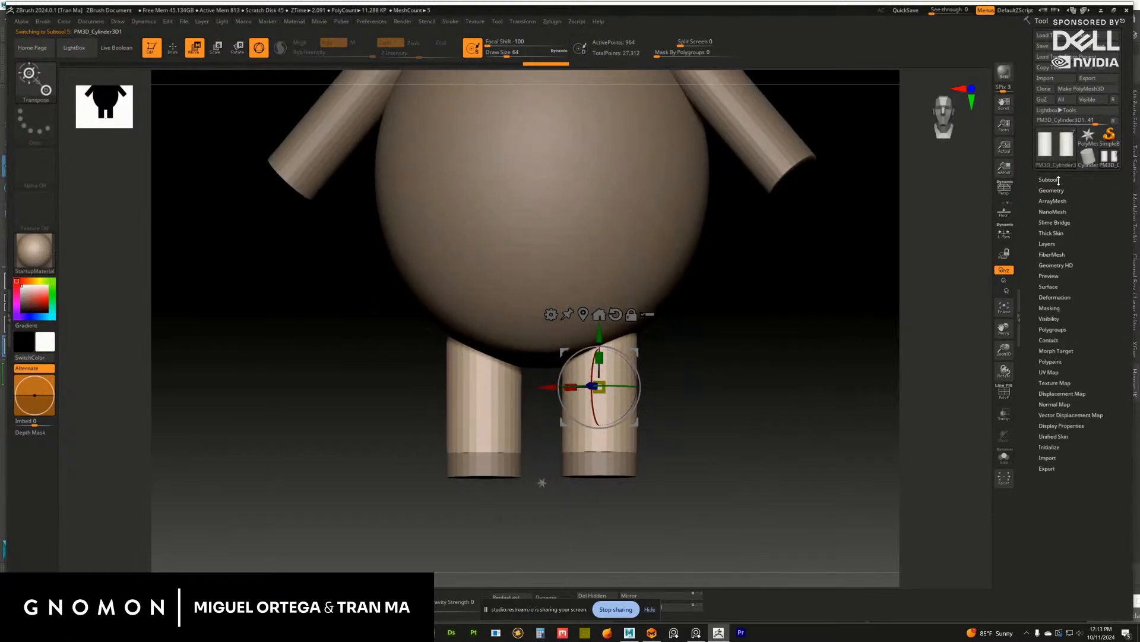
{"action": "left_click", "coordinate": [1052, 190]}
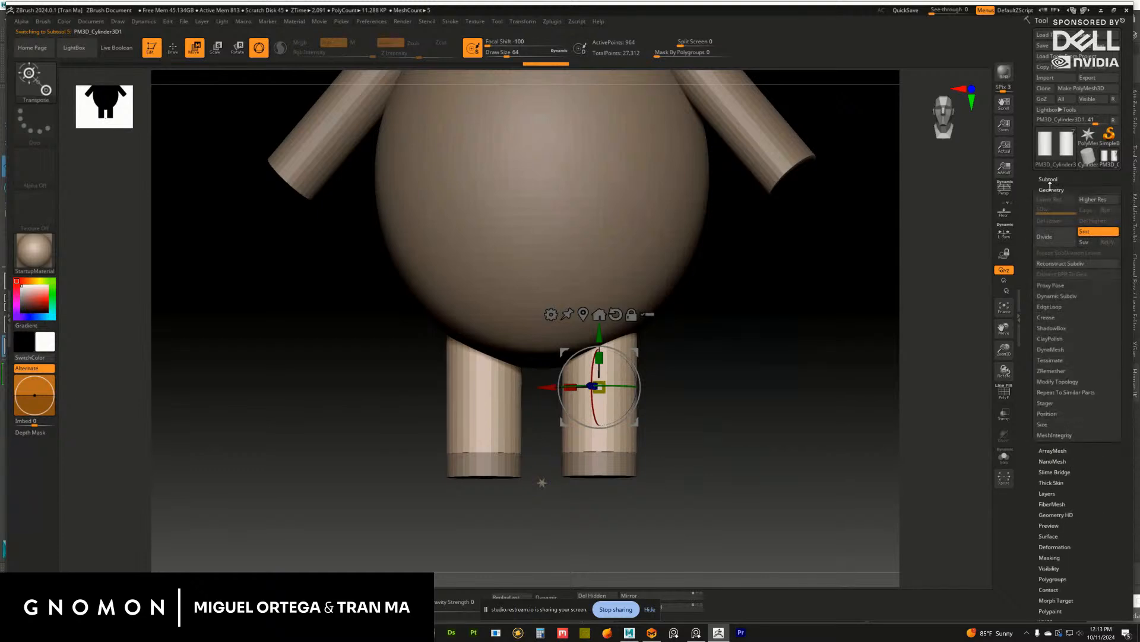
{"action": "left_click", "coordinate": [1095, 235]}
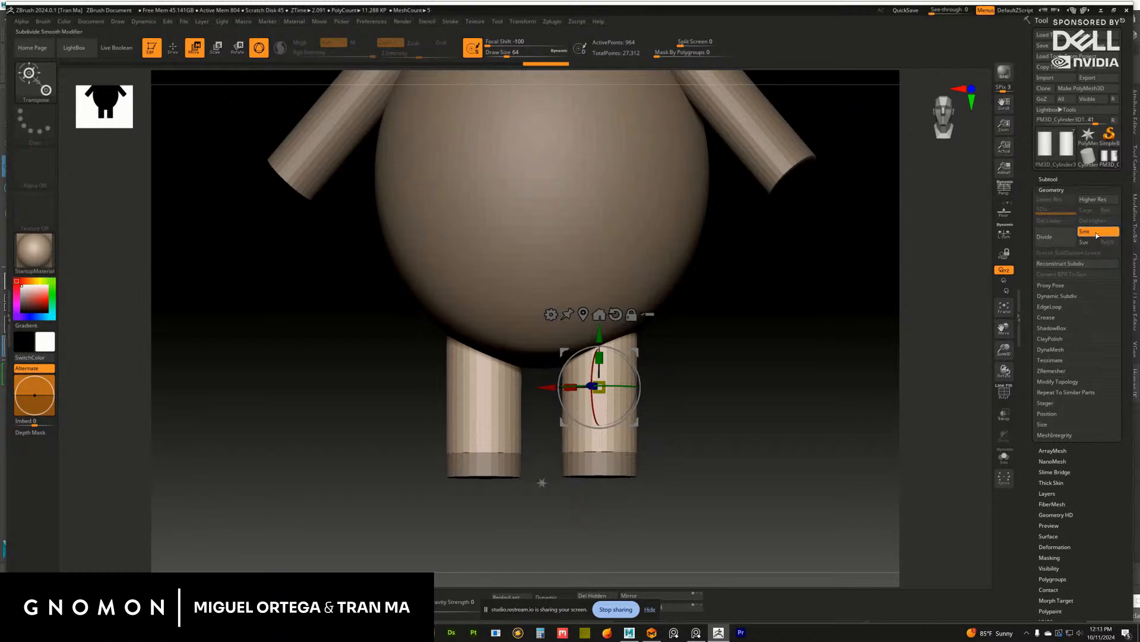
{"action": "left_click", "coordinate": [1097, 236]}
{"action": "left_click", "coordinate": [1063, 239]}
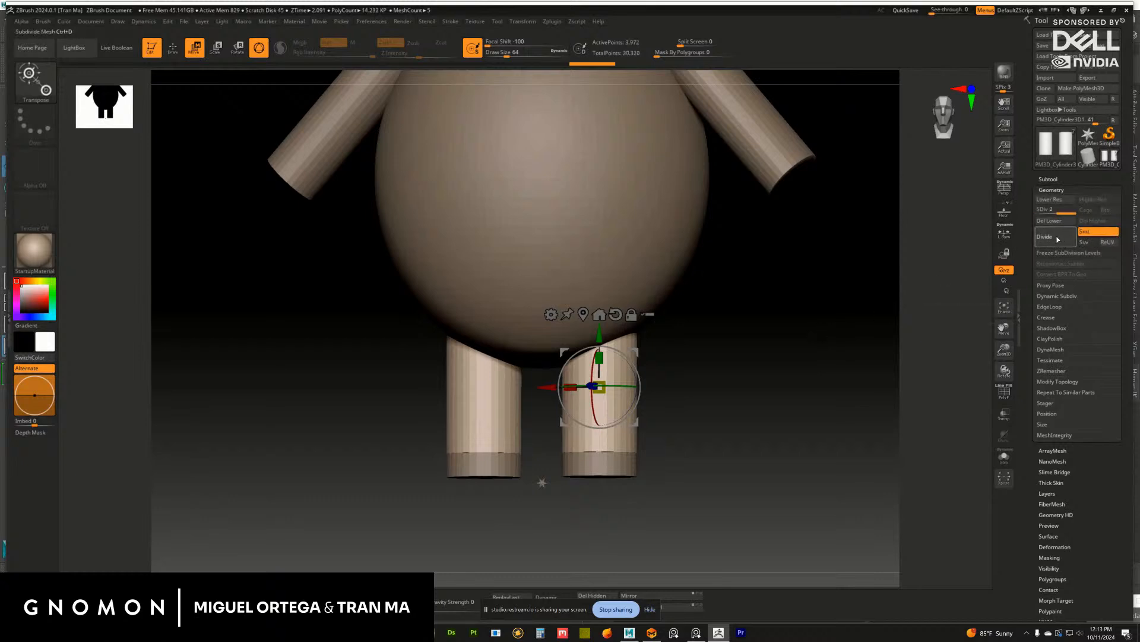
{"action": "left_click", "coordinate": [1057, 240]}
Move the legs slightly farther apart and shift the foot cylinders outward to line up beneath them
{"action": "left_click_drag", "start_coordinate": [781, 361], "coordinate": [639, 383], "text": "shift"}
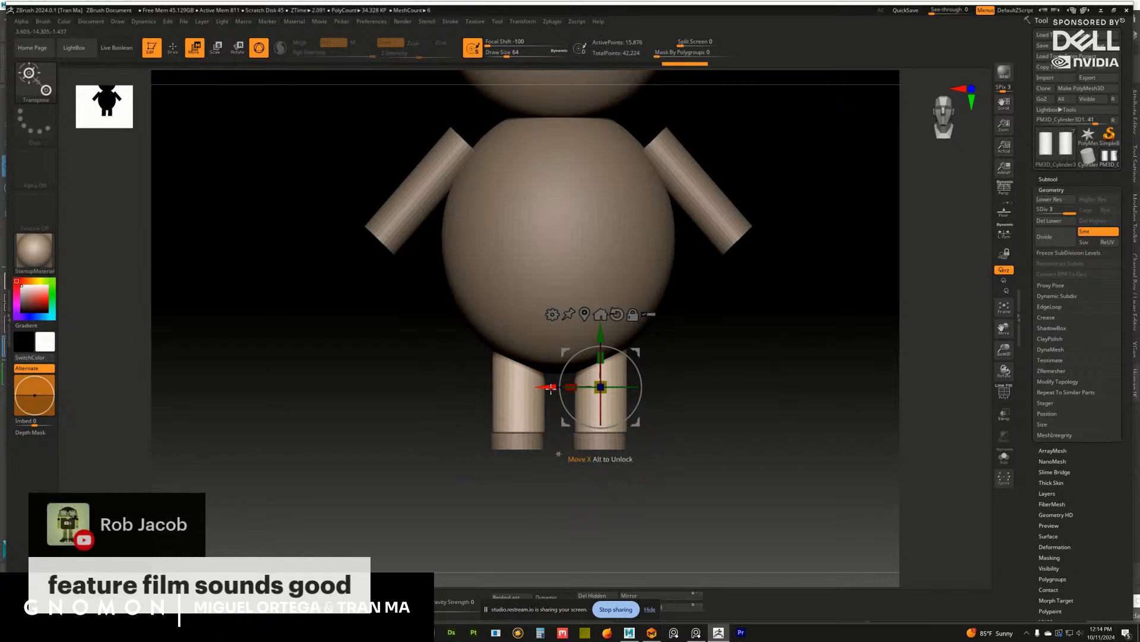
{"action": "left_click_drag", "start_coordinate": [552, 388], "coordinate": [556, 388]}
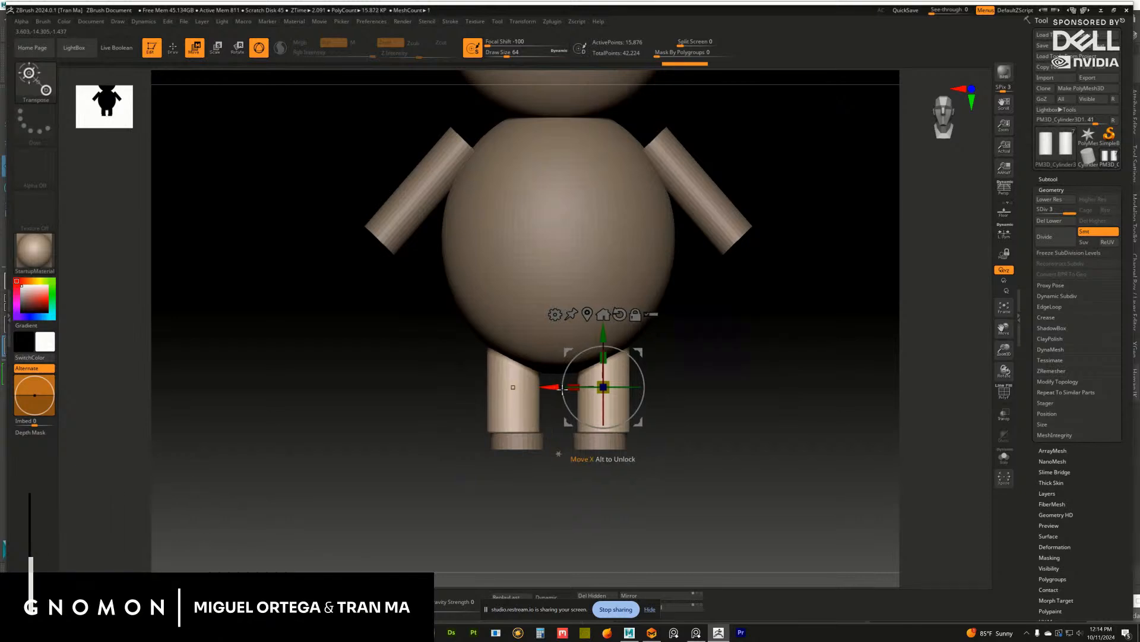
{"action": "left_click", "coordinate": [1049, 183]}
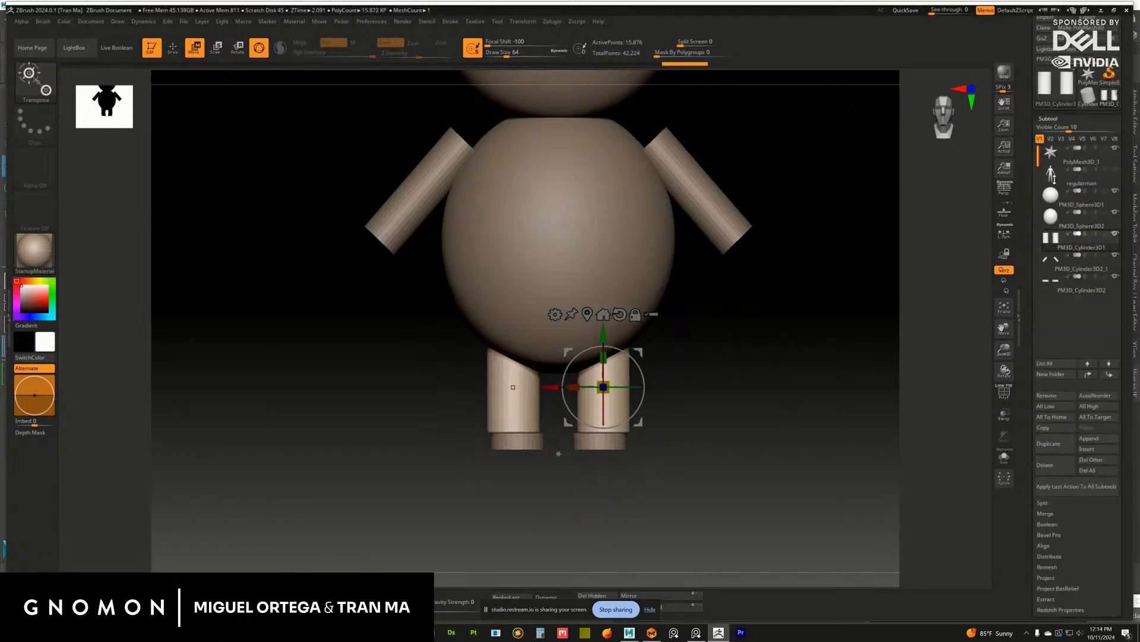
{"action": "left_click", "coordinate": [1074, 288]}
{"action": "right_click_drag", "start_coordinate": [731, 413], "coordinate": [761, 439], "text": "ctrl"}
{"action": "left_click_drag", "start_coordinate": [544, 440], "coordinate": [553, 441]}
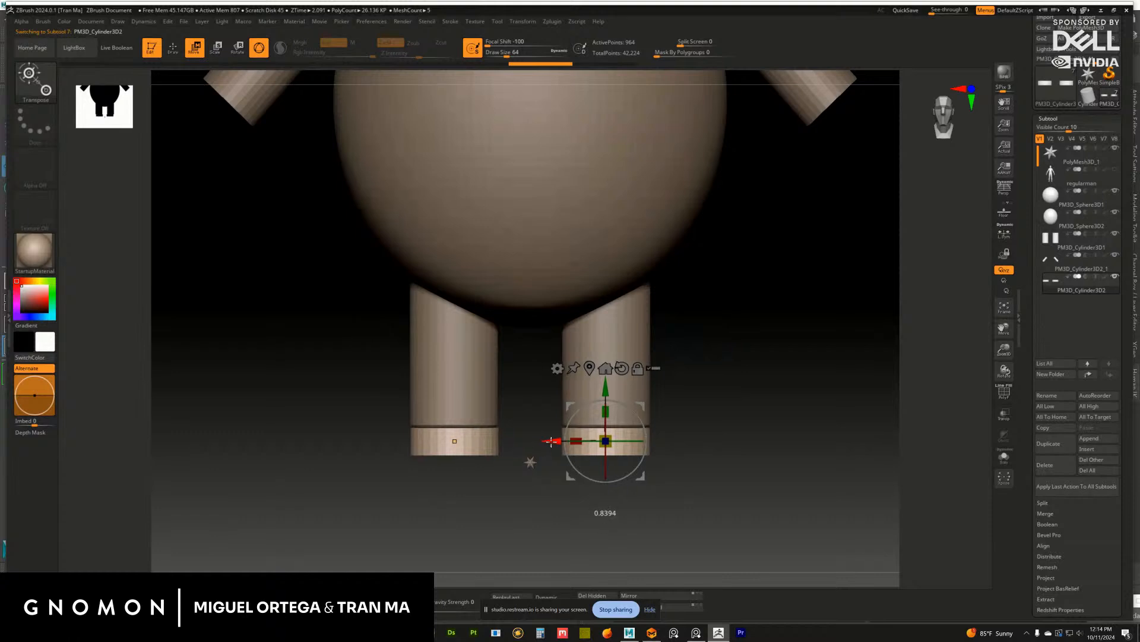
{"action": "left_click_drag", "start_coordinate": [660, 389], "coordinate": [794, 428]}
{"action": "right_click_drag", "start_coordinate": [795, 428], "coordinate": [799, 441], "text": "ctrl"}
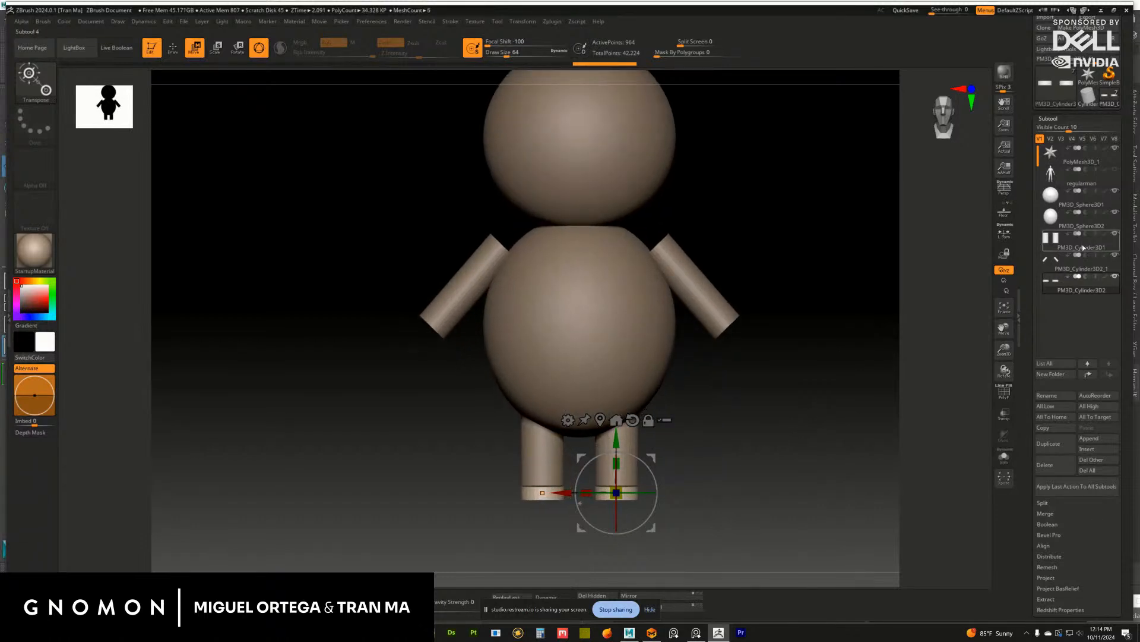
Select the arm cylinders for editing with the Move brush and set its Draw Size to 1000
{"action": "left_click", "coordinate": [1082, 262]}
{"action": "left_click_drag", "start_coordinate": [783, 339], "coordinate": [780, 365], "text": "alt"}
{"action": "key", "text": "q"}
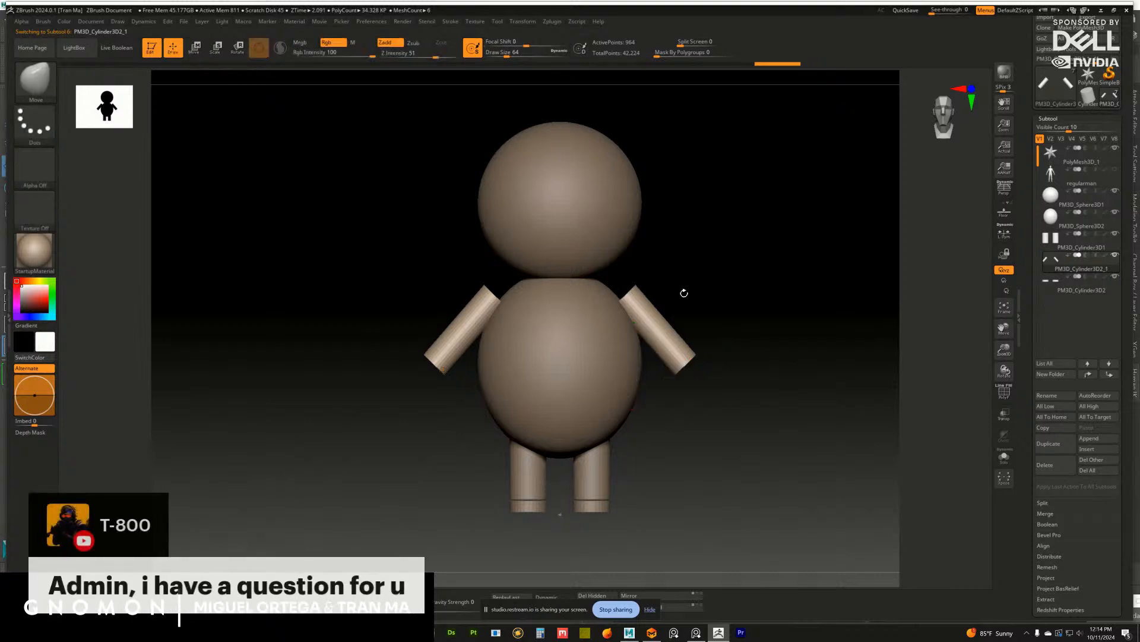
{"action": "key", "text": "s"}
{"action": "left_click_drag", "start_coordinate": [661, 319], "coordinate": [722, 323]}
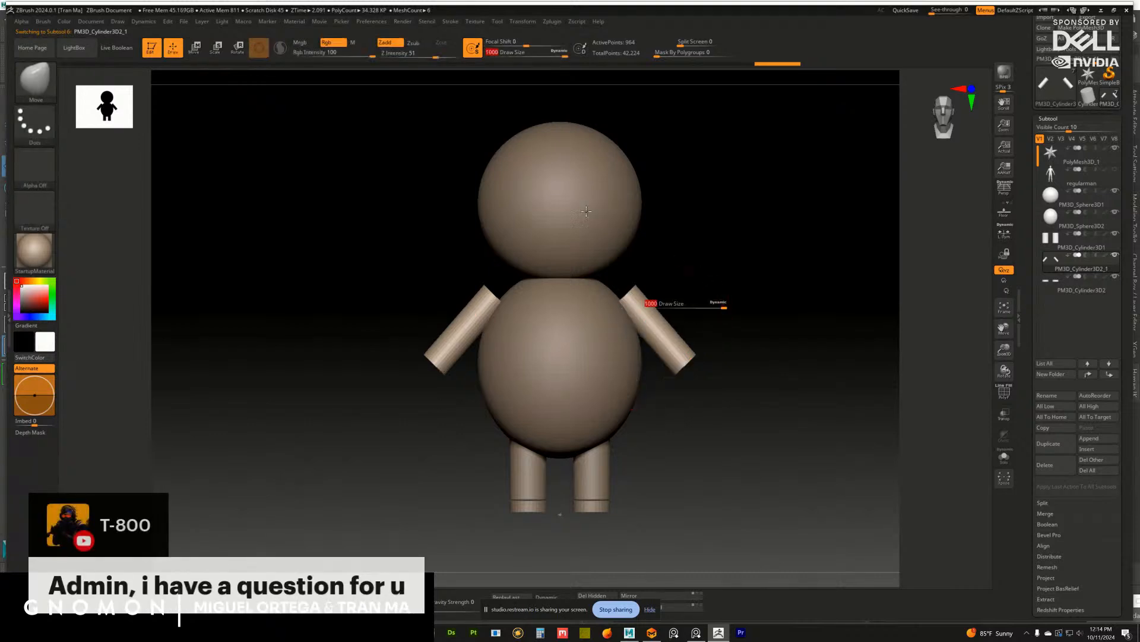
Raise the dynamic brush scale in the draw preferences and set the Move brush's Draw Size to about 743
{"action": "left_click", "coordinate": [368, 22]}
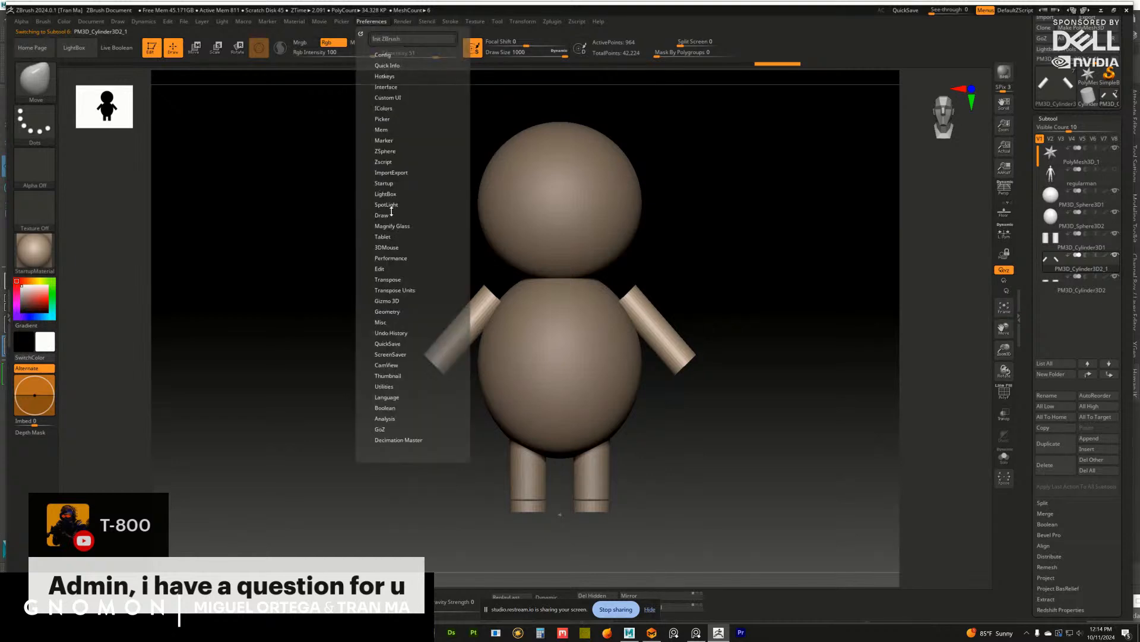
{"action": "left_click", "coordinate": [384, 215]}
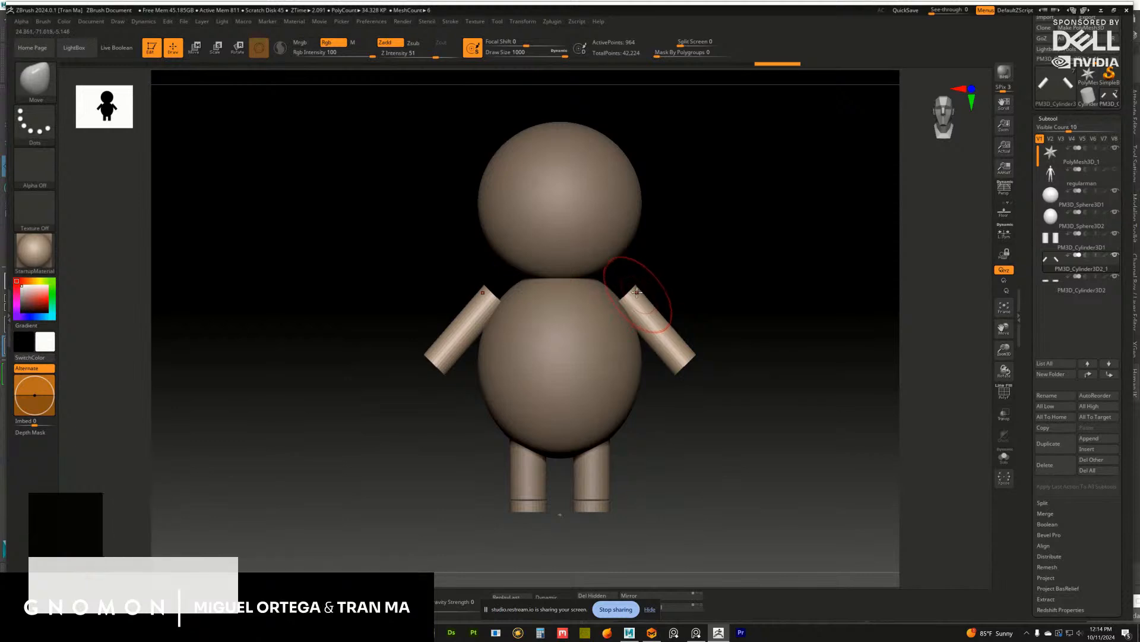
{"action": "key", "text": "s"}
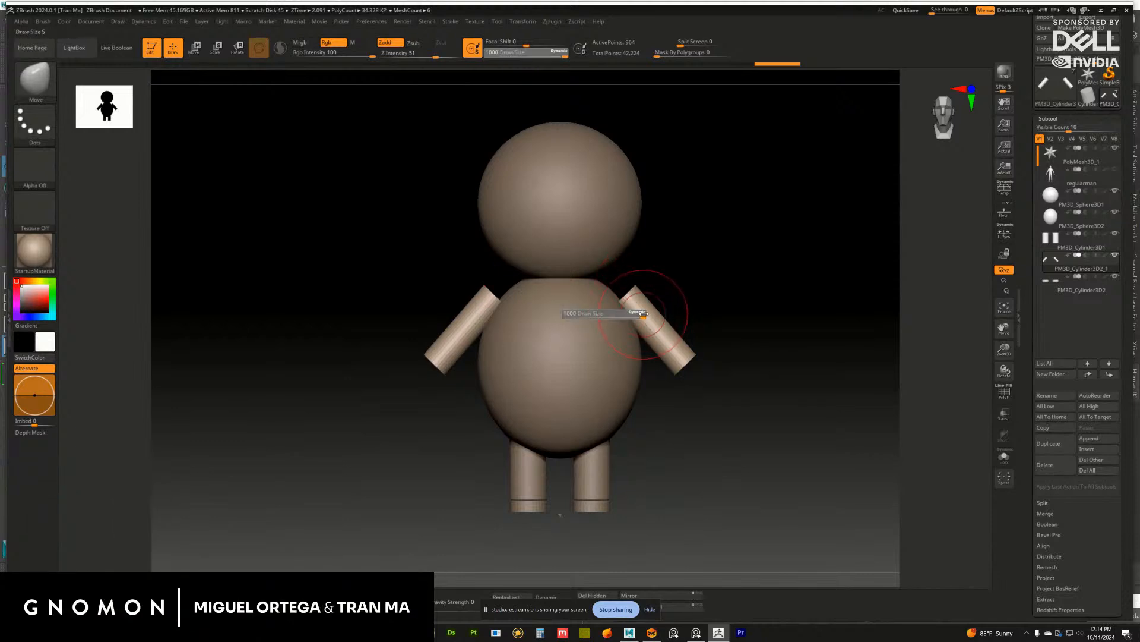
{"action": "mouse_move", "coordinate": [370, 22]}
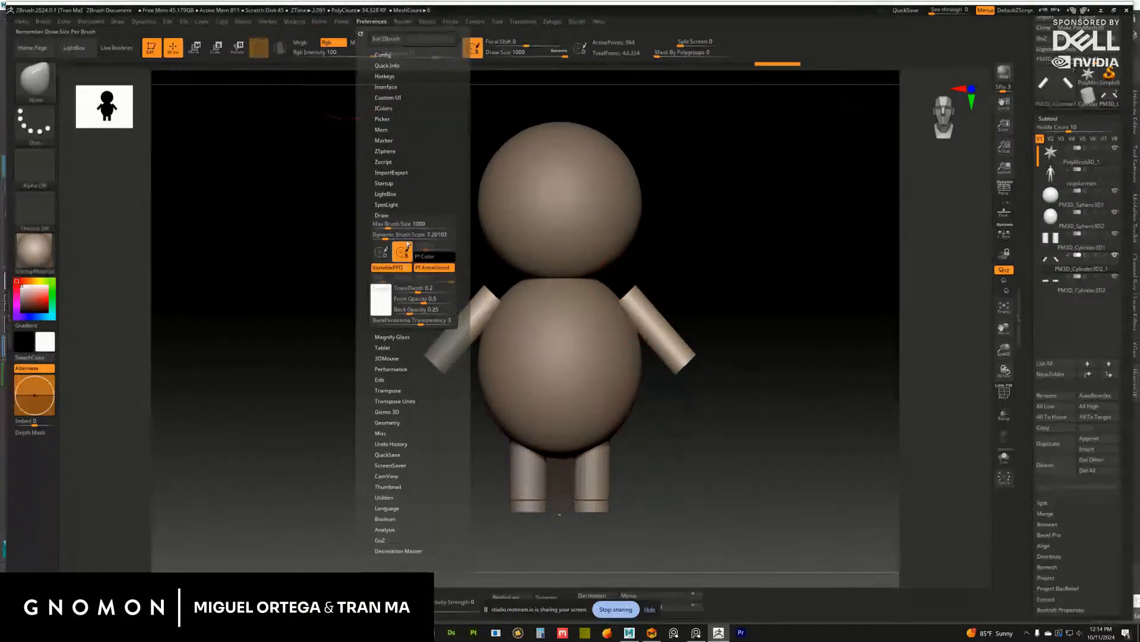
{"action": "left_click_drag", "start_coordinate": [388, 235], "coordinate": [391, 236]}
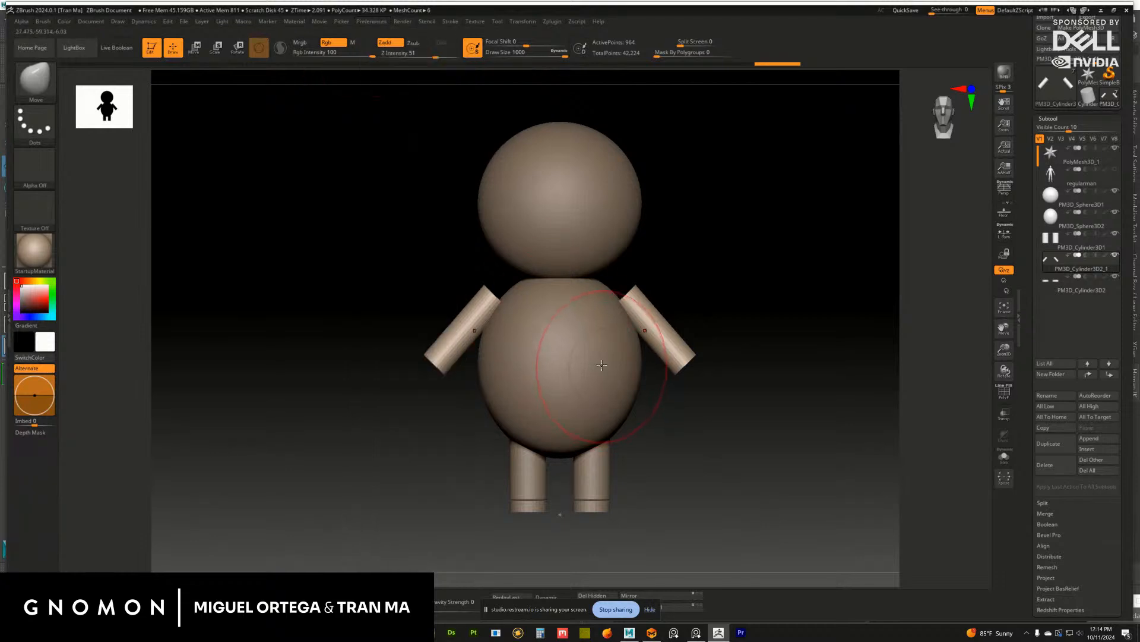
{"action": "key", "text": "s"}
{"action": "left_click_drag", "start_coordinate": [594, 361], "coordinate": [575, 361]}
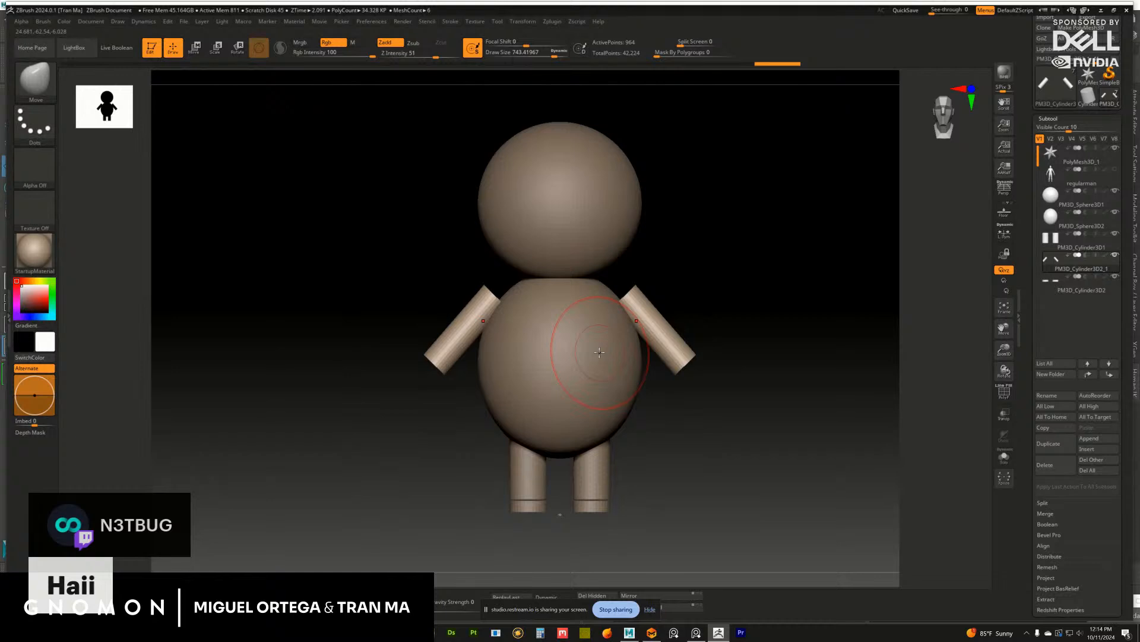
Select the torso sphere and widen its lower half slightly with the Move brush at Draw Size 1000
{"action": "mouse_move", "coordinate": [720, 333]}
{"action": "left_mouse_down", "text": "alt"}
{"action": "mouse_move", "coordinate": [739, 328]}
{"action": "mouse_move", "coordinate": [716, 352]}
{"action": "left_mouse_up", "text": "alt"}
{"action": "left_click", "coordinate": [592, 361], "text": "alt"}
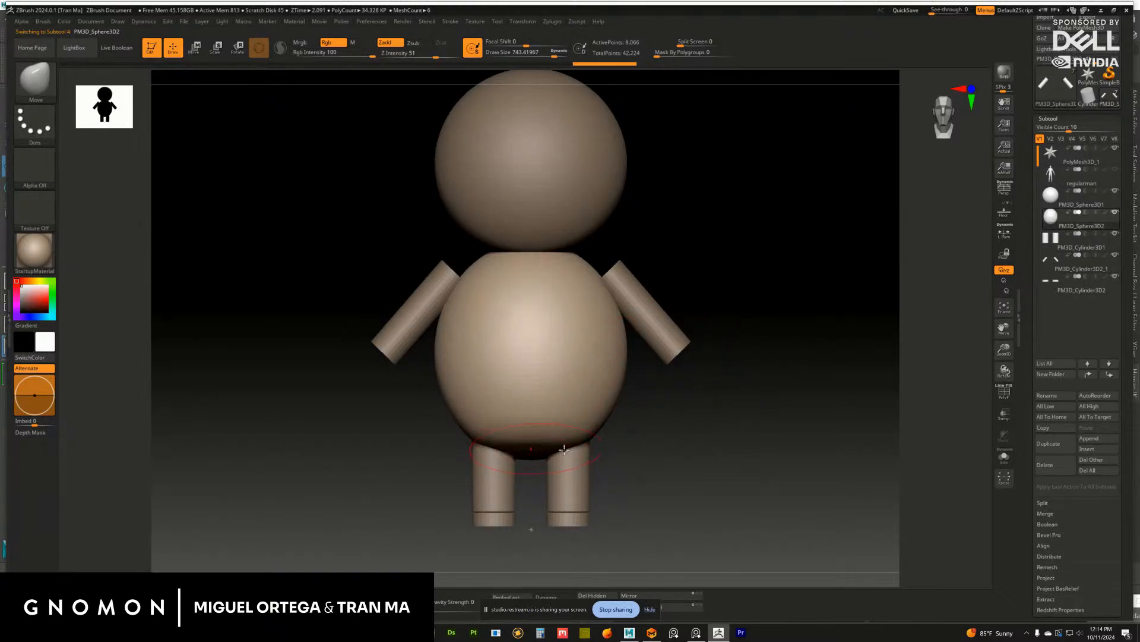
{"action": "right_click_drag", "start_coordinate": [529, 456], "coordinate": [665, 409]}
{"action": "mouse_move", "coordinate": [725, 430]}
{"action": "left_mouse_down"}
{"action": "mouse_move", "coordinate": [739, 458]}
{"action": "mouse_move", "coordinate": [729, 463]}
{"action": "mouse_move", "coordinate": [700, 401]}
{"action": "left_mouse_up"}
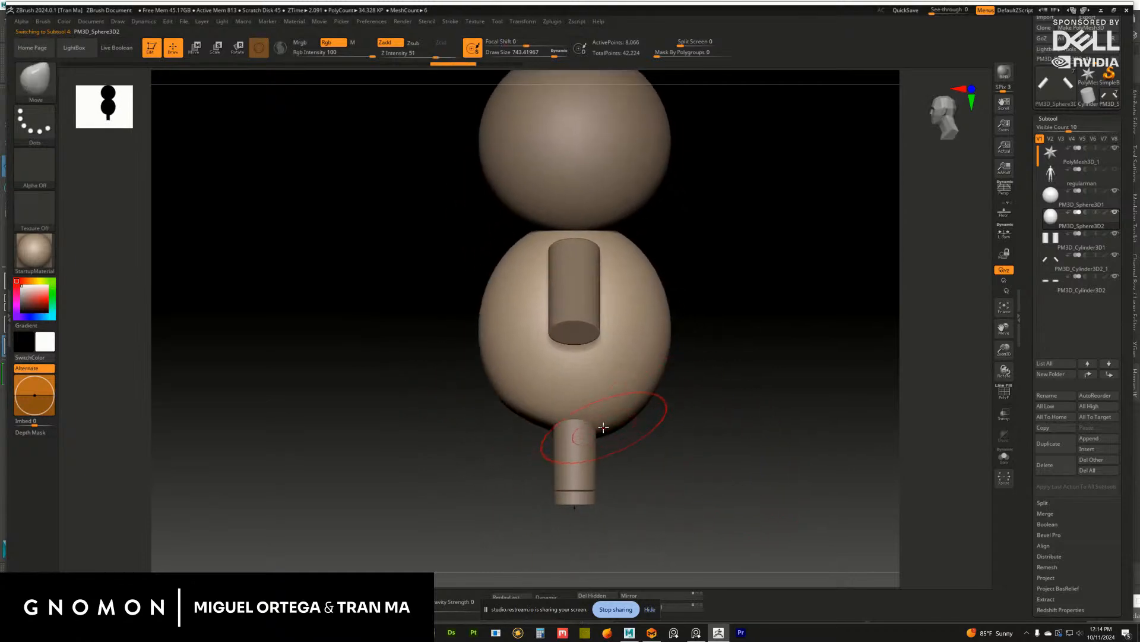
{"action": "mouse_move", "coordinate": [604, 427]}
{"action": "right_mouse_down"}
{"action": "mouse_move", "coordinate": [735, 433]}
{"action": "mouse_move", "coordinate": [704, 449]}
{"action": "right_mouse_up"}
{"action": "key", "text": "s"}
{"action": "left_click_drag", "start_coordinate": [617, 377], "coordinate": [631, 378]}
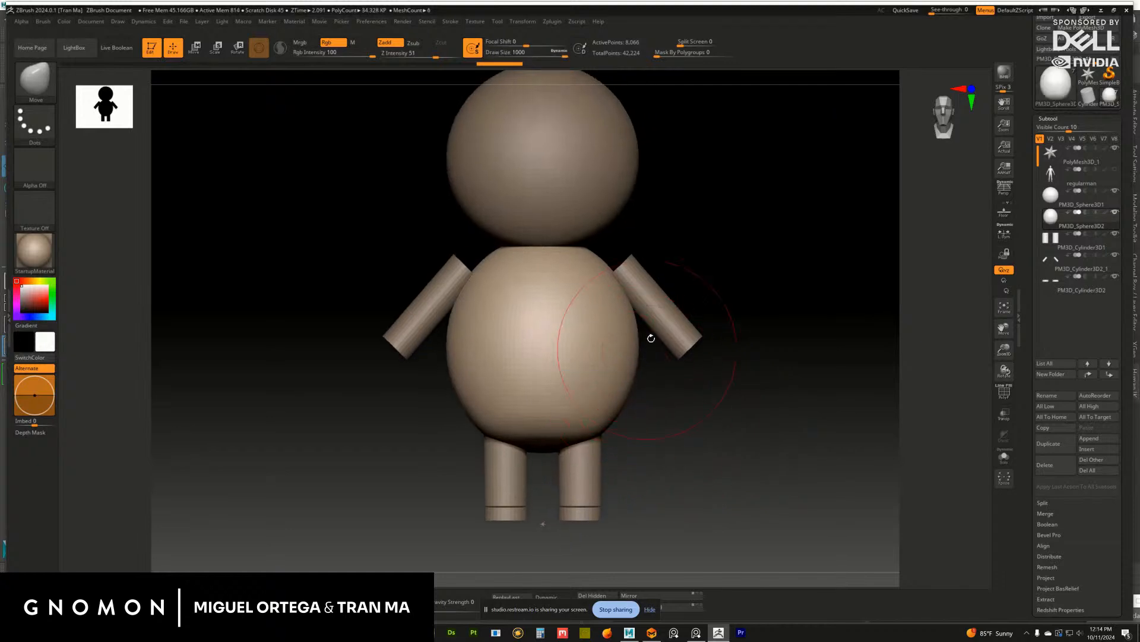
{"action": "left_click", "coordinate": [371, 21]}
{"action": "left_click_drag", "start_coordinate": [631, 373], "coordinate": [632, 393]}
{"action": "left_click_drag", "start_coordinate": [764, 302], "coordinate": [762, 333], "text": "alt"}
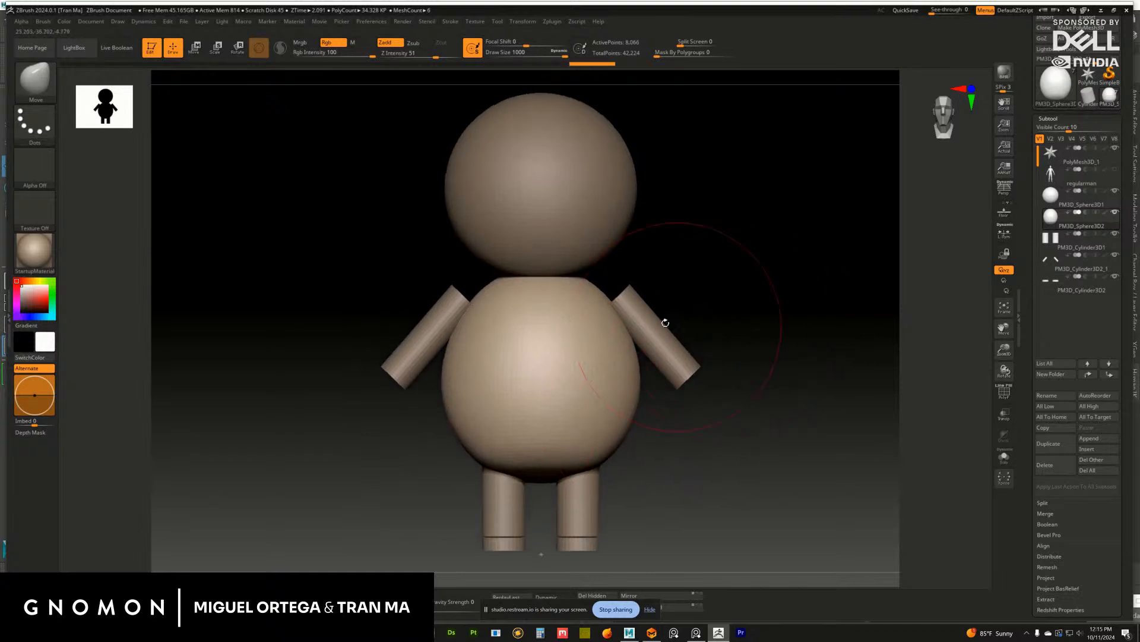
Push the torso's upper edges slightly down and inward with the Move brush to narrow and round the shoulders
{"action": "left_click_drag", "start_coordinate": [586, 273], "coordinate": [579, 283]}
{"action": "left_click_drag", "start_coordinate": [708, 286], "coordinate": [733, 293]}
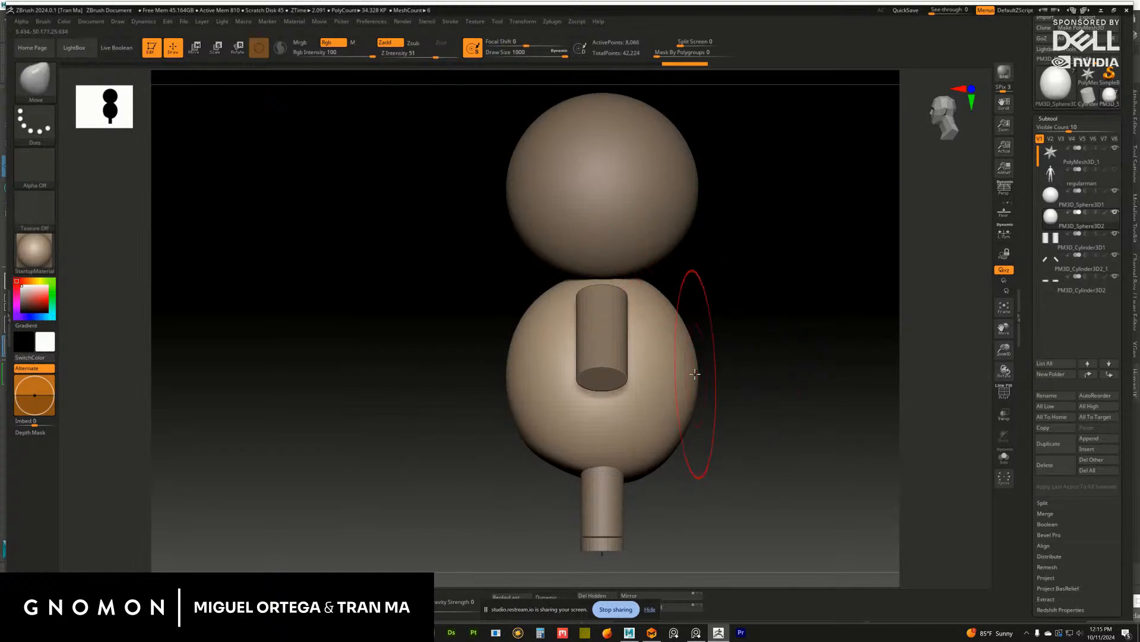
{"action": "left_click_drag", "start_coordinate": [663, 305], "coordinate": [716, 294]}
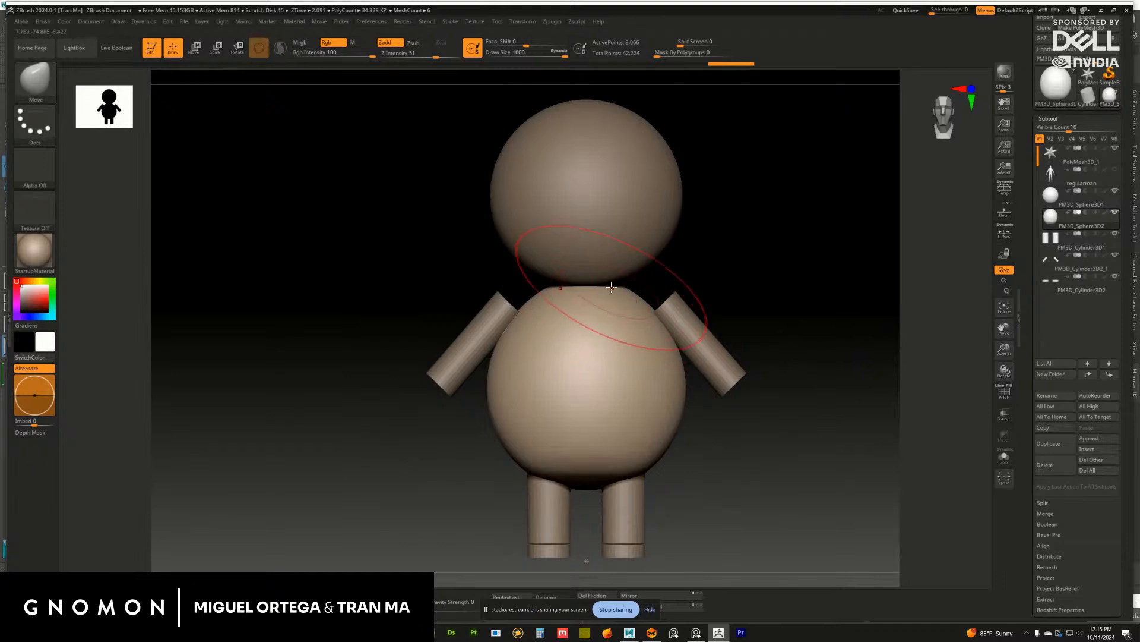
{"action": "left_click_drag", "start_coordinate": [615, 284], "coordinate": [610, 290]}
{"action": "mouse_move", "coordinate": [731, 286]}
{"action": "left_mouse_down", "text": "alt"}
{"action": "mouse_move", "coordinate": [747, 281]}
{"action": "mouse_move", "coordinate": [718, 295]}
{"action": "left_mouse_up", "text": "alt"}
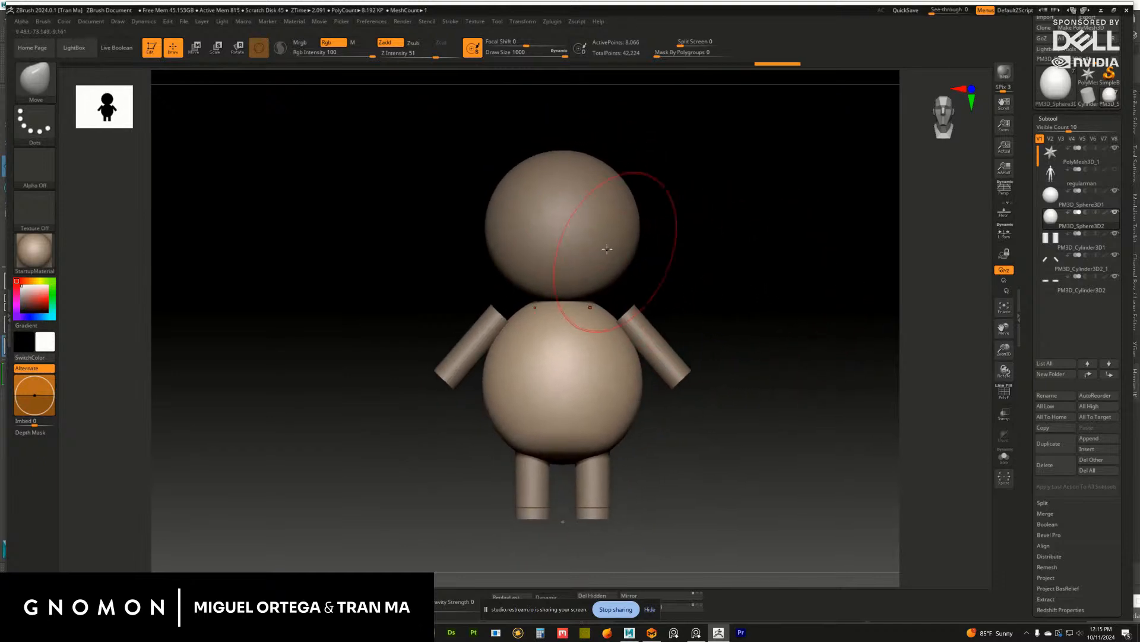
Select the head sphere and flatten its top with the Move brush
{"action": "left_click", "coordinate": [597, 248], "text": "alt"}
{"action": "left_click_drag", "start_coordinate": [692, 231], "coordinate": [695, 268], "text": "alt"}
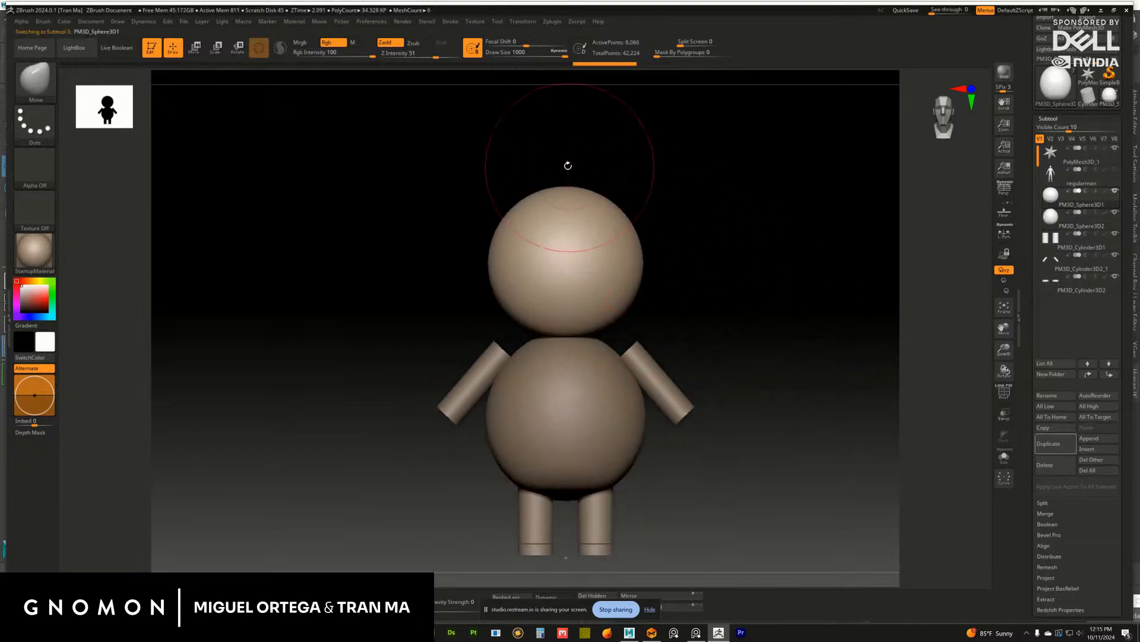
{"action": "left_click_drag", "start_coordinate": [581, 191], "coordinate": [579, 196]}
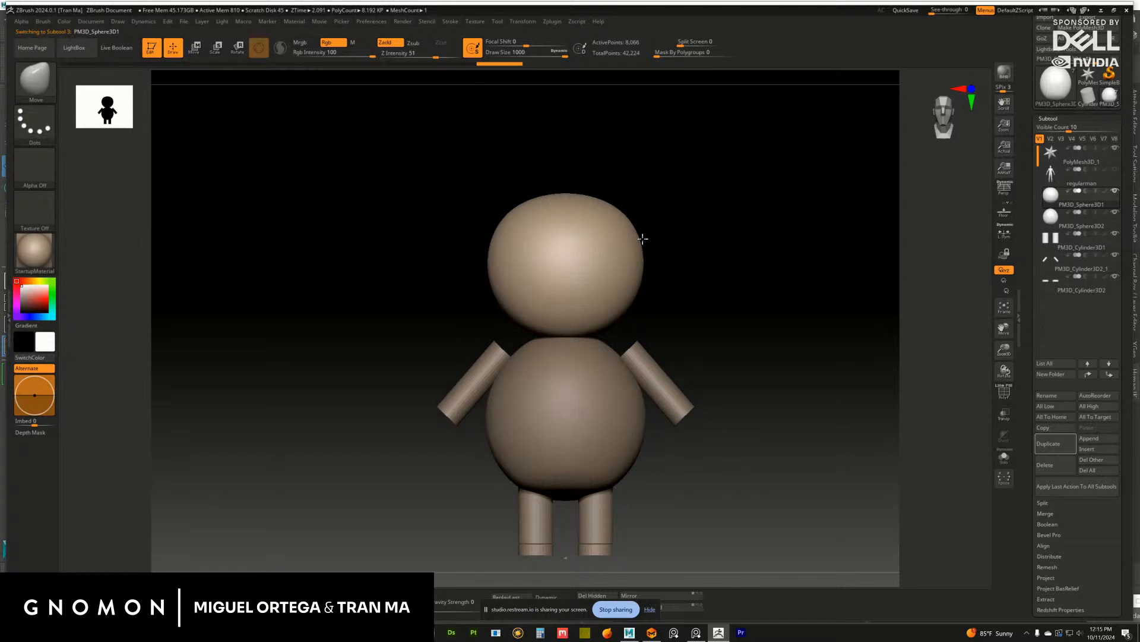
{"action": "left_click_drag", "start_coordinate": [658, 316], "coordinate": [743, 319]}
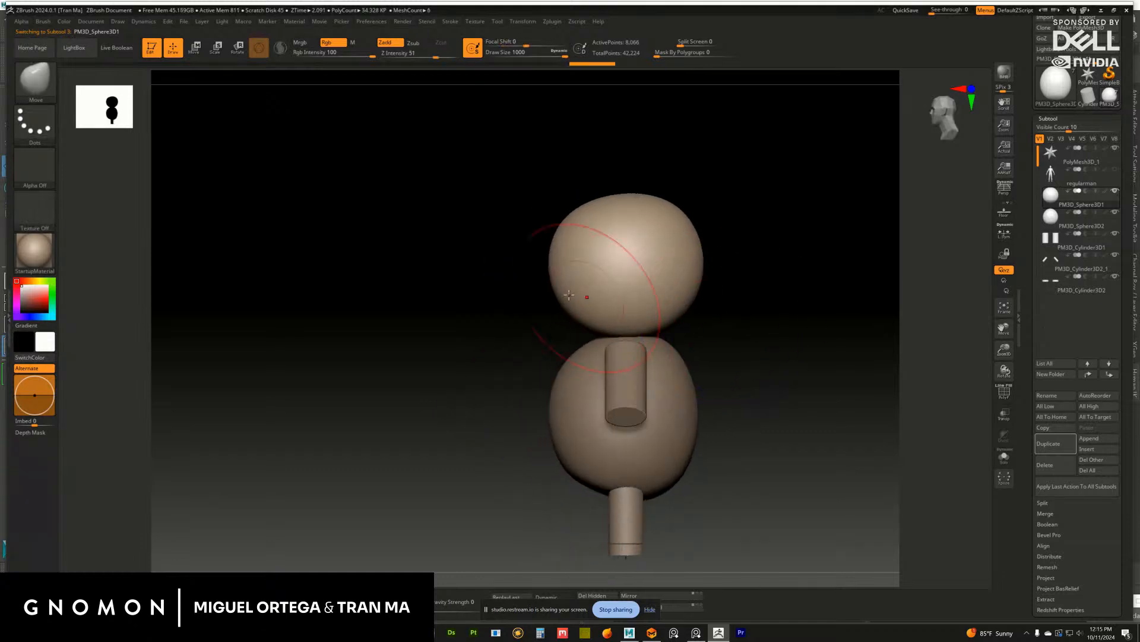
{"action": "key", "text": "s"}
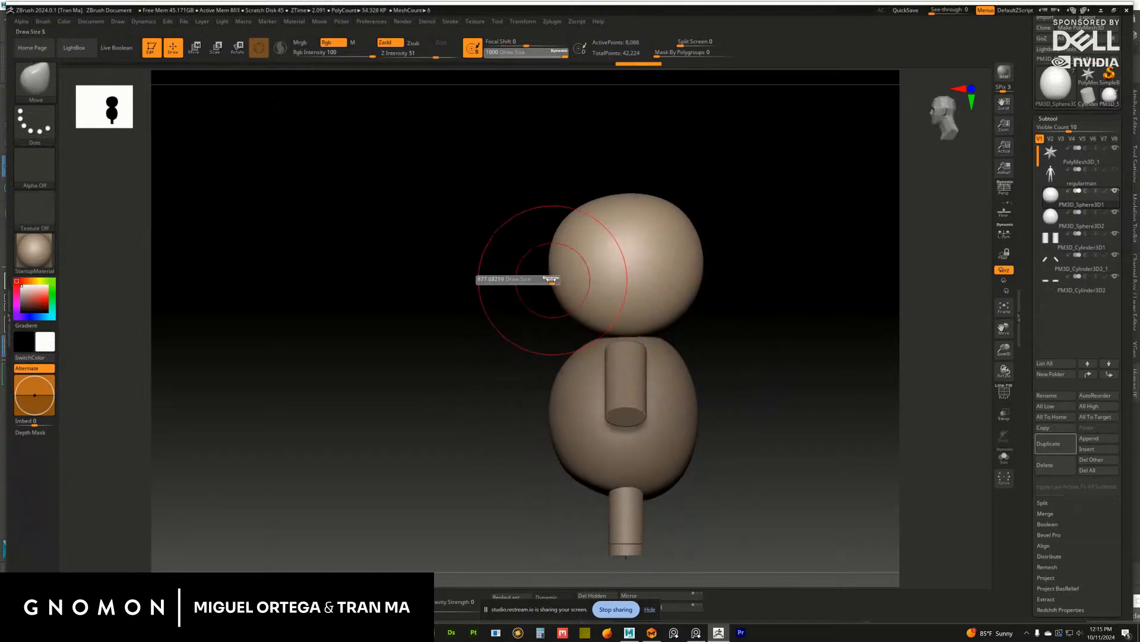
{"action": "left_click", "coordinate": [547, 278]}
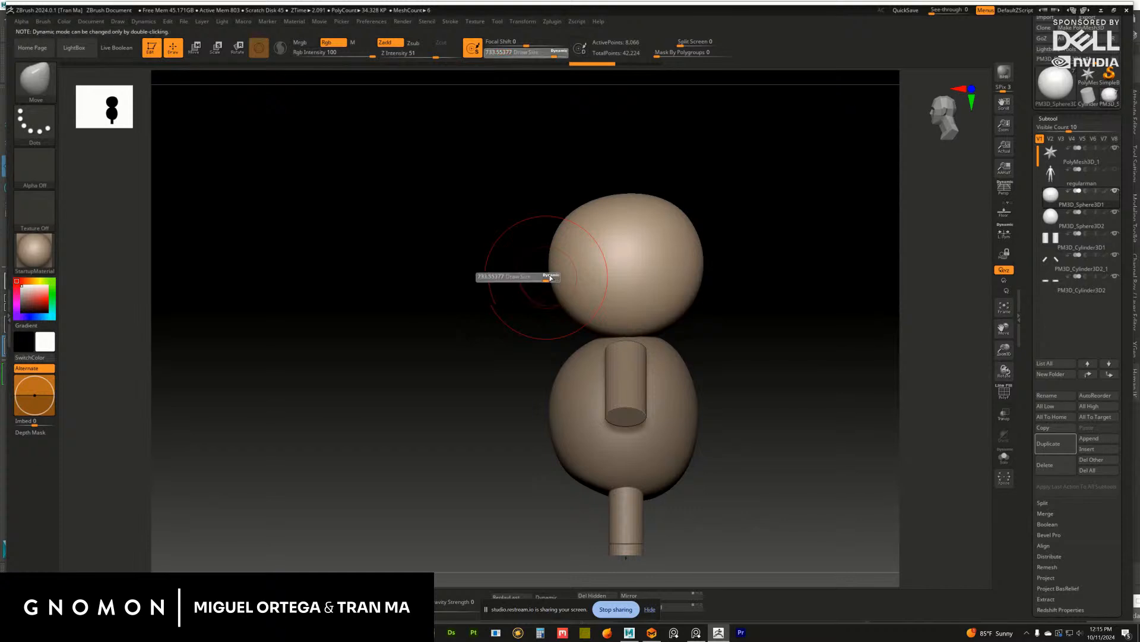
{"action": "mouse_move", "coordinate": [550, 278]}
{"action": "left_mouse_down"}
{"action": "mouse_move", "coordinate": [556, 257]}
{"action": "mouse_move", "coordinate": [551, 272]}
{"action": "mouse_move", "coordinate": [659, 256]}
{"action": "mouse_move", "coordinate": [619, 260]}
{"action": "mouse_move", "coordinate": [635, 254]}
{"action": "mouse_move", "coordinate": [733, 315]}
{"action": "mouse_move", "coordinate": [765, 259]}
{"action": "left_mouse_up"}
Select the torso sphere for editing and set the Move brush's Draw Size to about 567
{"action": "key", "text": "s"}
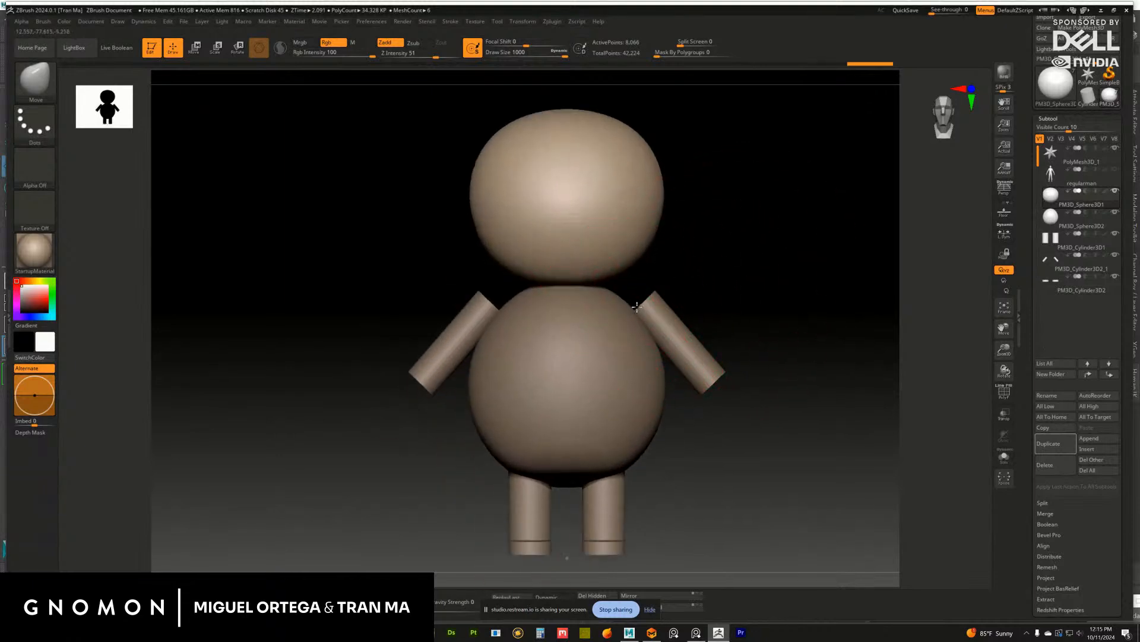
{"action": "left_click", "coordinate": [629, 314], "text": "alt"}
{"action": "key", "text": "s"}
{"action": "left_click_drag", "start_coordinate": [619, 320], "coordinate": [600, 321]}
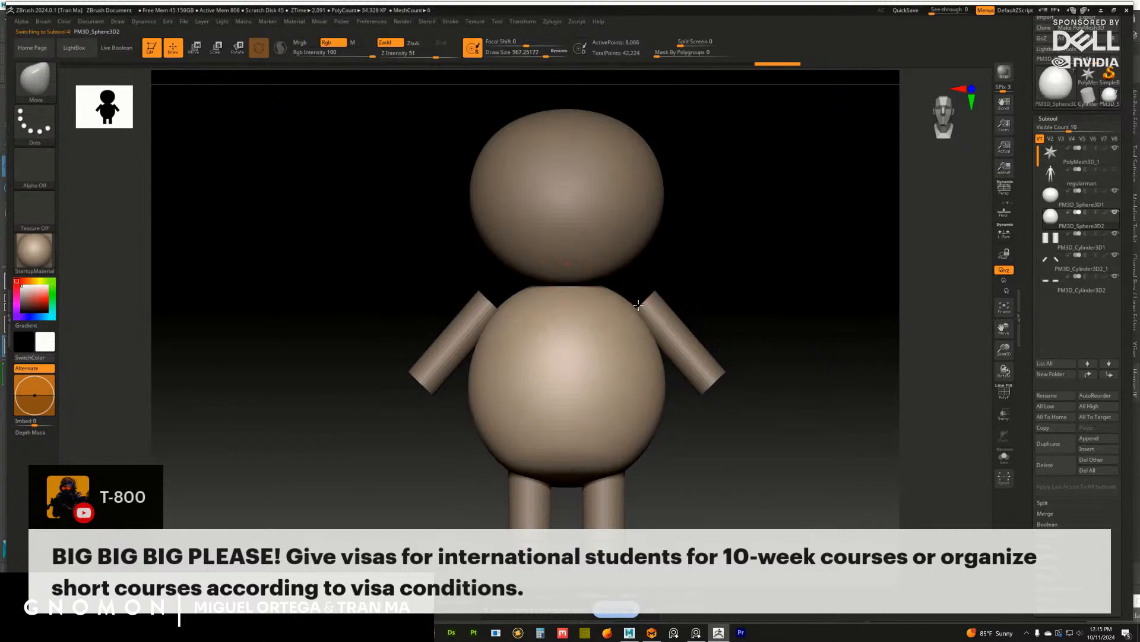
{"action": "mouse_move", "coordinate": [1078, 265]}
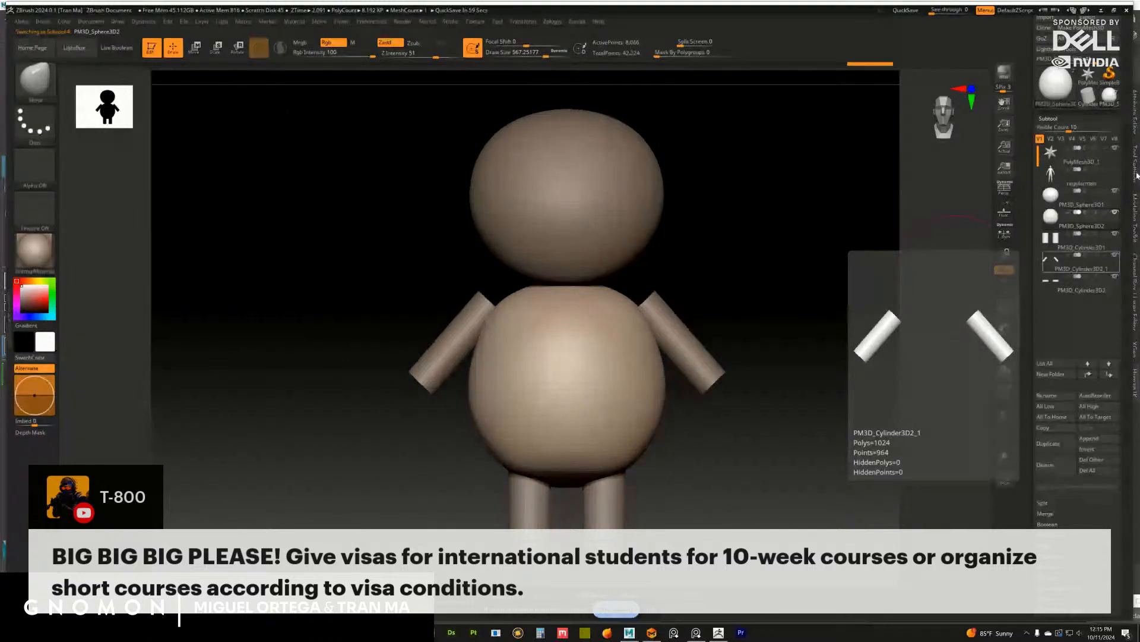
{"action": "left_click_drag", "start_coordinate": [861, 196], "coordinate": [853, 278]}
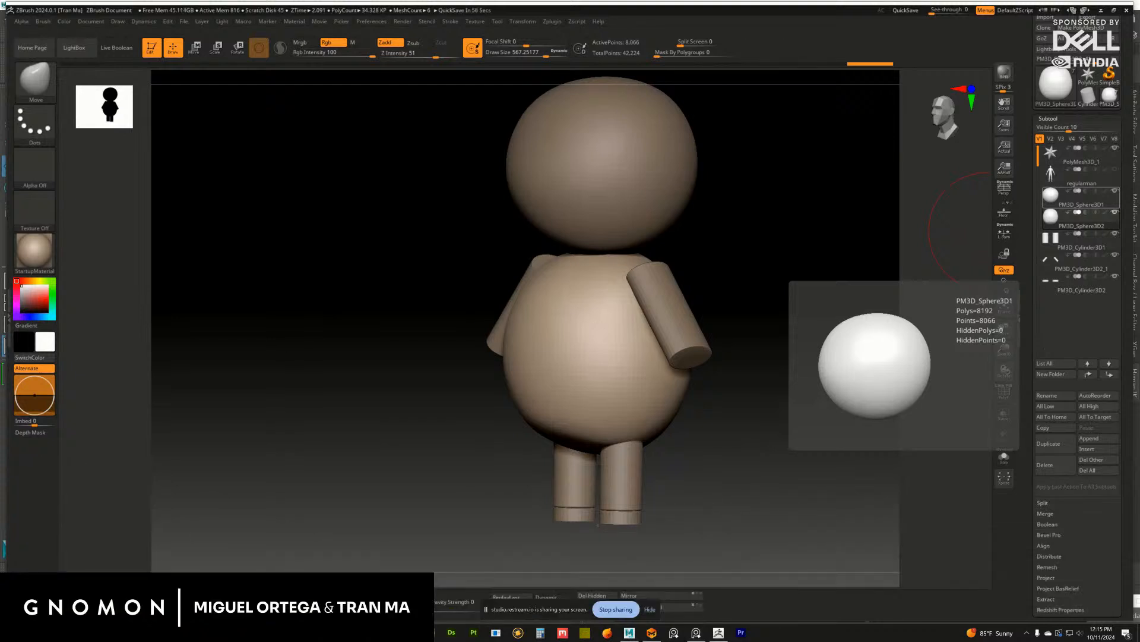
{"action": "left_click_drag", "start_coordinate": [812, 211], "coordinate": [722, 266]}
Select the arm cylinders and subdivide them twice, up to subdivision level 3
{"action": "left_click", "coordinate": [674, 291], "text": "alt"}
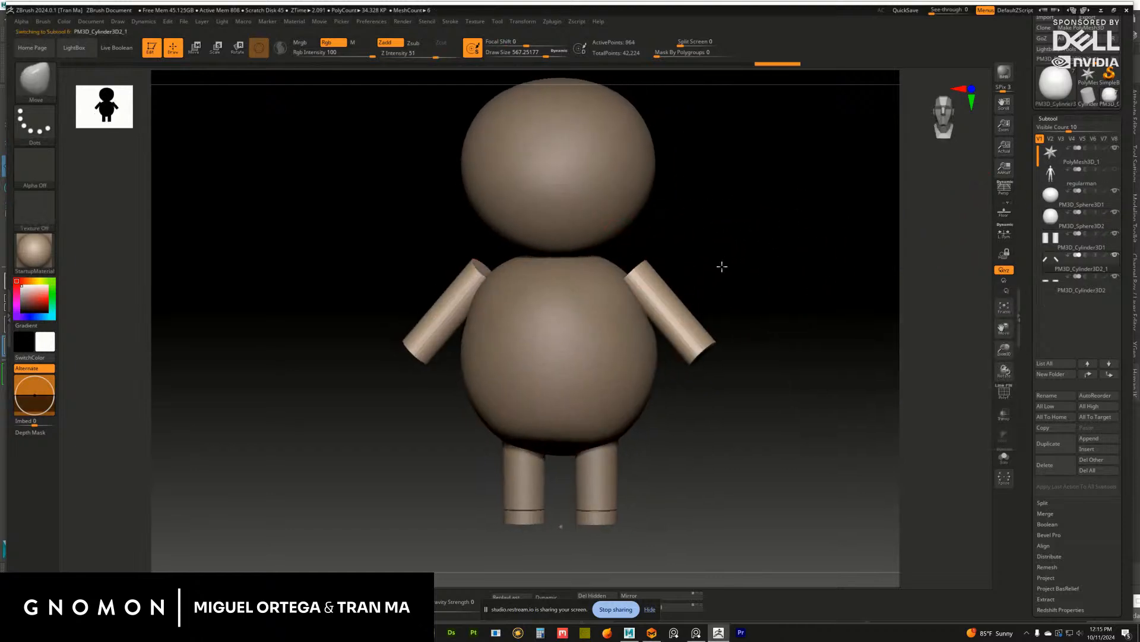
{"action": "left_click", "coordinate": [1049, 118]}
{"action": "left_click", "coordinate": [1052, 129]}
{"action": "left_click", "coordinate": [1053, 178]}
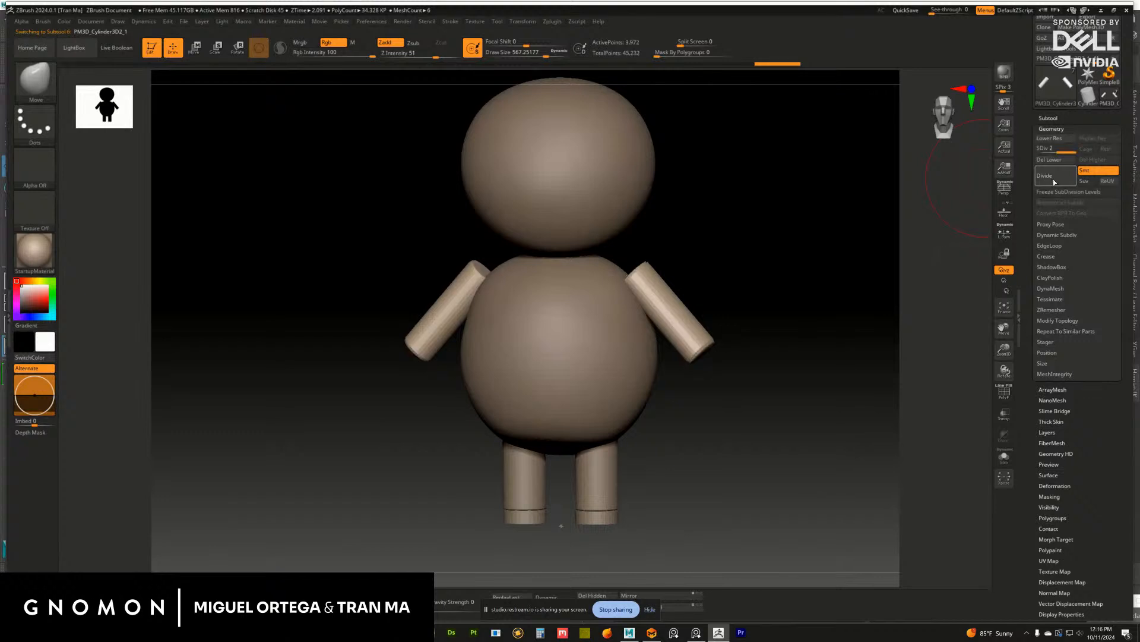
{"action": "left_click", "coordinate": [1054, 179]}
Bend the upper arms slightly toward the shoulders with the Move brush at a Draw Size of about 888
{"action": "left_click_drag", "start_coordinate": [755, 280], "coordinate": [726, 292], "text": "alt"}
{"action": "key", "text": "s"}
{"action": "left_click_drag", "start_coordinate": [647, 267], "coordinate": [661, 266]}
{"action": "left_click_drag", "start_coordinate": [635, 265], "coordinate": [622, 254]}
{"action": "left_click_drag", "start_coordinate": [643, 307], "coordinate": [650, 298]}
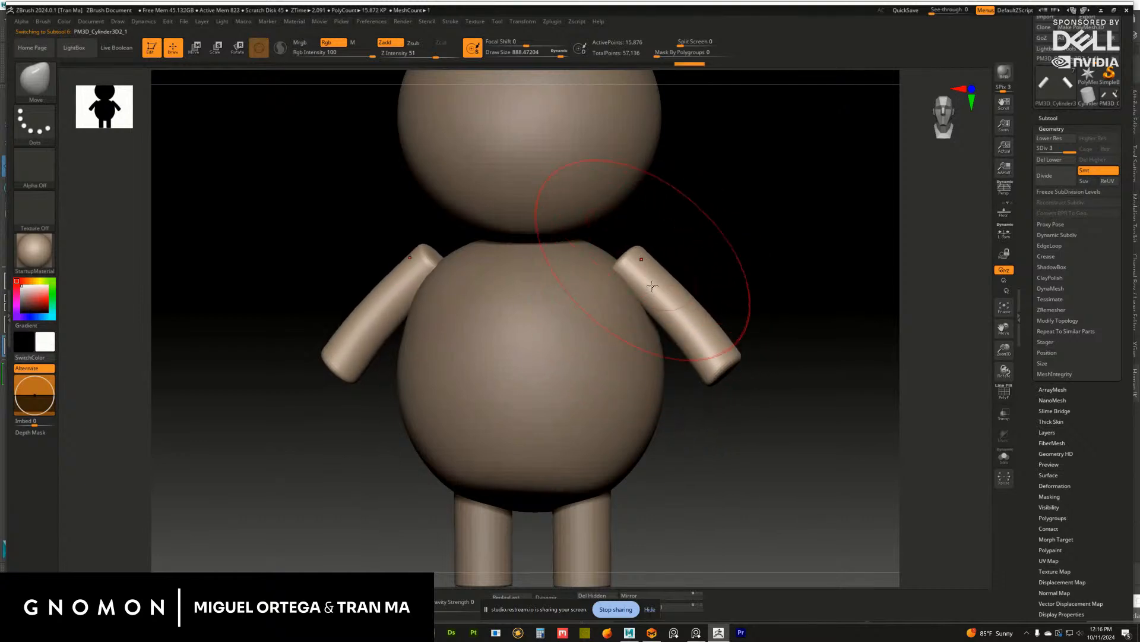
{"action": "left_click", "coordinate": [649, 319], "text": "alt"}
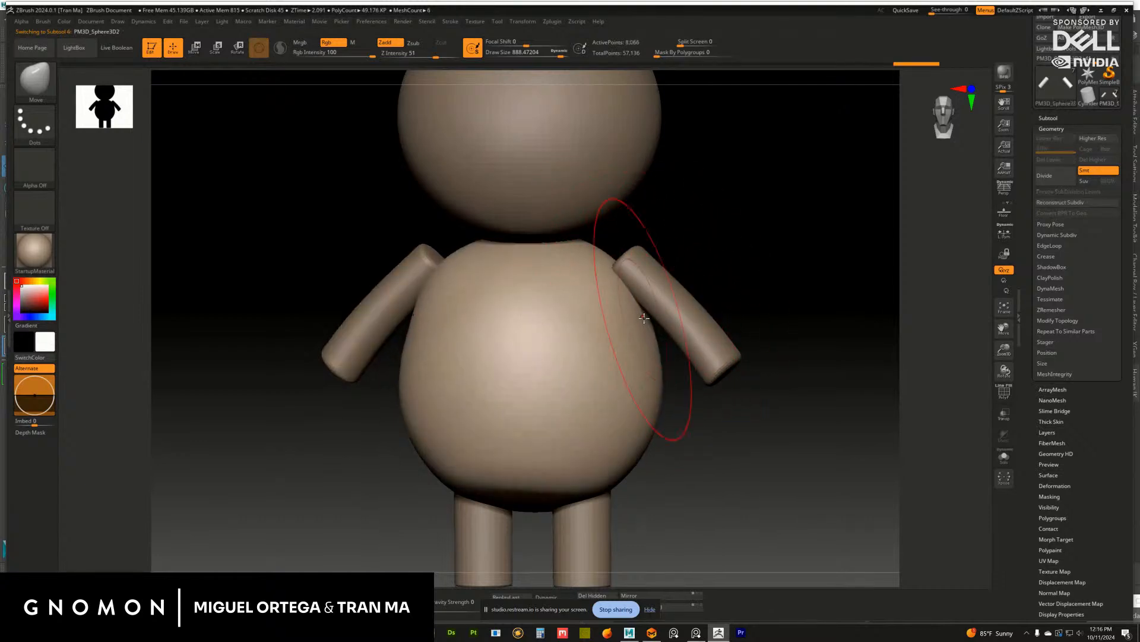
{"action": "left_click", "coordinate": [635, 259], "text": "alt"}
Pull the arms' upper ends inward to blend into the torso's shoulders, using the Move brush at Draw Size about 500
{"action": "mouse_move", "coordinate": [307, 287]}
{"action": "left_mouse_down", "text": "alt"}
{"action": "mouse_move", "coordinate": [527, 277]}
{"action": "mouse_move", "coordinate": [458, 279]}
{"action": "left_mouse_up", "text": "alt"}
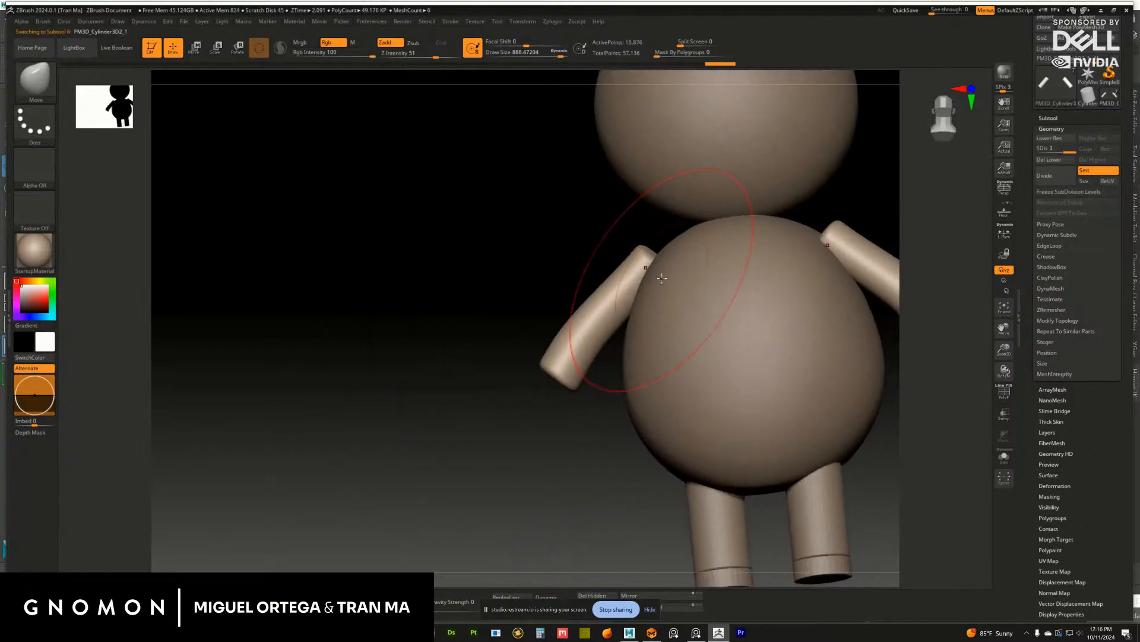
{"action": "key", "text": "s"}
{"action": "left_click_drag", "start_coordinate": [665, 280], "coordinate": [645, 278]}
{"action": "left_click_drag", "start_coordinate": [606, 226], "coordinate": [677, 245]}
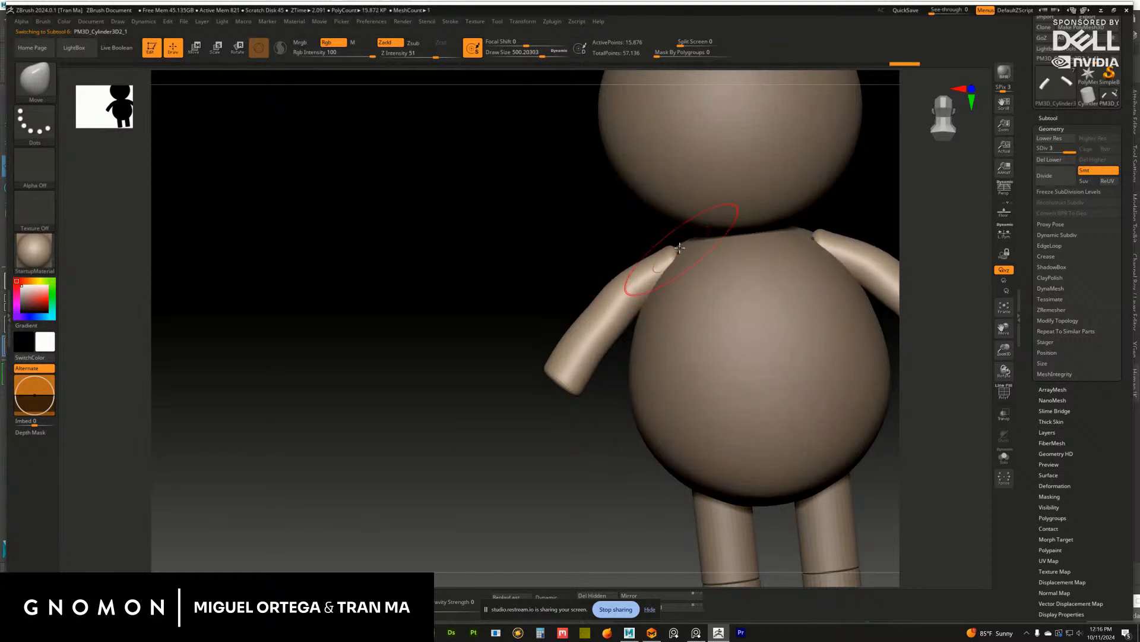
{"action": "left_click_drag", "start_coordinate": [583, 279], "coordinate": [616, 280]}
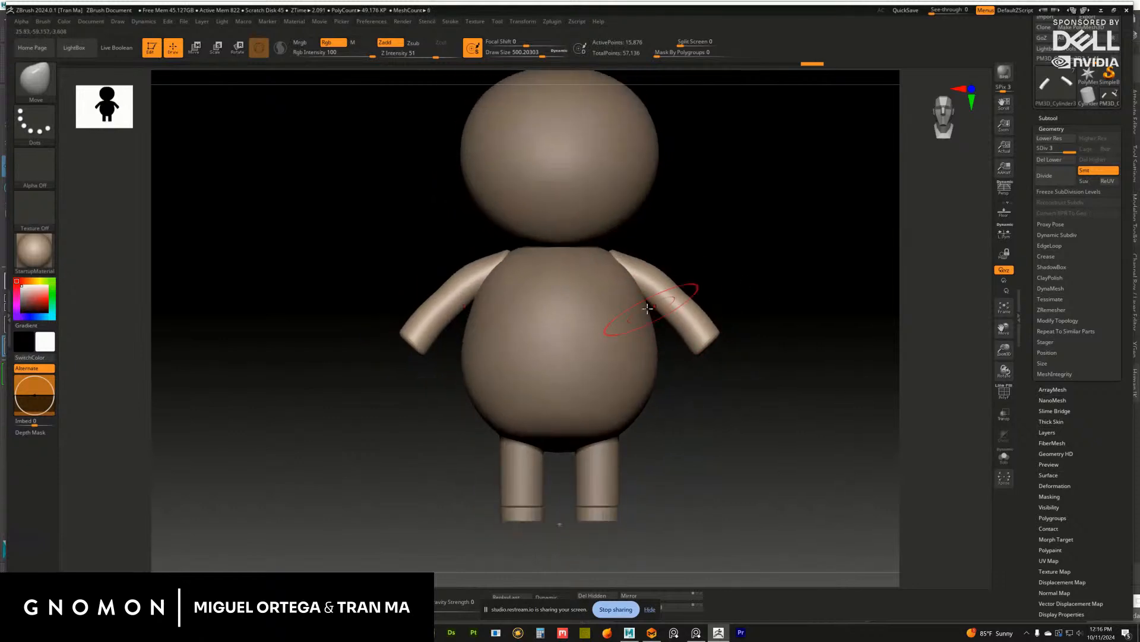
{"action": "mouse_move", "coordinate": [682, 298]}
{"action": "left_mouse_down"}
{"action": "mouse_move", "coordinate": [677, 309]}
{"action": "mouse_move", "coordinate": [704, 351]}
{"action": "mouse_move", "coordinate": [689, 340]}
{"action": "mouse_move", "coordinate": [714, 340]}
{"action": "mouse_move", "coordinate": [696, 306]}
{"action": "left_mouse_up"}
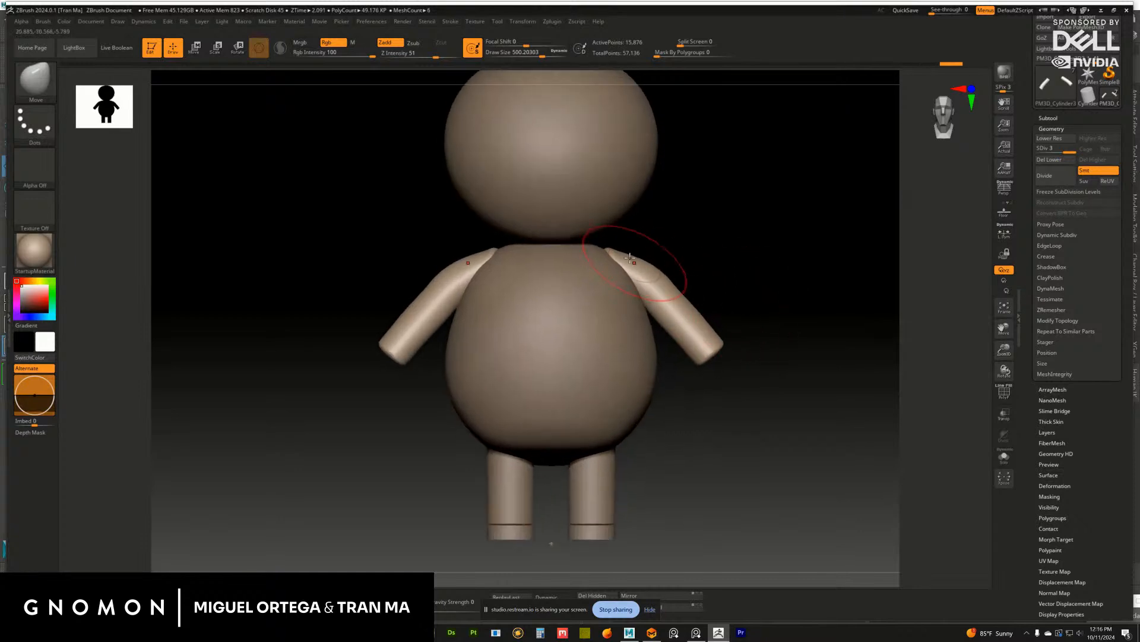
Subdivide the torso sphere once to subdivision level 2, and reselect the arms for editing
{"action": "left_click_drag", "start_coordinate": [715, 280], "coordinate": [689, 319], "text": "alt"}
{"action": "left_click", "coordinate": [621, 306], "text": "alt"}
{"action": "left_click", "coordinate": [666, 310], "text": "alt"}
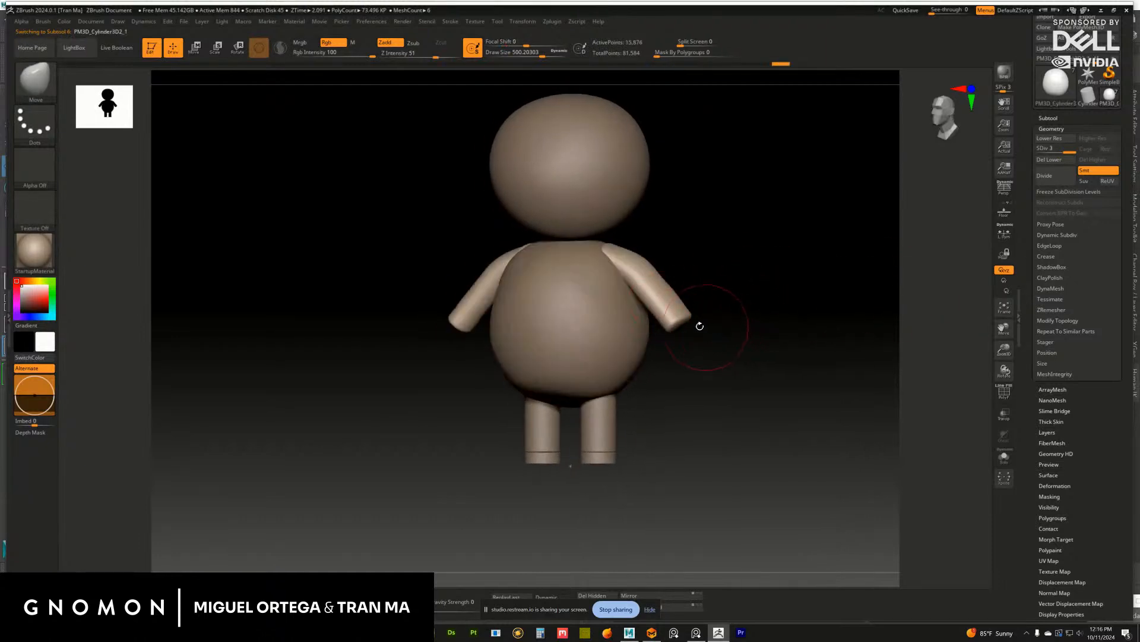
Lengthen the arms downward and refine their curve with the Move brush at a Draw Size of about 784
{"action": "key", "text": "bracketright"}
{"action": "key", "text": "bracketright"}
{"action": "mouse_move", "coordinate": [680, 321]}
{"action": "left_mouse_down"}
{"action": "mouse_move", "coordinate": [697, 347]}
{"action": "mouse_move", "coordinate": [748, 333]}
{"action": "left_mouse_up"}
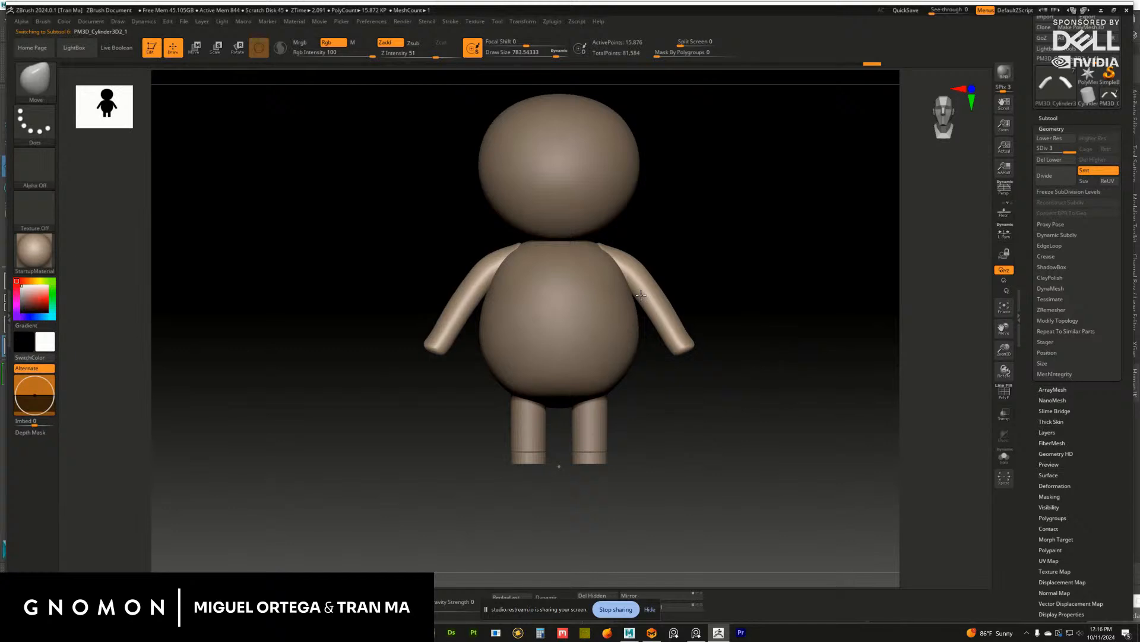
{"action": "left_click_drag", "start_coordinate": [641, 296], "coordinate": [627, 289]}
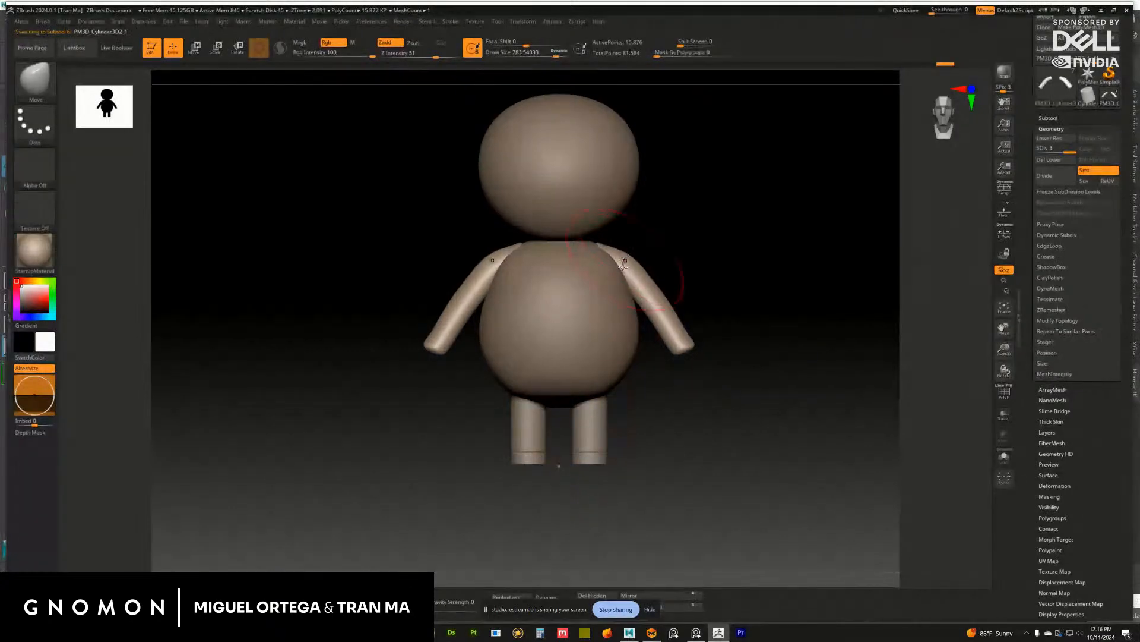
Reshape the arms' curve from the front and side with the Move brush at a Draw Size of about 784
{"action": "left_click", "coordinate": [625, 285], "text": "alt"}
{"action": "right_click_drag", "start_coordinate": [675, 289], "coordinate": [654, 305], "text": "ctrl"}
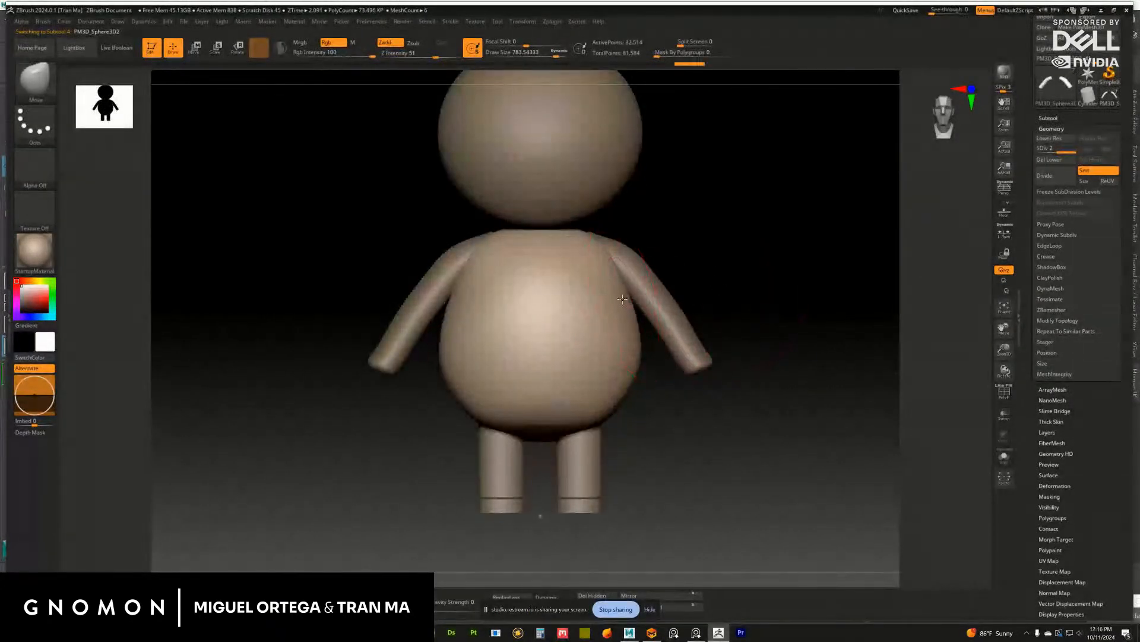
{"action": "left_click", "coordinate": [689, 329], "text": "alt"}
{"action": "mouse_move", "coordinate": [764, 370]}
{"action": "left_mouse_down", "text": "alt"}
{"action": "mouse_move", "coordinate": [753, 324]}
{"action": "mouse_move", "coordinate": [703, 326]}
{"action": "mouse_move", "coordinate": [716, 350]}
{"action": "left_mouse_up", "text": "alt"}
{"action": "mouse_move", "coordinate": [778, 324]}
{"action": "left_mouse_down"}
{"action": "mouse_move", "coordinate": [739, 327]}
{"action": "mouse_move", "coordinate": [845, 367]}
{"action": "mouse_move", "coordinate": [663, 325]}
{"action": "left_mouse_up"}
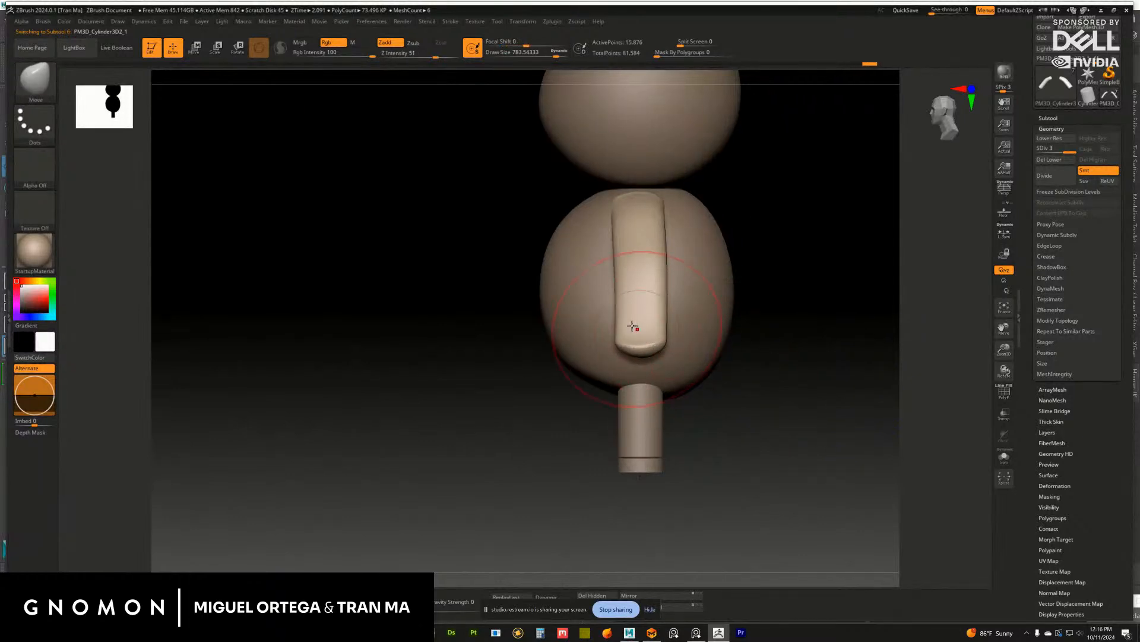
{"action": "left_click_drag", "start_coordinate": [783, 288], "coordinate": [638, 277]}
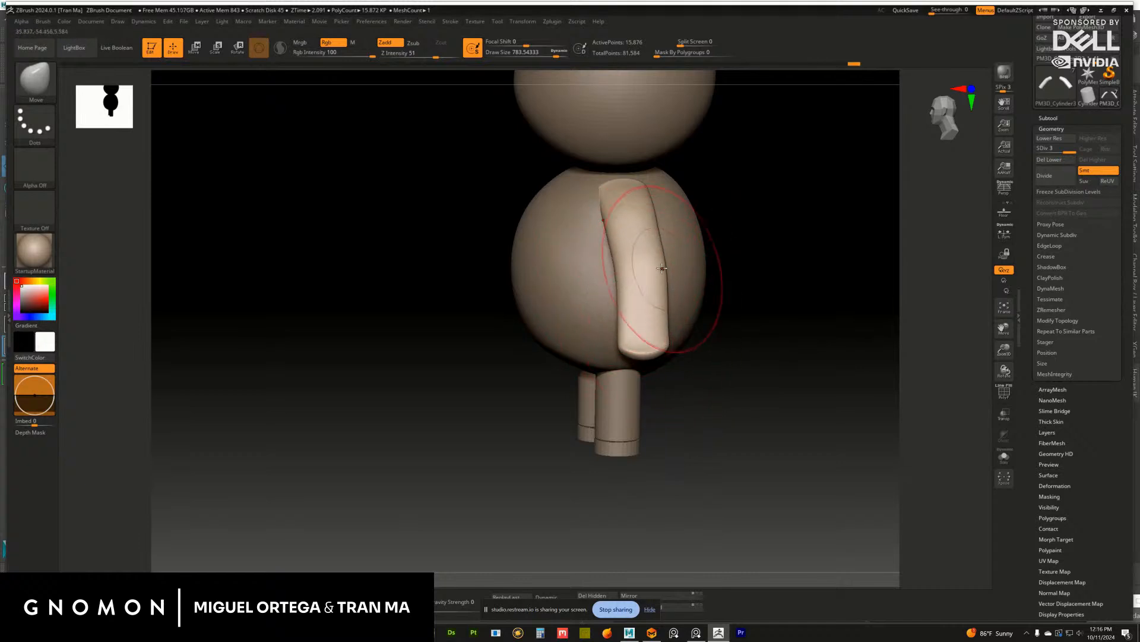
{"action": "mouse_move", "coordinate": [775, 293]}
{"action": "left_mouse_down"}
{"action": "mouse_move", "coordinate": [804, 288]}
{"action": "mouse_move", "coordinate": [689, 350]}
{"action": "mouse_move", "coordinate": [684, 330]}
{"action": "mouse_move", "coordinate": [740, 344]}
{"action": "mouse_move", "coordinate": [677, 350]}
{"action": "left_mouse_up"}
Extend and round the arms' lower ends into hands with the Move brush at a Draw Size of about 202
{"action": "key", "text": "s"}
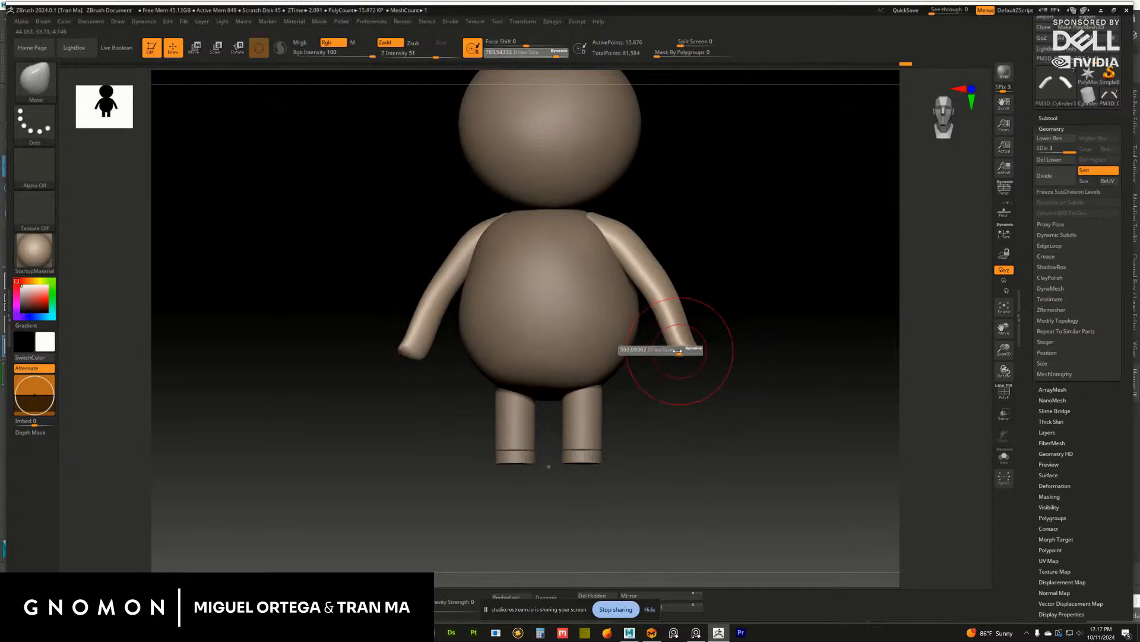
{"action": "left_click_drag", "start_coordinate": [790, 344], "coordinate": [731, 342]}
{"action": "left_click_drag", "start_coordinate": [772, 333], "coordinate": [778, 380], "text": "alt"}
{"action": "key", "text": "s"}
{"action": "mouse_move", "coordinate": [696, 304]}
{"action": "left_mouse_down"}
{"action": "mouse_move", "coordinate": [675, 304]}
{"action": "mouse_move", "coordinate": [664, 358]}
{"action": "left_mouse_up"}
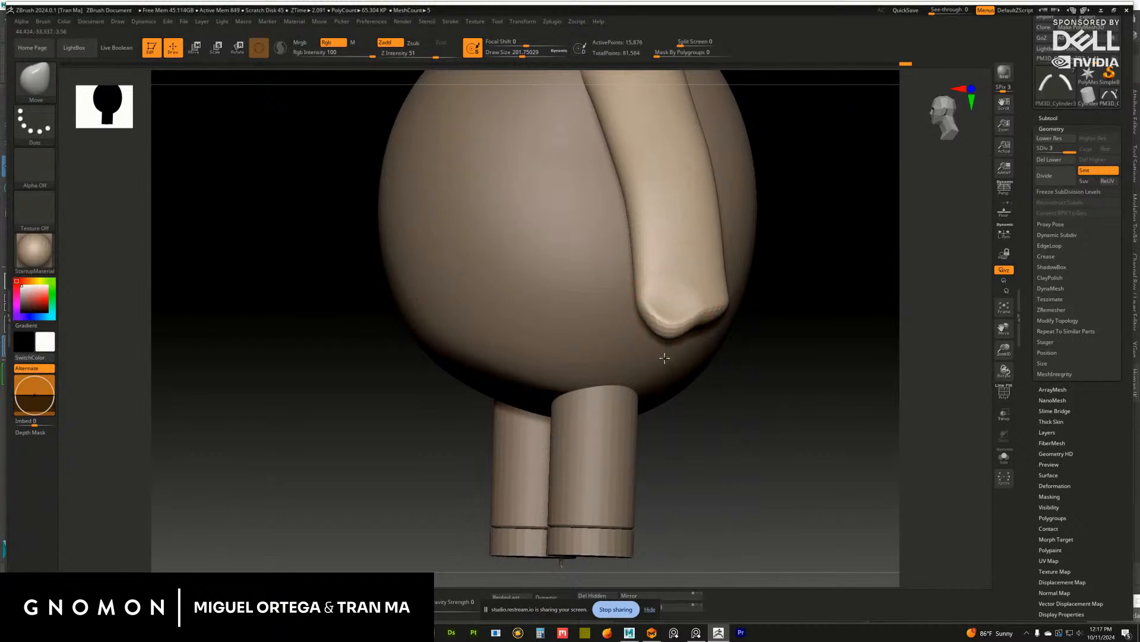
{"action": "left_click_drag", "start_coordinate": [717, 319], "coordinate": [706, 331]}
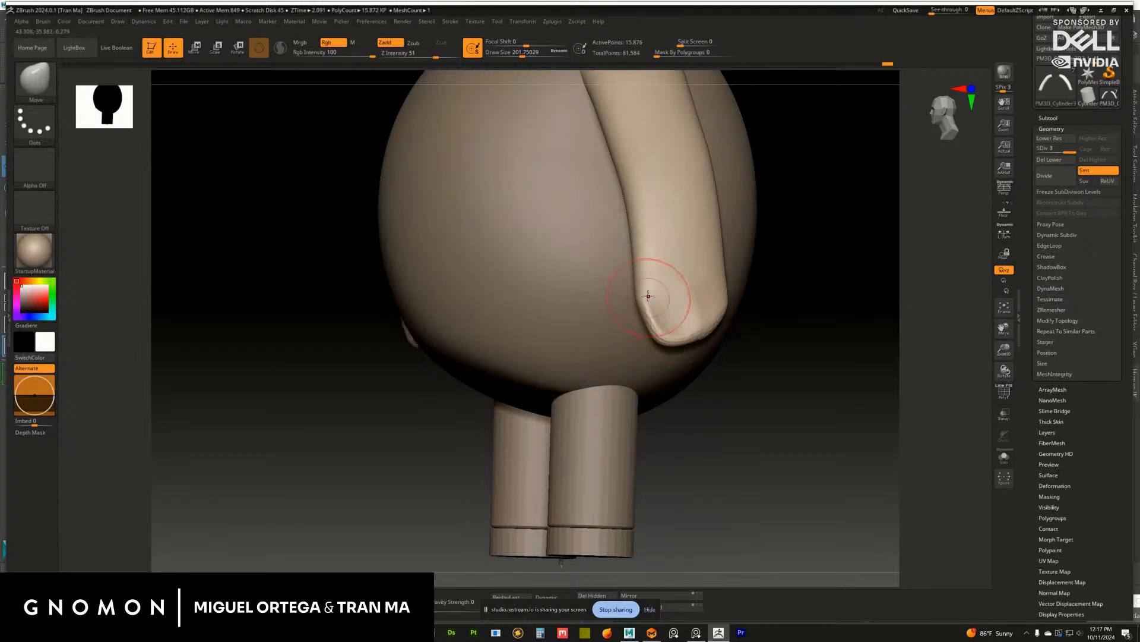
Pull a thumb out of each hand's front edge and taper the hand below it with the Move brush
{"action": "mouse_move", "coordinate": [653, 300]}
{"action": "left_mouse_down"}
{"action": "mouse_move", "coordinate": [631, 288]}
{"action": "mouse_move", "coordinate": [664, 337]}
{"action": "left_mouse_up"}
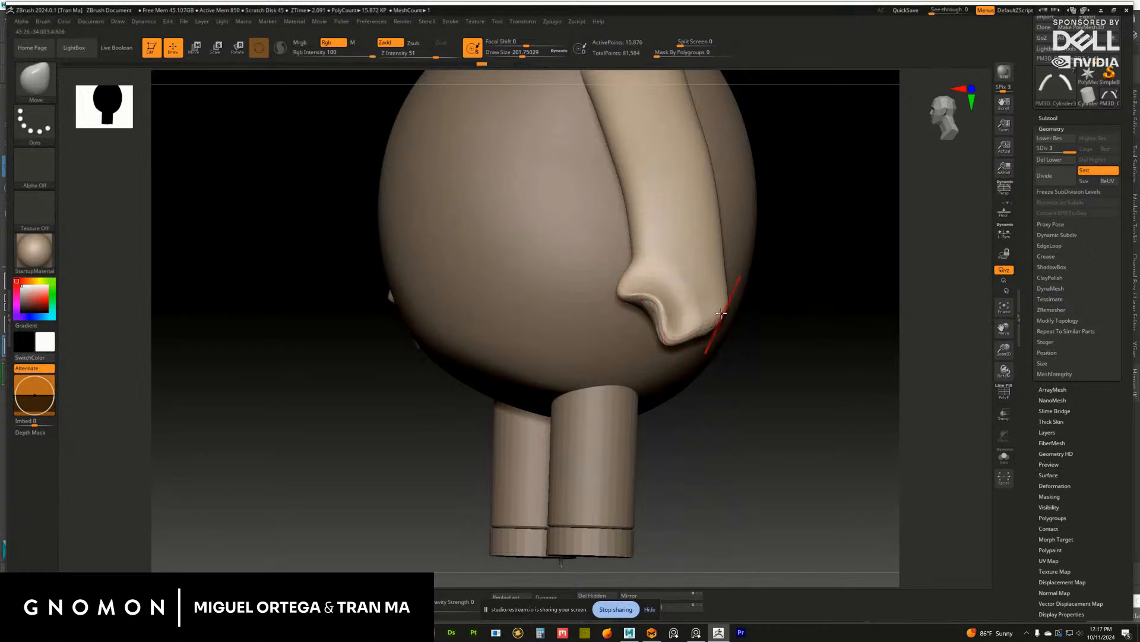
{"action": "left_click_drag", "start_coordinate": [721, 313], "coordinate": [689, 351]}
{"action": "mouse_move", "coordinate": [705, 345]}
{"action": "right_mouse_down"}
{"action": "mouse_move", "coordinate": [735, 323]}
{"action": "mouse_move", "coordinate": [812, 382]}
{"action": "mouse_move", "coordinate": [674, 320]}
{"action": "right_mouse_up"}
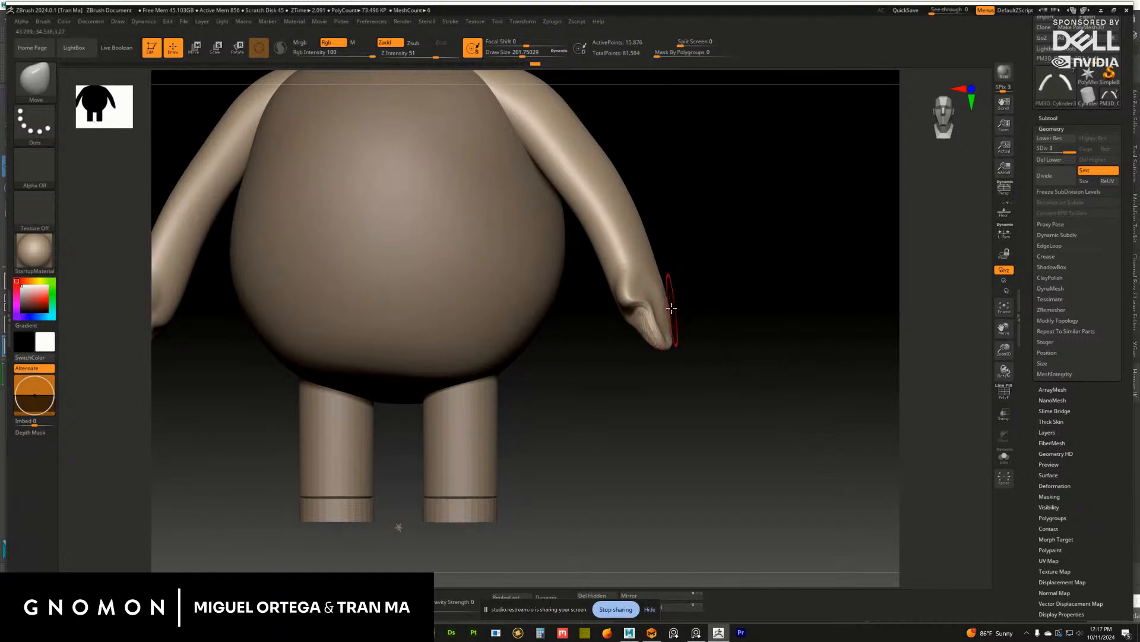
{"action": "mouse_move", "coordinate": [713, 332]}
{"action": "left_mouse_down", "text": "alt"}
{"action": "mouse_move", "coordinate": [711, 303]}
{"action": "mouse_move", "coordinate": [789, 336]}
{"action": "mouse_move", "coordinate": [774, 390]}
{"action": "left_mouse_up", "text": "alt"}
Adjust the arms' curve and thicken them in side view with the Move brush at a Draw Size of about 639
{"action": "key", "text": "s"}
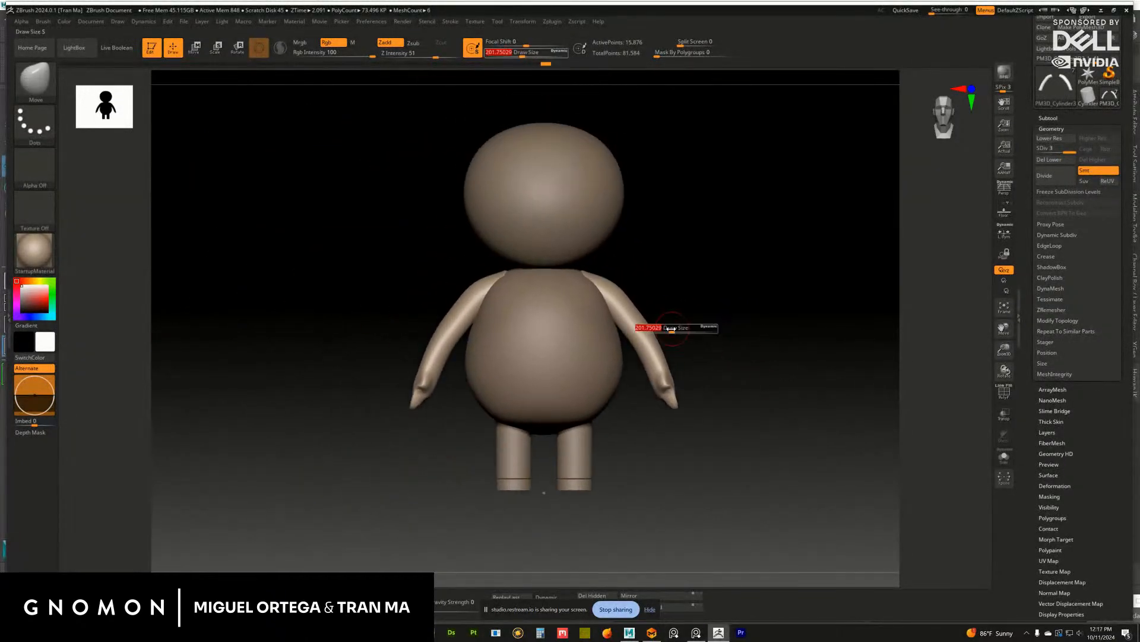
{"action": "mouse_move", "coordinate": [671, 328]}
{"action": "left_mouse_down"}
{"action": "mouse_move", "coordinate": [723, 323]}
{"action": "mouse_move", "coordinate": [660, 315]}
{"action": "left_mouse_up"}
{"action": "left_click_drag", "start_coordinate": [661, 315], "coordinate": [684, 325], "text": "alt"}
{"action": "key", "text": "s"}
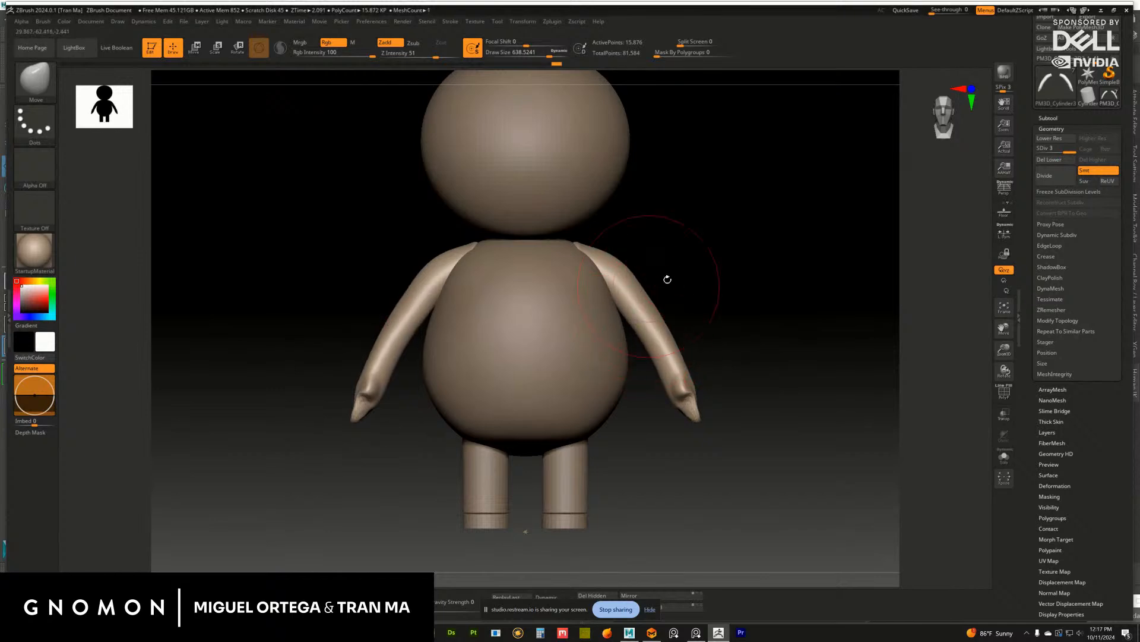
{"action": "mouse_move", "coordinate": [668, 279]}
{"action": "left_mouse_down", "text": "alt"}
{"action": "mouse_move", "coordinate": [706, 288]}
{"action": "mouse_move", "coordinate": [653, 284]}
{"action": "left_mouse_up", "text": "alt"}
{"action": "left_click", "coordinate": [631, 289], "text": "alt"}
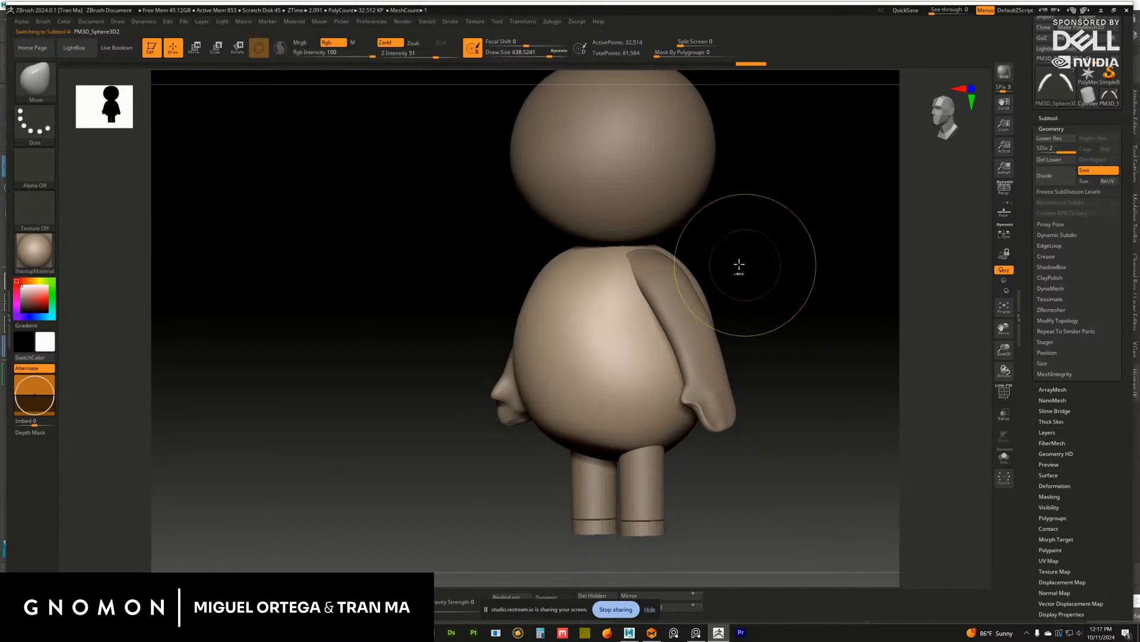
{"action": "left_click_drag", "start_coordinate": [739, 264], "coordinate": [682, 272], "text": "shift"}
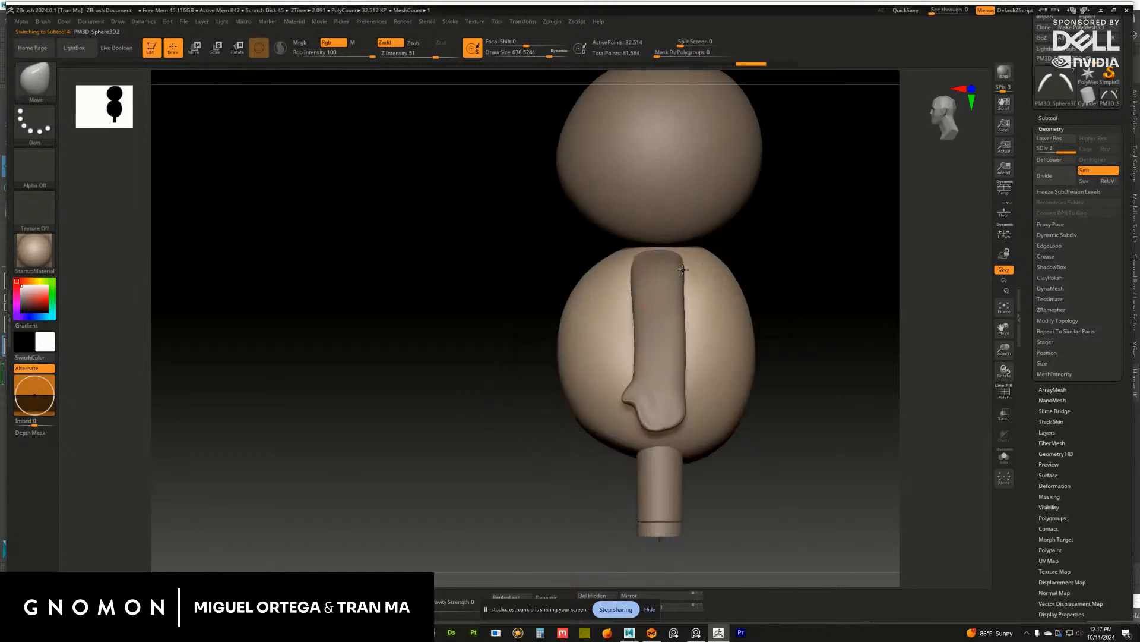
{"action": "left_click", "coordinate": [668, 282], "text": "alt"}
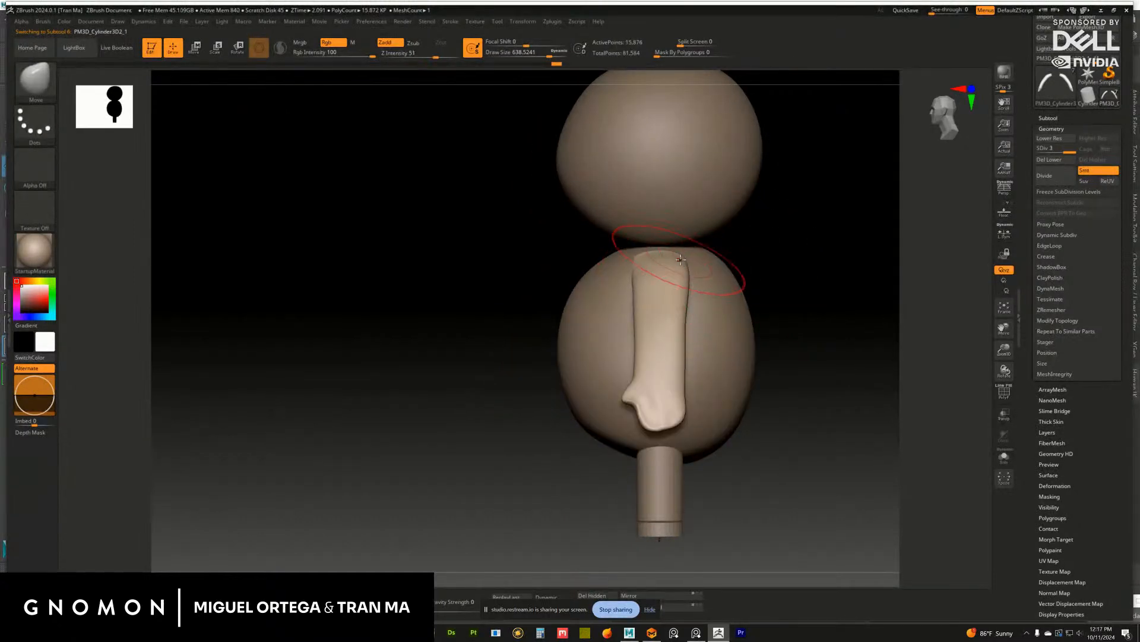
{"action": "left_click_drag", "start_coordinate": [681, 318], "coordinate": [686, 331]}
{"action": "left_click_drag", "start_coordinate": [679, 387], "coordinate": [683, 389]}
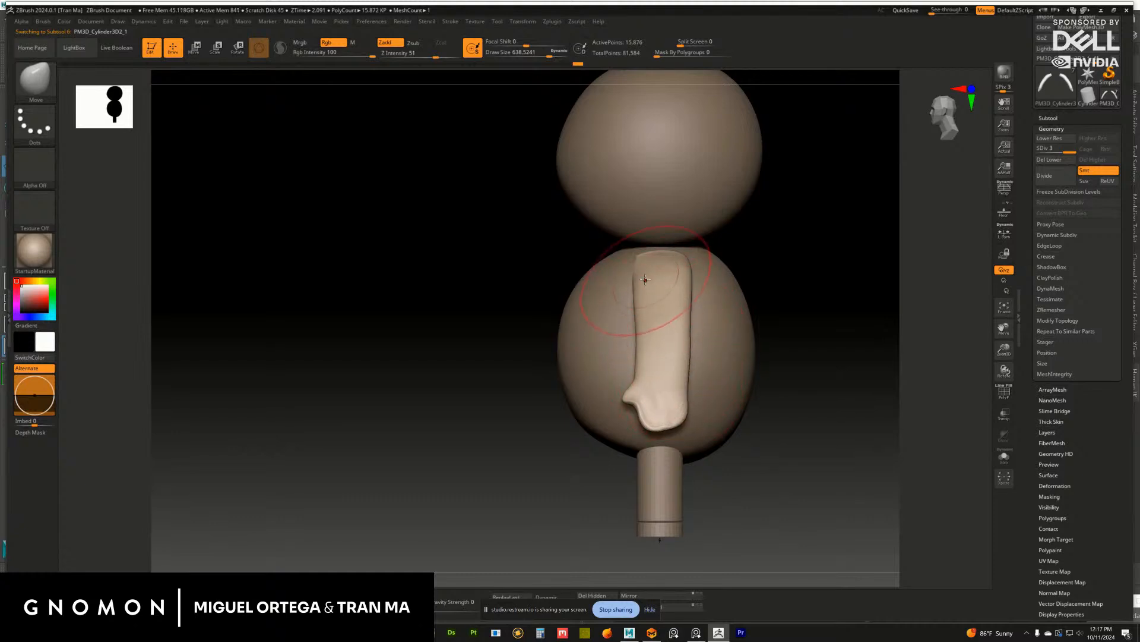
Select the torso and slim its upper sides beneath the arms with the Move brush
{"action": "left_click_drag", "start_coordinate": [766, 264], "coordinate": [707, 300], "text": "shift"}
{"action": "left_click", "coordinate": [684, 321], "text": "alt"}
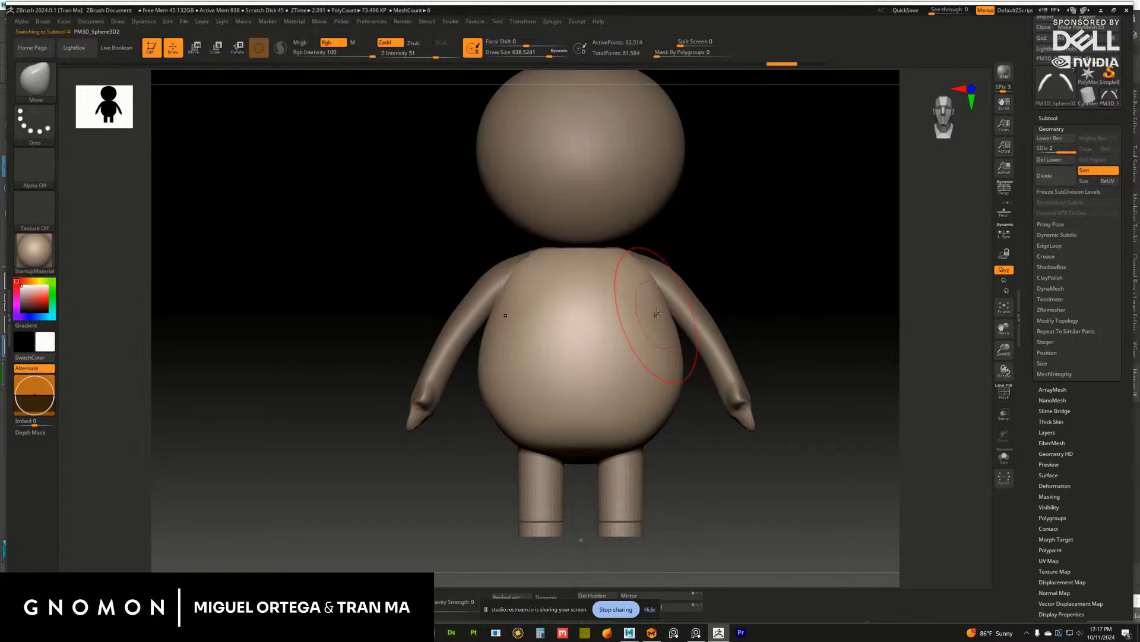
{"action": "left_click_drag", "start_coordinate": [804, 306], "coordinate": [796, 306]}
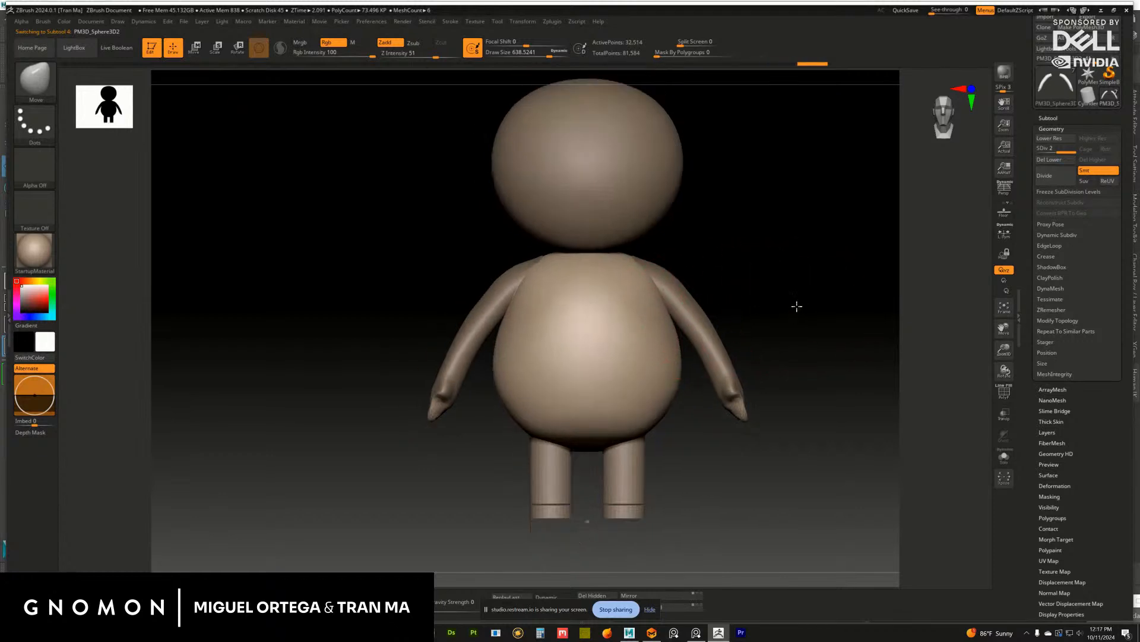
Select the short foot cylinders and move them up slightly against the bottoms of the legs
{"action": "left_click", "coordinate": [711, 337], "text": "alt"}
{"action": "left_click_drag", "start_coordinate": [776, 367], "coordinate": [1014, 208]}
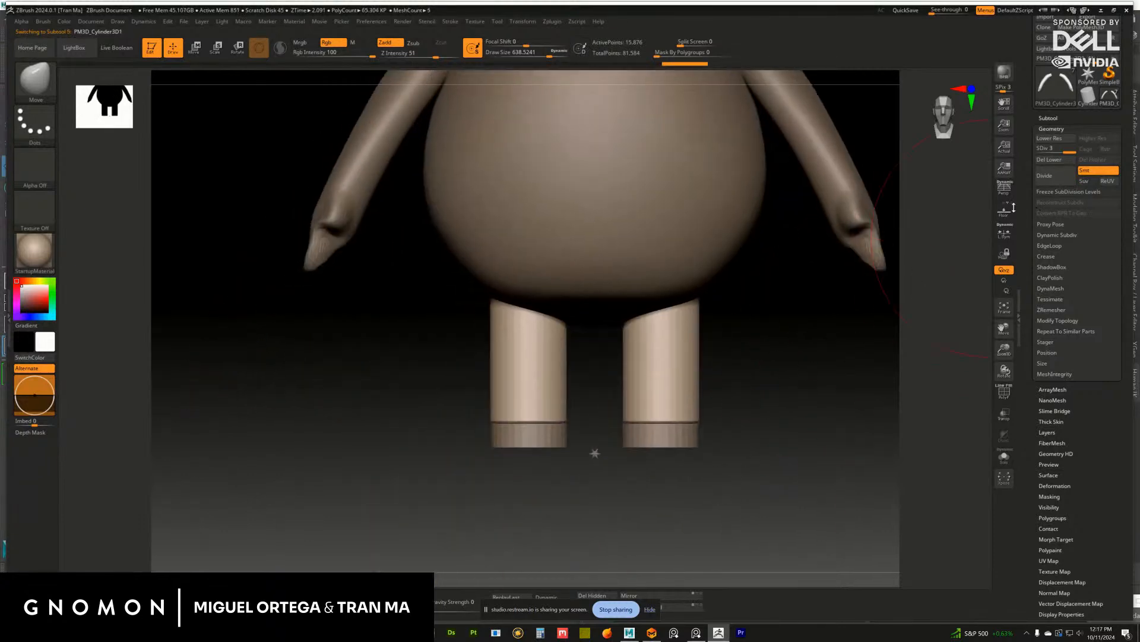
{"action": "left_click_drag", "start_coordinate": [751, 398], "coordinate": [698, 429], "text": "alt"}
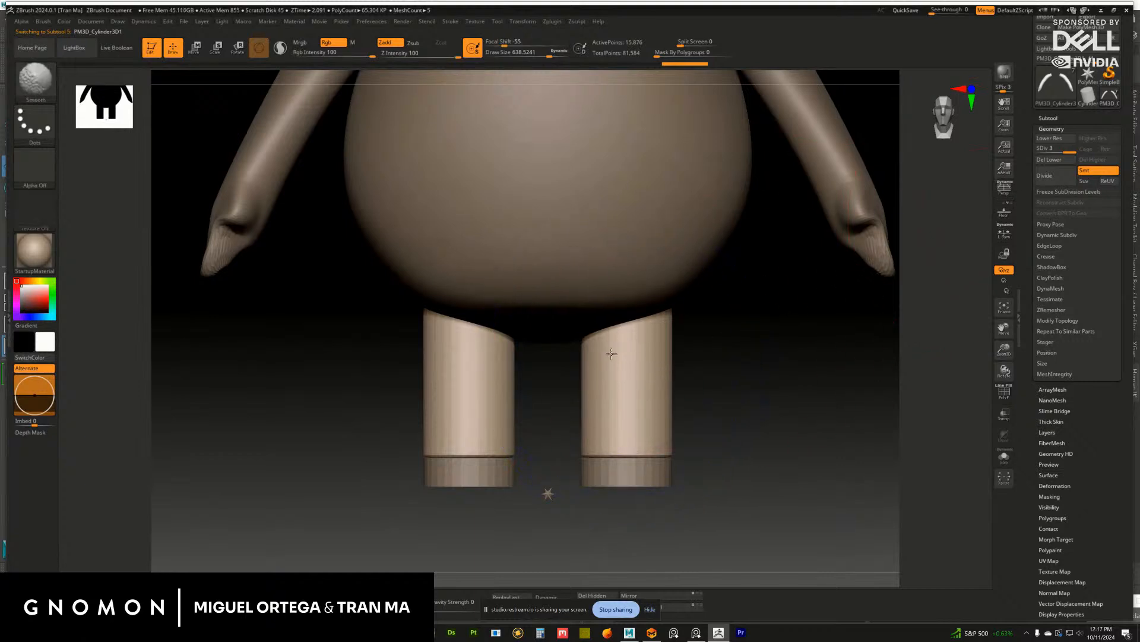
{"action": "left_click_drag", "start_coordinate": [659, 490], "coordinate": [623, 408], "text": "alt"}
{"action": "left_click_drag", "start_coordinate": [697, 395], "coordinate": [647, 389]}
{"action": "left_click", "coordinate": [621, 392], "text": "alt"}
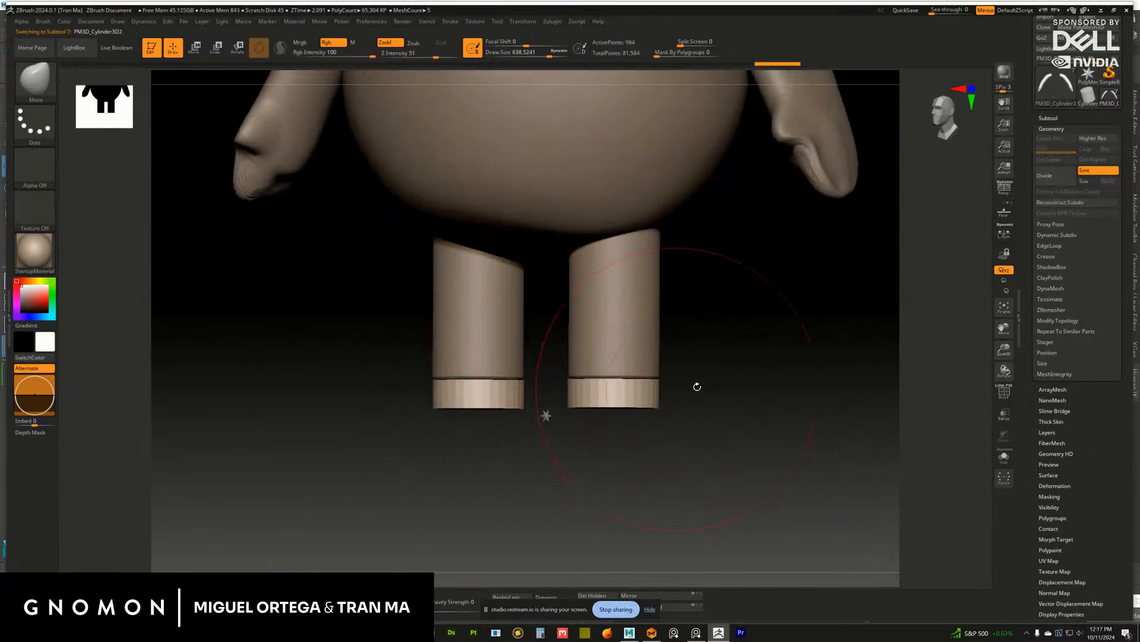
{"action": "left_click_drag", "start_coordinate": [732, 387], "coordinate": [757, 388]}
{"action": "key", "text": "w"}
{"action": "left_click_drag", "start_coordinate": [631, 344], "coordinate": [631, 339]}
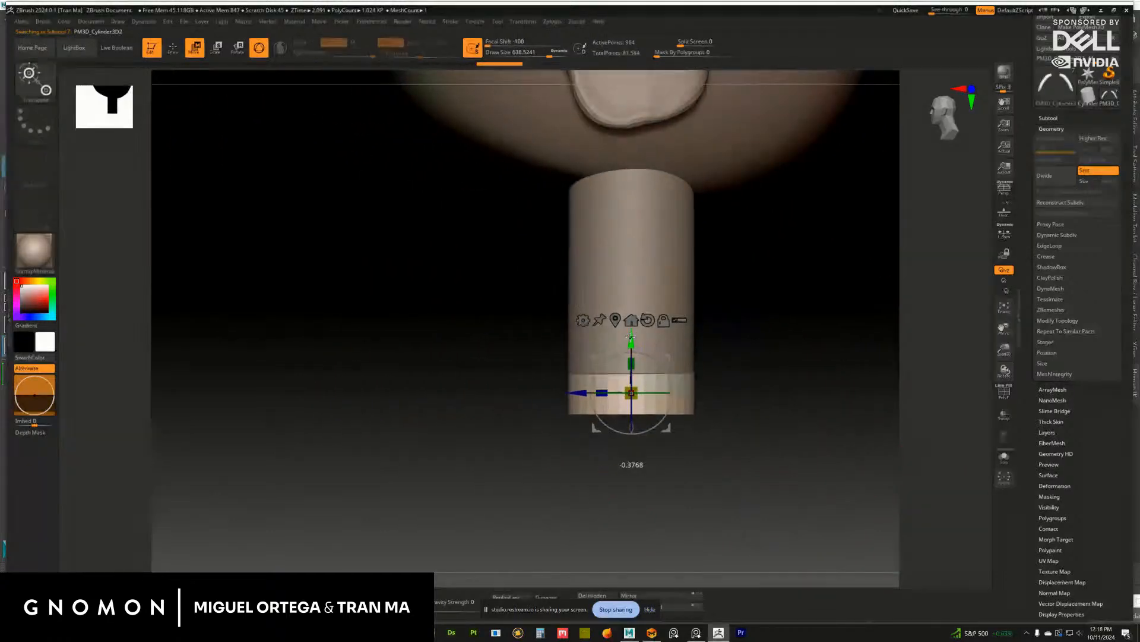
Subdivide the foot cylinders to subdivision level 3 and align them sideways under the legs
{"action": "left_click", "coordinate": [1045, 182]}
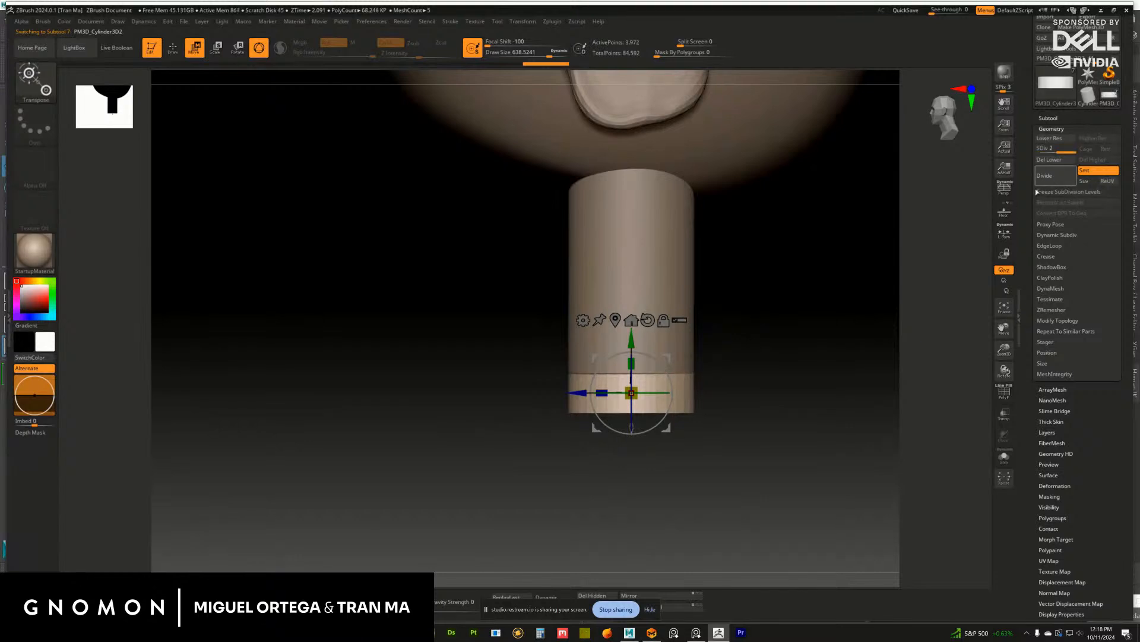
{"action": "left_click", "coordinate": [1041, 184]}
{"action": "left_click_drag", "start_coordinate": [779, 349], "coordinate": [821, 363]}
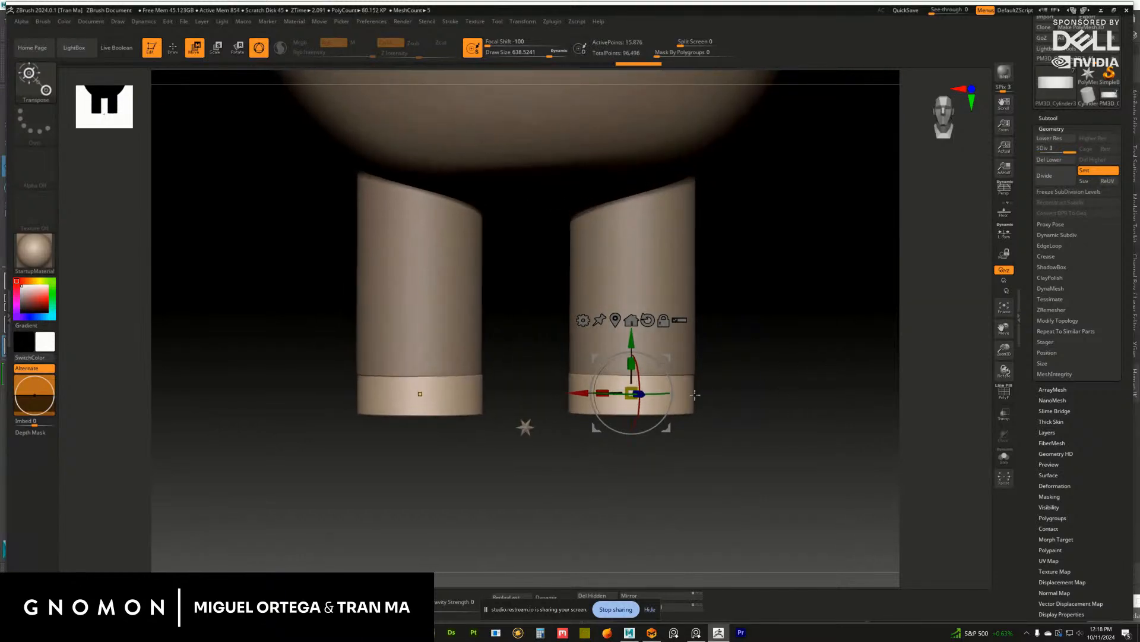
{"action": "left_click_drag", "start_coordinate": [575, 393], "coordinate": [576, 393]}
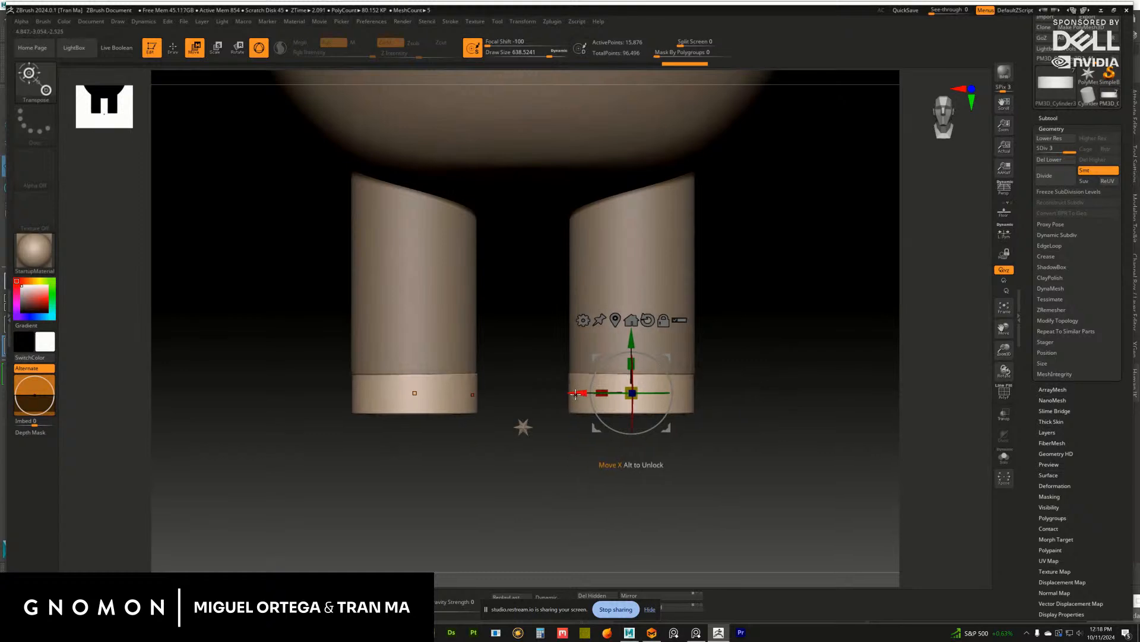
{"action": "left_click_drag", "start_coordinate": [575, 393], "coordinate": [576, 392]}
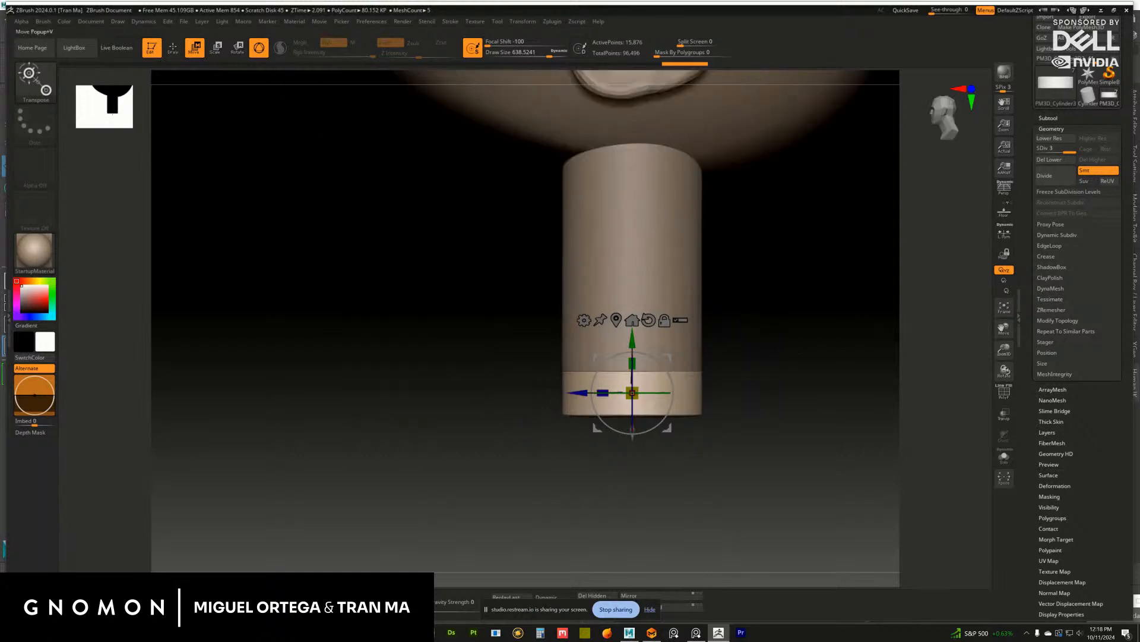
Pull the feet's fronts forward and widen the toes with the Move brush at a Draw Size of about 223
{"action": "key", "text": "q"}
{"action": "key", "text": "s"}
{"action": "mouse_move", "coordinate": [543, 391]}
{"action": "left_mouse_down"}
{"action": "mouse_move", "coordinate": [523, 390]}
{"action": "mouse_move", "coordinate": [558, 394]}
{"action": "mouse_move", "coordinate": [520, 409]}
{"action": "left_mouse_up"}
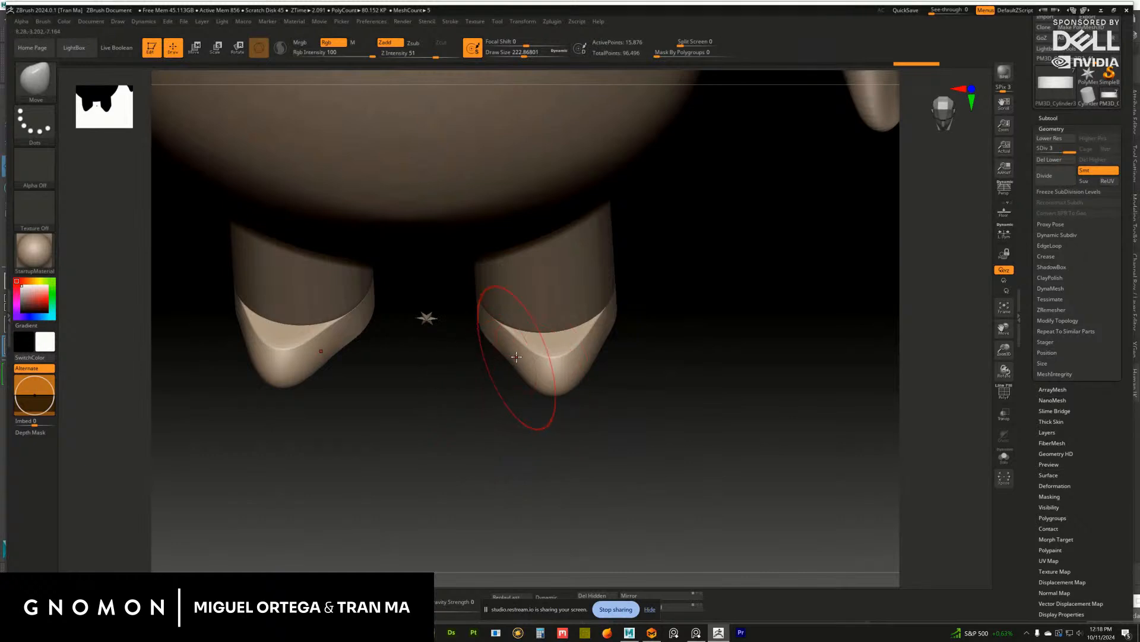
{"action": "mouse_move", "coordinate": [517, 357]}
{"action": "left_mouse_down"}
{"action": "mouse_move", "coordinate": [501, 365]}
{"action": "mouse_move", "coordinate": [513, 356]}
{"action": "mouse_move", "coordinate": [483, 345]}
{"action": "mouse_move", "coordinate": [487, 370]}
{"action": "left_mouse_up"}
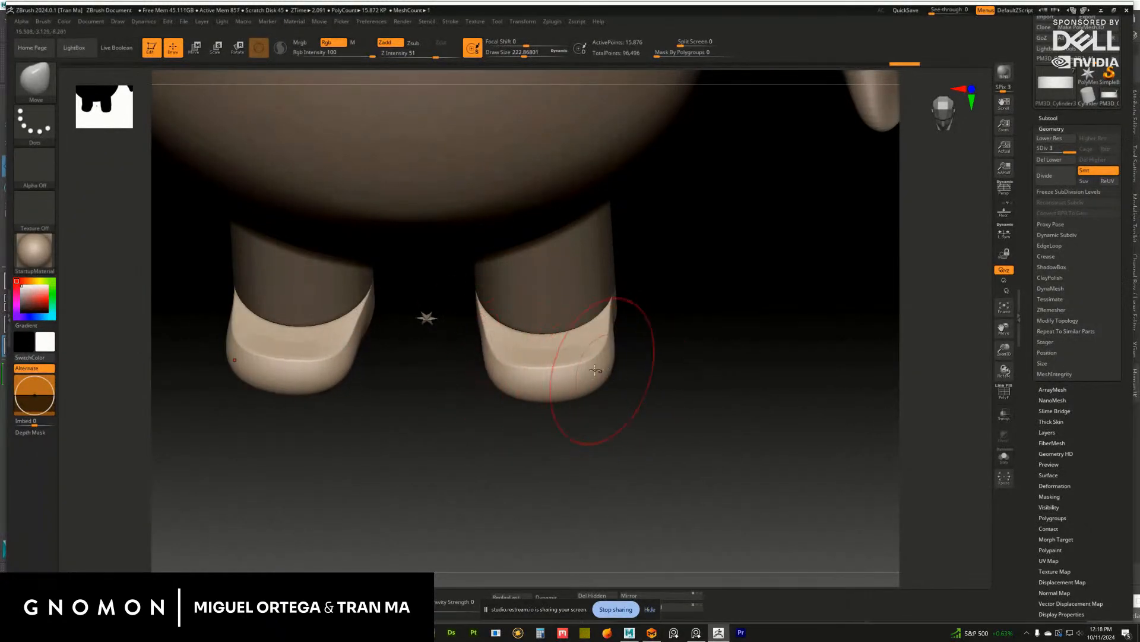
Round out the toes and smooth the feet's upper surfaces at a Draw Size of about 145
{"action": "key", "text": "s"}
{"action": "left_click_drag", "start_coordinate": [594, 380], "coordinate": [664, 350]}
{"action": "left_click_drag", "start_coordinate": [495, 355], "coordinate": [486, 348]}
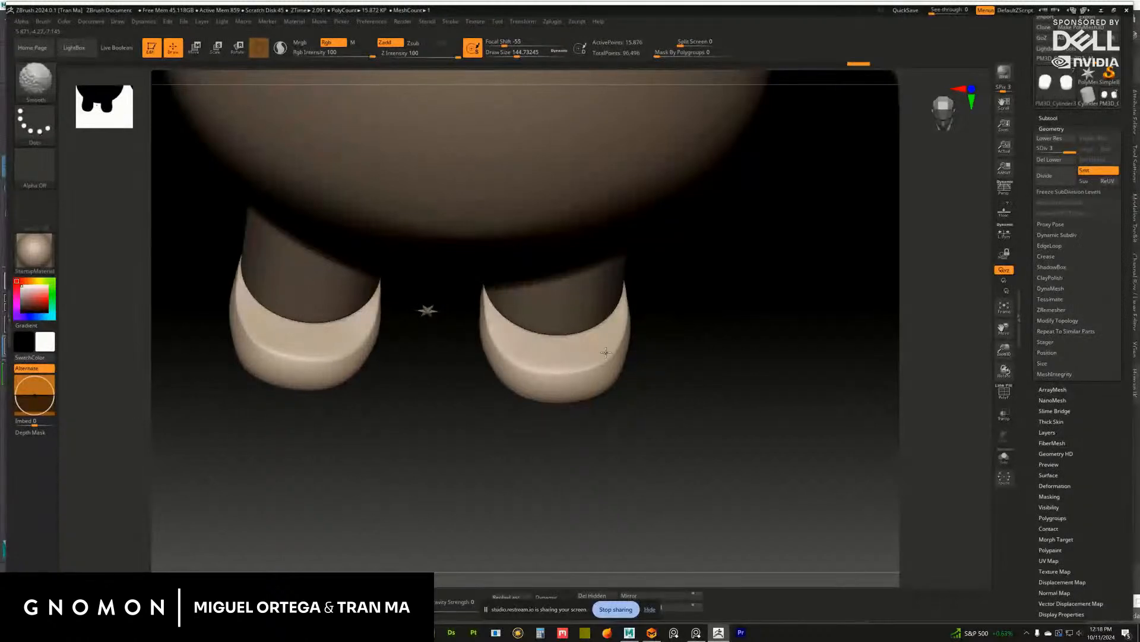
{"action": "left_click_drag", "start_coordinate": [651, 364], "coordinate": [653, 359]}
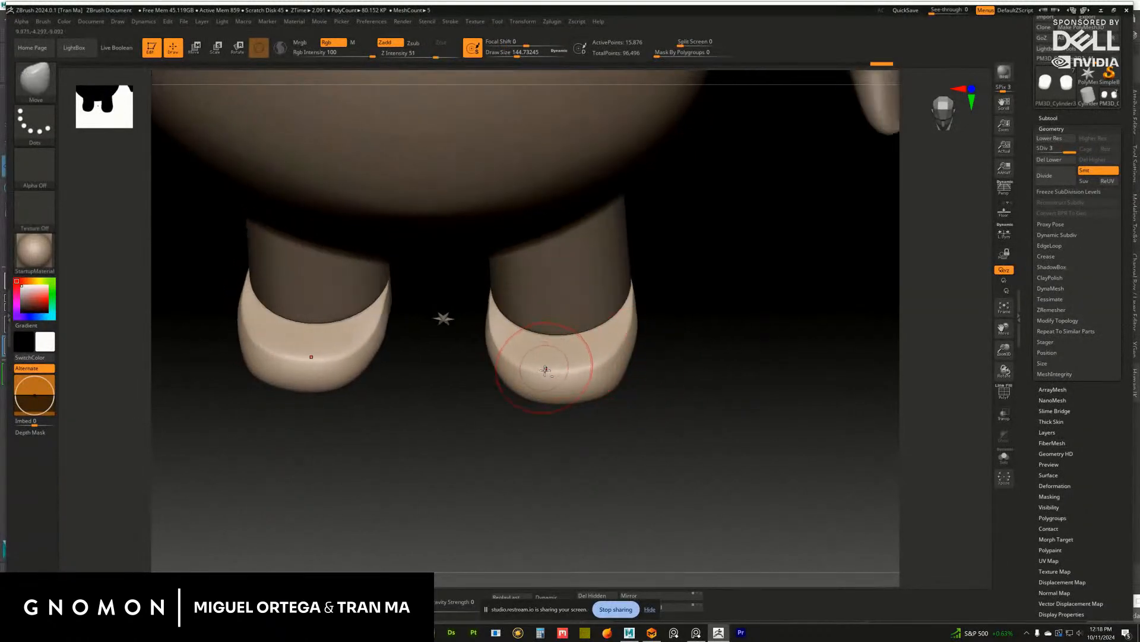
Sculpt the feet with the ClayBuildup brush using Alpha 06, and smooth their soles
{"action": "left_click", "coordinate": [285, 601]}
{"action": "left_click", "coordinate": [37, 170]}
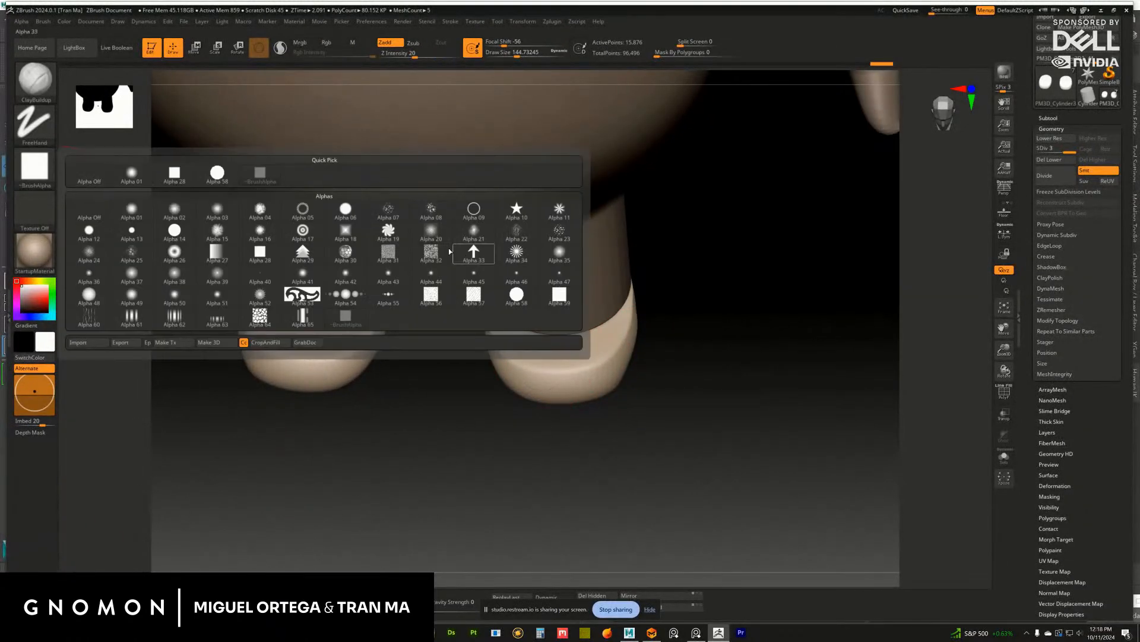
{"action": "left_click", "coordinate": [345, 208]}
{"action": "key", "text": "s"}
{"action": "mouse_move", "coordinate": [665, 356]}
{"action": "left_mouse_down"}
{"action": "mouse_move", "coordinate": [692, 349]}
{"action": "mouse_move", "coordinate": [683, 318]}
{"action": "mouse_move", "coordinate": [661, 306]}
{"action": "mouse_move", "coordinate": [622, 345]}
{"action": "mouse_move", "coordinate": [624, 402]}
{"action": "left_mouse_up"}
{"action": "left_click", "coordinate": [172, 600]}
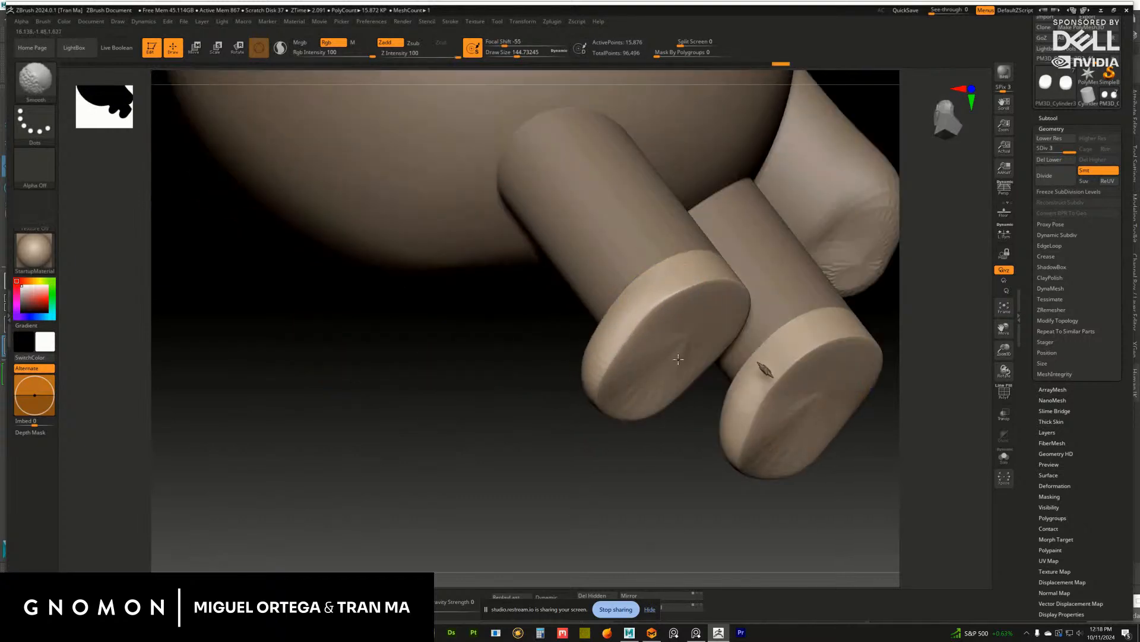
Widen the feet beyond the legs from the front with the Move brush at a Draw Size of about 262
{"action": "left_click_drag", "start_coordinate": [864, 386], "coordinate": [786, 420]}
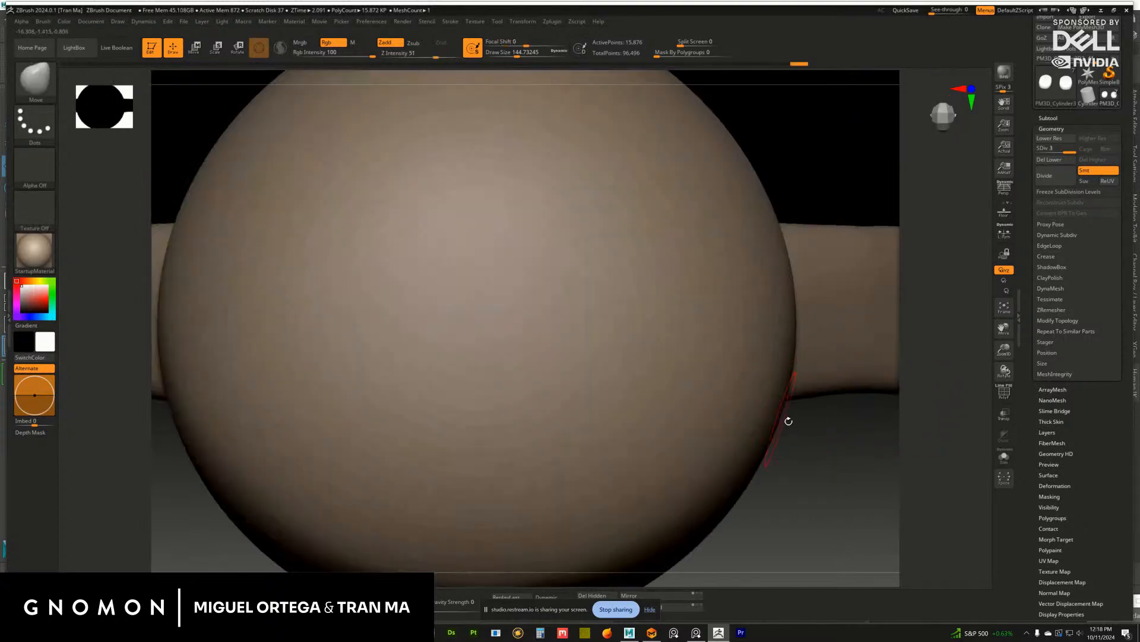
{"action": "left_click_drag", "start_coordinate": [834, 490], "coordinate": [825, 425], "text": "alt"}
{"action": "mouse_move", "coordinate": [814, 431]}
{"action": "left_mouse_down"}
{"action": "mouse_move", "coordinate": [782, 390]}
{"action": "mouse_move", "coordinate": [782, 359]}
{"action": "mouse_move", "coordinate": [799, 380]}
{"action": "mouse_move", "coordinate": [778, 349]}
{"action": "mouse_move", "coordinate": [782, 396]}
{"action": "left_mouse_up"}
{"action": "mouse_move", "coordinate": [624, 344]}
{"action": "left_mouse_down"}
{"action": "mouse_move", "coordinate": [591, 349]}
{"action": "mouse_move", "coordinate": [577, 324]}
{"action": "left_mouse_up"}
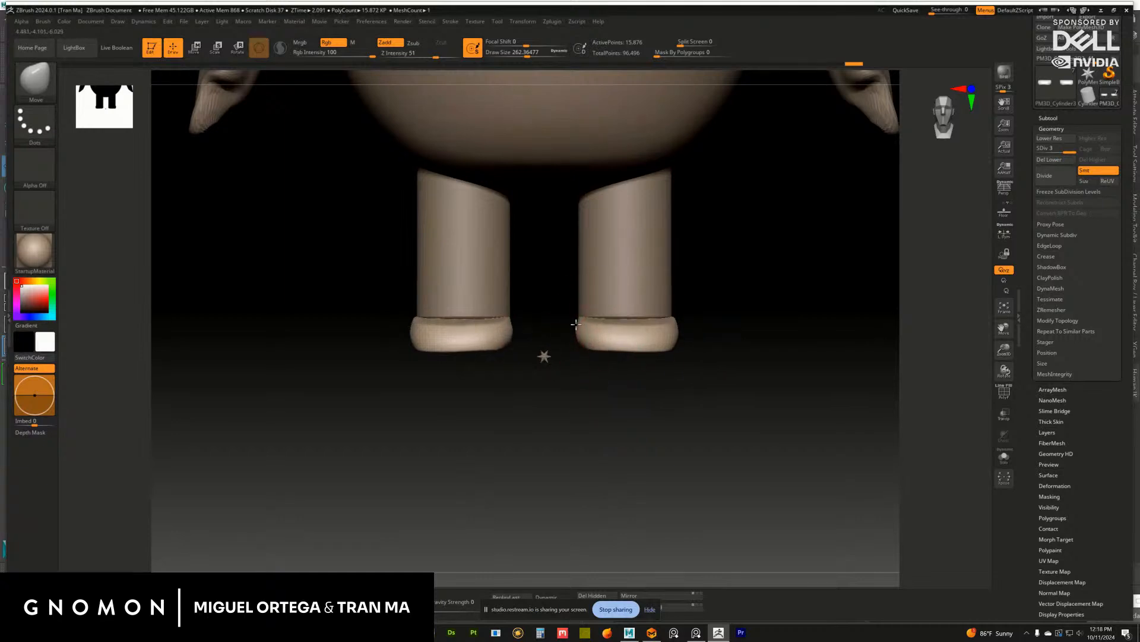
Raise the underside of the feet slightly in side view with the Move brush
{"action": "left_click_drag", "start_coordinate": [740, 350], "coordinate": [808, 376]}
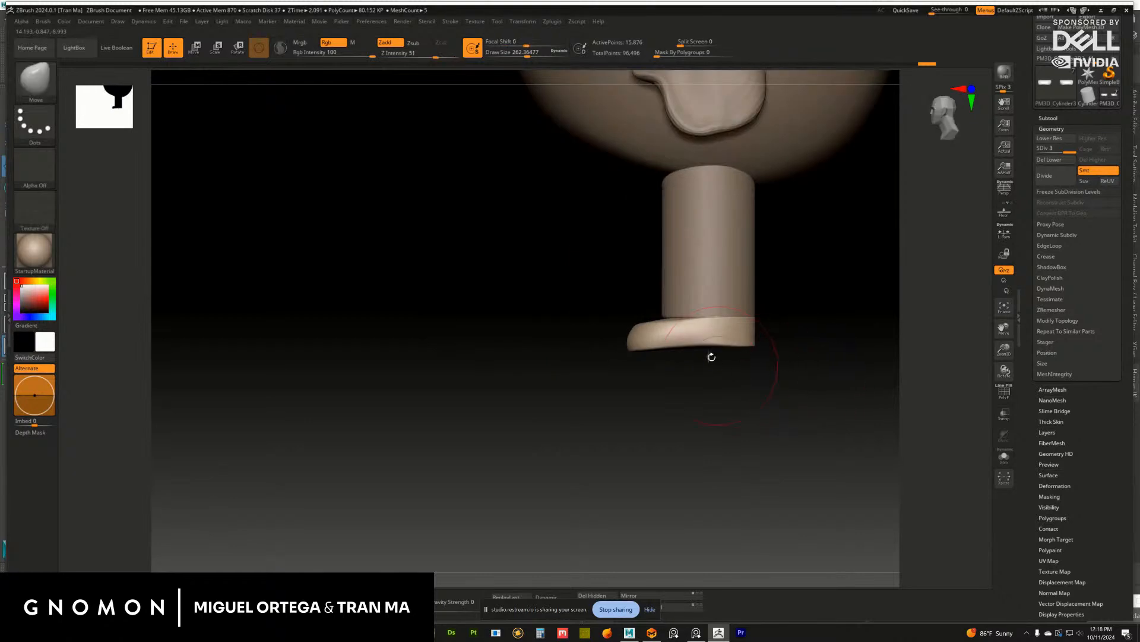
{"action": "left_click_drag", "start_coordinate": [664, 344], "coordinate": [663, 336]}
{"action": "left_click_drag", "start_coordinate": [781, 354], "coordinate": [835, 364], "text": "shift"}
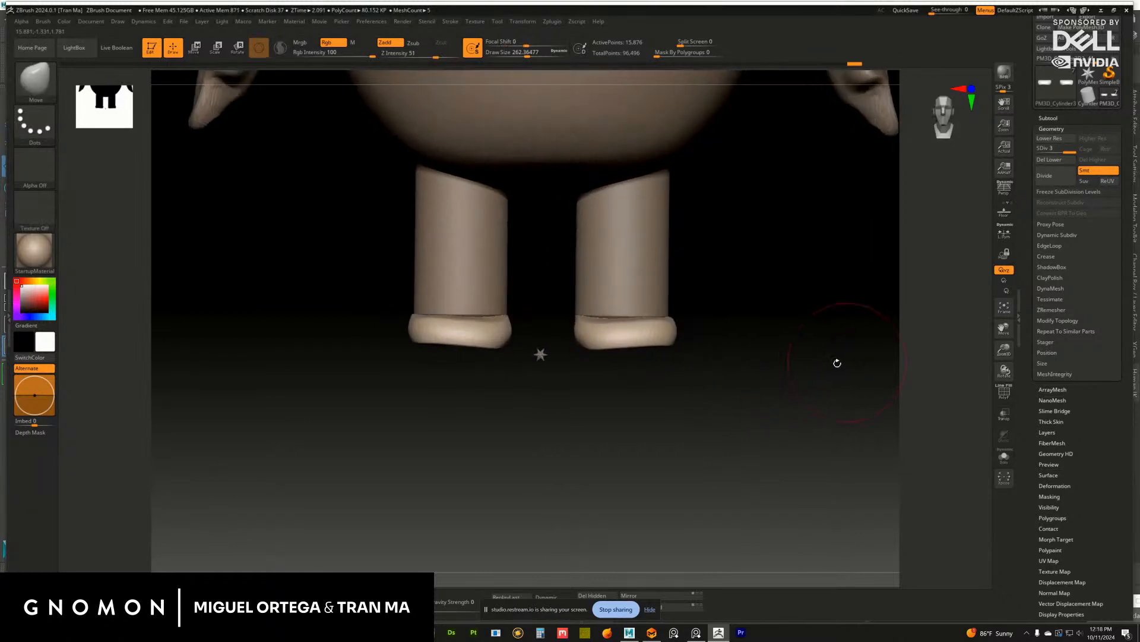
Refine the feet's front and upper surfaces with ClayBuildup and smoothing at a Draw Size of 112
{"action": "left_click_drag", "start_coordinate": [737, 347], "coordinate": [675, 390]}
{"action": "key", "text": "b"}
{"action": "key", "text": "c"}
{"action": "key", "text": "b"}
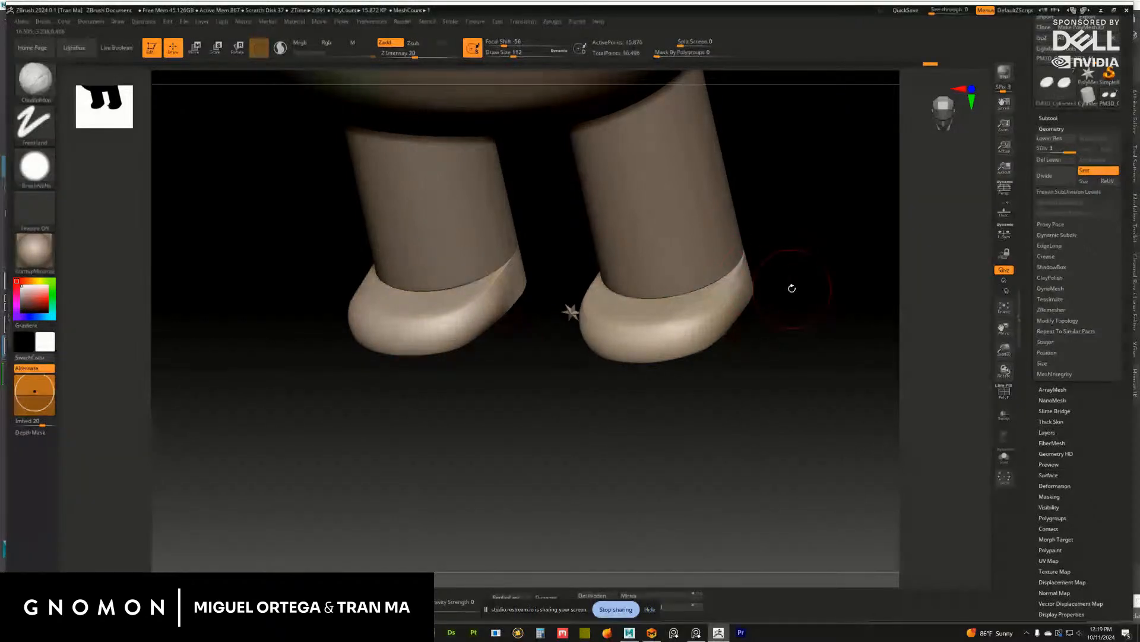
{"action": "left_click_drag", "start_coordinate": [792, 288], "coordinate": [674, 309], "text": "shift"}
{"action": "key", "text": "shift"}
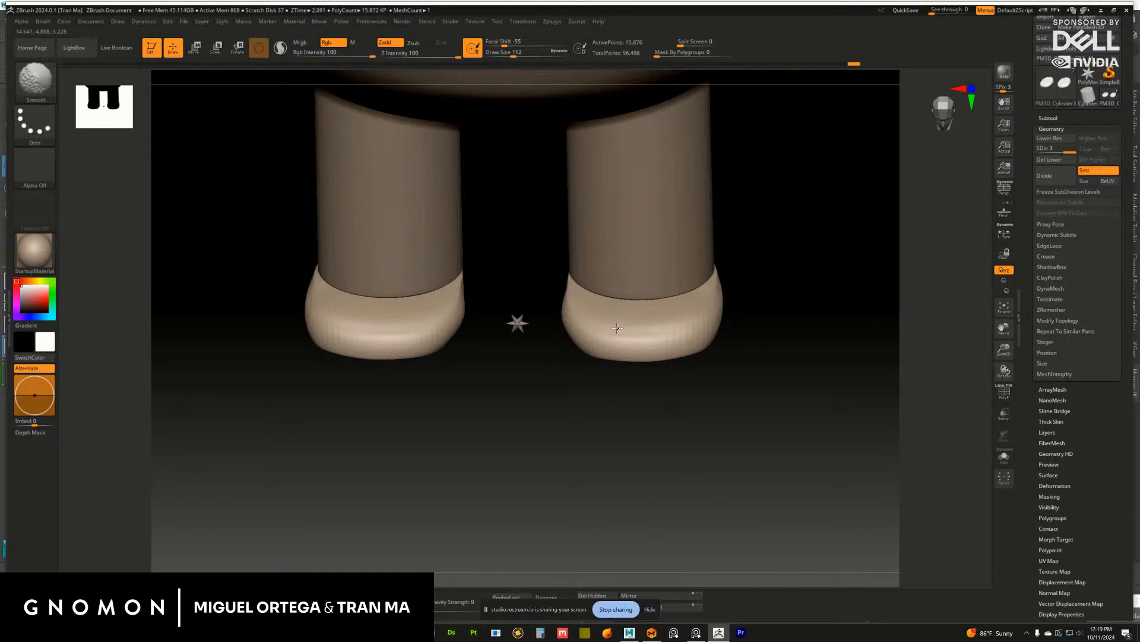
{"action": "left_click_drag", "start_coordinate": [754, 308], "coordinate": [726, 326], "text": "alt"}
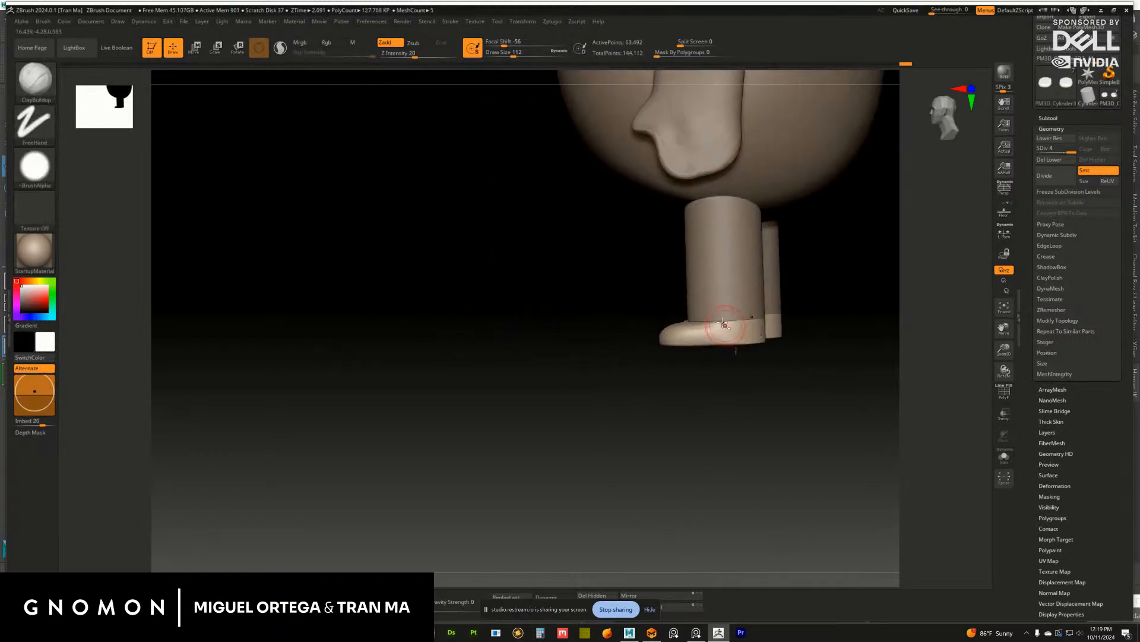
Slim the inner sides of the legs from the front with the Move brush at a Draw Size of about 351
{"action": "left_click", "coordinate": [736, 308], "text": "alt"}
{"action": "mouse_move", "coordinate": [844, 328]}
{"action": "left_mouse_down", "text": "shift"}
{"action": "mouse_move", "coordinate": [856, 344]}
{"action": "mouse_move", "coordinate": [743, 373]}
{"action": "left_mouse_up", "text": "shift"}
{"action": "key", "text": "s"}
{"action": "mouse_move", "coordinate": [658, 342]}
{"action": "left_mouse_down"}
{"action": "mouse_move", "coordinate": [701, 343]}
{"action": "mouse_move", "coordinate": [759, 365]}
{"action": "mouse_move", "coordinate": [733, 382]}
{"action": "left_mouse_up"}
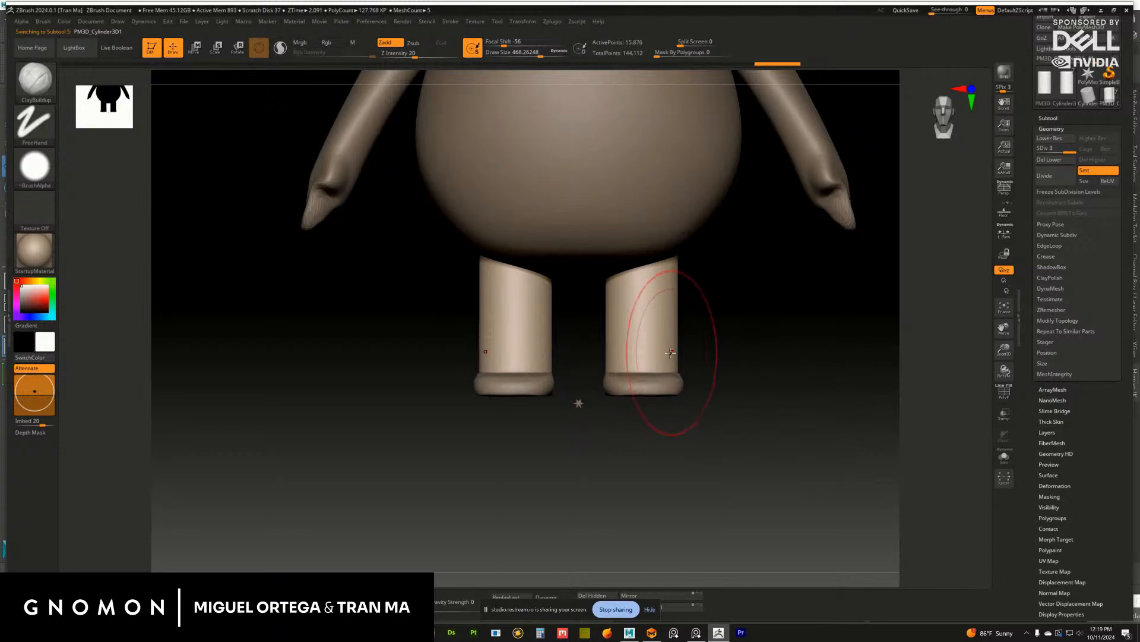
{"action": "key", "text": "b"}
{"action": "key", "text": "m"}
{"action": "key", "text": "v"}
{"action": "key", "text": "s"}
{"action": "left_click_drag", "start_coordinate": [673, 353], "coordinate": [676, 363]}
{"action": "left_click_drag", "start_coordinate": [607, 358], "coordinate": [610, 358]}
{"action": "left_click_drag", "start_coordinate": [605, 313], "coordinate": [607, 313]}
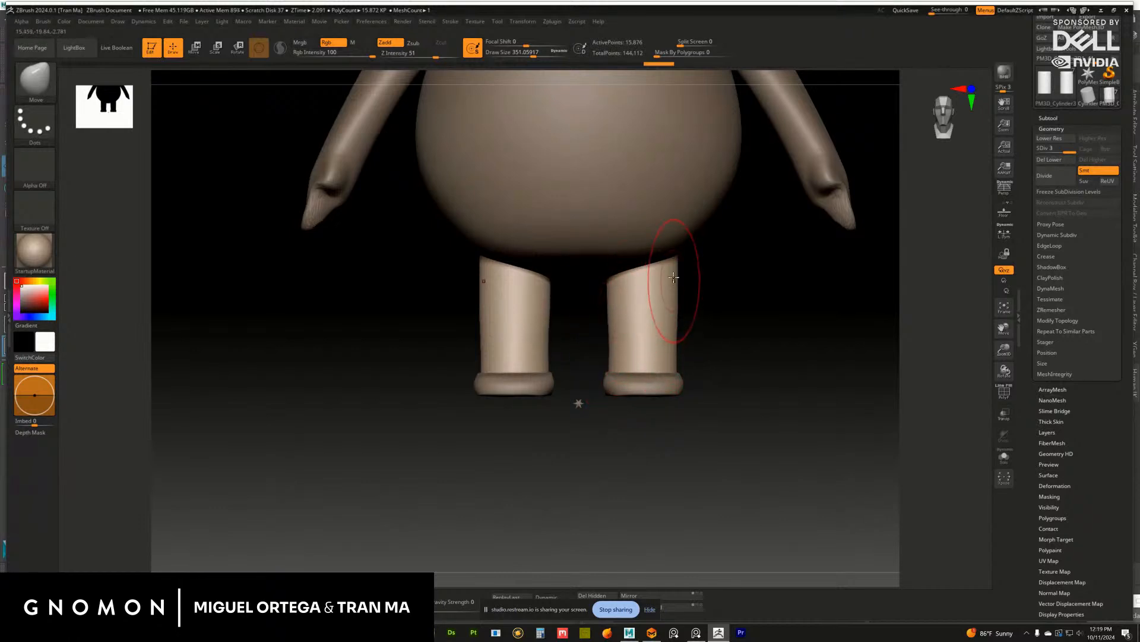
Reorder the legs subtool directly above the feet and merge it down with them into one subtool
{"action": "left_click_drag", "start_coordinate": [707, 332], "coordinate": [771, 435], "text": "alt"}
{"action": "left_click", "coordinate": [1050, 117]}
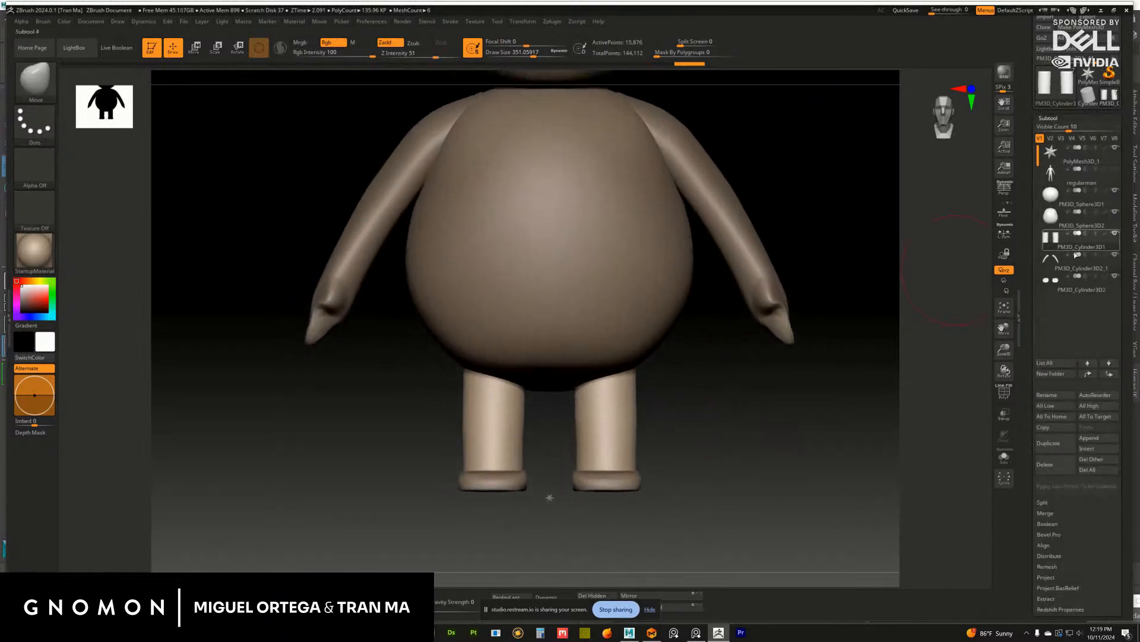
{"action": "left_click_drag", "start_coordinate": [1080, 245], "coordinate": [1082, 285]}
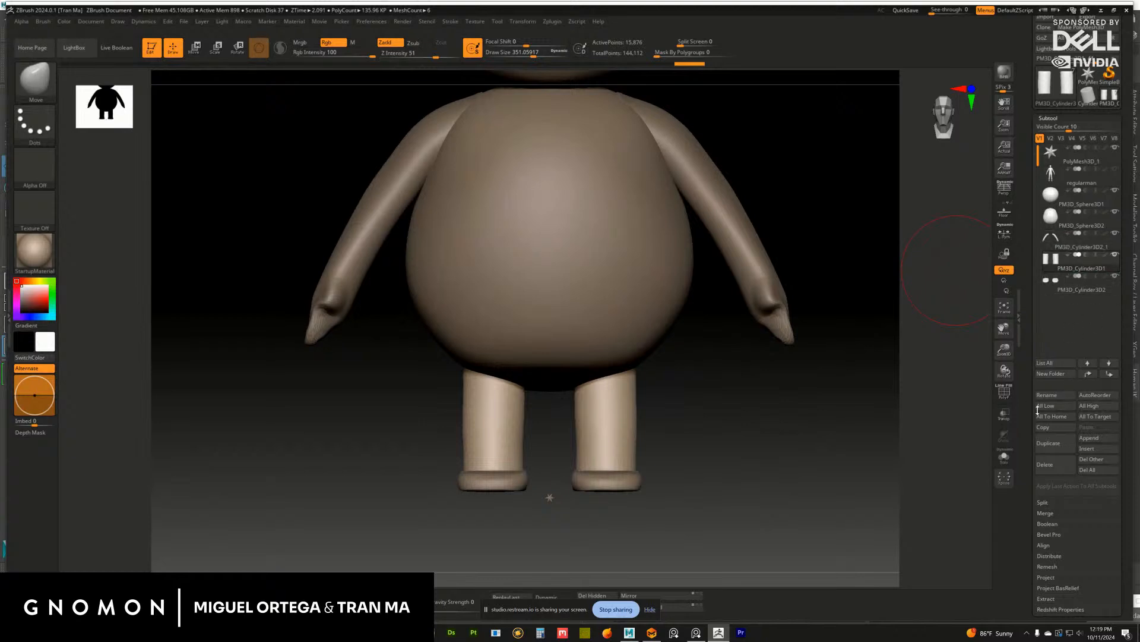
{"action": "left_click_drag", "start_coordinate": [1030, 557], "coordinate": [1048, 491]}
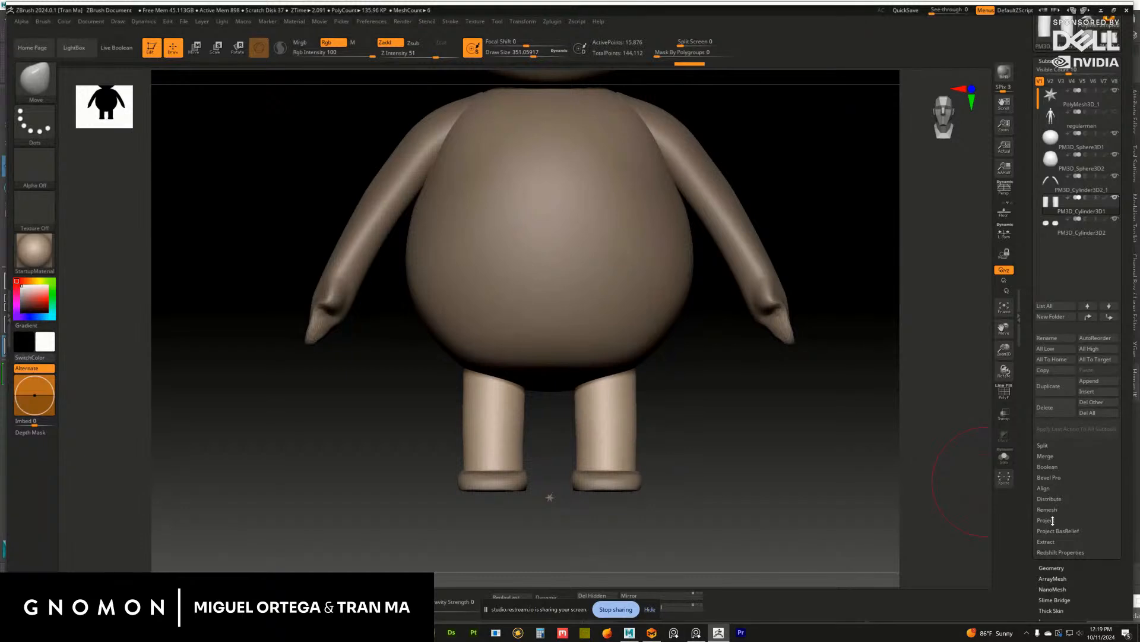
{"action": "left_click", "coordinate": [1046, 455]}
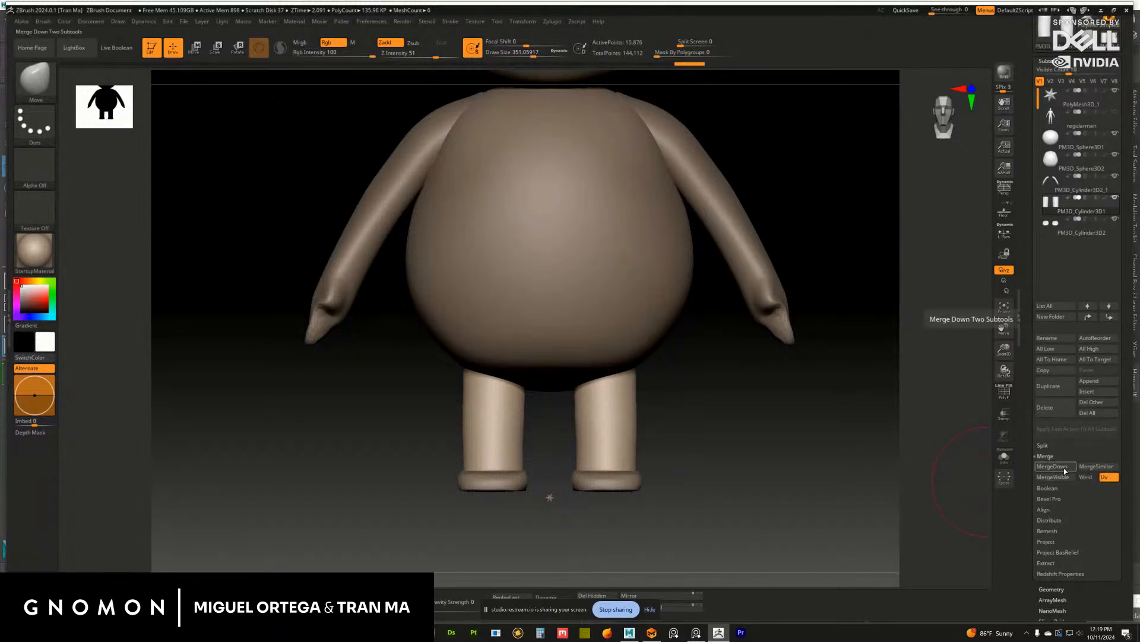
{"action": "left_click", "coordinate": [1055, 468]}
{"action": "left_click", "coordinate": [974, 488]}
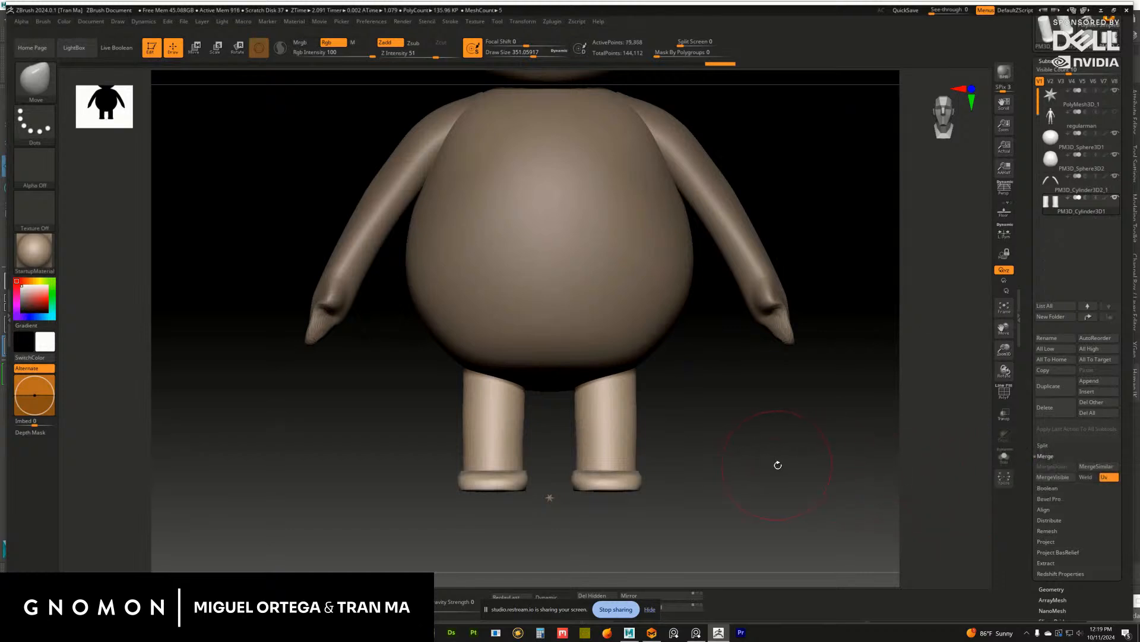
Try to DynaMesh the merged legs and feet at resolution 128 without freezing the subdivision levels
{"action": "left_click_drag", "start_coordinate": [778, 464], "coordinate": [796, 511]}
{"action": "left_click", "coordinate": [1051, 61]}
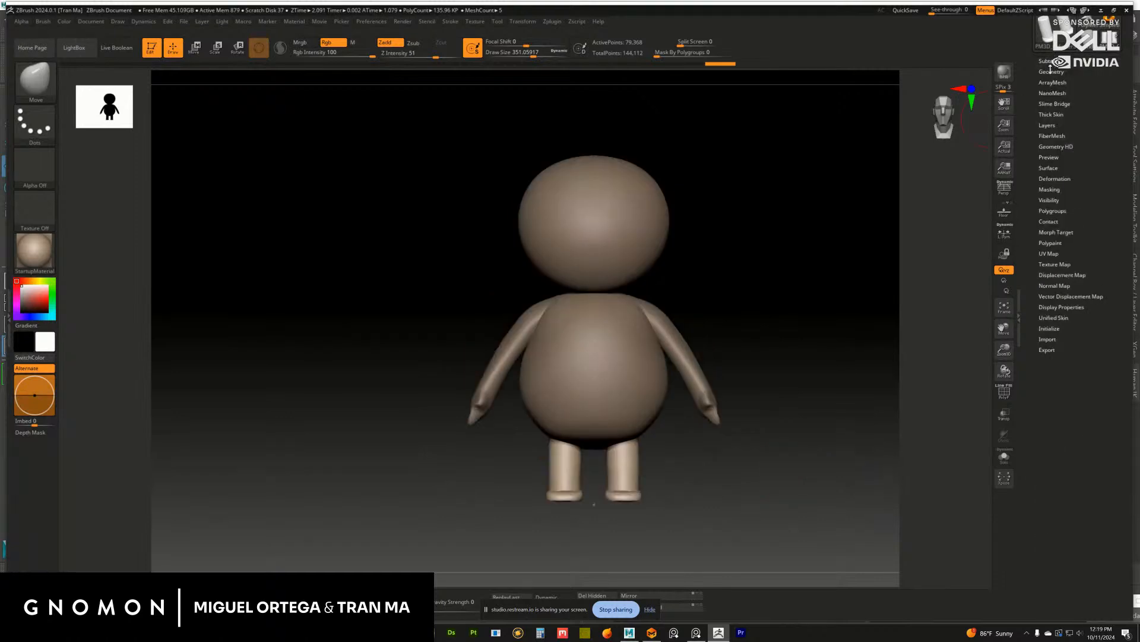
{"action": "left_click", "coordinate": [1050, 72]}
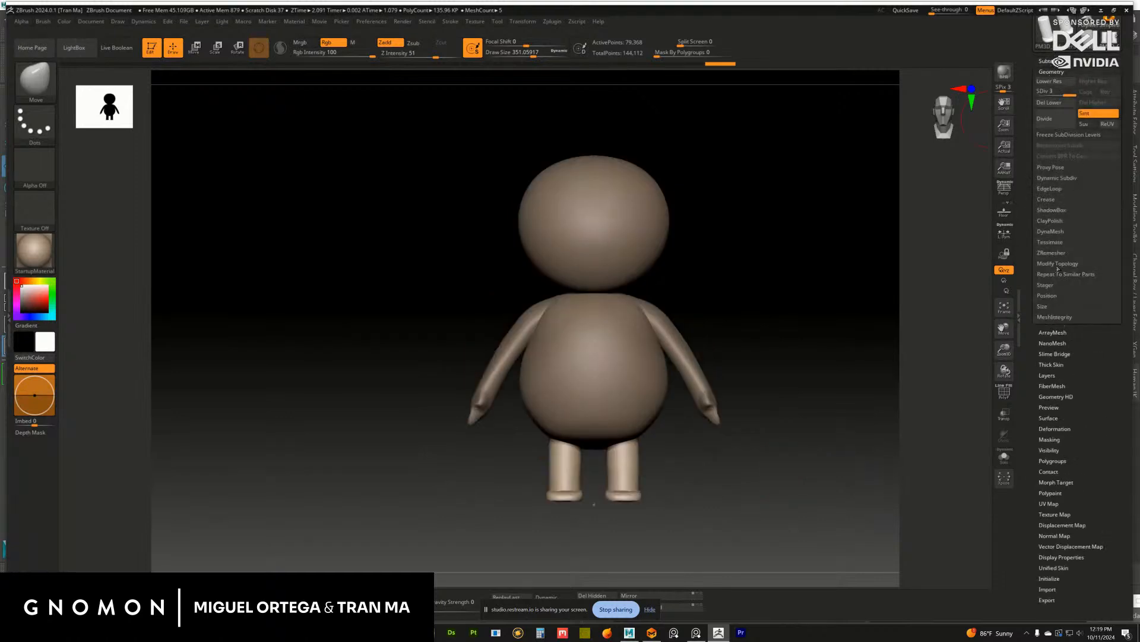
{"action": "left_click", "coordinate": [1051, 231]}
{"action": "left_click", "coordinate": [1054, 243]}
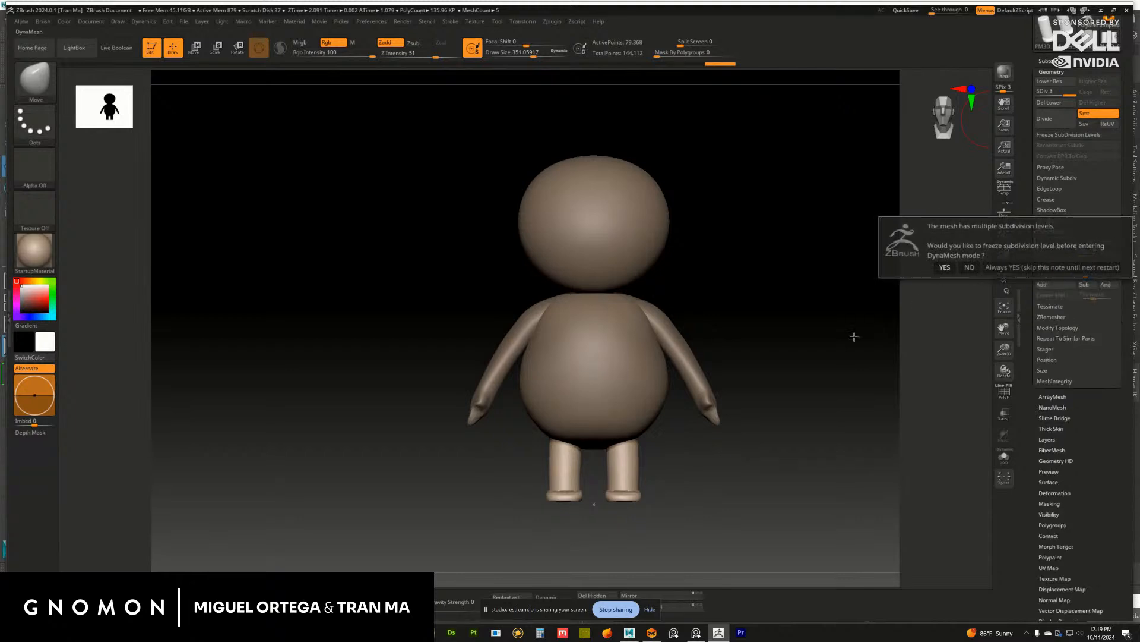
{"action": "left_click", "coordinate": [967, 267]}
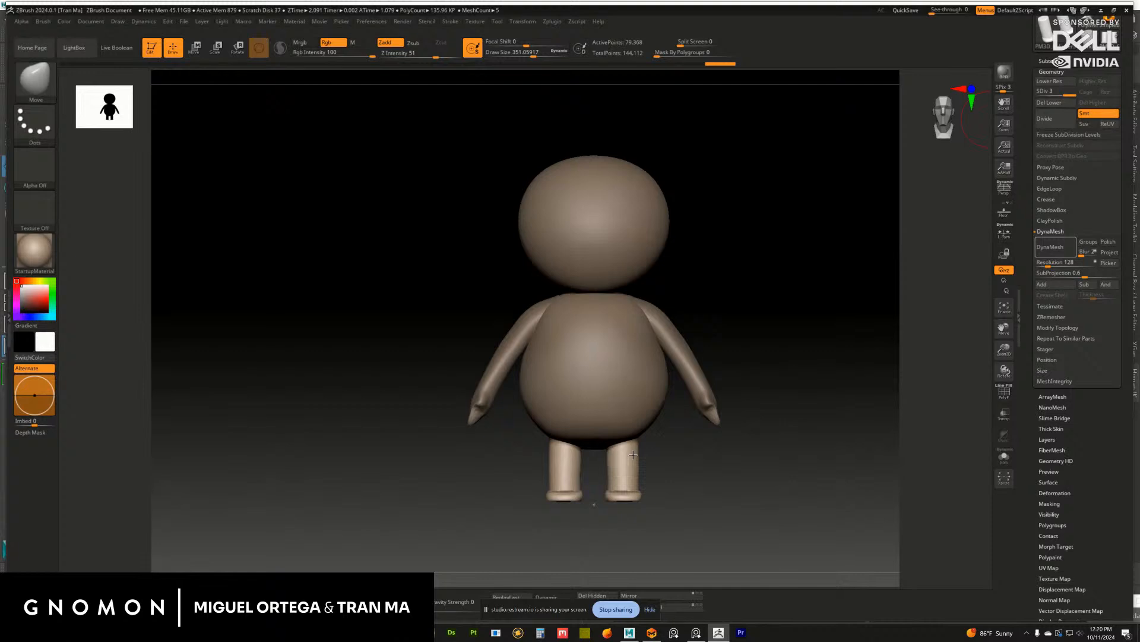
{"action": "right_click_drag", "start_coordinate": [633, 455], "coordinate": [713, 465]}
{"action": "key", "text": "ctrl+z"}
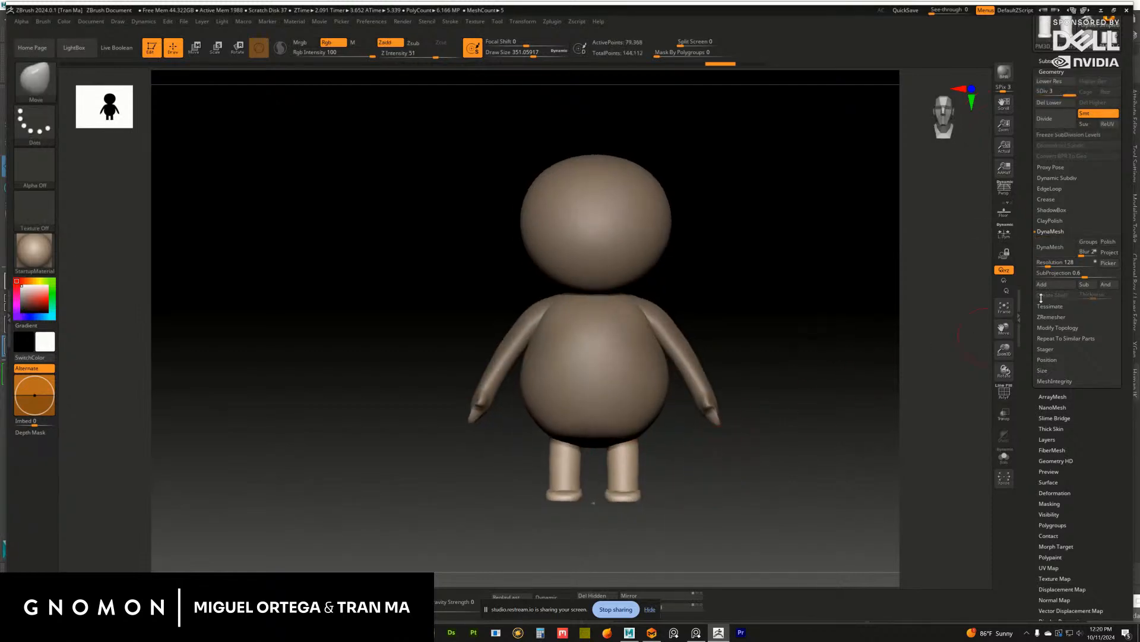
Set the DynaMesh resolution to 32 and display the polyframe on the legs and feet
{"action": "left_click", "coordinate": [1044, 267]}
{"action": "type", "text": "64"}
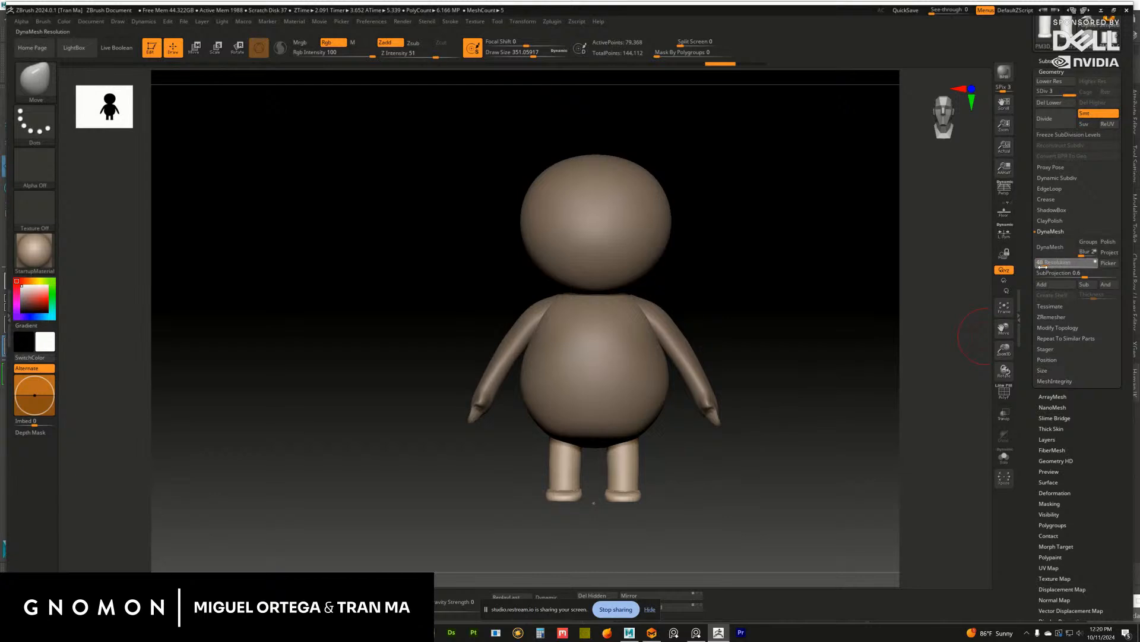
{"action": "left_click_drag", "start_coordinate": [1043, 266], "coordinate": [1042, 267]}
{"action": "key", "text": "f"}
{"action": "right_click_drag", "start_coordinate": [799, 356], "coordinate": [849, 361]}
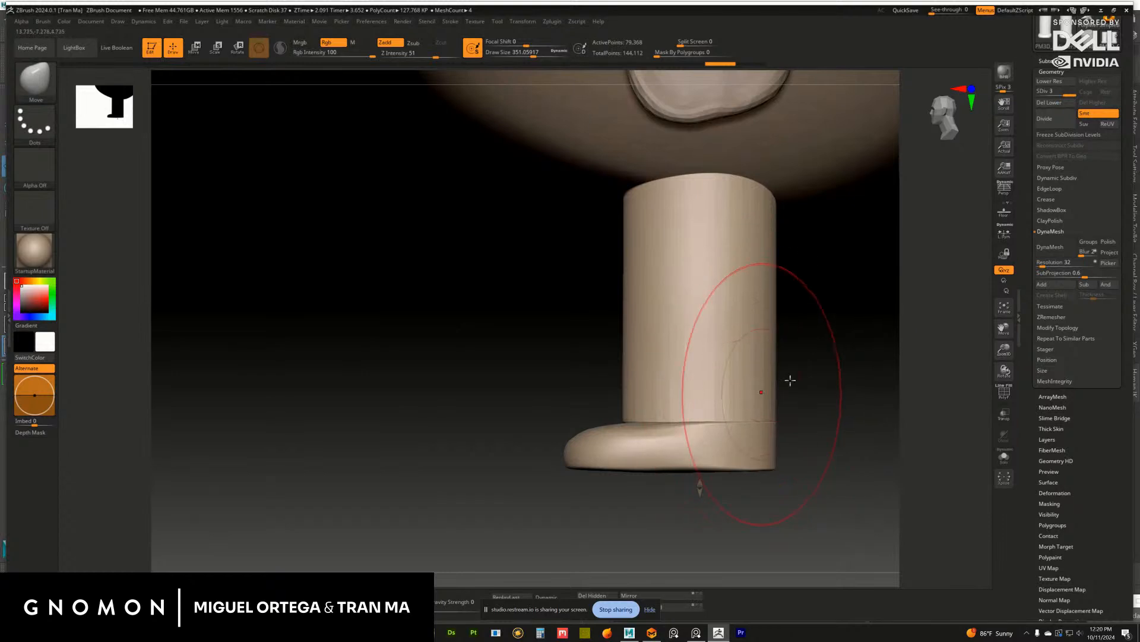
{"action": "key", "text": "shift+f"}
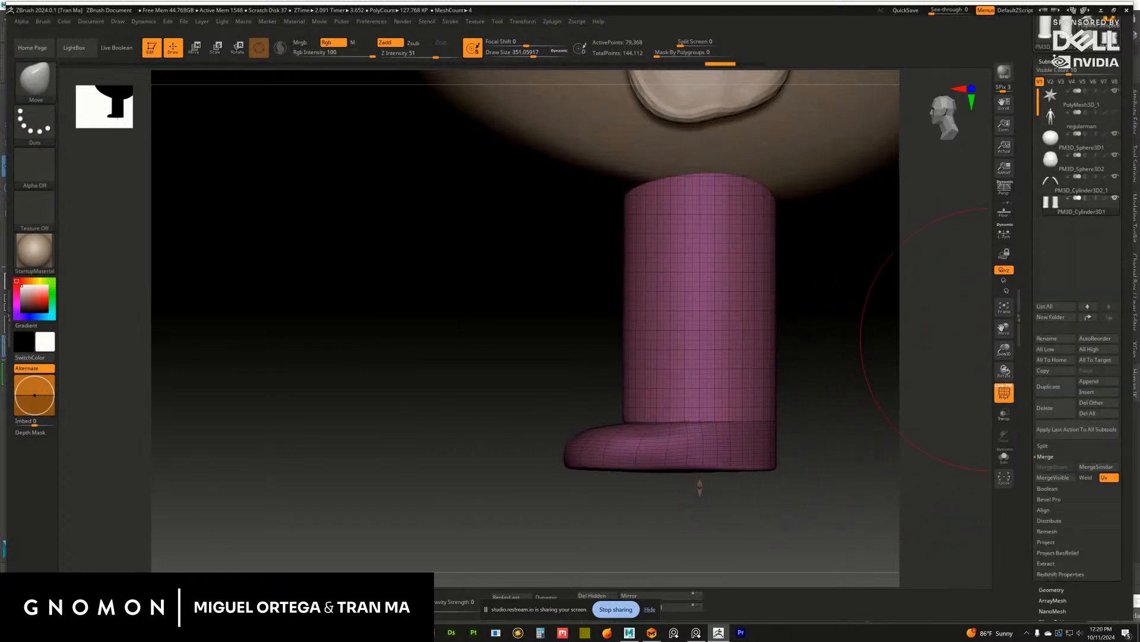
{"action": "left_click", "coordinate": [1052, 69]}
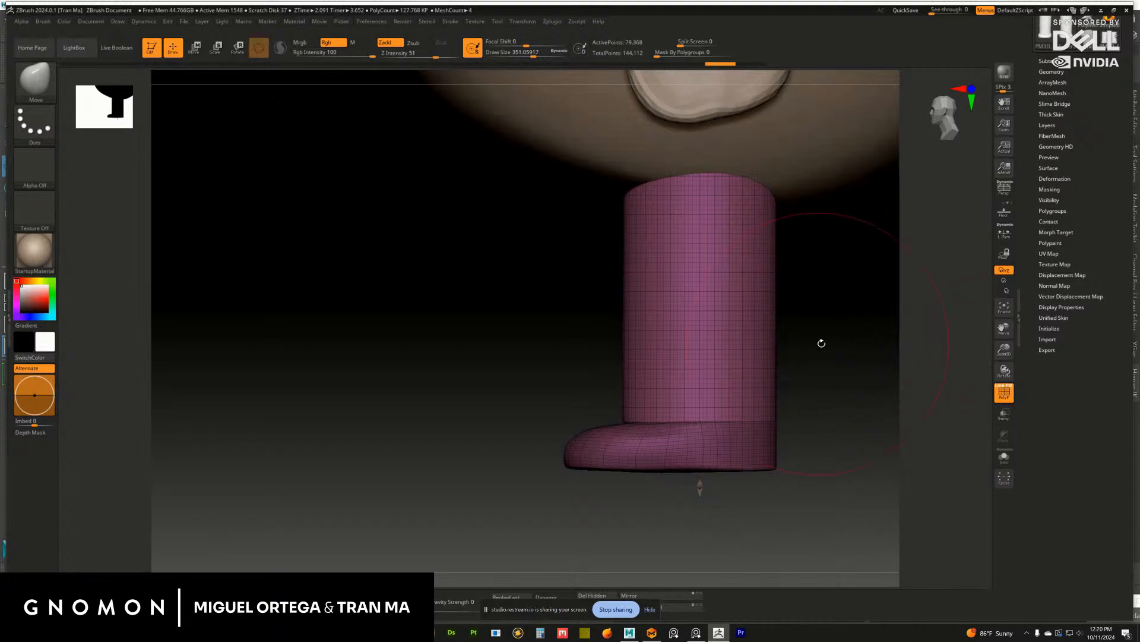
Isolate the feet, assign them their own polygroup and show the legs again
{"action": "right_click_drag", "start_coordinate": [822, 343], "coordinate": [733, 416]}
{"action": "left_click_drag", "start_coordinate": [664, 395], "coordinate": [717, 428], "text": "ctrl+shift"}
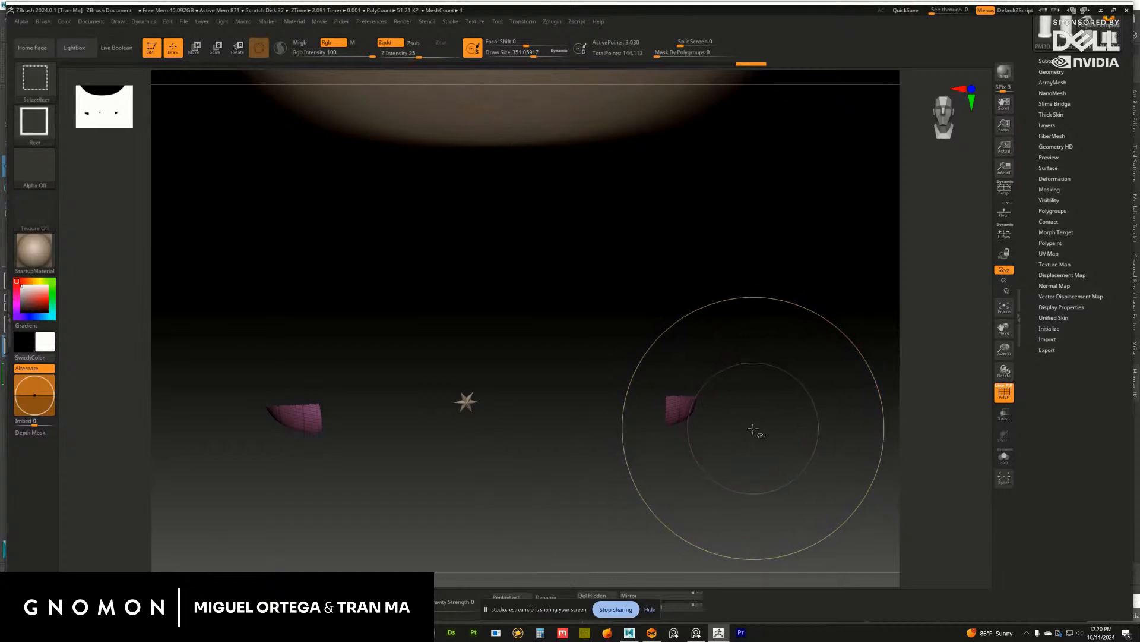
{"action": "left_click", "coordinate": [762, 433], "text": "ctrl+shift"}
{"action": "left_click_drag", "start_coordinate": [755, 433], "coordinate": [767, 428], "text": "ctrl"}
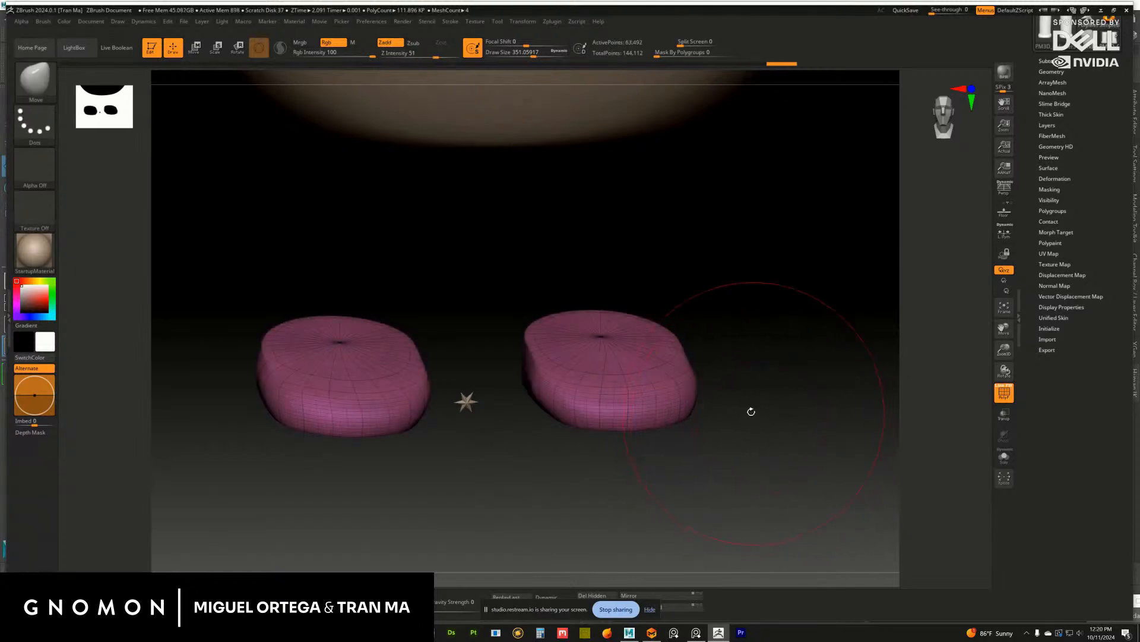
{"action": "key", "text": "ctrl+w"}
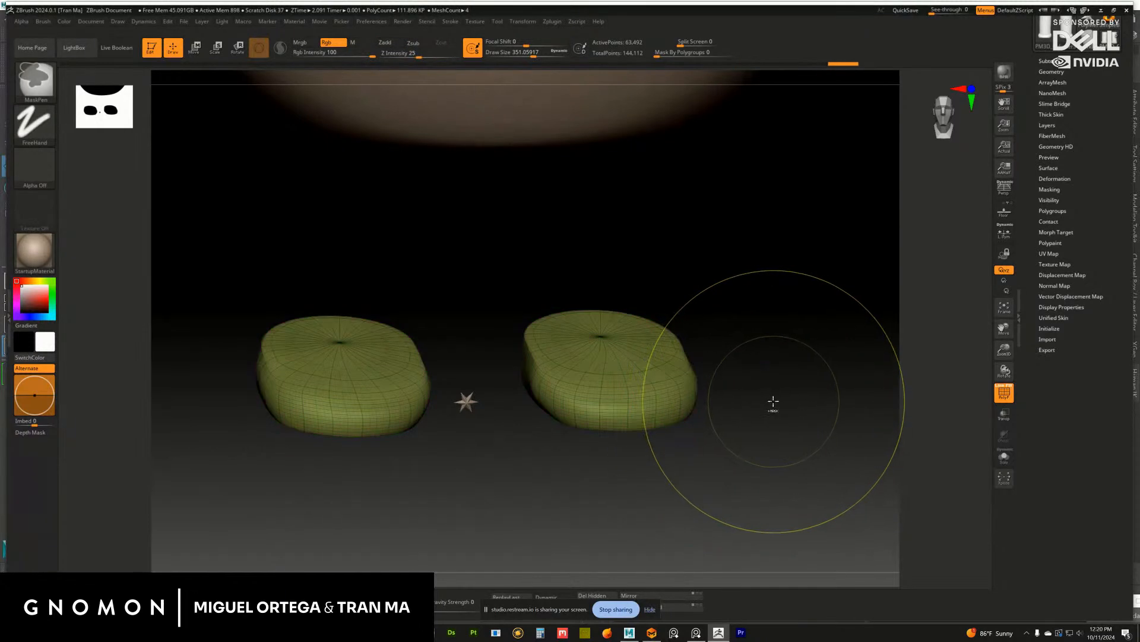
{"action": "left_click", "coordinate": [781, 398], "text": "ctrl+shift"}
Set Mask By Polygroups to 100 and reshape the feet with the Move brush at a Draw Size of about 593
{"action": "mouse_move", "coordinate": [802, 379]}
{"action": "left_mouse_down"}
{"action": "mouse_move", "coordinate": [786, 367]}
{"action": "mouse_move", "coordinate": [797, 354]}
{"action": "mouse_move", "coordinate": [865, 369]}
{"action": "left_mouse_up"}
{"action": "left_click", "coordinate": [735, 53]}
{"action": "key", "text": "s"}
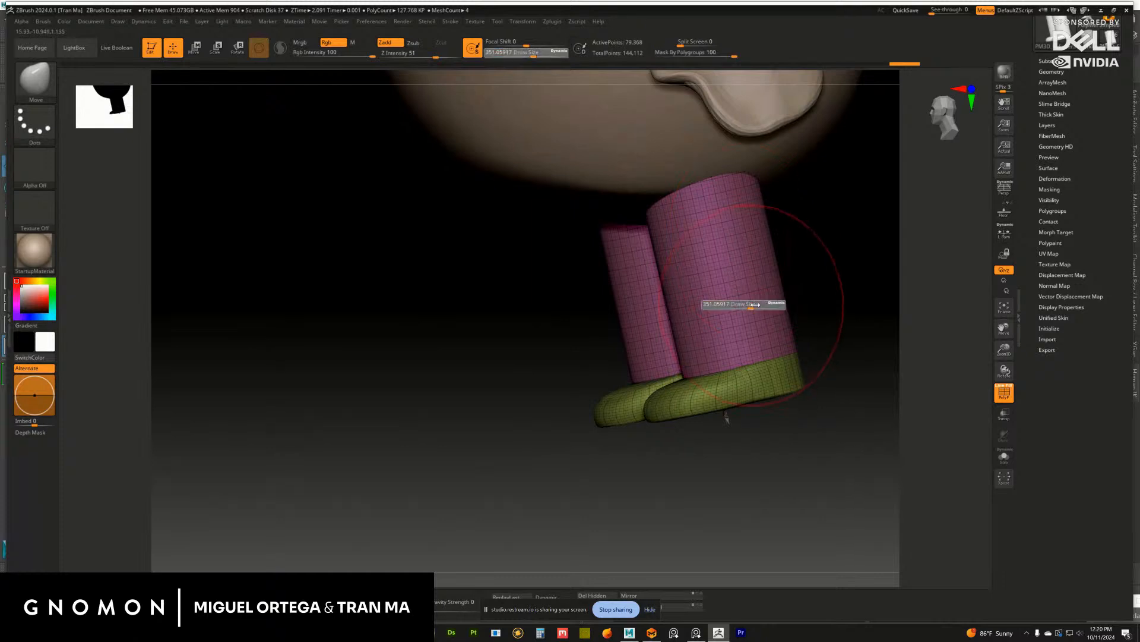
{"action": "left_click_drag", "start_coordinate": [746, 306], "coordinate": [764, 307]}
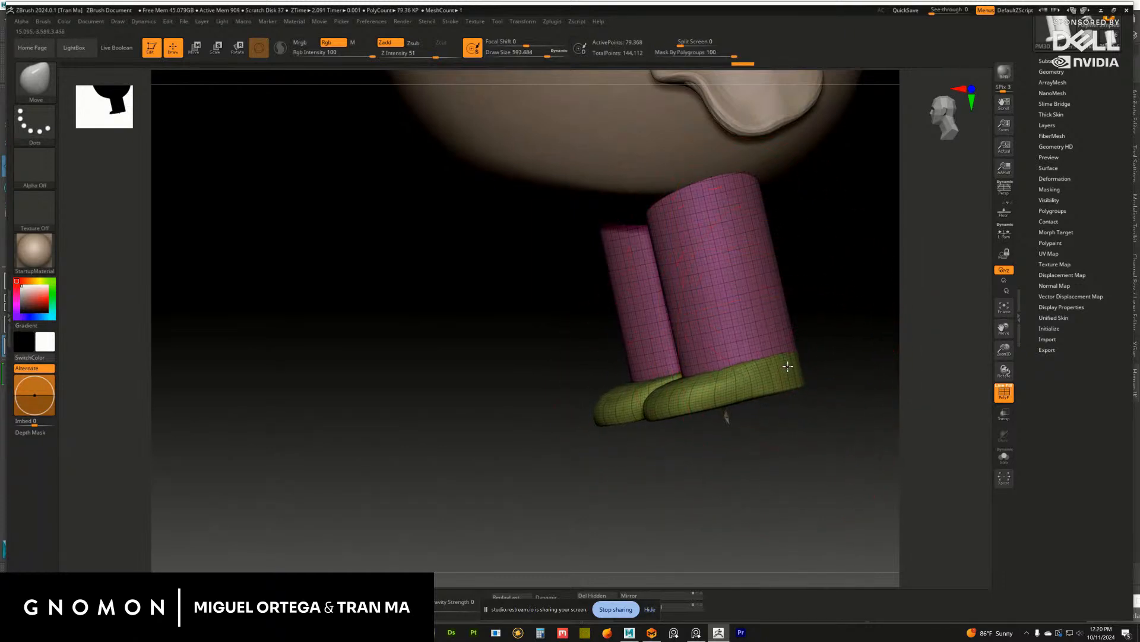
{"action": "left_click_drag", "start_coordinate": [851, 365], "coordinate": [951, 361]}
{"action": "left_click_drag", "start_coordinate": [753, 375], "coordinate": [758, 375]}
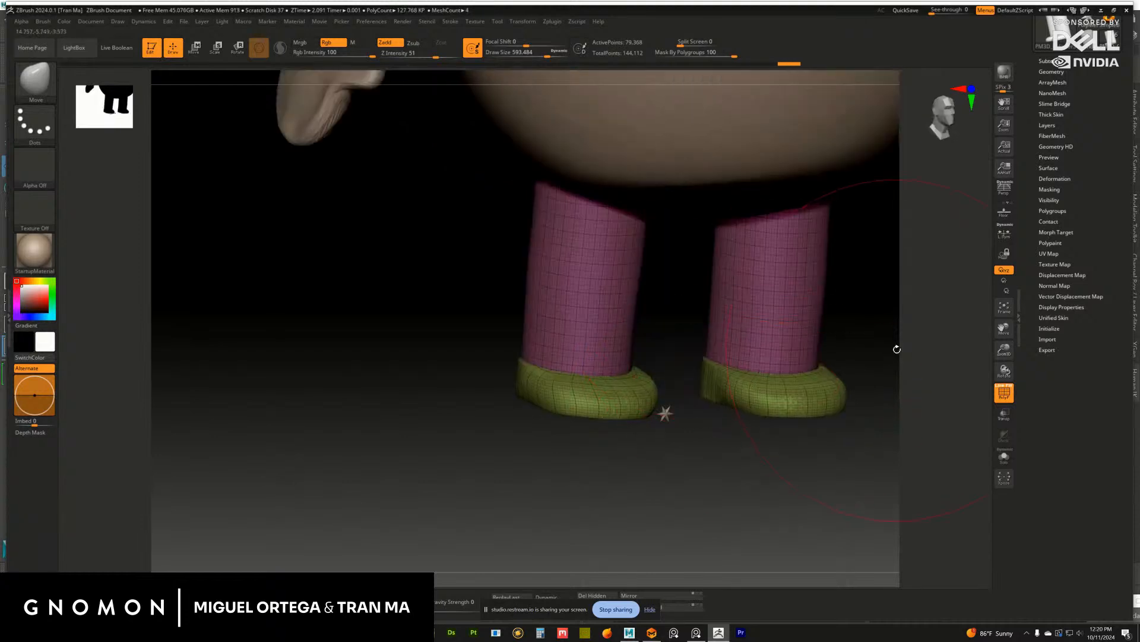
{"action": "mouse_move", "coordinate": [897, 350]}
{"action": "left_mouse_down"}
{"action": "mouse_move", "coordinate": [925, 377]}
{"action": "mouse_move", "coordinate": [721, 346]}
{"action": "mouse_move", "coordinate": [841, 388]}
{"action": "mouse_move", "coordinate": [780, 370]}
{"action": "left_mouse_up"}
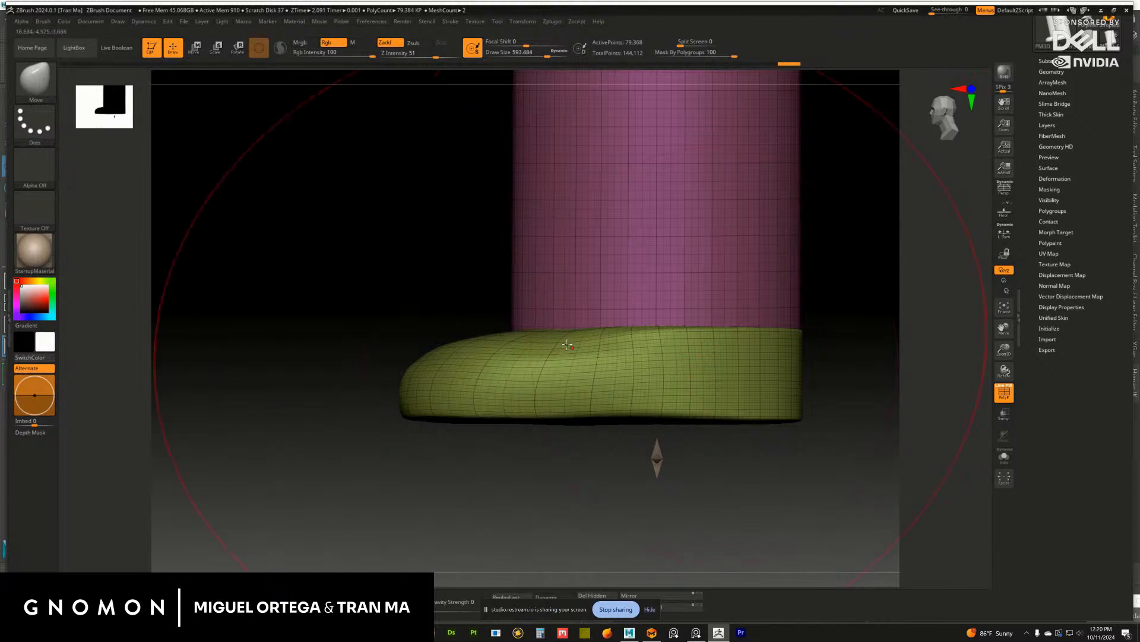
{"action": "right_click_drag", "start_coordinate": [567, 345], "coordinate": [697, 362], "text": "shift"}
{"action": "right_click_drag", "start_coordinate": [697, 363], "coordinate": [802, 461], "text": "alt"}
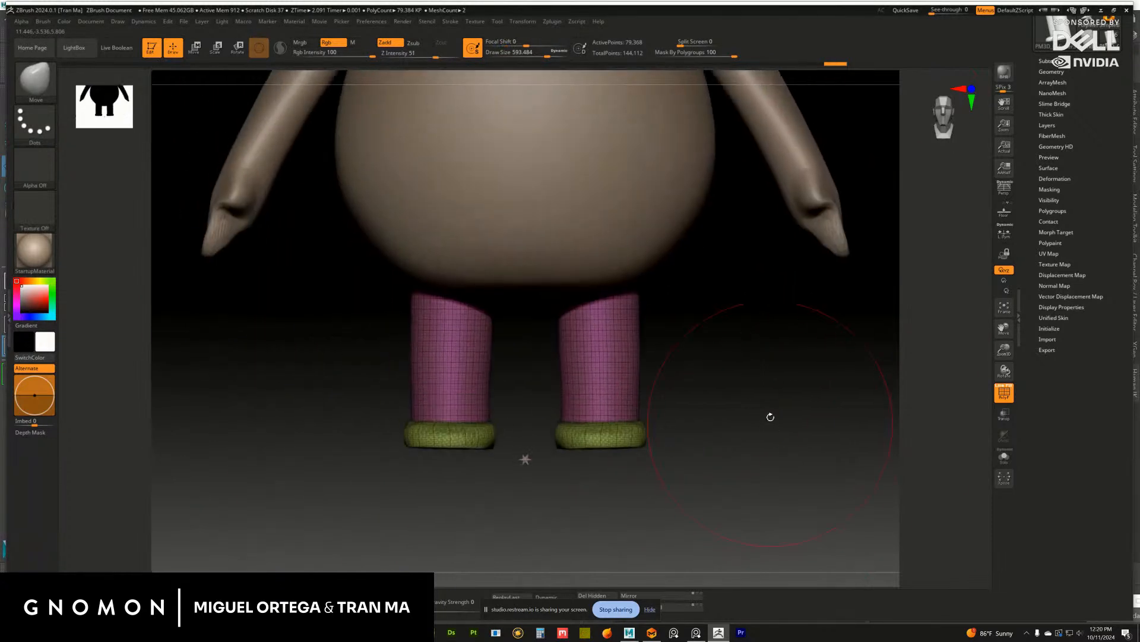
Try to DynaMesh the legs and feet at resolution 32, and hide the polyframe
{"action": "right_click_drag", "start_coordinate": [770, 417], "coordinate": [749, 389], "text": "ctrl"}
{"action": "left_click", "coordinate": [1051, 72]}
{"action": "left_click", "coordinate": [1050, 247]}
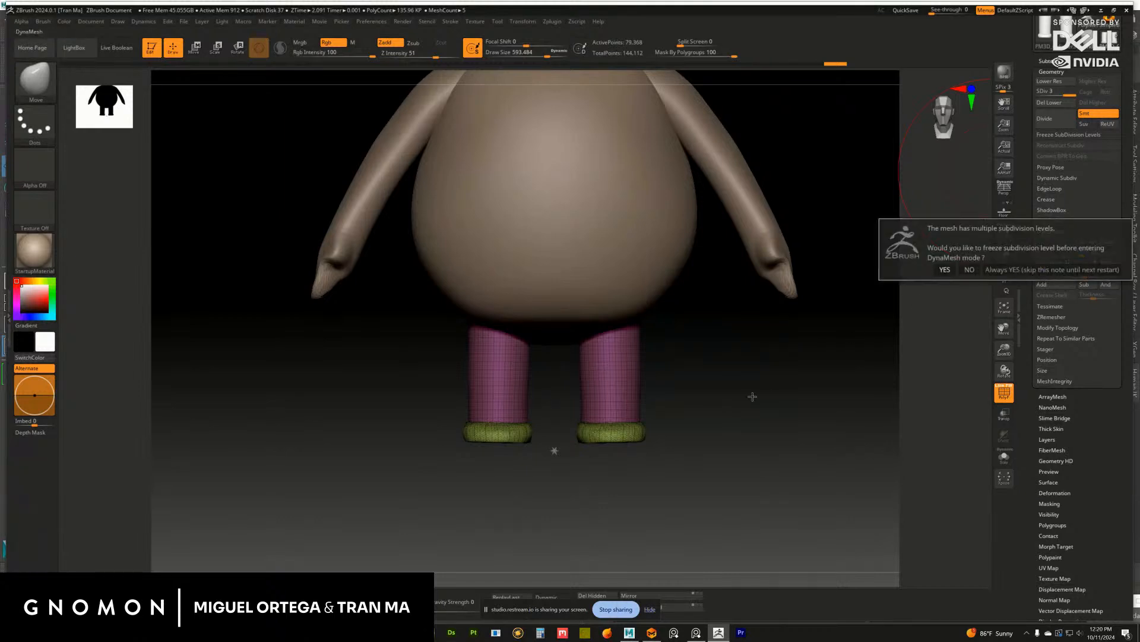
{"action": "right_click_drag", "start_coordinate": [733, 405], "coordinate": [762, 419], "text": "ctrl"}
{"action": "left_click", "coordinate": [1002, 392]}
{"action": "key", "text": "ctrl+z"}
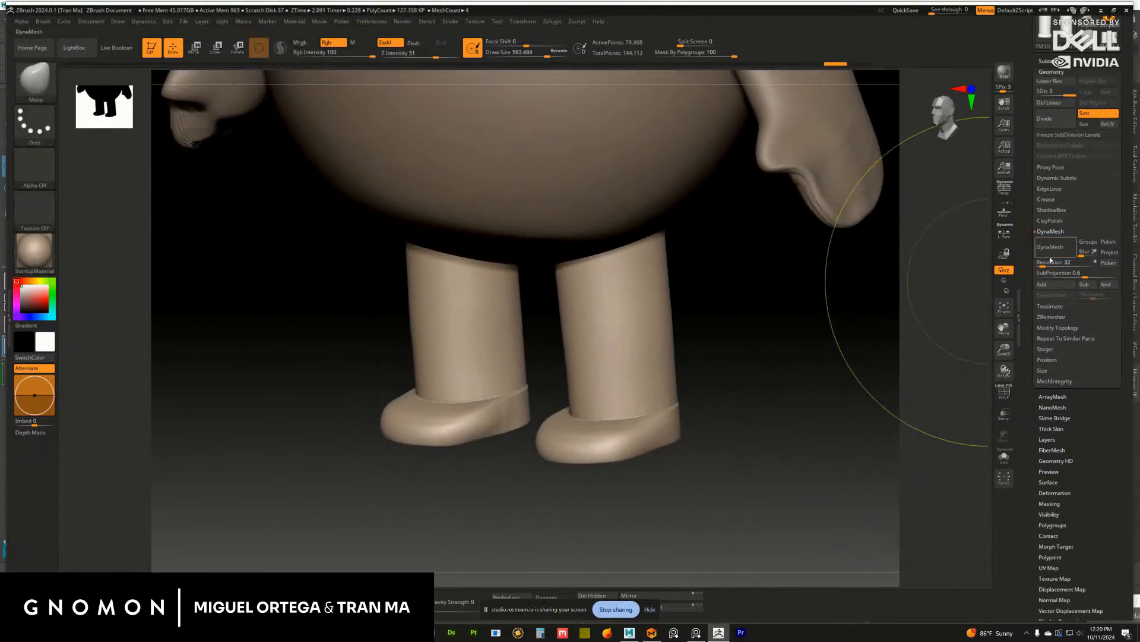
Try to DynaMesh the legs and feet with their subdivision levels frozen
{"action": "left_click", "coordinate": [1049, 248]}
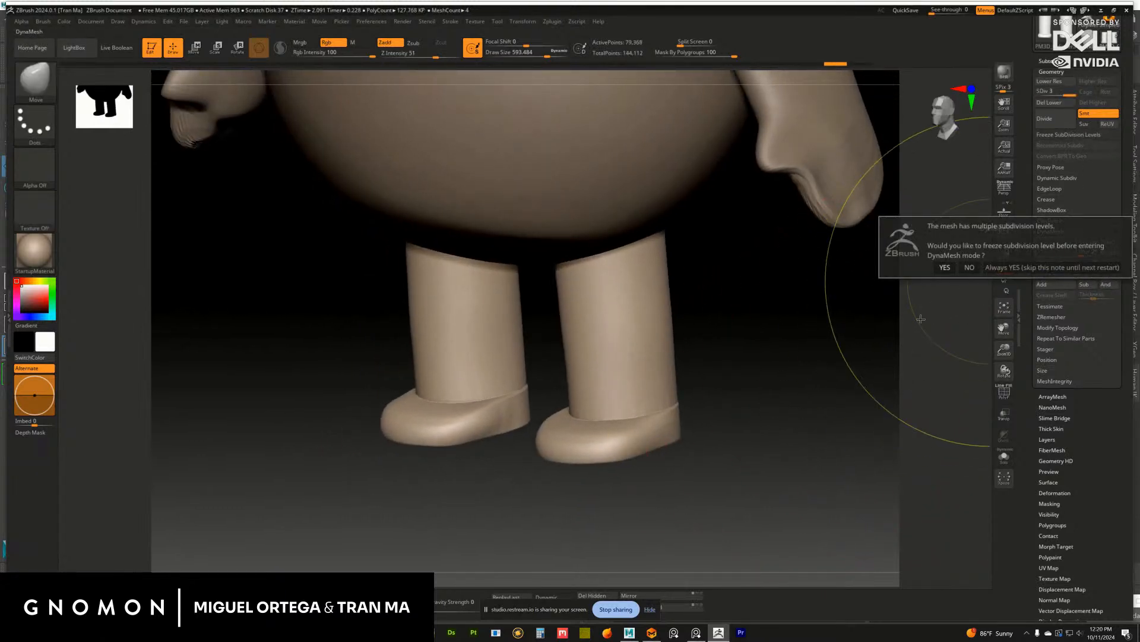
{"action": "left_click", "coordinate": [945, 268]}
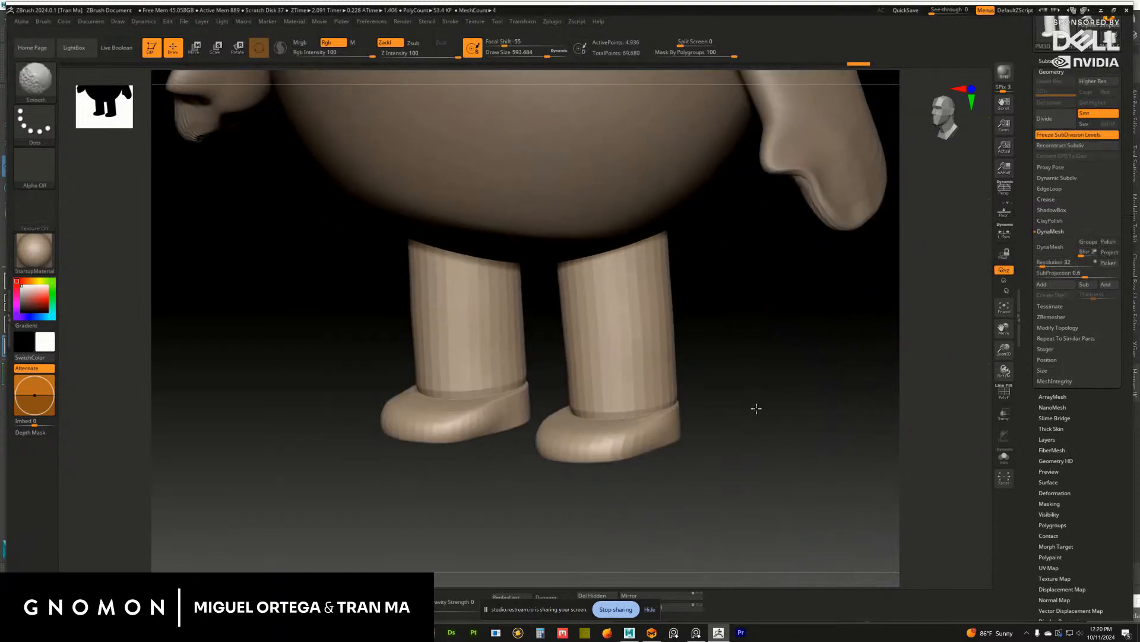
{"action": "left_click_drag", "start_coordinate": [766, 409], "coordinate": [792, 412]}
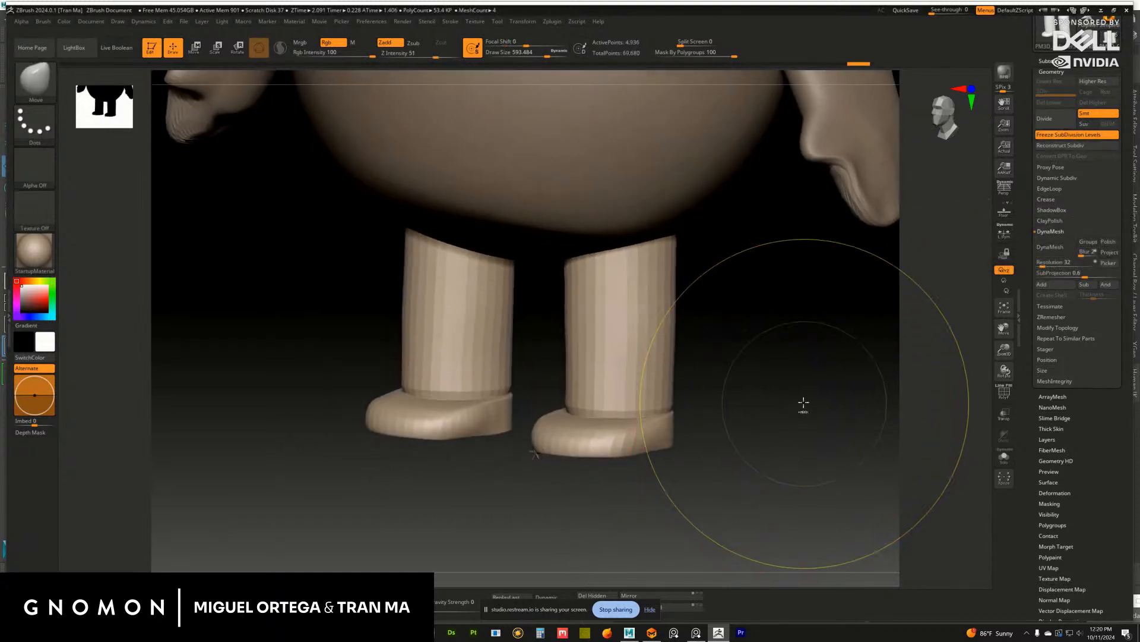
Delete the lower subdivision levels and DynaMesh the merged legs and feet at resolution 32
{"action": "left_click", "coordinate": [1060, 103]}
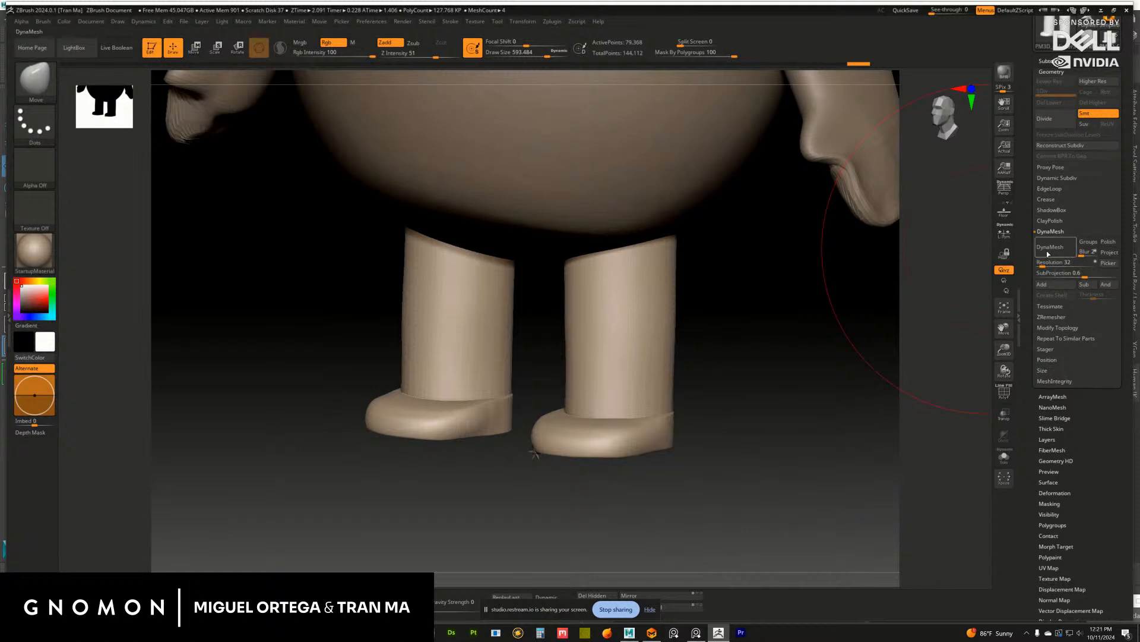
{"action": "left_click_drag", "start_coordinate": [749, 395], "coordinate": [766, 417]}
Smooth the seam between the legs and feet at a Draw Size of about 187
{"action": "key", "text": "s"}
{"action": "left_click_drag", "start_coordinate": [701, 377], "coordinate": [677, 377]}
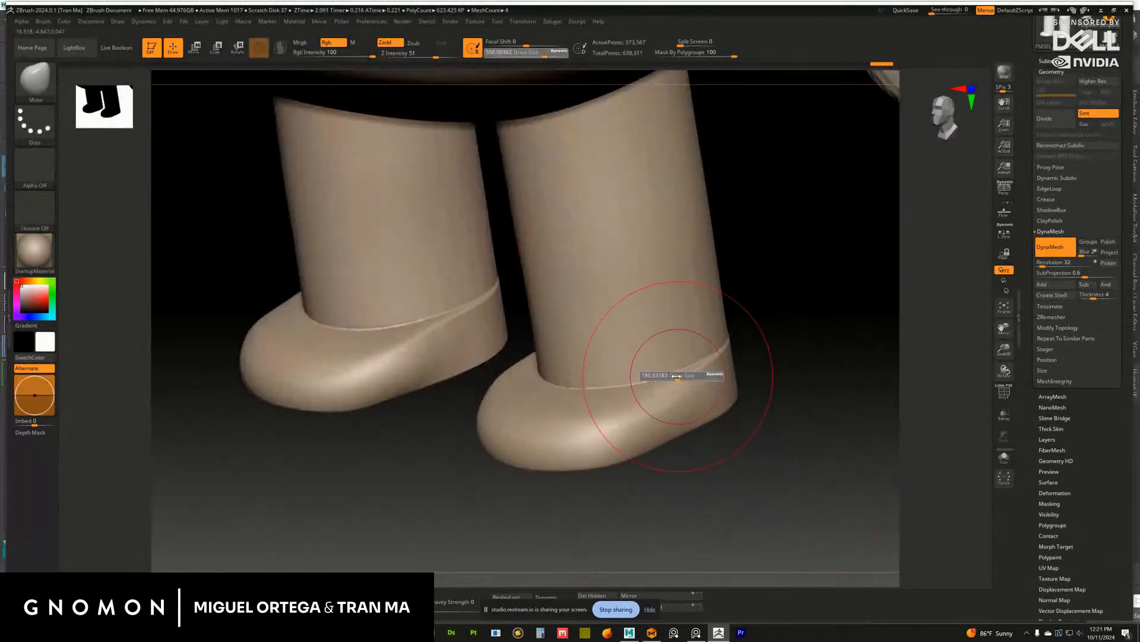
{"action": "mouse_move", "coordinate": [712, 342]}
{"action": "left_mouse_down", "text": "shift"}
{"action": "mouse_move", "coordinate": [704, 353]}
{"action": "mouse_move", "coordinate": [784, 353]}
{"action": "mouse_move", "coordinate": [749, 347]}
{"action": "left_mouse_up", "text": "shift"}
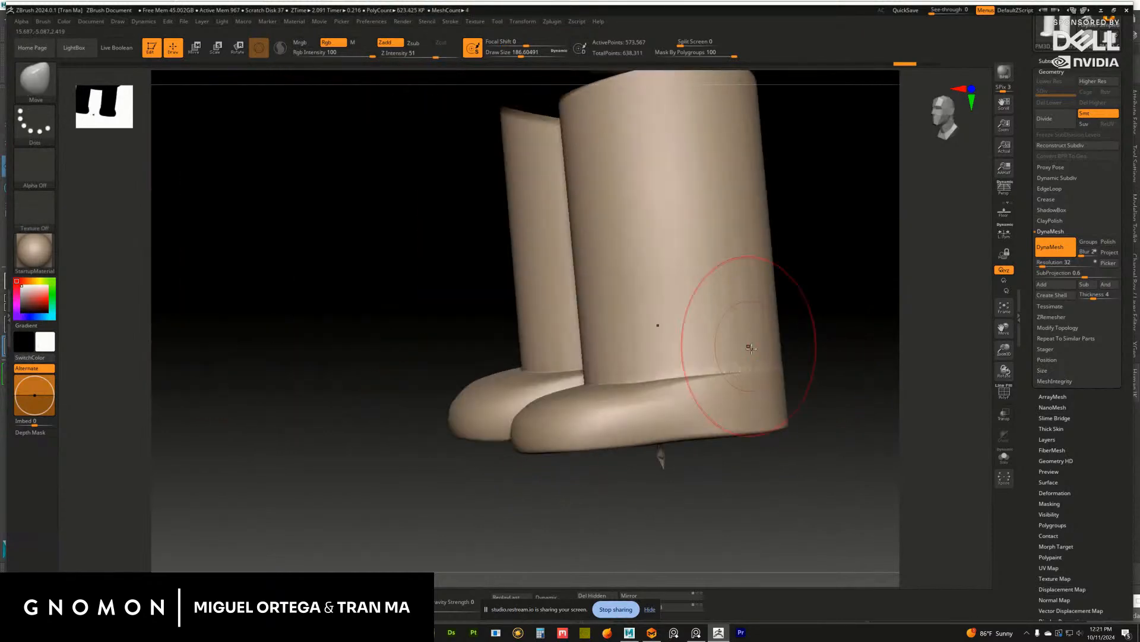
{"action": "left_click_drag", "start_coordinate": [841, 347], "coordinate": [215, 77]}
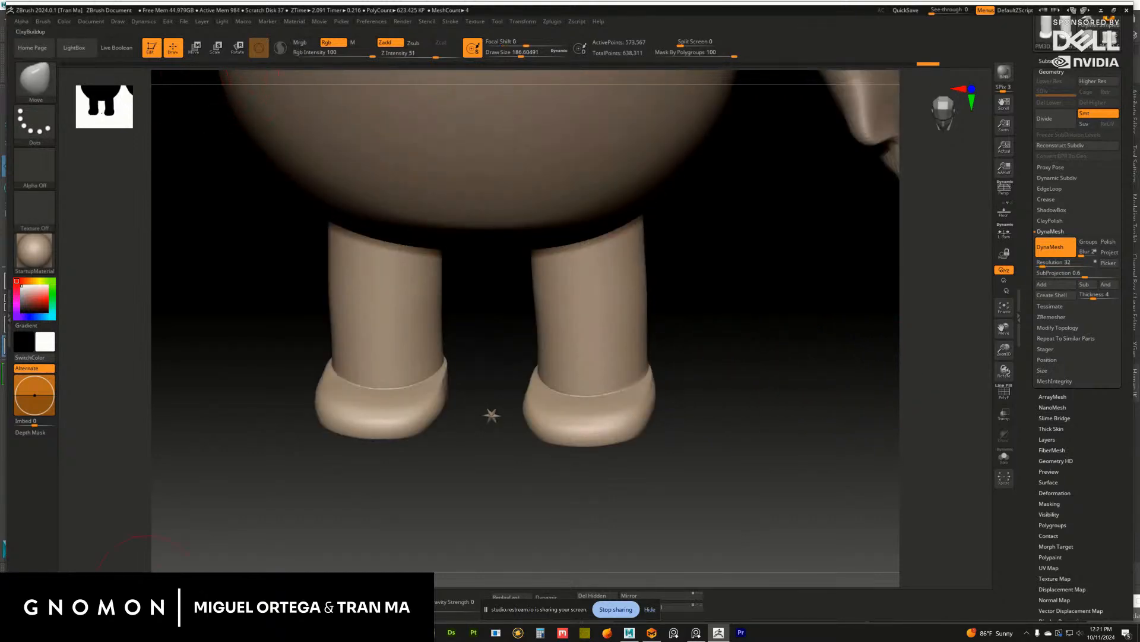
Turn off DynaMesh and remesh the legs and feet with ZRemesher at a Target Polygons Count of 50
{"action": "left_click", "coordinate": [145, 591]}
{"action": "left_click", "coordinate": [120, 593]}
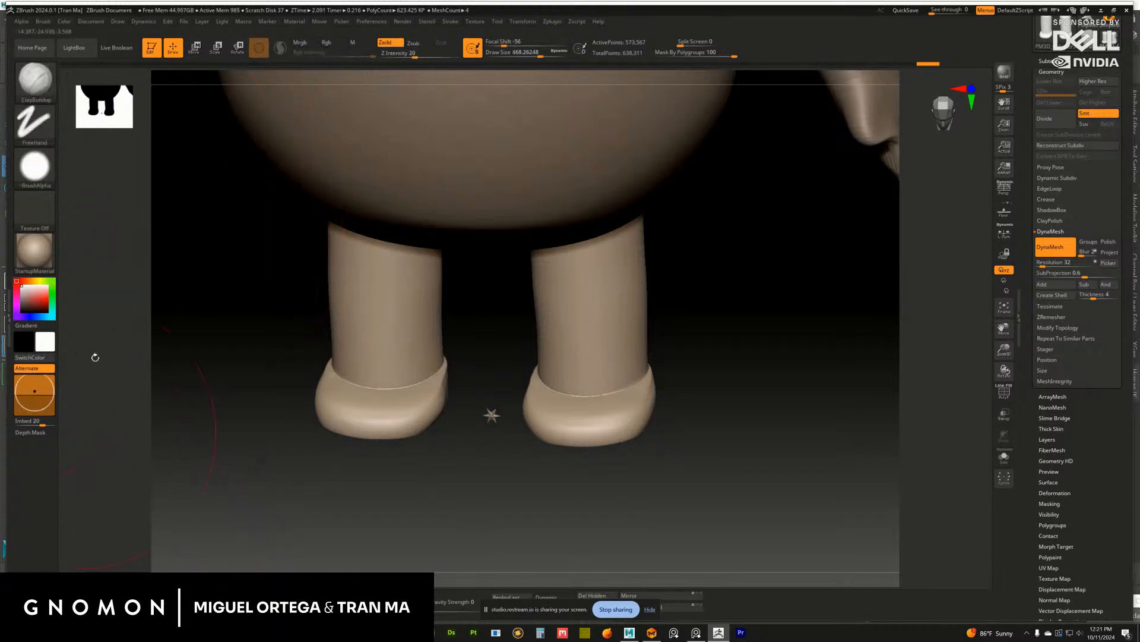
{"action": "left_click_drag", "start_coordinate": [749, 244], "coordinate": [711, 301]}
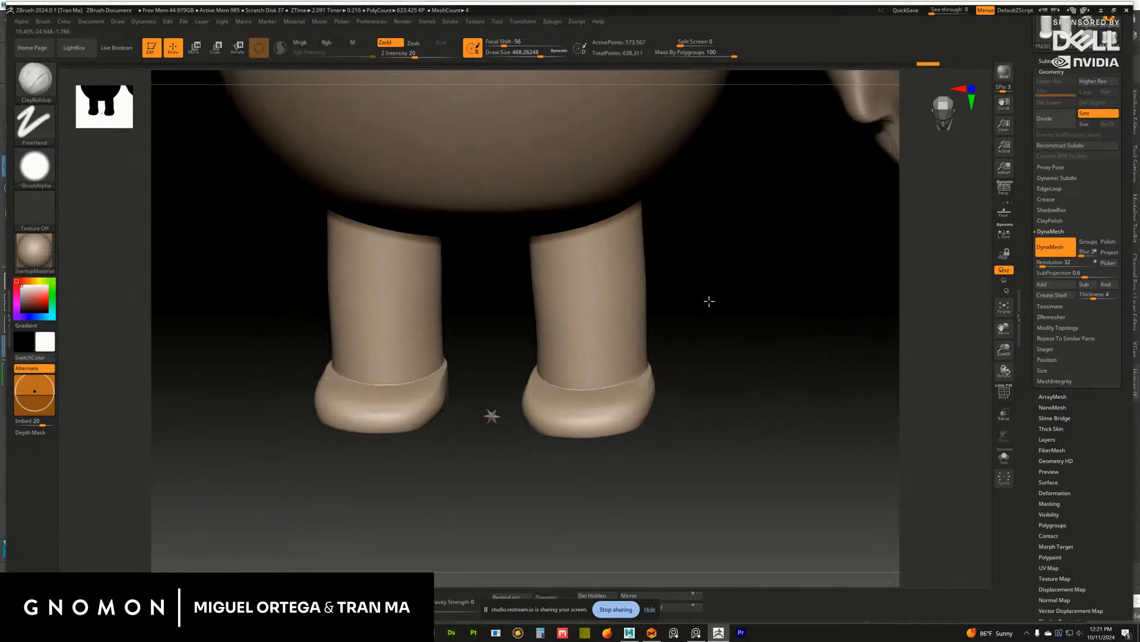
{"action": "left_click", "coordinate": [1062, 247]}
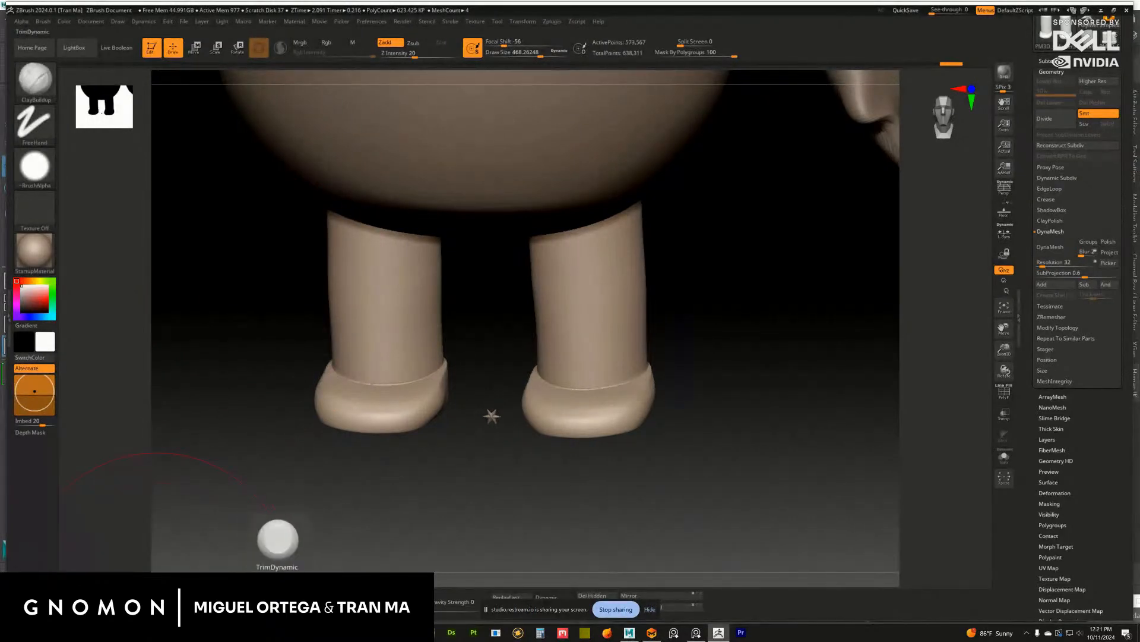
{"action": "left_click", "coordinate": [277, 591]}
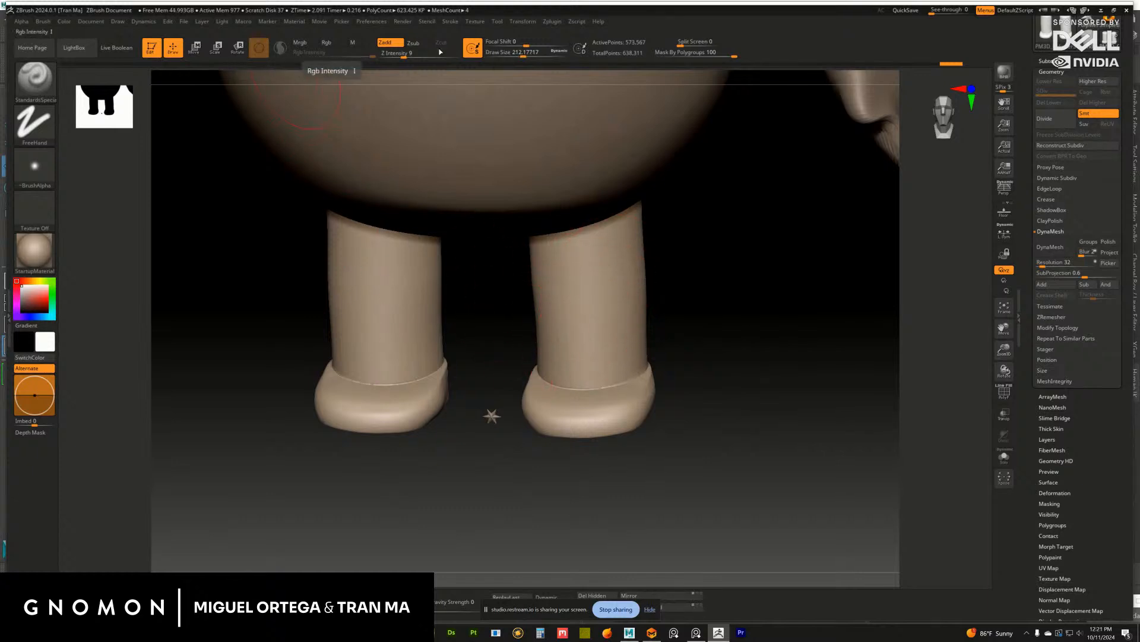
{"action": "left_click", "coordinate": [1052, 317]}
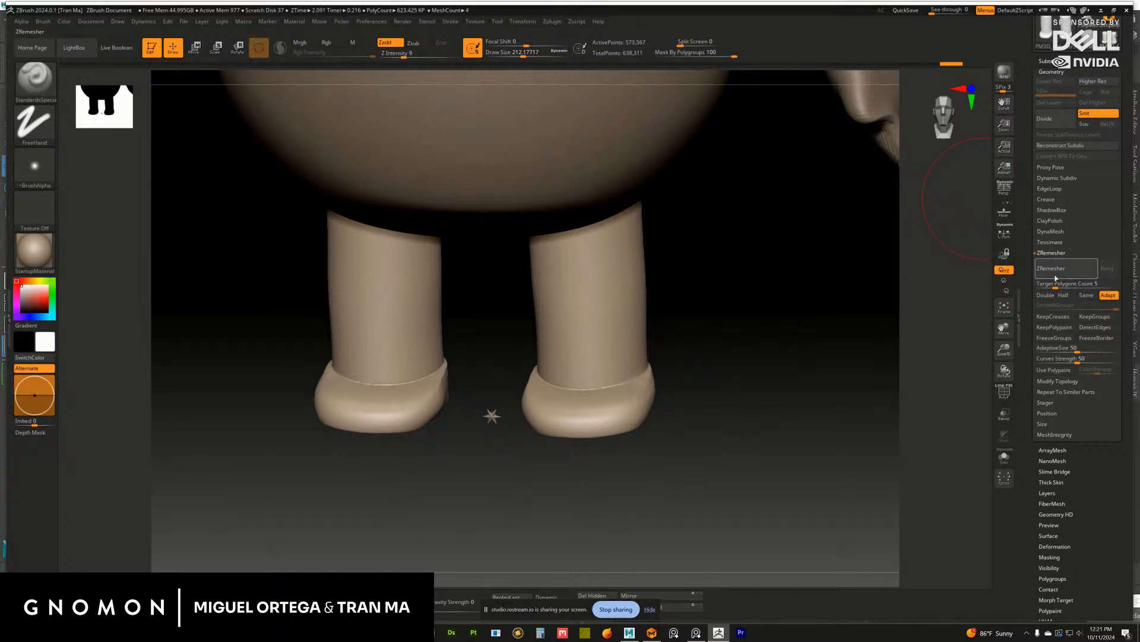
{"action": "left_click", "coordinate": [1055, 275]}
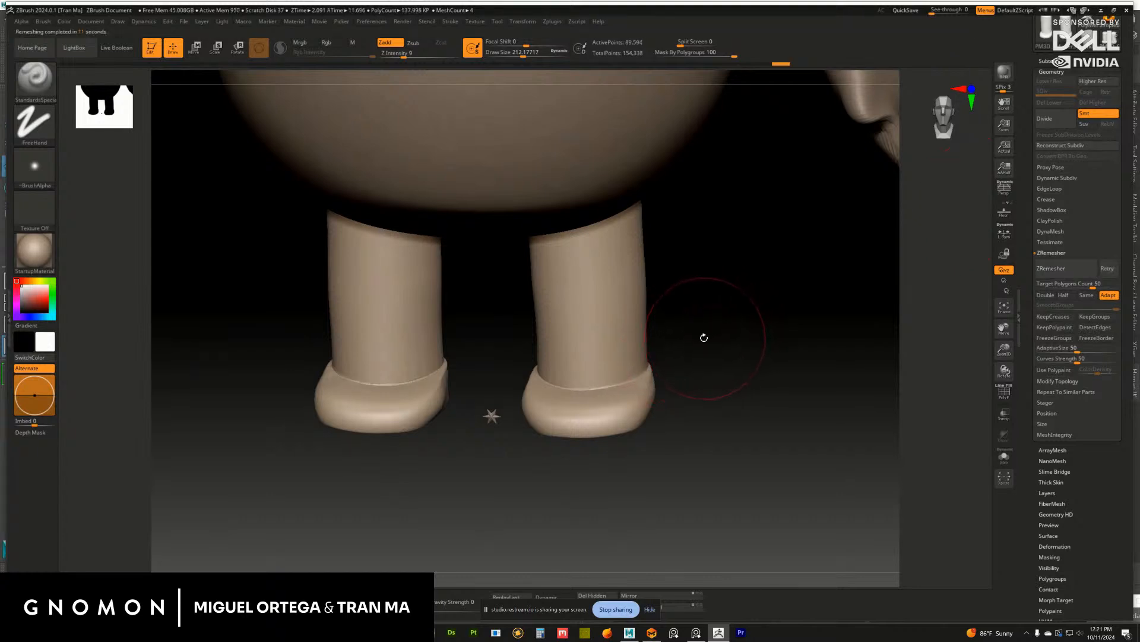
Smooth the creases where the legs meet the feet at a Draw Size of about 177
{"action": "mouse_move", "coordinate": [703, 362]}
{"action": "left_mouse_down"}
{"action": "mouse_move", "coordinate": [677, 356]}
{"action": "mouse_move", "coordinate": [751, 377]}
{"action": "mouse_move", "coordinate": [771, 367]}
{"action": "mouse_move", "coordinate": [783, 384]}
{"action": "mouse_move", "coordinate": [635, 375]}
{"action": "mouse_move", "coordinate": [742, 349]}
{"action": "left_mouse_up"}
{"action": "left_click", "coordinate": [1007, 398]}
{"action": "left_click", "coordinate": [1007, 398]}
{"action": "key", "text": "s"}
{"action": "left_click_drag", "start_coordinate": [600, 402], "coordinate": [496, 385], "text": "shift"}
{"action": "left_click_drag", "start_coordinate": [664, 367], "coordinate": [699, 363]}
{"action": "left_click_drag", "start_coordinate": [449, 356], "coordinate": [480, 385], "text": "shift"}
{"action": "left_click_drag", "start_coordinate": [667, 384], "coordinate": [669, 369]}
{"action": "left_click_drag", "start_coordinate": [486, 370], "coordinate": [507, 396], "text": "shift"}
{"action": "mouse_move", "coordinate": [646, 397]}
{"action": "left_mouse_down"}
{"action": "mouse_move", "coordinate": [740, 409]}
{"action": "mouse_move", "coordinate": [726, 389]}
{"action": "left_mouse_up"}
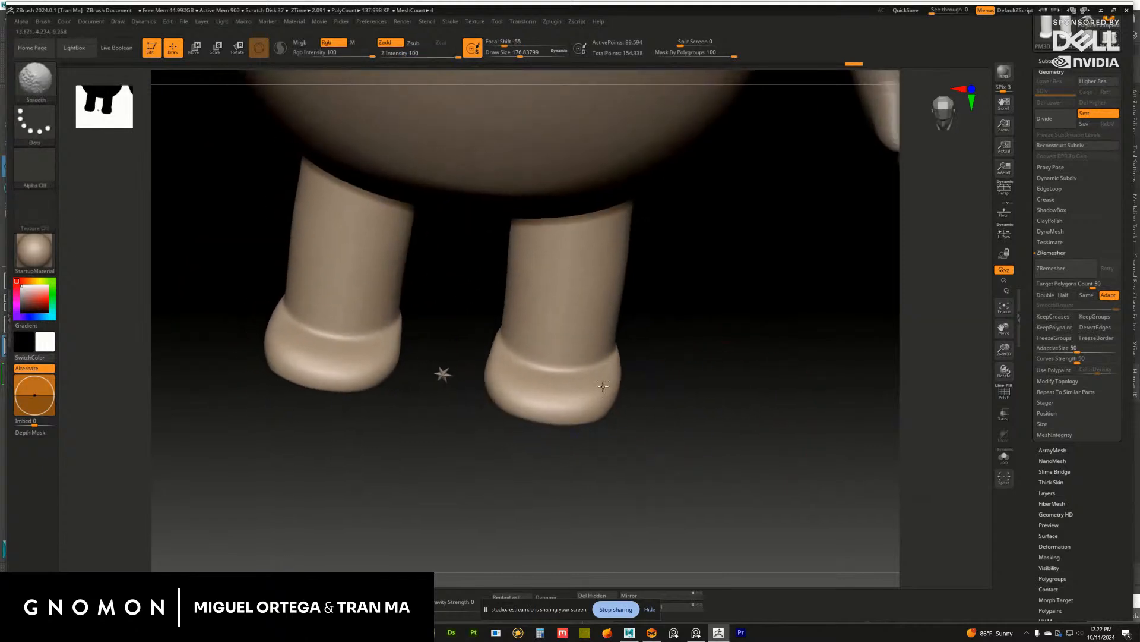
{"action": "left_click_drag", "start_coordinate": [579, 399], "coordinate": [594, 407], "text": "shift"}
{"action": "mouse_move", "coordinate": [682, 410]}
{"action": "left_mouse_down"}
{"action": "mouse_move", "coordinate": [640, 397]}
{"action": "mouse_move", "coordinate": [603, 362]}
{"action": "left_mouse_up"}
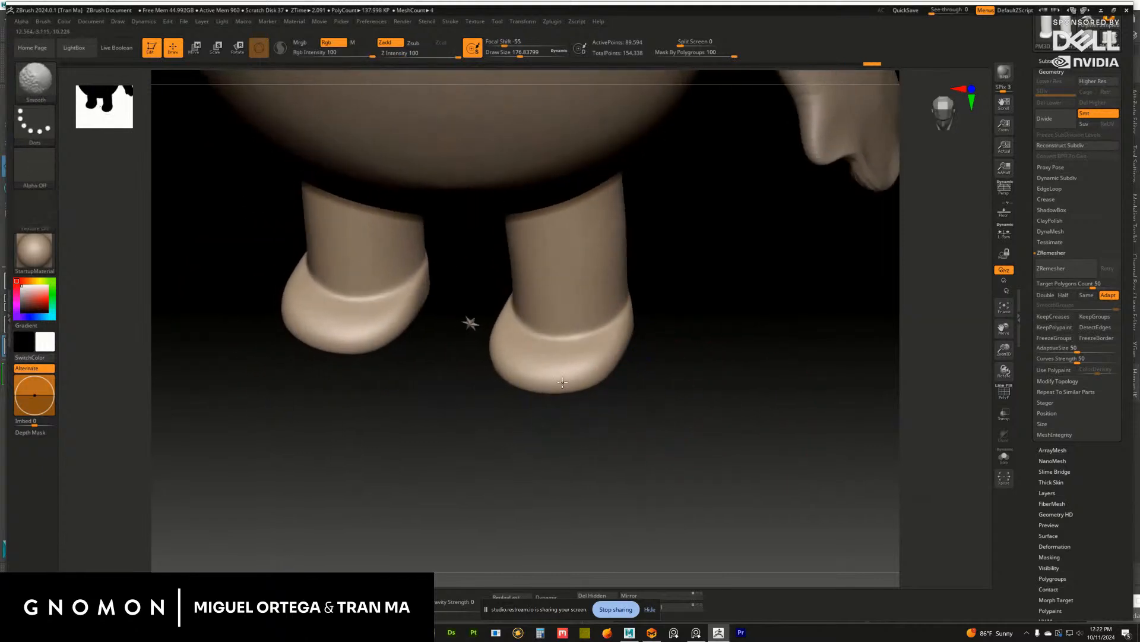
{"action": "left_click_drag", "start_coordinate": [704, 351], "coordinate": [645, 336]}
Examine the character's reference sketch for the shape of the legs and feet, and put it away
{"action": "mouse_move", "coordinate": [778, 341]}
{"action": "left_mouse_down"}
{"action": "mouse_move", "coordinate": [840, 354]}
{"action": "mouse_move", "coordinate": [794, 386]}
{"action": "left_mouse_up"}
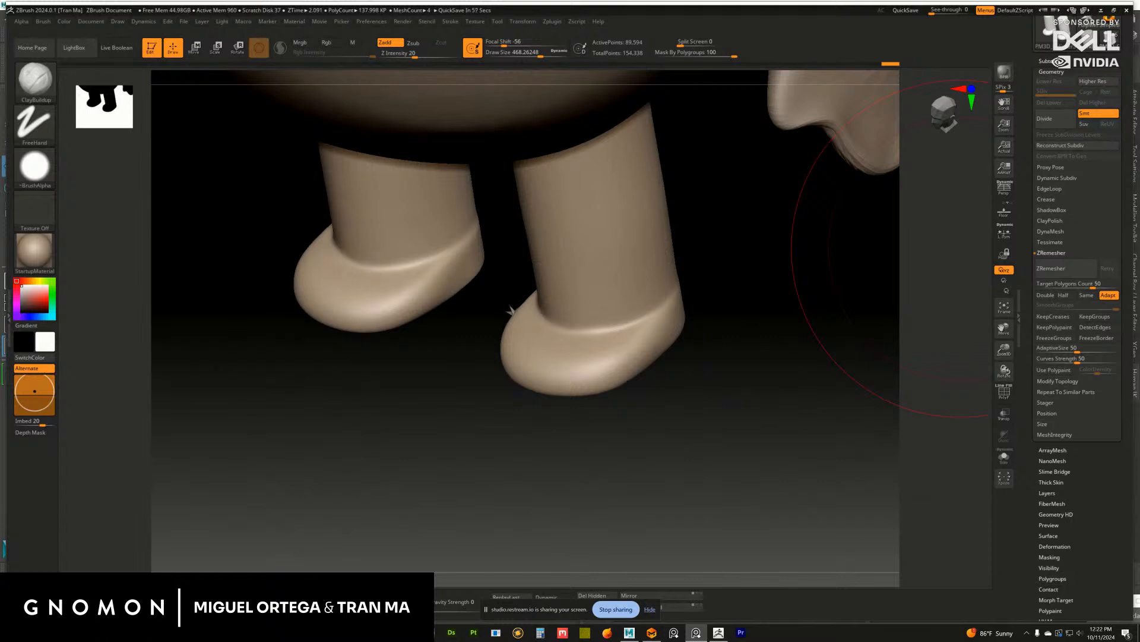
{"action": "right_click_drag", "start_coordinate": [1139, 400], "coordinate": [817, 368]}
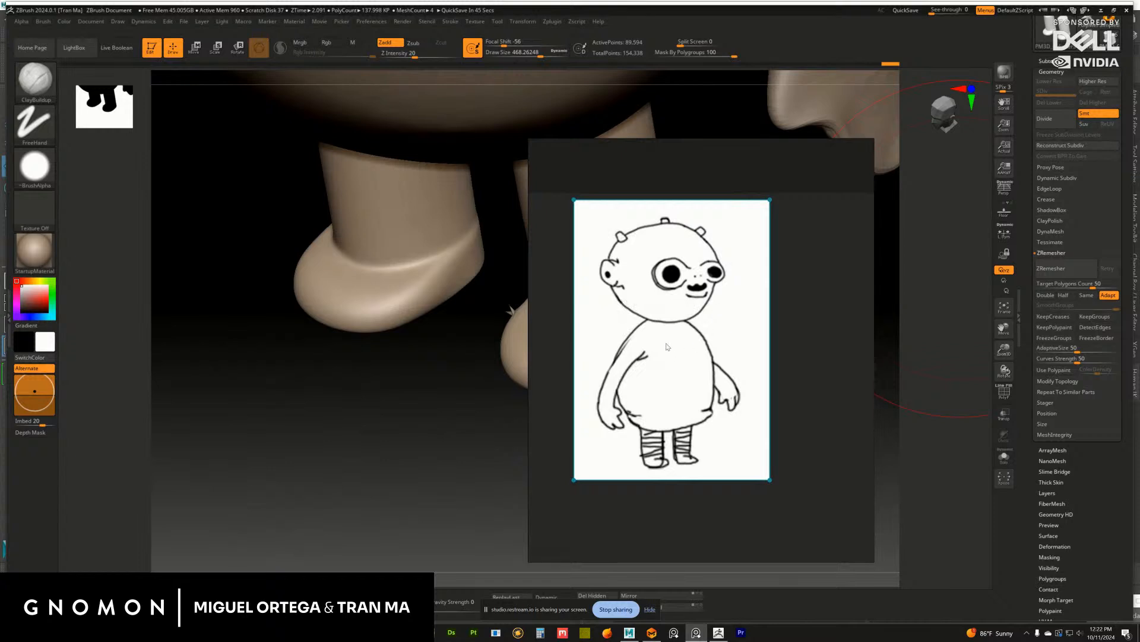
{"action": "right_click_drag", "start_coordinate": [694, 387], "coordinate": [1139, 354]}
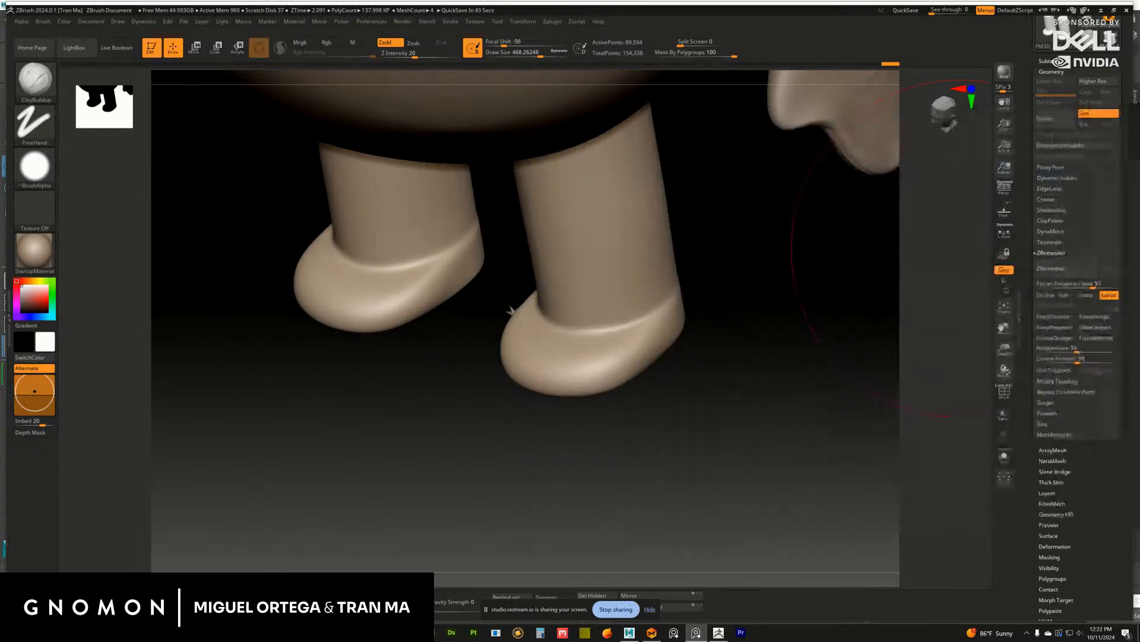
Build up the ankles and tops of the feet with the ClayBuildup brush at a Draw Size of about 87
{"action": "mouse_move", "coordinate": [761, 340]}
{"action": "left_mouse_down"}
{"action": "mouse_move", "coordinate": [747, 377]}
{"action": "mouse_move", "coordinate": [570, 357]}
{"action": "left_mouse_up"}
{"action": "key", "text": "s"}
{"action": "key", "text": "b"}
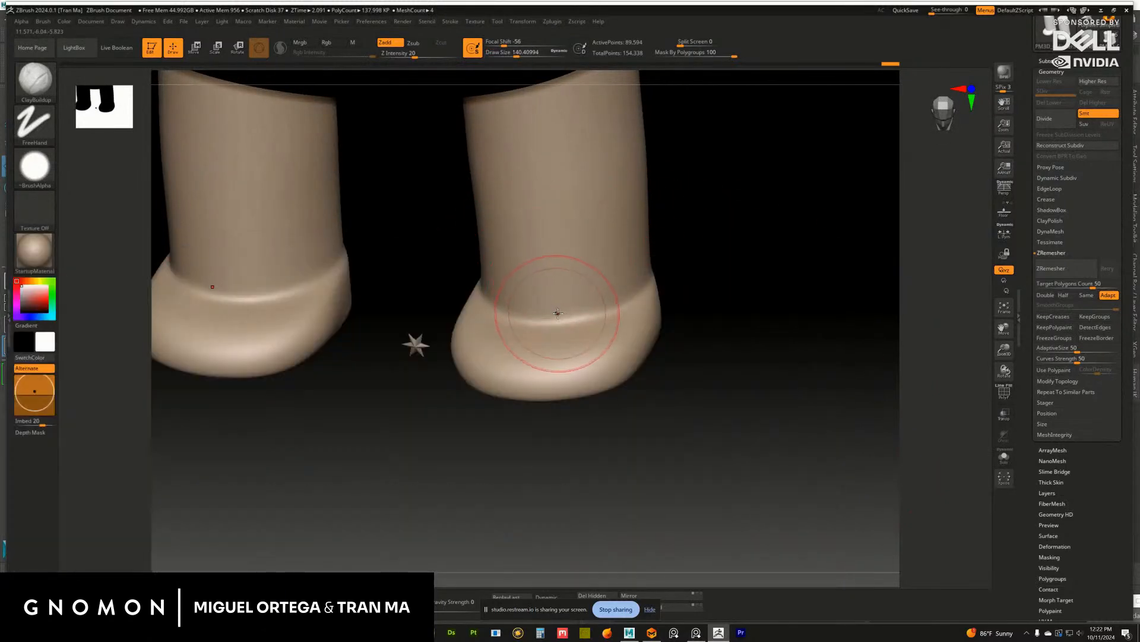
{"action": "key", "text": "s"}
{"action": "mouse_move", "coordinate": [559, 315]}
{"action": "left_mouse_down"}
{"action": "mouse_move", "coordinate": [576, 371]}
{"action": "mouse_move", "coordinate": [613, 355]}
{"action": "mouse_move", "coordinate": [638, 306]}
{"action": "left_mouse_up"}
{"action": "key", "text": "shift"}
{"action": "left_click_drag", "start_coordinate": [722, 316], "coordinate": [666, 315]}
{"action": "left_click_drag", "start_coordinate": [513, 338], "coordinate": [525, 315]}
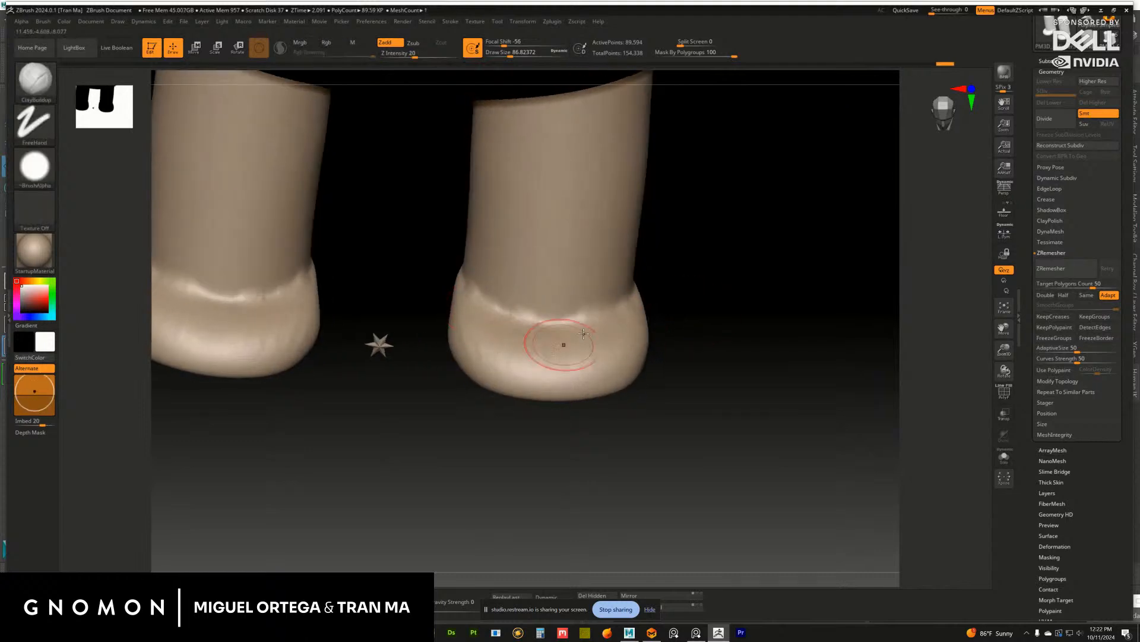
{"action": "right_click_drag", "start_coordinate": [563, 343], "coordinate": [523, 331]}
{"action": "mouse_move", "coordinate": [514, 331]}
{"action": "left_mouse_down"}
{"action": "mouse_move", "coordinate": [530, 315]}
{"action": "mouse_move", "coordinate": [584, 327]}
{"action": "left_mouse_up"}
{"action": "key", "text": "shift"}
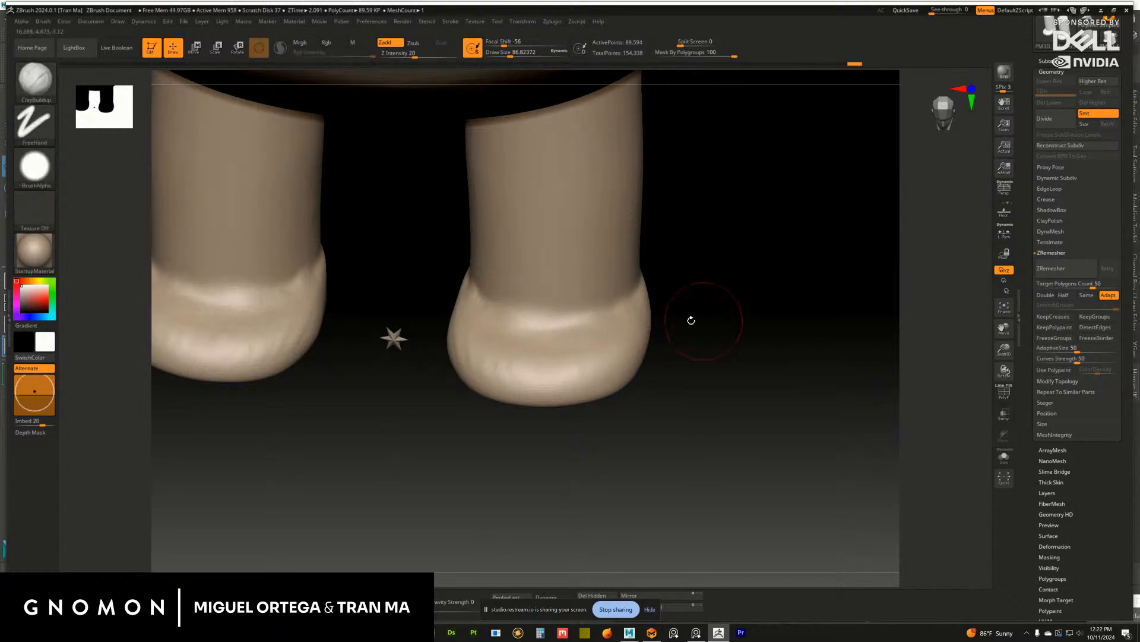
Smooth and refine the built-up clay on the ankles and feet at a Draw Size of about 132
{"action": "left_click_drag", "start_coordinate": [690, 319], "coordinate": [671, 303]}
{"action": "key", "text": "s"}
{"action": "left_click_drag", "start_coordinate": [552, 330], "coordinate": [565, 331]}
{"action": "mouse_move", "coordinate": [482, 342]}
{"action": "left_mouse_down"}
{"action": "mouse_move", "coordinate": [519, 346]}
{"action": "mouse_move", "coordinate": [542, 333]}
{"action": "mouse_move", "coordinate": [488, 332]}
{"action": "left_mouse_up"}
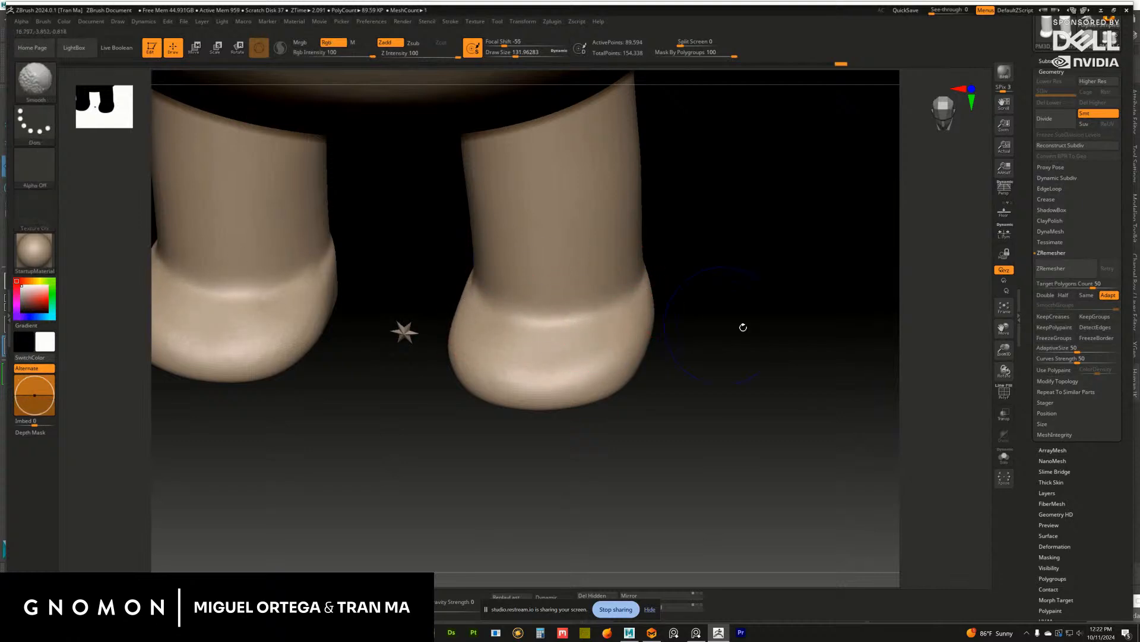
{"action": "left_click_drag", "start_coordinate": [743, 328], "coordinate": [811, 315]}
{"action": "left_click_drag", "start_coordinate": [509, 300], "coordinate": [511, 306], "text": "shift"}
{"action": "left_click_drag", "start_coordinate": [731, 324], "coordinate": [660, 332]}
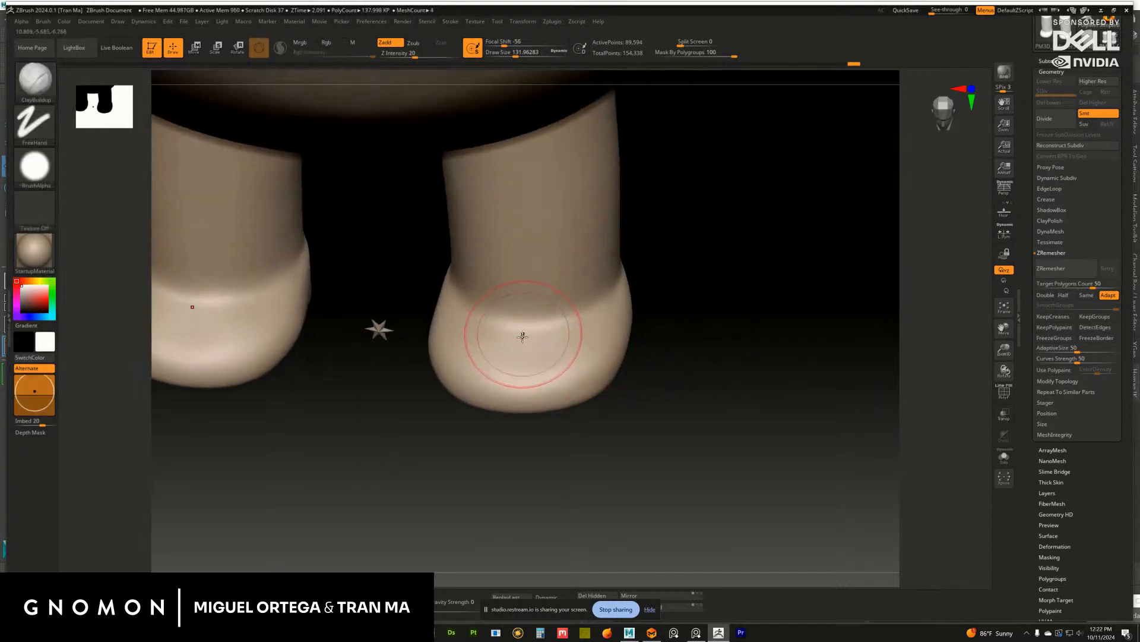
{"action": "mouse_move", "coordinate": [523, 337]}
{"action": "left_mouse_down"}
{"action": "mouse_move", "coordinate": [545, 331]}
{"action": "mouse_move", "coordinate": [513, 345]}
{"action": "mouse_move", "coordinate": [478, 334]}
{"action": "mouse_move", "coordinate": [477, 322]}
{"action": "left_mouse_up"}
Select the body subtool and append a Cylinder3D for the neck
{"action": "mouse_move", "coordinate": [695, 356]}
{"action": "left_mouse_down", "text": "alt"}
{"action": "mouse_move", "coordinate": [667, 341]}
{"action": "mouse_move", "coordinate": [623, 375]}
{"action": "mouse_move", "coordinate": [665, 422]}
{"action": "mouse_move", "coordinate": [601, 410]}
{"action": "mouse_move", "coordinate": [608, 426]}
{"action": "mouse_move", "coordinate": [652, 434]}
{"action": "mouse_move", "coordinate": [631, 443]}
{"action": "left_mouse_up", "text": "alt"}
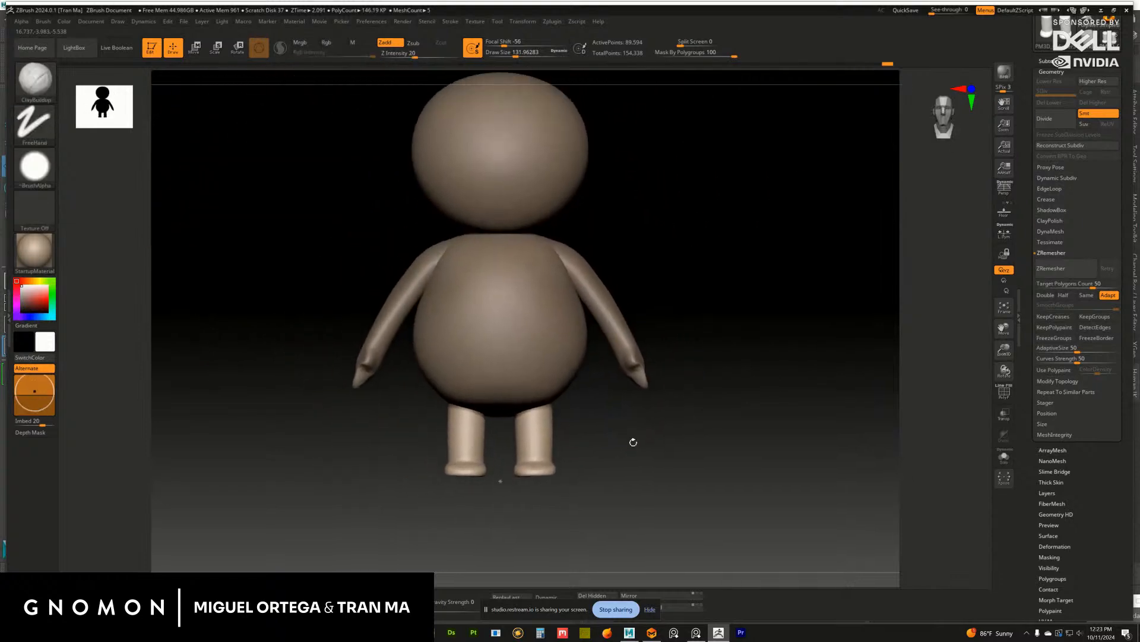
{"action": "left_click", "coordinate": [1049, 61]}
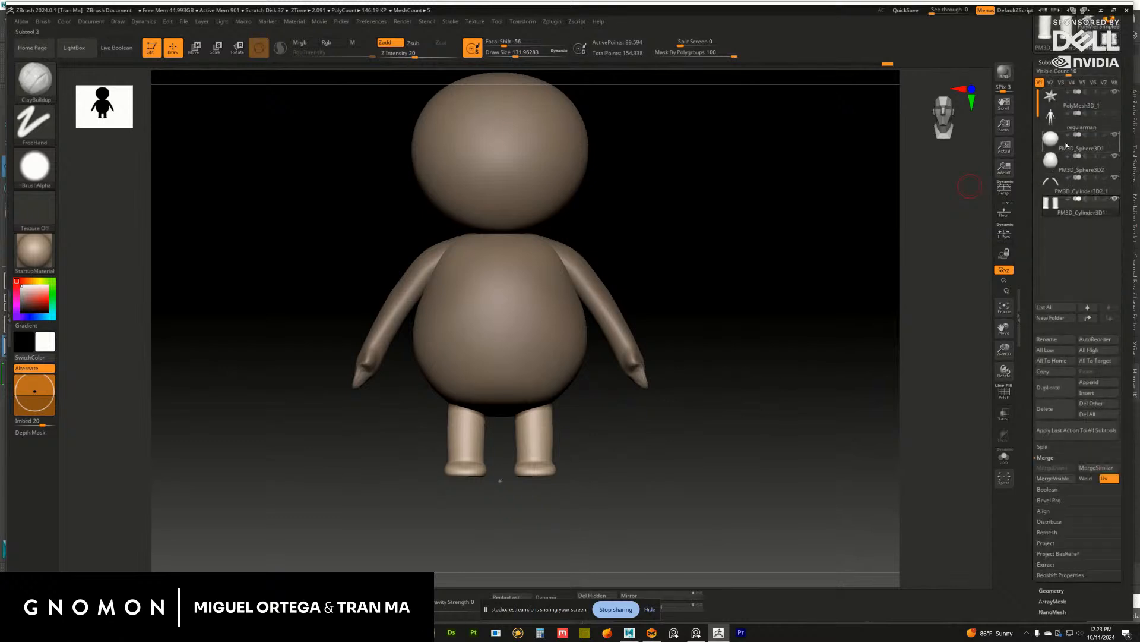
{"action": "left_click_drag", "start_coordinate": [774, 236], "coordinate": [826, 366], "text": "alt"}
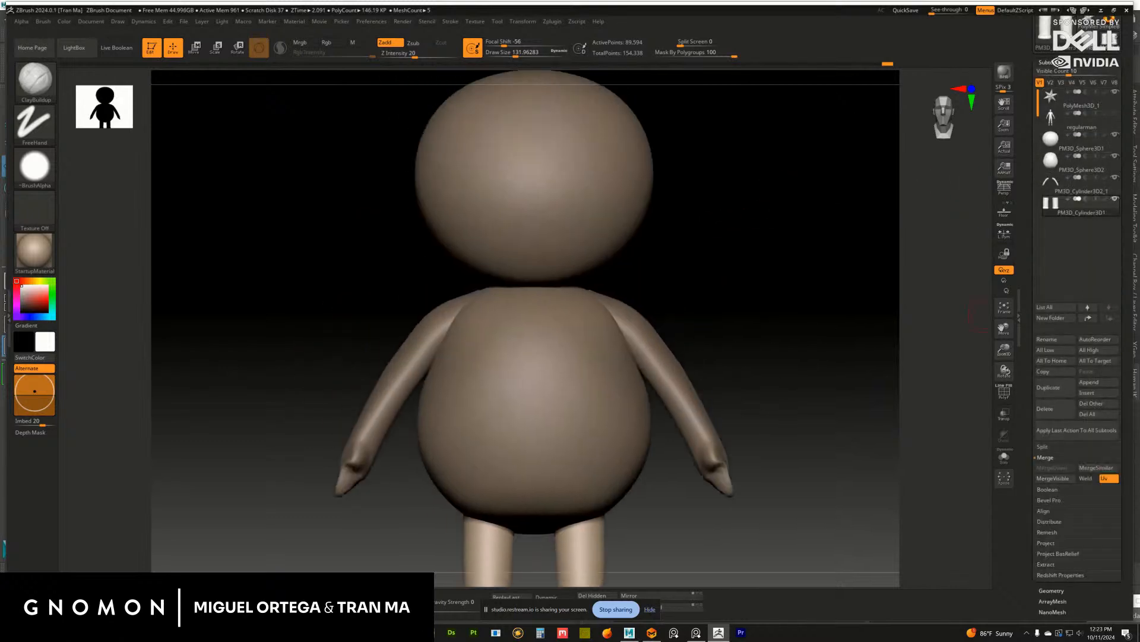
{"action": "mouse_move", "coordinate": [1129, 334]}
{"action": "right_mouse_down"}
{"action": "mouse_move", "coordinate": [728, 338]}
{"action": "mouse_move", "coordinate": [1139, 315]}
{"action": "right_mouse_up"}
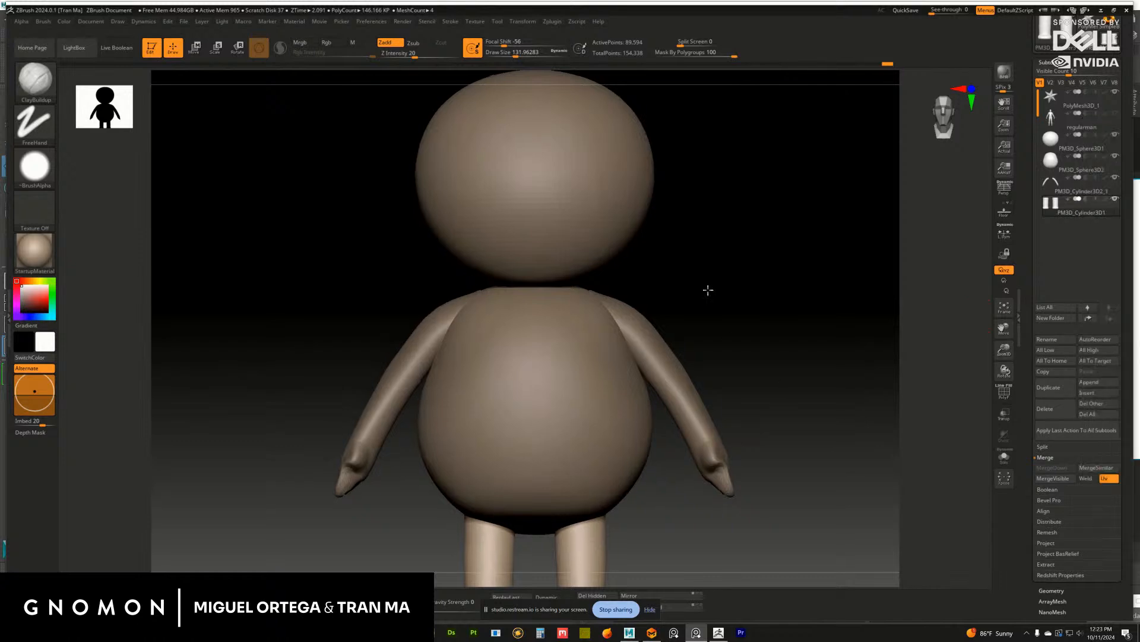
{"action": "left_click_drag", "start_coordinate": [707, 291], "coordinate": [746, 292]}
{"action": "left_click", "coordinate": [603, 328], "text": "alt"}
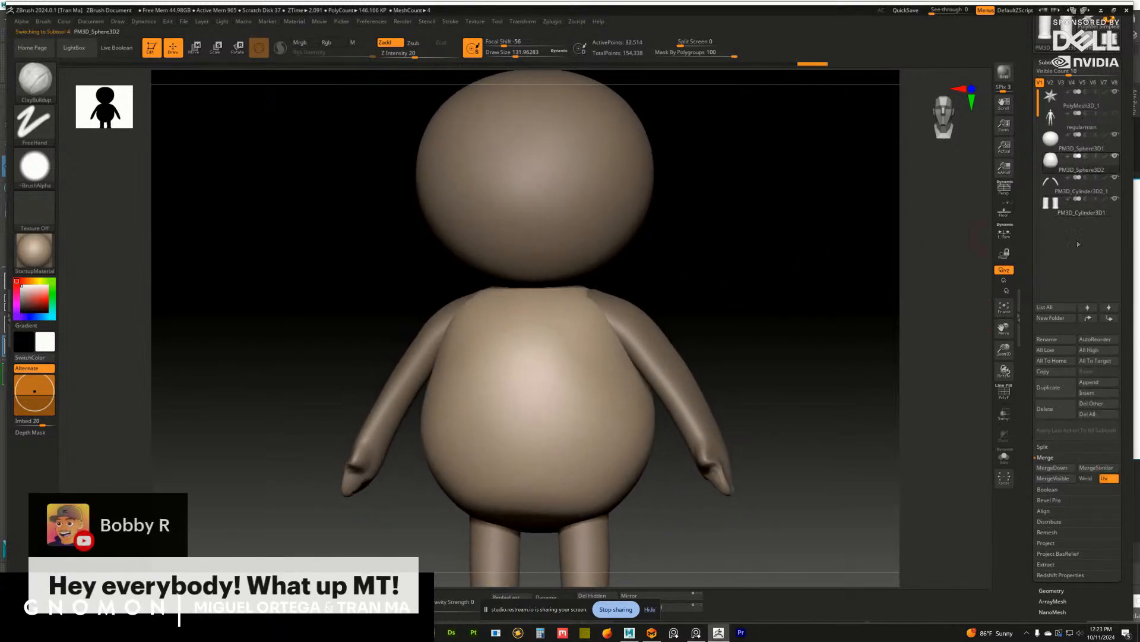
{"action": "left_click_drag", "start_coordinate": [795, 368], "coordinate": [797, 306]}
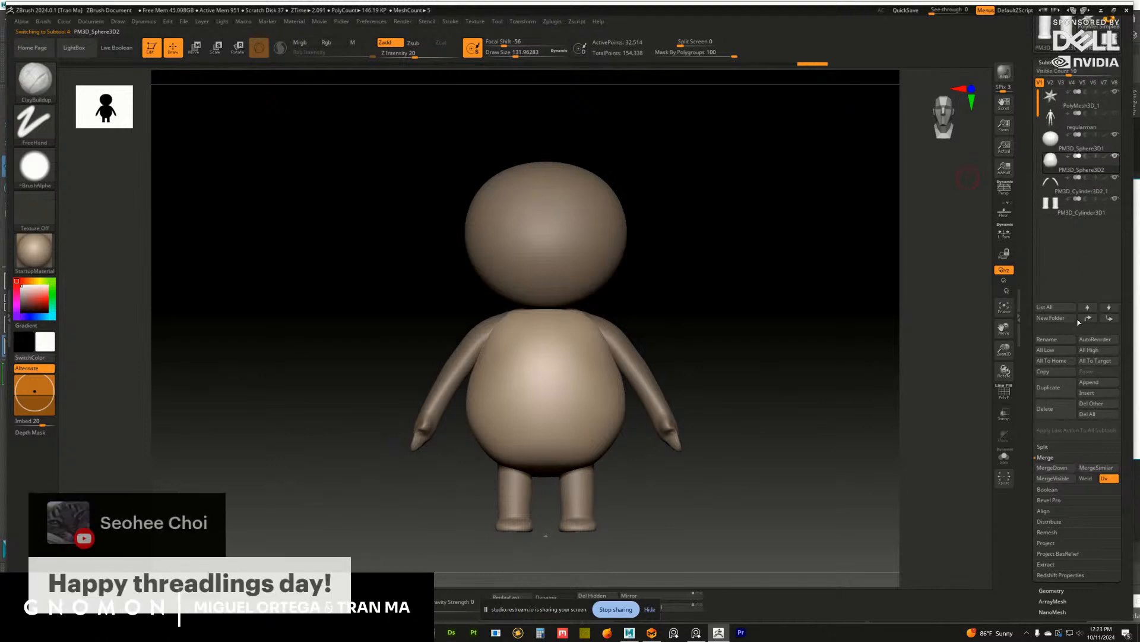
{"action": "left_click", "coordinate": [1106, 383]}
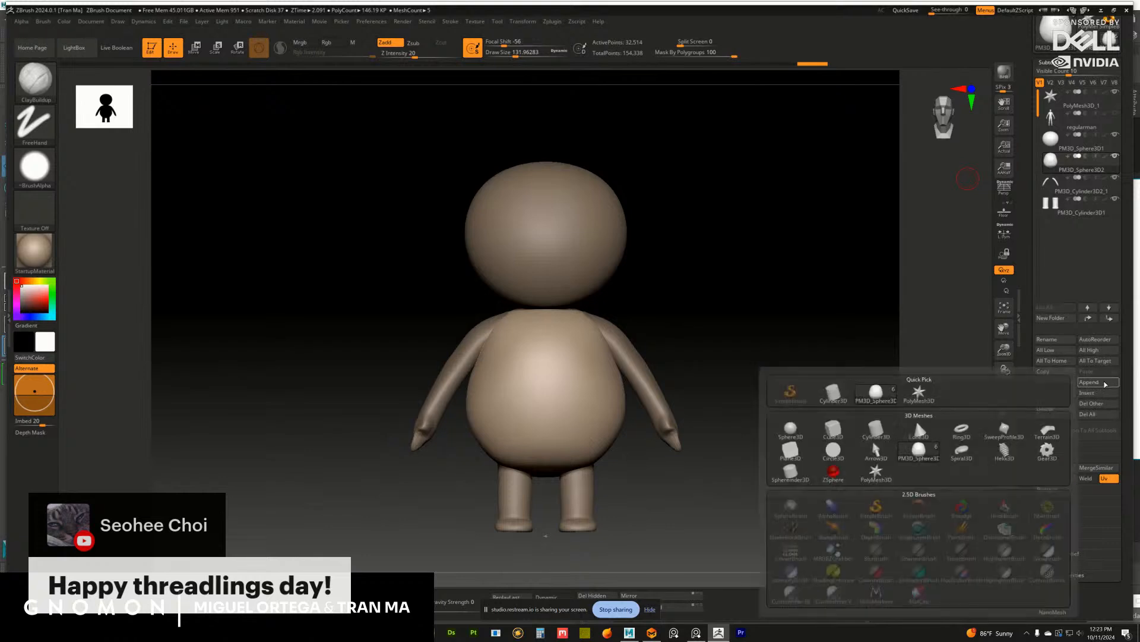
{"action": "left_click", "coordinate": [877, 431]}
Scale down the new cylinder and raise it between the body and head to form the neck
{"action": "key", "text": "w"}
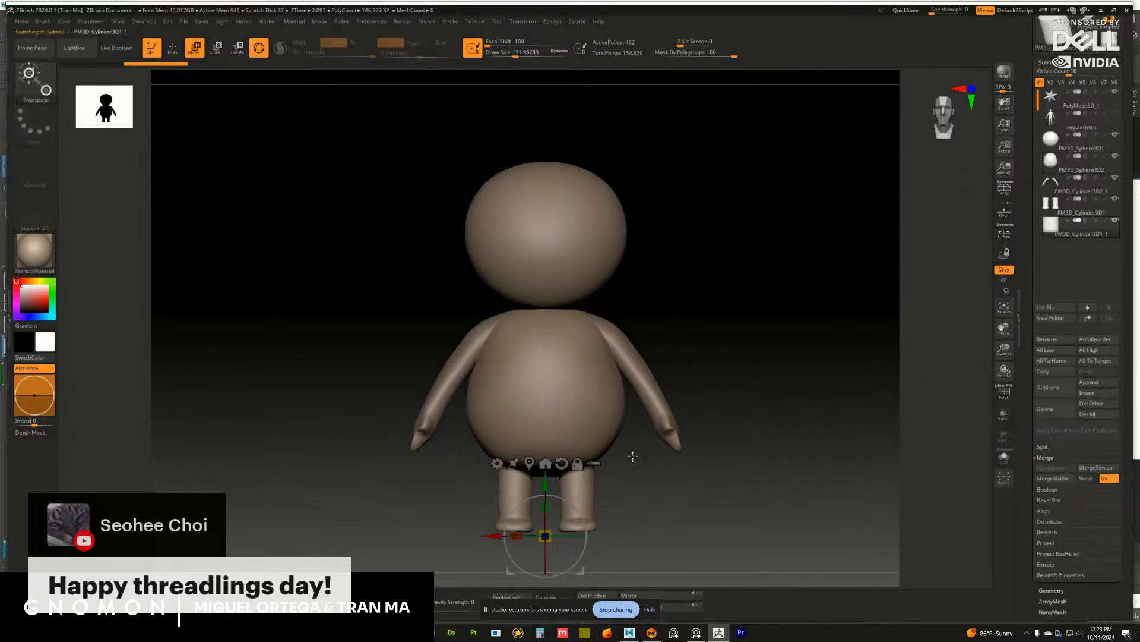
{"action": "left_click_drag", "start_coordinate": [548, 477], "coordinate": [547, 258]}
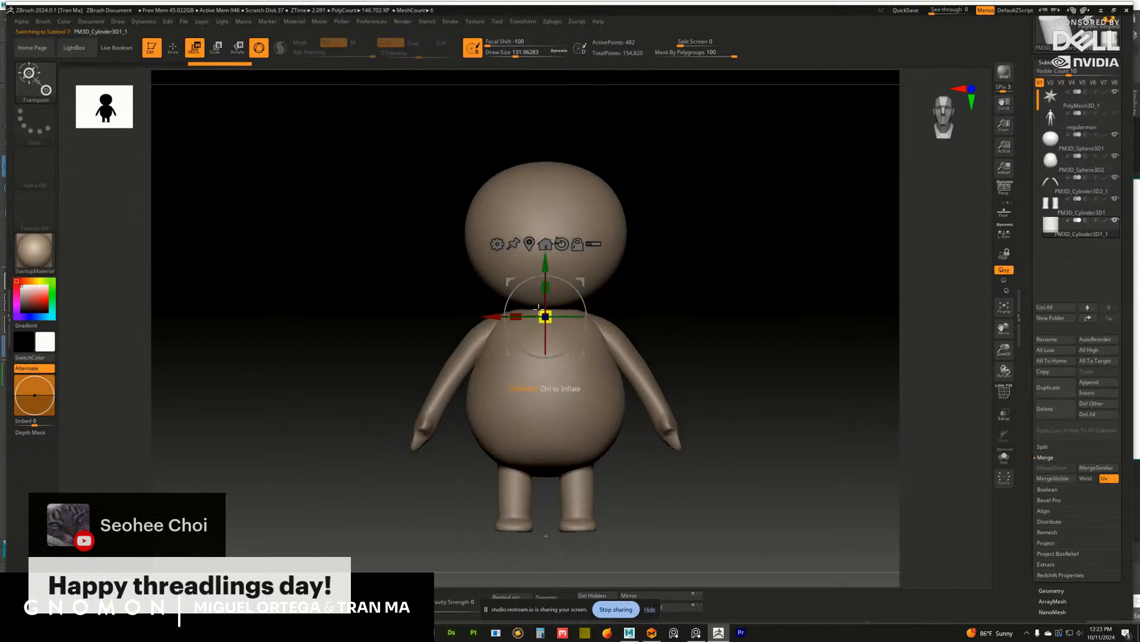
{"action": "left_click_drag", "start_coordinate": [662, 305], "coordinate": [829, 320]}
{"action": "left_click_drag", "start_coordinate": [546, 262], "coordinate": [546, 240]}
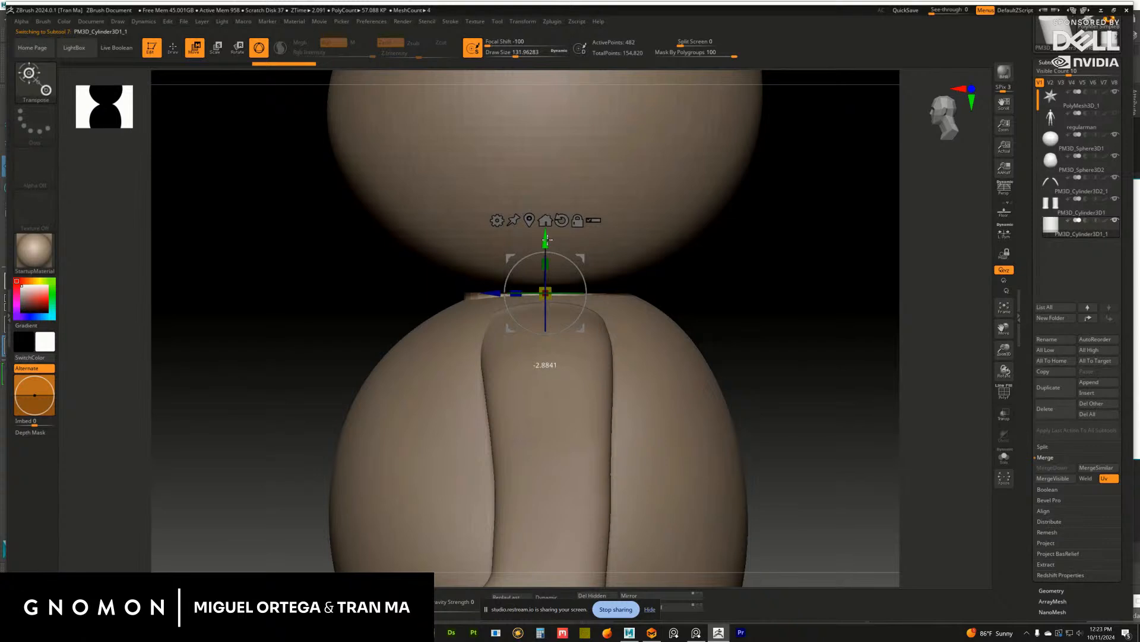
{"action": "left_click_drag", "start_coordinate": [757, 287], "coordinate": [755, 316]}
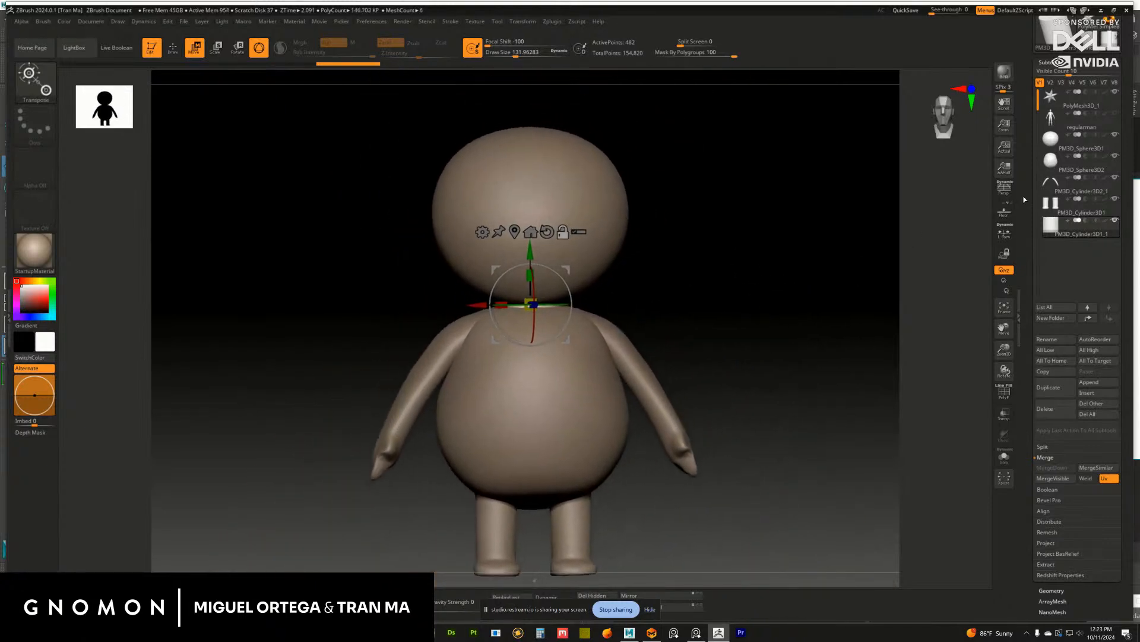
Select the head sphere and adjust its height so a short neck shows above the body
{"action": "left_click", "coordinate": [1063, 142]}
{"action": "left_click_drag", "start_coordinate": [527, 158], "coordinate": [527, 151]}
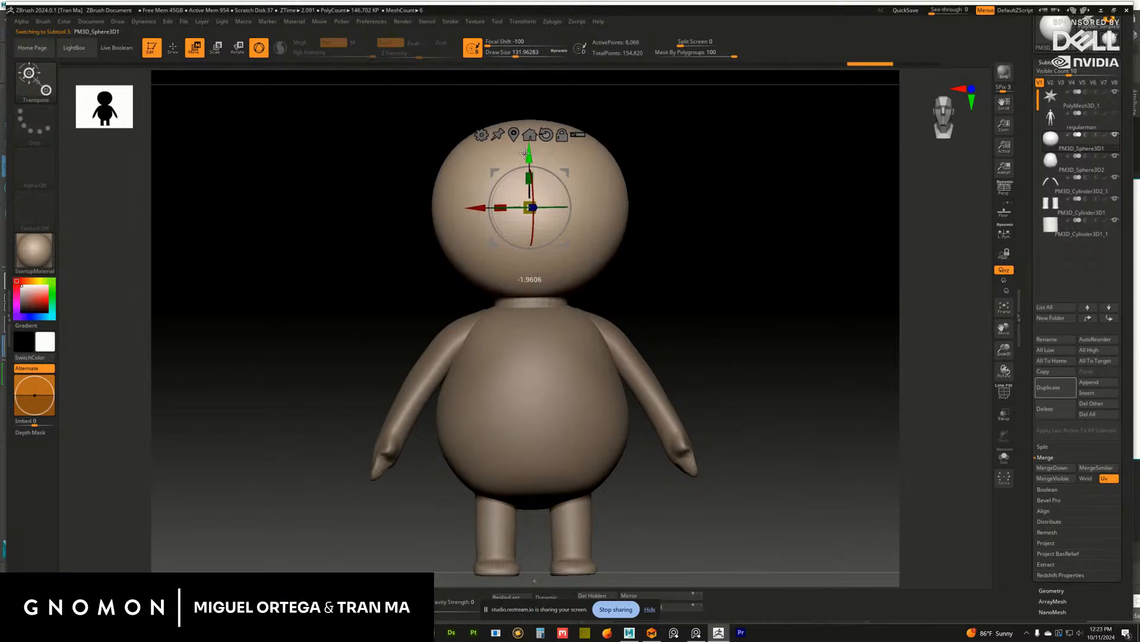
{"action": "mouse_move", "coordinate": [693, 250]}
{"action": "left_mouse_down", "text": "alt"}
{"action": "mouse_move", "coordinate": [662, 239]}
{"action": "mouse_move", "coordinate": [680, 267]}
{"action": "left_mouse_up", "text": "alt"}
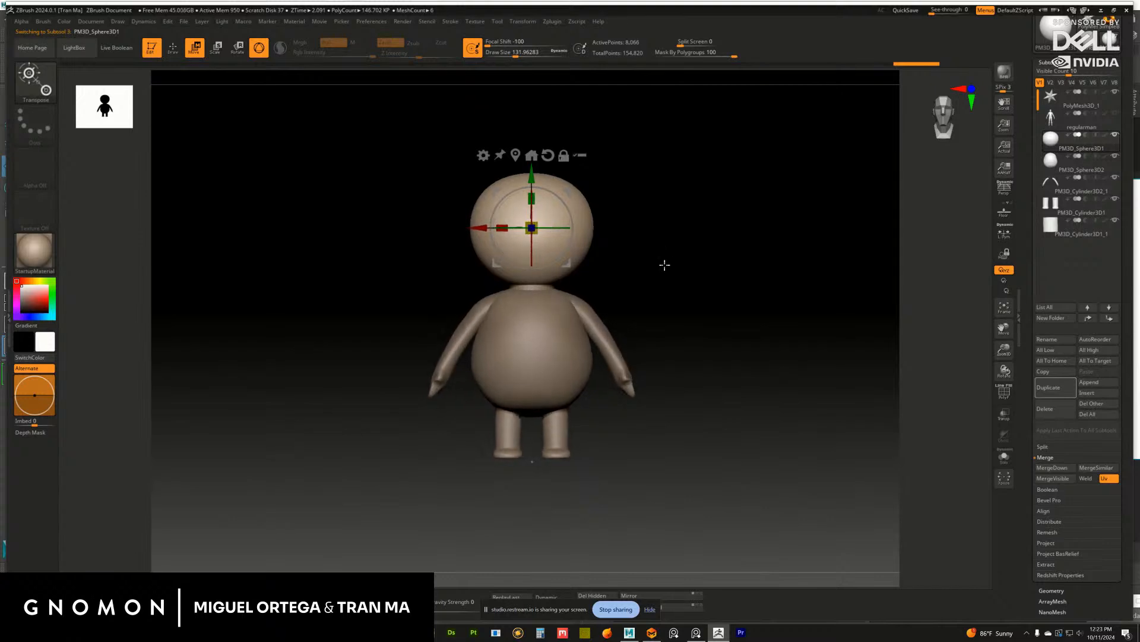
{"action": "left_click_drag", "start_coordinate": [665, 262], "coordinate": [667, 271], "text": "alt"}
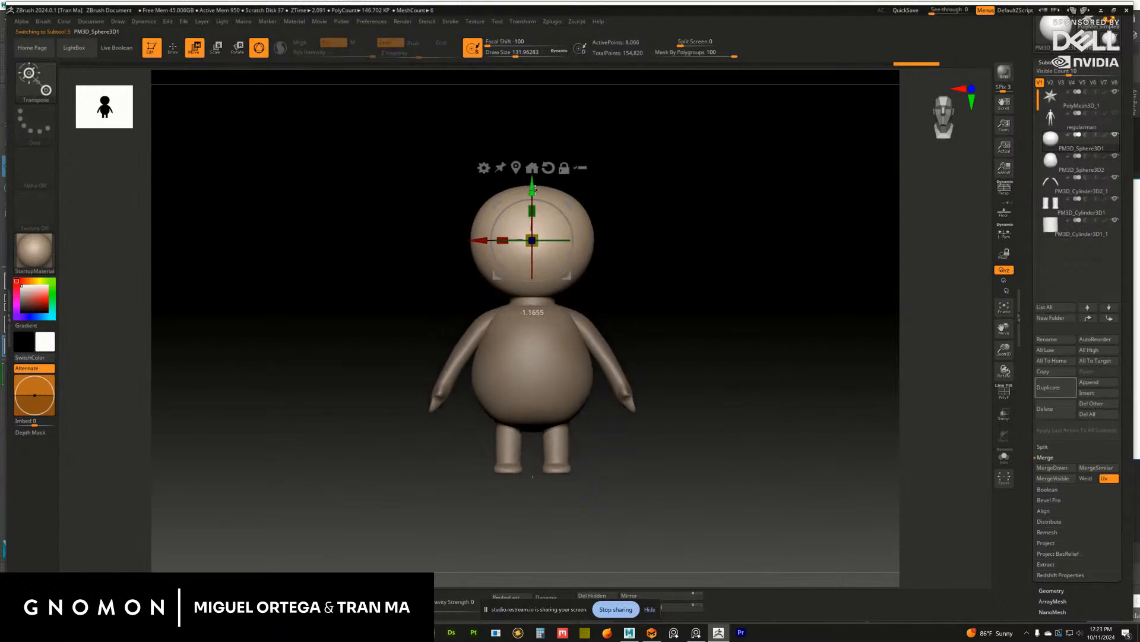
{"action": "left_click_drag", "start_coordinate": [536, 190], "coordinate": [534, 192]}
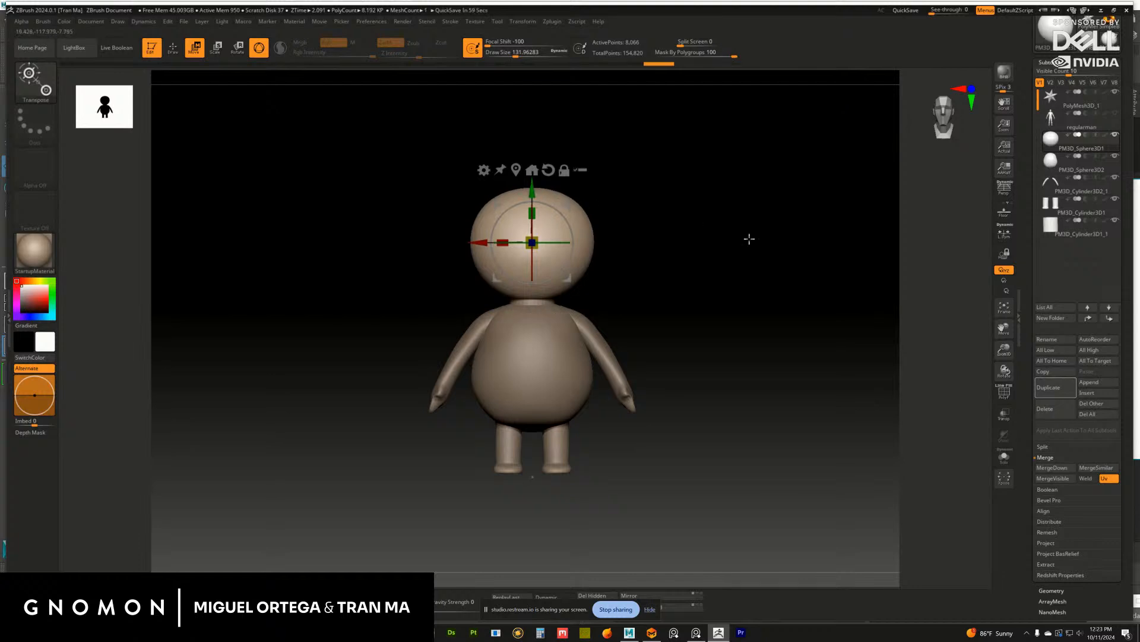
{"action": "left_click_drag", "start_coordinate": [736, 310], "coordinate": [712, 323]}
{"action": "left_click_drag", "start_coordinate": [533, 200], "coordinate": [532, 189]}
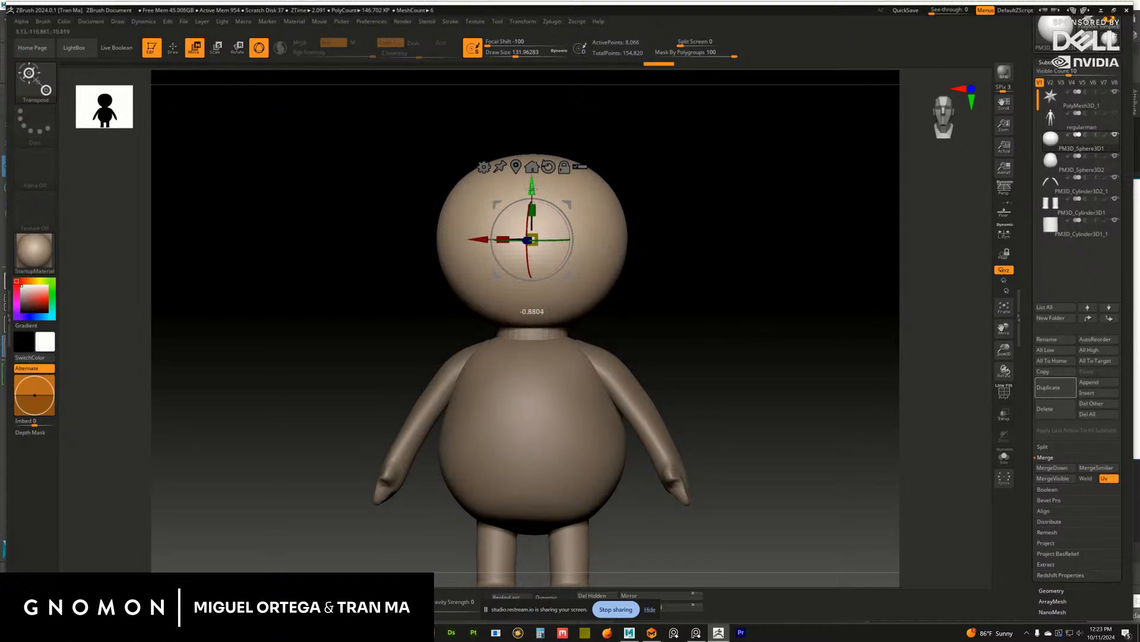
Flatten the head sphere slightly in height and lower it a little toward the neck
{"action": "left_click_drag", "start_coordinate": [684, 290], "coordinate": [685, 340]}
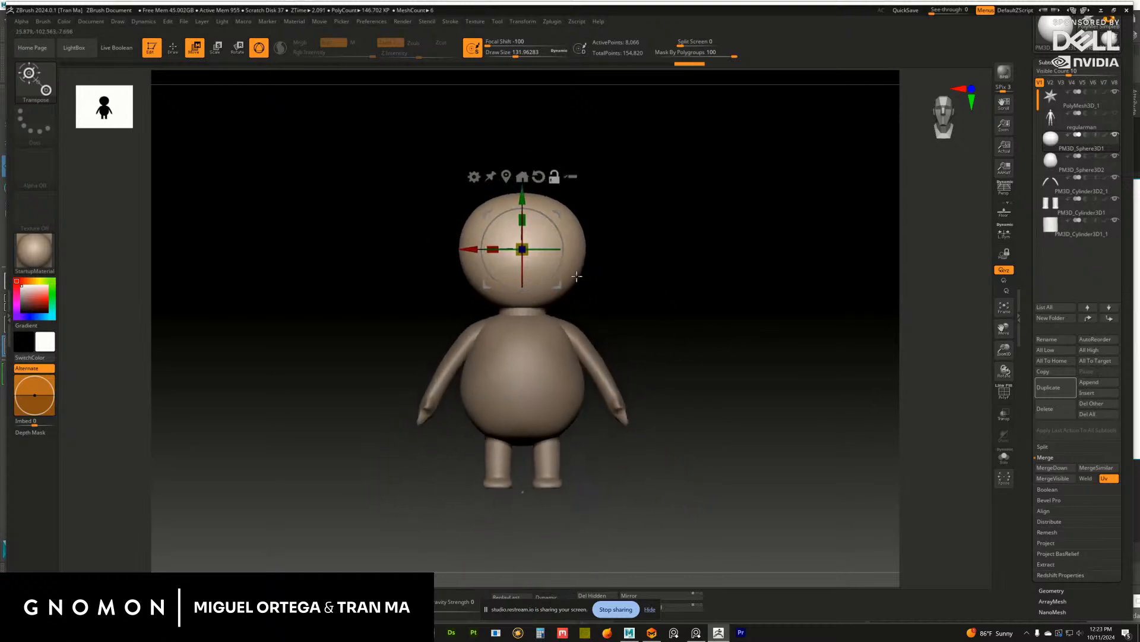
{"action": "left_click_drag", "start_coordinate": [520, 218], "coordinate": [519, 220]}
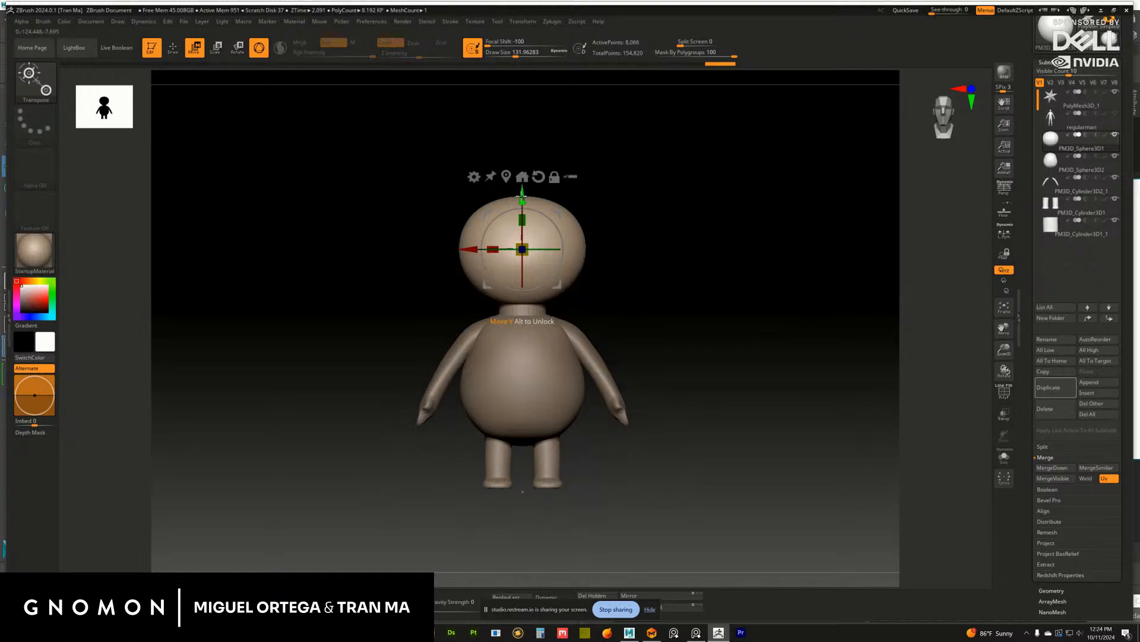
{"action": "left_click_drag", "start_coordinate": [522, 196], "coordinate": [521, 200]}
{"action": "left_click_drag", "start_coordinate": [661, 270], "coordinate": [909, 249], "text": "alt"}
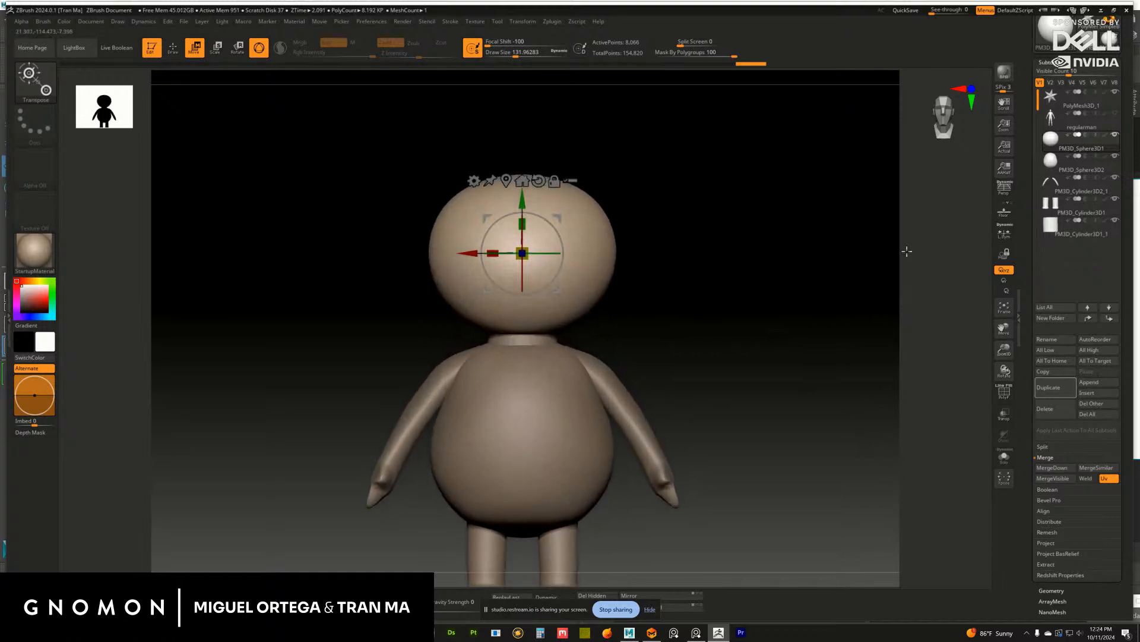
Reorder the neck cylinder directly below the head sphere in the subtool list and merge the head down with it
{"action": "left_click_drag", "start_coordinate": [1087, 178], "coordinate": [1081, 162]}
{"action": "left_click", "coordinate": [1115, 136]}
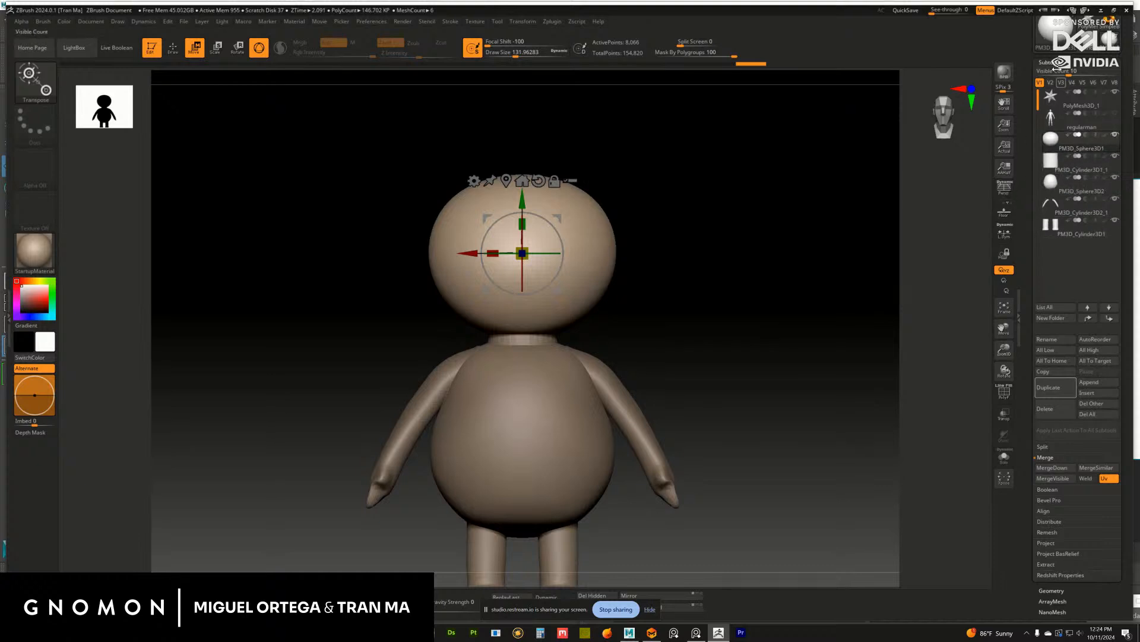
{"action": "left_click", "coordinate": [1052, 61]}
{"action": "left_click", "coordinate": [1056, 73]}
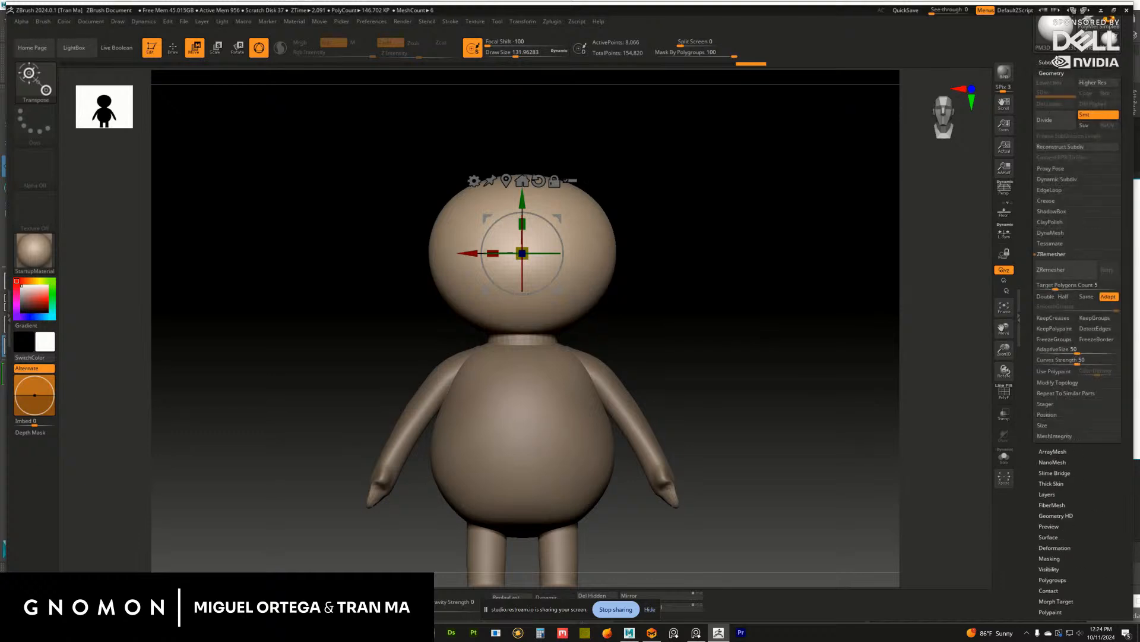
{"action": "left_click", "coordinate": [1049, 62]}
{"action": "left_click", "coordinate": [1059, 469]}
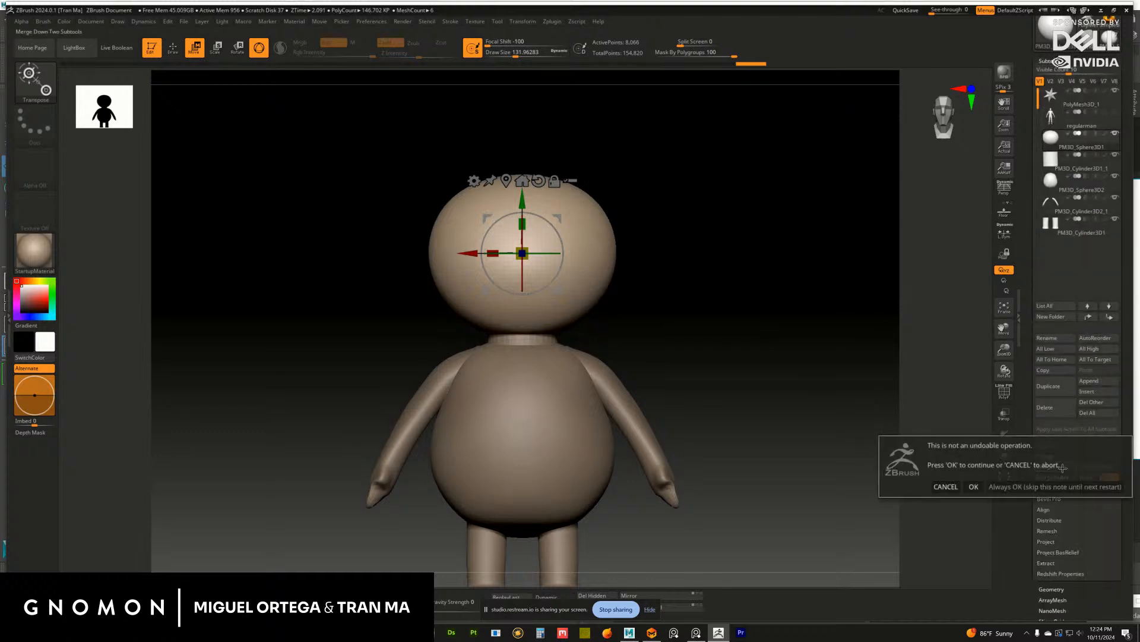
{"action": "left_click", "coordinate": [974, 487]}
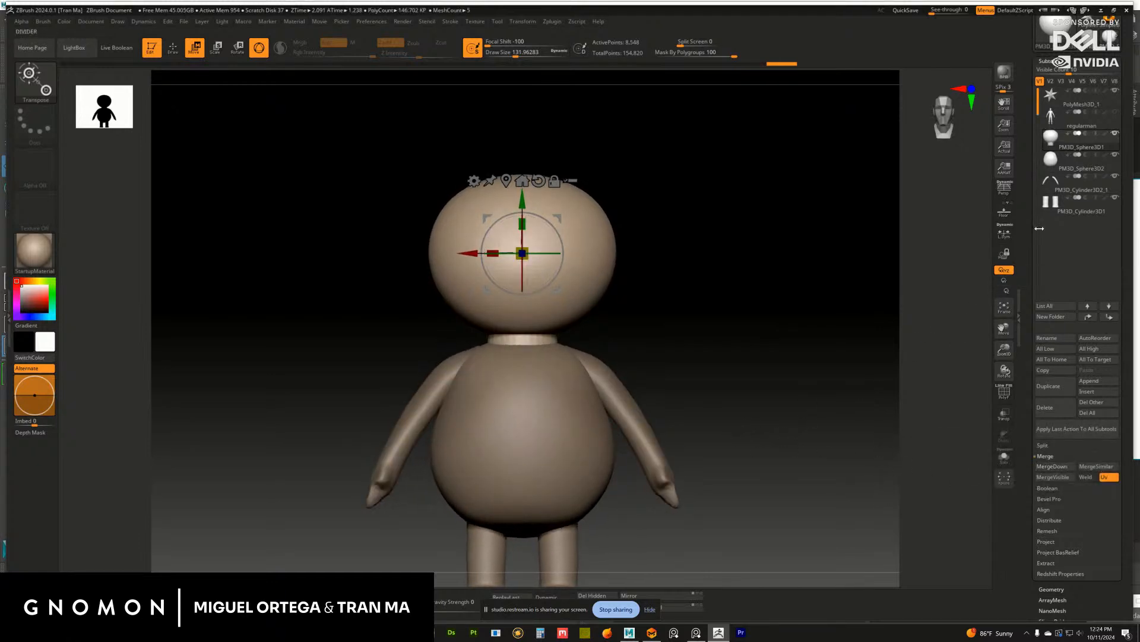
Select the arms subtool and reshape the shoulder ends with the Move brush at a Draw Size of about 239
{"action": "mouse_move", "coordinate": [787, 336]}
{"action": "left_mouse_down"}
{"action": "mouse_move", "coordinate": [772, 351]}
{"action": "mouse_move", "coordinate": [799, 343]}
{"action": "left_mouse_up"}
{"action": "left_click_drag", "start_coordinate": [799, 343], "coordinate": [790, 306], "text": "alt"}
{"action": "left_click", "coordinate": [683, 481], "text": "alt"}
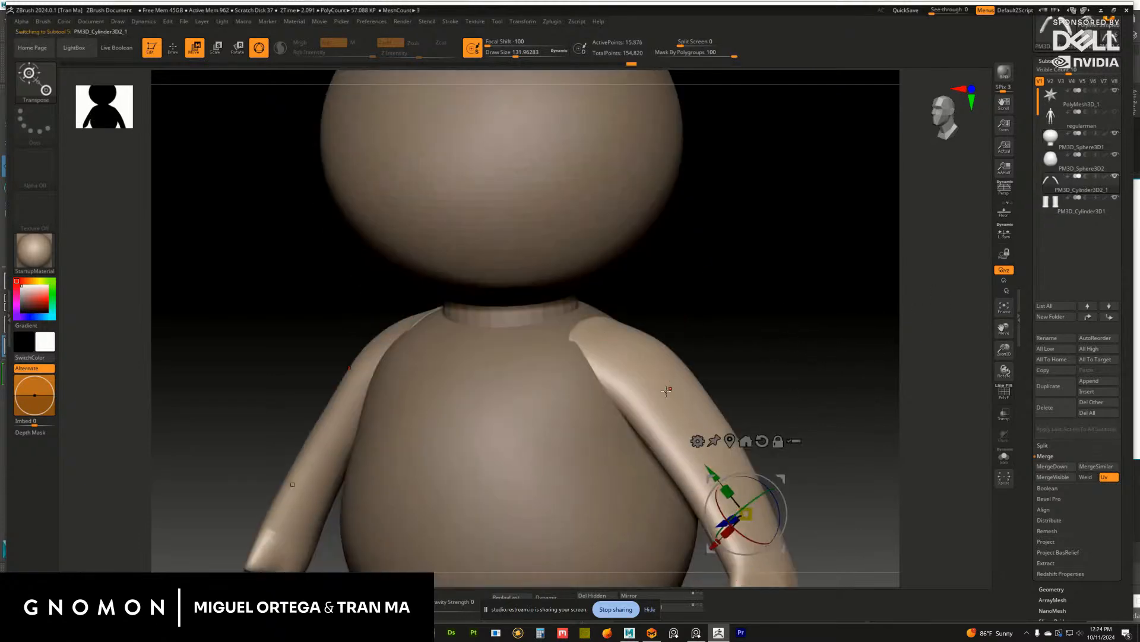
{"action": "key", "text": "q"}
{"action": "key", "text": "s"}
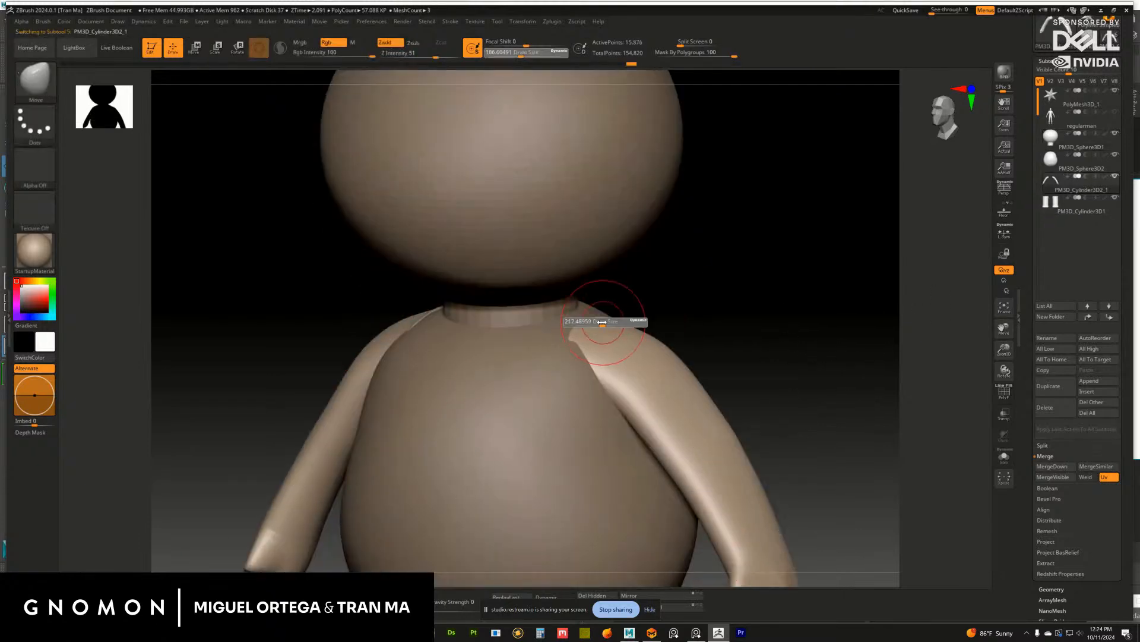
{"action": "left_click", "coordinate": [605, 321]}
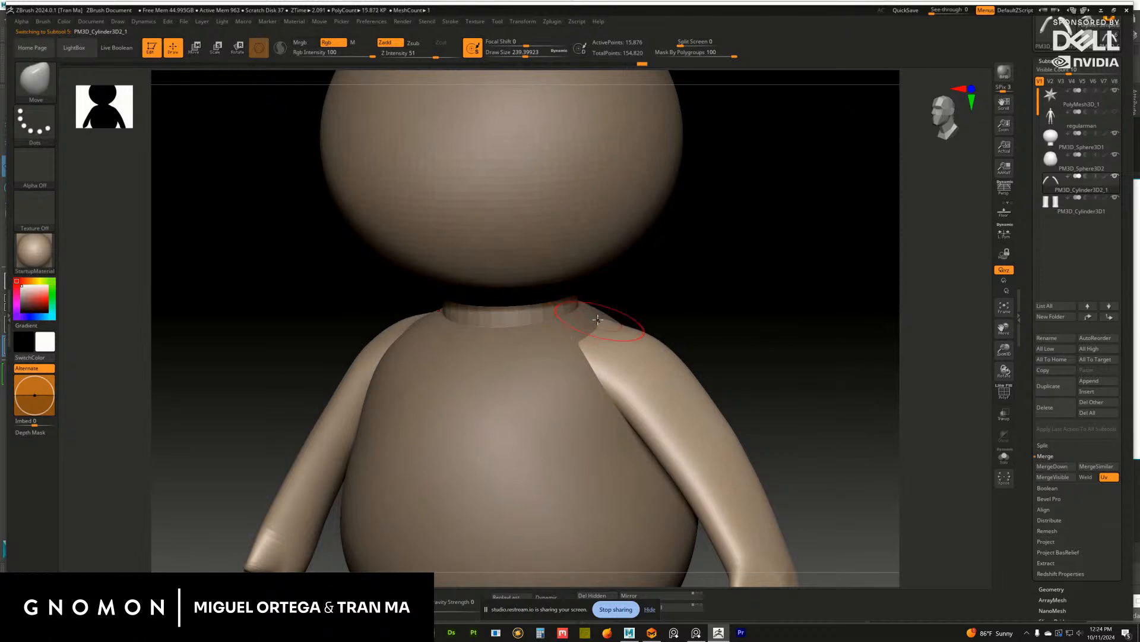
{"action": "left_click_drag", "start_coordinate": [698, 322], "coordinate": [656, 330]}
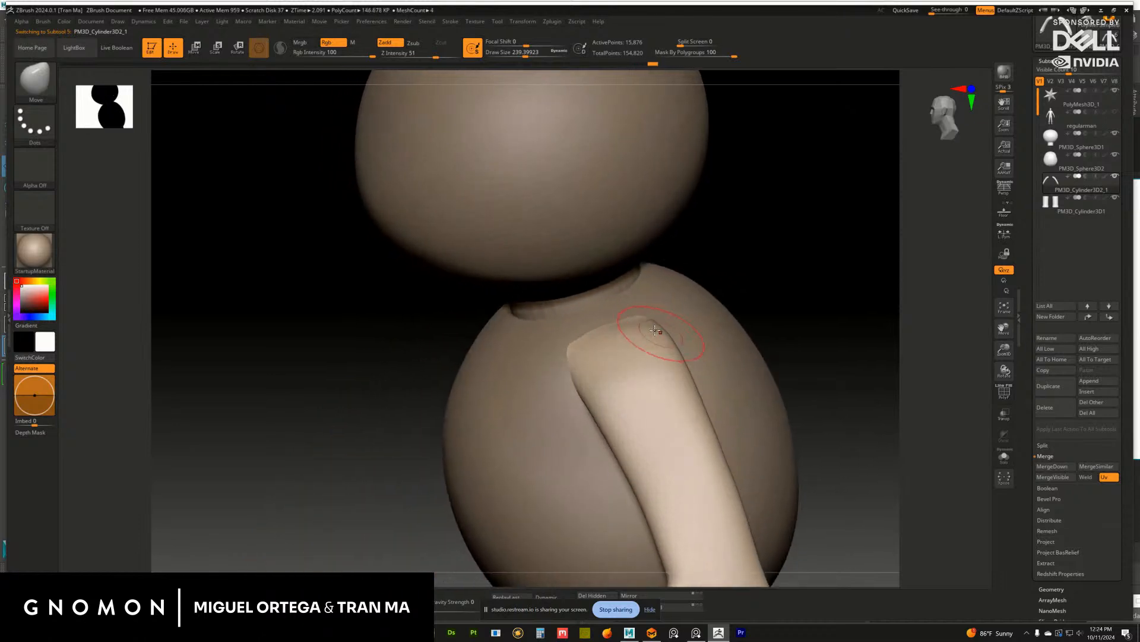
{"action": "mouse_move", "coordinate": [800, 292]}
{"action": "left_mouse_down"}
{"action": "mouse_move", "coordinate": [822, 295]}
{"action": "mouse_move", "coordinate": [812, 310]}
{"action": "mouse_move", "coordinate": [672, 332]}
{"action": "left_mouse_up"}
Select the body subtool and set up the DamStandard brush with a Draw Size of about 550
{"action": "key", "text": "s"}
{"action": "mouse_move", "coordinate": [749, 358]}
{"action": "left_mouse_down", "text": "alt"}
{"action": "mouse_move", "coordinate": [739, 305]}
{"action": "mouse_move", "coordinate": [715, 322]}
{"action": "mouse_move", "coordinate": [794, 311]}
{"action": "mouse_move", "coordinate": [746, 231]}
{"action": "mouse_move", "coordinate": [764, 245]}
{"action": "mouse_move", "coordinate": [753, 271]}
{"action": "mouse_move", "coordinate": [634, 305]}
{"action": "left_mouse_up", "text": "alt"}
{"action": "left_click", "coordinate": [663, 352], "text": "alt"}
{"action": "mouse_move", "coordinate": [772, 282]}
{"action": "left_mouse_down"}
{"action": "mouse_move", "coordinate": [774, 296]}
{"action": "mouse_move", "coordinate": [792, 299]}
{"action": "mouse_move", "coordinate": [749, 275]}
{"action": "left_mouse_up"}
{"action": "key", "text": "s"}
{"action": "key", "text": "b"}
{"action": "key", "text": "d"}
{"action": "key", "text": "s"}
{"action": "key", "text": "s"}
{"action": "left_click_drag", "start_coordinate": [612, 307], "coordinate": [644, 306]}
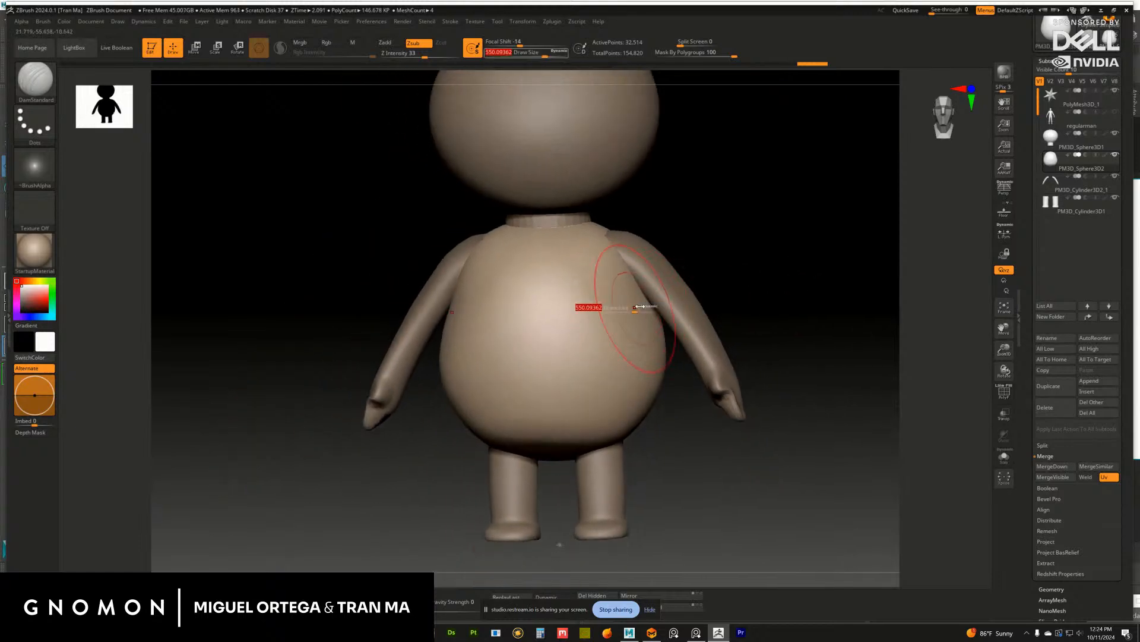
Compare the body and arm shapes with the character reference sketch
{"action": "left_click_drag", "start_coordinate": [748, 288], "coordinate": [667, 300]}
{"action": "left_click_drag", "start_coordinate": [768, 279], "coordinate": [711, 285]}
{"action": "key", "text": "alt+Tab"}
{"action": "left_click_drag", "start_coordinate": [1112, 370], "coordinate": [748, 384]}
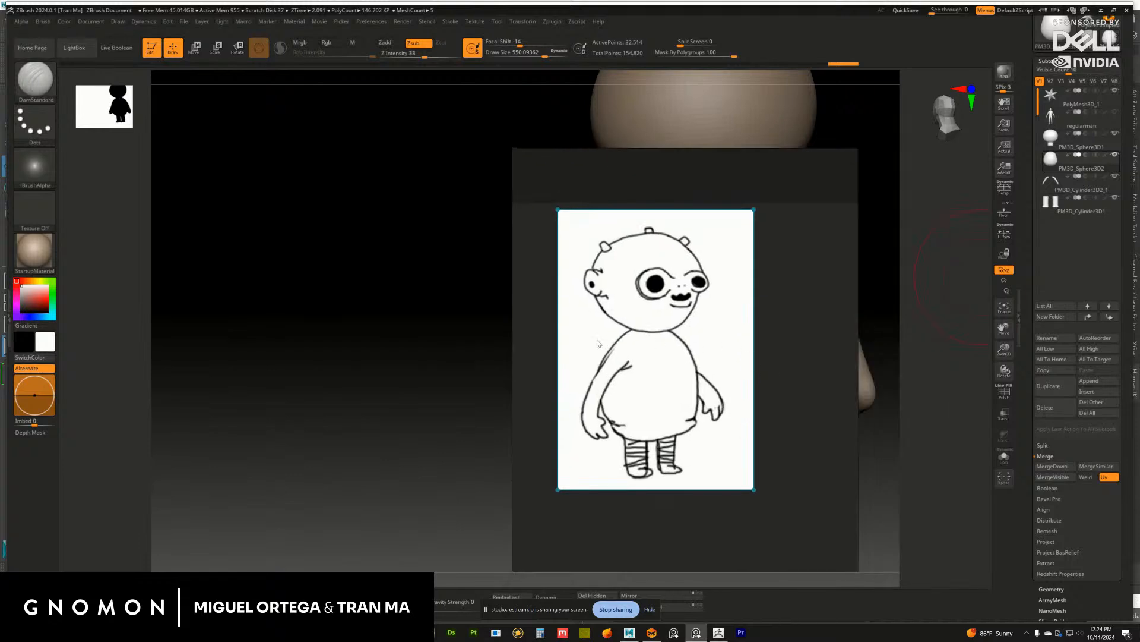
{"action": "key", "text": "alt+Tab"}
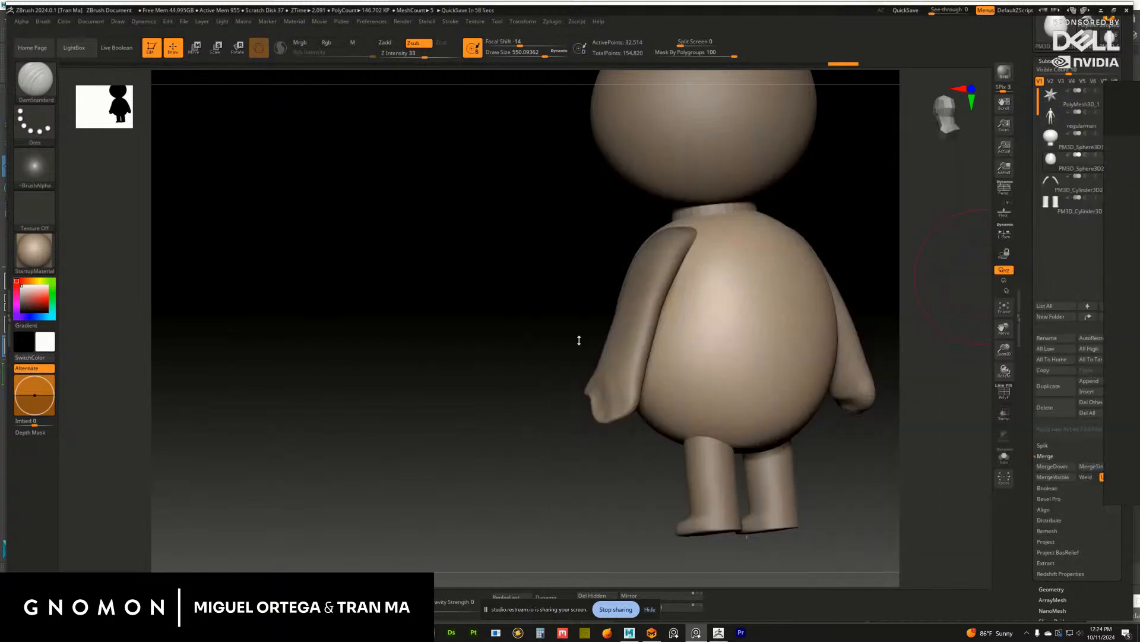
Carve the body where the arms meet the torso and smooth the strokes
{"action": "mouse_move", "coordinate": [578, 338]}
{"action": "left_mouse_down"}
{"action": "mouse_move", "coordinate": [535, 336]}
{"action": "mouse_move", "coordinate": [522, 285]}
{"action": "mouse_move", "coordinate": [725, 242]}
{"action": "mouse_move", "coordinate": [624, 255]}
{"action": "left_mouse_up"}
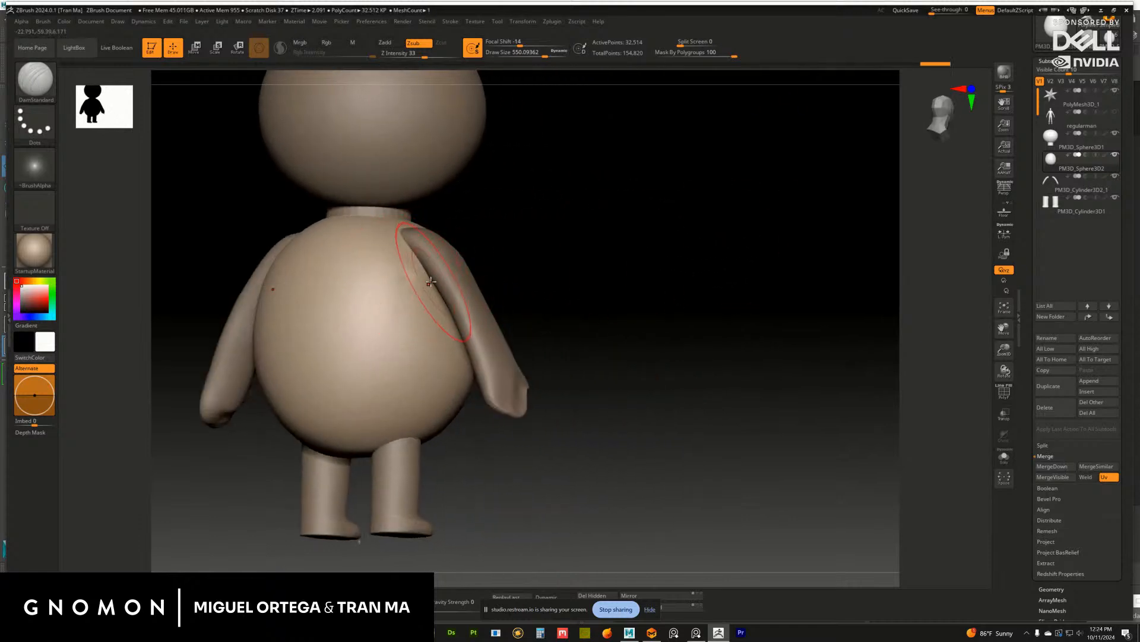
{"action": "left_click_drag", "start_coordinate": [722, 267], "coordinate": [494, 270]}
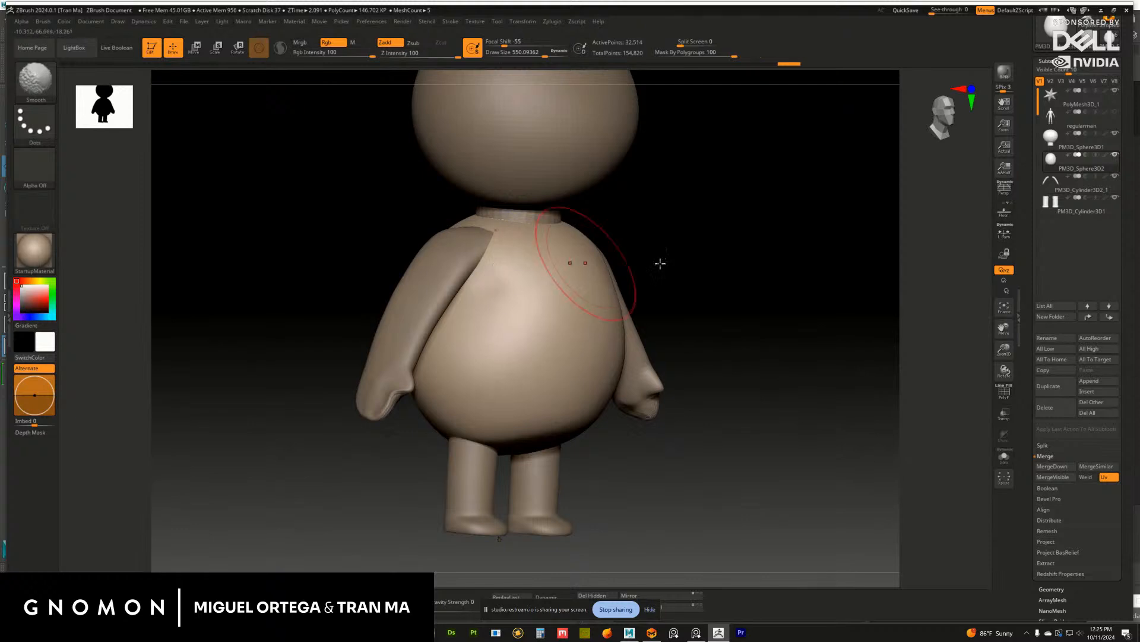
{"action": "left_click_drag", "start_coordinate": [659, 263], "coordinate": [683, 264], "text": "shift"}
{"action": "left_click_drag", "start_coordinate": [535, 278], "coordinate": [488, 280], "text": "shift"}
{"action": "left_click_drag", "start_coordinate": [787, 260], "coordinate": [711, 269]}
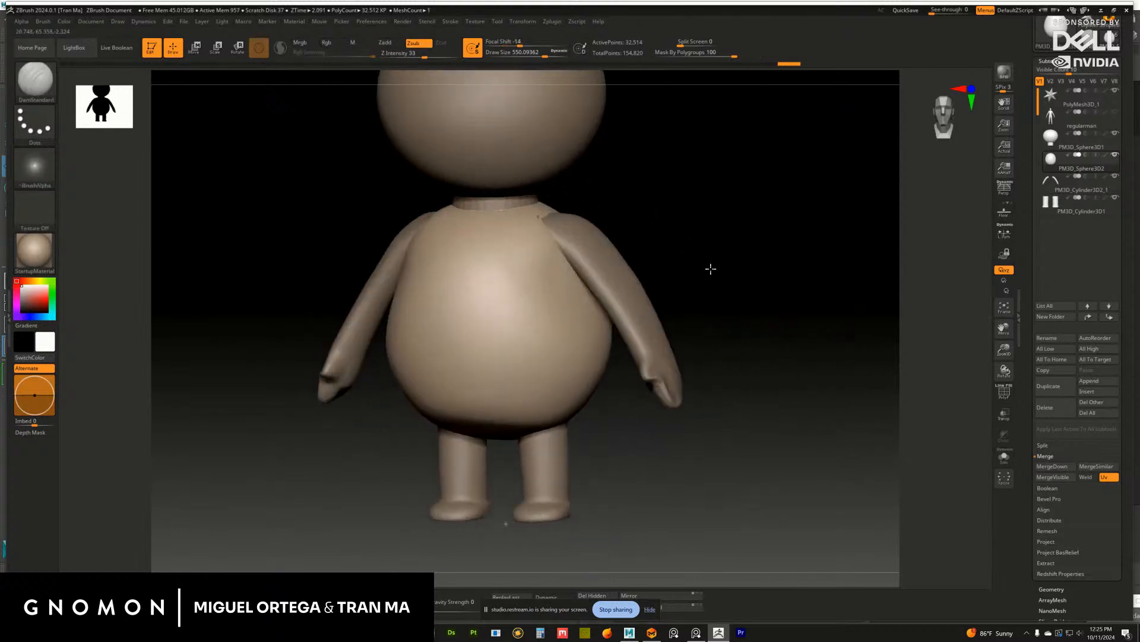
Isolate the body, carve and smooth a crease across each side beneath the shoulders, and show all the parts again
{"action": "left_click", "coordinate": [1004, 456]}
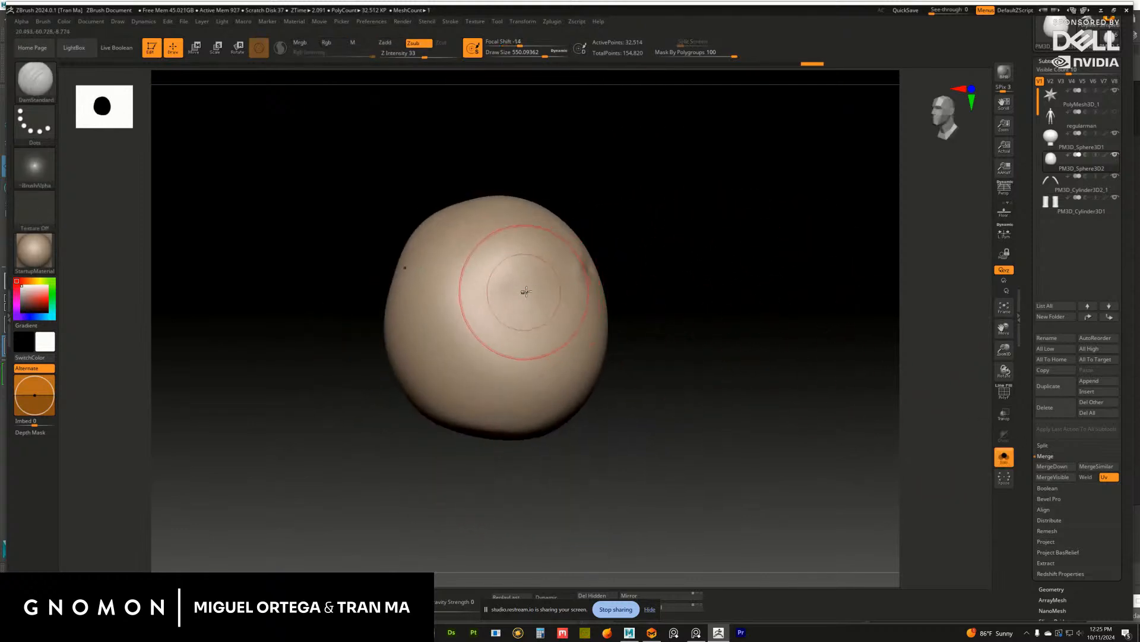
{"action": "left_click_drag", "start_coordinate": [515, 292], "coordinate": [589, 263]}
{"action": "mouse_move", "coordinate": [533, 285]}
{"action": "left_mouse_down"}
{"action": "mouse_move", "coordinate": [597, 256]}
{"action": "mouse_move", "coordinate": [636, 265]}
{"action": "mouse_move", "coordinate": [577, 272]}
{"action": "left_mouse_up"}
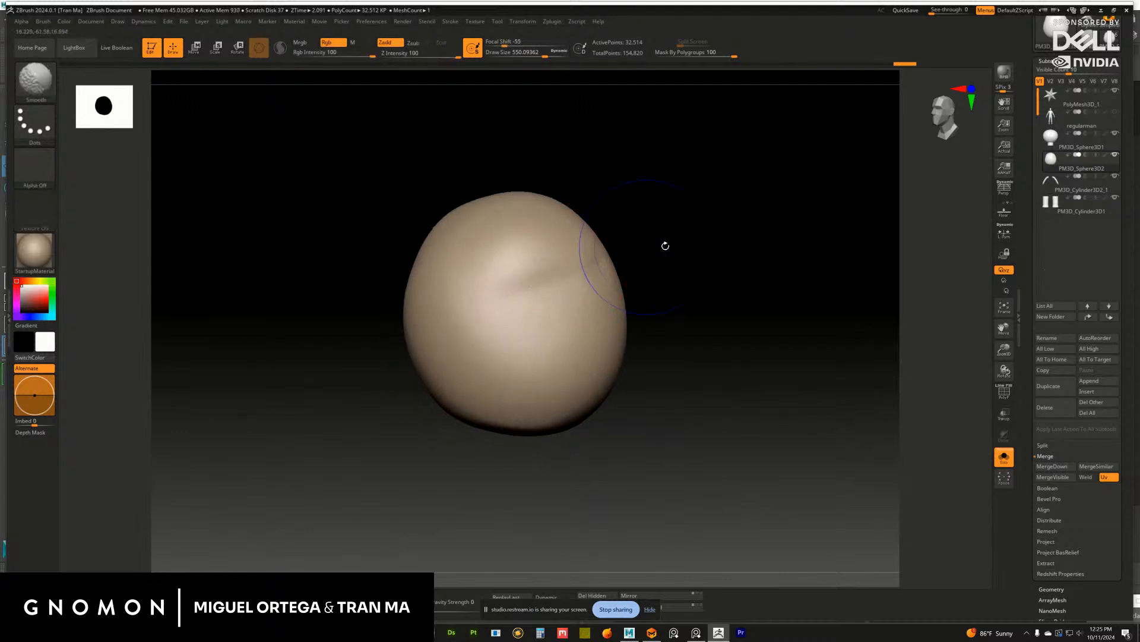
{"action": "left_click_drag", "start_coordinate": [665, 245], "coordinate": [644, 257]}
{"action": "left_click_drag", "start_coordinate": [564, 273], "coordinate": [504, 293]}
{"action": "mouse_move", "coordinate": [595, 267]}
{"action": "left_mouse_down", "text": "shift"}
{"action": "mouse_move", "coordinate": [547, 280]}
{"action": "mouse_move", "coordinate": [559, 268]}
{"action": "left_mouse_up", "text": "shift"}
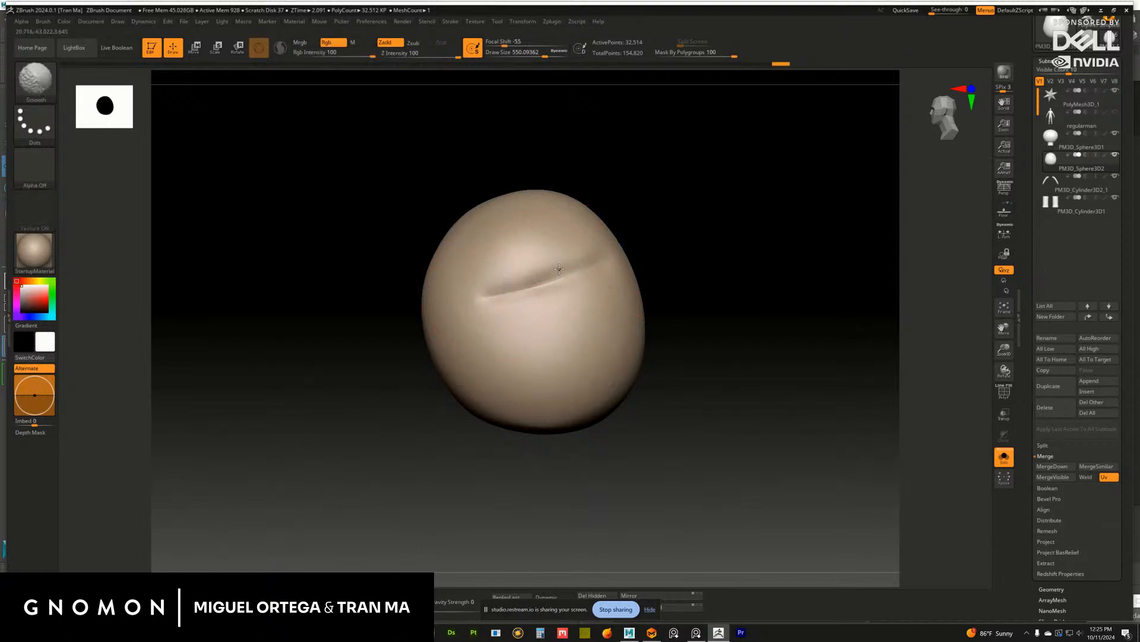
{"action": "left_click_drag", "start_coordinate": [665, 257], "coordinate": [722, 259]}
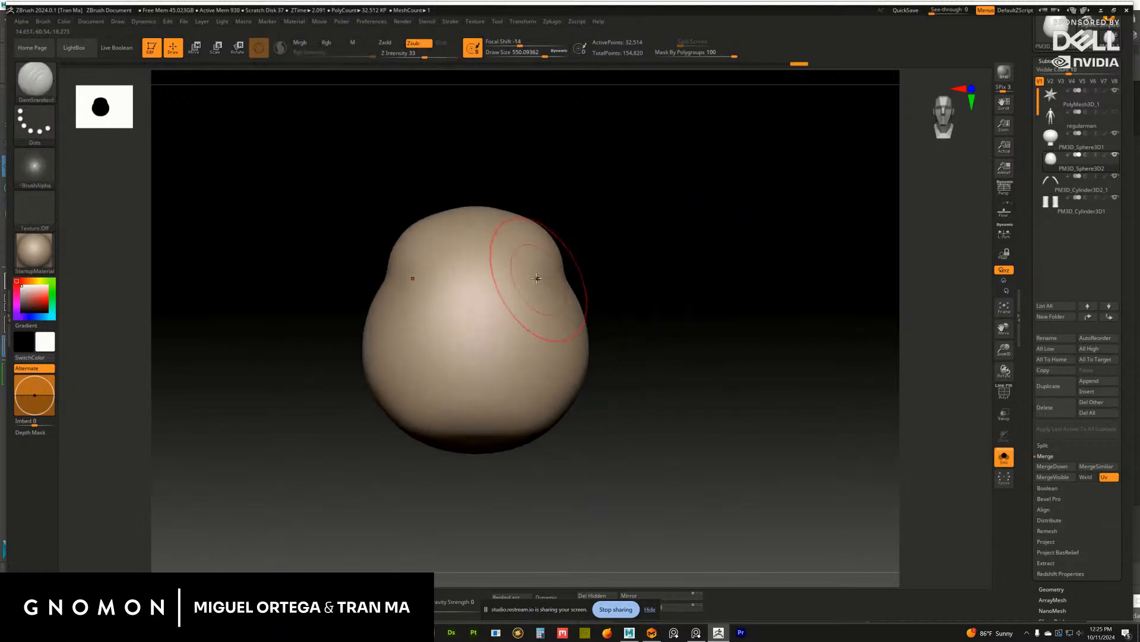
{"action": "left_click", "coordinate": [1001, 459]}
Pull in the body's upper sides around the armpits with the Move brush at a Draw Size of about 856
{"action": "left_click_drag", "start_coordinate": [764, 331], "coordinate": [793, 356], "text": "alt"}
{"action": "left_click_drag", "start_coordinate": [794, 356], "coordinate": [773, 352]}
{"action": "key", "text": "s"}
{"action": "mouse_move", "coordinate": [574, 365]}
{"action": "left_mouse_down"}
{"action": "mouse_move", "coordinate": [626, 340]}
{"action": "mouse_move", "coordinate": [616, 365]}
{"action": "left_mouse_up"}
{"action": "key", "text": "b"}
{"action": "key", "text": "m"}
{"action": "key", "text": "v"}
{"action": "key", "text": "s"}
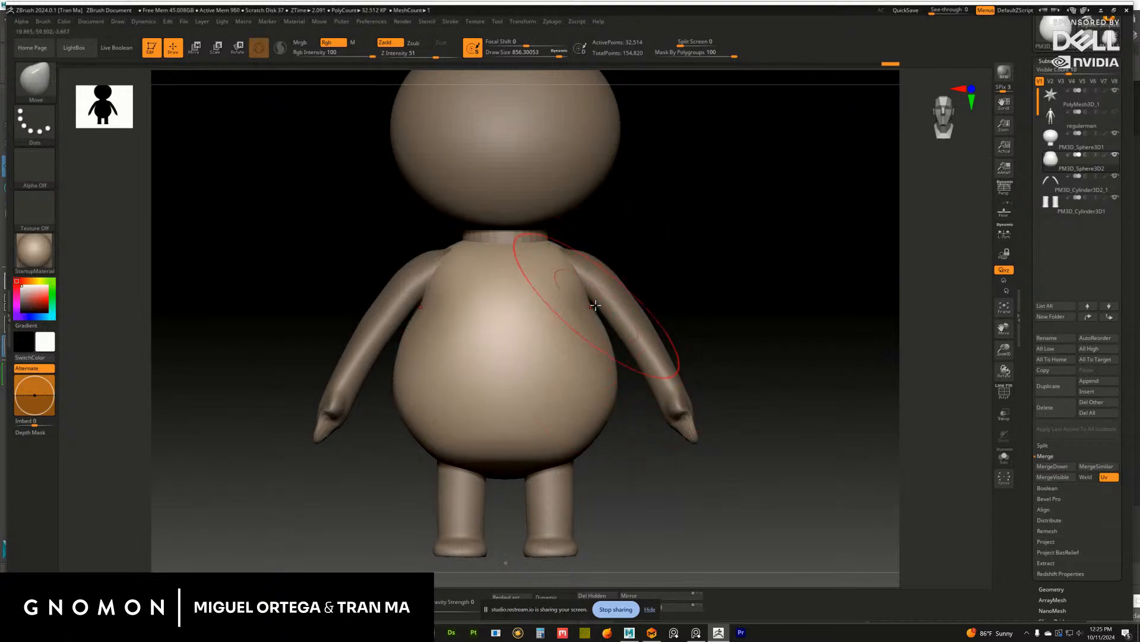
{"action": "left_click_drag", "start_coordinate": [597, 307], "coordinate": [594, 307]}
{"action": "left_click_drag", "start_coordinate": [571, 270], "coordinate": [568, 249]}
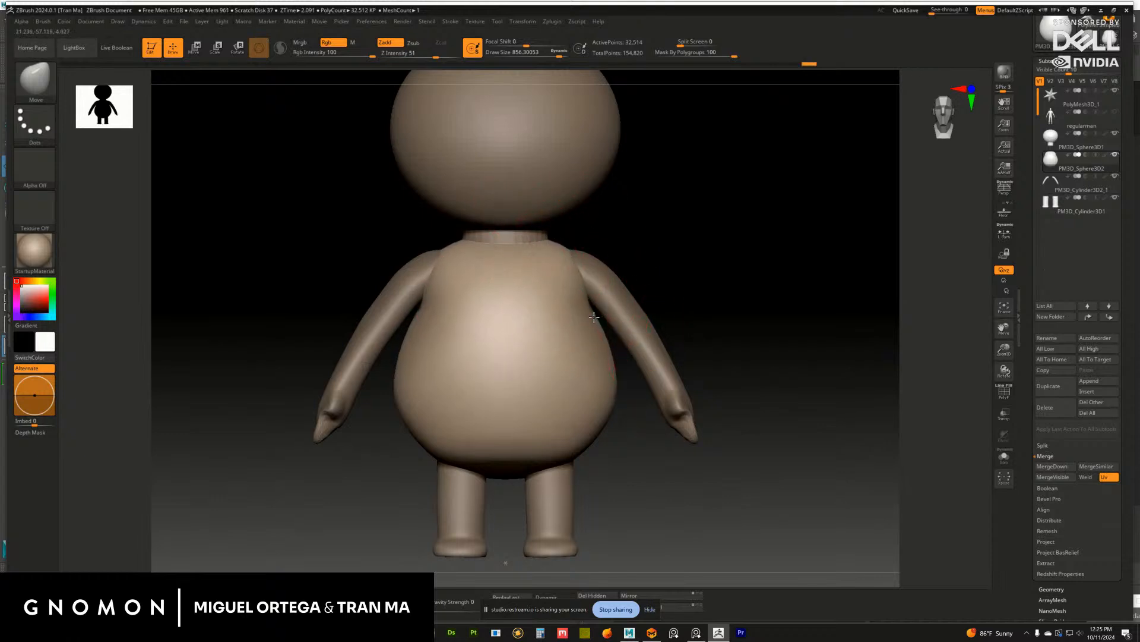
{"action": "left_click_drag", "start_coordinate": [599, 329], "coordinate": [598, 325]}
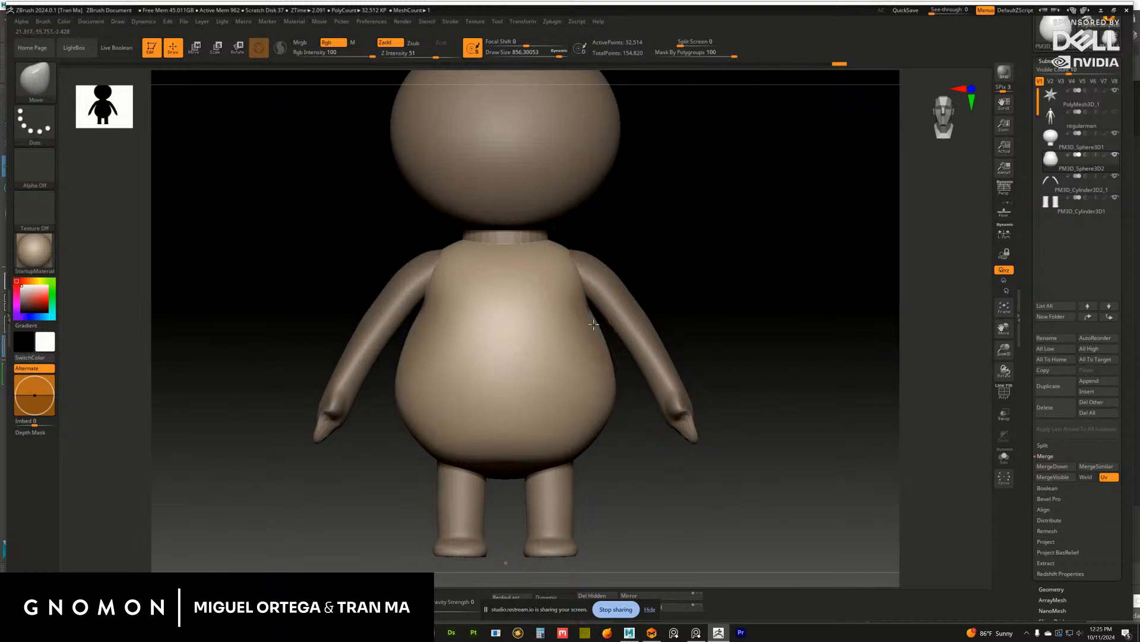
Select the arms subtool and nudge the upper arms and shoulders to fit the narrowed torso
{"action": "left_click_drag", "start_coordinate": [743, 307], "coordinate": [755, 377], "text": "alt"}
{"action": "left_click", "coordinate": [606, 286], "text": "alt"}
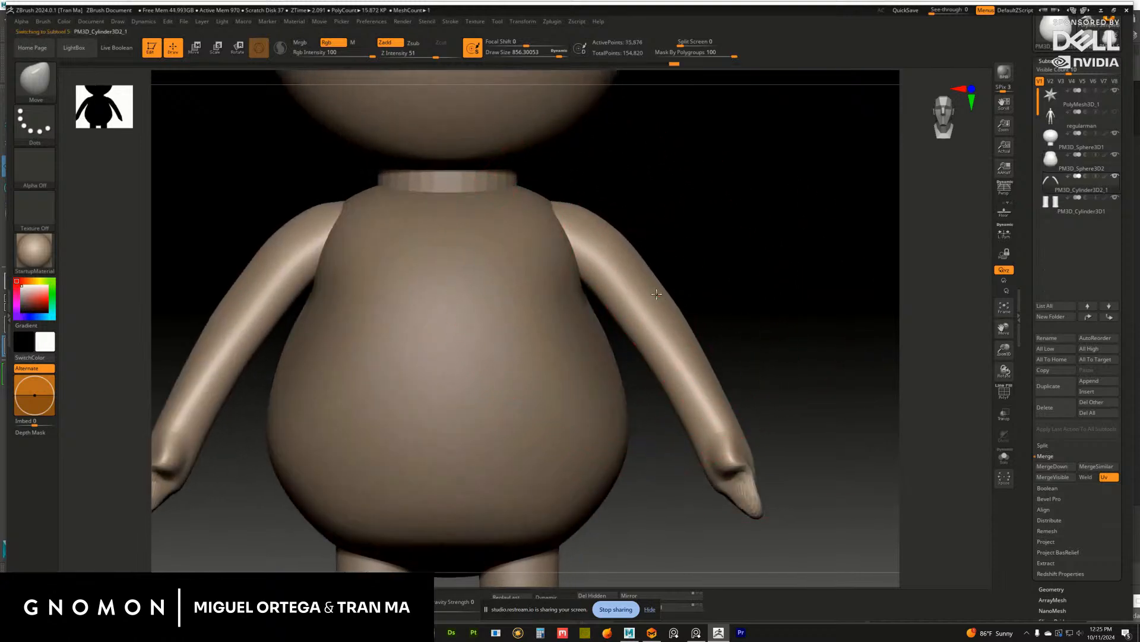
{"action": "left_click_drag", "start_coordinate": [606, 239], "coordinate": [608, 234]}
{"action": "left_click_drag", "start_coordinate": [597, 285], "coordinate": [601, 281]}
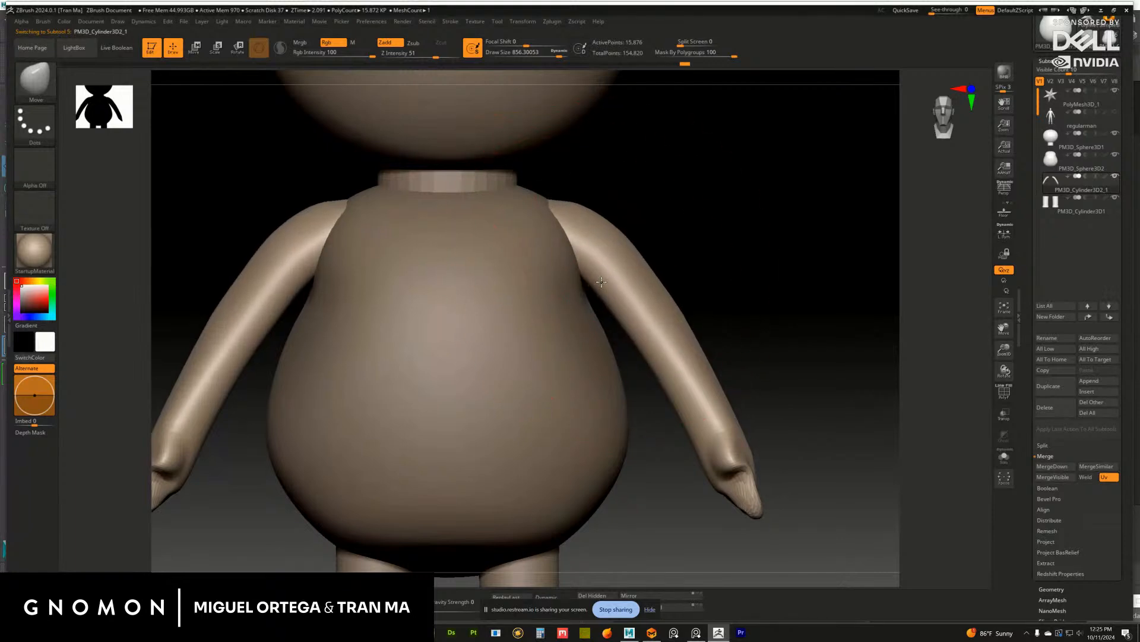
{"action": "left_click_drag", "start_coordinate": [724, 266], "coordinate": [725, 297]}
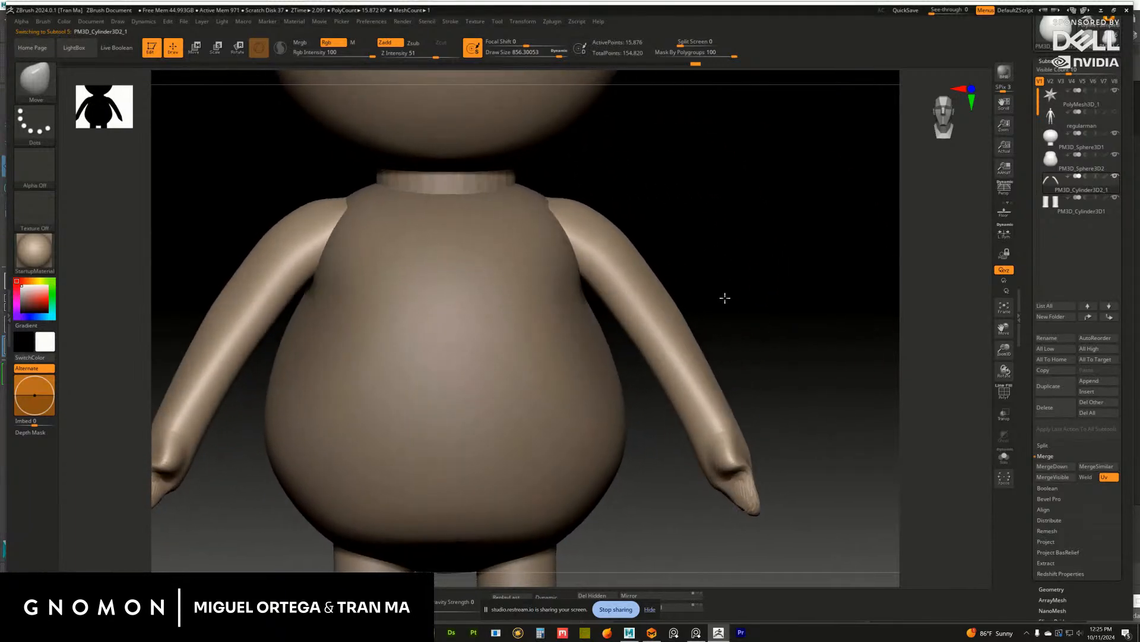
Select the body and refine its side contours with the Move brush at a Draw Size of about 977
{"action": "left_click", "coordinate": [580, 372], "text": "alt"}
{"action": "left_click_drag", "start_coordinate": [726, 340], "coordinate": [741, 291], "text": "alt"}
{"action": "key", "text": "s"}
{"action": "left_click_drag", "start_coordinate": [612, 394], "coordinate": [618, 395]}
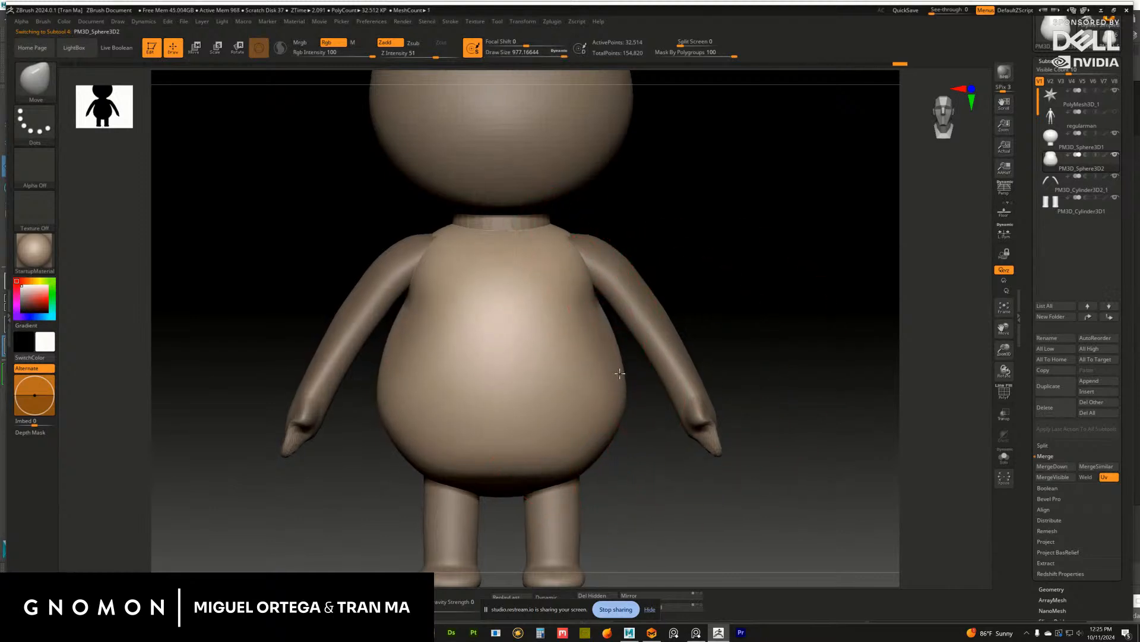
{"action": "left_click_drag", "start_coordinate": [591, 318], "coordinate": [581, 312]}
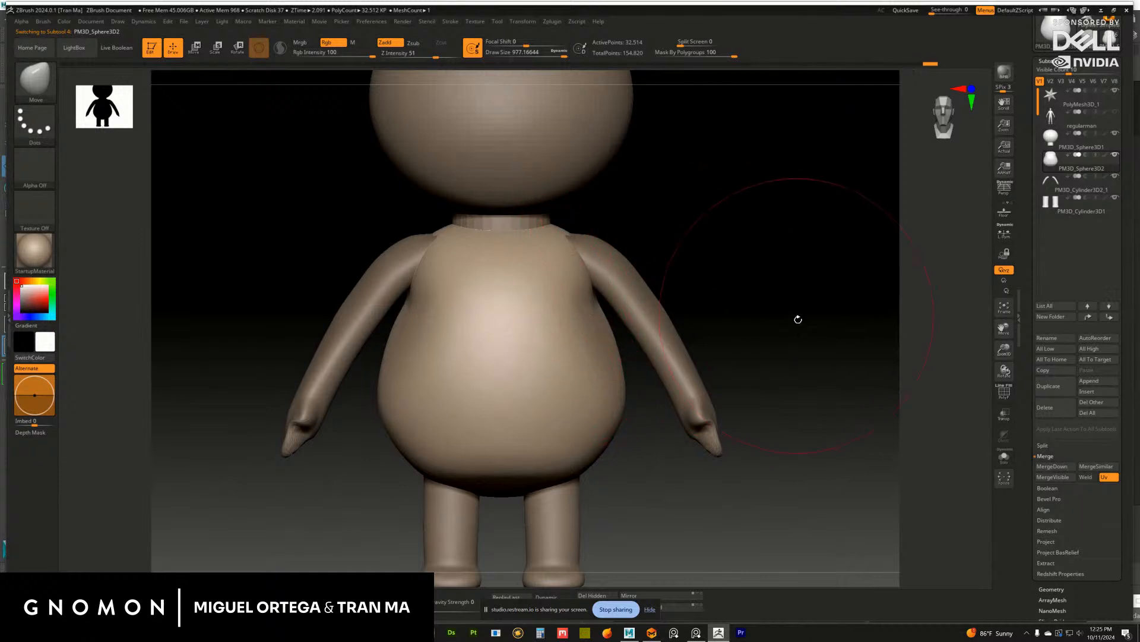
Adjust the front of the torso in profile with the Move brush at a Draw Size of 1000
{"action": "mouse_move", "coordinate": [796, 318]}
{"action": "left_mouse_down"}
{"action": "mouse_move", "coordinate": [622, 325]}
{"action": "mouse_move", "coordinate": [617, 313]}
{"action": "left_mouse_up"}
{"action": "mouse_move", "coordinate": [505, 303]}
{"action": "left_mouse_down"}
{"action": "mouse_move", "coordinate": [511, 277]}
{"action": "mouse_move", "coordinate": [505, 287]}
{"action": "mouse_move", "coordinate": [740, 293]}
{"action": "mouse_move", "coordinate": [766, 312]}
{"action": "left_mouse_up"}
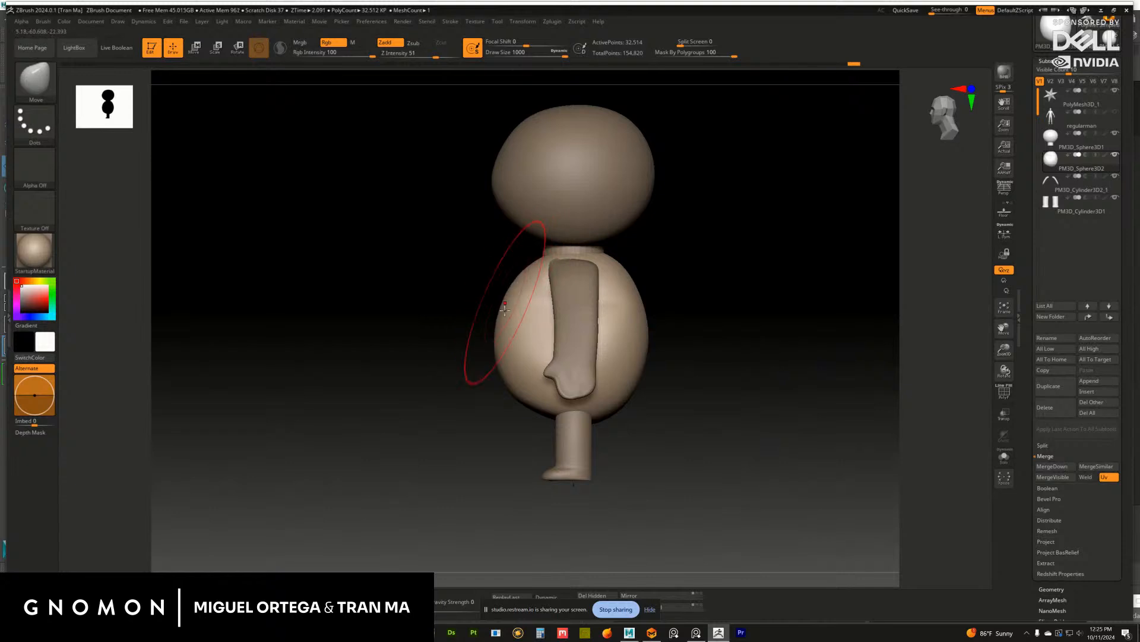
{"action": "left_click_drag", "start_coordinate": [505, 307], "coordinate": [507, 301]}
{"action": "left_click_drag", "start_coordinate": [706, 305], "coordinate": [683, 356]}
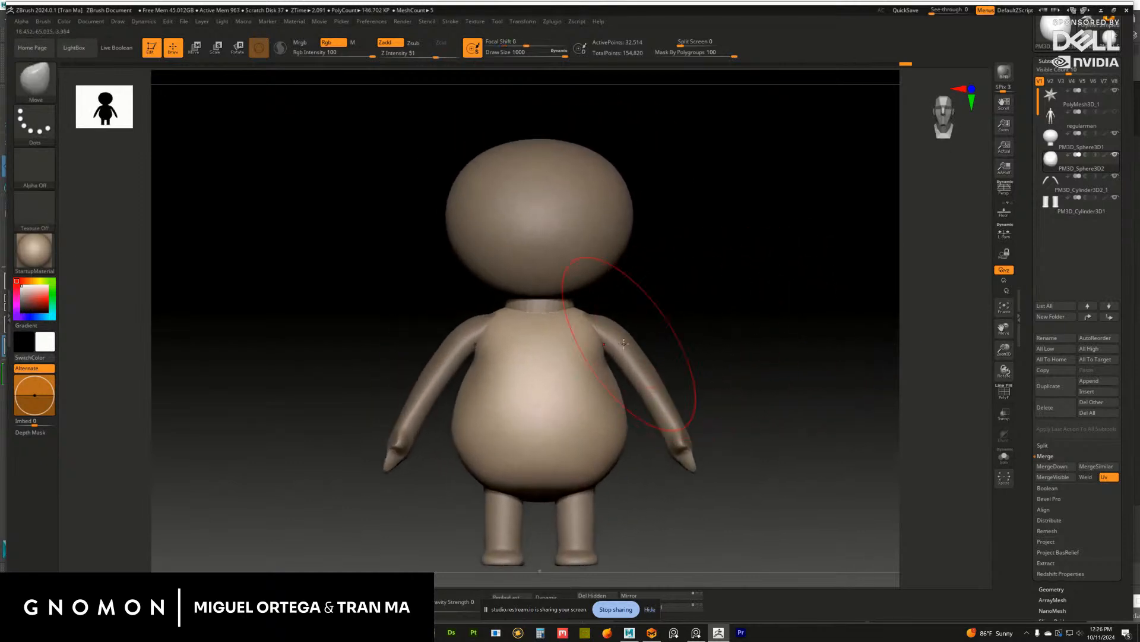
Select the arms and reshape the tops of the shoulders with the Move brush at a Draw Size of about 484
{"action": "left_click", "coordinate": [629, 360], "text": "alt"}
{"action": "mouse_move", "coordinate": [719, 303]}
{"action": "left_mouse_down"}
{"action": "mouse_move", "coordinate": [734, 300]}
{"action": "mouse_move", "coordinate": [632, 331]}
{"action": "left_mouse_up"}
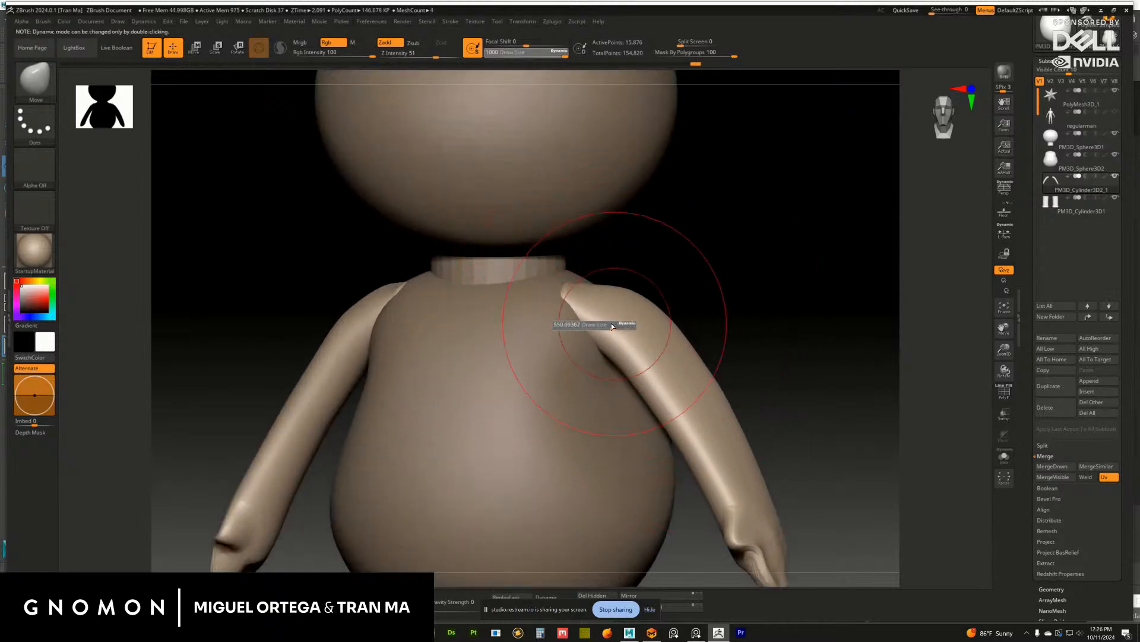
{"action": "left_click_drag", "start_coordinate": [560, 290], "coordinate": [600, 280]}
{"action": "left_click_drag", "start_coordinate": [751, 326], "coordinate": [725, 324], "text": "alt"}
Select the body subtool and merge it down with the arms
{"action": "key", "text": "f"}
{"action": "left_click", "coordinate": [1072, 166]}
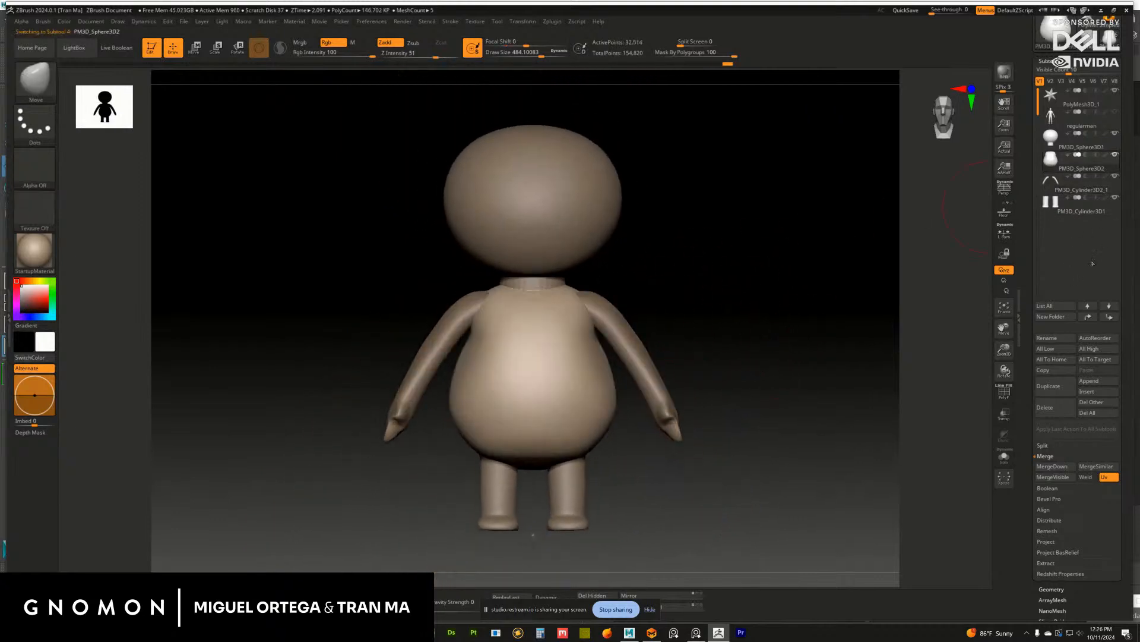
{"action": "left_click", "coordinate": [1052, 466]}
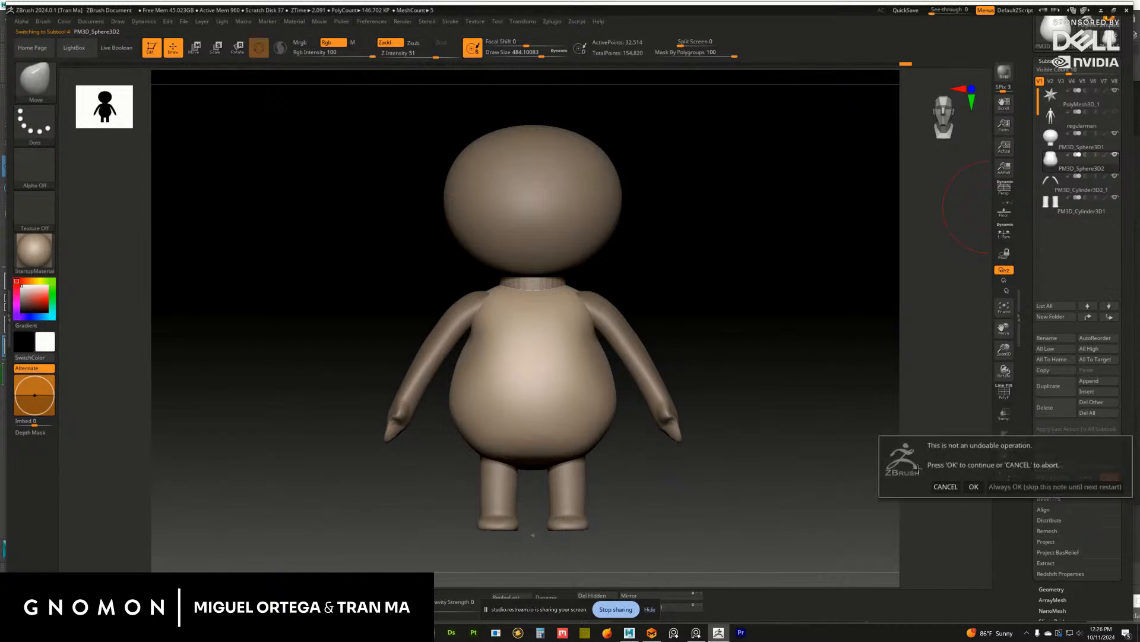
{"action": "left_click", "coordinate": [974, 487]}
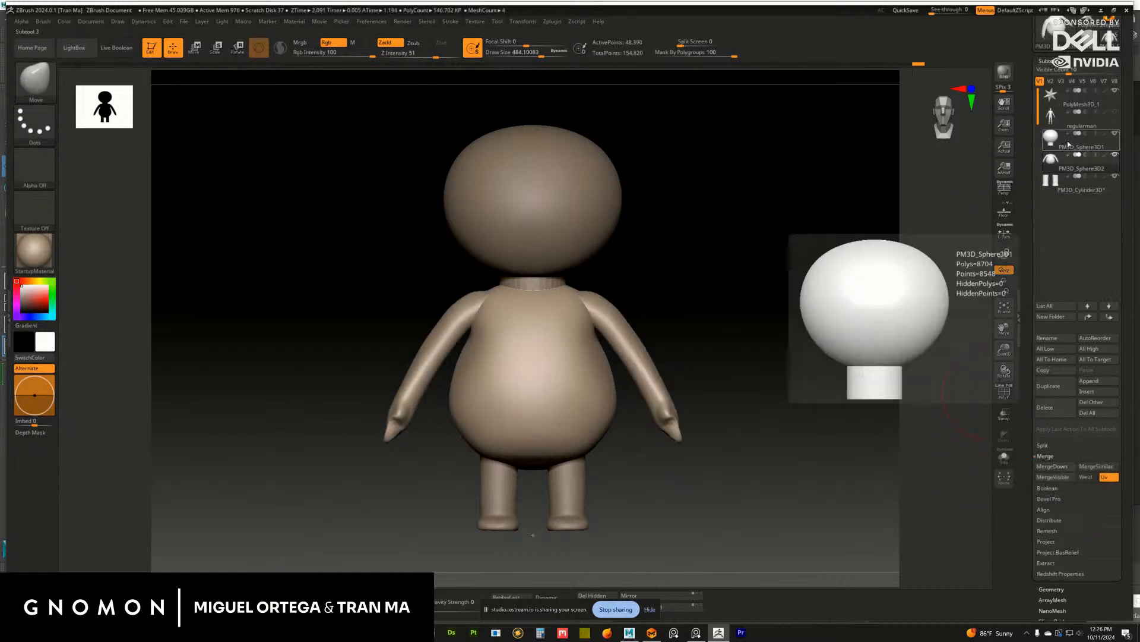
DynaMesh the merged body and arms at a resolution of 24
{"action": "left_click", "coordinate": [1047, 64]}
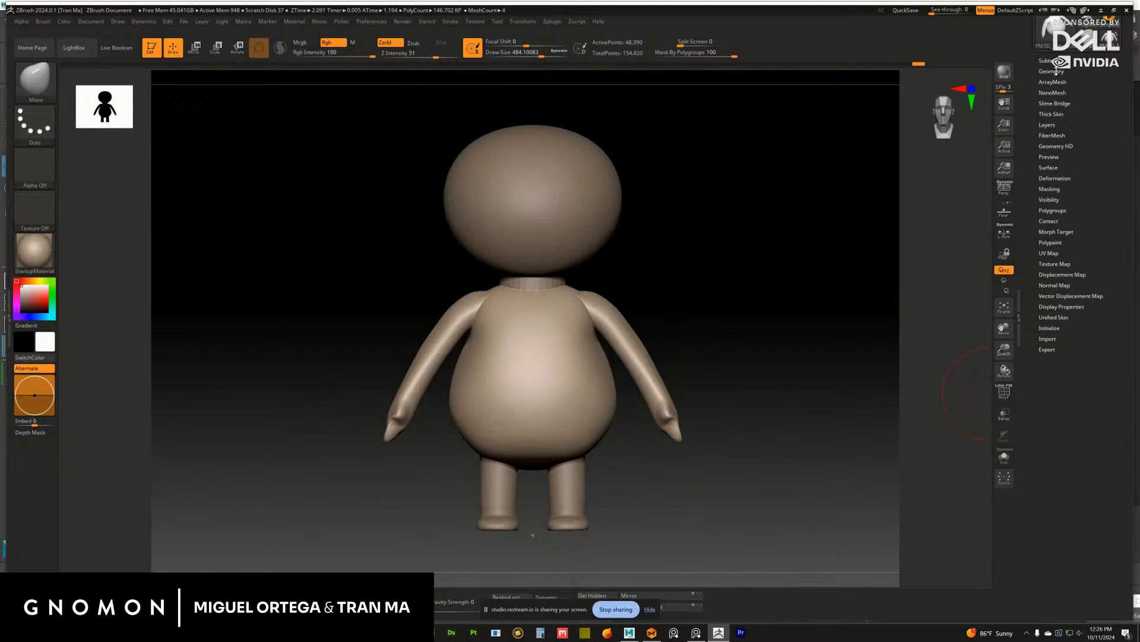
{"action": "left_click", "coordinate": [1052, 71]}
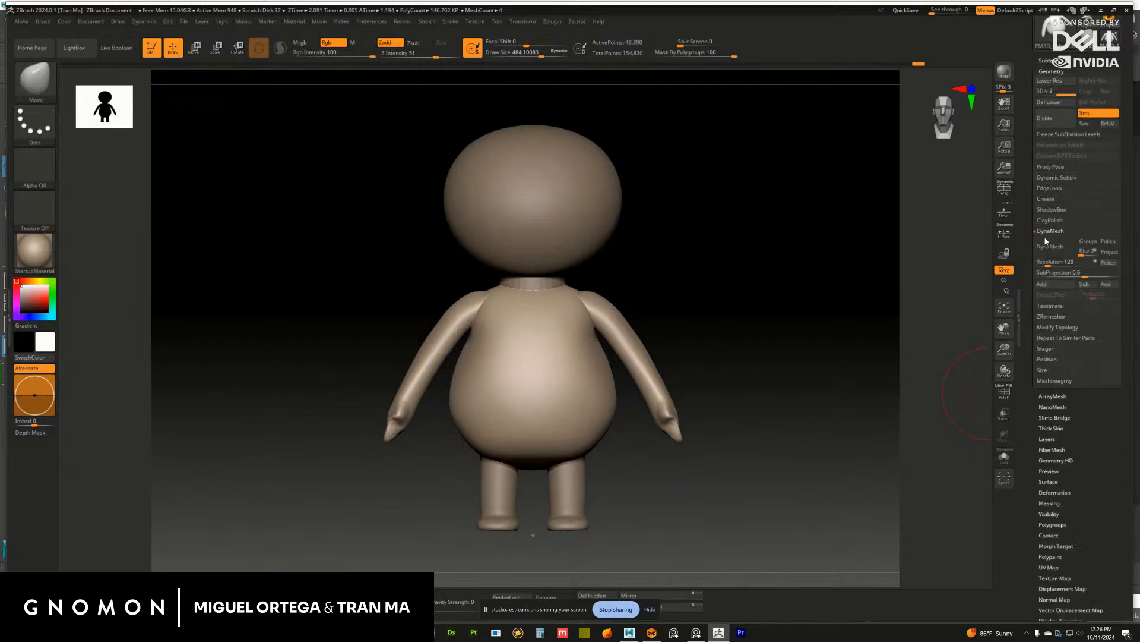
{"action": "left_click", "coordinate": [1046, 262]}
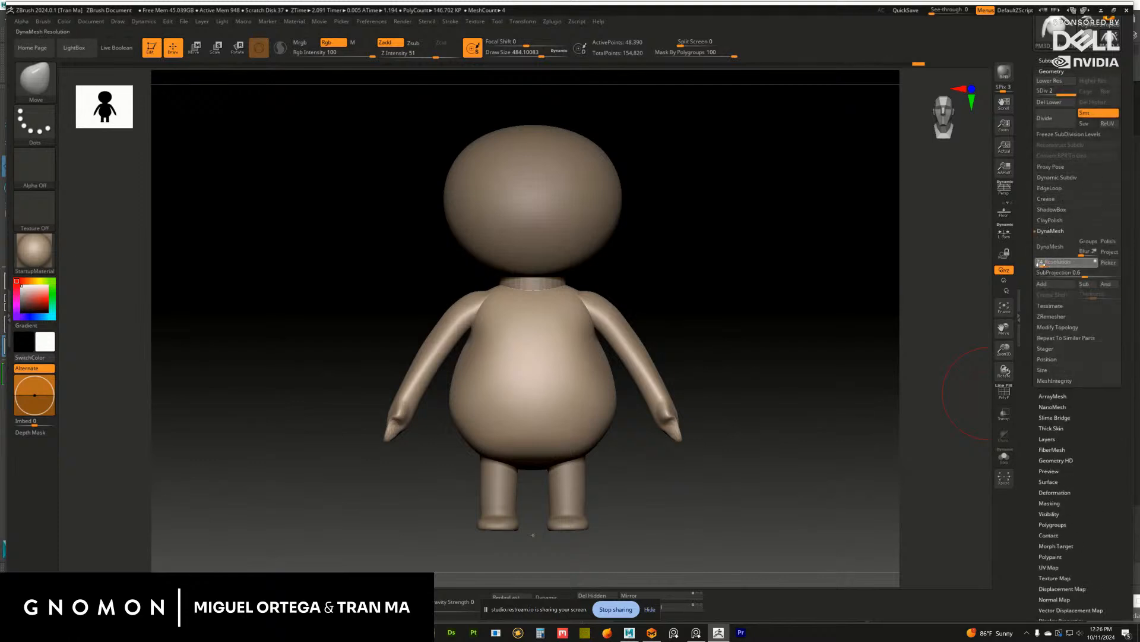
{"action": "left_click_drag", "start_coordinate": [1041, 265], "coordinate": [1041, 264]}
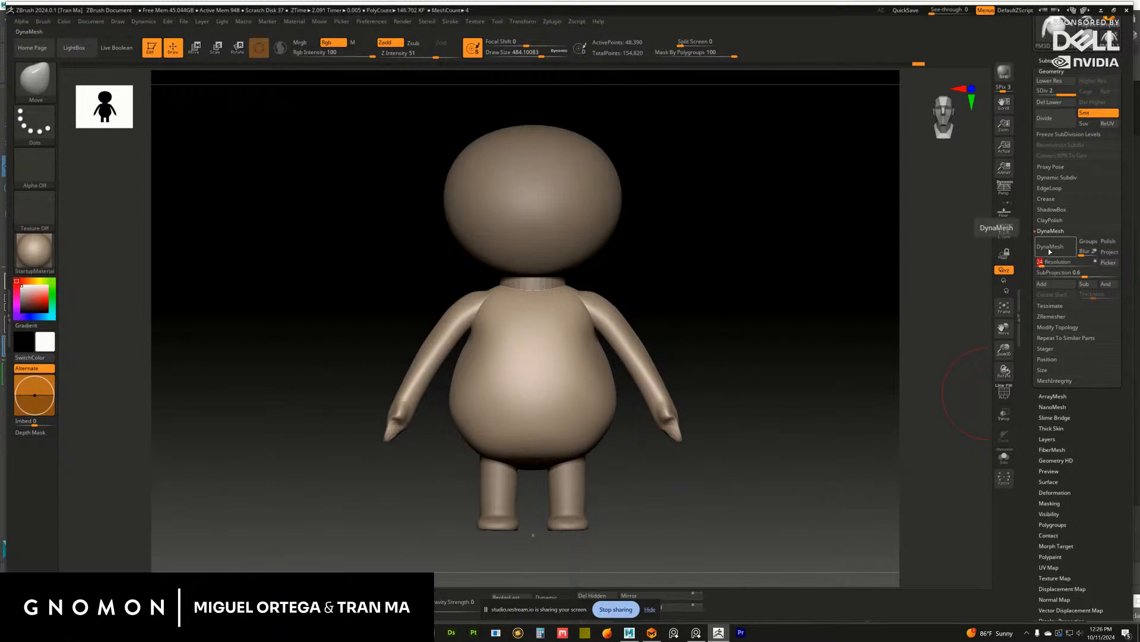
{"action": "left_click", "coordinate": [1050, 252]}
{"action": "left_click", "coordinate": [969, 267]}
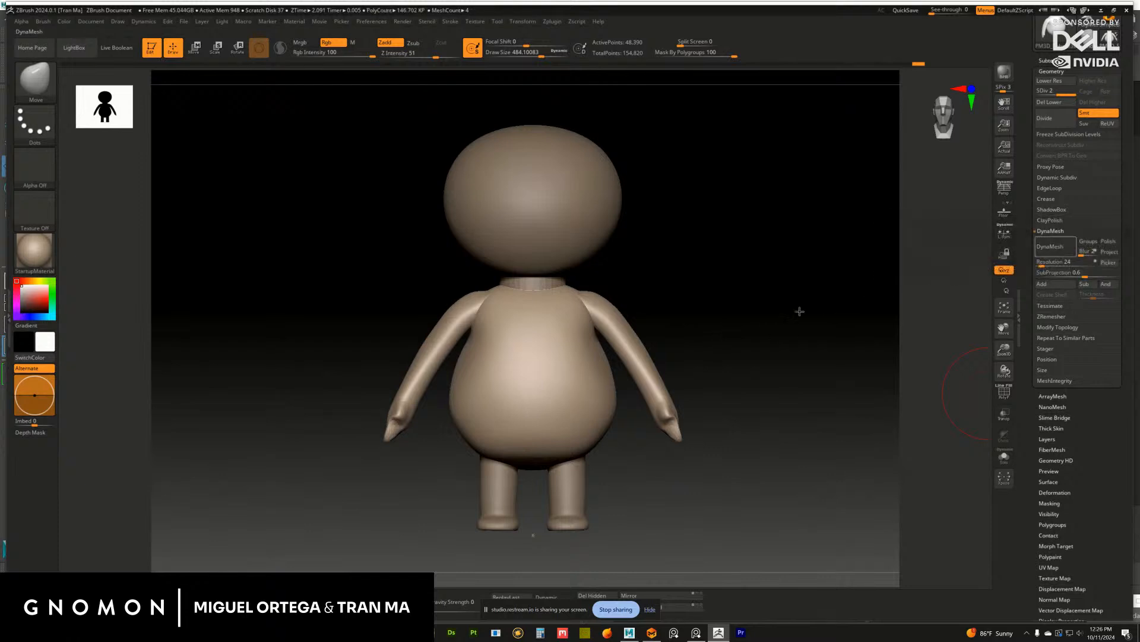
Smooth the seams where the arms join the torso, around the shoulders and armpits
{"action": "left_click_drag", "start_coordinate": [782, 344], "coordinate": [707, 342], "text": "alt"}
{"action": "key", "text": "shift"}
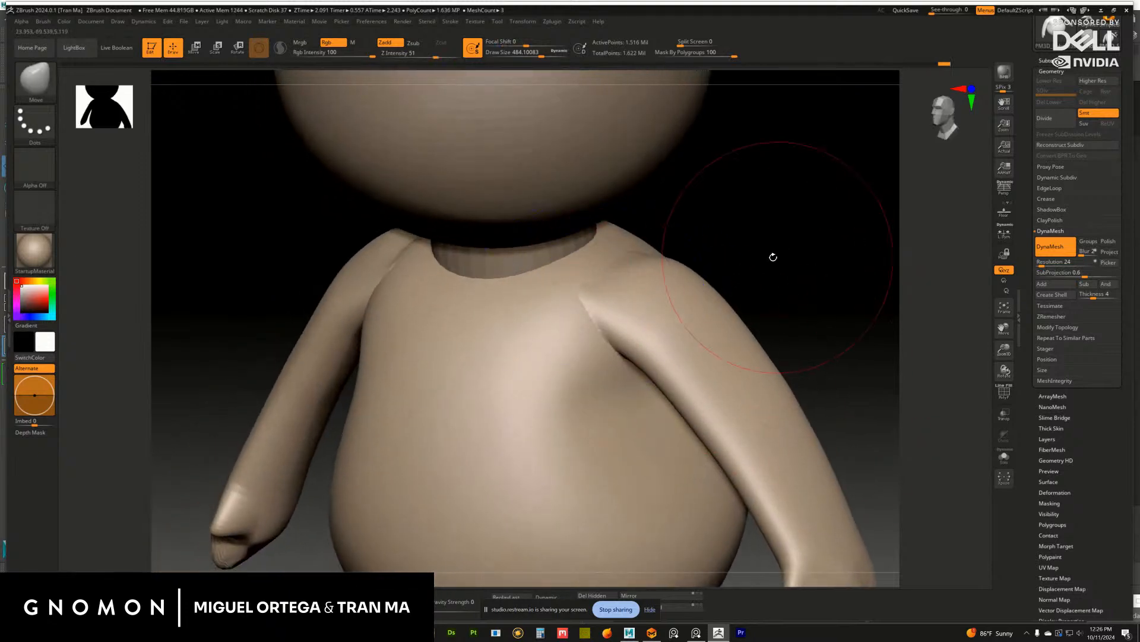
{"action": "left_click_drag", "start_coordinate": [771, 254], "coordinate": [655, 239]}
{"action": "left_click_drag", "start_coordinate": [855, 232], "coordinate": [689, 251]}
{"action": "key", "text": "shift"}
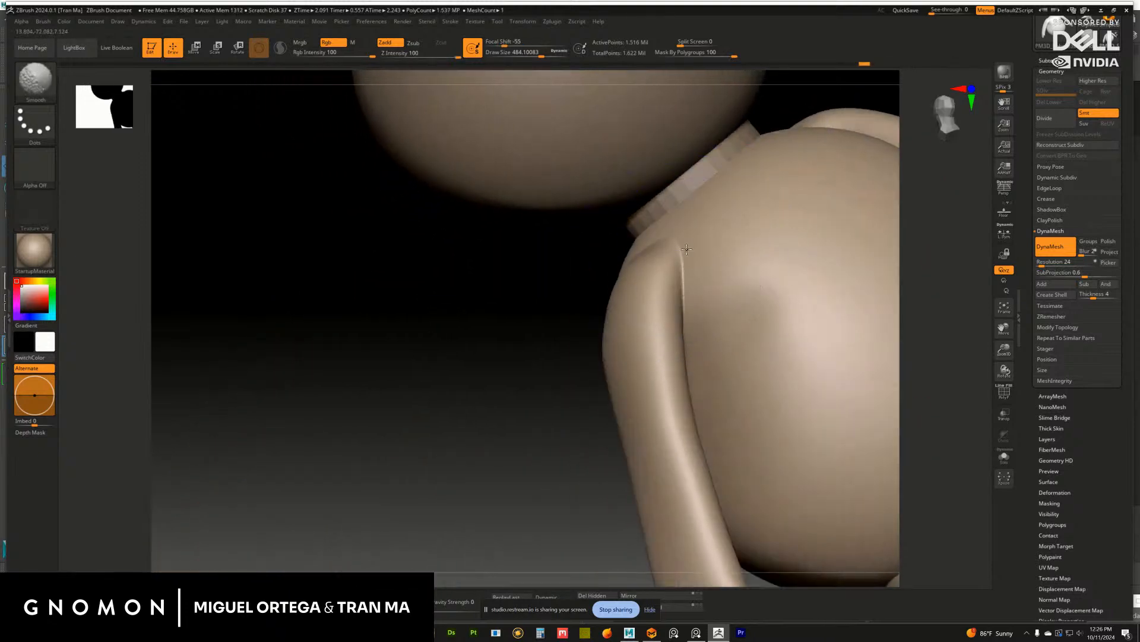
{"action": "left_click_drag", "start_coordinate": [491, 380], "coordinate": [678, 346]}
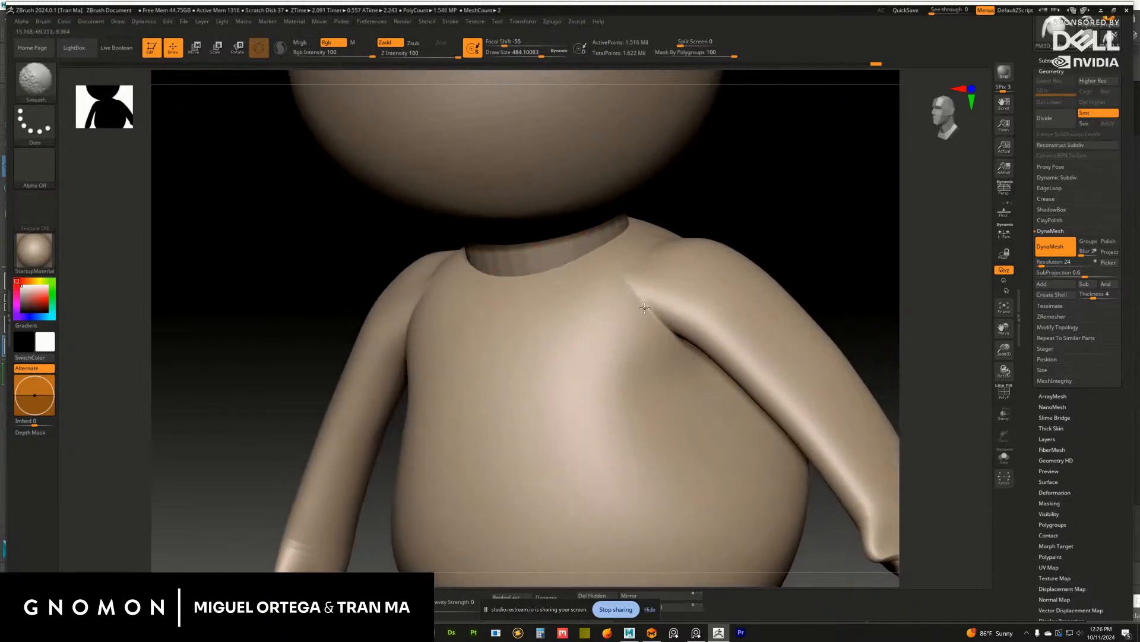
{"action": "mouse_move", "coordinate": [750, 237]}
{"action": "left_mouse_down"}
{"action": "mouse_move", "coordinate": [822, 234]}
{"action": "mouse_move", "coordinate": [839, 255]}
{"action": "mouse_move", "coordinate": [772, 265]}
{"action": "mouse_move", "coordinate": [766, 238]}
{"action": "left_mouse_up"}
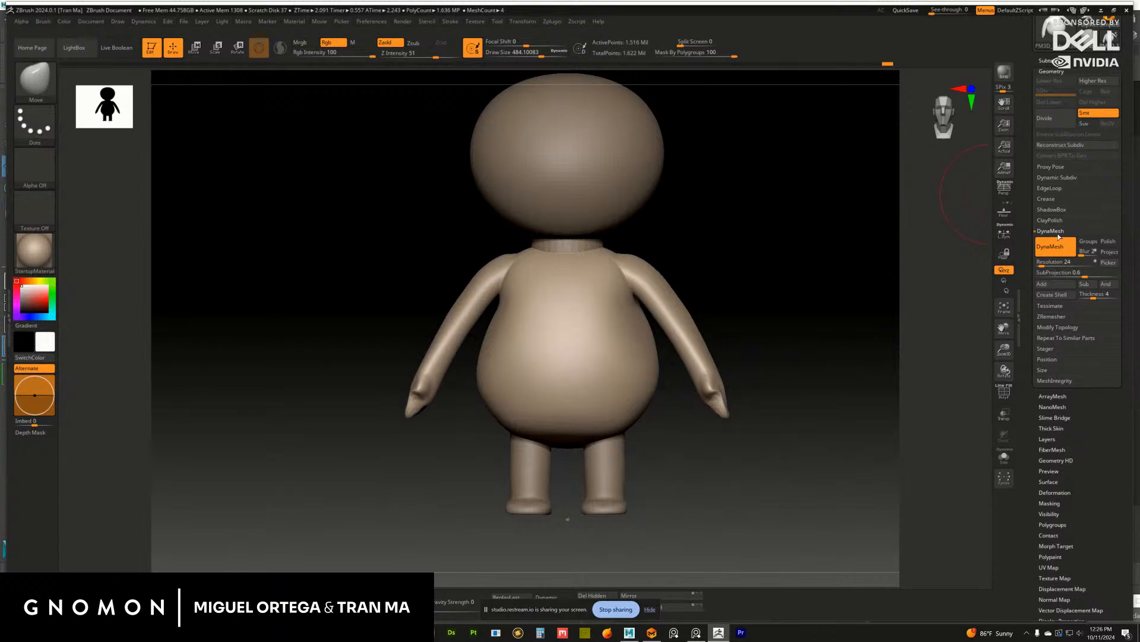
Select the head and neck subtool and merge it down with the body and the legs
{"action": "left_click", "coordinate": [1052, 317]}
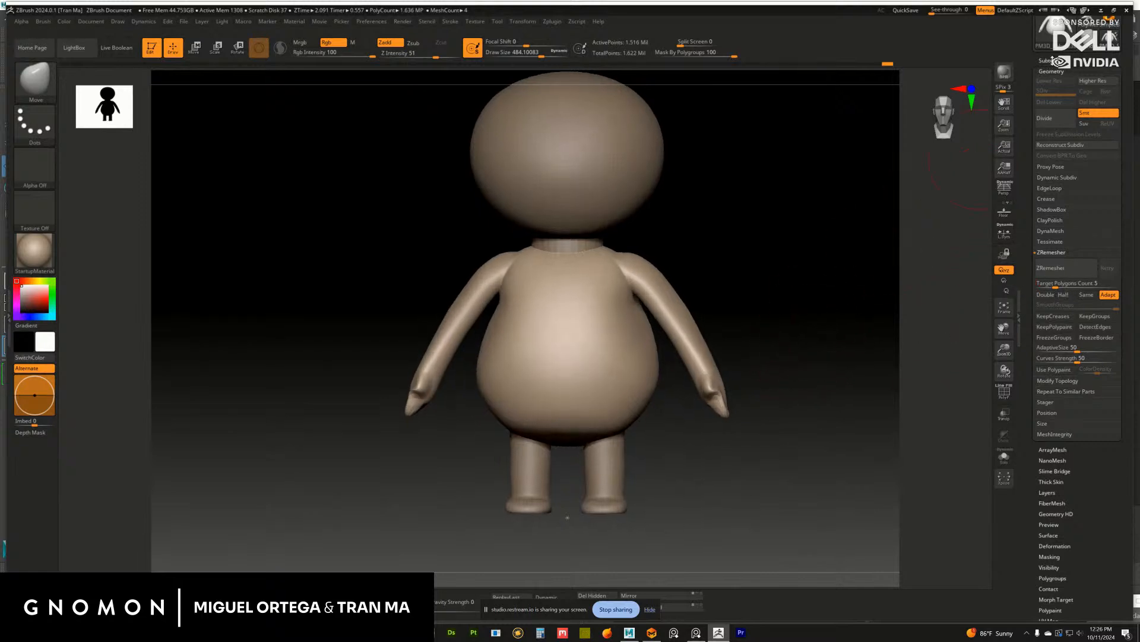
{"action": "left_click", "coordinate": [1053, 60]}
{"action": "left_click", "coordinate": [1073, 143]}
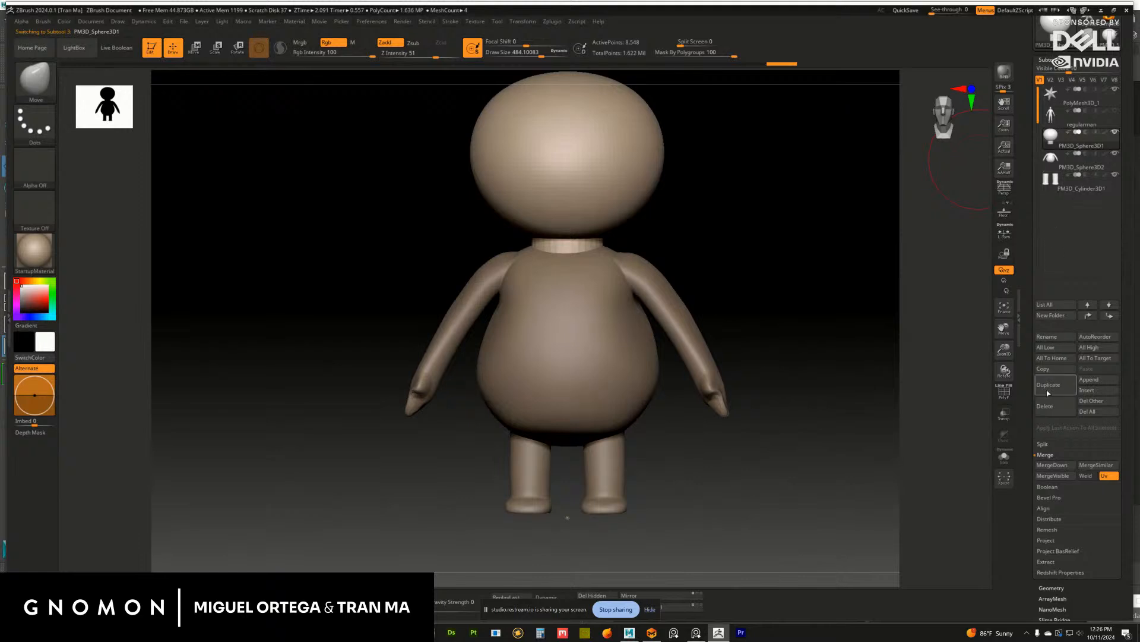
{"action": "left_click", "coordinate": [1066, 475]}
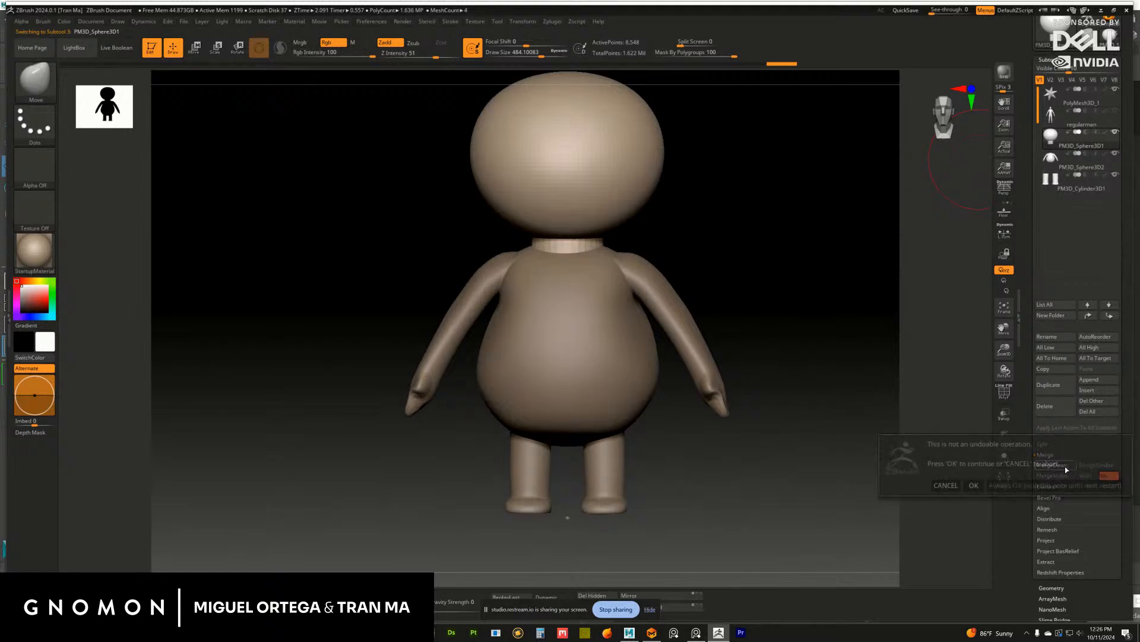
{"action": "left_click", "coordinate": [974, 486]}
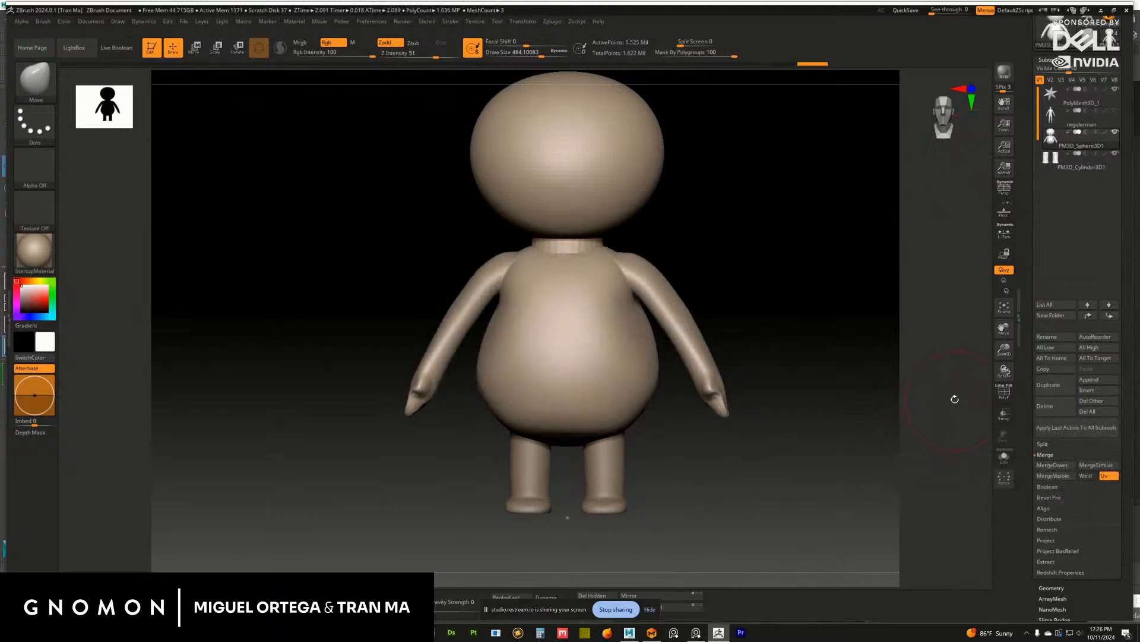
{"action": "left_click", "coordinate": [1052, 464]}
{"action": "left_click", "coordinate": [974, 483]}
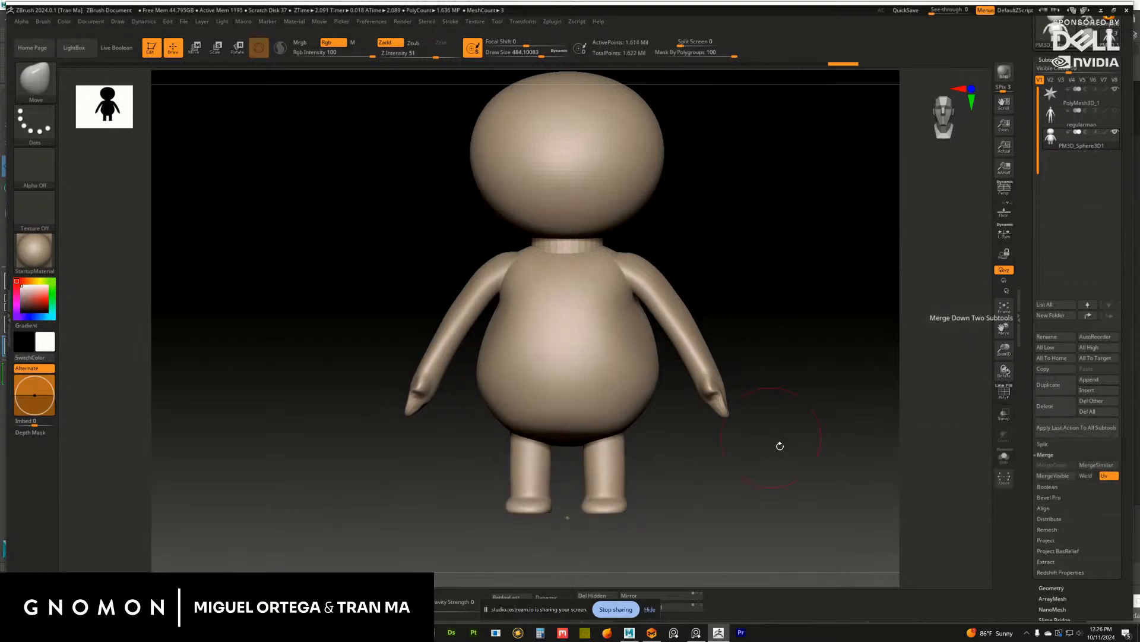
DynaMesh the combined figure at a resolution of 16
{"action": "left_click_drag", "start_coordinate": [779, 446], "coordinate": [826, 389]}
{"action": "left_click", "coordinate": [1049, 61]}
{"action": "left_click", "coordinate": [1051, 72]}
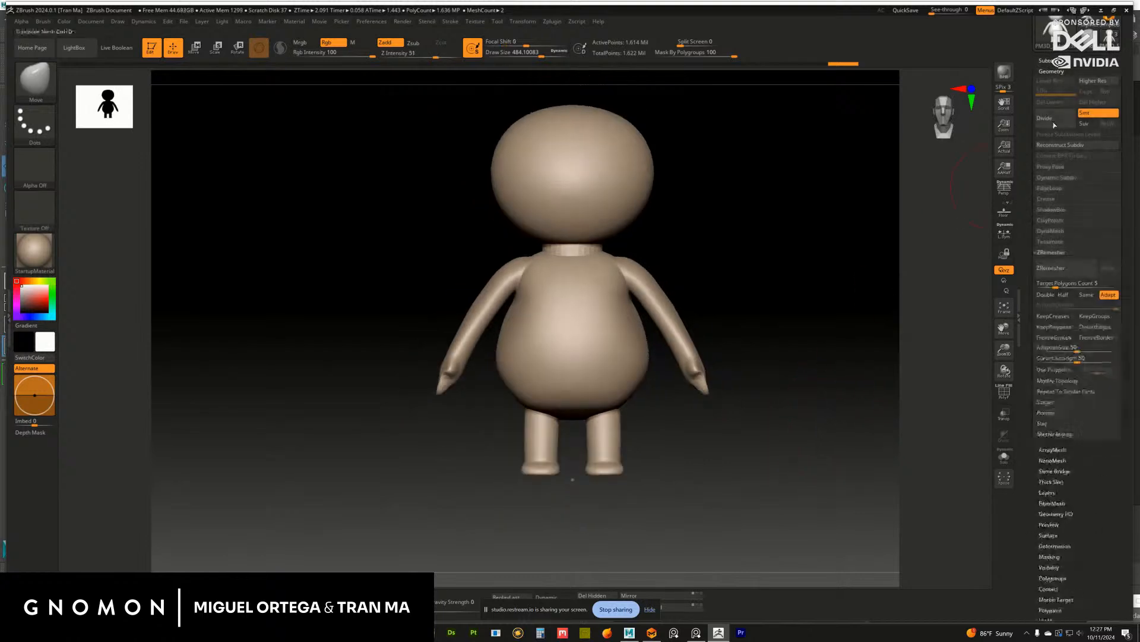
{"action": "left_click", "coordinate": [1053, 232]}
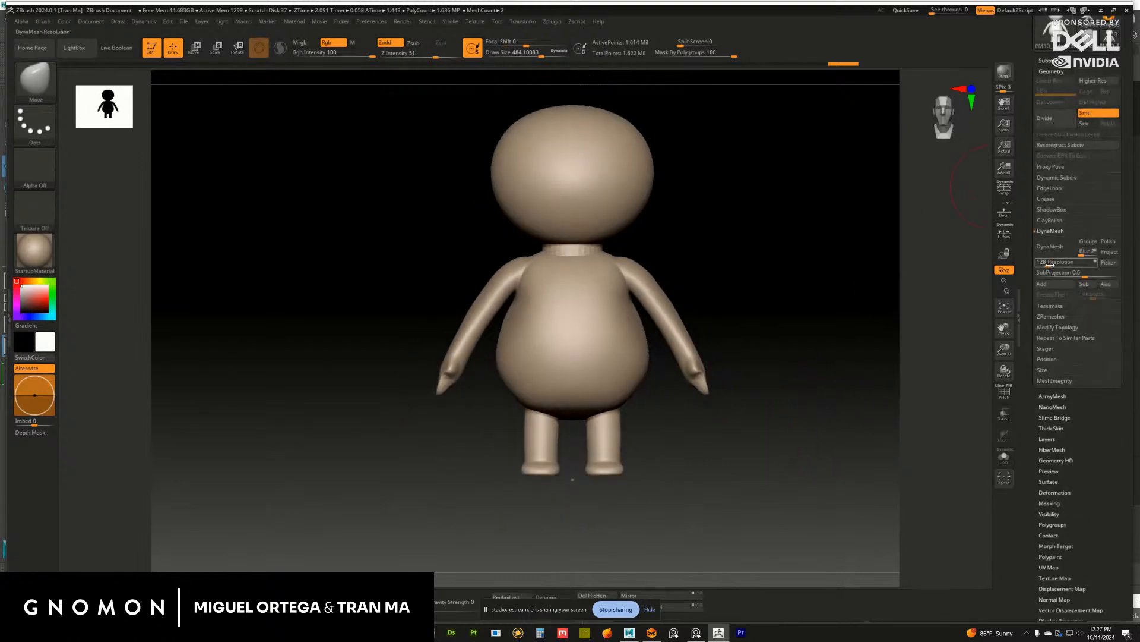
{"action": "left_click", "coordinate": [1043, 265]}
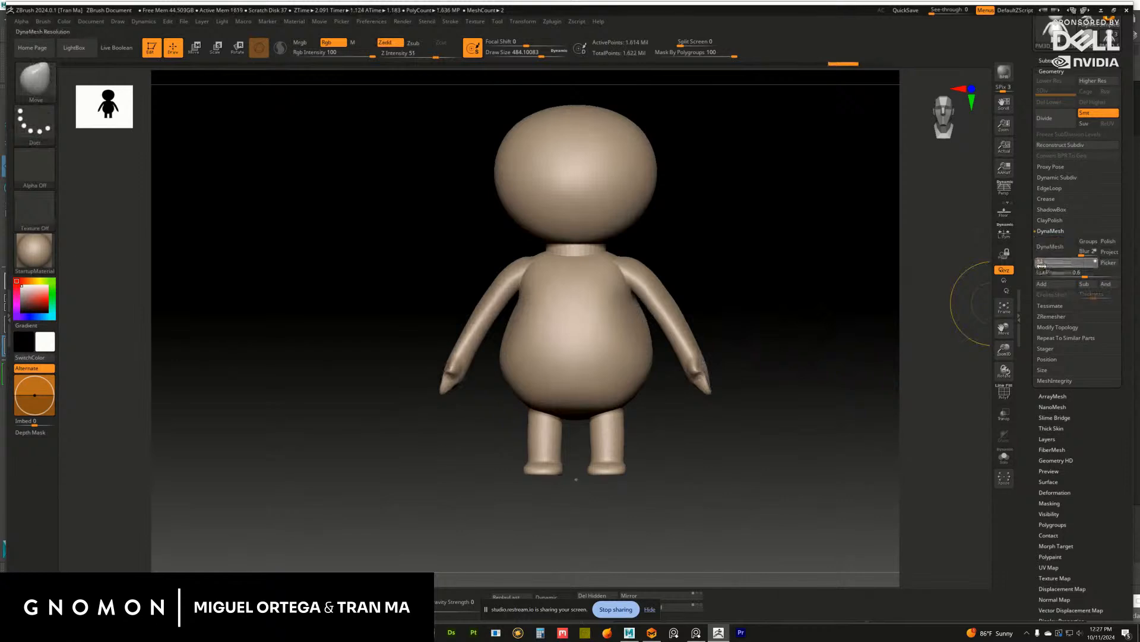
{"action": "left_click", "coordinate": [1053, 245]}
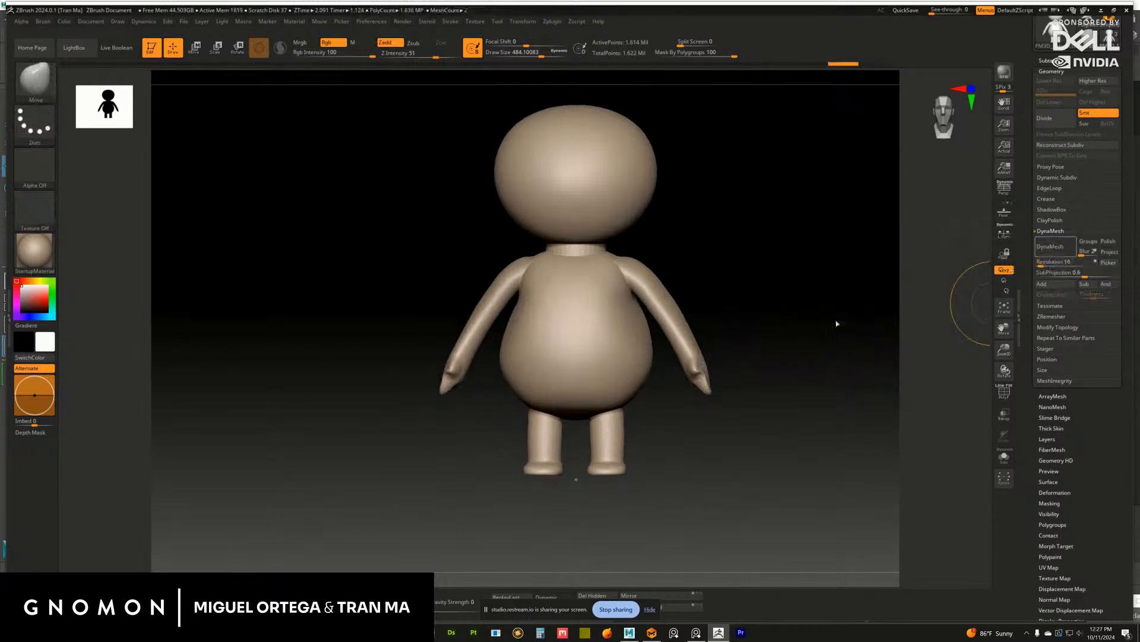
ZRemesh the combined figure with a Target Polygons Count of 50
{"action": "left_click_drag", "start_coordinate": [821, 339], "coordinate": [872, 342], "text": "alt"}
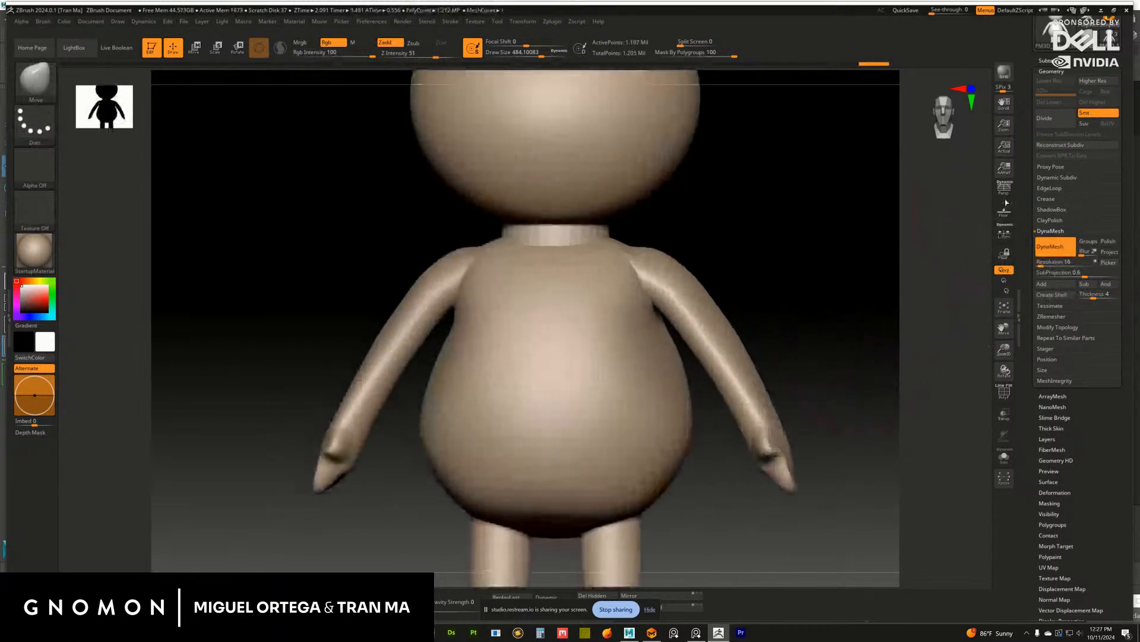
{"action": "left_click", "coordinate": [1051, 317]}
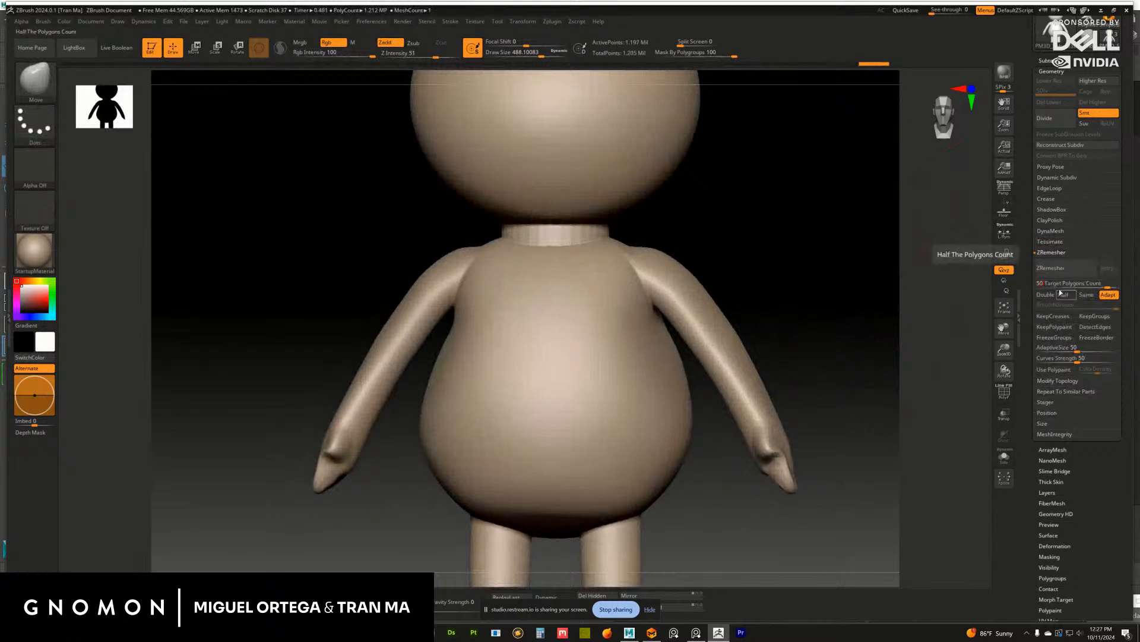
{"action": "left_click", "coordinate": [1051, 267]}
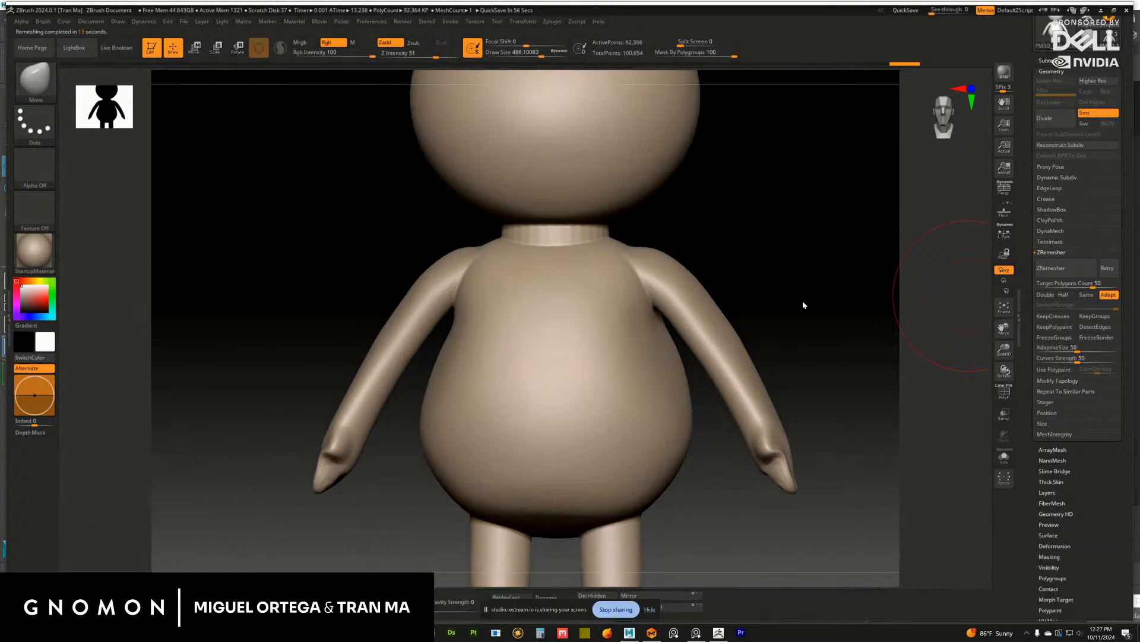
Smooth the neck where it joins the torso and head, and soften the shoulder joints
{"action": "mouse_move", "coordinate": [764, 244]}
{"action": "left_mouse_down", "text": "alt"}
{"action": "mouse_move", "coordinate": [820, 268]}
{"action": "mouse_move", "coordinate": [776, 283]}
{"action": "left_mouse_up", "text": "alt"}
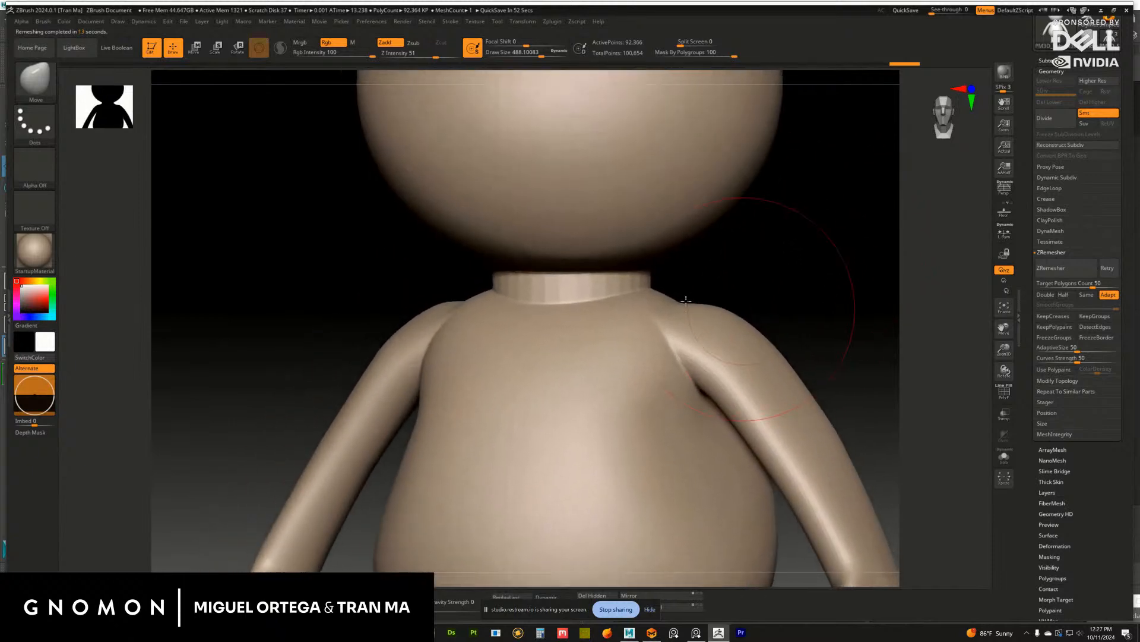
{"action": "left_click_drag", "start_coordinate": [585, 287], "coordinate": [557, 292], "text": "shift"}
{"action": "left_click_drag", "start_coordinate": [753, 267], "coordinate": [690, 273]}
{"action": "left_click_drag", "start_coordinate": [690, 275], "coordinate": [716, 280], "text": "shift"}
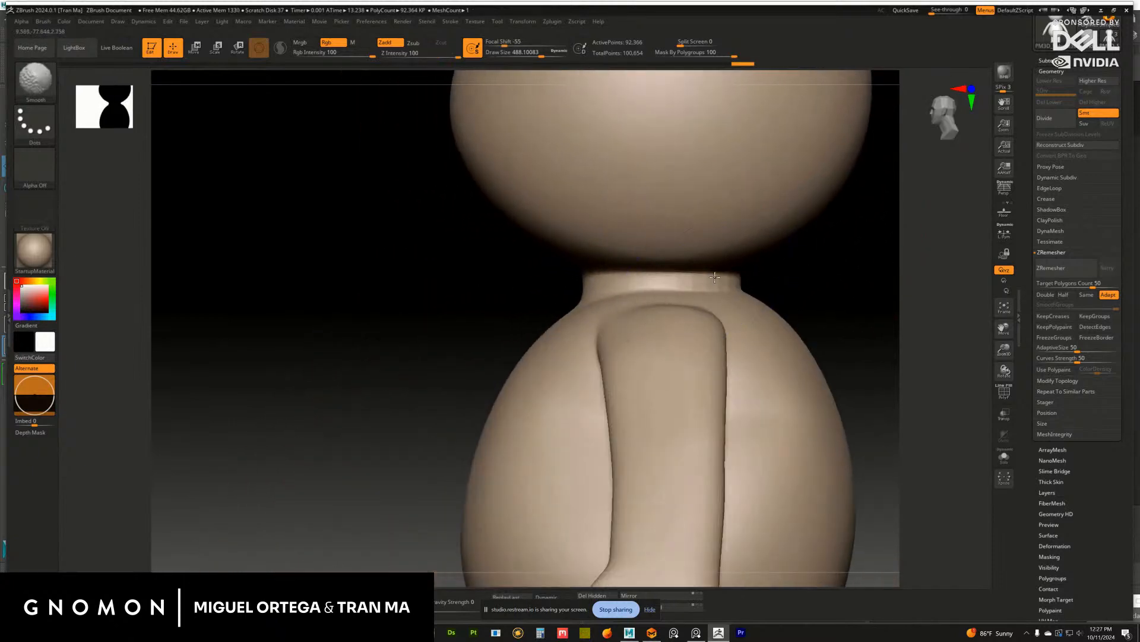
{"action": "left_click_drag", "start_coordinate": [838, 265], "coordinate": [743, 278]}
{"action": "left_click_drag", "start_coordinate": [953, 308], "coordinate": [823, 325], "text": "alt"}
{"action": "mouse_move", "coordinate": [836, 218]}
{"action": "left_mouse_down"}
{"action": "mouse_move", "coordinate": [906, 231]}
{"action": "mouse_move", "coordinate": [739, 216]}
{"action": "mouse_move", "coordinate": [784, 262]}
{"action": "mouse_move", "coordinate": [782, 297]}
{"action": "left_mouse_up"}
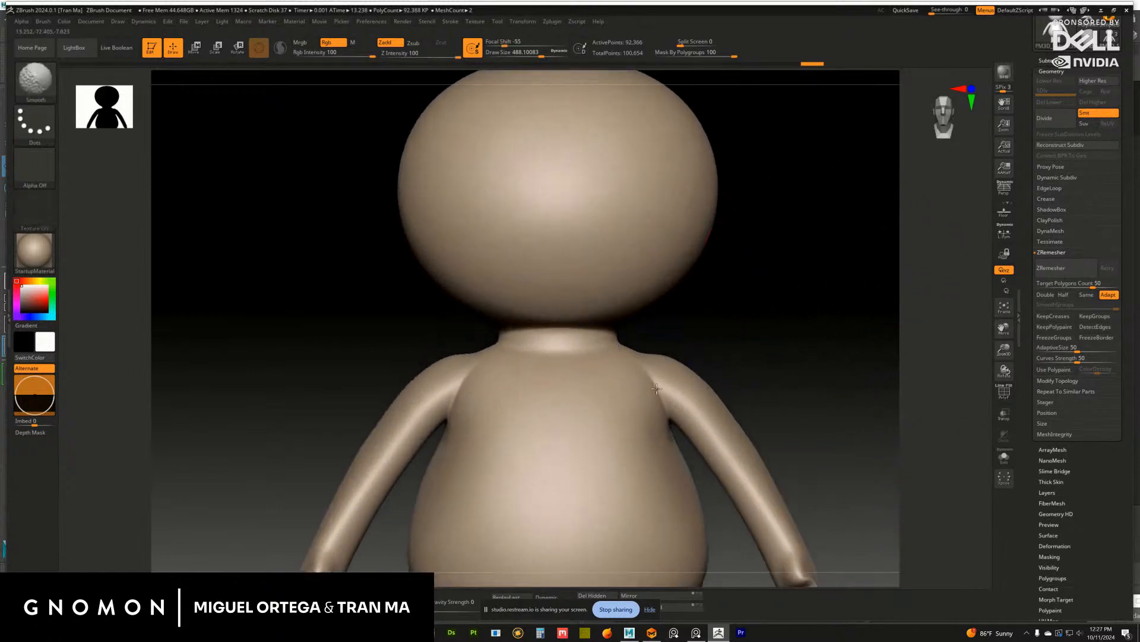
Smooth the seams where the legs join the underside of the belly
{"action": "left_click_drag", "start_coordinate": [772, 354], "coordinate": [812, 241], "text": "alt"}
{"action": "left_click_drag", "start_coordinate": [855, 317], "coordinate": [792, 188], "text": "alt"}
{"action": "mouse_move", "coordinate": [675, 404]}
{"action": "left_mouse_down"}
{"action": "mouse_move", "coordinate": [691, 374]}
{"action": "mouse_move", "coordinate": [634, 381]}
{"action": "left_mouse_up"}
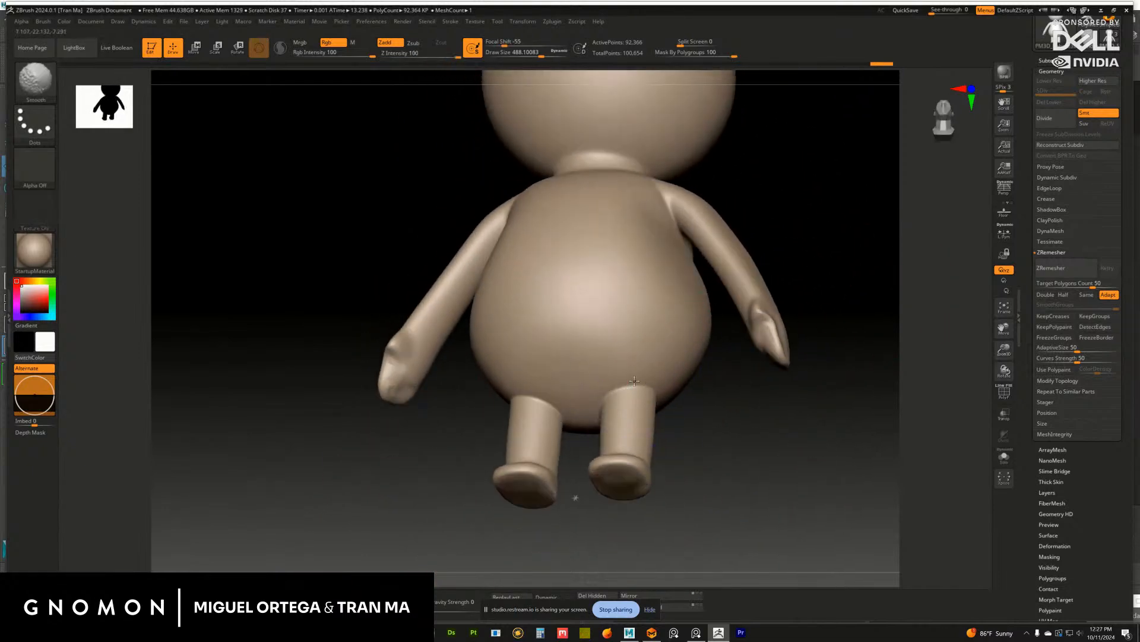
{"action": "mouse_move", "coordinate": [863, 269]}
{"action": "left_mouse_down"}
{"action": "mouse_move", "coordinate": [820, 203]}
{"action": "mouse_move", "coordinate": [793, 208]}
{"action": "left_mouse_up"}
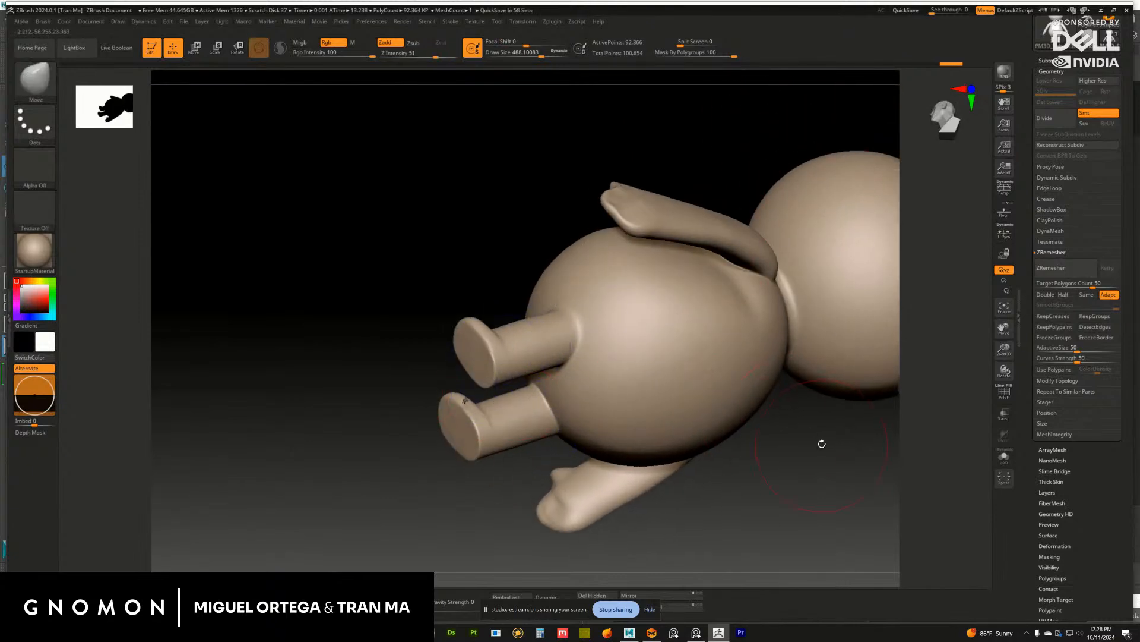
{"action": "mouse_move", "coordinate": [820, 443]}
{"action": "left_mouse_down"}
{"action": "mouse_move", "coordinate": [848, 473]}
{"action": "mouse_move", "coordinate": [739, 428]}
{"action": "mouse_move", "coordinate": [787, 446]}
{"action": "left_mouse_up"}
Build up the back of the hand with the ClayBuildup brush at a Draw Size of about 145
{"action": "mouse_move", "coordinate": [691, 373]}
{"action": "left_mouse_down", "text": "alt"}
{"action": "mouse_move", "coordinate": [792, 267]}
{"action": "mouse_move", "coordinate": [772, 295]}
{"action": "mouse_move", "coordinate": [856, 351]}
{"action": "mouse_move", "coordinate": [707, 373]}
{"action": "left_mouse_up", "text": "alt"}
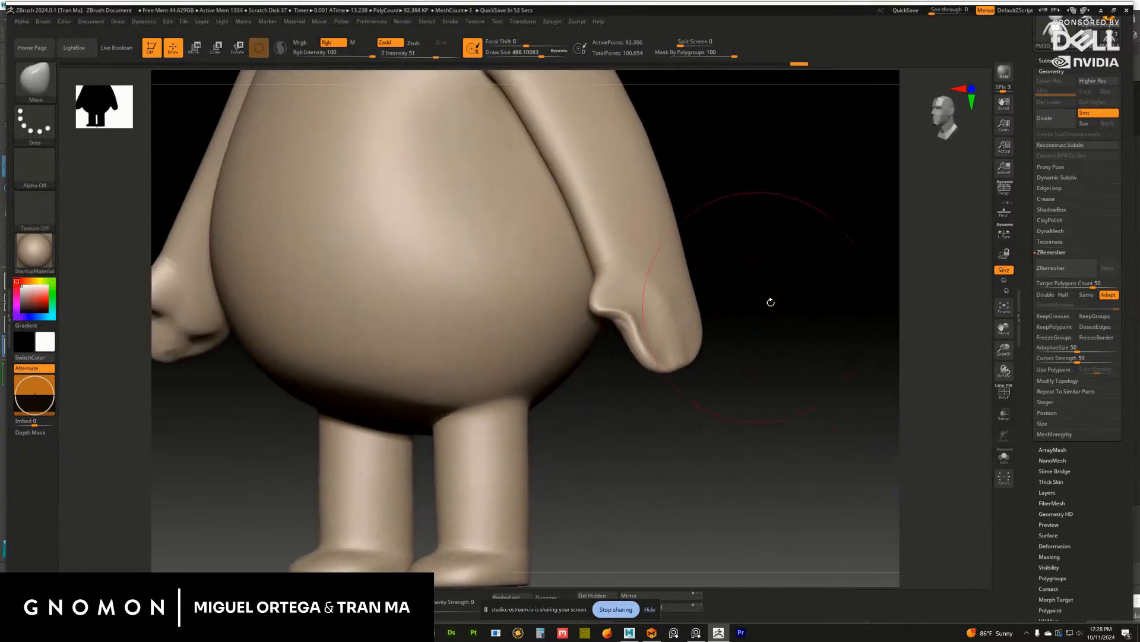
{"action": "left_click_drag", "start_coordinate": [771, 303], "coordinate": [751, 336], "text": "alt"}
{"action": "left_click_drag", "start_coordinate": [743, 291], "coordinate": [735, 292]}
{"action": "left_click_drag", "start_coordinate": [891, 299], "coordinate": [825, 343], "text": "alt"}
{"action": "left_click_drag", "start_coordinate": [826, 343], "coordinate": [743, 333]}
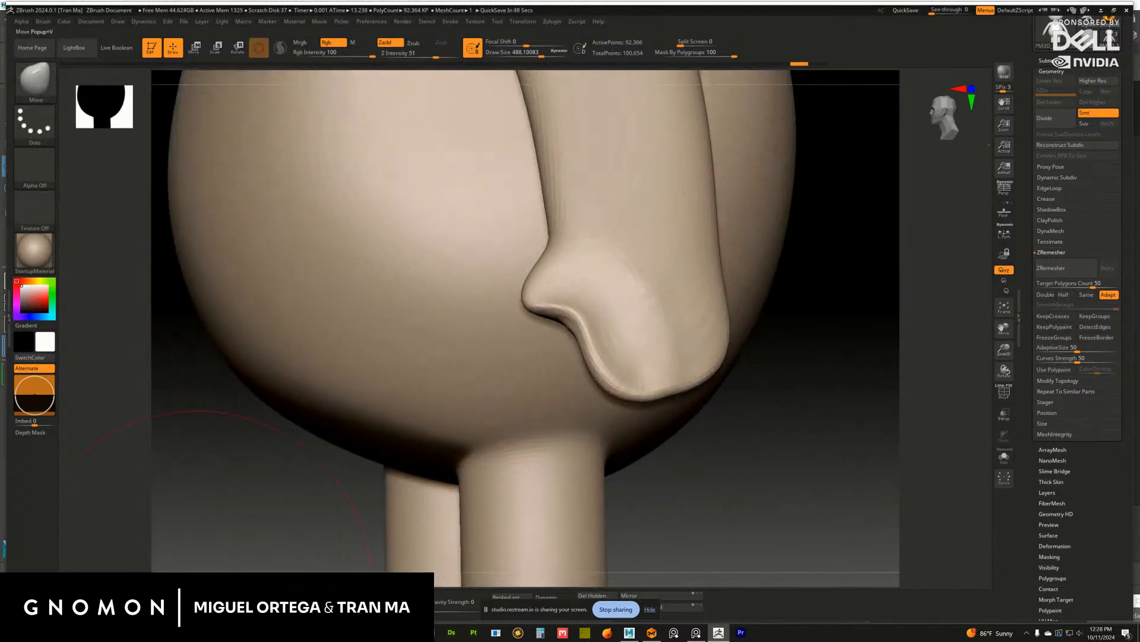
{"action": "left_click", "coordinate": [190, 596]}
{"action": "key", "text": "s"}
{"action": "mouse_move", "coordinate": [592, 294]}
{"action": "left_mouse_down"}
{"action": "mouse_move", "coordinate": [549, 298]}
{"action": "mouse_move", "coordinate": [594, 264]}
{"action": "mouse_move", "coordinate": [639, 317]}
{"action": "mouse_move", "coordinate": [680, 341]}
{"action": "mouse_move", "coordinate": [648, 357]}
{"action": "mouse_move", "coordinate": [634, 334]}
{"action": "left_mouse_up"}
{"action": "mouse_move", "coordinate": [619, 378]}
{"action": "left_mouse_down"}
{"action": "mouse_move", "coordinate": [660, 338]}
{"action": "mouse_move", "coordinate": [701, 332]}
{"action": "mouse_move", "coordinate": [722, 347]}
{"action": "left_mouse_up"}
{"action": "mouse_move", "coordinate": [1139, 345]}
{"action": "right_mouse_down"}
{"action": "mouse_move", "coordinate": [654, 386]}
{"action": "mouse_move", "coordinate": [1139, 356]}
{"action": "right_mouse_up"}
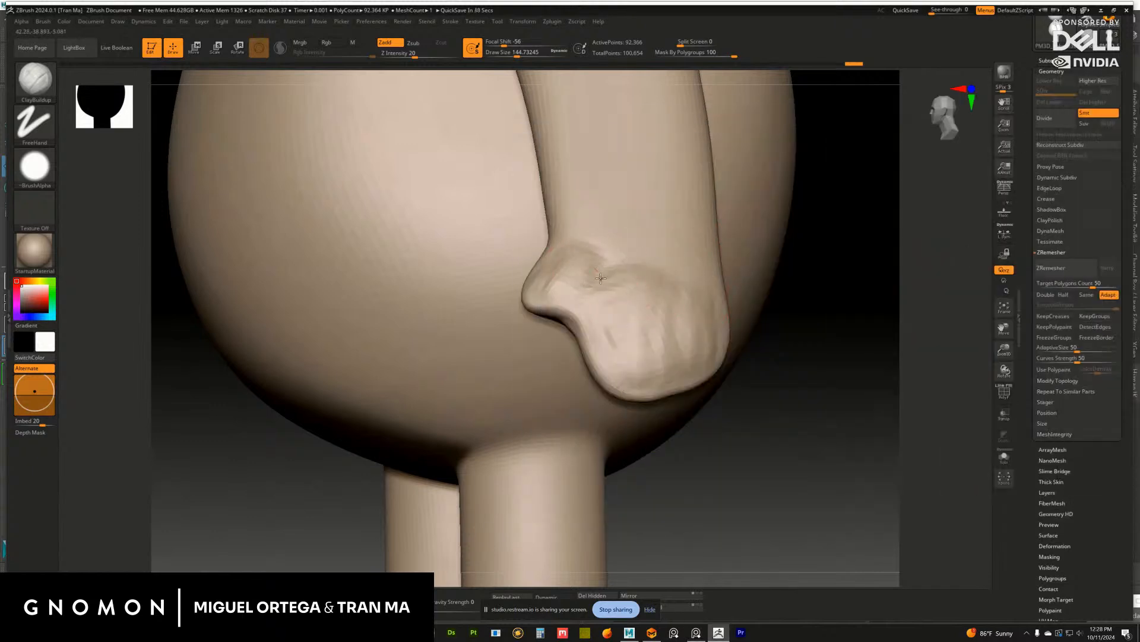
Fill out the hand around the thumb with ClayBuildup at a Draw Size of about 228 and smooth the strokes
{"action": "mouse_move", "coordinate": [833, 290]}
{"action": "left_mouse_down"}
{"action": "mouse_move", "coordinate": [671, 286]}
{"action": "mouse_move", "coordinate": [648, 269]}
{"action": "mouse_move", "coordinate": [662, 291]}
{"action": "mouse_move", "coordinate": [701, 291]}
{"action": "mouse_move", "coordinate": [679, 285]}
{"action": "mouse_move", "coordinate": [713, 351]}
{"action": "left_mouse_up"}
{"action": "key", "text": "s"}
{"action": "left_click_drag", "start_coordinate": [784, 326], "coordinate": [891, 336]}
{"action": "mouse_move", "coordinate": [633, 277]}
{"action": "left_mouse_down", "text": "shift"}
{"action": "mouse_move", "coordinate": [638, 310]}
{"action": "mouse_move", "coordinate": [657, 295]}
{"action": "left_mouse_up", "text": "shift"}
{"action": "left_click_drag", "start_coordinate": [742, 291], "coordinate": [811, 293]}
{"action": "left_click_drag", "start_coordinate": [656, 248], "coordinate": [744, 256]}
{"action": "left_click_drag", "start_coordinate": [524, 361], "coordinate": [545, 356], "text": "shift"}
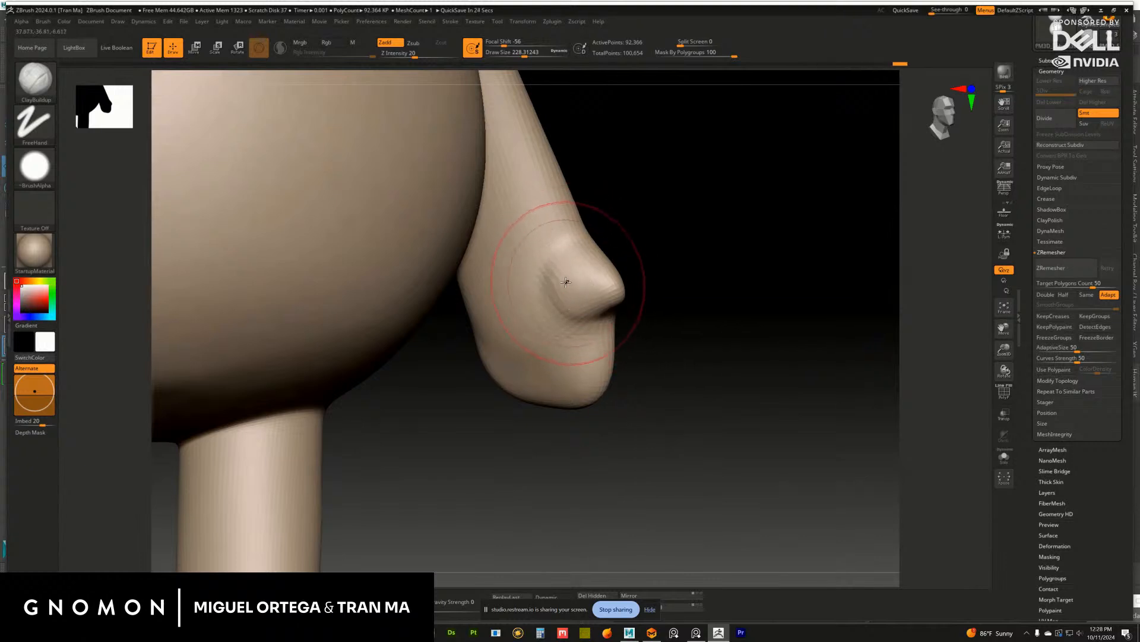
{"action": "left_click_drag", "start_coordinate": [566, 282], "coordinate": [564, 291], "text": "shift"}
{"action": "left_click_drag", "start_coordinate": [553, 452], "coordinate": [538, 419]}
{"action": "mouse_move", "coordinate": [766, 357]}
{"action": "left_mouse_down"}
{"action": "mouse_move", "coordinate": [657, 368]}
{"action": "mouse_move", "coordinate": [824, 399]}
{"action": "mouse_move", "coordinate": [683, 426]}
{"action": "left_mouse_up"}
Turn on AccuCurve and reshape the thumb and the crease beneath it with the Move brush at a Draw Size of about 197
{"action": "key", "text": "b"}
{"action": "key", "text": "m"}
{"action": "key", "text": "v"}
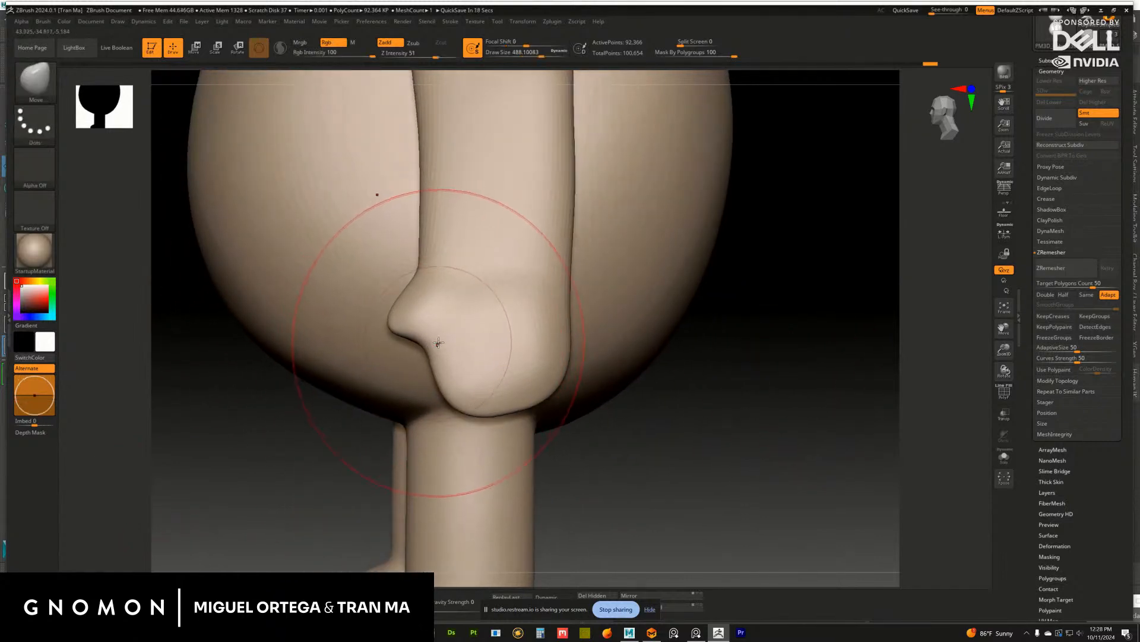
{"action": "key", "text": "s"}
{"action": "left_click_drag", "start_coordinate": [436, 343], "coordinate": [421, 343]}
{"action": "key", "text": "s"}
{"action": "left_click", "coordinate": [428, 358]}
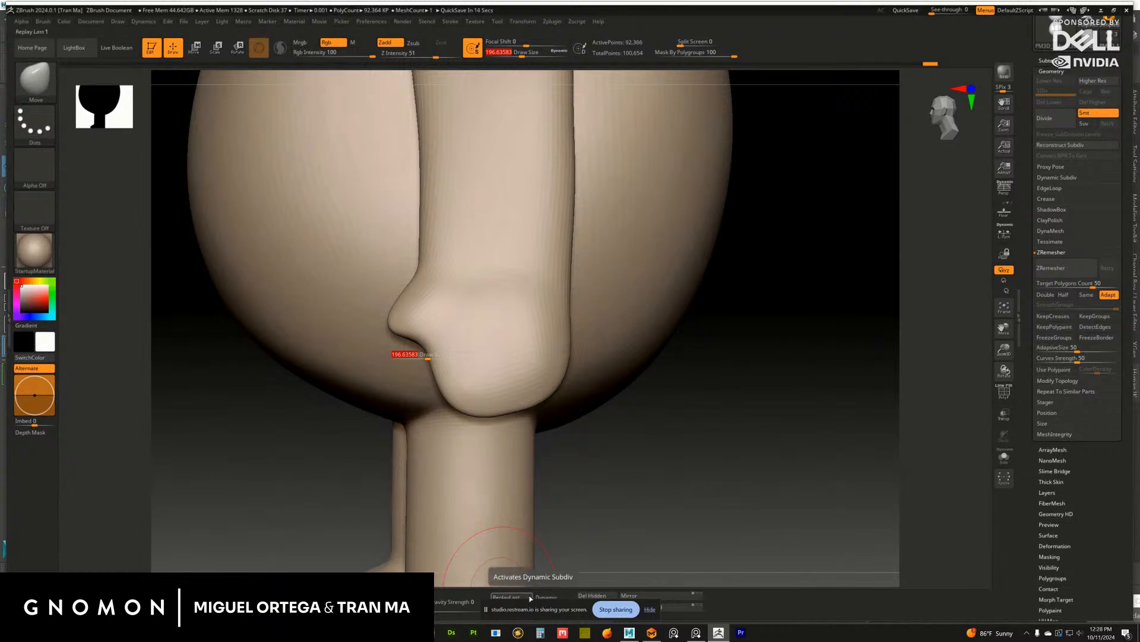
{"action": "left_click", "coordinate": [651, 613]}
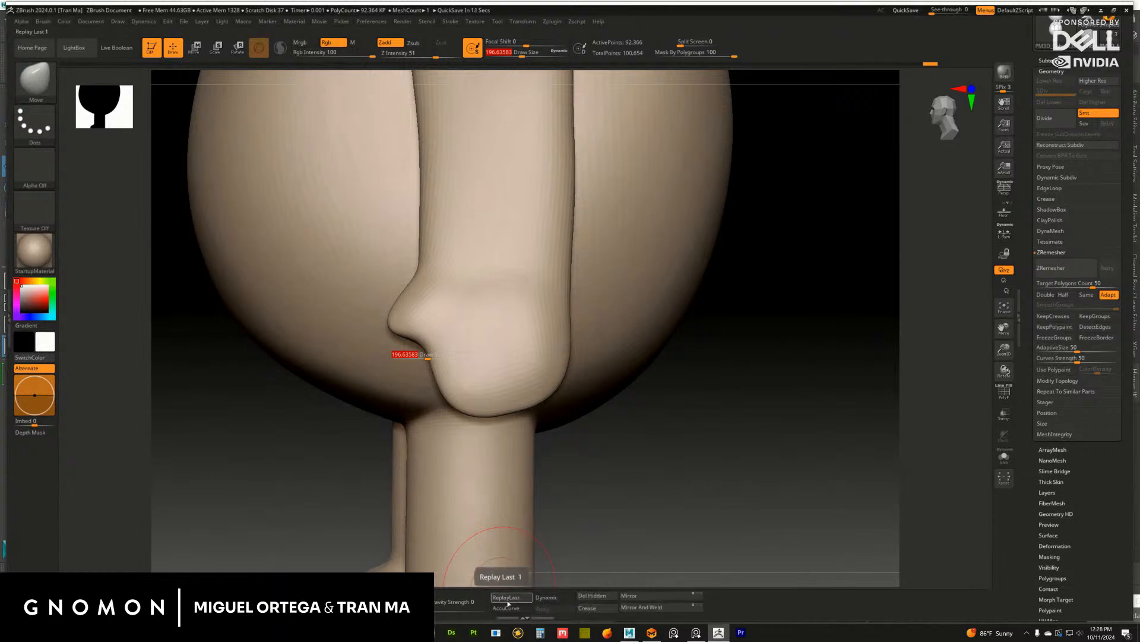
{"action": "left_click_drag", "start_coordinate": [426, 342], "coordinate": [431, 336]}
{"action": "mouse_move", "coordinate": [412, 334]}
{"action": "left_mouse_down"}
{"action": "mouse_move", "coordinate": [390, 321]}
{"action": "mouse_move", "coordinate": [430, 342]}
{"action": "left_mouse_up"}
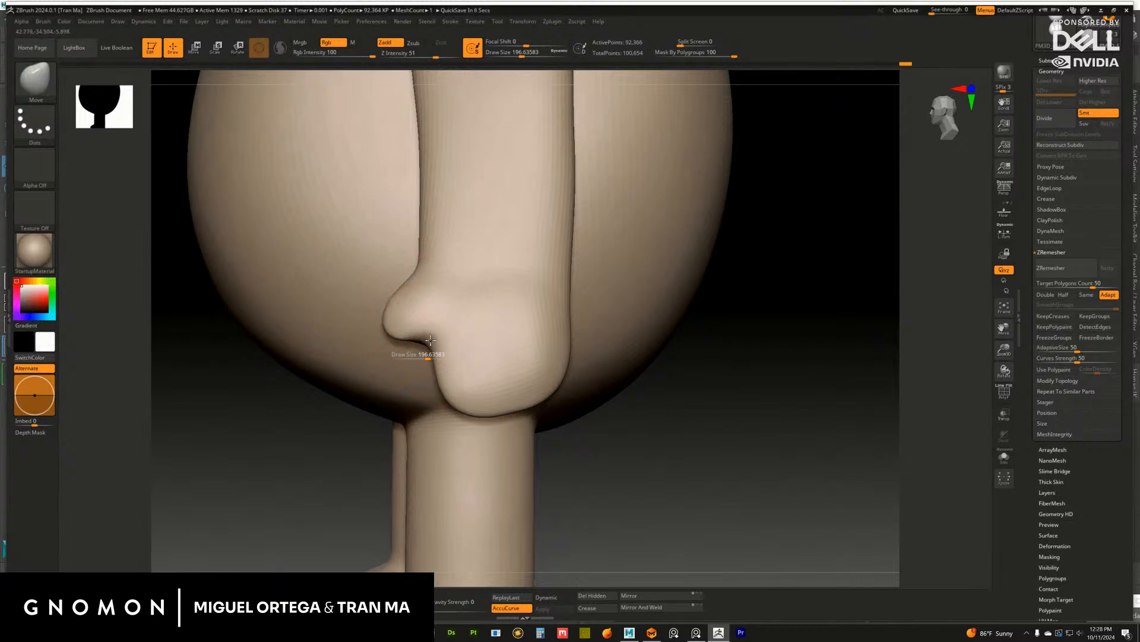
{"action": "left_click_drag", "start_coordinate": [734, 338], "coordinate": [778, 303]}
{"action": "left_click_drag", "start_coordinate": [666, 343], "coordinate": [608, 352]}
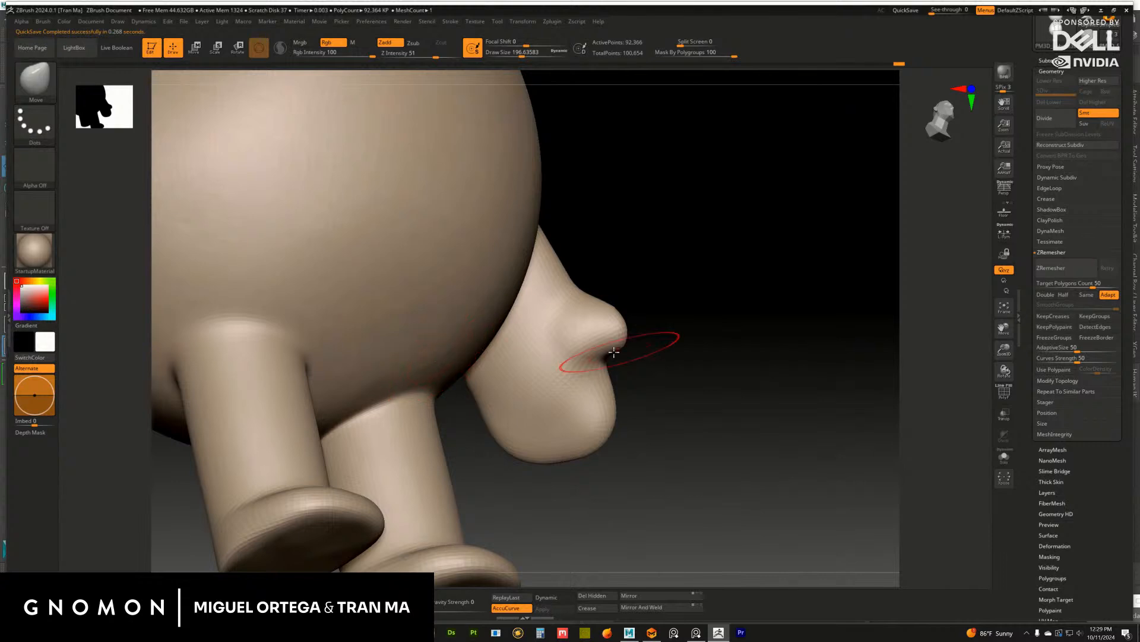
Refine the crease beneath the thumb with the Move brush at a Draw Size of about 136, and smooth the thumb's base at about 245
{"action": "key", "text": "s"}
{"action": "left_click_drag", "start_coordinate": [594, 342], "coordinate": [588, 341]}
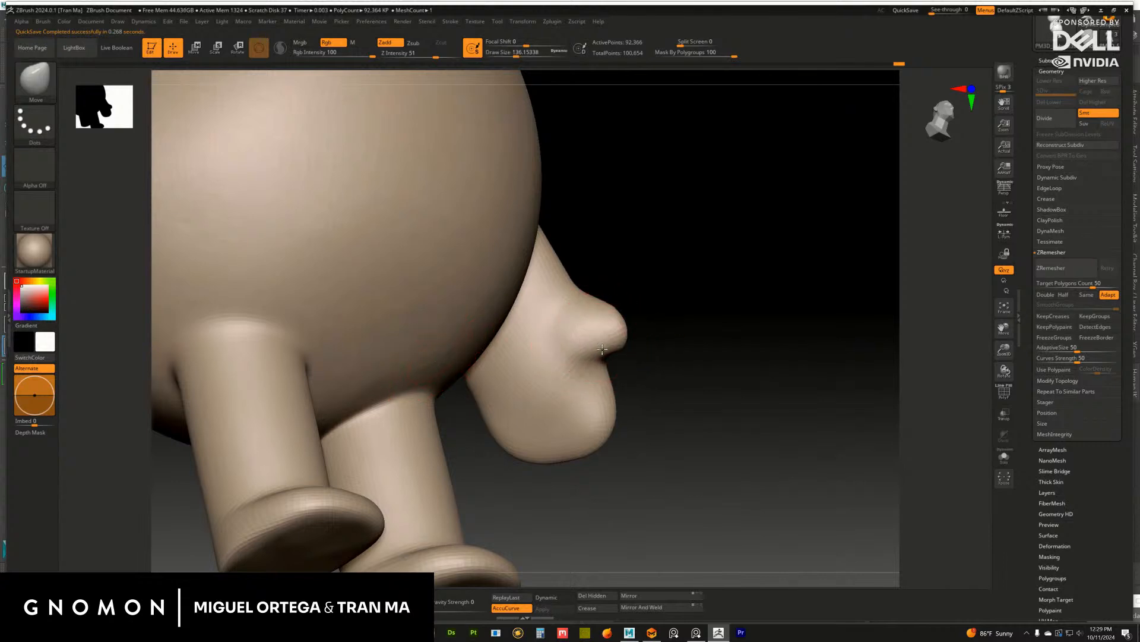
{"action": "mouse_move", "coordinate": [677, 335]}
{"action": "left_mouse_down"}
{"action": "mouse_move", "coordinate": [865, 361]}
{"action": "mouse_move", "coordinate": [914, 355]}
{"action": "mouse_move", "coordinate": [939, 373]}
{"action": "mouse_move", "coordinate": [927, 347]}
{"action": "left_mouse_up"}
{"action": "key", "text": "s"}
{"action": "left_click_drag", "start_coordinate": [714, 327], "coordinate": [724, 328]}
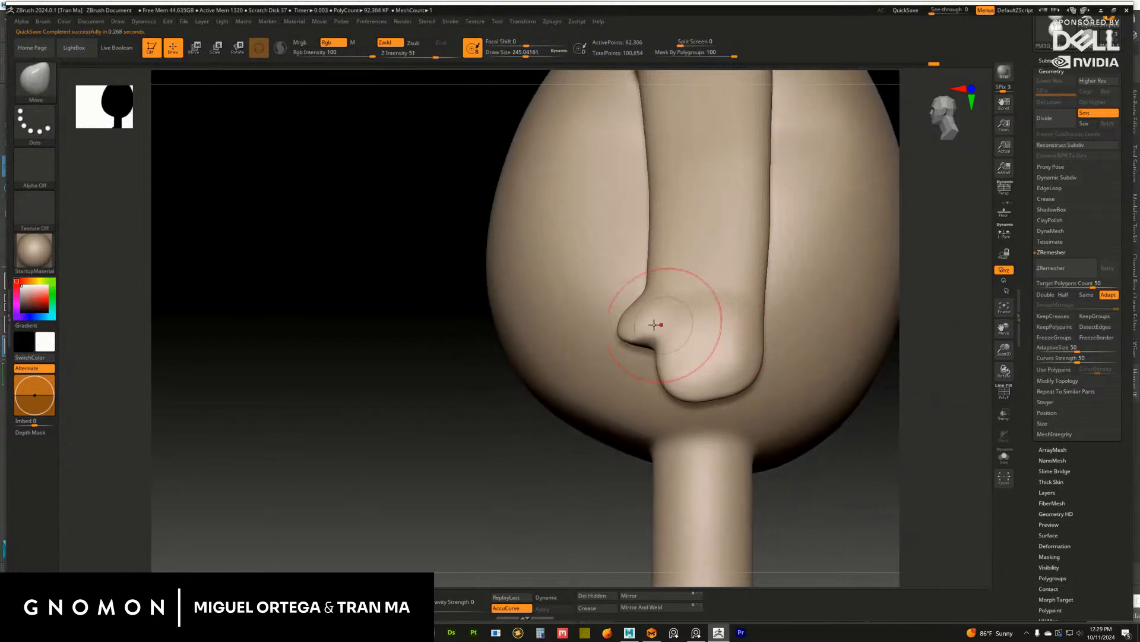
{"action": "left_click_drag", "start_coordinate": [639, 329], "coordinate": [674, 333], "text": "shift"}
{"action": "left_click_drag", "start_coordinate": [935, 379], "coordinate": [974, 385]}
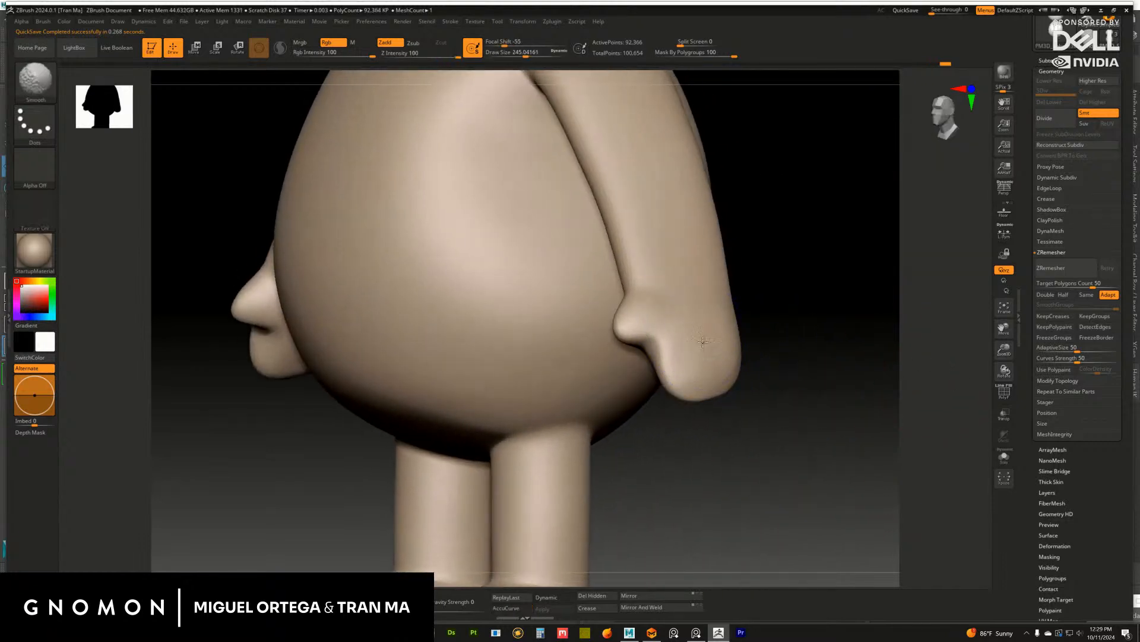
{"action": "left_click_drag", "start_coordinate": [701, 339], "coordinate": [696, 339]}
{"action": "mouse_move", "coordinate": [856, 340]}
{"action": "left_mouse_down"}
{"action": "mouse_move", "coordinate": [707, 356]}
{"action": "mouse_move", "coordinate": [728, 329]}
{"action": "mouse_move", "coordinate": [716, 355]}
{"action": "left_mouse_up"}
Build up the wrist and back of the hand with ClayBuildup at a Draw Size of about 311 and smooth the strokes
{"action": "key", "text": "b"}
{"action": "key", "text": "c"}
{"action": "key", "text": "b"}
{"action": "key", "text": "s"}
{"action": "left_click_drag", "start_coordinate": [729, 309], "coordinate": [723, 349]}
{"action": "left_click_drag", "start_coordinate": [701, 342], "coordinate": [703, 352]}
{"action": "mouse_move", "coordinate": [713, 286]}
{"action": "left_mouse_down"}
{"action": "mouse_move", "coordinate": [721, 271]}
{"action": "mouse_move", "coordinate": [707, 315]}
{"action": "left_mouse_up"}
{"action": "left_click_drag", "start_coordinate": [778, 328], "coordinate": [847, 332]}
{"action": "left_click_drag", "start_coordinate": [701, 285], "coordinate": [708, 305], "text": "shift"}
{"action": "left_click_drag", "start_coordinate": [721, 358], "coordinate": [723, 349], "text": "shift"}
{"action": "mouse_move", "coordinate": [843, 352]}
{"action": "left_mouse_down"}
{"action": "mouse_move", "coordinate": [741, 327]}
{"action": "mouse_move", "coordinate": [751, 335]}
{"action": "left_mouse_up"}
{"action": "mouse_move", "coordinate": [904, 394]}
{"action": "left_mouse_down"}
{"action": "mouse_move", "coordinate": [923, 392]}
{"action": "mouse_move", "coordinate": [838, 382]}
{"action": "left_mouse_up"}
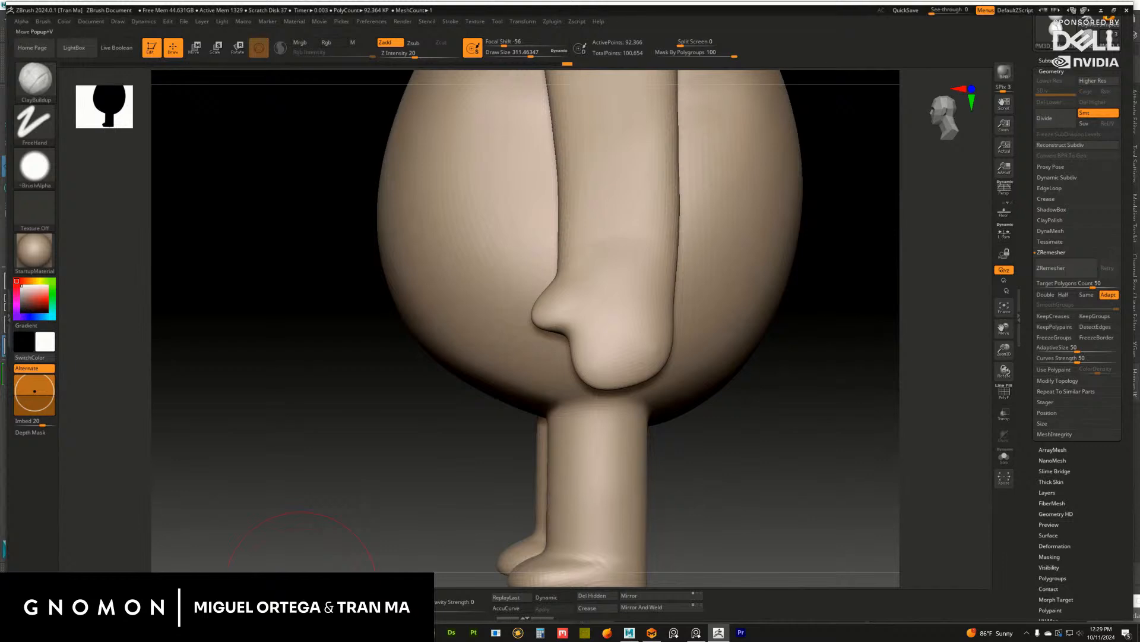
Reshape the wrist, thumb and fingertip outline of the hand with the Move brush at a Draw Size of about 245
{"action": "key", "text": "b"}
{"action": "key", "text": "m"}
{"action": "key", "text": "v"}
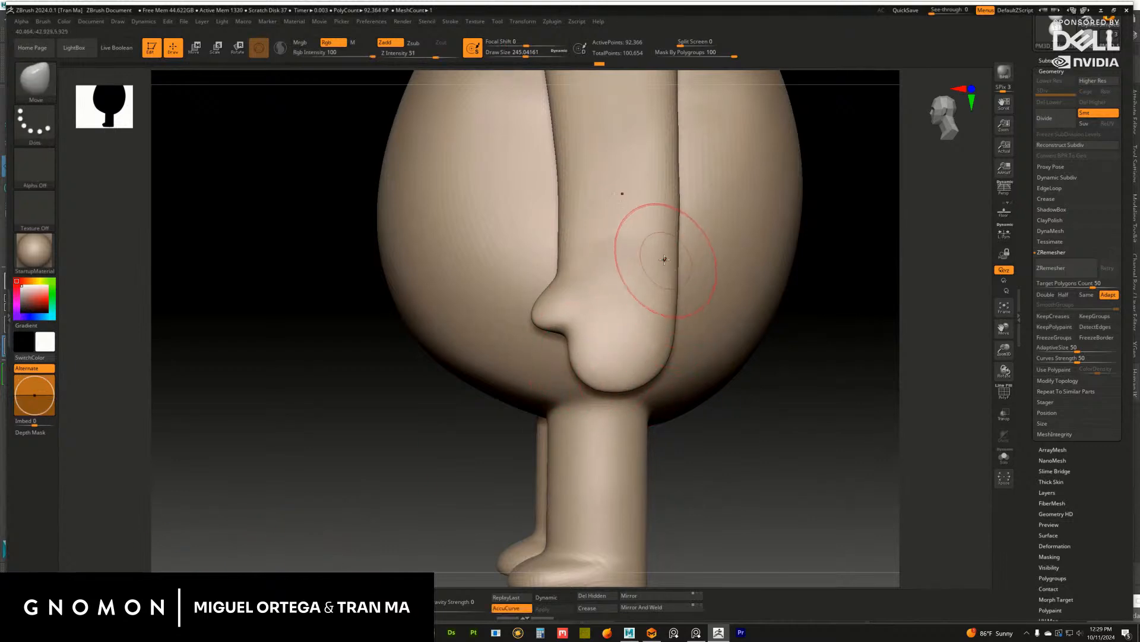
{"action": "left_click_drag", "start_coordinate": [616, 256], "coordinate": [629, 240]}
{"action": "left_click_drag", "start_coordinate": [664, 354], "coordinate": [666, 360], "text": "shift"}
{"action": "left_click_drag", "start_coordinate": [893, 366], "coordinate": [890, 383]}
{"action": "mouse_move", "coordinate": [550, 291]}
{"action": "left_mouse_down"}
{"action": "mouse_move", "coordinate": [543, 313]}
{"action": "mouse_move", "coordinate": [568, 323]}
{"action": "mouse_move", "coordinate": [573, 348]}
{"action": "left_mouse_up"}
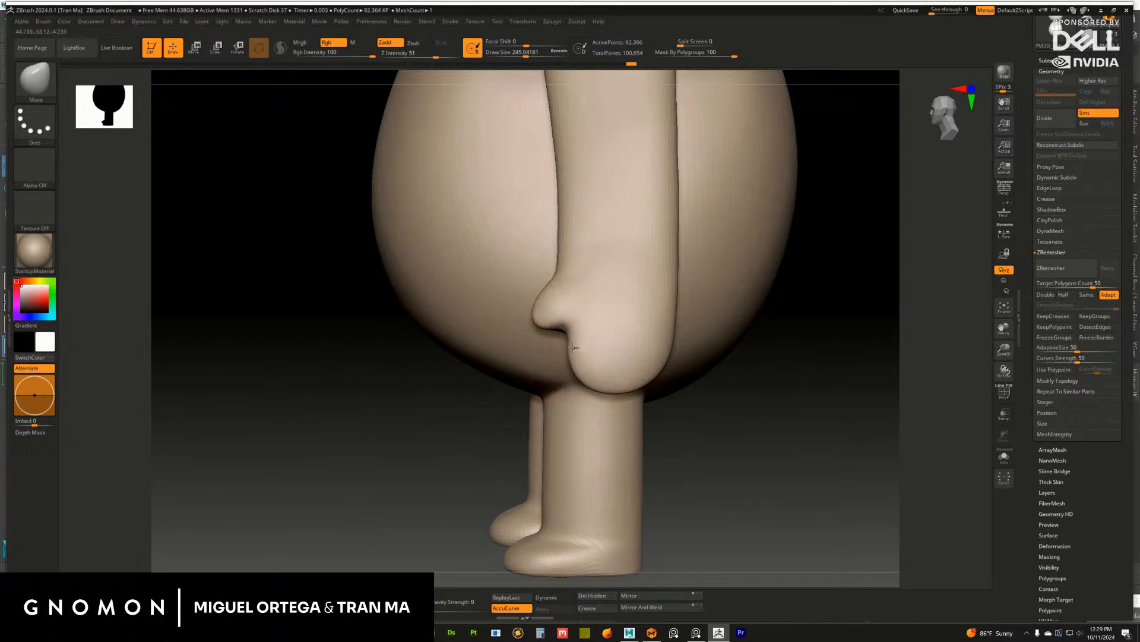
{"action": "left_click_drag", "start_coordinate": [822, 416], "coordinate": [989, 377]}
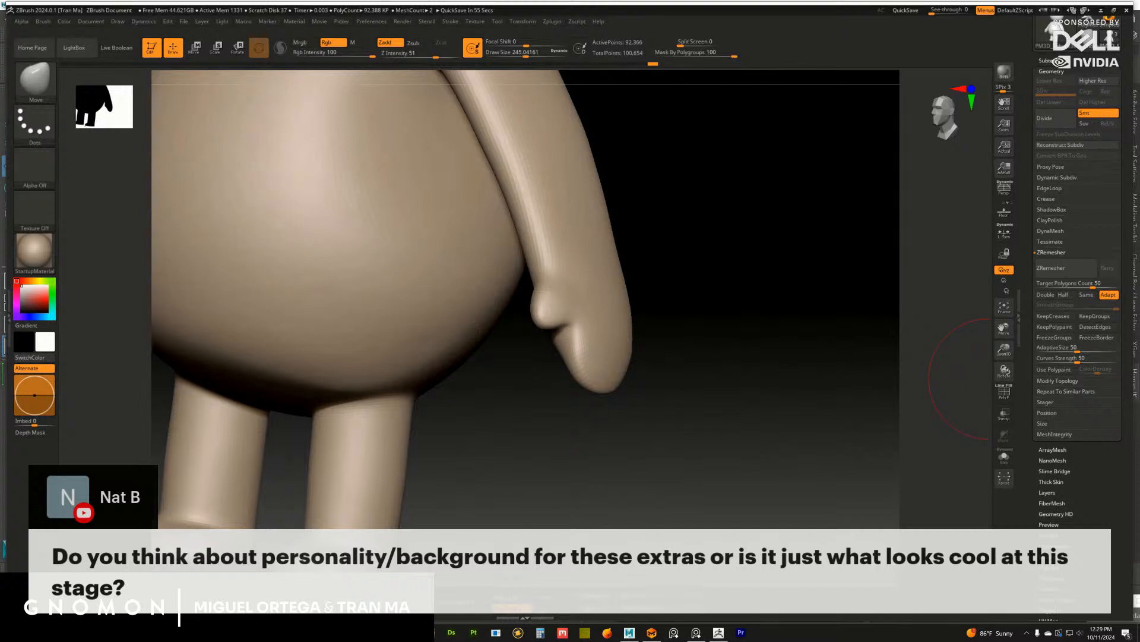
{"action": "mouse_move", "coordinate": [640, 285]}
{"action": "left_mouse_down"}
{"action": "mouse_move", "coordinate": [677, 275]}
{"action": "mouse_move", "coordinate": [647, 351]}
{"action": "mouse_move", "coordinate": [524, 313]}
{"action": "left_mouse_up"}
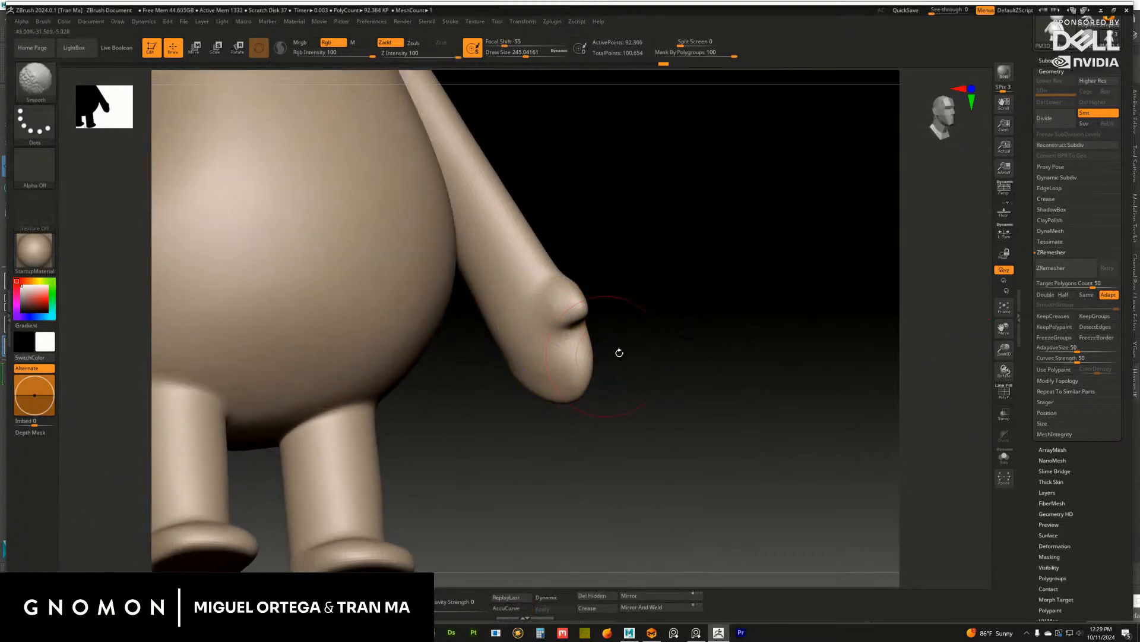
{"action": "left_click_drag", "start_coordinate": [618, 349], "coordinate": [490, 375]}
{"action": "mouse_move", "coordinate": [646, 331]}
{"action": "left_mouse_down"}
{"action": "mouse_move", "coordinate": [624, 349]}
{"action": "mouse_move", "coordinate": [665, 331]}
{"action": "mouse_move", "coordinate": [653, 357]}
{"action": "left_mouse_up"}
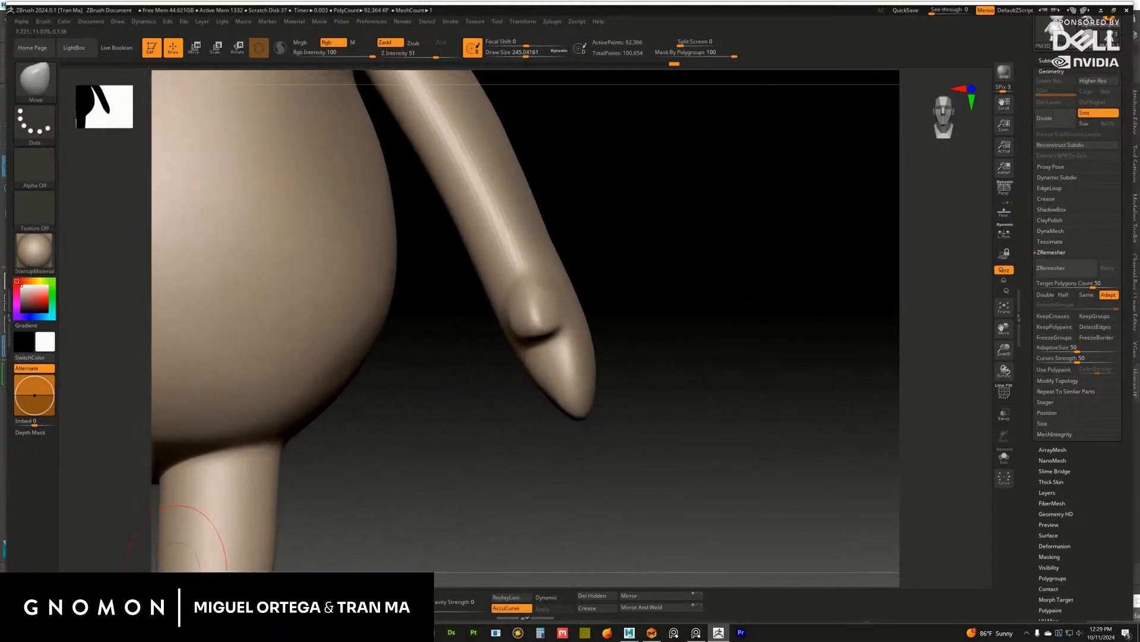
Compare the hand and arm shape with the character reference sketch
{"action": "key", "text": "b"}
{"action": "key", "text": "c"}
{"action": "key", "text": "b"}
{"action": "left_click_drag", "start_coordinate": [623, 305], "coordinate": [587, 308]}
{"action": "right_click_drag", "start_coordinate": [1139, 291], "coordinate": [767, 321]}
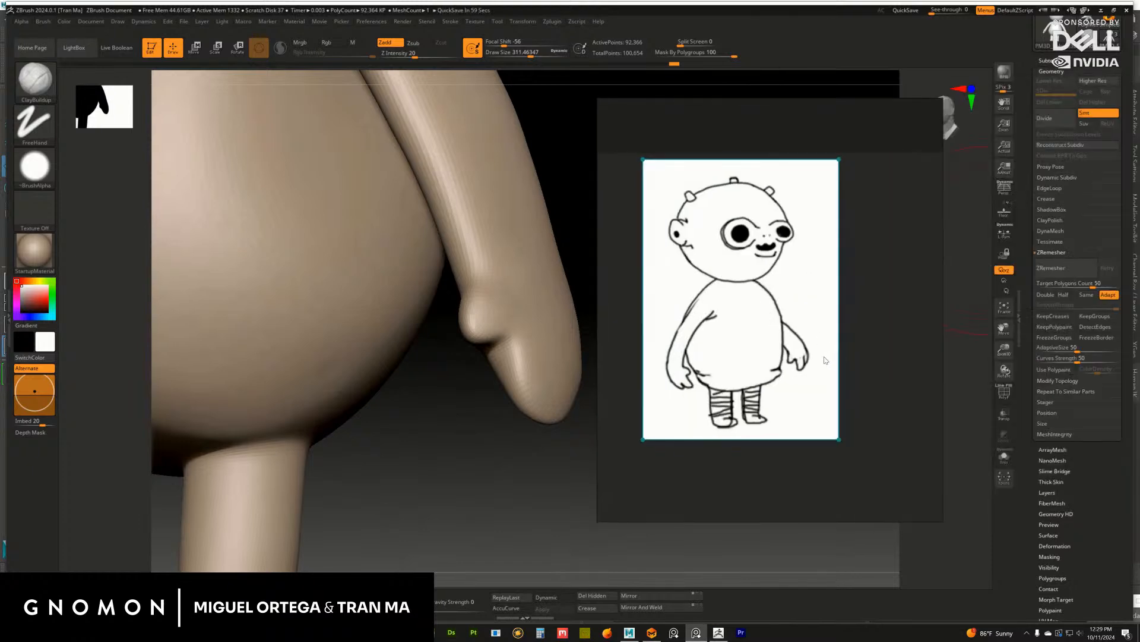
{"action": "mouse_move", "coordinate": [803, 365]}
{"action": "right_mouse_down"}
{"action": "mouse_move", "coordinate": [791, 363]}
{"action": "mouse_move", "coordinate": [1139, 357]}
{"action": "right_mouse_up"}
{"action": "left_click_drag", "start_coordinate": [621, 260], "coordinate": [671, 265]}
{"action": "key", "text": "s"}
{"action": "left_click_drag", "start_coordinate": [542, 321], "coordinate": [526, 321]}
{"action": "mouse_move", "coordinate": [680, 320]}
{"action": "left_mouse_down"}
{"action": "mouse_move", "coordinate": [633, 295]}
{"action": "mouse_move", "coordinate": [611, 313]}
{"action": "mouse_move", "coordinate": [665, 323]}
{"action": "mouse_move", "coordinate": [659, 340]}
{"action": "left_mouse_up"}
{"action": "key", "text": "s"}
{"action": "left_click_drag", "start_coordinate": [585, 337], "coordinate": [606, 337]}
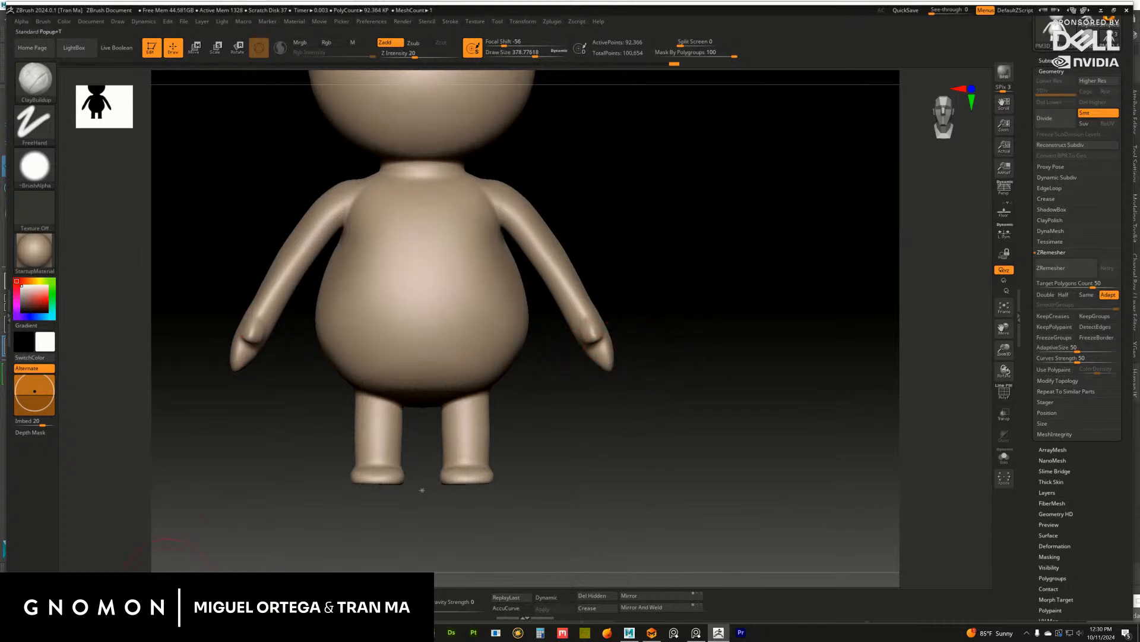
Pull the arms and hands slightly closer to the body with the Move brush at a Draw Size of about 695
{"action": "left_click", "coordinate": [148, 601]}
{"action": "key", "text": "s"}
{"action": "mouse_move", "coordinate": [619, 333]}
{"action": "left_mouse_down"}
{"action": "mouse_move", "coordinate": [597, 360]}
{"action": "mouse_move", "coordinate": [604, 346]}
{"action": "mouse_move", "coordinate": [588, 330]}
{"action": "mouse_move", "coordinate": [598, 367]}
{"action": "left_mouse_up"}
{"action": "key", "text": "s"}
{"action": "mouse_move", "coordinate": [561, 294]}
{"action": "left_mouse_down"}
{"action": "mouse_move", "coordinate": [561, 277]}
{"action": "mouse_move", "coordinate": [550, 290]}
{"action": "mouse_move", "coordinate": [555, 276]}
{"action": "left_mouse_up"}
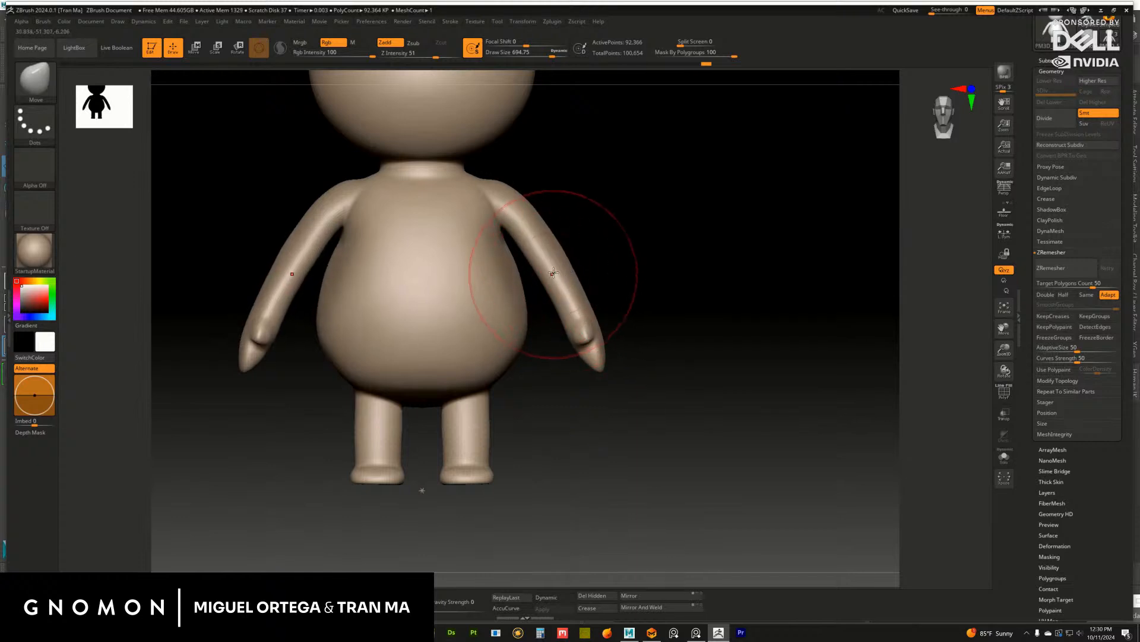
{"action": "mouse_move", "coordinate": [640, 308]}
{"action": "left_mouse_down", "text": "alt"}
{"action": "mouse_move", "coordinate": [642, 293]}
{"action": "mouse_move", "coordinate": [672, 316]}
{"action": "mouse_move", "coordinate": [571, 333]}
{"action": "left_mouse_up", "text": "alt"}
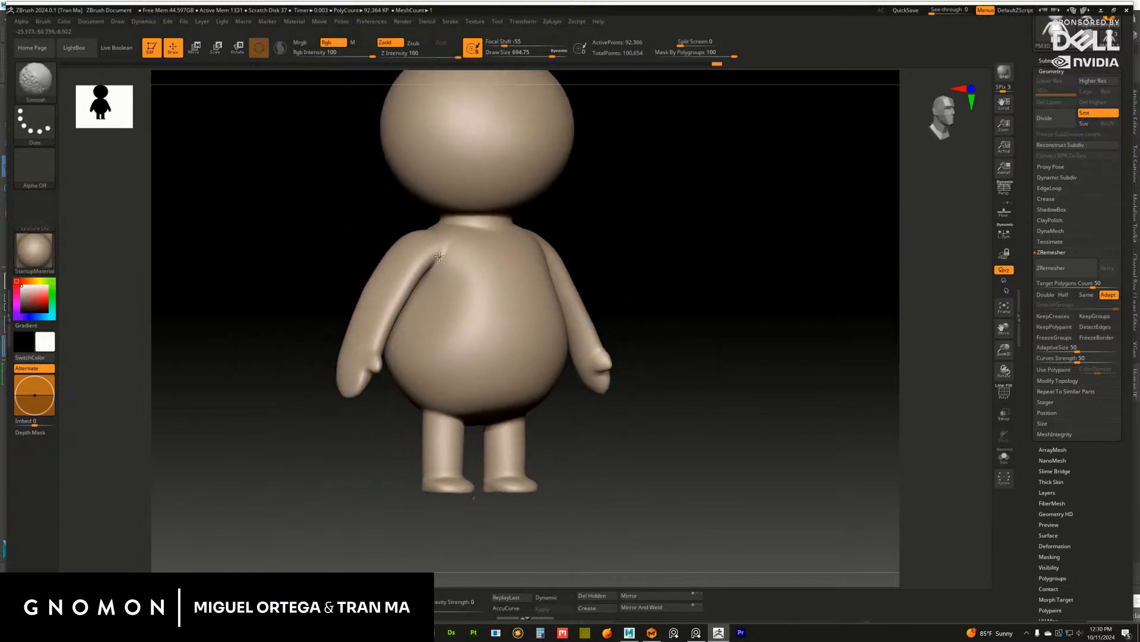
{"action": "left_click_drag", "start_coordinate": [660, 265], "coordinate": [618, 302]}
{"action": "left_click_drag", "start_coordinate": [413, 301], "coordinate": [403, 301]}
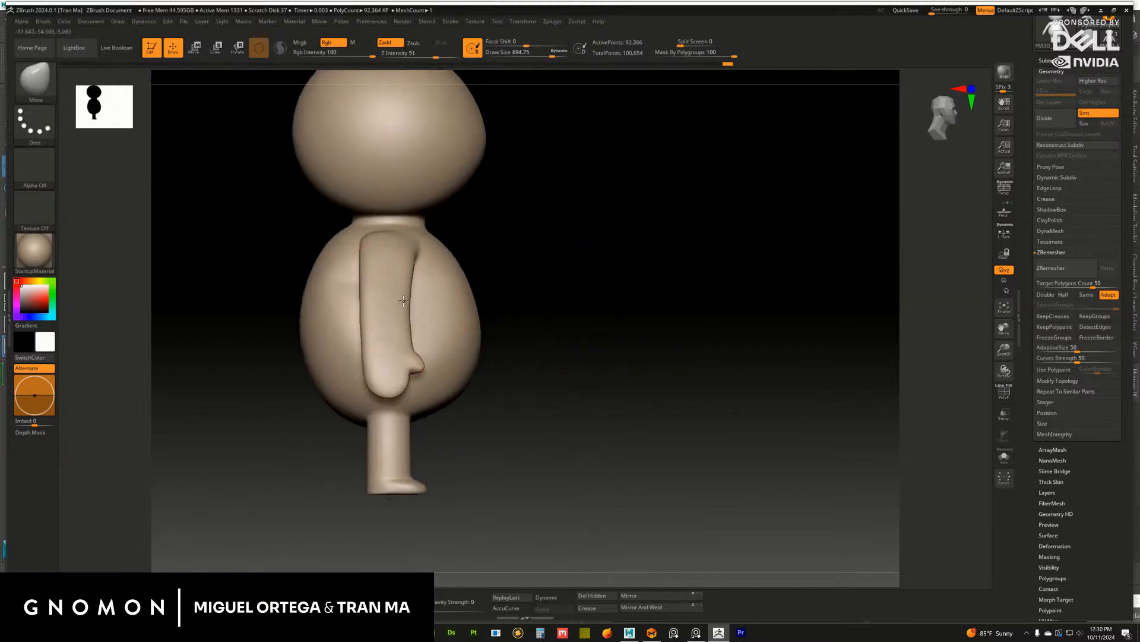
{"action": "left_click_drag", "start_coordinate": [547, 288], "coordinate": [690, 285]}
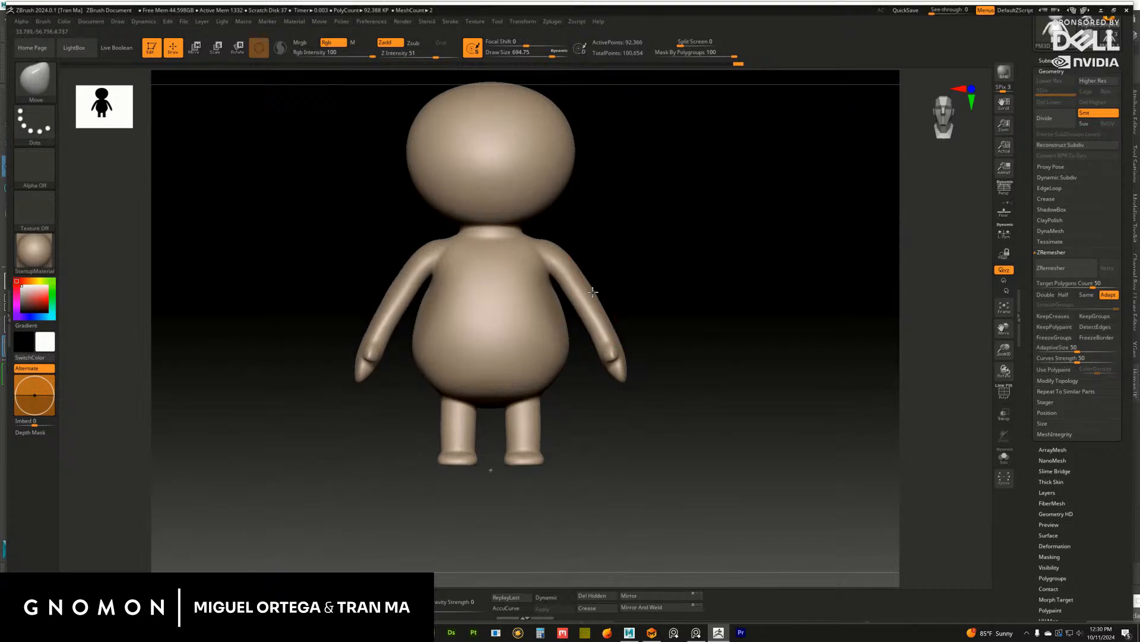
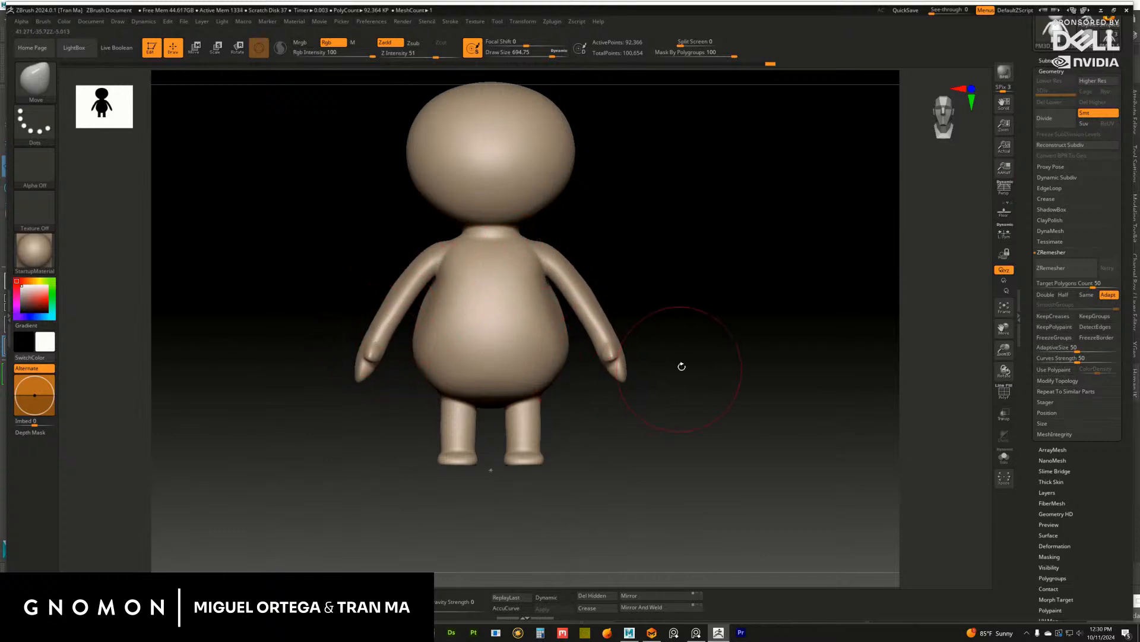
Reshape and smooth the shoulders and armpits where the arms join the torso, at a Draw Size of about 386
{"action": "mouse_move", "coordinate": [682, 366]}
{"action": "left_mouse_down", "text": "alt"}
{"action": "mouse_move", "coordinate": [715, 399]}
{"action": "mouse_move", "coordinate": [741, 397]}
{"action": "left_mouse_up", "text": "alt"}
{"action": "mouse_move", "coordinate": [845, 391]}
{"action": "left_mouse_down", "text": "alt"}
{"action": "mouse_move", "coordinate": [668, 334]}
{"action": "mouse_move", "coordinate": [596, 345]}
{"action": "mouse_move", "coordinate": [583, 333]}
{"action": "mouse_move", "coordinate": [592, 344]}
{"action": "left_mouse_up", "text": "alt"}
{"action": "key", "text": "s"}
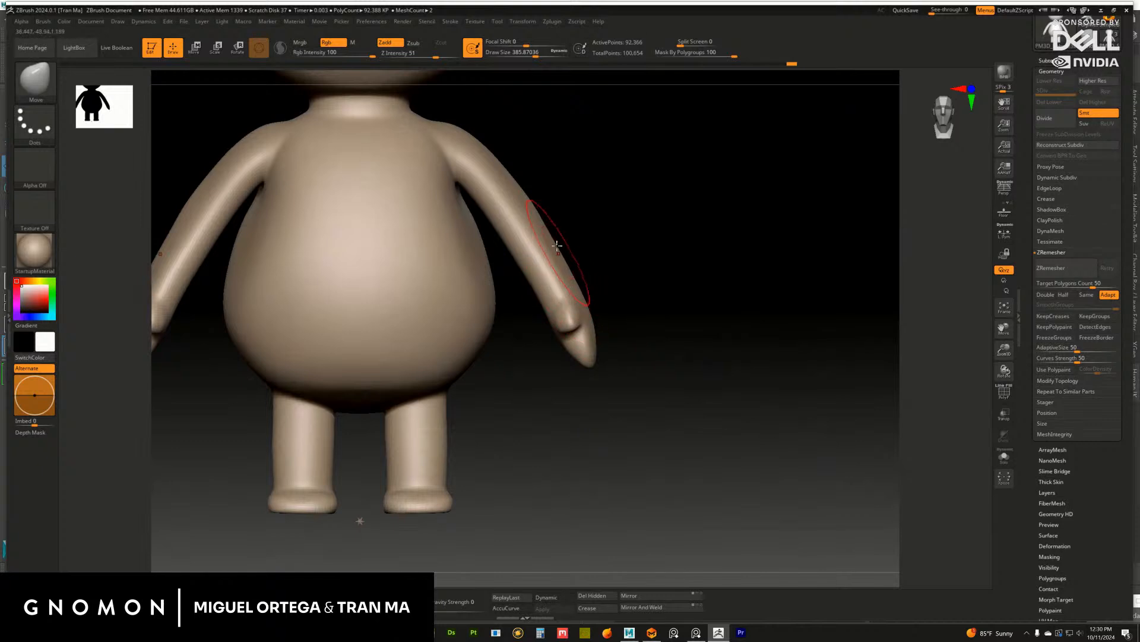
{"action": "left_click_drag", "start_coordinate": [609, 211], "coordinate": [637, 310], "text": "alt"}
{"action": "key", "text": "shift"}
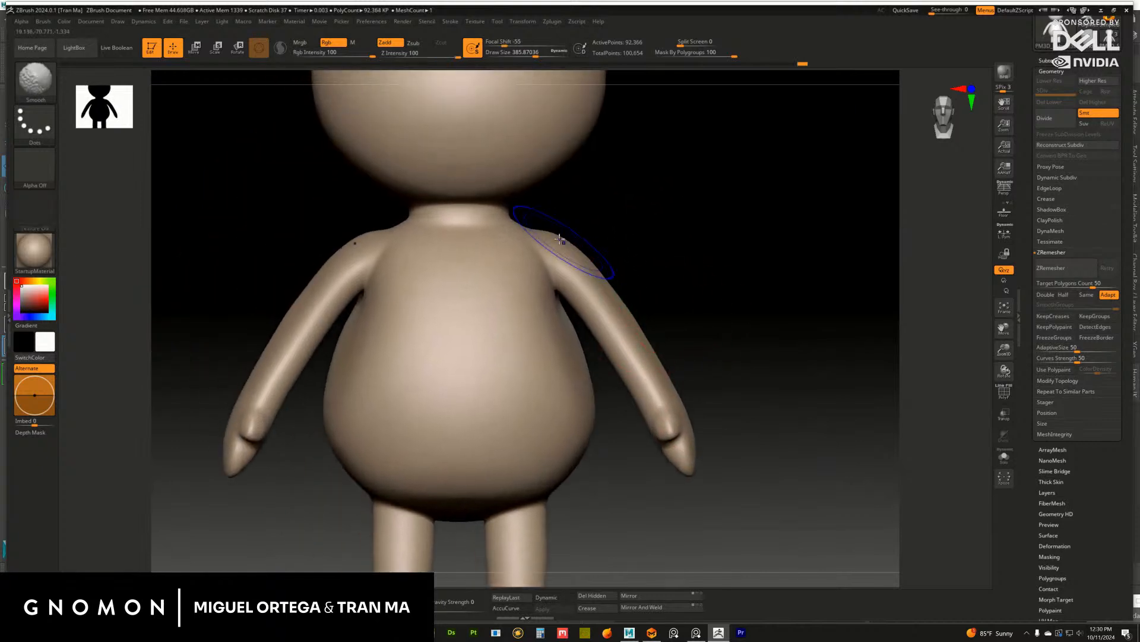
{"action": "mouse_move", "coordinate": [647, 259]}
{"action": "left_mouse_down"}
{"action": "mouse_move", "coordinate": [570, 268]}
{"action": "mouse_move", "coordinate": [600, 255]}
{"action": "mouse_move", "coordinate": [588, 249]}
{"action": "mouse_move", "coordinate": [710, 262]}
{"action": "mouse_move", "coordinate": [728, 283]}
{"action": "left_mouse_up"}
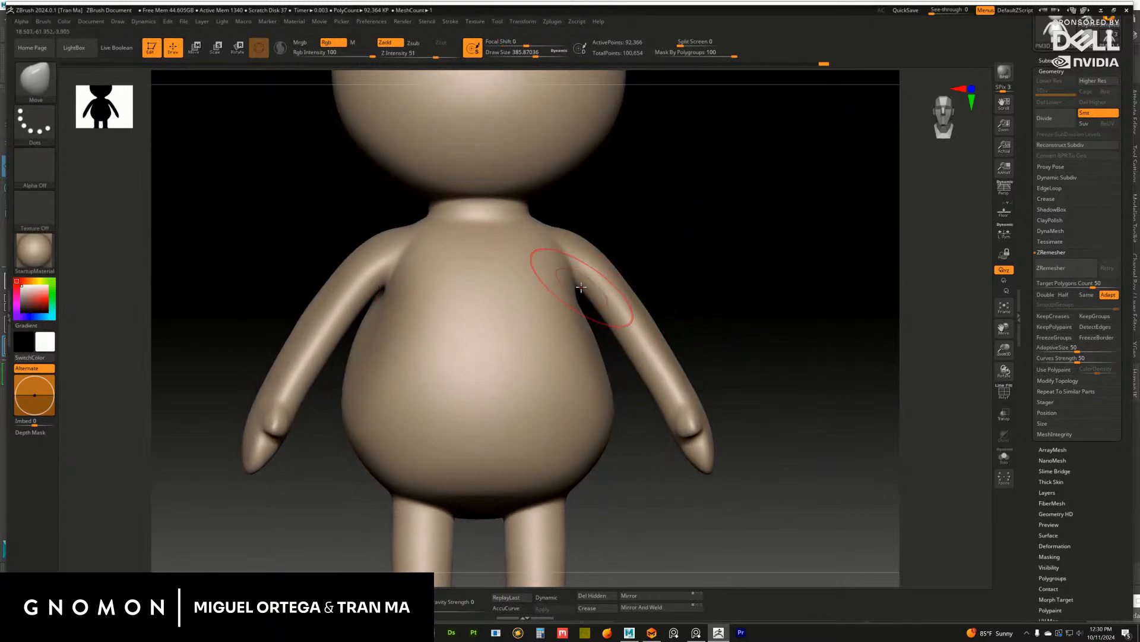
{"action": "left_click_drag", "start_coordinate": [569, 256], "coordinate": [579, 285], "text": "shift"}
Undo the first ClayBuildup strokes on the back, rebuild the volume at a Draw Size of about 517 and smooth it
{"action": "mouse_move", "coordinate": [735, 285]}
{"action": "left_mouse_down", "text": "alt"}
{"action": "mouse_move", "coordinate": [688, 277]}
{"action": "mouse_move", "coordinate": [701, 330]}
{"action": "mouse_move", "coordinate": [573, 314]}
{"action": "mouse_move", "coordinate": [575, 324]}
{"action": "left_mouse_up", "text": "alt"}
{"action": "left_click_drag", "start_coordinate": [830, 285], "coordinate": [759, 272], "text": "alt"}
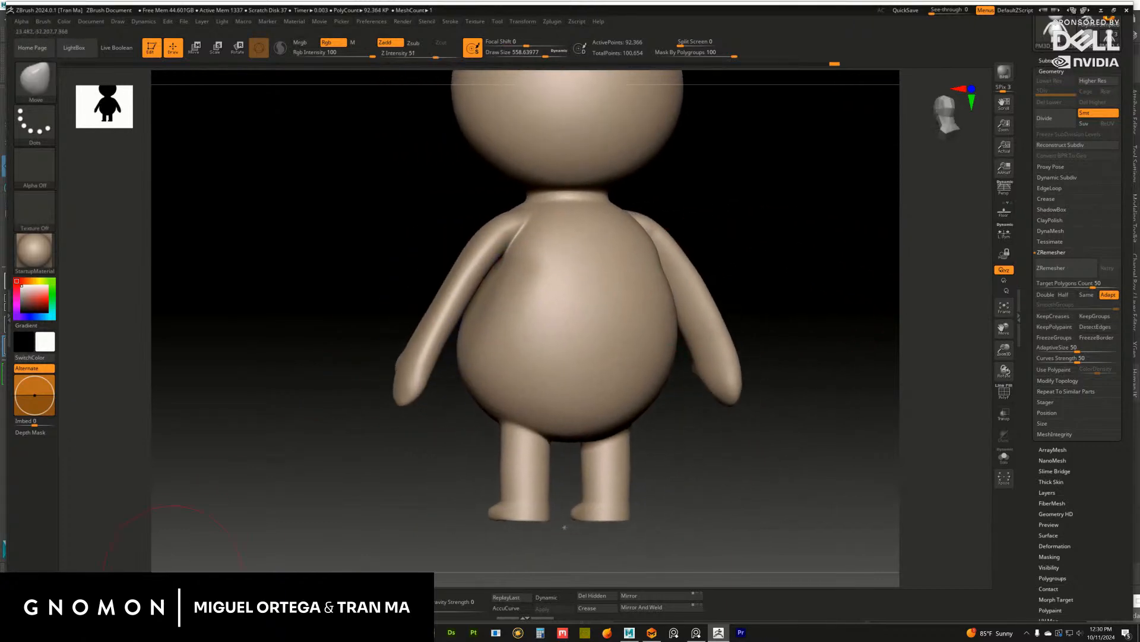
{"action": "left_click", "coordinate": [122, 599]}
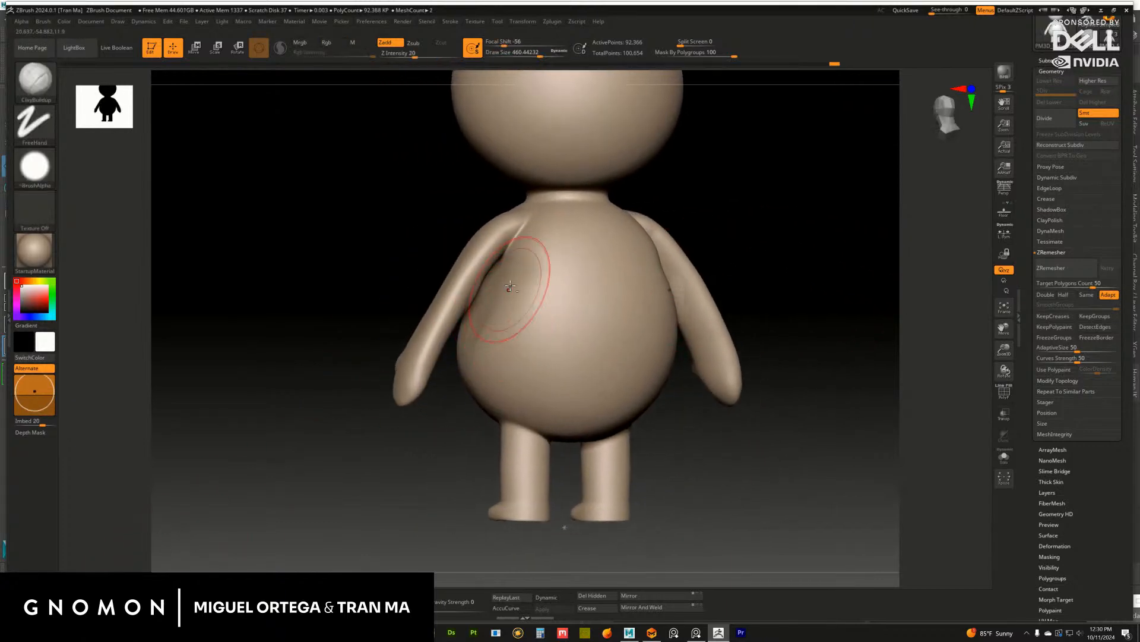
{"action": "key", "text": "ctrl+z"}
{"action": "key", "text": "ctrl+z"}
{"action": "key", "text": "s"}
{"action": "left_click_drag", "start_coordinate": [530, 296], "coordinate": [520, 323]}
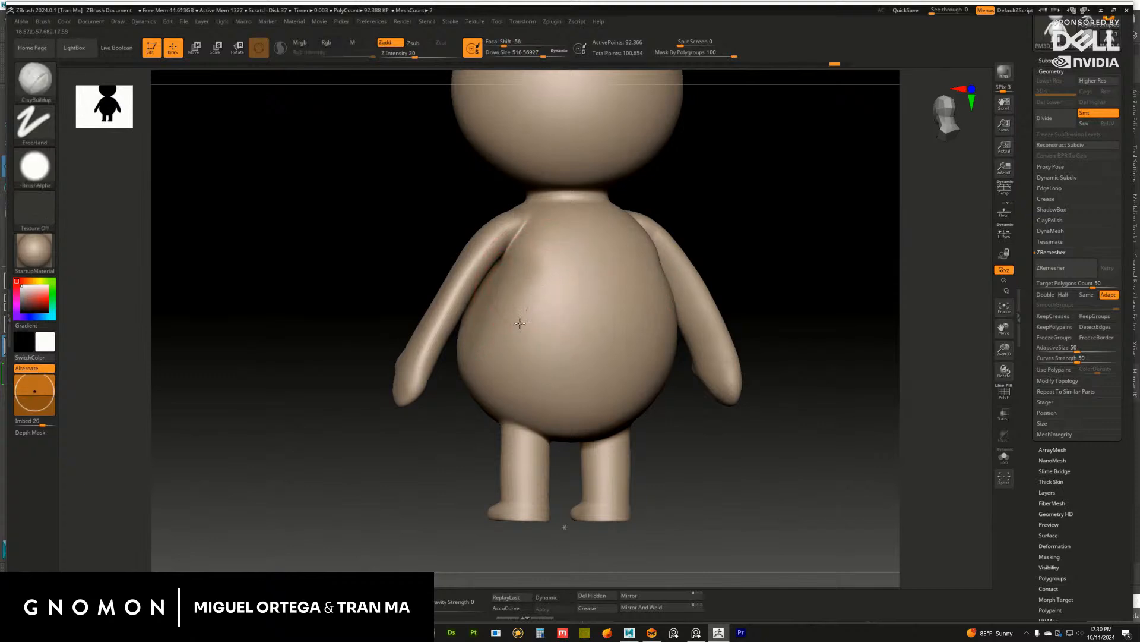
{"action": "left_click_drag", "start_coordinate": [606, 313], "coordinate": [603, 360], "text": "shift"}
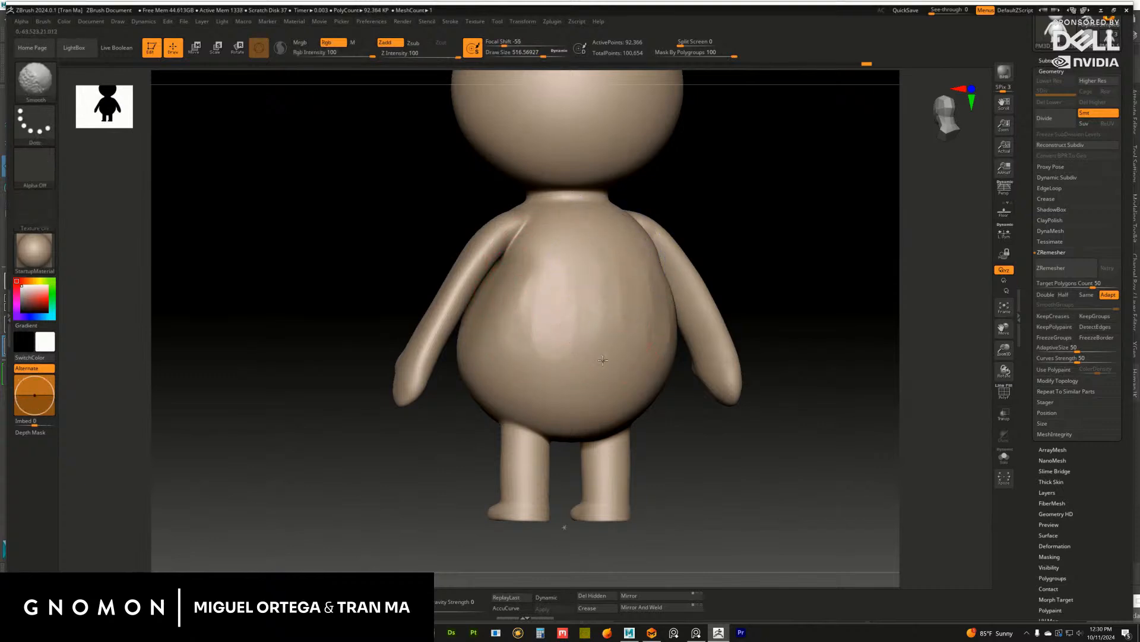
{"action": "left_click_drag", "start_coordinate": [625, 265], "coordinate": [628, 259], "text": "shift"}
Even out the built-up surface across the back, shoulders and lower torso by smoothing it from several angles
{"action": "left_click_drag", "start_coordinate": [782, 242], "coordinate": [743, 278]}
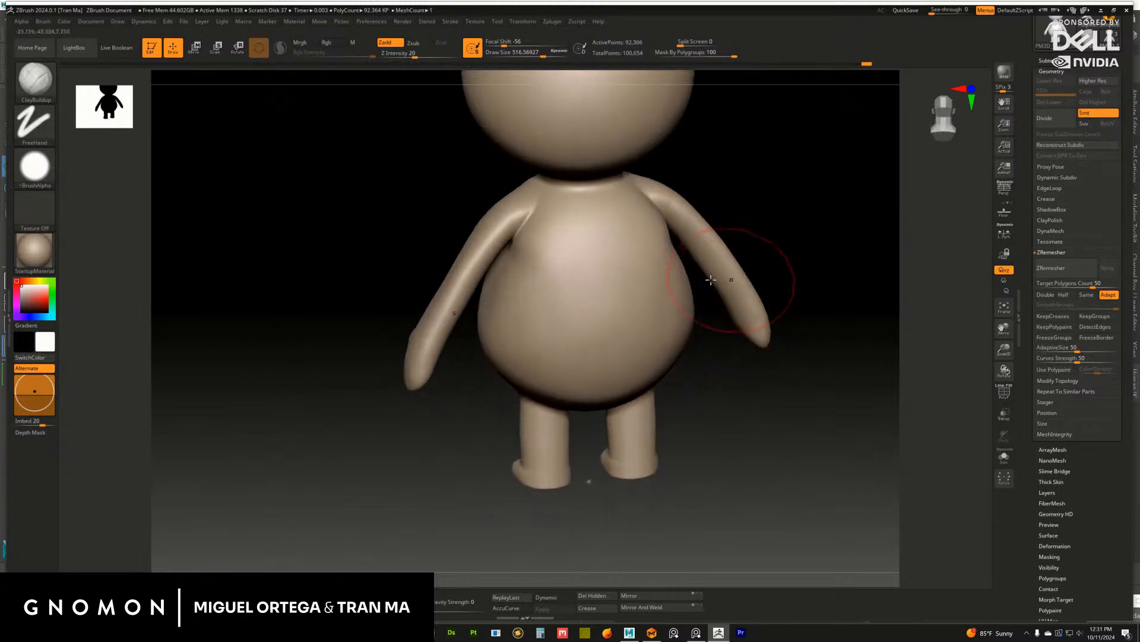
{"action": "left_click_drag", "start_coordinate": [565, 256], "coordinate": [558, 260], "text": "shift"}
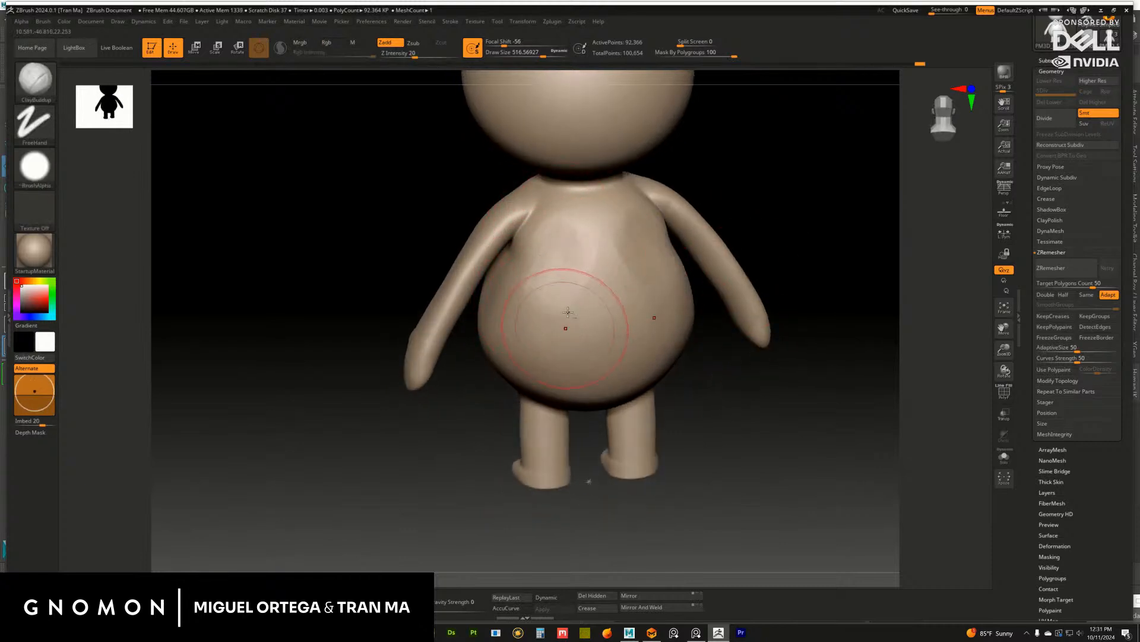
{"action": "left_click_drag", "start_coordinate": [597, 287], "coordinate": [527, 289], "text": "shift"}
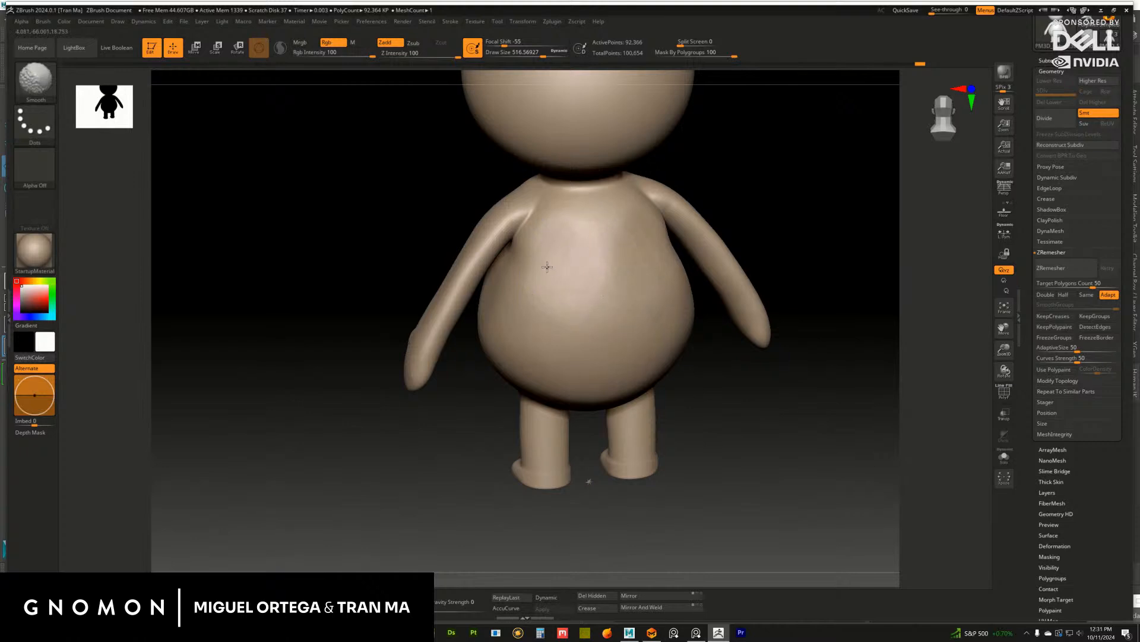
{"action": "left_click_drag", "start_coordinate": [629, 236], "coordinate": [632, 233], "text": "shift"}
{"action": "left_click_drag", "start_coordinate": [772, 238], "coordinate": [753, 209]}
{"action": "mouse_move", "coordinate": [661, 235]}
{"action": "left_mouse_down", "text": "shift"}
{"action": "mouse_move", "coordinate": [647, 240]}
{"action": "mouse_move", "coordinate": [661, 226]}
{"action": "left_mouse_up", "text": "shift"}
{"action": "left_click_drag", "start_coordinate": [737, 219], "coordinate": [777, 206]}
{"action": "left_click_drag", "start_coordinate": [551, 271], "coordinate": [535, 317], "text": "shift"}
{"action": "mouse_move", "coordinate": [763, 278]}
{"action": "left_mouse_down"}
{"action": "mouse_move", "coordinate": [795, 272]}
{"action": "mouse_move", "coordinate": [774, 245]}
{"action": "left_mouse_up"}
{"action": "left_click_drag", "start_coordinate": [615, 383], "coordinate": [583, 419], "text": "shift"}
{"action": "mouse_move", "coordinate": [724, 342]}
{"action": "left_mouse_down", "text": "shift"}
{"action": "mouse_move", "coordinate": [801, 336]}
{"action": "mouse_move", "coordinate": [723, 308]}
{"action": "mouse_move", "coordinate": [705, 326]}
{"action": "mouse_move", "coordinate": [656, 310]}
{"action": "mouse_move", "coordinate": [698, 311]}
{"action": "left_mouse_up", "text": "shift"}
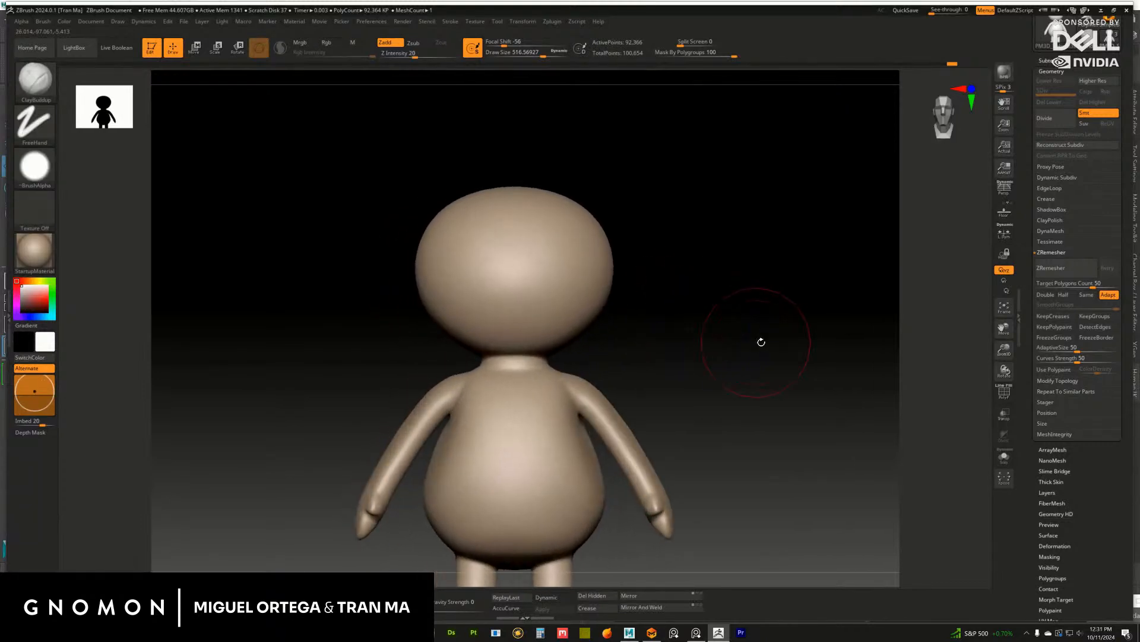
Check the full figure against the reference sketch and append a Cylinder3D as a new subtool
{"action": "left_click_drag", "start_coordinate": [759, 341], "coordinate": [692, 311], "text": "alt"}
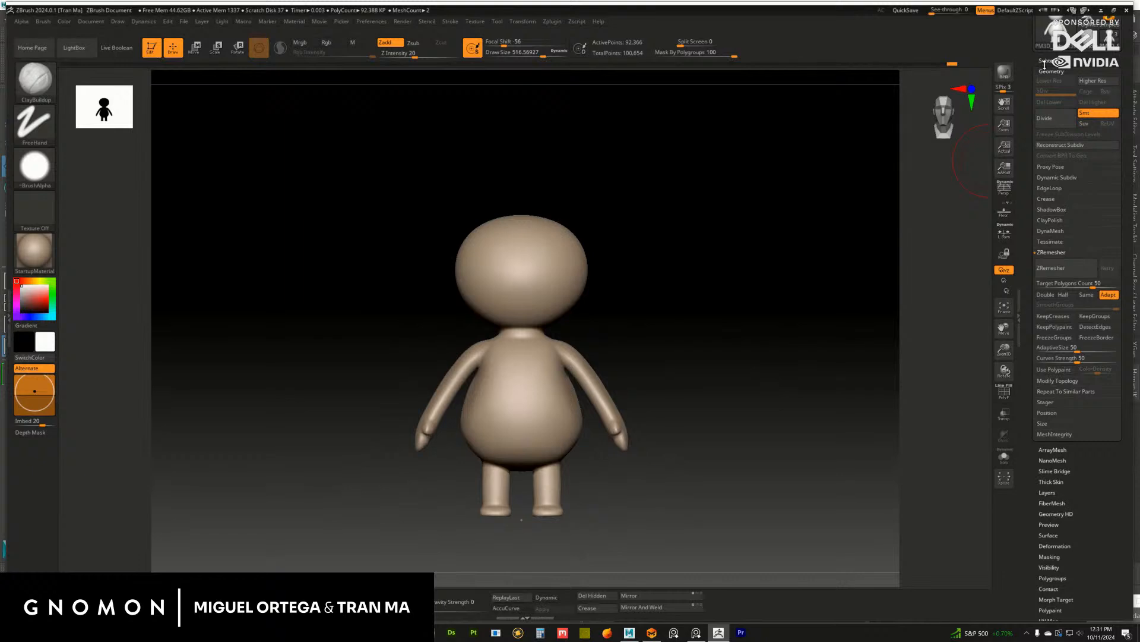
{"action": "left_click", "coordinate": [1044, 63]}
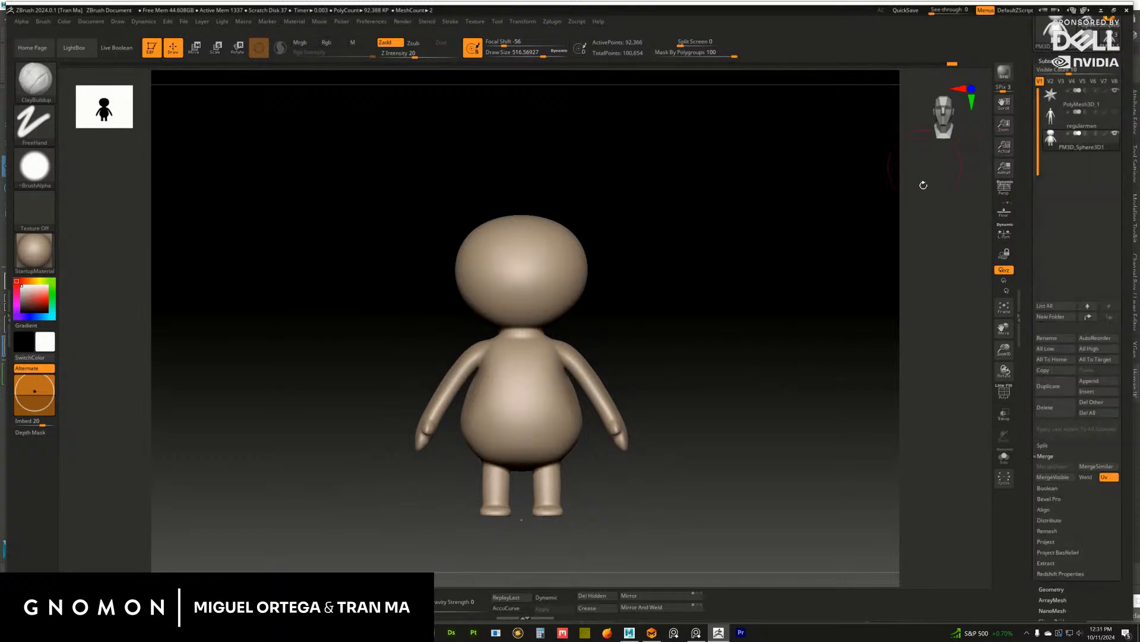
{"action": "key", "text": "alt+Tab"}
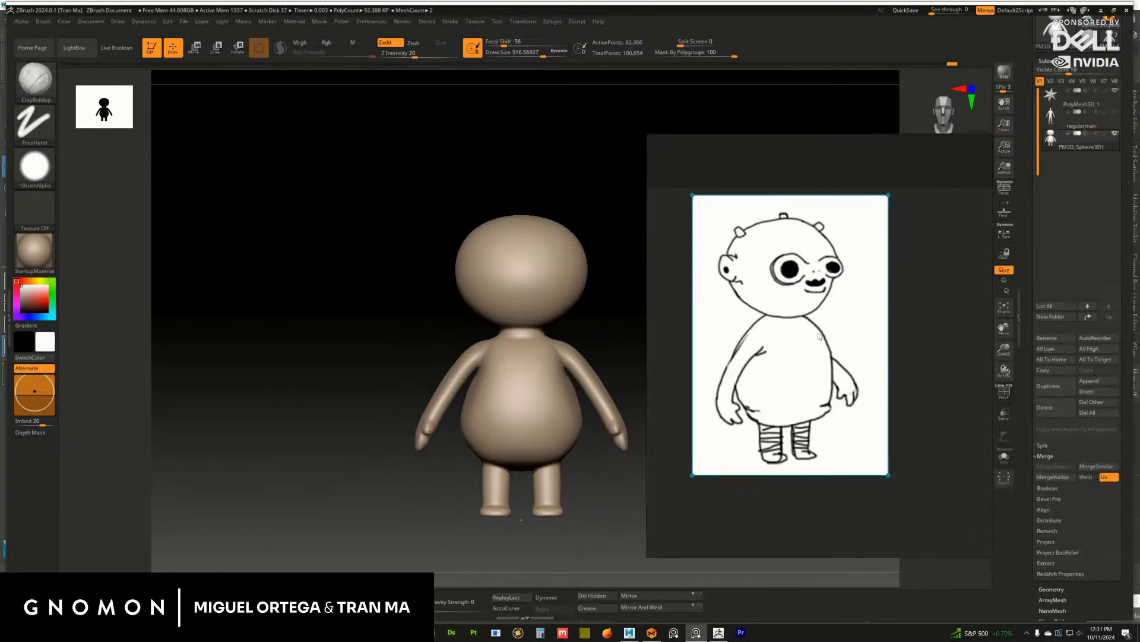
{"action": "right_click_drag", "start_coordinate": [815, 341], "coordinate": [1139, 300]}
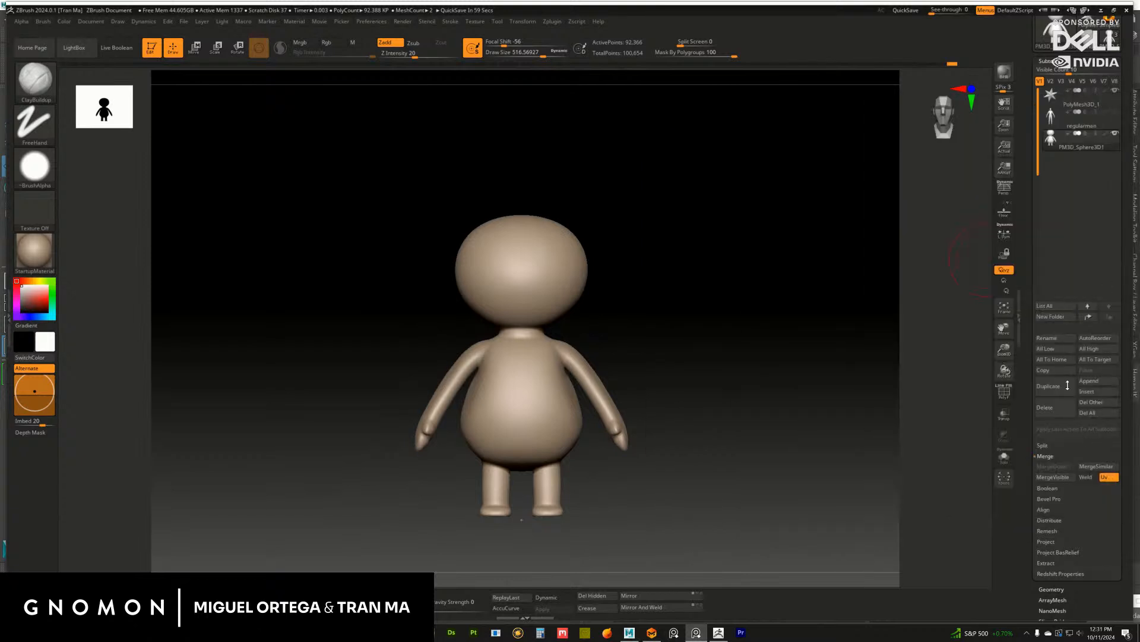
{"action": "left_click", "coordinate": [1089, 386]}
{"action": "left_click", "coordinate": [1103, 383]}
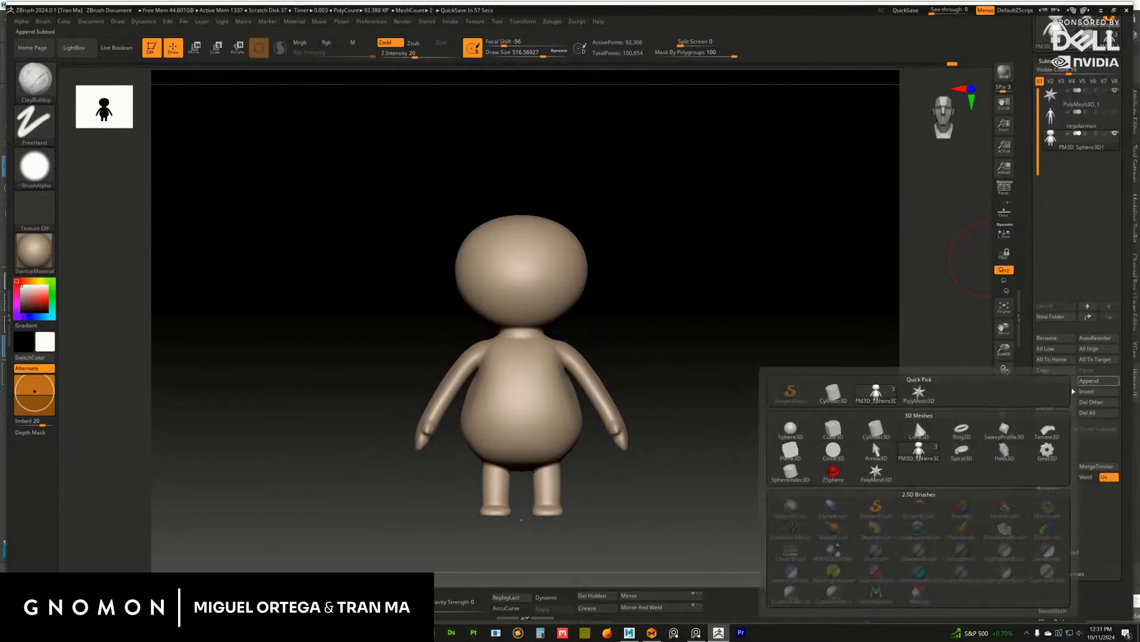
{"action": "left_click", "coordinate": [1104, 384]}
{"action": "left_click", "coordinate": [885, 424]}
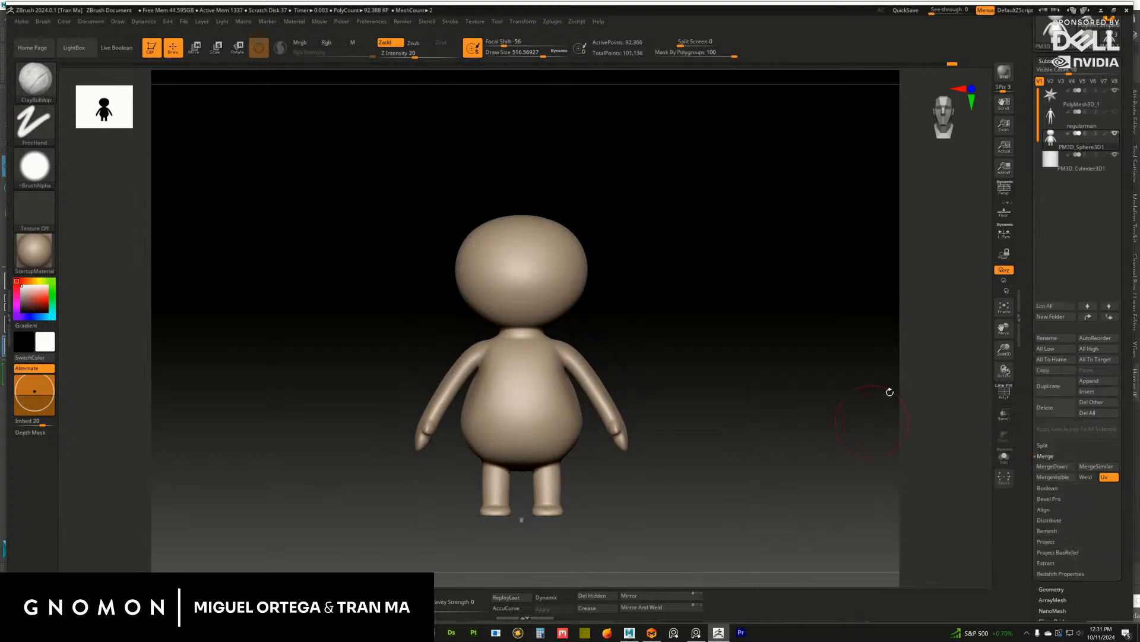
Select the new cylinder subtool at the character's feet and scale it up to roughly eye size
{"action": "left_click", "coordinate": [1087, 168]}
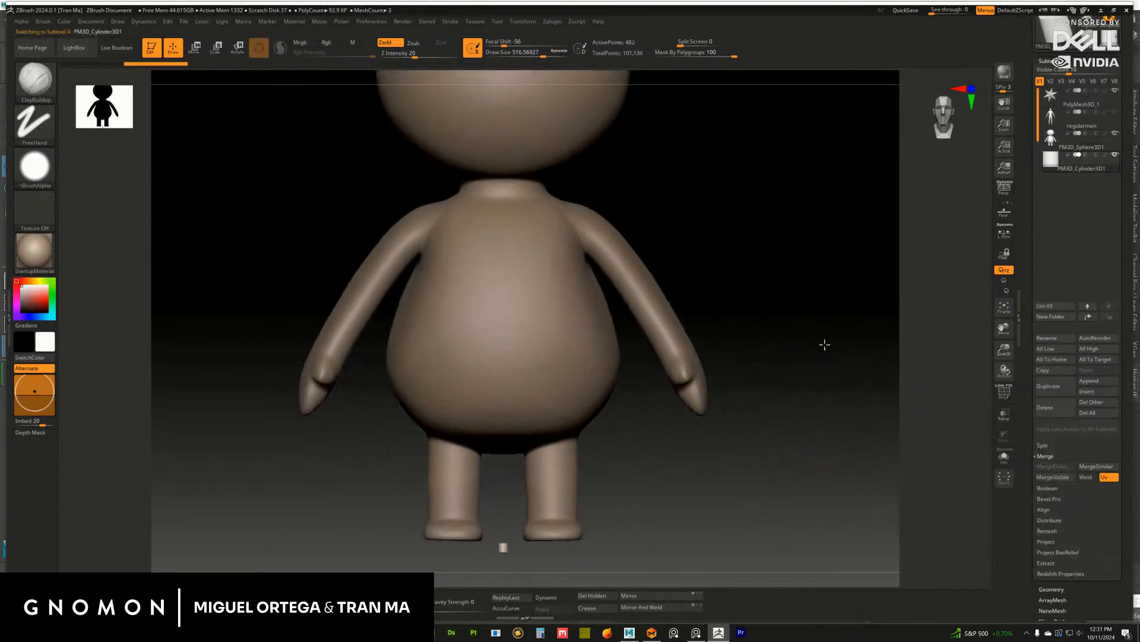
{"action": "key", "text": "w"}
{"action": "left_click_drag", "start_coordinate": [682, 465], "coordinate": [730, 460], "text": "alt"}
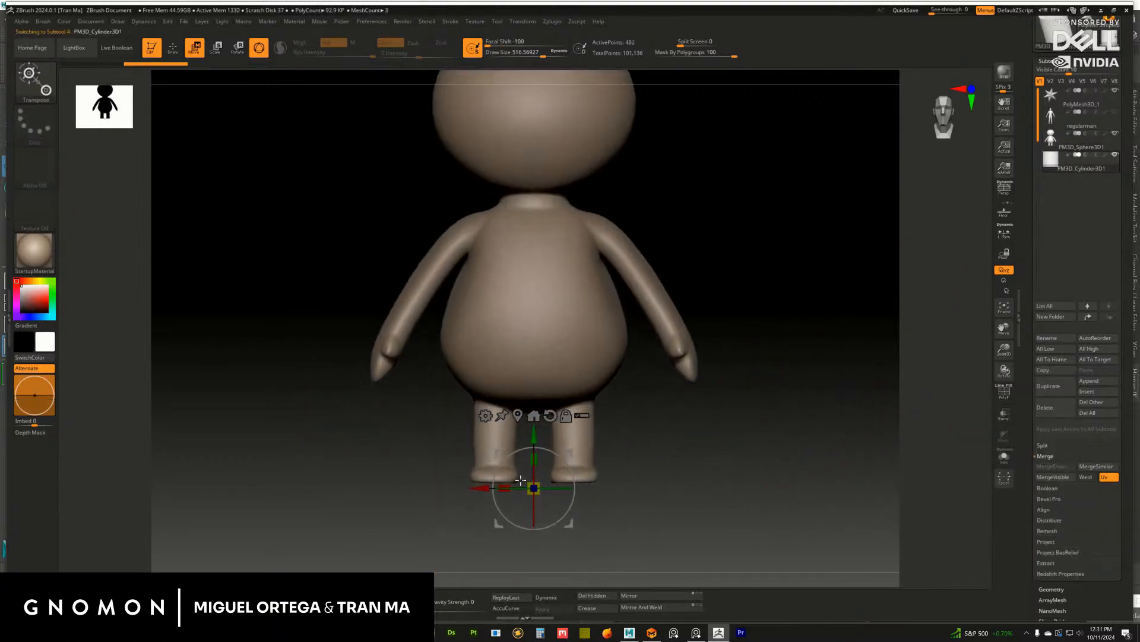
{"action": "left_click_drag", "start_coordinate": [525, 484], "coordinate": [543, 476]}
{"action": "mouse_move", "coordinate": [682, 456]}
{"action": "left_mouse_down"}
{"action": "mouse_move", "coordinate": [634, 456]}
{"action": "mouse_move", "coordinate": [670, 461]}
{"action": "mouse_move", "coordinate": [661, 461]}
{"action": "left_mouse_up"}
{"action": "left_click_drag", "start_coordinate": [692, 475], "coordinate": [522, 338], "text": "alt"}
{"action": "left_click_drag", "start_coordinate": [674, 453], "coordinate": [708, 461], "text": "shift"}
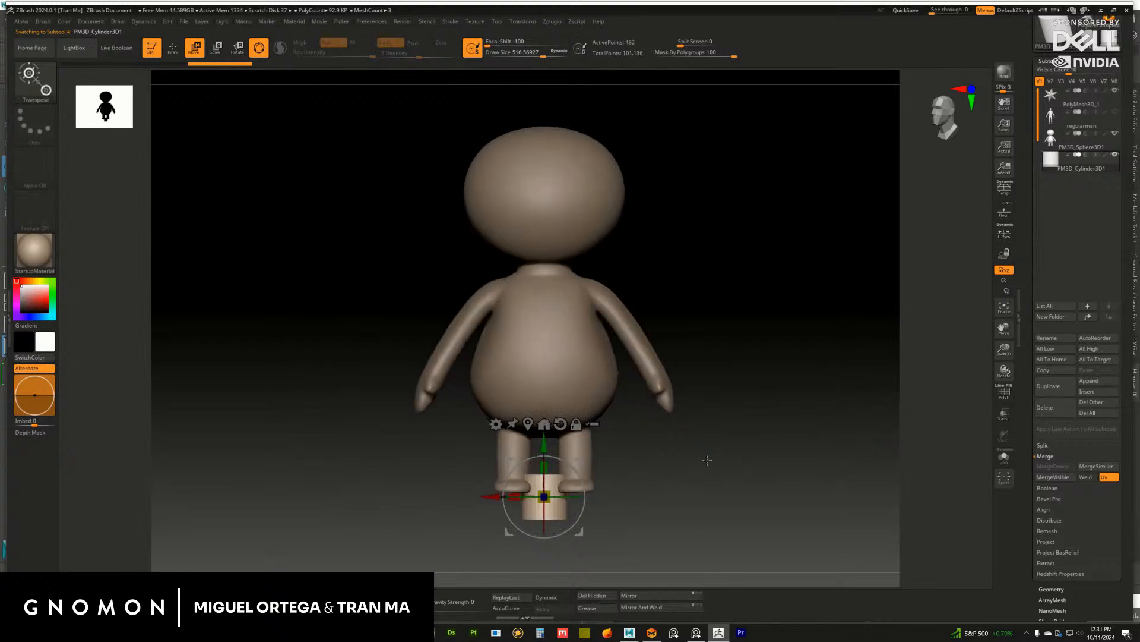
{"action": "left_click_drag", "start_coordinate": [545, 495], "coordinate": [540, 502]}
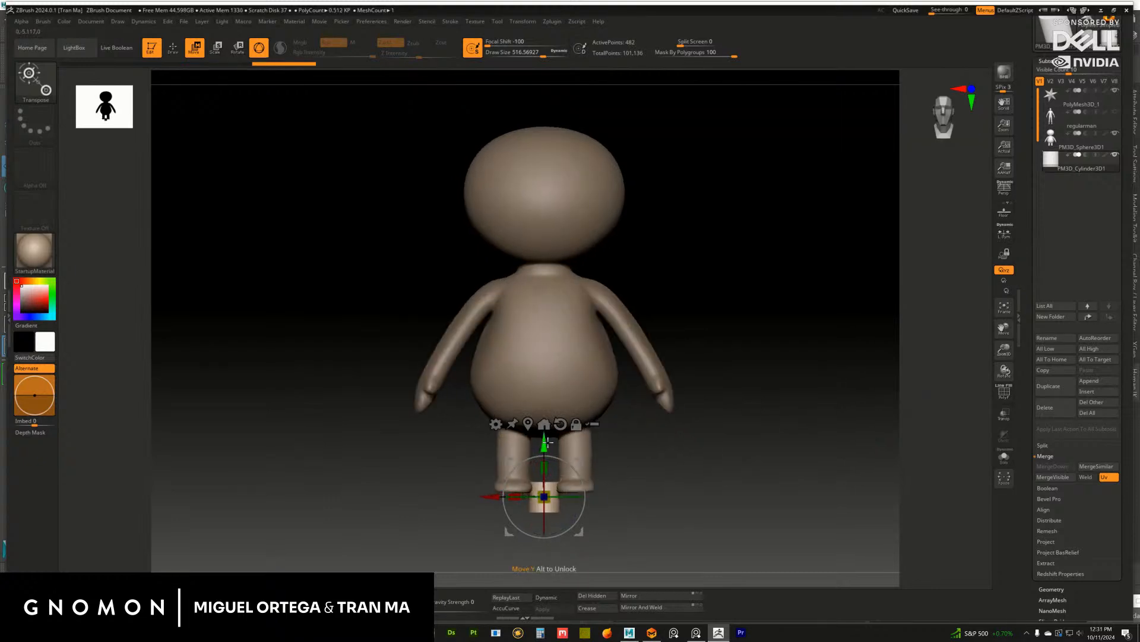
Raise the cylinder to head height and move it forward until it sits in front of the face
{"action": "left_click_drag", "start_coordinate": [544, 444], "coordinate": [544, 163]}
{"action": "left_click_drag", "start_coordinate": [671, 202], "coordinate": [806, 344]}
{"action": "left_click_drag", "start_coordinate": [505, 291], "coordinate": [345, 290]}
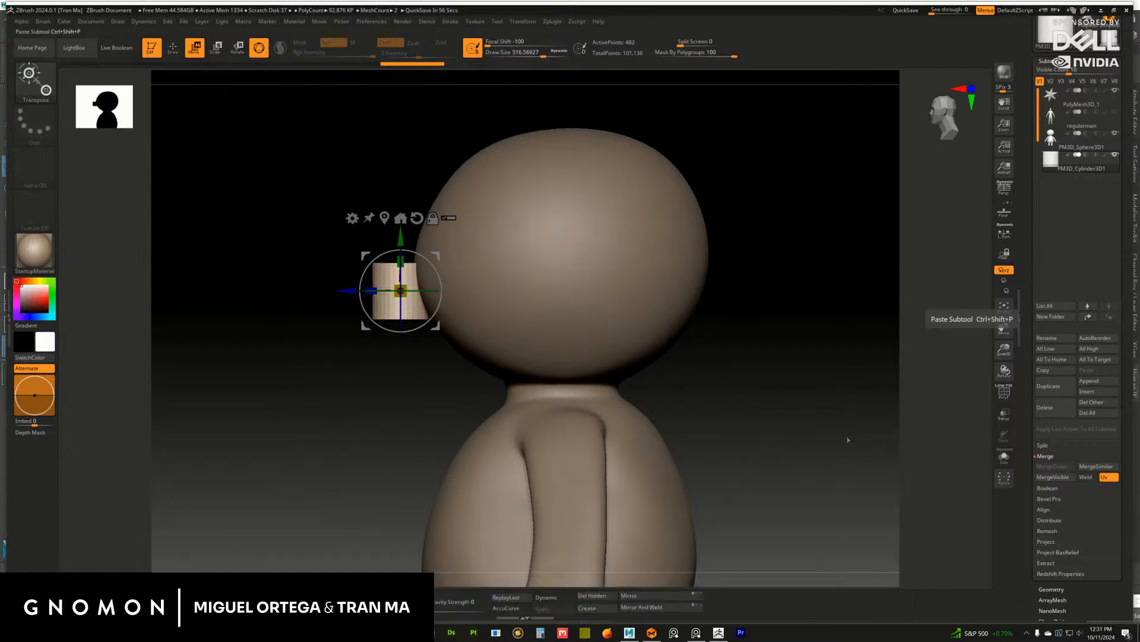
{"action": "left_click_drag", "start_coordinate": [879, 318], "coordinate": [770, 357]}
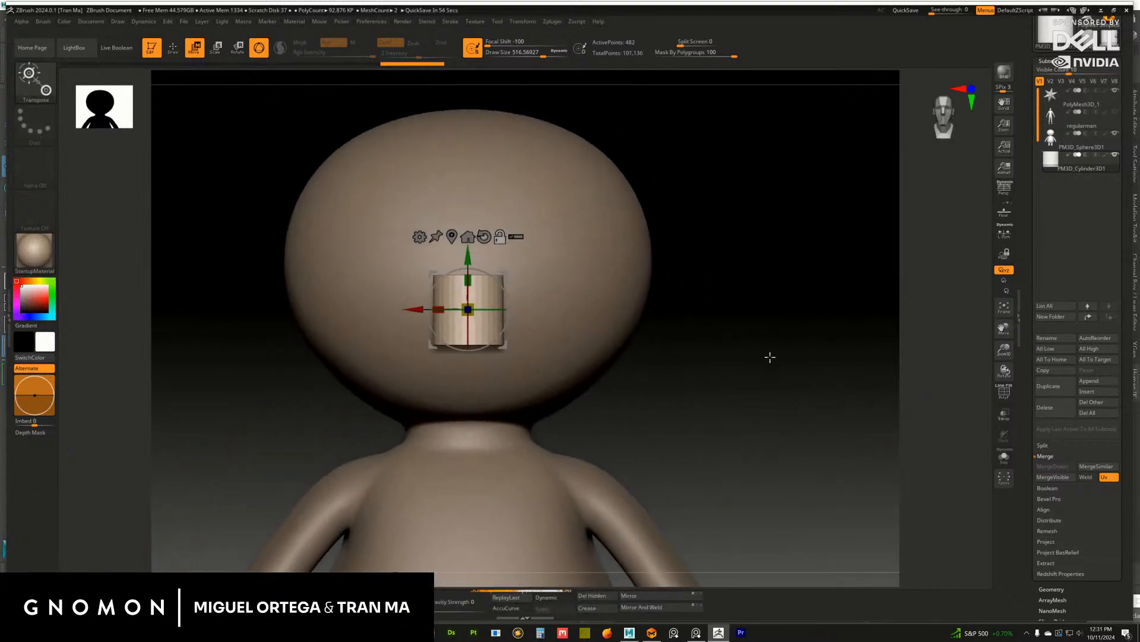
Offset the cylinder to one side of the face and mirror it across the X axis, merged into one SubTool
{"action": "left_click_drag", "start_coordinate": [434, 308], "coordinate": [492, 289]}
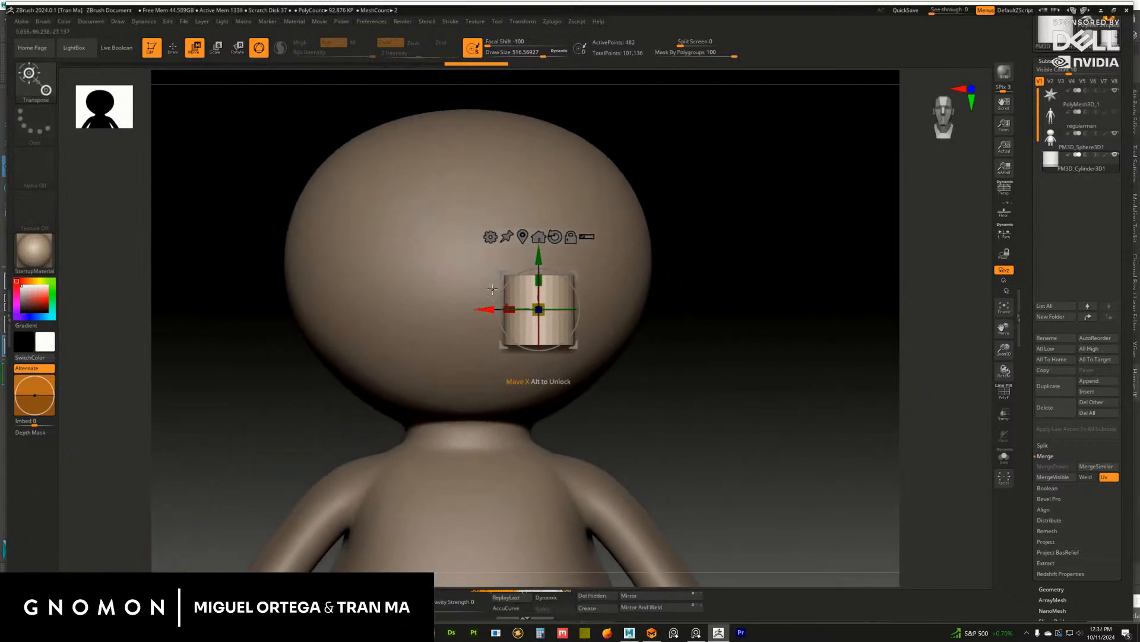
{"action": "left_click", "coordinate": [552, 22]}
{"action": "left_click", "coordinate": [615, 218]}
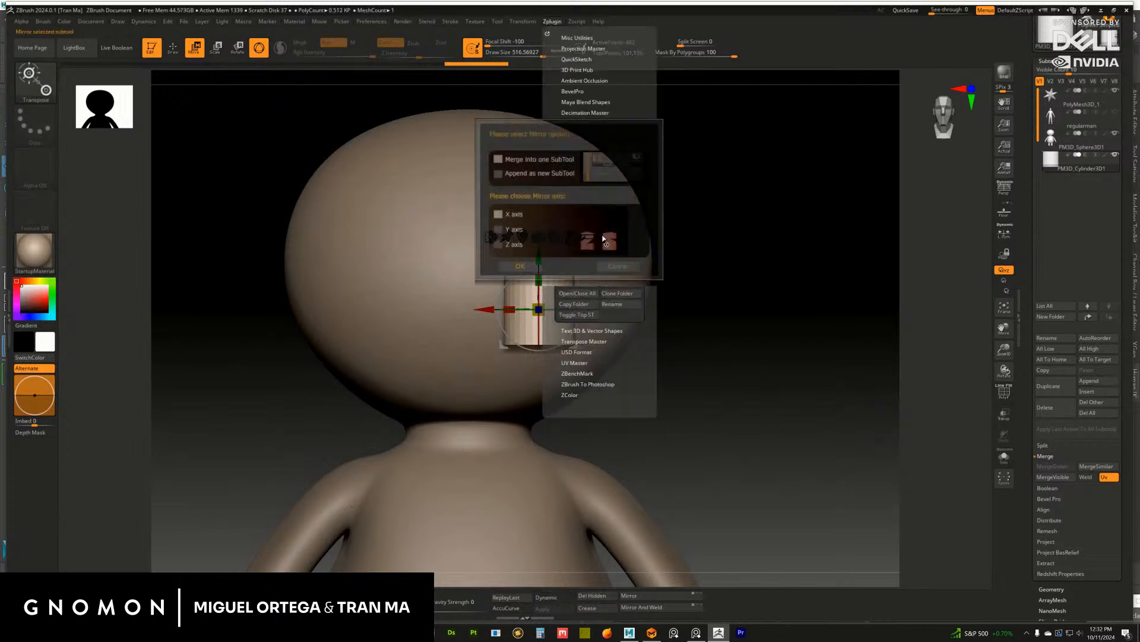
{"action": "left_click", "coordinate": [522, 267]}
Rotate the mirrored cylinders 90 degrees so their round caps face forward, and place them at eye height
{"action": "left_click_drag", "start_coordinate": [727, 324], "coordinate": [858, 371]}
{"action": "left_click_drag", "start_coordinate": [524, 274], "coordinate": [581, 290], "text": "shift"}
{"action": "left_click_drag", "start_coordinate": [538, 254], "coordinate": [538, 203]}
{"action": "left_click_drag", "start_coordinate": [593, 257], "coordinate": [627, 257]}
{"action": "left_click_drag", "start_coordinate": [952, 316], "coordinate": [992, 316]}
{"action": "left_click_drag", "start_coordinate": [894, 318], "coordinate": [910, 318], "text": "shift"}
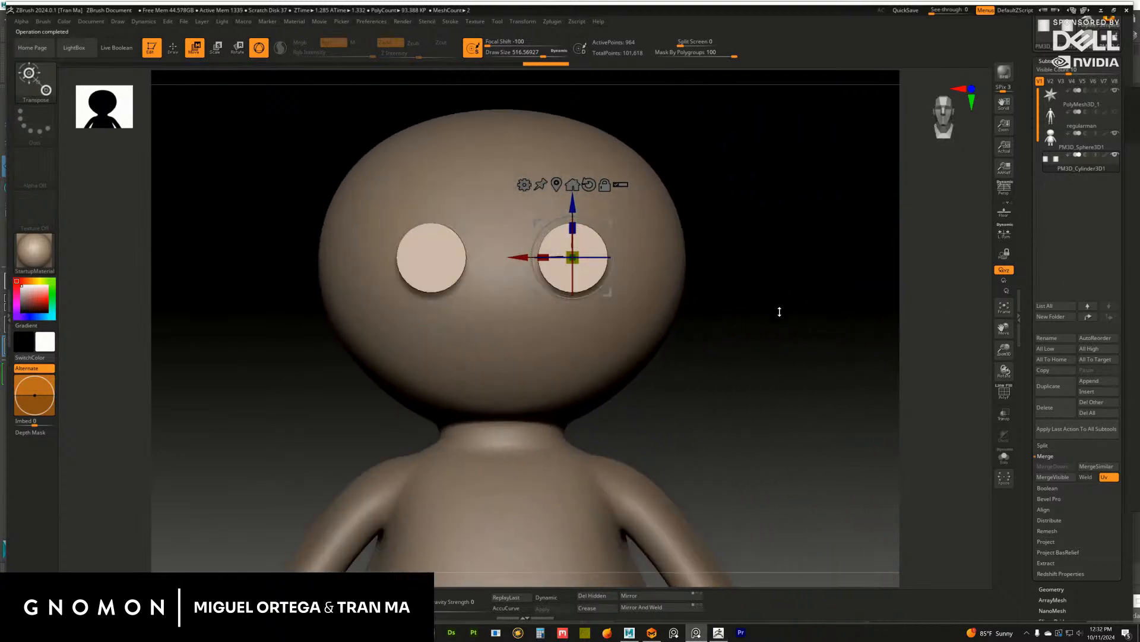
Enlarge the eye cylinders slightly and angle them outward by about 12 degrees
{"action": "left_click_drag", "start_coordinate": [780, 312], "coordinate": [779, 316]}
{"action": "left_click_drag", "start_coordinate": [567, 254], "coordinate": [562, 251]}
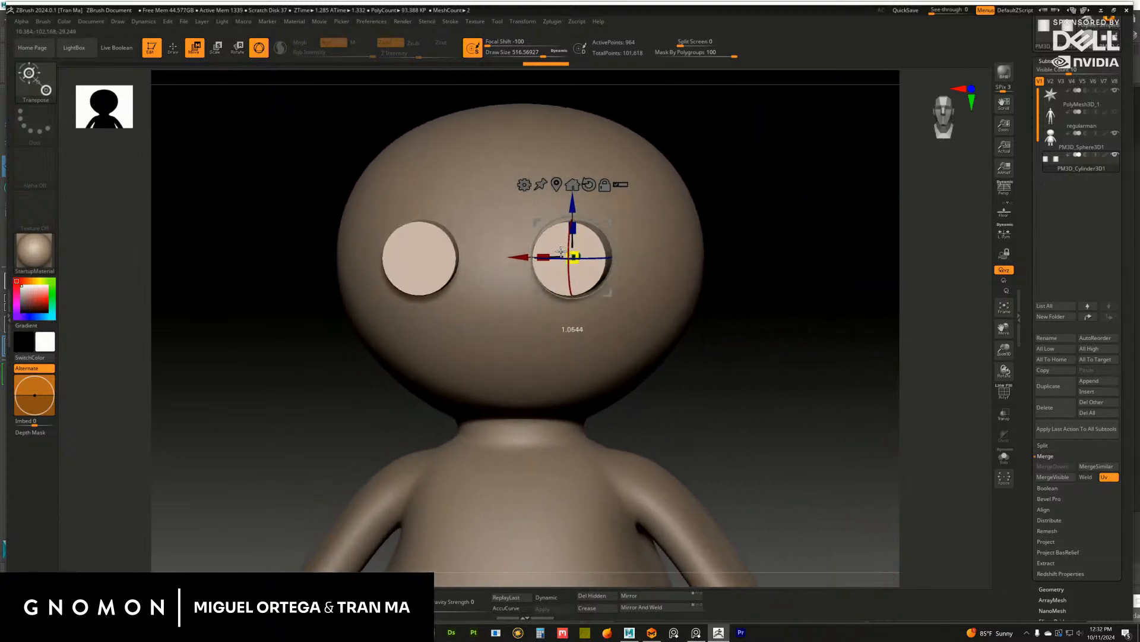
{"action": "mouse_move", "coordinate": [720, 303]}
{"action": "left_mouse_down"}
{"action": "mouse_move", "coordinate": [733, 307]}
{"action": "mouse_move", "coordinate": [723, 308]}
{"action": "left_mouse_up"}
{"action": "left_click_drag", "start_coordinate": [516, 257], "coordinate": [526, 257]}
{"action": "key", "text": "ctrl+z"}
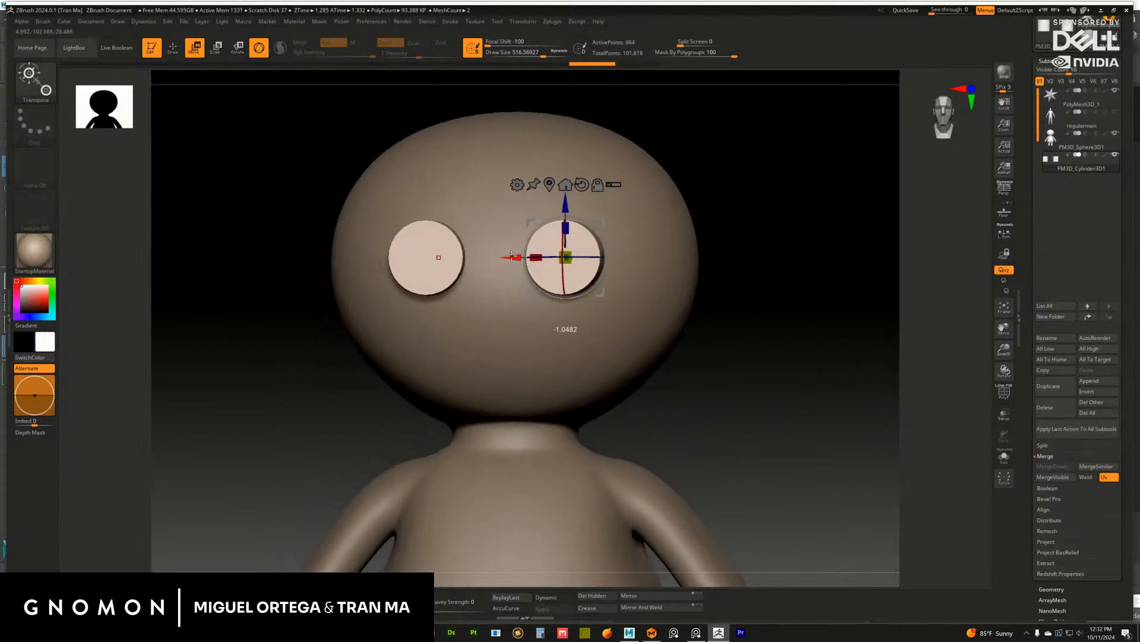
{"action": "mouse_move", "coordinate": [759, 308]}
{"action": "left_mouse_down"}
{"action": "mouse_move", "coordinate": [774, 318]}
{"action": "mouse_move", "coordinate": [748, 334]}
{"action": "mouse_move", "coordinate": [754, 313]}
{"action": "mouse_move", "coordinate": [740, 309]}
{"action": "mouse_move", "coordinate": [760, 313]}
{"action": "mouse_move", "coordinate": [743, 297]}
{"action": "mouse_move", "coordinate": [765, 319]}
{"action": "mouse_move", "coordinate": [746, 325]}
{"action": "left_mouse_up"}
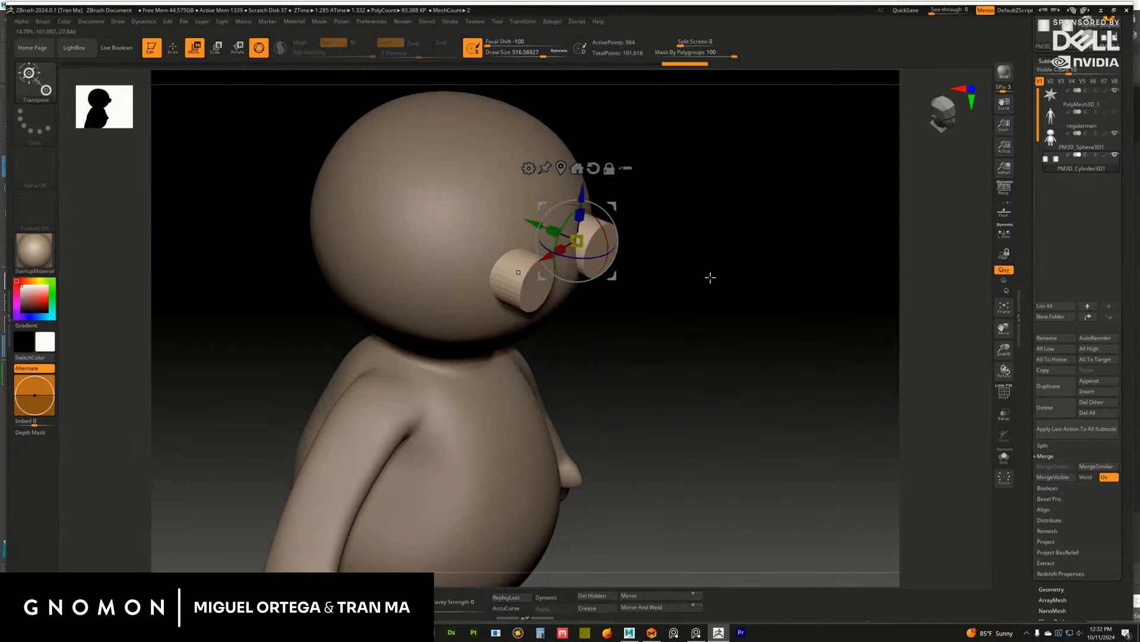
{"action": "left_click_drag", "start_coordinate": [710, 275], "coordinate": [676, 262]}
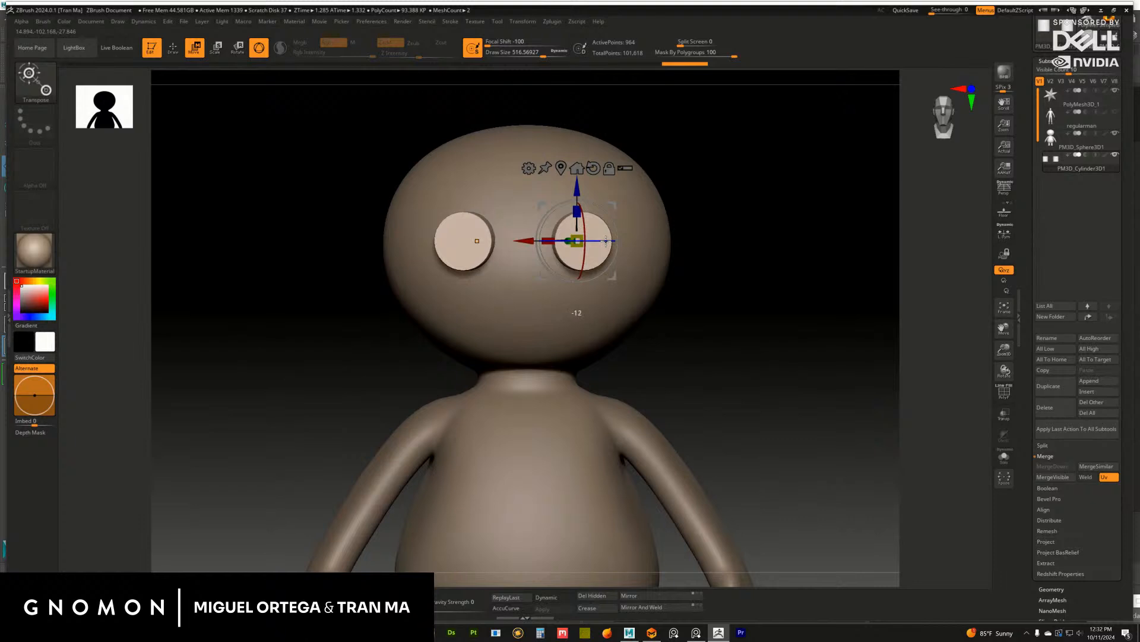
Scale the eye cylinders up further and refine their outward rotation to follow the curve of the head
{"action": "mouse_move", "coordinate": [1139, 321]}
{"action": "right_mouse_down"}
{"action": "mouse_move", "coordinate": [801, 317]}
{"action": "mouse_move", "coordinate": [1036, 314]}
{"action": "right_mouse_up"}
{"action": "left_click_drag", "start_coordinate": [741, 327], "coordinate": [712, 328]}
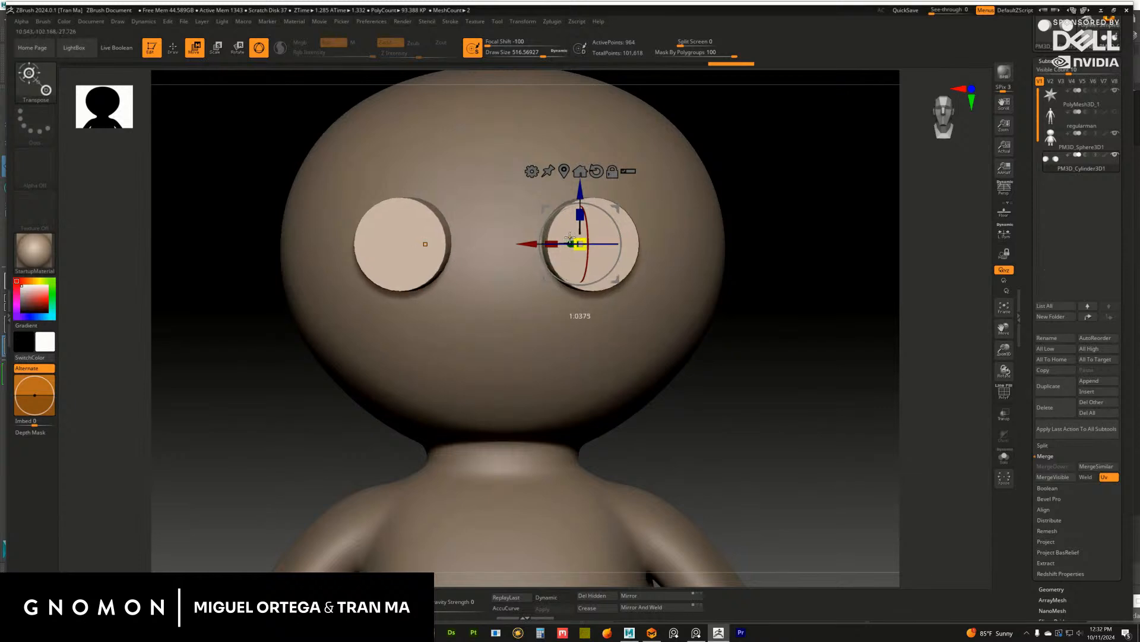
{"action": "left_click_drag", "start_coordinate": [802, 261], "coordinate": [802, 343]}
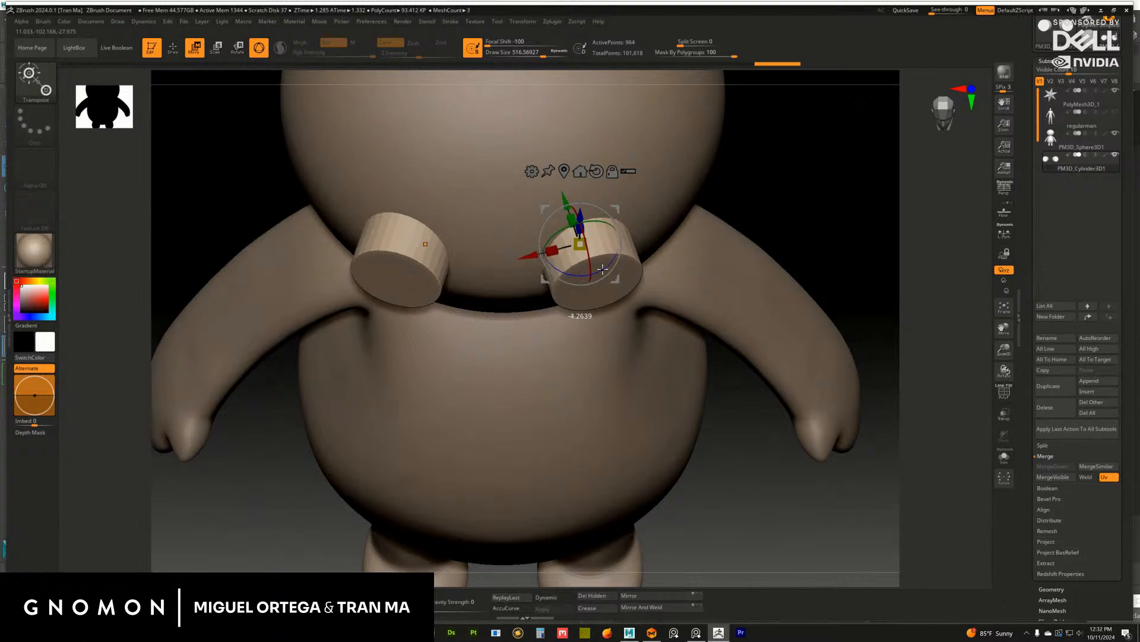
{"action": "left_click_drag", "start_coordinate": [602, 269], "coordinate": [606, 266]}
{"action": "left_click_drag", "start_coordinate": [817, 222], "coordinate": [817, 181]}
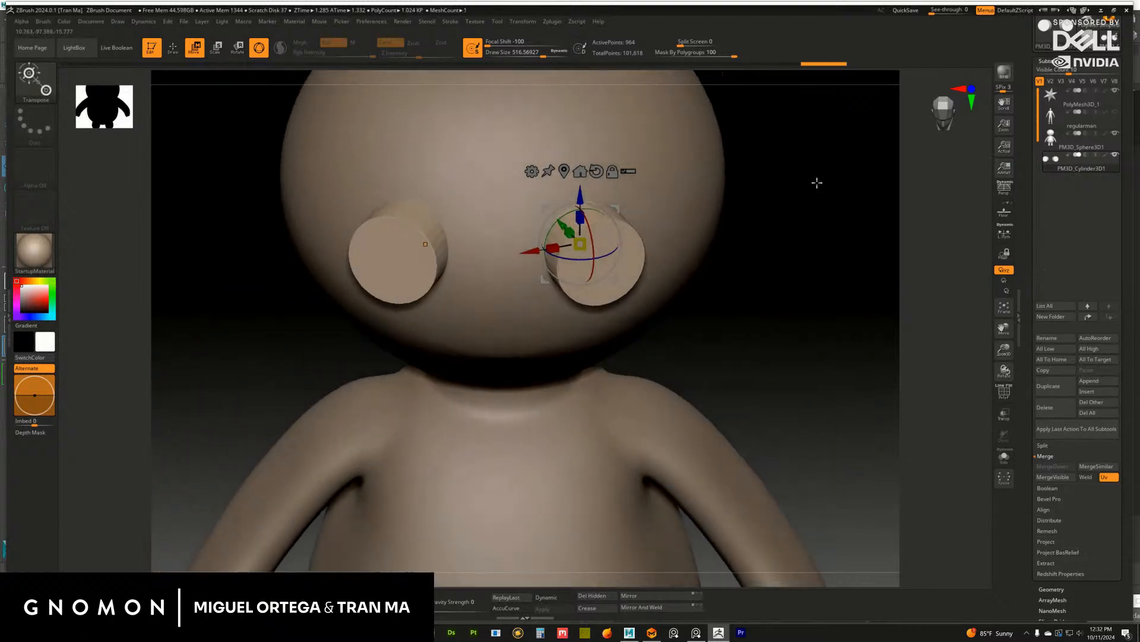
{"action": "left_click_drag", "start_coordinate": [819, 246], "coordinate": [822, 218]}
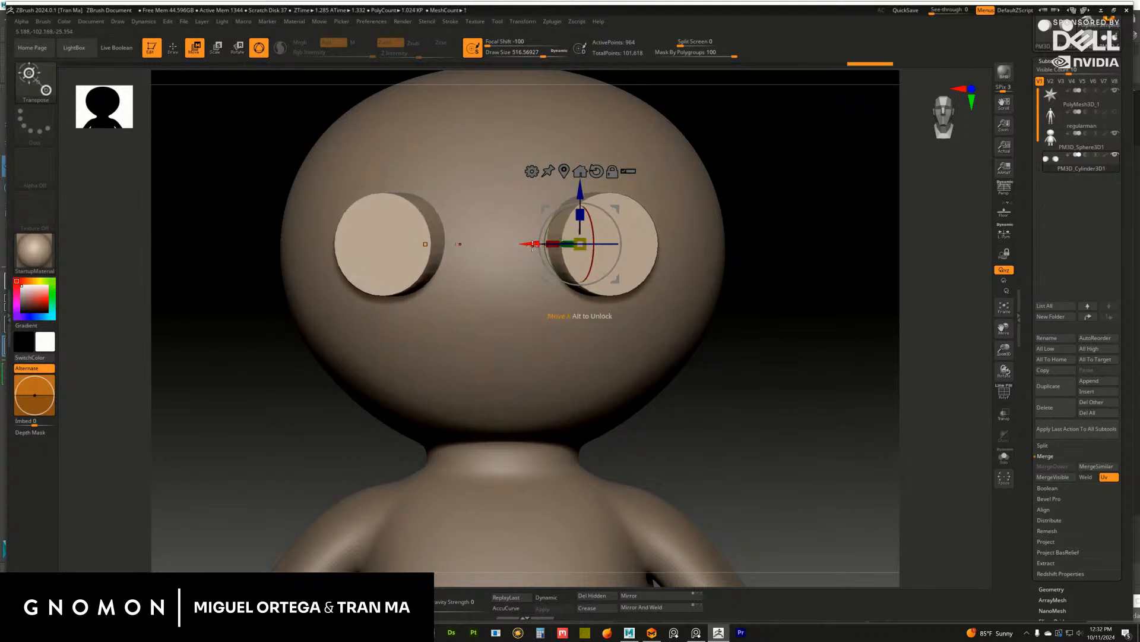
Adjust the spacing of the eye cylinders and reduce how far they protrude from the face
{"action": "left_click_drag", "start_coordinate": [529, 244], "coordinate": [523, 245]}
{"action": "left_click_drag", "start_coordinate": [769, 285], "coordinate": [705, 307]}
{"action": "left_click_drag", "start_coordinate": [615, 213], "coordinate": [621, 209]}
{"action": "left_click_drag", "start_coordinate": [849, 245], "coordinate": [818, 325]}
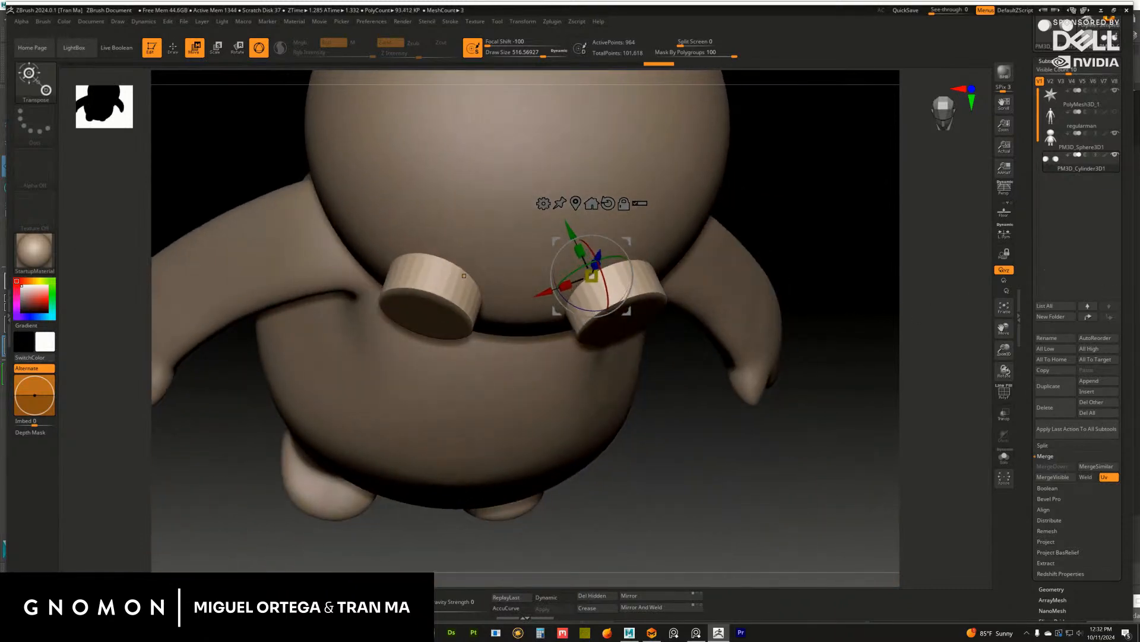
Compare the eyes with the reference sketch and duplicate the eye cylinder subtool
{"action": "key", "text": "alt+Tab"}
{"action": "right_click_drag", "start_coordinate": [848, 357], "coordinate": [797, 350]}
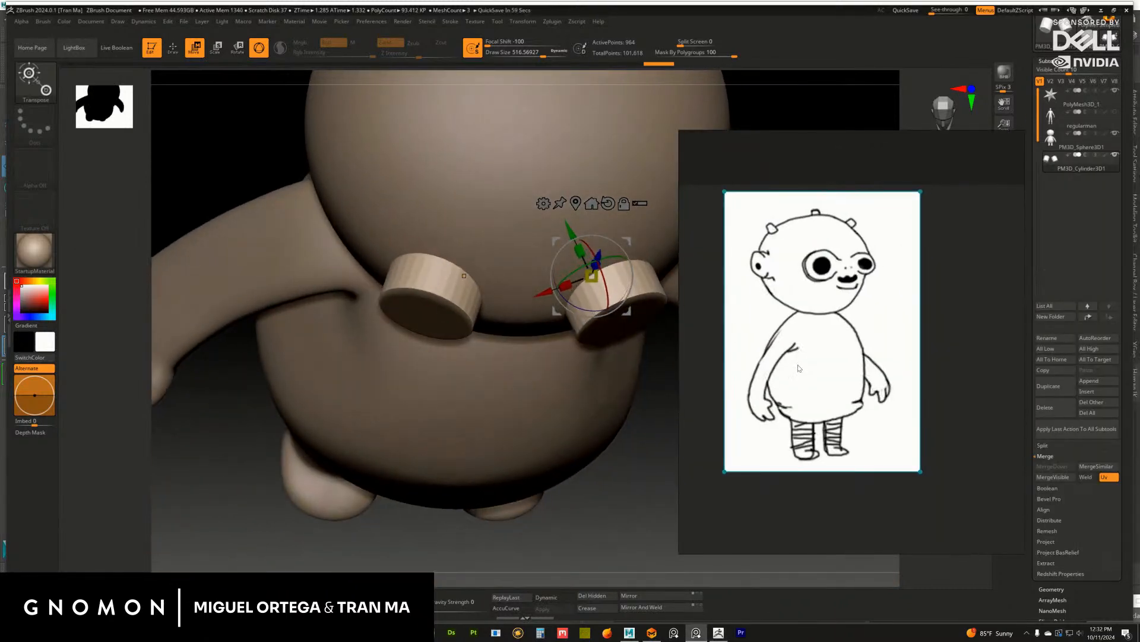
{"action": "key", "text": "alt+Tab"}
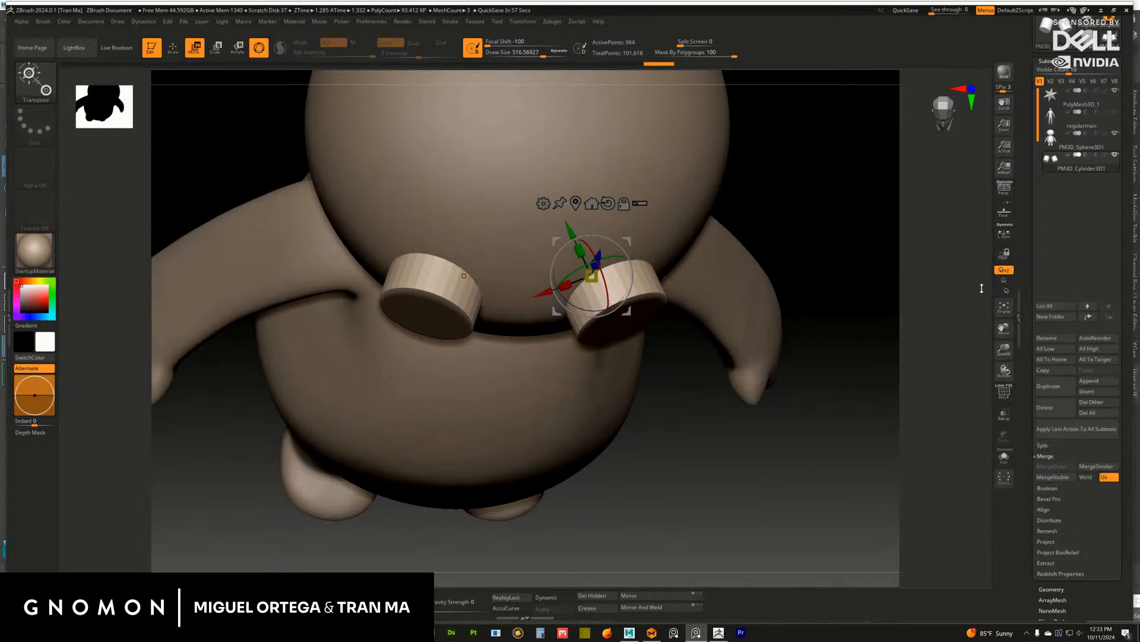
{"action": "left_click_drag", "start_coordinate": [832, 225], "coordinate": [830, 221]}
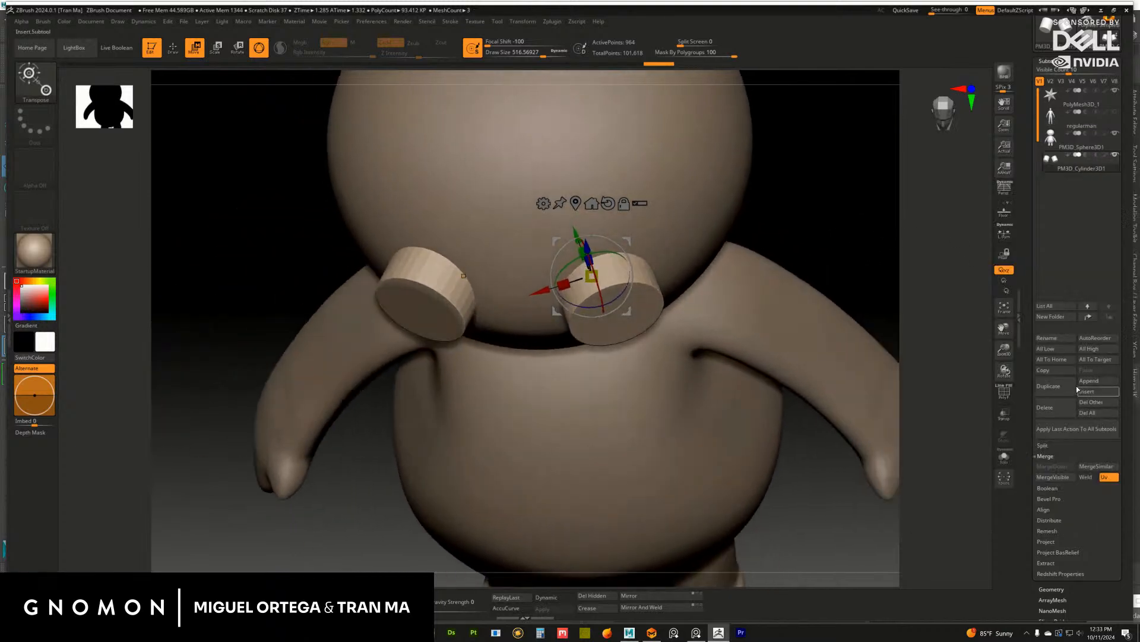
{"action": "left_click", "coordinate": [1048, 386]}
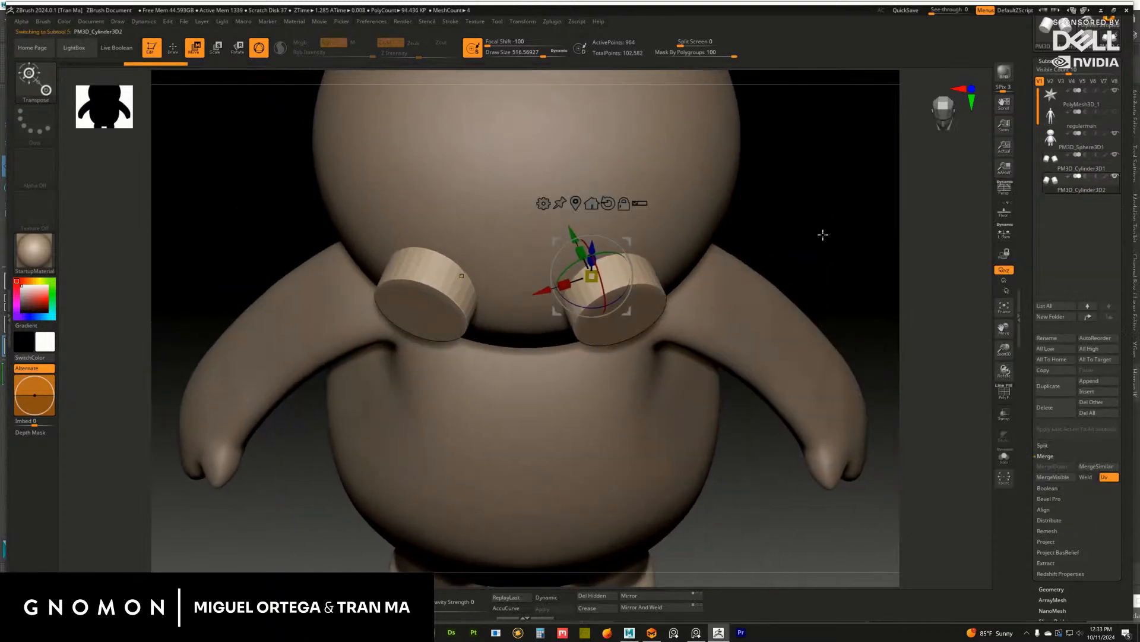
Shrink the duplicated cylinders to fit inside the eye cylinders and extend them out through the front caps
{"action": "left_click_drag", "start_coordinate": [823, 234], "coordinate": [577, 252]}
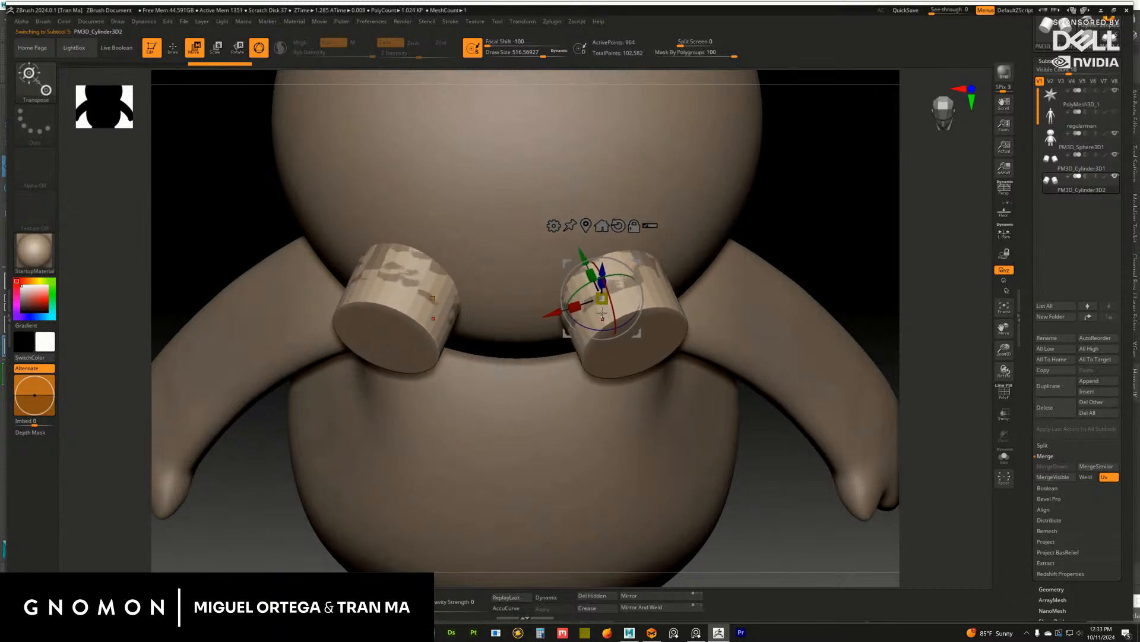
{"action": "left_click_drag", "start_coordinate": [598, 299], "coordinate": [576, 306]}
{"action": "left_click_drag", "start_coordinate": [861, 253], "coordinate": [846, 184]}
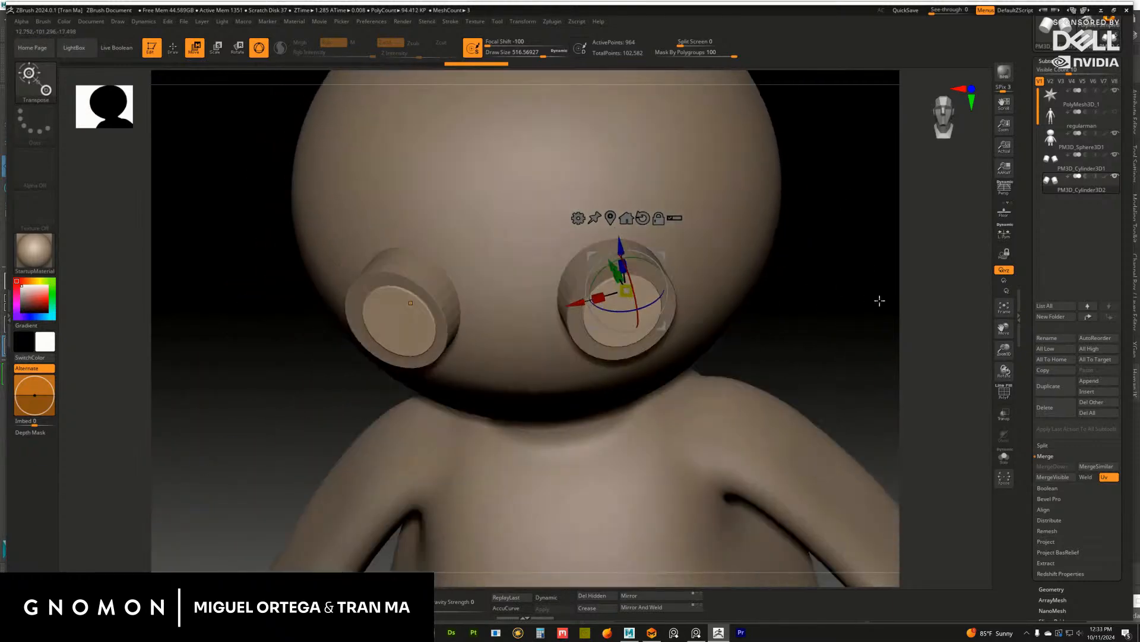
{"action": "left_click_drag", "start_coordinate": [878, 300], "coordinate": [845, 333]}
{"action": "left_click_drag", "start_coordinate": [616, 240], "coordinate": [614, 248]}
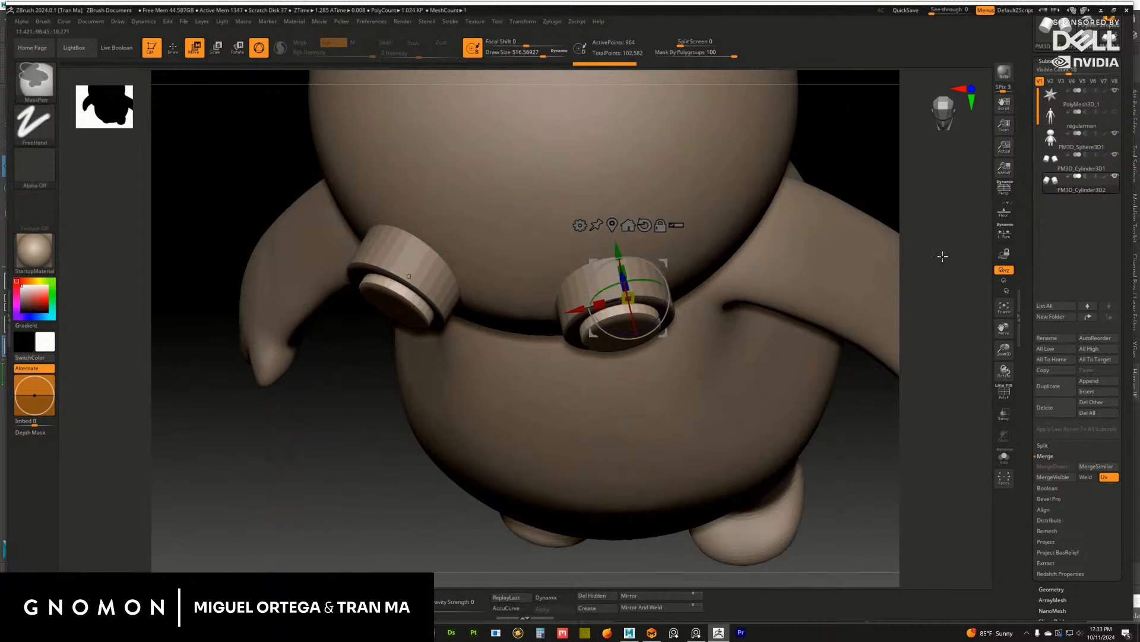
{"action": "left_click_drag", "start_coordinate": [942, 254], "coordinate": [948, 300]}
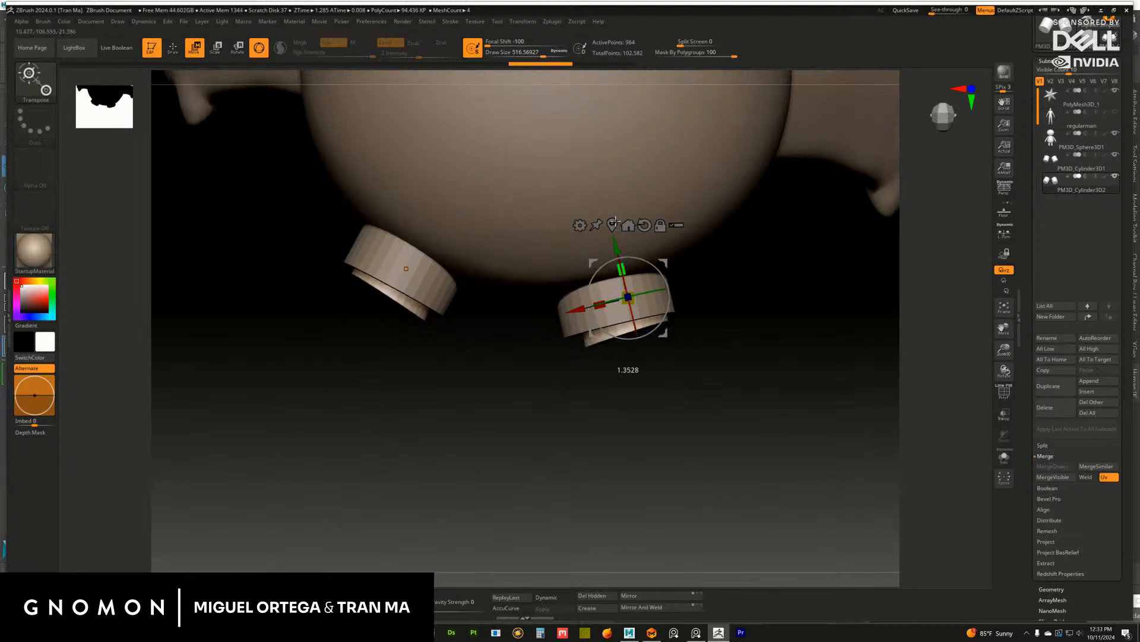
{"action": "left_click_drag", "start_coordinate": [751, 326], "coordinate": [885, 321]}
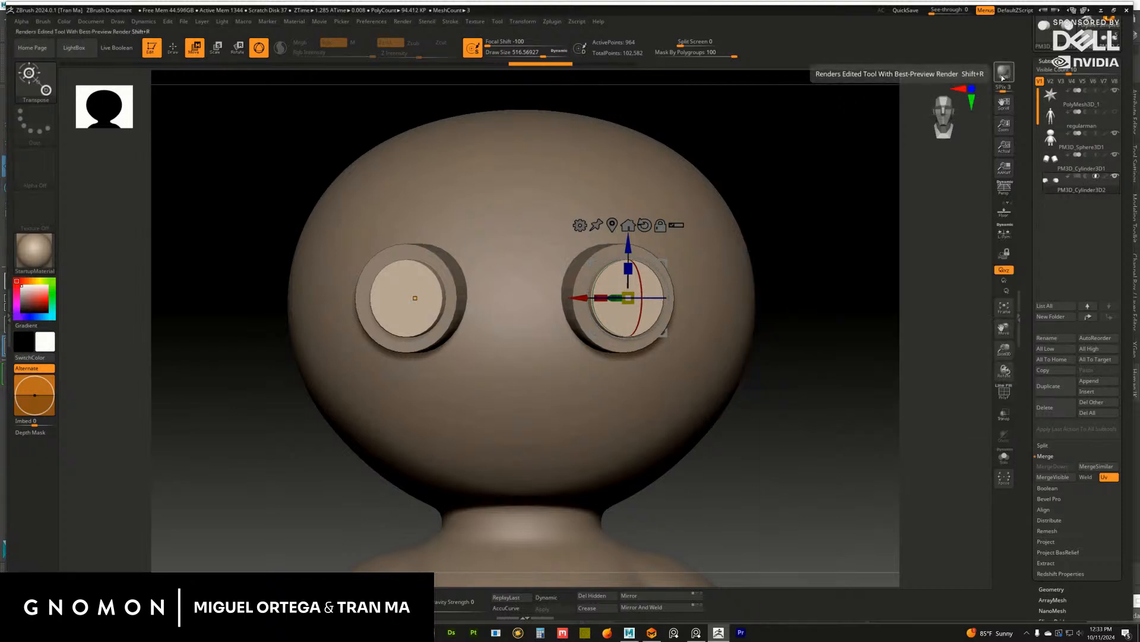
Turn on Live Boolean and set the duplicated cylinder subtool to subtract, hollowing out the eye cylinders
{"action": "left_click", "coordinate": [124, 51]}
{"action": "left_click_drag", "start_coordinate": [775, 280], "coordinate": [743, 299]}
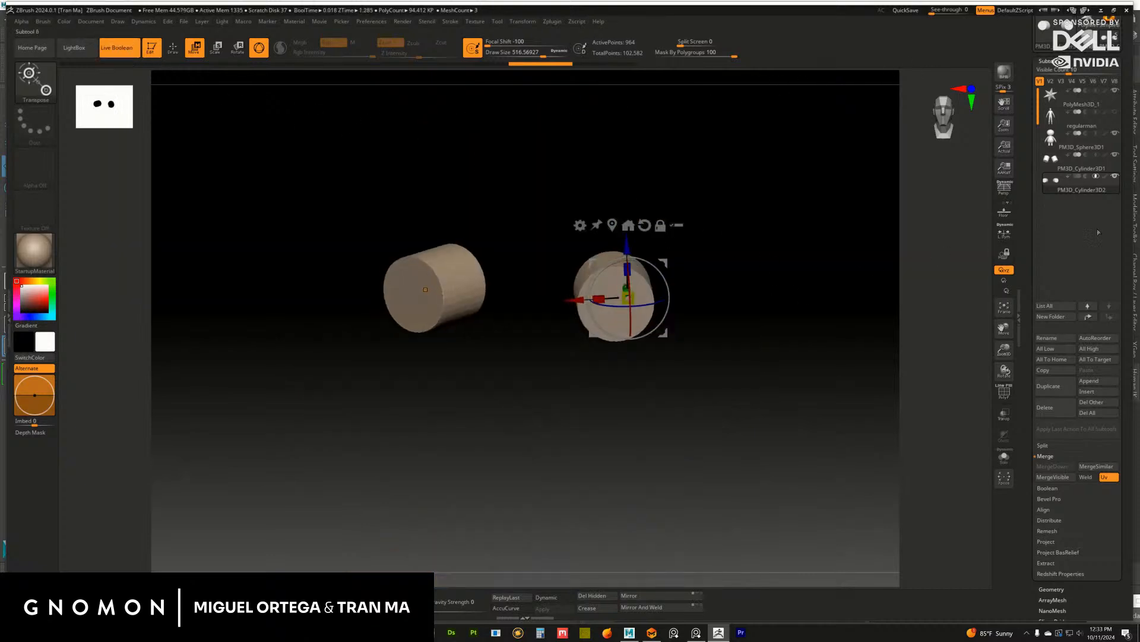
{"action": "left_click", "coordinate": [1097, 168]}
{"action": "left_click_drag", "start_coordinate": [840, 347], "coordinate": [823, 369]}
{"action": "left_click", "coordinate": [1085, 179]}
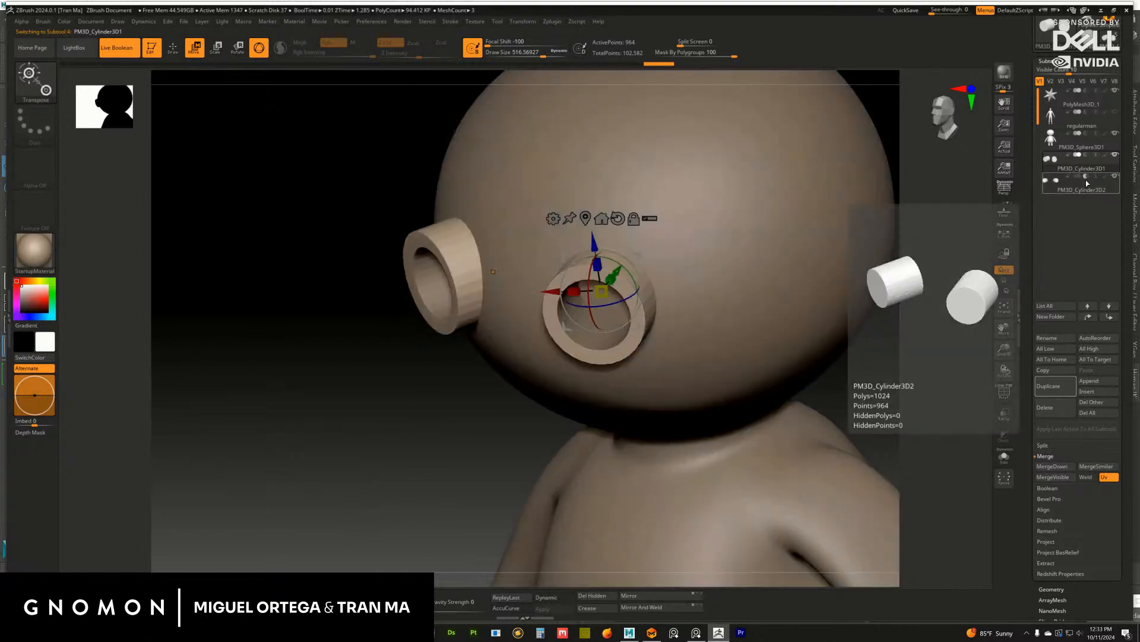
{"action": "left_click", "coordinate": [1095, 176]}
{"action": "left_click", "coordinate": [1084, 176]}
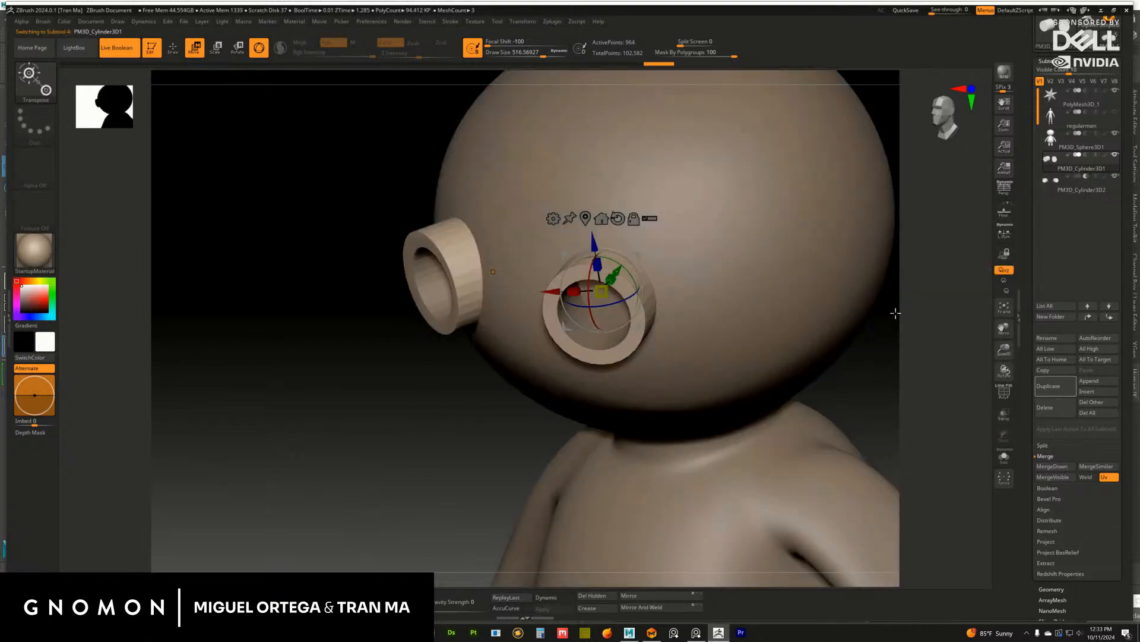
{"action": "left_click_drag", "start_coordinate": [896, 313], "coordinate": [801, 351]}
{"action": "left_click_drag", "start_coordinate": [580, 245], "coordinate": [639, 301]}
{"action": "key", "text": "ctrl+z"}
Select the subtracting cylinders and reposition them inside the eye rings to set the depth and centering of the sockets
{"action": "left_click", "coordinate": [1082, 188]}
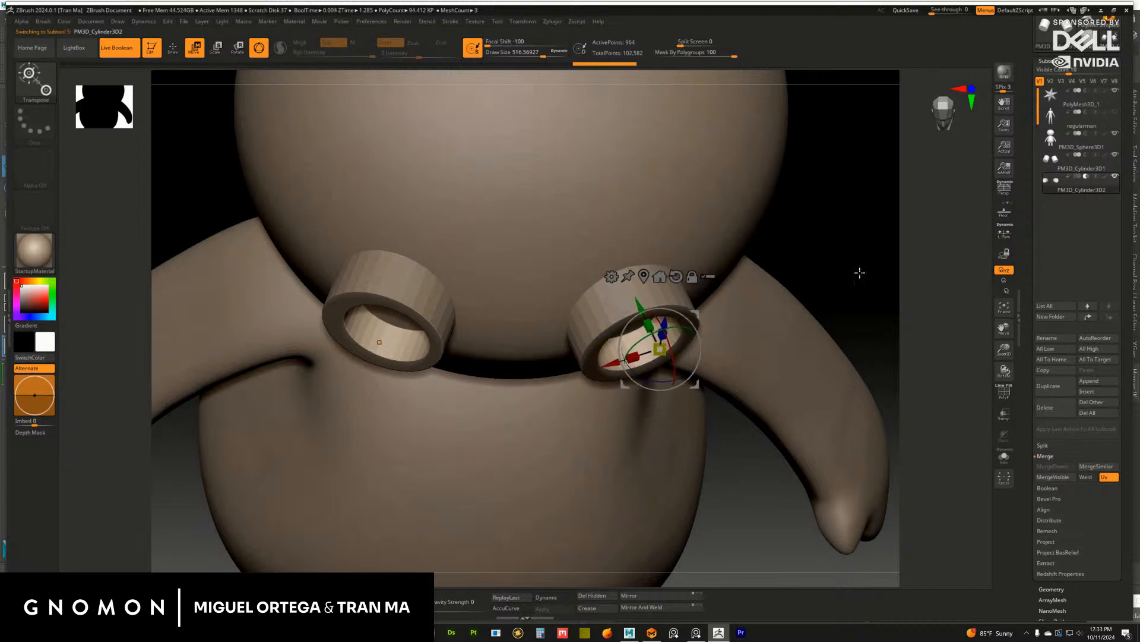
{"action": "mouse_move", "coordinate": [860, 273]}
{"action": "left_mouse_down"}
{"action": "mouse_move", "coordinate": [881, 208]}
{"action": "mouse_move", "coordinate": [873, 250]}
{"action": "mouse_move", "coordinate": [849, 261]}
{"action": "left_mouse_up"}
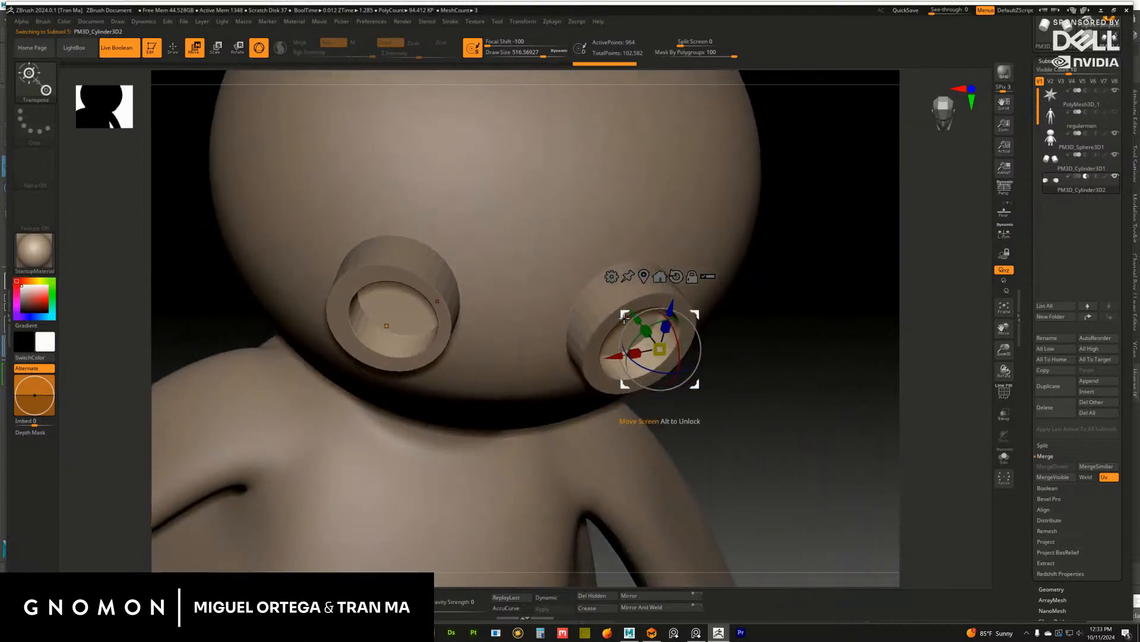
{"action": "left_click_drag", "start_coordinate": [666, 315], "coordinate": [668, 314]}
{"action": "left_click_drag", "start_coordinate": [867, 291], "coordinate": [892, 298]}
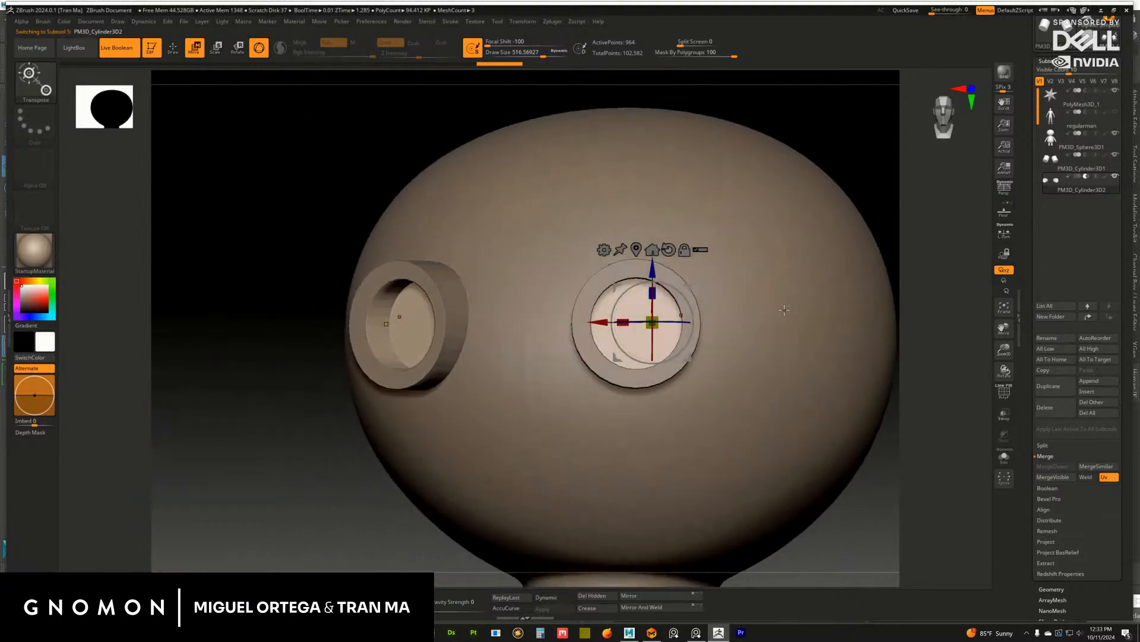
{"action": "left_click_drag", "start_coordinate": [651, 321], "coordinate": [619, 326]}
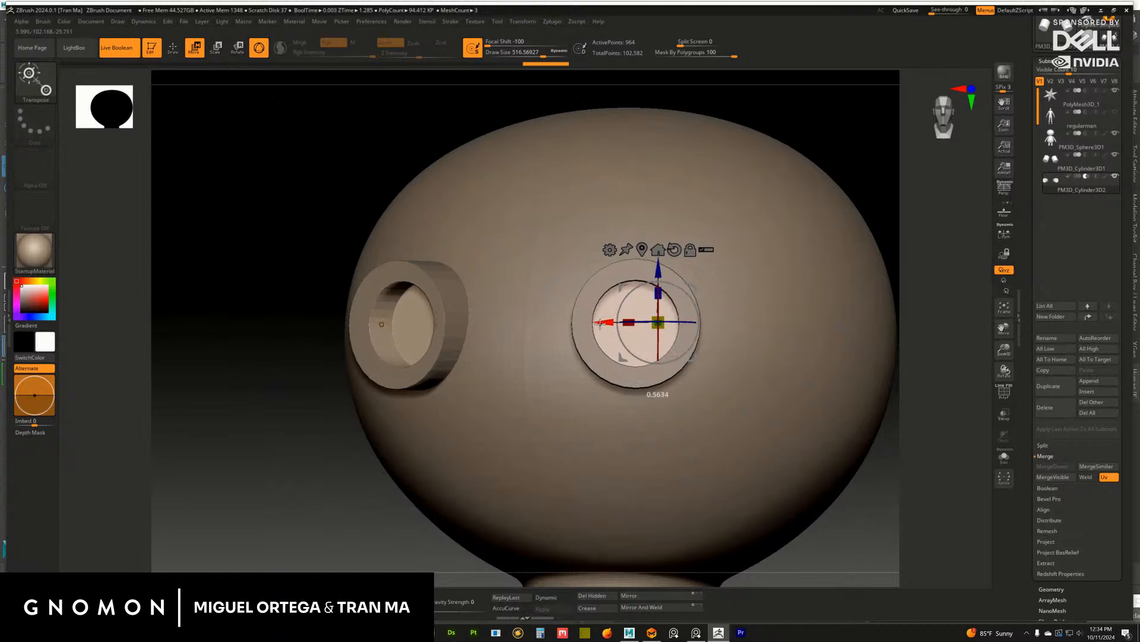
{"action": "left_click_drag", "start_coordinate": [655, 321], "coordinate": [612, 322]}
{"action": "left_click_drag", "start_coordinate": [913, 326], "coordinate": [867, 367]}
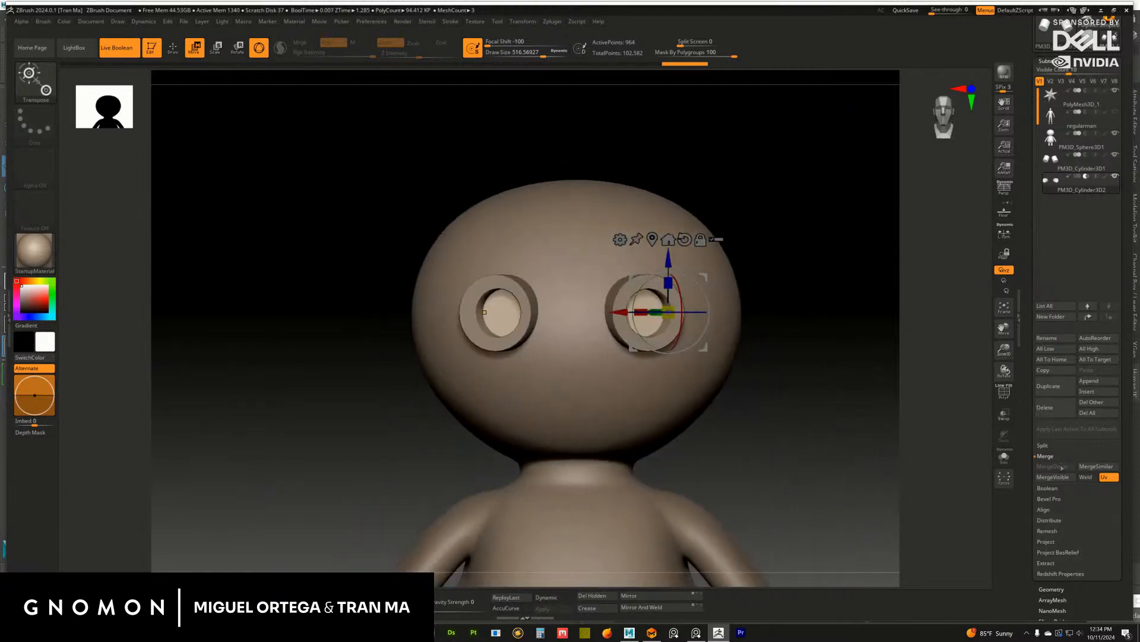
Make a Boolean mesh from all visible subtools and hide the two eye cylinder subtools
{"action": "left_click", "coordinate": [1049, 488]}
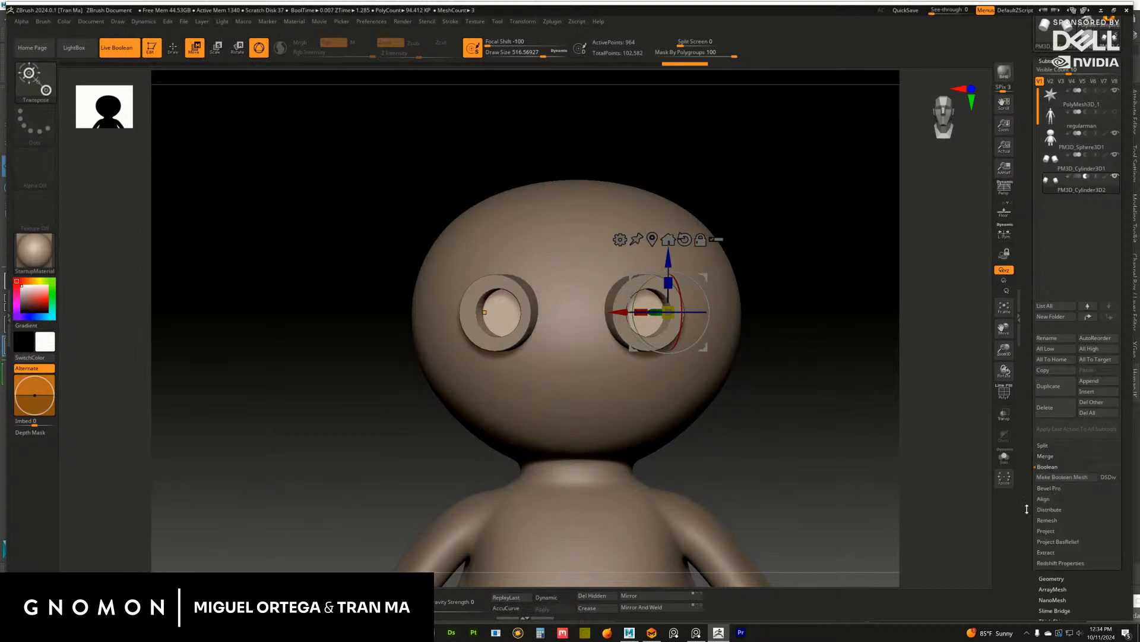
{"action": "left_click", "coordinate": [1063, 476]}
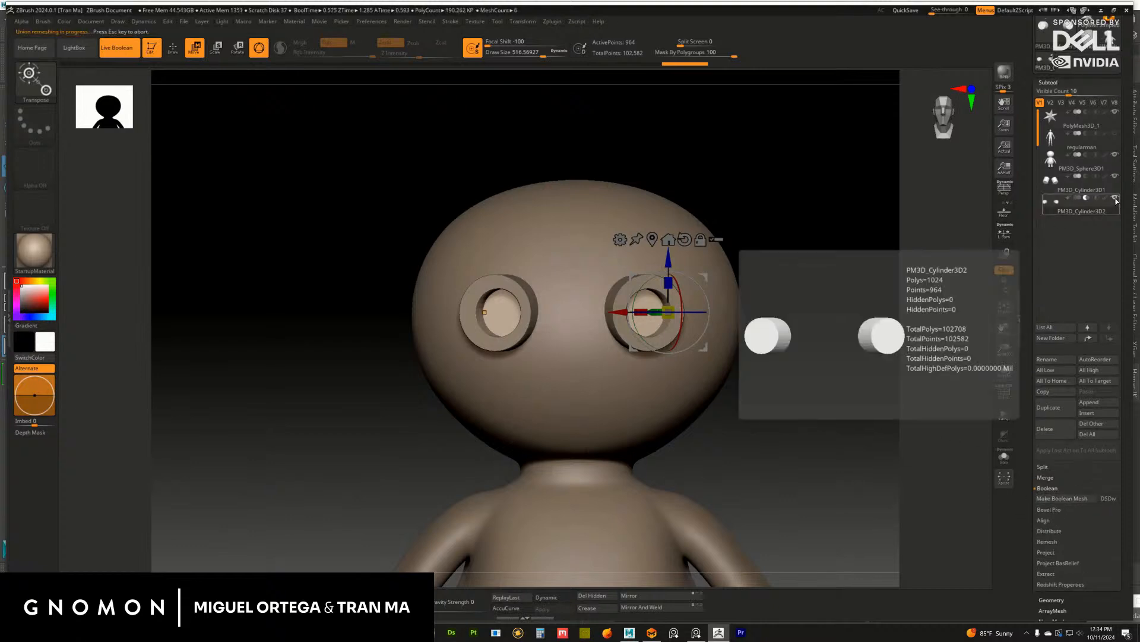
{"action": "left_click", "coordinate": [1115, 199]}
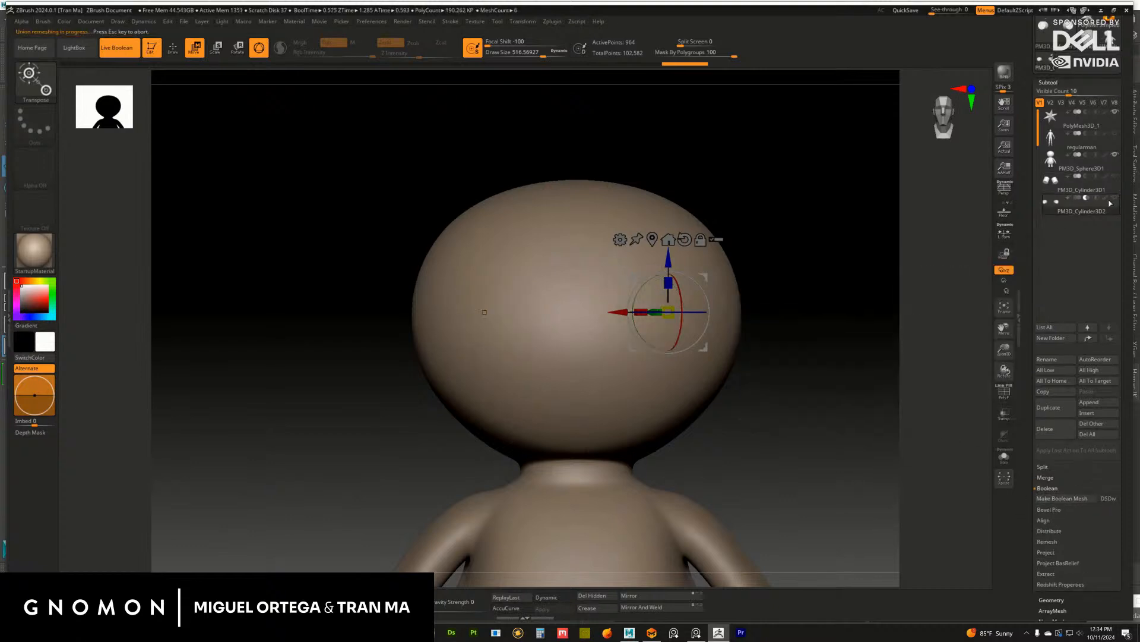
{"action": "left_click", "coordinate": [1087, 402]}
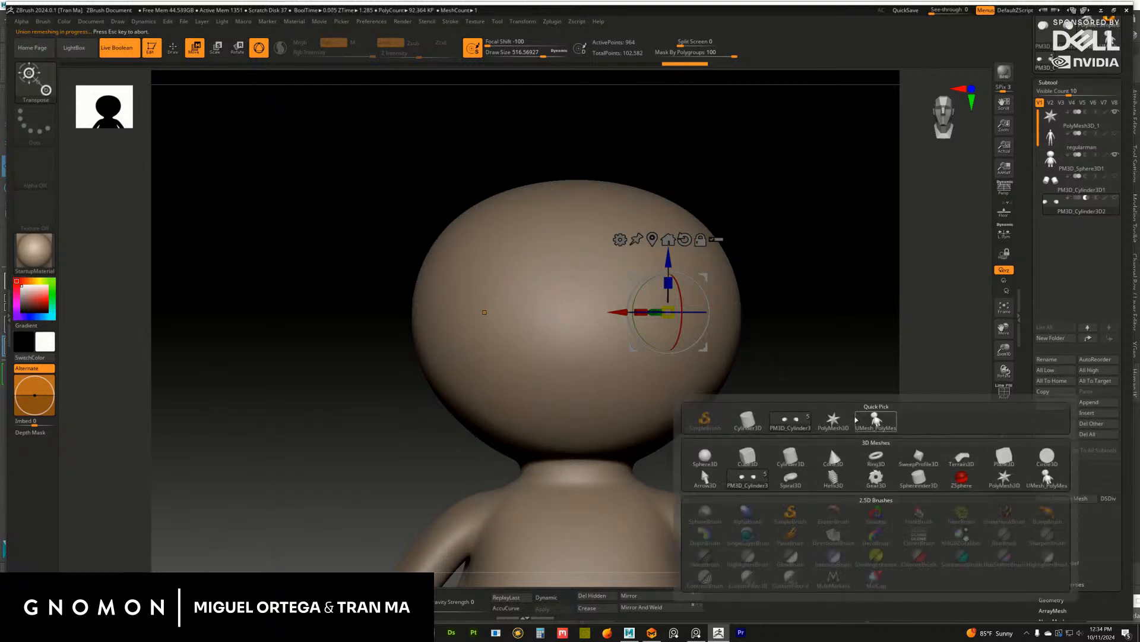
{"action": "left_click_drag", "start_coordinate": [1023, 228], "coordinate": [1032, 259]}
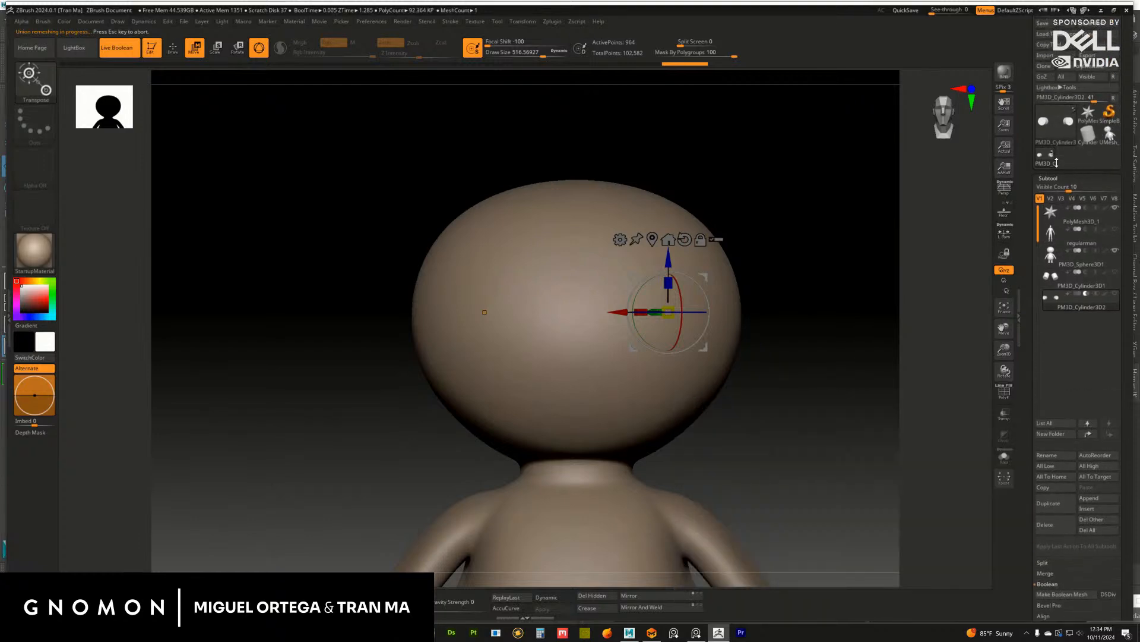
Load the generated full-body Boolean mesh and inspect the eye sockets on it
{"action": "mouse_move", "coordinate": [1059, 133]}
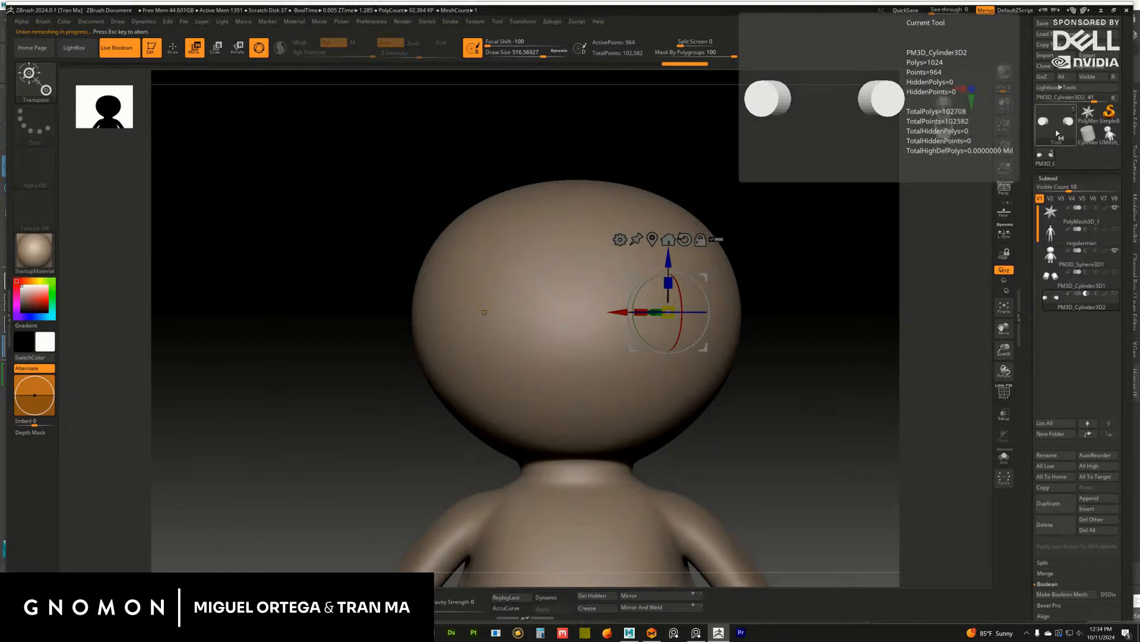
{"action": "left_click", "coordinate": [1105, 138]}
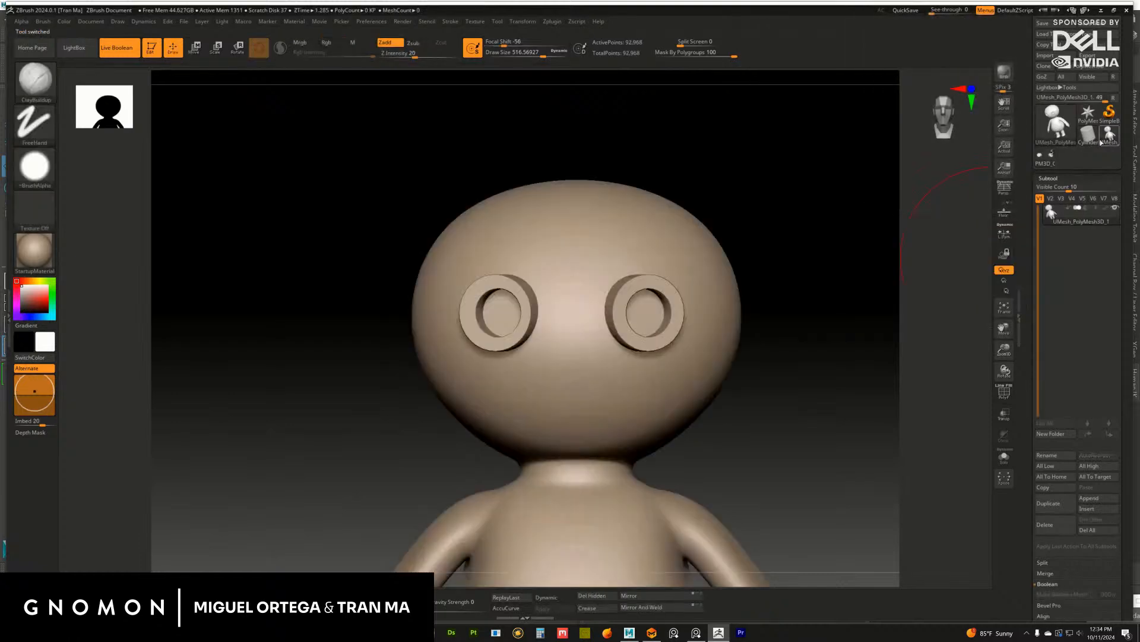
{"action": "left_click", "coordinate": [1047, 156]}
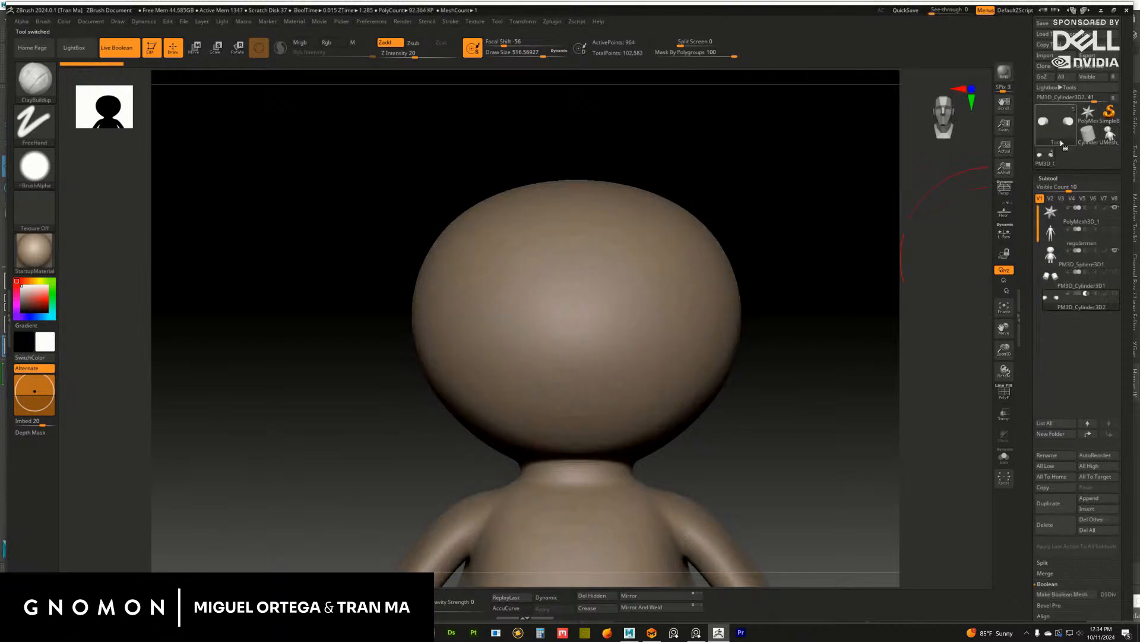
{"action": "left_click", "coordinate": [1060, 142]}
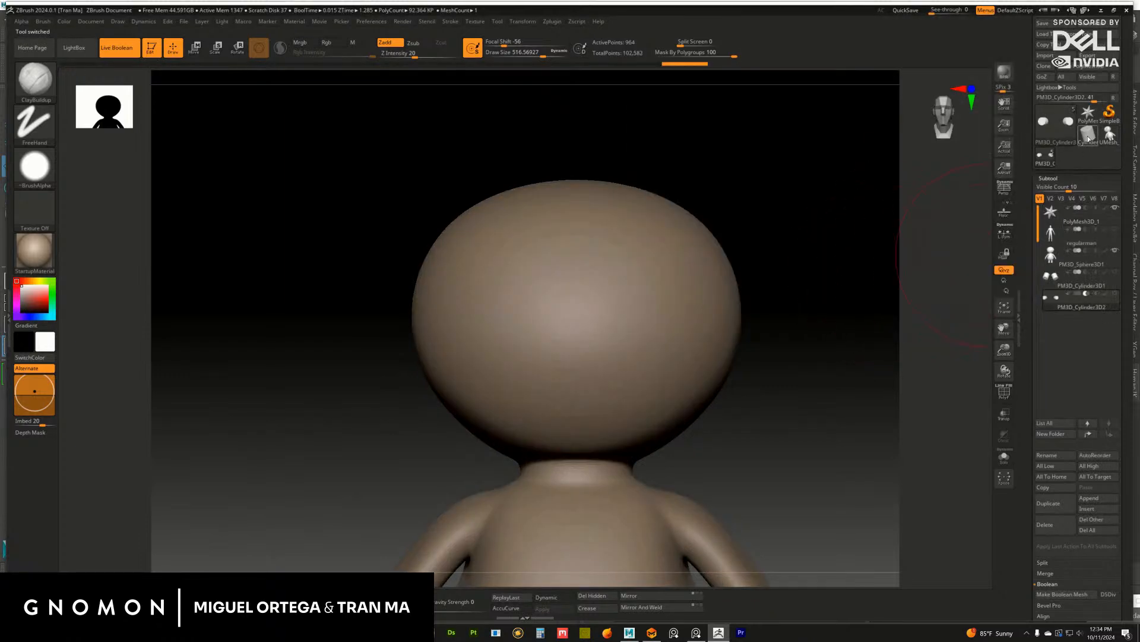
{"action": "left_click", "coordinate": [1089, 137]}
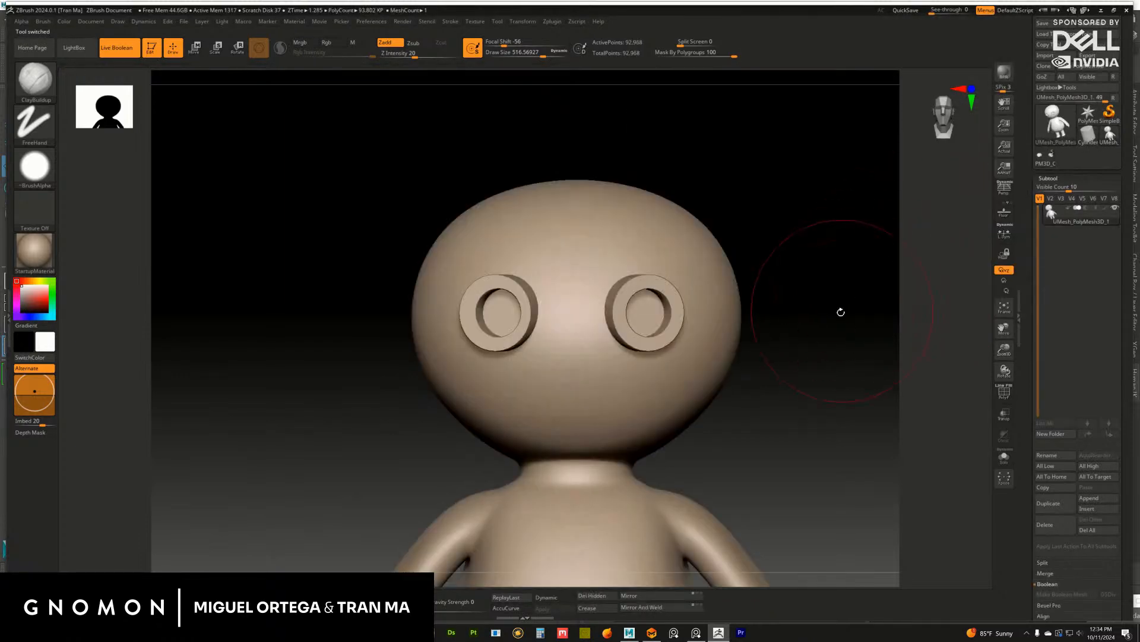
{"action": "mouse_move", "coordinate": [841, 312]}
{"action": "left_mouse_down"}
{"action": "mouse_move", "coordinate": [822, 331]}
{"action": "mouse_move", "coordinate": [818, 372]}
{"action": "mouse_move", "coordinate": [836, 279]}
{"action": "mouse_move", "coordinate": [835, 309]}
{"action": "mouse_move", "coordinate": [847, 285]}
{"action": "mouse_move", "coordinate": [853, 294]}
{"action": "left_mouse_up"}
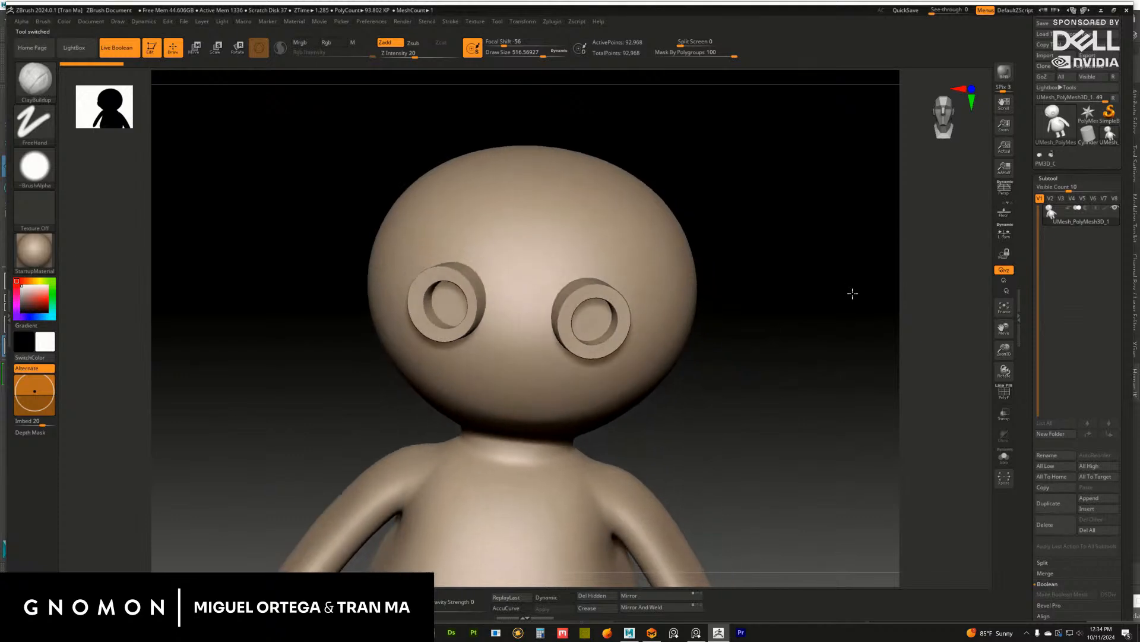
Return to the character tool, show only the two eye cylinder subtools and make a Boolean mesh from them
{"action": "left_click", "coordinate": [1046, 161]}
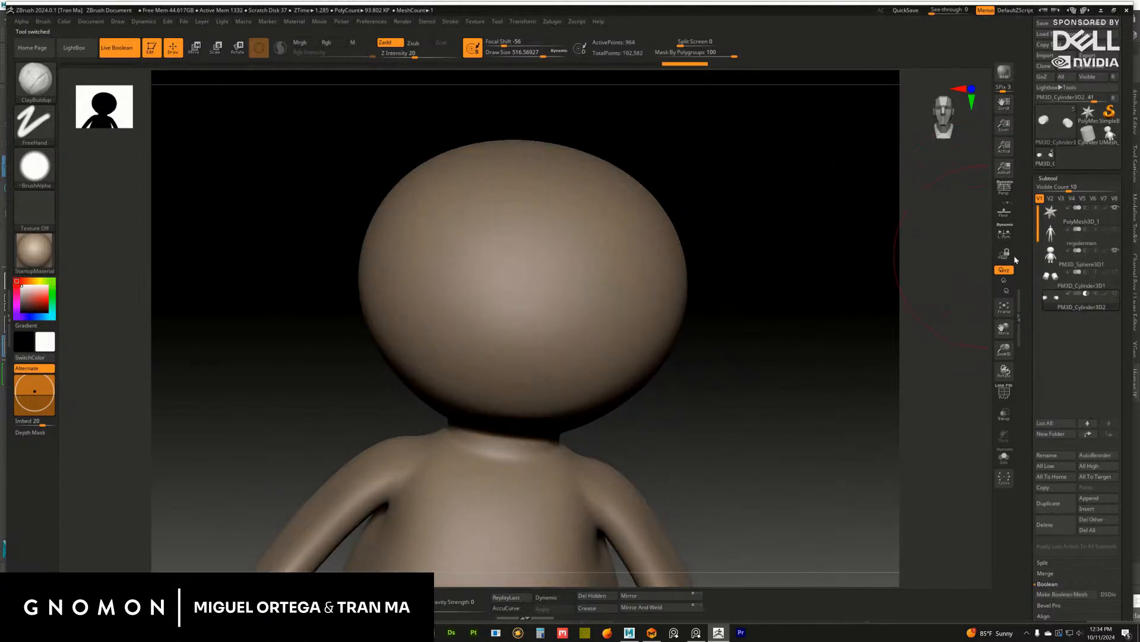
{"action": "left_click", "coordinate": [1115, 273]}
{"action": "left_click", "coordinate": [1115, 295]}
{"action": "left_click", "coordinate": [1115, 251]}
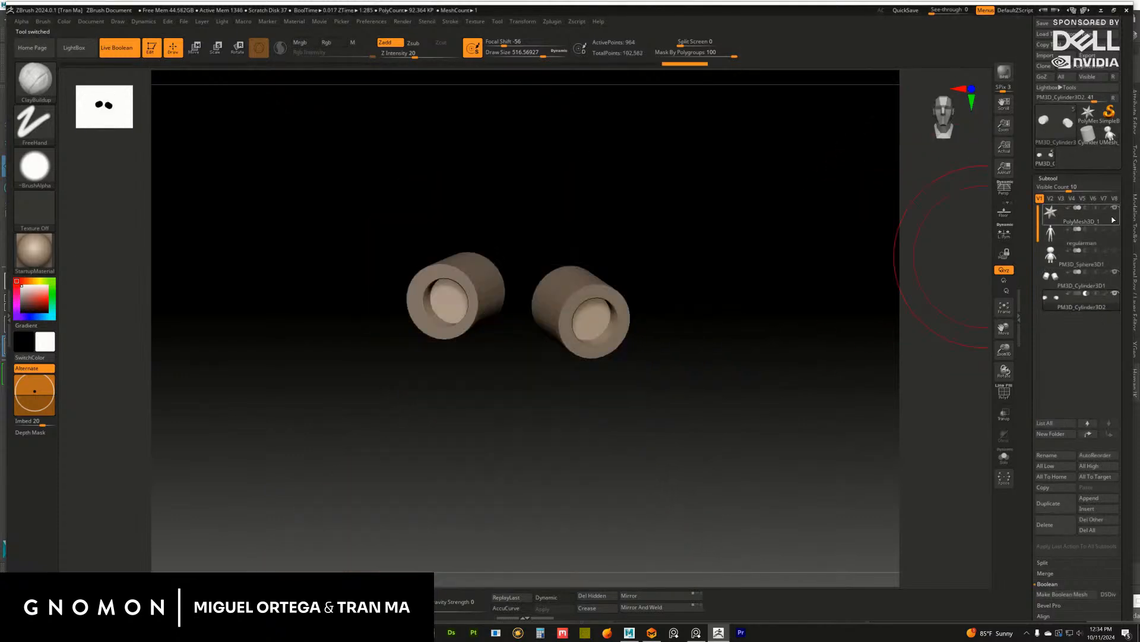
{"action": "left_click", "coordinate": [1115, 208]}
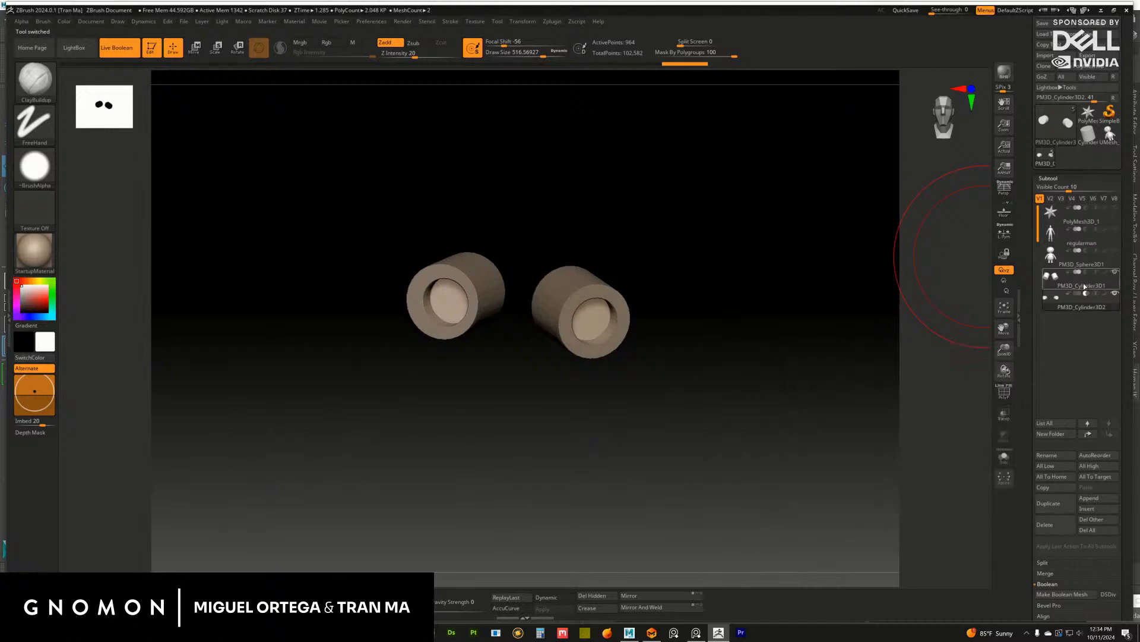
{"action": "left_click", "coordinate": [1062, 595]}
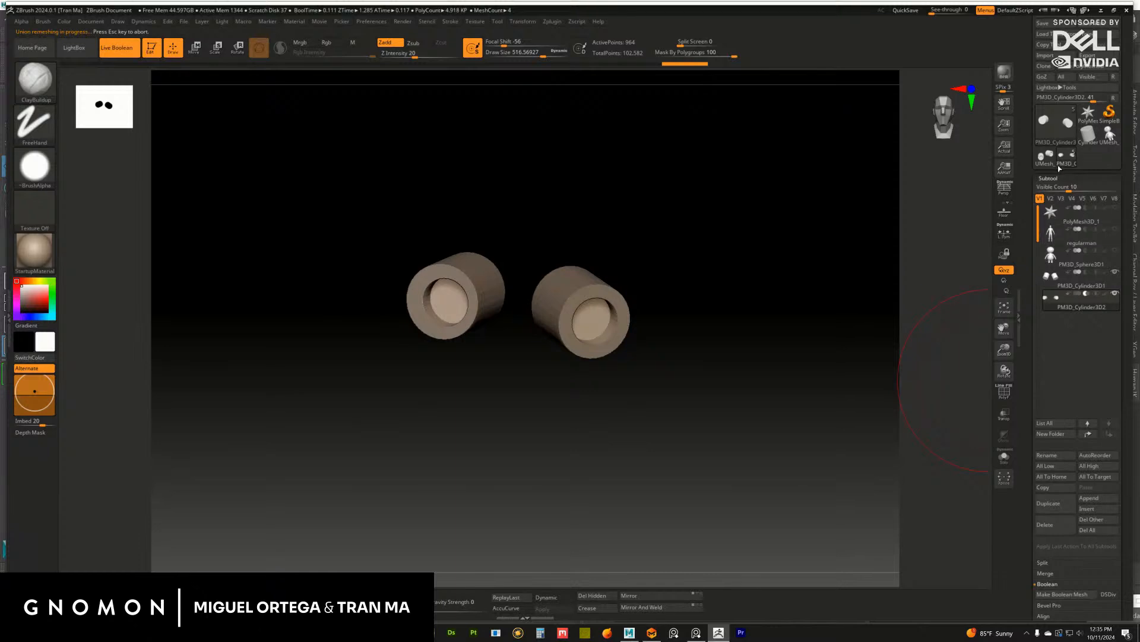
Compare the new eye-only Boolean mesh with the full-body one, and return to the character tool
{"action": "left_click", "coordinate": [1046, 163]}
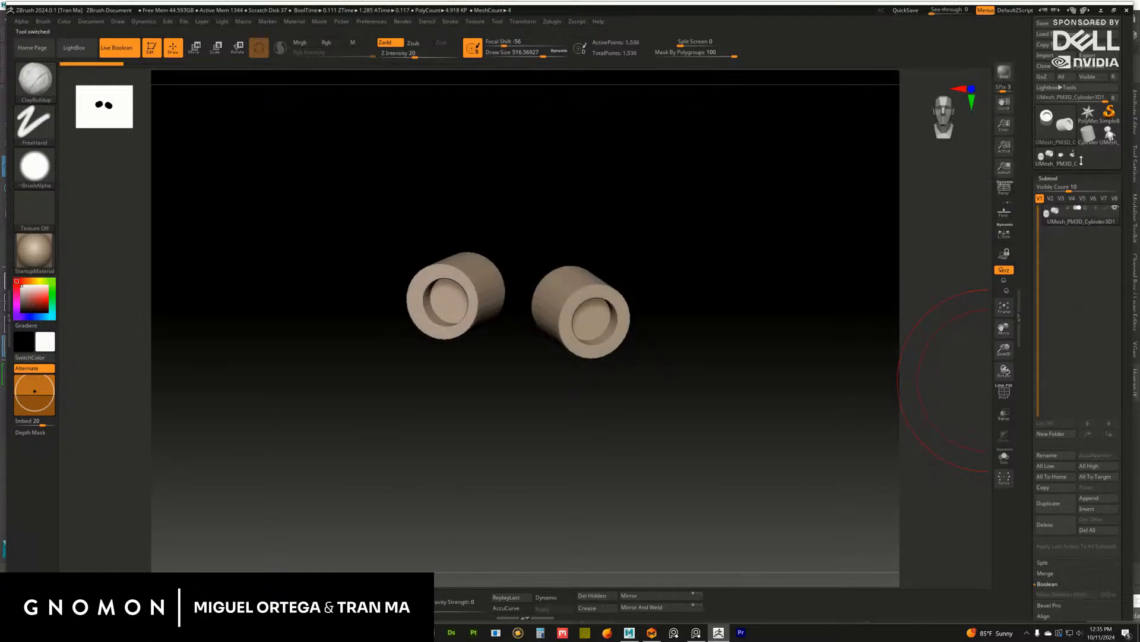
{"action": "left_click", "coordinate": [1108, 138]}
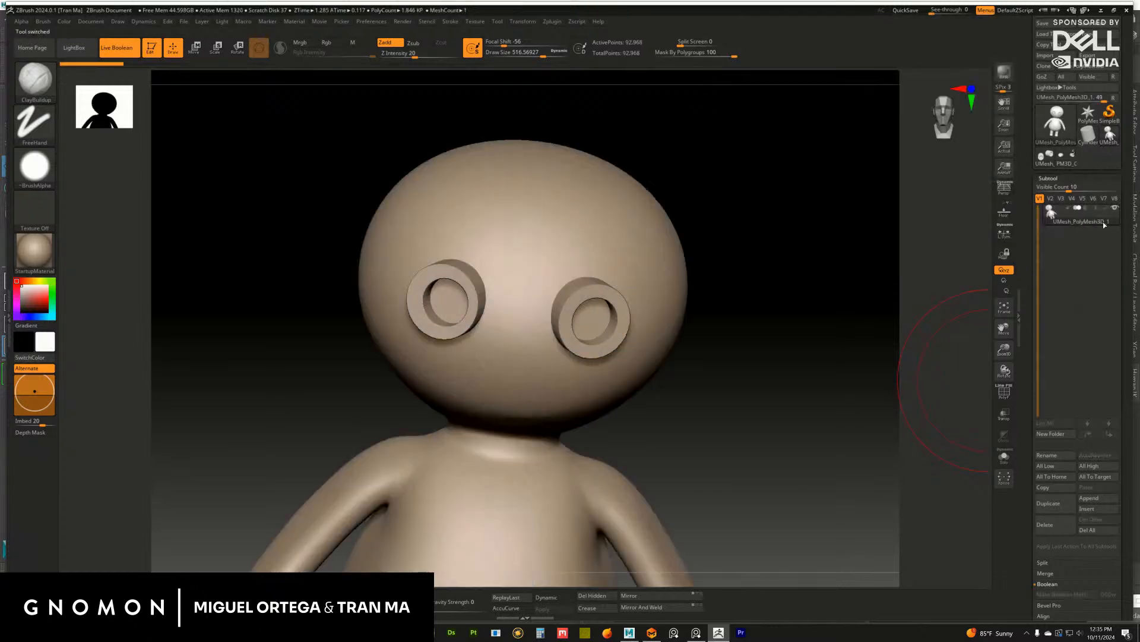
{"action": "left_click", "coordinate": [1058, 160]}
Append the Boolean eye mesh to the character with the original cylinders hidden, and reorder it directly below the body subtool
{"action": "left_click", "coordinate": [1115, 293]}
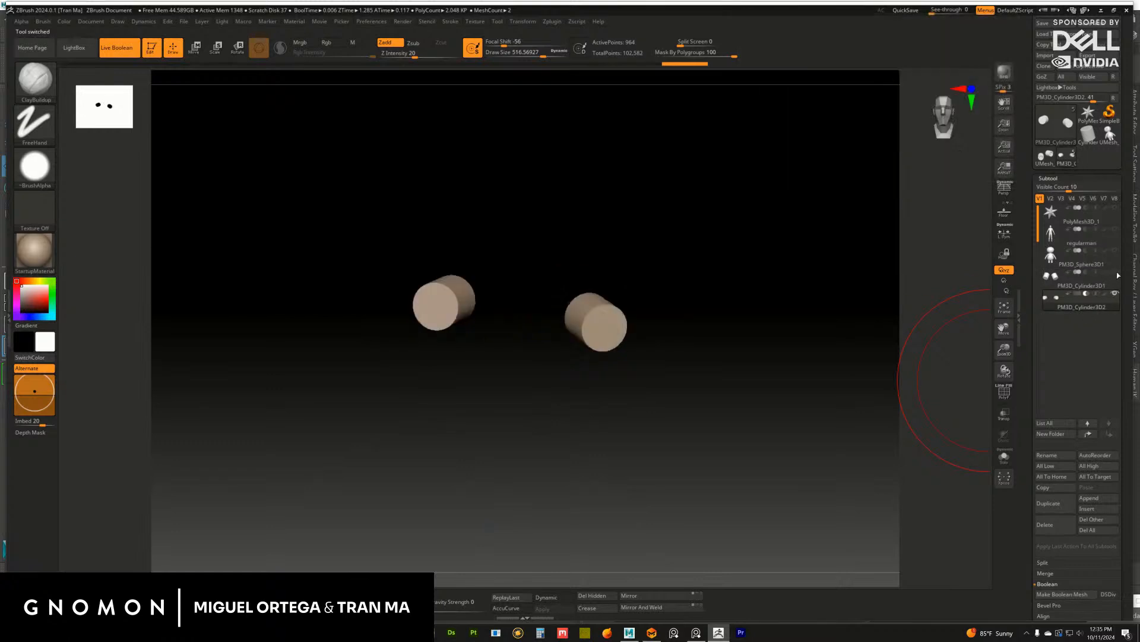
{"action": "left_click", "coordinate": [1105, 500]}
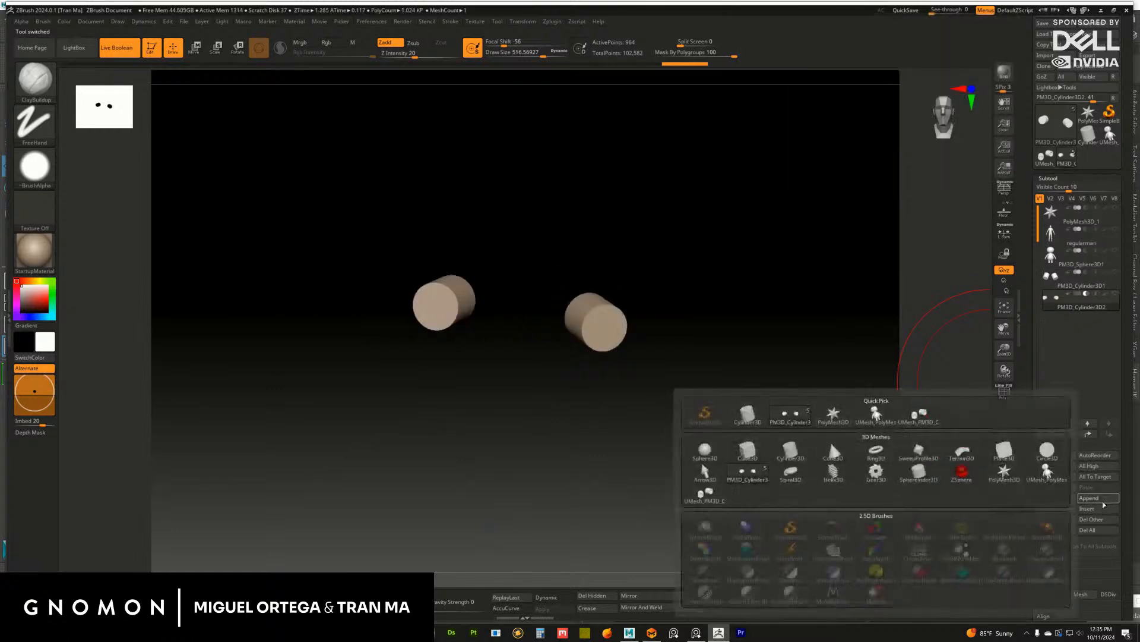
{"action": "left_click", "coordinate": [918, 415]}
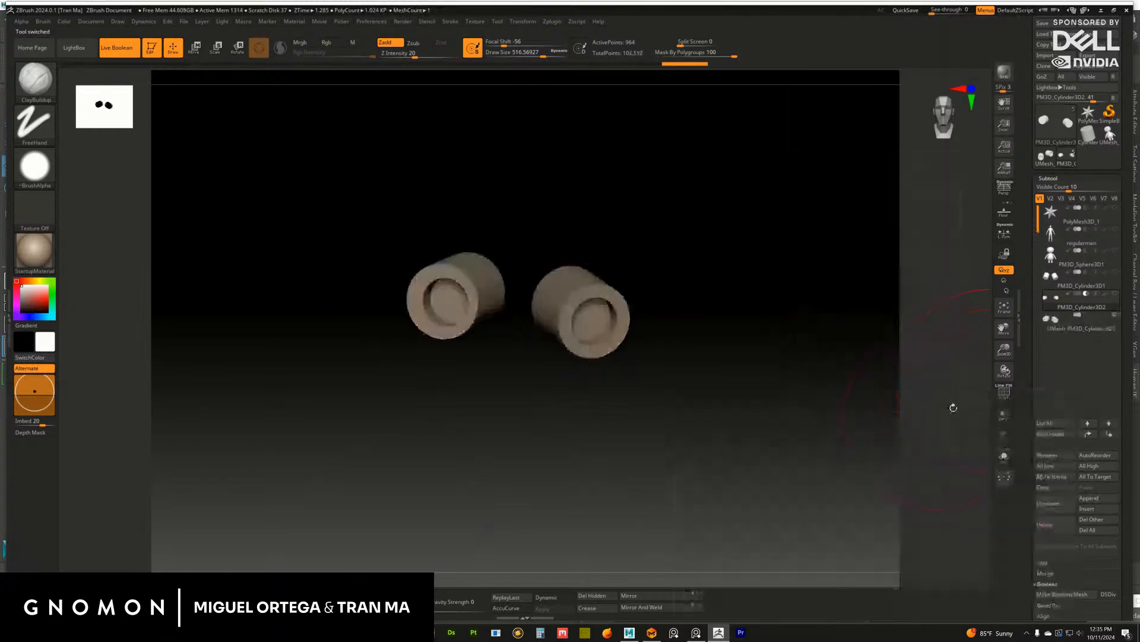
{"action": "left_click", "coordinate": [1085, 328]}
{"action": "left_click", "coordinate": [1115, 251]}
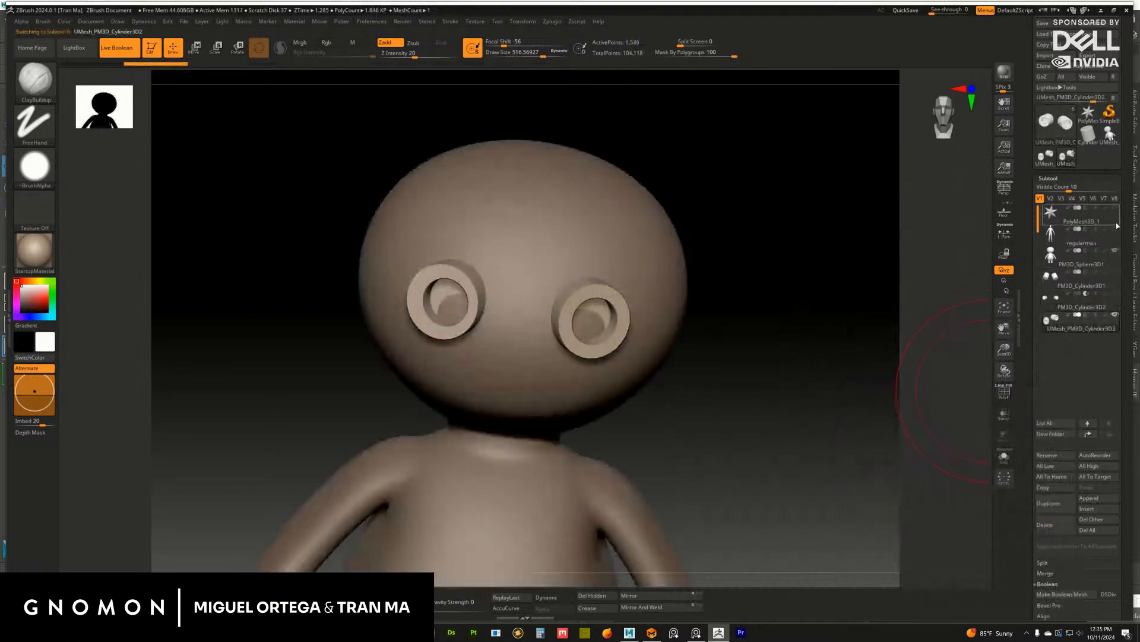
{"action": "left_click_drag", "start_coordinate": [1093, 270], "coordinate": [1087, 285]}
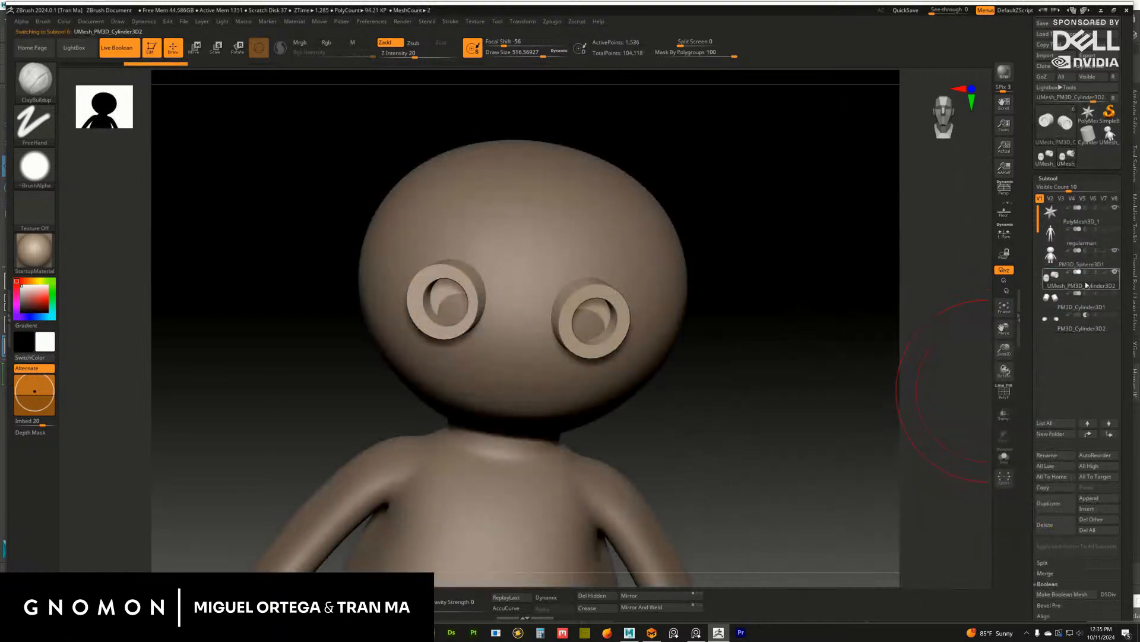
Solo the Boolean eye mesh, isolate one of its two sockets and delete the hidden one
{"action": "mouse_move", "coordinate": [811, 346]}
{"action": "left_mouse_down", "text": "alt"}
{"action": "mouse_move", "coordinate": [784, 339]}
{"action": "mouse_move", "coordinate": [794, 352]}
{"action": "mouse_move", "coordinate": [784, 372]}
{"action": "mouse_move", "coordinate": [822, 364]}
{"action": "left_mouse_up", "text": "alt"}
{"action": "left_click", "coordinate": [1004, 457]}
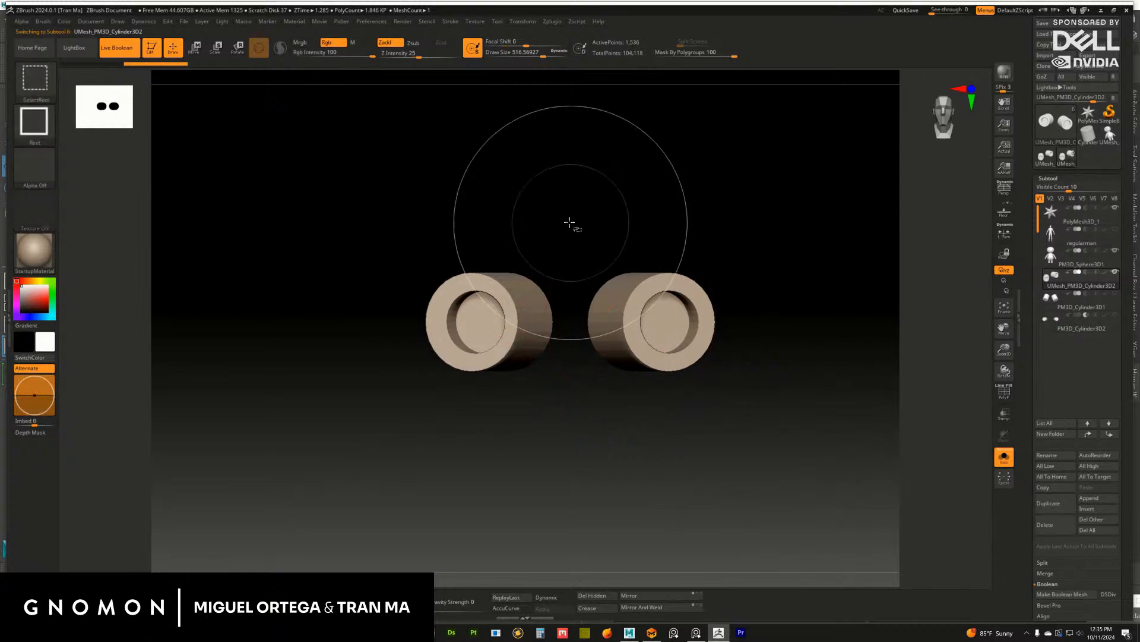
{"action": "left_click", "coordinate": [653, 306], "text": "ctrl+shift"}
{"action": "left_click", "coordinate": [600, 597]}
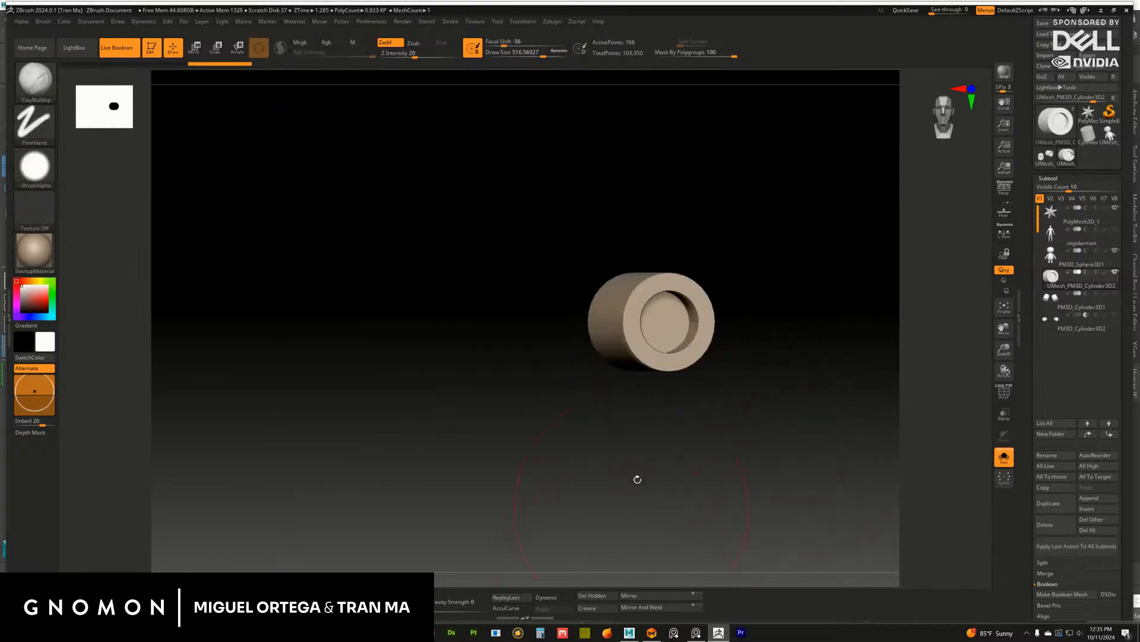
Mirror the remaining eye socket to the other side with SubTool Master and show the full character again
{"action": "left_click", "coordinate": [552, 22]}
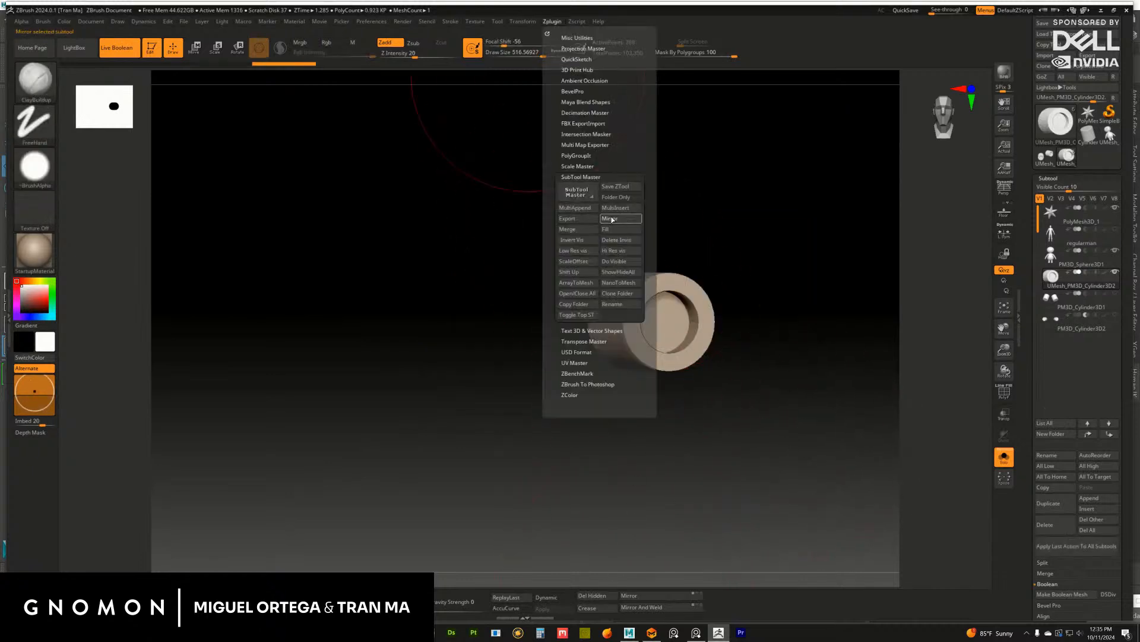
{"action": "left_click", "coordinate": [610, 218]}
{"action": "left_click", "coordinate": [520, 267]}
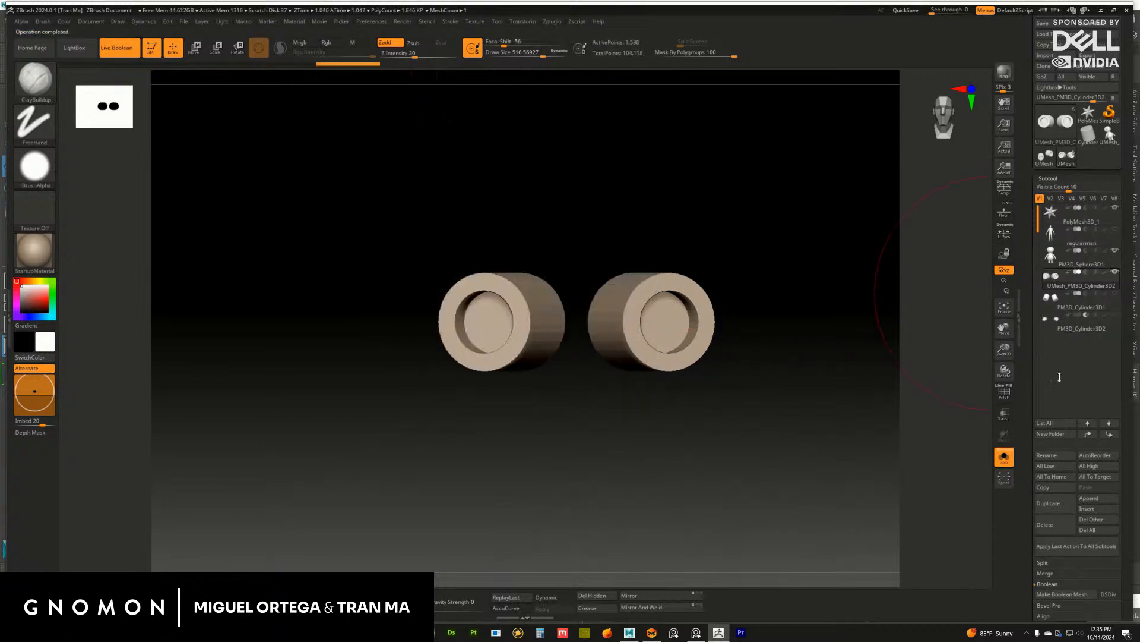
{"action": "left_click", "coordinate": [1004, 456]}
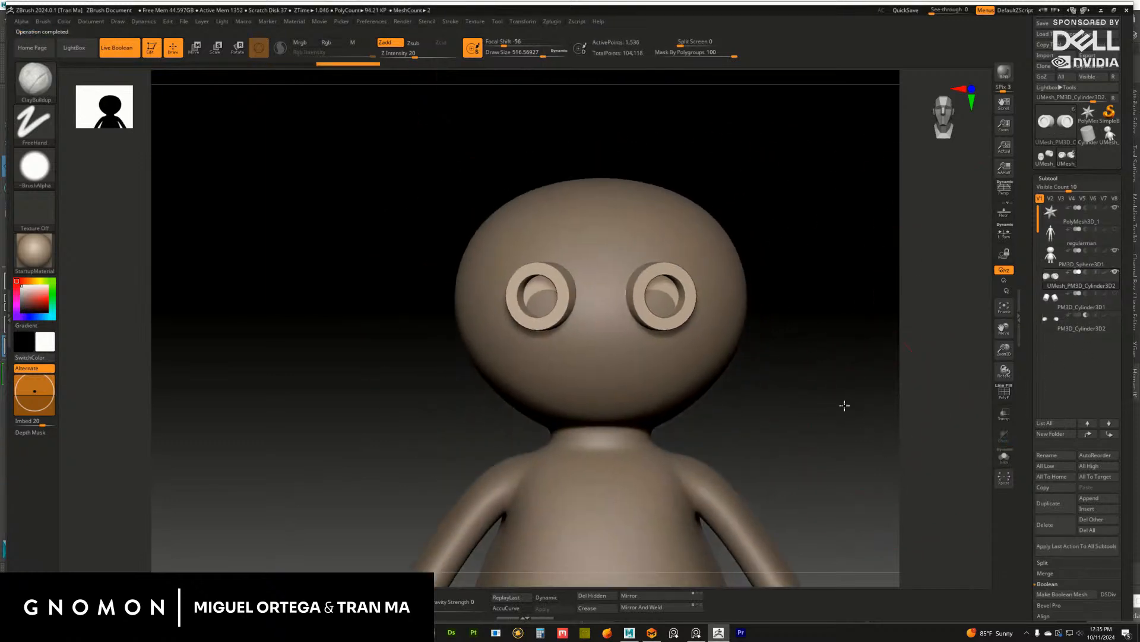
Delete the original eye cylinder subtool and the subtracting cylinder subtool
{"action": "left_click", "coordinate": [1094, 309]}
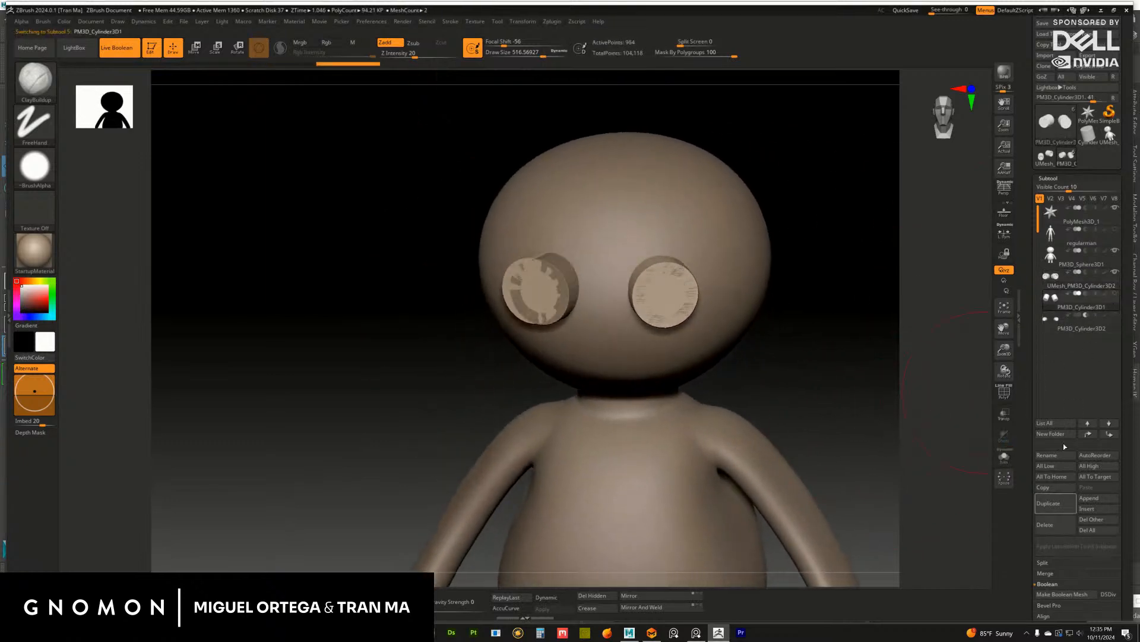
{"action": "left_click", "coordinate": [1061, 529]}
{"action": "left_click", "coordinate": [1055, 521]}
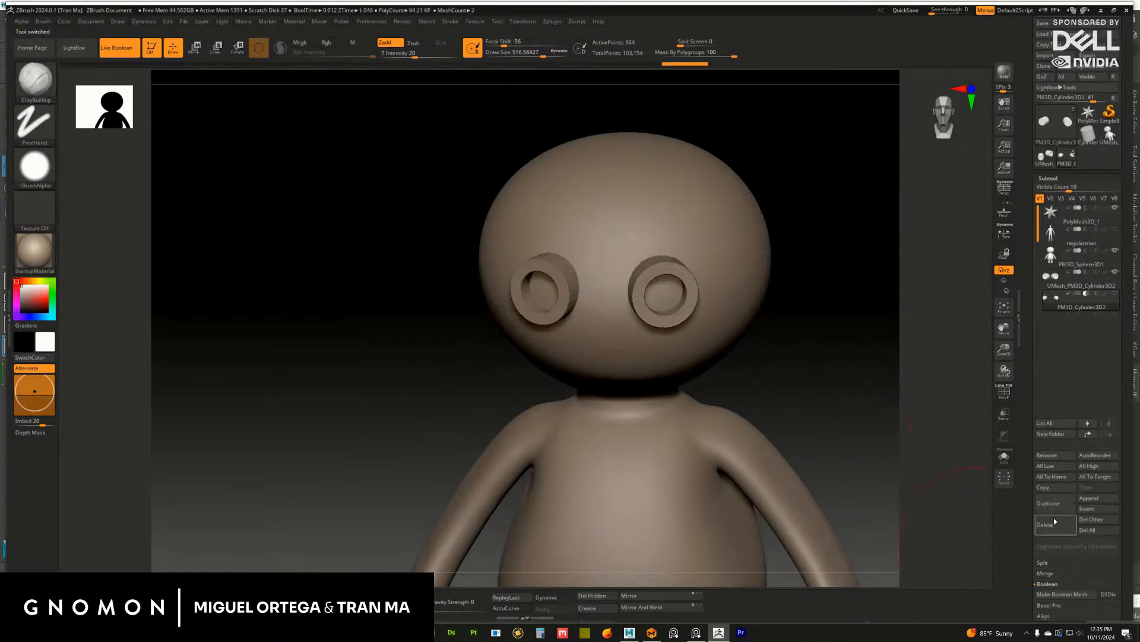
{"action": "left_click", "coordinate": [1053, 527]}
{"action": "left_click", "coordinate": [973, 544]}
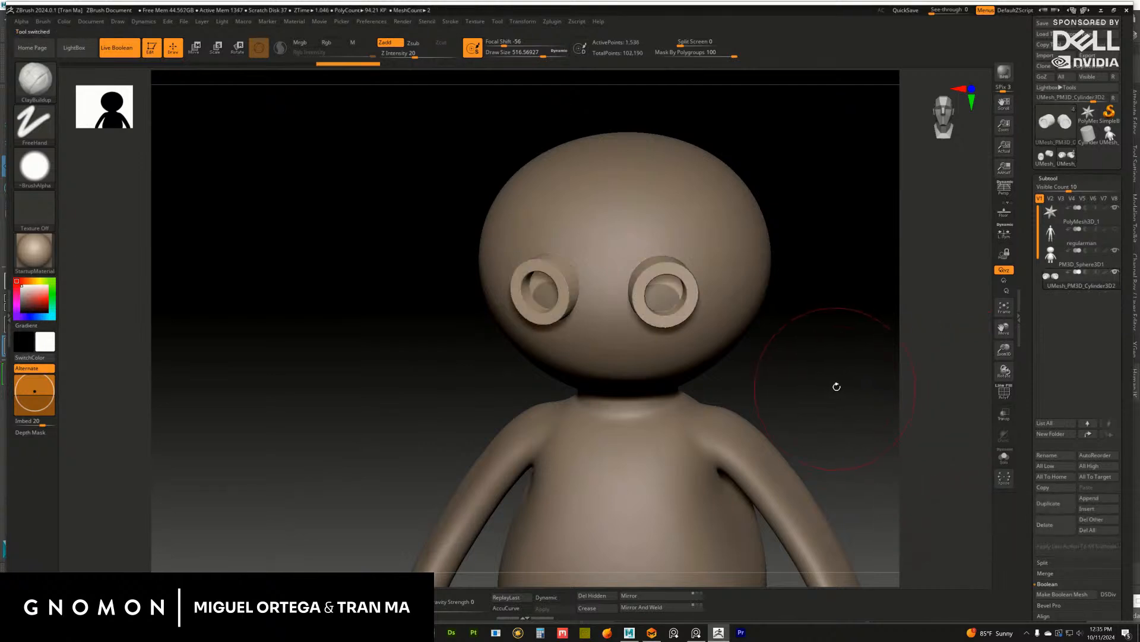
Reduce the brush draw size to about 318 and compare the eye sockets with the reference sketch
{"action": "mouse_move", "coordinate": [836, 387]}
{"action": "left_mouse_down"}
{"action": "mouse_move", "coordinate": [863, 394]}
{"action": "mouse_move", "coordinate": [822, 367]}
{"action": "mouse_move", "coordinate": [840, 376]}
{"action": "mouse_move", "coordinate": [822, 339]}
{"action": "mouse_move", "coordinate": [870, 344]}
{"action": "left_mouse_up"}
{"action": "key", "text": "s"}
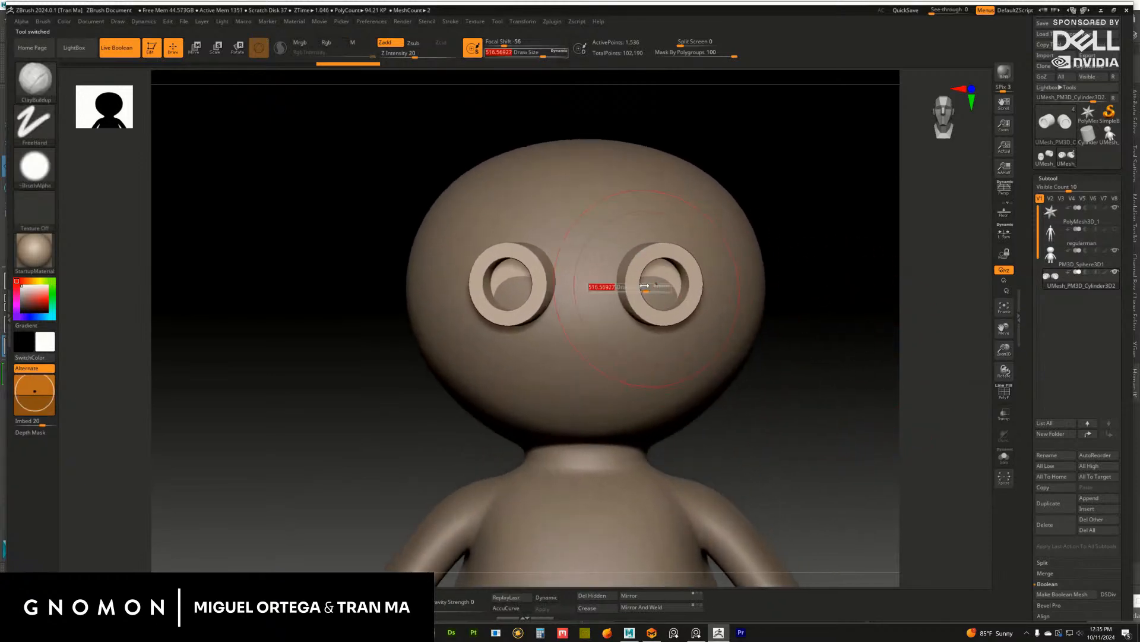
{"action": "left_click_drag", "start_coordinate": [644, 288], "coordinate": [632, 288]}
{"action": "right_click_drag", "start_coordinate": [1139, 245], "coordinate": [775, 256]}
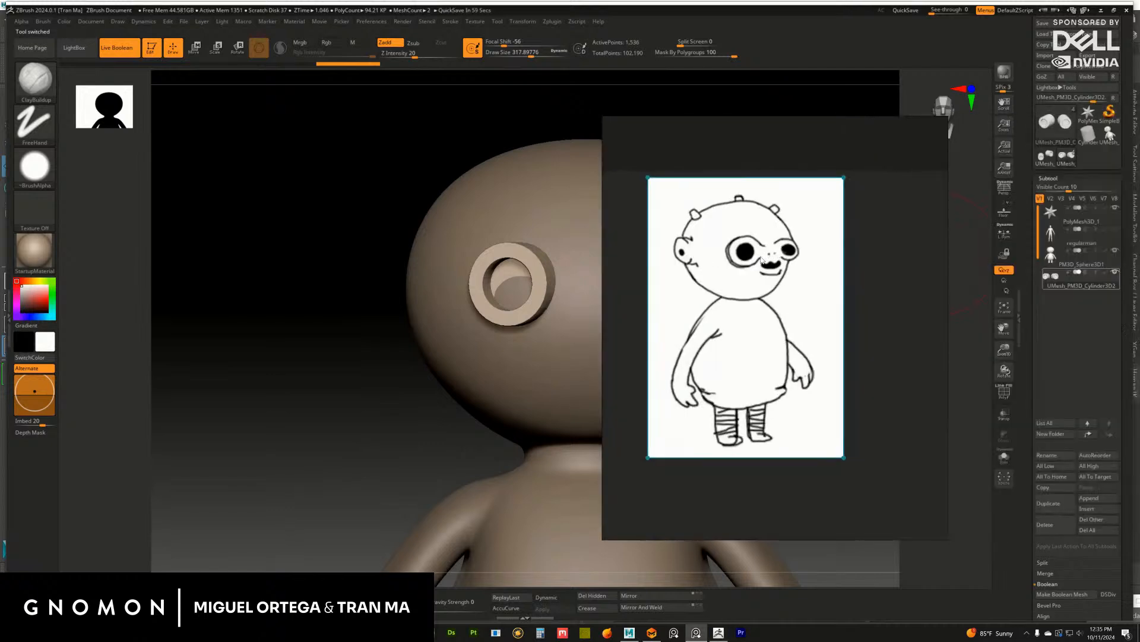
{"action": "right_click_drag", "start_coordinate": [781, 353], "coordinate": [1139, 352]}
Try subdividing the eye socket mesh to level 2, and undo the subdivision
{"action": "left_click_drag", "start_coordinate": [863, 354], "coordinate": [915, 297]}
{"action": "left_click", "coordinate": [1048, 179]}
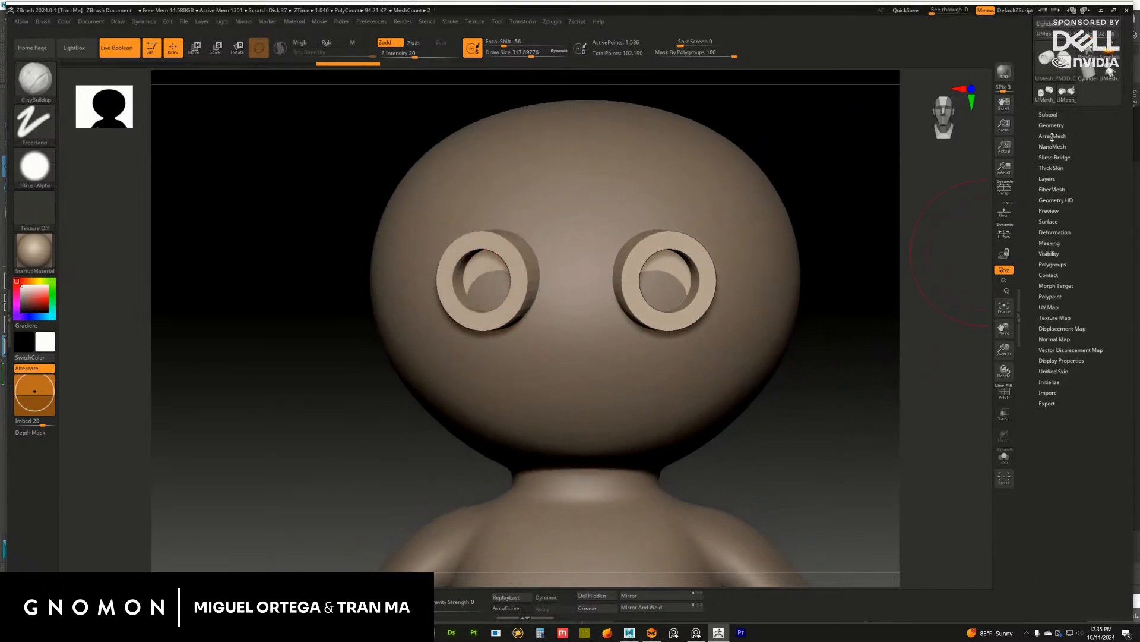
{"action": "left_click", "coordinate": [1050, 126]}
{"action": "left_click", "coordinate": [1043, 173]}
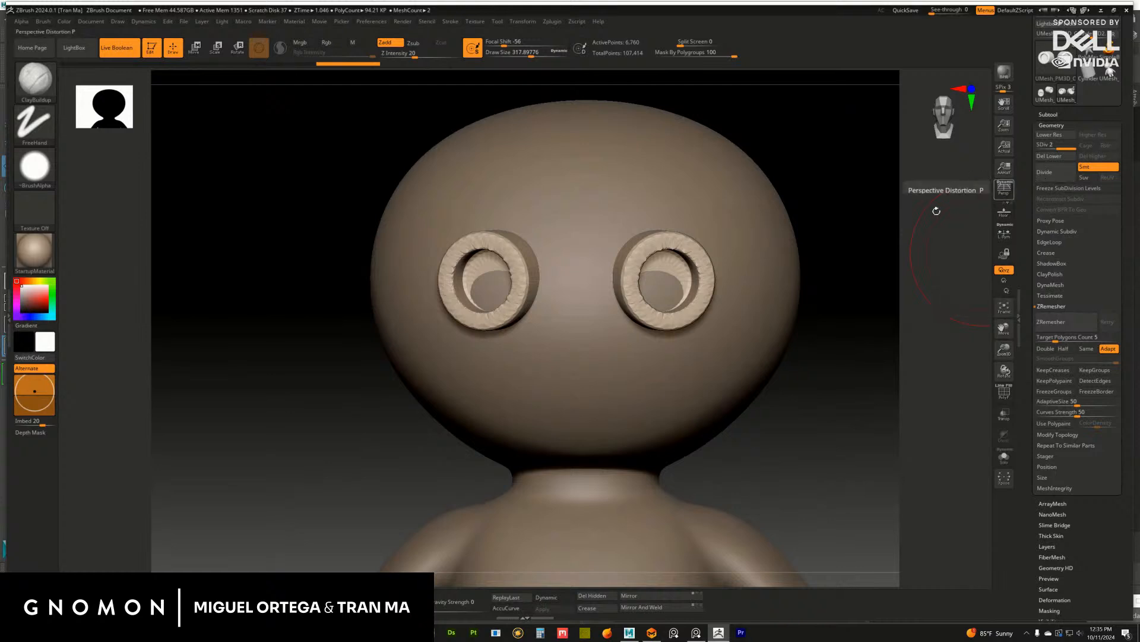
{"action": "key", "text": "ctrl+z"}
Retopologize the eye socket mesh with ZRemesher and subdivide it to level 2
{"action": "key", "text": "alt+Tab"}
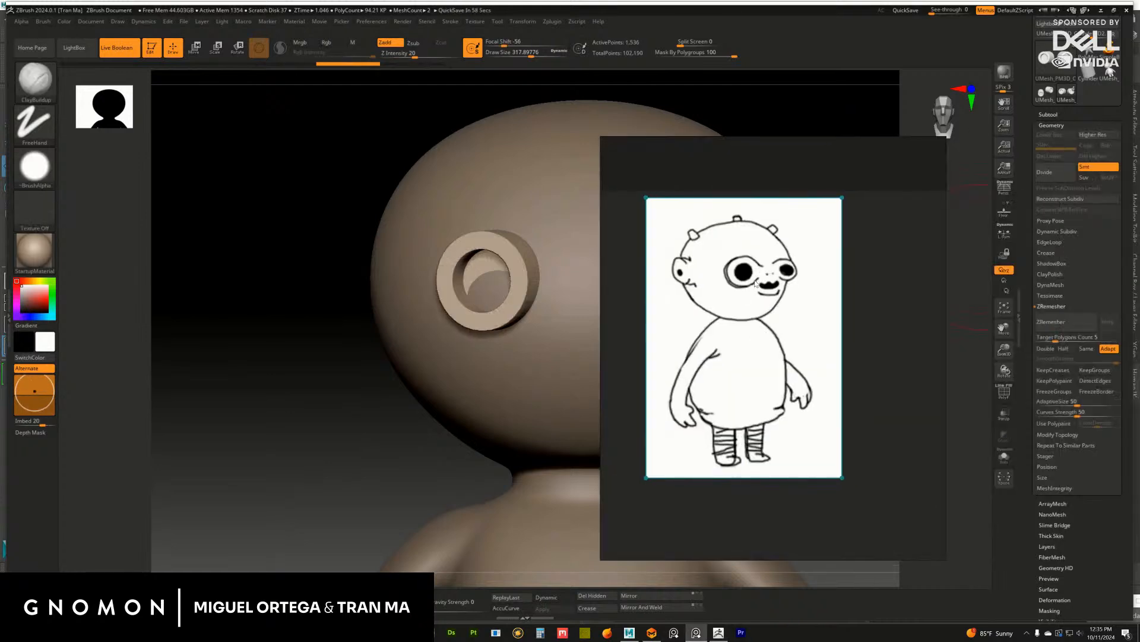
{"action": "key", "text": "alt+Tab"}
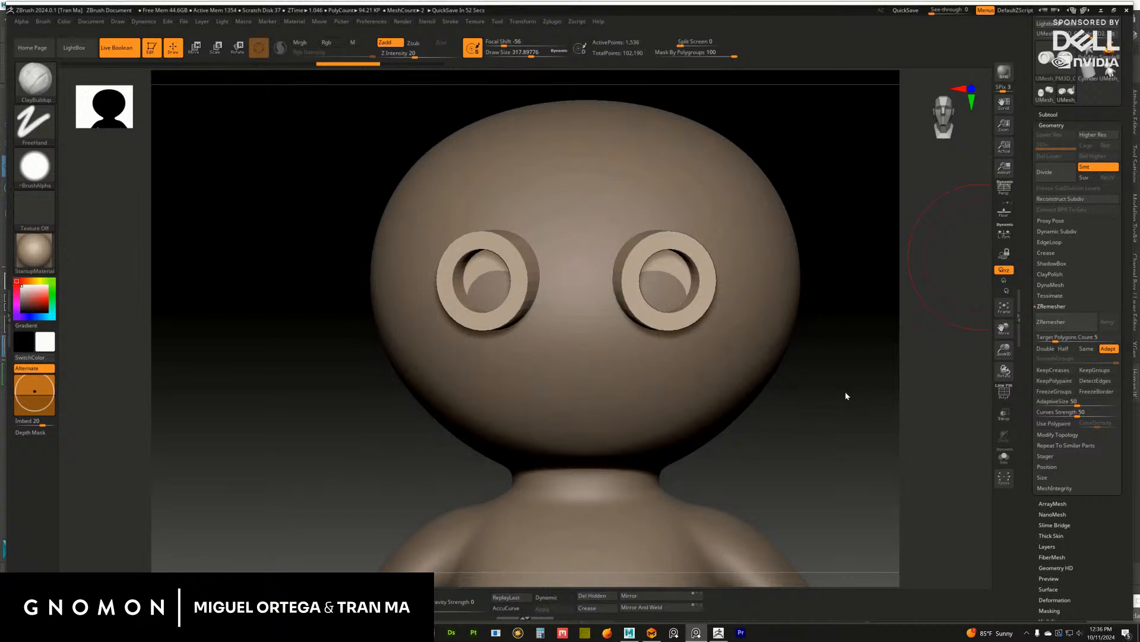
{"action": "mouse_move", "coordinate": [846, 391]}
{"action": "left_mouse_down"}
{"action": "mouse_move", "coordinate": [832, 397]}
{"action": "mouse_move", "coordinate": [843, 392]}
{"action": "left_mouse_up"}
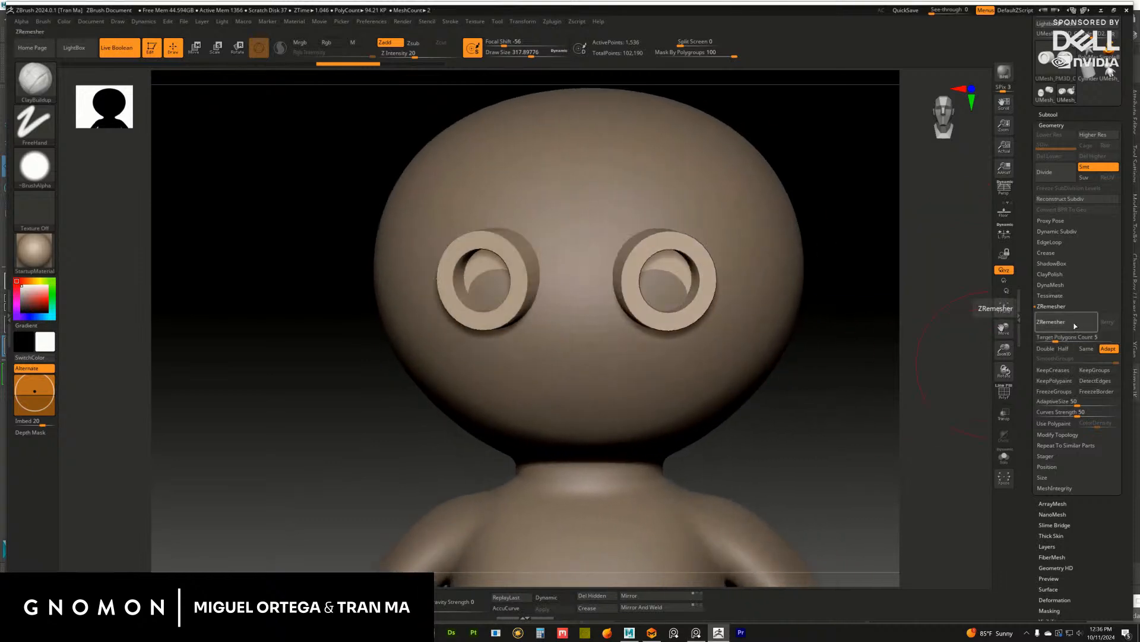
{"action": "left_click", "coordinate": [1075, 326]}
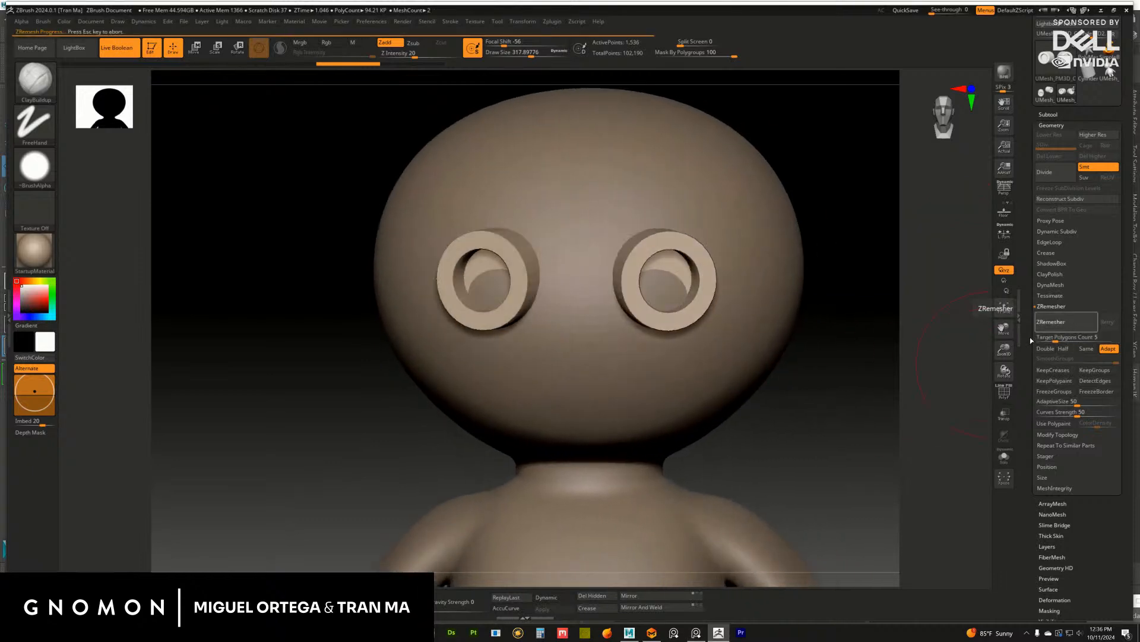
{"action": "left_click", "coordinate": [1052, 181]}
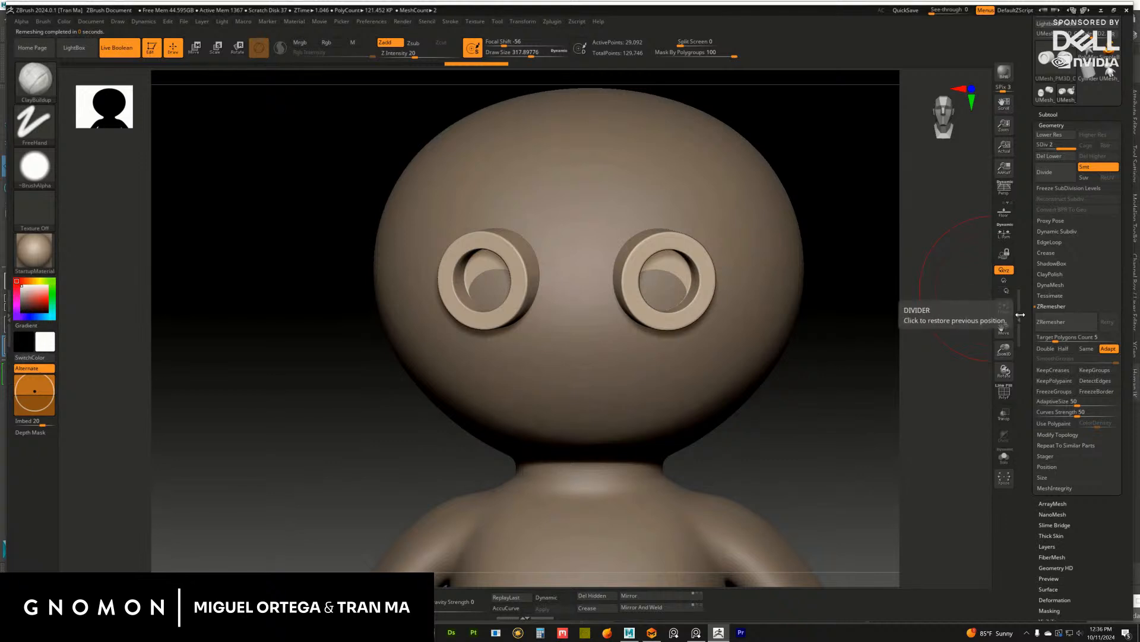
{"action": "left_click_drag", "start_coordinate": [885, 306], "coordinate": [882, 297]}
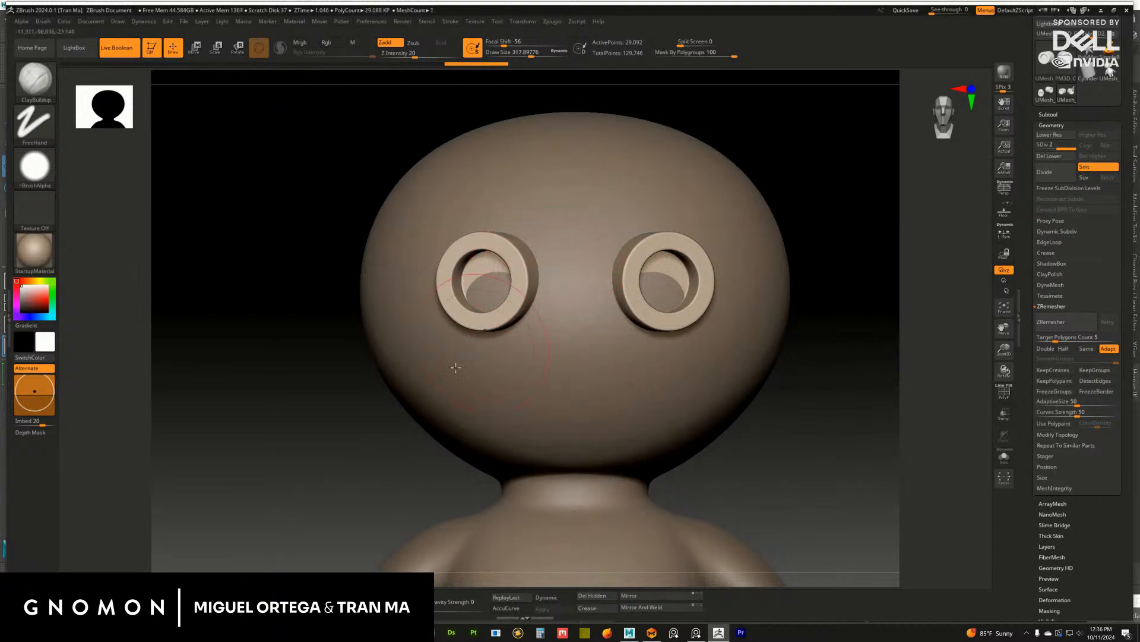
Choose the Move brush with a draw size of about 154, try reshaping the eye socket's inner edge, and undo the strokes
{"action": "key", "text": "b"}
{"action": "key", "text": "m"}
{"action": "key", "text": "v"}
{"action": "key", "text": "s"}
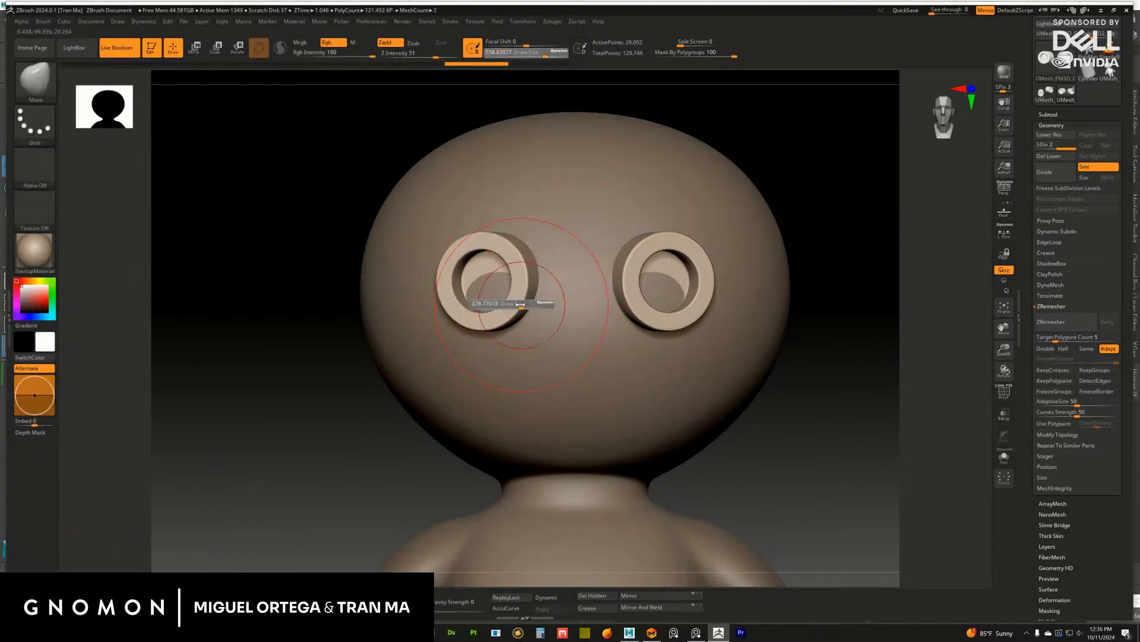
{"action": "left_click_drag", "start_coordinate": [521, 304], "coordinate": [544, 300]}
{"action": "key", "text": "s"}
{"action": "key", "text": "ctrl+z"}
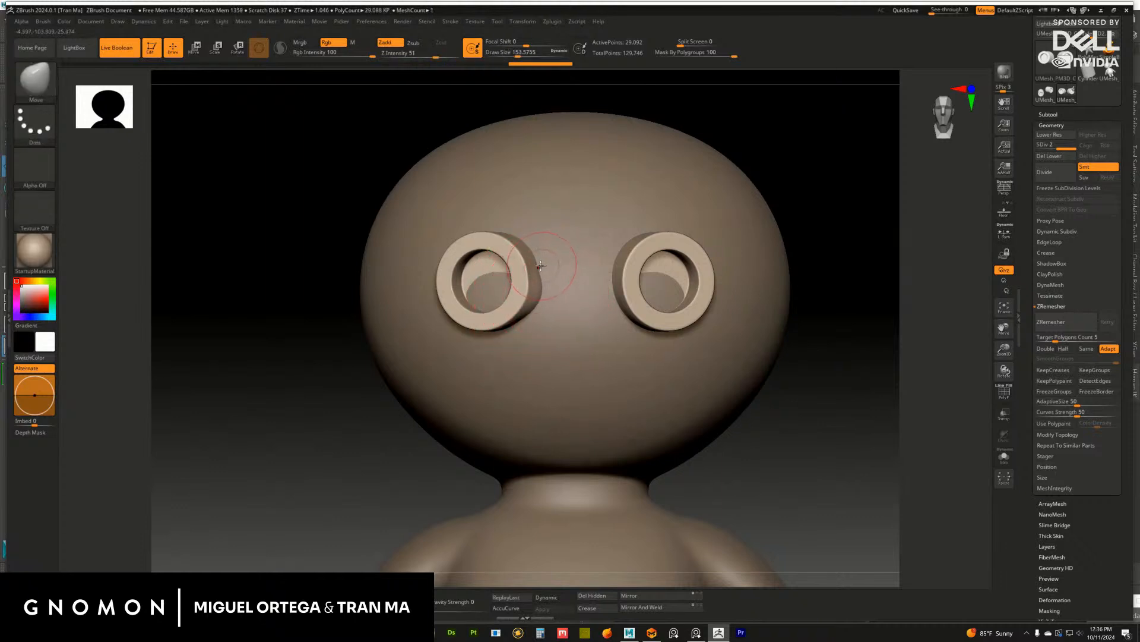
{"action": "key", "text": "ctrl+z"}
{"action": "key", "text": "ctrl+z"}
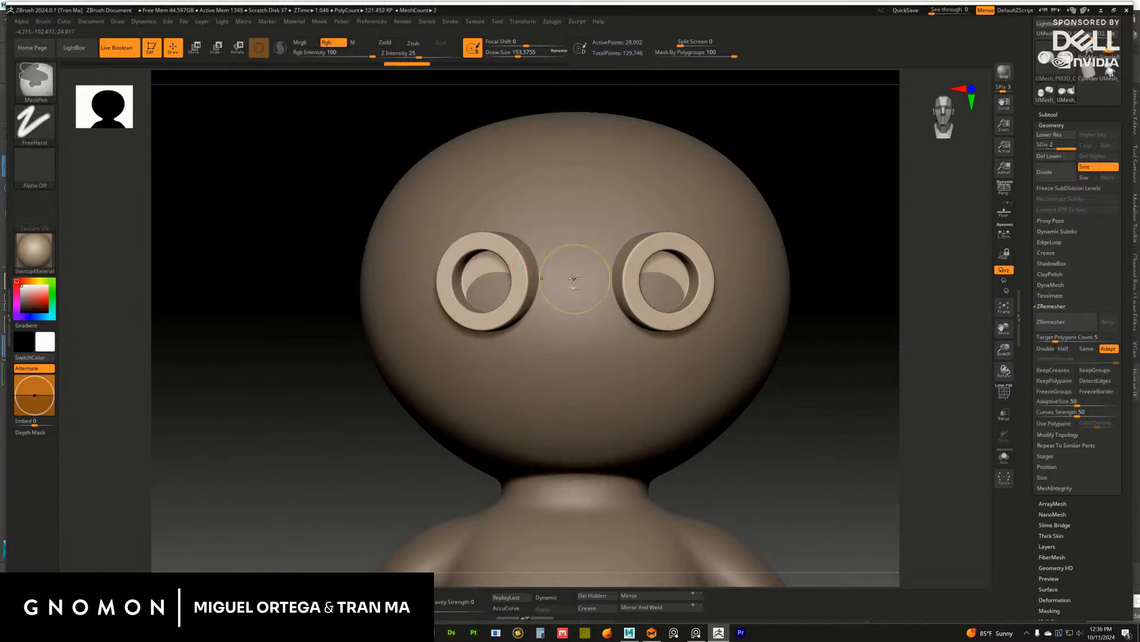
Select the body subtool and merge it down with the eye socket subtool, accepting that the operation cannot be undone
{"action": "right_click_drag", "start_coordinate": [890, 360], "coordinate": [828, 325], "text": "ctrl"}
{"action": "left_click", "coordinate": [1050, 114]}
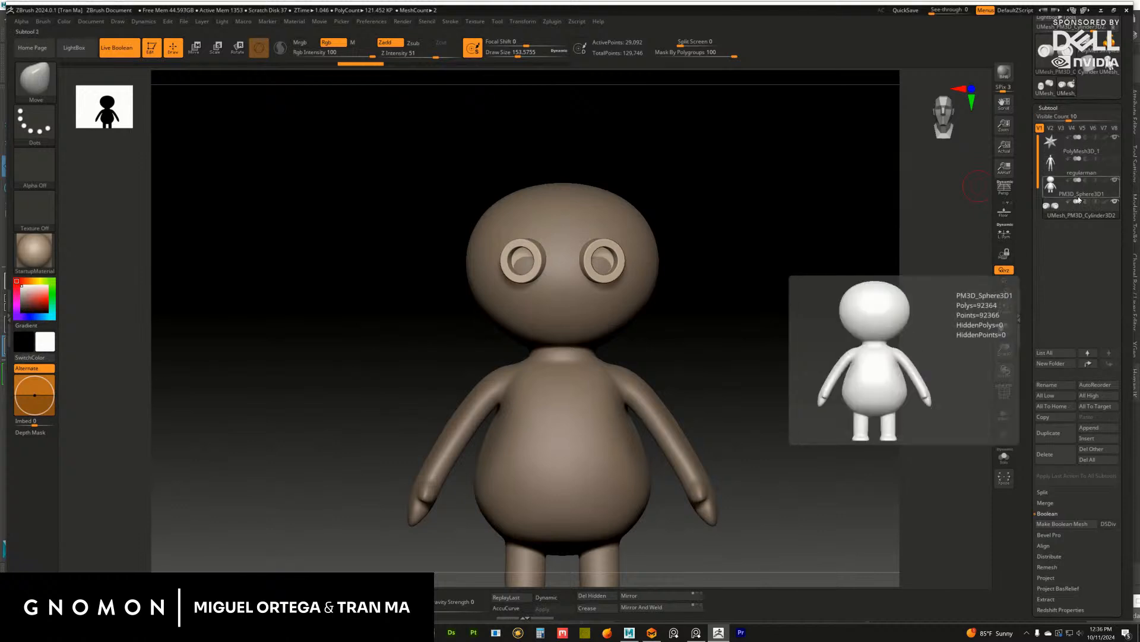
{"action": "left_click", "coordinate": [1080, 191]}
{"action": "right_click_drag", "start_coordinate": [755, 310], "coordinate": [805, 348], "text": "ctrl"}
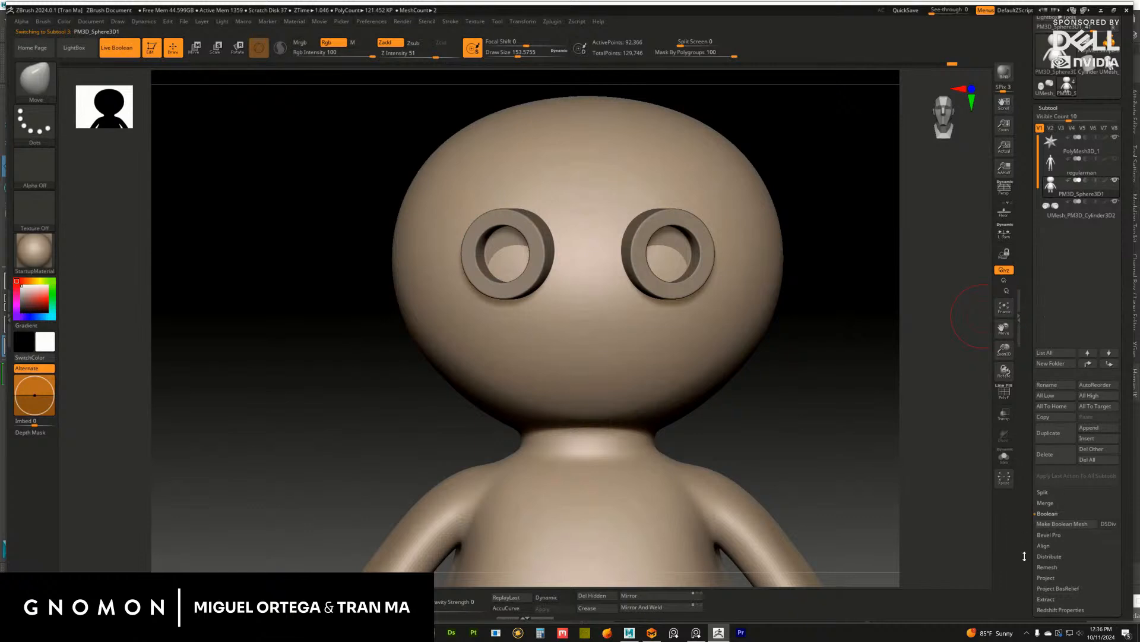
{"action": "left_click", "coordinate": [1020, 519]}
{"action": "scroll", "coordinate": [1034, 459], "scroll_direction": "down", "scroll_amount": 5}
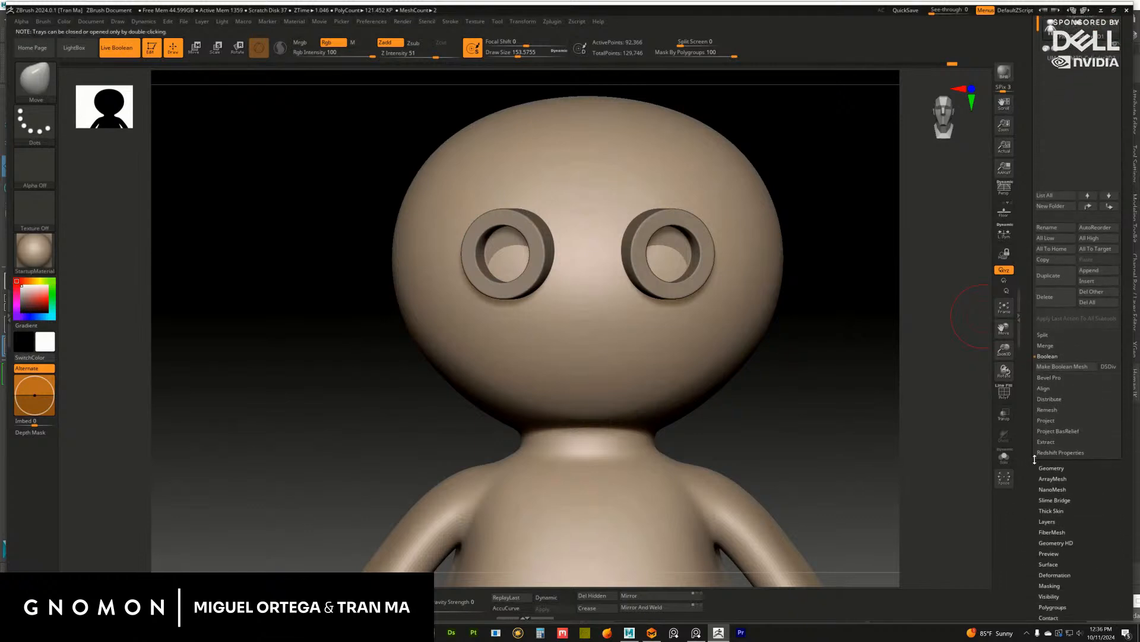
{"action": "left_click", "coordinate": [1047, 346]}
{"action": "left_click", "coordinate": [1053, 356]}
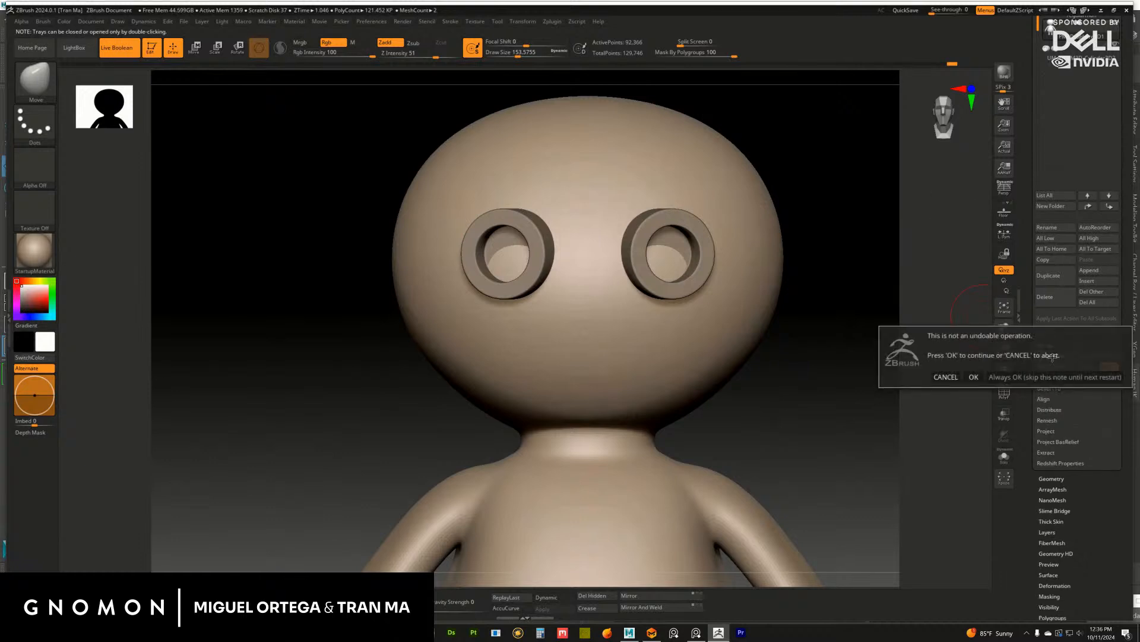
{"action": "left_click", "coordinate": [973, 377]}
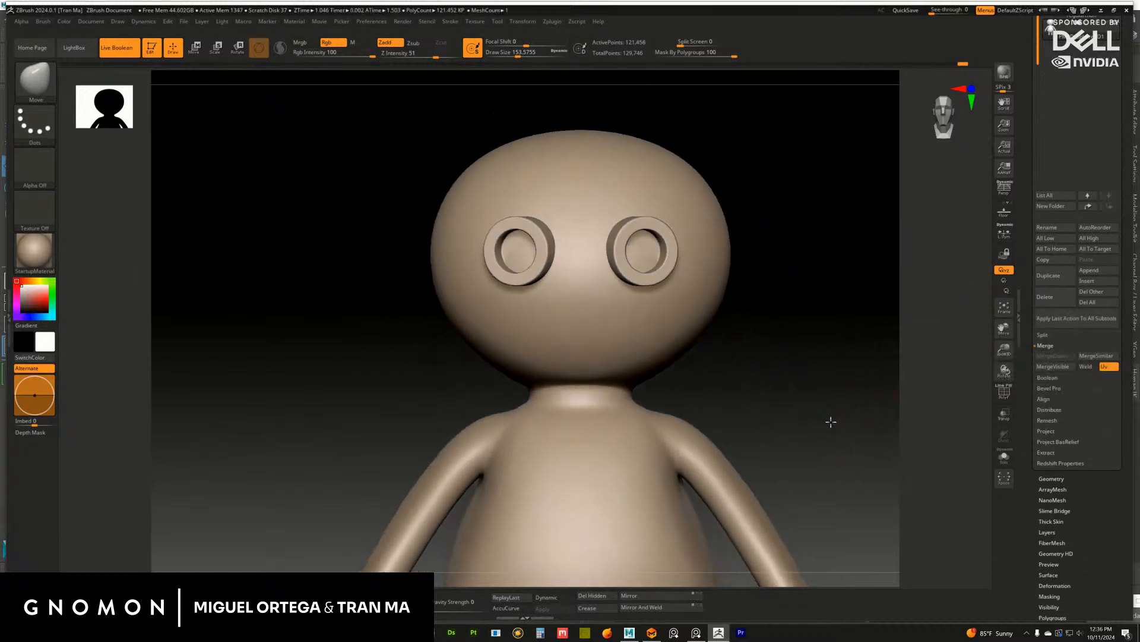
Open the DynaMesh geometry settings for the merged character mesh
{"action": "scroll", "coordinate": [1049, 132], "scroll_direction": "up", "scroll_amount": 5}
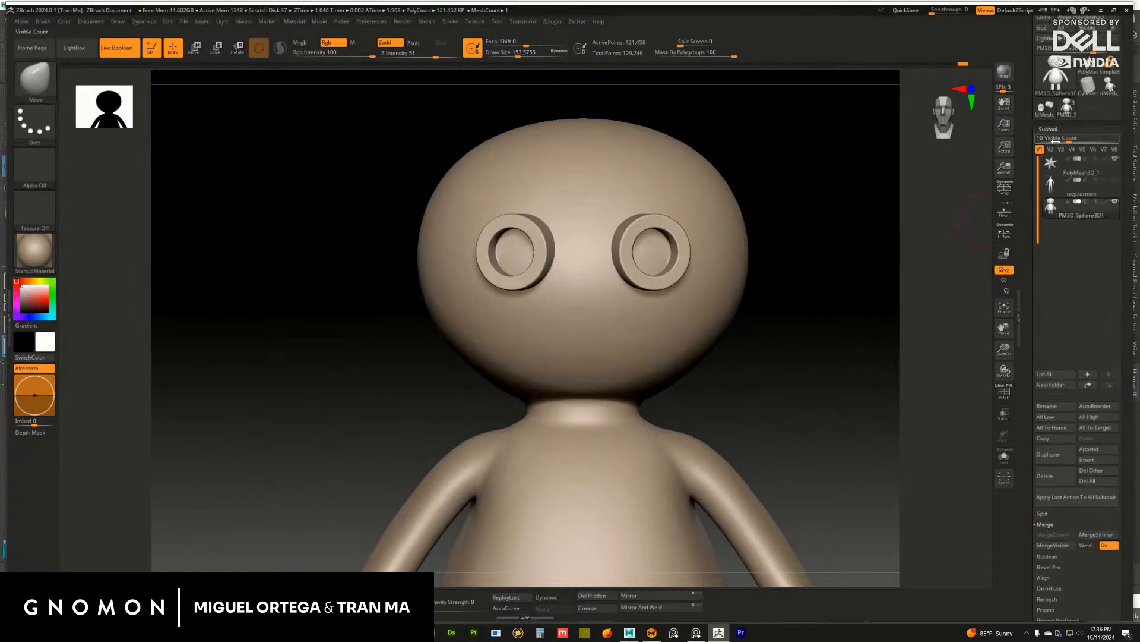
{"action": "left_click", "coordinate": [1050, 130]}
{"action": "left_click", "coordinate": [1060, 115]}
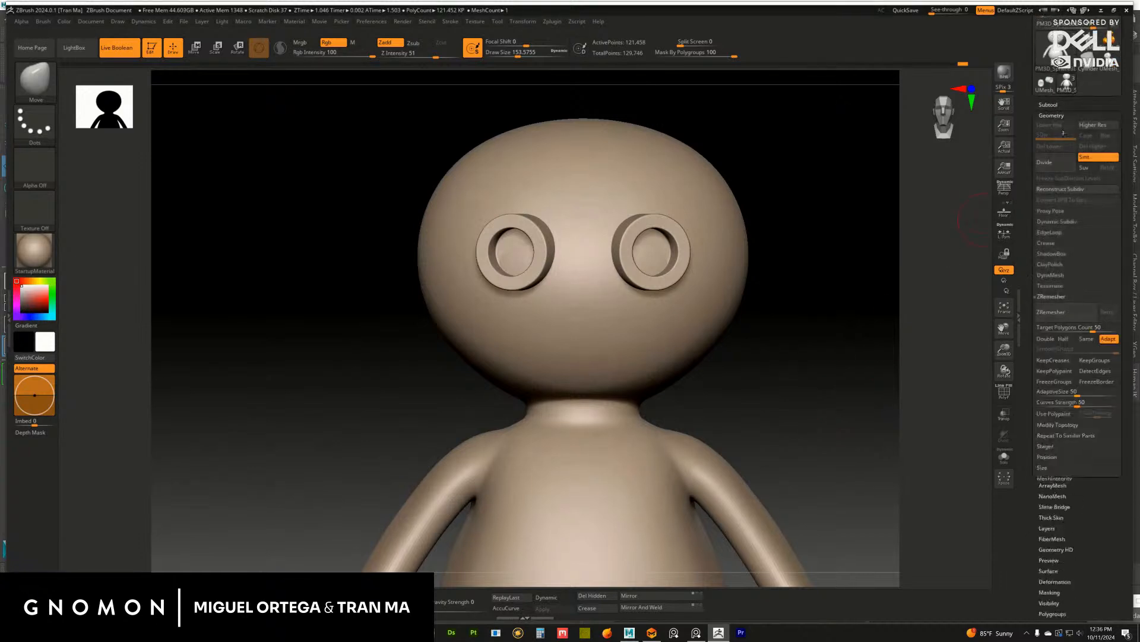
{"action": "left_click", "coordinate": [1051, 275]}
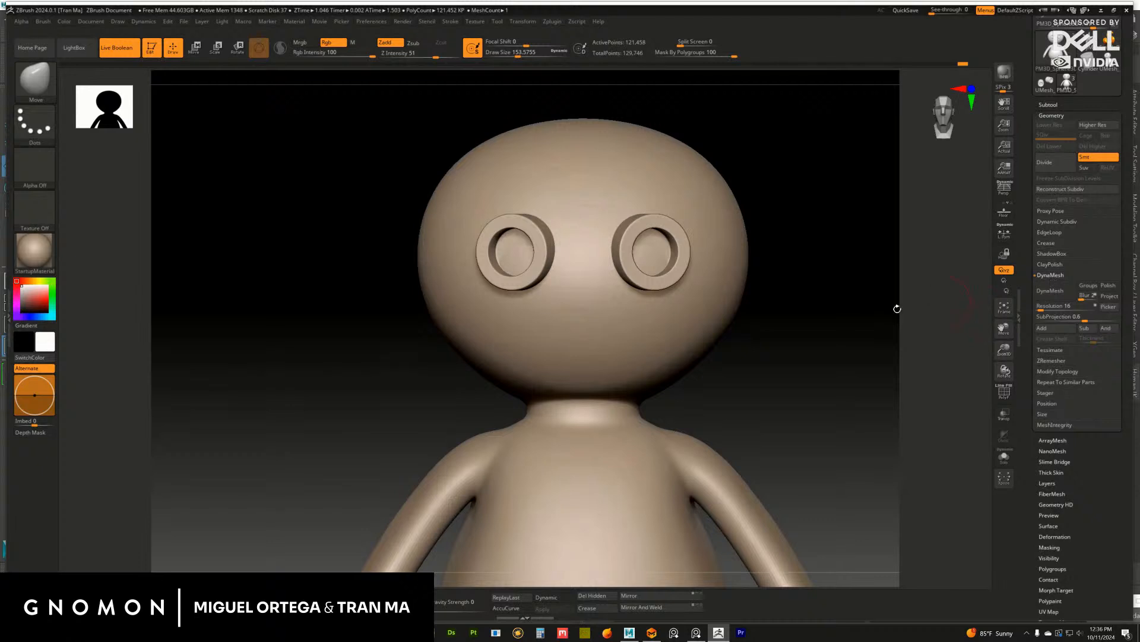
{"action": "mouse_move", "coordinate": [896, 307]}
{"action": "left_mouse_down"}
{"action": "mouse_move", "coordinate": [812, 333]}
{"action": "mouse_move", "coordinate": [835, 300]}
{"action": "mouse_move", "coordinate": [824, 305]}
{"action": "mouse_move", "coordinate": [840, 323]}
{"action": "mouse_move", "coordinate": [827, 297]}
{"action": "left_mouse_up"}
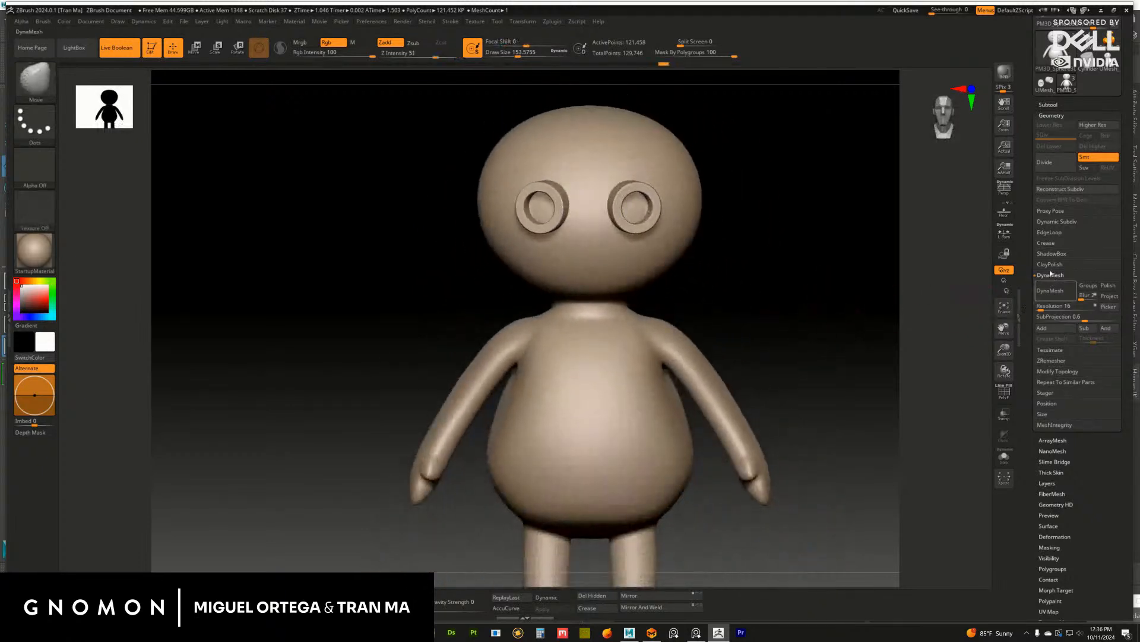
DynaMesh the character at resolution 16 and smooth the seams where the eye rings meet the head
{"action": "left_click", "coordinate": [1056, 291]}
{"action": "mouse_move", "coordinate": [797, 319]}
{"action": "left_mouse_down", "text": "alt"}
{"action": "mouse_move", "coordinate": [876, 351]}
{"action": "mouse_move", "coordinate": [835, 344]}
{"action": "left_mouse_up", "text": "alt"}
{"action": "left_click_drag", "start_coordinate": [694, 259], "coordinate": [672, 250], "text": "shift"}
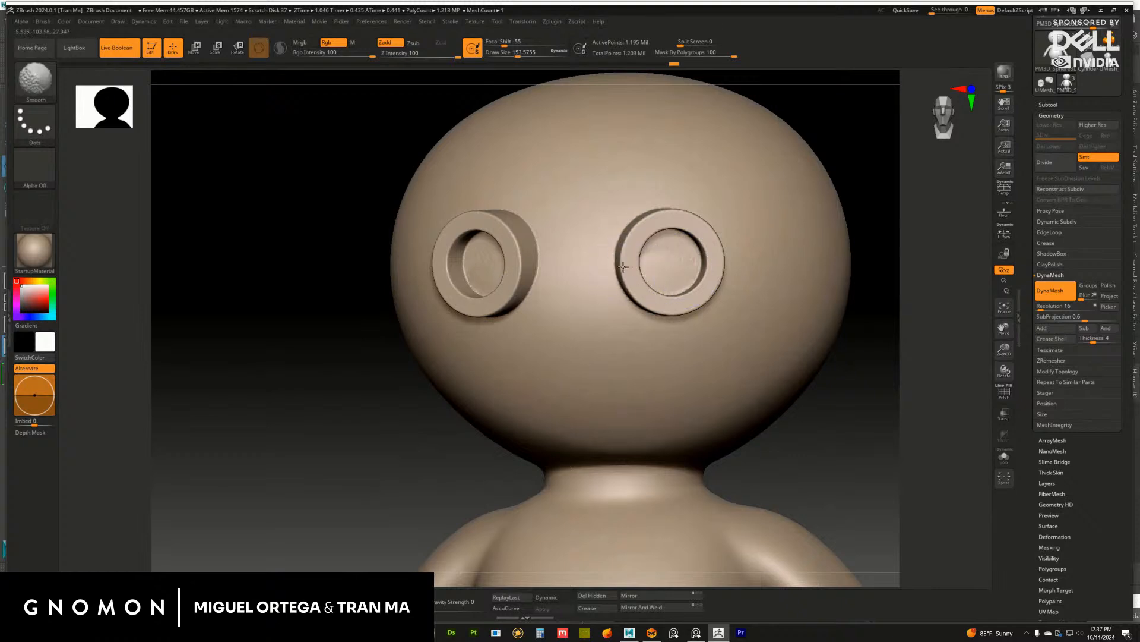
{"action": "right_click_drag", "start_coordinate": [772, 297], "coordinate": [701, 287]}
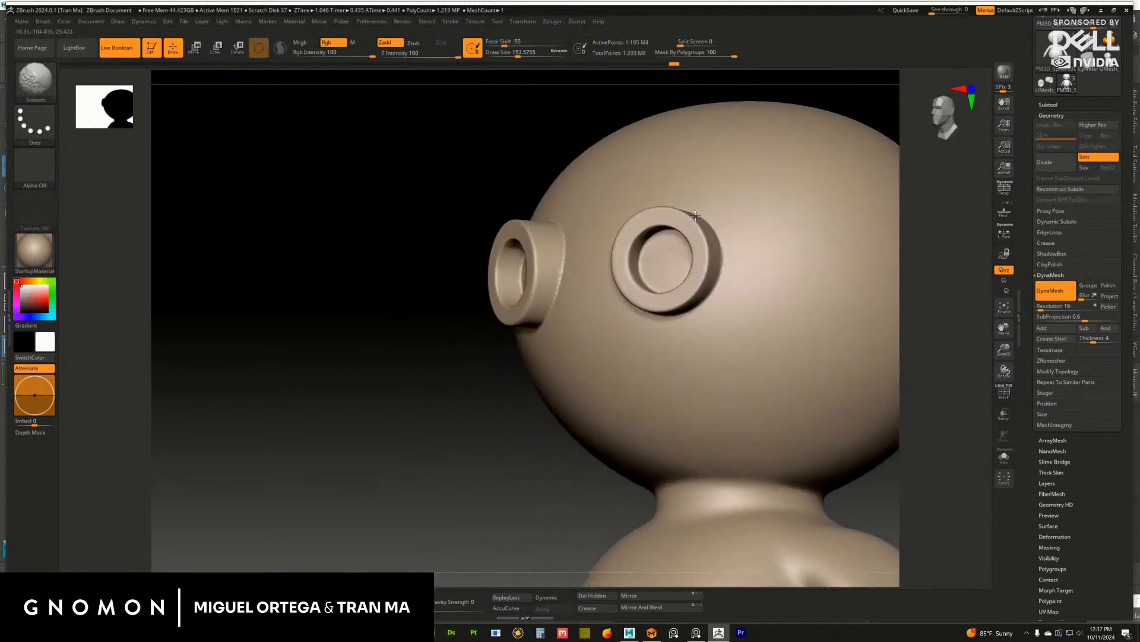
{"action": "left_click_drag", "start_coordinate": [696, 215], "coordinate": [712, 229], "text": "shift"}
{"action": "left_click_drag", "start_coordinate": [950, 311], "coordinate": [998, 318]}
{"action": "mouse_move", "coordinate": [618, 238]}
{"action": "left_mouse_down", "text": "shift"}
{"action": "mouse_move", "coordinate": [641, 203]}
{"action": "mouse_move", "coordinate": [612, 299]}
{"action": "left_mouse_up", "text": "shift"}
{"action": "mouse_move", "coordinate": [906, 360]}
{"action": "left_mouse_down", "text": "alt"}
{"action": "mouse_move", "coordinate": [840, 279]}
{"action": "mouse_move", "coordinate": [832, 333]}
{"action": "mouse_move", "coordinate": [876, 333]}
{"action": "left_mouse_up", "text": "alt"}
{"action": "left_click_drag", "start_coordinate": [876, 333], "coordinate": [930, 333], "text": "alt"}
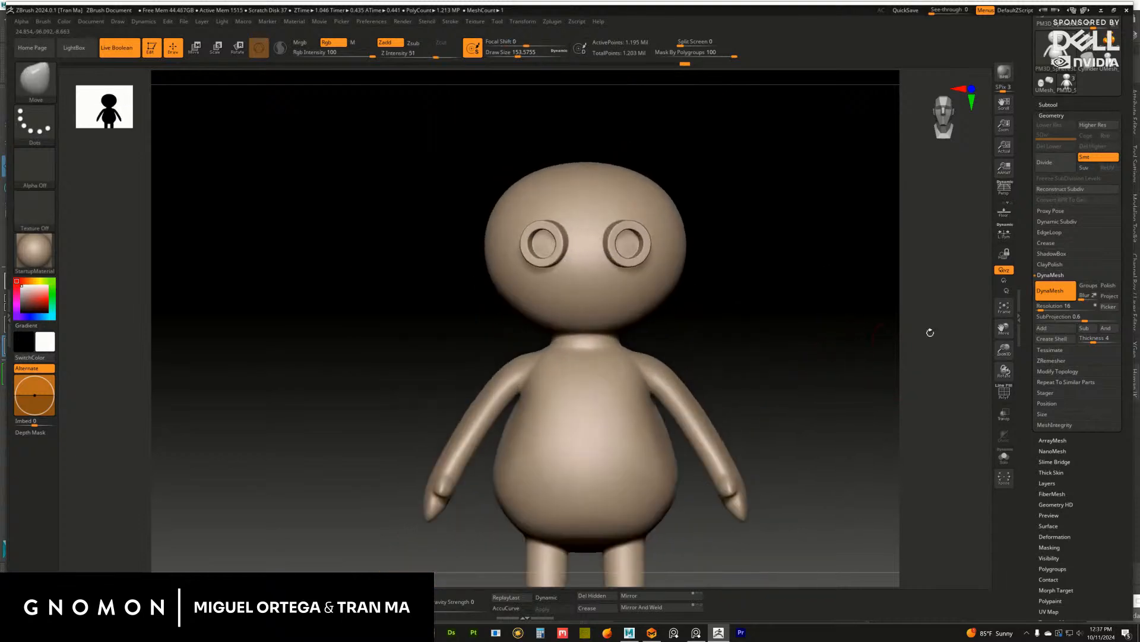
ZRemesh the character with a target polygon count of 50 and adaptive sizing
{"action": "left_click", "coordinate": [1051, 275]}
{"action": "left_click", "coordinate": [1051, 296]}
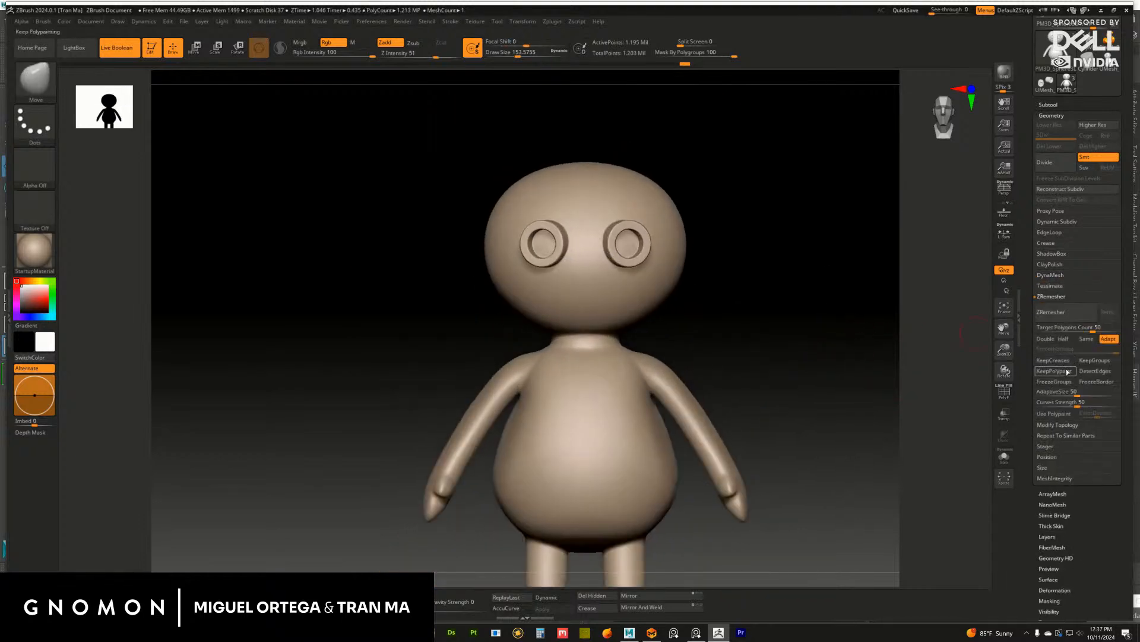
{"action": "left_click", "coordinate": [1049, 312]}
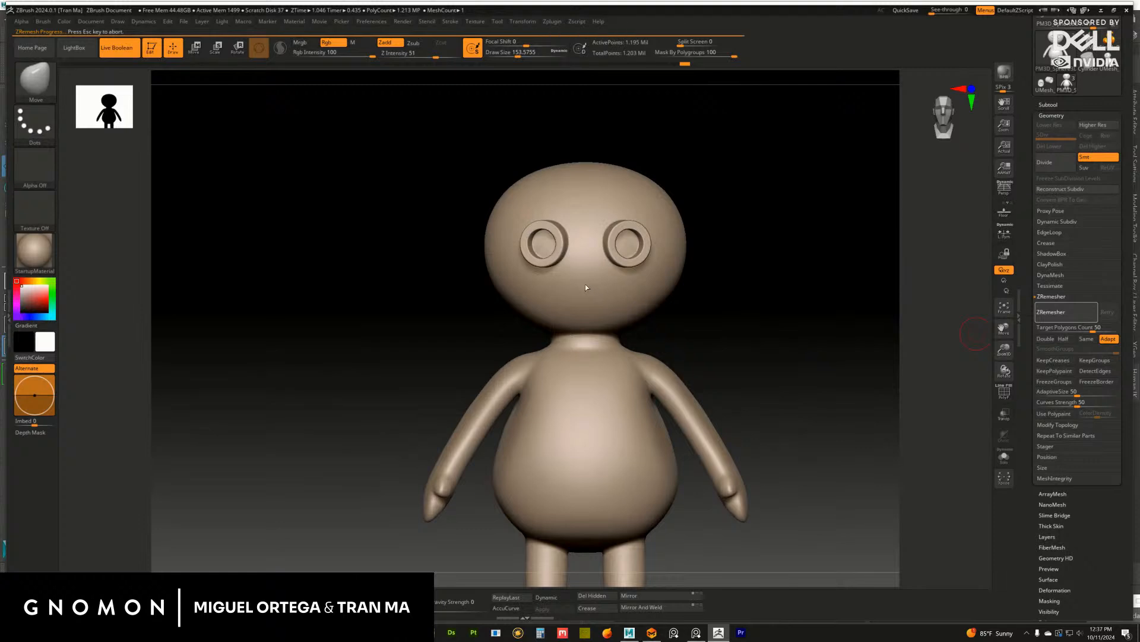
Check the character against the reference sketch and smooth the recessed discs inside the eye rings
{"action": "key", "text": "alt+Tab"}
{"action": "right_click_drag", "start_coordinate": [866, 338], "coordinate": [854, 332]}
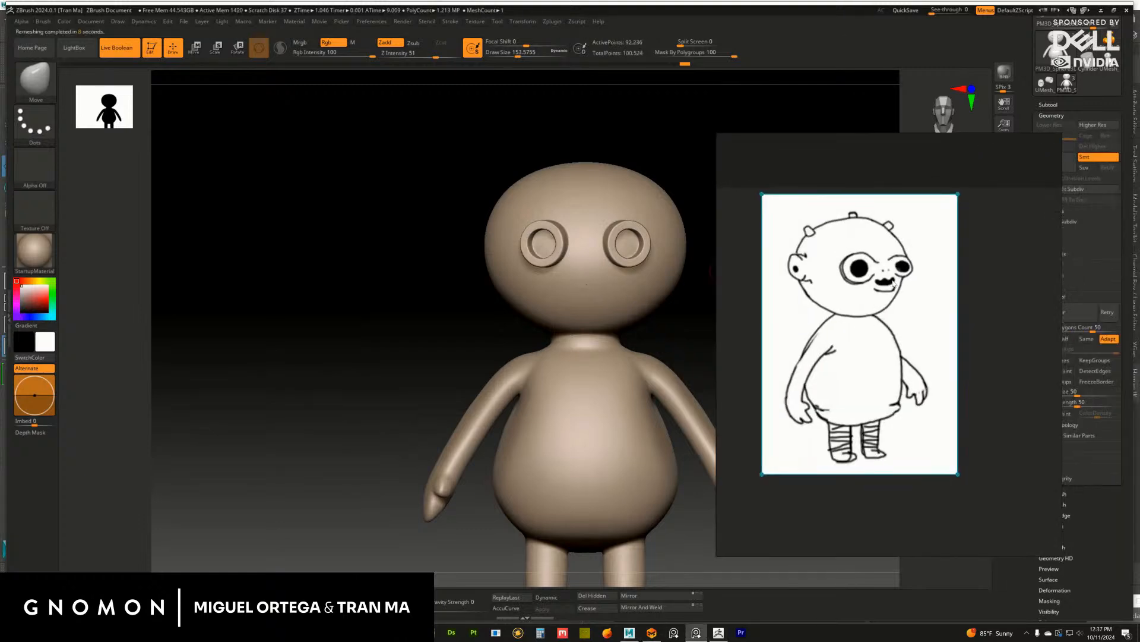
{"action": "right_click_drag", "start_coordinate": [877, 375], "coordinate": [900, 375]}
{"action": "key", "text": "alt+Tab"}
{"action": "left_click_drag", "start_coordinate": [778, 311], "coordinate": [798, 350], "text": "alt"}
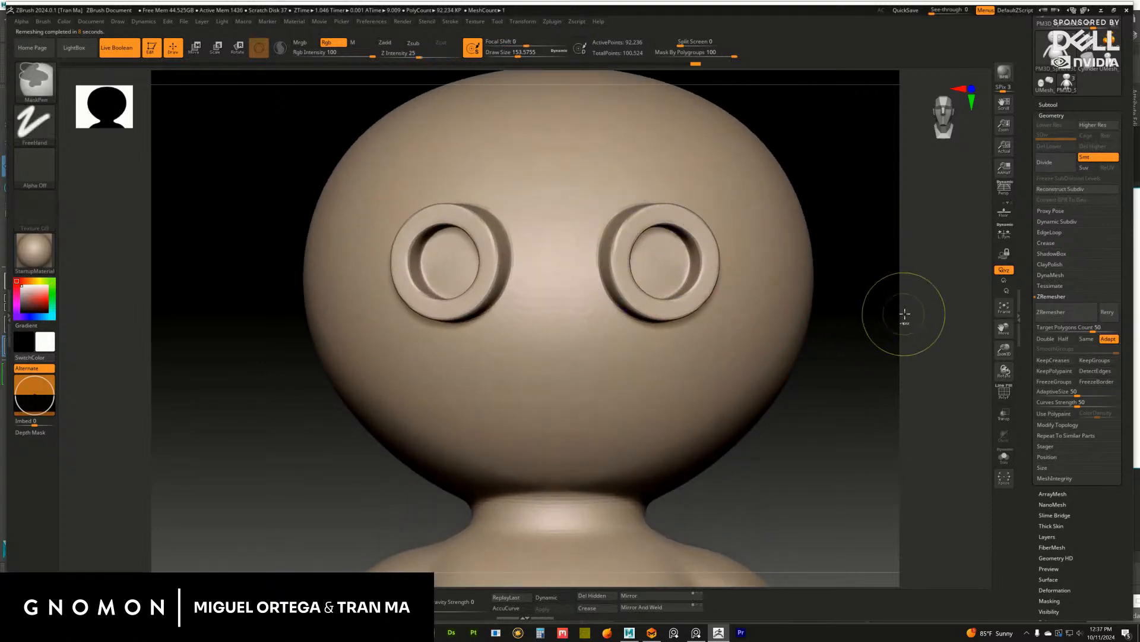
{"action": "left_click_drag", "start_coordinate": [903, 316], "coordinate": [891, 315]}
{"action": "left_click_drag", "start_coordinate": [665, 259], "coordinate": [670, 263], "text": "shift"}
{"action": "left_click_drag", "start_coordinate": [913, 352], "coordinate": [848, 345]}
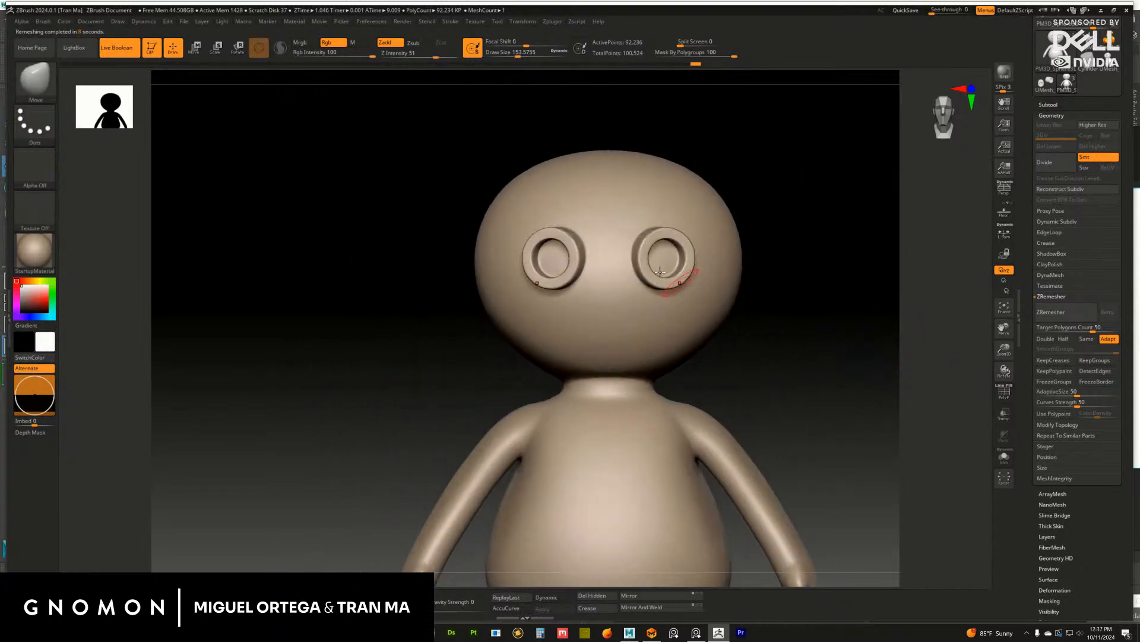
Reduce the Move brush's draw size to about 101 and divide the mesh to subdivision level 2
{"action": "left_click_drag", "start_coordinate": [768, 284], "coordinate": [864, 349], "text": "alt"}
{"action": "key", "text": "s"}
{"action": "left_click_drag", "start_coordinate": [616, 272], "coordinate": [610, 272]}
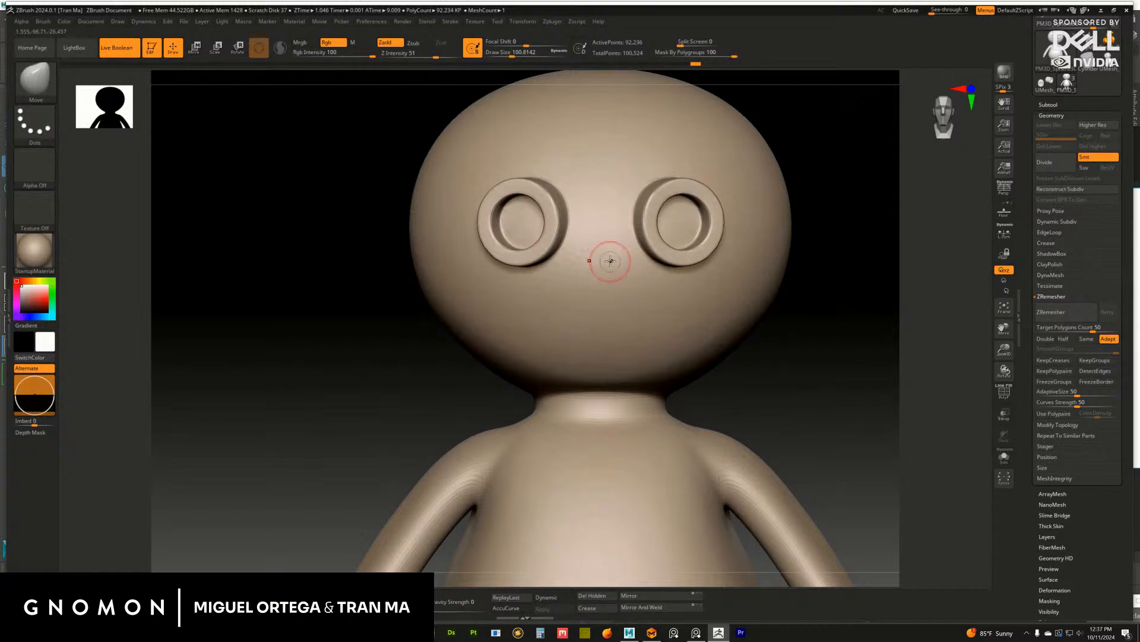
{"action": "left_click_drag", "start_coordinate": [858, 340], "coordinate": [903, 363], "text": "alt"}
{"action": "left_click", "coordinate": [1060, 165]}
Save the tool as PolyMesh3D_1.ztl in the ExtraMiner folder
{"action": "scroll", "coordinate": [1025, 148], "scroll_direction": "up", "scroll_amount": 3}
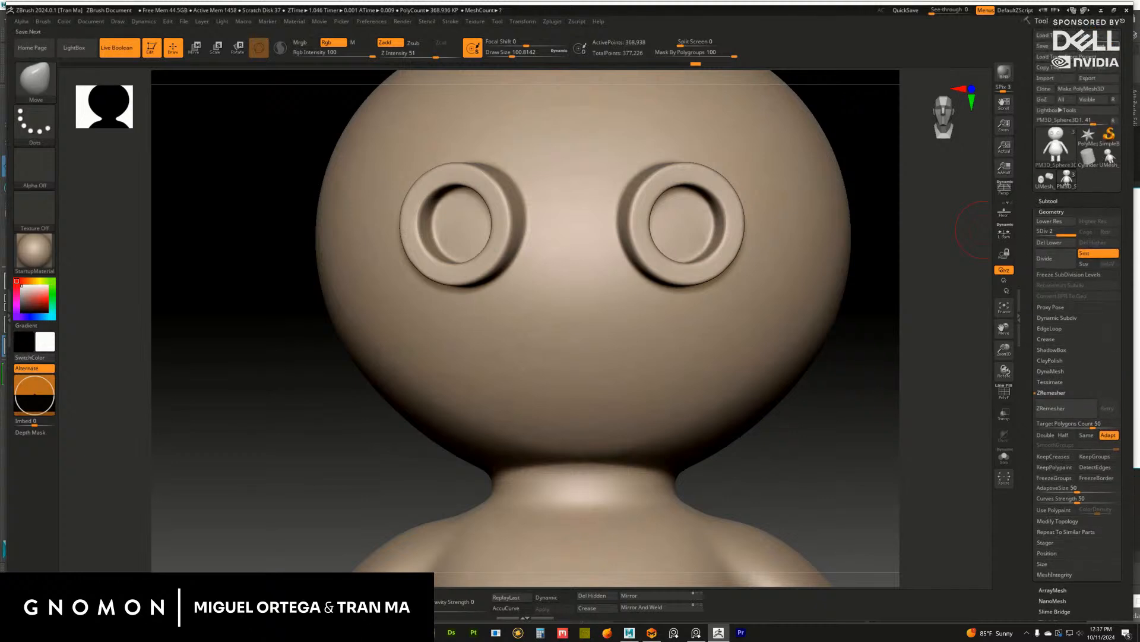
{"action": "left_click", "coordinate": [1043, 46]}
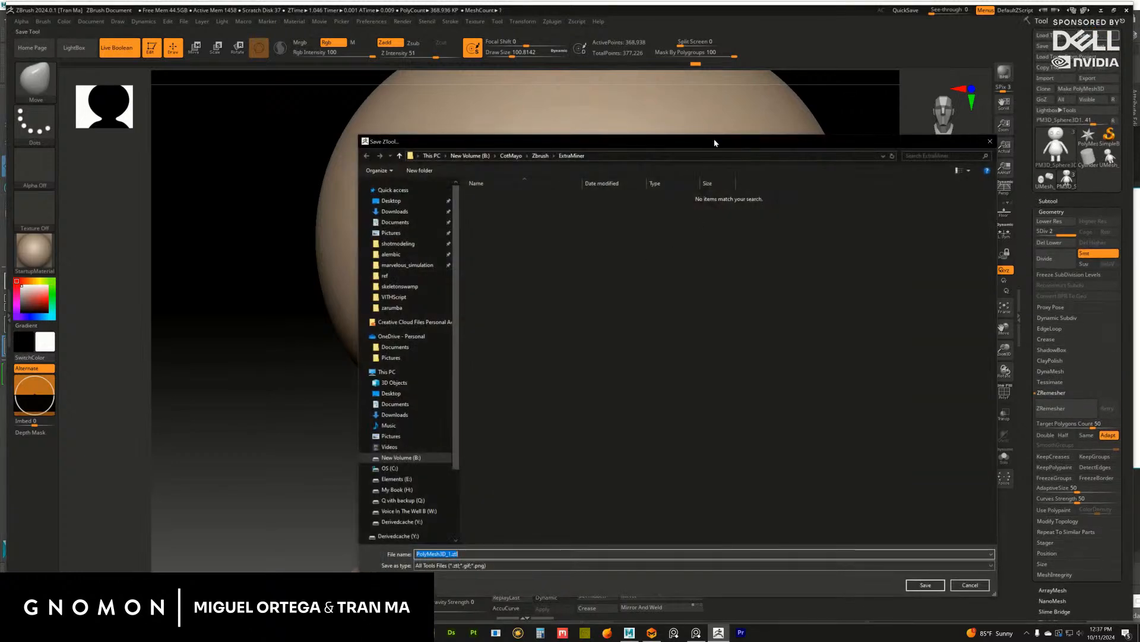
{"action": "left_click_drag", "start_coordinate": [715, 141], "coordinate": [776, 142]}
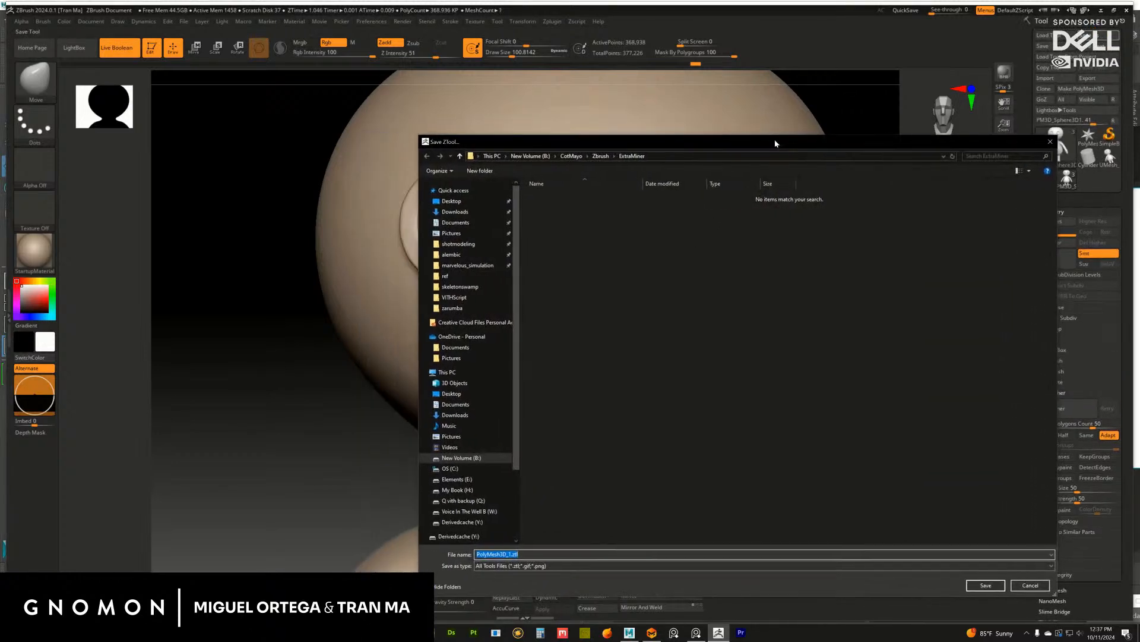
{"action": "left_click", "coordinate": [985, 587]}
Choose the DamStandard brush, set its draw size to about 124, and try a short wavy mouth line below the eyes
{"action": "left_click_drag", "start_coordinate": [866, 415], "coordinate": [784, 455]}
{"action": "left_click_drag", "start_coordinate": [886, 456], "coordinate": [756, 361], "text": "alt"}
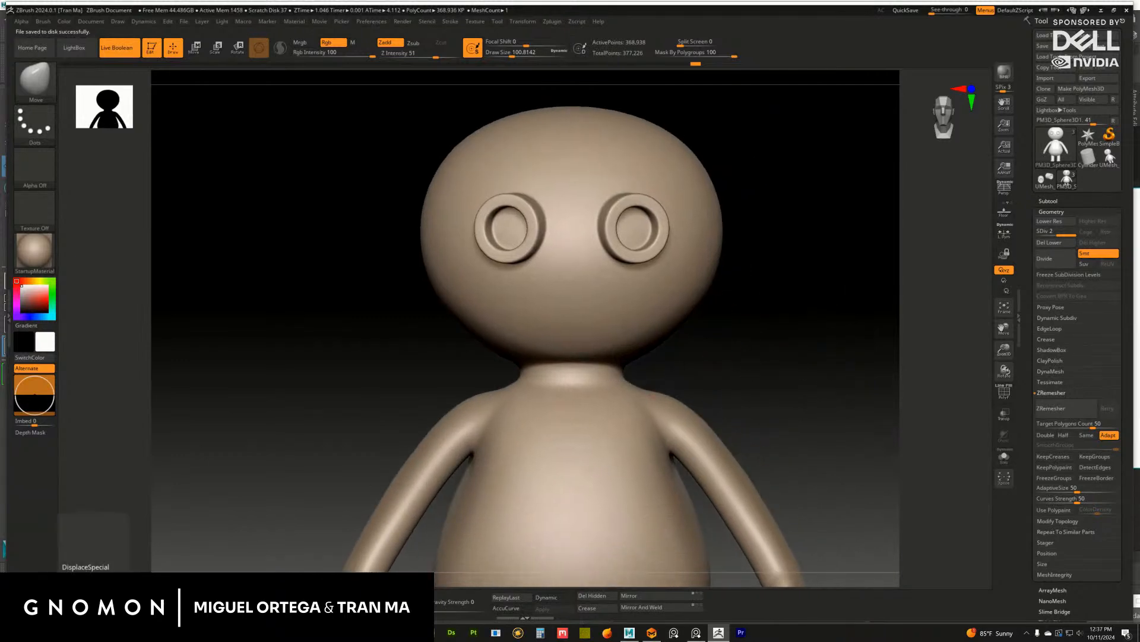
{"action": "key", "text": "b"}
{"action": "key", "text": "d"}
{"action": "key", "text": "s"}
{"action": "key", "text": "s"}
{"action": "left_click_drag", "start_coordinate": [567, 290], "coordinate": [514, 290]}
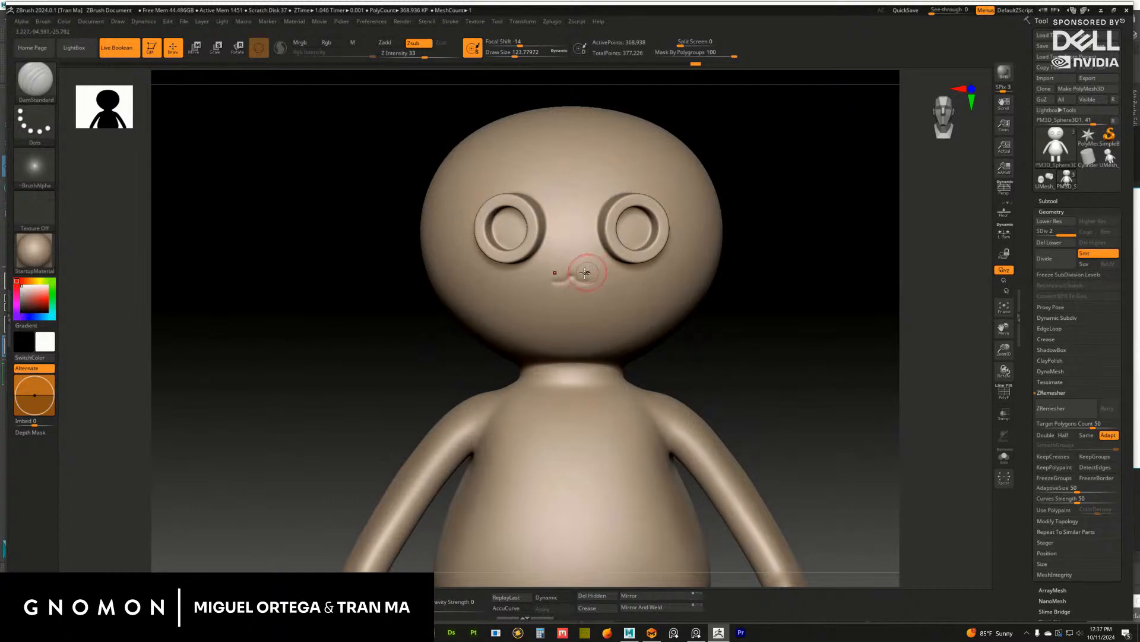
{"action": "key", "text": "ctrl+z"}
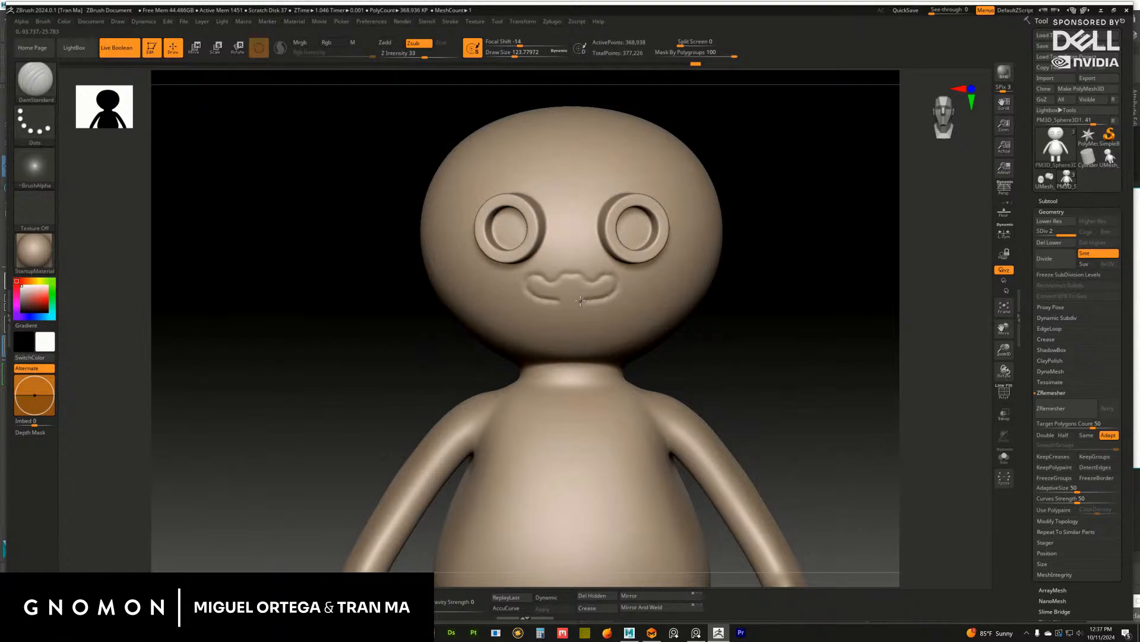
Undo the last mouth strokes and carve a wider mouth with a wavy upper lip, curled corners and a curved lower lip
{"action": "left_click_drag", "start_coordinate": [790, 331], "coordinate": [813, 354], "text": "alt"}
{"action": "key", "text": "ctrl+z"}
{"action": "key", "text": "ctrl+z"}
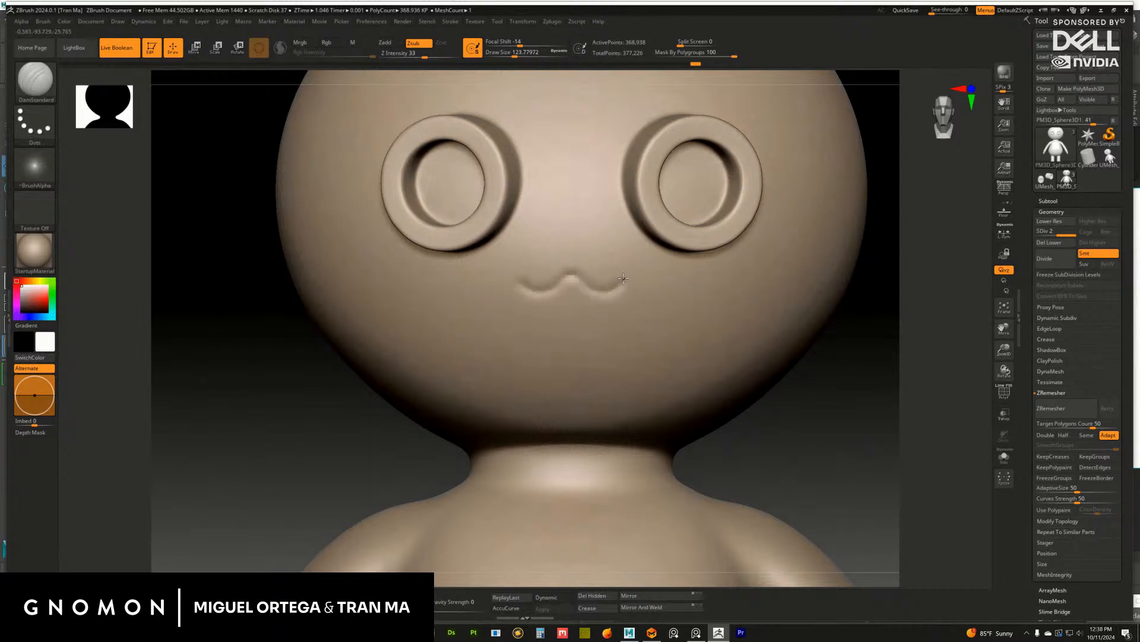
{"action": "left_click_drag", "start_coordinate": [623, 278], "coordinate": [642, 279]}
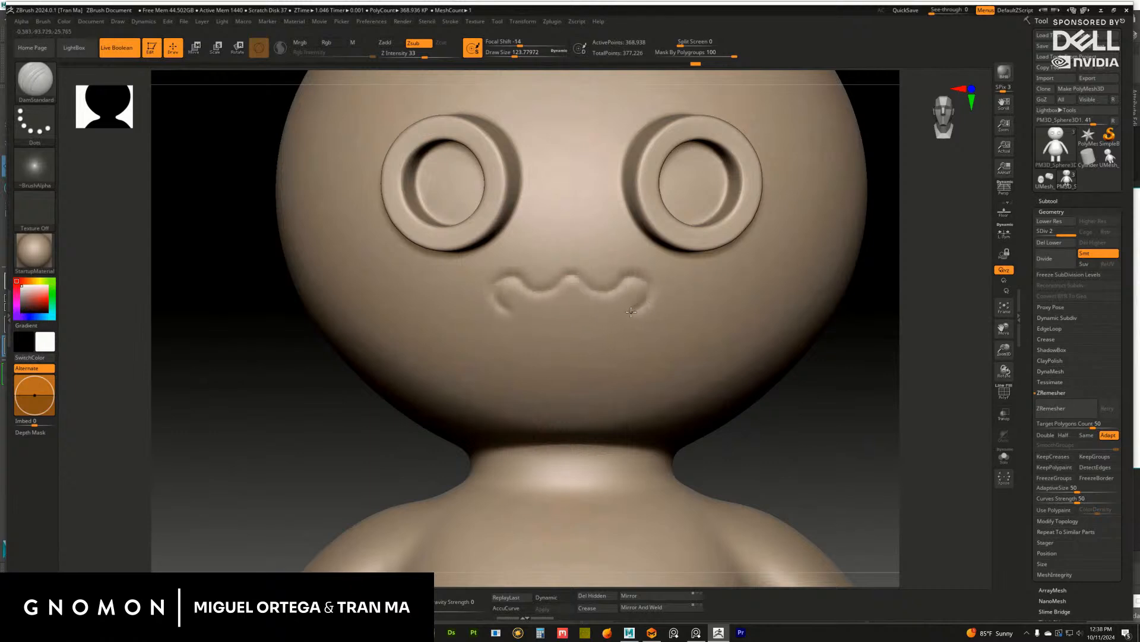
{"action": "mouse_move", "coordinate": [613, 315]}
{"action": "left_mouse_down", "text": "shift"}
{"action": "mouse_move", "coordinate": [578, 316]}
{"action": "mouse_move", "coordinate": [645, 291]}
{"action": "left_mouse_up", "text": "shift"}
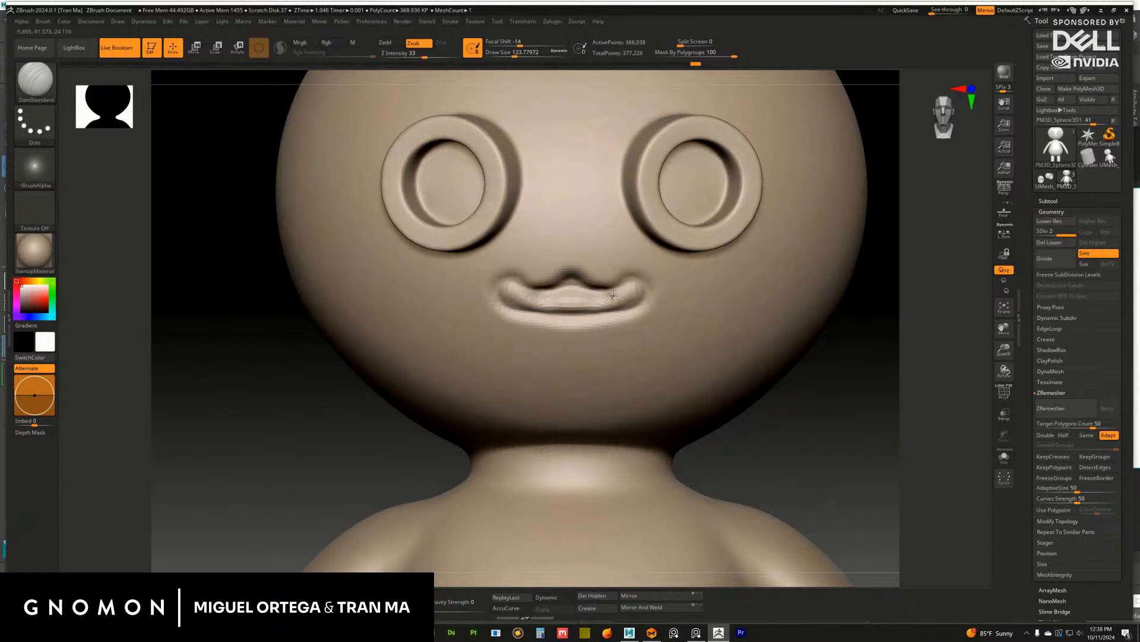
Deepen the inside of the mouth beneath the upper lip and smooth its interior and lower lip
{"action": "left_click_drag", "start_coordinate": [612, 295], "coordinate": [634, 289]}
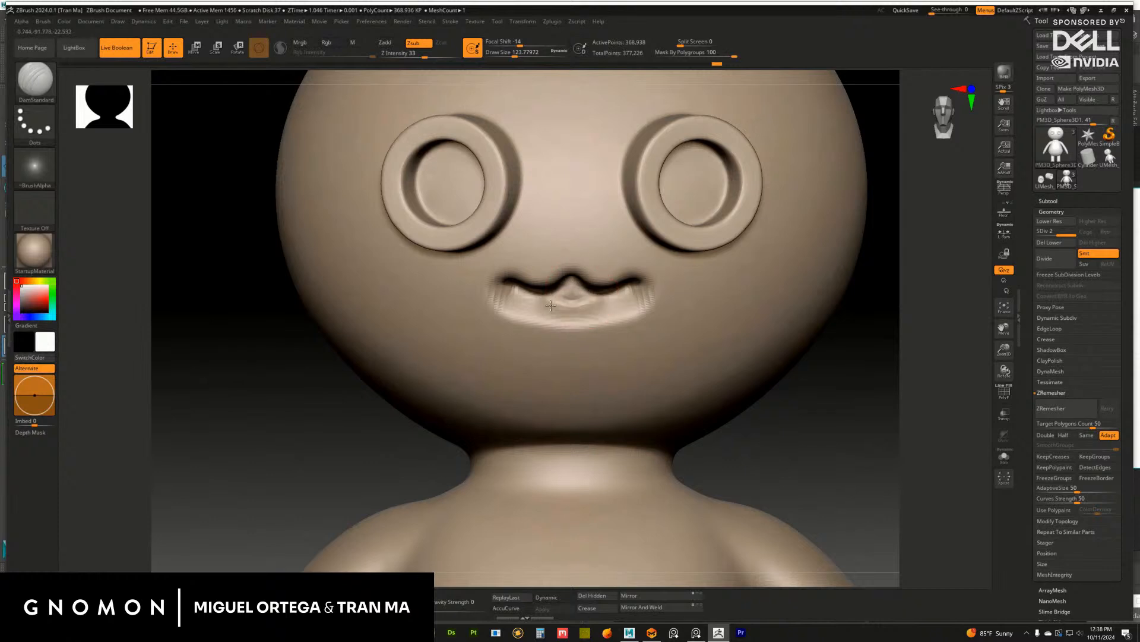
{"action": "mouse_move", "coordinate": [546, 308]}
{"action": "left_mouse_down"}
{"action": "mouse_move", "coordinate": [530, 302]}
{"action": "mouse_move", "coordinate": [550, 304]}
{"action": "left_mouse_up"}
{"action": "left_click_drag", "start_coordinate": [882, 383], "coordinate": [896, 385]}
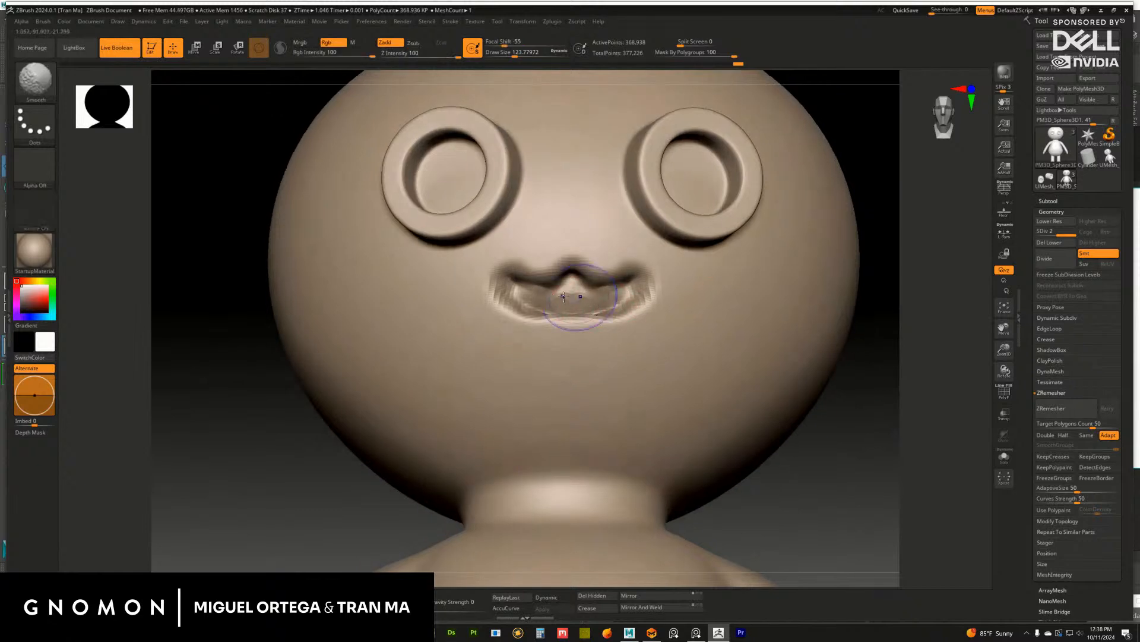
{"action": "left_click_drag", "start_coordinate": [577, 306], "coordinate": [549, 310], "text": "shift"}
{"action": "left_click_drag", "start_coordinate": [899, 392], "coordinate": [933, 390]}
{"action": "left_click_drag", "start_coordinate": [540, 325], "coordinate": [594, 324], "text": "shift"}
Duplicate the character's subtool
{"action": "left_click_drag", "start_coordinate": [858, 380], "coordinate": [844, 360], "text": "alt"}
{"action": "left_click", "coordinate": [1050, 201]}
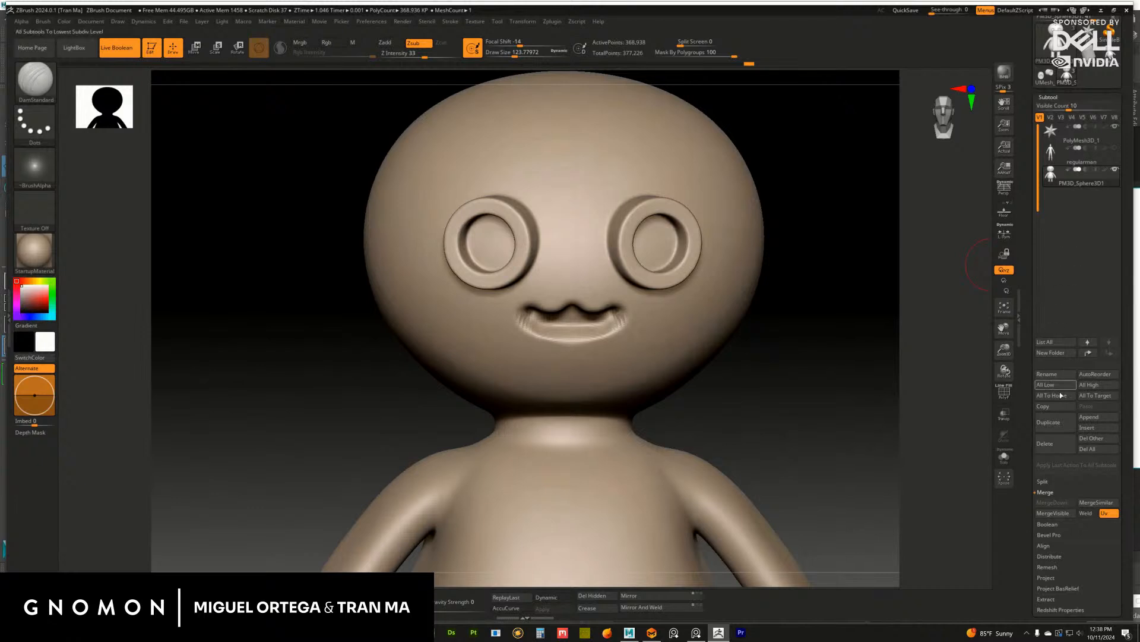
{"action": "left_click", "coordinate": [1049, 422]}
Carve two small symmetrical nostril dents between the eyes and the mouth
{"action": "left_click_drag", "start_coordinate": [840, 348], "coordinate": [891, 357]}
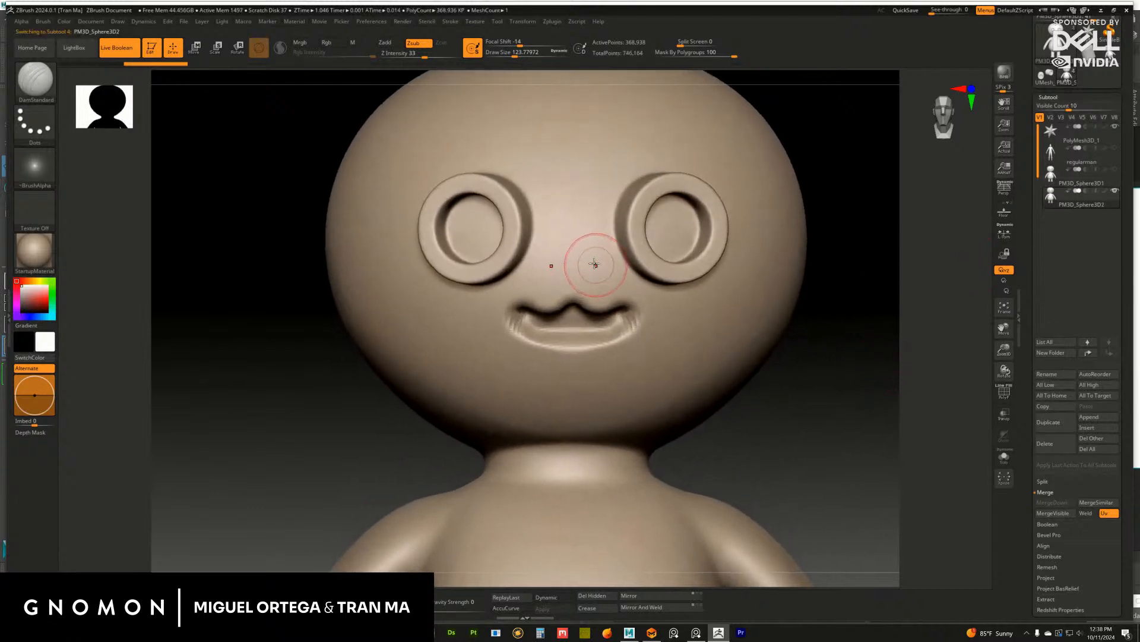
{"action": "left_click_drag", "start_coordinate": [588, 264], "coordinate": [592, 265]}
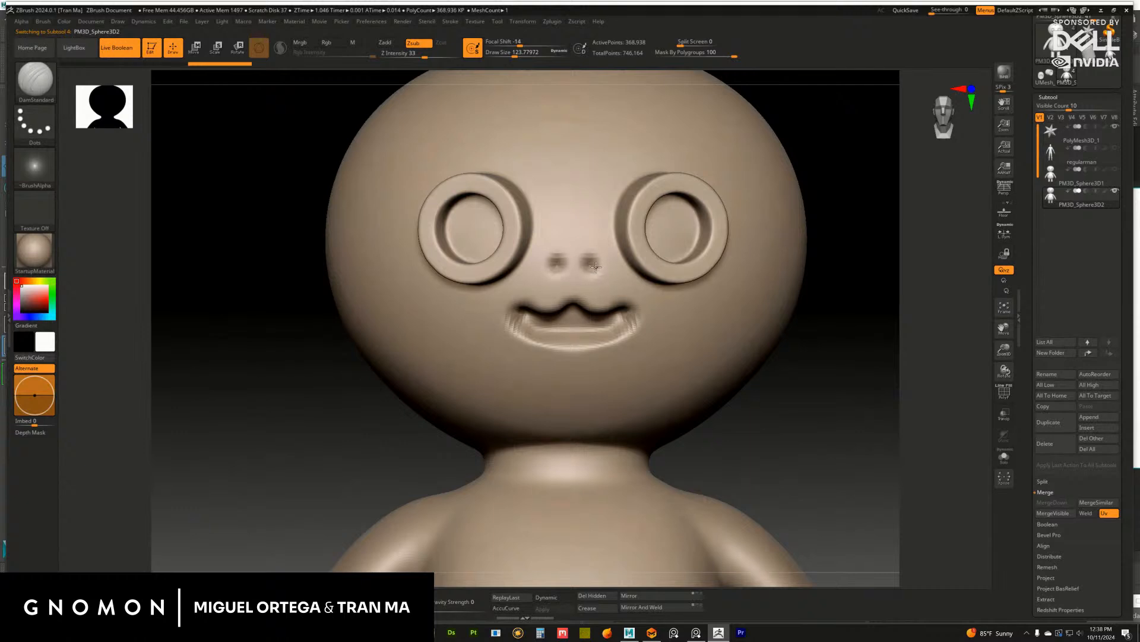
{"action": "left_click_drag", "start_coordinate": [861, 369], "coordinate": [784, 352], "text": "alt"}
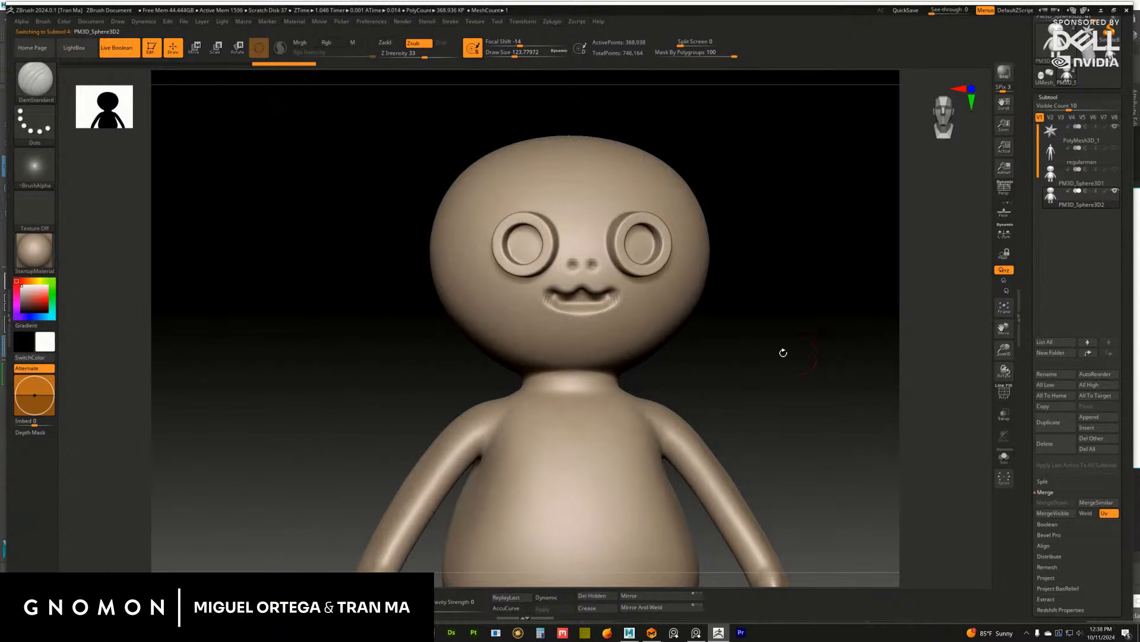
{"action": "key", "text": "ctrl+z"}
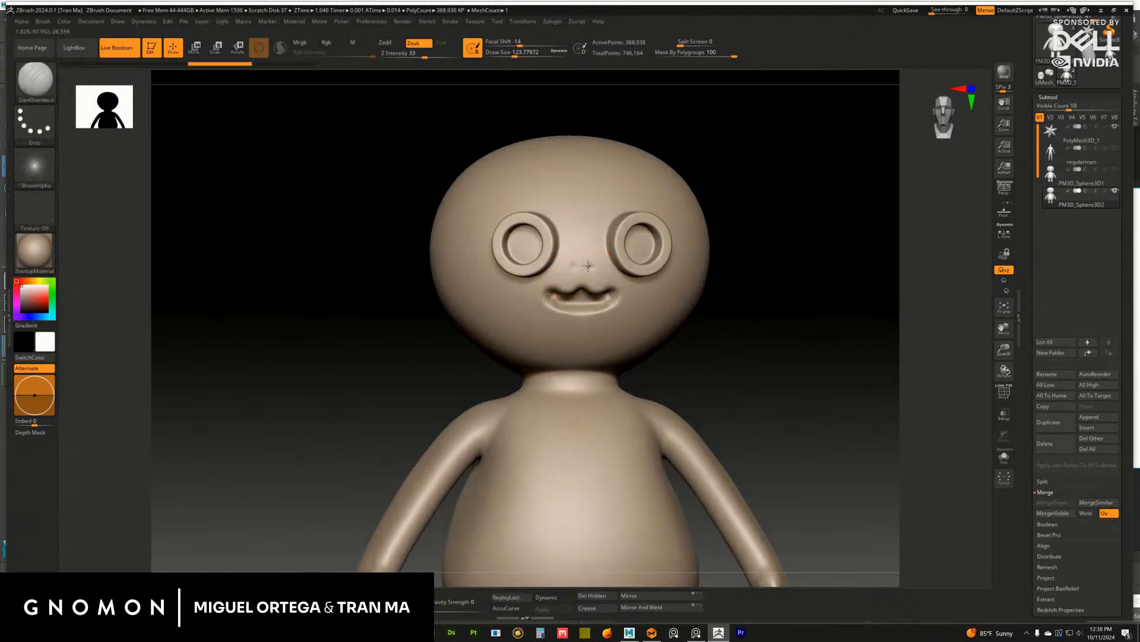
{"action": "key", "text": "ctrl+shift+z"}
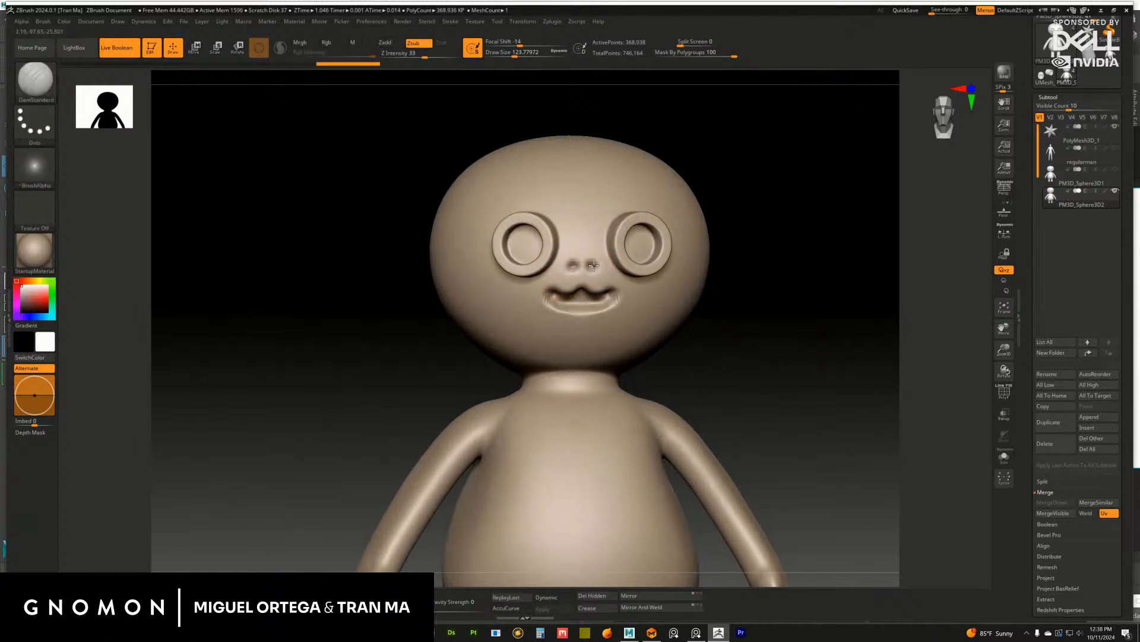
Smooth the nostril dents to make them shallower and softer
{"action": "left_click_drag", "start_coordinate": [761, 335], "coordinate": [752, 335]}
{"action": "left_click_drag", "start_coordinate": [594, 267], "coordinate": [596, 257], "text": "shift"}
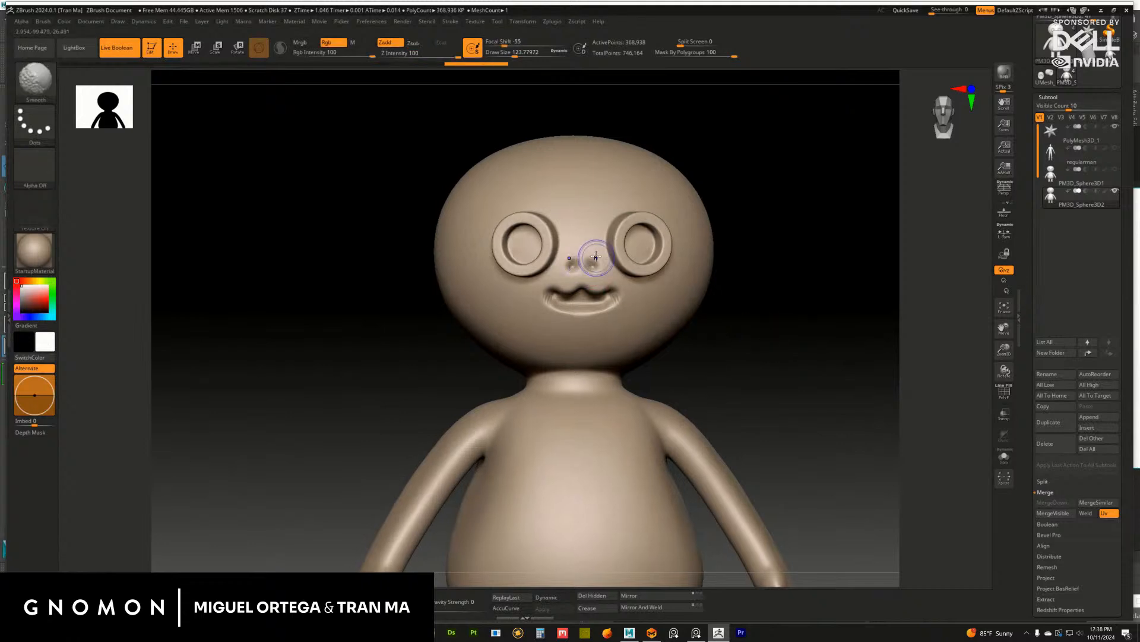
{"action": "left_click_drag", "start_coordinate": [811, 330], "coordinate": [842, 359], "text": "alt"}
{"action": "left_click_drag", "start_coordinate": [588, 274], "coordinate": [585, 267], "text": "shift"}
{"action": "key", "text": "ctrl"}
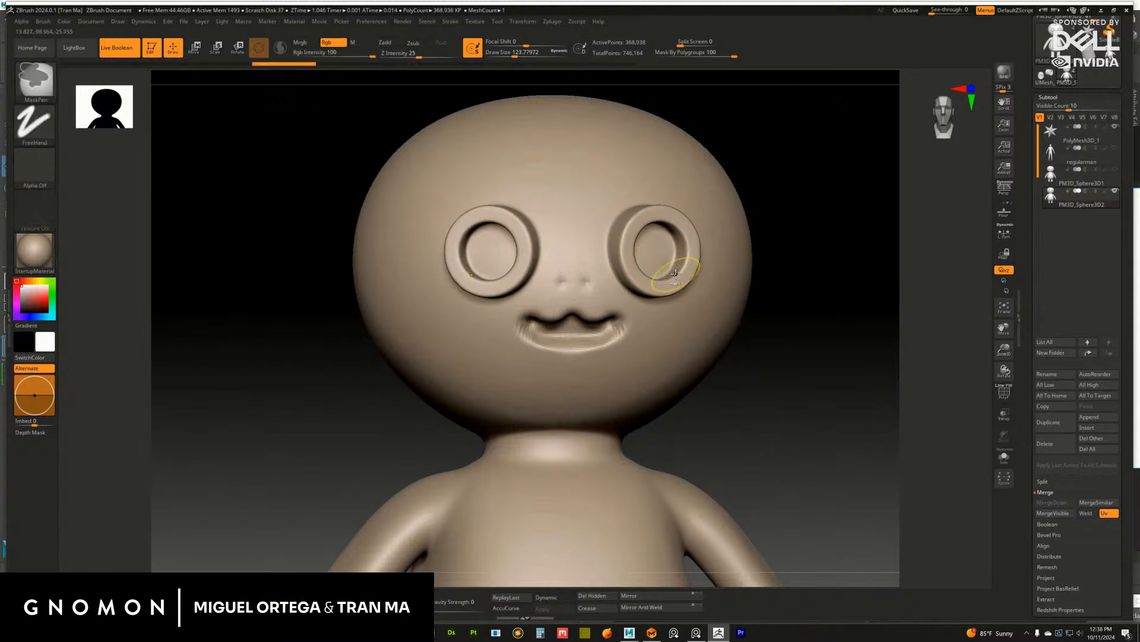
Build up the inner sides of both eye rings toward the nose bridge with ClayBuildup at draw size about 158
{"action": "left_click_drag", "start_coordinate": [822, 323], "coordinate": [239, 501]}
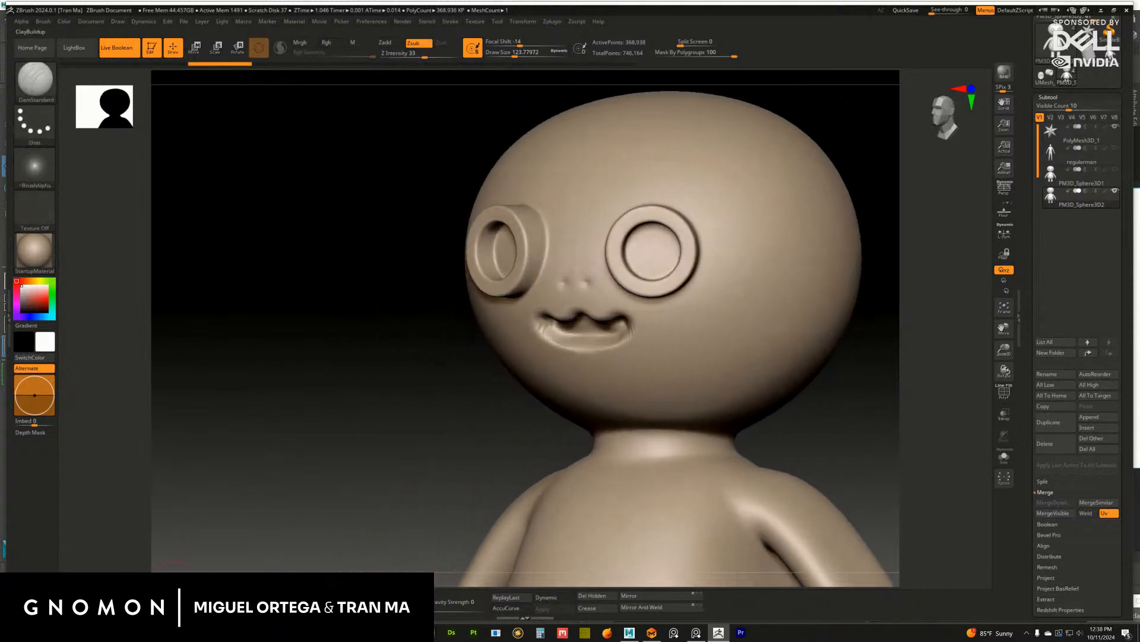
{"action": "left_click", "coordinate": [176, 598]}
{"action": "key", "text": "s"}
{"action": "left_click_drag", "start_coordinate": [536, 238], "coordinate": [547, 253]}
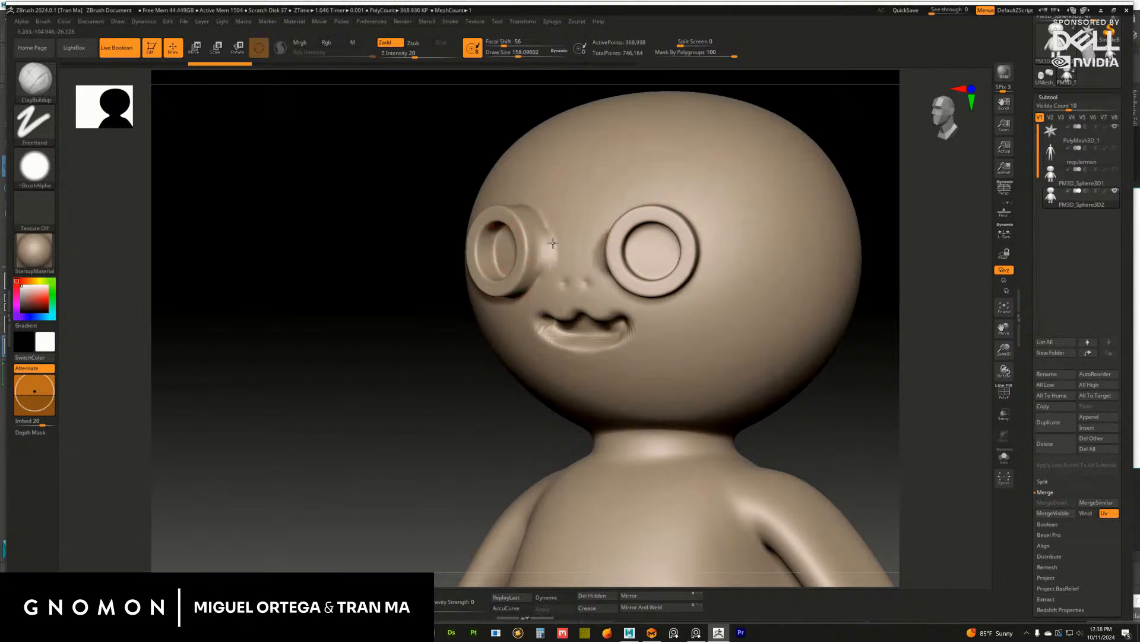
{"action": "left_click_drag", "start_coordinate": [932, 357], "coordinate": [863, 340], "text": "shift"}
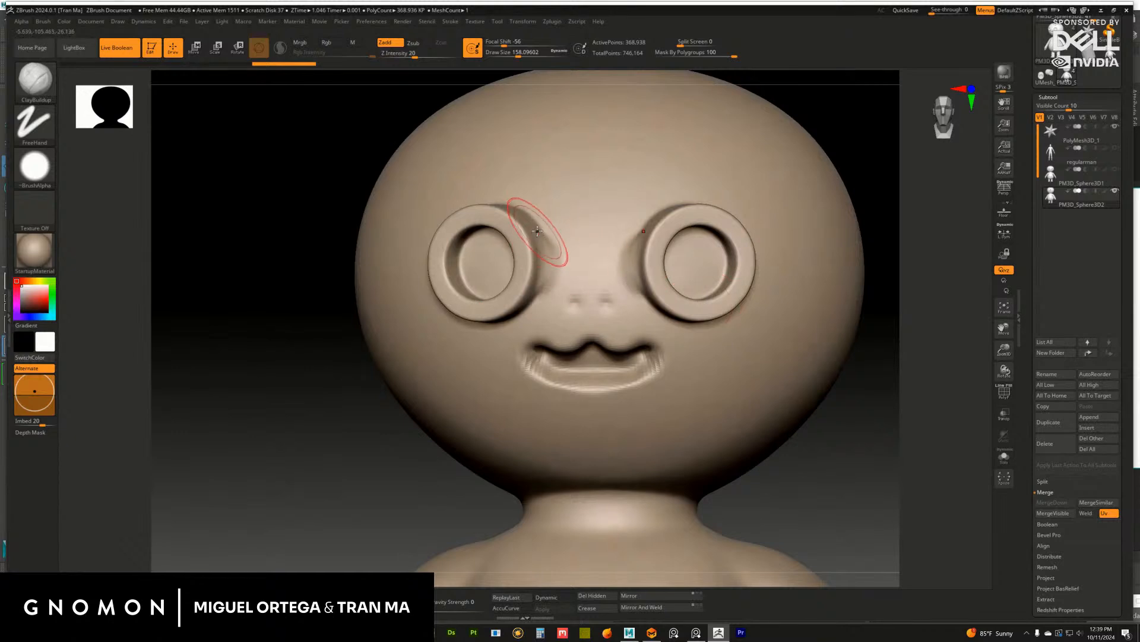
{"action": "mouse_move", "coordinate": [540, 246]}
{"action": "left_mouse_down"}
{"action": "mouse_move", "coordinate": [544, 276]}
{"action": "mouse_move", "coordinate": [556, 265]}
{"action": "mouse_move", "coordinate": [550, 243]}
{"action": "mouse_move", "coordinate": [559, 264]}
{"action": "mouse_move", "coordinate": [562, 252]}
{"action": "left_mouse_up"}
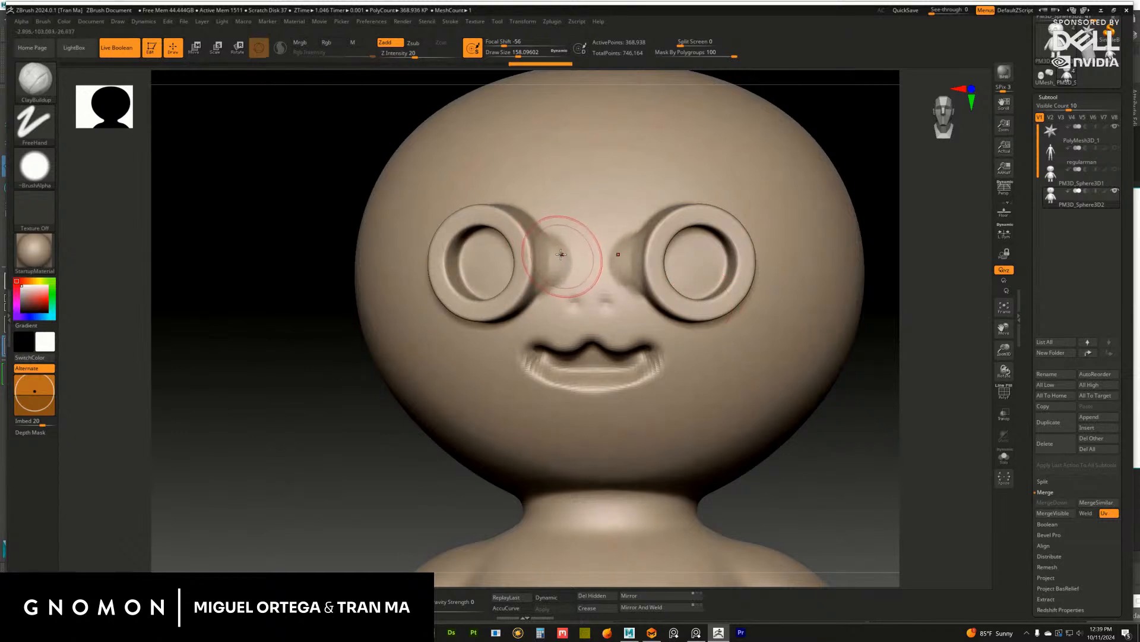
Place the reference sketch window beside the character's head and crop it closely around the drawing
{"action": "right_click_drag", "start_coordinate": [1139, 330], "coordinate": [251, 353]}
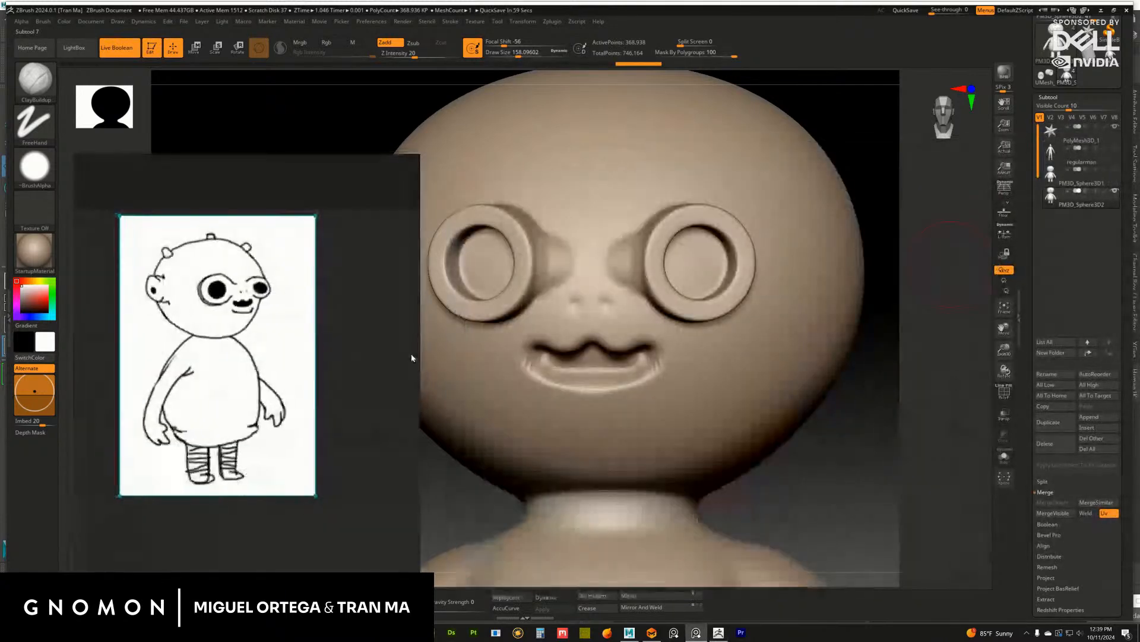
{"action": "left_click_drag", "start_coordinate": [415, 352], "coordinate": [280, 350]}
{"action": "middle_click_drag", "start_coordinate": [274, 373], "coordinate": [233, 376]}
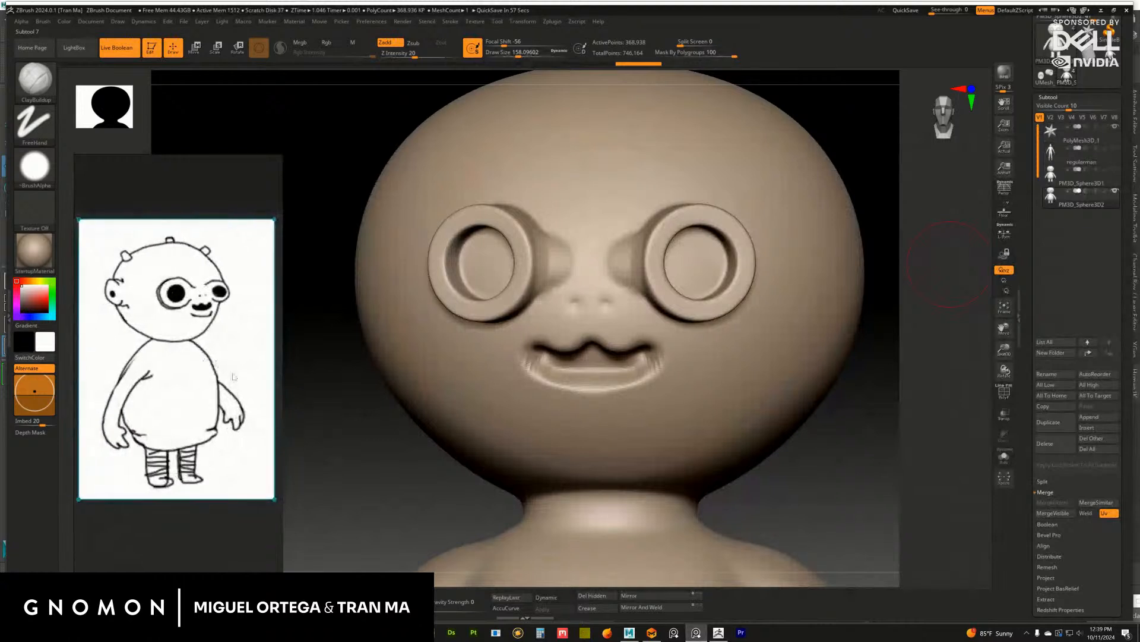
{"action": "right_click_drag", "start_coordinate": [261, 398], "coordinate": [285, 387]}
{"action": "left_click_drag", "start_coordinate": [253, 144], "coordinate": [253, 210]}
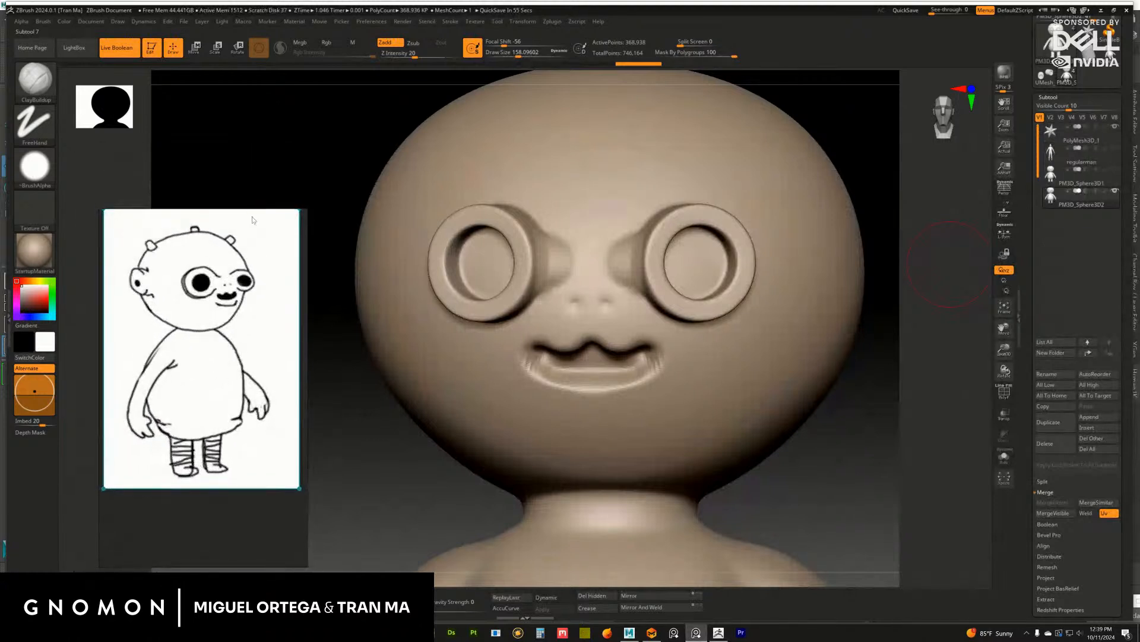
Trim the empty area below the drawing in the reference window and keep the window always on top
{"action": "left_click_drag", "start_coordinate": [227, 563], "coordinate": [224, 492]}
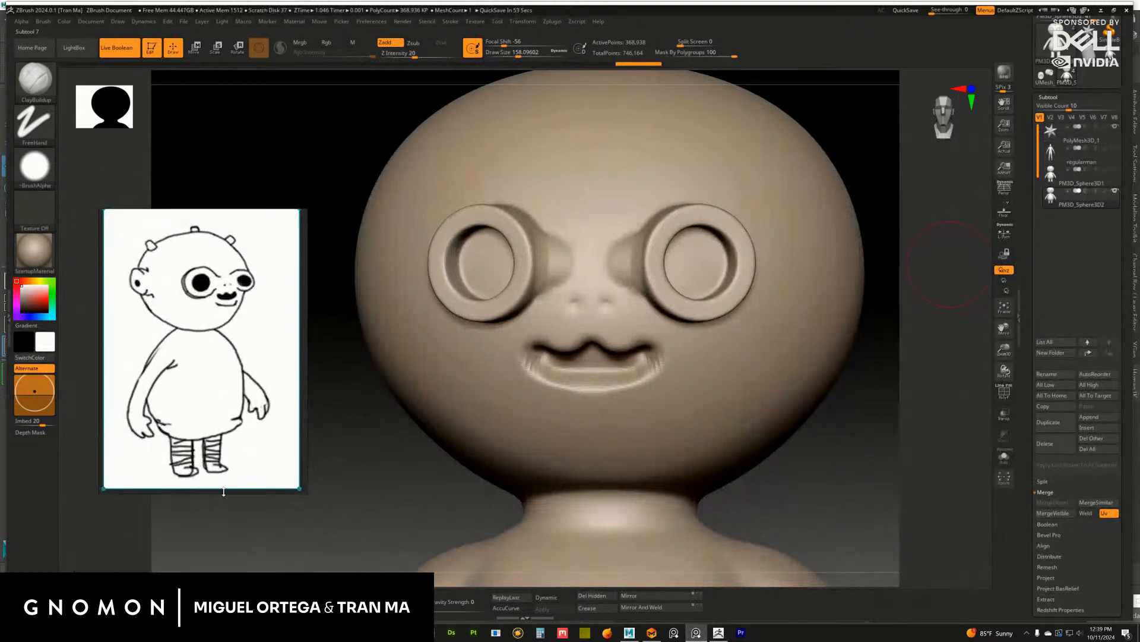
{"action": "right_click_drag", "start_coordinate": [261, 424], "coordinate": [256, 433]}
{"action": "key", "text": "a"}
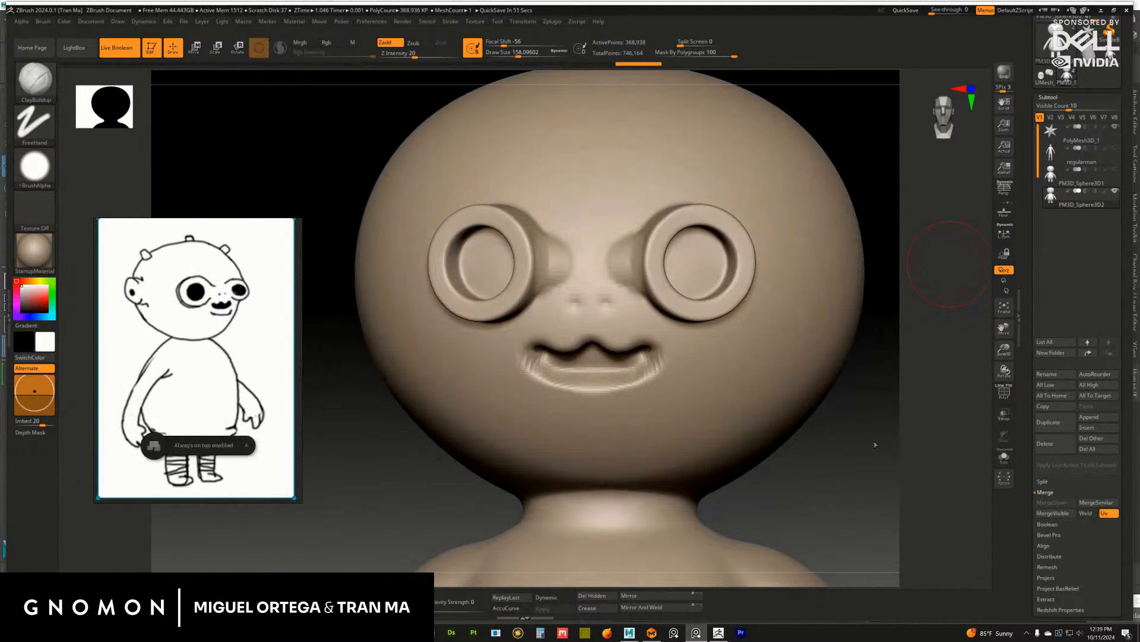
Smooth the built-up clay between the eye rings and nose bridge, and soften the creases around the corners of the mouth
{"action": "left_click_drag", "start_coordinate": [876, 445], "coordinate": [868, 435]}
{"action": "left_click_drag", "start_coordinate": [534, 257], "coordinate": [539, 273], "text": "shift"}
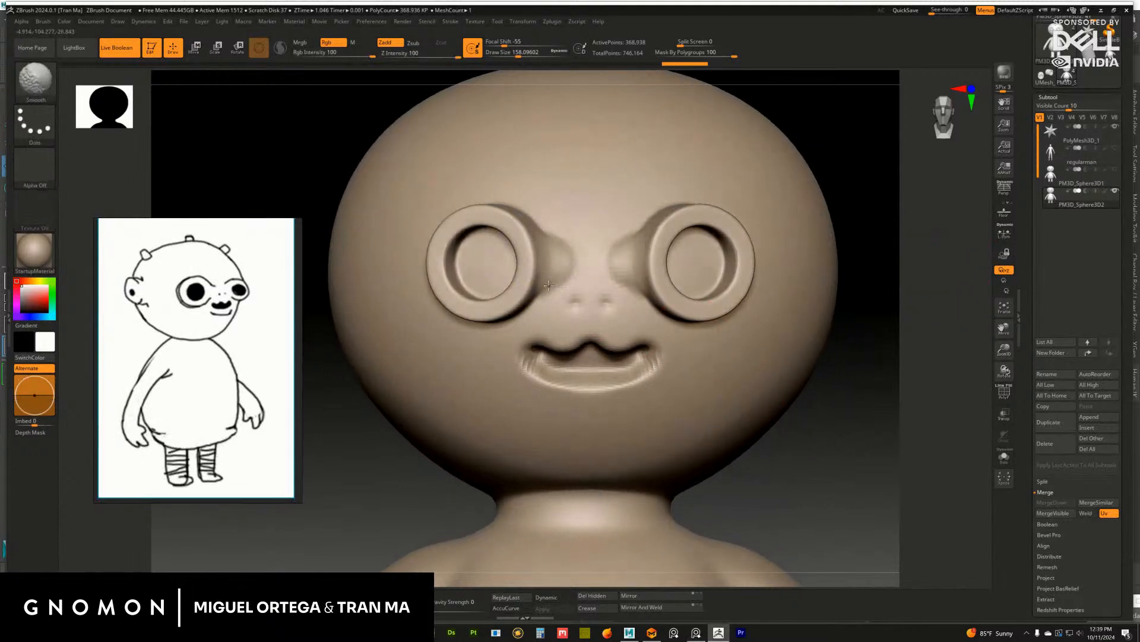
{"action": "mouse_move", "coordinate": [843, 397]}
{"action": "left_mouse_down", "text": "alt"}
{"action": "mouse_move", "coordinate": [853, 399]}
{"action": "mouse_move", "coordinate": [787, 365]}
{"action": "left_mouse_up", "text": "alt"}
{"action": "mouse_move", "coordinate": [526, 342]}
{"action": "left_mouse_down"}
{"action": "mouse_move", "coordinate": [576, 353]}
{"action": "mouse_move", "coordinate": [529, 351]}
{"action": "mouse_move", "coordinate": [644, 340]}
{"action": "mouse_move", "coordinate": [624, 331]}
{"action": "left_mouse_up"}
{"action": "left_click_drag", "start_coordinate": [855, 369], "coordinate": [844, 354], "text": "alt"}
{"action": "mouse_move", "coordinate": [802, 355]}
{"action": "left_mouse_down"}
{"action": "mouse_move", "coordinate": [873, 348]}
{"action": "mouse_move", "coordinate": [817, 326]}
{"action": "left_mouse_up"}
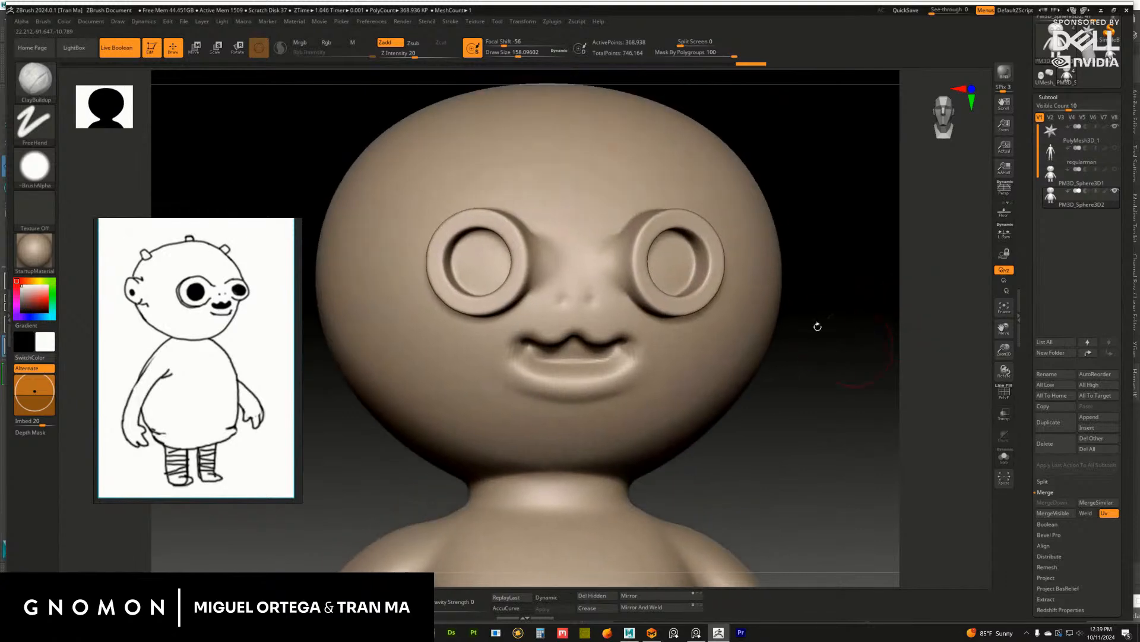
{"action": "key", "text": "b"}
{"action": "left_click_drag", "start_coordinate": [905, 192], "coordinate": [930, 194]}
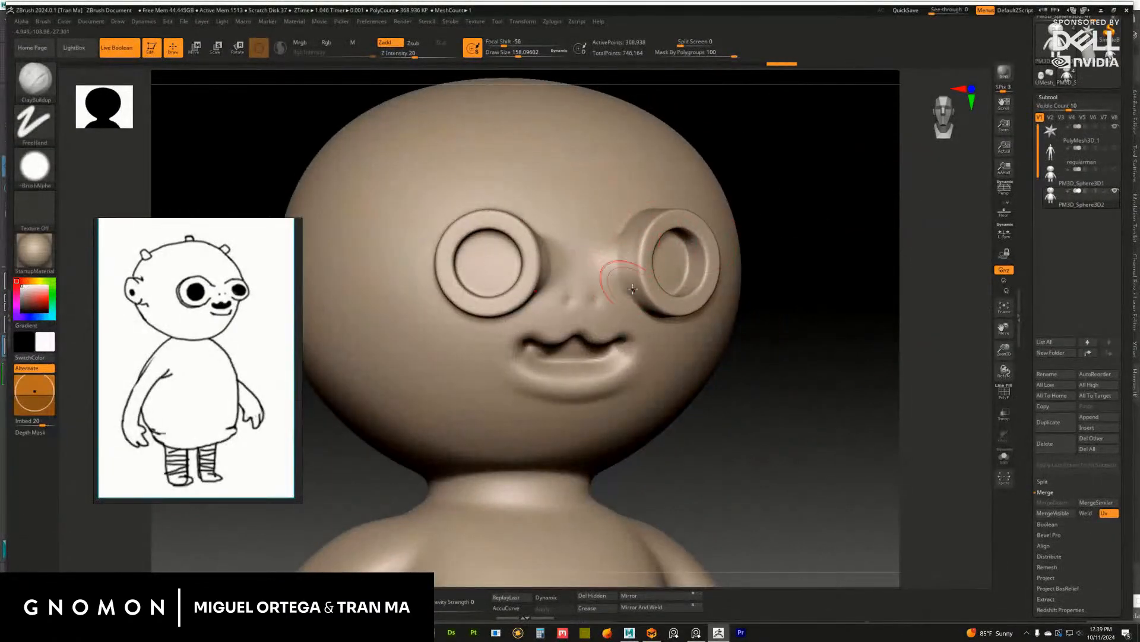
{"action": "key", "text": "shift"}
{"action": "left_click_drag", "start_coordinate": [824, 315], "coordinate": [822, 271], "text": "alt"}
{"action": "mouse_move", "coordinate": [822, 270]}
{"action": "left_mouse_down", "text": "shift"}
{"action": "mouse_move", "coordinate": [782, 279]}
{"action": "mouse_move", "coordinate": [825, 286]}
{"action": "left_mouse_up", "text": "shift"}
Switch to the Move brush with a draw size of about 567
{"action": "key", "text": "s"}
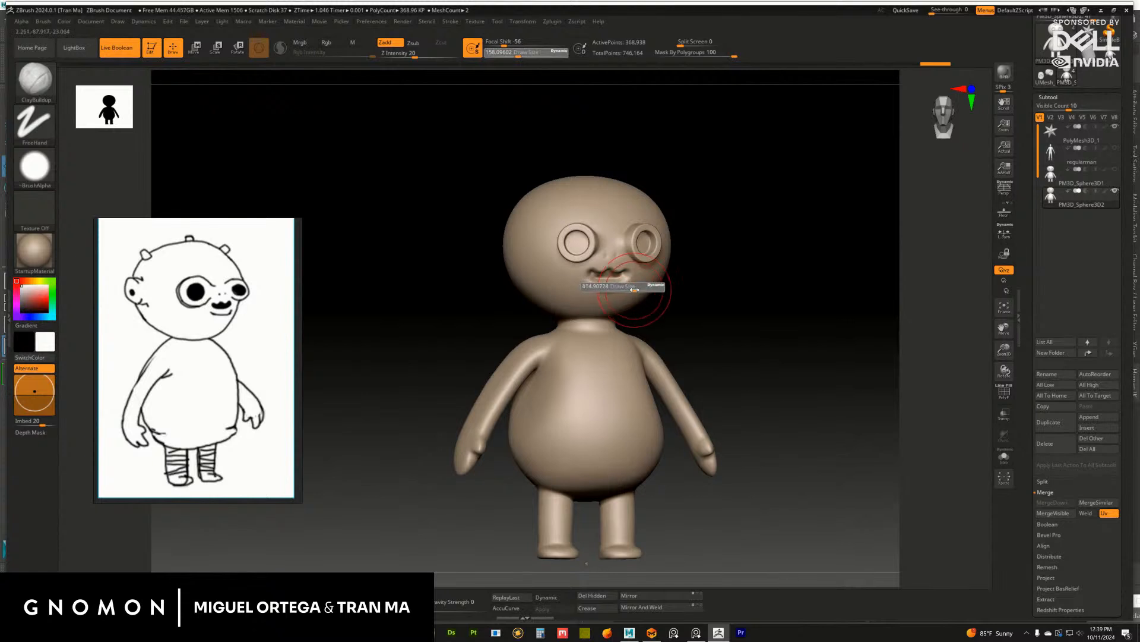
{"action": "left_click_drag", "start_coordinate": [614, 287], "coordinate": [628, 278]}
{"action": "left_click_drag", "start_coordinate": [696, 295], "coordinate": [777, 300]}
{"action": "left_click_drag", "start_coordinate": [777, 300], "coordinate": [747, 321], "text": "alt"}
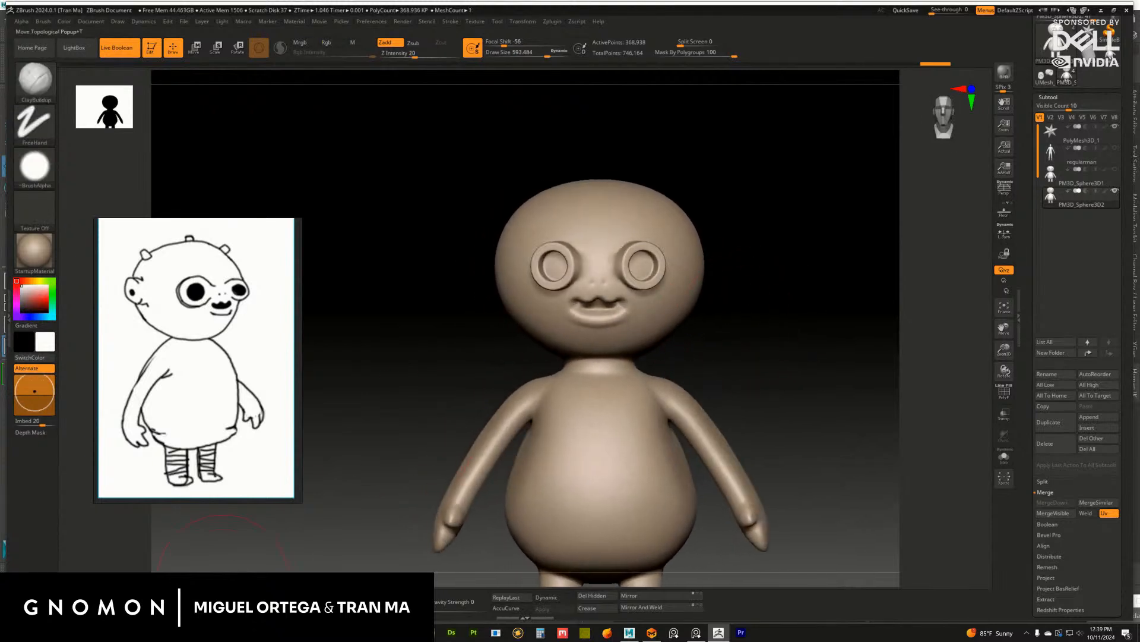
{"action": "key", "text": "b"}
{"action": "key", "text": "m"}
{"action": "key", "text": "v"}
{"action": "key", "text": "s"}
{"action": "left_click_drag", "start_coordinate": [617, 269], "coordinate": [630, 269]}
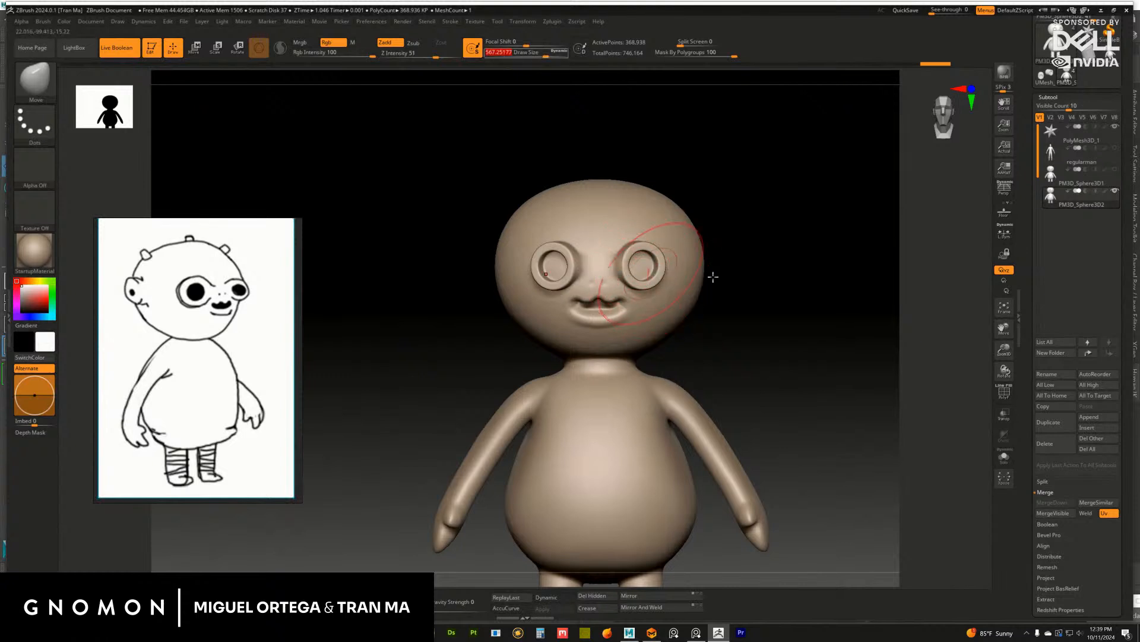
Adjust the face around the eye rings with the Move brush at draw size about 714
{"action": "mouse_move", "coordinate": [799, 285]}
{"action": "left_mouse_down"}
{"action": "mouse_move", "coordinate": [814, 286]}
{"action": "mouse_move", "coordinate": [792, 302]}
{"action": "left_mouse_up"}
{"action": "mouse_move", "coordinate": [791, 302]}
{"action": "left_mouse_down", "text": "alt"}
{"action": "mouse_move", "coordinate": [762, 292]}
{"action": "mouse_move", "coordinate": [731, 318]}
{"action": "mouse_move", "coordinate": [743, 309]}
{"action": "left_mouse_up", "text": "alt"}
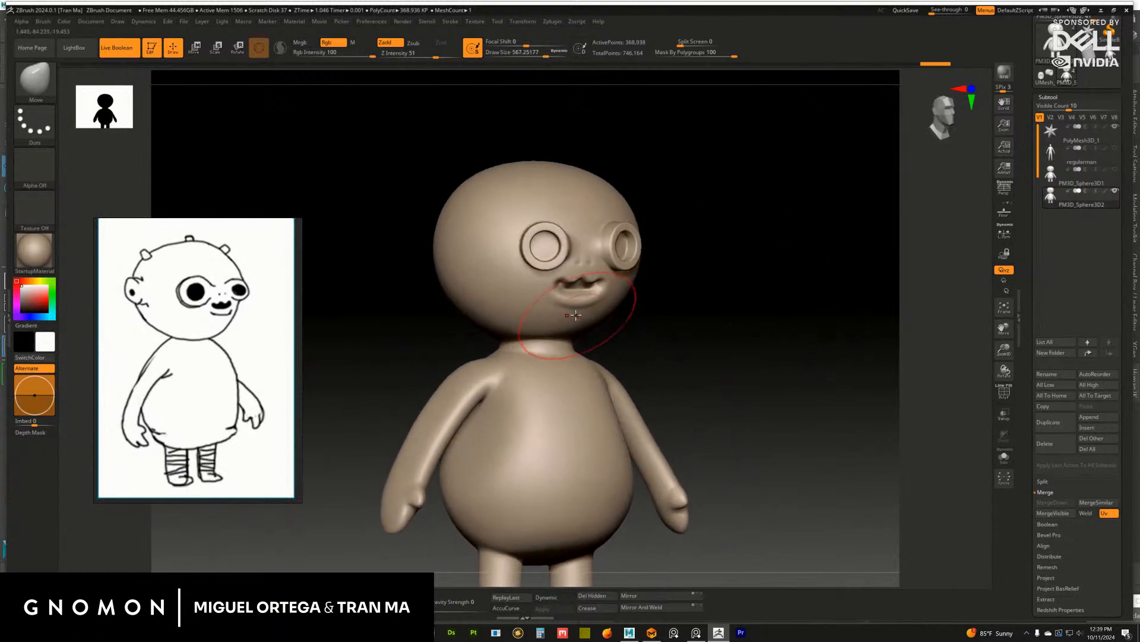
{"action": "key", "text": "s"}
{"action": "left_click_drag", "start_coordinate": [575, 316], "coordinate": [588, 317]}
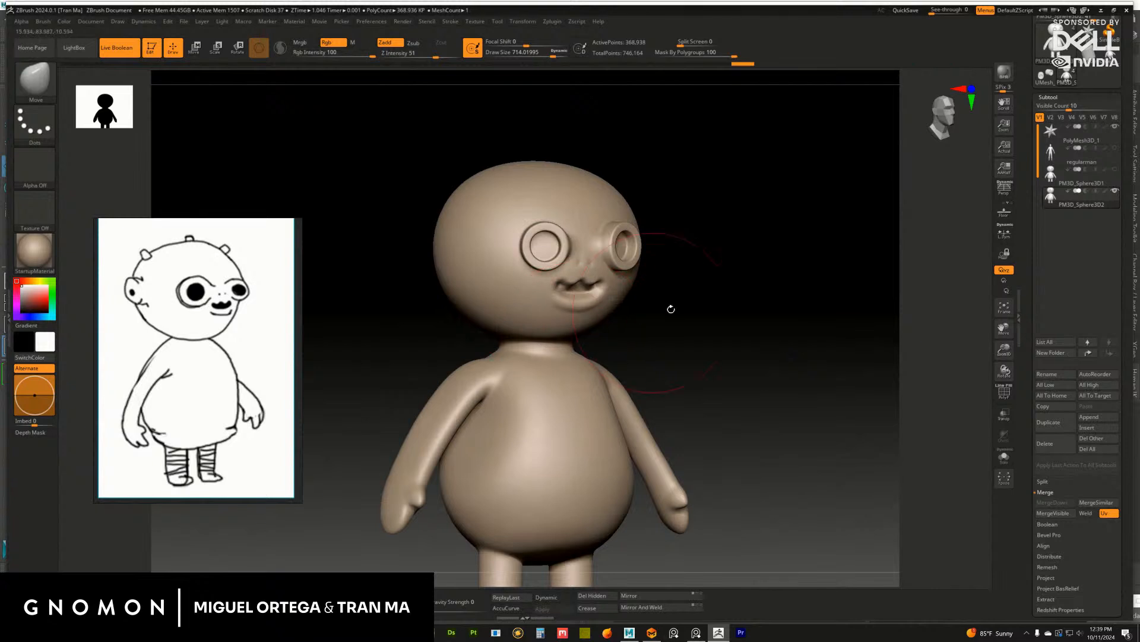
{"action": "left_click_drag", "start_coordinate": [671, 309], "coordinate": [673, 326], "text": "alt"}
{"action": "left_click_drag", "start_coordinate": [621, 249], "coordinate": [628, 261]}
{"action": "mouse_move", "coordinate": [687, 273]}
{"action": "left_mouse_down"}
{"action": "mouse_move", "coordinate": [704, 275]}
{"action": "mouse_move", "coordinate": [702, 316]}
{"action": "left_mouse_up"}
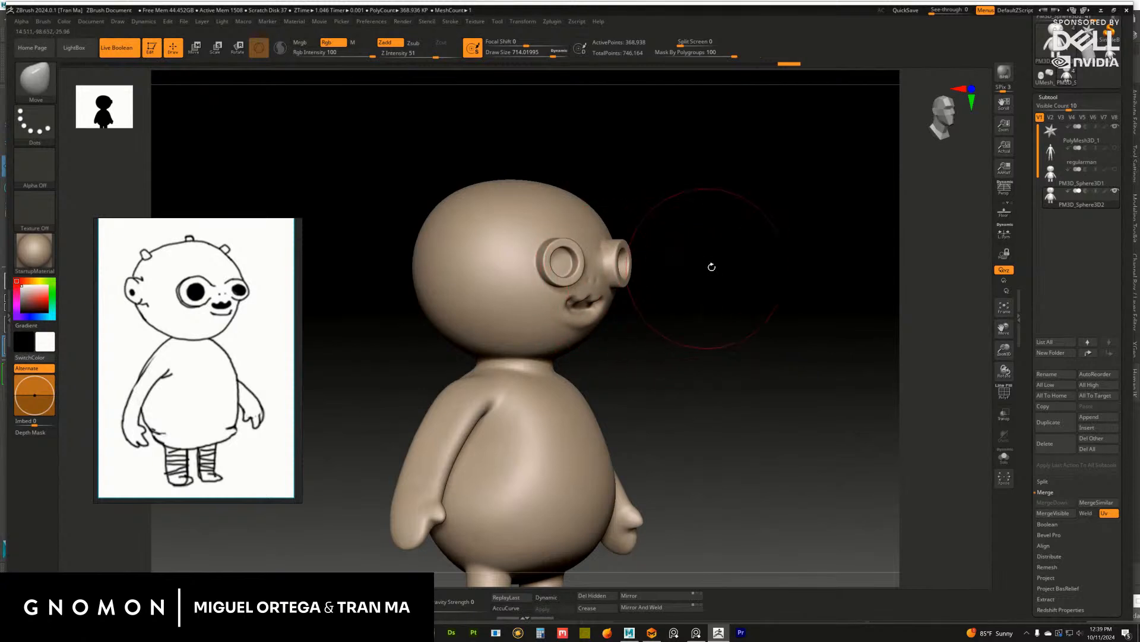
Refine the overall head shape with the Move brush at draw size about 966, comparing it with the reference sketch
{"action": "mouse_move", "coordinate": [712, 266]}
{"action": "left_mouse_down"}
{"action": "mouse_move", "coordinate": [670, 276]}
{"action": "mouse_move", "coordinate": [721, 282]}
{"action": "mouse_move", "coordinate": [689, 295]}
{"action": "mouse_move", "coordinate": [761, 306]}
{"action": "left_mouse_up"}
{"action": "key", "text": "s"}
{"action": "left_click_drag", "start_coordinate": [577, 275], "coordinate": [588, 275]}
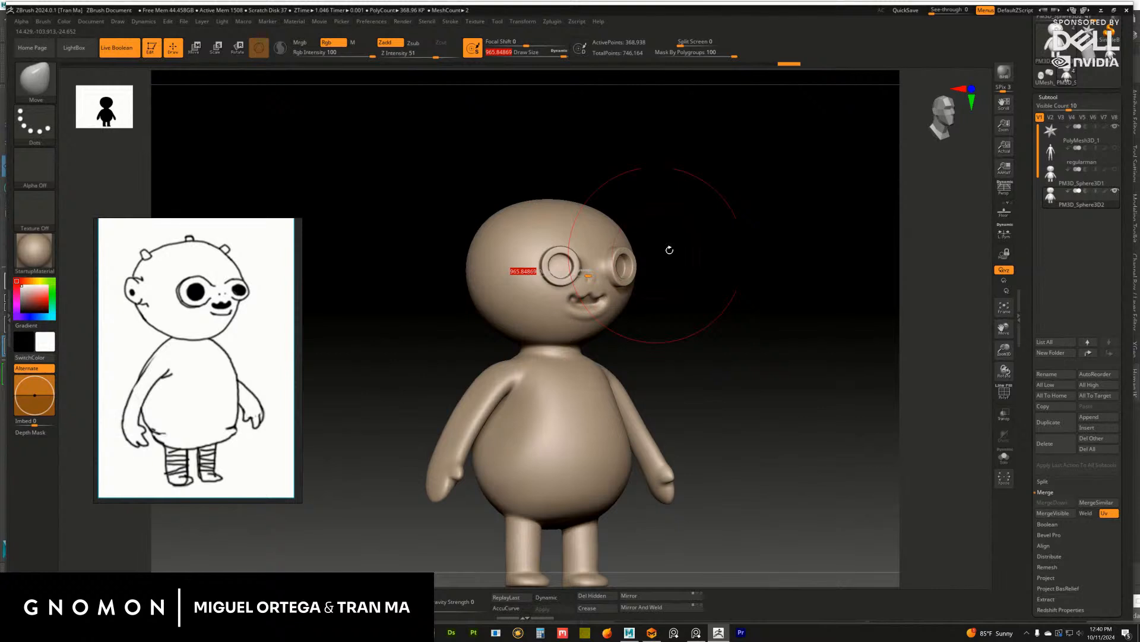
{"action": "left_click_drag", "start_coordinate": [670, 250], "coordinate": [555, 224]}
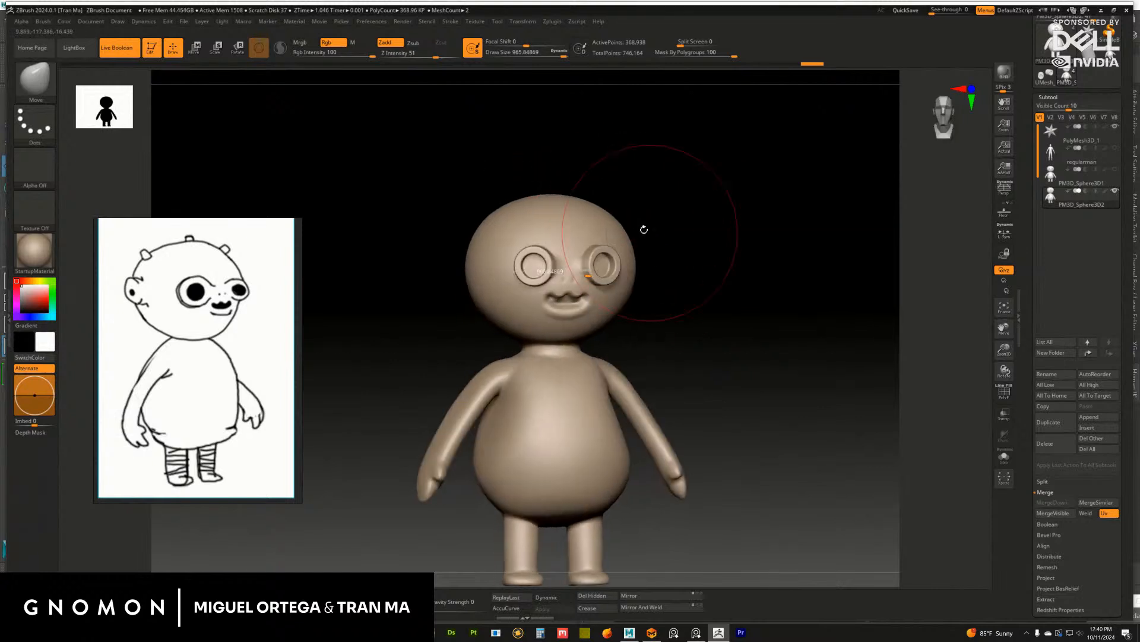
{"action": "left_click_drag", "start_coordinate": [679, 234], "coordinate": [475, 244]}
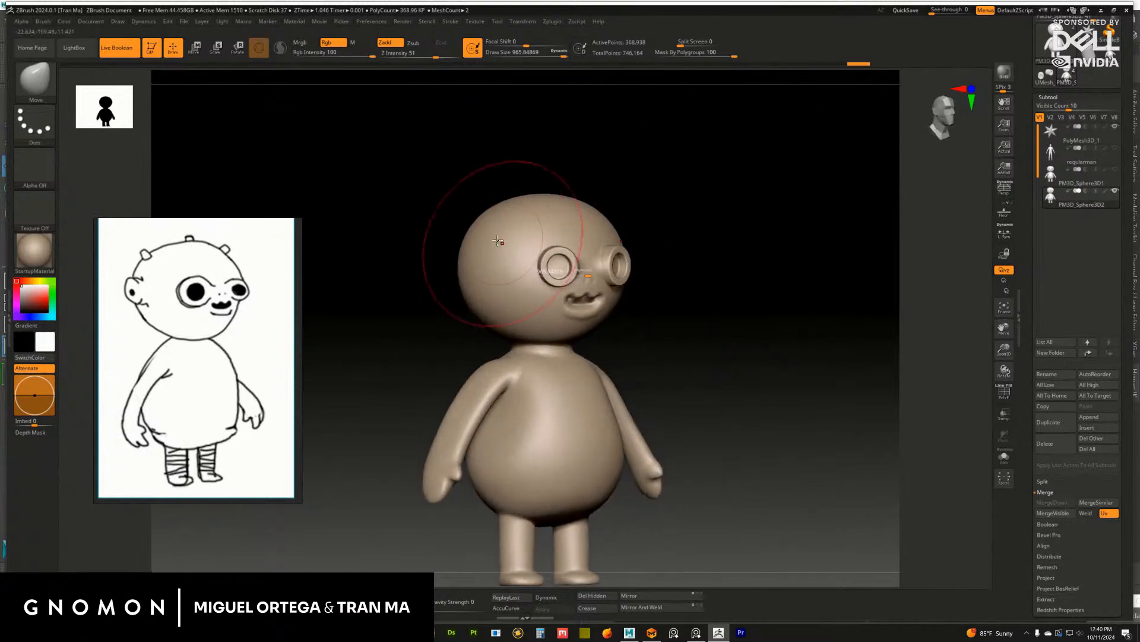
{"action": "left_click_drag", "start_coordinate": [721, 297], "coordinate": [682, 323], "text": "alt"}
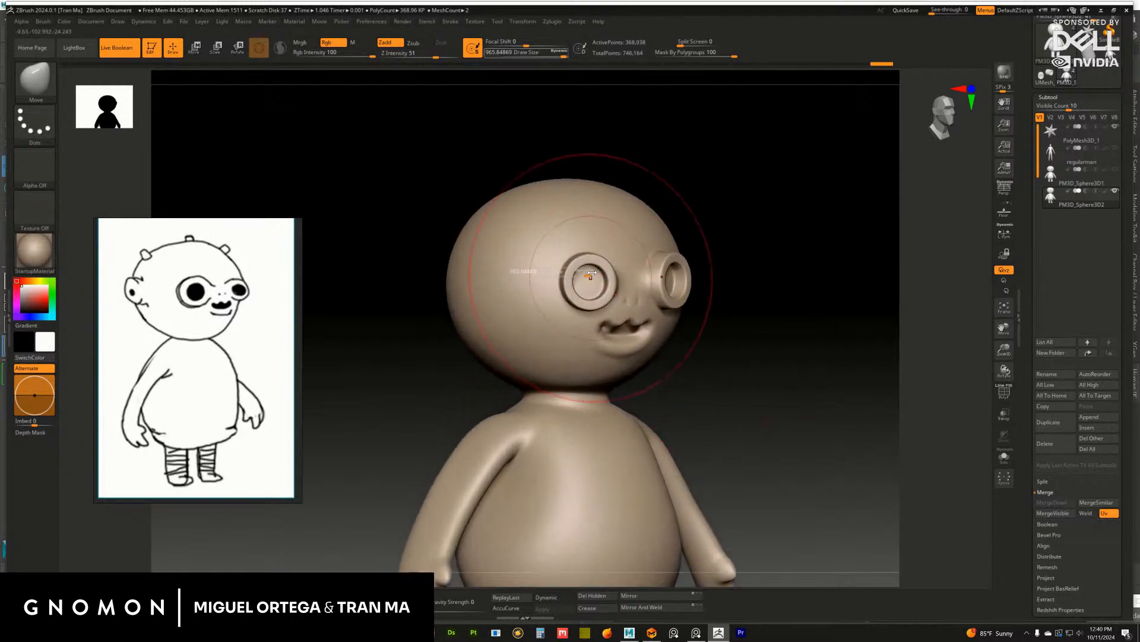
Adjust the nose bridge between the eye rings with the Move brush at draw size about 542, leaving the model unmasked
{"action": "key", "text": "s"}
{"action": "left_click_drag", "start_coordinate": [797, 290], "coordinate": [733, 297]}
{"action": "key", "text": "s"}
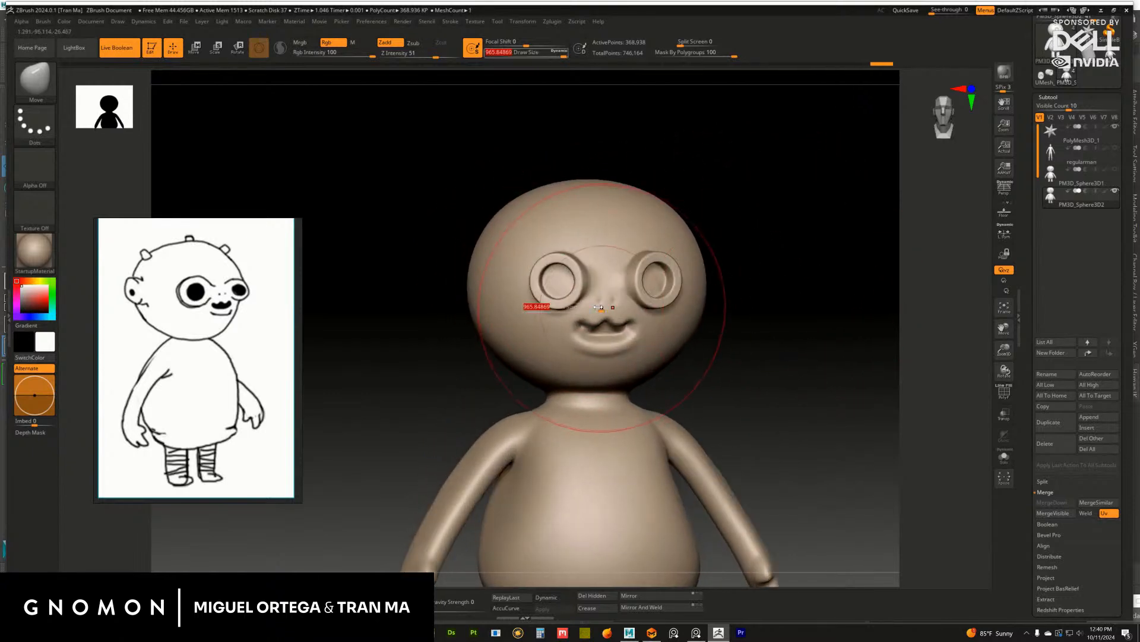
{"action": "left_click_drag", "start_coordinate": [603, 307], "coordinate": [584, 308]}
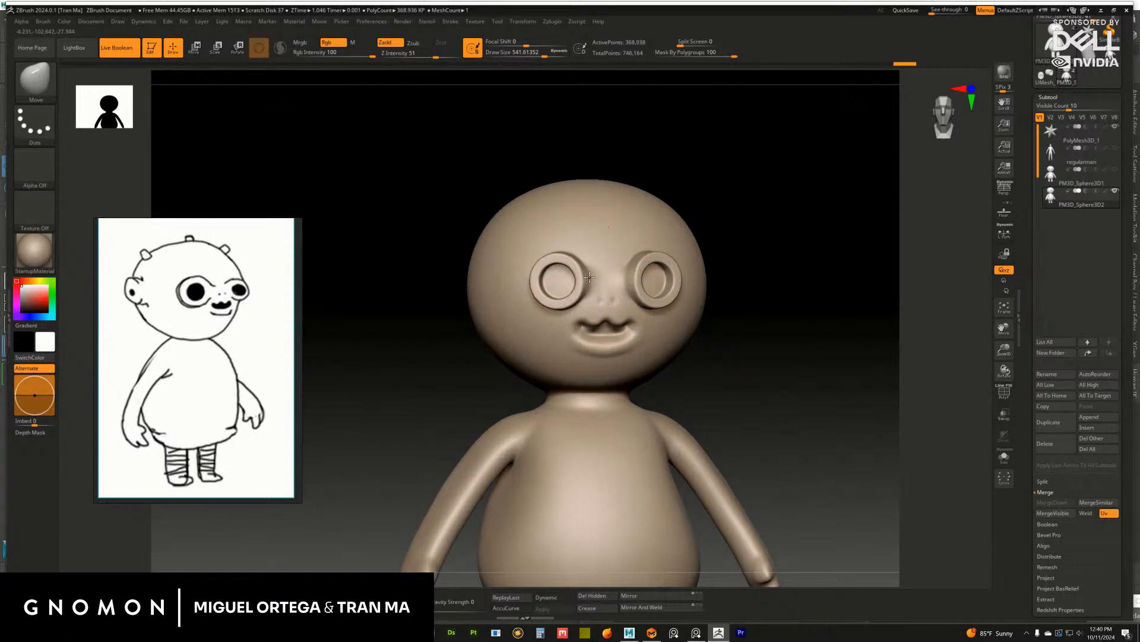
{"action": "mouse_move", "coordinate": [742, 339]}
{"action": "left_mouse_down", "text": "alt"}
{"action": "mouse_move", "coordinate": [751, 347]}
{"action": "mouse_move", "coordinate": [663, 337]}
{"action": "mouse_move", "coordinate": [703, 364]}
{"action": "left_mouse_up", "text": "alt"}
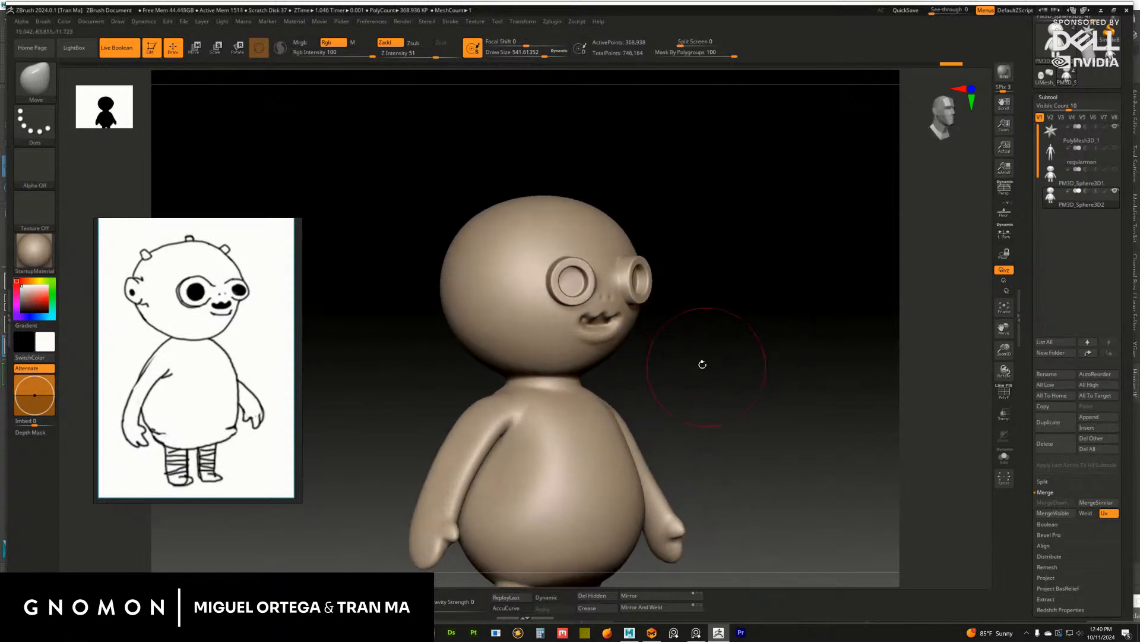
{"action": "left_click", "coordinate": [707, 361], "text": "ctrl"}
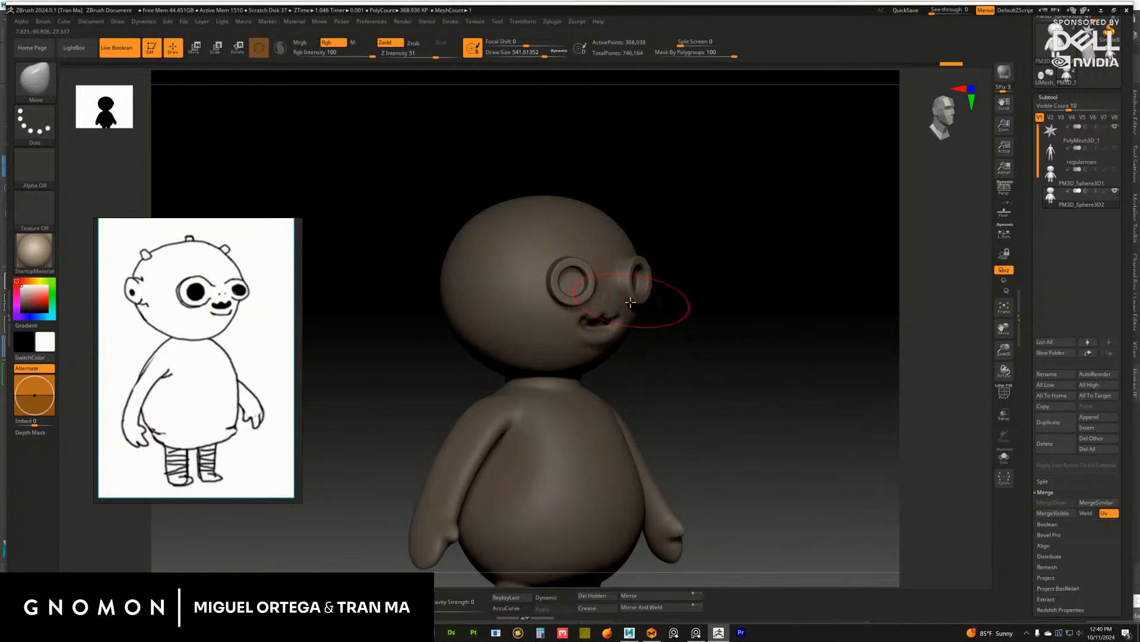
{"action": "left_click", "coordinate": [793, 335], "text": "ctrl"}
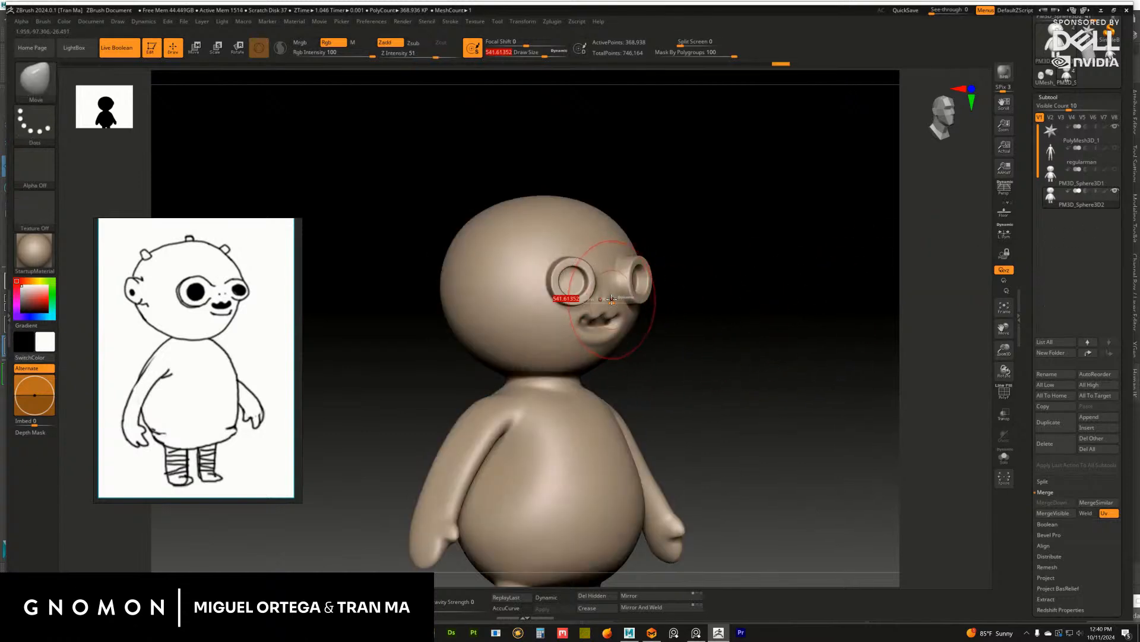
Reshape the nose and upper-lip area with the Move brush at draw sizes of about 393 and 293
{"action": "left_click_drag", "start_coordinate": [612, 299], "coordinate": [603, 299]}
{"action": "left_click_drag", "start_coordinate": [713, 298], "coordinate": [701, 298]}
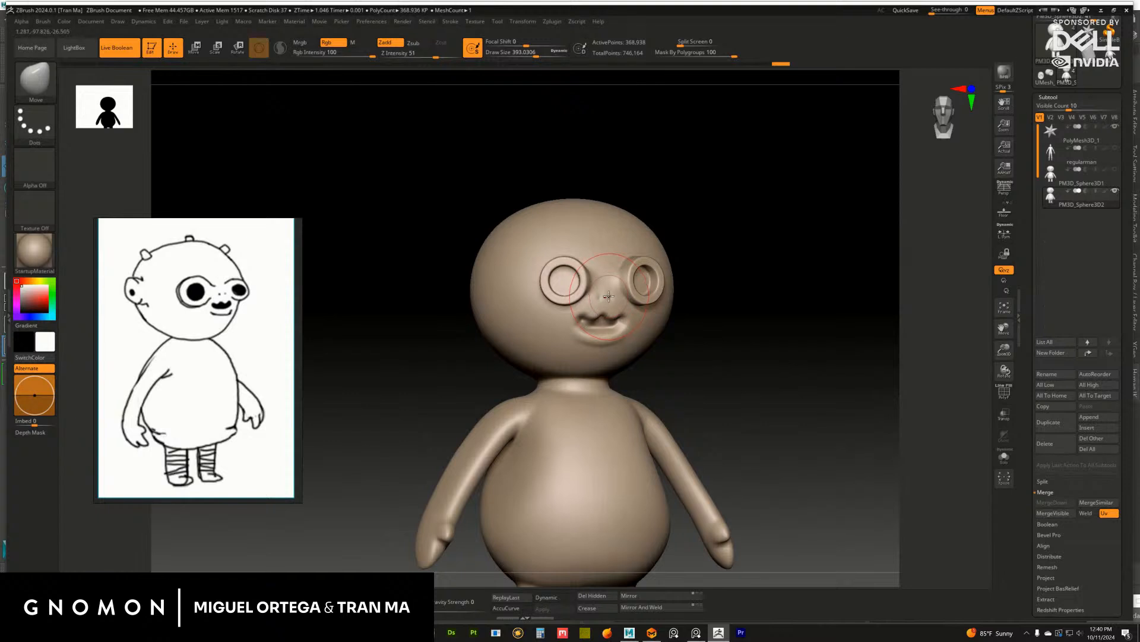
{"action": "left_click_drag", "start_coordinate": [778, 278], "coordinate": [807, 319], "text": "alt"}
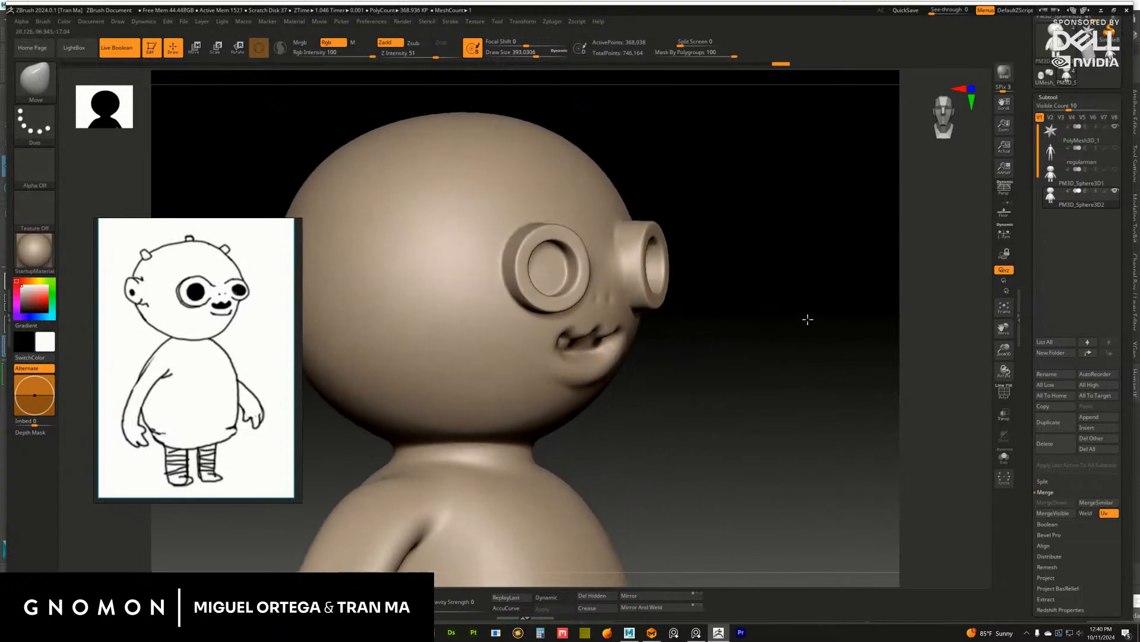
{"action": "left_click_drag", "start_coordinate": [616, 301], "coordinate": [607, 304]}
{"action": "left_click_drag", "start_coordinate": [737, 302], "coordinate": [603, 310]}
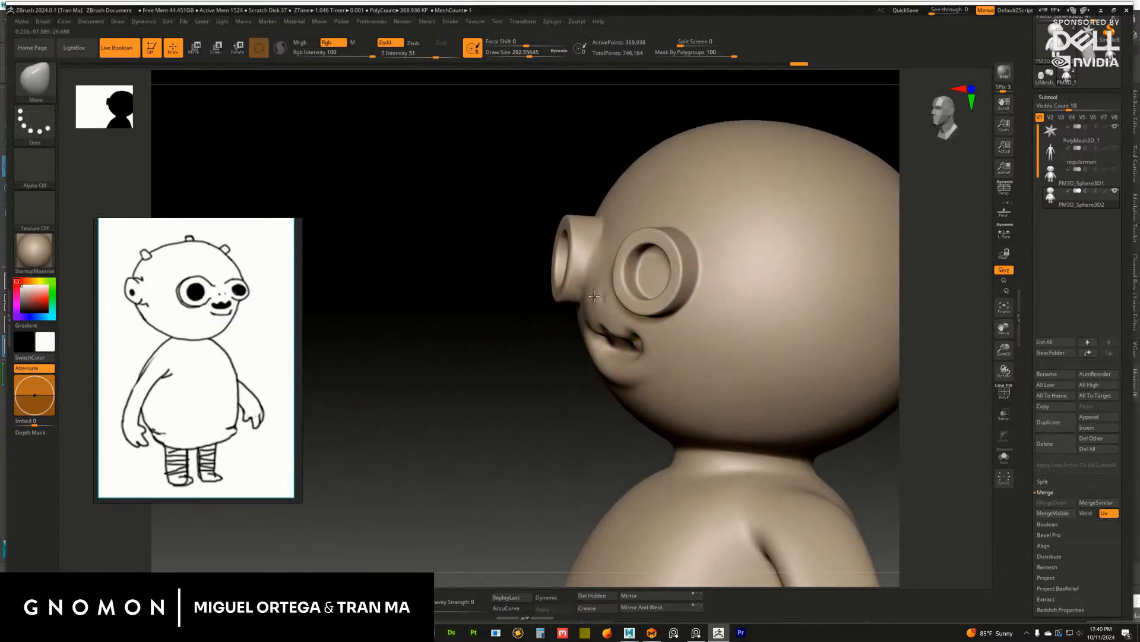
{"action": "mouse_move", "coordinate": [924, 385]}
{"action": "left_mouse_down"}
{"action": "mouse_move", "coordinate": [944, 389]}
{"action": "mouse_move", "coordinate": [927, 385]}
{"action": "left_mouse_up"}
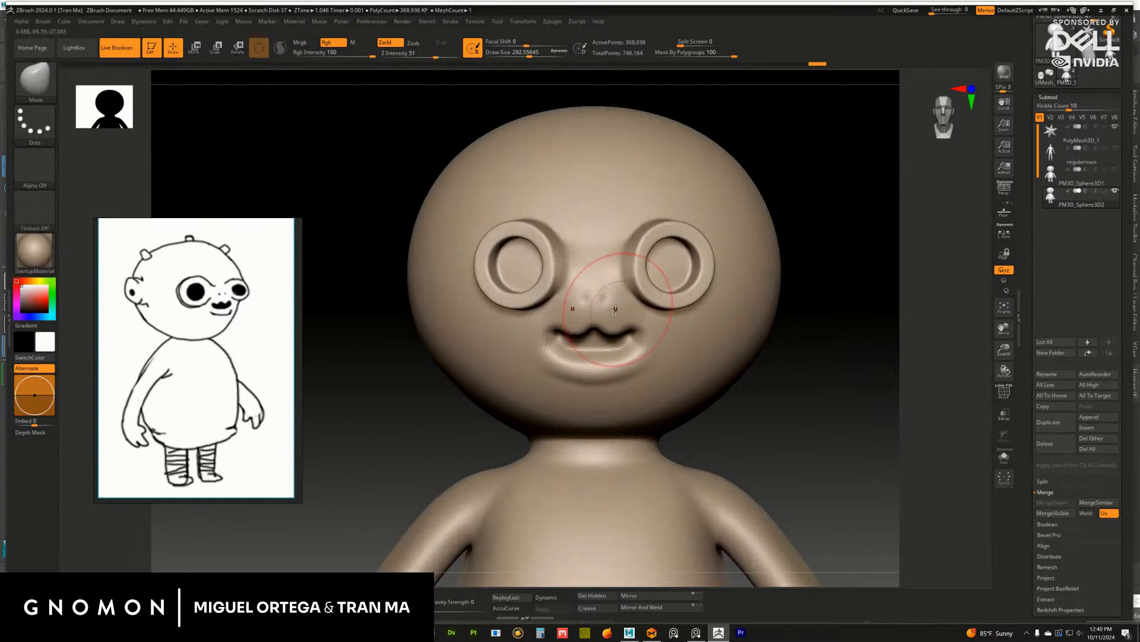
Refine the mouth and lower face with the Move brush at draw sizes of about 365 and 593
{"action": "mouse_move", "coordinate": [817, 371]}
{"action": "left_mouse_down", "text": "alt"}
{"action": "mouse_move", "coordinate": [794, 339]}
{"action": "mouse_move", "coordinate": [812, 341]}
{"action": "mouse_move", "coordinate": [779, 343]}
{"action": "mouse_move", "coordinate": [789, 350]}
{"action": "left_mouse_up", "text": "alt"}
{"action": "key", "text": "s"}
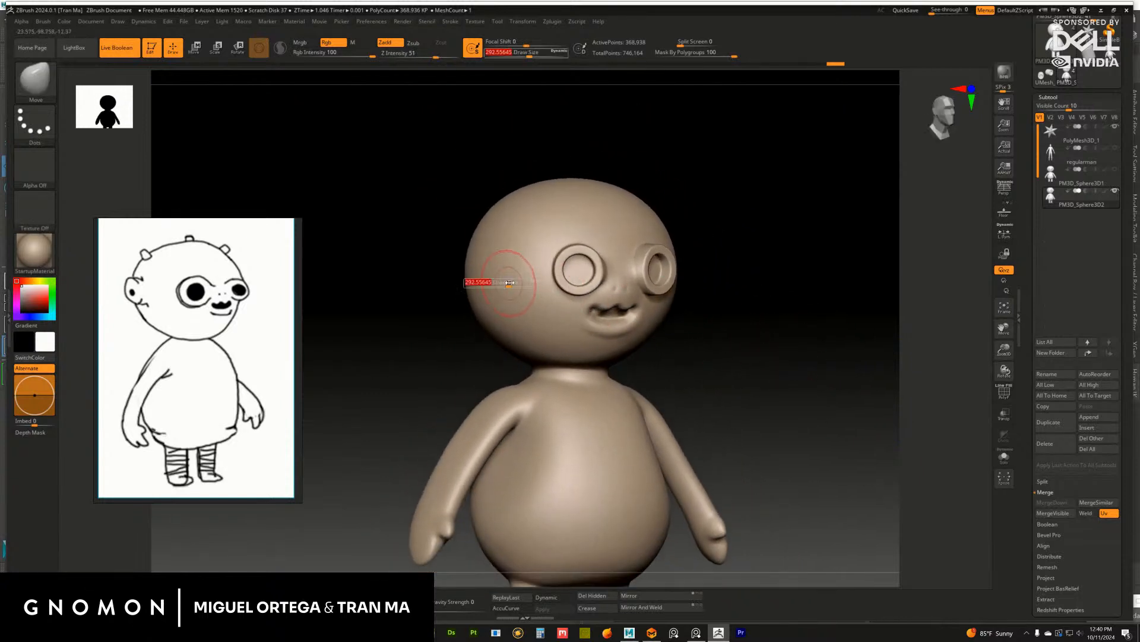
{"action": "left_click_drag", "start_coordinate": [507, 284], "coordinate": [511, 284]}
{"action": "mouse_move", "coordinate": [744, 321]}
{"action": "left_mouse_down"}
{"action": "mouse_move", "coordinate": [720, 306]}
{"action": "mouse_move", "coordinate": [746, 321]}
{"action": "mouse_move", "coordinate": [743, 307]}
{"action": "left_mouse_up"}
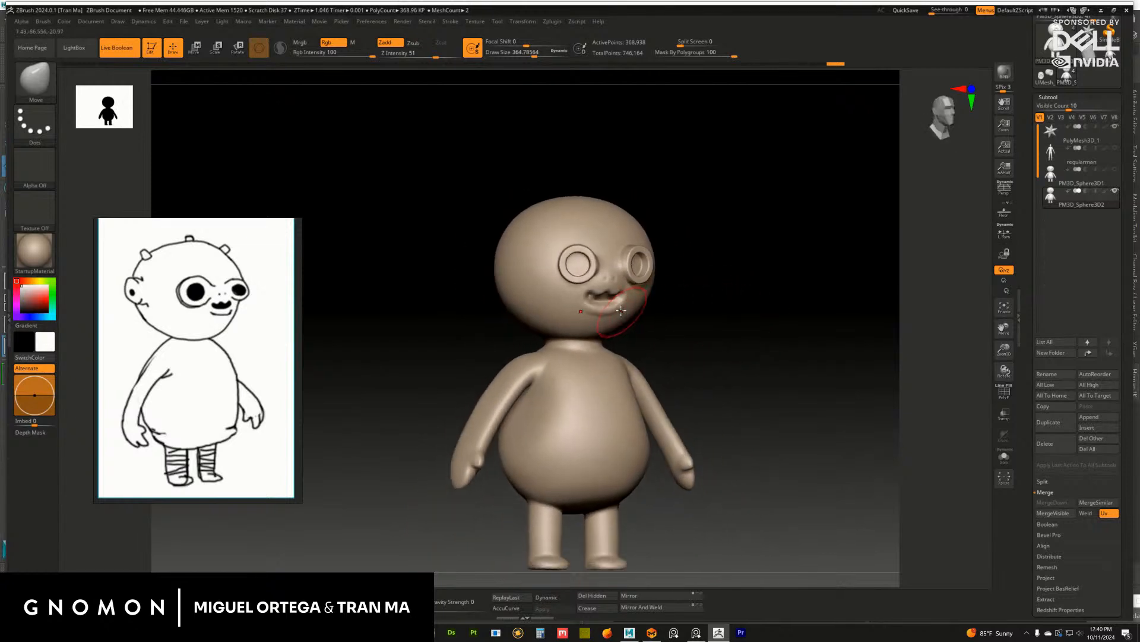
{"action": "key", "text": "s"}
{"action": "left_click_drag", "start_coordinate": [641, 306], "coordinate": [655, 304]}
{"action": "mouse_move", "coordinate": [744, 322]}
{"action": "left_mouse_down", "text": "shift"}
{"action": "mouse_move", "coordinate": [772, 309]}
{"action": "mouse_move", "coordinate": [726, 185]}
{"action": "left_mouse_up", "text": "shift"}
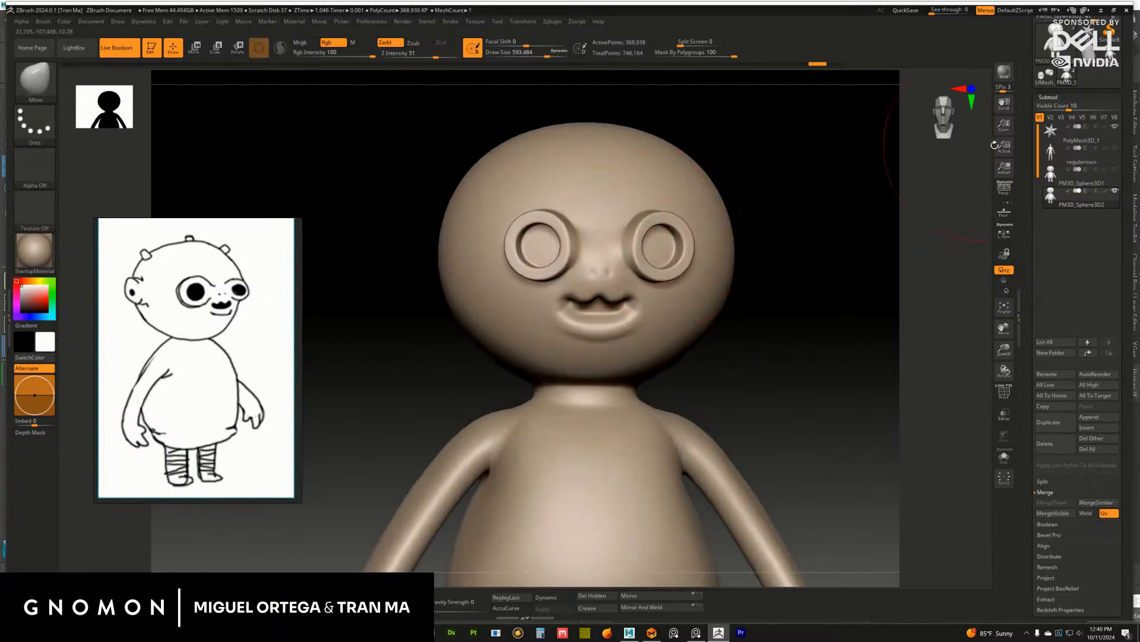
Append the separate eye-cylinder mesh to the character as a subtool and select it
{"action": "left_click", "coordinate": [1048, 77]}
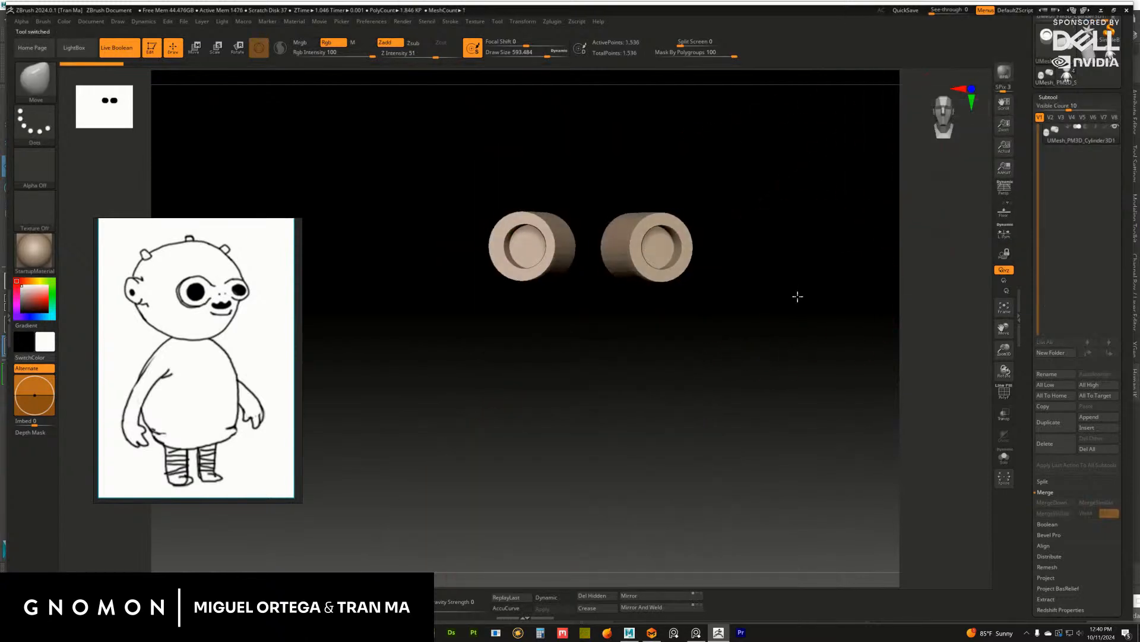
{"action": "left_click_drag", "start_coordinate": [797, 295], "coordinate": [928, 240]}
{"action": "left_click", "coordinate": [1067, 76]}
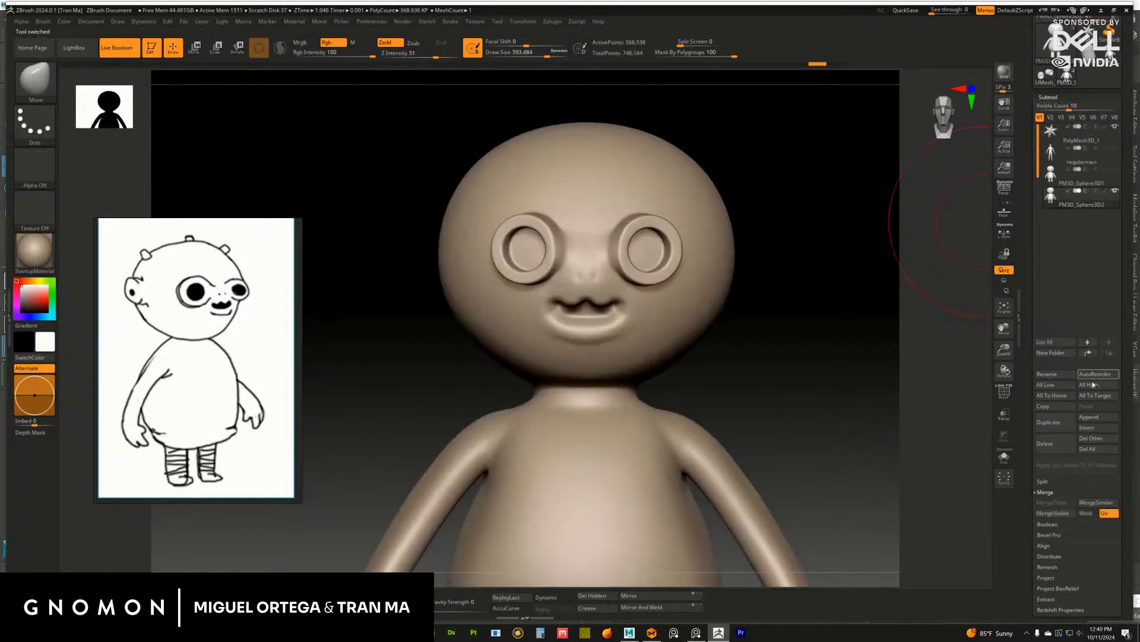
{"action": "left_click", "coordinate": [1082, 417]}
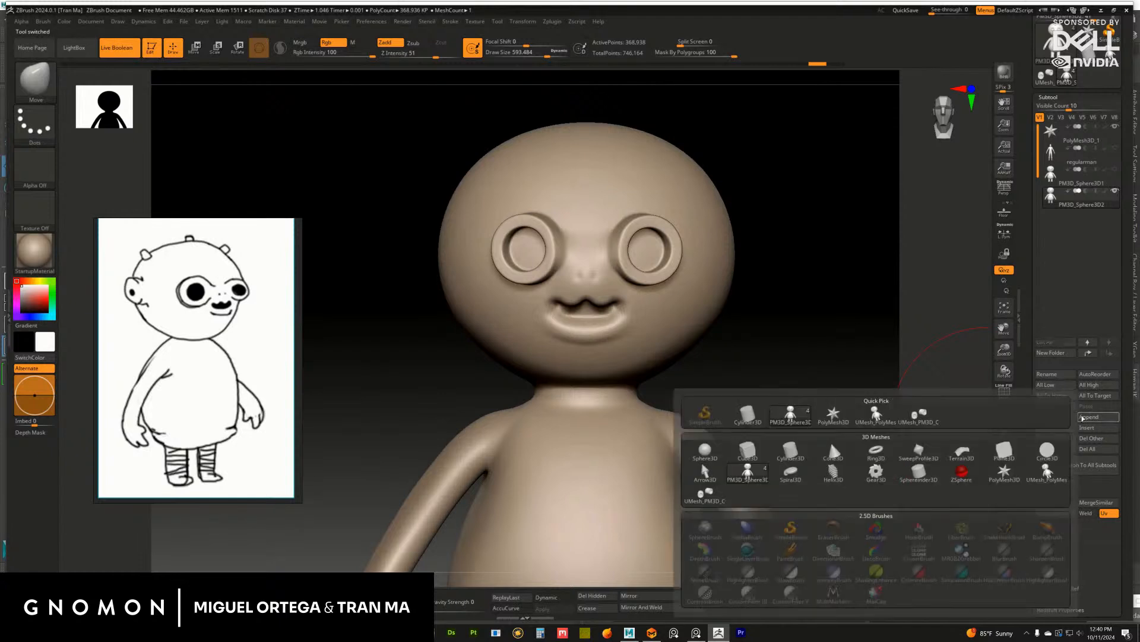
{"action": "left_click", "coordinate": [921, 415]}
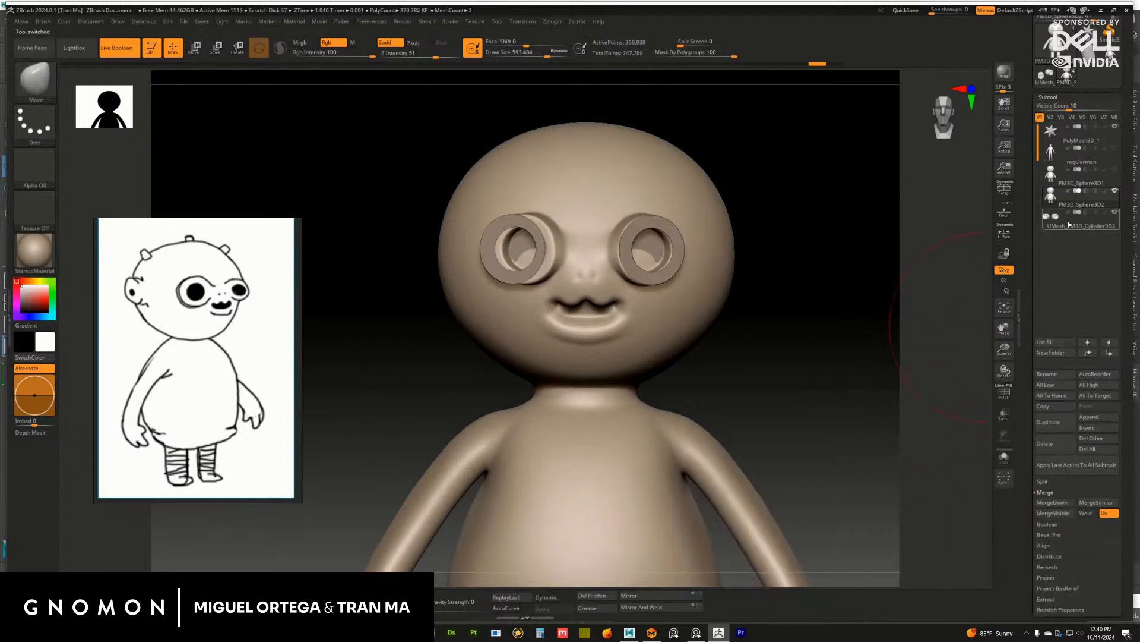
{"action": "left_click", "coordinate": [1072, 223]}
Isolate the cylinder pair, delete the cylinder on the character's right side, and show the whole character again
{"action": "left_click_drag", "start_coordinate": [832, 308], "coordinate": [999, 443]}
{"action": "left_click", "coordinate": [1004, 455]}
{"action": "left_click_drag", "start_coordinate": [843, 380], "coordinate": [818, 319]}
{"action": "left_click_drag", "start_coordinate": [615, 244], "coordinate": [683, 345], "text": "ctrl+shift"}
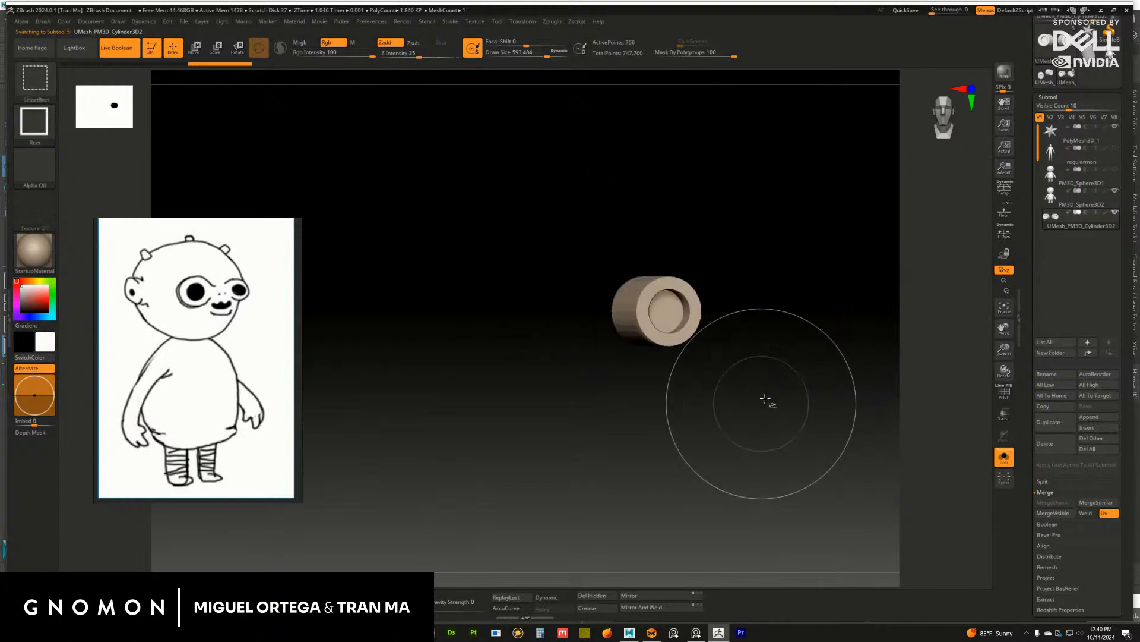
{"action": "left_click", "coordinate": [595, 596]}
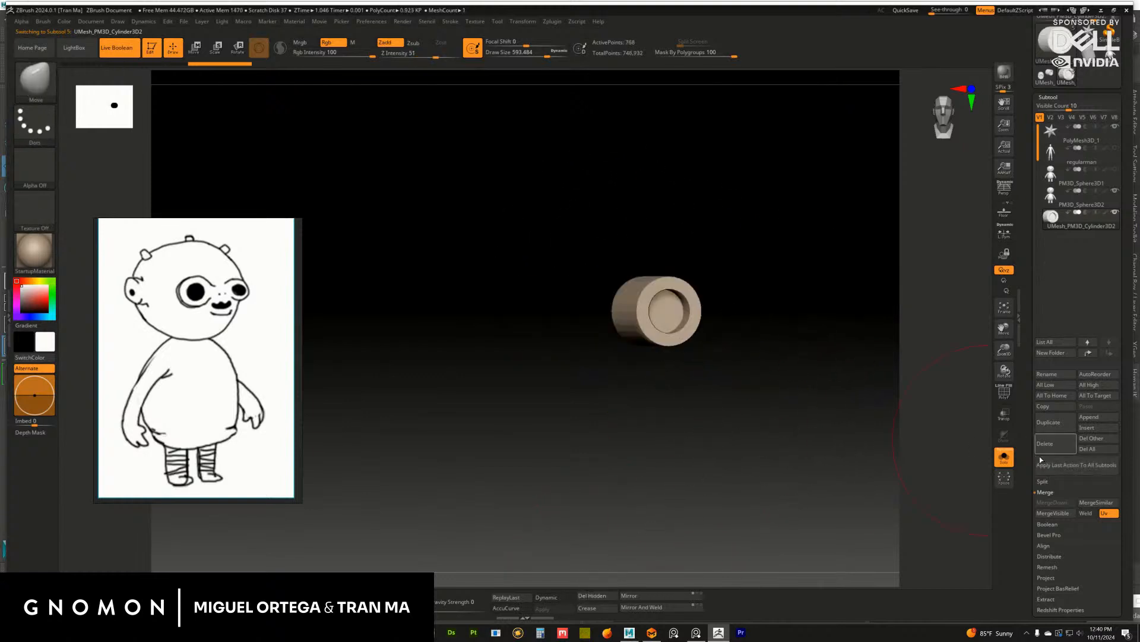
{"action": "left_click", "coordinate": [1004, 457]}
Centre the transform gizmo on the remaining cylinder and rotate the cylinder to face out sideways from the head
{"action": "left_click_drag", "start_coordinate": [881, 387], "coordinate": [866, 394]}
{"action": "key", "text": "w"}
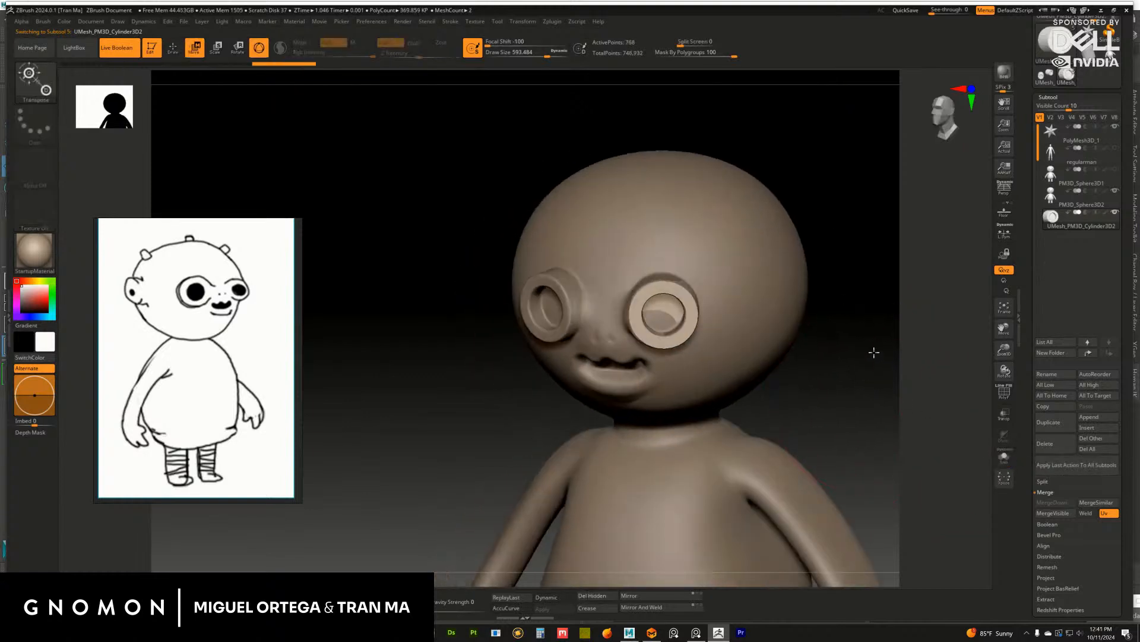
{"action": "left_click", "coordinate": [660, 288], "text": "alt"}
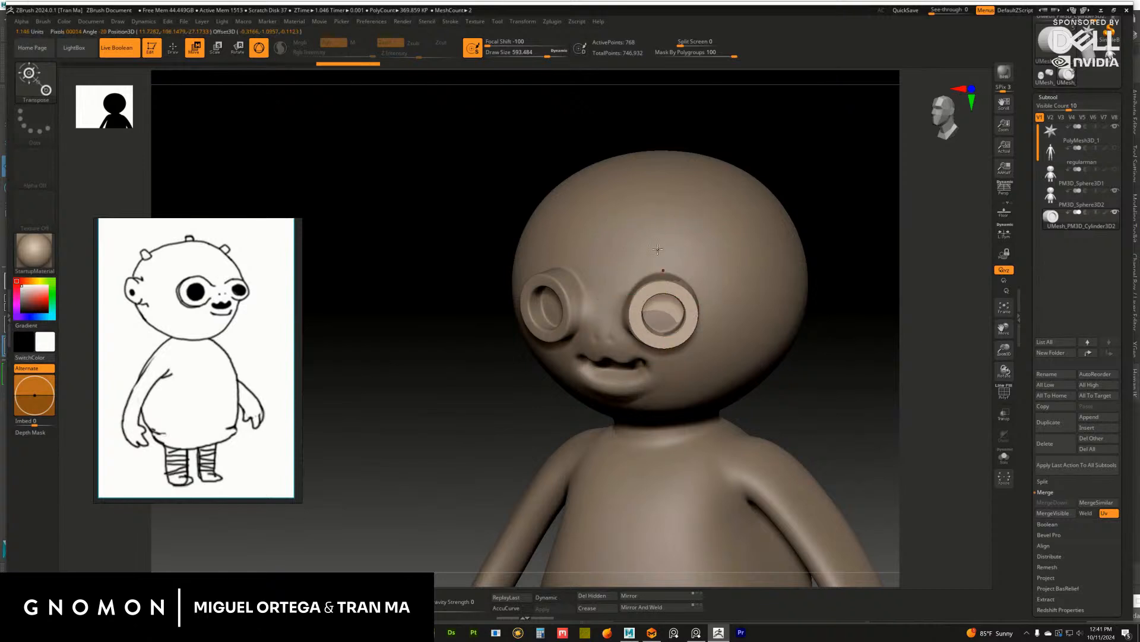
{"action": "left_click", "coordinate": [660, 285]}
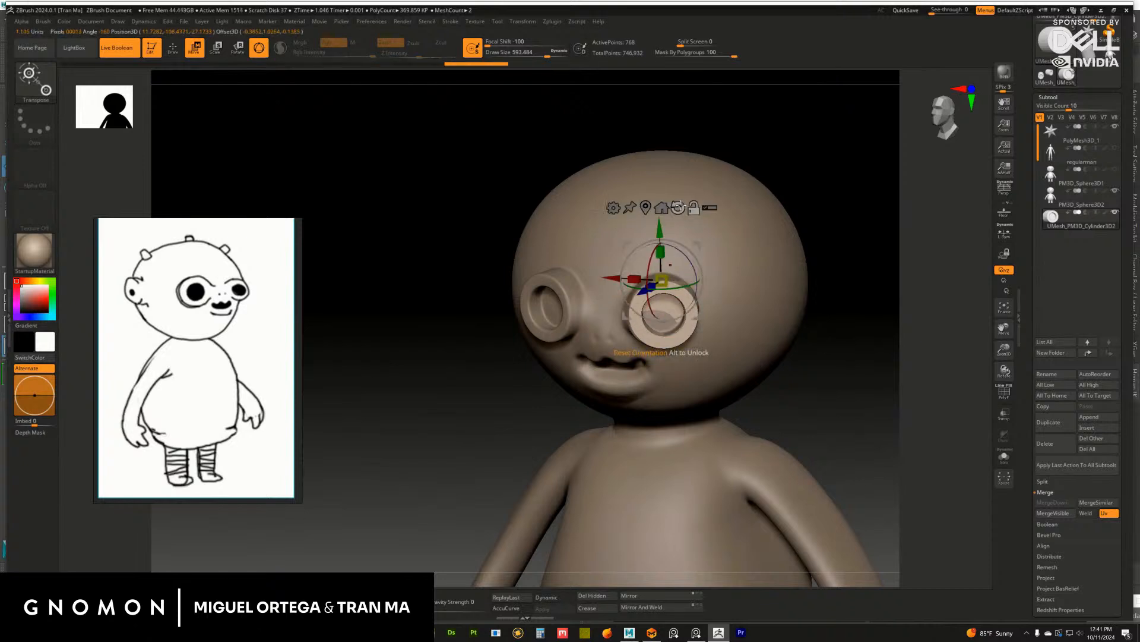
{"action": "left_click", "coordinate": [645, 208]}
{"action": "left_click_drag", "start_coordinate": [823, 331], "coordinate": [890, 314]}
{"action": "left_click_drag", "start_coordinate": [687, 323], "coordinate": [843, 319]}
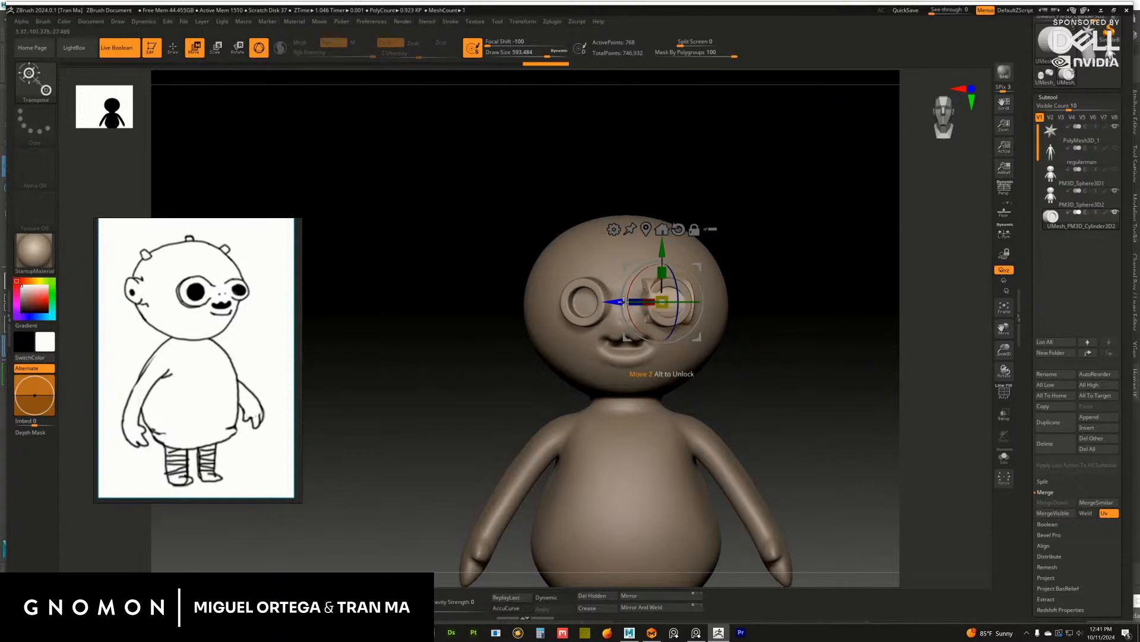
Move the cylinder to the character's right side of the head and seat it against the skull as an ear
{"action": "left_click_drag", "start_coordinate": [637, 303], "coordinate": [484, 303]}
{"action": "left_click_drag", "start_coordinate": [804, 304], "coordinate": [424, 380]}
{"action": "left_click_drag", "start_coordinate": [705, 328], "coordinate": [689, 419]}
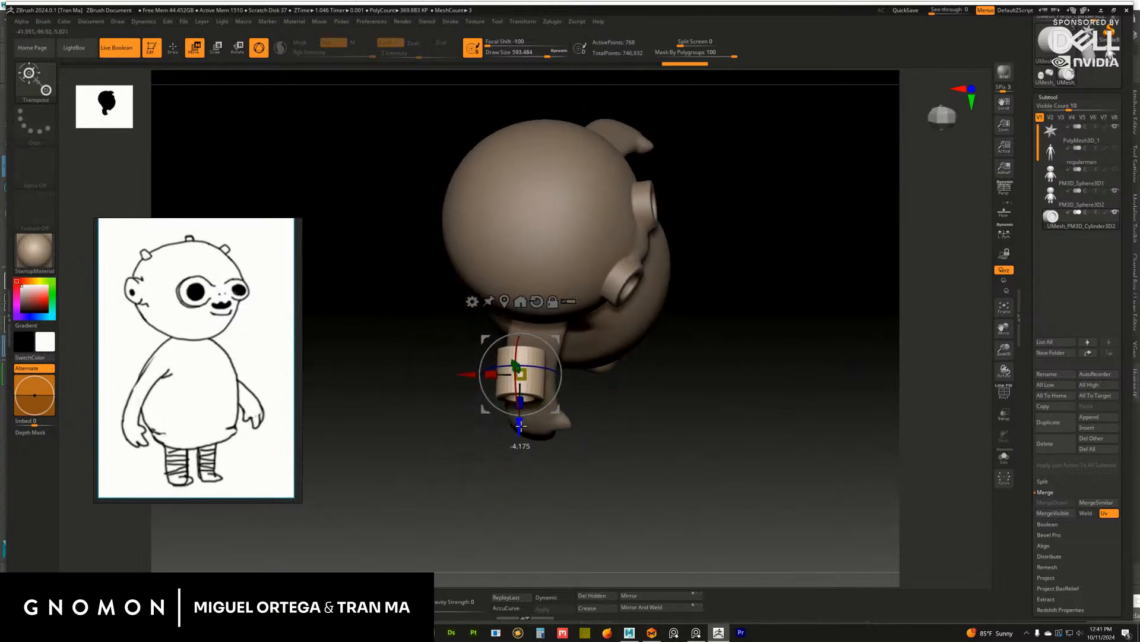
{"action": "left_click_drag", "start_coordinate": [751, 312], "coordinate": [558, 364]}
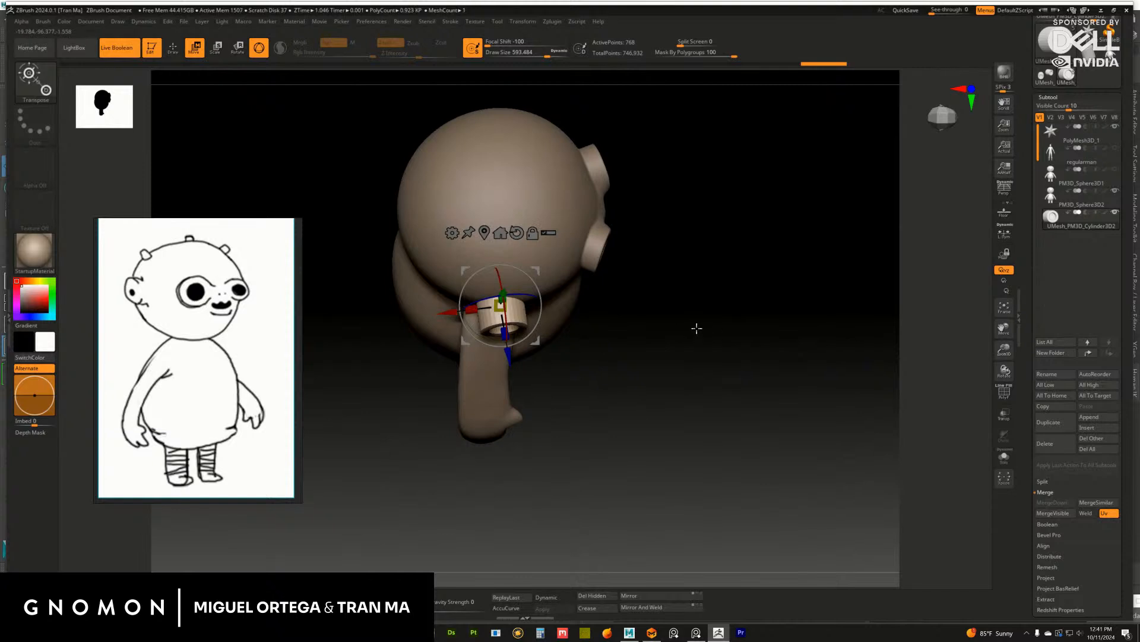
{"action": "left_click_drag", "start_coordinate": [695, 326], "coordinate": [653, 307]}
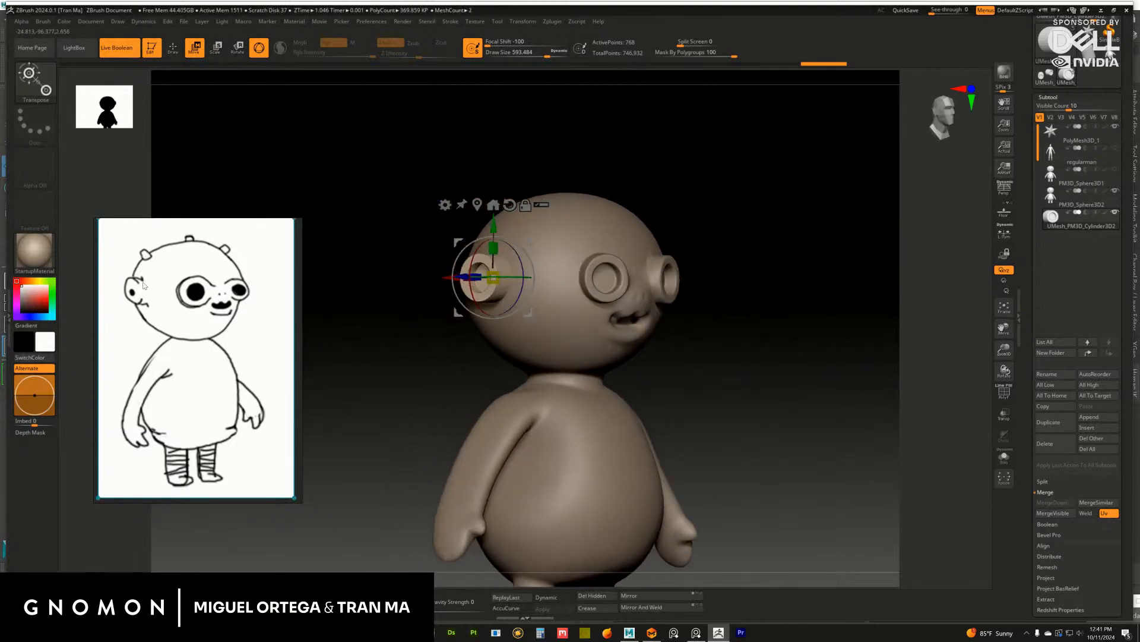
{"action": "mouse_move", "coordinate": [700, 264]}
{"action": "left_mouse_down"}
{"action": "mouse_move", "coordinate": [751, 262]}
{"action": "mouse_move", "coordinate": [721, 267]}
{"action": "left_mouse_up"}
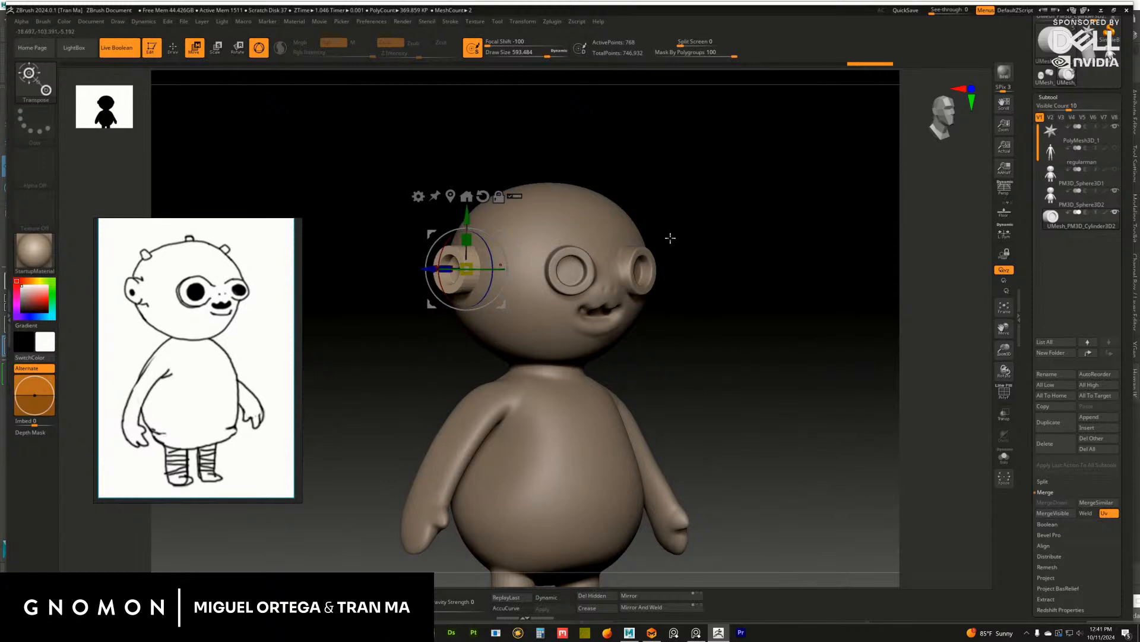
{"action": "left_click_drag", "start_coordinate": [670, 237], "coordinate": [764, 258]}
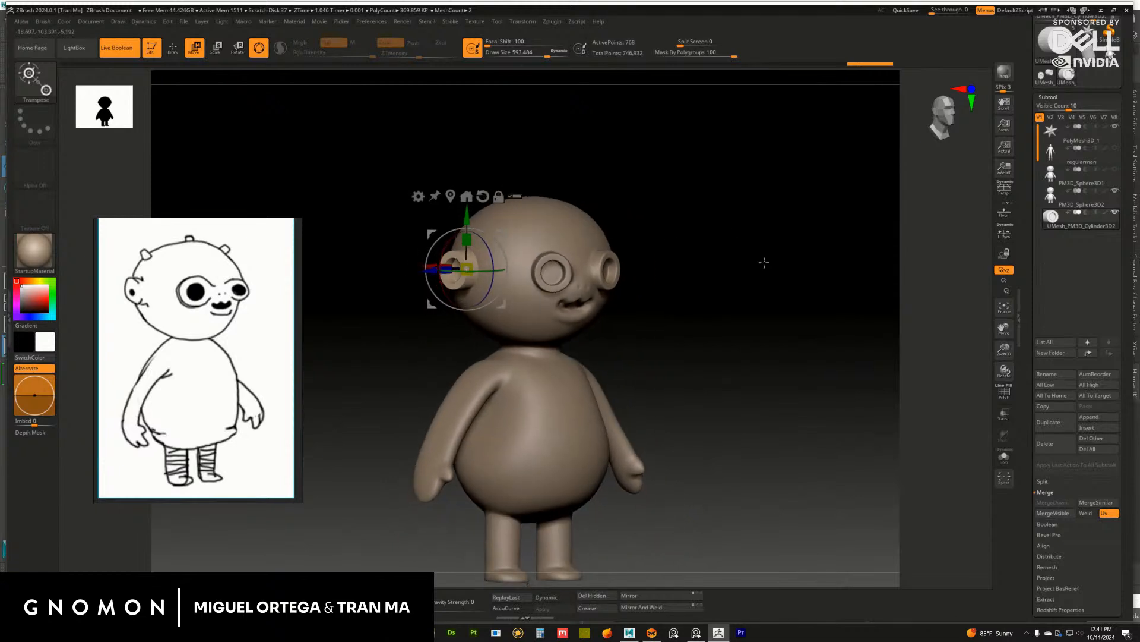
Mirror the ear cylinder across the X axis with Merge into one SubTool, and turn on perspective view
{"action": "left_click", "coordinate": [552, 22]}
{"action": "left_click", "coordinate": [612, 220]}
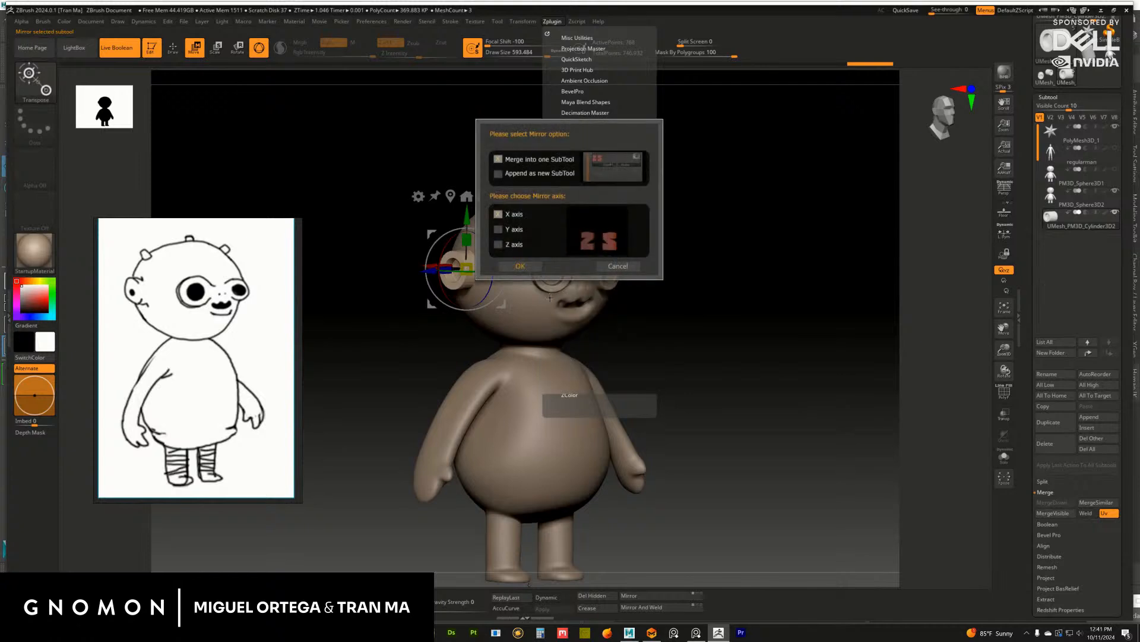
{"action": "left_click", "coordinate": [528, 264]}
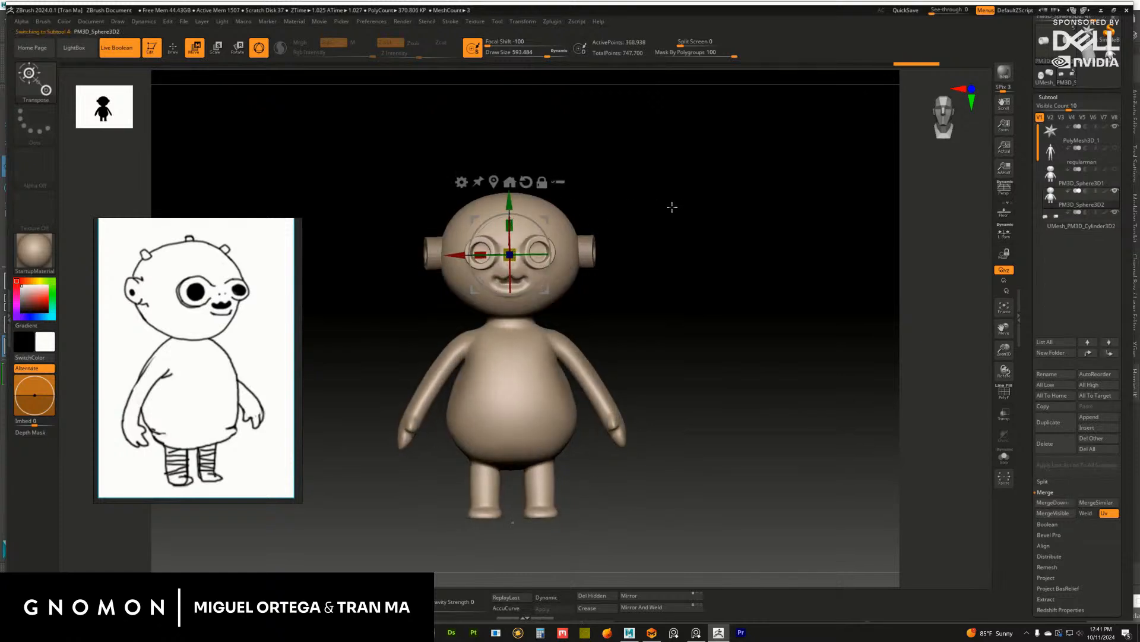
{"action": "left_click", "coordinate": [1004, 191]}
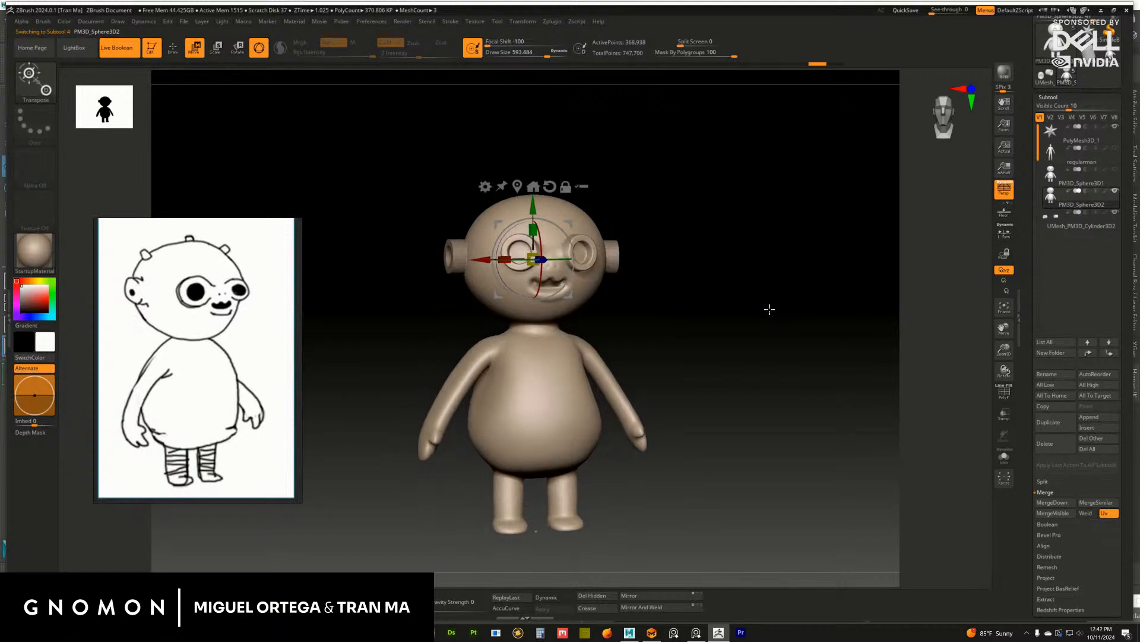
Append a Sphereinder3D and move it up to sit as a small stub on the crown of the head
{"action": "left_click", "coordinate": [1096, 418]}
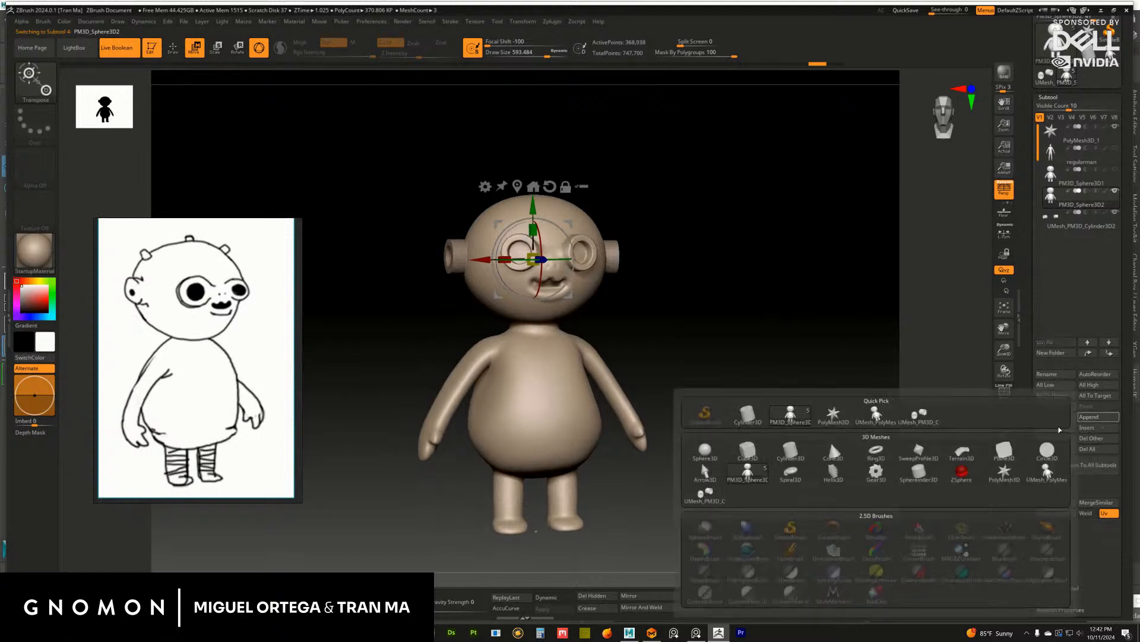
{"action": "left_click", "coordinate": [918, 473]}
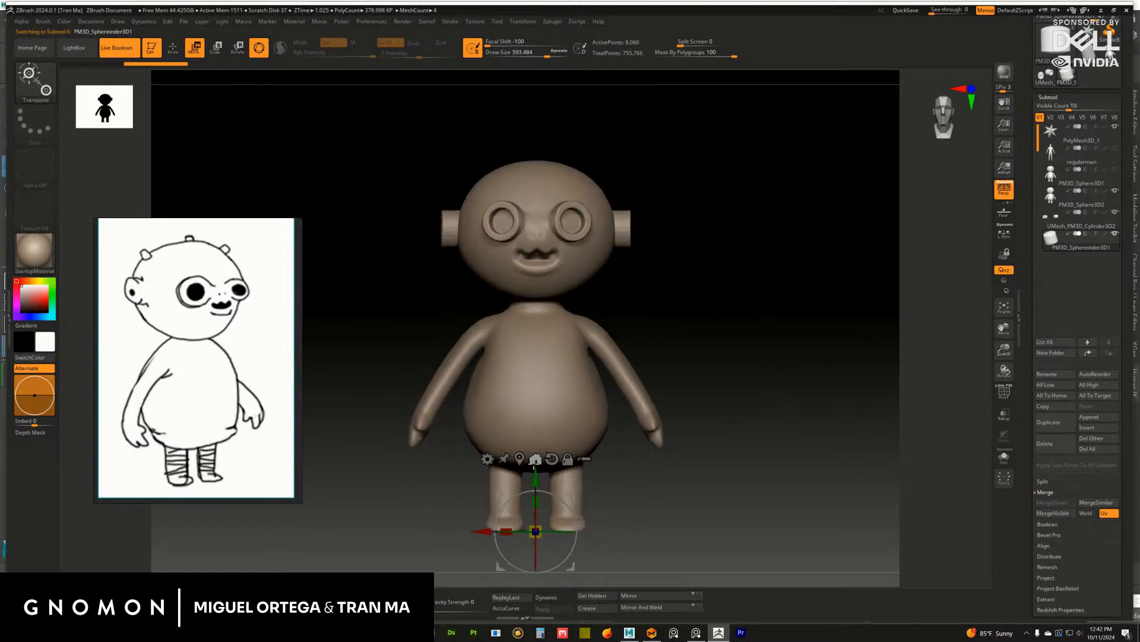
{"action": "left_click_drag", "start_coordinate": [535, 477], "coordinate": [793, 195]}
{"action": "left_click_drag", "start_coordinate": [793, 195], "coordinate": [807, 235], "text": "shift"}
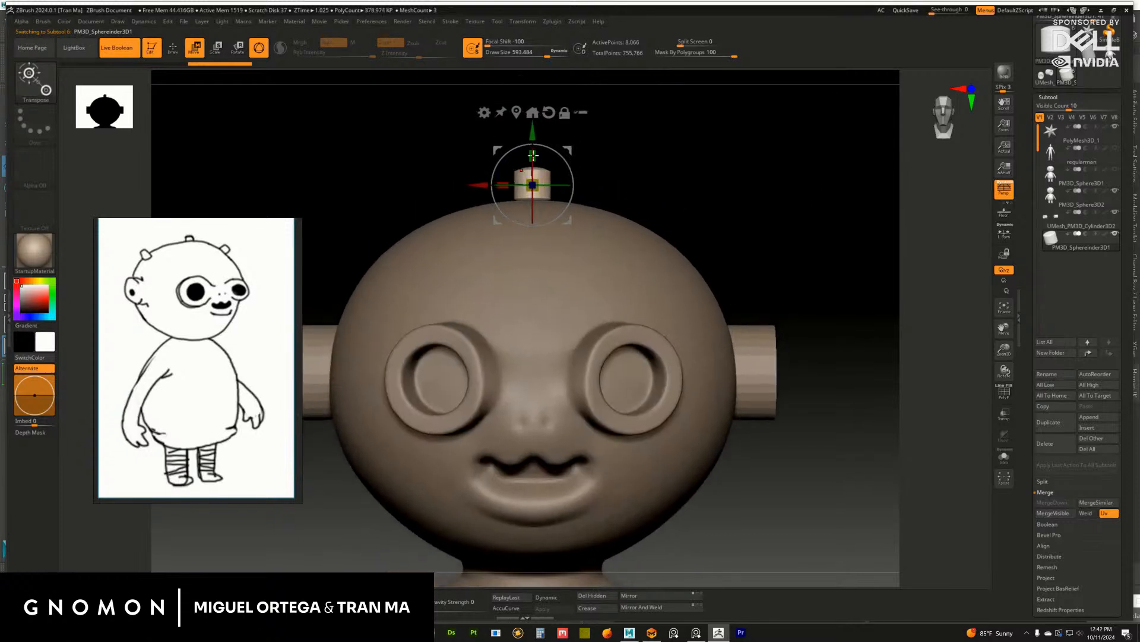
{"action": "left_click_drag", "start_coordinate": [678, 177], "coordinate": [712, 170]}
{"action": "left_click_drag", "start_coordinate": [713, 170], "coordinate": [721, 155]}
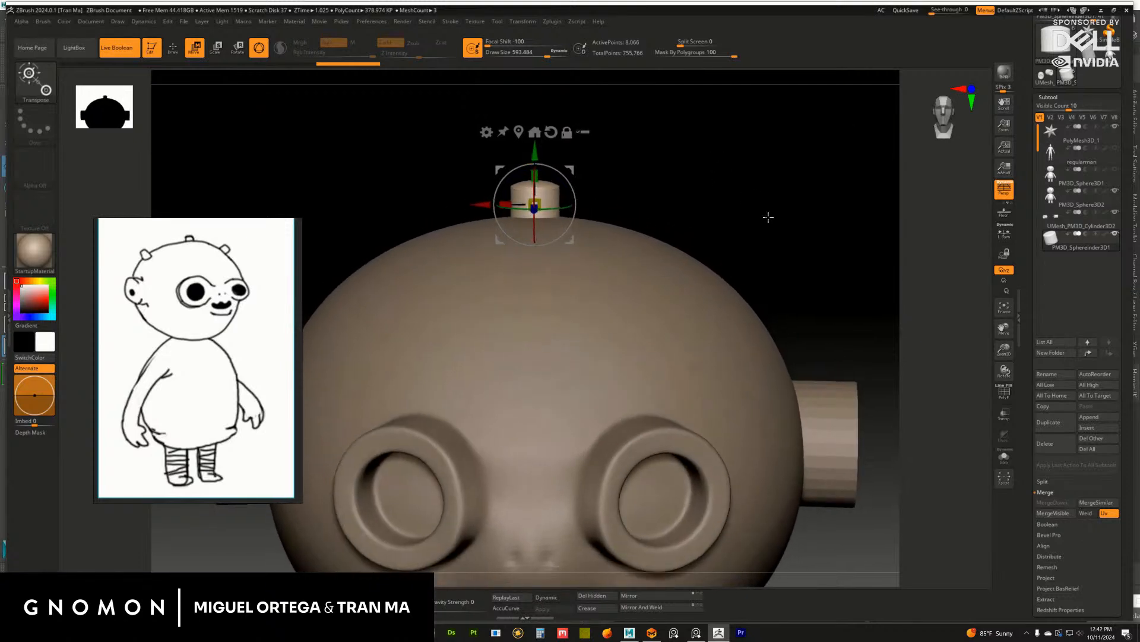
Duplicate the crown stub, shift the copy toward the character's left, and tilt it to follow the head's curve
{"action": "left_click_drag", "start_coordinate": [769, 217], "coordinate": [742, 197], "text": "alt"}
{"action": "left_click", "coordinate": [1041, 423]}
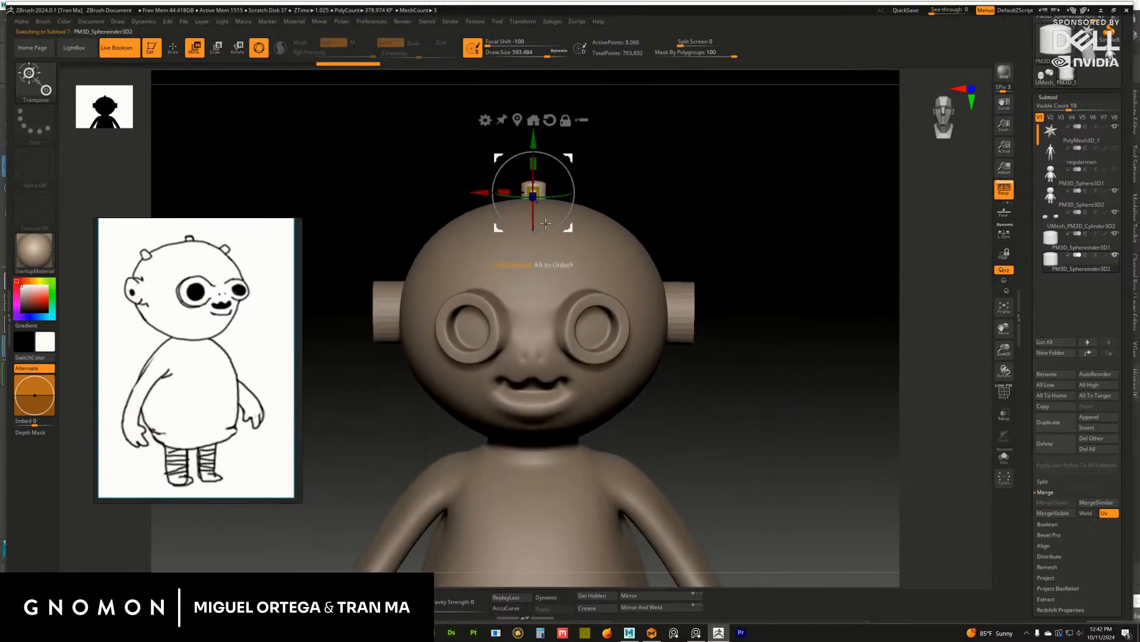
{"action": "left_click_drag", "start_coordinate": [516, 191], "coordinate": [589, 190]}
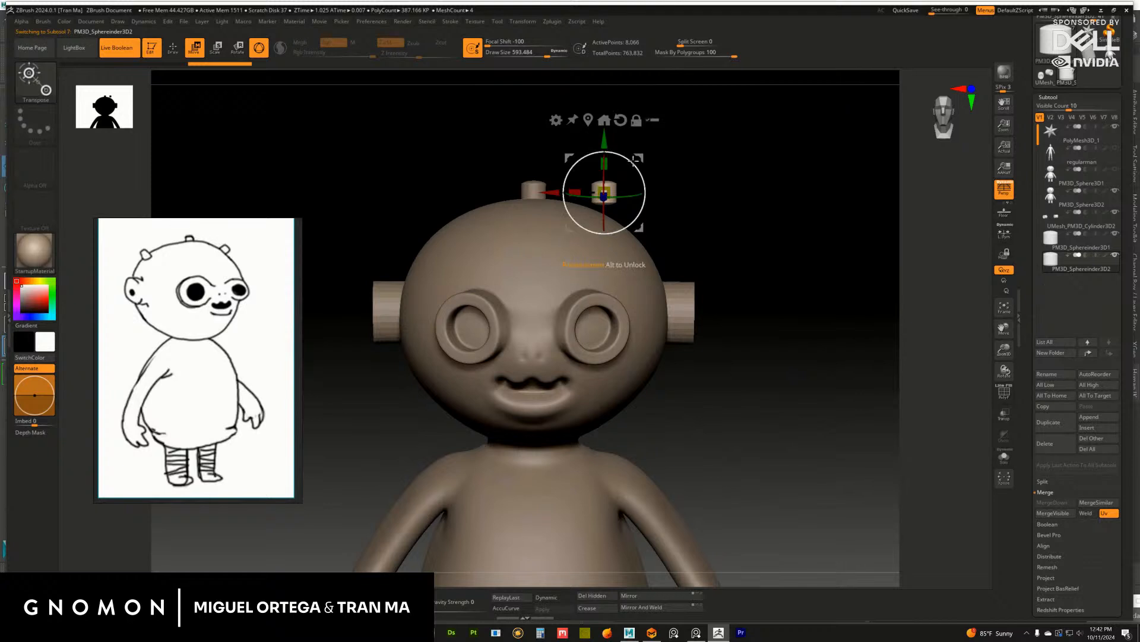
{"action": "mouse_move", "coordinate": [615, 154]}
{"action": "left_mouse_down"}
{"action": "mouse_move", "coordinate": [627, 158]}
{"action": "mouse_move", "coordinate": [623, 149]}
{"action": "left_mouse_up"}
Mirror the tilted stub across the X axis with SubTool Master
{"action": "left_click", "coordinate": [574, 23]}
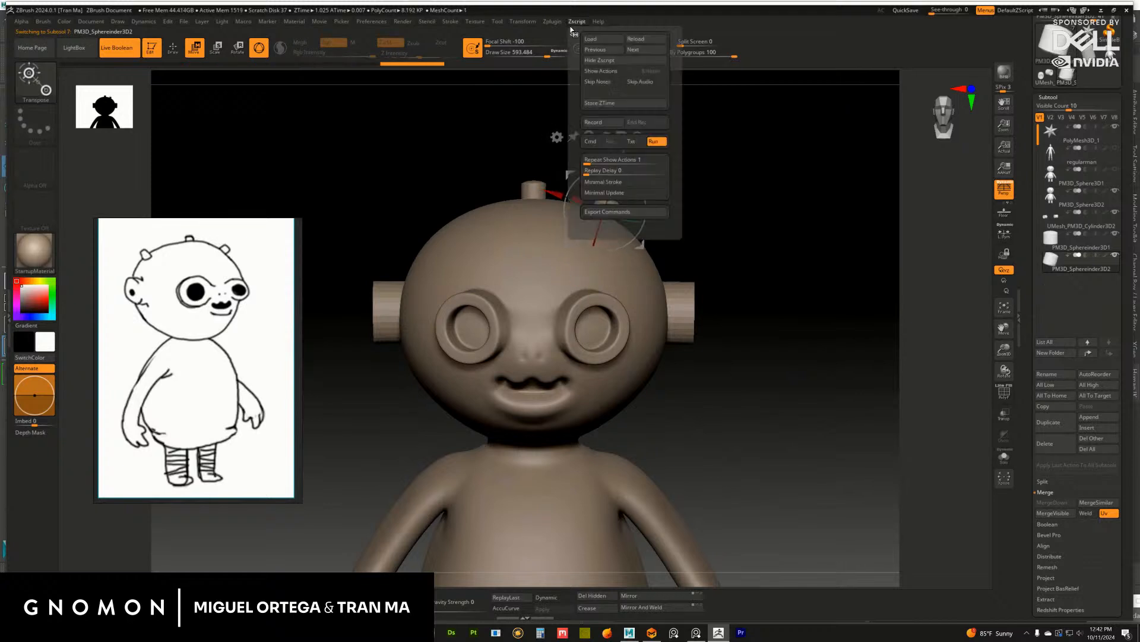
{"action": "mouse_move", "coordinate": [553, 22]}
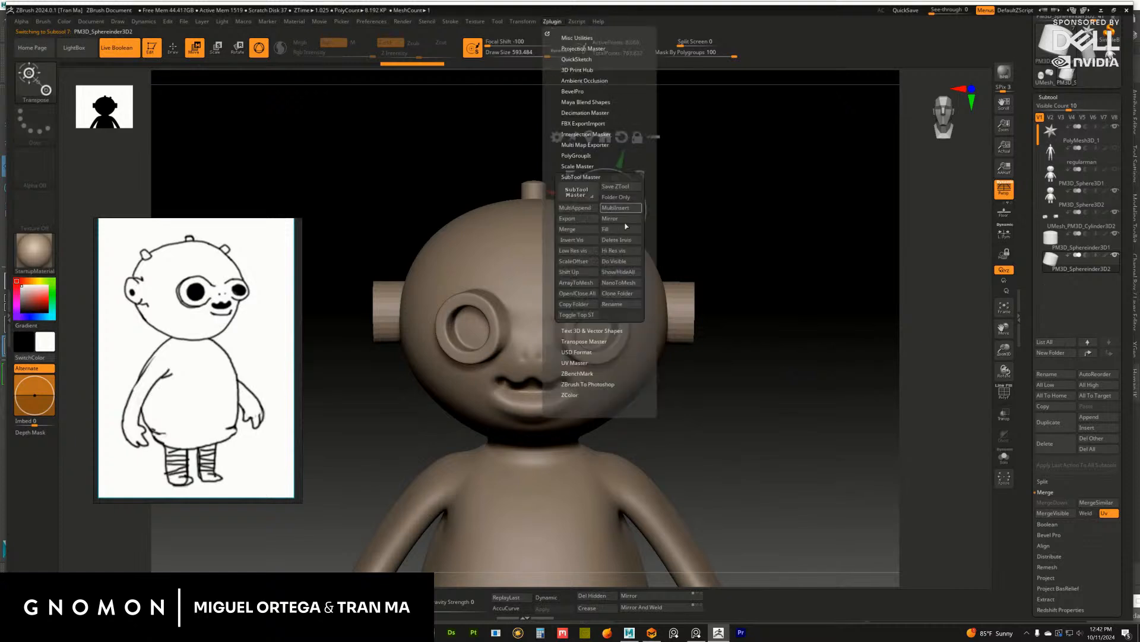
{"action": "left_click", "coordinate": [624, 224]}
{"action": "left_click", "coordinate": [521, 264]}
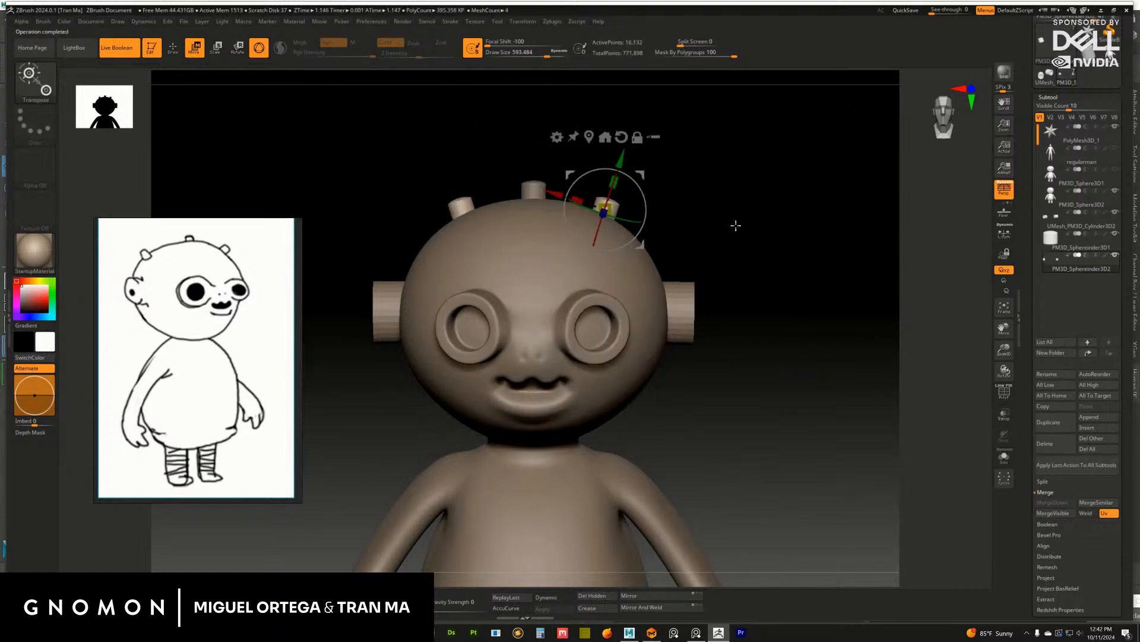
Spread the two tilted stubs slightly farther apart on the head and reselect the body mesh for brush sculpting
{"action": "mouse_move", "coordinate": [735, 225]}
{"action": "left_mouse_down"}
{"action": "mouse_move", "coordinate": [756, 244]}
{"action": "mouse_move", "coordinate": [726, 234]}
{"action": "left_mouse_up"}
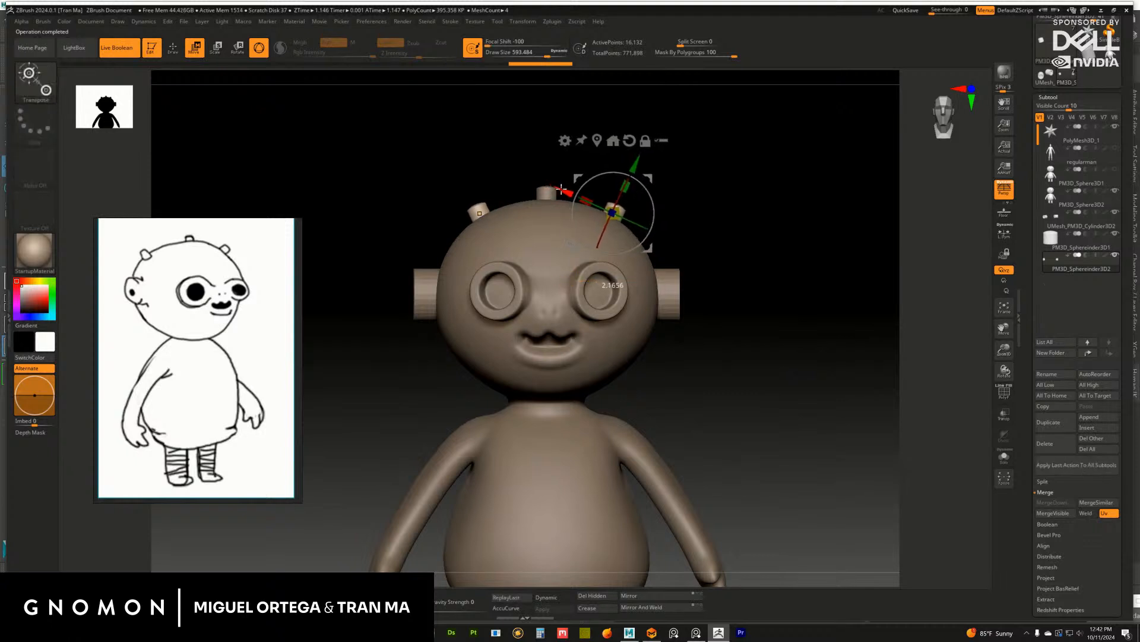
{"action": "mouse_move", "coordinate": [705, 213]}
{"action": "left_mouse_down"}
{"action": "mouse_move", "coordinate": [807, 253]}
{"action": "mouse_move", "coordinate": [739, 253]}
{"action": "mouse_move", "coordinate": [721, 287]}
{"action": "mouse_move", "coordinate": [743, 305]}
{"action": "mouse_move", "coordinate": [721, 305]}
{"action": "left_mouse_up"}
{"action": "left_click", "coordinate": [568, 274], "text": "alt"}
{"action": "key", "text": "q"}
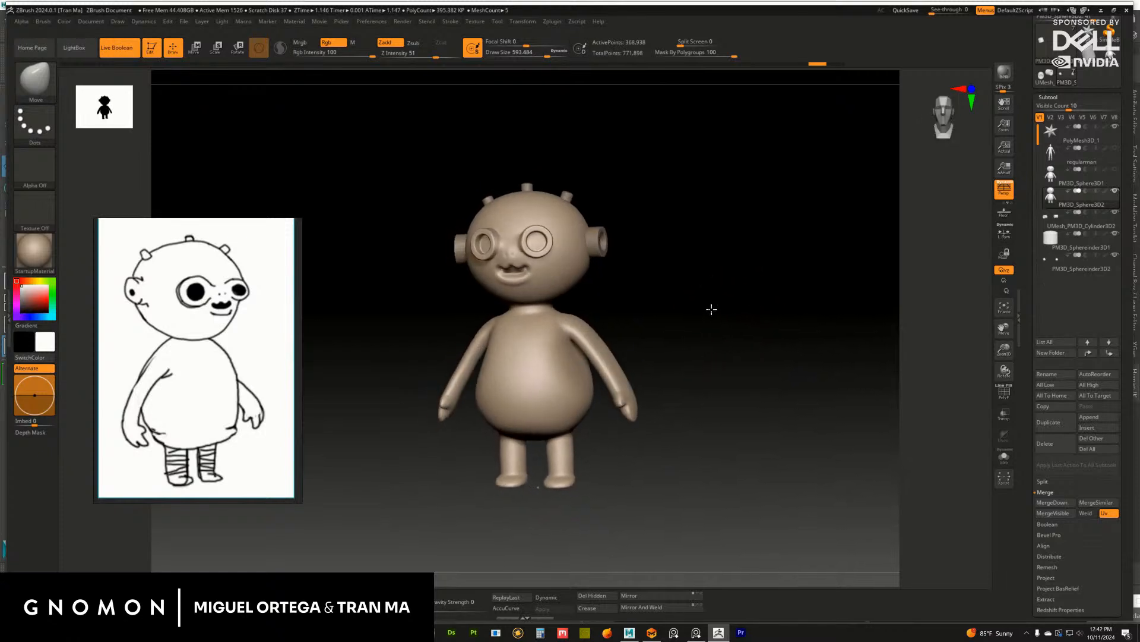
Select the ear cylinders and merge them down twice to combine the ears and all the head stubs into one subtool
{"action": "left_click", "coordinate": [1047, 228]}
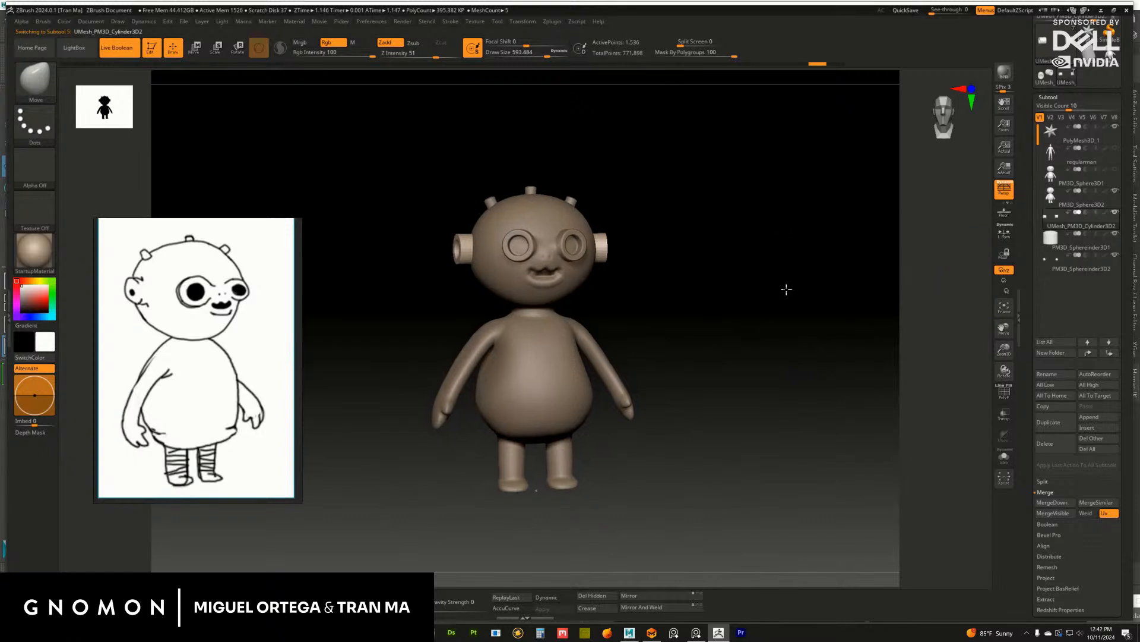
{"action": "mouse_move", "coordinate": [787, 289]}
{"action": "left_mouse_down", "text": "alt"}
{"action": "mouse_move", "coordinate": [793, 318]}
{"action": "mouse_move", "coordinate": [727, 320]}
{"action": "mouse_move", "coordinate": [749, 318]}
{"action": "mouse_move", "coordinate": [756, 331]}
{"action": "mouse_move", "coordinate": [719, 336]}
{"action": "mouse_move", "coordinate": [832, 357]}
{"action": "left_mouse_up", "text": "alt"}
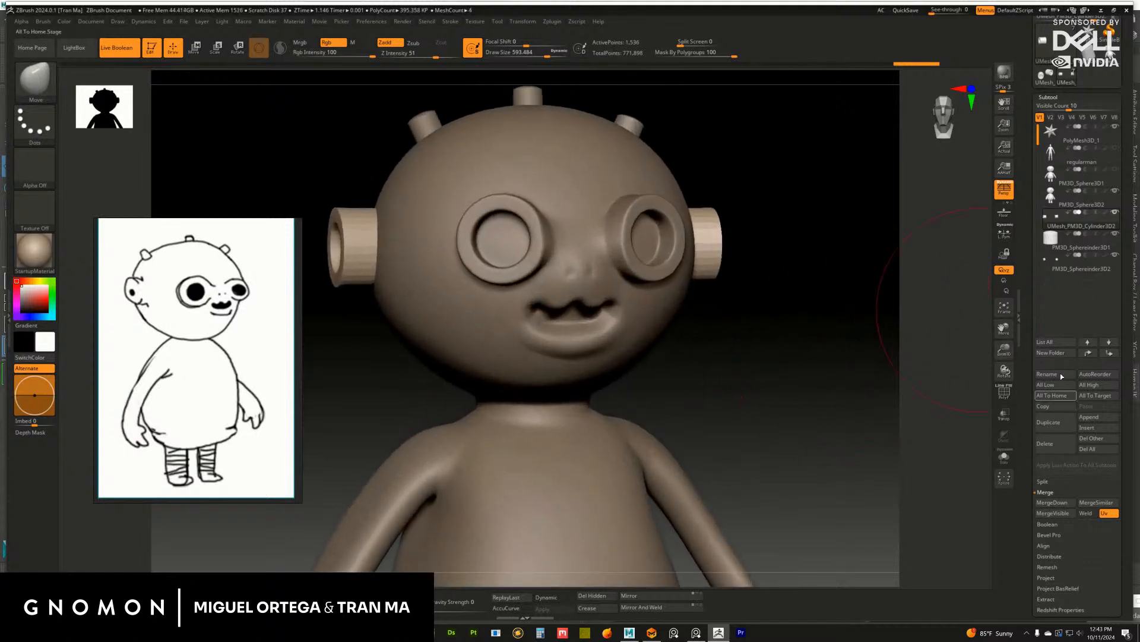
{"action": "left_click", "coordinate": [1048, 503]}
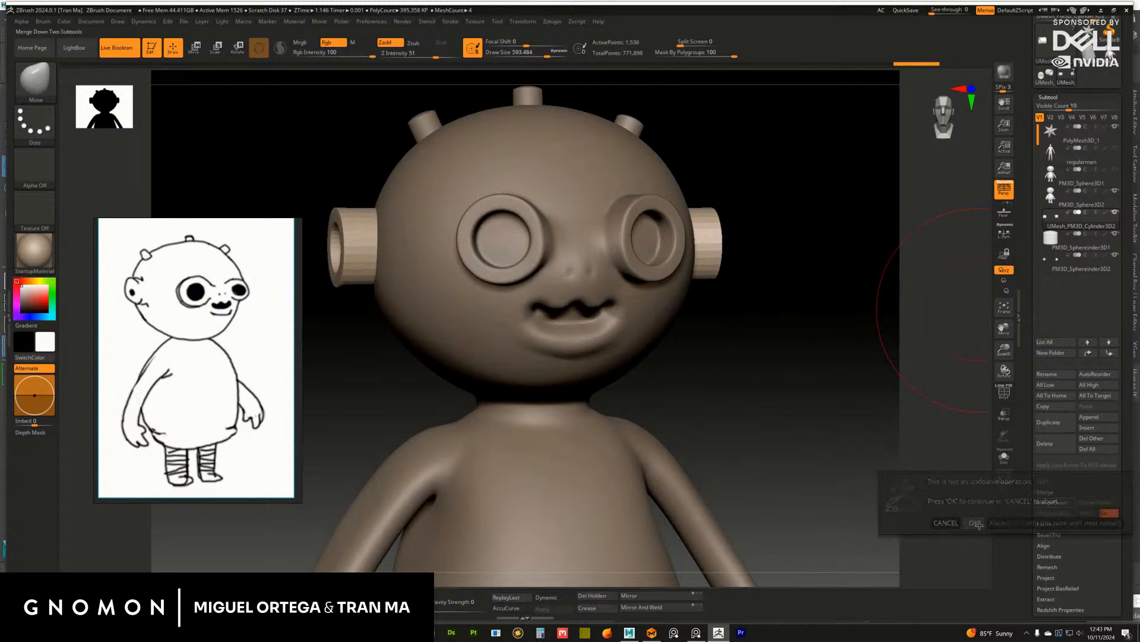
{"action": "left_click", "coordinate": [974, 520]}
{"action": "left_click", "coordinate": [1050, 504]}
{"action": "left_click", "coordinate": [968, 523]}
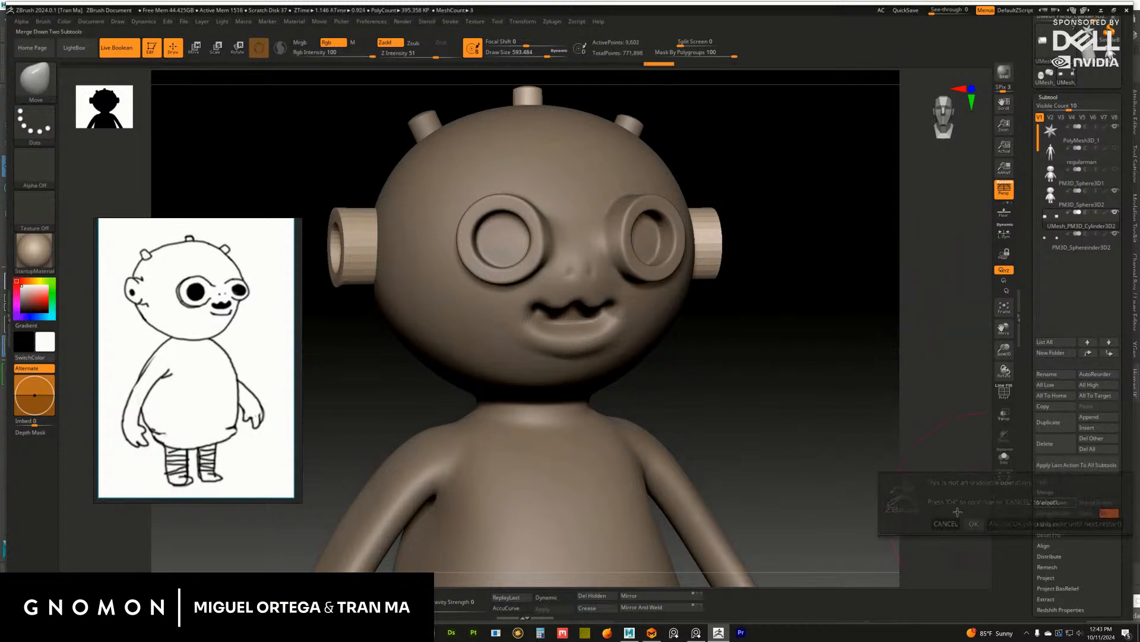
Select the PM3D_Sphere3D2 body subtool and convert it to a DynaMesh
{"action": "mouse_move", "coordinate": [847, 448]}
{"action": "left_mouse_down", "text": "alt"}
{"action": "mouse_move", "coordinate": [793, 420]}
{"action": "mouse_move", "coordinate": [809, 410]}
{"action": "left_mouse_up", "text": "alt"}
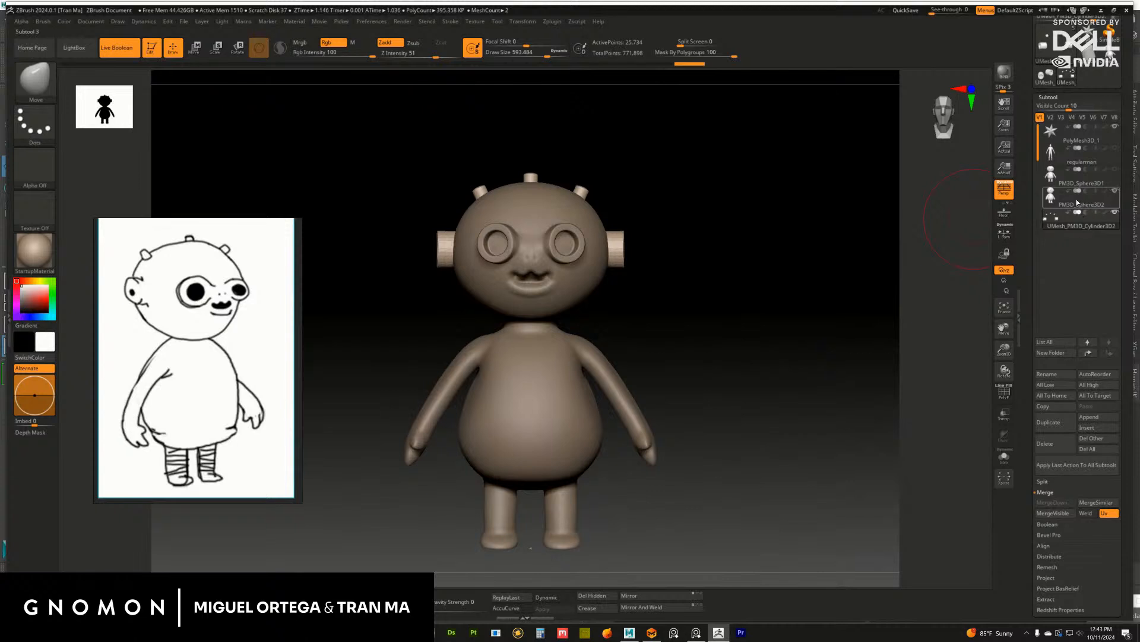
{"action": "left_click", "coordinate": [1078, 202]}
{"action": "left_click", "coordinate": [1053, 98]}
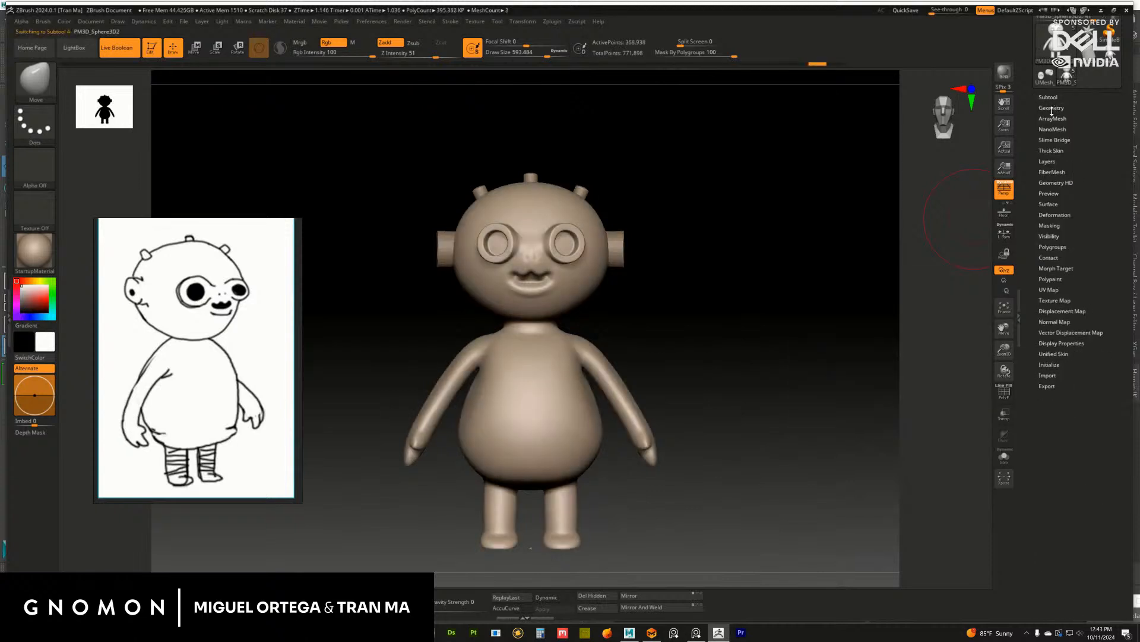
{"action": "left_click", "coordinate": [1053, 98]}
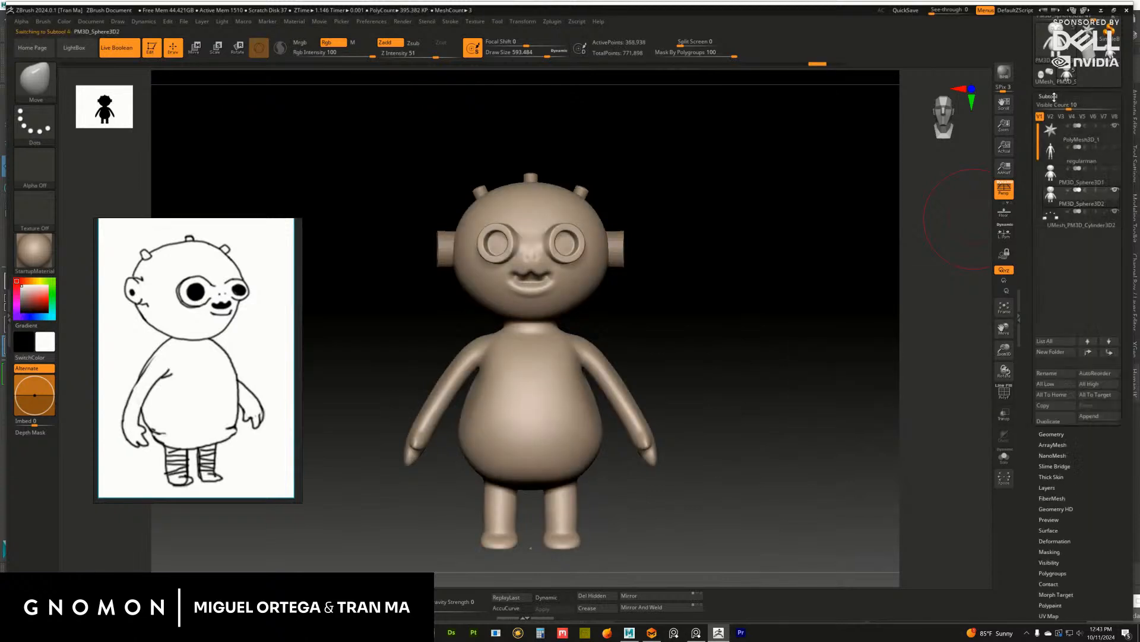
{"action": "left_click", "coordinate": [1053, 98]}
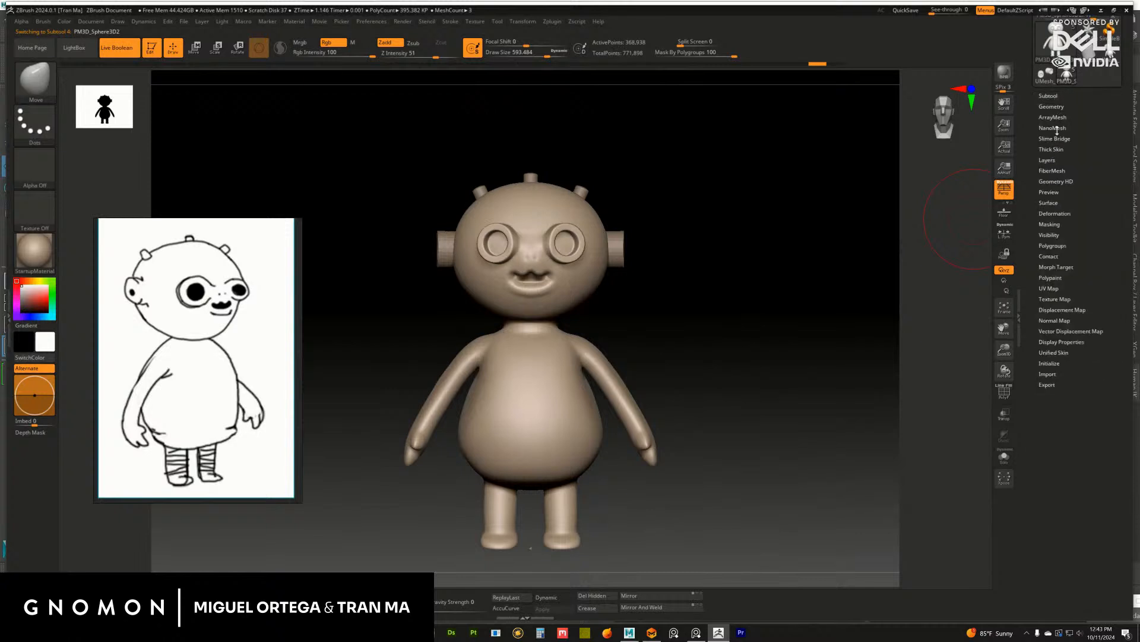
{"action": "left_click", "coordinate": [1050, 107]}
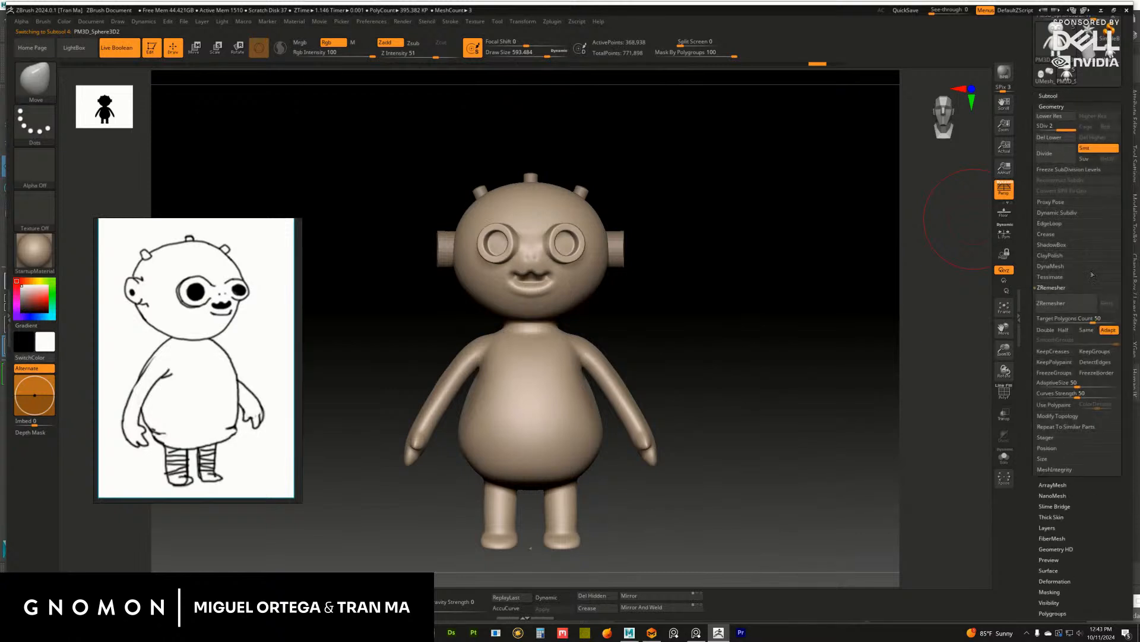
{"action": "left_click", "coordinate": [1051, 266]}
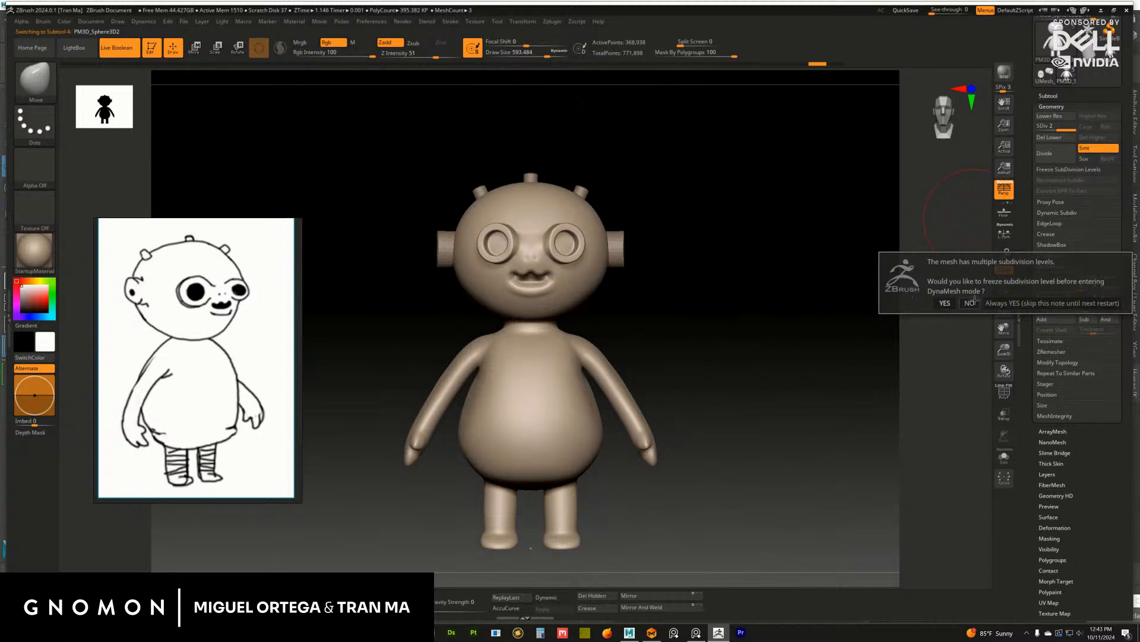
{"action": "left_click", "coordinate": [1050, 281]}
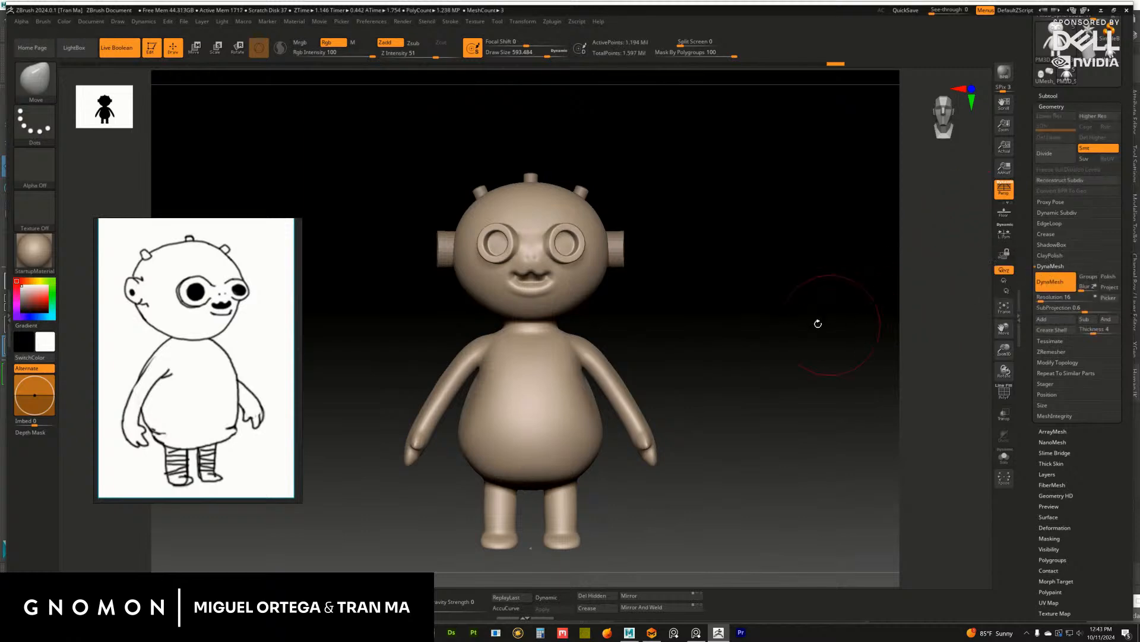
{"action": "right_click_drag", "start_coordinate": [785, 328], "coordinate": [864, 381], "text": "ctrl"}
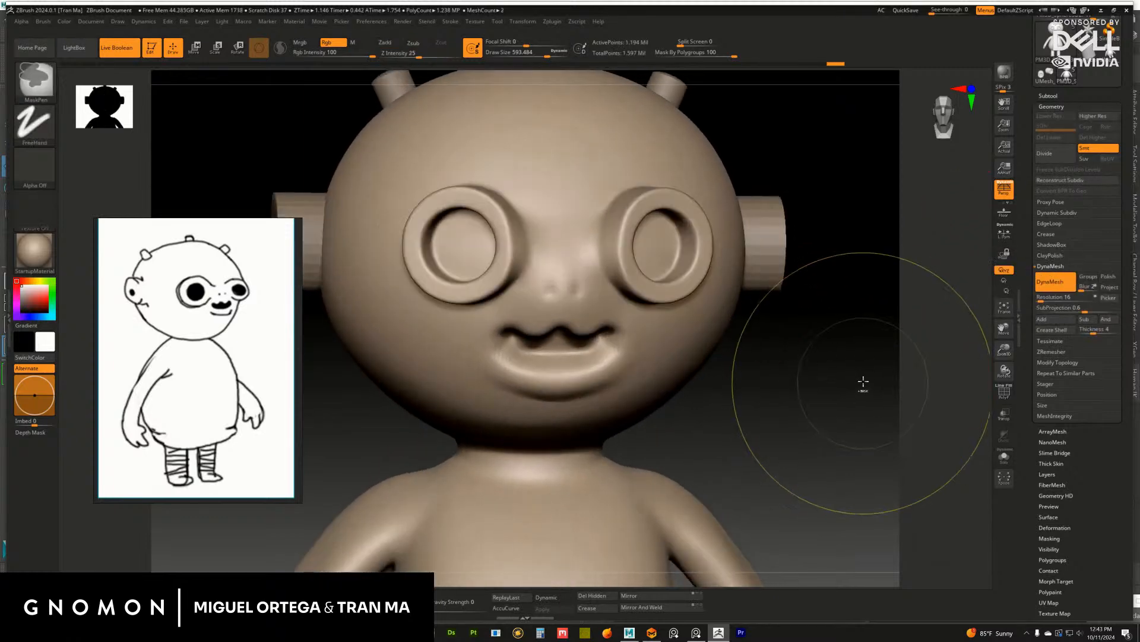
Try converting the body mesh to DynaMesh again without freezing its subdivision levels, and undo the conversion
{"action": "key", "text": "ctrl+z"}
{"action": "left_click", "coordinate": [1050, 281]}
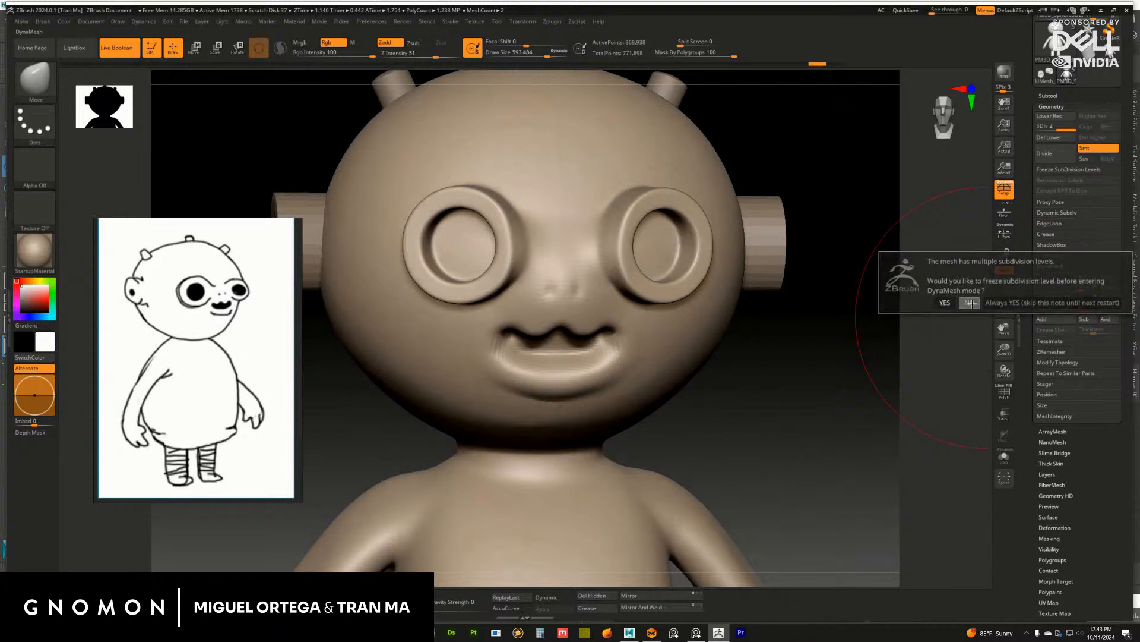
{"action": "left_click", "coordinate": [970, 303]}
{"action": "left_click_drag", "start_coordinate": [873, 356], "coordinate": [853, 338]}
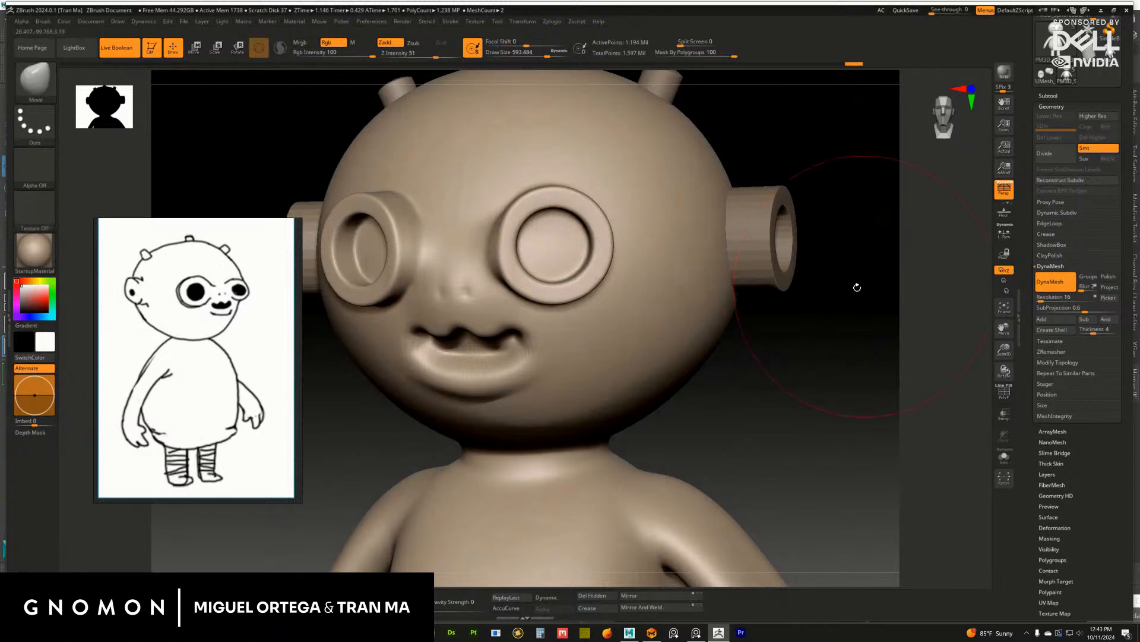
{"action": "left_click_drag", "start_coordinate": [857, 287], "coordinate": [793, 271]}
{"action": "left_click", "coordinate": [1050, 97]}
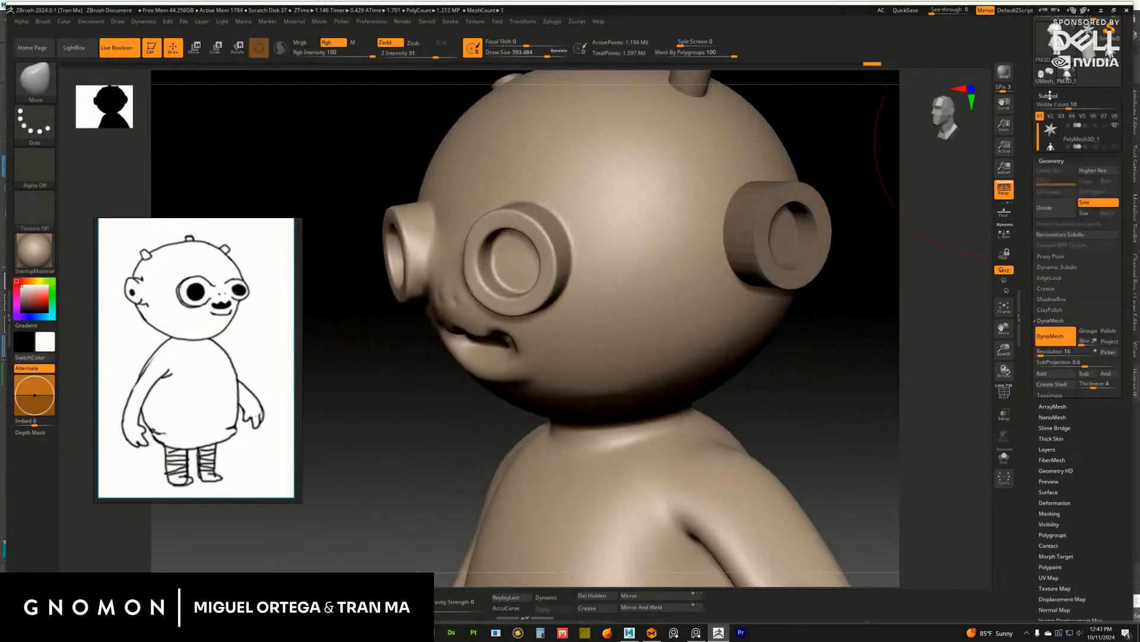
{"action": "left_click_drag", "start_coordinate": [855, 361], "coordinate": [881, 362]}
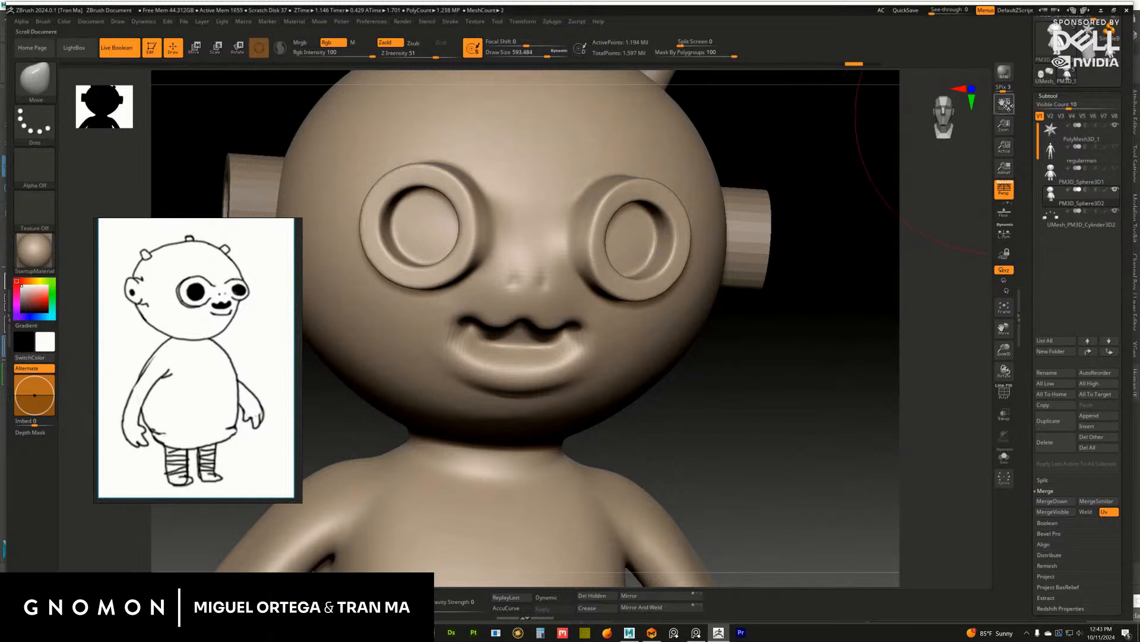
{"action": "left_click", "coordinate": [1050, 97]}
{"action": "left_click", "coordinate": [1052, 106]}
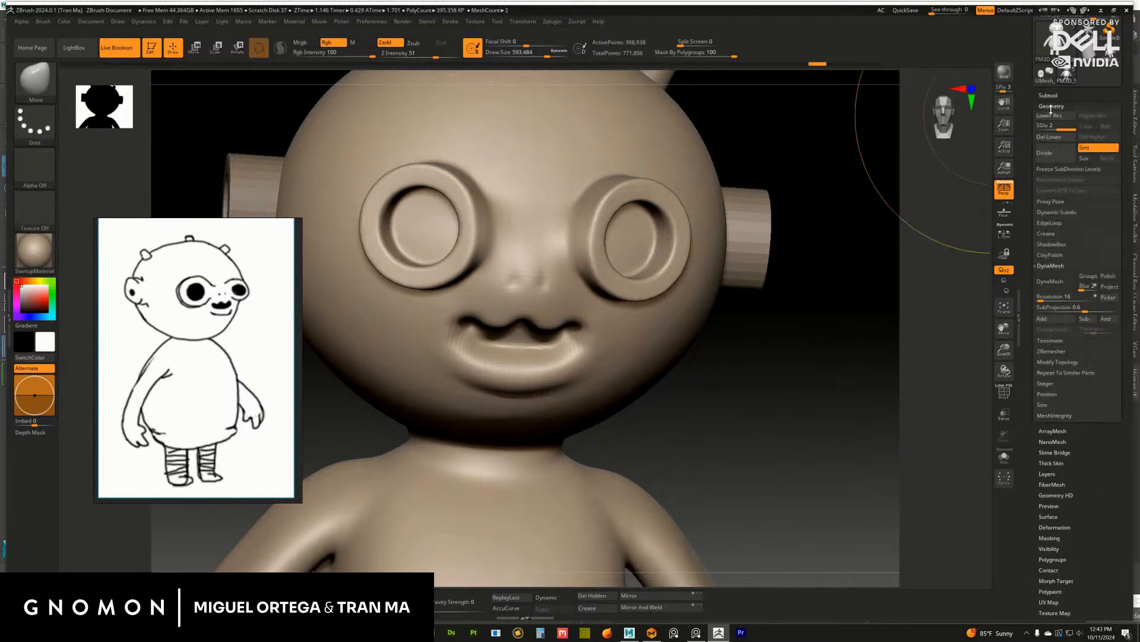
Merge the PM3D_Sphere3D2 body subtool down with the UMesh_PM3D_Cylinder3D2 subtool that holds the ears and head stubs
{"action": "left_click", "coordinate": [1049, 96]}
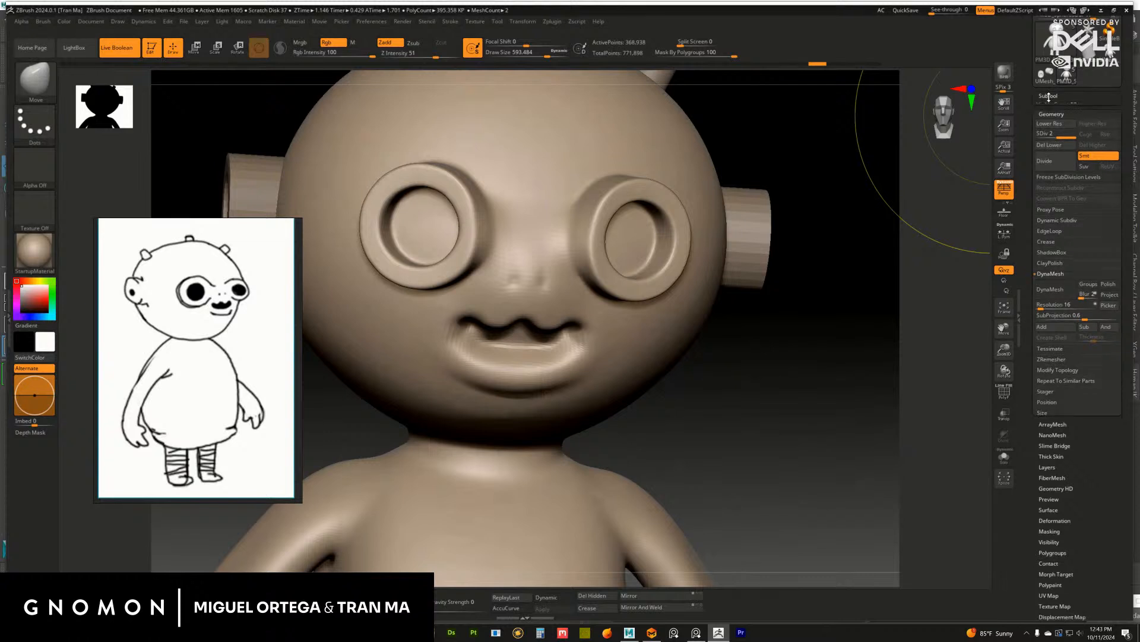
{"action": "left_click", "coordinate": [1047, 502]}
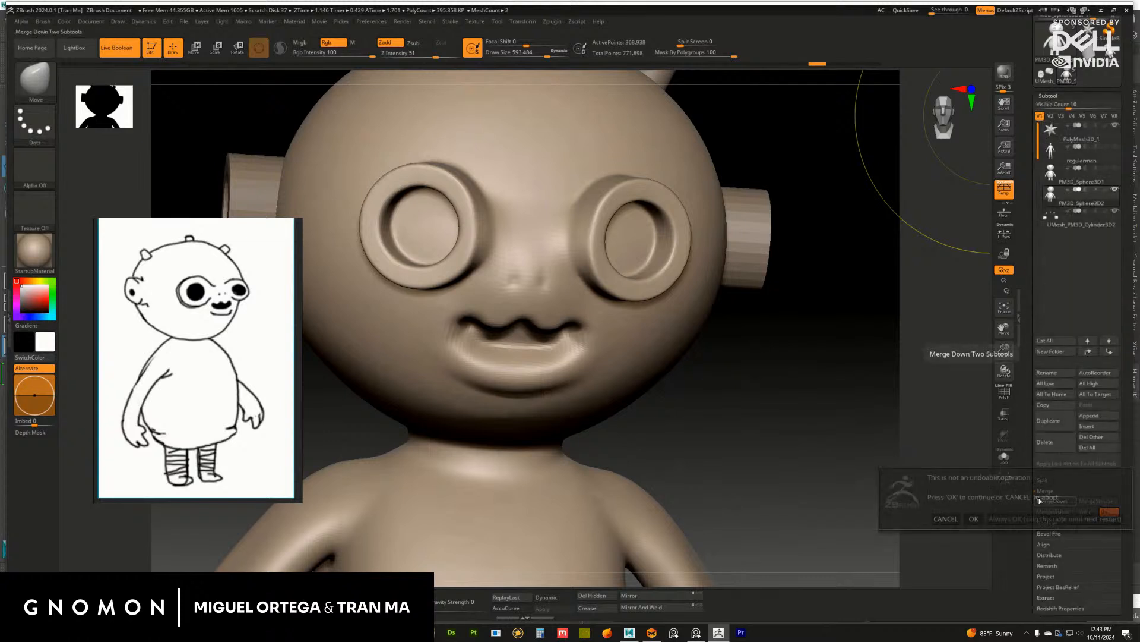
{"action": "left_click", "coordinate": [903, 498]}
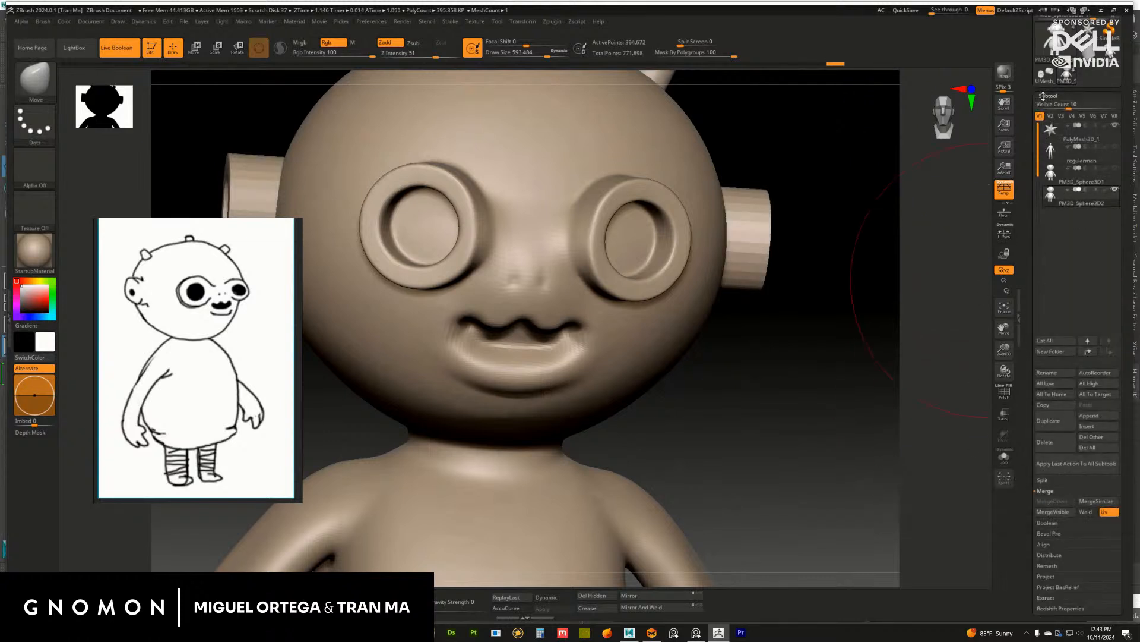
Convert the merged body, ears and stubs to a single DynaMesh and check the ear join from the side
{"action": "left_click", "coordinate": [1043, 96]}
{"action": "left_click", "coordinate": [1051, 106]}
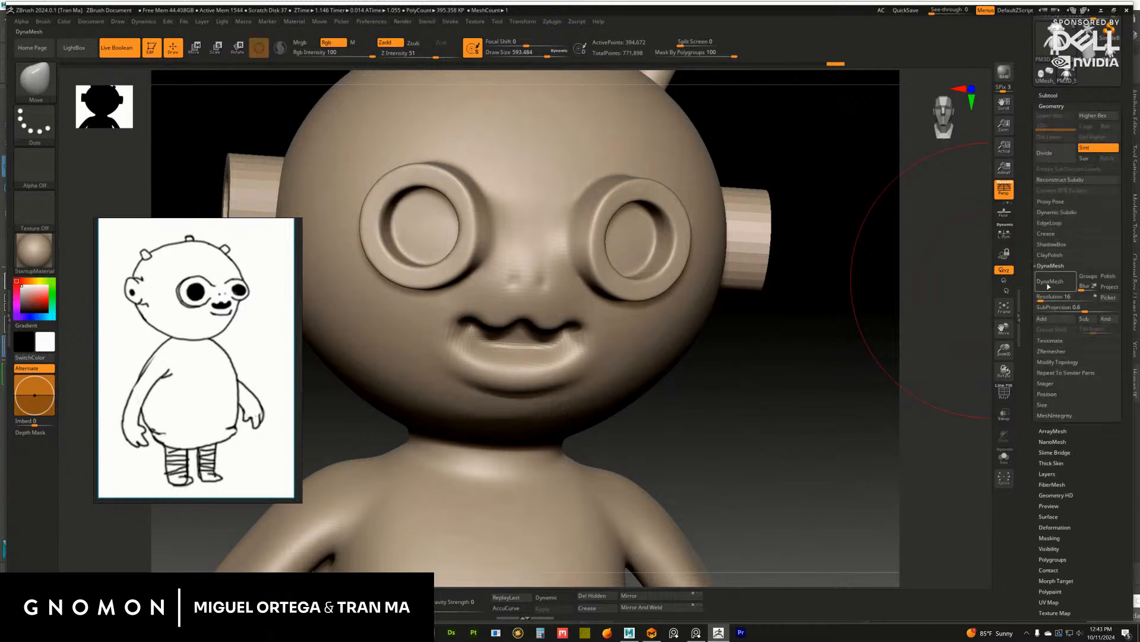
{"action": "left_click_drag", "start_coordinate": [840, 379], "coordinate": [868, 380], "text": "alt"}
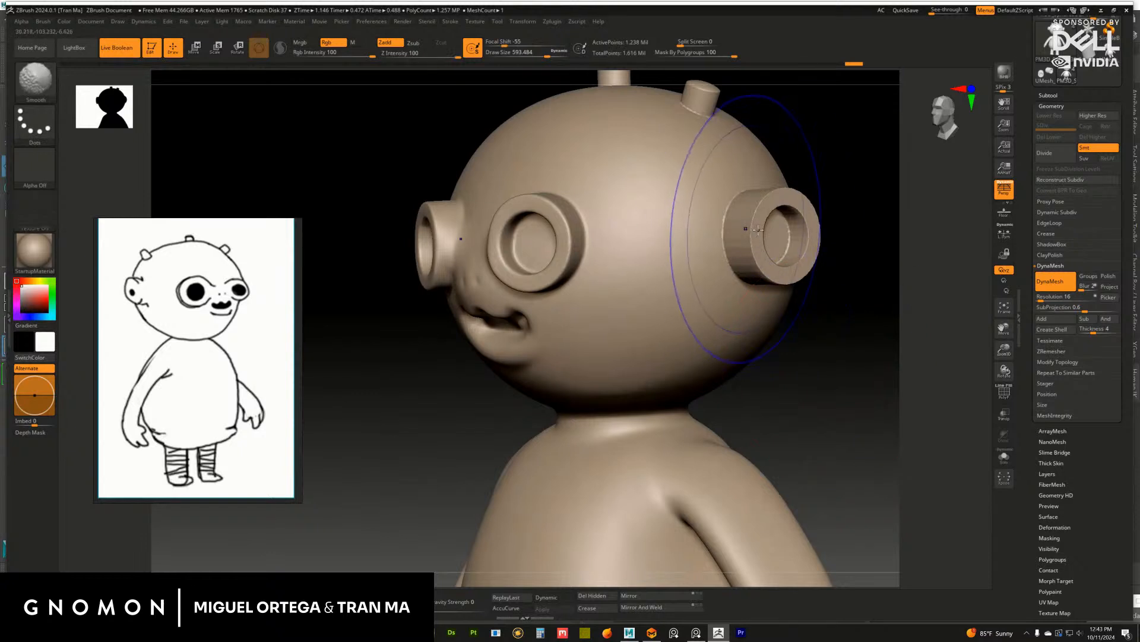
Try ZRemeshing the merged character with a target polygon count of 50 and inspect the result
{"action": "left_click", "coordinate": [1051, 351]}
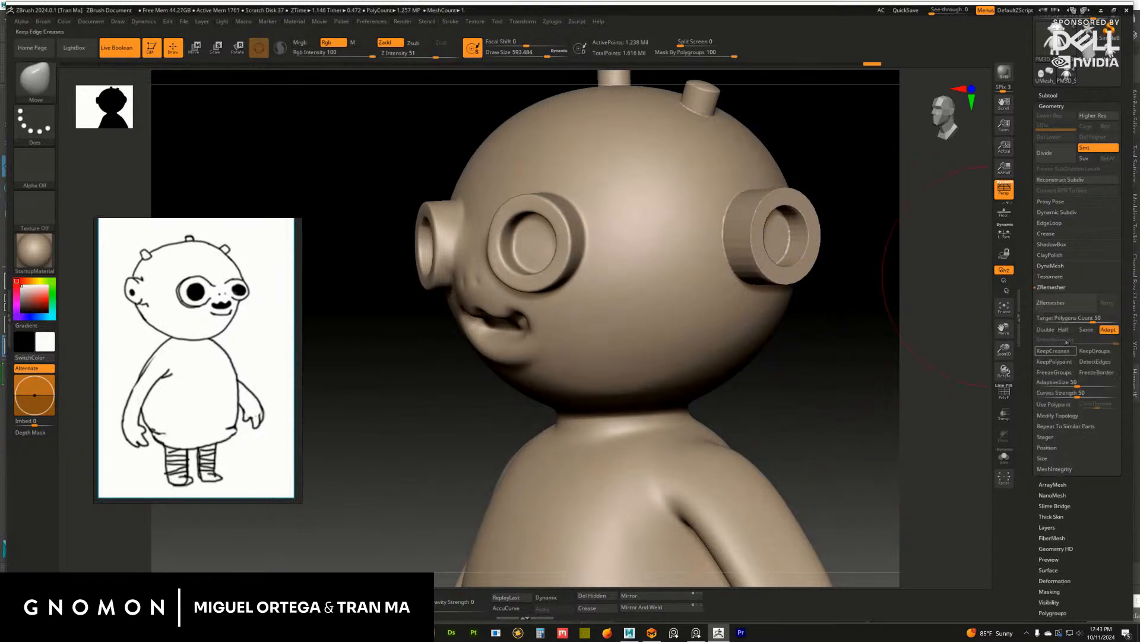
{"action": "left_click", "coordinate": [1064, 309]}
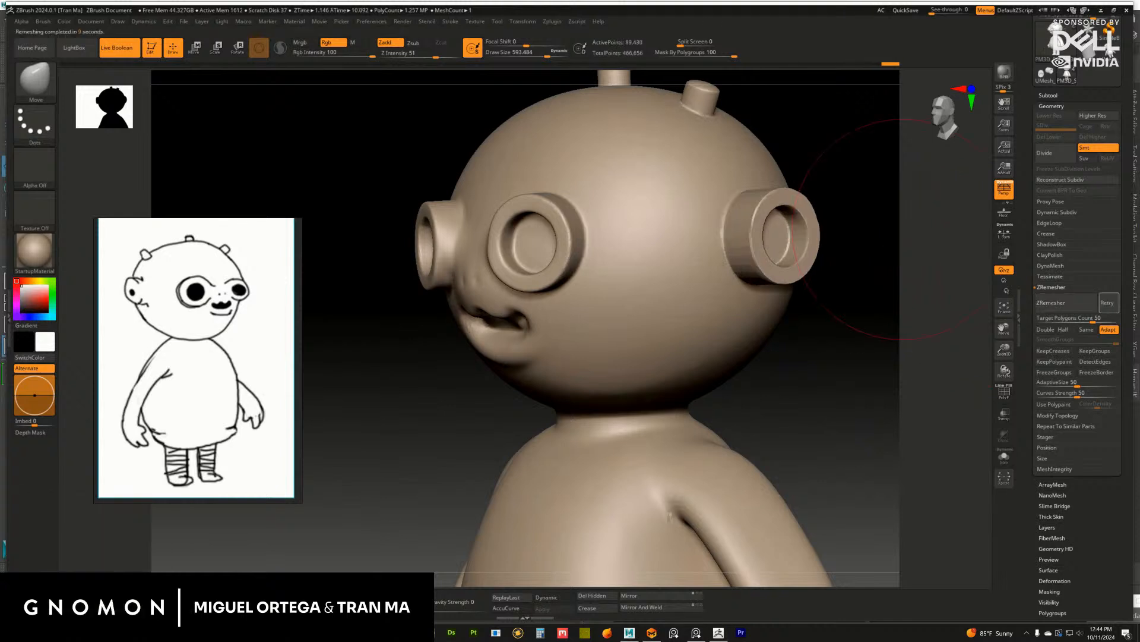
{"action": "left_click_drag", "start_coordinate": [802, 344], "coordinate": [780, 256]}
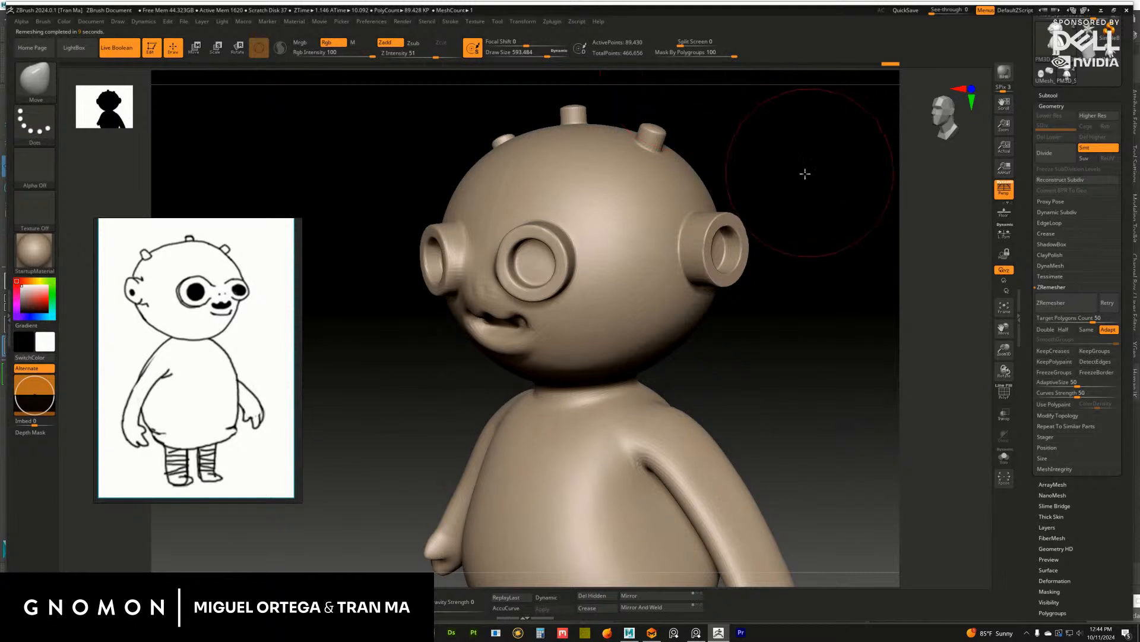
{"action": "left_click_drag", "start_coordinate": [805, 173], "coordinate": [882, 218]}
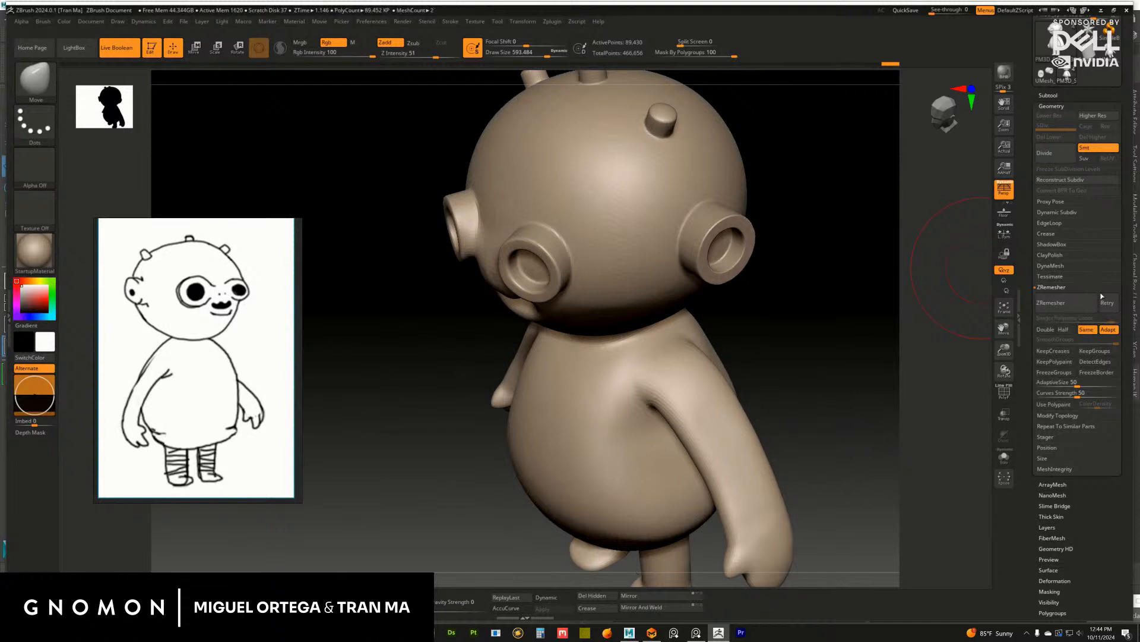
ZRemesh the merged character with a target polygon count of 30, leaving the Same option off
{"action": "left_click", "coordinate": [1080, 329]}
{"action": "left_click", "coordinate": [1080, 330]}
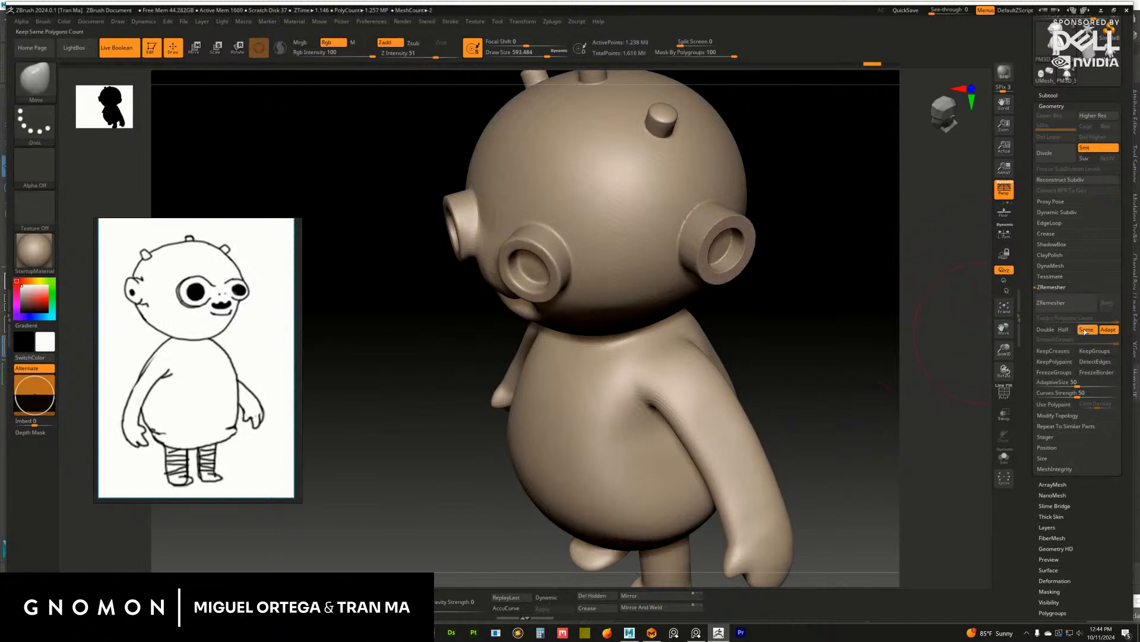
{"action": "left_click_drag", "start_coordinate": [1086, 318], "coordinate": [1081, 319]}
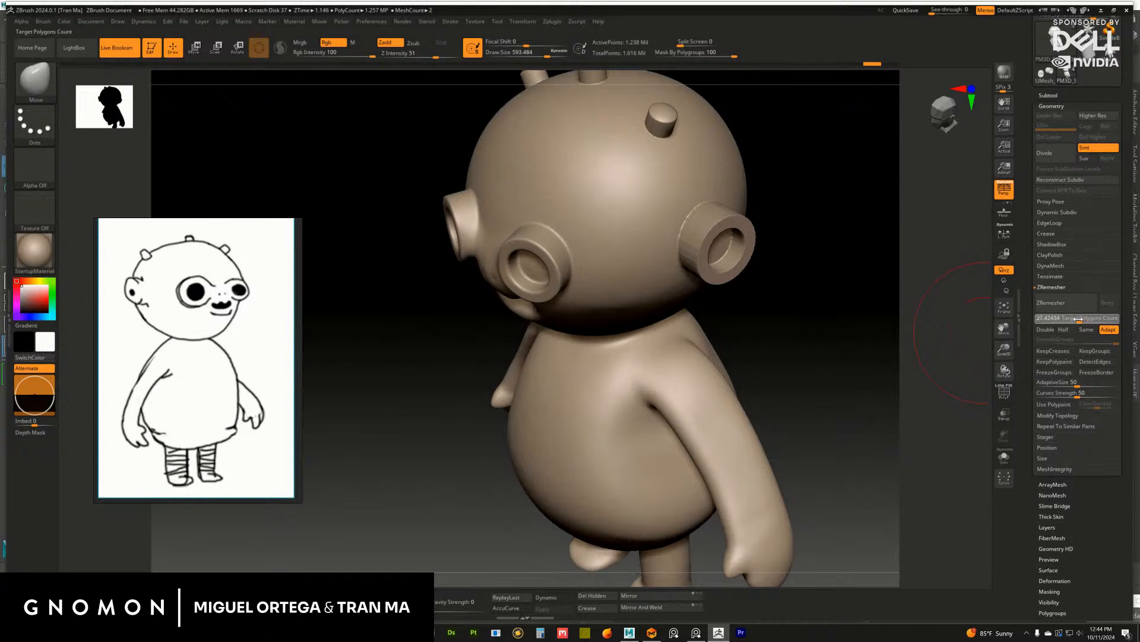
{"action": "left_click_drag", "start_coordinate": [1078, 319], "coordinate": [1076, 321]}
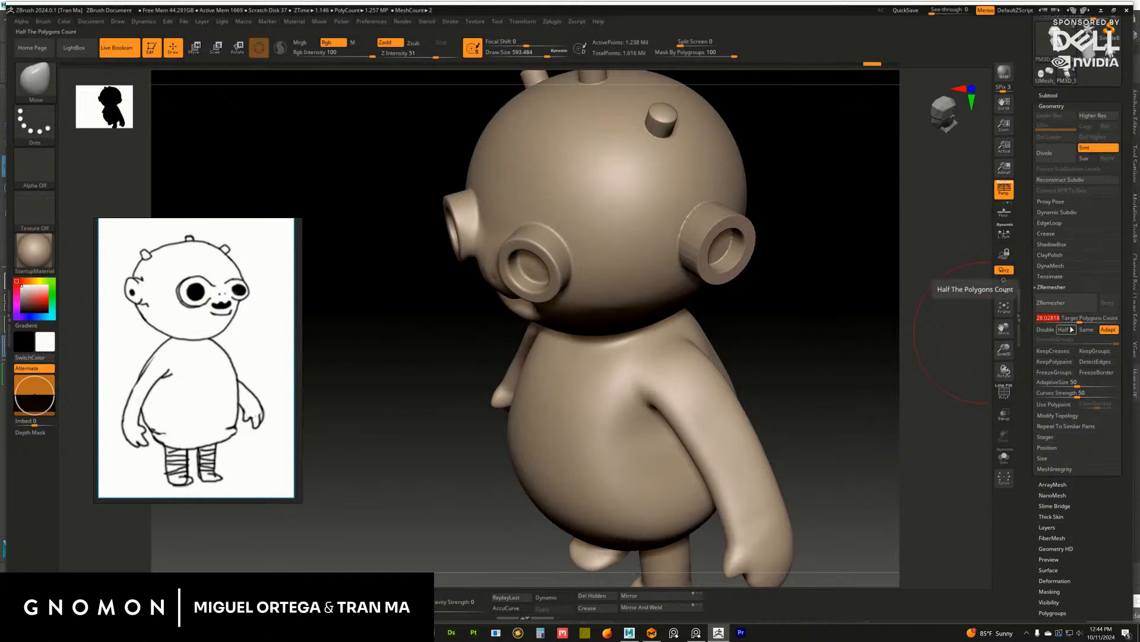
{"action": "type", "text": "3"}
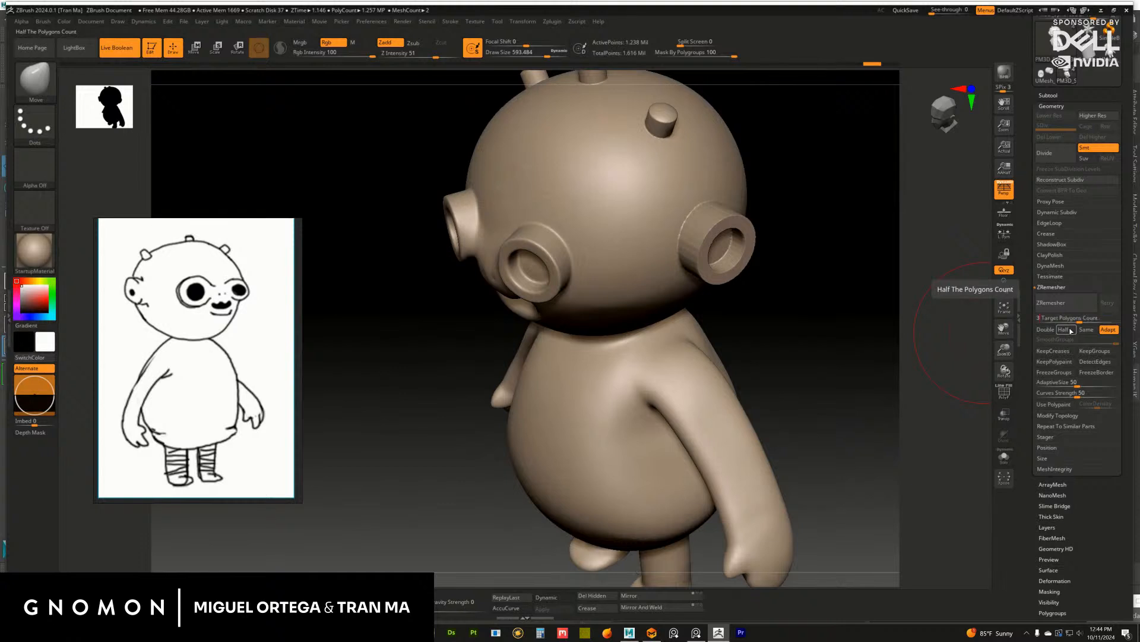
{"action": "type", "text": "0"}
{"action": "key", "text": "Return"}
{"action": "left_click", "coordinate": [1063, 303]}
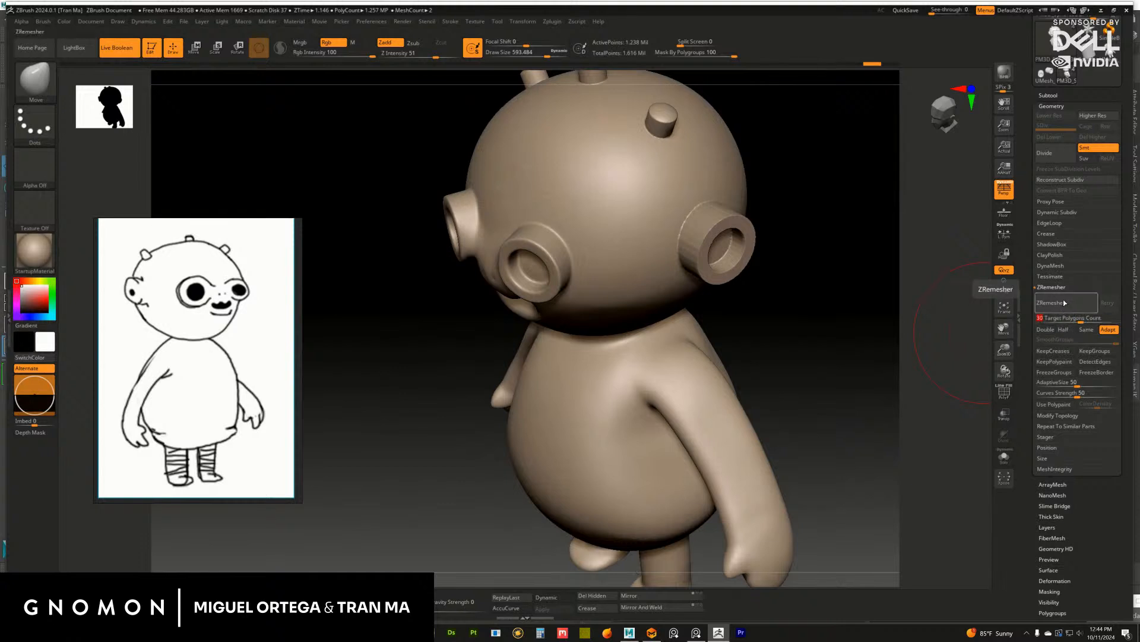
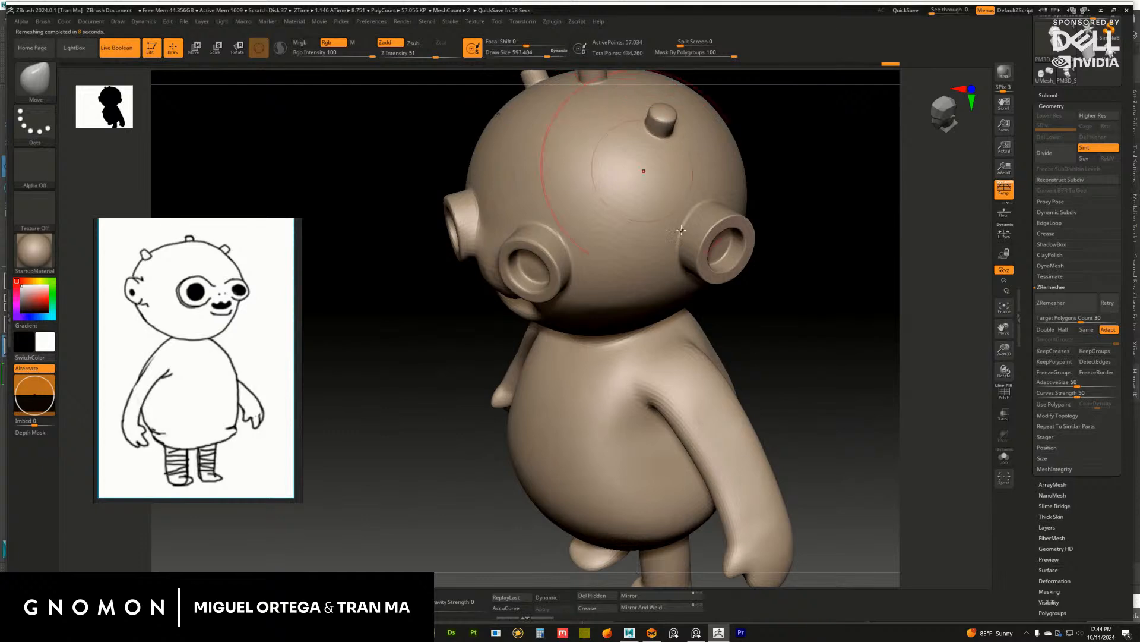
Subdivide the remeshed character once and reduce the Move brush's draw size to about 172 at the mouth
{"action": "mouse_move", "coordinate": [779, 344]}
{"action": "left_mouse_down"}
{"action": "mouse_move", "coordinate": [802, 318]}
{"action": "mouse_move", "coordinate": [828, 327]}
{"action": "mouse_move", "coordinate": [813, 332]}
{"action": "mouse_move", "coordinate": [831, 281]}
{"action": "mouse_move", "coordinate": [820, 318]}
{"action": "mouse_move", "coordinate": [782, 339]}
{"action": "mouse_move", "coordinate": [682, 246]}
{"action": "left_mouse_up"}
{"action": "left_click", "coordinate": [1048, 156]}
{"action": "key", "text": "b"}
{"action": "key", "text": "m"}
{"action": "key", "text": "v"}
{"action": "mouse_move", "coordinate": [871, 275]}
{"action": "left_mouse_down"}
{"action": "mouse_move", "coordinate": [890, 298]}
{"action": "mouse_move", "coordinate": [810, 339]}
{"action": "mouse_move", "coordinate": [853, 356]}
{"action": "left_mouse_up"}
{"action": "key", "text": "s"}
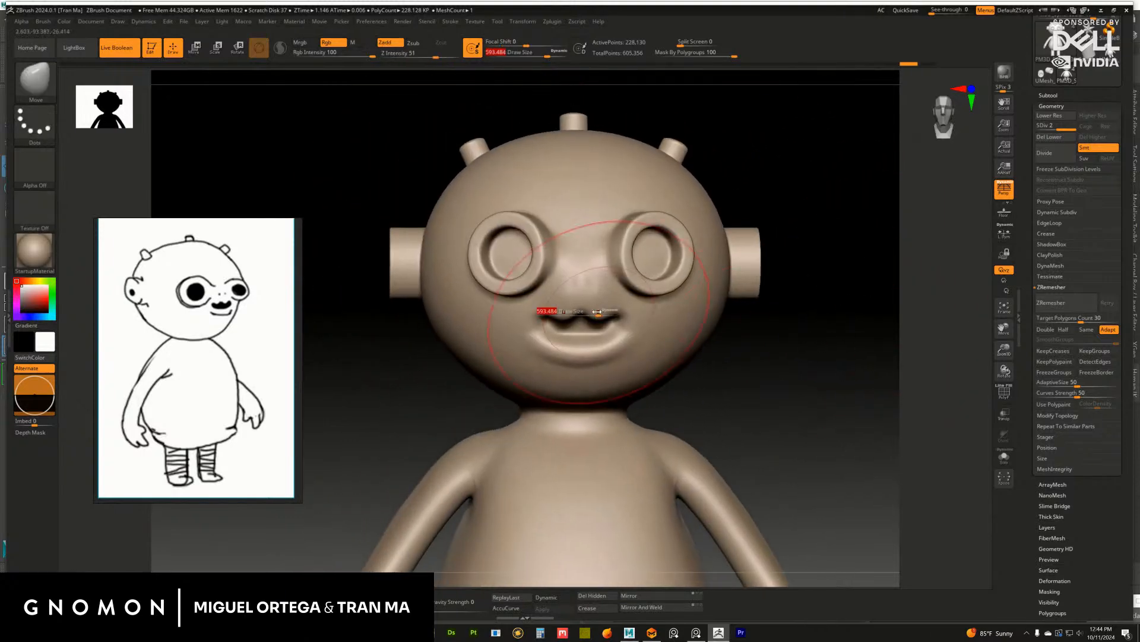
{"action": "left_click_drag", "start_coordinate": [598, 311], "coordinate": [579, 311]}
{"action": "mouse_move", "coordinate": [777, 357]}
{"action": "left_mouse_down", "text": "alt"}
{"action": "mouse_move", "coordinate": [835, 392]}
{"action": "mouse_move", "coordinate": [974, 297]}
{"action": "left_mouse_up", "text": "alt"}
{"action": "key", "text": "s"}
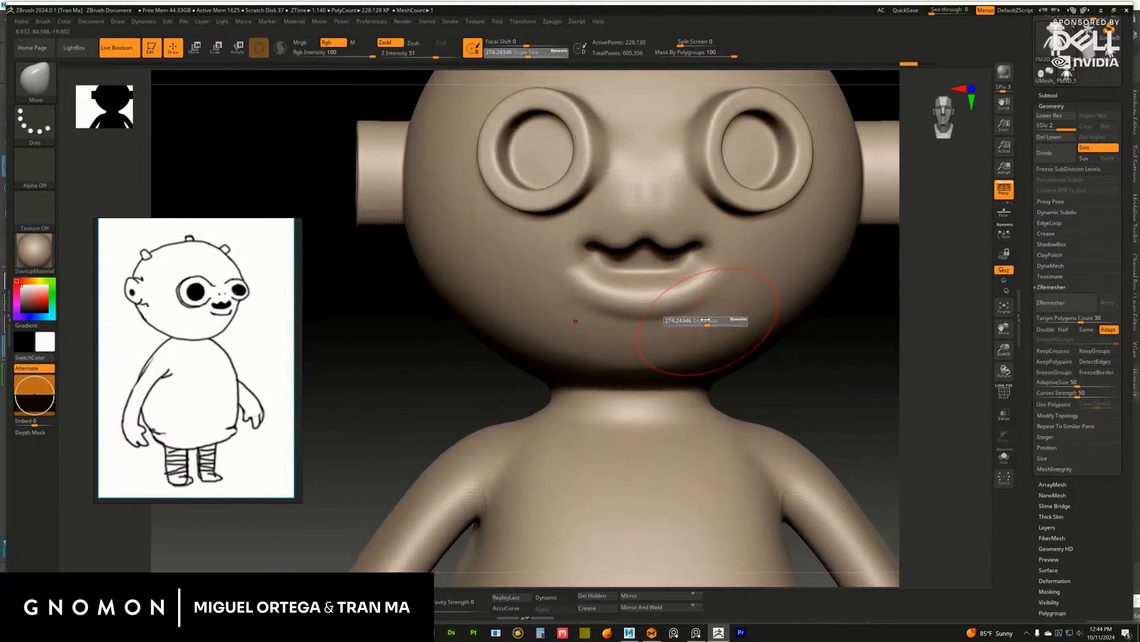
{"action": "left_click_drag", "start_coordinate": [707, 321], "coordinate": [700, 321]}
{"action": "left_click_drag", "start_coordinate": [873, 351], "coordinate": [901, 372], "text": "alt"}
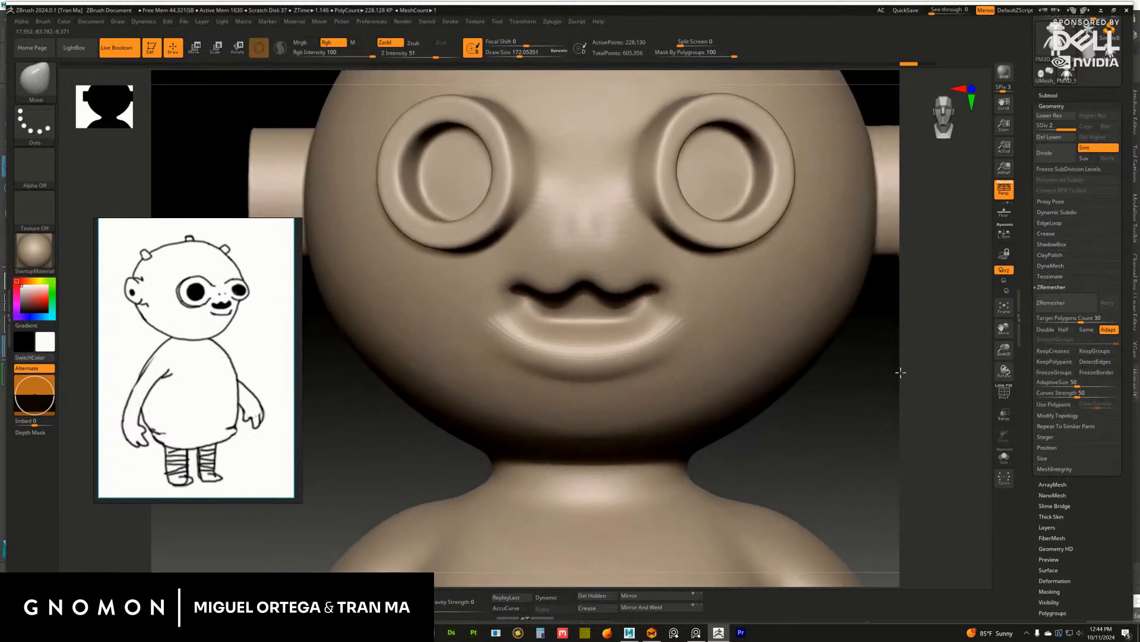
Subdivide the mesh to level 3 and set up the ClayBuildup brush with a draw size of about 77
{"action": "key", "text": "b"}
{"action": "key", "text": "c"}
{"action": "key", "text": "b"}
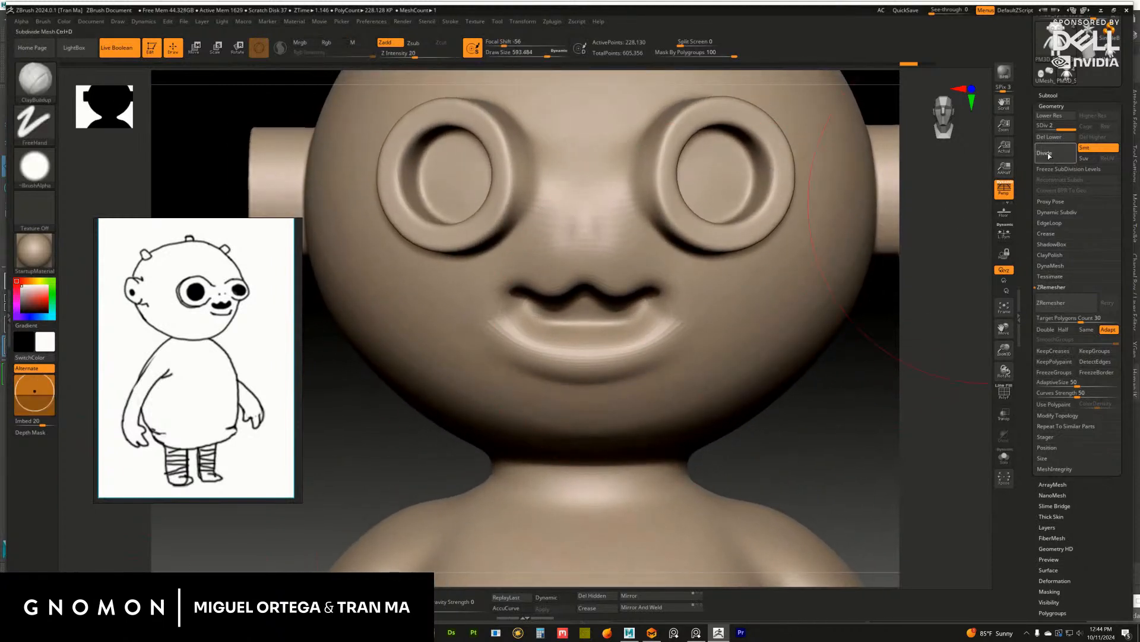
{"action": "key", "text": "s"}
{"action": "mouse_move", "coordinate": [596, 314]}
{"action": "left_mouse_down"}
{"action": "mouse_move", "coordinate": [574, 317]}
{"action": "mouse_move", "coordinate": [648, 333]}
{"action": "mouse_move", "coordinate": [538, 313]}
{"action": "left_mouse_up"}
{"action": "key", "text": "s"}
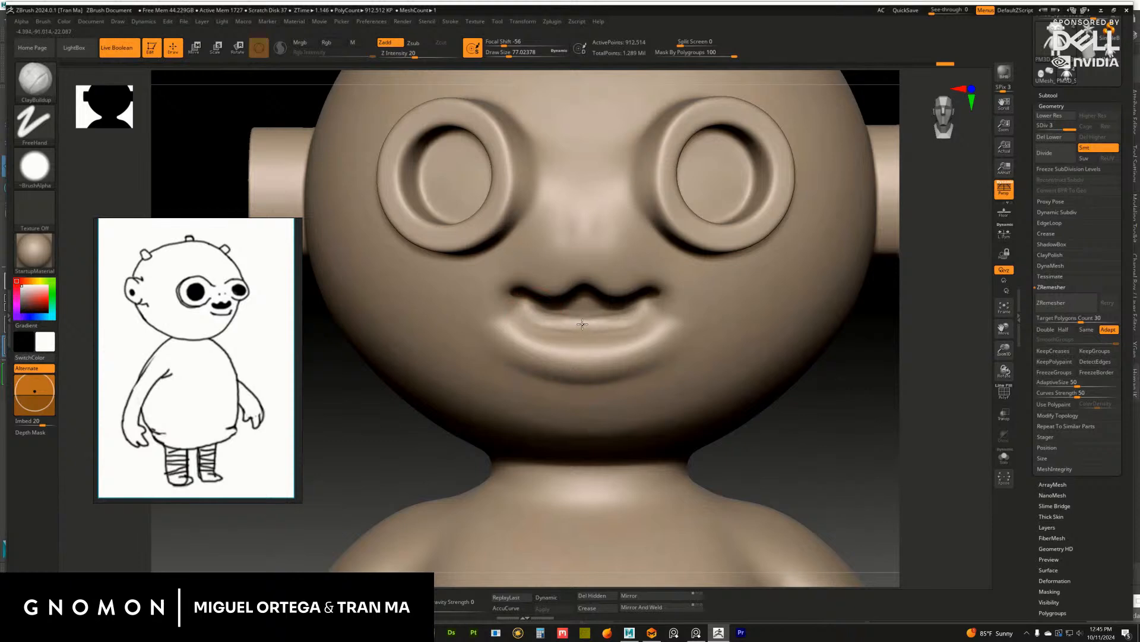
Smooth the inside of the mouth and build up clay across it, between the upper lip and the lower lip
{"action": "mouse_move", "coordinate": [869, 381]}
{"action": "left_mouse_down", "text": "alt"}
{"action": "mouse_move", "coordinate": [899, 395]}
{"action": "mouse_move", "coordinate": [893, 362]}
{"action": "left_mouse_up", "text": "alt"}
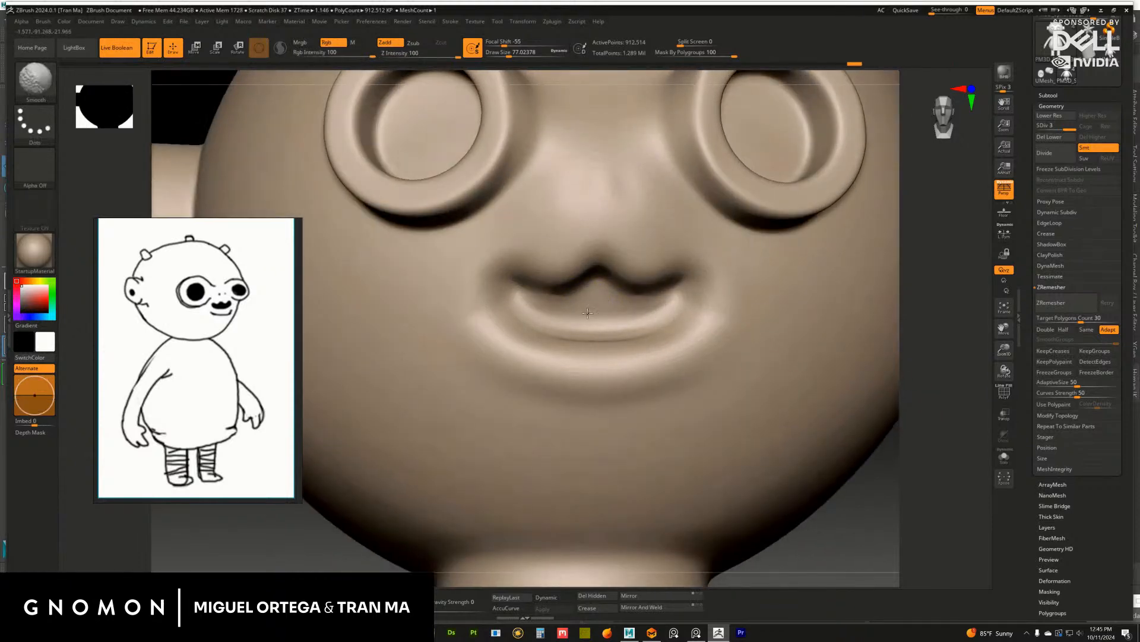
{"action": "left_click_drag", "start_coordinate": [588, 313], "coordinate": [603, 315], "text": "shift"}
{"action": "left_click_drag", "start_coordinate": [891, 369], "coordinate": [889, 411]}
{"action": "left_click_drag", "start_coordinate": [513, 296], "coordinate": [619, 336]}
{"action": "left_click_drag", "start_coordinate": [523, 323], "coordinate": [633, 328]}
{"action": "left_click_drag", "start_coordinate": [932, 364], "coordinate": [927, 305]}
{"action": "left_click_drag", "start_coordinate": [513, 294], "coordinate": [597, 326]}
{"action": "left_click_drag", "start_coordinate": [512, 293], "coordinate": [624, 304]}
{"action": "mouse_move", "coordinate": [564, 309]}
{"action": "left_mouse_down"}
{"action": "mouse_move", "coordinate": [633, 310]}
{"action": "mouse_move", "coordinate": [620, 306]}
{"action": "left_mouse_up"}
Smooth the built-up clay inside the mouth and the underside of the upper lip
{"action": "left_click_drag", "start_coordinate": [951, 358], "coordinate": [904, 382]}
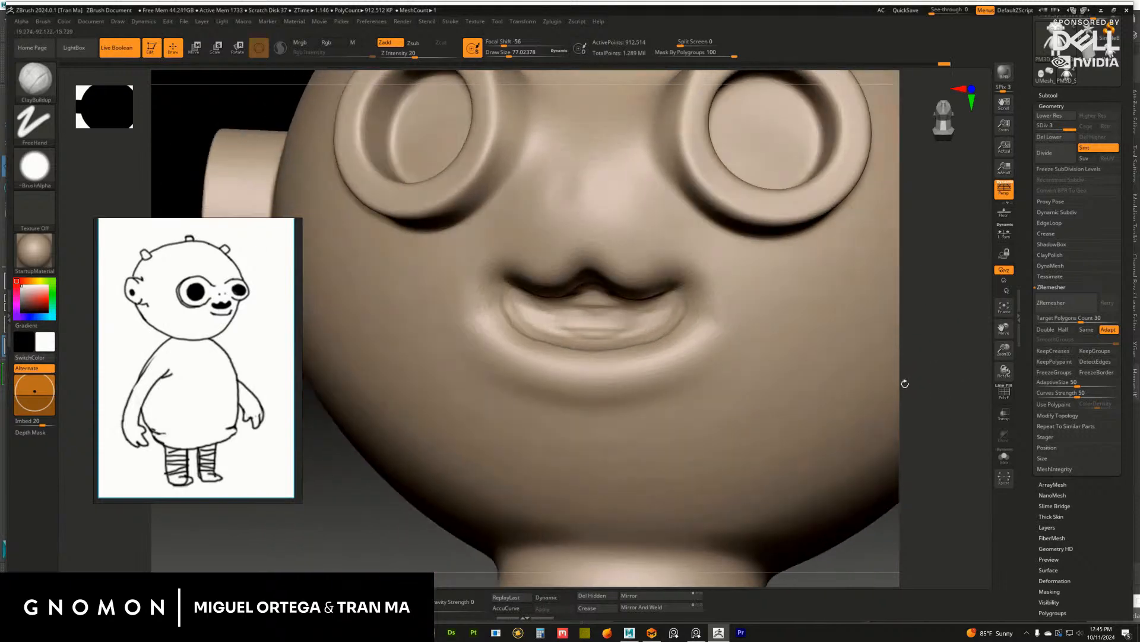
{"action": "mouse_move", "coordinate": [615, 331]}
{"action": "left_mouse_down", "text": "shift"}
{"action": "mouse_move", "coordinate": [593, 334]}
{"action": "mouse_move", "coordinate": [637, 343]}
{"action": "left_mouse_up", "text": "shift"}
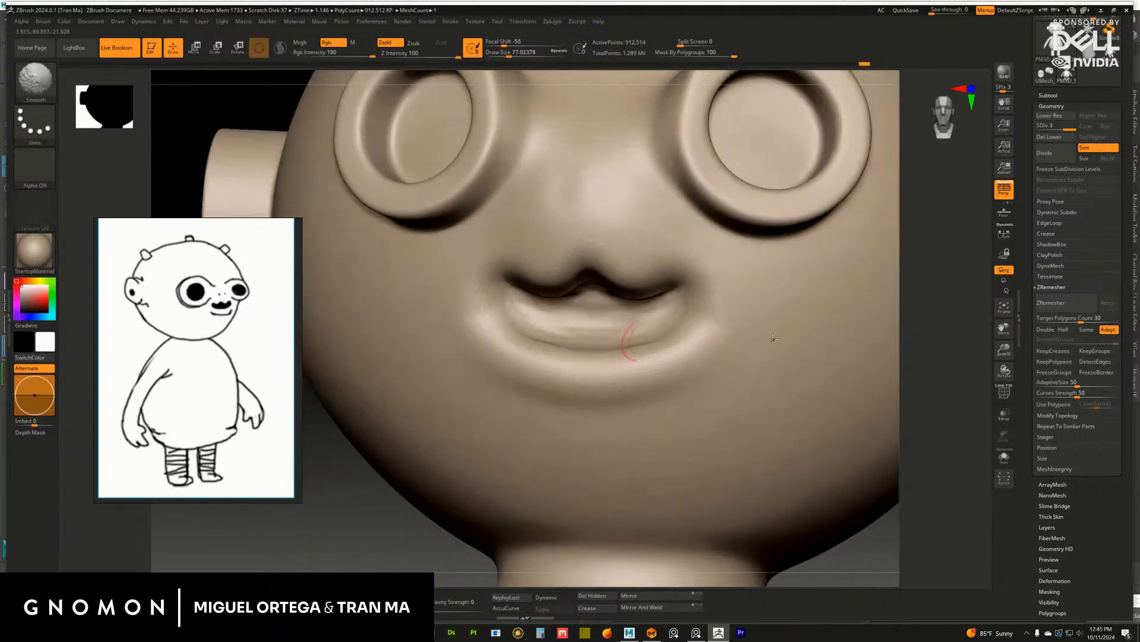
{"action": "left_click_drag", "start_coordinate": [935, 350], "coordinate": [933, 308]}
{"action": "left_click_drag", "start_coordinate": [650, 280], "coordinate": [663, 275], "text": "shift"}
{"action": "left_click_drag", "start_coordinate": [944, 339], "coordinate": [953, 362]}
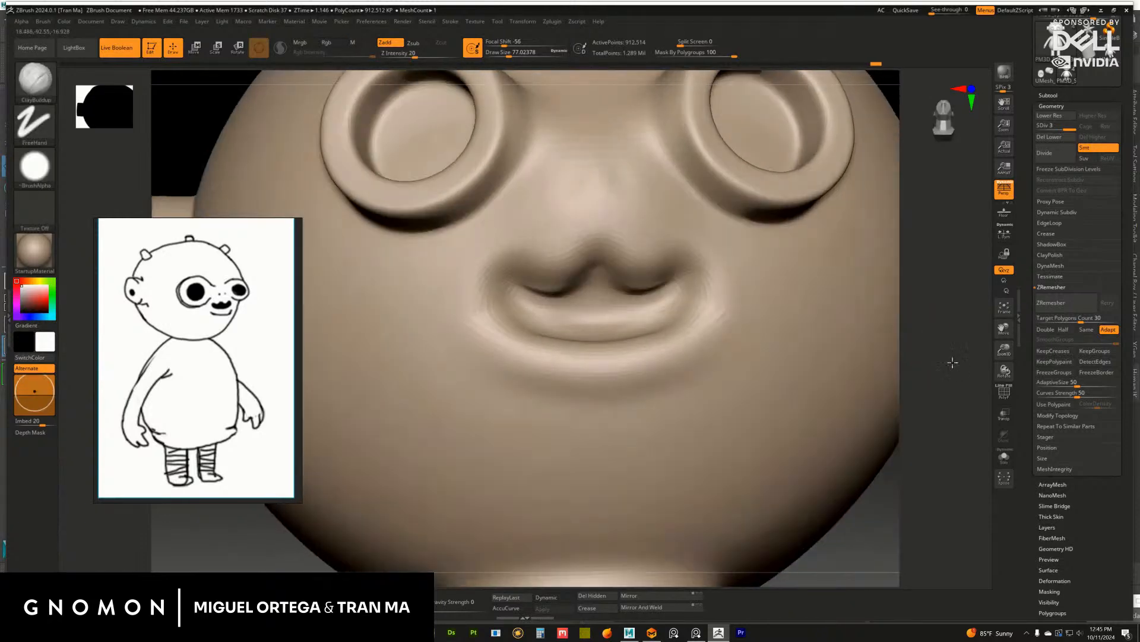
Carve a crease along the inner edge of the lower lip using DamStandard with a draw size of about 124
{"action": "key", "text": "b"}
{"action": "key", "text": "d"}
{"action": "key", "text": "s"}
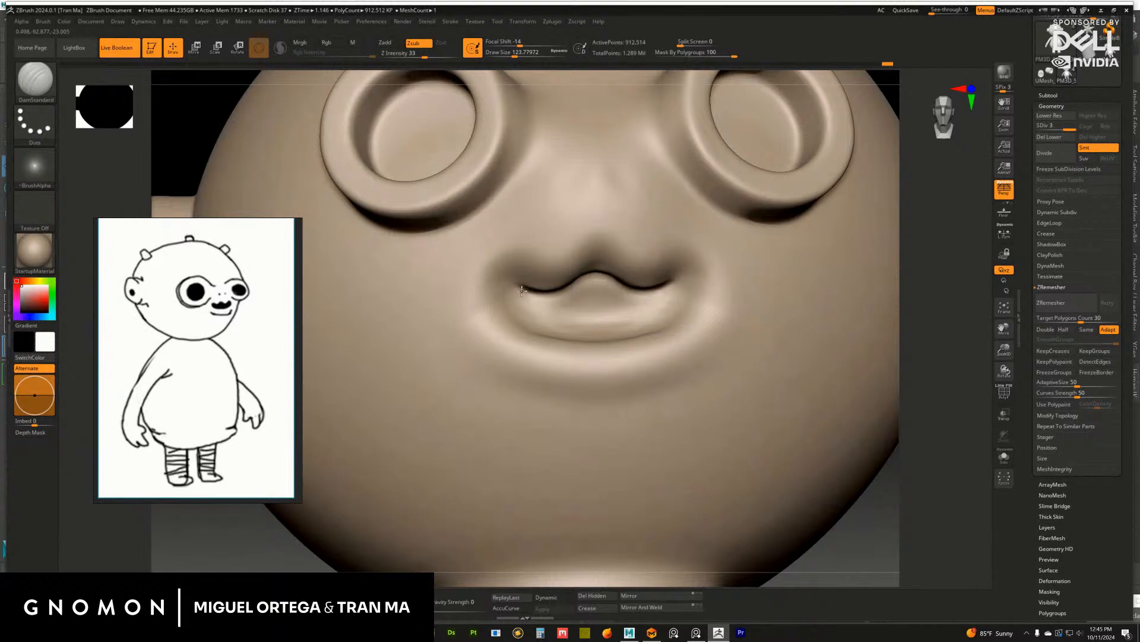
{"action": "left_click_drag", "start_coordinate": [939, 392], "coordinate": [937, 365]}
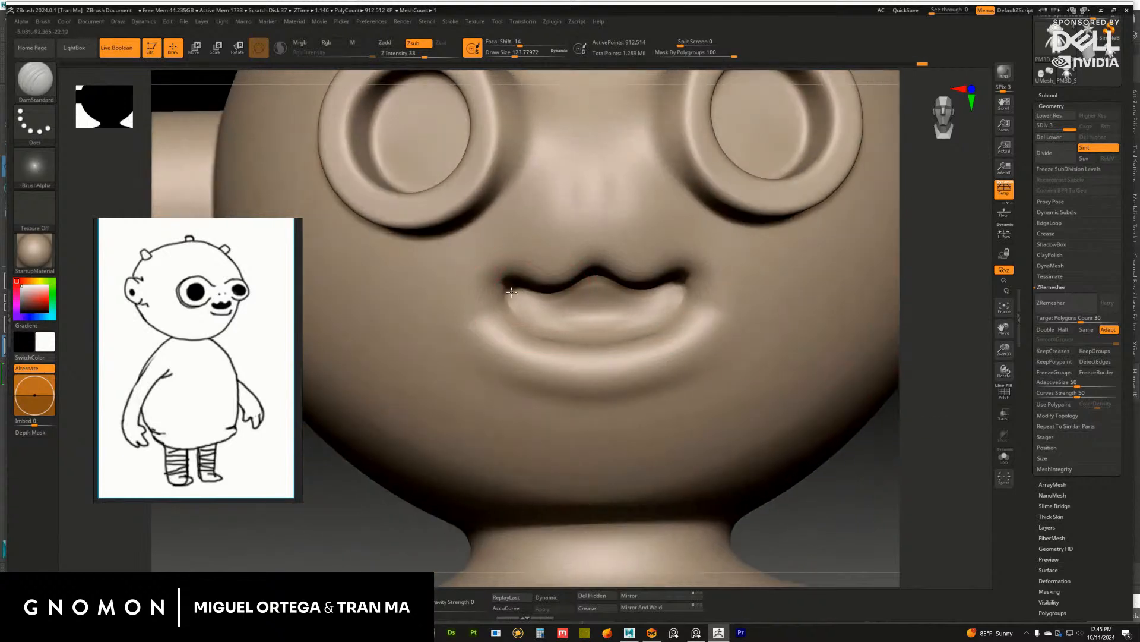
{"action": "mouse_move", "coordinate": [511, 292]}
{"action": "left_mouse_down"}
{"action": "mouse_move", "coordinate": [533, 335]}
{"action": "mouse_move", "coordinate": [521, 329]}
{"action": "mouse_move", "coordinate": [631, 334]}
{"action": "left_mouse_up"}
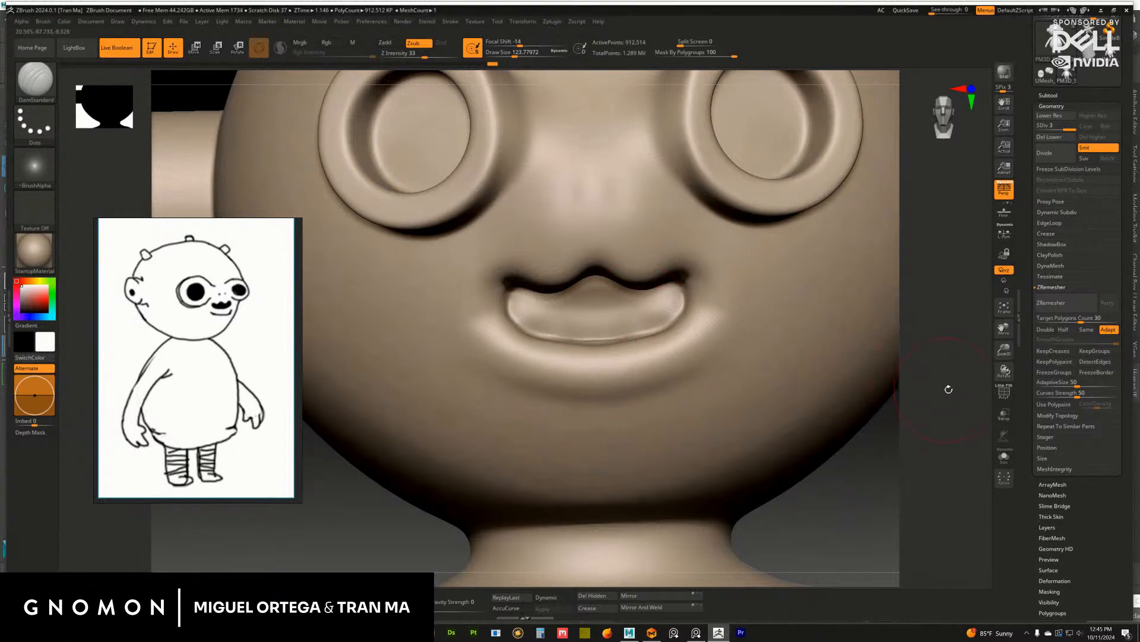
Carve the mouth cavity deeper beneath the upper lip and along the inner edge of the lower lip using DamStandard
{"action": "left_click_drag", "start_coordinate": [949, 389], "coordinate": [630, 319]}
{"action": "left_click_drag", "start_coordinate": [962, 349], "coordinate": [919, 328]}
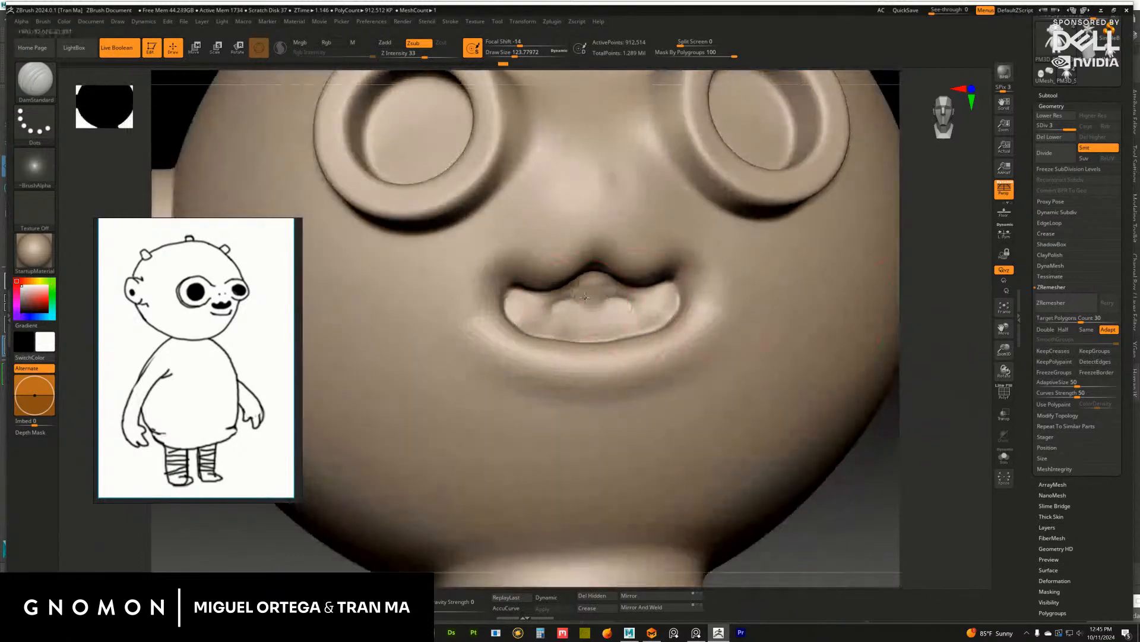
{"action": "mouse_move", "coordinate": [592, 278]}
{"action": "left_mouse_down"}
{"action": "mouse_move", "coordinate": [575, 297]}
{"action": "mouse_move", "coordinate": [522, 312]}
{"action": "mouse_move", "coordinate": [537, 293]}
{"action": "left_mouse_up"}
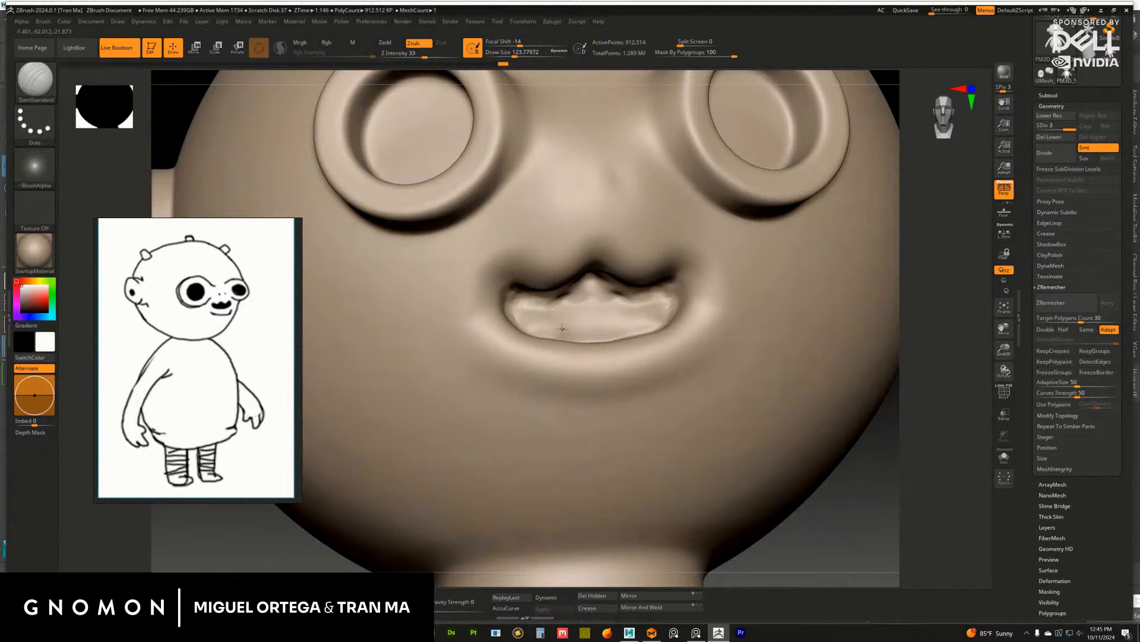
{"action": "left_click_drag", "start_coordinate": [939, 375], "coordinate": [915, 396]}
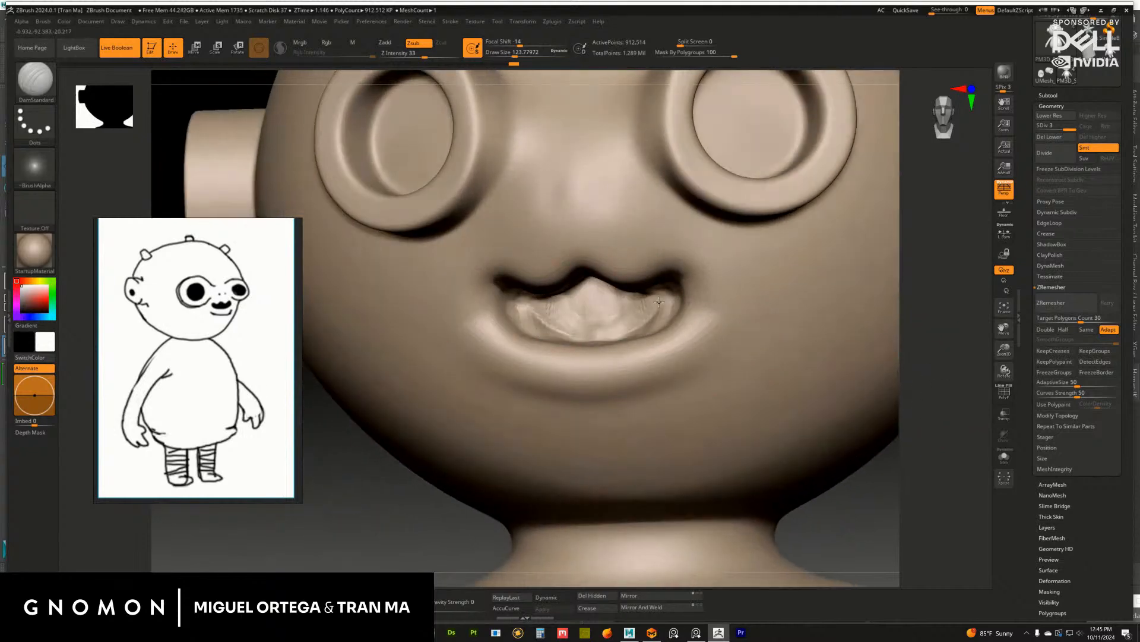
{"action": "left_click_drag", "start_coordinate": [621, 329], "coordinate": [676, 331]}
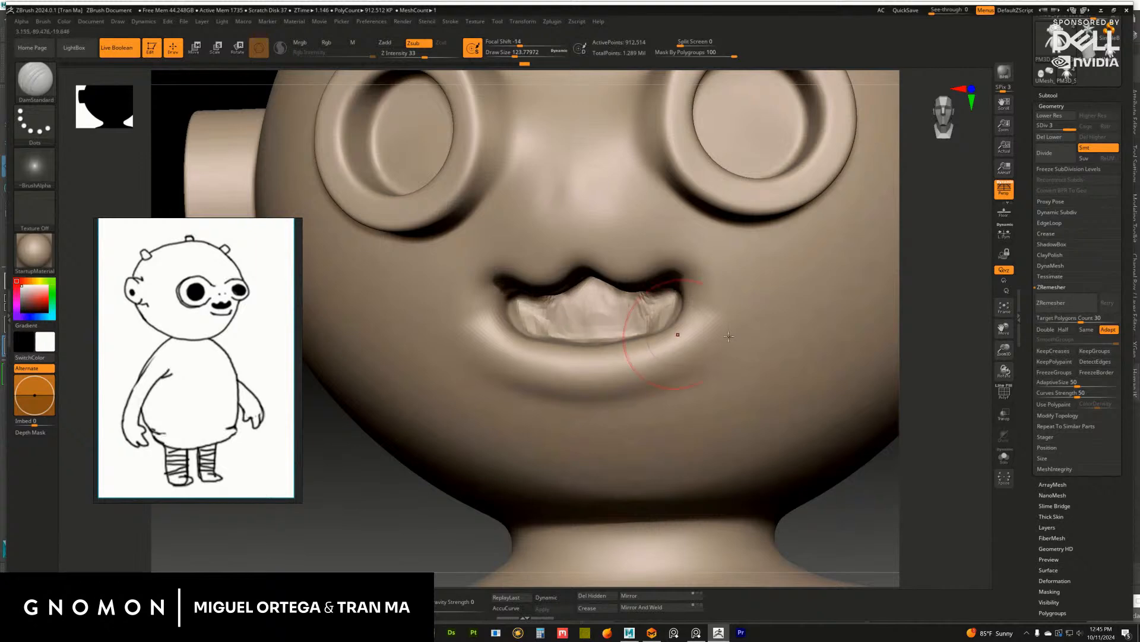
{"action": "left_click_drag", "start_coordinate": [954, 378], "coordinate": [959, 394]}
{"action": "left_click_drag", "start_coordinate": [535, 330], "coordinate": [554, 334]}
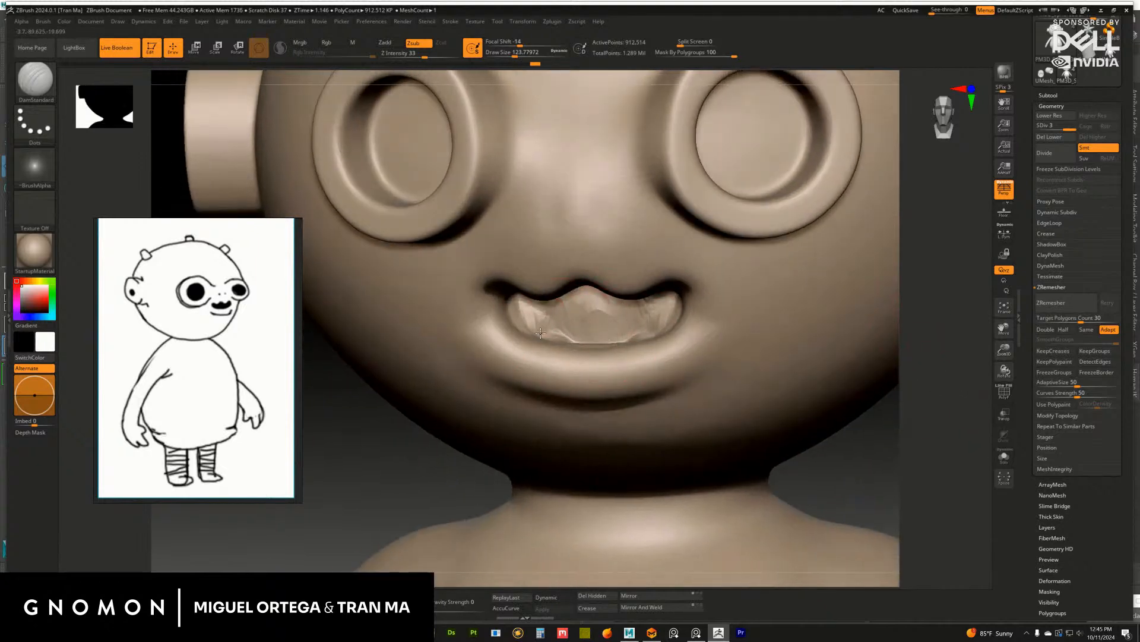
Carve the inner corners of the mouth and the back of the upper lip, and smooth the mouth's interior
{"action": "left_click_drag", "start_coordinate": [912, 364], "coordinate": [934, 343]}
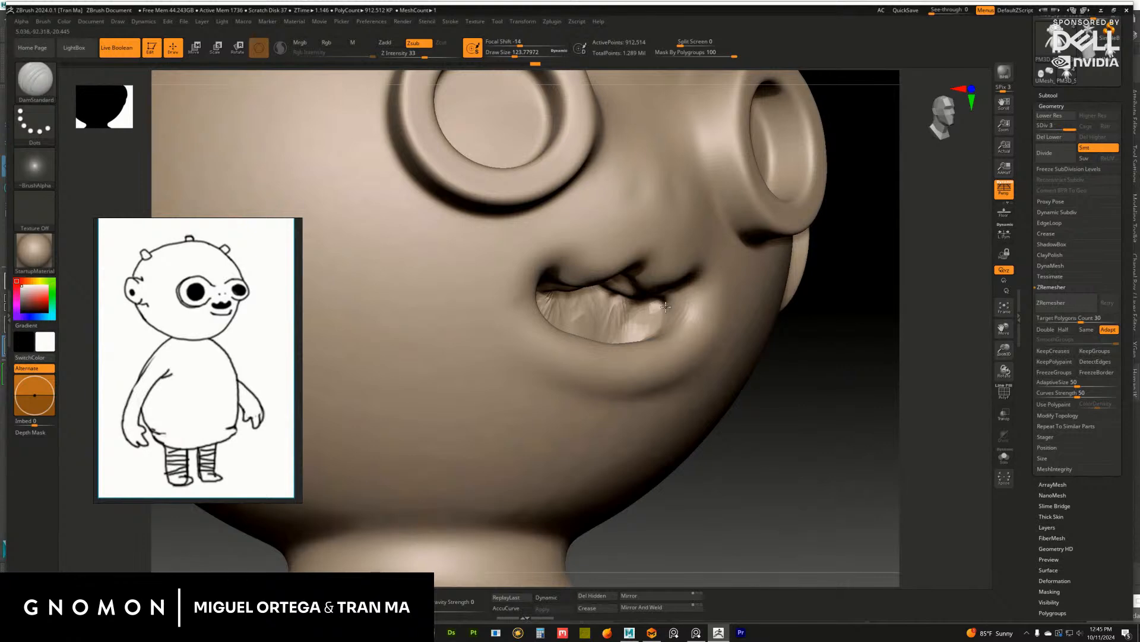
{"action": "left_click_drag", "start_coordinate": [838, 352], "coordinate": [814, 342]}
{"action": "left_click_drag", "start_coordinate": [676, 307], "coordinate": [665, 322]}
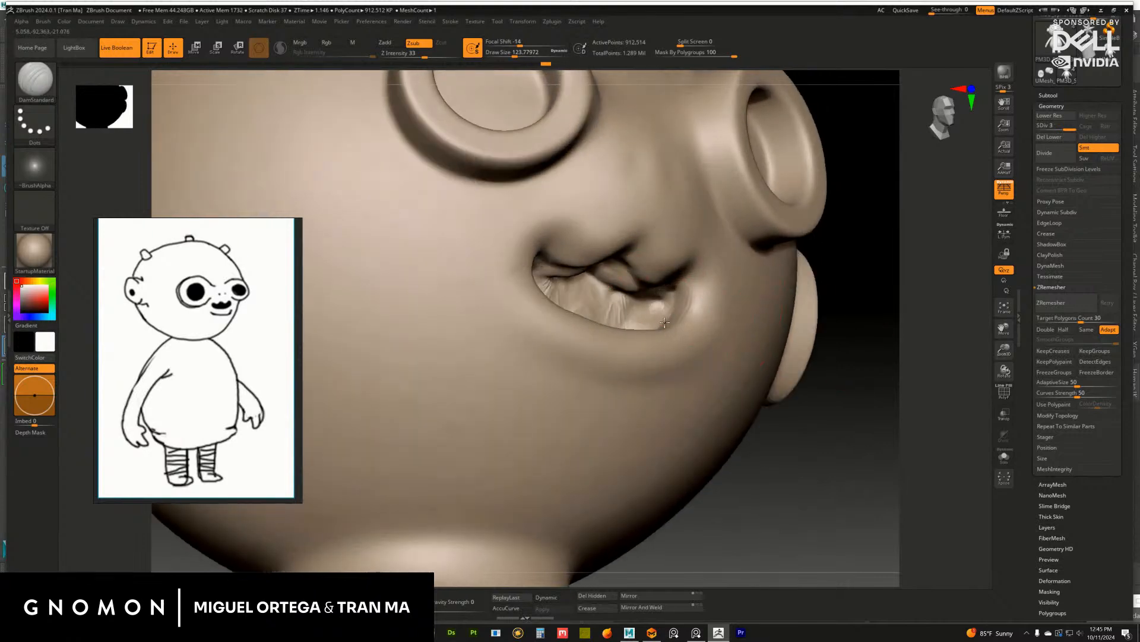
{"action": "left_click_drag", "start_coordinate": [850, 346], "coordinate": [818, 346]}
{"action": "left_click_drag", "start_coordinate": [636, 286], "coordinate": [512, 265]}
{"action": "left_click_drag", "start_coordinate": [903, 357], "coordinate": [932, 354]}
{"action": "mouse_move", "coordinate": [616, 278]}
{"action": "left_mouse_down"}
{"action": "mouse_move", "coordinate": [612, 321]}
{"action": "mouse_move", "coordinate": [607, 270]}
{"action": "mouse_move", "coordinate": [619, 274]}
{"action": "left_mouse_up"}
{"action": "left_click_drag", "start_coordinate": [904, 388], "coordinate": [855, 380]}
{"action": "mouse_move", "coordinate": [585, 291]}
{"action": "left_mouse_down", "text": "shift"}
{"action": "mouse_move", "coordinate": [599, 311]}
{"action": "mouse_move", "coordinate": [631, 316]}
{"action": "left_mouse_up", "text": "shift"}
{"action": "mouse_move", "coordinate": [876, 324]}
{"action": "left_mouse_down"}
{"action": "mouse_move", "coordinate": [907, 371]}
{"action": "mouse_move", "coordinate": [935, 361]}
{"action": "left_mouse_up"}
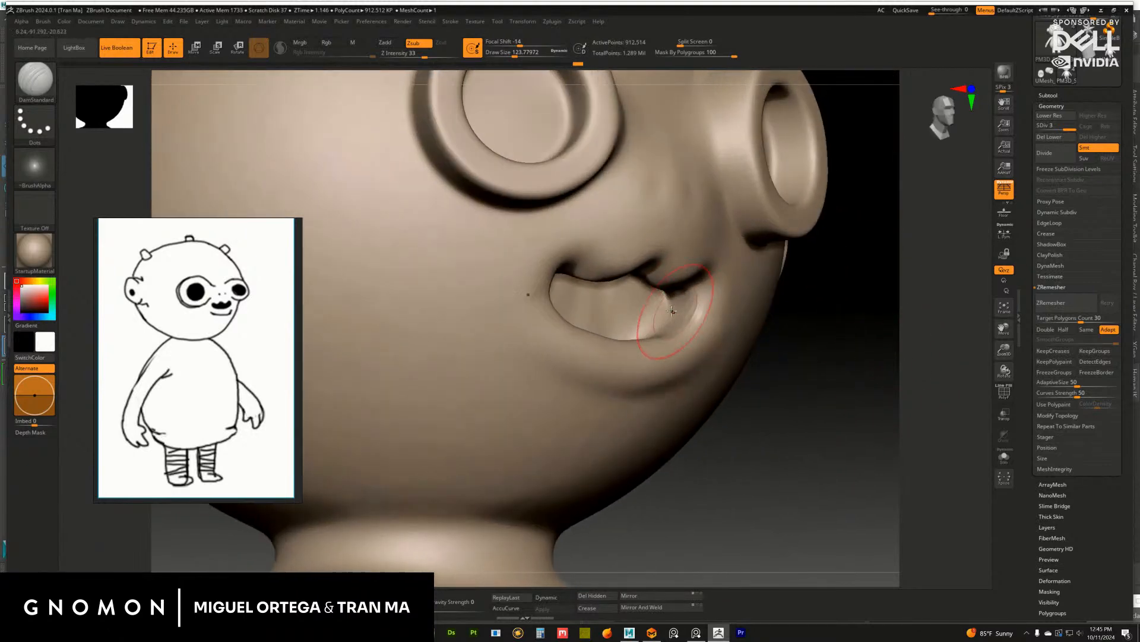
Sharpen the crease between the mouth's interior and the lower lip out to both corners with DamStandard
{"action": "mouse_move", "coordinate": [663, 308]}
{"action": "left_mouse_down"}
{"action": "mouse_move", "coordinate": [633, 320]}
{"action": "mouse_move", "coordinate": [661, 318]}
{"action": "left_mouse_up"}
{"action": "left_click_drag", "start_coordinate": [822, 339], "coordinate": [813, 410]}
{"action": "left_click_drag", "start_coordinate": [652, 324], "coordinate": [631, 345]}
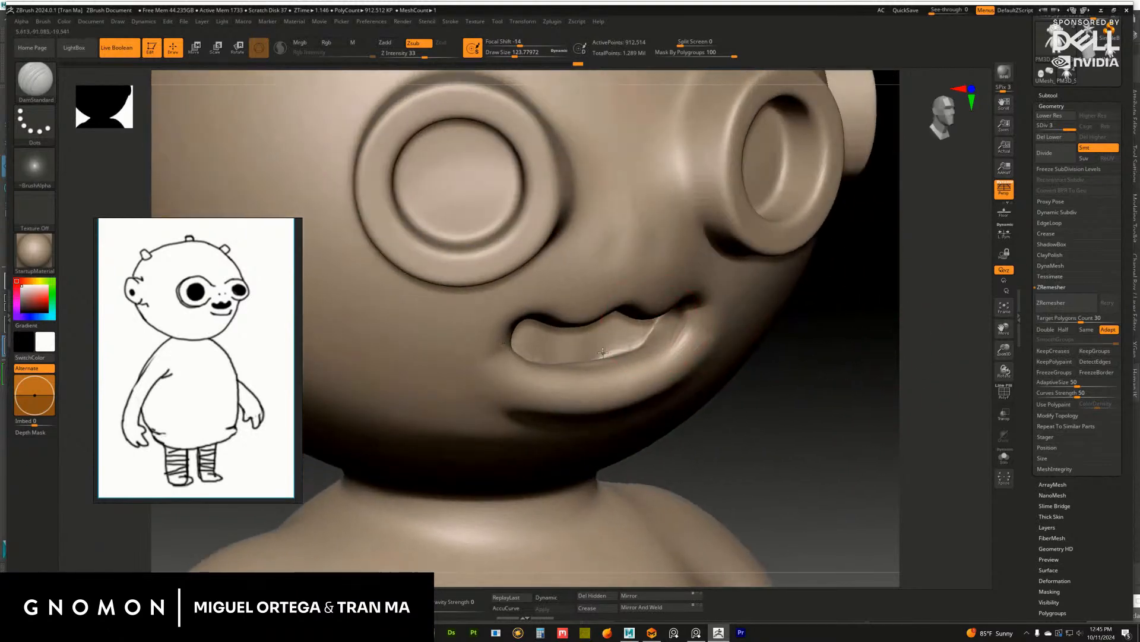
{"action": "left_click_drag", "start_coordinate": [835, 373], "coordinate": [758, 375]}
{"action": "left_click_drag", "start_coordinate": [526, 357], "coordinate": [500, 339]}
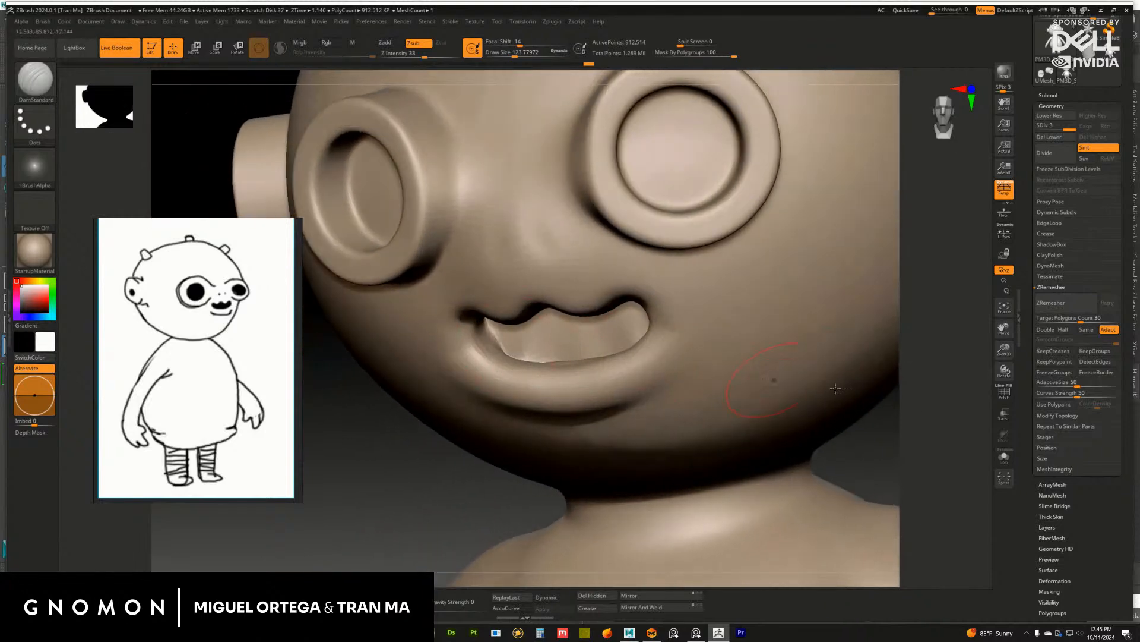
{"action": "right_click_drag", "start_coordinate": [835, 389], "coordinate": [806, 398]}
{"action": "mouse_move", "coordinate": [635, 358]}
{"action": "left_mouse_down"}
{"action": "mouse_move", "coordinate": [555, 365]}
{"action": "mouse_move", "coordinate": [658, 345]}
{"action": "left_mouse_up"}
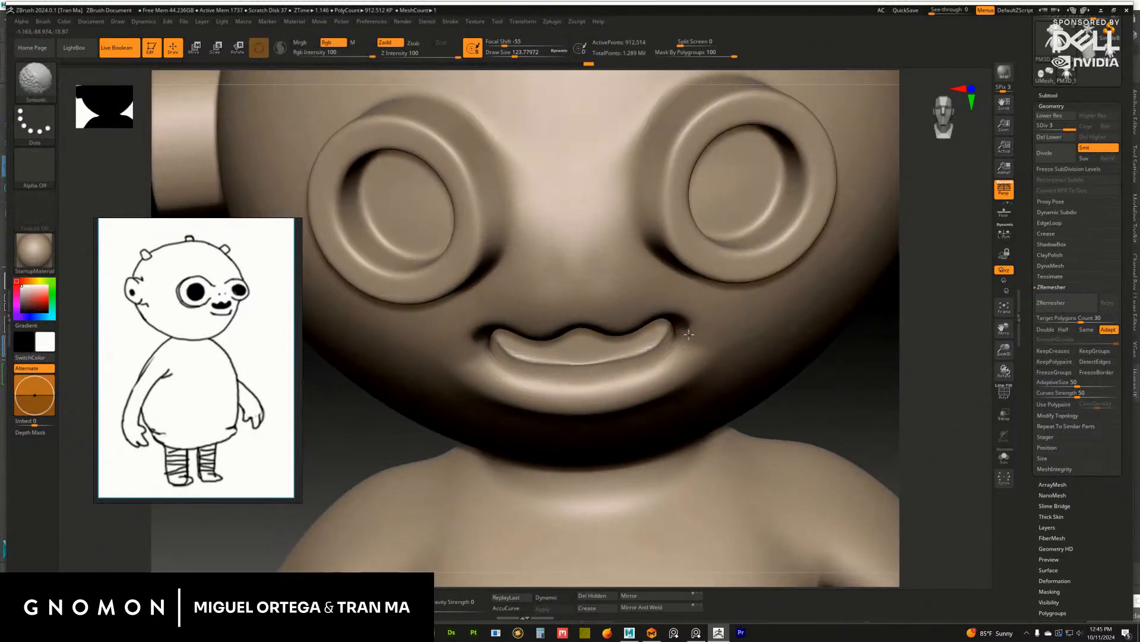
Refine the mouth corners and carve the inner surface of the mouth between the lips
{"action": "mouse_move", "coordinate": [855, 381]}
{"action": "left_mouse_down"}
{"action": "mouse_move", "coordinate": [925, 348]}
{"action": "mouse_move", "coordinate": [926, 323]}
{"action": "left_mouse_up"}
{"action": "left_click_drag", "start_coordinate": [678, 318], "coordinate": [660, 339]}
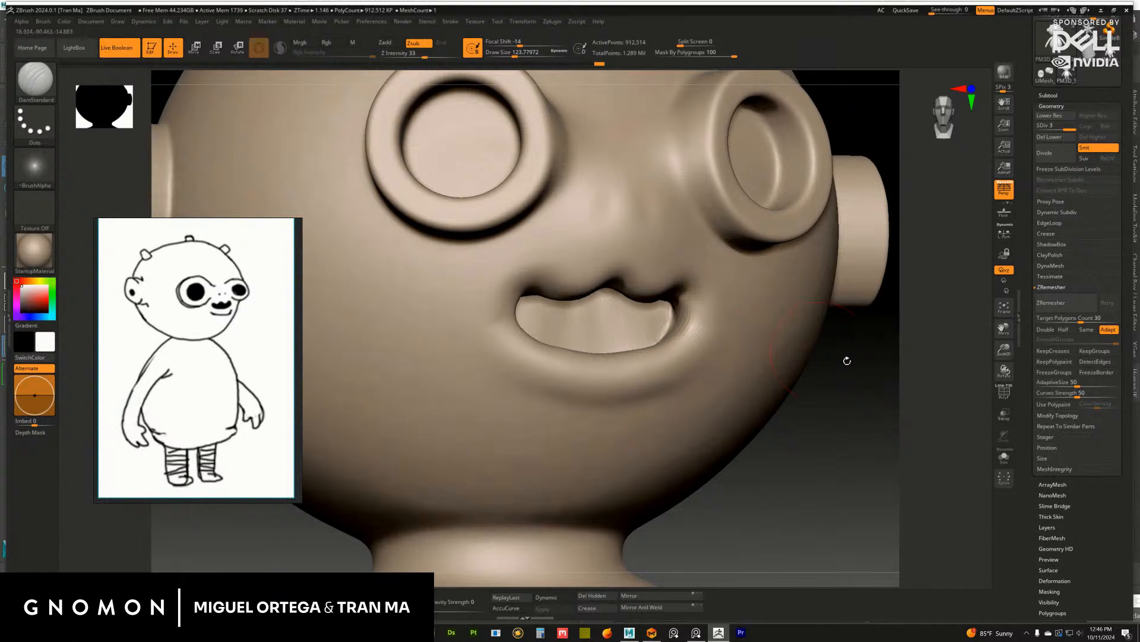
{"action": "left_click_drag", "start_coordinate": [845, 358], "coordinate": [787, 360]}
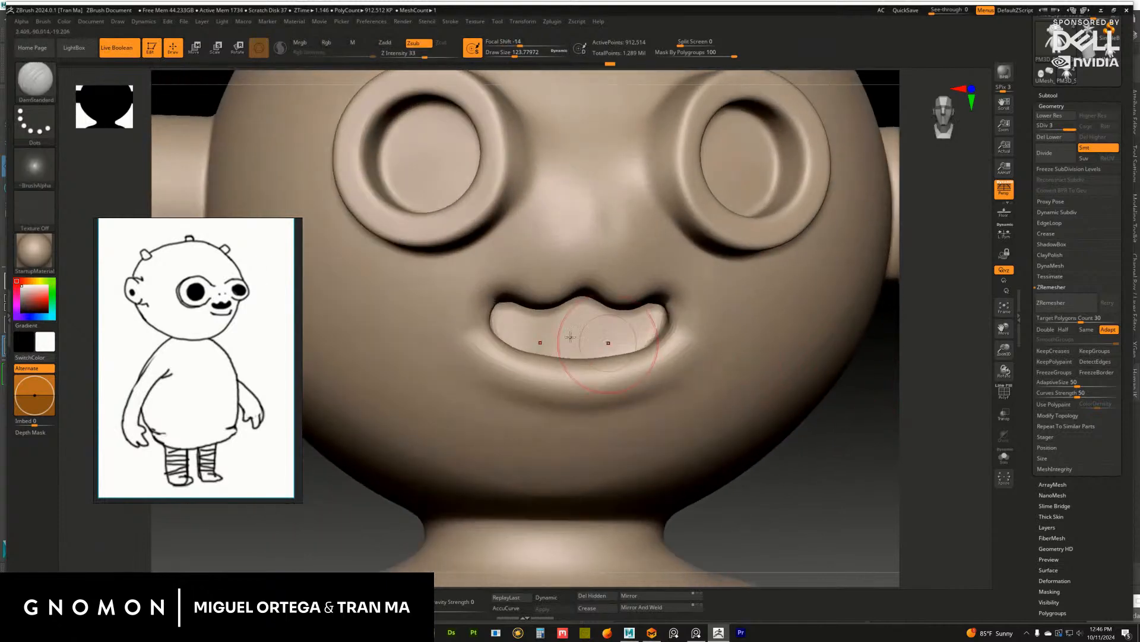
{"action": "left_click_drag", "start_coordinate": [539, 339], "coordinate": [606, 322]}
{"action": "mouse_move", "coordinate": [857, 395]}
{"action": "left_mouse_down"}
{"action": "mouse_move", "coordinate": [868, 396]}
{"action": "mouse_move", "coordinate": [827, 395]}
{"action": "left_mouse_up"}
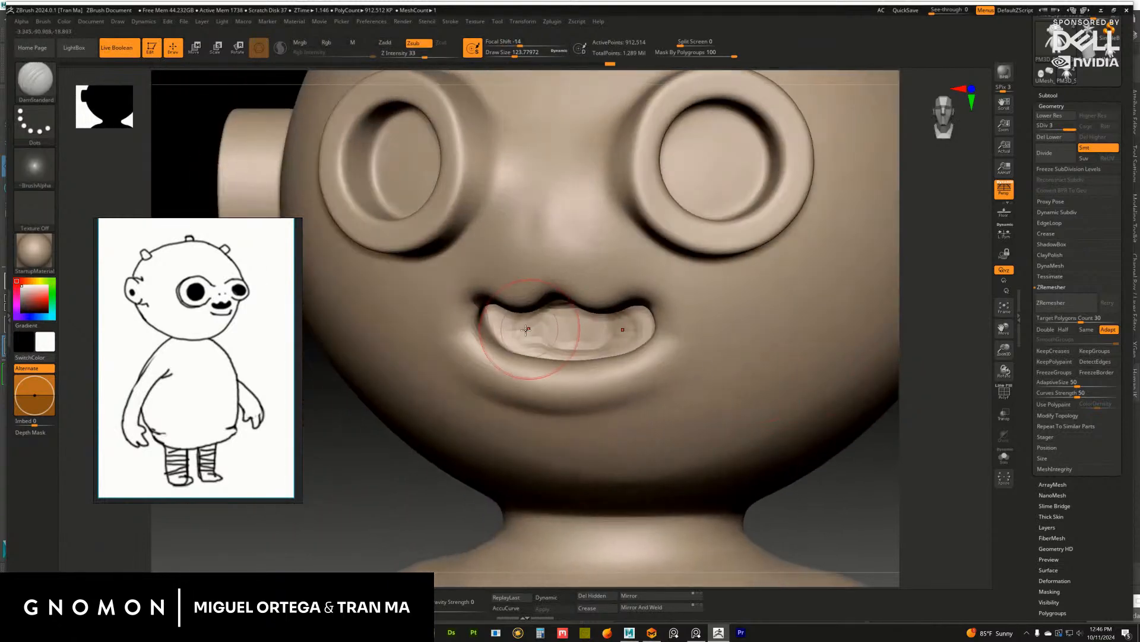
{"action": "mouse_move", "coordinate": [505, 321]}
{"action": "left_mouse_down"}
{"action": "mouse_move", "coordinate": [527, 340]}
{"action": "mouse_move", "coordinate": [538, 321]}
{"action": "mouse_move", "coordinate": [592, 330]}
{"action": "mouse_move", "coordinate": [498, 322]}
{"action": "left_mouse_up"}
Adjust the shape of the mouth and lips using the Move brush with a draw size of about 212
{"action": "mouse_move", "coordinate": [977, 392]}
{"action": "left_mouse_down"}
{"action": "mouse_move", "coordinate": [934, 367]}
{"action": "mouse_move", "coordinate": [896, 374]}
{"action": "mouse_move", "coordinate": [896, 398]}
{"action": "left_mouse_up"}
{"action": "key", "text": "b"}
{"action": "key", "text": "m"}
{"action": "key", "text": "v"}
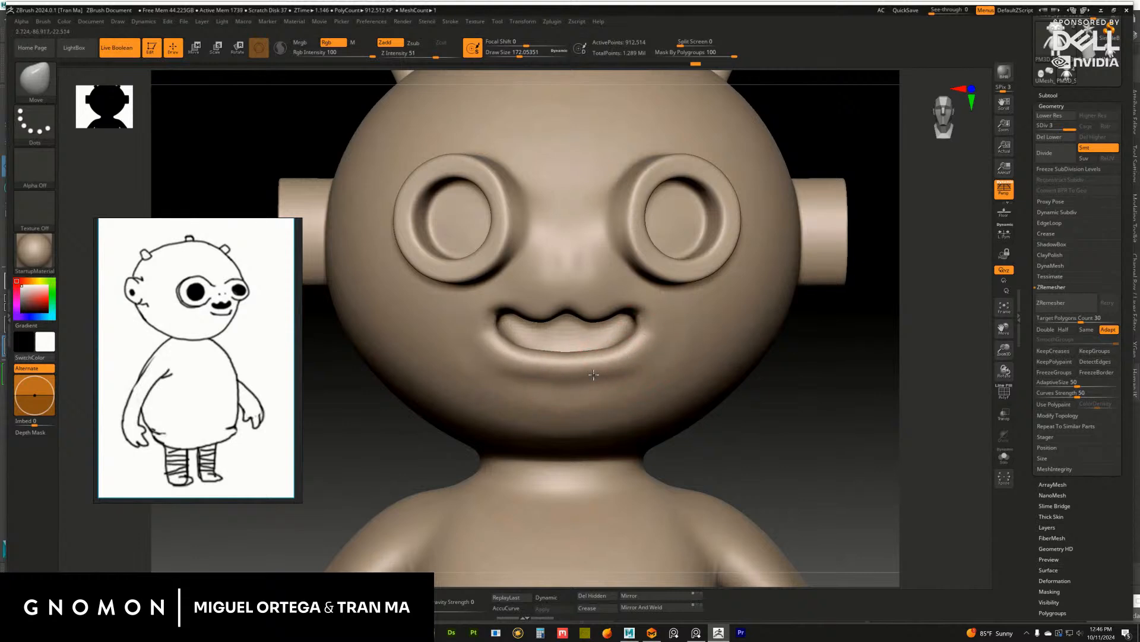
{"action": "left_click_drag", "start_coordinate": [851, 354], "coordinate": [784, 356]}
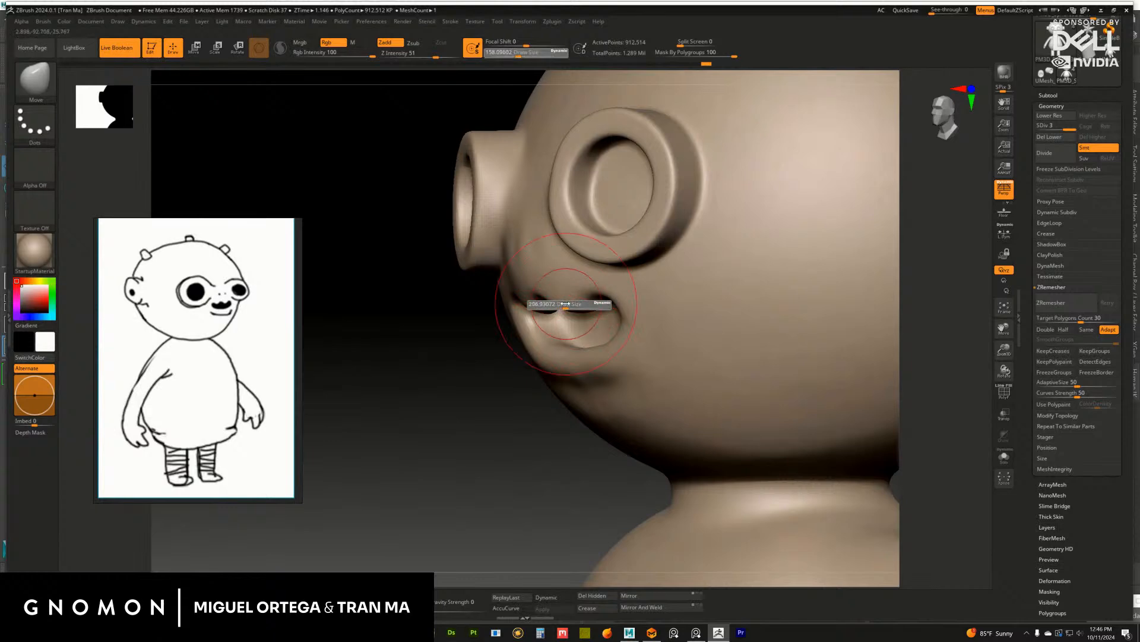
{"action": "left_click_drag", "start_coordinate": [505, 424], "coordinate": [585, 326]}
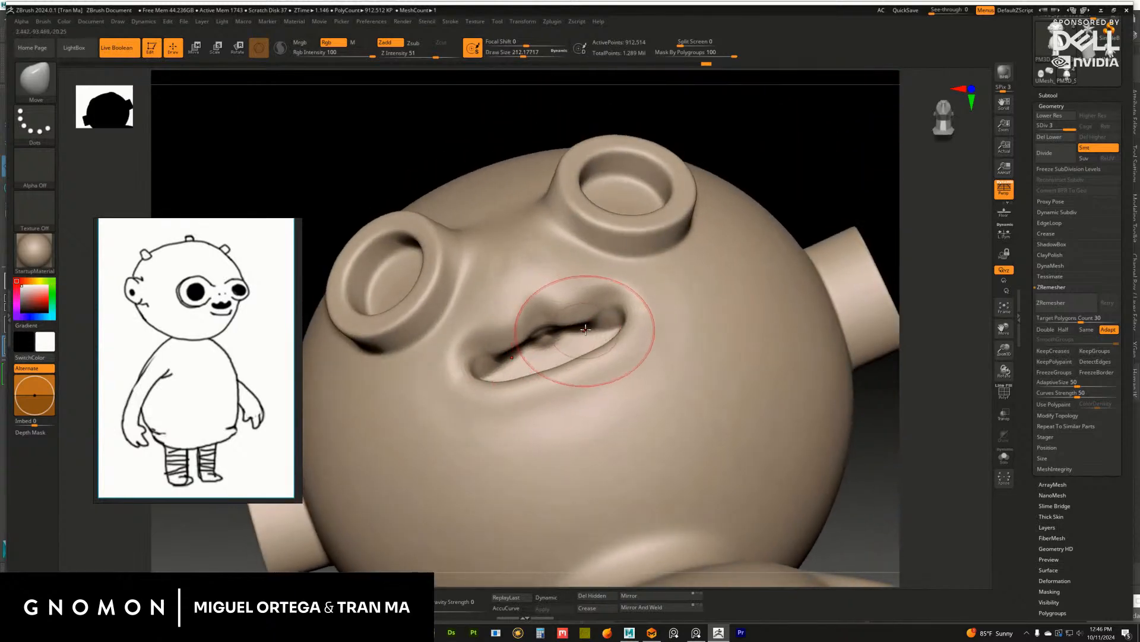
{"action": "mouse_move", "coordinate": [884, 370]}
{"action": "left_mouse_down"}
{"action": "mouse_move", "coordinate": [970, 408]}
{"action": "mouse_move", "coordinate": [886, 374]}
{"action": "mouse_move", "coordinate": [968, 362]}
{"action": "mouse_move", "coordinate": [894, 356]}
{"action": "mouse_move", "coordinate": [955, 389]}
{"action": "mouse_move", "coordinate": [931, 375]}
{"action": "mouse_move", "coordinate": [927, 395]}
{"action": "left_mouse_up"}
Carve a pair of nostrils between the eyes, above the mouth, using DamStandard with a draw size of about 51
{"action": "key", "text": "b"}
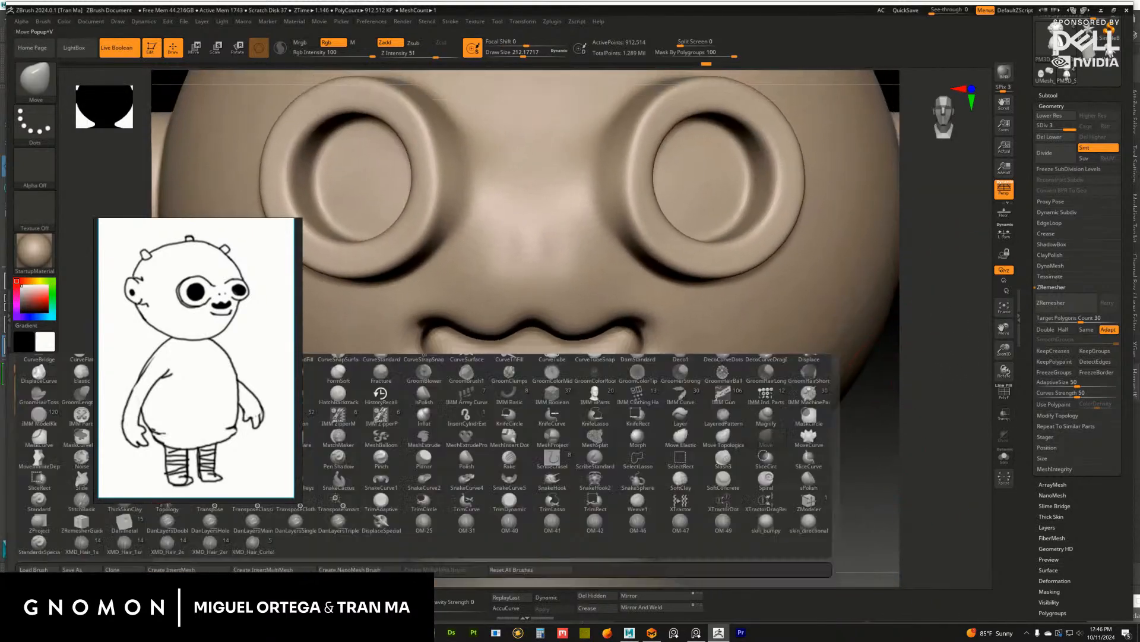
{"action": "key", "text": "m"}
{"action": "key", "text": "v"}
{"action": "key", "text": "s"}
{"action": "left_click_drag", "start_coordinate": [547, 247], "coordinate": [528, 247]}
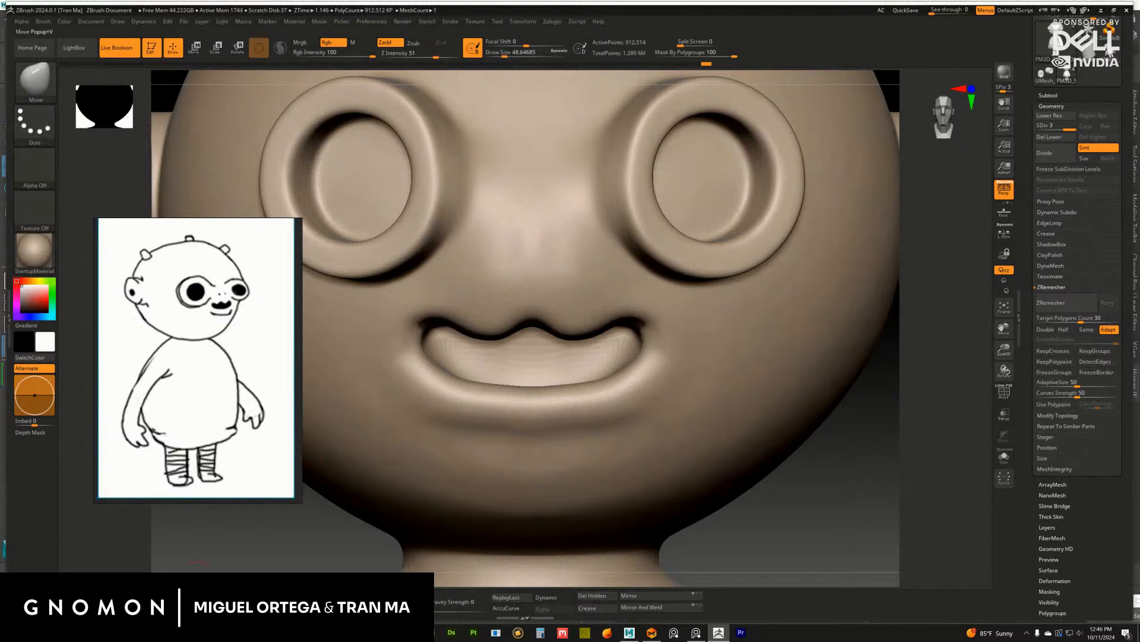
{"action": "key", "text": "b"}
{"action": "key", "text": "d"}
{"action": "key", "text": "s"}
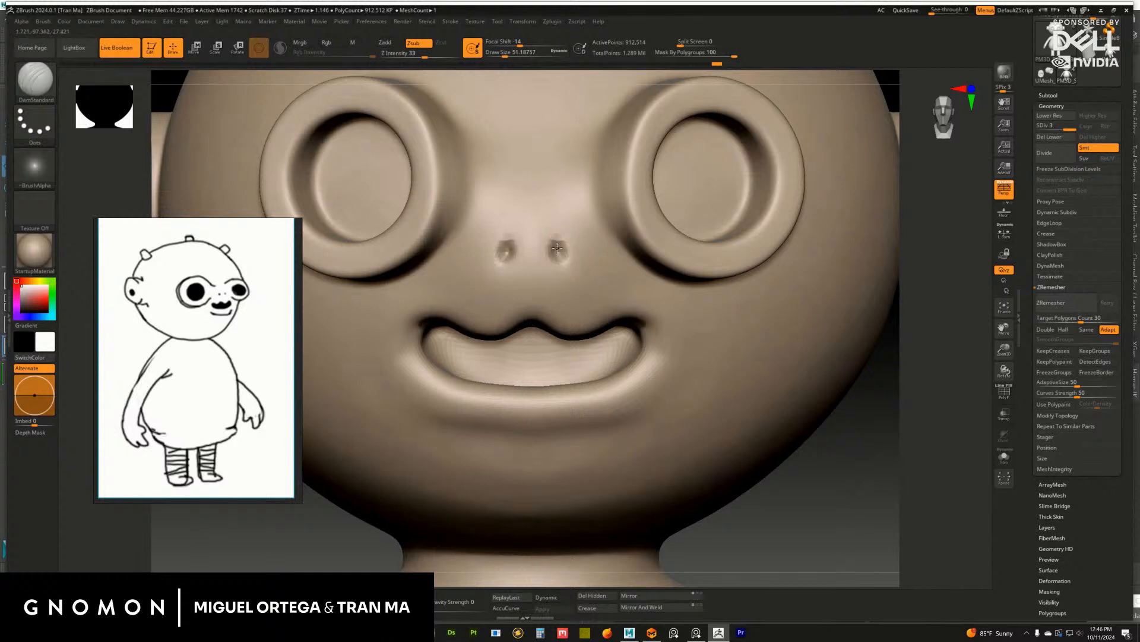
Subdivide the mesh to level 4 and deepen the two nostrils with DamStandard
{"action": "left_click", "coordinate": [1055, 153]}
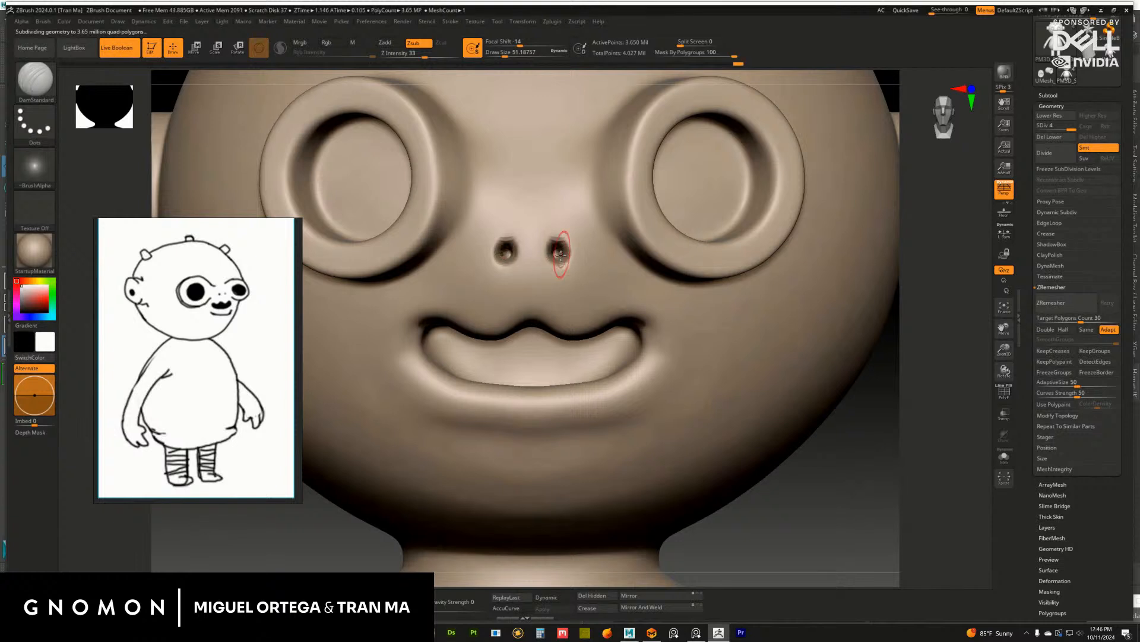
{"action": "left_click_drag", "start_coordinate": [956, 333], "coordinate": [931, 335]}
{"action": "left_click_drag", "start_coordinate": [931, 334], "coordinate": [933, 351], "text": "alt"}
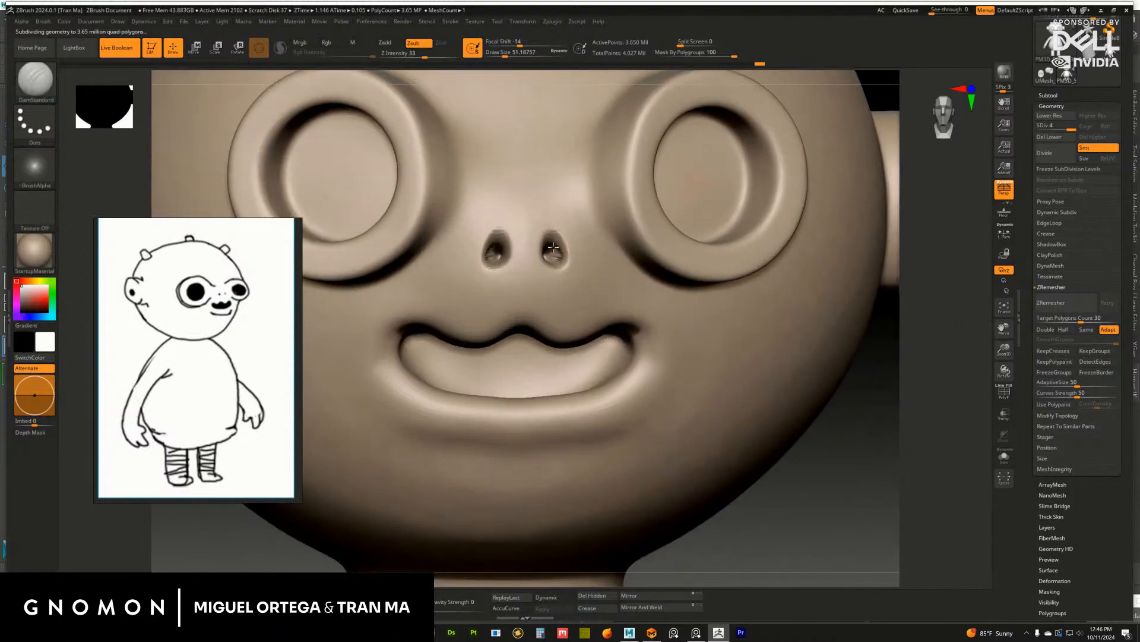
{"action": "right_click_drag", "start_coordinate": [692, 281], "coordinate": [739, 304]}
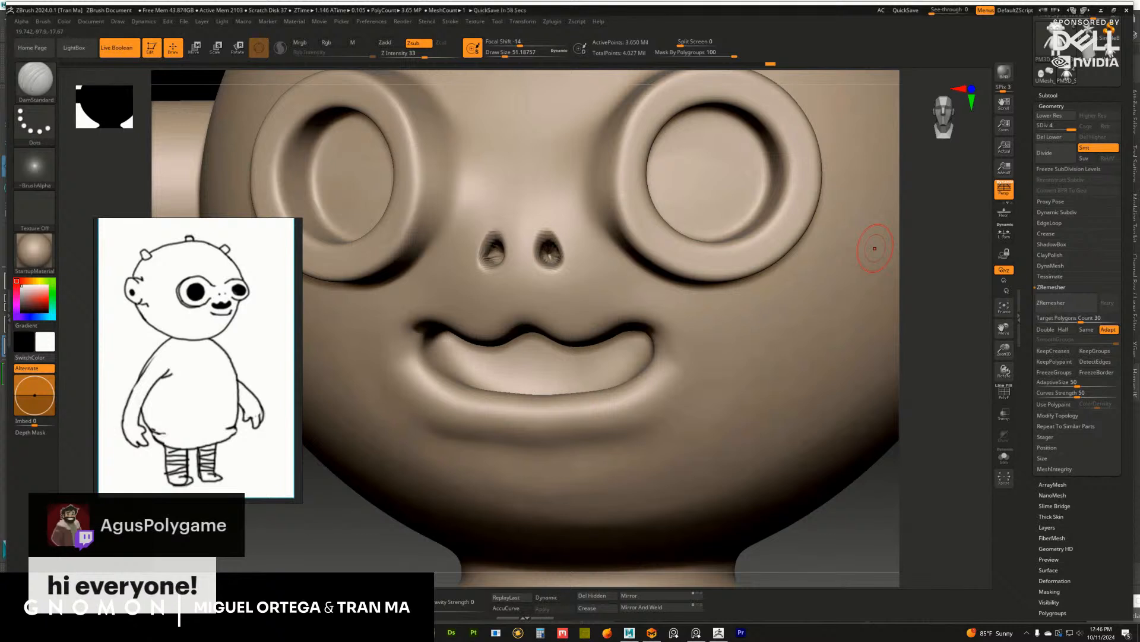
{"action": "left_click_drag", "start_coordinate": [932, 361], "coordinate": [959, 364]}
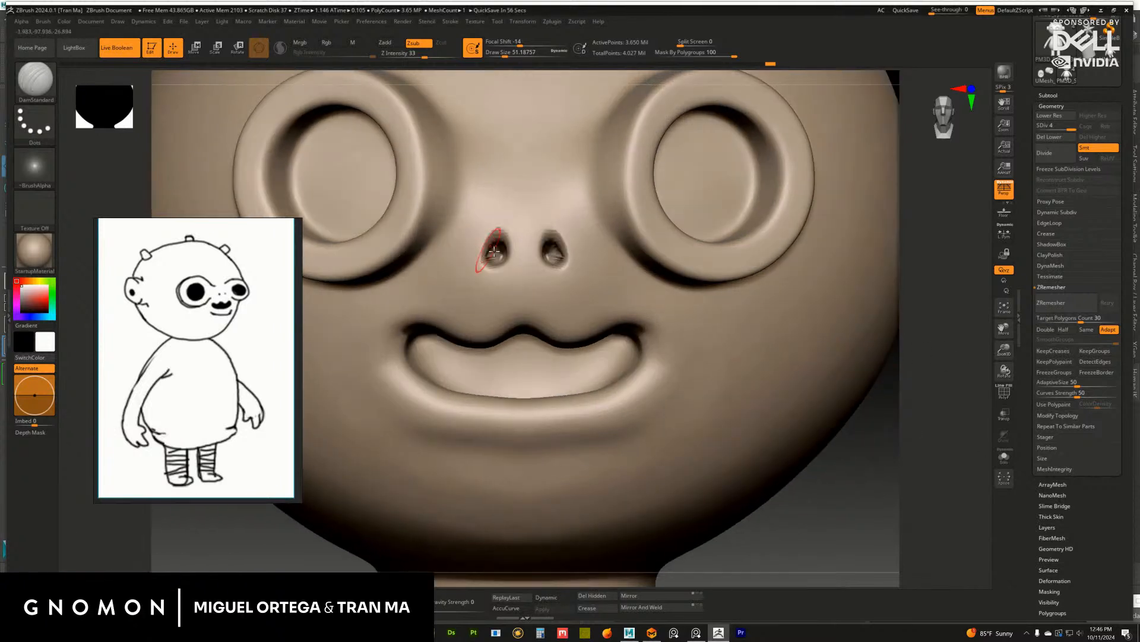
{"action": "left_click_drag", "start_coordinate": [557, 257], "coordinate": [554, 243]}
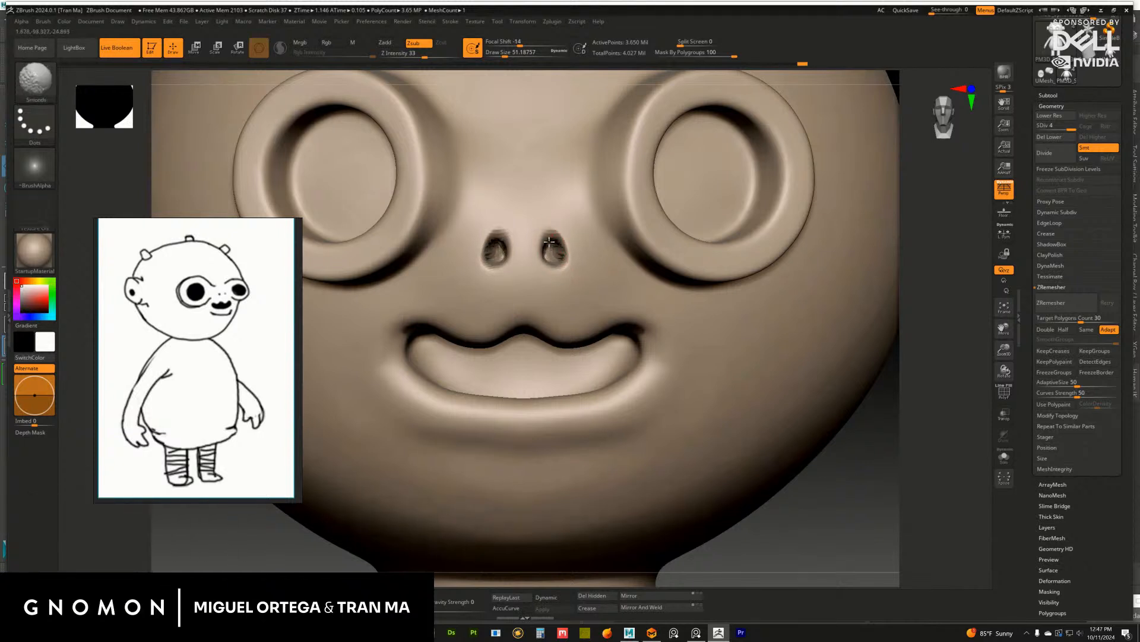
Smooth the nostrils and reshape them using the Move brush with a draw size of about 68
{"action": "key", "text": "f"}
{"action": "left_click_drag", "start_coordinate": [892, 316], "coordinate": [817, 386]}
{"action": "mouse_move", "coordinate": [560, 231]}
{"action": "left_mouse_down", "text": "shift"}
{"action": "mouse_move", "coordinate": [583, 251]}
{"action": "mouse_move", "coordinate": [565, 247]}
{"action": "mouse_move", "coordinate": [560, 272]}
{"action": "left_mouse_up", "text": "shift"}
{"action": "key", "text": "s"}
{"action": "key", "text": "s"}
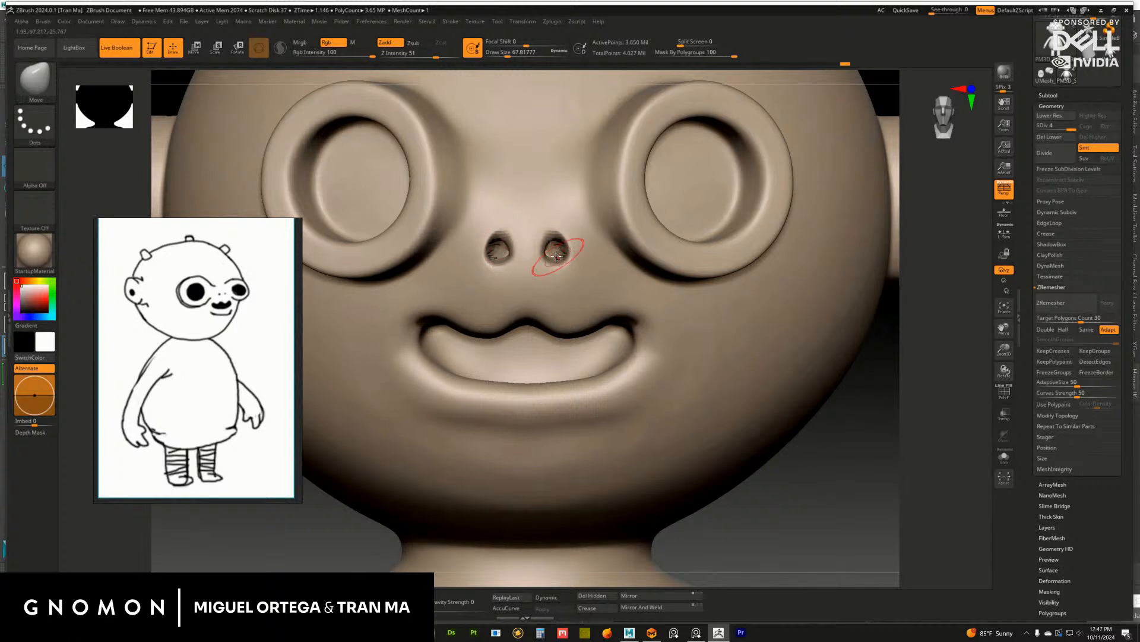
{"action": "left_click_drag", "start_coordinate": [556, 256], "coordinate": [546, 256]}
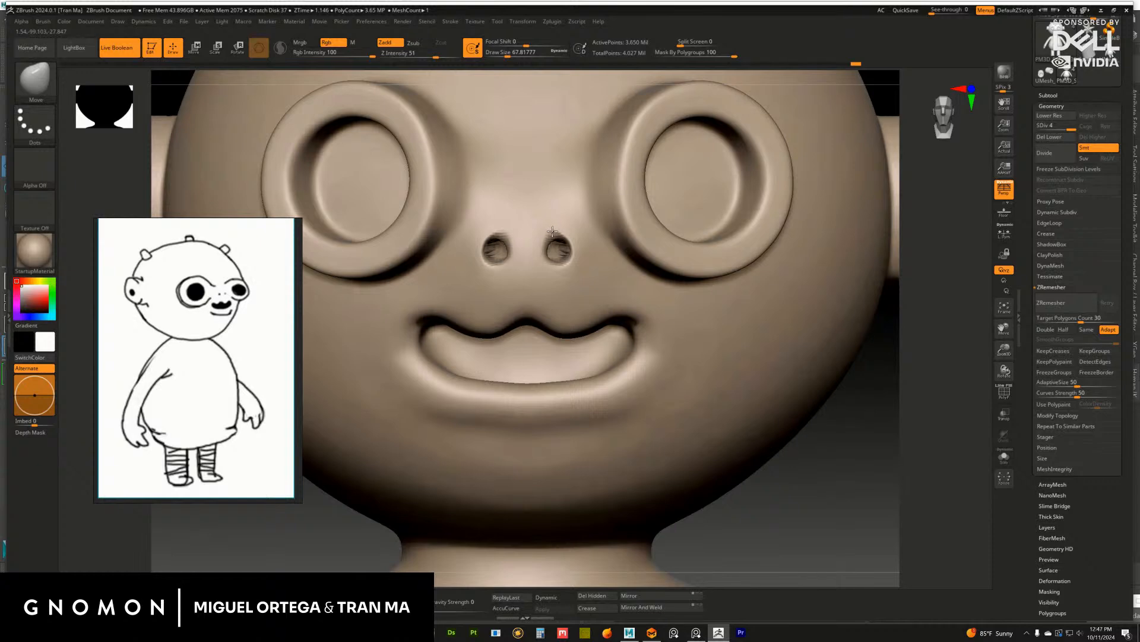
{"action": "key", "text": "f"}
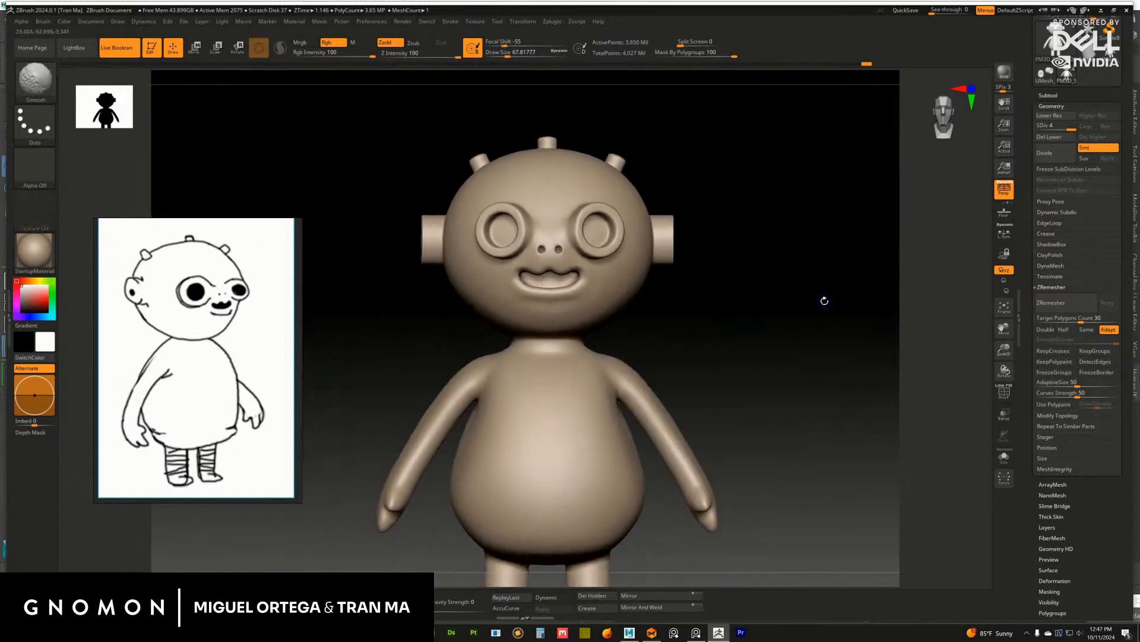
{"action": "mouse_move", "coordinate": [824, 301]}
{"action": "left_mouse_down"}
{"action": "mouse_move", "coordinate": [879, 306]}
{"action": "mouse_move", "coordinate": [848, 319]}
{"action": "mouse_move", "coordinate": [863, 309]}
{"action": "left_mouse_up"}
{"action": "left_click_drag", "start_coordinate": [836, 212], "coordinate": [819, 196], "text": "alt"}
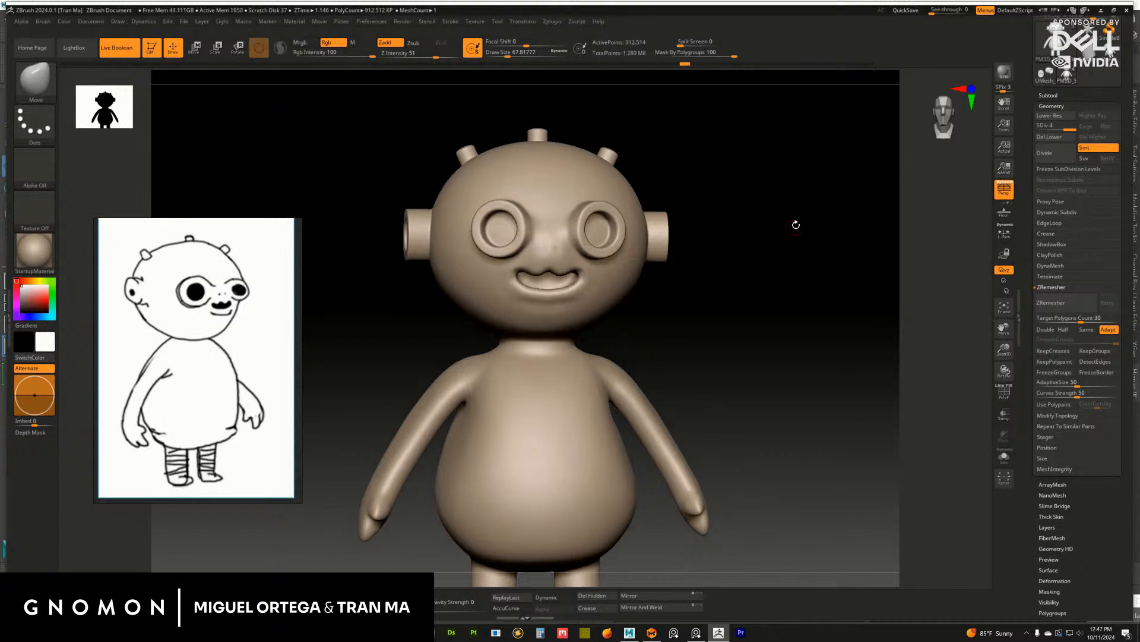
Build up a rounded nose between the eyes using ClayBuildup with a draw size of about 145, and smooth it
{"action": "mouse_move", "coordinate": [794, 224]}
{"action": "left_mouse_down"}
{"action": "mouse_move", "coordinate": [809, 211]}
{"action": "mouse_move", "coordinate": [816, 261]}
{"action": "left_mouse_up"}
{"action": "key", "text": "s"}
{"action": "left_click_drag", "start_coordinate": [548, 251], "coordinate": [544, 242]}
{"action": "key", "text": "b"}
{"action": "key", "text": "c"}
{"action": "key", "text": "b"}
{"action": "key", "text": "s"}
{"action": "left_click", "coordinate": [547, 236]}
{"action": "left_click", "coordinate": [535, 275]}
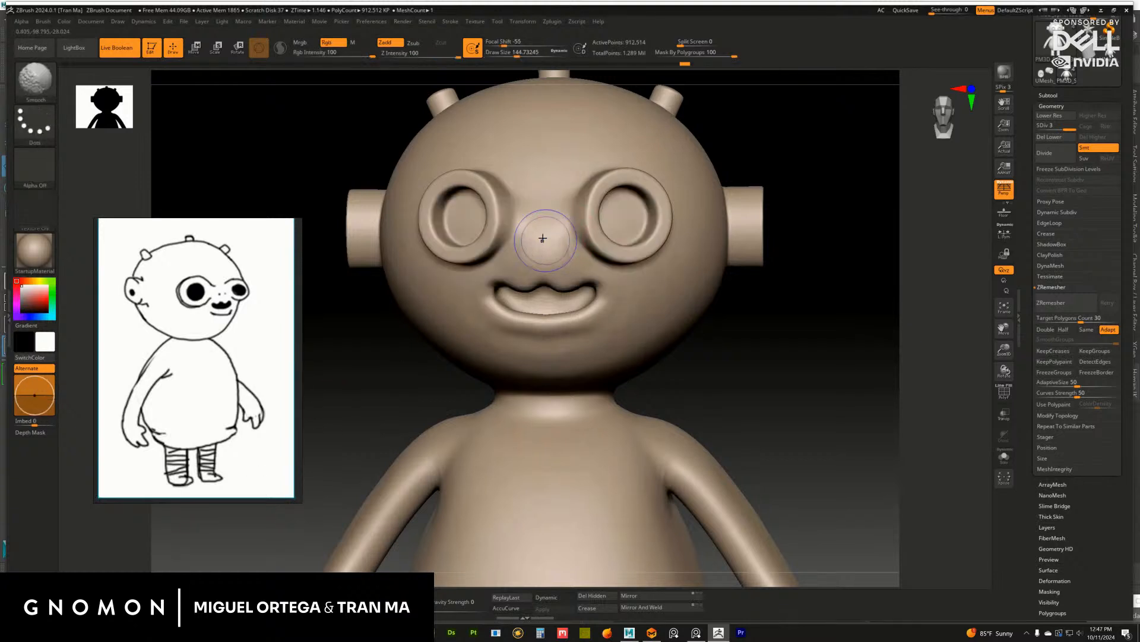
Inflate the recessed centre of the ear using the Inflat brush with a draw size of about 217
{"action": "mouse_move", "coordinate": [818, 324]}
{"action": "left_mouse_down", "text": "alt"}
{"action": "mouse_move", "coordinate": [818, 289]}
{"action": "mouse_move", "coordinate": [764, 331]}
{"action": "mouse_move", "coordinate": [706, 345]}
{"action": "mouse_move", "coordinate": [590, 320]}
{"action": "left_mouse_up", "text": "alt"}
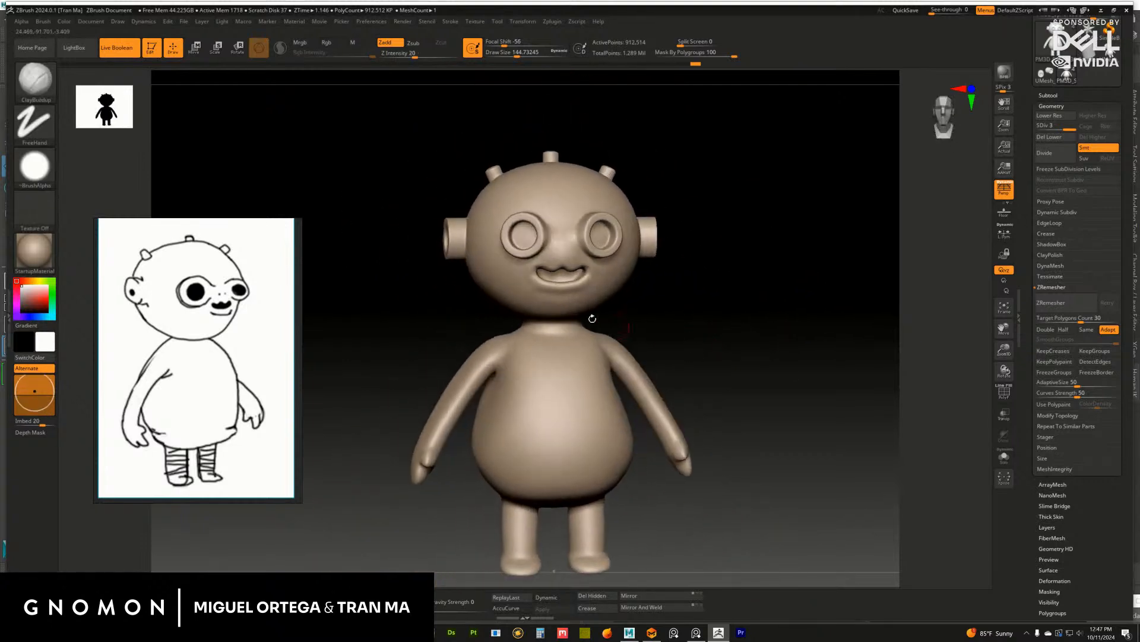
{"action": "mouse_move", "coordinate": [736, 295]}
{"action": "left_mouse_down"}
{"action": "mouse_move", "coordinate": [715, 308]}
{"action": "mouse_move", "coordinate": [731, 285]}
{"action": "mouse_move", "coordinate": [825, 293]}
{"action": "mouse_move", "coordinate": [784, 311]}
{"action": "mouse_move", "coordinate": [742, 273]}
{"action": "left_mouse_up"}
{"action": "mouse_move", "coordinate": [843, 241]}
{"action": "left_mouse_down", "text": "alt"}
{"action": "mouse_move", "coordinate": [791, 287]}
{"action": "mouse_move", "coordinate": [812, 282]}
{"action": "mouse_move", "coordinate": [781, 283]}
{"action": "mouse_move", "coordinate": [797, 283]}
{"action": "mouse_move", "coordinate": [739, 230]}
{"action": "left_mouse_up", "text": "alt"}
{"action": "mouse_move", "coordinate": [812, 257]}
{"action": "left_mouse_down"}
{"action": "mouse_move", "coordinate": [879, 258]}
{"action": "mouse_move", "coordinate": [741, 278]}
{"action": "mouse_move", "coordinate": [820, 270]}
{"action": "mouse_move", "coordinate": [876, 348]}
{"action": "left_mouse_up"}
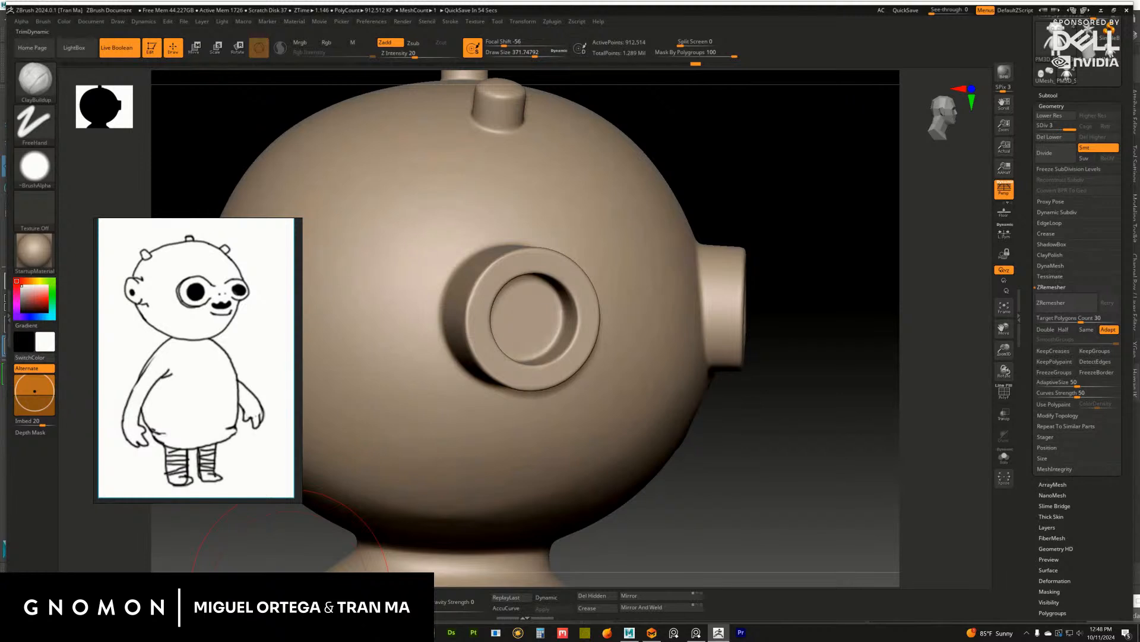
{"action": "left_click", "coordinate": [309, 601]}
{"action": "key", "text": "s"}
{"action": "mouse_move", "coordinate": [547, 313]}
{"action": "left_mouse_down"}
{"action": "mouse_move", "coordinate": [522, 325]}
{"action": "mouse_move", "coordinate": [533, 326]}
{"action": "left_mouse_up"}
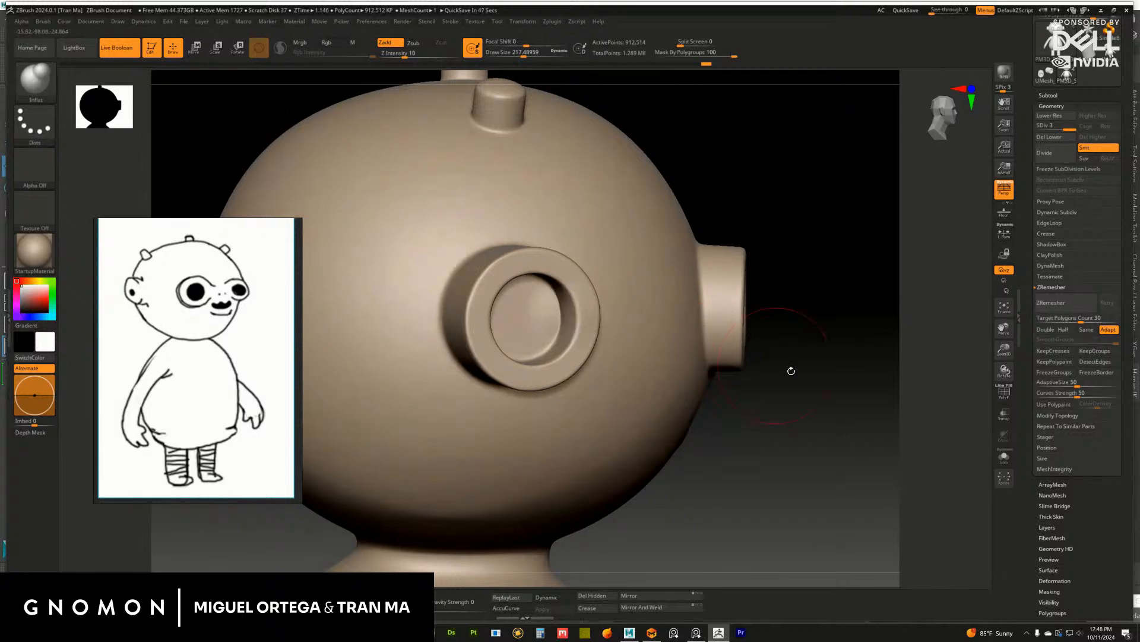
{"action": "left_click_drag", "start_coordinate": [791, 372], "coordinate": [722, 367]}
Inflate the ear's rim and centre with a draw size of about 533, and smooth the inside of the ear
{"action": "key", "text": "s"}
{"action": "left_click_drag", "start_coordinate": [523, 312], "coordinate": [527, 316]}
{"action": "left_click_drag", "start_coordinate": [880, 398], "coordinate": [867, 383]}
{"action": "left_click_drag", "start_coordinate": [867, 386], "coordinate": [843, 387]}
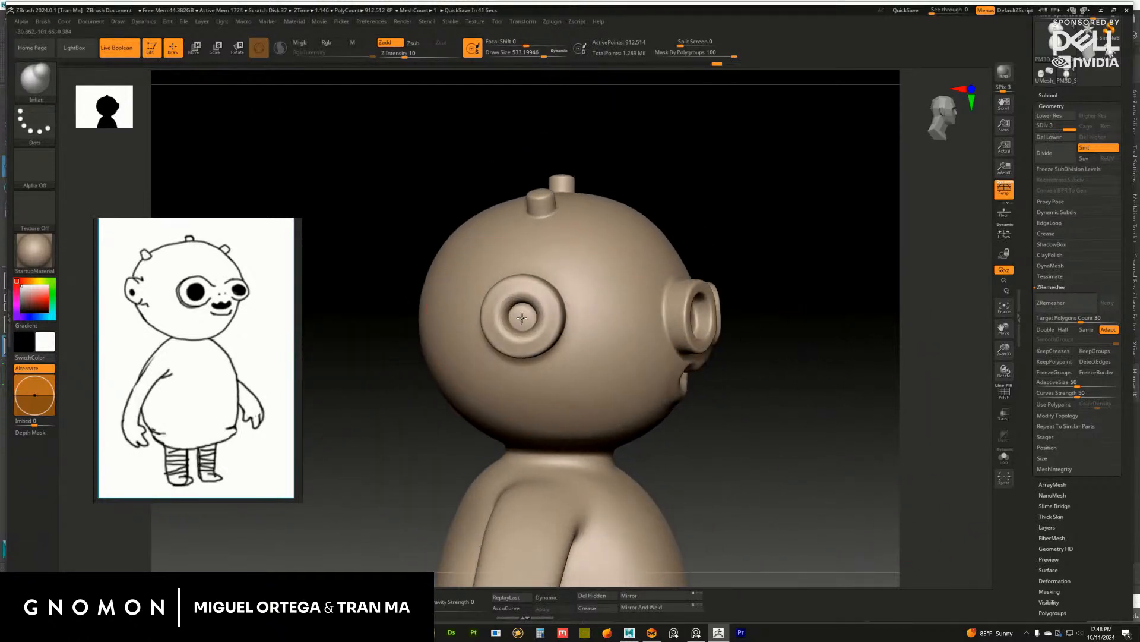
{"action": "left_click_drag", "start_coordinate": [522, 318], "coordinate": [524, 316]}
{"action": "left_click_drag", "start_coordinate": [813, 365], "coordinate": [835, 356]}
{"action": "left_click_drag", "start_coordinate": [526, 317], "coordinate": [519, 316], "text": "shift"}
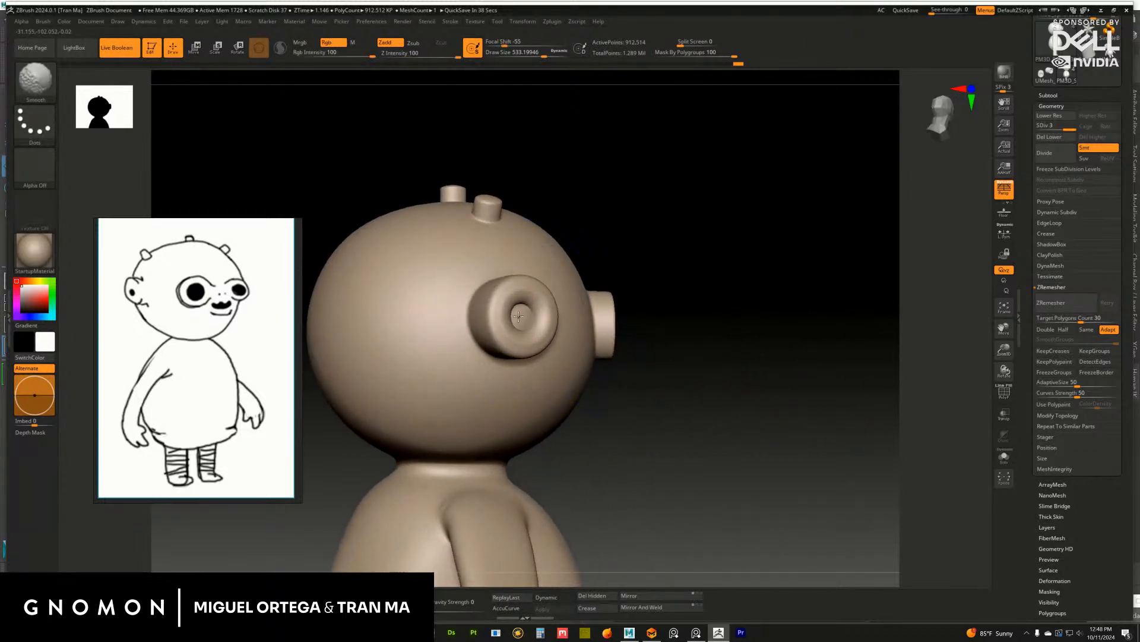
Smooth the recessed centre of the ear and sink it inward with the Inflat brush, then set the draw size to about 299
{"action": "left_click_drag", "start_coordinate": [748, 368], "coordinate": [635, 372]}
{"action": "left_click_drag", "start_coordinate": [522, 314], "coordinate": [521, 318], "text": "shift"}
{"action": "left_click_drag", "start_coordinate": [517, 395], "coordinate": [522, 316], "text": "alt"}
{"action": "mouse_move", "coordinate": [797, 359]}
{"action": "left_mouse_down", "text": "alt"}
{"action": "mouse_move", "coordinate": [799, 316]}
{"action": "mouse_move", "coordinate": [820, 326]}
{"action": "mouse_move", "coordinate": [828, 368]}
{"action": "left_mouse_up", "text": "alt"}
{"action": "left_click_drag", "start_coordinate": [766, 282], "coordinate": [872, 301]}
{"action": "key", "text": "s"}
{"action": "left_click_drag", "start_coordinate": [529, 282], "coordinate": [515, 281]}
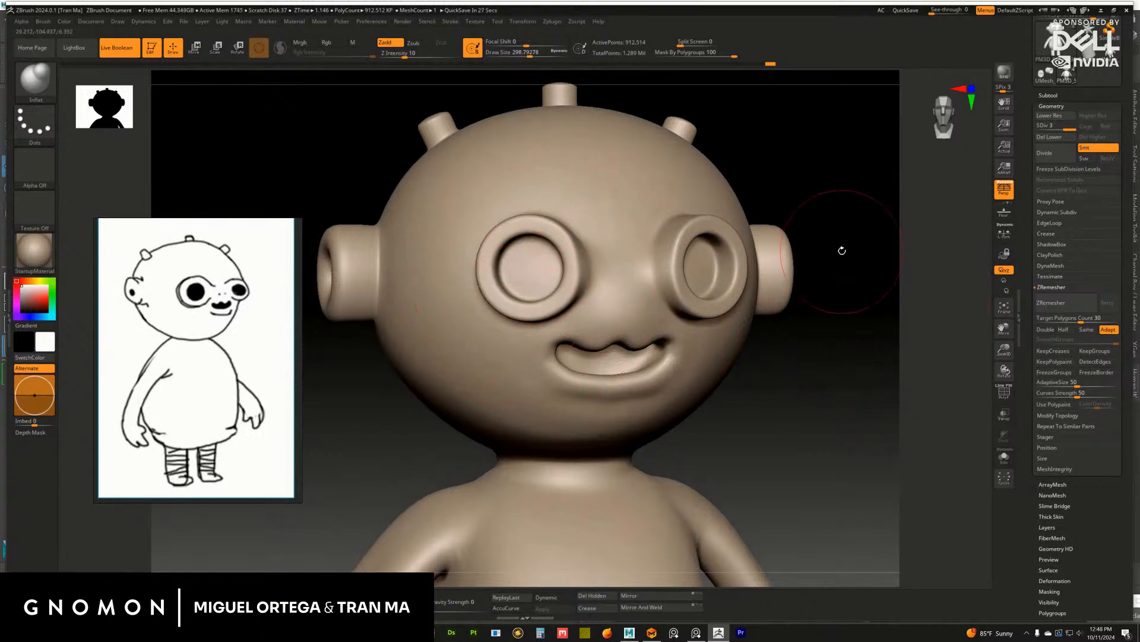
Adjust the eye socket in profile using the Move brush with a draw size of about 223
{"action": "left_click_drag", "start_coordinate": [842, 250], "coordinate": [713, 297]}
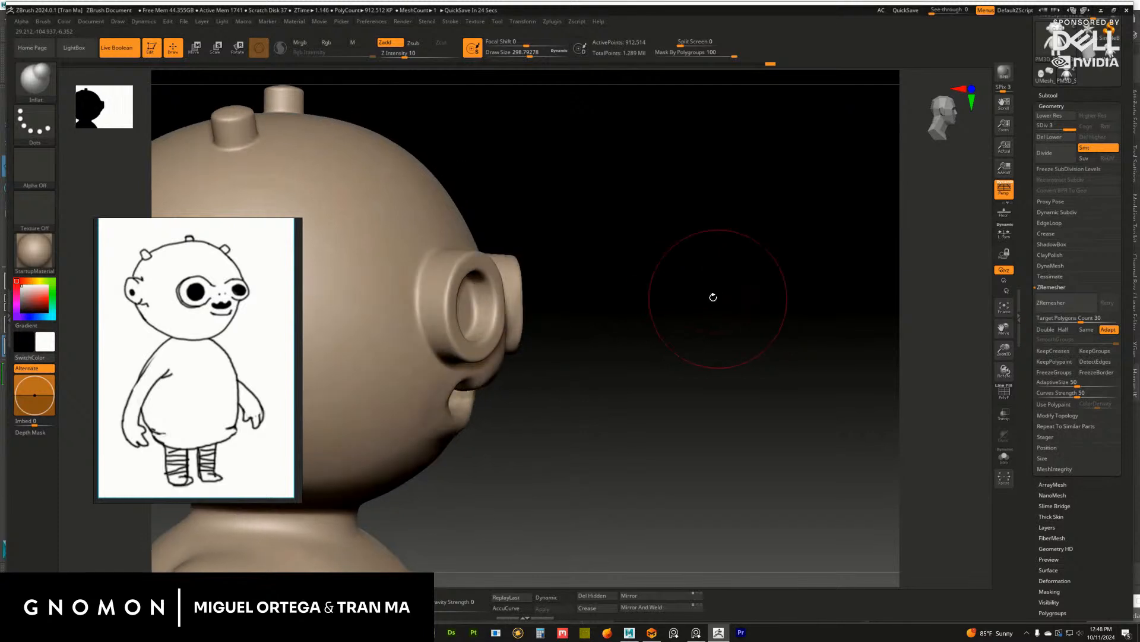
{"action": "key", "text": "b"}
{"action": "key", "text": "m"}
{"action": "key", "text": "v"}
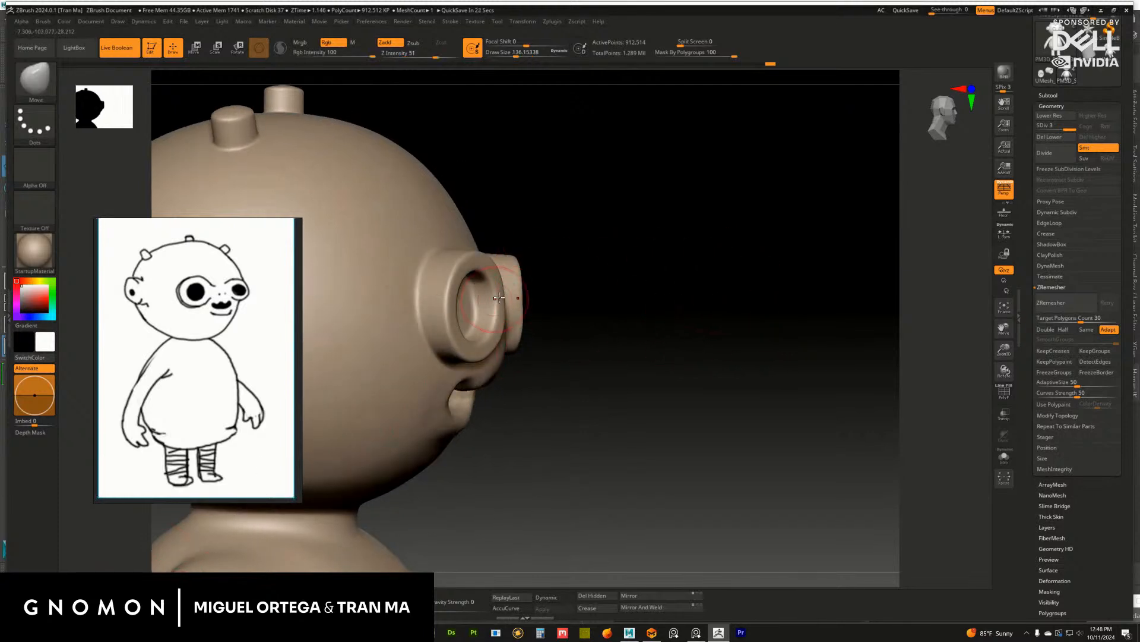
{"action": "key", "text": "s"}
{"action": "mouse_move", "coordinate": [499, 297]}
{"action": "left_mouse_down"}
{"action": "mouse_move", "coordinate": [511, 297]}
{"action": "mouse_move", "coordinate": [496, 313]}
{"action": "left_mouse_up"}
{"action": "key", "text": "s"}
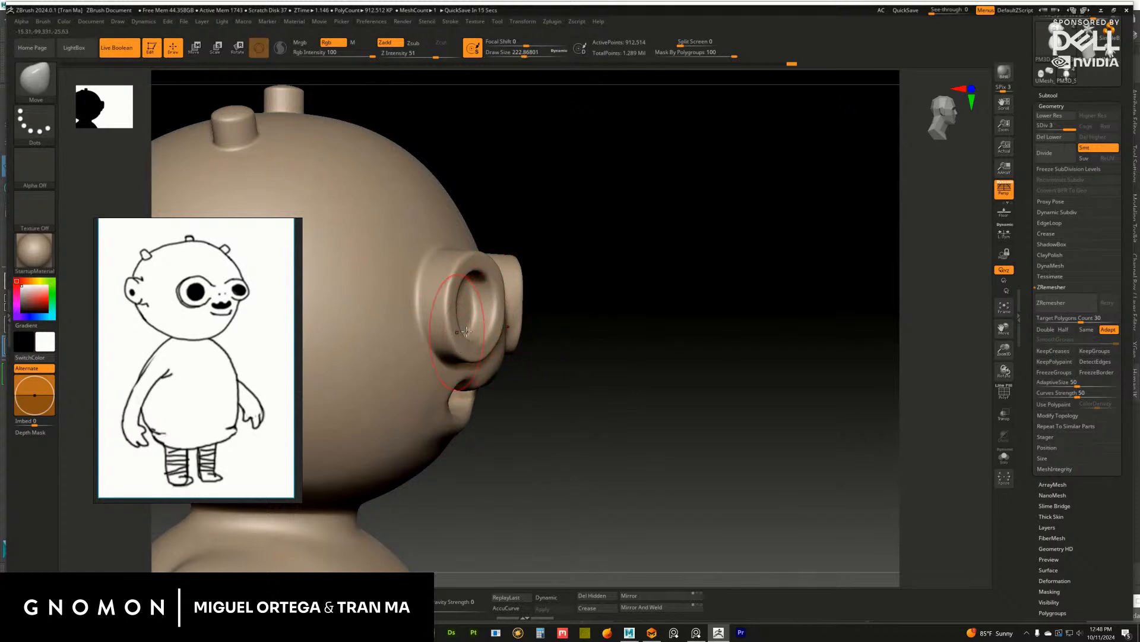
Build up the nose bridge and the brow beside the eye sockets using ClayBuildup with a draw size of about 149, and smooth it
{"action": "left_click_drag", "start_coordinate": [659, 334], "coordinate": [517, 305]}
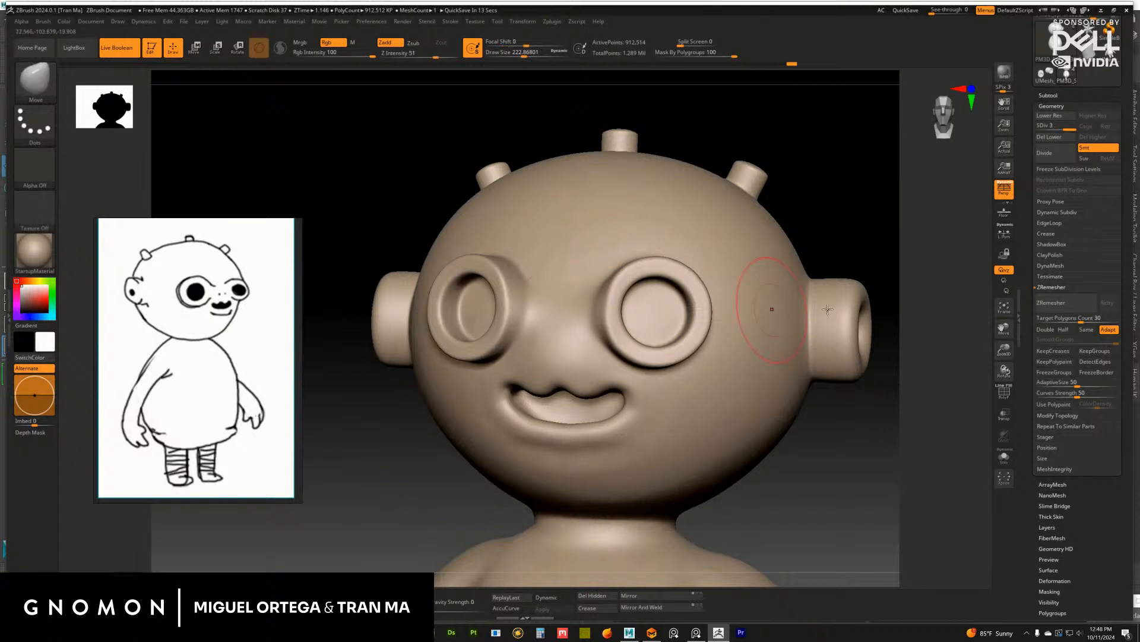
{"action": "mouse_move", "coordinate": [882, 286]}
{"action": "left_mouse_down"}
{"action": "mouse_move", "coordinate": [891, 273]}
{"action": "mouse_move", "coordinate": [887, 303]}
{"action": "left_mouse_up"}
{"action": "key", "text": "b"}
{"action": "key", "text": "c"}
{"action": "key", "text": "b"}
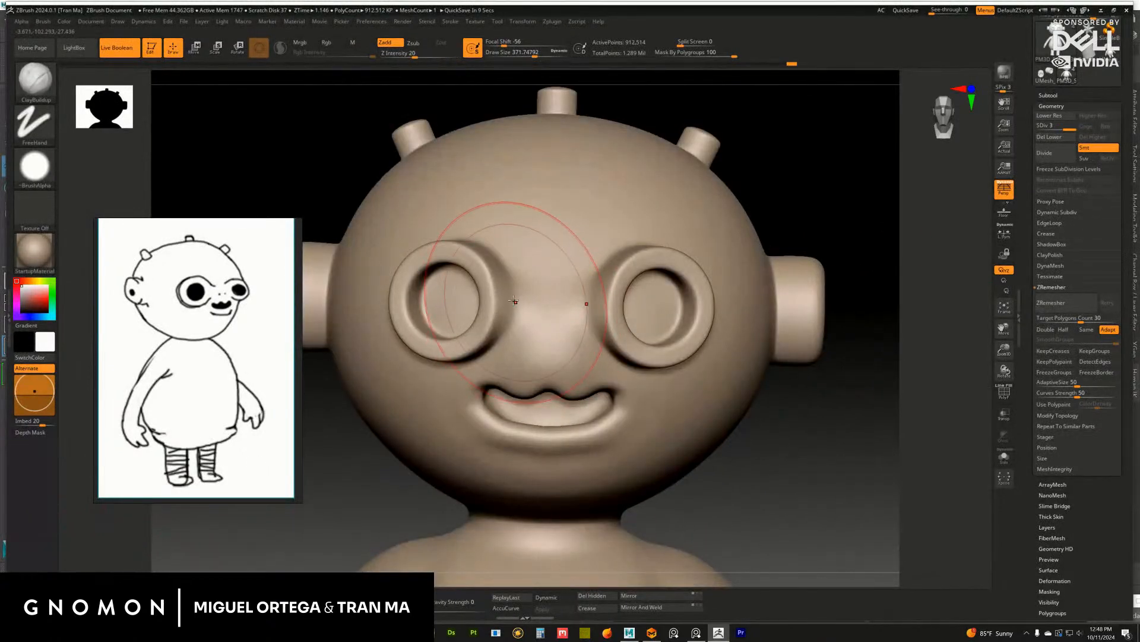
{"action": "key", "text": "s"}
{"action": "mouse_move", "coordinate": [513, 277]}
{"action": "left_mouse_down"}
{"action": "mouse_move", "coordinate": [496, 276]}
{"action": "mouse_move", "coordinate": [534, 289]}
{"action": "mouse_move", "coordinate": [516, 298]}
{"action": "mouse_move", "coordinate": [539, 304]}
{"action": "mouse_move", "coordinate": [533, 318]}
{"action": "mouse_move", "coordinate": [544, 324]}
{"action": "left_mouse_up"}
{"action": "key", "text": "shift"}
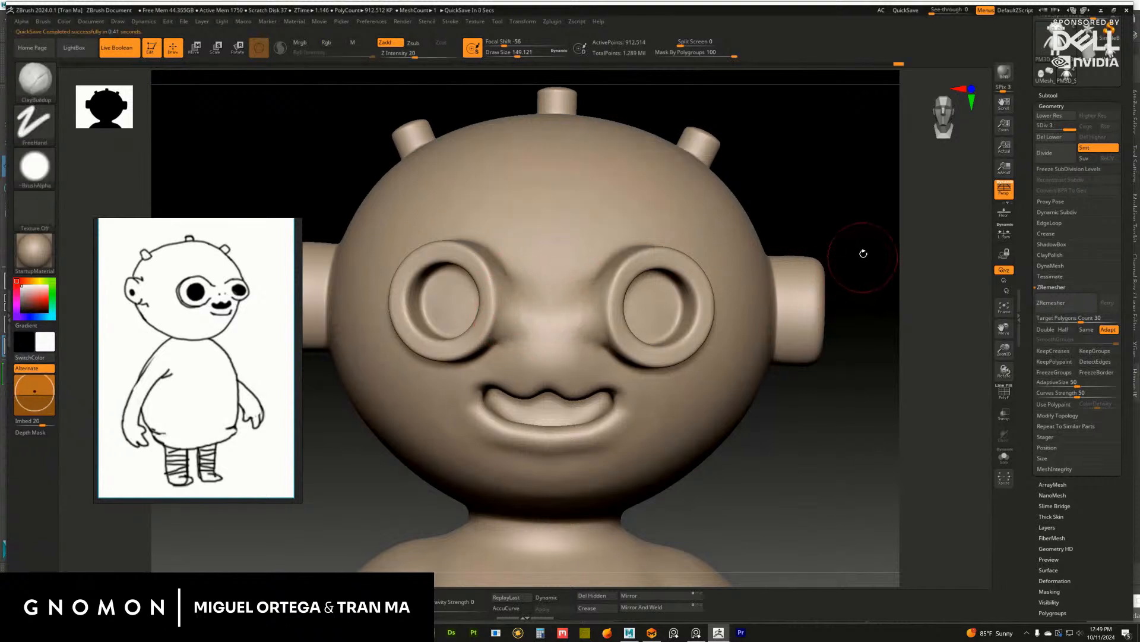
Fill the hollows between the nose and the lower inner edges of the eye sockets using ClayBuildup, and smooth them
{"action": "left_click_drag", "start_coordinate": [863, 254], "coordinate": [825, 256]}
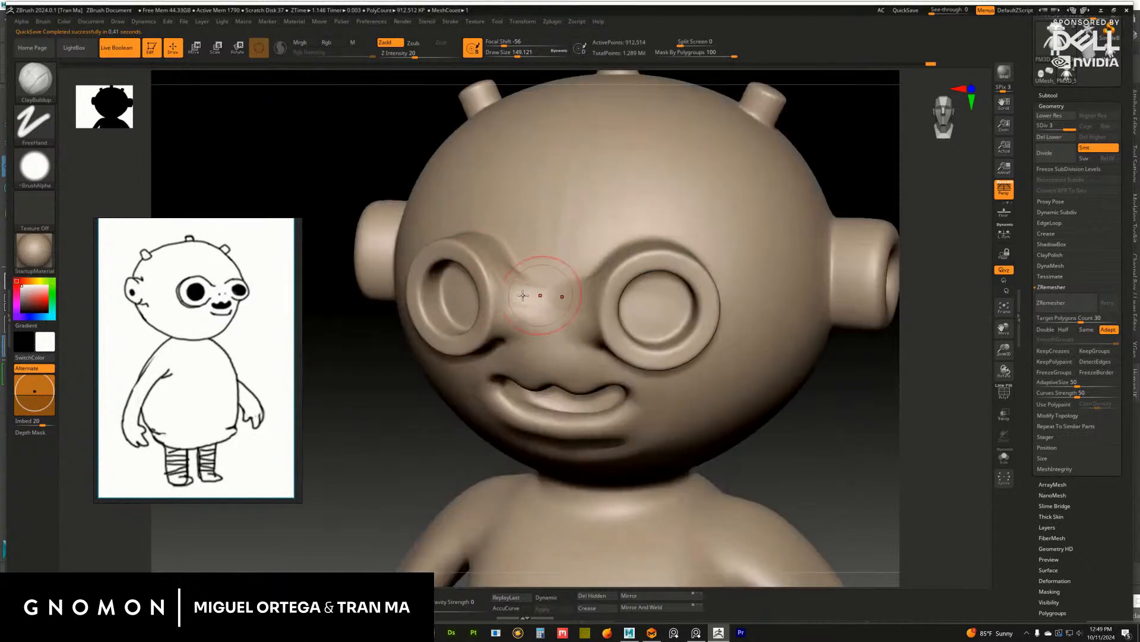
{"action": "mouse_move", "coordinate": [944, 308]}
{"action": "left_mouse_down"}
{"action": "mouse_move", "coordinate": [923, 319]}
{"action": "mouse_move", "coordinate": [944, 263]}
{"action": "left_mouse_up"}
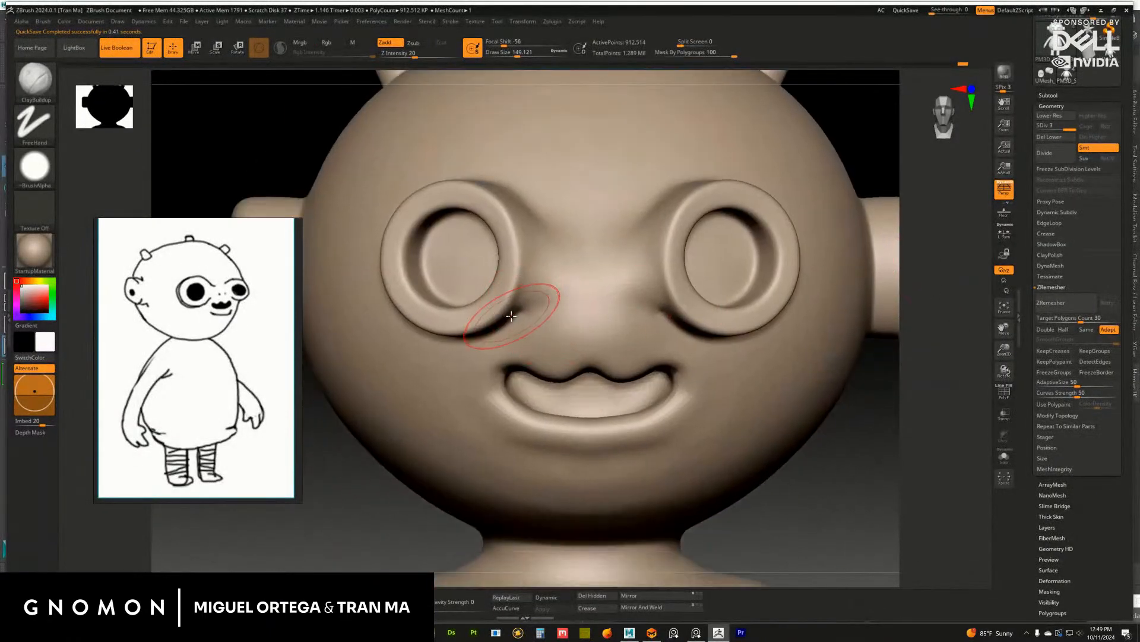
{"action": "left_click_drag", "start_coordinate": [512, 310], "coordinate": [582, 291]}
{"action": "key", "text": "shift"}
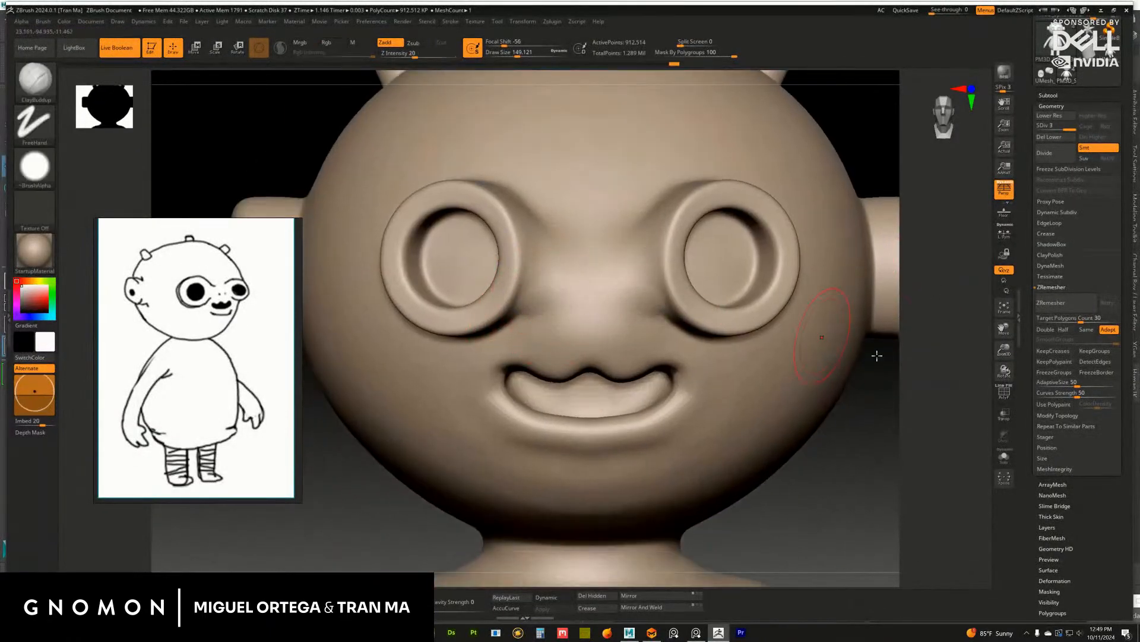
Blend the sides of the nose into the inner eye sockets with ClayBuildup, and smooth the transitions up to the bridge
{"action": "left_click_drag", "start_coordinate": [877, 355], "coordinate": [855, 297]}
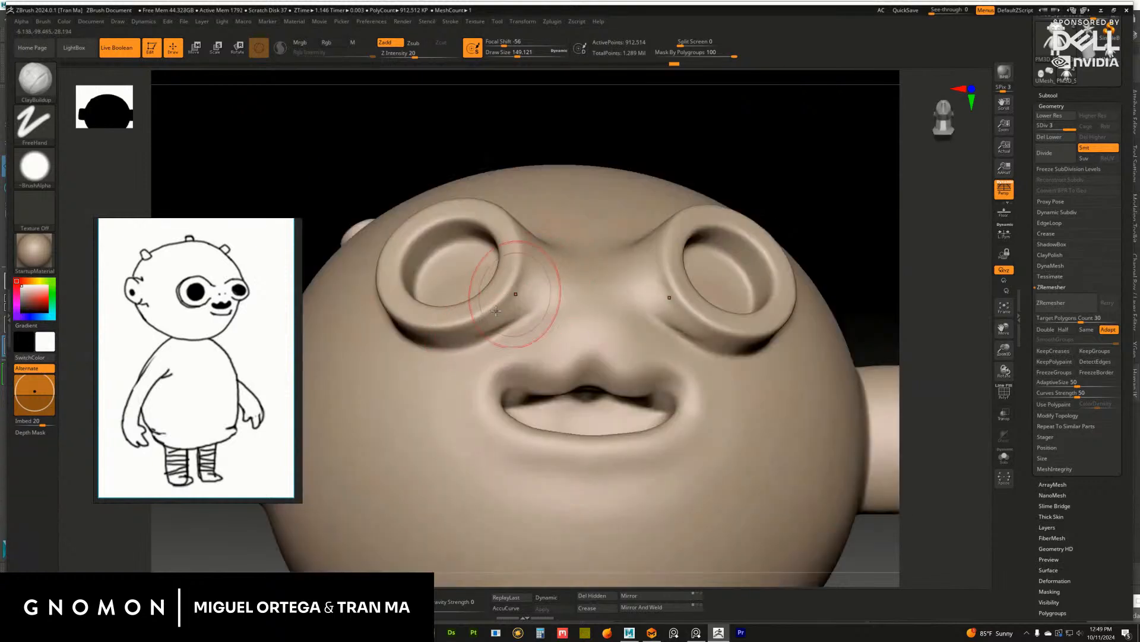
{"action": "key", "text": "shift"}
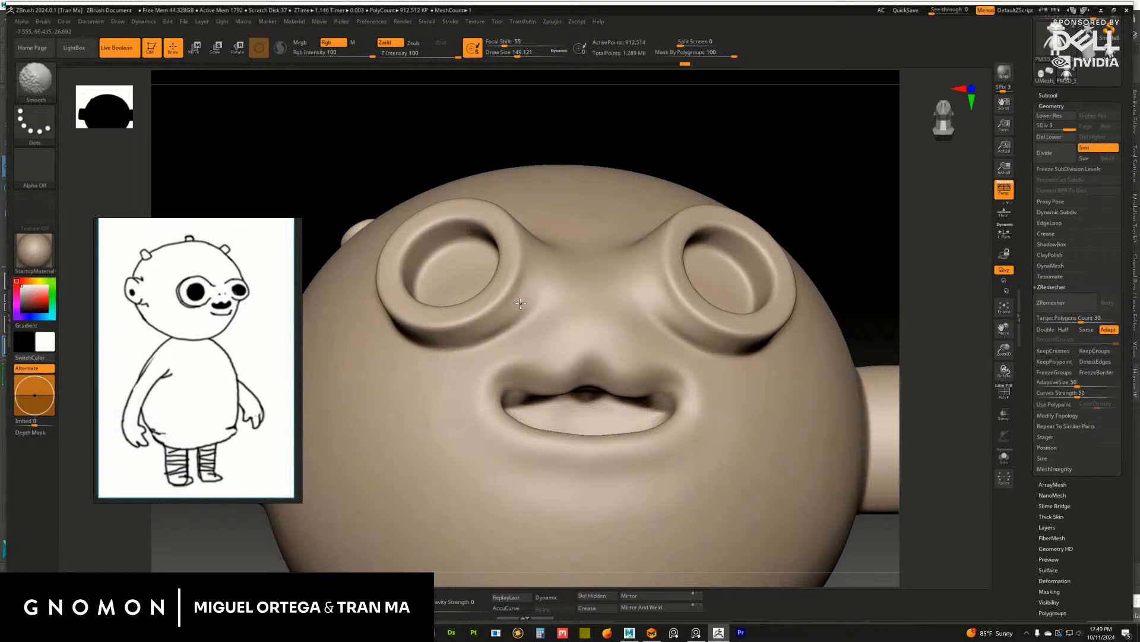
{"action": "right_click_drag", "start_coordinate": [520, 303], "coordinate": [522, 299], "text": "shift"}
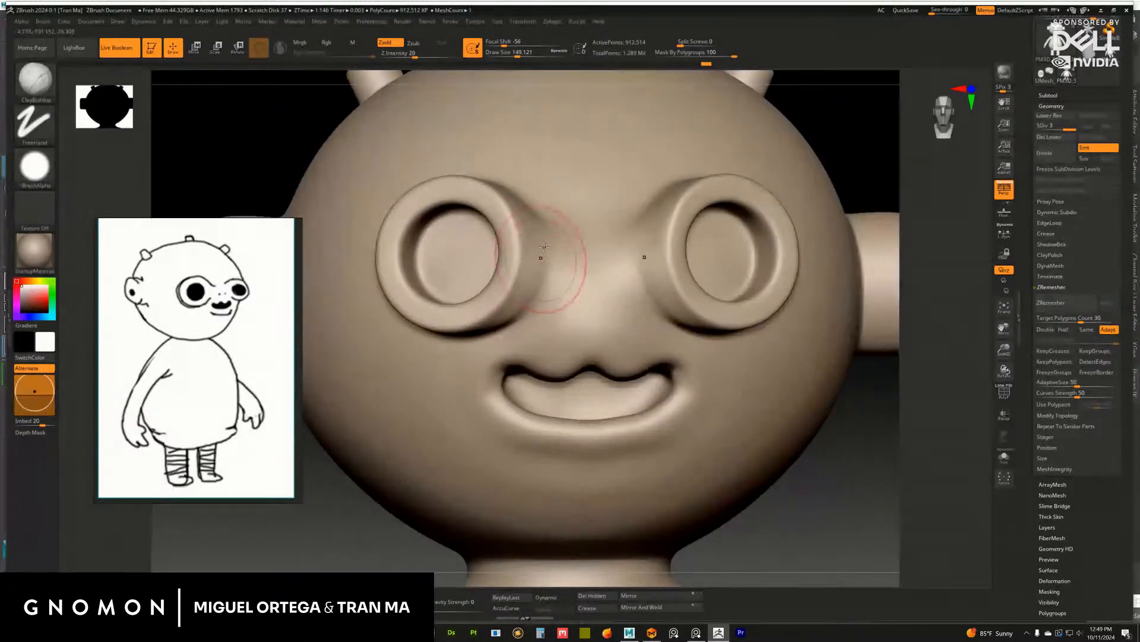
{"action": "key", "text": "shift"}
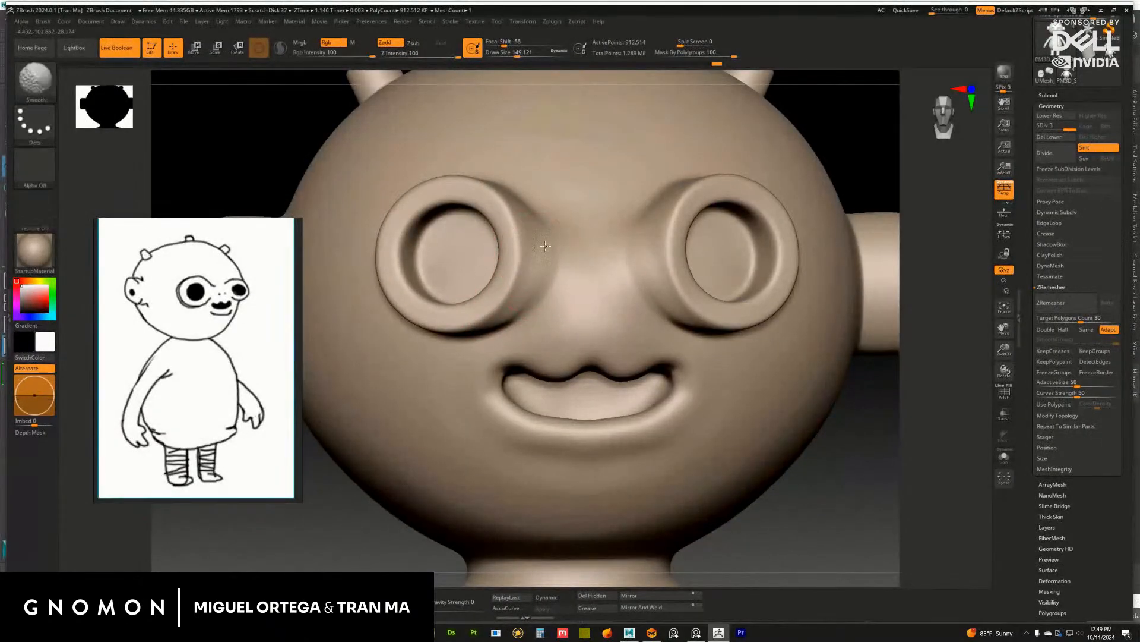
{"action": "mouse_move", "coordinate": [879, 394]}
{"action": "left_mouse_down", "text": "alt"}
{"action": "mouse_move", "coordinate": [837, 339]}
{"action": "mouse_move", "coordinate": [839, 356]}
{"action": "left_mouse_up", "text": "alt"}
{"action": "key", "text": "shift"}
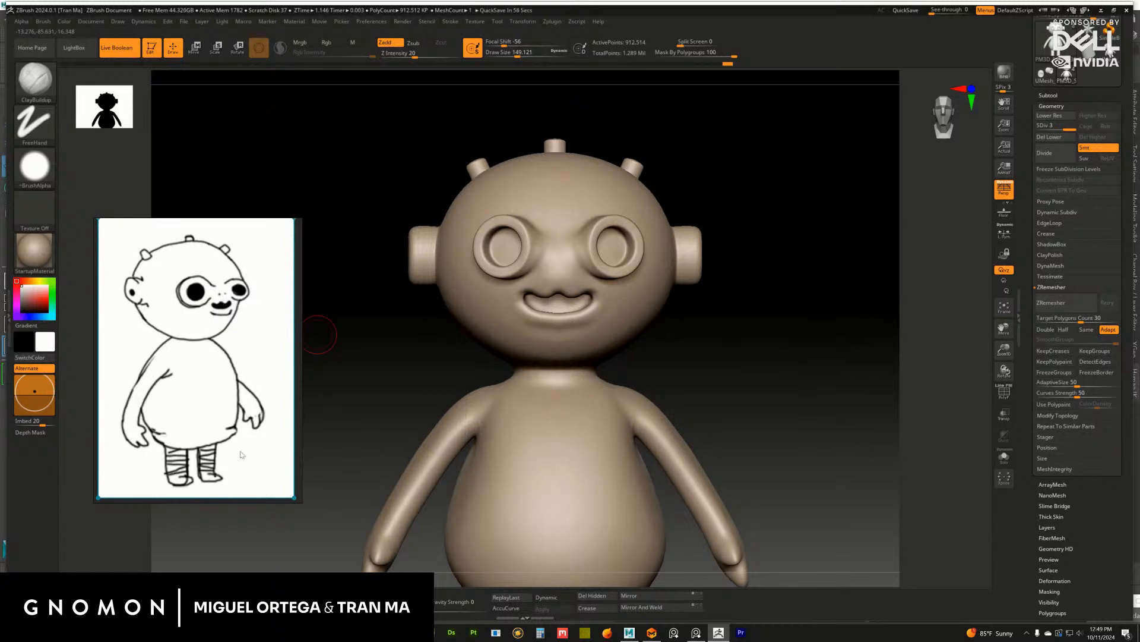
Launch Epic Pen and shift the reference sketch slightly
{"action": "key", "text": "super"}
{"action": "type", "text": "epi"}
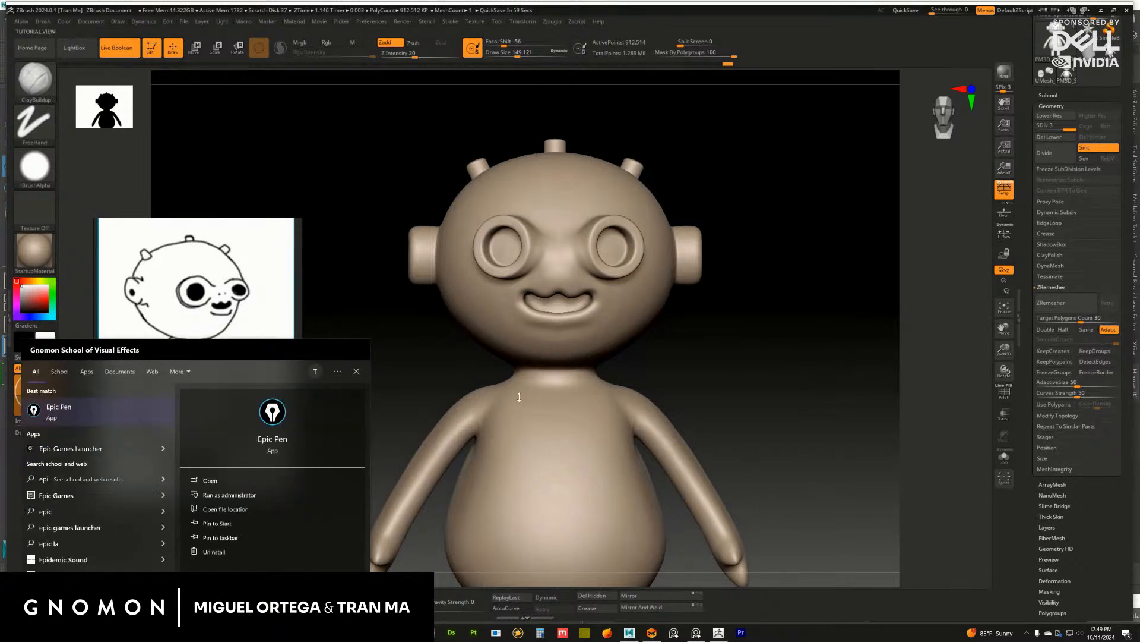
{"action": "key", "text": "Return"}
{"action": "right_click_drag", "start_coordinate": [259, 383], "coordinate": [265, 380]}
{"action": "key", "text": "ctrl+shift+a"}
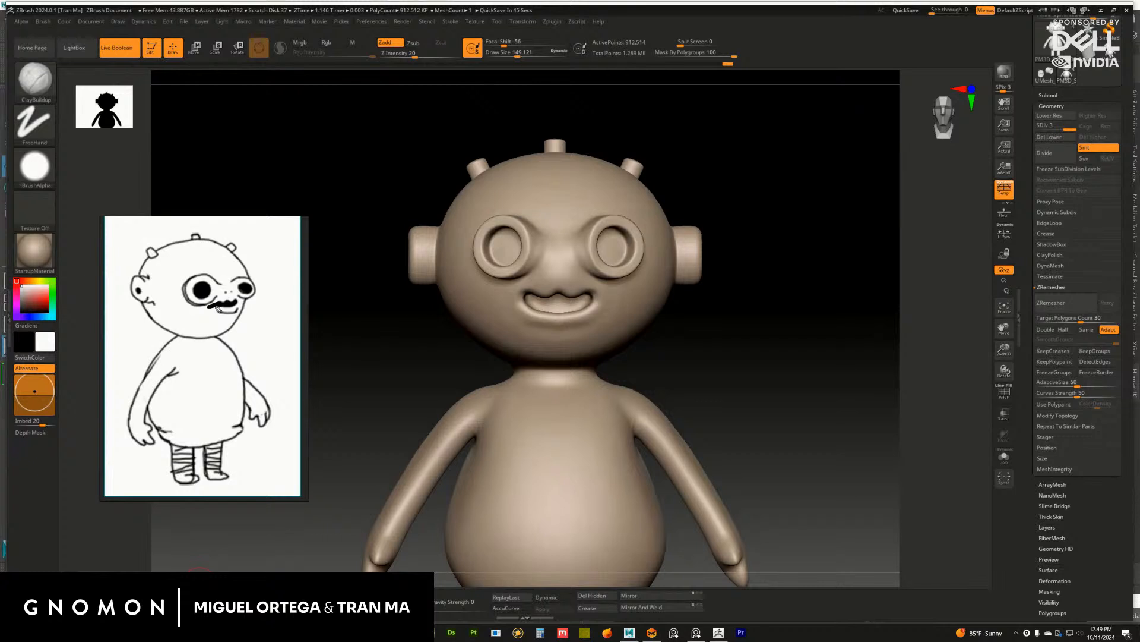
Try a stroke across the mouth on the reference sketch, undo it, and move the sketch closer to the model
{"action": "left_click_drag", "start_coordinate": [217, 308], "coordinate": [256, 305]}
{"action": "key", "text": "ctrl+z"}
{"action": "right_click_drag", "start_coordinate": [227, 326], "coordinate": [243, 327]}
{"action": "key", "text": "ctrl+shift+a"}
Build up the chest next to the armpit using ClayBuildup with a draw size of about 445, and smooth the upper body
{"action": "mouse_move", "coordinate": [794, 329]}
{"action": "left_mouse_down"}
{"action": "mouse_move", "coordinate": [815, 341]}
{"action": "mouse_move", "coordinate": [746, 334]}
{"action": "mouse_move", "coordinate": [772, 380]}
{"action": "mouse_move", "coordinate": [763, 342]}
{"action": "left_mouse_up"}
{"action": "left_click_drag", "start_coordinate": [591, 376], "coordinate": [597, 389], "text": "shift"}
{"action": "mouse_move", "coordinate": [743, 376]}
{"action": "left_mouse_down", "text": "alt"}
{"action": "mouse_move", "coordinate": [741, 325]}
{"action": "mouse_move", "coordinate": [671, 327]}
{"action": "left_mouse_up", "text": "alt"}
{"action": "key", "text": "b"}
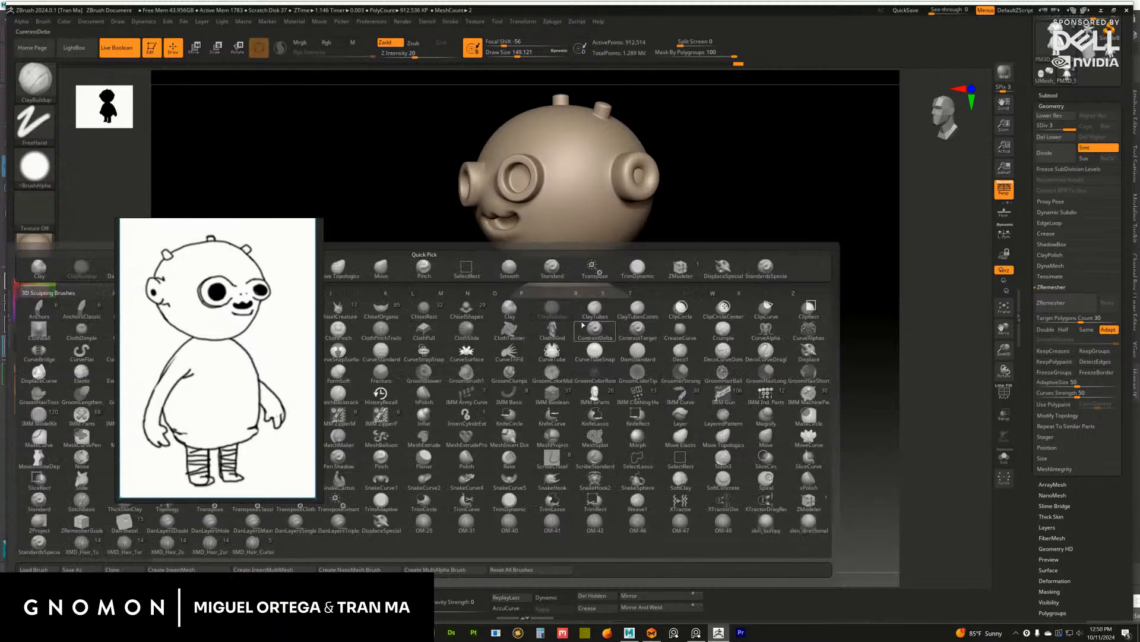
{"action": "left_click", "coordinate": [604, 295]}
{"action": "key", "text": "s"}
{"action": "left_click_drag", "start_coordinate": [569, 338], "coordinate": [586, 337]}
{"action": "mouse_move", "coordinate": [625, 313]}
{"action": "left_mouse_down"}
{"action": "mouse_move", "coordinate": [644, 312]}
{"action": "mouse_move", "coordinate": [522, 318]}
{"action": "left_mouse_up"}
{"action": "left_click_drag", "start_coordinate": [635, 307], "coordinate": [580, 310]}
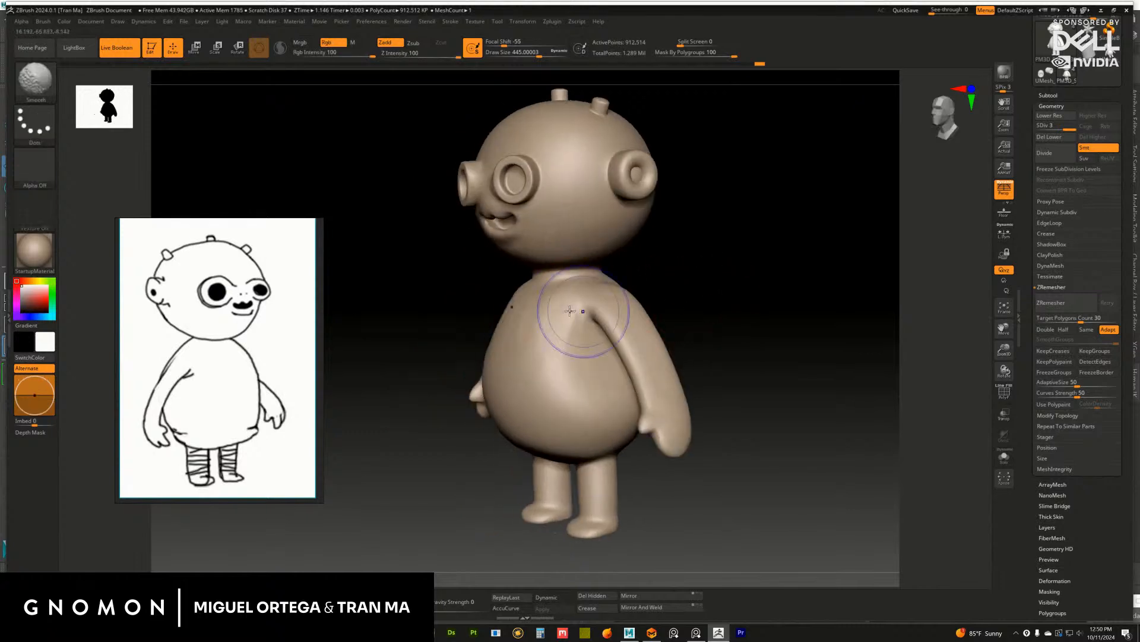
{"action": "mouse_move", "coordinate": [695, 297]}
{"action": "left_mouse_down", "text": "shift"}
{"action": "mouse_move", "coordinate": [723, 295]}
{"action": "mouse_move", "coordinate": [772, 257]}
{"action": "mouse_move", "coordinate": [746, 318]}
{"action": "mouse_move", "coordinate": [683, 303]}
{"action": "left_mouse_up", "text": "shift"}
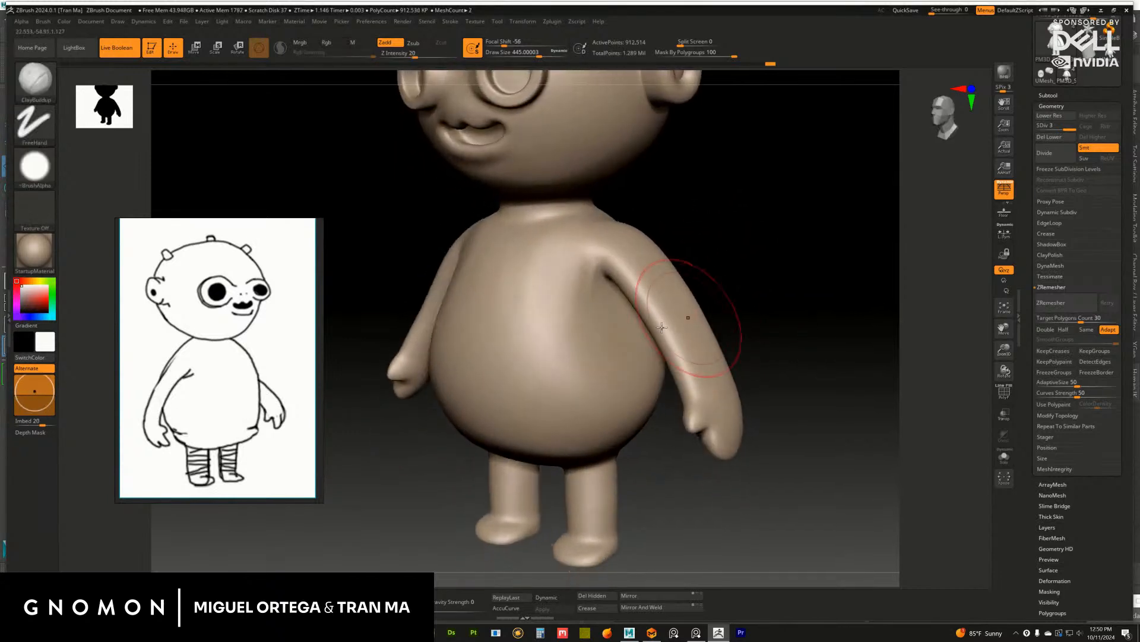
Lower the body to subdivision level 2 and soften the chest around the armpit
{"action": "key", "text": "shift"}
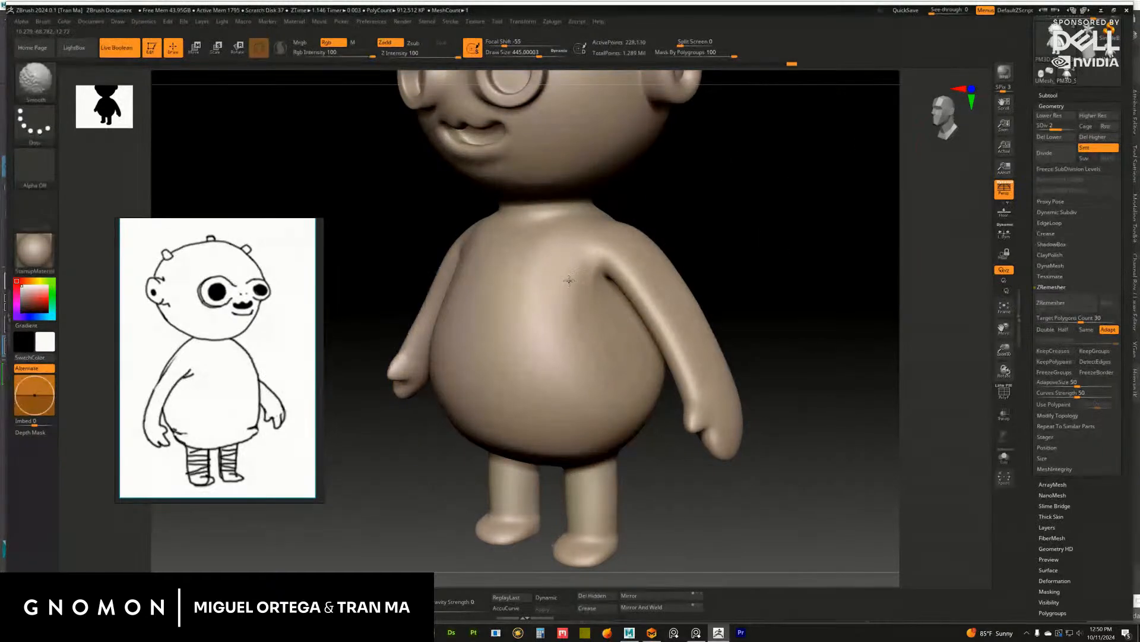
{"action": "key", "text": "shift+d"}
{"action": "left_click_drag", "start_coordinate": [715, 246], "coordinate": [790, 241]}
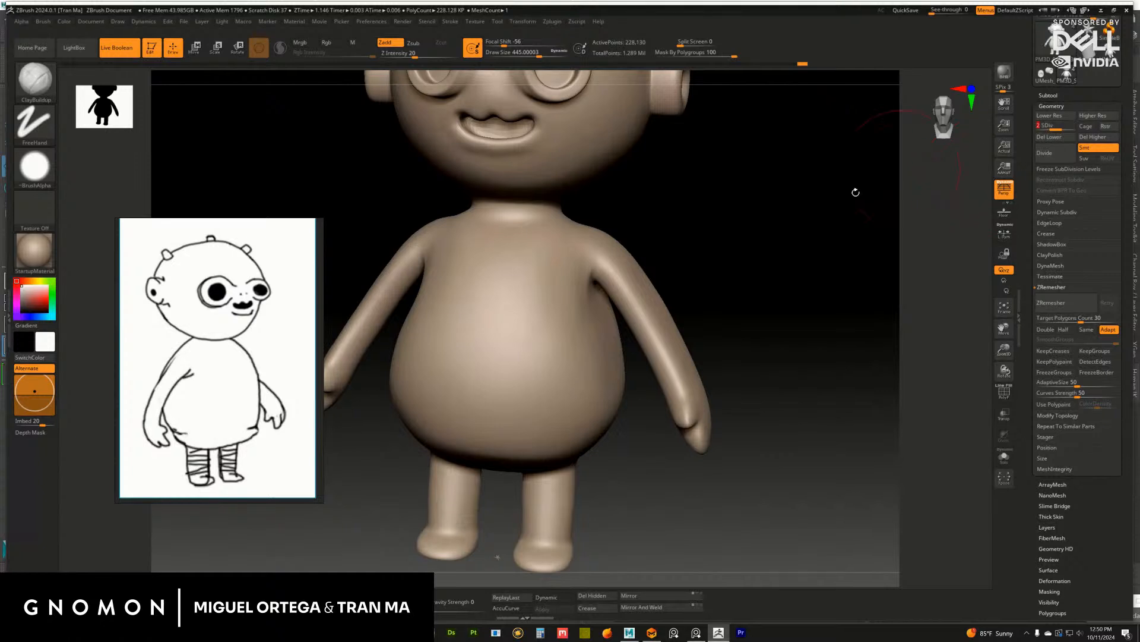
{"action": "left_click_drag", "start_coordinate": [855, 191], "coordinate": [778, 199]}
{"action": "key", "text": "shift"}
{"action": "right_click_drag", "start_coordinate": [520, 298], "coordinate": [549, 280]}
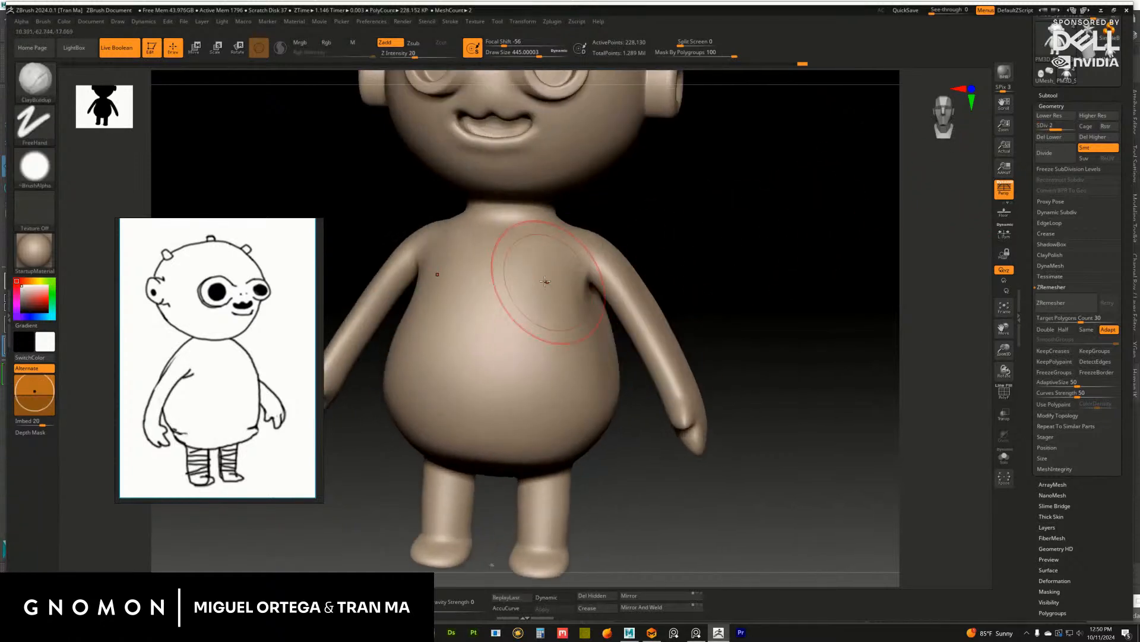
{"action": "right_click_drag", "start_coordinate": [692, 270], "coordinate": [631, 278]}
{"action": "key", "text": "ctrl"}
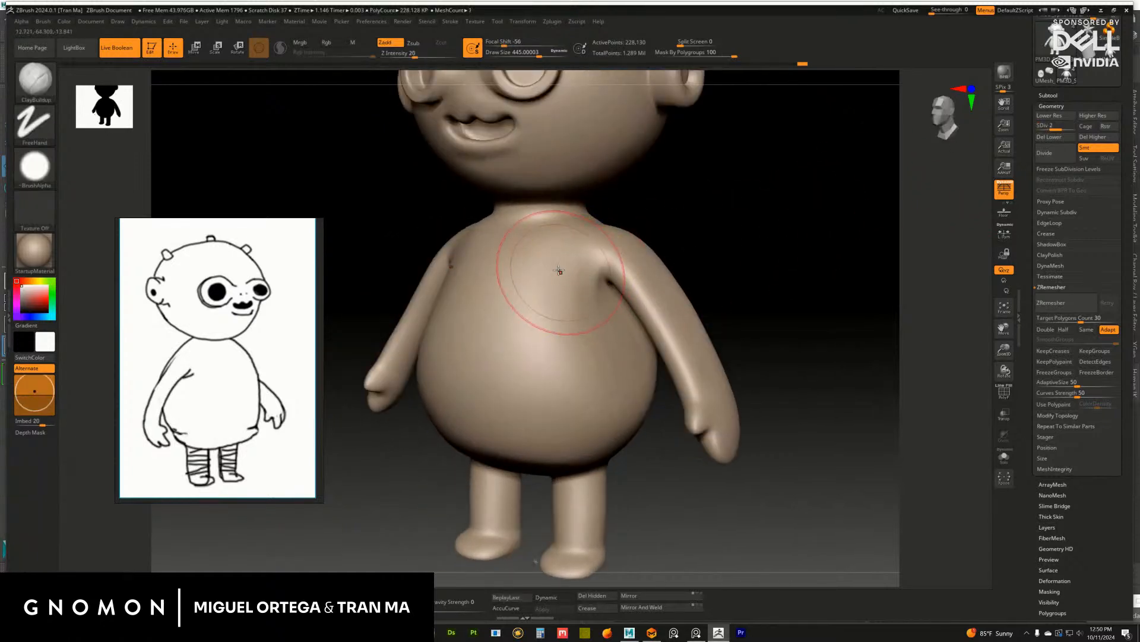
Blend the shoulder into the upper chest using ClayBuildup with a draw size of about 576
{"action": "key", "text": "b"}
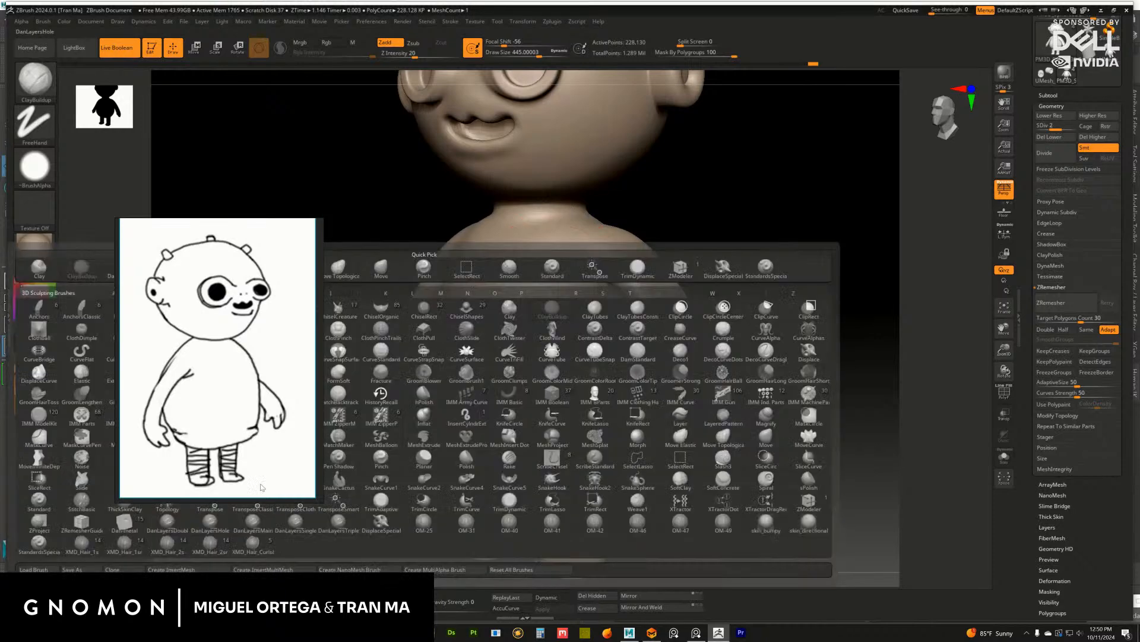
{"action": "key", "text": "Escape"}
{"action": "left_click_drag", "start_coordinate": [600, 262], "coordinate": [626, 261]}
{"action": "right_click_drag", "start_coordinate": [627, 261], "coordinate": [544, 282]}
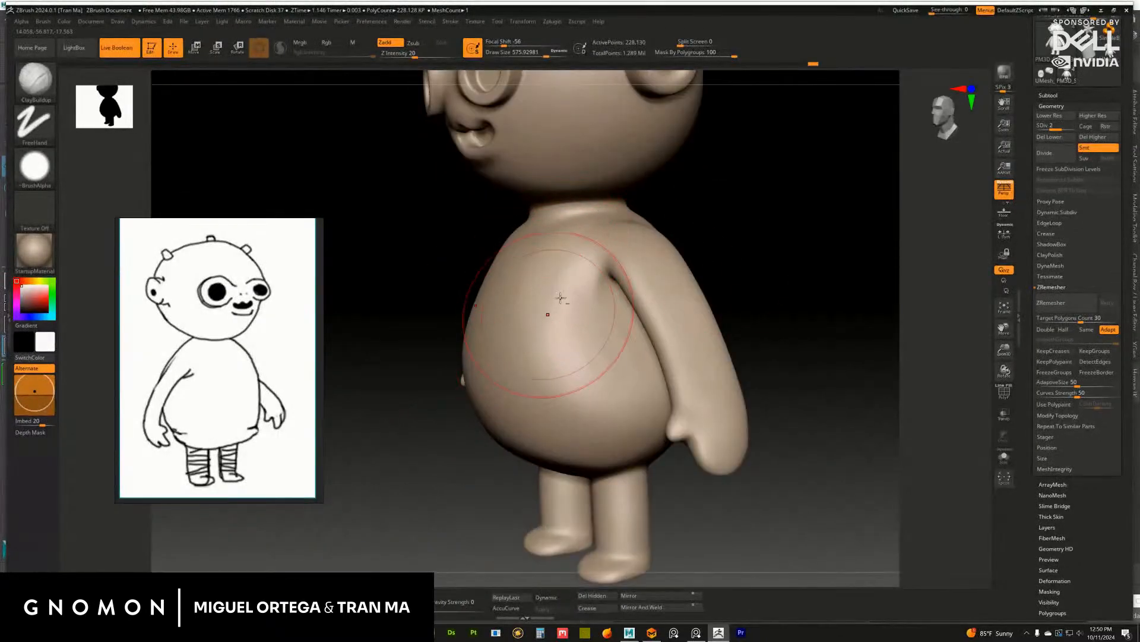
{"action": "right_click_drag", "start_coordinate": [561, 297], "coordinate": [705, 259]}
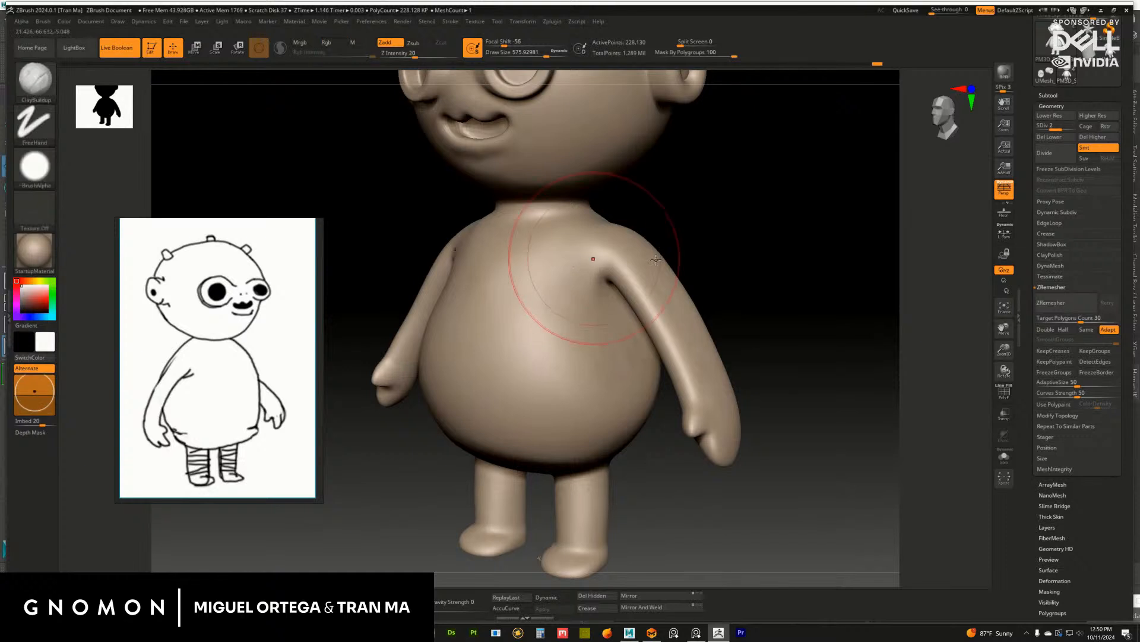
{"action": "right_click_drag", "start_coordinate": [655, 259], "coordinate": [718, 284]}
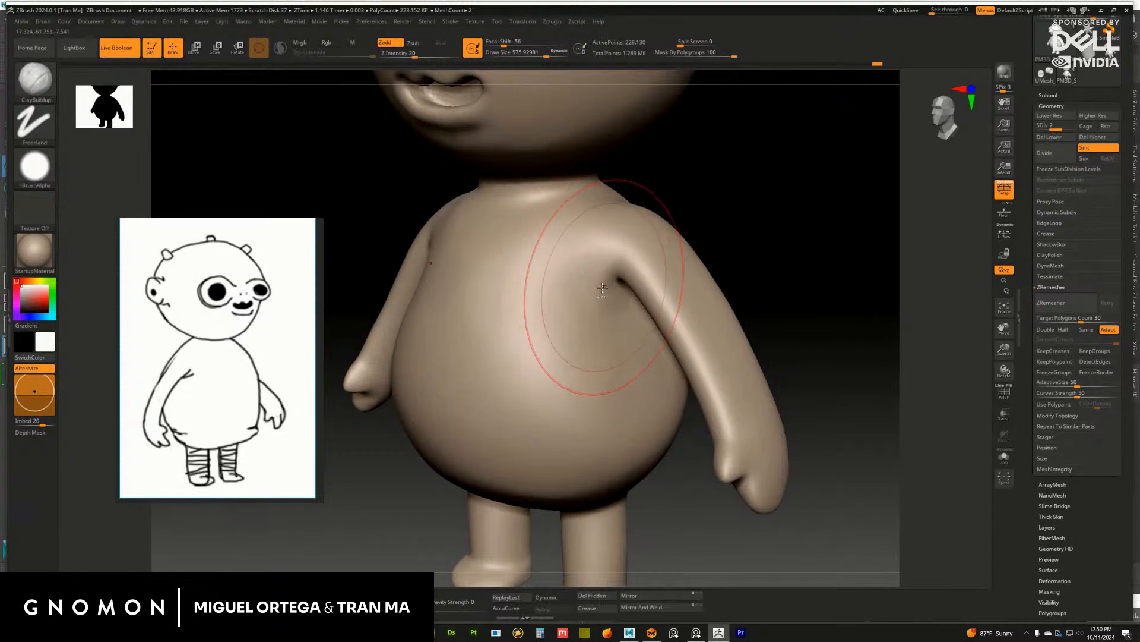
Carve a crease from the armpit into the chest using DamStandard with a draw size of about 351, and smooth it
{"action": "key", "text": "s"}
{"action": "left_click_drag", "start_coordinate": [597, 286], "coordinate": [581, 284]}
{"action": "key", "text": "b"}
{"action": "key", "text": "d"}
{"action": "key", "text": "s"}
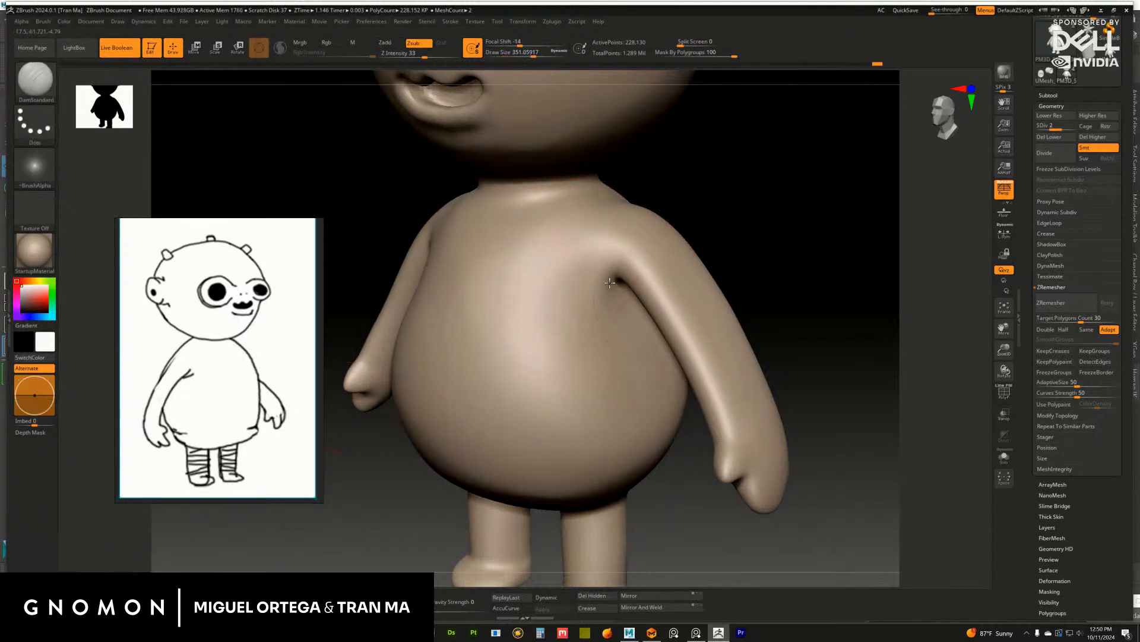
{"action": "left_click_drag", "start_coordinate": [580, 272], "coordinate": [612, 280]}
{"action": "left_click_drag", "start_coordinate": [750, 251], "coordinate": [578, 283]}
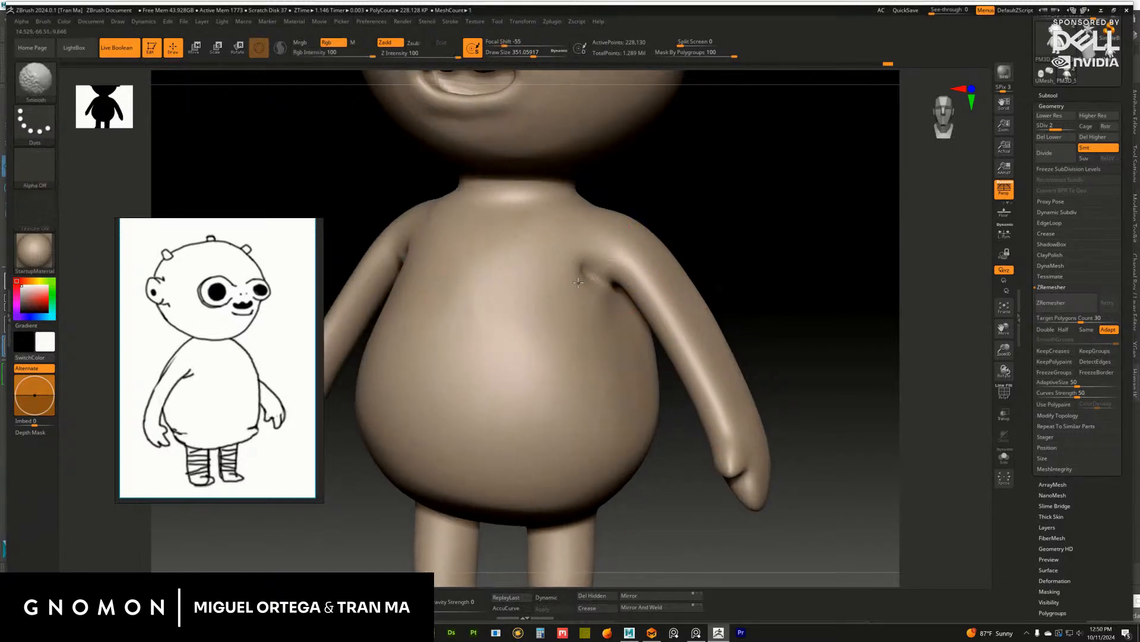
{"action": "left_click_drag", "start_coordinate": [736, 247], "coordinate": [604, 251]}
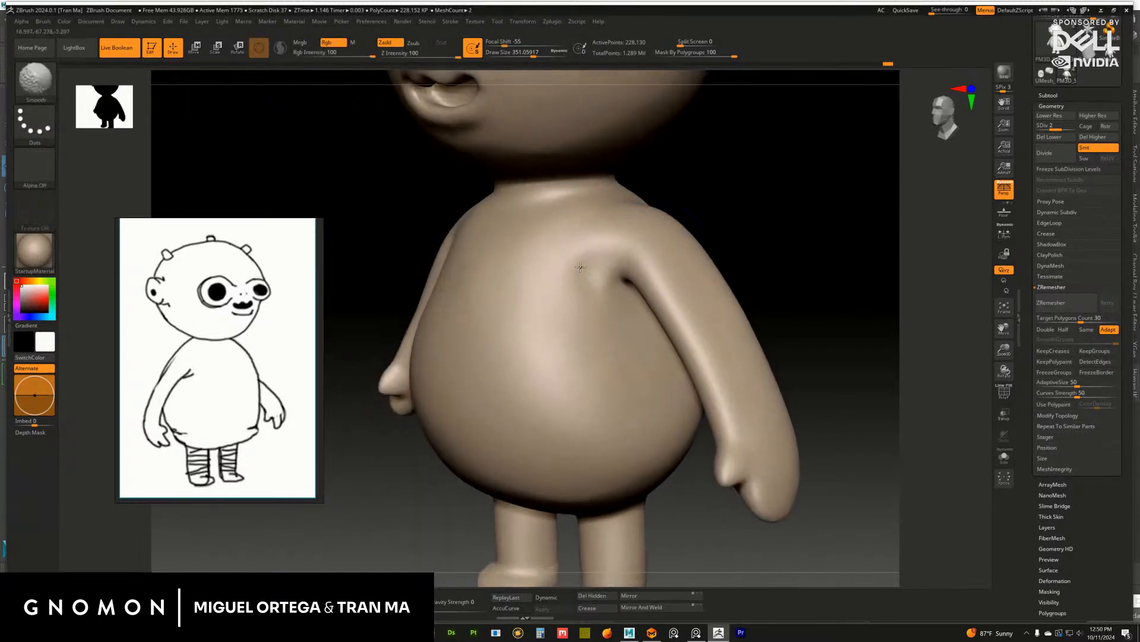
{"action": "mouse_move", "coordinate": [771, 242]}
{"action": "left_mouse_down"}
{"action": "mouse_move", "coordinate": [743, 267]}
{"action": "mouse_move", "coordinate": [760, 219]}
{"action": "mouse_move", "coordinate": [794, 247]}
{"action": "mouse_move", "coordinate": [380, 398]}
{"action": "left_mouse_up"}
Build up the area between the chest and shoulder using ClayBuildup with a draw size of about 293, and smooth it
{"action": "key", "text": "b"}
{"action": "key", "text": "c"}
{"action": "key", "text": "b"}
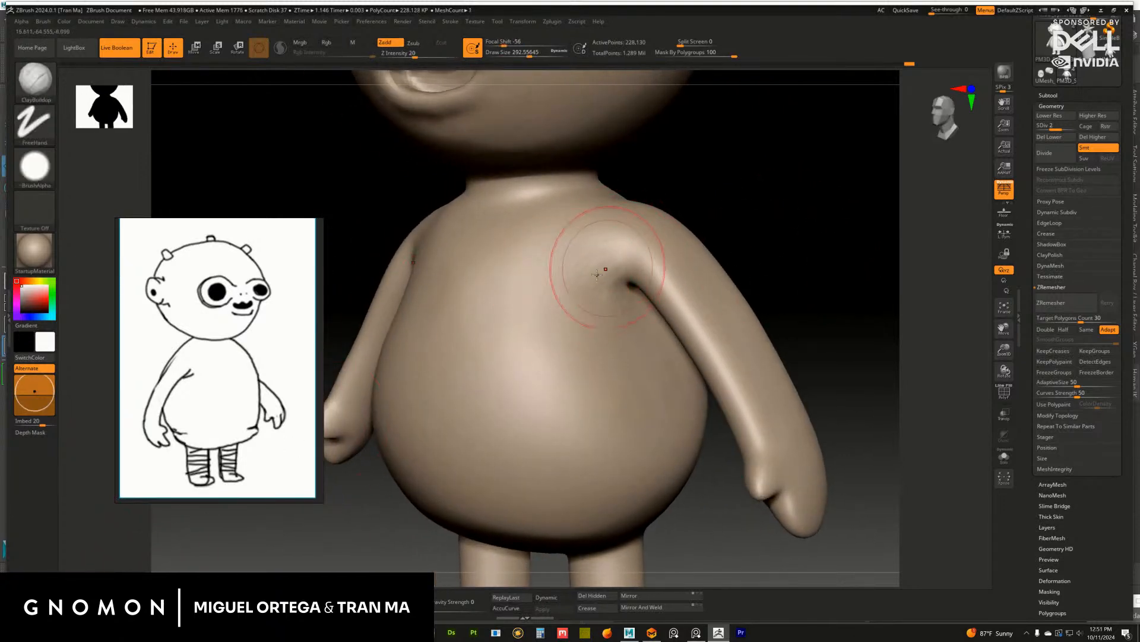
{"action": "key", "text": "shift"}
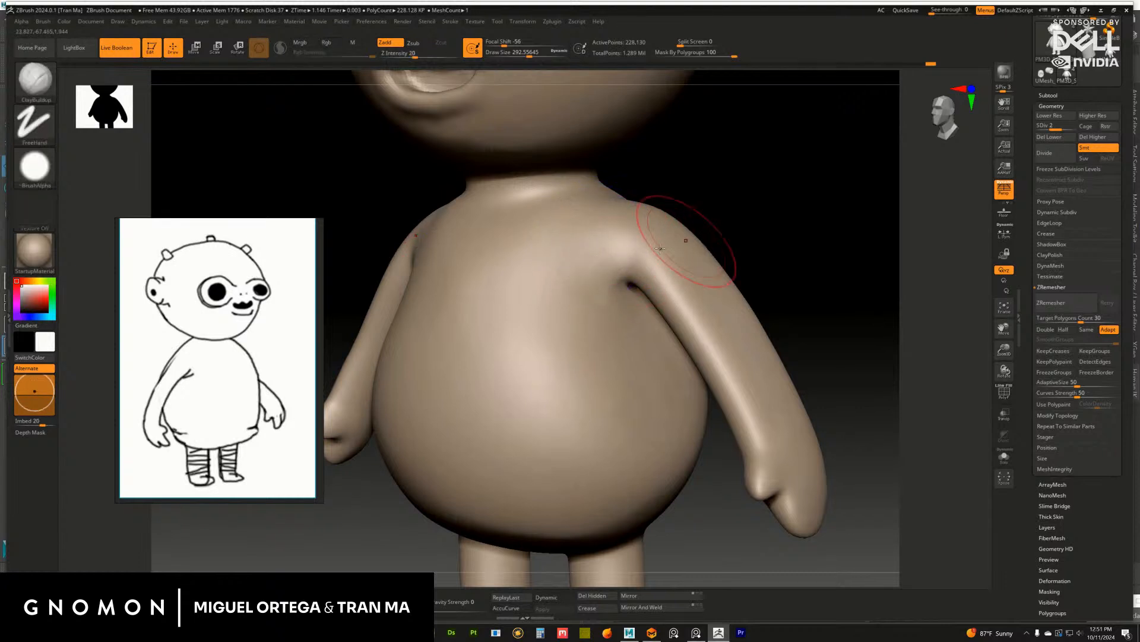
{"action": "key", "text": "shift"}
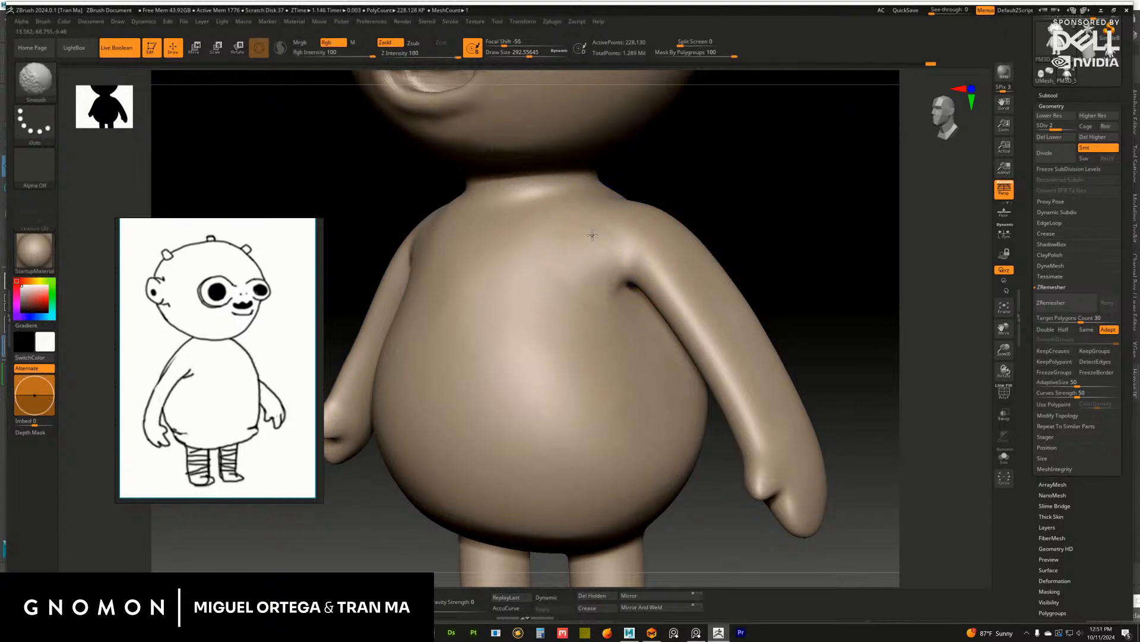
Deepen the armpit crease toward the chest using DamStandard with a draw size of about 351, and smooth it
{"action": "mouse_move", "coordinate": [734, 229]}
{"action": "left_mouse_down"}
{"action": "mouse_move", "coordinate": [793, 236]}
{"action": "mouse_move", "coordinate": [723, 268]}
{"action": "mouse_move", "coordinate": [671, 273]}
{"action": "mouse_move", "coordinate": [620, 305]}
{"action": "mouse_move", "coordinate": [621, 285]}
{"action": "left_mouse_up"}
{"action": "key", "text": "b"}
{"action": "key", "text": "d"}
{"action": "key", "text": "s"}
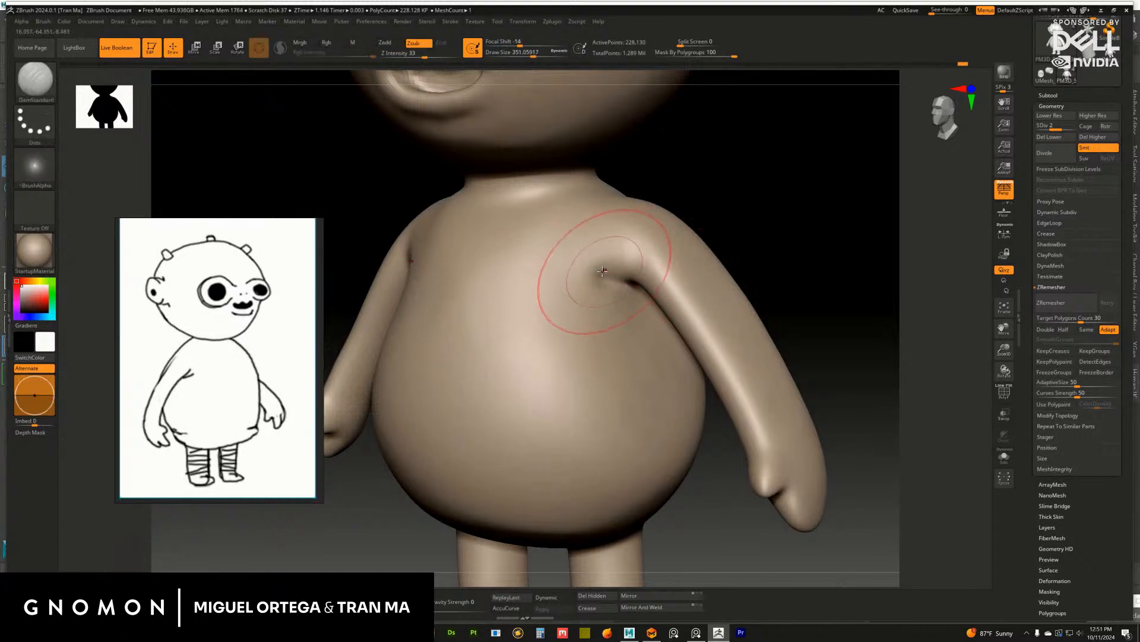
{"action": "key", "text": "shift"}
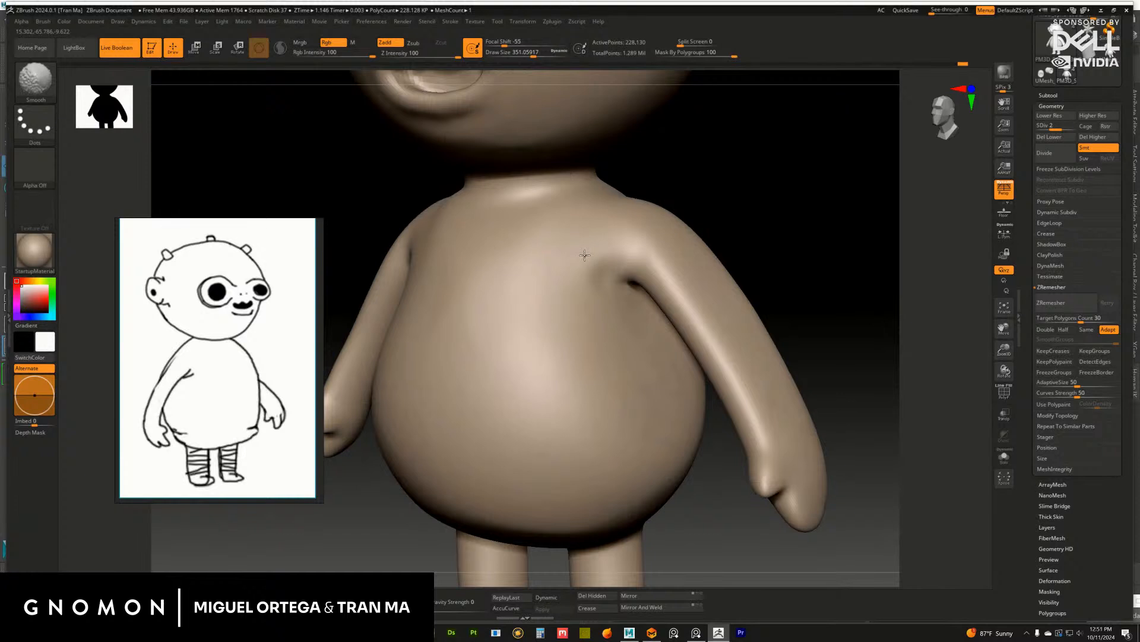
{"action": "left_click_drag", "start_coordinate": [585, 255], "coordinate": [617, 255], "text": "shift"}
{"action": "mouse_move", "coordinate": [733, 262]}
{"action": "left_mouse_down", "text": "alt"}
{"action": "mouse_move", "coordinate": [748, 260]}
{"action": "mouse_move", "coordinate": [683, 259]}
{"action": "left_mouse_up", "text": "alt"}
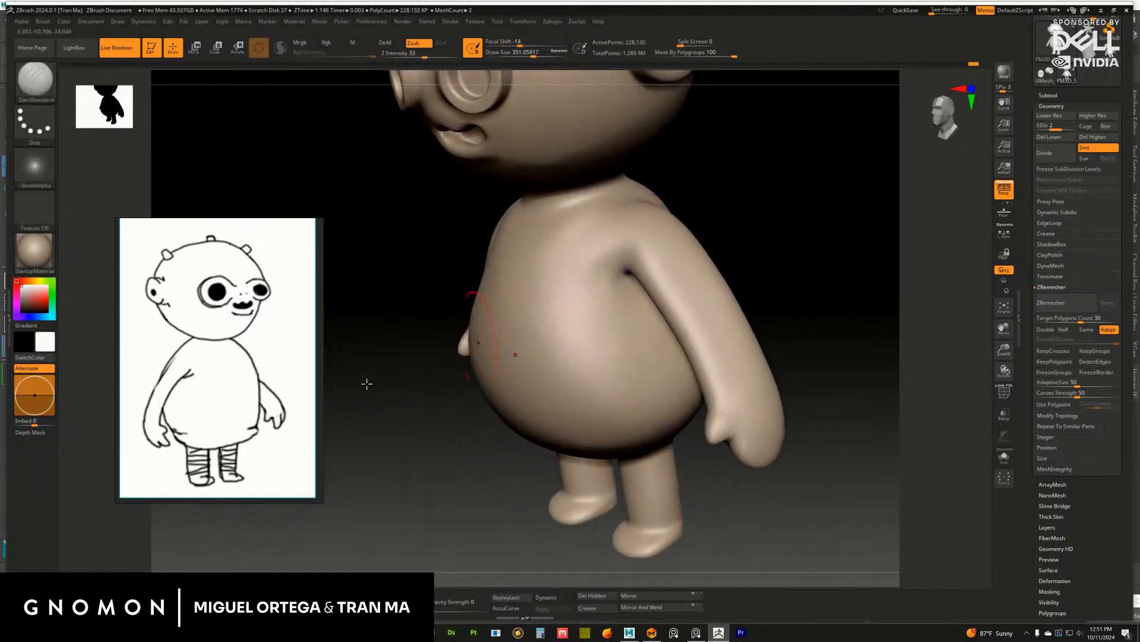
Build up the front of the shoulder using ClayBuildup with a draw size of about 293, and smooth it into the chest
{"action": "key", "text": "b"}
{"action": "key", "text": "c"}
{"action": "key", "text": "b"}
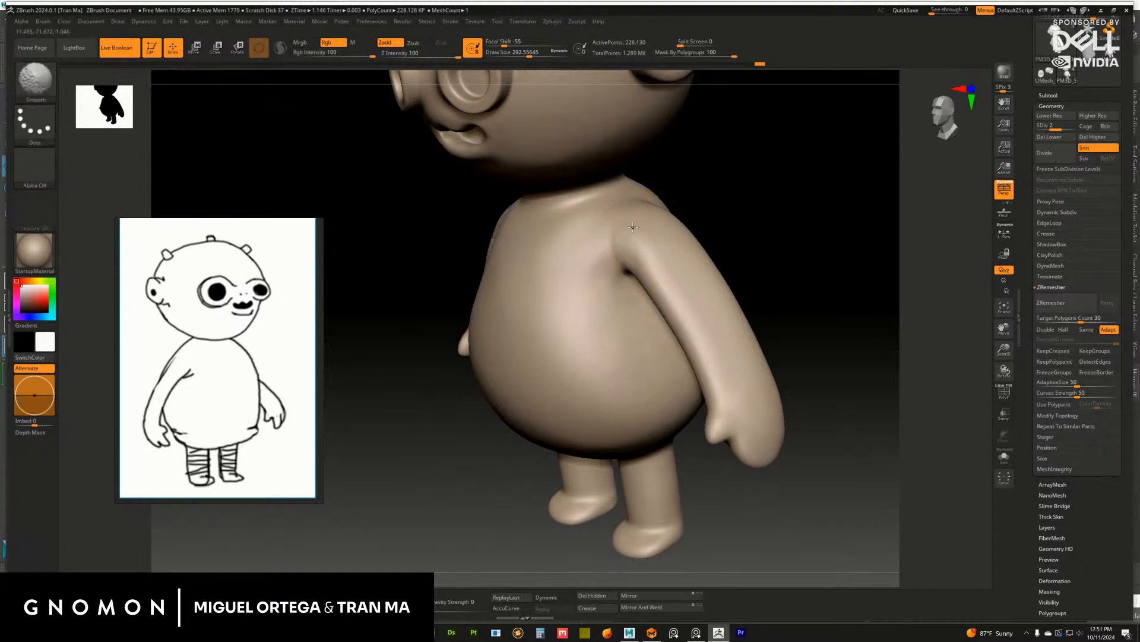
{"action": "left_click_drag", "start_coordinate": [764, 224], "coordinate": [781, 213], "text": "shift"}
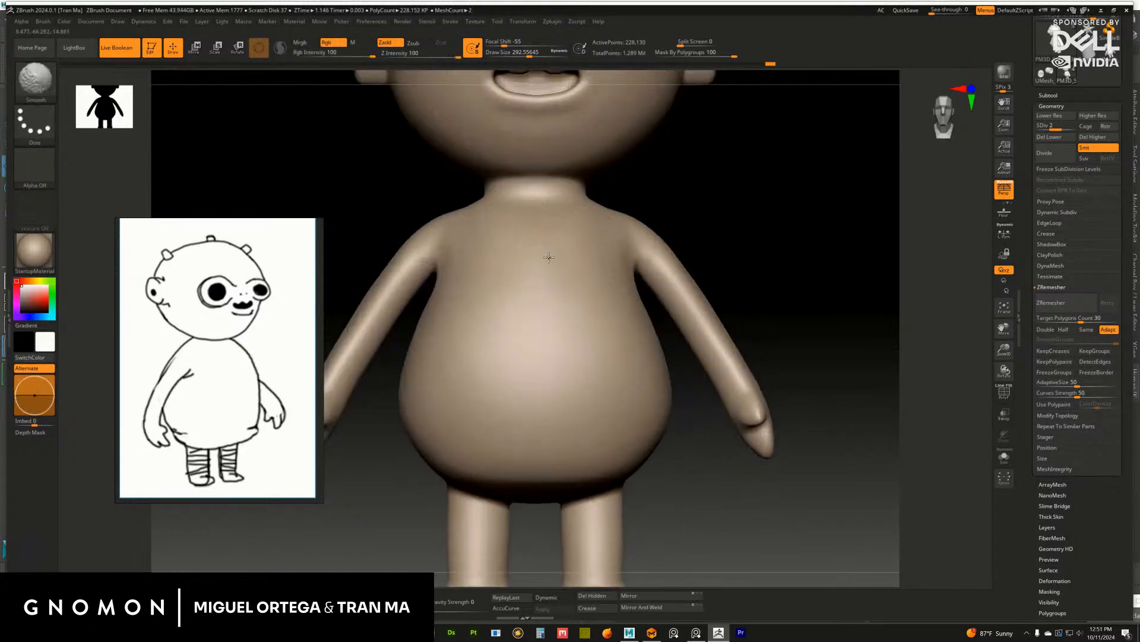
{"action": "mouse_move", "coordinate": [771, 265]}
{"action": "left_mouse_down"}
{"action": "mouse_move", "coordinate": [698, 284]}
{"action": "mouse_move", "coordinate": [739, 229]}
{"action": "left_mouse_up"}
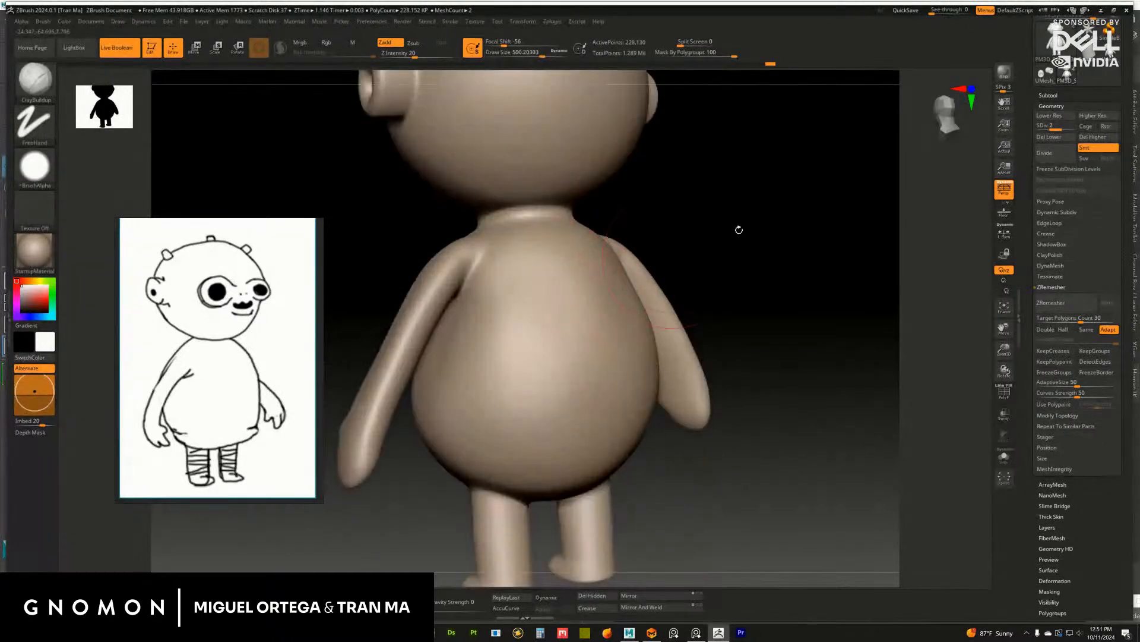
Lower the body to subdivision level 1 and smooth the back and the areas behind the shoulders
{"action": "key", "text": "shift+d"}
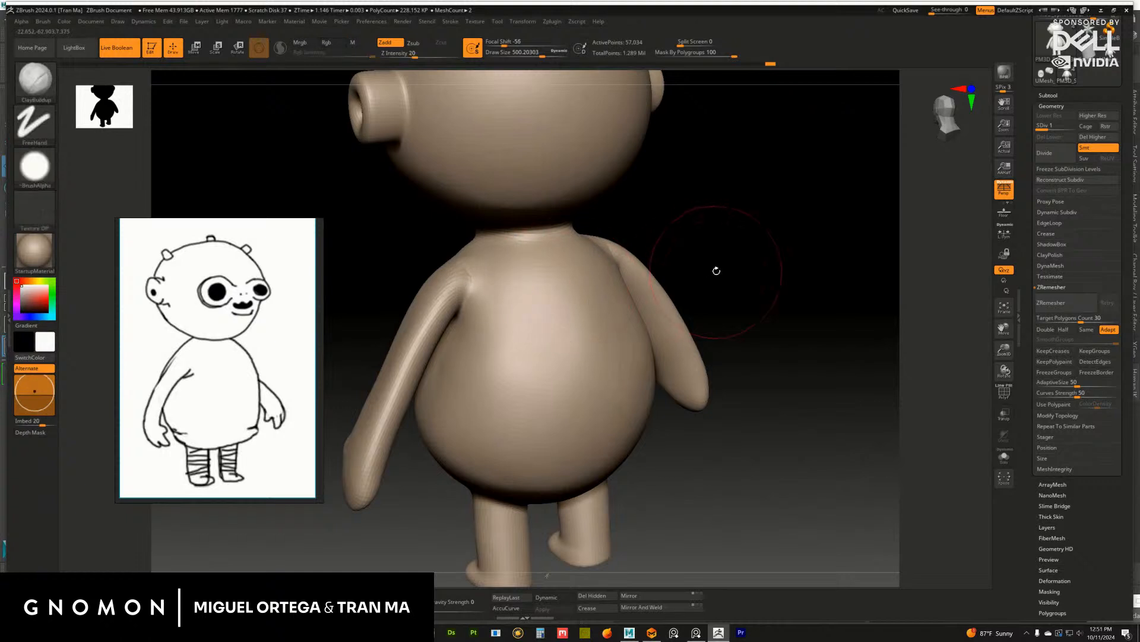
{"action": "left_click_drag", "start_coordinate": [715, 267], "coordinate": [593, 260]}
{"action": "key", "text": "shift"}
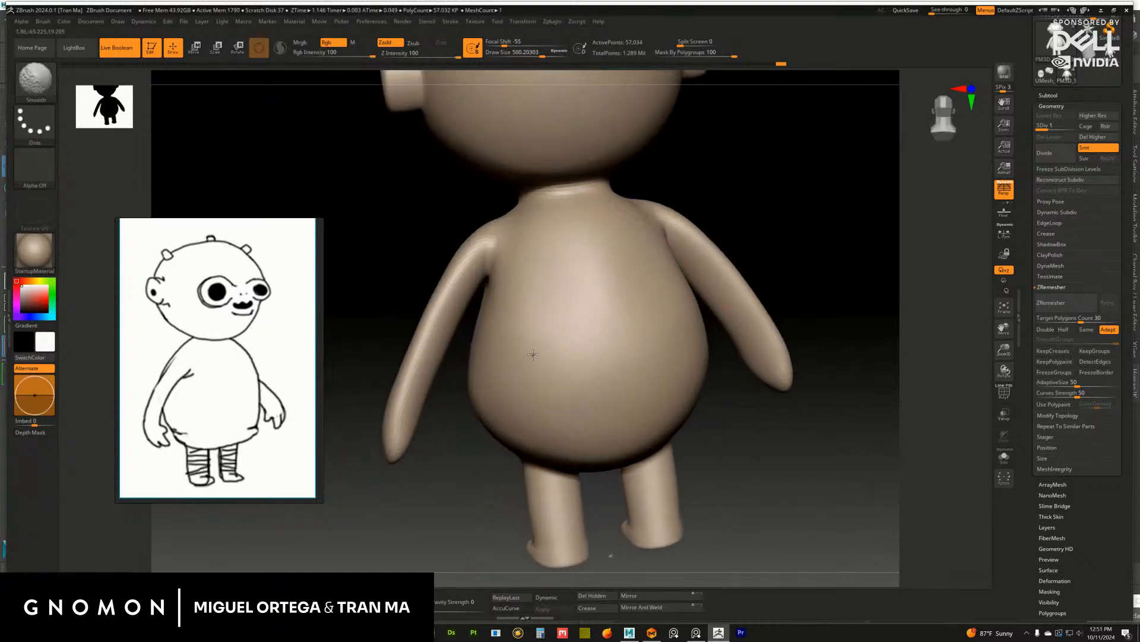
{"action": "left_click_drag", "start_coordinate": [784, 247], "coordinate": [586, 300]}
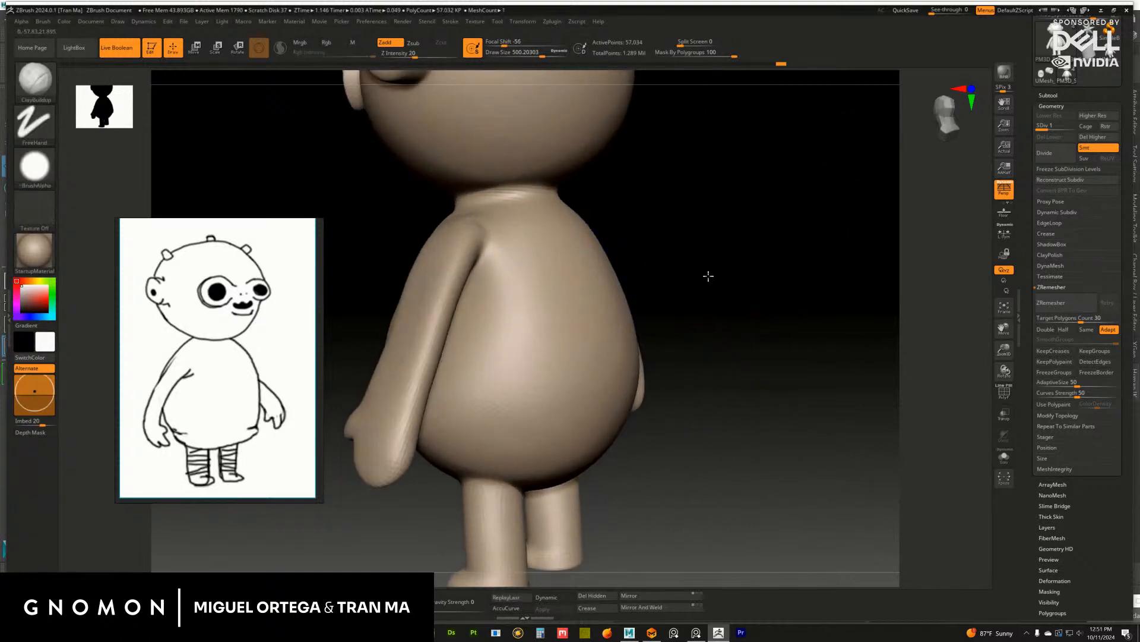
{"action": "left_click_drag", "start_coordinate": [708, 276], "coordinate": [660, 278]}
Build up the back and sides of the torso using ClayBuildup with a draw size of about 445, and smooth the belly
{"action": "key", "text": "b"}
{"action": "key", "text": "c"}
{"action": "key", "text": "b"}
{"action": "key", "text": "s"}
{"action": "left_click_drag", "start_coordinate": [512, 345], "coordinate": [511, 330]}
{"action": "left_click_drag", "start_coordinate": [778, 305], "coordinate": [737, 303]}
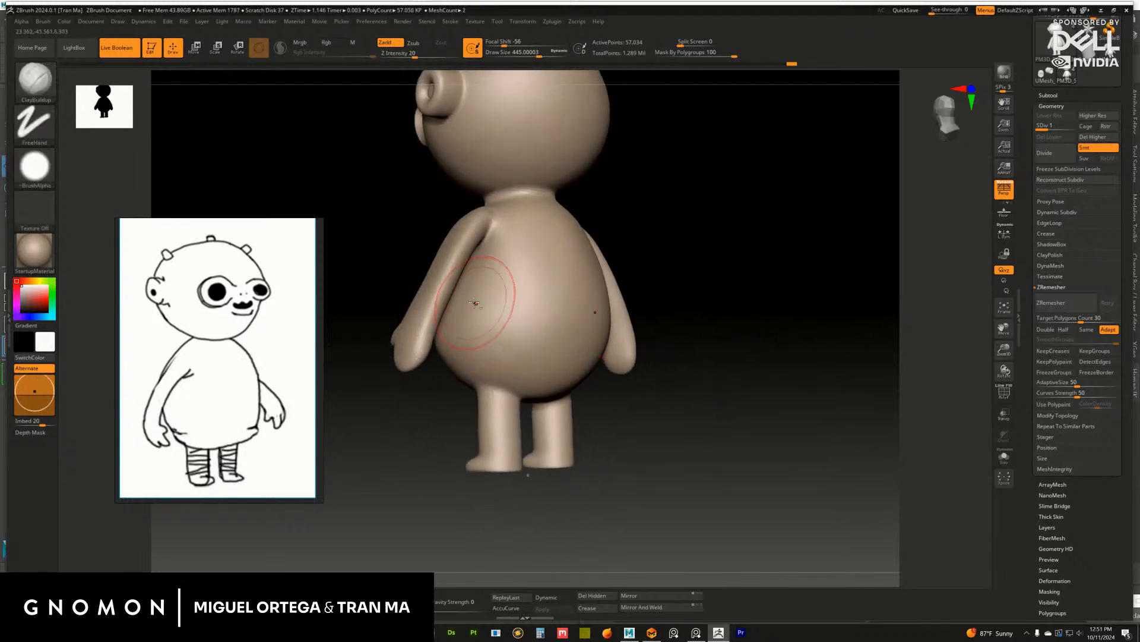
{"action": "left_click_drag", "start_coordinate": [754, 288], "coordinate": [737, 304]}
{"action": "key", "text": "shift"}
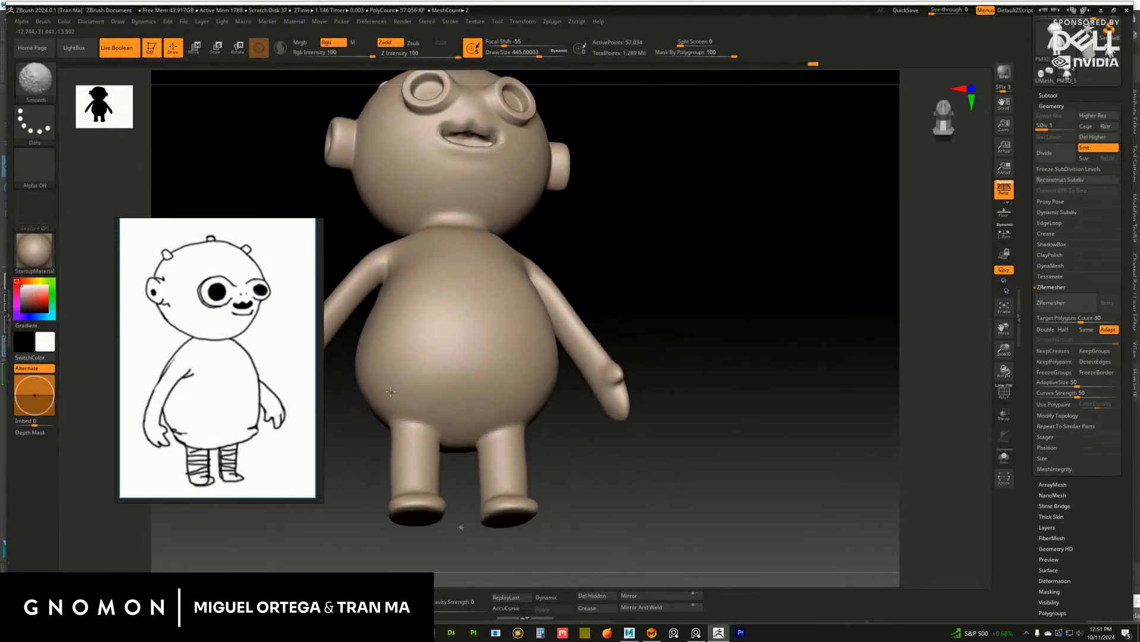
{"action": "key", "text": "shift"}
{"action": "mouse_move", "coordinate": [728, 335]}
{"action": "left_mouse_down"}
{"action": "mouse_move", "coordinate": [671, 358]}
{"action": "mouse_move", "coordinate": [672, 347]}
{"action": "mouse_move", "coordinate": [762, 330]}
{"action": "left_mouse_up"}
Carve a vertical crease down the centre of the lower back between the legs using DamStandard with a draw size of about 351
{"action": "key", "text": "b"}
{"action": "key", "text": "d"}
{"action": "key", "text": "s"}
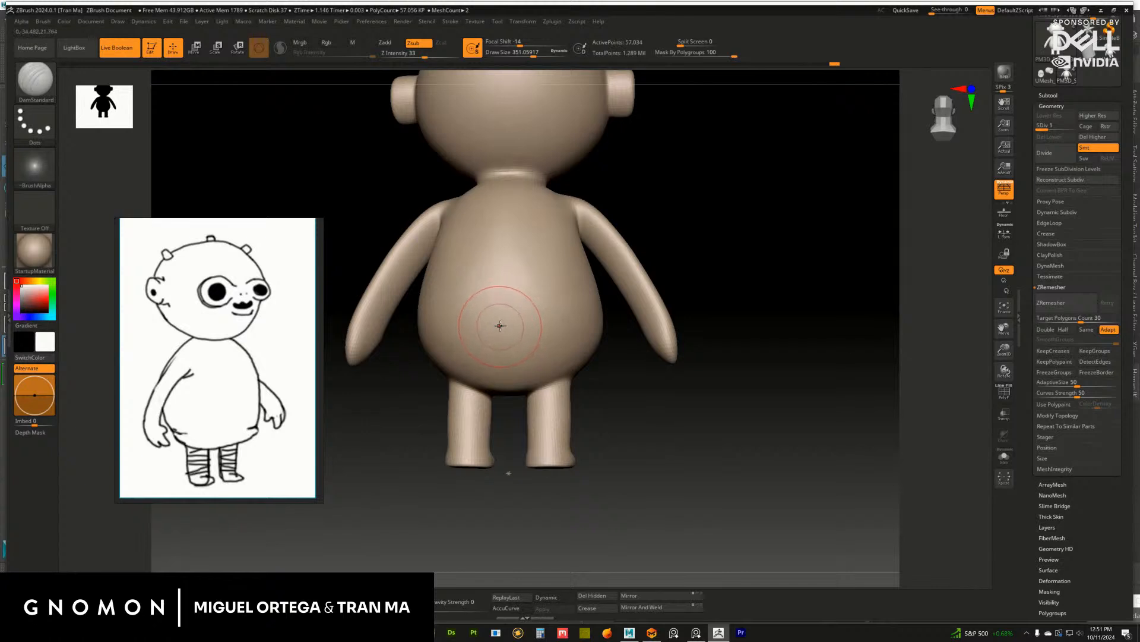
{"action": "left_click_drag", "start_coordinate": [500, 325], "coordinate": [505, 389]}
{"action": "left_click_drag", "start_coordinate": [642, 399], "coordinate": [643, 356]}
{"action": "left_click_drag", "start_coordinate": [499, 349], "coordinate": [504, 416]}
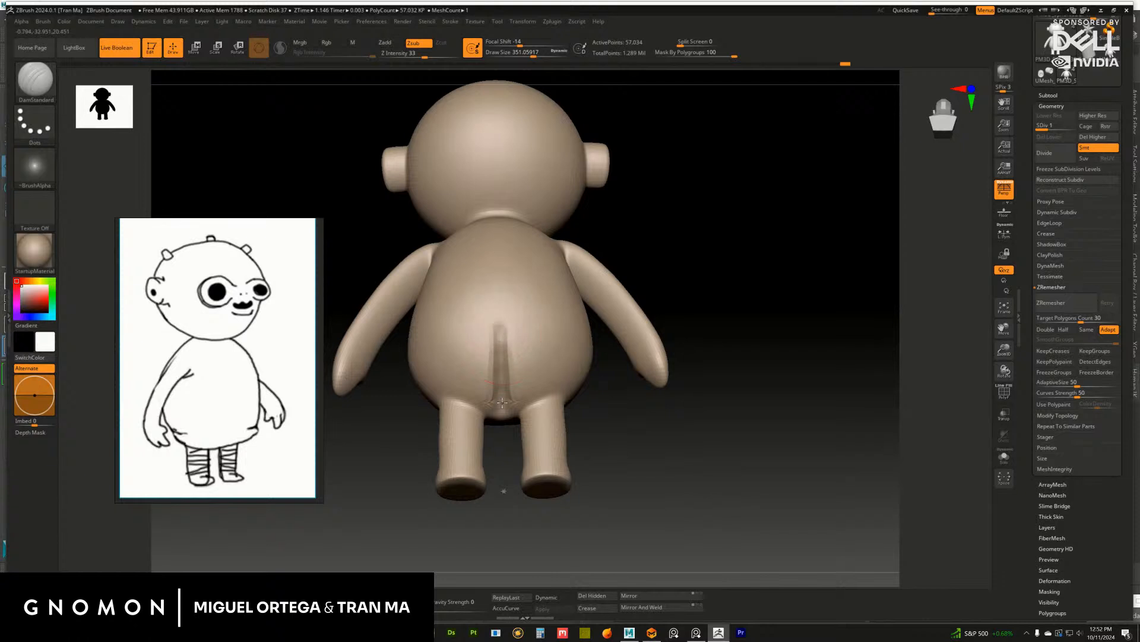
{"action": "mouse_move", "coordinate": [612, 424]}
{"action": "left_mouse_down"}
{"action": "mouse_move", "coordinate": [502, 408]}
{"action": "mouse_move", "coordinate": [501, 354]}
{"action": "left_mouse_up"}
Deepen the lower part of the buttock crease with DamStandard and smooth the surrounding cheeks
{"action": "mouse_move", "coordinate": [703, 295]}
{"action": "left_mouse_down"}
{"action": "mouse_move", "coordinate": [687, 340]}
{"action": "mouse_move", "coordinate": [716, 371]}
{"action": "mouse_move", "coordinate": [683, 342]}
{"action": "left_mouse_up"}
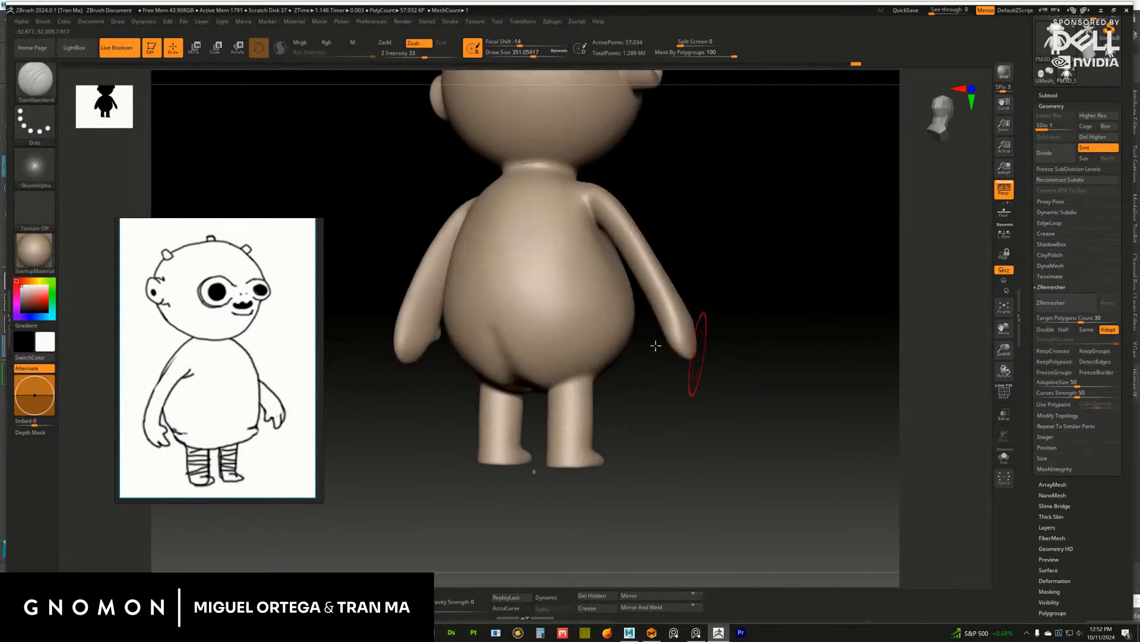
{"action": "left_click_drag", "start_coordinate": [691, 395], "coordinate": [677, 389]}
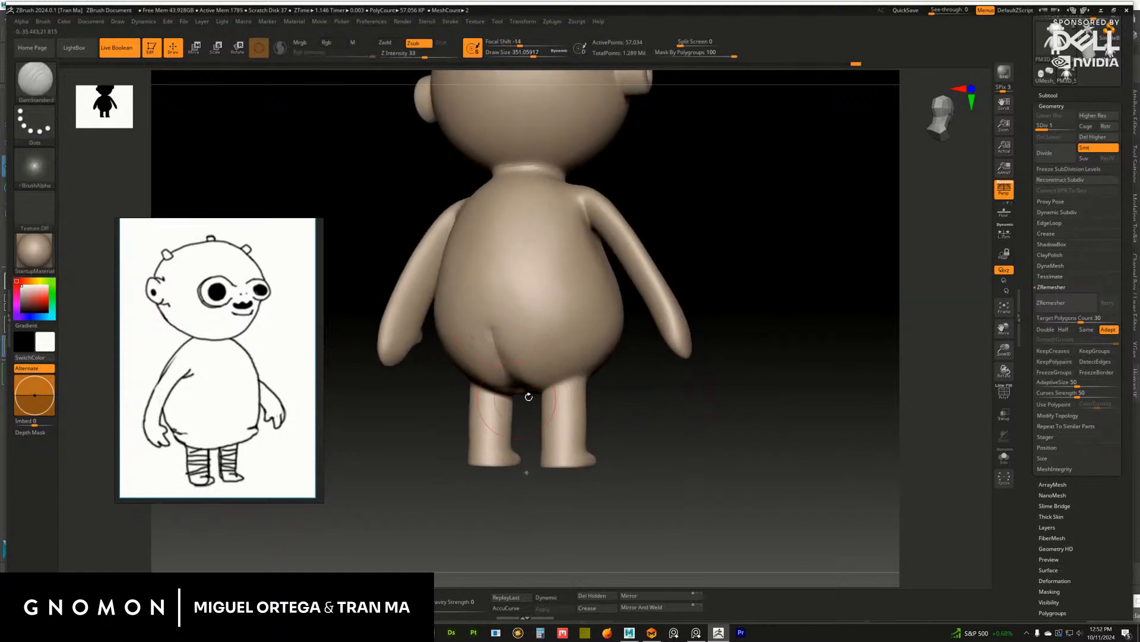
{"action": "mouse_move", "coordinate": [529, 397]}
{"action": "left_mouse_down"}
{"action": "mouse_move", "coordinate": [538, 367]}
{"action": "mouse_move", "coordinate": [493, 313]}
{"action": "mouse_move", "coordinate": [505, 375]}
{"action": "left_mouse_up"}
{"action": "left_click_drag", "start_coordinate": [676, 386], "coordinate": [535, 356]}
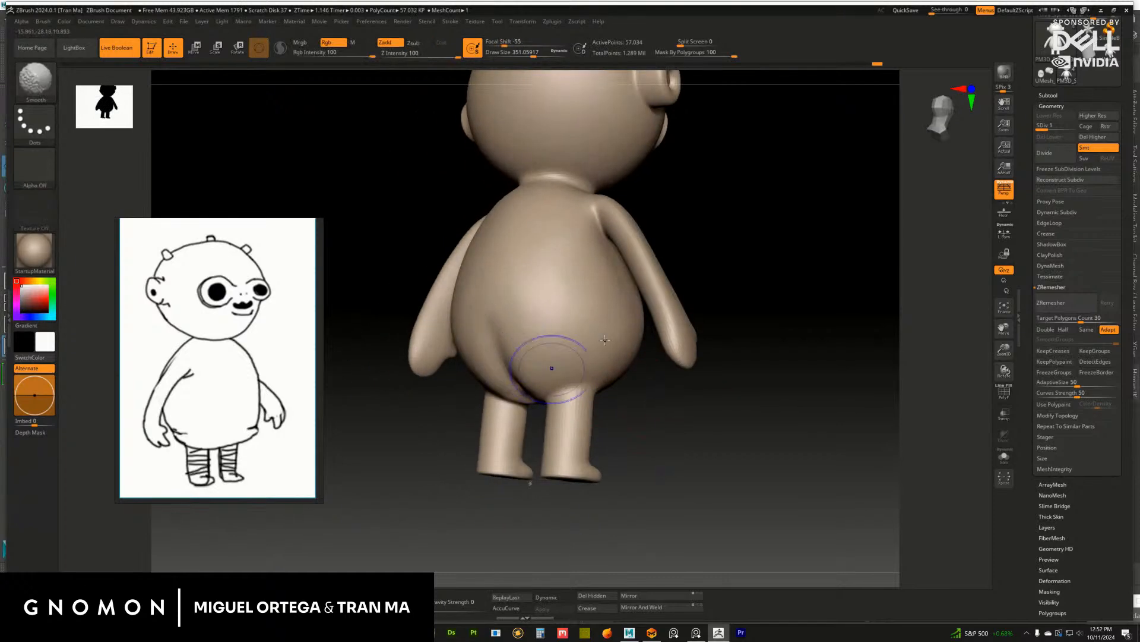
Raise the body to subdivision level 2 and build up the buttocks using ClayBuildup with a draw size of about 500
{"action": "left_click", "coordinate": [1062, 126]}
{"action": "mouse_move", "coordinate": [748, 357]}
{"action": "left_mouse_down"}
{"action": "mouse_move", "coordinate": [807, 336]}
{"action": "mouse_move", "coordinate": [404, 443]}
{"action": "left_mouse_up"}
{"action": "key", "text": "b"}
{"action": "key", "text": "c"}
{"action": "key", "text": "b"}
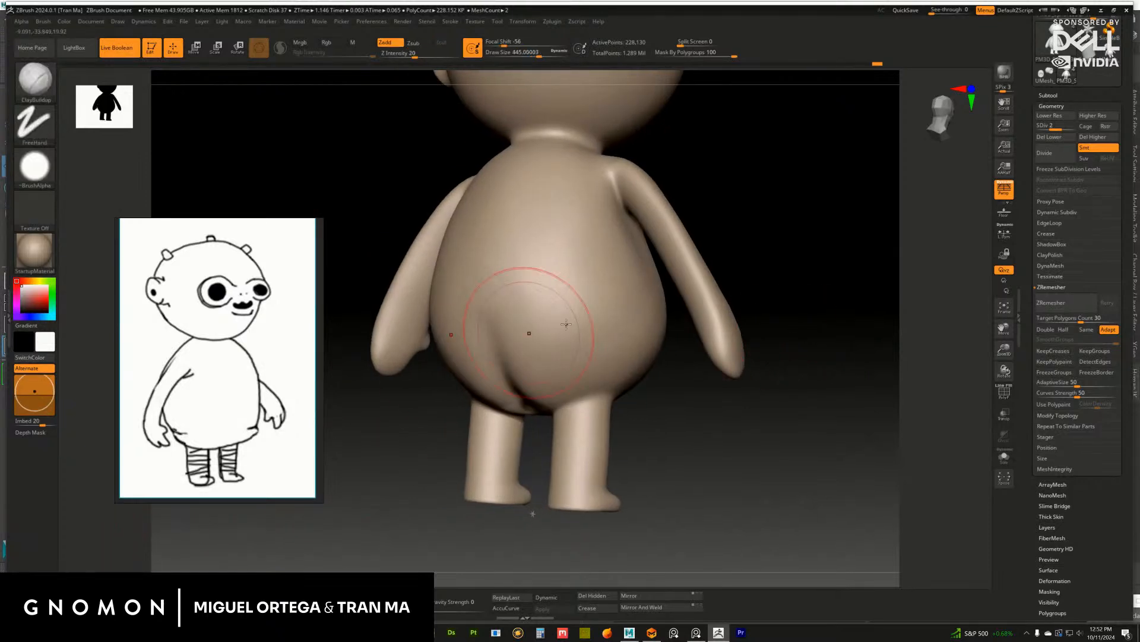
{"action": "key", "text": "s"}
{"action": "mouse_move", "coordinate": [565, 324]}
{"action": "left_mouse_down"}
{"action": "mouse_move", "coordinate": [555, 359]}
{"action": "mouse_move", "coordinate": [585, 345]}
{"action": "mouse_move", "coordinate": [590, 305]}
{"action": "left_mouse_up"}
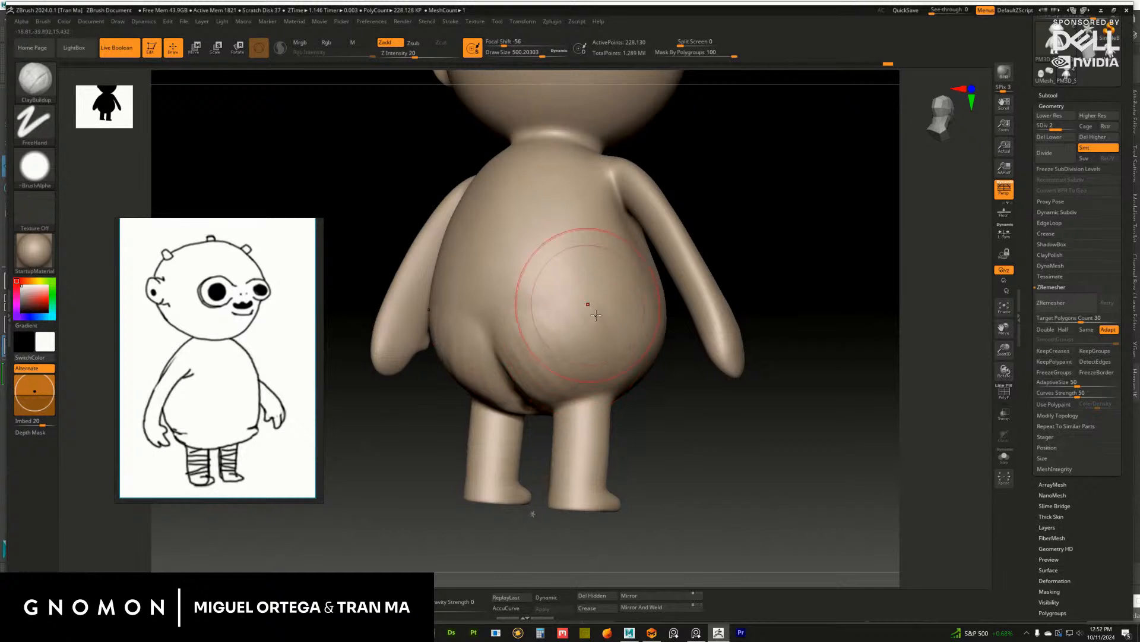
Fill out the cheeks around the bottom of the crease using ClayBuildup with a draw size of about 331, and smooth them
{"action": "left_click_drag", "start_coordinate": [774, 303], "coordinate": [812, 307]}
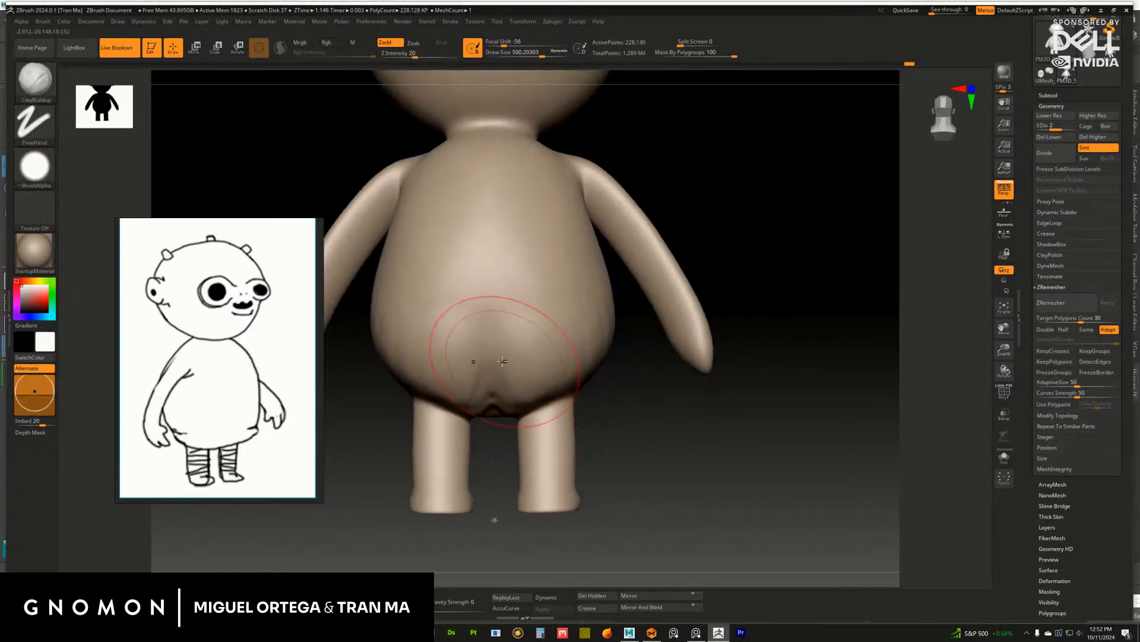
{"action": "mouse_move", "coordinate": [629, 402]}
{"action": "left_mouse_down"}
{"action": "mouse_move", "coordinate": [510, 358]}
{"action": "mouse_move", "coordinate": [528, 367]}
{"action": "mouse_move", "coordinate": [569, 330]}
{"action": "mouse_move", "coordinate": [600, 373]}
{"action": "left_mouse_up"}
{"action": "left_click_drag", "start_coordinate": [740, 349], "coordinate": [707, 353]}
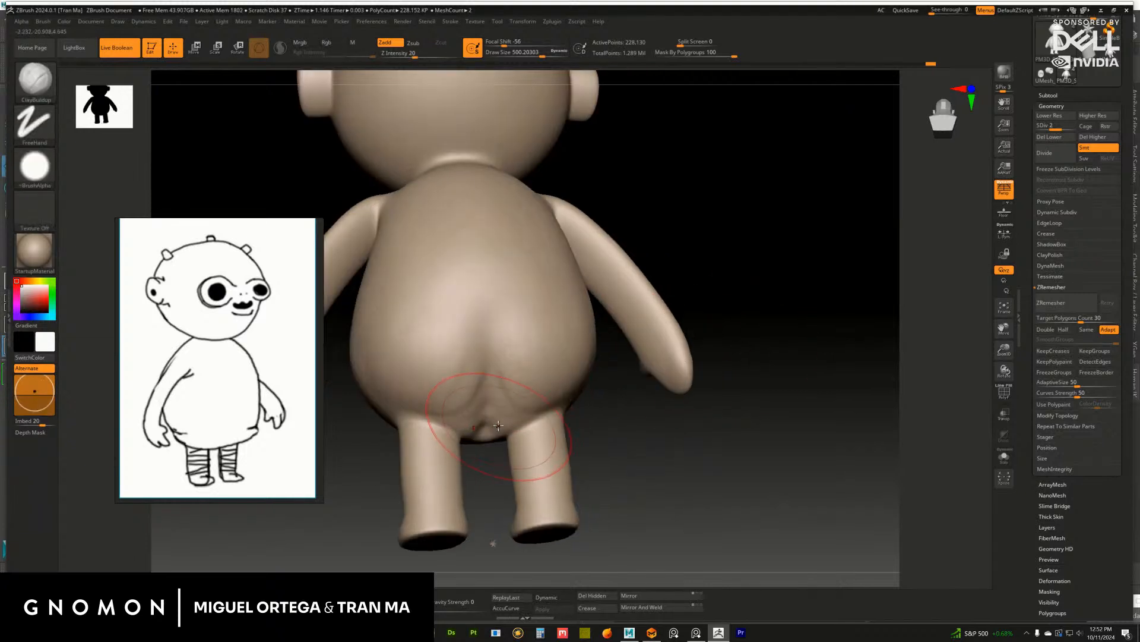
{"action": "key", "text": "["}
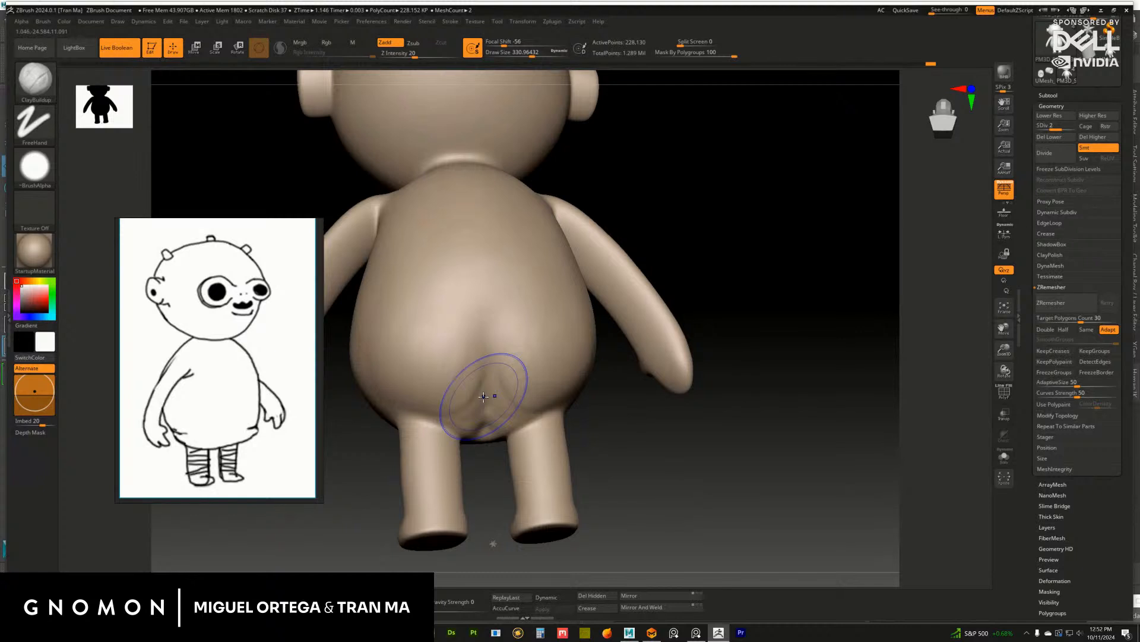
{"action": "right_click_drag", "start_coordinate": [484, 397], "coordinate": [493, 416]}
{"action": "left_click_drag", "start_coordinate": [493, 416], "coordinate": [495, 433], "text": "shift"}
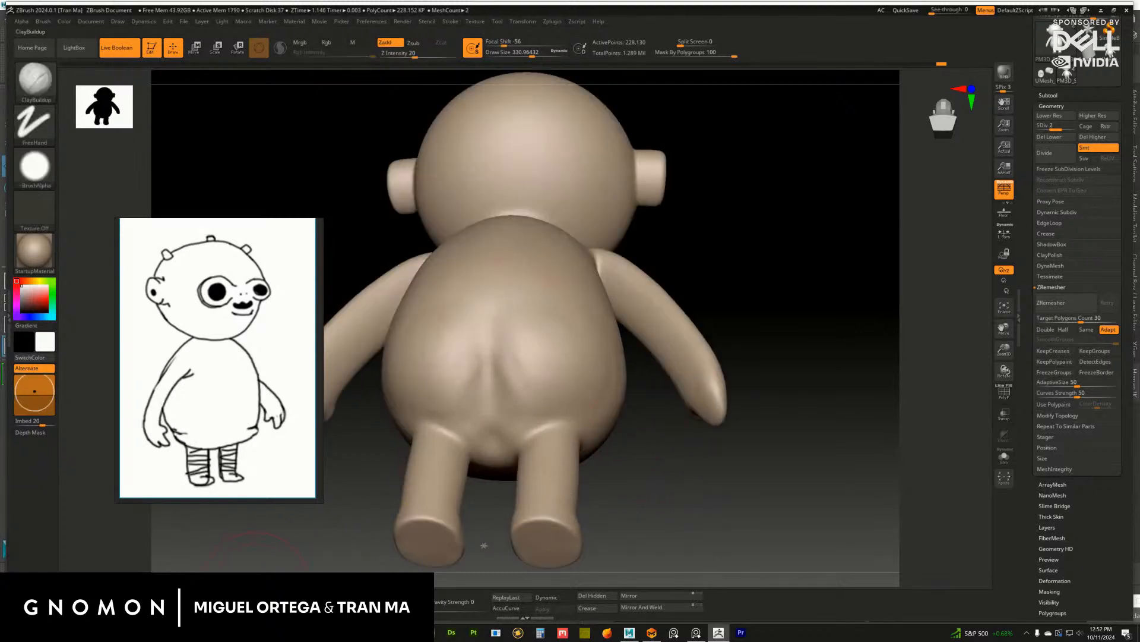
Recarve the buttock crease from the underside up to the lower back using DamStandard with a draw size of about 351
{"action": "key", "text": "b"}
{"action": "key", "text": "d"}
{"action": "key", "text": "s"}
{"action": "left_click_drag", "start_coordinate": [657, 481], "coordinate": [680, 462]}
{"action": "left_click_drag", "start_coordinate": [491, 389], "coordinate": [490, 431]}
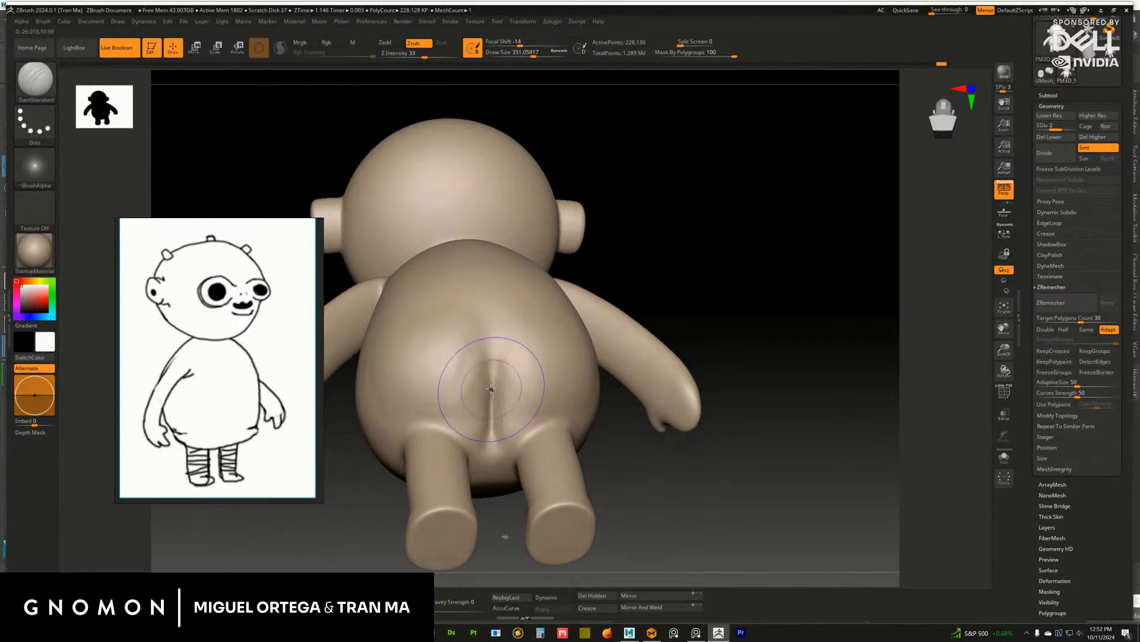
{"action": "left_click_drag", "start_coordinate": [483, 369], "coordinate": [484, 326]}
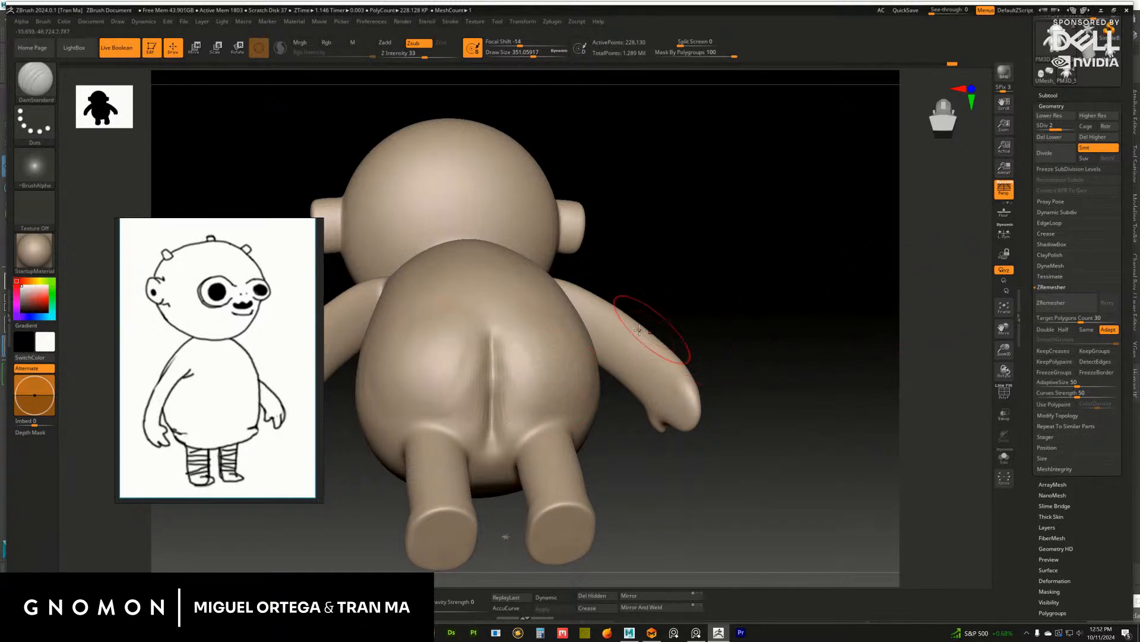
{"action": "left_click_drag", "start_coordinate": [658, 274], "coordinate": [678, 304]}
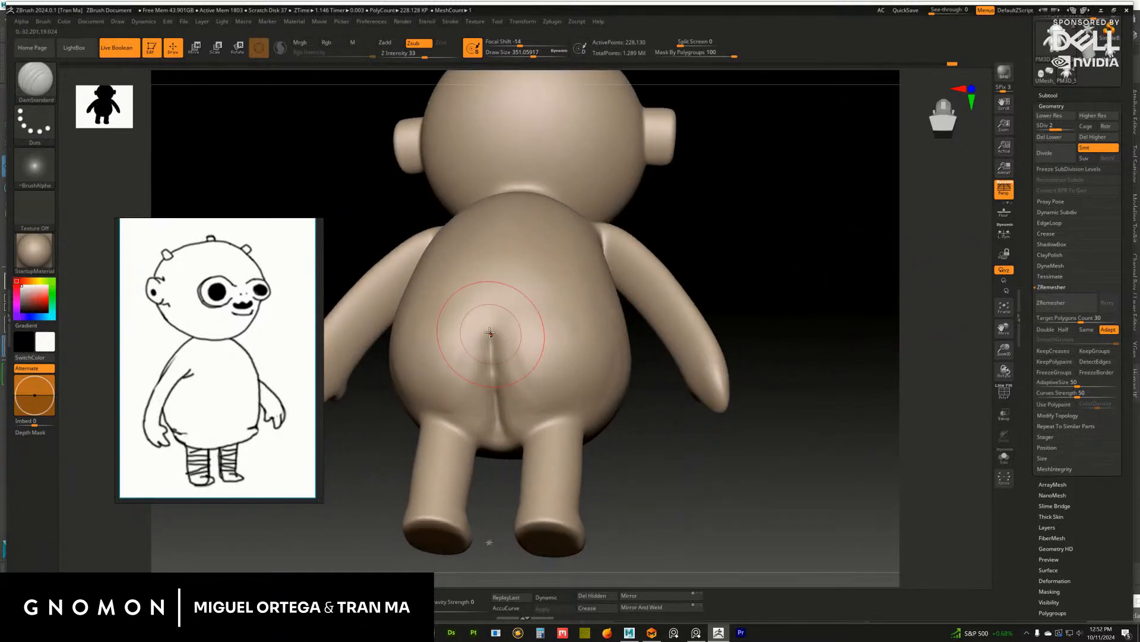
{"action": "key", "text": "shift"}
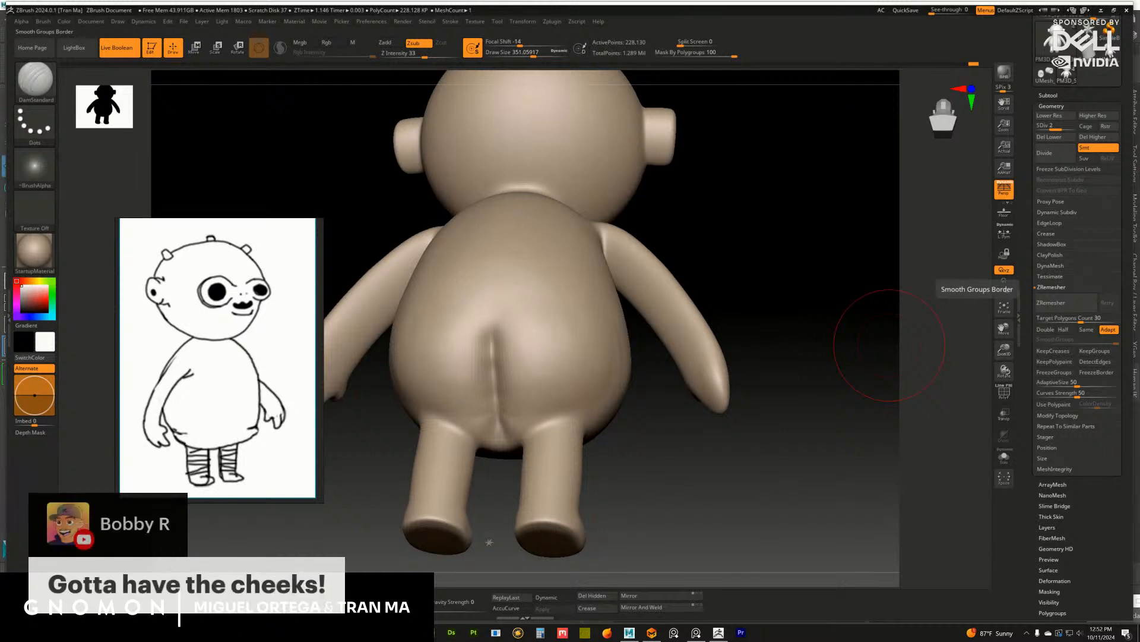
Smooth the cheeks and refine the crease down to the crotch with DamStandard
{"action": "left_click_drag", "start_coordinate": [796, 261], "coordinate": [731, 285]}
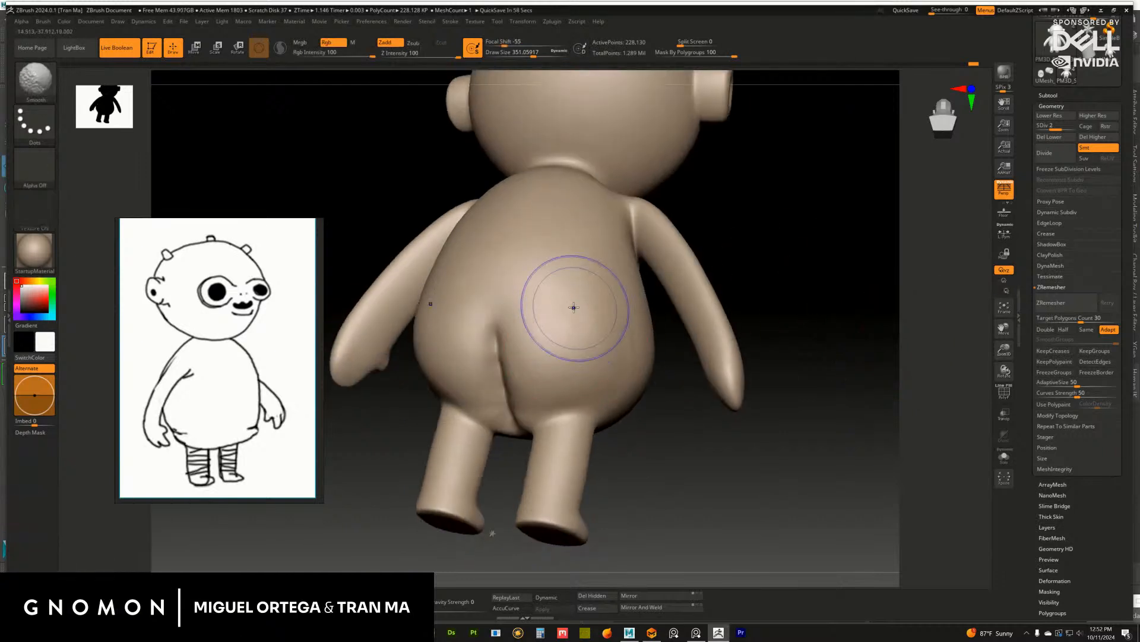
{"action": "left_click_drag", "start_coordinate": [675, 311], "coordinate": [608, 336]}
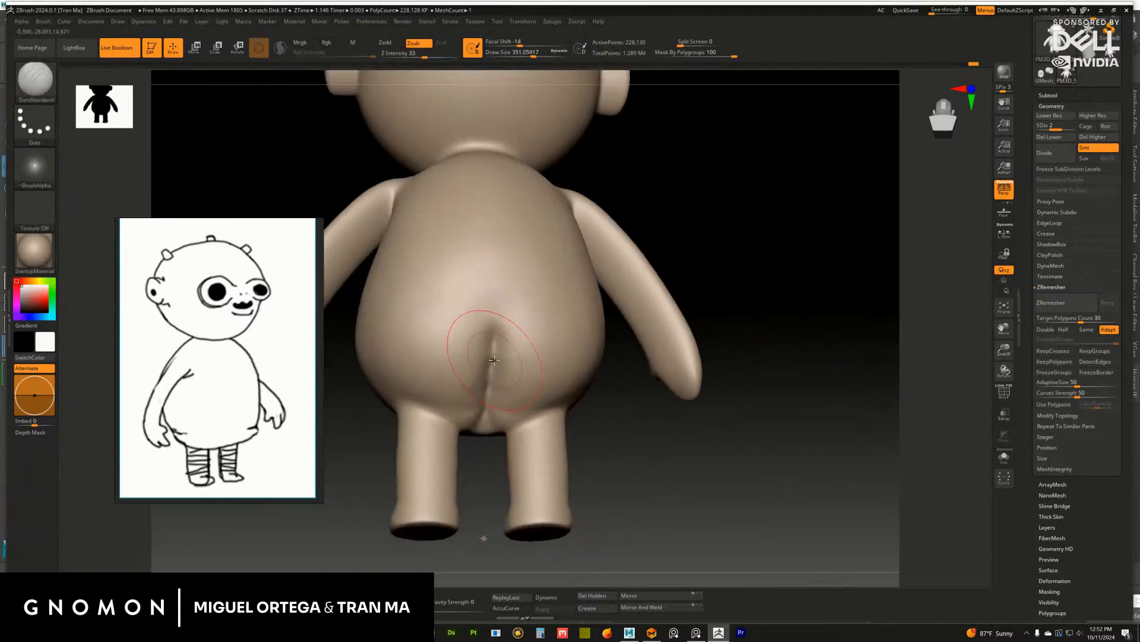
{"action": "left_click_drag", "start_coordinate": [493, 311], "coordinate": [485, 410], "text": "shift"}
{"action": "left_click_drag", "start_coordinate": [642, 431], "coordinate": [503, 361]}
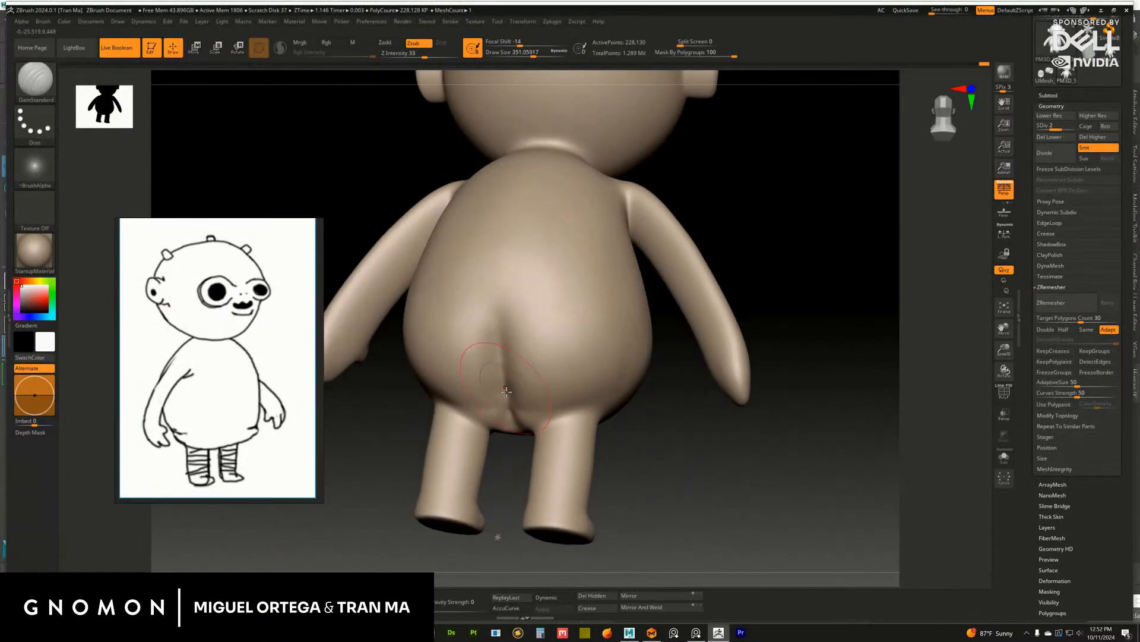
{"action": "left_click_drag", "start_coordinate": [641, 448], "coordinate": [651, 432]}
{"action": "left_click_drag", "start_coordinate": [503, 383], "coordinate": [503, 425], "text": "shift"}
{"action": "mouse_move", "coordinate": [695, 425]}
{"action": "left_mouse_down"}
{"action": "mouse_move", "coordinate": [723, 452]}
{"action": "mouse_move", "coordinate": [677, 433]}
{"action": "left_mouse_up"}
{"action": "left_click_drag", "start_coordinate": [641, 326], "coordinate": [522, 338]}
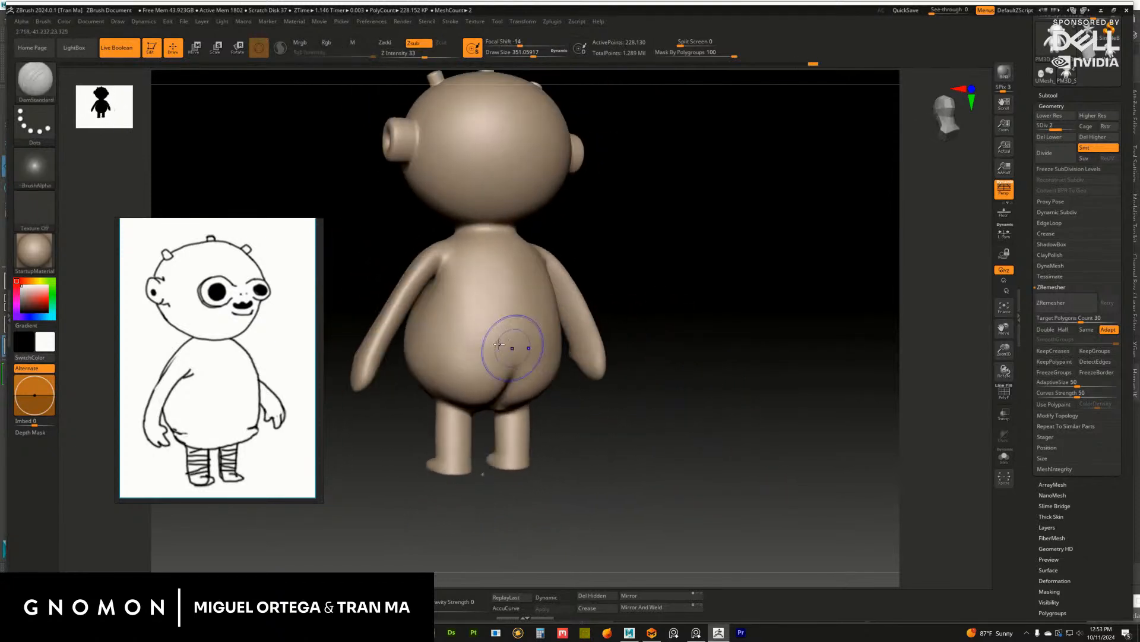
Adjust the shape of the buttocks and their underside using the Move brush with a draw size of about 437
{"action": "mouse_move", "coordinate": [664, 306]}
{"action": "left_mouse_down"}
{"action": "mouse_move", "coordinate": [614, 307]}
{"action": "mouse_move", "coordinate": [661, 309]}
{"action": "mouse_move", "coordinate": [630, 309]}
{"action": "left_mouse_up"}
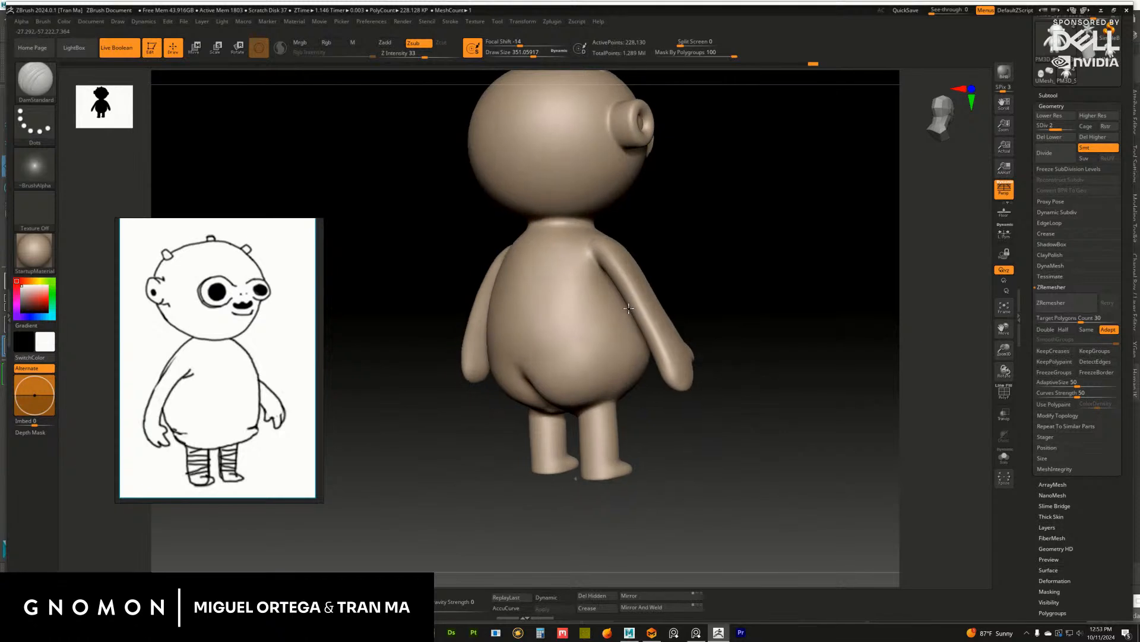
{"action": "mouse_move", "coordinate": [710, 293]}
{"action": "left_mouse_down", "text": "alt"}
{"action": "mouse_move", "coordinate": [718, 305]}
{"action": "mouse_move", "coordinate": [731, 288]}
{"action": "left_mouse_up", "text": "alt"}
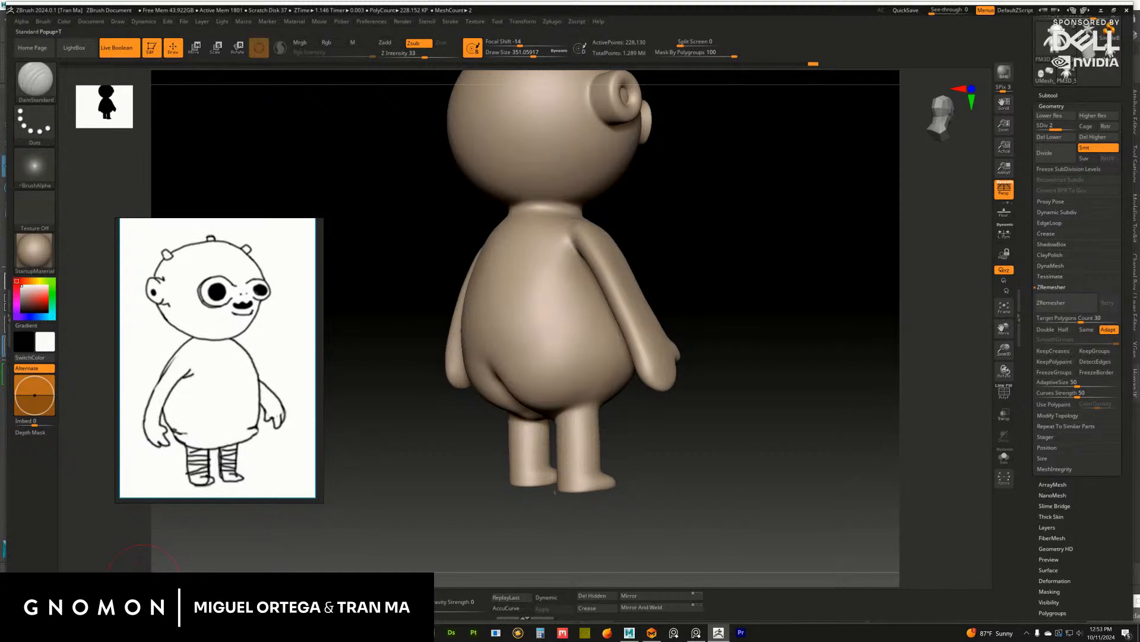
{"action": "key", "text": "b"}
{"action": "key", "text": "m"}
{"action": "key", "text": "v"}
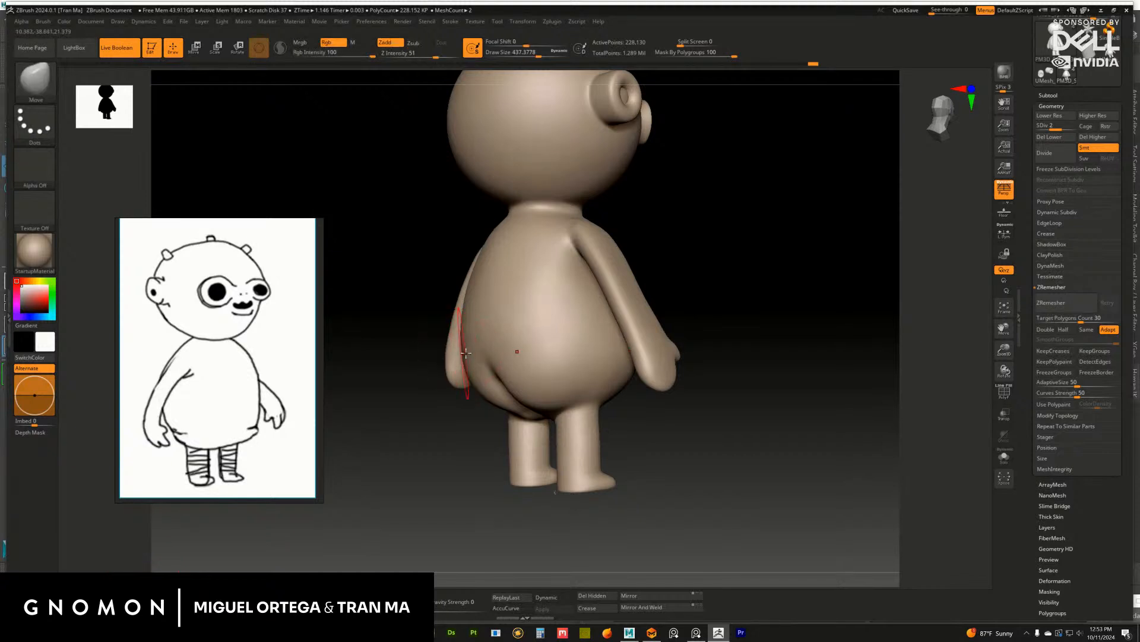
{"action": "left_click_drag", "start_coordinate": [498, 403], "coordinate": [496, 406]}
{"action": "mouse_move", "coordinate": [380, 429]}
{"action": "left_mouse_down"}
{"action": "mouse_move", "coordinate": [461, 433]}
{"action": "mouse_move", "coordinate": [468, 417]}
{"action": "left_mouse_up"}
{"action": "mouse_move", "coordinate": [603, 429]}
{"action": "left_mouse_down"}
{"action": "mouse_move", "coordinate": [612, 438]}
{"action": "mouse_move", "coordinate": [525, 357]}
{"action": "mouse_move", "coordinate": [621, 356]}
{"action": "mouse_move", "coordinate": [654, 395]}
{"action": "mouse_move", "coordinate": [714, 409]}
{"action": "mouse_move", "coordinate": [725, 448]}
{"action": "mouse_move", "coordinate": [692, 331]}
{"action": "mouse_move", "coordinate": [721, 316]}
{"action": "mouse_move", "coordinate": [769, 330]}
{"action": "mouse_move", "coordinate": [470, 396]}
{"action": "left_mouse_up"}
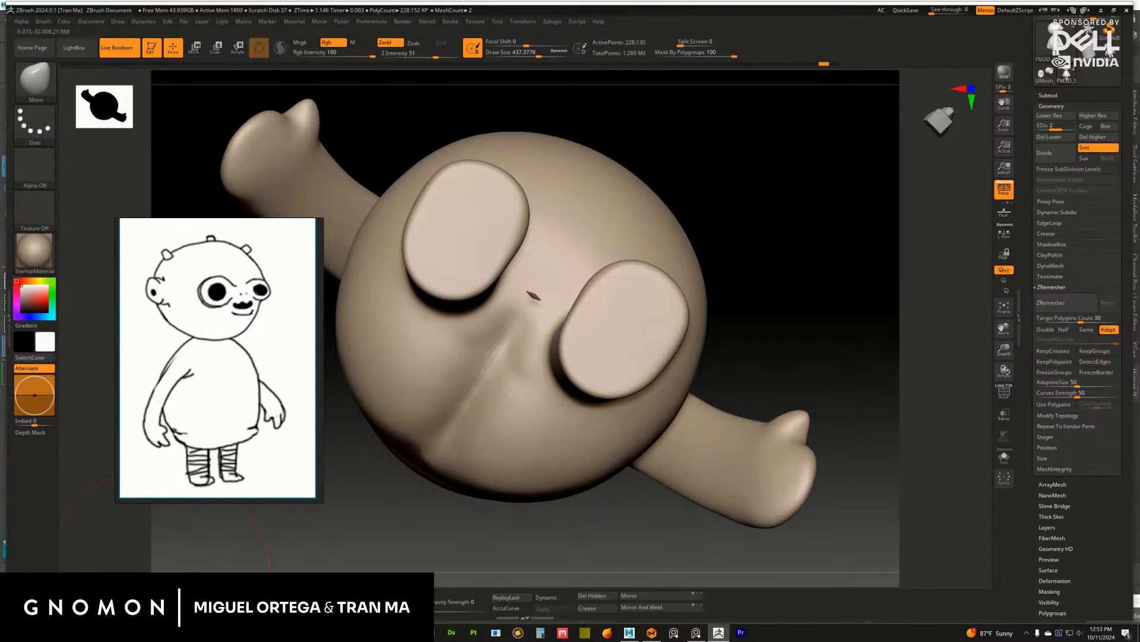
Raise the body to subdivision level 3, build up around the upper buttock crease using ClayBuildup with a draw size of about 182, and smooth it
{"action": "key", "text": "b"}
{"action": "key", "text": "c"}
{"action": "key", "text": "b"}
{"action": "key", "text": "d"}
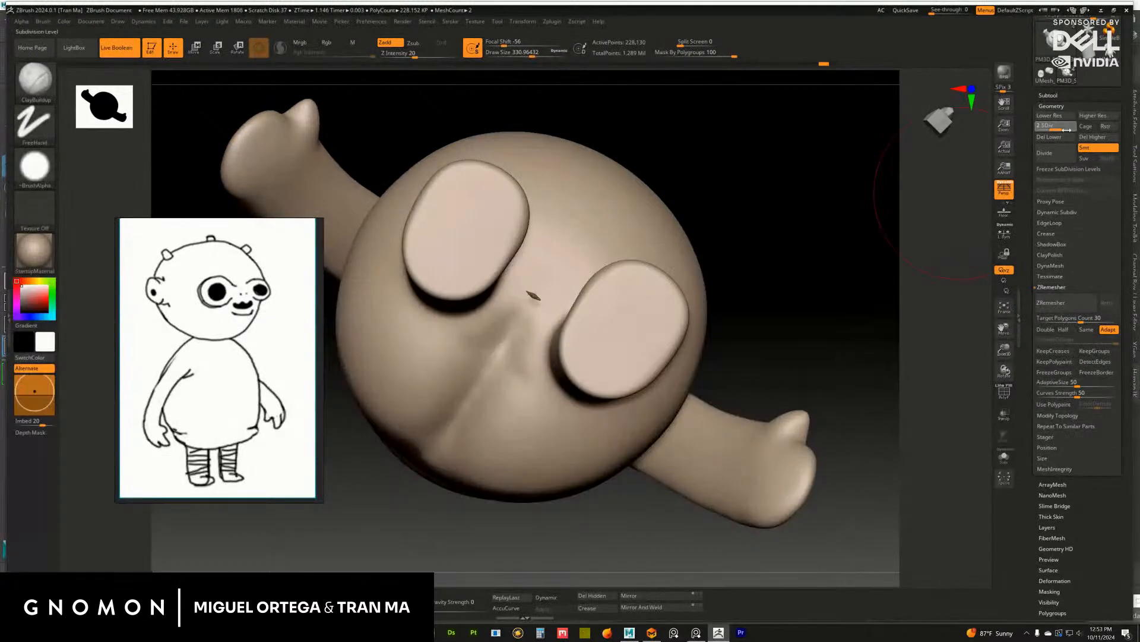
{"action": "key", "text": "s"}
{"action": "mouse_move", "coordinate": [433, 349]}
{"action": "left_mouse_down"}
{"action": "mouse_move", "coordinate": [453, 351]}
{"action": "mouse_move", "coordinate": [454, 333]}
{"action": "mouse_move", "coordinate": [476, 371]}
{"action": "left_mouse_up"}
{"action": "key", "text": "shift"}
{"action": "left_click_drag", "start_coordinate": [816, 221], "coordinate": [817, 231]}
{"action": "mouse_move", "coordinate": [541, 339]}
{"action": "left_mouse_down", "text": "shift"}
{"action": "mouse_move", "coordinate": [507, 376]}
{"action": "mouse_move", "coordinate": [472, 351]}
{"action": "left_mouse_up", "text": "shift"}
{"action": "mouse_move", "coordinate": [840, 222]}
{"action": "left_mouse_down"}
{"action": "mouse_move", "coordinate": [833, 255]}
{"action": "mouse_move", "coordinate": [854, 210]}
{"action": "mouse_move", "coordinate": [818, 211]}
{"action": "left_mouse_up"}
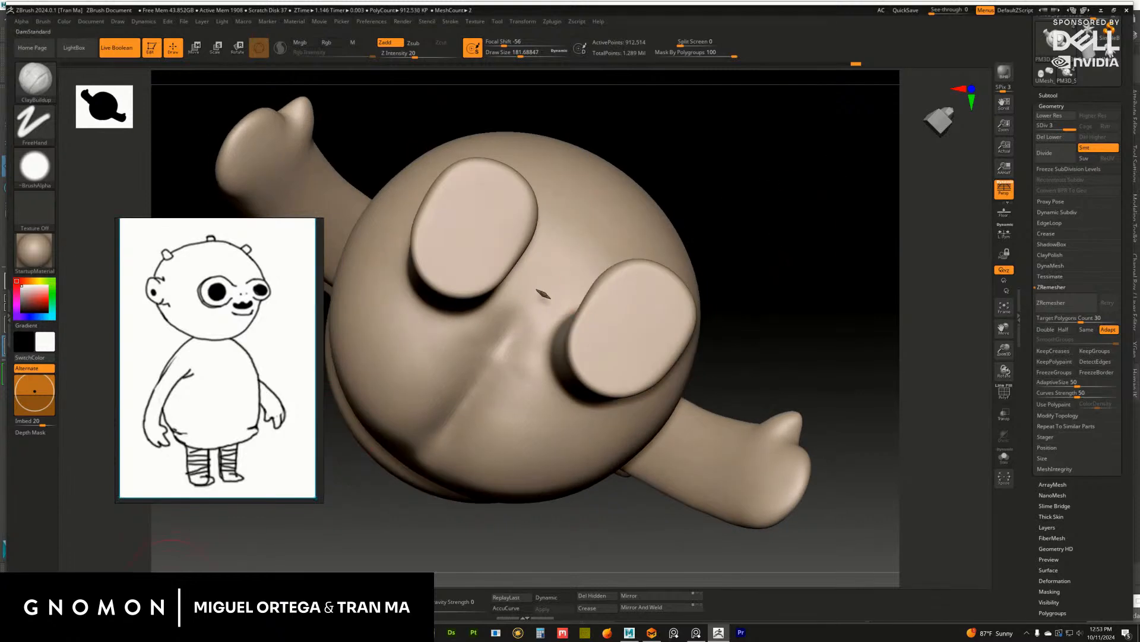
Carve the buttock crease further toward the crotch using DamStandard with a draw size of about 172, and smooth its end
{"action": "key", "text": "b"}
{"action": "key", "text": "d"}
{"action": "key", "text": "s"}
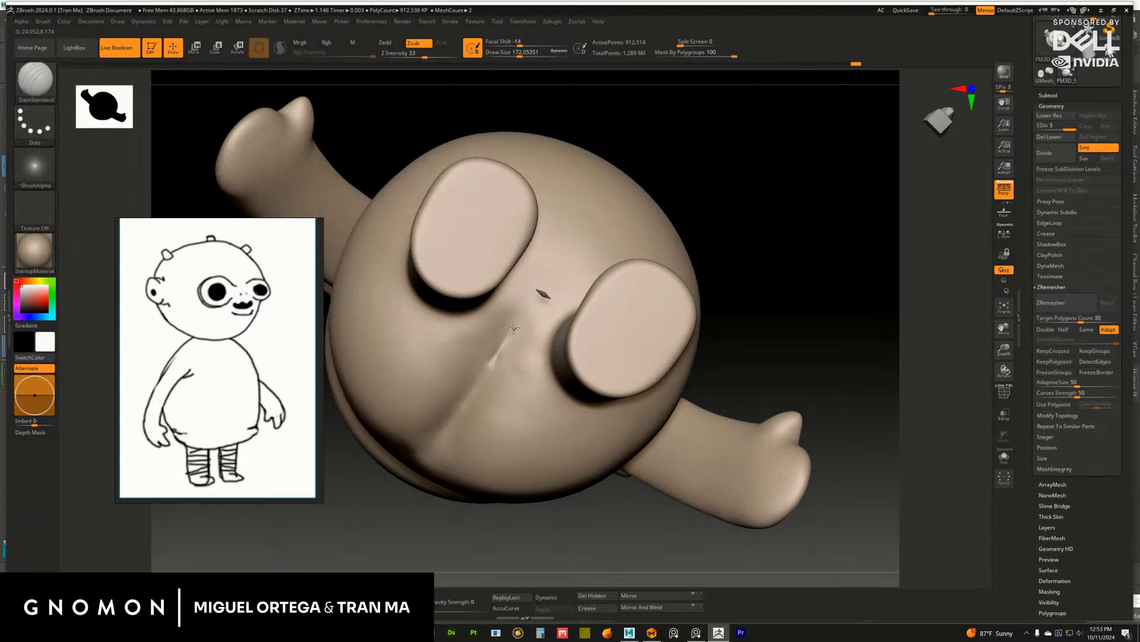
{"action": "left_click_drag", "start_coordinate": [513, 328], "coordinate": [527, 304]}
{"action": "key", "text": "shift"}
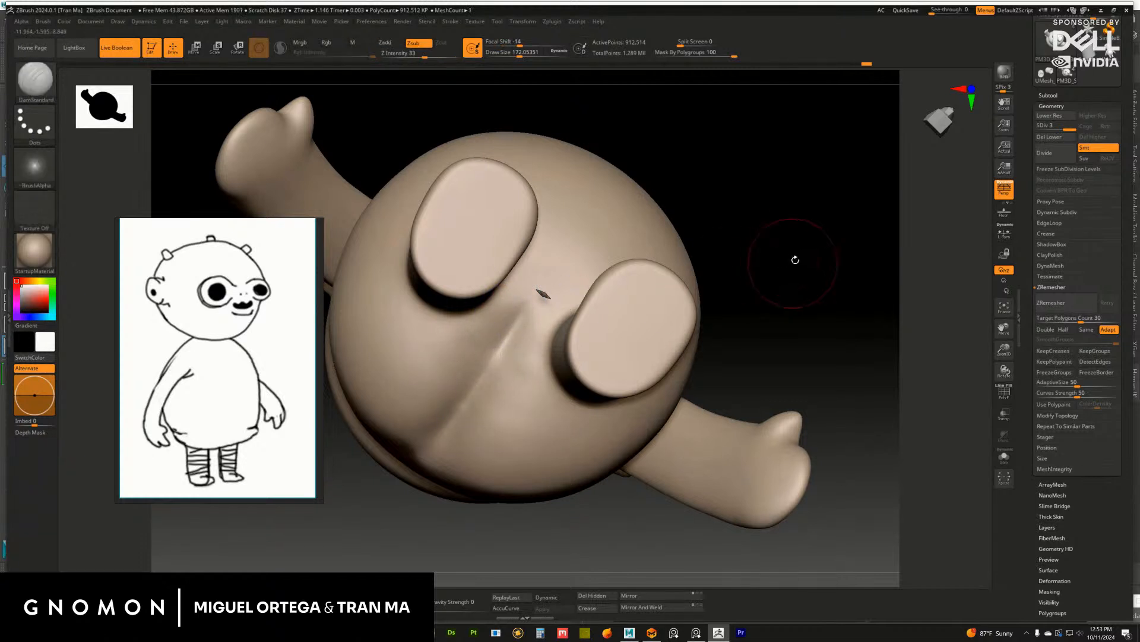
{"action": "mouse_move", "coordinate": [794, 255]}
{"action": "left_mouse_down"}
{"action": "mouse_move", "coordinate": [789, 279]}
{"action": "mouse_move", "coordinate": [802, 265]}
{"action": "mouse_move", "coordinate": [784, 261]}
{"action": "left_mouse_up"}
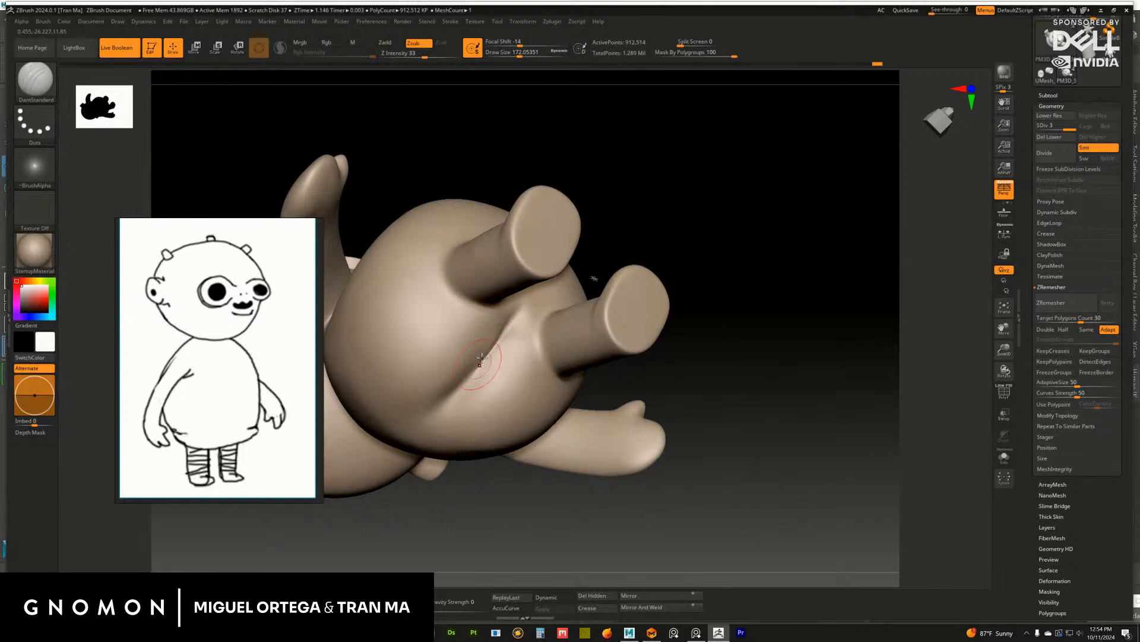
{"action": "key", "text": "shift"}
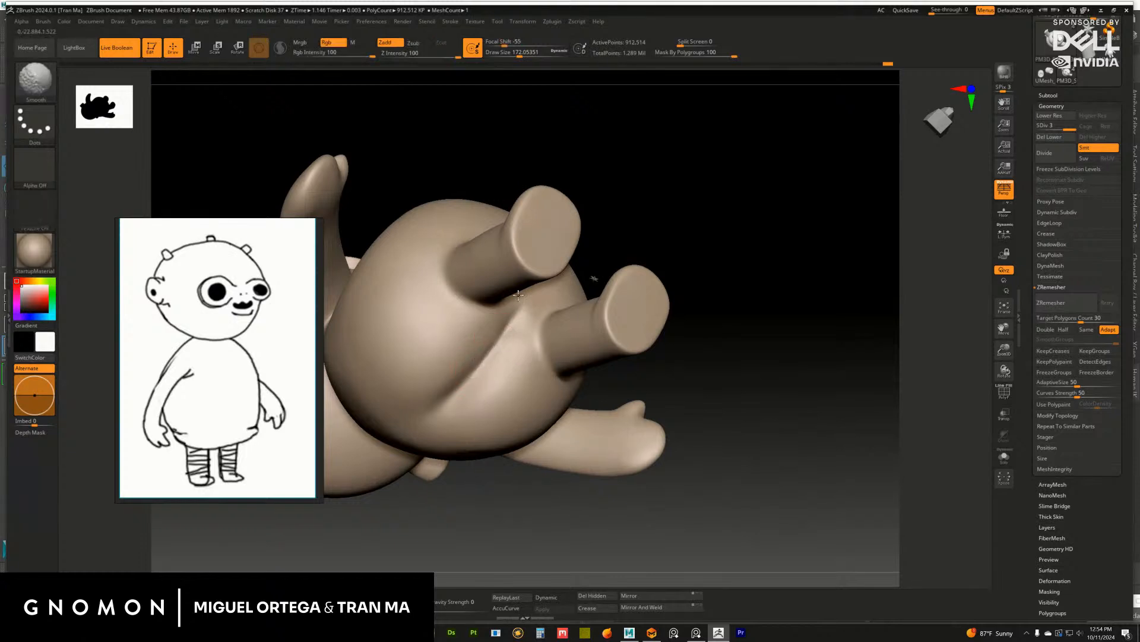
{"action": "left_click_drag", "start_coordinate": [703, 262], "coordinate": [645, 268]}
{"action": "key", "text": "shift"}
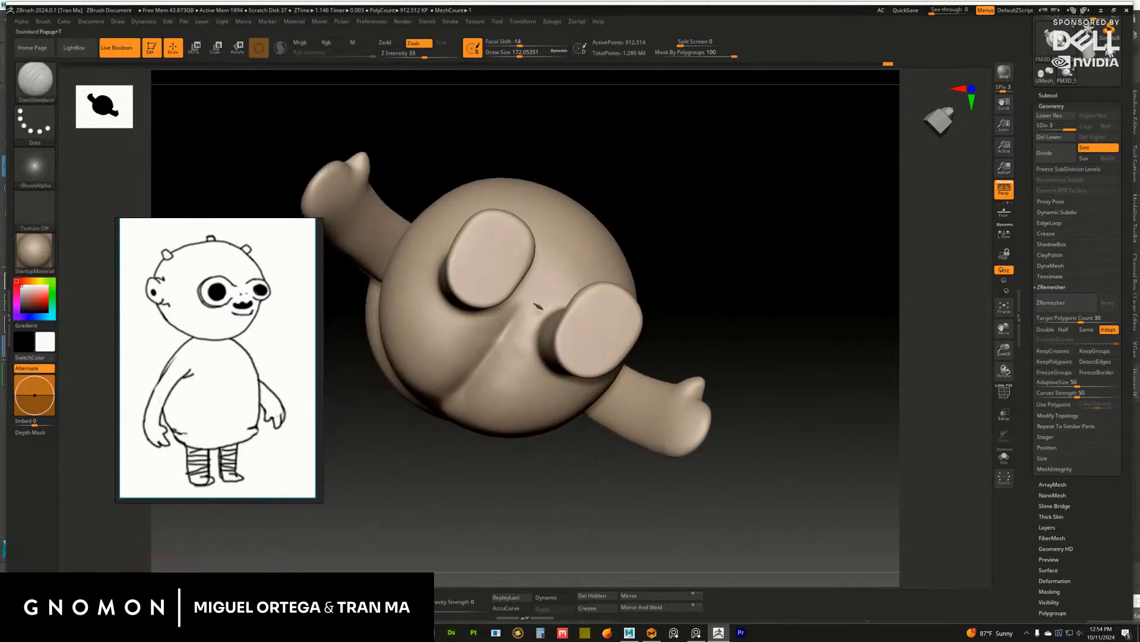
Add volume along both sides of the buttock crease using ClayBuildup with a draw size of about 182, and smooth the cheeks
{"action": "left_click", "coordinate": [160, 601]}
{"action": "left_click_drag", "start_coordinate": [729, 308], "coordinate": [767, 290]}
{"action": "mouse_move", "coordinate": [455, 331]}
{"action": "left_mouse_down"}
{"action": "mouse_move", "coordinate": [468, 339]}
{"action": "mouse_move", "coordinate": [472, 325]}
{"action": "left_mouse_up"}
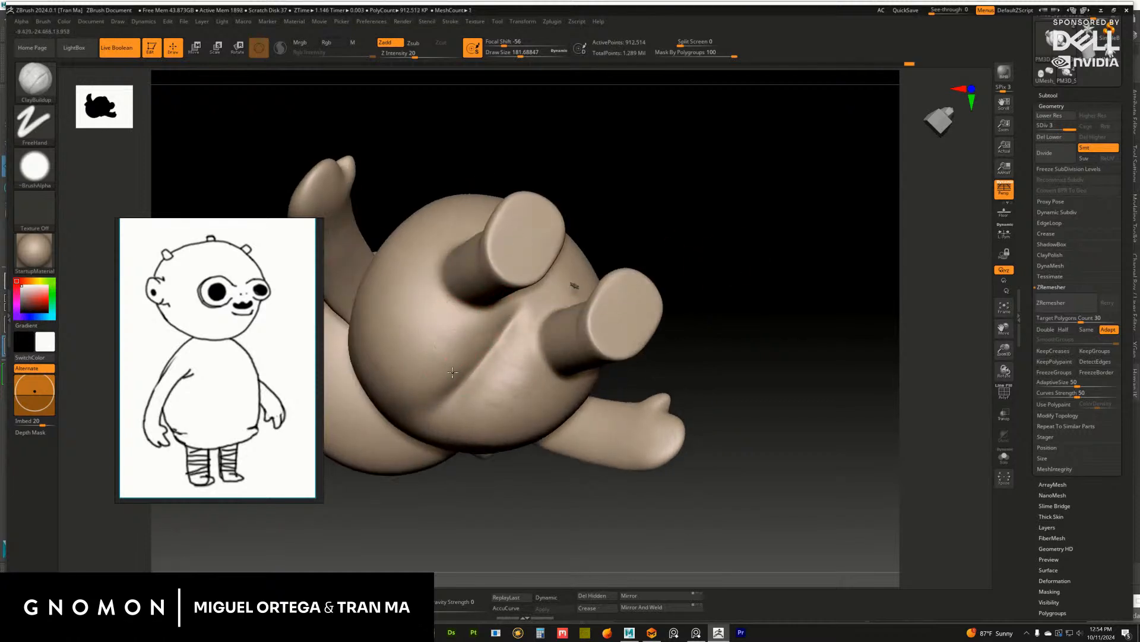
{"action": "mouse_move", "coordinate": [465, 361]}
{"action": "left_mouse_down"}
{"action": "mouse_move", "coordinate": [466, 331]}
{"action": "mouse_move", "coordinate": [509, 330]}
{"action": "left_mouse_up"}
{"action": "key", "text": "shift"}
{"action": "left_click_drag", "start_coordinate": [515, 384], "coordinate": [499, 375], "text": "shift"}
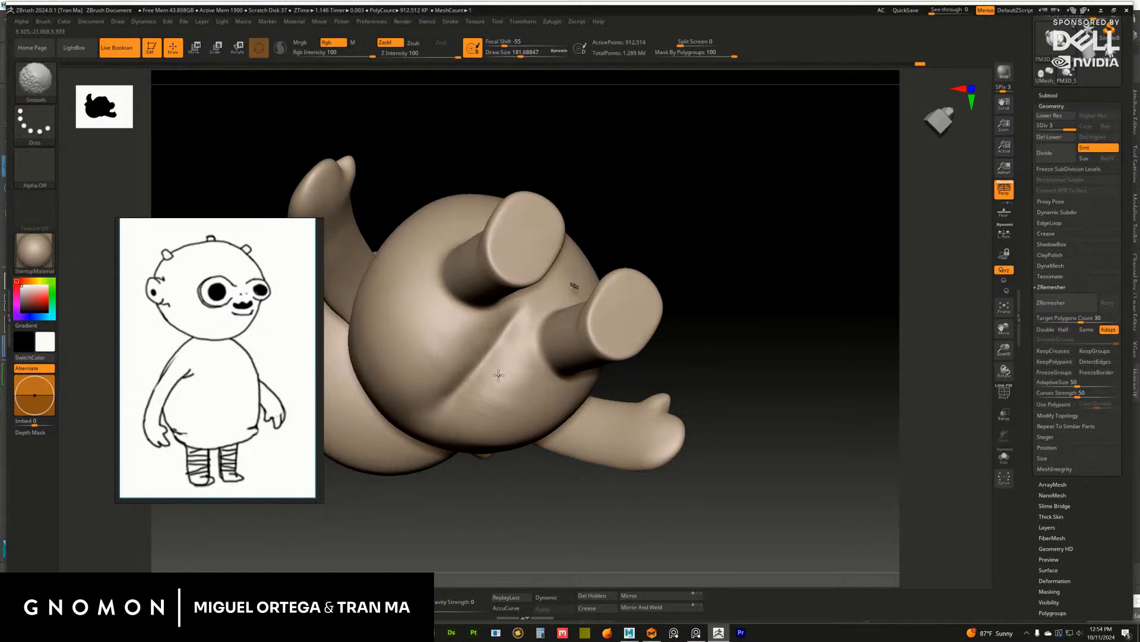
Reshape the lower buttocks where they meet the legs using the Move brush with a draw size of about 484
{"action": "mouse_move", "coordinate": [753, 244]}
{"action": "left_mouse_down"}
{"action": "mouse_move", "coordinate": [738, 364]}
{"action": "mouse_move", "coordinate": [714, 386]}
{"action": "mouse_move", "coordinate": [764, 394]}
{"action": "mouse_move", "coordinate": [723, 392]}
{"action": "mouse_move", "coordinate": [771, 347]}
{"action": "mouse_move", "coordinate": [781, 354]}
{"action": "mouse_move", "coordinate": [751, 374]}
{"action": "mouse_move", "coordinate": [616, 376]}
{"action": "left_mouse_up"}
{"action": "key", "text": "s"}
{"action": "left_click_drag", "start_coordinate": [535, 354], "coordinate": [551, 354]}
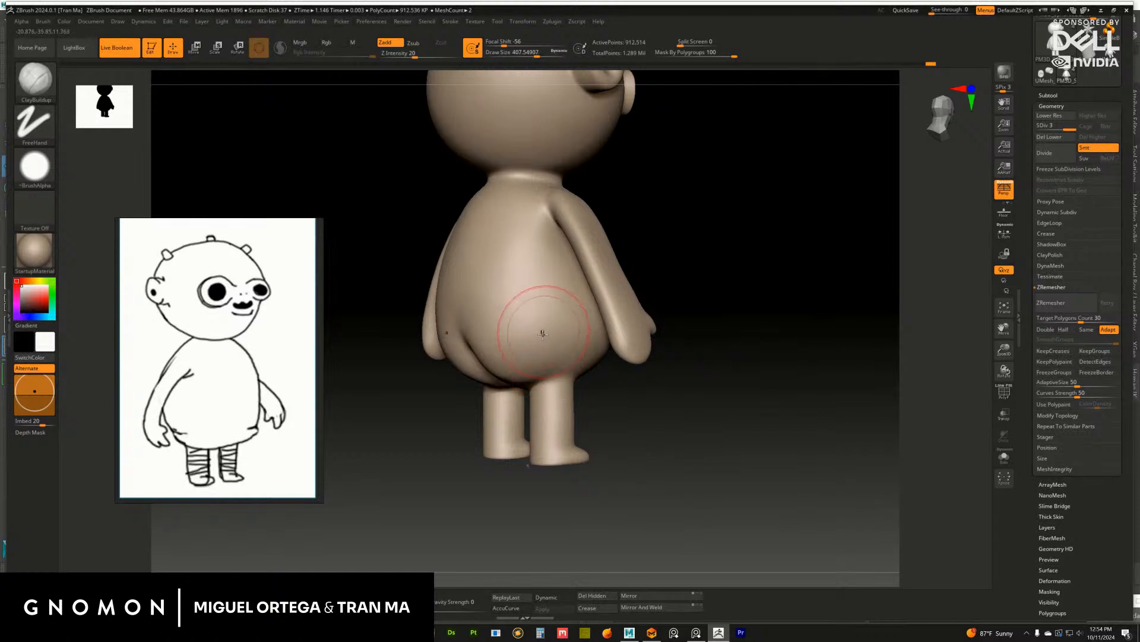
{"action": "mouse_move", "coordinate": [620, 392]}
{"action": "left_mouse_down"}
{"action": "mouse_move", "coordinate": [649, 398]}
{"action": "mouse_move", "coordinate": [619, 393]}
{"action": "mouse_move", "coordinate": [628, 390]}
{"action": "left_mouse_up"}
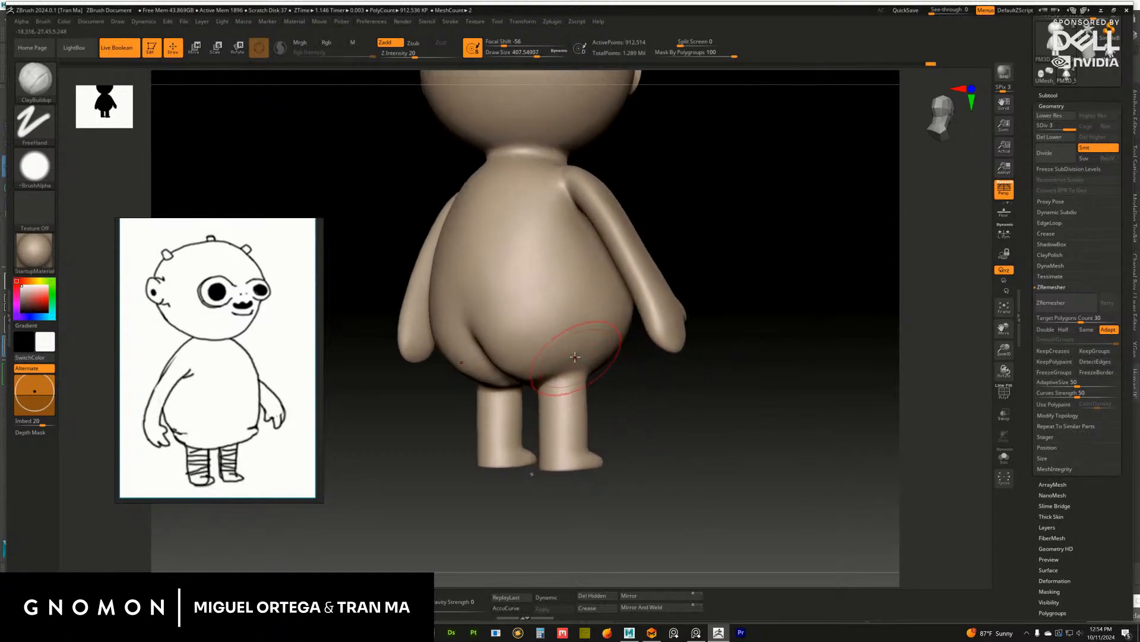
{"action": "key", "text": "b"}
{"action": "key", "text": "m"}
{"action": "key", "text": "v"}
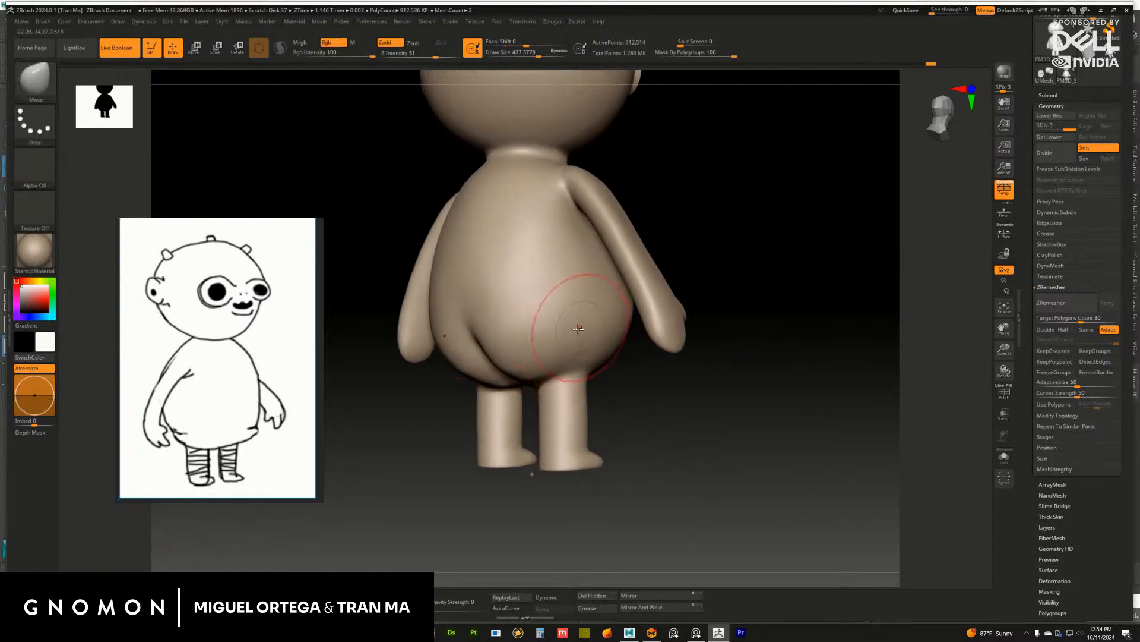
{"action": "left_click_drag", "start_coordinate": [577, 352], "coordinate": [504, 364]}
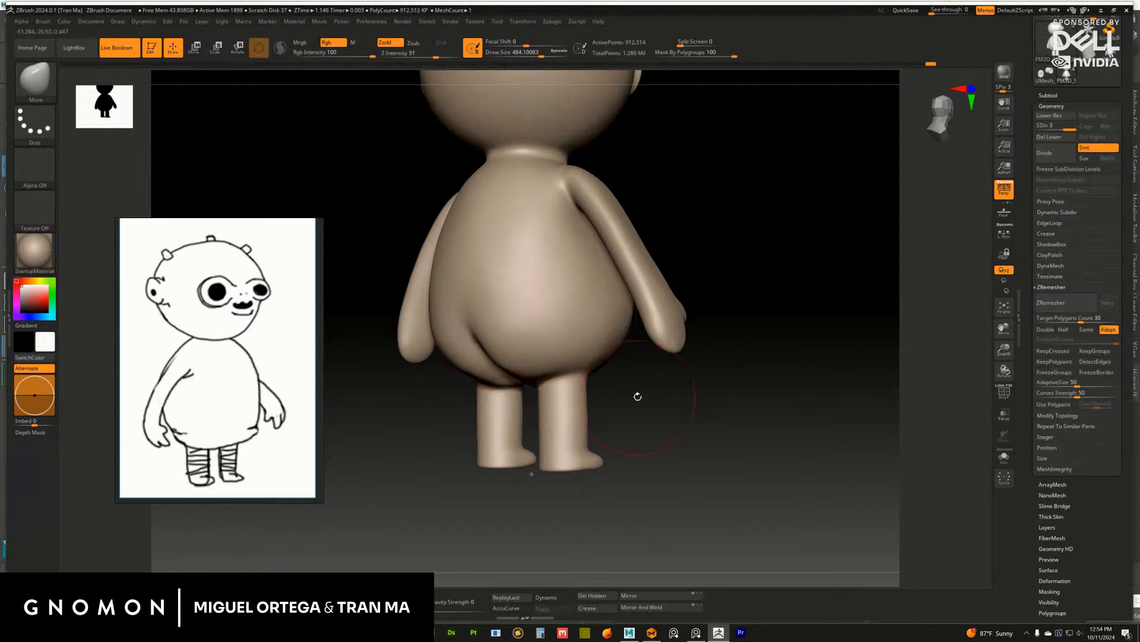
{"action": "left_click_drag", "start_coordinate": [637, 398], "coordinate": [659, 385]}
Adjust the crotch and the underside of the buttocks between the legs using the Move brush with a draw size of about 318
{"action": "key", "text": "s"}
{"action": "left_click_drag", "start_coordinate": [539, 393], "coordinate": [528, 393]}
{"action": "mouse_move", "coordinate": [642, 399]}
{"action": "left_mouse_down"}
{"action": "mouse_move", "coordinate": [626, 380]}
{"action": "mouse_move", "coordinate": [654, 411]}
{"action": "left_mouse_up"}
{"action": "key", "text": "shift"}
{"action": "left_click_drag", "start_coordinate": [503, 384], "coordinate": [493, 393]}
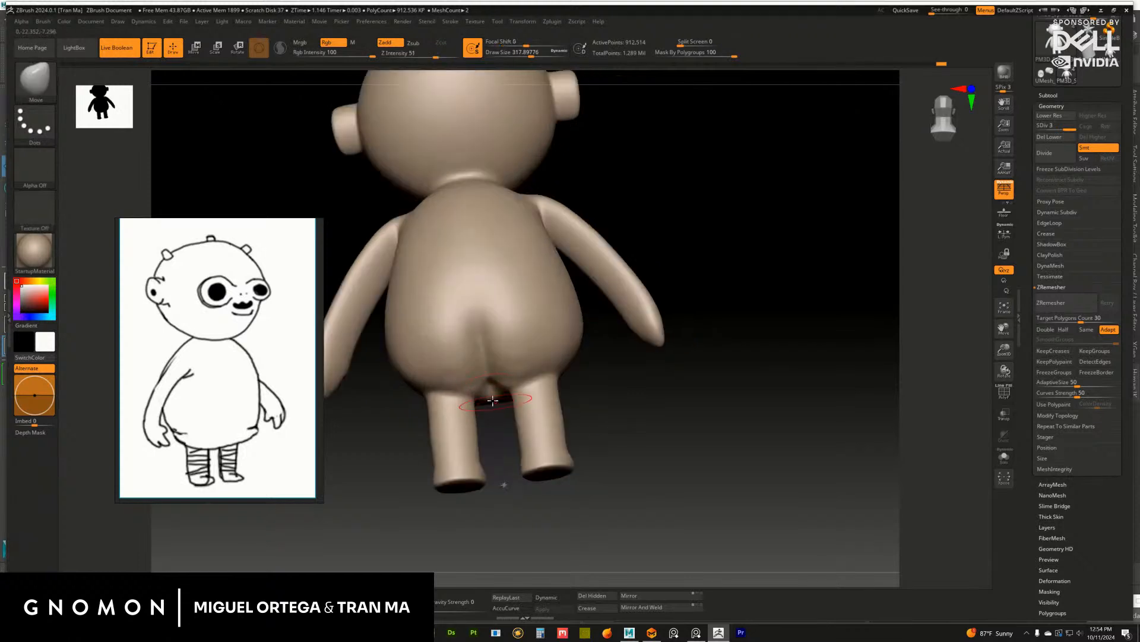
{"action": "left_click_drag", "start_coordinate": [617, 404], "coordinate": [625, 429]}
{"action": "left_click_drag", "start_coordinate": [590, 386], "coordinate": [487, 395]}
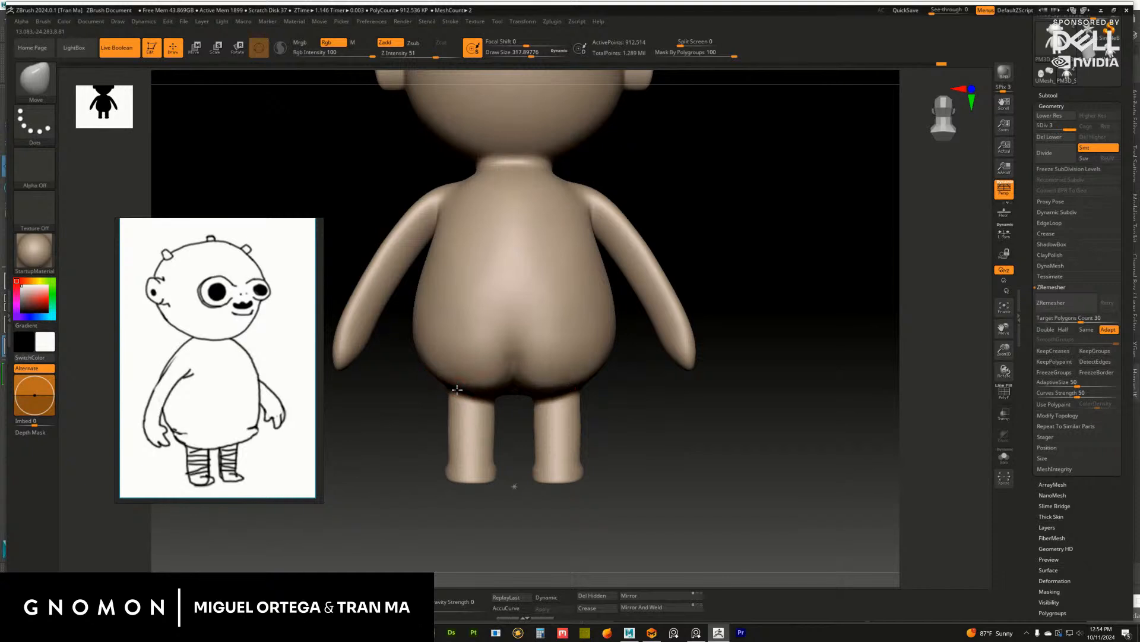
{"action": "left_click_drag", "start_coordinate": [594, 416], "coordinate": [704, 347]}
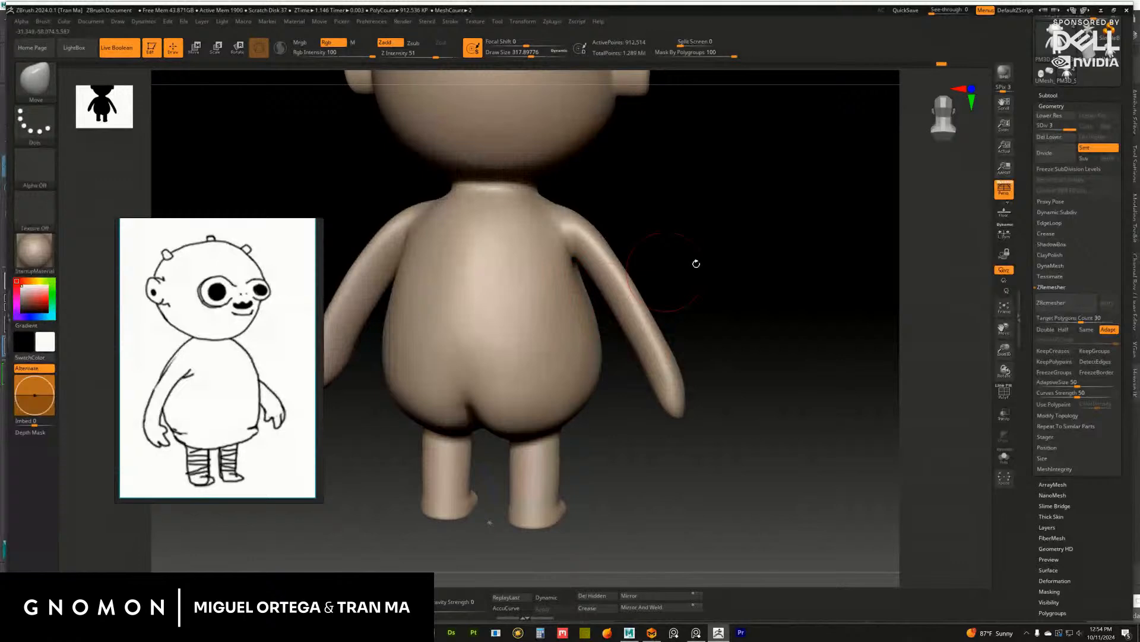
Build up the upper back beside the armpit using ClayBuildup with a draw size of about 268, and smooth the added clay
{"action": "left_click_drag", "start_coordinate": [696, 264], "coordinate": [739, 270]}
{"action": "left_click_drag", "start_coordinate": [740, 271], "coordinate": [768, 324], "text": "alt"}
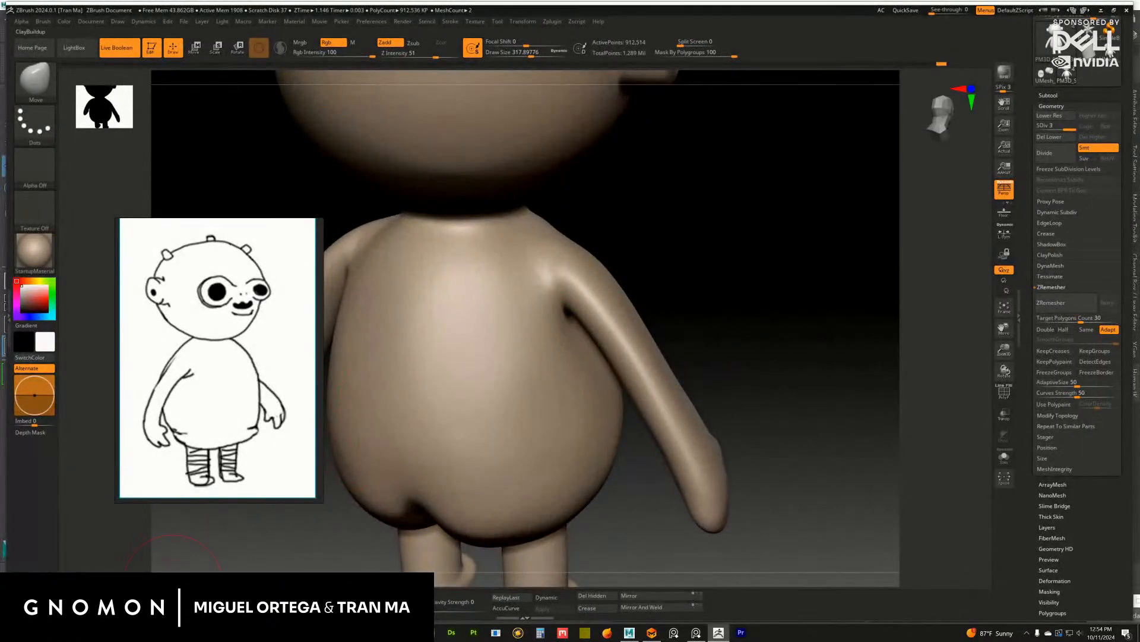
{"action": "left_click", "coordinate": [173, 585]}
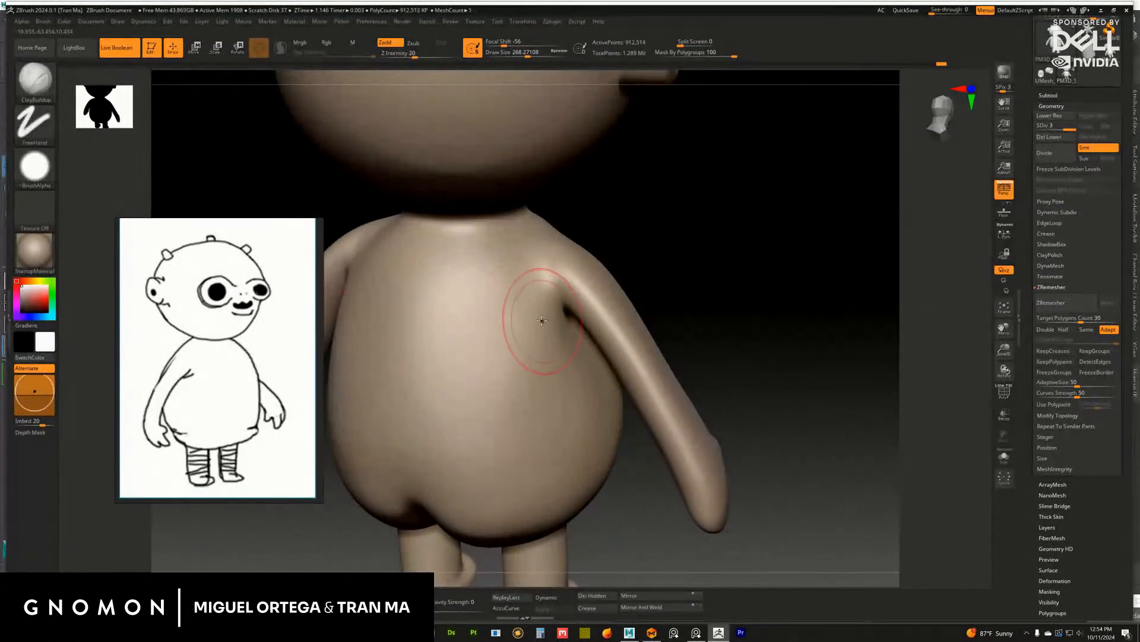
{"action": "key", "text": "ctrl+z"}
{"action": "mouse_move", "coordinate": [540, 321]}
{"action": "left_mouse_down"}
{"action": "mouse_move", "coordinate": [560, 330]}
{"action": "mouse_move", "coordinate": [514, 272]}
{"action": "mouse_move", "coordinate": [551, 319]}
{"action": "left_mouse_up"}
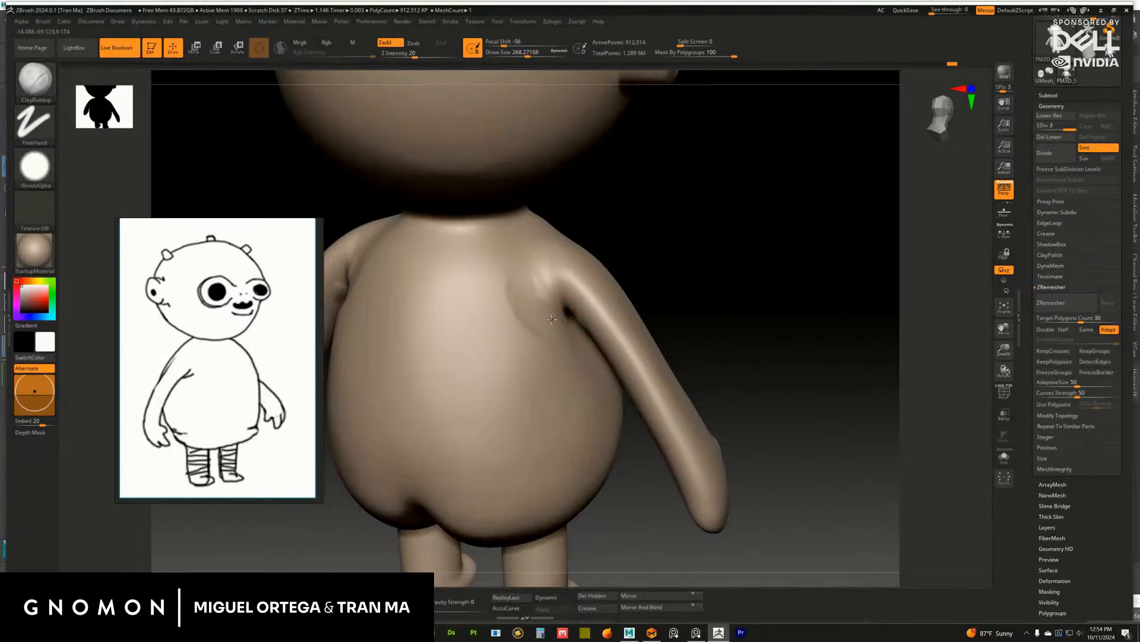
{"action": "right_click_drag", "start_coordinate": [552, 319], "coordinate": [535, 314]}
{"action": "mouse_move", "coordinate": [535, 297]}
{"action": "left_mouse_down", "text": "shift"}
{"action": "mouse_move", "coordinate": [513, 285]}
{"action": "mouse_move", "coordinate": [528, 291]}
{"action": "left_mouse_up", "text": "shift"}
Blend the shoulder blade area into the back by smoothing with a draw size of about 365
{"action": "left_click_drag", "start_coordinate": [635, 282], "coordinate": [669, 268]}
{"action": "key", "text": "s"}
{"action": "left_click_drag", "start_coordinate": [507, 300], "coordinate": [514, 299]}
{"action": "left_click_drag", "start_coordinate": [701, 247], "coordinate": [667, 259]}
{"action": "left_click_drag", "start_coordinate": [523, 282], "coordinate": [505, 294], "text": "shift"}
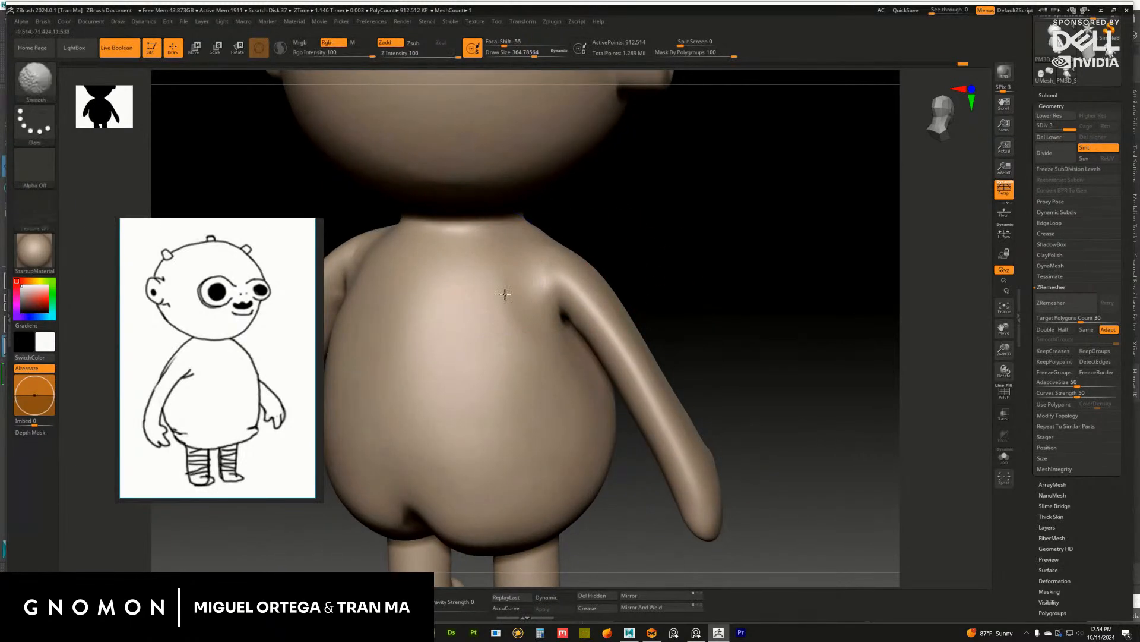
Subdivide the body to level 4 and carve under the upper lip toward the mouth corner using DamStandard with a draw size of about 172
{"action": "mouse_move", "coordinate": [669, 285]}
{"action": "left_mouse_down", "text": "alt"}
{"action": "mouse_move", "coordinate": [552, 273]}
{"action": "mouse_move", "coordinate": [667, 269]}
{"action": "mouse_move", "coordinate": [659, 258]}
{"action": "mouse_move", "coordinate": [790, 427]}
{"action": "mouse_move", "coordinate": [825, 422]}
{"action": "mouse_move", "coordinate": [868, 333]}
{"action": "left_mouse_up", "text": "alt"}
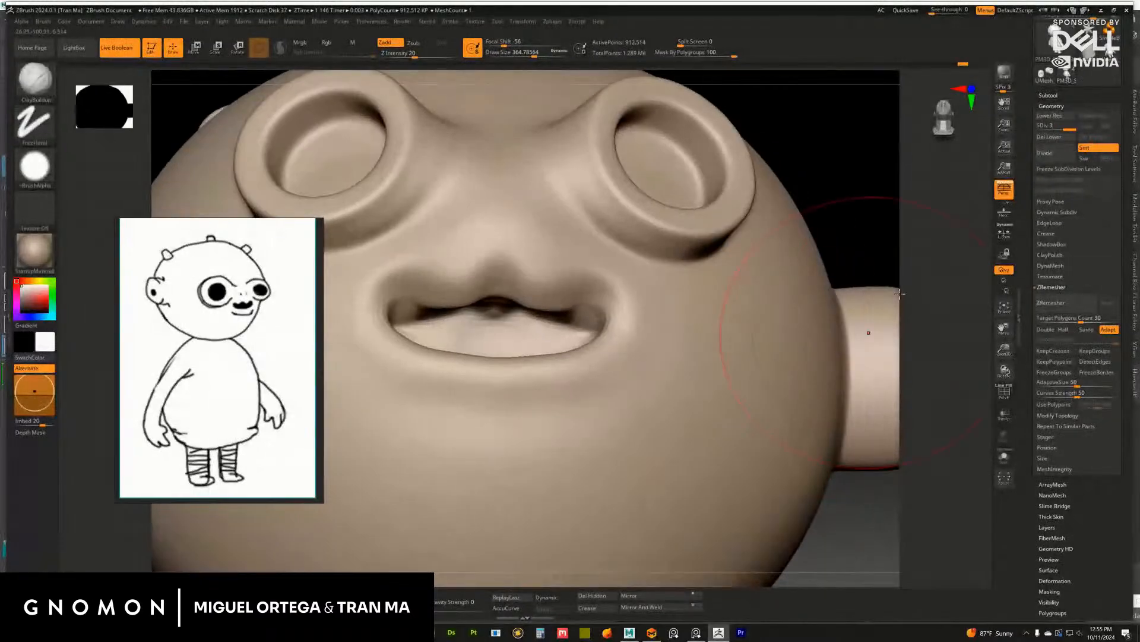
{"action": "key", "text": "ctrl+d"}
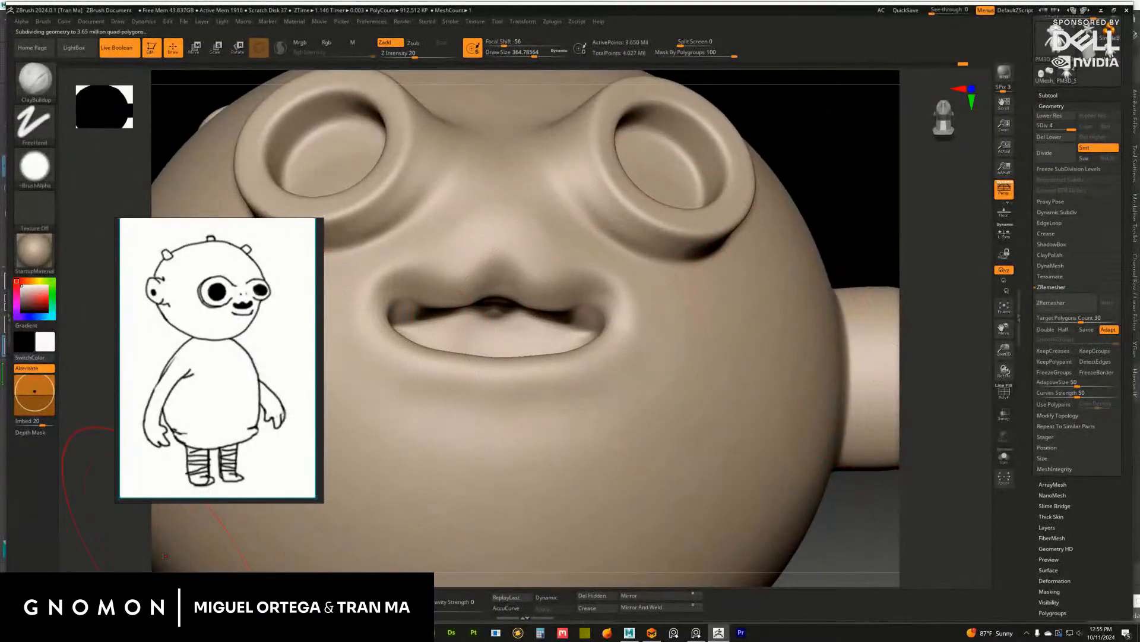
{"action": "key", "text": "b"}
{"action": "key", "text": "d"}
{"action": "key", "text": "s"}
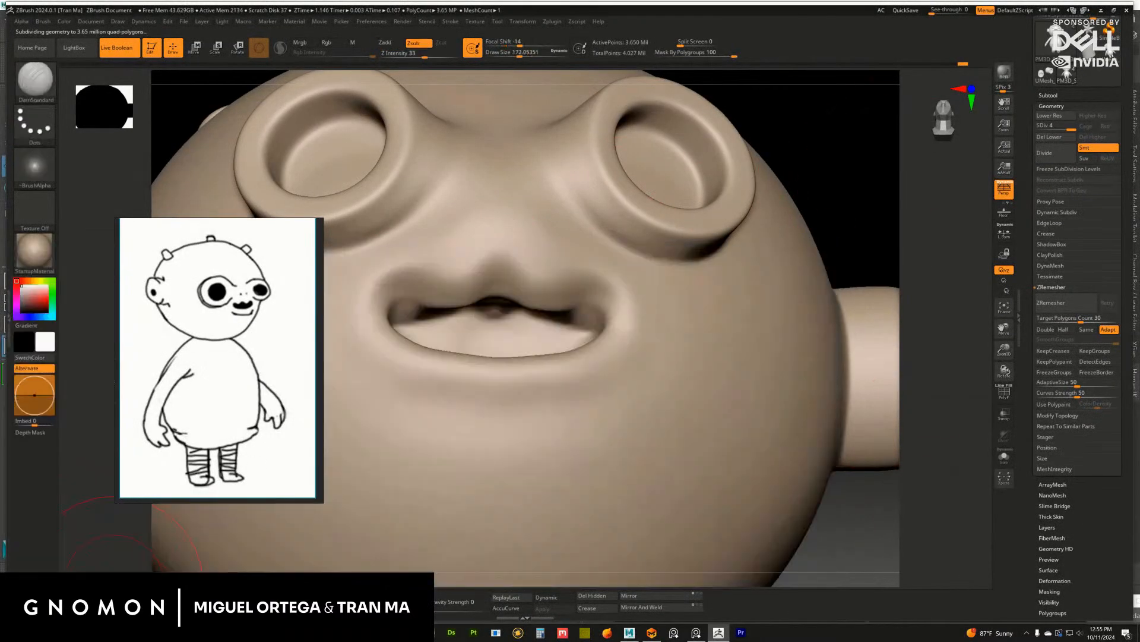
{"action": "left_click_drag", "start_coordinate": [567, 312], "coordinate": [588, 321]}
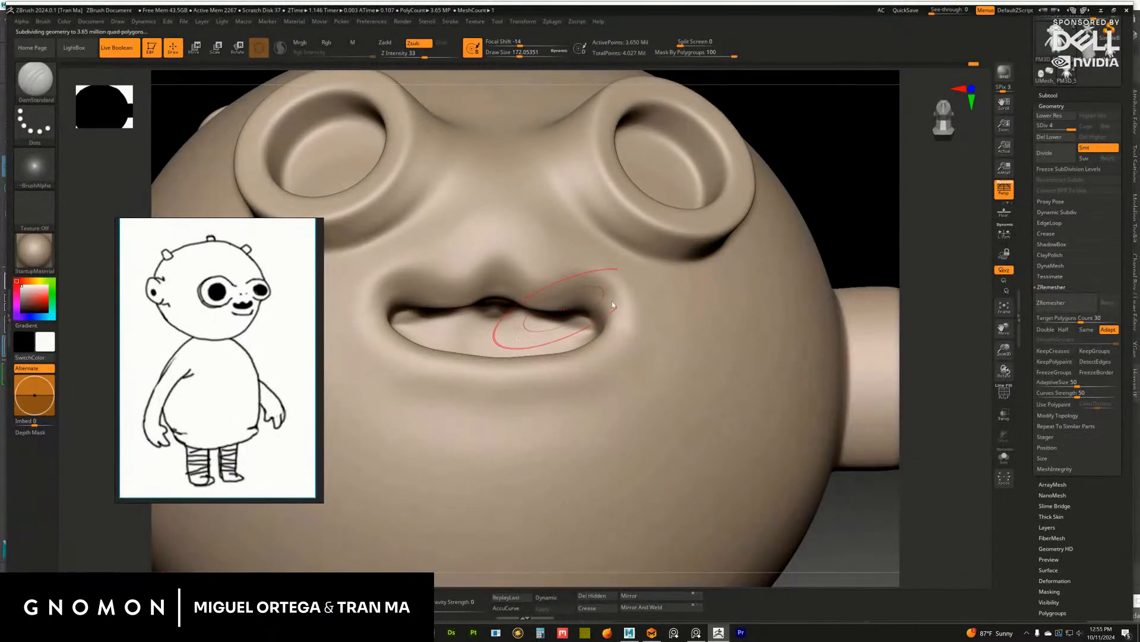
Try to deepen the center of the mouth interior using DamStandard with a draw size of about 97
{"action": "left_click_drag", "start_coordinate": [850, 222], "coordinate": [790, 238]}
{"action": "left_click_drag", "start_coordinate": [585, 328], "coordinate": [508, 304]}
{"action": "left_click_drag", "start_coordinate": [778, 226], "coordinate": [828, 205]}
{"action": "key", "text": "s"}
{"action": "left_click", "coordinate": [517, 302]}
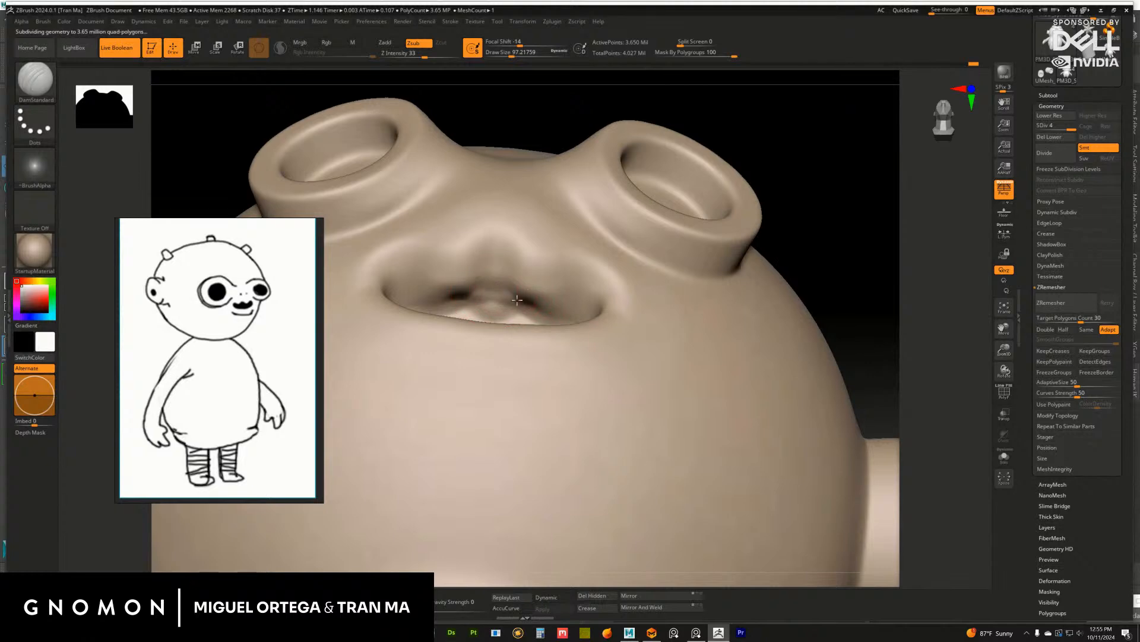
{"action": "left_click_drag", "start_coordinate": [515, 304], "coordinate": [499, 304]}
{"action": "key", "text": "ctrl+z"}
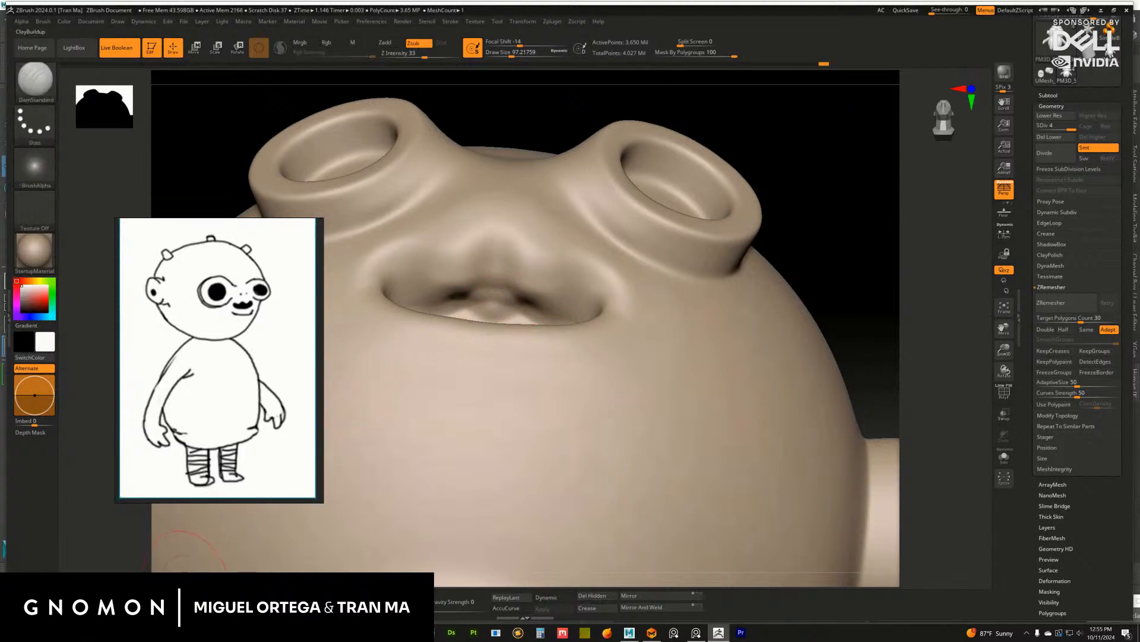
Smooth the center of the mouth interior below the upper lip with a draw size of about 37
{"action": "key", "text": "b"}
{"action": "left_click", "coordinate": [508, 270]}
{"action": "left_click_drag", "start_coordinate": [872, 243], "coordinate": [838, 242]}
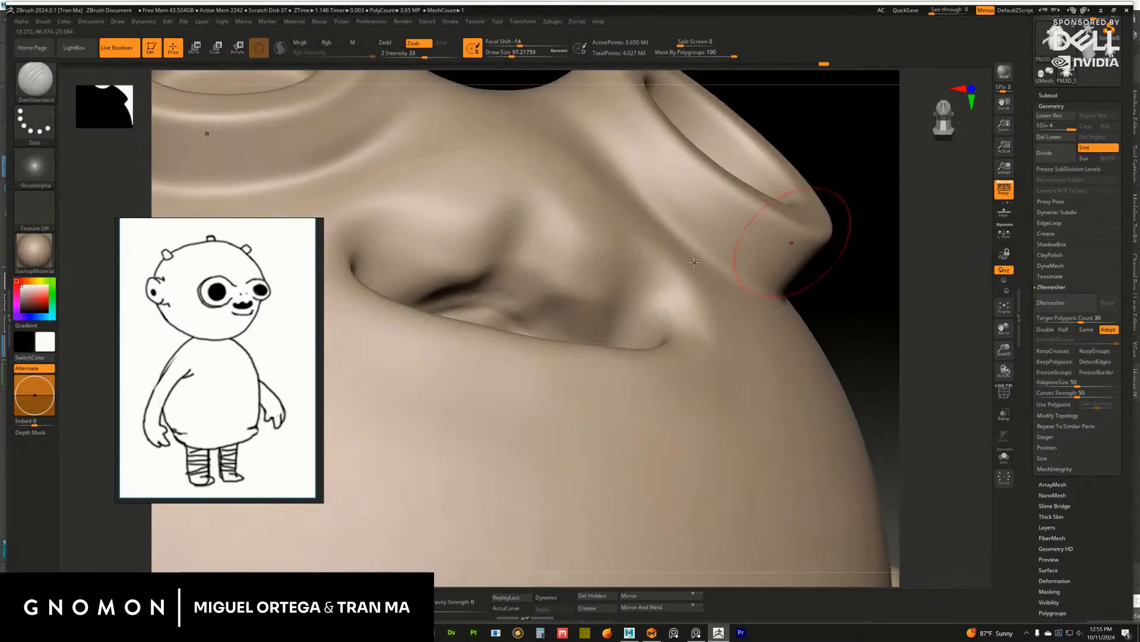
{"action": "left_click_drag", "start_coordinate": [101, 475], "coordinate": [106, 519]}
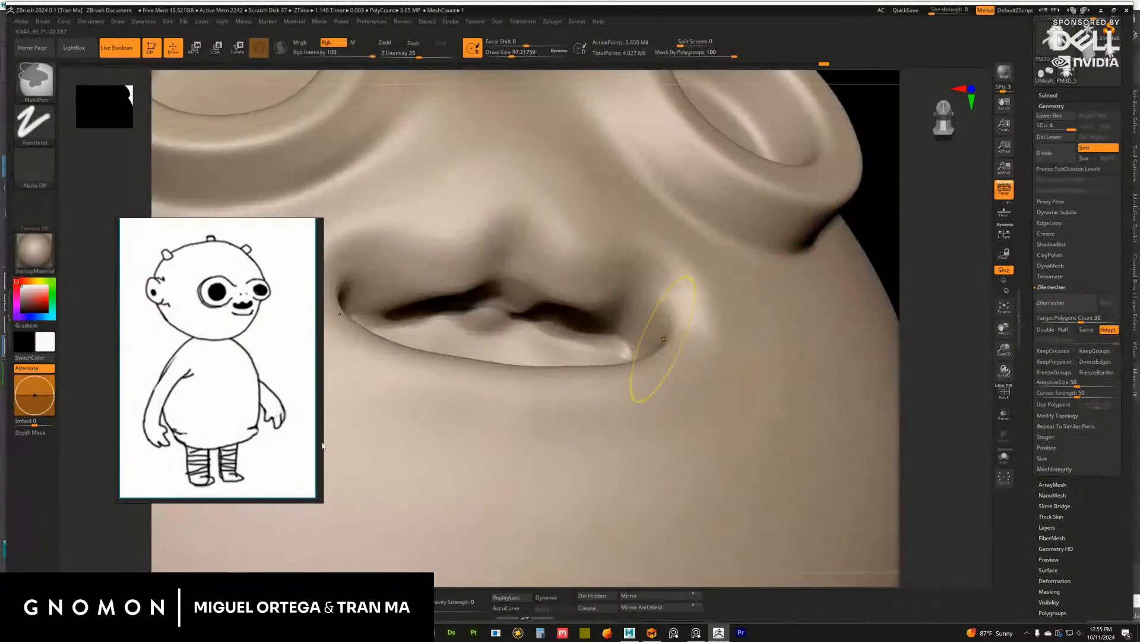
{"action": "key", "text": "s"}
{"action": "left_click_drag", "start_coordinate": [503, 318], "coordinate": [492, 316]}
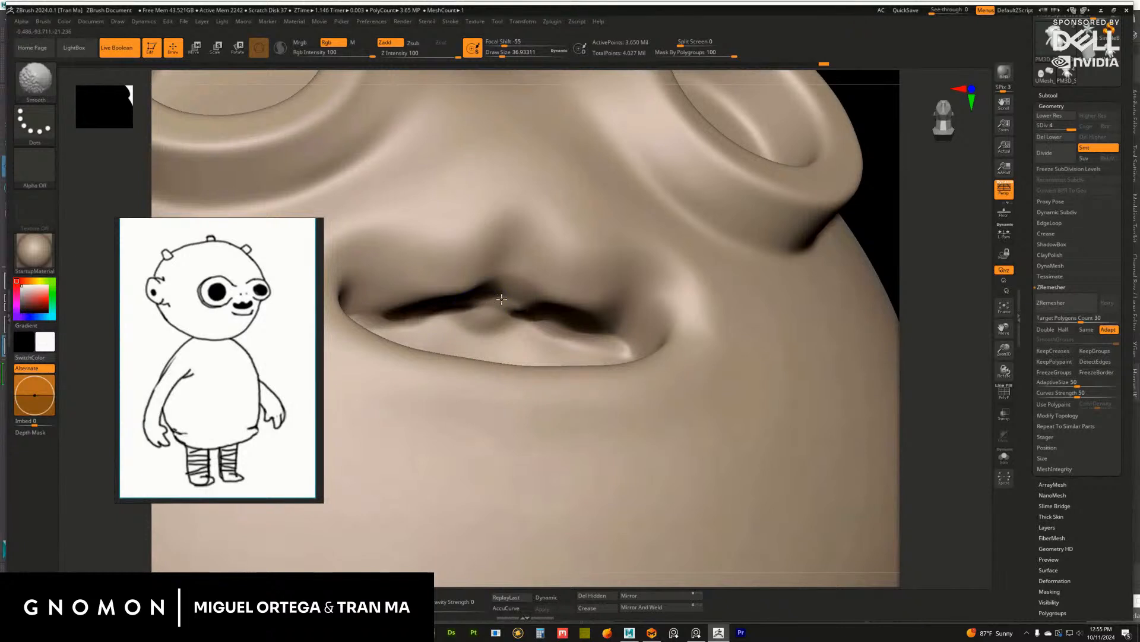
Fill the mouth interior behind the upper lip using ClayBuildup with a draw size of about 51, and smooth the surface
{"action": "left_click", "coordinate": [174, 599]}
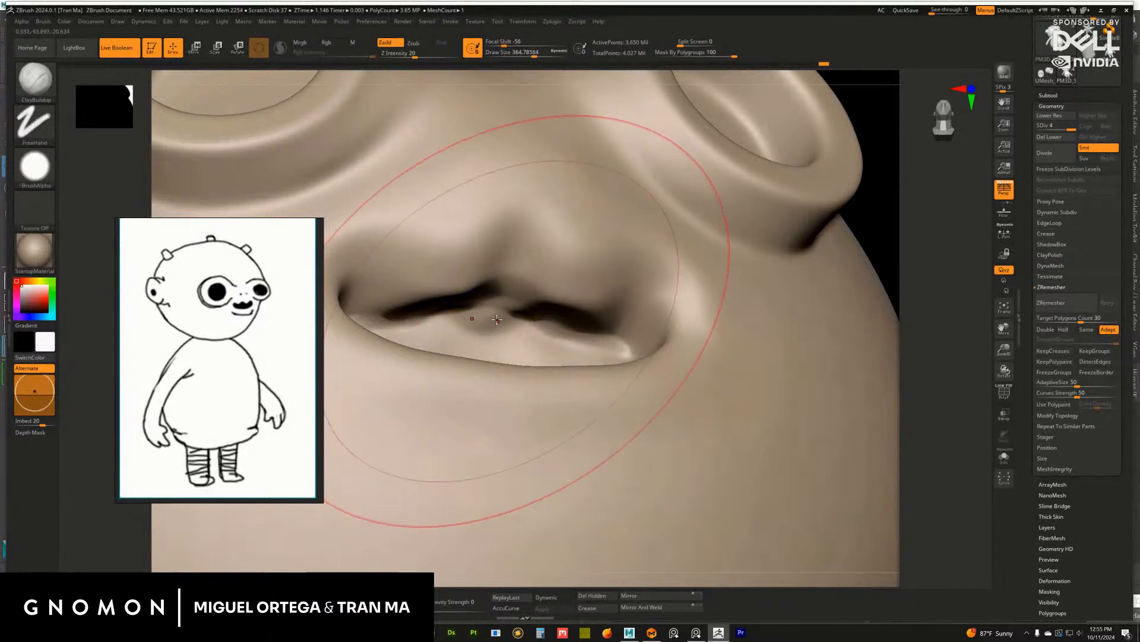
{"action": "key", "text": "s"}
{"action": "left_click_drag", "start_coordinate": [511, 319], "coordinate": [488, 317]}
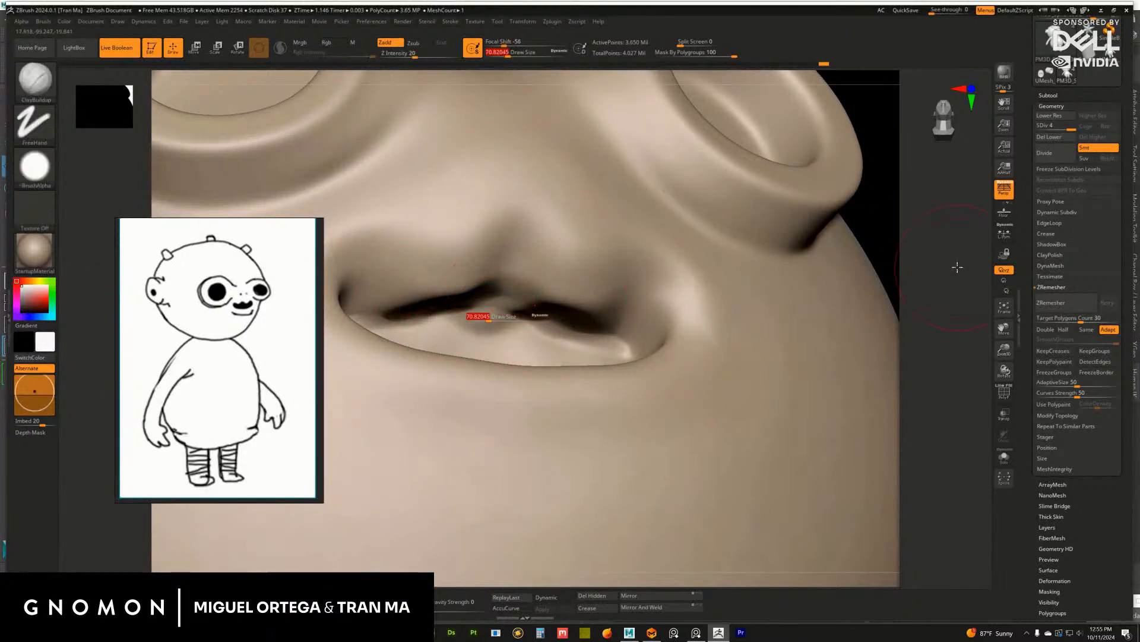
{"action": "left_click_drag", "start_coordinate": [957, 268], "coordinate": [946, 264]}
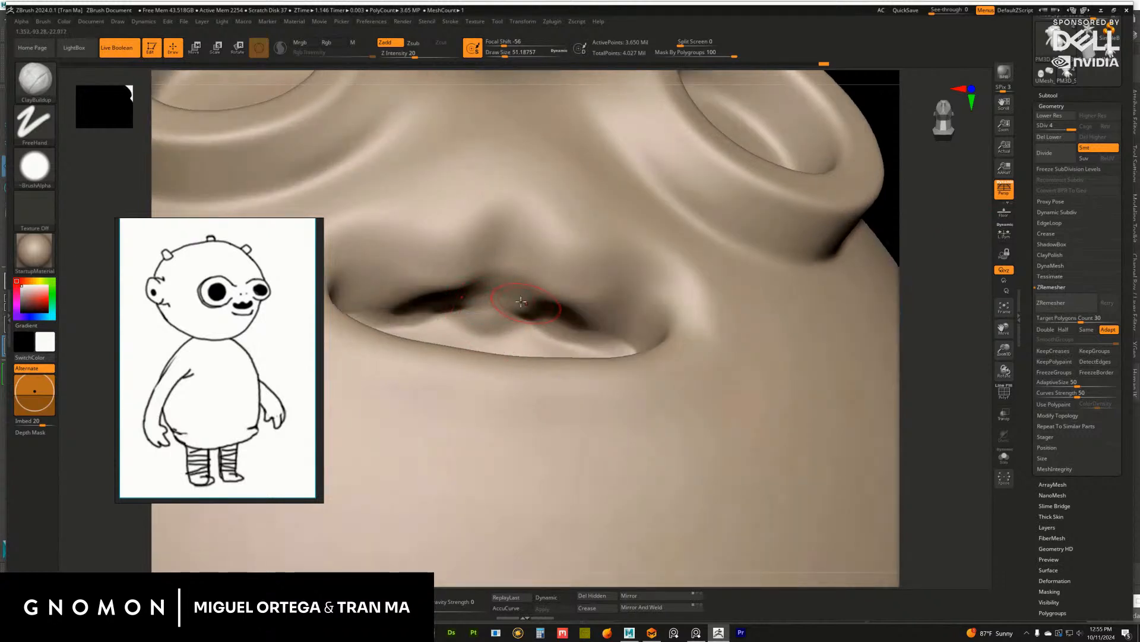
{"action": "left_click_drag", "start_coordinate": [522, 301], "coordinate": [543, 309]}
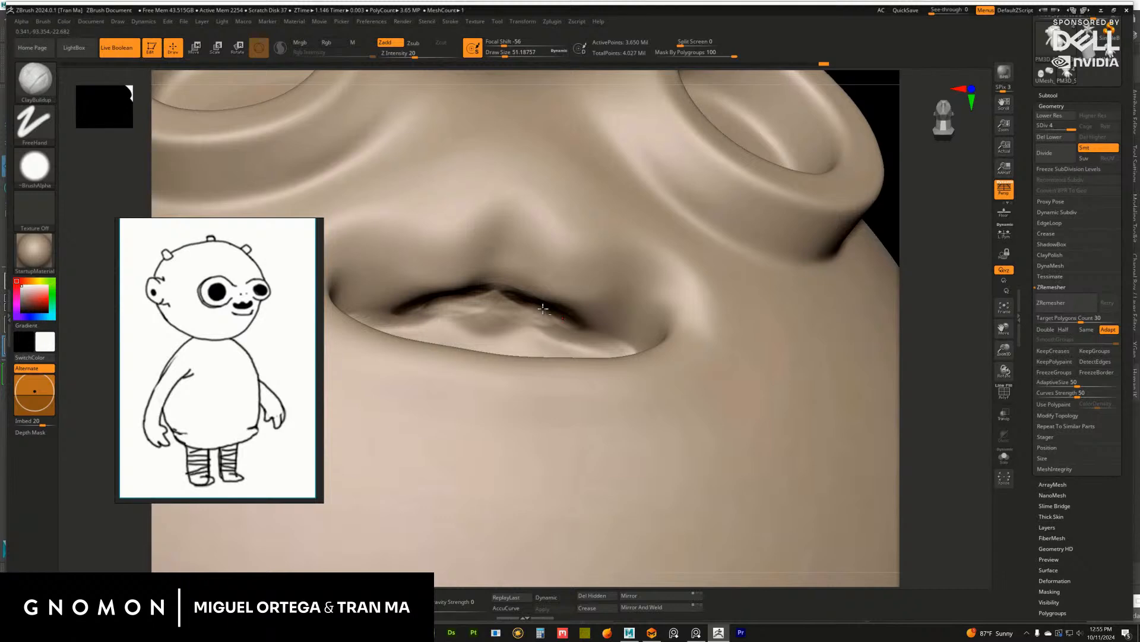
{"action": "mouse_move", "coordinate": [543, 309]}
{"action": "right_mouse_down"}
{"action": "mouse_move", "coordinate": [629, 326]}
{"action": "mouse_move", "coordinate": [570, 318]}
{"action": "right_mouse_up"}
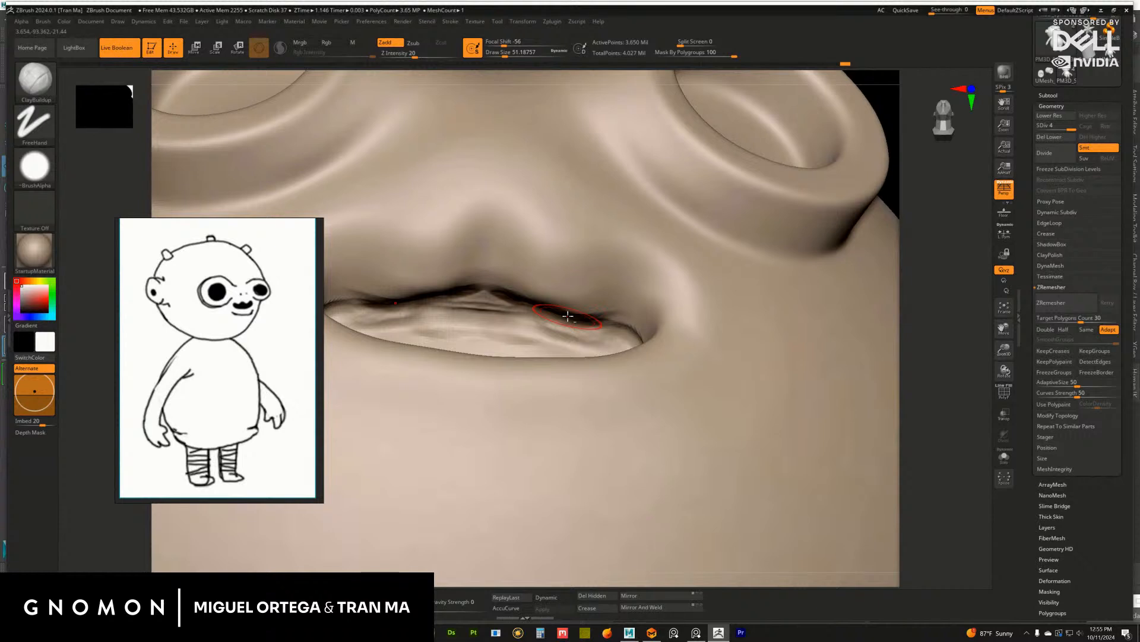
{"action": "mouse_move", "coordinate": [568, 316]}
{"action": "left_mouse_down", "text": "alt"}
{"action": "mouse_move", "coordinate": [484, 293]}
{"action": "mouse_move", "coordinate": [497, 291]}
{"action": "mouse_move", "coordinate": [494, 316]}
{"action": "left_mouse_up", "text": "alt"}
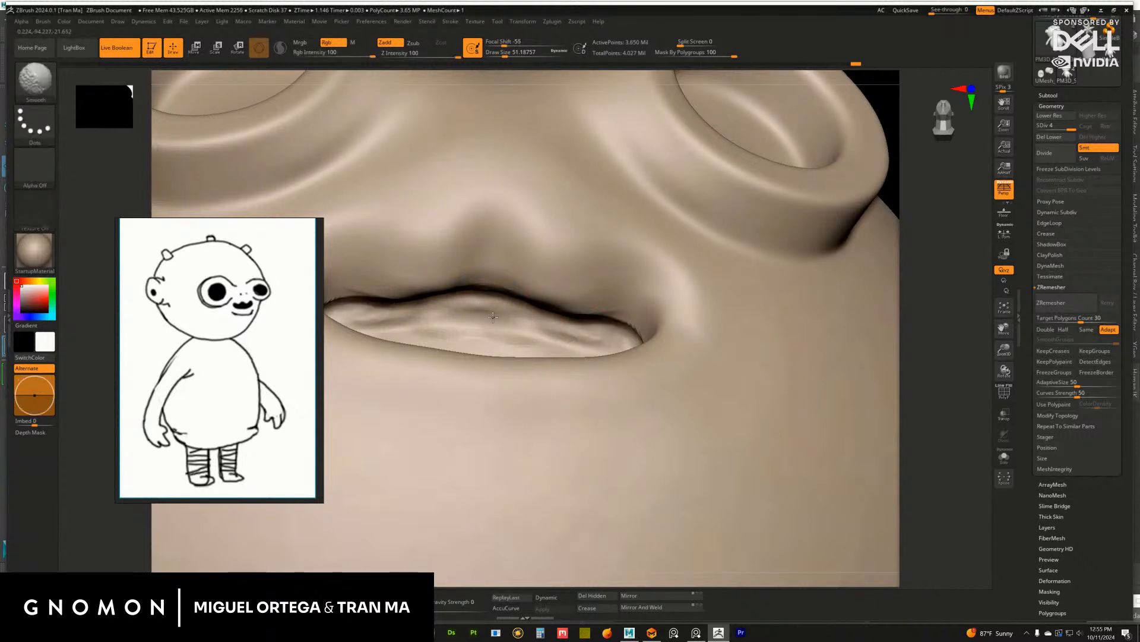
Fill the mouth interior toward the mouth corner using ClayBuildup with a draw size of about 71, and smooth the surface
{"action": "right_click_drag", "start_coordinate": [602, 343], "coordinate": [548, 304]}
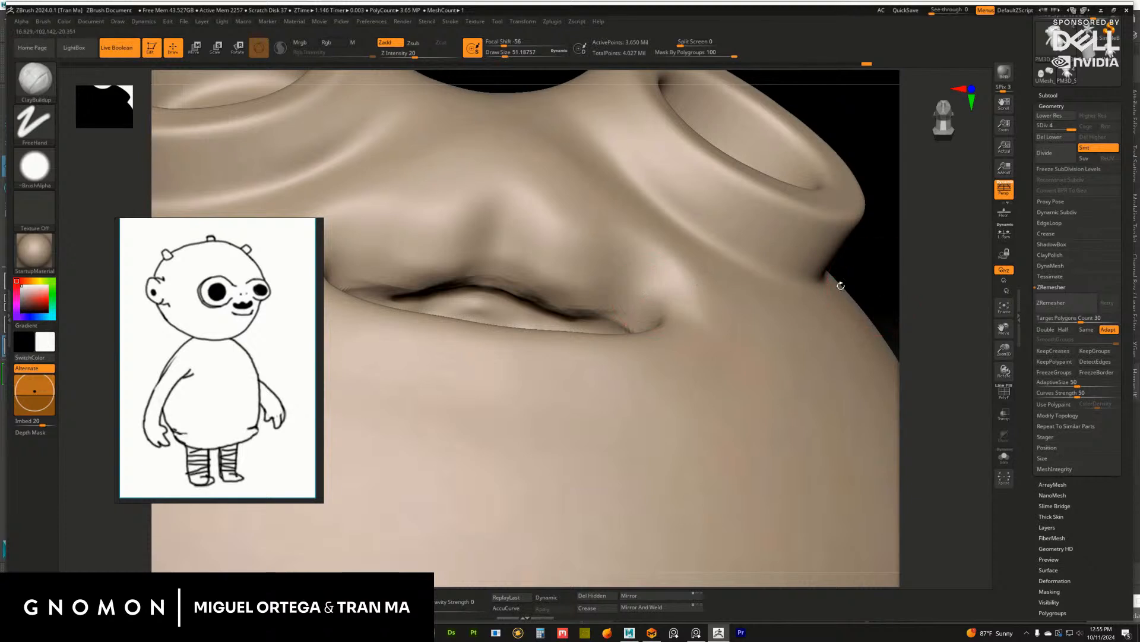
{"action": "left_click_drag", "start_coordinate": [515, 301], "coordinate": [511, 293], "text": "shift"}
{"action": "left_click_drag", "start_coordinate": [933, 310], "coordinate": [894, 344]}
{"action": "key", "text": "s"}
{"action": "left_click_drag", "start_coordinate": [530, 313], "coordinate": [534, 313]}
{"action": "right_click_drag", "start_coordinate": [594, 327], "coordinate": [552, 323]}
{"action": "left_click_drag", "start_coordinate": [598, 337], "coordinate": [602, 324]}
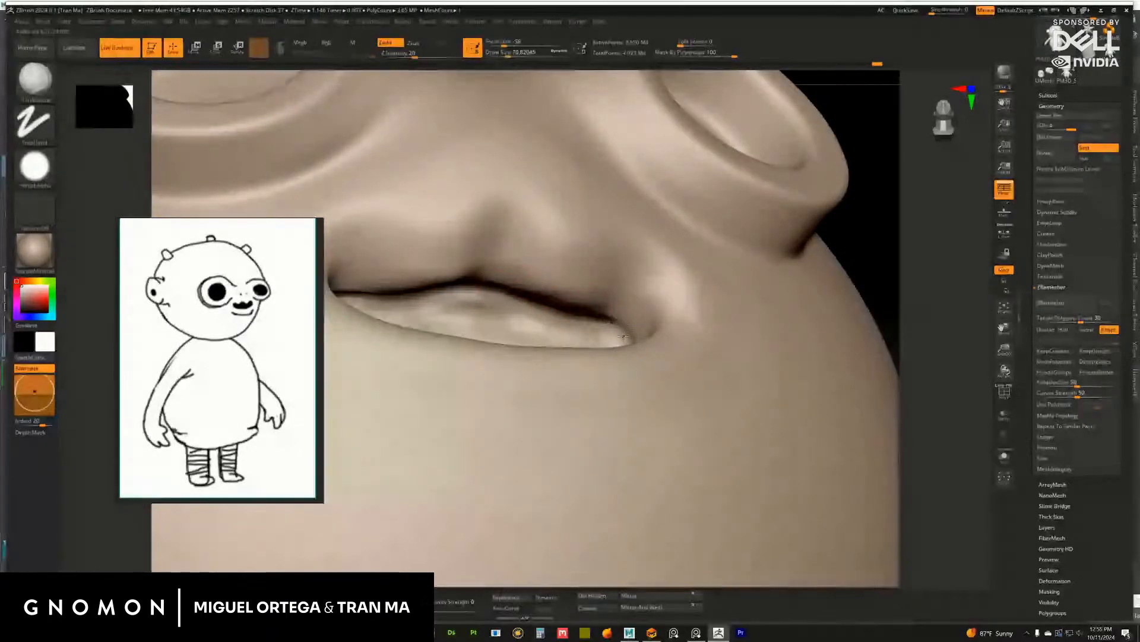
{"action": "left_click_drag", "start_coordinate": [900, 302], "coordinate": [892, 265]}
{"action": "left_click_drag", "start_coordinate": [475, 296], "coordinate": [527, 299]}
{"action": "mouse_move", "coordinate": [902, 297]}
{"action": "left_mouse_down"}
{"action": "mouse_move", "coordinate": [909, 280]}
{"action": "mouse_move", "coordinate": [729, 297]}
{"action": "left_mouse_up"}
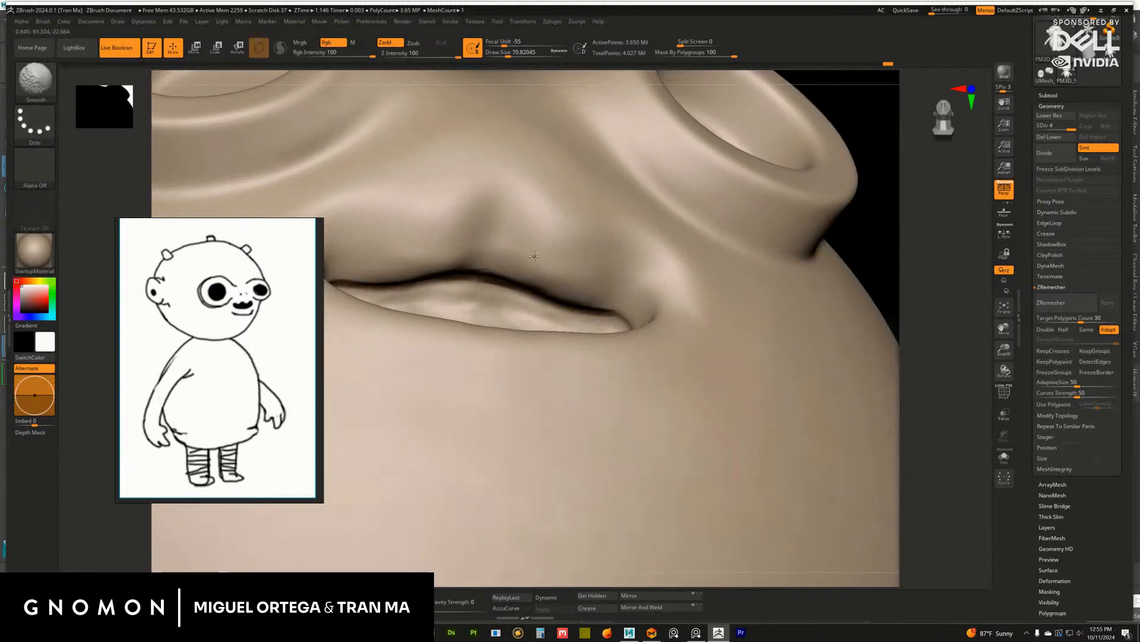
{"action": "mouse_move", "coordinate": [534, 256]}
{"action": "left_mouse_down", "text": "shift"}
{"action": "mouse_move", "coordinate": [484, 265]}
{"action": "mouse_move", "coordinate": [484, 254]}
{"action": "left_mouse_up", "text": "shift"}
Reshape the upper lip's center and the mouth corner using the Move brush with a draw size of about 124
{"action": "left_click", "coordinate": [121, 598]}
{"action": "key", "text": "s"}
{"action": "left_click", "coordinate": [505, 608]}
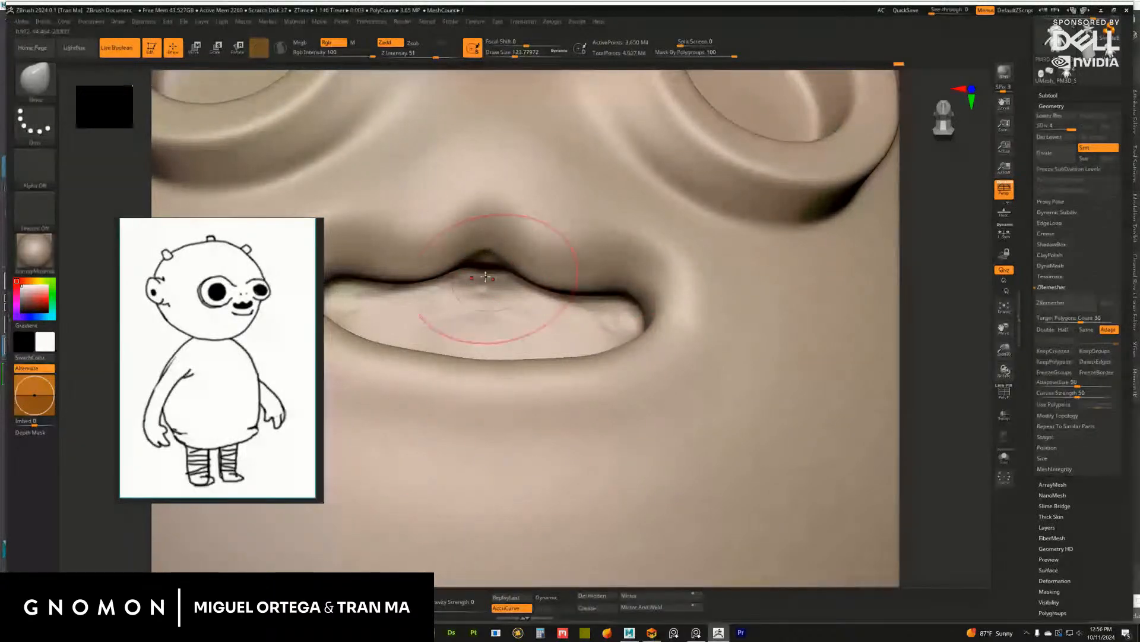
{"action": "left_click_drag", "start_coordinate": [628, 297], "coordinate": [636, 283]}
{"action": "mouse_move", "coordinate": [918, 288]}
{"action": "left_mouse_down", "text": "alt"}
{"action": "mouse_move", "coordinate": [948, 297]}
{"action": "mouse_move", "coordinate": [963, 318]}
{"action": "mouse_move", "coordinate": [946, 285]}
{"action": "left_mouse_up", "text": "alt"}
{"action": "left_click_drag", "start_coordinate": [618, 293], "coordinate": [619, 284]}
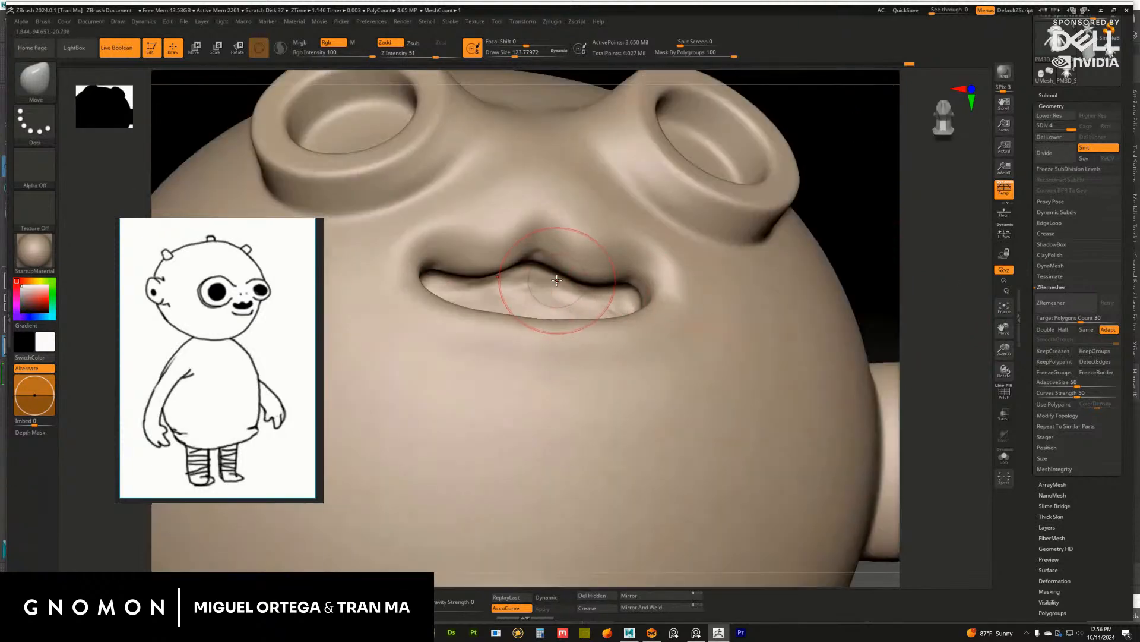
{"action": "left_click_drag", "start_coordinate": [533, 268], "coordinate": [533, 259]}
Carve a crease inside the mouth corner using DamStandard with a draw size of about 83
{"action": "mouse_move", "coordinate": [882, 255]}
{"action": "left_mouse_down"}
{"action": "mouse_move", "coordinate": [878, 282]}
{"action": "mouse_move", "coordinate": [782, 303]}
{"action": "left_mouse_up"}
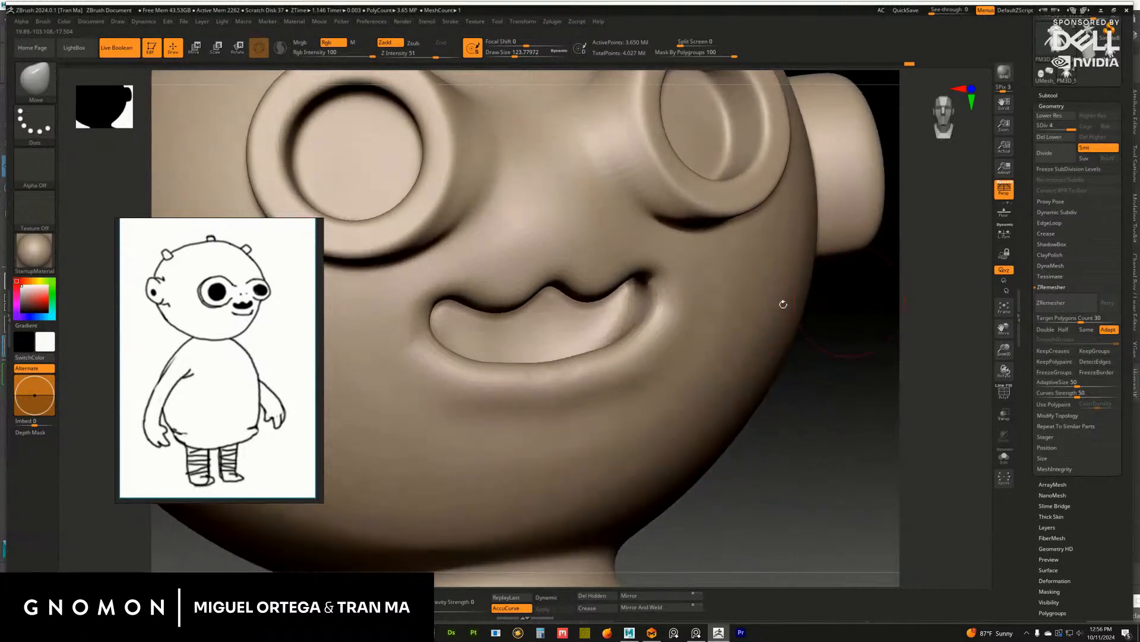
{"action": "left_click_drag", "start_coordinate": [895, 345], "coordinate": [969, 348], "text": "alt"}
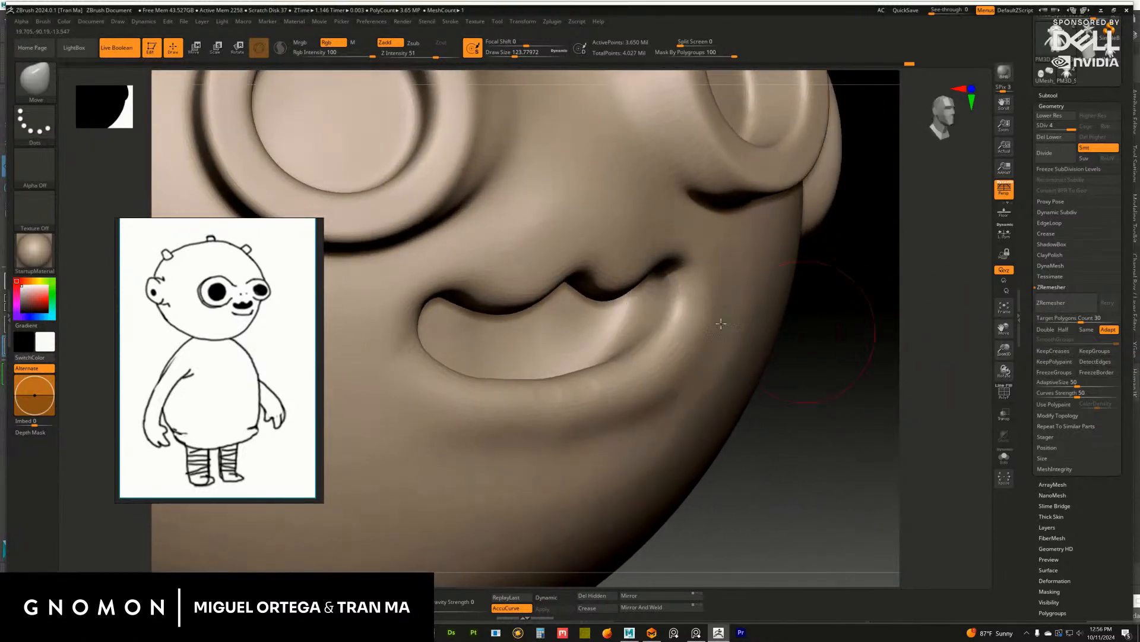
{"action": "left_click_drag", "start_coordinate": [873, 315], "coordinate": [826, 309]}
{"action": "left_click_drag", "start_coordinate": [948, 354], "coordinate": [970, 363]}
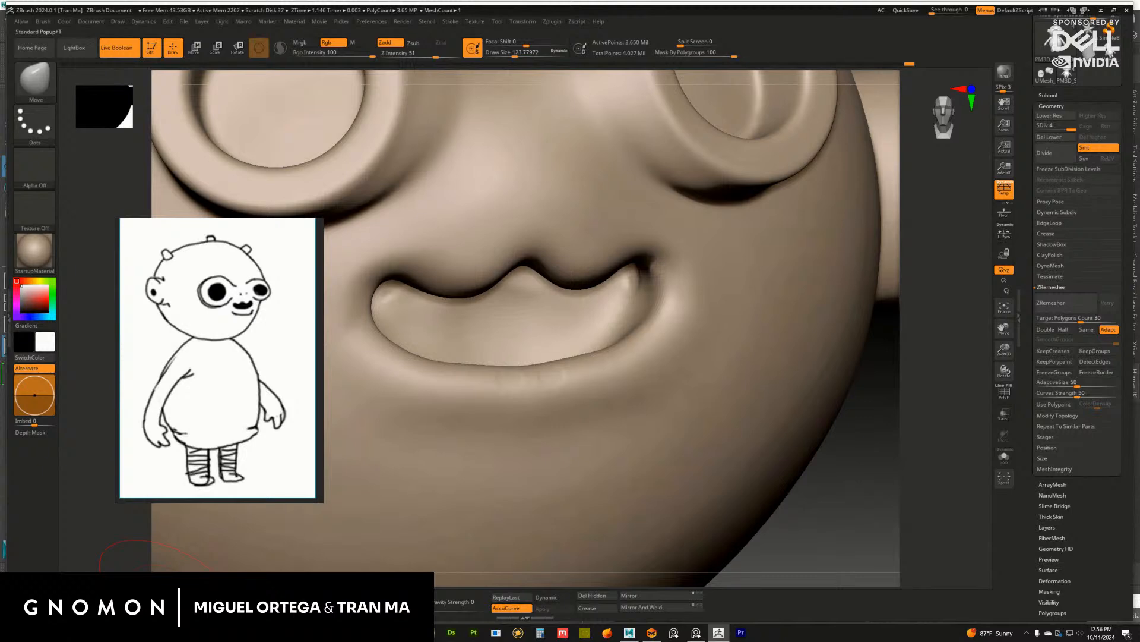
{"action": "left_click", "coordinate": [166, 600]}
{"action": "left_click_drag", "start_coordinate": [905, 345], "coordinate": [956, 349]}
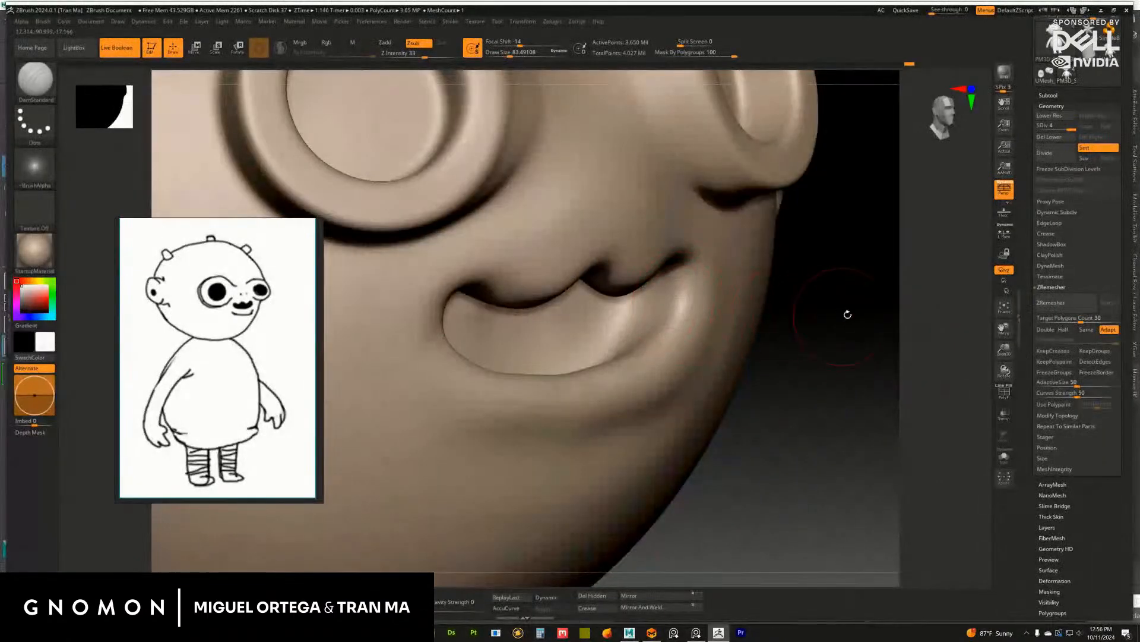
{"action": "mouse_move", "coordinate": [848, 314]}
{"action": "left_mouse_down"}
{"action": "mouse_move", "coordinate": [642, 293]}
{"action": "mouse_move", "coordinate": [626, 359]}
{"action": "left_mouse_up"}
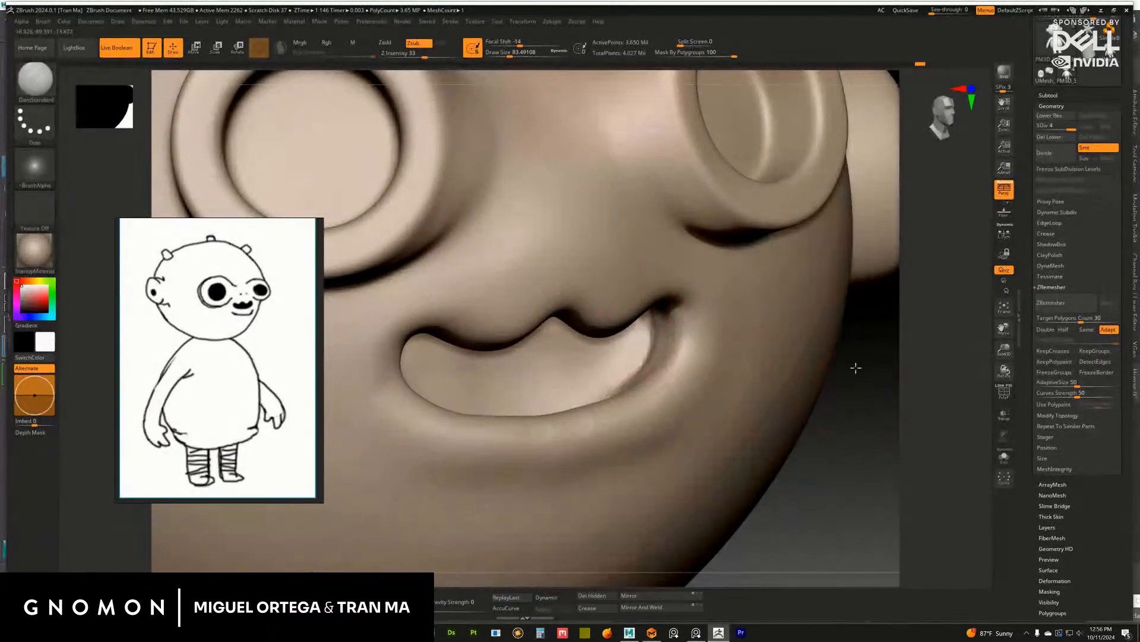
Refine the crease's lower end inside the mouth corner and smooth the adjoining interior surface
{"action": "left_click_drag", "start_coordinate": [855, 366], "coordinate": [851, 282]}
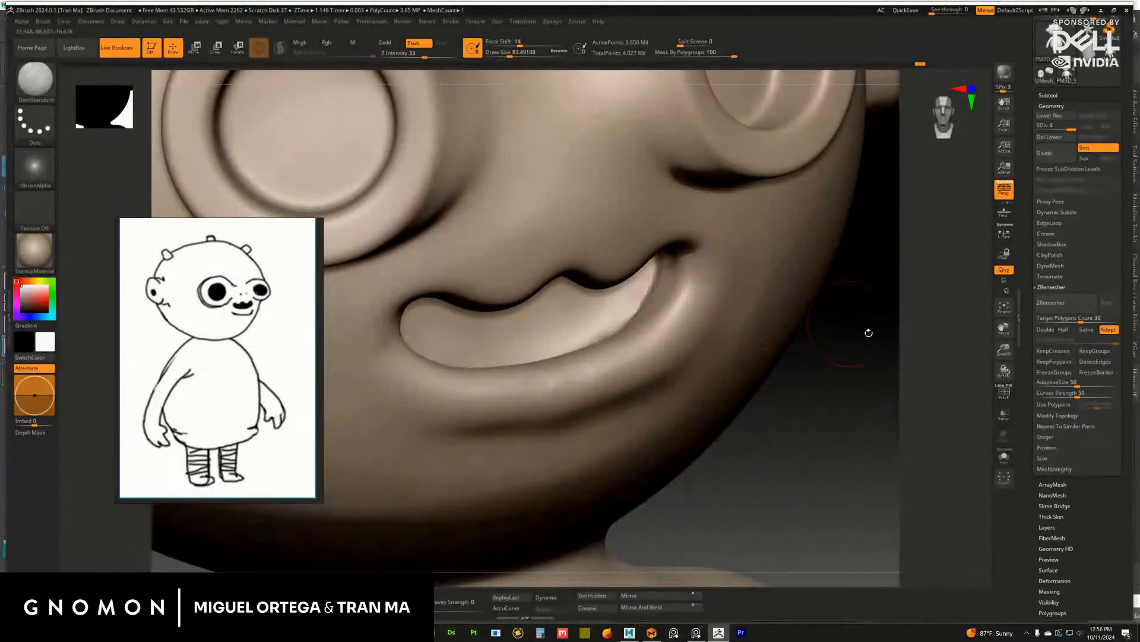
{"action": "mouse_move", "coordinate": [888, 343]}
{"action": "left_mouse_down"}
{"action": "mouse_move", "coordinate": [847, 386]}
{"action": "mouse_move", "coordinate": [809, 351]}
{"action": "mouse_move", "coordinate": [815, 330]}
{"action": "left_mouse_up"}
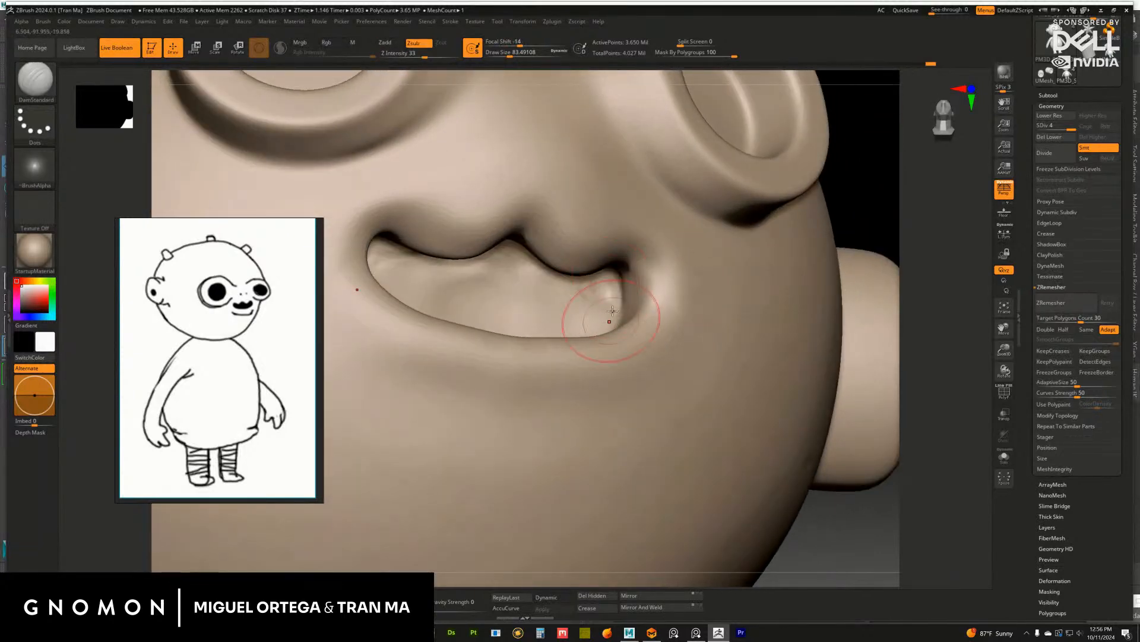
{"action": "left_click_drag", "start_coordinate": [846, 294], "coordinate": [870, 321]}
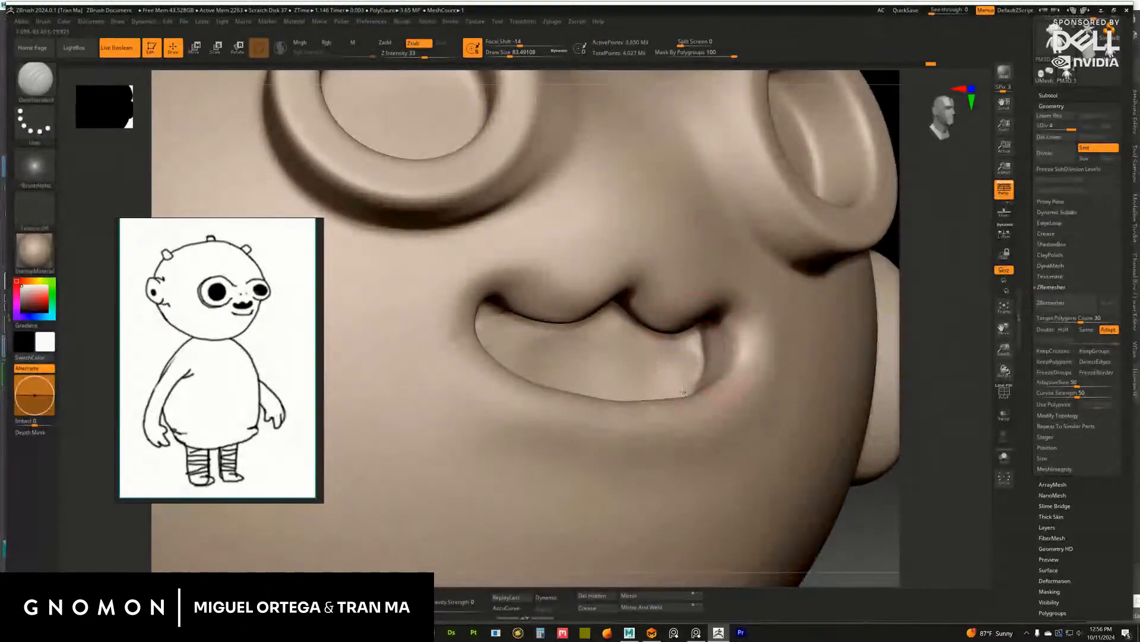
{"action": "left_click_drag", "start_coordinate": [681, 359], "coordinate": [688, 349], "text": "shift"}
{"action": "left_click_drag", "start_coordinate": [914, 336], "coordinate": [906, 306]}
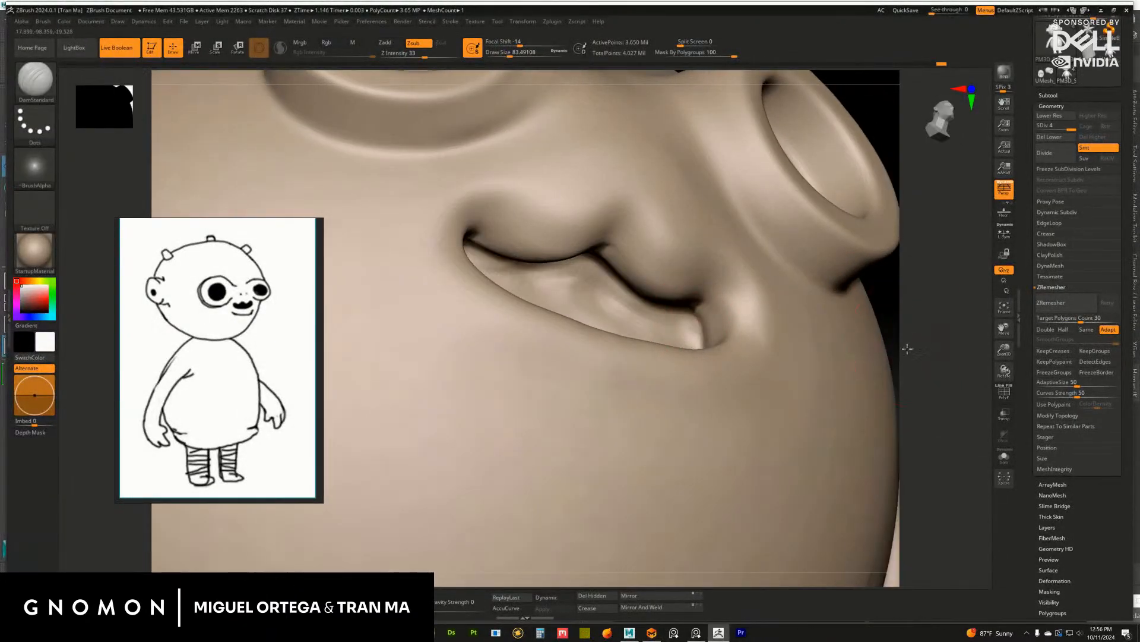
{"action": "mouse_move", "coordinate": [908, 349]}
{"action": "left_mouse_down"}
{"action": "mouse_move", "coordinate": [892, 357]}
{"action": "mouse_move", "coordinate": [957, 392]}
{"action": "mouse_move", "coordinate": [951, 340]}
{"action": "left_mouse_up"}
{"action": "key", "text": "shift"}
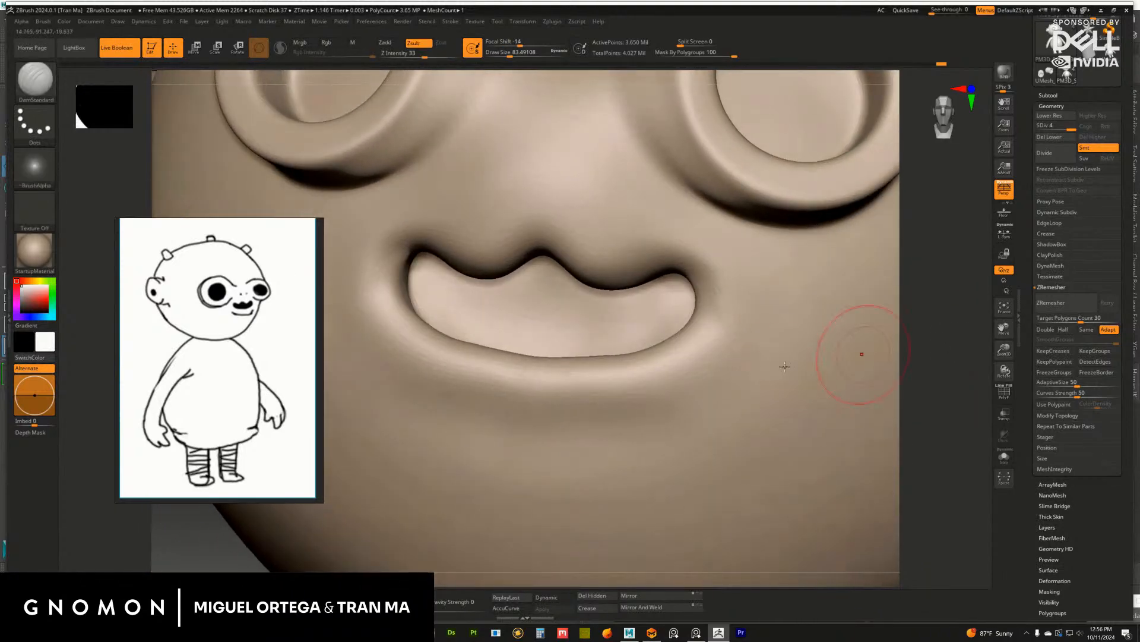
Adjust the lower lip and mouth corners using the Move brush with a draw size of about 136
{"action": "key", "text": "b"}
{"action": "key", "text": "m"}
{"action": "key", "text": "v"}
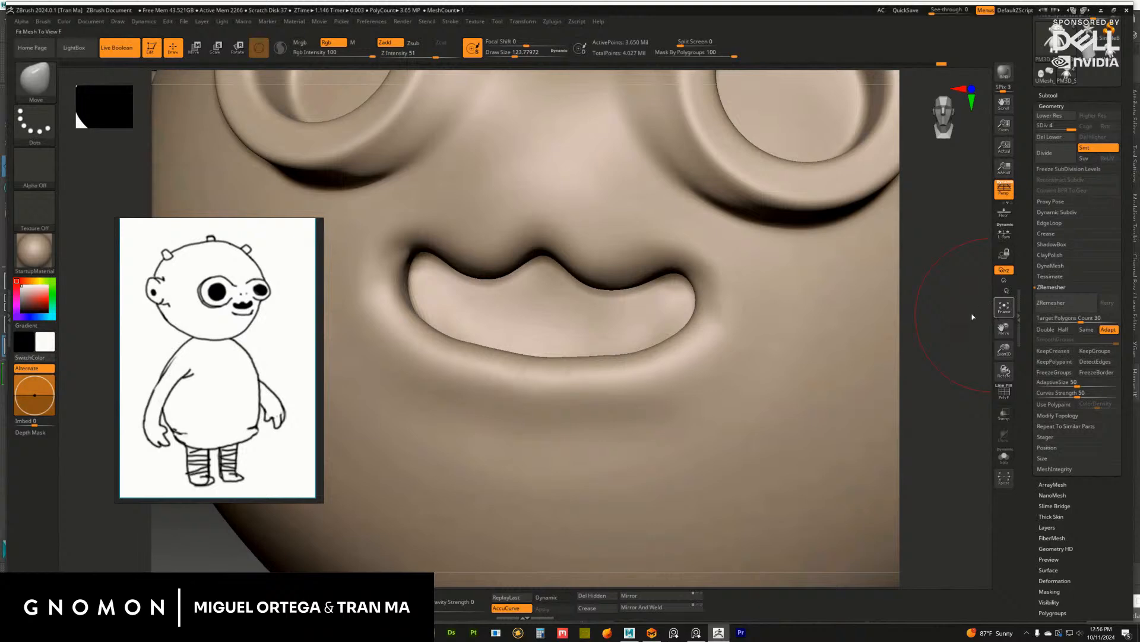
{"action": "key", "text": "f"}
{"action": "mouse_move", "coordinate": [872, 305]}
{"action": "left_mouse_down"}
{"action": "mouse_move", "coordinate": [858, 320]}
{"action": "mouse_move", "coordinate": [779, 323]}
{"action": "mouse_move", "coordinate": [834, 335]}
{"action": "mouse_move", "coordinate": [830, 457]}
{"action": "left_mouse_up"}
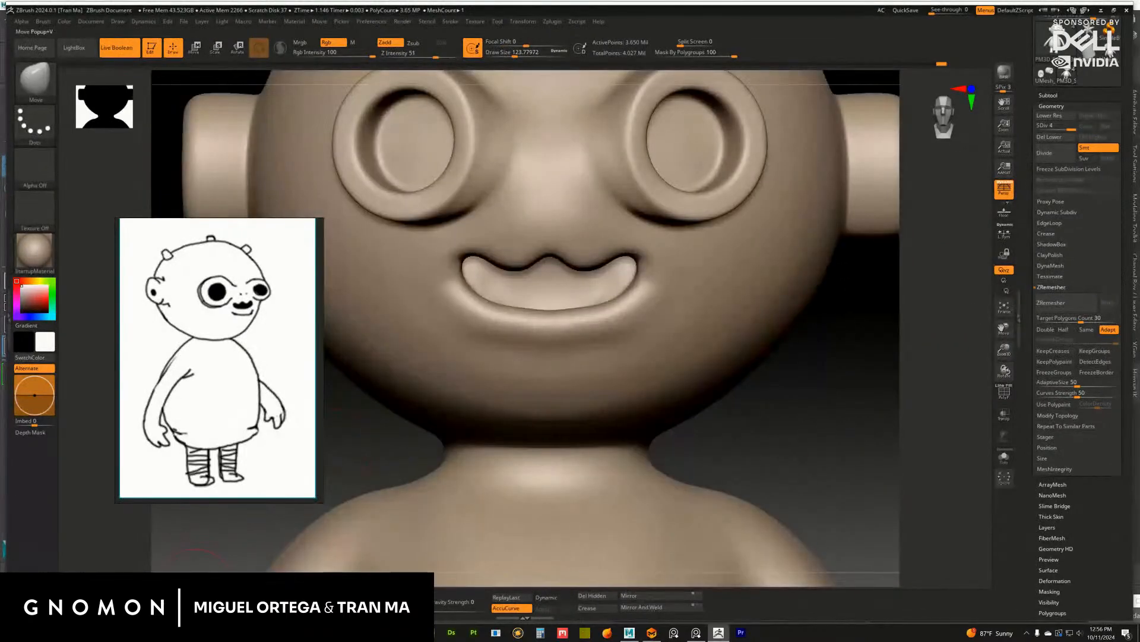
{"action": "key", "text": "b"}
{"action": "key", "text": "m"}
{"action": "key", "text": "v"}
{"action": "left_click", "coordinate": [509, 608]}
{"action": "key", "text": "s"}
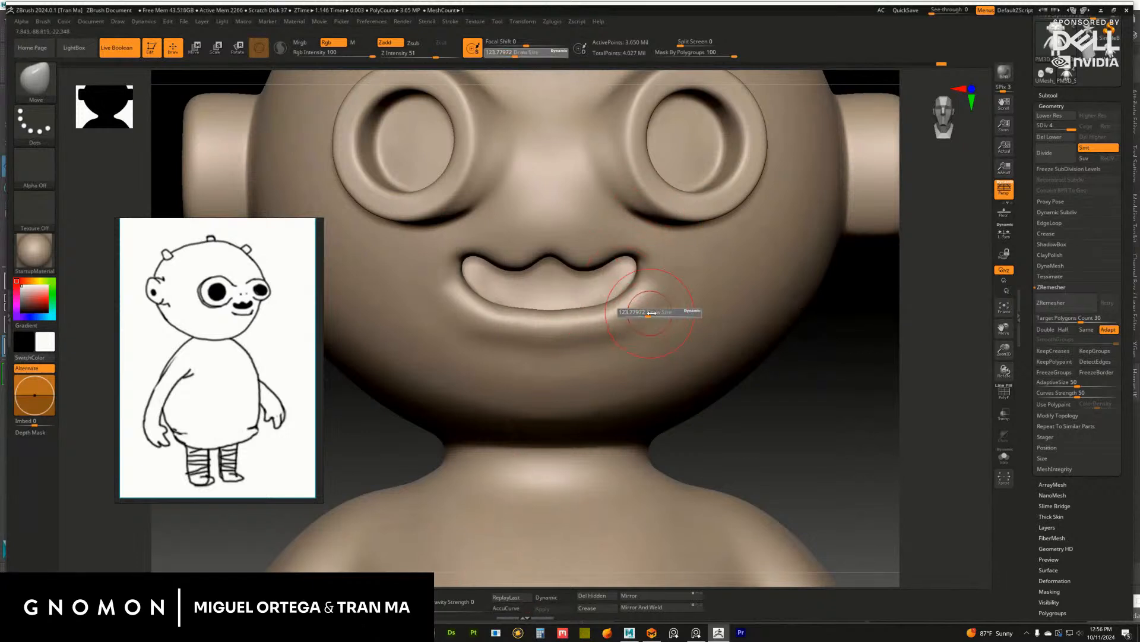
{"action": "mouse_move", "coordinate": [646, 314]}
{"action": "left_mouse_down"}
{"action": "mouse_move", "coordinate": [619, 247]}
{"action": "mouse_move", "coordinate": [646, 284]}
{"action": "left_mouse_up"}
{"action": "key", "text": "s"}
{"action": "mouse_move", "coordinate": [585, 309]}
{"action": "left_mouse_down"}
{"action": "mouse_move", "coordinate": [652, 298]}
{"action": "mouse_move", "coordinate": [624, 249]}
{"action": "left_mouse_up"}
{"action": "left_click_drag", "start_coordinate": [888, 341], "coordinate": [848, 293], "text": "alt"}
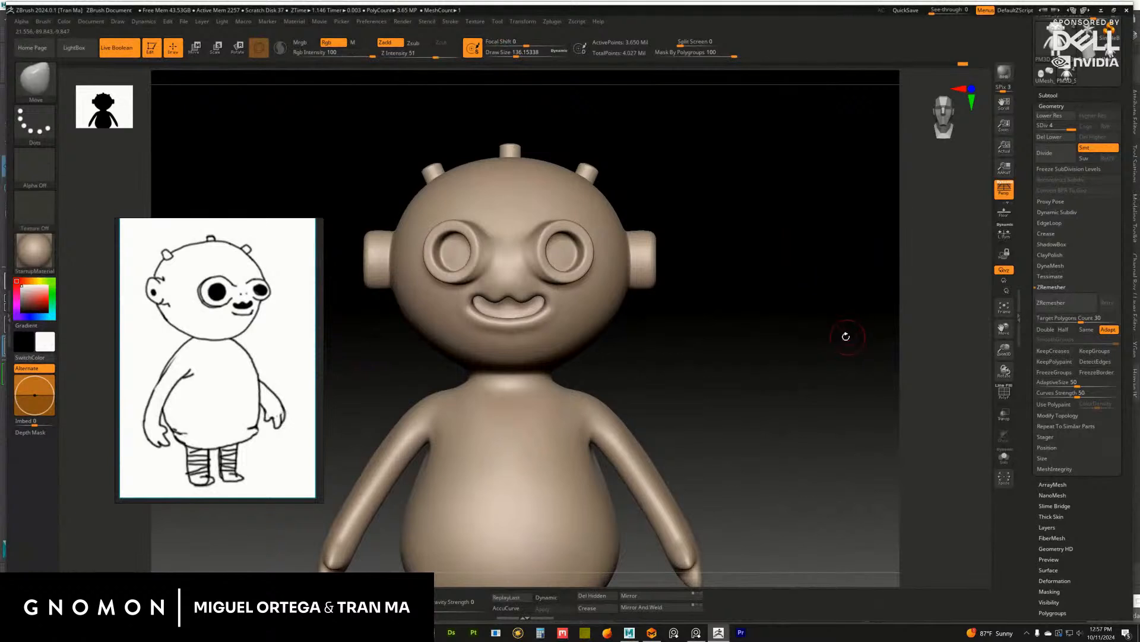
Duplicate the character's subtool and save the tool, overwriting PolyMesh3D_1.ztl
{"action": "left_click_drag", "start_coordinate": [845, 337], "coordinate": [785, 319], "text": "alt"}
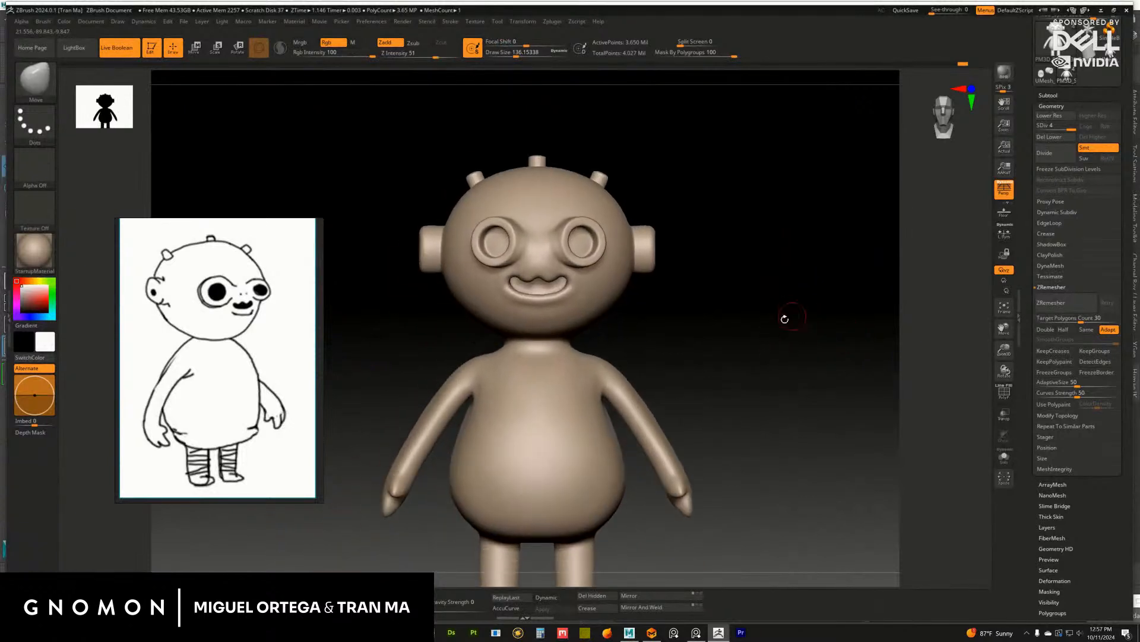
{"action": "left_click_drag", "start_coordinate": [784, 319], "coordinate": [804, 337], "text": "alt"}
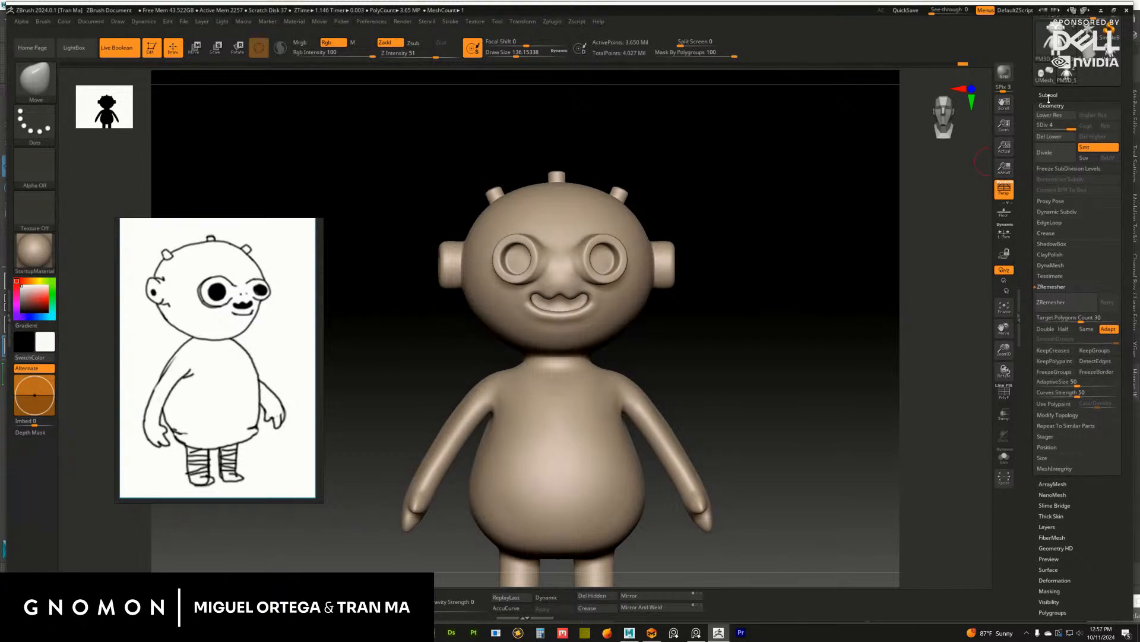
{"action": "left_click", "coordinate": [1048, 95]}
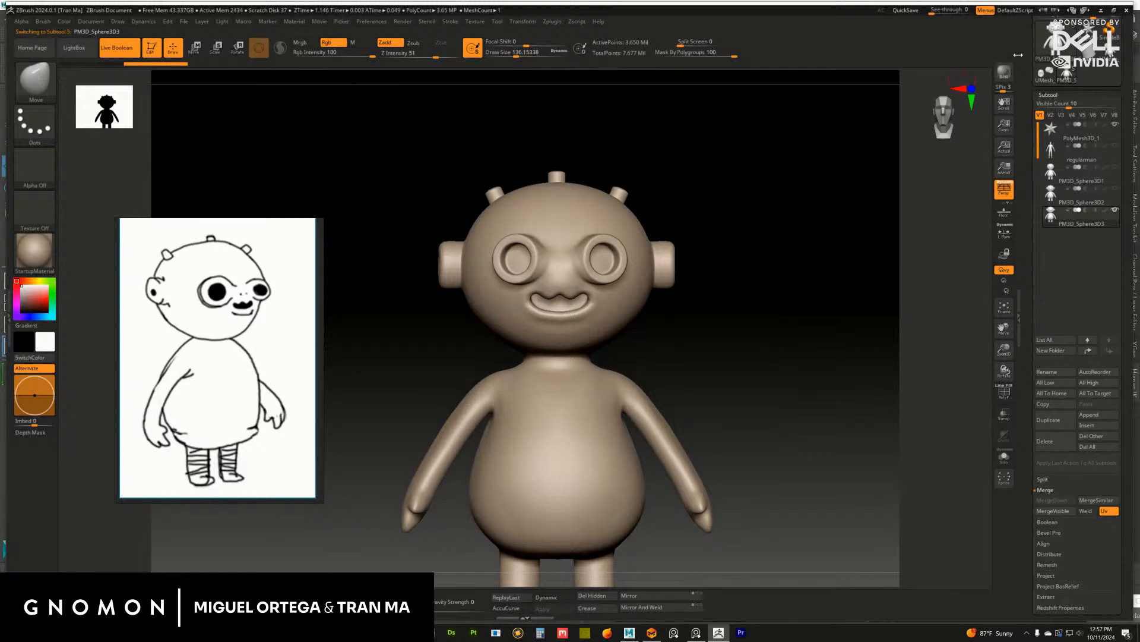
{"action": "left_click_drag", "start_coordinate": [1031, 91], "coordinate": [1032, 198]}
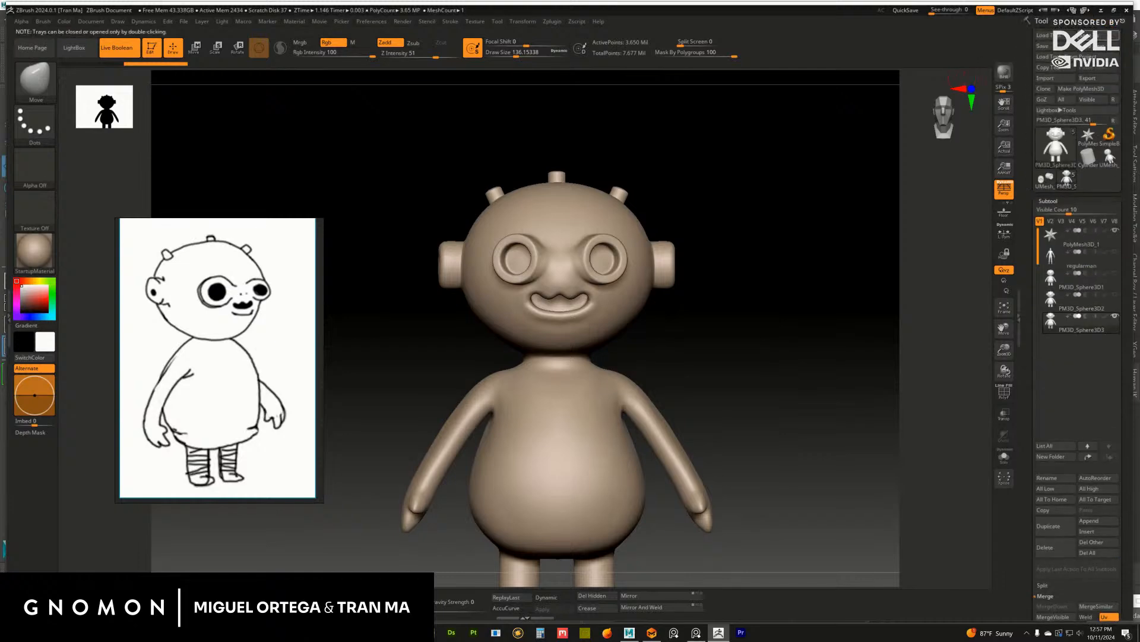
{"action": "left_click", "coordinate": [1097, 35]}
{"action": "left_click", "coordinate": [988, 586]}
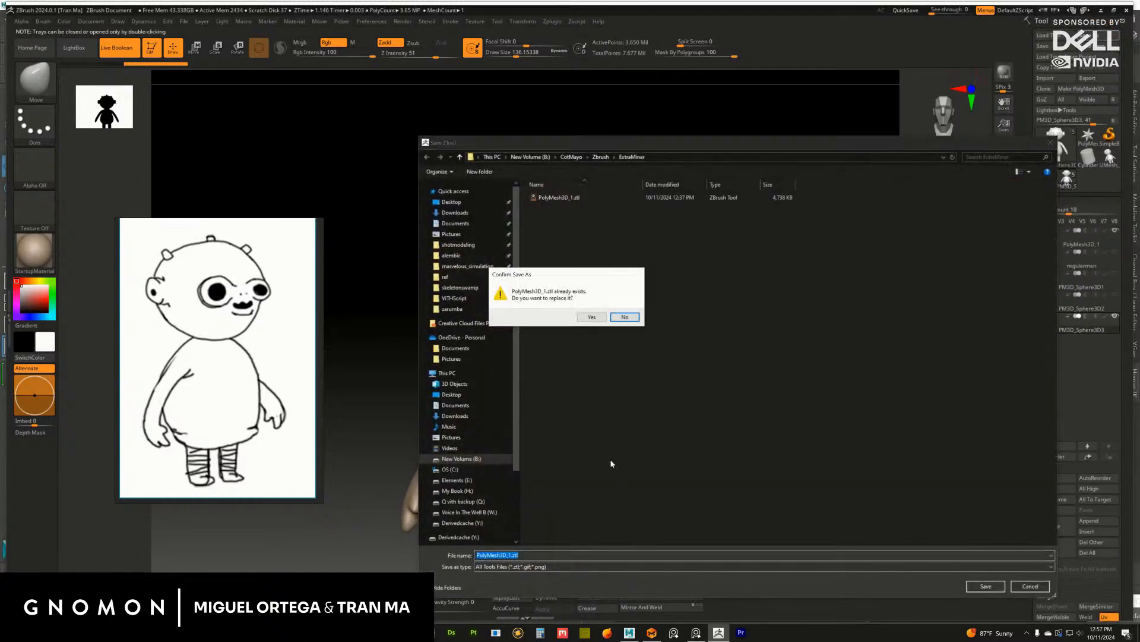
{"action": "left_click", "coordinate": [592, 317]}
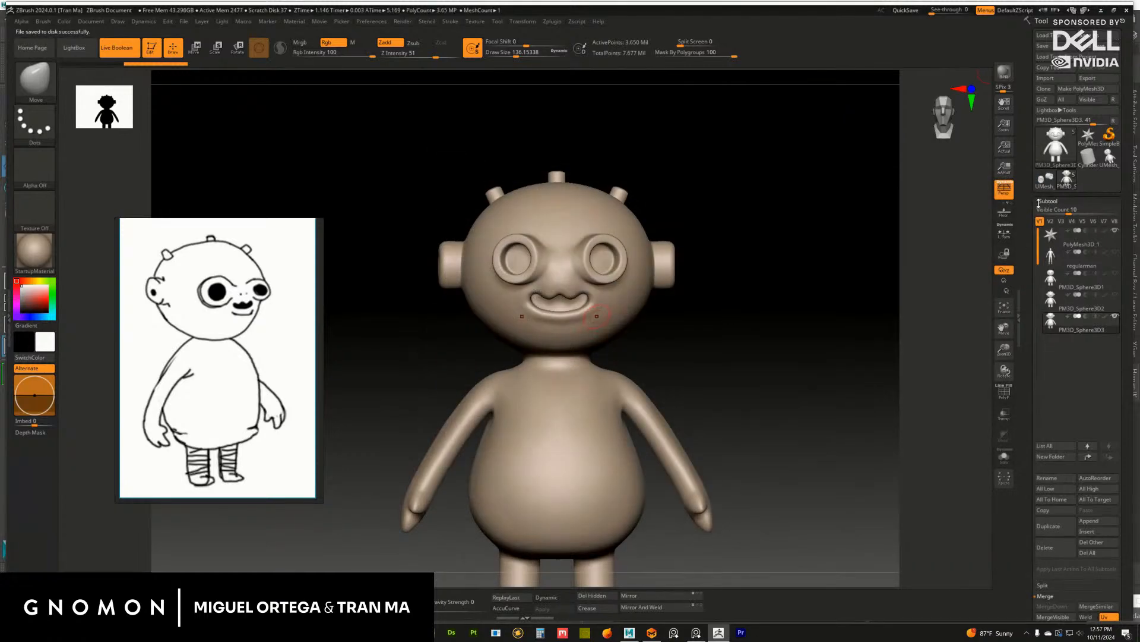
Remesh the duplicated character with ZRemesher using a target polygon count of 50
{"action": "left_click", "coordinate": [1053, 200]}
{"action": "left_click", "coordinate": [1051, 116]}
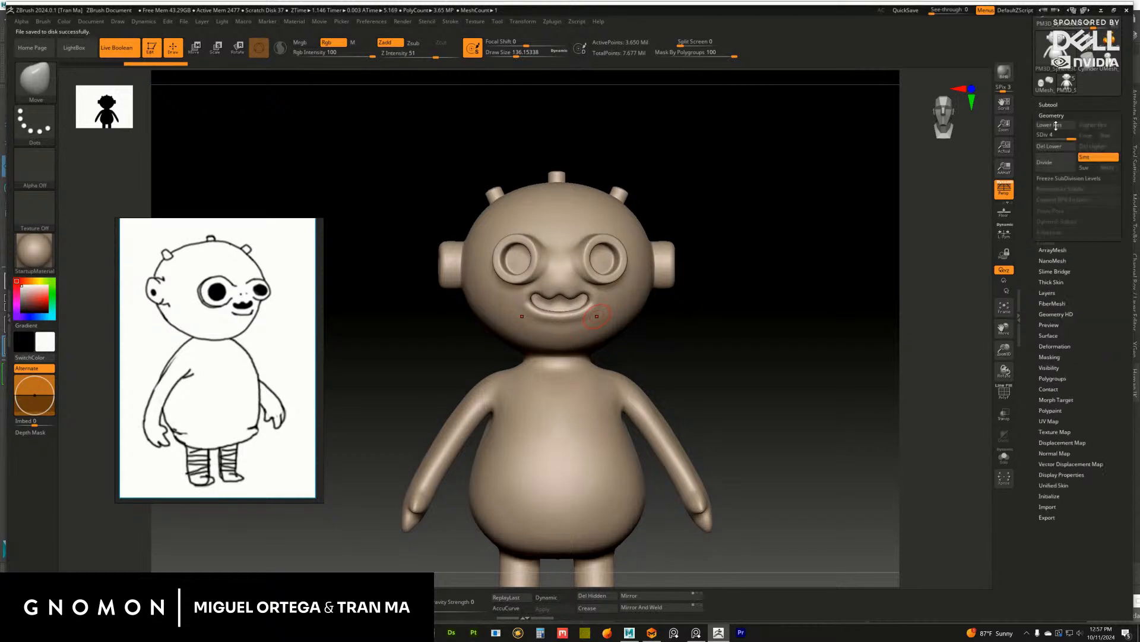
{"action": "left_click", "coordinate": [1085, 327]}
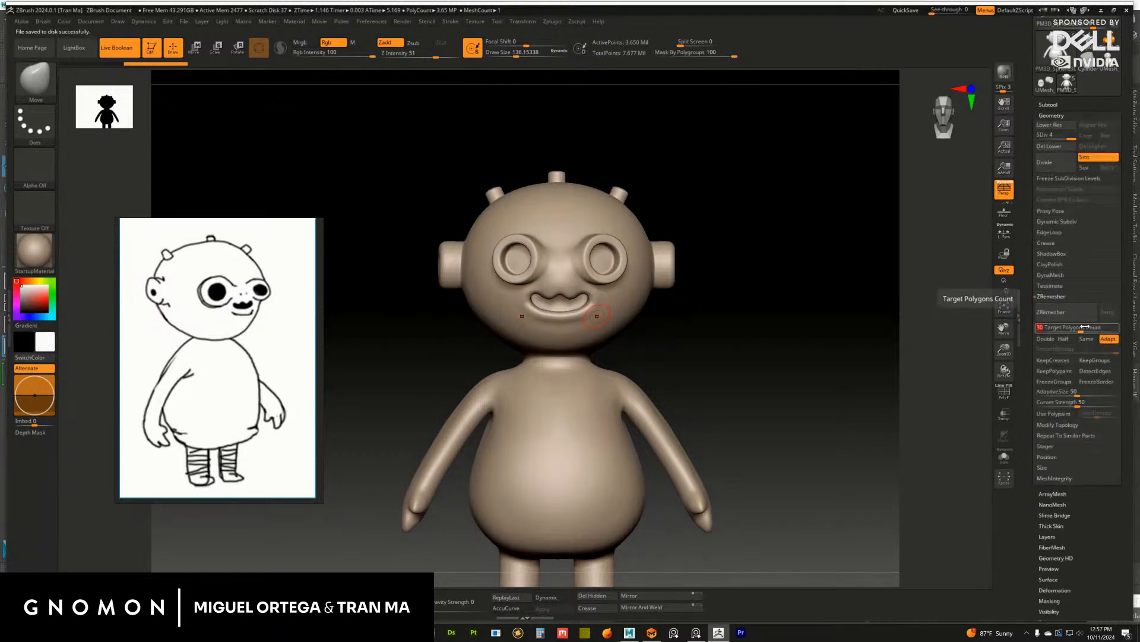
{"action": "type", "text": "50"}
{"action": "key", "text": "Return"}
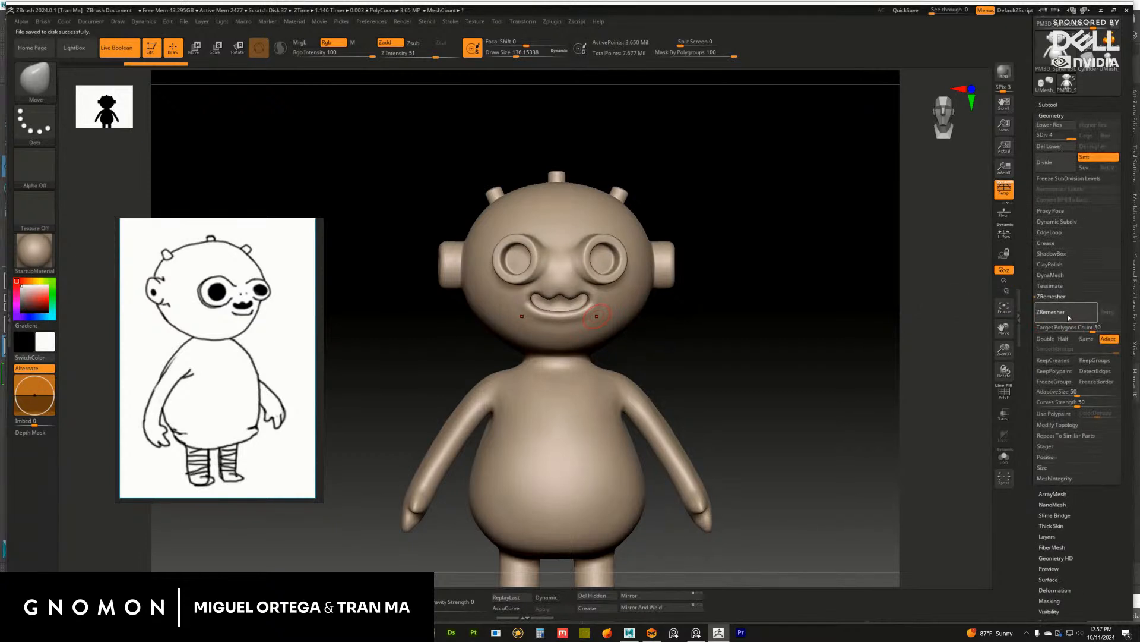
{"action": "left_click", "coordinate": [1069, 319]}
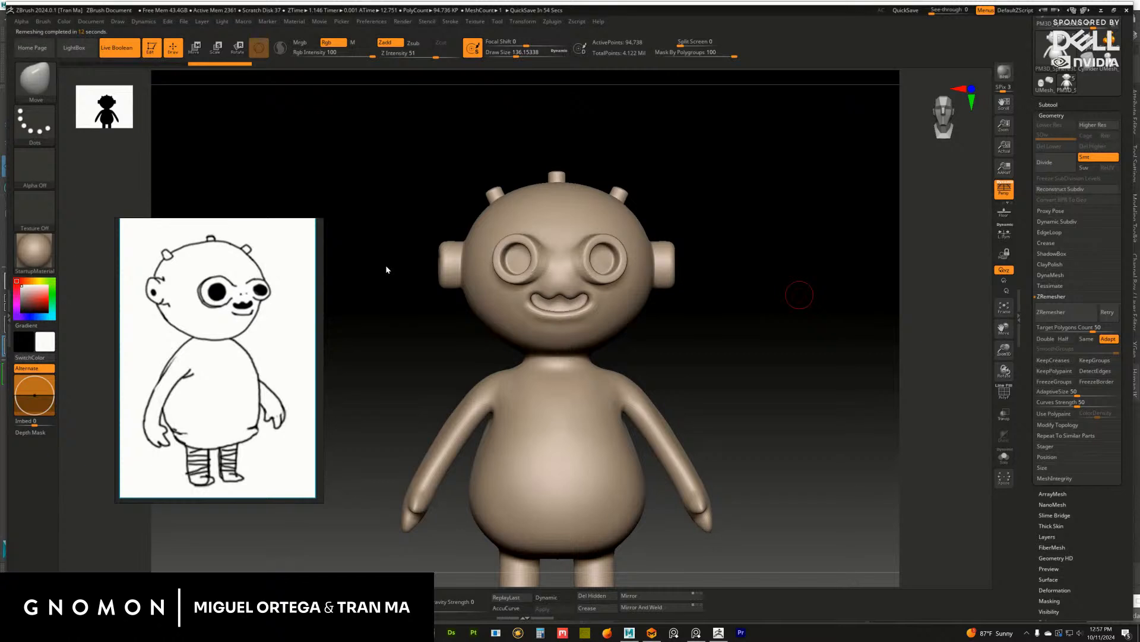
Subdivide the remeshed character to level 3
{"action": "mouse_move", "coordinate": [776, 340]}
{"action": "left_mouse_down"}
{"action": "mouse_move", "coordinate": [785, 333]}
{"action": "mouse_move", "coordinate": [804, 367]}
{"action": "mouse_move", "coordinate": [879, 367]}
{"action": "mouse_move", "coordinate": [707, 332]}
{"action": "left_mouse_up"}
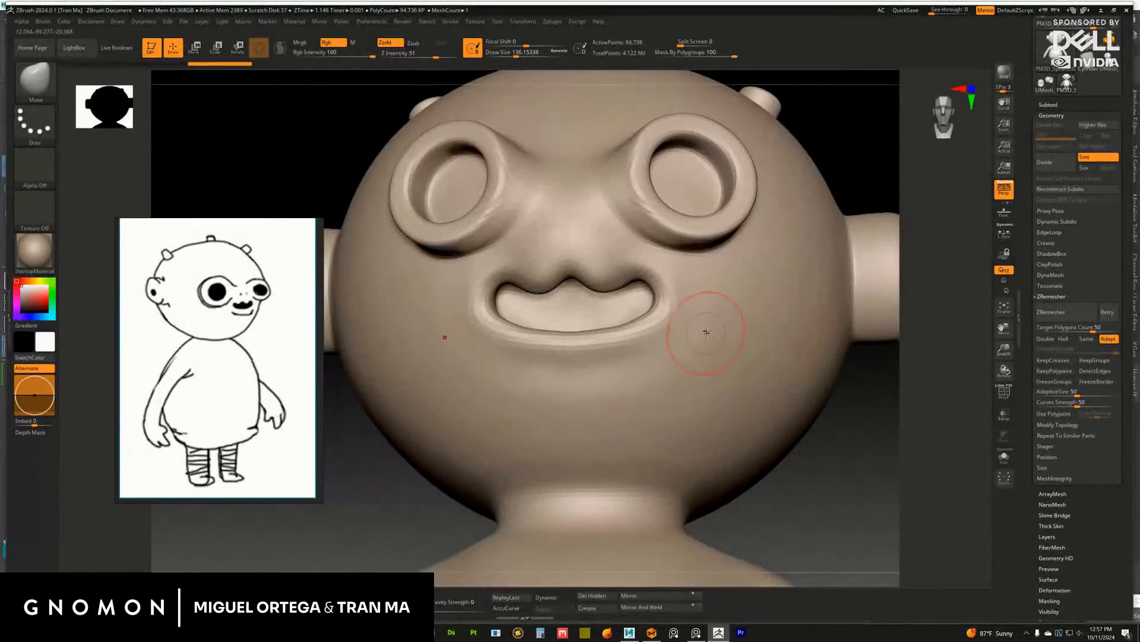
{"action": "left_click_drag", "start_coordinate": [965, 380], "coordinate": [967, 435]}
{"action": "key", "text": "ctrl+d"}
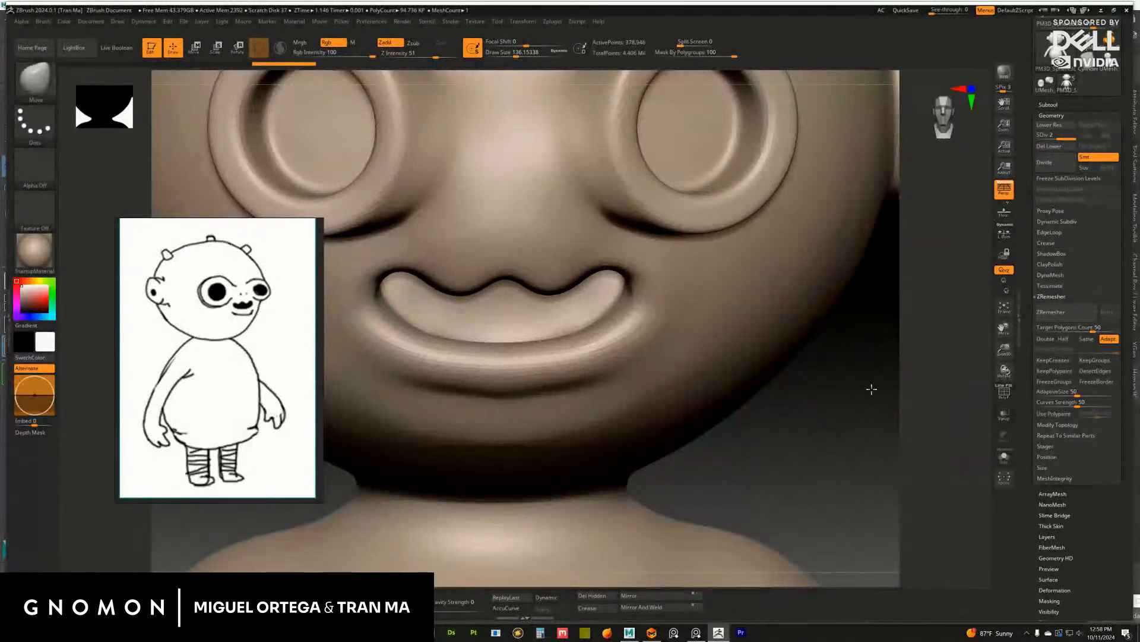
{"action": "mouse_move", "coordinate": [873, 387]}
{"action": "left_mouse_down"}
{"action": "mouse_move", "coordinate": [908, 388]}
{"action": "mouse_move", "coordinate": [888, 392]}
{"action": "left_mouse_up"}
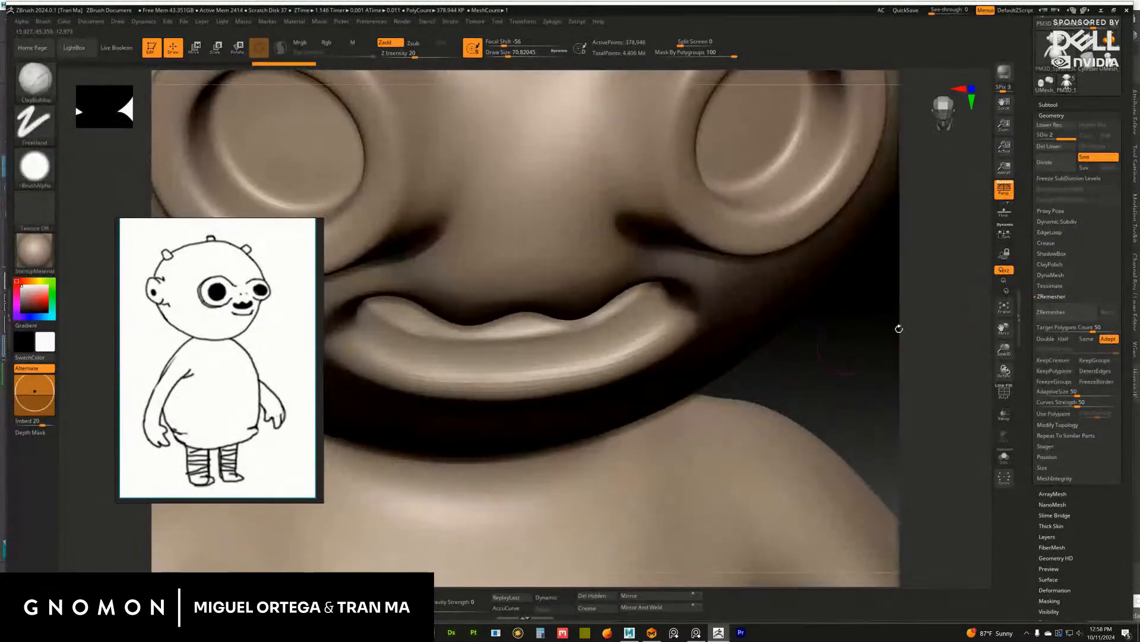
{"action": "key", "text": "ctrl+d"}
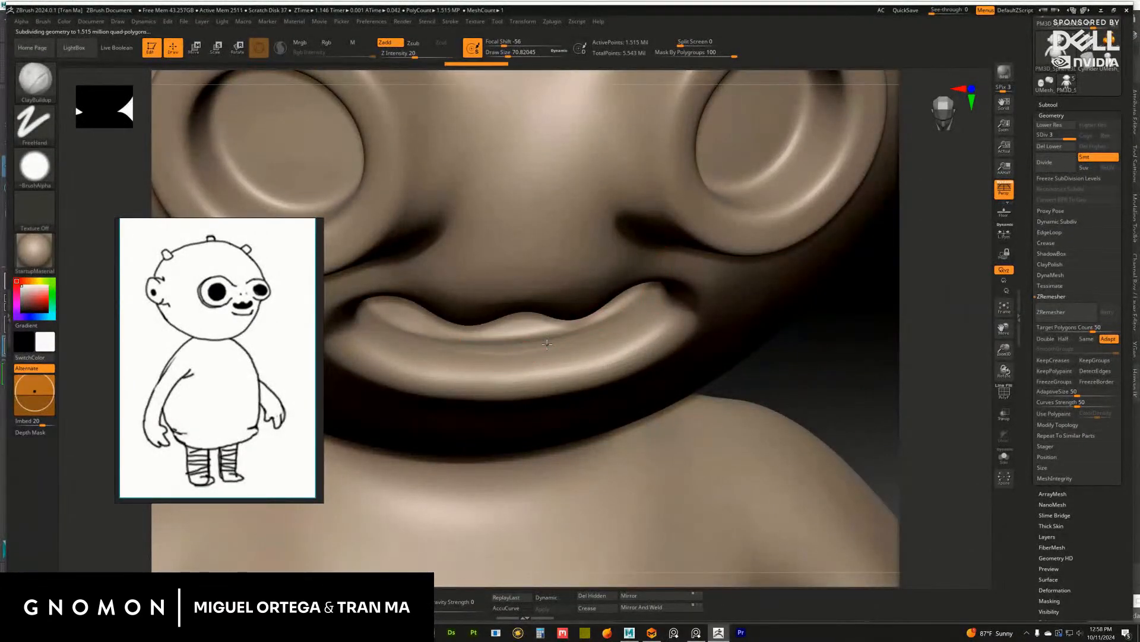
Build up the inside of the lower lip using ClayBuildup with a draw size of about 71, and smooth the mouth interior
{"action": "mouse_move", "coordinate": [641, 323]}
{"action": "left_mouse_down"}
{"action": "mouse_move", "coordinate": [654, 324]}
{"action": "mouse_move", "coordinate": [526, 356]}
{"action": "mouse_move", "coordinate": [588, 337]}
{"action": "left_mouse_up"}
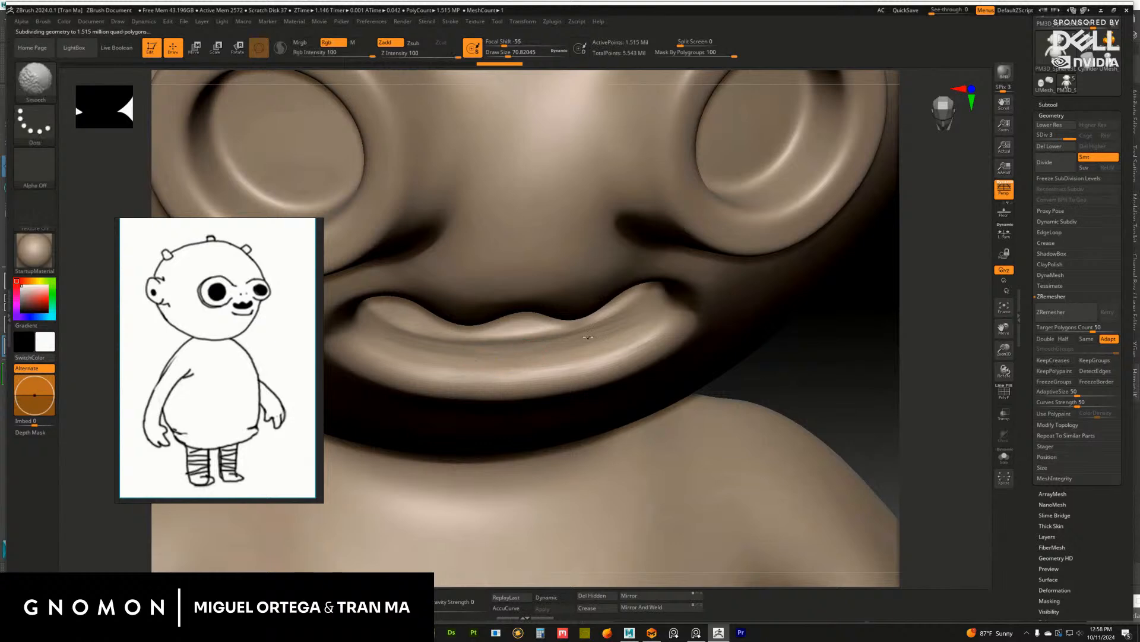
{"action": "left_click_drag", "start_coordinate": [885, 362], "coordinate": [846, 306]}
{"action": "left_click_drag", "start_coordinate": [666, 315], "coordinate": [588, 304], "text": "shift"}
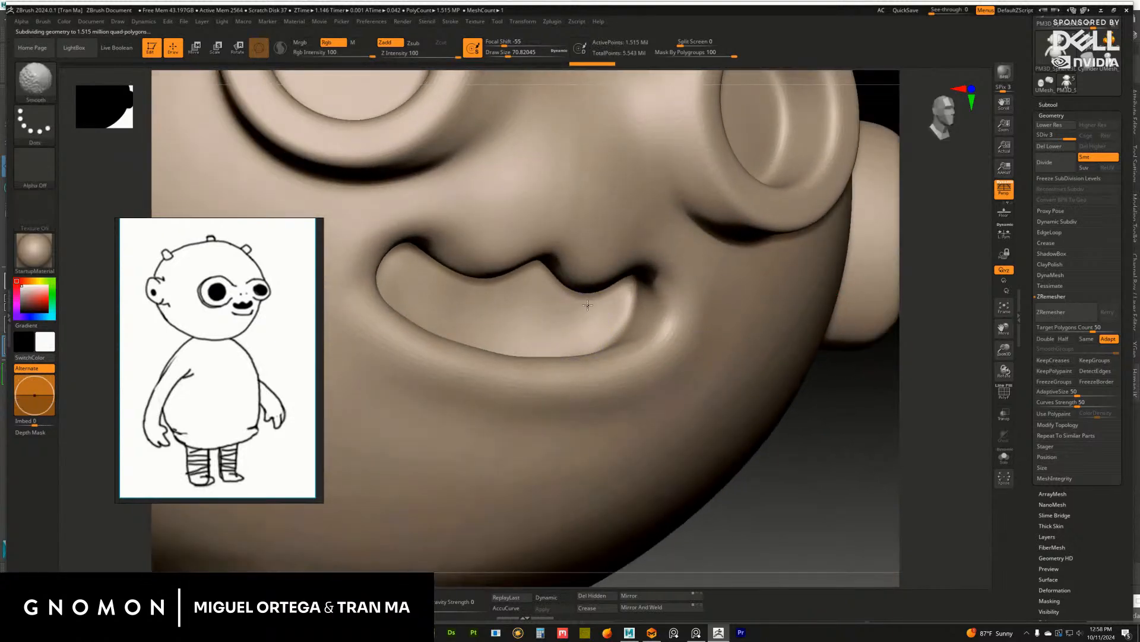
Build up the mouth interior using ClayBuildup with a draw size of about 108, and smooth the surface behind the lips
{"action": "left_click_drag", "start_coordinate": [871, 401], "coordinate": [859, 351]}
{"action": "key", "text": "s"}
{"action": "mouse_move", "coordinate": [546, 292]}
{"action": "left_mouse_down"}
{"action": "mouse_move", "coordinate": [573, 316]}
{"action": "mouse_move", "coordinate": [577, 285]}
{"action": "left_mouse_up"}
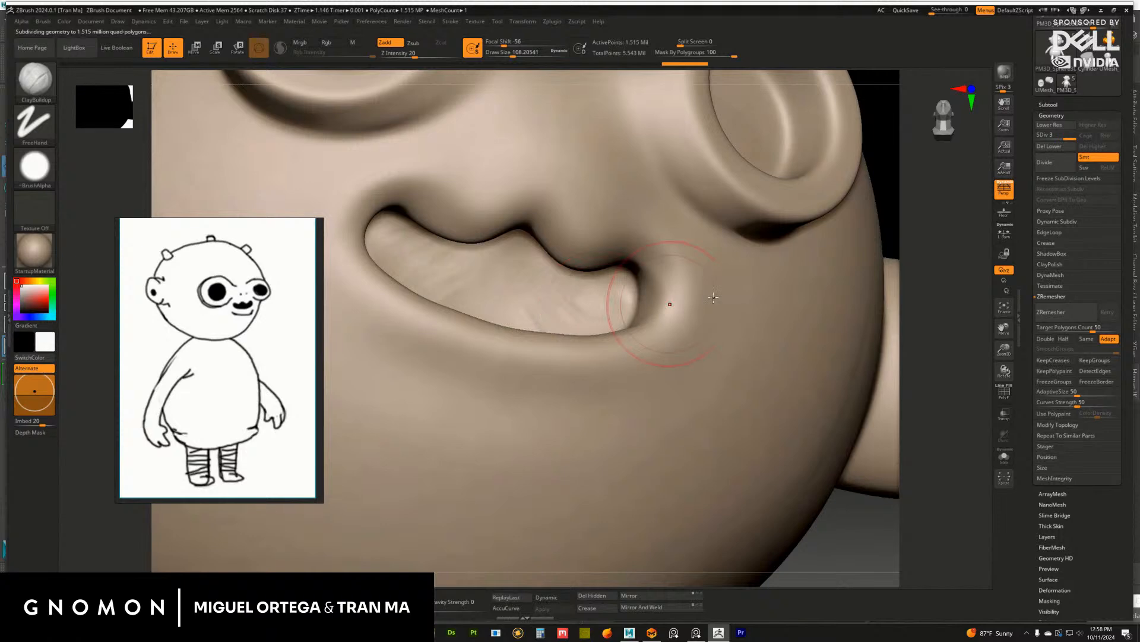
{"action": "left_click_drag", "start_coordinate": [912, 297], "coordinate": [915, 267]}
{"action": "left_click_drag", "start_coordinate": [509, 244], "coordinate": [580, 297]}
{"action": "mouse_move", "coordinate": [957, 306]}
{"action": "left_mouse_down"}
{"action": "mouse_move", "coordinate": [921, 310]}
{"action": "mouse_move", "coordinate": [918, 333]}
{"action": "left_mouse_up"}
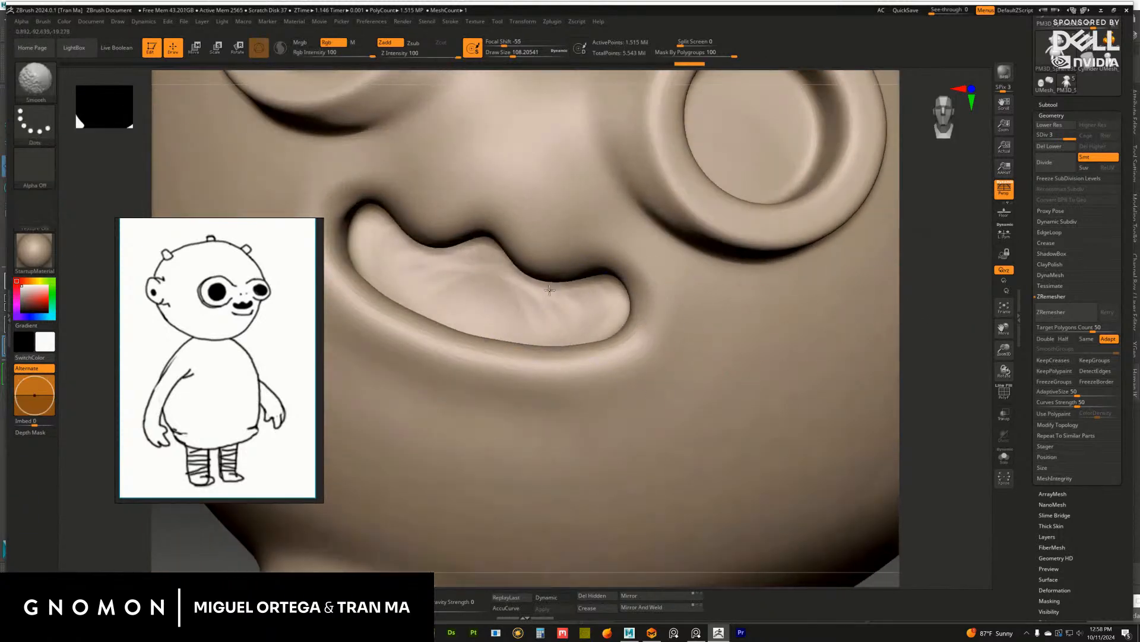
{"action": "left_click_drag", "start_coordinate": [521, 305], "coordinate": [591, 320], "text": "shift"}
{"action": "left_click_drag", "start_coordinate": [950, 318], "coordinate": [983, 313]}
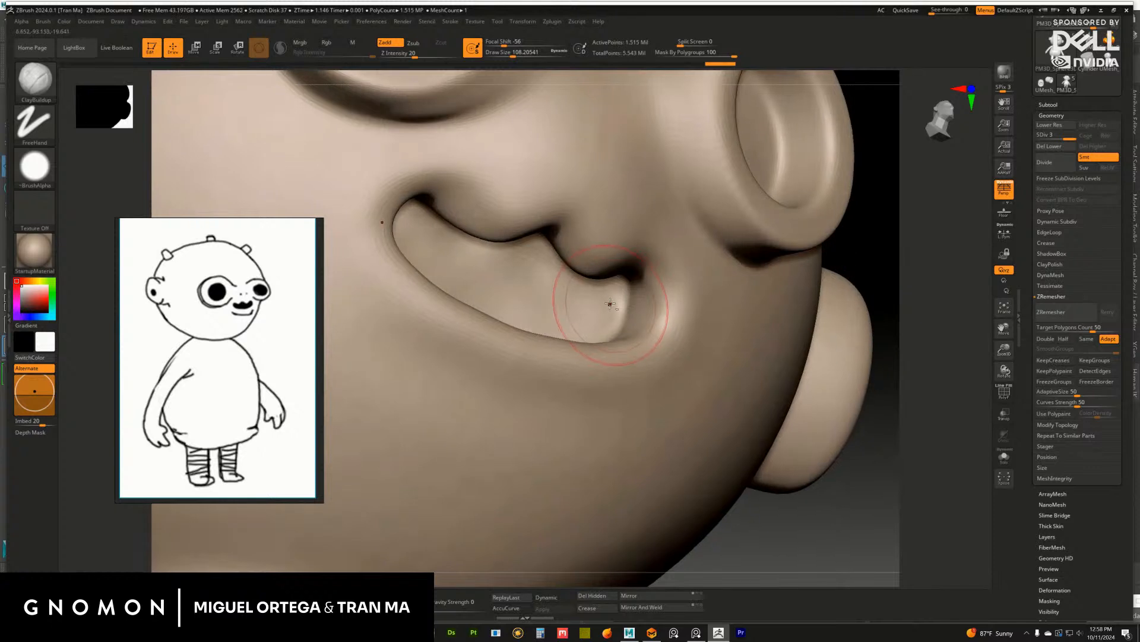
{"action": "mouse_move", "coordinate": [609, 294]}
{"action": "left_mouse_down"}
{"action": "mouse_move", "coordinate": [598, 324]}
{"action": "mouse_move", "coordinate": [585, 311]}
{"action": "left_mouse_up"}
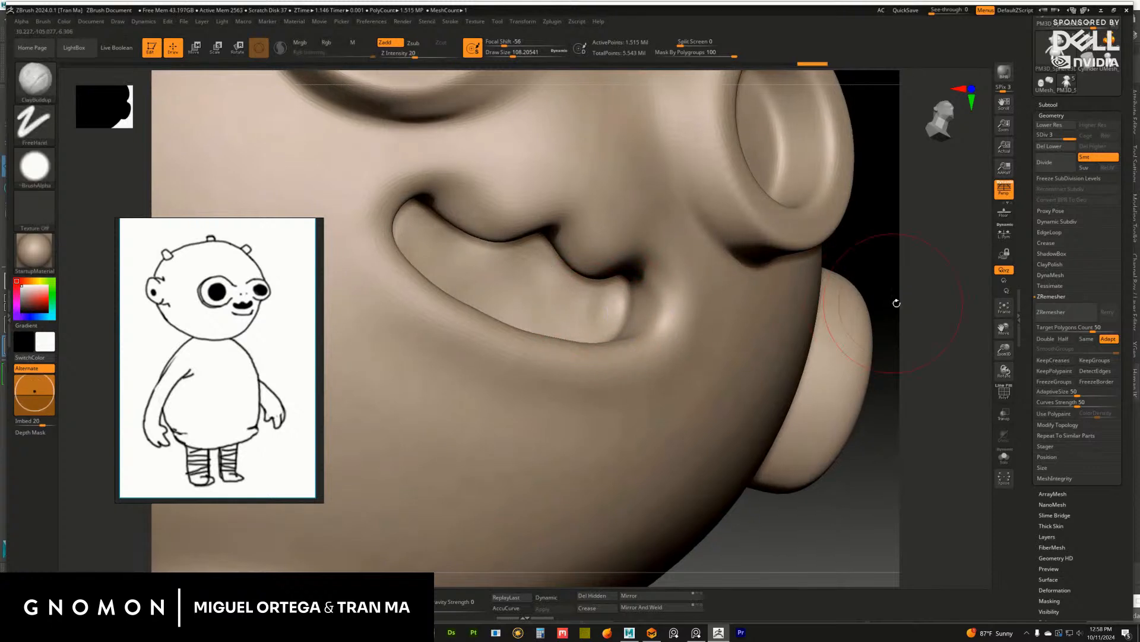
{"action": "left_click_drag", "start_coordinate": [896, 301], "coordinate": [888, 279]}
{"action": "left_click_drag", "start_coordinate": [546, 283], "coordinate": [585, 308]}
{"action": "mouse_move", "coordinate": [539, 262]}
{"action": "left_mouse_down"}
{"action": "mouse_move", "coordinate": [538, 300]}
{"action": "mouse_move", "coordinate": [526, 257]}
{"action": "mouse_move", "coordinate": [519, 267]}
{"action": "left_mouse_up"}
{"action": "left_click_drag", "start_coordinate": [947, 327], "coordinate": [894, 332]}
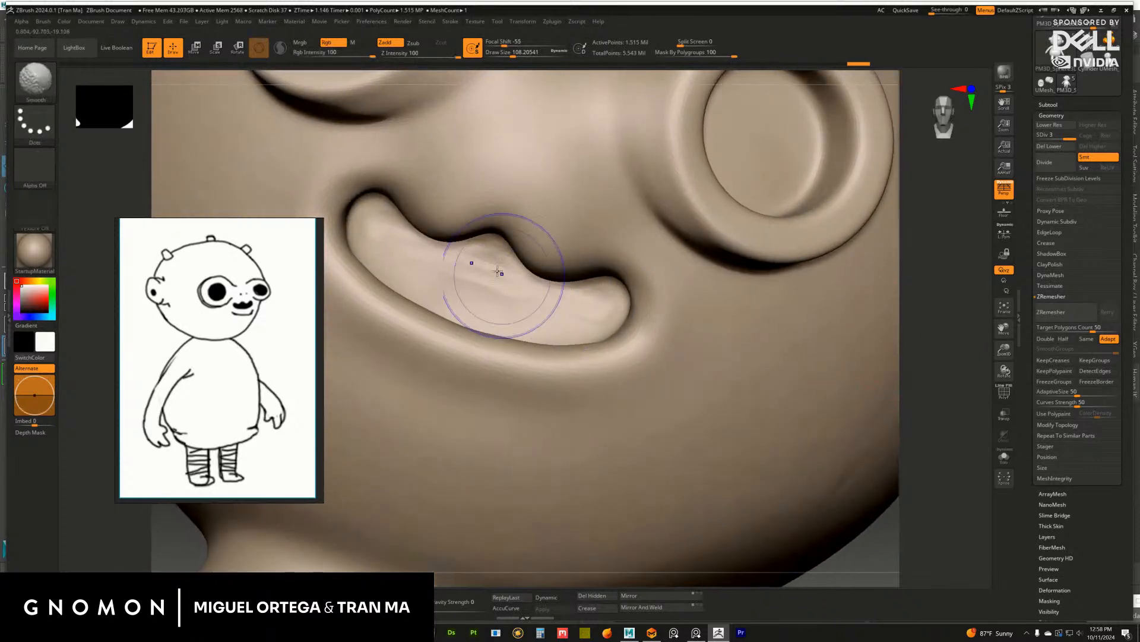
{"action": "left_click_drag", "start_coordinate": [505, 275], "coordinate": [571, 293], "text": "shift"}
{"action": "left_click_drag", "start_coordinate": [382, 224], "coordinate": [407, 242], "text": "shift"}
{"action": "mouse_move", "coordinate": [937, 357]}
{"action": "left_mouse_down", "text": "shift"}
{"action": "mouse_move", "coordinate": [865, 347]}
{"action": "mouse_move", "coordinate": [907, 325]}
{"action": "mouse_move", "coordinate": [786, 337]}
{"action": "mouse_move", "coordinate": [764, 319]}
{"action": "mouse_move", "coordinate": [757, 326]}
{"action": "left_mouse_up", "text": "shift"}
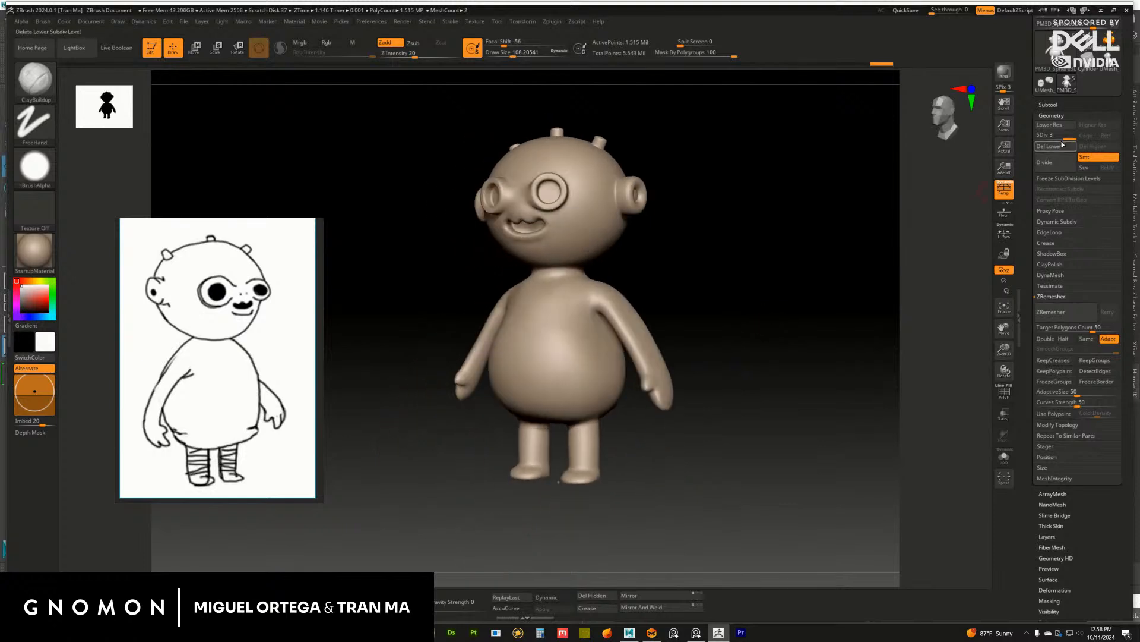
Lower the character to subdivision level 1 and save the tool, overwriting PolyMesh3D_1.ztl
{"action": "left_click_drag", "start_coordinate": [751, 241], "coordinate": [741, 274]}
{"action": "key", "text": "shift+d"}
{"action": "key", "text": "shift+d"}
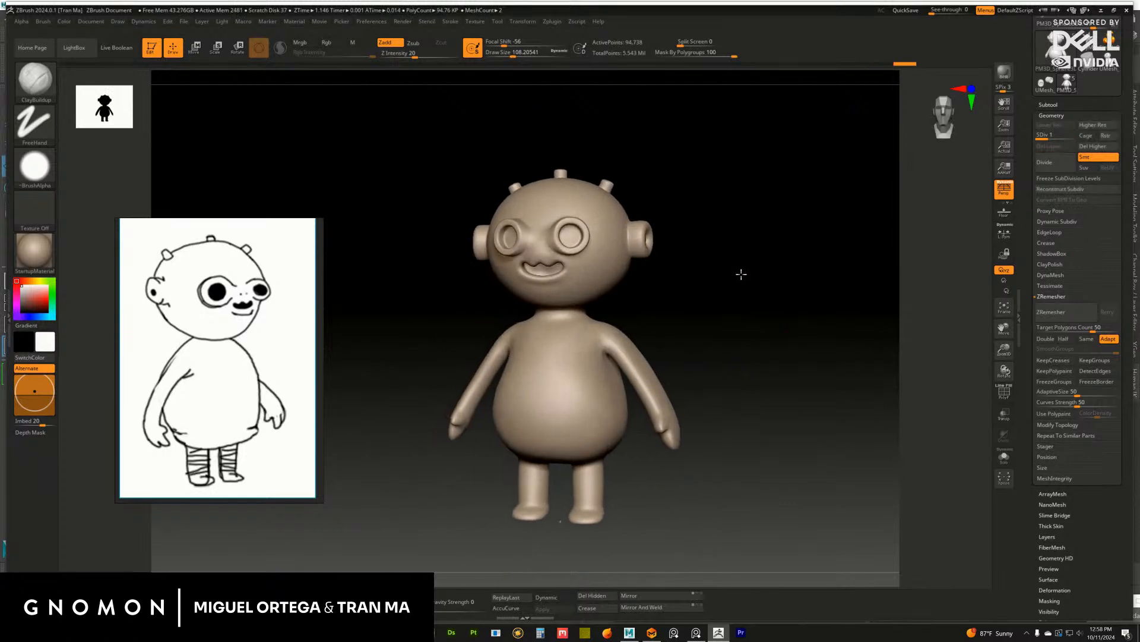
{"action": "key", "text": "ctrl+s"}
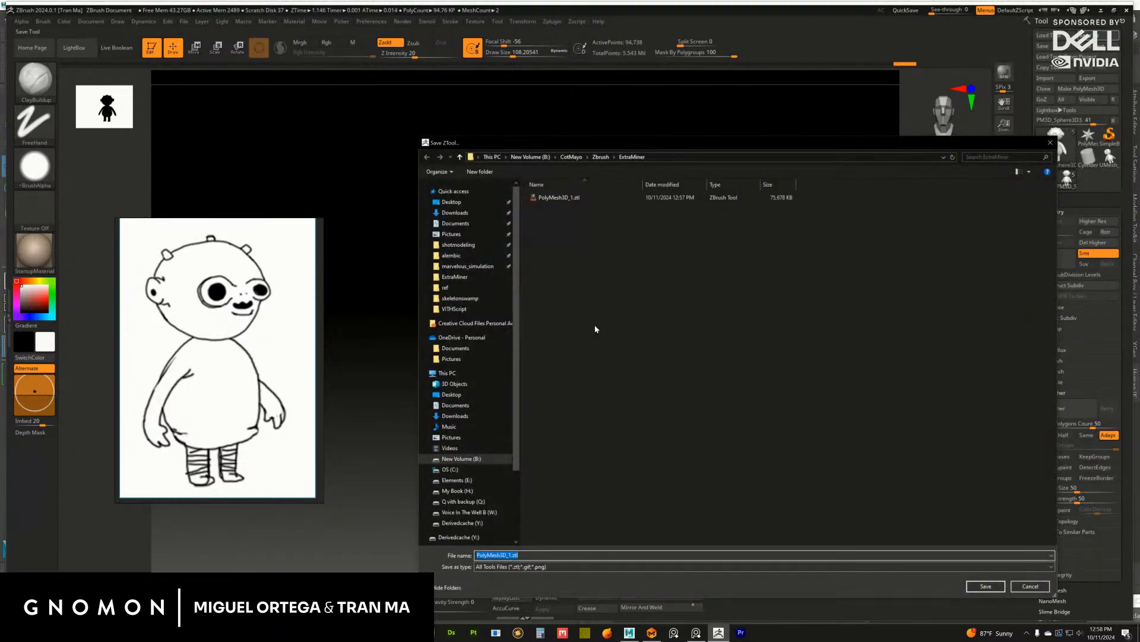
{"action": "key", "text": "Return"}
{"action": "left_click", "coordinate": [594, 319]}
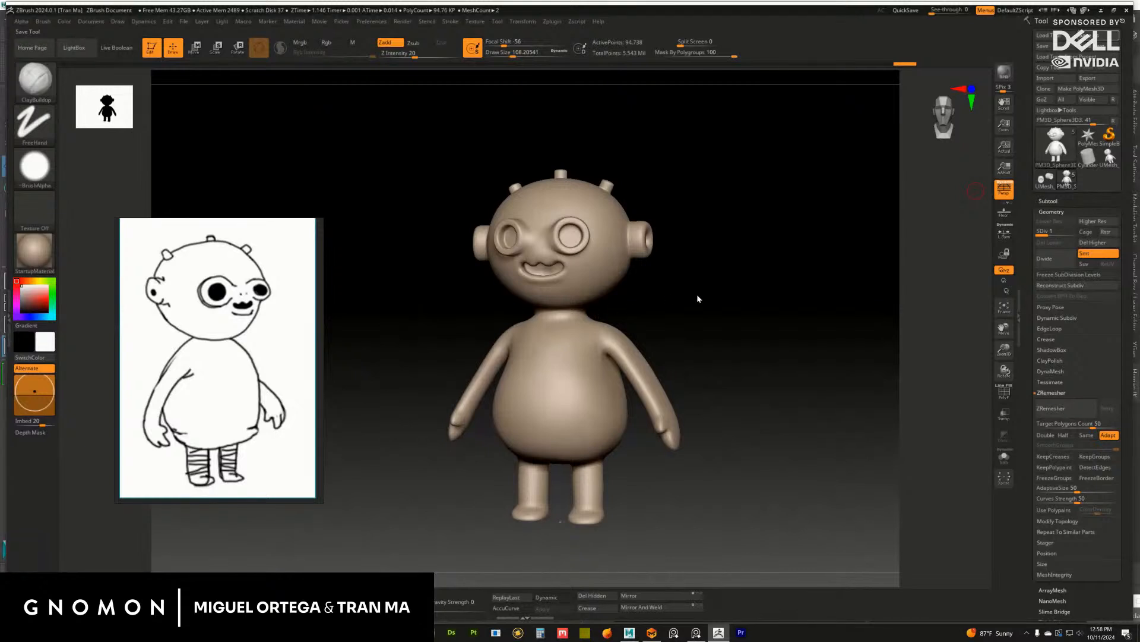
Display the polygon wireframe and isolate the character's ears by hiding the rest of the mesh
{"action": "left_click_drag", "start_coordinate": [697, 298], "coordinate": [781, 364]}
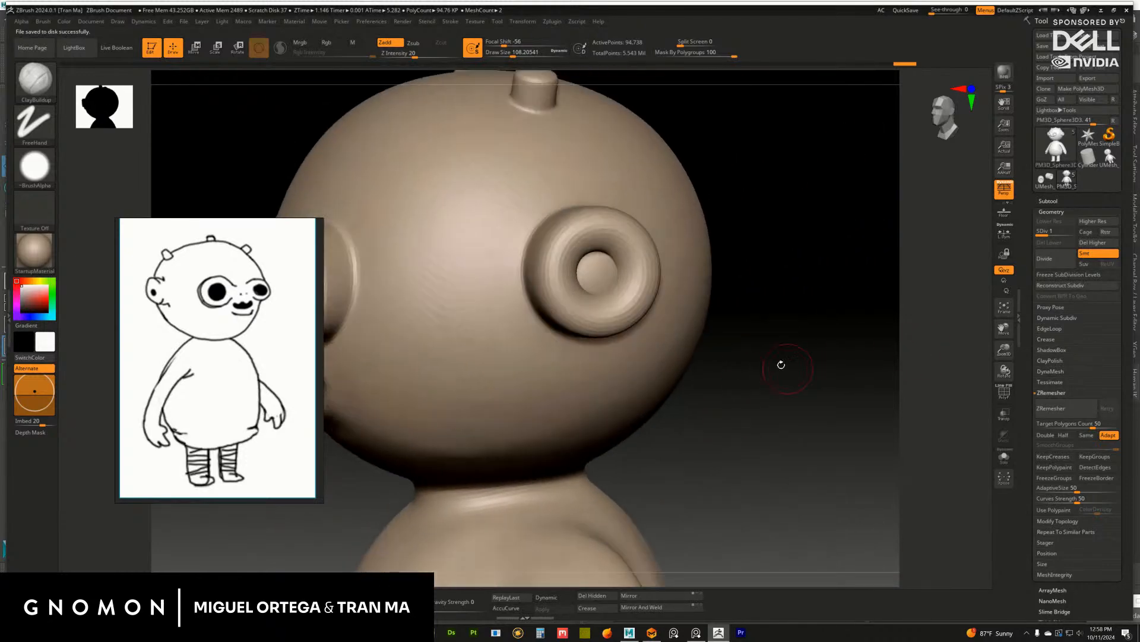
{"action": "left_click", "coordinate": [1008, 395]}
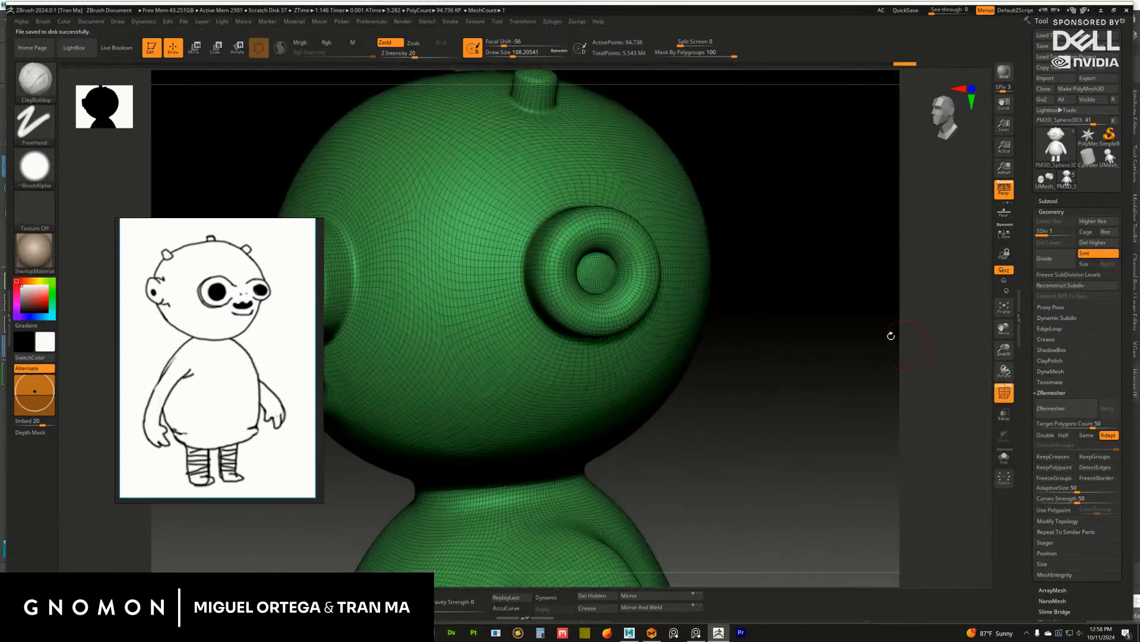
{"action": "left_click_drag", "start_coordinate": [886, 326], "coordinate": [771, 301], "text": "alt"}
{"action": "mouse_move", "coordinate": [954, 248]}
{"action": "left_mouse_down"}
{"action": "mouse_move", "coordinate": [934, 333]}
{"action": "mouse_move", "coordinate": [950, 333]}
{"action": "mouse_move", "coordinate": [962, 309]}
{"action": "mouse_move", "coordinate": [962, 342]}
{"action": "mouse_move", "coordinate": [894, 359]}
{"action": "mouse_move", "coordinate": [813, 322]}
{"action": "left_mouse_up"}
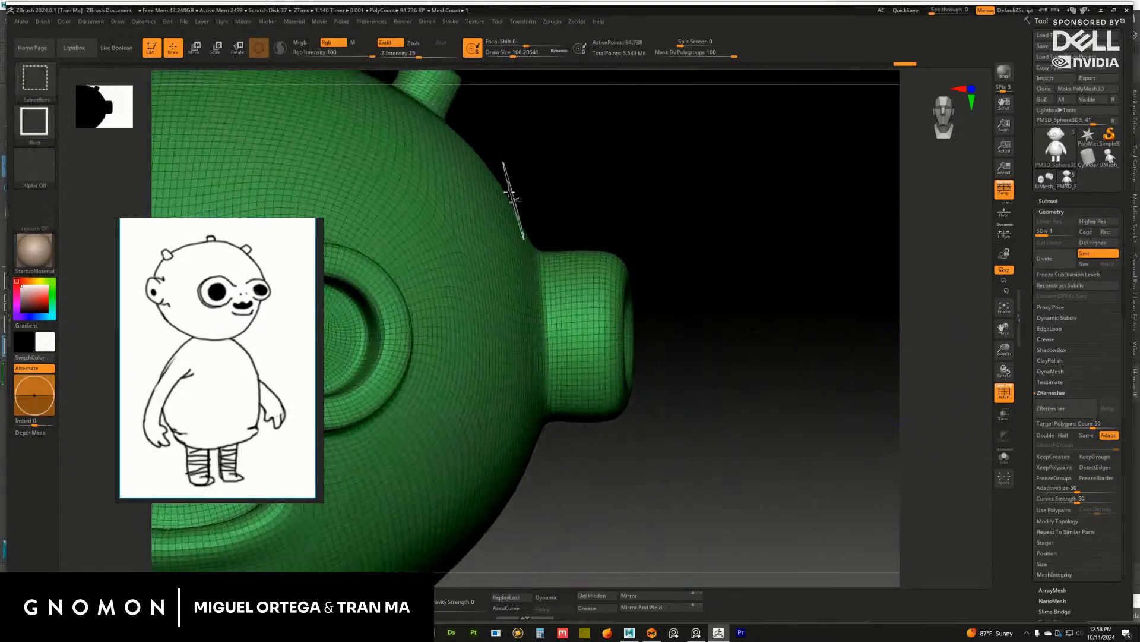
{"action": "left_click_drag", "start_coordinate": [510, 193], "coordinate": [725, 529], "text": "ctrl+shift"}
{"action": "left_click_drag", "start_coordinate": [858, 371], "coordinate": [793, 362]}
Turn on double-sided display for the isolated ear geometry
{"action": "scroll", "coordinate": [1023, 326], "scroll_direction": "down", "scroll_amount": 5}
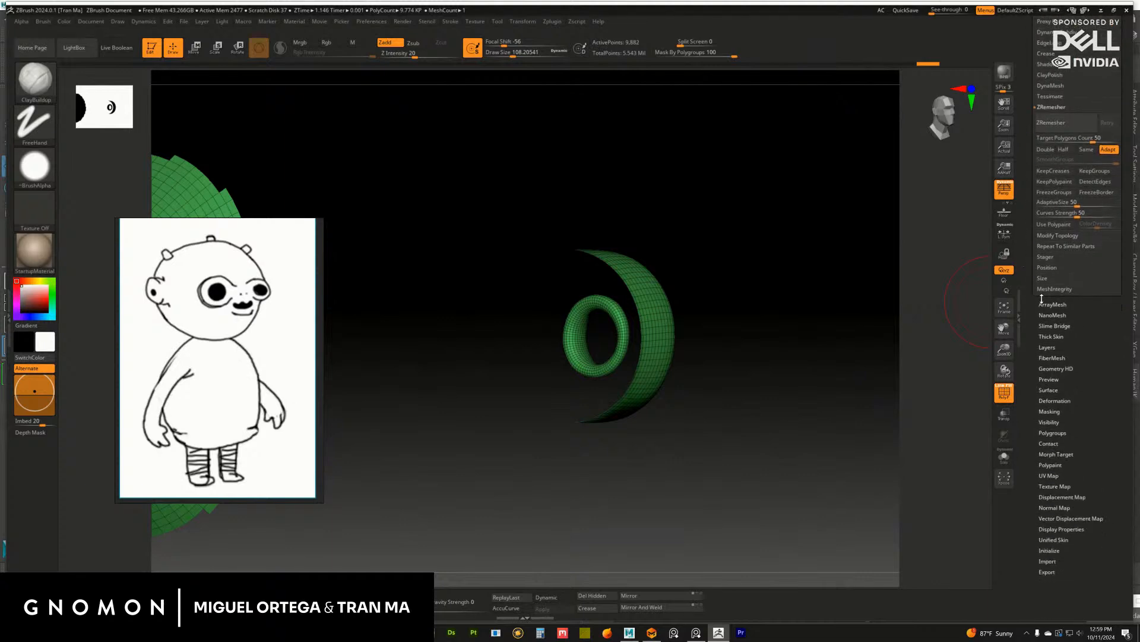
{"action": "left_click", "coordinate": [1061, 529]}
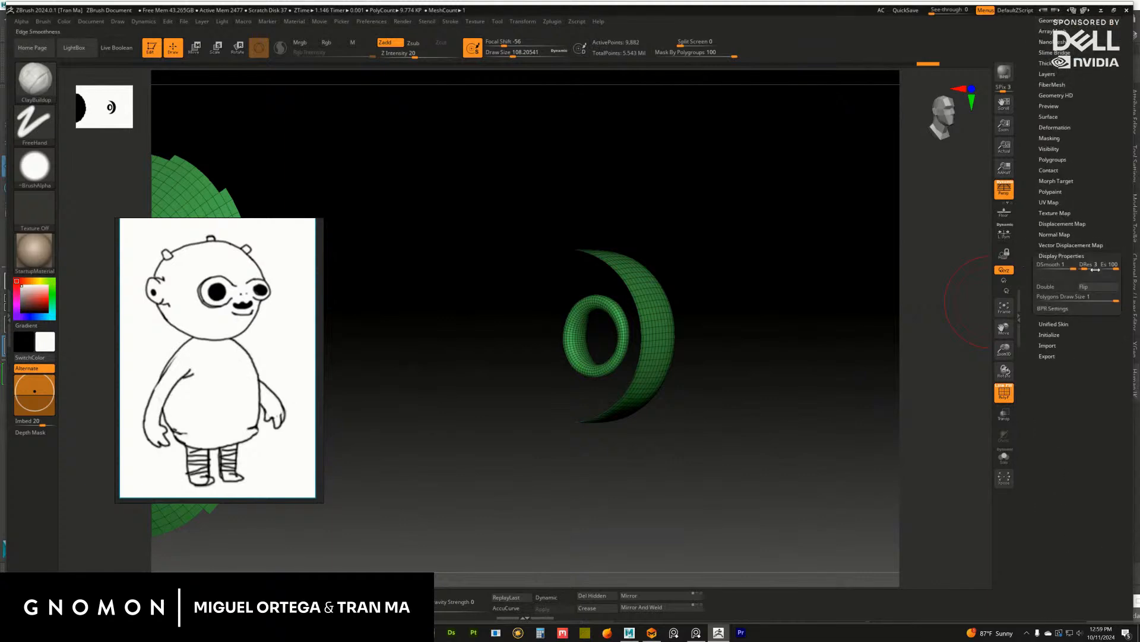
{"action": "left_click", "coordinate": [1055, 286]}
Smooth the rounded knob in the centre of the ear and the surface around it
{"action": "left_click_drag", "start_coordinate": [882, 309], "coordinate": [878, 377], "text": "alt"}
{"action": "mouse_move", "coordinate": [659, 276]}
{"action": "left_mouse_down", "text": "shift"}
{"action": "mouse_move", "coordinate": [636, 386]}
{"action": "mouse_move", "coordinate": [589, 410]}
{"action": "mouse_move", "coordinate": [541, 398]}
{"action": "mouse_move", "coordinate": [508, 297]}
{"action": "mouse_move", "coordinate": [529, 238]}
{"action": "mouse_move", "coordinate": [588, 208]}
{"action": "mouse_move", "coordinate": [629, 250]}
{"action": "mouse_move", "coordinate": [588, 225]}
{"action": "mouse_move", "coordinate": [529, 249]}
{"action": "mouse_move", "coordinate": [553, 347]}
{"action": "mouse_move", "coordinate": [624, 351]}
{"action": "left_mouse_up", "text": "shift"}
{"action": "mouse_move", "coordinate": [839, 333]}
{"action": "left_mouse_down"}
{"action": "mouse_move", "coordinate": [860, 323]}
{"action": "mouse_move", "coordinate": [822, 326]}
{"action": "left_mouse_up"}
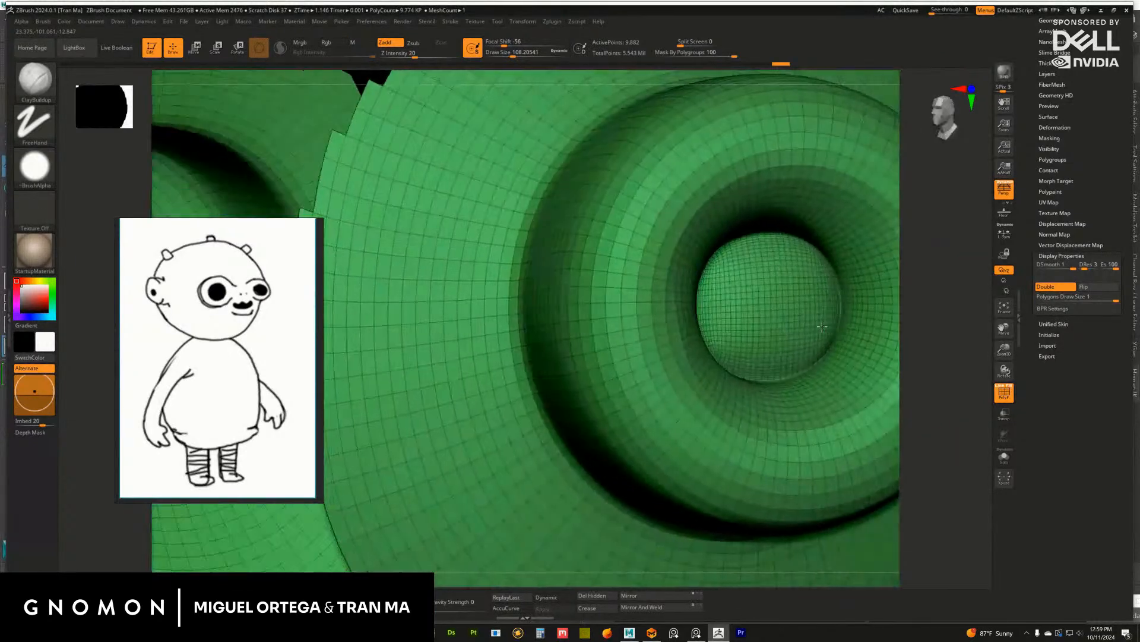
{"action": "right_click_drag", "start_coordinate": [822, 326], "coordinate": [766, 323]}
{"action": "mouse_move", "coordinate": [710, 285]}
{"action": "left_mouse_down", "text": "shift"}
{"action": "mouse_move", "coordinate": [711, 343]}
{"action": "mouse_move", "coordinate": [770, 288]}
{"action": "left_mouse_up", "text": "shift"}
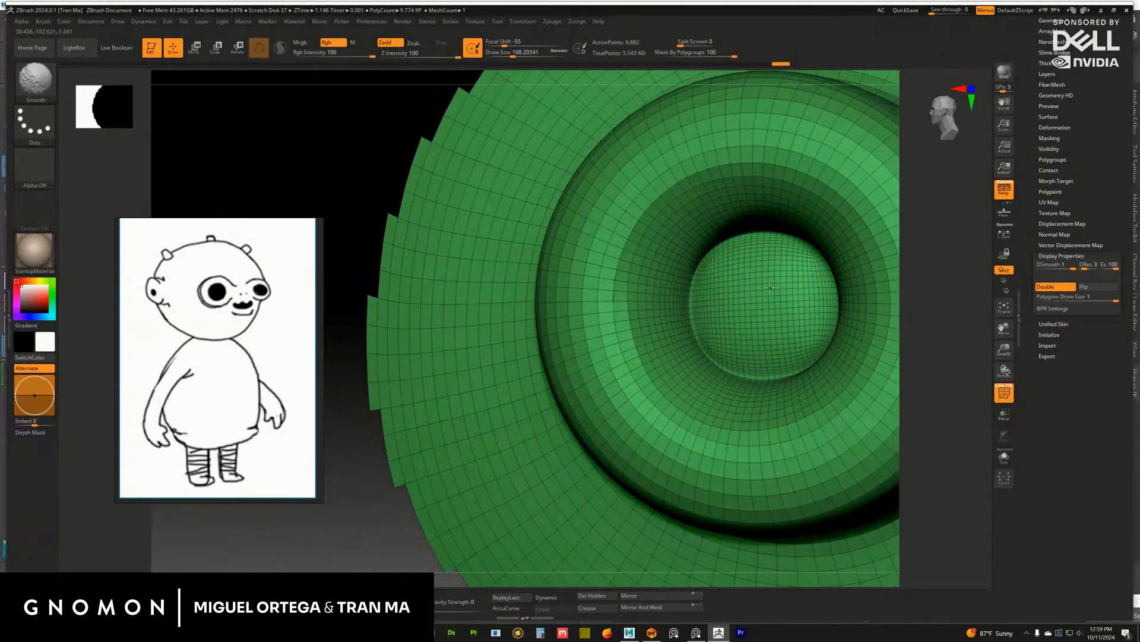
{"action": "mouse_move", "coordinate": [927, 324]}
{"action": "left_mouse_down"}
{"action": "mouse_move", "coordinate": [957, 333]}
{"action": "mouse_move", "coordinate": [903, 251]}
{"action": "mouse_move", "coordinate": [970, 339]}
{"action": "left_mouse_up"}
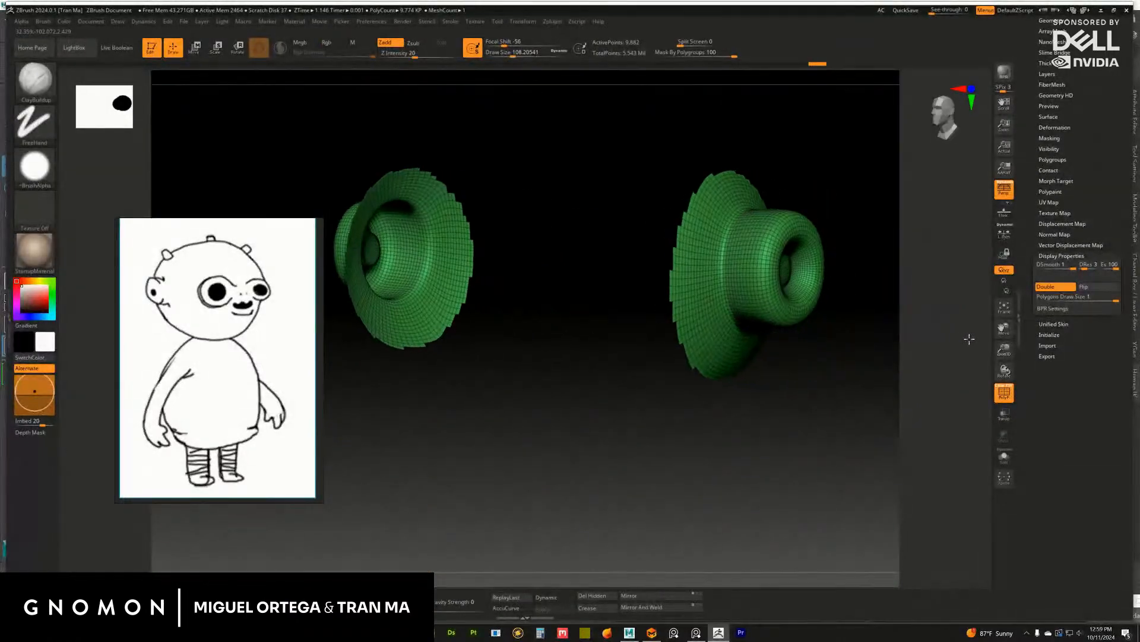
Unhide the whole character, check the topology around the face and ear, and turn off the wireframe
{"action": "left_click", "coordinate": [876, 380], "text": "ctrl+shift"}
{"action": "mouse_move", "coordinate": [891, 357]}
{"action": "left_mouse_down"}
{"action": "mouse_move", "coordinate": [853, 397]}
{"action": "mouse_move", "coordinate": [848, 427]}
{"action": "mouse_move", "coordinate": [820, 404]}
{"action": "mouse_move", "coordinate": [832, 387]}
{"action": "mouse_move", "coordinate": [807, 280]}
{"action": "mouse_move", "coordinate": [761, 384]}
{"action": "mouse_move", "coordinate": [781, 390]}
{"action": "mouse_move", "coordinate": [847, 272]}
{"action": "mouse_move", "coordinate": [818, 254]}
{"action": "mouse_move", "coordinate": [796, 402]}
{"action": "mouse_move", "coordinate": [679, 331]}
{"action": "left_mouse_up"}
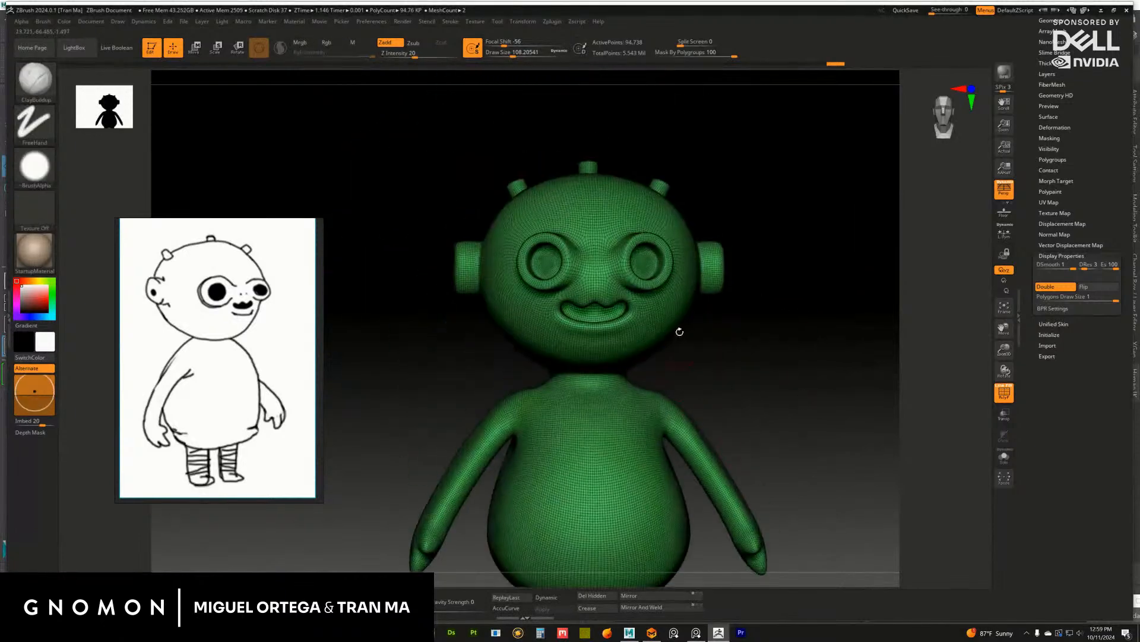
{"action": "left_click_drag", "start_coordinate": [691, 289], "coordinate": [616, 335]}
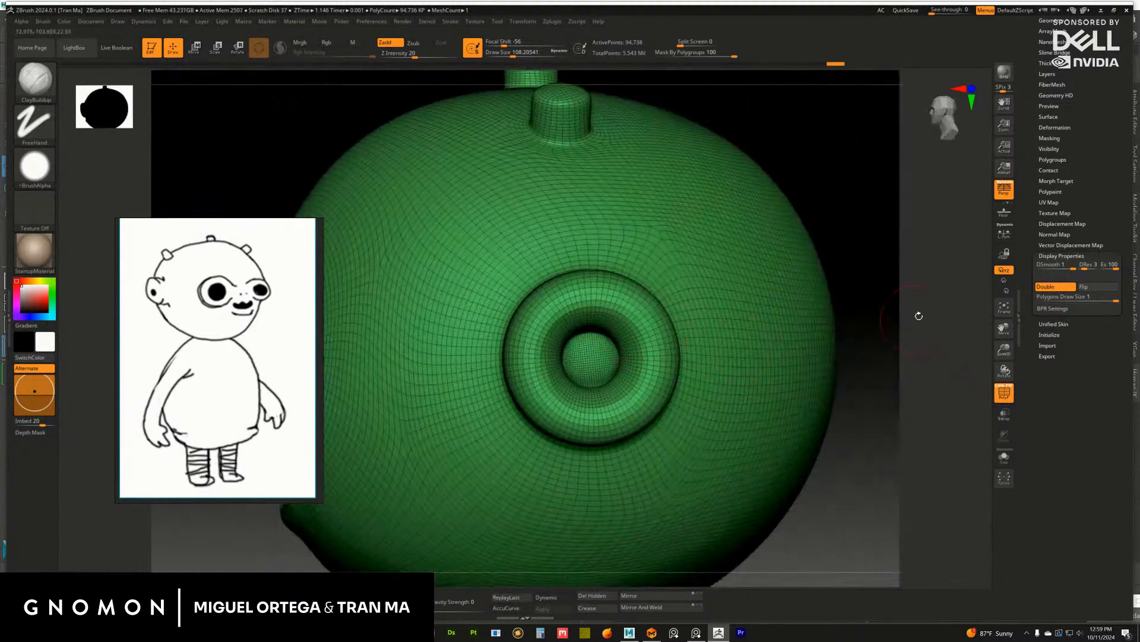
{"action": "left_click_drag", "start_coordinate": [919, 316], "coordinate": [829, 336]}
{"action": "key", "text": "shift+f"}
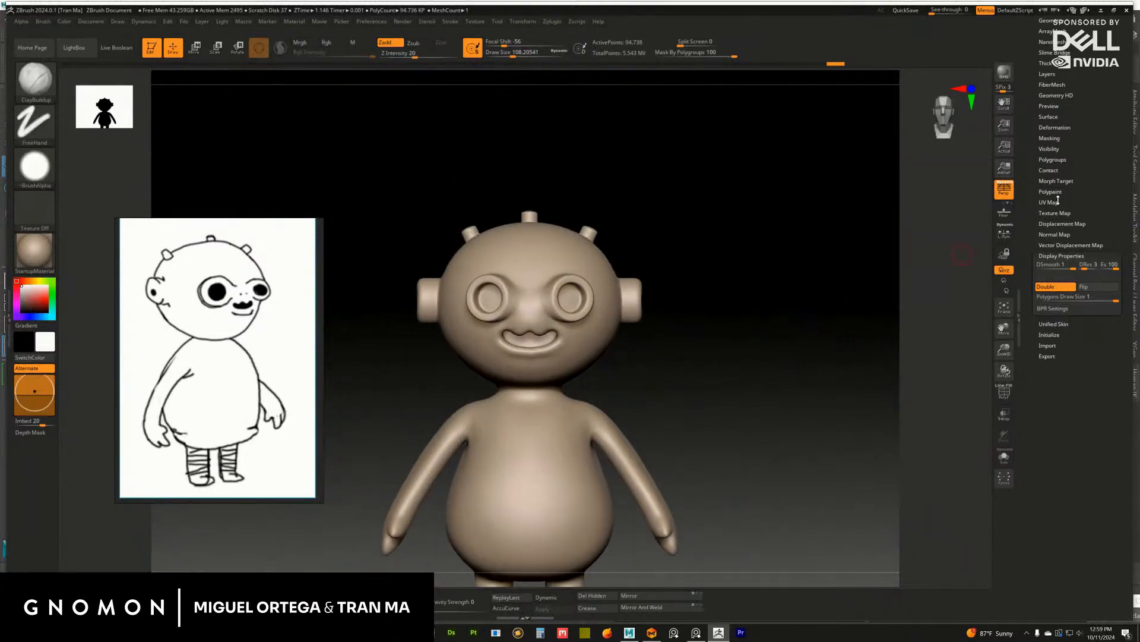
Save the tool again with the ear changes, overwriting the existing PolyMesh3D_1.ztl
{"action": "left_click_drag", "start_coordinate": [1029, 215], "coordinate": [1029, 407]}
{"action": "left_click", "coordinate": [1100, 36]}
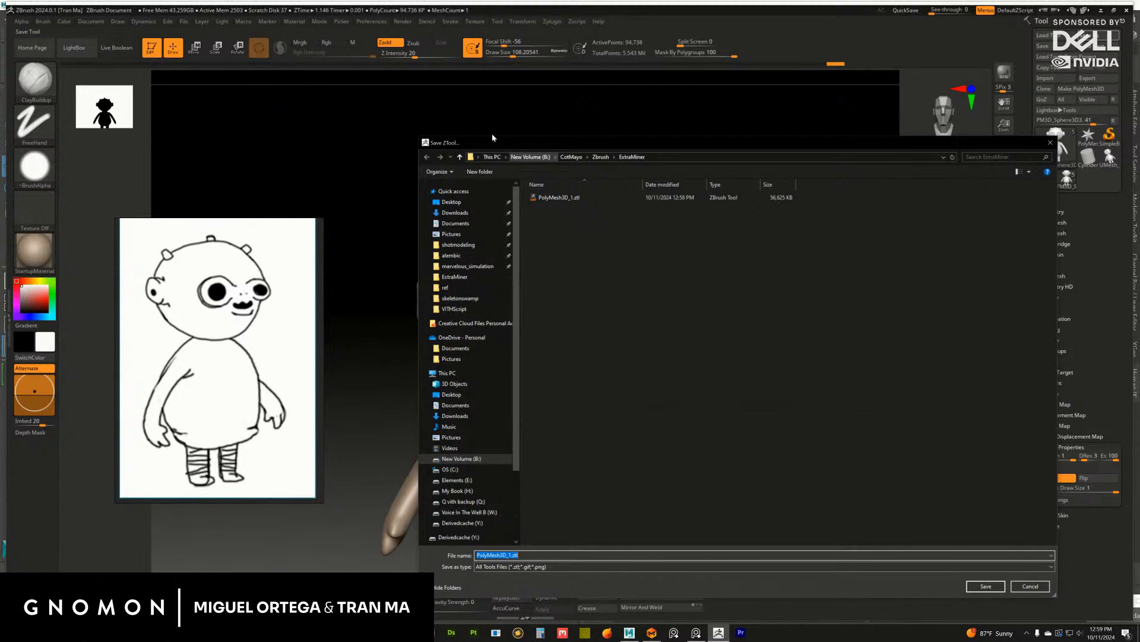
{"action": "left_click", "coordinate": [988, 586]}
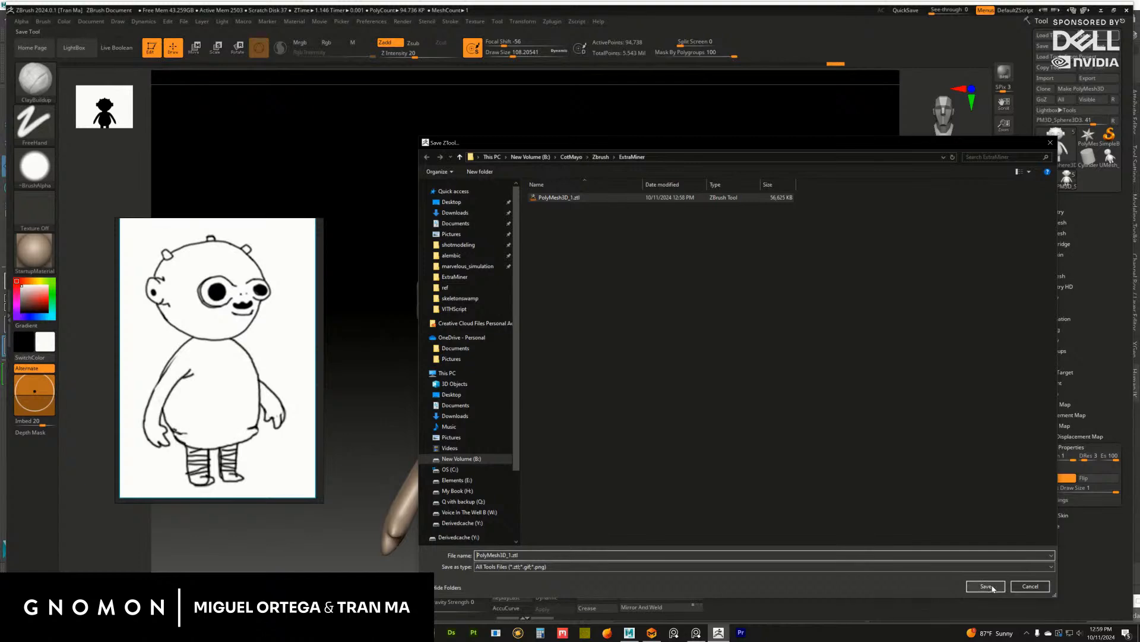
{"action": "left_click", "coordinate": [589, 317]}
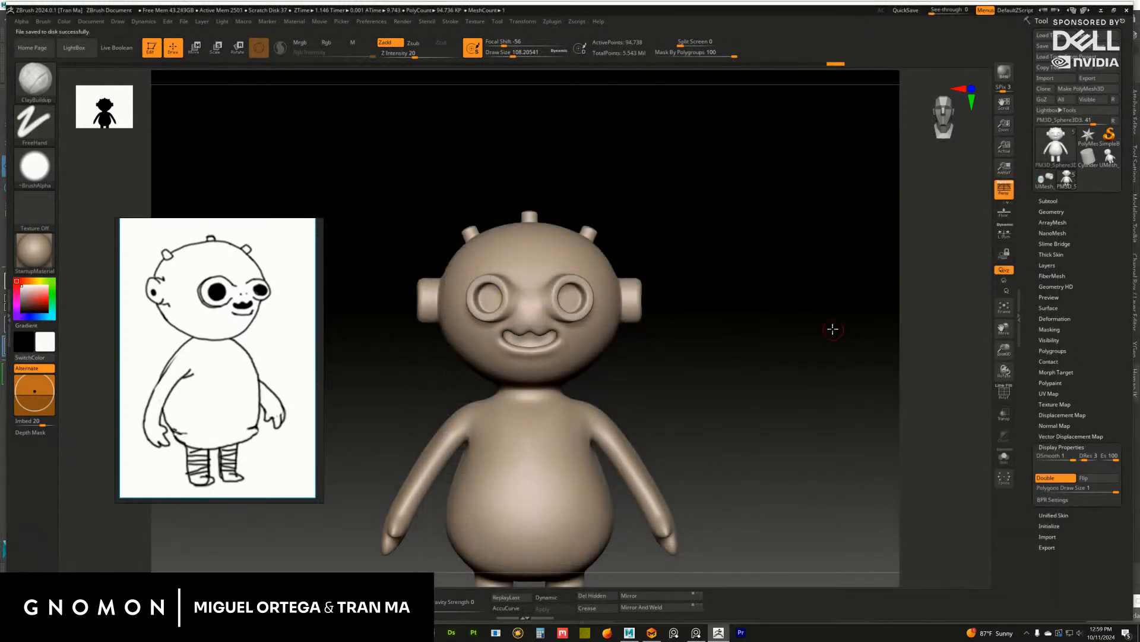
Export the character mesh in OBJ format to the ExtraMiner folder under the name extramin
{"action": "left_click", "coordinate": [1103, 78]}
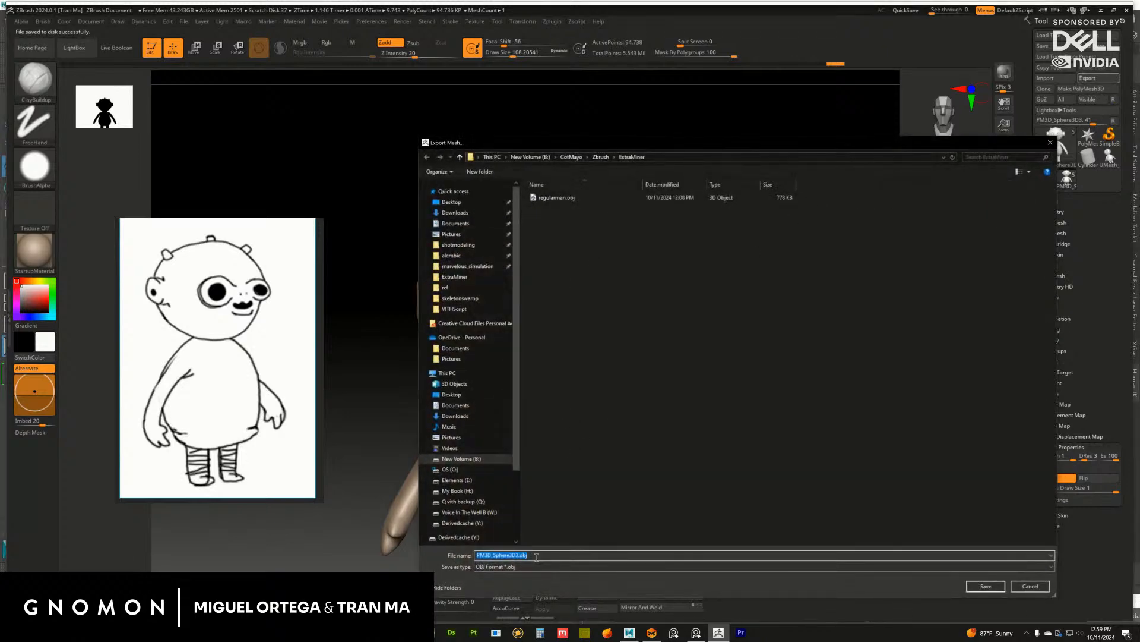
{"action": "type", "text": "extramin"}
{"action": "key", "text": "Return"}
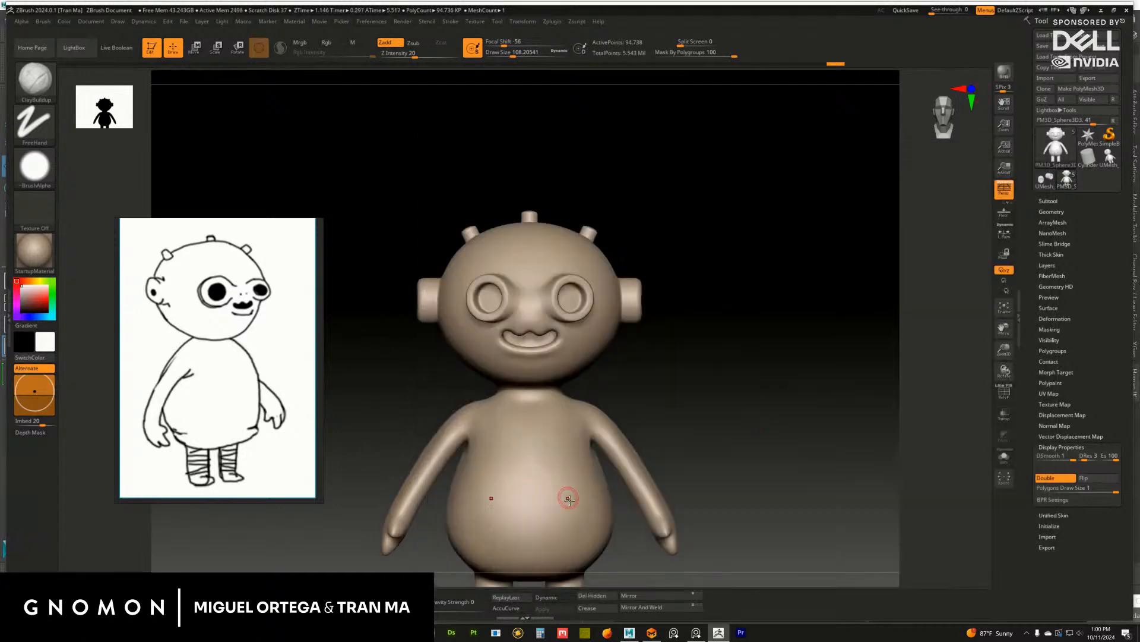
Switch to Marvelous Designer and import the exported character OBJ as an avatar at cm (DAZ Studio) scale, 100%
{"action": "left_click", "coordinate": [651, 633]}
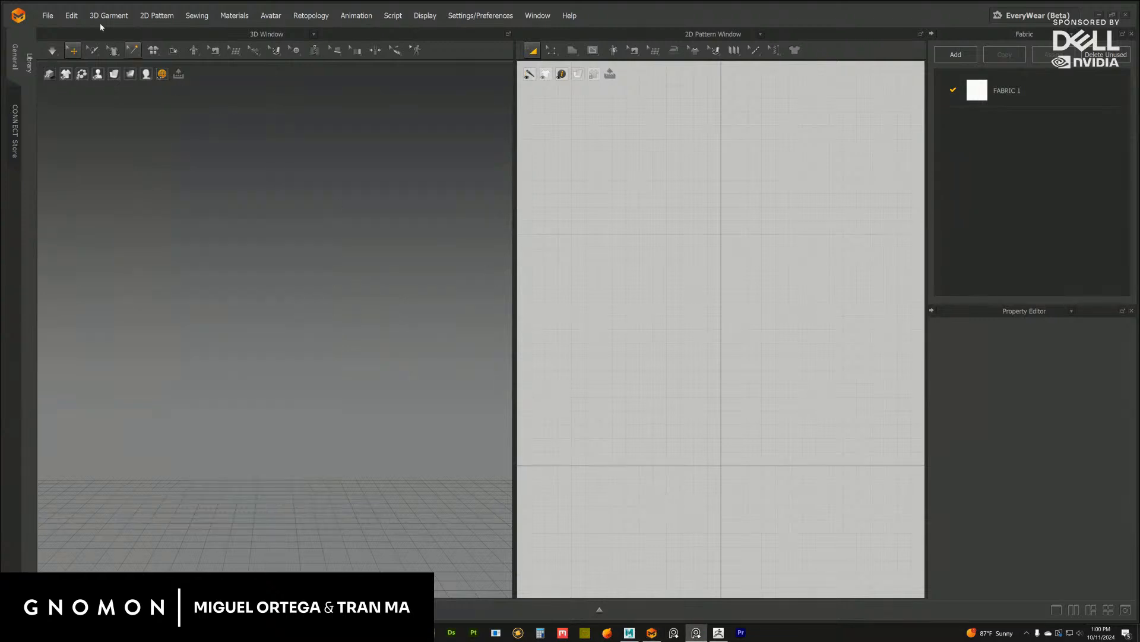
{"action": "left_click", "coordinate": [47, 16]}
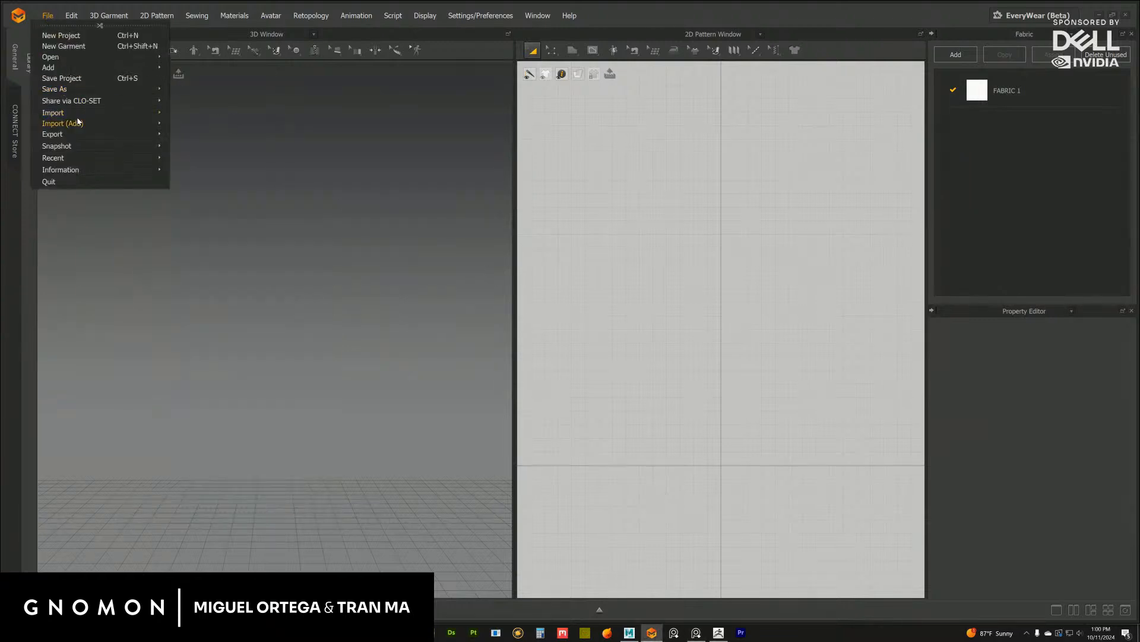
{"action": "mouse_move", "coordinate": [86, 115]}
{"action": "left_click", "coordinate": [202, 126]}
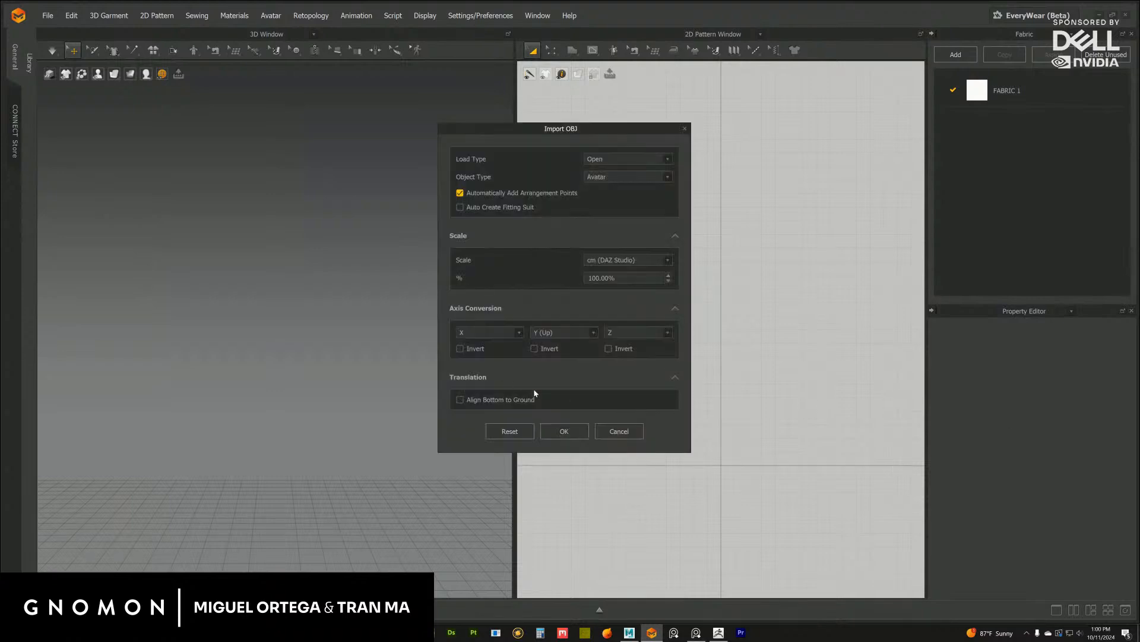
{"action": "left_click", "coordinate": [564, 431]}
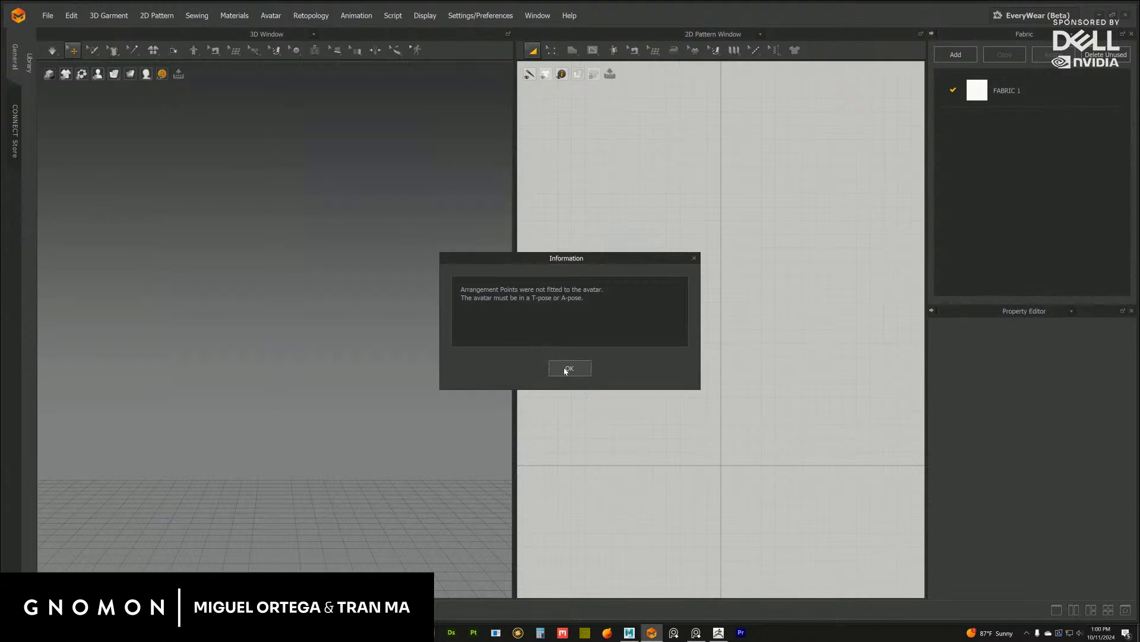
{"action": "left_click", "coordinate": [570, 369]}
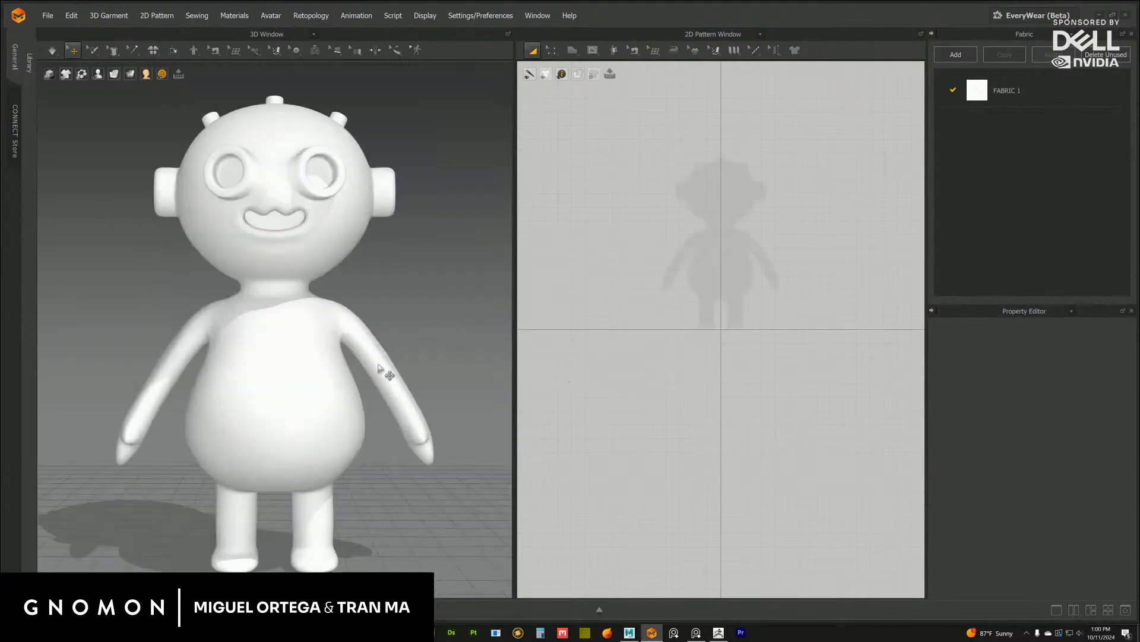
Detach the avatar and 3D pattern line tools as a floating palette beside the character's head
{"action": "scroll", "coordinate": [381, 359], "scroll_direction": "down", "scroll_amount": 5}
{"action": "mouse_move", "coordinate": [379, 359]}
{"action": "right_mouse_down"}
{"action": "mouse_move", "coordinate": [338, 361]}
{"action": "mouse_move", "coordinate": [369, 362]}
{"action": "right_mouse_up"}
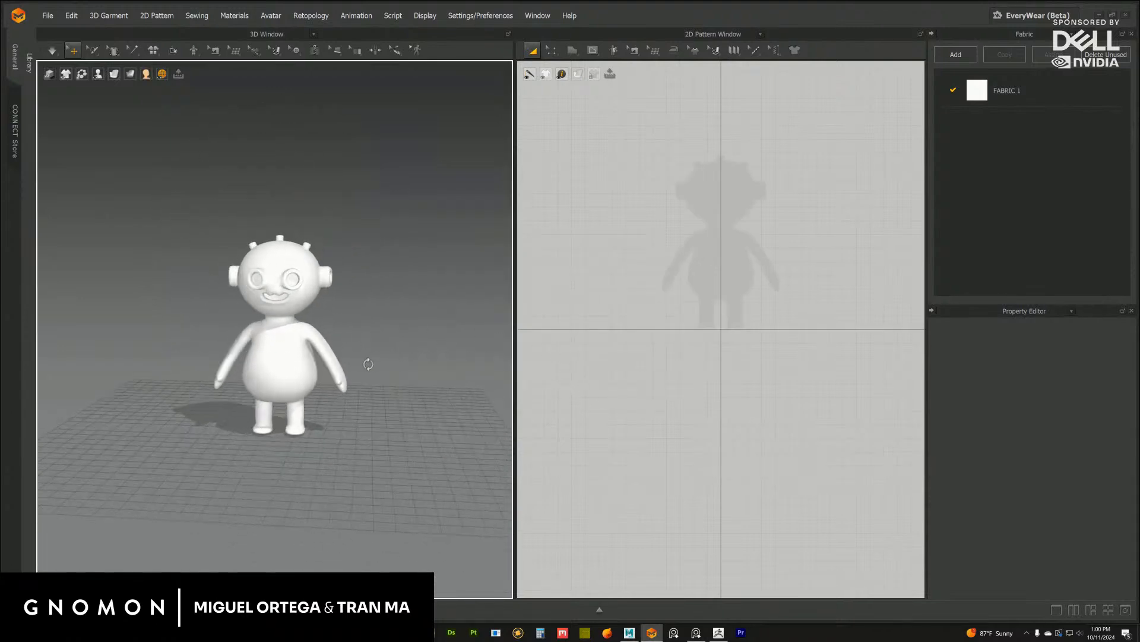
{"action": "scroll", "coordinate": [400, 390], "scroll_direction": "up", "scroll_amount": 4}
{"action": "middle_click_drag", "start_coordinate": [377, 323], "coordinate": [398, 347]}
{"action": "scroll", "coordinate": [398, 348], "scroll_direction": "up", "scroll_amount": 6}
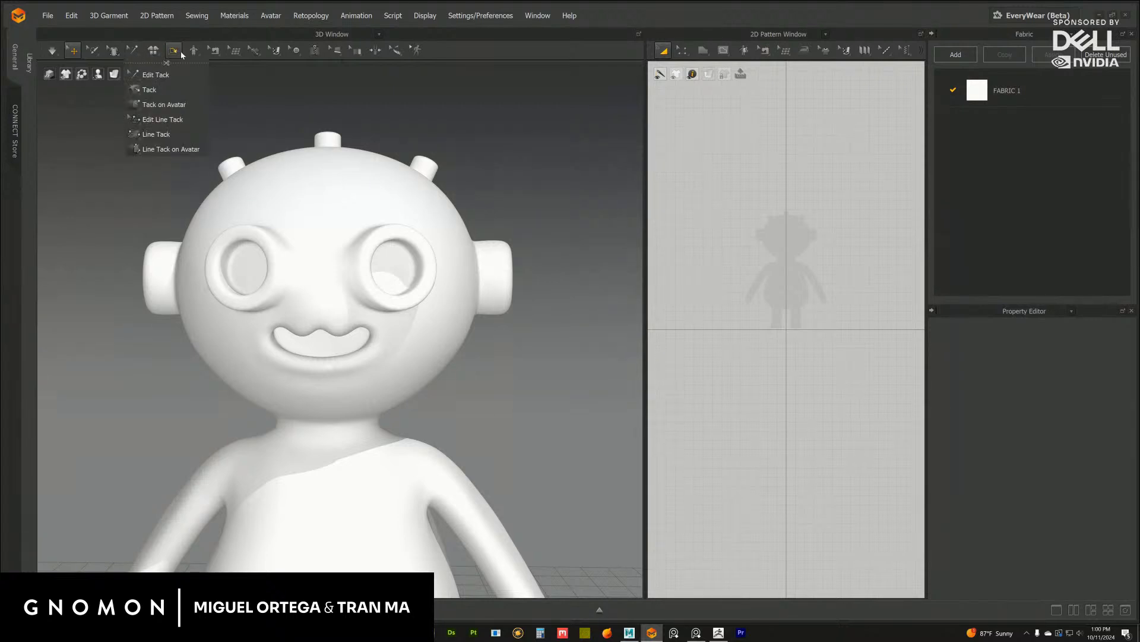
{"action": "mouse_move", "coordinate": [256, 51]}
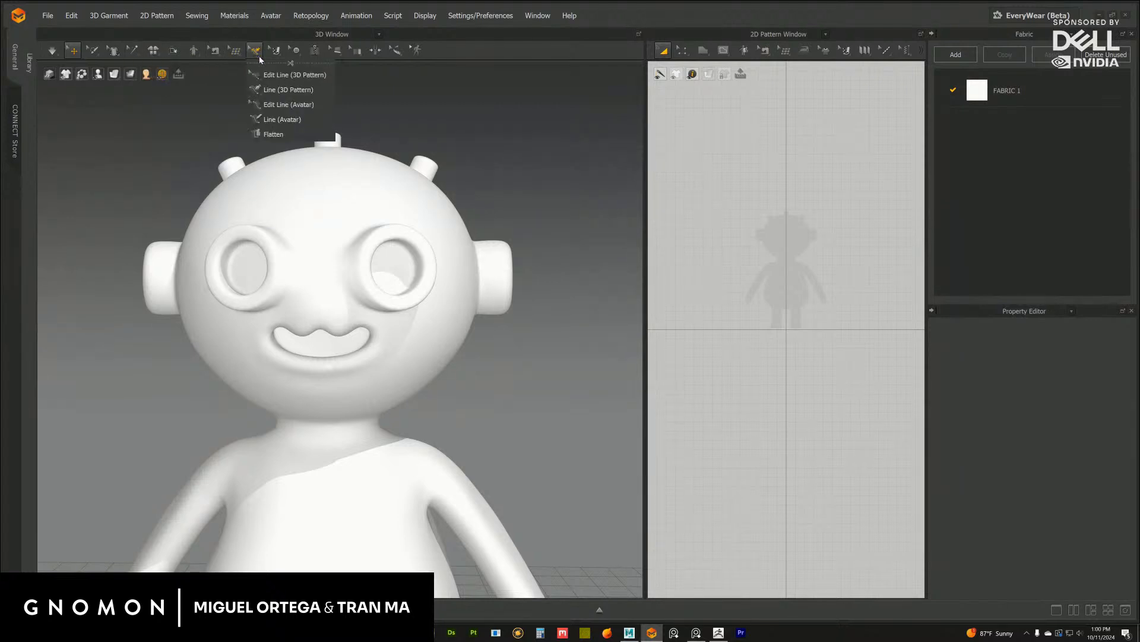
{"action": "left_click", "coordinate": [282, 64]}
{"action": "left_click_drag", "start_coordinate": [285, 69], "coordinate": [618, 151]}
{"action": "right_click_drag", "start_coordinate": [350, 209], "coordinate": [371, 212]}
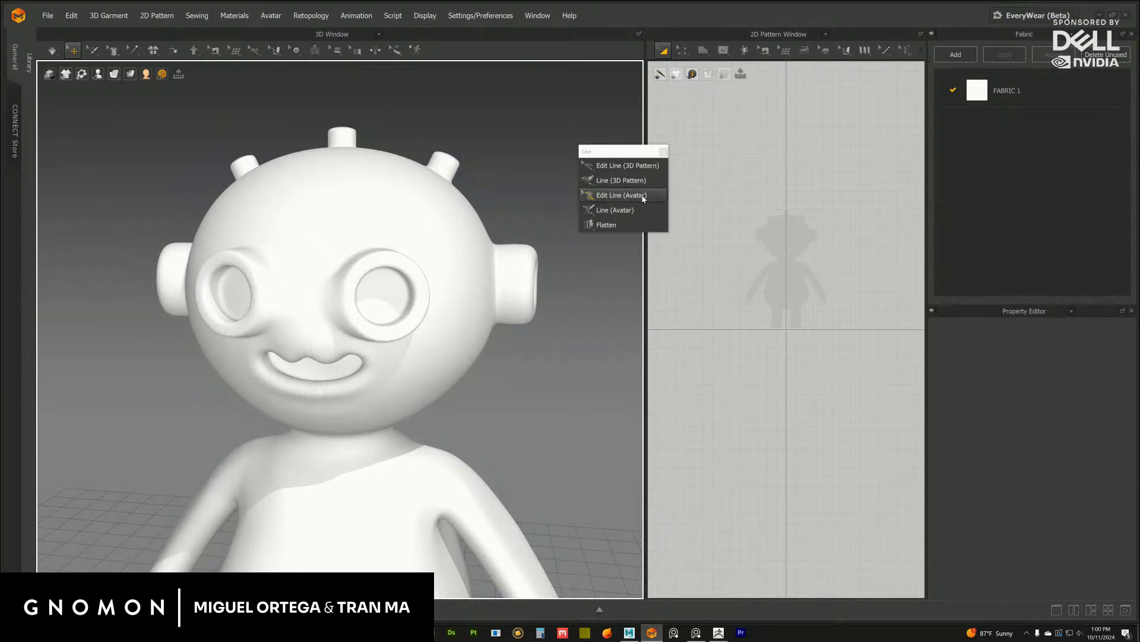
Activate the Line (Avatar) tool and display the avatar as a wireframe mesh
{"action": "left_click", "coordinate": [615, 209]}
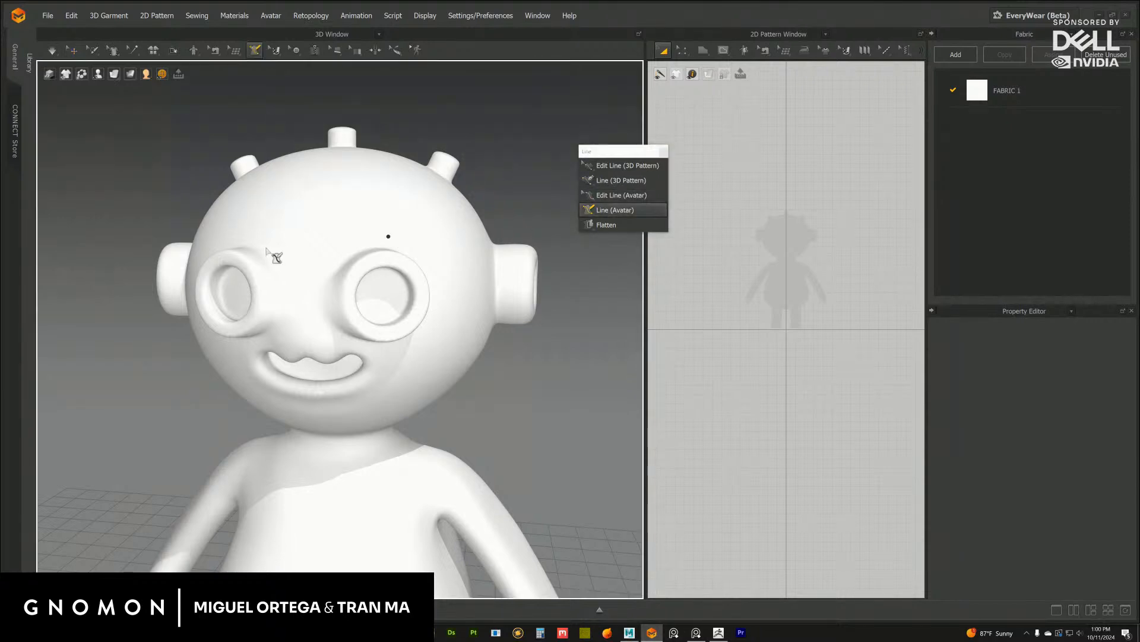
{"action": "right_click_drag", "start_coordinate": [390, 234], "coordinate": [356, 242]}
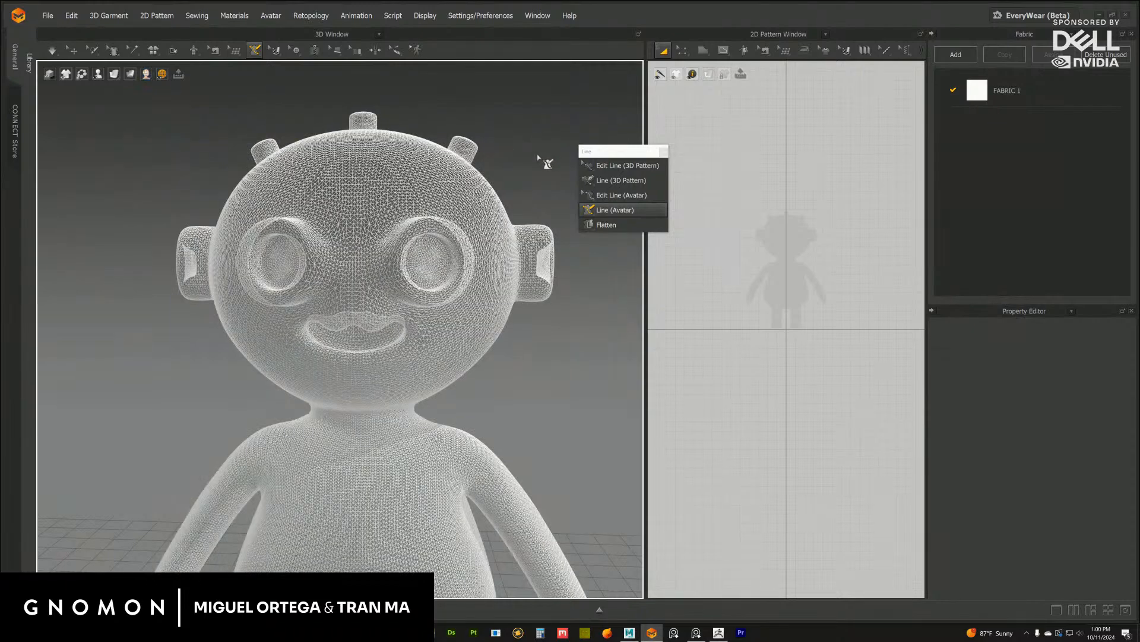
{"action": "right_click_drag", "start_coordinate": [546, 164], "coordinate": [382, 186]}
Draw a vertical centre line about 20 cm long on the avatar's face, from between the brows to the middle of the upper lip edge
{"action": "scroll", "coordinate": [386, 190], "scroll_direction": "up", "scroll_amount": 2}
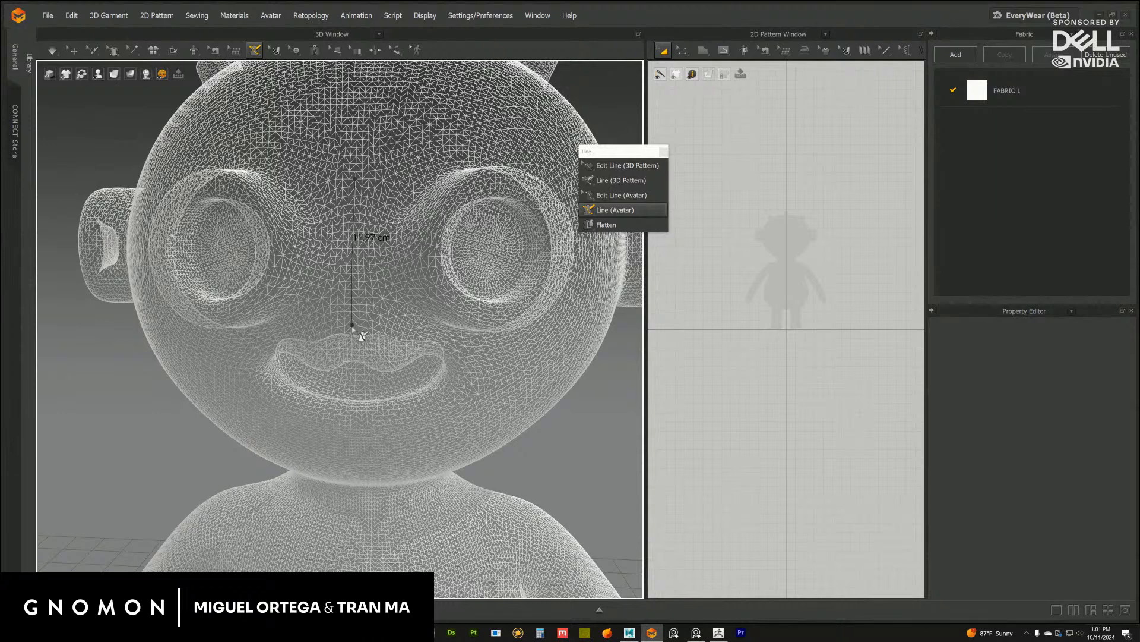
{"action": "left_click", "coordinate": [352, 326]}
{"action": "right_click_drag", "start_coordinate": [358, 359], "coordinate": [355, 344]}
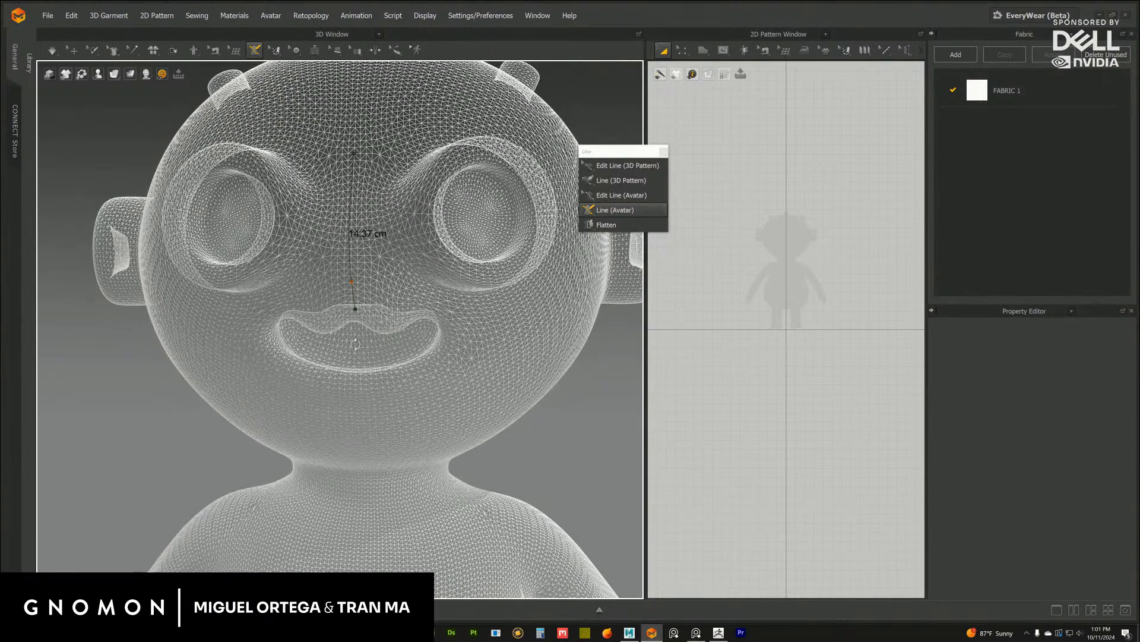
{"action": "scroll", "coordinate": [355, 343], "scroll_direction": "up", "scroll_amount": 5}
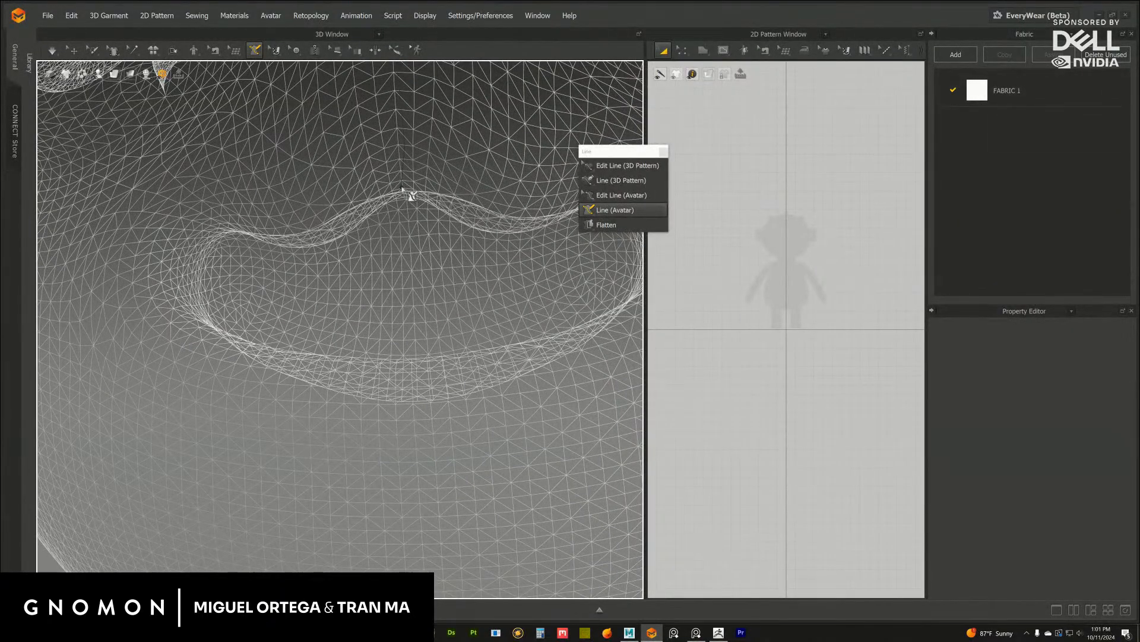
{"action": "scroll", "coordinate": [402, 190], "scroll_direction": "down", "scroll_amount": 2}
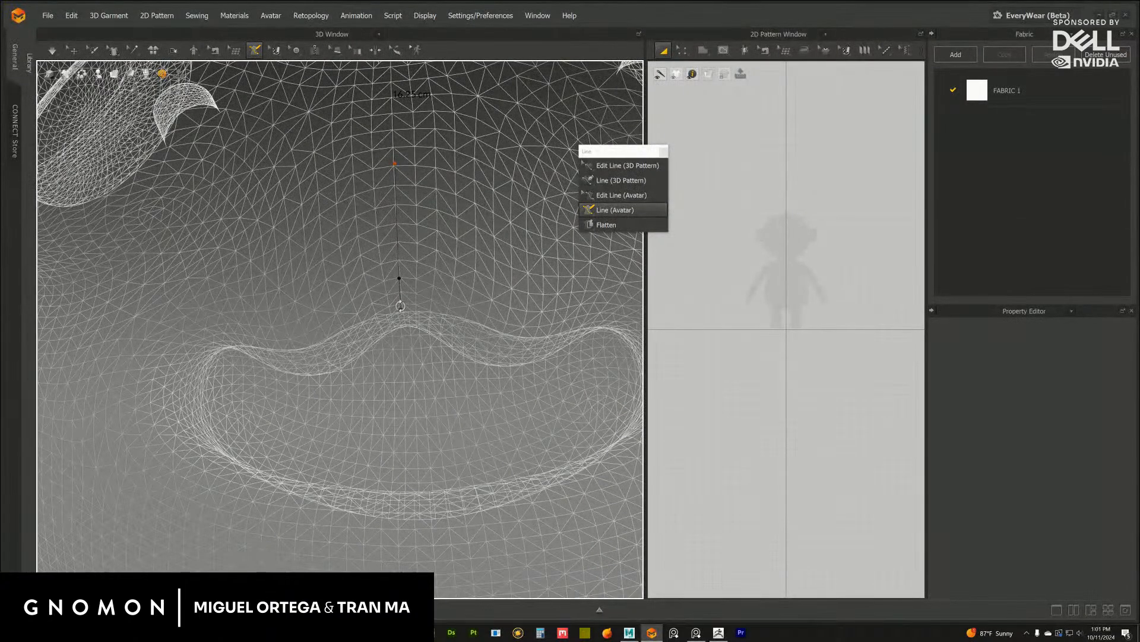
{"action": "scroll", "coordinate": [401, 306], "scroll_direction": "down", "scroll_amount": 3}
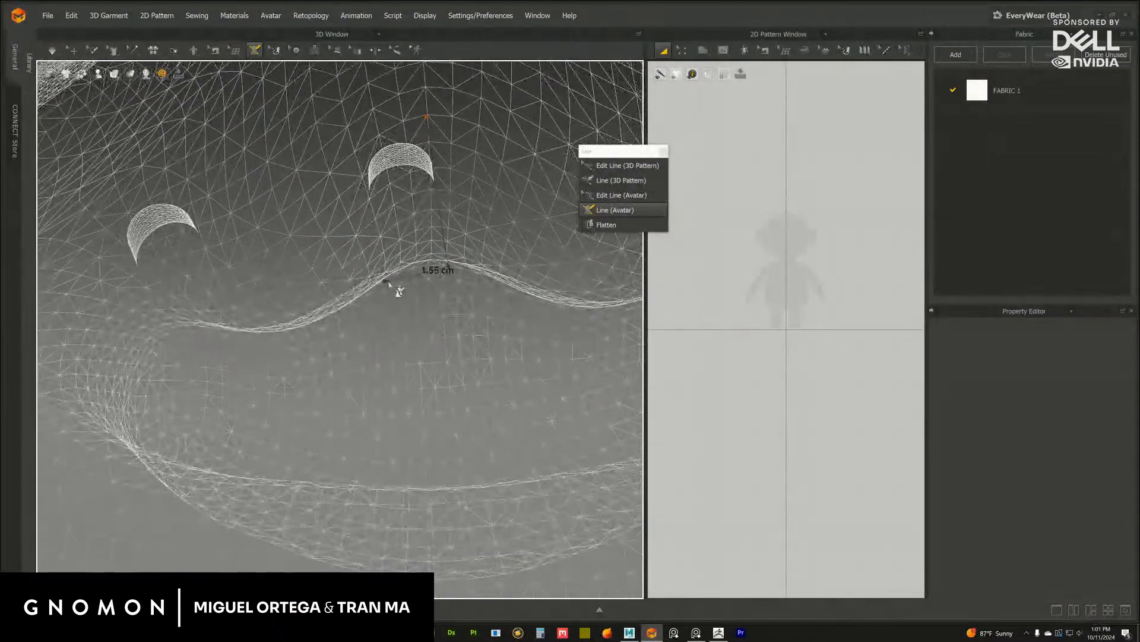
{"action": "left_click", "coordinate": [440, 296]}
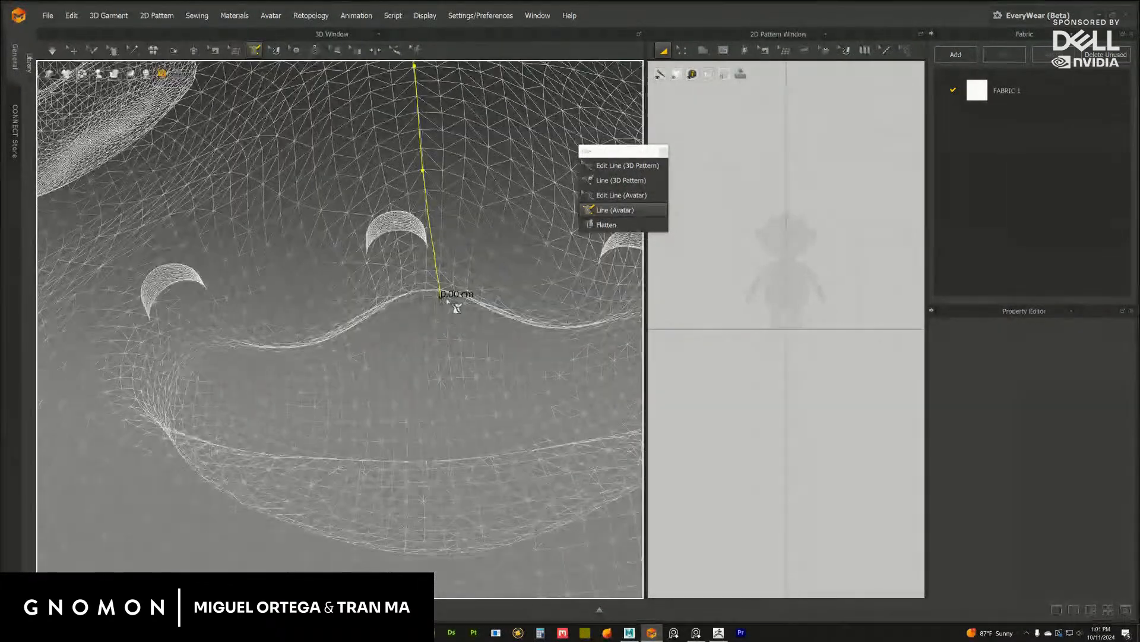
Adjust the centre line's lower end point with Edit Line (Avatar) so it sits on the middle of the upper lip edge
{"action": "left_click", "coordinate": [618, 195]}
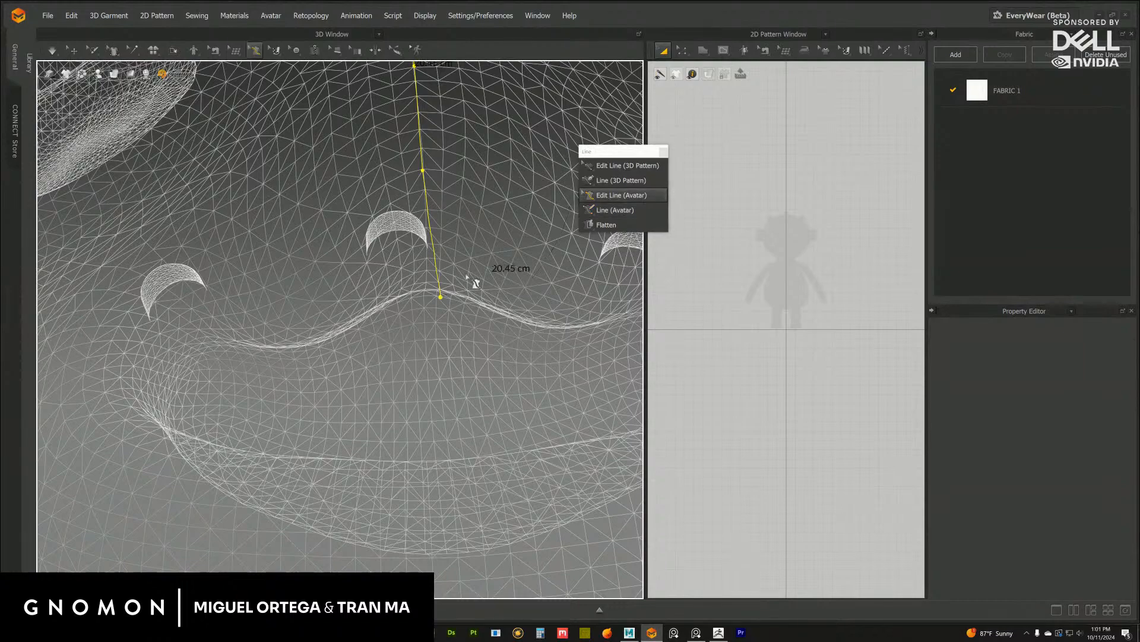
{"action": "scroll", "coordinate": [469, 285], "scroll_direction": "down", "scroll_amount": 5}
{"action": "scroll", "coordinate": [470, 312], "scroll_direction": "up", "scroll_amount": 3}
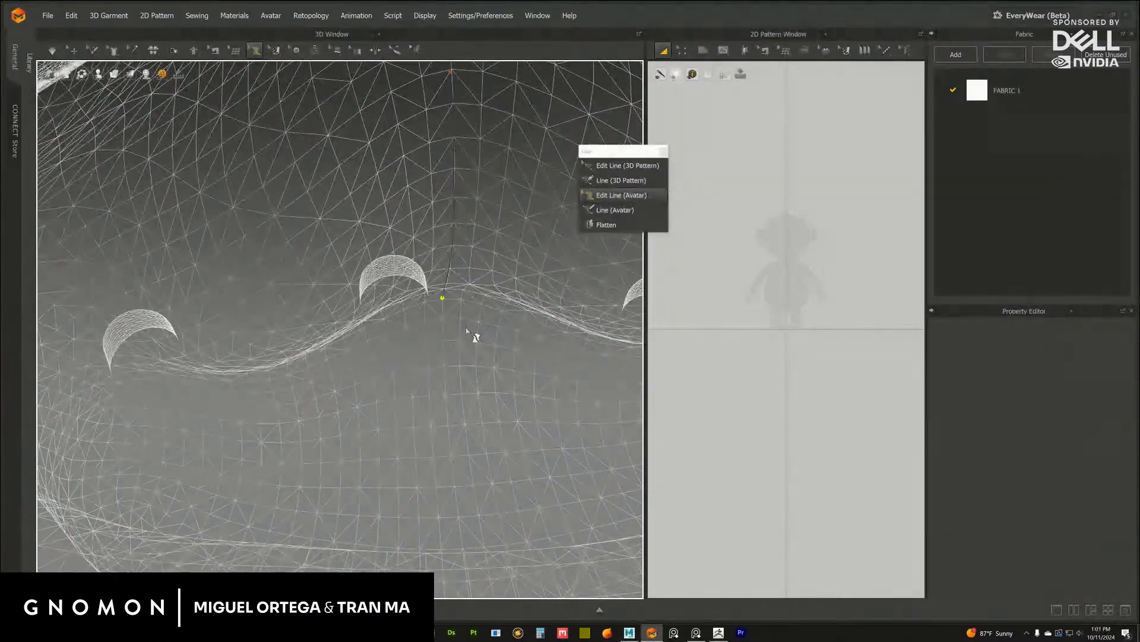
{"action": "scroll", "coordinate": [466, 303], "scroll_direction": "down", "scroll_amount": 5}
{"action": "scroll", "coordinate": [449, 306], "scroll_direction": "up", "scroll_amount": 8}
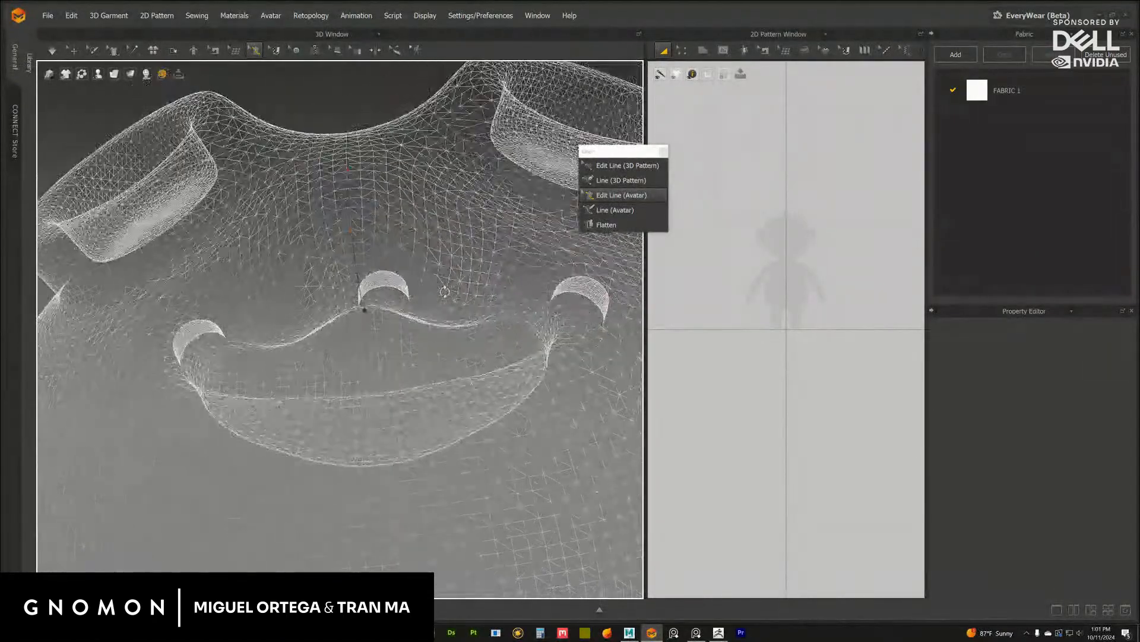
{"action": "scroll", "coordinate": [435, 297], "scroll_direction": "down", "scroll_amount": 3}
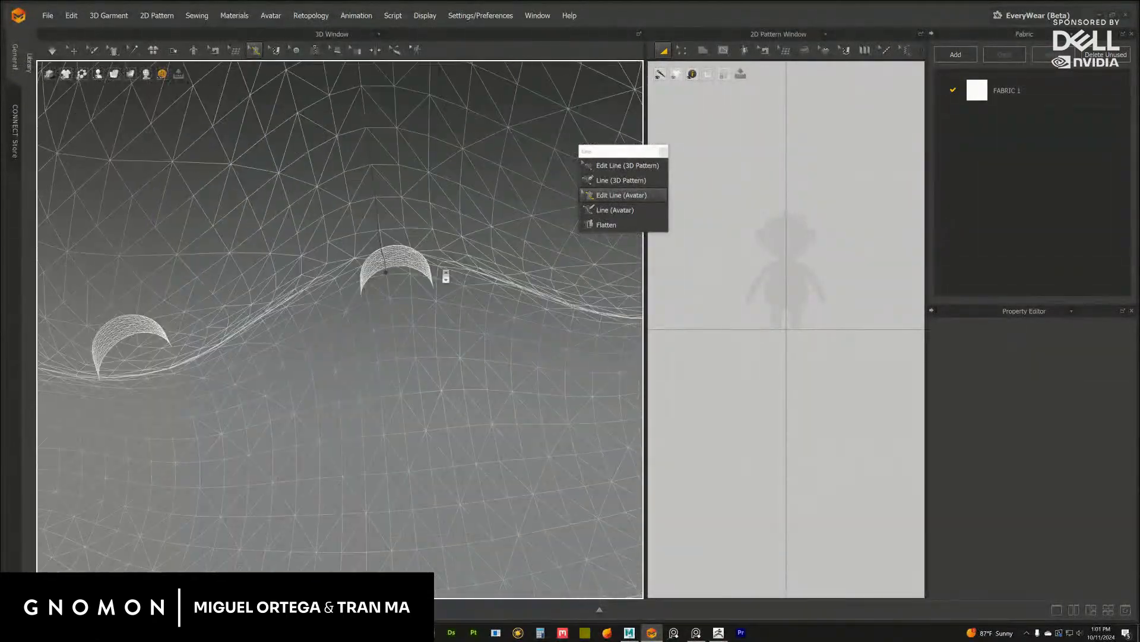
{"action": "mouse_move", "coordinate": [379, 315]}
{"action": "right_mouse_down"}
{"action": "mouse_move", "coordinate": [361, 306]}
{"action": "mouse_move", "coordinate": [349, 248]}
{"action": "right_mouse_up"}
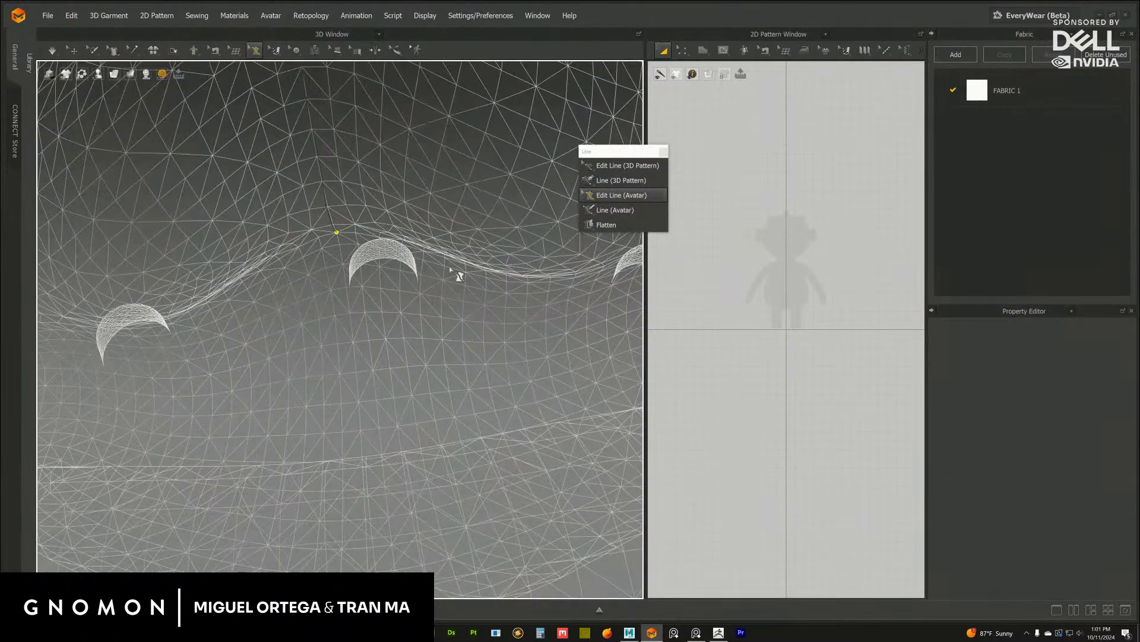
Continue the centre line with Line (Avatar) from its upper lip end point down across the inside of the mouth
{"action": "left_click", "coordinate": [616, 210]}
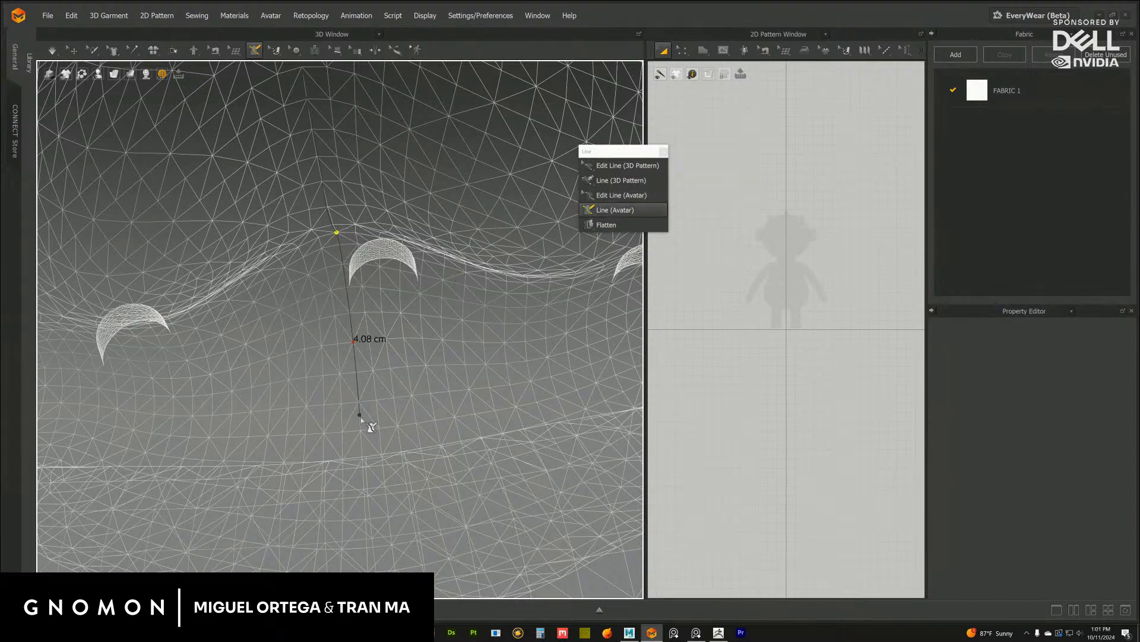
Draw a curved avatar line along the face's centerline from the edge of the upper lip into the mouth
{"action": "right_click_drag", "start_coordinate": [361, 418], "coordinate": [333, 407]}
{"action": "left_click", "coordinate": [320, 406]}
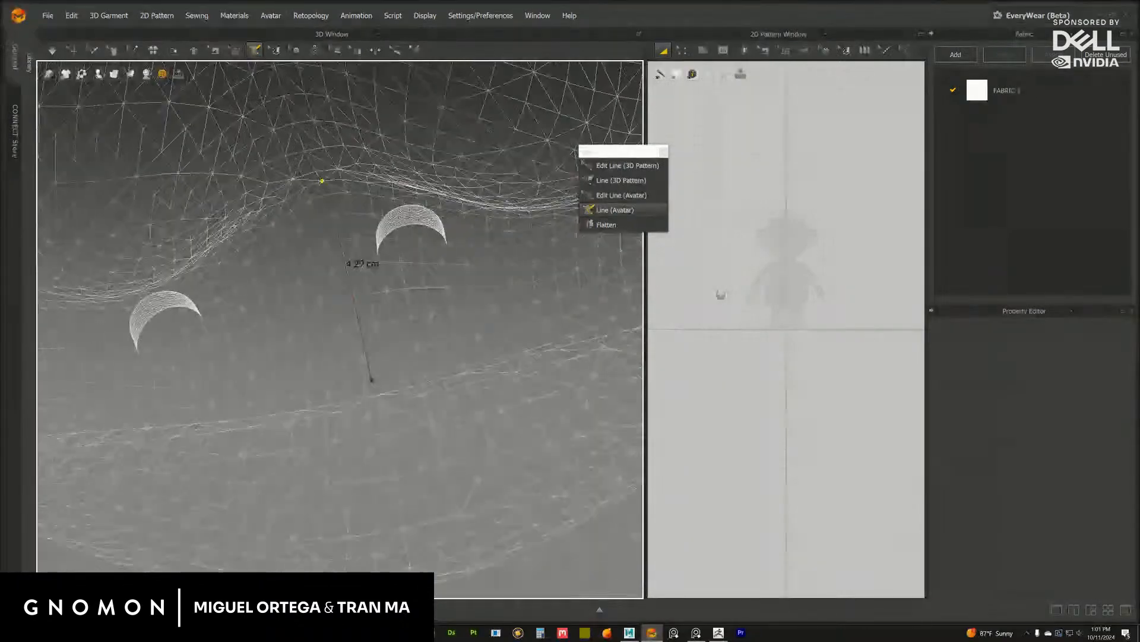
{"action": "left_click", "coordinate": [366, 395]}
{"action": "right_click_drag", "start_coordinate": [372, 407], "coordinate": [377, 349]}
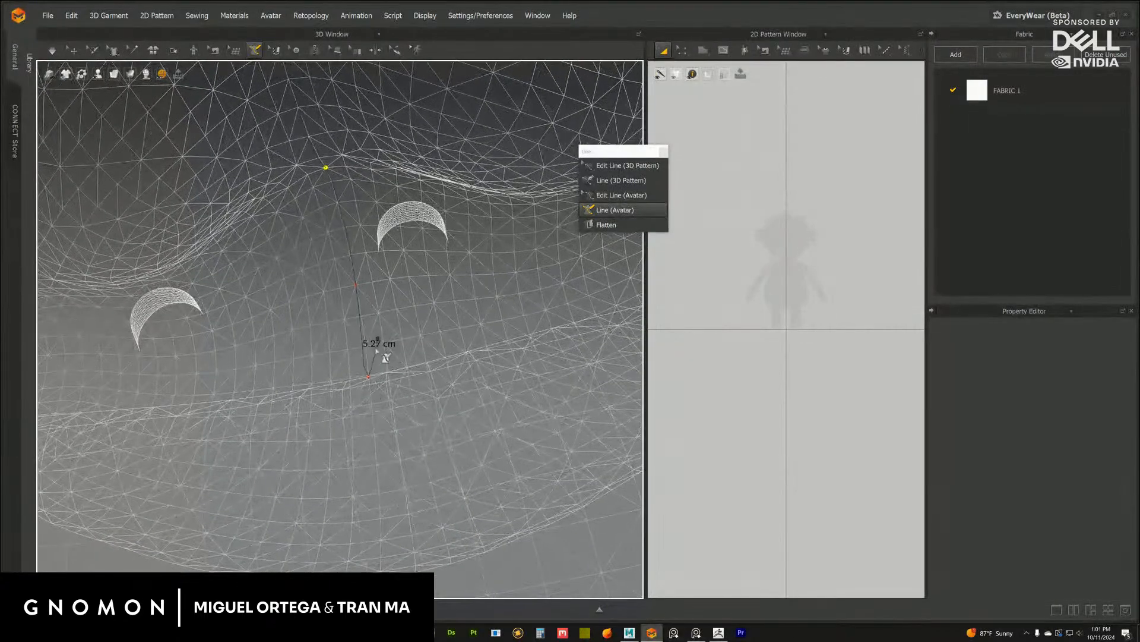
{"action": "key", "text": "ctrl+z"}
{"action": "left_click", "coordinate": [369, 377]}
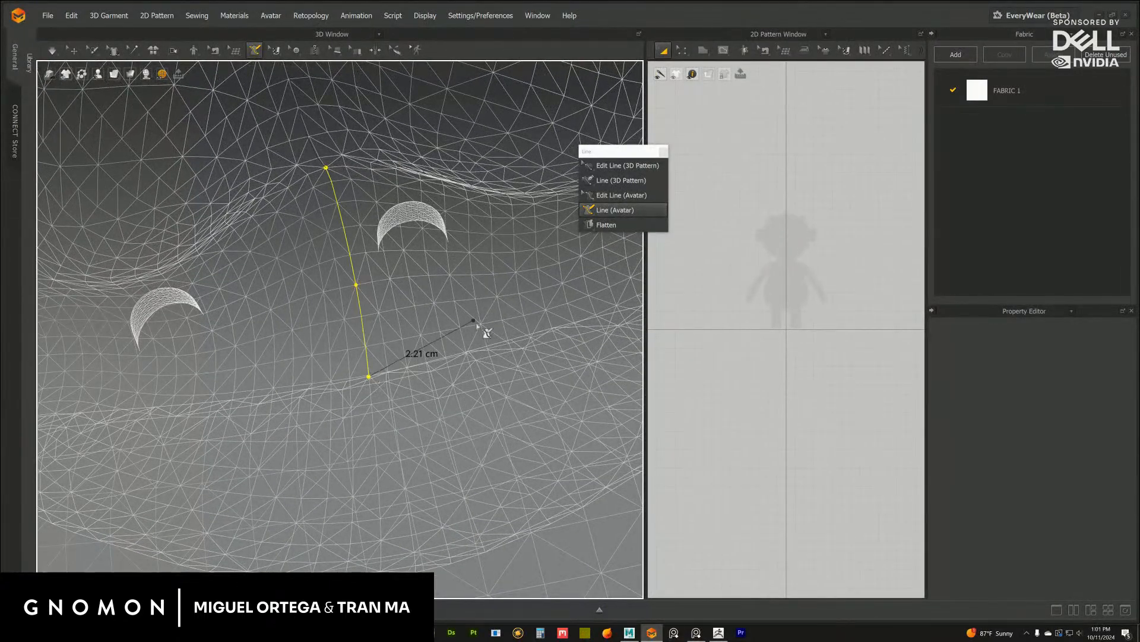
{"action": "left_click", "coordinate": [447, 334], "text": "ctrl"}
{"action": "scroll", "coordinate": [433, 333], "scroll_direction": "down", "scroll_amount": 5}
{"action": "scroll", "coordinate": [415, 334], "scroll_direction": "up", "scroll_amount": 2}
{"action": "right_click_drag", "start_coordinate": [395, 336], "coordinate": [420, 311]}
{"action": "left_click", "coordinate": [619, 197]}
Continue the centerline with a line about 4.23 cm long down the inside of the mouth to the lower lip
{"action": "scroll", "coordinate": [460, 353], "scroll_direction": "down", "scroll_amount": 5}
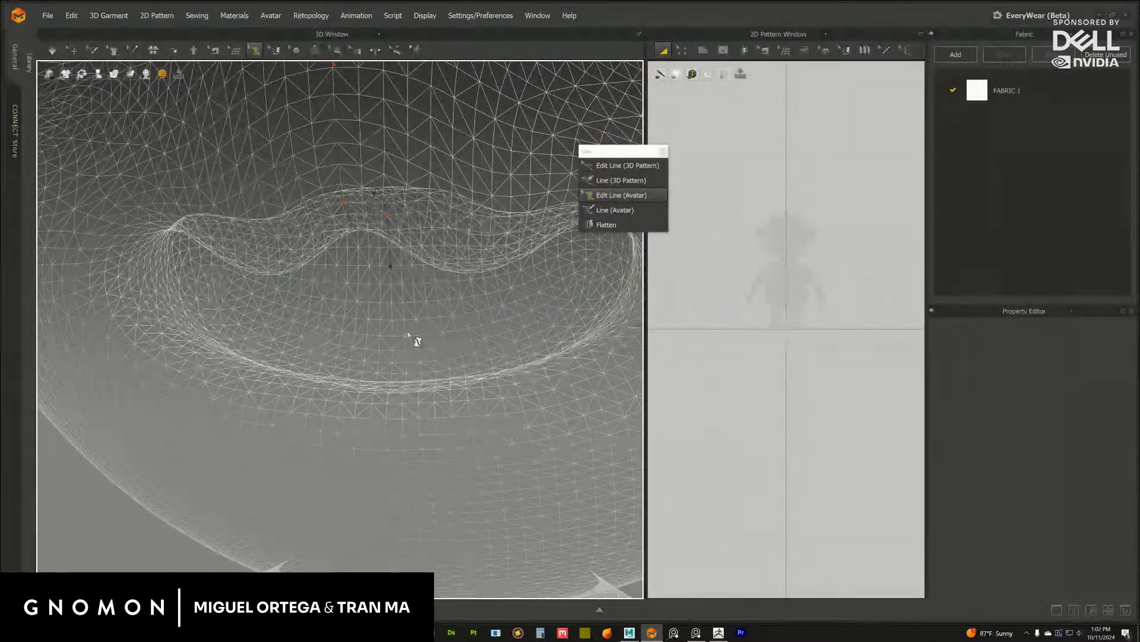
{"action": "left_click", "coordinate": [586, 213]}
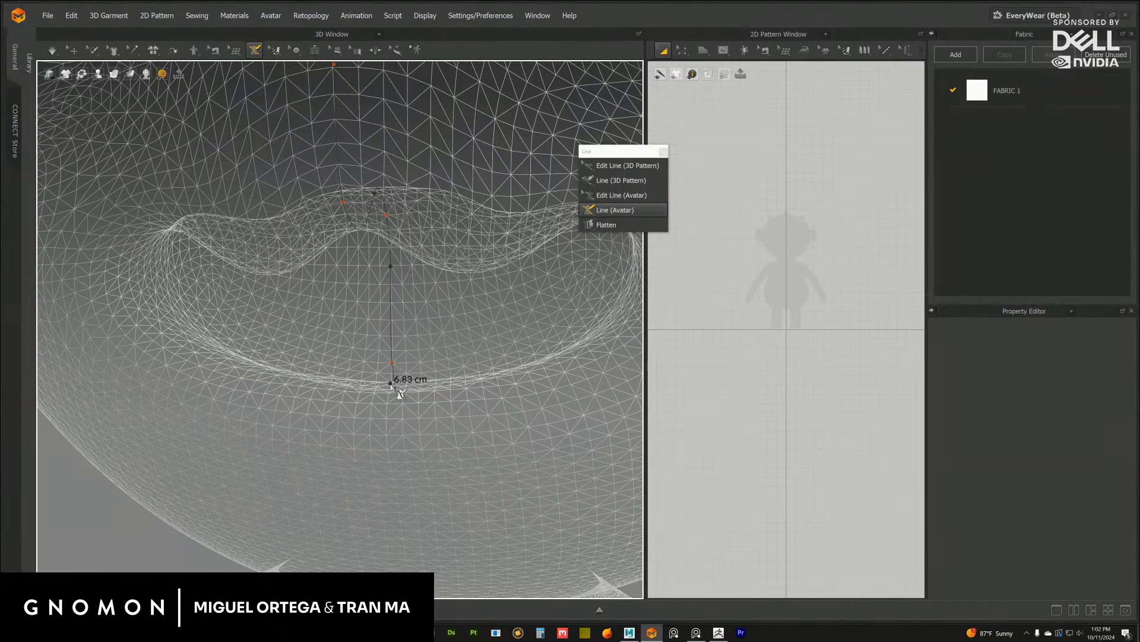
{"action": "right_click_drag", "start_coordinate": [390, 385], "coordinate": [401, 359]}
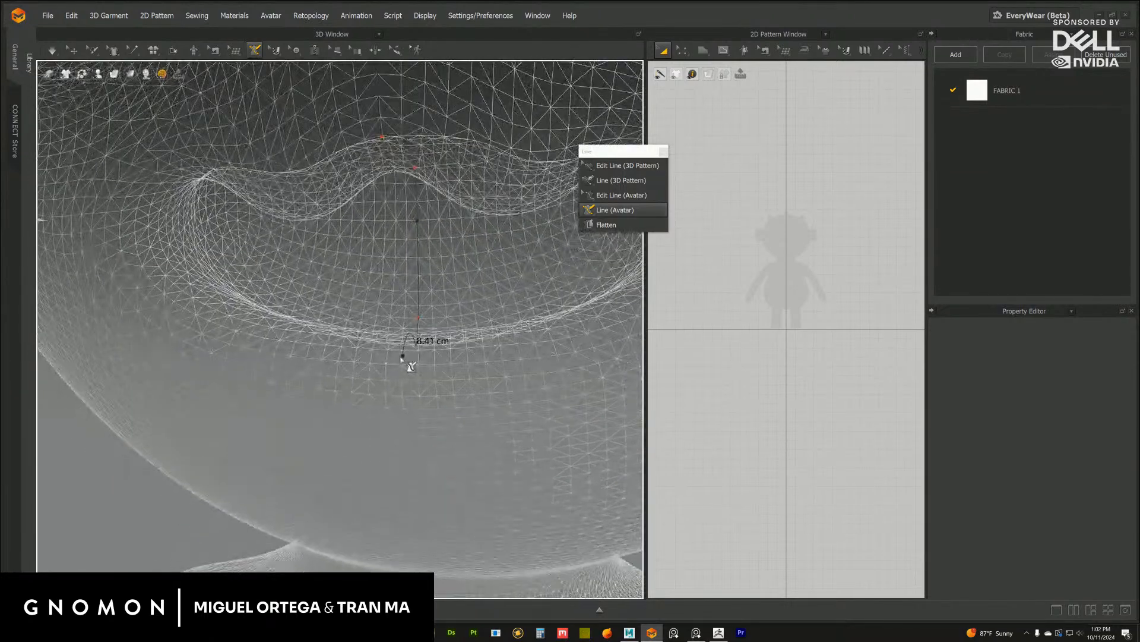
{"action": "right_click_drag", "start_coordinate": [172, 526], "coordinate": [169, 552]}
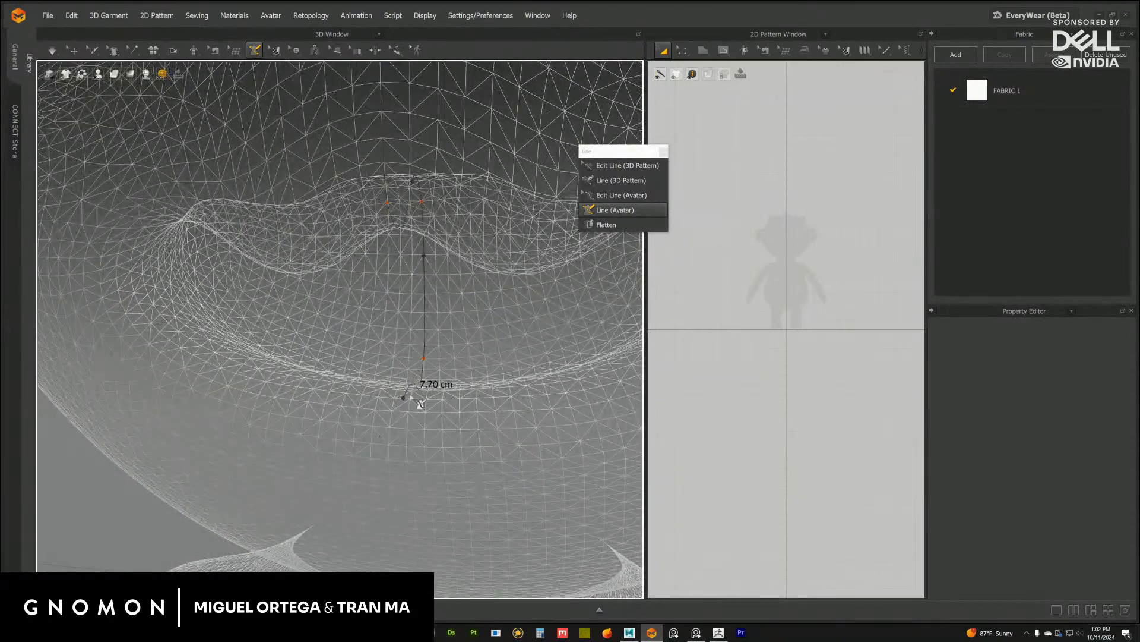
{"action": "right_click_drag", "start_coordinate": [344, 400], "coordinate": [178, 451]}
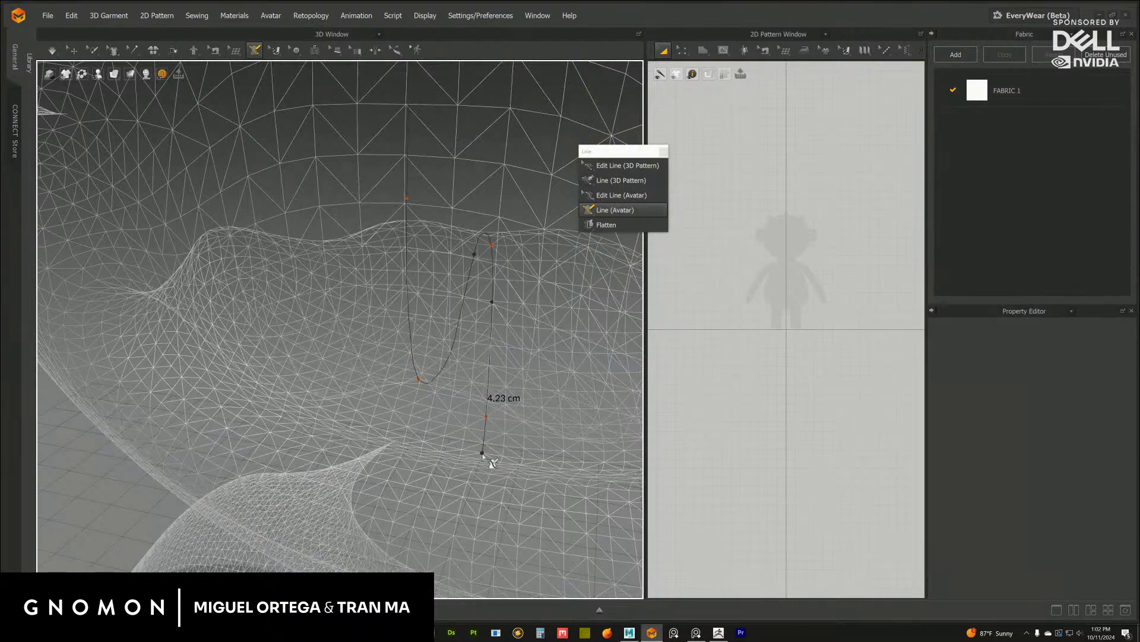
{"action": "double_click", "coordinate": [483, 455]}
Draw an avatar line about 8.16 cm long from the lower lip's center over the lip and onto the chin
{"action": "right_click_drag", "start_coordinate": [370, 509], "coordinate": [393, 337]}
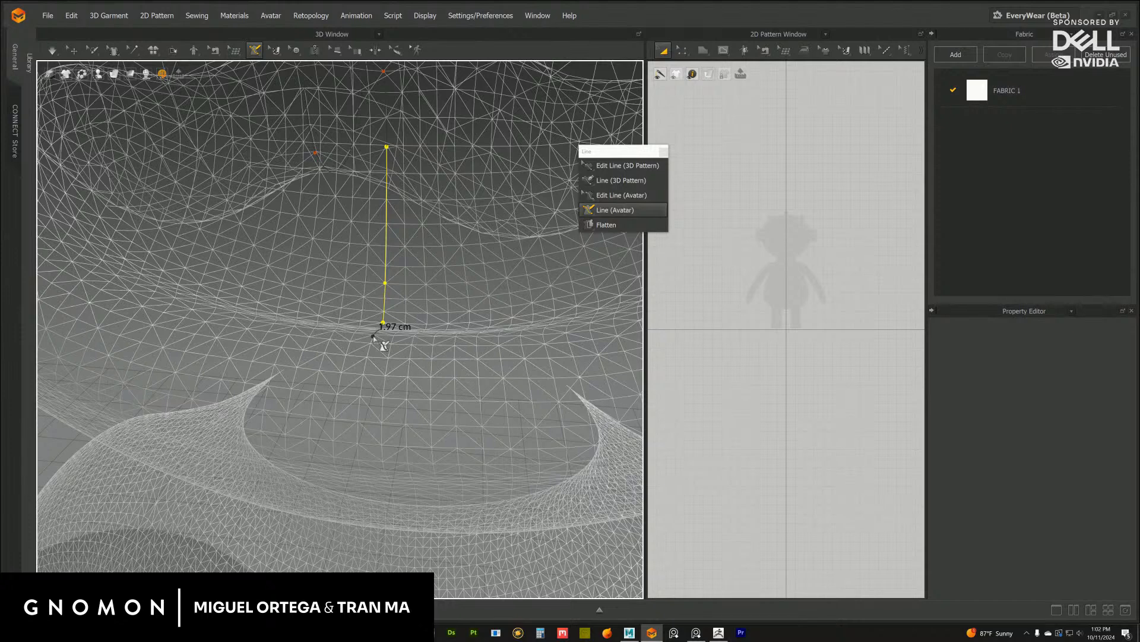
{"action": "right_click_drag", "start_coordinate": [364, 433], "coordinate": [382, 331]}
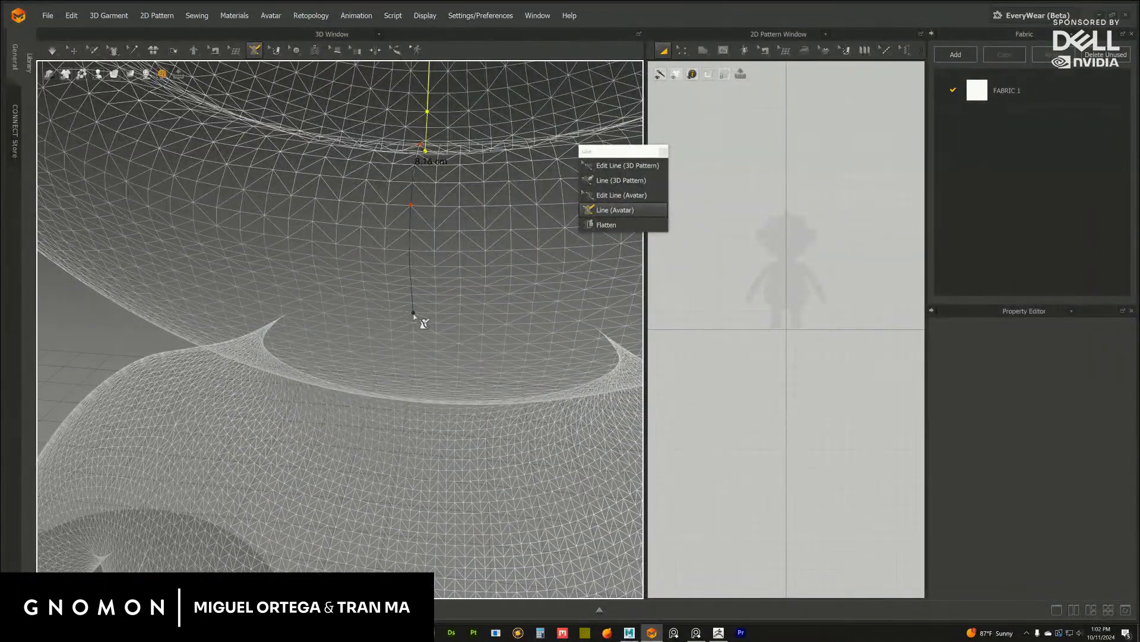
{"action": "double_click", "coordinate": [414, 314]}
{"action": "left_click", "coordinate": [364, 377]}
{"action": "scroll", "coordinate": [364, 378], "scroll_direction": "down", "scroll_amount": 5}
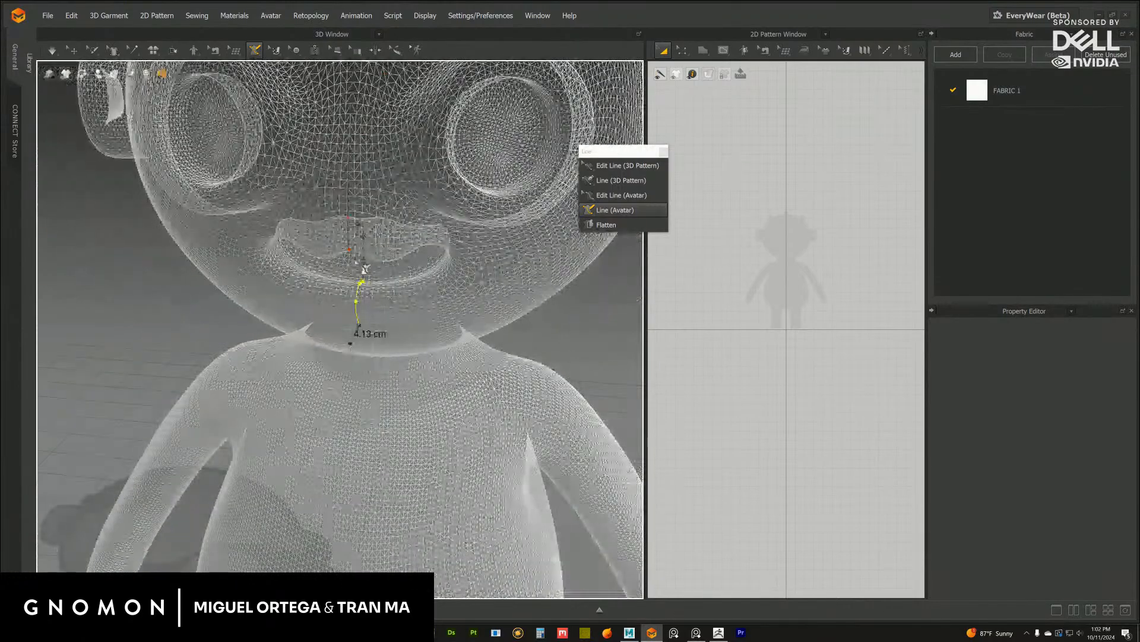
{"action": "right_click_drag", "start_coordinate": [543, 320], "coordinate": [606, 294]}
Extend the centerline from the chin down to the front of the neck with a three-point avatar line
{"action": "left_click", "coordinate": [618, 211]}
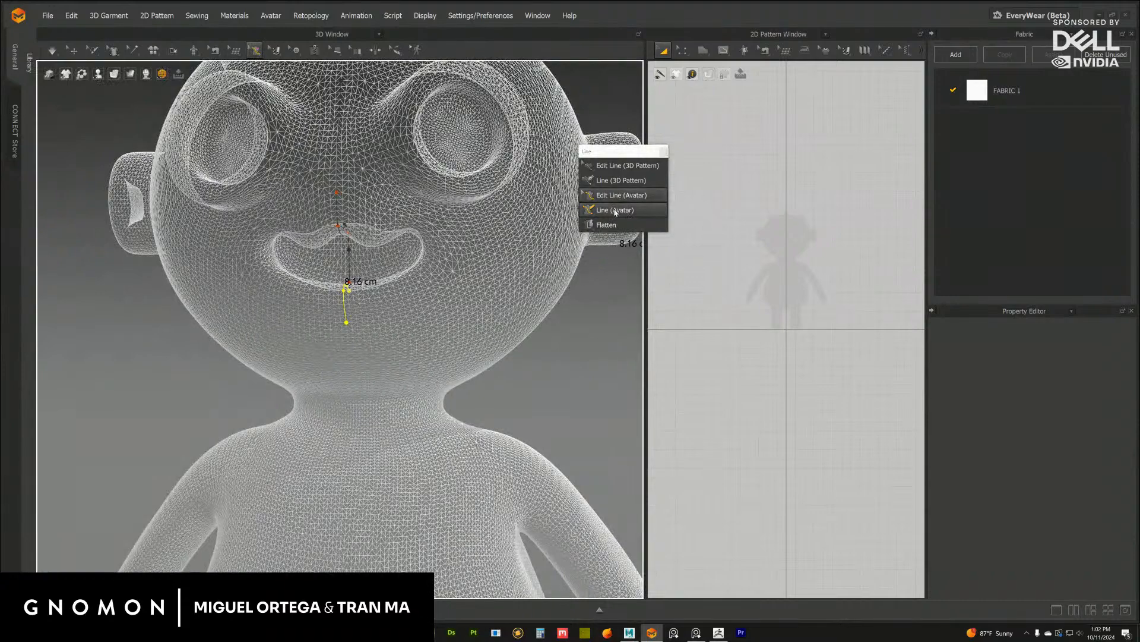
{"action": "right_click_drag", "start_coordinate": [383, 289], "coordinate": [609, 387], "text": "alt"}
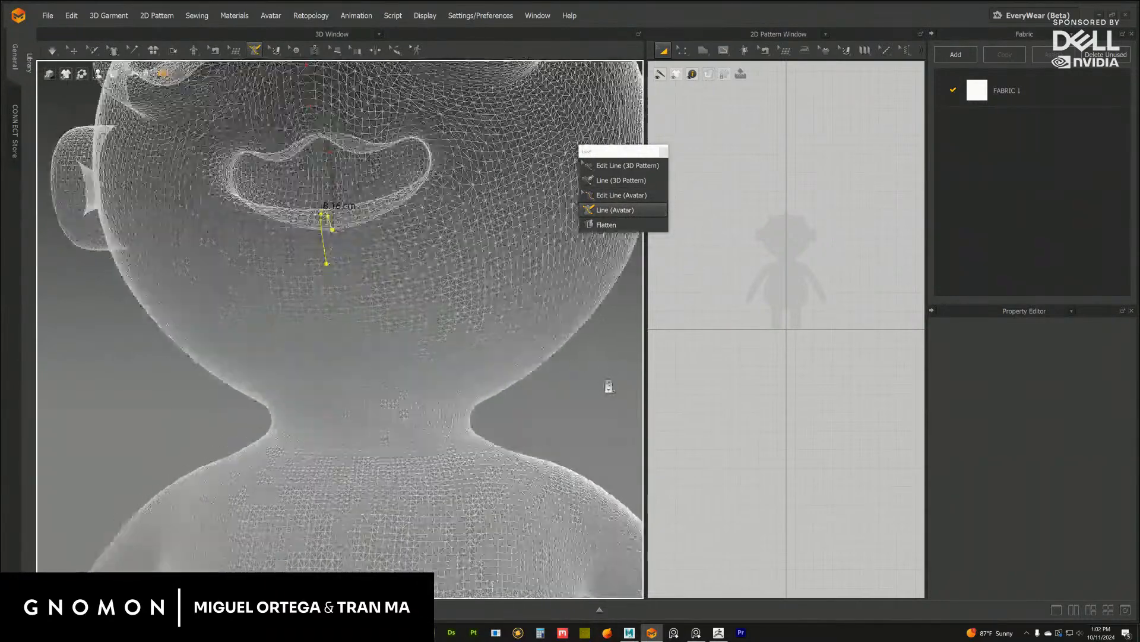
{"action": "scroll", "coordinate": [607, 387], "scroll_direction": "up", "scroll_amount": 5}
{"action": "middle_click_drag", "start_coordinate": [581, 382], "coordinate": [552, 340]}
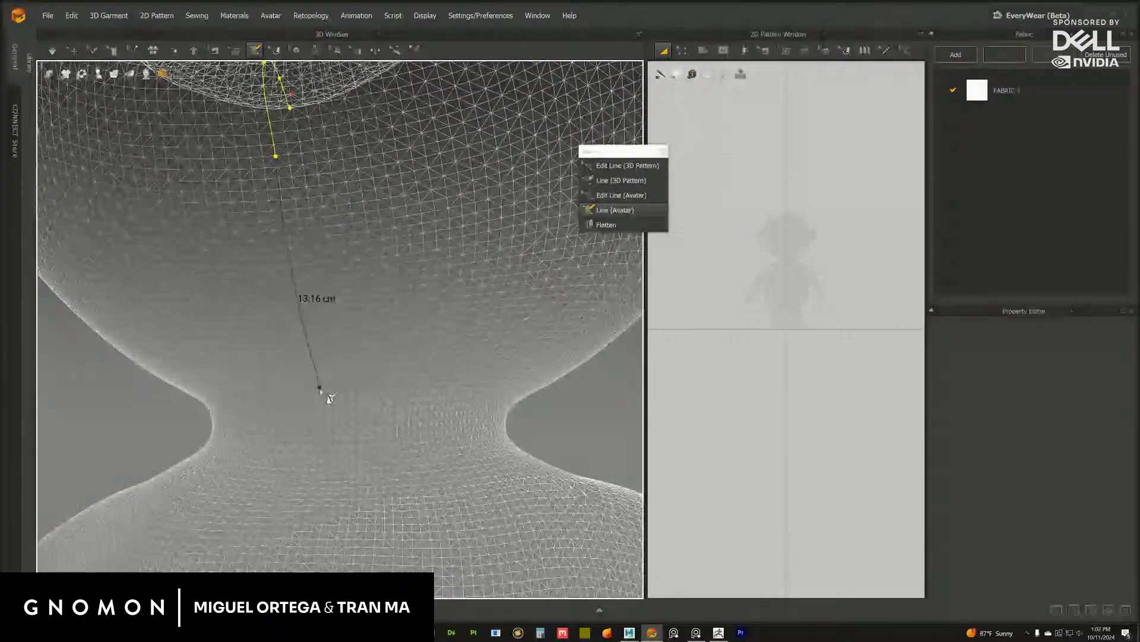
{"action": "middle_click_drag", "start_coordinate": [325, 344], "coordinate": [404, 308]}
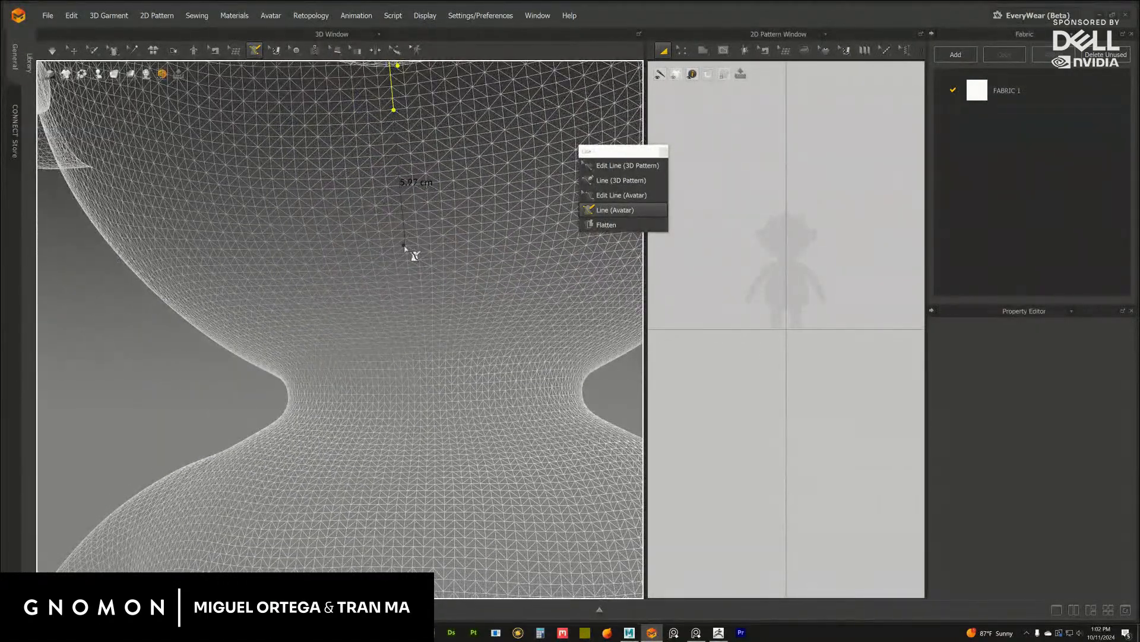
{"action": "left_click", "coordinate": [406, 245]}
{"action": "double_click", "coordinate": [419, 361]}
Draw a curved avatar line about 29 cm long around one side of the neck, from front center to back center
{"action": "right_click_drag", "start_coordinate": [632, 404], "coordinate": [564, 381]}
{"action": "left_click", "coordinate": [232, 360]}
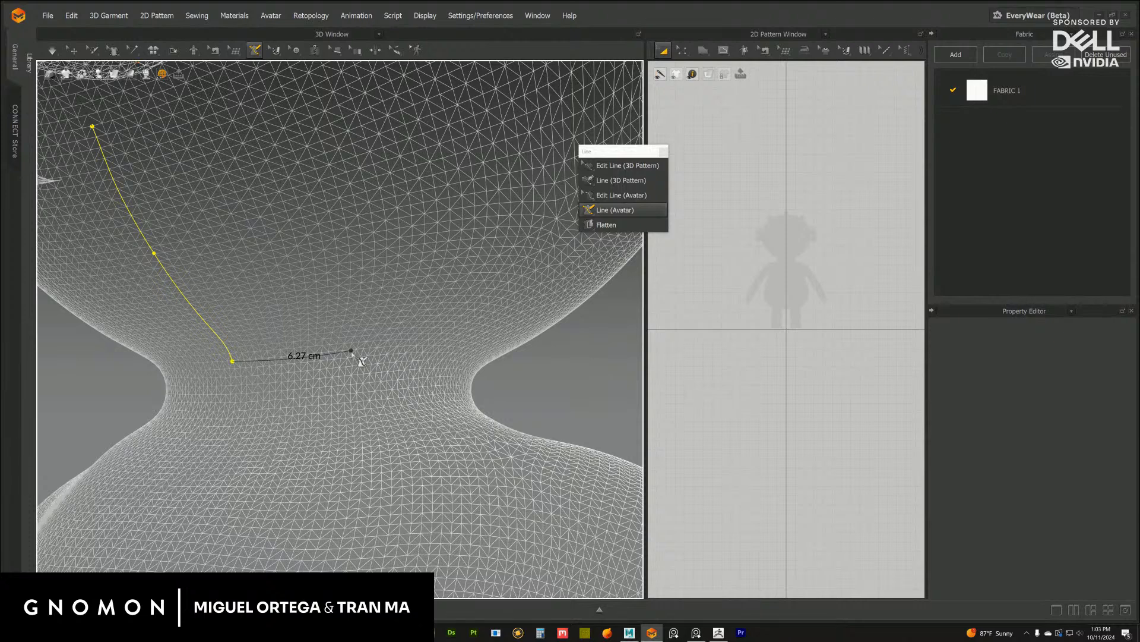
{"action": "left_click", "coordinate": [351, 350]}
{"action": "right_click_drag", "start_coordinate": [544, 374], "coordinate": [313, 354]}
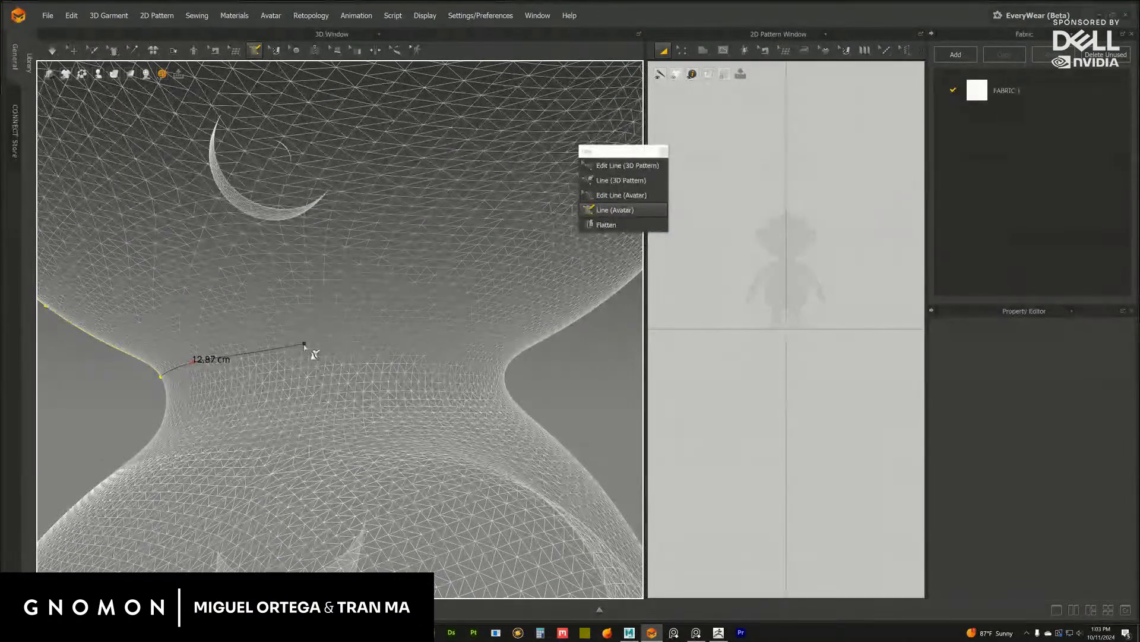
{"action": "right_click_drag", "start_coordinate": [427, 351], "coordinate": [464, 364]}
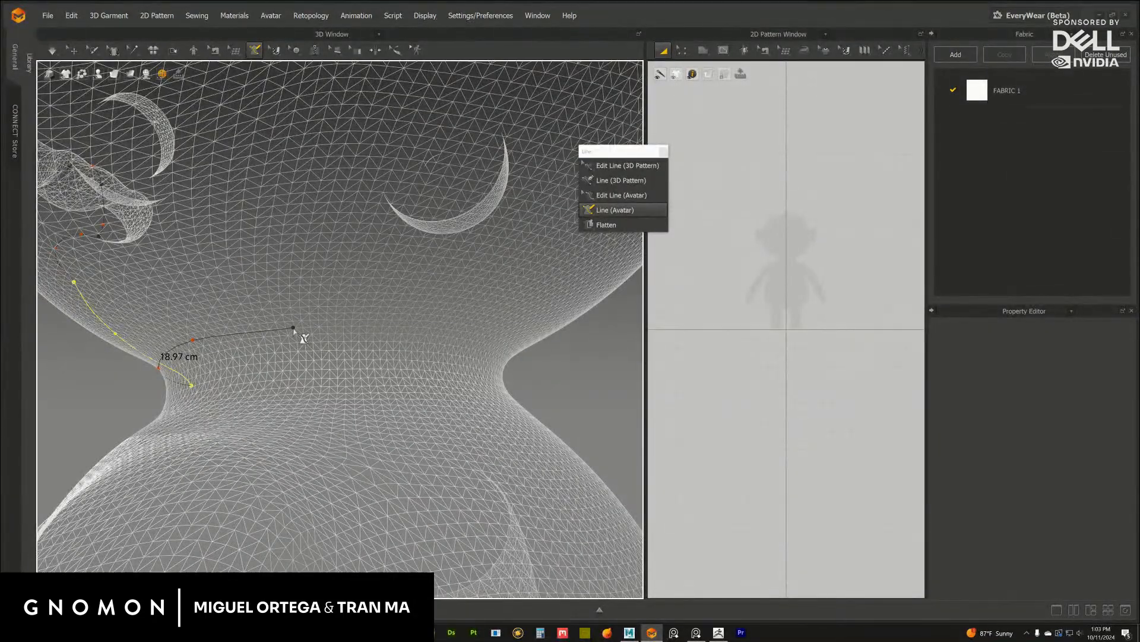
{"action": "right_click_drag", "start_coordinate": [600, 367], "coordinate": [267, 342]}
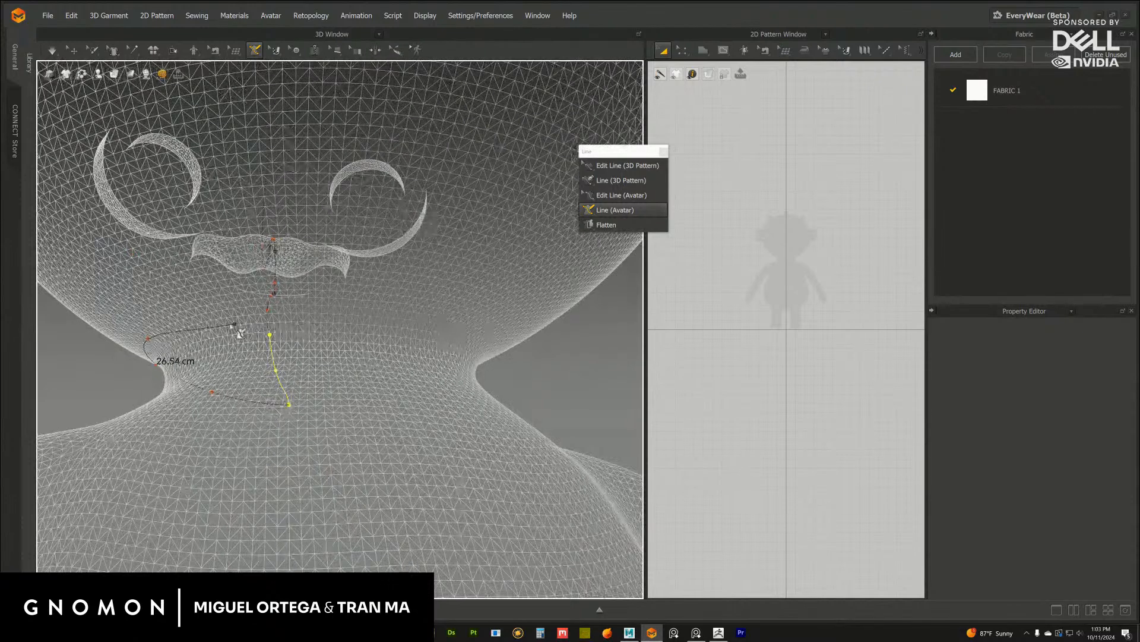
{"action": "left_click", "coordinate": [207, 312]}
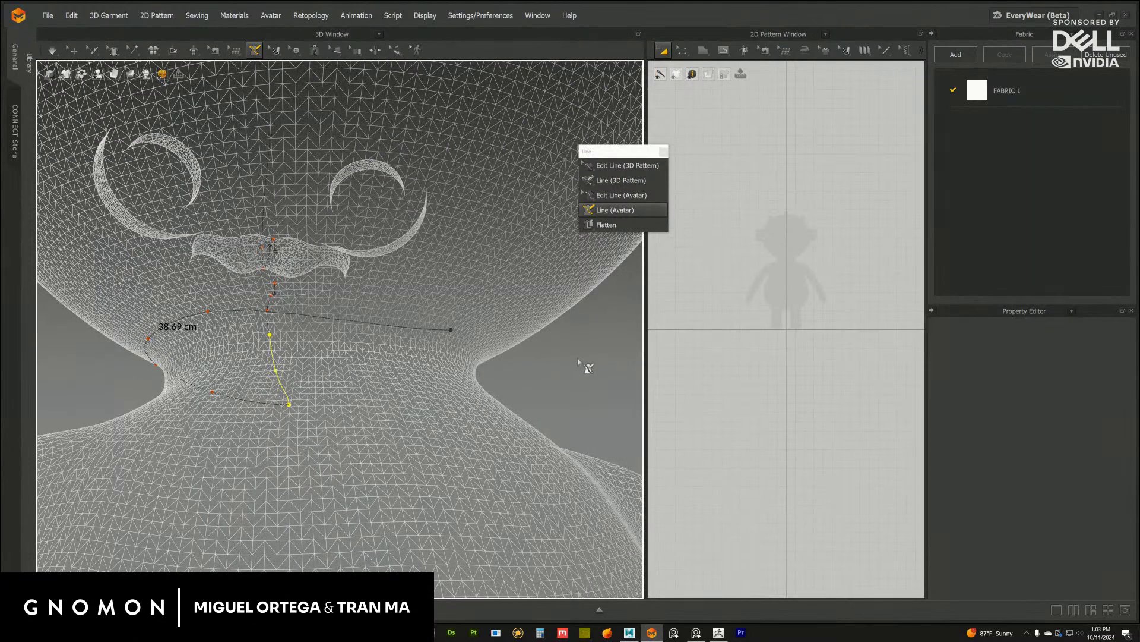
{"action": "right_click_drag", "start_coordinate": [586, 365], "coordinate": [283, 321]}
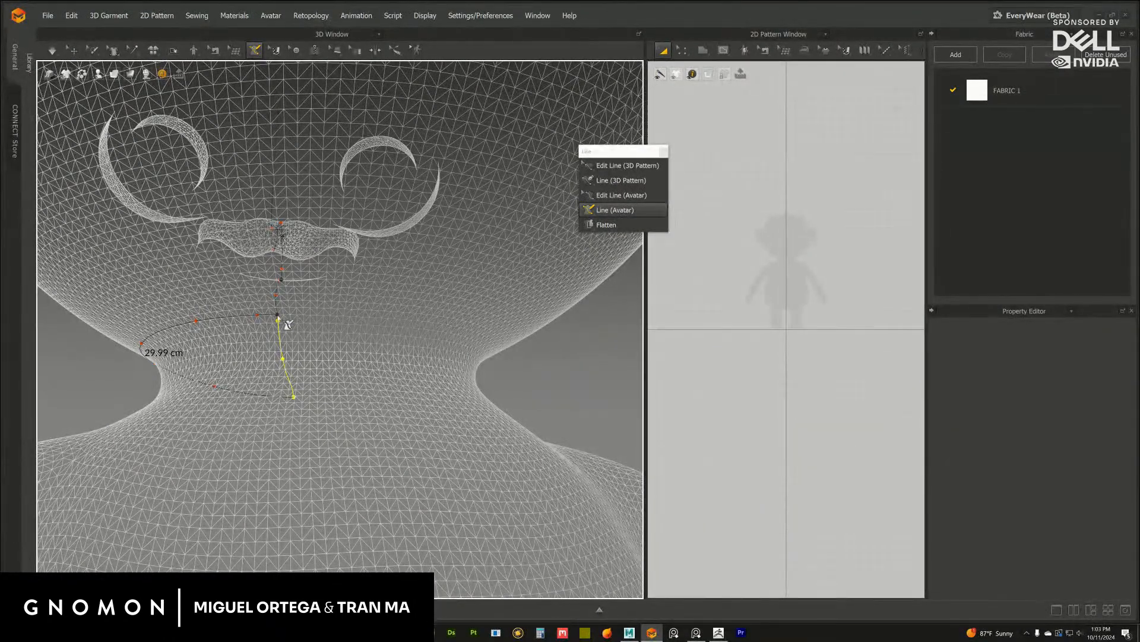
{"action": "left_click", "coordinate": [277, 316]}
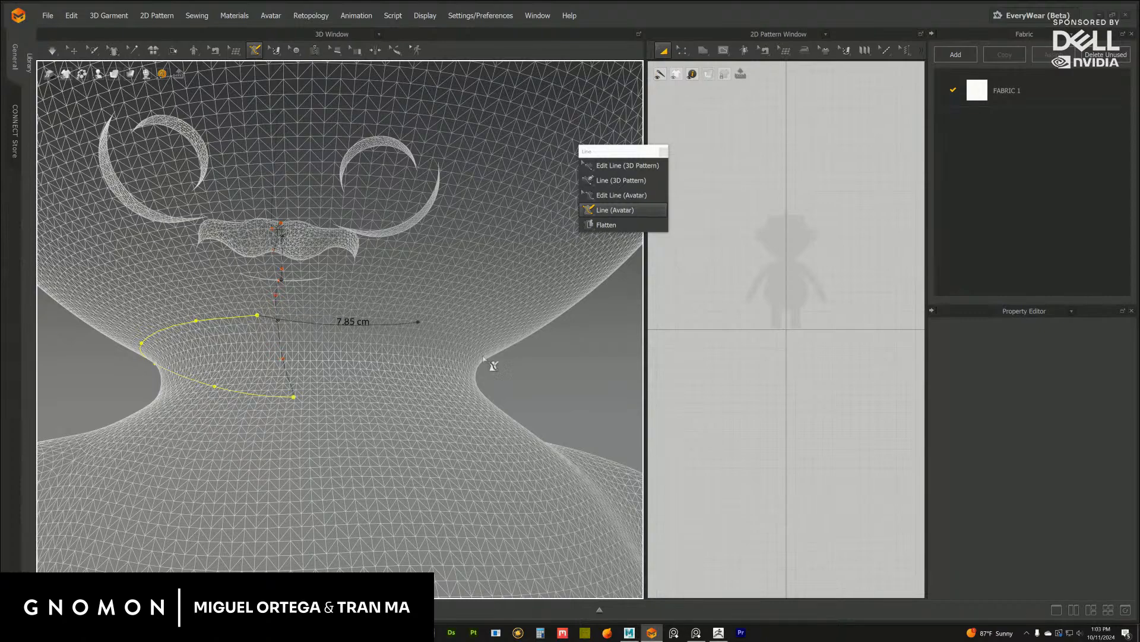
{"action": "scroll", "coordinate": [486, 359], "scroll_direction": "down", "scroll_amount": 5}
{"action": "right_click_drag", "start_coordinate": [483, 356], "coordinate": [555, 354]}
{"action": "left_click", "coordinate": [607, 196]}
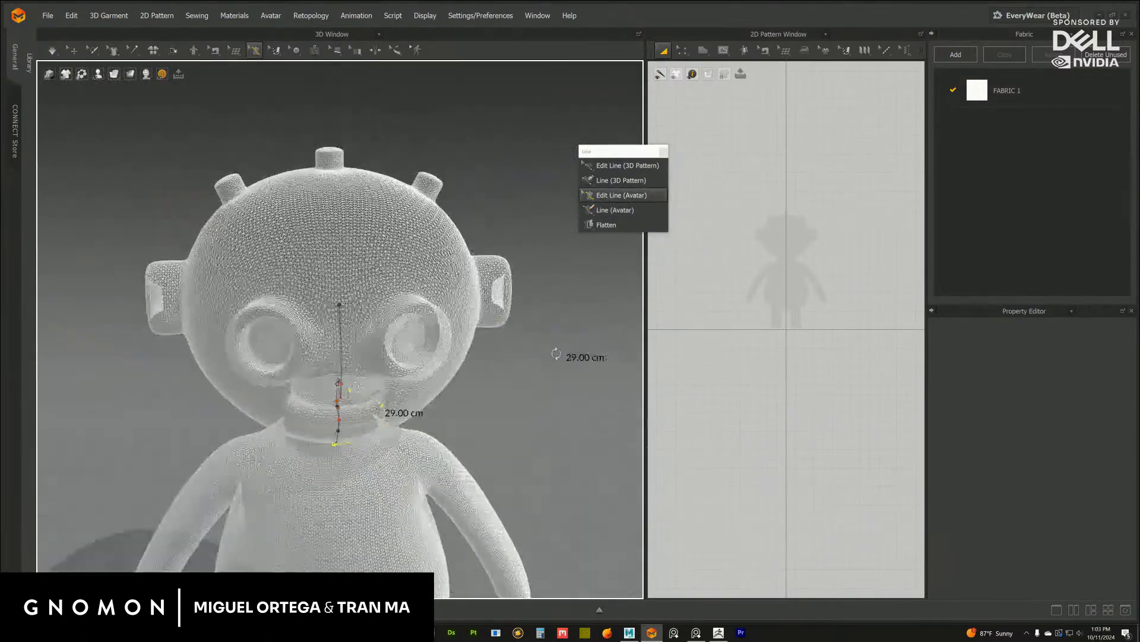
Draw an avatar line about 29.24 cm long from the forehead up the center to the base of the top middle peg
{"action": "scroll", "coordinate": [594, 372], "scroll_direction": "up", "scroll_amount": 6}
{"action": "scroll", "coordinate": [462, 313], "scroll_direction": "down", "scroll_amount": 2}
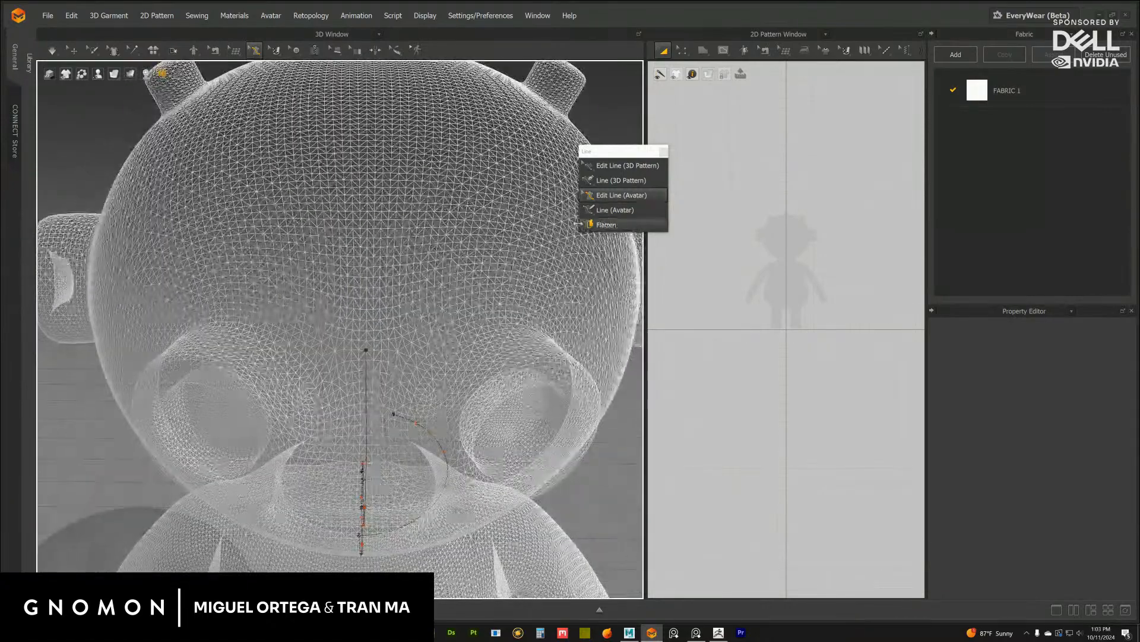
{"action": "left_click", "coordinate": [615, 209]}
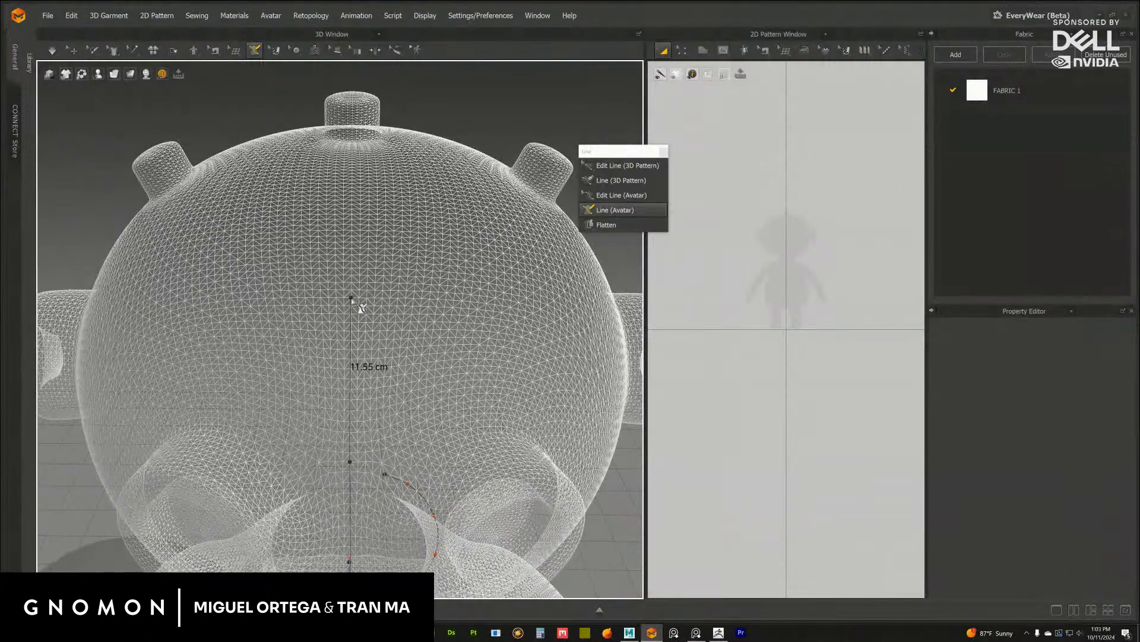
{"action": "right_click_drag", "start_coordinate": [365, 209], "coordinate": [450, 184]}
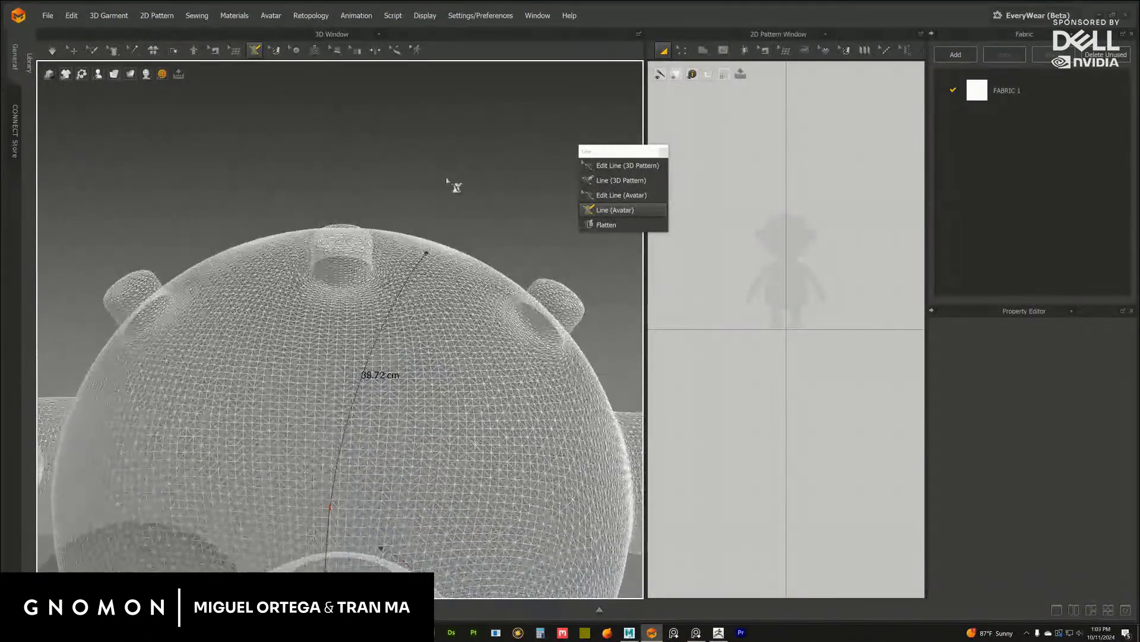
{"action": "left_click", "coordinate": [337, 321]}
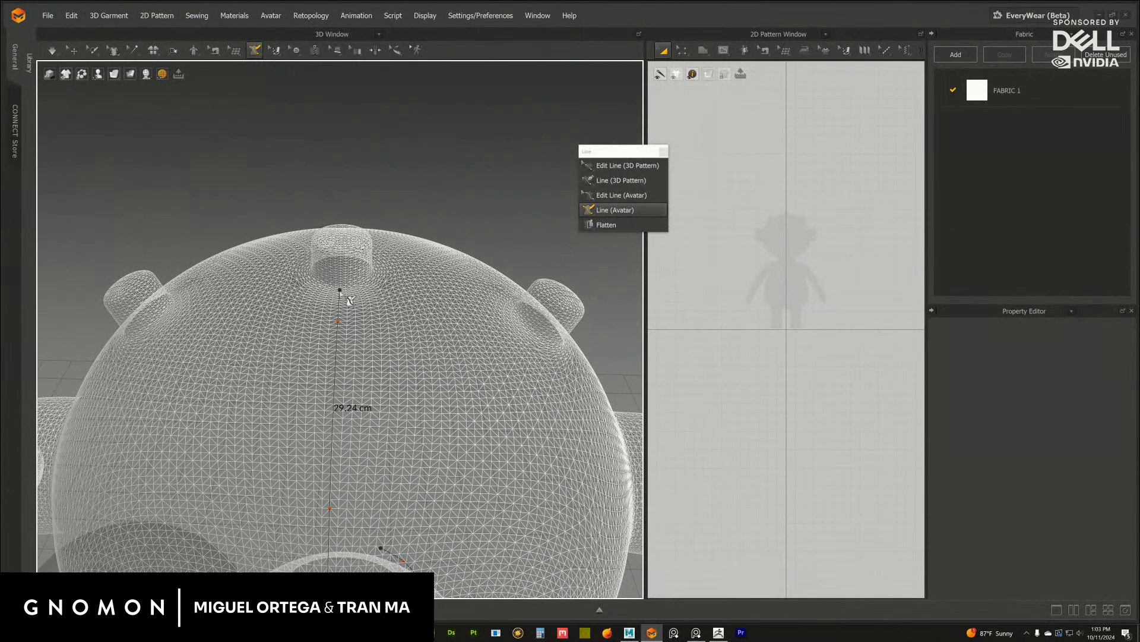
Draw an avatar line about 27.31 cm long from behind the top middle peg down the center of the back of the head
{"action": "mouse_move", "coordinate": [479, 200]}
{"action": "right_mouse_down"}
{"action": "mouse_move", "coordinate": [466, 190]}
{"action": "mouse_move", "coordinate": [454, 232]}
{"action": "mouse_move", "coordinate": [497, 231]}
{"action": "mouse_move", "coordinate": [422, 237]}
{"action": "mouse_move", "coordinate": [493, 212]}
{"action": "right_mouse_up"}
{"action": "scroll", "coordinate": [562, 216], "scroll_direction": "up", "scroll_amount": 4}
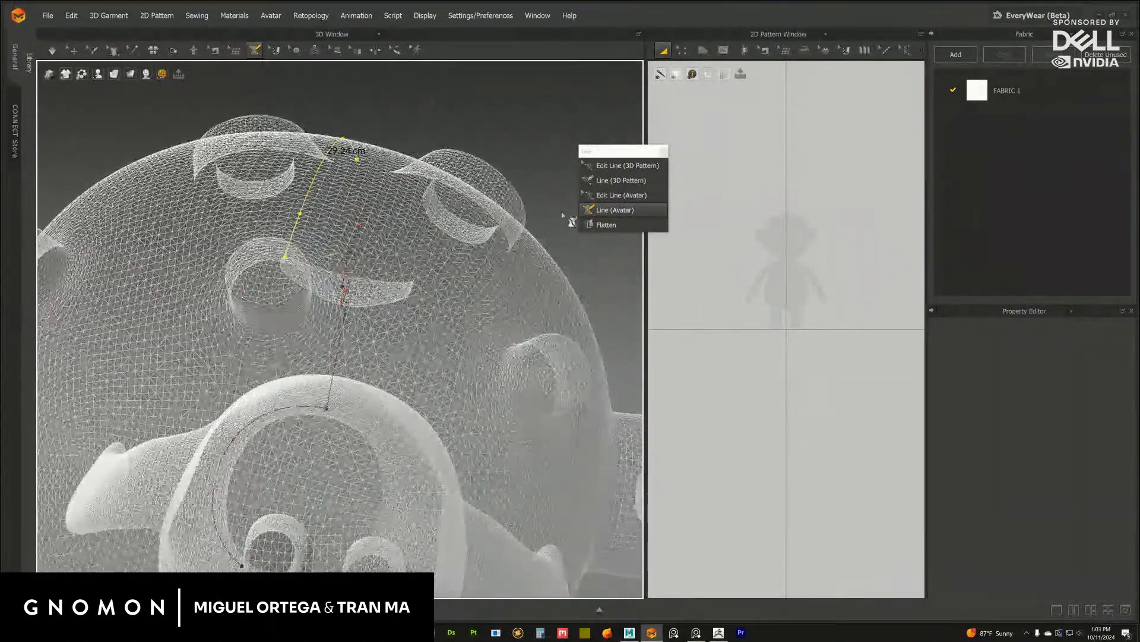
{"action": "right_click_drag", "start_coordinate": [562, 217], "coordinate": [535, 223]}
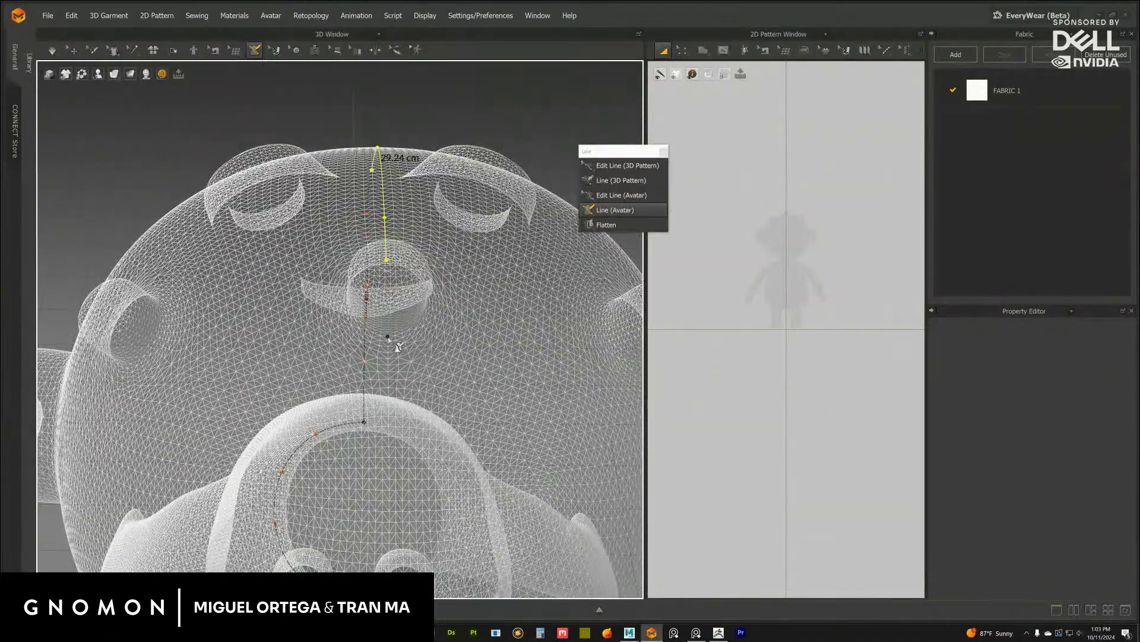
{"action": "right_click_drag", "start_coordinate": [397, 345], "coordinate": [370, 311]}
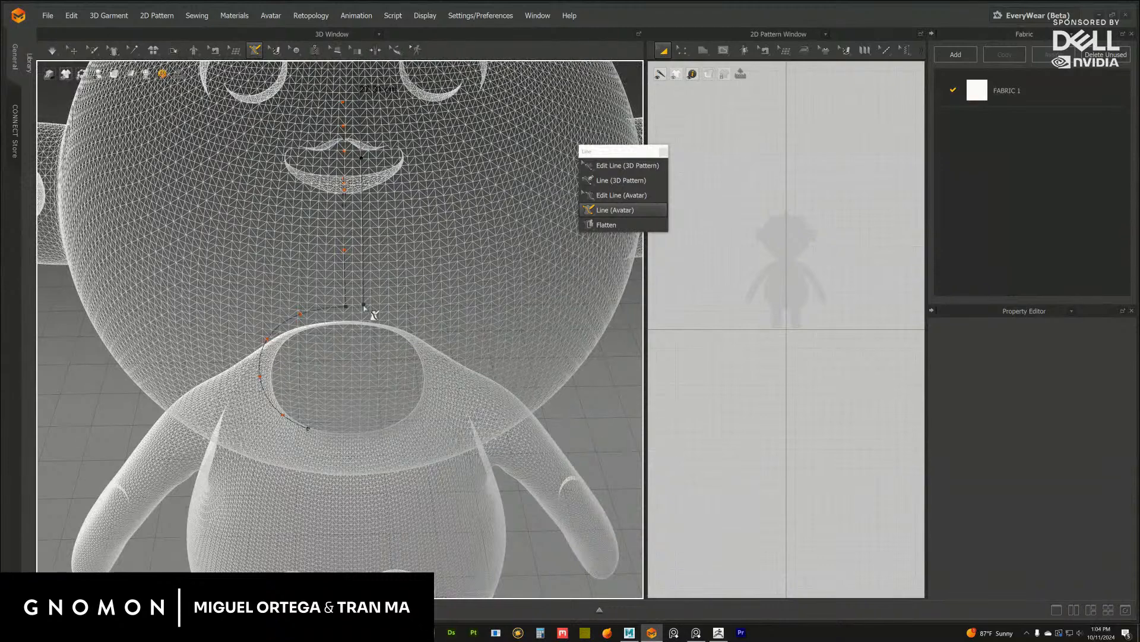
{"action": "double_click", "coordinate": [362, 305]}
{"action": "right_click_drag", "start_coordinate": [632, 411], "coordinate": [585, 371], "text": "alt"}
{"action": "left_click_drag", "start_coordinate": [585, 371], "coordinate": [605, 367], "text": "alt"}
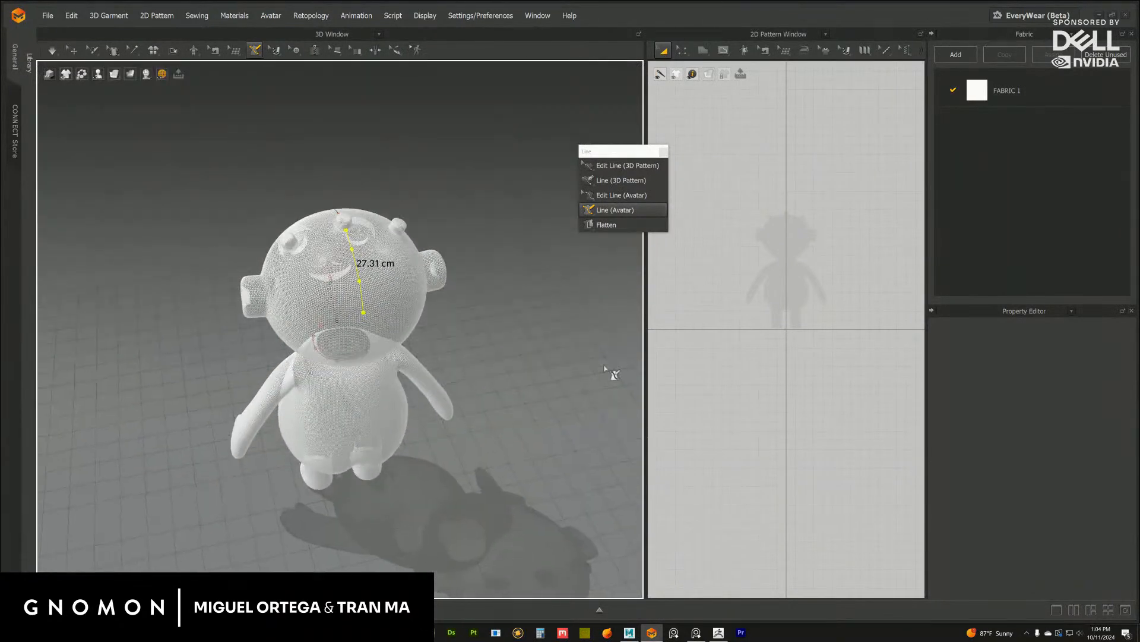
{"action": "left_click", "coordinate": [617, 196]}
Start an avatar line at the lower end of the back-of-head line and place points down the center toward the neck
{"action": "scroll", "coordinate": [571, 313], "scroll_direction": "up", "scroll_amount": 5}
{"action": "left_click_drag", "start_coordinate": [559, 300], "coordinate": [498, 290], "text": "alt"}
{"action": "scroll", "coordinate": [500, 282], "scroll_direction": "up", "scroll_amount": 4}
{"action": "left_click", "coordinate": [609, 211]}
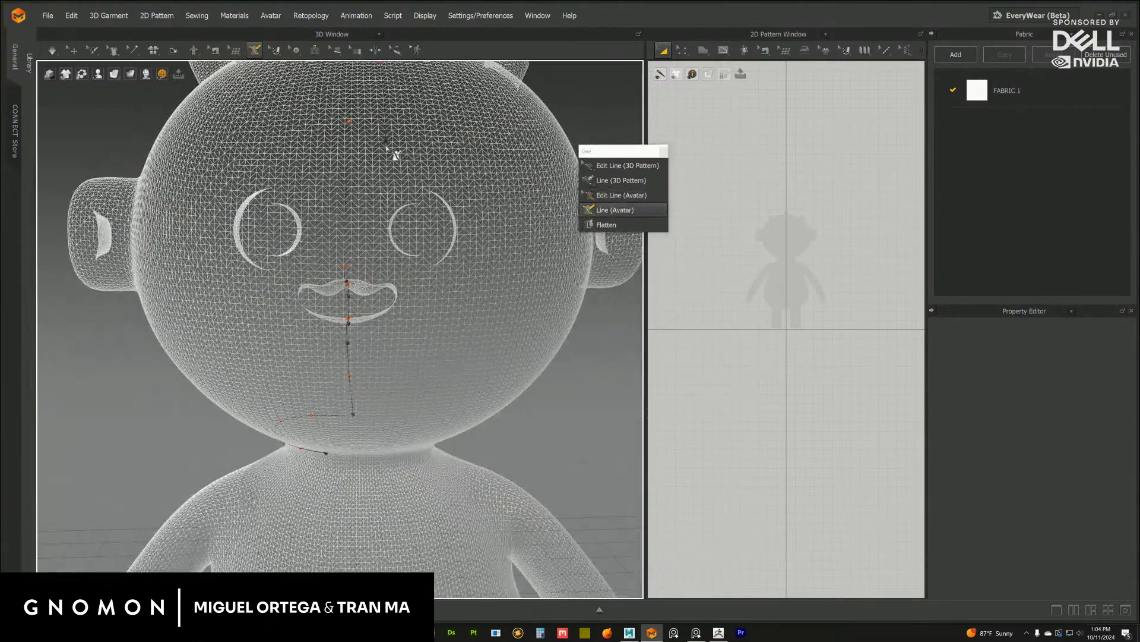
{"action": "left_click", "coordinate": [386, 144]}
{"action": "left_click_drag", "start_coordinate": [397, 215], "coordinate": [407, 238], "text": "alt"}
{"action": "left_click_drag", "start_coordinate": [557, 358], "coordinate": [568, 353], "text": "alt"}
{"action": "middle_click_drag", "start_coordinate": [402, 265], "coordinate": [438, 324], "text": "alt"}
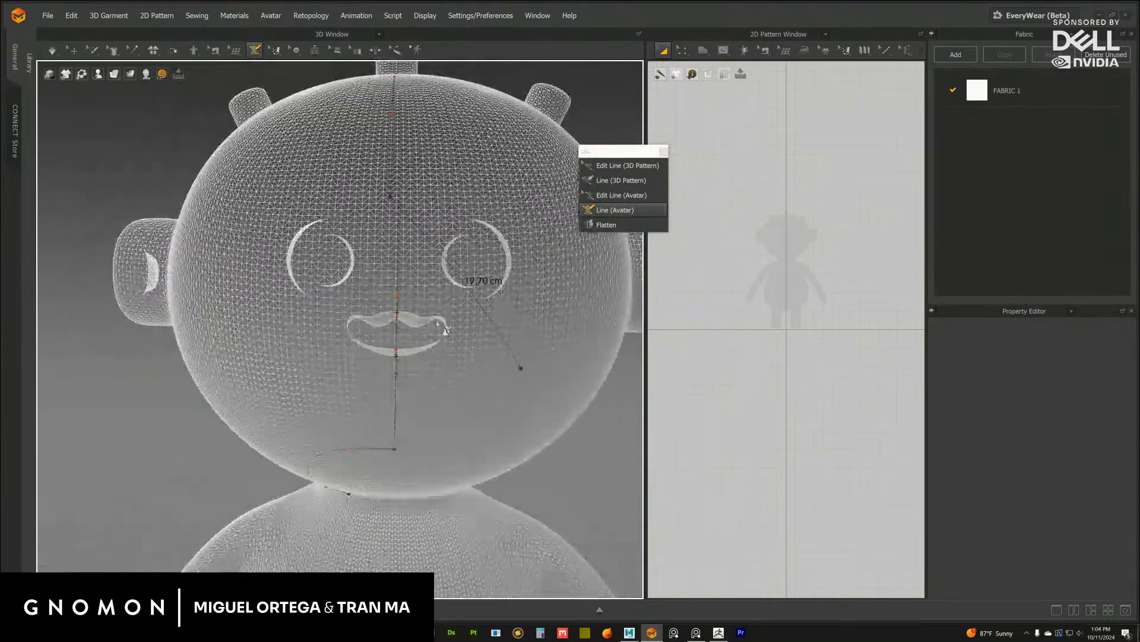
{"action": "left_click", "coordinate": [389, 293], "text": "ctrl"}
{"action": "middle_click_drag", "start_coordinate": [384, 374], "coordinate": [371, 302], "text": "alt"}
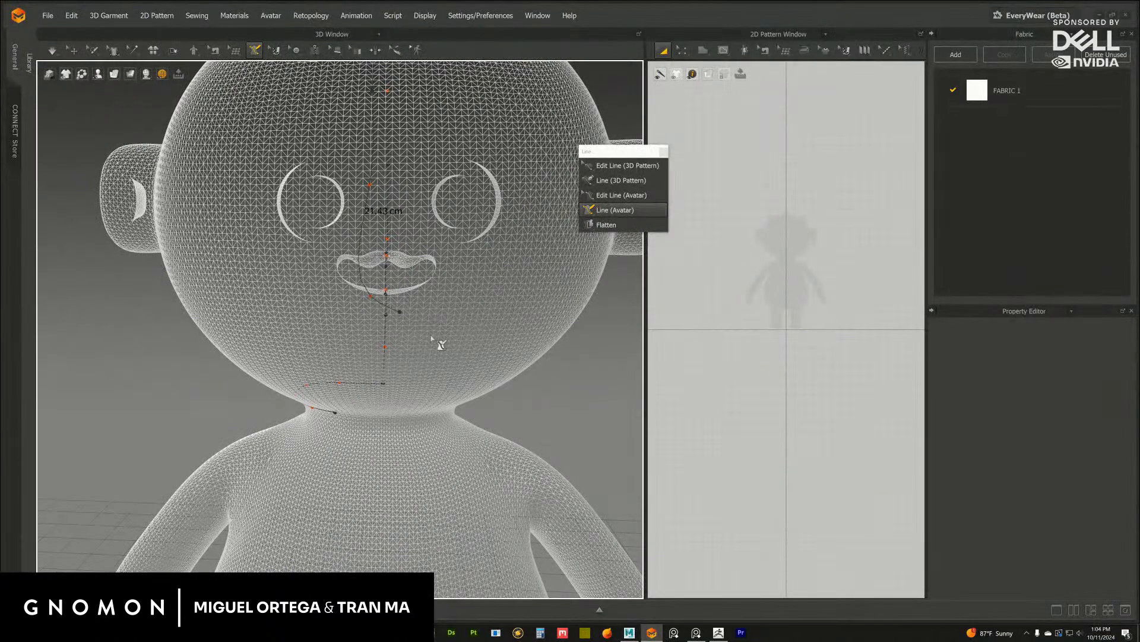
Continue the back centerline down to the neck and end it on the back end of the curved neck line
{"action": "left_click_drag", "start_coordinate": [575, 335], "coordinate": [583, 382], "text": "alt"}
{"action": "middle_click_drag", "start_coordinate": [512, 353], "coordinate": [503, 365], "text": "alt"}
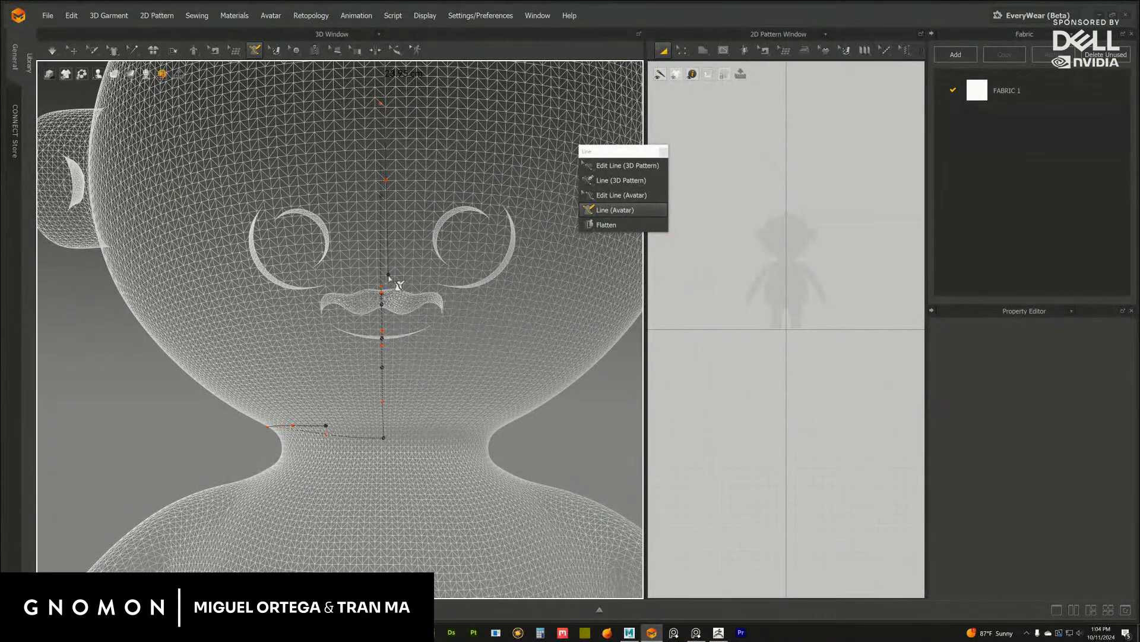
{"action": "left_click", "coordinate": [389, 277], "text": "ctrl"}
{"action": "middle_click_drag", "start_coordinate": [378, 326], "coordinate": [377, 256], "text": "alt"}
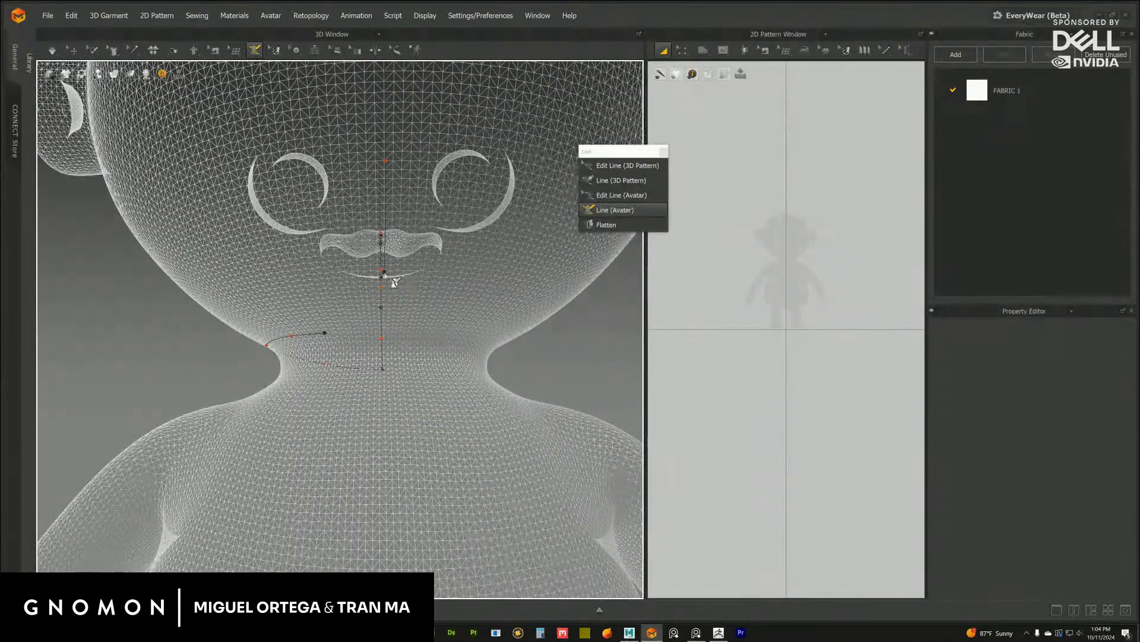
{"action": "left_click_drag", "start_coordinate": [539, 354], "coordinate": [560, 328], "text": "alt"}
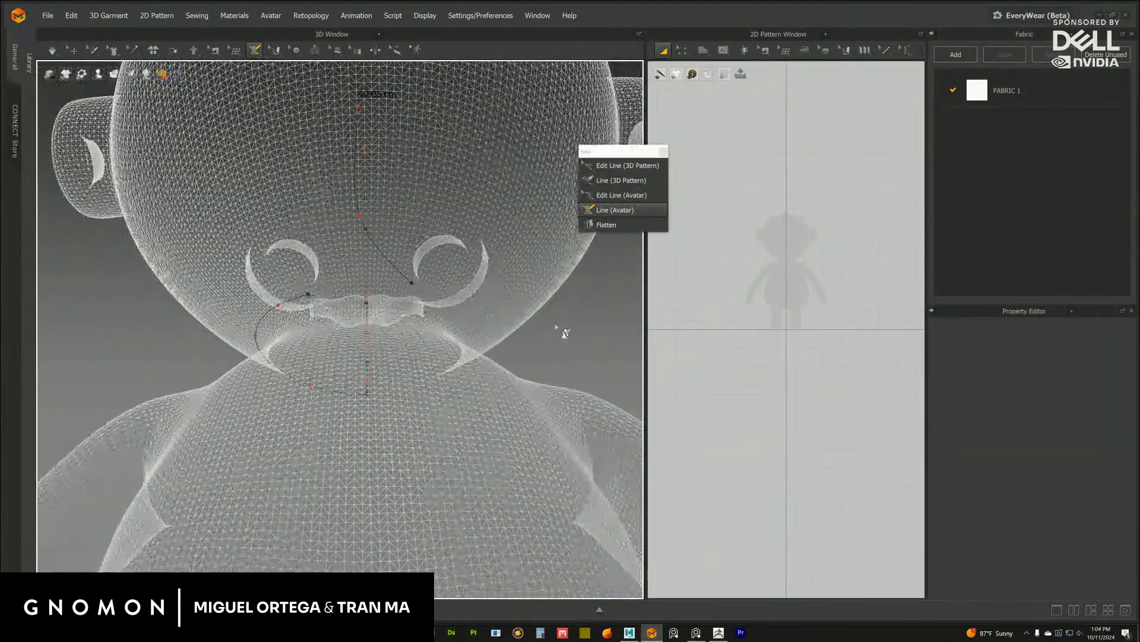
{"action": "scroll", "coordinate": [560, 325], "scroll_direction": "up", "scroll_amount": 3}
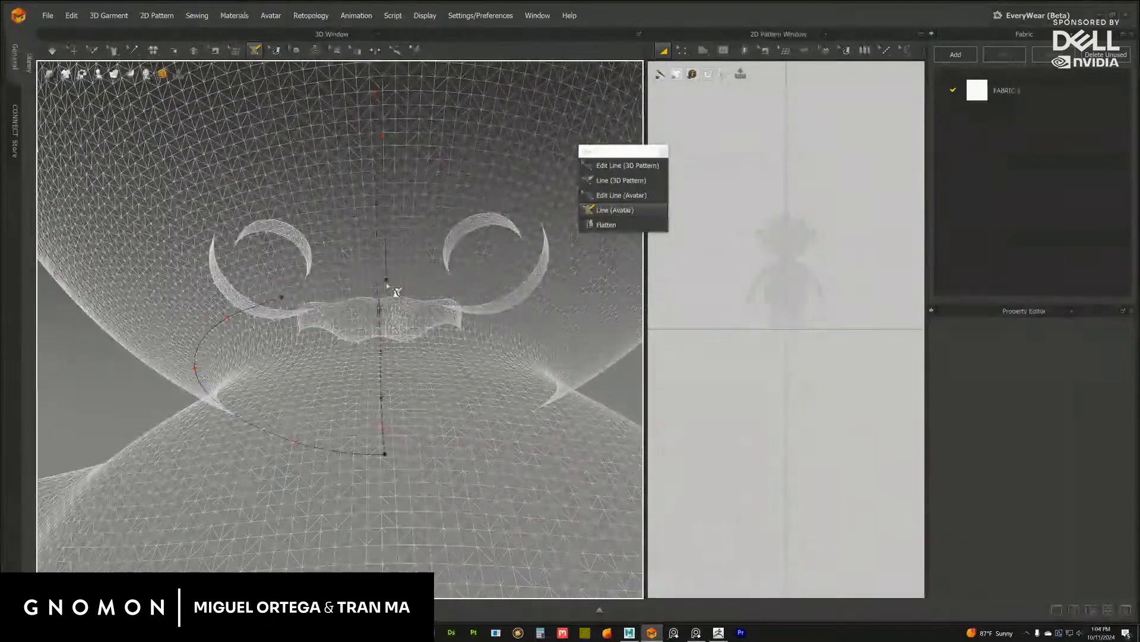
{"action": "left_click", "coordinate": [385, 286]}
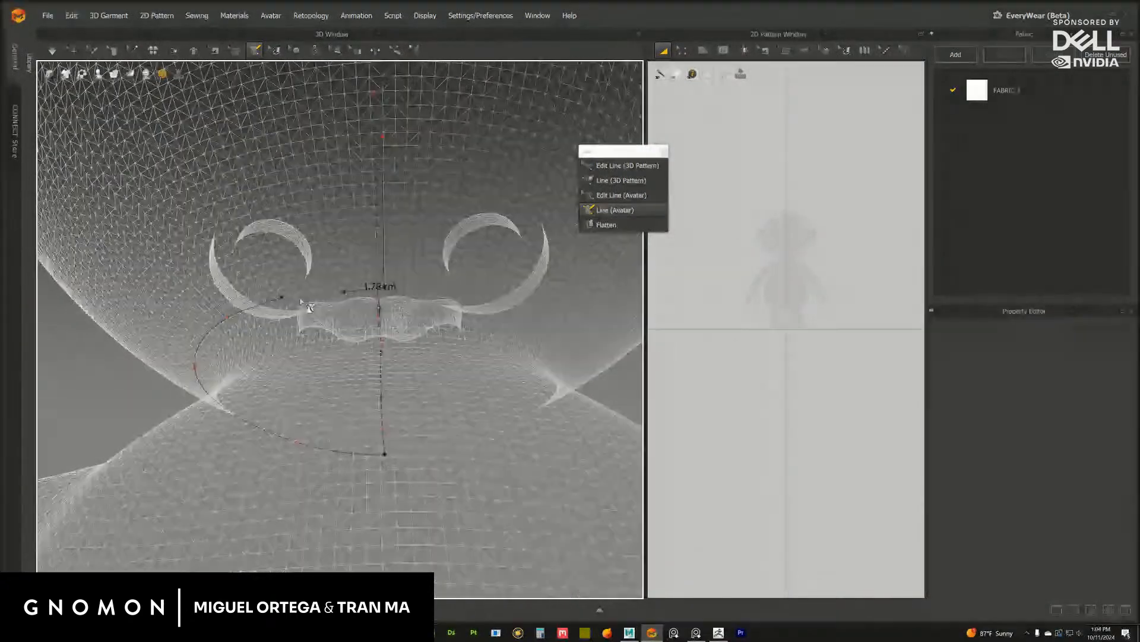
{"action": "double_click", "coordinate": [282, 297]}
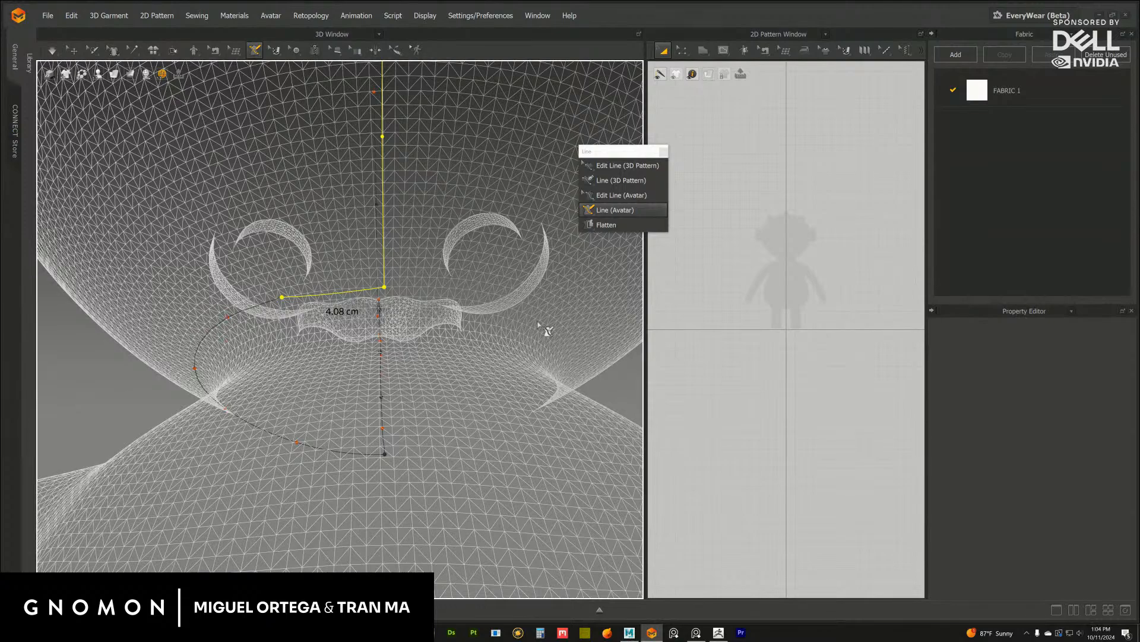
Draw a short avatar line around one side of the top middle peg's base, joining the front and back head lines
{"action": "right_click_drag", "start_coordinate": [504, 328], "coordinate": [567, 389]}
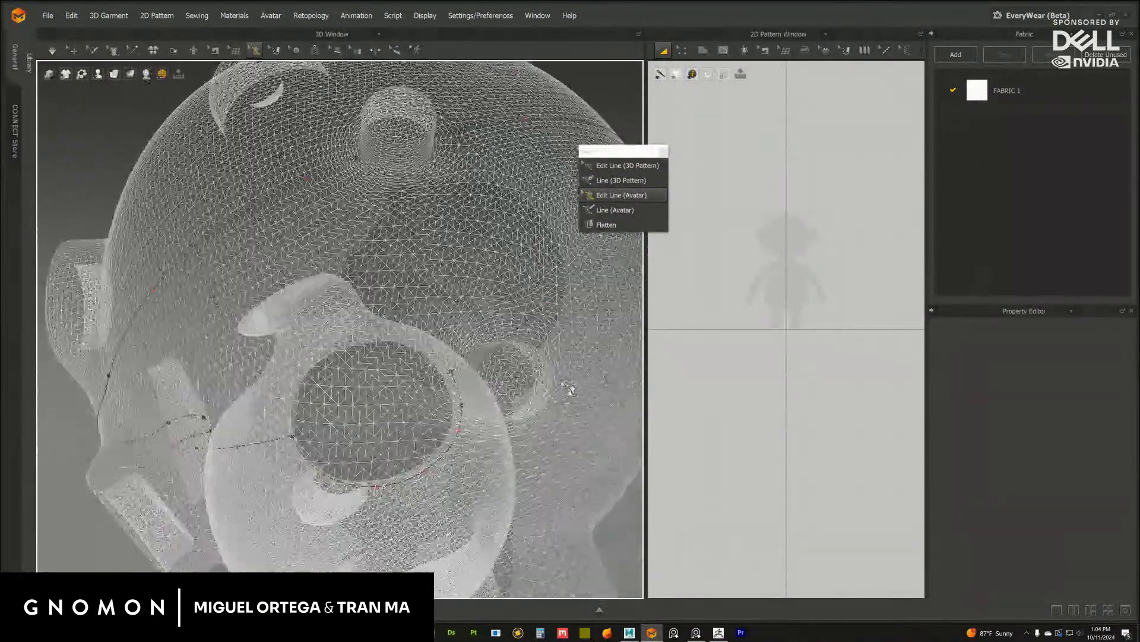
{"action": "right_click_drag", "start_coordinate": [453, 282], "coordinate": [413, 310]}
{"action": "scroll", "coordinate": [444, 319], "scroll_direction": "up", "scroll_amount": 2}
{"action": "scroll", "coordinate": [444, 320], "scroll_direction": "up", "scroll_amount": 1}
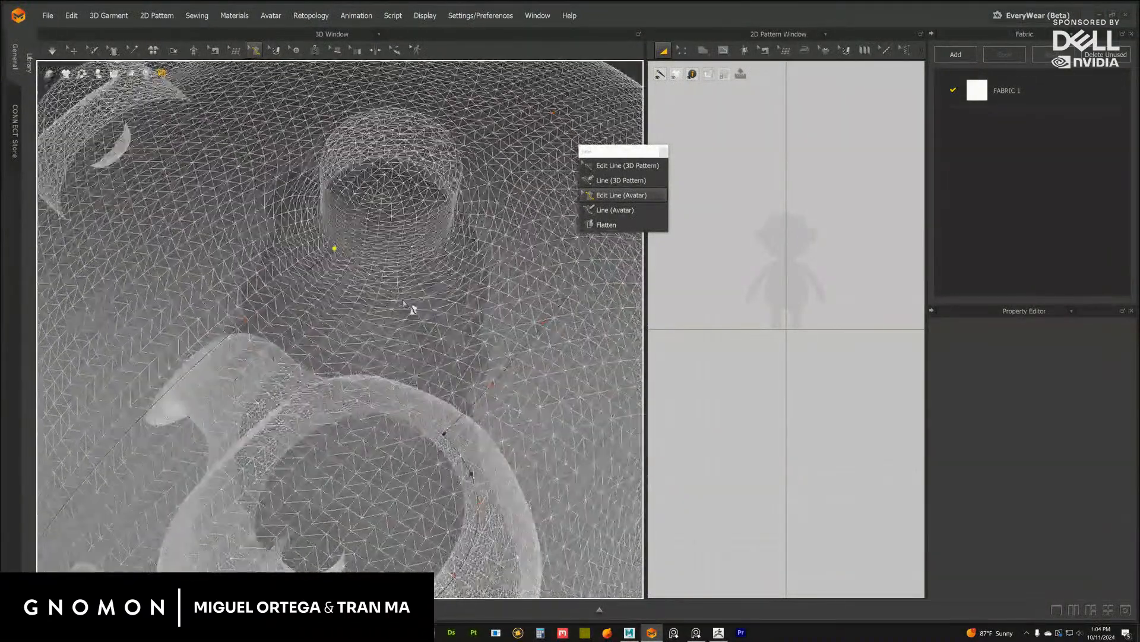
{"action": "left_click", "coordinate": [607, 209]}
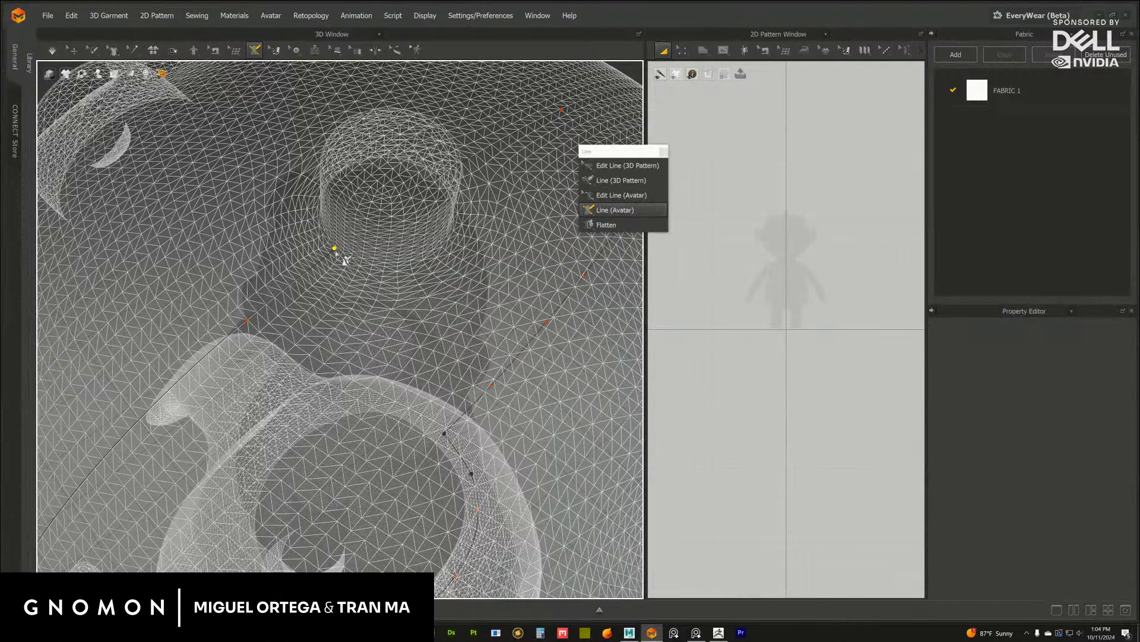
{"action": "left_click", "coordinate": [336, 252]}
{"action": "right_click_drag", "start_coordinate": [375, 263], "coordinate": [432, 272]}
{"action": "left_click", "coordinate": [354, 256], "text": "ctrl"}
{"action": "left_click", "coordinate": [354, 252]}
{"action": "double_click", "coordinate": [420, 190]}
{"action": "left_click", "coordinate": [623, 199]}
{"action": "scroll", "coordinate": [429, 302], "scroll_direction": "down", "scroll_amount": 6}
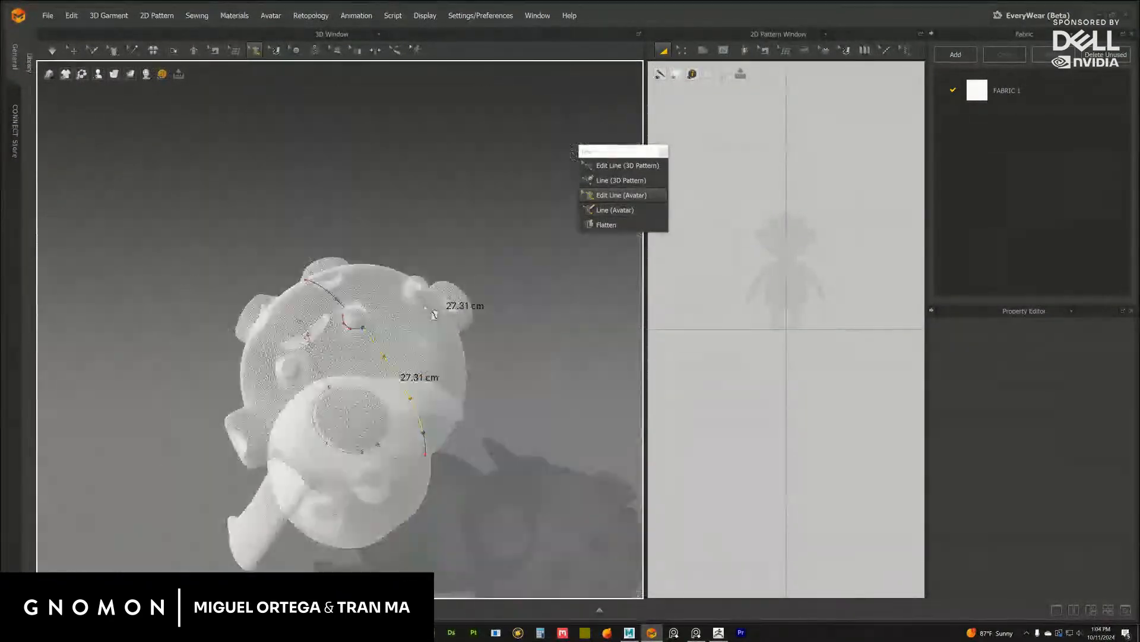
Select the outlined half of the head with Flatten and check from front and back that the area is enclosed
{"action": "right_click_drag", "start_coordinate": [425, 303], "coordinate": [594, 221]}
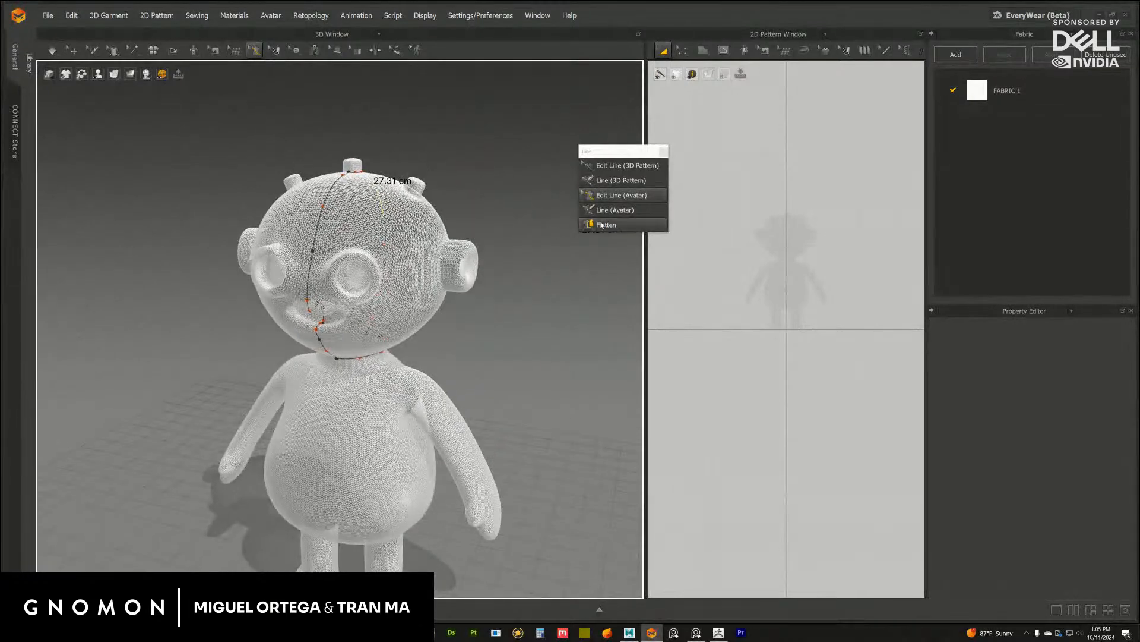
{"action": "middle_click_drag", "start_coordinate": [470, 262], "coordinate": [460, 274]}
{"action": "left_click", "coordinate": [458, 271]}
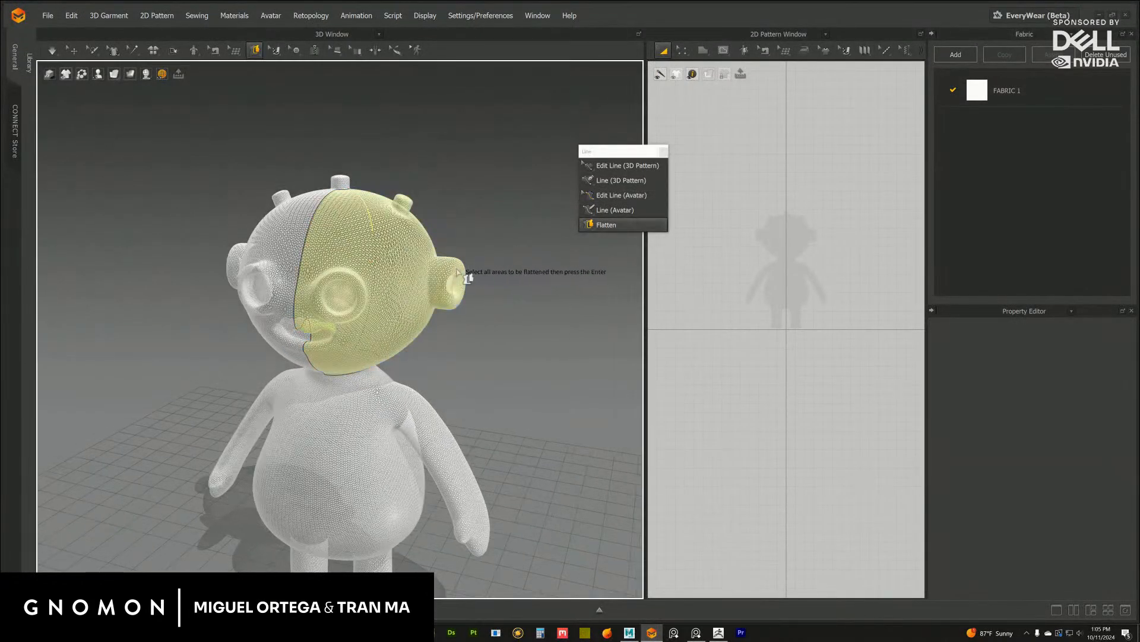
{"action": "right_click_drag", "start_coordinate": [507, 247], "coordinate": [367, 218]}
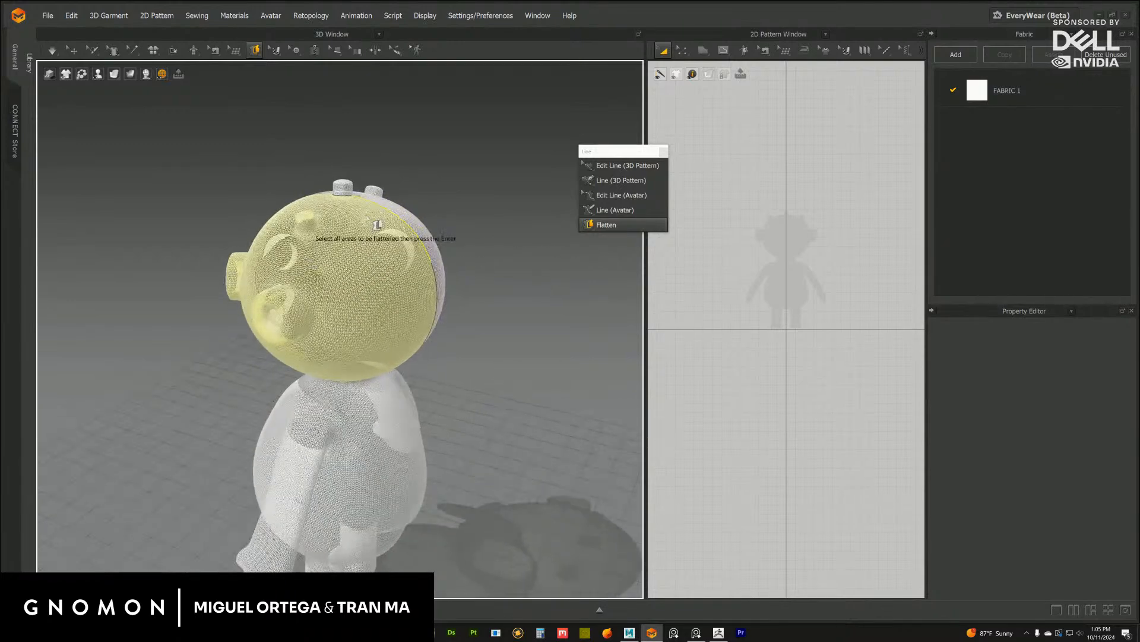
{"action": "right_click_drag", "start_coordinate": [479, 237], "coordinate": [590, 221]}
{"action": "left_click", "coordinate": [614, 210]}
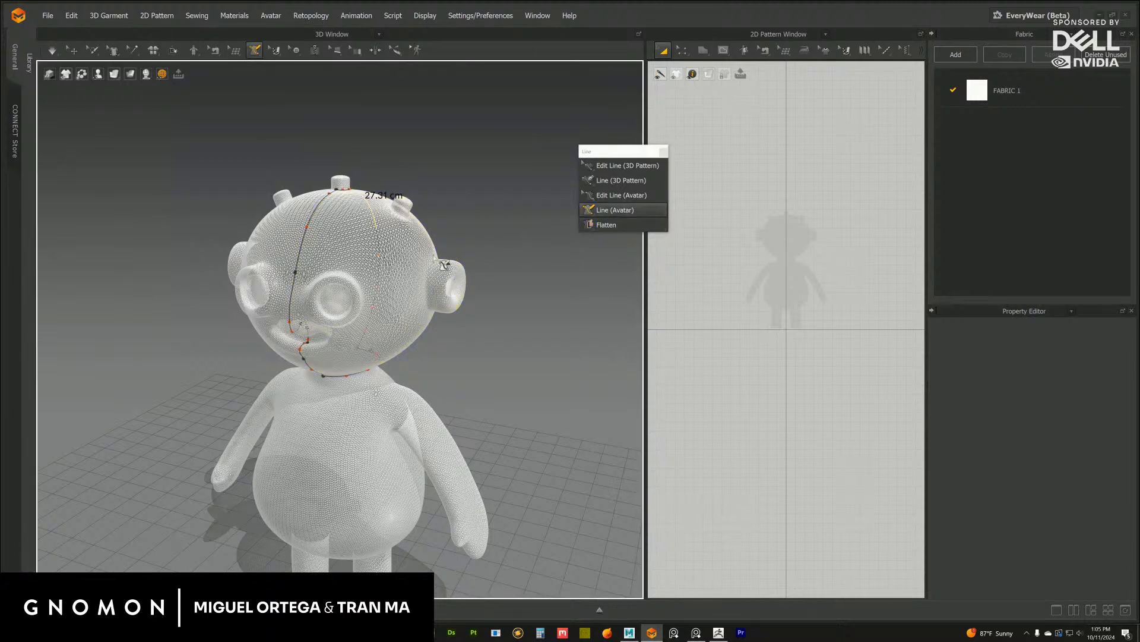
Save the work with the Save As command
{"action": "left_click", "coordinate": [48, 16]}
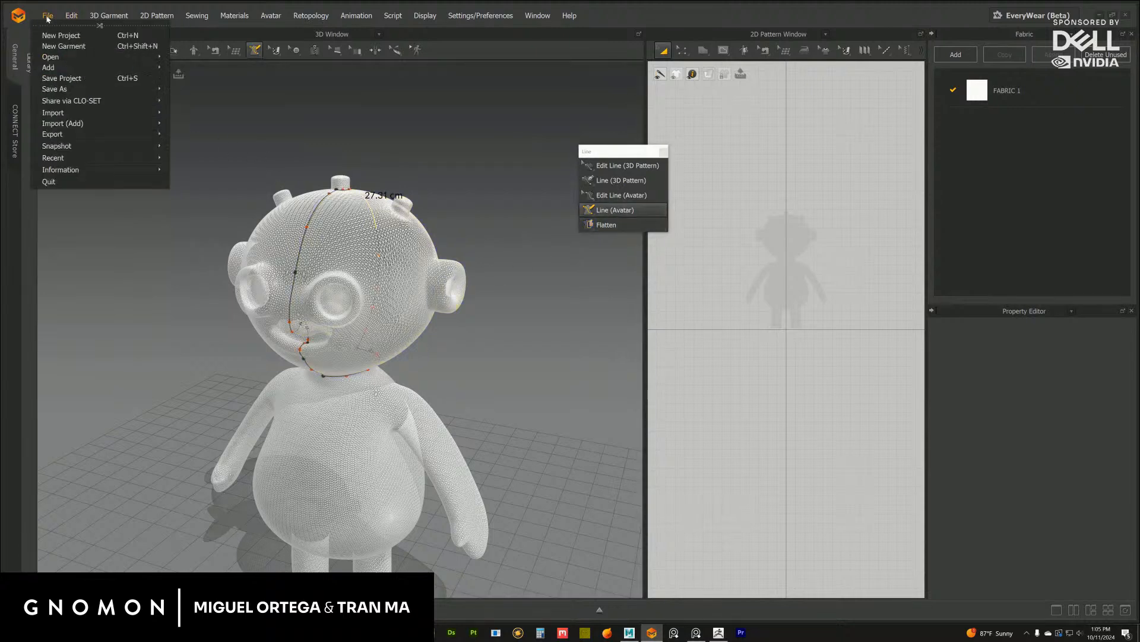
{"action": "mouse_move", "coordinate": [73, 95]}
{"action": "left_click", "coordinate": [194, 112]}
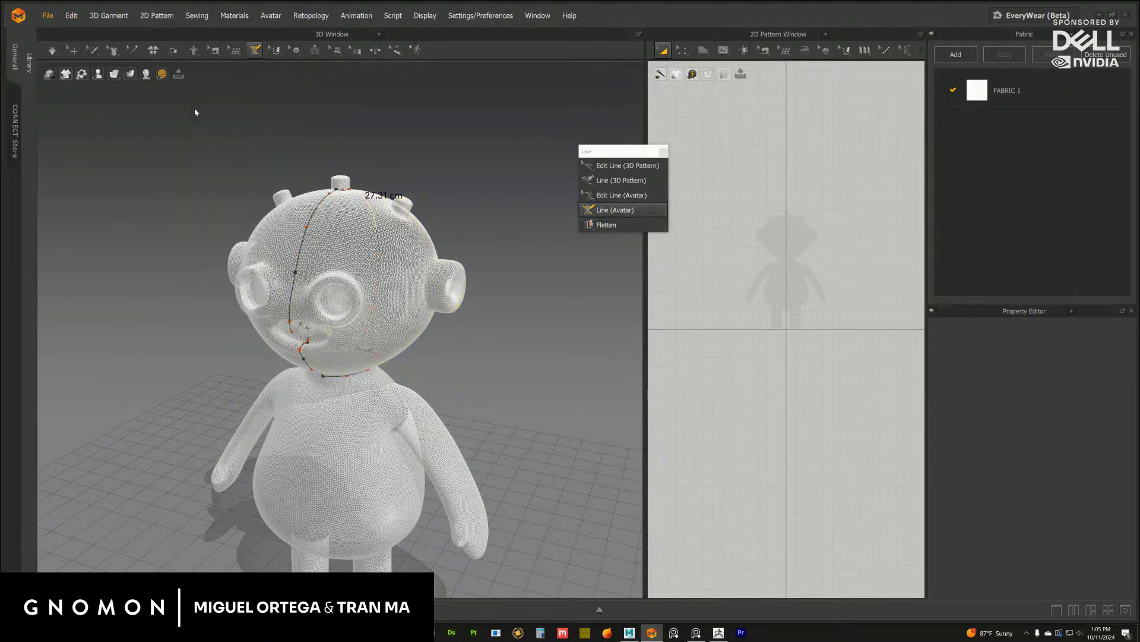
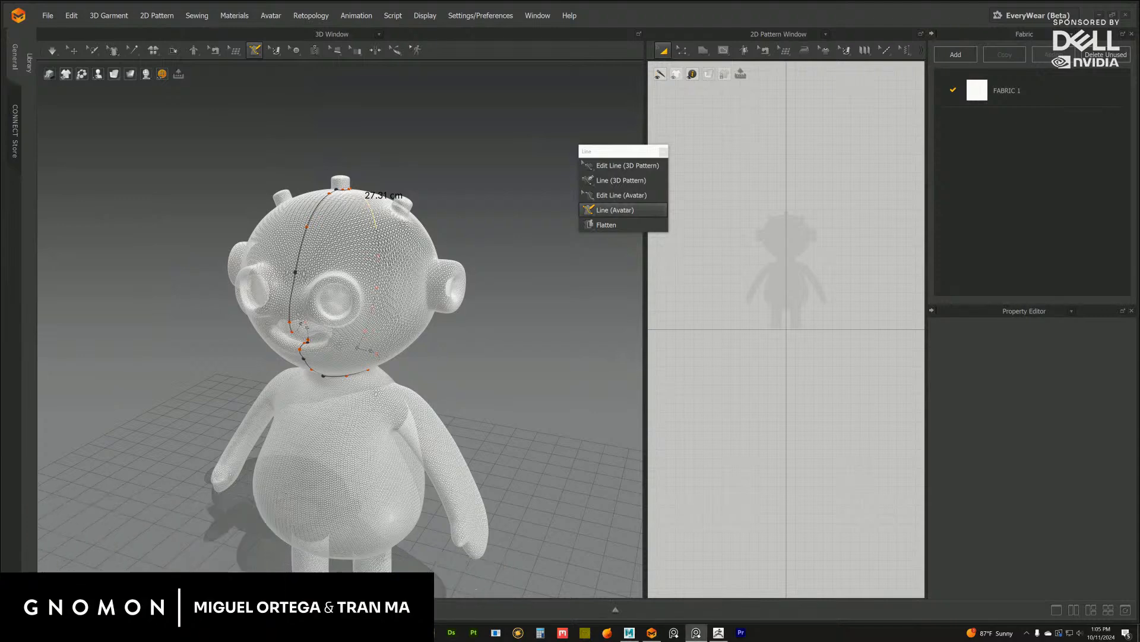
{"action": "right_click_drag", "start_coordinate": [552, 349], "coordinate": [515, 278]}
{"action": "scroll", "coordinate": [505, 354], "scroll_direction": "up", "scroll_amount": 3}
{"action": "scroll", "coordinate": [542, 350], "scroll_direction": "up", "scroll_amount": 3}
{"action": "left_click", "coordinate": [619, 194]}
{"action": "left_click", "coordinate": [605, 211]}
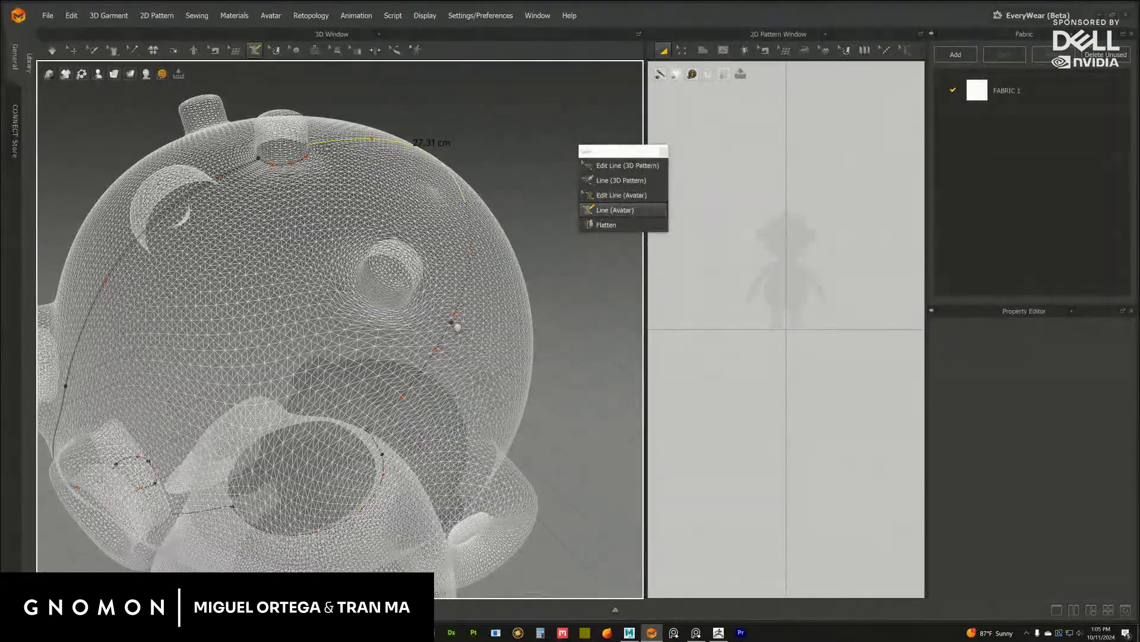
{"action": "right_click_drag", "start_coordinate": [457, 327], "coordinate": [588, 239]}
{"action": "scroll", "coordinate": [594, 327], "scroll_direction": "down", "scroll_amount": 3}
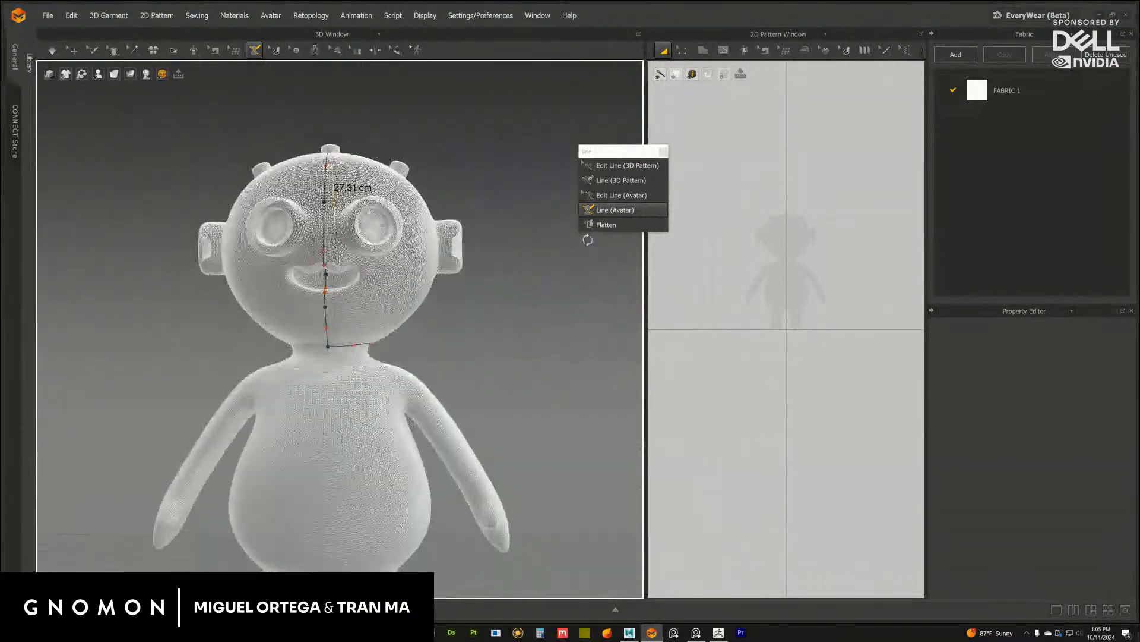
Start an avatar line at the front center of the neck and place points down the center of the chest and belly
{"action": "middle_click_drag", "start_coordinate": [547, 368], "coordinate": [560, 316]}
{"action": "scroll", "coordinate": [553, 315], "scroll_direction": "up", "scroll_amount": 3}
{"action": "mouse_move", "coordinate": [545, 315]}
{"action": "right_mouse_down"}
{"action": "mouse_move", "coordinate": [534, 313]}
{"action": "mouse_move", "coordinate": [550, 310]}
{"action": "right_mouse_up"}
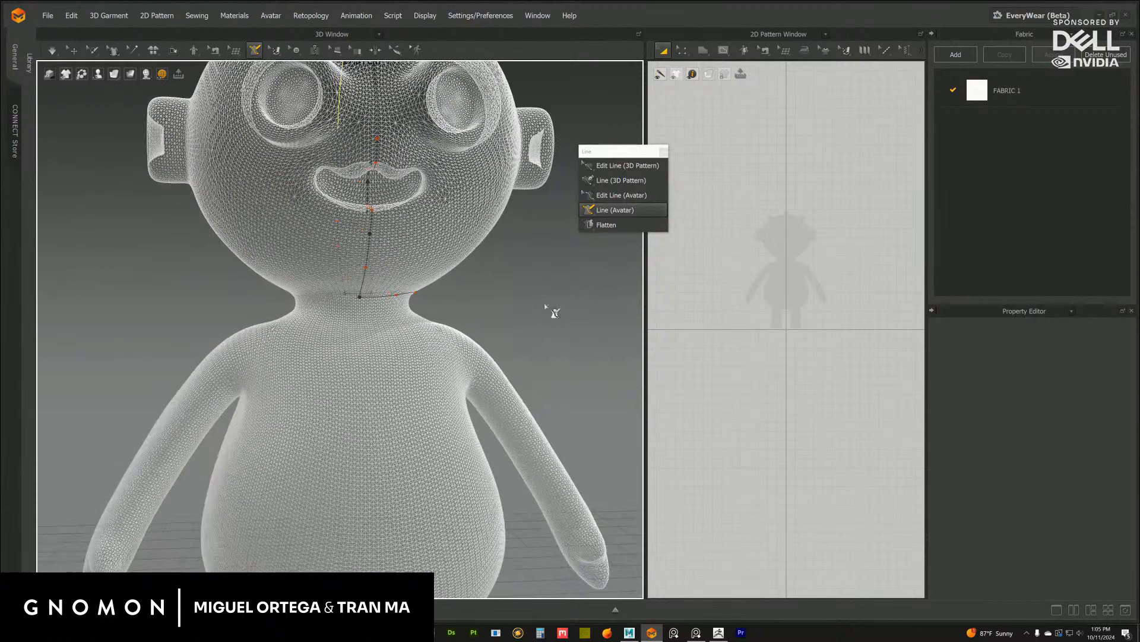
{"action": "middle_click_drag", "start_coordinate": [550, 310], "coordinate": [570, 338]}
{"action": "scroll", "coordinate": [573, 340], "scroll_direction": "up", "scroll_amount": 4}
{"action": "right_click_drag", "start_coordinate": [580, 333], "coordinate": [565, 329]}
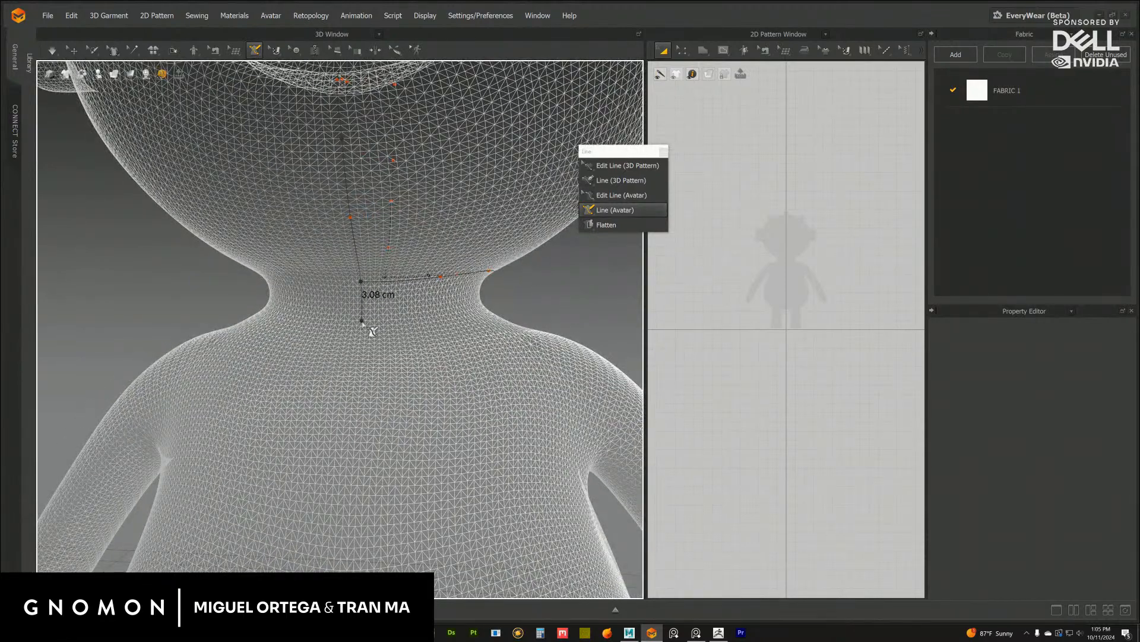
{"action": "middle_click_drag", "start_coordinate": [366, 394], "coordinate": [400, 308]}
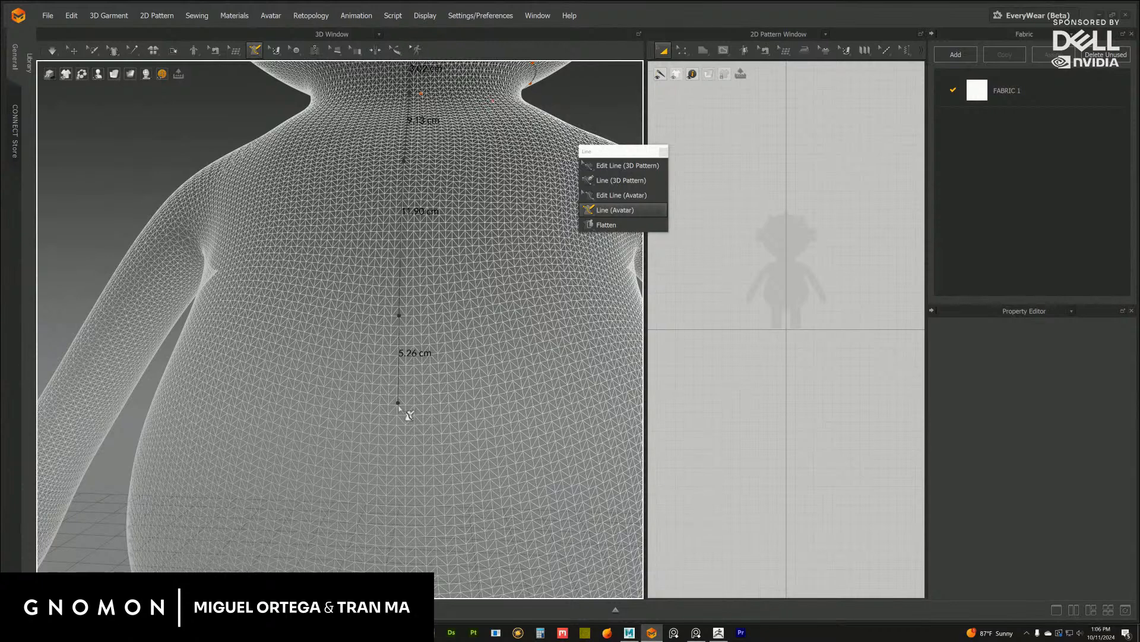
{"action": "right_click_drag", "start_coordinate": [399, 406], "coordinate": [408, 343]}
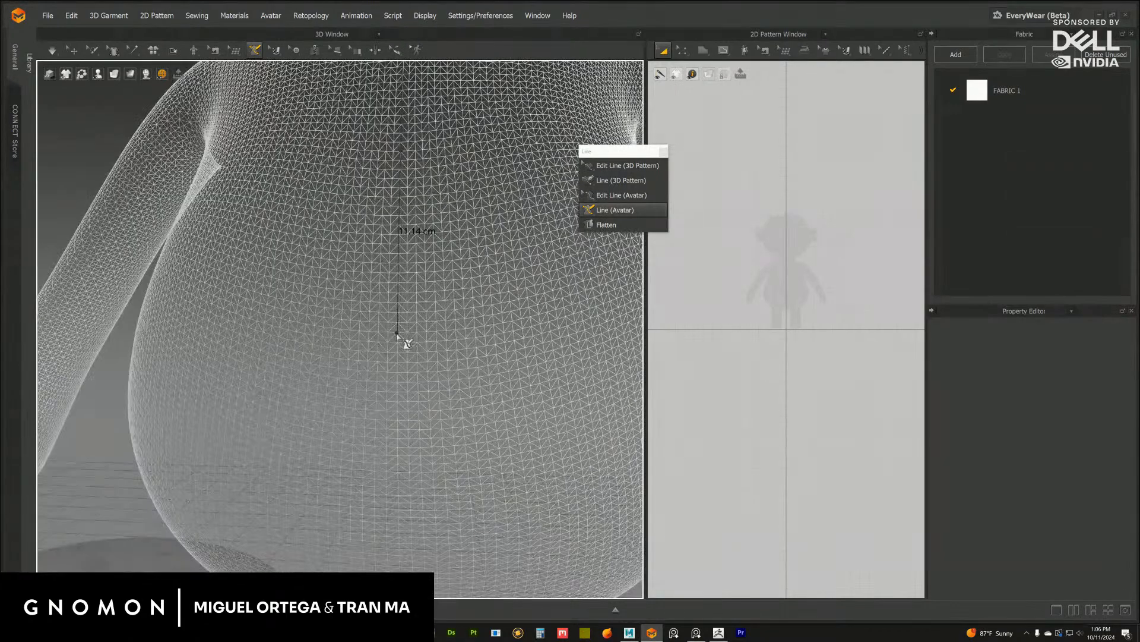
{"action": "right_click_drag", "start_coordinate": [396, 407], "coordinate": [419, 324]}
{"action": "right_click_drag", "start_coordinate": [430, 371], "coordinate": [420, 272]}
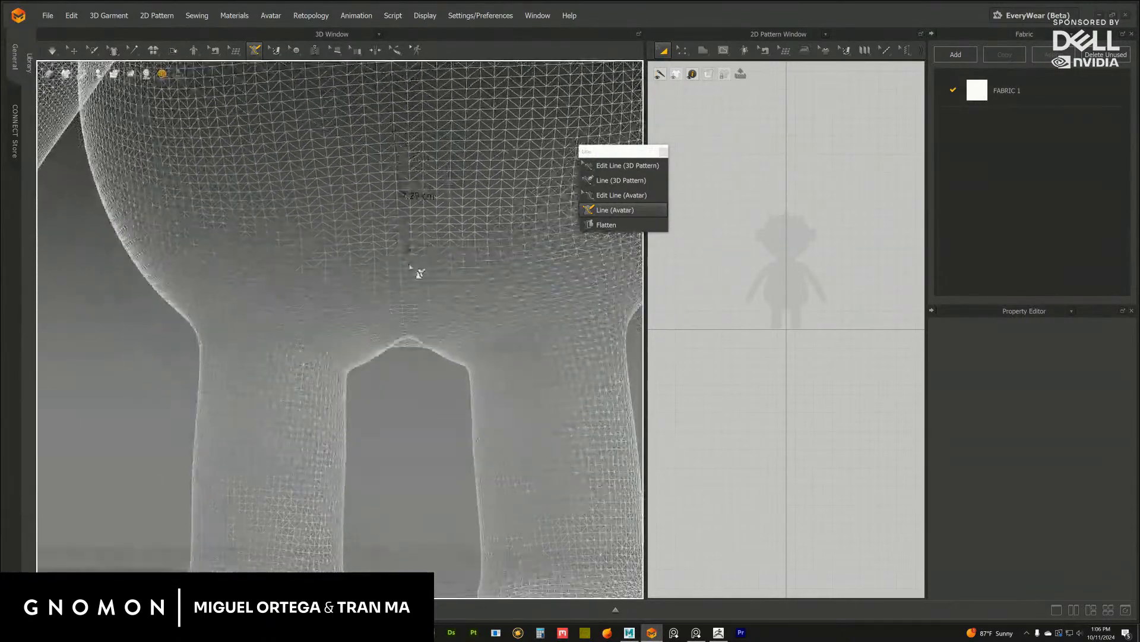
Continue the front body centerline over the lower belly and end it at the crotch between the legs
{"action": "scroll", "coordinate": [408, 265], "scroll_direction": "up", "scroll_amount": 3}
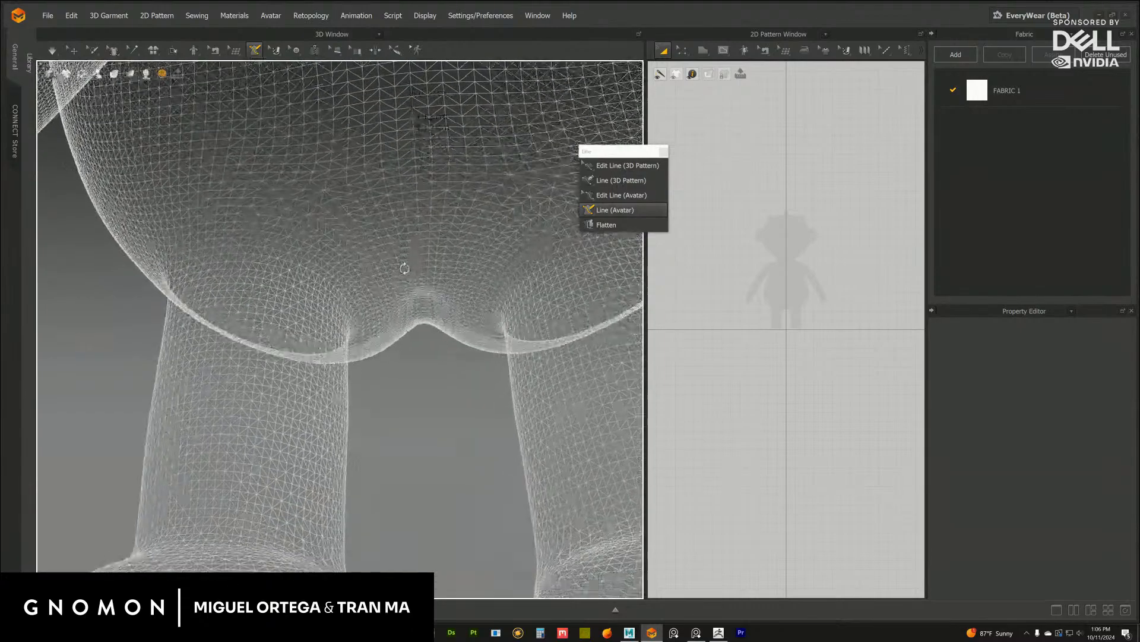
{"action": "right_click_drag", "start_coordinate": [410, 267], "coordinate": [392, 357]}
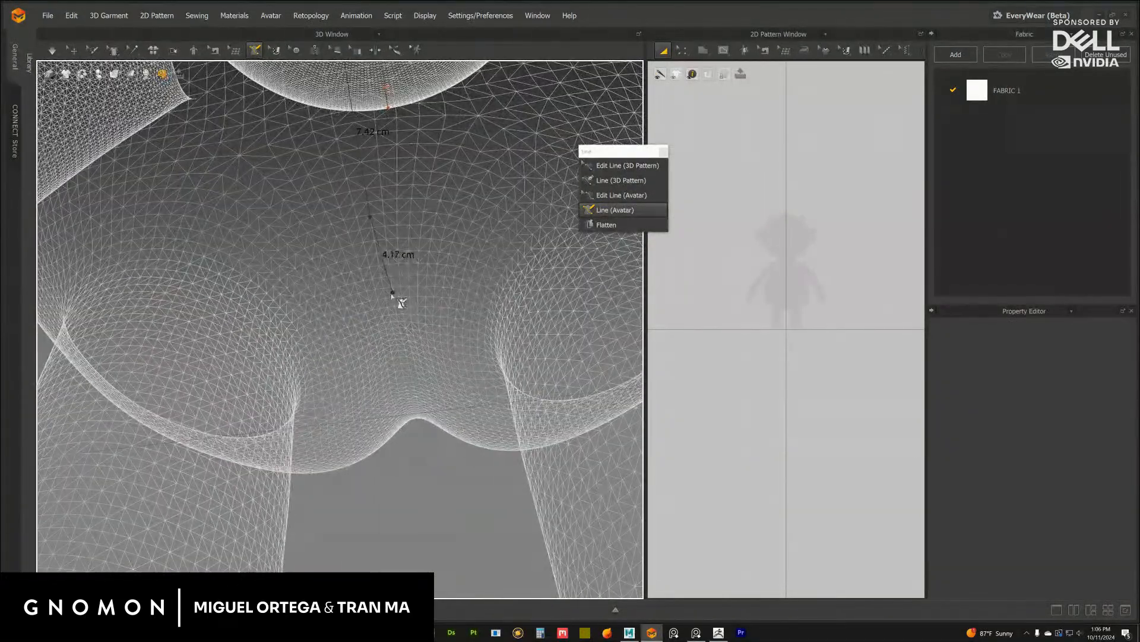
{"action": "left_click", "coordinate": [385, 298]}
{"action": "right_click_drag", "start_coordinate": [396, 328], "coordinate": [400, 301]}
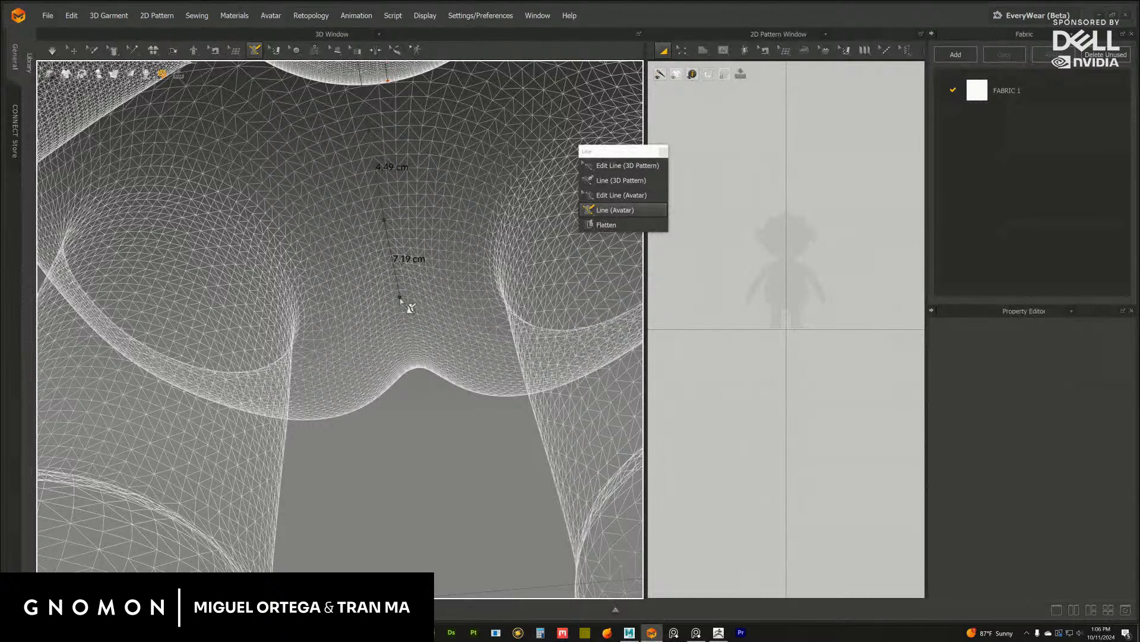
{"action": "left_click", "coordinate": [400, 298]}
{"action": "right_click_drag", "start_coordinate": [407, 318], "coordinate": [377, 407]}
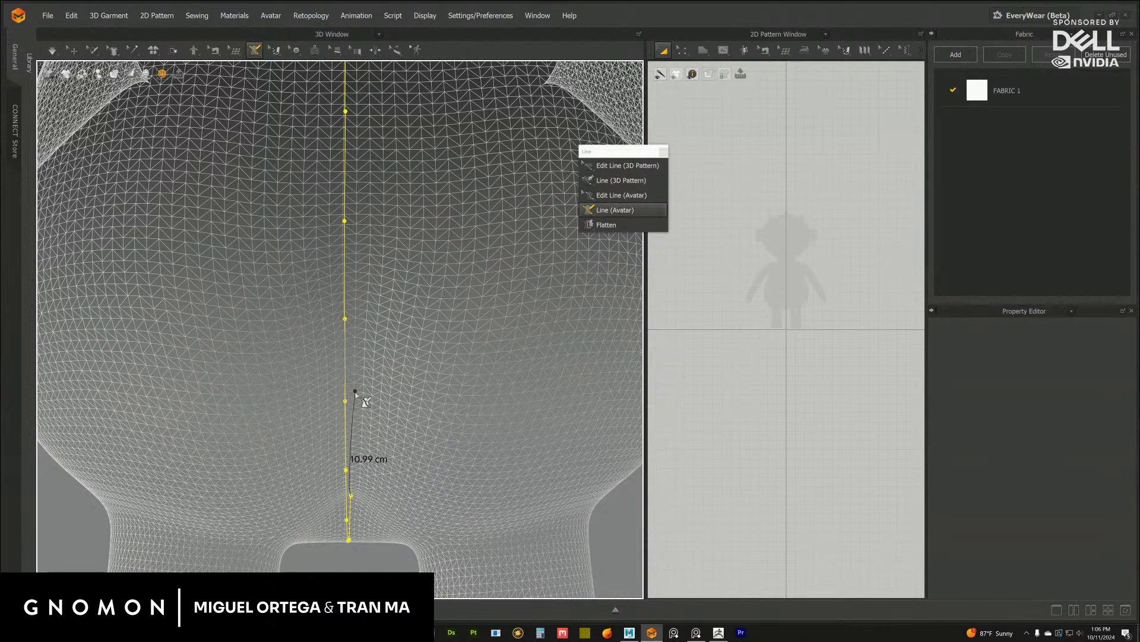
Continue the body centerline with an avatar line from the crotch up the middle of the back and end it on the neck line
{"action": "left_click", "coordinate": [355, 391]}
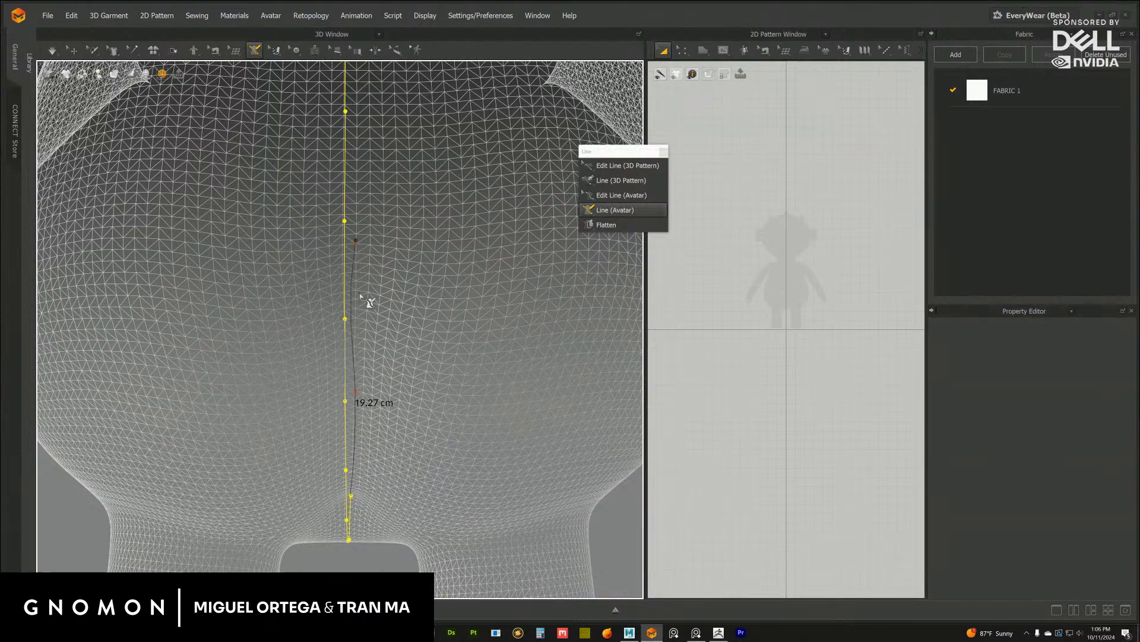
{"action": "right_click_drag", "start_coordinate": [361, 295], "coordinate": [388, 328]}
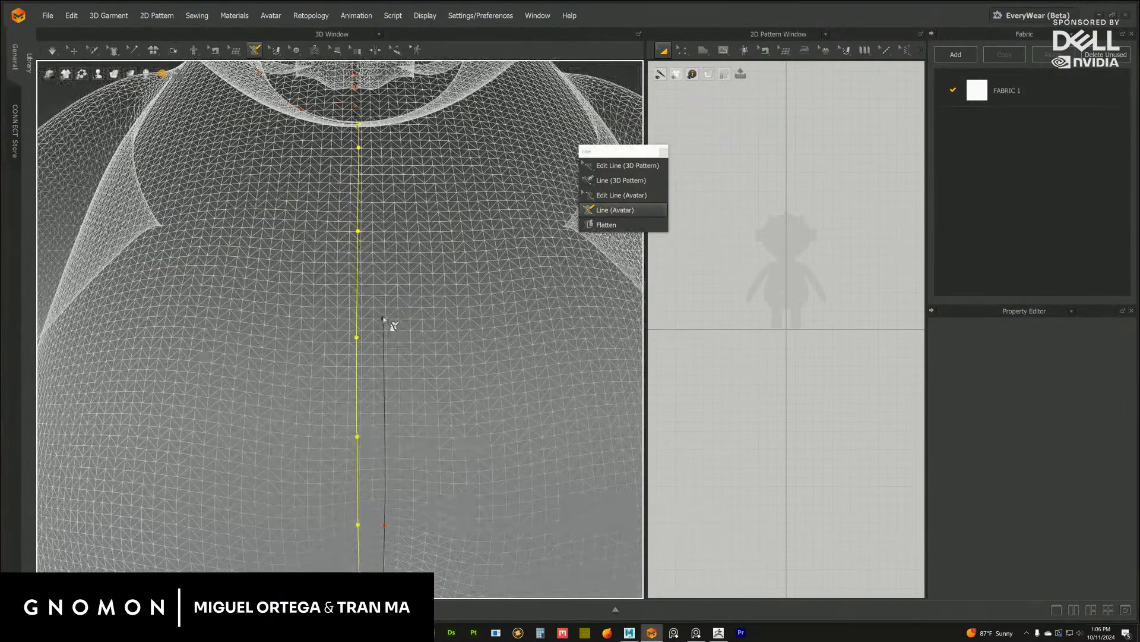
{"action": "left_click", "coordinate": [385, 282]}
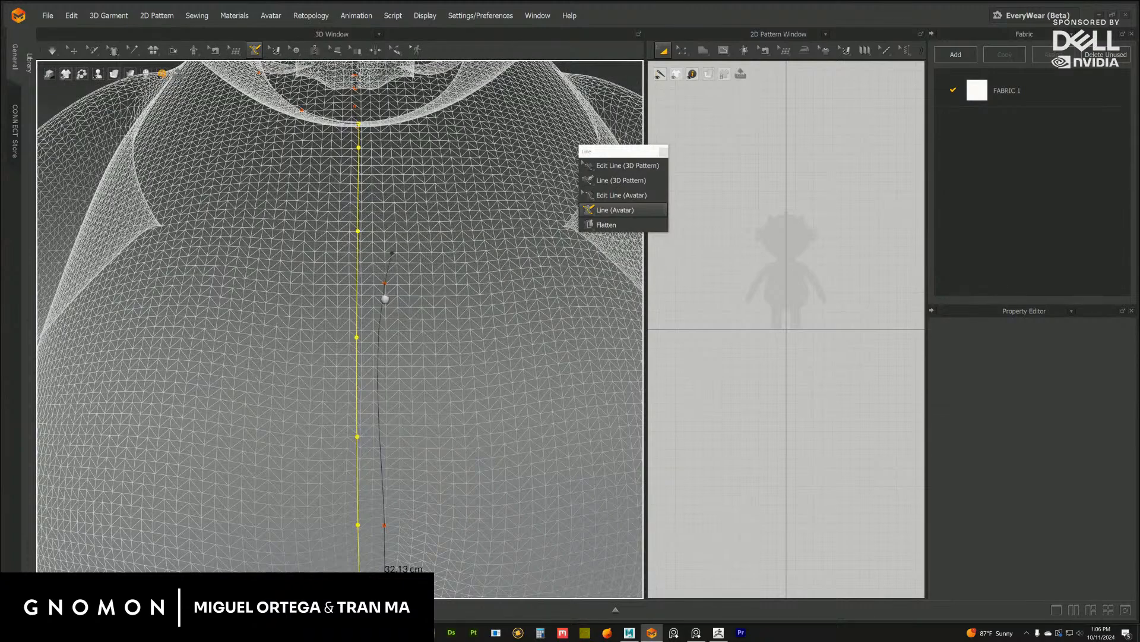
{"action": "right_click_drag", "start_coordinate": [385, 299], "coordinate": [381, 355]}
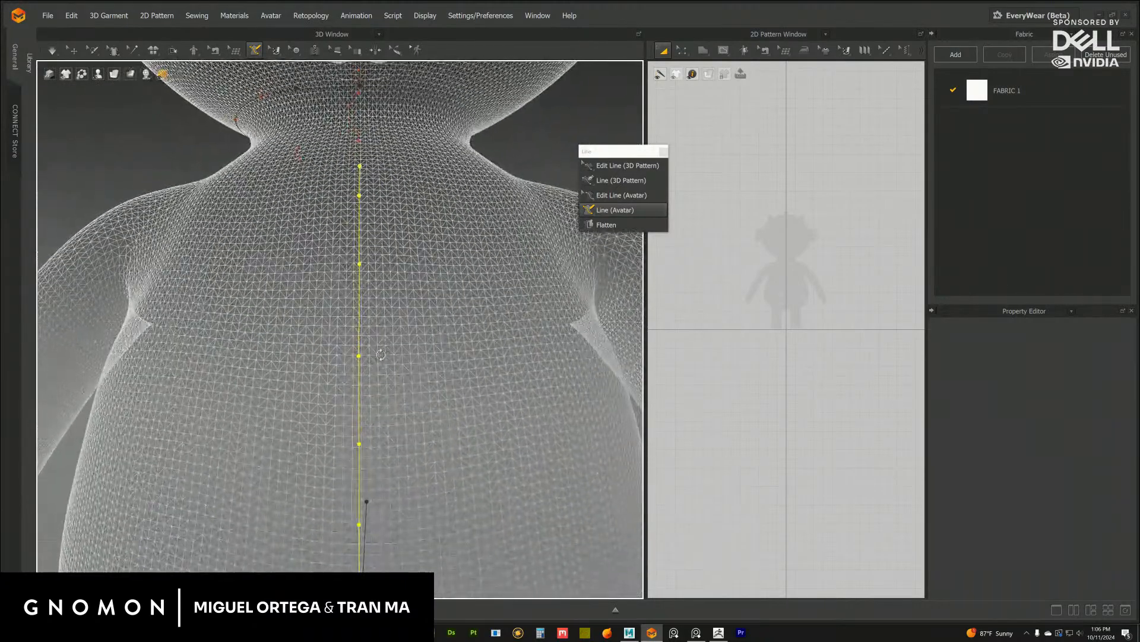
{"action": "middle_click_drag", "start_coordinate": [375, 382], "coordinate": [412, 310]}
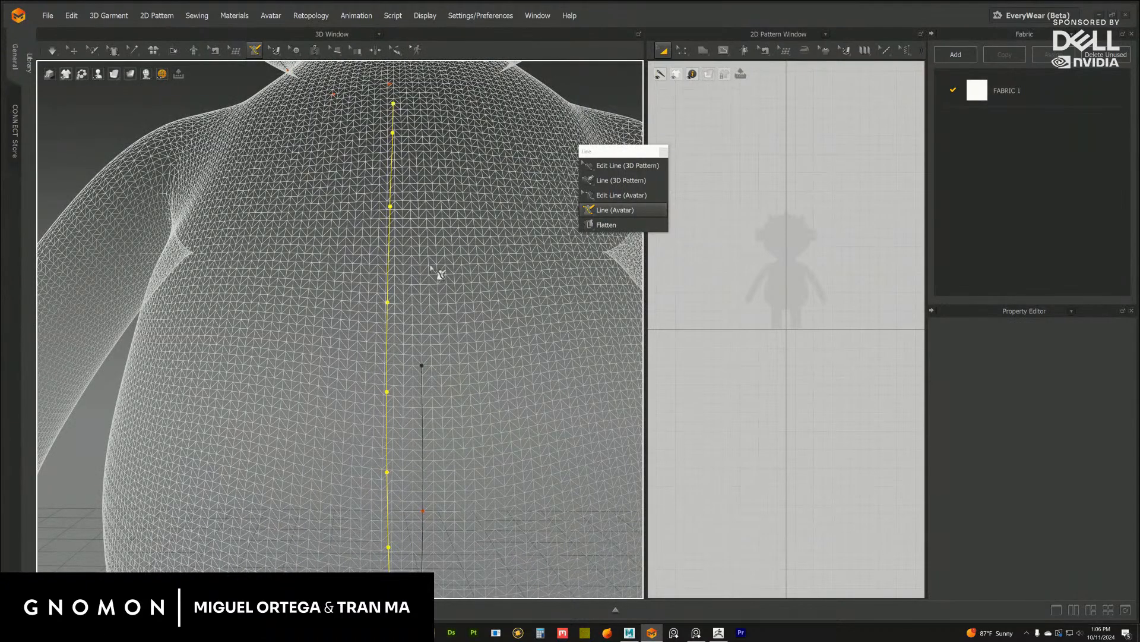
{"action": "scroll", "coordinate": [410, 334], "scroll_direction": "down", "scroll_amount": 2}
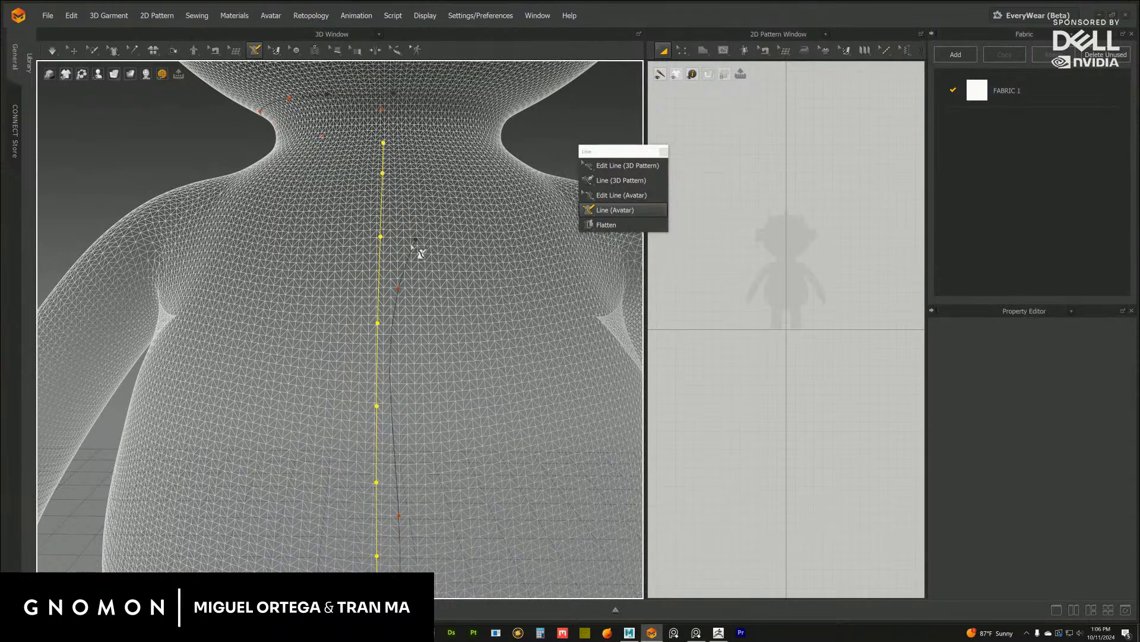
{"action": "mouse_move", "coordinate": [406, 282]}
{"action": "right_mouse_down"}
{"action": "mouse_move", "coordinate": [400, 295]}
{"action": "mouse_move", "coordinate": [414, 300]}
{"action": "right_mouse_up"}
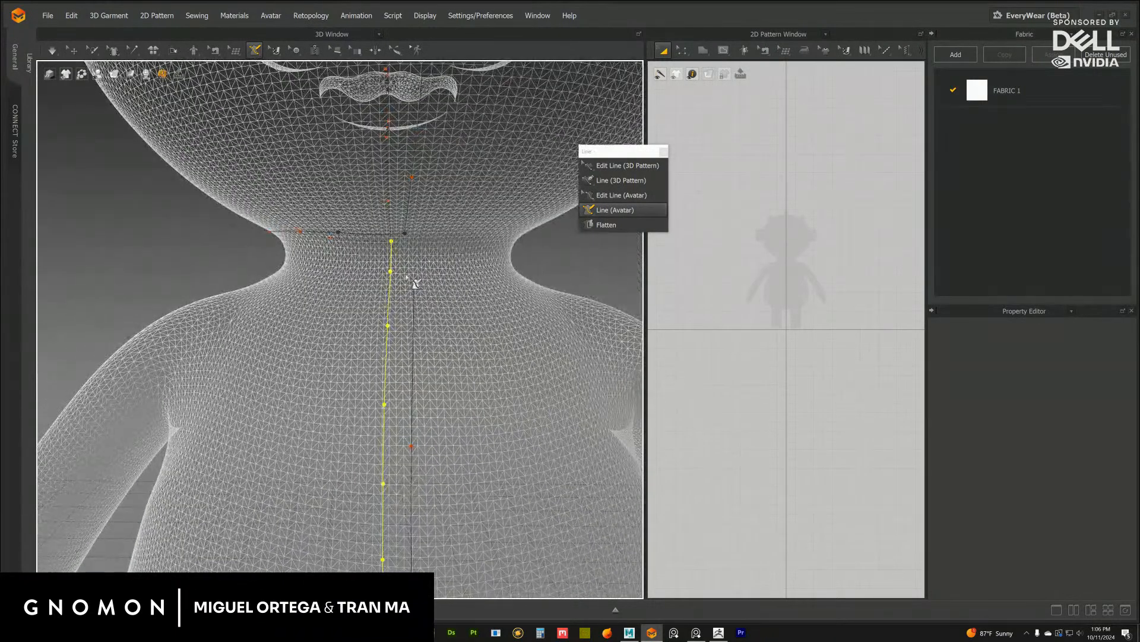
{"action": "left_click", "coordinate": [405, 235]}
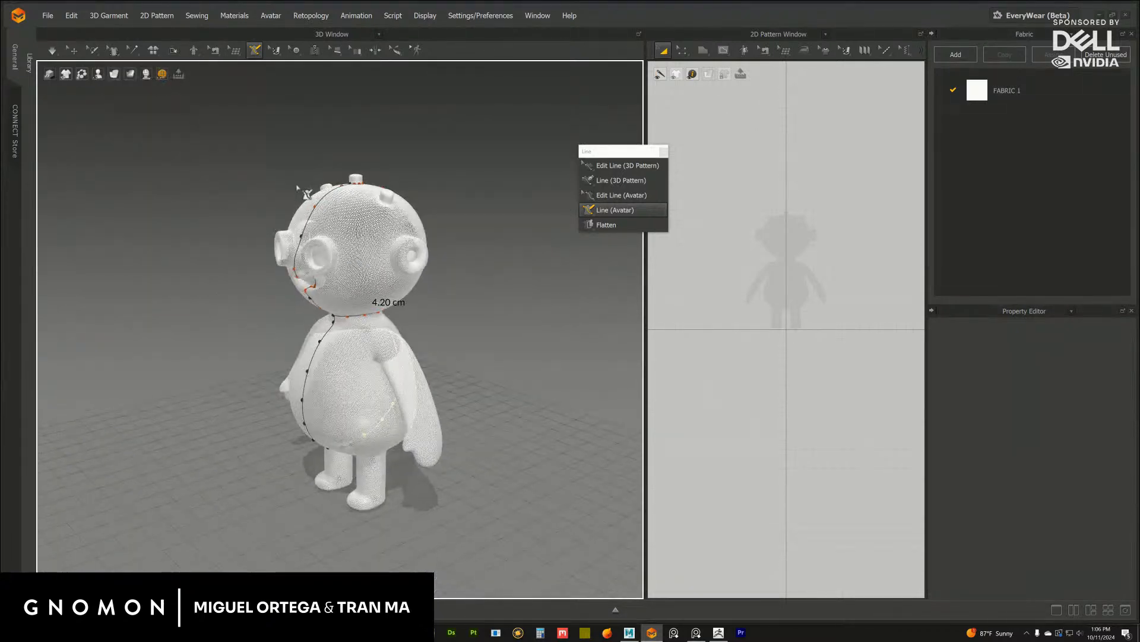
Change the avatar from mesh display to a solid shaded surface and leave the avatar line tool
{"action": "left_click", "coordinate": [146, 75]}
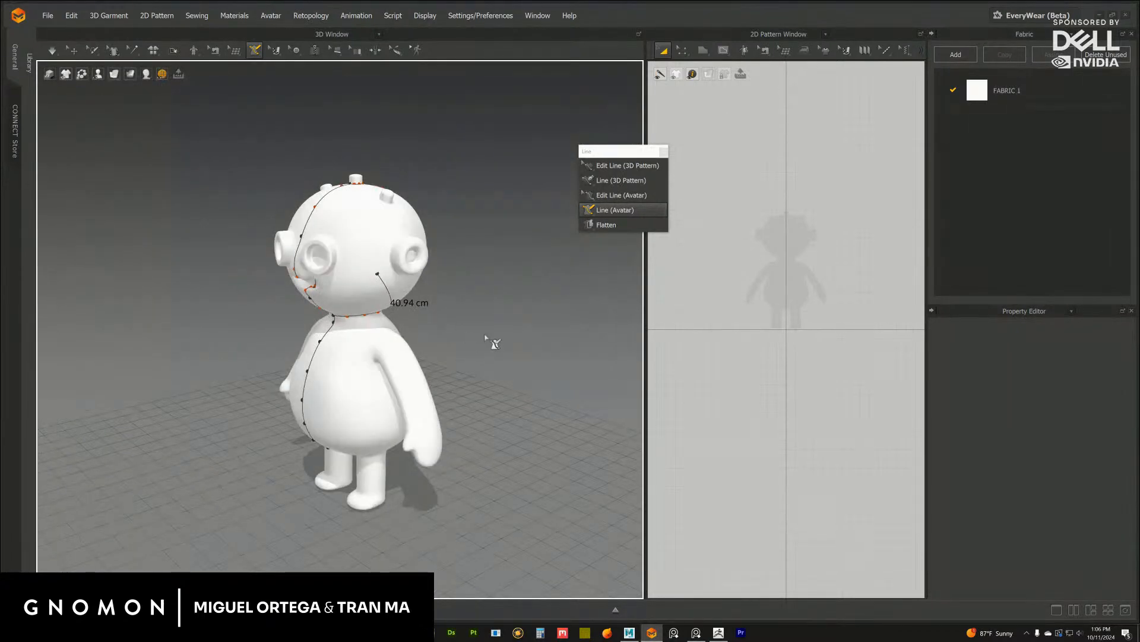
{"action": "scroll", "coordinate": [523, 327], "scroll_direction": "up", "scroll_amount": 5}
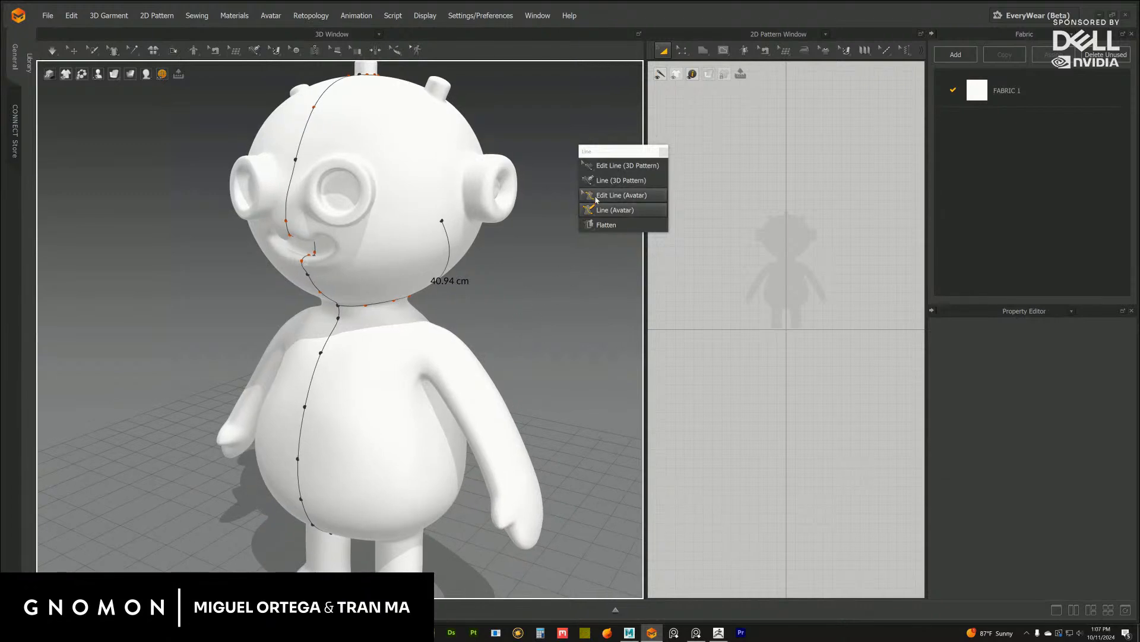
{"action": "left_click", "coordinate": [73, 50]}
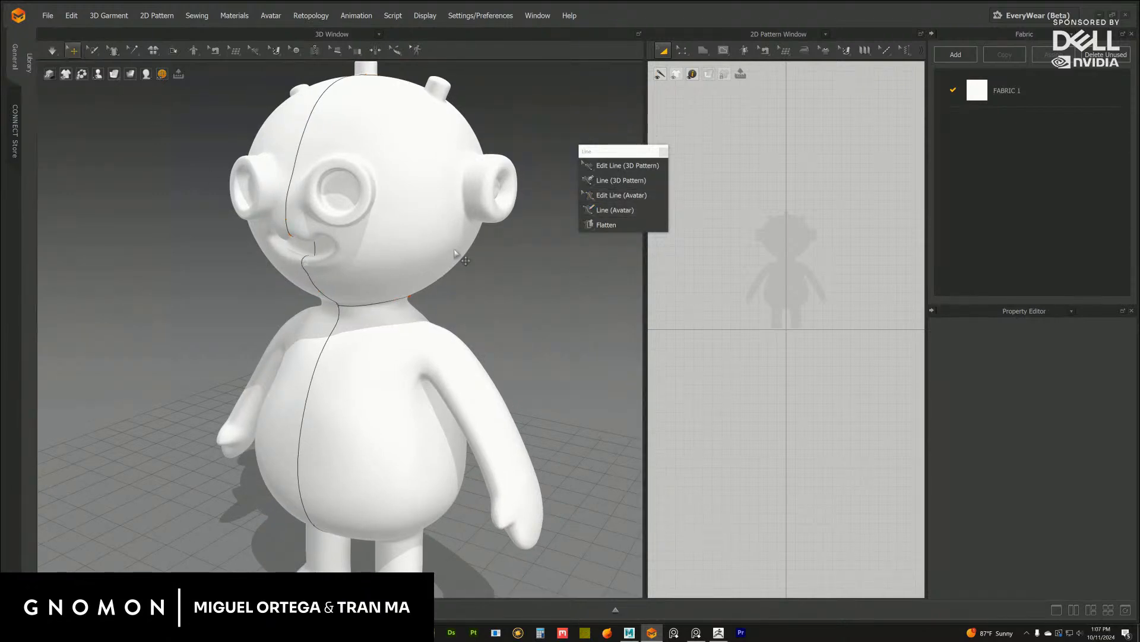
Select the avatar and set its material color to the grey 9F9696
{"action": "left_click", "coordinate": [377, 249]}
{"action": "left_click", "coordinate": [1096, 456]}
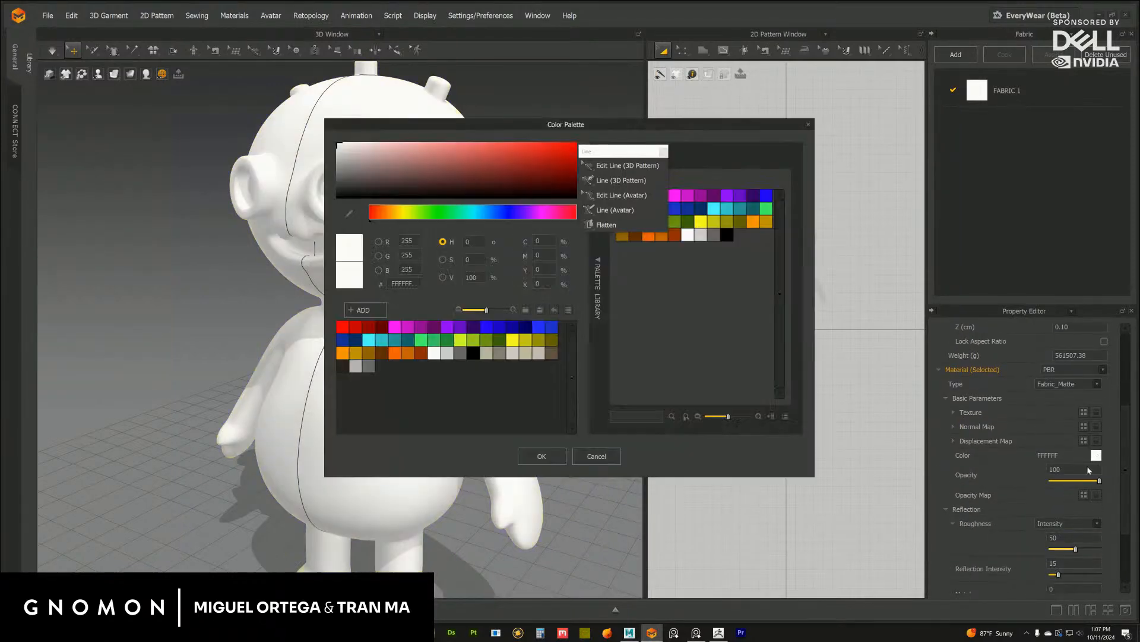
{"action": "left_click_drag", "start_coordinate": [348, 160], "coordinate": [326, 163]}
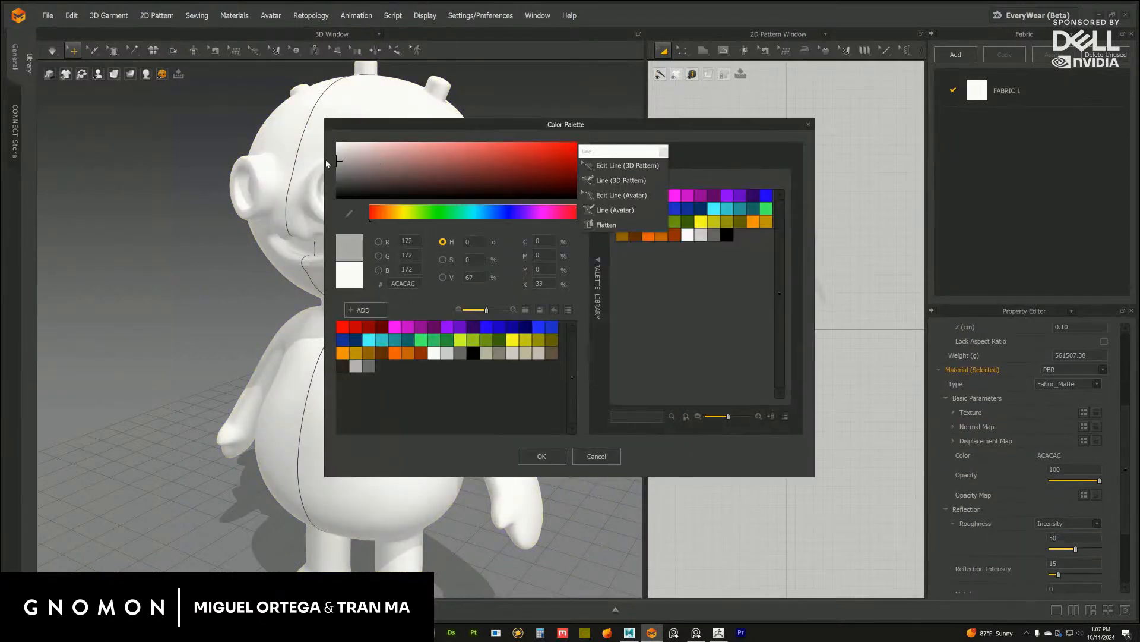
{"action": "left_click", "coordinate": [541, 457]}
{"action": "left_click", "coordinate": [556, 358]}
{"action": "left_click", "coordinate": [434, 350]}
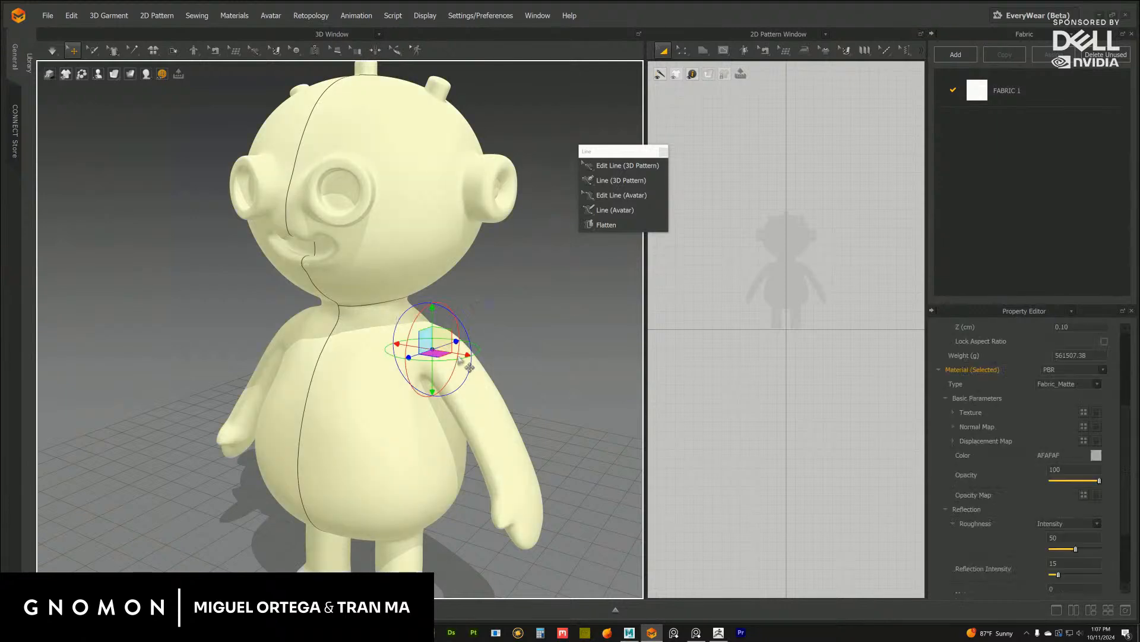
{"action": "left_click", "coordinate": [1096, 455]}
{"action": "left_click_drag", "start_coordinate": [339, 159], "coordinate": [350, 164]}
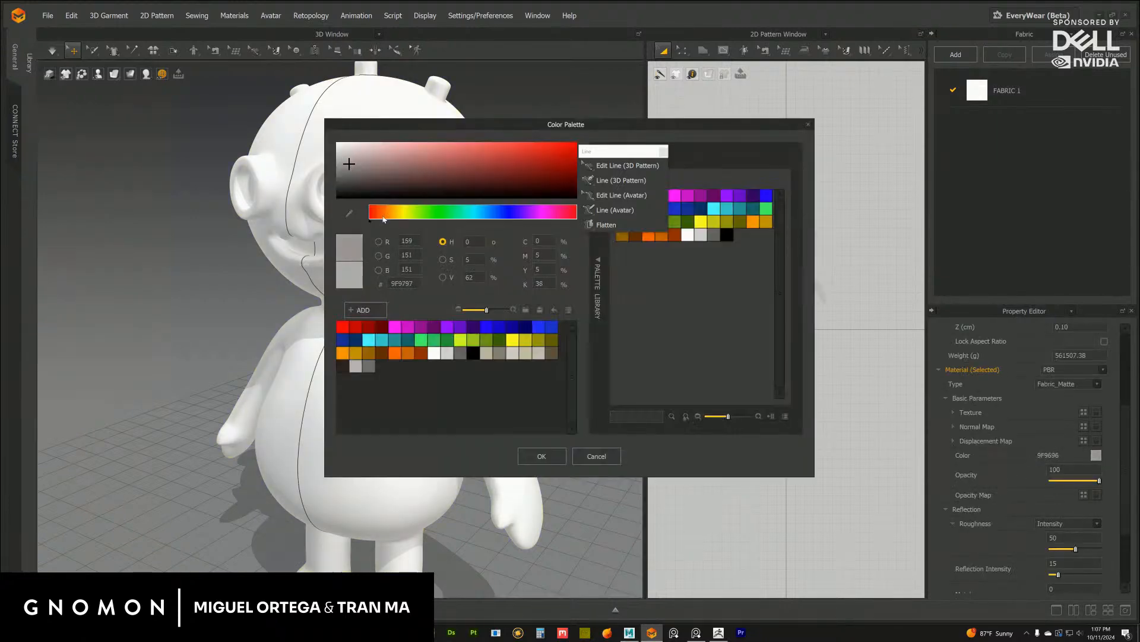
{"action": "left_click", "coordinate": [540, 455]}
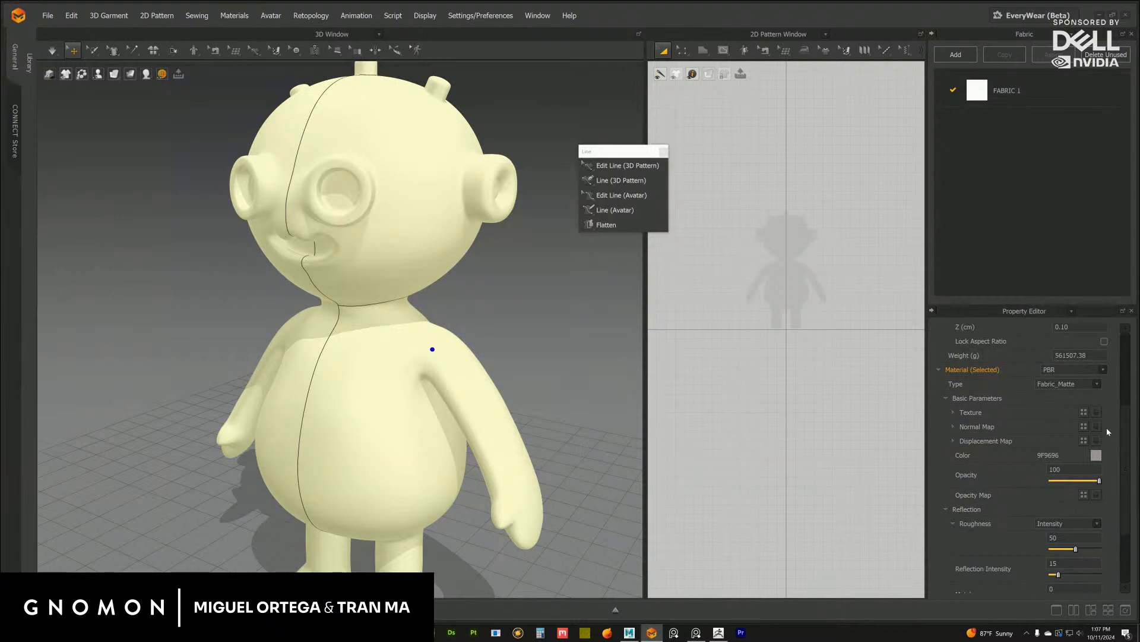
Look through the avatar material's color, opacity, texture, normal map and reflection settings
{"action": "left_click_drag", "start_coordinate": [1125, 417], "coordinate": [1118, 360]}
{"action": "scroll", "coordinate": [1117, 379], "scroll_direction": "down", "scroll_amount": 1}
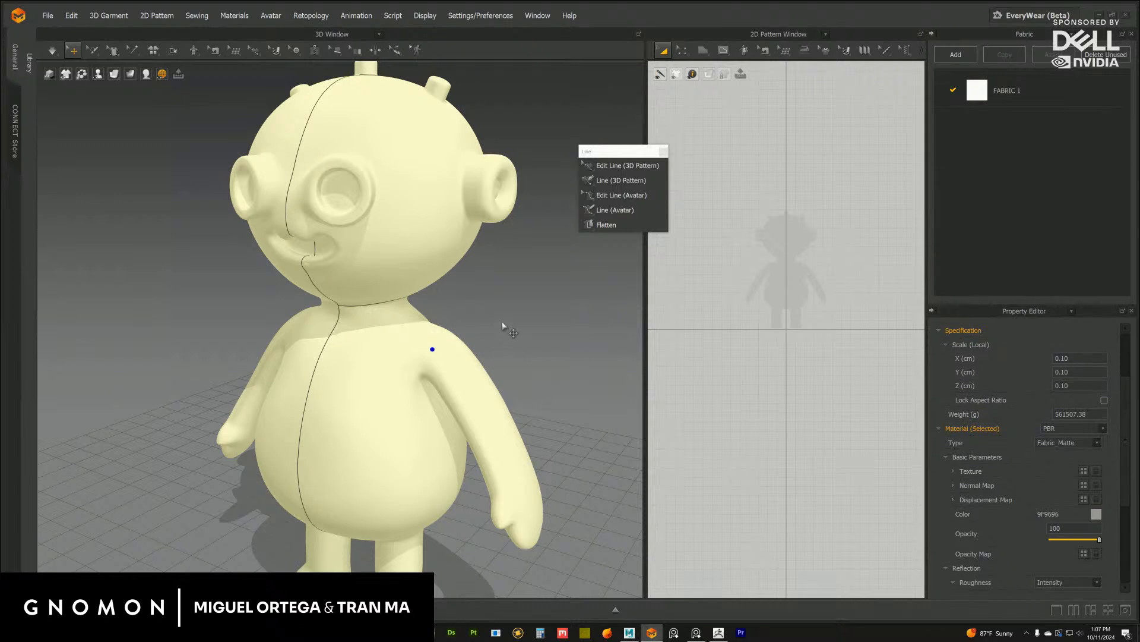
{"action": "mouse_move", "coordinate": [1101, 540]}
{"action": "left_mouse_down"}
{"action": "mouse_move", "coordinate": [1050, 541]}
{"action": "mouse_move", "coordinate": [1099, 539]}
{"action": "left_mouse_up"}
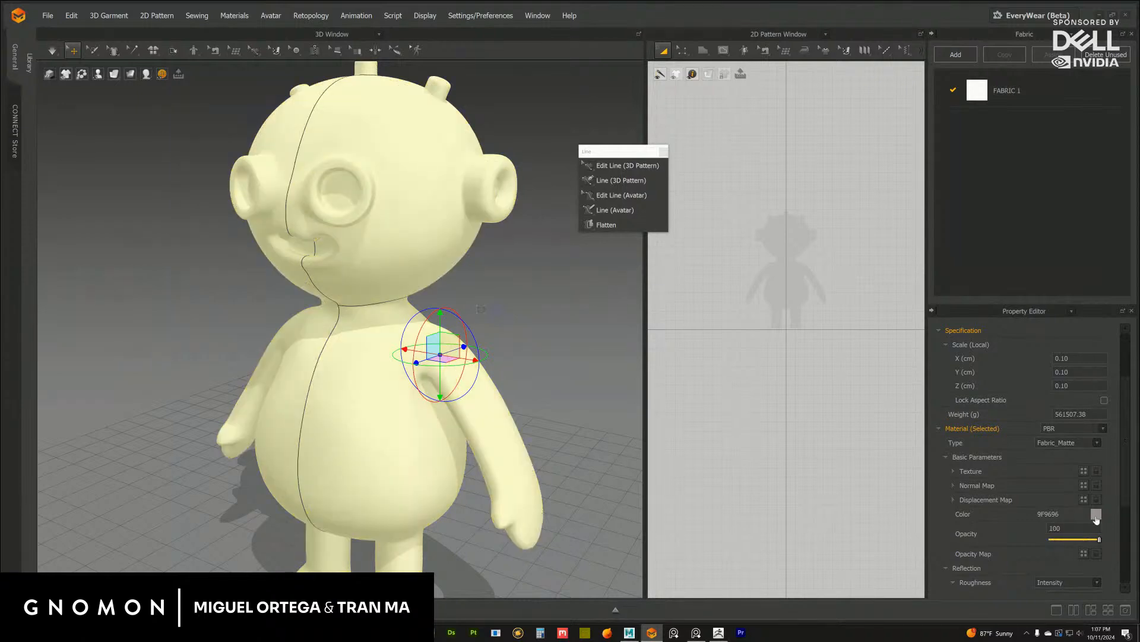
{"action": "left_click", "coordinate": [1097, 515]}
{"action": "left_click", "coordinate": [363, 192]}
{"action": "left_click", "coordinate": [597, 456]}
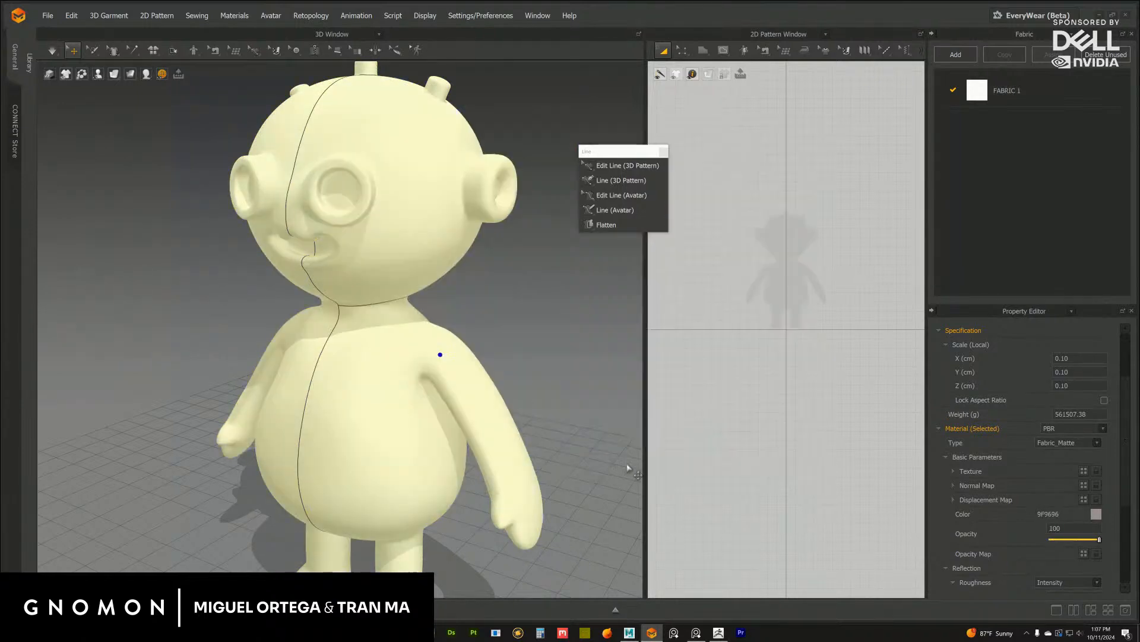
{"action": "left_click", "coordinate": [958, 487]}
{"action": "left_click", "coordinate": [954, 474]}
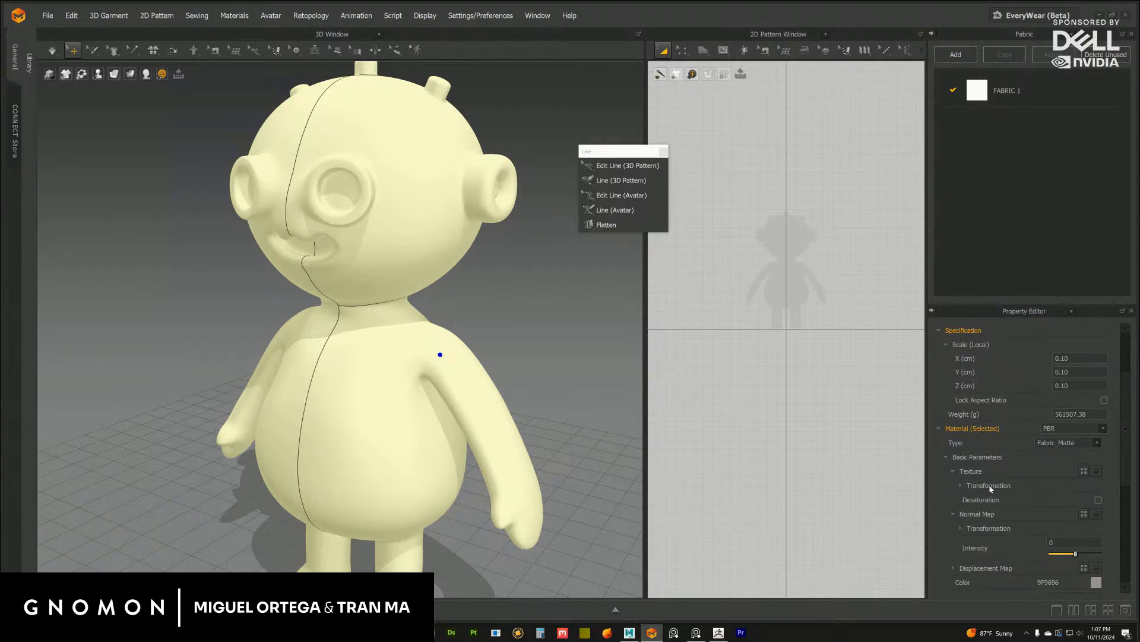
{"action": "left_click_drag", "start_coordinate": [1126, 479], "coordinate": [1128, 532]}
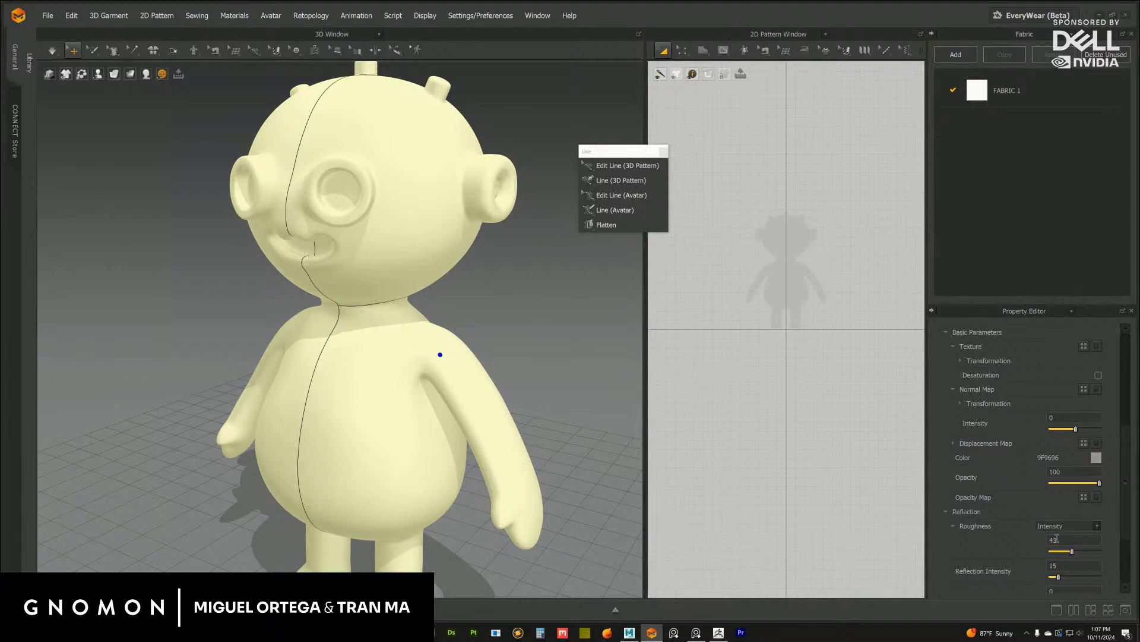
{"action": "left_click", "coordinate": [498, 310]}
Start an avatar line at the inner top of the leg on the outlined side and place points along the crease with the torso
{"action": "right_click_drag", "start_coordinate": [498, 310], "coordinate": [392, 258]}
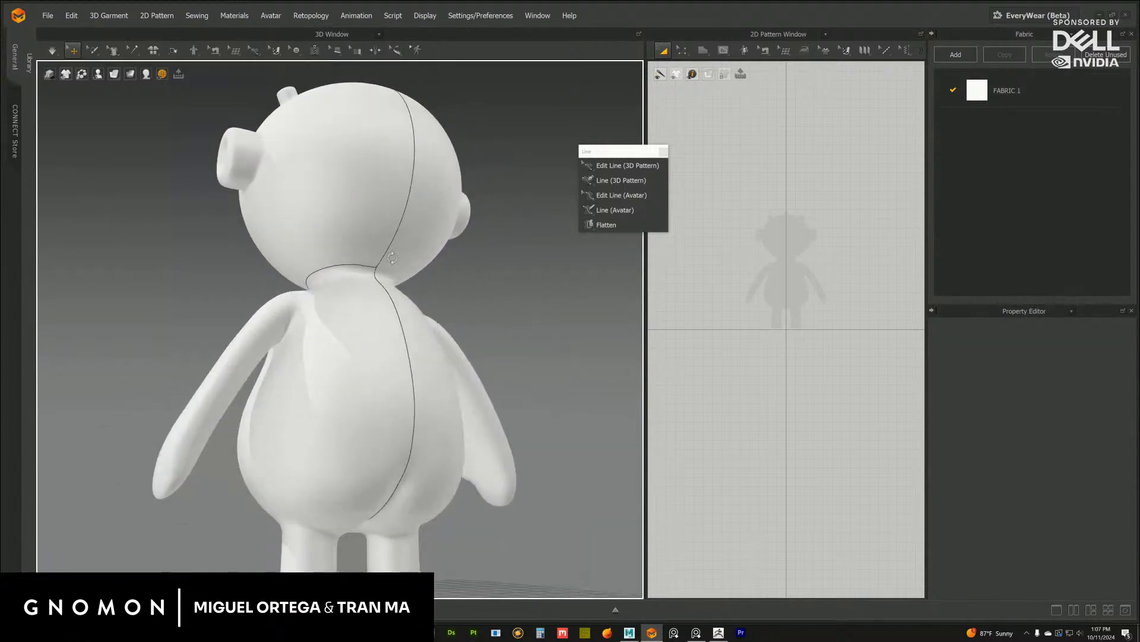
{"action": "scroll", "coordinate": [496, 390], "scroll_direction": "up", "scroll_amount": 6}
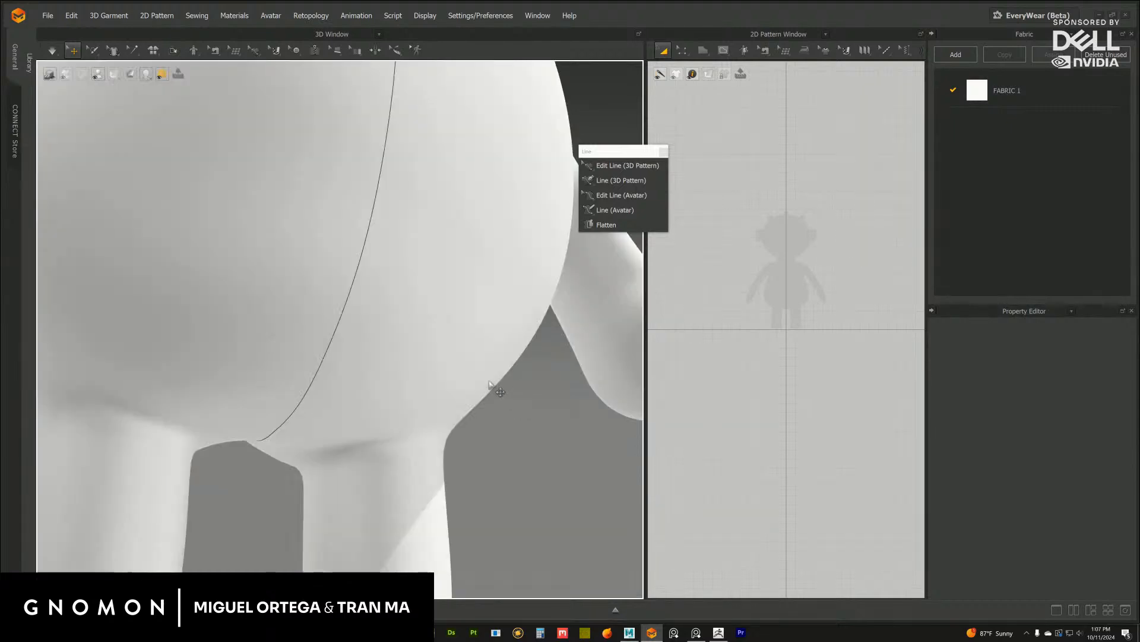
{"action": "right_click_drag", "start_coordinate": [496, 390], "coordinate": [455, 395]}
{"action": "middle_click_drag", "start_coordinate": [456, 395], "coordinate": [491, 291]}
{"action": "right_click_drag", "start_coordinate": [491, 291], "coordinate": [417, 366]}
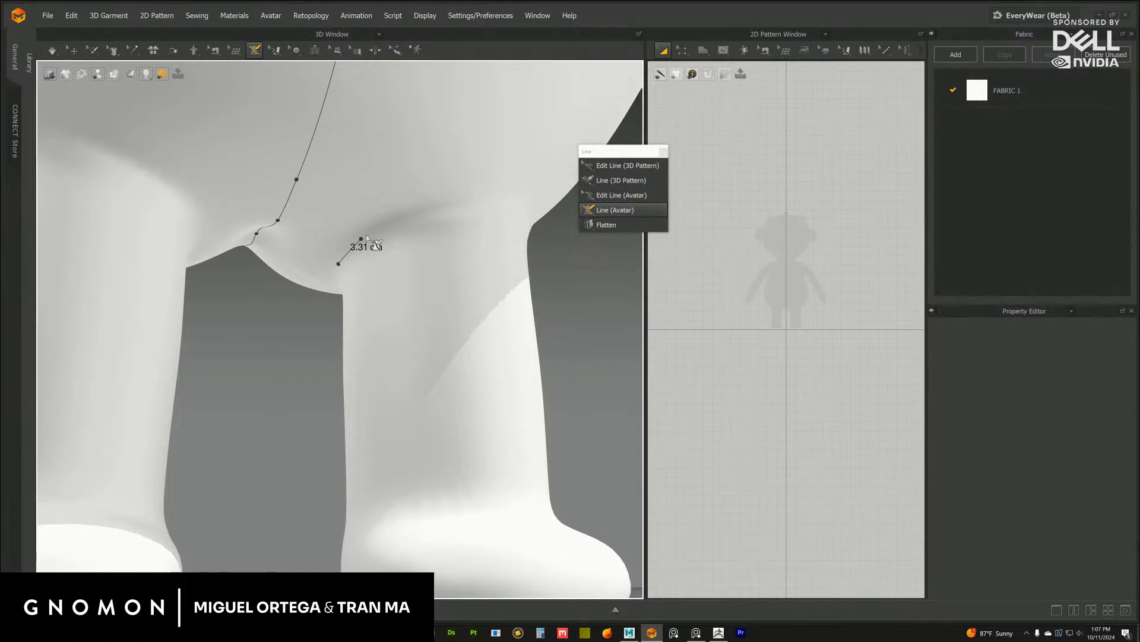
{"action": "right_click_drag", "start_coordinate": [367, 237], "coordinate": [347, 258]}
{"action": "left_click", "coordinate": [346, 257]}
{"action": "right_click_drag", "start_coordinate": [422, 239], "coordinate": [350, 252]}
{"action": "left_click", "coordinate": [397, 232]}
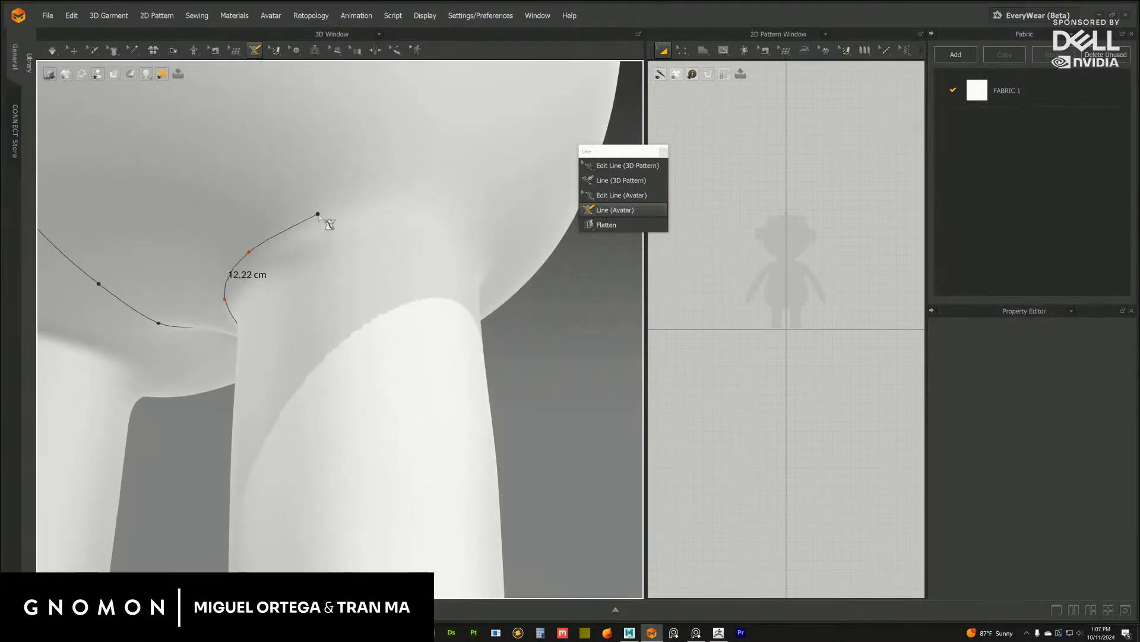
{"action": "left_click", "coordinate": [319, 213]}
Continue the leg line around the outer side of the leg, keeping its points along the crease below the torso
{"action": "right_click_drag", "start_coordinate": [434, 208], "coordinate": [333, 230]}
{"action": "left_click", "coordinate": [308, 232]}
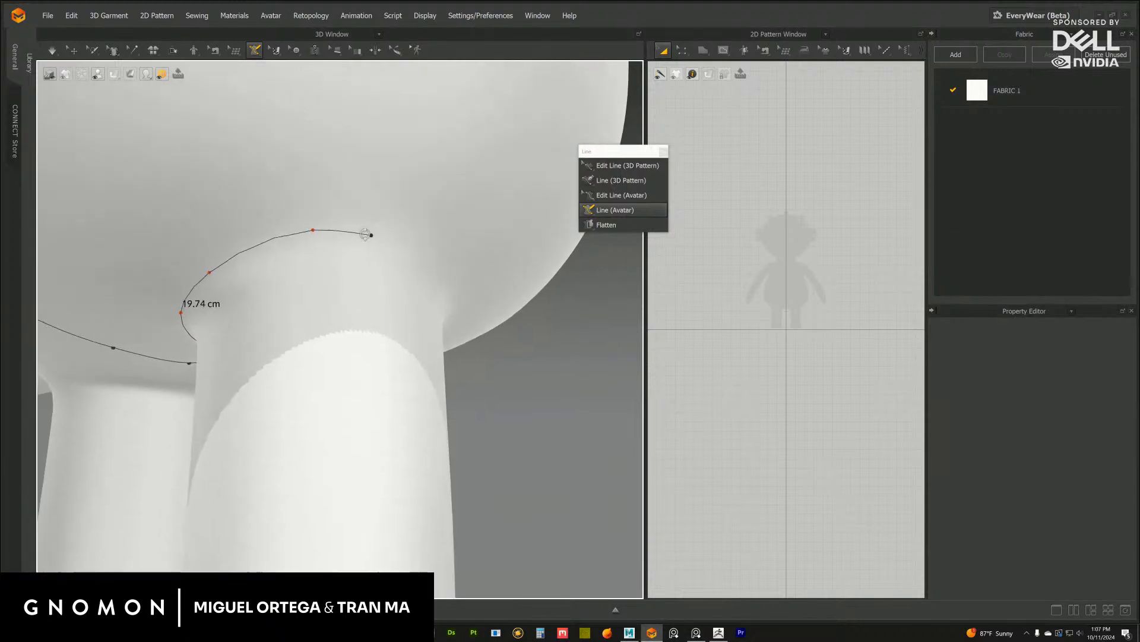
{"action": "right_click_drag", "start_coordinate": [436, 245], "coordinate": [287, 237]}
{"action": "middle_click_drag", "start_coordinate": [287, 237], "coordinate": [371, 308]}
{"action": "left_click", "coordinate": [392, 312]}
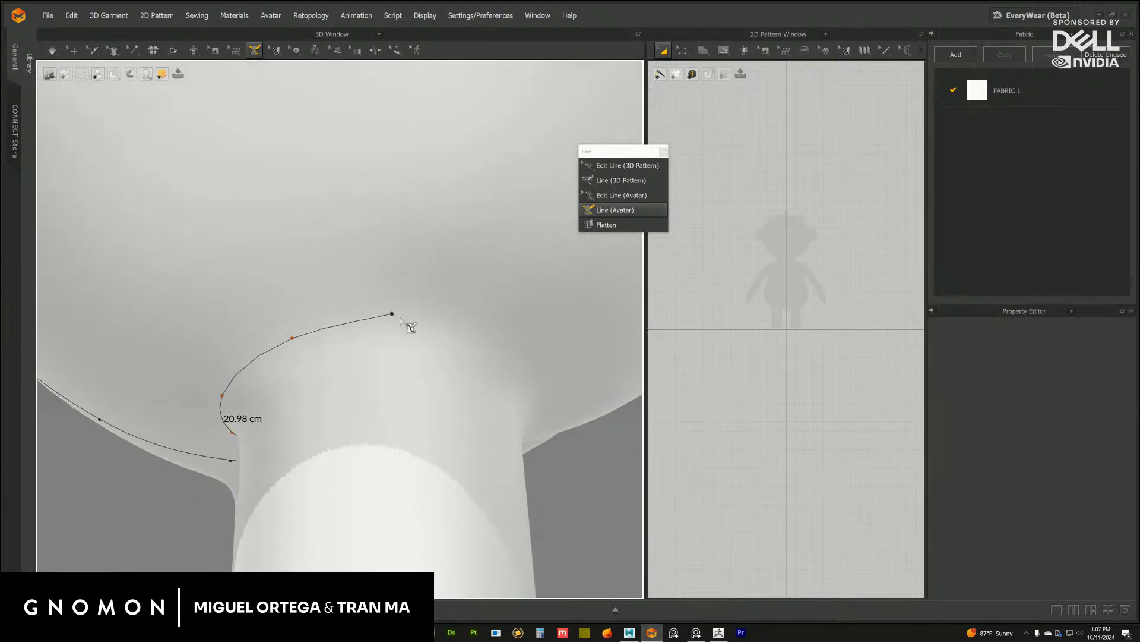
{"action": "right_click_drag", "start_coordinate": [478, 312], "coordinate": [363, 321]}
{"action": "middle_click_drag", "start_coordinate": [363, 322], "coordinate": [508, 269]}
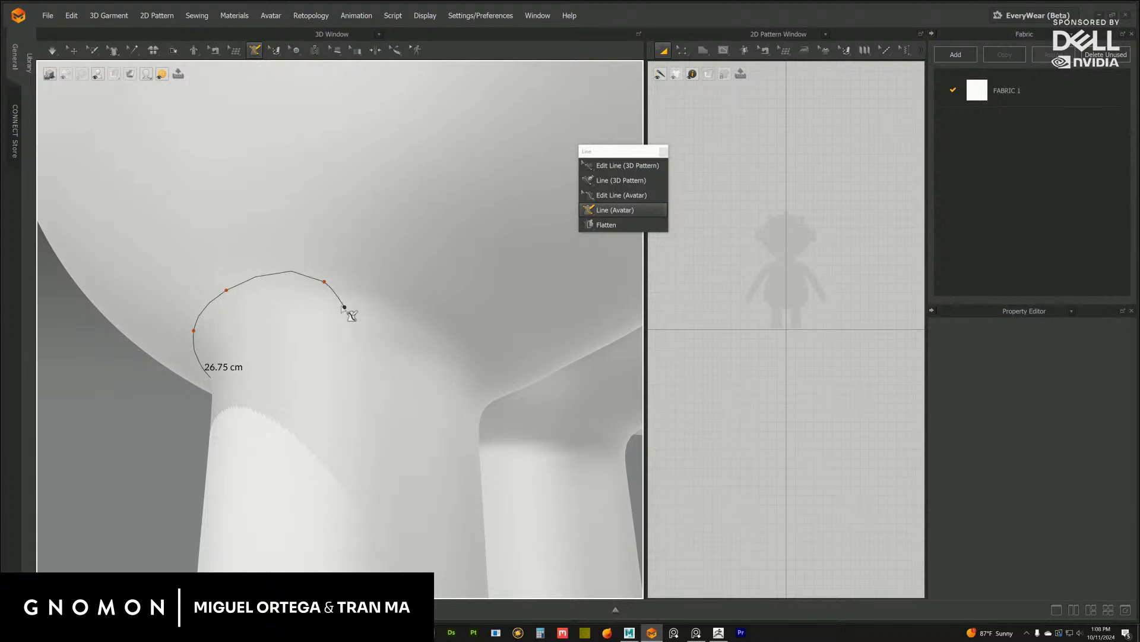
{"action": "right_click_drag", "start_coordinate": [436, 315], "coordinate": [341, 290]}
{"action": "left_click", "coordinate": [334, 263]}
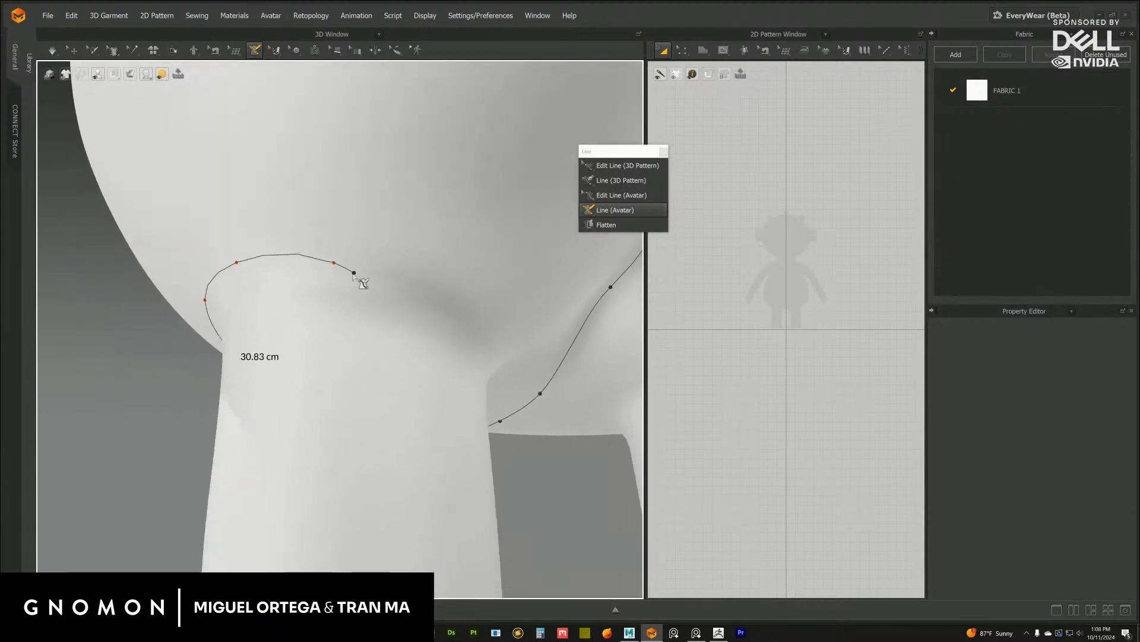
Carry the leg line around the remaining side and close the loop at its starting point
{"action": "right_click_drag", "start_coordinate": [431, 297], "coordinate": [354, 275]}
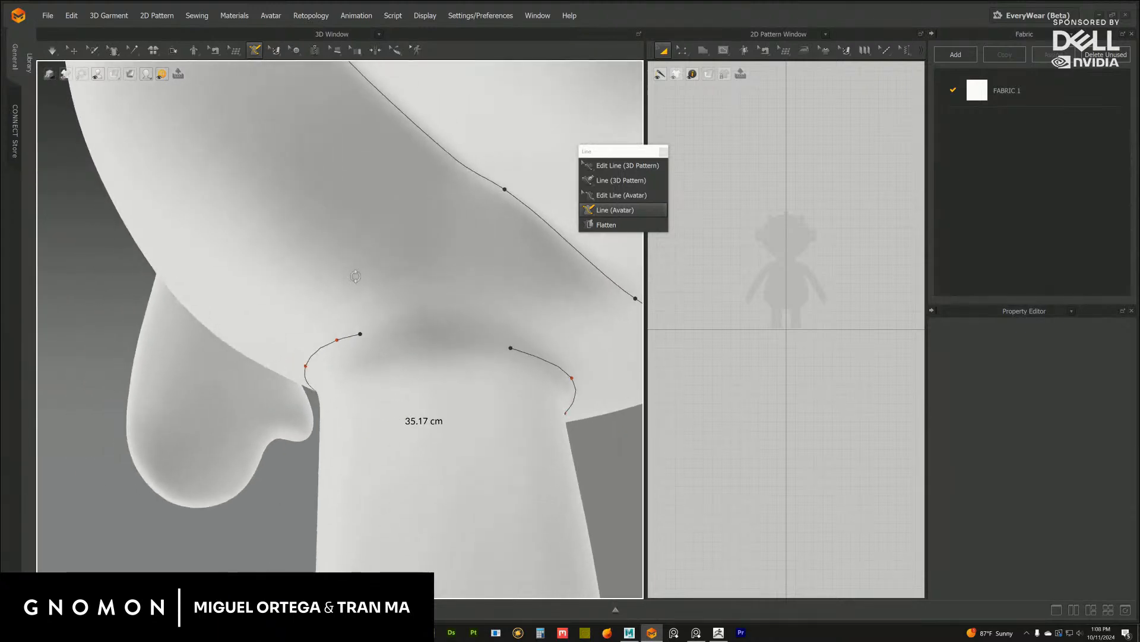
{"action": "left_click", "coordinate": [417, 330]}
{"action": "middle_click_drag", "start_coordinate": [483, 352], "coordinate": [410, 316]}
{"action": "right_click_drag", "start_coordinate": [410, 316], "coordinate": [404, 286]}
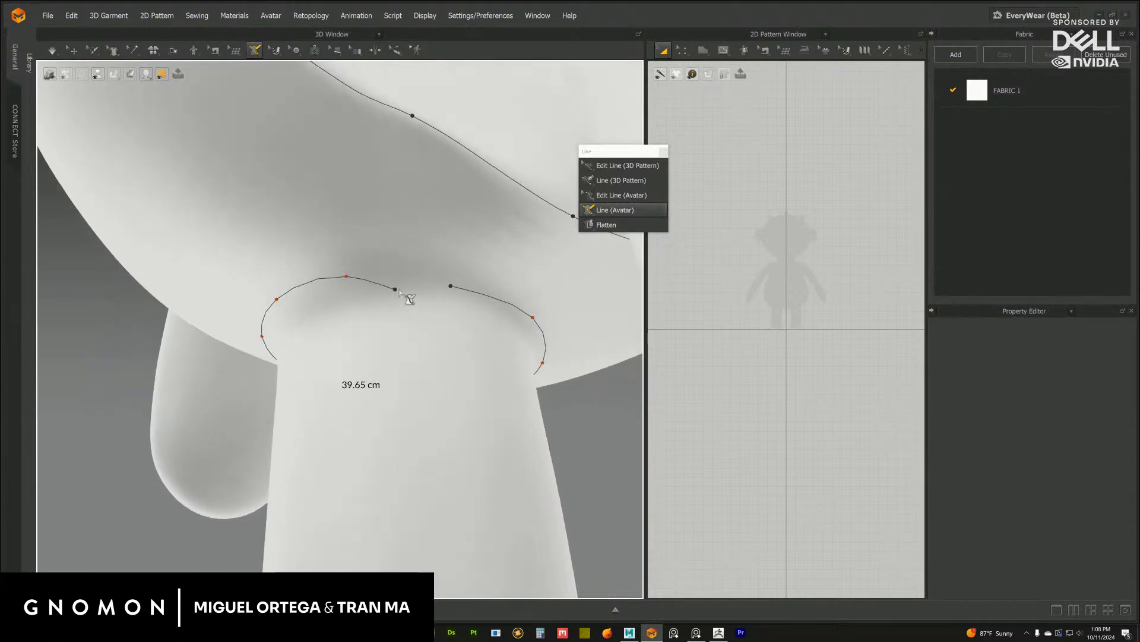
{"action": "left_click", "coordinate": [402, 285]}
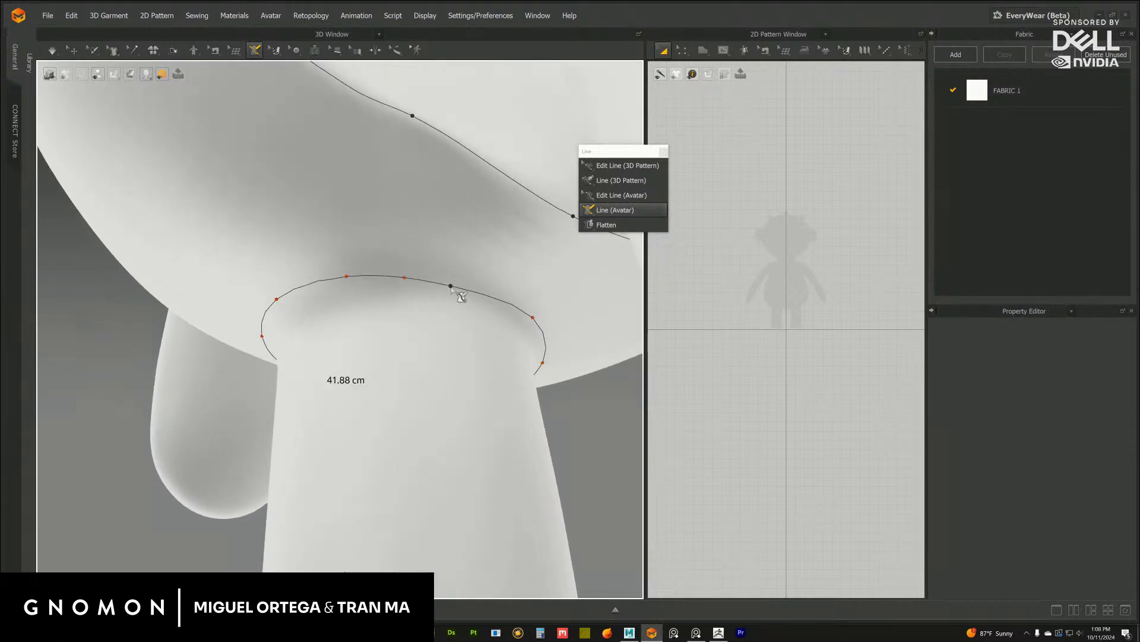
{"action": "left_click", "coordinate": [450, 287]}
{"action": "scroll", "coordinate": [473, 325], "scroll_direction": "down", "scroll_amount": 6}
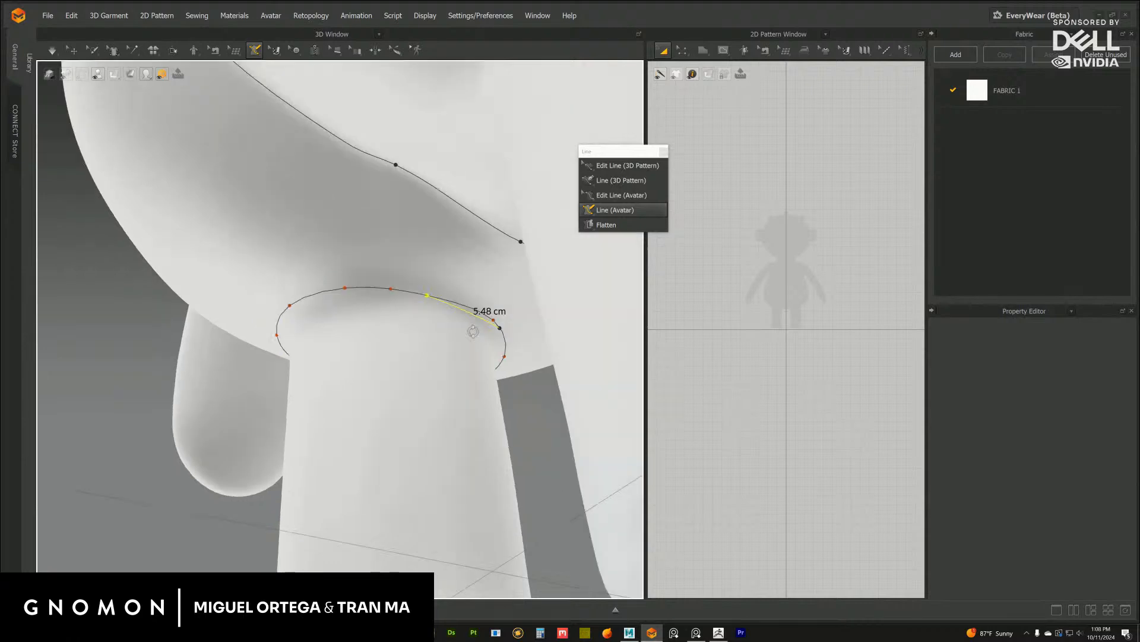
{"action": "left_click", "coordinate": [373, 353]}
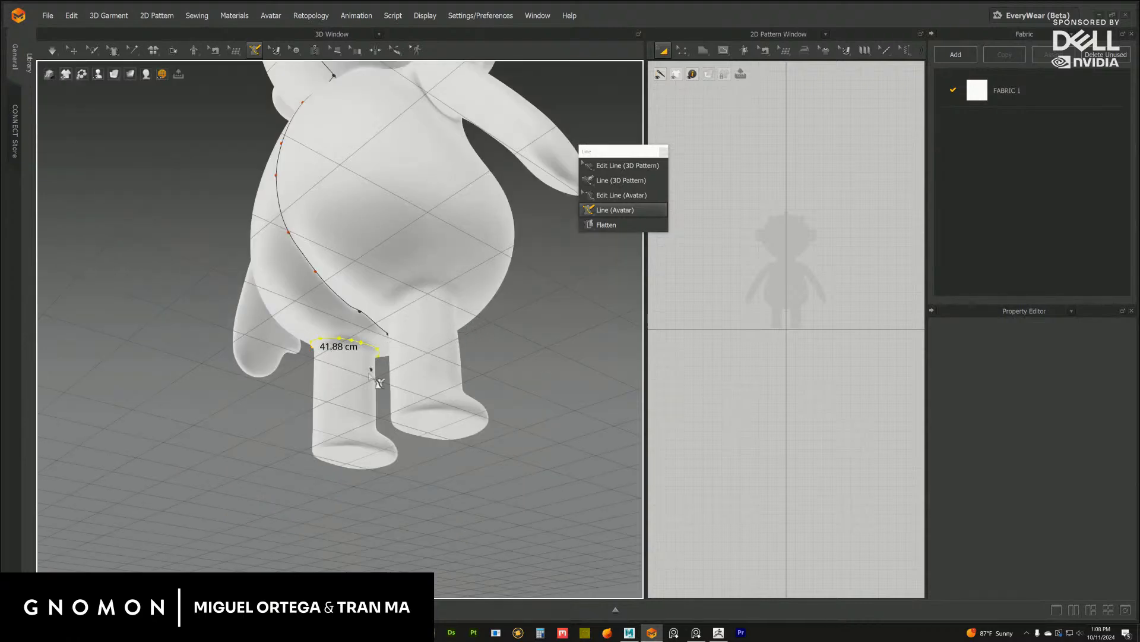
{"action": "right_click_drag", "start_coordinate": [454, 380], "coordinate": [553, 328]}
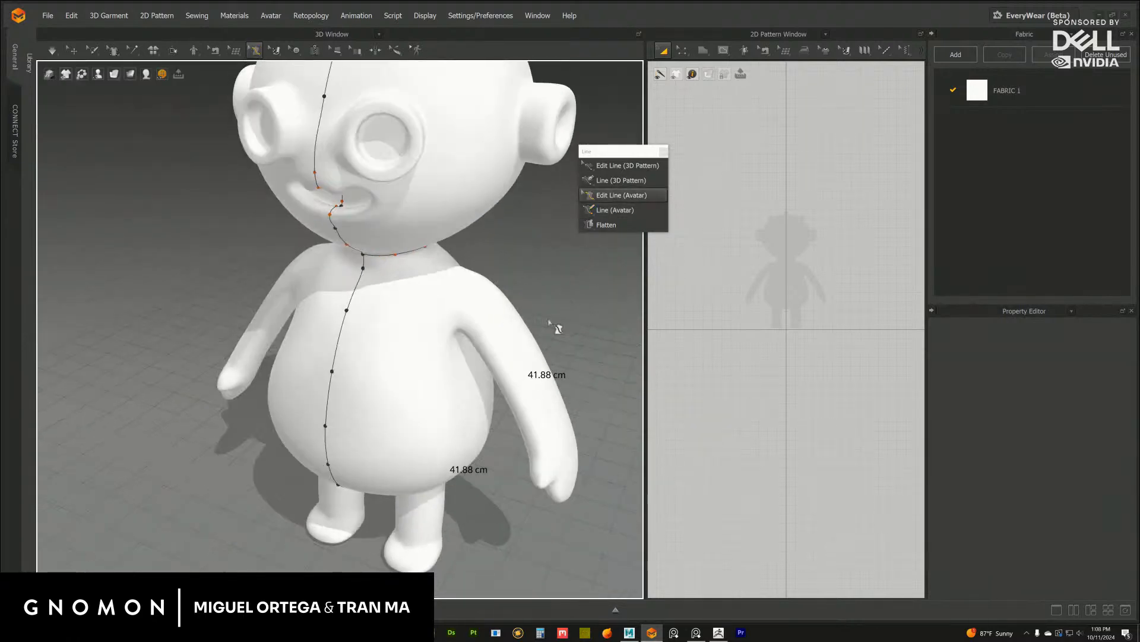
Use Flatten to check which areas of the torso and leg are enclosed by the avatar lines
{"action": "left_click", "coordinate": [608, 224]}
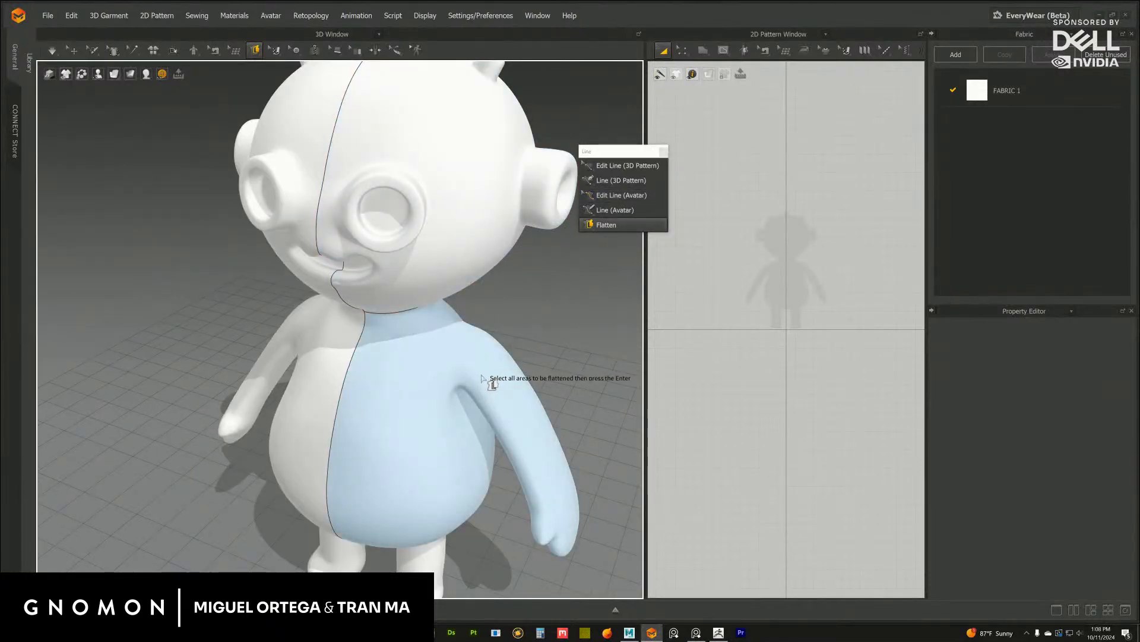
{"action": "middle_click_drag", "start_coordinate": [432, 463], "coordinate": [461, 291]}
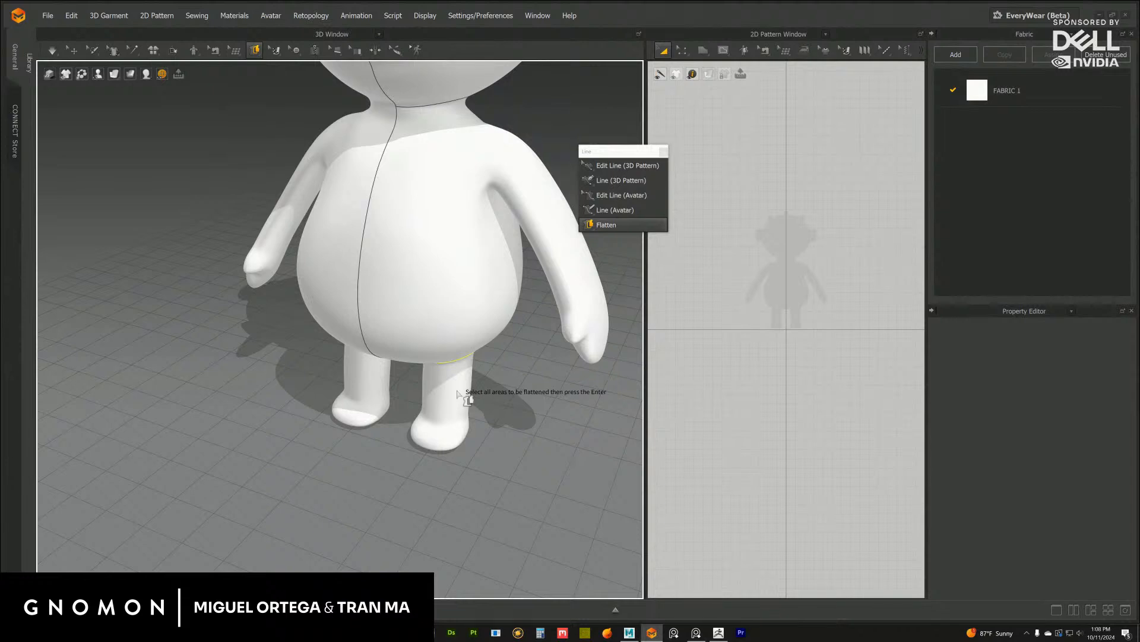
{"action": "right_click_drag", "start_coordinate": [458, 391], "coordinate": [518, 313]}
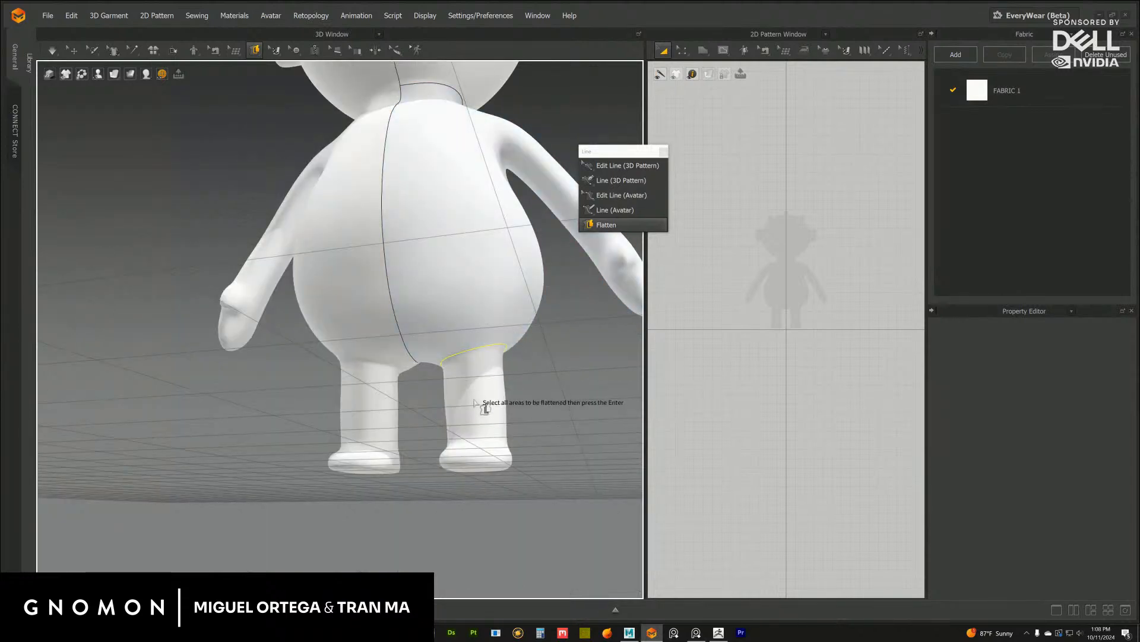
{"action": "right_click_drag", "start_coordinate": [474, 399], "coordinate": [400, 361]}
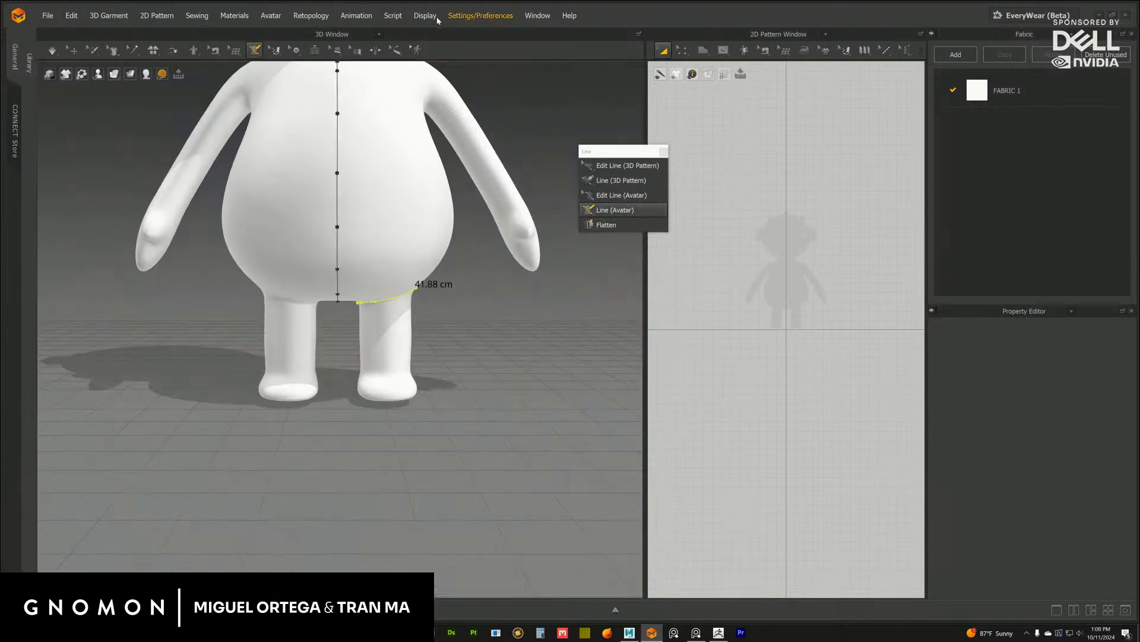
Hide the 3D grid in the environment display and save the project
{"action": "left_click", "coordinate": [435, 18]}
{"action": "mouse_move", "coordinate": [471, 59]}
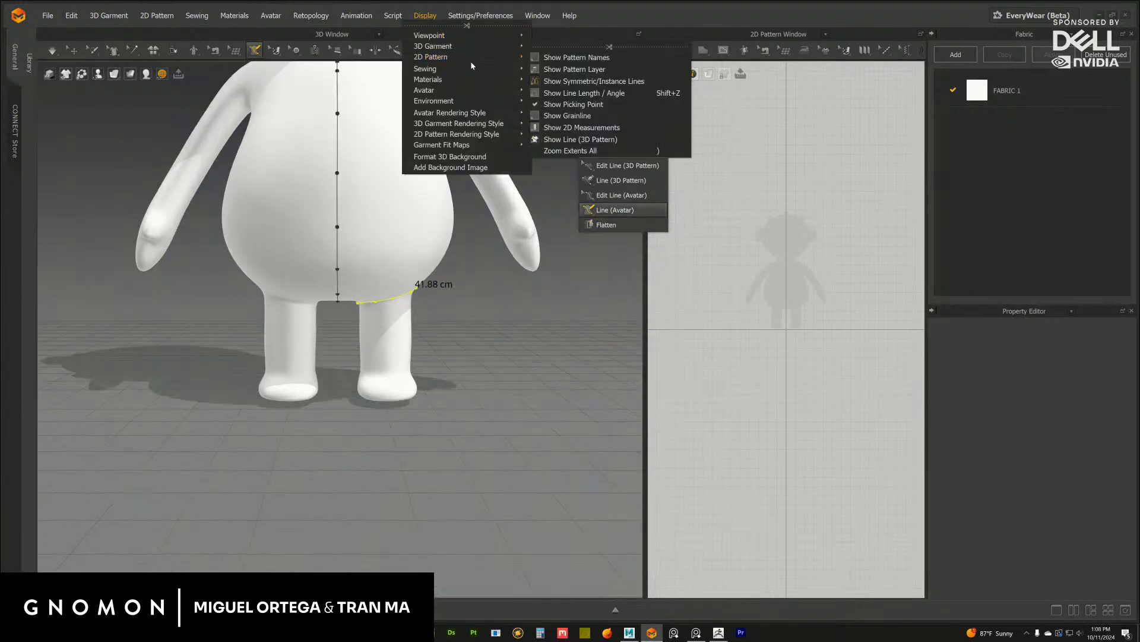
{"action": "mouse_move", "coordinate": [463, 35]}
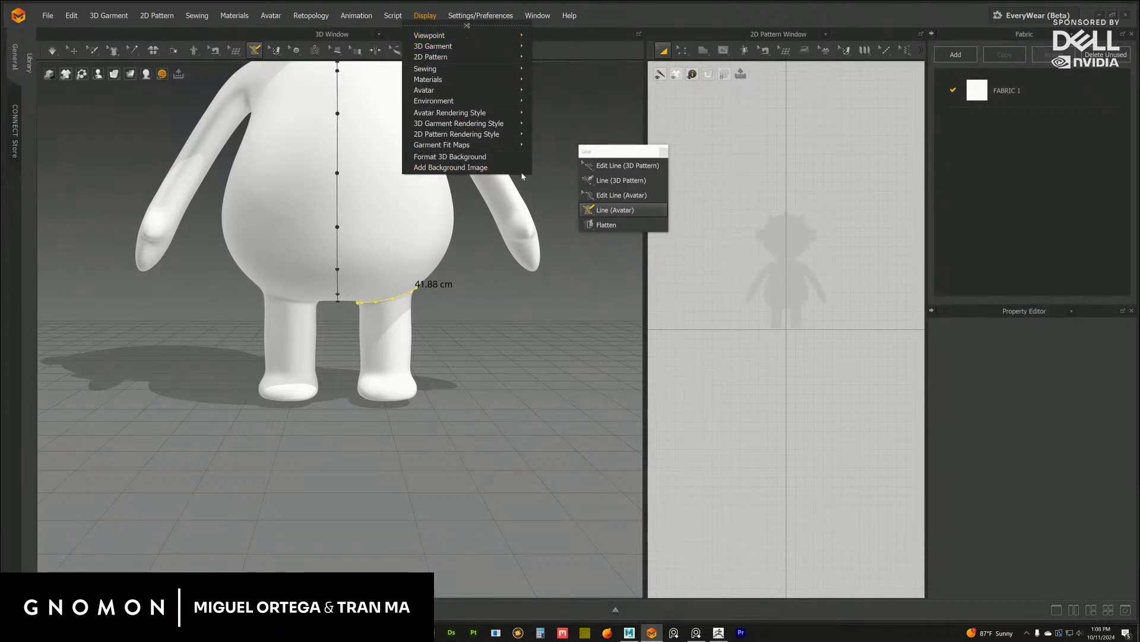
{"action": "mouse_move", "coordinate": [510, 101]}
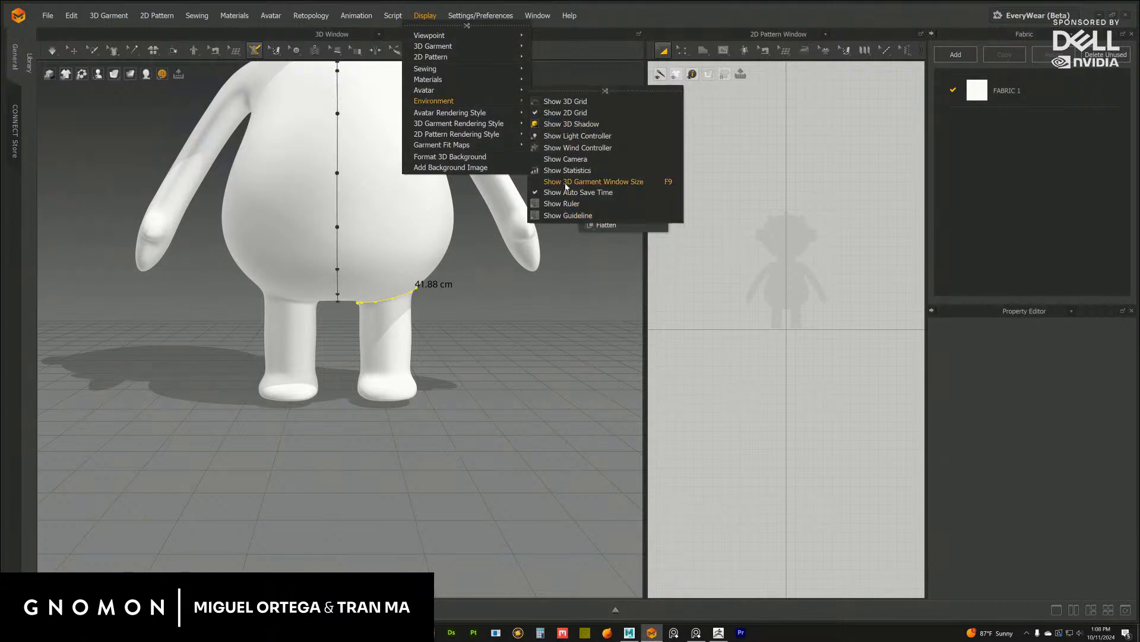
{"action": "left_click", "coordinate": [566, 181]}
{"action": "scroll", "coordinate": [426, 237], "scroll_direction": "up", "scroll_amount": 5}
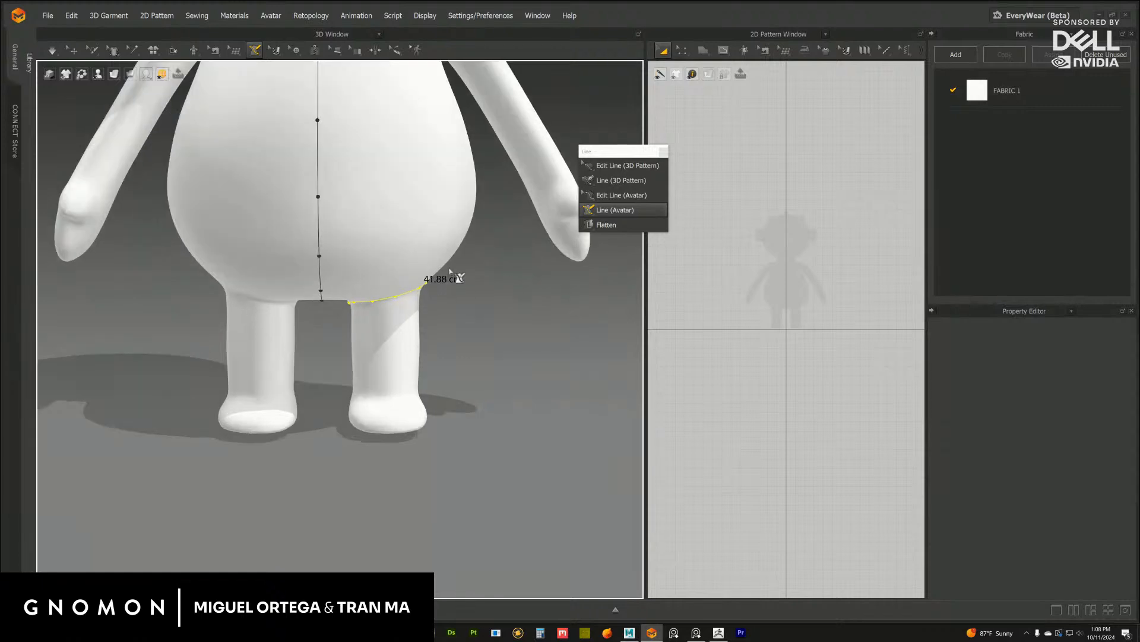
{"action": "left_click", "coordinate": [47, 16]}
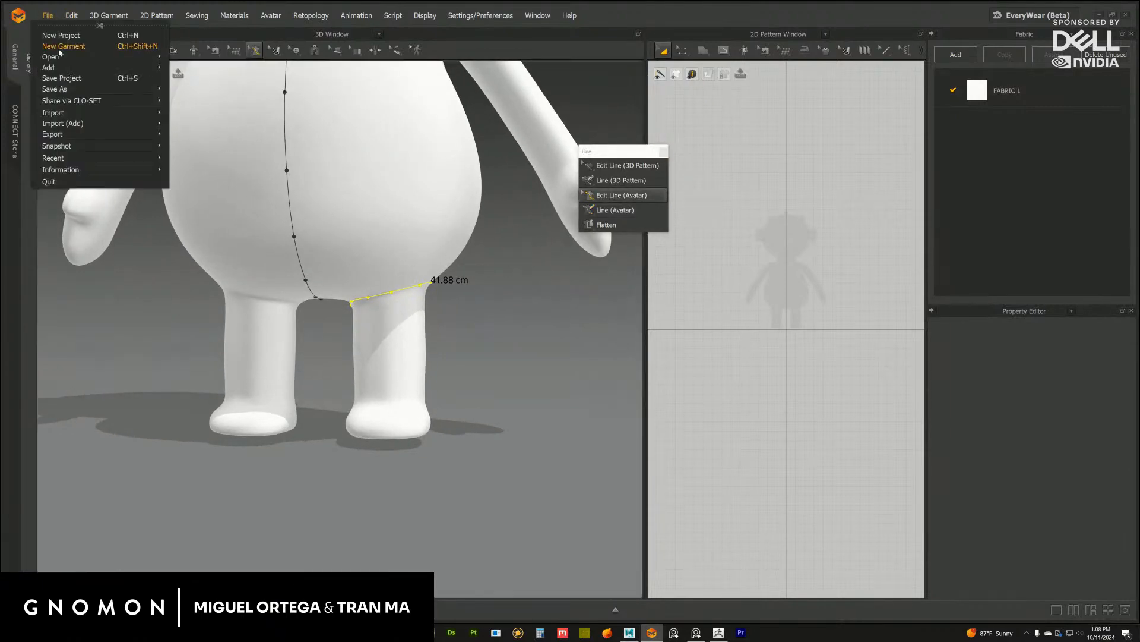
{"action": "left_click", "coordinate": [62, 78]}
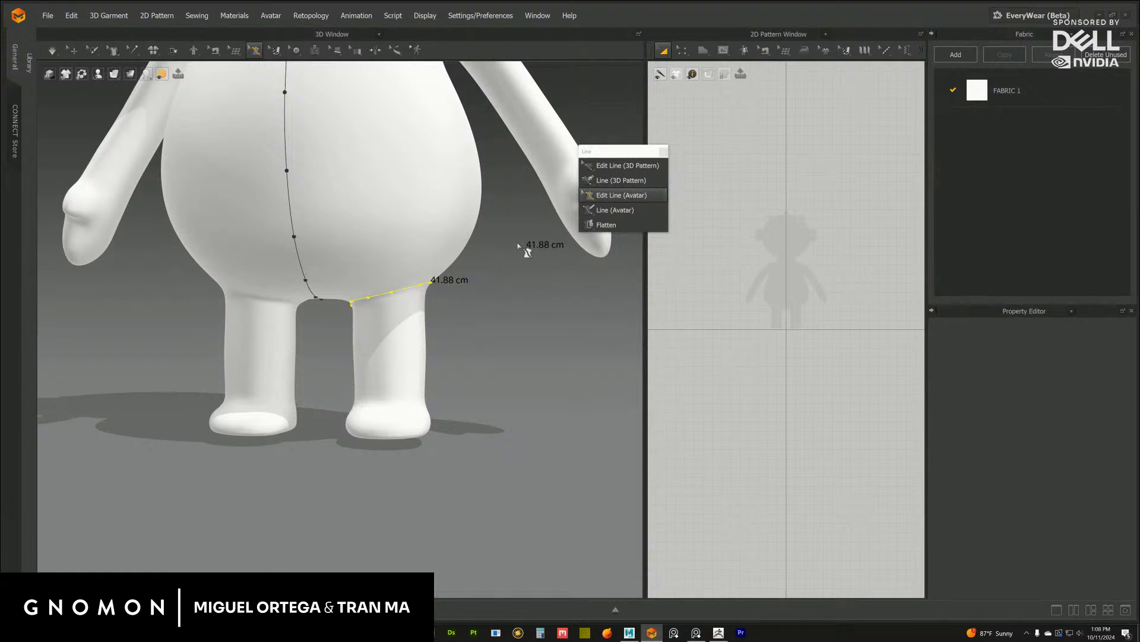
Draw a closed avatar line about 36 cm long around the ankle of the outlined leg, just above the foot
{"action": "middle_click_drag", "start_coordinate": [490, 252], "coordinate": [485, 291]}
{"action": "left_click", "coordinate": [603, 214]}
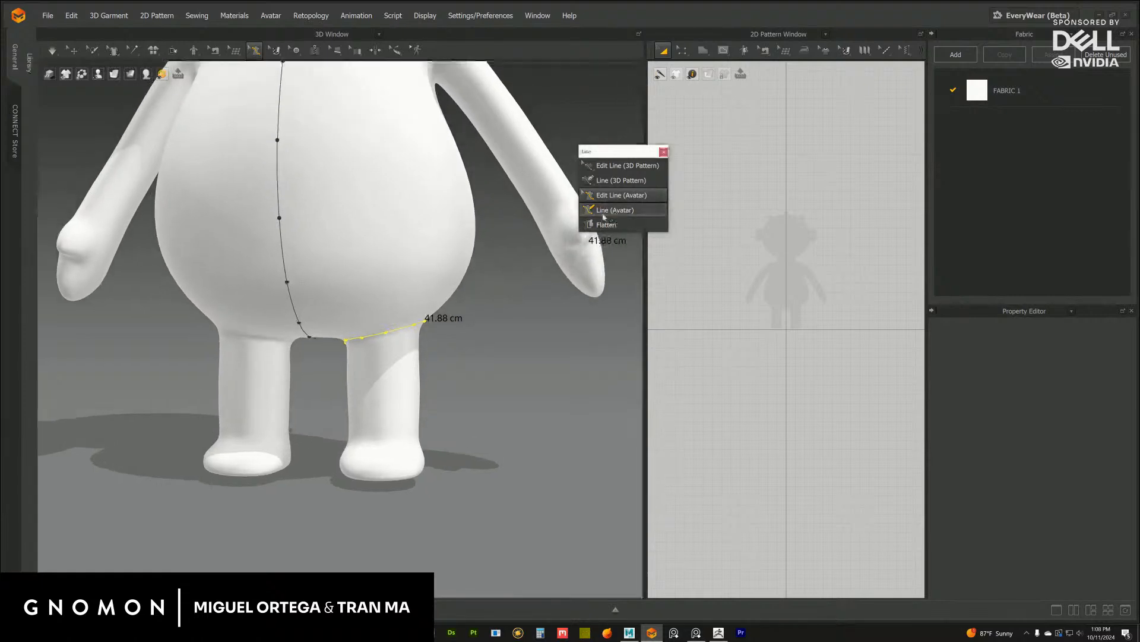
{"action": "right_click_drag", "start_coordinate": [460, 247], "coordinate": [461, 214]}
{"action": "right_click_drag", "start_coordinate": [446, 331], "coordinate": [186, 285]}
{"action": "left_click", "coordinate": [333, 277]}
{"action": "left_click", "coordinate": [266, 274]}
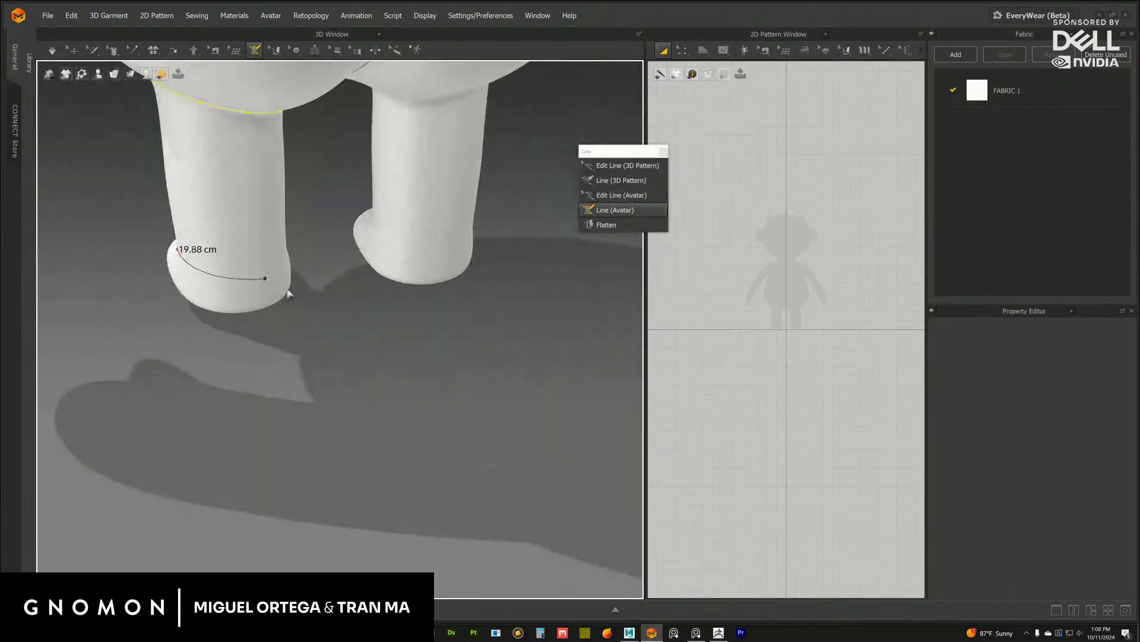
{"action": "middle_click_drag", "start_coordinate": [206, 265], "coordinate": [254, 282]}
{"action": "left_click", "coordinate": [253, 280]}
{"action": "mouse_move", "coordinate": [277, 283]}
{"action": "right_mouse_down"}
{"action": "mouse_move", "coordinate": [232, 272]}
{"action": "mouse_move", "coordinate": [286, 274]}
{"action": "right_mouse_up"}
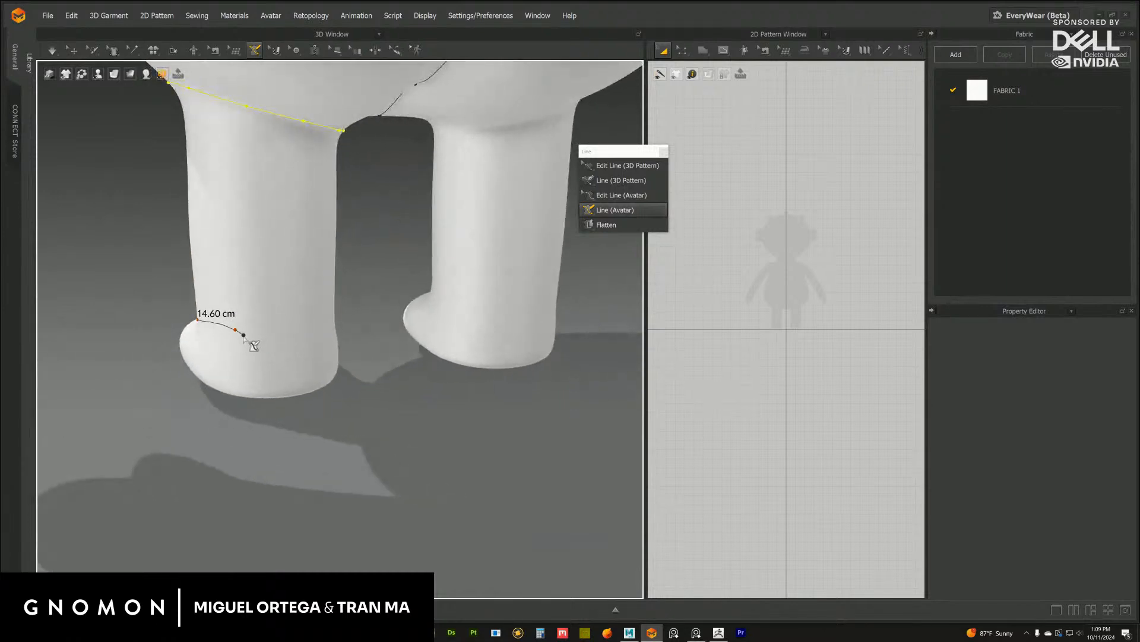
{"action": "left_click", "coordinate": [288, 334]}
{"action": "right_click_drag", "start_coordinate": [317, 330], "coordinate": [372, 301]}
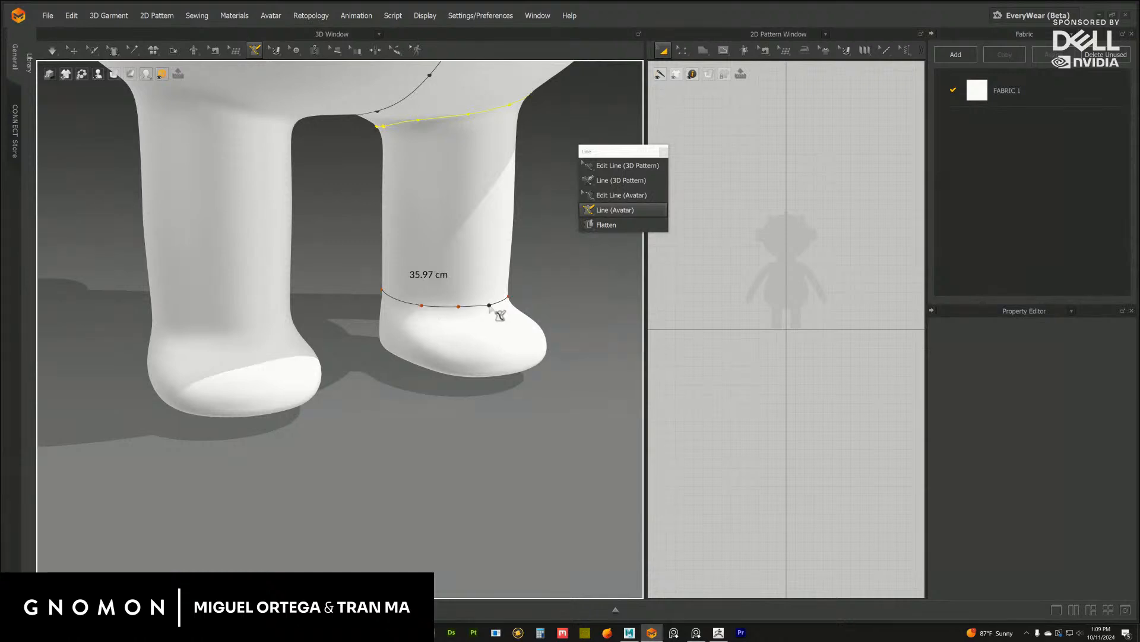
Edit the ankle loop by lowering its points at the back and adjusting the front so it wraps evenly above the foot
{"action": "left_click", "coordinate": [621, 195]}
{"action": "right_click_drag", "start_coordinate": [427, 311], "coordinate": [434, 302]}
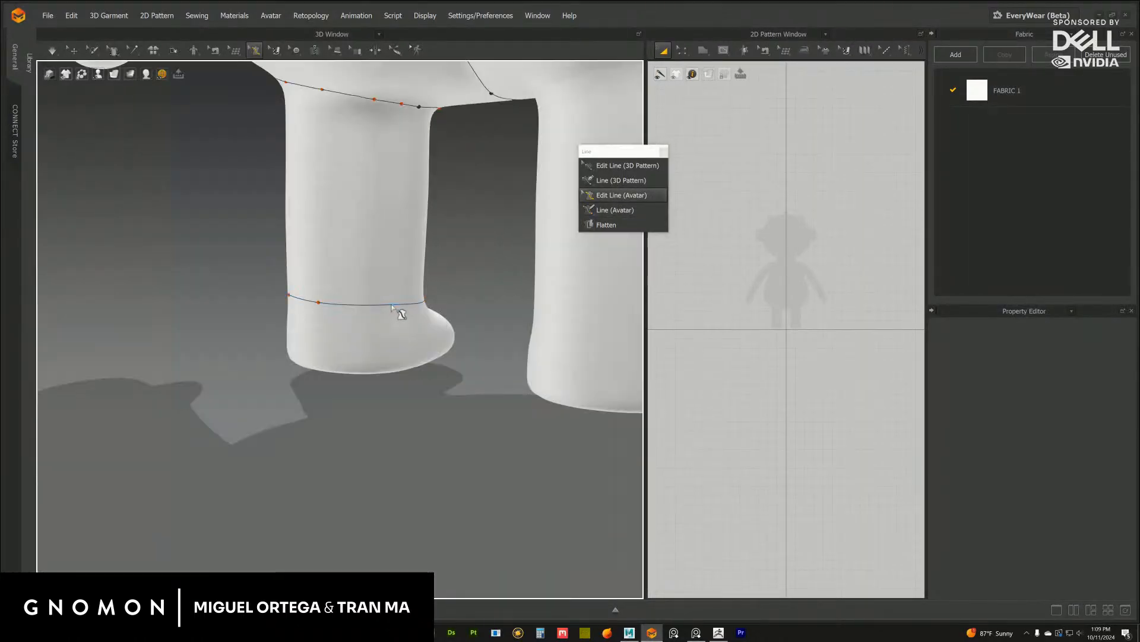
{"action": "left_click", "coordinate": [392, 305]}
{"action": "right_click_drag", "start_coordinate": [487, 280], "coordinate": [402, 305]}
{"action": "left_click_drag", "start_coordinate": [402, 303], "coordinate": [399, 313]}
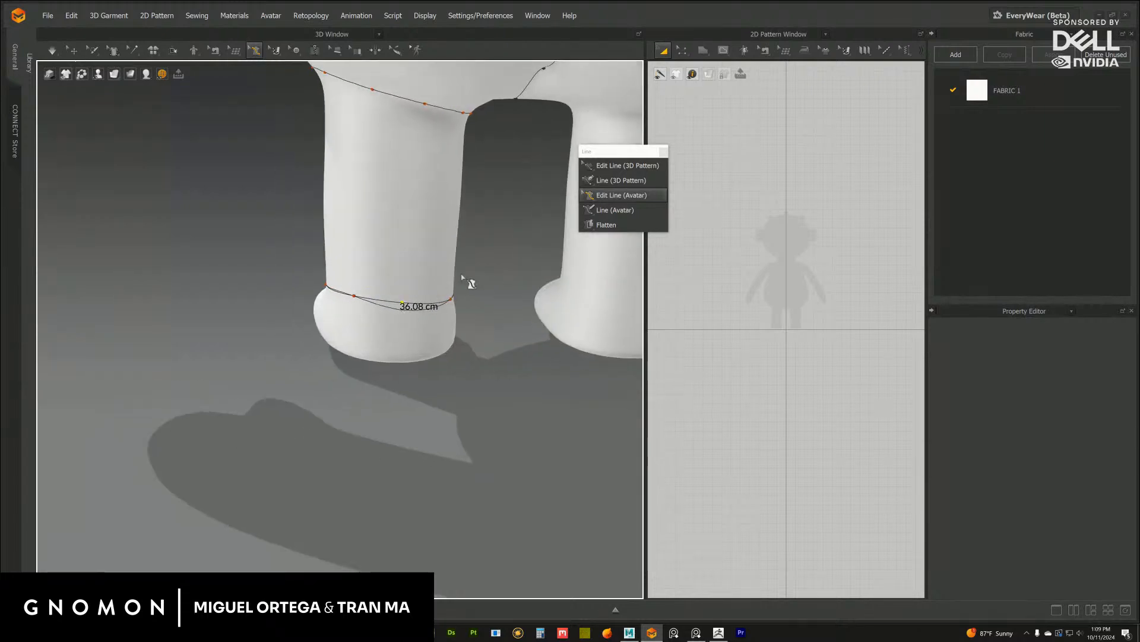
{"action": "left_click", "coordinate": [356, 297]}
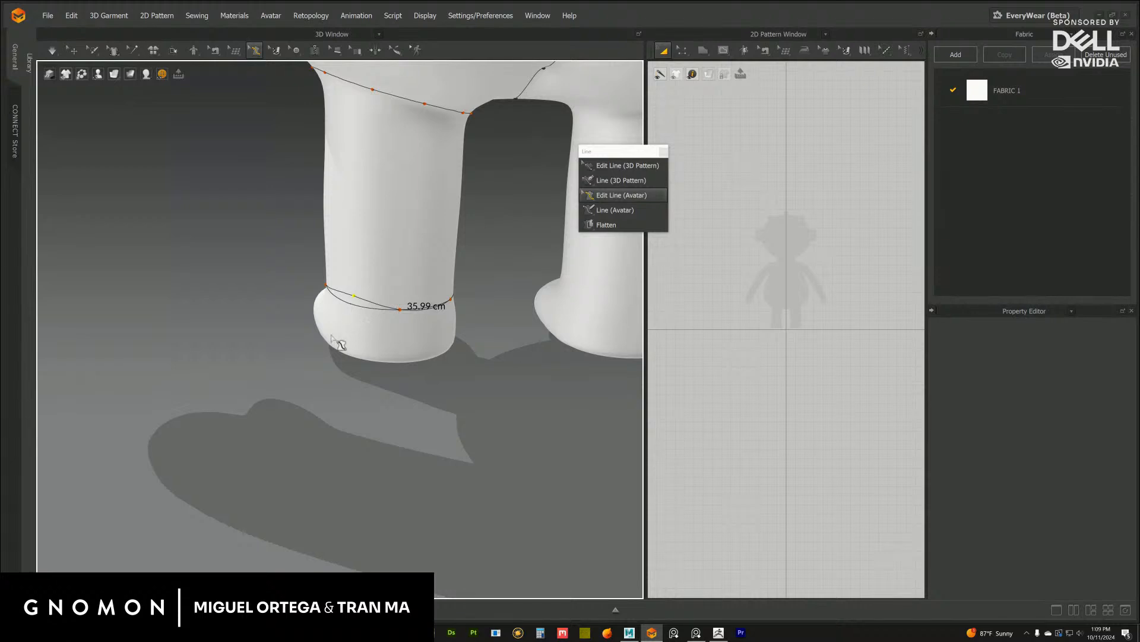
{"action": "right_click_drag", "start_coordinate": [333, 347], "coordinate": [509, 336]}
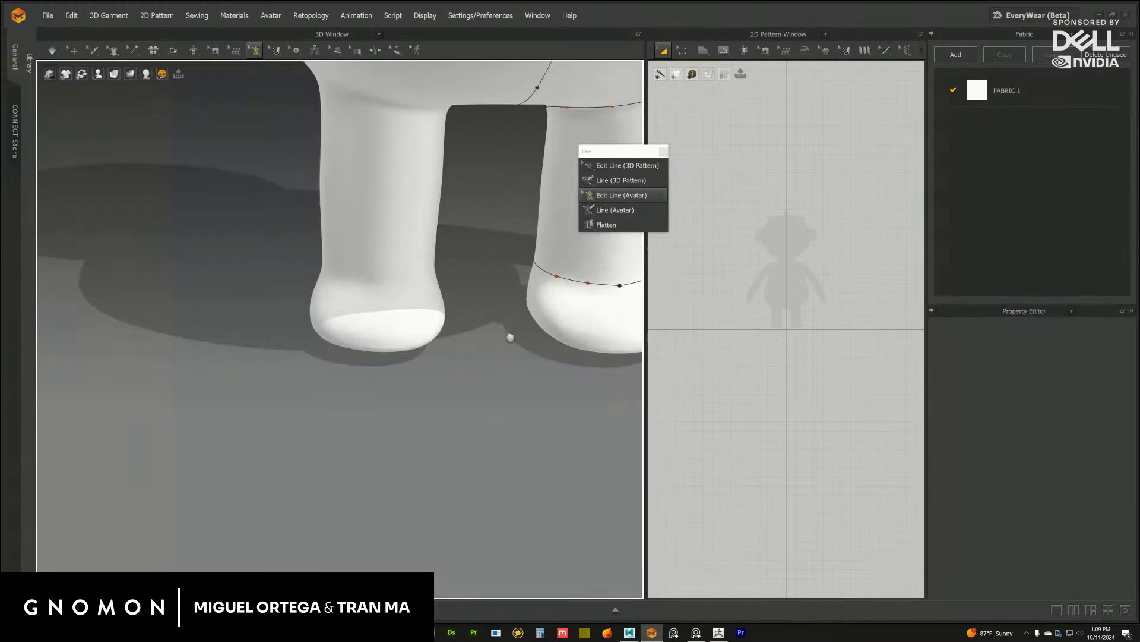
{"action": "middle_click_drag", "start_coordinate": [509, 336], "coordinate": [433, 357]}
{"action": "right_click_drag", "start_coordinate": [433, 356], "coordinate": [405, 358]}
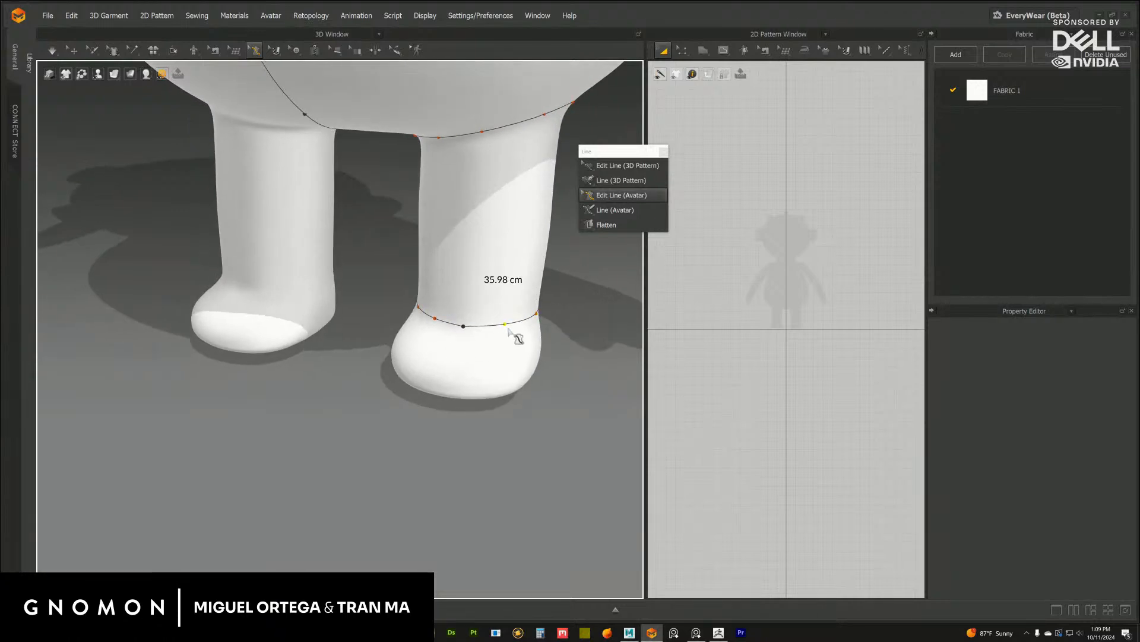
{"action": "right_click_drag", "start_coordinate": [479, 343], "coordinate": [499, 306]}
Use Flatten to examine the leg area between the crease line and the ankle loop
{"action": "scroll", "coordinate": [453, 304], "scroll_direction": "down", "scroll_amount": 4}
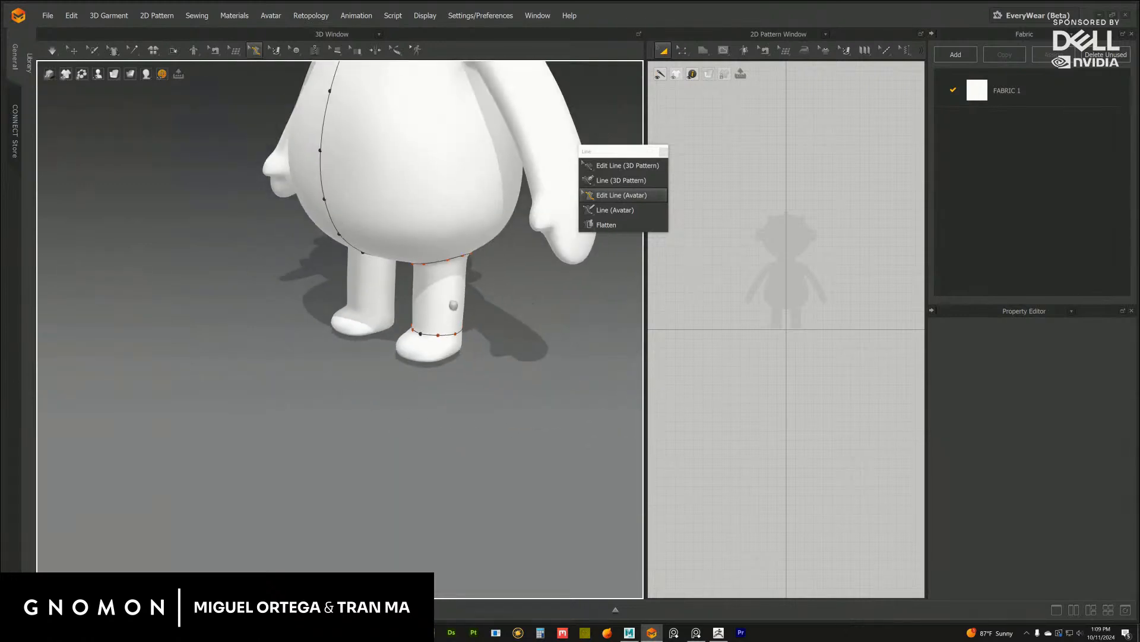
{"action": "middle_click_drag", "start_coordinate": [453, 304], "coordinate": [411, 358]}
{"action": "right_click_drag", "start_coordinate": [411, 357], "coordinate": [443, 356]}
{"action": "middle_click_drag", "start_coordinate": [412, 328], "coordinate": [481, 313]}
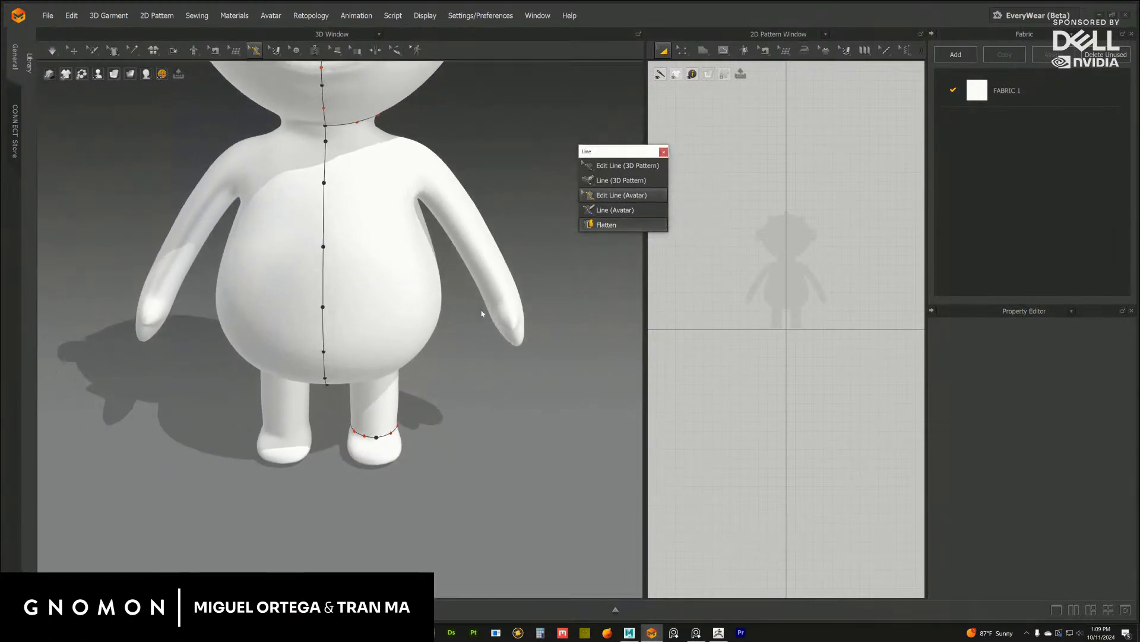
{"action": "right_click_drag", "start_coordinate": [403, 398], "coordinate": [396, 396]}
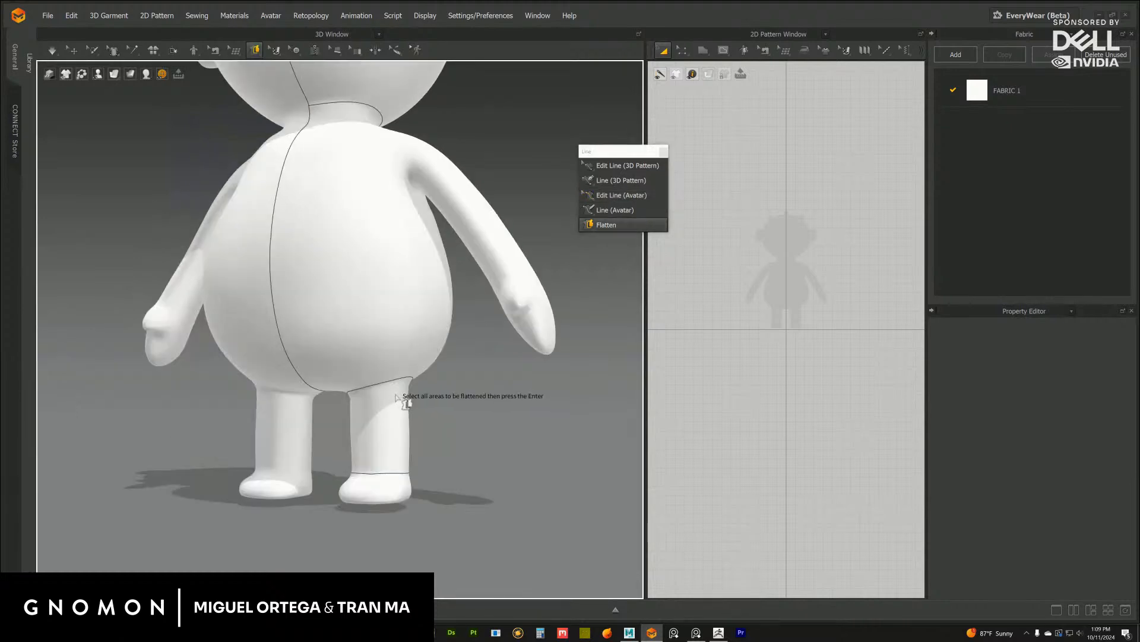
{"action": "scroll", "coordinate": [393, 356], "scroll_direction": "up", "scroll_amount": 3}
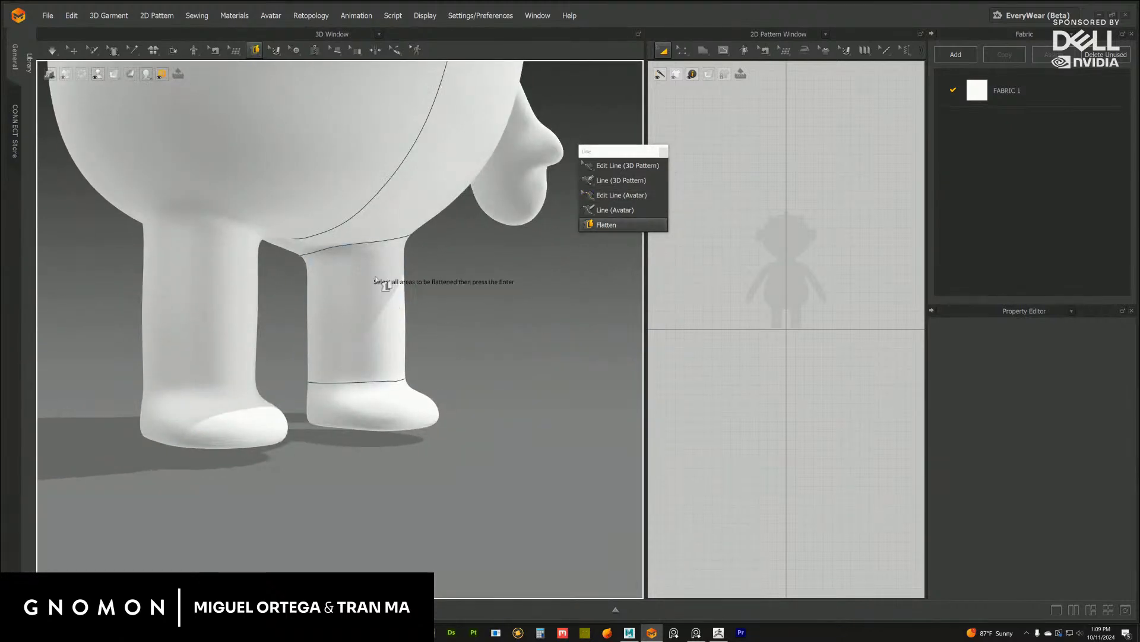
{"action": "scroll", "coordinate": [391, 277], "scroll_direction": "up", "scroll_amount": 3}
{"action": "left_click", "coordinate": [396, 262]}
{"action": "right_click_drag", "start_coordinate": [396, 262], "coordinate": [383, 217]}
{"action": "left_click", "coordinate": [380, 215]}
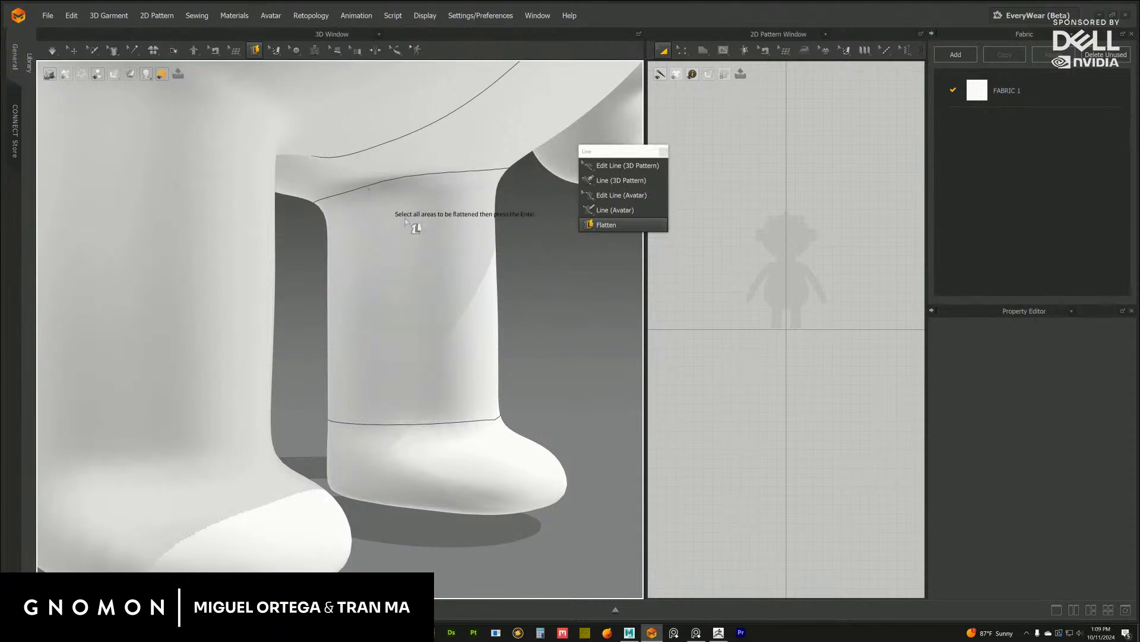
Draw an avatar line about 15 cm long down the inner side of the leg from the crease line to the ankle loop
{"action": "left_click", "coordinate": [618, 211]}
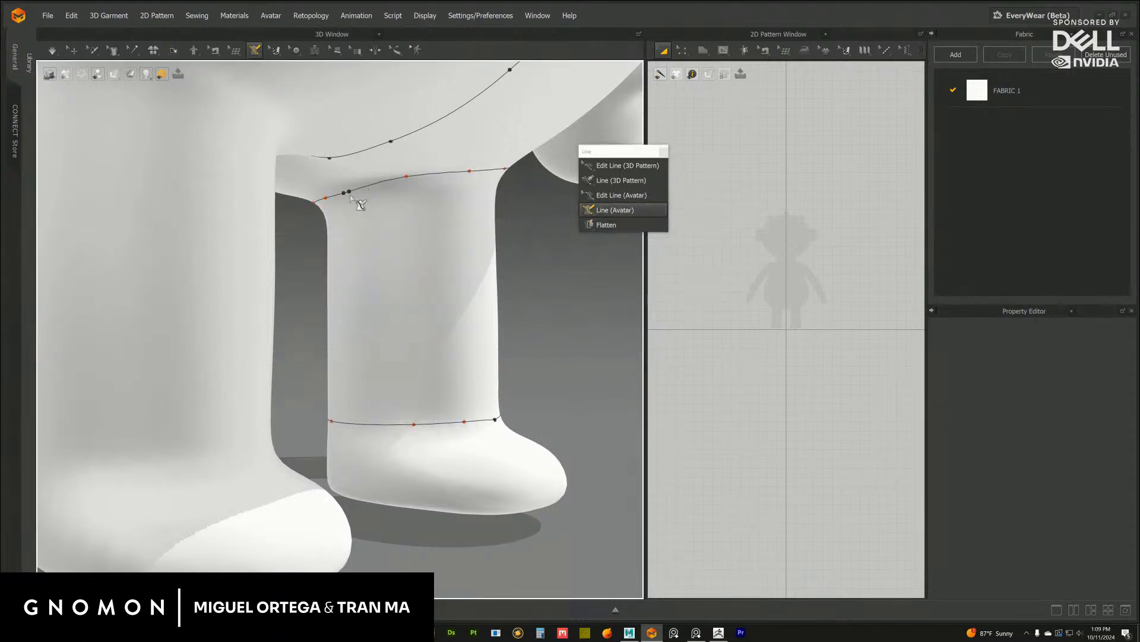
{"action": "left_click", "coordinate": [354, 190]}
{"action": "middle_click_drag", "start_coordinate": [485, 274], "coordinate": [469, 319]}
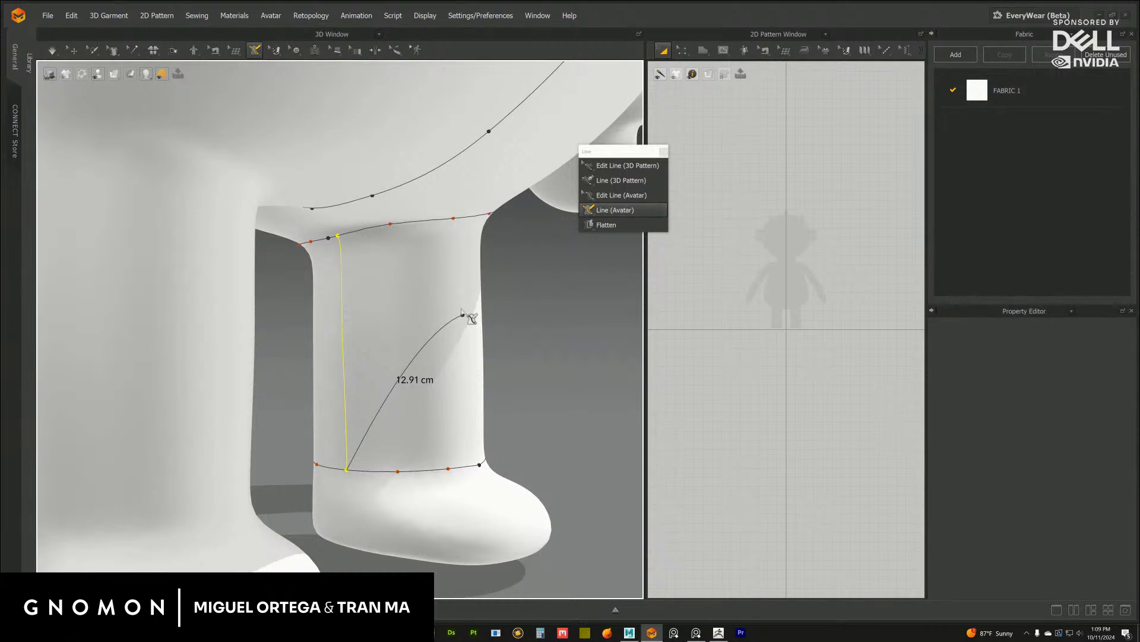
{"action": "scroll", "coordinate": [463, 313], "scroll_direction": "down", "scroll_amount": 3}
{"action": "right_click_drag", "start_coordinate": [357, 333], "coordinate": [539, 254]}
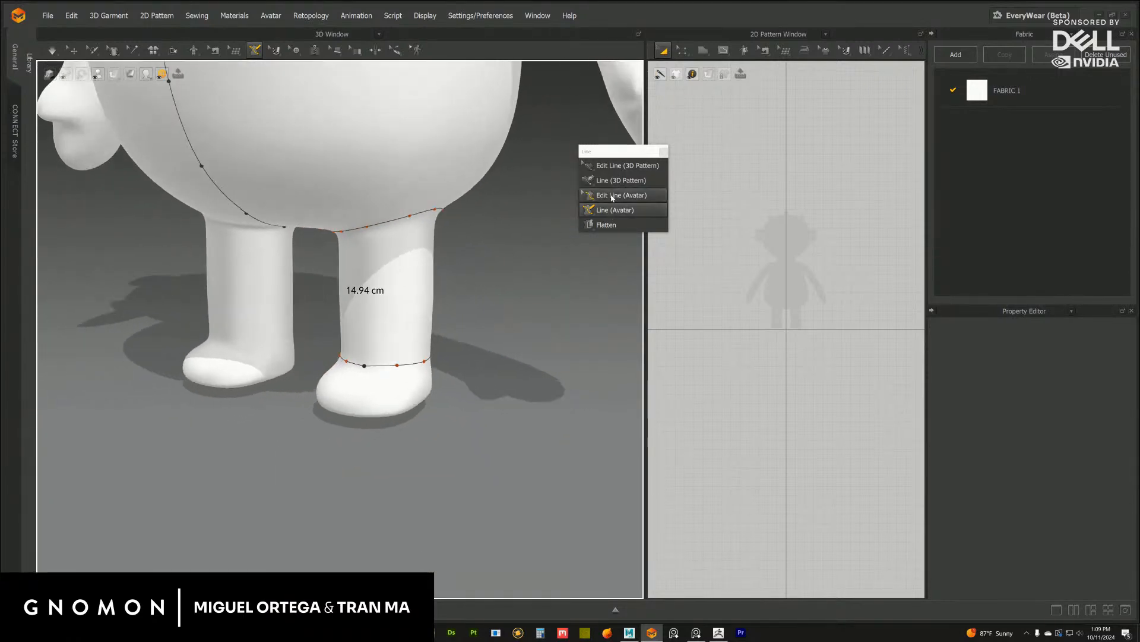
Start an avatar line at the toe's lower edge and place points along the outer side of the sole toward the heel
{"action": "scroll", "coordinate": [438, 280], "scroll_direction": "up", "scroll_amount": 4}
{"action": "mouse_move", "coordinate": [536, 304]}
{"action": "right_mouse_down"}
{"action": "mouse_move", "coordinate": [527, 291]}
{"action": "mouse_move", "coordinate": [542, 289]}
{"action": "right_mouse_up"}
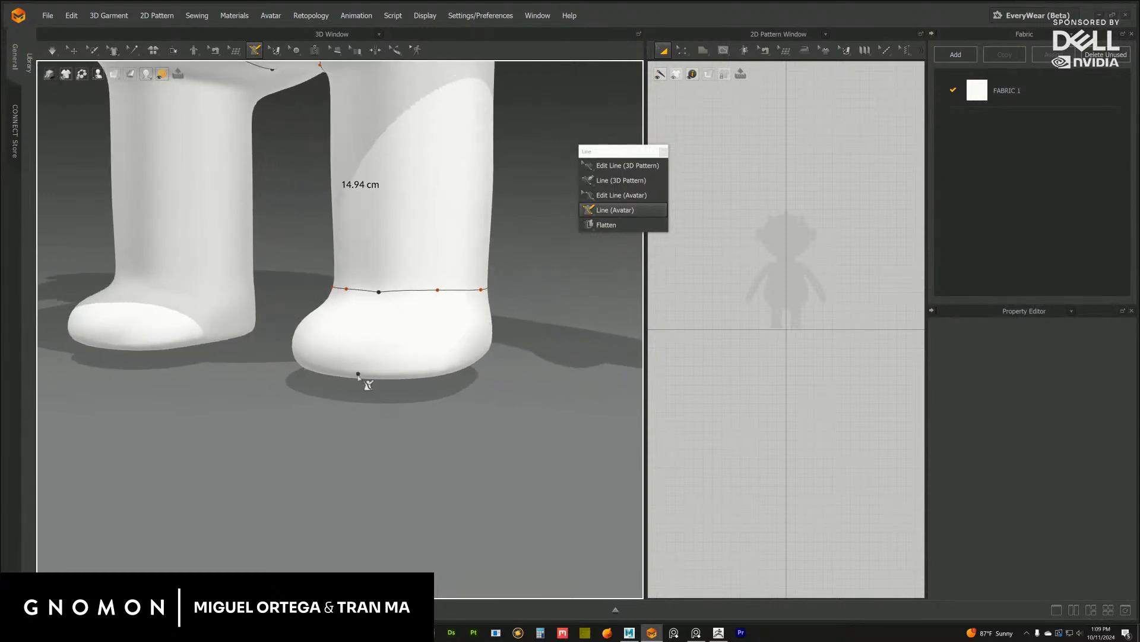
{"action": "left_click", "coordinate": [354, 373]}
{"action": "right_click_drag", "start_coordinate": [420, 381], "coordinate": [322, 360]}
{"action": "left_click", "coordinate": [309, 354]}
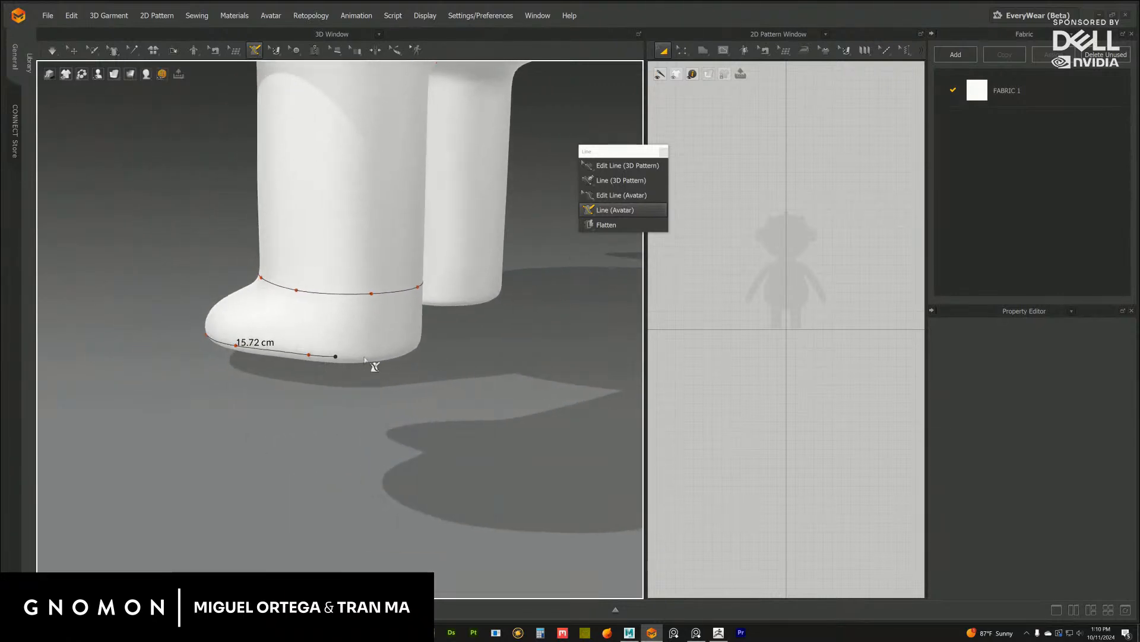
{"action": "left_click", "coordinate": [382, 355]}
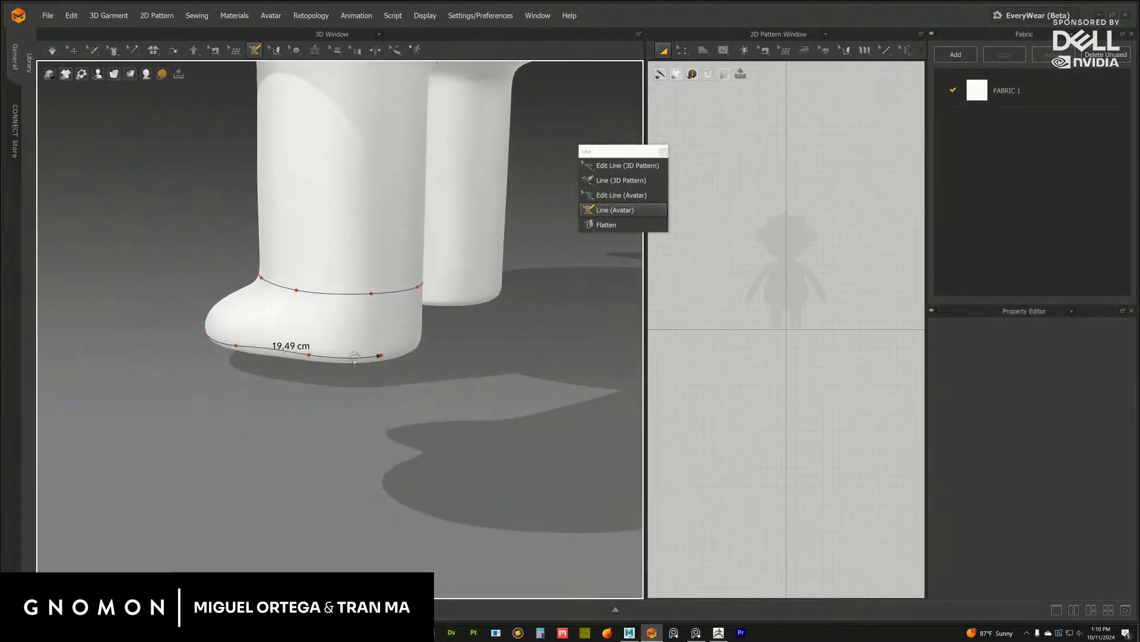
{"action": "right_click_drag", "start_coordinate": [354, 357], "coordinate": [300, 341]}
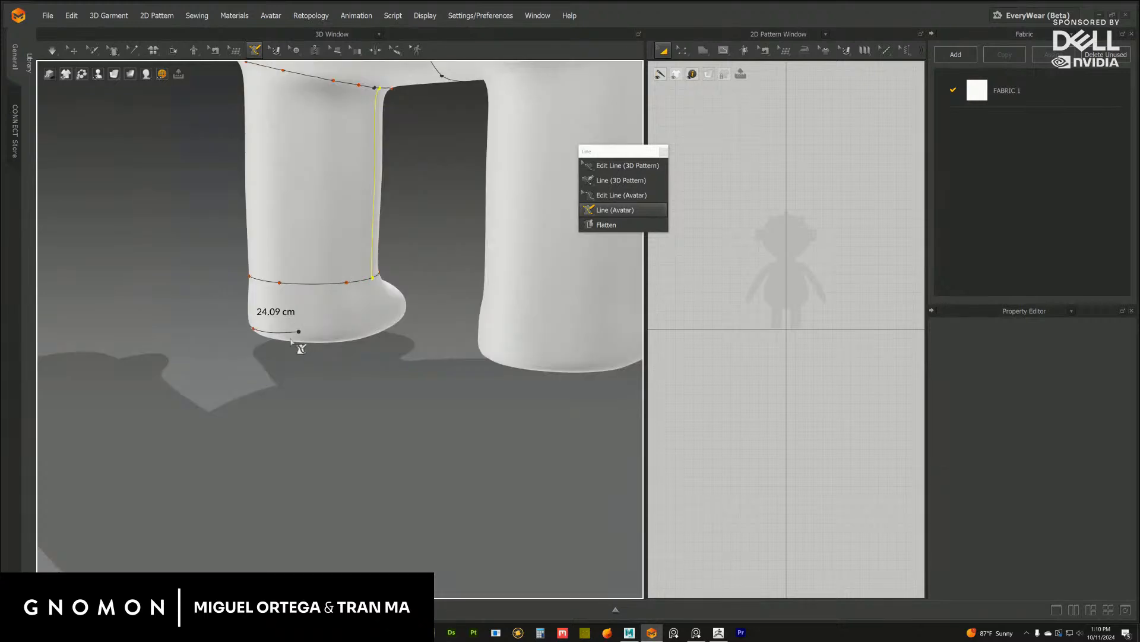
Carry the sole line around the heel and inner side of the foot, closing the loop of about 46 cm at the toe
{"action": "left_click", "coordinate": [345, 337]}
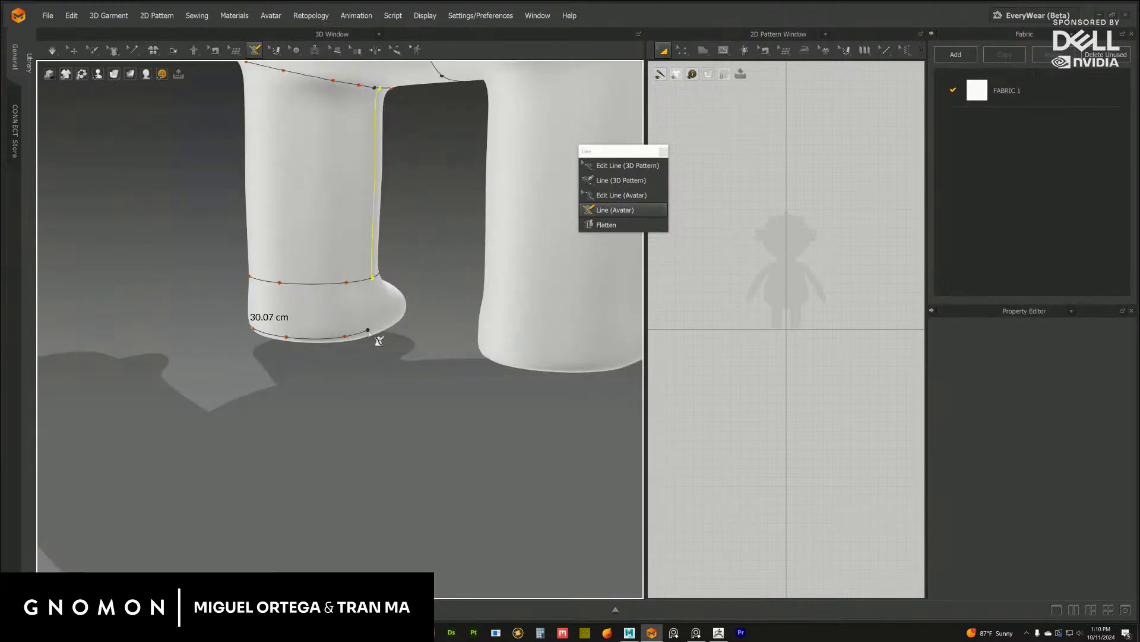
{"action": "mouse_move", "coordinate": [368, 335]}
{"action": "right_mouse_down"}
{"action": "mouse_move", "coordinate": [357, 333]}
{"action": "mouse_move", "coordinate": [379, 328]}
{"action": "right_mouse_up"}
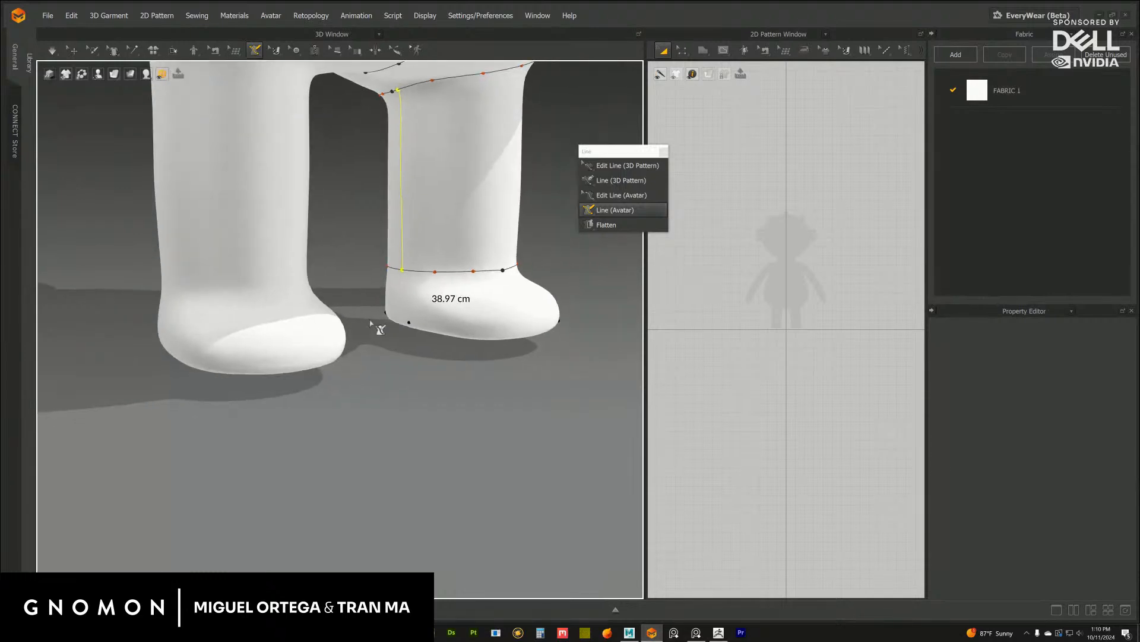
{"action": "left_click", "coordinate": [464, 332]}
{"action": "left_click", "coordinate": [507, 336]}
{"action": "left_click", "coordinate": [539, 333]}
{"action": "right_click_drag", "start_coordinate": [570, 283], "coordinate": [252, 369]}
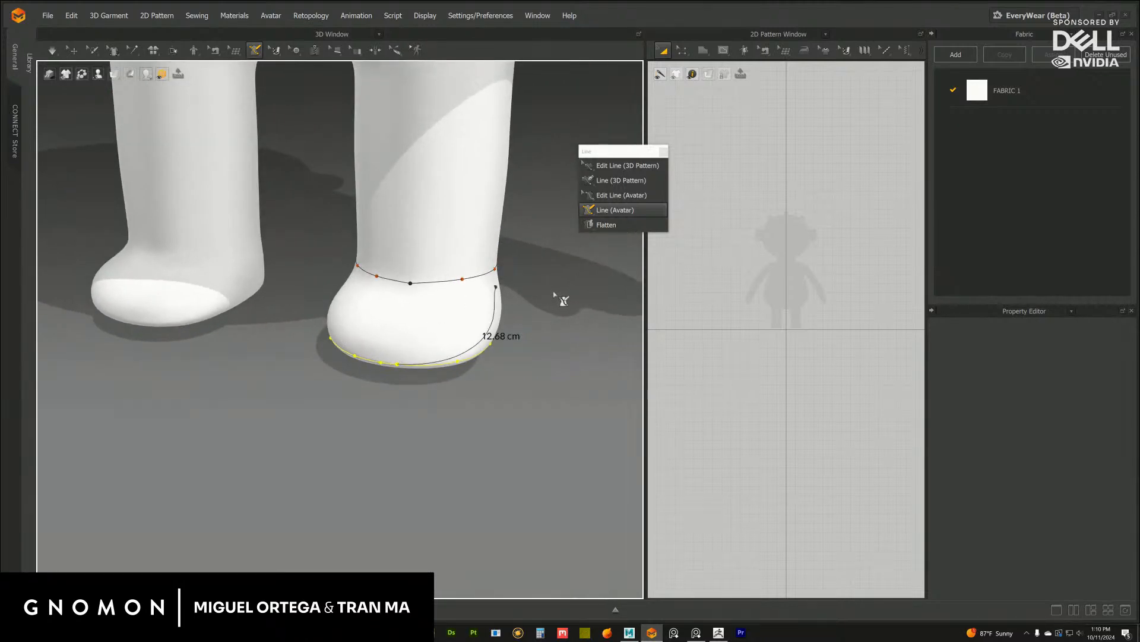
{"action": "right_click_drag", "start_coordinate": [553, 293], "coordinate": [518, 302]}
{"action": "middle_click_drag", "start_coordinate": [527, 288], "coordinate": [492, 290]}
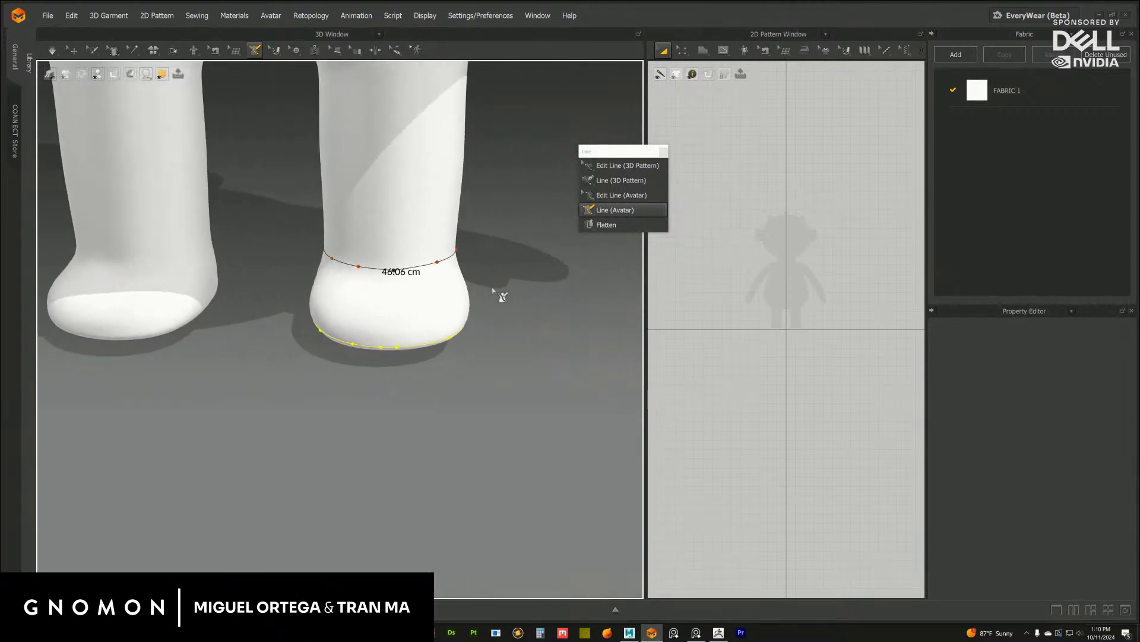
Draw an avatar line about 4.35 cm long down the heel from the ankle loop to the sole line and examine the areas with Flatten
{"action": "right_click_drag", "start_coordinate": [493, 289], "coordinate": [427, 331]}
{"action": "middle_click_drag", "start_coordinate": [428, 331], "coordinate": [514, 314]}
{"action": "left_click", "coordinate": [353, 273]}
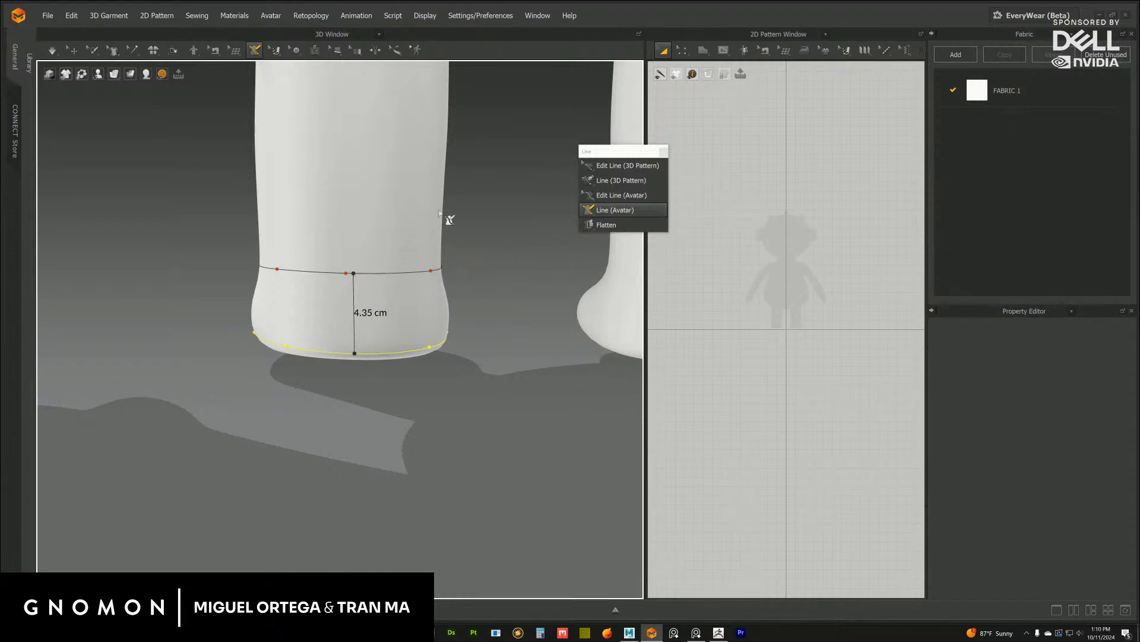
{"action": "left_click", "coordinate": [606, 225]}
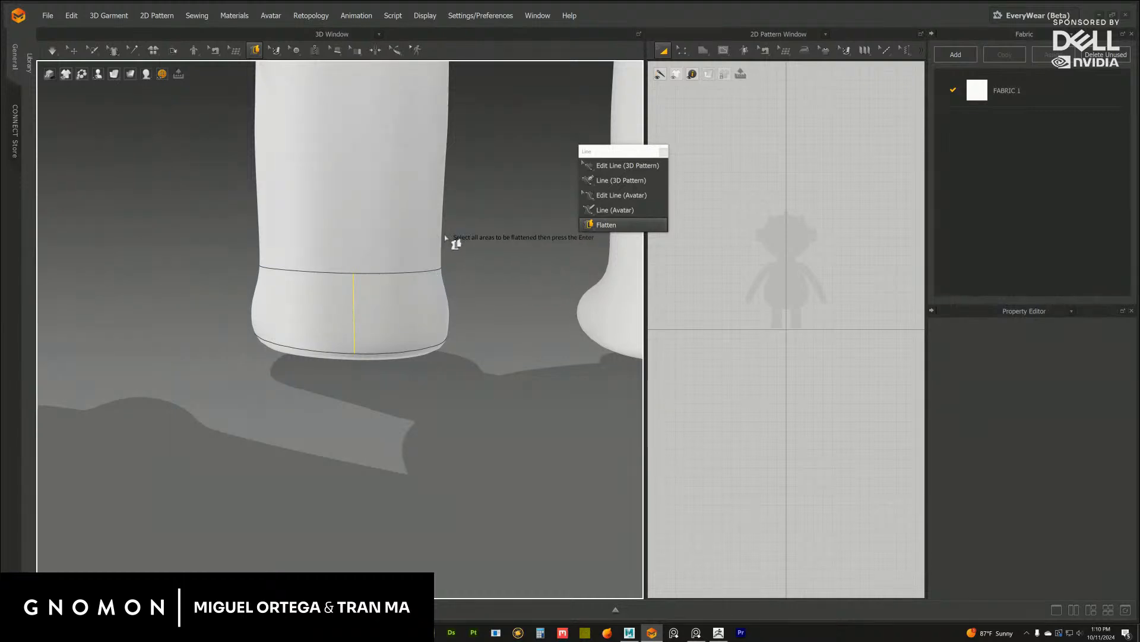
{"action": "scroll", "coordinate": [410, 358], "scroll_direction": "down", "scroll_amount": 5}
{"action": "middle_click_drag", "start_coordinate": [479, 288], "coordinate": [383, 341]}
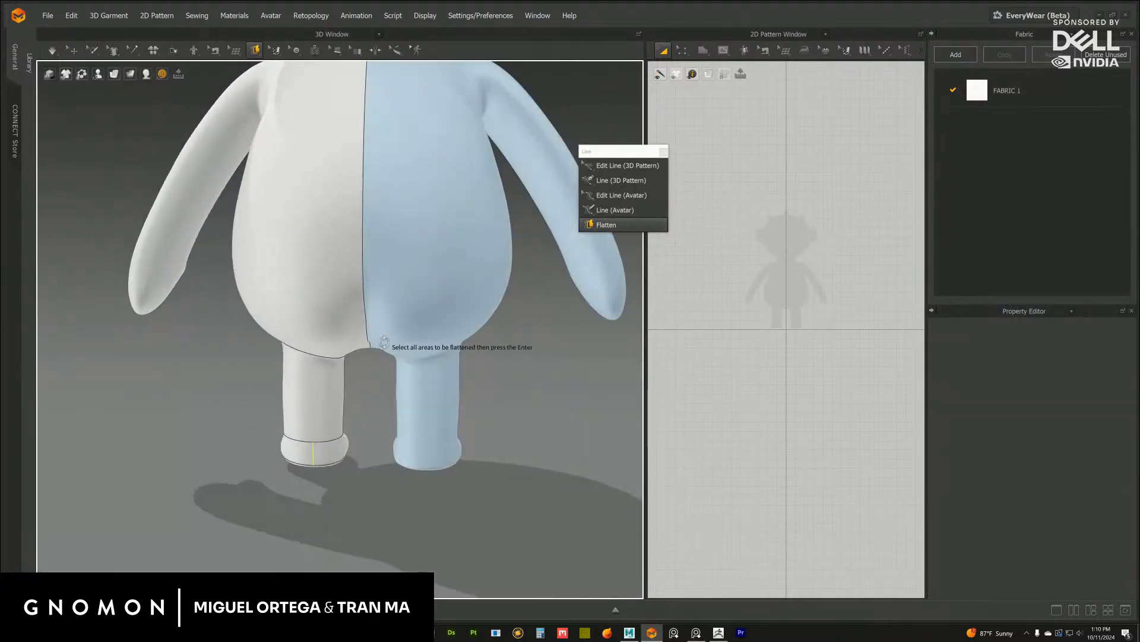
{"action": "right_click_drag", "start_coordinate": [383, 342], "coordinate": [470, 272]}
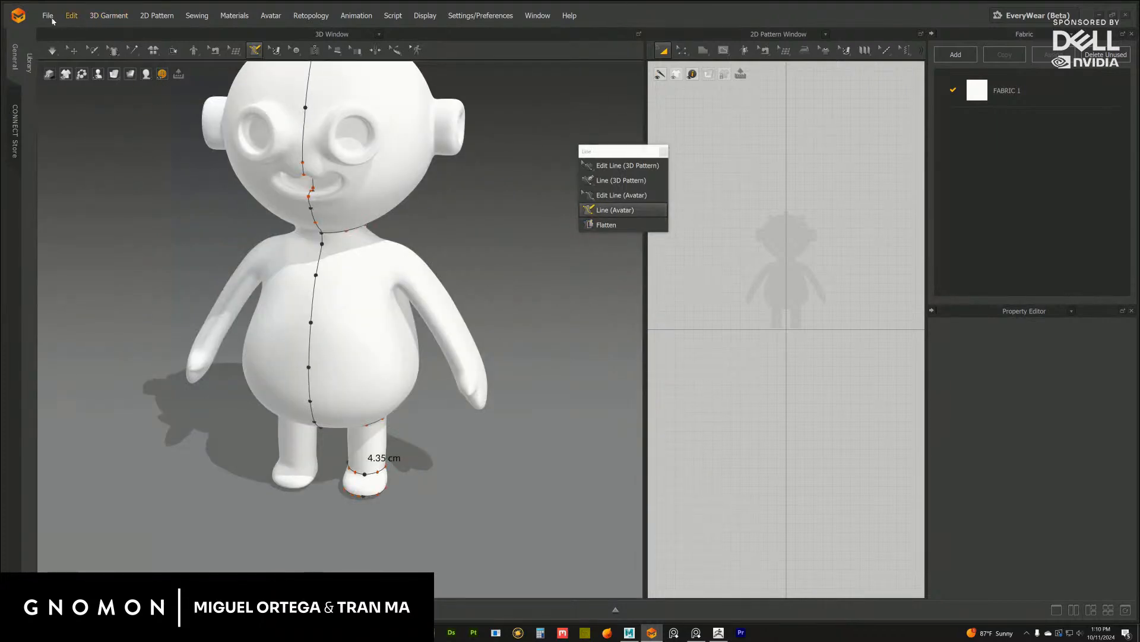
Save the project as a new project file
{"action": "left_click", "coordinate": [47, 16]}
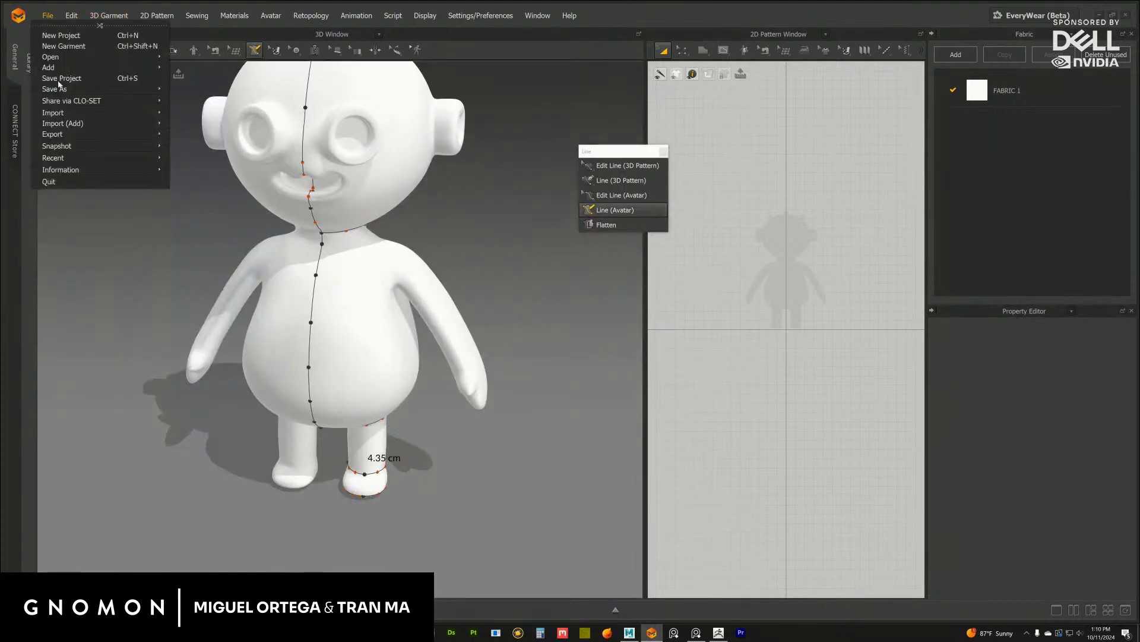
{"action": "mouse_move", "coordinate": [96, 90]}
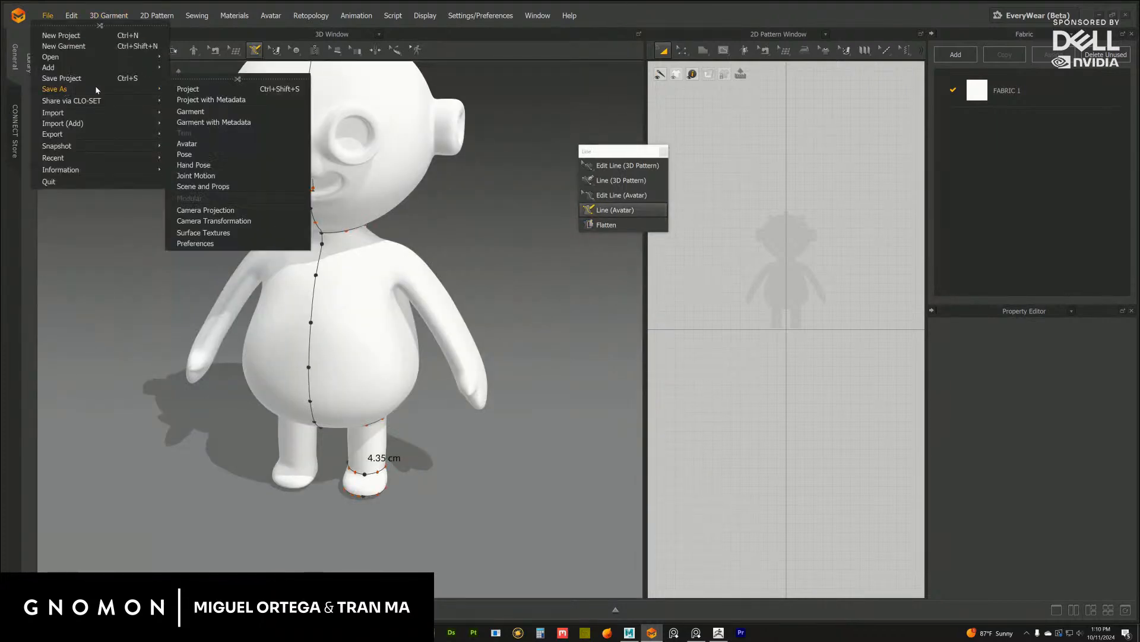
{"action": "left_click", "coordinate": [189, 89]}
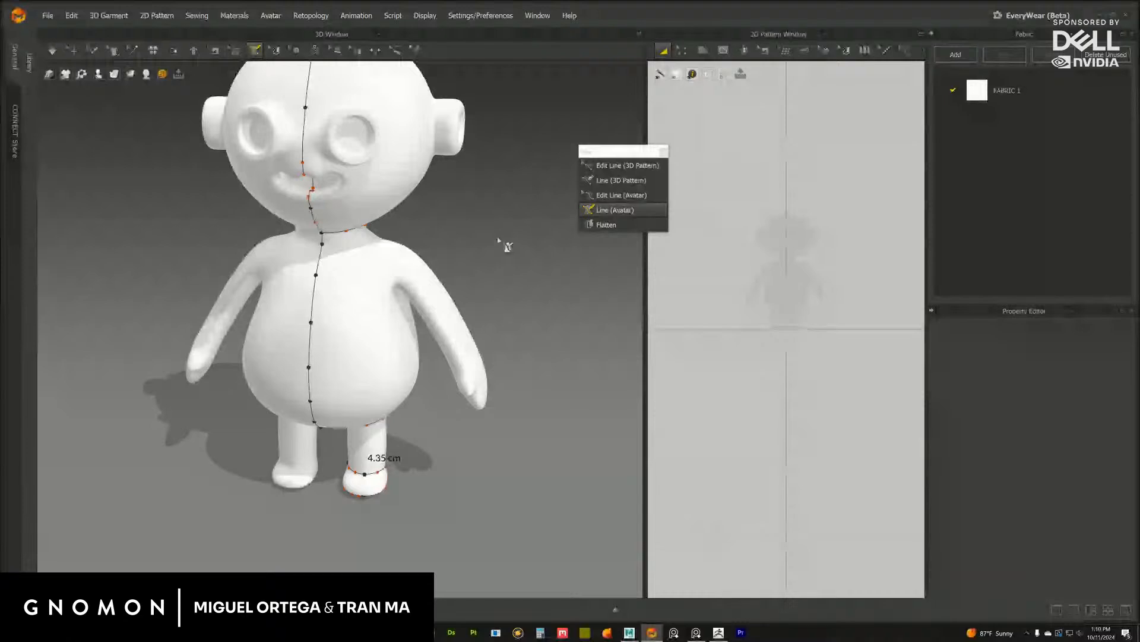
Start an avatar line on top of the shoulder and place curve points down the front of the arm joint to the armpit
{"action": "scroll", "coordinate": [499, 240], "scroll_direction": "up", "scroll_amount": 5}
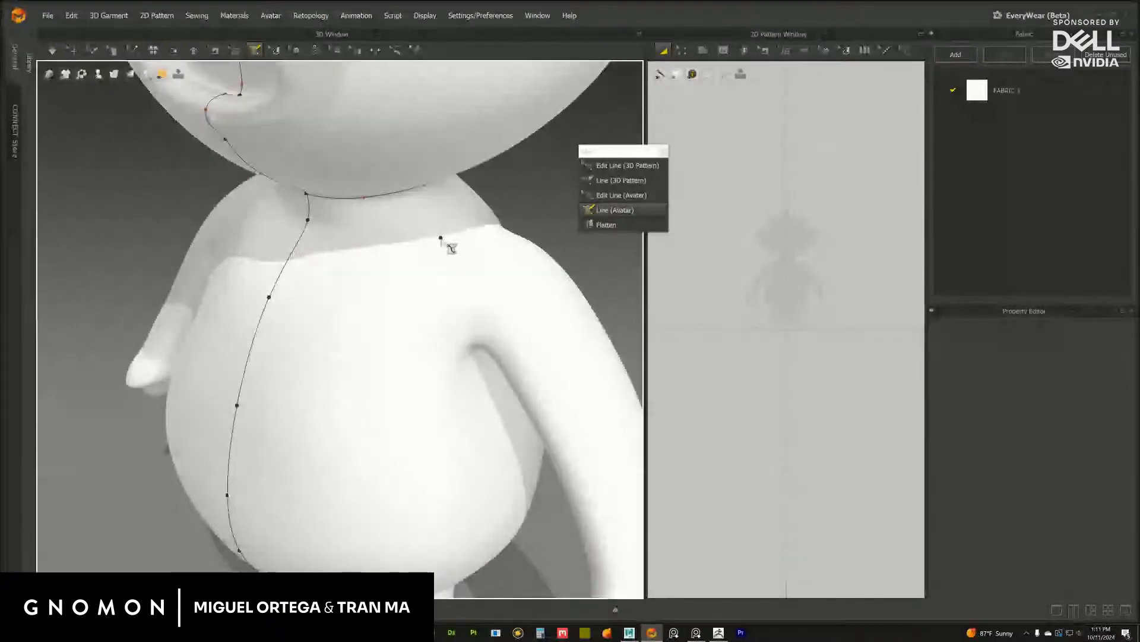
{"action": "left_click", "coordinate": [441, 238]}
{"action": "middle_click_drag", "start_coordinate": [432, 305], "coordinate": [428, 278]}
{"action": "key", "text": "ctrl+z"}
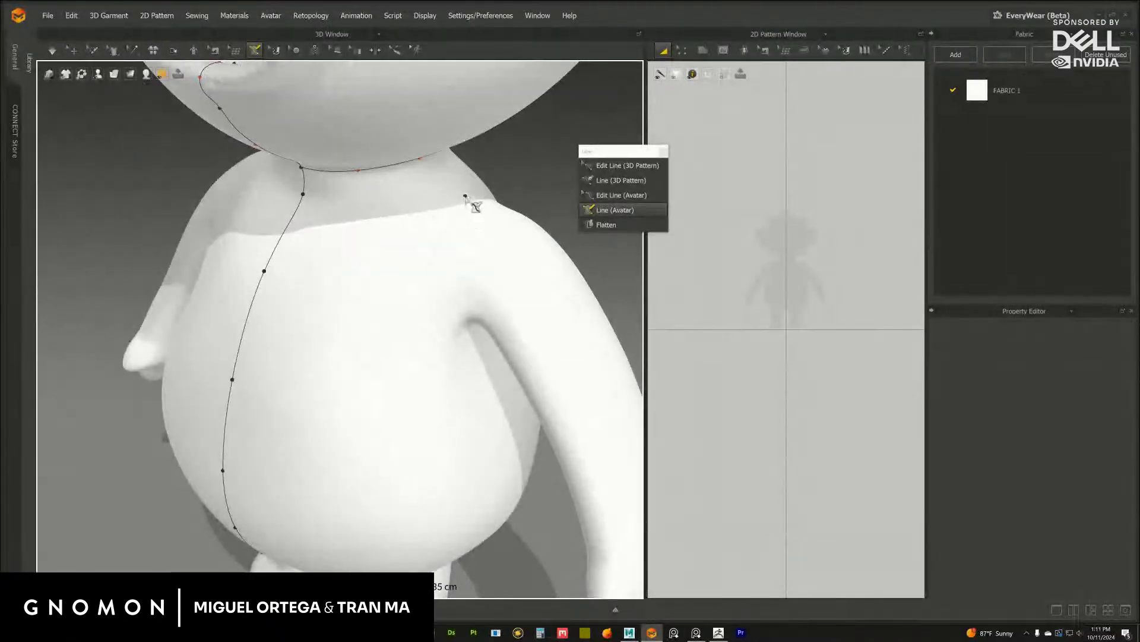
{"action": "left_click", "coordinate": [465, 196]}
{"action": "left_click", "coordinate": [436, 216]}
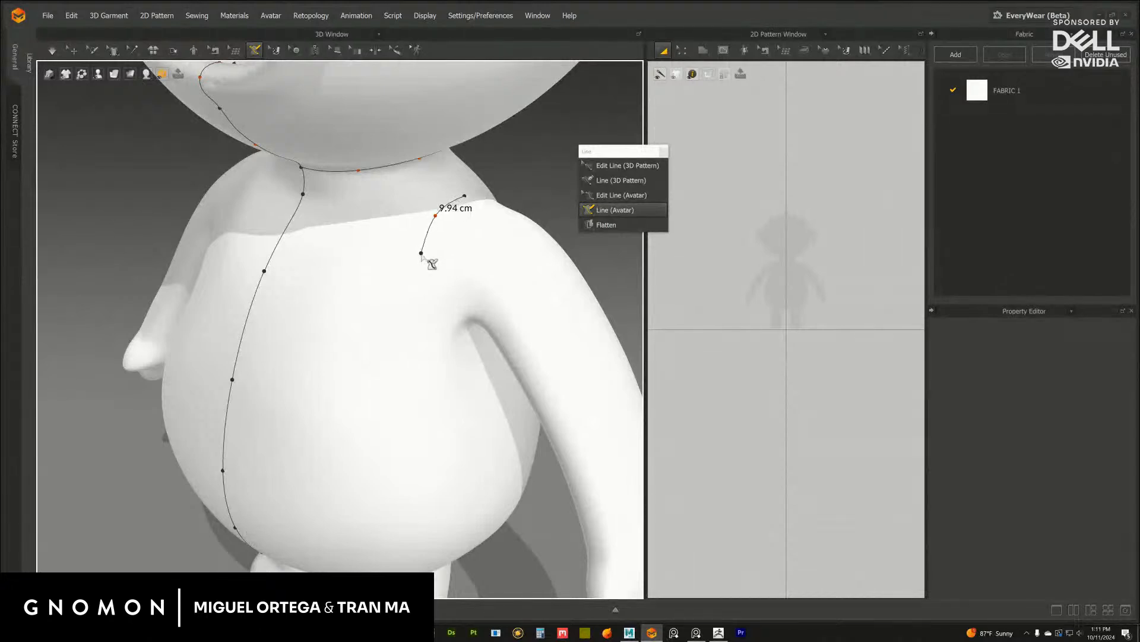
{"action": "left_click", "coordinate": [421, 253]}
{"action": "left_click", "coordinate": [433, 301]}
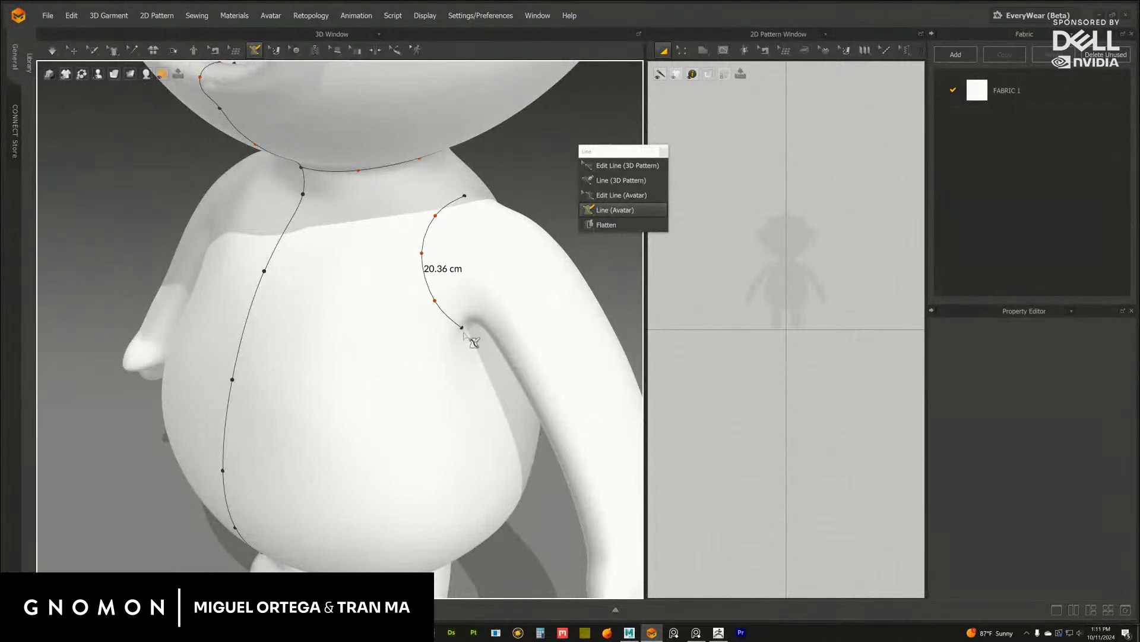
{"action": "left_click", "coordinate": [464, 331]}
Carry the arm joint line under the armpit and up the back, closing the loop of about 50 cm on the shoulder
{"action": "right_click_drag", "start_coordinate": [474, 339], "coordinate": [284, 288]}
{"action": "left_click", "coordinate": [493, 307]}
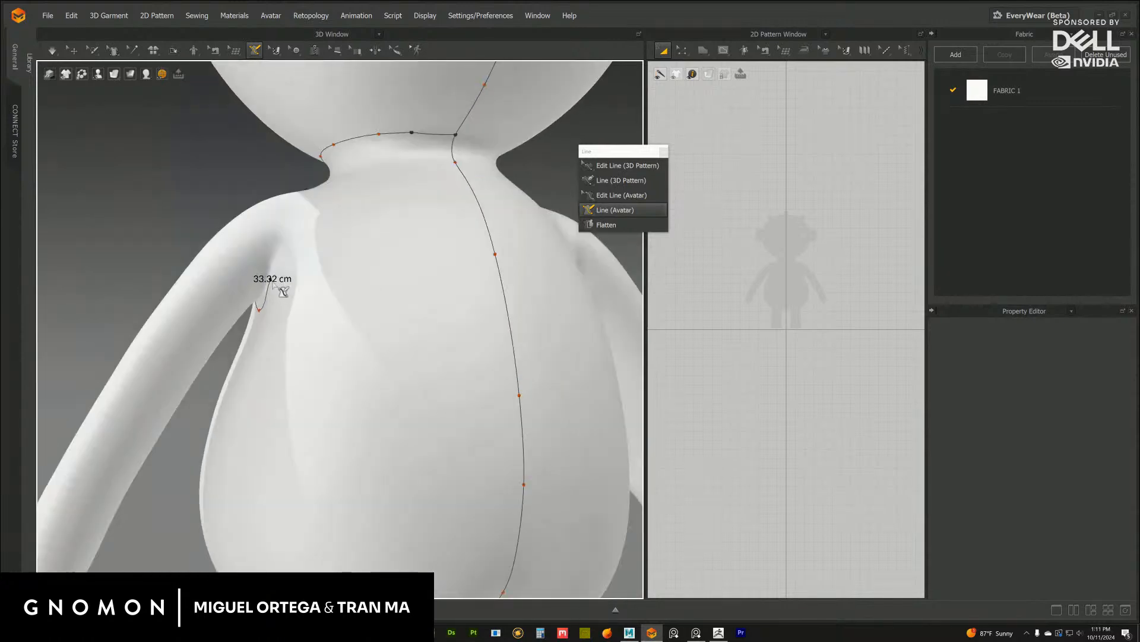
{"action": "left_click", "coordinate": [303, 242]}
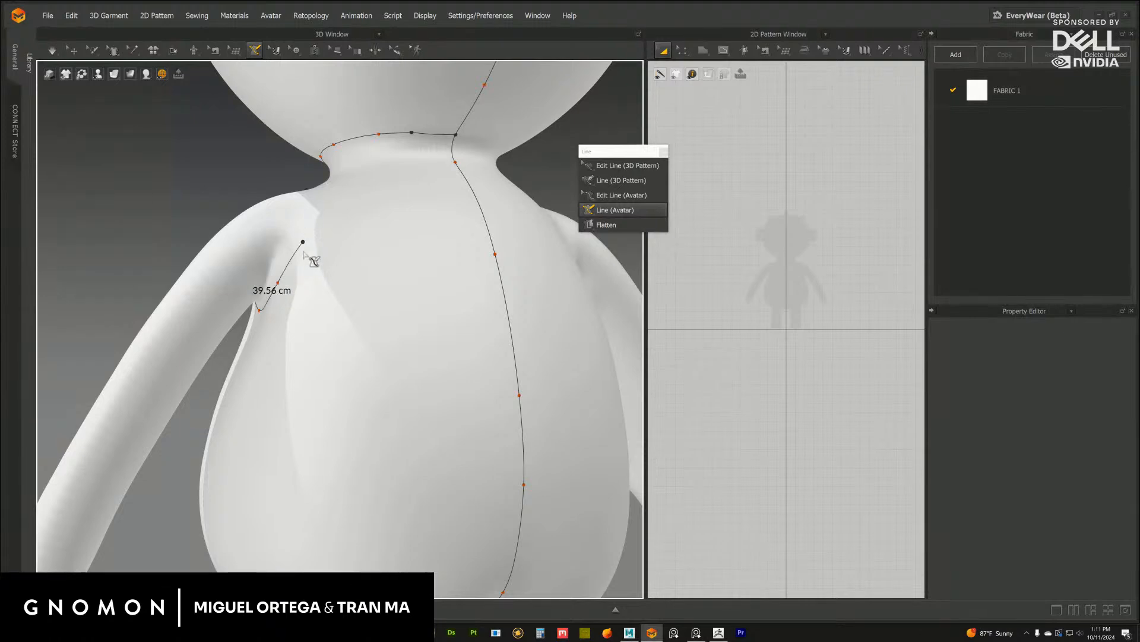
{"action": "right_click_drag", "start_coordinate": [313, 259], "coordinate": [330, 294]}
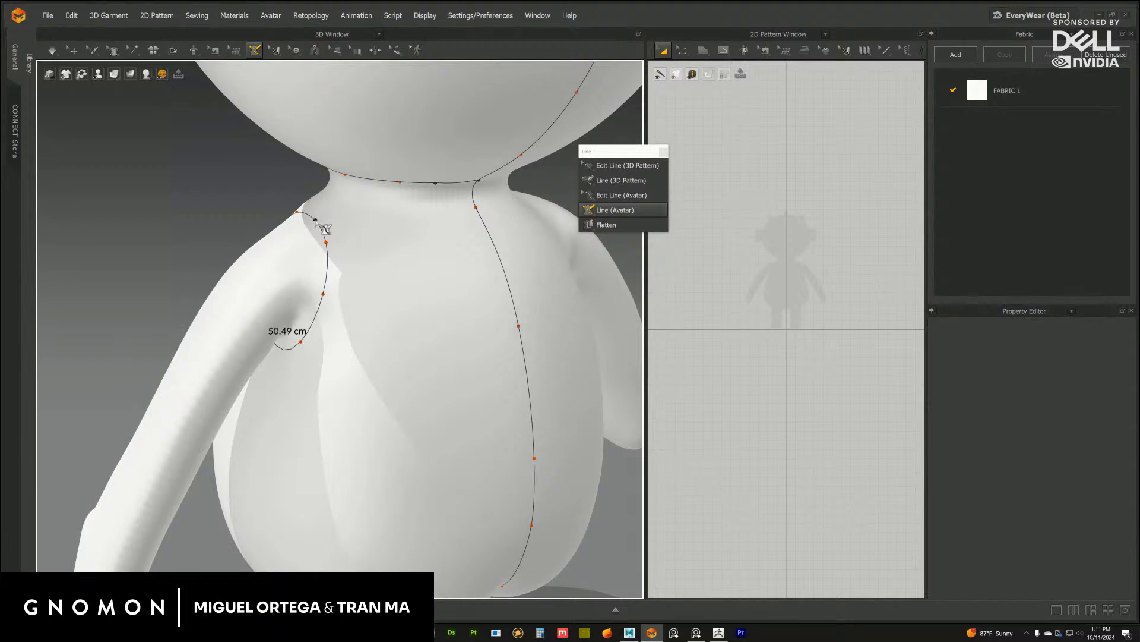
{"action": "left_click", "coordinate": [315, 219]}
Move the armhole loop's points near the back of the armpit closer to the arm crease
{"action": "left_click", "coordinate": [617, 194]}
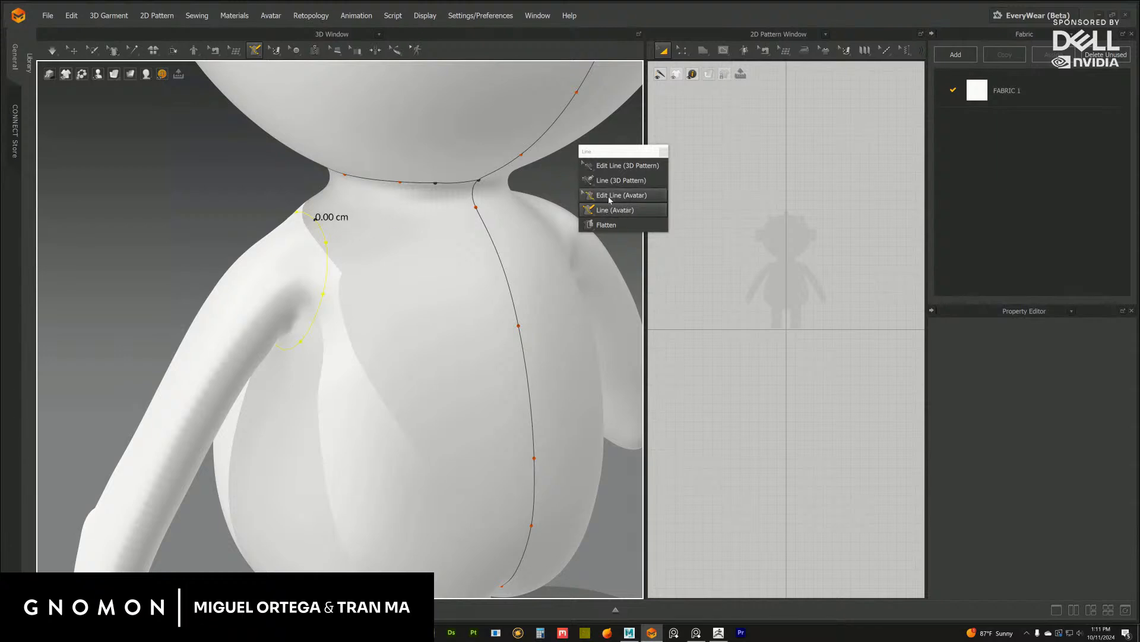
{"action": "right_click_drag", "start_coordinate": [428, 265], "coordinate": [396, 250]}
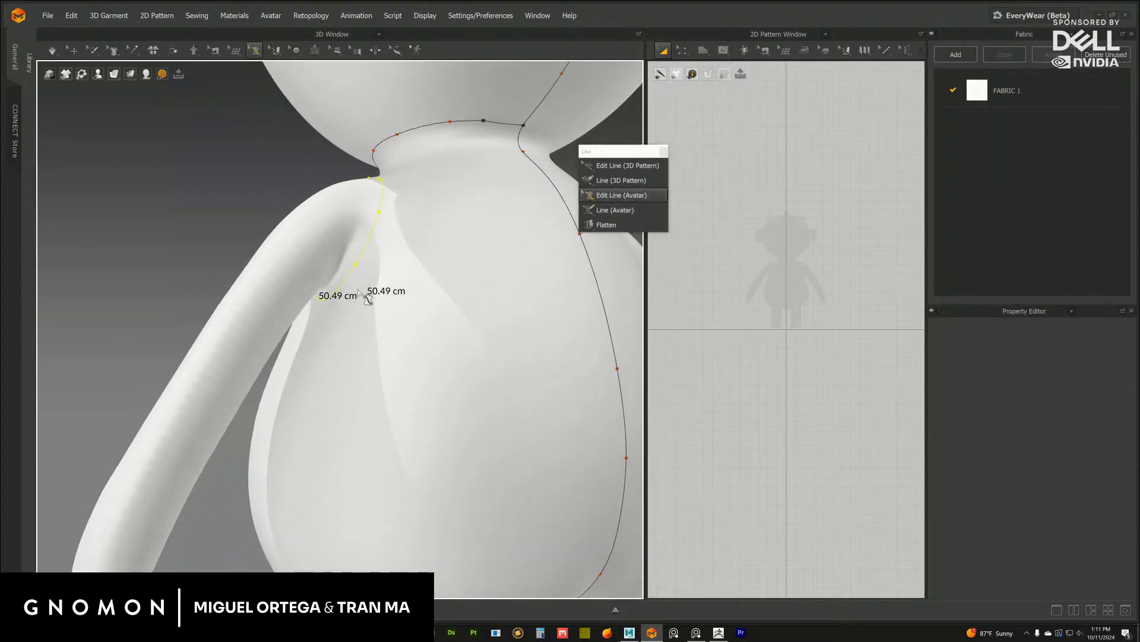
{"action": "left_click", "coordinate": [354, 288]}
{"action": "scroll", "coordinate": [353, 286], "scroll_direction": "up", "scroll_amount": 3}
{"action": "left_click_drag", "start_coordinate": [315, 294], "coordinate": [325, 283]}
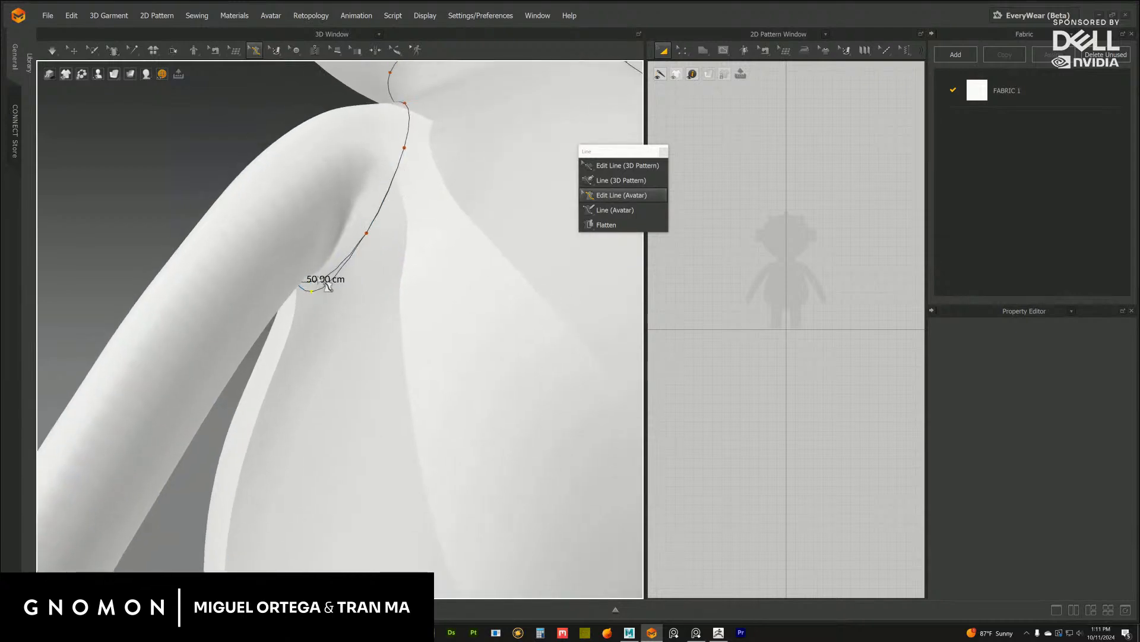
{"action": "left_click_drag", "start_coordinate": [318, 277], "coordinate": [316, 282]}
{"action": "mouse_move", "coordinate": [366, 233]}
{"action": "left_mouse_down"}
{"action": "mouse_move", "coordinate": [361, 222]}
{"action": "mouse_move", "coordinate": [353, 242]}
{"action": "left_mouse_up"}
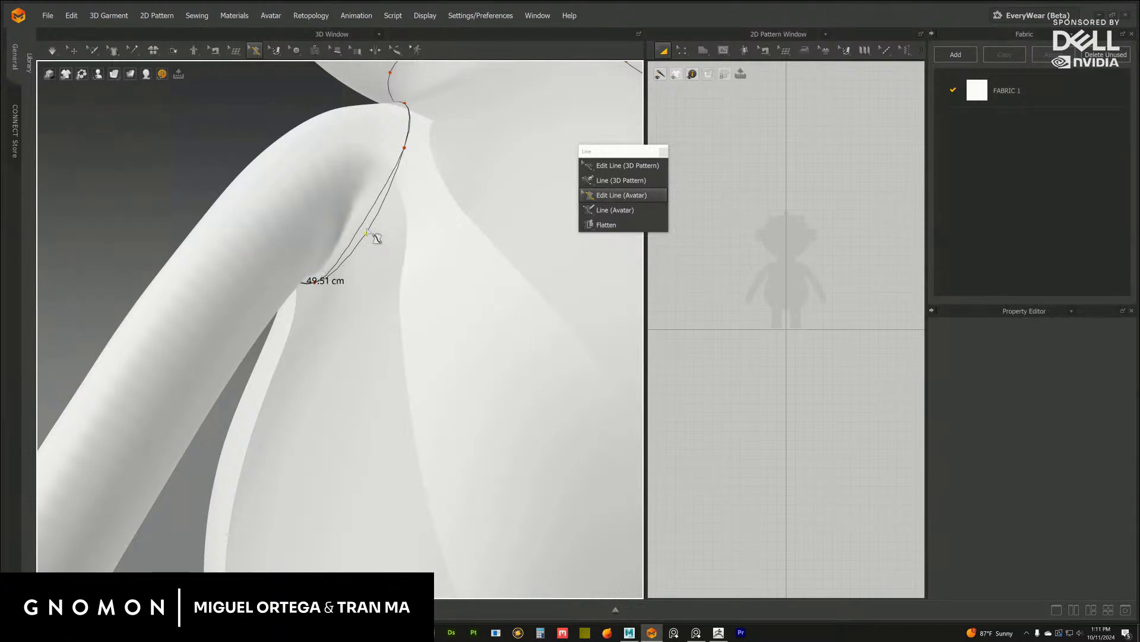
Shift the armhole loop's lower front point slightly toward the chest to round out the curve
{"action": "right_click_drag", "start_coordinate": [367, 233], "coordinate": [442, 245]}
{"action": "scroll", "coordinate": [452, 273], "scroll_direction": "down", "scroll_amount": 4}
{"action": "scroll", "coordinate": [440, 275], "scroll_direction": "up", "scroll_amount": 4}
{"action": "scroll", "coordinate": [437, 281], "scroll_direction": "down", "scroll_amount": 4}
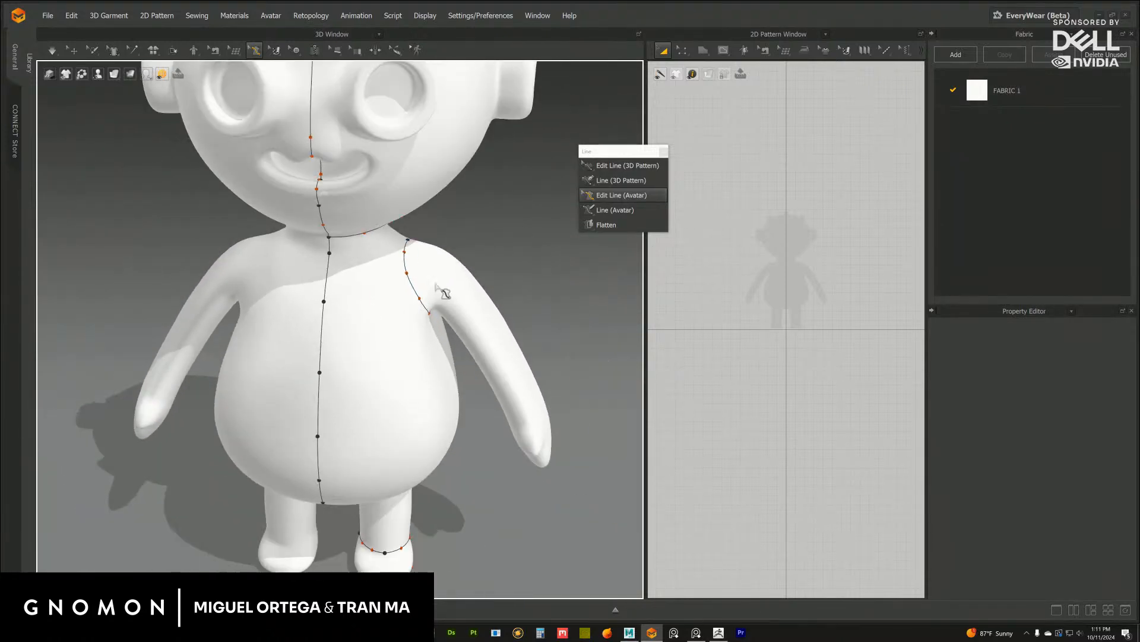
{"action": "right_click_drag", "start_coordinate": [432, 283], "coordinate": [498, 278]}
{"action": "scroll", "coordinate": [461, 309], "scroll_direction": "up", "scroll_amount": 5}
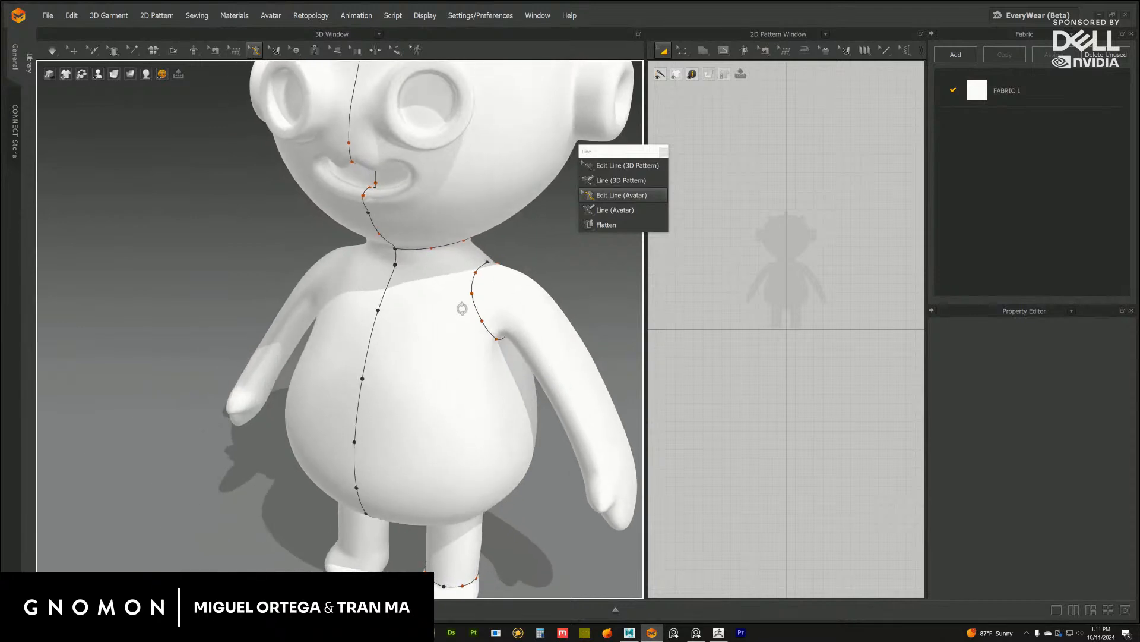
{"action": "scroll", "coordinate": [469, 318], "scroll_direction": "up", "scroll_amount": 3}
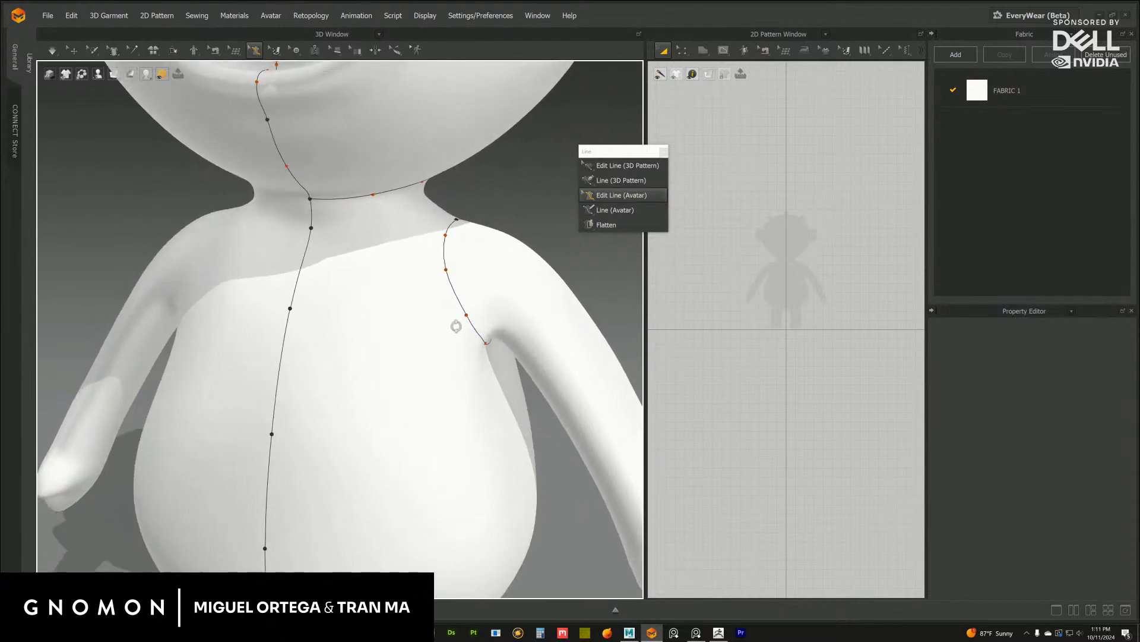
{"action": "left_click_drag", "start_coordinate": [466, 315], "coordinate": [458, 313]}
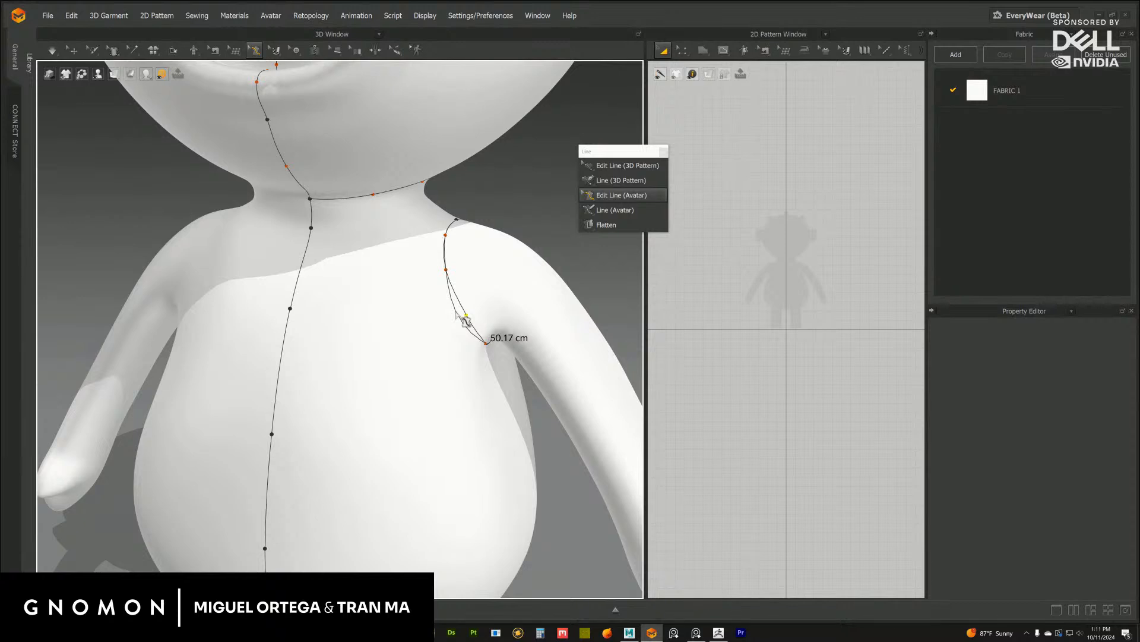
{"action": "left_click_drag", "start_coordinate": [456, 313], "coordinate": [456, 310]}
Move the armhole loop's top shoulder point toward the neck and shift the upper front point toward the chest
{"action": "right_click_drag", "start_coordinate": [461, 268], "coordinate": [476, 254]}
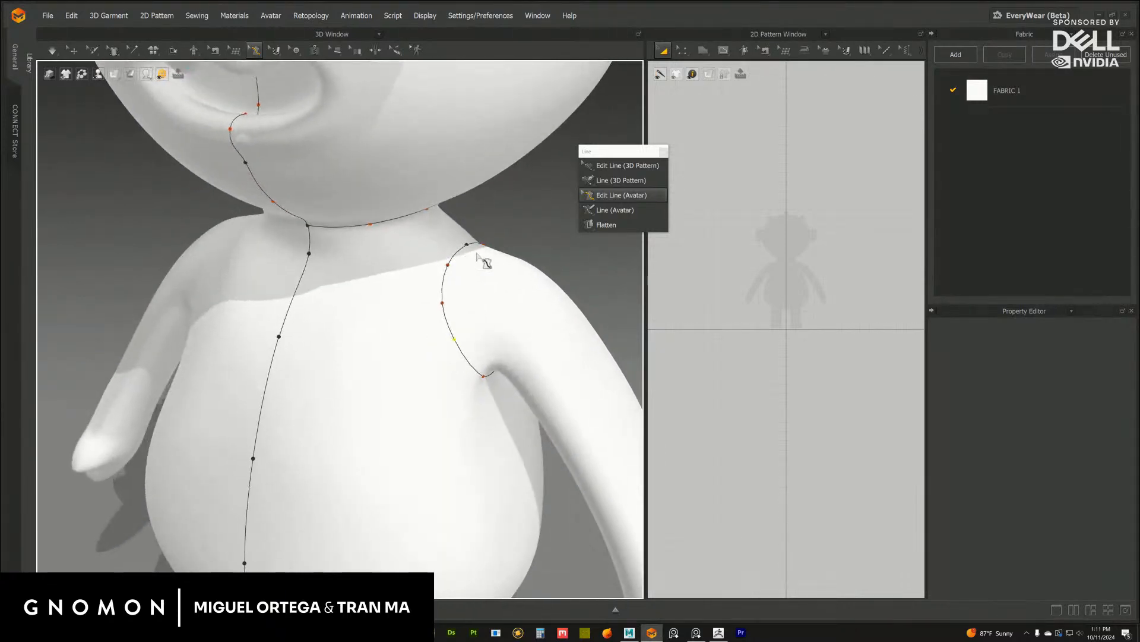
{"action": "left_click_drag", "start_coordinate": [477, 254], "coordinate": [450, 272]}
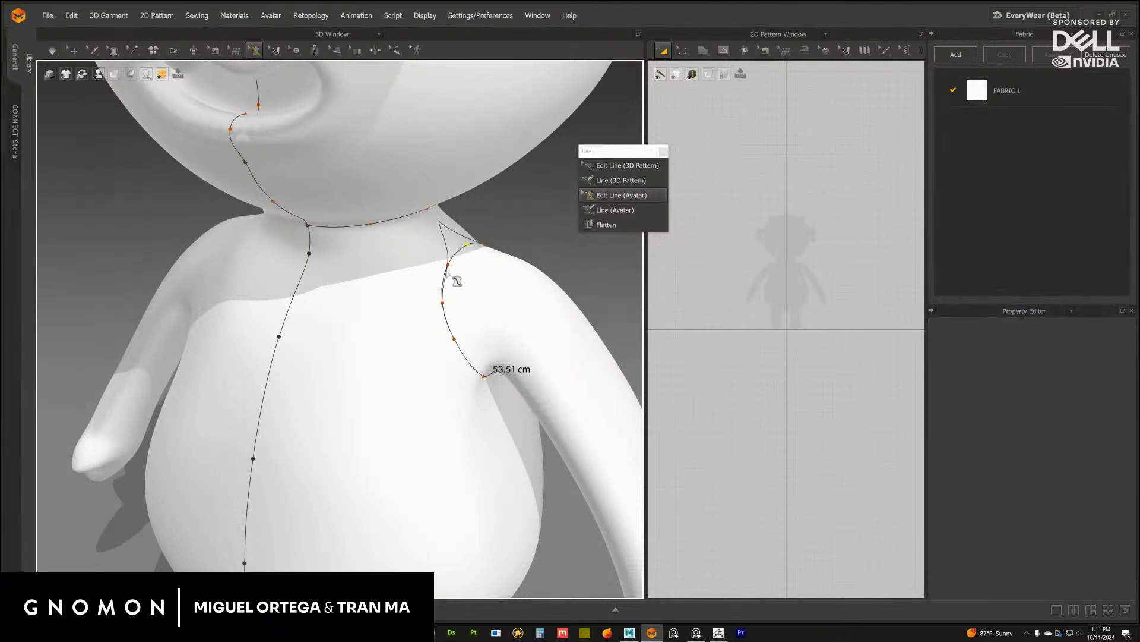
{"action": "left_click_drag", "start_coordinate": [448, 266], "coordinate": [429, 259]}
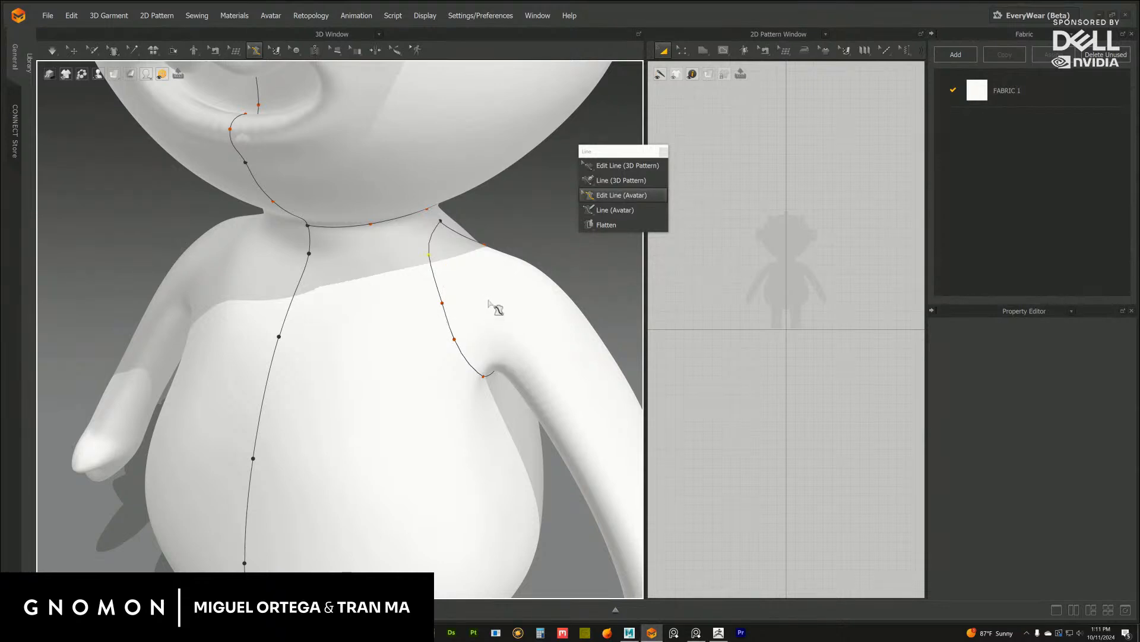
Delete the armhole loop's curve point just behind the top shoulder point
{"action": "right_click_drag", "start_coordinate": [497, 307], "coordinate": [458, 300]}
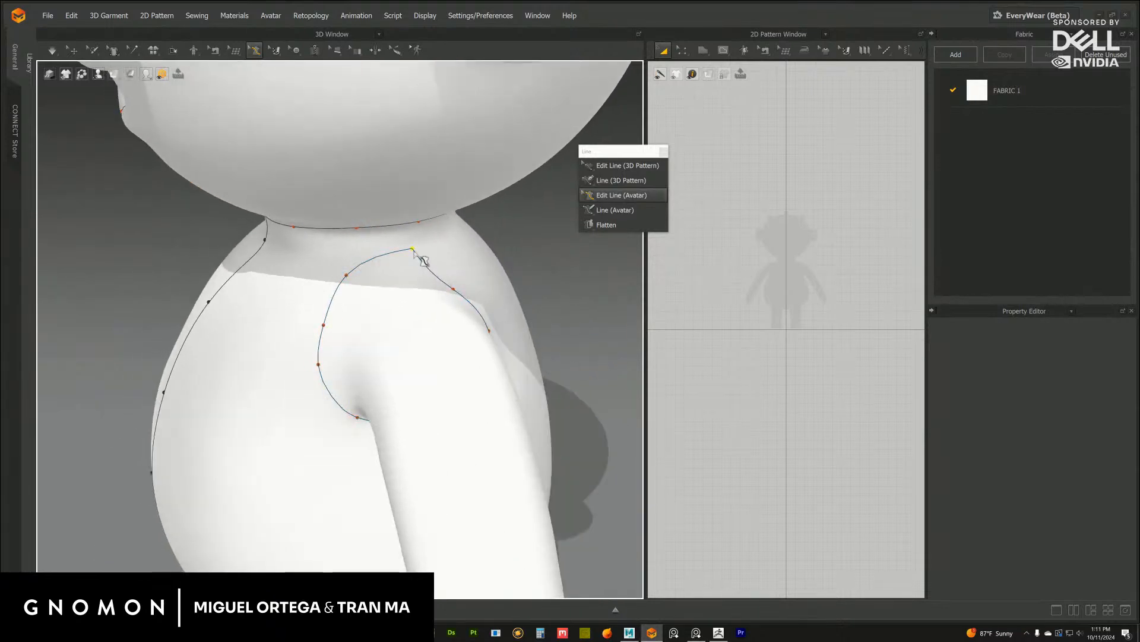
{"action": "right_click", "coordinate": [454, 291]}
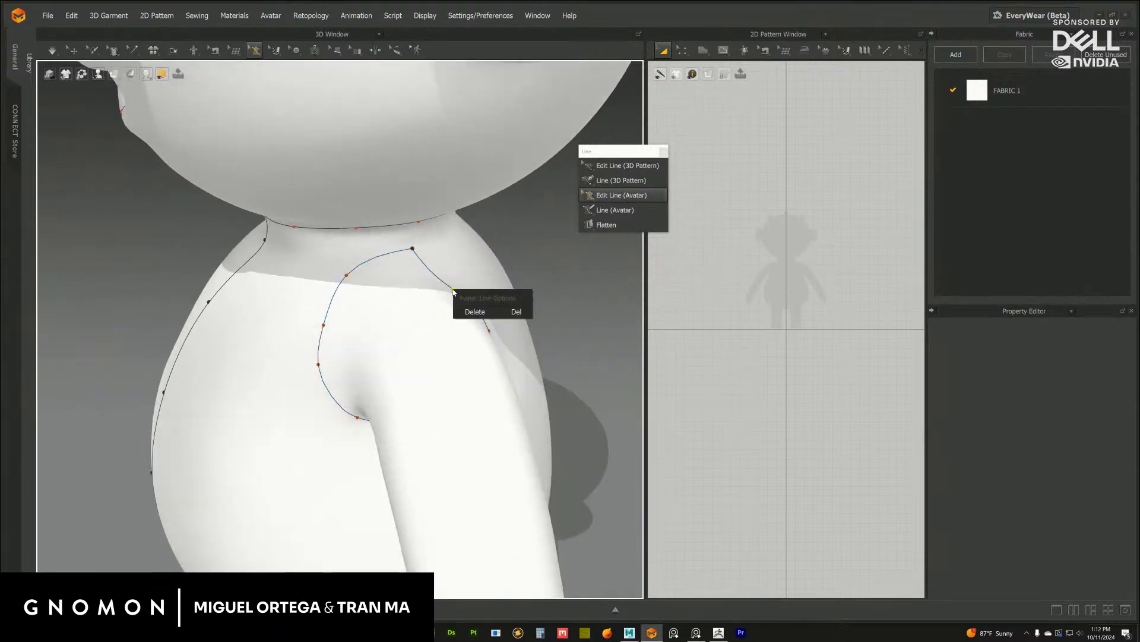
{"action": "left_click", "coordinate": [474, 311]}
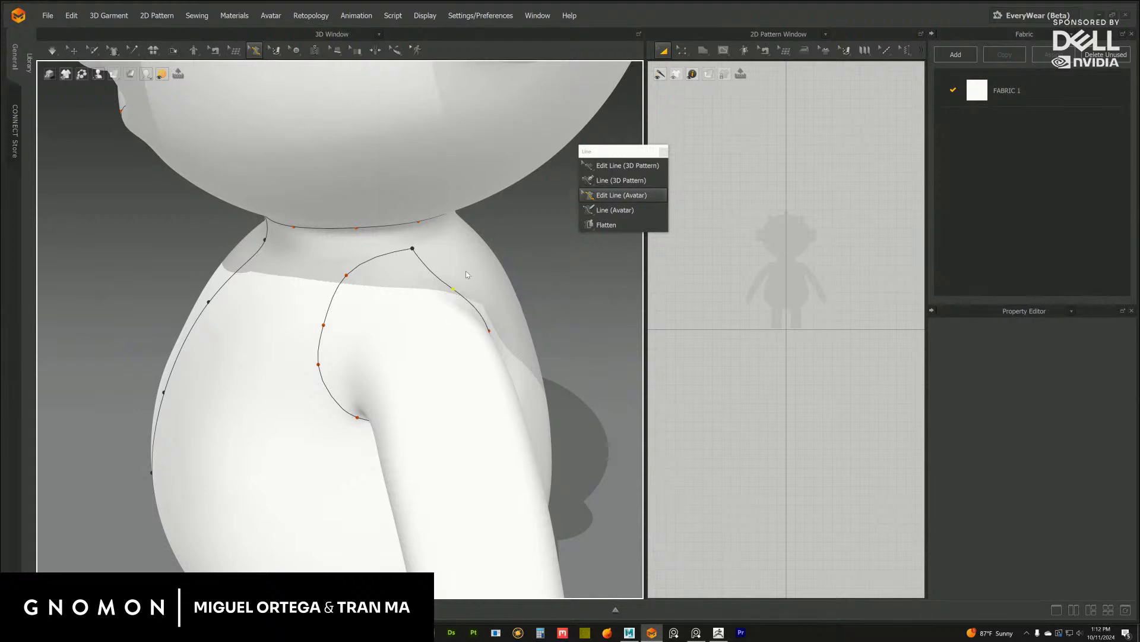
Delete the entire armhole avatar line around the arm joint
{"action": "right_click_drag", "start_coordinate": [419, 258], "coordinate": [409, 259]}
{"action": "right_click", "coordinate": [401, 260]}
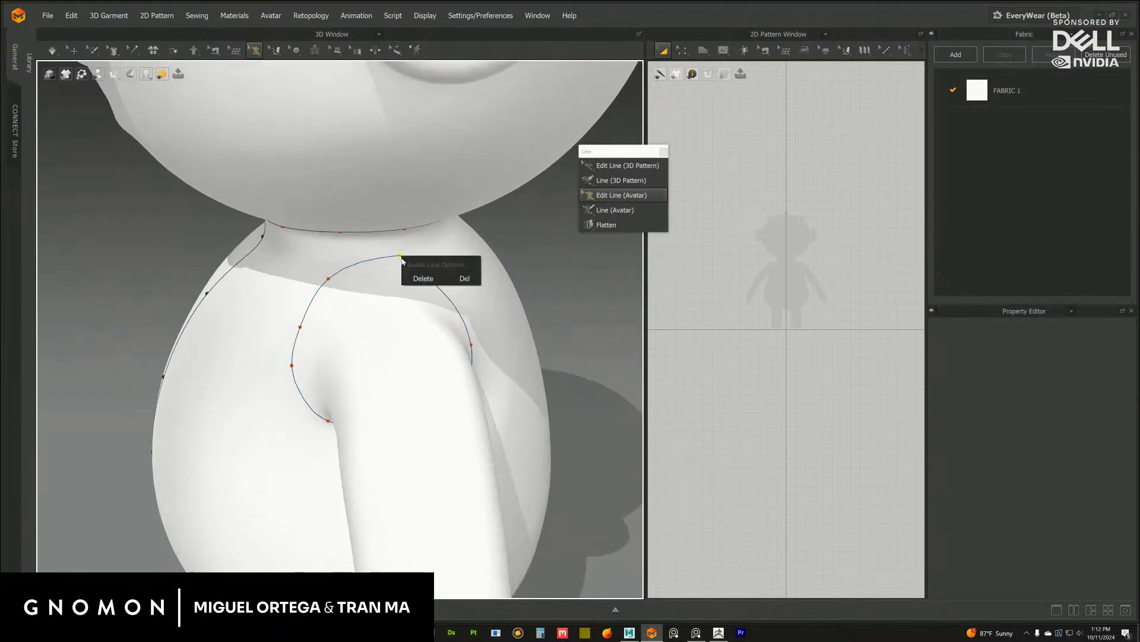
{"action": "left_click", "coordinate": [402, 257]}
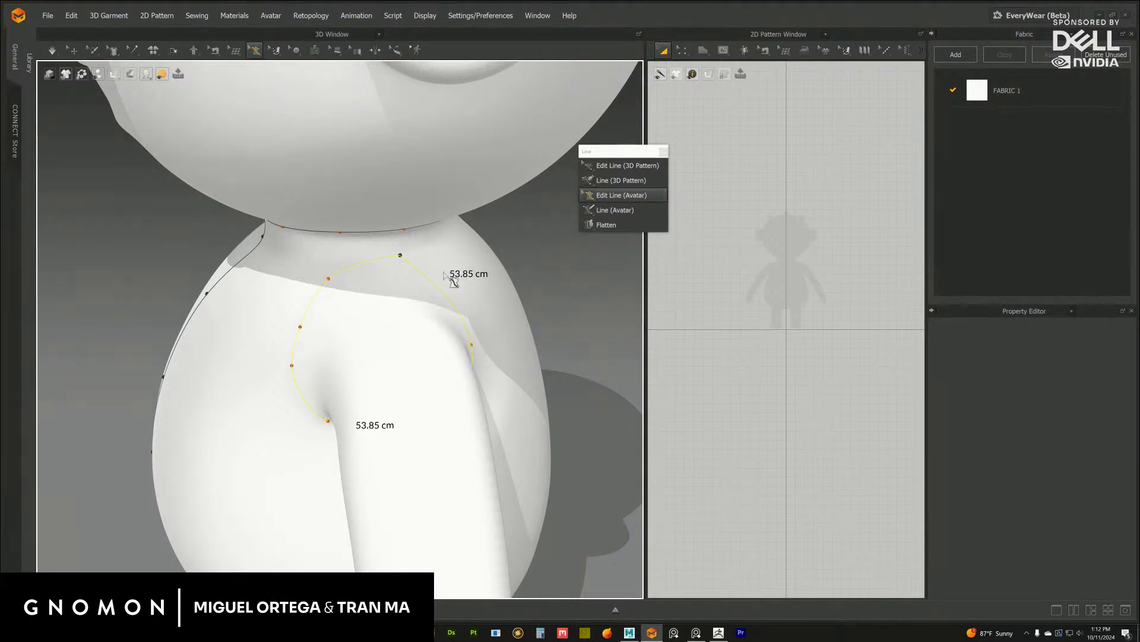
{"action": "right_click", "coordinate": [401, 257]}
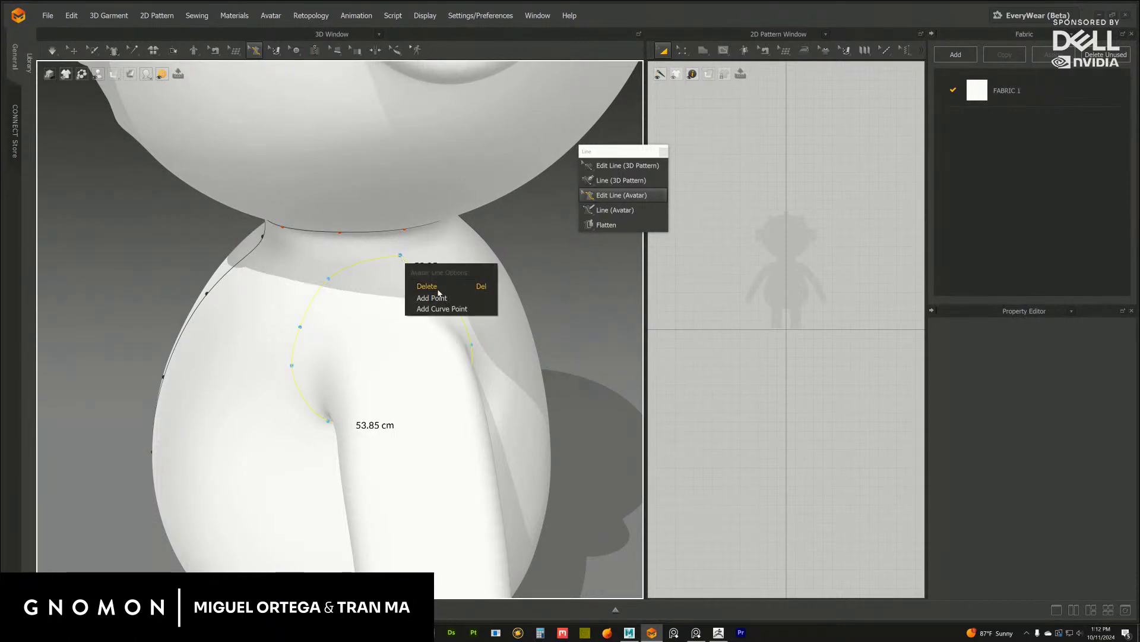
{"action": "left_click", "coordinate": [395, 337]}
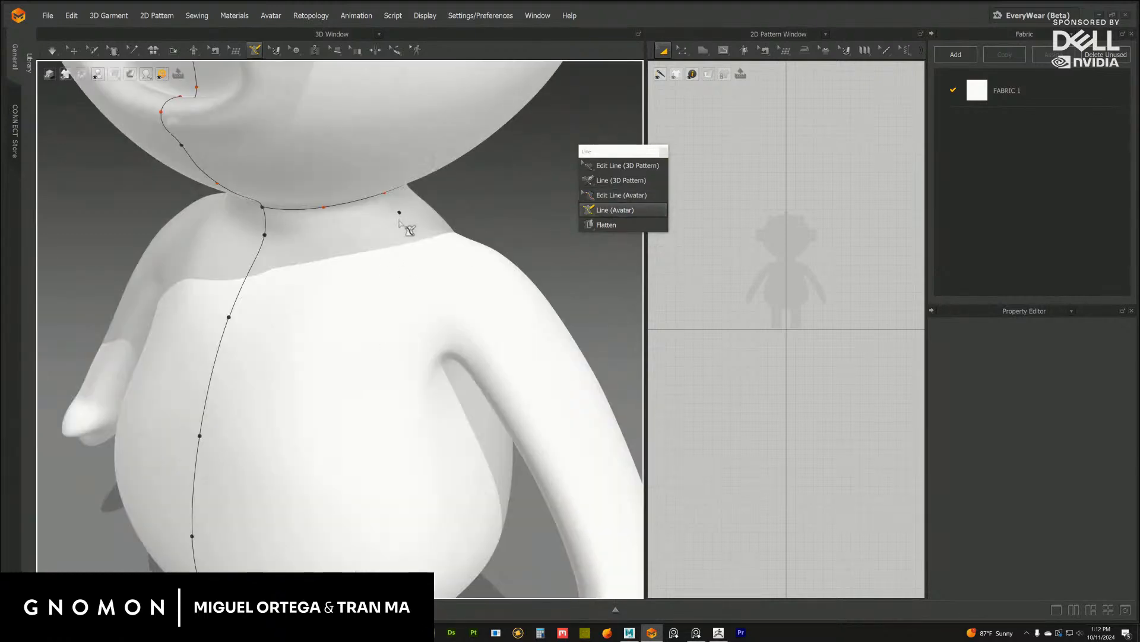
{"action": "left_click", "coordinate": [354, 187]}
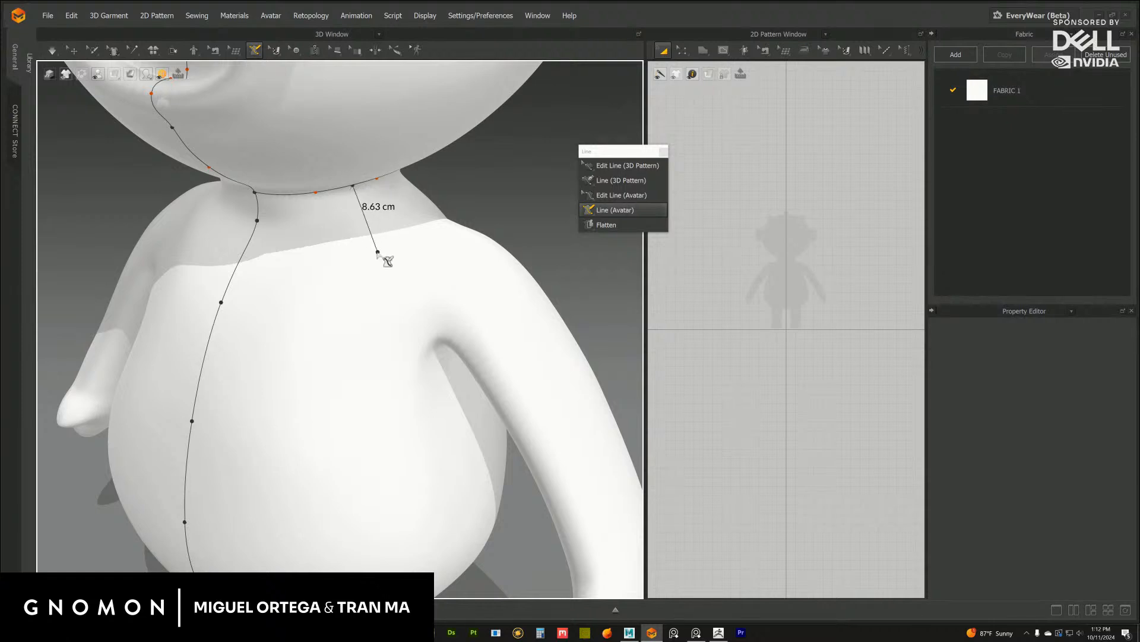
{"action": "left_click", "coordinate": [368, 209], "text": "ctrl"}
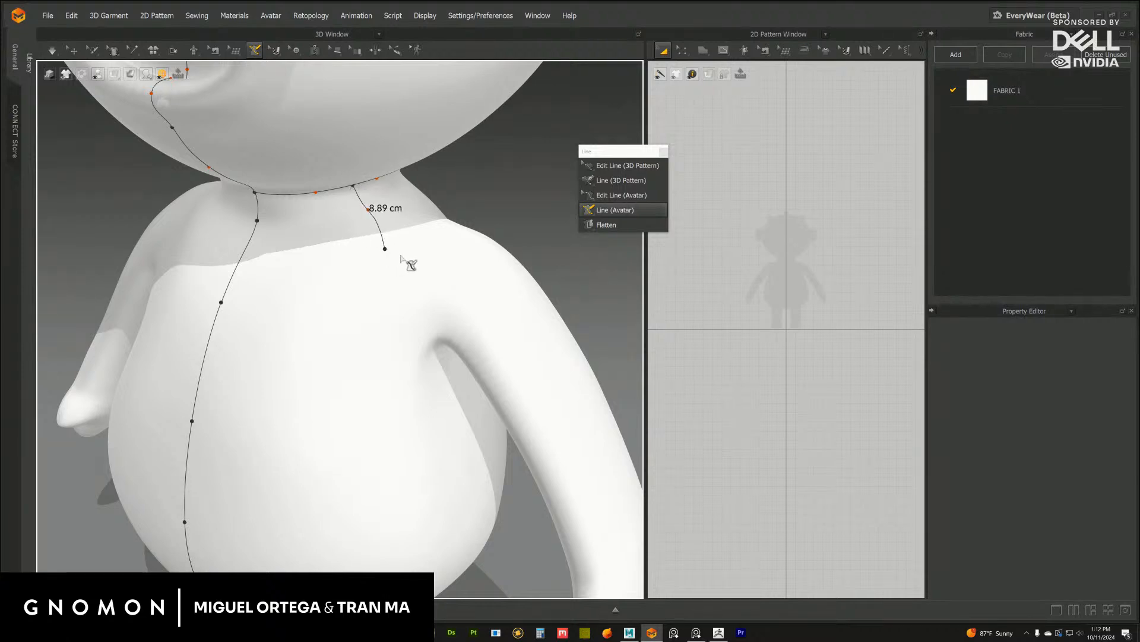
{"action": "right_click_drag", "start_coordinate": [400, 257], "coordinate": [376, 253]}
{"action": "key", "text": "Escape"}
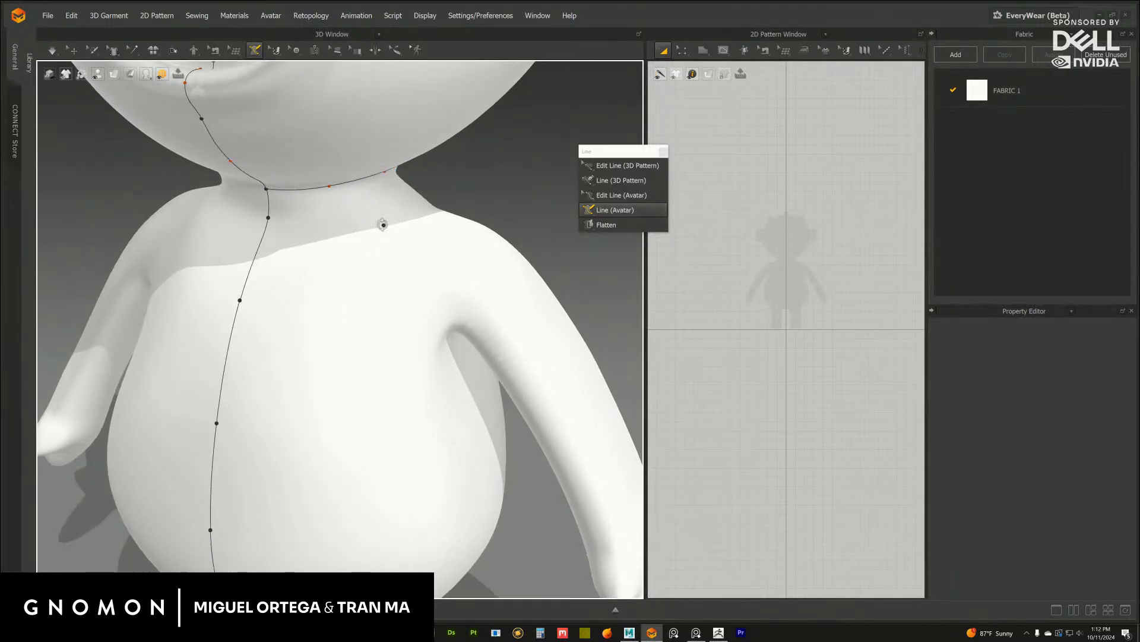
{"action": "left_click", "coordinate": [339, 185]}
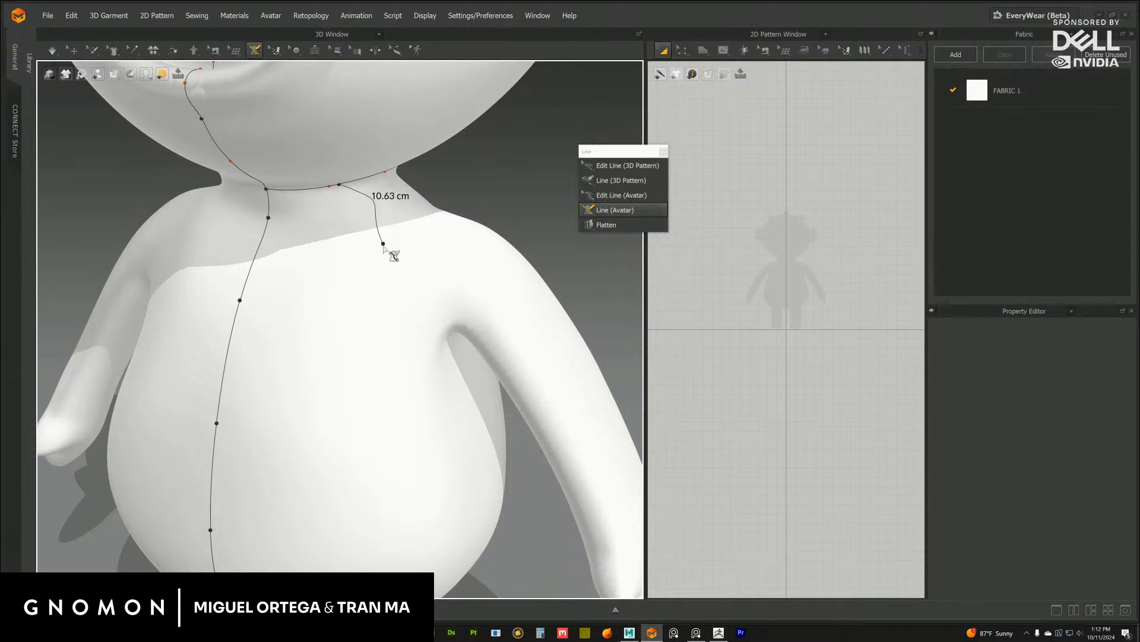
{"action": "right_click_drag", "start_coordinate": [348, 205], "coordinate": [319, 247]}
{"action": "key", "text": "Escape"}
Draw an avatar line about 32 cm long around the neck base, from the front center line to the back center line
{"action": "left_click", "coordinate": [269, 240]}
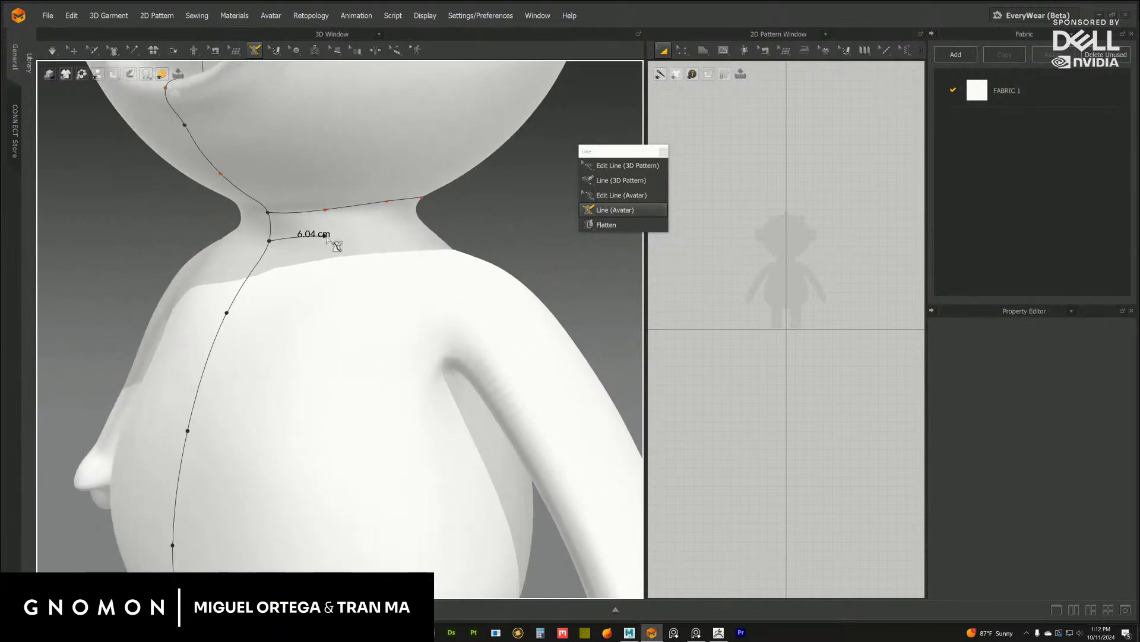
{"action": "left_click", "coordinate": [326, 237], "text": "ctrl"}
{"action": "right_click_drag", "start_coordinate": [401, 229], "coordinate": [358, 236]}
{"action": "left_click", "coordinate": [354, 237], "text": "ctrl"}
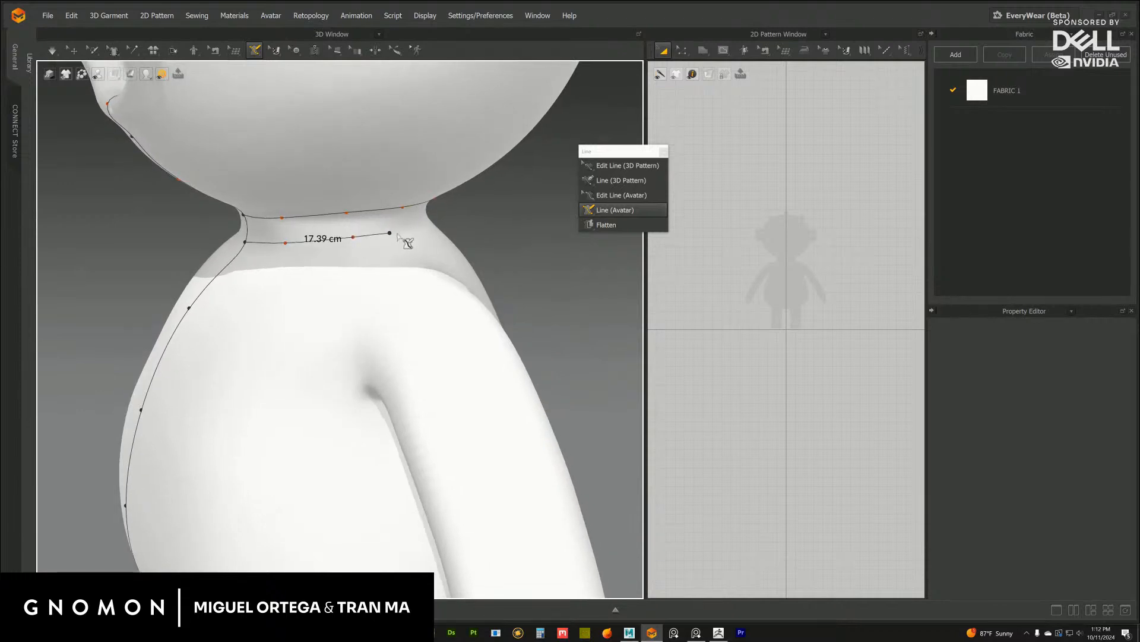
{"action": "right_click_drag", "start_coordinate": [448, 230], "coordinate": [364, 257]}
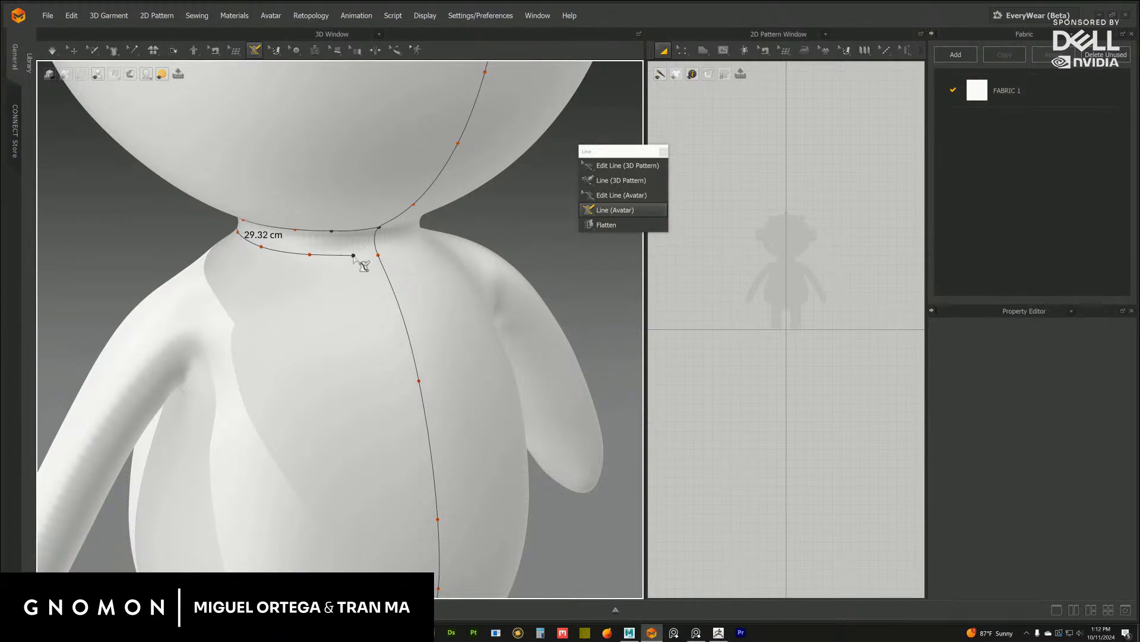
{"action": "left_click", "coordinate": [354, 255], "text": "ctrl"}
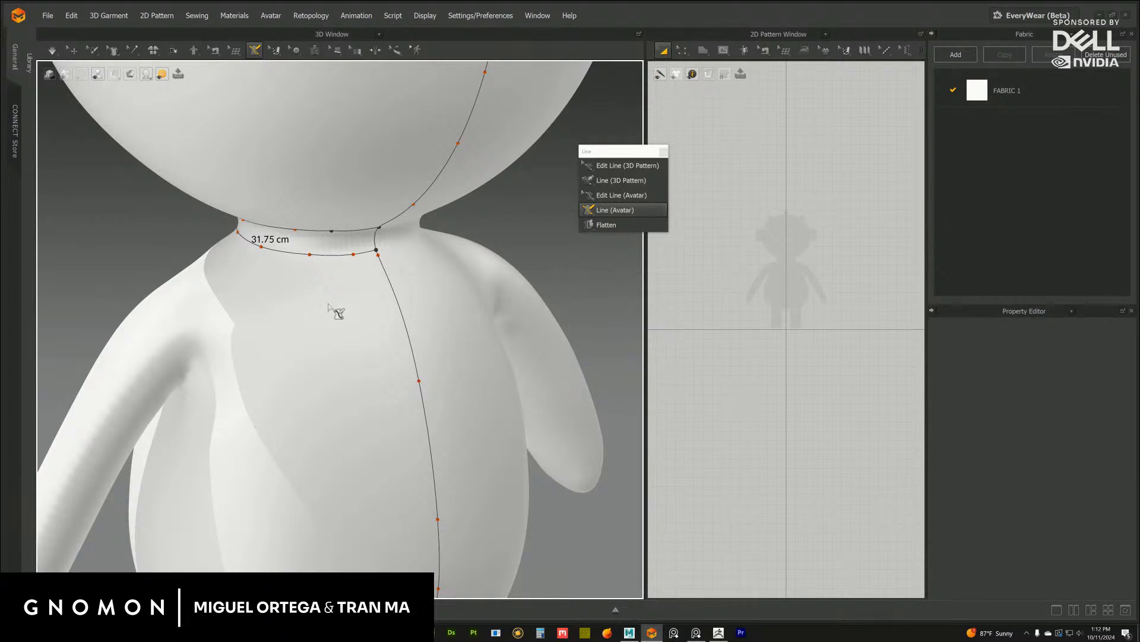
Move the neck-base line's two front curve points slightly down to smooth the curve toward the side
{"action": "right_click_drag", "start_coordinate": [327, 306], "coordinate": [475, 291]}
{"action": "left_click", "coordinate": [613, 197]}
{"action": "middle_click_drag", "start_coordinate": [439, 256], "coordinate": [415, 298]}
{"action": "scroll", "coordinate": [419, 294], "scroll_direction": "up", "scroll_amount": 5}
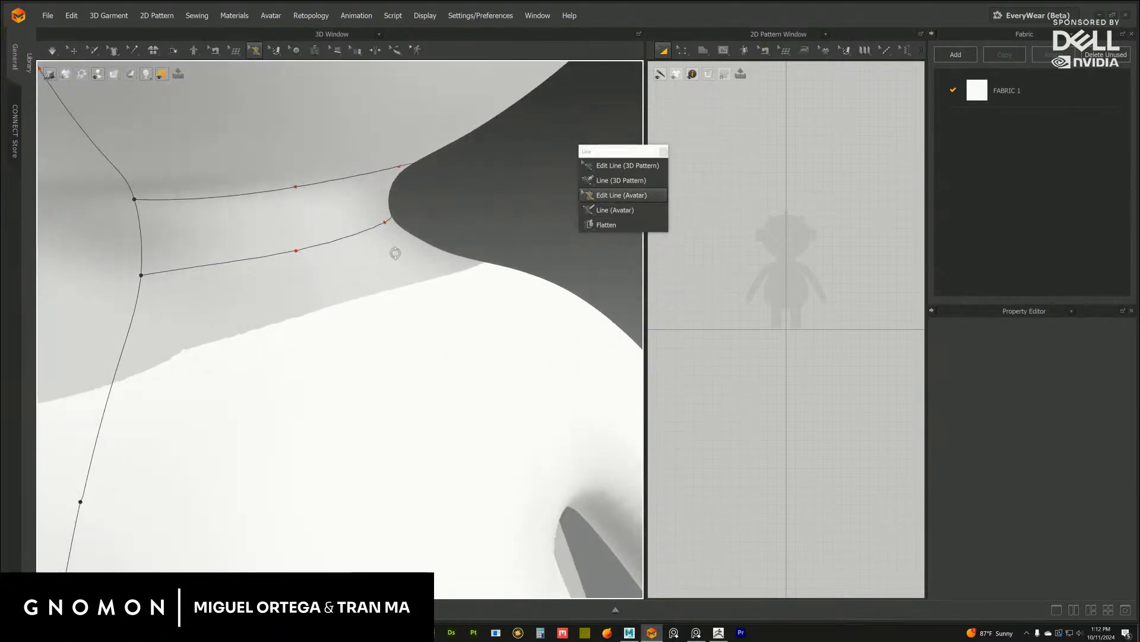
{"action": "right_click_drag", "start_coordinate": [395, 254], "coordinate": [404, 248]}
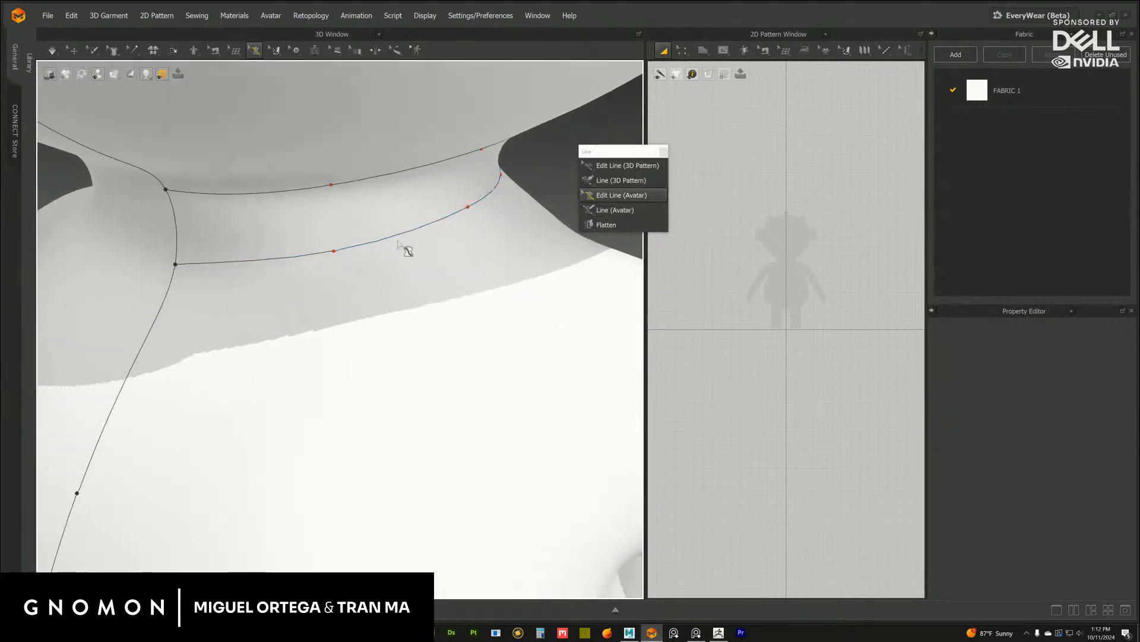
{"action": "left_click", "coordinate": [334, 251]}
{"action": "left_click", "coordinate": [469, 208]}
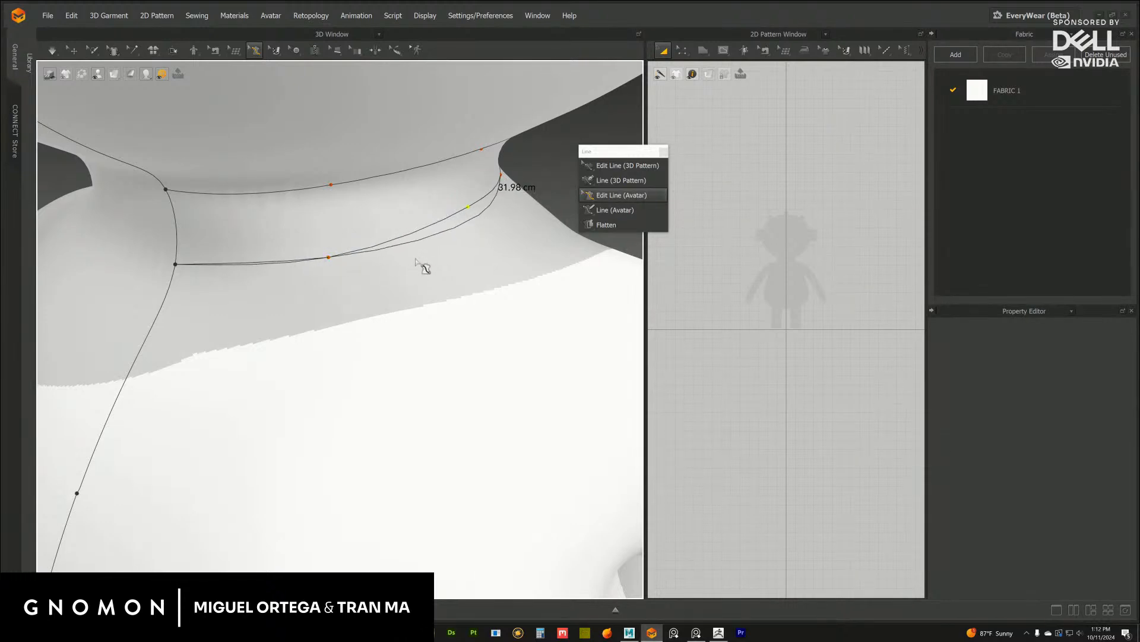
Lower the neck-base line's curve points along the side and back of the neck
{"action": "right_click_drag", "start_coordinate": [416, 259], "coordinate": [349, 247]}
{"action": "left_click_drag", "start_coordinate": [348, 226], "coordinate": [349, 240]}
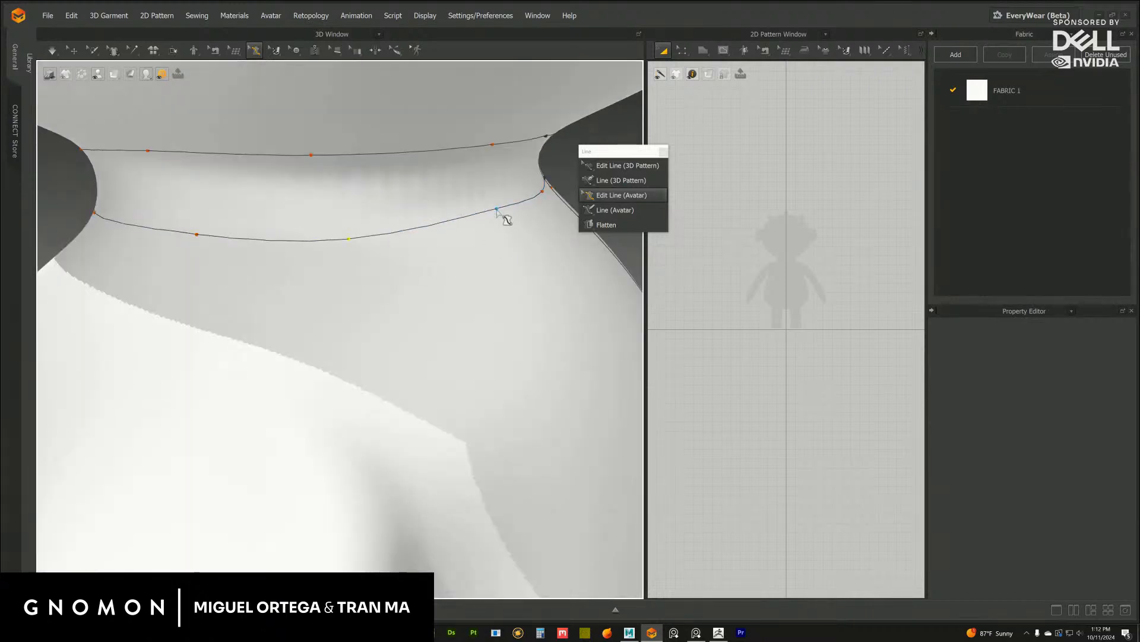
{"action": "left_click_drag", "start_coordinate": [497, 209], "coordinate": [476, 261]}
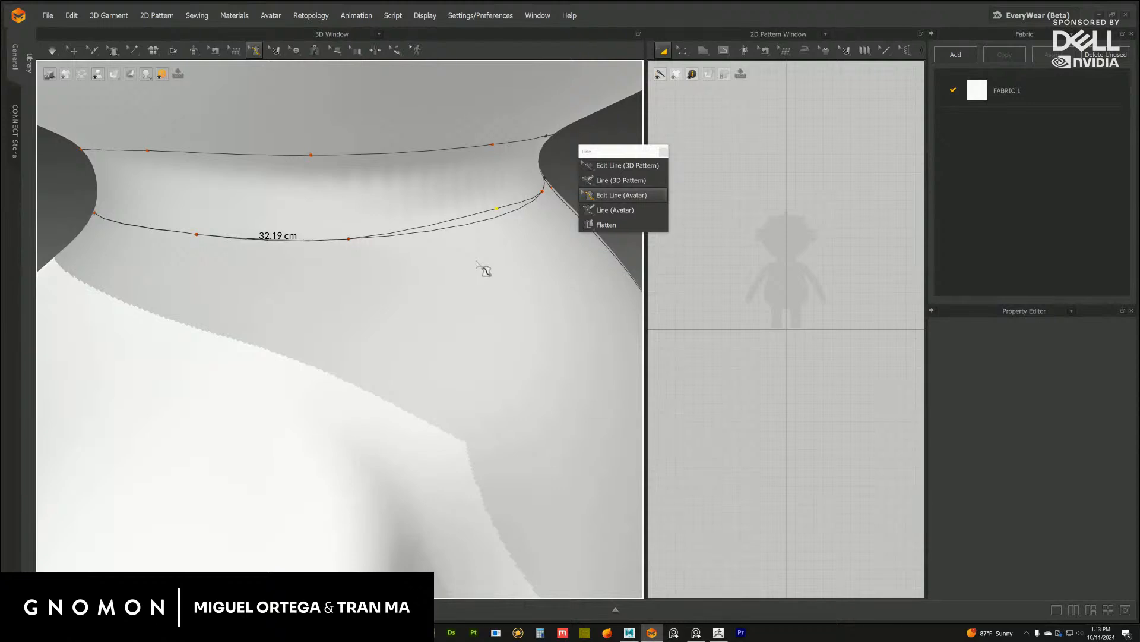
{"action": "right_click_drag", "start_coordinate": [476, 262], "coordinate": [434, 271]}
{"action": "left_click_drag", "start_coordinate": [469, 239], "coordinate": [259, 277]}
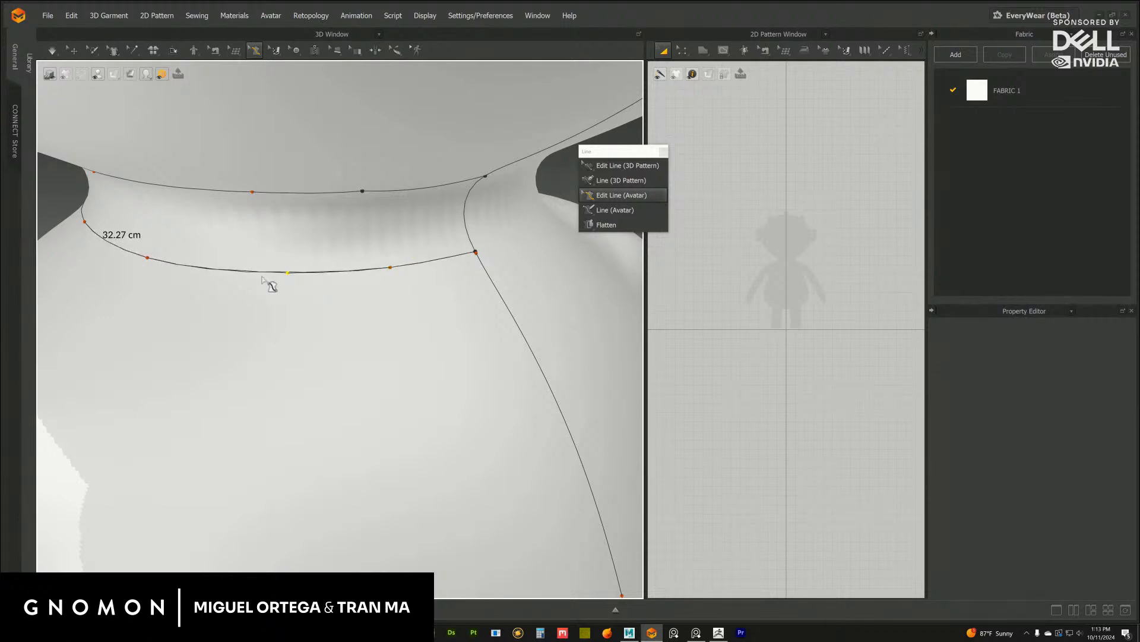
Shift the neck-base line's front-side and shoulder-side points further down toward the shoulder
{"action": "scroll", "coordinate": [377, 337], "scroll_direction": "down", "scroll_amount": 5}
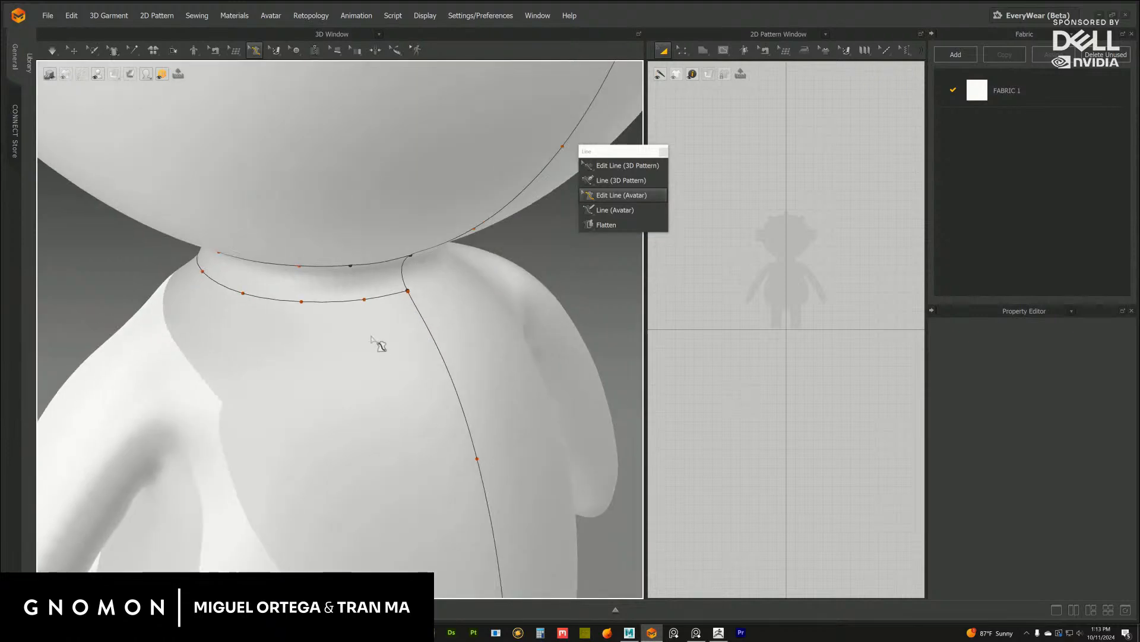
{"action": "right_click_drag", "start_coordinate": [373, 338], "coordinate": [368, 292]}
{"action": "left_click_drag", "start_coordinate": [361, 283], "coordinate": [483, 296]}
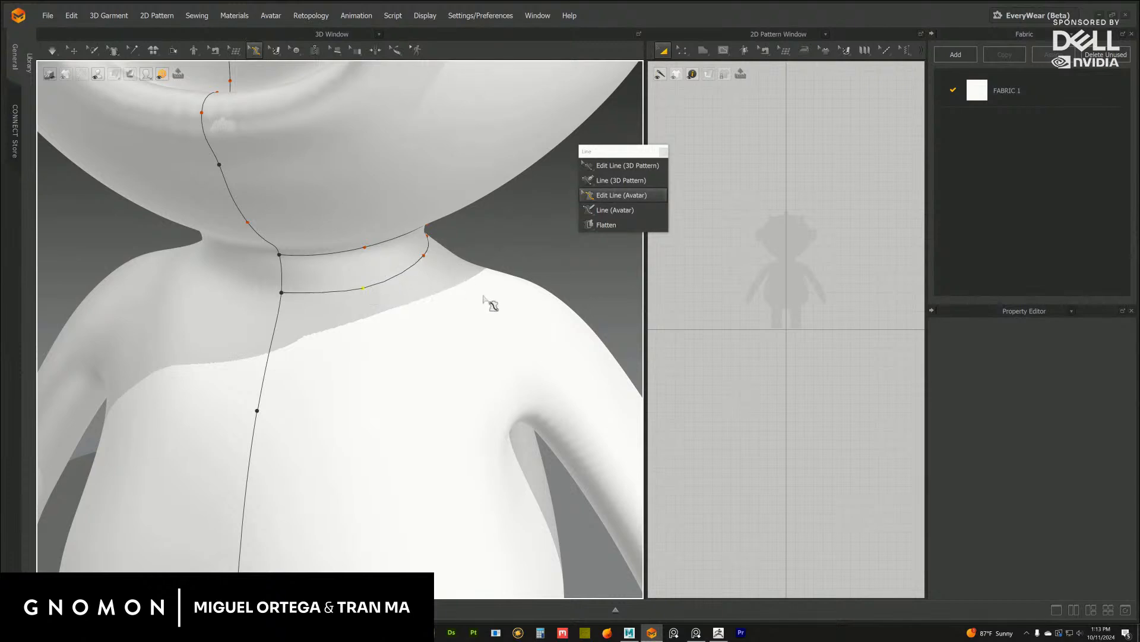
{"action": "left_click_drag", "start_coordinate": [365, 296], "coordinate": [366, 305]}
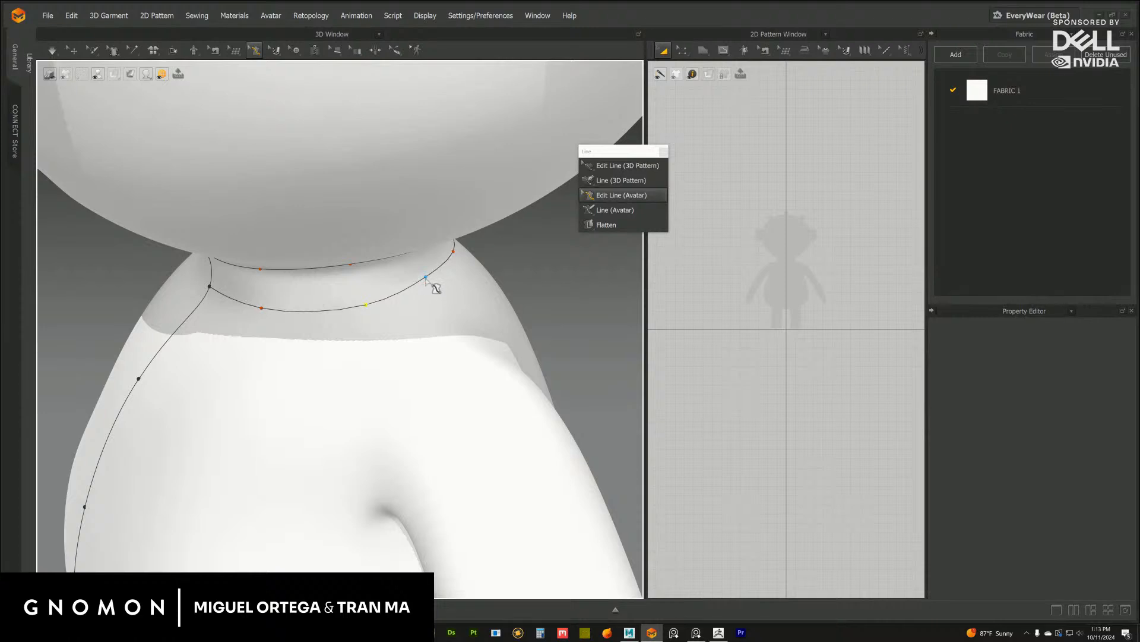
{"action": "left_click_drag", "start_coordinate": [425, 277], "coordinate": [433, 281]}
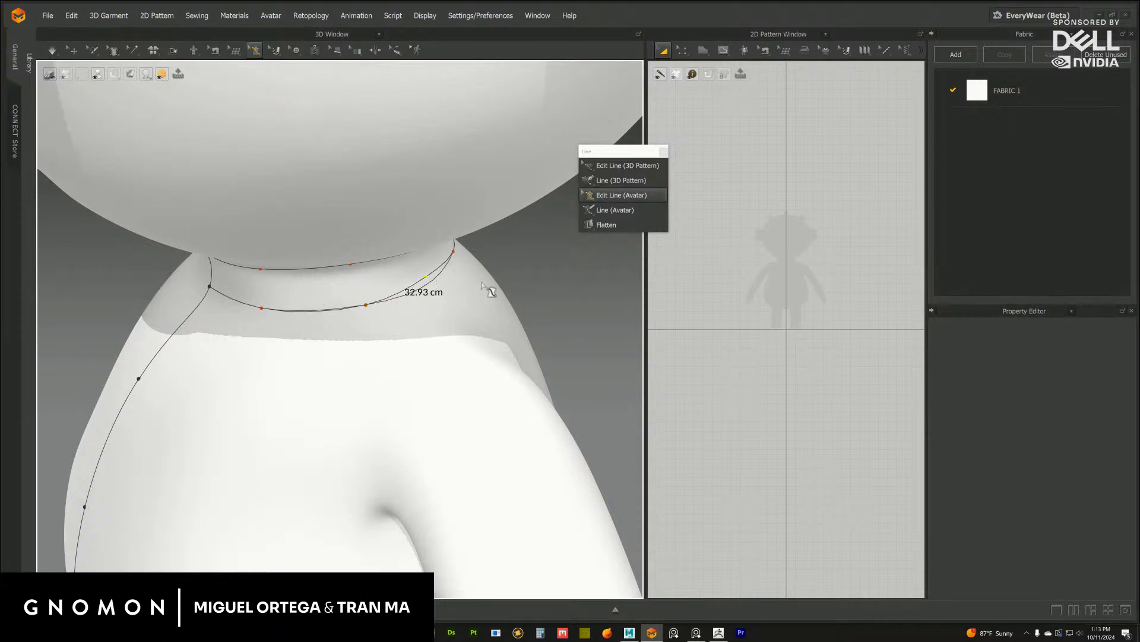
Lower the neck-base line's back-side curve point and try to move its end point down the back center line
{"action": "right_click_drag", "start_coordinate": [479, 282], "coordinate": [380, 285]}
{"action": "left_click_drag", "start_coordinate": [375, 299], "coordinate": [375, 305]}
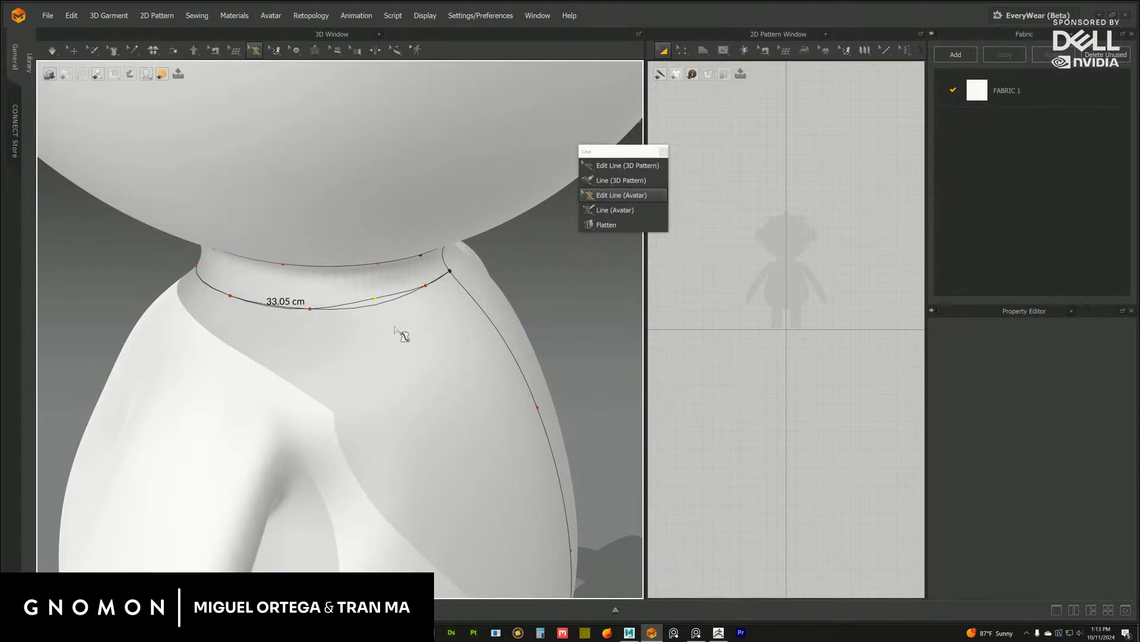
{"action": "left_click_drag", "start_coordinate": [404, 298], "coordinate": [407, 304]}
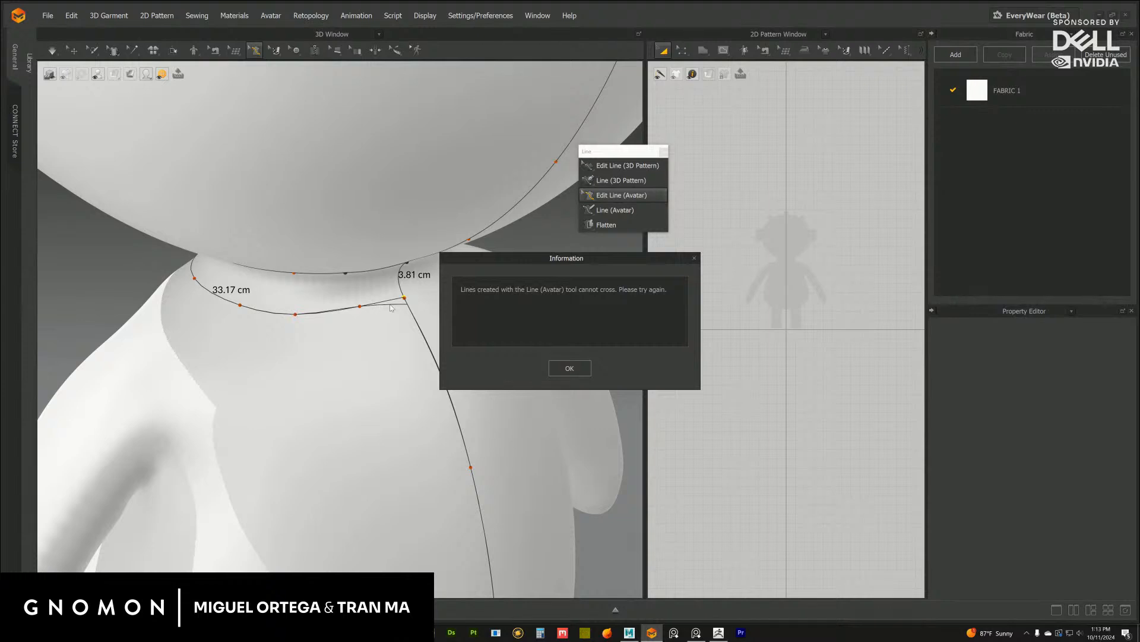
{"action": "left_click", "coordinate": [569, 366]}
Lower the neck-base line's last back curve point and slide its end point slightly down the back center line
{"action": "scroll", "coordinate": [426, 324], "scroll_direction": "up", "scroll_amount": 3}
{"action": "scroll", "coordinate": [425, 324], "scroll_direction": "up", "scroll_amount": 1}
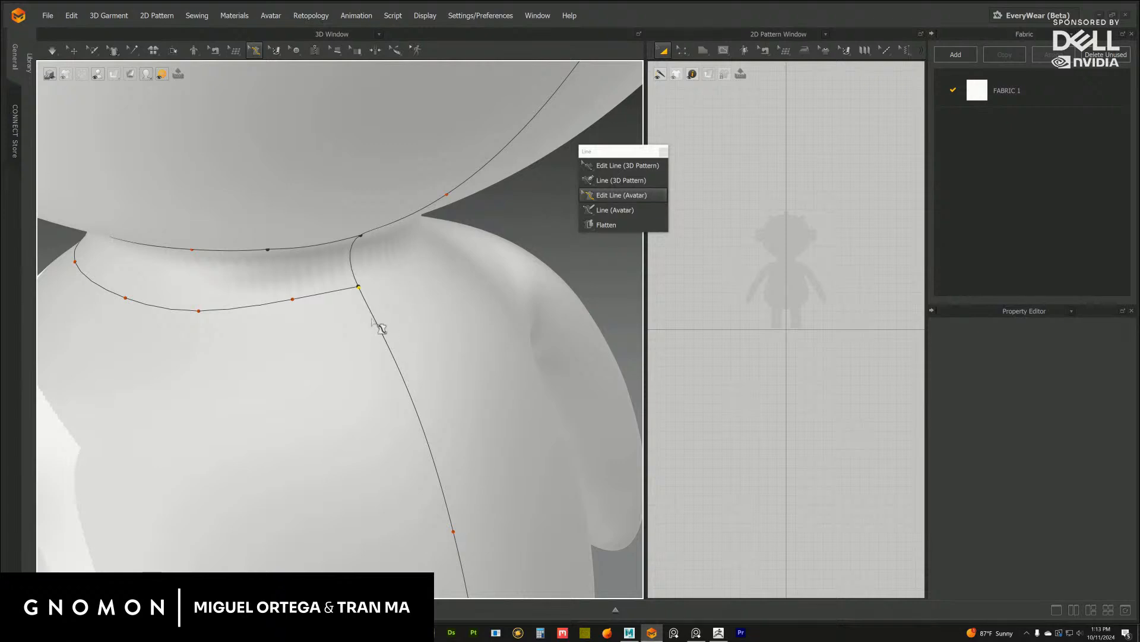
{"action": "left_click_drag", "start_coordinate": [293, 301], "coordinate": [296, 305]}
{"action": "scroll", "coordinate": [317, 300], "scroll_direction": "up", "scroll_amount": 5}
{"action": "middle_click_drag", "start_coordinate": [317, 300], "coordinate": [378, 333]}
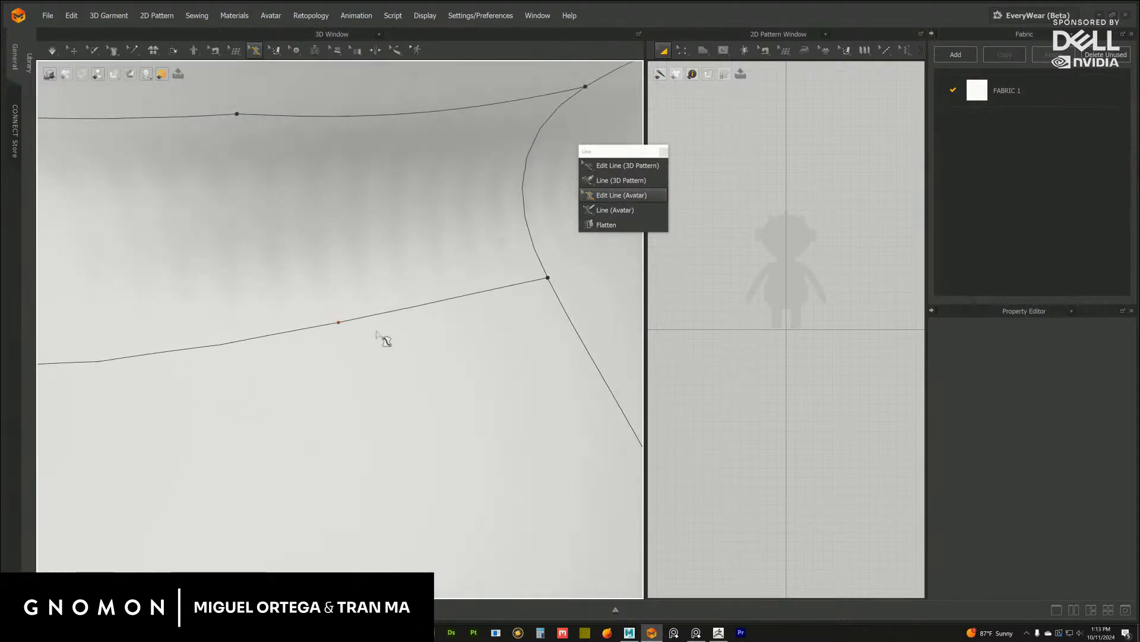
{"action": "left_click_drag", "start_coordinate": [338, 323], "coordinate": [339, 332]}
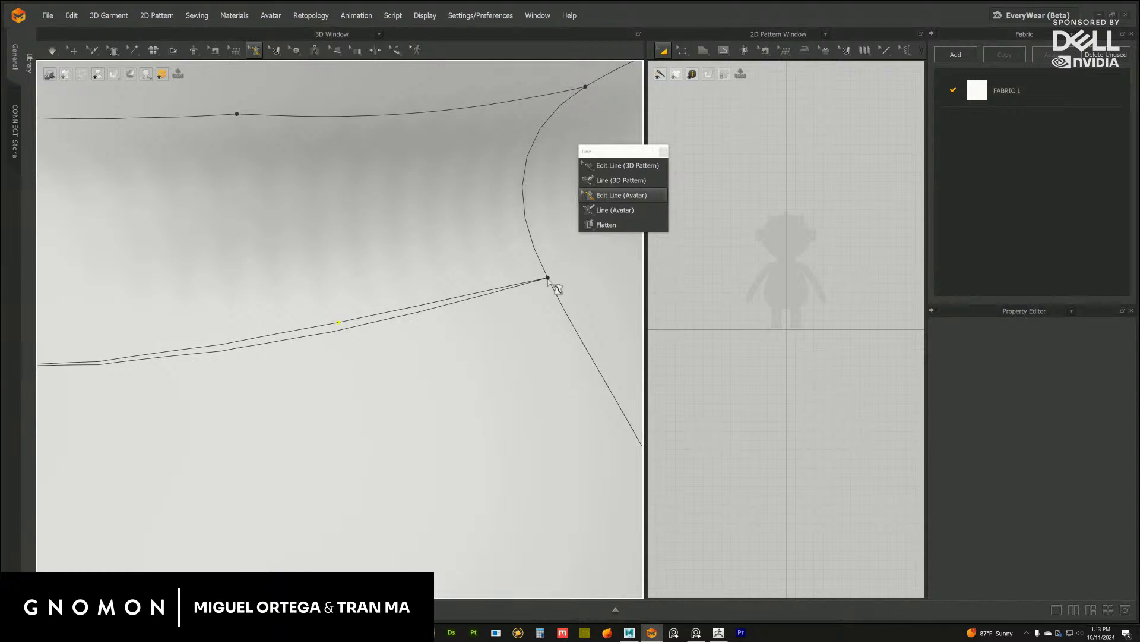
{"action": "left_click", "coordinate": [548, 277]}
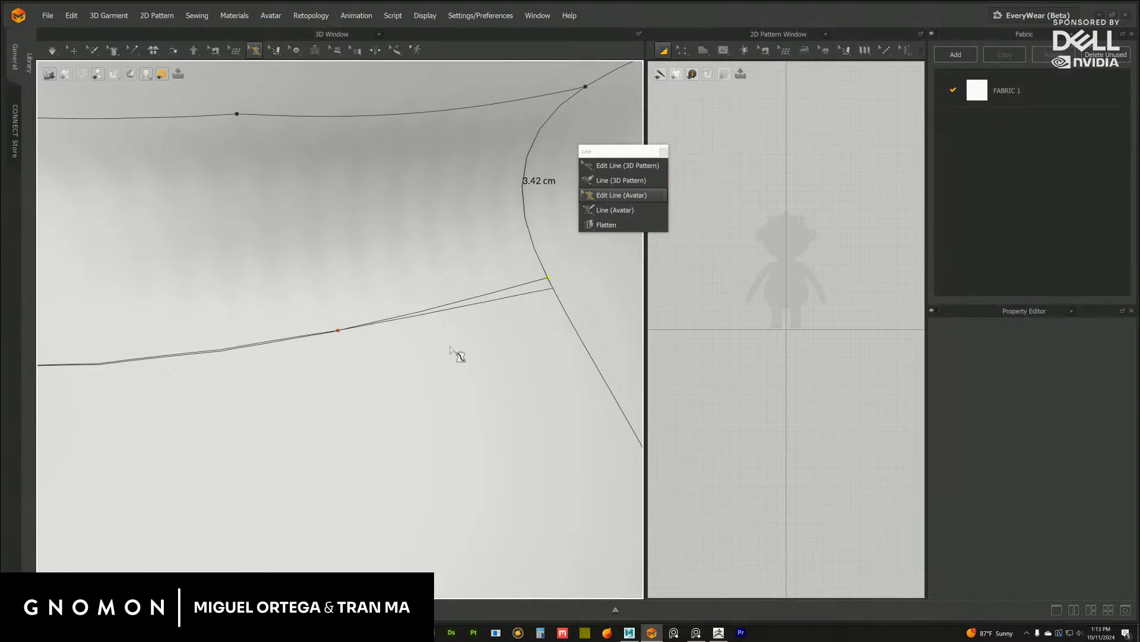
Try to raise the upper neck line's curve point beside the front center
{"action": "scroll", "coordinate": [451, 350], "scroll_direction": "down", "scroll_amount": 8}
{"action": "mouse_move", "coordinate": [485, 309]}
{"action": "right_mouse_down"}
{"action": "mouse_move", "coordinate": [502, 300]}
{"action": "mouse_move", "coordinate": [481, 299]}
{"action": "mouse_move", "coordinate": [472, 315]}
{"action": "right_mouse_up"}
{"action": "middle_click_drag", "start_coordinate": [391, 294], "coordinate": [436, 318]}
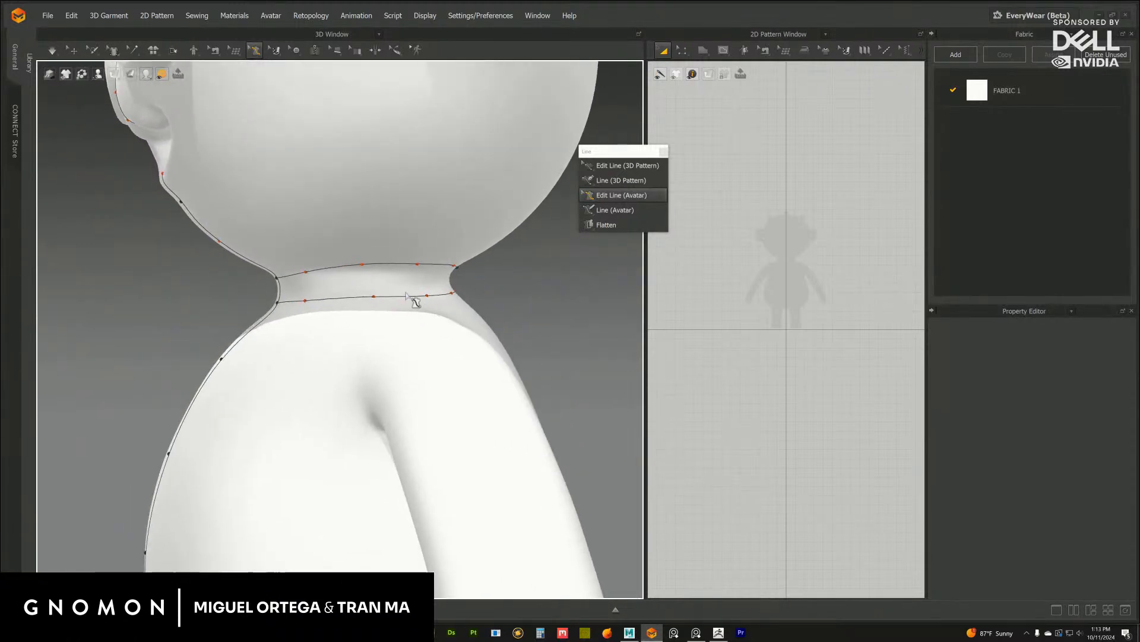
{"action": "left_click_drag", "start_coordinate": [385, 263], "coordinate": [366, 262]}
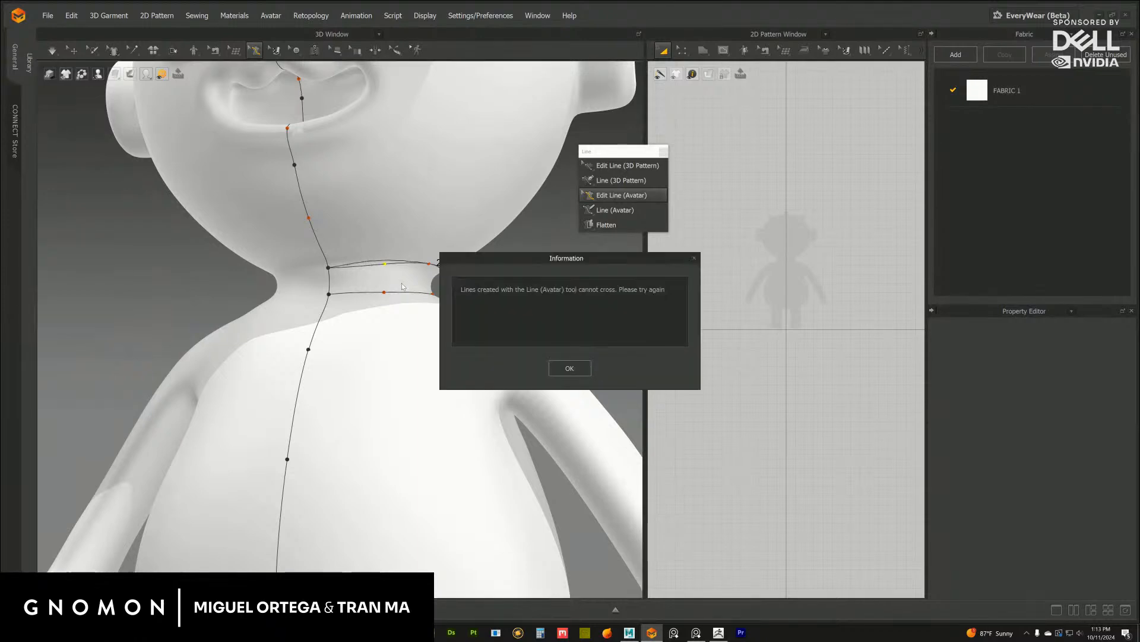
{"action": "left_click", "coordinate": [570, 369]}
Move the upper neck line's front end point slightly up the front center line toward the chin
{"action": "middle_click_drag", "start_coordinate": [434, 265], "coordinate": [427, 297]}
{"action": "scroll", "coordinate": [427, 297], "scroll_direction": "up", "scroll_amount": 4}
{"action": "scroll", "coordinate": [428, 299], "scroll_direction": "down", "scroll_amount": 2}
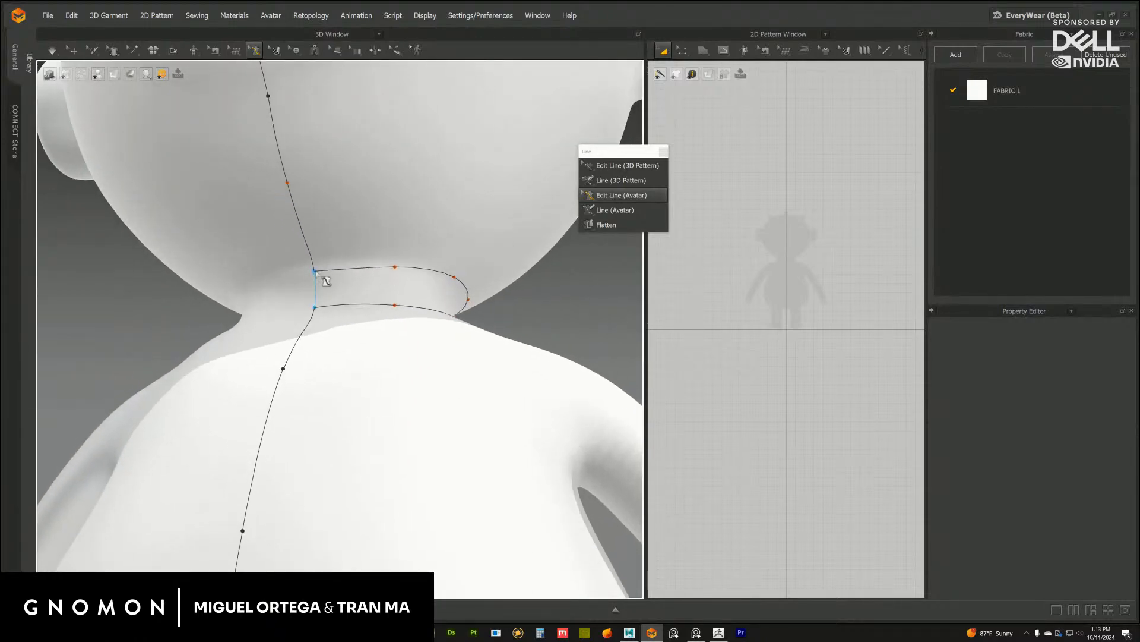
{"action": "left_click_drag", "start_coordinate": [315, 273], "coordinate": [315, 268]}
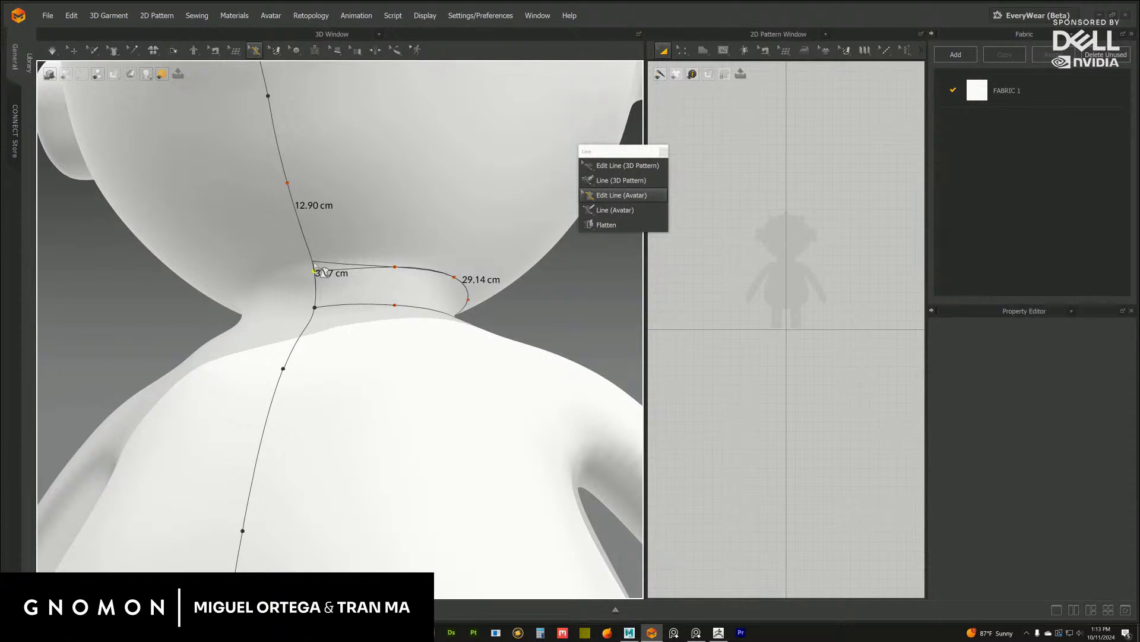
Raise the upper neck line's first curve point beside the front center so the line arches under the jaw
{"action": "left_click_drag", "start_coordinate": [393, 273], "coordinate": [436, 261]}
{"action": "left_click", "coordinate": [584, 375]}
{"action": "right_click_drag", "start_coordinate": [405, 280], "coordinate": [392, 262]}
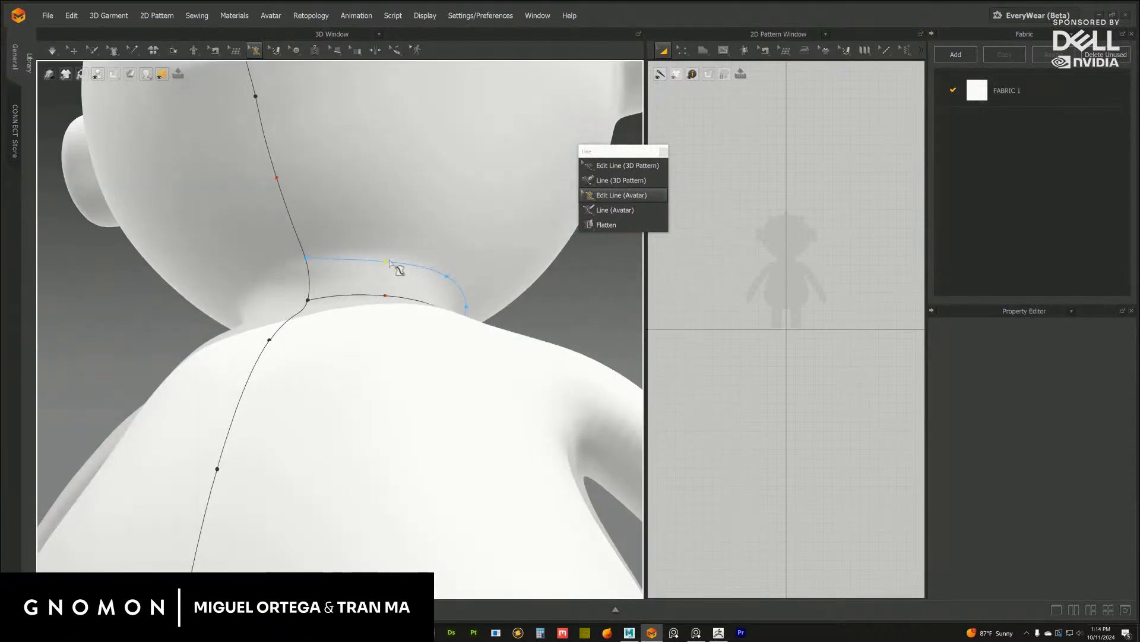
{"action": "left_click_drag", "start_coordinate": [391, 262], "coordinate": [380, 261]}
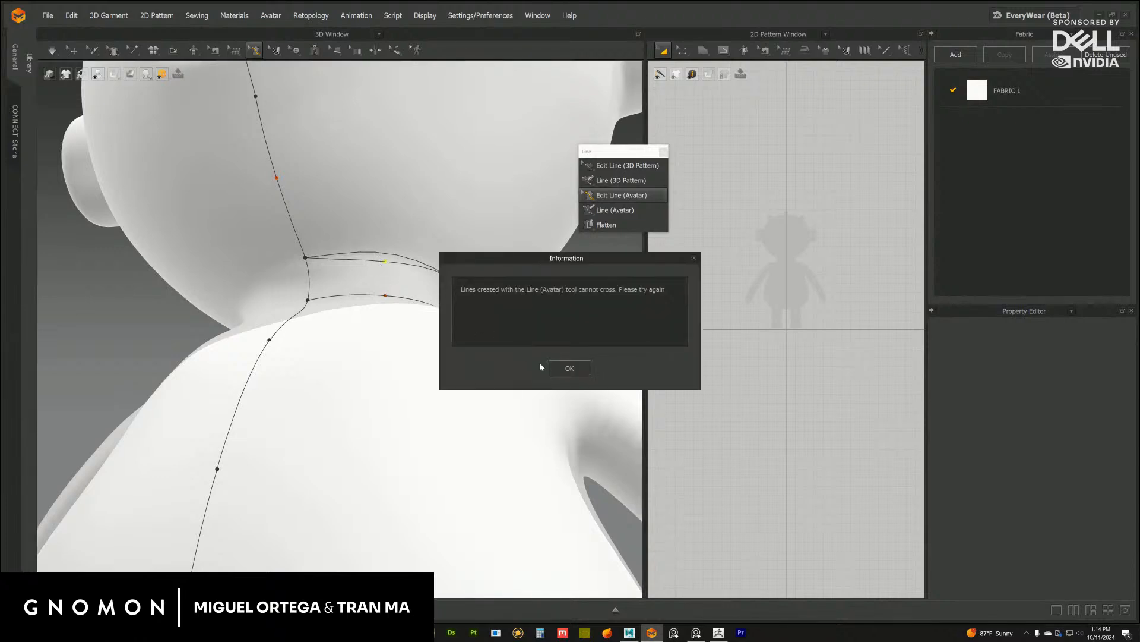
{"action": "left_click", "coordinate": [585, 374]}
{"action": "scroll", "coordinate": [410, 273], "scroll_direction": "up", "scroll_amount": 4}
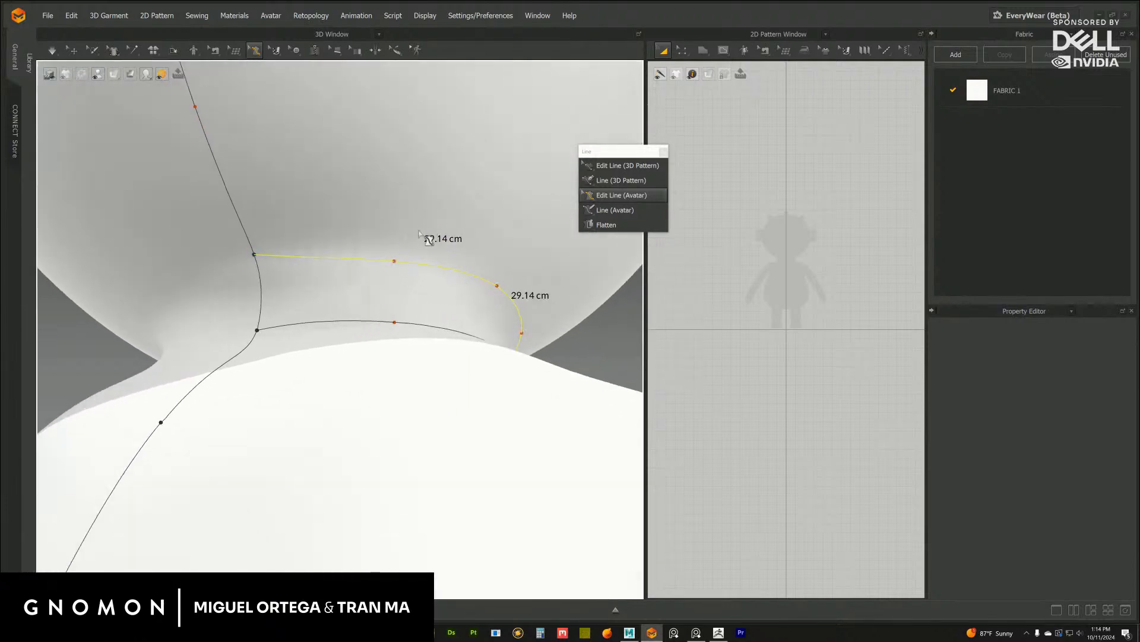
{"action": "left_click_drag", "start_coordinate": [395, 261], "coordinate": [450, 226]}
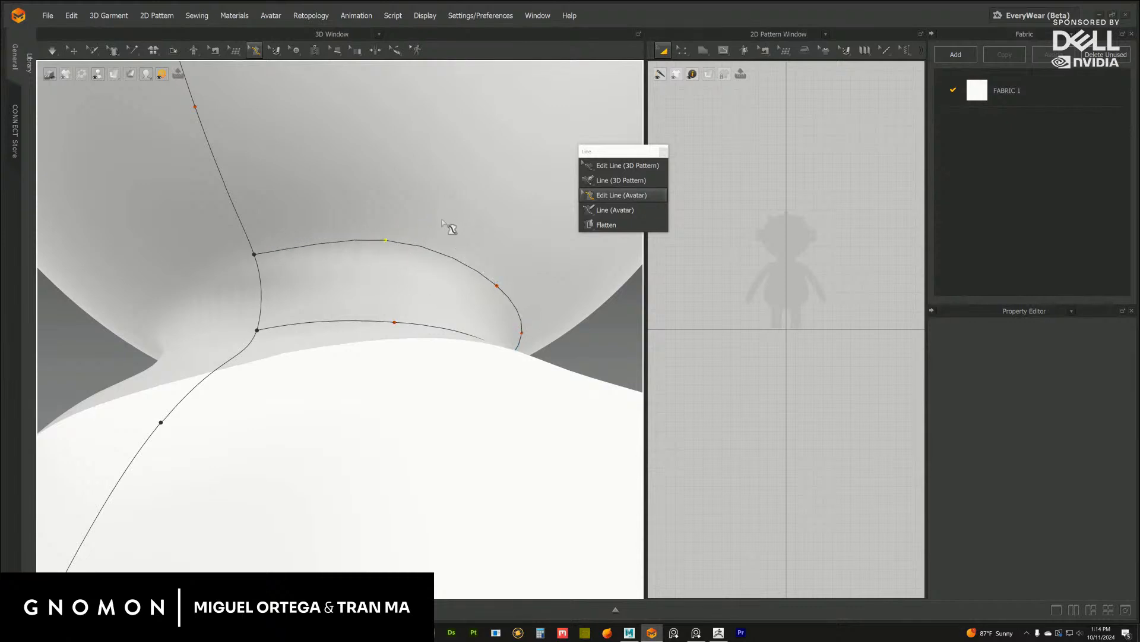
Start an avatar line at the back junction where the neck-base line meets the back center line
{"action": "scroll", "coordinate": [440, 273], "scroll_direction": "down", "scroll_amount": 5}
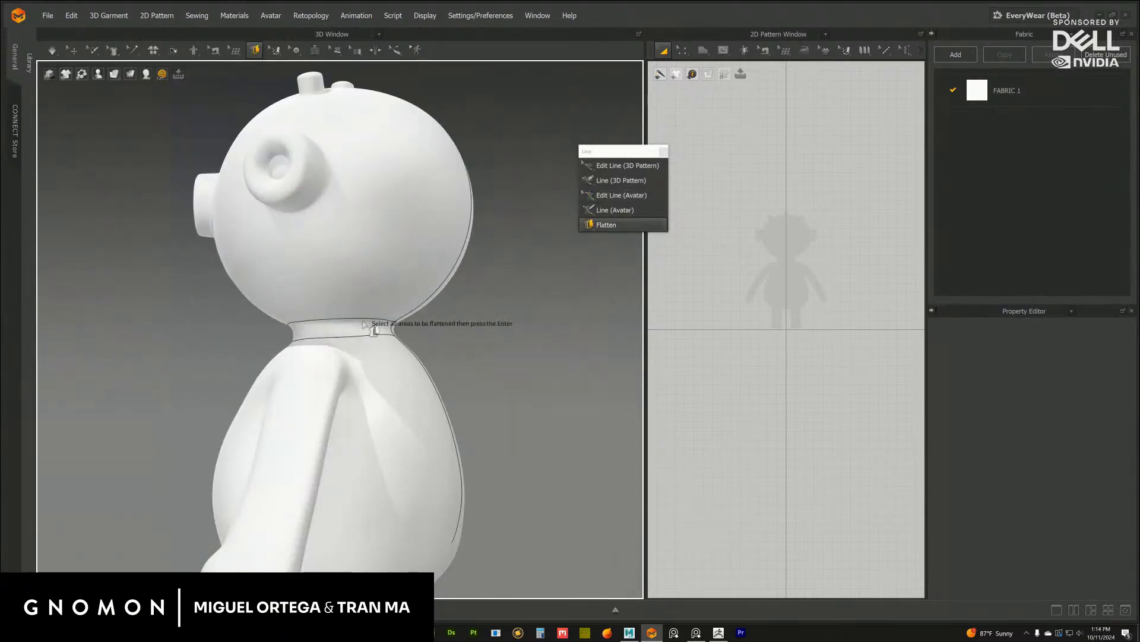
{"action": "right_click_drag", "start_coordinate": [375, 325], "coordinate": [440, 279]}
{"action": "scroll", "coordinate": [370, 303], "scroll_direction": "up", "scroll_amount": 5}
{"action": "scroll", "coordinate": [415, 321], "scroll_direction": "up", "scroll_amount": 3}
{"action": "left_click", "coordinate": [602, 212]}
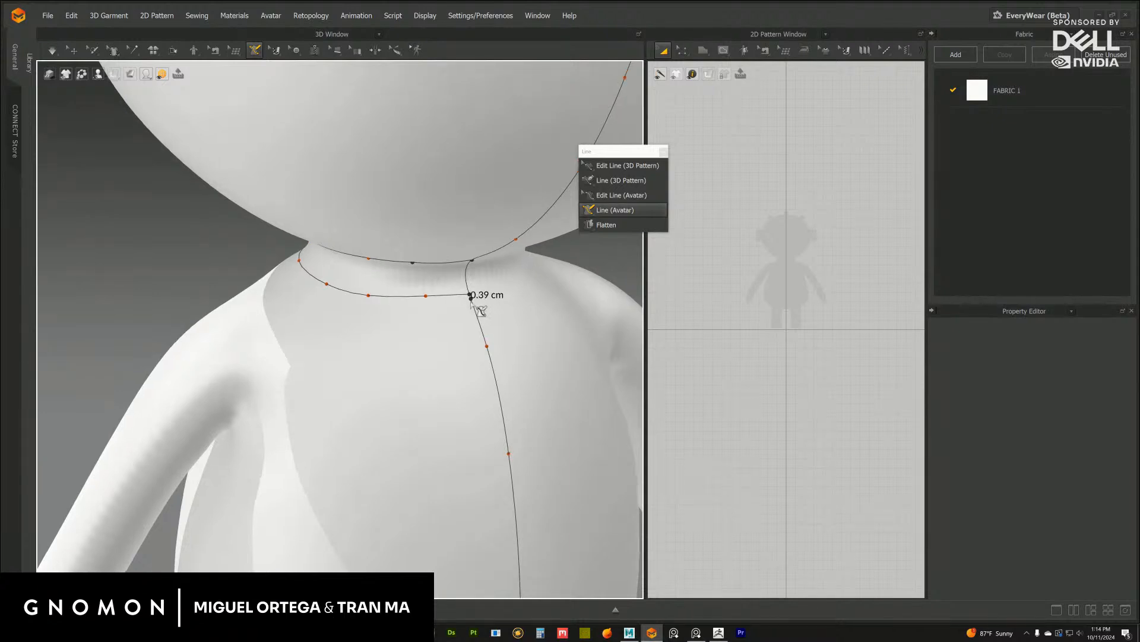
{"action": "middle_click_drag", "start_coordinate": [585, 243], "coordinate": [538, 255]}
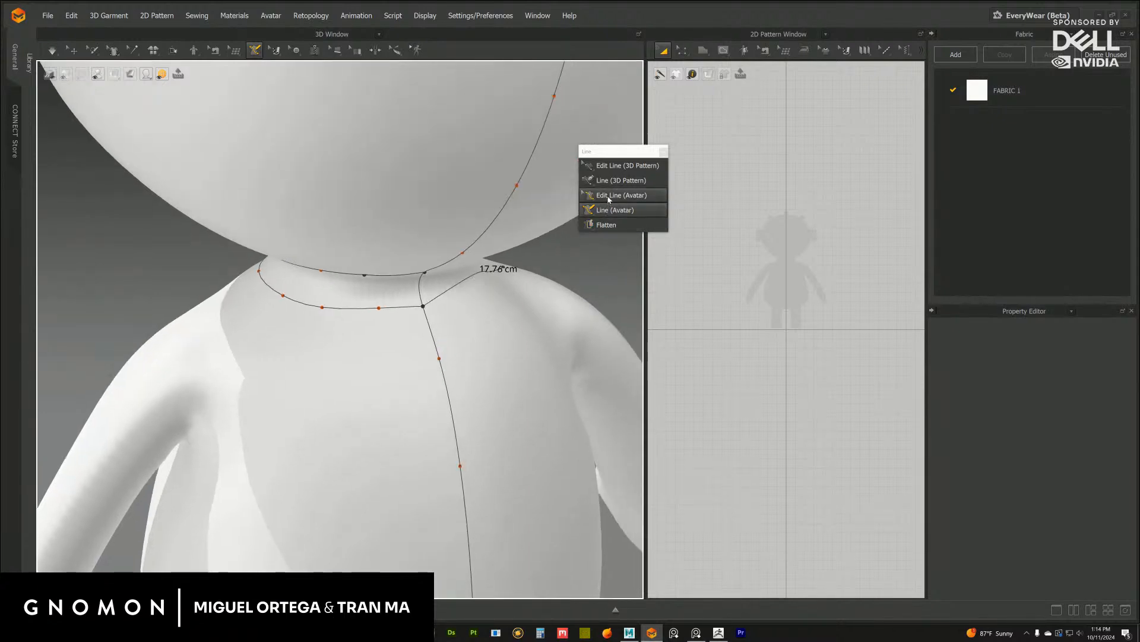
Lower the neck-base line's curve point nearest the back center to round out the curve
{"action": "scroll", "coordinate": [396, 310], "scroll_direction": "up", "scroll_amount": 2}
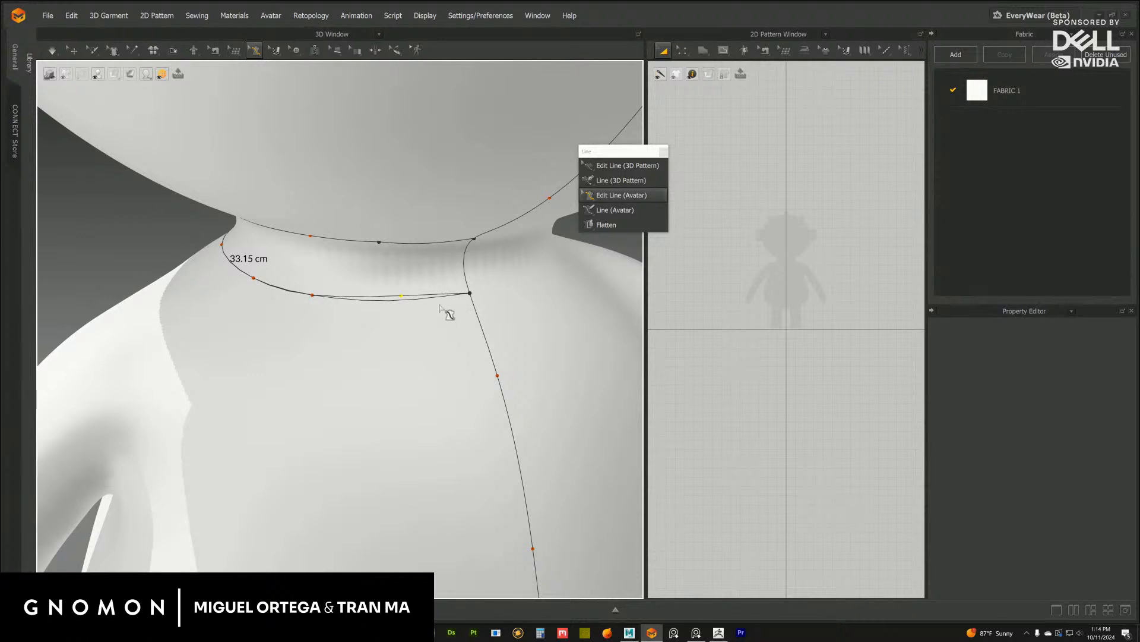
{"action": "key", "text": "2"}
{"action": "scroll", "coordinate": [515, 315], "scroll_direction": "down", "scroll_amount": 3}
{"action": "right_click_drag", "start_coordinate": [515, 315], "coordinate": [487, 295]}
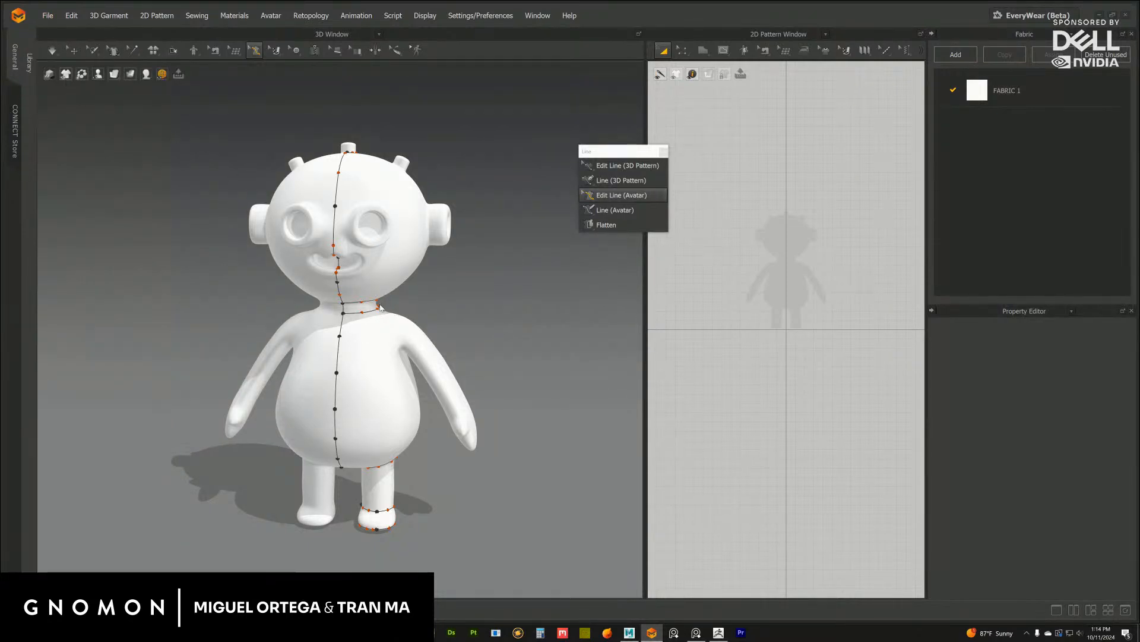
{"action": "middle_click_drag", "start_coordinate": [366, 324], "coordinate": [367, 314]}
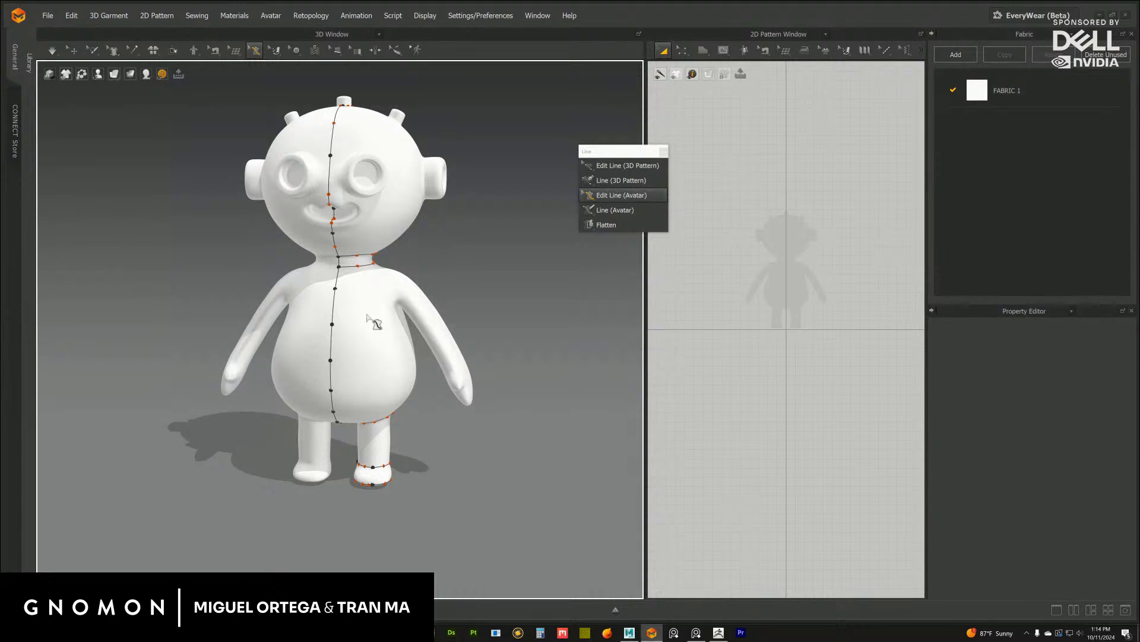
Try to draw one armhole line from the front neck base down around the armpit and back up to the neck-base line
{"action": "mouse_move", "coordinate": [367, 315]}
{"action": "right_mouse_down"}
{"action": "mouse_move", "coordinate": [339, 310]}
{"action": "mouse_move", "coordinate": [371, 322]}
{"action": "right_mouse_up"}
{"action": "scroll", "coordinate": [438, 332], "scroll_direction": "up", "scroll_amount": 10}
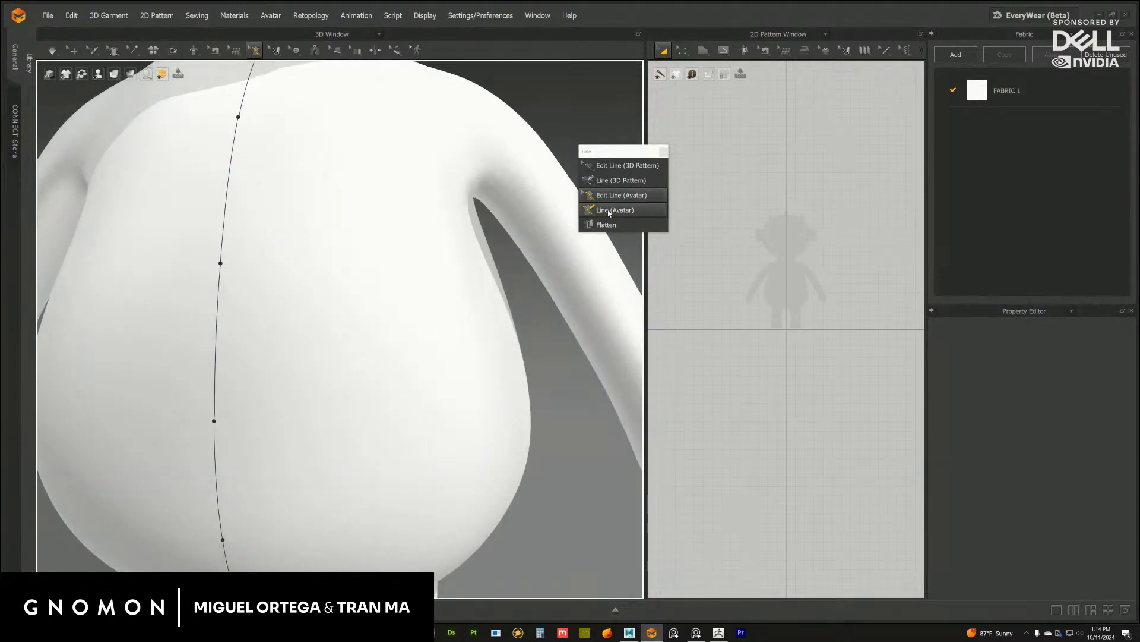
{"action": "left_click", "coordinate": [609, 212]}
{"action": "middle_click_drag", "start_coordinate": [424, 287], "coordinate": [399, 323]}
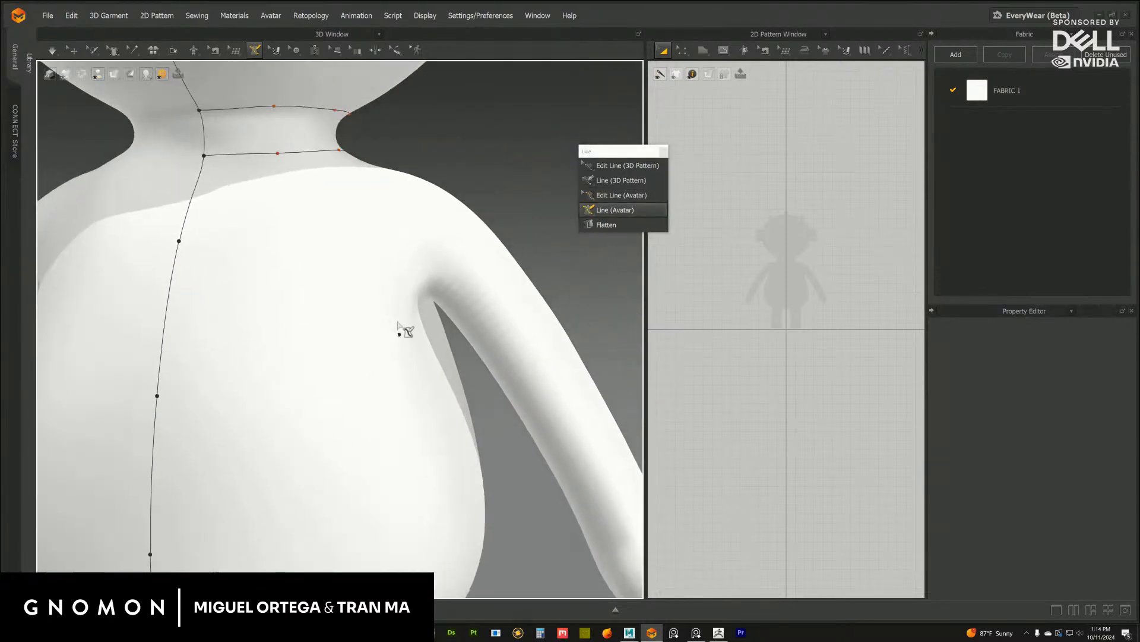
{"action": "scroll", "coordinate": [398, 322], "scroll_direction": "down", "scroll_amount": 8}
{"action": "left_click", "coordinate": [334, 233]}
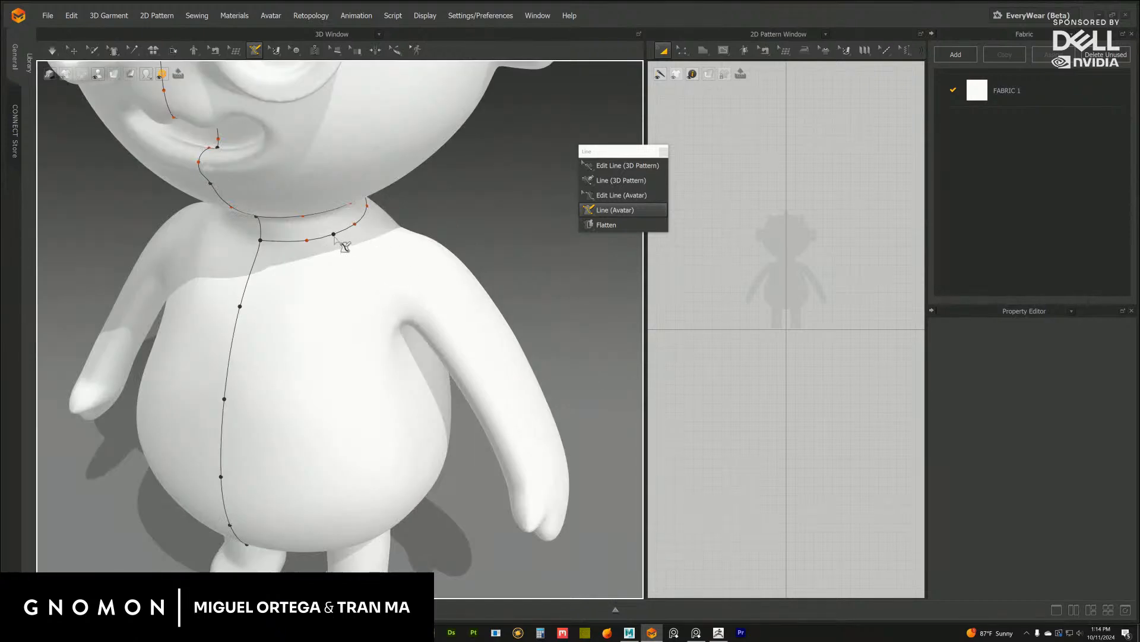
{"action": "mouse_move", "coordinate": [374, 298]}
{"action": "right_mouse_down"}
{"action": "mouse_move", "coordinate": [357, 293]}
{"action": "mouse_move", "coordinate": [372, 318]}
{"action": "right_mouse_up"}
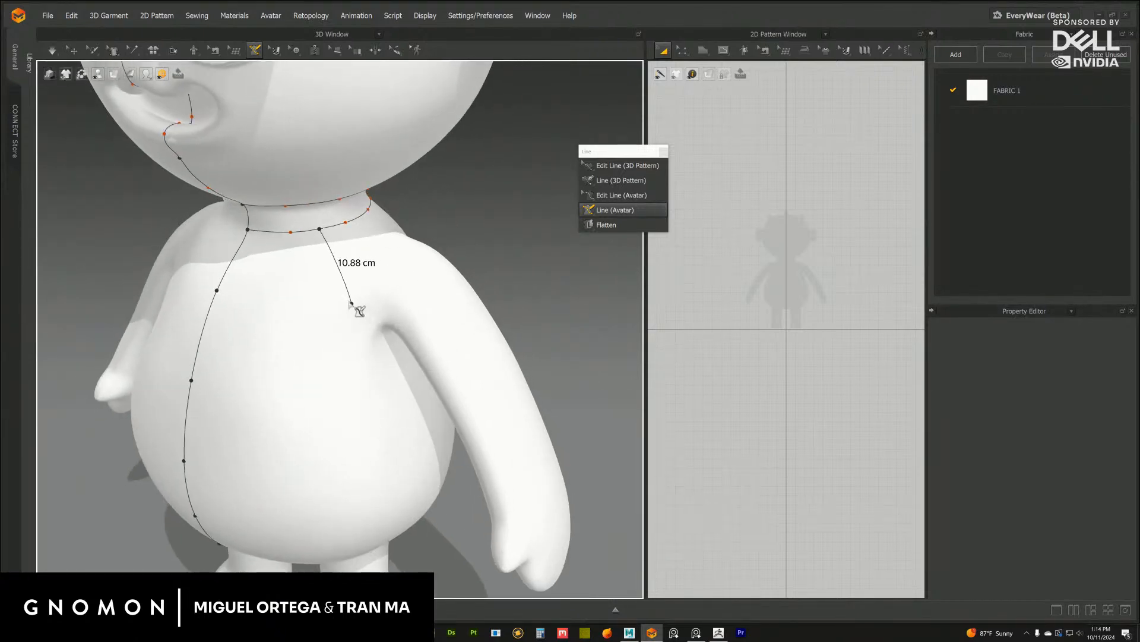
{"action": "left_click", "coordinate": [334, 275]}
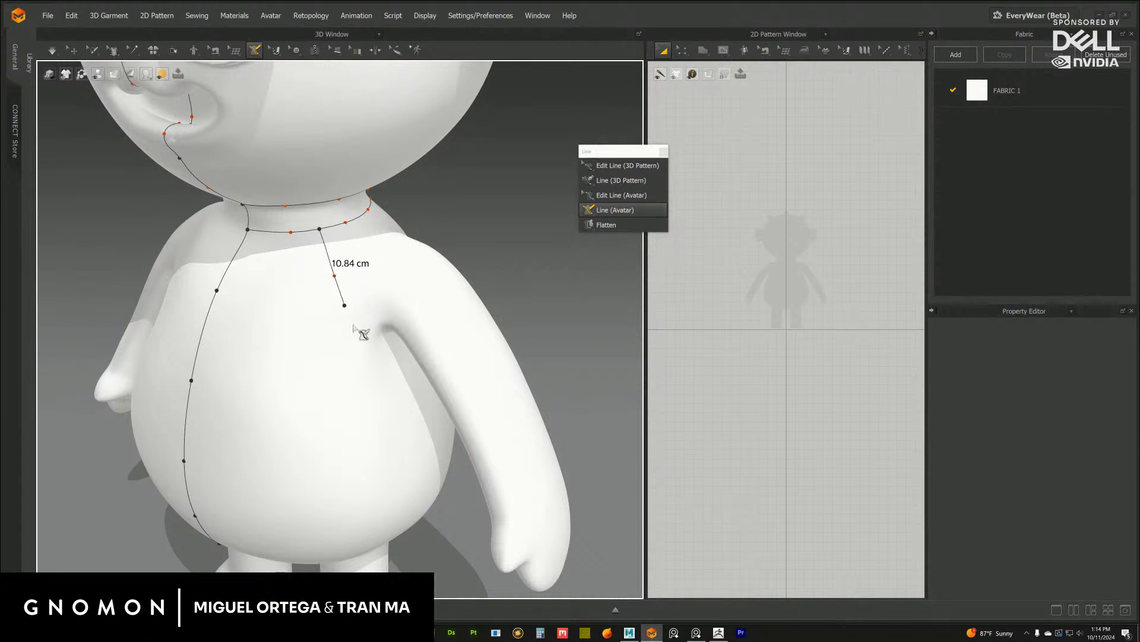
{"action": "left_click", "coordinate": [353, 321]}
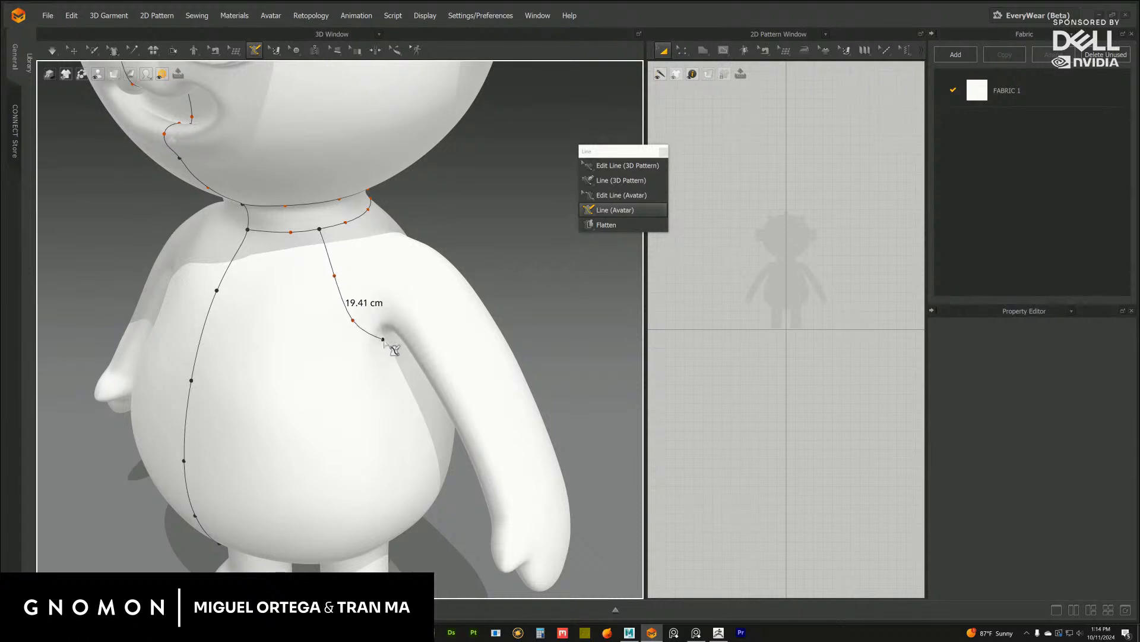
{"action": "left_click", "coordinate": [391, 346]}
{"action": "right_click_drag", "start_coordinate": [391, 346], "coordinate": [302, 327]}
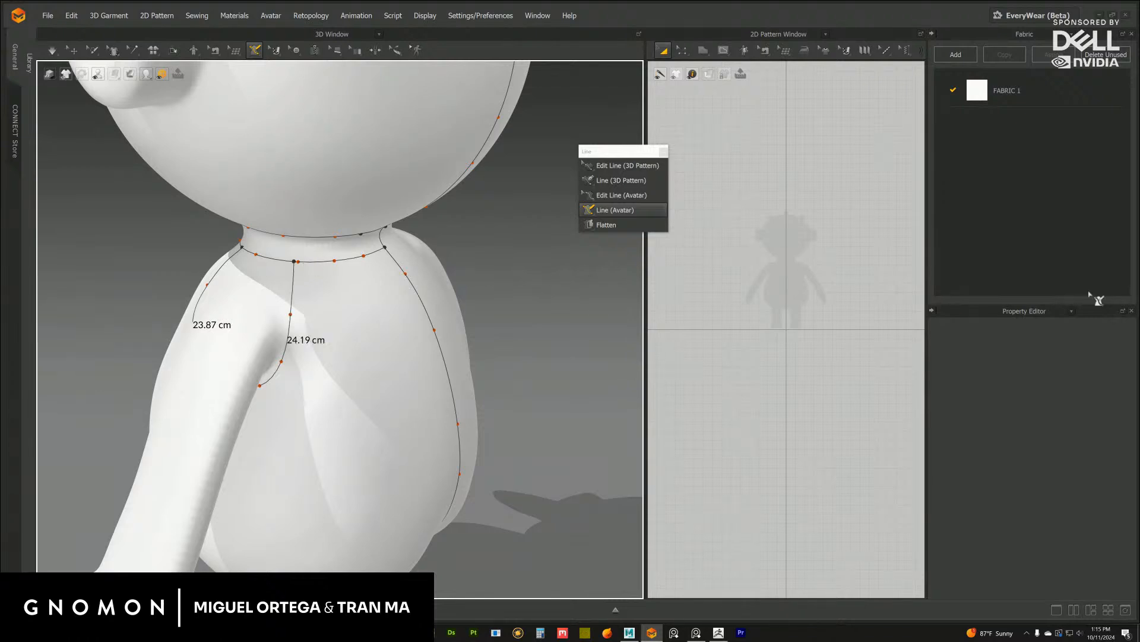
{"action": "left_click", "coordinate": [294, 262]}
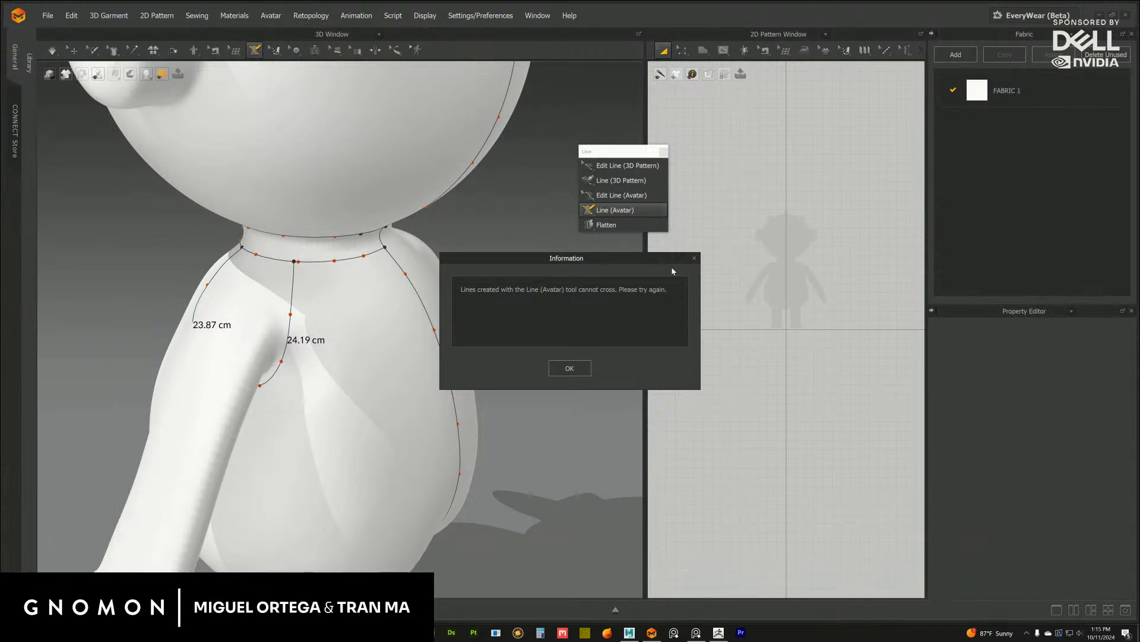
{"action": "left_click", "coordinate": [569, 369]}
Draw a back armhole line about 18 cm long from neck base to armpit, and a front one about 25.5 cm long up toward the neck
{"action": "left_click", "coordinate": [332, 269]}
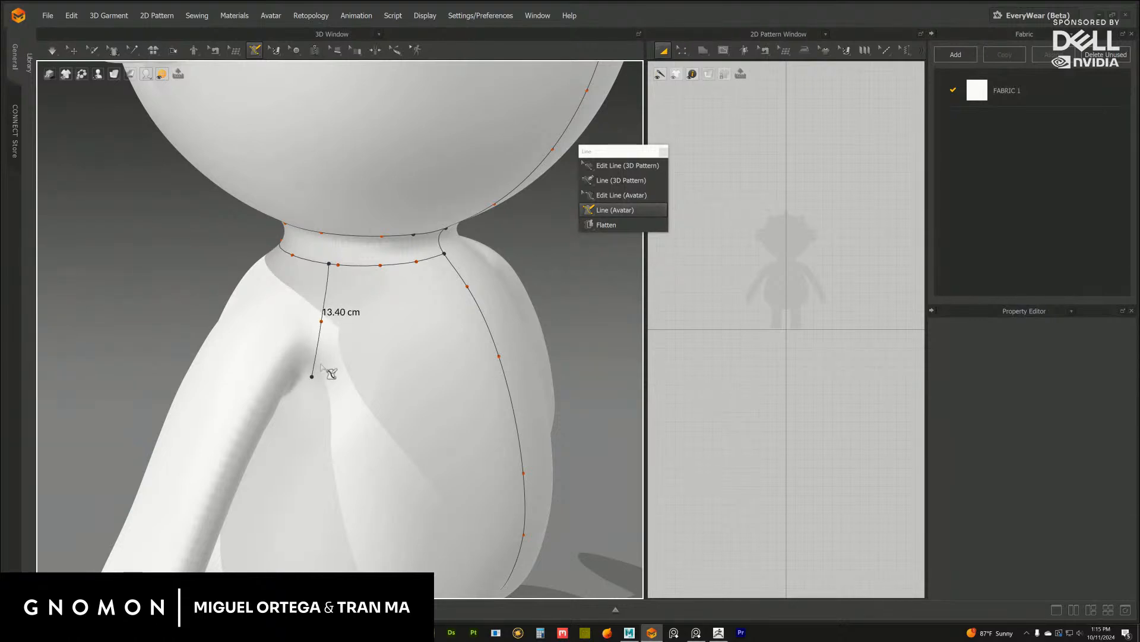
{"action": "right_click_drag", "start_coordinate": [321, 363], "coordinate": [308, 307]}
{"action": "left_click", "coordinate": [304, 334]}
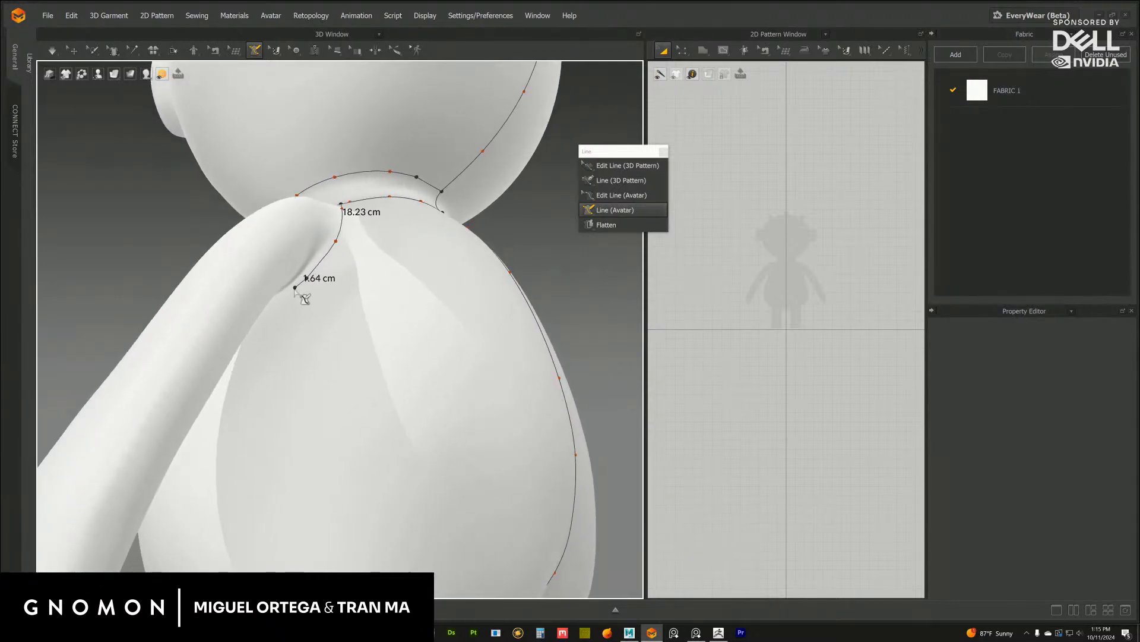
{"action": "right_click_drag", "start_coordinate": [282, 297], "coordinate": [364, 308]}
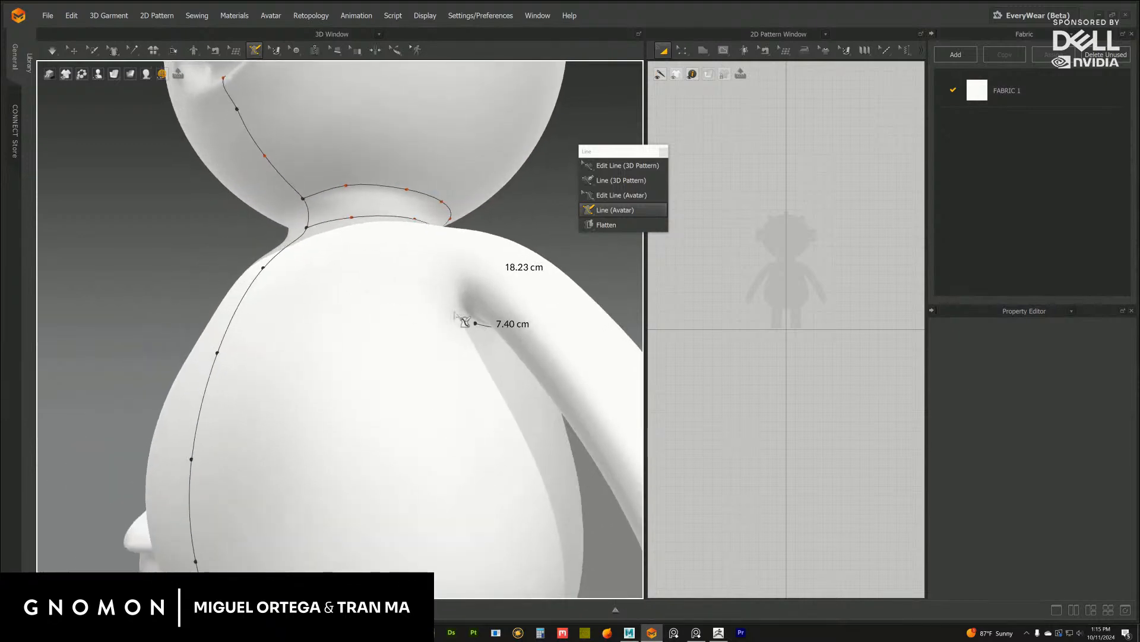
{"action": "right_click_drag", "start_coordinate": [455, 306], "coordinate": [409, 319]}
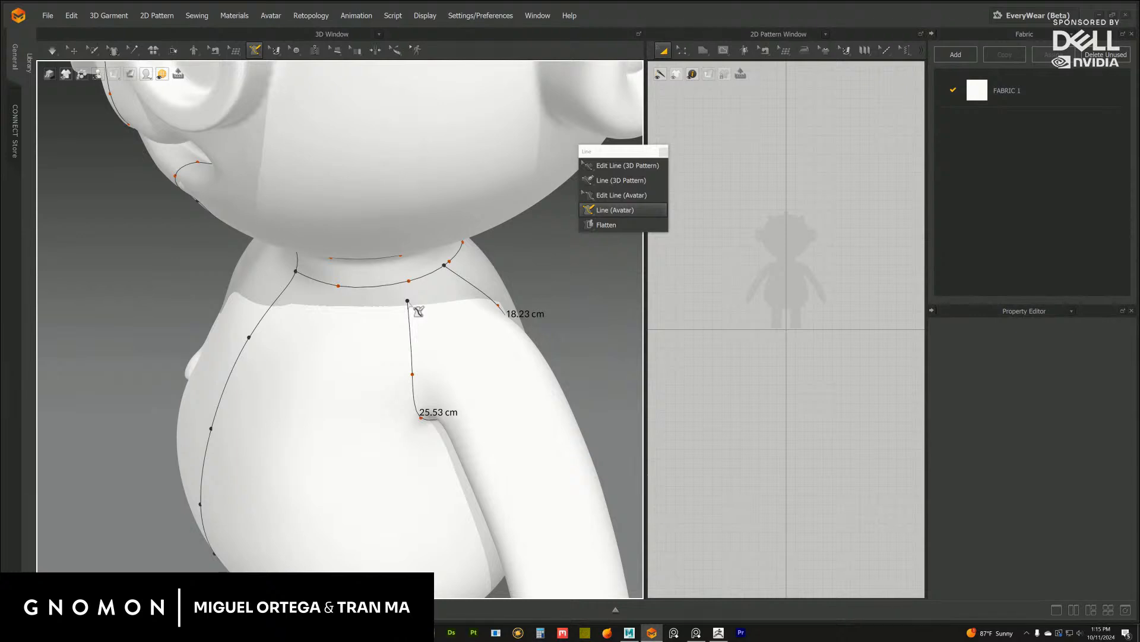
Move the front armhole line's upper end point and middle curve point toward the front center to reshape the line
{"action": "left_click", "coordinate": [618, 195]}
{"action": "right_click_drag", "start_coordinate": [522, 279], "coordinate": [592, 286]}
{"action": "left_click", "coordinate": [481, 285]}
{"action": "left_click_drag", "start_coordinate": [398, 246], "coordinate": [363, 254]}
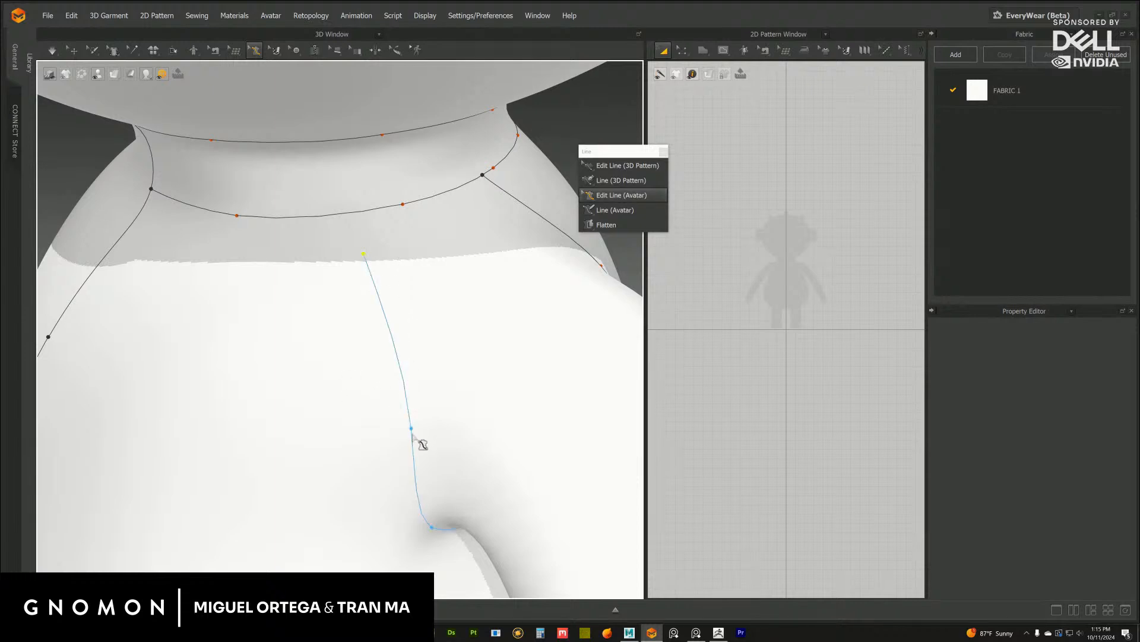
{"action": "left_click_drag", "start_coordinate": [411, 428], "coordinate": [386, 417]}
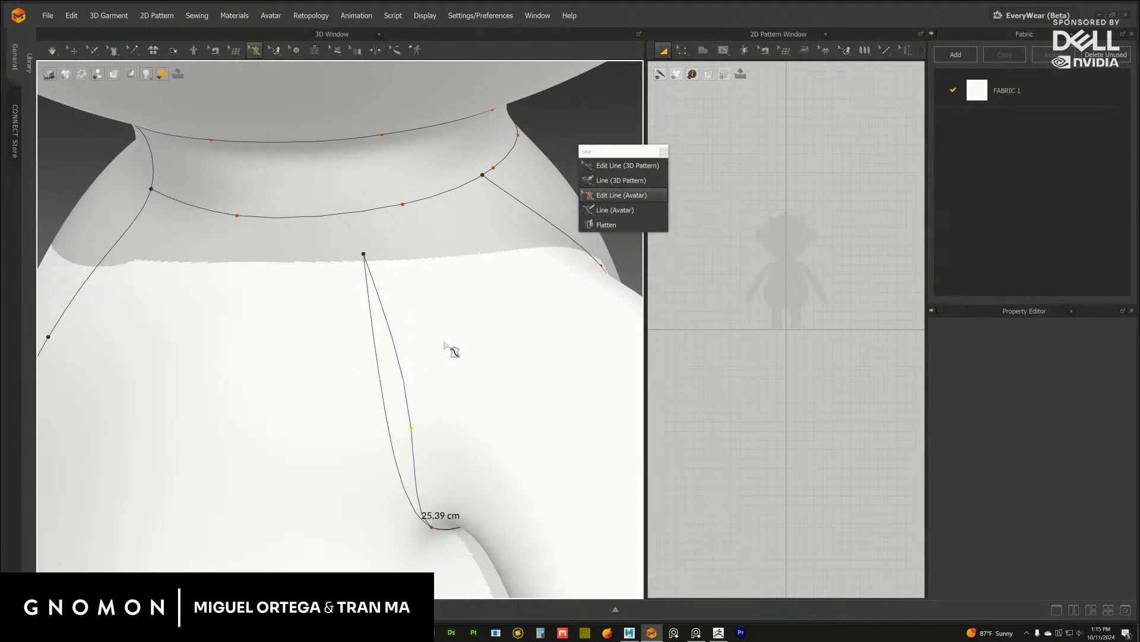
Slide the back armhole line's upper junction along the neck-base line toward the back center, shifting the adjacent neck-base curve point the same way
{"action": "right_click_drag", "start_coordinate": [494, 452], "coordinate": [453, 430], "text": "alt"}
{"action": "left_click_drag", "start_coordinate": [452, 430], "coordinate": [385, 412], "text": "alt"}
{"action": "right_click_drag", "start_coordinate": [384, 412], "coordinate": [427, 399], "text": "alt"}
{"action": "mouse_move", "coordinate": [343, 294]}
{"action": "left_mouse_down"}
{"action": "mouse_move", "coordinate": [364, 295]}
{"action": "mouse_move", "coordinate": [350, 295]}
{"action": "left_mouse_up"}
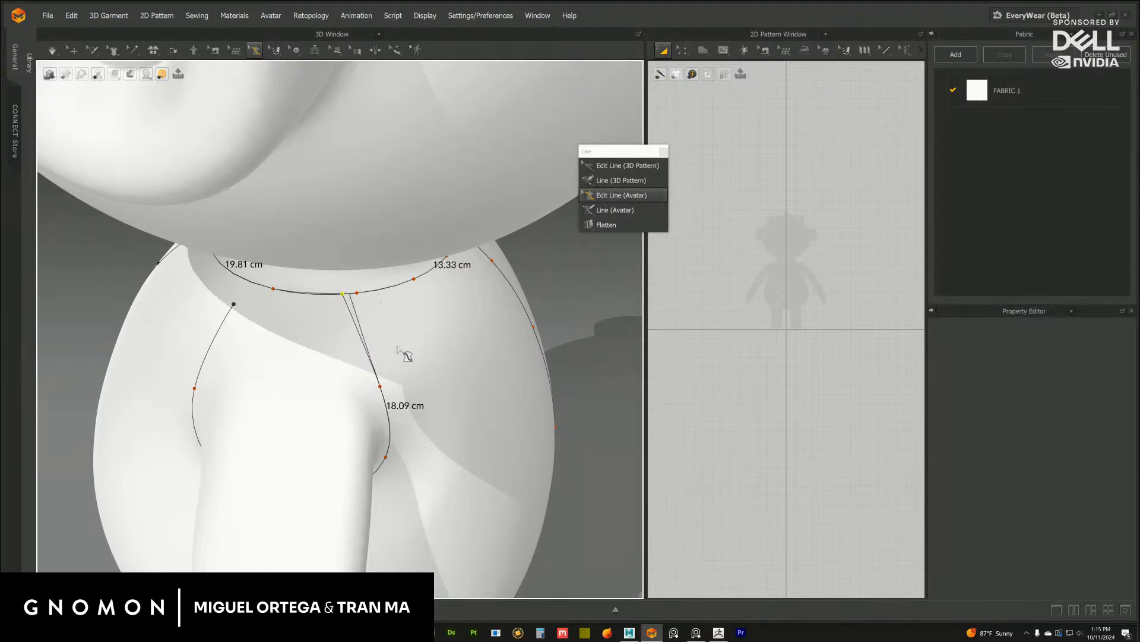
{"action": "right_click_drag", "start_coordinate": [397, 346], "coordinate": [420, 349], "text": "alt"}
{"action": "left_click_drag", "start_coordinate": [377, 250], "coordinate": [425, 248]}
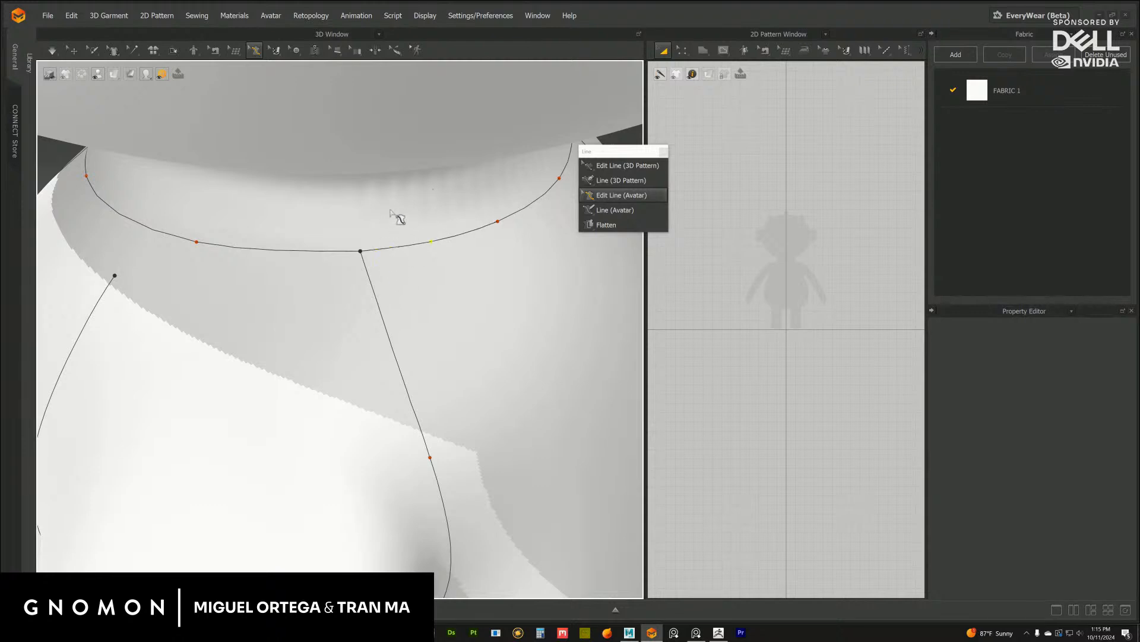
{"action": "left_click_drag", "start_coordinate": [360, 251], "coordinate": [384, 250]}
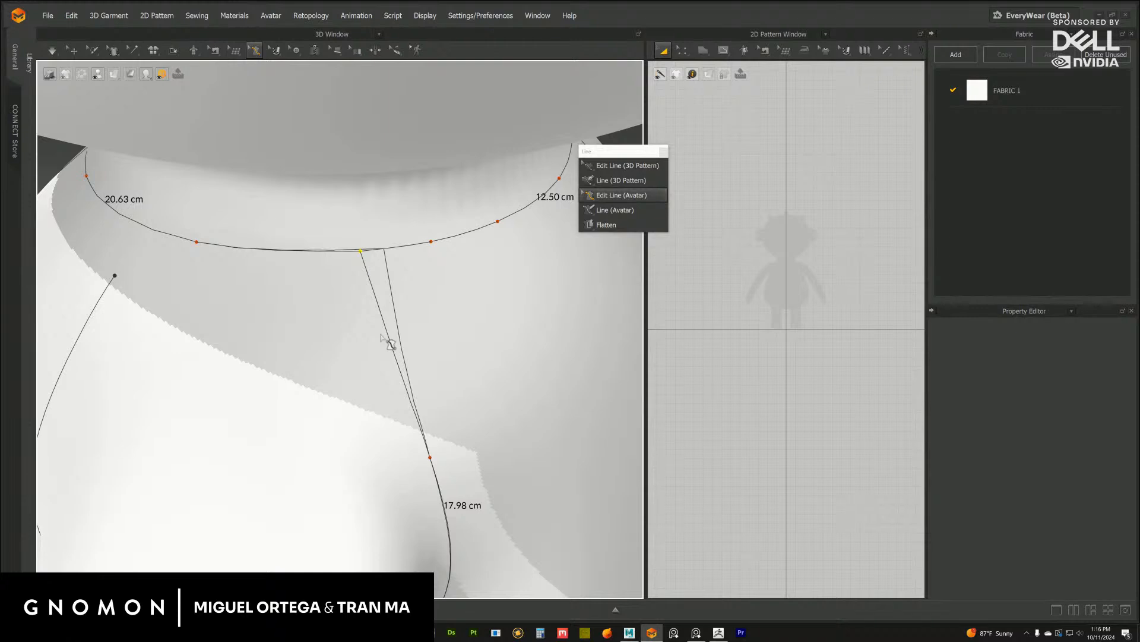
Move the back armhole line's upper curve point toward the back center so the line bows away from the arm
{"action": "middle_click_drag", "start_coordinate": [381, 335], "coordinate": [372, 239], "text": "alt"}
{"action": "left_click_drag", "start_coordinate": [420, 355], "coordinate": [447, 310]}
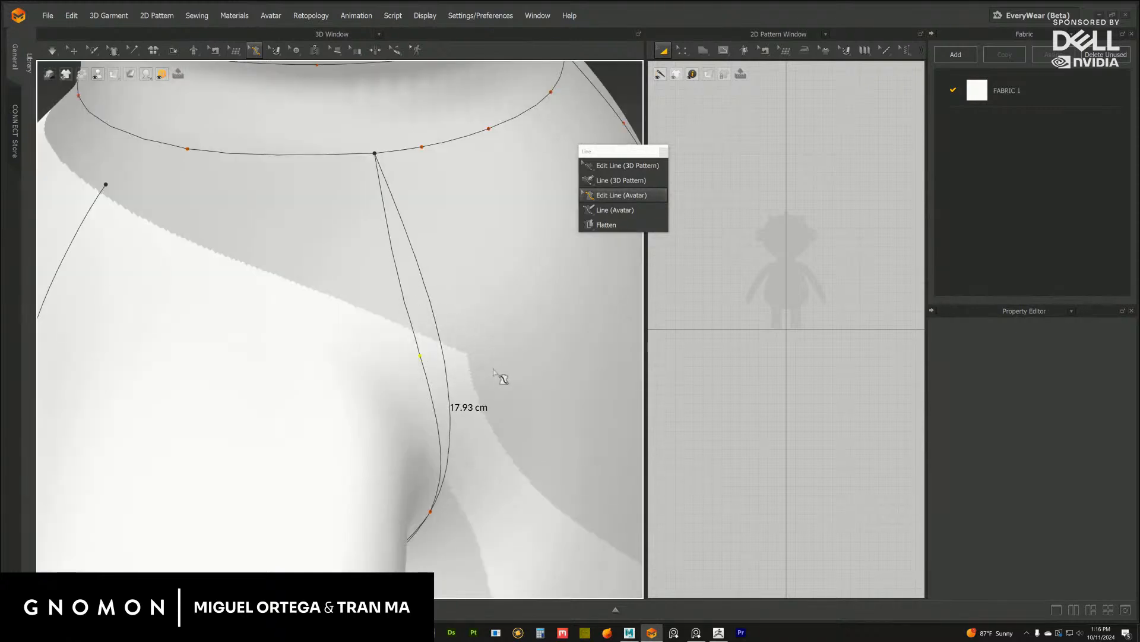
Draw an avatar line of about 2.15 cm joining the front armhole line's upper end to the neck-base line
{"action": "scroll", "coordinate": [340, 302], "scroll_direction": "down", "scroll_amount": 5}
{"action": "left_click_drag", "start_coordinate": [336, 303], "coordinate": [412, 305], "text": "alt"}
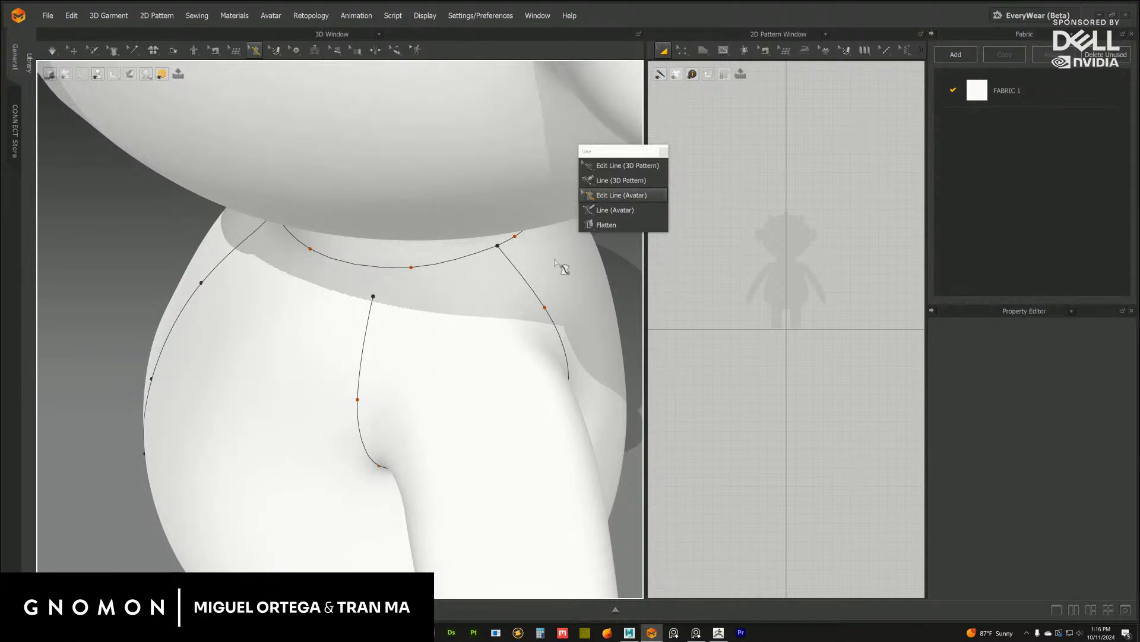
{"action": "left_click", "coordinate": [615, 209]}
{"action": "left_click", "coordinate": [373, 296]}
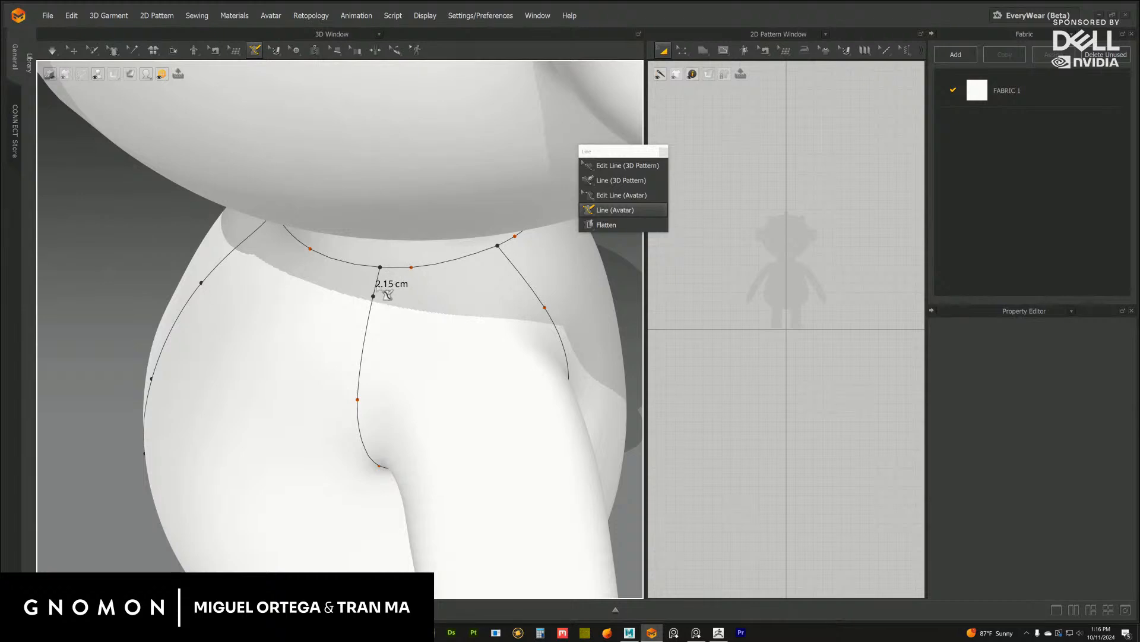
{"action": "left_click", "coordinate": [422, 368]}
Check the enclosed neck, arm and body areas with the Flatten tool, and save the project
{"action": "scroll", "coordinate": [422, 369], "scroll_direction": "down", "scroll_amount": 5}
{"action": "left_click", "coordinate": [587, 228]}
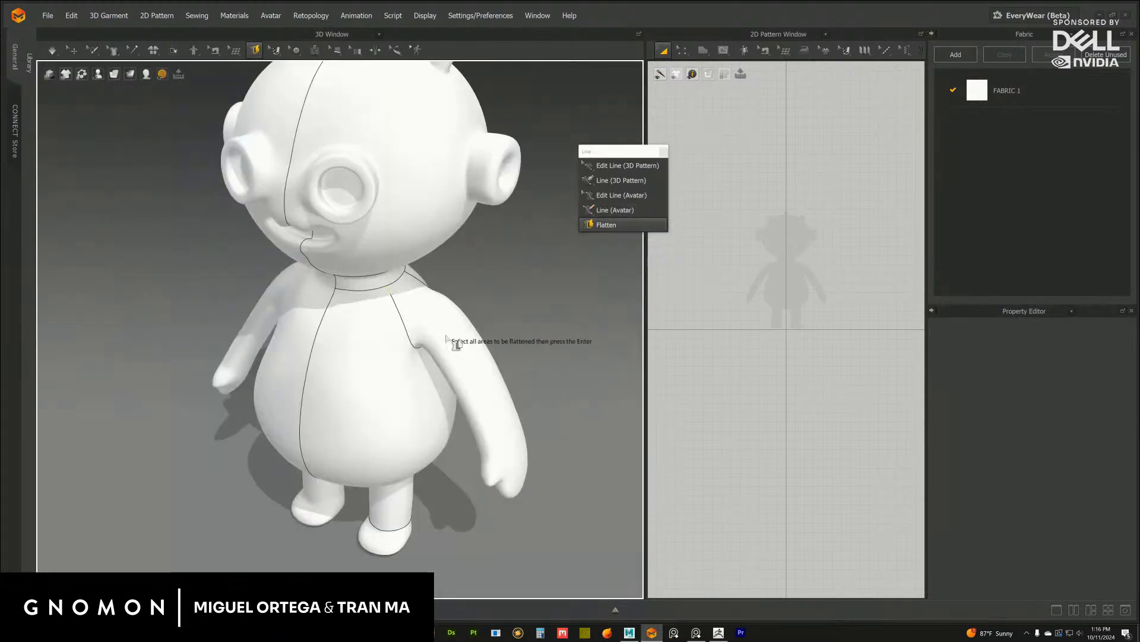
{"action": "right_click_drag", "start_coordinate": [453, 337], "coordinate": [390, 270]}
{"action": "left_click", "coordinate": [390, 264]}
{"action": "right_click_drag", "start_coordinate": [383, 315], "coordinate": [392, 321]}
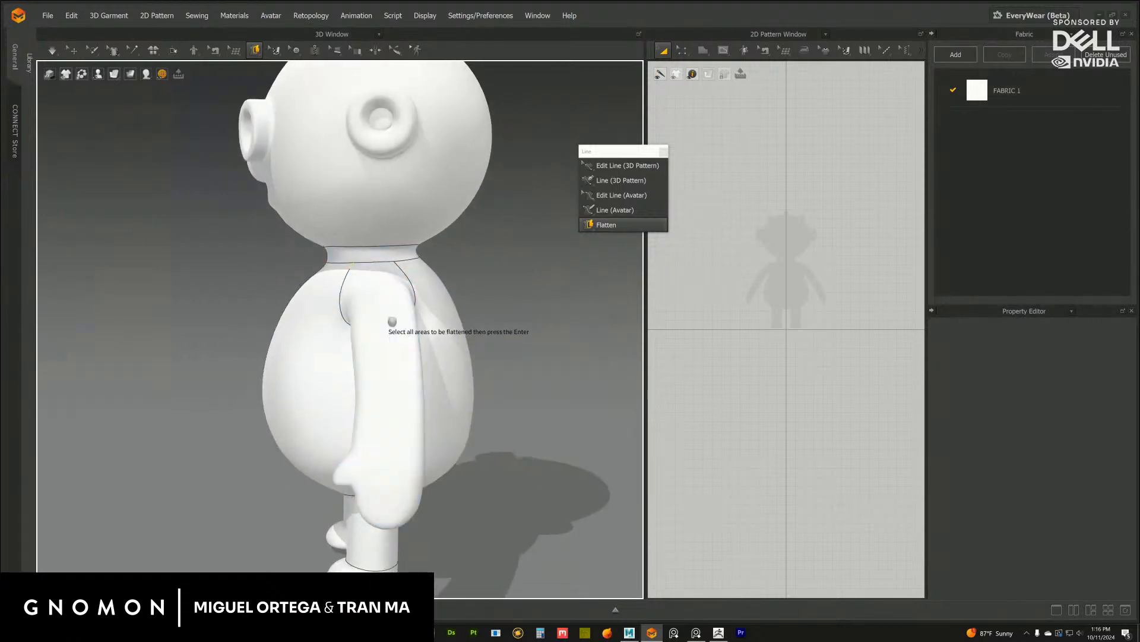
{"action": "scroll", "coordinate": [392, 321], "scroll_direction": "down", "scroll_amount": 3}
{"action": "right_click_drag", "start_coordinate": [458, 491], "coordinate": [480, 301]}
{"action": "left_click", "coordinate": [47, 16]}
{"action": "left_click", "coordinate": [69, 78]}
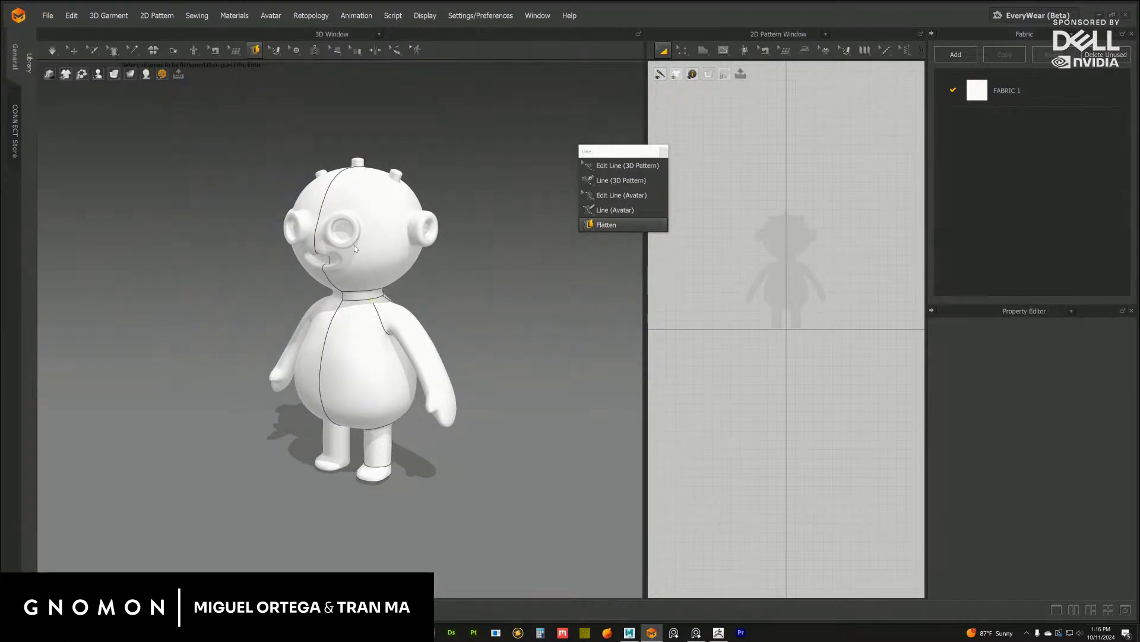
Draw a short avatar line between the legs, joining the inner side of the leg-top line to the body center line
{"action": "middle_click_drag", "start_coordinate": [458, 273], "coordinate": [400, 258]}
{"action": "scroll", "coordinate": [401, 258], "scroll_direction": "up", "scroll_amount": 5}
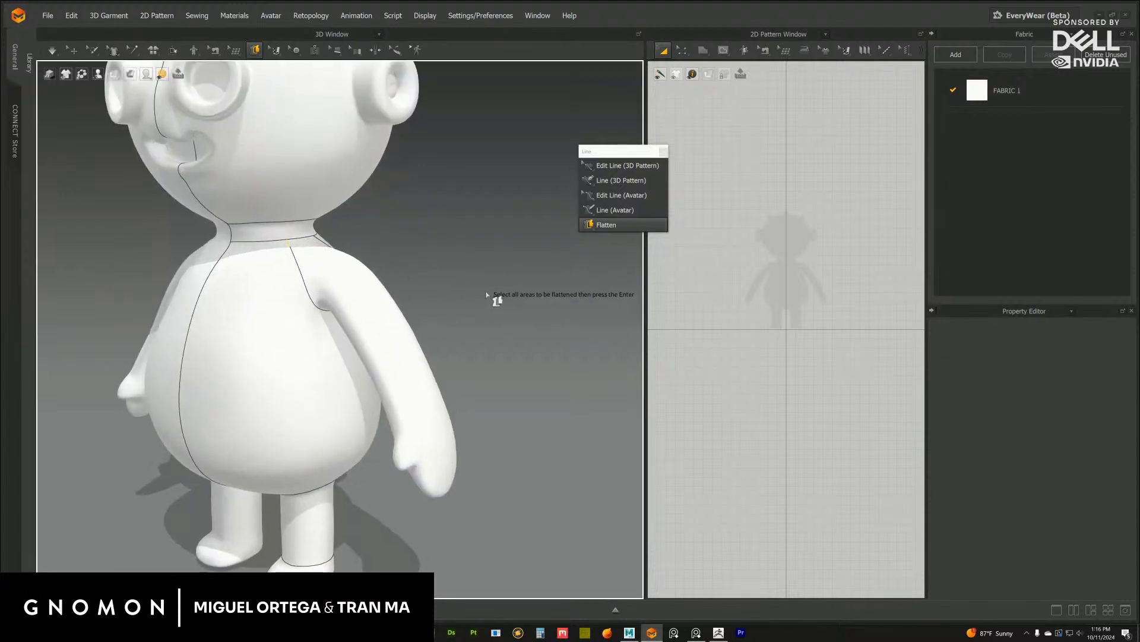
{"action": "right_click_drag", "start_coordinate": [497, 298], "coordinate": [380, 281]}
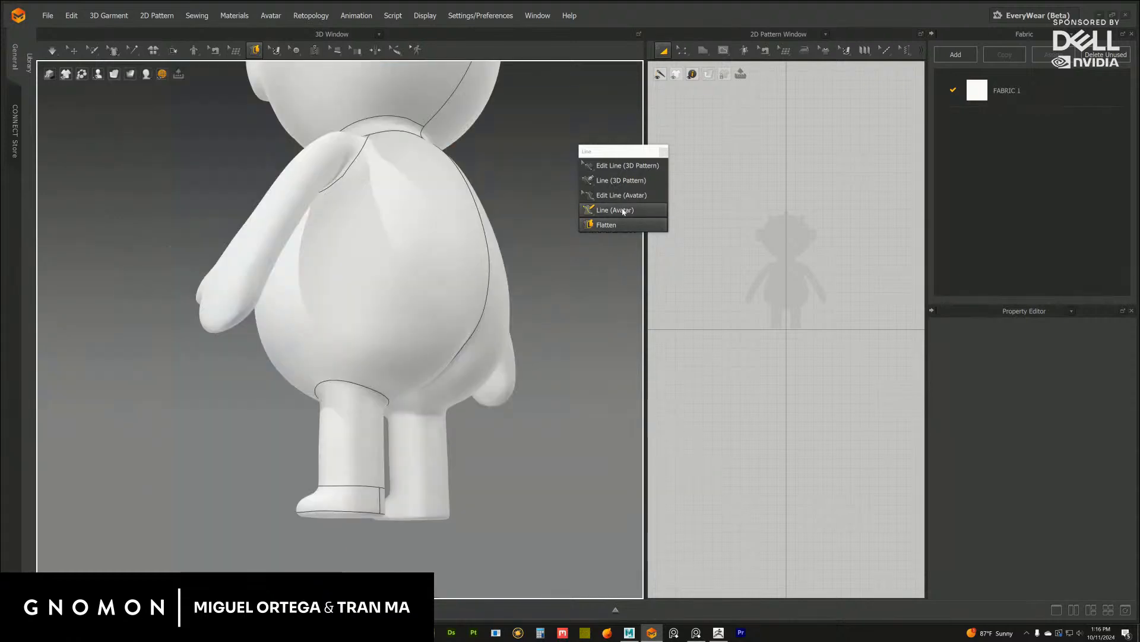
{"action": "left_click", "coordinate": [622, 210]}
{"action": "right_click_drag", "start_coordinate": [369, 313], "coordinate": [419, 321]}
{"action": "middle_click_drag", "start_coordinate": [468, 340], "coordinate": [486, 339]}
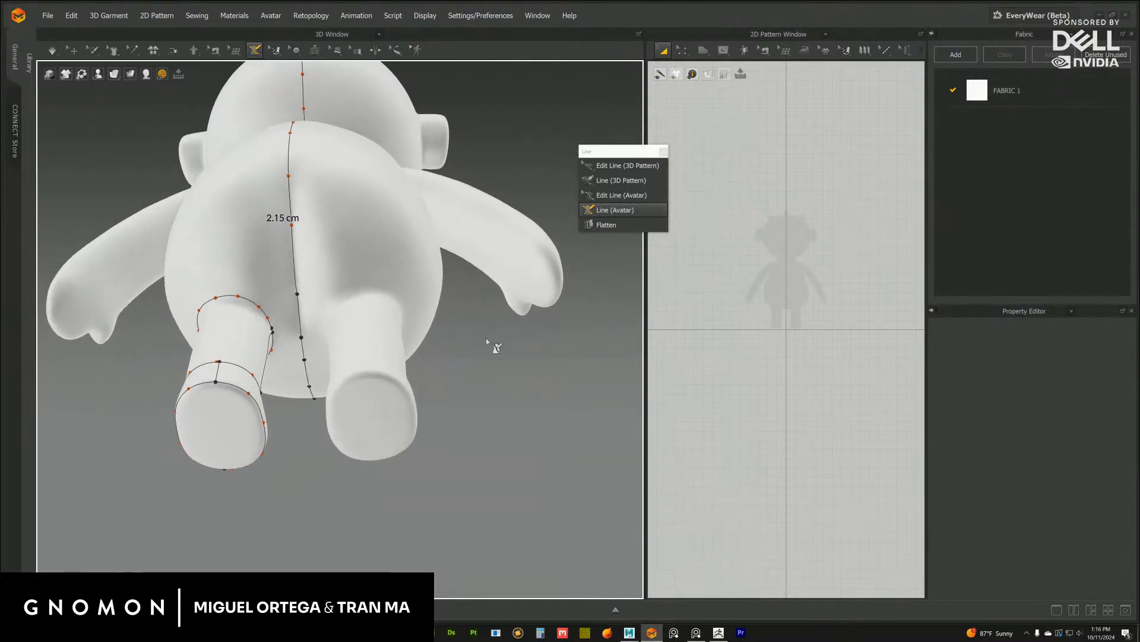
{"action": "scroll", "coordinate": [487, 340], "scroll_direction": "up", "scroll_amount": 5}
{"action": "middle_click_drag", "start_coordinate": [223, 311], "coordinate": [315, 339]}
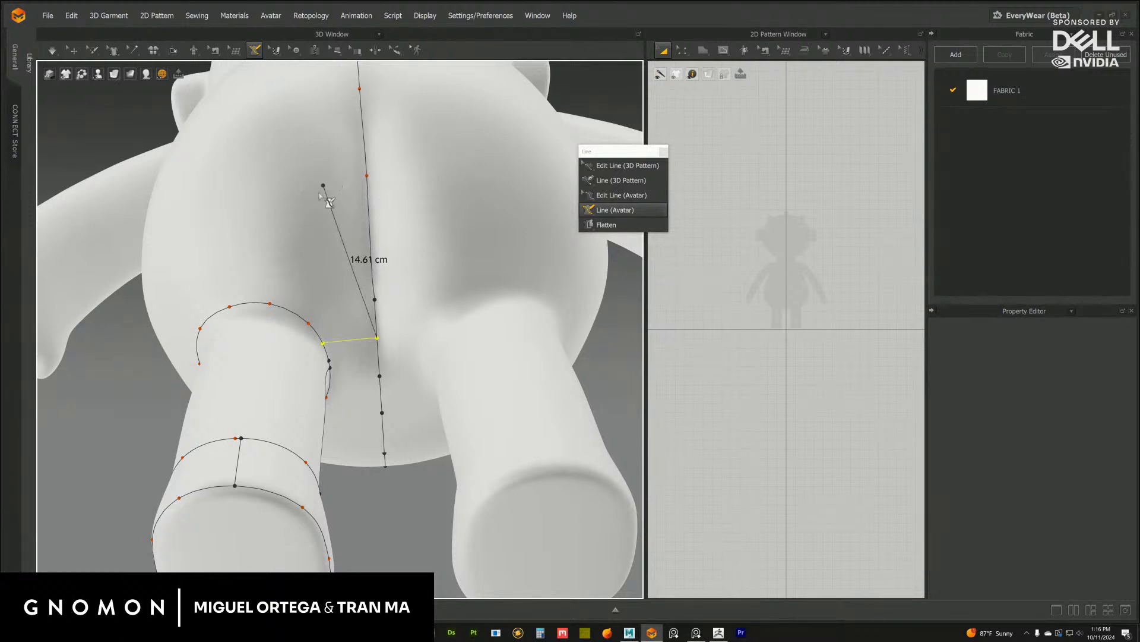
Draw a side avatar line about 40 cm long from the outer point of the leg-top line up the body to the armpit junction
{"action": "right_click_drag", "start_coordinate": [181, 331], "coordinate": [285, 336]}
{"action": "left_click", "coordinate": [388, 310]}
{"action": "middle_click_drag", "start_coordinate": [388, 247], "coordinate": [350, 354]}
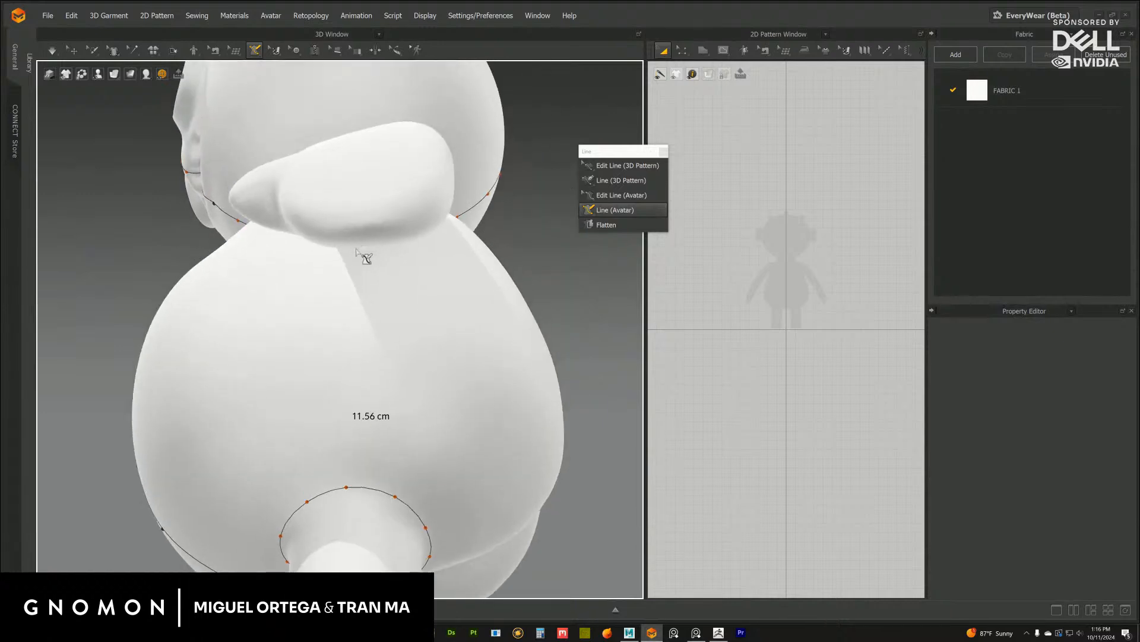
{"action": "right_click_drag", "start_coordinate": [356, 249], "coordinate": [351, 192]}
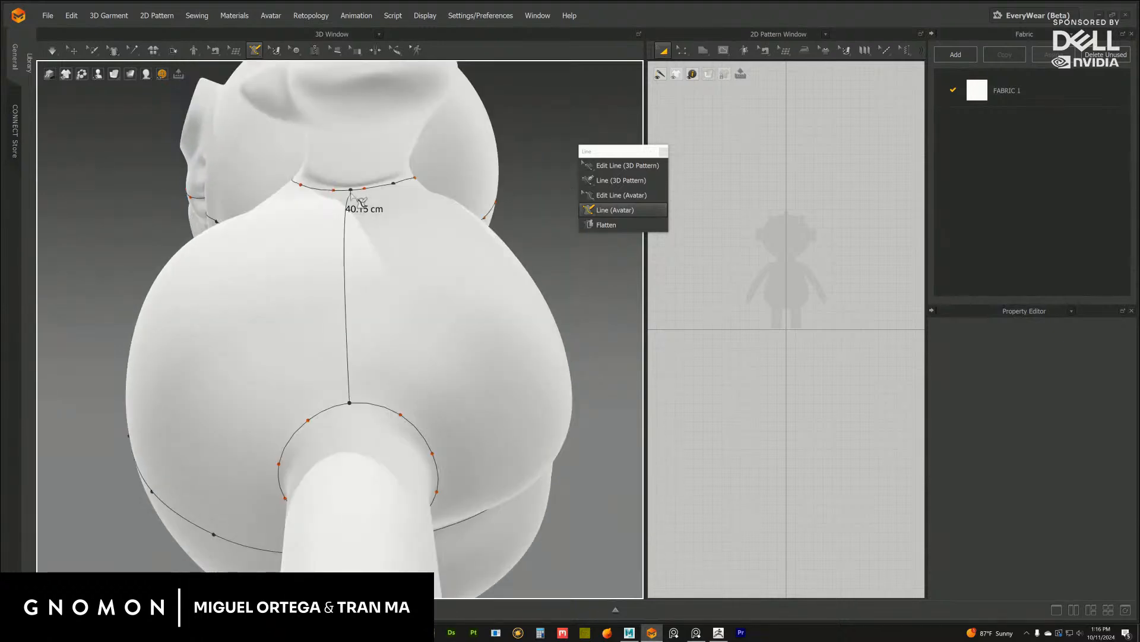
{"action": "left_click", "coordinate": [349, 220]}
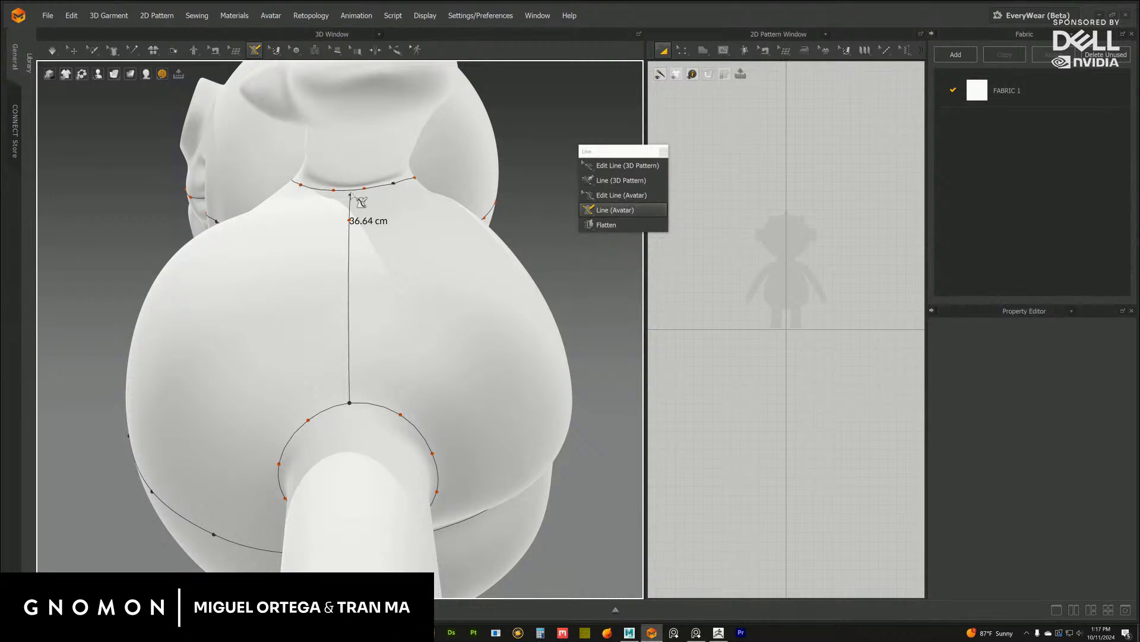
{"action": "left_click", "coordinate": [354, 194]}
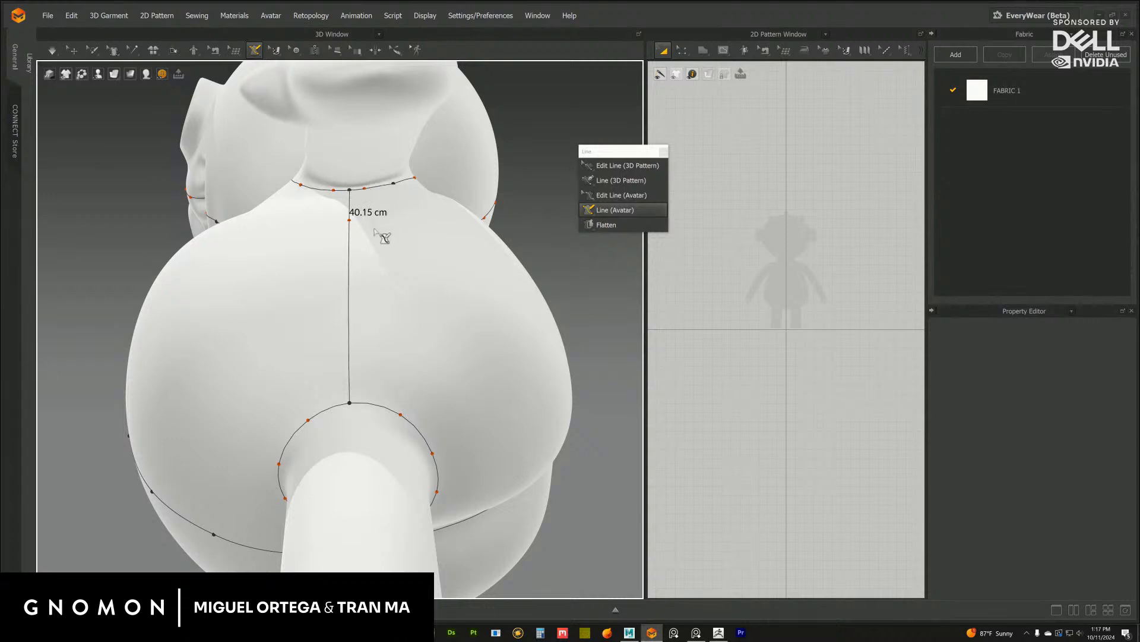
Review the avatar lines from back to front and check with the Flatten tool which body areas are enclosed
{"action": "left_click", "coordinate": [594, 195]}
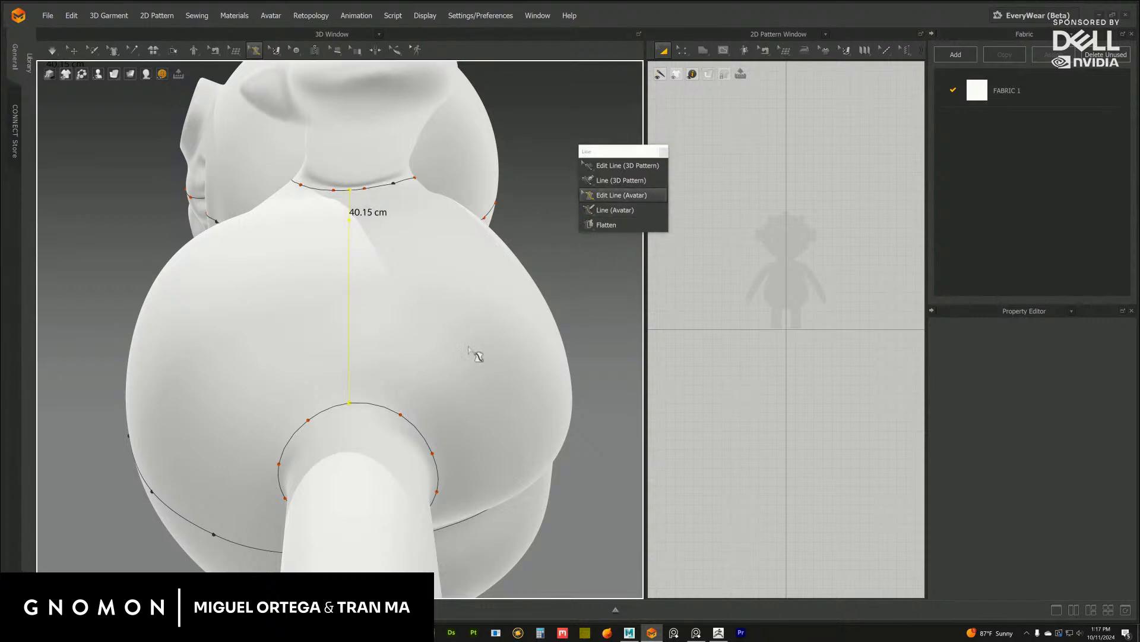
{"action": "scroll", "coordinate": [476, 355], "scroll_direction": "down", "scroll_amount": 5}
{"action": "right_click_drag", "start_coordinate": [425, 325], "coordinate": [376, 322]}
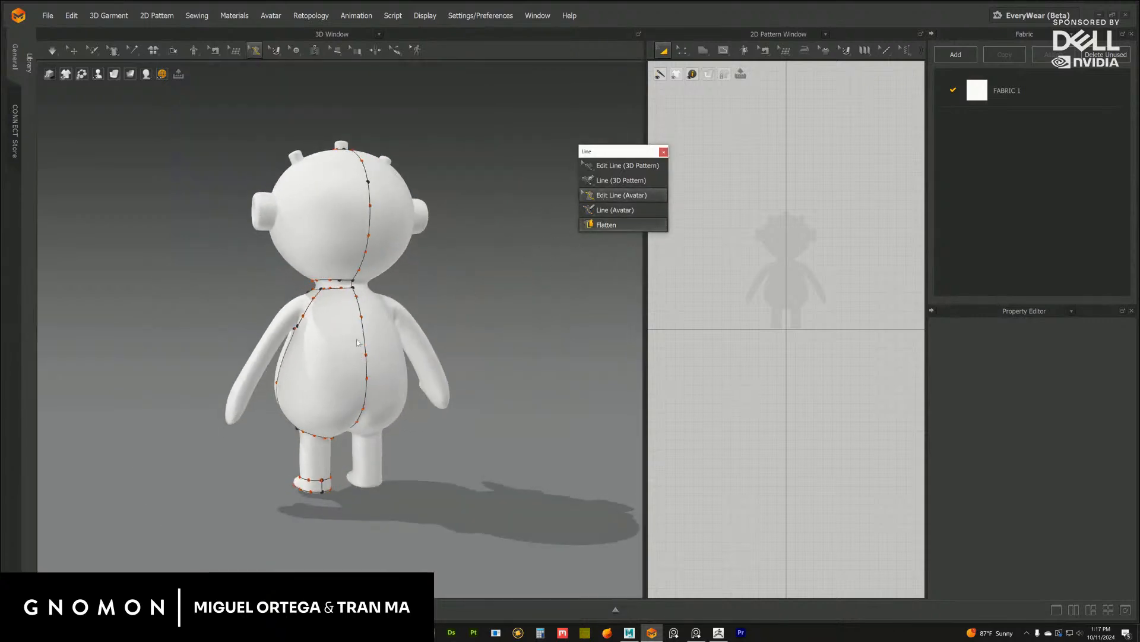
{"action": "right_click_drag", "start_coordinate": [328, 352], "coordinate": [428, 357]}
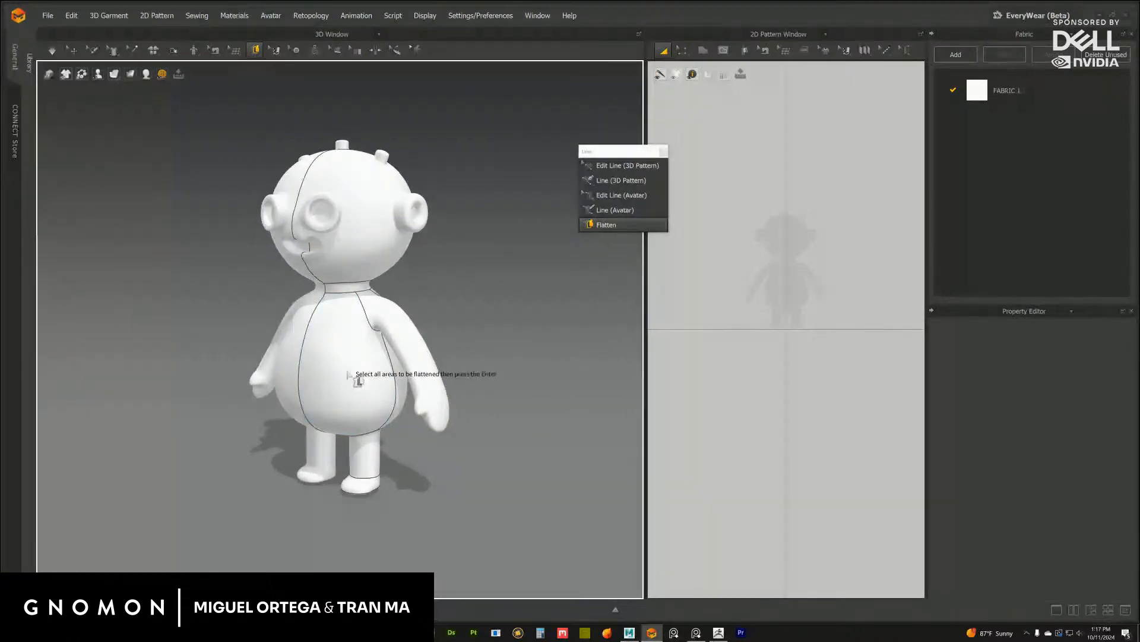
{"action": "right_click_drag", "start_coordinate": [385, 294], "coordinate": [418, 297]}
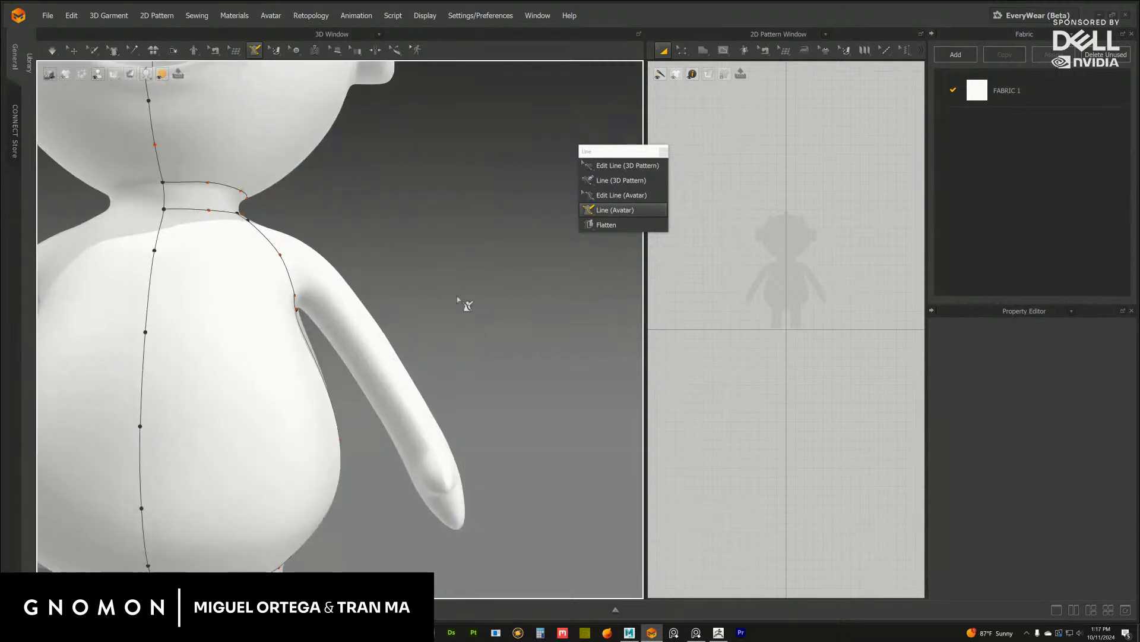
Examine the arm, armhole and body side lines from the front and side
{"action": "right_click_drag", "start_coordinate": [463, 303], "coordinate": [499, 262]}
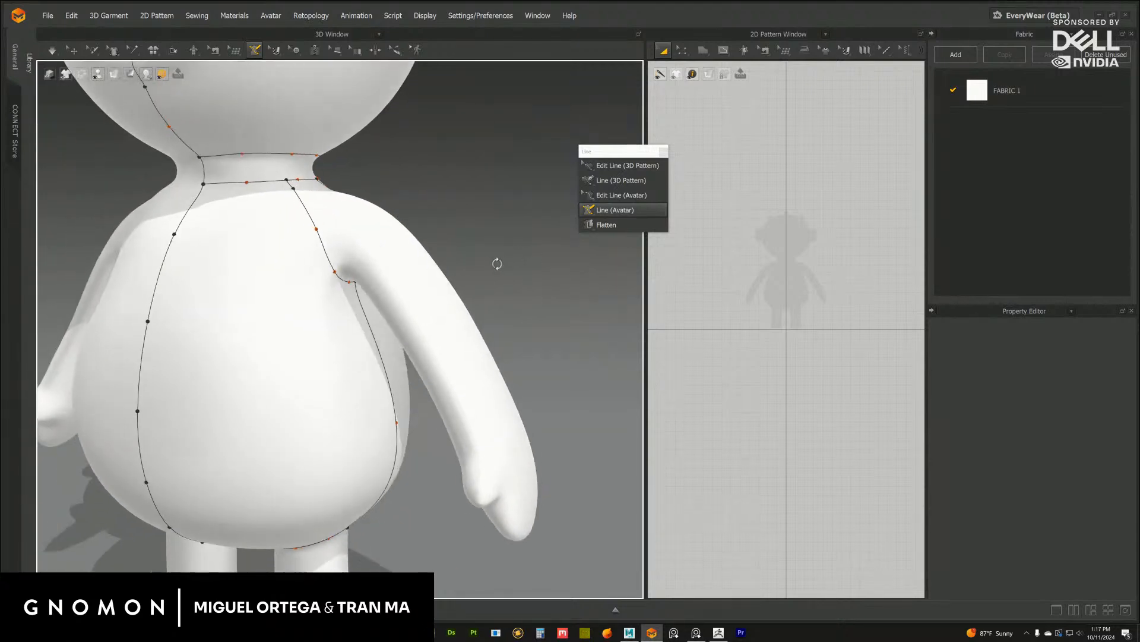
{"action": "right_click_drag", "start_coordinate": [421, 308], "coordinate": [523, 306]}
{"action": "scroll", "coordinate": [516, 302], "scroll_direction": "down", "scroll_amount": 4}
{"action": "mouse_move", "coordinate": [418, 305]}
{"action": "right_mouse_down"}
{"action": "mouse_move", "coordinate": [434, 302]}
{"action": "mouse_move", "coordinate": [421, 303]}
{"action": "right_mouse_up"}
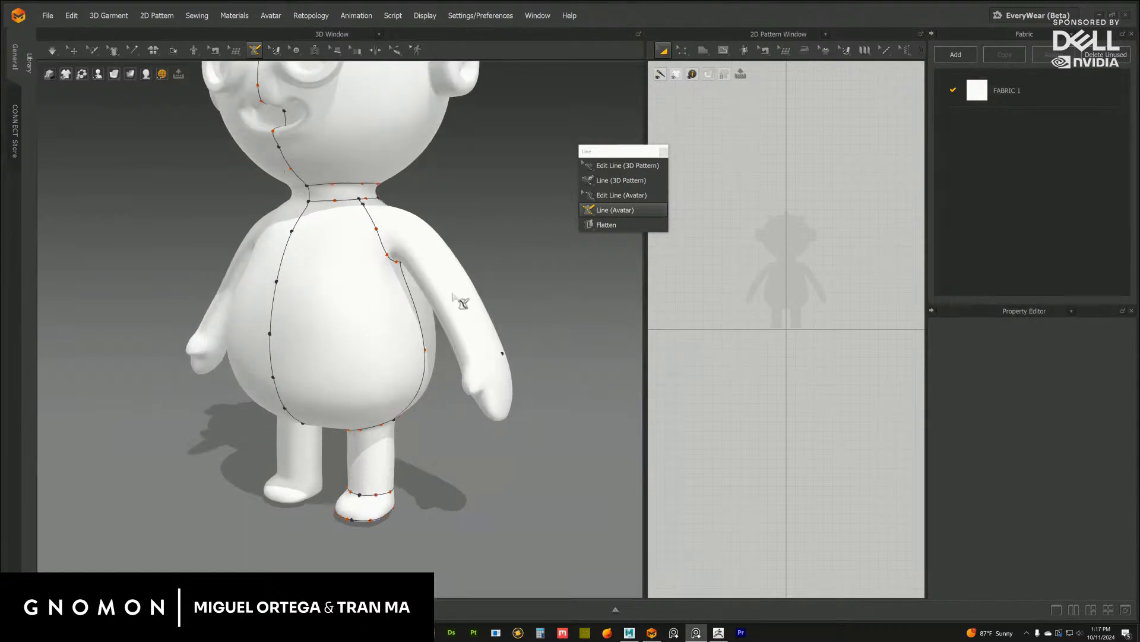
{"action": "right_click_drag", "start_coordinate": [491, 254], "coordinate": [468, 254]}
{"action": "left_click", "coordinate": [381, 377]}
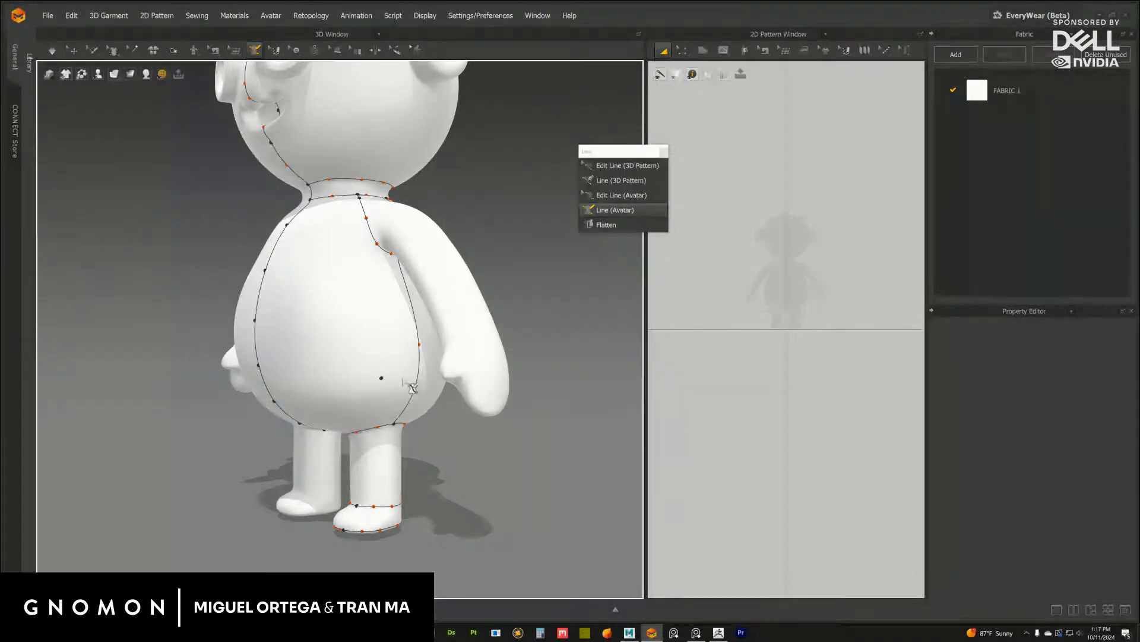
{"action": "right_click_drag", "start_coordinate": [414, 387], "coordinate": [440, 339]}
{"action": "scroll", "coordinate": [416, 357], "scroll_direction": "up", "scroll_amount": 5}
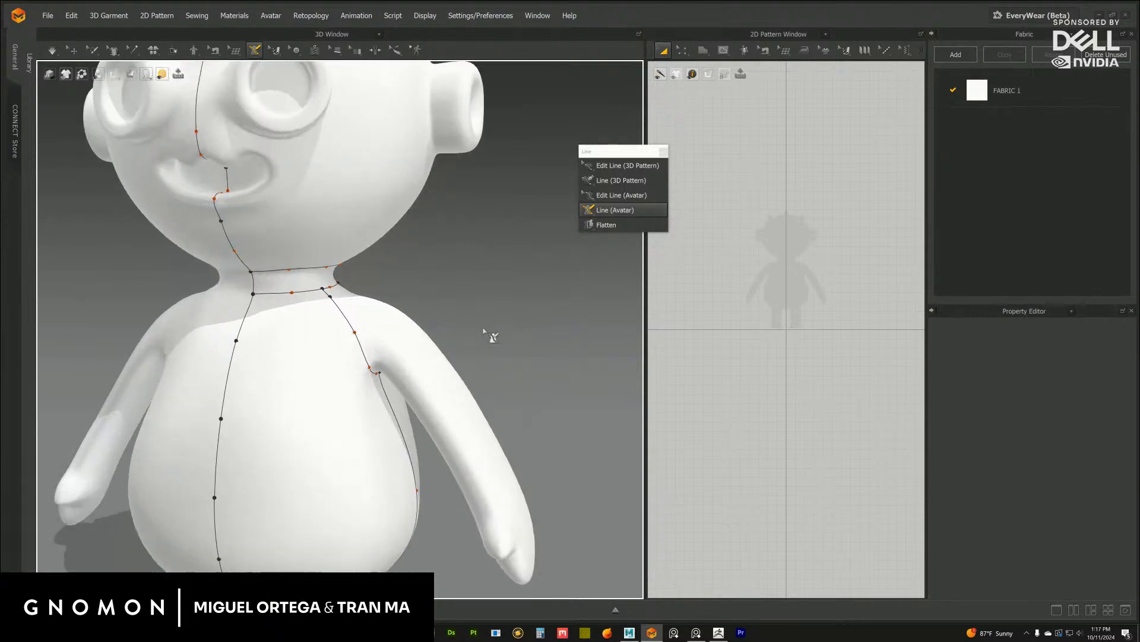
{"action": "middle_click_drag", "start_coordinate": [549, 387], "coordinate": [495, 309]}
{"action": "scroll", "coordinate": [512, 299], "scroll_direction": "up", "scroll_amount": 3}
{"action": "right_click_drag", "start_coordinate": [512, 299], "coordinate": [499, 275]}
{"action": "scroll", "coordinate": [500, 277], "scroll_direction": "down", "scroll_amount": 2}
{"action": "middle_click_drag", "start_coordinate": [500, 277], "coordinate": [511, 301]}
{"action": "mouse_move", "coordinate": [512, 300]}
{"action": "right_mouse_down"}
{"action": "mouse_move", "coordinate": [503, 277]}
{"action": "mouse_move", "coordinate": [502, 287]}
{"action": "right_mouse_up"}
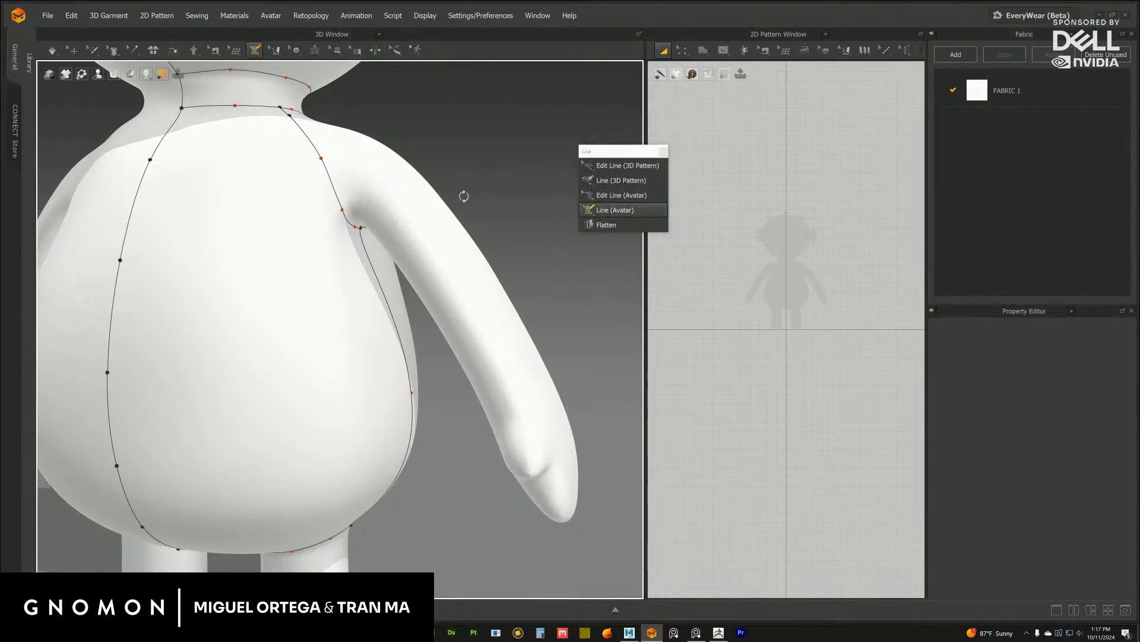
{"action": "right_click_drag", "start_coordinate": [464, 196], "coordinate": [454, 198]}
Draw an avatar line about 37 cm long from the front of the armhole down the inner arm to the base of the thumb
{"action": "left_click", "coordinate": [353, 189]}
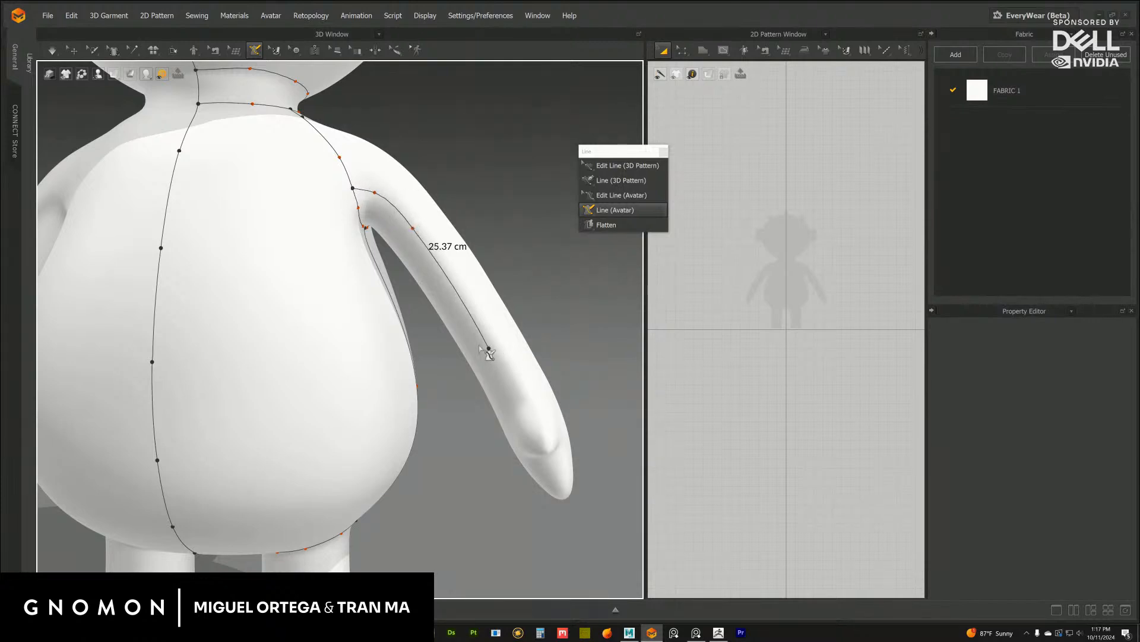
{"action": "middle_click_drag", "start_coordinate": [487, 354], "coordinate": [440, 305]}
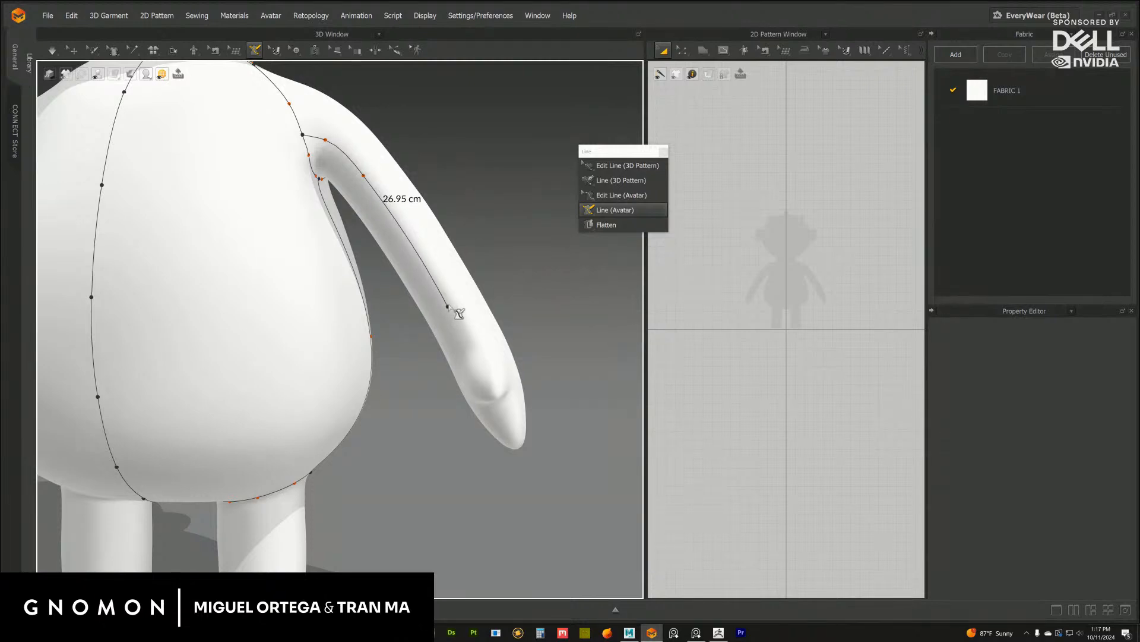
{"action": "left_click", "coordinate": [475, 355]}
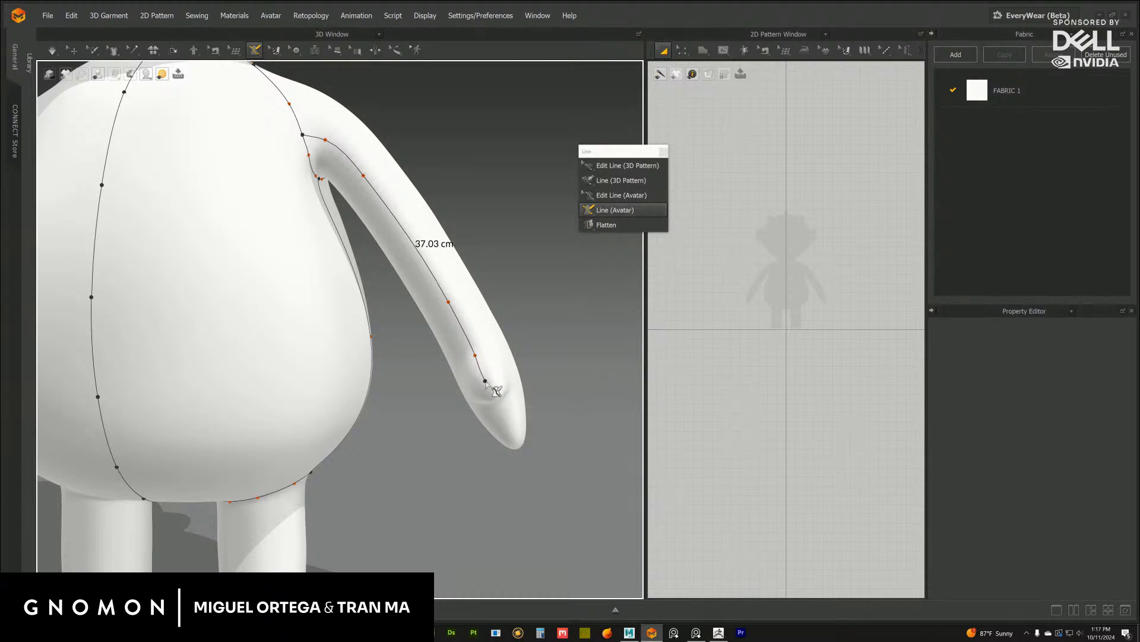
{"action": "left_click", "coordinate": [489, 378]}
{"action": "left_click", "coordinate": [488, 383]}
{"action": "key", "text": "ctrl+z"}
{"action": "middle_click_drag", "start_coordinate": [529, 343], "coordinate": [484, 310]}
{"action": "scroll", "coordinate": [489, 285], "scroll_direction": "up", "scroll_amount": 5}
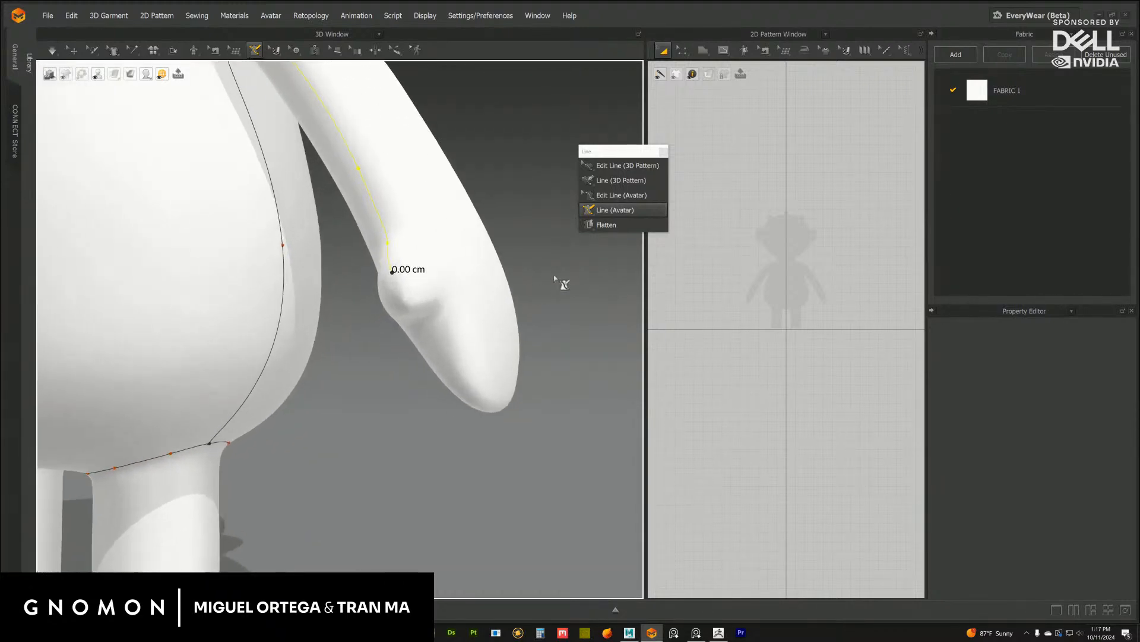
{"action": "left_click", "coordinate": [48, 16]}
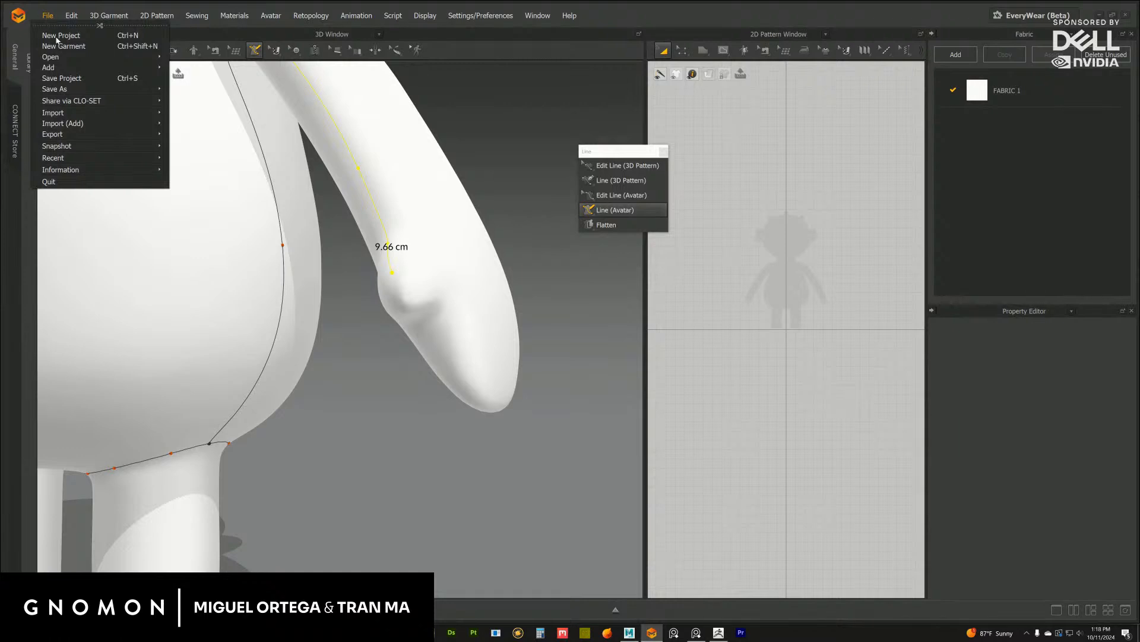
{"action": "left_click", "coordinate": [438, 205]}
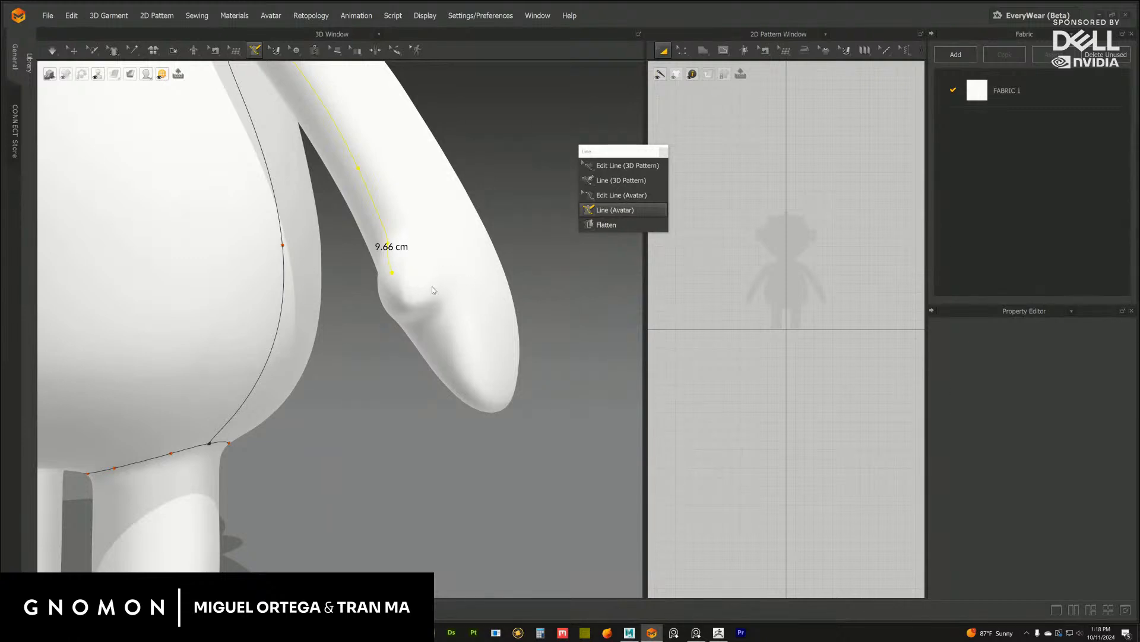
Start a new avatar line at the end of the inner arm line and run it around the thumb toward the hand tip
{"action": "right_click_drag", "start_coordinate": [387, 345], "coordinate": [388, 341]}
{"action": "left_click", "coordinate": [605, 196]}
{"action": "left_click", "coordinate": [612, 211]}
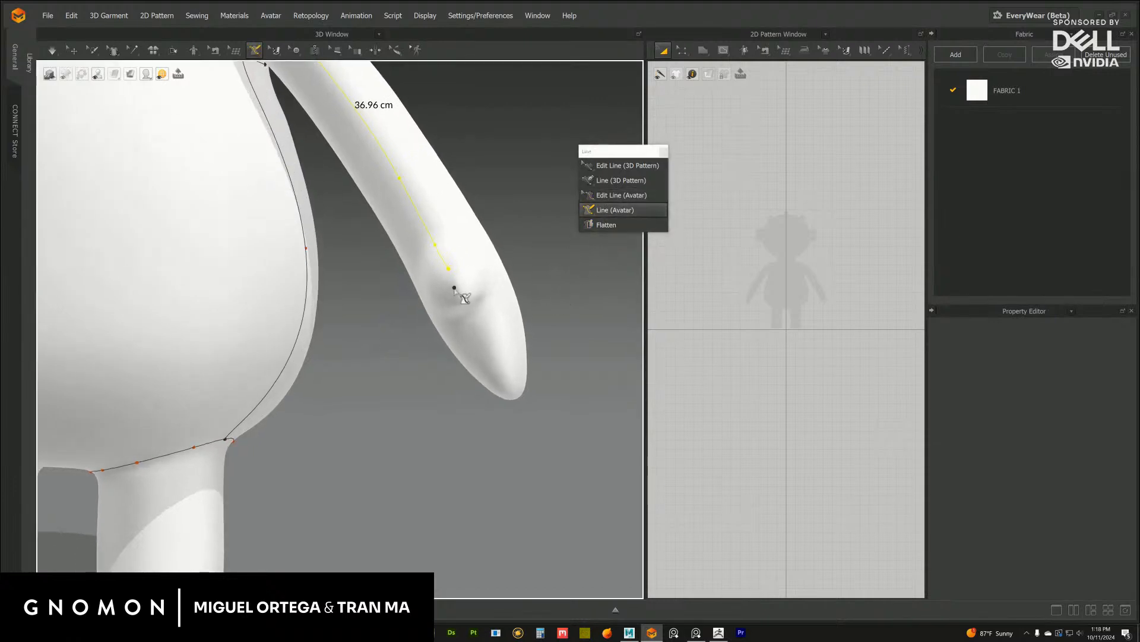
{"action": "left_click", "coordinate": [449, 271]}
{"action": "left_click", "coordinate": [459, 289]}
{"action": "right_click_drag", "start_coordinate": [468, 302], "coordinate": [415, 292]}
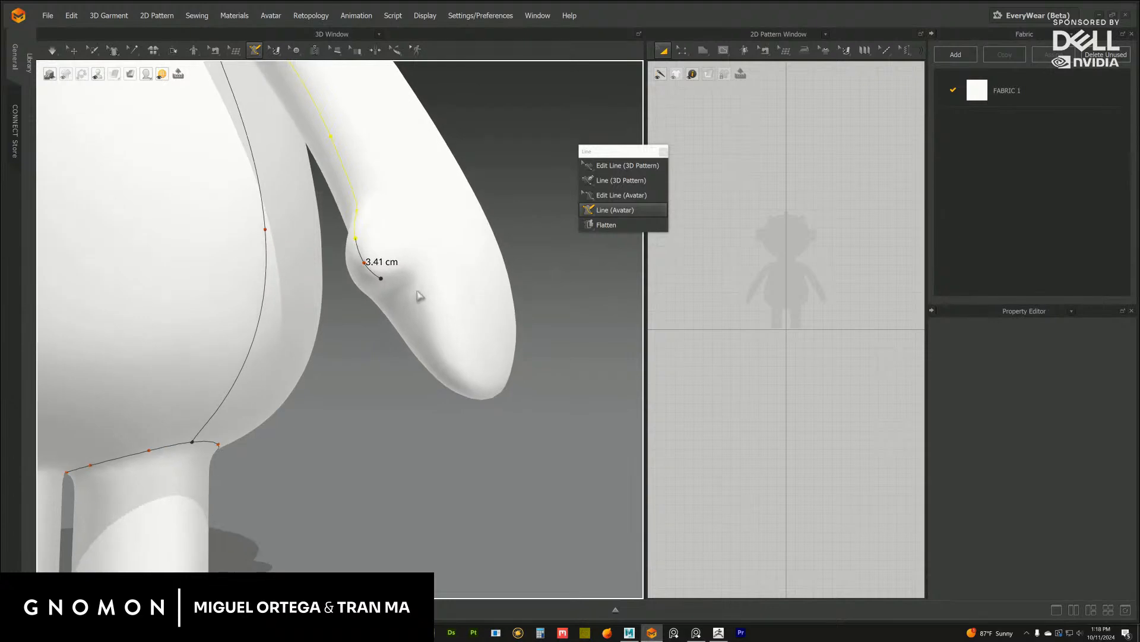
{"action": "left_click", "coordinate": [377, 277]}
{"action": "left_click", "coordinate": [402, 290]}
{"action": "right_click_drag", "start_coordinate": [405, 291], "coordinate": [457, 303]}
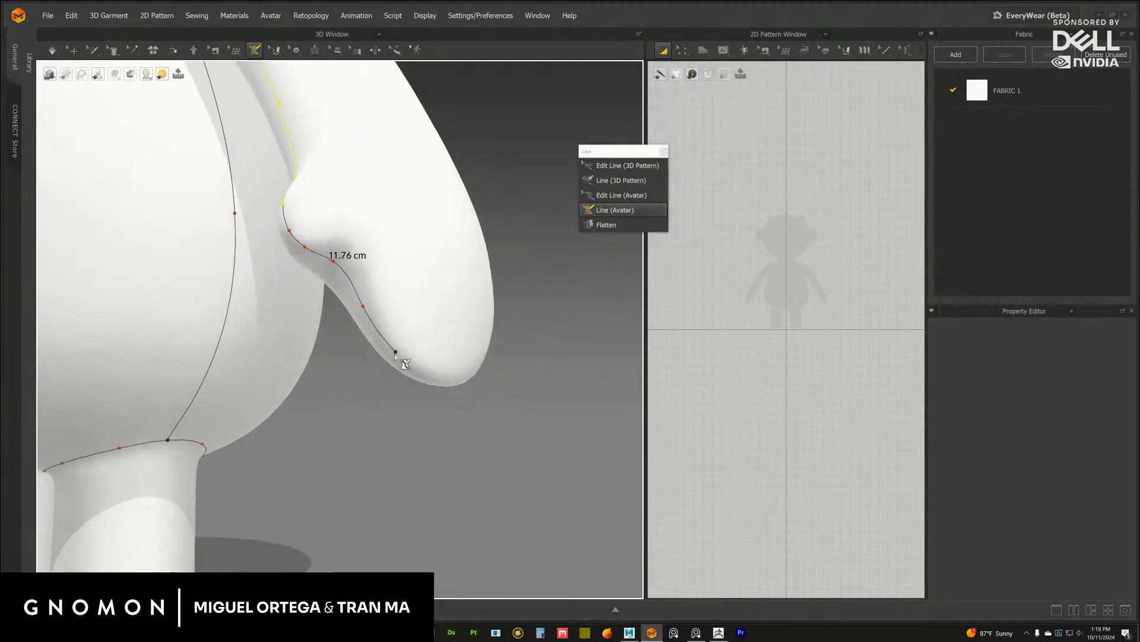
{"action": "mouse_move", "coordinate": [405, 363]}
{"action": "right_mouse_down"}
{"action": "mouse_move", "coordinate": [448, 366]}
{"action": "mouse_move", "coordinate": [445, 283]}
{"action": "mouse_move", "coordinate": [407, 382]}
{"action": "right_mouse_up"}
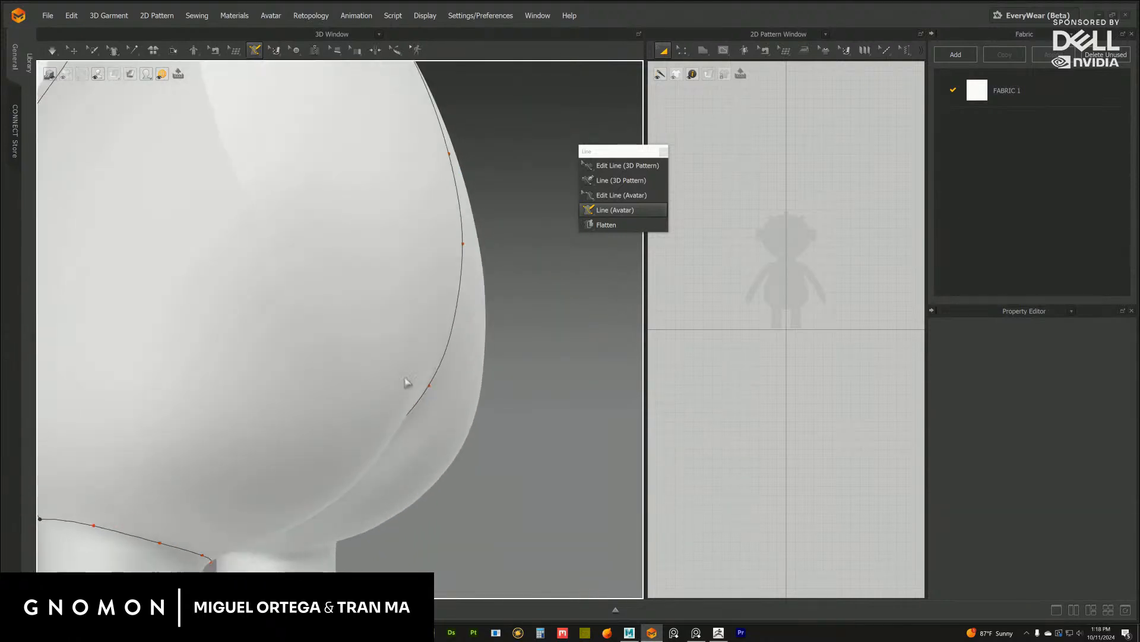
Continue the line around the hand tip and up the back of the arm to the rear armhole line, about 71 cm long in total
{"action": "middle_click_drag", "start_coordinate": [523, 406], "coordinate": [547, 421]}
{"action": "right_click_drag", "start_coordinate": [523, 350], "coordinate": [620, 327]}
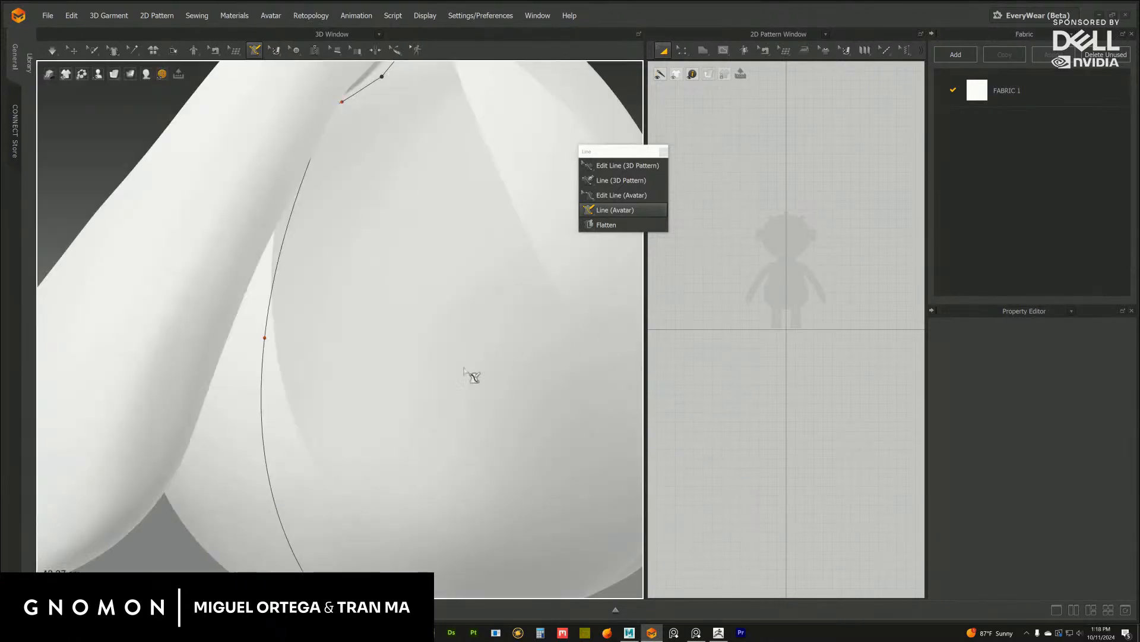
{"action": "scroll", "coordinate": [230, 533], "scroll_direction": "down", "scroll_amount": 3}
{"action": "right_click_drag", "start_coordinate": [242, 514], "coordinate": [284, 443]}
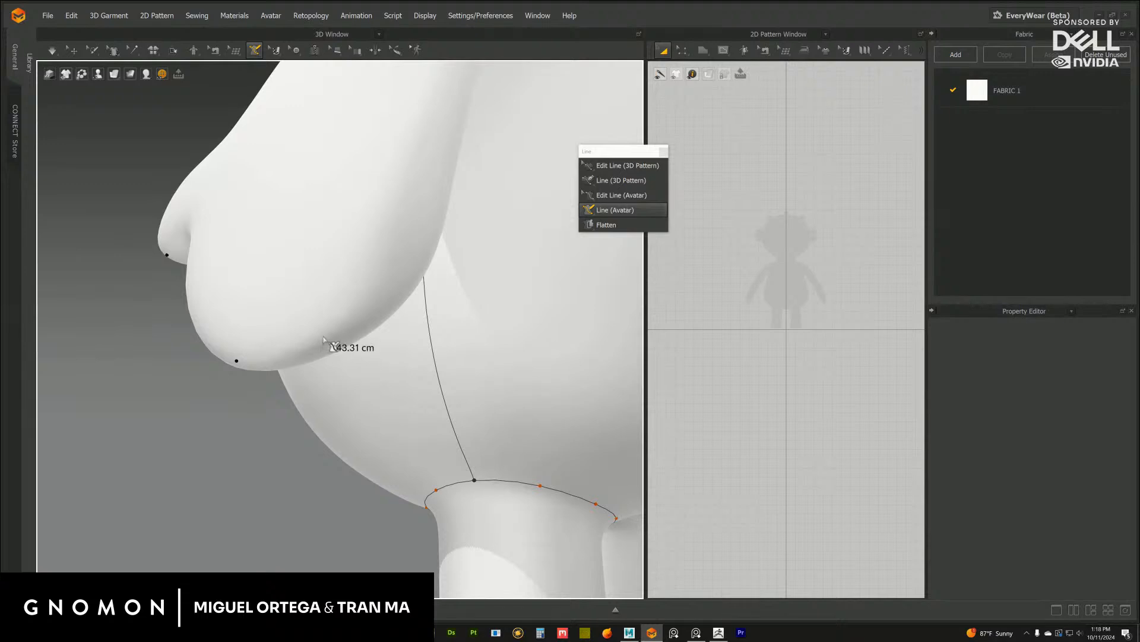
{"action": "right_click_drag", "start_coordinate": [409, 285], "coordinate": [368, 338]}
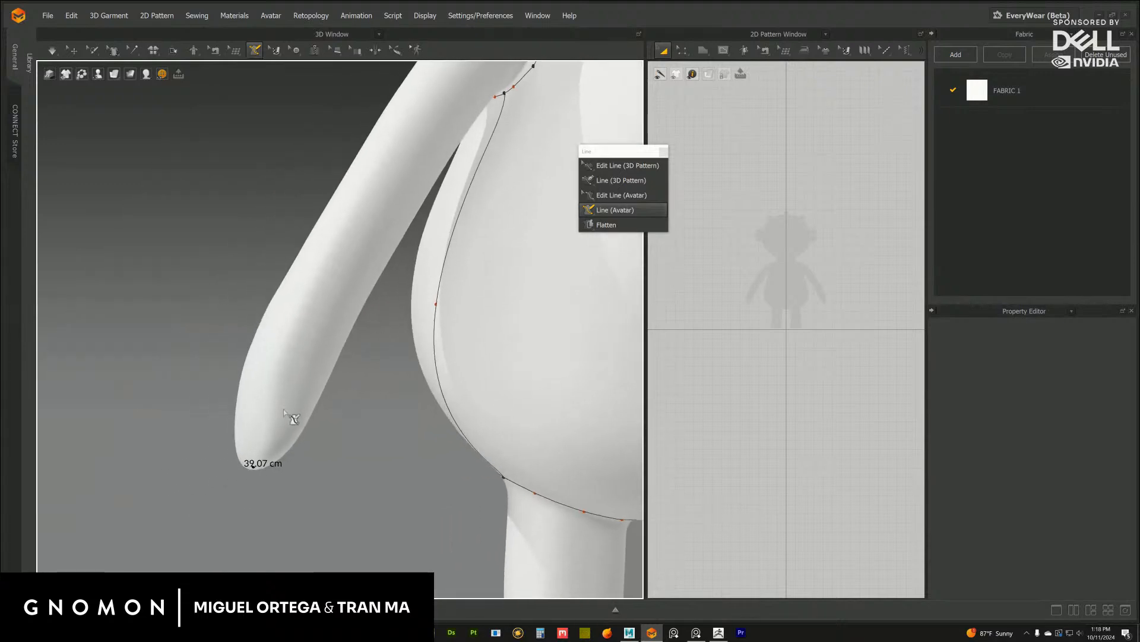
{"action": "left_click", "coordinate": [279, 423]}
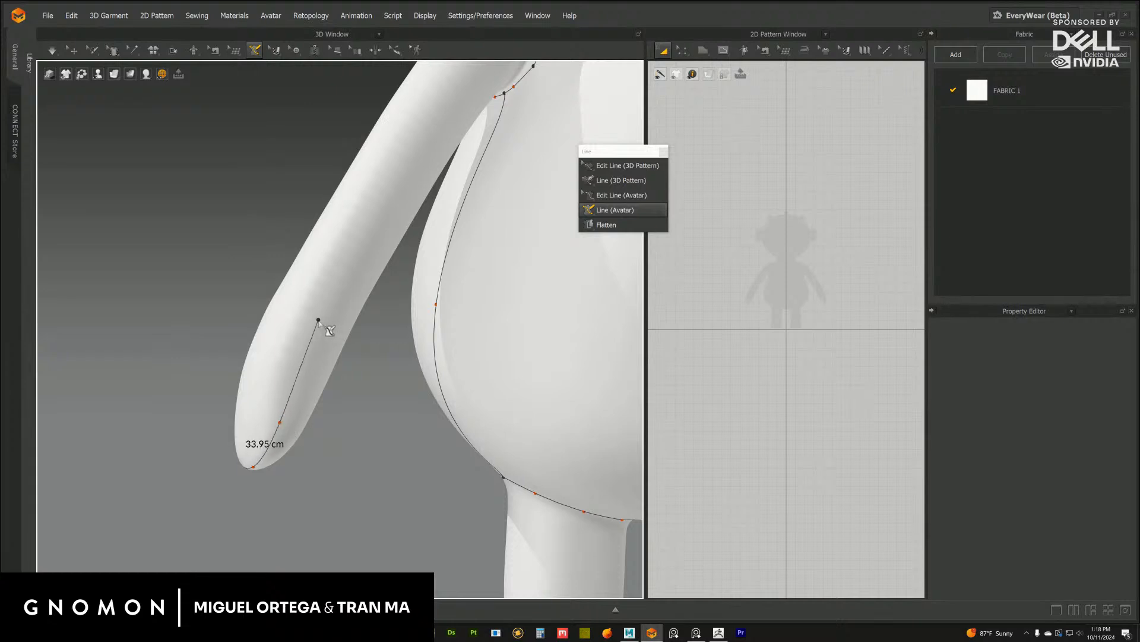
{"action": "left_click", "coordinate": [320, 320]}
{"action": "right_click_drag", "start_coordinate": [373, 249], "coordinate": [401, 263]}
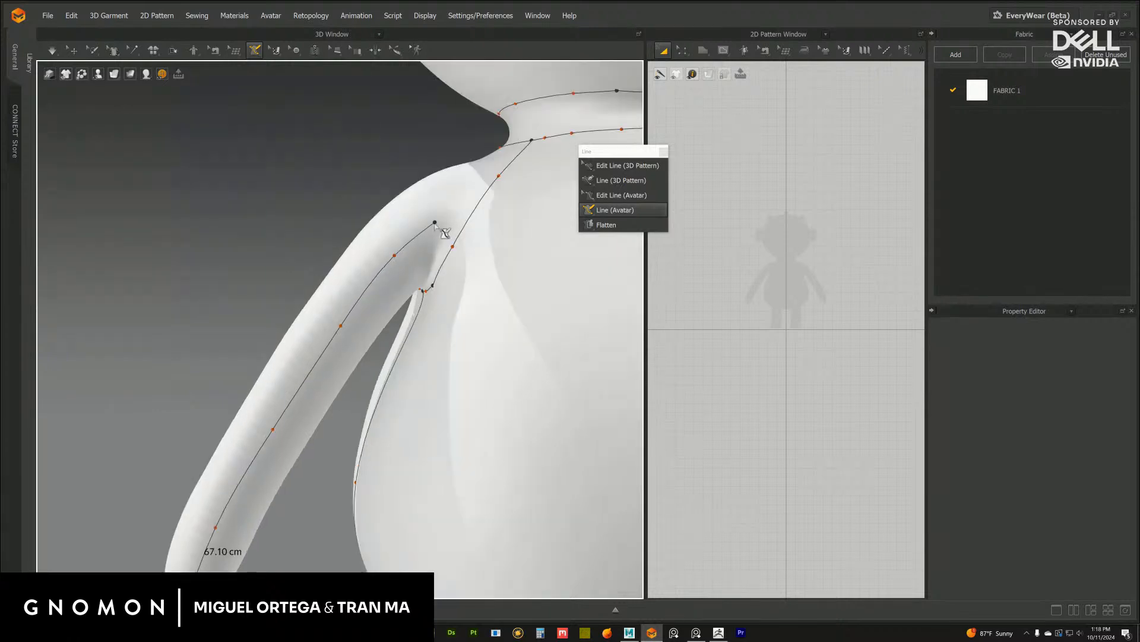
{"action": "left_click", "coordinate": [459, 211]}
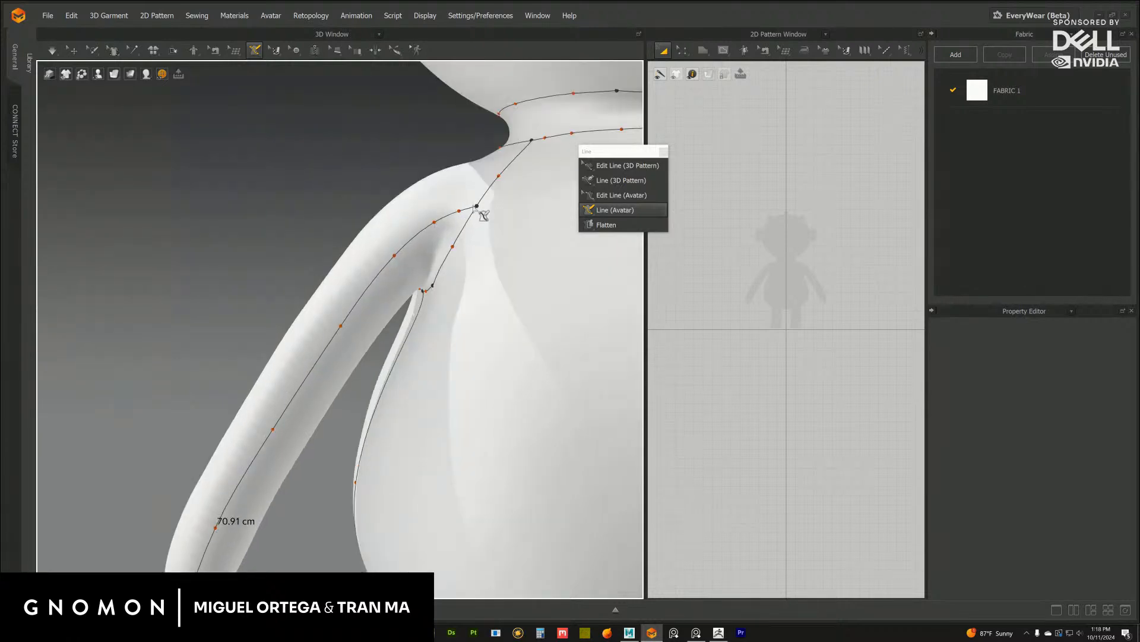
{"action": "left_click", "coordinate": [477, 207]}
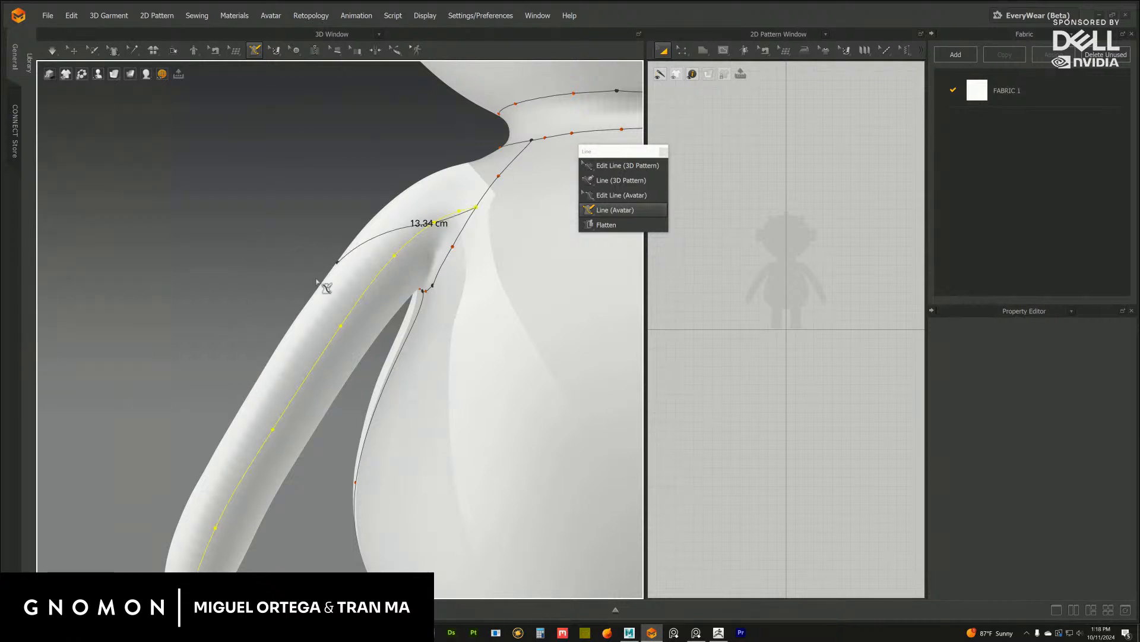
{"action": "left_click", "coordinate": [619, 195]}
Check the divided arm area with the Flatten tool, and save the project
{"action": "scroll", "coordinate": [238, 328], "scroll_direction": "down", "scroll_amount": 4}
{"action": "right_click_drag", "start_coordinate": [215, 307], "coordinate": [473, 241]}
{"action": "left_click", "coordinate": [604, 230]}
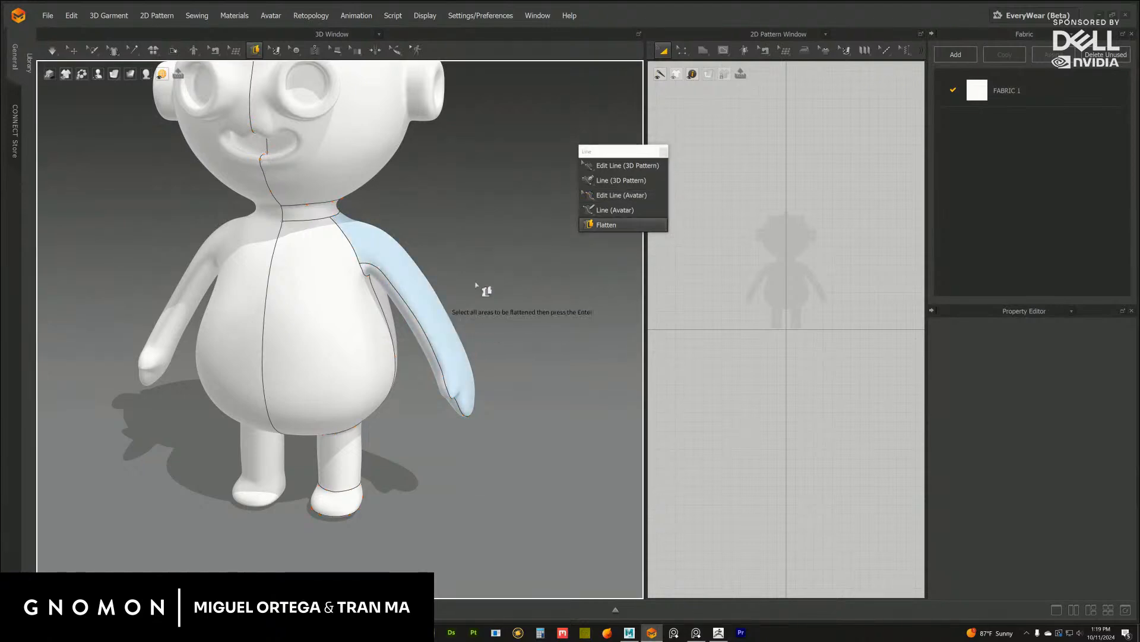
{"action": "left_click", "coordinate": [607, 211]}
{"action": "middle_click_drag", "start_coordinate": [392, 270], "coordinate": [420, 322]}
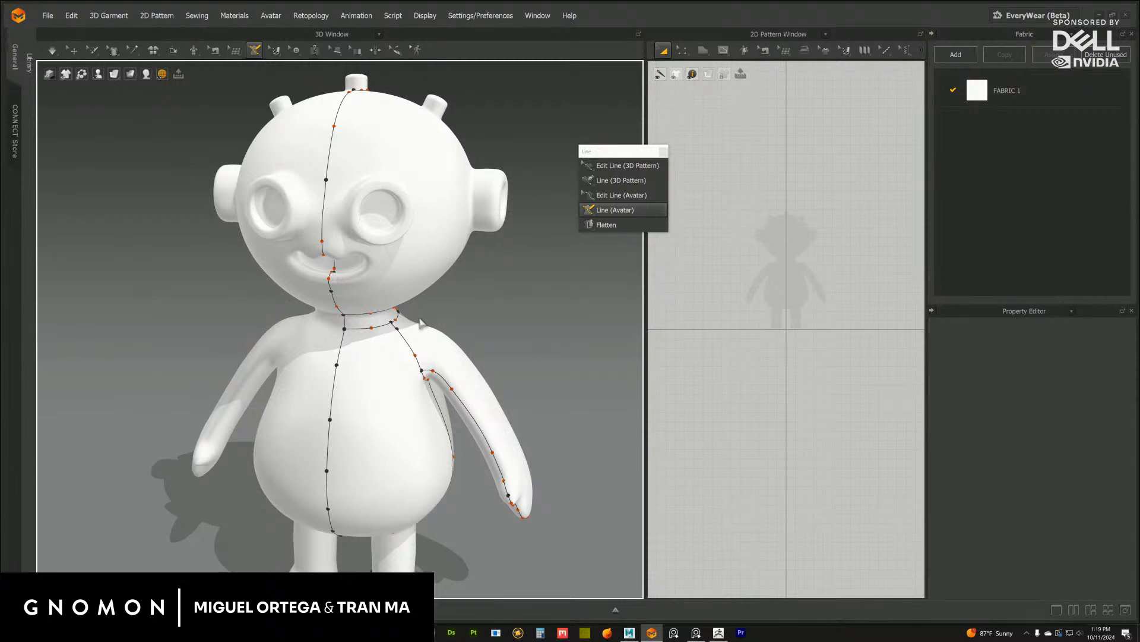
{"action": "right_click_drag", "start_coordinate": [419, 322], "coordinate": [470, 325]}
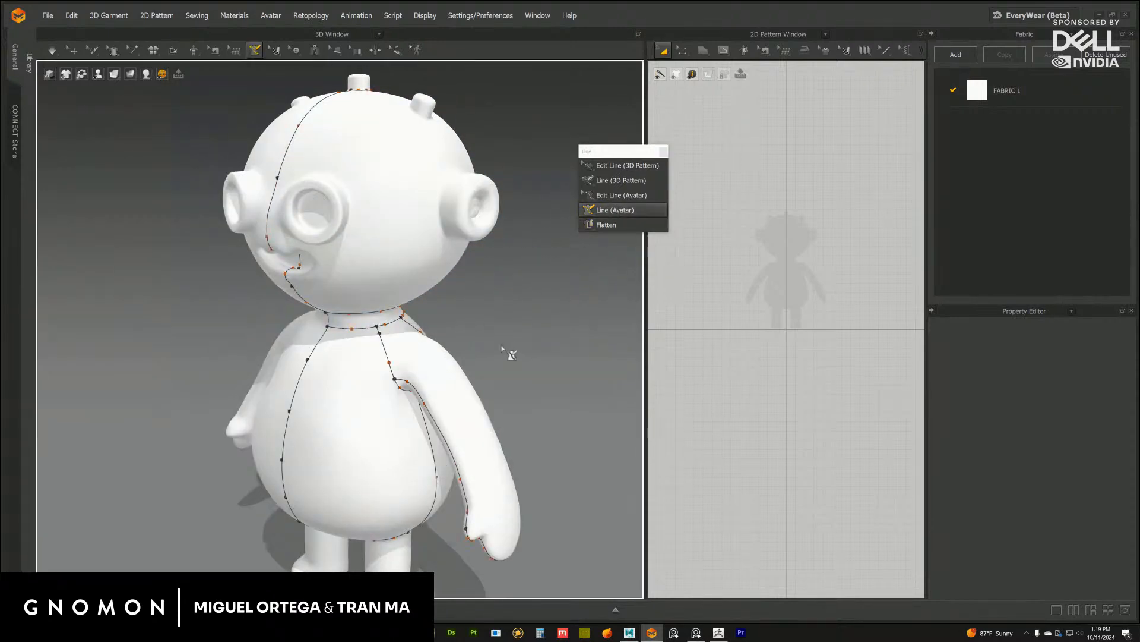
{"action": "scroll", "coordinate": [502, 350], "scroll_direction": "down", "scroll_amount": 3}
{"action": "left_click", "coordinate": [71, 15]}
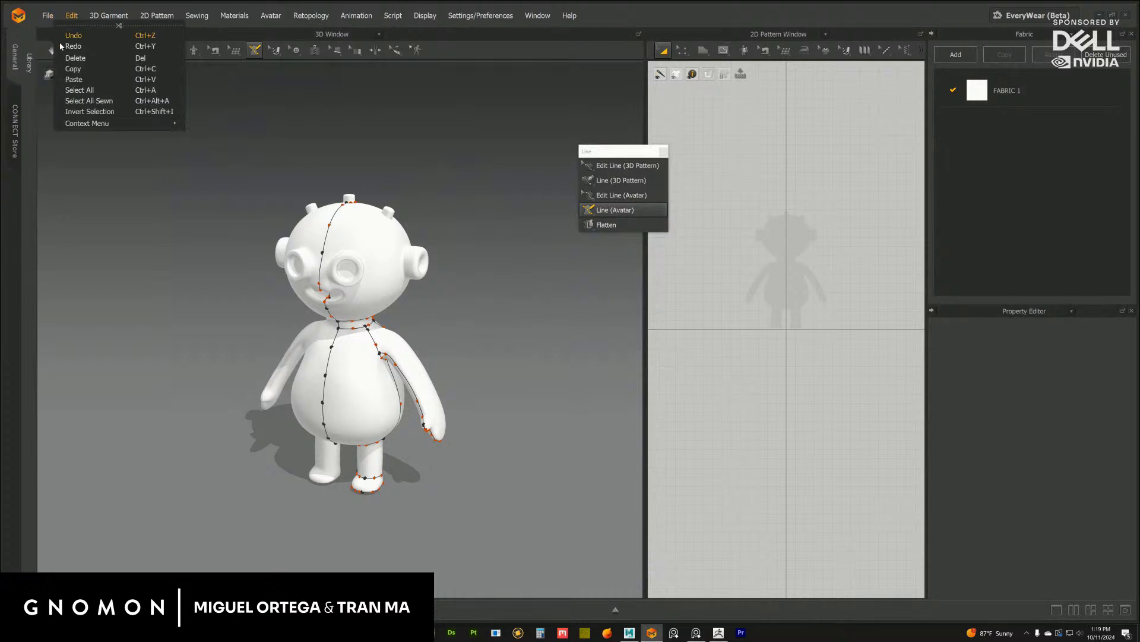
{"action": "mouse_move", "coordinate": [48, 23]}
{"action": "left_click", "coordinate": [64, 81]}
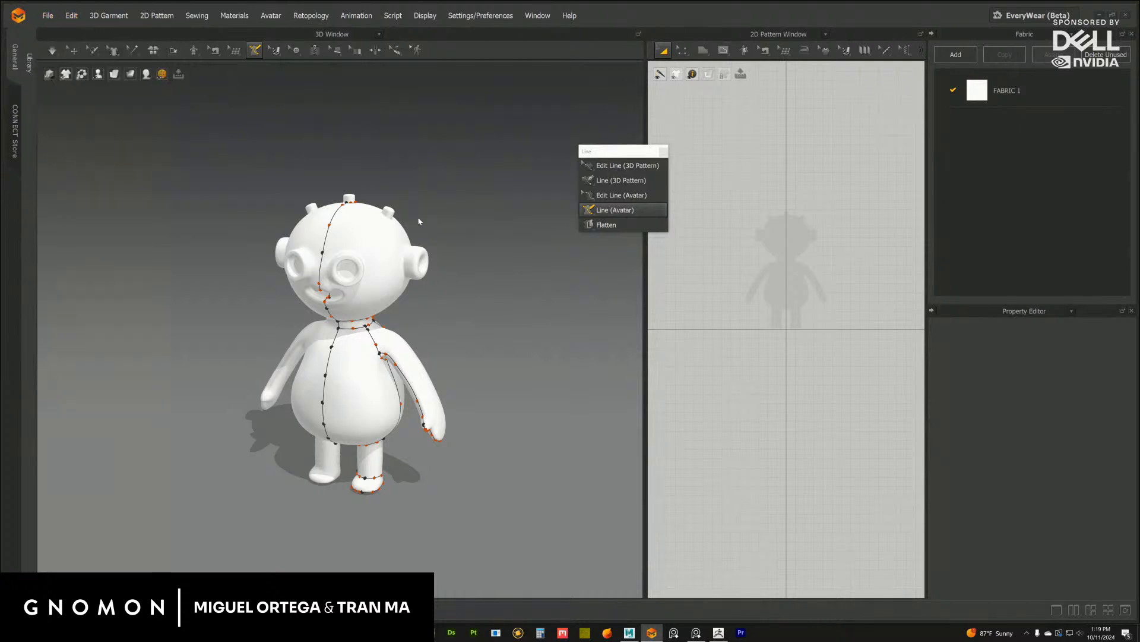
Draw a closed avatar line about 42 cm long around the base of the ear, where it meets the head
{"action": "middle_click_drag", "start_coordinate": [411, 215], "coordinate": [406, 224]}
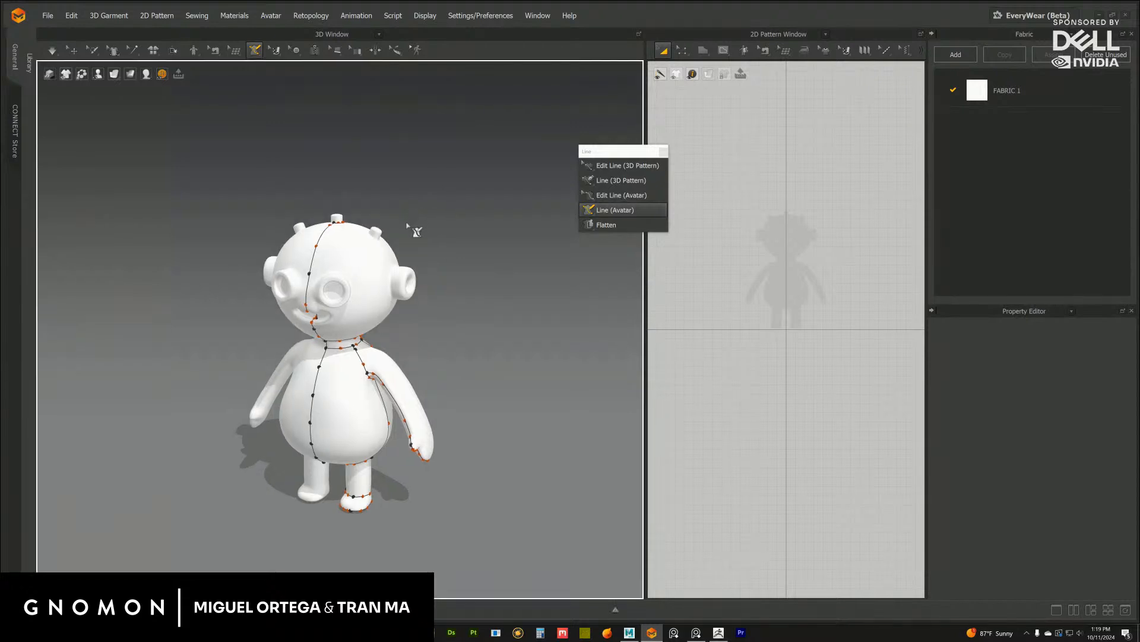
{"action": "scroll", "coordinate": [416, 230], "scroll_direction": "up", "scroll_amount": 10}
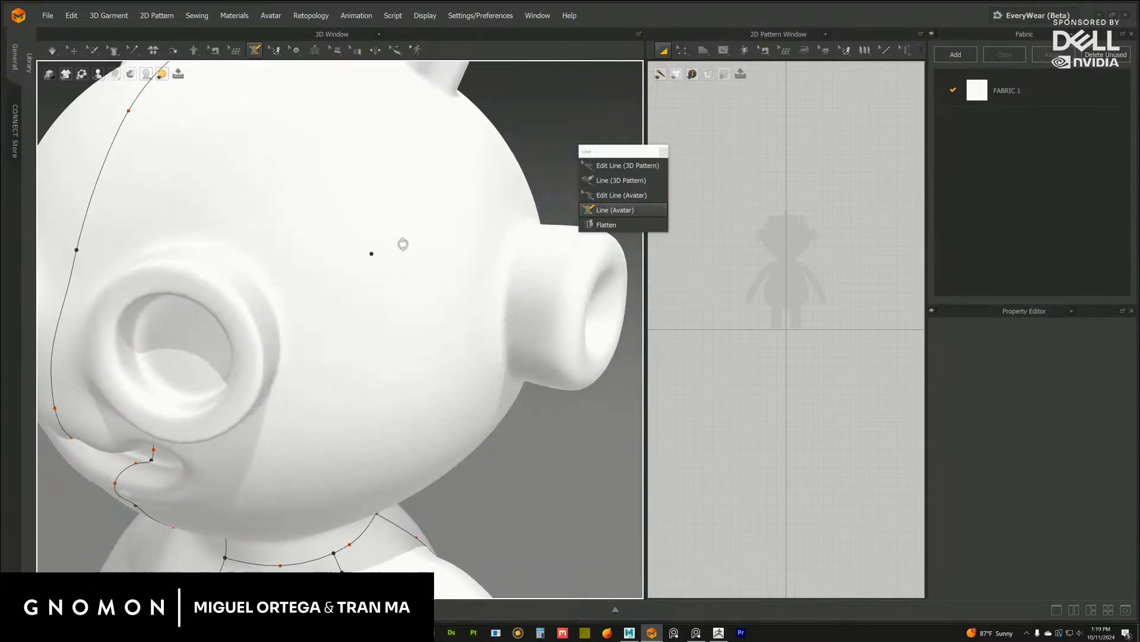
{"action": "left_click", "coordinate": [406, 262]}
{"action": "right_click_drag", "start_coordinate": [375, 290], "coordinate": [291, 194]}
{"action": "left_click", "coordinate": [377, 209], "text": "ctrl"}
{"action": "left_click", "coordinate": [369, 254], "text": "ctrl"}
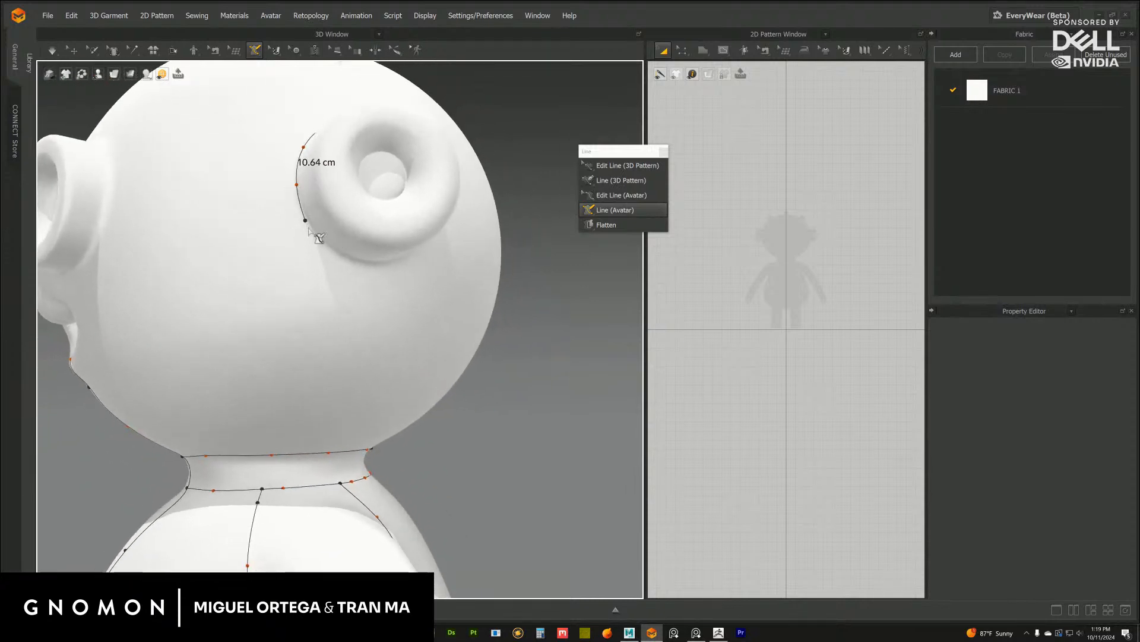
{"action": "right_click_drag", "start_coordinate": [310, 233], "coordinate": [289, 234]}
{"action": "left_click", "coordinate": [282, 226], "text": "ctrl"}
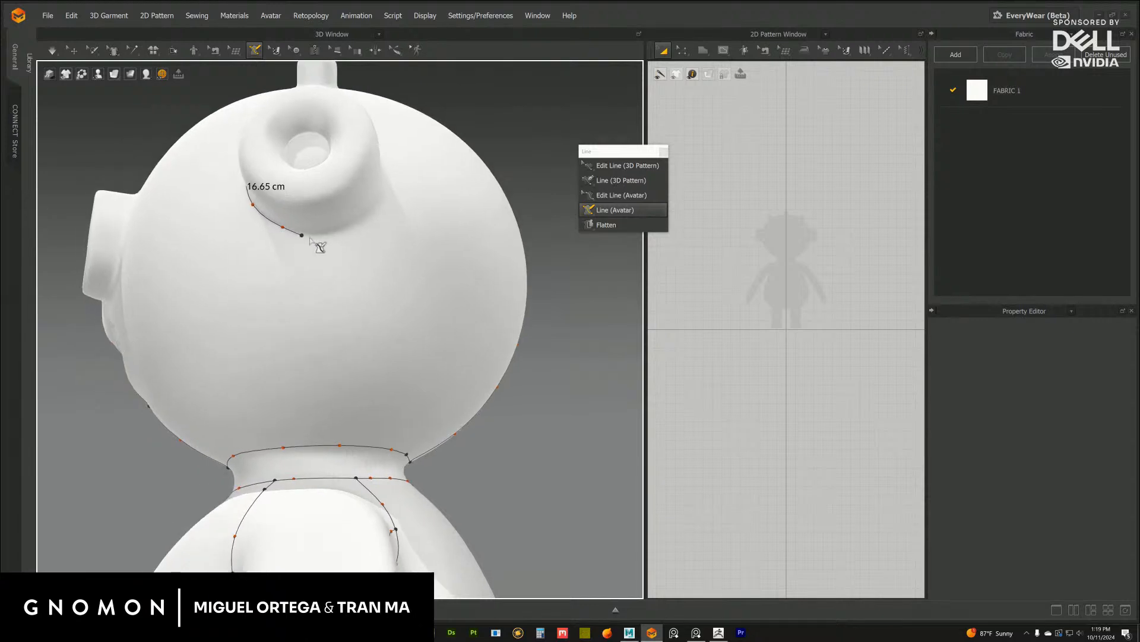
{"action": "left_click", "coordinate": [317, 232], "text": "ctrl"}
{"action": "right_click_drag", "start_coordinate": [362, 219], "coordinate": [380, 277]}
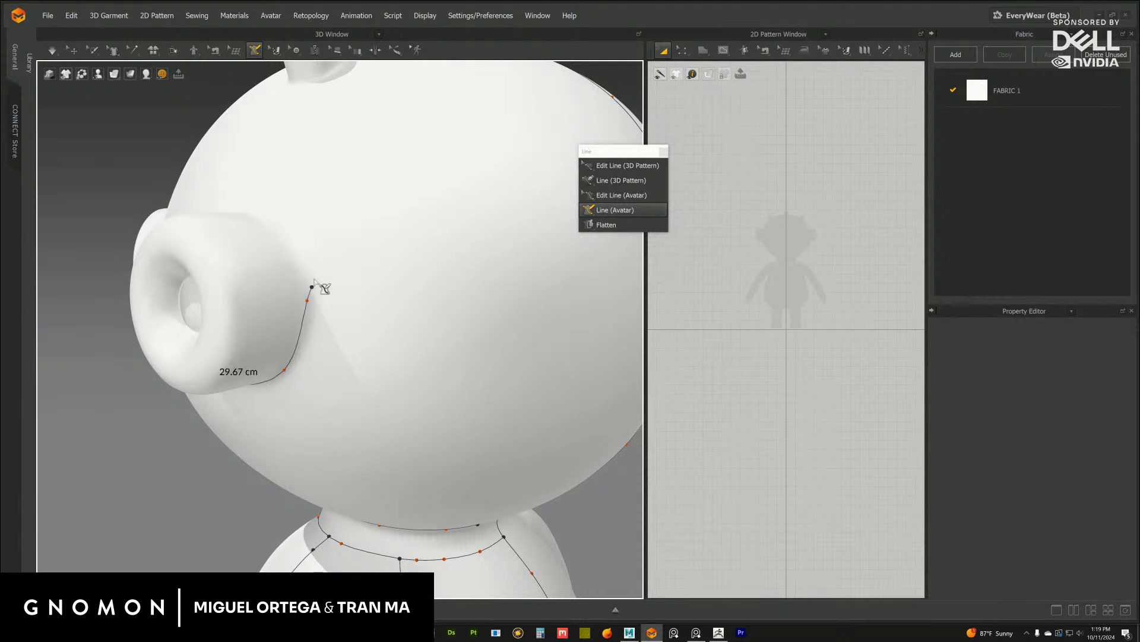
{"action": "right_click_drag", "start_coordinate": [316, 291], "coordinate": [363, 353]}
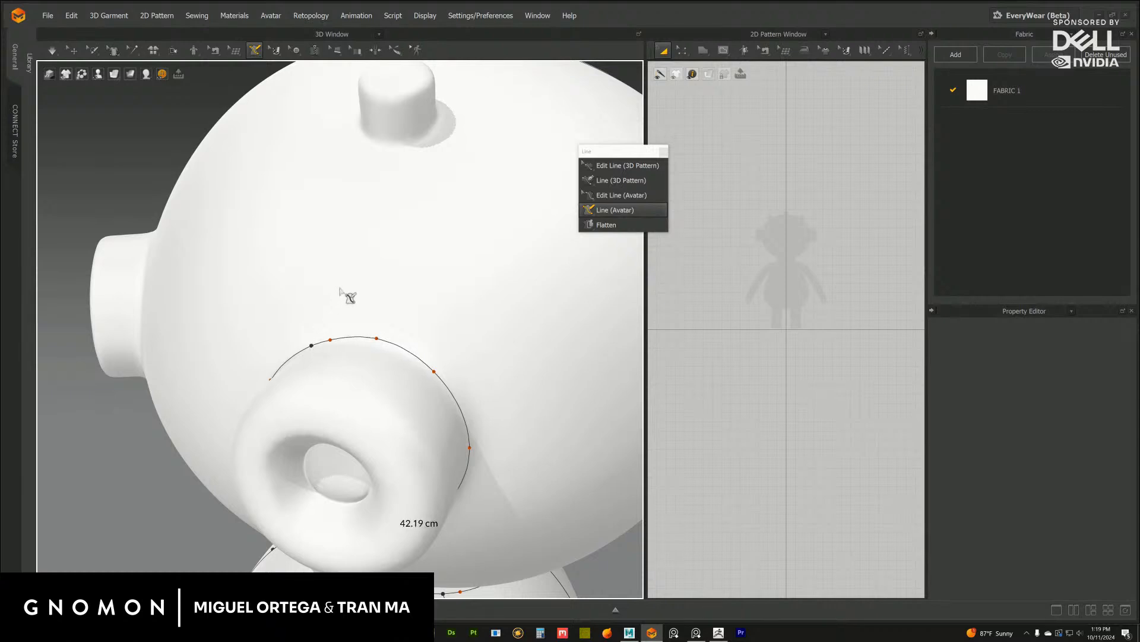
Edit the ear-base avatar line by repositioning the point along its upper edge to smooth the curve
{"action": "left_click", "coordinate": [612, 195]}
{"action": "scroll", "coordinate": [142, 390], "scroll_direction": "down", "scroll_amount": 5}
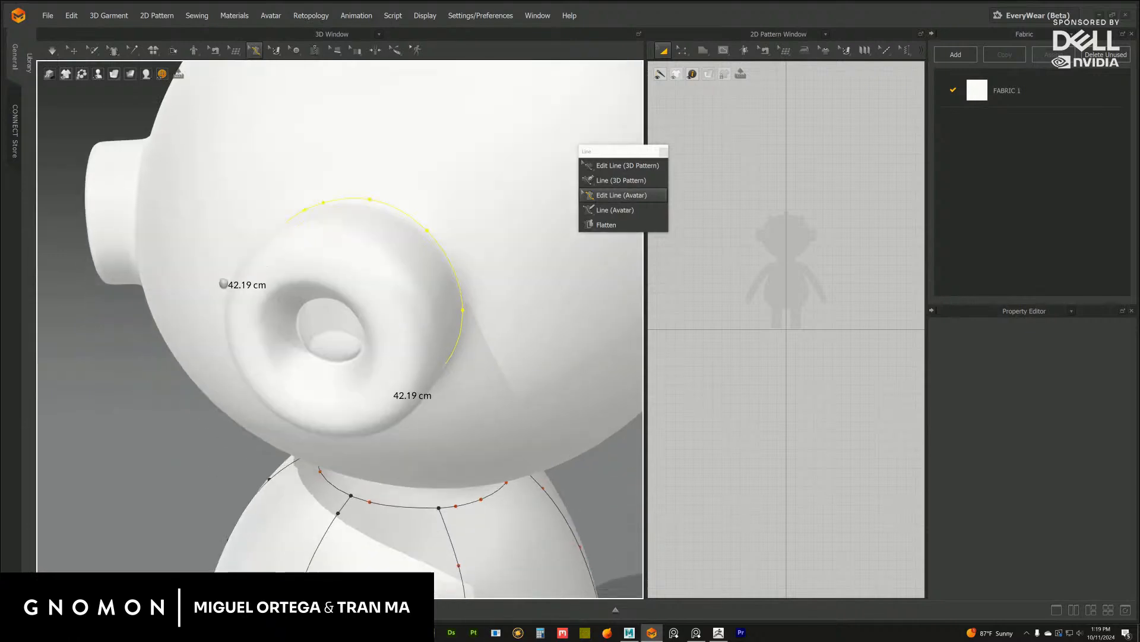
{"action": "right_click_drag", "start_coordinate": [143, 390], "coordinate": [140, 423]}
{"action": "middle_click_drag", "start_coordinate": [573, 424], "coordinate": [487, 330]}
{"action": "scroll", "coordinate": [488, 338], "scroll_direction": "up", "scroll_amount": 5}
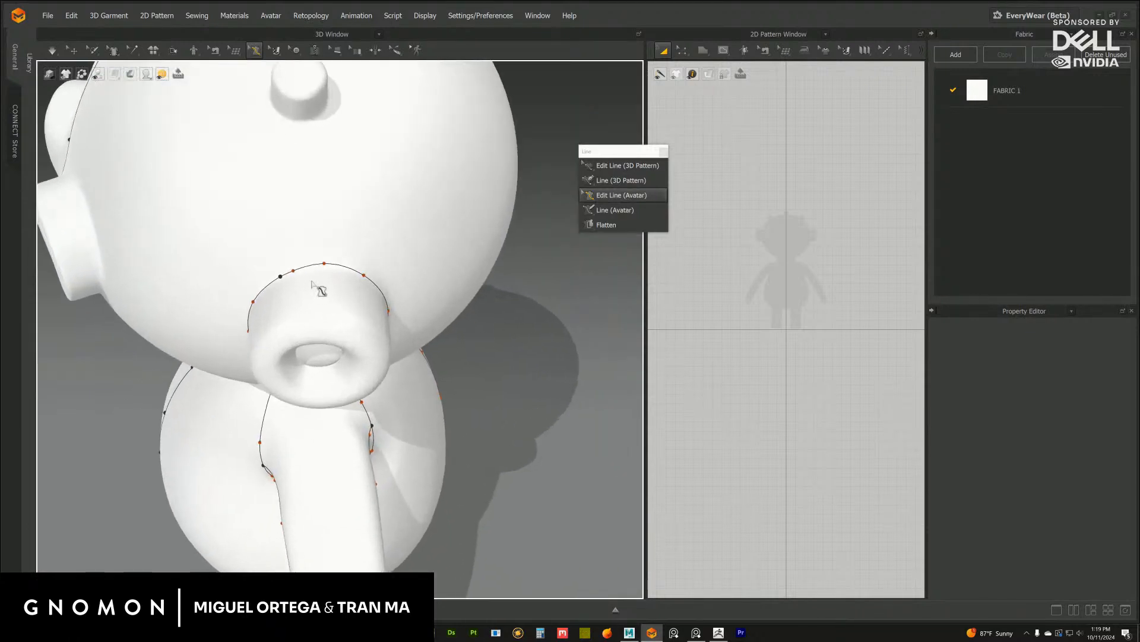
{"action": "left_click", "coordinate": [324, 264]}
{"action": "key", "text": "Delete"}
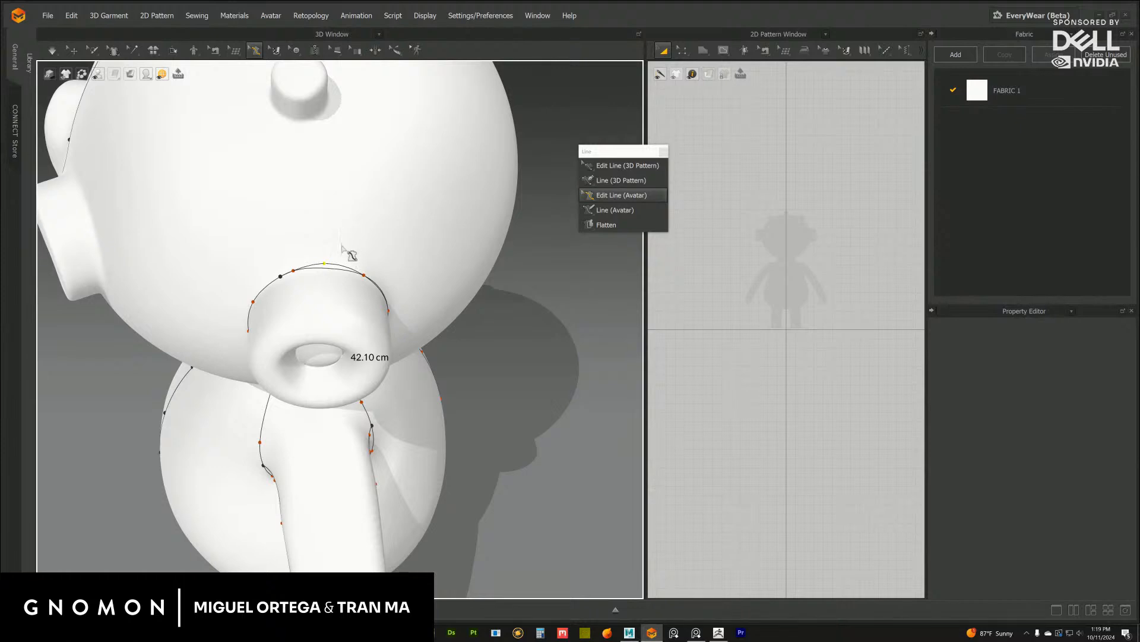
{"action": "right_click_drag", "start_coordinate": [342, 243], "coordinate": [348, 256]}
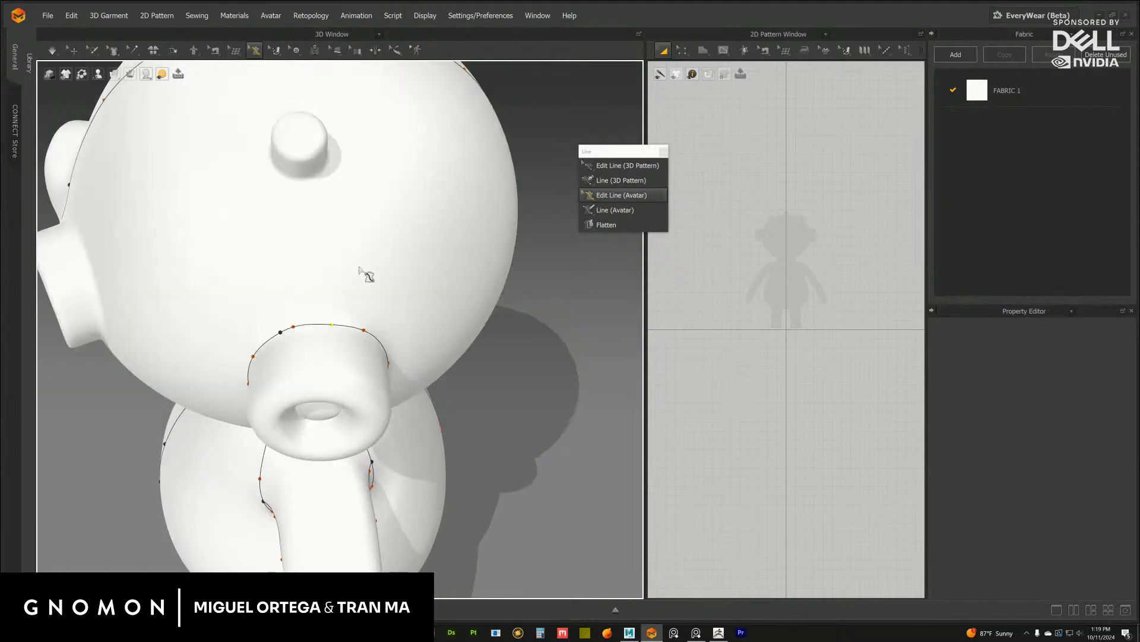
{"action": "scroll", "coordinate": [367, 275], "scroll_direction": "up", "scroll_amount": 3}
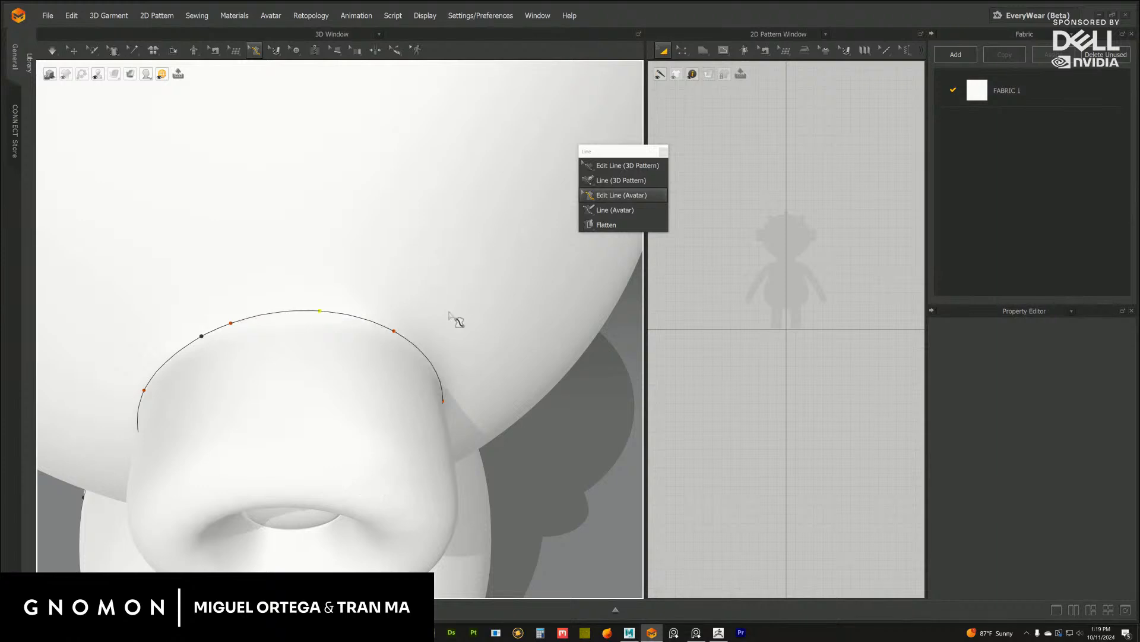
{"action": "scroll", "coordinate": [455, 317], "scroll_direction": "down", "scroll_amount": 5}
{"action": "right_click_drag", "start_coordinate": [418, 302], "coordinate": [458, 247]}
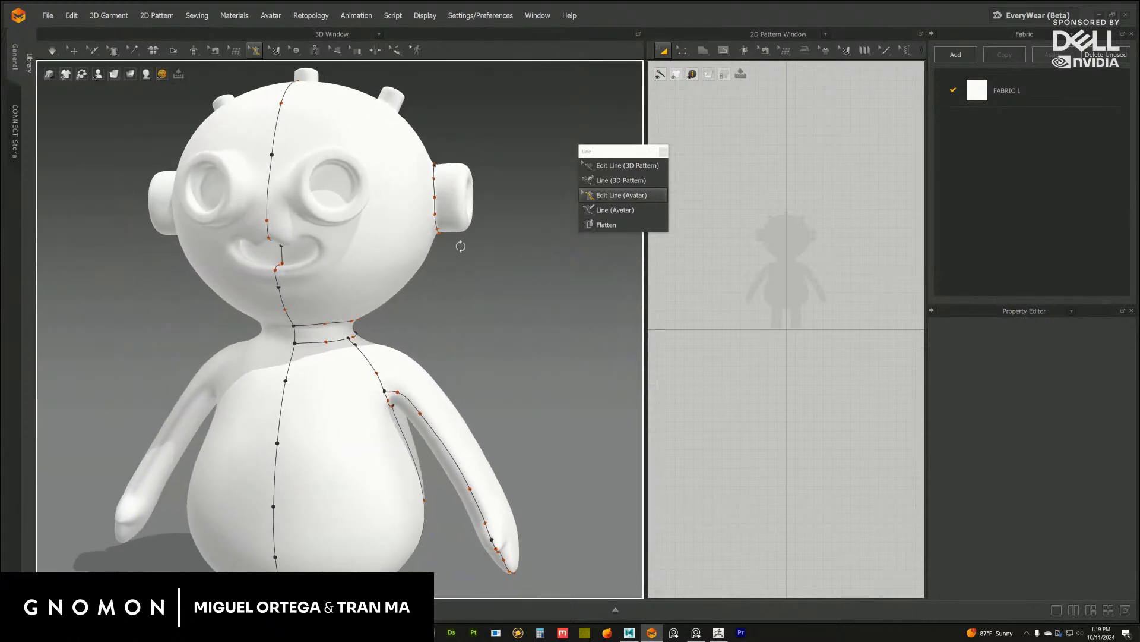
Reposition the points along the front side of the ear-base line so it follows the seam with the head evenly
{"action": "scroll", "coordinate": [404, 320], "scroll_direction": "up", "scroll_amount": 6}
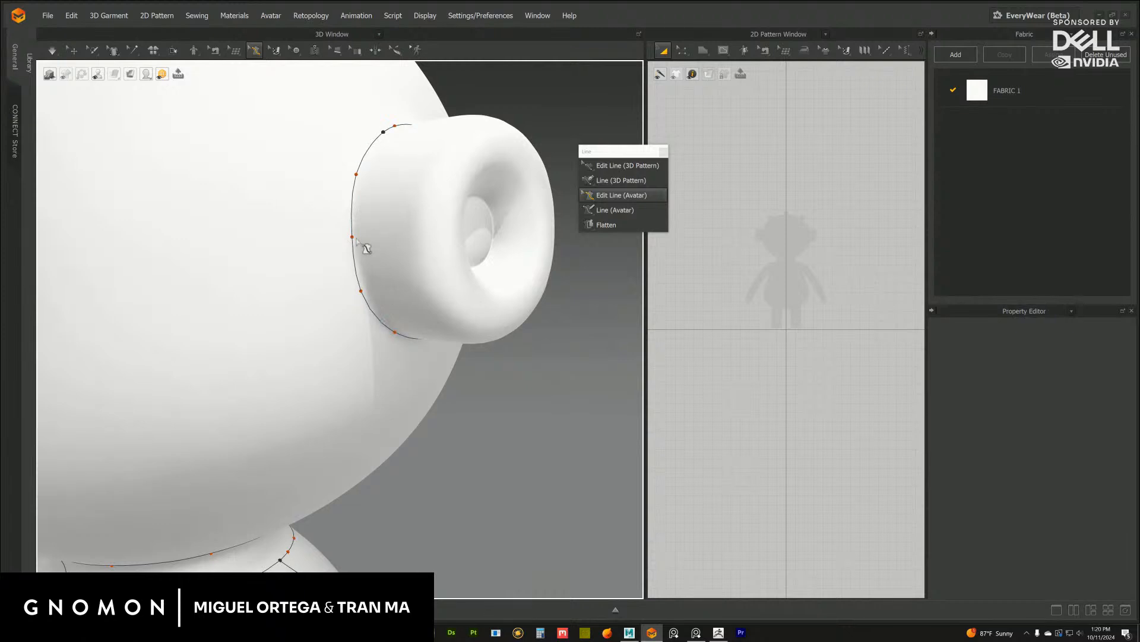
{"action": "left_click", "coordinate": [354, 238]}
{"action": "left_click", "coordinate": [361, 291]}
{"action": "left_click_drag", "start_coordinate": [365, 293], "coordinate": [382, 240]}
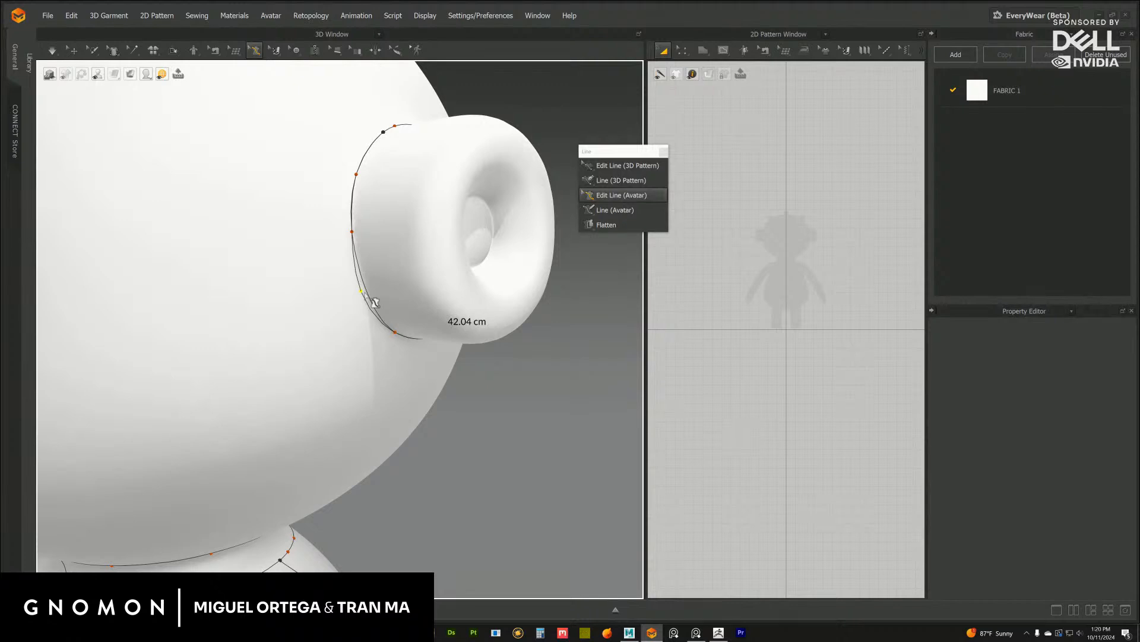
{"action": "scroll", "coordinate": [365, 292], "scroll_direction": "down", "scroll_amount": 5}
{"action": "right_click_drag", "start_coordinate": [352, 291], "coordinate": [377, 311]}
Draw a closed avatar line about 13 cm long around the rim of the recessed disc inside the ear
{"action": "scroll", "coordinate": [376, 304], "scroll_direction": "up", "scroll_amount": 6}
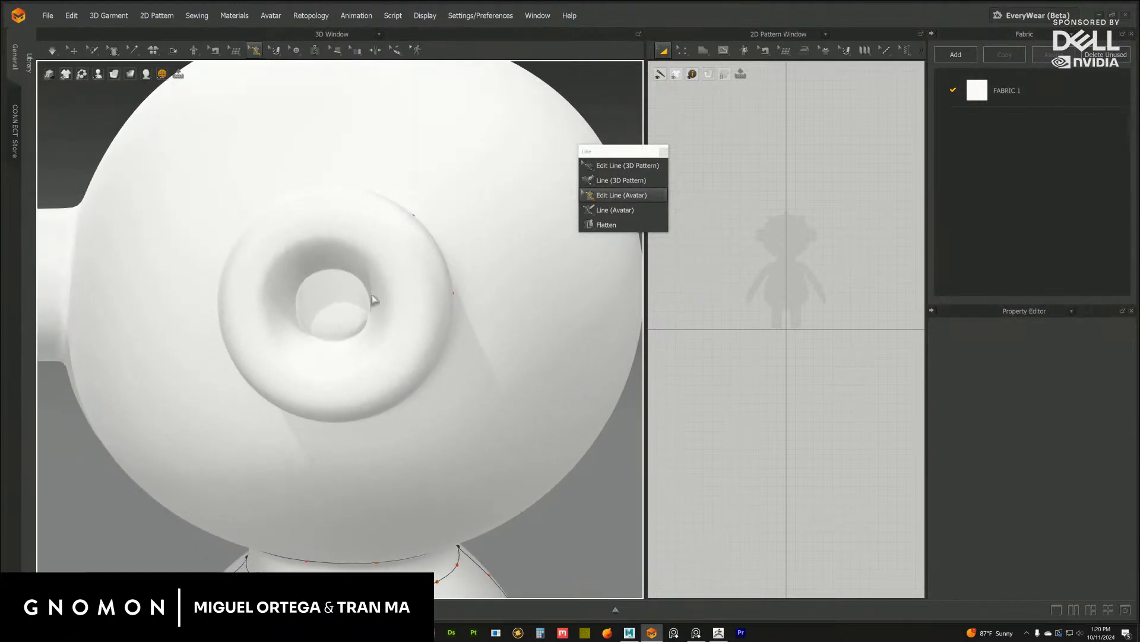
{"action": "left_click", "coordinate": [641, 209]}
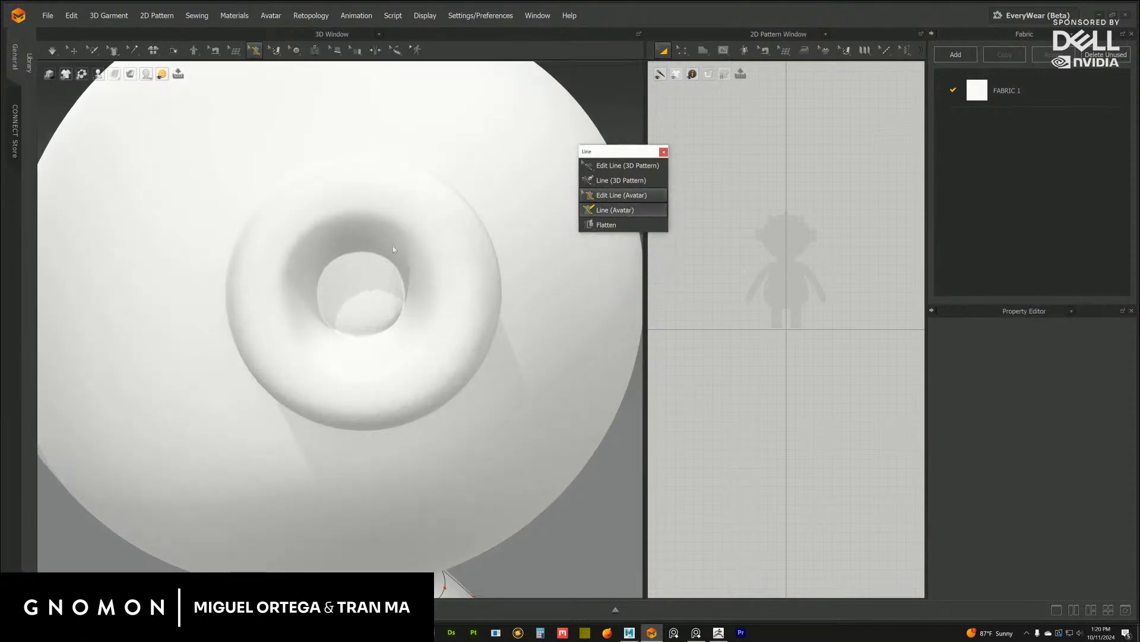
{"action": "left_click", "coordinate": [338, 256]}
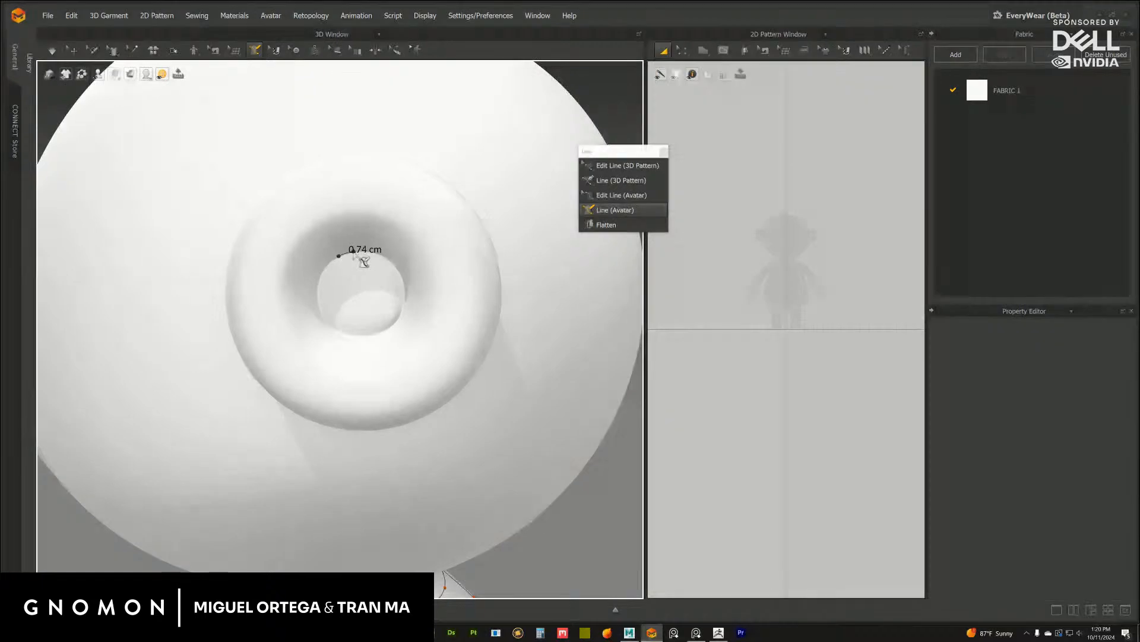
{"action": "left_click", "coordinate": [354, 251]}
{"action": "left_click", "coordinate": [374, 252]}
{"action": "left_click", "coordinate": [390, 262]}
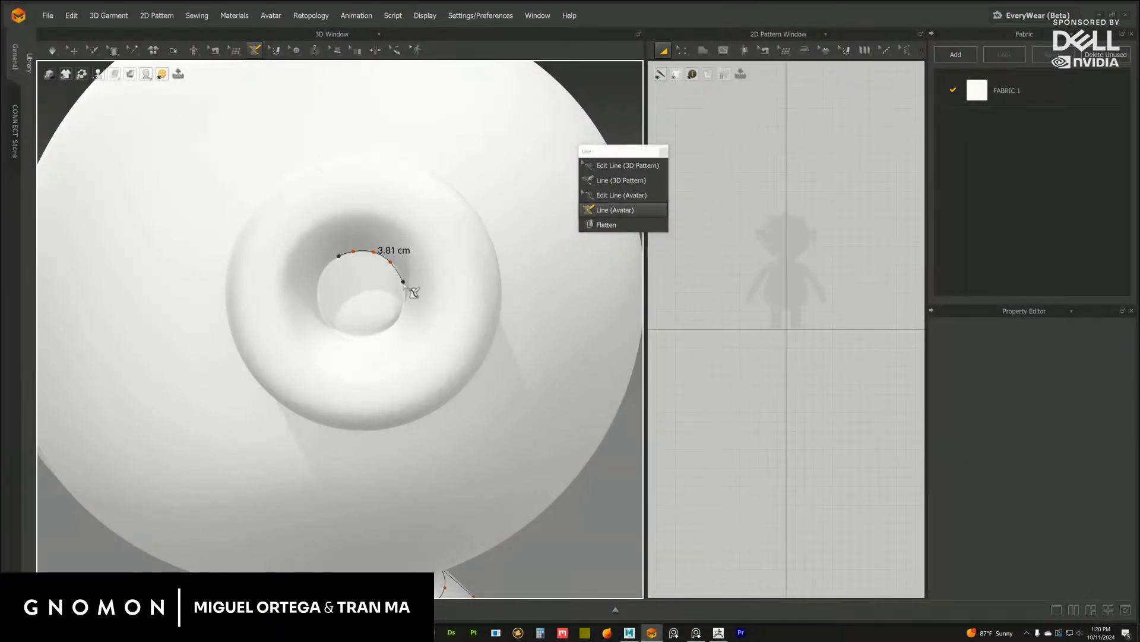
{"action": "left_click", "coordinate": [399, 274]}
{"action": "left_click", "coordinate": [404, 292]}
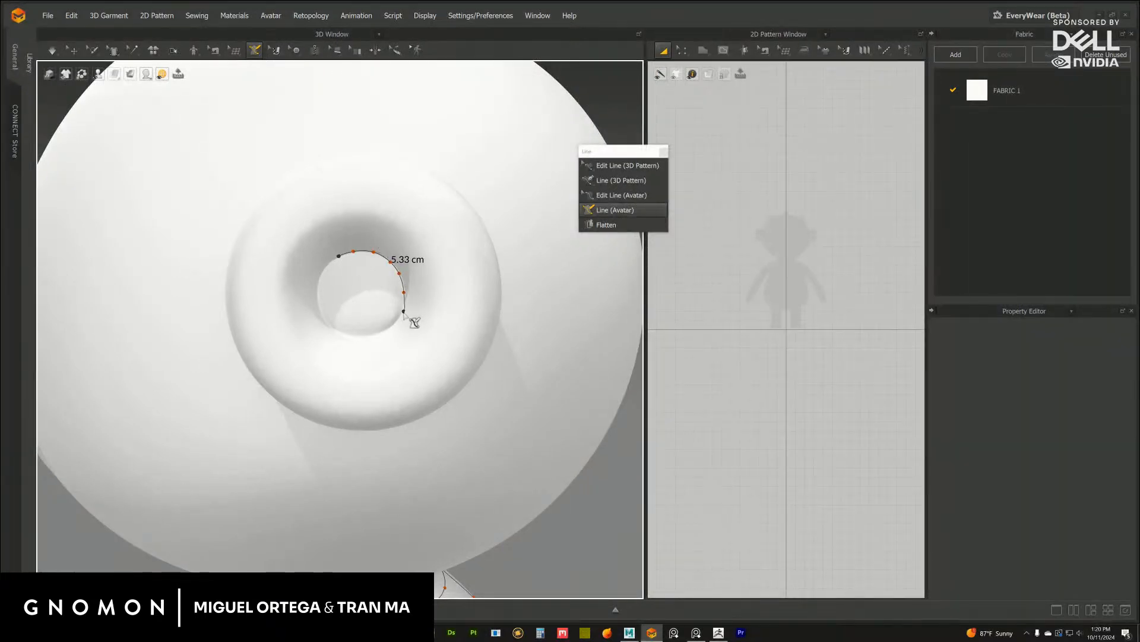
{"action": "left_click", "coordinate": [400, 312]}
{"action": "left_click", "coordinate": [390, 326]}
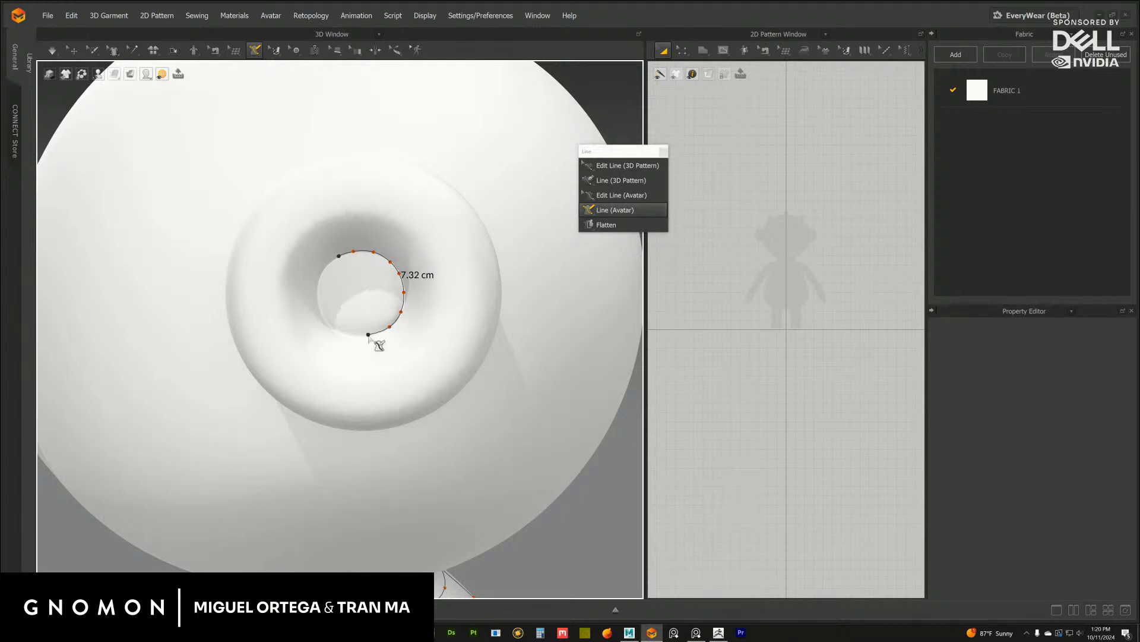
{"action": "left_click", "coordinate": [368, 335]}
{"action": "left_click", "coordinate": [347, 333]}
{"action": "left_click", "coordinate": [328, 324]}
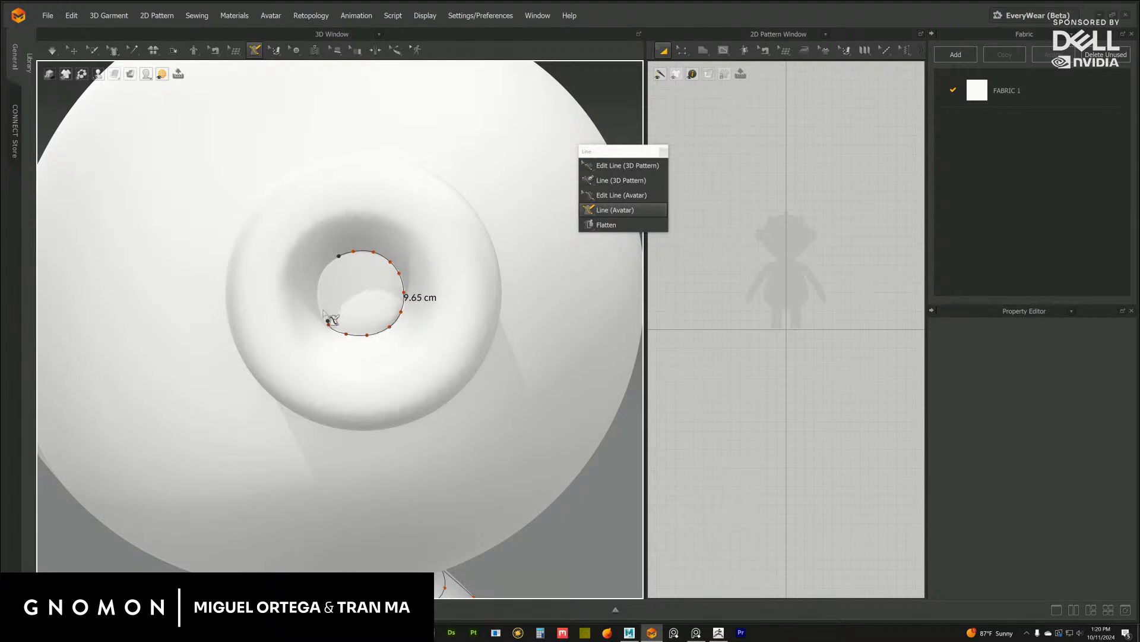
{"action": "left_click", "coordinate": [318, 306]}
{"action": "left_click", "coordinate": [317, 284]}
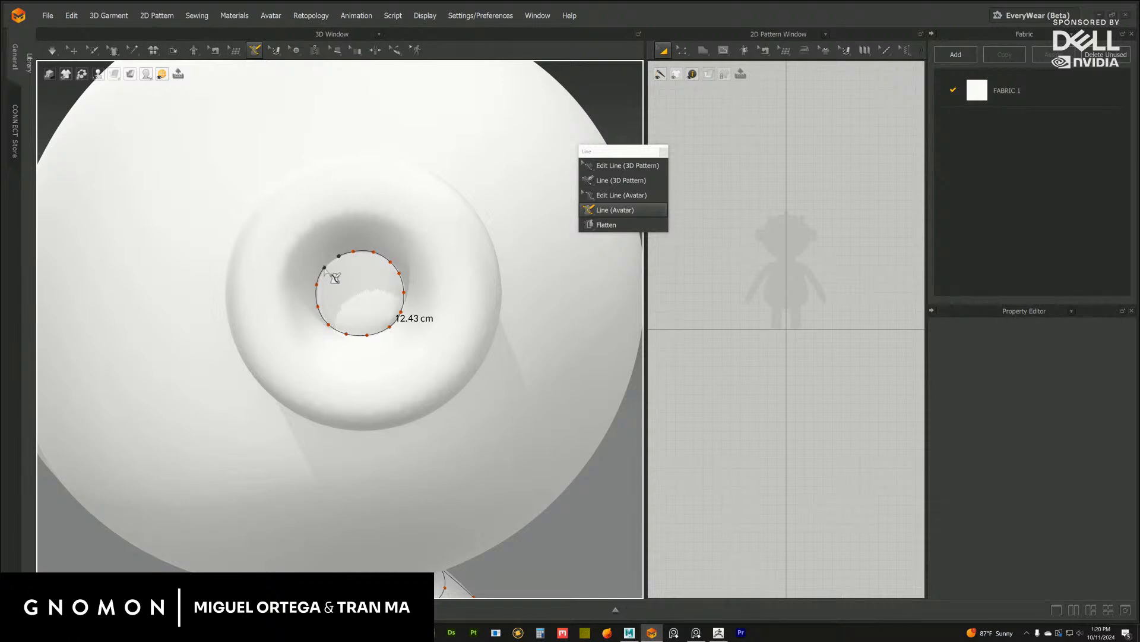
{"action": "left_click", "coordinate": [327, 264]}
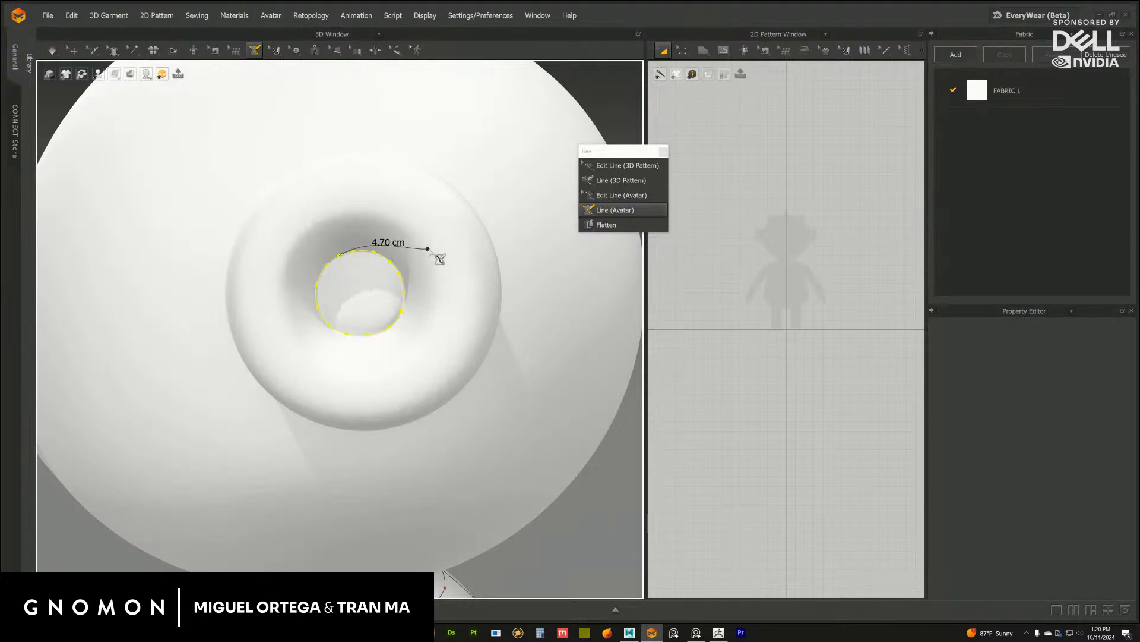
{"action": "right_click_drag", "start_coordinate": [430, 250], "coordinate": [564, 237]}
{"action": "left_click", "coordinate": [597, 196]}
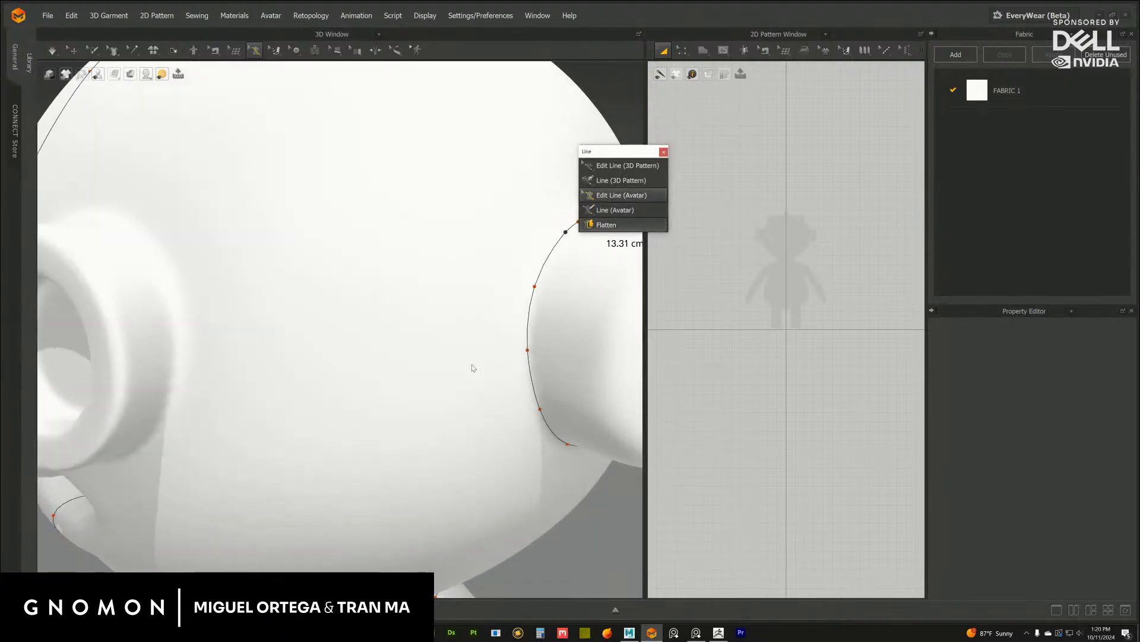
Start an avatar line at the face's center line on the upper lip and run it along the upper mouth edge toward the corner
{"action": "scroll", "coordinate": [435, 346], "scroll_direction": "down", "scroll_amount": 5}
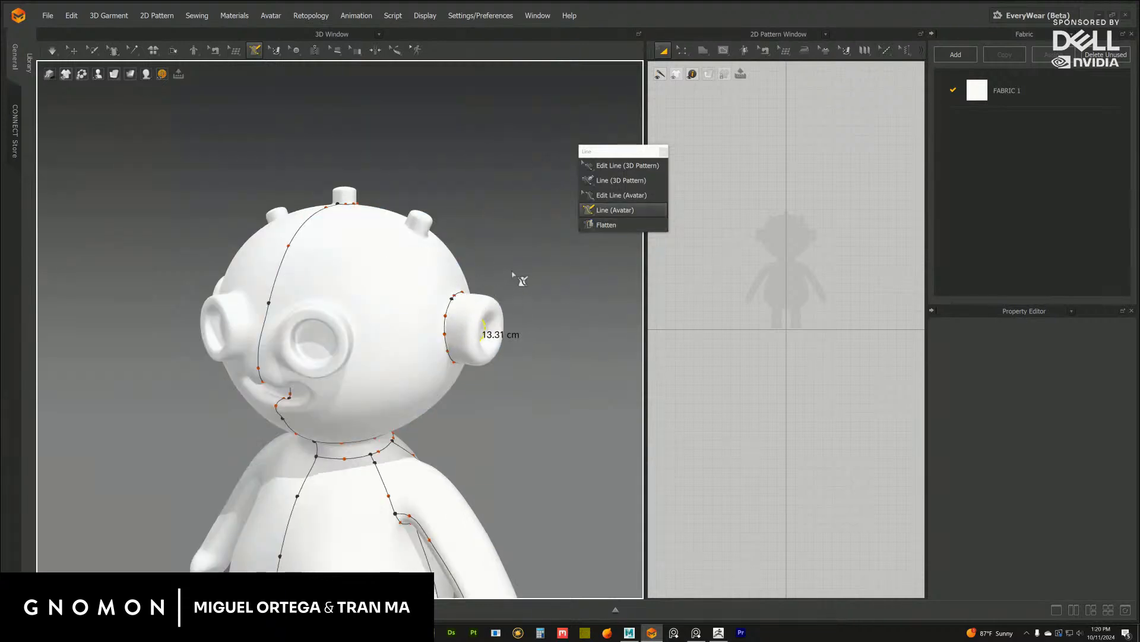
{"action": "scroll", "coordinate": [382, 196], "scroll_direction": "up", "scroll_amount": 3}
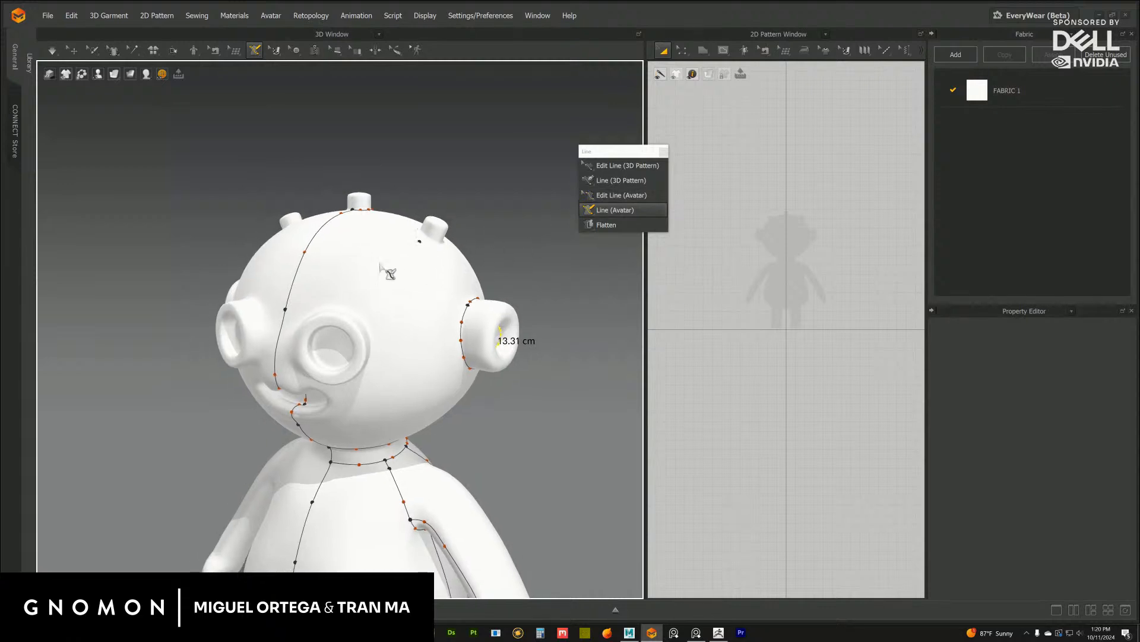
{"action": "right_click_drag", "start_coordinate": [539, 179], "coordinate": [527, 428]}
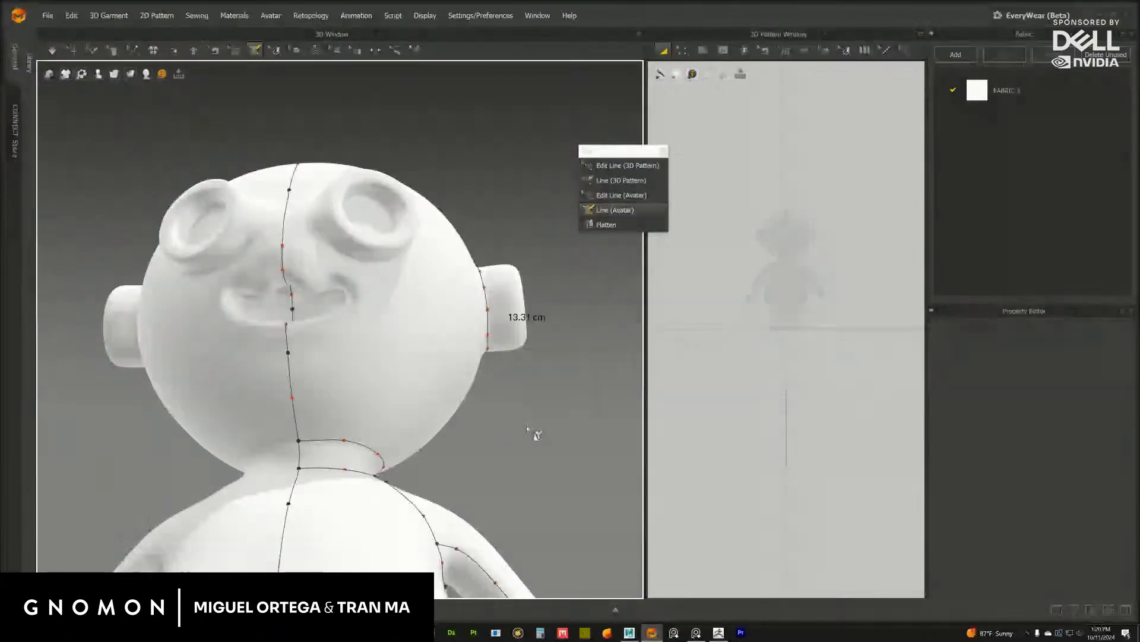
{"action": "scroll", "coordinate": [469, 303], "scroll_direction": "up", "scroll_amount": 10}
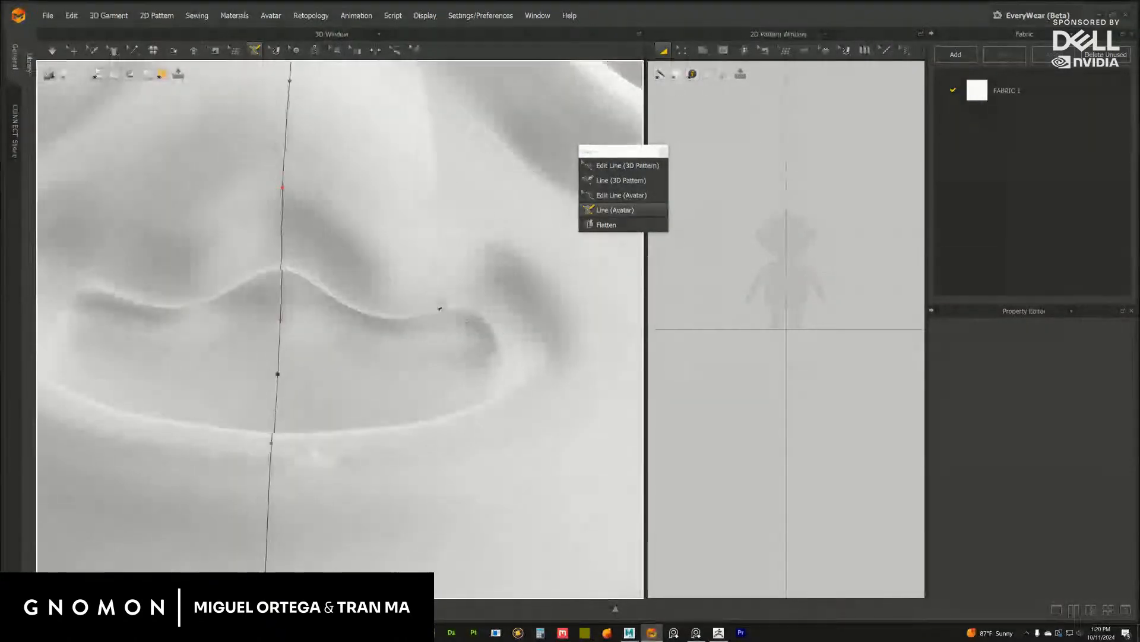
{"action": "mouse_move", "coordinate": [454, 315]}
{"action": "right_mouse_down"}
{"action": "mouse_move", "coordinate": [377, 275]}
{"action": "mouse_move", "coordinate": [353, 243]}
{"action": "right_mouse_up"}
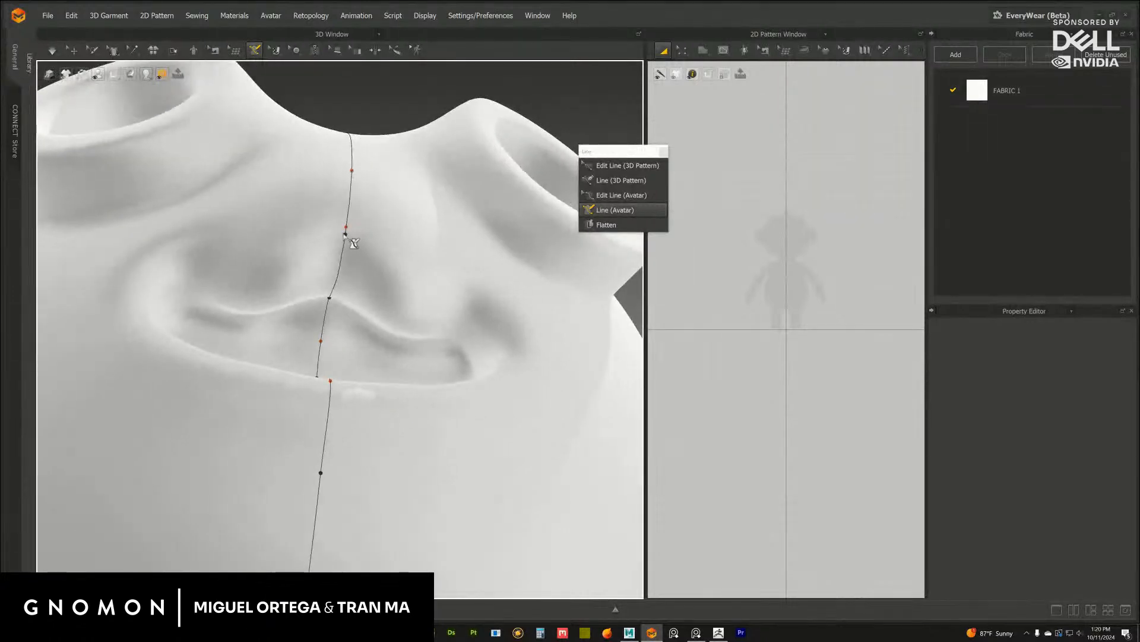
{"action": "scroll", "coordinate": [353, 259], "scroll_direction": "up", "scroll_amount": 6}
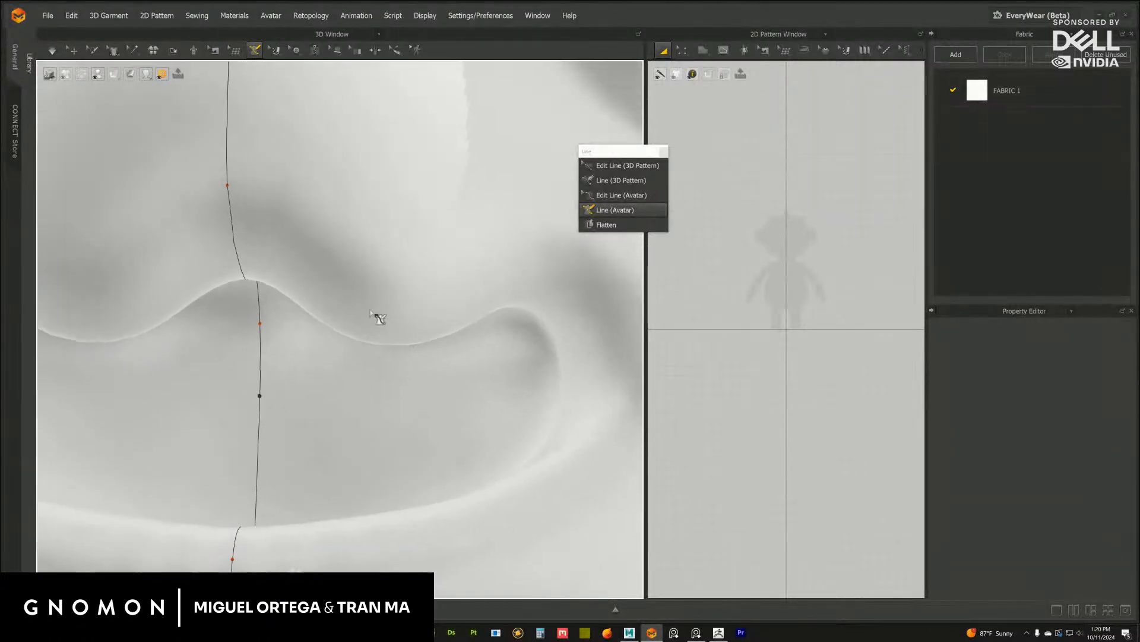
{"action": "scroll", "coordinate": [363, 305], "scroll_direction": "down", "scroll_amount": 6}
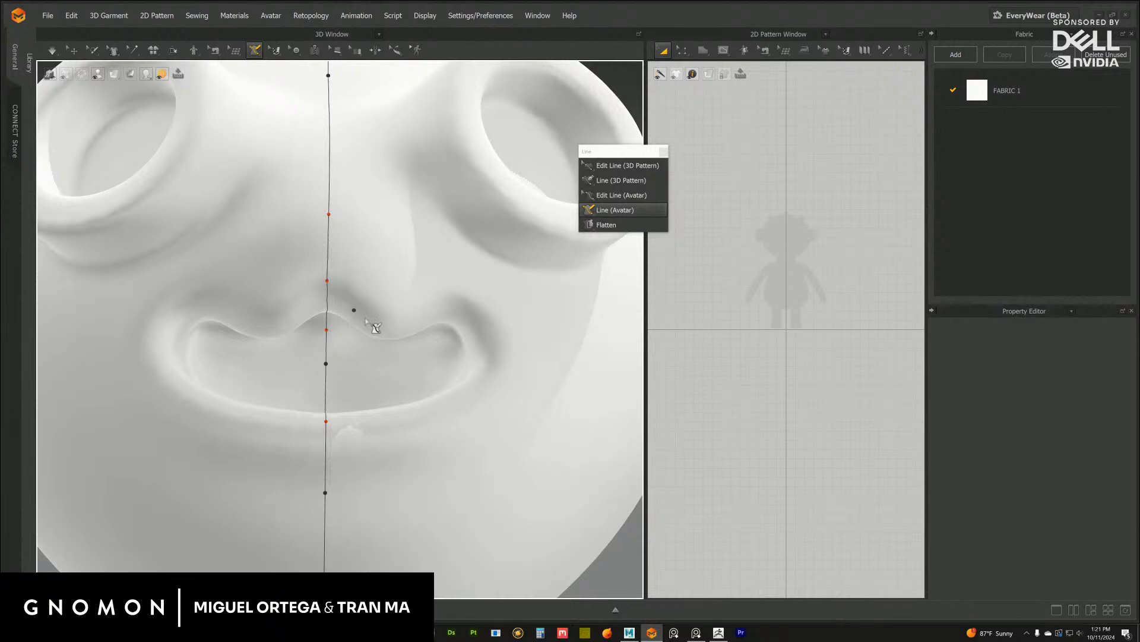
{"action": "scroll", "coordinate": [369, 297], "scroll_direction": "up", "scroll_amount": 3}
{"action": "mouse_move", "coordinate": [365, 281]}
{"action": "right_mouse_down"}
{"action": "mouse_move", "coordinate": [425, 292]}
{"action": "mouse_move", "coordinate": [381, 289]}
{"action": "mouse_move", "coordinate": [420, 214]}
{"action": "right_mouse_up"}
{"action": "scroll", "coordinate": [425, 292], "scroll_direction": "down", "scroll_amount": 4}
{"action": "scroll", "coordinate": [438, 144], "scroll_direction": "up", "scroll_amount": 4}
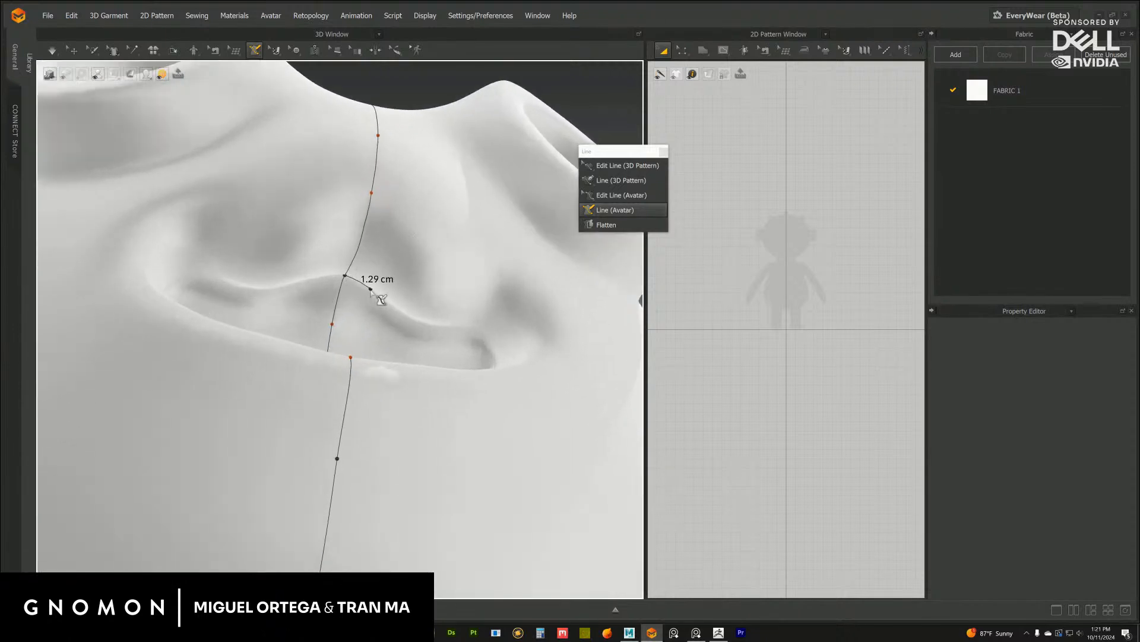
{"action": "left_click", "coordinate": [445, 288], "text": "ctrl"}
{"action": "right_click_drag", "start_coordinate": [371, 292], "coordinate": [410, 300]}
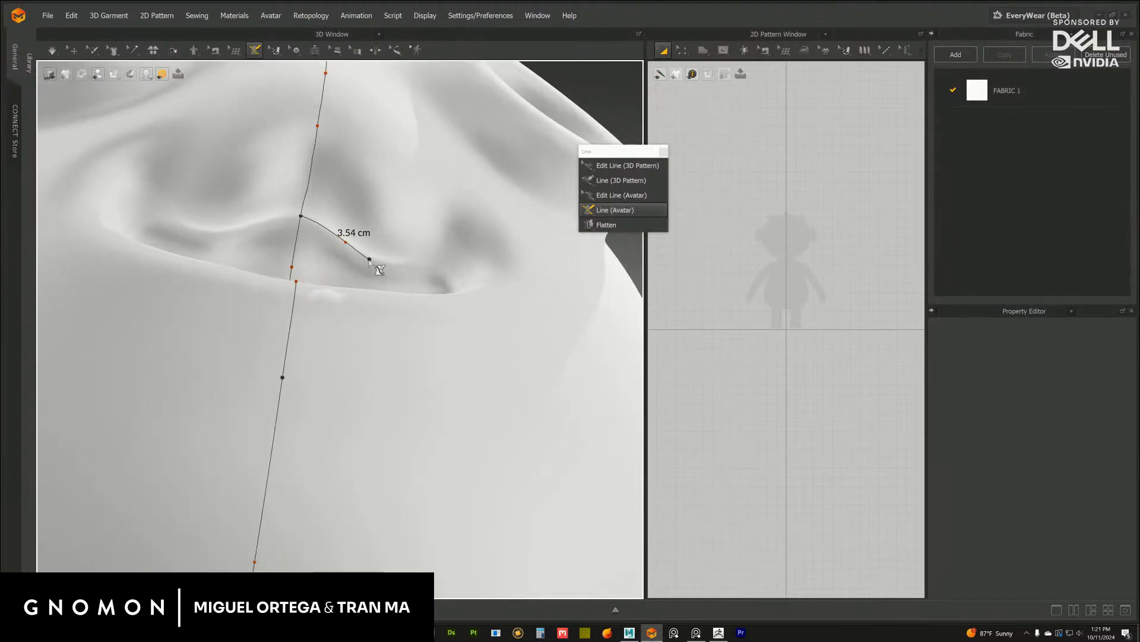
{"action": "right_click_drag", "start_coordinate": [370, 261], "coordinate": [399, 305]}
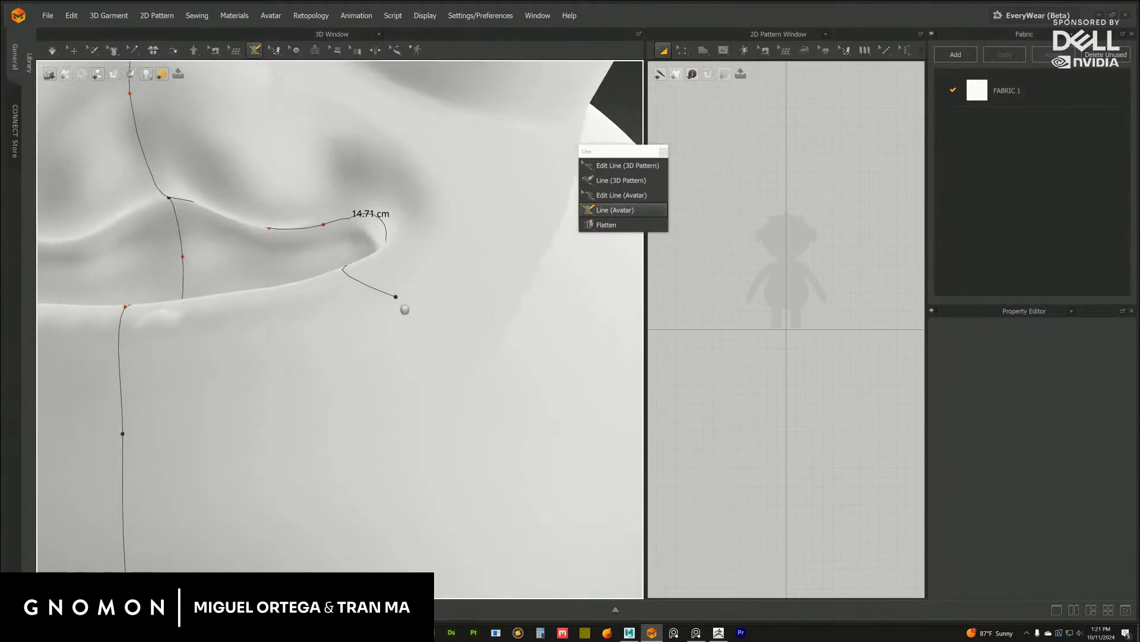
{"action": "left_click", "coordinate": [349, 225], "text": "ctrl"}
{"action": "scroll", "coordinate": [350, 225], "scroll_direction": "up", "scroll_amount": 3}
{"action": "right_click_drag", "start_coordinate": [349, 227], "coordinate": [341, 275]}
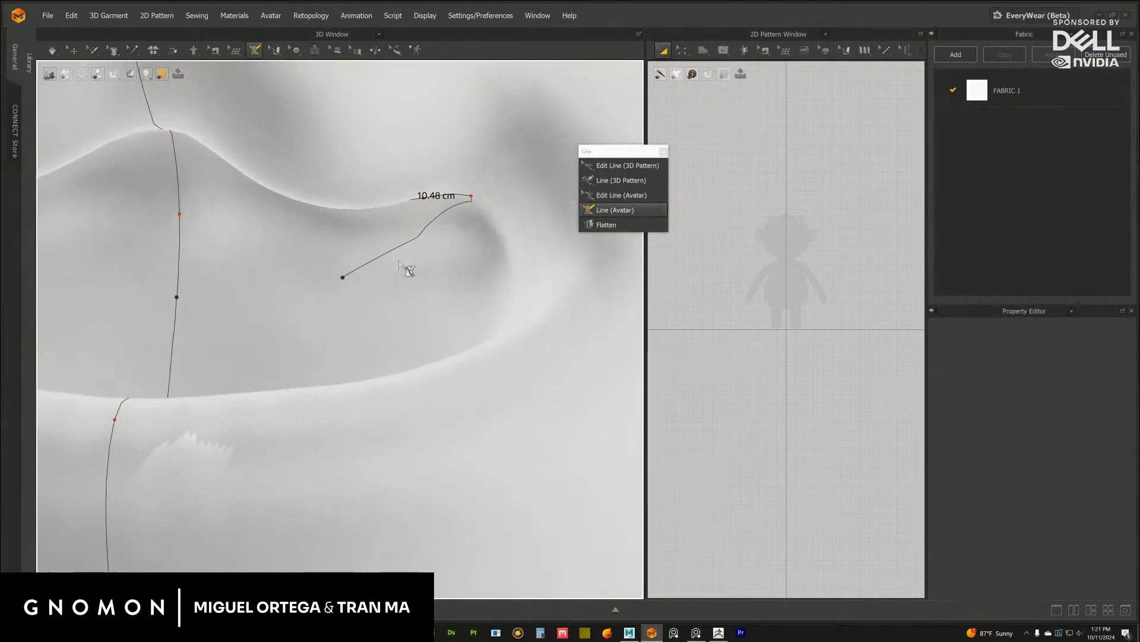
Continue the mouth line around the corner and finish it at the start of the lower edge, about 11 cm long in total
{"action": "left_click", "coordinate": [510, 233], "text": "ctrl"}
{"action": "left_click", "coordinate": [516, 295], "text": "ctrl"}
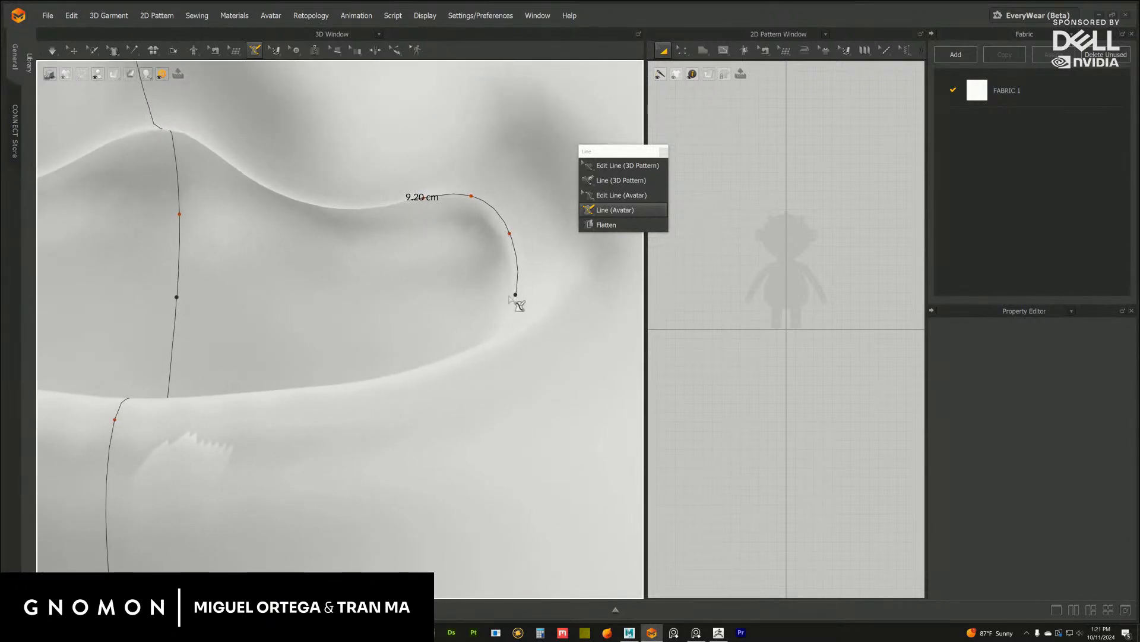
{"action": "middle_click_drag", "start_coordinate": [484, 297], "coordinate": [487, 284]}
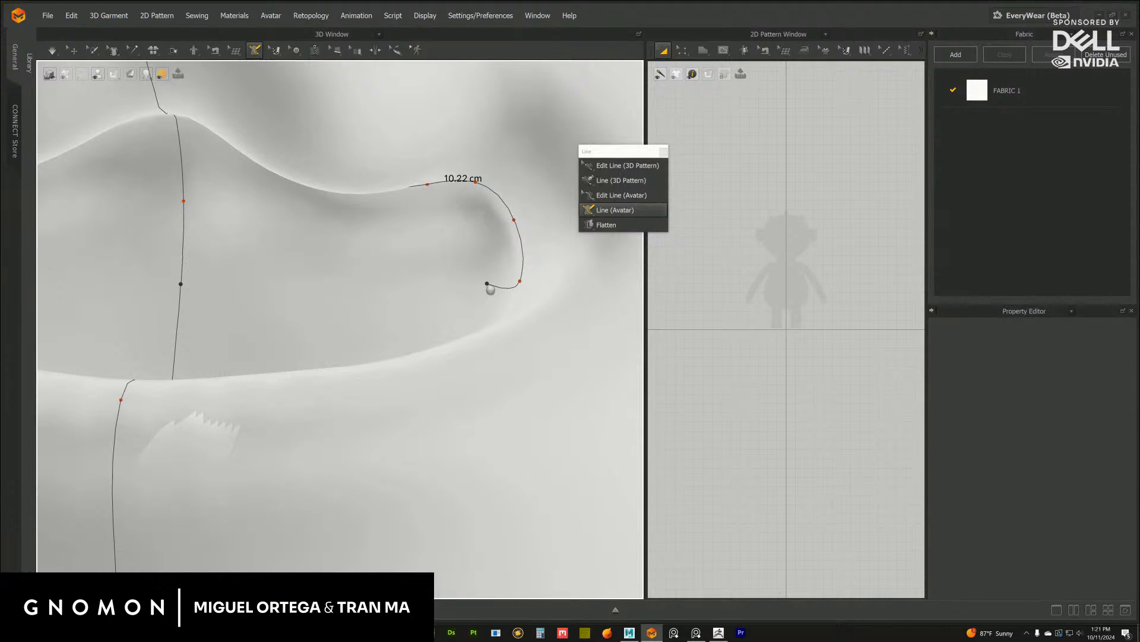
{"action": "scroll", "coordinate": [487, 285], "scroll_direction": "up", "scroll_amount": 3}
{"action": "right_click_drag", "start_coordinate": [487, 285], "coordinate": [505, 338]}
{"action": "left_click", "coordinate": [514, 435], "text": "ctrl"}
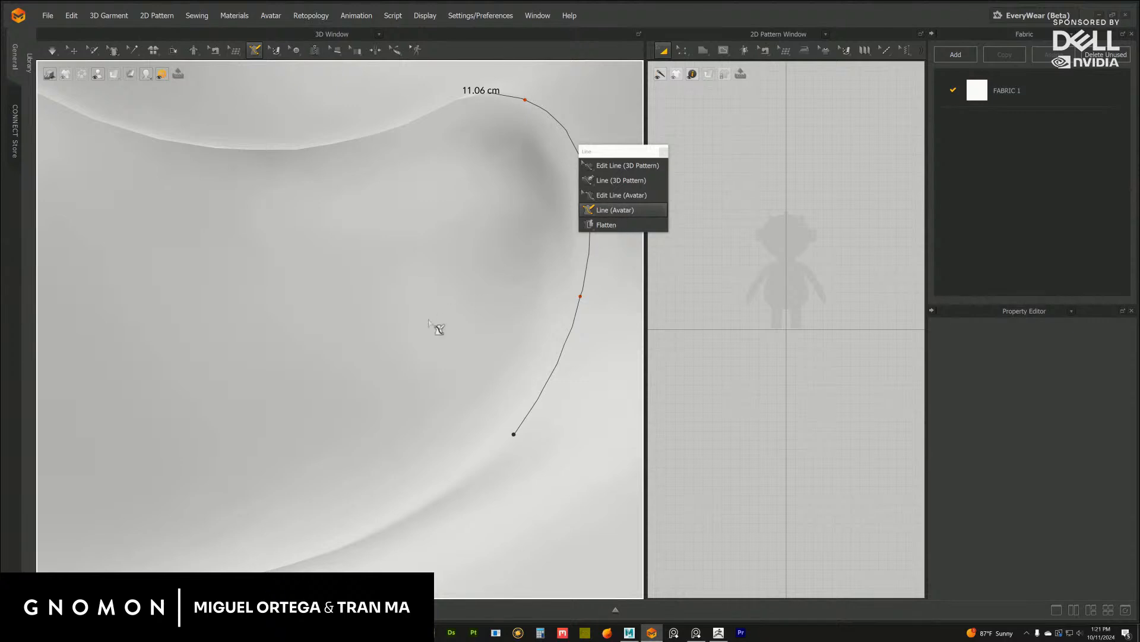
{"action": "left_click", "coordinate": [434, 352]}
Draw another avatar line from the end of the mouth-corner line along the lower mouth edge to the face's center line
{"action": "scroll", "coordinate": [416, 333], "scroll_direction": "down", "scroll_amount": 8}
{"action": "right_click_drag", "start_coordinate": [383, 299], "coordinate": [407, 280]}
{"action": "left_click", "coordinate": [423, 329]}
{"action": "scroll", "coordinate": [423, 331], "scroll_direction": "up", "scroll_amount": 8}
{"action": "key", "text": "Escape"}
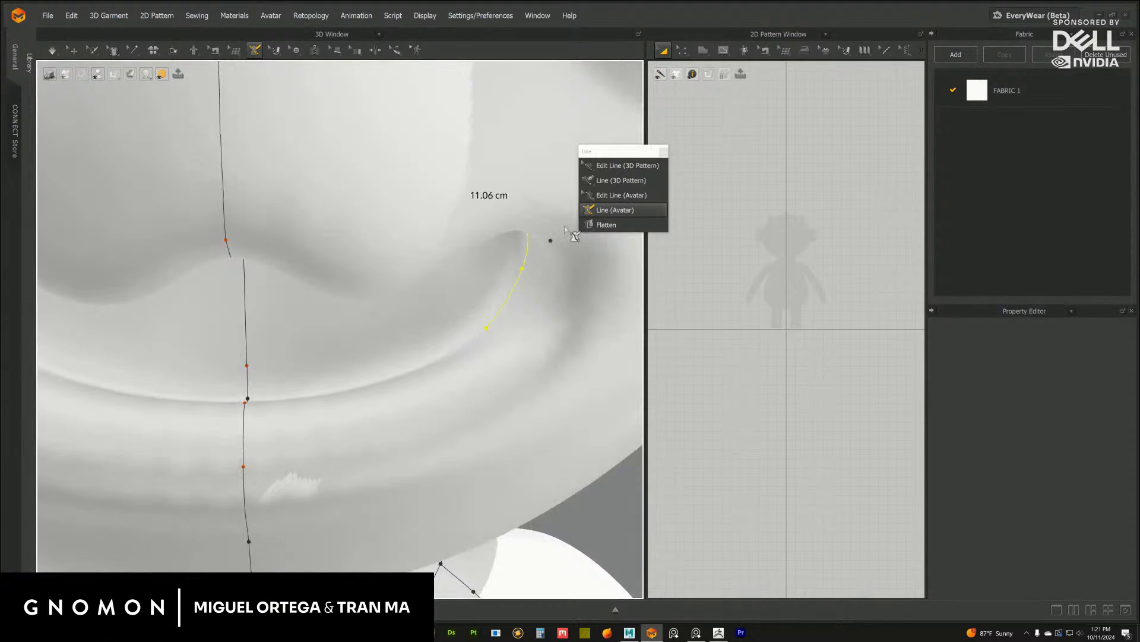
{"action": "left_click", "coordinate": [617, 210]}
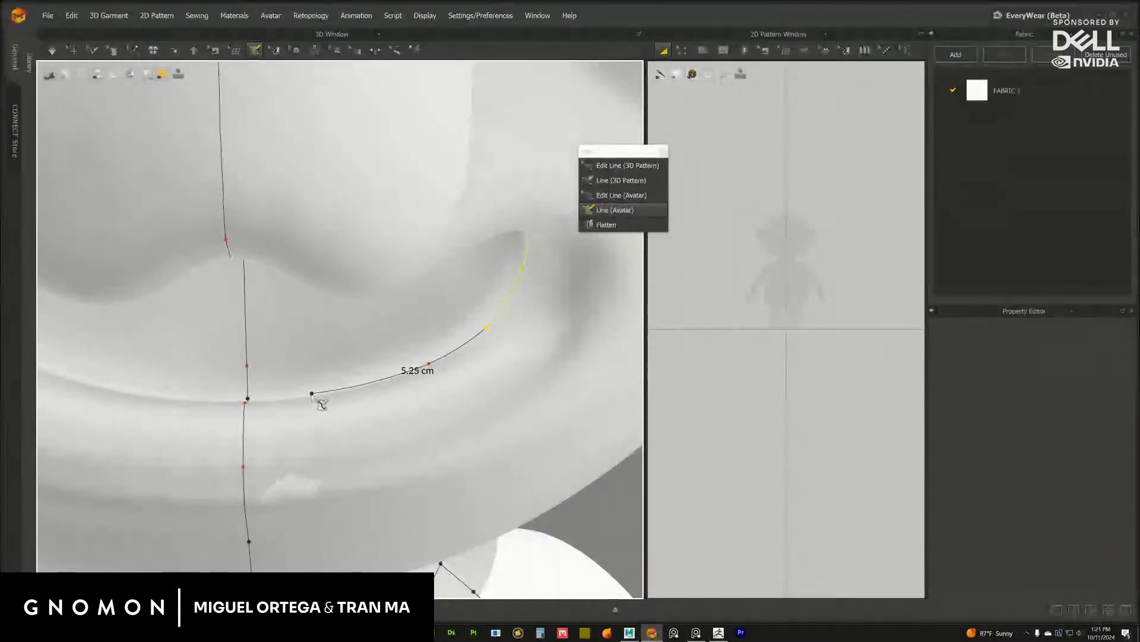
{"action": "left_click", "coordinate": [246, 398]}
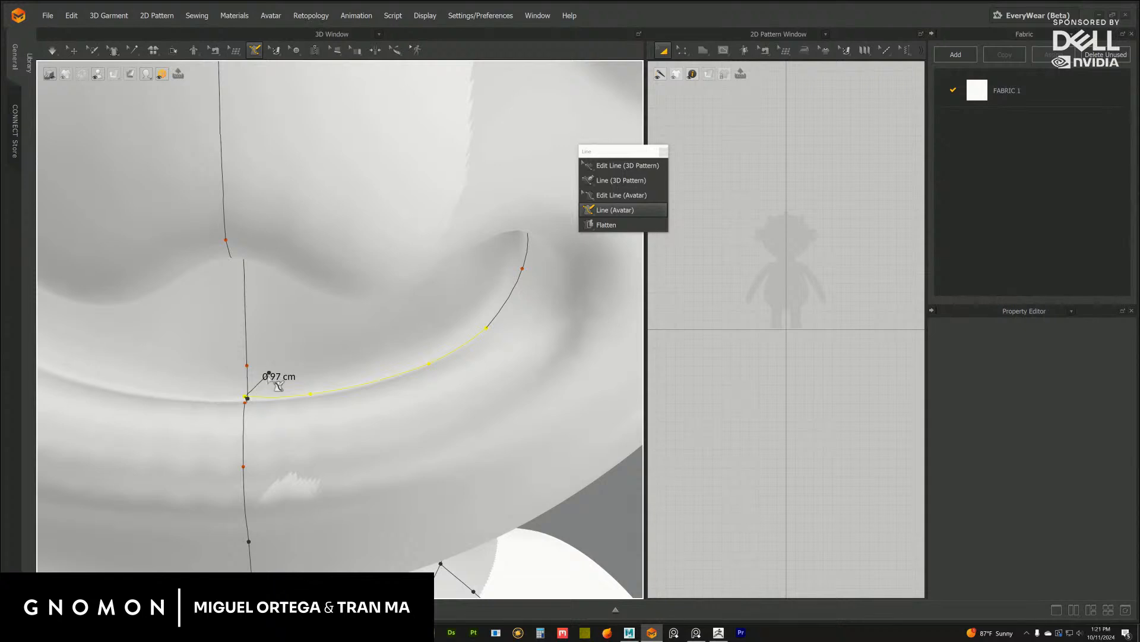
Redraw the lower mouth edge line from the mouth-corner line to the face's center line, about 7 cm long
{"action": "key", "text": "Return"}
{"action": "right_click_drag", "start_coordinate": [308, 420], "coordinate": [306, 395]}
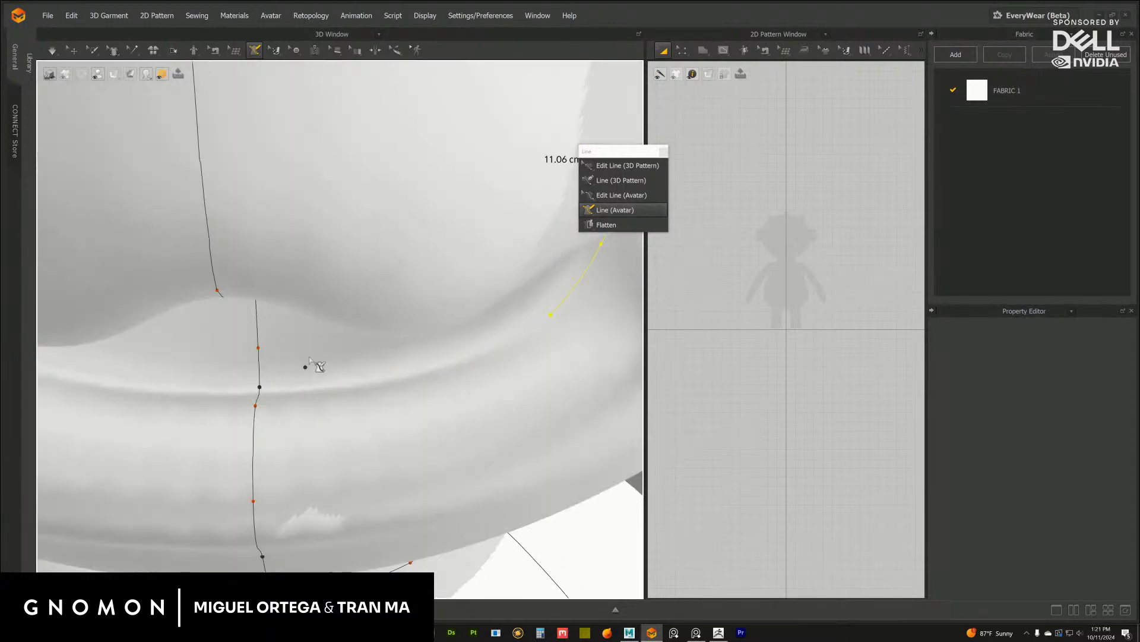
{"action": "left_click", "coordinate": [550, 314]}
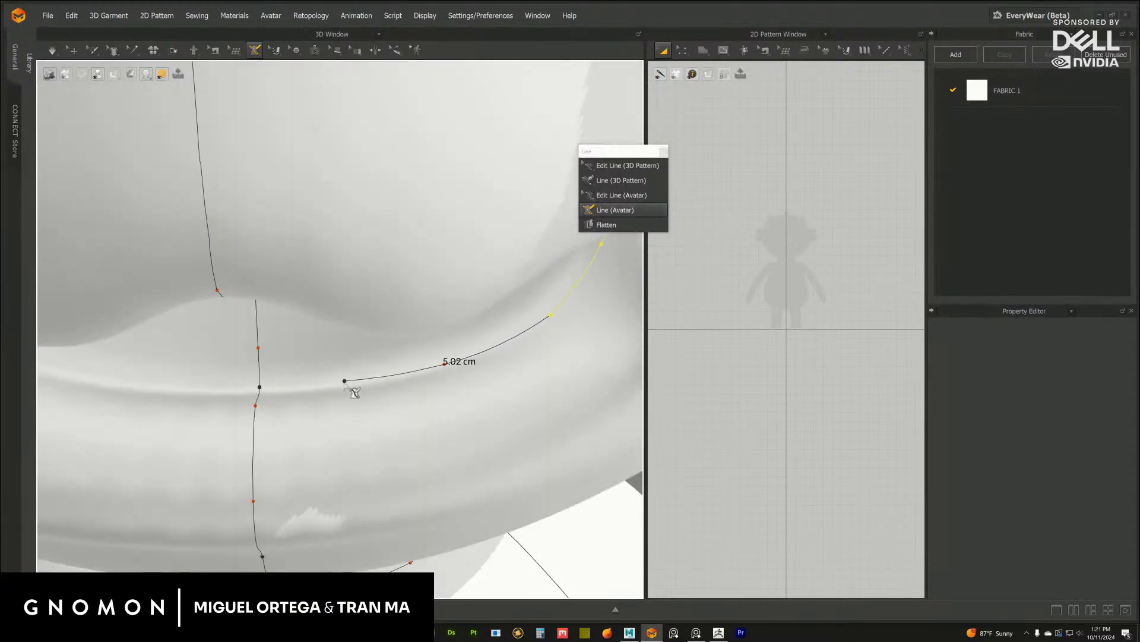
{"action": "left_click", "coordinate": [260, 387]}
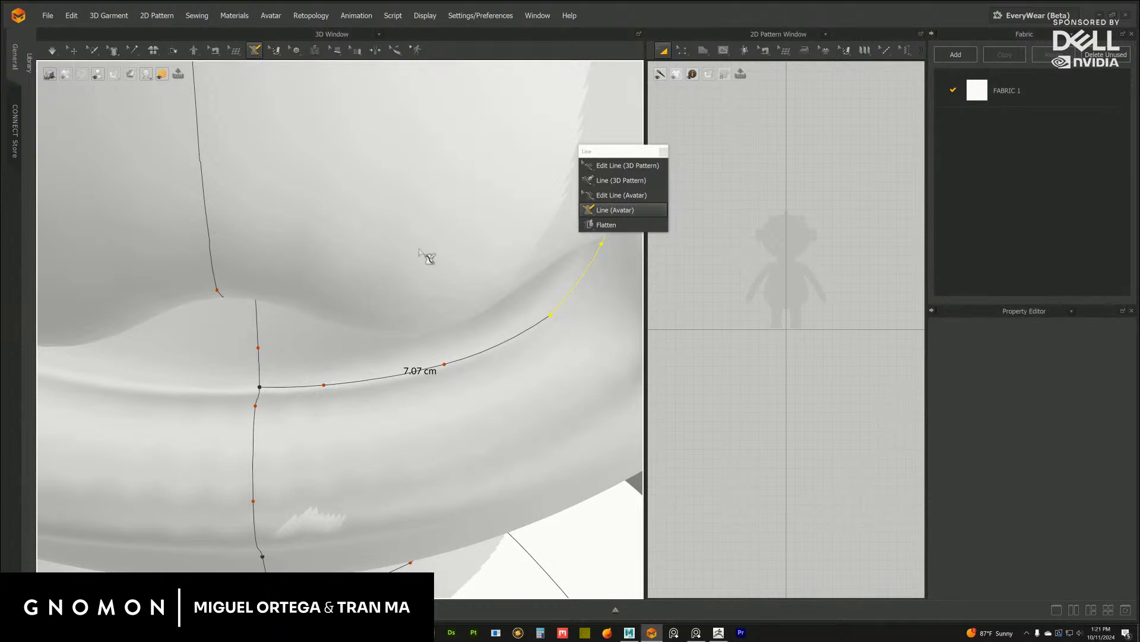
{"action": "left_click", "coordinate": [628, 198]}
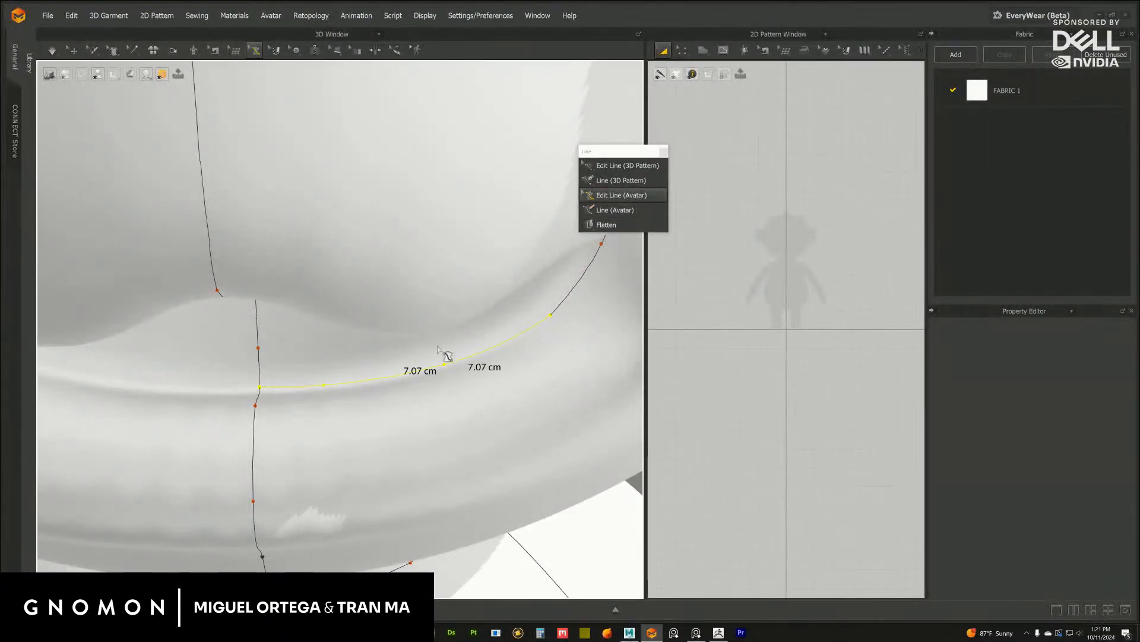
{"action": "right_click_drag", "start_coordinate": [438, 347], "coordinate": [386, 299], "text": "alt"}
{"action": "left_click_drag", "start_coordinate": [386, 299], "coordinate": [378, 255], "text": "alt"}
{"action": "middle_click_drag", "start_coordinate": [378, 255], "coordinate": [421, 295], "text": "alt"}
{"action": "right_click_drag", "start_coordinate": [422, 296], "coordinate": [464, 320], "text": "alt"}
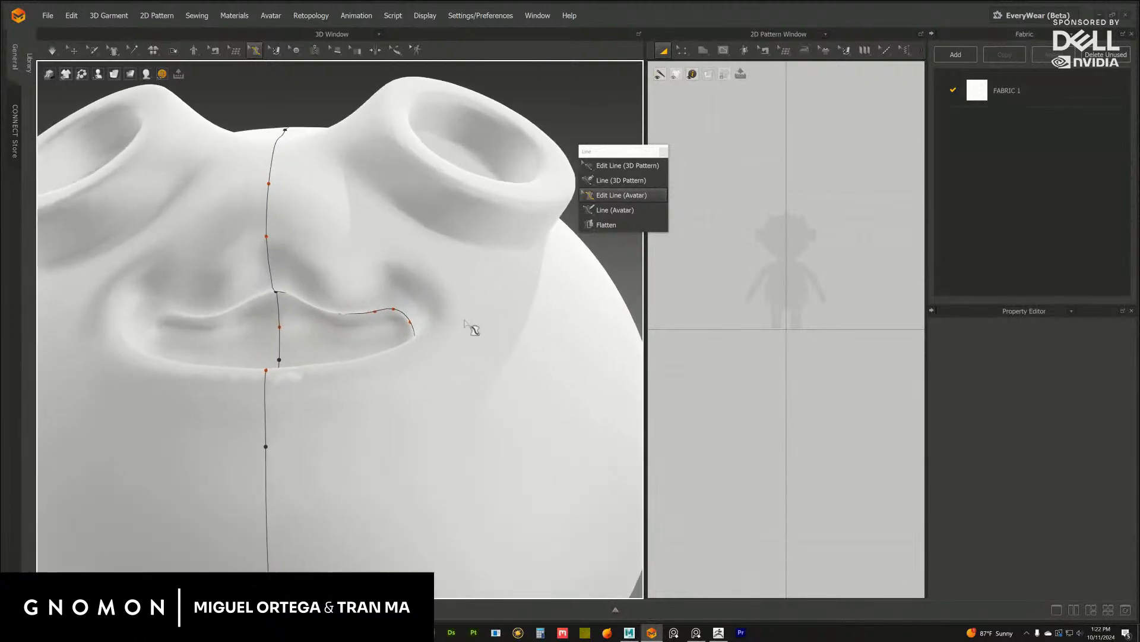
{"action": "mouse_move", "coordinate": [442, 319]}
{"action": "left_mouse_down", "text": "alt"}
{"action": "mouse_move", "coordinate": [528, 330]}
{"action": "mouse_move", "coordinate": [433, 312]}
{"action": "left_mouse_up", "text": "alt"}
{"action": "key", "text": "w"}
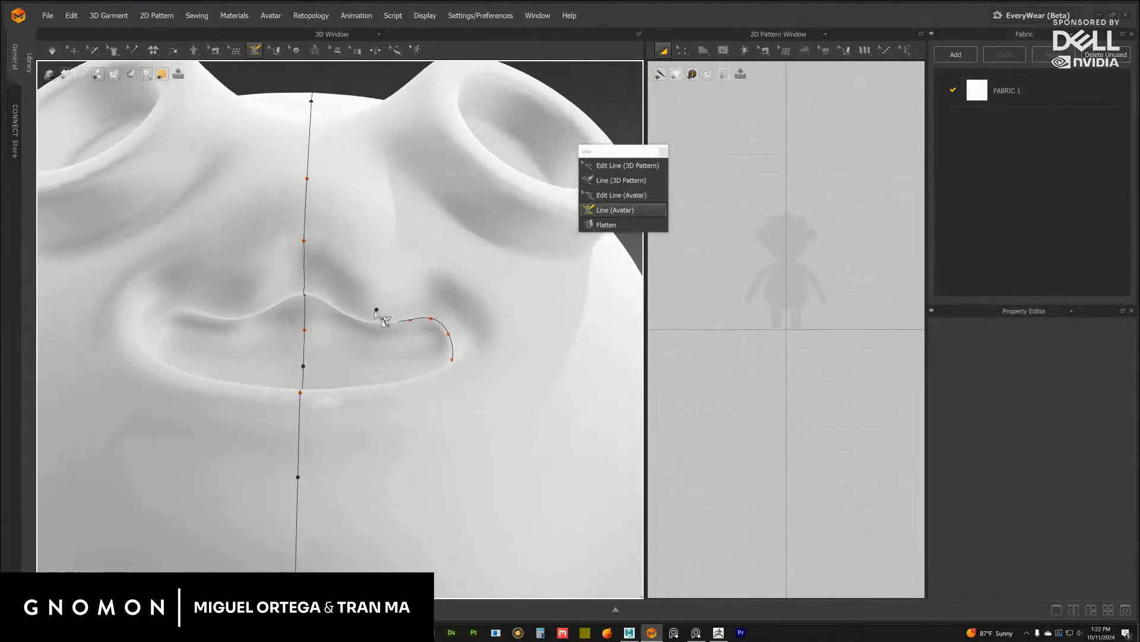
{"action": "middle_click_drag", "start_coordinate": [379, 313], "coordinate": [390, 313], "text": "alt"}
{"action": "mouse_move", "coordinate": [390, 312]}
{"action": "right_mouse_down", "text": "alt"}
{"action": "mouse_move", "coordinate": [425, 333]}
{"action": "mouse_move", "coordinate": [398, 315]}
{"action": "right_mouse_up", "text": "alt"}
{"action": "left_click_drag", "start_coordinate": [398, 315], "coordinate": [386, 310], "text": "alt"}
{"action": "mouse_move", "coordinate": [386, 309]}
{"action": "right_mouse_down", "text": "alt"}
{"action": "mouse_move", "coordinate": [333, 266]}
{"action": "mouse_move", "coordinate": [347, 268]}
{"action": "right_mouse_up", "text": "alt"}
{"action": "left_click", "coordinate": [284, 239]}
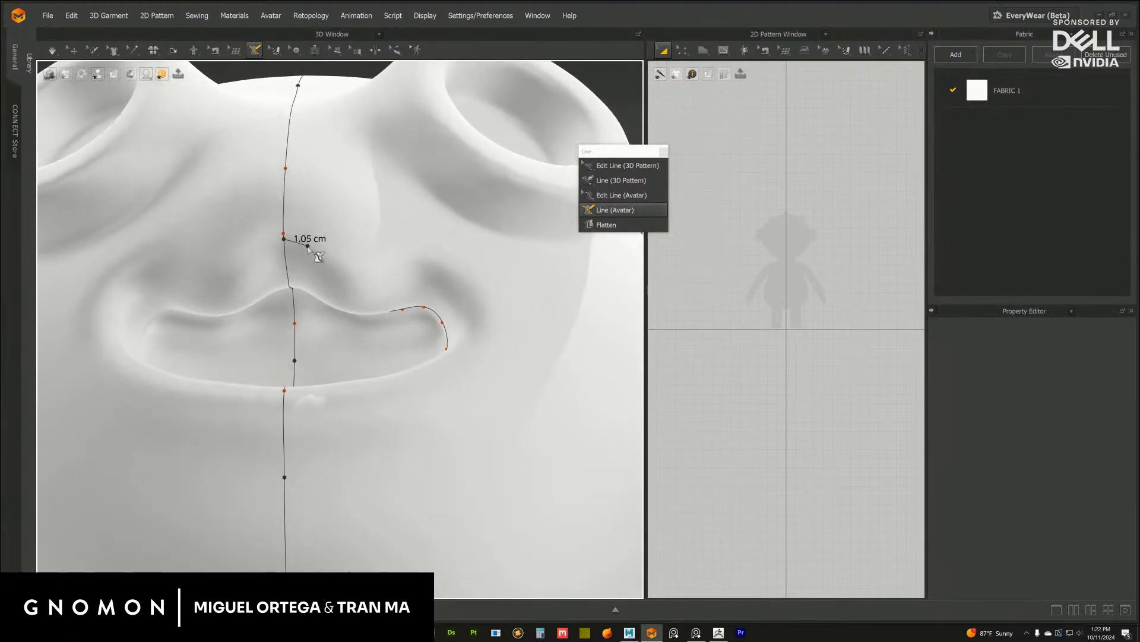
{"action": "left_click", "coordinate": [346, 275]}
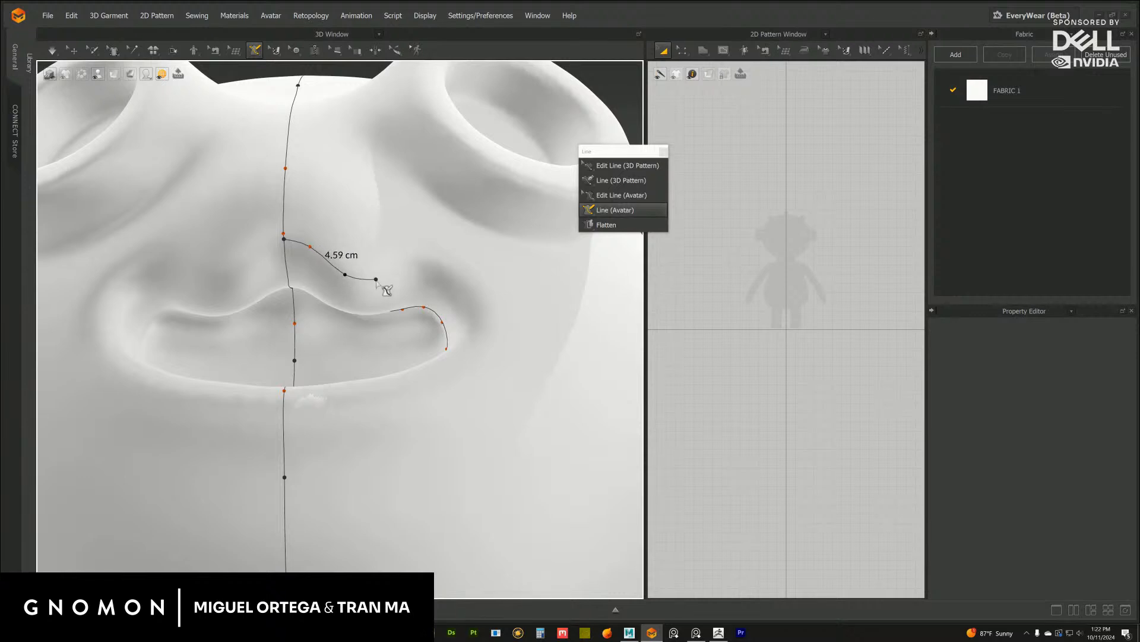
{"action": "scroll", "coordinate": [418, 267], "scroll_direction": "up", "scroll_amount": 2}
{"action": "left_click", "coordinate": [417, 265]}
{"action": "right_click_drag", "start_coordinate": [438, 267], "coordinate": [447, 267]}
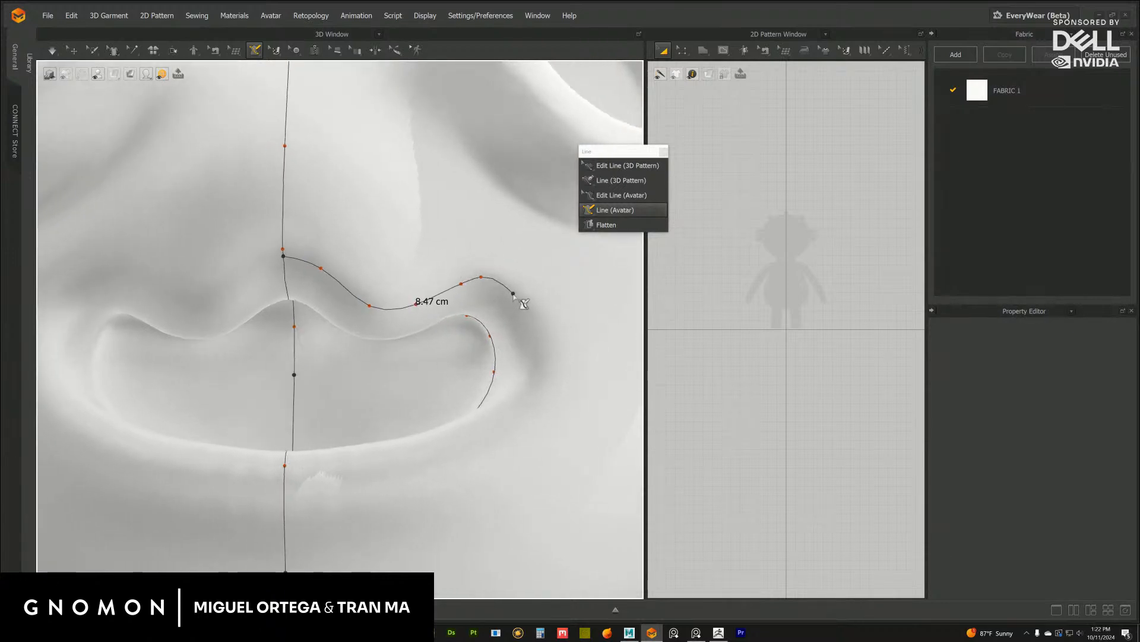
{"action": "left_click", "coordinate": [514, 286]}
{"action": "left_click", "coordinate": [540, 318]}
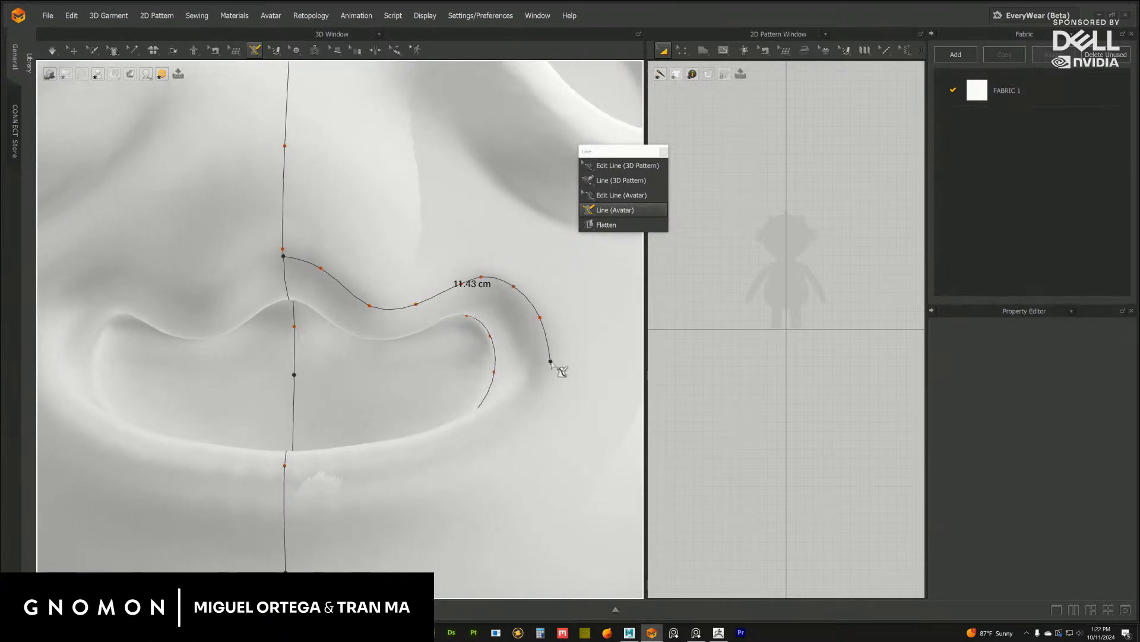
{"action": "left_click", "coordinate": [552, 360]}
{"action": "left_click", "coordinate": [541, 401]}
{"action": "right_click_drag", "start_coordinate": [494, 407], "coordinate": [489, 440]}
{"action": "right_click_drag", "start_coordinate": [452, 380], "coordinate": [436, 333]}
{"action": "left_click", "coordinate": [464, 409]}
{"action": "scroll", "coordinate": [450, 407], "scroll_direction": "down", "scroll_amount": 7}
{"action": "scroll", "coordinate": [451, 407], "scroll_direction": "up", "scroll_amount": 2}
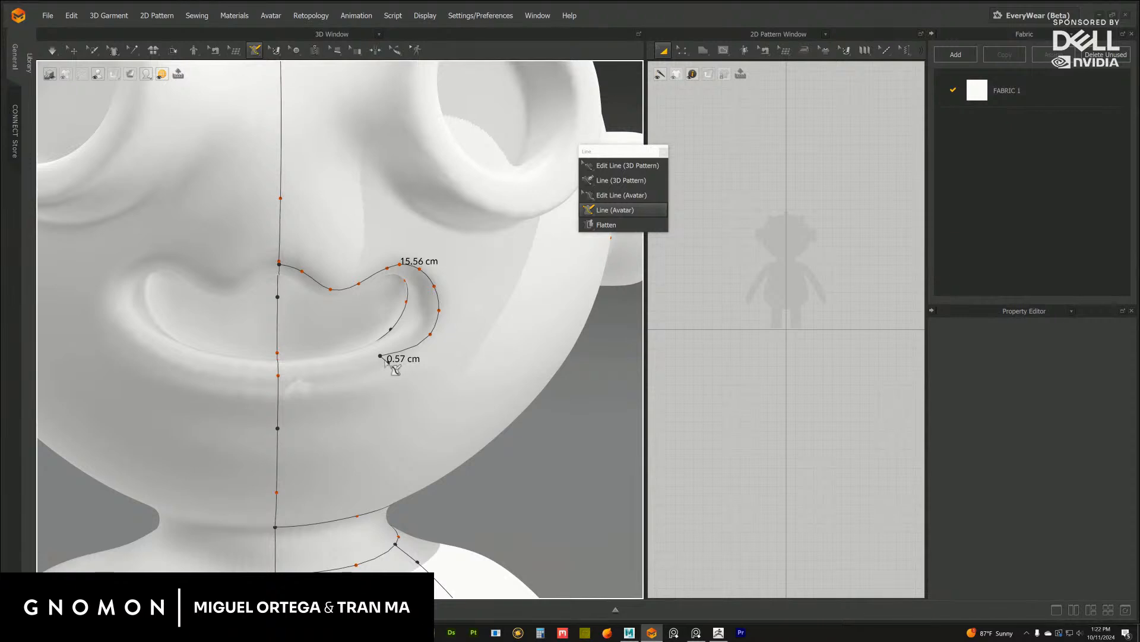
{"action": "middle_click_drag", "start_coordinate": [386, 361], "coordinate": [453, 371]}
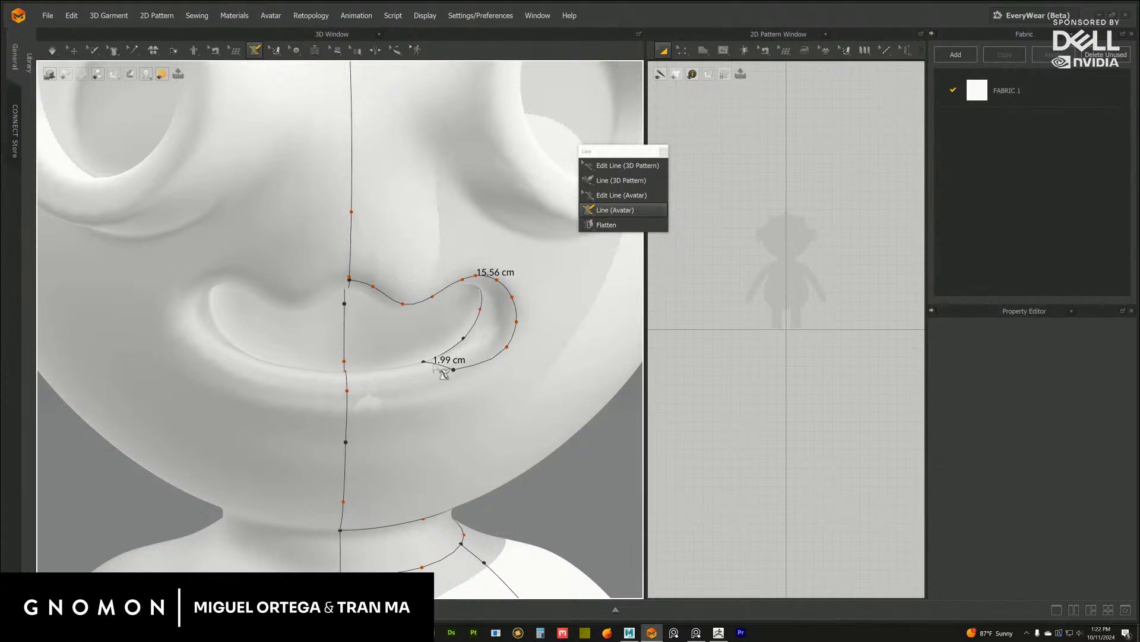
{"action": "key", "text": "Return"}
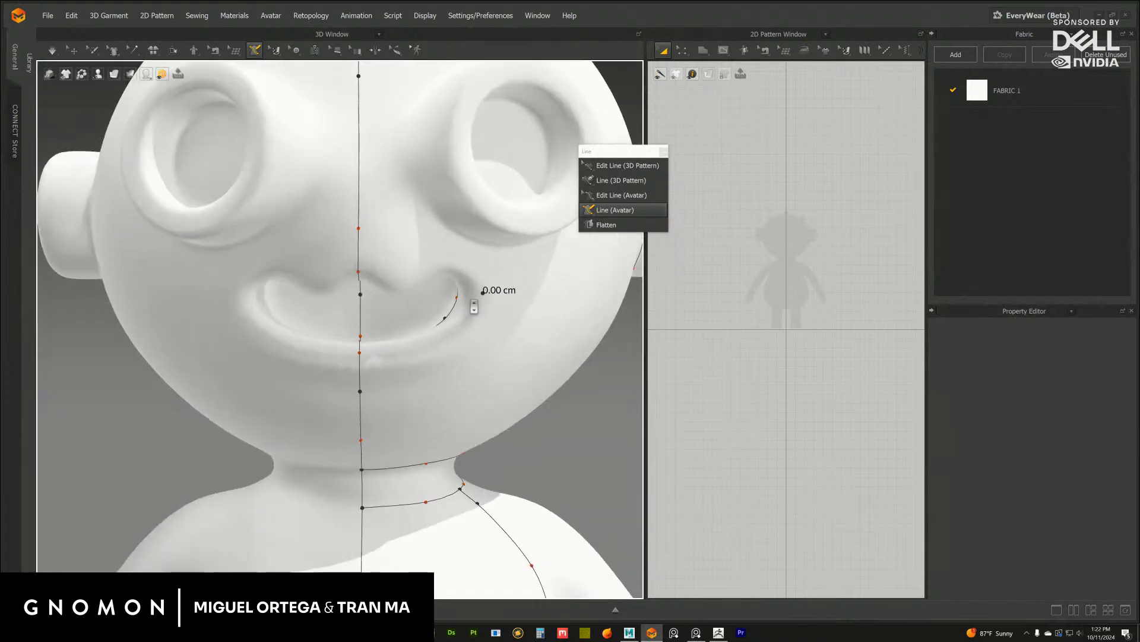
{"action": "scroll", "coordinate": [474, 300], "scroll_direction": "up", "scroll_amount": 1}
{"action": "key", "text": "Escape"}
Draw an avatar line about 18.6 cm long from the center line just below the mouth, around the corner and over the upper lip to the center line
{"action": "right_click_drag", "start_coordinate": [453, 269], "coordinate": [393, 281]}
{"action": "scroll", "coordinate": [380, 325], "scroll_direction": "up", "scroll_amount": 1}
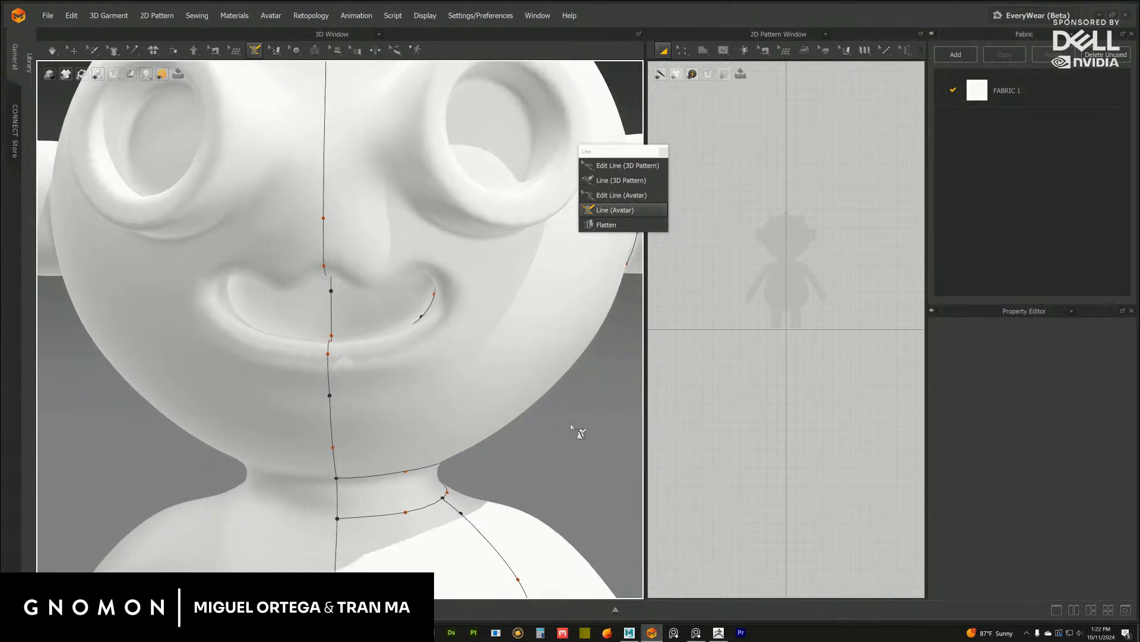
{"action": "scroll", "coordinate": [582, 423], "scroll_direction": "up", "scroll_amount": 2}
{"action": "right_click_drag", "start_coordinate": [582, 423], "coordinate": [554, 479]}
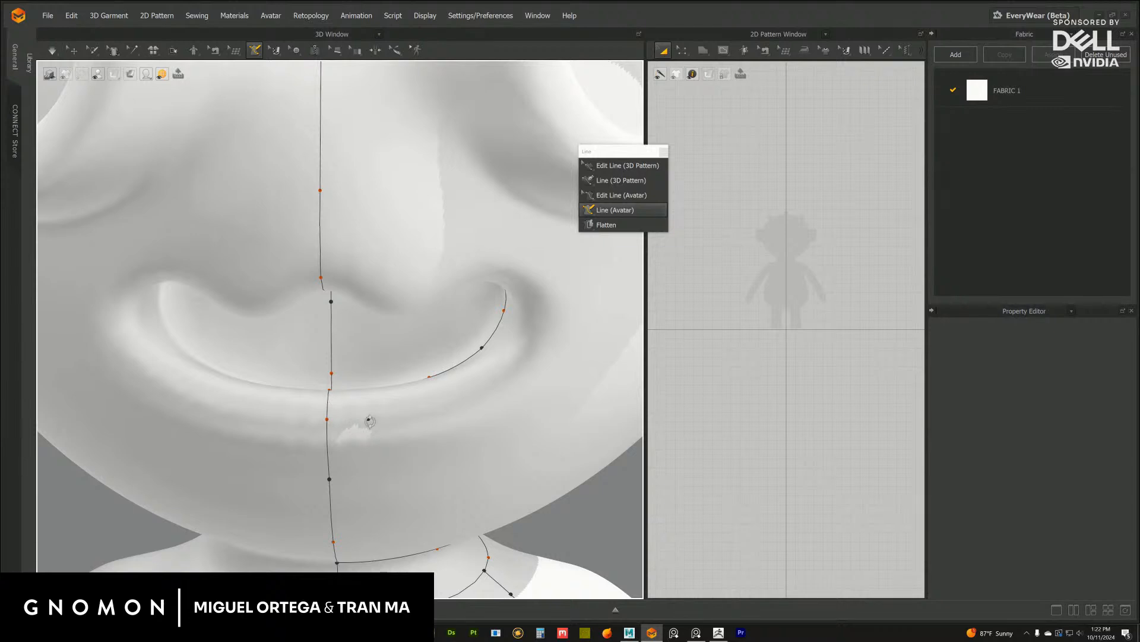
{"action": "right_click_drag", "start_coordinate": [370, 422], "coordinate": [366, 420]}
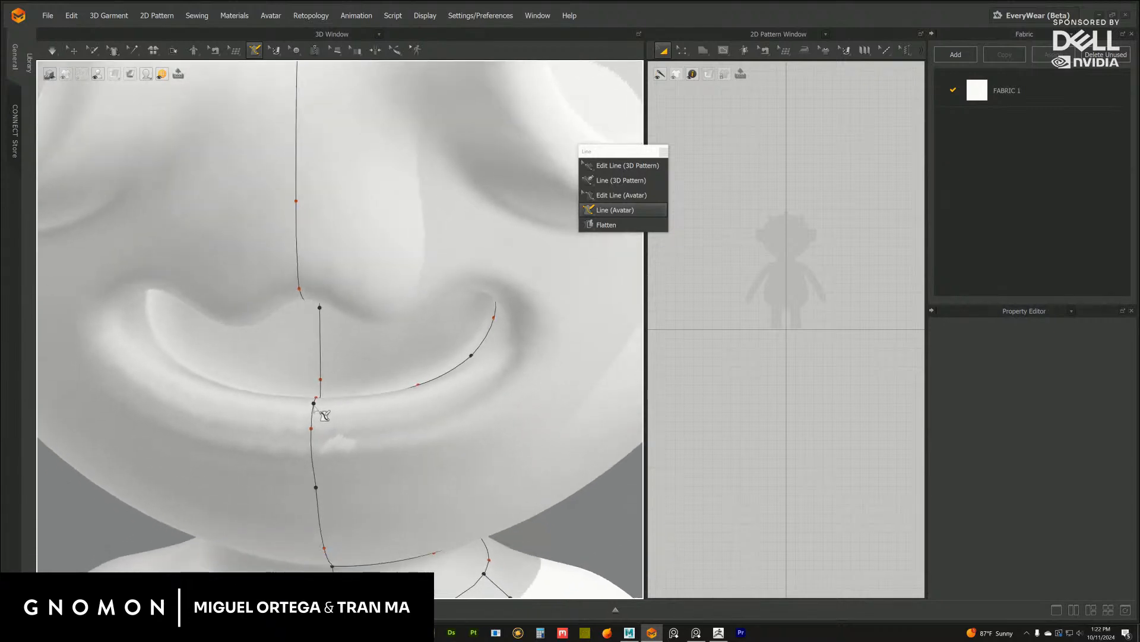
{"action": "left_click", "coordinate": [313, 403]}
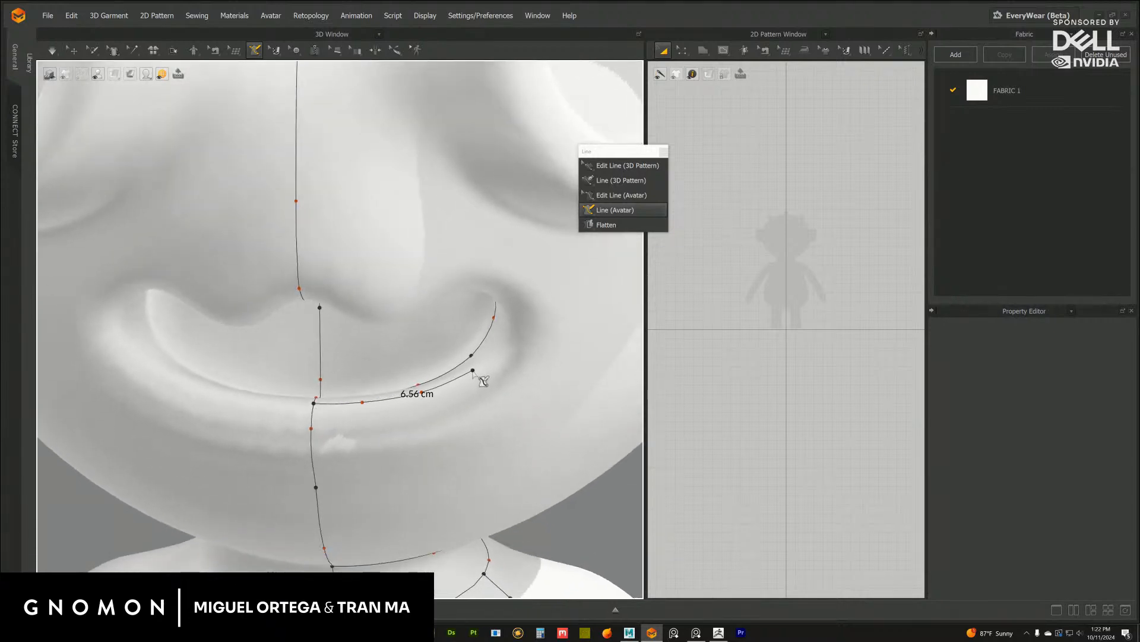
{"action": "right_click_drag", "start_coordinate": [512, 338], "coordinate": [526, 300]}
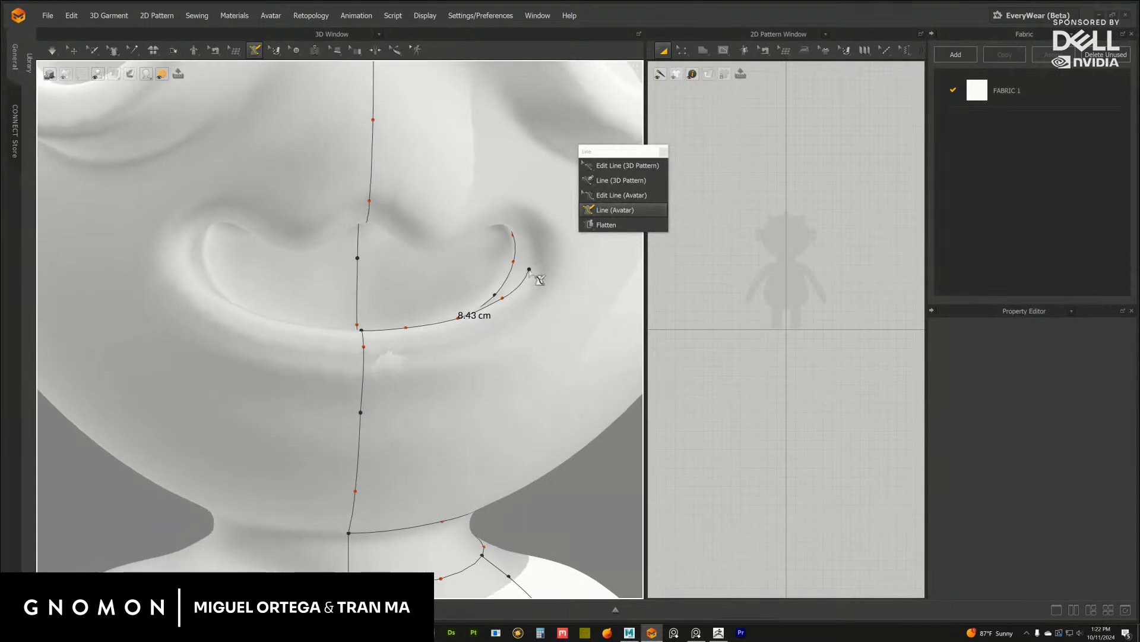
{"action": "right_click_drag", "start_coordinate": [526, 250], "coordinate": [492, 257]}
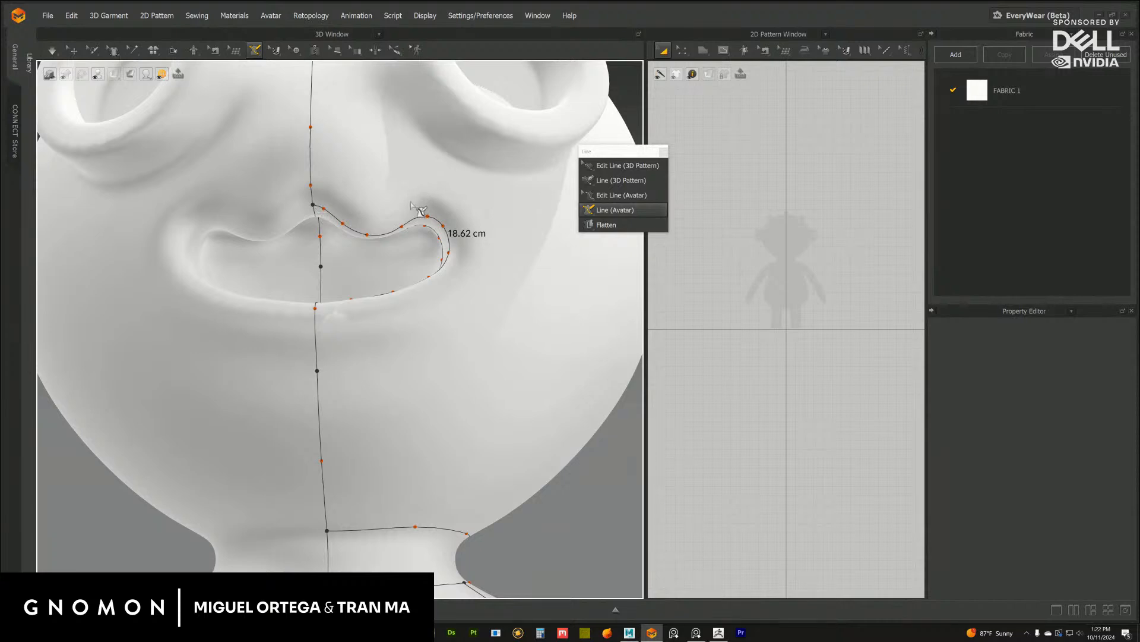
Examine the enclosed areas between the mouth lines, especially at the corner and upper lip, using the Flatten tool
{"action": "left_click", "coordinate": [606, 199]}
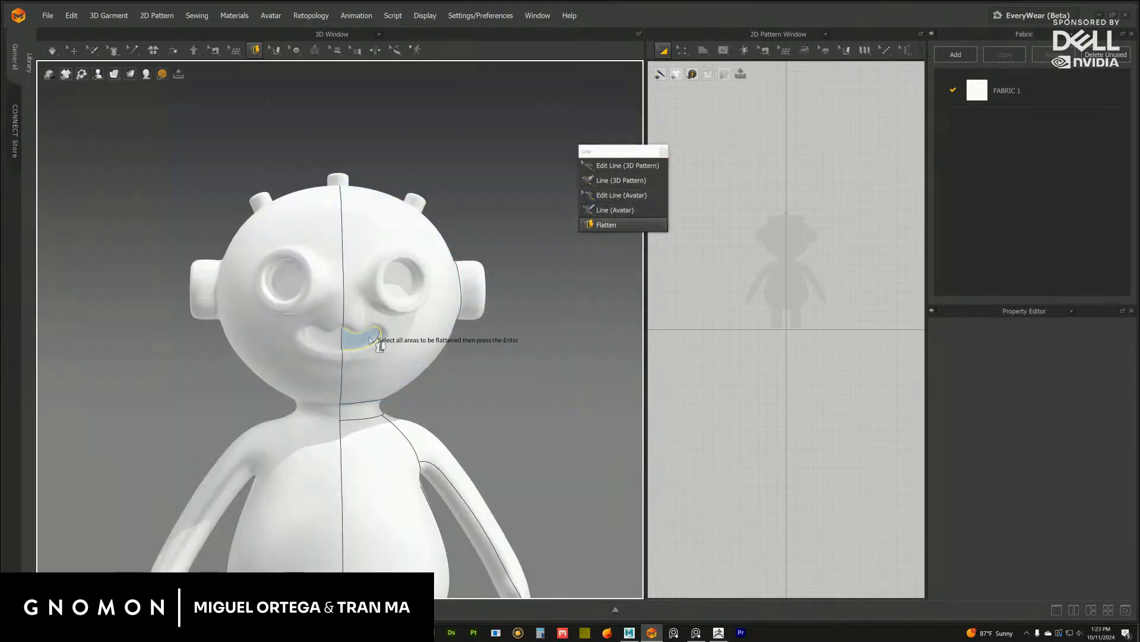
{"action": "scroll", "coordinate": [453, 351], "scroll_direction": "up", "scroll_amount": 3}
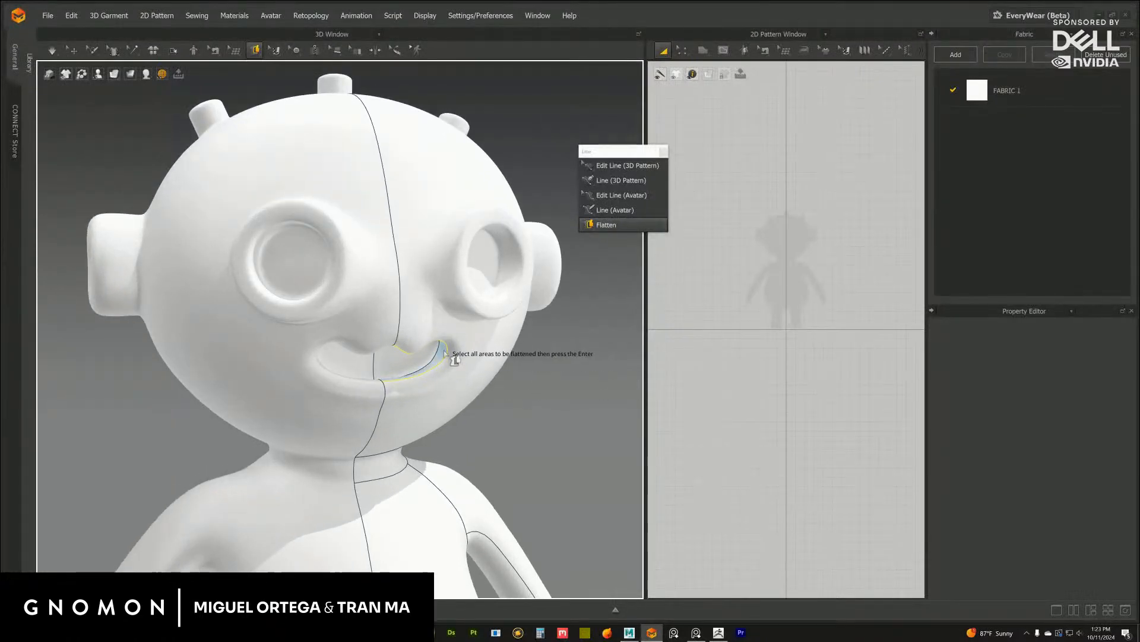
{"action": "scroll", "coordinate": [433, 342], "scroll_direction": "up", "scroll_amount": 3}
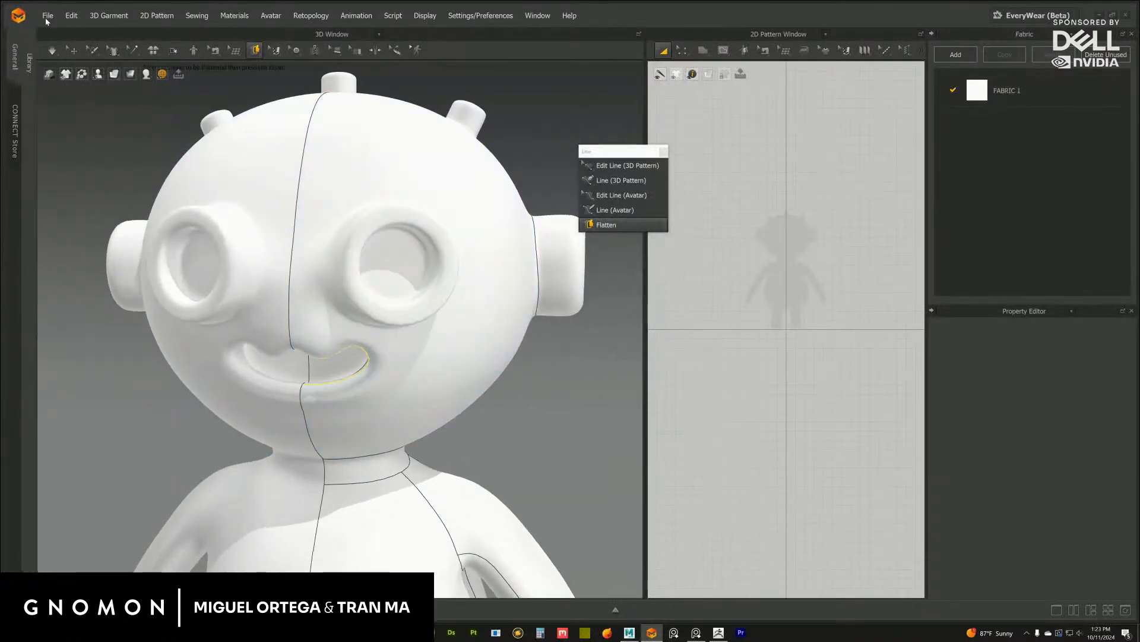
{"action": "left_click", "coordinate": [70, 51]}
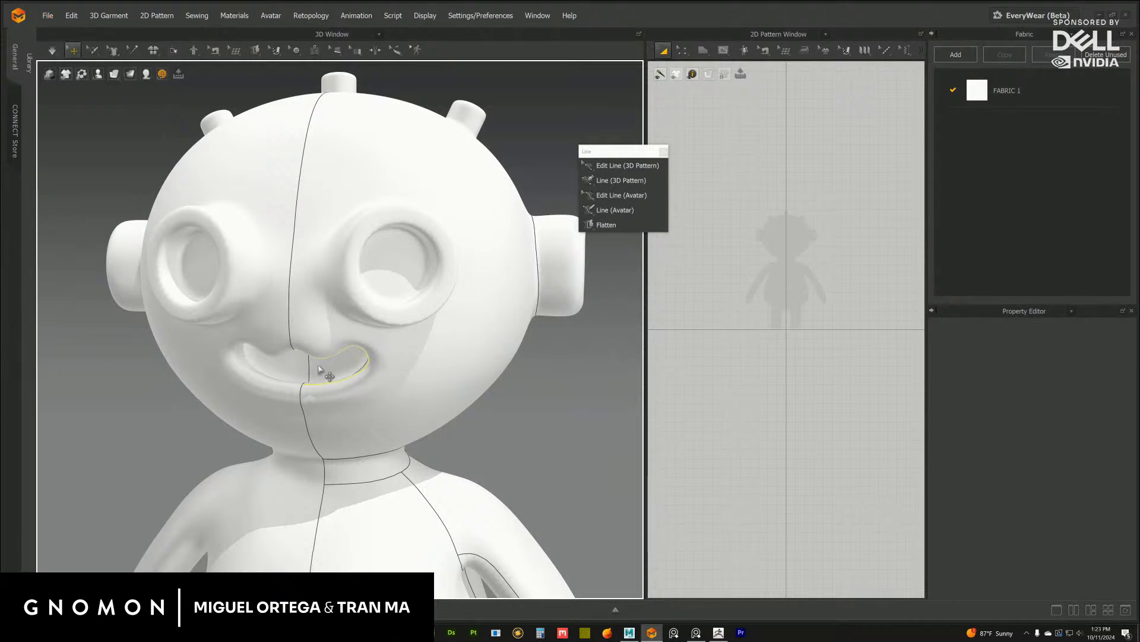
{"action": "right_click_drag", "start_coordinate": [445, 412], "coordinate": [504, 417]}
{"action": "scroll", "coordinate": [499, 410], "scroll_direction": "up", "scroll_amount": 4}
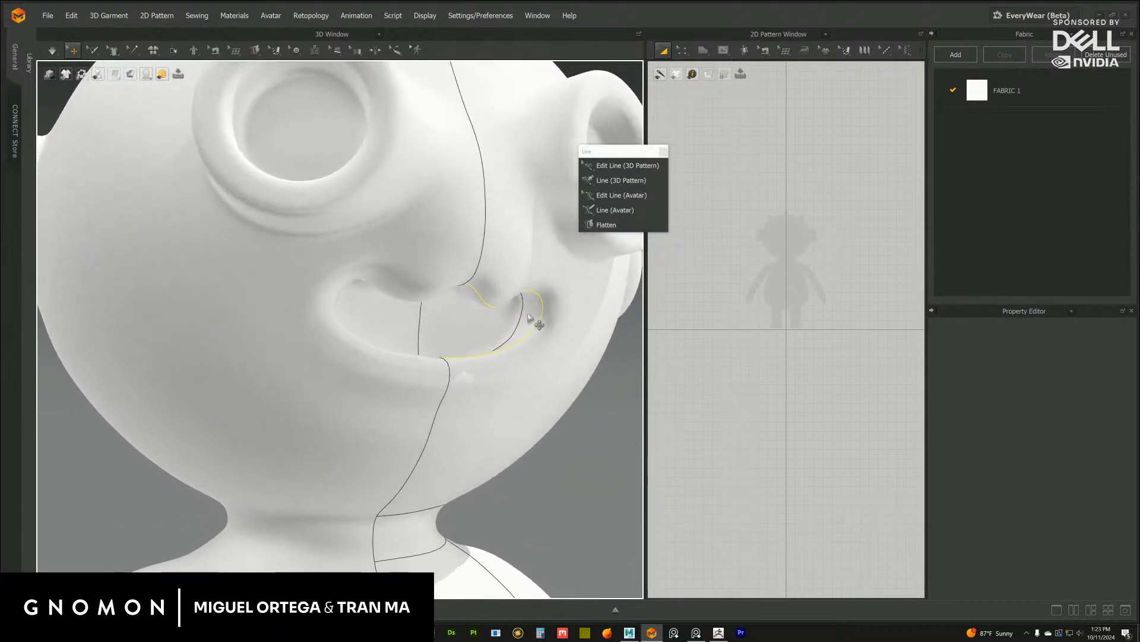
{"action": "left_click", "coordinate": [614, 210]}
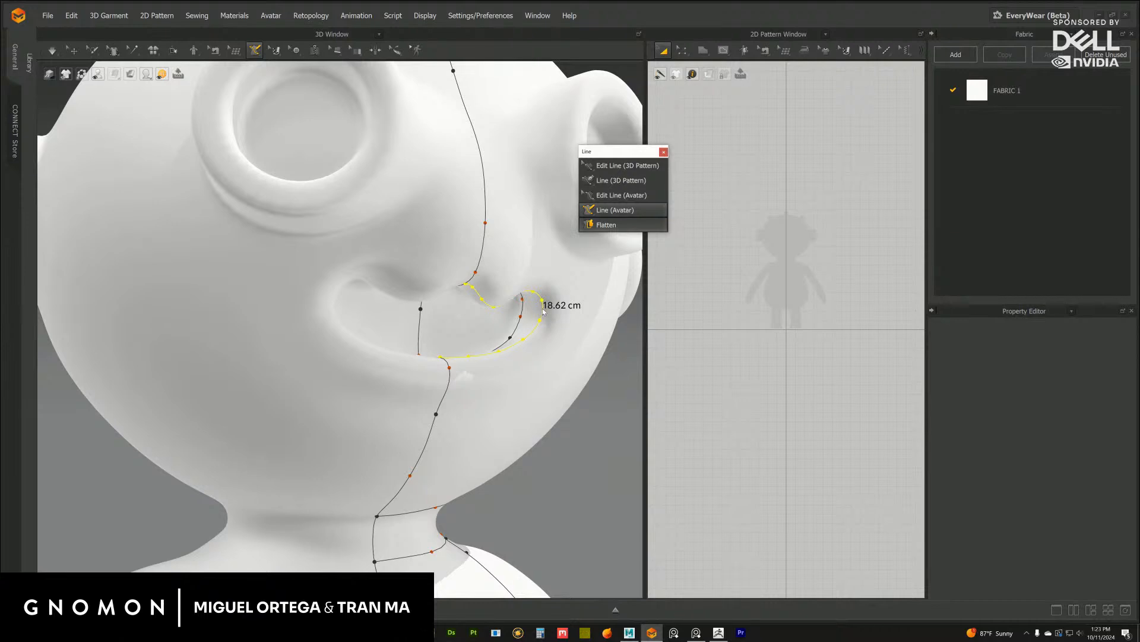
{"action": "right_click_drag", "start_coordinate": [527, 318], "coordinate": [497, 321]}
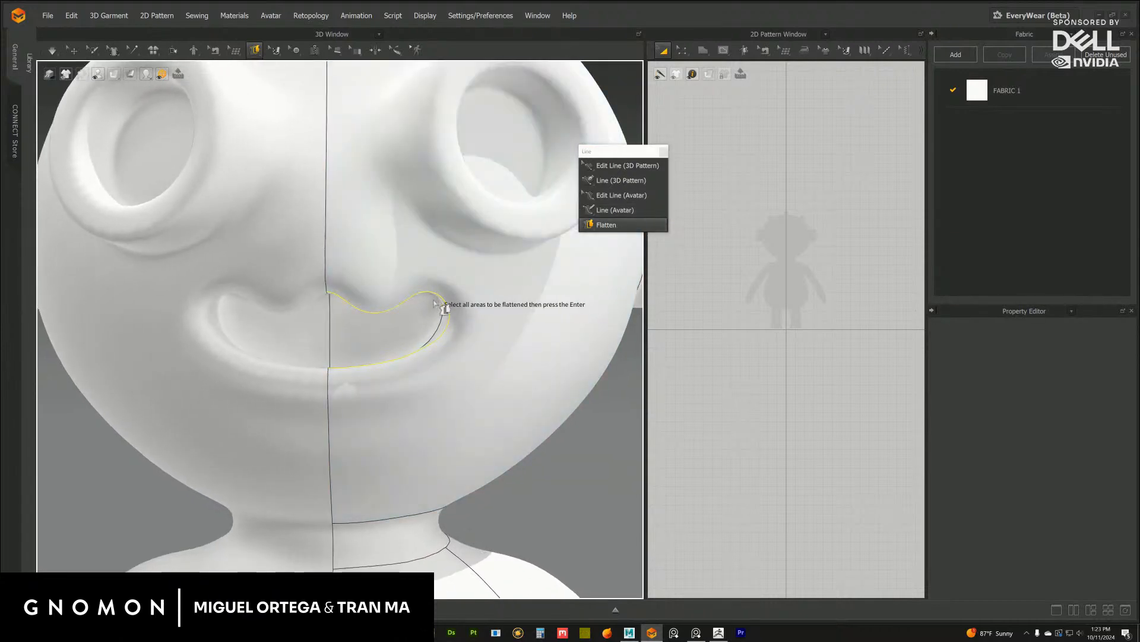
{"action": "scroll", "coordinate": [425, 292], "scroll_direction": "down", "scroll_amount": 5}
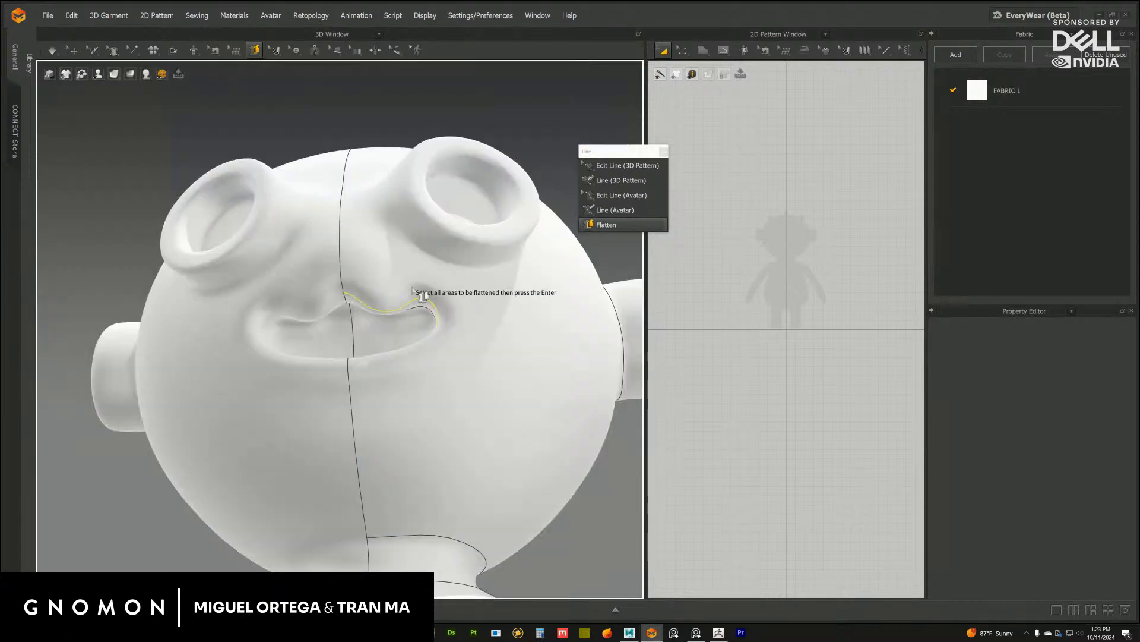
{"action": "right_click_drag", "start_coordinate": [413, 288], "coordinate": [434, 302]}
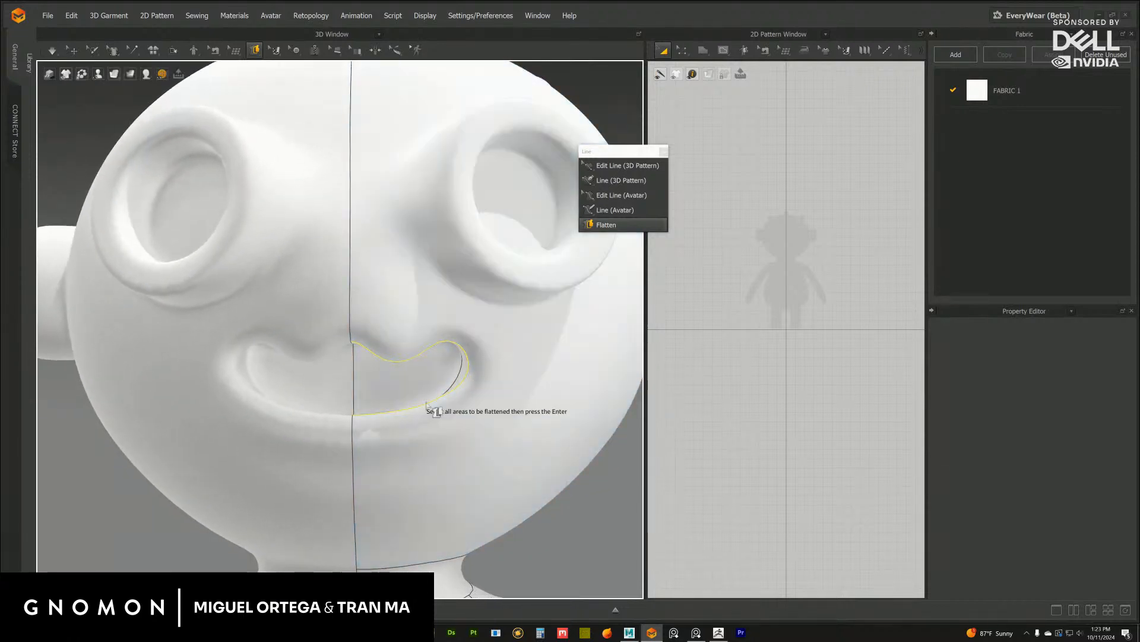
Draw an outer avatar line about 21.4 cm long around the half mouth, from the center line above the upper lip to below the lower lip
{"action": "left_click", "coordinate": [607, 211]}
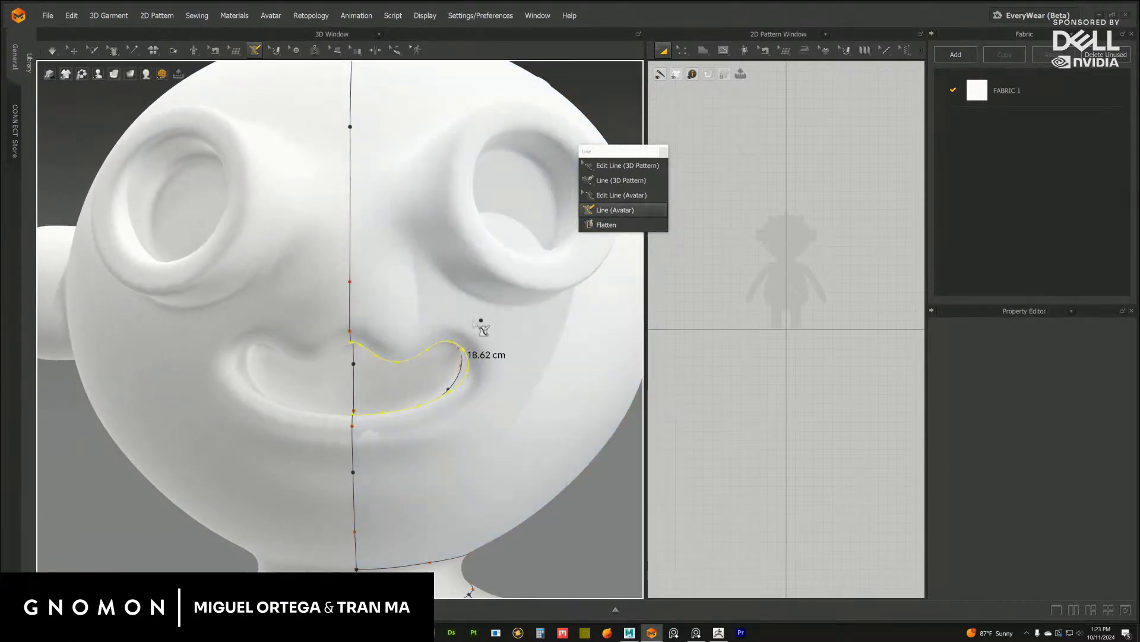
{"action": "left_click", "coordinate": [351, 328]}
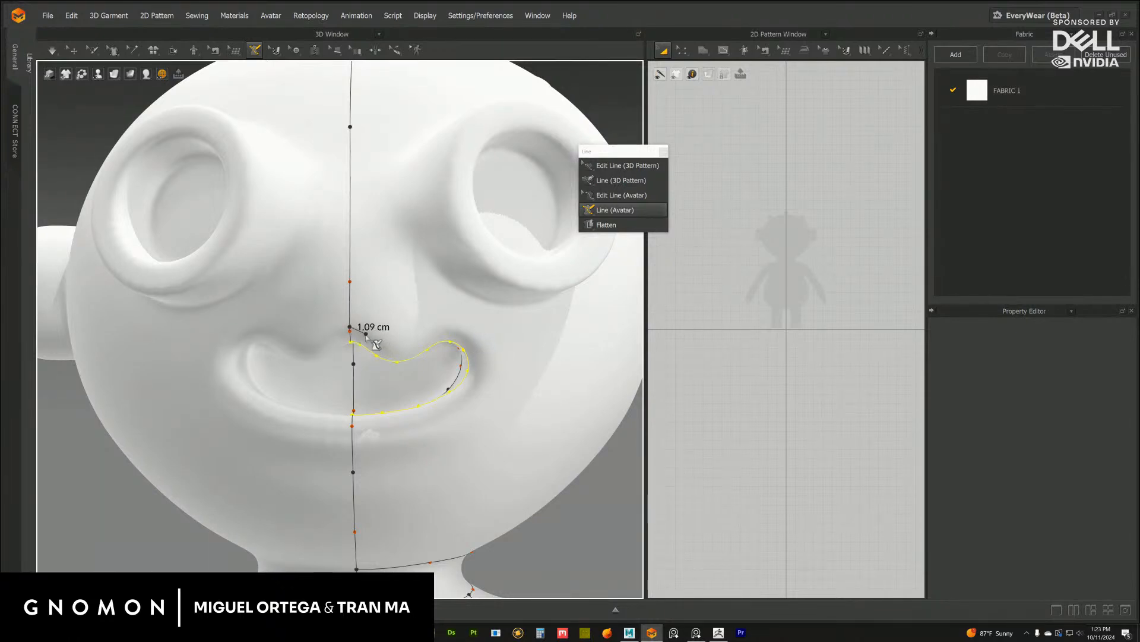
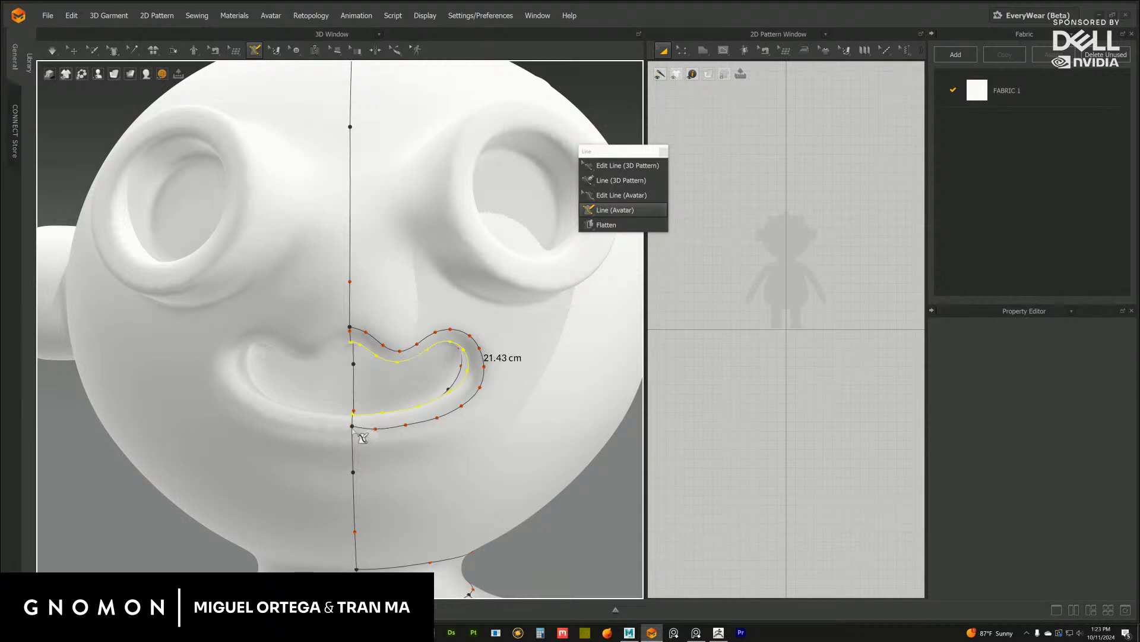
{"action": "double_click", "coordinate": [355, 428]}
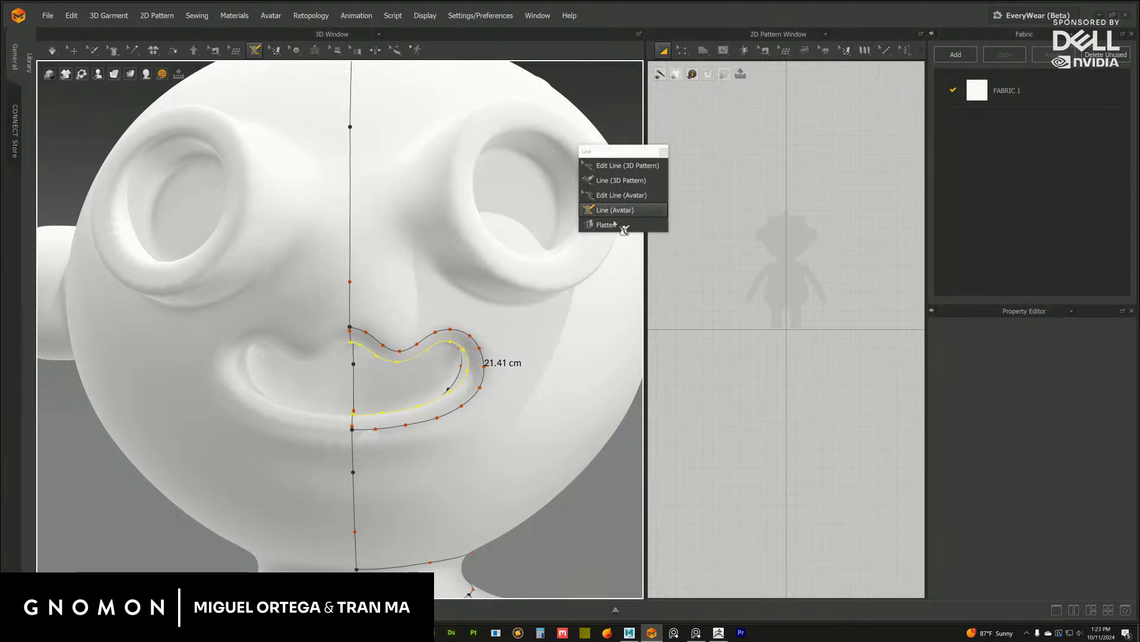
{"action": "left_click", "coordinate": [617, 196]}
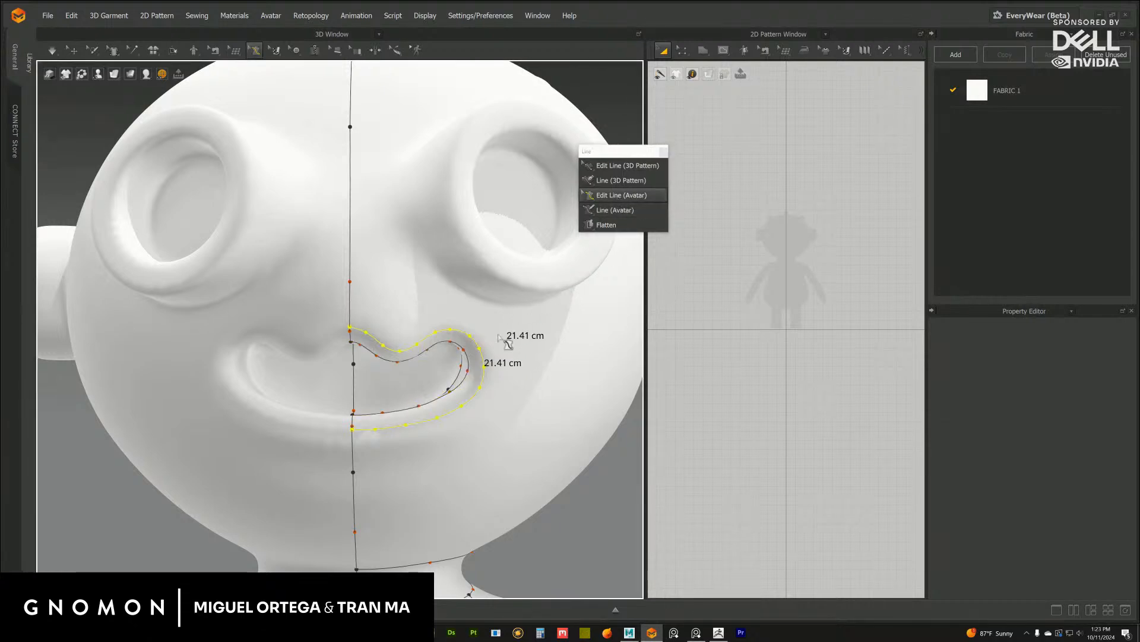
{"action": "middle_click_drag", "start_coordinate": [500, 357], "coordinate": [467, 319]}
{"action": "scroll", "coordinate": [475, 327], "scroll_direction": "up", "scroll_amount": 2}
{"action": "scroll", "coordinate": [542, 349], "scroll_direction": "down", "scroll_amount": 5}
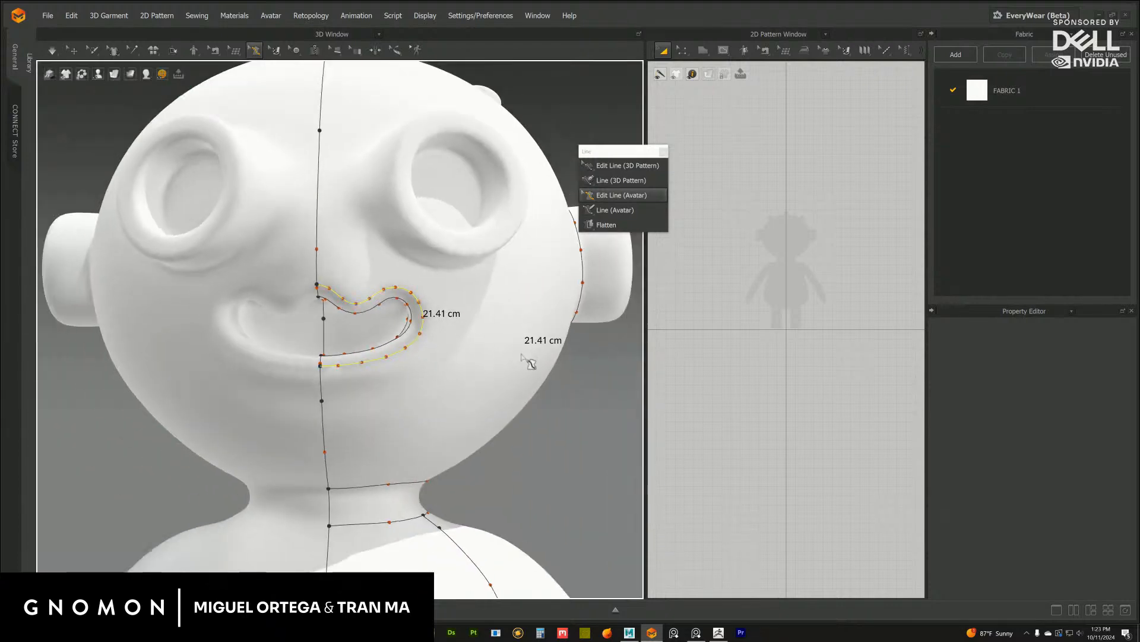
{"action": "scroll", "coordinate": [538, 359], "scroll_direction": "down", "scroll_amount": 3}
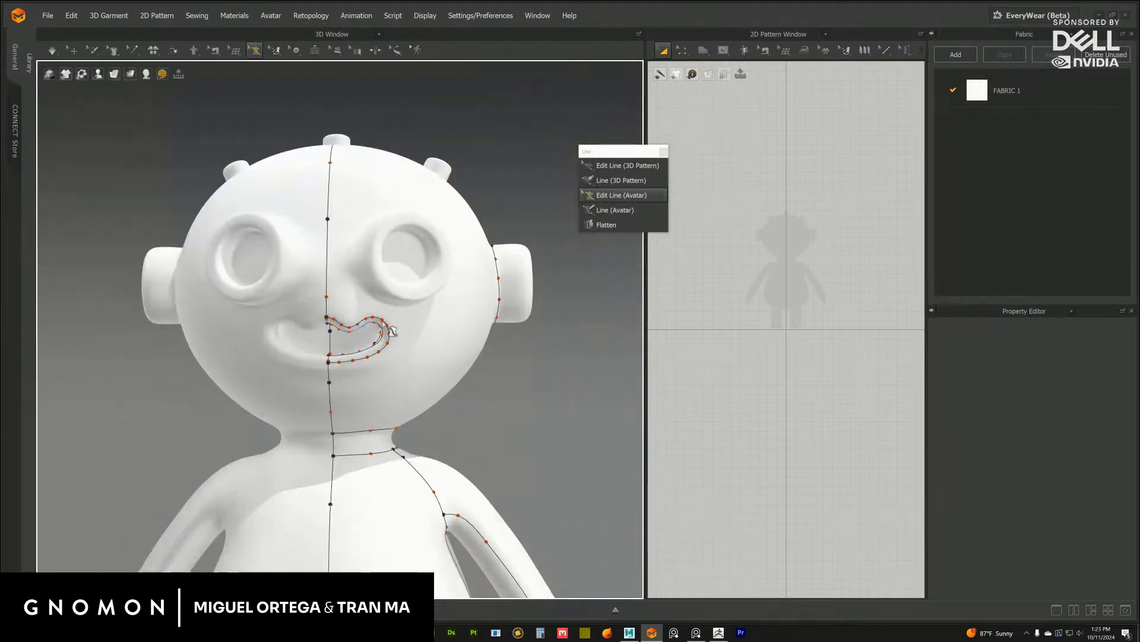
Start an avatar line at the face's center line above the nose and run it about 14.8 cm beneath the eye toward its outer side
{"action": "middle_click_drag", "start_coordinate": [437, 339], "coordinate": [473, 325]}
{"action": "mouse_move", "coordinate": [485, 324]}
{"action": "right_mouse_down"}
{"action": "mouse_move", "coordinate": [471, 323]}
{"action": "mouse_move", "coordinate": [497, 310]}
{"action": "right_mouse_up"}
{"action": "right_click_drag", "start_coordinate": [410, 332], "coordinate": [453, 268]}
{"action": "scroll", "coordinate": [458, 357], "scroll_direction": "up", "scroll_amount": 5}
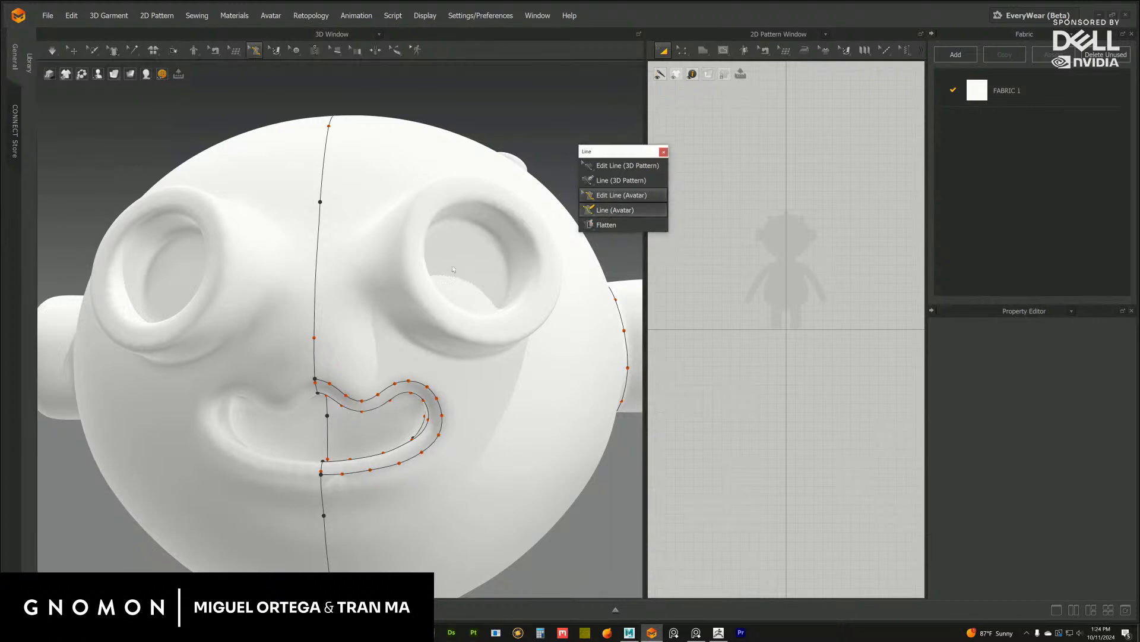
{"action": "right_click_drag", "start_coordinate": [346, 285], "coordinate": [328, 311]}
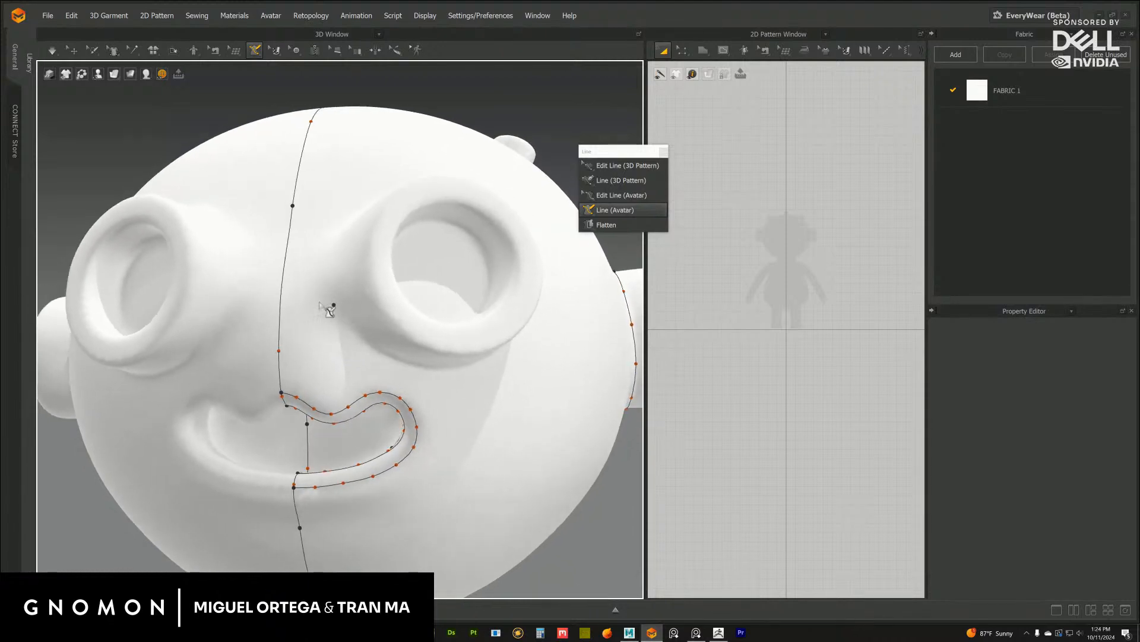
{"action": "left_click", "coordinate": [280, 302]}
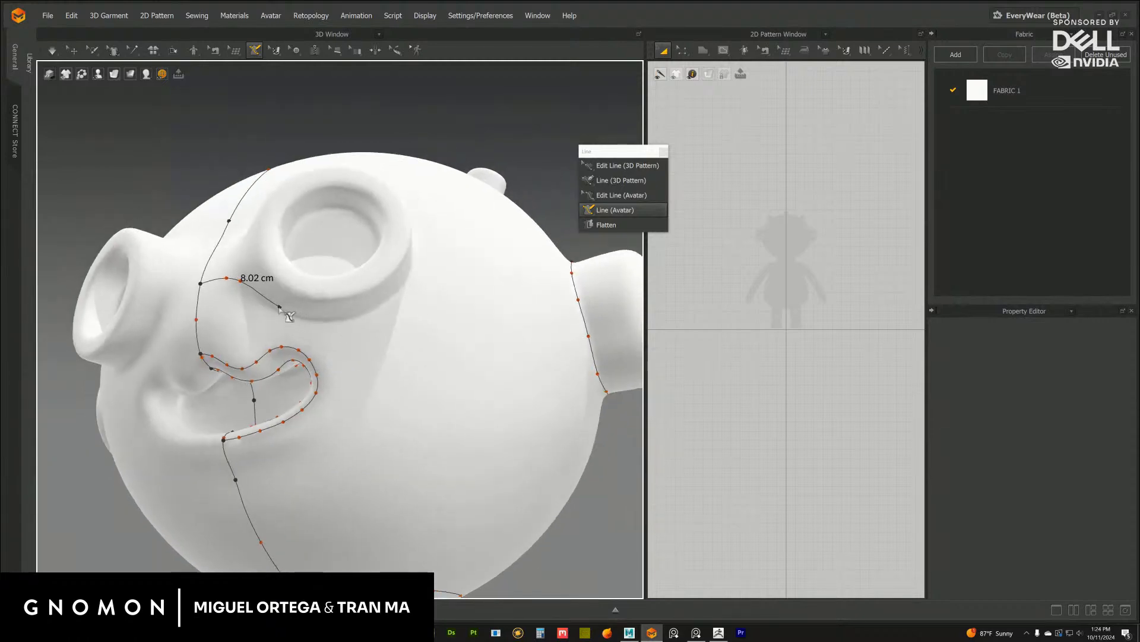
{"action": "left_click", "coordinate": [275, 309], "text": "ctrl"}
{"action": "left_click", "coordinate": [314, 322], "text": "ctrl"}
{"action": "left_click", "coordinate": [363, 315], "text": "ctrl"}
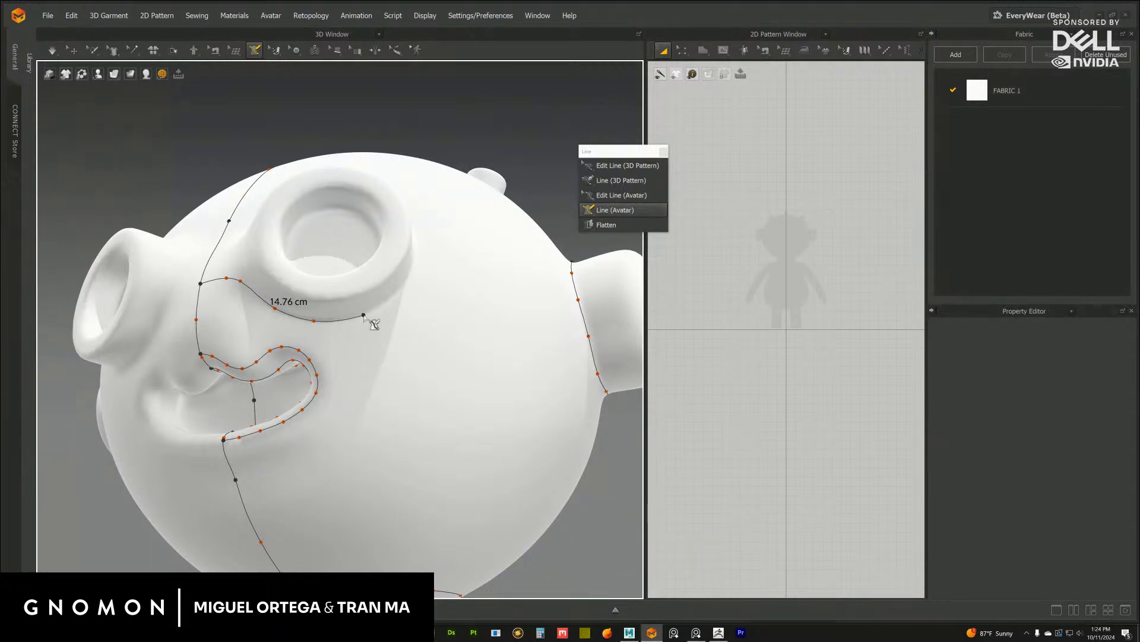
Continue the avatar line up the eye's outer side and over its top back to the center line, about 44.3 cm in total
{"action": "mouse_move", "coordinate": [384, 305]}
{"action": "right_mouse_down"}
{"action": "mouse_move", "coordinate": [285, 363]}
{"action": "mouse_move", "coordinate": [367, 364]}
{"action": "mouse_move", "coordinate": [390, 318]}
{"action": "right_mouse_up"}
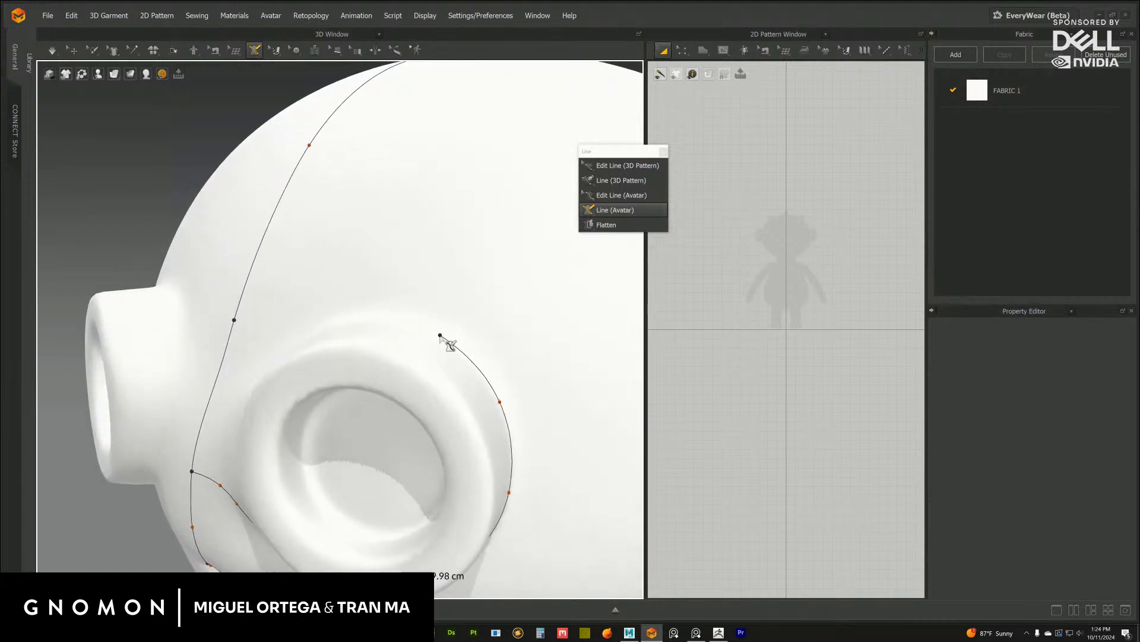
{"action": "scroll", "coordinate": [446, 349], "scroll_direction": "up", "scroll_amount": 5}
{"action": "right_click_drag", "start_coordinate": [447, 340], "coordinate": [397, 385]}
{"action": "left_click", "coordinate": [447, 303]}
{"action": "scroll", "coordinate": [448, 303], "scroll_direction": "down", "scroll_amount": 2}
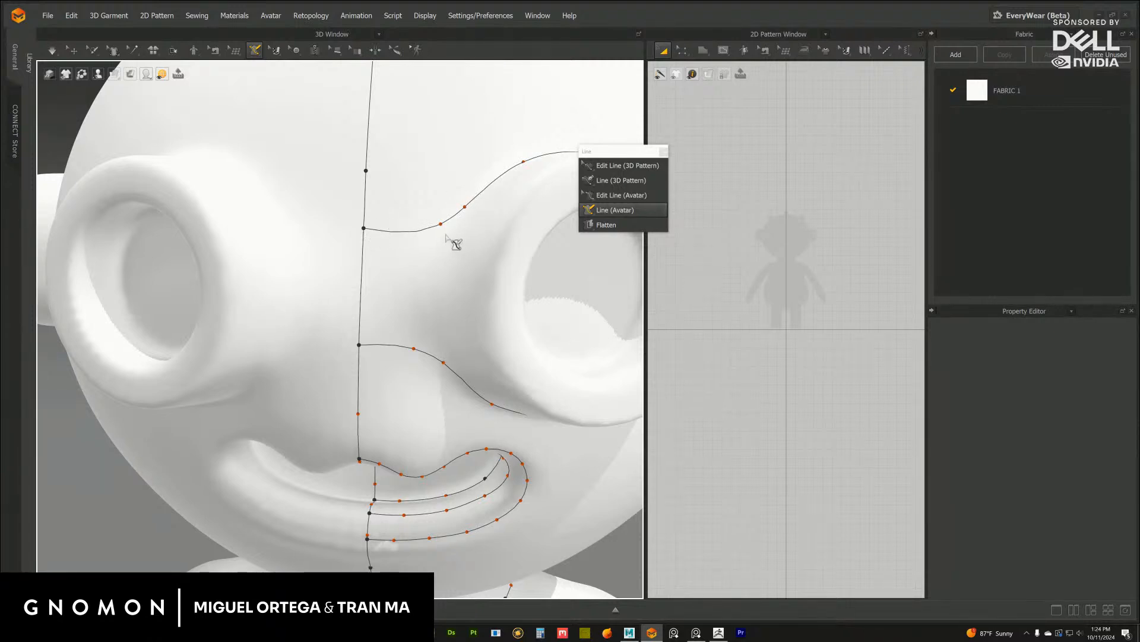
{"action": "left_click", "coordinate": [467, 348]}
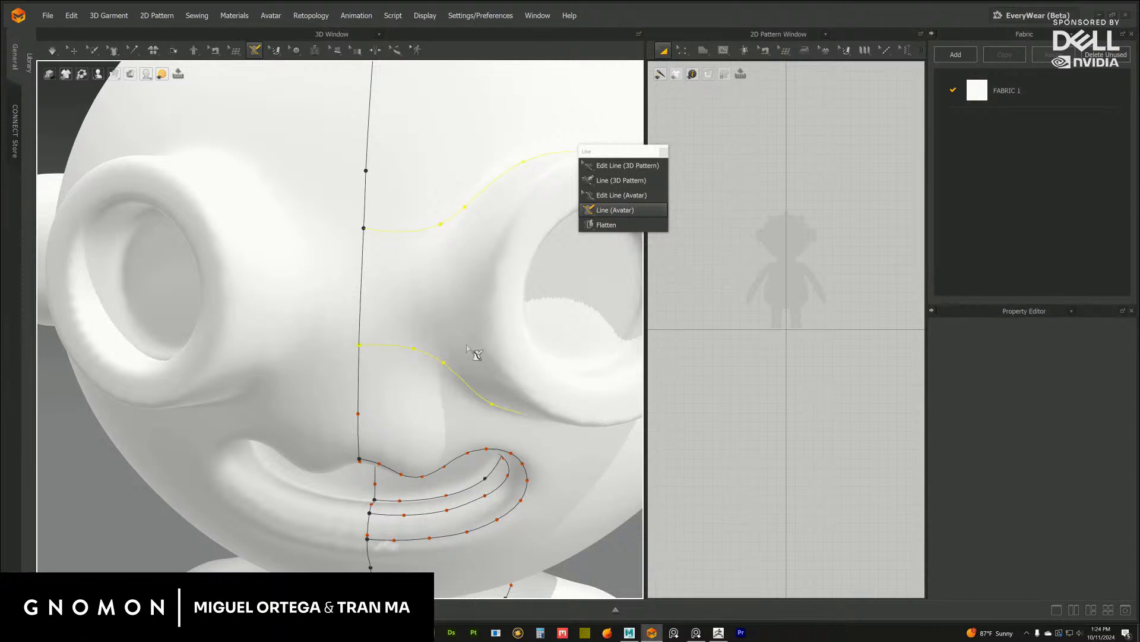
{"action": "scroll", "coordinate": [466, 348], "scroll_direction": "down", "scroll_amount": 5}
{"action": "right_click_drag", "start_coordinate": [447, 329], "coordinate": [420, 308]}
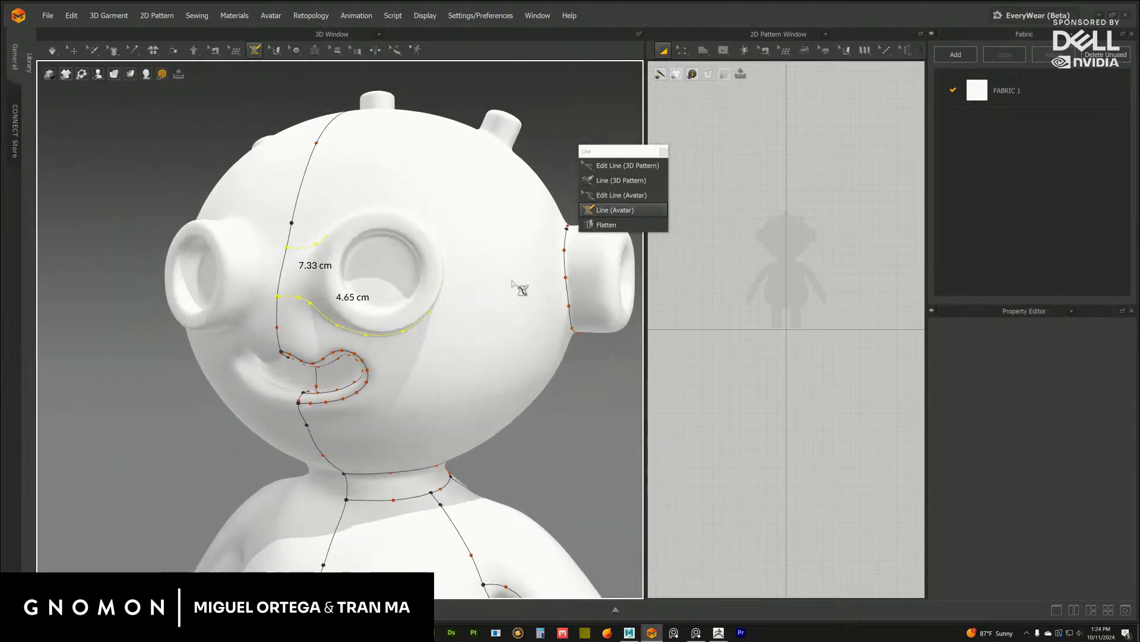
Draw a closed avatar line about 37.9 cm long around the outer edge of the protruding eye rim
{"action": "left_click", "coordinate": [623, 198]}
{"action": "left_click", "coordinate": [619, 211]}
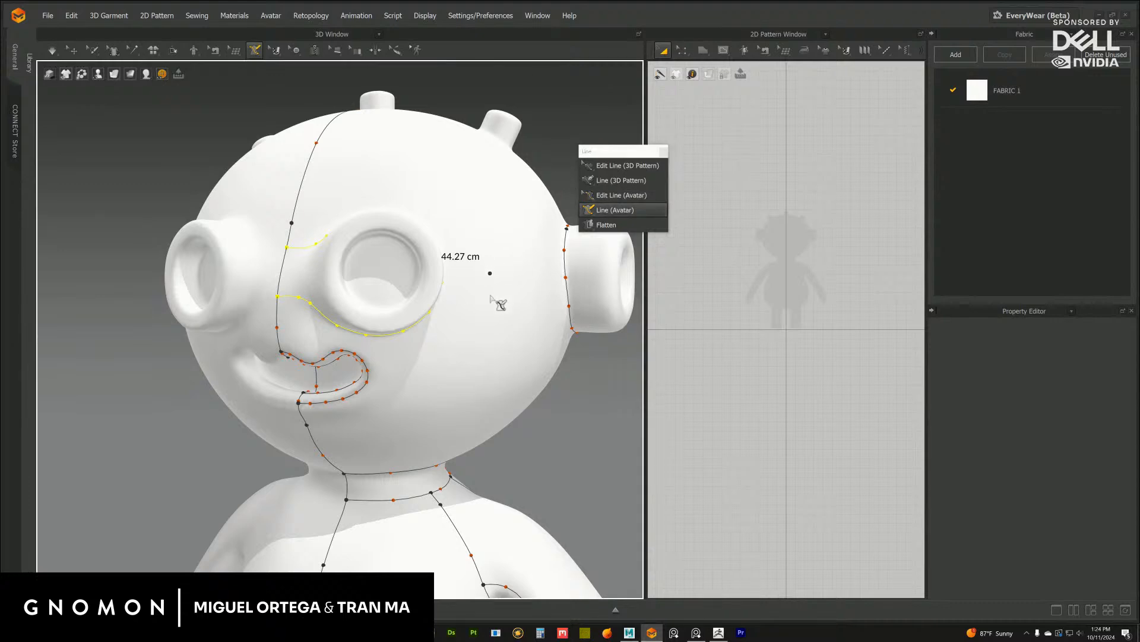
{"action": "right_click_drag", "start_coordinate": [410, 316], "coordinate": [632, 259]}
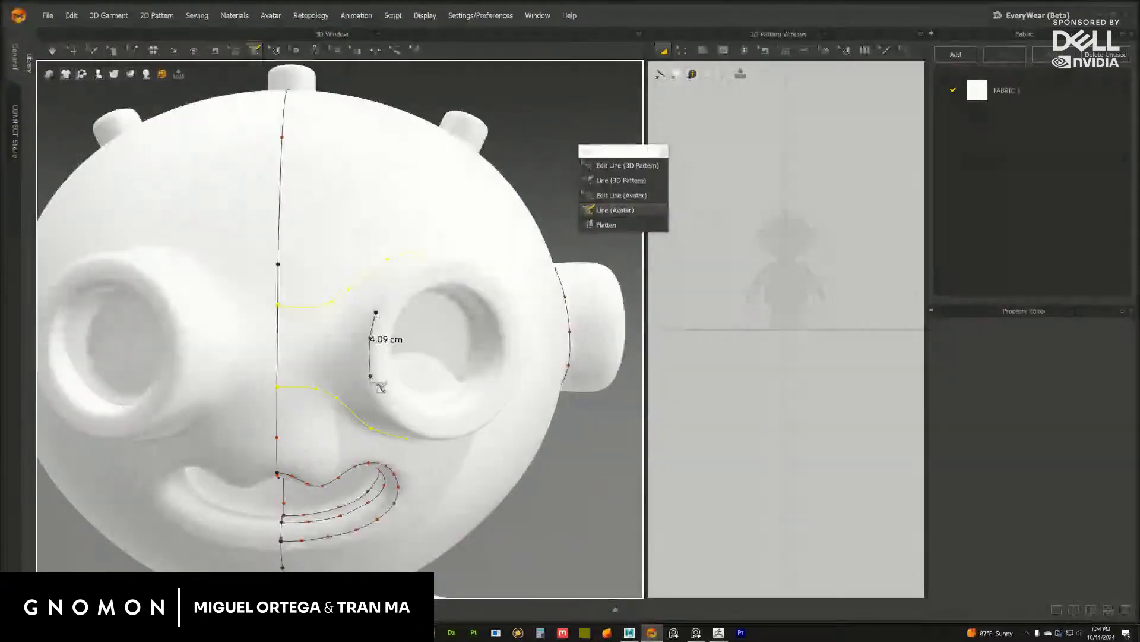
{"action": "left_click", "coordinate": [371, 379]}
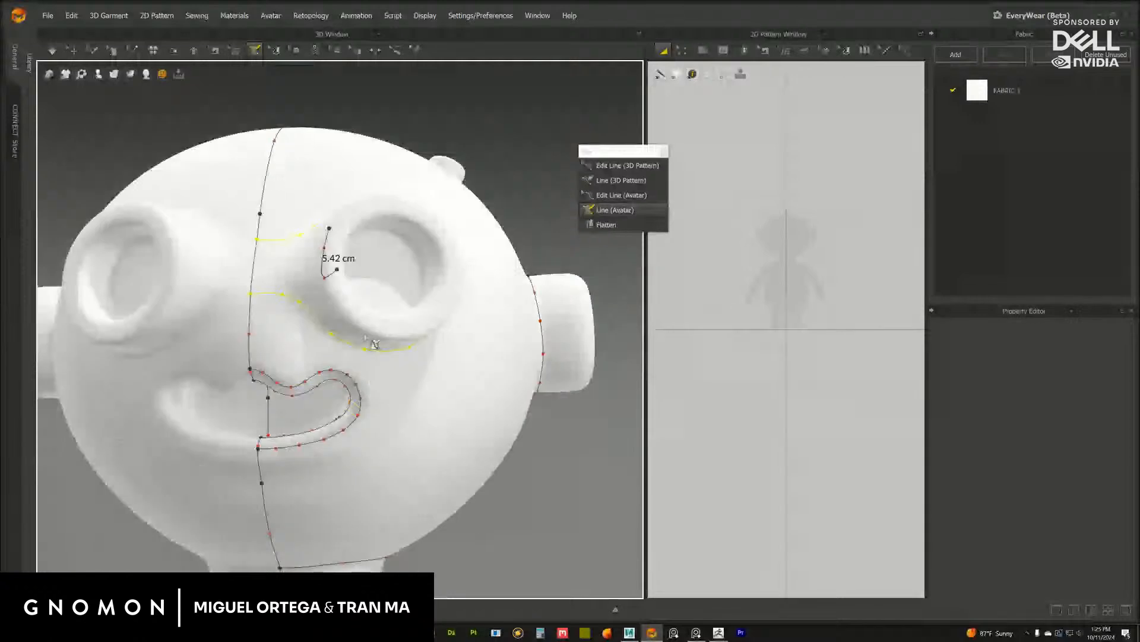
{"action": "left_click", "coordinate": [340, 308]}
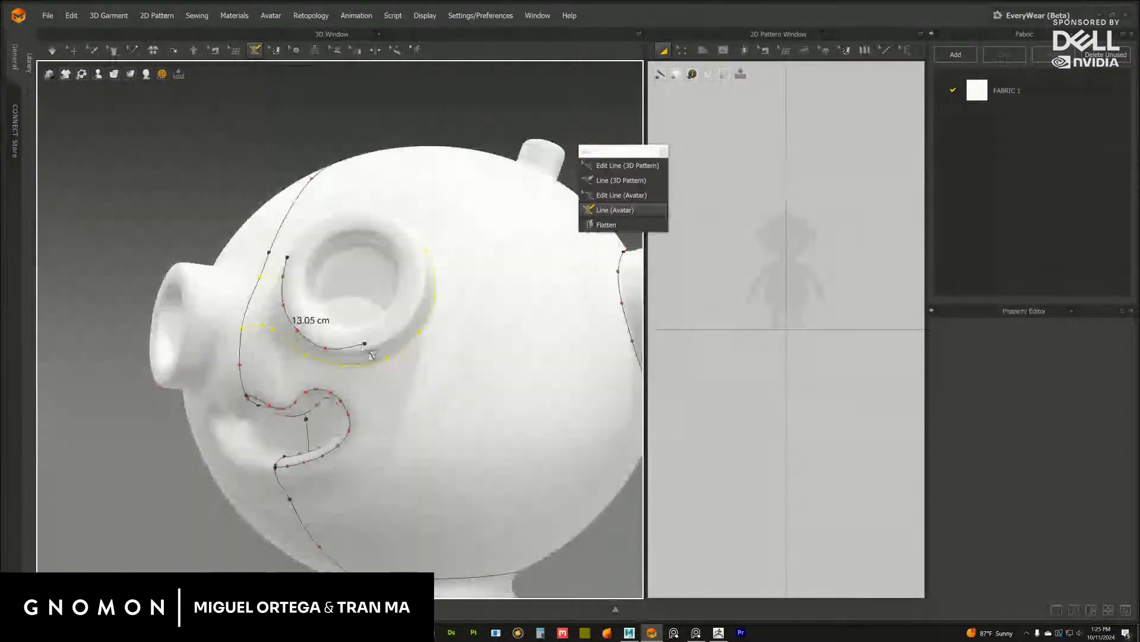
{"action": "left_click", "coordinate": [412, 335]}
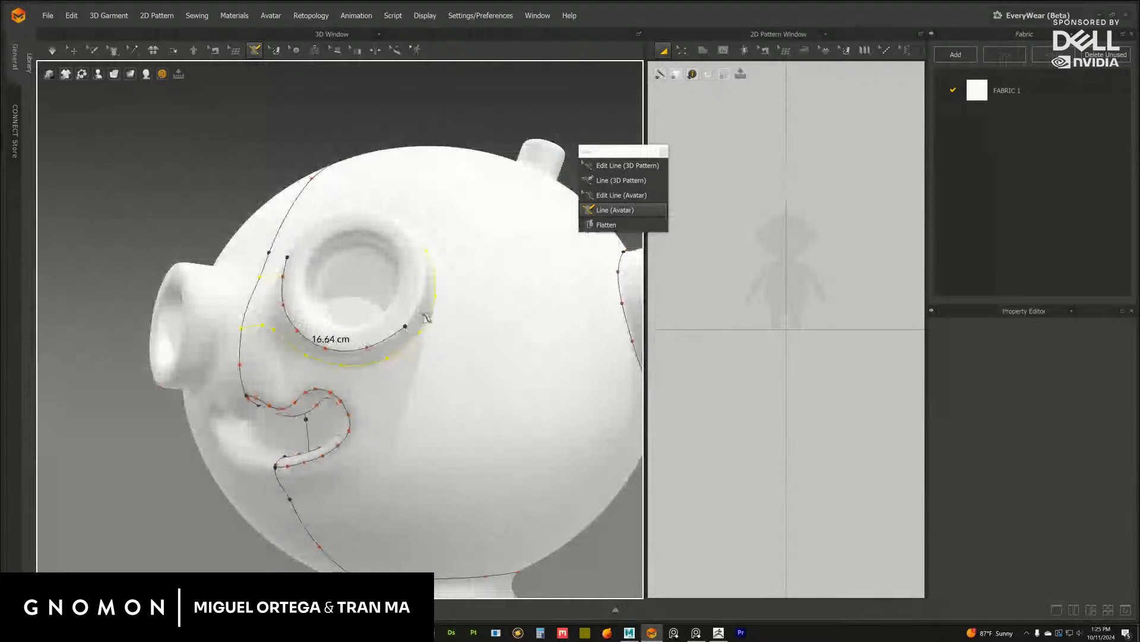
{"action": "left_click", "coordinate": [426, 298]}
{"action": "right_click_drag", "start_coordinate": [431, 302], "coordinate": [394, 356]}
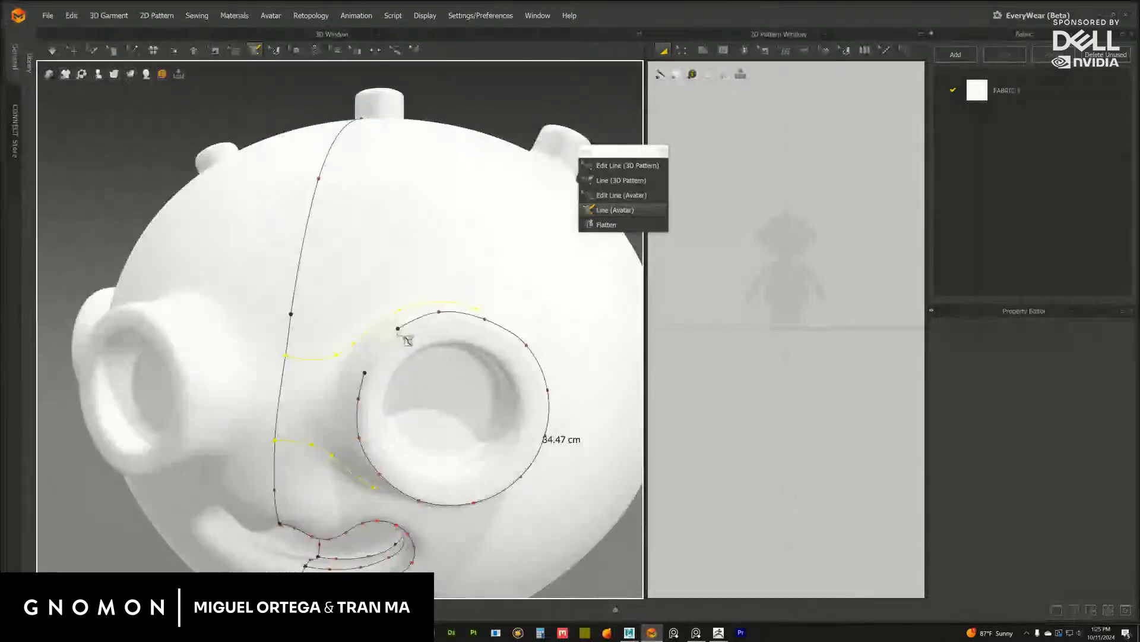
{"action": "left_click", "coordinate": [397, 329]}
{"action": "left_click", "coordinate": [375, 352]}
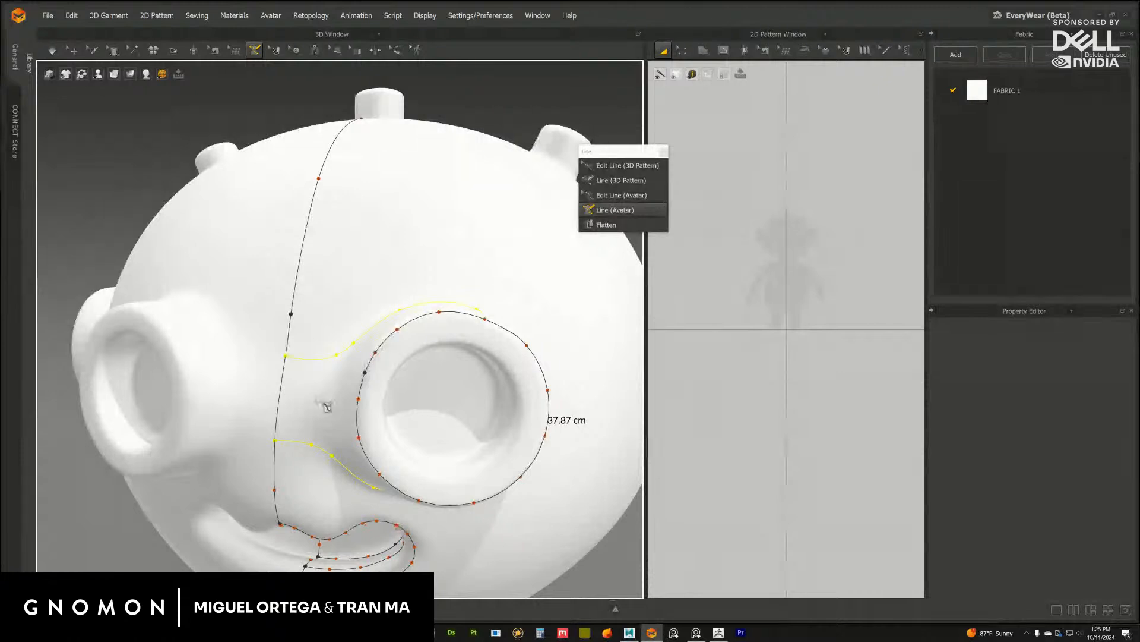
{"action": "left_click", "coordinate": [364, 373]}
Remove the misplaced line start in the eye socket and begin an avatar line along the rim's inner edge, about 3.65 cm long
{"action": "right_click_drag", "start_coordinate": [368, 374], "coordinate": [430, 297]}
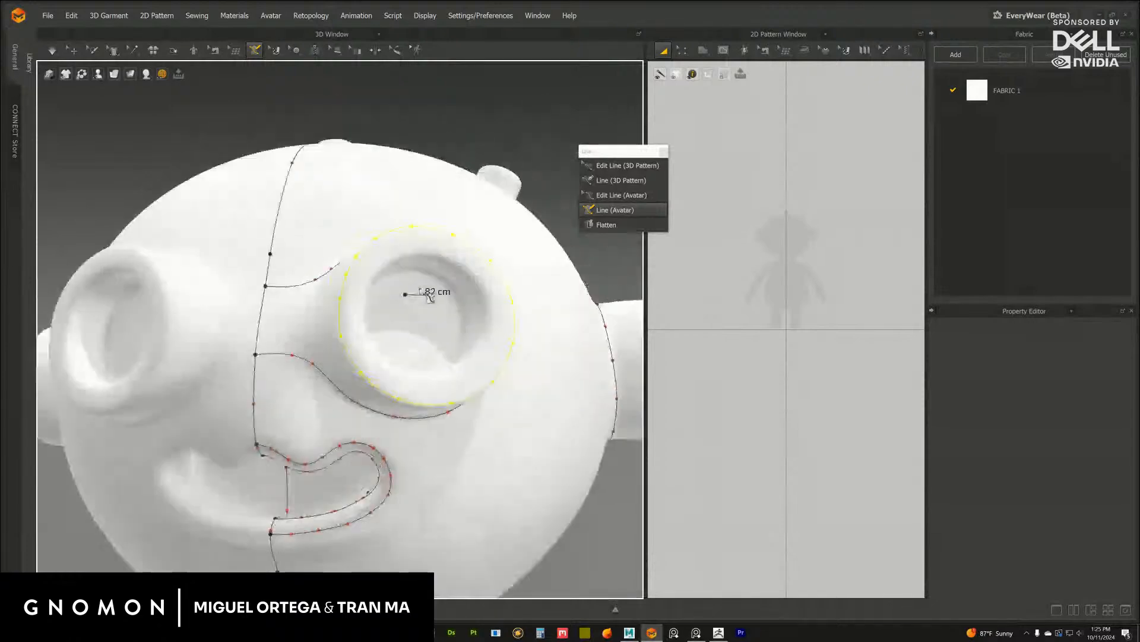
{"action": "key", "text": "ctrl+z"}
{"action": "left_click", "coordinate": [451, 262]}
{"action": "left_click", "coordinate": [474, 279]}
{"action": "left_click", "coordinate": [480, 303]}
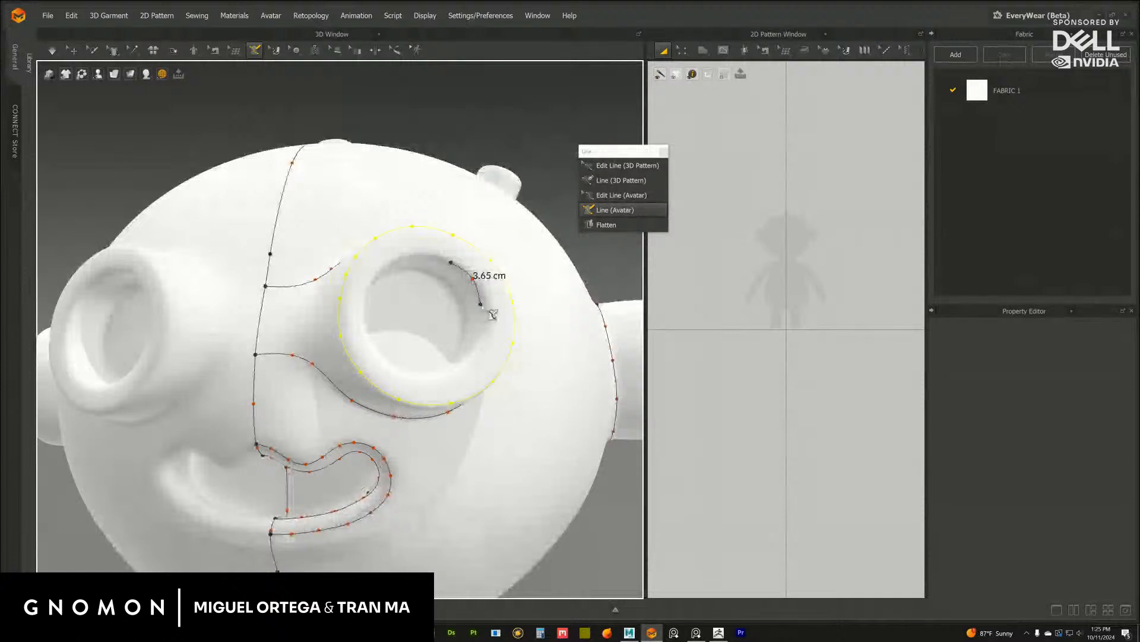
Draw a closed curved line about 26.2 cm long around the inner rim of the eye ring
{"action": "left_click", "coordinate": [481, 333]}
{"action": "left_click", "coordinate": [464, 365]}
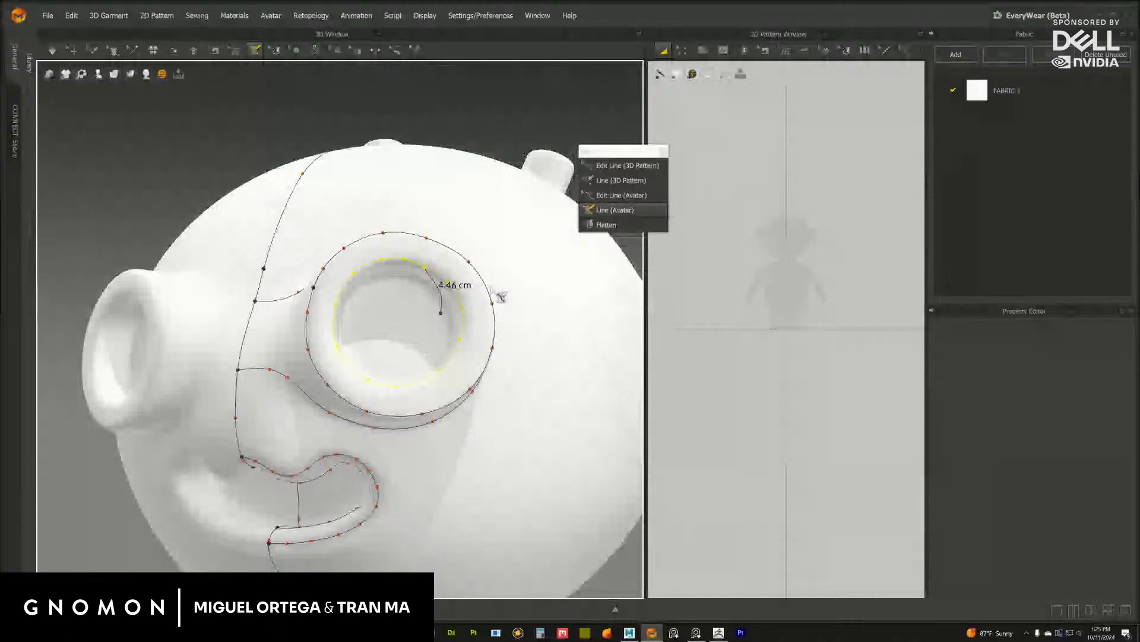
{"action": "scroll", "coordinate": [469, 279], "scroll_direction": "up", "scroll_amount": 5}
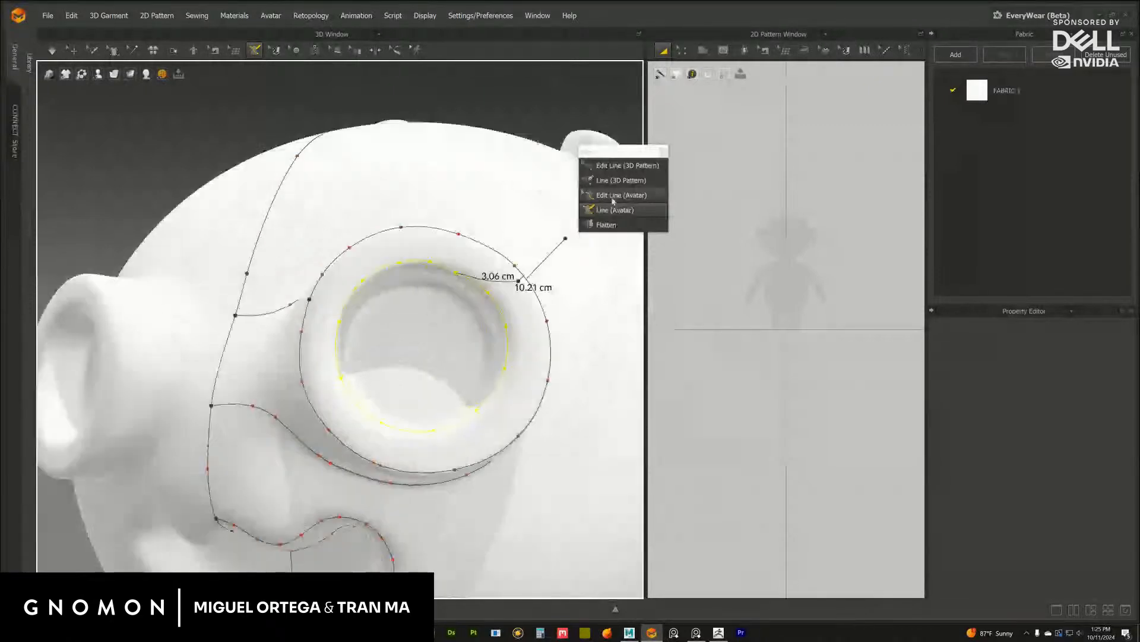
Edit the inner rim's avatar line, moving its black upper outer point slightly inward to smooth the curve
{"action": "left_click", "coordinate": [615, 196]}
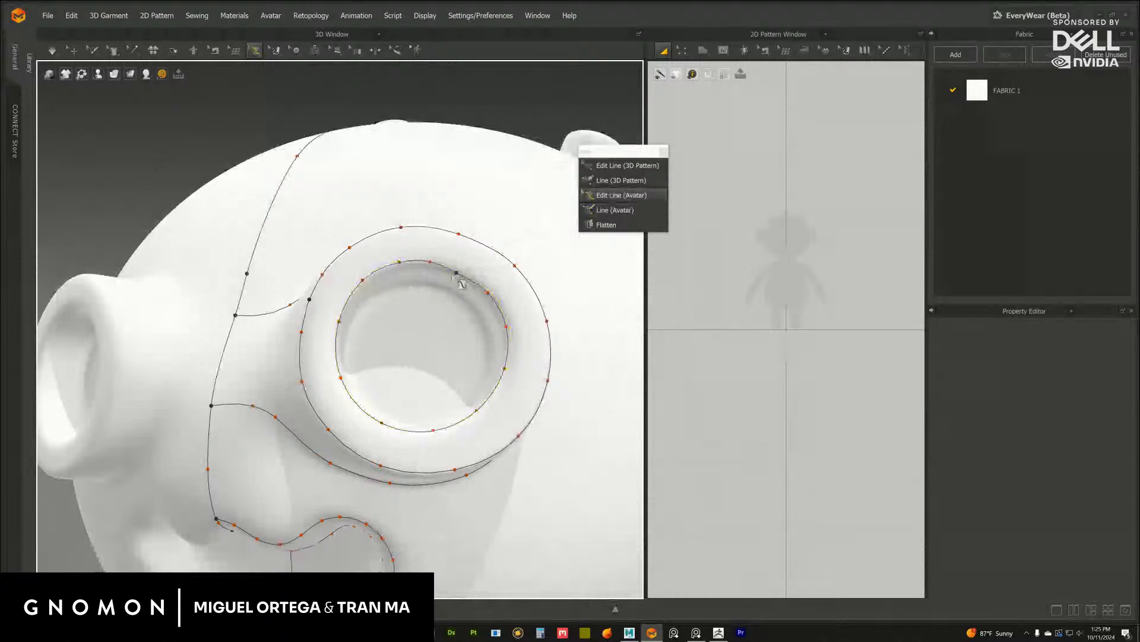
{"action": "left_click", "coordinate": [462, 284]}
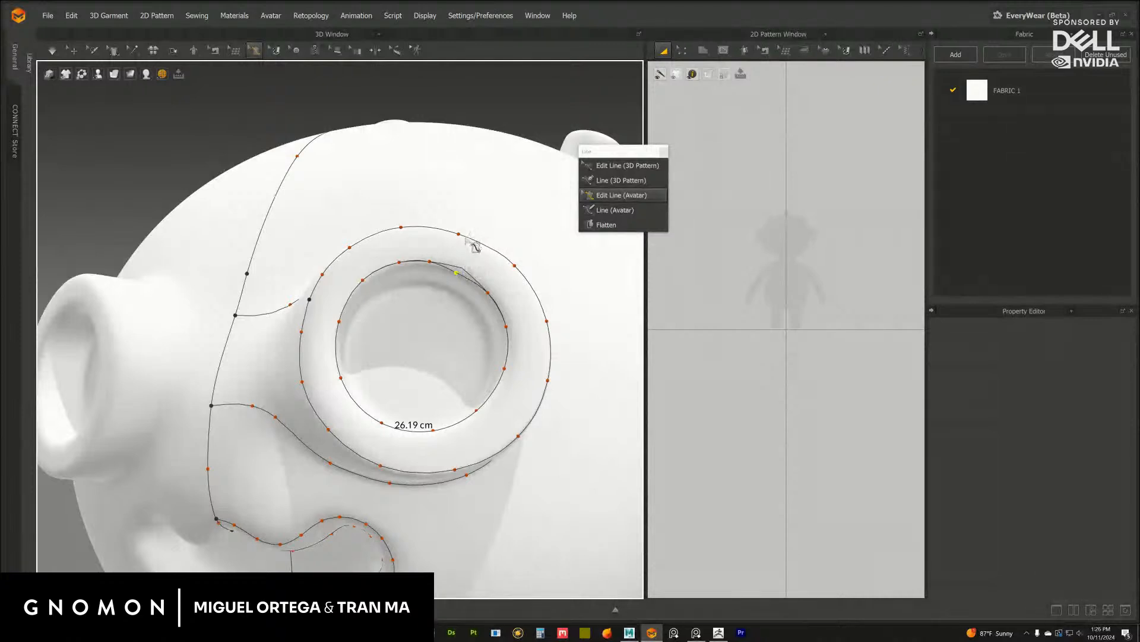
{"action": "scroll", "coordinate": [484, 288], "scroll_direction": "up", "scroll_amount": 5}
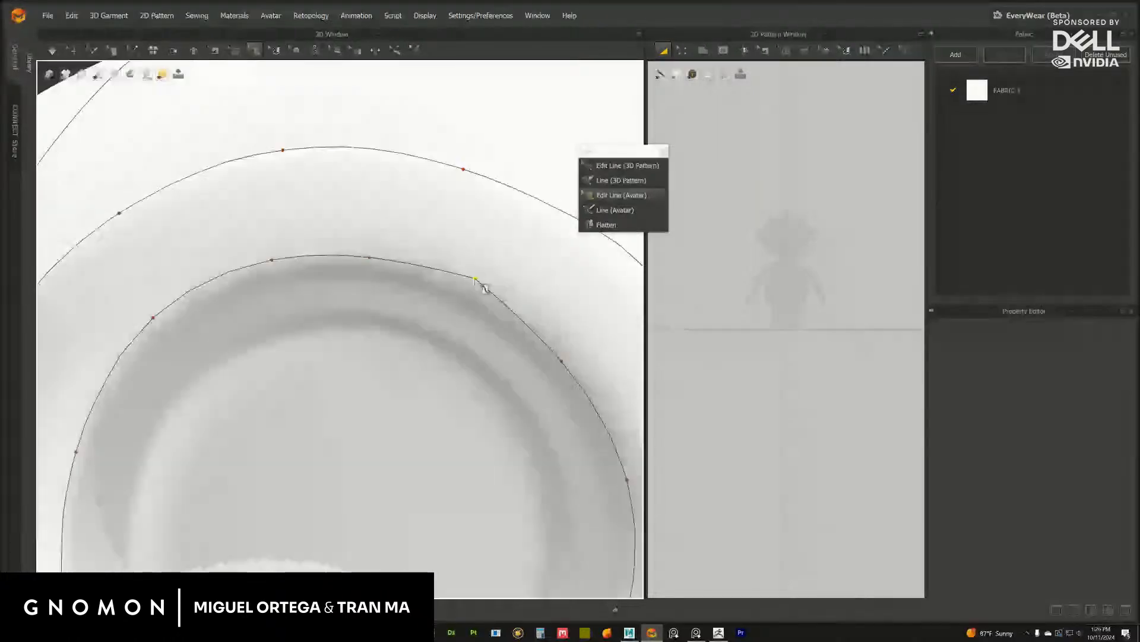
{"action": "left_click_drag", "start_coordinate": [475, 278], "coordinate": [471, 284]}
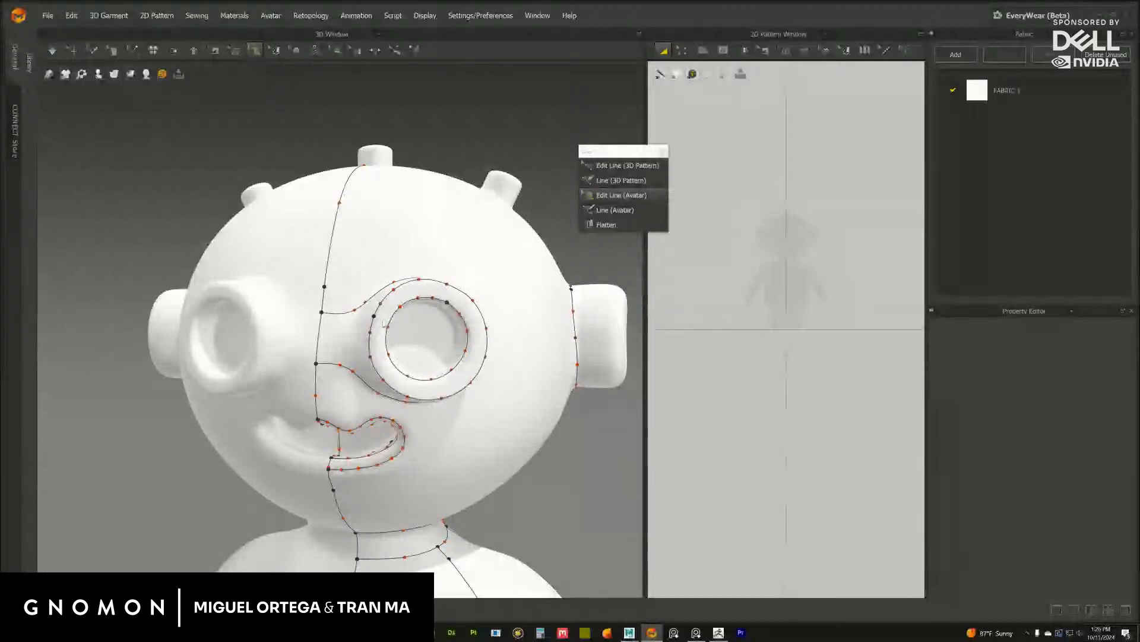
Draw a closed curved avatar line about 24.5 cm long deeper inside the eye socket, around the edge of its flat base
{"action": "middle_click_drag", "start_coordinate": [379, 319], "coordinate": [373, 266]}
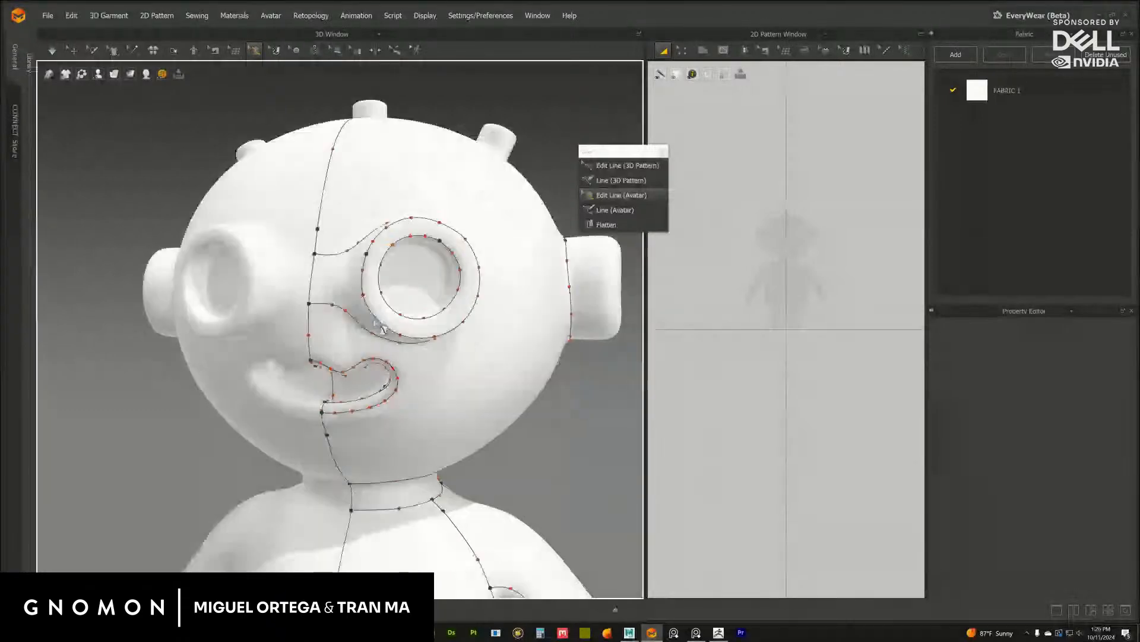
{"action": "mouse_move", "coordinate": [375, 322]}
{"action": "right_mouse_down"}
{"action": "mouse_move", "coordinate": [325, 328]}
{"action": "mouse_move", "coordinate": [370, 334]}
{"action": "mouse_move", "coordinate": [369, 324]}
{"action": "right_mouse_up"}
{"action": "scroll", "coordinate": [476, 383], "scroll_direction": "up", "scroll_amount": 3}
{"action": "right_click_drag", "start_coordinate": [469, 403], "coordinate": [476, 383]}
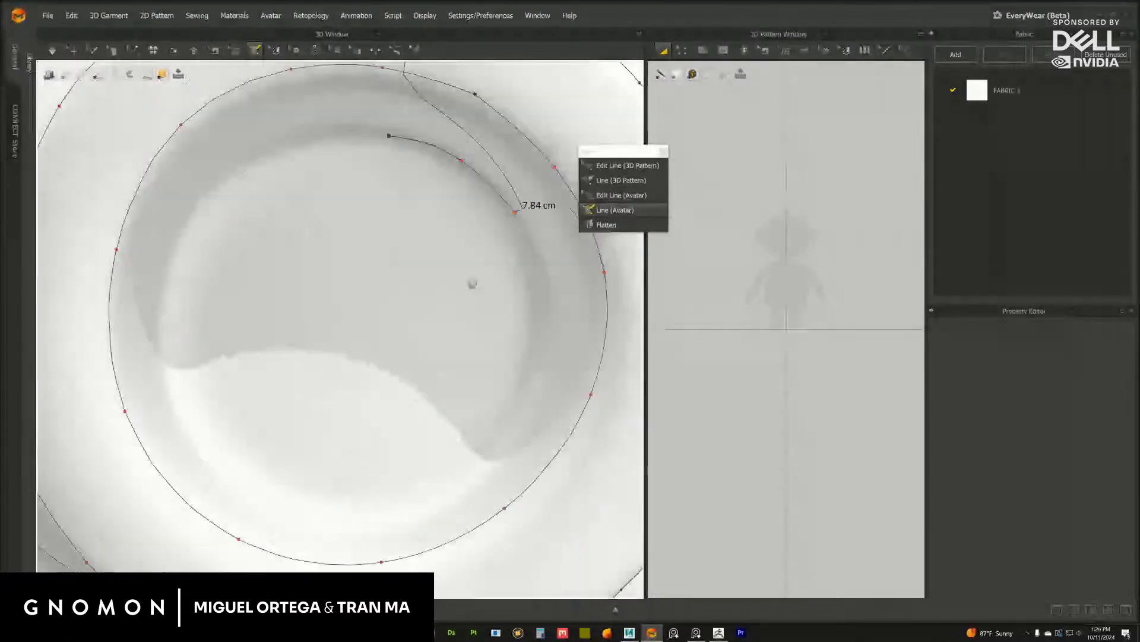
{"action": "middle_click_drag", "start_coordinate": [472, 283], "coordinate": [474, 285]}
{"action": "left_click", "coordinate": [543, 300], "text": "ctrl"}
{"action": "left_click", "coordinate": [523, 406], "text": "ctrl"}
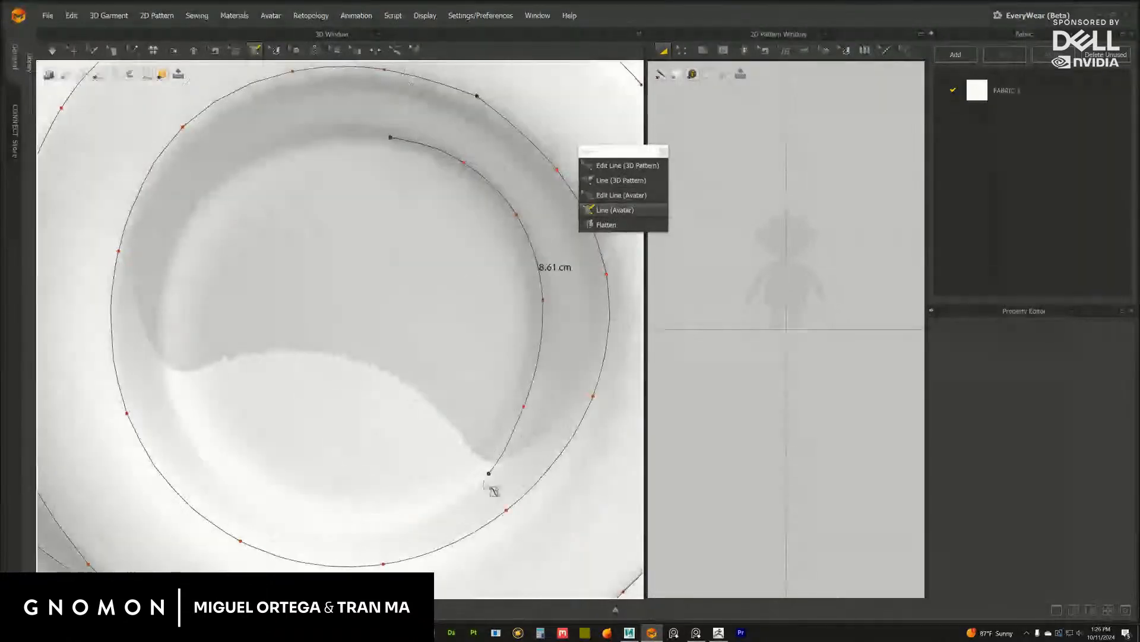
{"action": "left_click", "coordinate": [454, 496], "text": "ctrl"}
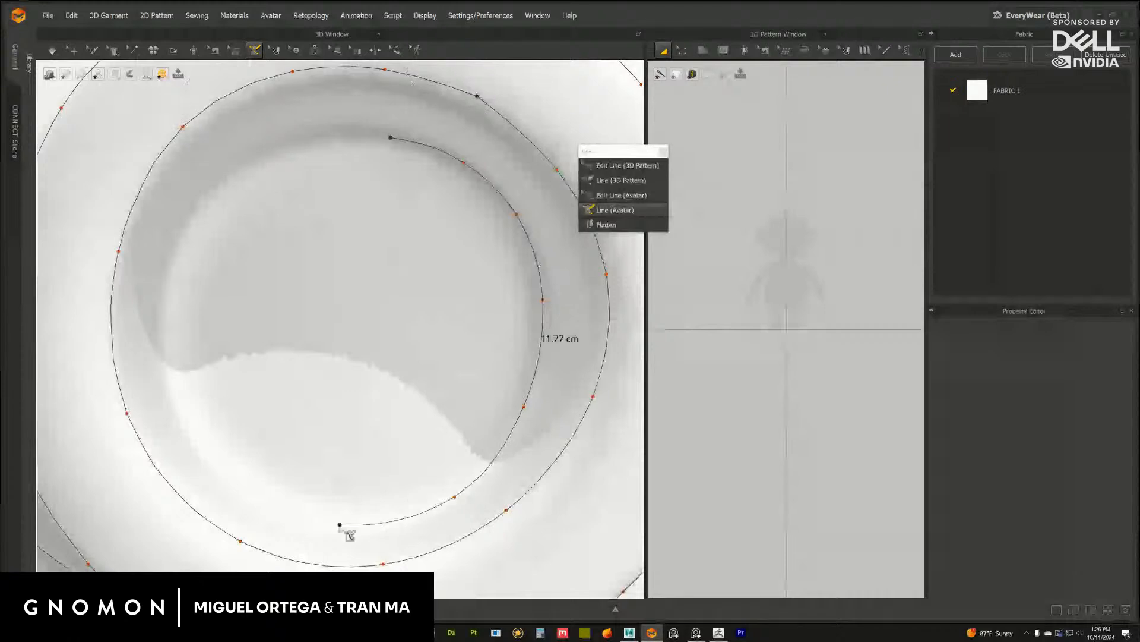
{"action": "left_click", "coordinate": [326, 525], "text": "ctrl"}
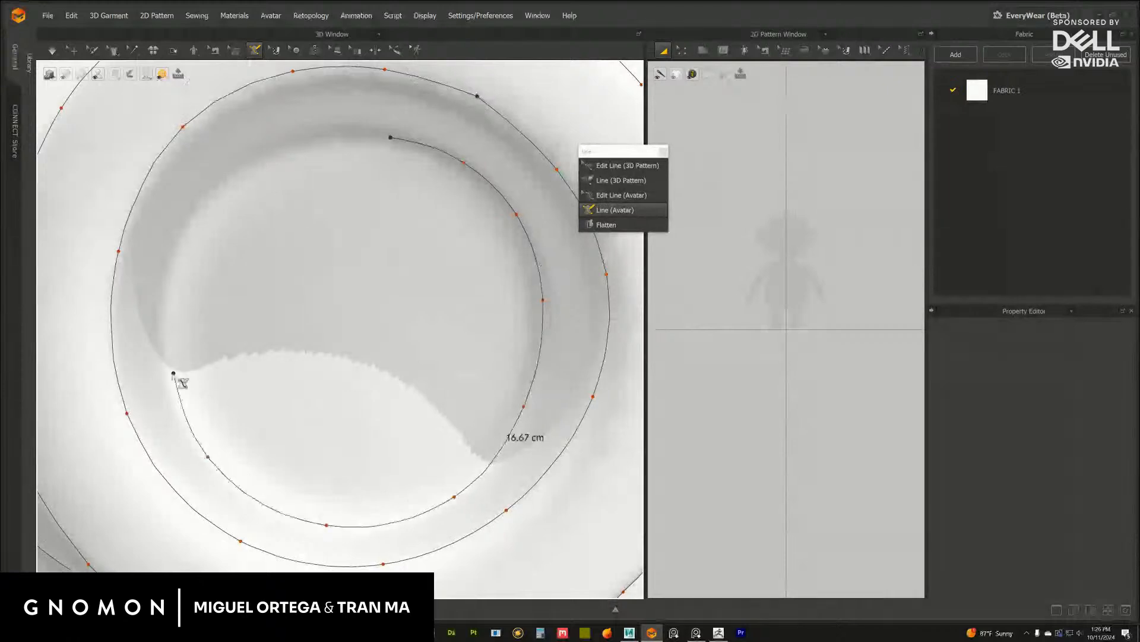
{"action": "left_click", "coordinate": [168, 367], "text": "ctrl"}
{"action": "left_click", "coordinate": [176, 240], "text": "ctrl"}
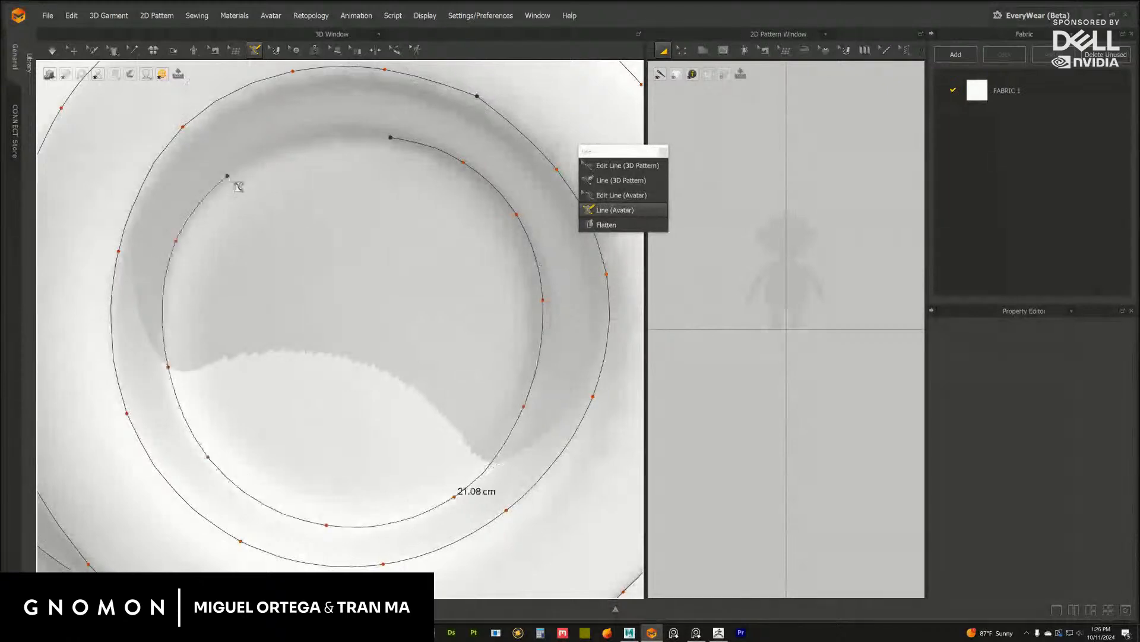
{"action": "left_click", "coordinate": [229, 175], "text": "ctrl"}
{"action": "left_click", "coordinate": [301, 145], "text": "ctrl"}
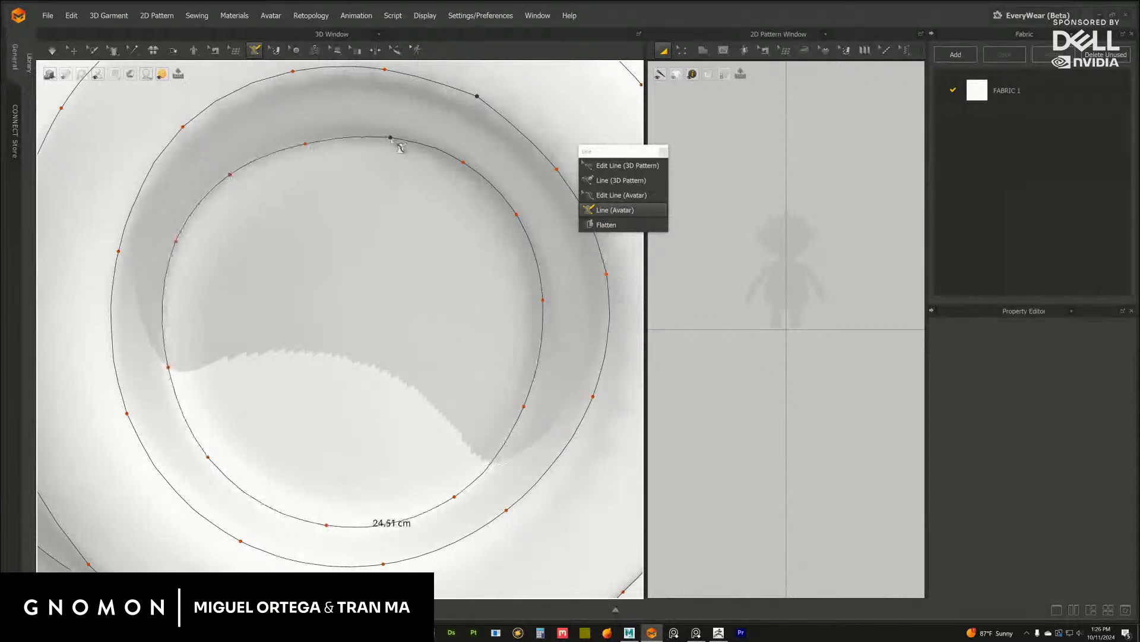
{"action": "left_click", "coordinate": [390, 138]}
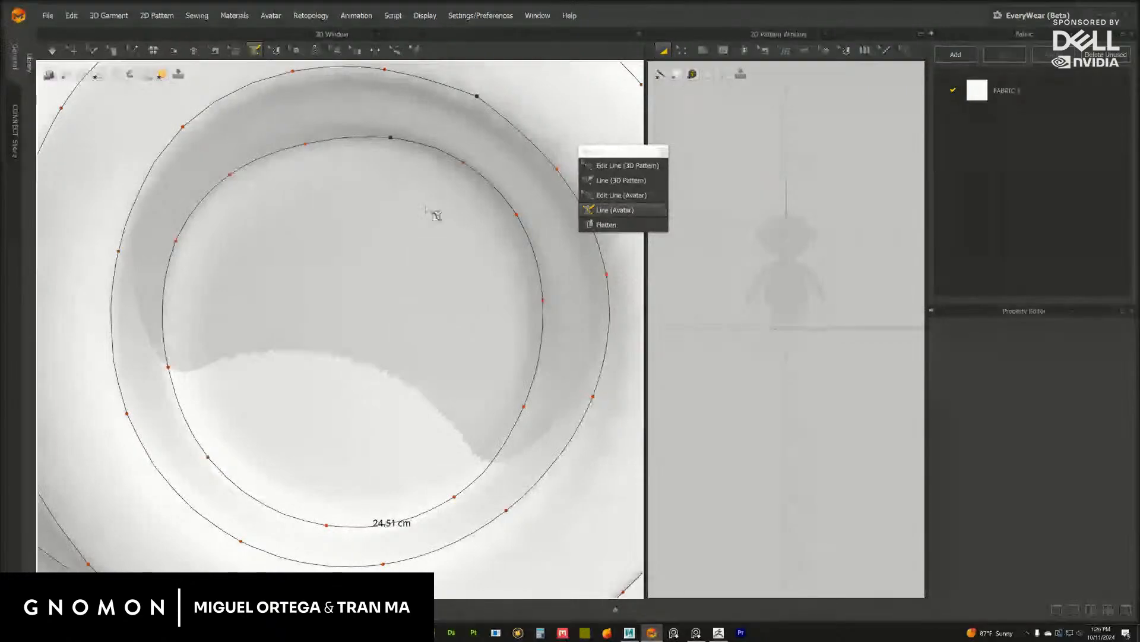
Draw a curved avatar line around the base of the side knob on the head, about 15.7 cm long
{"action": "scroll", "coordinate": [426, 209], "scroll_direction": "down", "scroll_amount": 10}
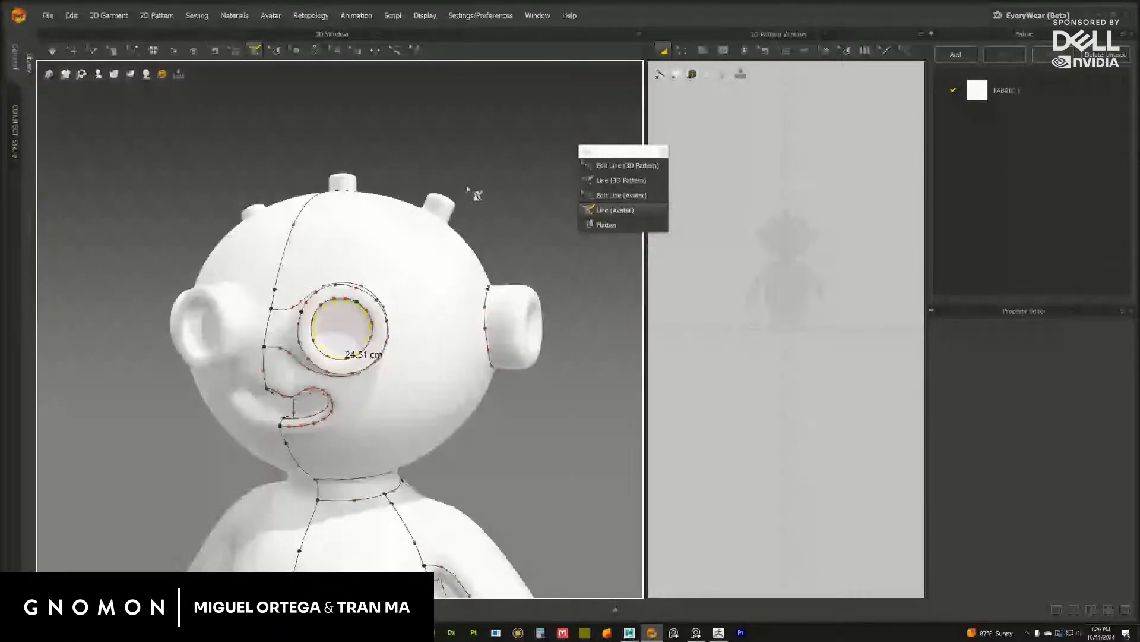
{"action": "right_click_drag", "start_coordinate": [475, 194], "coordinate": [484, 265]}
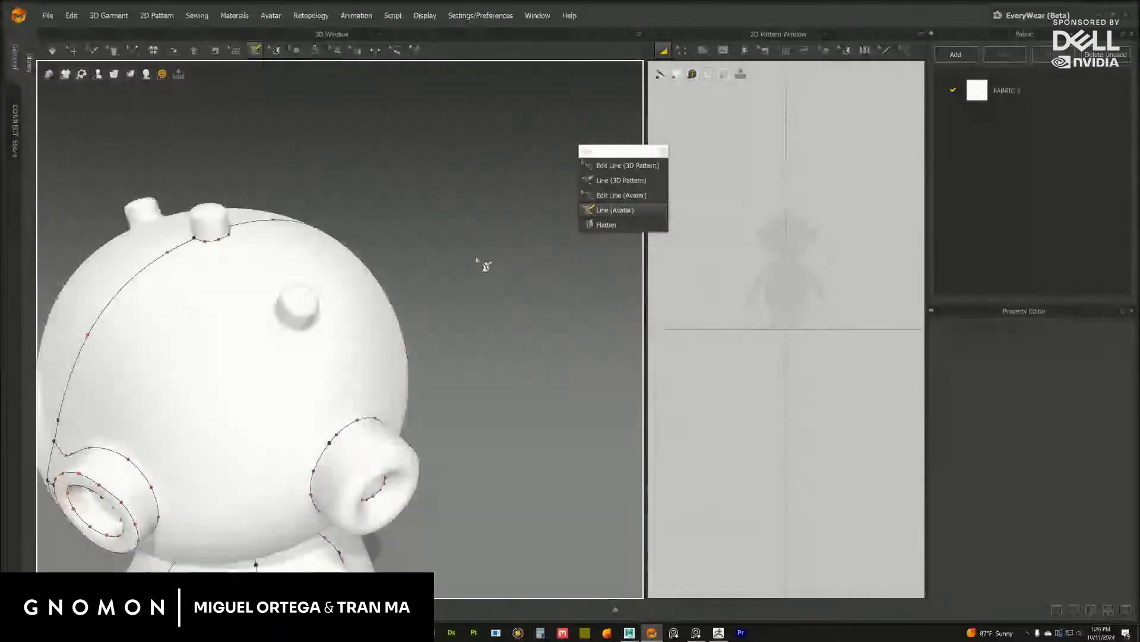
{"action": "scroll", "coordinate": [484, 265], "scroll_direction": "up", "scroll_amount": 5}
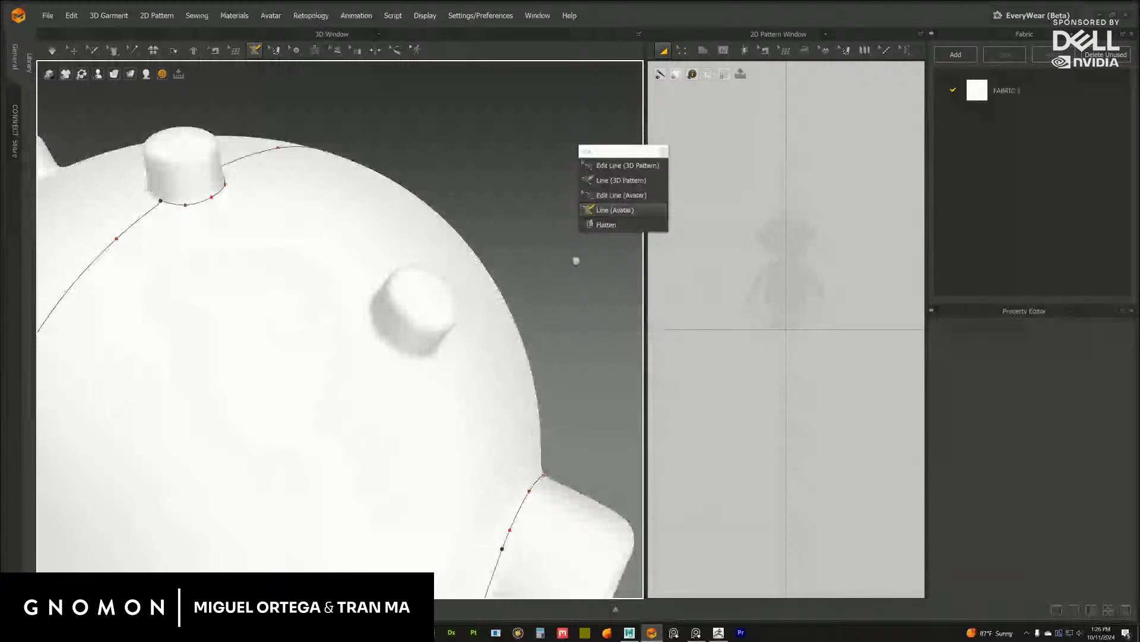
{"action": "scroll", "coordinate": [577, 260], "scroll_direction": "up", "scroll_amount": 1}
{"action": "left_click", "coordinate": [622, 196]}
{"action": "left_click", "coordinate": [617, 211]}
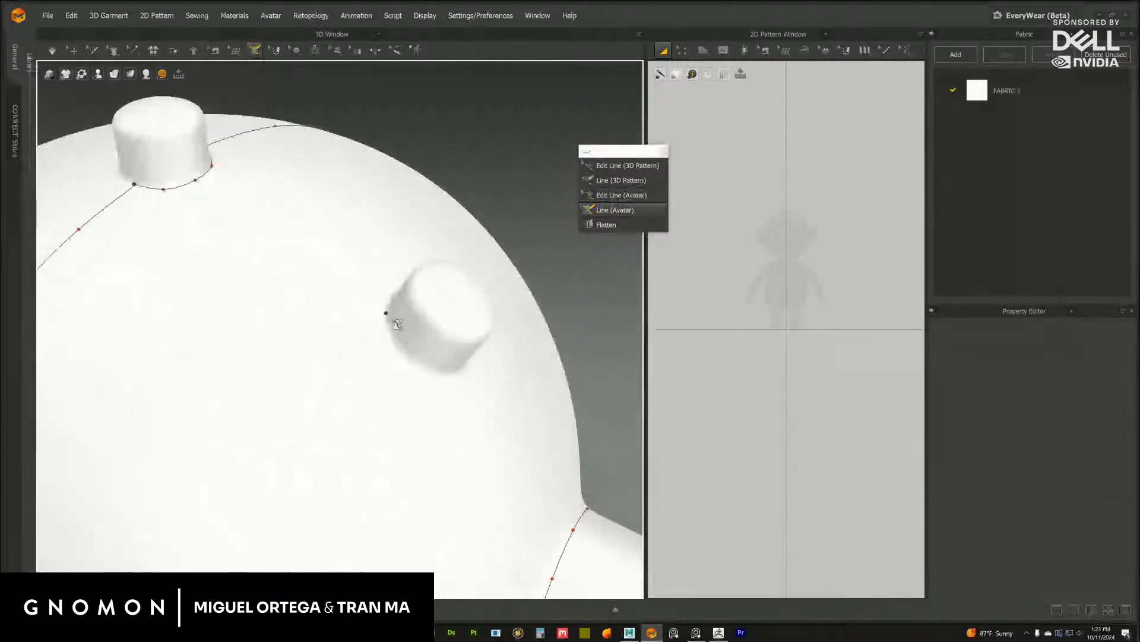
{"action": "left_click", "coordinate": [383, 312]}
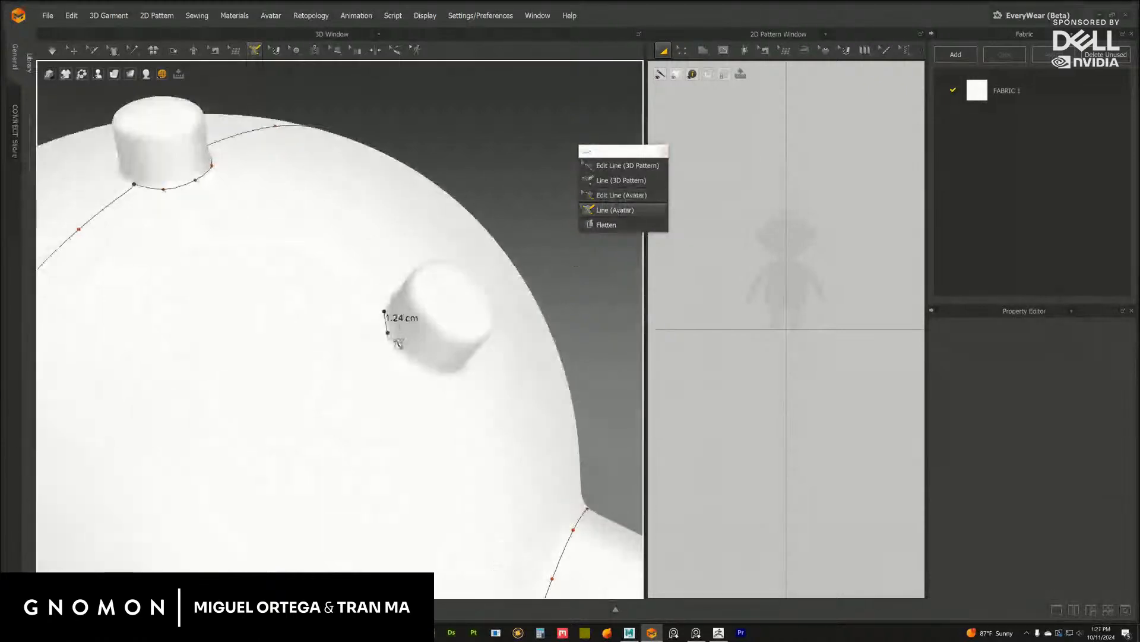
{"action": "left_click", "coordinate": [388, 333], "text": "ctrl"}
{"action": "right_click_drag", "start_coordinate": [403, 357], "coordinate": [288, 374]}
{"action": "left_click", "coordinate": [337, 351], "text": "ctrl"}
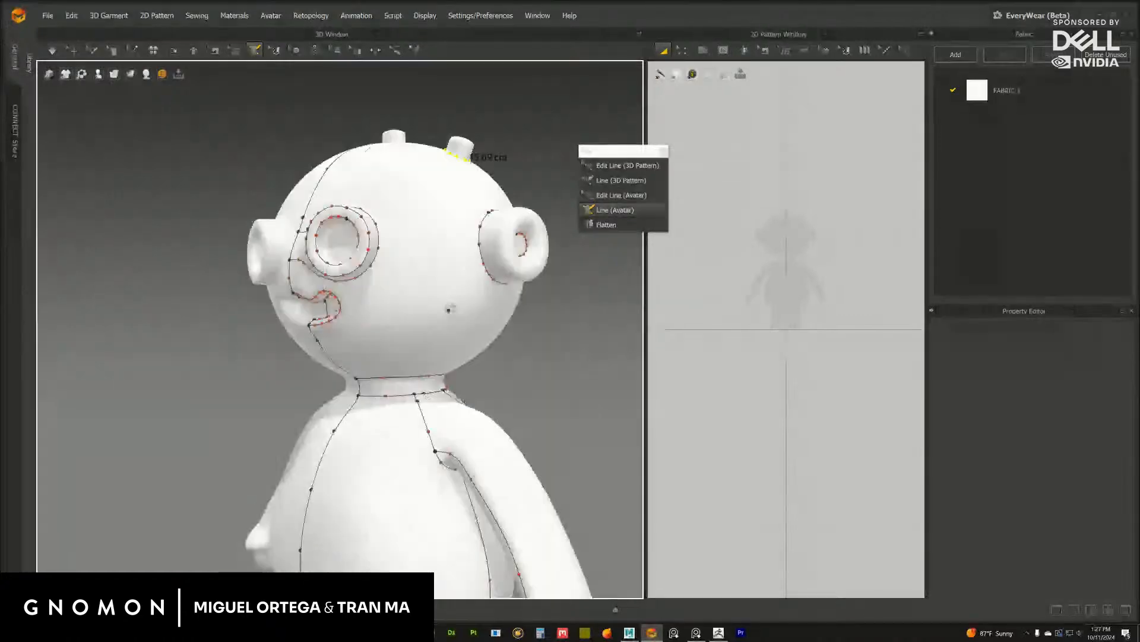
Draw an avatar line over the head from the base of the centre knob to the side knob
{"action": "right_click_drag", "start_coordinate": [466, 156], "coordinate": [588, 241]}
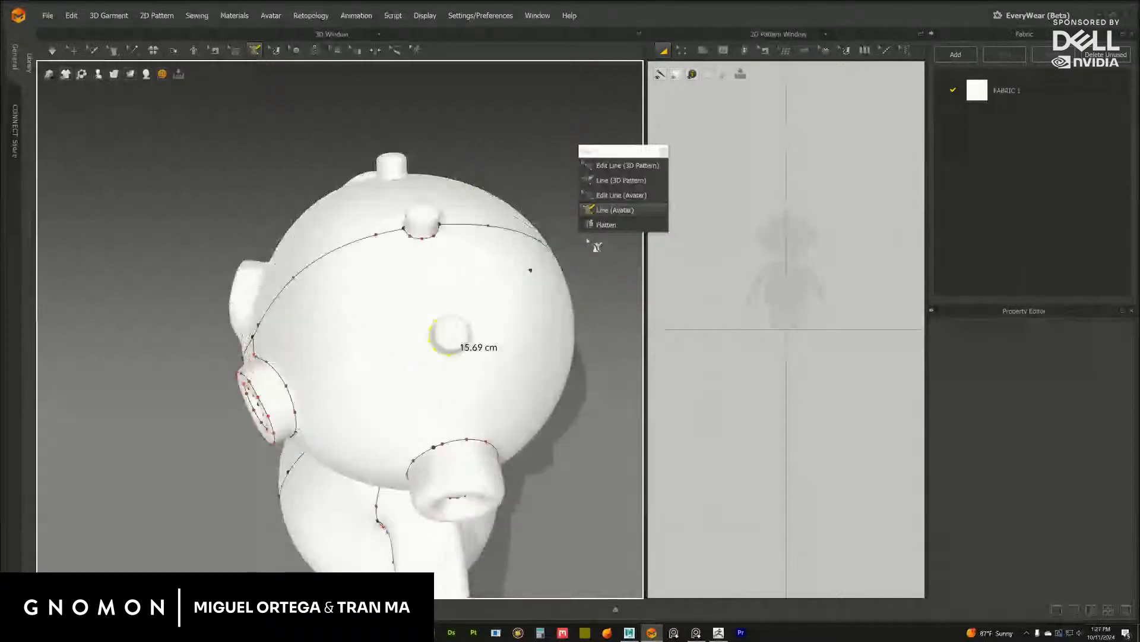
{"action": "left_click", "coordinate": [427, 237]}
{"action": "right_click_drag", "start_coordinate": [439, 307], "coordinate": [439, 361]}
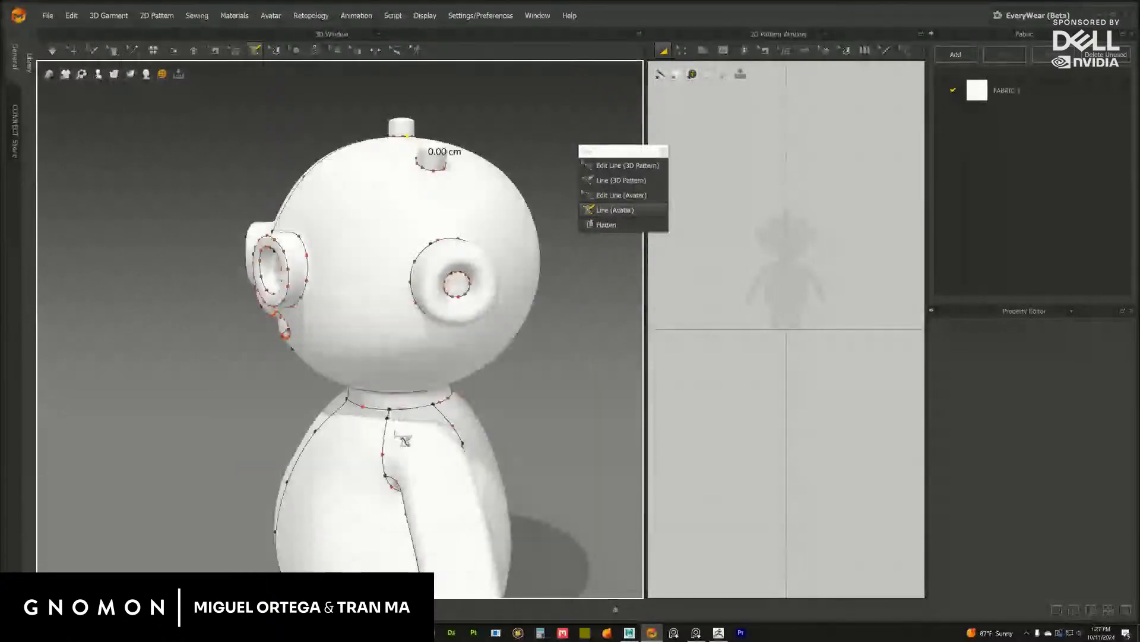
Draw an avatar line about 12.7 cm long from the base of the side knob down to the upper edge of the ear's base
{"action": "right_click_drag", "start_coordinate": [394, 430], "coordinate": [407, 214]}
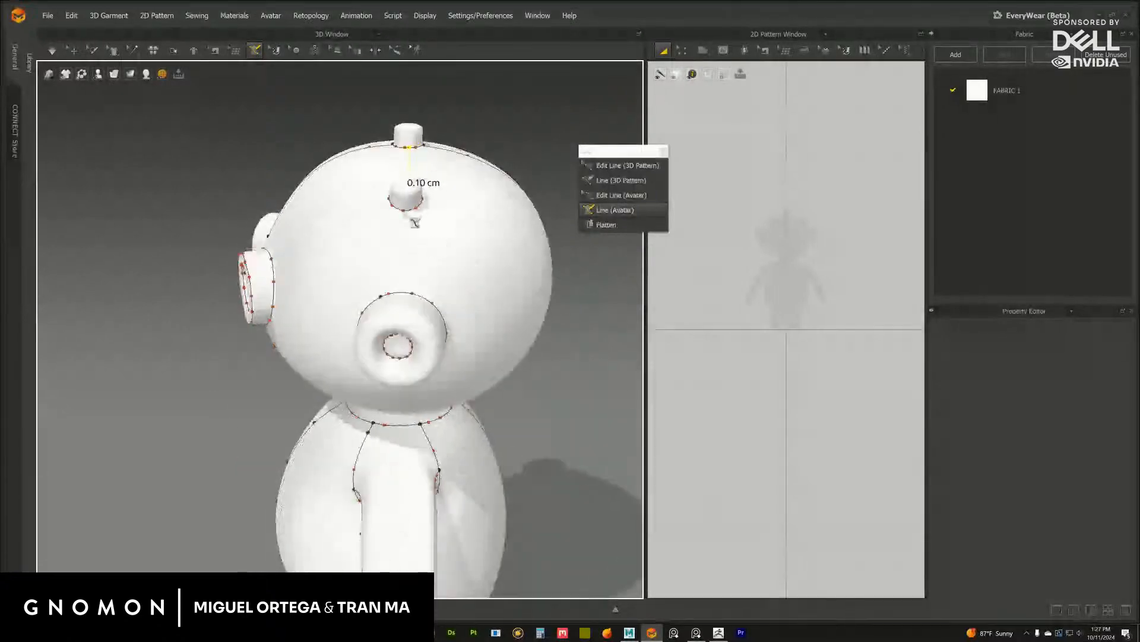
{"action": "left_click", "coordinate": [403, 209]}
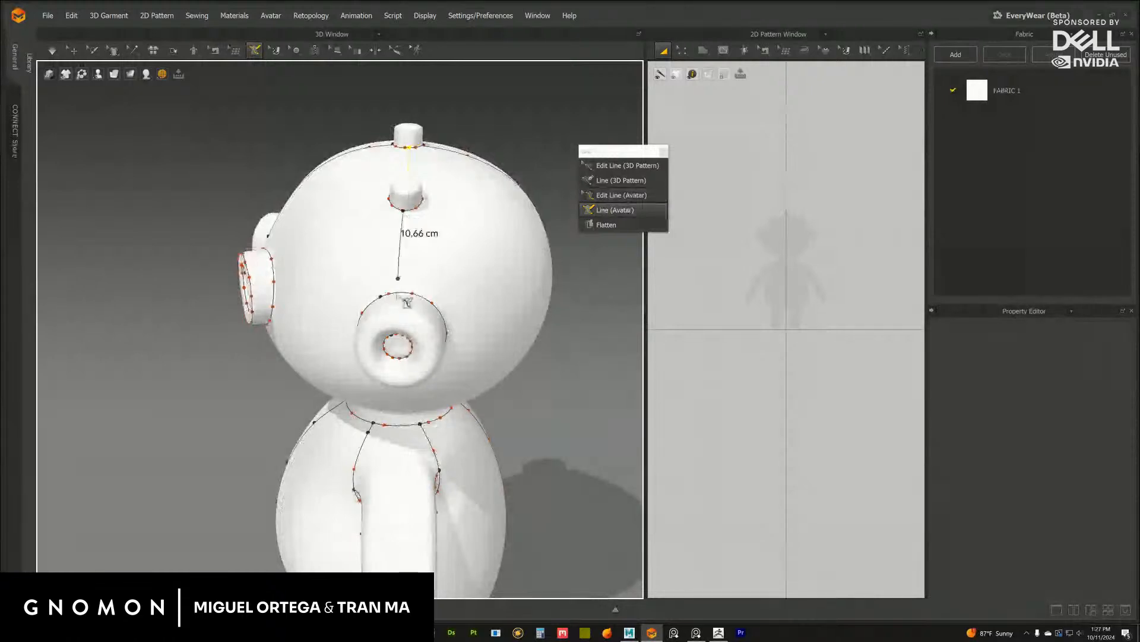
{"action": "left_click", "coordinate": [401, 292]}
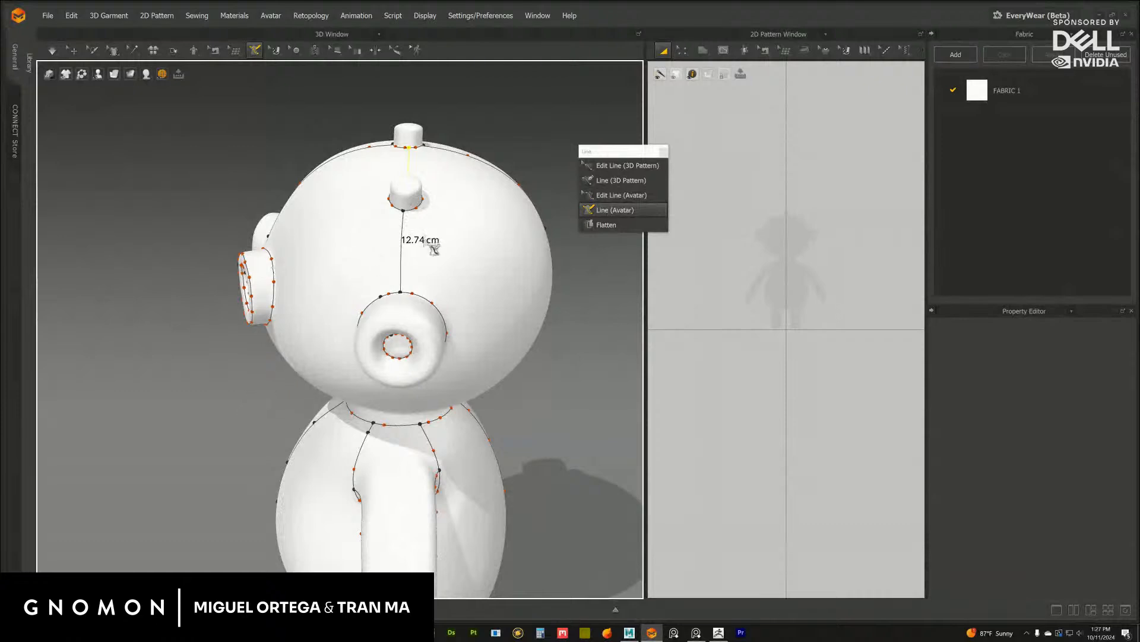
Draw an avatar line about 24.4 cm long from the underside of the ear's base down to the upper neck line
{"action": "right_click_drag", "start_coordinate": [434, 249], "coordinate": [565, 313]}
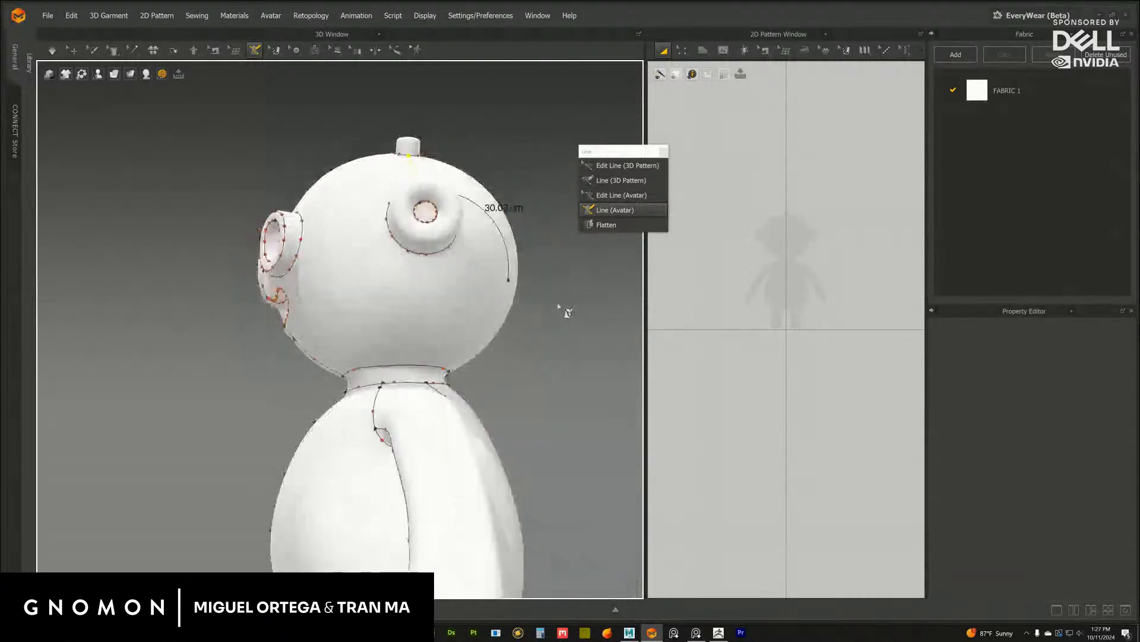
{"action": "left_click", "coordinate": [428, 255]}
{"action": "right_click_drag", "start_coordinate": [418, 353], "coordinate": [402, 358]}
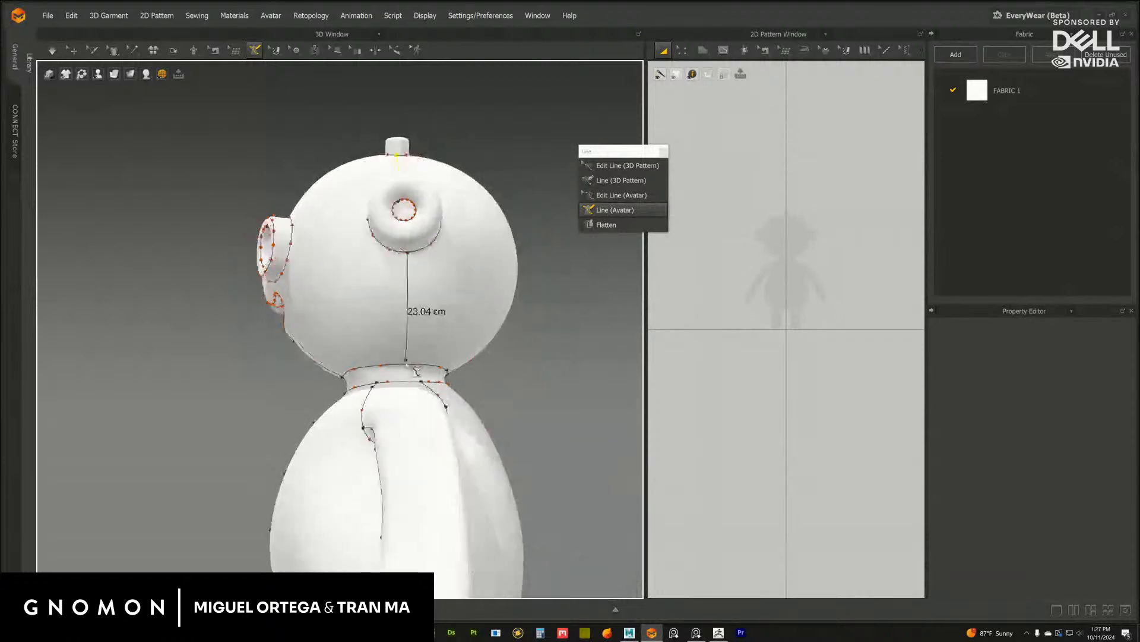
{"action": "double_click", "coordinate": [408, 365]}
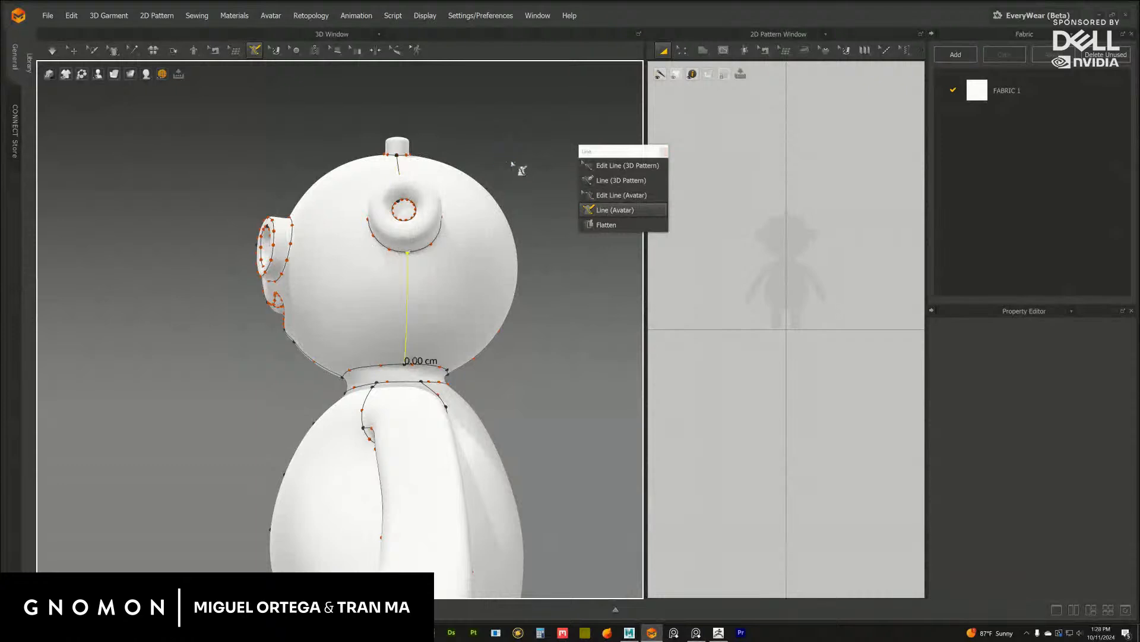
Draw a curved avatar line about 25.5 cm long from the underside of the eye ring down the cheek to the upper neck line
{"action": "right_click_drag", "start_coordinate": [522, 170], "coordinate": [497, 159]}
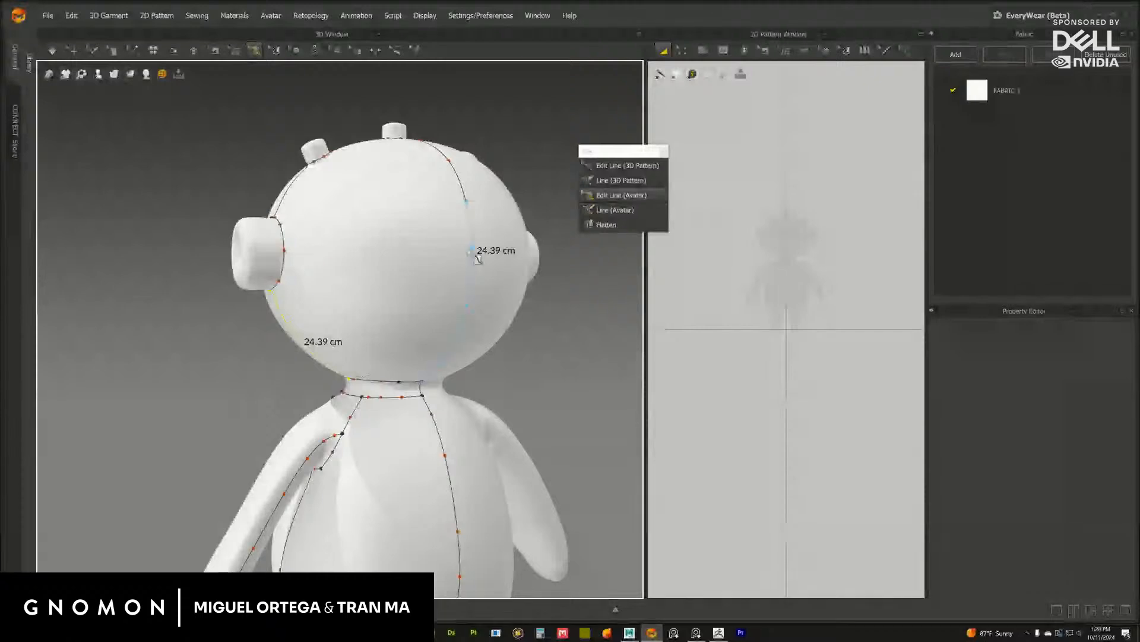
{"action": "right_click_drag", "start_coordinate": [563, 333], "coordinate": [652, 327]}
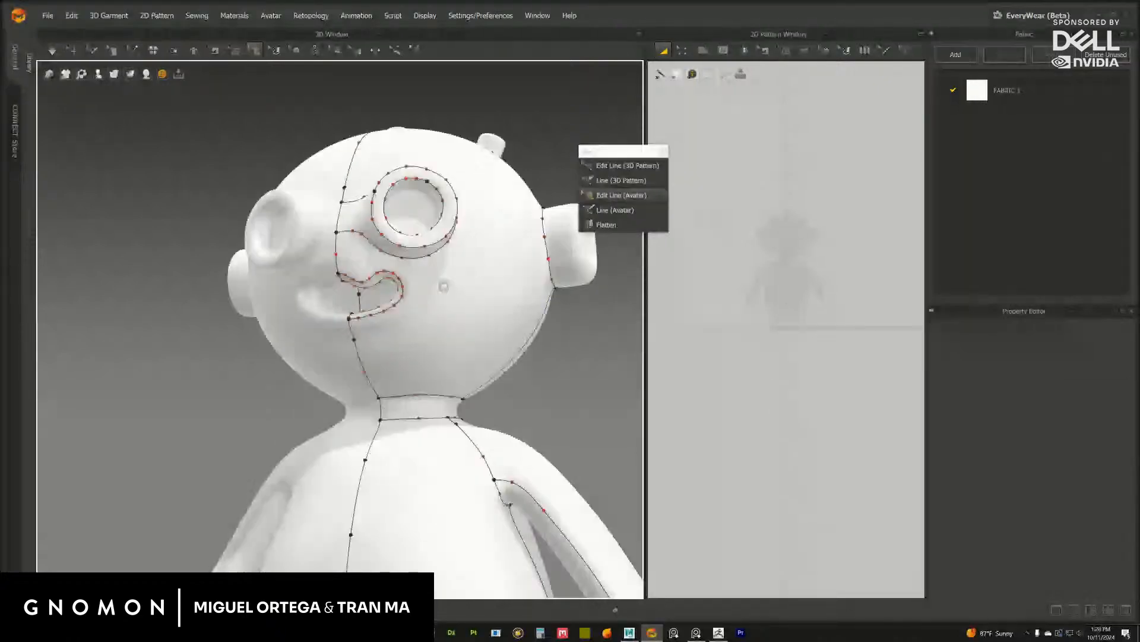
{"action": "right_click_drag", "start_coordinate": [444, 286], "coordinate": [412, 279]}
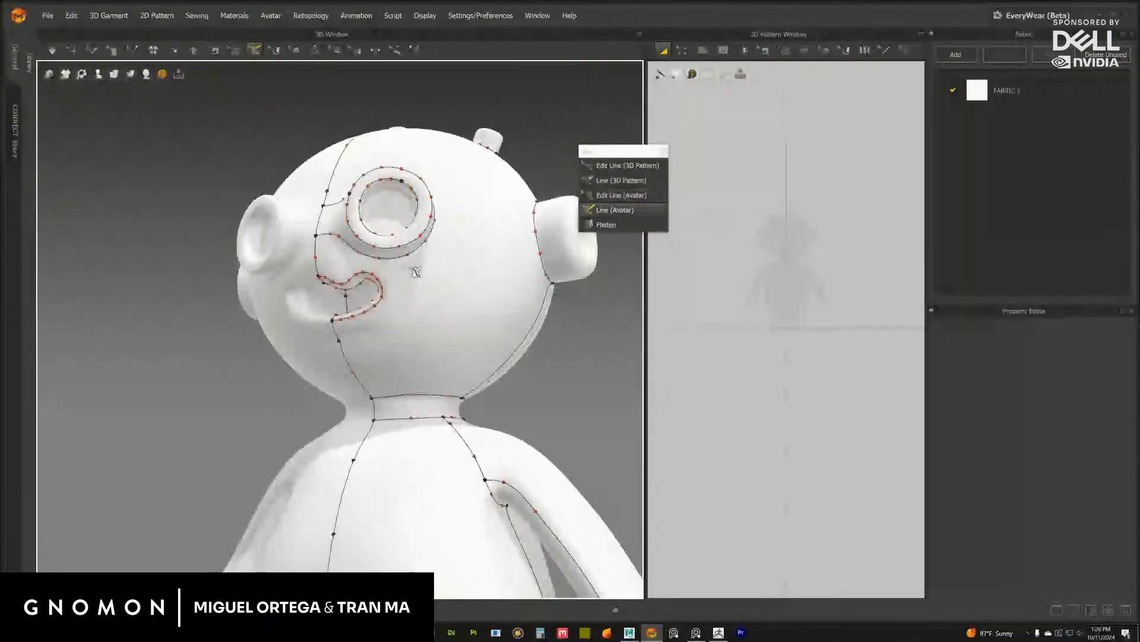
{"action": "left_click", "coordinate": [407, 256]}
{"action": "right_click_drag", "start_coordinate": [438, 381], "coordinate": [424, 259]}
{"action": "left_click", "coordinate": [424, 259]}
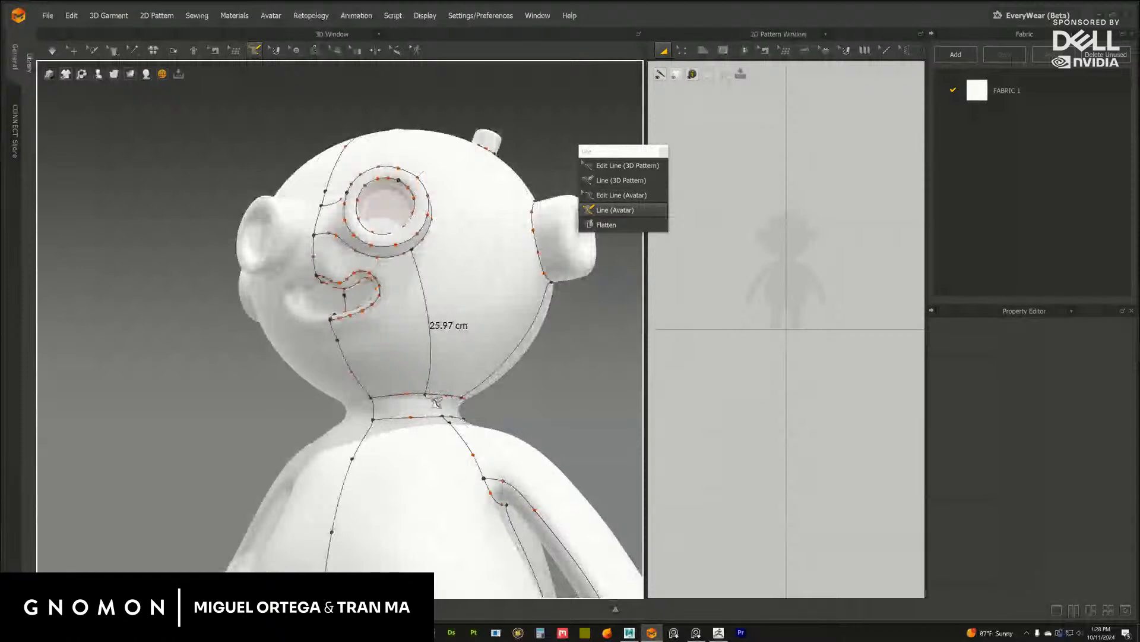
{"action": "right_click_drag", "start_coordinate": [437, 402], "coordinate": [489, 254]}
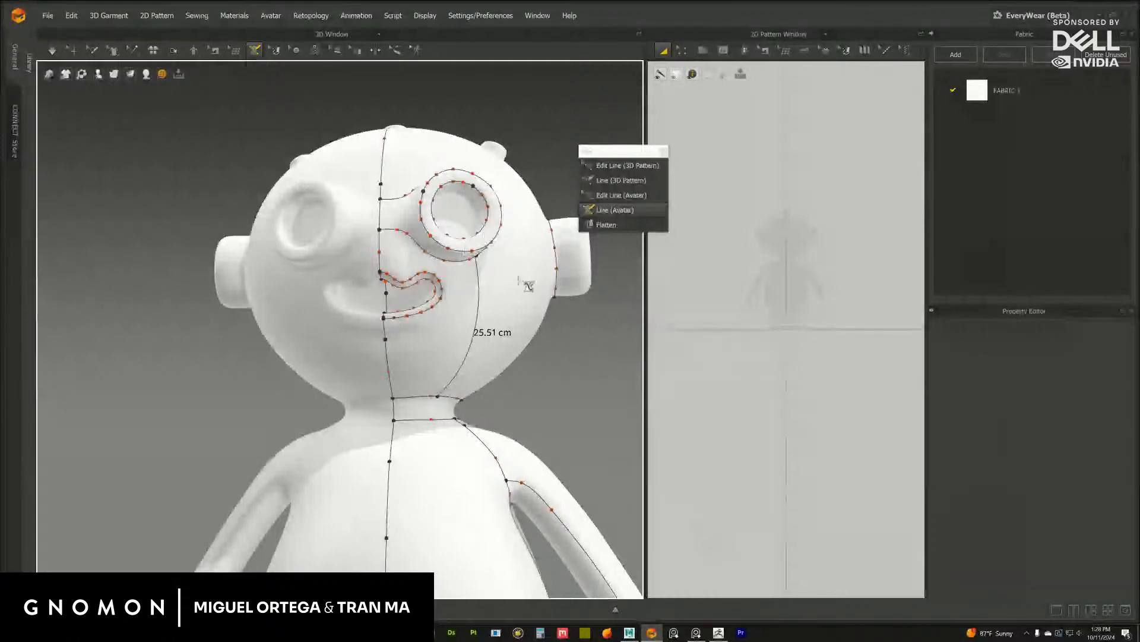
{"action": "left_click", "coordinate": [438, 396]}
{"action": "left_click", "coordinate": [446, 308]}
Draw an avatar line about 18.2 cm long across the side of the head from the eye ring's base to the ear's base
{"action": "right_click_drag", "start_coordinate": [480, 277], "coordinate": [352, 280]}
{"action": "key", "text": "Escape"}
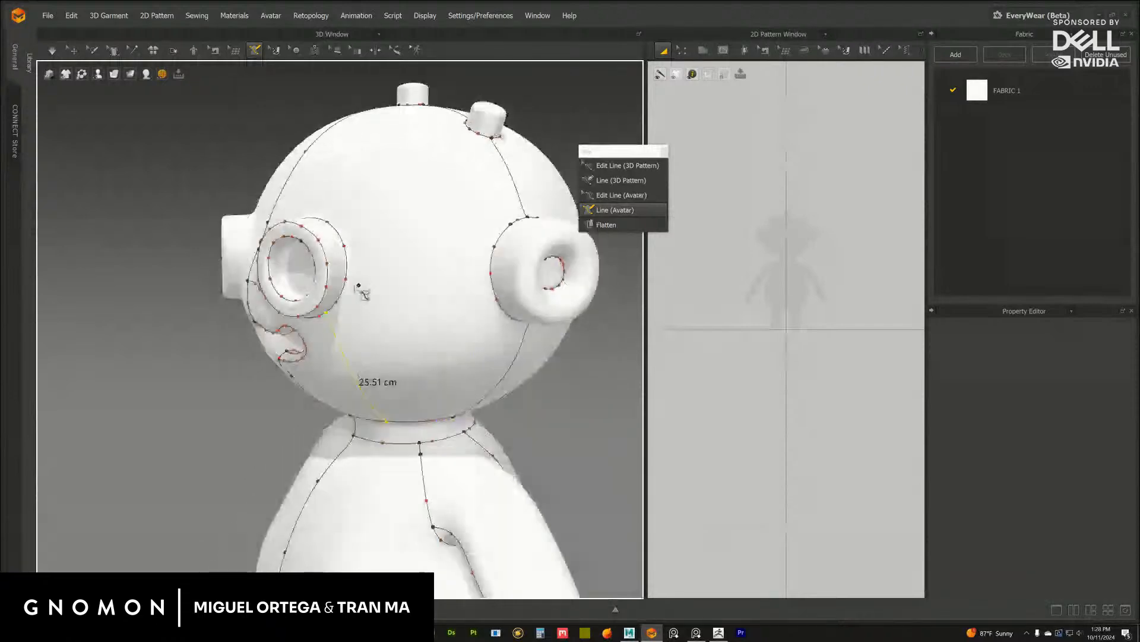
{"action": "left_click", "coordinate": [347, 271]}
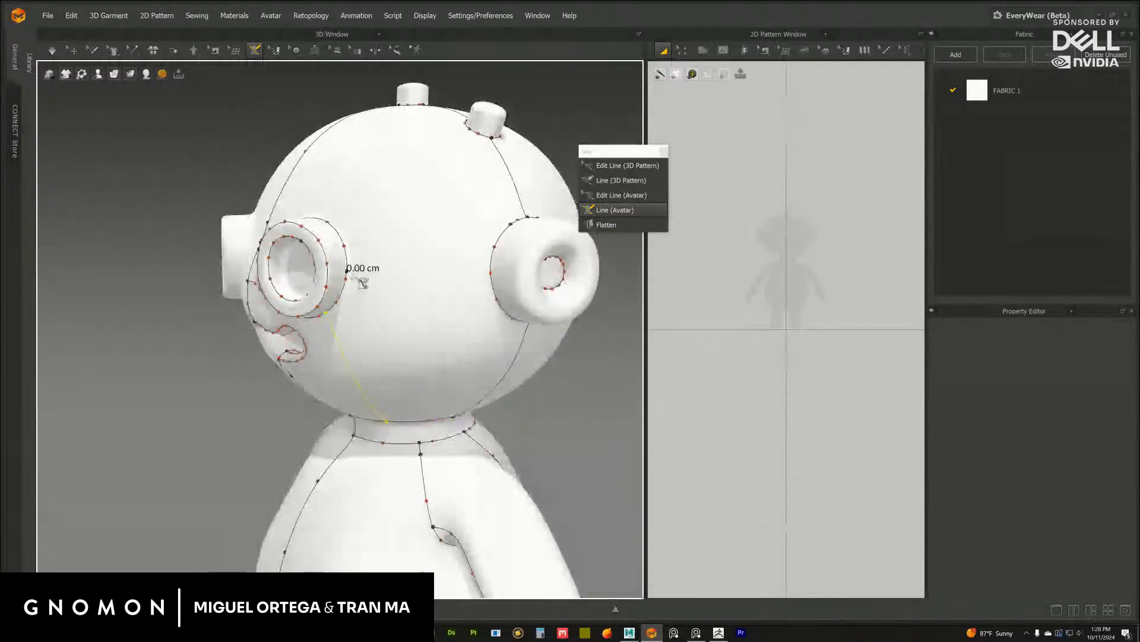
{"action": "left_click", "coordinate": [502, 271]}
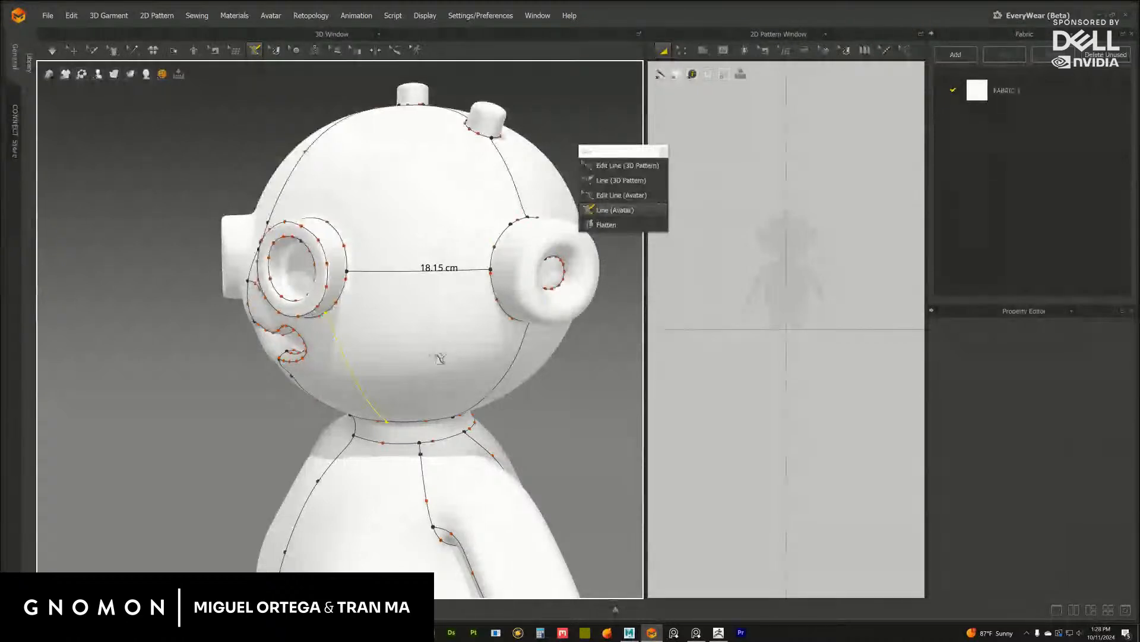
Draw an avatar line about 66.3 cm long from the centre knob down the back of the head, behind the ear, to the upper neck line
{"action": "right_click_drag", "start_coordinate": [440, 358], "coordinate": [537, 214]}
{"action": "scroll", "coordinate": [489, 342], "scroll_direction": "down", "scroll_amount": 3}
{"action": "scroll", "coordinate": [509, 254], "scroll_direction": "down", "scroll_amount": 3}
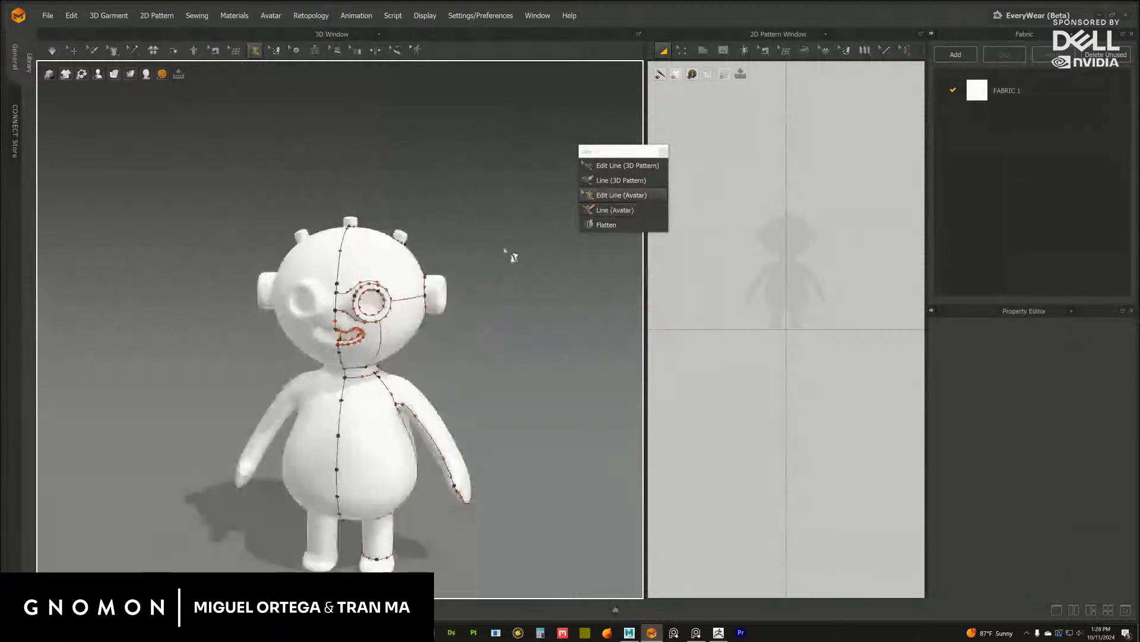
{"action": "right_click_drag", "start_coordinate": [509, 254], "coordinate": [562, 282]}
{"action": "scroll", "coordinate": [535, 267], "scroll_direction": "up", "scroll_amount": 5}
{"action": "scroll", "coordinate": [561, 267], "scroll_direction": "down", "scroll_amount": 3}
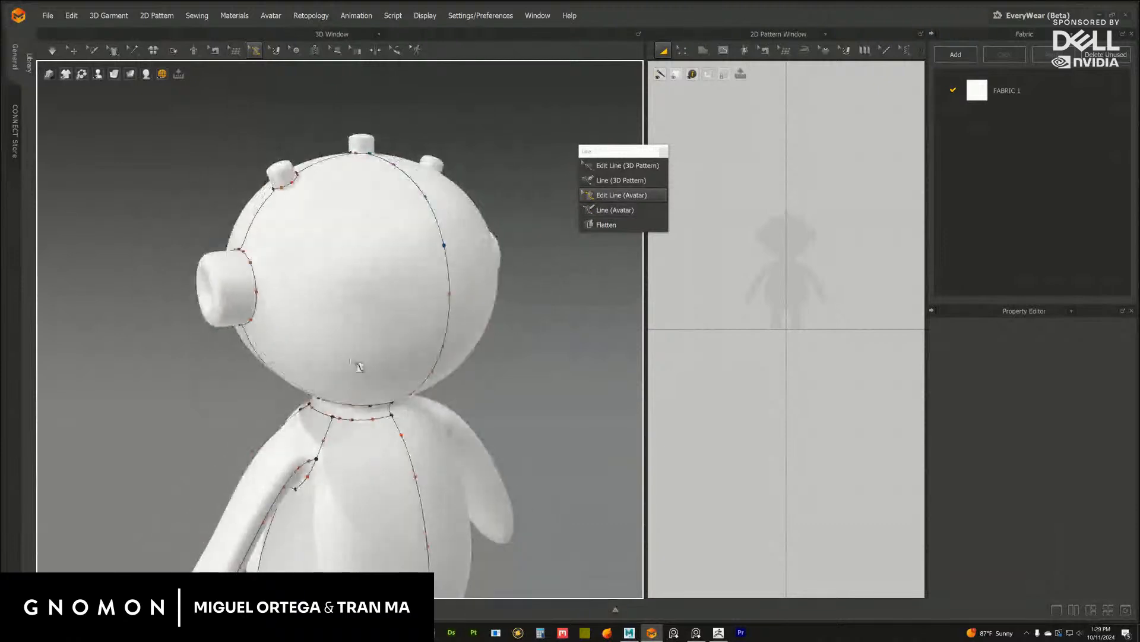
{"action": "mouse_move", "coordinate": [356, 371]}
{"action": "right_mouse_down"}
{"action": "mouse_move", "coordinate": [358, 353]}
{"action": "mouse_move", "coordinate": [356, 365]}
{"action": "right_mouse_up"}
{"action": "middle_click_drag", "start_coordinate": [355, 365], "coordinate": [374, 340]}
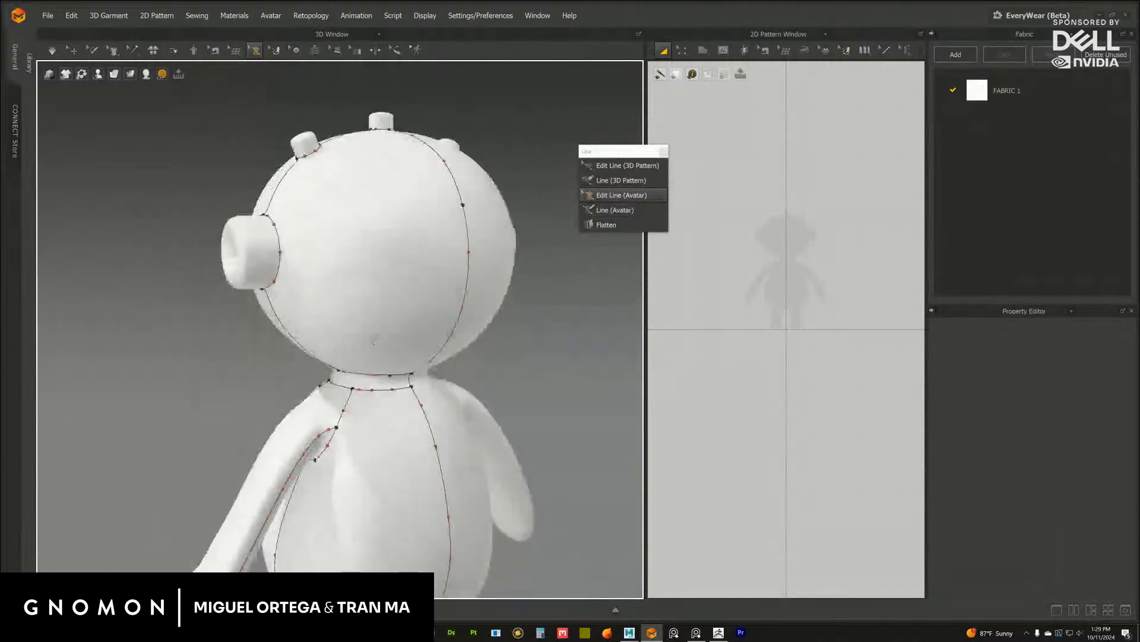
{"action": "right_click_drag", "start_coordinate": [375, 341], "coordinate": [374, 346]}
{"action": "left_click", "coordinate": [606, 211]}
{"action": "right_click_drag", "start_coordinate": [336, 252], "coordinate": [372, 238]}
{"action": "left_click", "coordinate": [384, 149]}
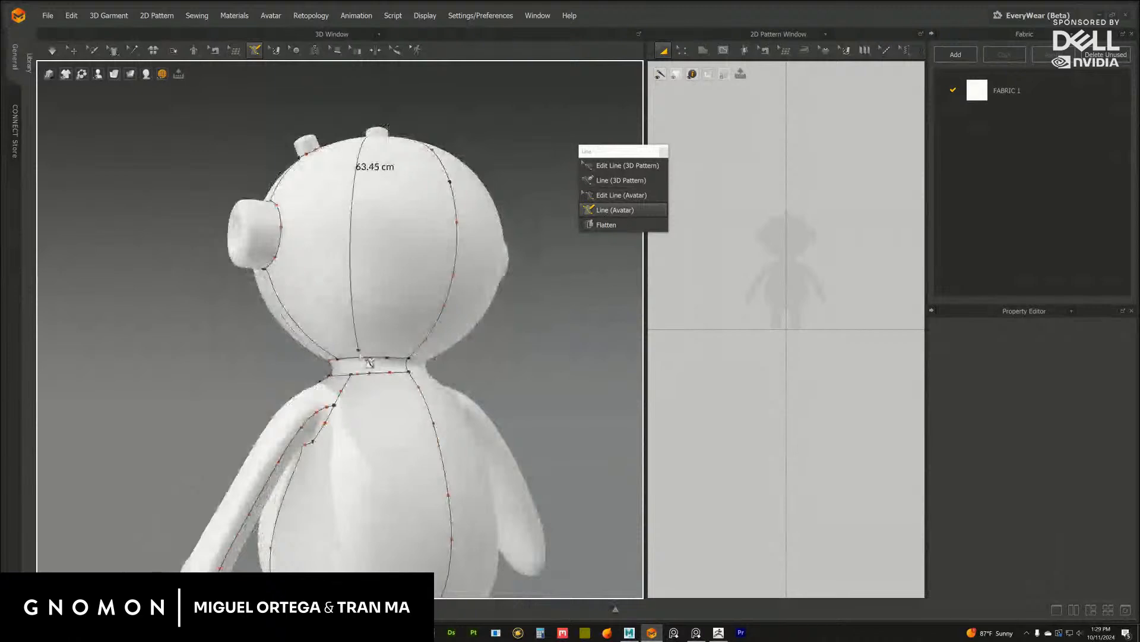
{"action": "right_click_drag", "start_coordinate": [369, 362], "coordinate": [392, 365]}
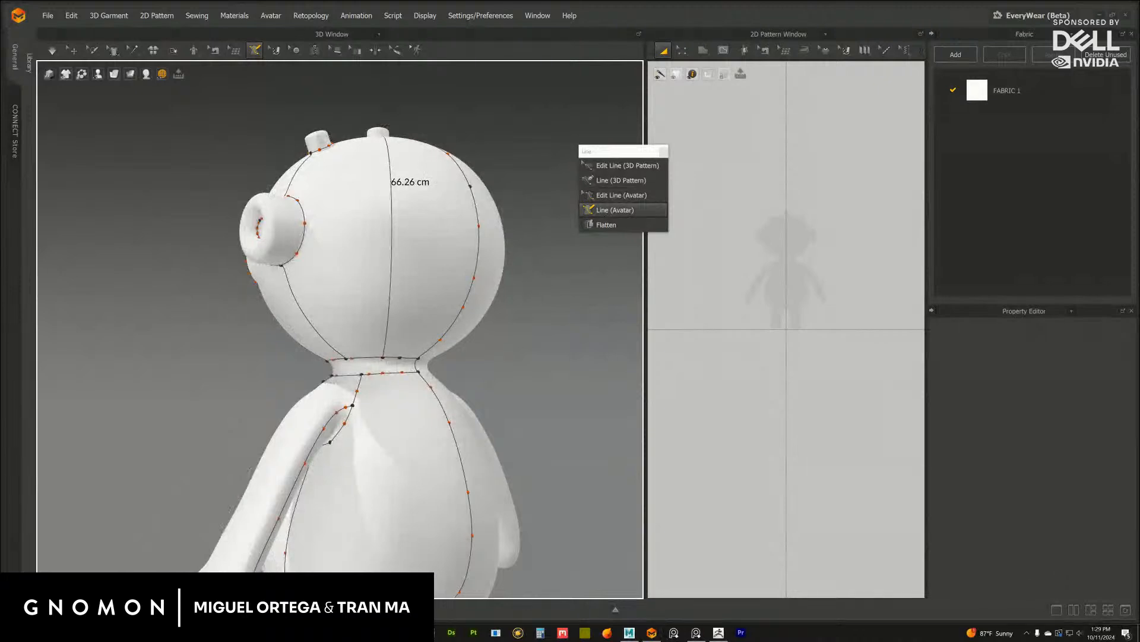
Switch to a web browser, search for "beach ball" and examine the image results for how the panels divide a sphere
{"action": "left_click_drag", "start_coordinate": [1139, 77], "coordinate": [647, 84]}
{"action": "left_click_drag", "start_coordinate": [1139, 78], "coordinate": [935, 66]}
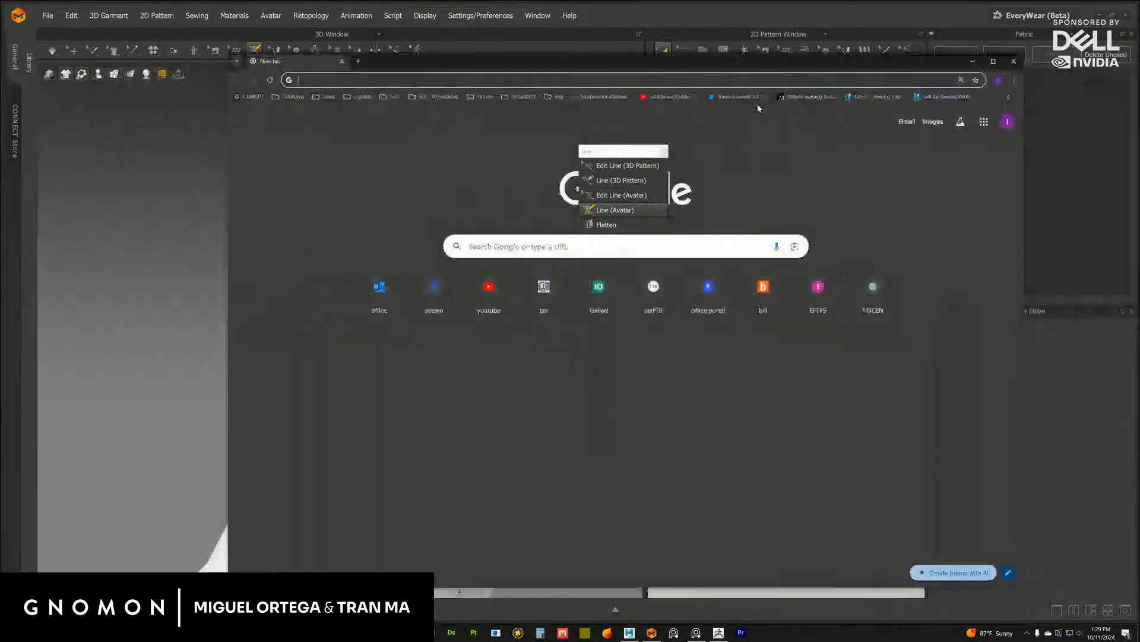
{"action": "type", "text": "beach ball"}
{"action": "key", "text": "Return"}
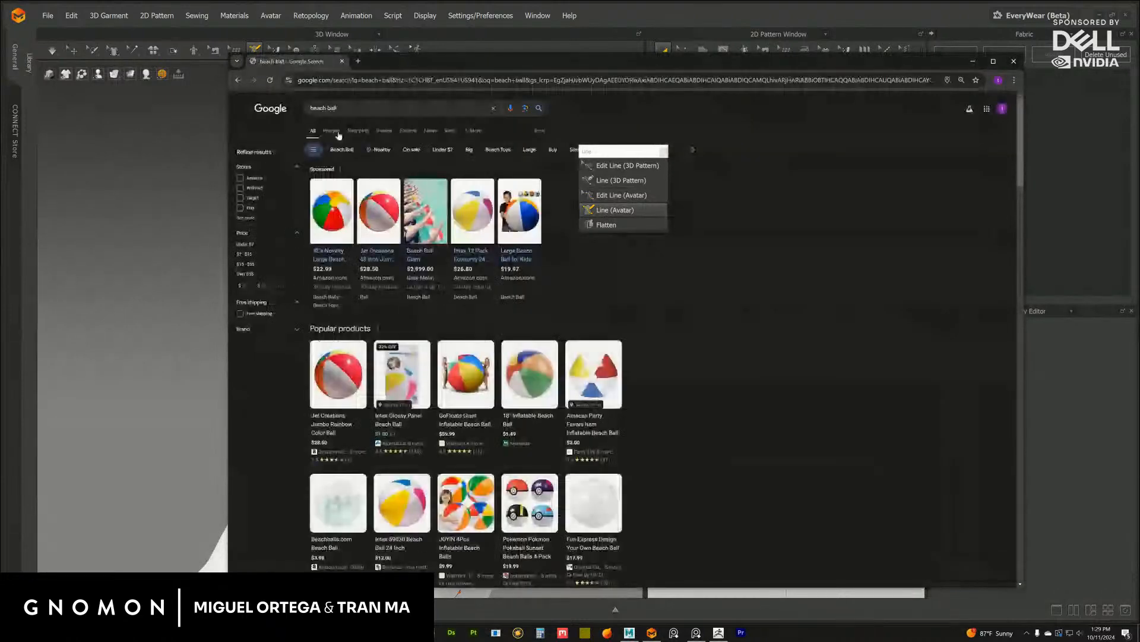
{"action": "left_click", "coordinate": [332, 131]}
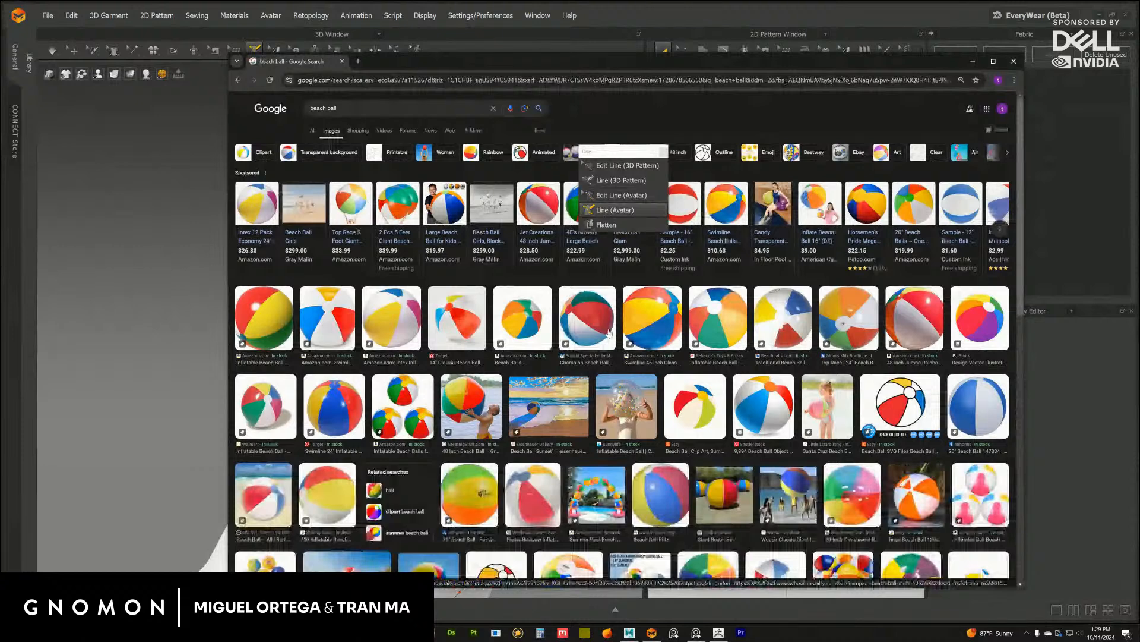
{"action": "left_click", "coordinate": [1013, 63]}
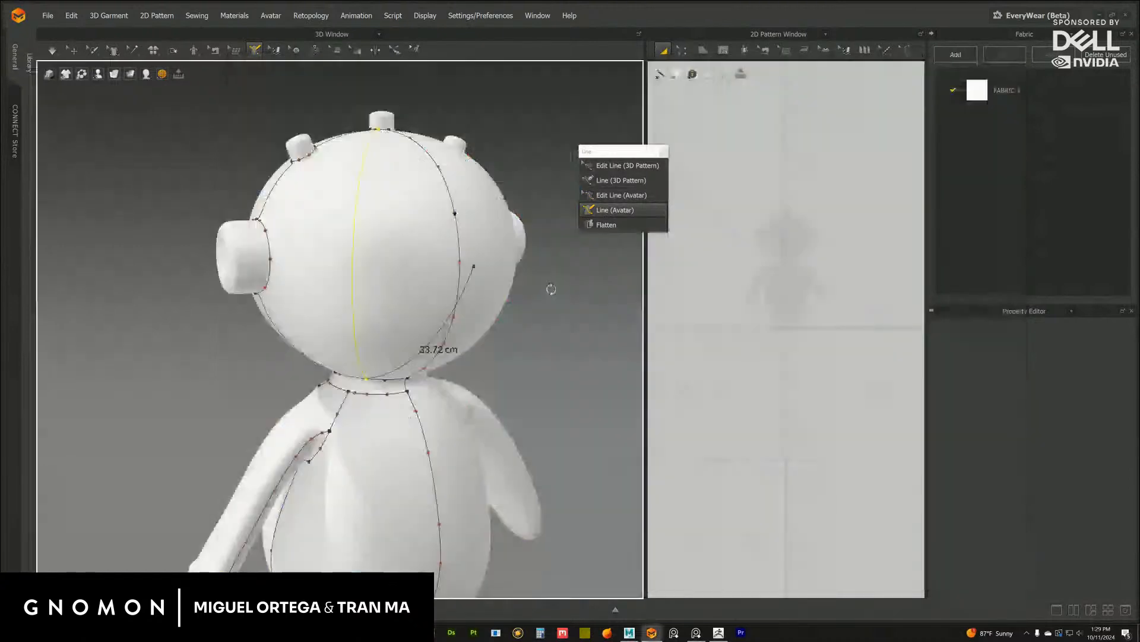
{"action": "right_click_drag", "start_coordinate": [551, 289], "coordinate": [377, 374]}
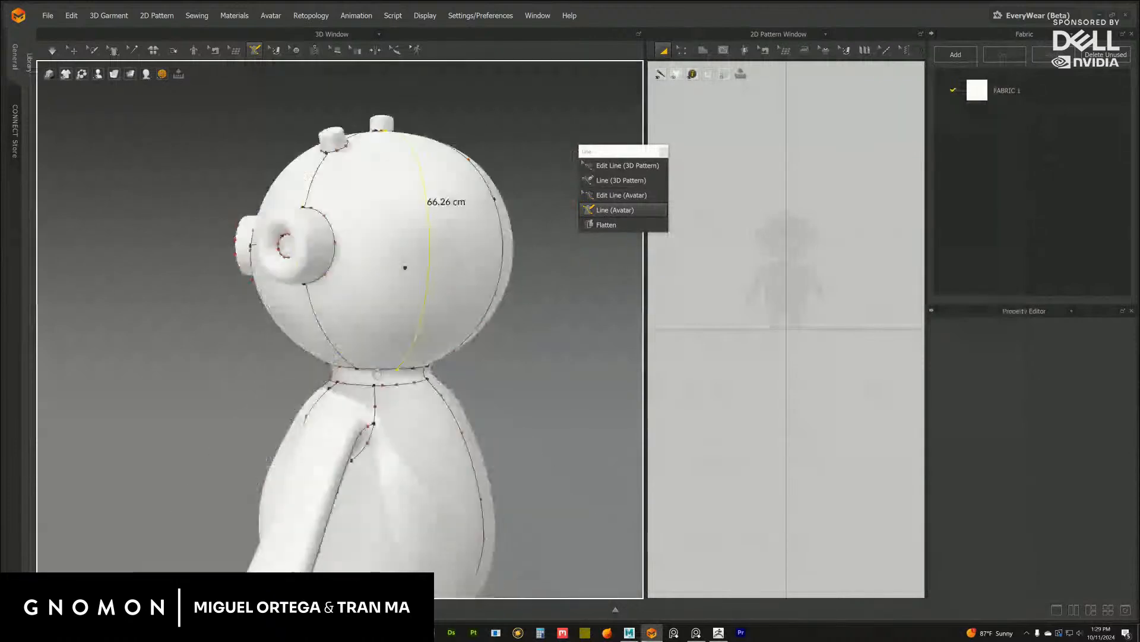
{"action": "mouse_move", "coordinate": [406, 267]}
{"action": "right_mouse_down"}
{"action": "mouse_move", "coordinate": [499, 331]}
{"action": "mouse_move", "coordinate": [466, 350]}
{"action": "mouse_move", "coordinate": [412, 301]}
{"action": "mouse_move", "coordinate": [421, 279]}
{"action": "right_mouse_up"}
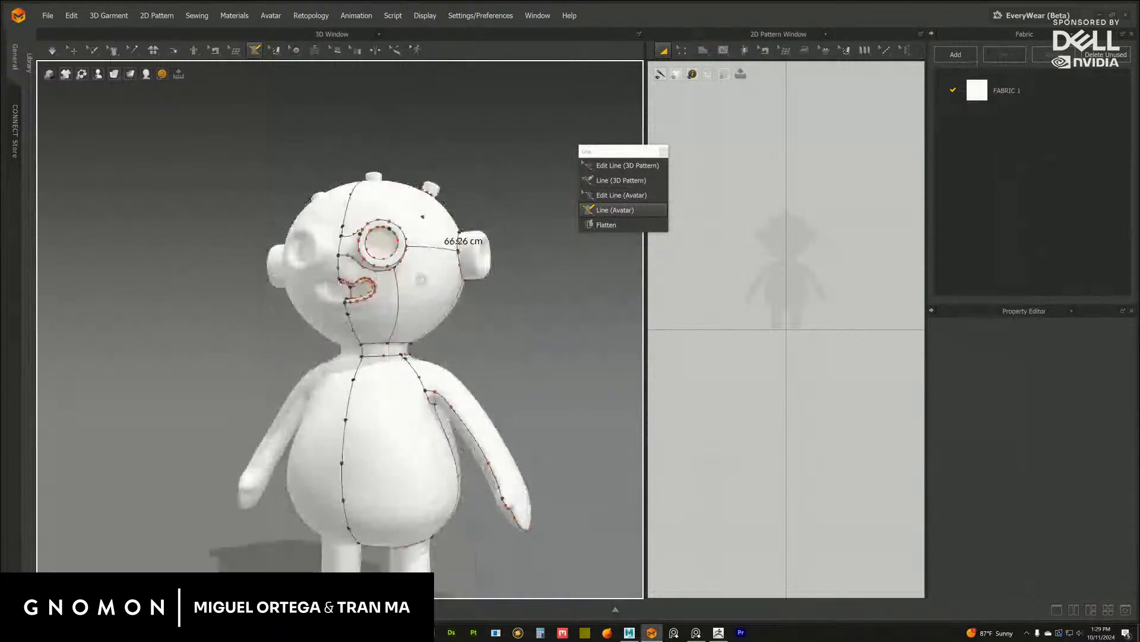
{"action": "right_click_drag", "start_coordinate": [422, 216], "coordinate": [440, 231]}
{"action": "left_click", "coordinate": [404, 245]}
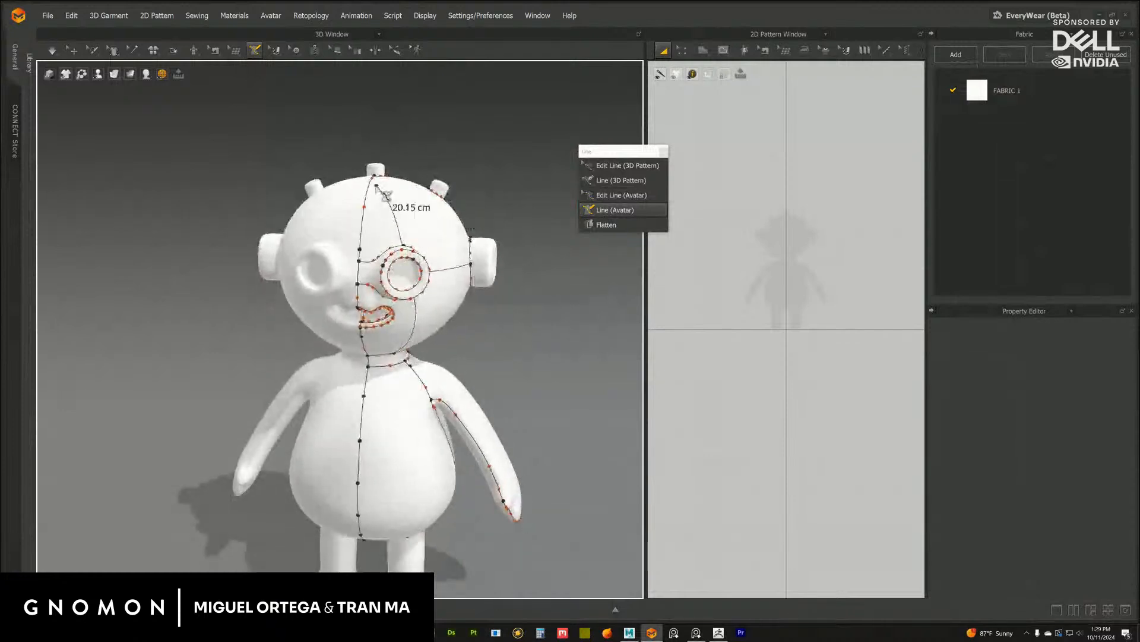
{"action": "right_click_drag", "start_coordinate": [382, 191], "coordinate": [374, 177]}
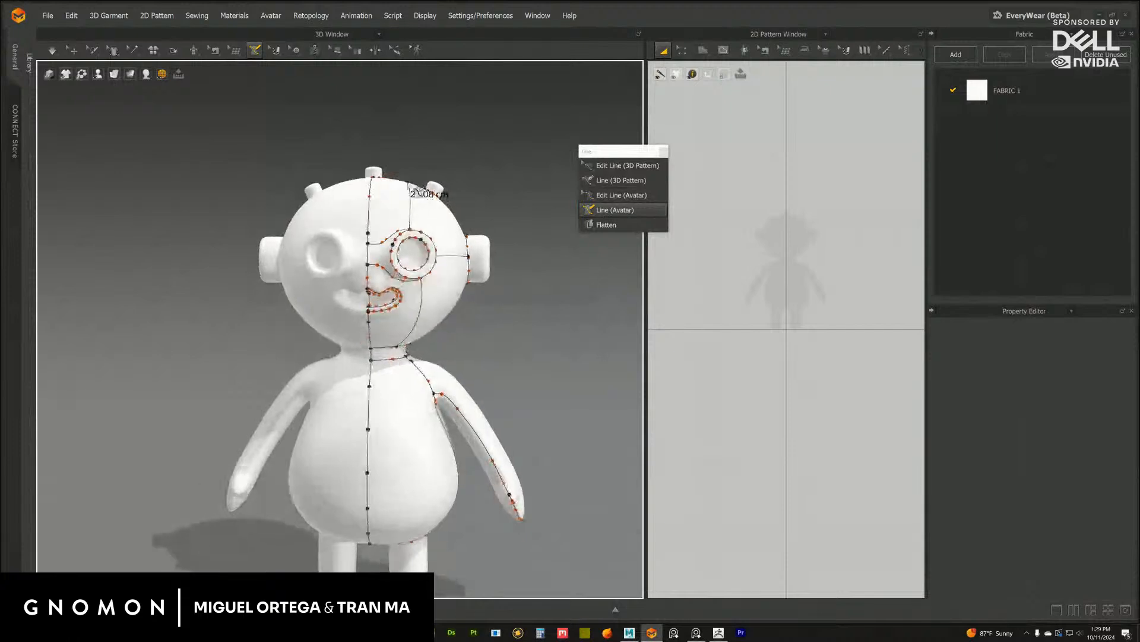
{"action": "mouse_move", "coordinate": [418, 191]}
{"action": "right_mouse_down"}
{"action": "mouse_move", "coordinate": [398, 191]}
{"action": "mouse_move", "coordinate": [425, 198]}
{"action": "mouse_move", "coordinate": [415, 177]}
{"action": "mouse_move", "coordinate": [418, 193]}
{"action": "right_mouse_up"}
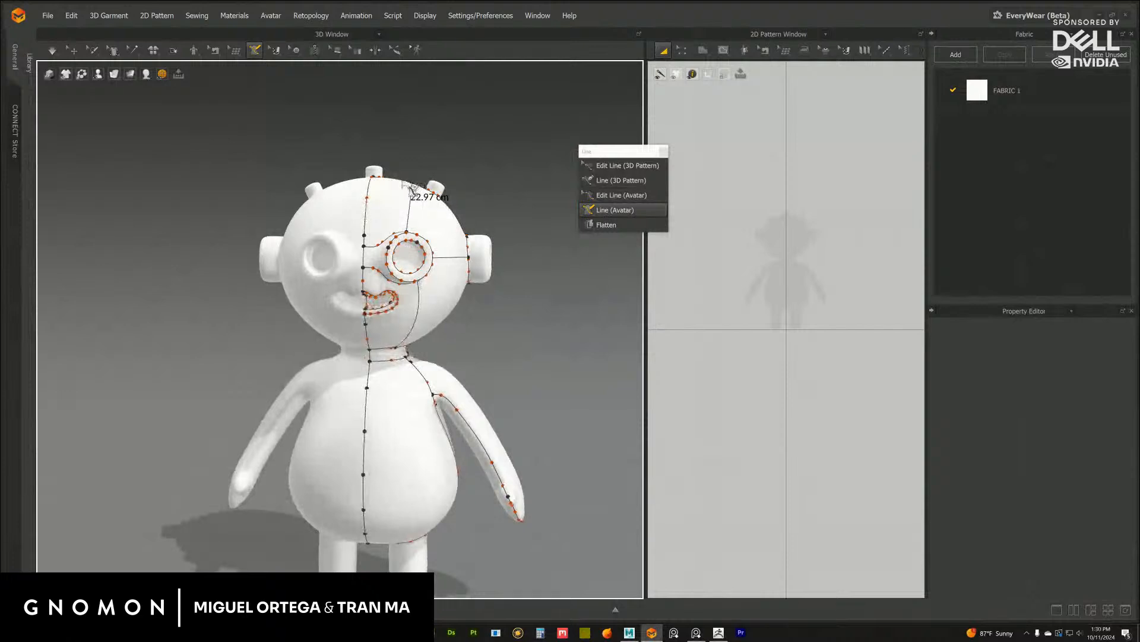
{"action": "right_click_drag", "start_coordinate": [413, 196], "coordinate": [416, 209]}
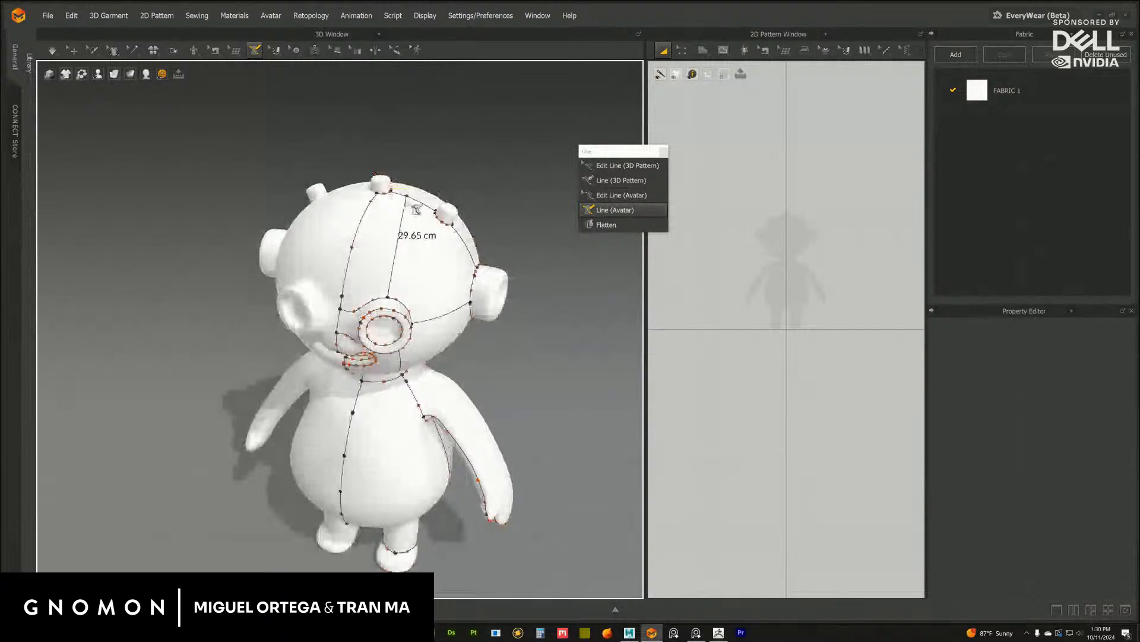
{"action": "key", "text": "Escape"}
Draw a curved avatar line from the top of the eye ring up the forehead to the centre seam beside the centre knob
{"action": "mouse_move", "coordinate": [401, 274]}
{"action": "right_mouse_down"}
{"action": "mouse_move", "coordinate": [396, 244]}
{"action": "mouse_move", "coordinate": [395, 254]}
{"action": "right_mouse_up"}
{"action": "left_click", "coordinate": [383, 244]}
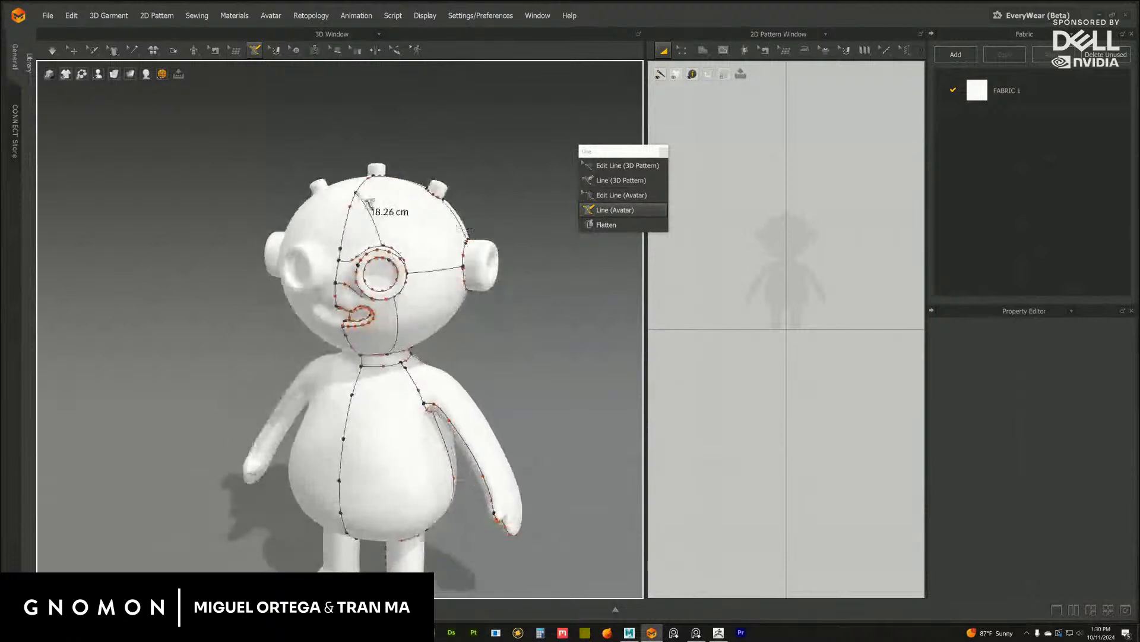
{"action": "right_click_drag", "start_coordinate": [359, 187], "coordinate": [382, 205]}
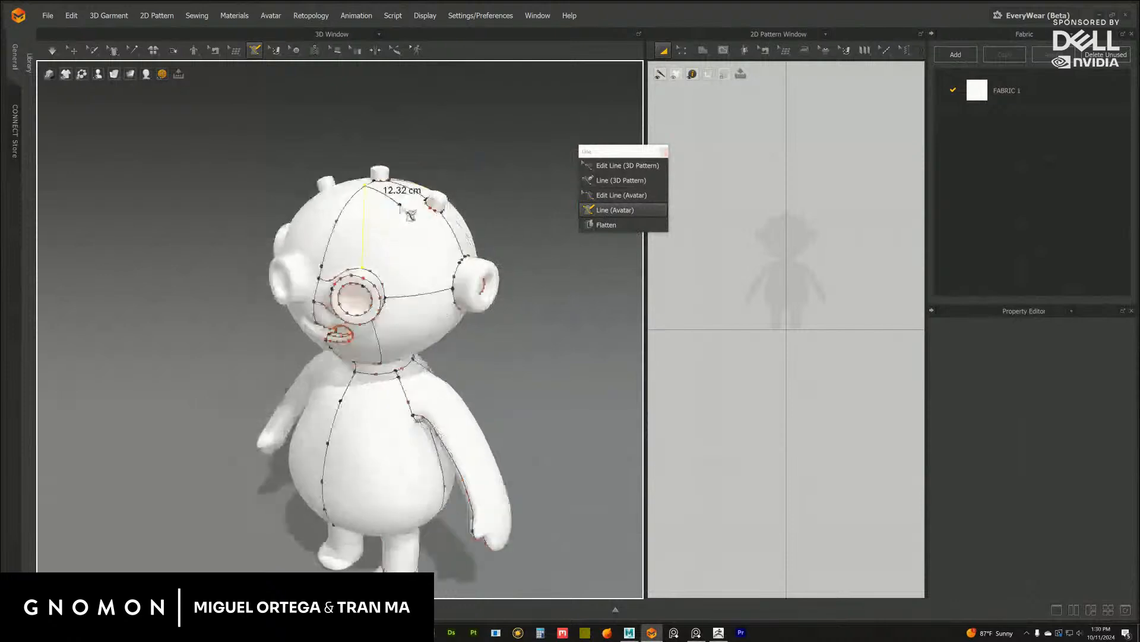
Leave the line tools and save the project
{"action": "left_click", "coordinate": [606, 225]}
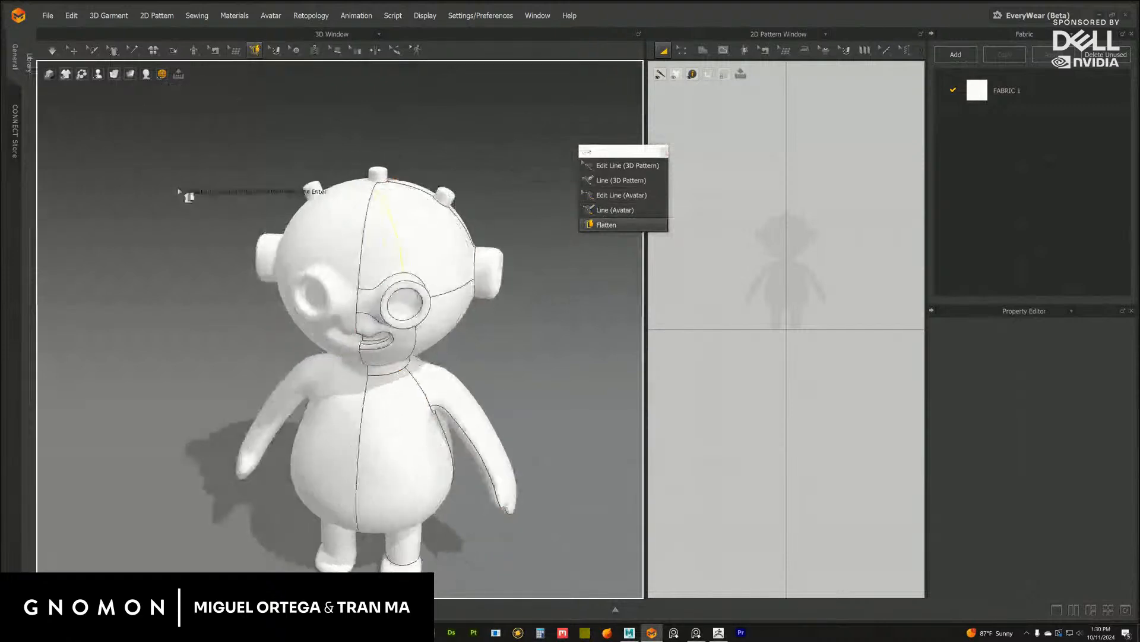
{"action": "left_click", "coordinate": [72, 50]}
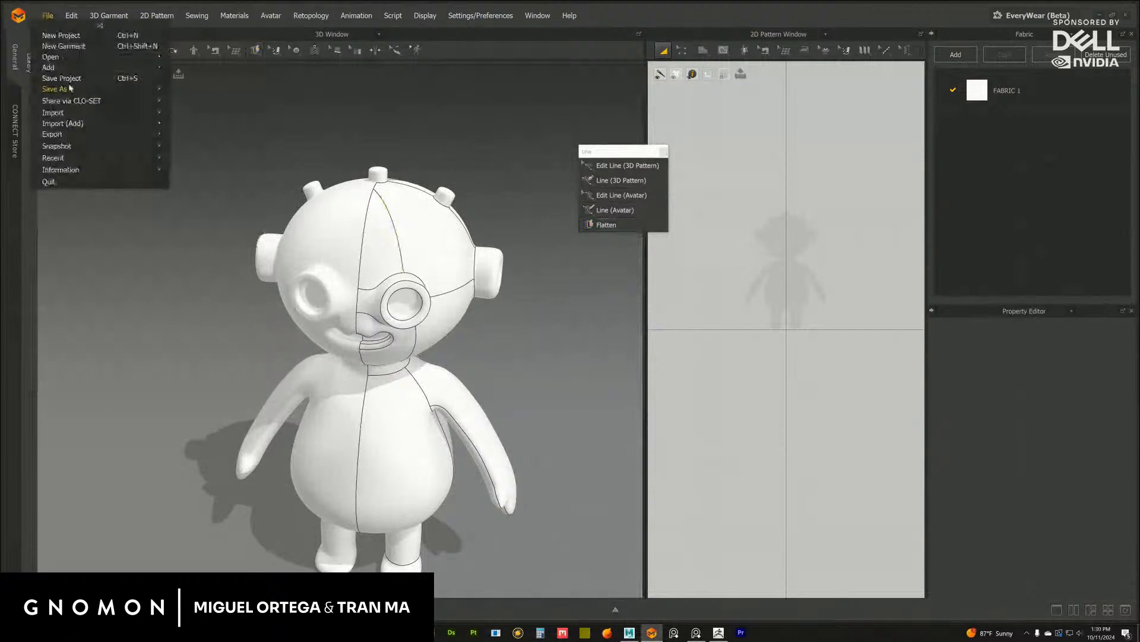
{"action": "left_click", "coordinate": [66, 79]}
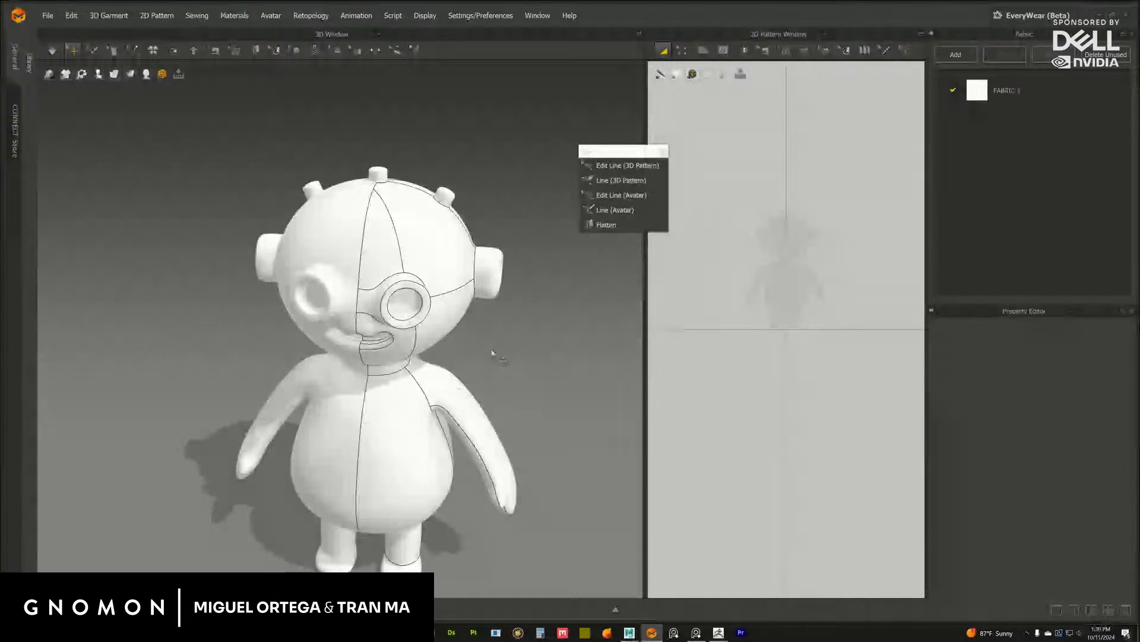
Draw an avatar line about 3.55 cm long across the eye ring's outer wall, from its front rim to the seam leading to the ear
{"action": "middle_click_drag", "start_coordinate": [496, 351], "coordinate": [474, 389]}
{"action": "scroll", "coordinate": [474, 390], "scroll_direction": "up", "scroll_amount": 5}
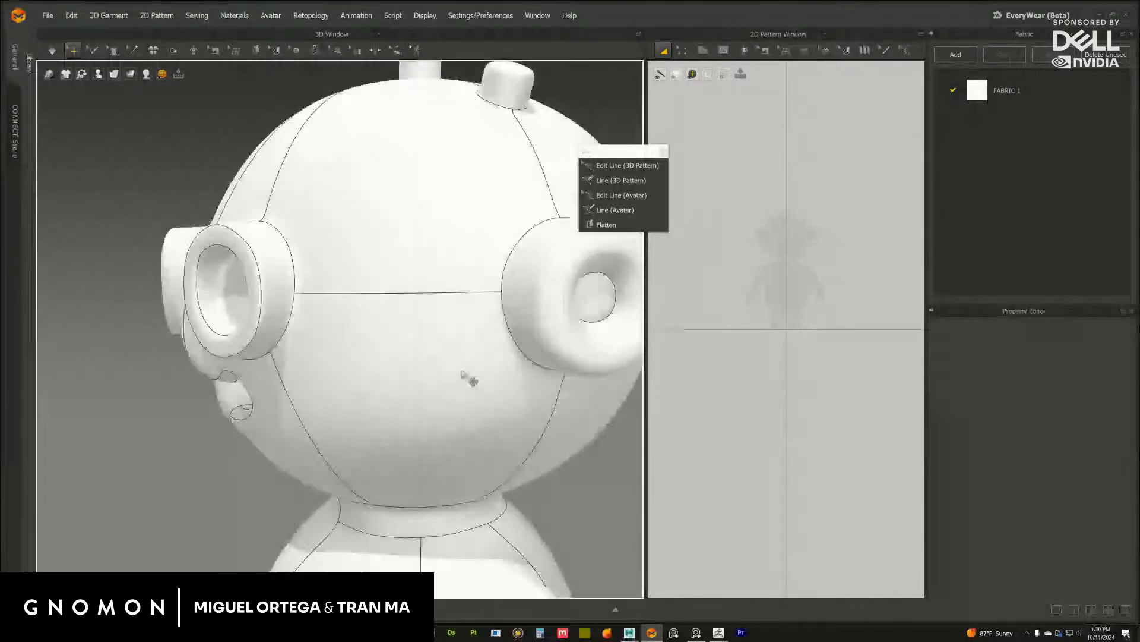
{"action": "right_click_drag", "start_coordinate": [468, 379], "coordinate": [402, 269]}
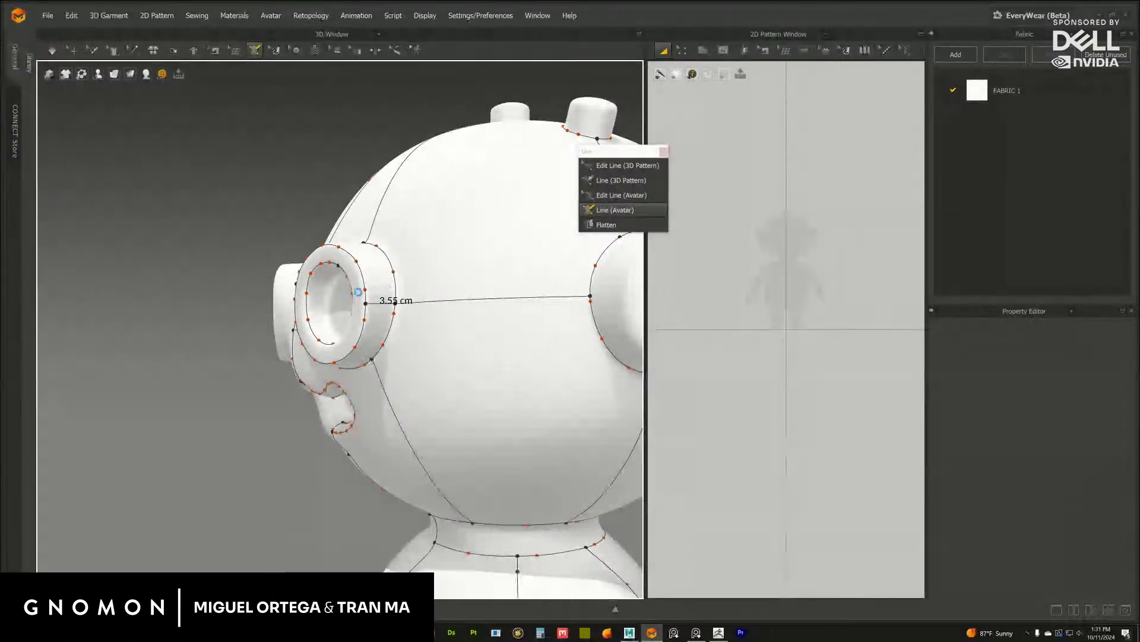
{"action": "right_click_drag", "start_coordinate": [371, 271], "coordinate": [404, 273]}
Start Flatten and select the eye ring's front face and the eye ring wall with the adjoining nose bridge area
{"action": "right_click_drag", "start_coordinate": [253, 442], "coordinate": [316, 466]}
{"action": "middle_click_drag", "start_coordinate": [315, 466], "coordinate": [238, 470]}
{"action": "middle_click_drag", "start_coordinate": [350, 434], "coordinate": [300, 427]}
{"action": "right_click_drag", "start_coordinate": [547, 453], "coordinate": [581, 456]}
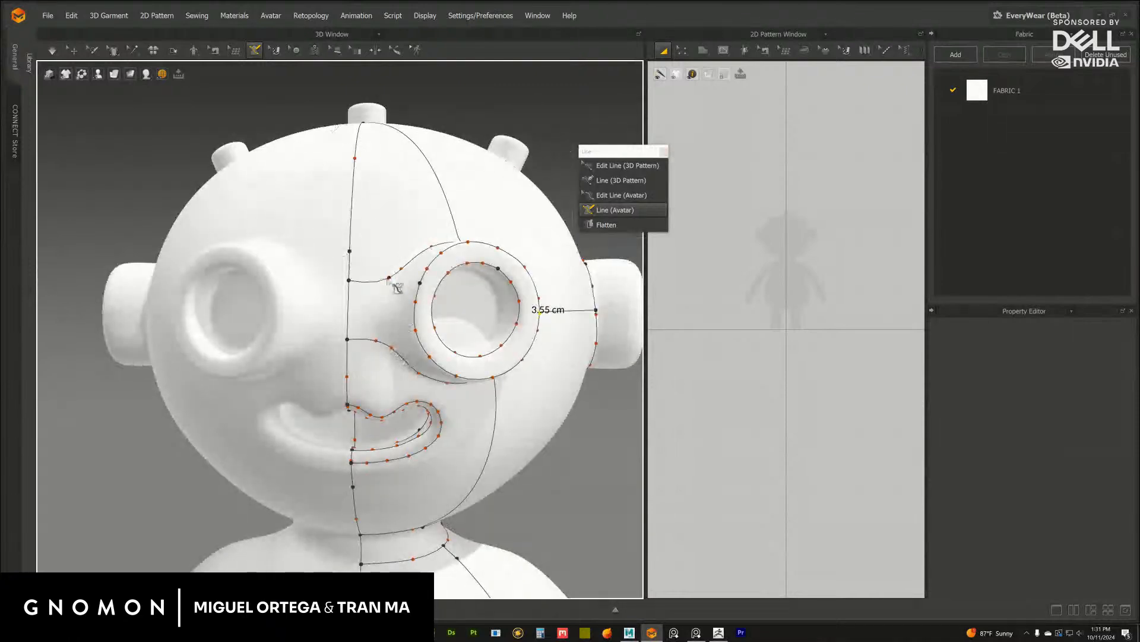
{"action": "right_click_drag", "start_coordinate": [542, 397], "coordinate": [542, 438]}
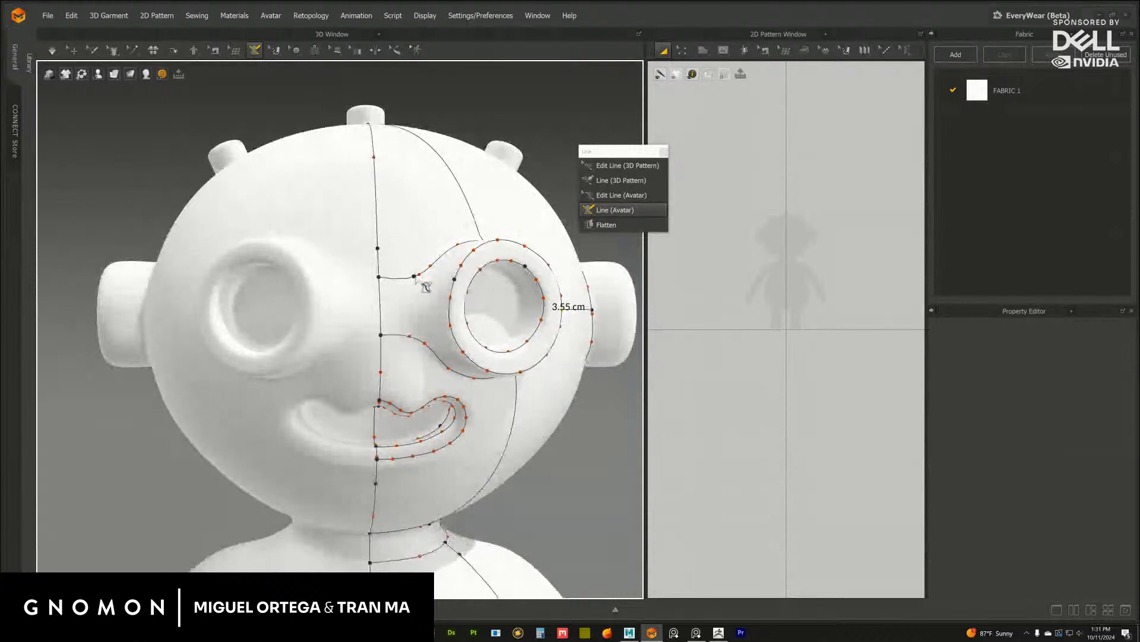
{"action": "left_click", "coordinate": [636, 226]}
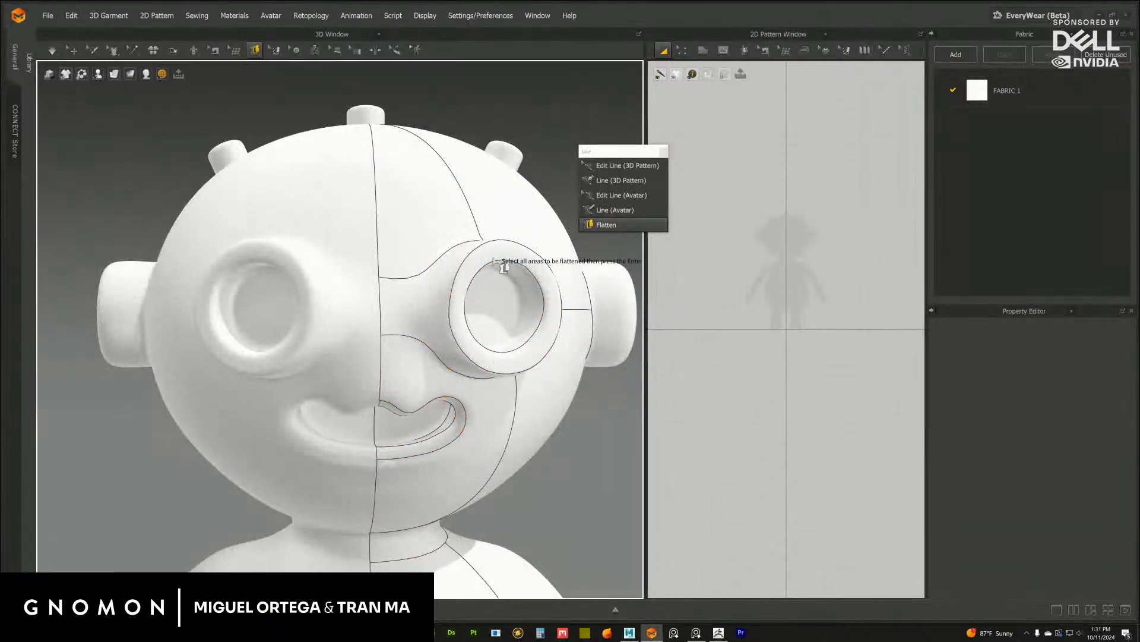
{"action": "left_click", "coordinate": [494, 260]}
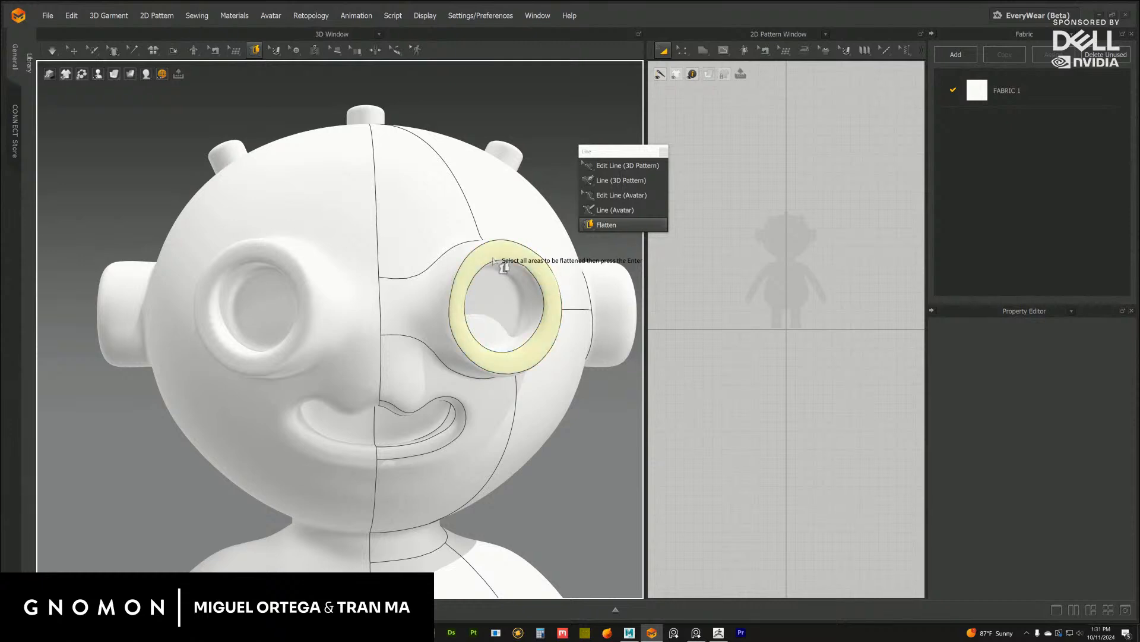
{"action": "left_click", "coordinate": [447, 259]}
{"action": "right_click_drag", "start_coordinate": [447, 259], "coordinate": [434, 270]}
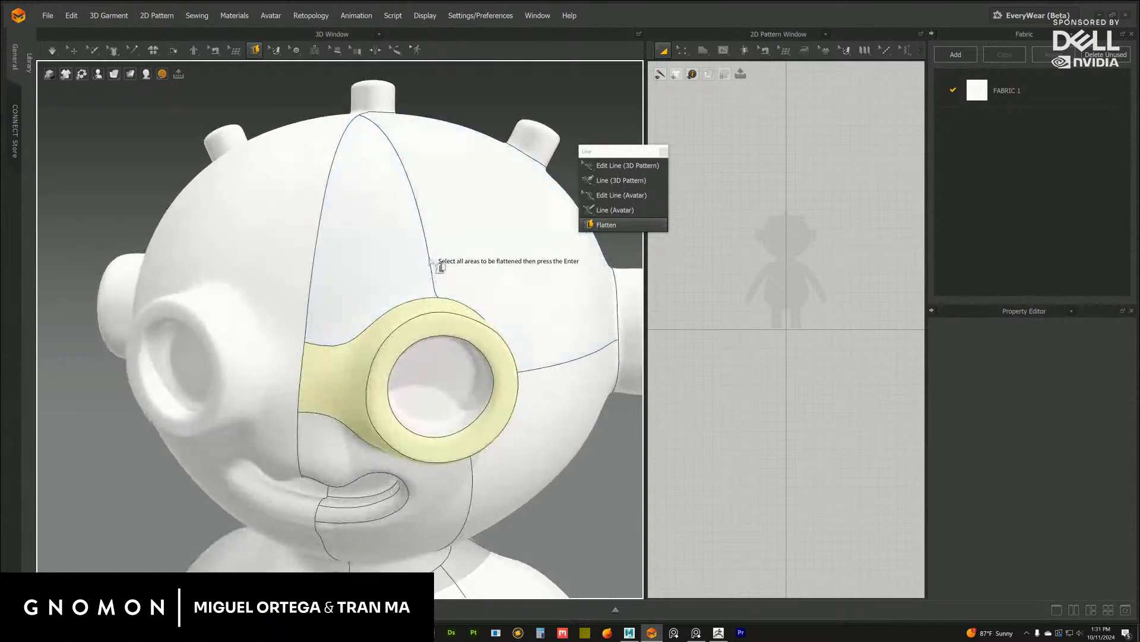
Add the upper side area of the head and the narrow forehead area above the eye to the flatten selection
{"action": "left_click", "coordinate": [439, 268]}
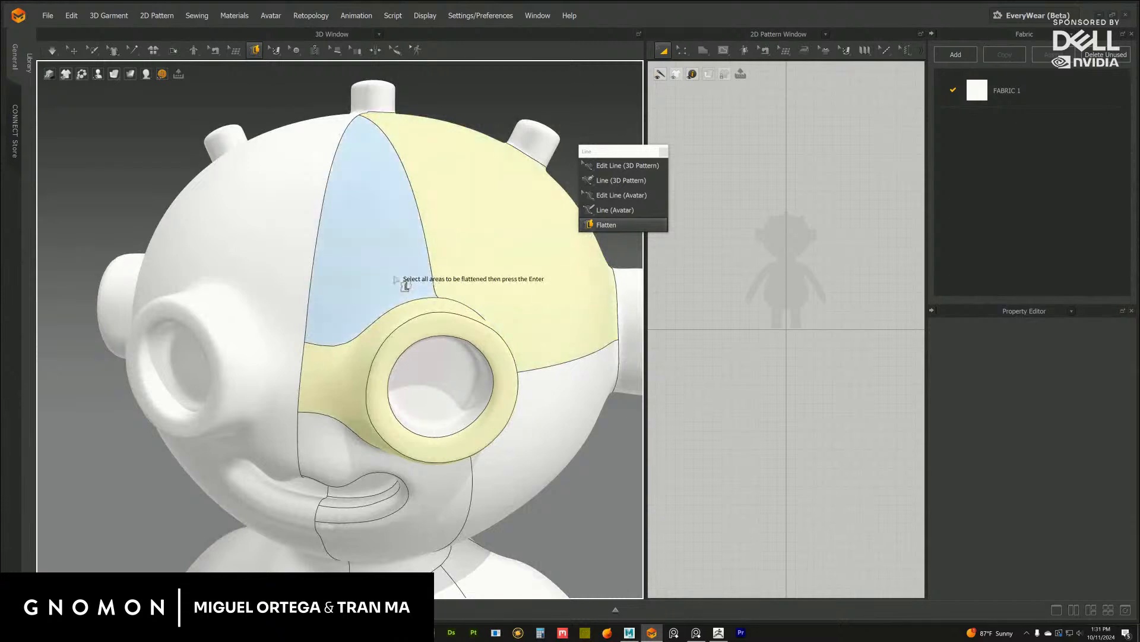
{"action": "left_click", "coordinate": [405, 287]}
{"action": "mouse_move", "coordinate": [404, 286]}
{"action": "right_mouse_down"}
{"action": "mouse_move", "coordinate": [377, 308]}
{"action": "mouse_move", "coordinate": [391, 303]}
{"action": "right_mouse_up"}
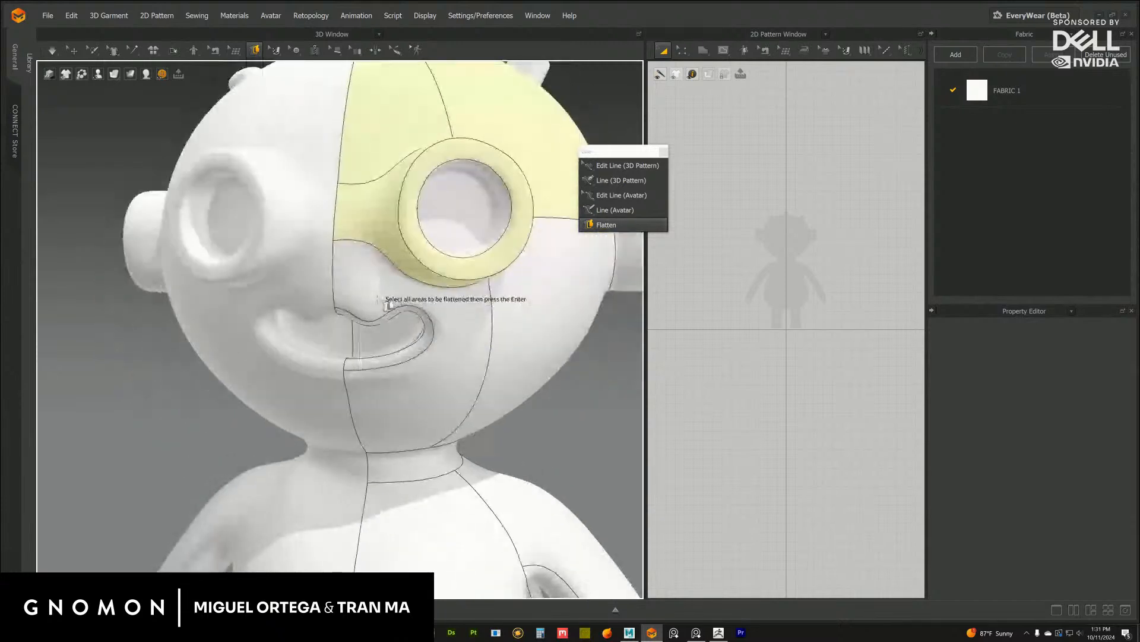
Add the lower face area around the mouth and the mouth rim areas to the flatten selection
{"action": "left_click", "coordinate": [383, 303]}
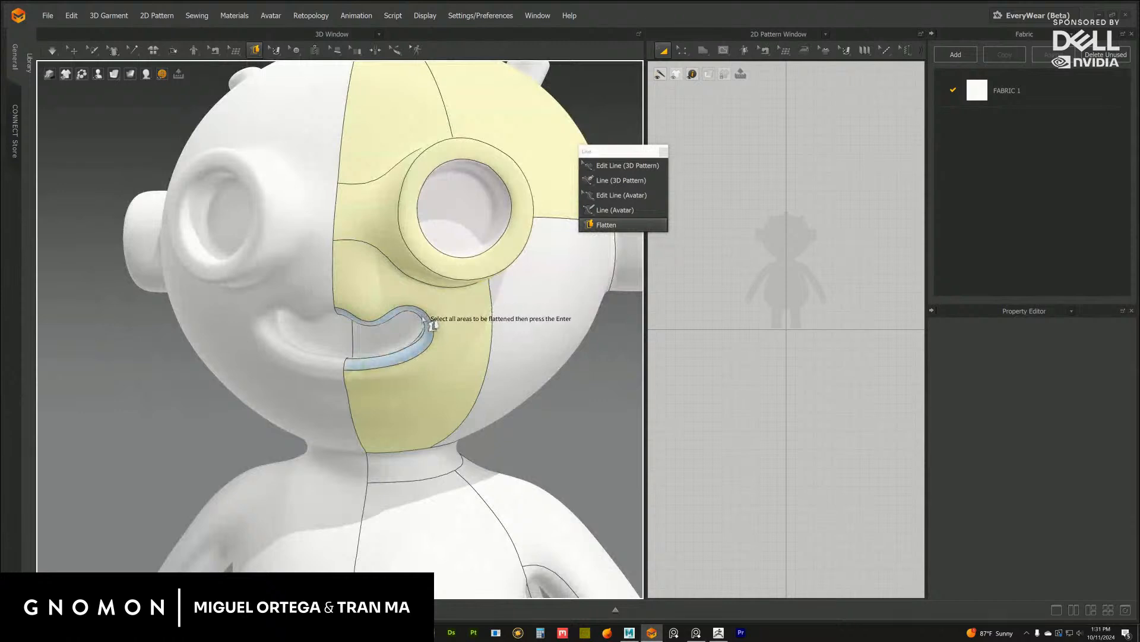
{"action": "right_click_drag", "start_coordinate": [426, 320], "coordinate": [436, 328]}
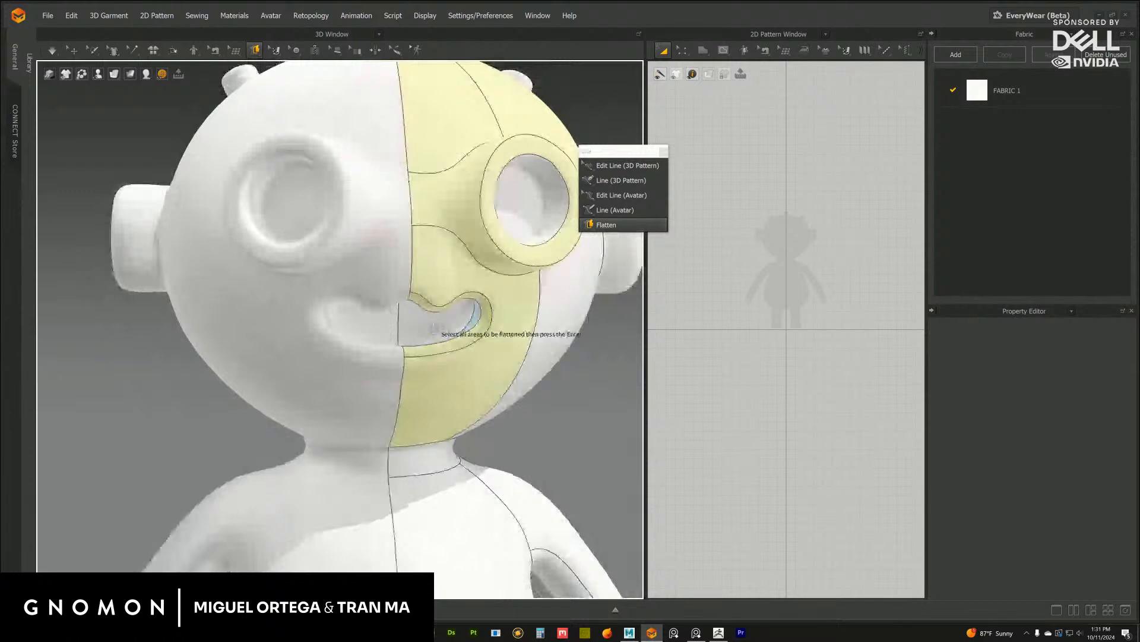
{"action": "right_click_drag", "start_coordinate": [435, 327], "coordinate": [503, 320]}
{"action": "left_click", "coordinate": [491, 326]}
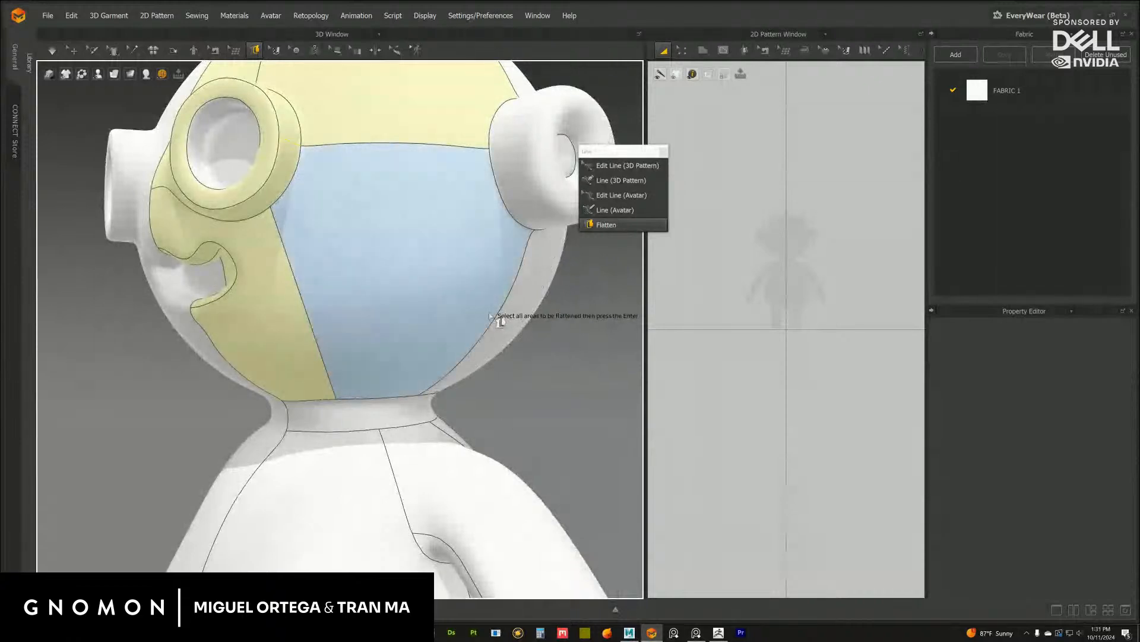
Add the lower side area of the head, the area behind the ear and the back-of-head area to the flatten selection
{"action": "left_click", "coordinate": [498, 319]}
{"action": "right_click_drag", "start_coordinate": [499, 318], "coordinate": [445, 326]}
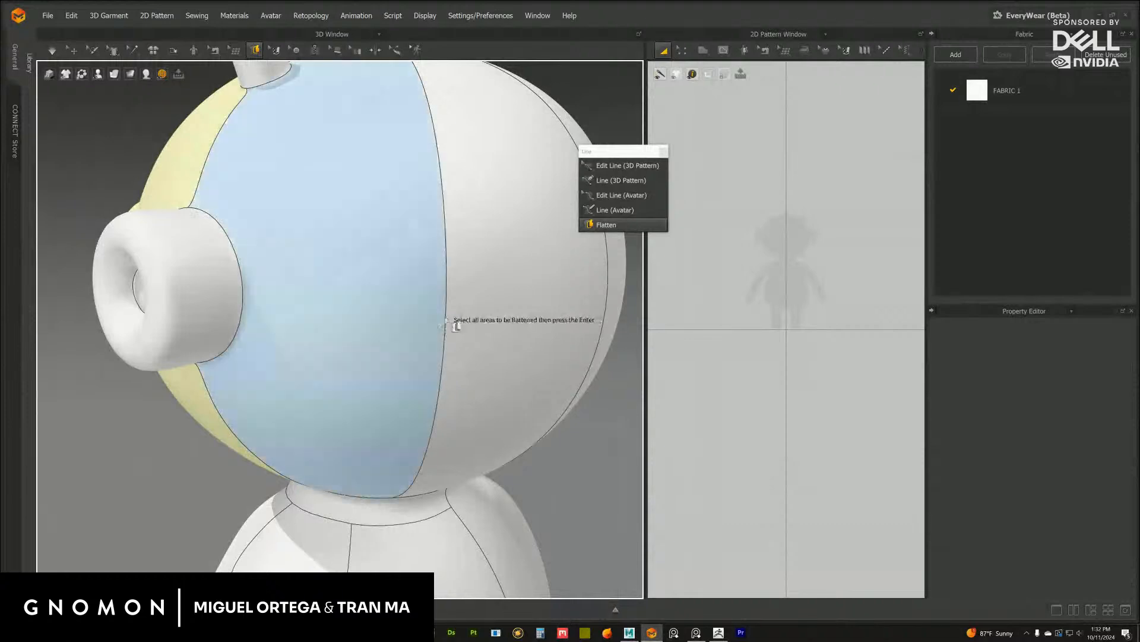
{"action": "left_click", "coordinate": [448, 321]}
{"action": "right_click_drag", "start_coordinate": [465, 325], "coordinate": [447, 387]}
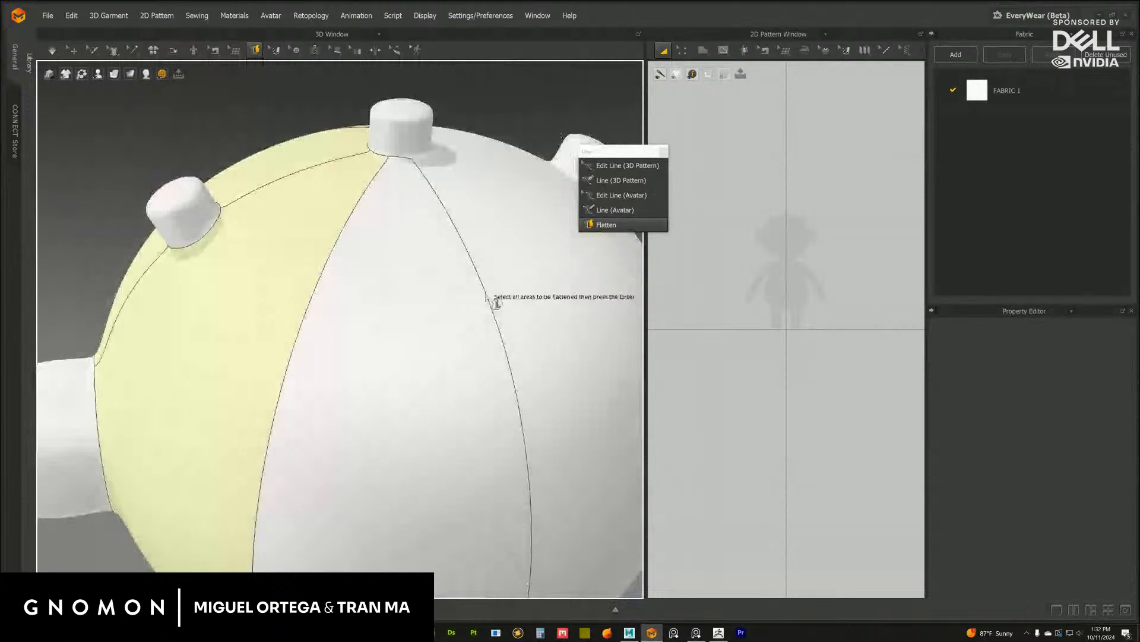
{"action": "right_click_drag", "start_coordinate": [480, 327], "coordinate": [576, 279]}
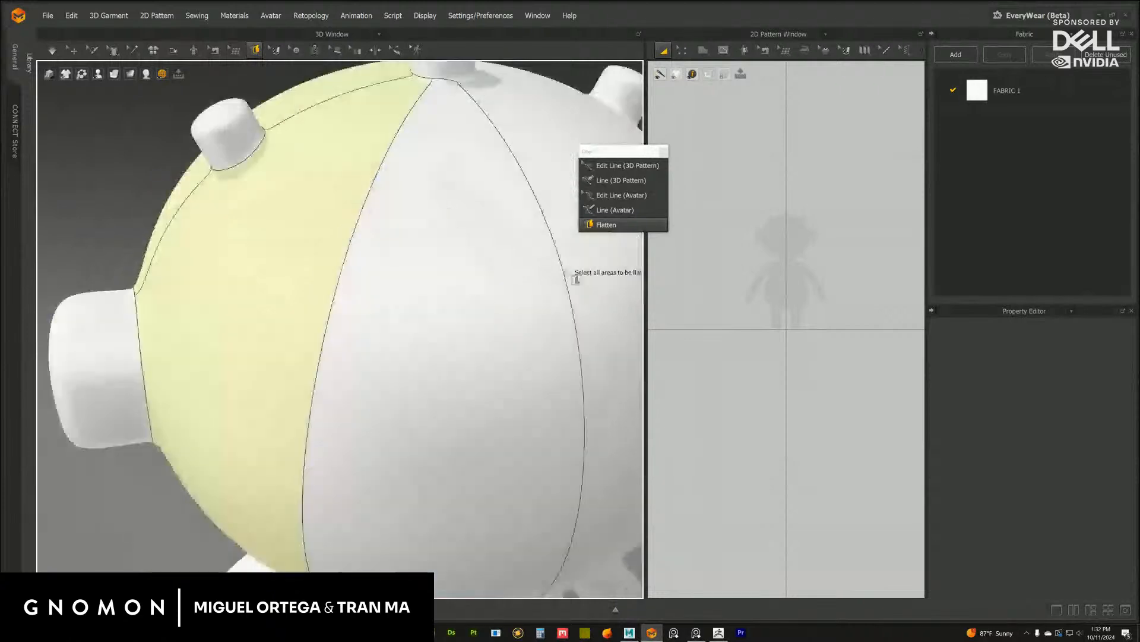
{"action": "left_click", "coordinate": [566, 273]}
Add the neck band on the divided half of the avatar to the flatten selection
{"action": "scroll", "coordinate": [566, 272], "scroll_direction": "down", "scroll_amount": 6}
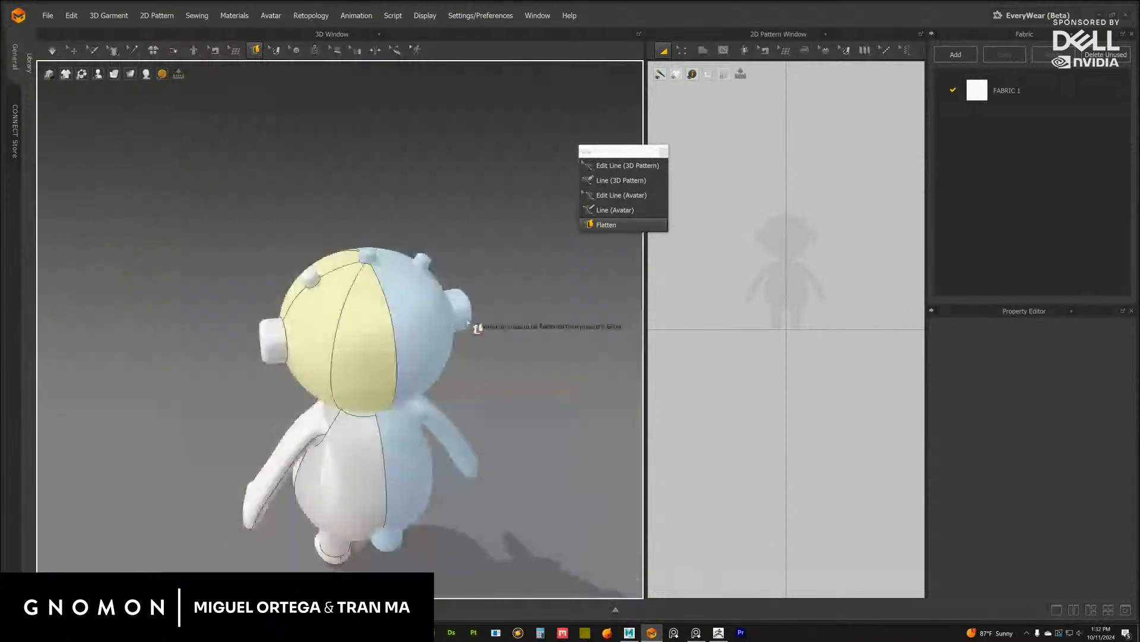
{"action": "right_click_drag", "start_coordinate": [466, 323], "coordinate": [570, 331]}
{"action": "scroll", "coordinate": [535, 321], "scroll_direction": "up", "scroll_amount": 5}
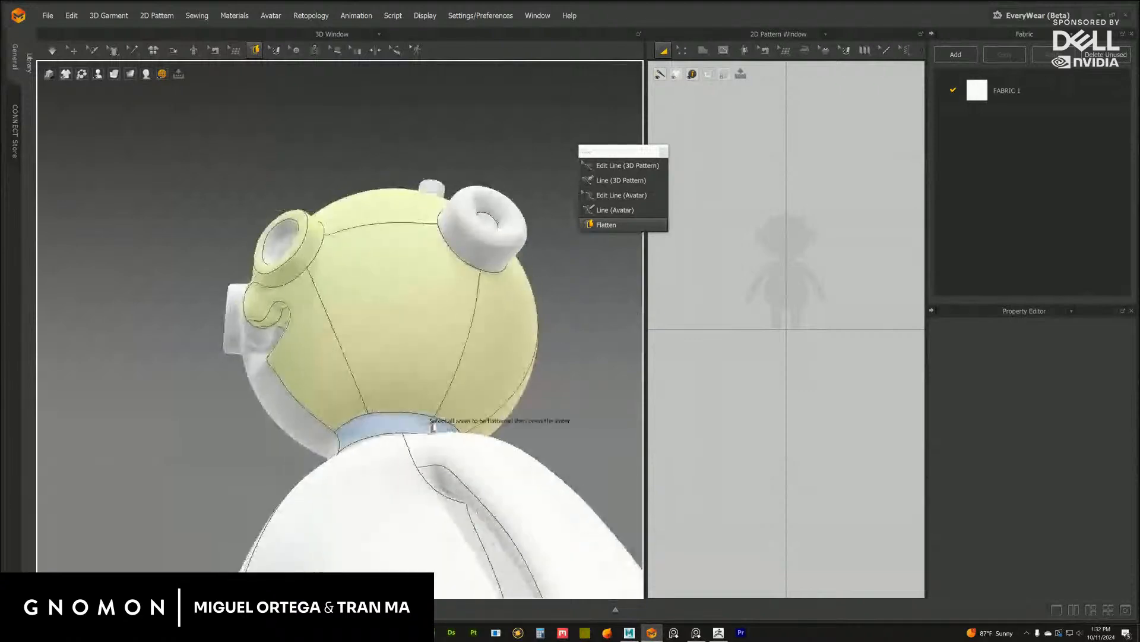
{"action": "right_click_drag", "start_coordinate": [423, 399], "coordinate": [429, 363]}
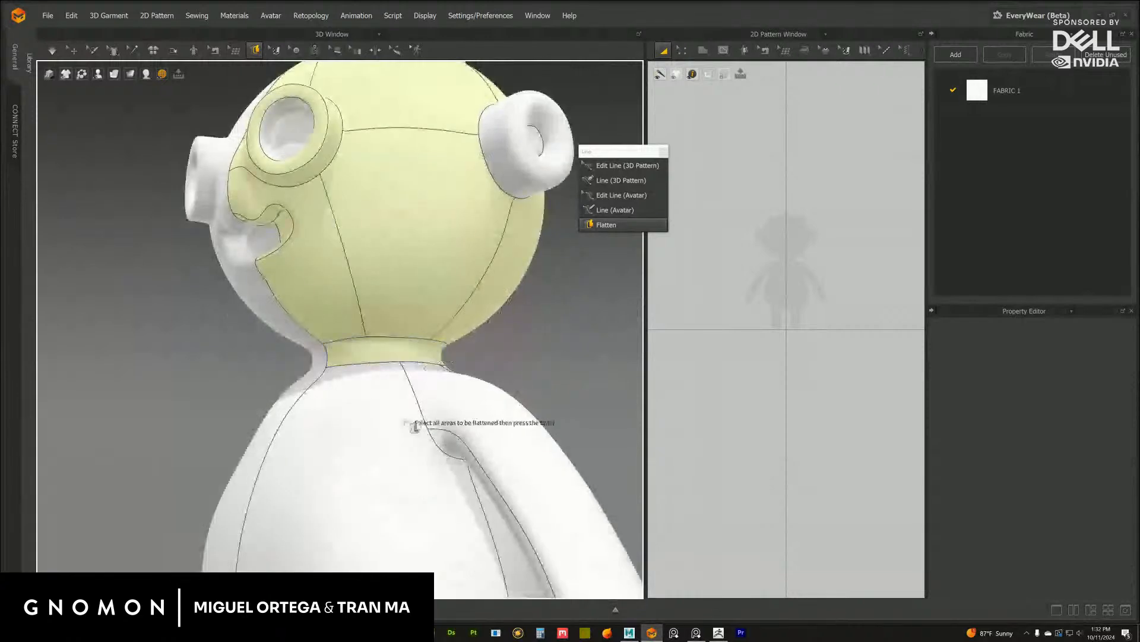
{"action": "right_click_drag", "start_coordinate": [416, 423], "coordinate": [418, 350]}
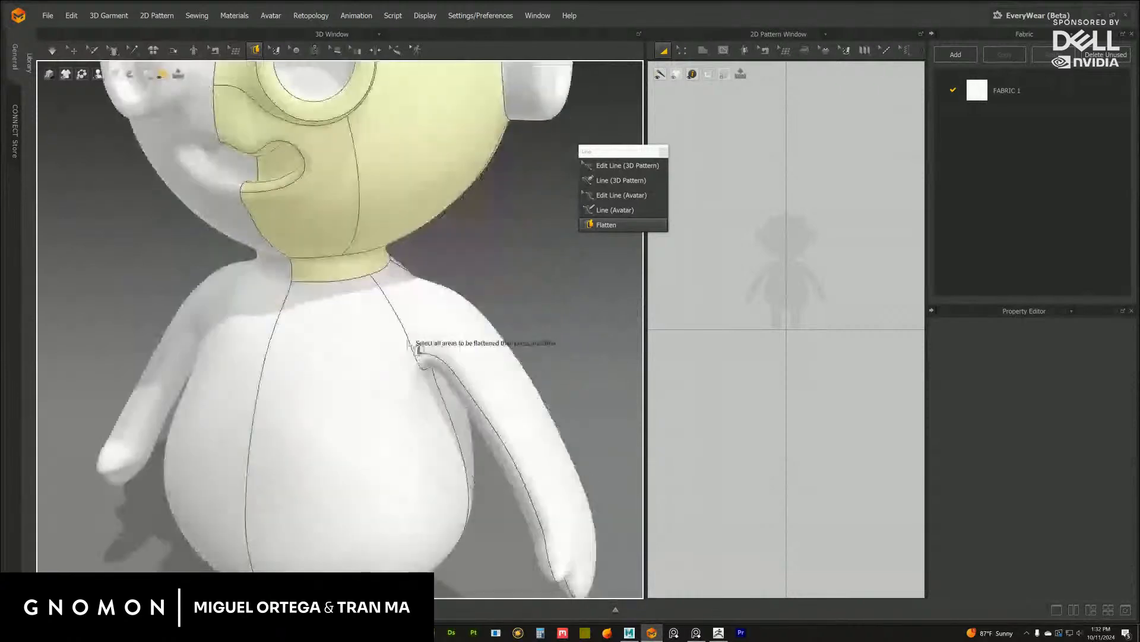
Add the torso, arm, leg and foot areas on the divided half, including the sole, to the flatten selection
{"action": "left_click", "coordinate": [410, 344]}
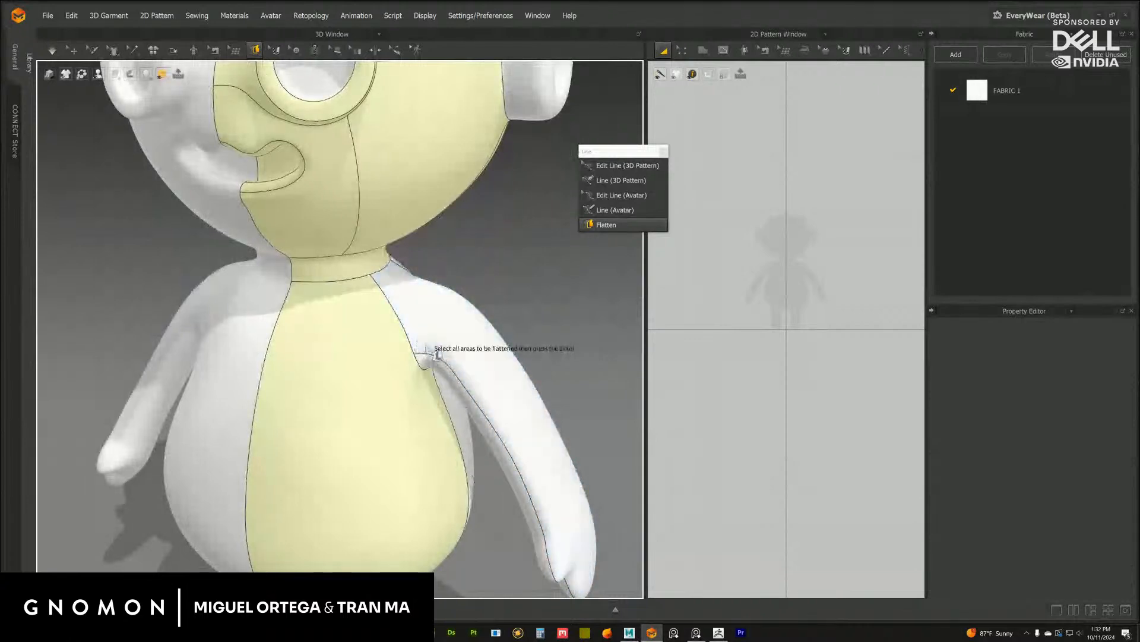
{"action": "left_click", "coordinate": [439, 363]}
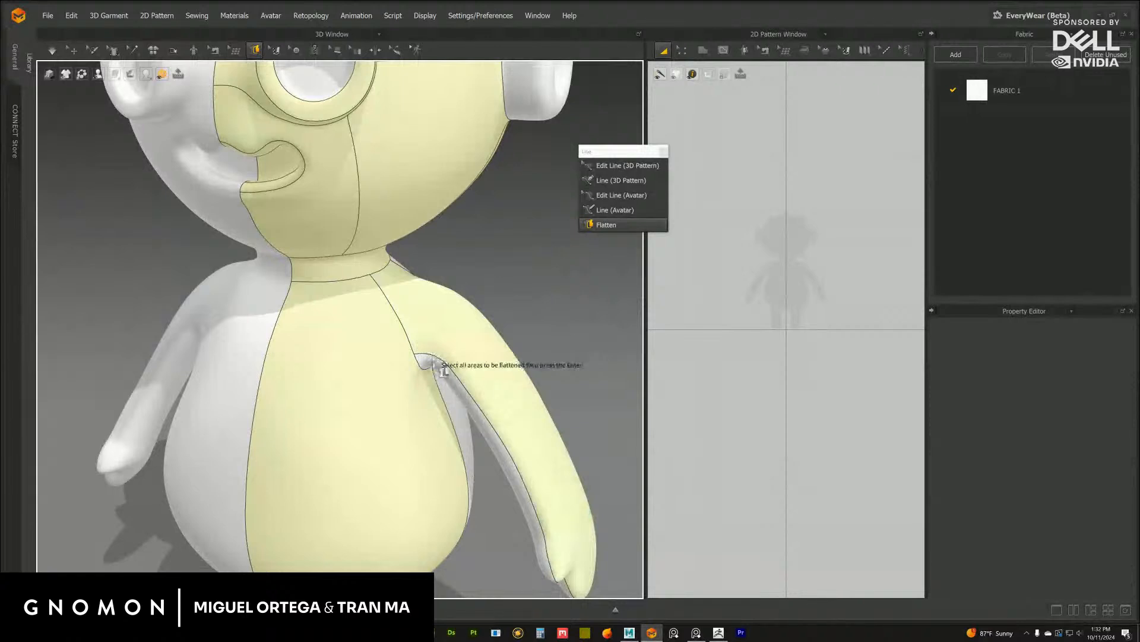
{"action": "left_click", "coordinate": [460, 389]}
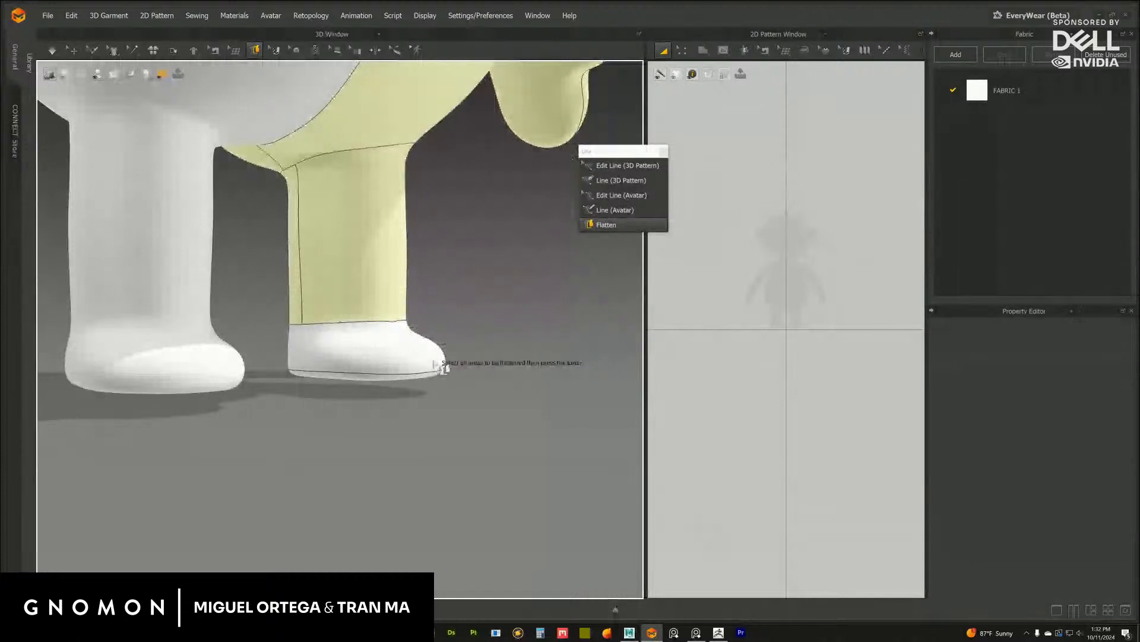
{"action": "left_click", "coordinate": [441, 368]}
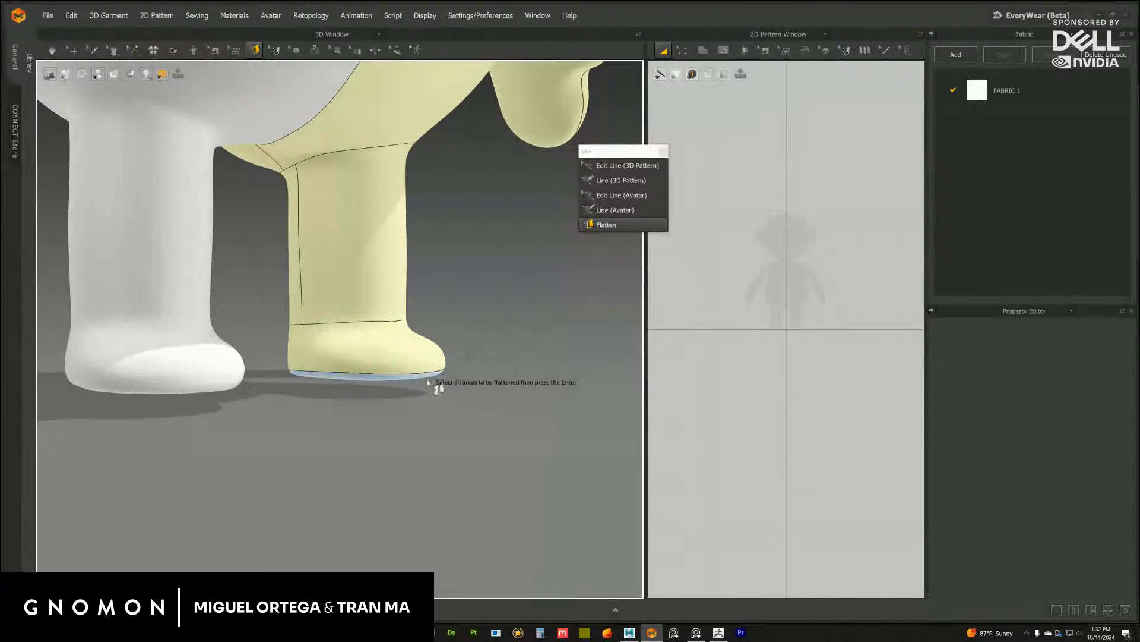
Examine the divided half of the avatar from the back, top and front for areas missing from the flatten selection
{"action": "scroll", "coordinate": [432, 380], "scroll_direction": "down", "scroll_amount": 6}
{"action": "middle_click_drag", "start_coordinate": [430, 333], "coordinate": [448, 410]}
{"action": "right_click_drag", "start_coordinate": [448, 410], "coordinate": [310, 421]}
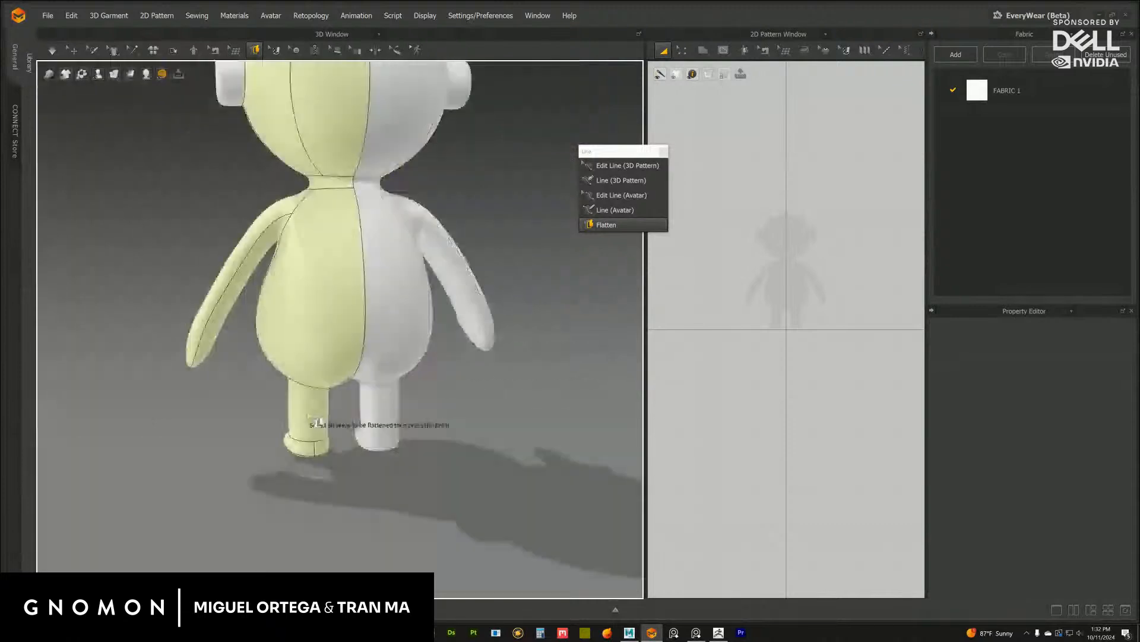
{"action": "middle_click_drag", "start_coordinate": [318, 279], "coordinate": [392, 395]}
{"action": "right_click_drag", "start_coordinate": [400, 397], "coordinate": [496, 387]}
{"action": "middle_click_drag", "start_coordinate": [447, 193], "coordinate": [438, 337]}
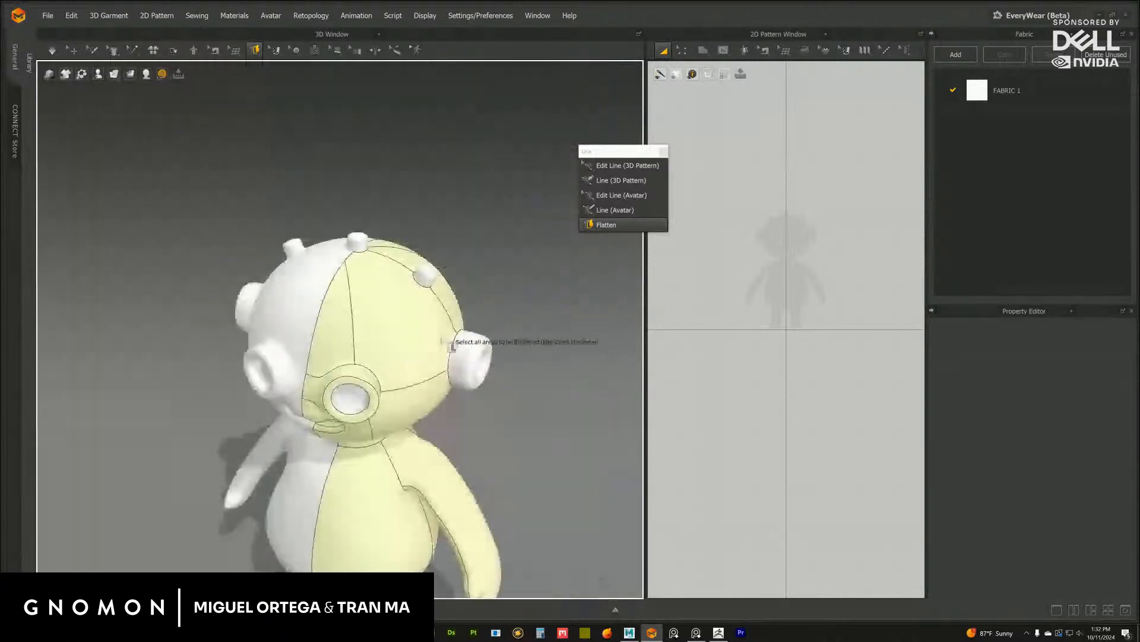
{"action": "right_click_drag", "start_coordinate": [438, 338], "coordinate": [419, 324]}
{"action": "middle_click_drag", "start_coordinate": [437, 420], "coordinate": [449, 329]}
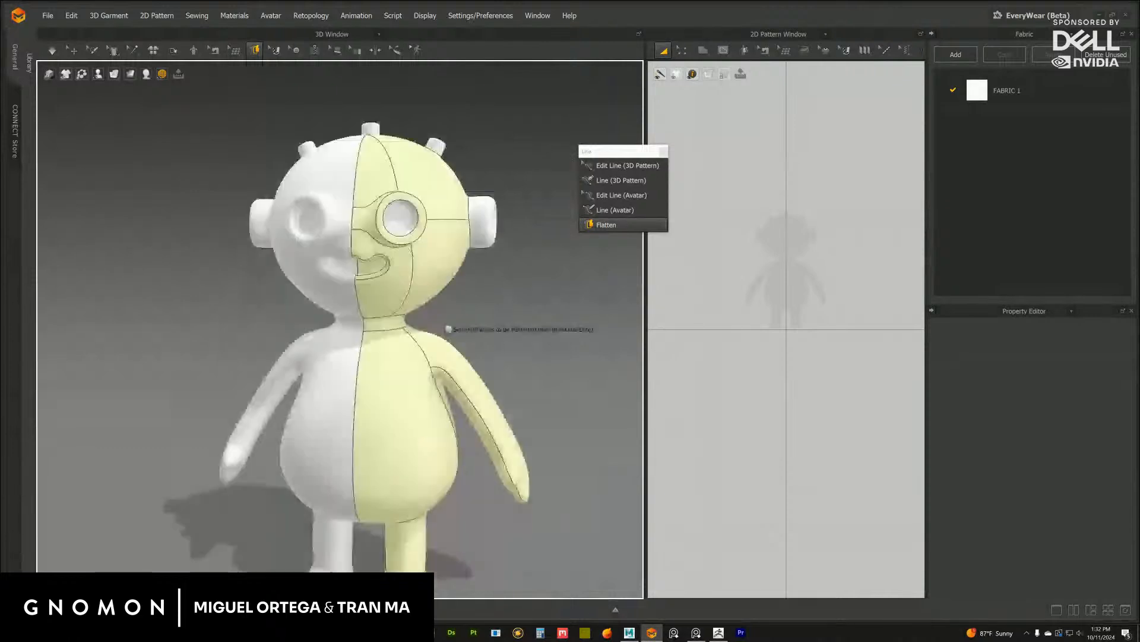
{"action": "right_click_drag", "start_coordinate": [449, 328], "coordinate": [414, 326]}
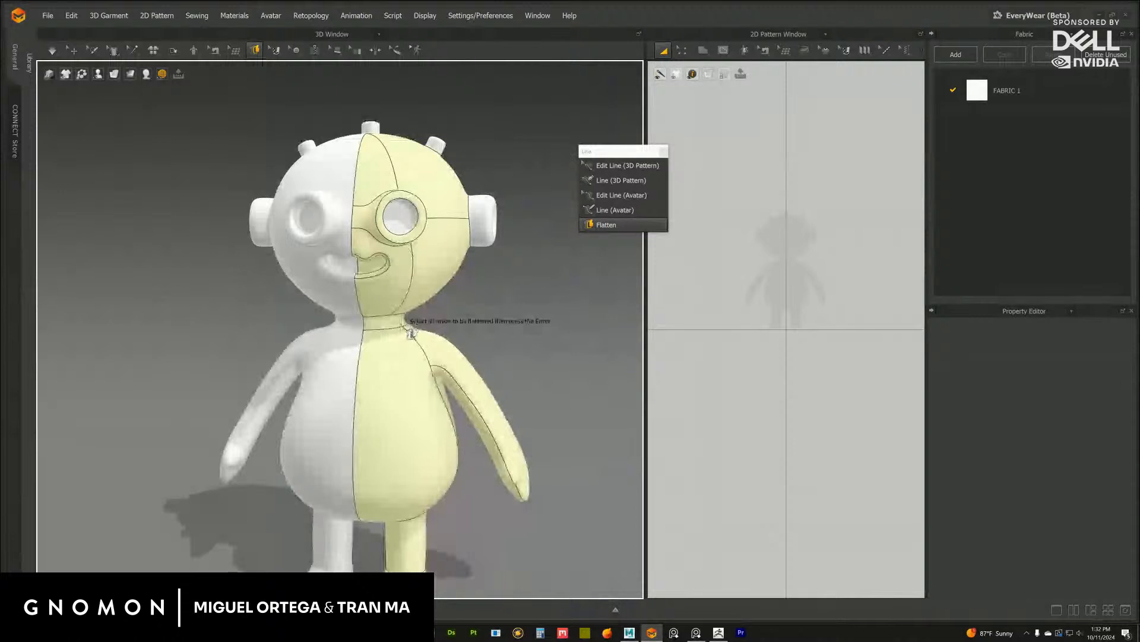
Flatten all selected areas into 2D pattern pieces and close the floating line tools palette
{"action": "key", "text": "Return"}
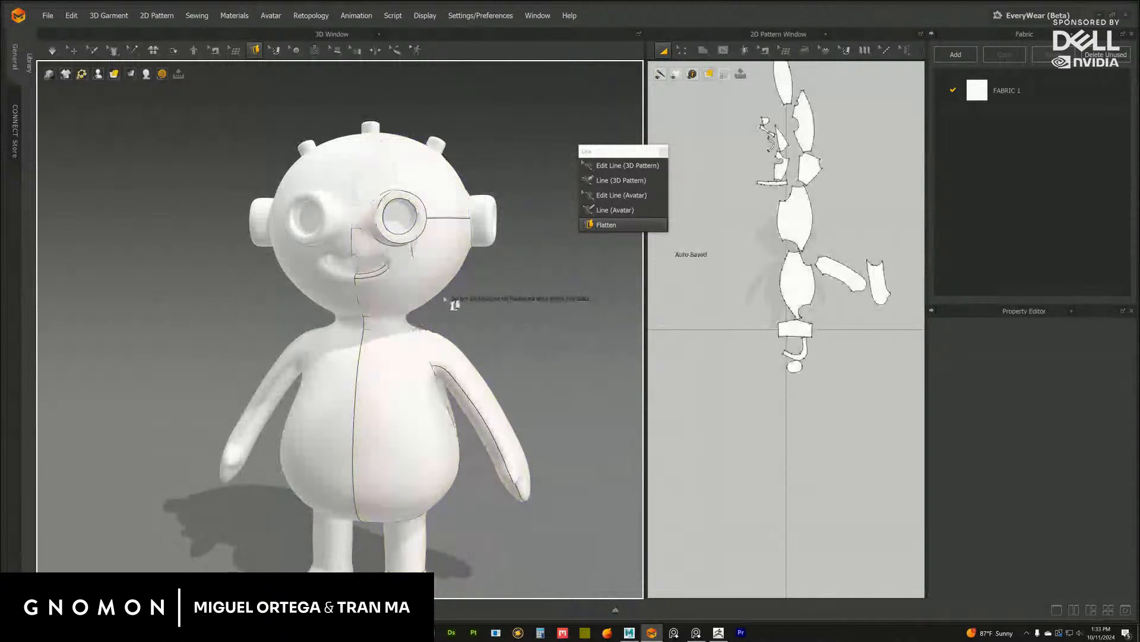
{"action": "left_click", "coordinate": [660, 151]}
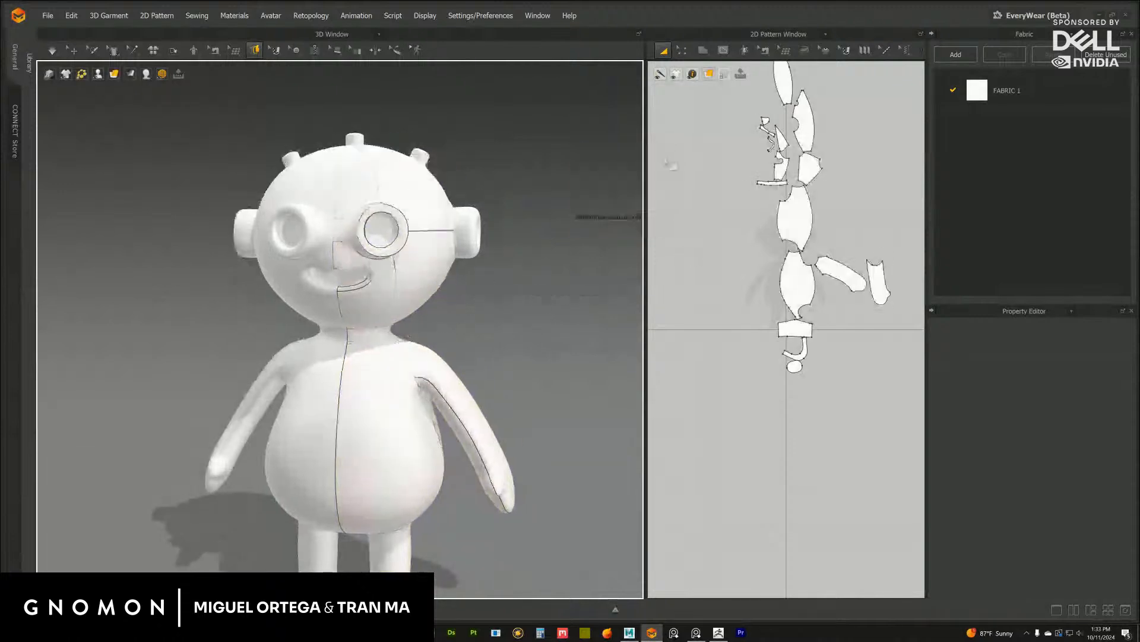
{"action": "middle_click_drag", "start_coordinate": [556, 245], "coordinate": [514, 285]}
Widen the 2D pattern view against the 3D view and bring all flattened pieces into sight
{"action": "middle_click_drag", "start_coordinate": [758, 201], "coordinate": [707, 316]}
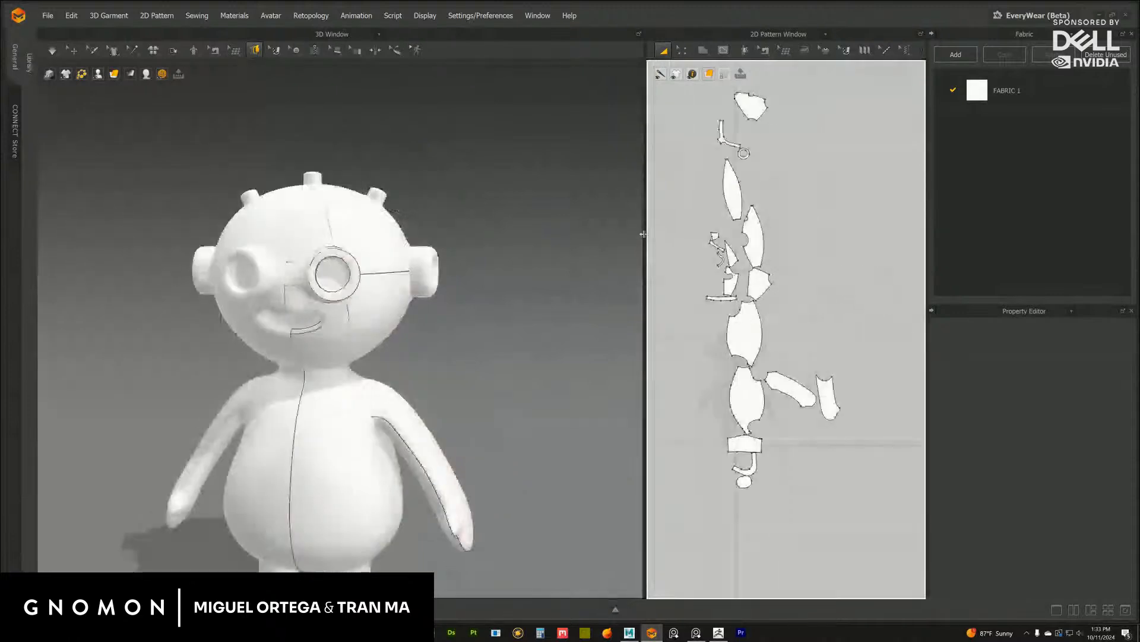
{"action": "left_click_drag", "start_coordinate": [643, 234], "coordinate": [504, 234]}
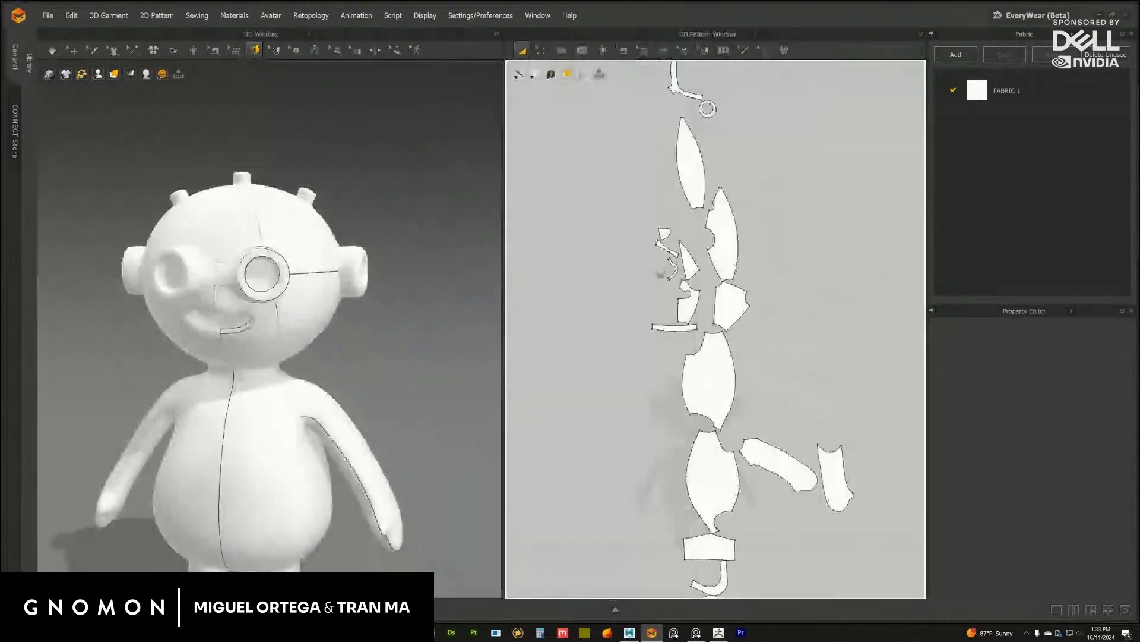
{"action": "scroll", "coordinate": [659, 274], "scroll_direction": "down", "scroll_amount": 2}
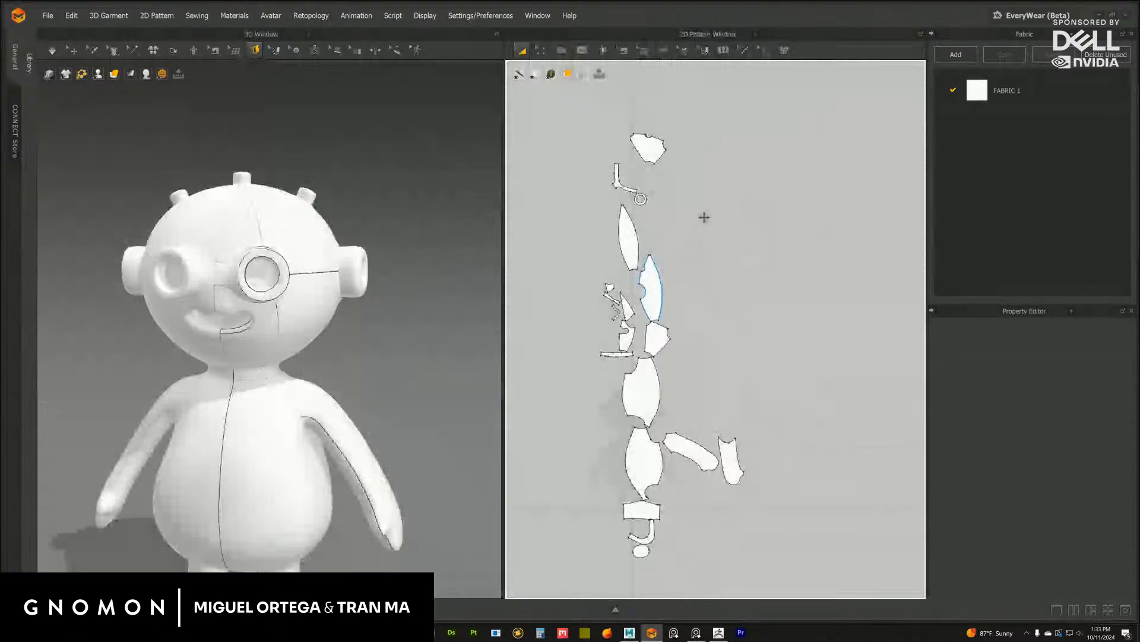
Move the pattern piece from behind the ear out of the column into empty space and rotate it upright
{"action": "left_click", "coordinate": [645, 286]}
{"action": "left_click_drag", "start_coordinate": [646, 286], "coordinate": [696, 228]}
{"action": "right_click_drag", "start_coordinate": [455, 332], "coordinate": [360, 339]}
{"action": "left_click_drag", "start_coordinate": [706, 219], "coordinate": [719, 212]}
{"action": "middle_click_drag", "start_coordinate": [718, 212], "coordinate": [715, 234]}
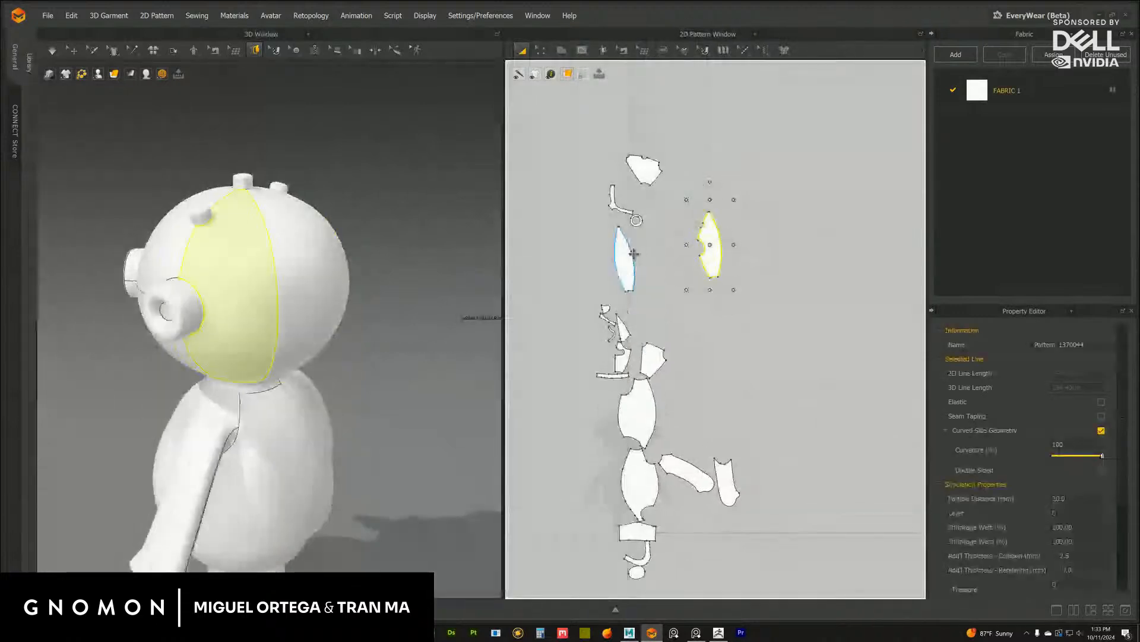
Place the back-of-head piece beside the behind-the-ear piece and rotate it upright
{"action": "left_click_drag", "start_coordinate": [634, 253], "coordinate": [747, 240]}
{"action": "scroll", "coordinate": [746, 240], "scroll_direction": "up", "scroll_amount": 3}
{"action": "middle_click_drag", "start_coordinate": [747, 240], "coordinate": [748, 292]}
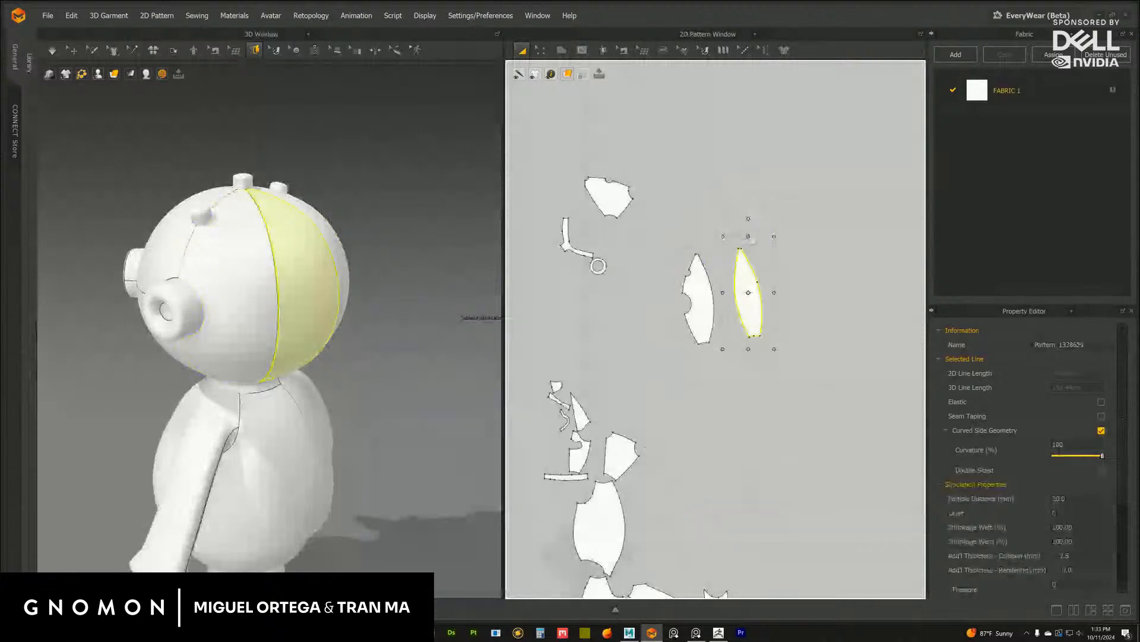
{"action": "left_click_drag", "start_coordinate": [748, 219], "coordinate": [761, 221]}
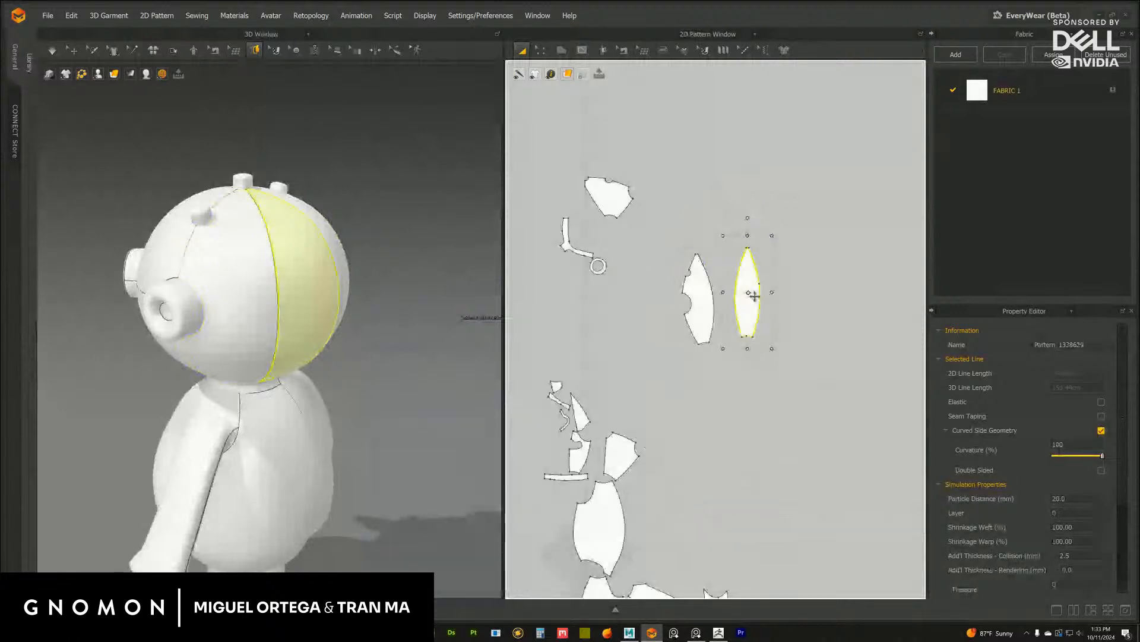
Move the back-of-head piece closer to the behind-the-ear piece and fine-tune the rotation of the latter
{"action": "scroll", "coordinate": [755, 297], "scroll_direction": "up", "scroll_amount": 3}
{"action": "left_click_drag", "start_coordinate": [757, 263], "coordinate": [733, 273]}
{"action": "left_click", "coordinate": [692, 274]}
{"action": "left_click_drag", "start_coordinate": [690, 187], "coordinate": [696, 188]}
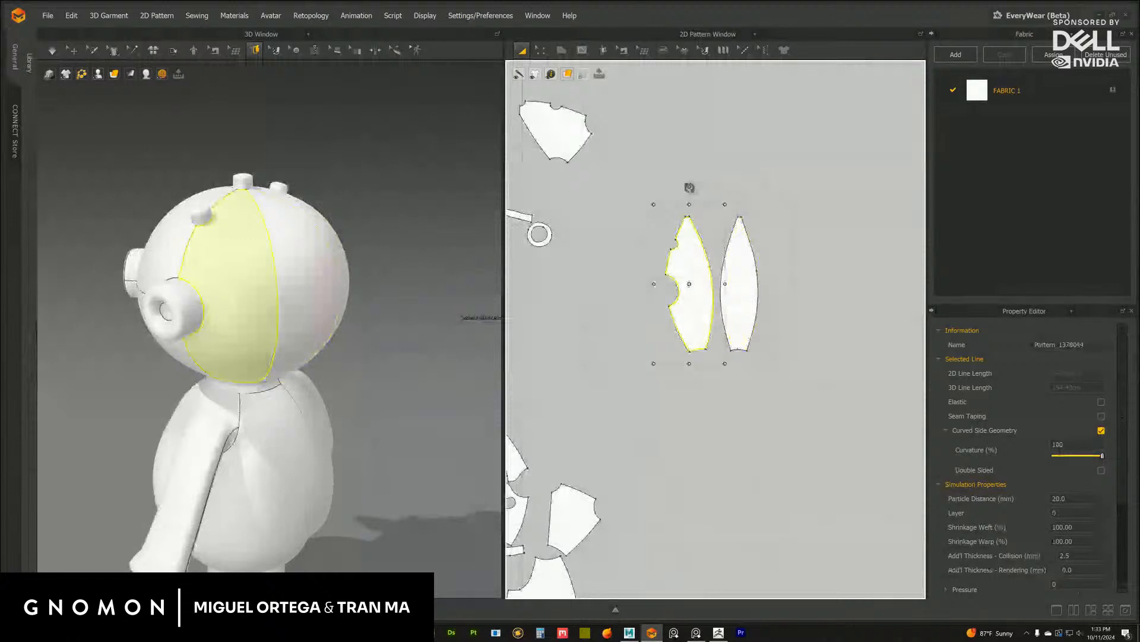
Try to move the eye ring piece's inner circle away from the nose bridge piece
{"action": "middle_click_drag", "start_coordinate": [614, 243], "coordinate": [713, 246]}
{"action": "left_click", "coordinate": [645, 235]}
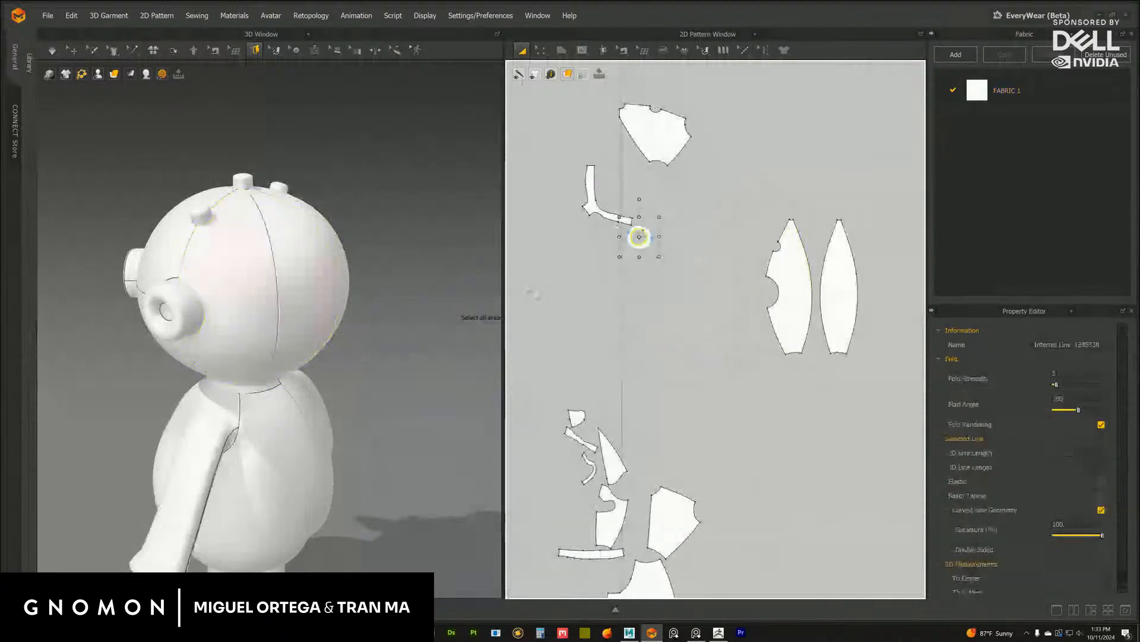
{"action": "key", "text": "2"}
{"action": "left_click", "coordinate": [704, 240]}
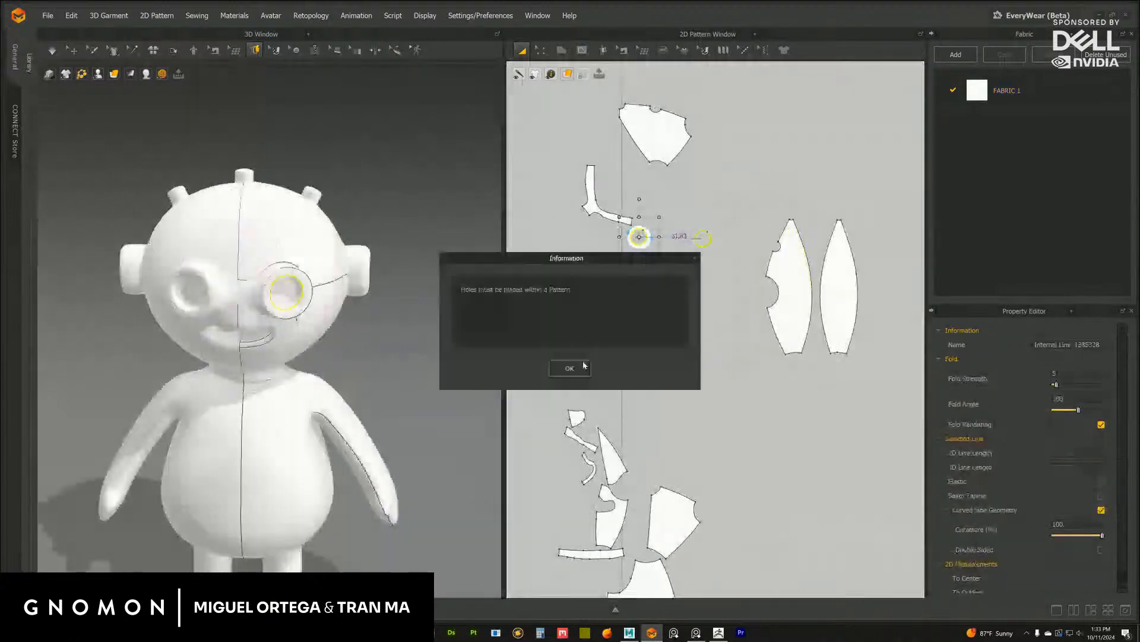
{"action": "left_click", "coordinate": [570, 368]}
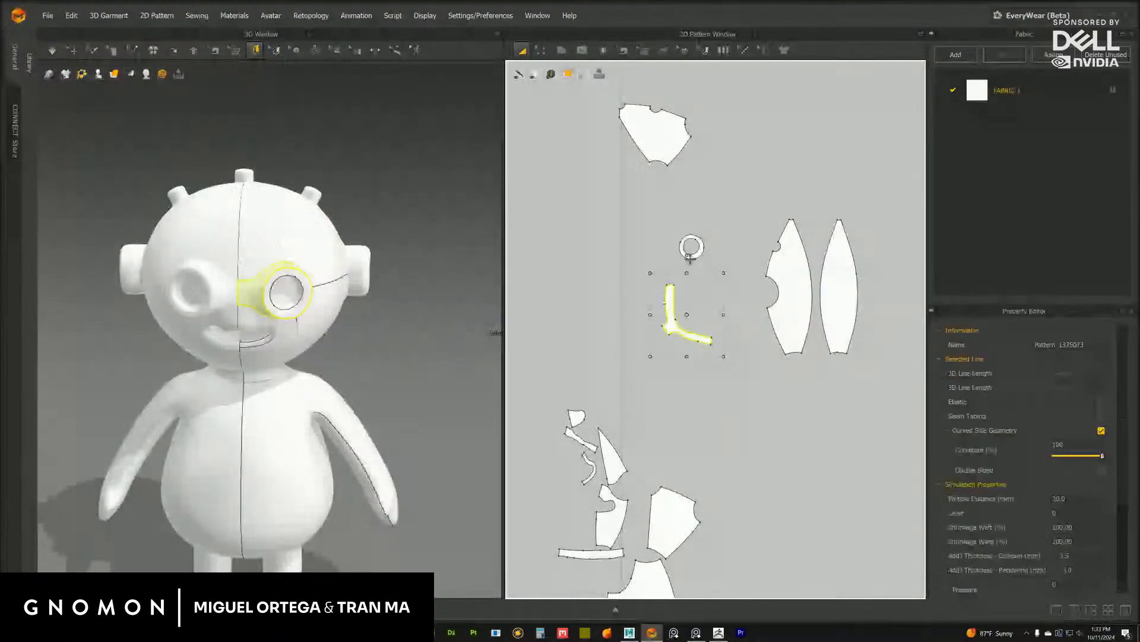
Rotate the eye ring wall piece with the nose bridge so its two arms stand upright, and place it beside the eye ring piece
{"action": "left_click_drag", "start_coordinate": [689, 257], "coordinate": [721, 271]}
{"action": "left_click_drag", "start_coordinate": [670, 307], "coordinate": [658, 240]}
{"action": "right_click_drag", "start_coordinate": [463, 291], "coordinate": [410, 297]}
{"action": "middle_click_drag", "start_coordinate": [657, 252], "coordinate": [613, 281]}
Move the upper side-of-head piece above the eye ring piece and rotate it so its narrow end points up
{"action": "left_click_drag", "start_coordinate": [614, 165], "coordinate": [678, 235]}
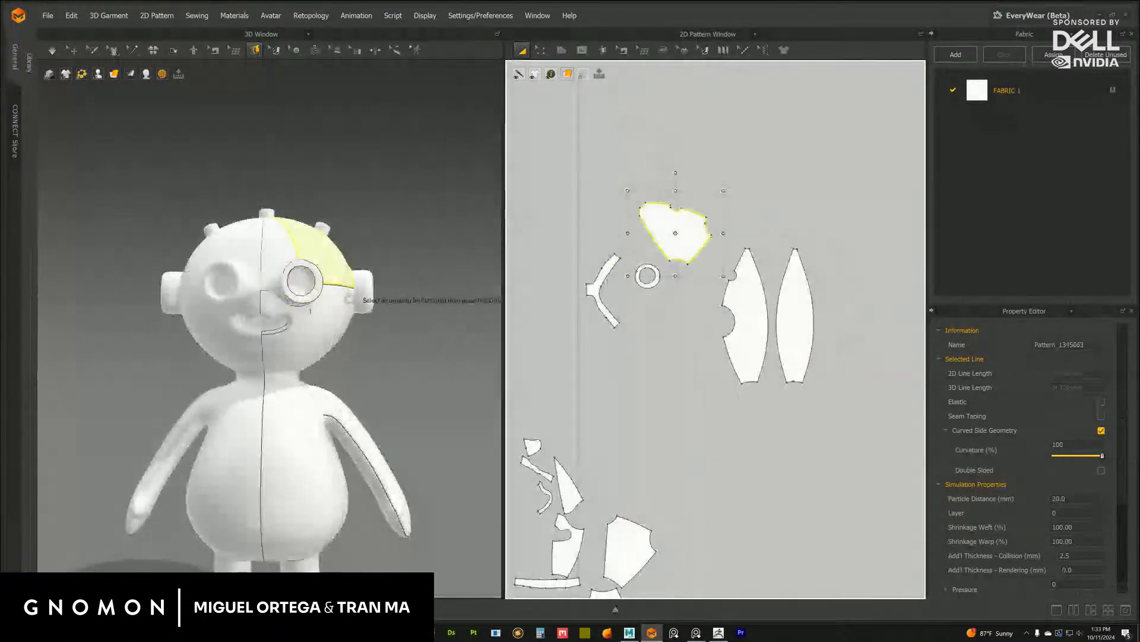
{"action": "right_click_drag", "start_coordinate": [363, 296], "coordinate": [316, 313]}
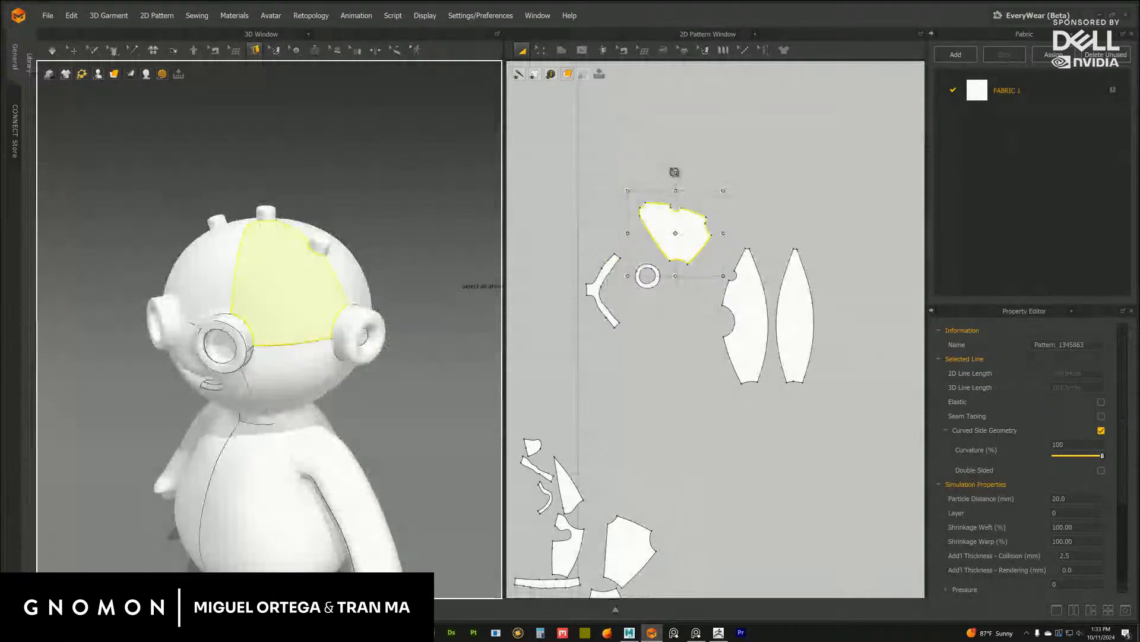
{"action": "left_click_drag", "start_coordinate": [675, 172], "coordinate": [721, 198]}
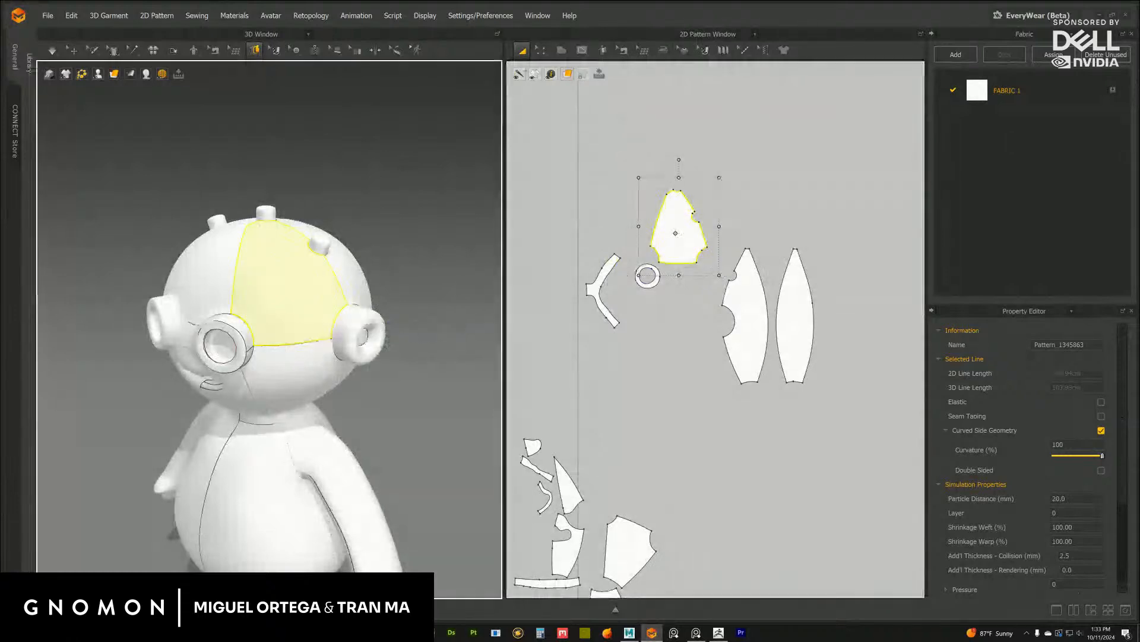
Leave Flatten and switch the 3D view to the Select/Move tool
{"action": "left_click", "coordinate": [70, 50]}
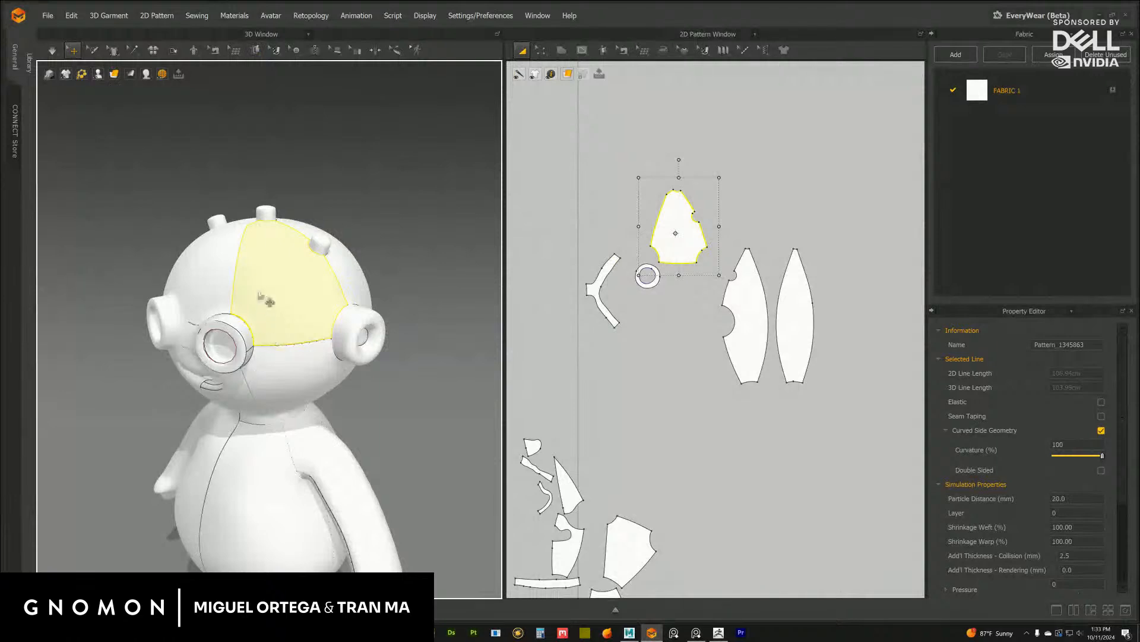
{"action": "middle_click_drag", "start_coordinate": [271, 344], "coordinate": [328, 325]}
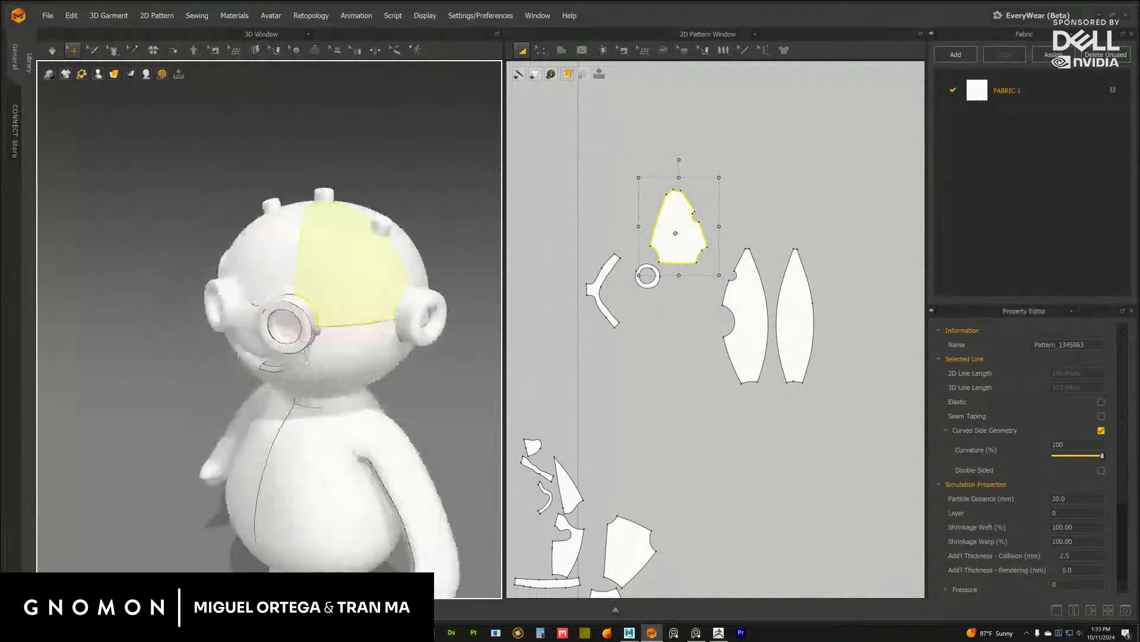
Stand the two long back-of-head pieces upright in a row beside the upper side-of-head piece
{"action": "middle_click_drag", "start_coordinate": [609, 245], "coordinate": [585, 252]}
{"action": "mouse_move", "coordinate": [652, 223]}
{"action": "left_mouse_down"}
{"action": "mouse_move", "coordinate": [666, 258]}
{"action": "mouse_move", "coordinate": [660, 223]}
{"action": "mouse_move", "coordinate": [667, 230]}
{"action": "left_mouse_up"}
{"action": "left_click_drag", "start_coordinate": [731, 308], "coordinate": [734, 256]}
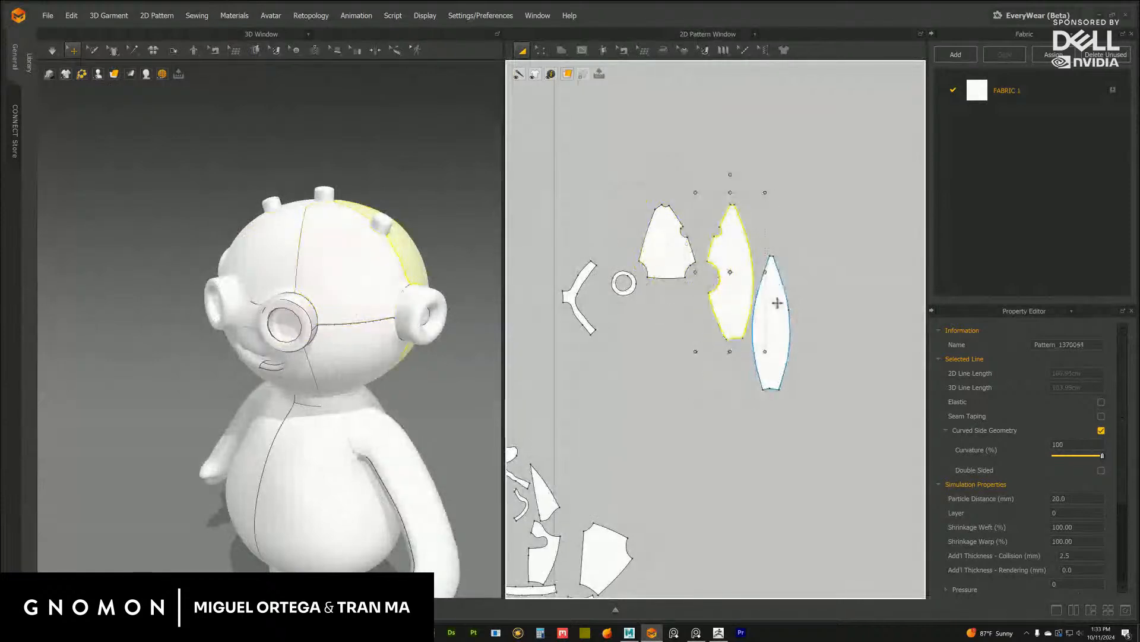
{"action": "left_click_drag", "start_coordinate": [778, 300], "coordinate": [811, 244]}
{"action": "left_click_drag", "start_coordinate": [734, 248], "coordinate": [746, 244]}
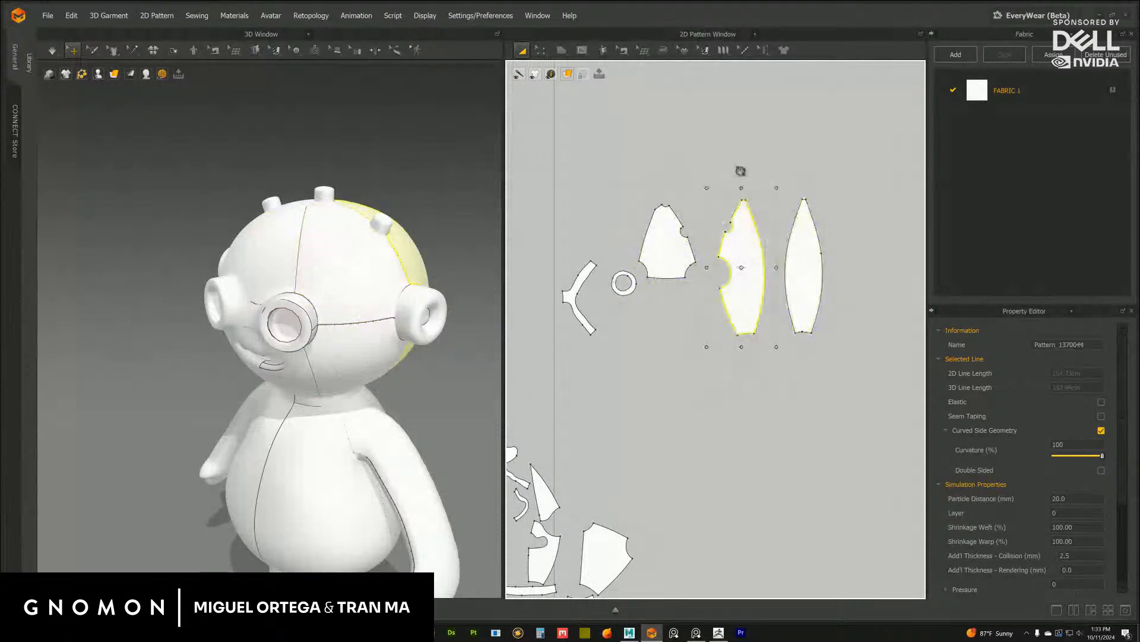
{"action": "left_click_drag", "start_coordinate": [742, 171], "coordinate": [744, 173]}
{"action": "left_click_drag", "start_coordinate": [810, 263], "coordinate": [804, 270]}
Move the notched lower face piece around the mouth below the nose bridge and eye ring pieces
{"action": "middle_click_drag", "start_coordinate": [311, 359], "coordinate": [378, 349]}
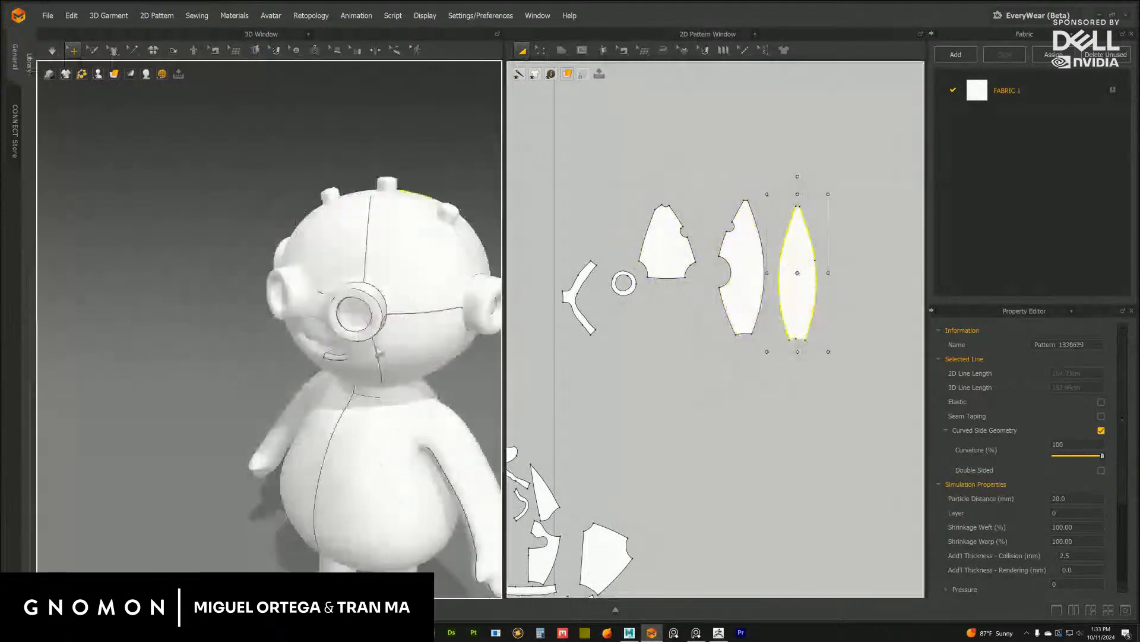
{"action": "right_click_drag", "start_coordinate": [377, 349], "coordinate": [412, 328]}
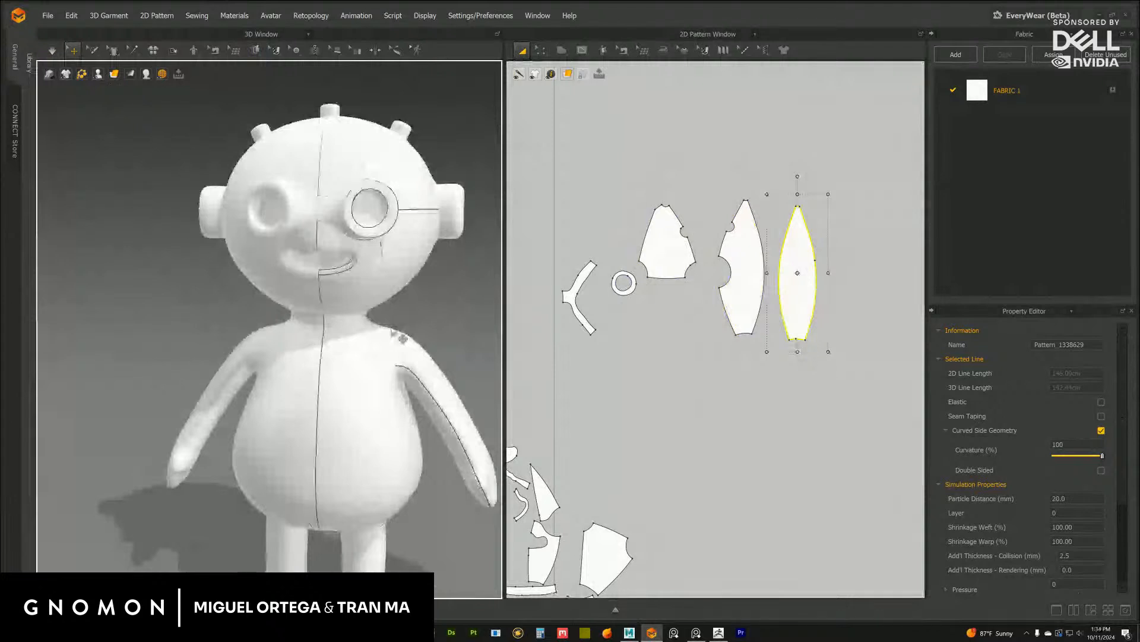
{"action": "middle_click_drag", "start_coordinate": [391, 329], "coordinate": [407, 325]}
{"action": "left_click", "coordinate": [362, 263]}
{"action": "middle_click_drag", "start_coordinate": [544, 413], "coordinate": [563, 320]}
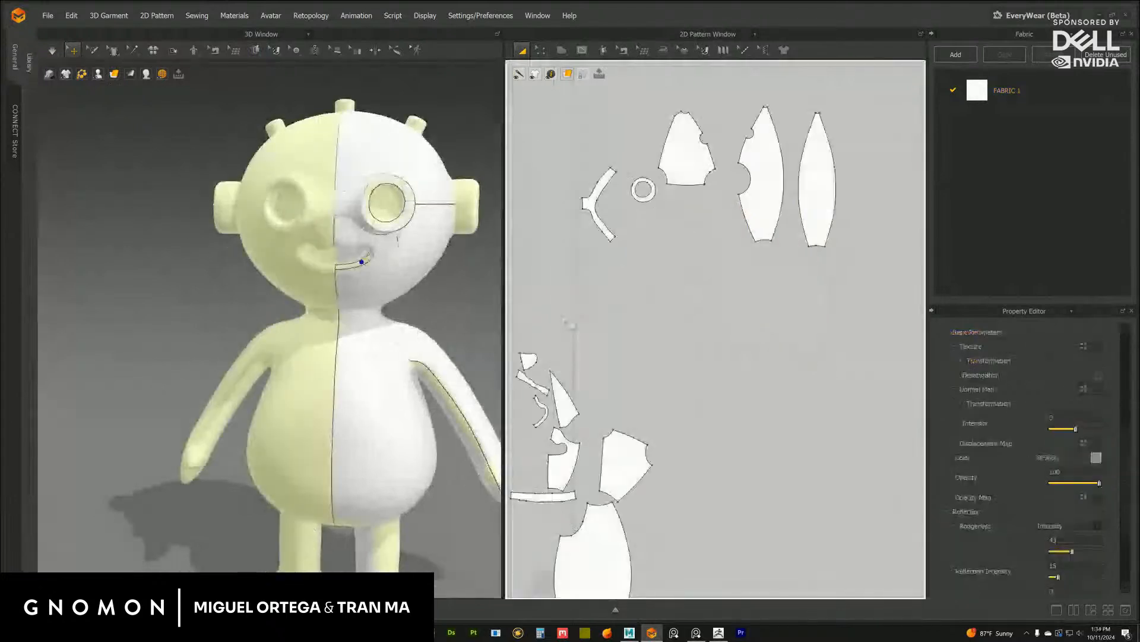
{"action": "scroll", "coordinate": [457, 382], "scroll_direction": "up", "scroll_amount": 3}
{"action": "middle_click_drag", "start_coordinate": [586, 367], "coordinate": [665, 214]}
{"action": "left_click", "coordinate": [672, 219]}
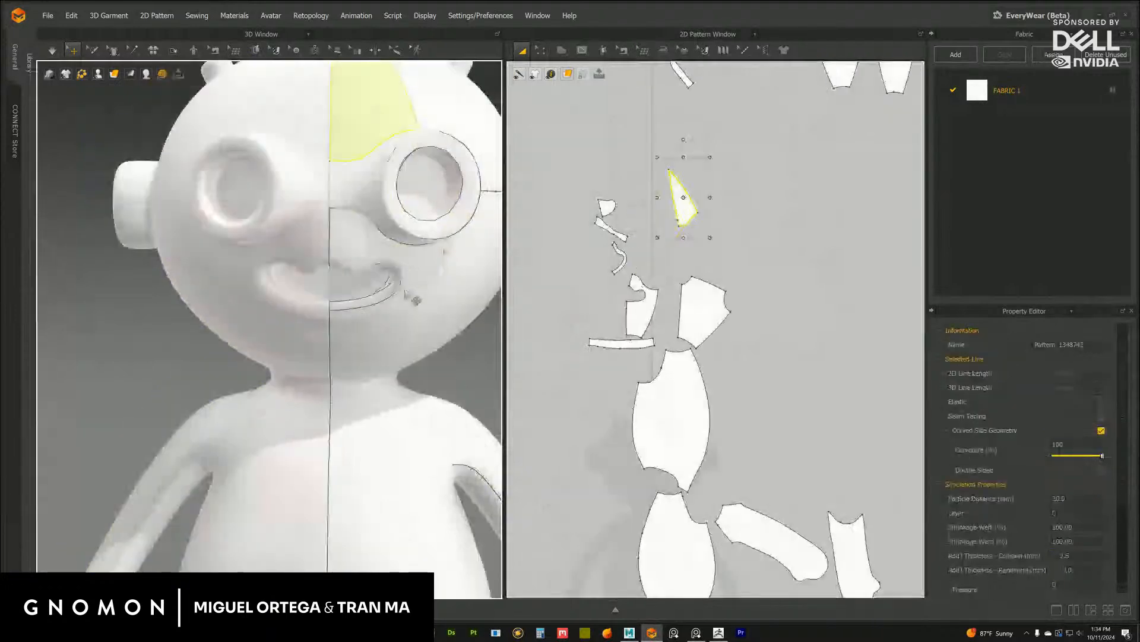
{"action": "middle_click_drag", "start_coordinate": [654, 302], "coordinate": [628, 325]}
{"action": "left_click", "coordinate": [628, 325]}
{"action": "left_click_drag", "start_coordinate": [627, 325], "coordinate": [680, 199]}
Move the forehead piece directly above the nose bridge piece and rotate it so its narrow tip points up
{"action": "middle_click_drag", "start_coordinate": [680, 199], "coordinate": [609, 337]}
{"action": "left_click", "coordinate": [627, 272]}
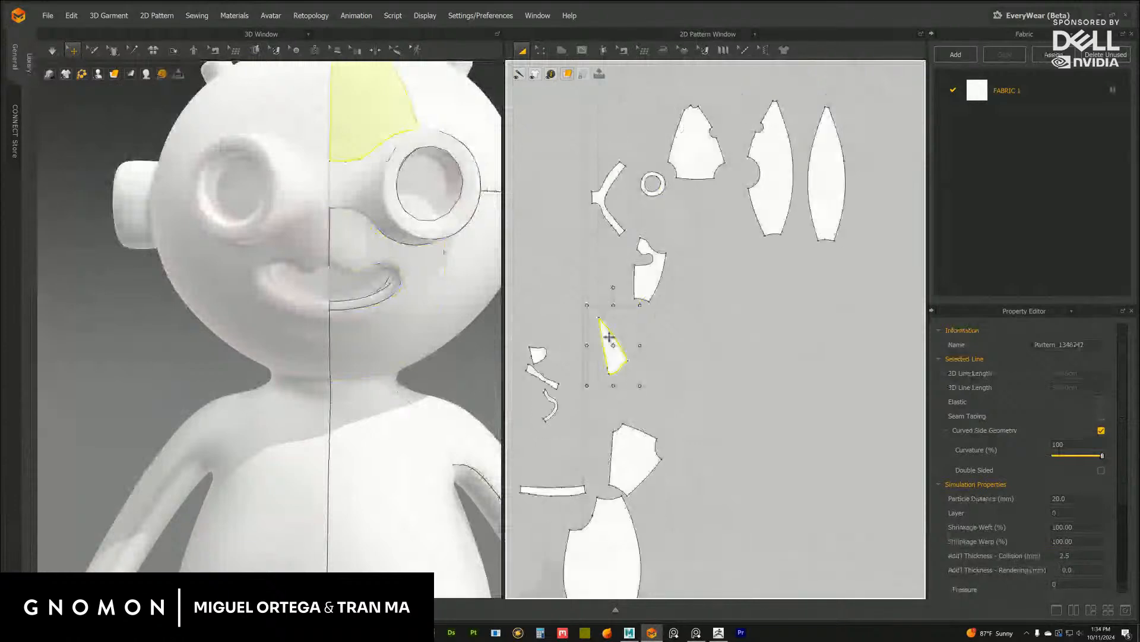
{"action": "left_click_drag", "start_coordinate": [610, 336], "coordinate": [630, 118]}
{"action": "scroll", "coordinate": [458, 305], "scroll_direction": "down", "scroll_amount": 3}
{"action": "middle_click_drag", "start_coordinate": [641, 69], "coordinate": [631, 202]}
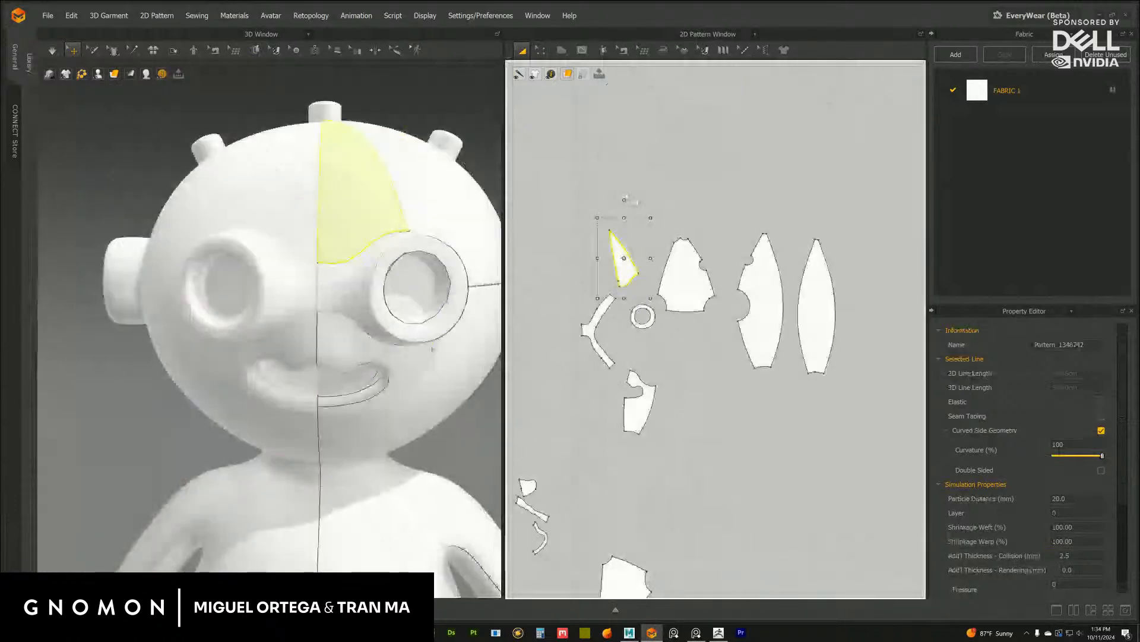
{"action": "left_click_drag", "start_coordinate": [644, 209], "coordinate": [643, 209]}
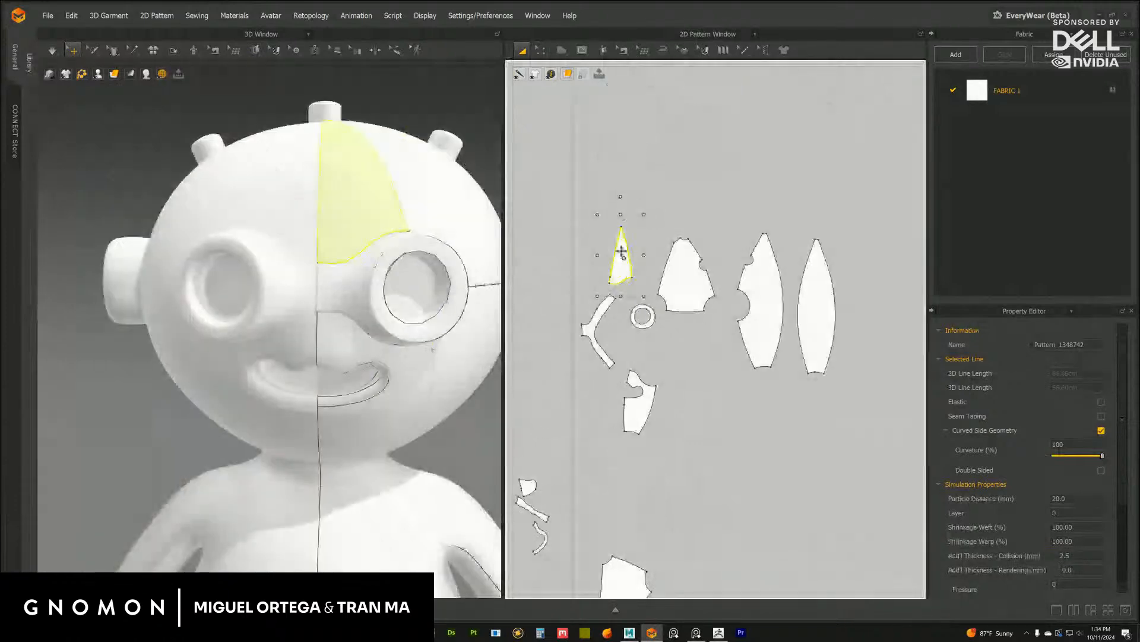
{"action": "left_click_drag", "start_coordinate": [622, 251], "coordinate": [594, 260]}
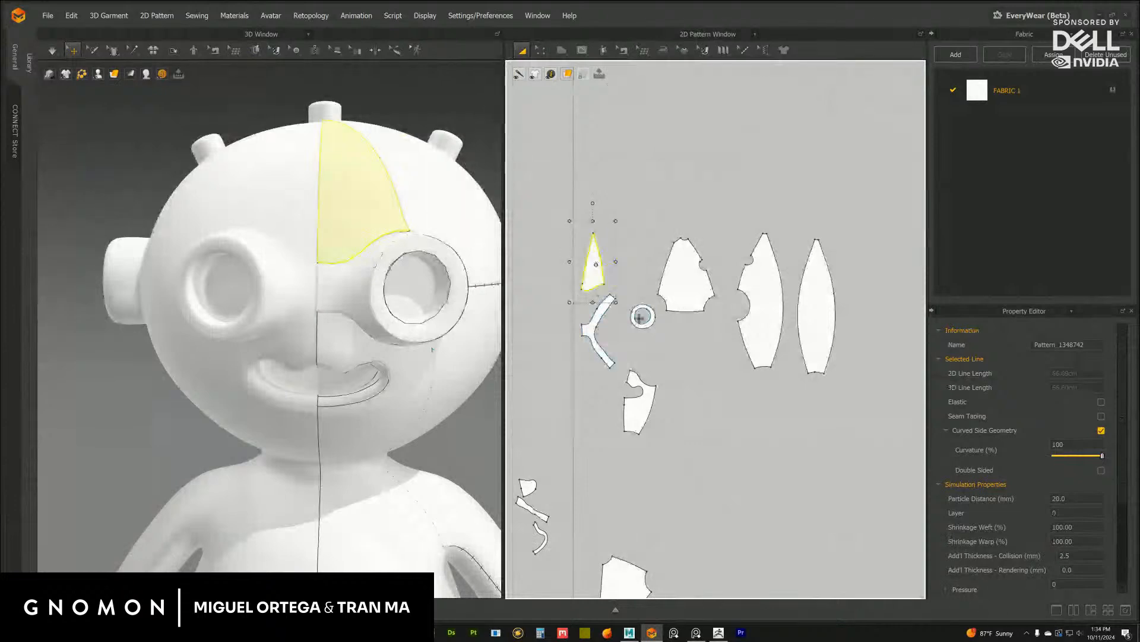
Center the eye ring piece beside the nose bridge piece and straighten the lower face piece directly below them
{"action": "mouse_move", "coordinate": [641, 316]}
{"action": "left_mouse_down"}
{"action": "mouse_move", "coordinate": [616, 333]}
{"action": "mouse_move", "coordinate": [619, 290]}
{"action": "mouse_move", "coordinate": [652, 320]}
{"action": "mouse_move", "coordinate": [636, 334]}
{"action": "left_mouse_up"}
{"action": "left_click", "coordinate": [571, 369]}
{"action": "left_click", "coordinate": [659, 355]}
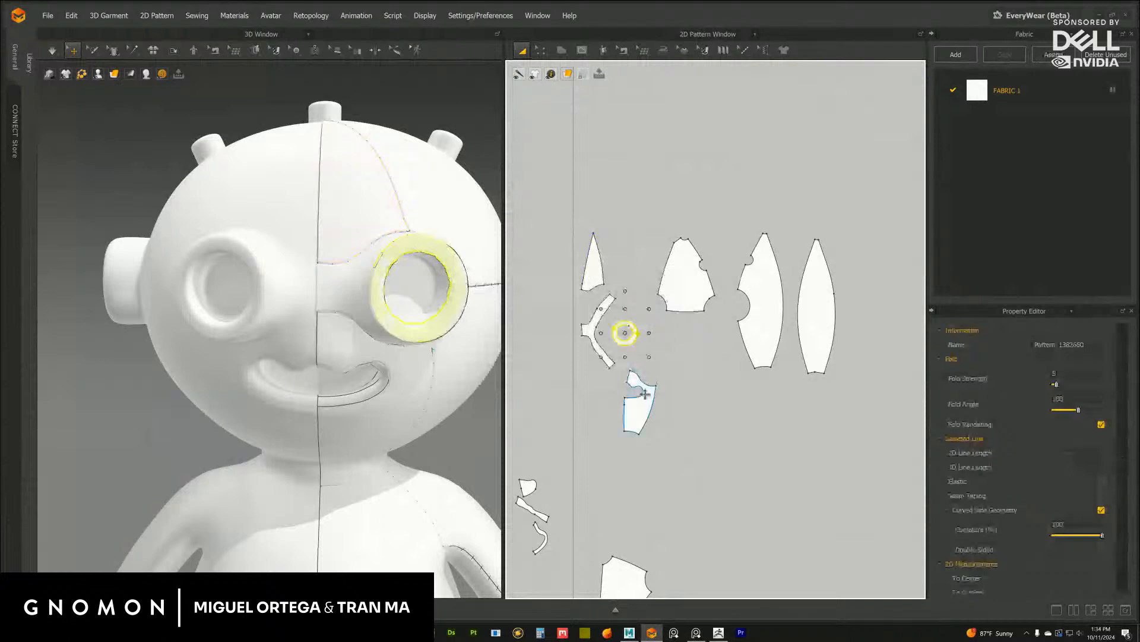
{"action": "left_click_drag", "start_coordinate": [645, 394], "coordinate": [605, 420]}
{"action": "middle_click_drag", "start_coordinate": [601, 357], "coordinate": [628, 274]}
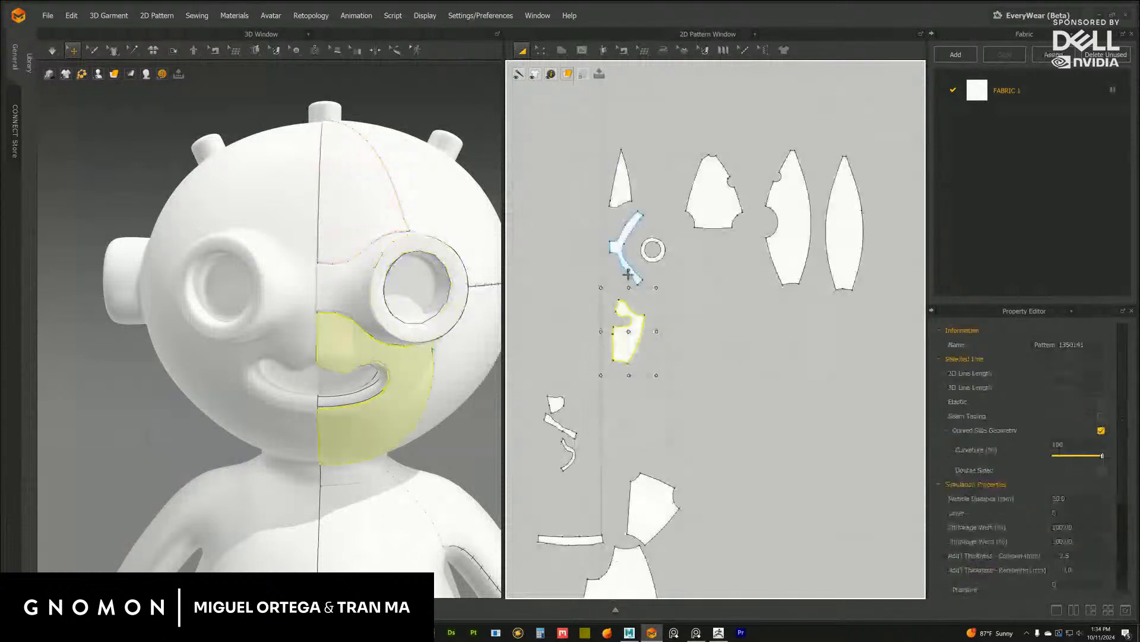
Place the mouth interior piece below the lower face piece, rotated so its straight center edge stands vertical
{"action": "scroll", "coordinate": [409, 362], "scroll_direction": "up", "scroll_amount": 5}
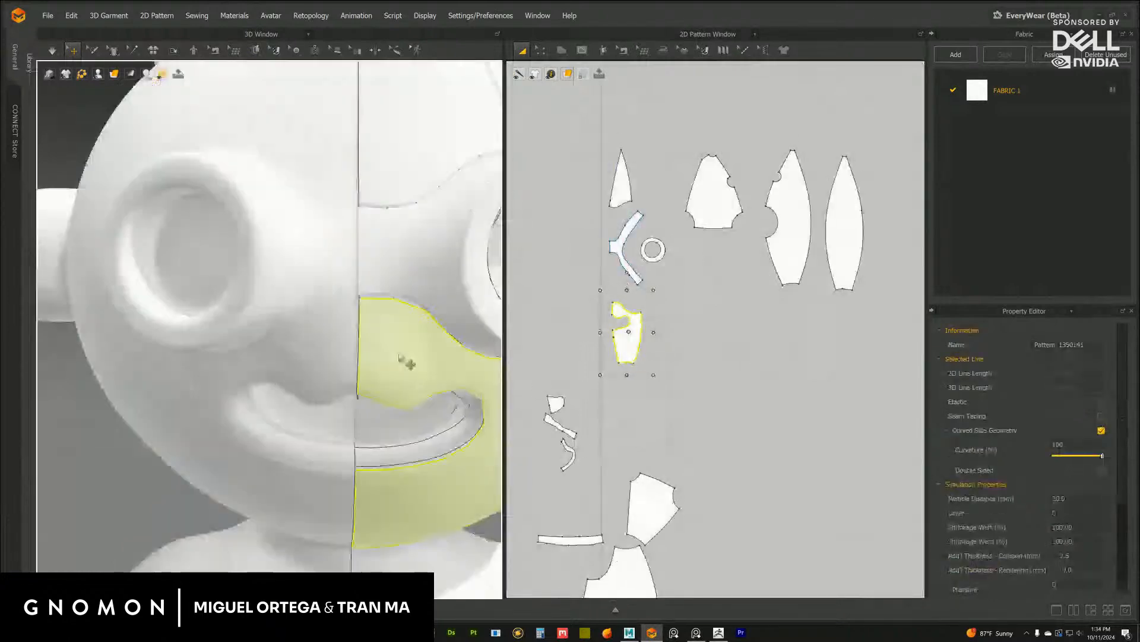
{"action": "right_click_drag", "start_coordinate": [407, 361], "coordinate": [344, 319]}
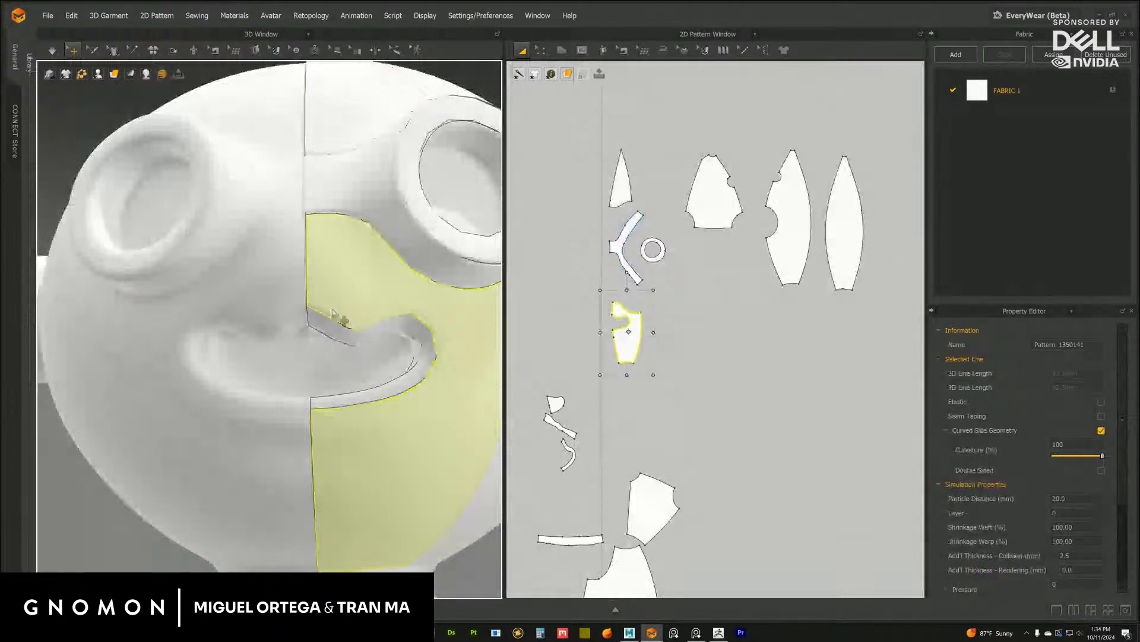
{"action": "left_click", "coordinate": [557, 404]}
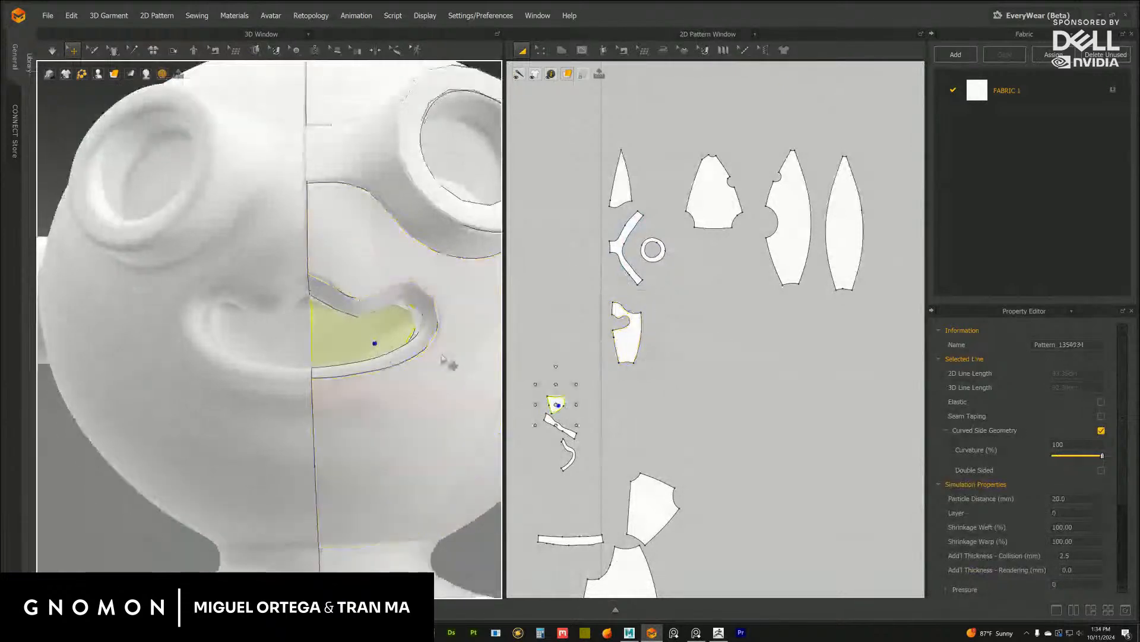
{"action": "right_click_drag", "start_coordinate": [557, 404], "coordinate": [569, 336]}
{"action": "scroll", "coordinate": [569, 337], "scroll_direction": "up", "scroll_amount": 2}
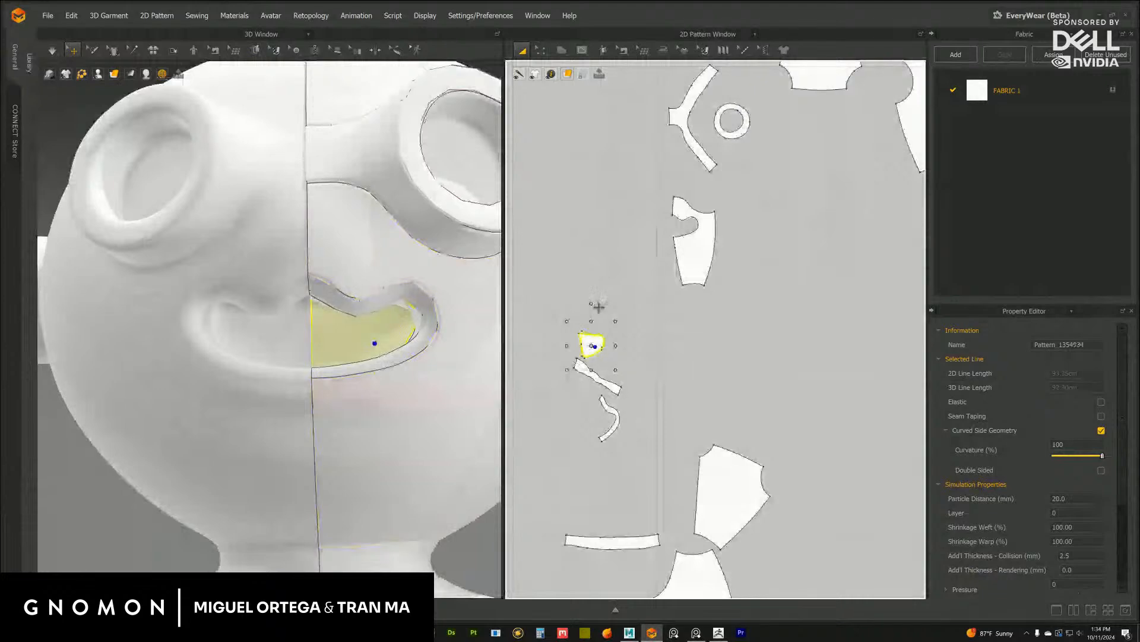
{"action": "left_click_drag", "start_coordinate": [592, 344], "coordinate": [677, 316]}
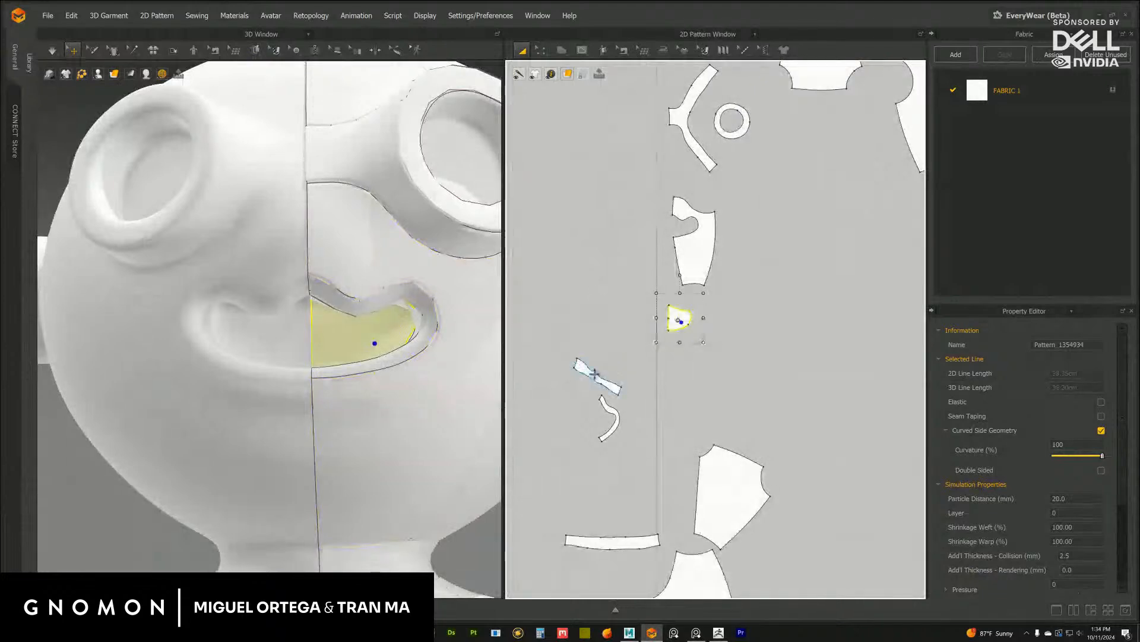
Move the narrow inner upper lip strip next to the mouth interior piece and check where it sits on the mouth
{"action": "left_click", "coordinate": [595, 375]}
{"action": "right_click_drag", "start_coordinate": [459, 359], "coordinate": [450, 353]}
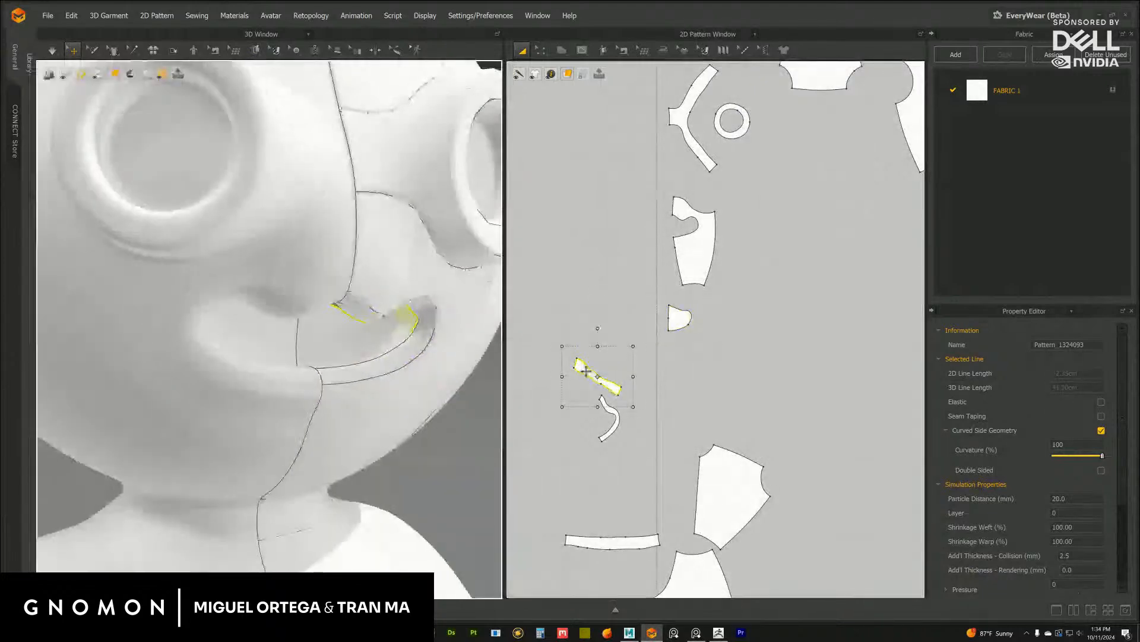
{"action": "left_click_drag", "start_coordinate": [585, 369], "coordinate": [702, 305]}
{"action": "right_click_drag", "start_coordinate": [450, 353], "coordinate": [409, 355]}
{"action": "scroll", "coordinate": [734, 350], "scroll_direction": "up", "scroll_amount": 5}
{"action": "scroll", "coordinate": [352, 309], "scroll_direction": "up", "scroll_amount": 3}
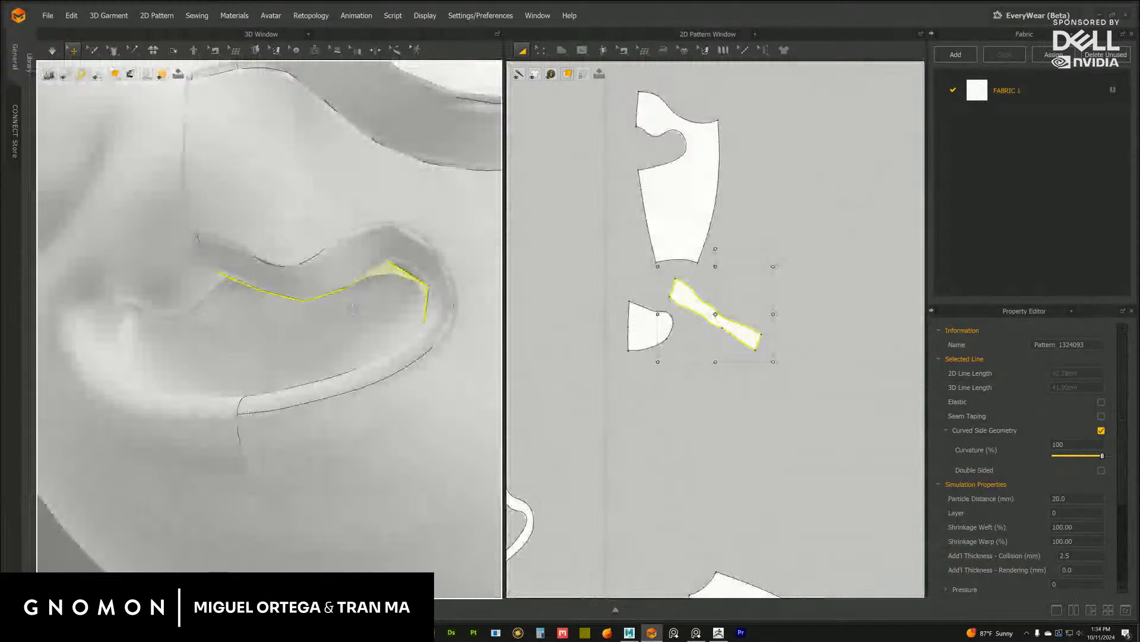
Rotate the inner upper lip strip to lie level and stack it between the lower face and mouth interior pieces
{"action": "right_click_drag", "start_coordinate": [353, 308], "coordinate": [378, 286]}
{"action": "left_click", "coordinate": [407, 297]}
{"action": "scroll", "coordinate": [716, 323], "scroll_direction": "up", "scroll_amount": 3}
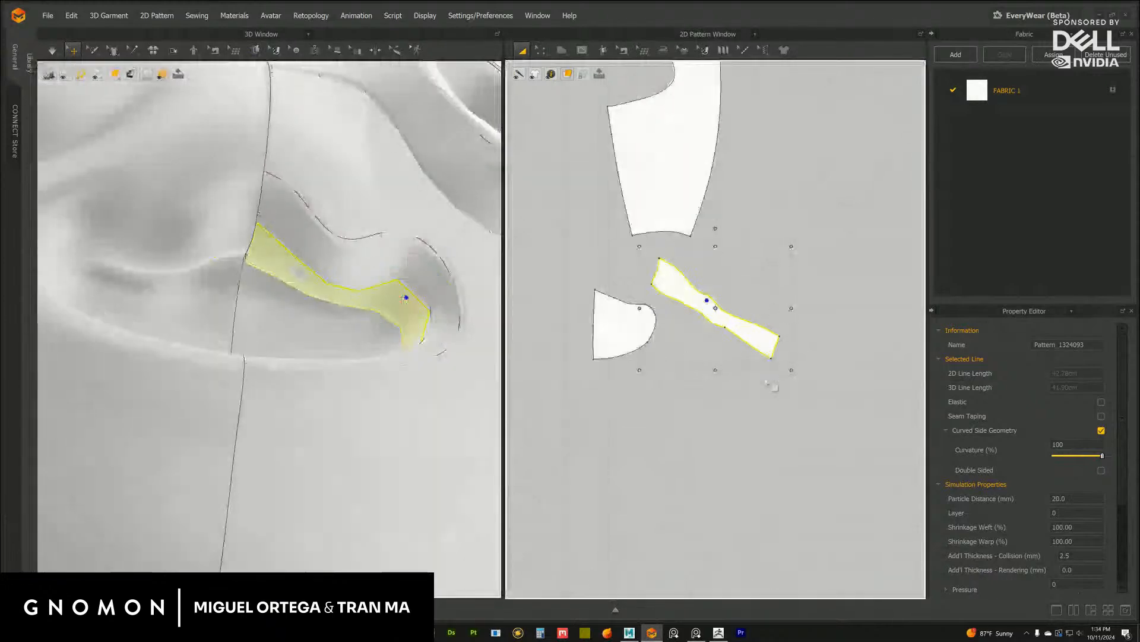
{"action": "middle_click_drag", "start_coordinate": [726, 255], "coordinate": [717, 277]}
{"action": "mouse_move", "coordinate": [710, 252]}
{"action": "left_mouse_down"}
{"action": "mouse_move", "coordinate": [743, 273]}
{"action": "mouse_move", "coordinate": [682, 254]}
{"action": "mouse_move", "coordinate": [680, 267]}
{"action": "mouse_move", "coordinate": [698, 272]}
{"action": "left_mouse_up"}
{"action": "left_click", "coordinate": [268, 242]}
{"action": "left_click_drag", "start_coordinate": [720, 330], "coordinate": [660, 289]}
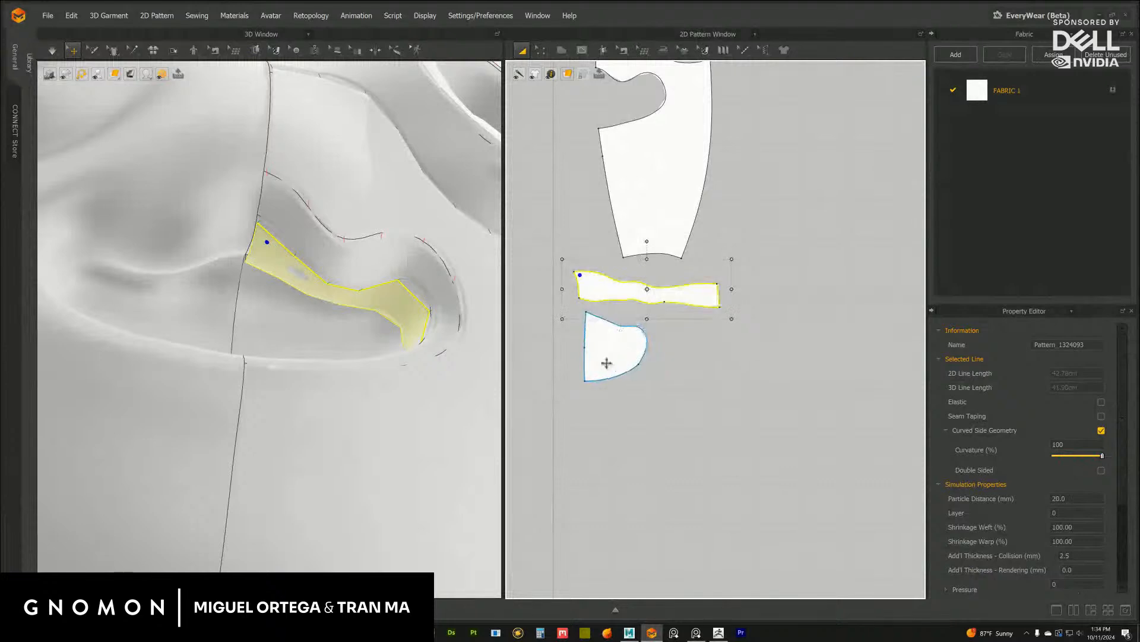
{"action": "left_click_drag", "start_coordinate": [607, 362], "coordinate": [588, 412]}
{"action": "left_click_drag", "start_coordinate": [640, 296], "coordinate": [629, 337]}
Move the curved outer lip strip beside the inner lip strip and rotate it so its upper end points toward the face's center line
{"action": "scroll", "coordinate": [639, 390], "scroll_direction": "up", "scroll_amount": 5}
{"action": "middle_click_drag", "start_coordinate": [581, 383], "coordinate": [731, 217]}
{"action": "left_click", "coordinate": [718, 338]}
{"action": "scroll", "coordinate": [718, 329], "scroll_direction": "down", "scroll_amount": 5}
{"action": "mouse_move", "coordinate": [577, 402]}
{"action": "left_mouse_down"}
{"action": "mouse_move", "coordinate": [802, 199]}
{"action": "mouse_move", "coordinate": [749, 275]}
{"action": "mouse_move", "coordinate": [774, 259]}
{"action": "left_mouse_up"}
{"action": "middle_click_drag", "start_coordinate": [734, 261], "coordinate": [657, 345]}
{"action": "left_click_drag", "start_coordinate": [692, 290], "coordinate": [678, 292]}
{"action": "left_click_drag", "start_coordinate": [706, 355], "coordinate": [750, 292]}
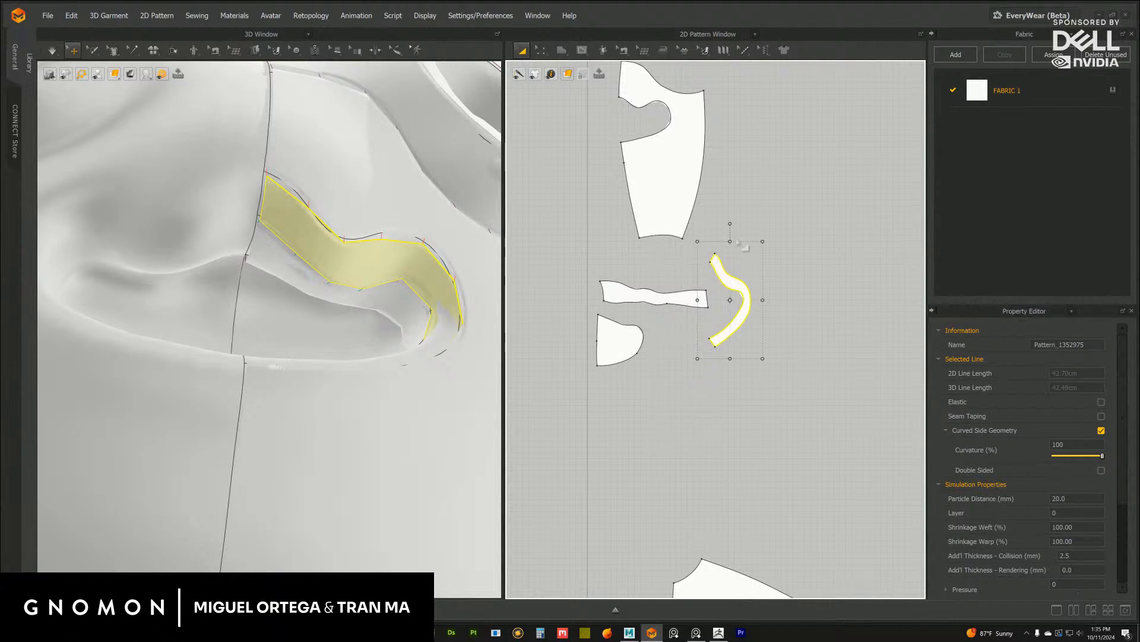
{"action": "left_click_drag", "start_coordinate": [730, 223], "coordinate": [687, 242]}
Place the cheek piece directly below the upper side-of-head piece and rotate it so its narrow end points down
{"action": "right_click_drag", "start_coordinate": [713, 348], "coordinate": [618, 374], "text": "alt"}
{"action": "middle_click_drag", "start_coordinate": [617, 374], "coordinate": [586, 331], "text": "alt"}
{"action": "left_click", "coordinate": [683, 431]}
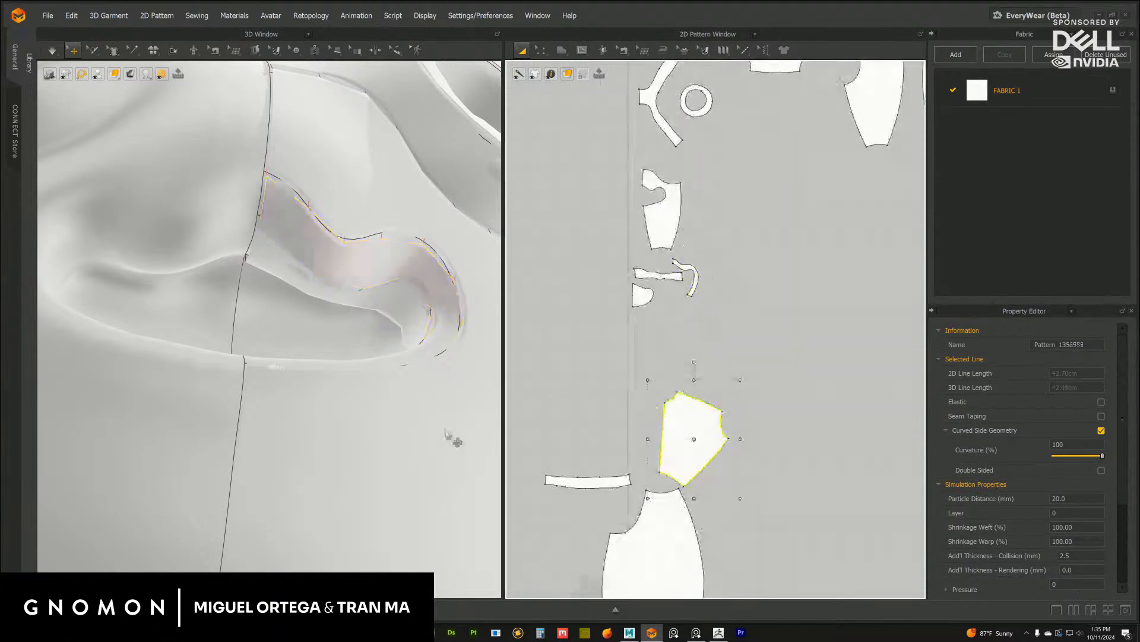
{"action": "right_click_drag", "start_coordinate": [453, 438], "coordinate": [410, 380], "text": "alt"}
{"action": "left_click_drag", "start_coordinate": [682, 408], "coordinate": [763, 198]}
{"action": "middle_click_drag", "start_coordinate": [681, 227], "coordinate": [642, 370], "text": "alt"}
{"action": "left_click", "coordinate": [699, 295]}
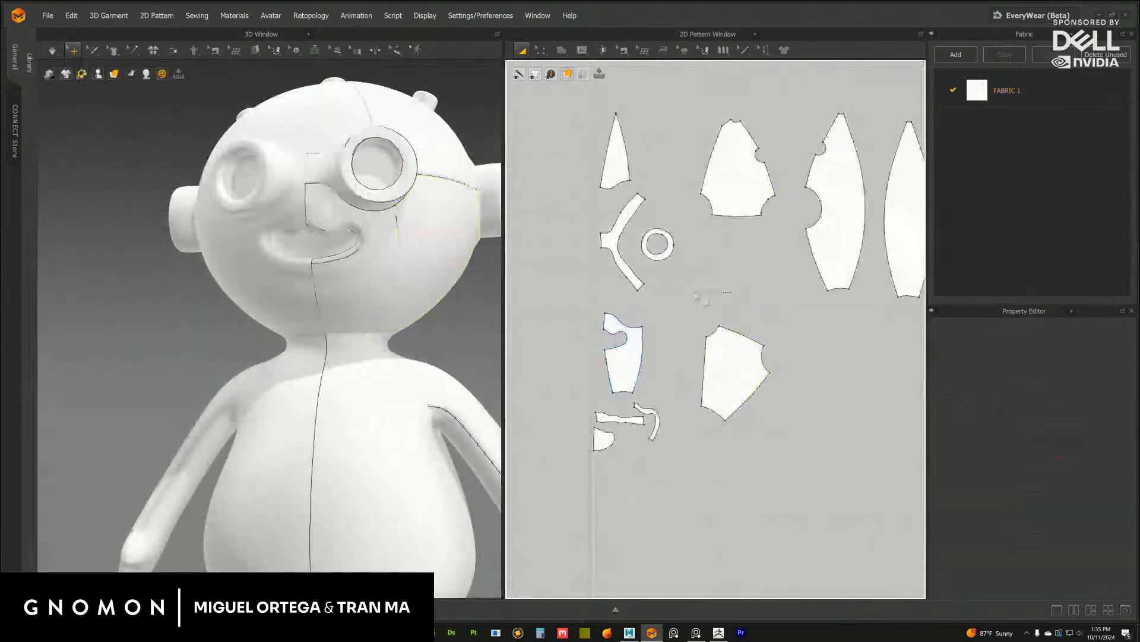
{"action": "left_click", "coordinate": [737, 370]}
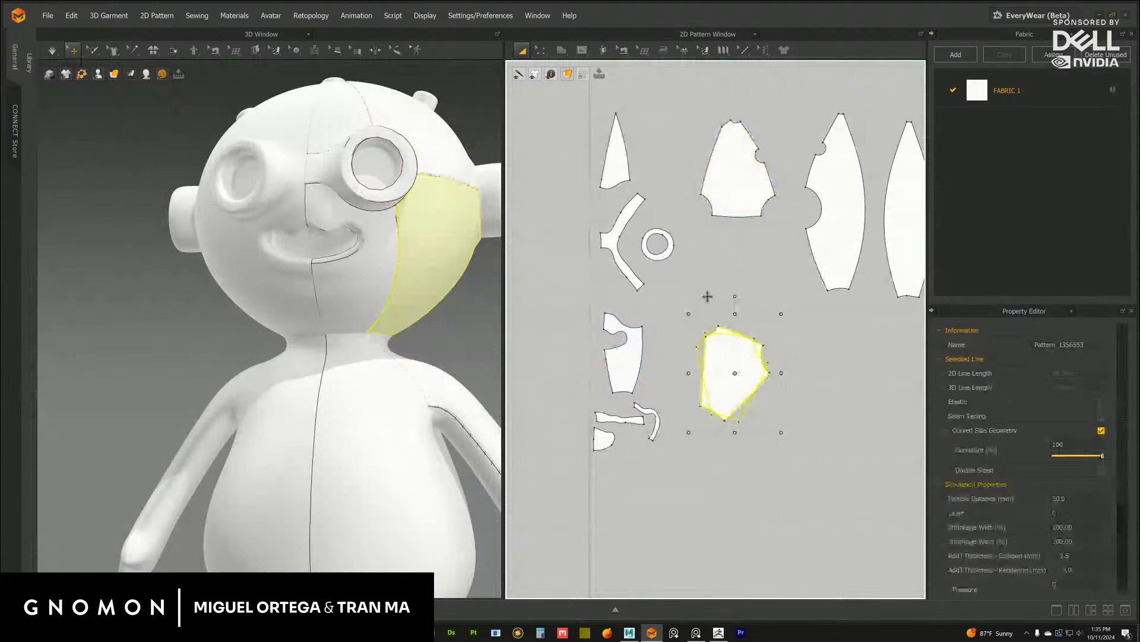
{"action": "left_click_drag", "start_coordinate": [736, 364], "coordinate": [751, 245]}
{"action": "left_click_drag", "start_coordinate": [745, 201], "coordinate": [738, 202]}
Move the neck strip below the mouth pieces and set the back torso piece beneath it
{"action": "middle_click_drag", "start_coordinate": [648, 430], "coordinate": [708, 234]}
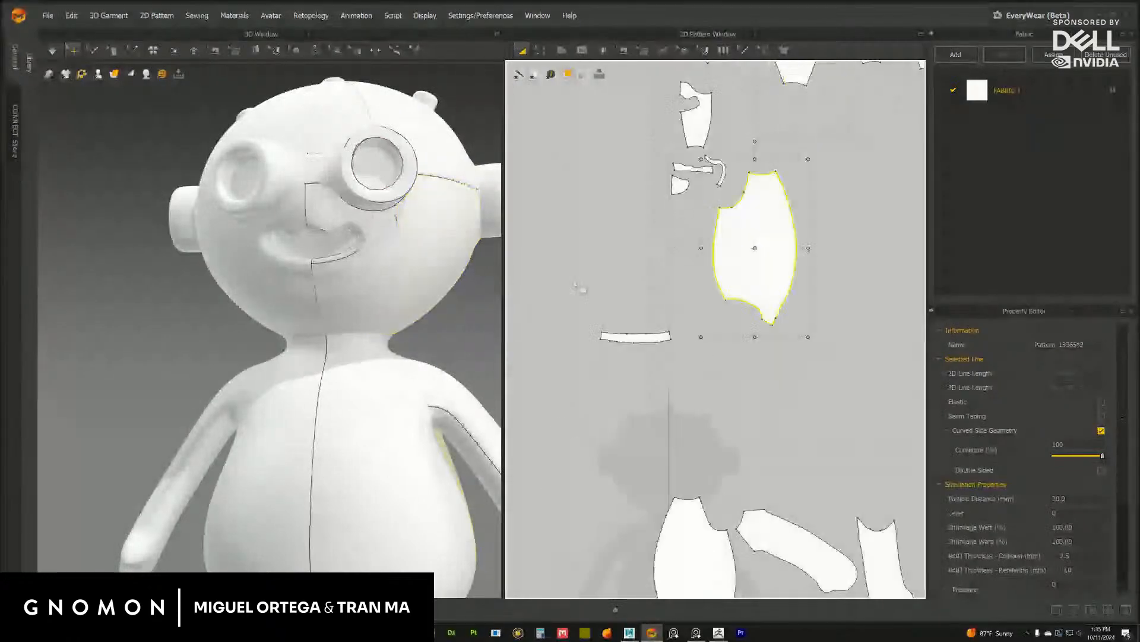
{"action": "middle_click_drag", "start_coordinate": [579, 288], "coordinate": [577, 329]}
{"action": "left_click_drag", "start_coordinate": [644, 378], "coordinate": [714, 279]}
{"action": "left_click_drag", "start_coordinate": [763, 338], "coordinate": [738, 410]}
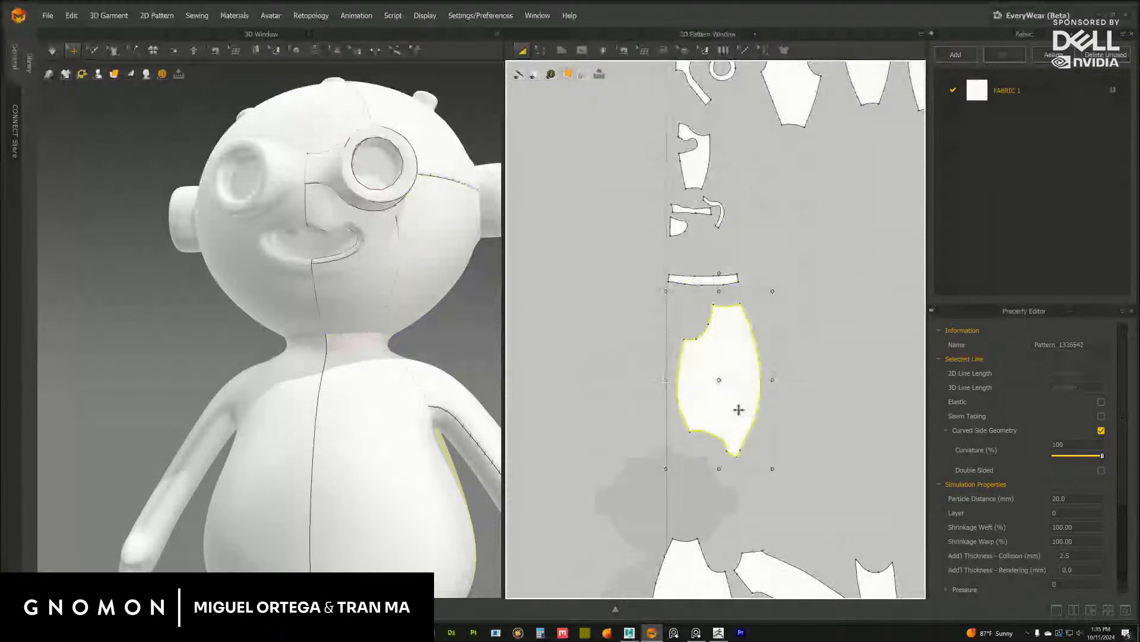
Arrange the front and back torso pieces side by side below the neck strip with their arm notches facing each other
{"action": "middle_click_drag", "start_coordinate": [727, 464], "coordinate": [692, 384]}
{"action": "scroll", "coordinate": [665, 186], "scroll_direction": "down", "scroll_amount": 3}
{"action": "left_click_drag", "start_coordinate": [654, 426], "coordinate": [760, 274]}
{"action": "left_click_drag", "start_coordinate": [683, 265], "coordinate": [743, 268]}
Move the outer arm piece beside the torso pieces and rotate it upright with the hand end down
{"action": "middle_click_drag", "start_coordinate": [405, 445], "coordinate": [480, 304]}
{"action": "left_click", "coordinate": [470, 295]}
{"action": "middle_click_drag", "start_coordinate": [714, 399], "coordinate": [639, 376]}
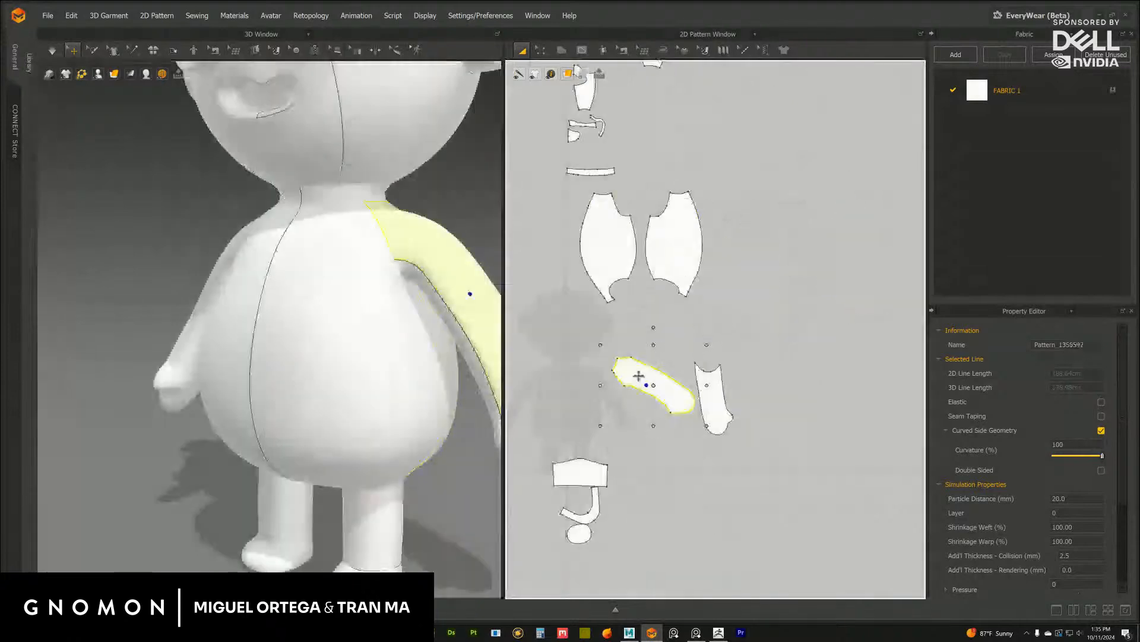
{"action": "left_click_drag", "start_coordinate": [639, 376], "coordinate": [742, 220]}
{"action": "middle_click_drag", "start_coordinate": [764, 186], "coordinate": [729, 242]}
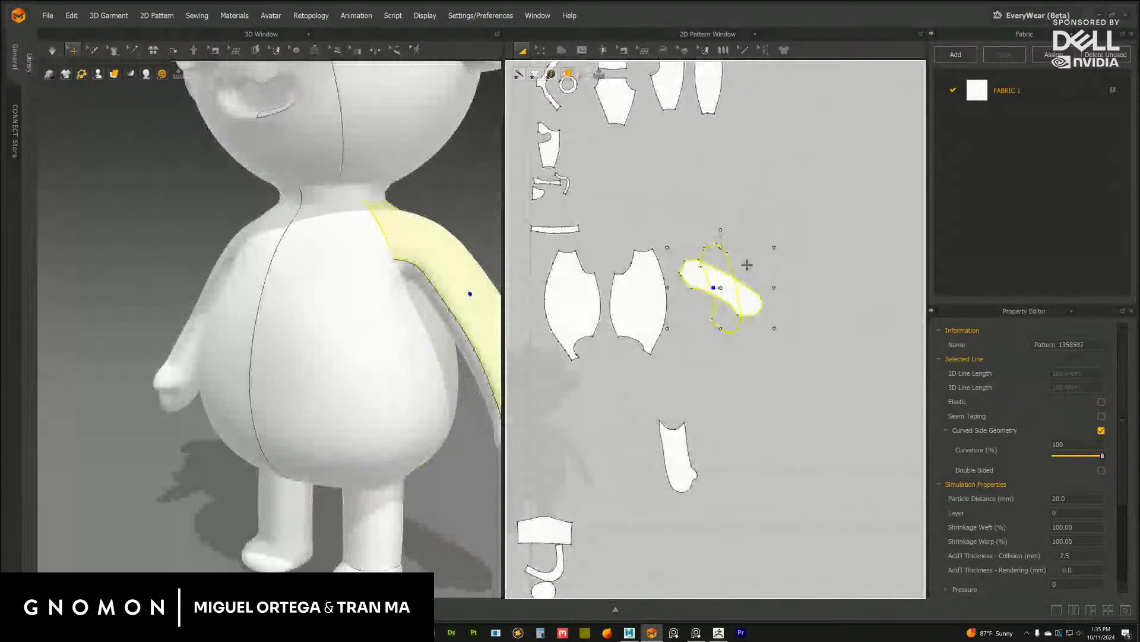
{"action": "left_click_drag", "start_coordinate": [747, 264], "coordinate": [747, 264]}
Place the inner arm piece upright beside the outer arm piece
{"action": "left_click_drag", "start_coordinate": [677, 451], "coordinate": [764, 286]}
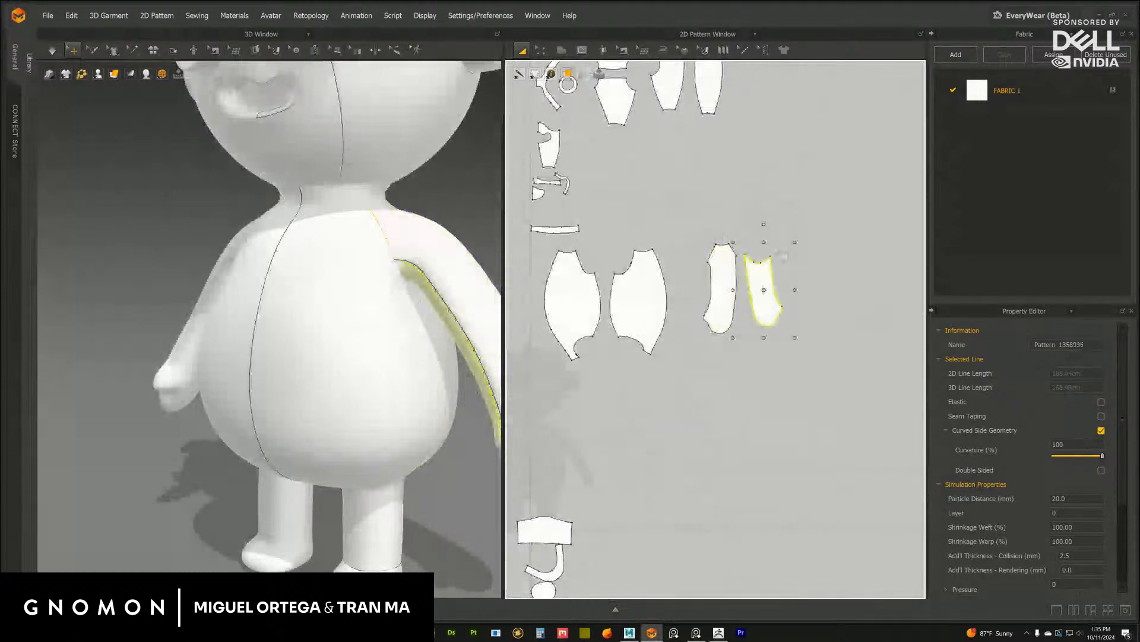
{"action": "left_click_drag", "start_coordinate": [764, 223], "coordinate": [772, 228]}
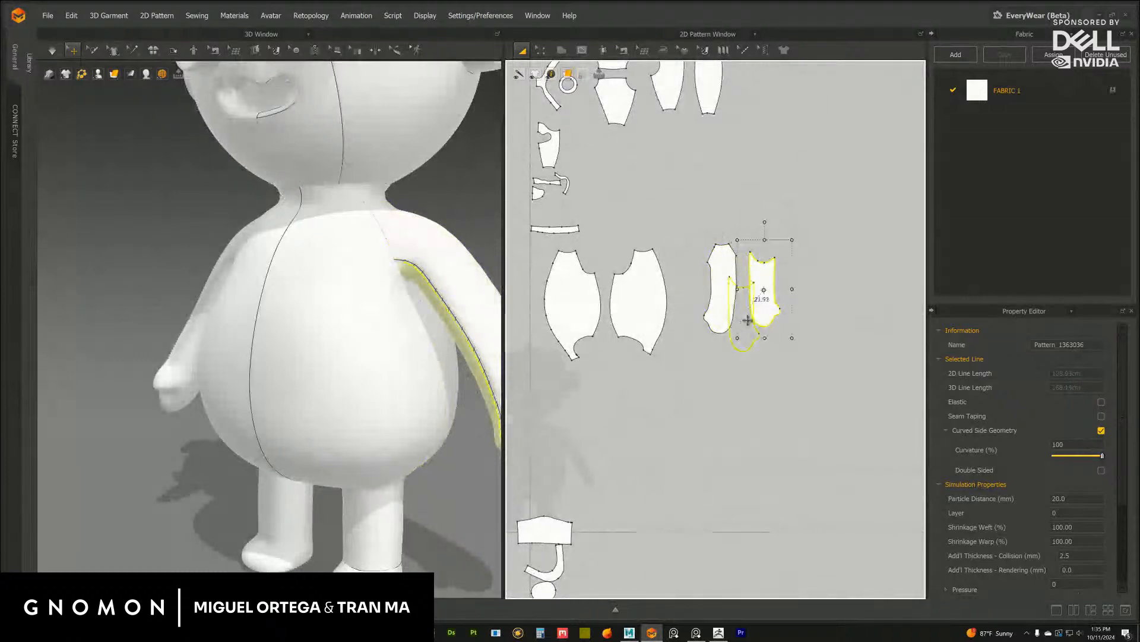
{"action": "left_click_drag", "start_coordinate": [766, 297], "coordinate": [765, 304]}
Move the leg piece below the torso pieces
{"action": "middle_click_drag", "start_coordinate": [434, 411], "coordinate": [394, 393]}
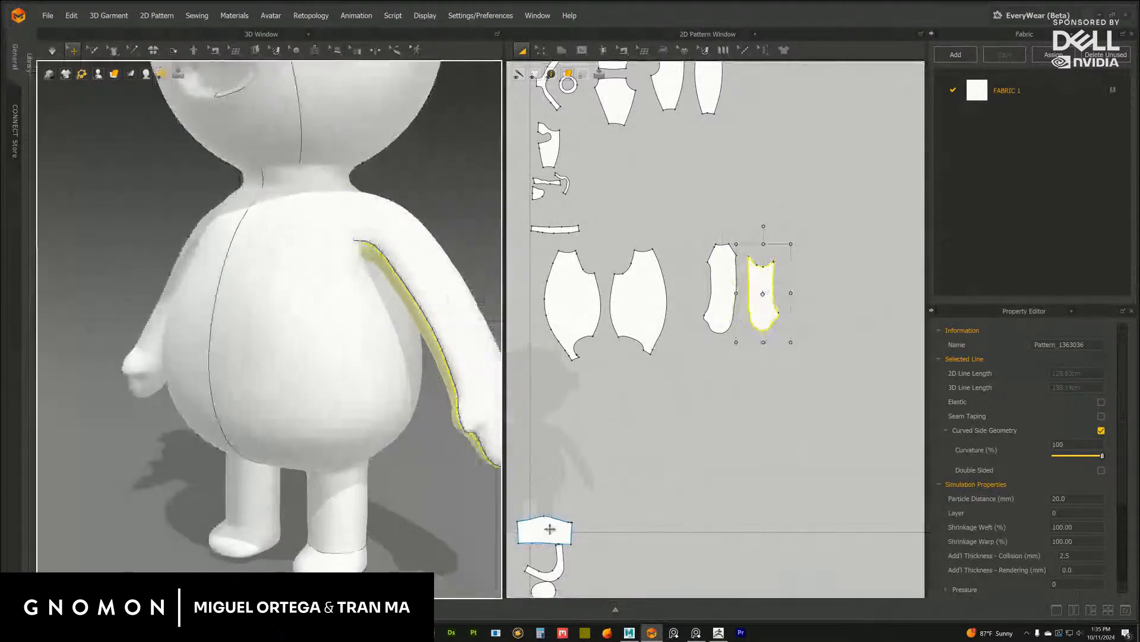
{"action": "left_click_drag", "start_coordinate": [549, 529], "coordinate": [601, 405]}
Set the curved foot piece as an upright U below the leg piece and place the round sole piece beside it
{"action": "middle_click_drag", "start_coordinate": [560, 449], "coordinate": [646, 289]}
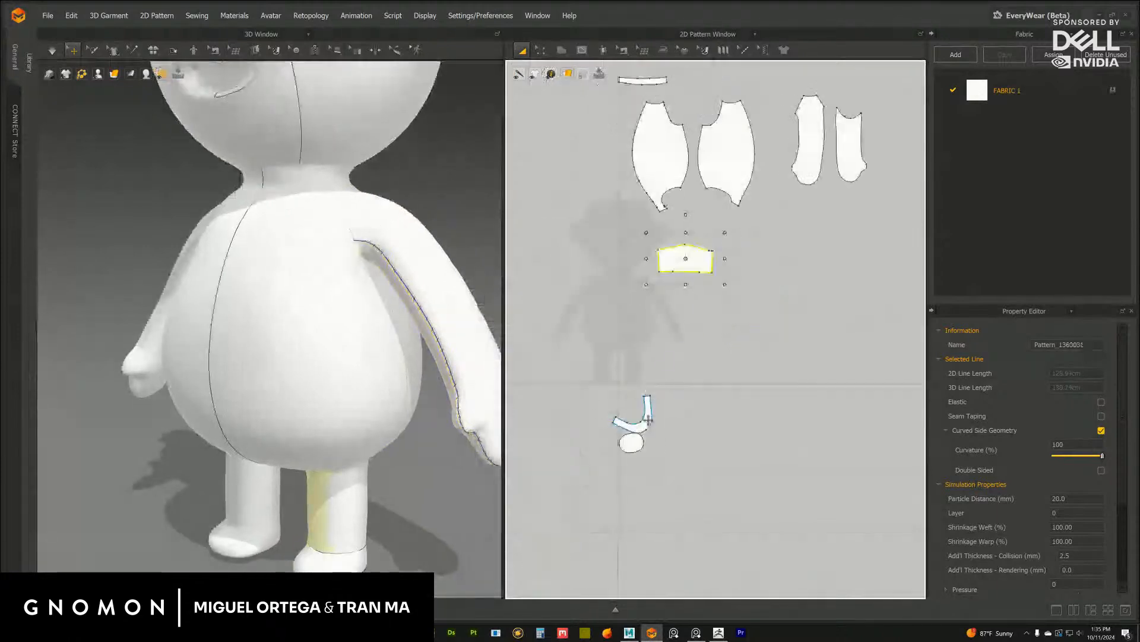
{"action": "left_click_drag", "start_coordinate": [647, 400], "coordinate": [706, 287]}
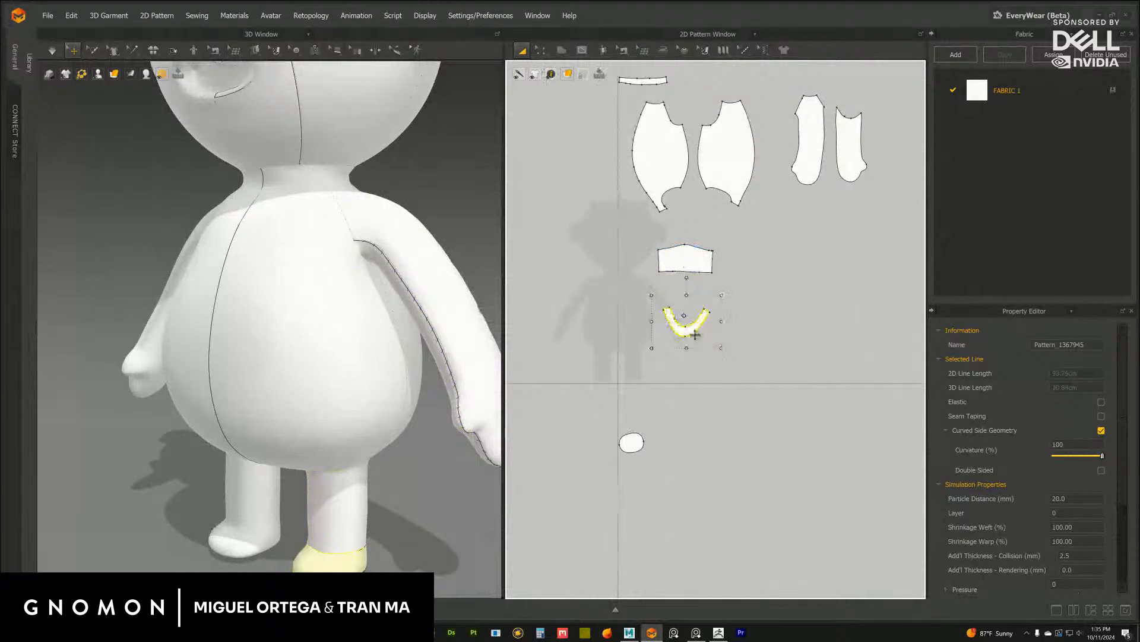
{"action": "left_click_drag", "start_coordinate": [694, 332], "coordinate": [689, 319]}
{"action": "left_click_drag", "start_coordinate": [627, 443], "coordinate": [739, 292]}
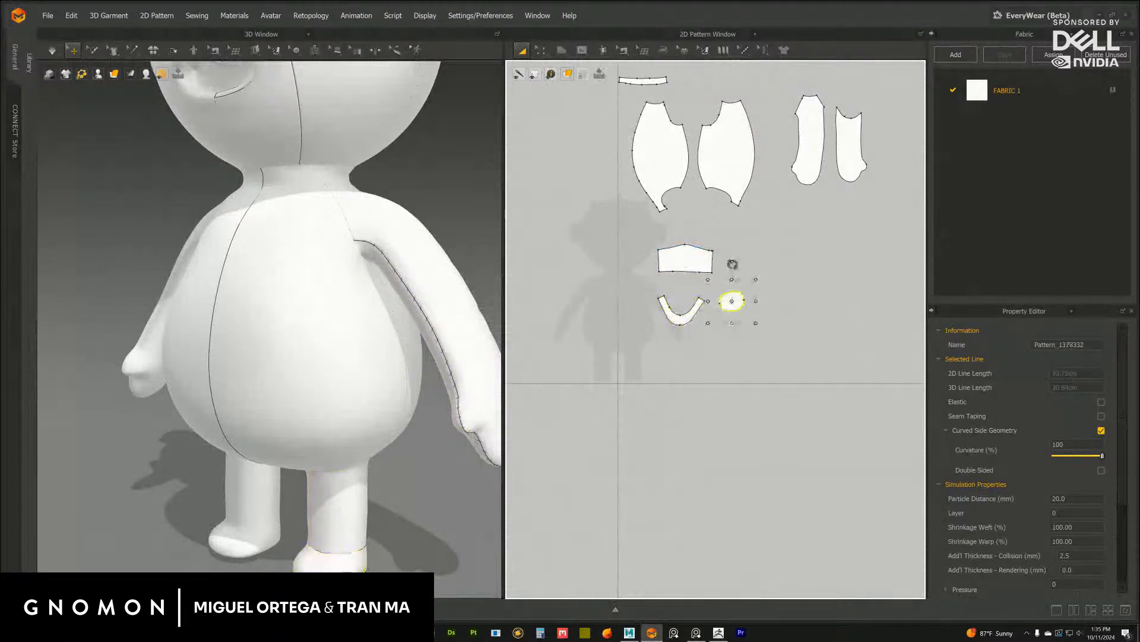
Check on the avatar which areas the neck strip and the small mouth pieces cover
{"action": "middle_click_drag", "start_coordinate": [737, 241], "coordinate": [720, 303]}
{"action": "middle_click_drag", "start_coordinate": [697, 210], "coordinate": [707, 402]}
{"action": "left_click", "coordinate": [636, 333]}
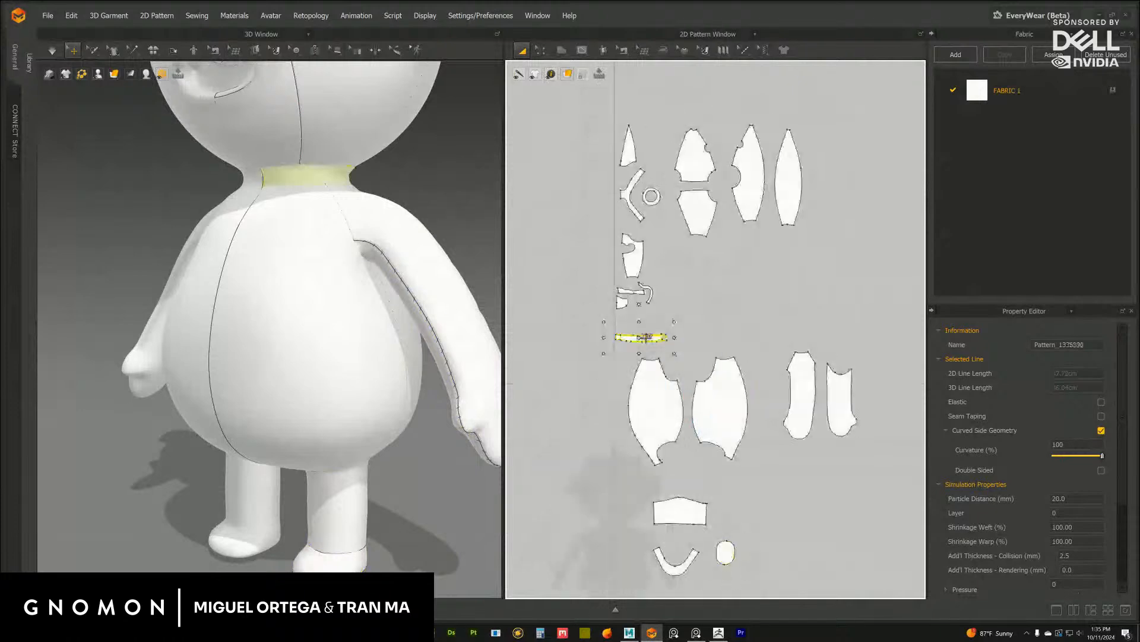
{"action": "middle_click_drag", "start_coordinate": [632, 298], "coordinate": [678, 331]}
{"action": "middle_click_drag", "start_coordinate": [377, 324], "coordinate": [418, 372]}
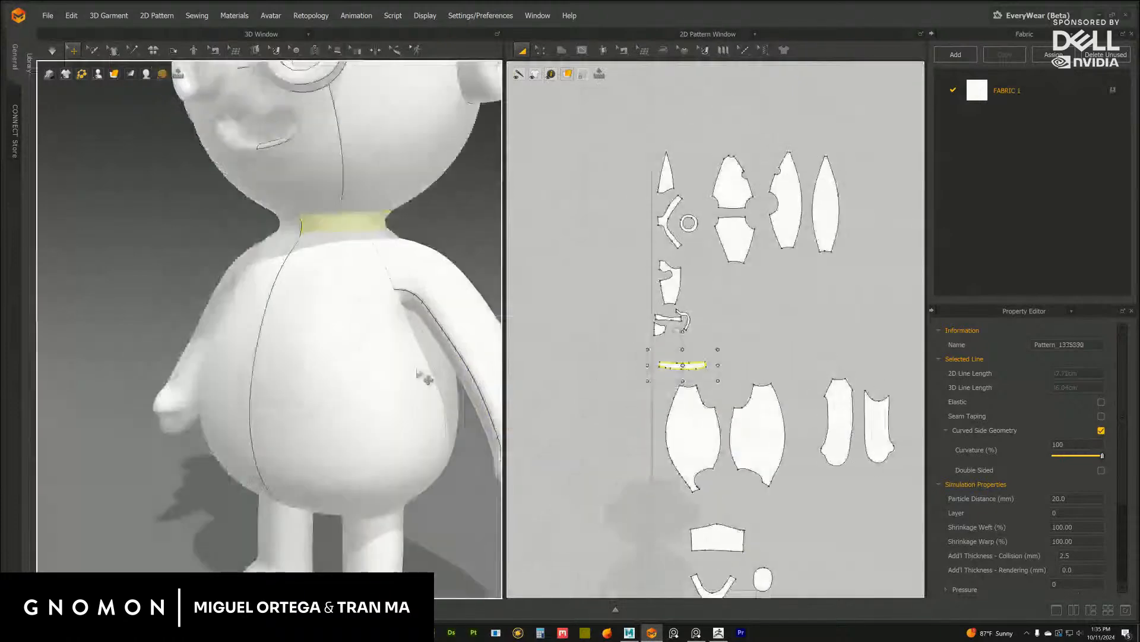
{"action": "right_click_drag", "start_coordinate": [418, 371], "coordinate": [459, 365]}
{"action": "scroll", "coordinate": [690, 302], "scroll_direction": "up", "scroll_amount": 4}
{"action": "scroll", "coordinate": [611, 327], "scroll_direction": "up", "scroll_amount": 3}
{"action": "middle_click_drag", "start_coordinate": [368, 302], "coordinate": [406, 431]}
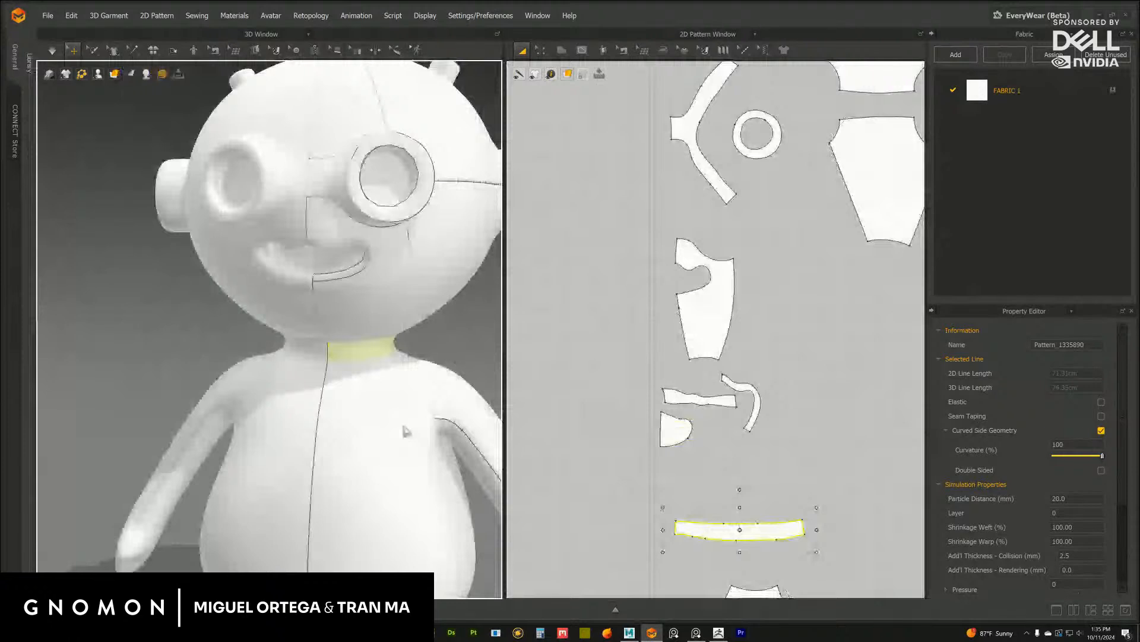
{"action": "scroll", "coordinate": [409, 410], "scroll_direction": "up", "scroll_amount": 5}
{"action": "key", "text": "2"}
{"action": "scroll", "coordinate": [417, 373], "scroll_direction": "up", "scroll_amount": 3}
{"action": "left_click", "coordinate": [462, 230]}
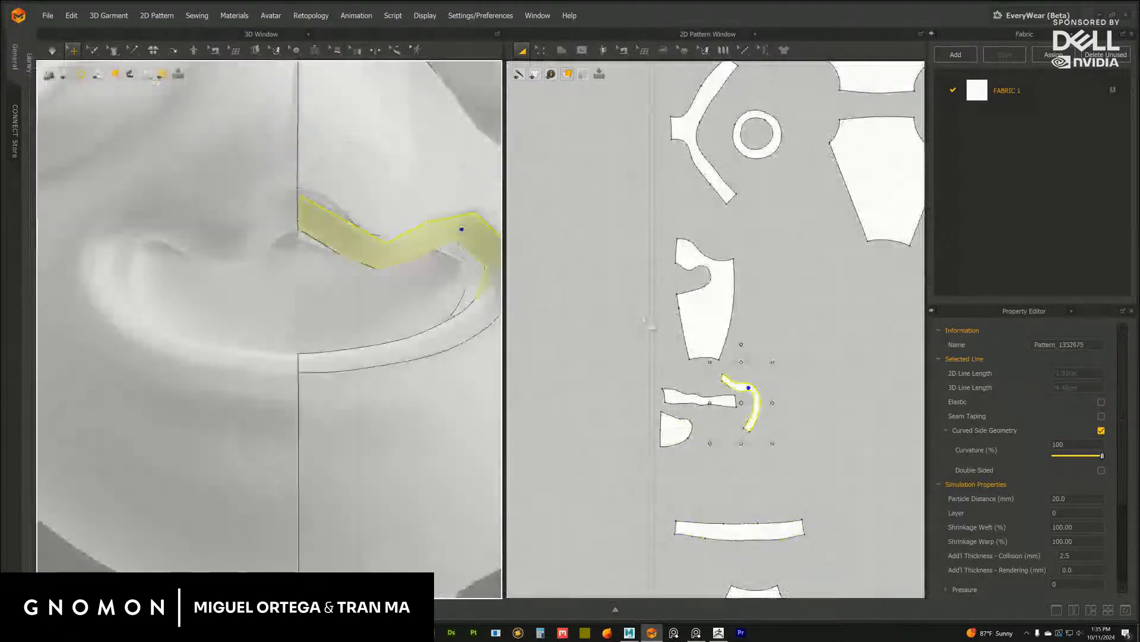
{"action": "scroll", "coordinate": [643, 319], "scroll_direction": "up", "scroll_amount": 2}
{"action": "left_click_drag", "start_coordinate": [542, 275], "coordinate": [802, 428]}
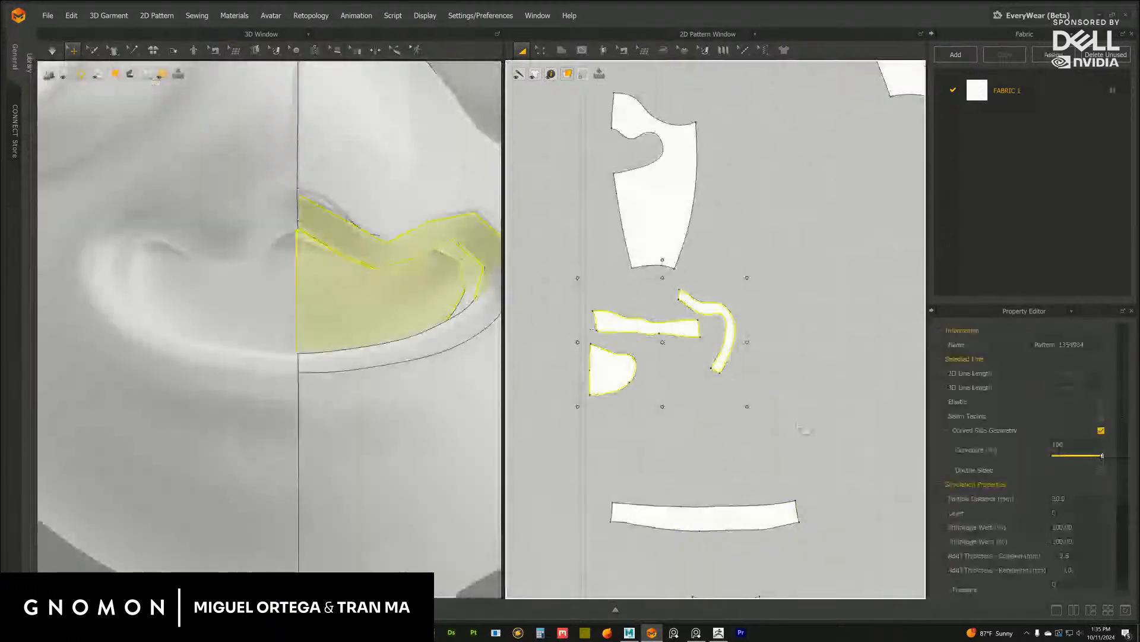
Select all pattern pieces and set their particle distance to 12 mm
{"action": "scroll", "coordinate": [696, 439], "scroll_direction": "down", "scroll_amount": 4}
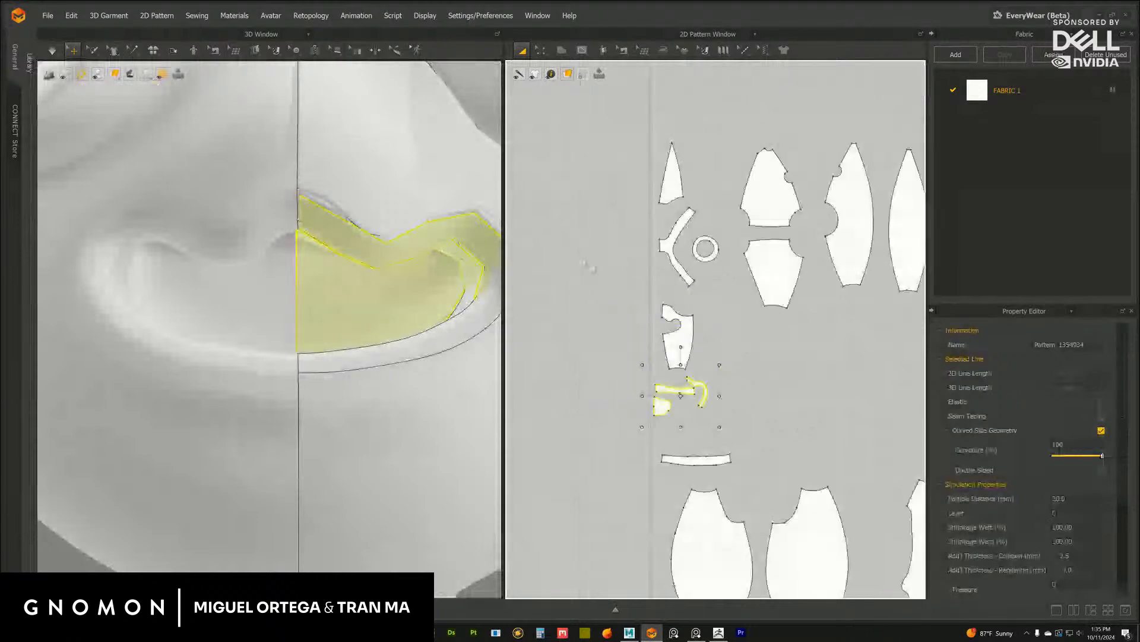
{"action": "scroll", "coordinate": [646, 288], "scroll_direction": "down", "scroll_amount": 3}
{"action": "left_click_drag", "start_coordinate": [583, 183], "coordinate": [703, 288]}
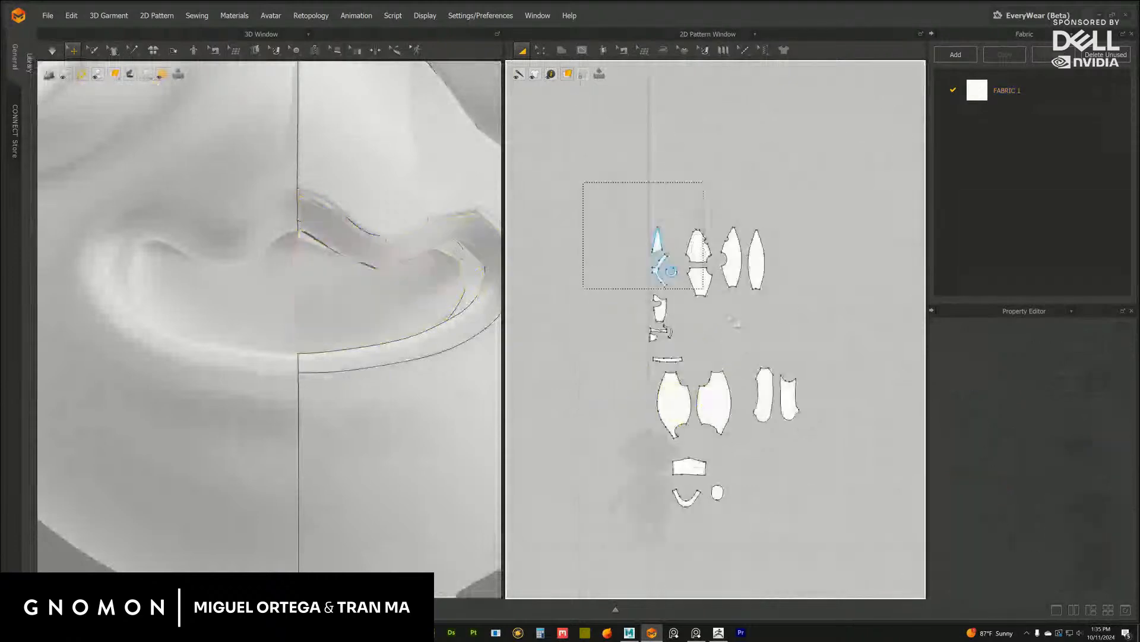
{"action": "key", "text": "ctrl+a"}
{"action": "left_click", "coordinate": [1033, 494]}
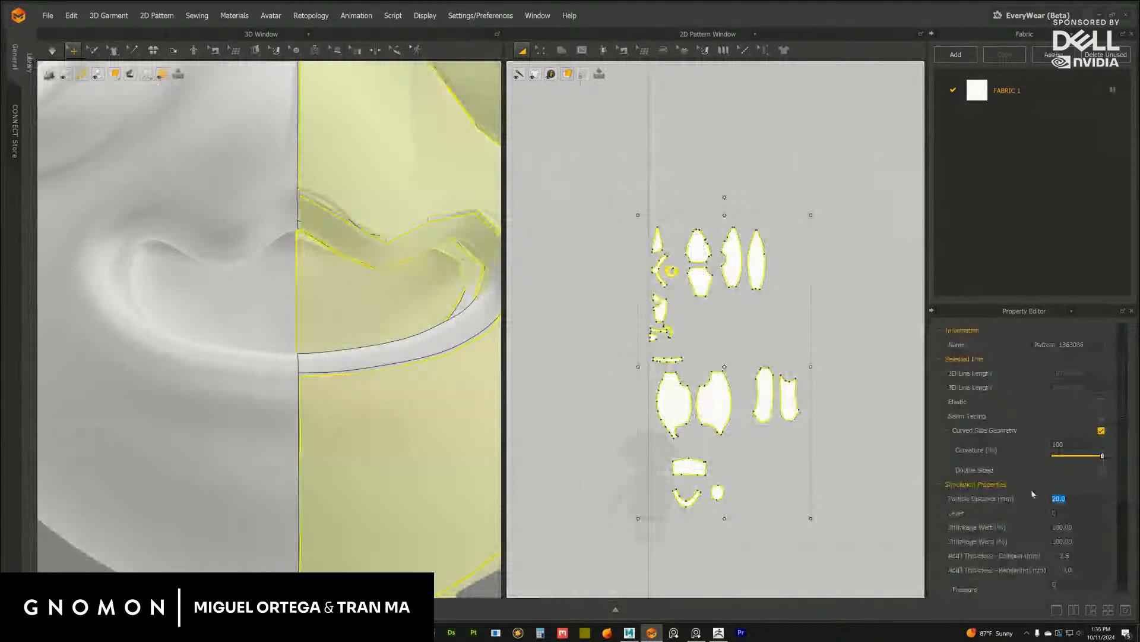
{"action": "type", "text": "12"}
{"action": "key", "text": "Return"}
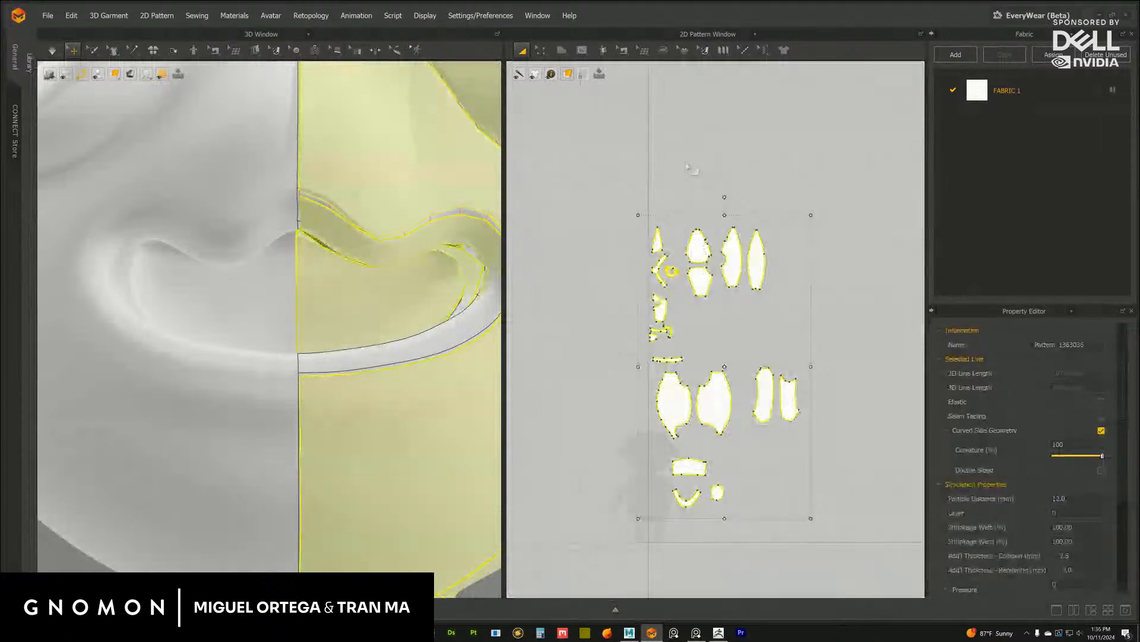
Examine how the inner mouth strip and the curved lip piece fit the mouth corner in 3D and 2D
{"action": "left_click", "coordinate": [692, 170]}
{"action": "left_click", "coordinate": [457, 232]}
{"action": "right_click_drag", "start_coordinate": [457, 234], "coordinate": [399, 287]}
{"action": "left_click", "coordinate": [388, 275]}
{"action": "scroll", "coordinate": [659, 357], "scroll_direction": "up", "scroll_amount": 4}
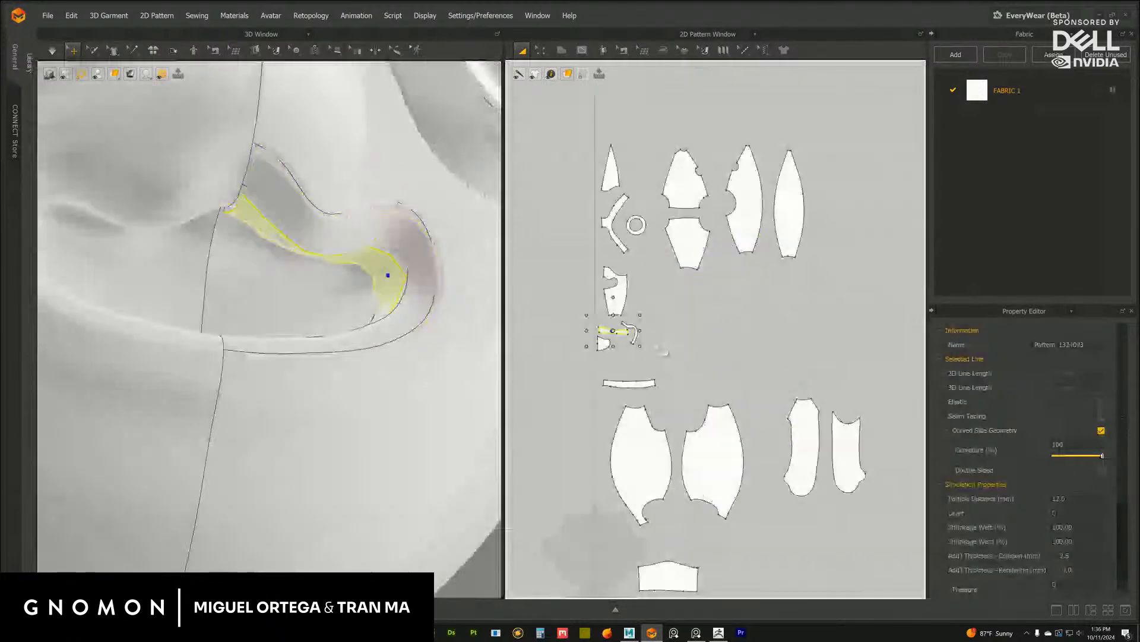
{"action": "middle_click_drag", "start_coordinate": [617, 381], "coordinate": [717, 396]}
{"action": "scroll", "coordinate": [718, 396], "scroll_direction": "up", "scroll_amount": 8}
{"action": "scroll", "coordinate": [704, 350], "scroll_direction": "up", "scroll_amount": 5}
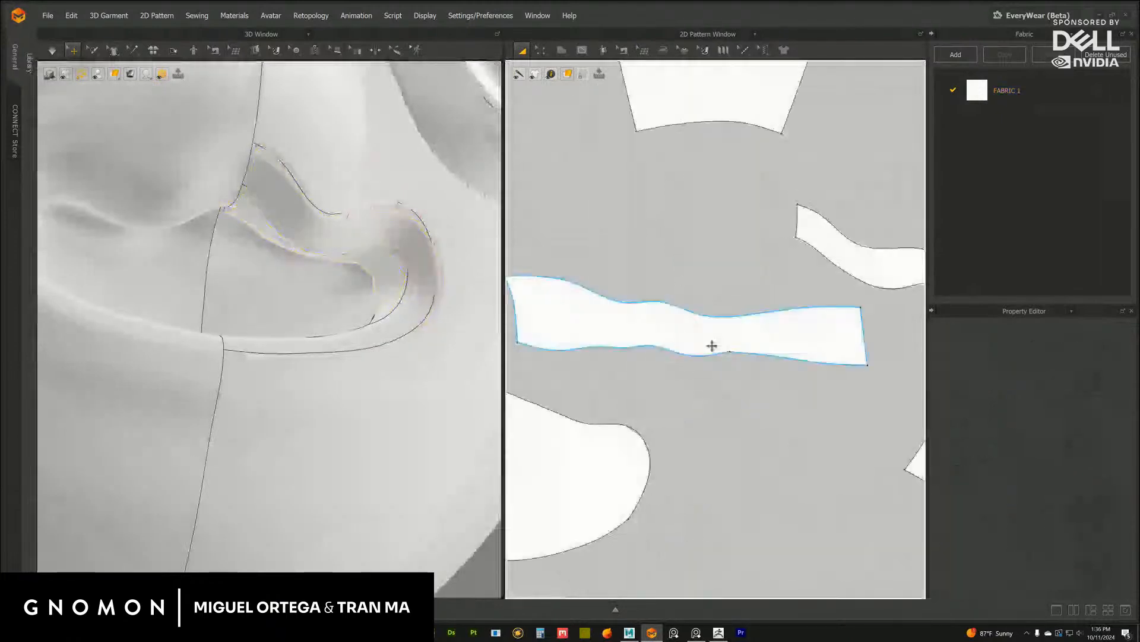
{"action": "middle_click_drag", "start_coordinate": [712, 345], "coordinate": [728, 336]}
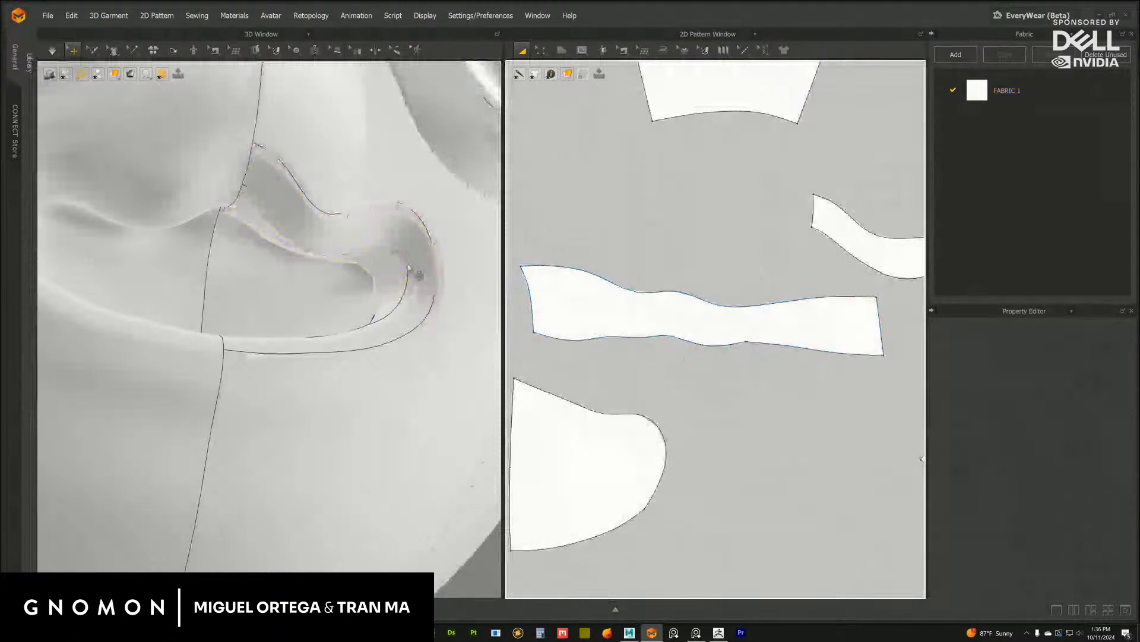
{"action": "right_click_drag", "start_coordinate": [407, 266], "coordinate": [380, 236]}
{"action": "left_click", "coordinate": [381, 239]}
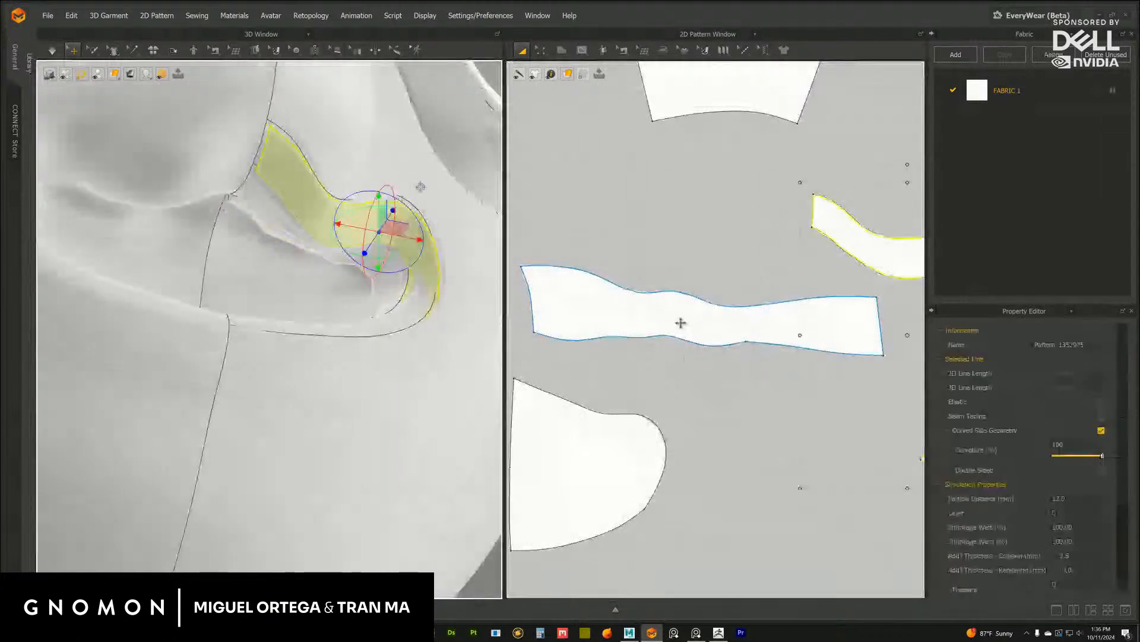
{"action": "scroll", "coordinate": [684, 333], "scroll_direction": "down", "scroll_amount": 5}
{"action": "scroll", "coordinate": [624, 287], "scroll_direction": "down", "scroll_amount": 5}
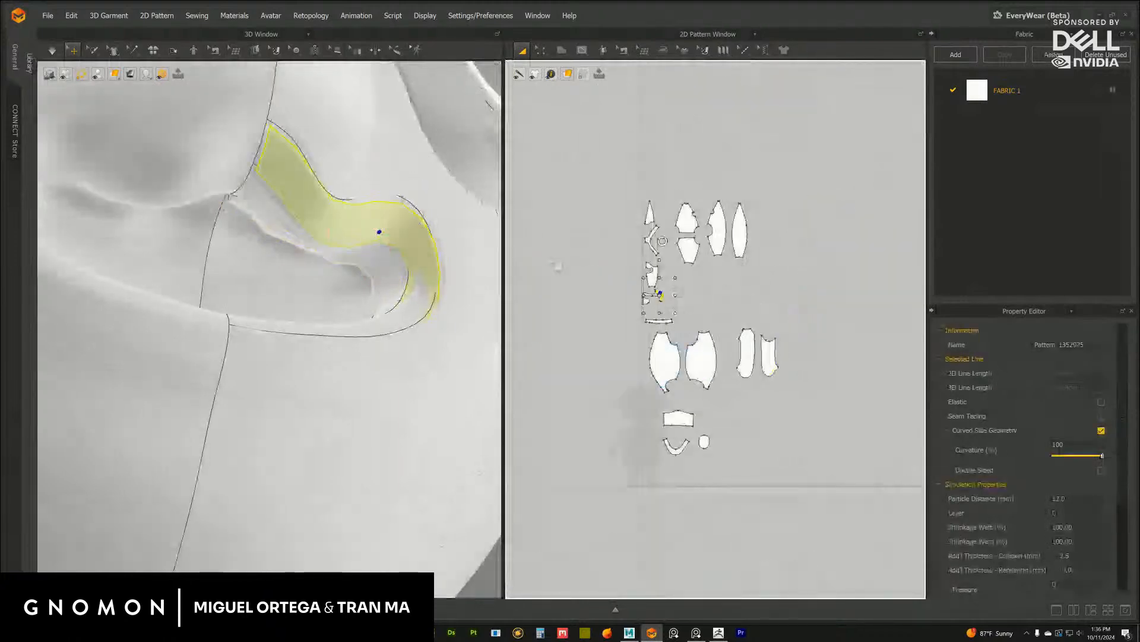
Create symmetric copies with sewing of all pattern pieces and place them on the opposite side of the centre line
{"action": "key", "text": "ctrl+a"}
{"action": "right_click", "coordinate": [674, 227]}
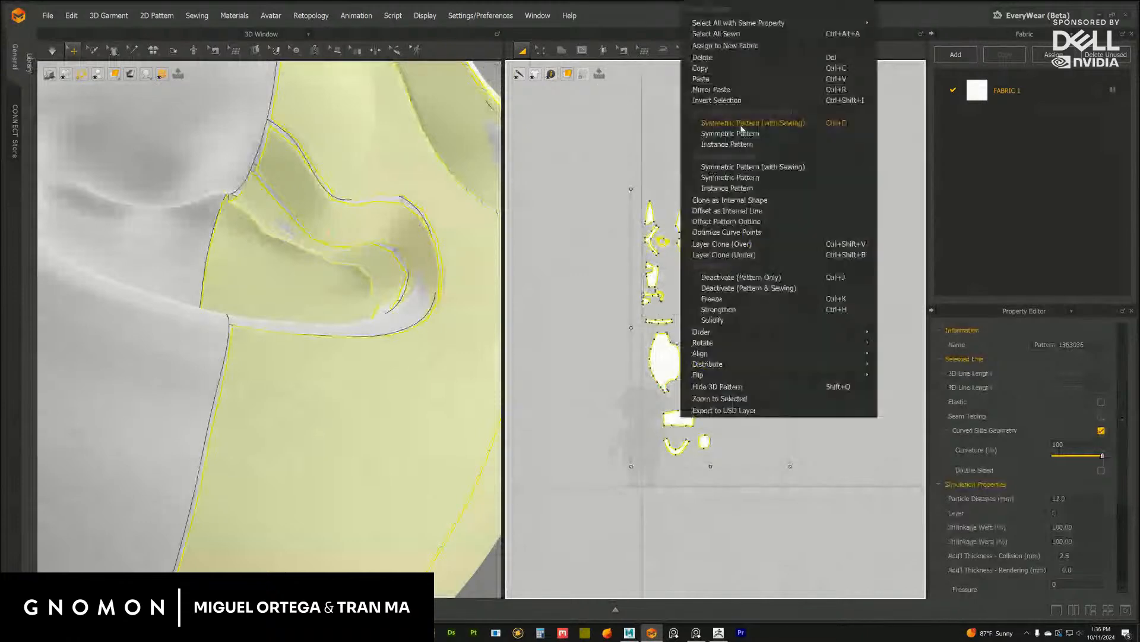
{"action": "left_click", "coordinate": [741, 128]}
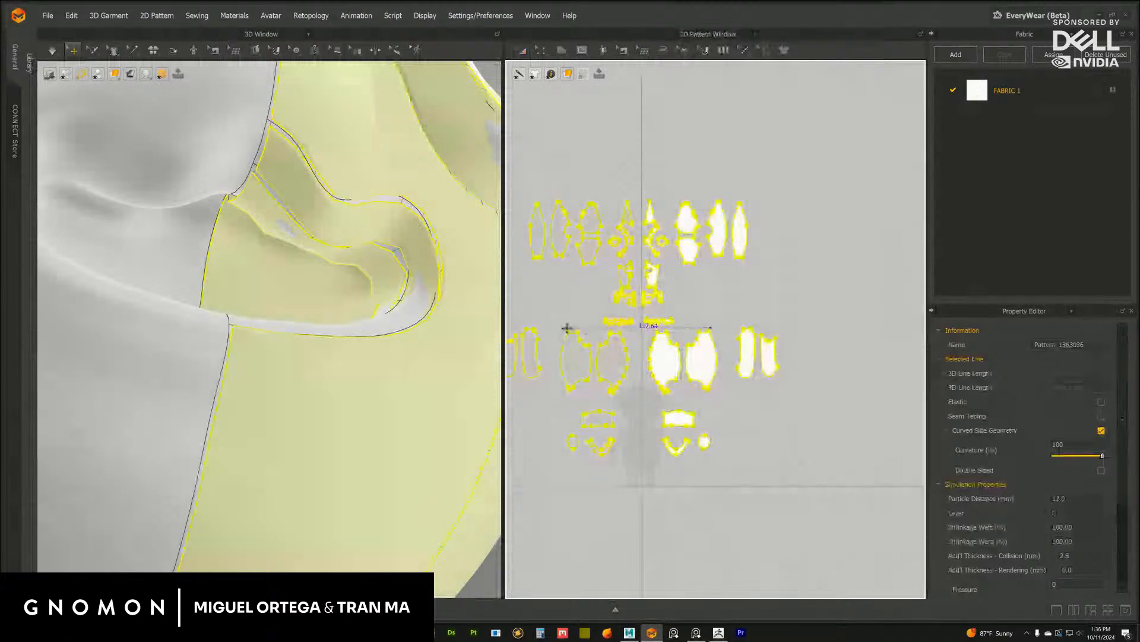
{"action": "left_click", "coordinate": [575, 339]}
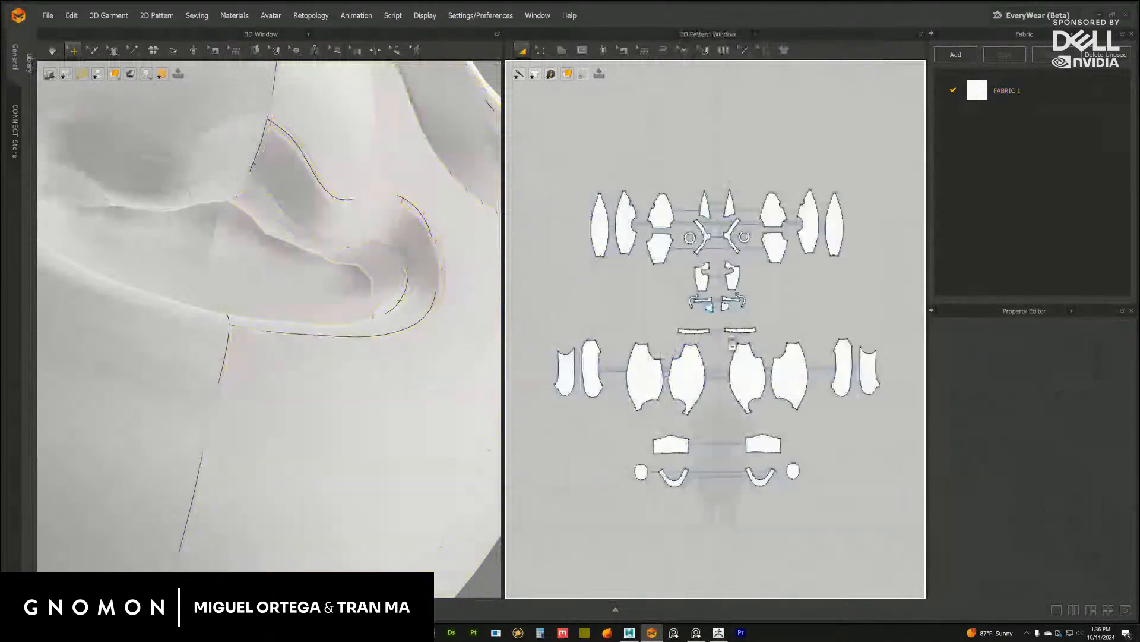
Move the mirrored inner mouth strip and rounded mouth interior piece closer to the centre line
{"action": "scroll", "coordinate": [732, 344], "scroll_direction": "up", "scroll_amount": 3}
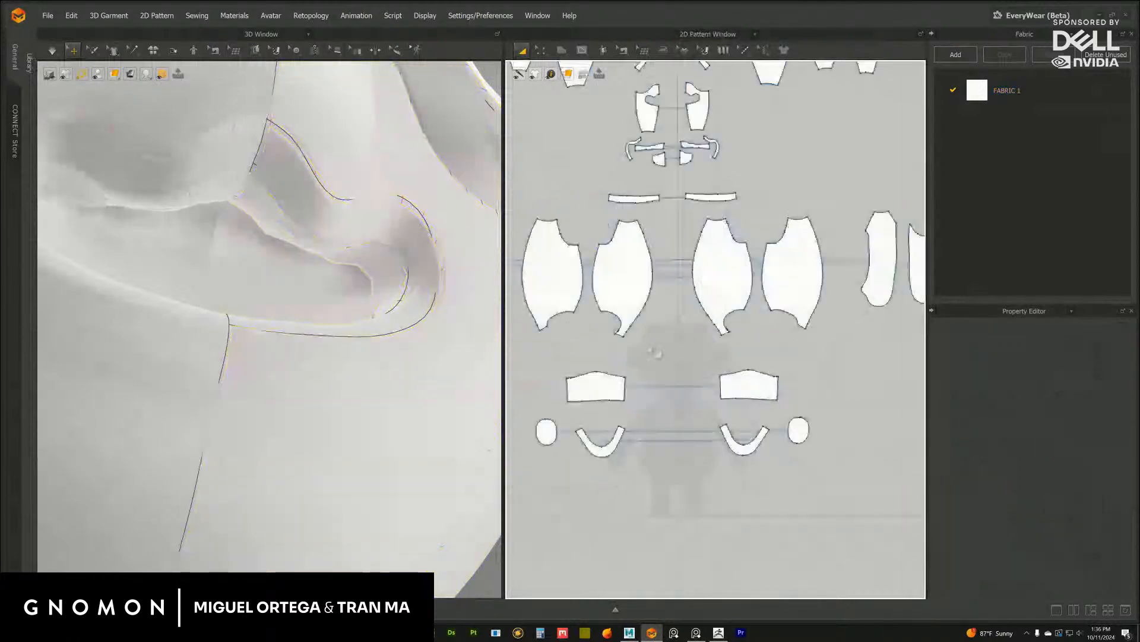
{"action": "right_click_drag", "start_coordinate": [333, 309], "coordinate": [285, 297]}
{"action": "scroll", "coordinate": [285, 297], "scroll_direction": "down", "scroll_amount": 5}
{"action": "middle_click_drag", "start_coordinate": [627, 245], "coordinate": [641, 293]}
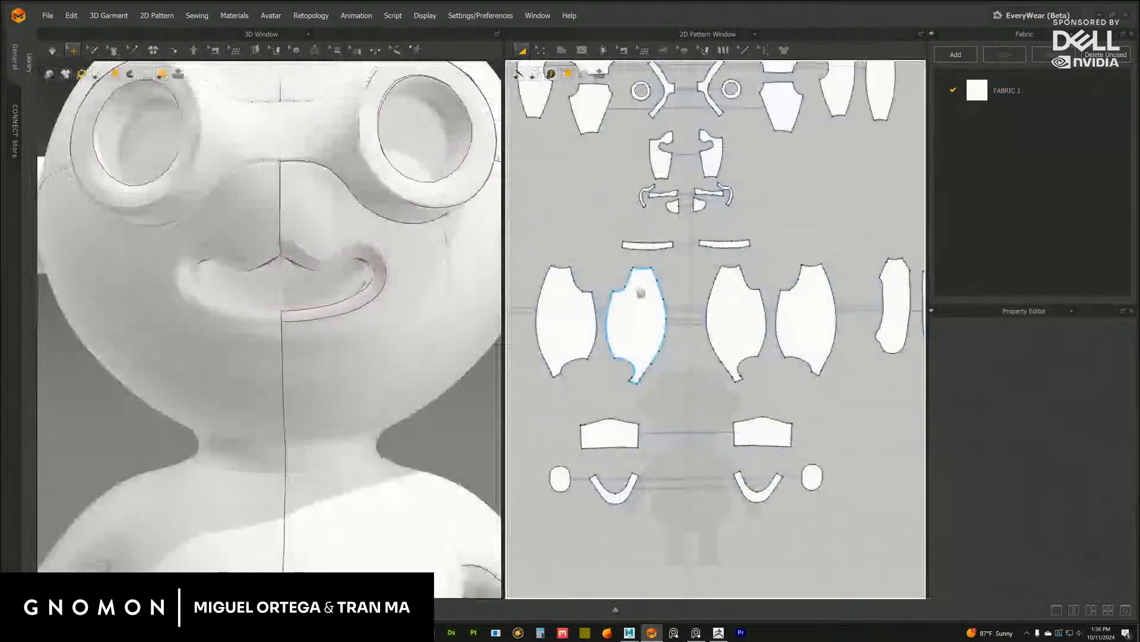
{"action": "scroll", "coordinate": [641, 293], "scroll_direction": "up", "scroll_amount": 3}
{"action": "scroll", "coordinate": [698, 267], "scroll_direction": "up", "scroll_amount": 3}
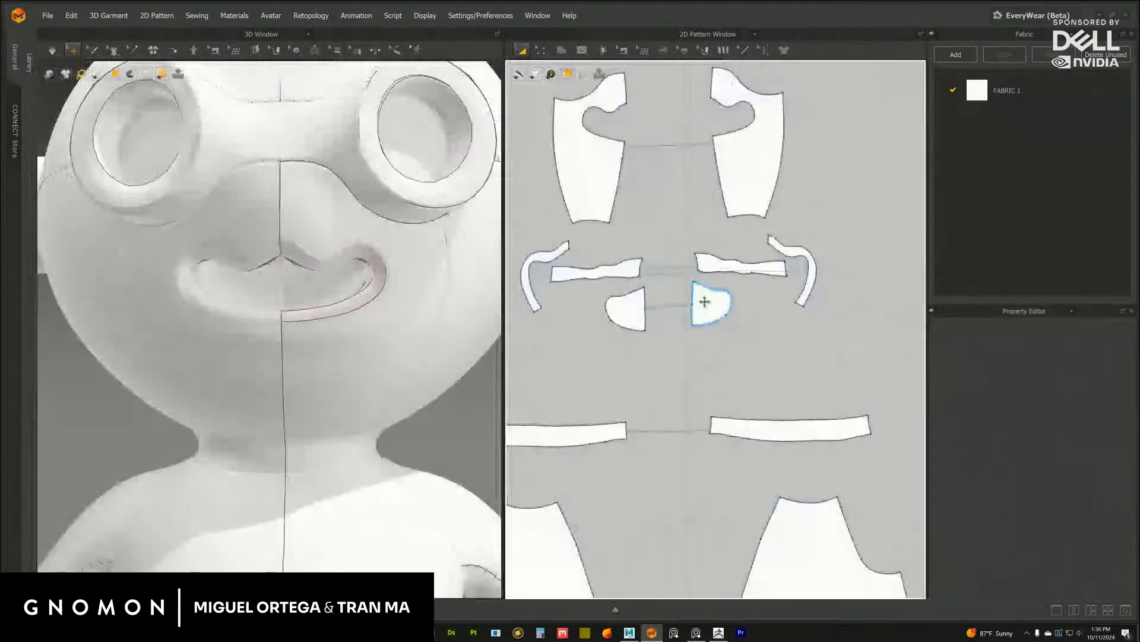
{"action": "left_click", "coordinate": [705, 301]}
{"action": "left_click_drag", "start_coordinate": [611, 260], "coordinate": [630, 250]}
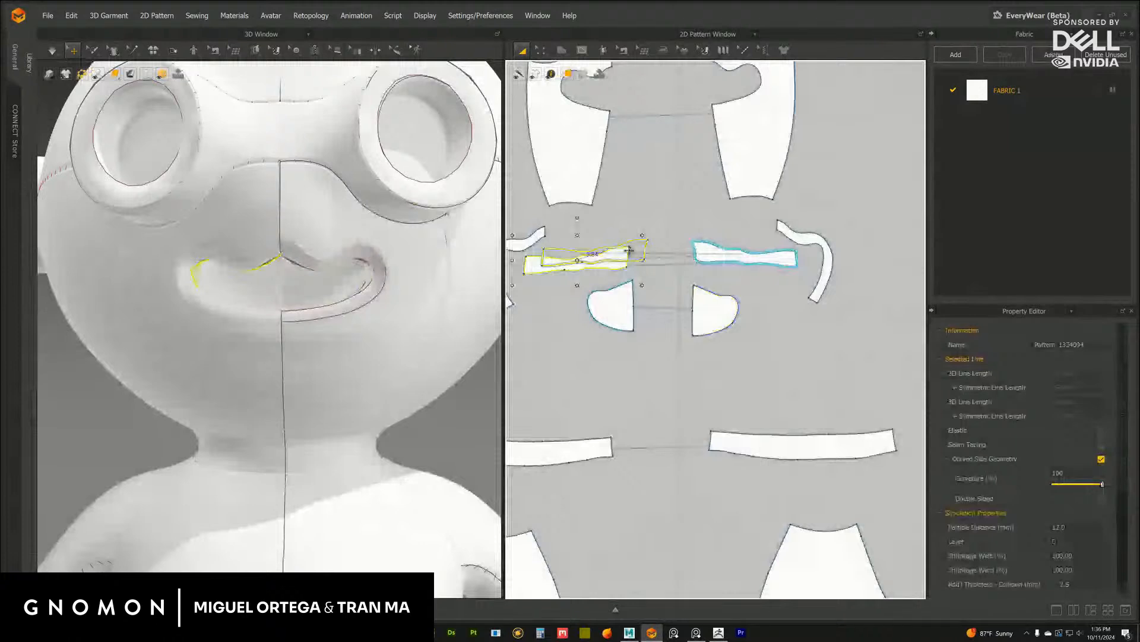
{"action": "middle_click_drag", "start_coordinate": [630, 251], "coordinate": [672, 262]}
{"action": "left_click_drag", "start_coordinate": [670, 327], "coordinate": [680, 332]}
{"action": "middle_click_drag", "start_coordinate": [680, 332], "coordinate": [643, 343]}
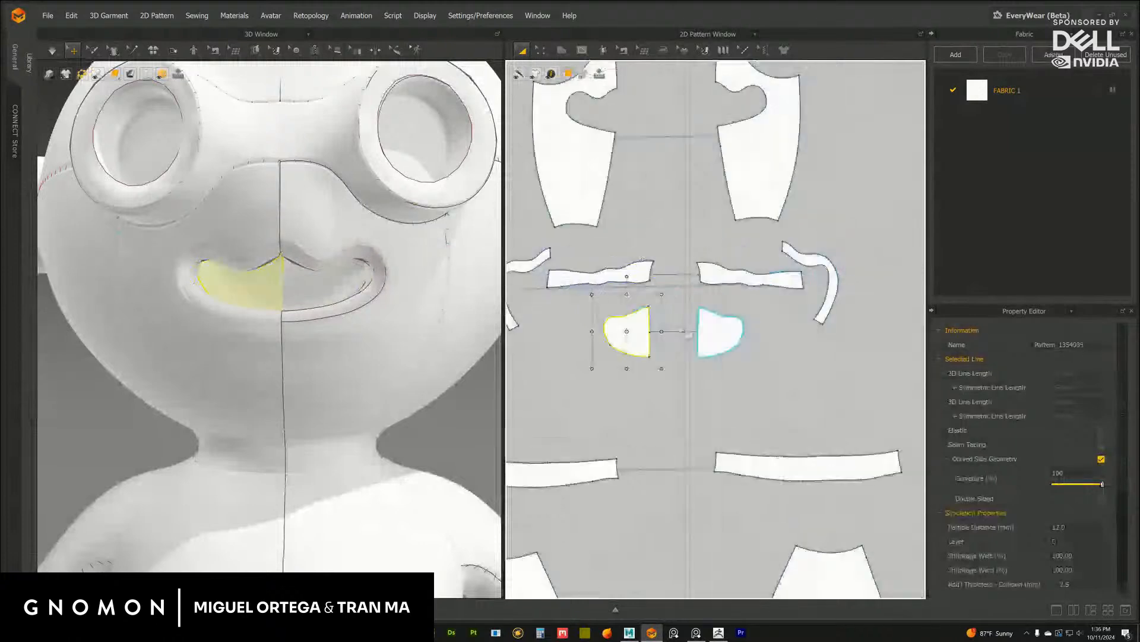
Join the two rounded mouth interior pieces along their straight centre edges with Free Sewing
{"action": "scroll", "coordinate": [703, 313], "scroll_direction": "up", "scroll_amount": 3}
{"action": "key", "text": "m"}
{"action": "left_click", "coordinate": [696, 303]}
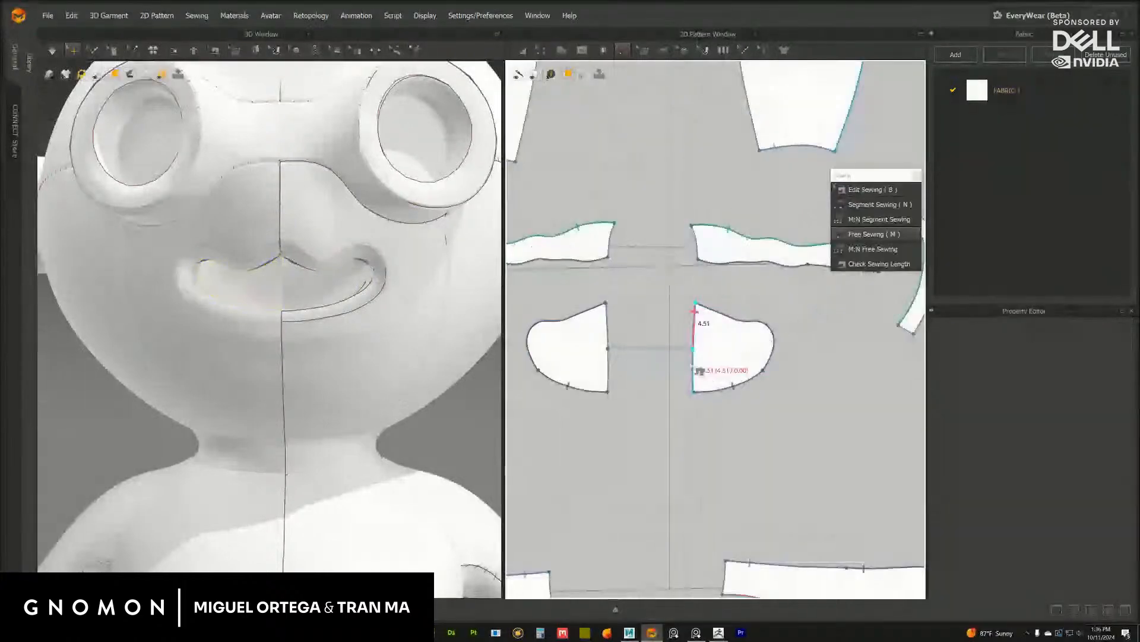
{"action": "left_click", "coordinate": [695, 391]}
{"action": "left_click", "coordinate": [606, 304]}
{"action": "left_click", "coordinate": [607, 391]}
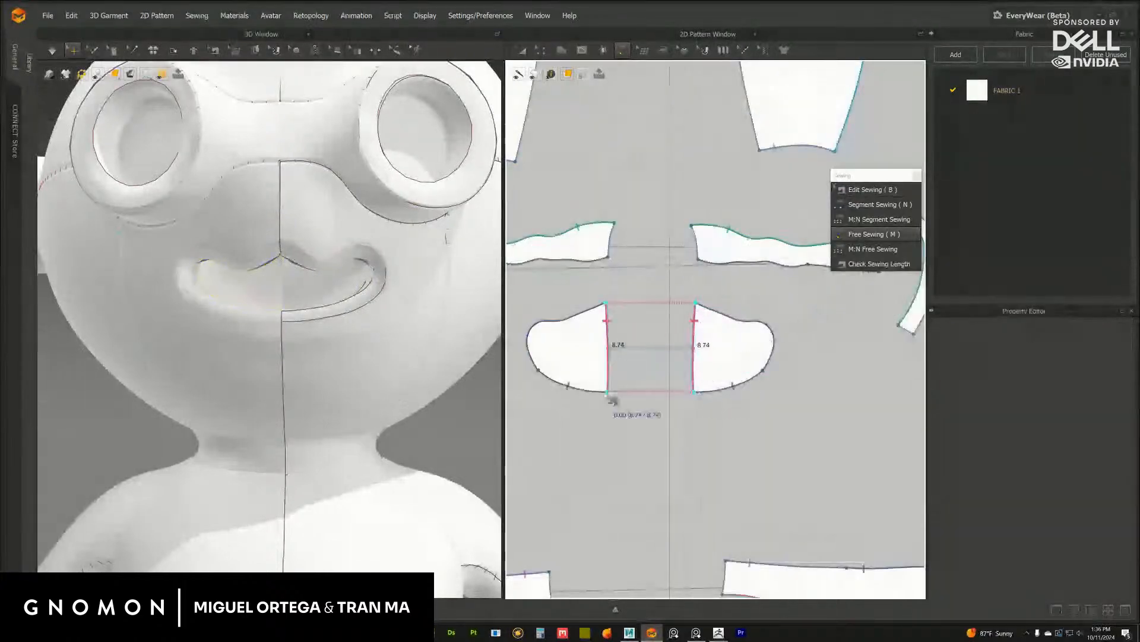
Sew the two wavy mouth strips together at their short facing ends
{"action": "left_click", "coordinate": [692, 225]}
{"action": "left_click", "coordinate": [698, 259]}
{"action": "left_click", "coordinate": [614, 224]}
{"action": "left_click", "coordinate": [608, 258]}
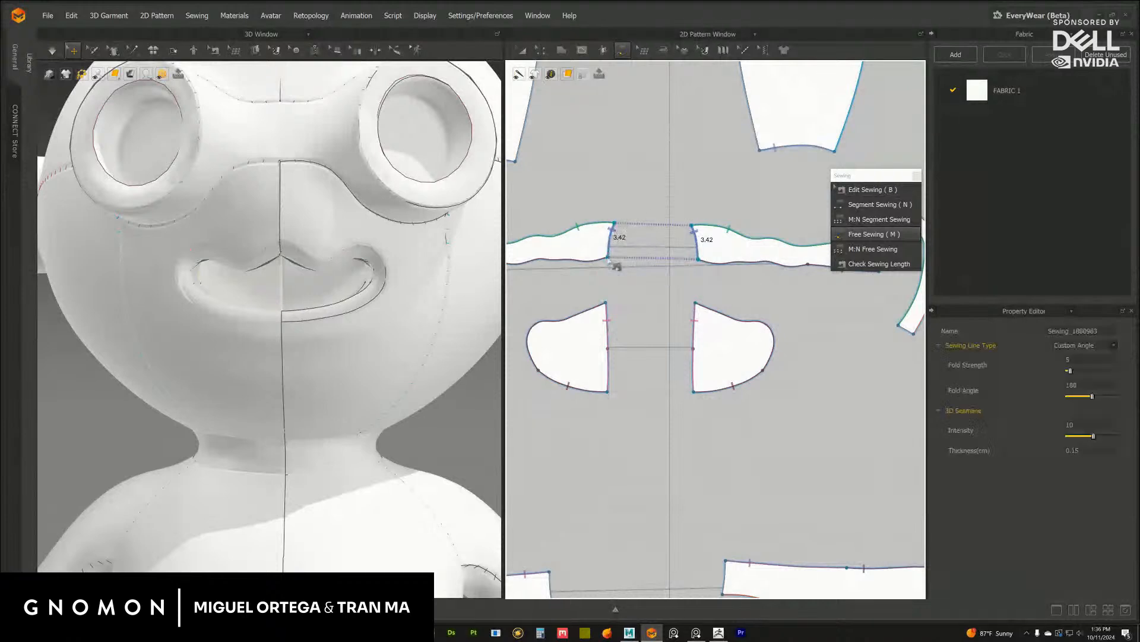
Sew the inner ends of the two neck strips together across the centre line
{"action": "scroll", "coordinate": [689, 322], "scroll_direction": "down", "scroll_amount": 2}
{"action": "middle_click_drag", "start_coordinate": [652, 240], "coordinate": [625, 296]}
{"action": "middle_click_drag", "start_coordinate": [630, 415], "coordinate": [624, 199]}
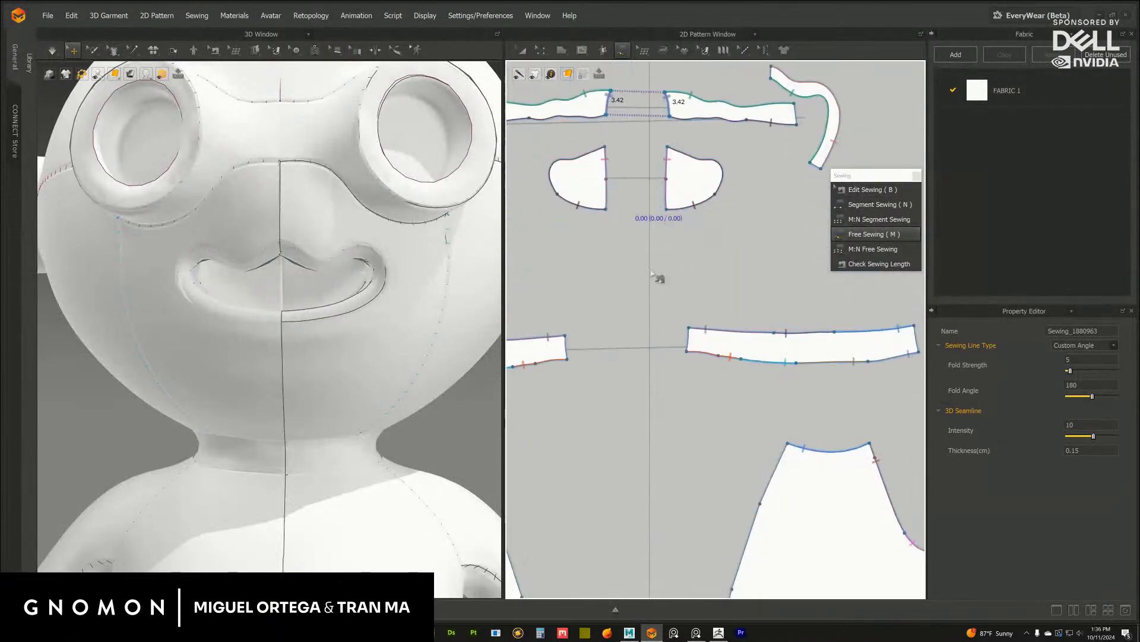
{"action": "left_click", "coordinate": [689, 328]}
{"action": "left_click", "coordinate": [686, 352]}
{"action": "left_click", "coordinate": [565, 337]}
{"action": "left_click", "coordinate": [568, 358]}
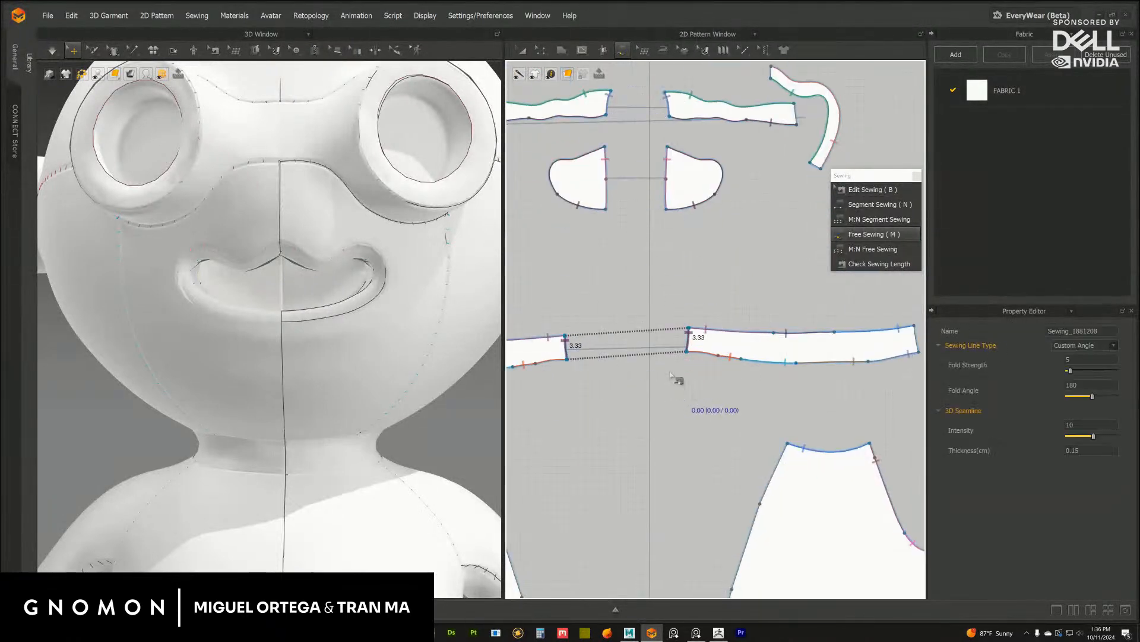
Sew the outer ends of the two neck strips together to close the neck loop
{"action": "scroll", "coordinate": [671, 374], "scroll_direction": "down", "scroll_amount": 2}
{"action": "middle_click_drag", "start_coordinate": [674, 362], "coordinate": [660, 325]}
{"action": "left_click", "coordinate": [827, 291]}
{"action": "left_click", "coordinate": [829, 307]}
{"action": "middle_click_drag", "start_coordinate": [744, 334], "coordinate": [865, 322]}
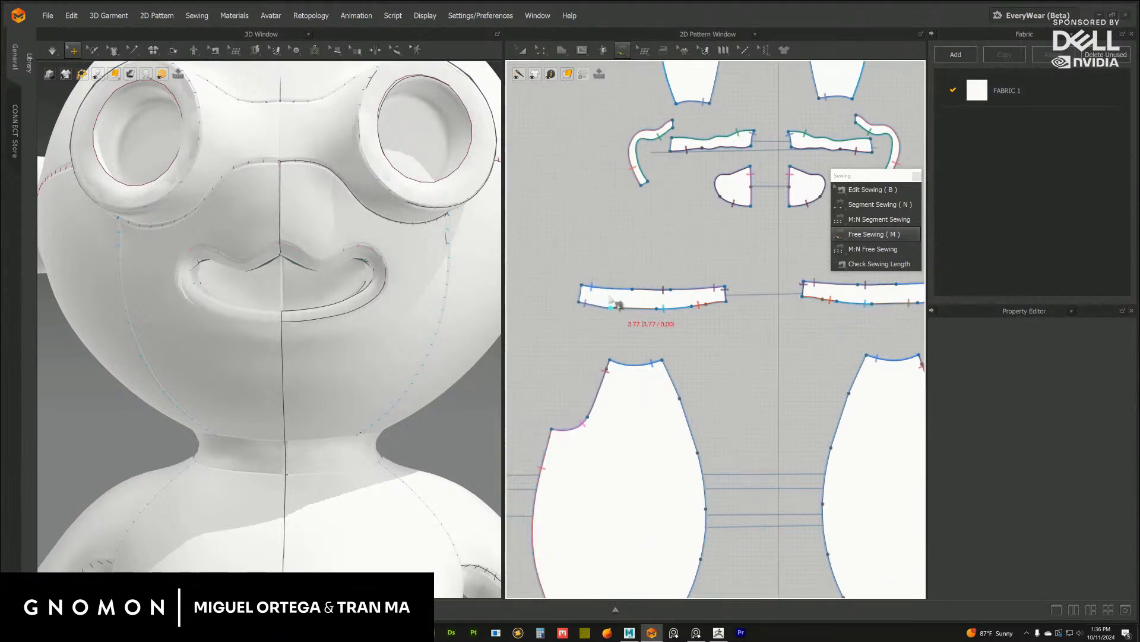
{"action": "left_click", "coordinate": [581, 286]}
{"action": "left_click", "coordinate": [579, 301]}
Sew the two inner torso pieces together along their full curved centre edges
{"action": "middle_click_drag", "start_coordinate": [665, 378], "coordinate": [589, 284]}
{"action": "scroll", "coordinate": [589, 285], "scroll_direction": "down", "scroll_amount": 2}
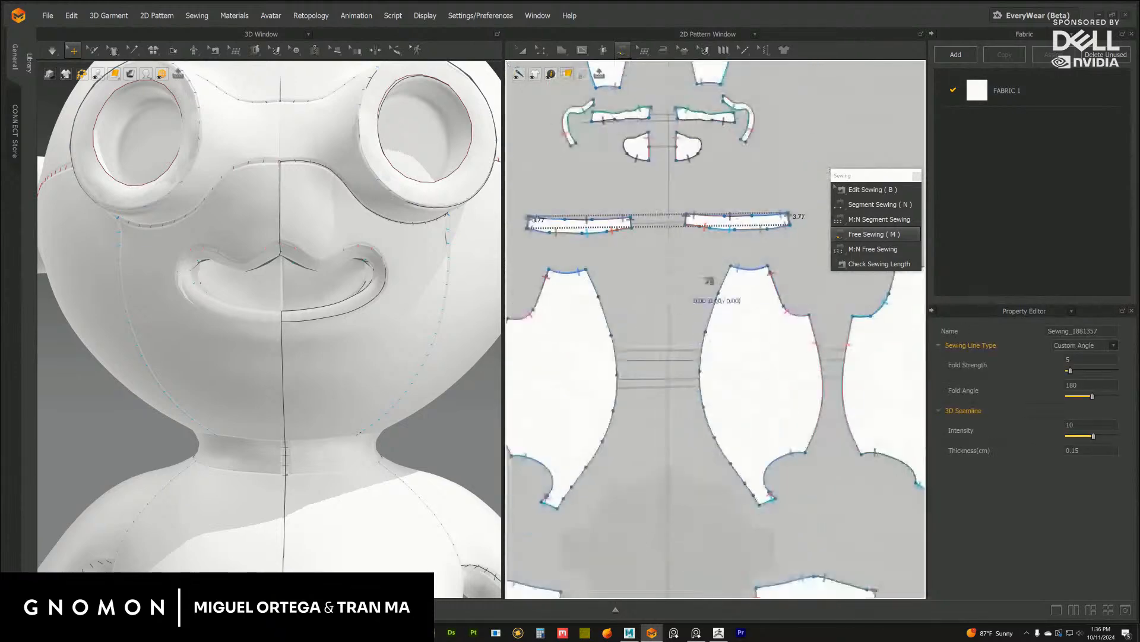
{"action": "left_click", "coordinate": [731, 266]}
{"action": "left_click", "coordinate": [759, 503]}
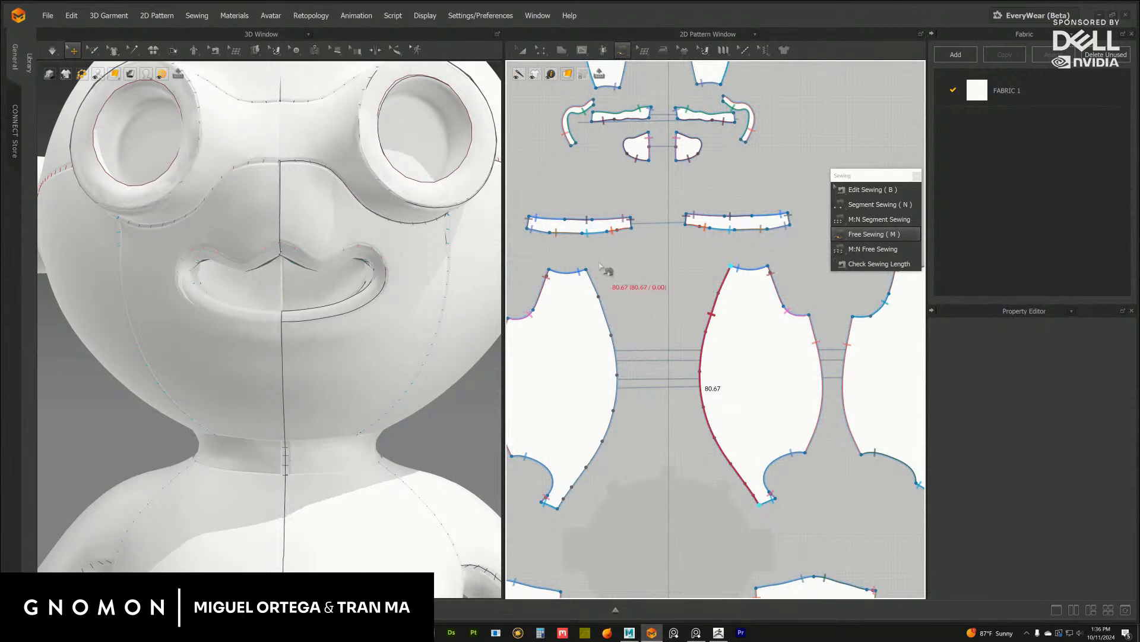
{"action": "left_click", "coordinate": [586, 269]}
{"action": "left_click", "coordinate": [557, 508]}
Sew the outermost curved edges of the two outer torso pieces to each other from neck to lower tip
{"action": "scroll", "coordinate": [623, 391], "scroll_direction": "down", "scroll_amount": 2}
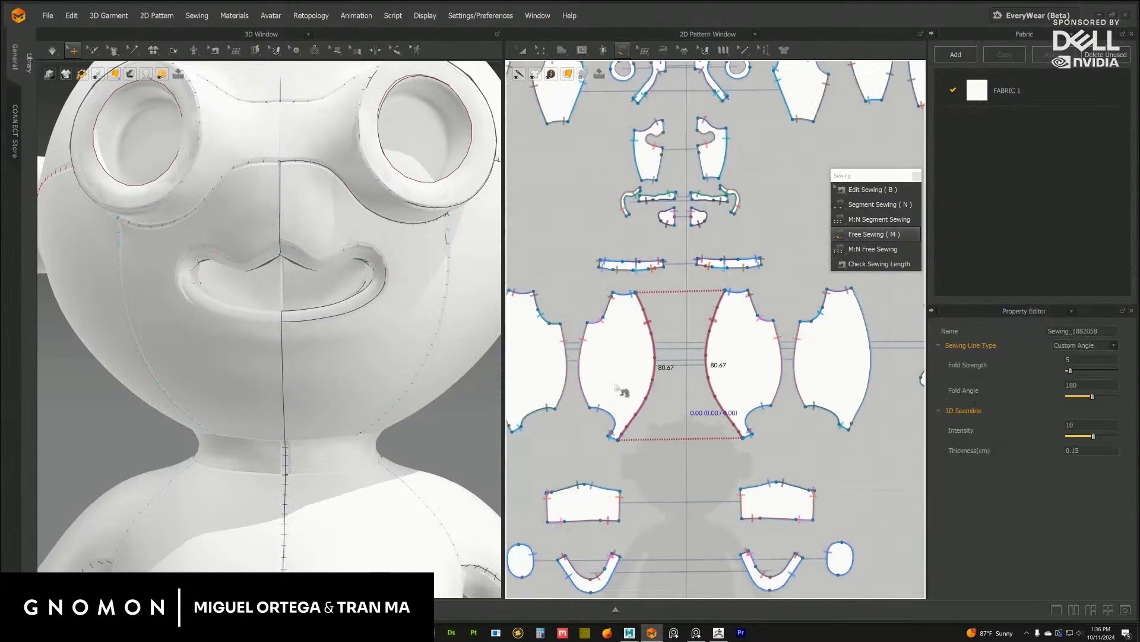
{"action": "middle_click_drag", "start_coordinate": [678, 394], "coordinate": [611, 330]}
{"action": "left_click", "coordinate": [785, 227]}
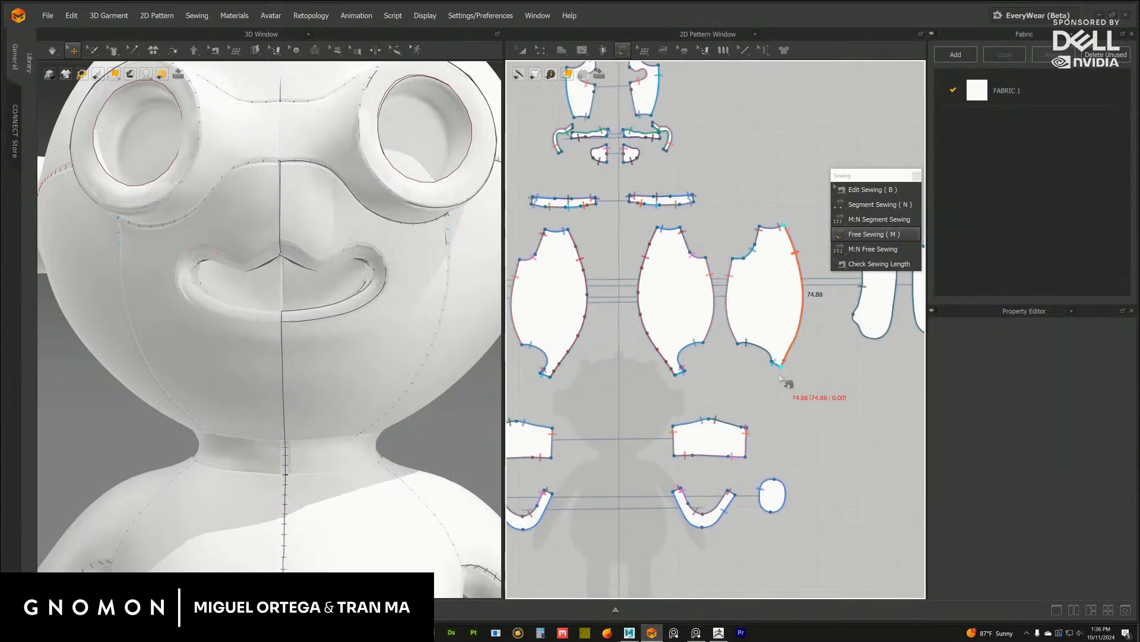
{"action": "left_click", "coordinate": [782, 366]}
{"action": "middle_click_drag", "start_coordinate": [523, 380], "coordinate": [734, 400]}
{"action": "left_click", "coordinate": [652, 243]}
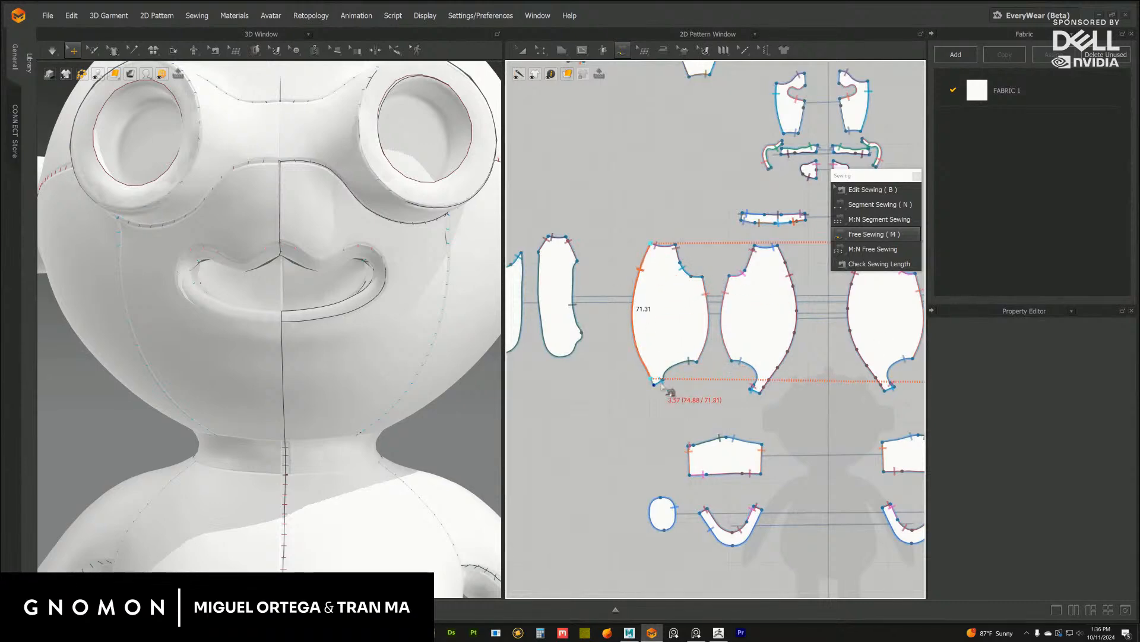
{"action": "left_click", "coordinate": [655, 385]}
{"action": "middle_click_drag", "start_coordinate": [817, 416], "coordinate": [671, 422]}
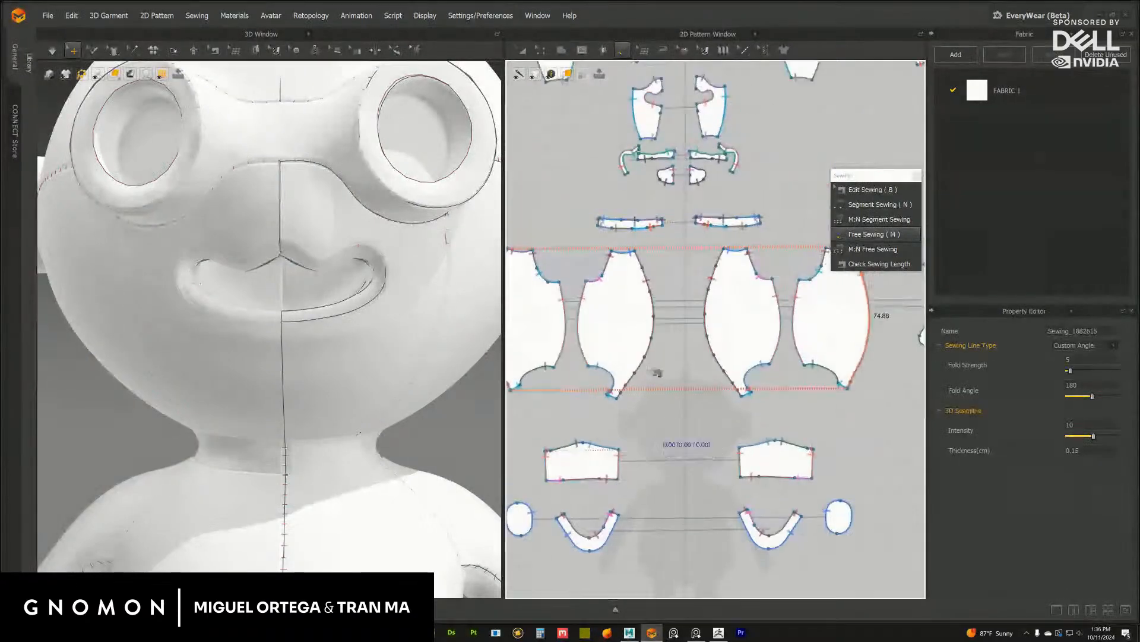
Sew the two lower face pieces together along their centre edges, both below and above the mouth cut-out
{"action": "middle_click_drag", "start_coordinate": [701, 134], "coordinate": [713, 336]}
{"action": "scroll", "coordinate": [808, 351], "scroll_direction": "up", "scroll_amount": 3}
{"action": "scroll", "coordinate": [682, 311], "scroll_direction": "up", "scroll_amount": 3}
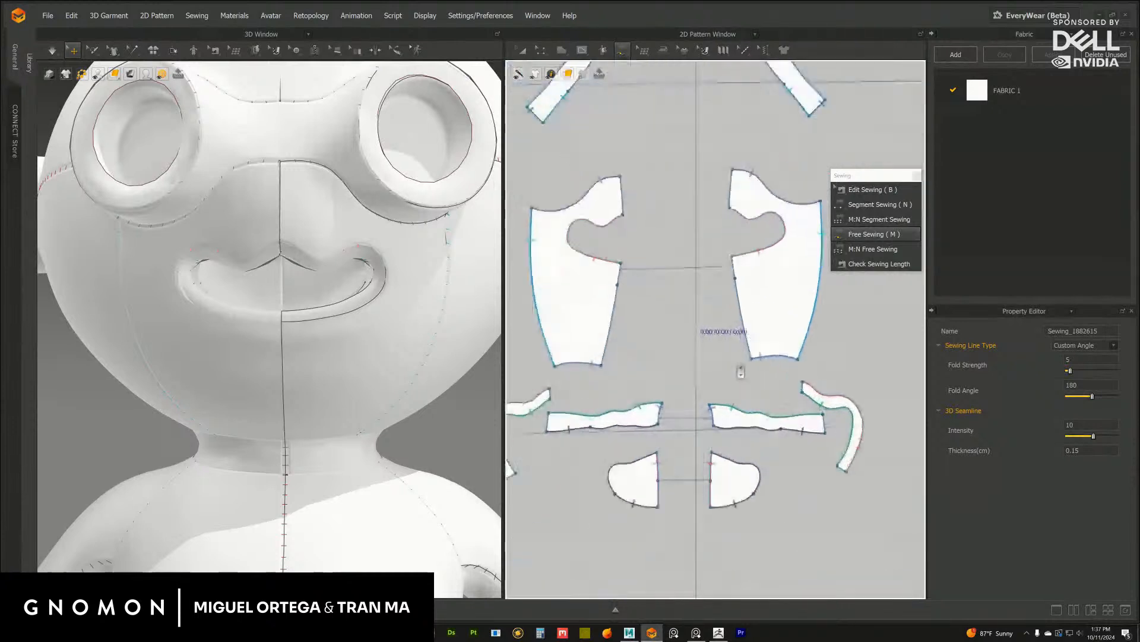
{"action": "left_click", "coordinate": [727, 254]}
{"action": "left_click", "coordinate": [748, 366]}
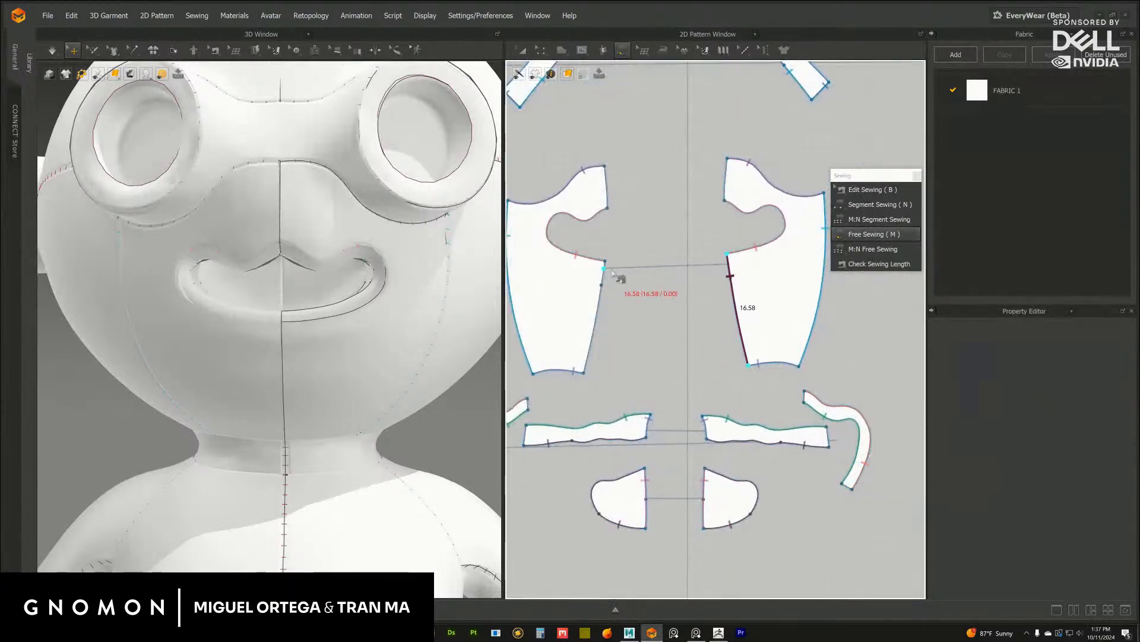
{"action": "left_click", "coordinate": [605, 260]}
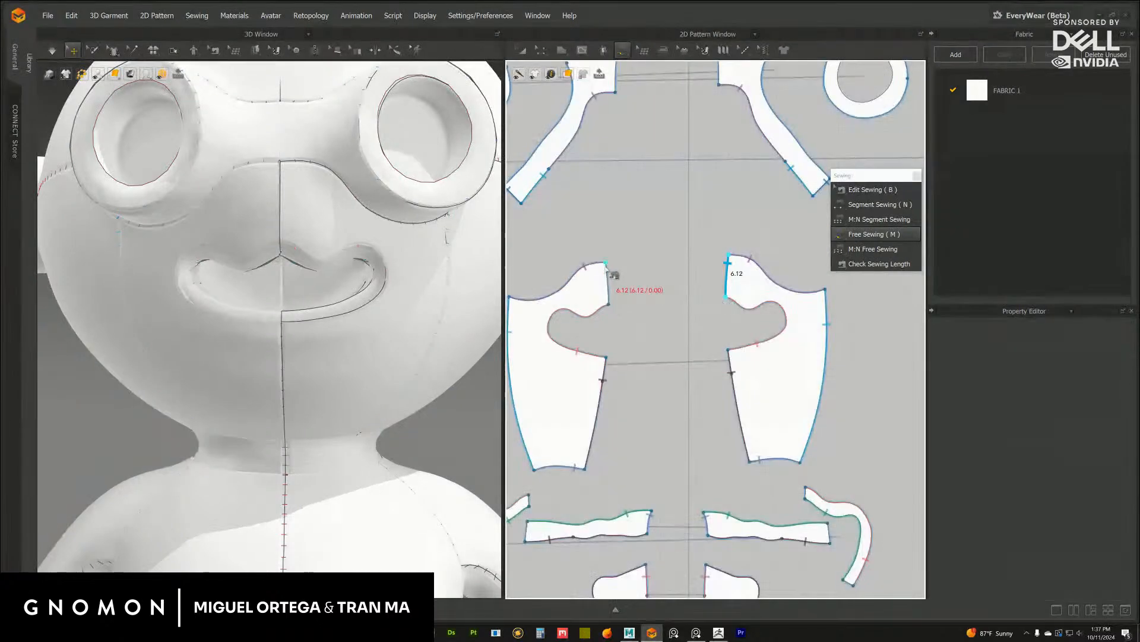
{"action": "left_click", "coordinate": [606, 262]}
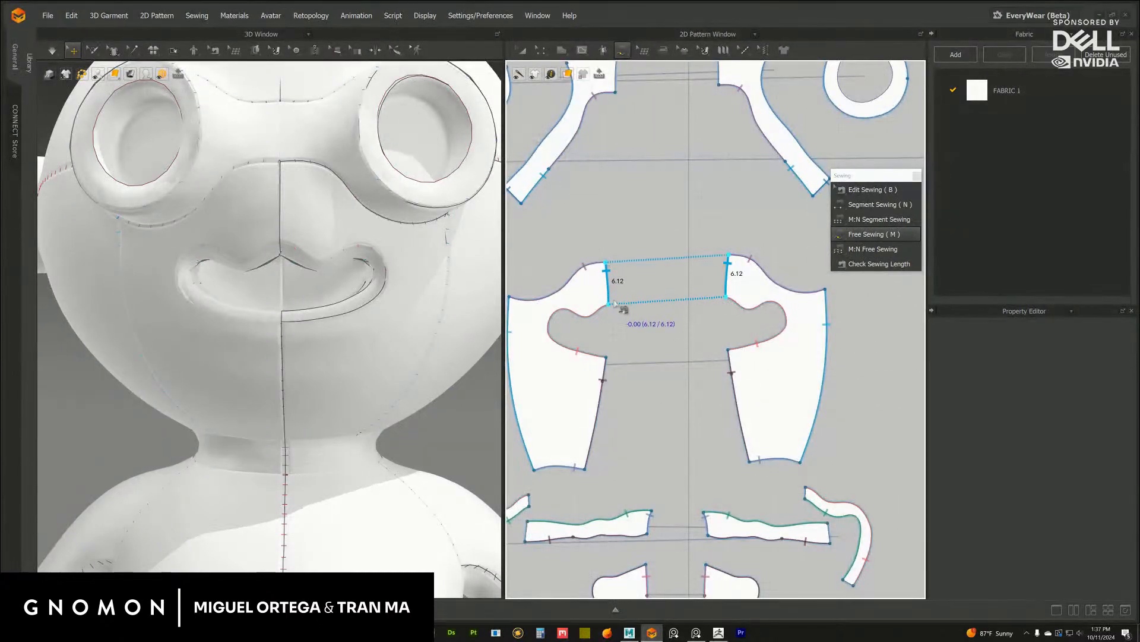
{"action": "left_click", "coordinate": [610, 304]}
Sew the short inner edges of the two Y-shaped nose-bridge strips together across the centre line
{"action": "middle_click_drag", "start_coordinate": [690, 161], "coordinate": [672, 366]}
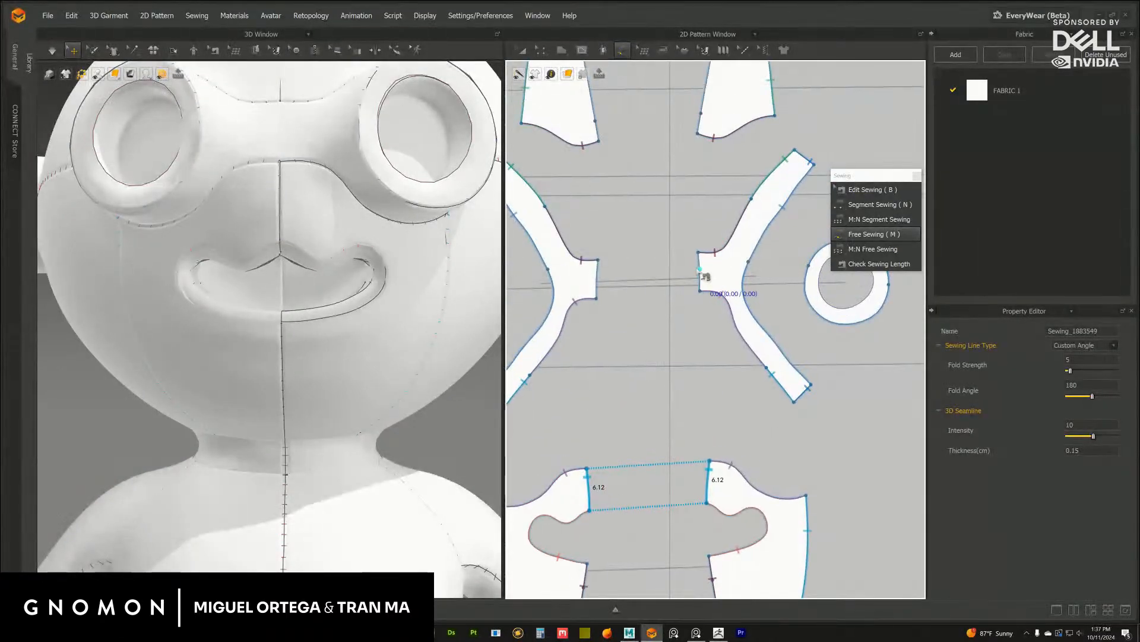
{"action": "left_click", "coordinate": [698, 253]}
{"action": "left_click", "coordinate": [700, 291]}
{"action": "left_click", "coordinate": [598, 260]}
{"action": "left_click", "coordinate": [603, 297]}
Sew the two pointed forehead pieces together along their long straight centre edges, from tip to base
{"action": "middle_click_drag", "start_coordinate": [679, 199], "coordinate": [658, 417]}
{"action": "left_click", "coordinate": [719, 159]}
{"action": "left_click", "coordinate": [678, 351]}
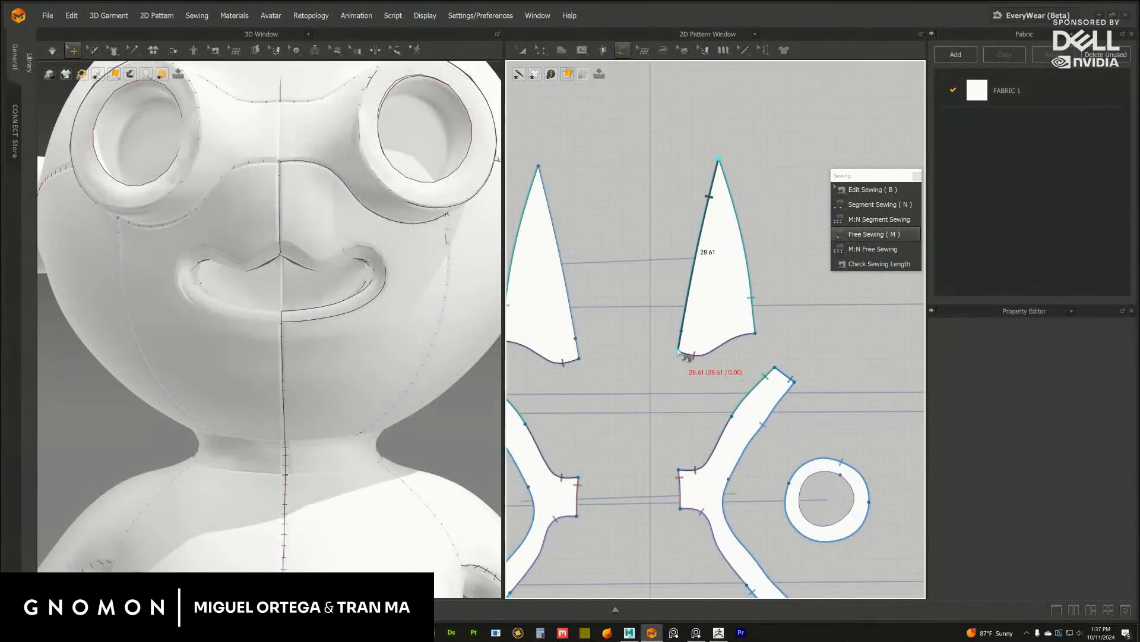
{"action": "left_click", "coordinate": [538, 165]}
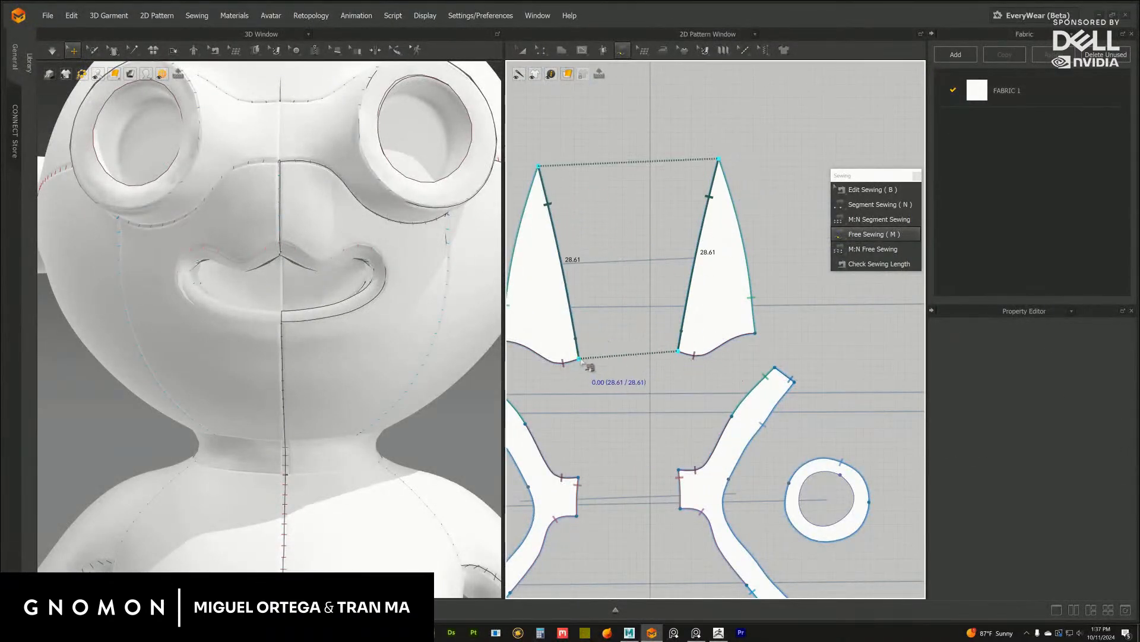
{"action": "left_click", "coordinate": [579, 358]}
Sew the short slanted top edges of the two mirrored upper side-head pieces to each other
{"action": "scroll", "coordinate": [464, 416], "scroll_direction": "down", "scroll_amount": 5}
{"action": "middle_click_drag", "start_coordinate": [450, 398], "coordinate": [455, 442]}
{"action": "right_click_drag", "start_coordinate": [453, 392], "coordinate": [429, 397]}
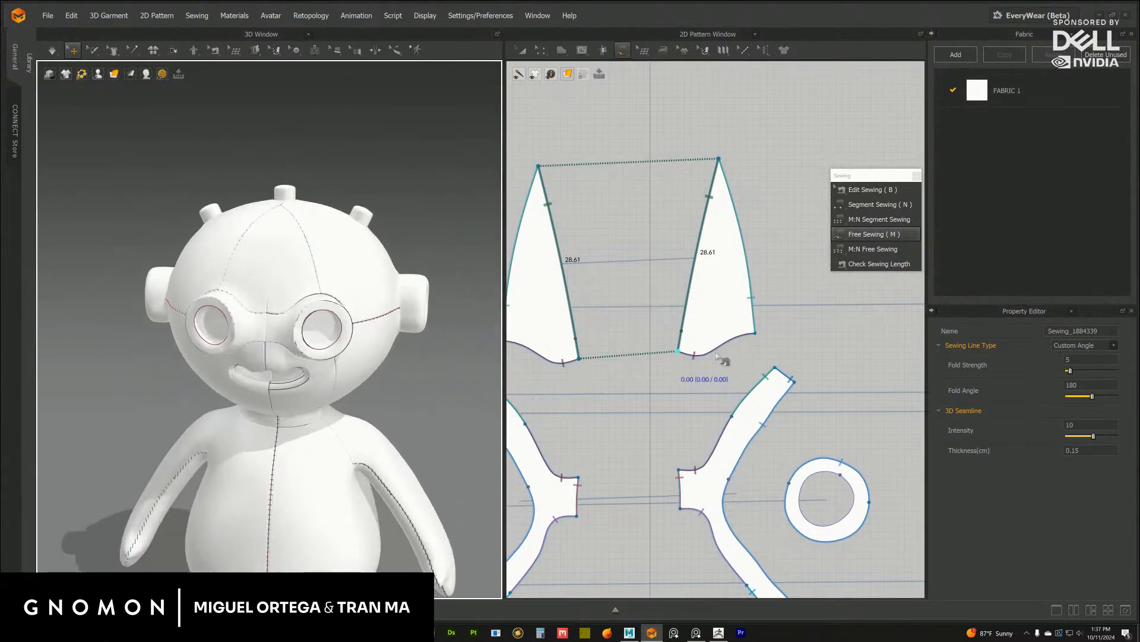
{"action": "middle_click_drag", "start_coordinate": [792, 274], "coordinate": [679, 319]}
{"action": "scroll", "coordinate": [712, 291], "scroll_direction": "down", "scroll_amount": 5}
{"action": "middle_click_drag", "start_coordinate": [707, 249], "coordinate": [618, 325]}
{"action": "left_click", "coordinate": [732, 324]}
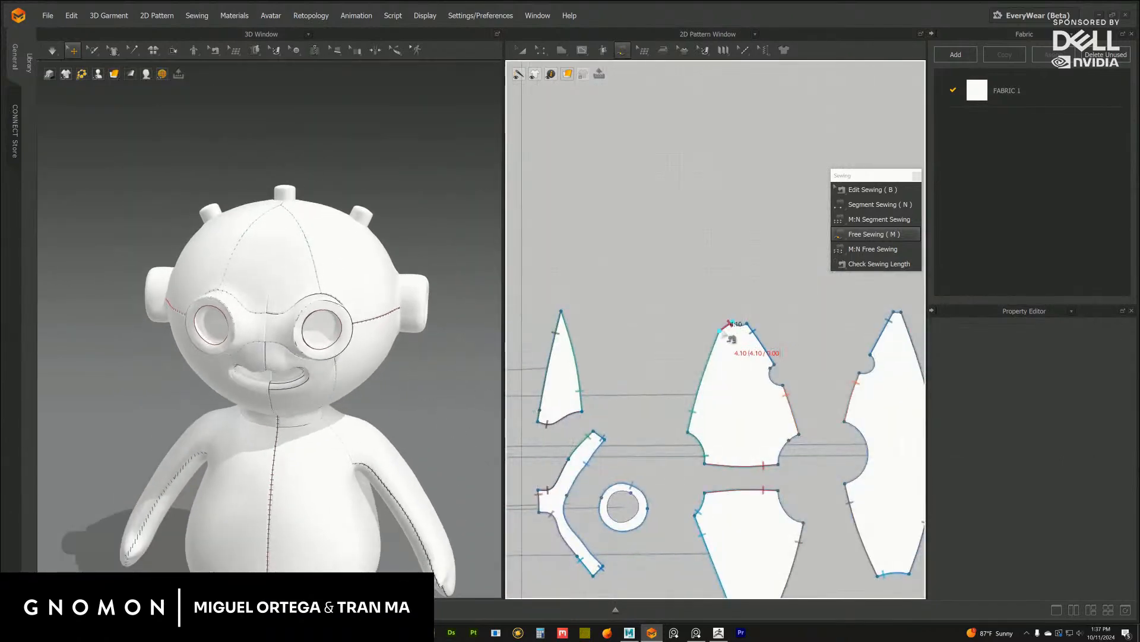
{"action": "left_click", "coordinate": [720, 332]}
{"action": "middle_click_drag", "start_coordinate": [720, 334], "coordinate": [1042, 330]}
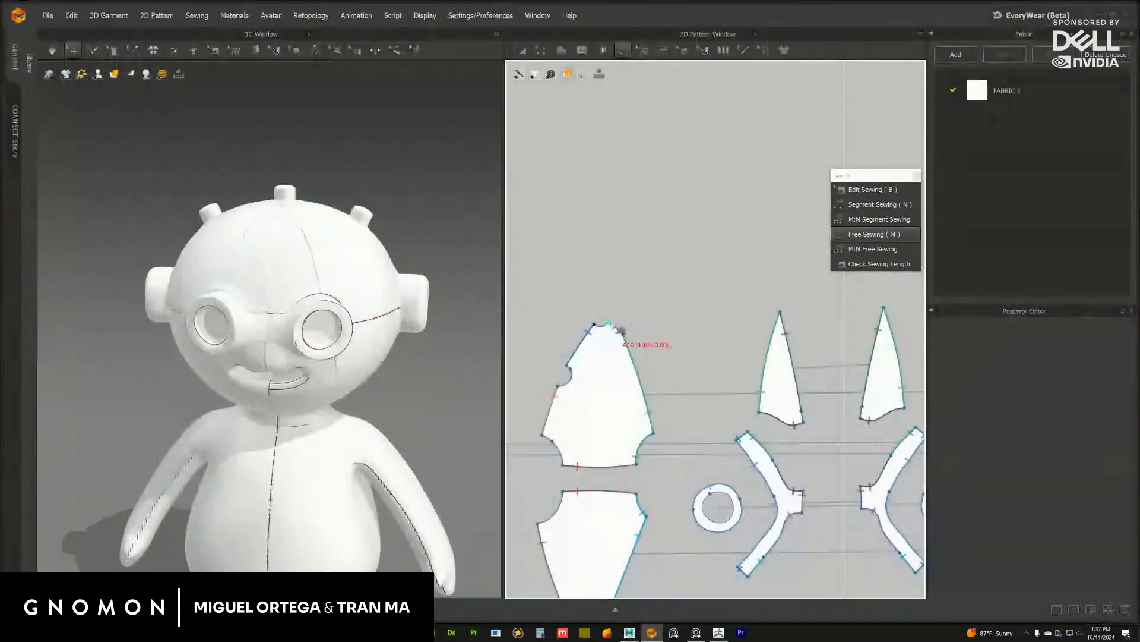
{"action": "left_click", "coordinate": [610, 323]}
{"action": "left_click", "coordinate": [621, 331]}
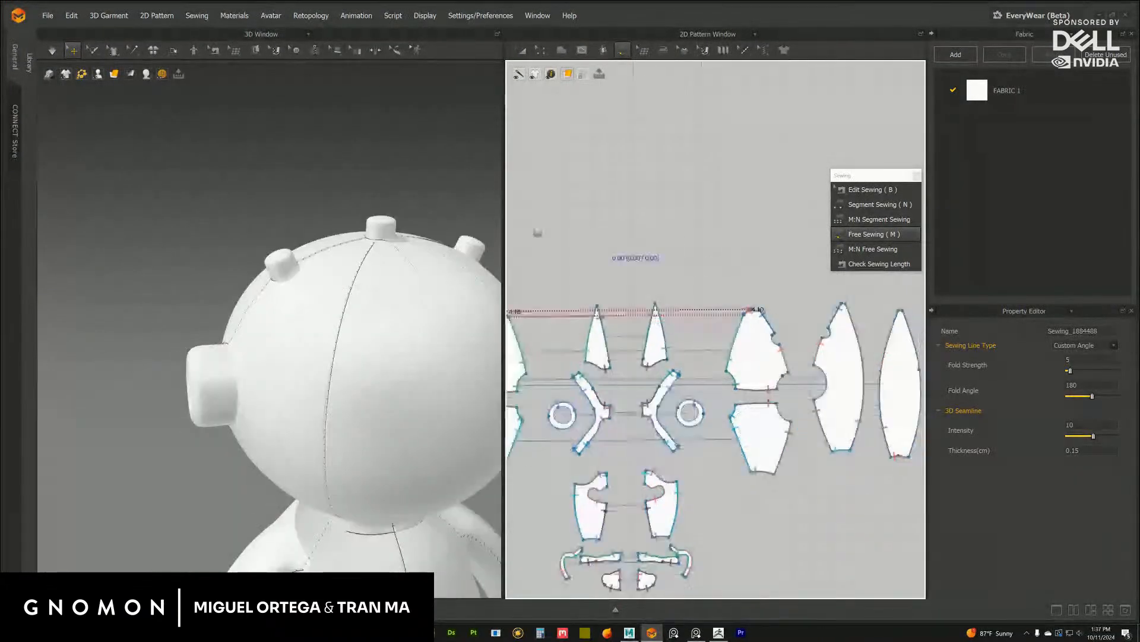
Sew the two outermost leaf-shaped head pieces together along their full outer curved edges
{"action": "scroll", "coordinate": [594, 332], "scroll_direction": "up", "scroll_amount": 3}
{"action": "left_click", "coordinate": [701, 268]}
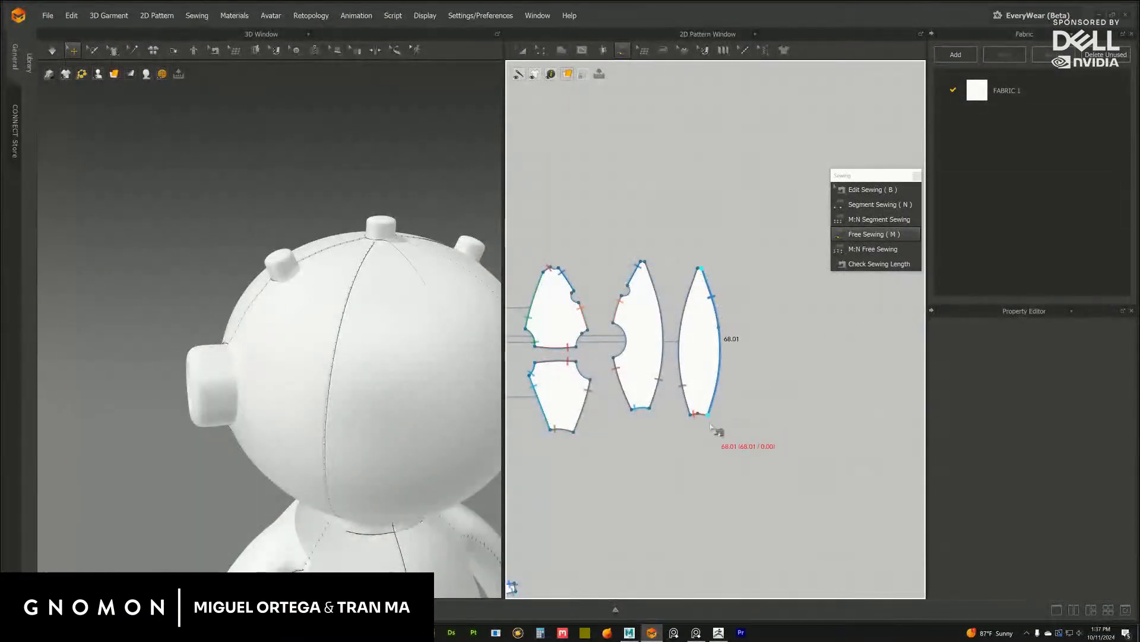
{"action": "middle_click_drag", "start_coordinate": [646, 309], "coordinate": [1016, 344]}
{"action": "middle_click_drag", "start_coordinate": [592, 315], "coordinate": [732, 291]}
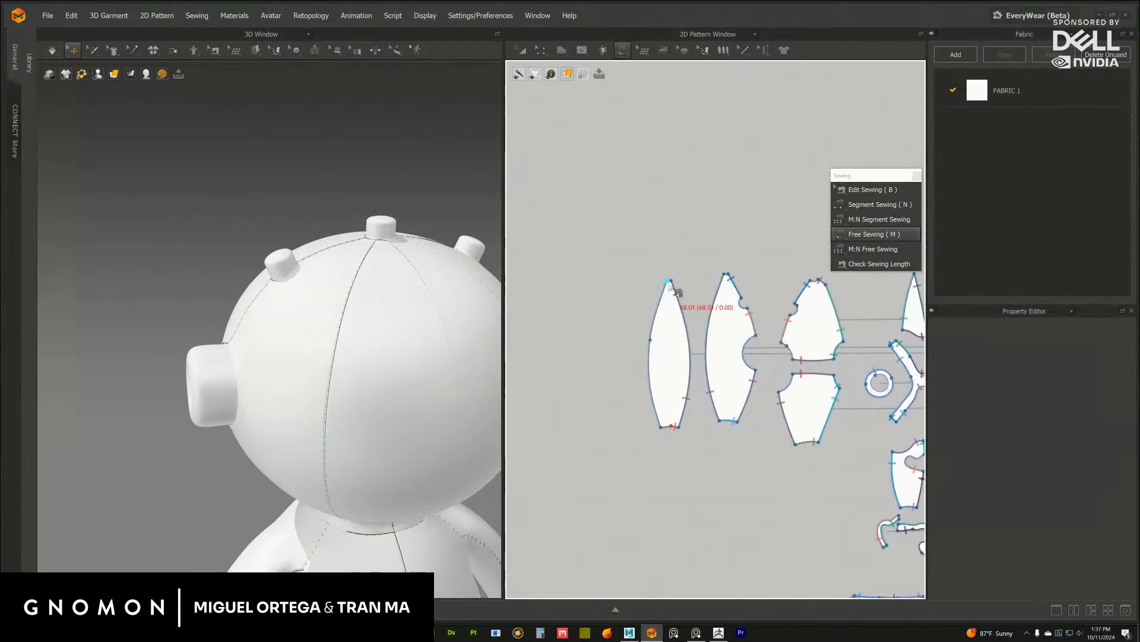
{"action": "left_click", "coordinate": [669, 281]}
{"action": "left_click", "coordinate": [662, 427]}
Change the colour of FABRIC 1 to light grey C2C2C2
{"action": "middle_click_drag", "start_coordinate": [469, 229], "coordinate": [417, 222]}
{"action": "scroll", "coordinate": [417, 221], "scroll_direction": "down", "scroll_amount": 5}
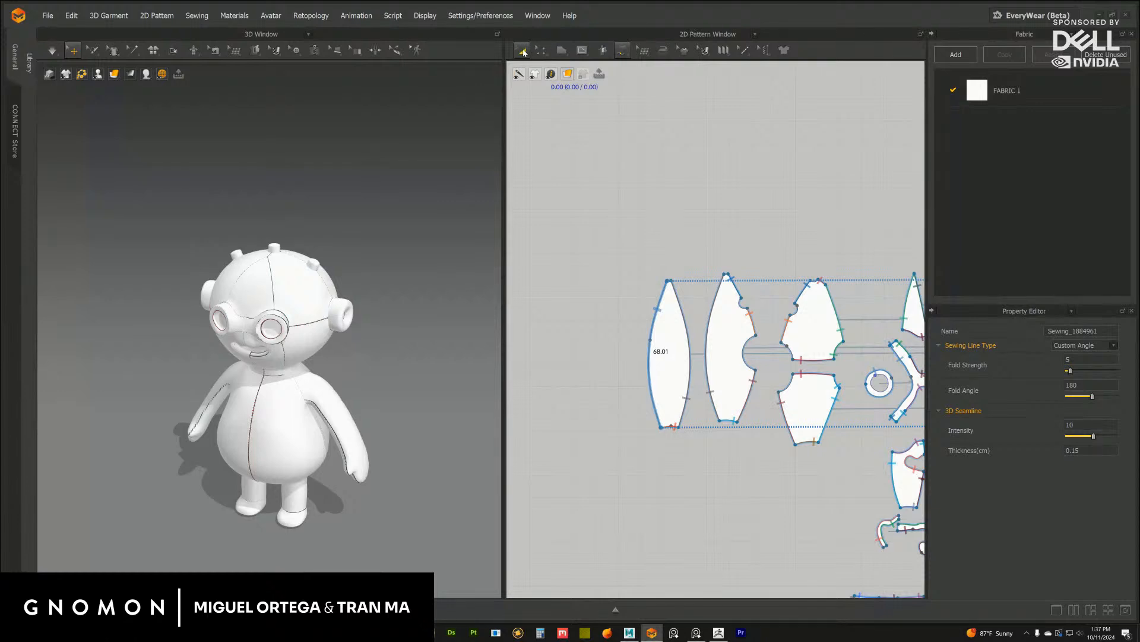
{"action": "left_click", "coordinate": [521, 51]}
{"action": "middle_click_drag", "start_coordinate": [726, 241], "coordinate": [604, 165]}
{"action": "scroll", "coordinate": [604, 165], "scroll_direction": "down", "scroll_amount": 2}
{"action": "scroll", "coordinate": [604, 165], "scroll_direction": "down", "scroll_amount": 2}
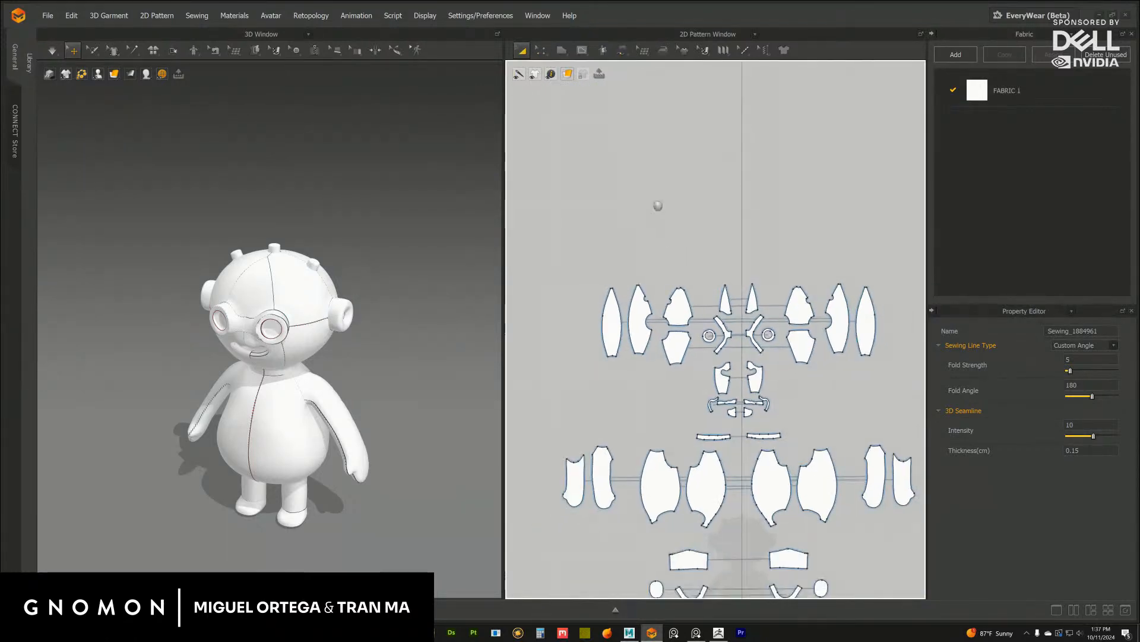
{"action": "middle_click_drag", "start_coordinate": [658, 206], "coordinate": [664, 141]}
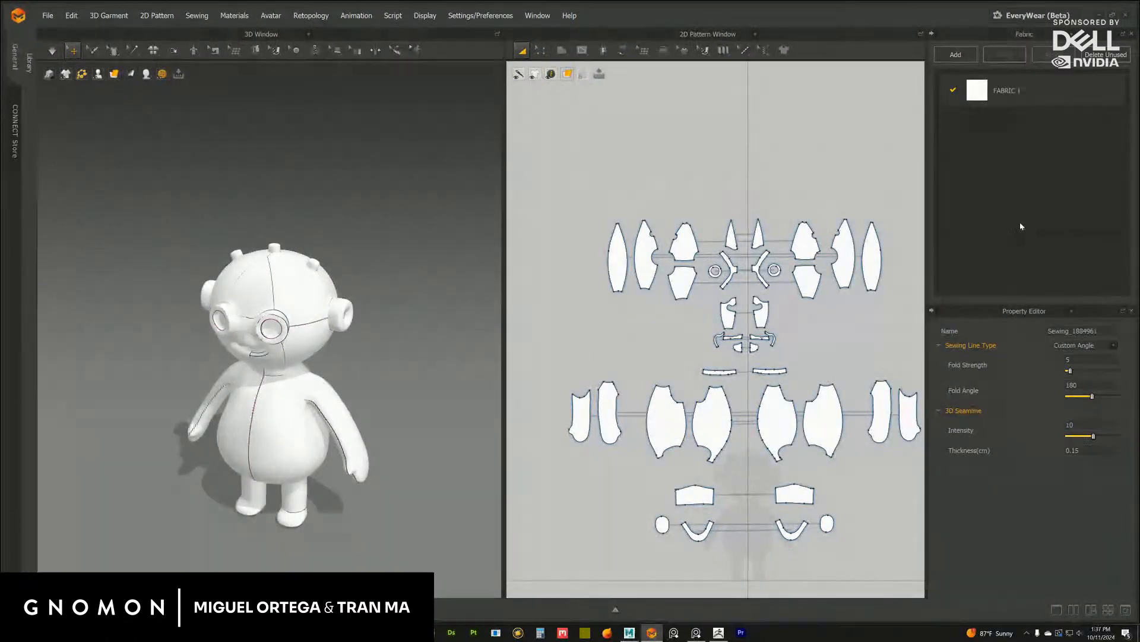
{"action": "left_click", "coordinate": [1007, 90]}
{"action": "left_click", "coordinate": [1096, 509]}
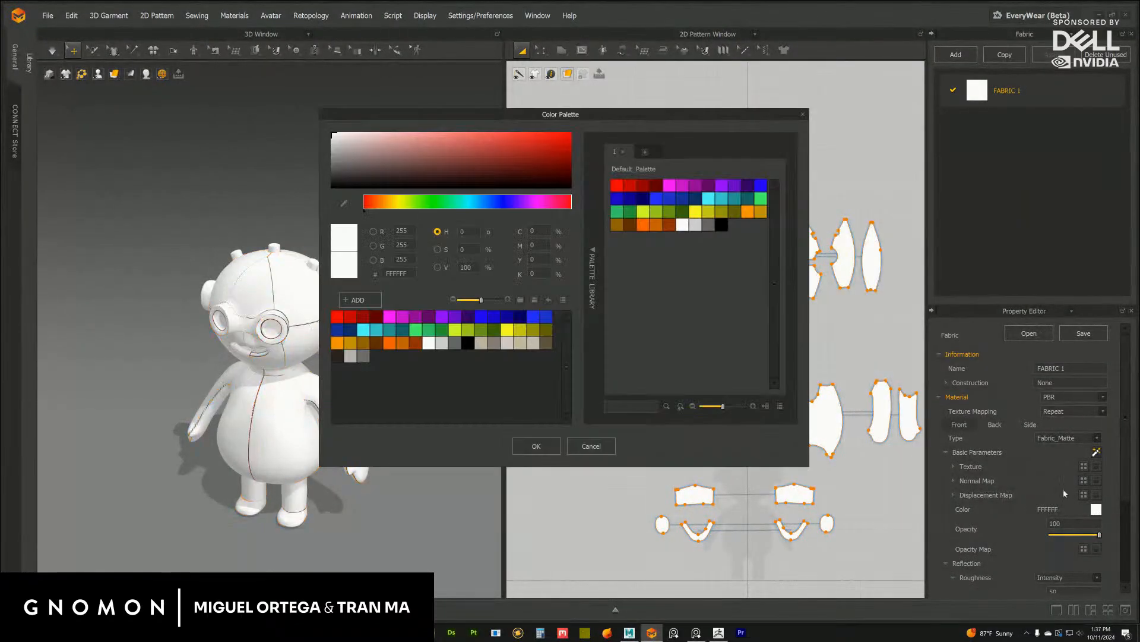
{"action": "left_click_drag", "start_coordinate": [350, 179], "coordinate": [333, 146]}
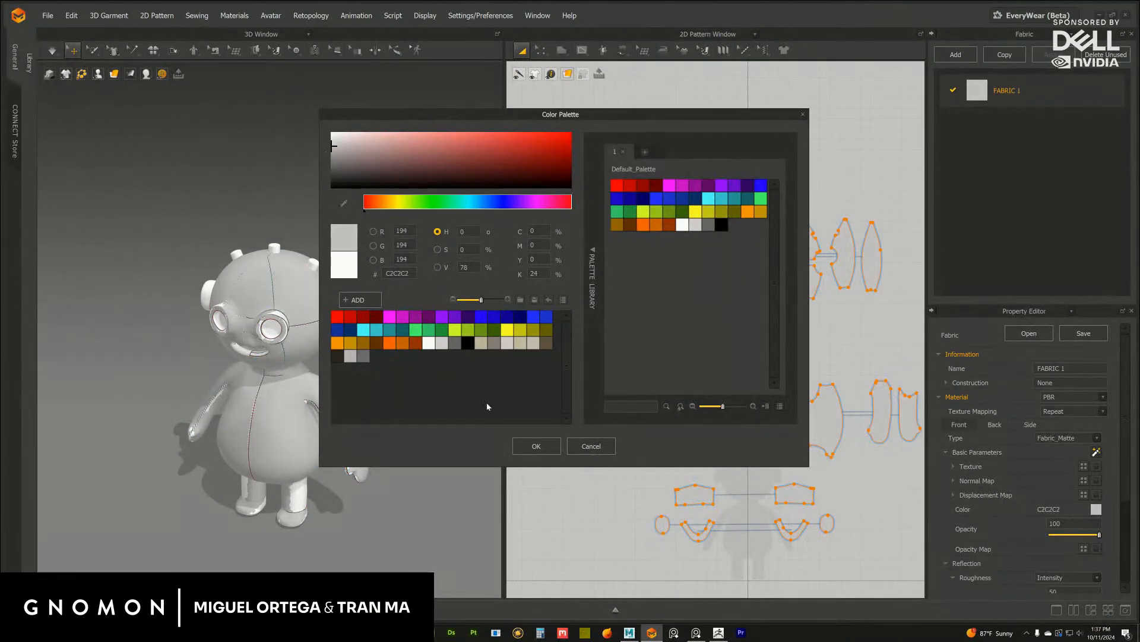
{"action": "left_click", "coordinate": [535, 445]}
Apply the Trim_Full_Grain_Leather physical property preset to FABRIC 1 and deselect the patterns
{"action": "scroll", "coordinate": [1077, 526], "scroll_direction": "down", "scroll_amount": 5}
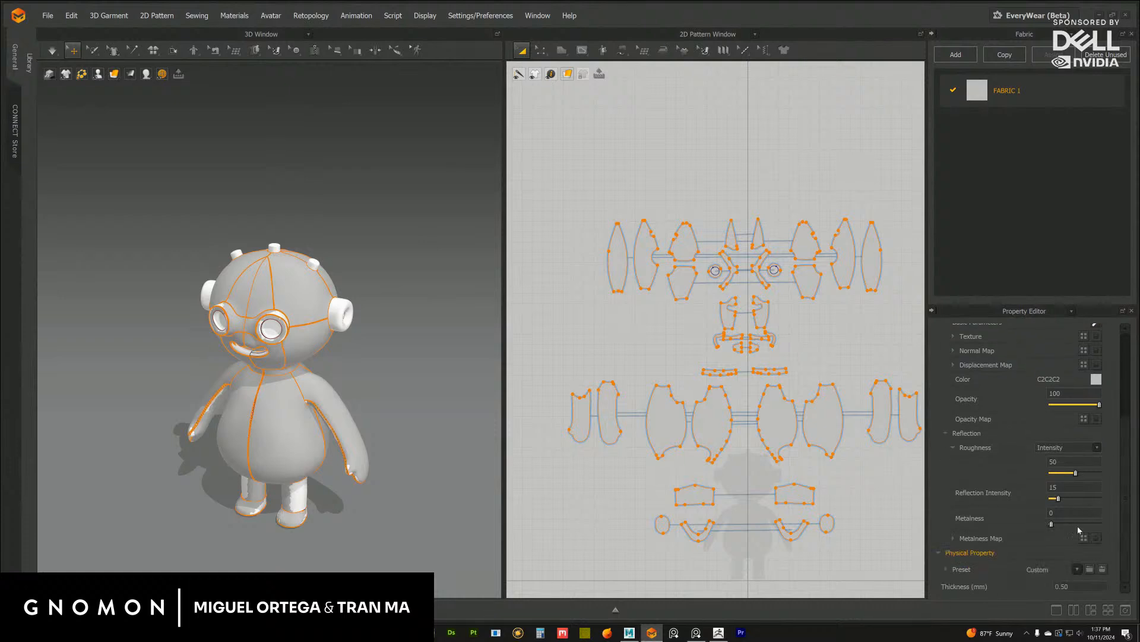
{"action": "left_click", "coordinate": [1080, 568]}
{"action": "scroll", "coordinate": [1064, 412], "scroll_direction": "down", "scroll_amount": 1}
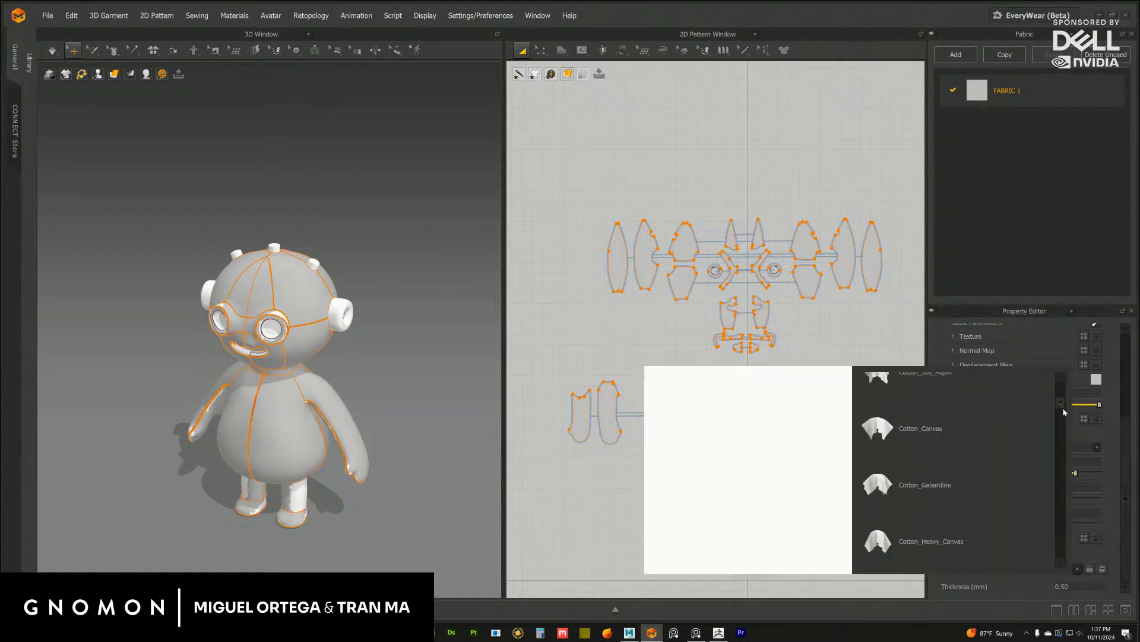
{"action": "scroll", "coordinate": [1010, 463], "scroll_direction": "down", "scroll_amount": 10}
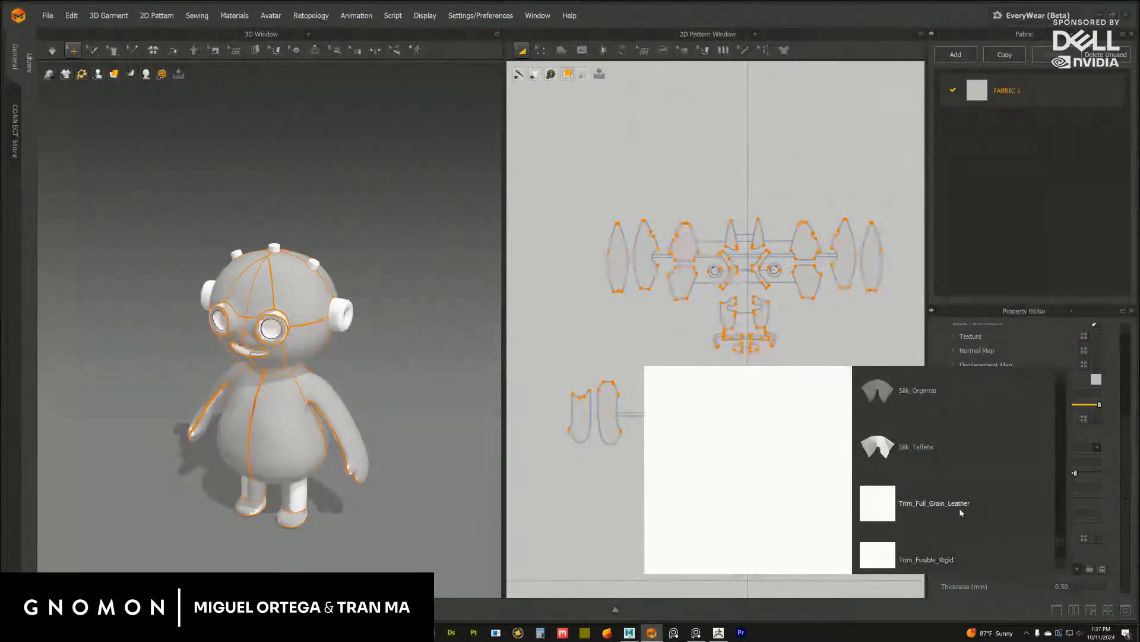
{"action": "left_click", "coordinate": [962, 506]}
{"action": "right_click_drag", "start_coordinate": [436, 289], "coordinate": [439, 260]}
{"action": "left_click", "coordinate": [351, 287]}
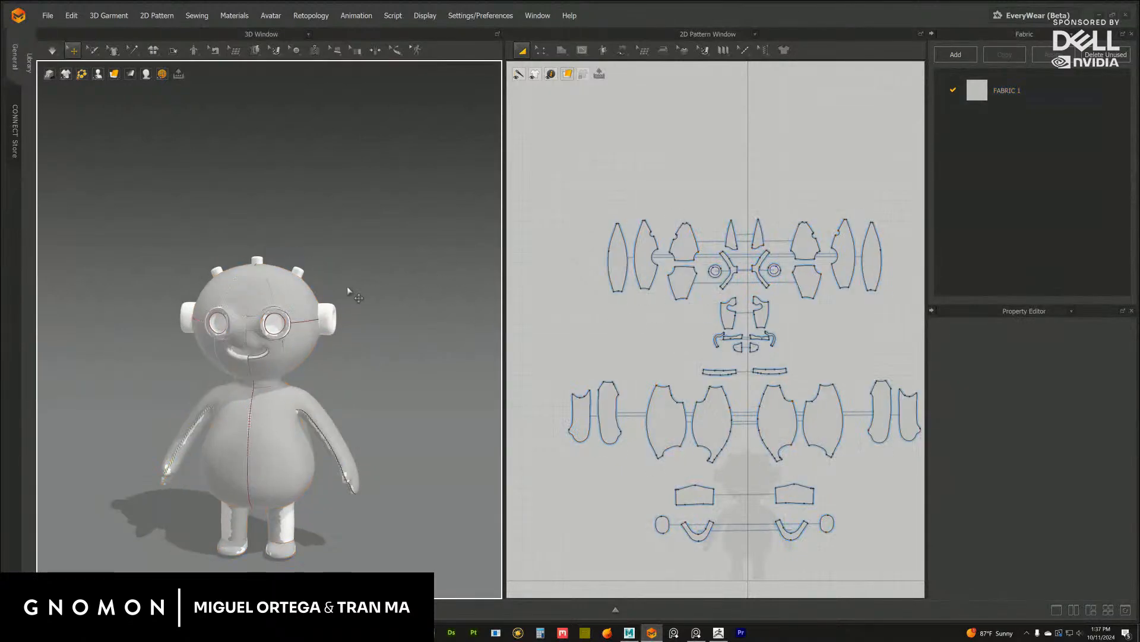
Show the character from the front and save the project with Save As
{"action": "key", "text": "2"}
{"action": "left_click", "coordinate": [48, 16]}
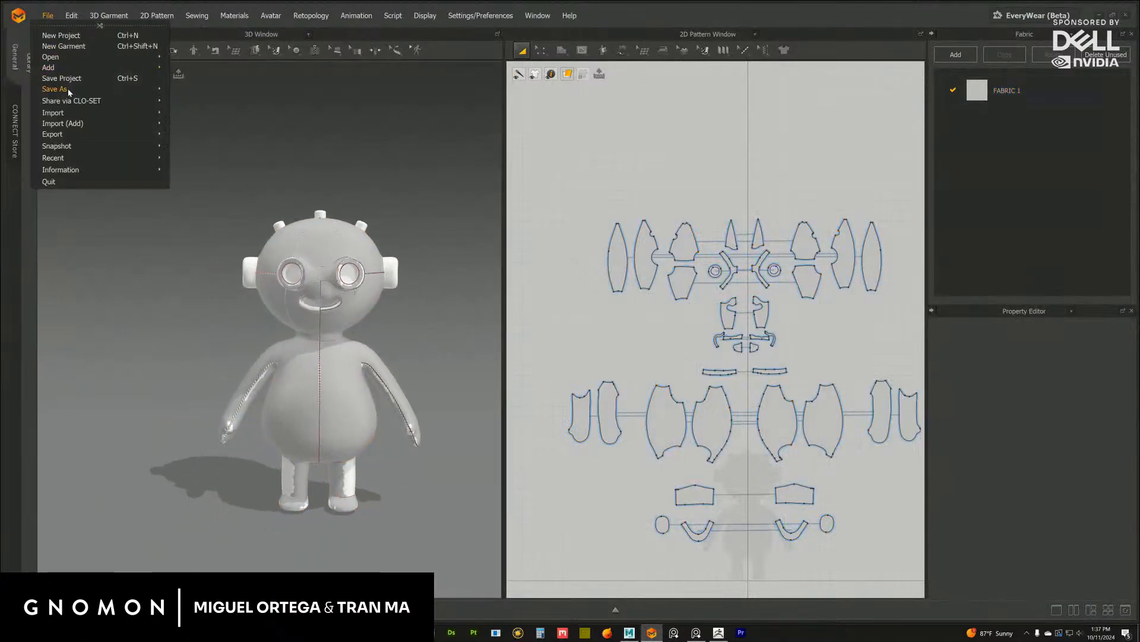
{"action": "mouse_move", "coordinate": [68, 91]}
{"action": "left_click", "coordinate": [193, 92]}
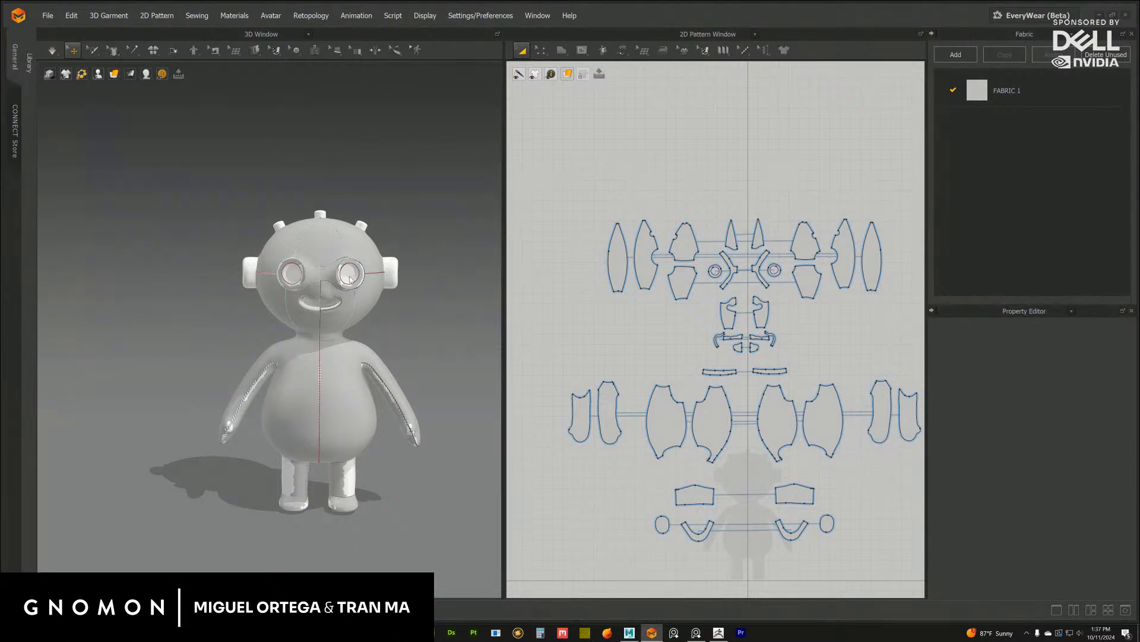
Hide the garment pieces in the 3D view to expose the avatar and its drawn lines around the eye
{"action": "right_click_drag", "start_coordinate": [415, 241], "coordinate": [371, 273]}
{"action": "scroll", "coordinate": [370, 279], "scroll_direction": "up", "scroll_amount": 5}
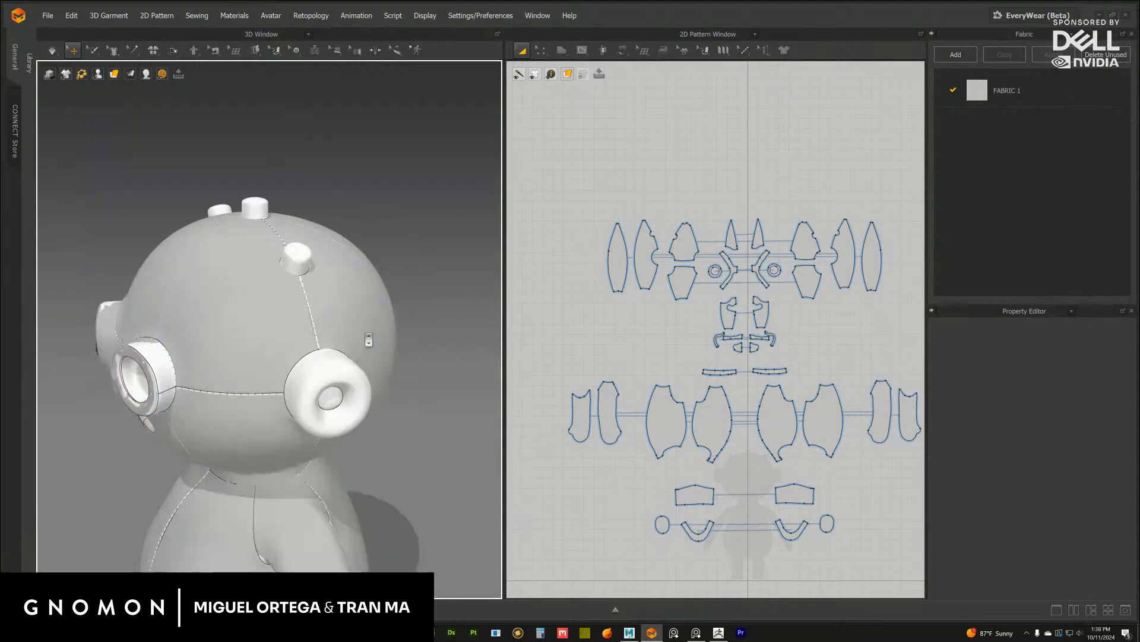
{"action": "right_click_drag", "start_coordinate": [366, 338], "coordinate": [392, 308]}
{"action": "middle_click_drag", "start_coordinate": [372, 286], "coordinate": [341, 287]}
{"action": "scroll", "coordinate": [341, 286], "scroll_direction": "up", "scroll_amount": 6}
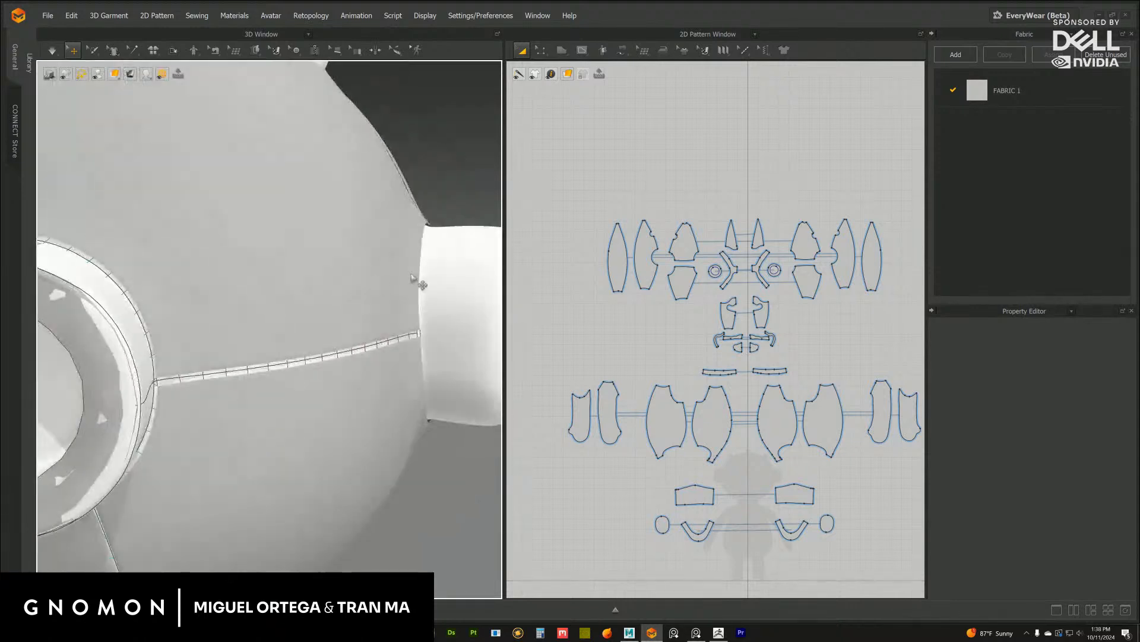
{"action": "scroll", "coordinate": [419, 284], "scroll_direction": "down", "scroll_amount": 2}
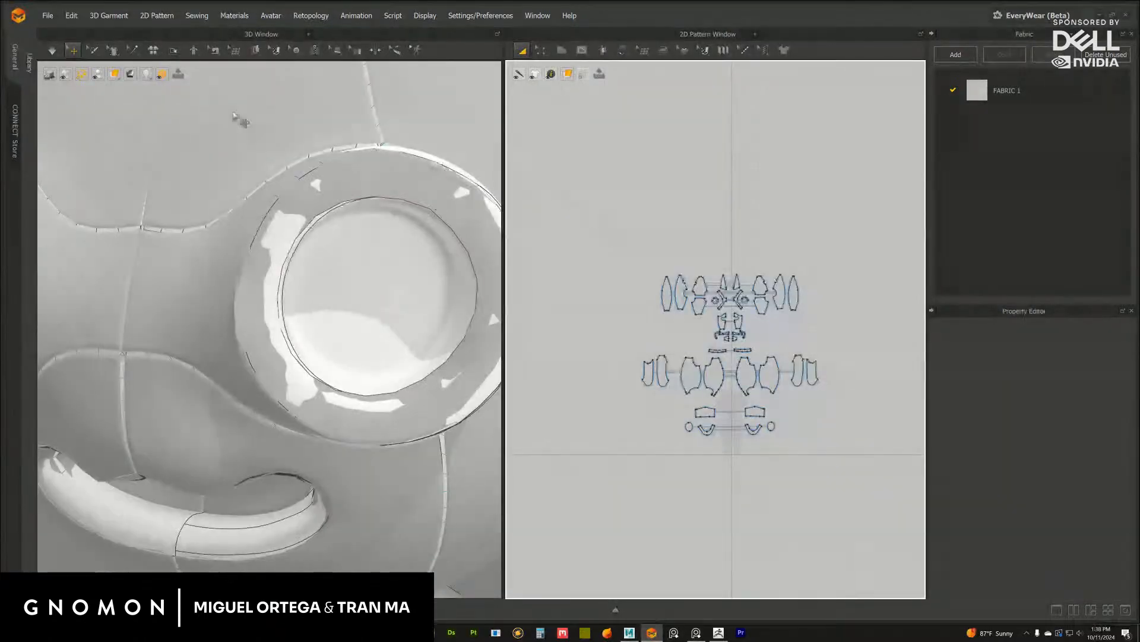
{"action": "left_click", "coordinate": [97, 73]}
{"action": "mouse_move", "coordinate": [116, 82]}
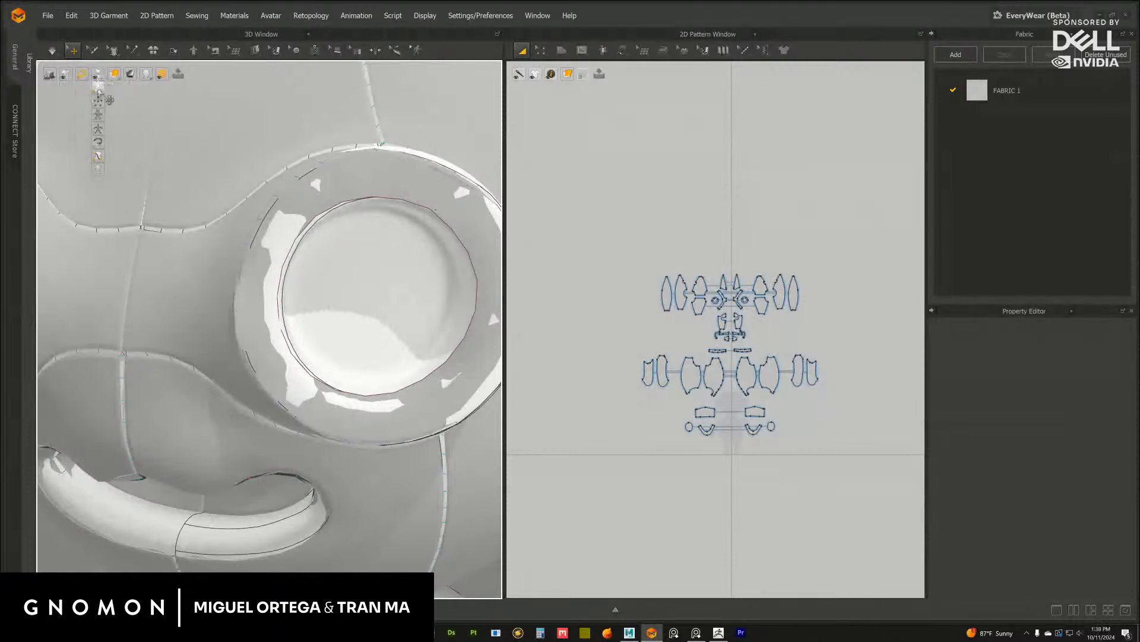
{"action": "left_click", "coordinate": [99, 89]}
{"action": "left_click", "coordinate": [97, 88]}
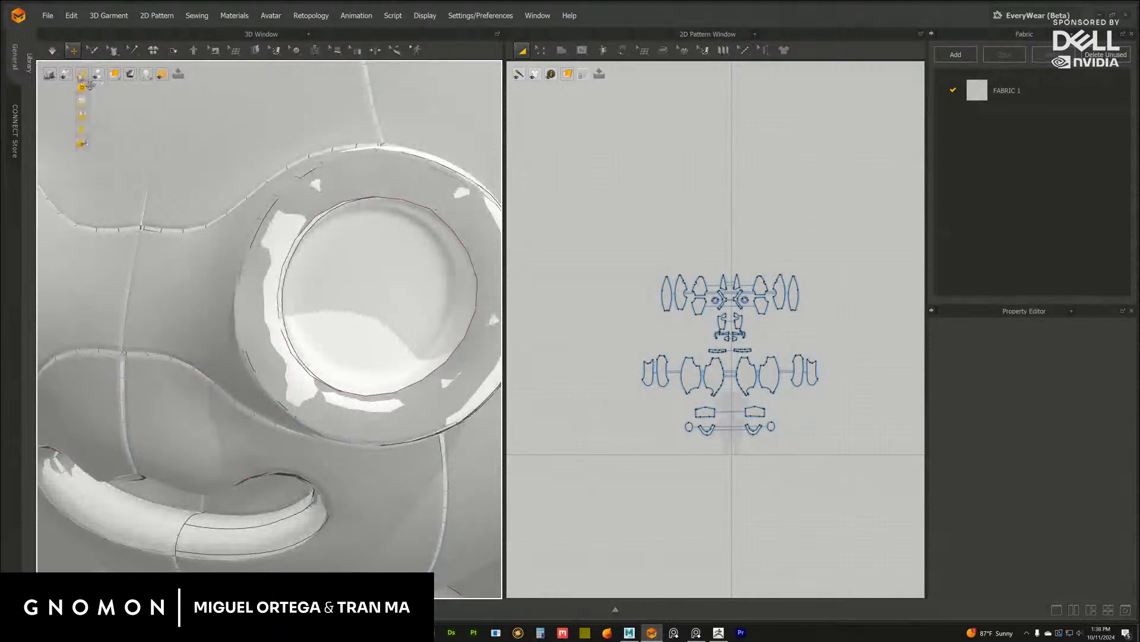
{"action": "left_click", "coordinate": [67, 90]}
{"action": "right_click_drag", "start_coordinate": [315, 192], "coordinate": [250, 141]}
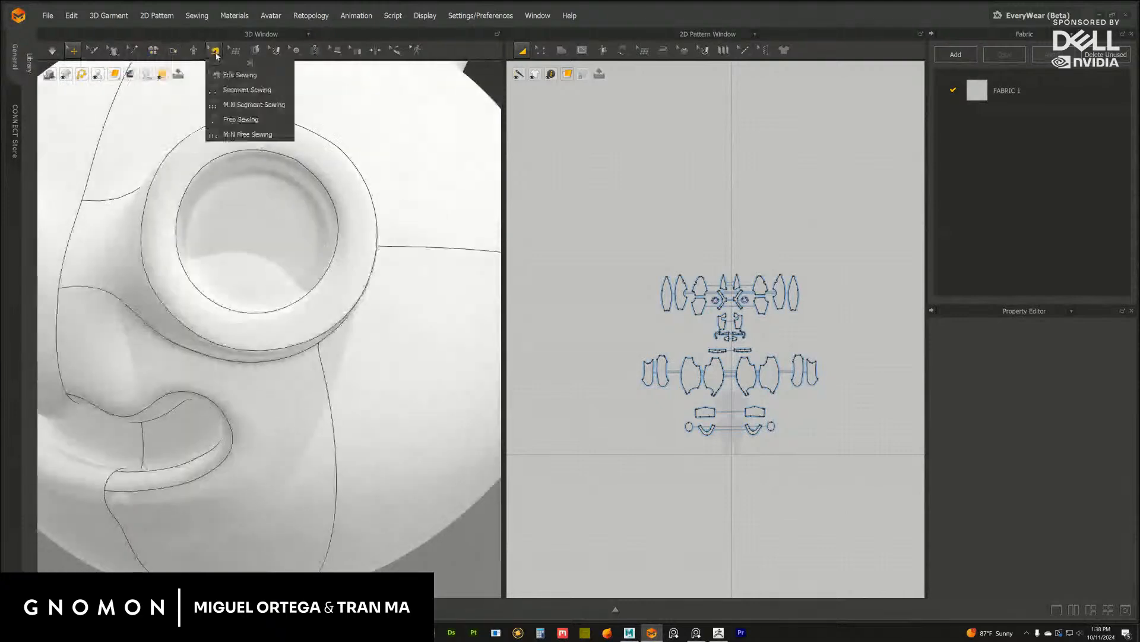
{"action": "mouse_move", "coordinate": [254, 55]}
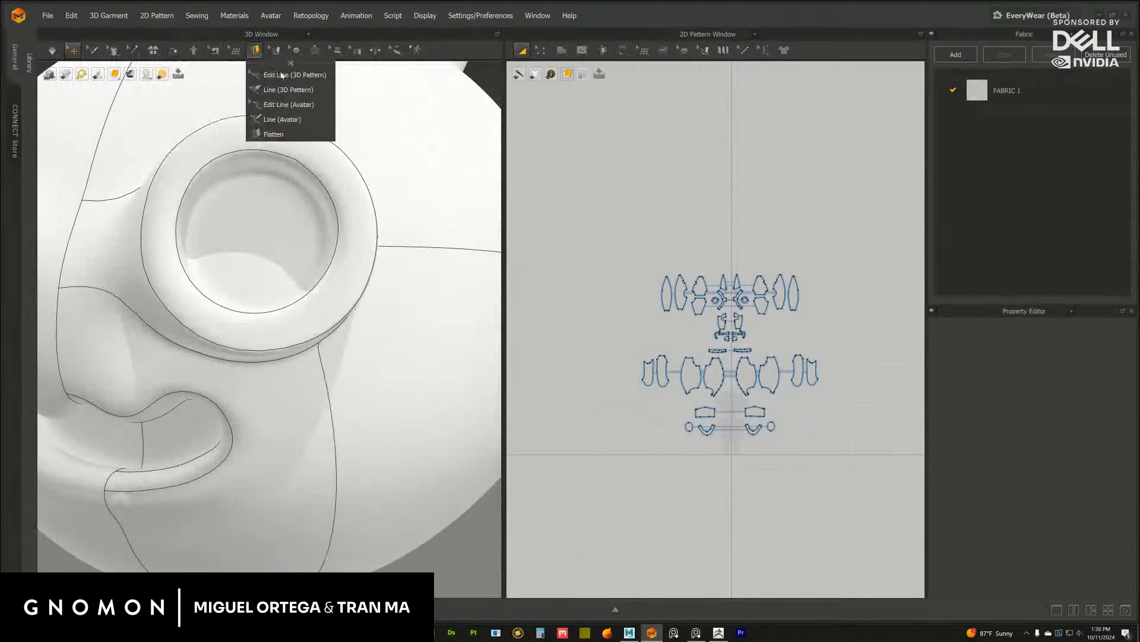
{"action": "left_click", "coordinate": [273, 134]}
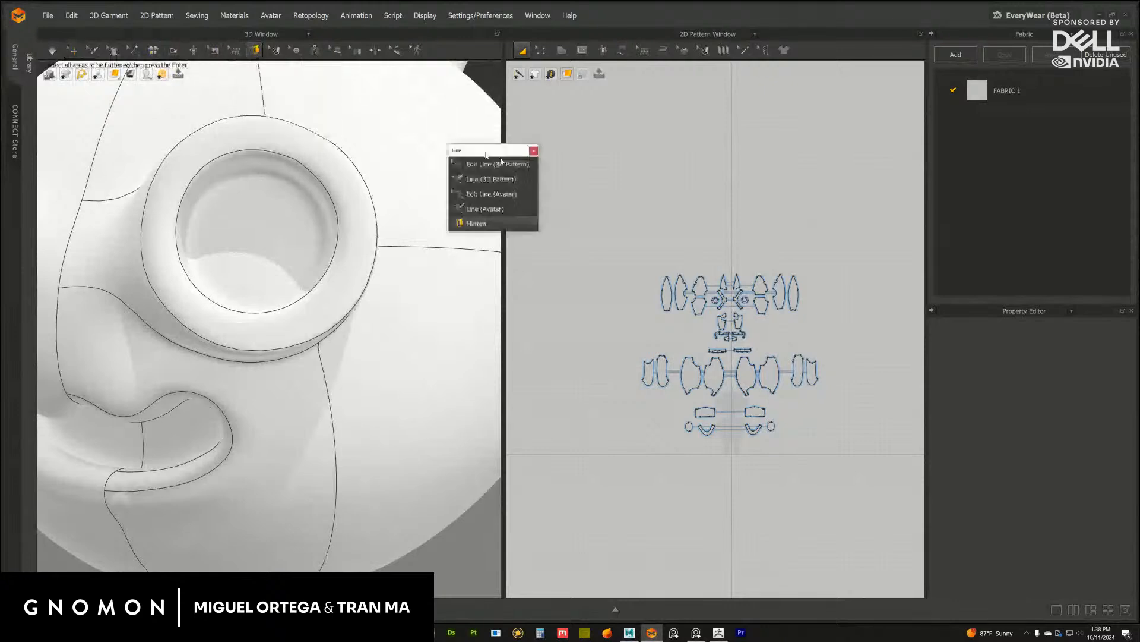
{"action": "left_click", "coordinate": [262, 194]}
Draw a closed avatar line about 24 cm long around the inner wall of the front eye socket
{"action": "left_click_drag", "start_coordinate": [262, 194], "coordinate": [268, 230], "text": "alt"}
{"action": "right_click_drag", "start_coordinate": [267, 230], "coordinate": [475, 243], "text": "alt"}
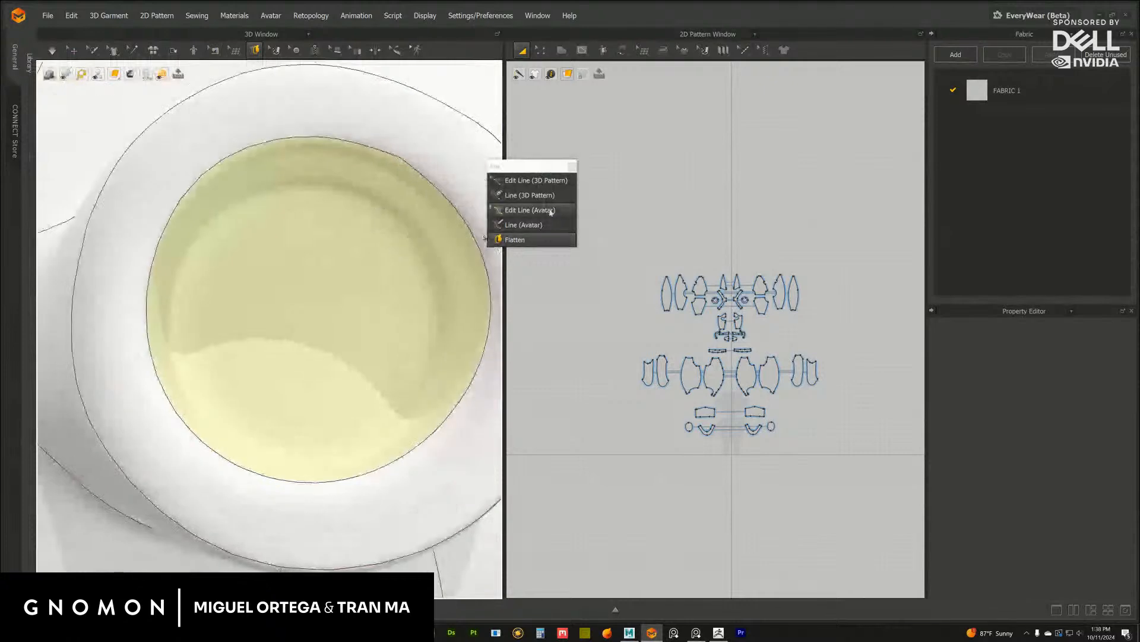
{"action": "left_click", "coordinate": [529, 225]}
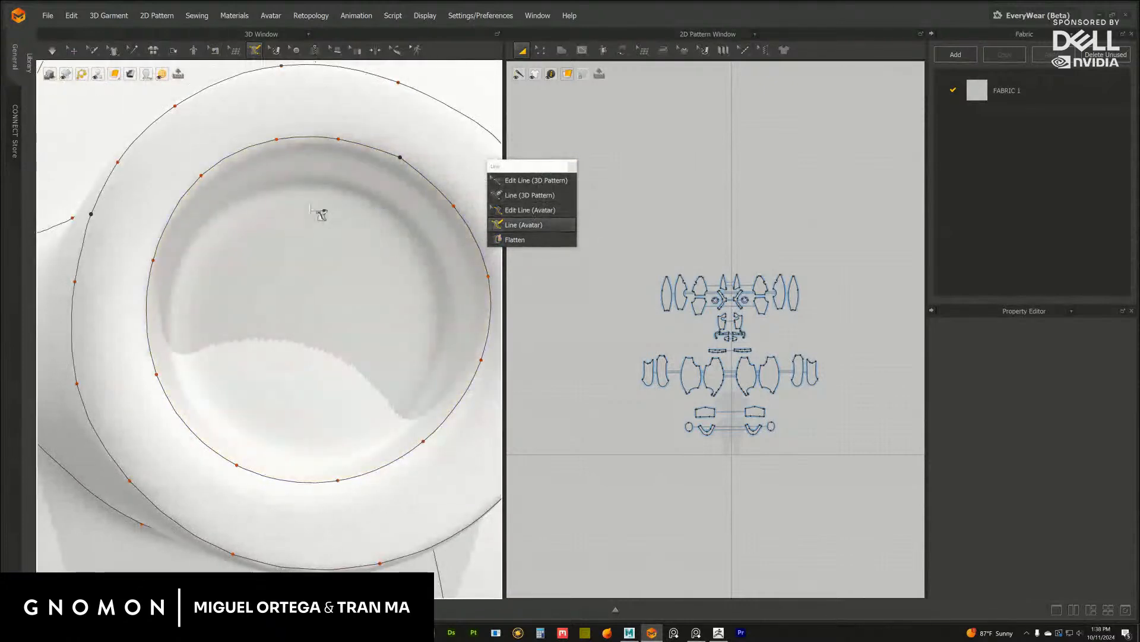
{"action": "left_click", "coordinate": [312, 184]}
{"action": "left_click", "coordinate": [422, 242]}
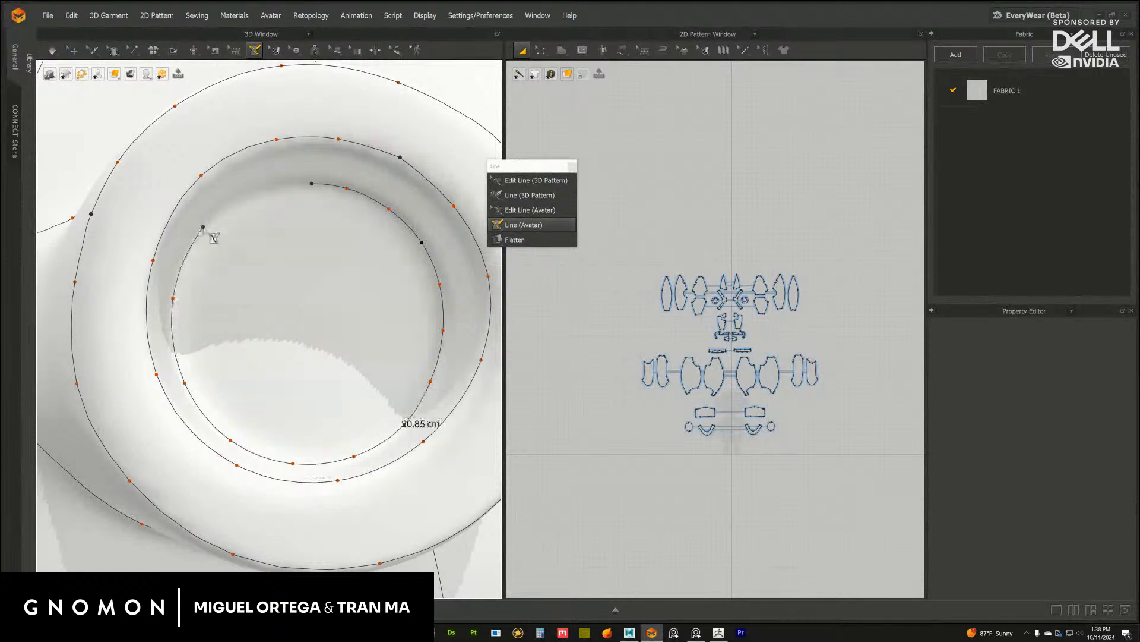
{"action": "left_click", "coordinate": [315, 187]}
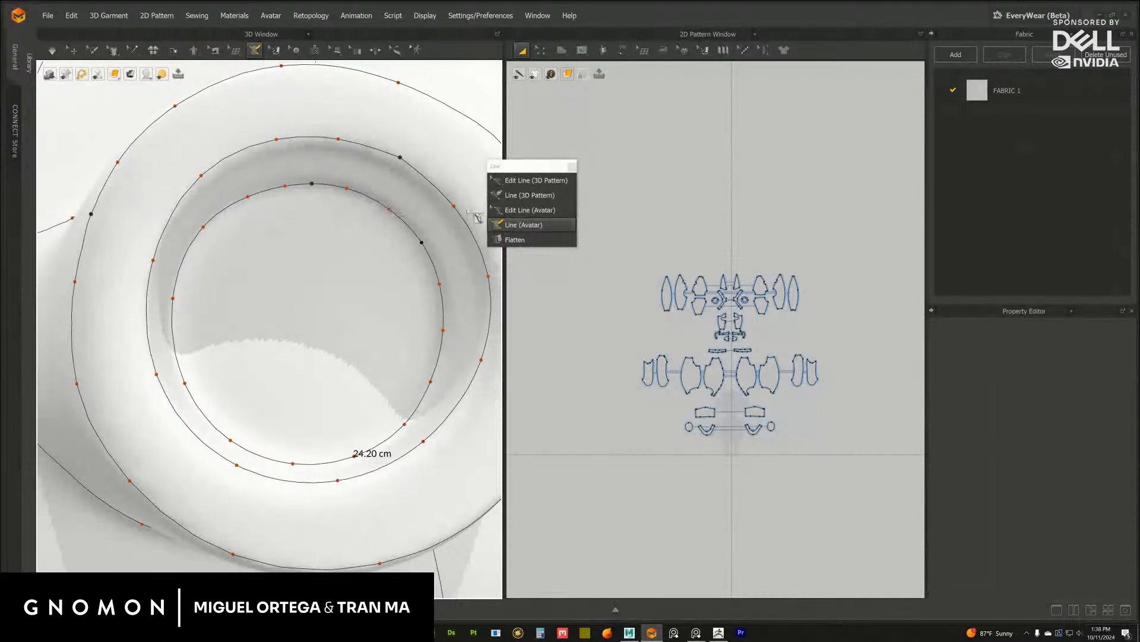
Connect the eye socket's inner ring to the surrounding rim line with two short lines on opposite sides, the second about 2.5 cm long
{"action": "left_click", "coordinate": [346, 189]}
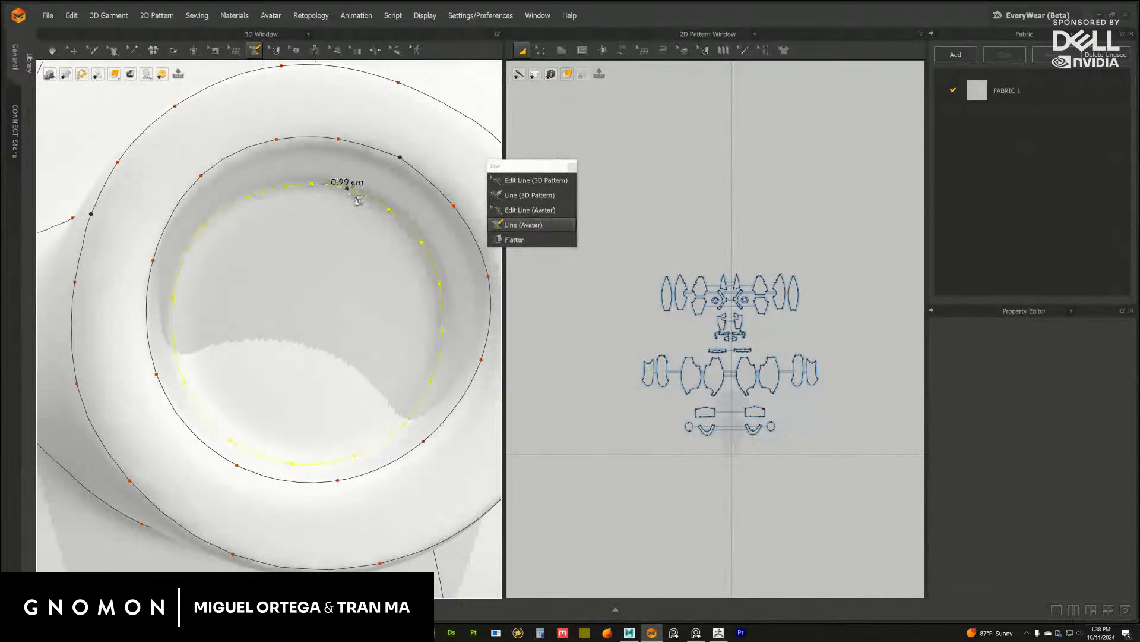
{"action": "left_click", "coordinate": [444, 313]}
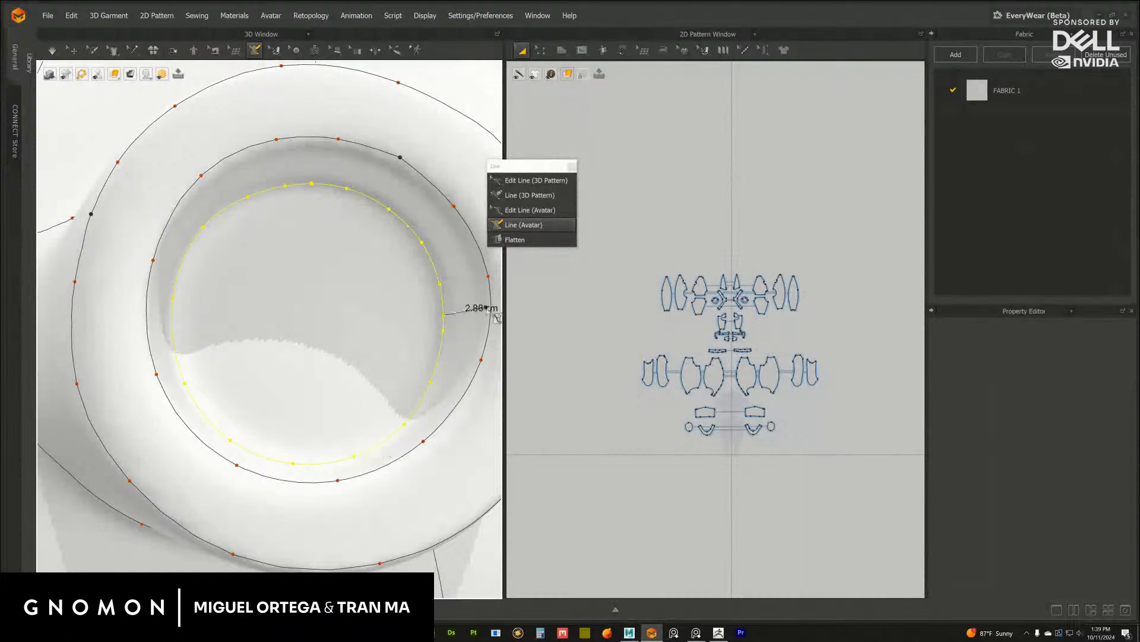
{"action": "left_click", "coordinate": [497, 314]}
{"action": "right_click_drag", "start_coordinate": [420, 247], "coordinate": [407, 242]}
{"action": "middle_click_drag", "start_coordinate": [247, 321], "coordinate": [419, 297]}
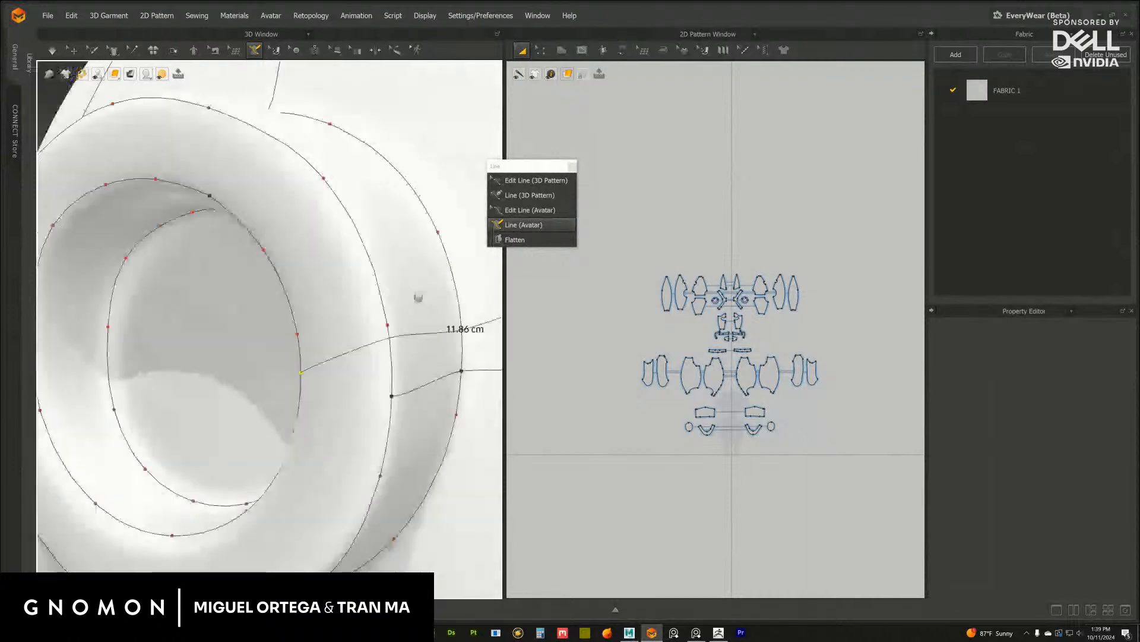
{"action": "right_click_drag", "start_coordinate": [327, 299], "coordinate": [345, 309]}
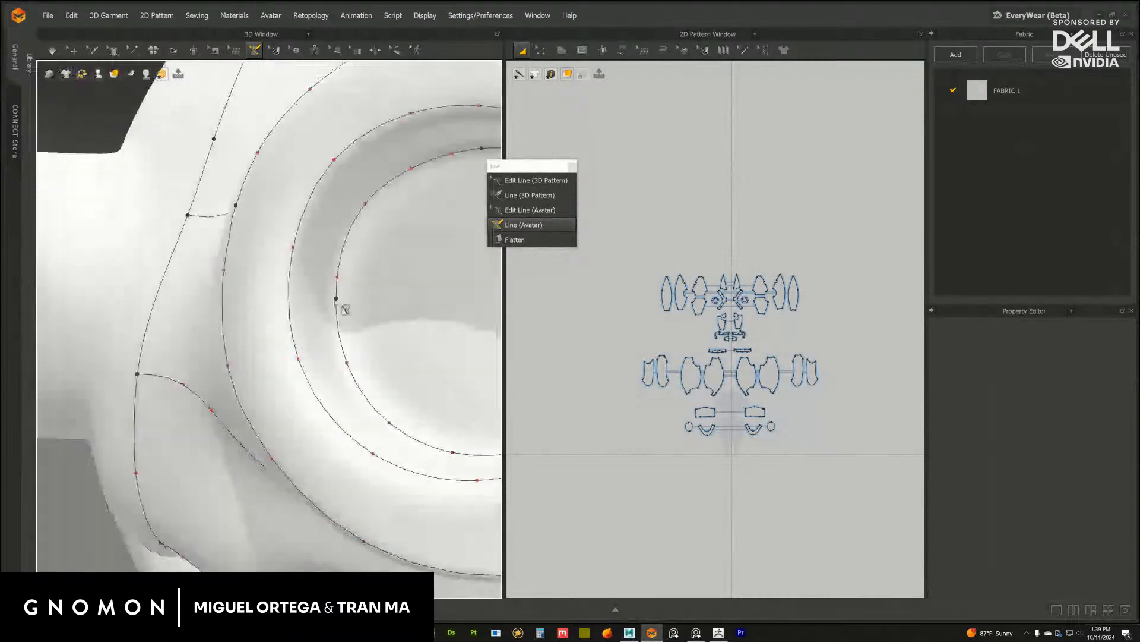
{"action": "left_click", "coordinate": [289, 297]}
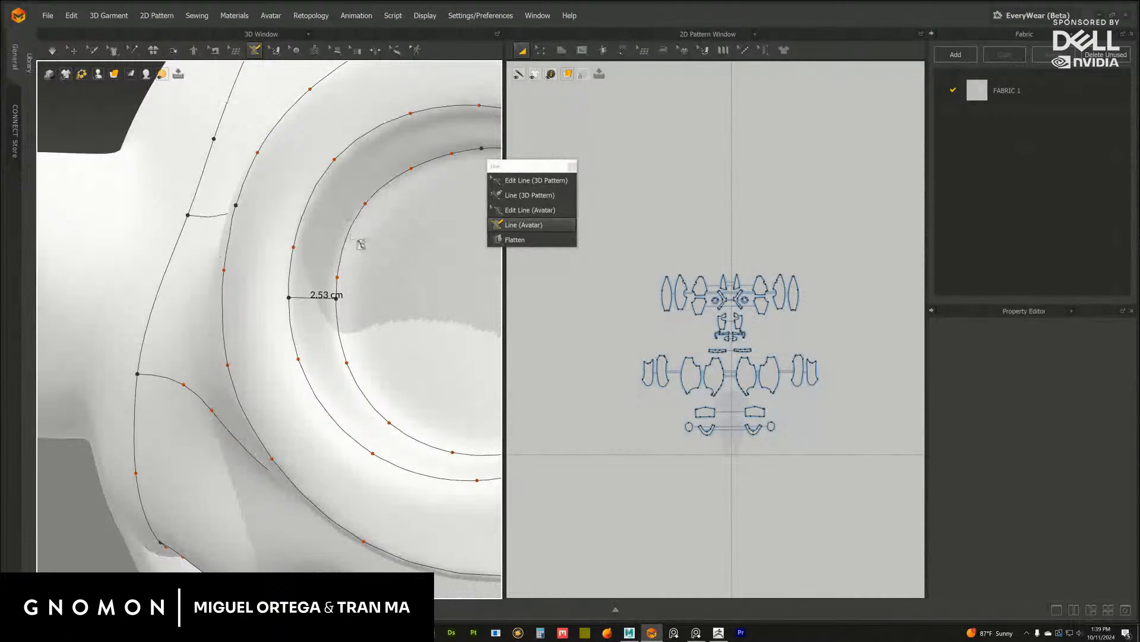
Draw a closed avatar line about 22.5 cm long around the inner slope of the side porthole, outside its small inner ring
{"action": "scroll", "coordinate": [242, 239], "scroll_direction": "down", "scroll_amount": 10}
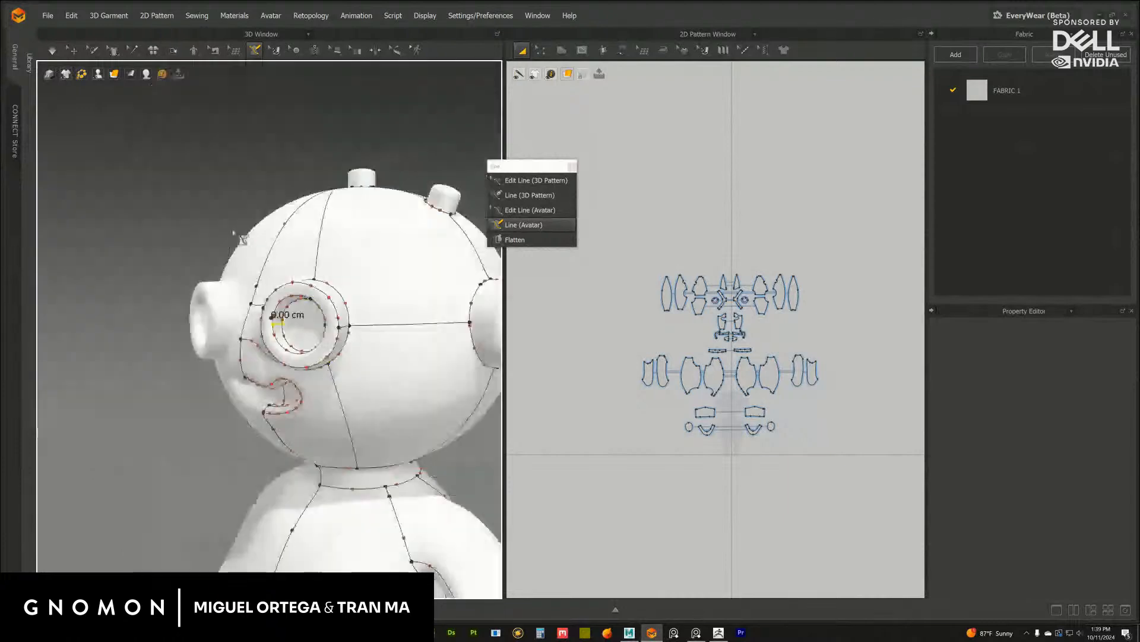
{"action": "right_click_drag", "start_coordinate": [242, 239], "coordinate": [415, 209]}
{"action": "scroll", "coordinate": [434, 206], "scroll_direction": "up", "scroll_amount": 4}
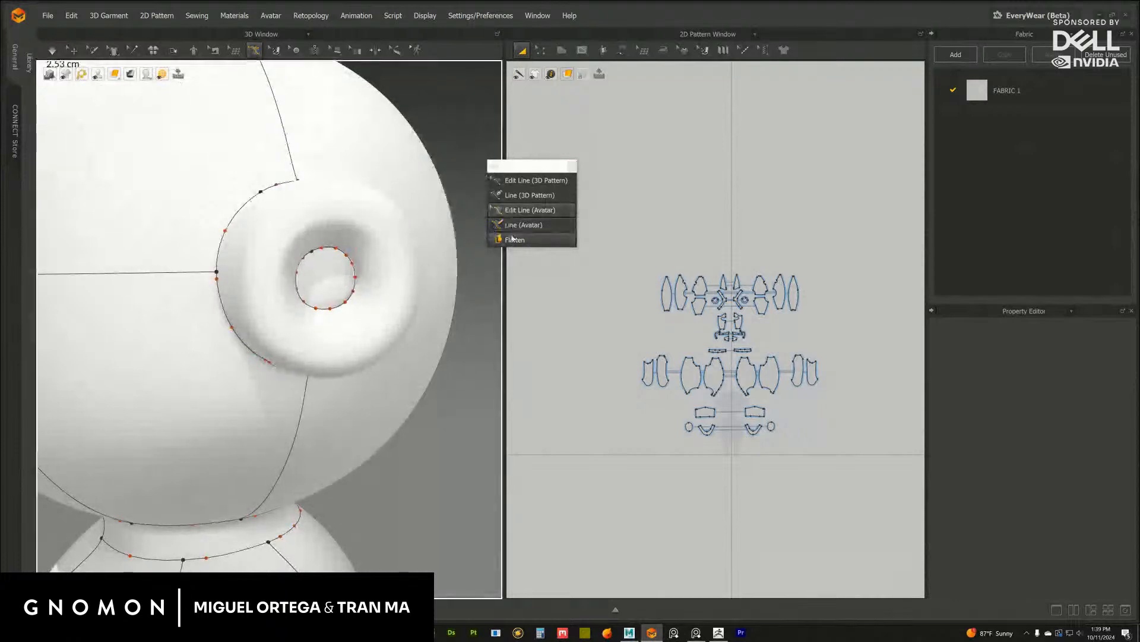
{"action": "mouse_move", "coordinate": [261, 257]}
{"action": "right_mouse_down"}
{"action": "mouse_move", "coordinate": [228, 251]}
{"action": "mouse_move", "coordinate": [252, 249]}
{"action": "right_mouse_up"}
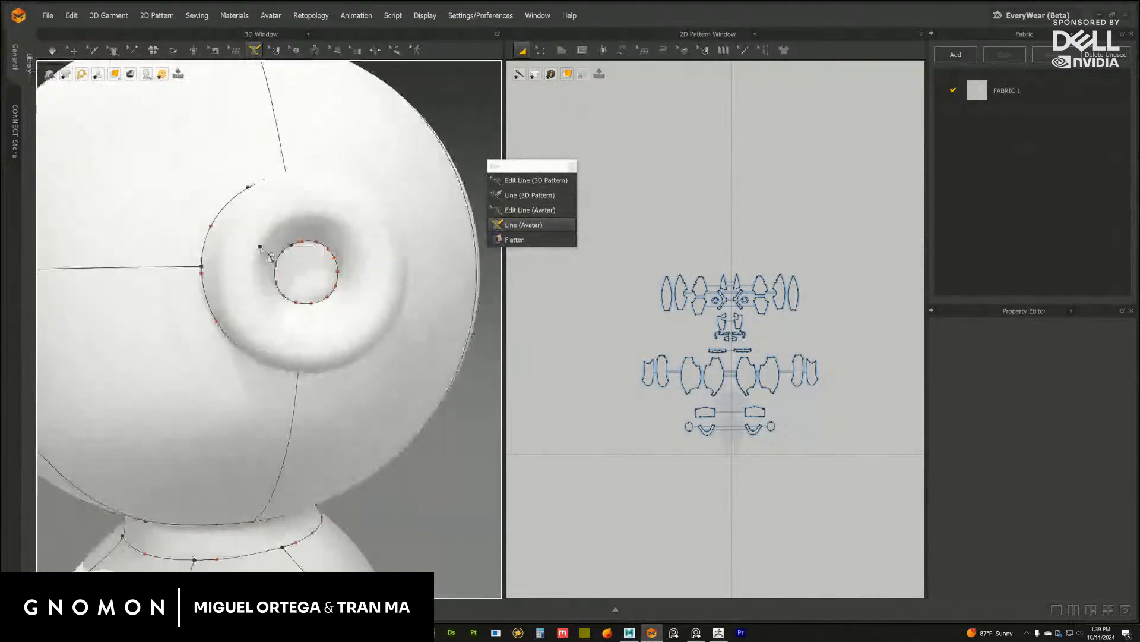
{"action": "left_click", "coordinate": [261, 246]}
{"action": "left_click", "coordinate": [278, 227]}
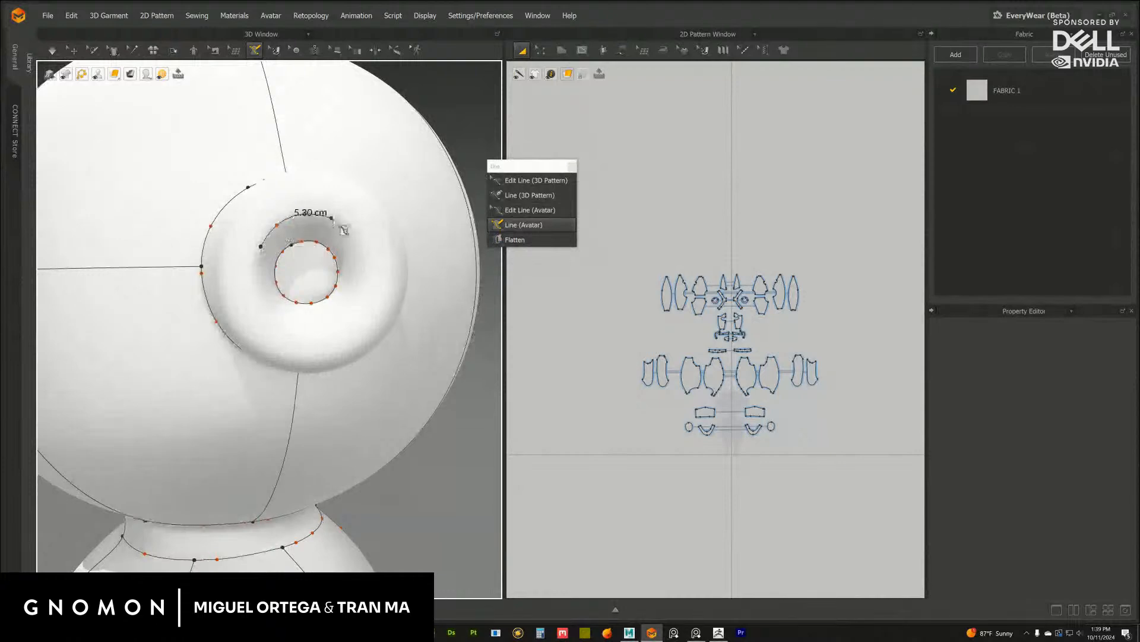
{"action": "left_click", "coordinate": [356, 238]}
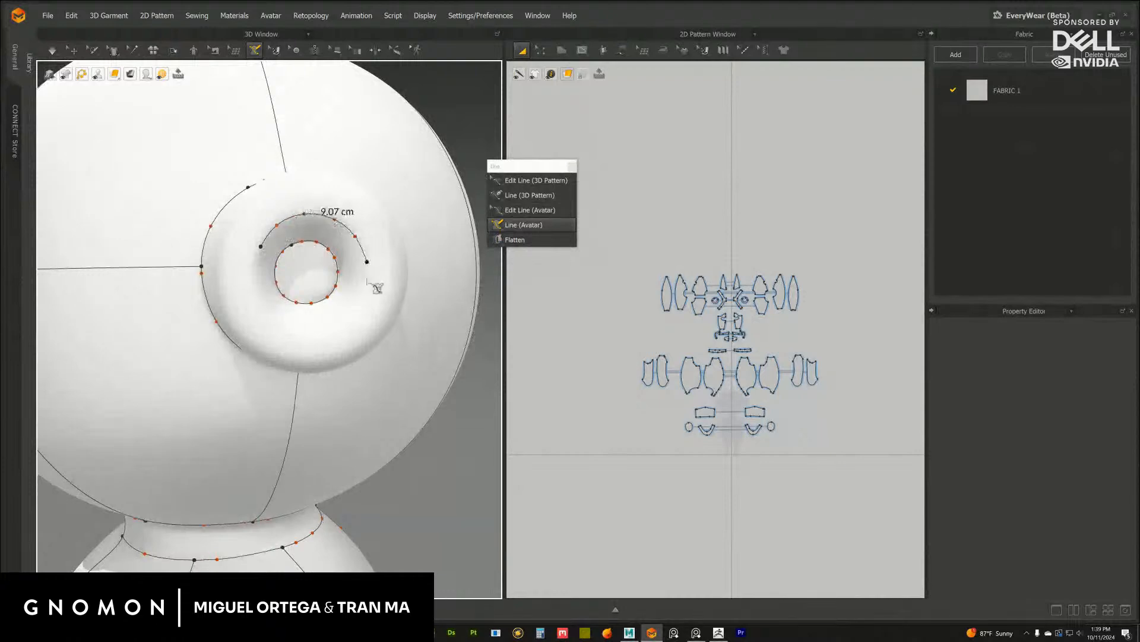
{"action": "left_click", "coordinate": [366, 291]}
{"action": "left_click", "coordinate": [349, 313]}
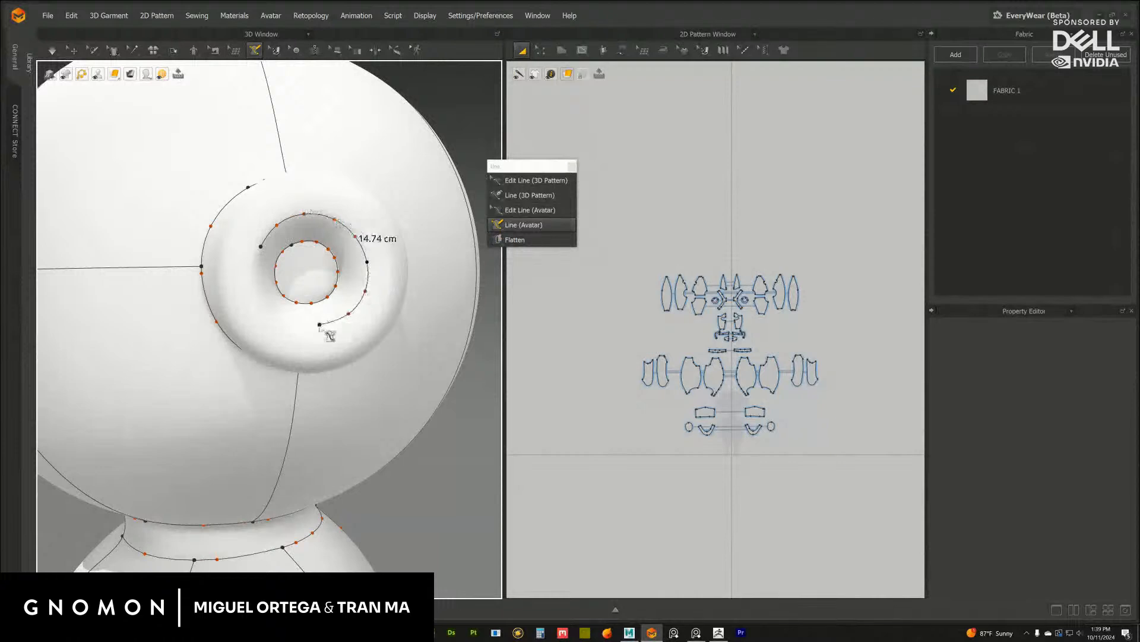
{"action": "left_click", "coordinate": [320, 325]}
{"action": "left_click", "coordinate": [289, 323]}
{"action": "left_click", "coordinate": [265, 305]}
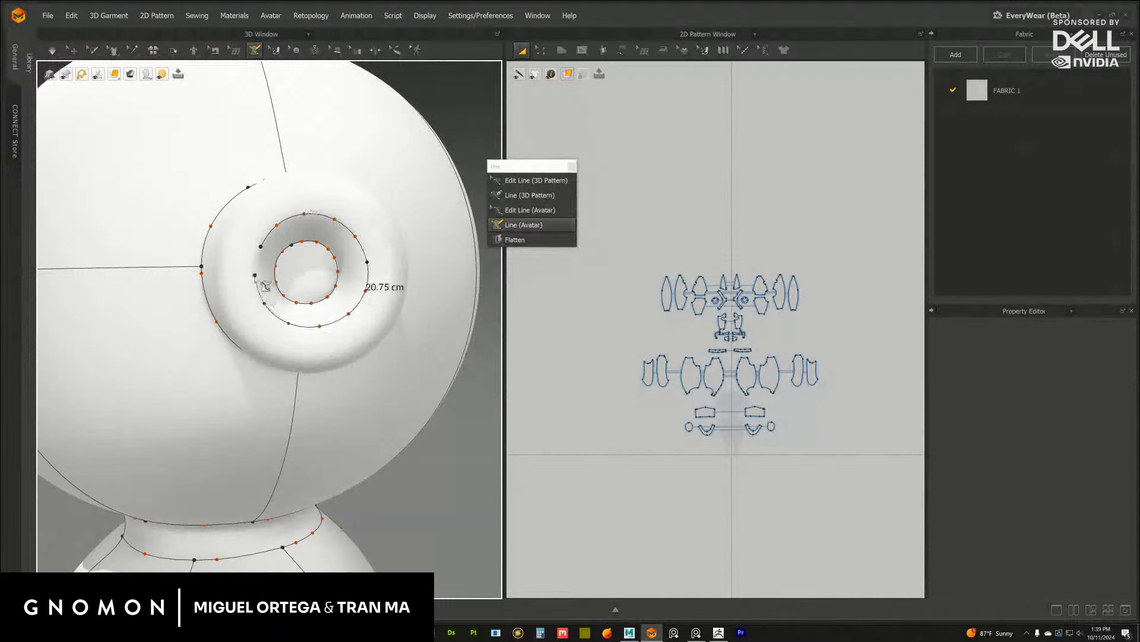
{"action": "left_click", "coordinate": [256, 273]}
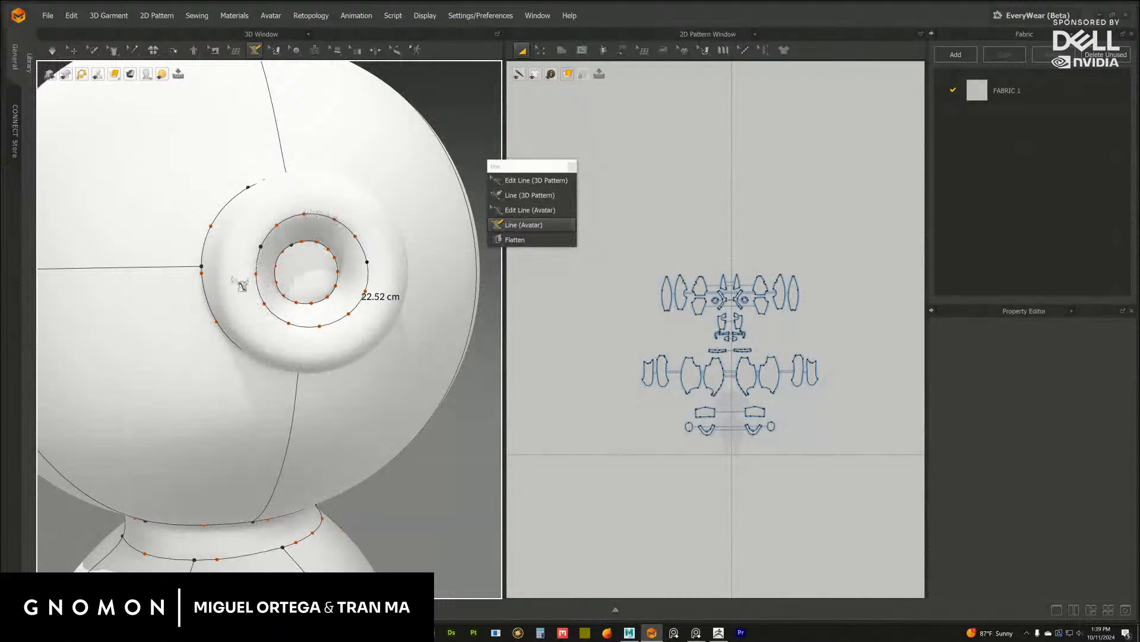
{"action": "left_click", "coordinate": [260, 247]}
Join the side porthole's two inner rings with two lines about 2.6 cm long on opposite sides
{"action": "right_click_drag", "start_coordinate": [240, 290], "coordinate": [296, 310]}
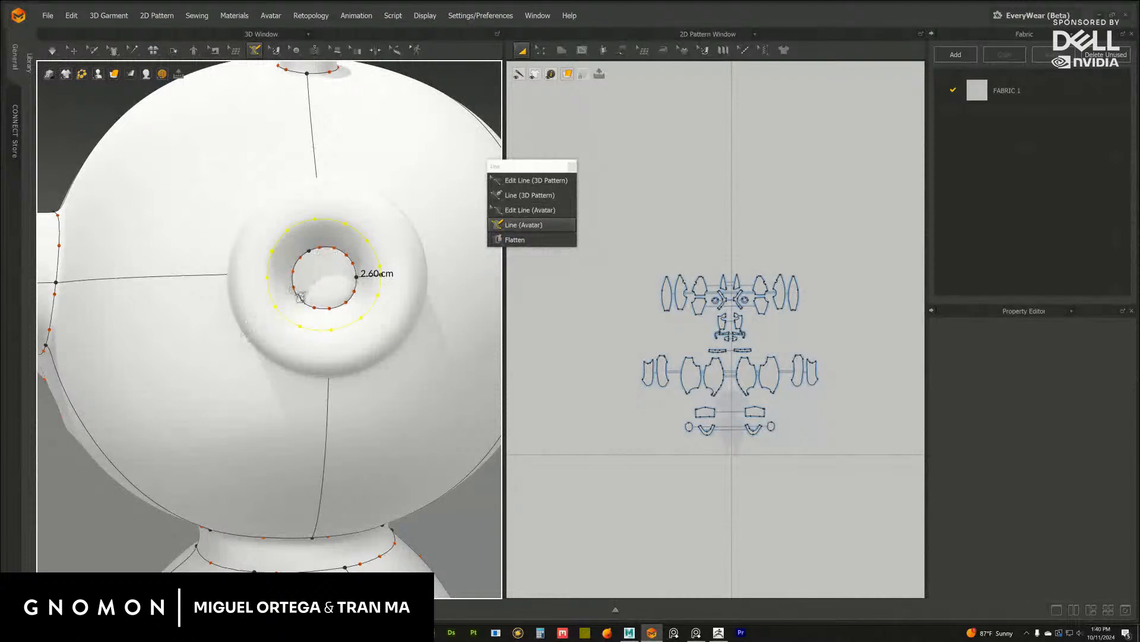
{"action": "left_click", "coordinate": [289, 280]}
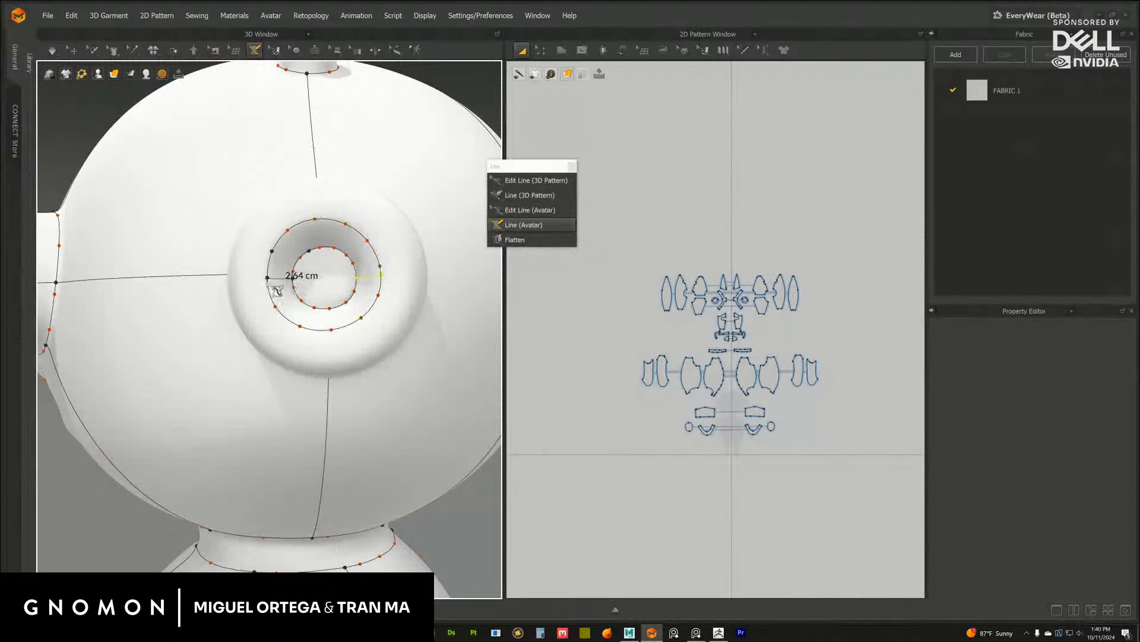
{"action": "left_click", "coordinate": [276, 291]}
{"action": "left_click", "coordinate": [268, 278]}
Draw a closed line around the side porthole's outer rim and connect it to the line around the porthole's base
{"action": "right_click_drag", "start_coordinate": [289, 288], "coordinate": [300, 266]}
{"action": "scroll", "coordinate": [309, 271], "scroll_direction": "down", "scroll_amount": 5}
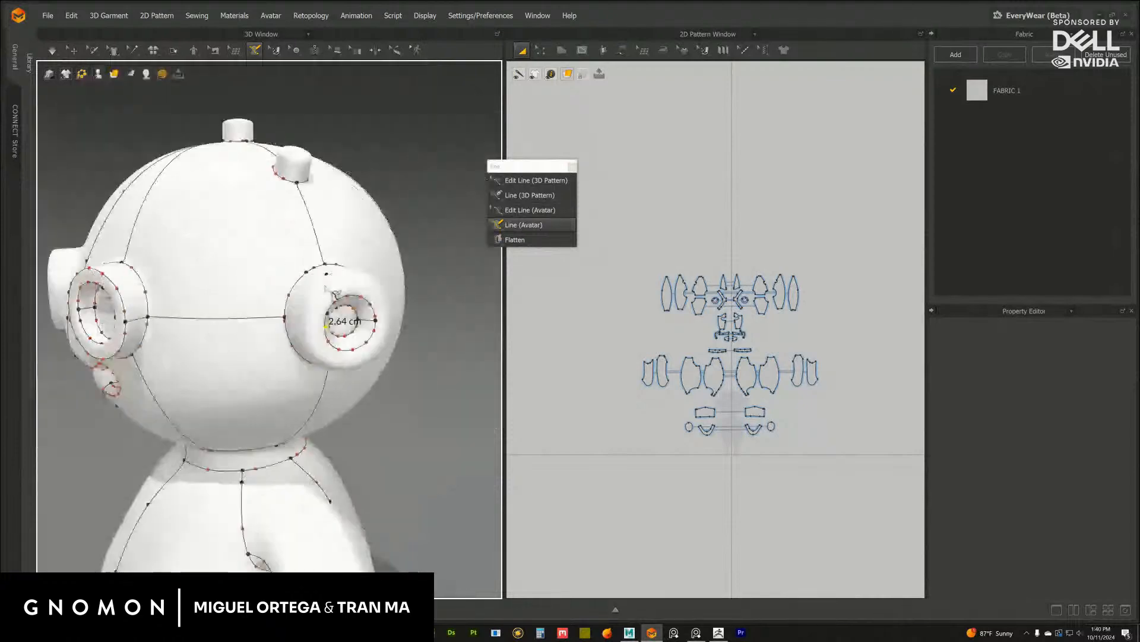
{"action": "right_click_drag", "start_coordinate": [323, 279], "coordinate": [277, 288]}
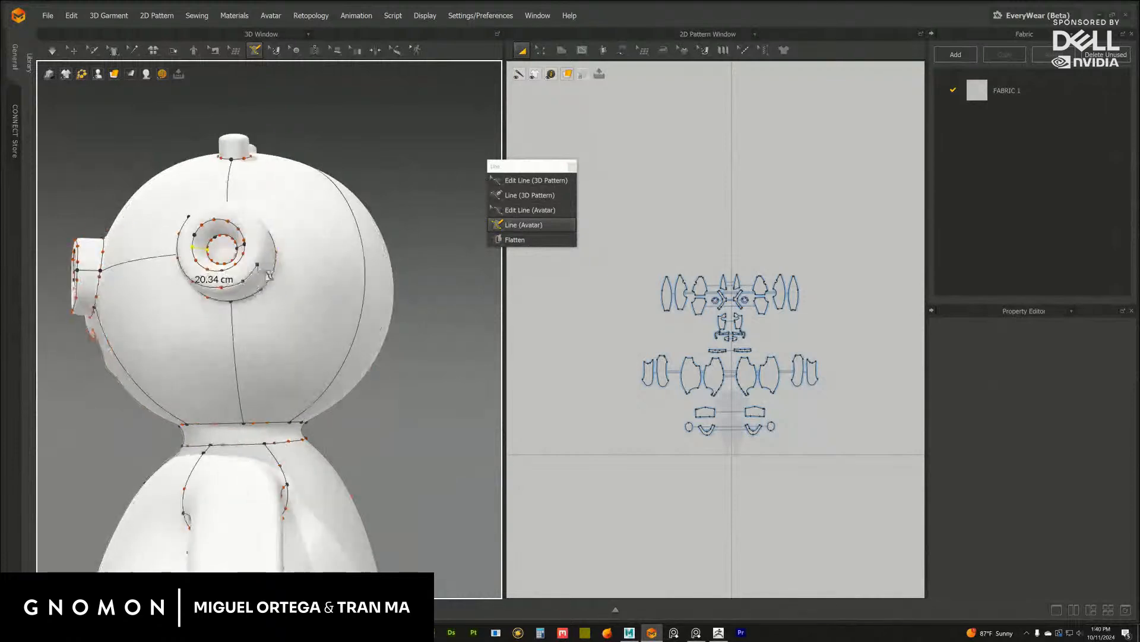
{"action": "right_click_drag", "start_coordinate": [268, 248], "coordinate": [278, 289]}
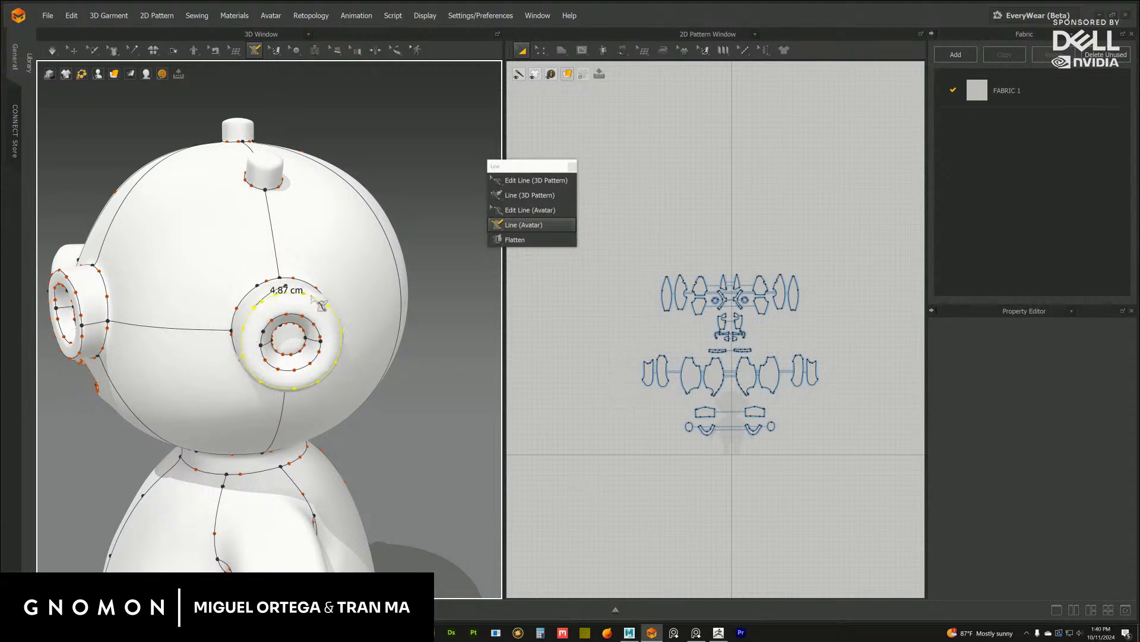
{"action": "right_click_drag", "start_coordinate": [243, 341], "coordinate": [383, 297]}
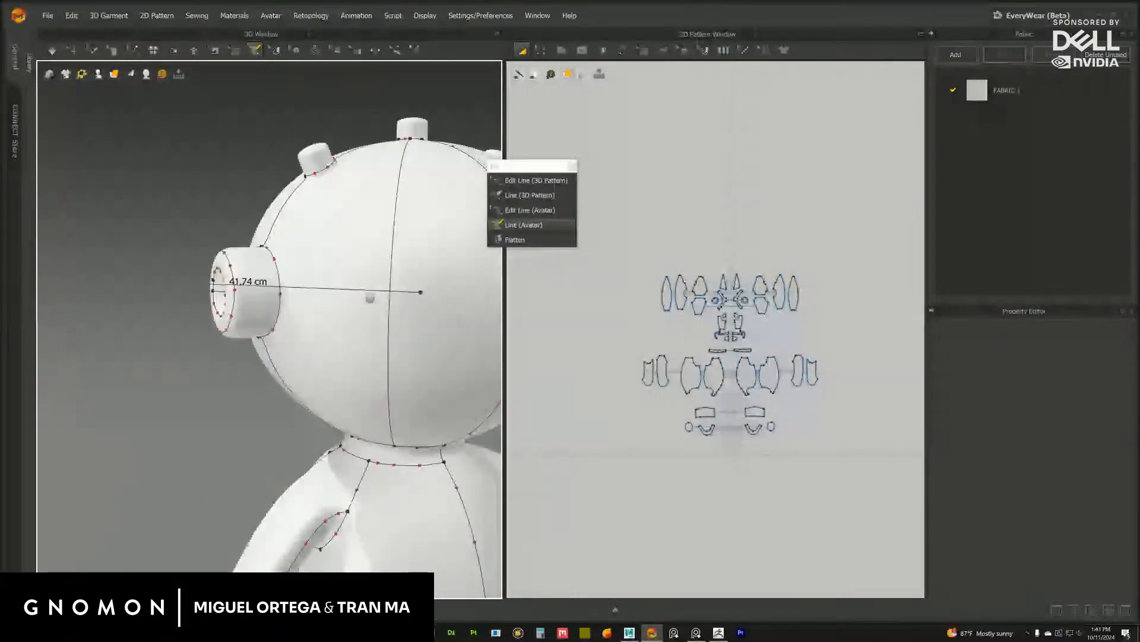
{"action": "middle_click_drag", "start_coordinate": [370, 297], "coordinate": [373, 297]}
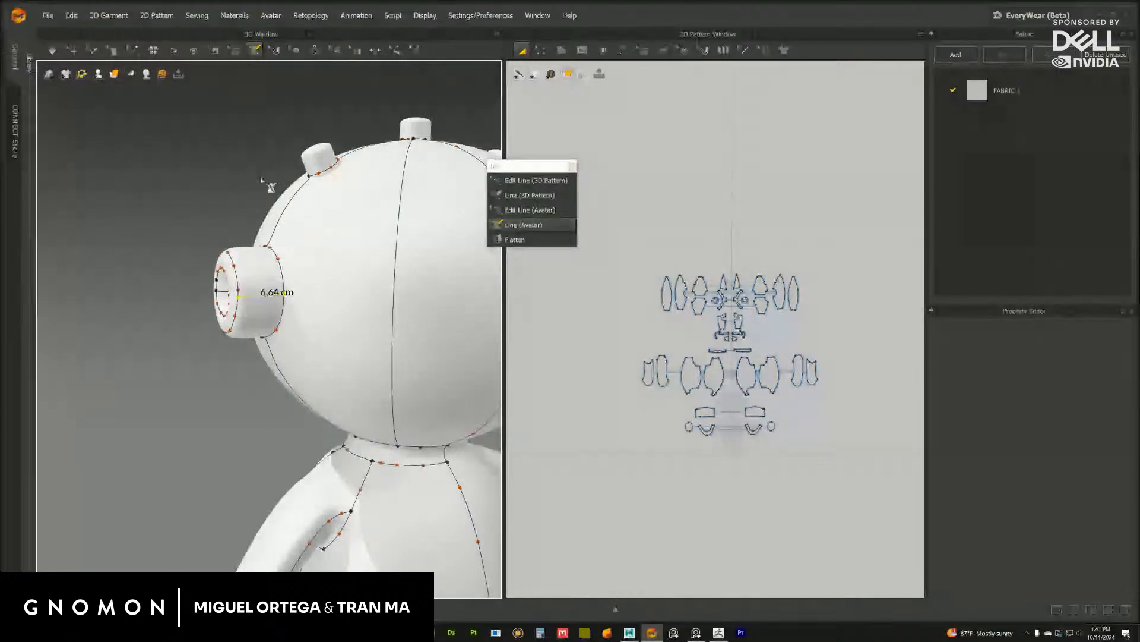
Try to draw a closed avatar line around the top edge of the slanted peg on the head
{"action": "right_click_drag", "start_coordinate": [262, 180], "coordinate": [374, 221]}
{"action": "scroll", "coordinate": [314, 270], "scroll_direction": "up", "scroll_amount": 5}
{"action": "scroll", "coordinate": [375, 215], "scroll_direction": "up", "scroll_amount": 3}
{"action": "left_click", "coordinate": [317, 324]}
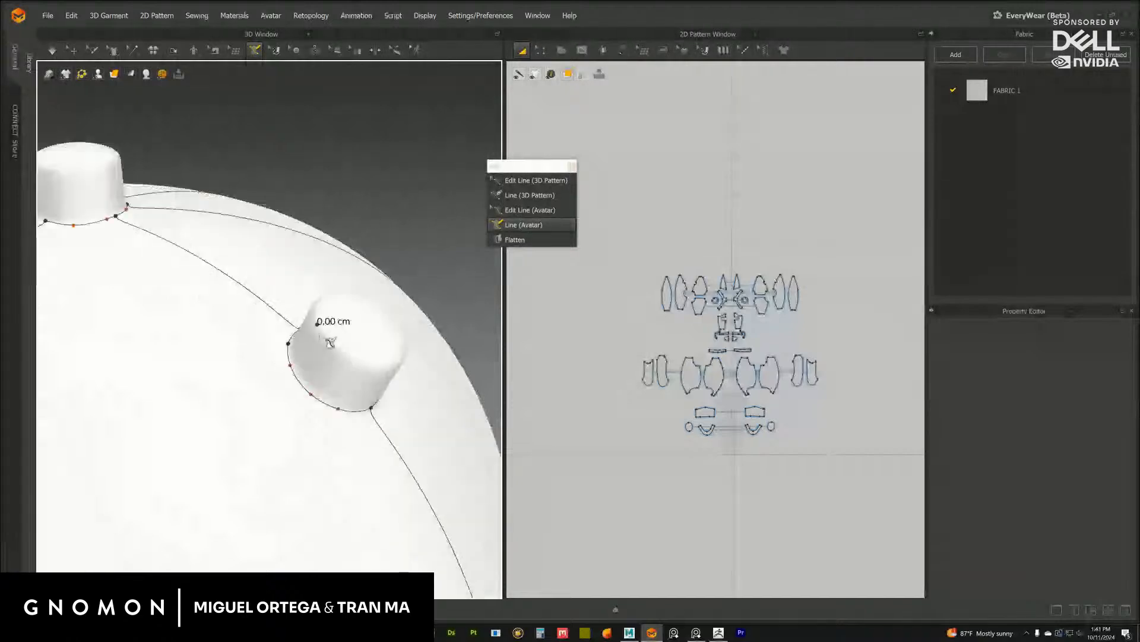
{"action": "right_click_drag", "start_coordinate": [361, 365], "coordinate": [309, 335]}
{"action": "left_click", "coordinate": [323, 322], "text": "ctrl"}
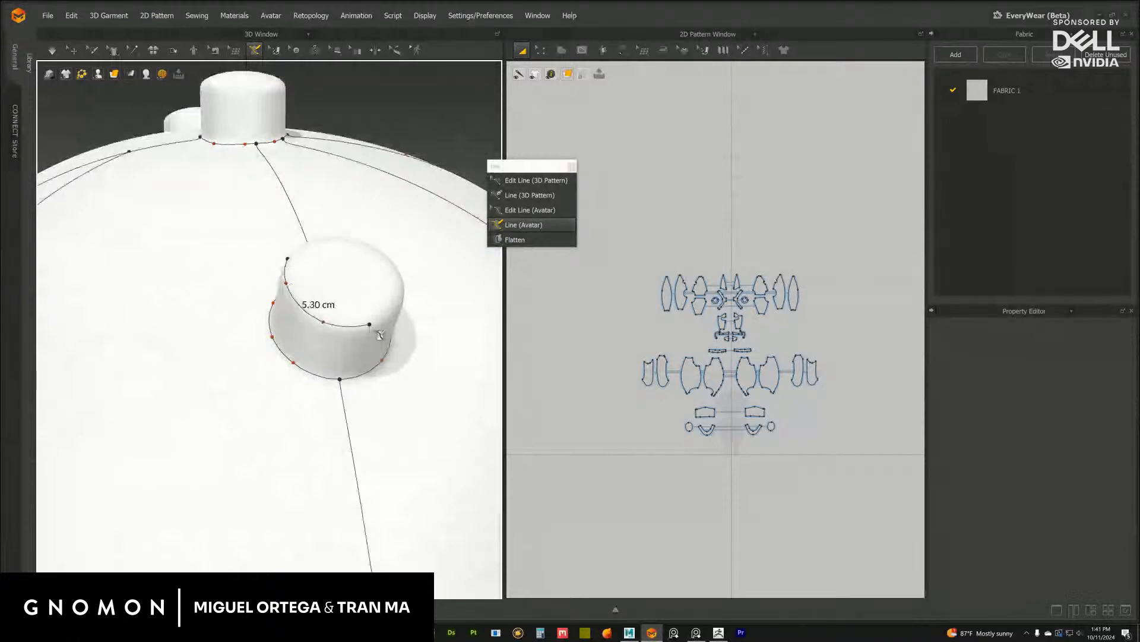
{"action": "left_click", "coordinate": [370, 324], "text": "ctrl"}
{"action": "right_click_drag", "start_coordinate": [385, 320], "coordinate": [224, 335]}
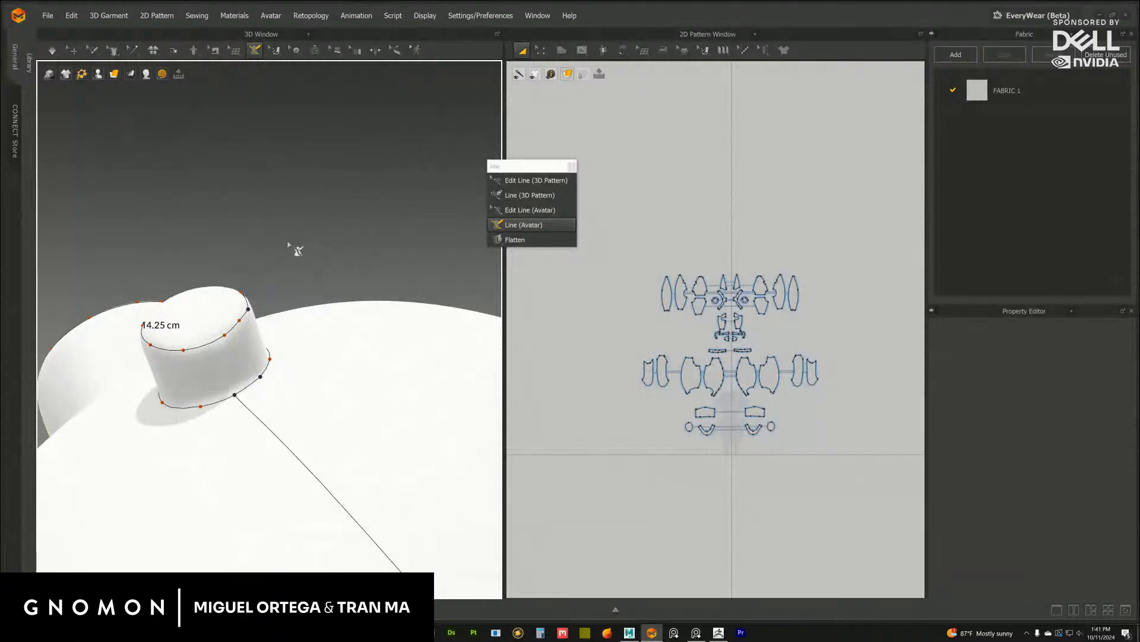
{"action": "left_click", "coordinate": [214, 340]}
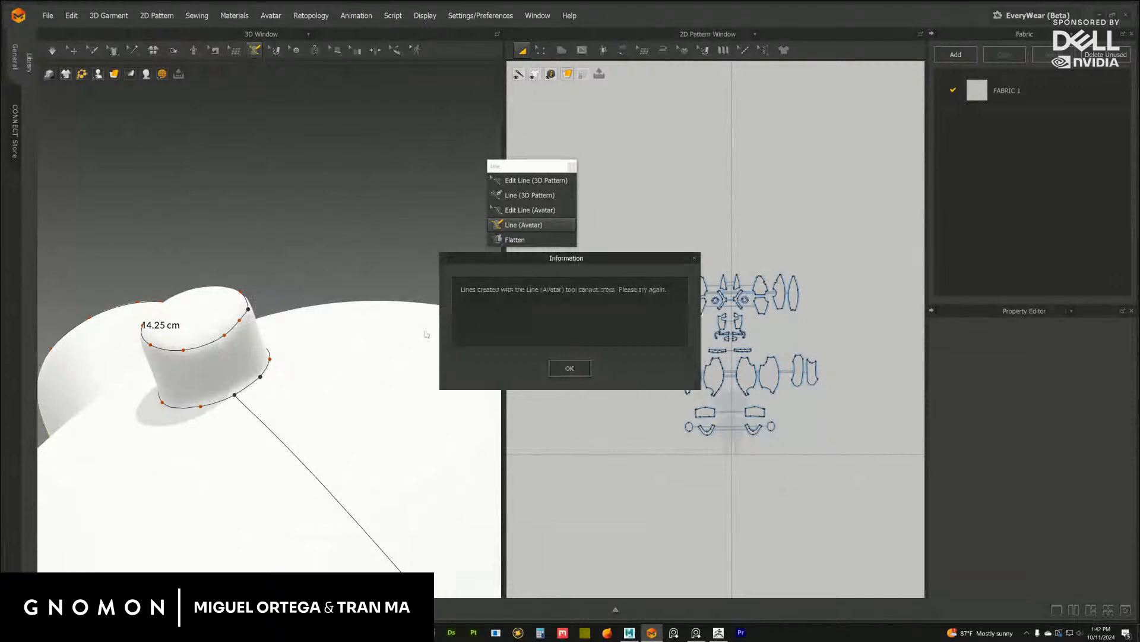
{"action": "left_click", "coordinate": [556, 373]}
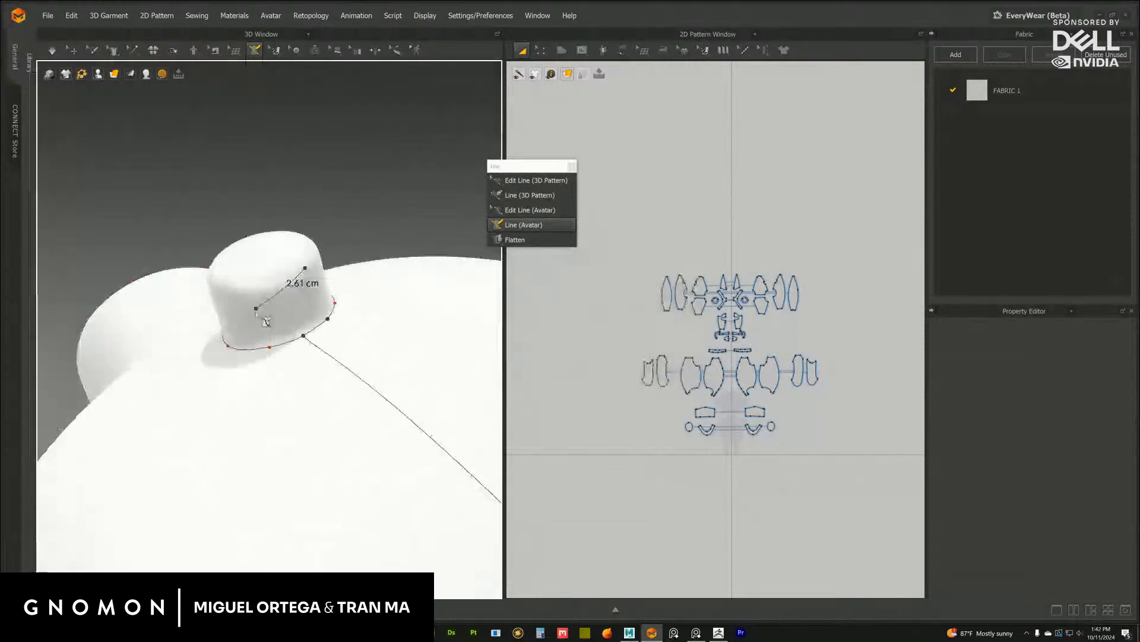
Redraw the line around the top edge of the slanted peg, about 13.5 cm long, leaving a small gap between its ends
{"action": "right_click_drag", "start_coordinate": [291, 278], "coordinate": [196, 262]}
{"action": "left_click", "coordinate": [250, 304], "text": "ctrl"}
{"action": "left_click", "coordinate": [263, 310], "text": "ctrl"}
{"action": "left_click", "coordinate": [315, 325], "text": "ctrl"}
{"action": "right_click_drag", "start_coordinate": [313, 325], "coordinate": [426, 302]}
{"action": "left_click", "coordinate": [279, 420]}
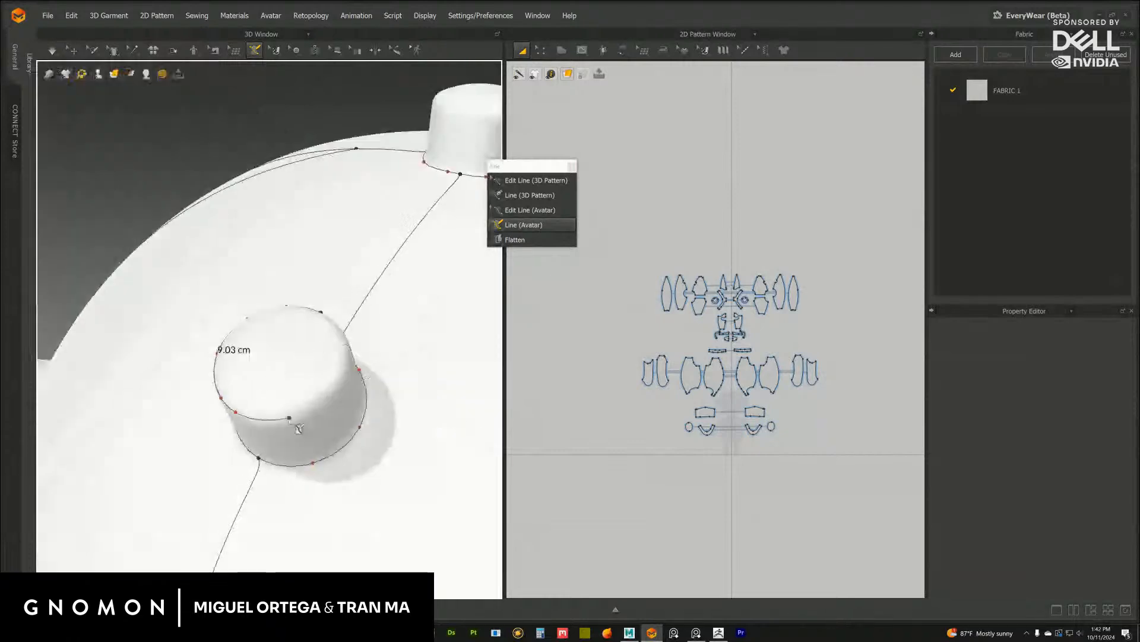
{"action": "left_click", "coordinate": [326, 399]}
{"action": "right_click_drag", "start_coordinate": [334, 386], "coordinate": [271, 392]}
{"action": "scroll", "coordinate": [290, 279], "scroll_direction": "up", "scroll_amount": 4}
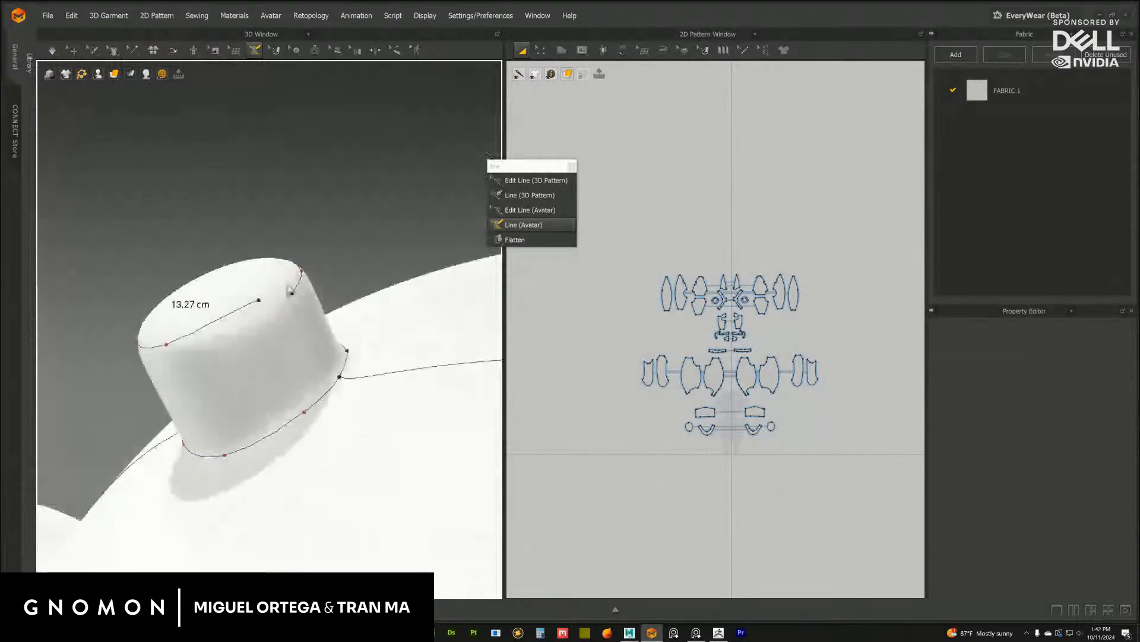
{"action": "left_click", "coordinate": [229, 327]}
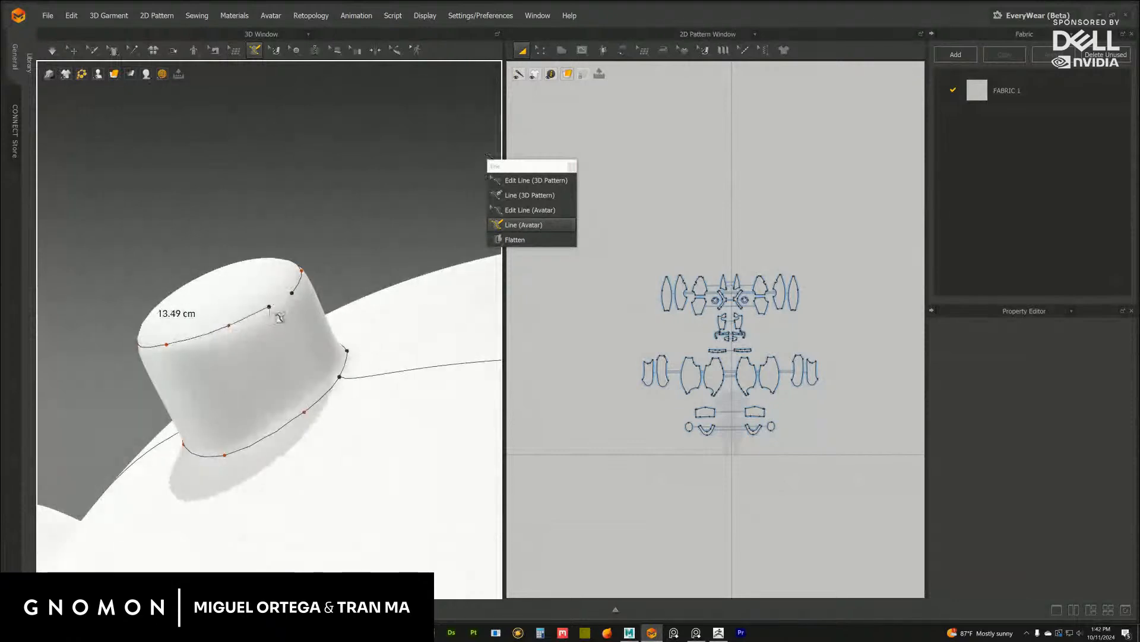
End the peg's top-edge line and bridge the gap between its two ends with a separate line about 0.8 cm long
{"action": "left_click", "coordinate": [271, 307]}
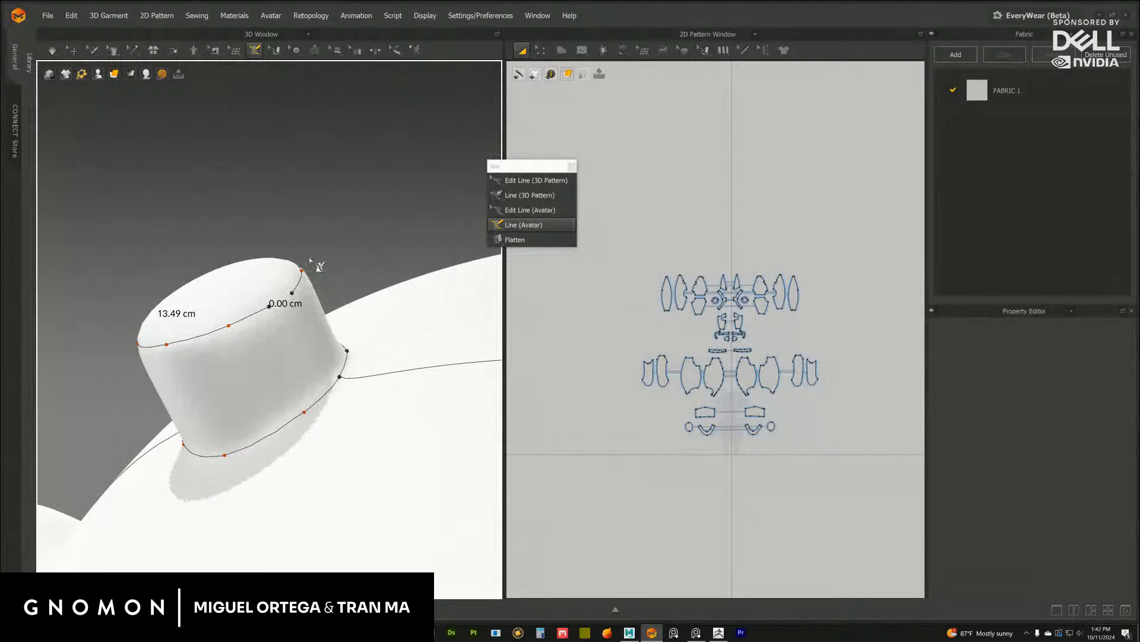
{"action": "double_click", "coordinate": [297, 306]}
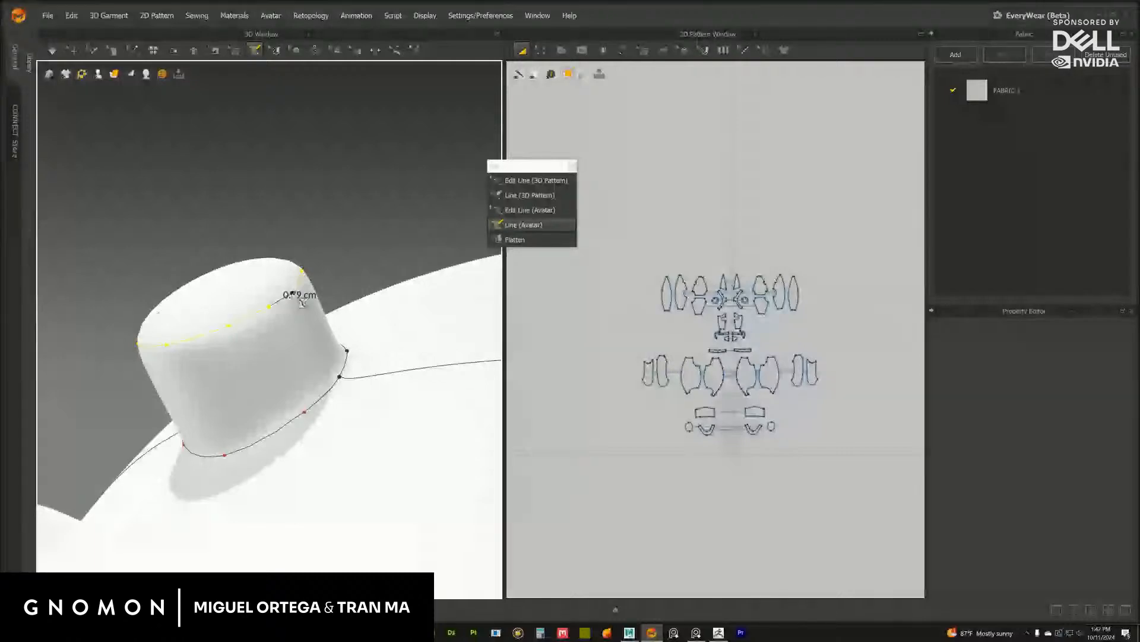
{"action": "left_click", "coordinate": [269, 307]}
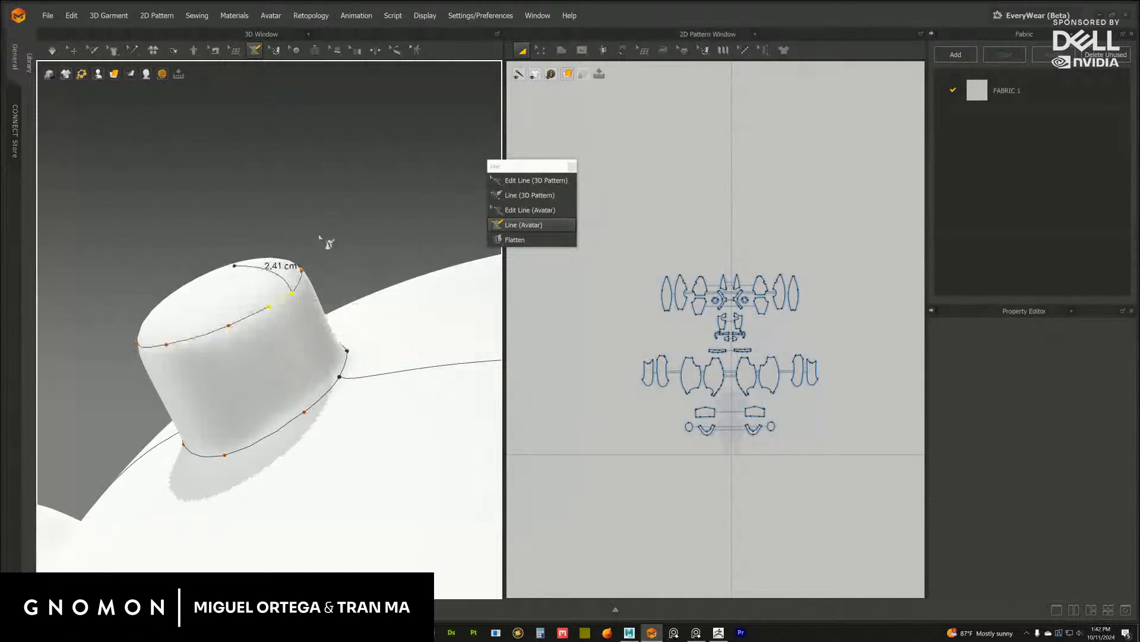
Draw an avatar line about 2.5 cm long down the slanted peg's side, connecting its top-edge line to its base line
{"action": "right_click_drag", "start_coordinate": [319, 261], "coordinate": [169, 292]}
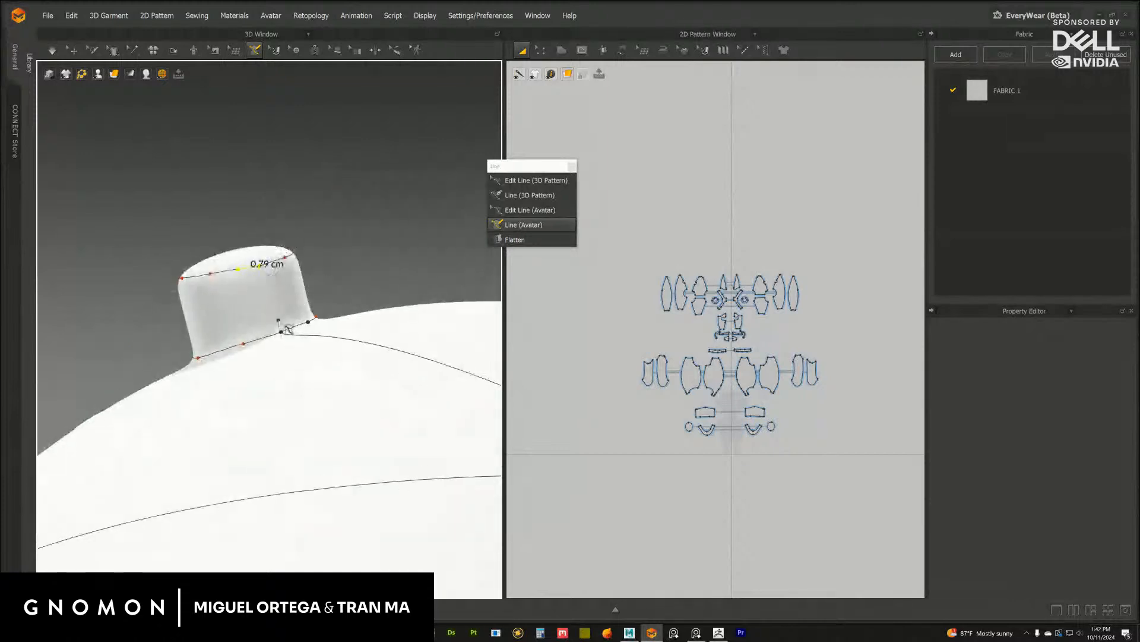
{"action": "left_click", "coordinate": [260, 265]}
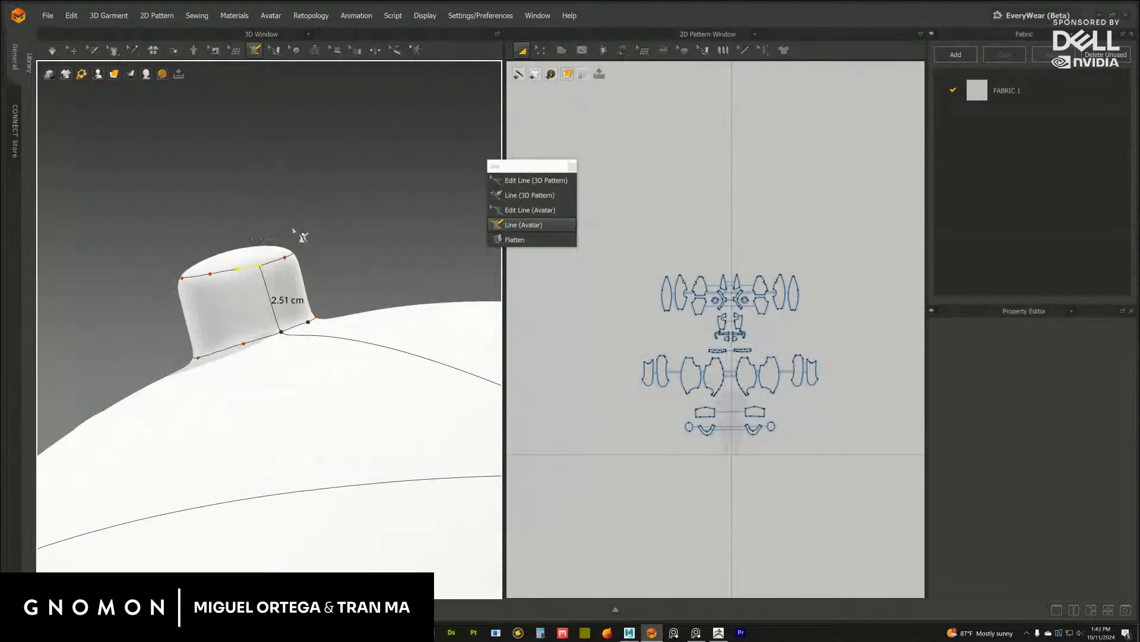
{"action": "left_click", "coordinate": [281, 332]}
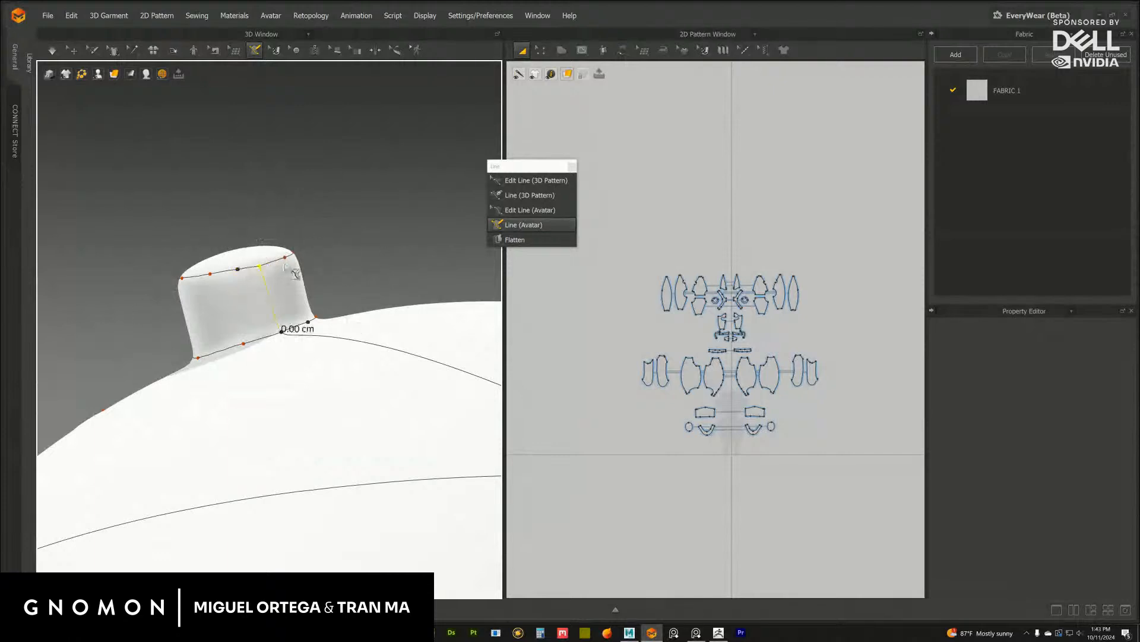
Draw a straight avatar line about 2.9 cm long up the central head peg's side, from its base line to the top edge
{"action": "scroll", "coordinate": [373, 244], "scroll_direction": "down", "scroll_amount": 5}
{"action": "right_click_drag", "start_coordinate": [373, 245], "coordinate": [454, 233]}
{"action": "scroll", "coordinate": [379, 244], "scroll_direction": "up", "scroll_amount": 3}
{"action": "scroll", "coordinate": [387, 258], "scroll_direction": "up", "scroll_amount": 1}
{"action": "scroll", "coordinate": [387, 259], "scroll_direction": "up", "scroll_amount": 2}
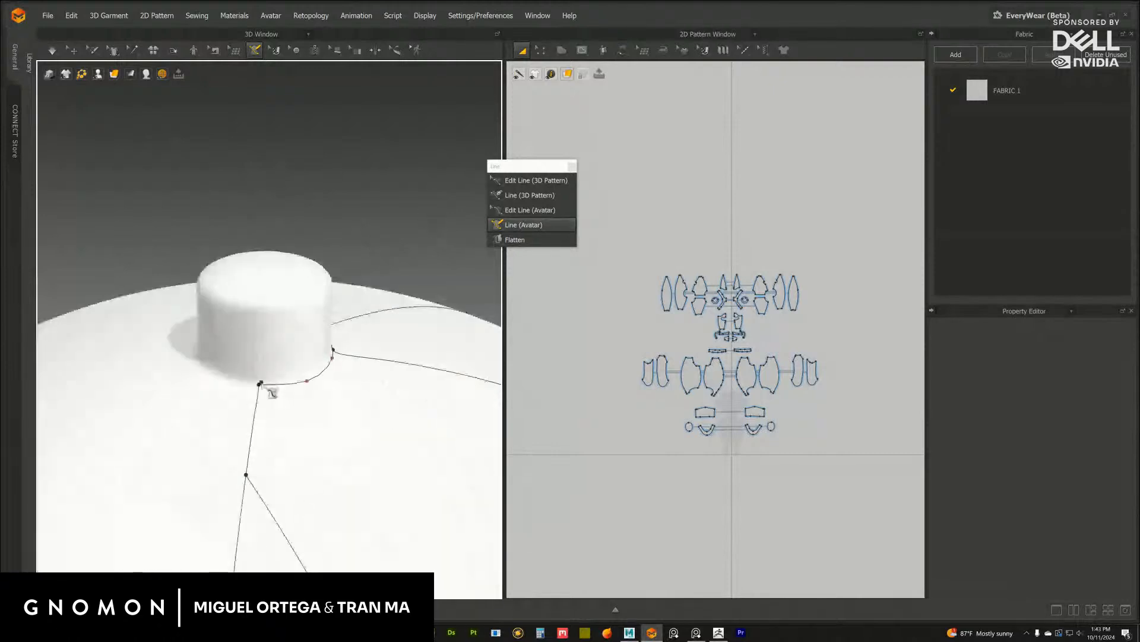
{"action": "left_click", "coordinate": [259, 385]}
{"action": "left_click", "coordinate": [260, 308]}
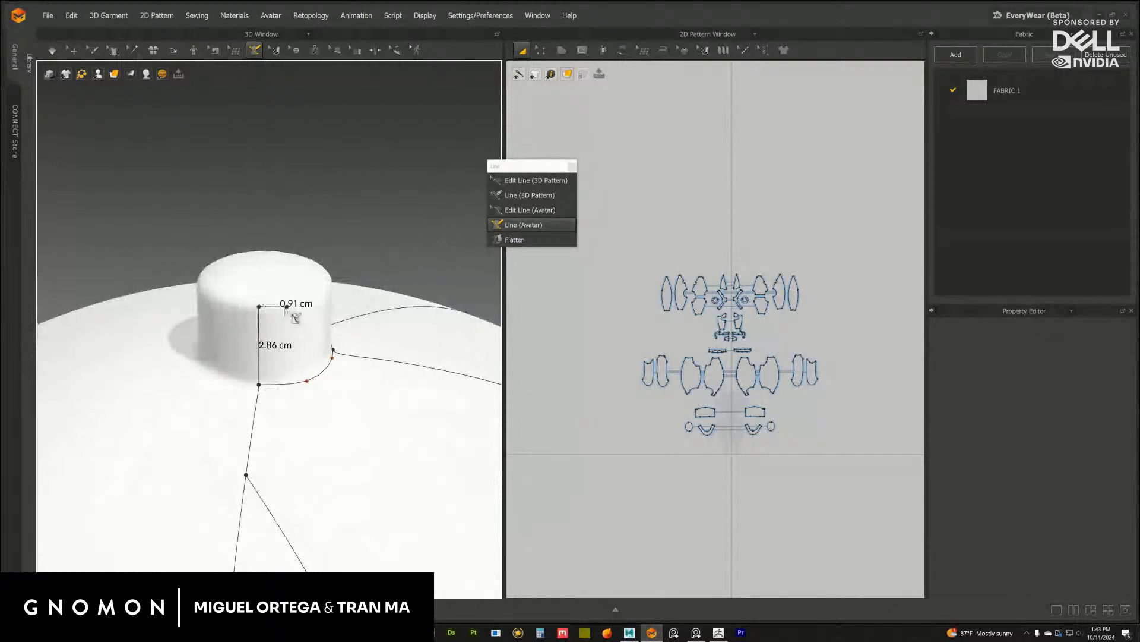
Continue with a curve about 9.3 cm long around half the central peg's top edge and a 3.05 cm line down to its base
{"action": "right_click_drag", "start_coordinate": [288, 308], "coordinate": [236, 304]}
{"action": "left_click", "coordinate": [213, 313], "text": "ctrl"}
{"action": "left_click", "coordinate": [259, 316], "text": "ctrl"}
{"action": "left_click", "coordinate": [237, 242], "text": "ctrl"}
{"action": "right_click_drag", "start_coordinate": [270, 235], "coordinate": [232, 238]}
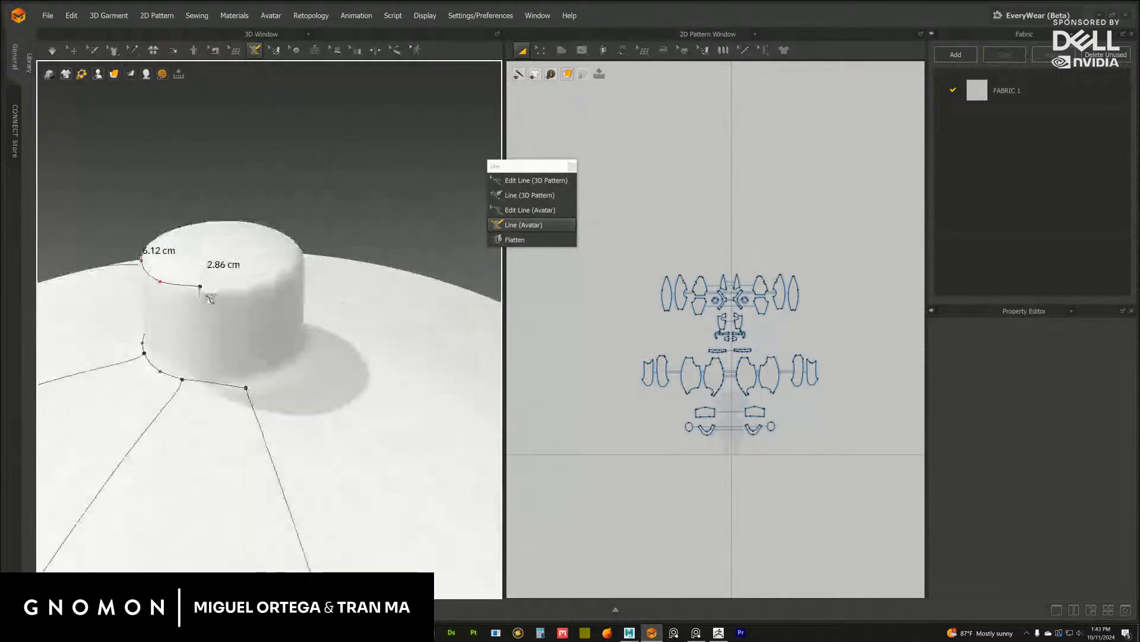
{"action": "left_click", "coordinate": [198, 290], "text": "ctrl"}
{"action": "left_click", "coordinate": [246, 287], "text": "ctrl"}
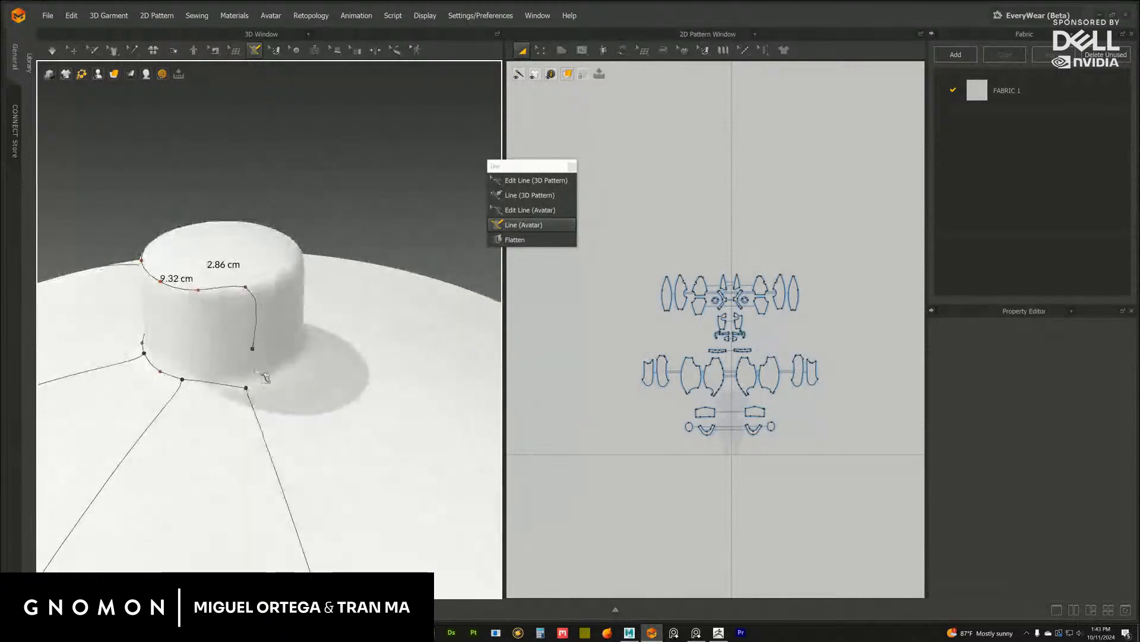
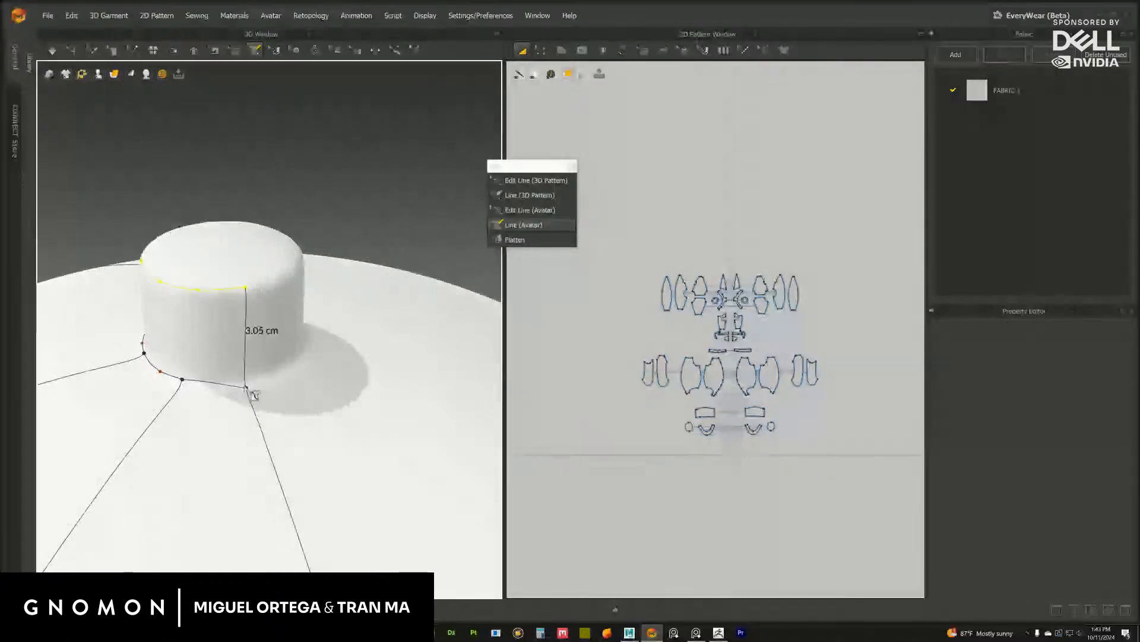
{"action": "left_click", "coordinate": [246, 387]}
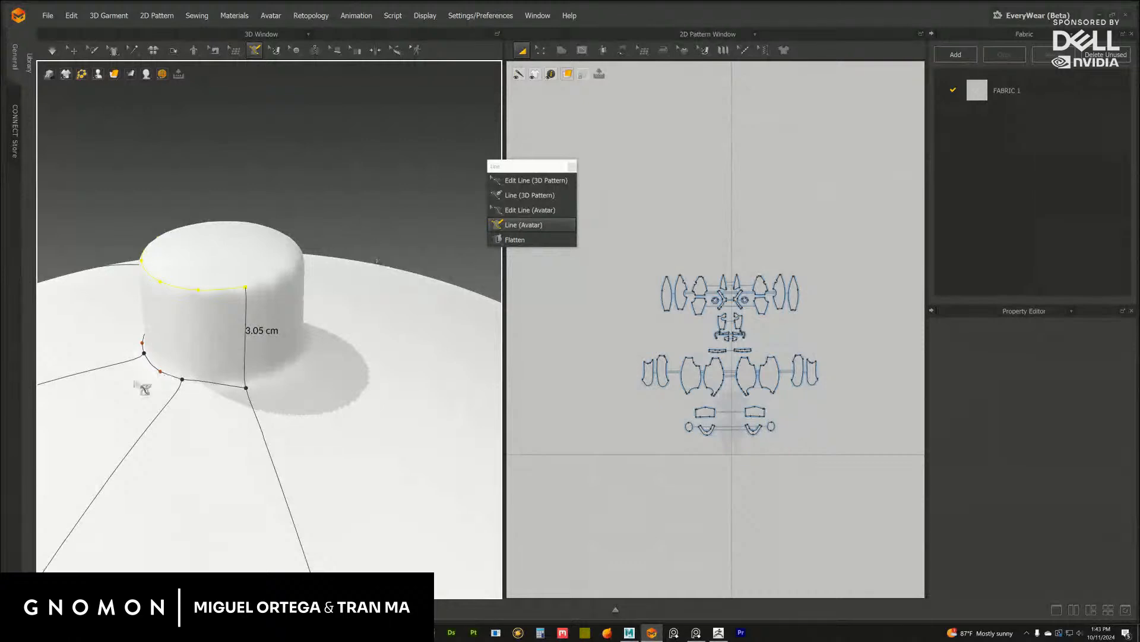
Draw a line about 4.9 cm long across the central peg's top between the ends of the top-edge curve, and end it there
{"action": "scroll", "coordinate": [333, 196], "scroll_direction": "up", "scroll_amount": 8}
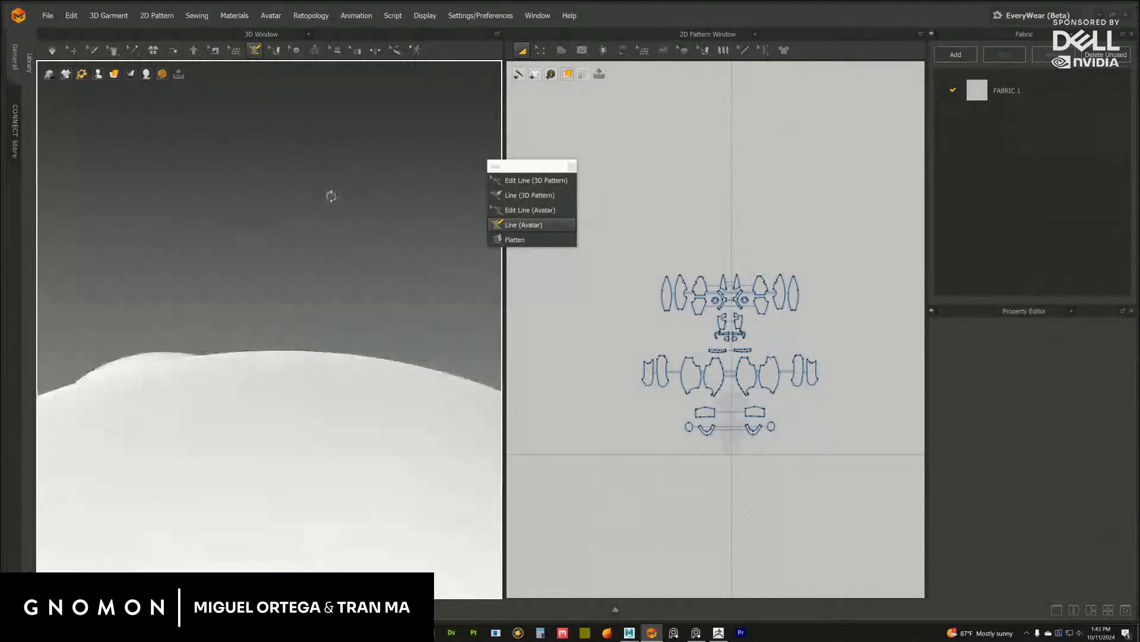
{"action": "scroll", "coordinate": [332, 205], "scroll_direction": "down", "scroll_amount": 6}
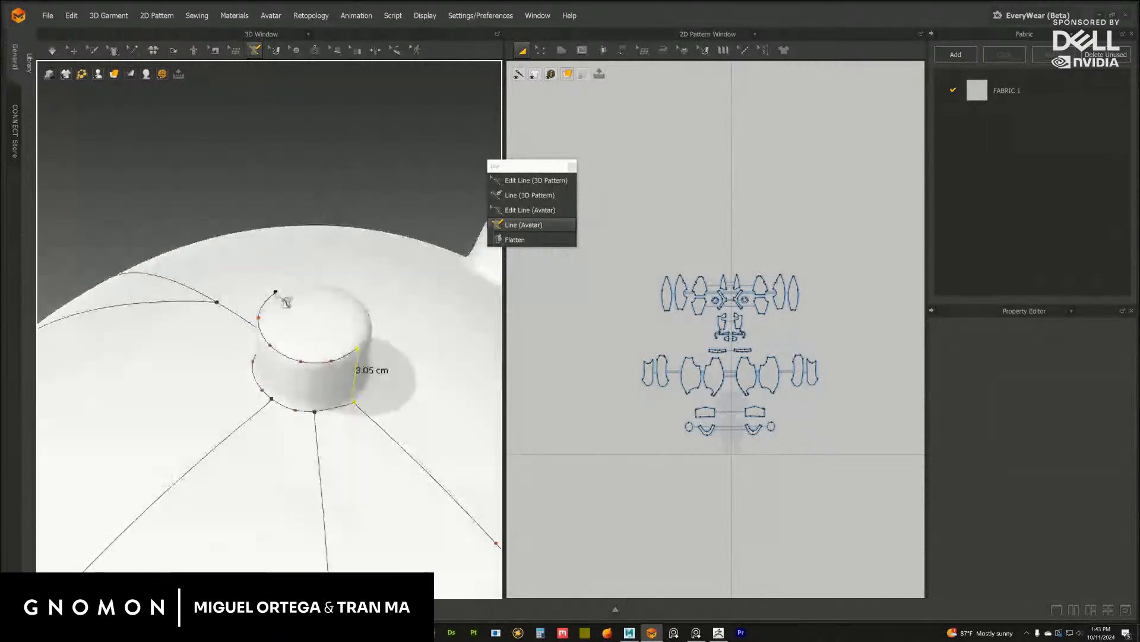
{"action": "right_click_drag", "start_coordinate": [322, 294], "coordinate": [308, 357]}
{"action": "left_click", "coordinate": [242, 482]}
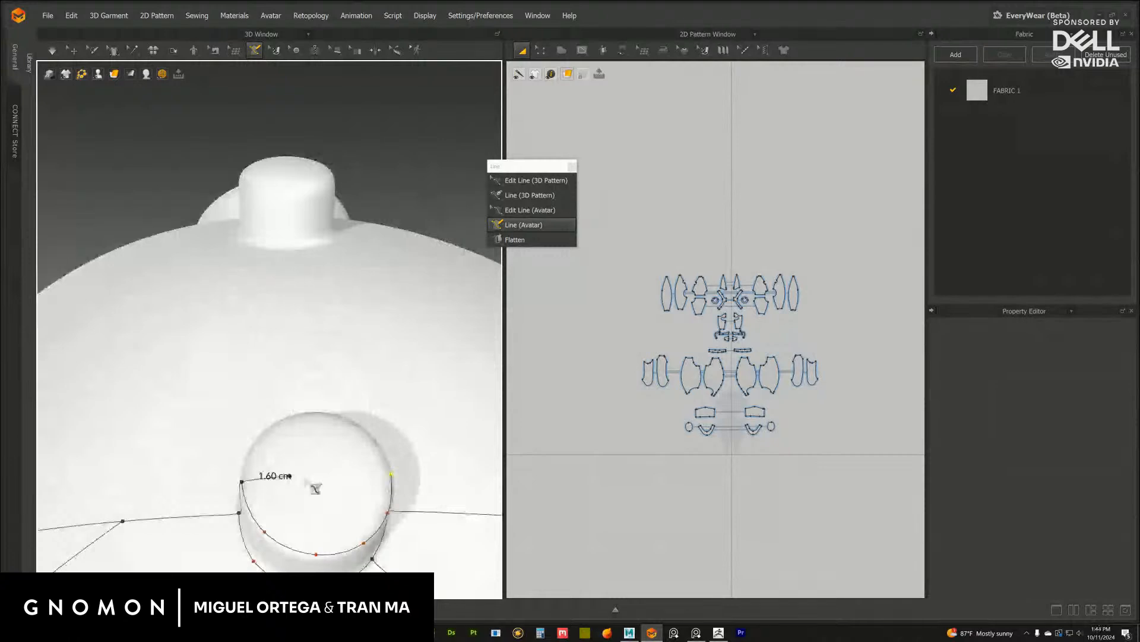
{"action": "middle_click_drag", "start_coordinate": [301, 476], "coordinate": [333, 426]}
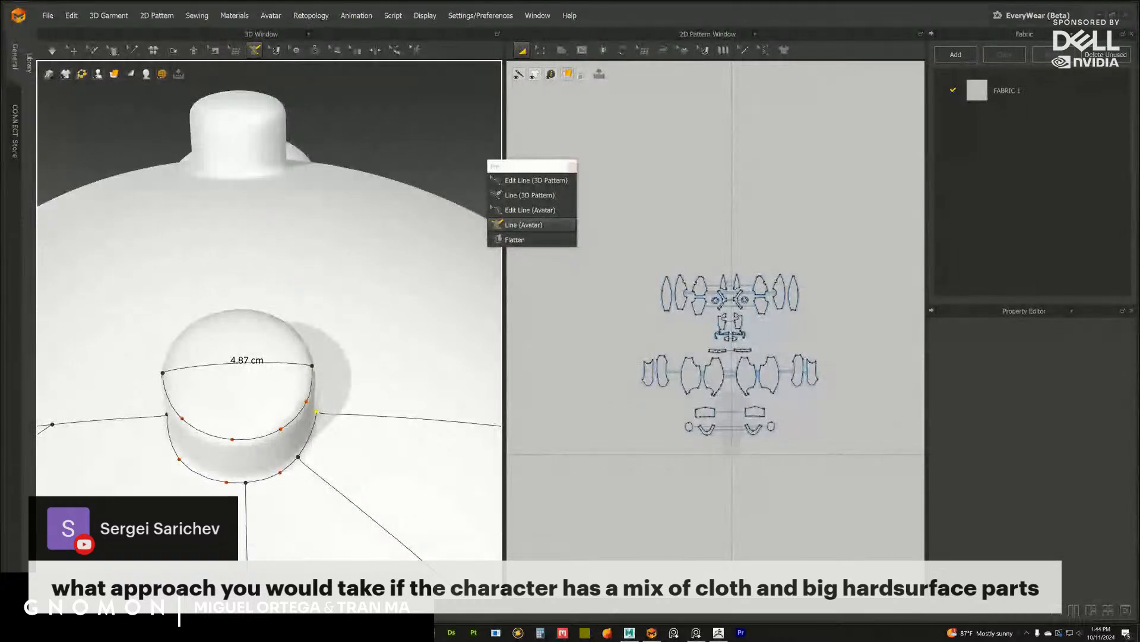
{"action": "left_click", "coordinate": [312, 365]}
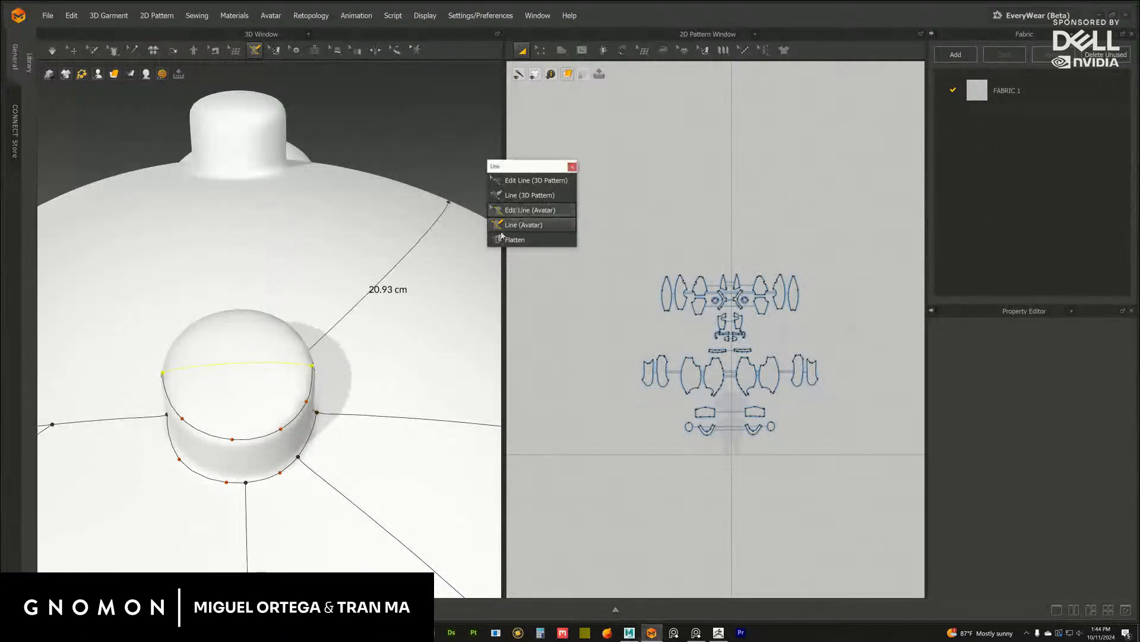
{"action": "left_click", "coordinate": [528, 209]}
{"action": "left_click", "coordinate": [402, 153]}
Examine the avatar lines on the whole character from the front and the side
{"action": "scroll", "coordinate": [399, 154], "scroll_direction": "down", "scroll_amount": 5}
{"action": "right_click_drag", "start_coordinate": [361, 157], "coordinate": [459, 137]}
{"action": "scroll", "coordinate": [398, 147], "scroll_direction": "down", "scroll_amount": 4}
{"action": "middle_click_drag", "start_coordinate": [392, 163], "coordinate": [407, 108]}
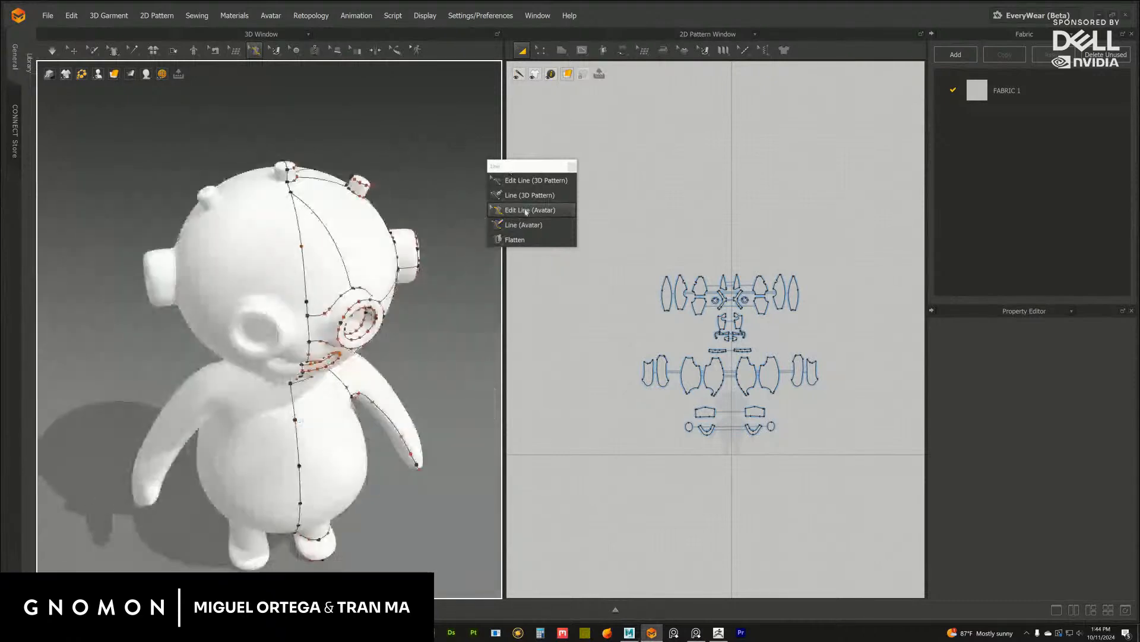
{"action": "left_click", "coordinate": [515, 224]}
{"action": "scroll", "coordinate": [436, 323], "scroll_direction": "down", "scroll_amount": 5}
{"action": "middle_click_drag", "start_coordinate": [400, 282], "coordinate": [418, 272]}
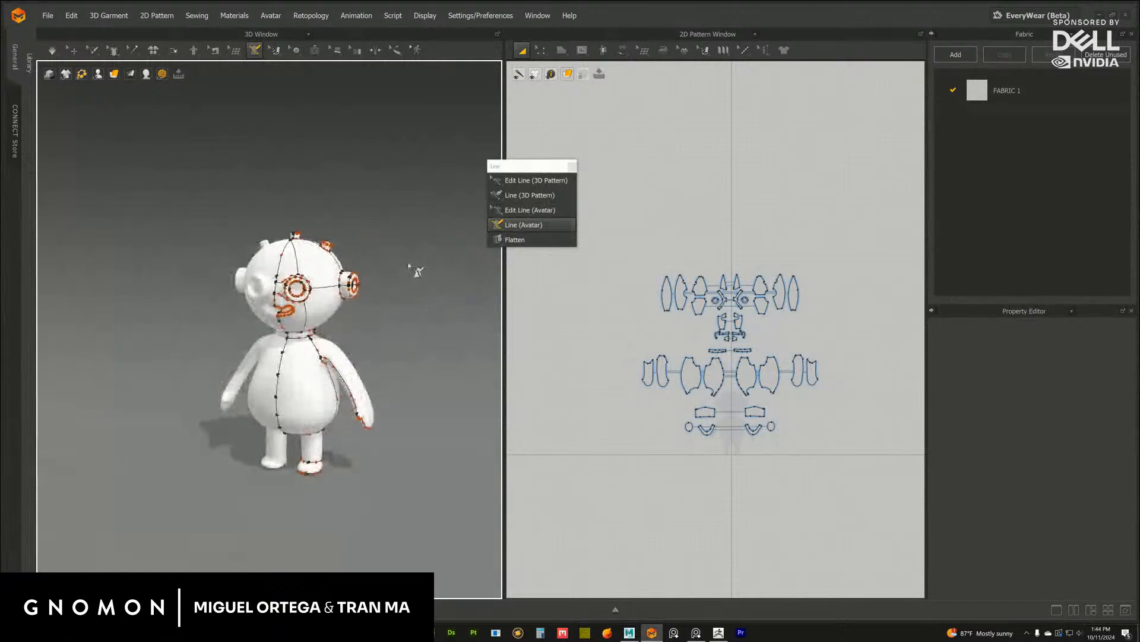
{"action": "mouse_move", "coordinate": [418, 272]}
{"action": "right_mouse_down"}
{"action": "mouse_move", "coordinate": [431, 279]}
{"action": "mouse_move", "coordinate": [402, 288]}
{"action": "right_mouse_up"}
Choose the slanted peg's top and side, plus the central peg's outlined half top and half side, for flattening
{"action": "left_click", "coordinate": [514, 239]}
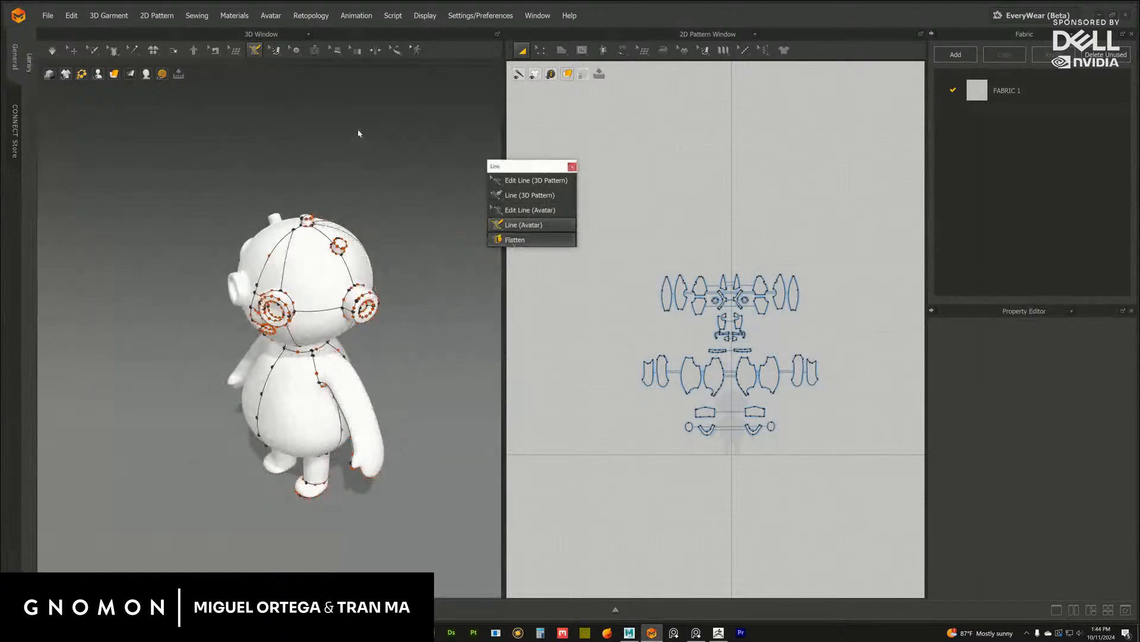
{"action": "scroll", "coordinate": [368, 297], "scroll_direction": "up", "scroll_amount": 8}
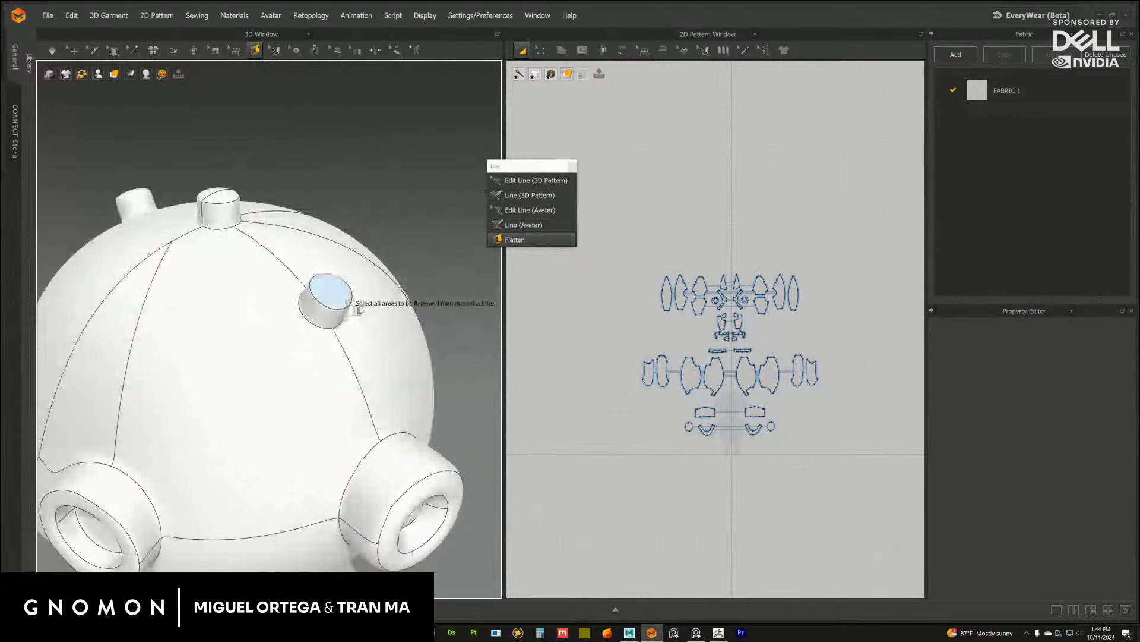
{"action": "left_click", "coordinate": [347, 301]}
{"action": "right_click_drag", "start_coordinate": [330, 312], "coordinate": [300, 275]}
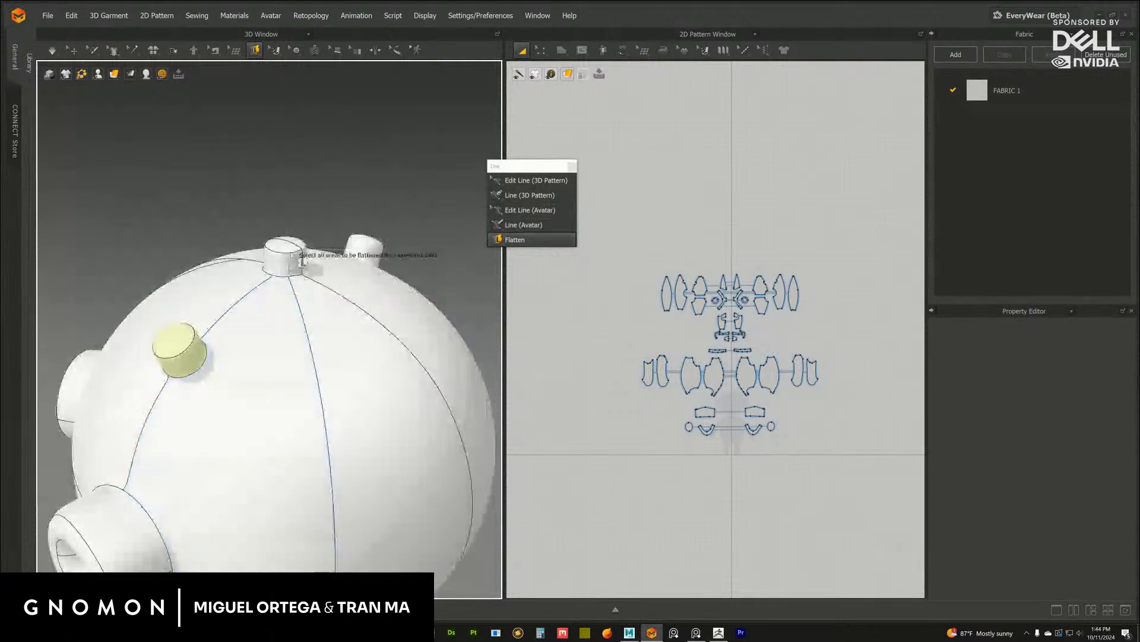
{"action": "left_click", "coordinate": [300, 260]}
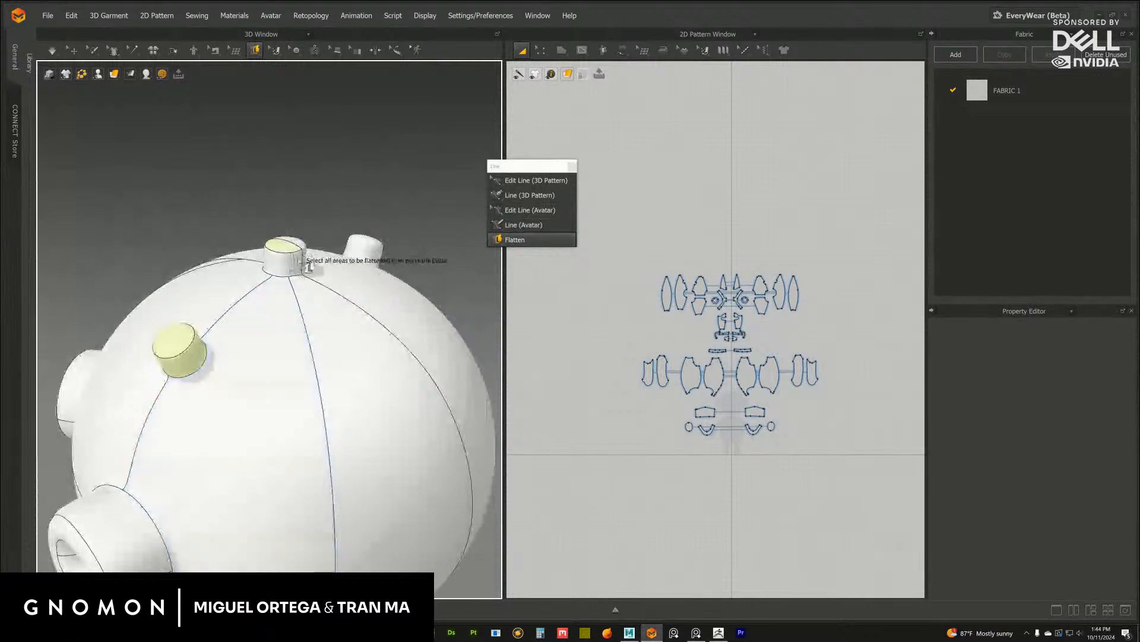
{"action": "left_click", "coordinate": [299, 265]}
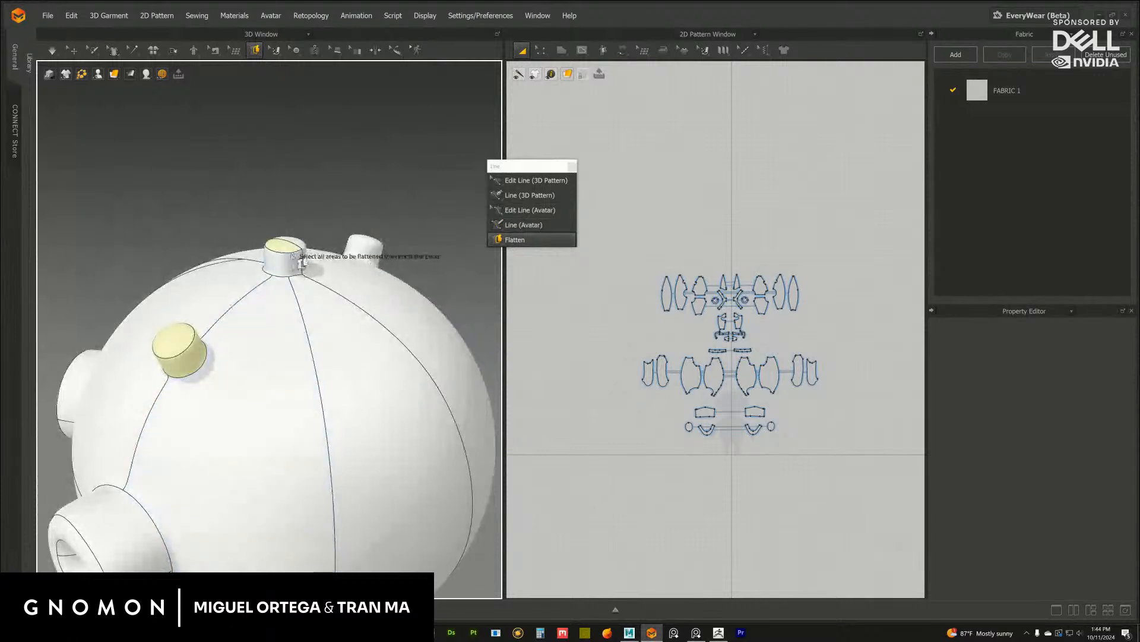
Add the side porthole's front ring, inner wall halves, centre disc and outer wall halves to the areas to flatten
{"action": "right_click_drag", "start_coordinate": [301, 270], "coordinate": [344, 265]}
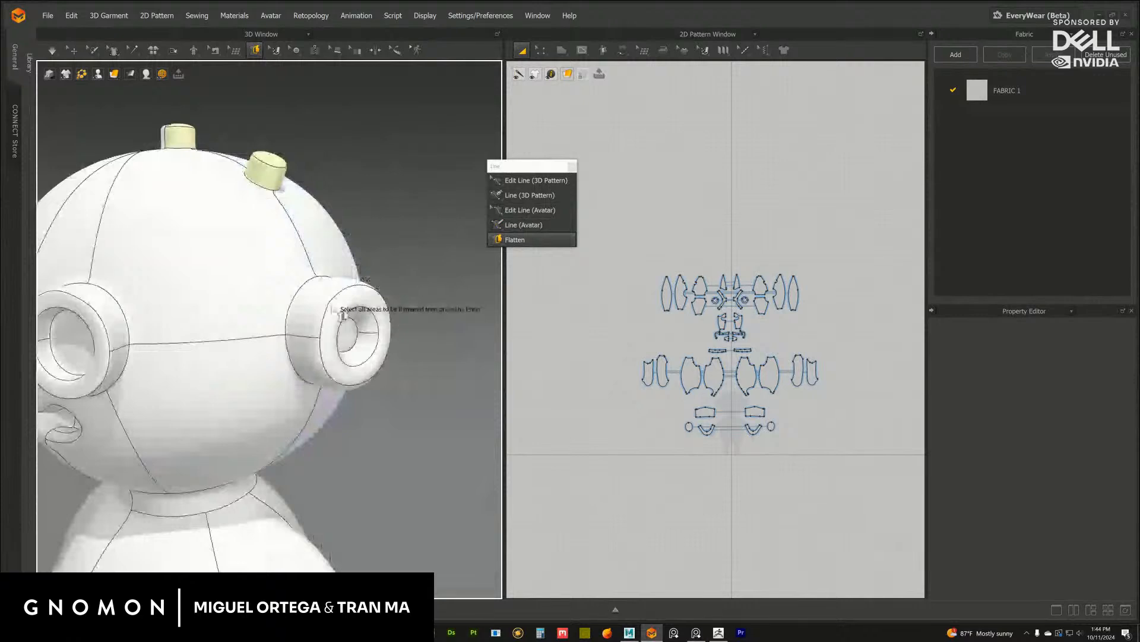
{"action": "scroll", "coordinate": [343, 315], "scroll_direction": "up", "scroll_amount": 4}
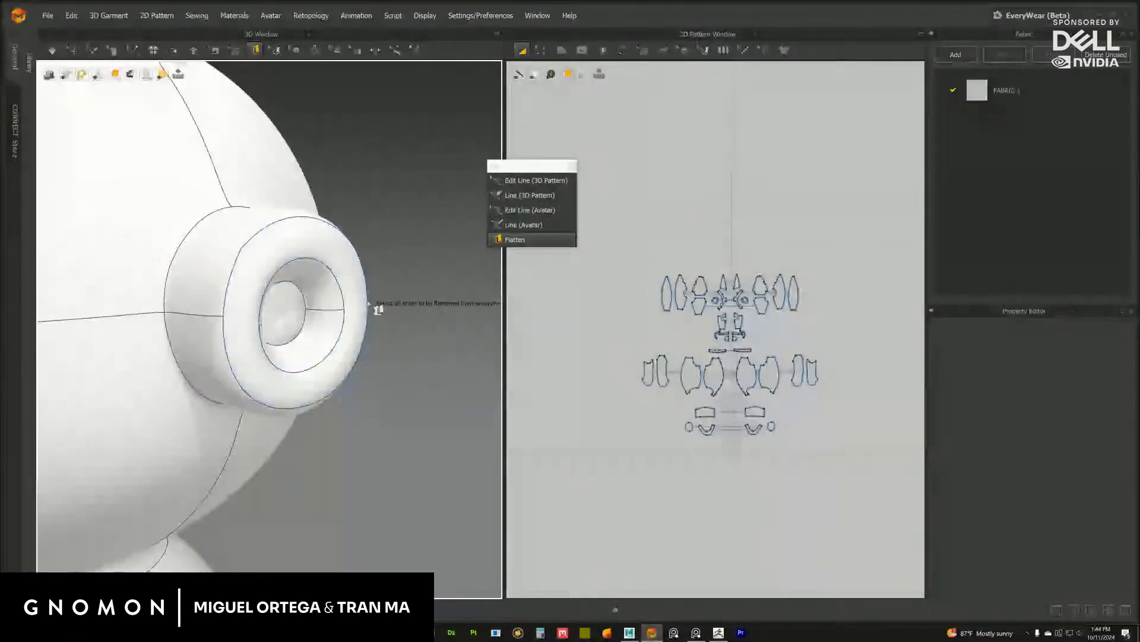
{"action": "left_click", "coordinate": [366, 303]}
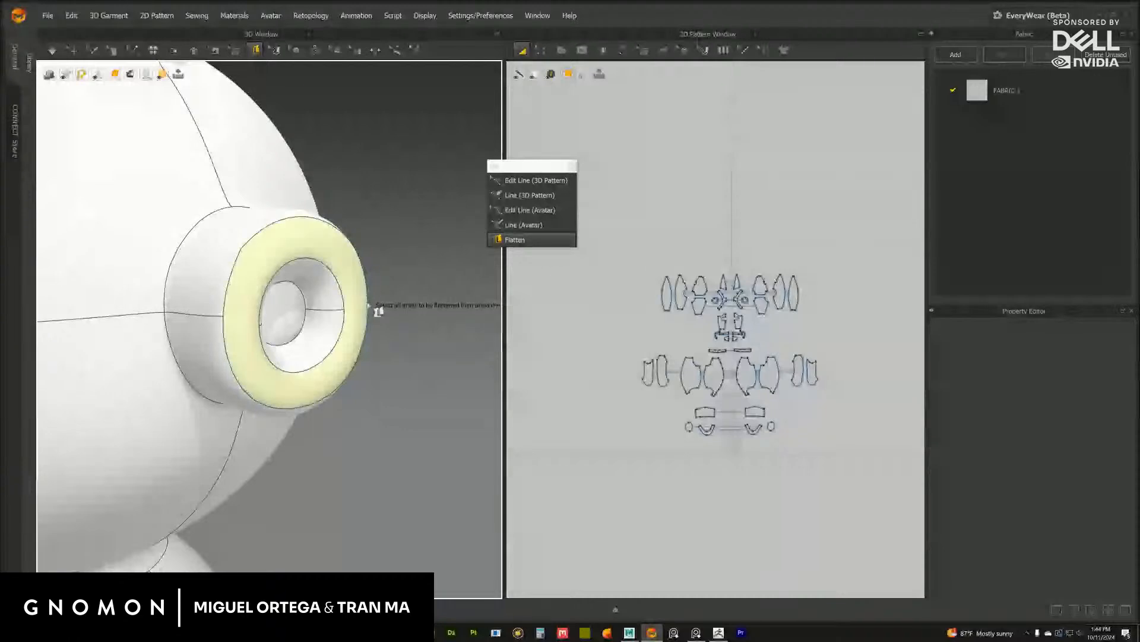
{"action": "left_click", "coordinate": [342, 314]}
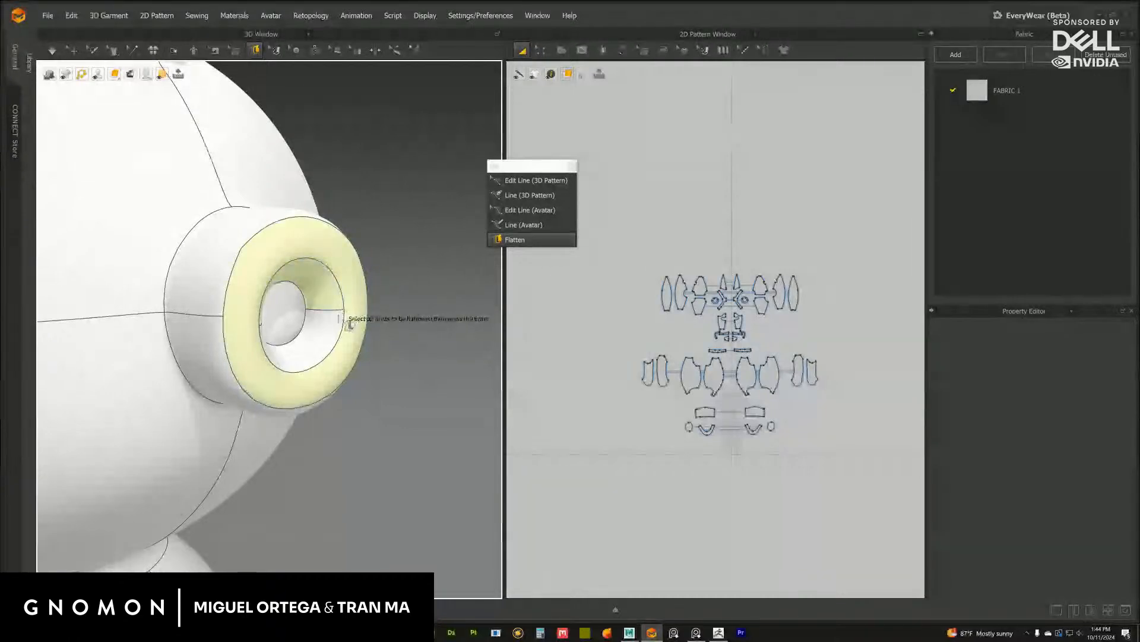
{"action": "left_click", "coordinate": [304, 312]}
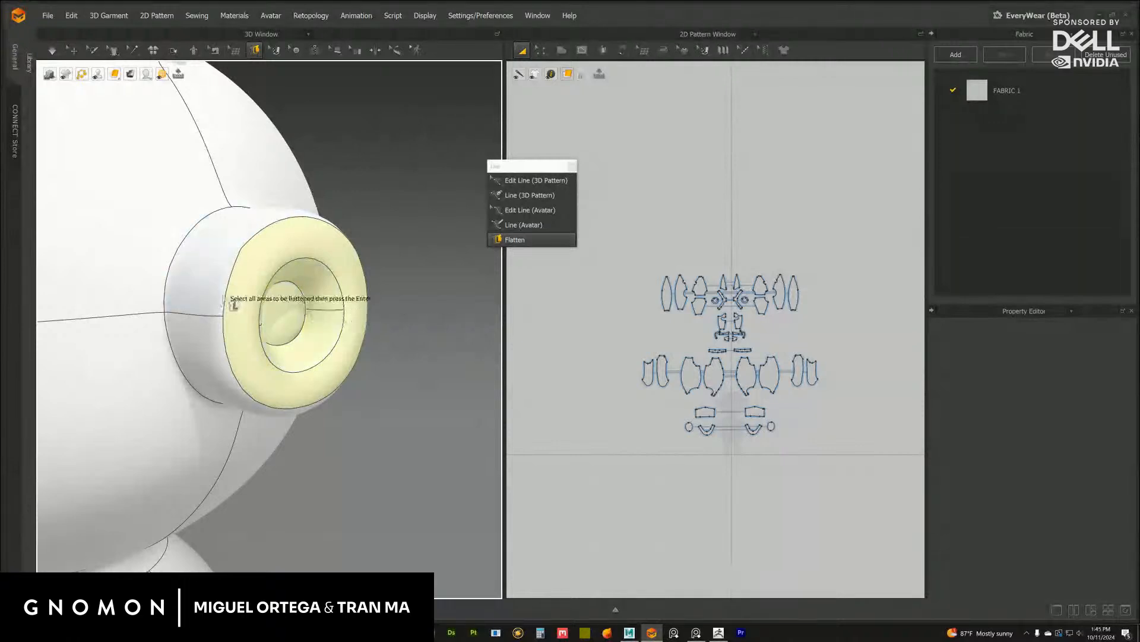
{"action": "left_click", "coordinate": [233, 317]}
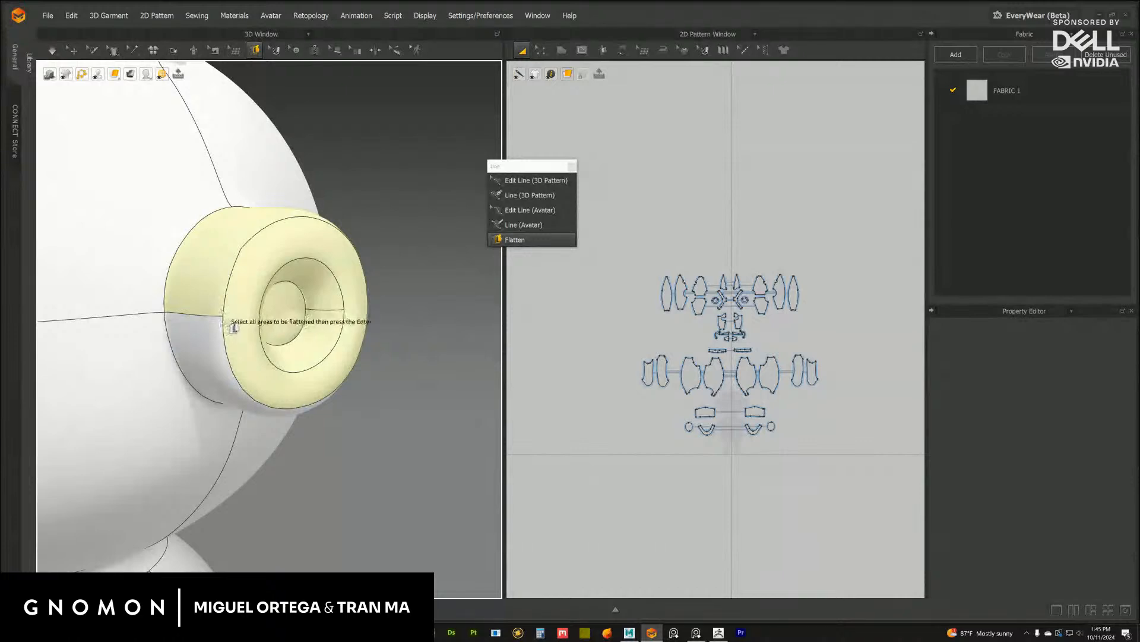
{"action": "right_click_drag", "start_coordinate": [248, 305], "coordinate": [238, 264]}
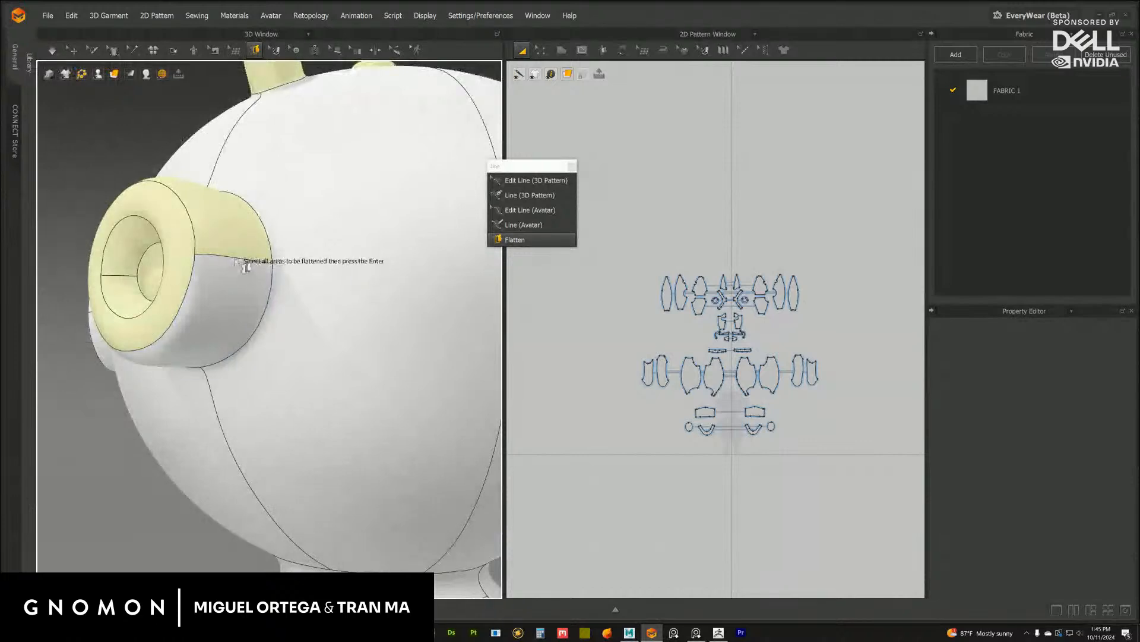
{"action": "right_click_drag", "start_coordinate": [245, 267], "coordinate": [388, 230]}
Add both inner wall halves and the centre disc of the outlined eye socket to the areas to flatten
{"action": "key", "text": "2"}
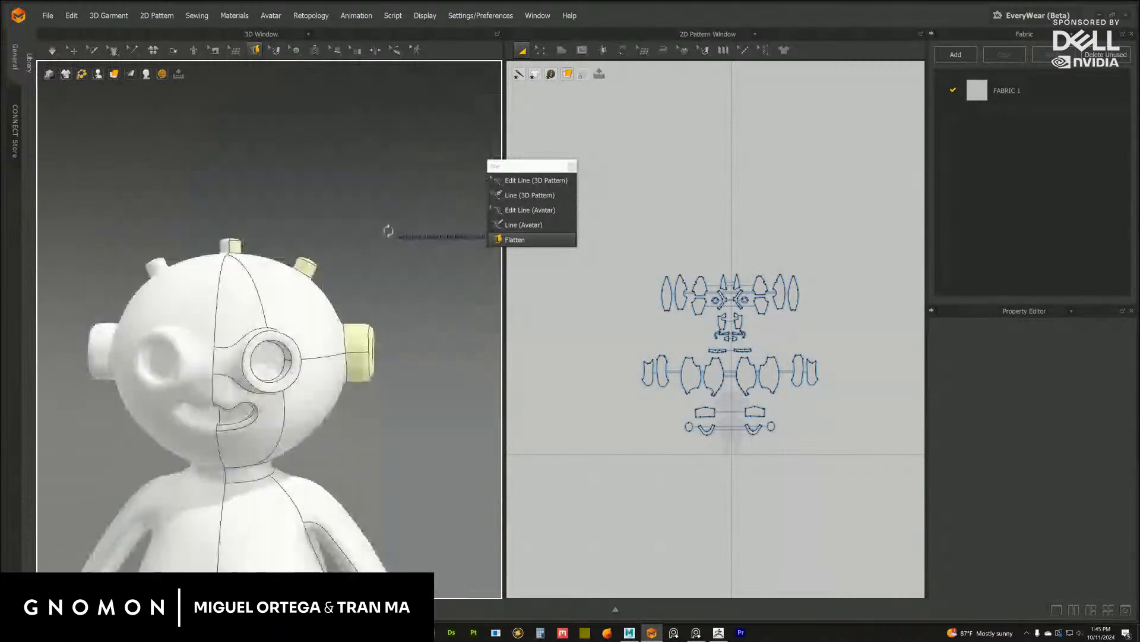
{"action": "scroll", "coordinate": [362, 378], "scroll_direction": "up", "scroll_amount": 5}
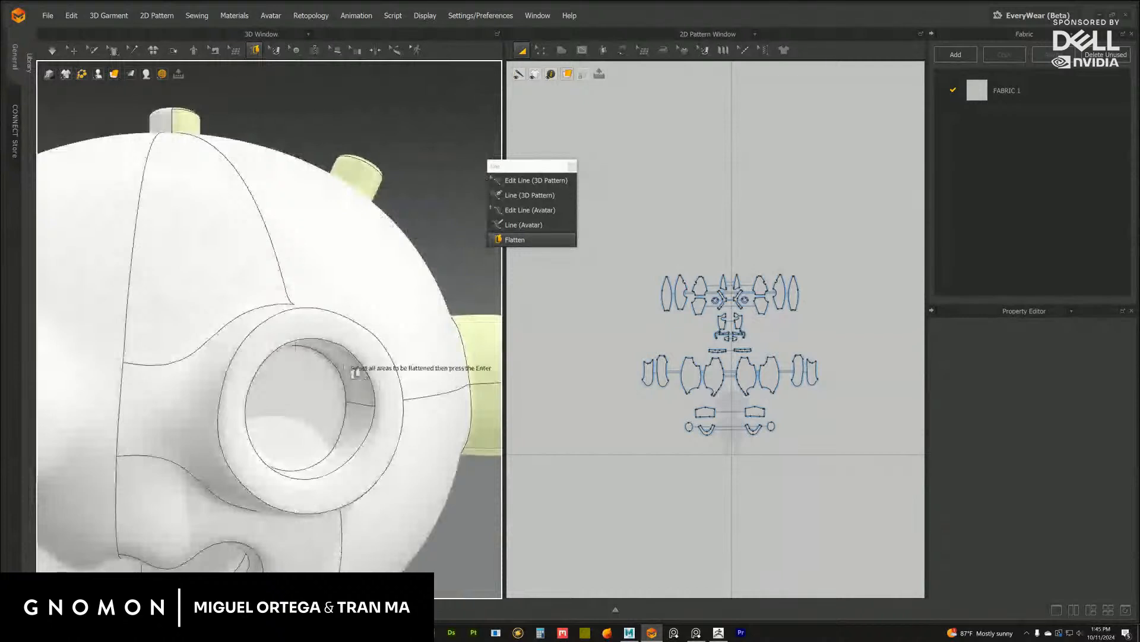
{"action": "left_click", "coordinate": [359, 368]}
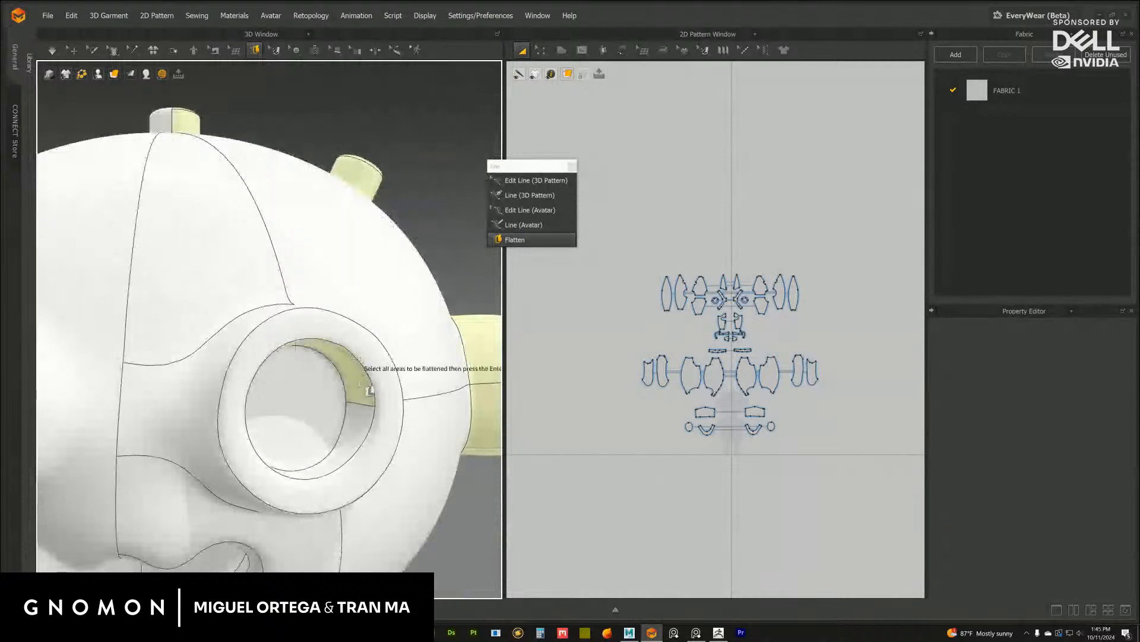
{"action": "left_click", "coordinate": [360, 415]}
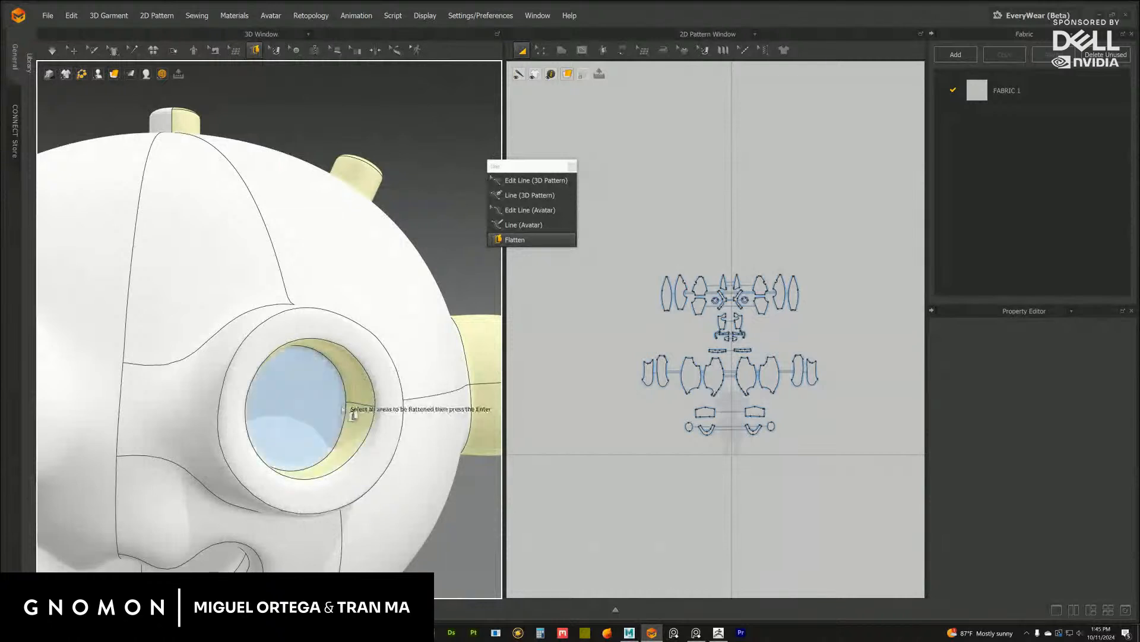
{"action": "left_click", "coordinate": [350, 407]}
Flatten all the selected peg, porthole and eye-socket areas into 2D patterns
{"action": "scroll", "coordinate": [329, 389], "scroll_direction": "down", "scroll_amount": 3}
{"action": "right_click_drag", "start_coordinate": [326, 383], "coordinate": [335, 275]}
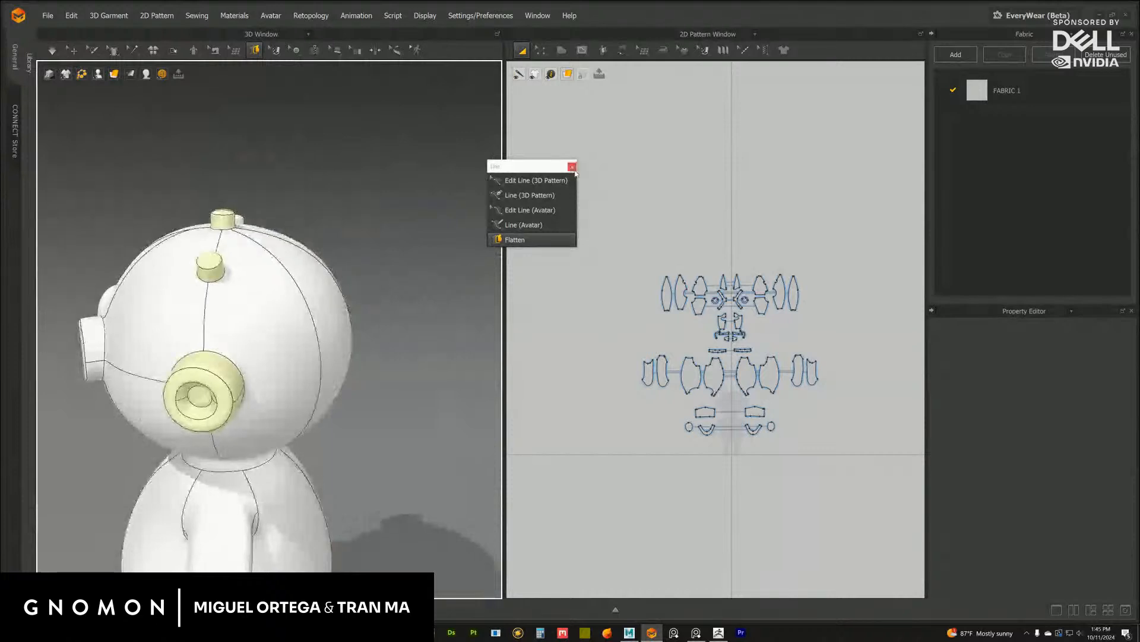
{"action": "middle_click_drag", "start_coordinate": [392, 274], "coordinate": [405, 278]}
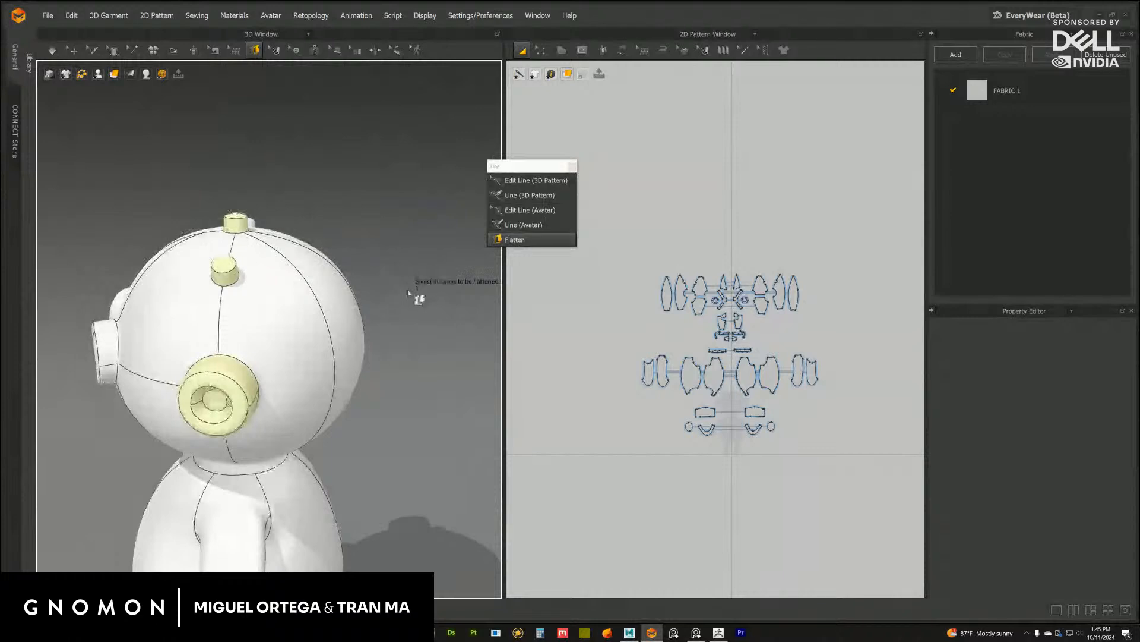
{"action": "key", "text": "Return"}
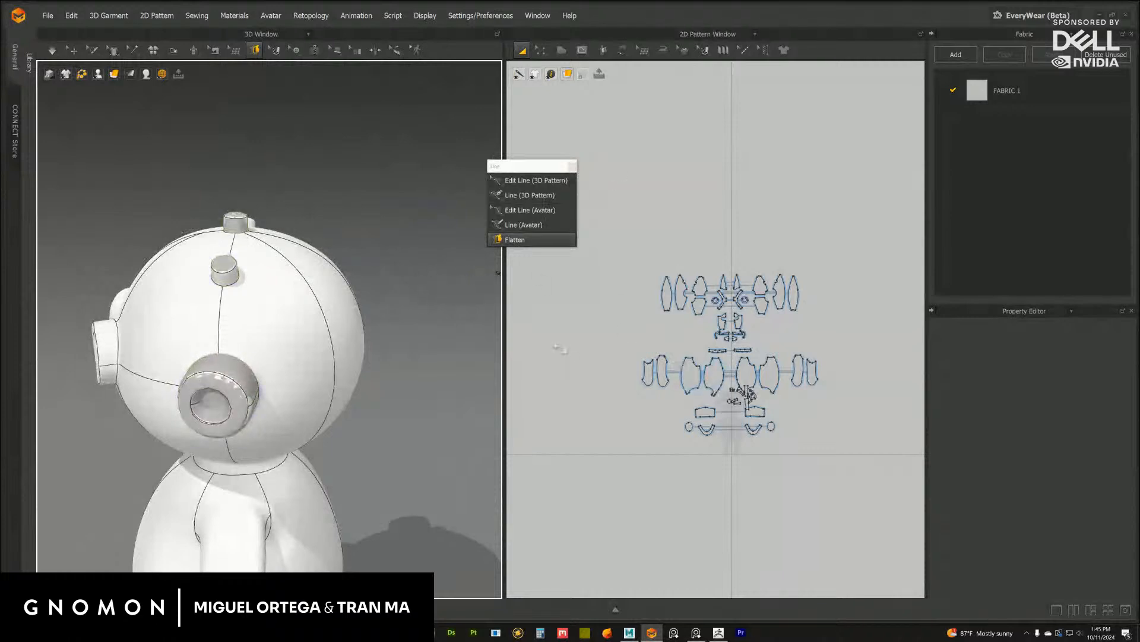
Exit flattening and move the central peg's half side pattern below its half top in the 2D layout
{"action": "middle_click_drag", "start_coordinate": [664, 404], "coordinate": [615, 356]}
{"action": "scroll", "coordinate": [618, 359], "scroll_direction": "up", "scroll_amount": 3}
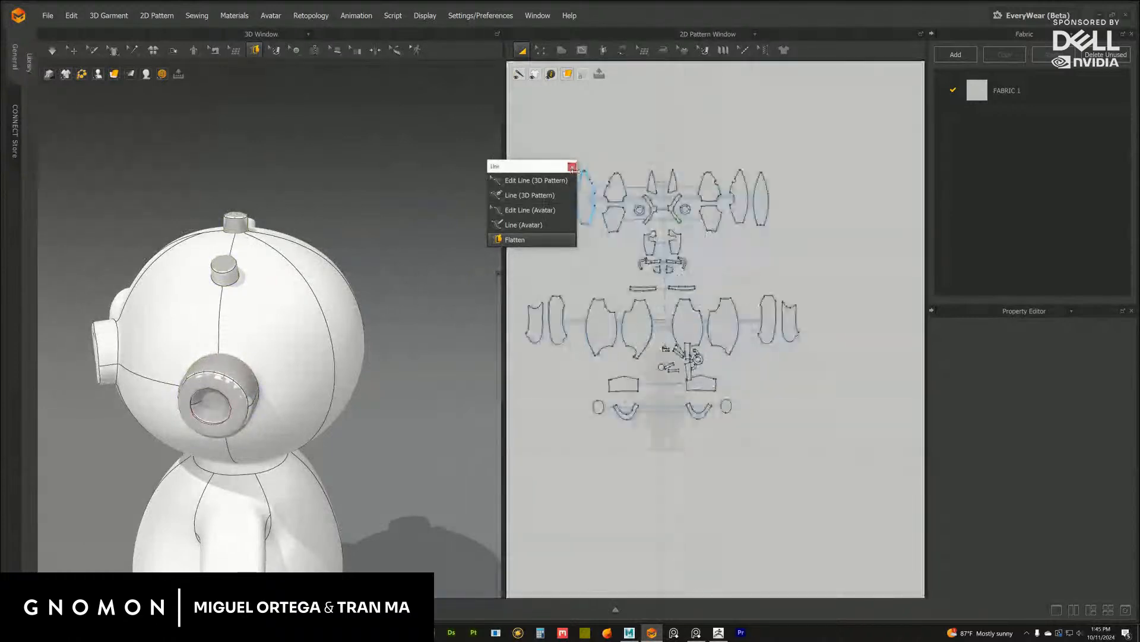
{"action": "key", "text": "q"}
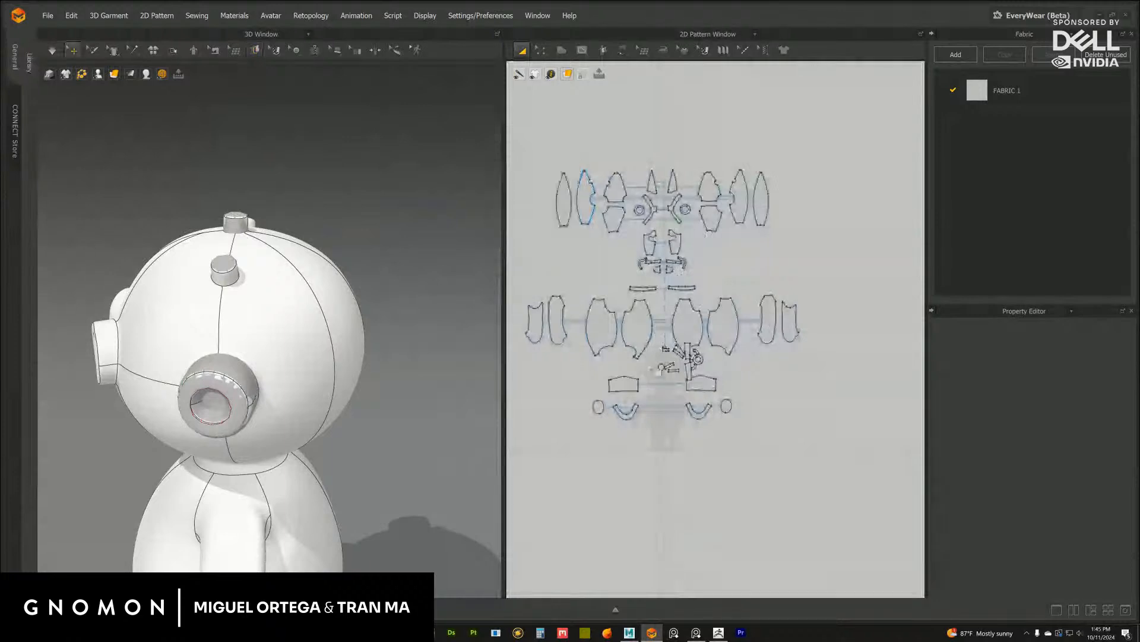
{"action": "scroll", "coordinate": [681, 313], "scroll_direction": "up", "scroll_amount": 5}
{"action": "scroll", "coordinate": [669, 270], "scroll_direction": "up", "scroll_amount": 3}
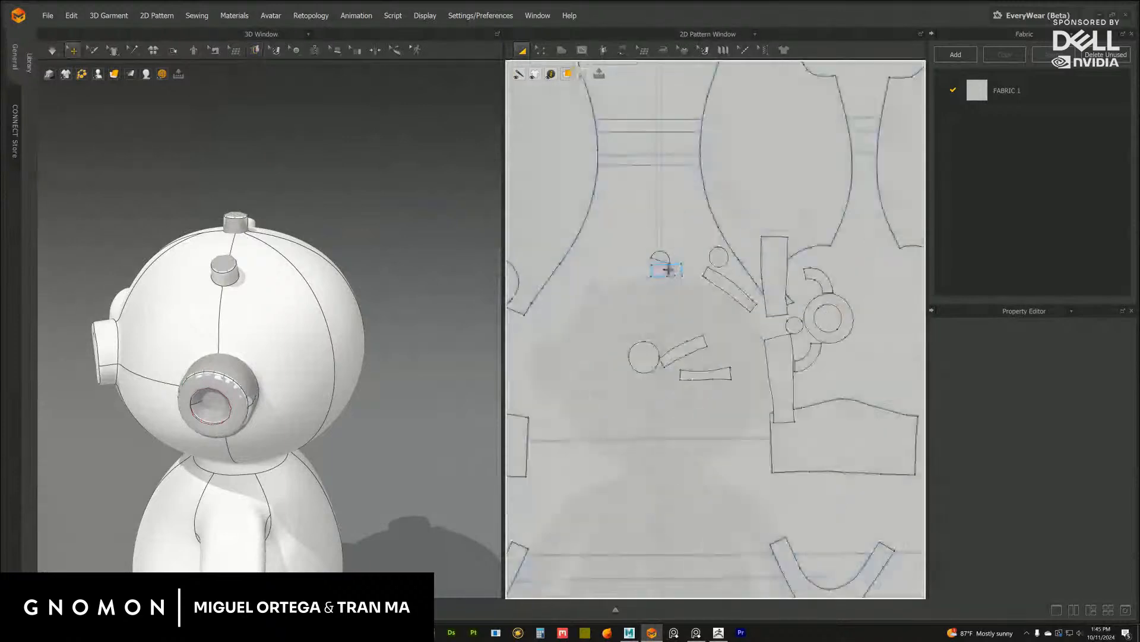
{"action": "left_click_drag", "start_coordinate": [668, 270], "coordinate": [662, 307]}
Rotate the eye socket's slanted inner wall half level above the centre disc and place the other half below the disc
{"action": "right_click_drag", "start_coordinate": [244, 358], "coordinate": [325, 323]}
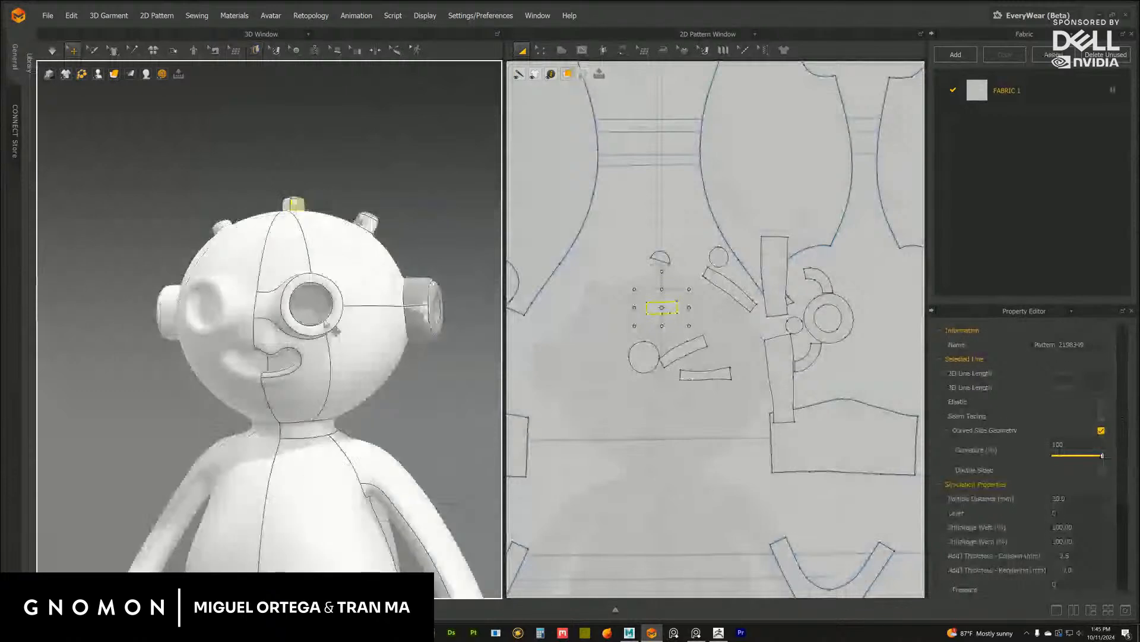
{"action": "left_click", "coordinate": [314, 310]}
{"action": "middle_click_drag", "start_coordinate": [670, 357], "coordinate": [682, 314]}
{"action": "scroll", "coordinate": [683, 313], "scroll_direction": "up", "scroll_amount": 2}
{"action": "scroll", "coordinate": [425, 355], "scroll_direction": "up", "scroll_amount": 3}
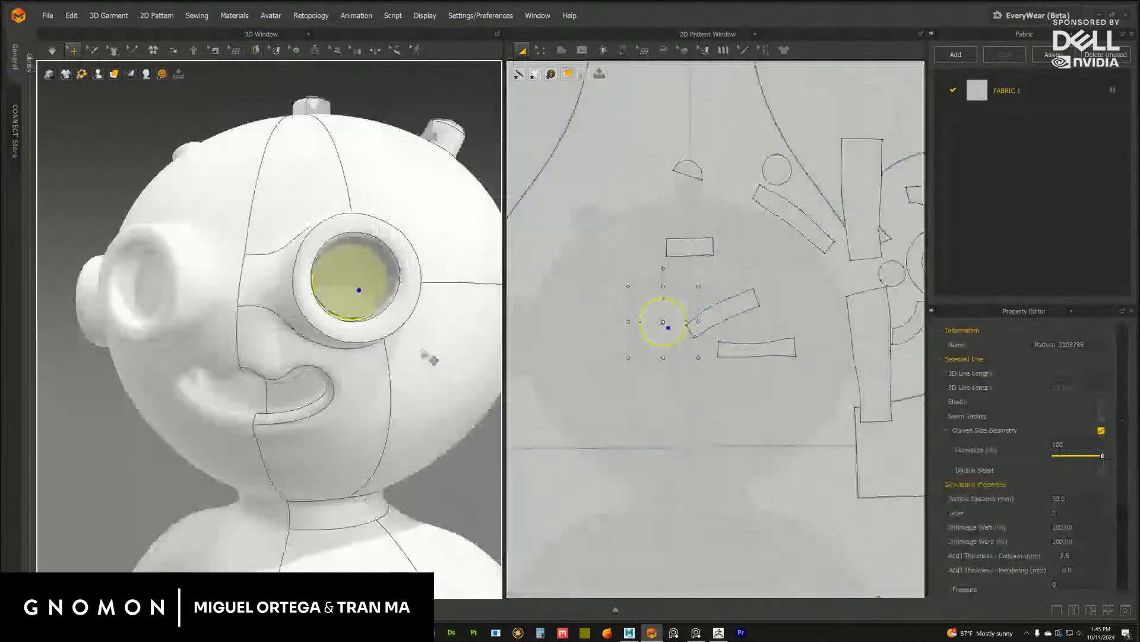
{"action": "left_click", "coordinate": [384, 257]}
{"action": "key", "text": "ctrl+v"}
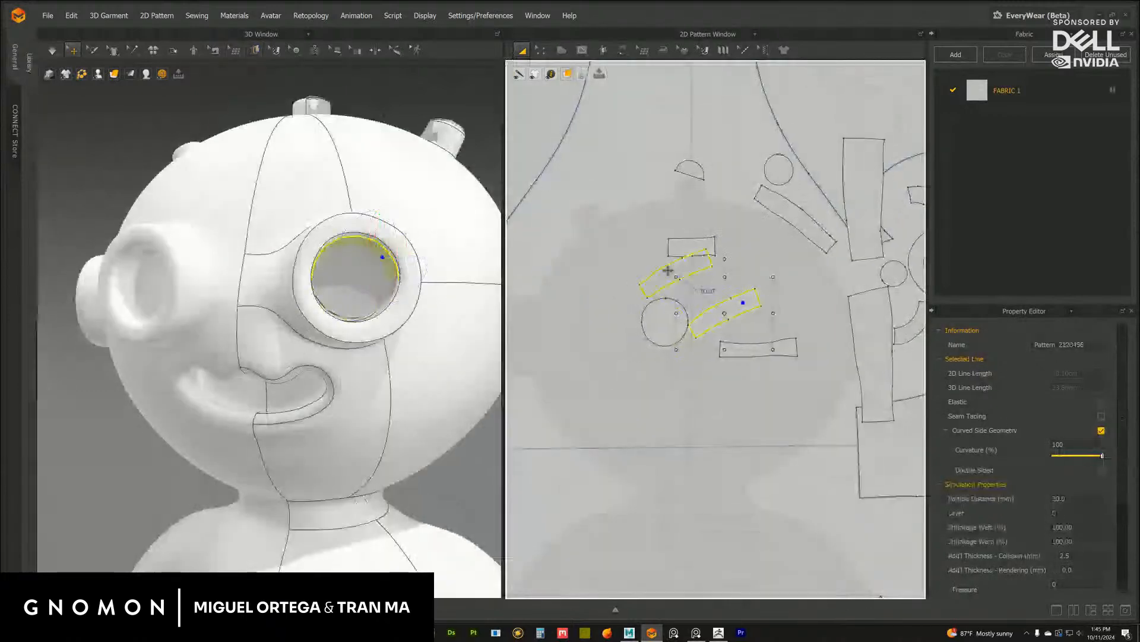
{"action": "left_click", "coordinate": [670, 272]}
{"action": "scroll", "coordinate": [666, 249], "scroll_direction": "up", "scroll_amount": 1}
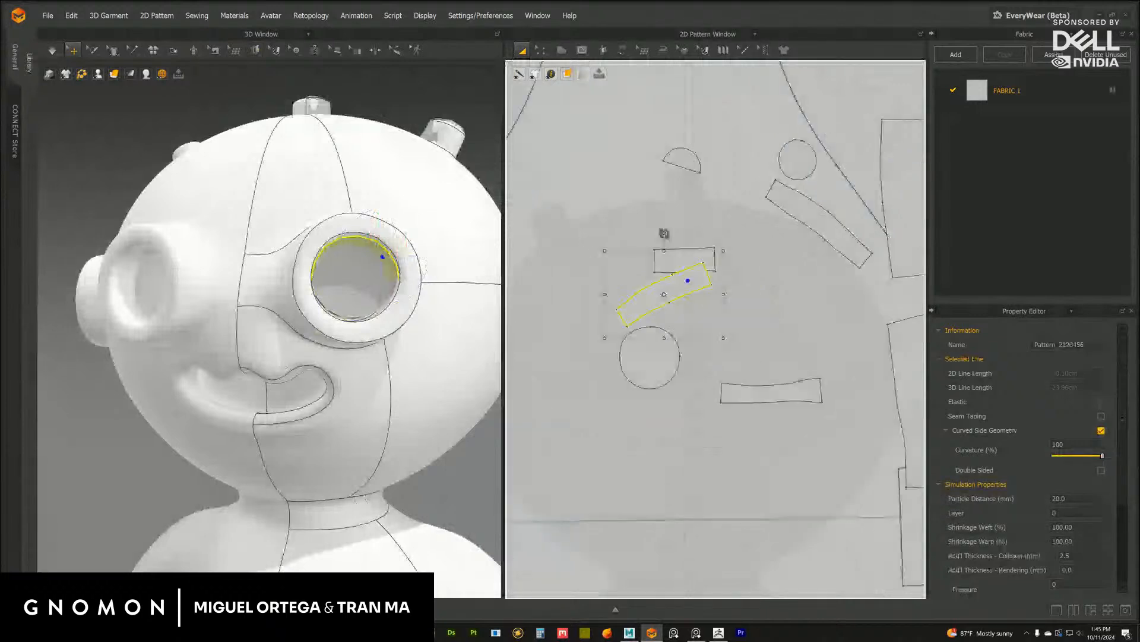
{"action": "left_click_drag", "start_coordinate": [664, 233], "coordinate": [687, 238]}
{"action": "left_click_drag", "start_coordinate": [675, 293], "coordinate": [663, 299]}
{"action": "left_click_drag", "start_coordinate": [749, 396], "coordinate": [630, 410]}
Rotate the central peg's half top so its straight edge is vertical and place its half side directly beneath it
{"action": "left_click", "coordinate": [671, 252]}
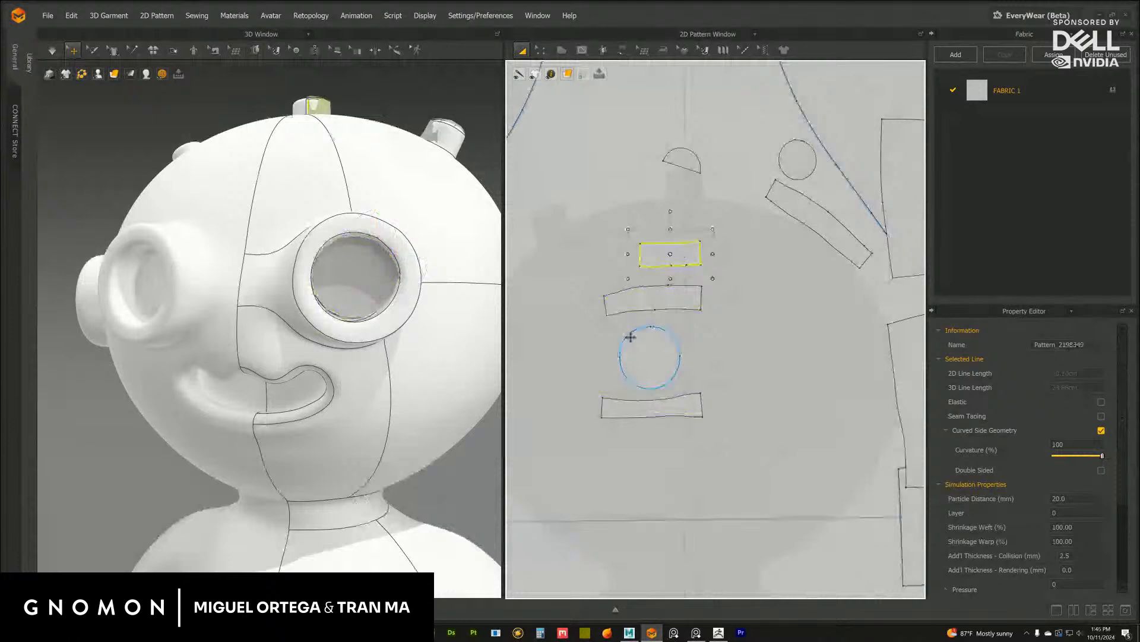
{"action": "scroll", "coordinate": [669, 237], "scroll_direction": "down", "scroll_amount": 1}
{"action": "left_click", "coordinate": [669, 236]}
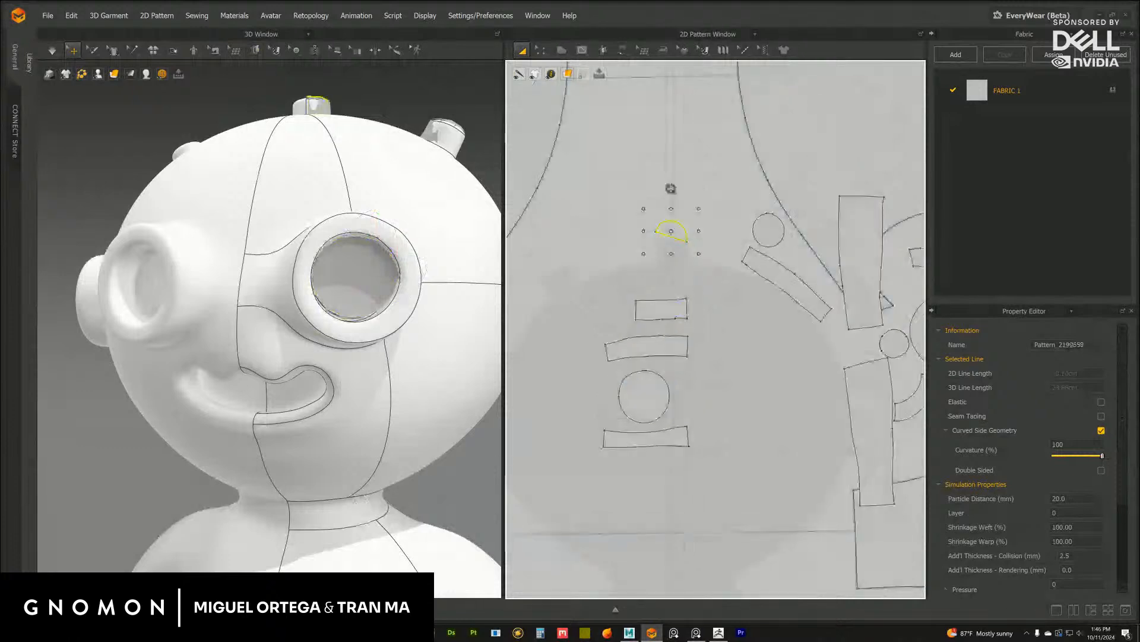
{"action": "left_click_drag", "start_coordinate": [671, 188], "coordinate": [697, 225]}
{"action": "left_click_drag", "start_coordinate": [657, 308], "coordinate": [692, 263]}
{"action": "middle_click_drag", "start_coordinate": [691, 261], "coordinate": [594, 278]}
{"action": "left_click_drag", "start_coordinate": [577, 250], "coordinate": [599, 238]}
Rotate the slanted peg's side strip to roughly horizontal and place it directly under its round top
{"action": "left_click_drag", "start_coordinate": [677, 294], "coordinate": [650, 349]}
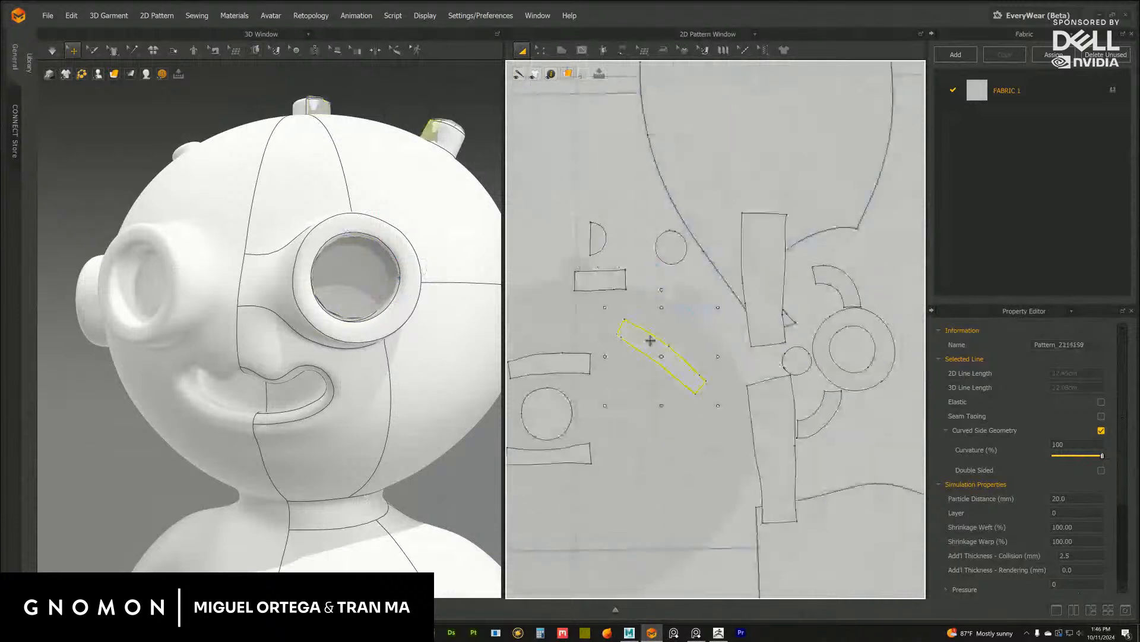
{"action": "middle_click_drag", "start_coordinate": [650, 341], "coordinate": [650, 344]}
{"action": "left_click_drag", "start_coordinate": [662, 293], "coordinate": [633, 311]}
{"action": "left_click_drag", "start_coordinate": [666, 251], "coordinate": [657, 318]}
{"action": "left_click_drag", "start_coordinate": [677, 359], "coordinate": [679, 354]}
{"action": "scroll", "coordinate": [711, 367], "scroll_direction": "down", "scroll_amount": 3}
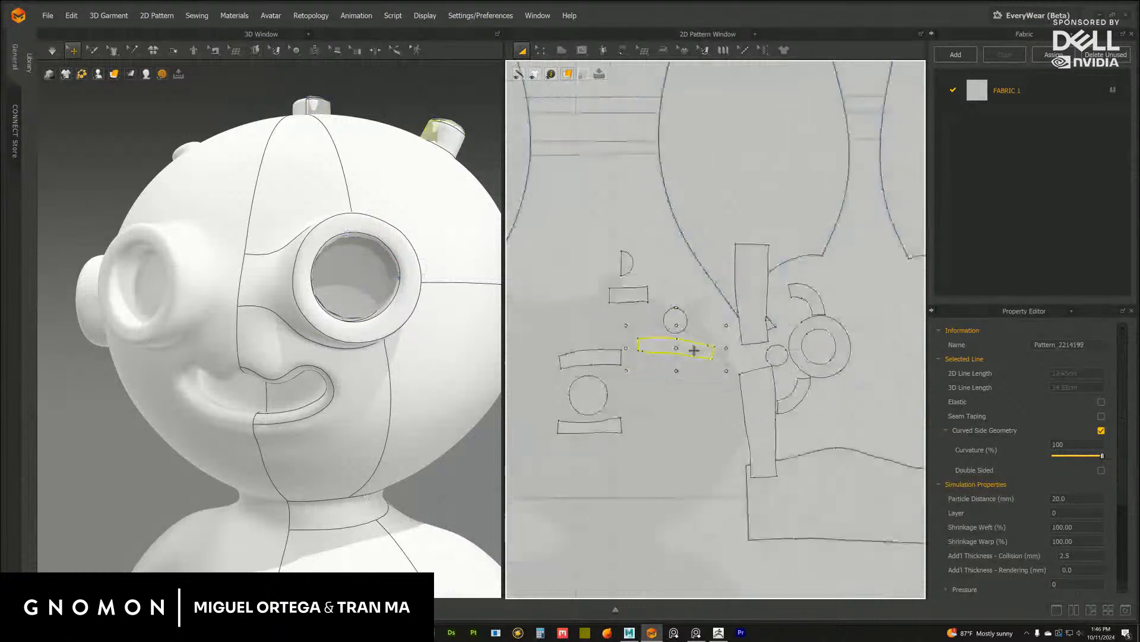
Move both outer wall strips of the side porthole together into the empty area below the outermost body-row patterns
{"action": "middle_click_drag", "start_coordinate": [765, 323], "coordinate": [671, 301]}
{"action": "left_click", "coordinate": [658, 289]}
{"action": "left_click", "coordinate": [657, 381], "text": "shift"}
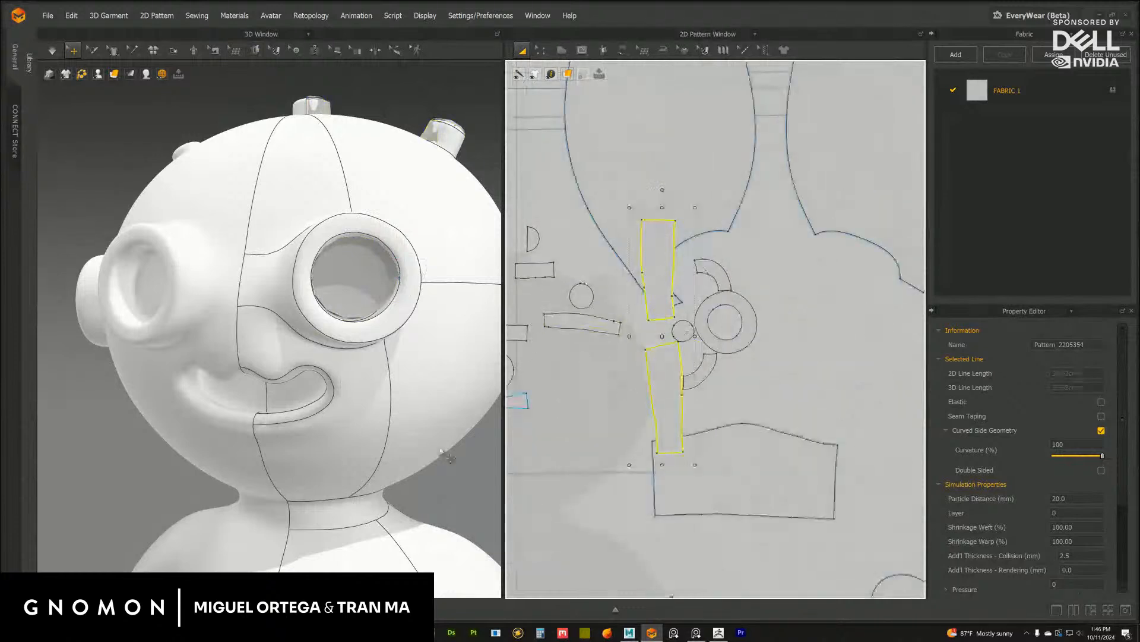
{"action": "scroll", "coordinate": [417, 418], "scroll_direction": "down", "scroll_amount": 4}
{"action": "right_click_drag", "start_coordinate": [418, 418], "coordinate": [320, 416]}
{"action": "scroll", "coordinate": [790, 350], "scroll_direction": "down", "scroll_amount": 4}
{"action": "middle_click_drag", "start_coordinate": [799, 353], "coordinate": [740, 317]}
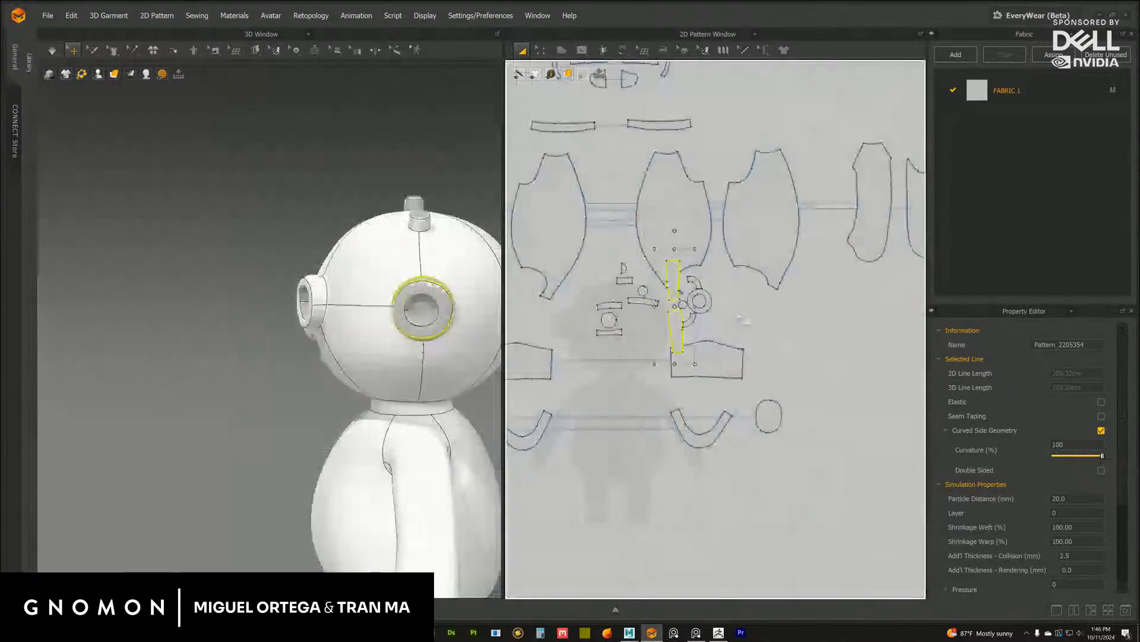
{"action": "left_click_drag", "start_coordinate": [674, 278], "coordinate": [847, 301]}
{"action": "middle_click_drag", "start_coordinate": [848, 302], "coordinate": [800, 296]}
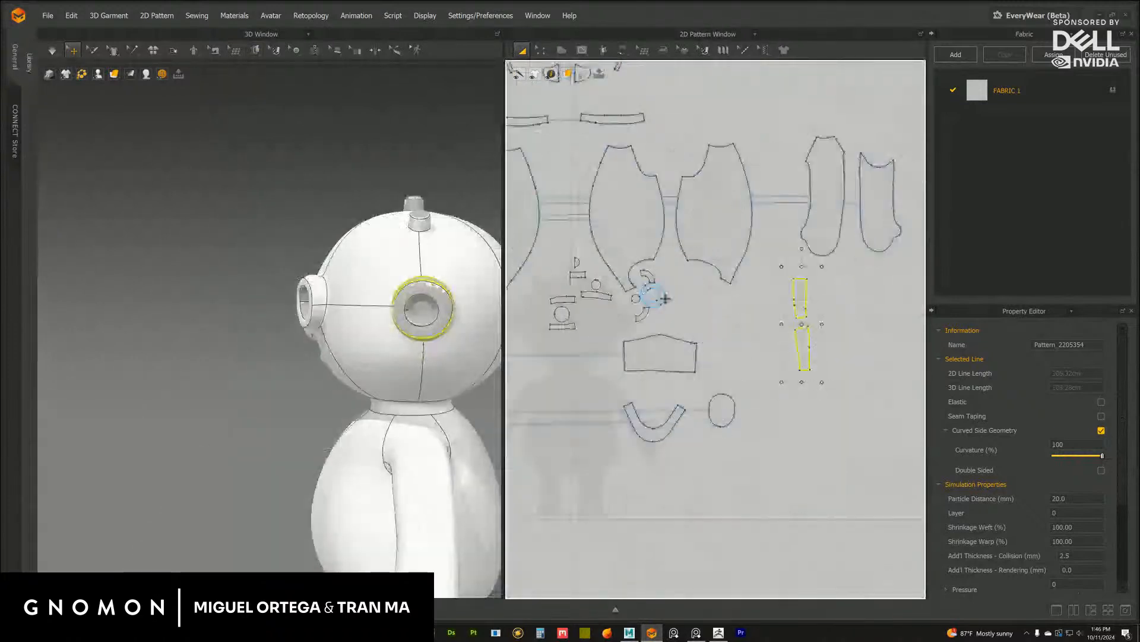
Move the porthole's front ring, centre disc and both inner wall halves next to its outer wall strips
{"action": "left_click_drag", "start_coordinate": [664, 298], "coordinate": [845, 312]}
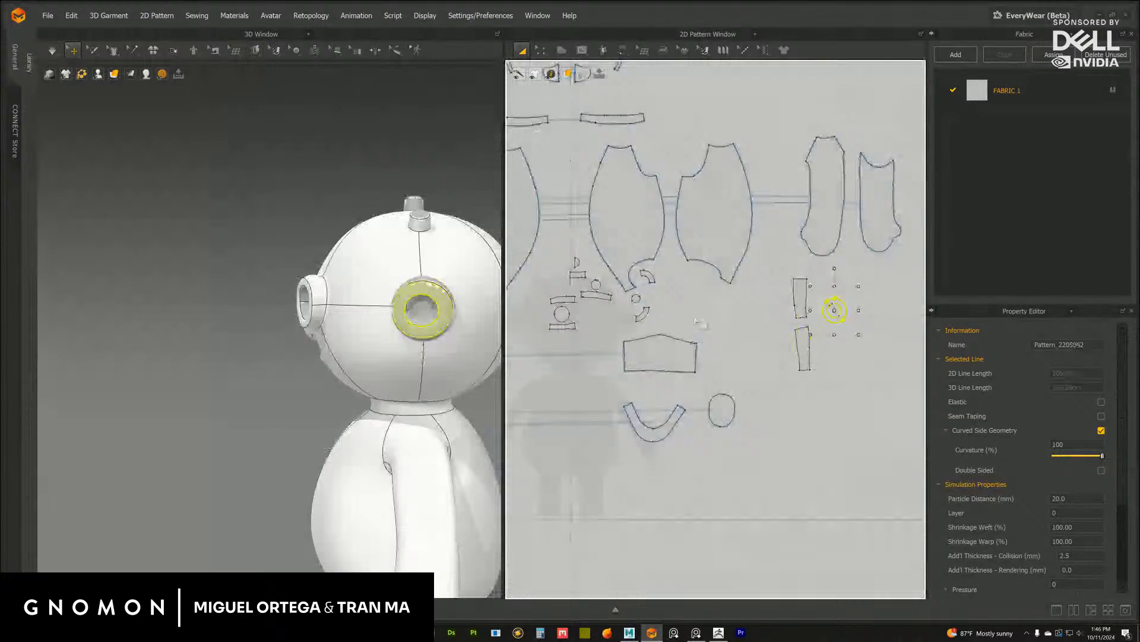
{"action": "scroll", "coordinate": [648, 299], "scroll_direction": "up", "scroll_amount": 1}
{"action": "left_click_drag", "start_coordinate": [625, 294], "coordinate": [857, 285]}
{"action": "left_click_drag", "start_coordinate": [638, 268], "coordinate": [863, 276]}
{"action": "left_click_drag", "start_coordinate": [635, 307], "coordinate": [859, 333]}
Rotate the porthole's upper inner wall half so it arches level above the front ring
{"action": "scroll", "coordinate": [772, 340], "scroll_direction": "up", "scroll_amount": 3}
{"action": "left_click", "coordinate": [790, 275]}
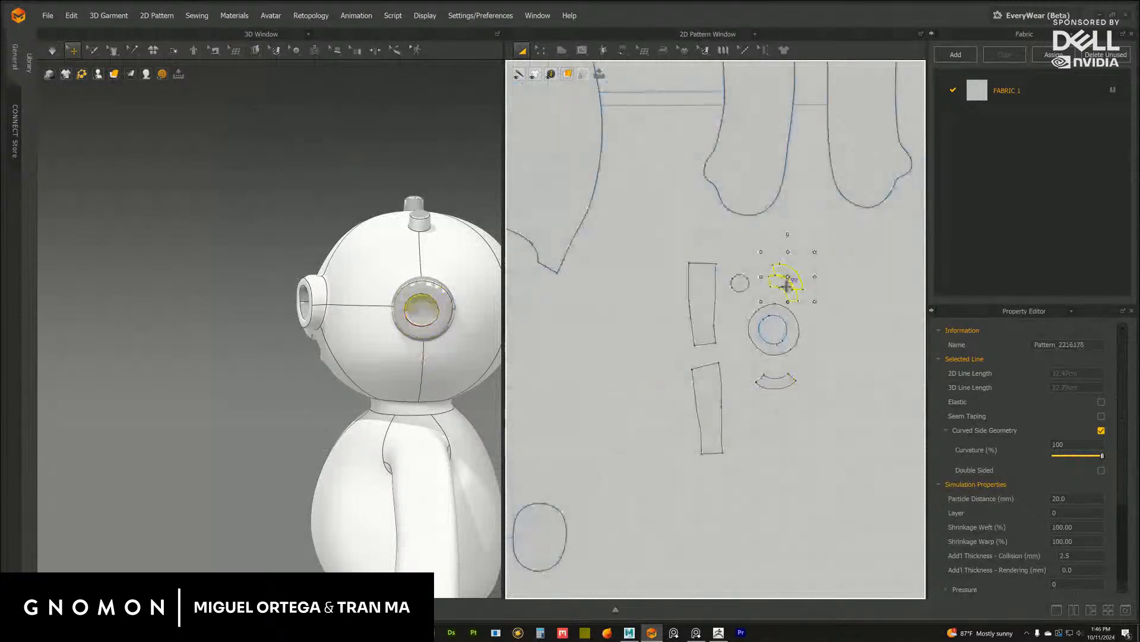
{"action": "left_click_drag", "start_coordinate": [778, 247], "coordinate": [766, 257]}
Rotate both outer wall strips of the porthole to horizontal and stack them beside the front ring
{"action": "left_click", "coordinate": [706, 374]}
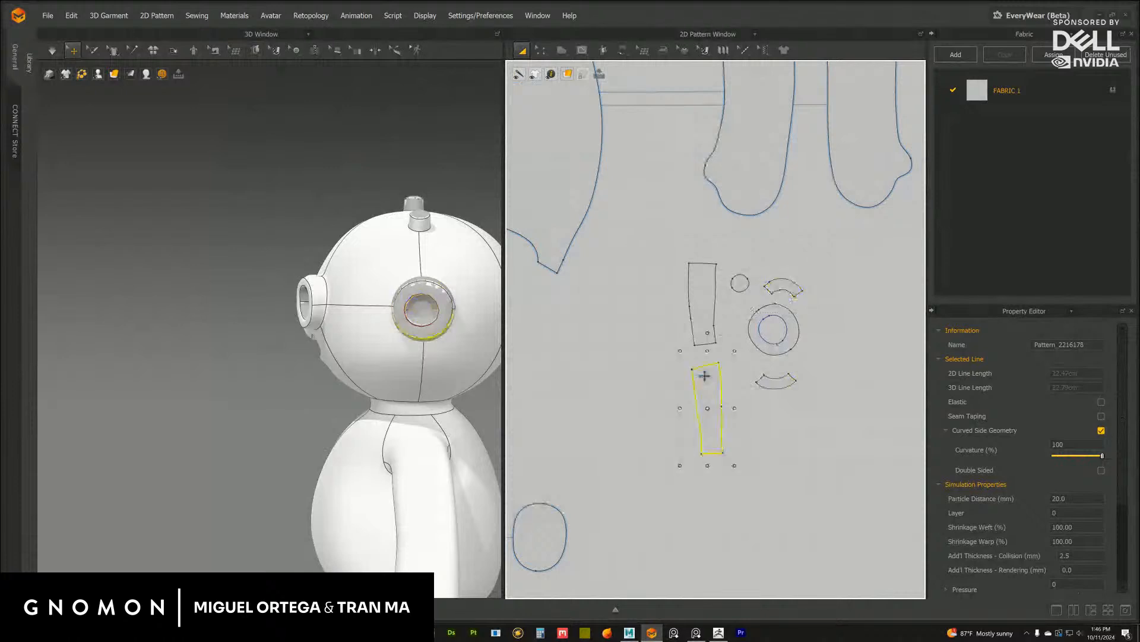
{"action": "right_click_drag", "start_coordinate": [481, 378], "coordinate": [450, 292]}
{"action": "left_click_drag", "start_coordinate": [707, 333], "coordinate": [760, 408]}
{"action": "right_click_drag", "start_coordinate": [388, 266], "coordinate": [403, 303]}
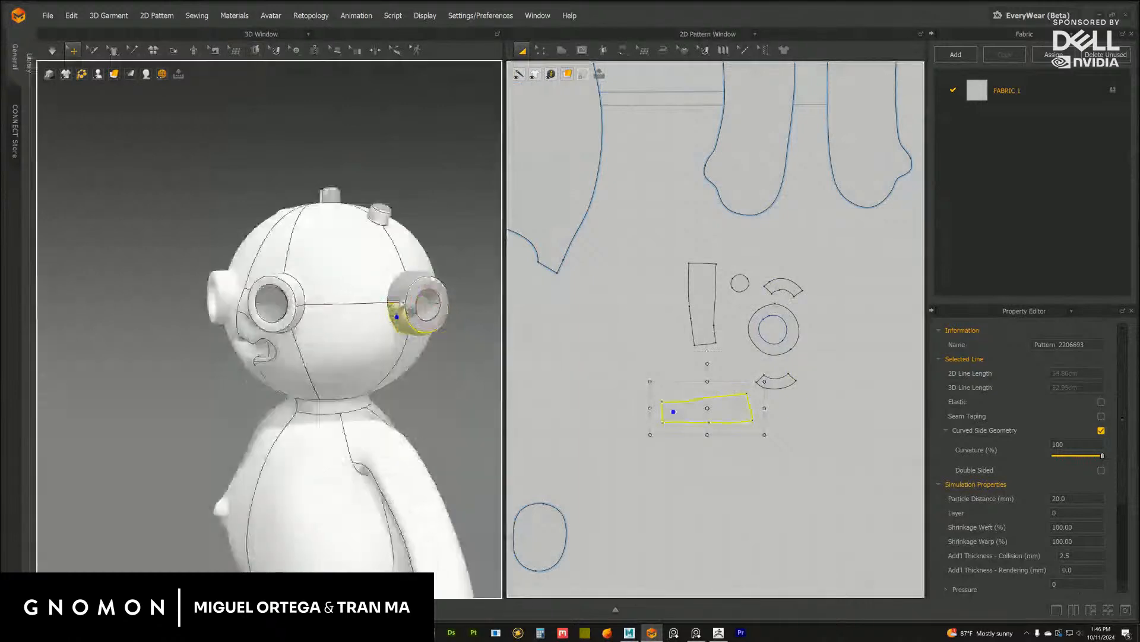
{"action": "left_click", "coordinate": [396, 295]}
{"action": "left_click_drag", "start_coordinate": [702, 232], "coordinate": [701, 343]}
{"action": "left_click_drag", "start_coordinate": [701, 407], "coordinate": [683, 371]}
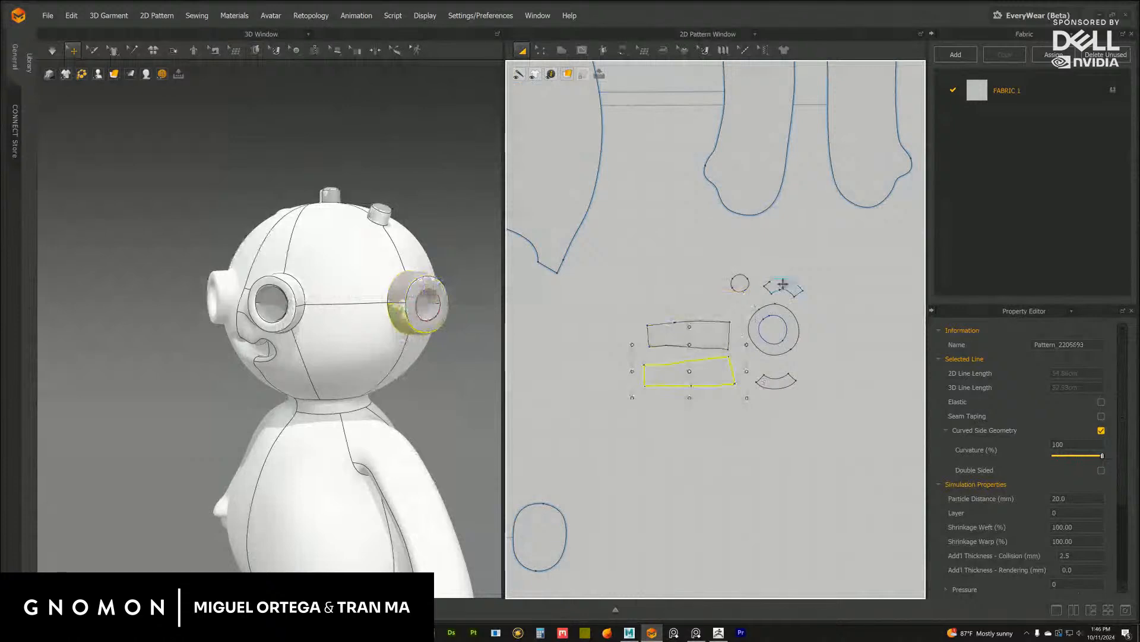
Bring the porthole's centre disc, front ring and inner wall halves closer together into a compact group
{"action": "left_click_drag", "start_coordinate": [782, 284], "coordinate": [721, 297]}
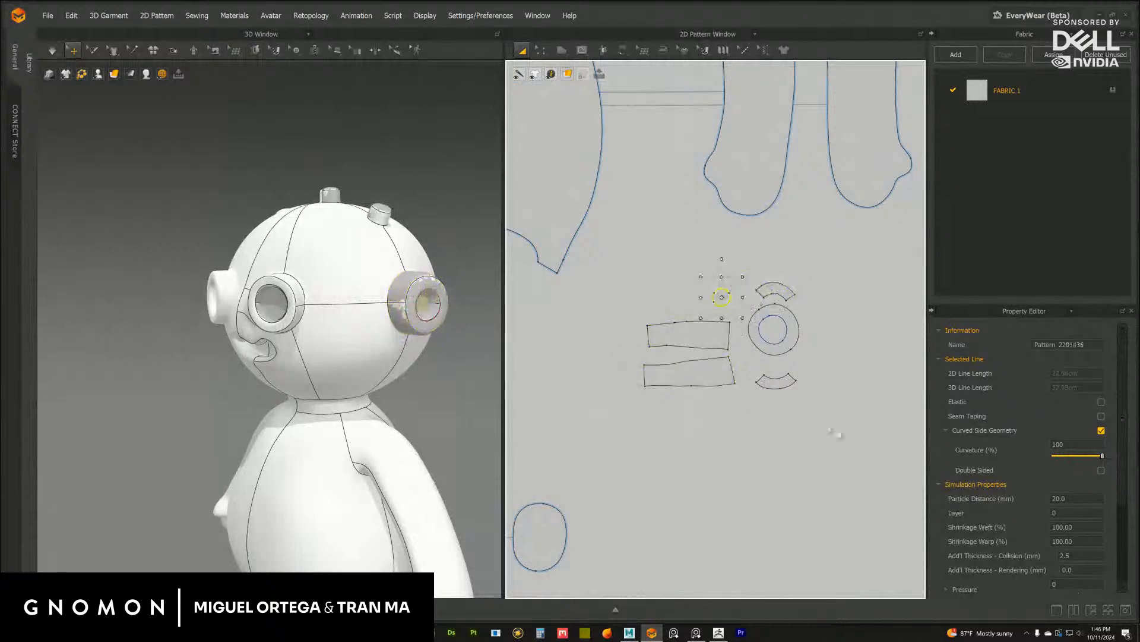
{"action": "left_click_drag", "start_coordinate": [776, 382], "coordinate": [782, 348]}
{"action": "left_click", "coordinate": [785, 346]}
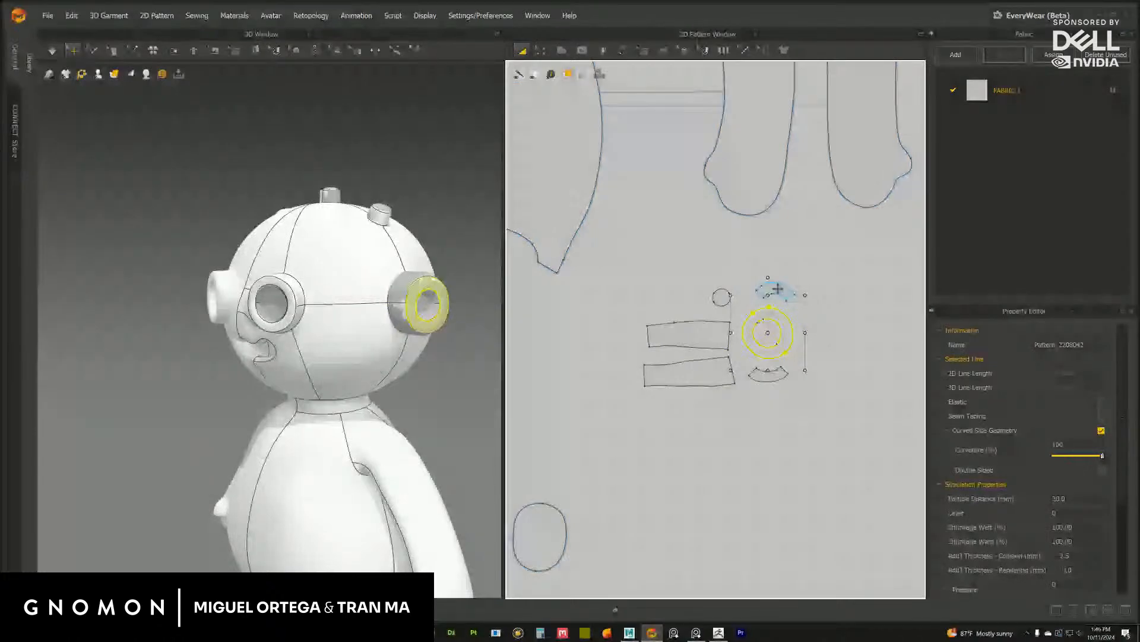
Move the whole group of porthole patterns above the head patterns in the 2D layout
{"action": "scroll", "coordinate": [778, 289], "scroll_direction": "down", "scroll_amount": 5}
{"action": "left_click", "coordinate": [713, 331]}
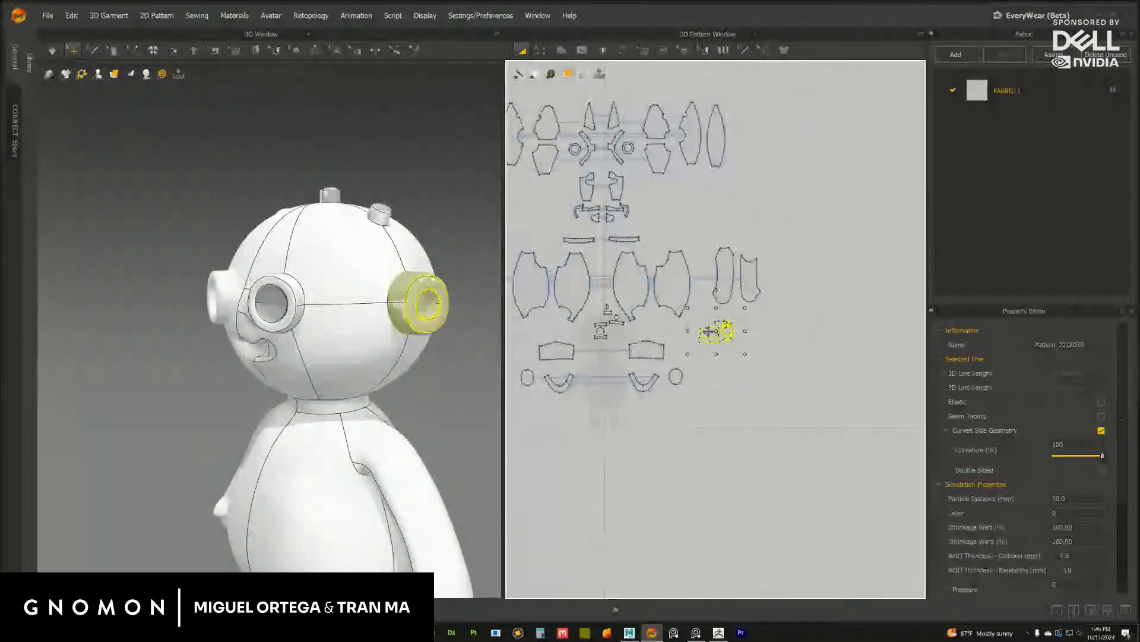
{"action": "left_click_drag", "start_coordinate": [713, 331], "coordinate": [664, 76]}
{"action": "middle_click_drag", "start_coordinate": [664, 154], "coordinate": [748, 191]}
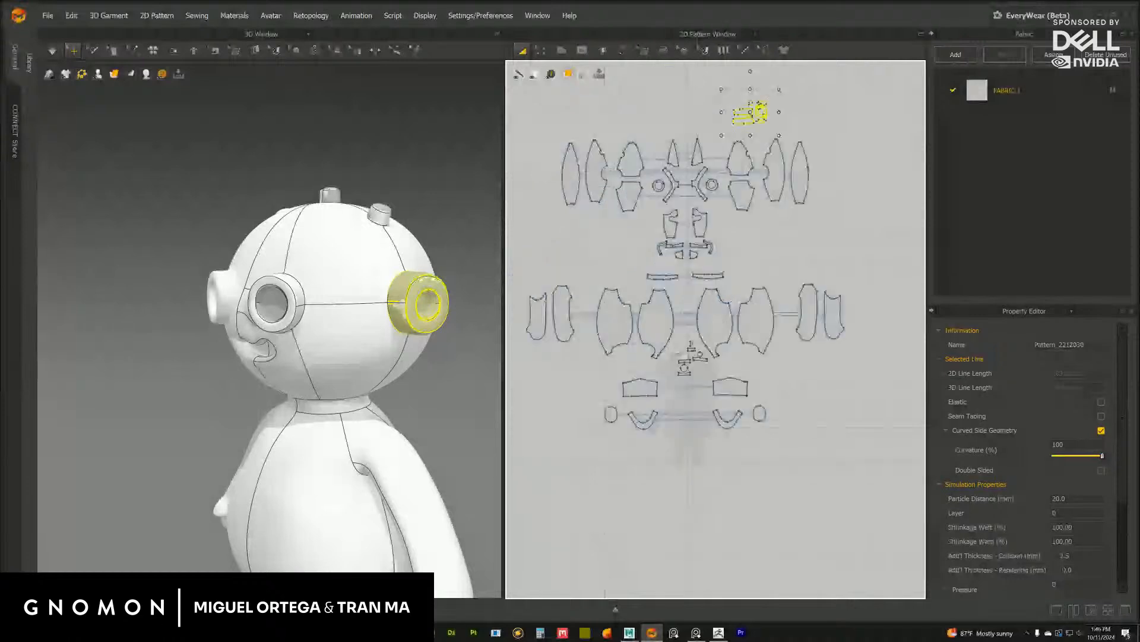
Move the remaining peg and eye-socket patterns together above the head patterns, beside the porthole group
{"action": "scroll", "coordinate": [717, 330], "scroll_direction": "up", "scroll_amount": 3}
{"action": "left_click_drag", "start_coordinate": [639, 337], "coordinate": [774, 201]}
{"action": "key", "text": "ctrl+z"}
{"action": "middle_click_drag", "start_coordinate": [650, 216], "coordinate": [636, 286]}
{"action": "middle_click_drag", "start_coordinate": [653, 238], "coordinate": [624, 360]}
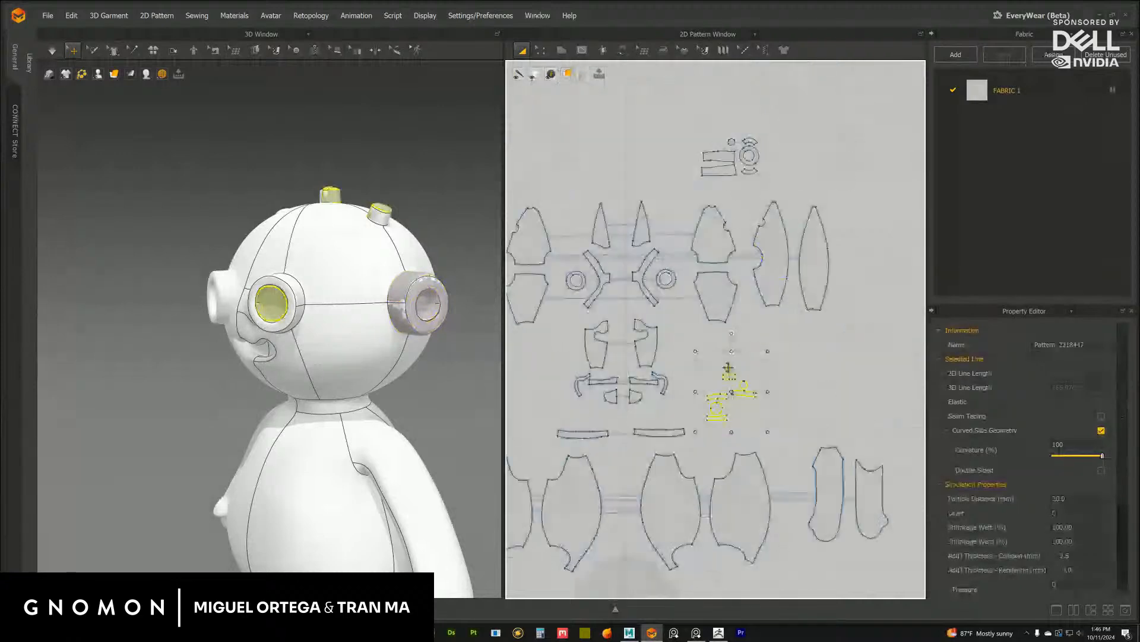
{"action": "left_click_drag", "start_coordinate": [728, 368], "coordinate": [665, 102]}
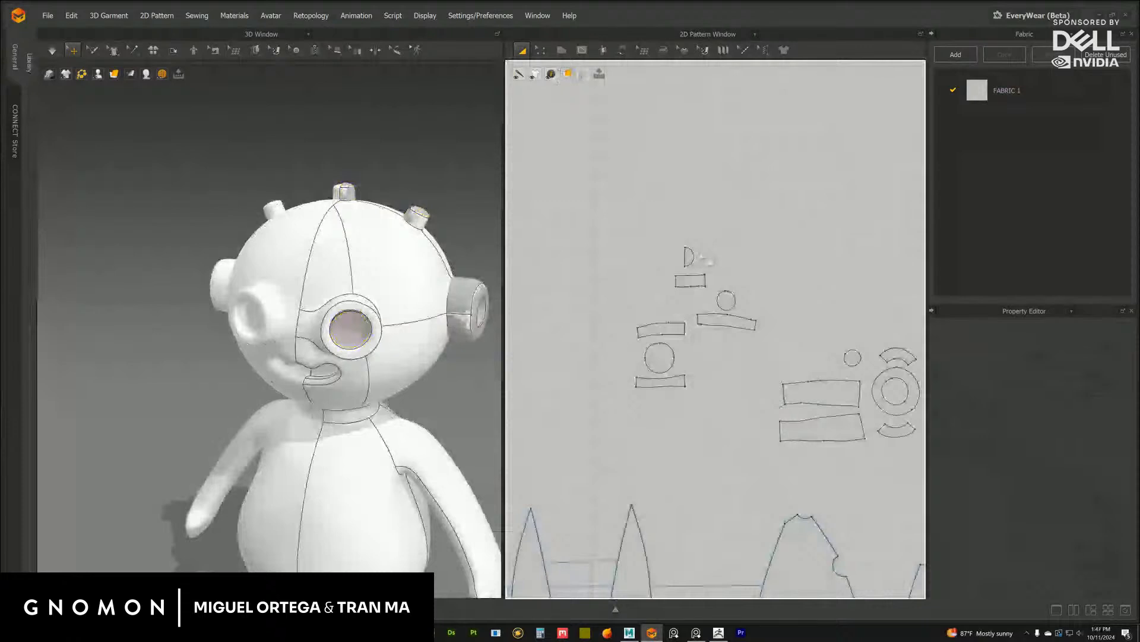
Line up the central and slanted peg patterns in one row, each top above its own side strip
{"action": "left_click_drag", "start_coordinate": [690, 257], "coordinate": [646, 247]}
{"action": "left_click_drag", "start_coordinate": [684, 281], "coordinate": [618, 249]}
{"action": "left_click_drag", "start_coordinate": [731, 322], "coordinate": [735, 240]}
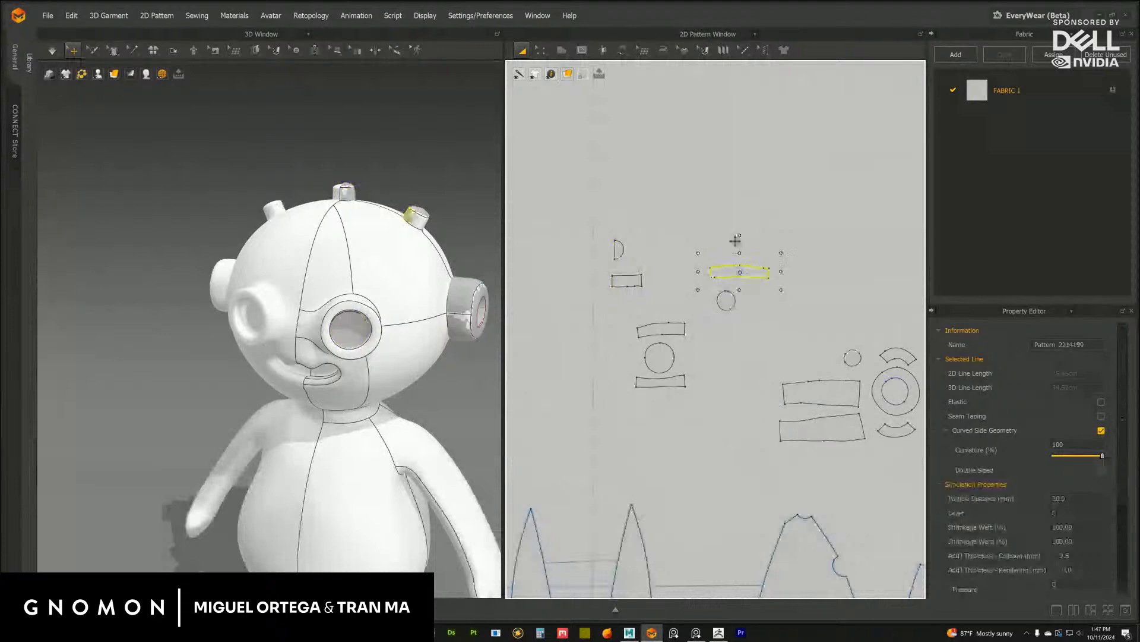
{"action": "left_click_drag", "start_coordinate": [726, 300], "coordinate": [725, 249]}
Select the eye socket's centre disc and both inner wall halves and move them as a group below the peg row
{"action": "middle_click_drag", "start_coordinate": [682, 329], "coordinate": [726, 296]}
{"action": "left_click", "coordinate": [707, 299]}
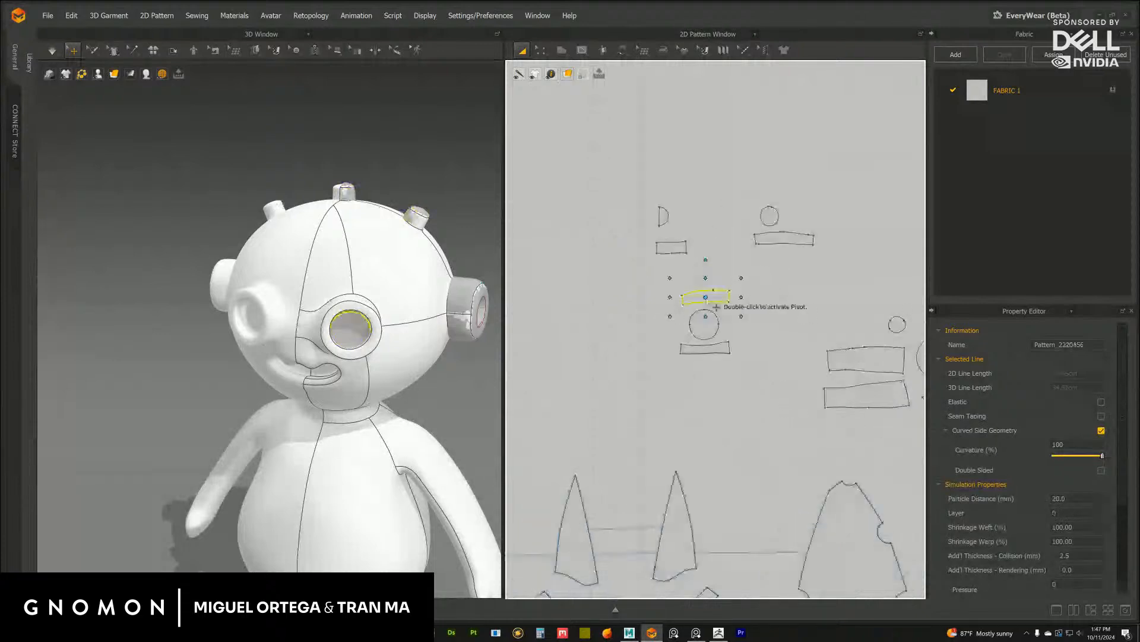
{"action": "left_click", "coordinate": [705, 324]}
{"action": "left_click_drag", "start_coordinate": [664, 279], "coordinate": [762, 373]}
{"action": "left_click_drag", "start_coordinate": [704, 295], "coordinate": [722, 342]}
Move the porthole pattern group level with the eye-socket group so they form a second row
{"action": "middle_click_drag", "start_coordinate": [793, 290], "coordinate": [715, 262]}
{"action": "left_click_drag", "start_coordinate": [720, 261], "coordinate": [877, 396]}
{"action": "left_click_drag", "start_coordinate": [778, 327], "coordinate": [756, 307]}
{"action": "left_click", "coordinate": [655, 312]}
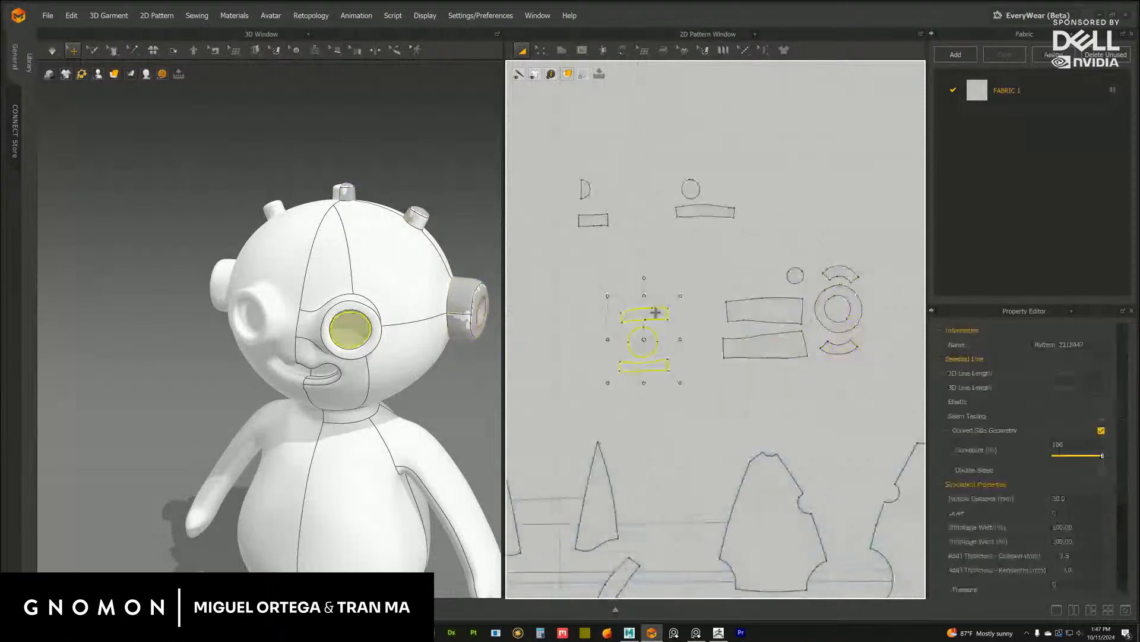
Select all the peg, eye-socket and porthole patterns and create linked symmetric copies across the centre line
{"action": "scroll", "coordinate": [774, 298], "scroll_direction": "down", "scroll_amount": 3}
{"action": "left_click_drag", "start_coordinate": [664, 201], "coordinate": [910, 363]}
{"action": "scroll", "coordinate": [715, 330], "scroll_direction": "down", "scroll_amount": 3}
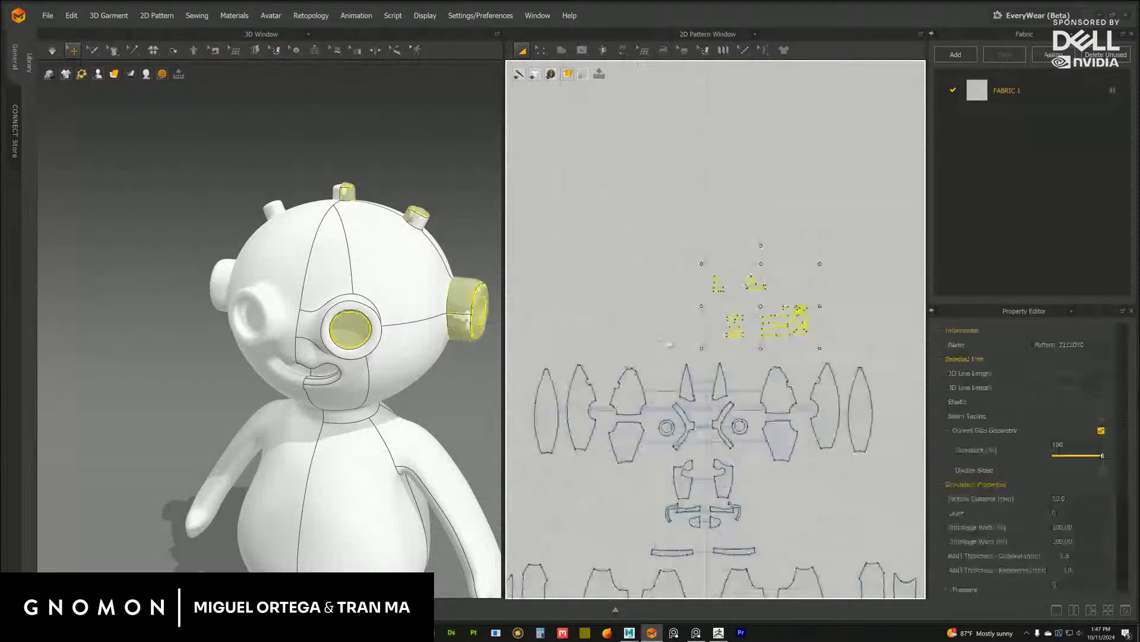
{"action": "middle_click_drag", "start_coordinate": [669, 344], "coordinate": [650, 318]}
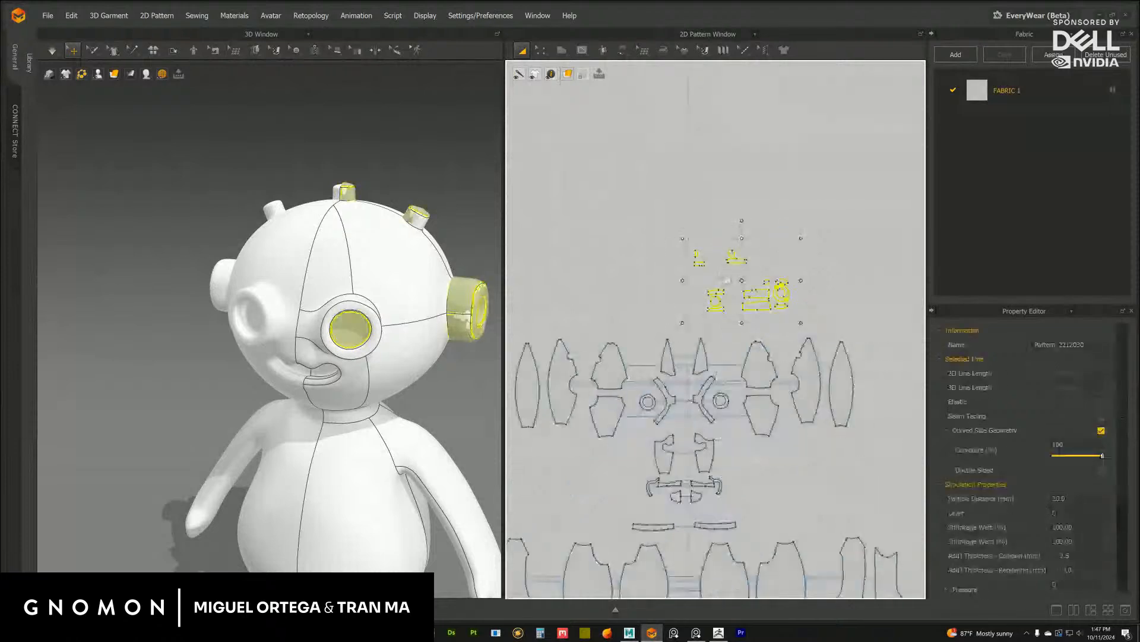
{"action": "right_click", "coordinate": [699, 259]}
{"action": "left_click", "coordinate": [742, 232]}
{"action": "key", "text": "ctrl+r"}
{"action": "left_click", "coordinate": [624, 278]}
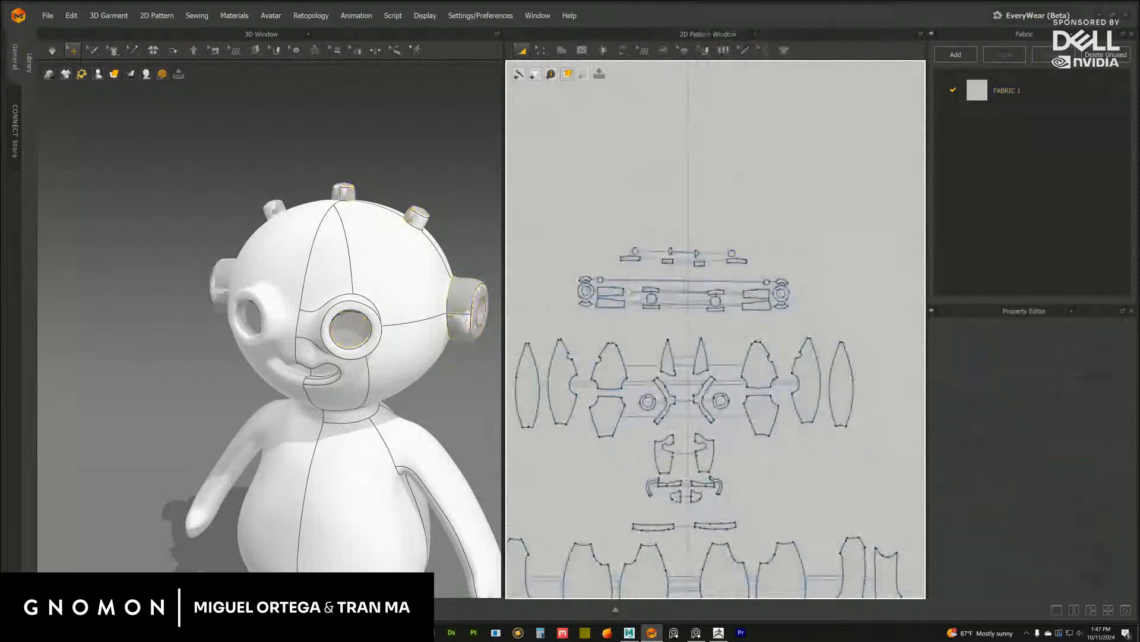
{"action": "left_click_drag", "start_coordinate": [672, 336], "coordinate": [672, 336]}
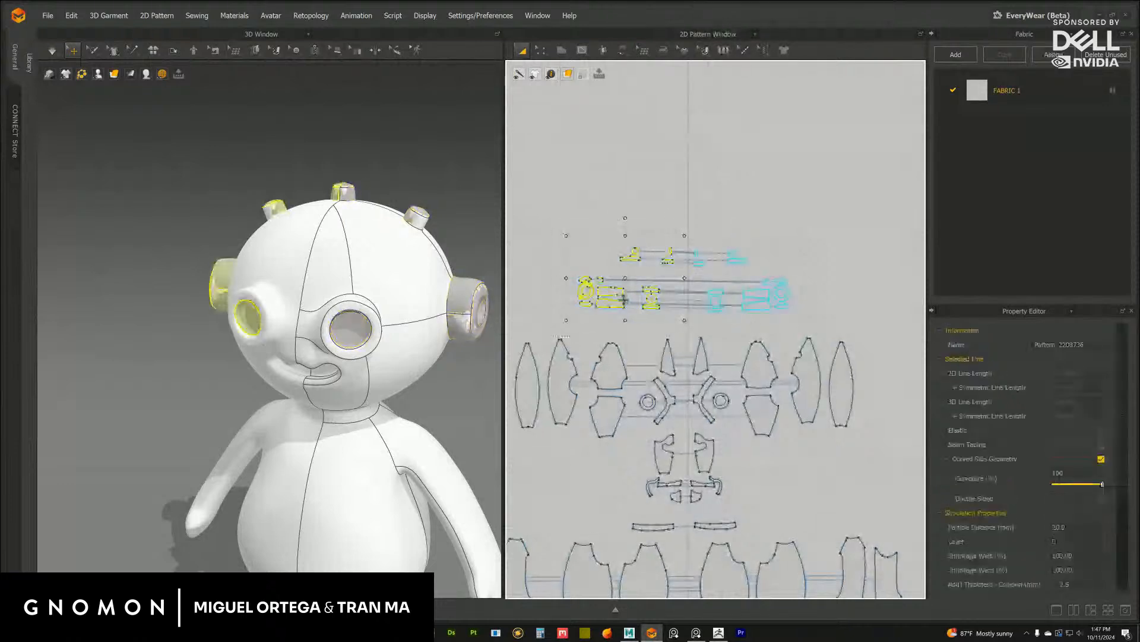
{"action": "scroll", "coordinate": [715, 330], "scroll_direction": "up", "scroll_amount": 3}
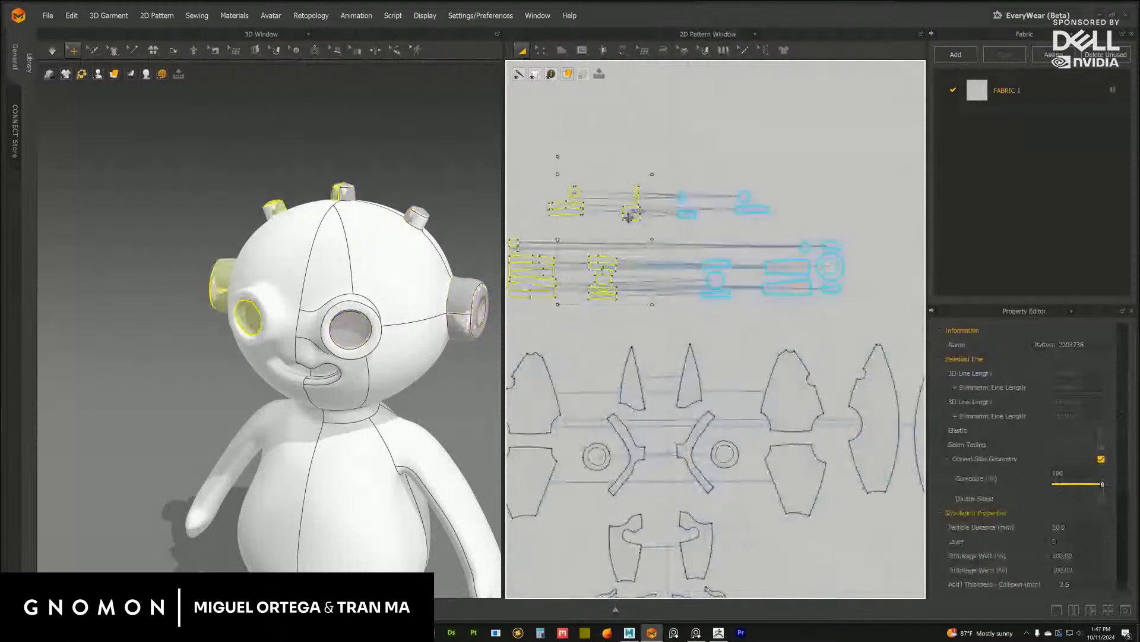
{"action": "left_click_drag", "start_coordinate": [629, 217], "coordinate": [628, 218]}
Select the porthole's upper outer wall and adjust the 3D garment display to show the seams on the patterns
{"action": "left_click", "coordinate": [478, 309]}
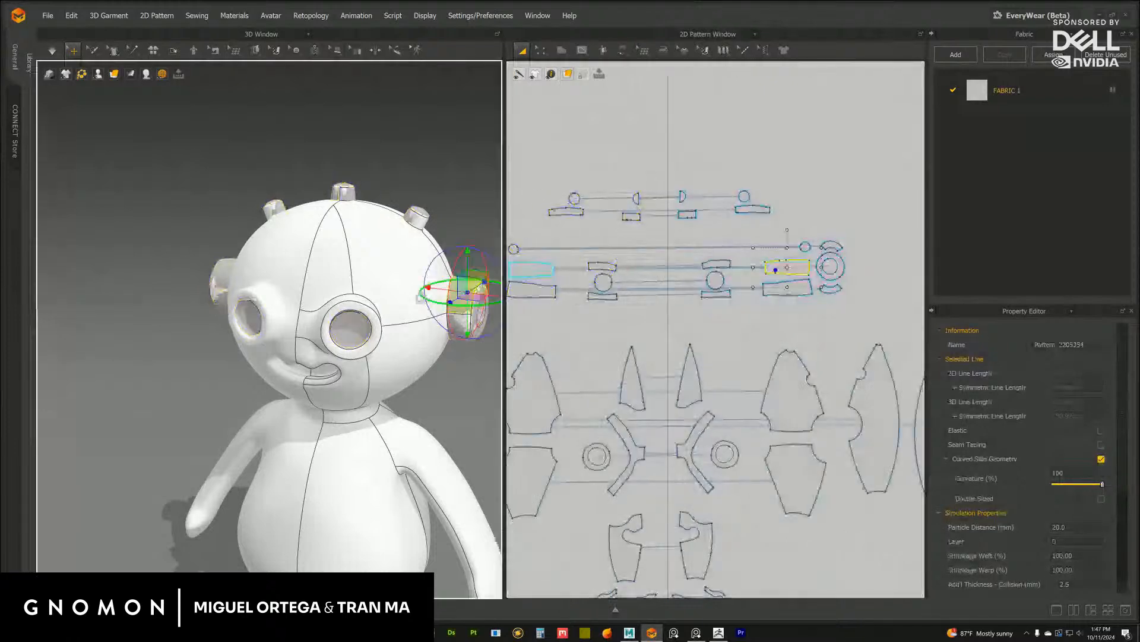
{"action": "left_click", "coordinate": [89, 75]}
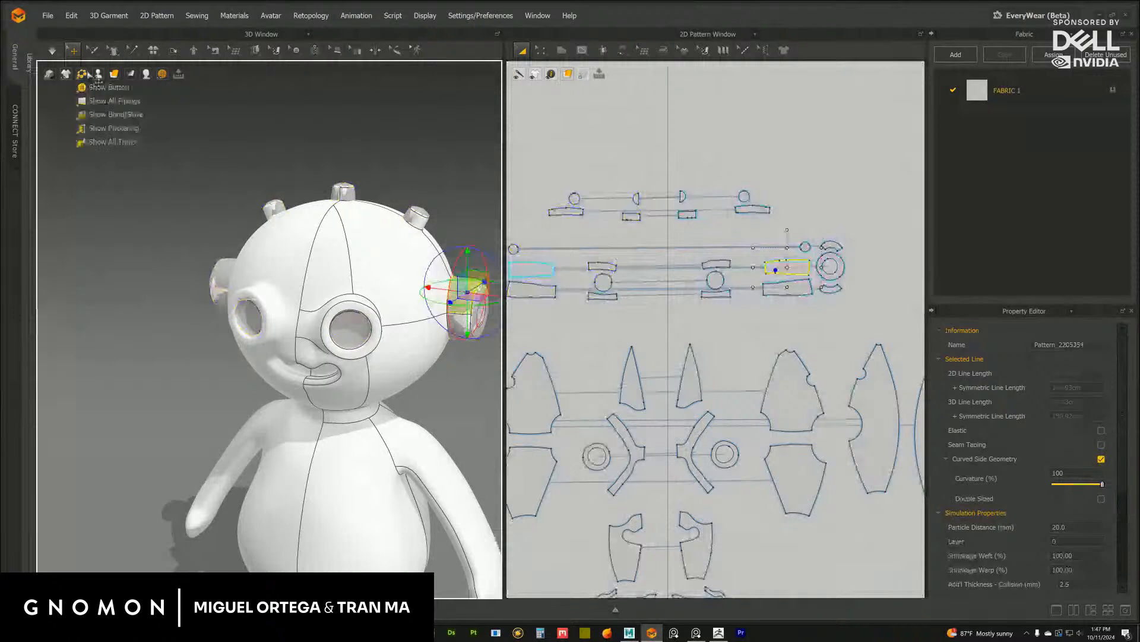
{"action": "mouse_move", "coordinate": [66, 75]}
{"action": "left_click", "coordinate": [79, 95]}
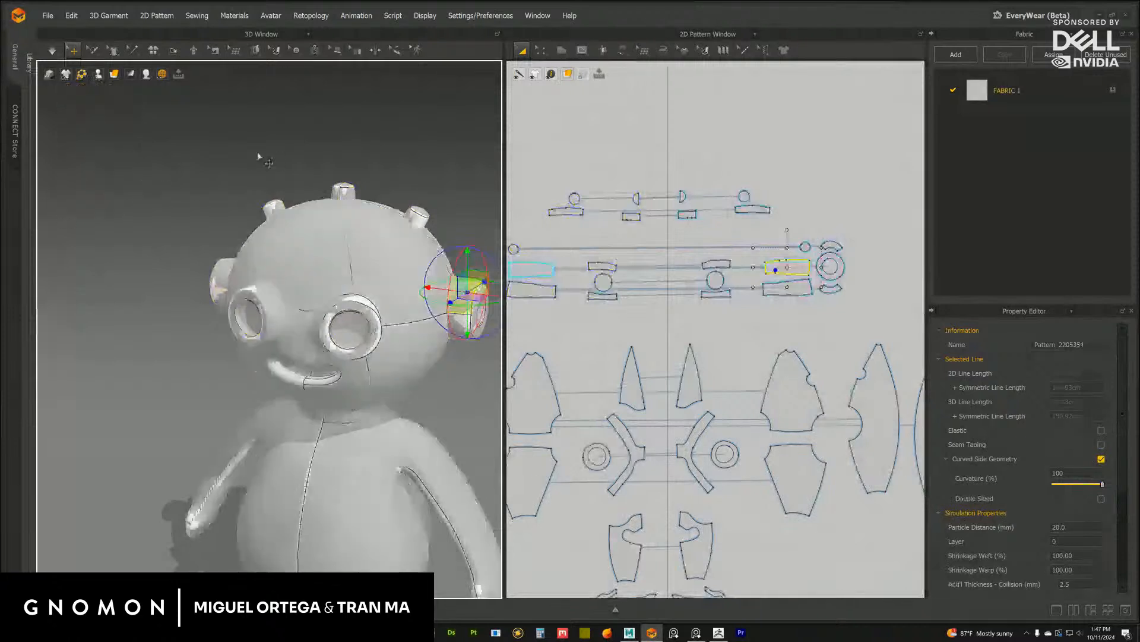
{"action": "left_click", "coordinate": [50, 17]}
{"action": "left_click", "coordinate": [77, 79]}
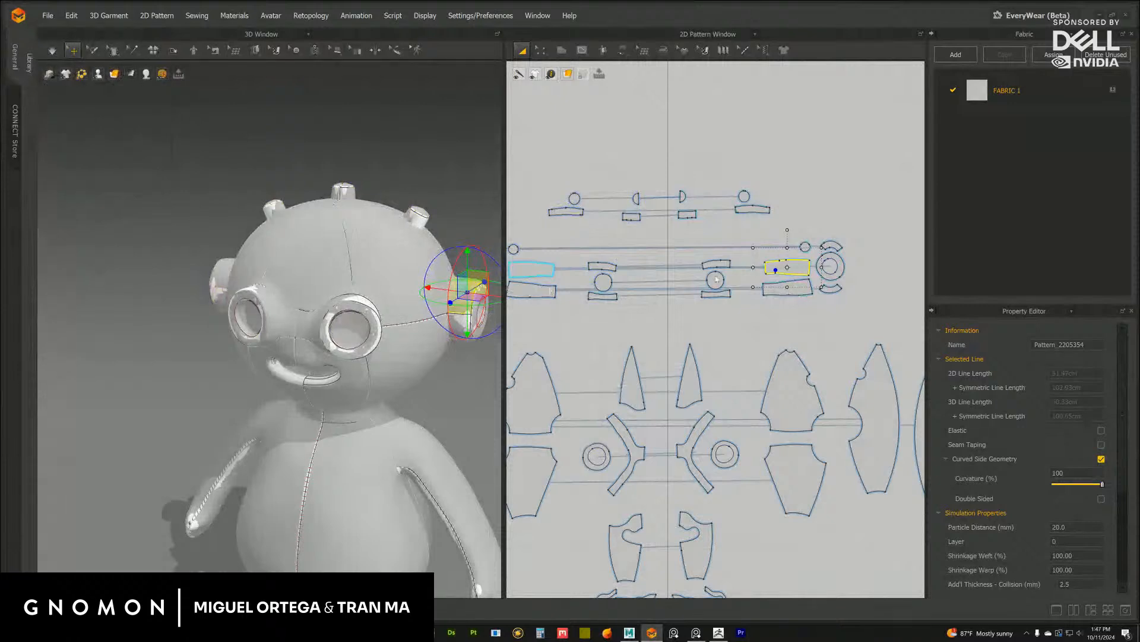
Select the eye ring, centre disc and both inner wall halves in 3D to examine how the eye-socket patterns correspond
{"action": "left_click", "coordinate": [357, 306]}
{"action": "scroll", "coordinate": [354, 326], "scroll_direction": "up", "scroll_amount": 5}
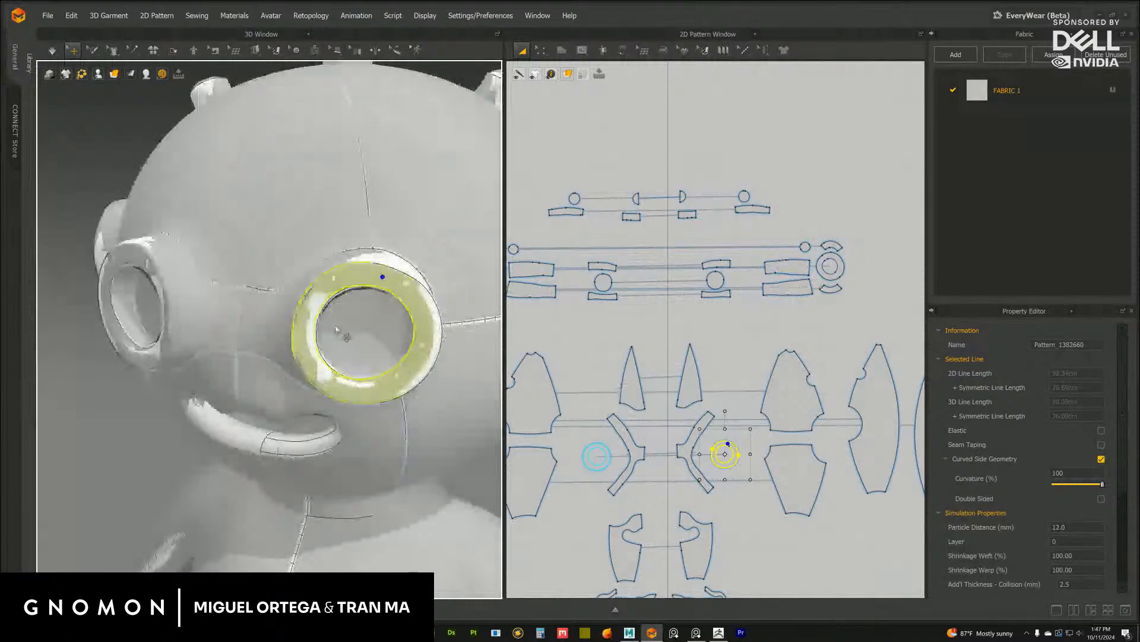
{"action": "left_click", "coordinate": [378, 307]}
{"action": "scroll", "coordinate": [392, 306], "scroll_direction": "down", "scroll_amount": 4}
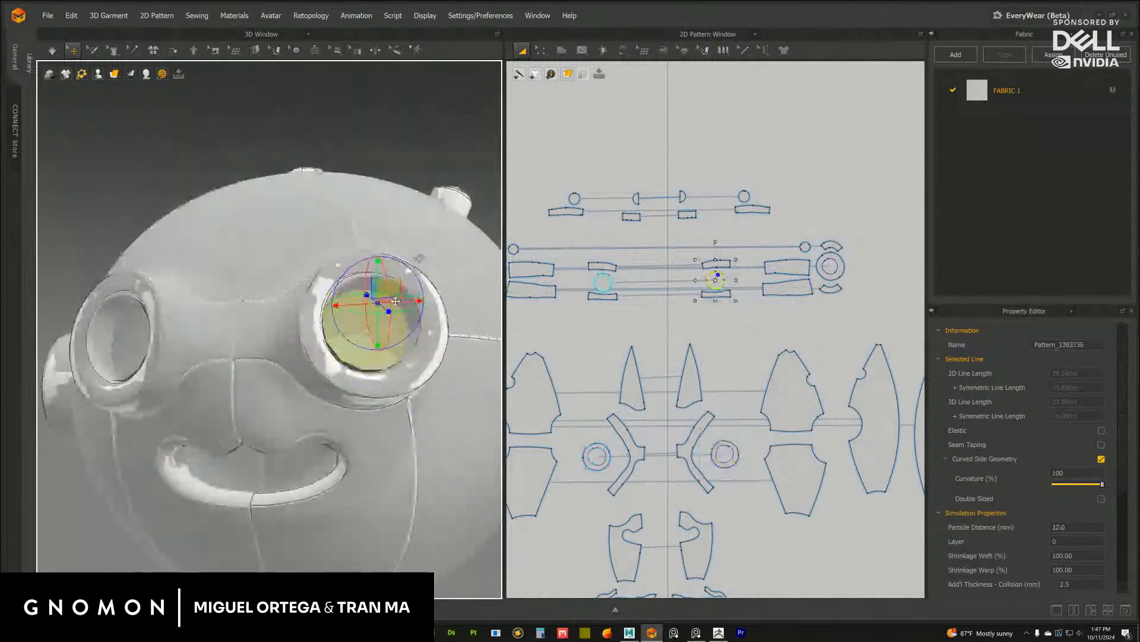
{"action": "middle_click_drag", "start_coordinate": [428, 305], "coordinate": [406, 287]}
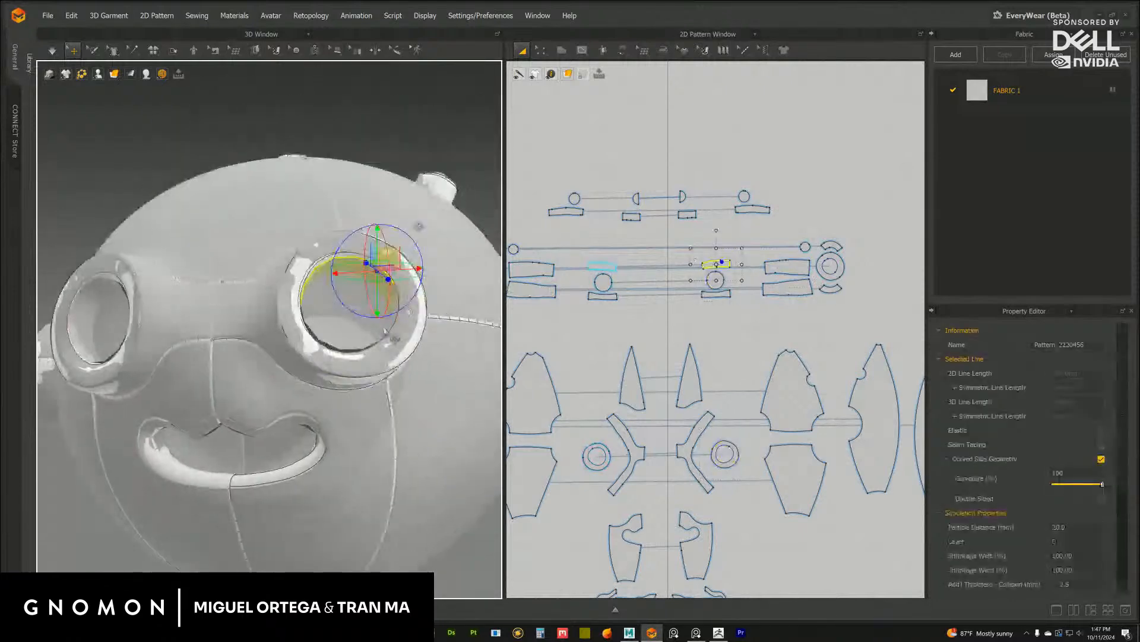
{"action": "left_click", "coordinate": [385, 331], "text": "shift"}
{"action": "right_click_drag", "start_coordinate": [409, 334], "coordinate": [401, 357]}
{"action": "left_click", "coordinate": [390, 331], "text": "shift"}
{"action": "left_click", "coordinate": [390, 330], "text": "shift"}
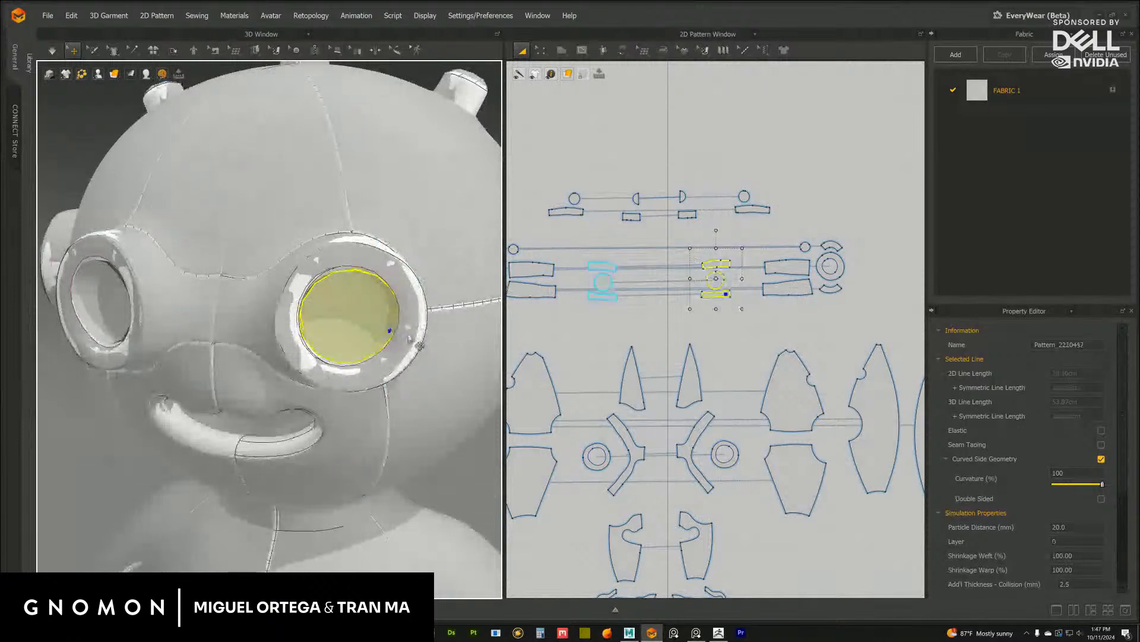
{"action": "left_click", "coordinate": [420, 346], "text": "shift"}
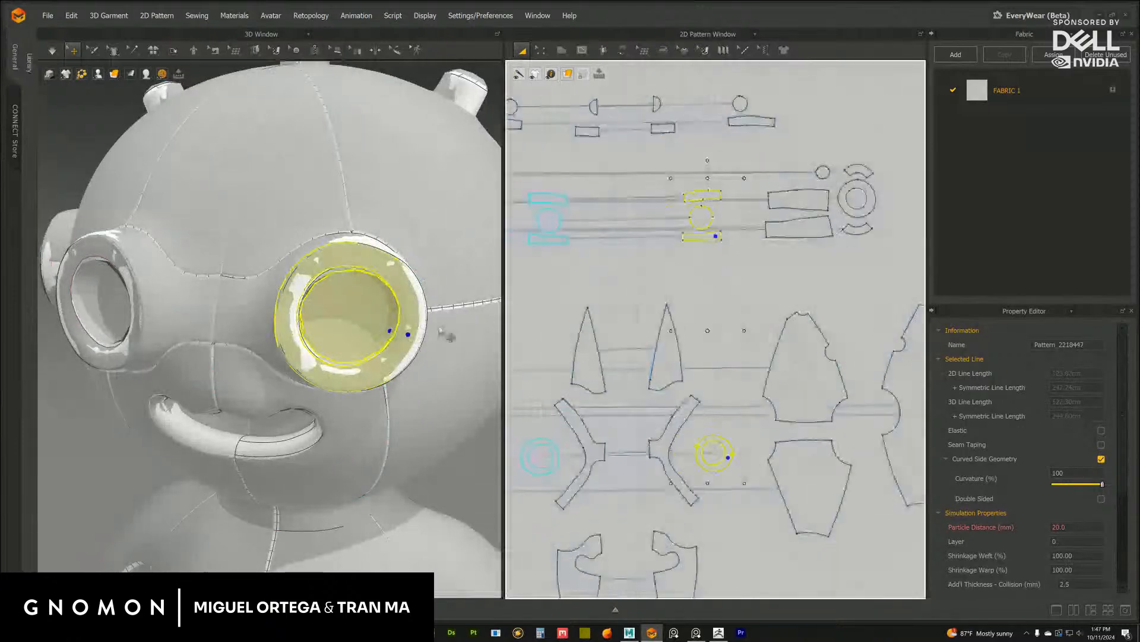
{"action": "scroll", "coordinate": [449, 337], "scroll_direction": "up", "scroll_amount": 5}
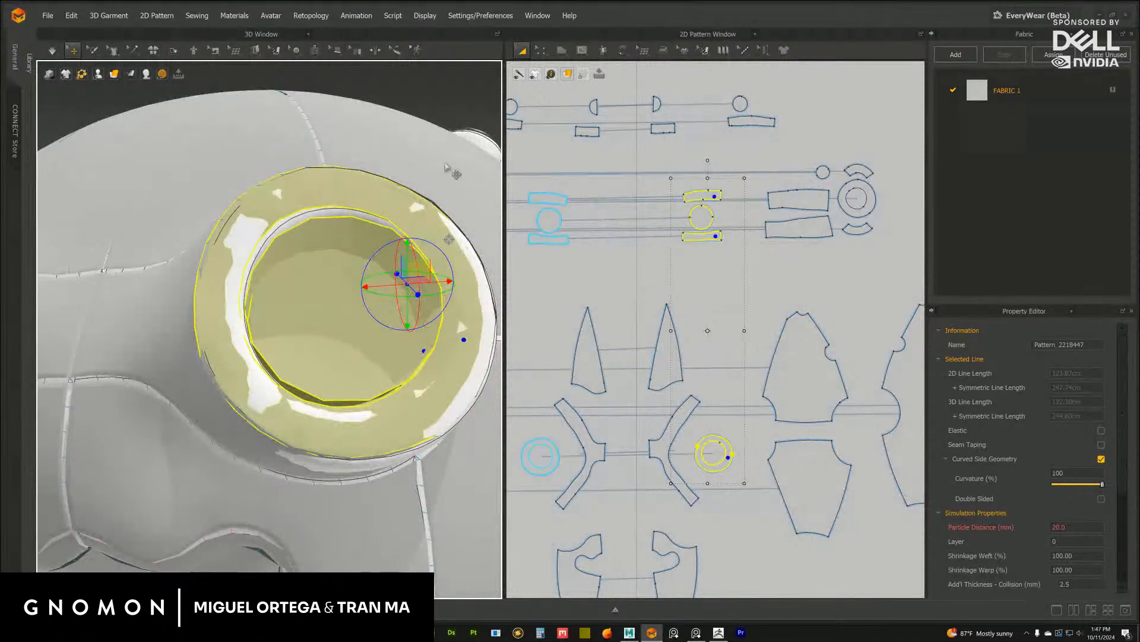
Examine the eye socket's upper and lower inner wall halves separately to identify the edges that meet the front ring
{"action": "left_click", "coordinate": [445, 168]}
{"action": "left_click", "coordinate": [410, 250]}
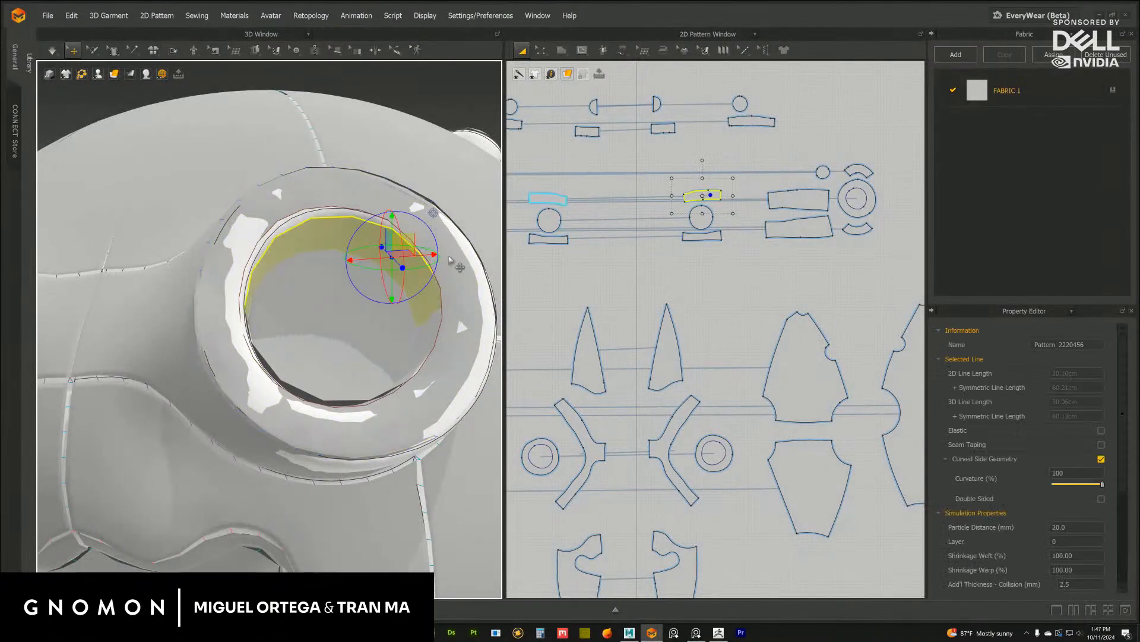
{"action": "right_click_drag", "start_coordinate": [460, 298], "coordinate": [333, 350]}
{"action": "left_click", "coordinate": [435, 304]}
{"action": "left_click", "coordinate": [292, 324]}
{"action": "scroll", "coordinate": [670, 331], "scroll_direction": "up", "scroll_amount": 5}
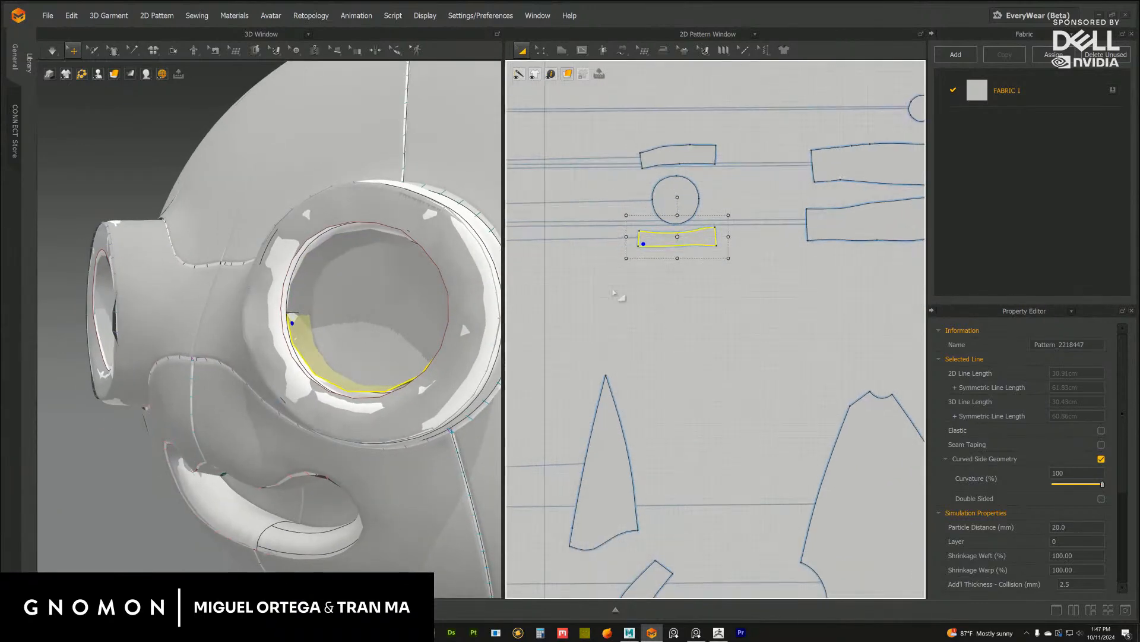
{"action": "right_click_drag", "start_coordinate": [469, 317], "coordinate": [433, 317]}
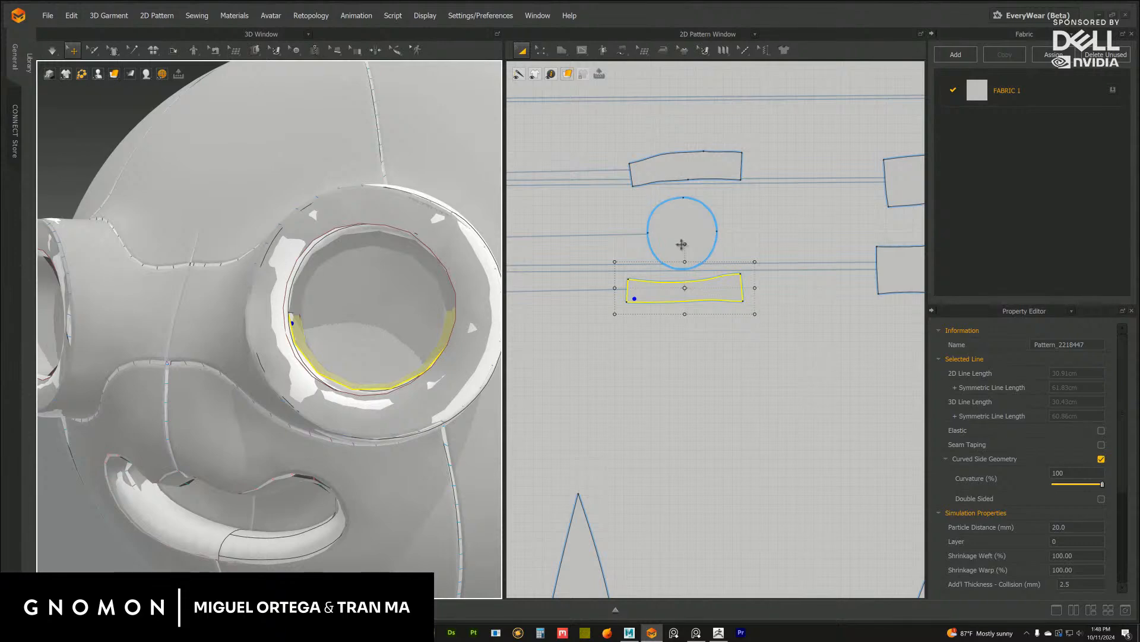
{"action": "right_click_drag", "start_coordinate": [496, 279], "coordinate": [469, 288]}
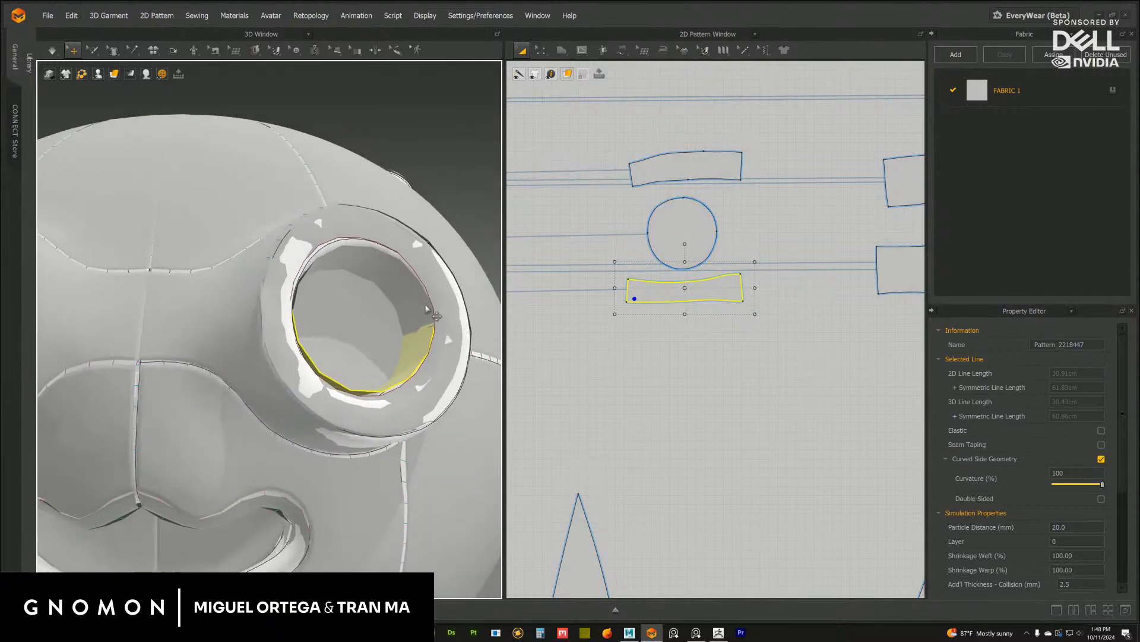
{"action": "left_click", "coordinate": [427, 309]}
{"action": "right_click_drag", "start_coordinate": [350, 377], "coordinate": [346, 350]}
{"action": "left_click", "coordinate": [344, 348]}
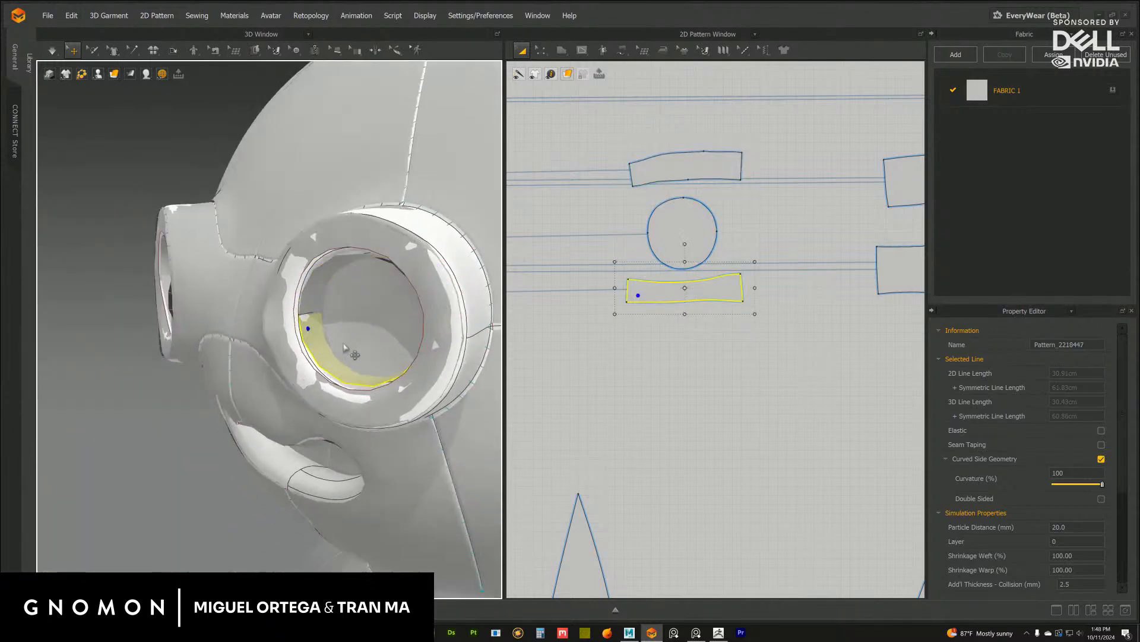
Start an M:N Free Sewing seam using the full inner circle of the eye ring pattern as its first side
{"action": "scroll", "coordinate": [686, 395], "scroll_direction": "down", "scroll_amount": 3}
{"action": "middle_click_drag", "start_coordinate": [598, 399], "coordinate": [485, 270]}
{"action": "right_click_drag", "start_coordinate": [333, 311], "coordinate": [434, 329]}
{"action": "left_click", "coordinate": [423, 313]}
{"action": "middle_click_drag", "start_coordinate": [638, 414], "coordinate": [690, 284]}
{"action": "middle_click_drag", "start_coordinate": [474, 365], "coordinate": [548, 306]}
{"action": "scroll", "coordinate": [677, 312], "scroll_direction": "up", "scroll_amount": 4}
{"action": "middle_click_drag", "start_coordinate": [644, 293], "coordinate": [679, 216]}
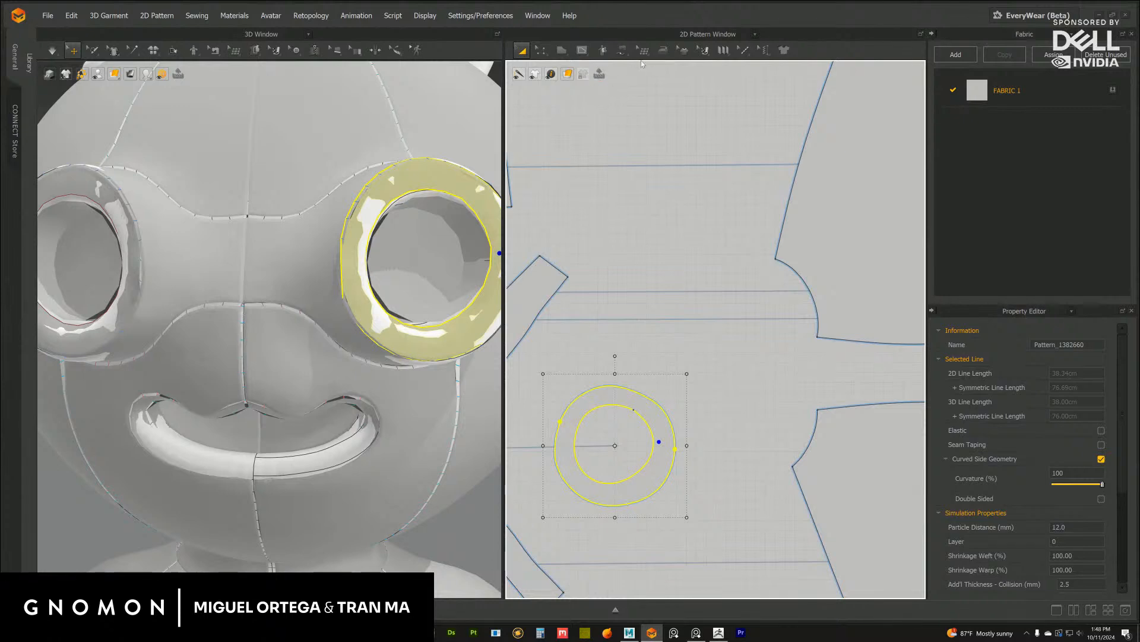
{"action": "left_click", "coordinate": [624, 53]}
{"action": "left_click", "coordinate": [640, 64]}
{"action": "left_click_drag", "start_coordinate": [640, 67], "coordinate": [697, 241]}
{"action": "middle_click_drag", "start_coordinate": [679, 306], "coordinate": [740, 264]}
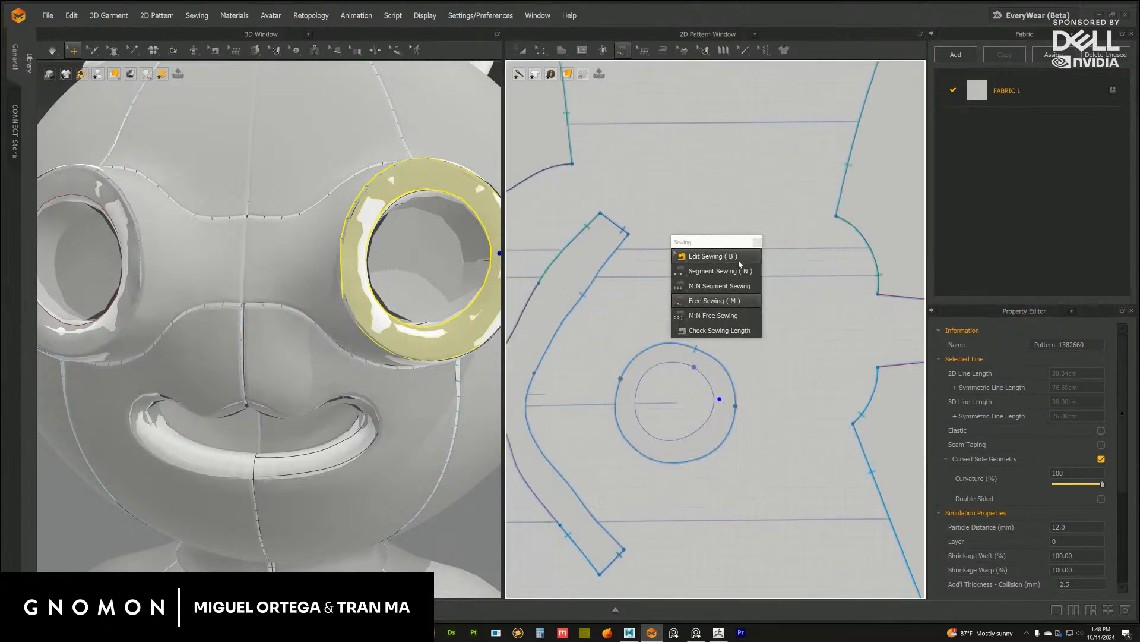
{"action": "left_click", "coordinate": [713, 316]}
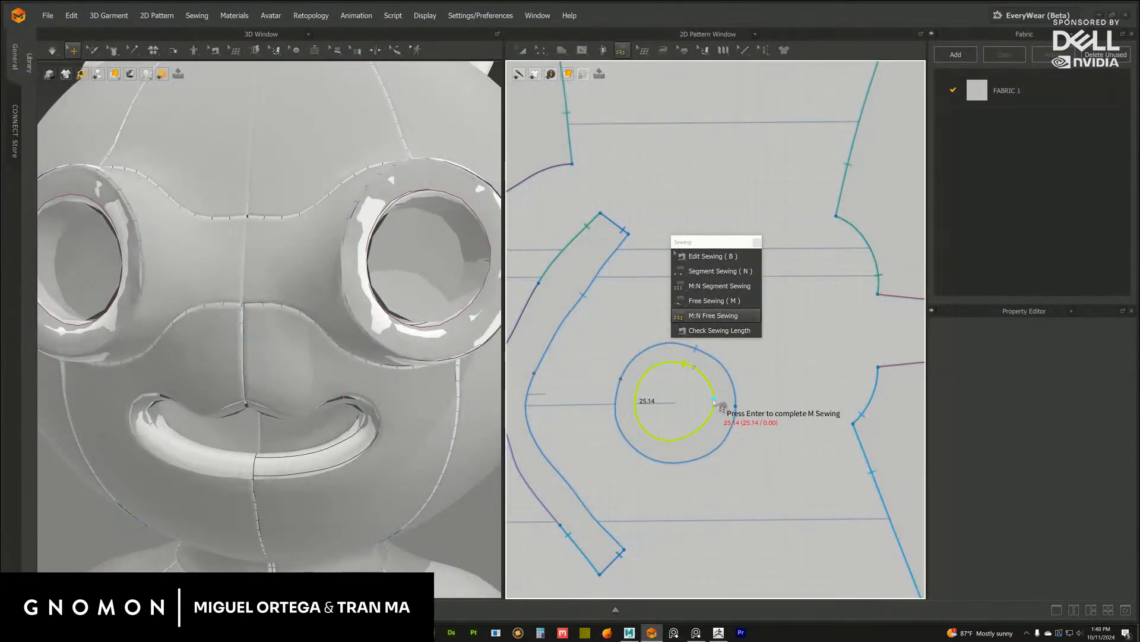
{"action": "key", "text": "Return"}
Complete the eye seam by using the outer long edges of the upper and lower inner wall halves as its second side
{"action": "middle_click_drag", "start_coordinate": [758, 134], "coordinate": [707, 493]}
{"action": "mouse_move", "coordinate": [645, 333]}
{"action": "middle_mouse_down"}
{"action": "mouse_move", "coordinate": [620, 425]}
{"action": "mouse_move", "coordinate": [612, 588]}
{"action": "middle_mouse_up"}
{"action": "middle_click_drag", "start_coordinate": [565, 253], "coordinate": [650, 473]}
{"action": "left_click", "coordinate": [700, 389]}
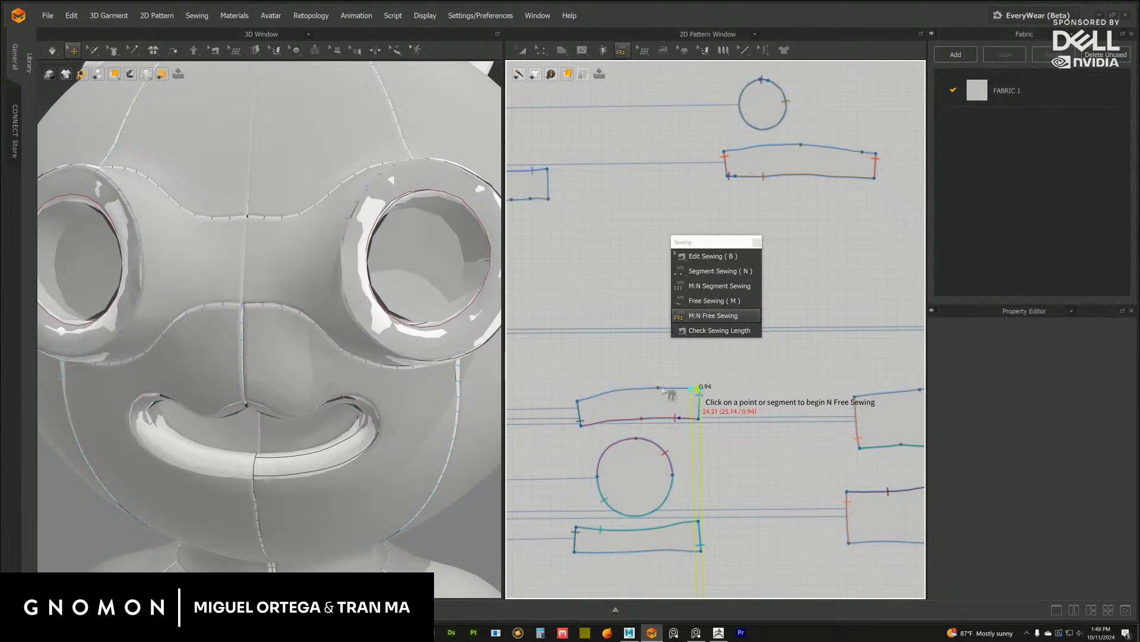
{"action": "left_click", "coordinate": [576, 404]}
{"action": "middle_click_drag", "start_coordinate": [563, 444], "coordinate": [562, 323]}
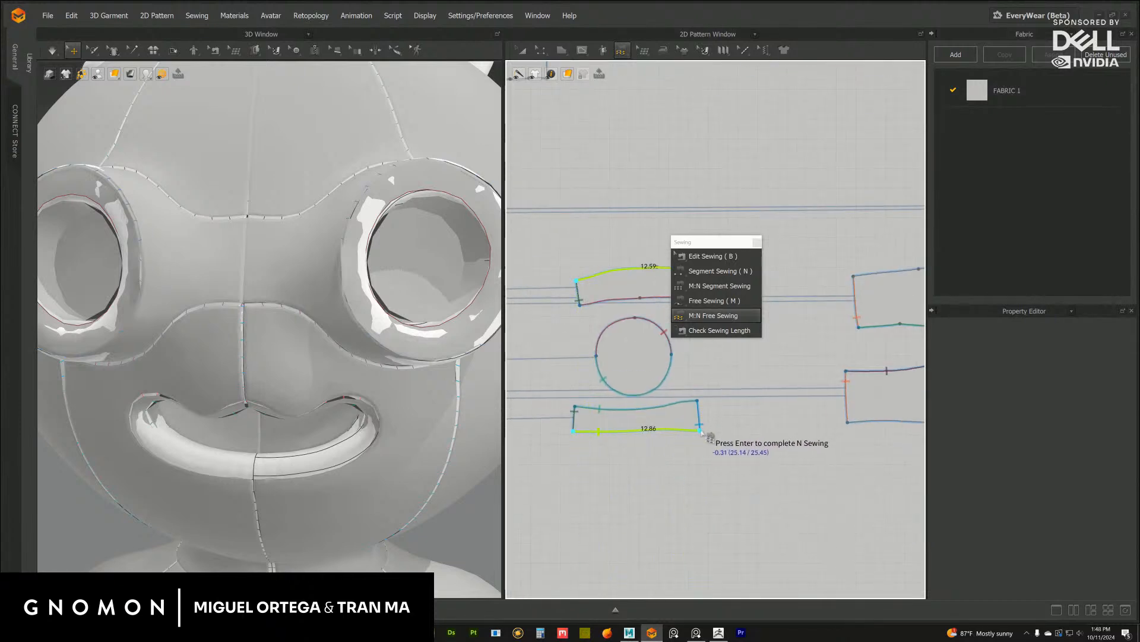
{"action": "key", "text": "Return"}
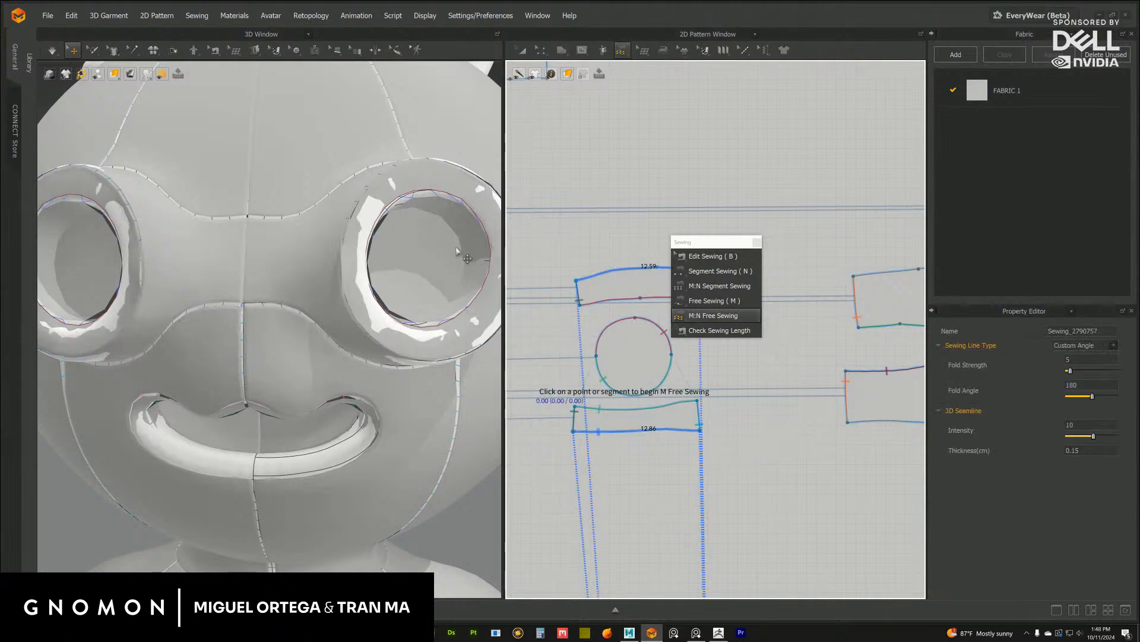
Examine the porthole's upper and lower outer wall patterns and how their edges meet the head panels
{"action": "middle_click_drag", "start_coordinate": [496, 359], "coordinate": [440, 412]}
{"action": "scroll", "coordinate": [440, 412], "scroll_direction": "down", "scroll_amount": 5}
{"action": "right_click_drag", "start_coordinate": [440, 412], "coordinate": [409, 308]}
{"action": "left_click", "coordinate": [409, 308]}
{"action": "right_click_drag", "start_coordinate": [402, 358], "coordinate": [313, 353]}
{"action": "left_click", "coordinate": [462, 373]}
{"action": "left_click", "coordinate": [361, 321]}
{"action": "left_click", "coordinate": [384, 342]}
{"action": "middle_click_drag", "start_coordinate": [738, 348], "coordinate": [652, 341]}
{"action": "middle_click_drag", "start_coordinate": [767, 430], "coordinate": [625, 438]}
{"action": "mouse_move", "coordinate": [350, 338]}
{"action": "right_mouse_down"}
{"action": "mouse_move", "coordinate": [390, 337]}
{"action": "mouse_move", "coordinate": [332, 347]}
{"action": "right_mouse_up"}
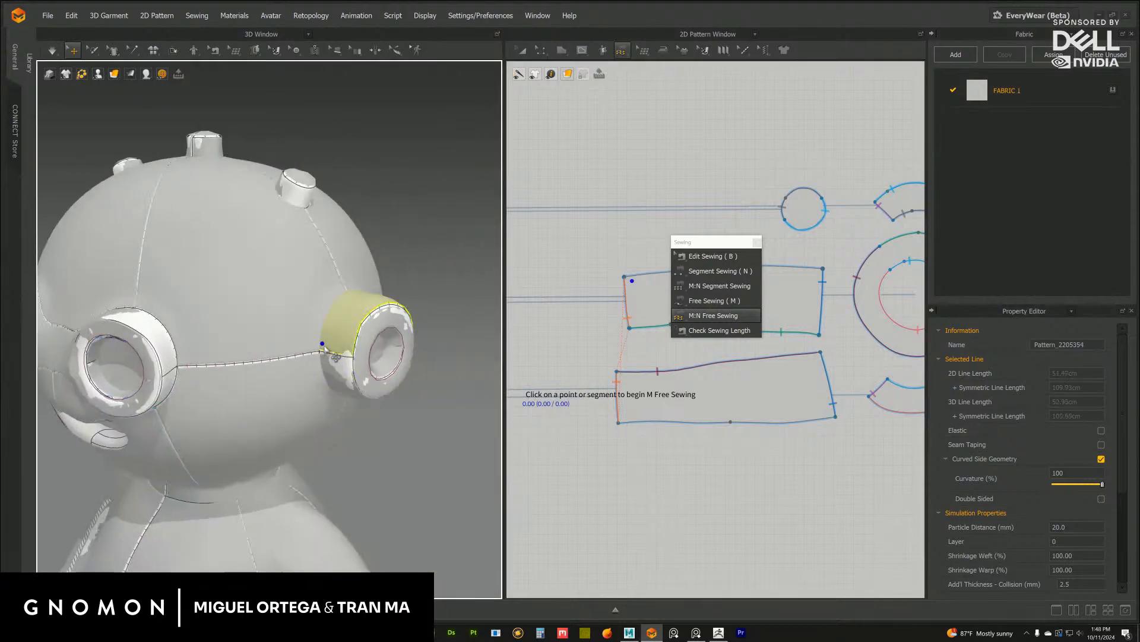
{"action": "right_click_drag", "start_coordinate": [474, 380], "coordinate": [386, 378]}
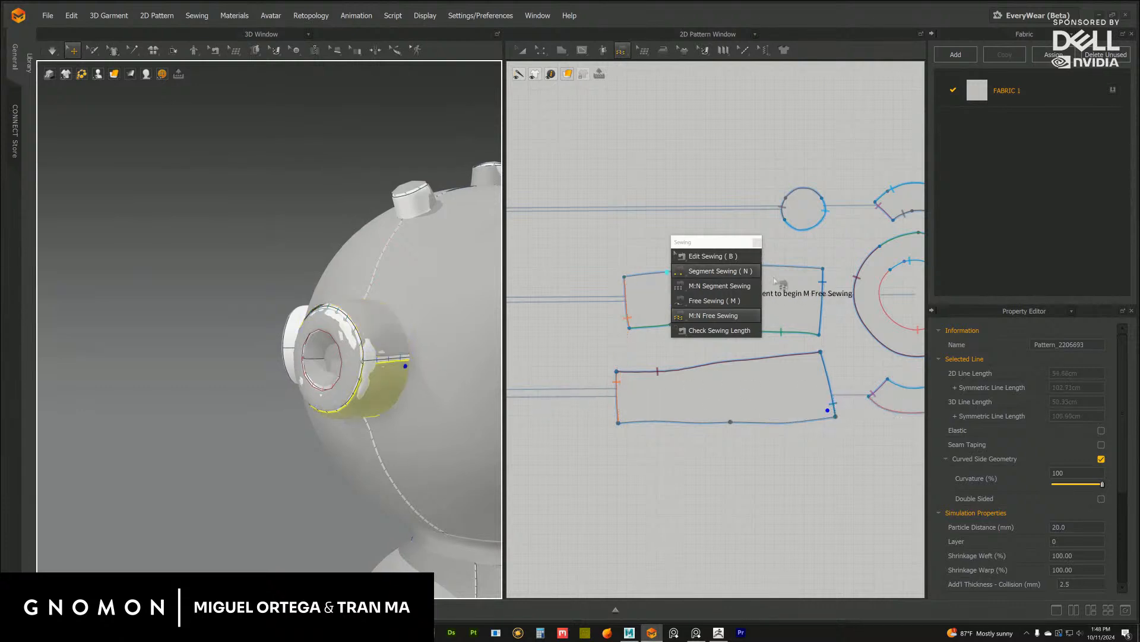
{"action": "right_click_drag", "start_coordinate": [388, 414], "coordinate": [394, 416]}
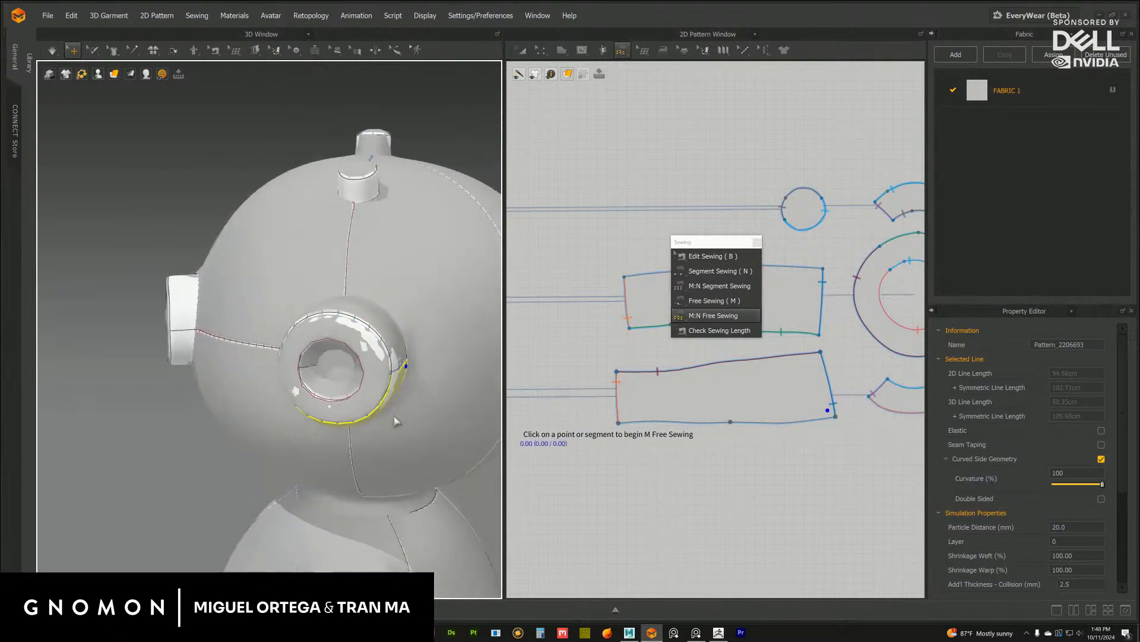
Start an M:N Free Sewing seam using the three curved cut-out edges of the head panels around the porthole as its first side
{"action": "left_click", "coordinate": [357, 294]}
{"action": "right_click_drag", "start_coordinate": [357, 294], "coordinate": [402, 360]}
{"action": "left_click", "coordinate": [306, 345]}
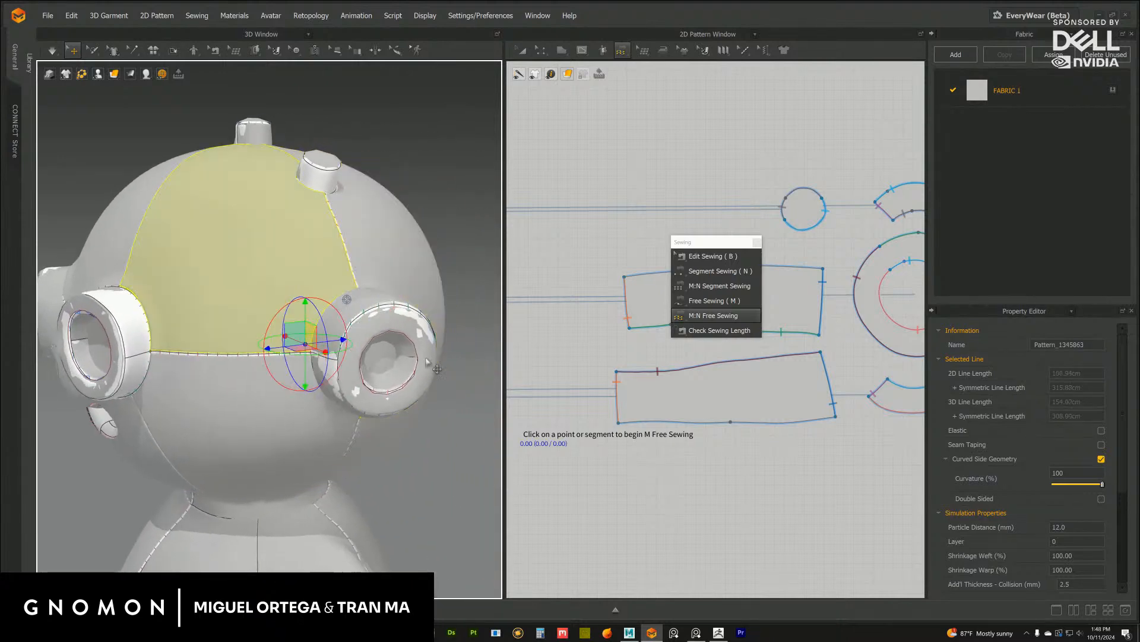
{"action": "scroll", "coordinate": [555, 443], "scroll_direction": "down", "scroll_amount": 5}
{"action": "middle_click_drag", "start_coordinate": [607, 466], "coordinate": [602, 344]}
{"action": "middle_click_drag", "start_coordinate": [528, 501], "coordinate": [556, 383]}
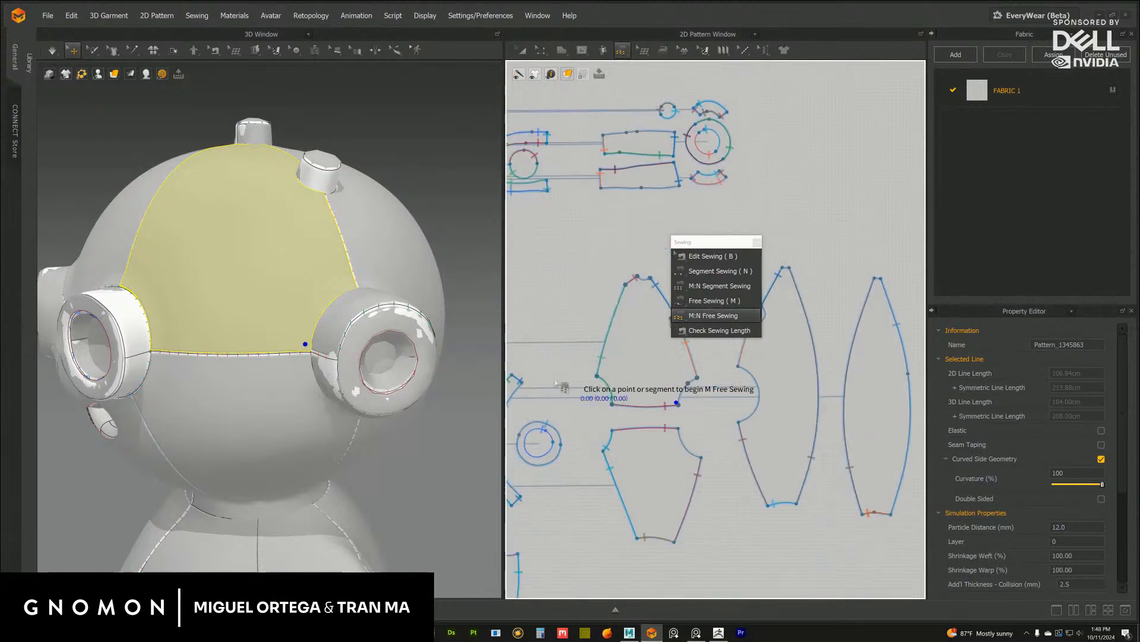
{"action": "right_click_drag", "start_coordinate": [388, 368], "coordinate": [433, 303]}
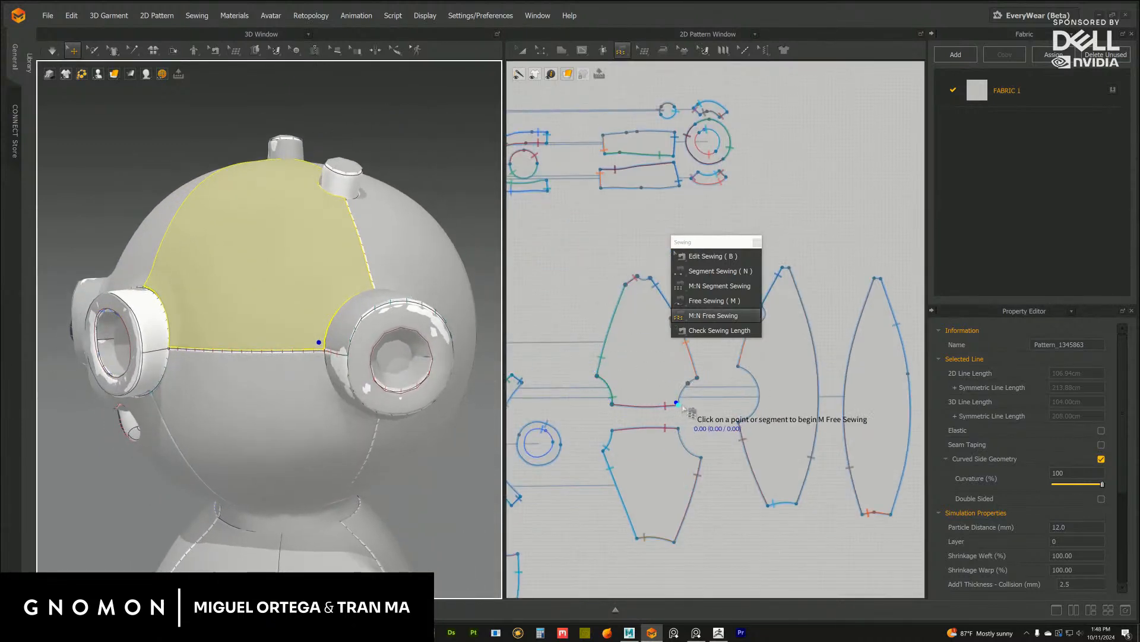
{"action": "left_click", "coordinate": [678, 404]}
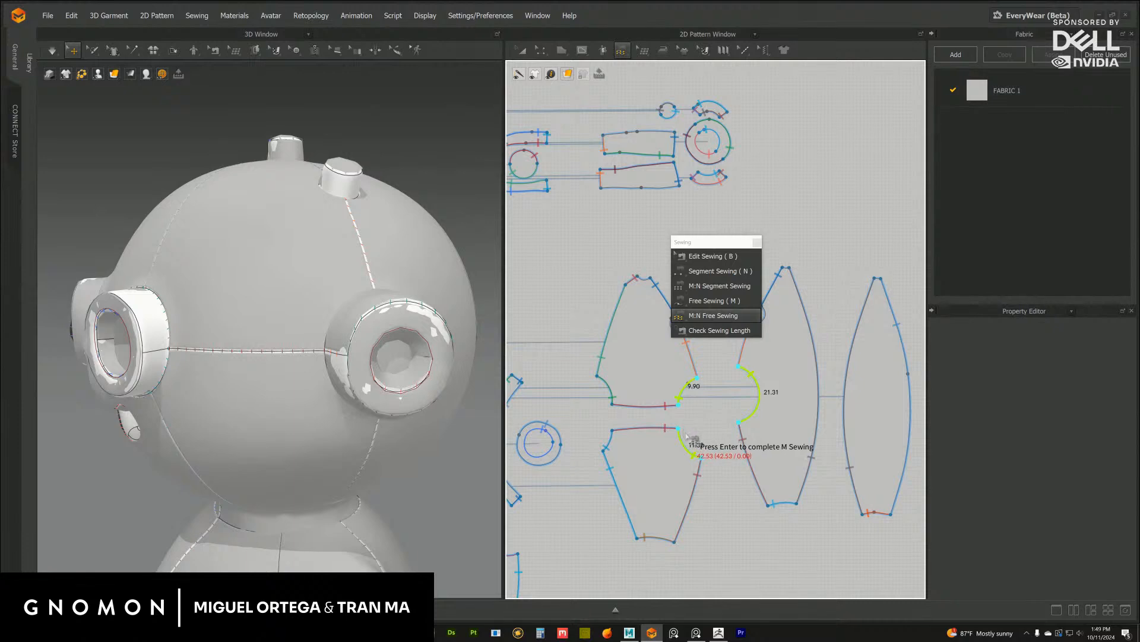
{"action": "key", "text": "Return"}
Complete the porthole seam by using the outer long edges of the upper and lower porthole wall patterns as its second side
{"action": "scroll", "coordinate": [659, 392], "scroll_direction": "up", "scroll_amount": 3}
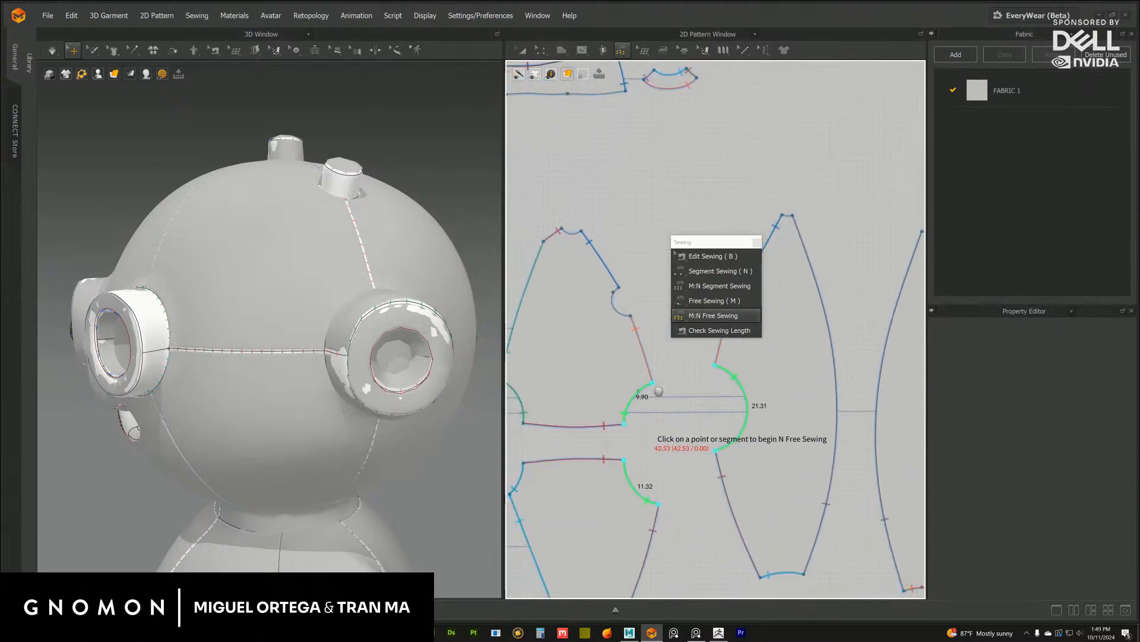
{"action": "middle_click_drag", "start_coordinate": [658, 391], "coordinate": [671, 345]}
{"action": "left_click_drag", "start_coordinate": [707, 243], "coordinate": [701, 197]}
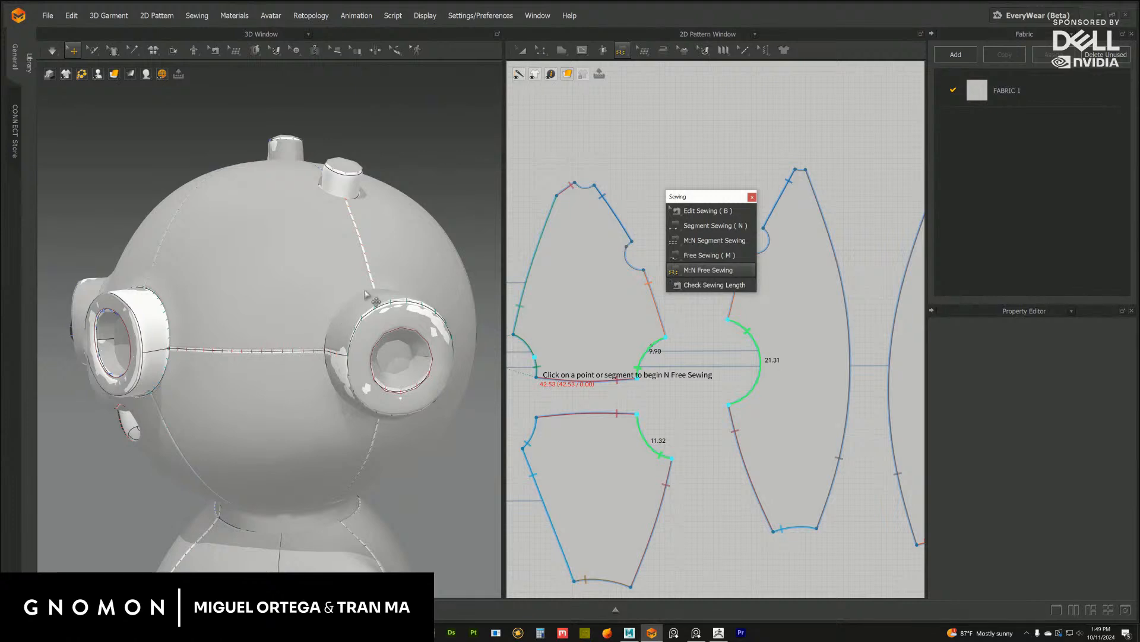
{"action": "right_click_drag", "start_coordinate": [372, 293], "coordinate": [399, 308]}
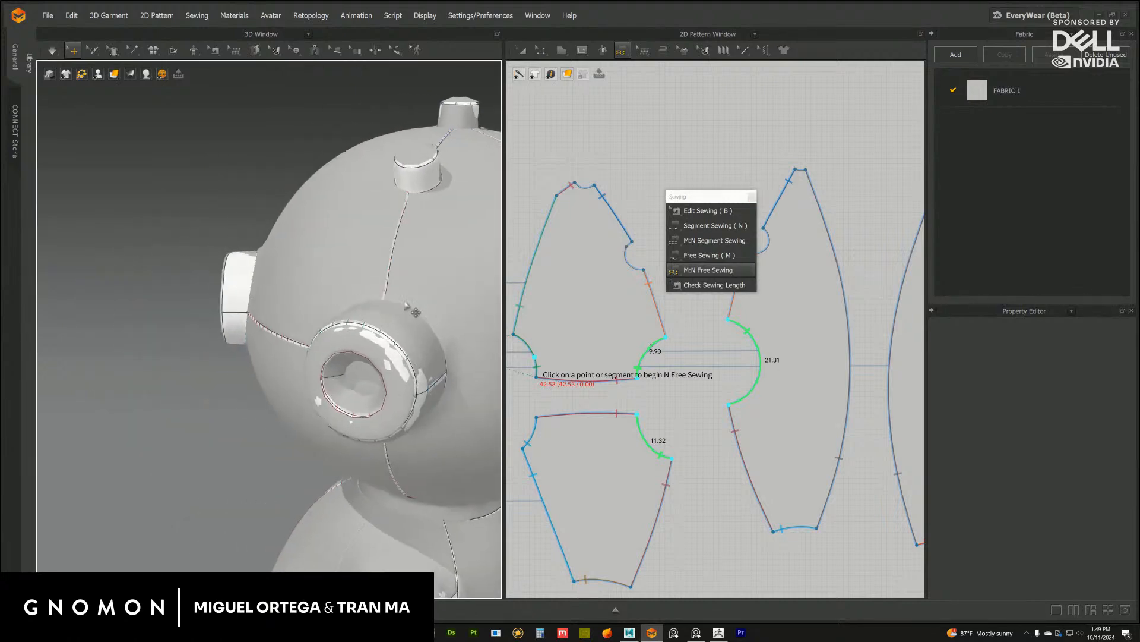
{"action": "right_click_drag", "start_coordinate": [449, 392], "coordinate": [465, 362]}
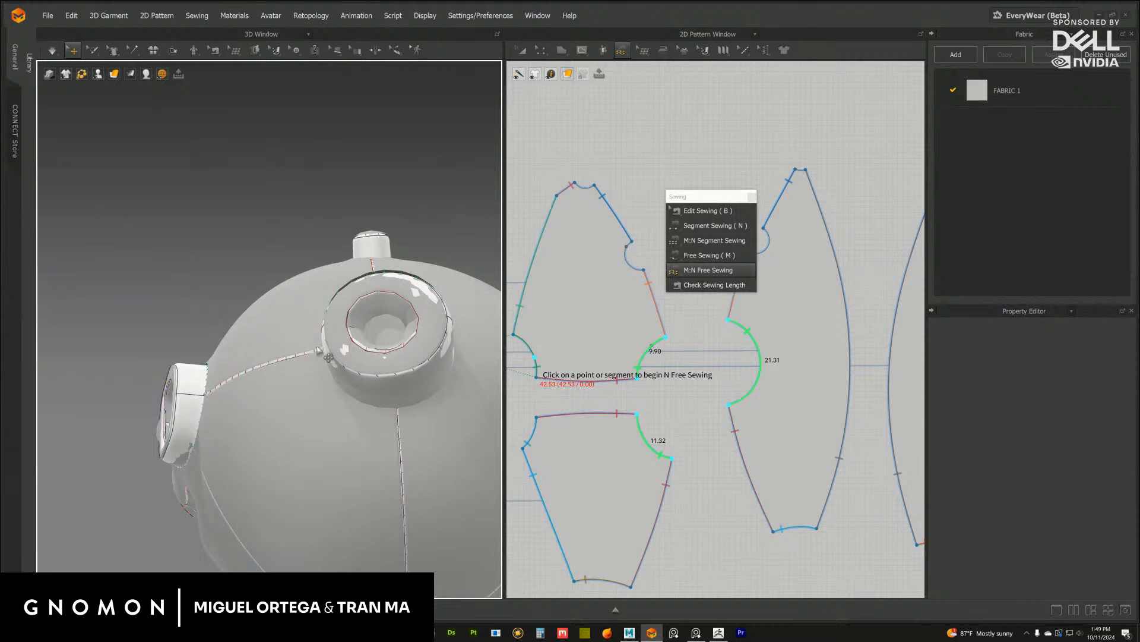
{"action": "right_click_drag", "start_coordinate": [338, 400], "coordinate": [406, 414]}
{"action": "middle_click_drag", "start_coordinate": [544, 267], "coordinate": [659, 460]}
{"action": "middle_click_drag", "start_coordinate": [535, 321], "coordinate": [654, 474]}
{"action": "middle_click_drag", "start_coordinate": [699, 414], "coordinate": [596, 428]}
{"action": "right_click_drag", "start_coordinate": [466, 379], "coordinate": [416, 379]}
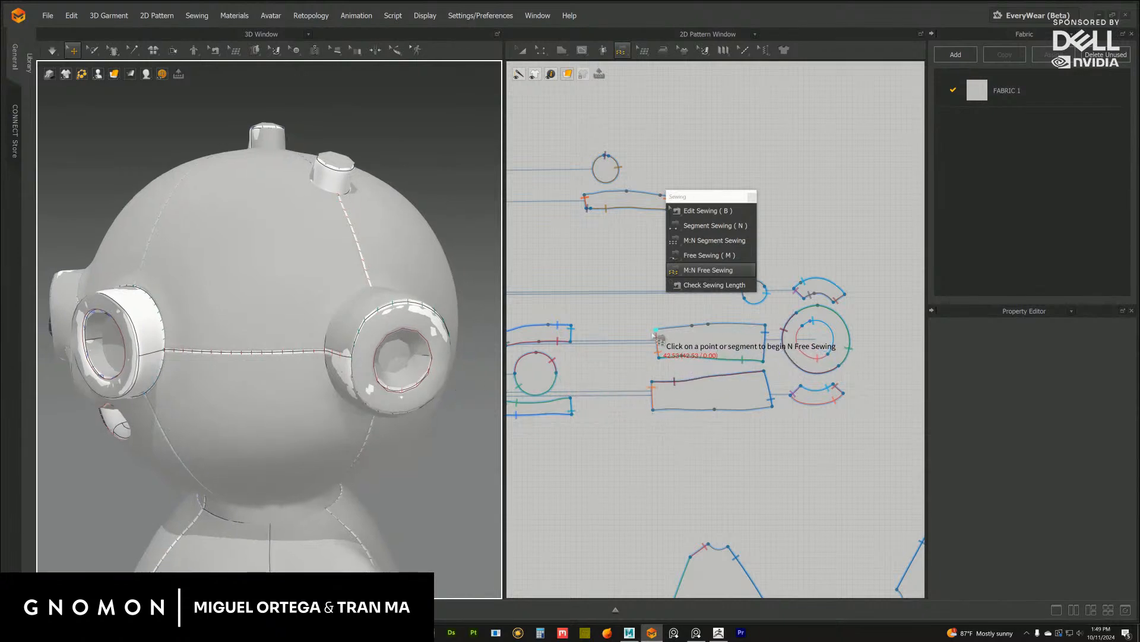
{"action": "left_click", "coordinate": [657, 330]}
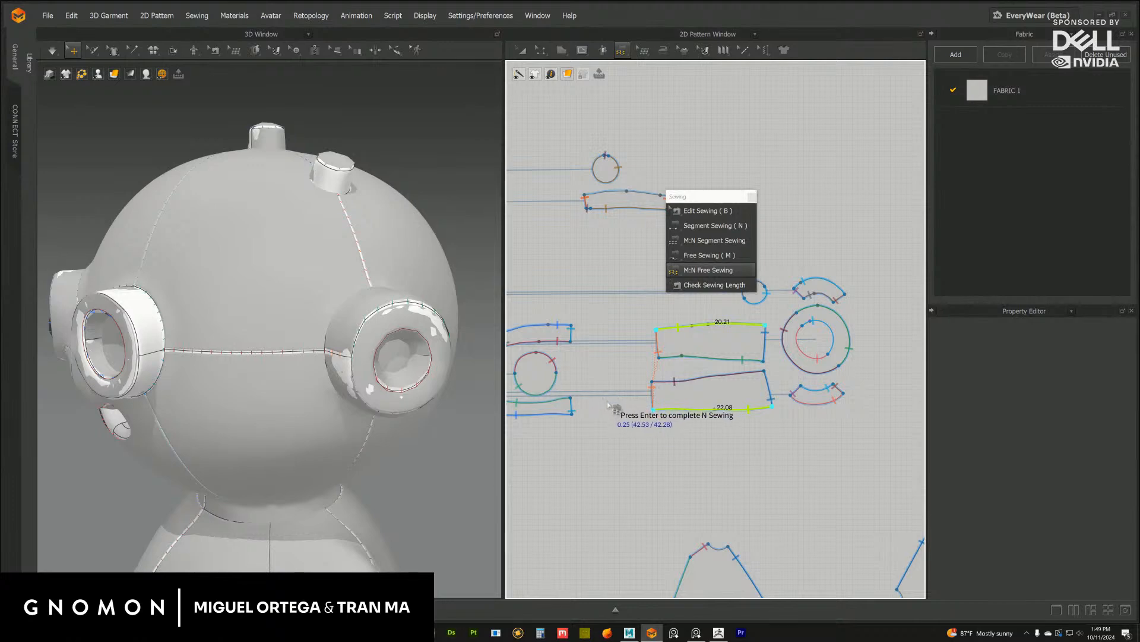
{"action": "key", "text": "Return"}
{"action": "middle_click_drag", "start_coordinate": [646, 489], "coordinate": [600, 378]}
{"action": "scroll", "coordinate": [620, 408], "scroll_direction": "down", "scroll_amount": 3}
{"action": "right_click_drag", "start_coordinate": [397, 371], "coordinate": [407, 373]}
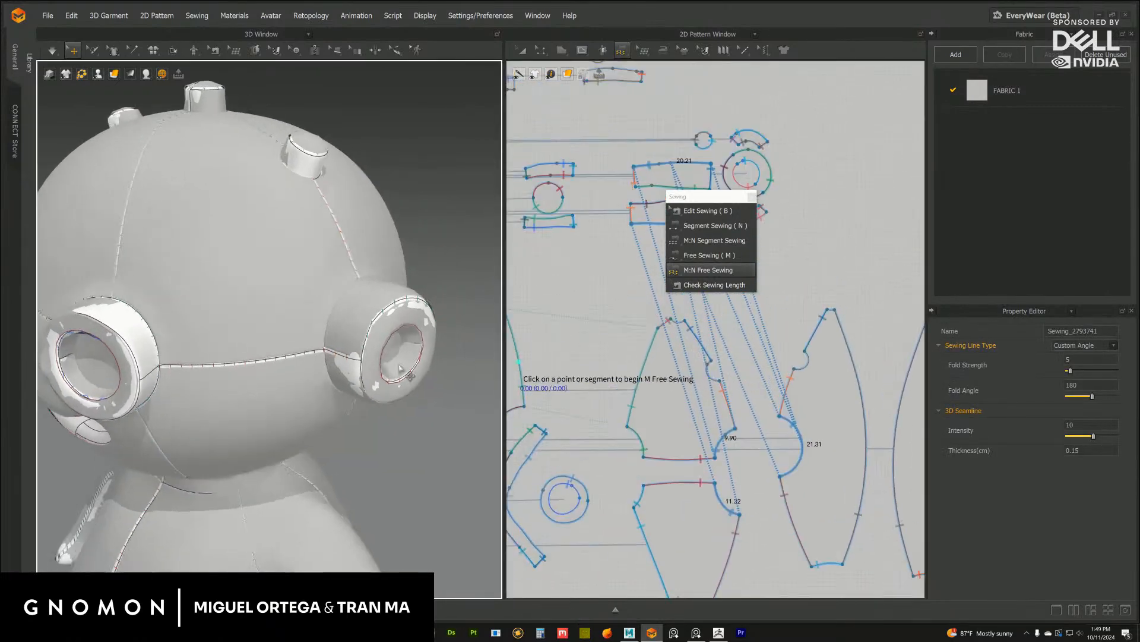
Pull the porthole's upper wall pattern up off the head in 3D and simulate to test its new seam
{"action": "left_click", "coordinate": [357, 292]}
{"action": "left_click_drag", "start_coordinate": [357, 254], "coordinate": [360, 196]}
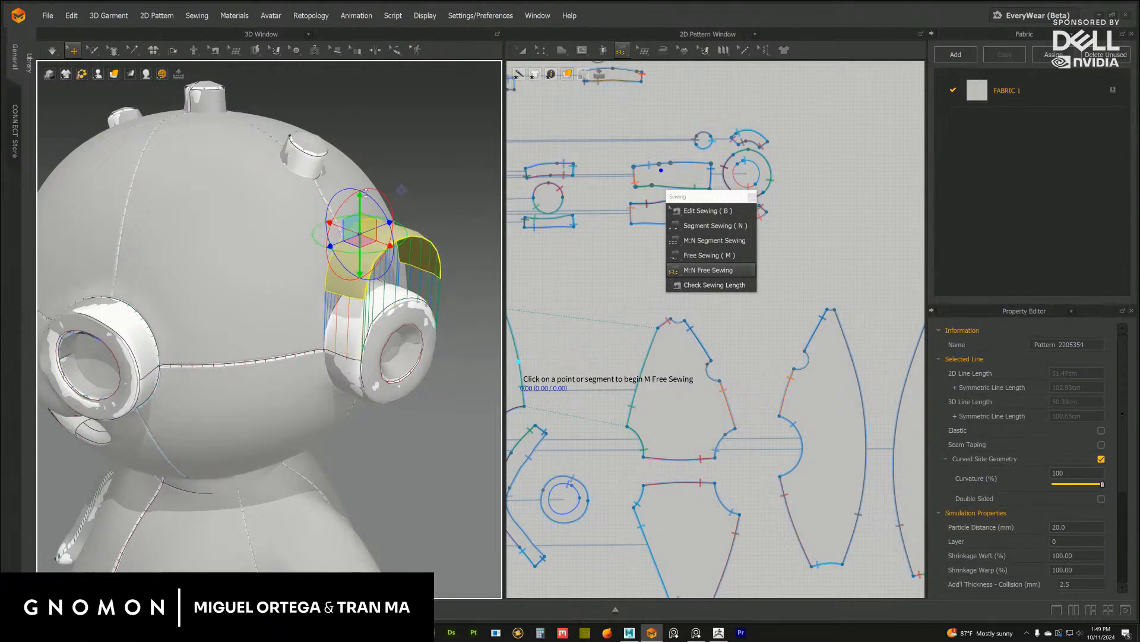
{"action": "right_click_drag", "start_coordinate": [374, 237], "coordinate": [409, 283]}
{"action": "key", "text": "space"}
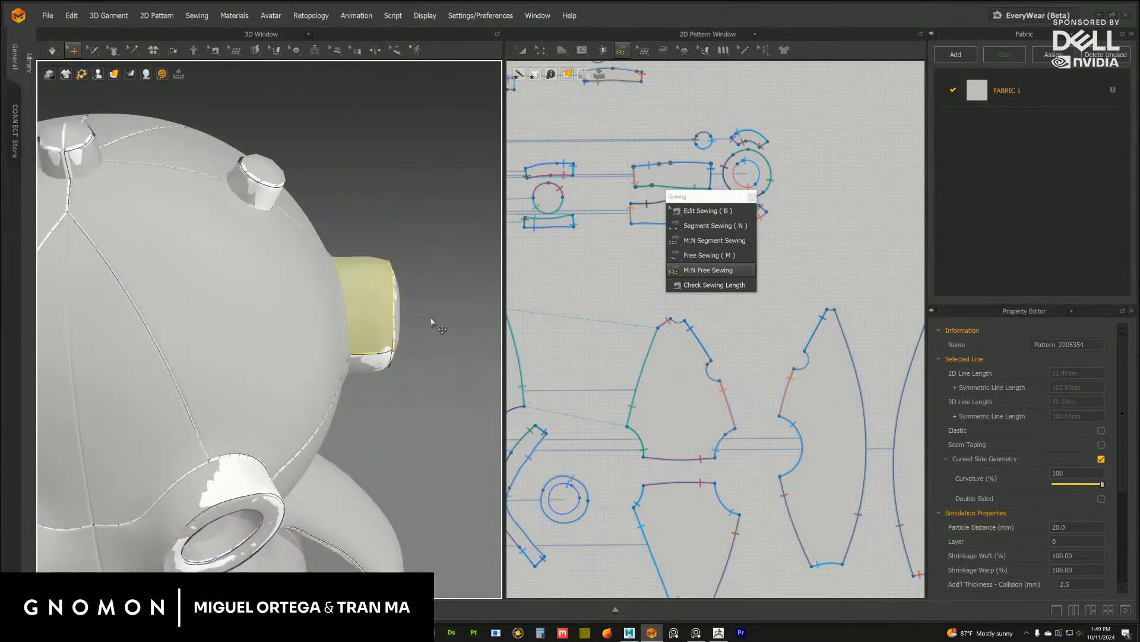
{"action": "right_click_drag", "start_coordinate": [438, 326], "coordinate": [401, 328]}
{"action": "middle_click_drag", "start_coordinate": [375, 298], "coordinate": [411, 378]}
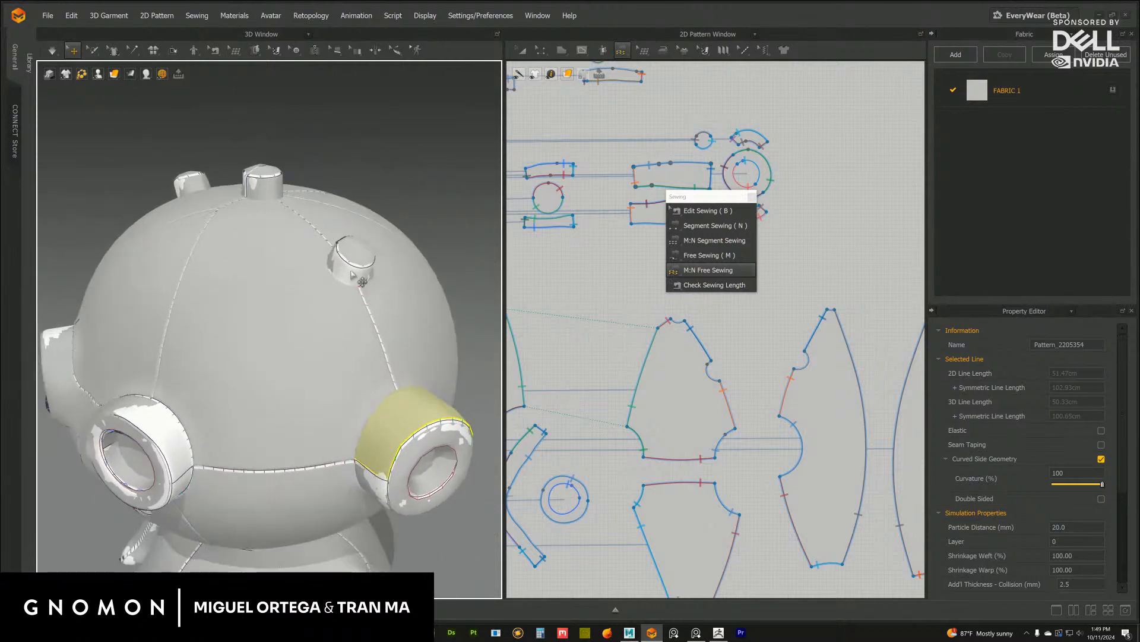
Stop the simulation and examine the side peg's wall and how it meets the neighbouring head panels
{"action": "left_click", "coordinate": [351, 265]}
{"action": "scroll", "coordinate": [355, 349], "scroll_direction": "up", "scroll_amount": 4}
{"action": "right_click_drag", "start_coordinate": [351, 265], "coordinate": [322, 243]}
{"action": "key", "text": "space"}
{"action": "left_click", "coordinate": [354, 269]}
{"action": "middle_click_drag", "start_coordinate": [644, 361], "coordinate": [652, 489]}
{"action": "middle_click_drag", "start_coordinate": [572, 275], "coordinate": [654, 364]}
{"action": "right_click_drag", "start_coordinate": [387, 279], "coordinate": [340, 250]}
{"action": "right_click_drag", "start_coordinate": [392, 291], "coordinate": [323, 251]}
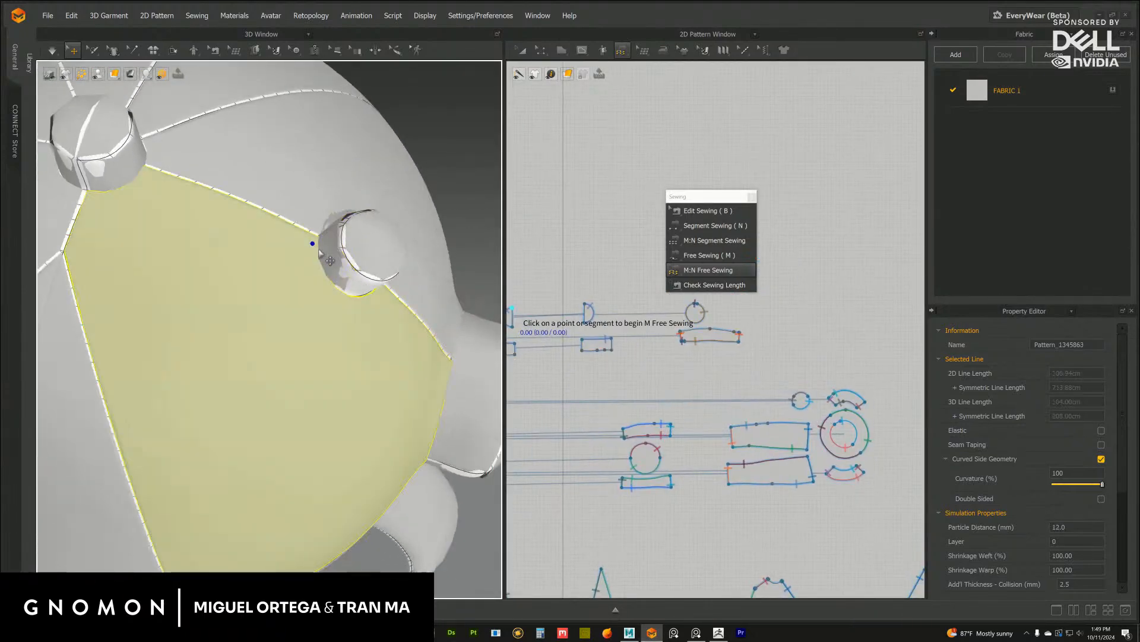
Sew the two head panels' small curved cut-outs around the side peg to the peg wall's long curved edge with M:N Free Sewing
{"action": "middle_click_drag", "start_coordinate": [701, 584], "coordinate": [557, 298]}
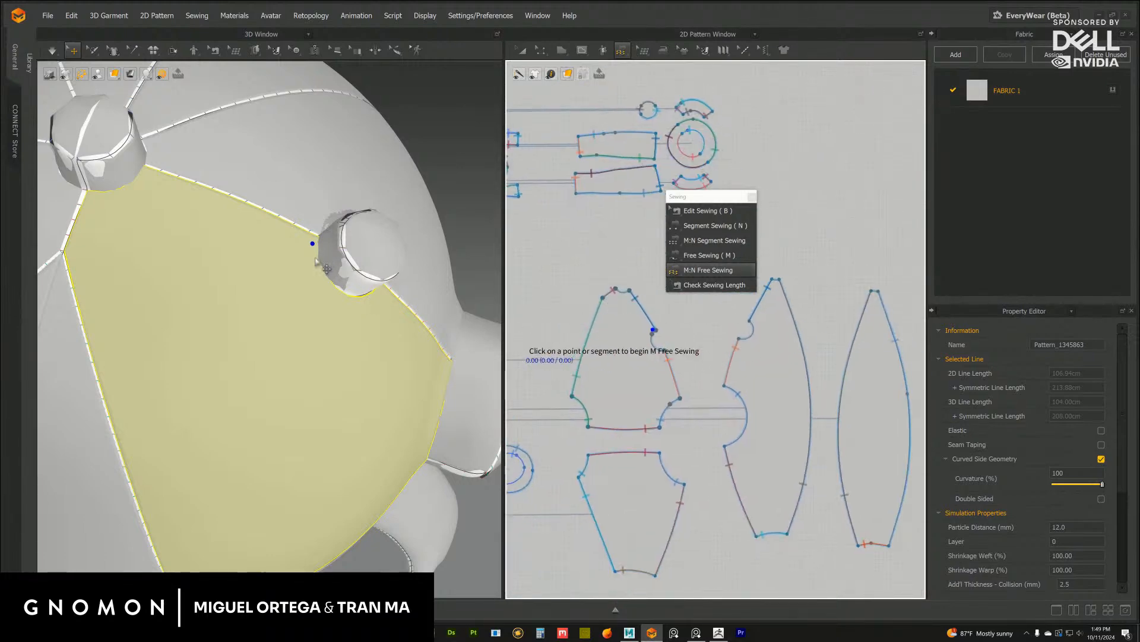
{"action": "right_click_drag", "start_coordinate": [316, 260], "coordinate": [323, 319]}
{"action": "right_click_drag", "start_coordinate": [349, 266], "coordinate": [414, 267]}
{"action": "left_click", "coordinate": [656, 330]}
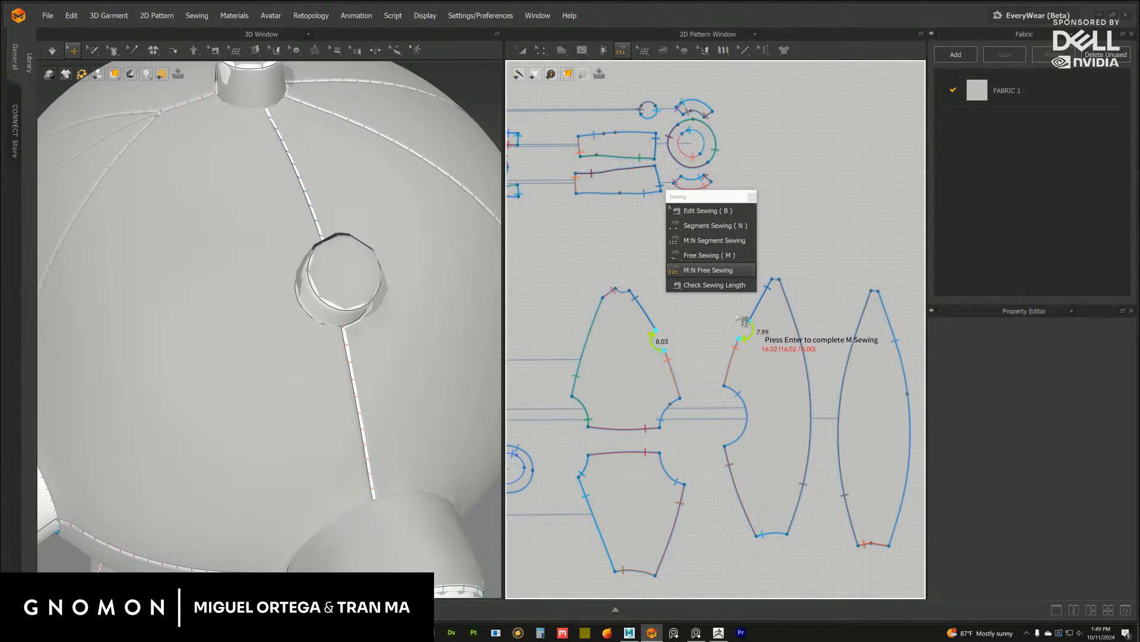
{"action": "right_click_drag", "start_coordinate": [591, 249], "coordinate": [659, 457]}
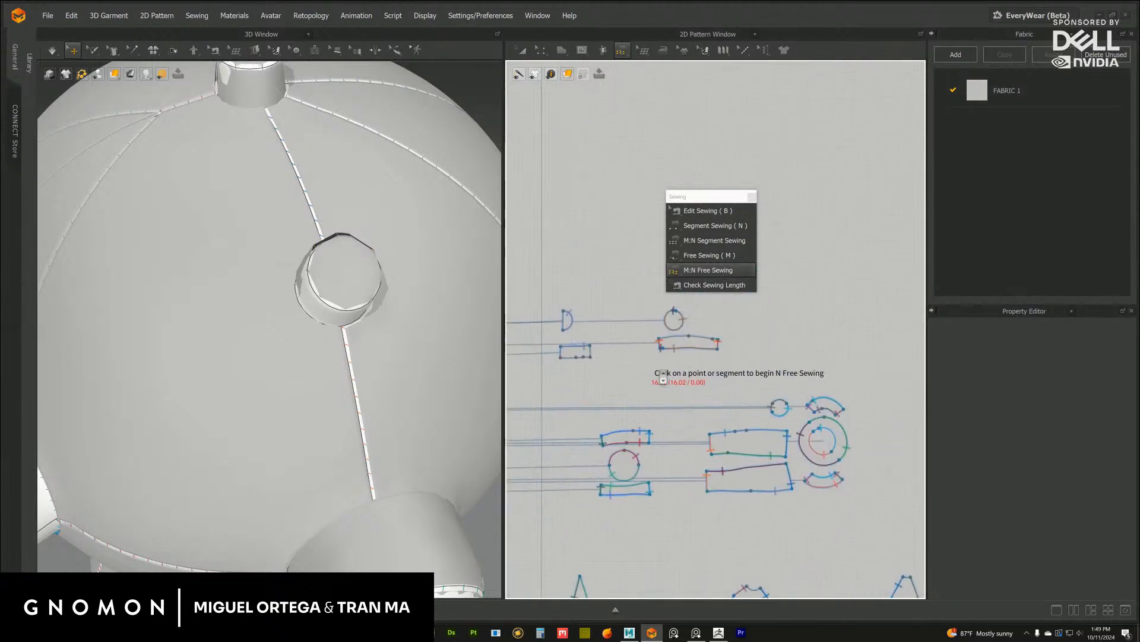
{"action": "right_click_drag", "start_coordinate": [650, 305], "coordinate": [730, 353]}
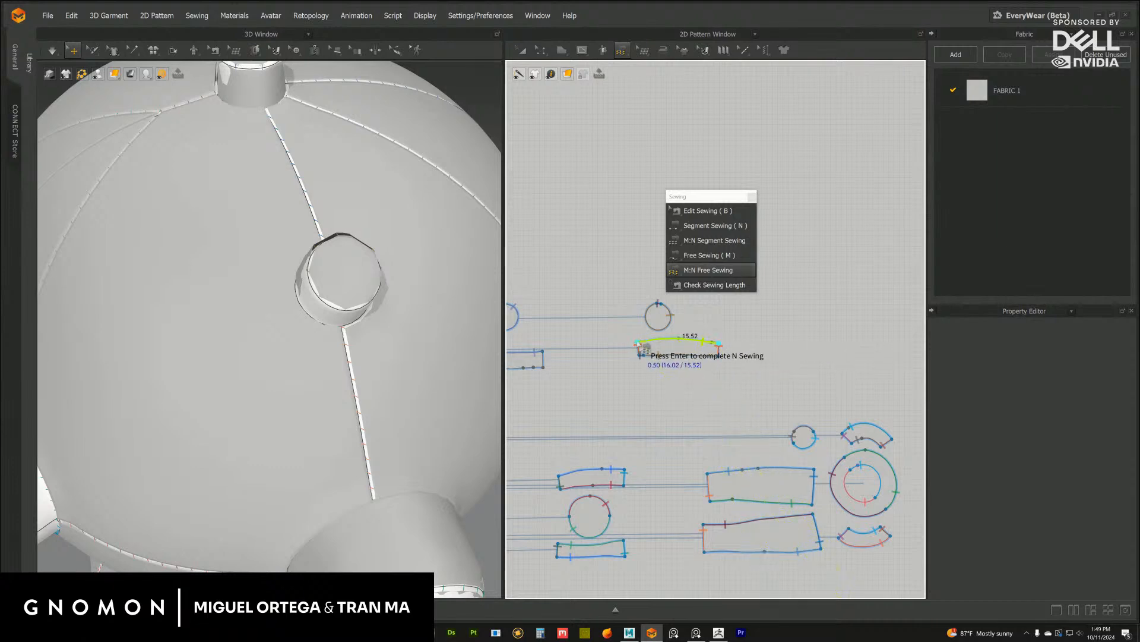
{"action": "key", "text": "Return"}
Examine the side peg's wall and locate the small notch where the adjoining head panel meets the crown peg
{"action": "right_click_drag", "start_coordinate": [423, 337], "coordinate": [464, 356]}
{"action": "left_click", "coordinate": [385, 300]}
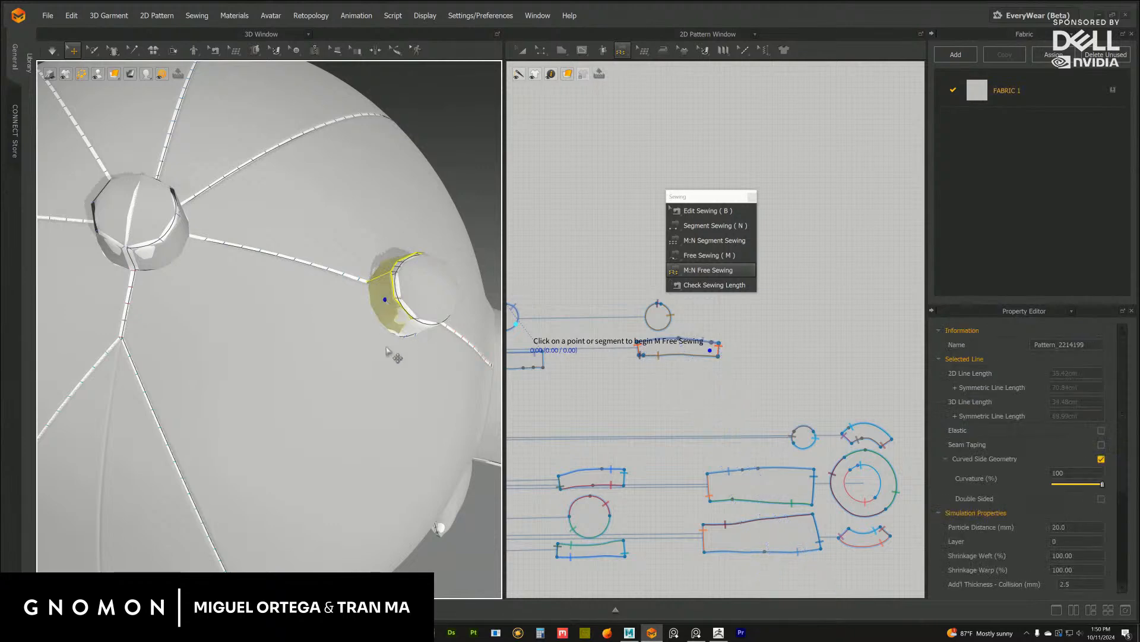
{"action": "right_click_drag", "start_coordinate": [392, 354], "coordinate": [345, 287]}
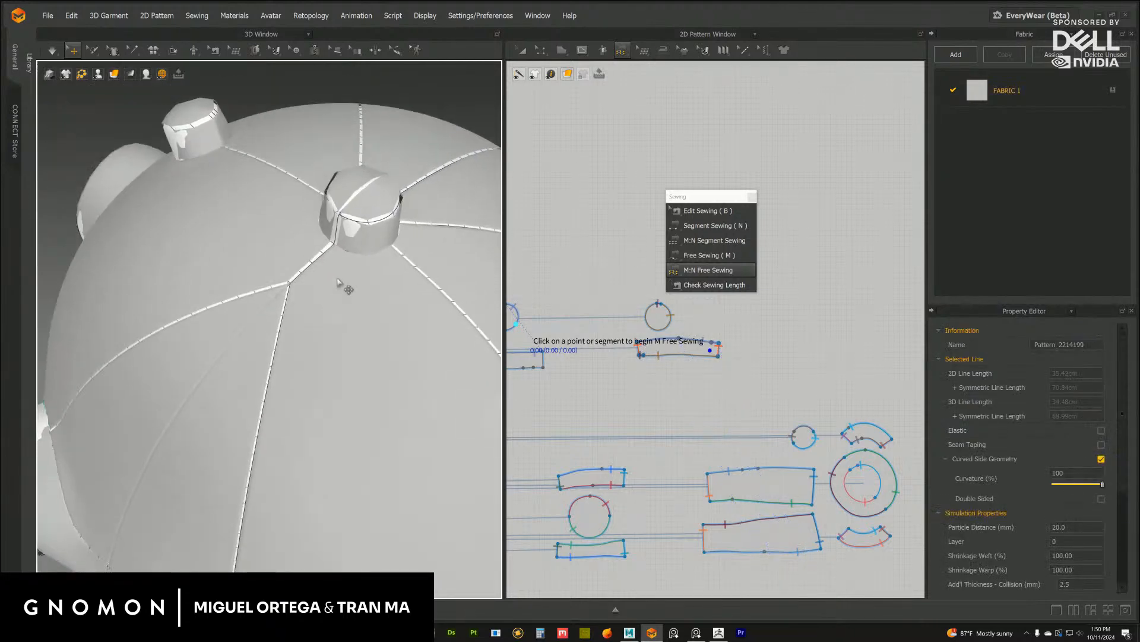
{"action": "left_click", "coordinate": [334, 259]}
{"action": "middle_click_drag", "start_coordinate": [632, 349], "coordinate": [639, 250]}
{"action": "scroll", "coordinate": [635, 256], "scroll_direction": "down", "scroll_amount": 3}
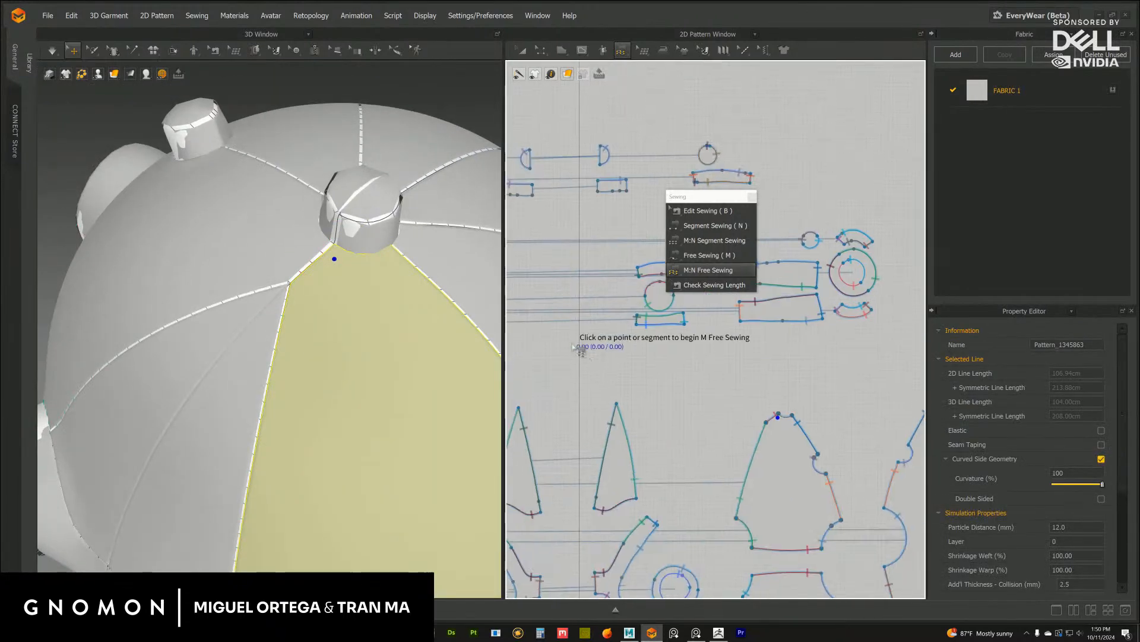
{"action": "middle_click_drag", "start_coordinate": [579, 350], "coordinate": [535, 338]}
{"action": "scroll", "coordinate": [600, 320], "scroll_direction": "up", "scroll_amount": 2}
{"action": "middle_click_drag", "start_coordinate": [618, 312], "coordinate": [583, 334]}
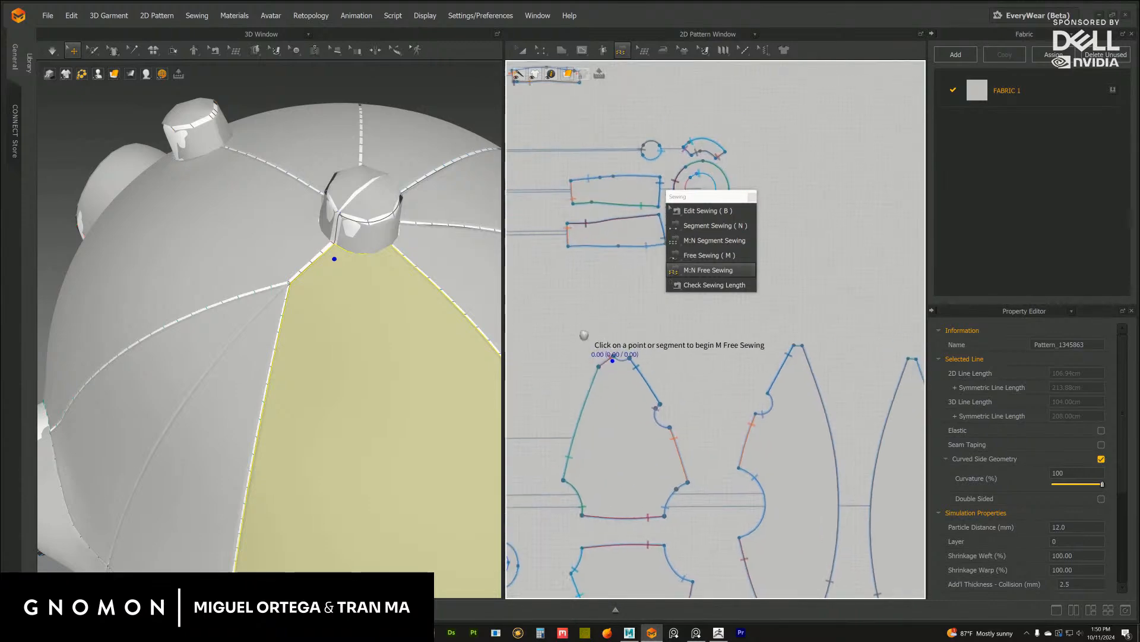
Identify the remaining head panels whose tips meet the crown peg, matching them between the 3D model and the 2D patterns
{"action": "right_click_drag", "start_coordinate": [441, 312], "coordinate": [316, 296]}
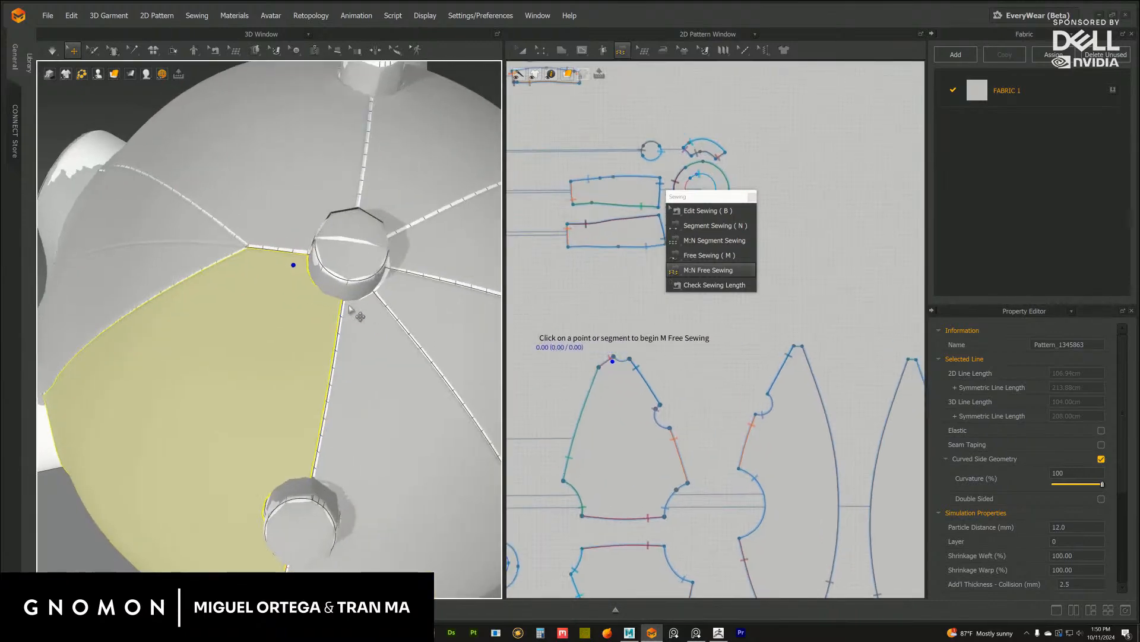
{"action": "left_click", "coordinate": [401, 294]}
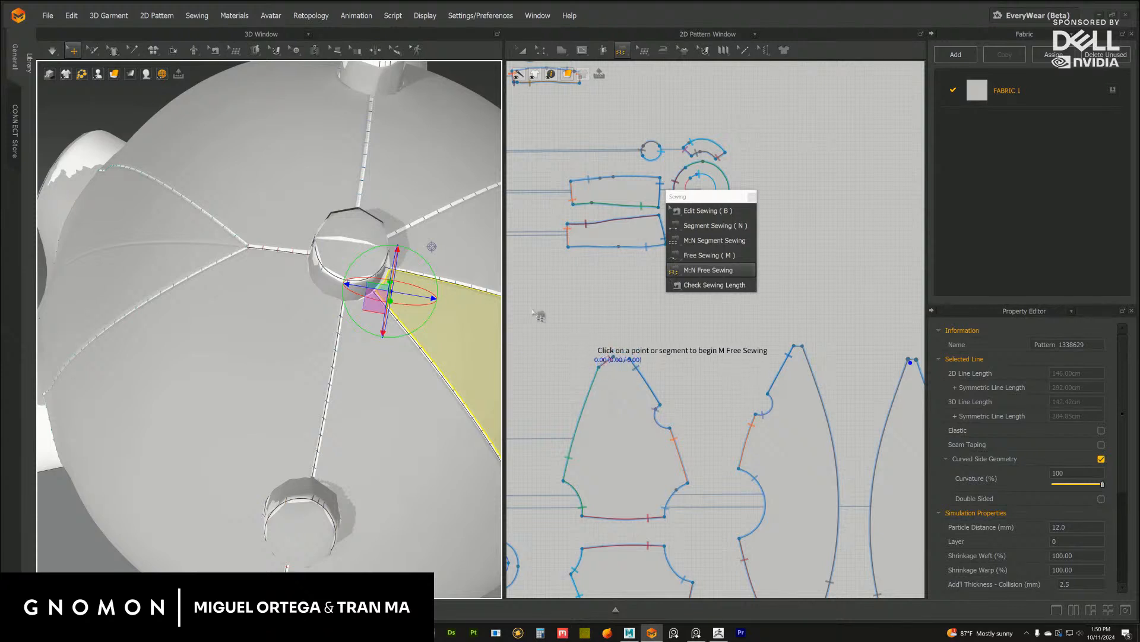
{"action": "right_click_drag", "start_coordinate": [469, 256], "coordinate": [492, 217]}
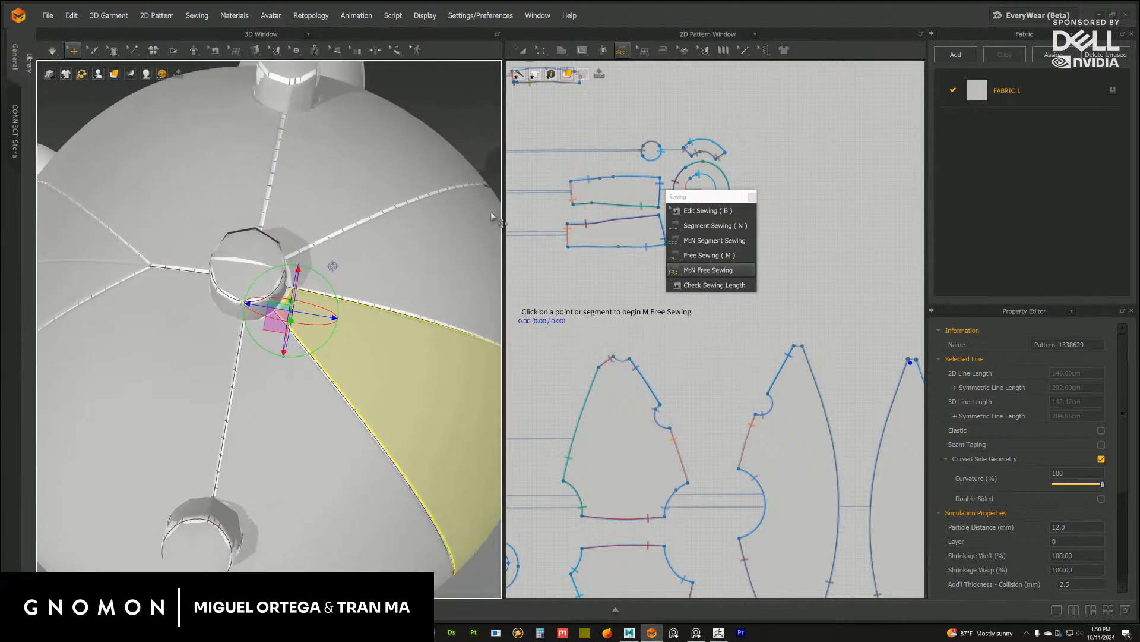
{"action": "left_click", "coordinate": [371, 269]}
{"action": "scroll", "coordinate": [592, 341], "scroll_direction": "down", "scroll_amount": 3}
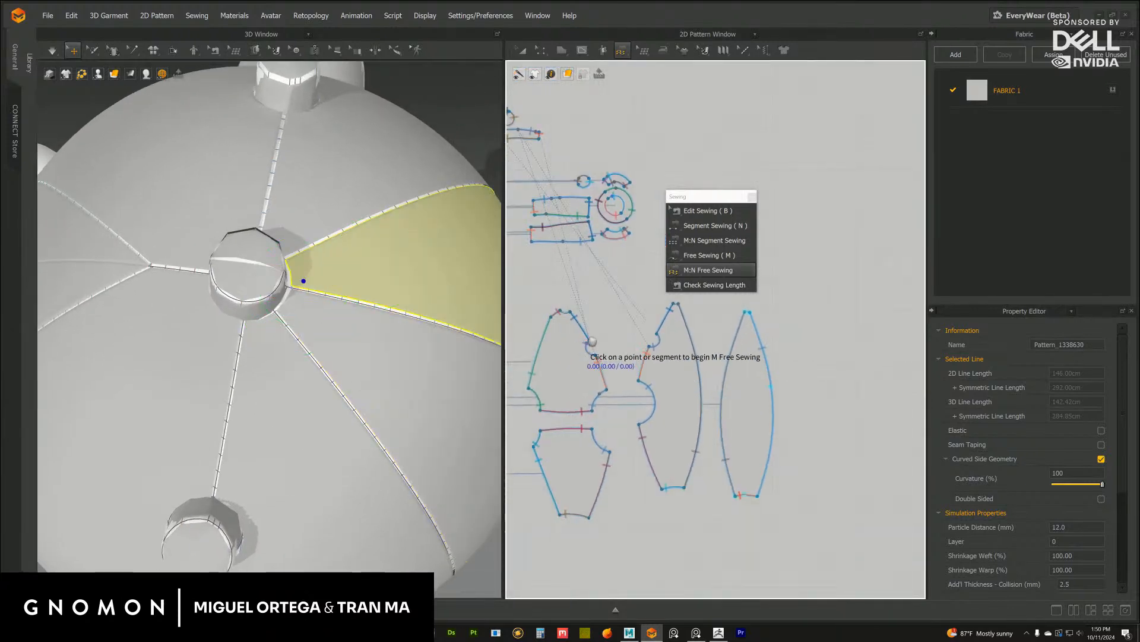
{"action": "scroll", "coordinate": [592, 342], "scroll_direction": "down", "scroll_amount": 5}
{"action": "right_click_drag", "start_coordinate": [332, 308], "coordinate": [410, 354]}
{"action": "middle_click_drag", "start_coordinate": [648, 333], "coordinate": [621, 382]}
{"action": "scroll", "coordinate": [615, 398], "scroll_direction": "up", "scroll_amount": 4}
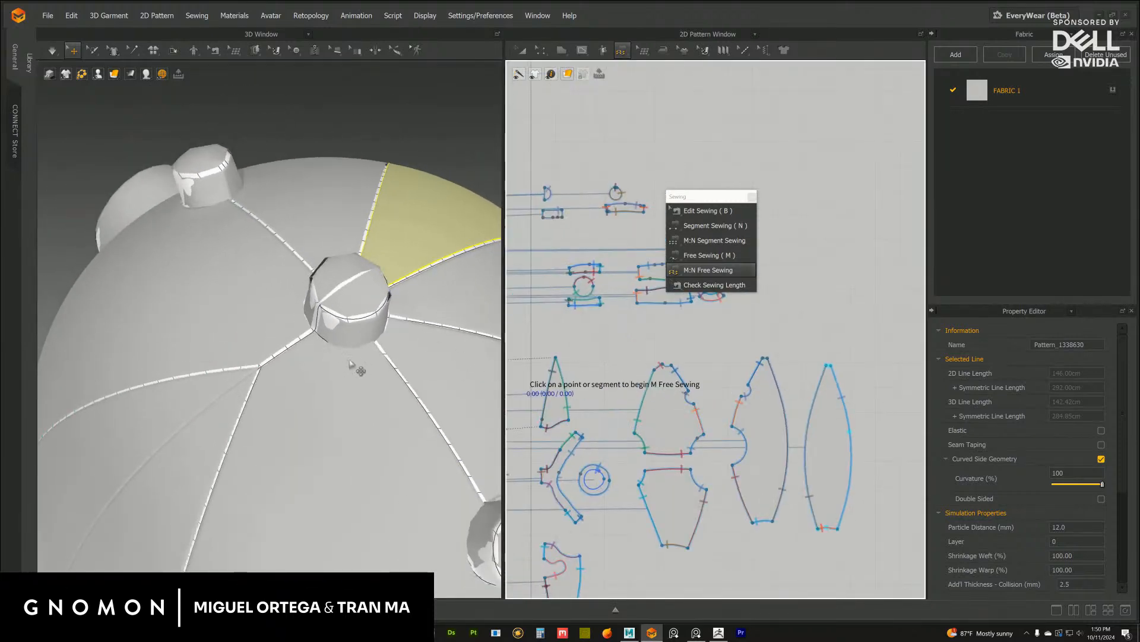
Pick the narrow top edges of the three head panels around the central knob as the M side of an M:N Free Sewing
{"action": "right_click_drag", "start_coordinate": [350, 364], "coordinate": [336, 355]}
{"action": "left_click", "coordinate": [335, 354]}
{"action": "middle_click_drag", "start_coordinate": [689, 338], "coordinate": [598, 364]}
{"action": "scroll", "coordinate": [635, 341], "scroll_direction": "up", "scroll_amount": 3}
{"action": "middle_click_drag", "start_coordinate": [644, 329], "coordinate": [707, 305]}
{"action": "right_click_drag", "start_coordinate": [430, 340], "coordinate": [408, 348]}
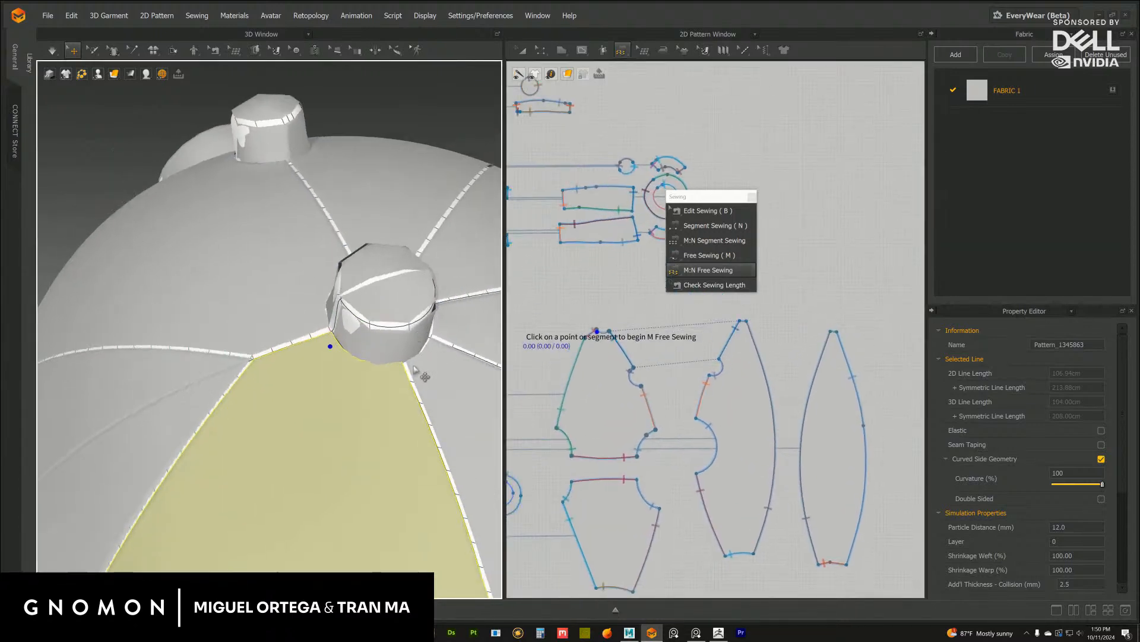
{"action": "left_click", "coordinate": [414, 364]}
{"action": "left_click", "coordinate": [446, 323]}
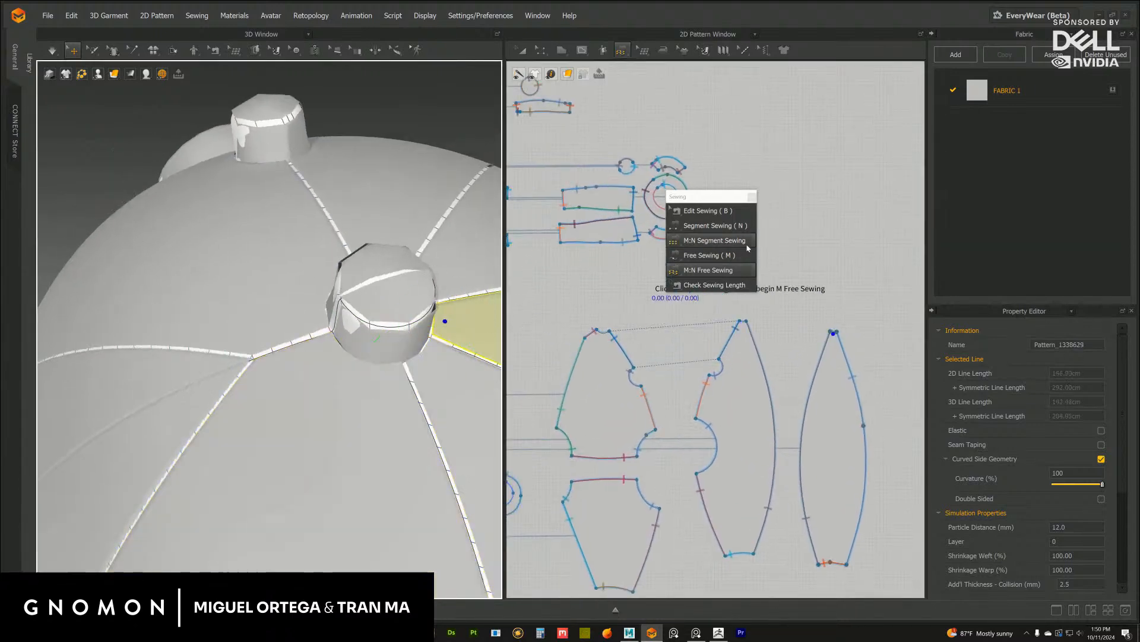
{"action": "left_click", "coordinate": [597, 330]}
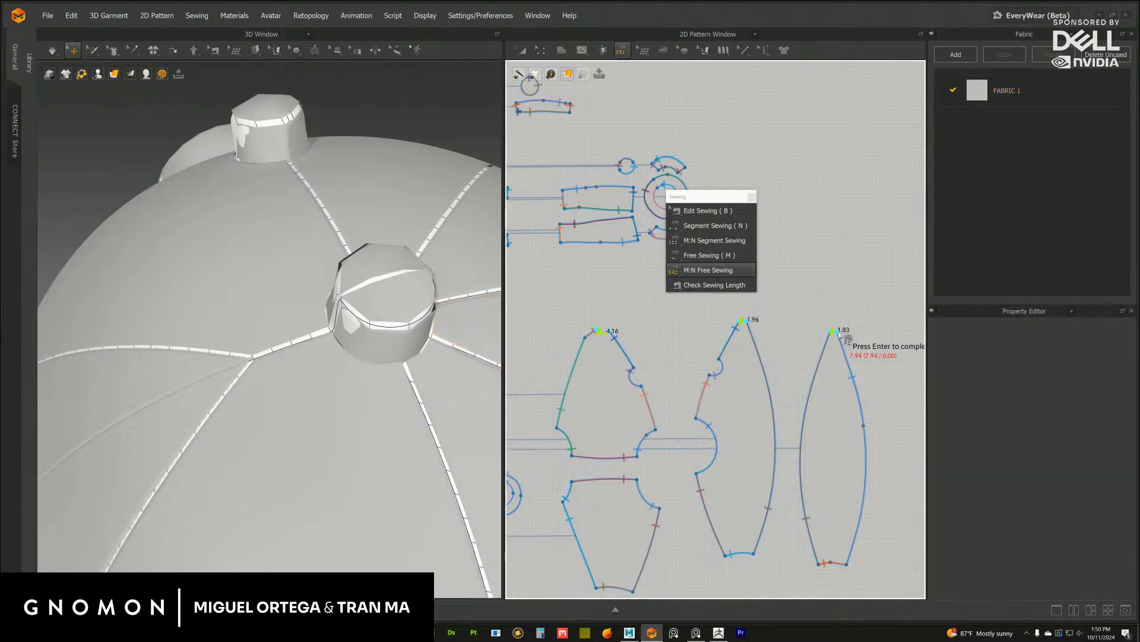
Complete the M:N Free Sewing by matching the head panel edges to the bottom edge of the central knob's side strip
{"action": "right_click_drag", "start_coordinate": [386, 332], "coordinate": [517, 330]}
{"action": "left_click", "coordinate": [408, 393]}
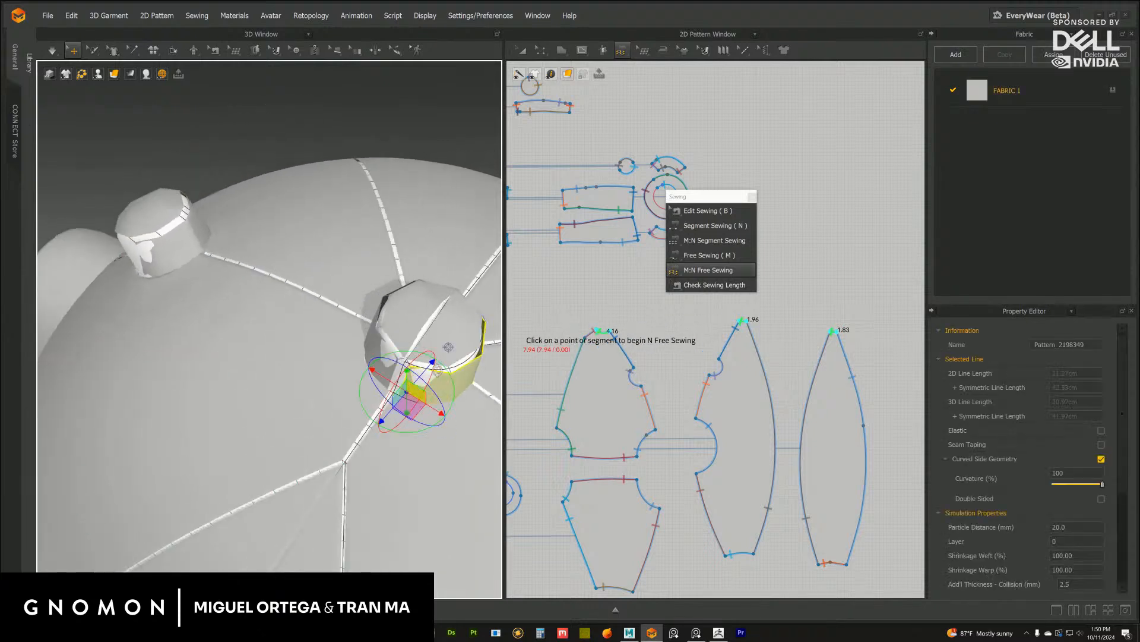
{"action": "middle_click_drag", "start_coordinate": [606, 293], "coordinate": [661, 385]}
{"action": "scroll", "coordinate": [620, 360], "scroll_direction": "up", "scroll_amount": 3}
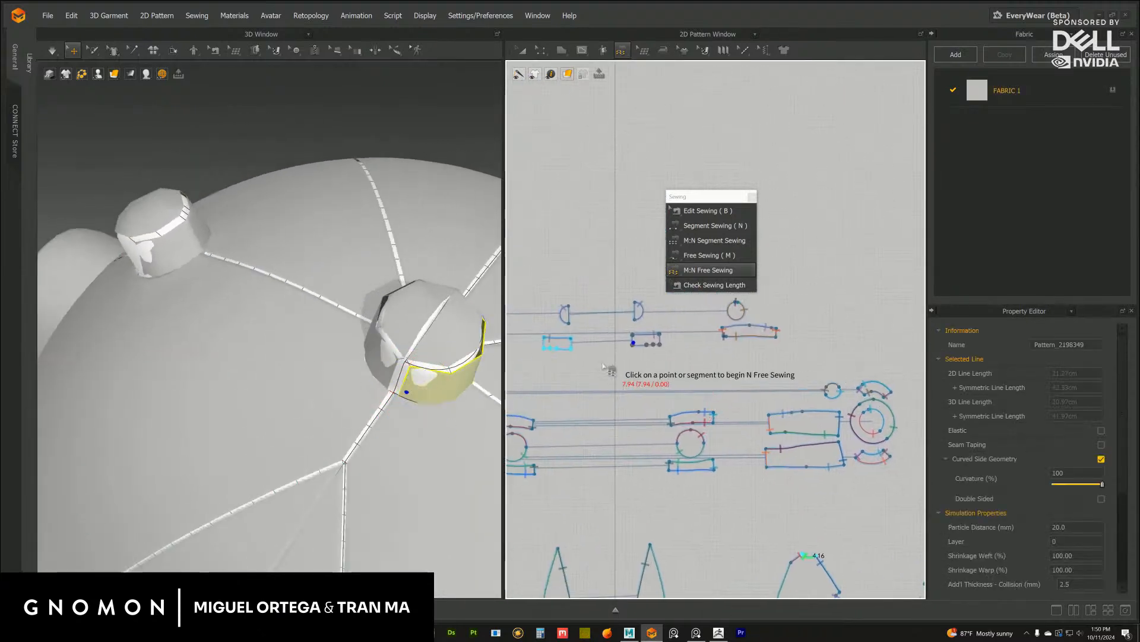
{"action": "left_click", "coordinate": [568, 357]}
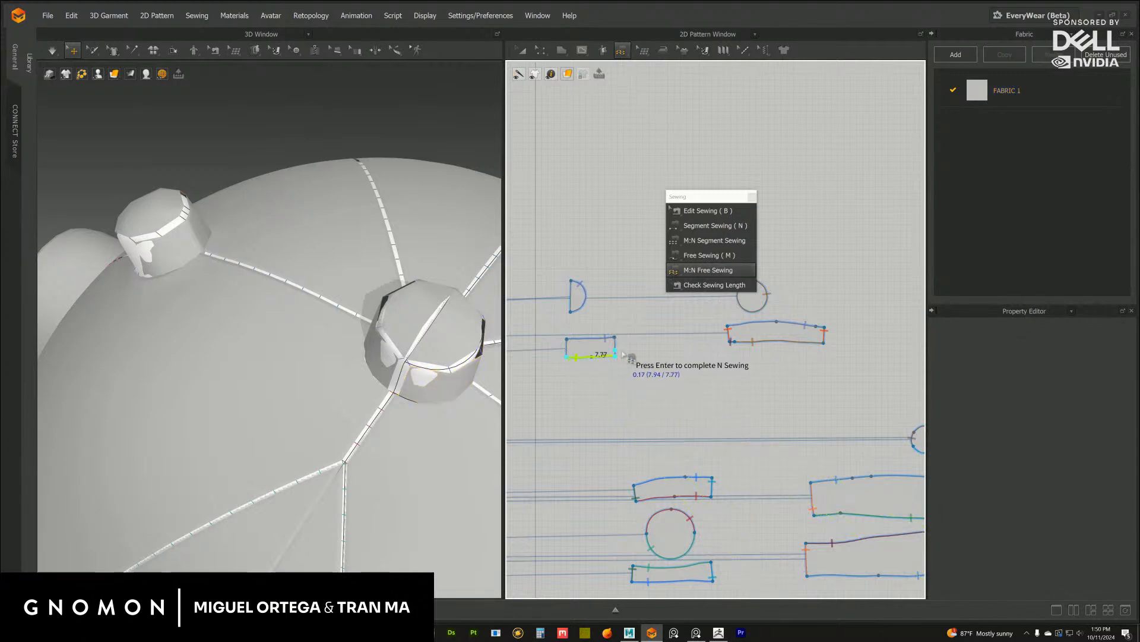
{"action": "key", "text": "Return"}
Segment-sew the facing short ends of the two central knob strips together, and sew the straight edges of its two half-circle caps
{"action": "middle_click_drag", "start_coordinate": [599, 309], "coordinate": [707, 306]}
{"action": "scroll", "coordinate": [706, 306], "scroll_direction": "up", "scroll_amount": 2}
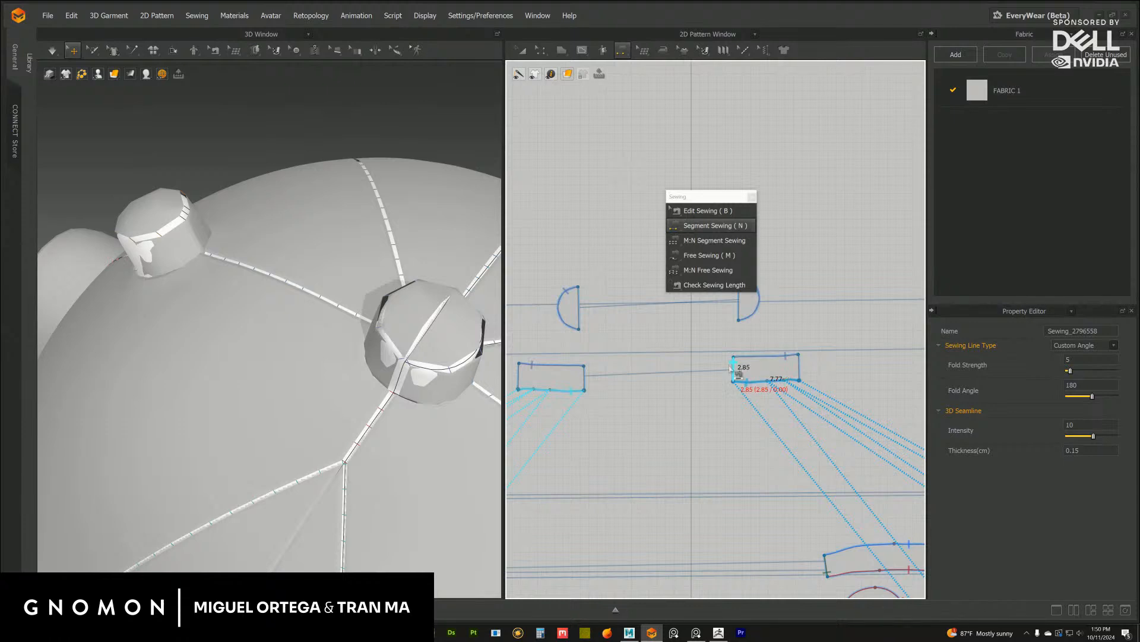
{"action": "left_click", "coordinate": [735, 370]}
{"action": "left_click", "coordinate": [594, 384]}
{"action": "middle_click_drag", "start_coordinate": [704, 315], "coordinate": [680, 372]}
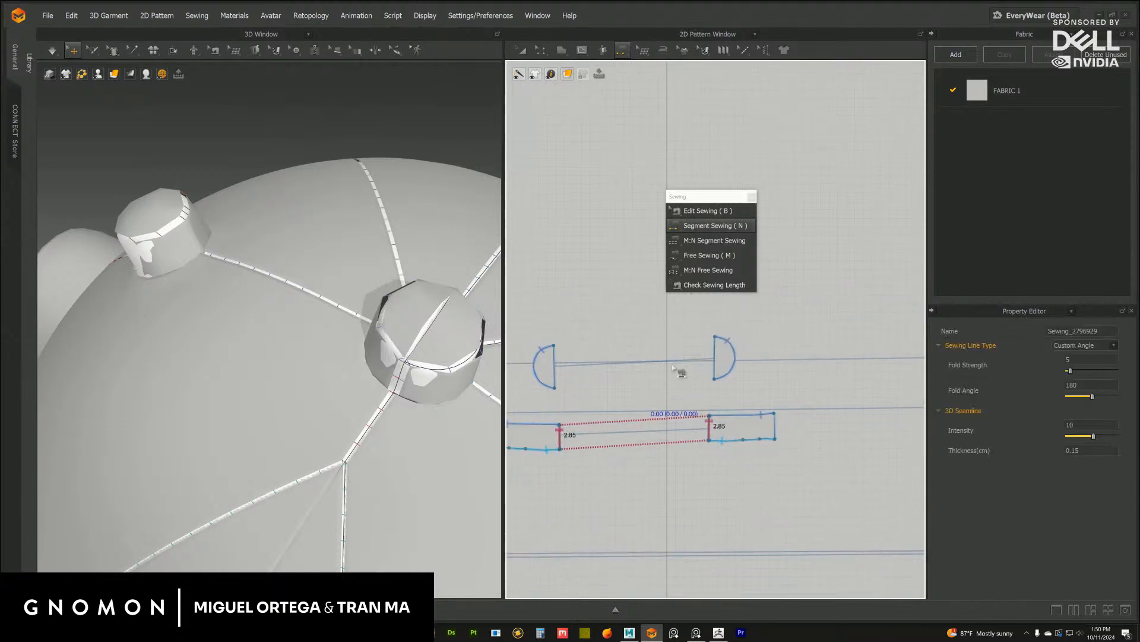
{"action": "left_click", "coordinate": [715, 357]}
Segment-sew the outer short ends of the two central knob side strips to each other
{"action": "right_click_drag", "start_coordinate": [416, 458], "coordinate": [381, 416]}
{"action": "left_click", "coordinate": [378, 423]}
{"action": "middle_click_drag", "start_coordinate": [578, 415], "coordinate": [587, 353]}
{"action": "left_click", "coordinate": [786, 362]}
{"action": "middle_click_drag", "start_coordinate": [683, 375], "coordinate": [803, 354]}
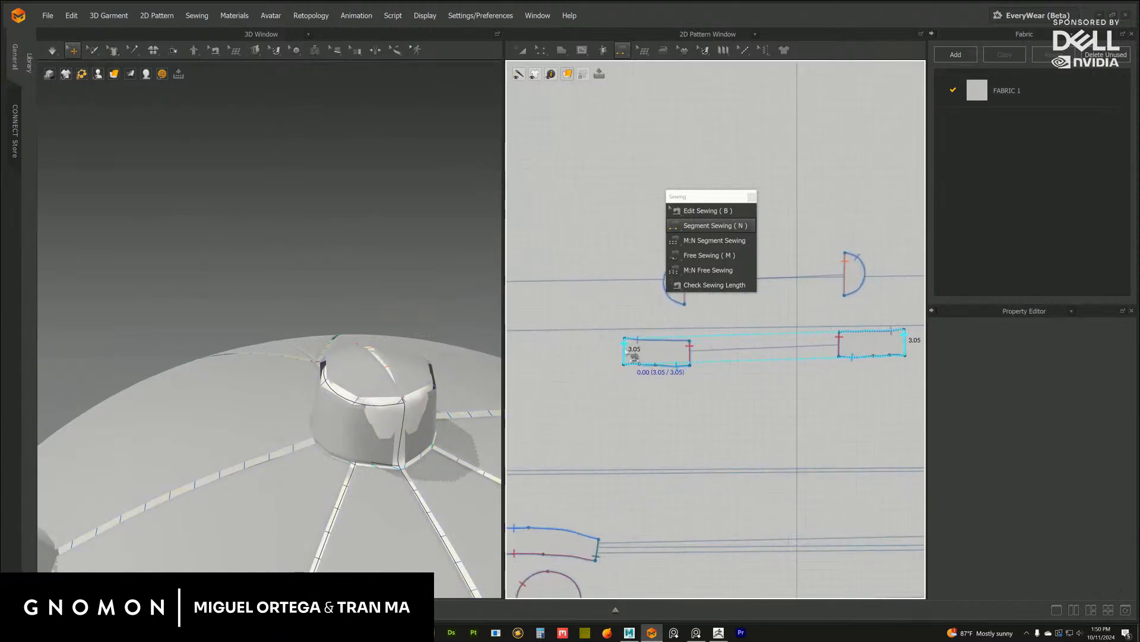
{"action": "left_click", "coordinate": [627, 356]}
Save the project and close the floating Sewing tool palette
{"action": "scroll", "coordinate": [683, 416], "scroll_direction": "down", "scroll_amount": 5}
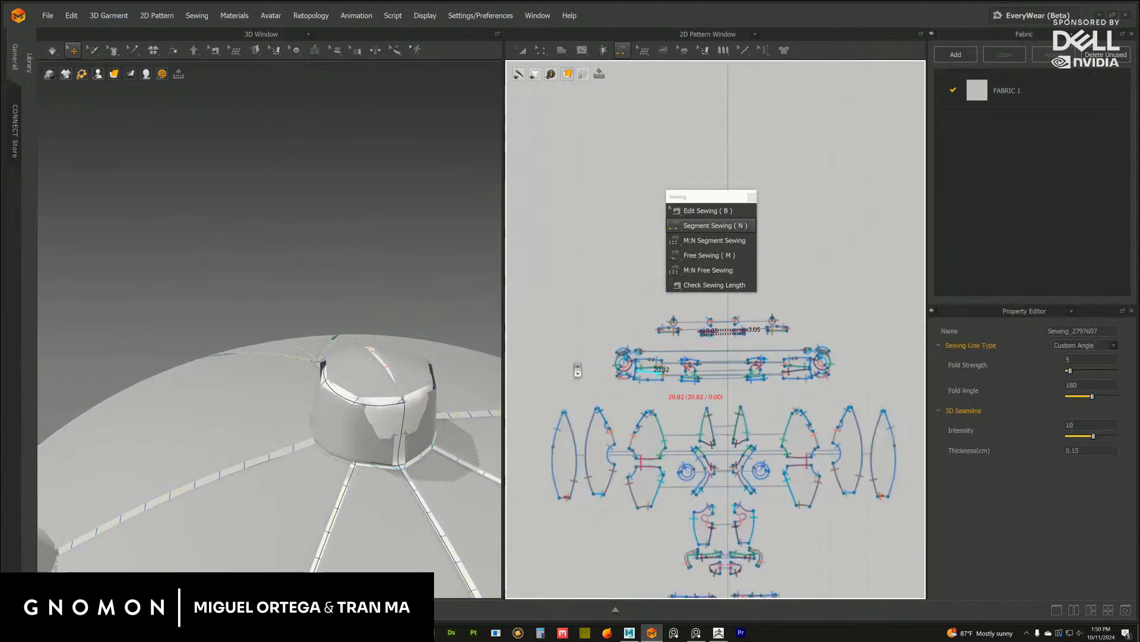
{"action": "left_click", "coordinate": [45, 18]}
{"action": "left_click", "coordinate": [67, 83]}
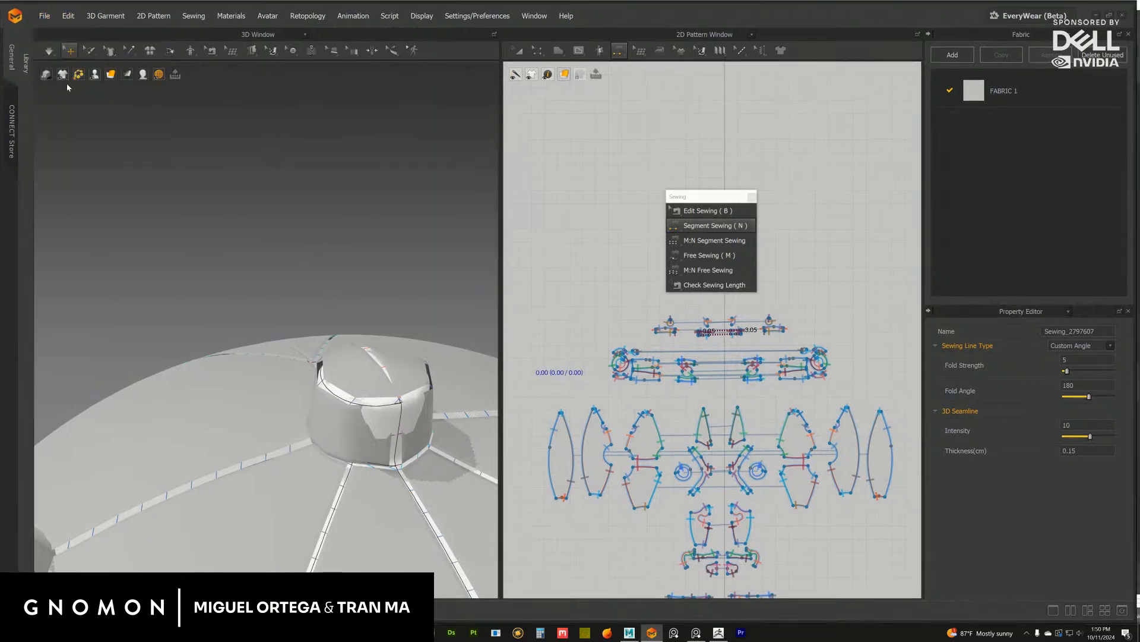
{"action": "left_click", "coordinate": [753, 197]}
Run the simulation on the whole sewn character, check its shape, and stop the simulation
{"action": "scroll", "coordinate": [351, 277], "scroll_direction": "down", "scroll_amount": 10}
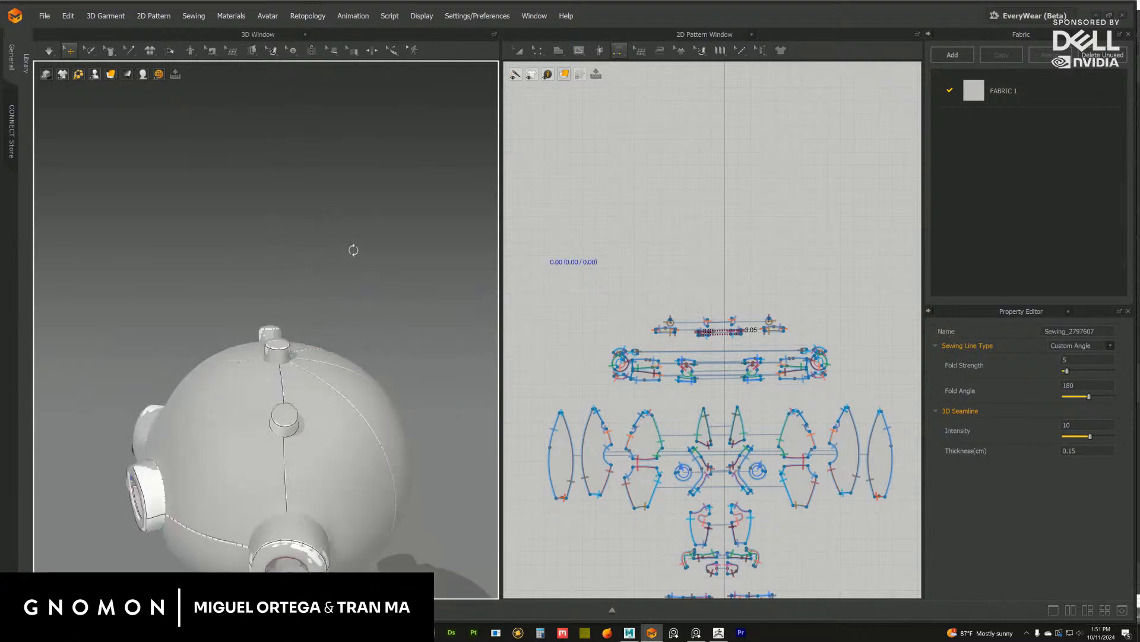
{"action": "right_click_drag", "start_coordinate": [378, 204], "coordinate": [419, 271]}
{"action": "scroll", "coordinate": [438, 261], "scroll_direction": "up", "scroll_amount": 6}
{"action": "right_click_drag", "start_coordinate": [673, 338], "coordinate": [616, 255]}
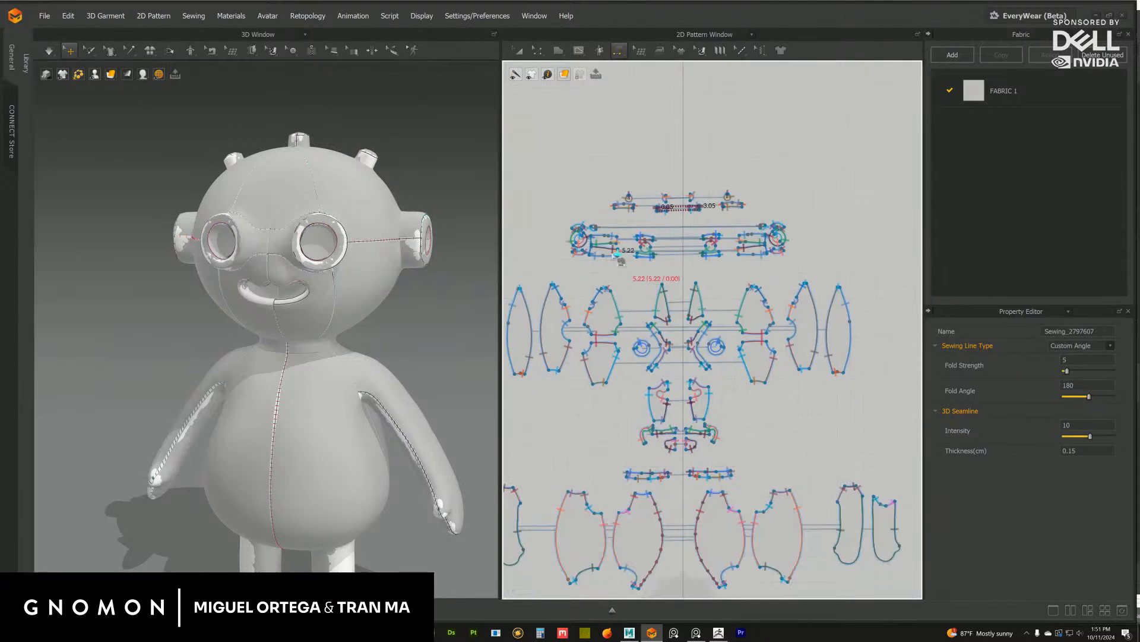
{"action": "left_click", "coordinate": [49, 52]}
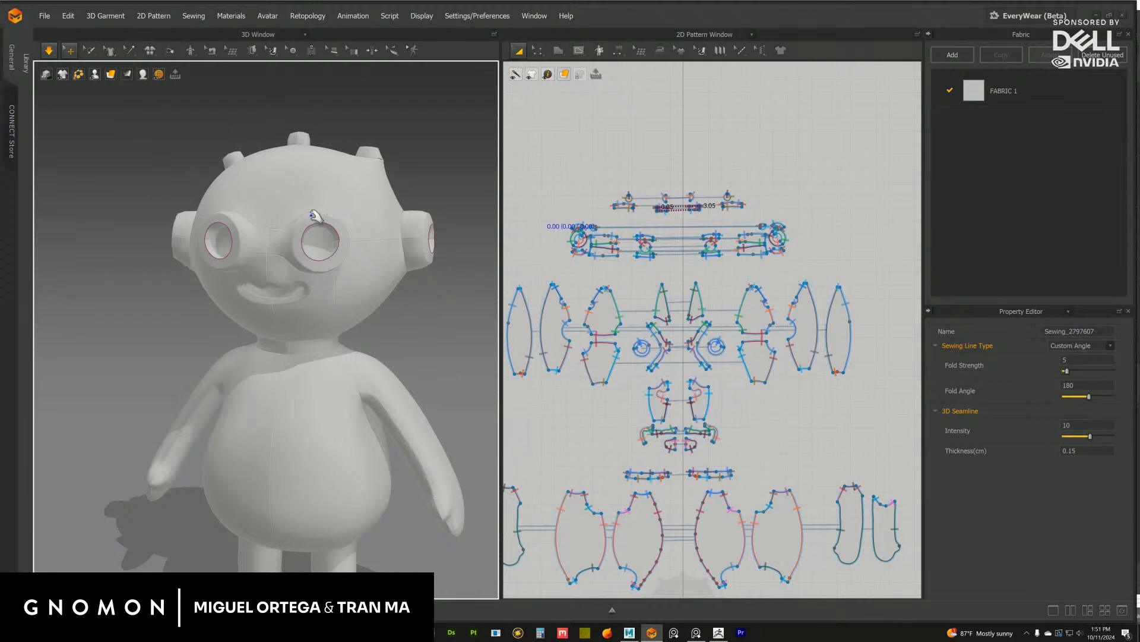
{"action": "right_click_drag", "start_coordinate": [288, 243], "coordinate": [102, 97]}
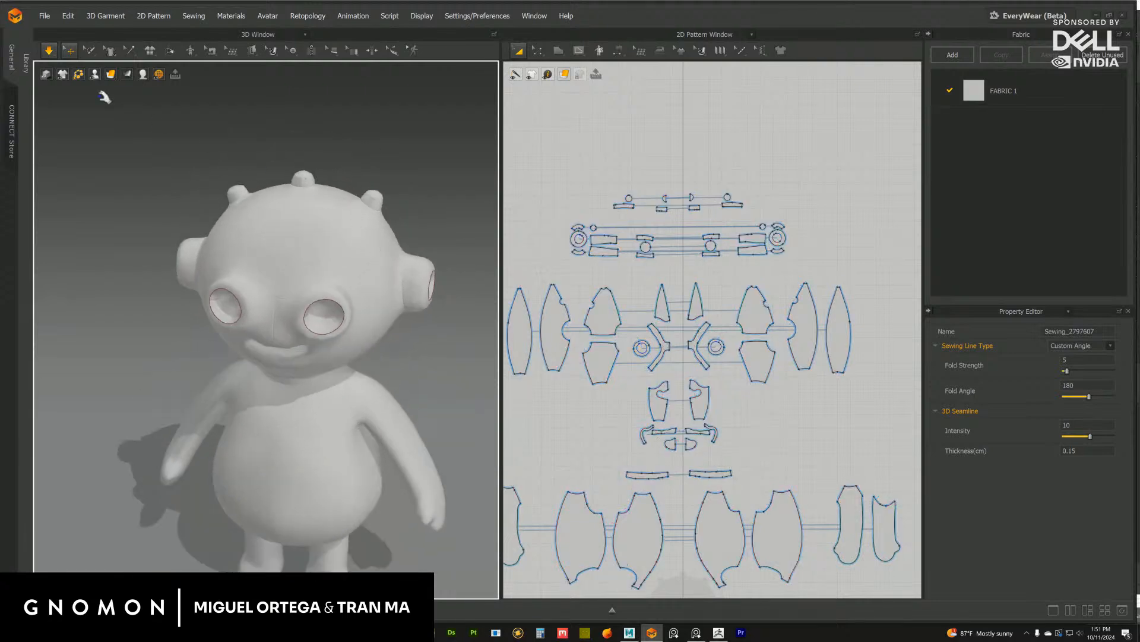
{"action": "left_click", "coordinate": [50, 54]}
Select all 2D patterns and set their particle distance to 12 mm
{"action": "scroll", "coordinate": [543, 158], "scroll_direction": "down", "scroll_amount": 5}
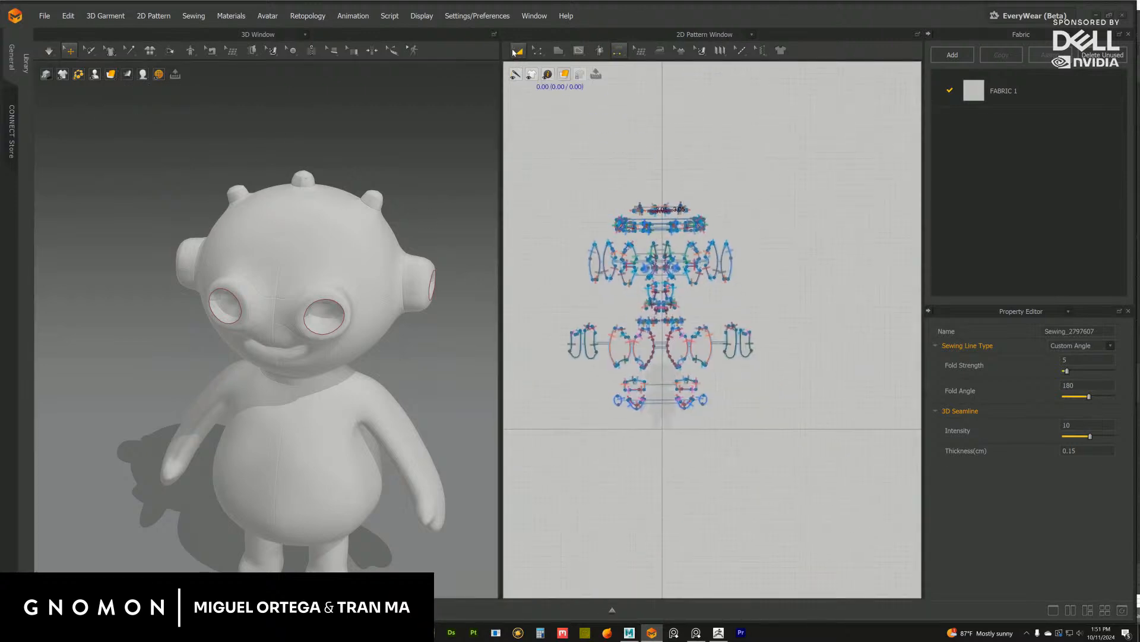
{"action": "left_click_drag", "start_coordinate": [542, 156], "coordinate": [796, 459]}
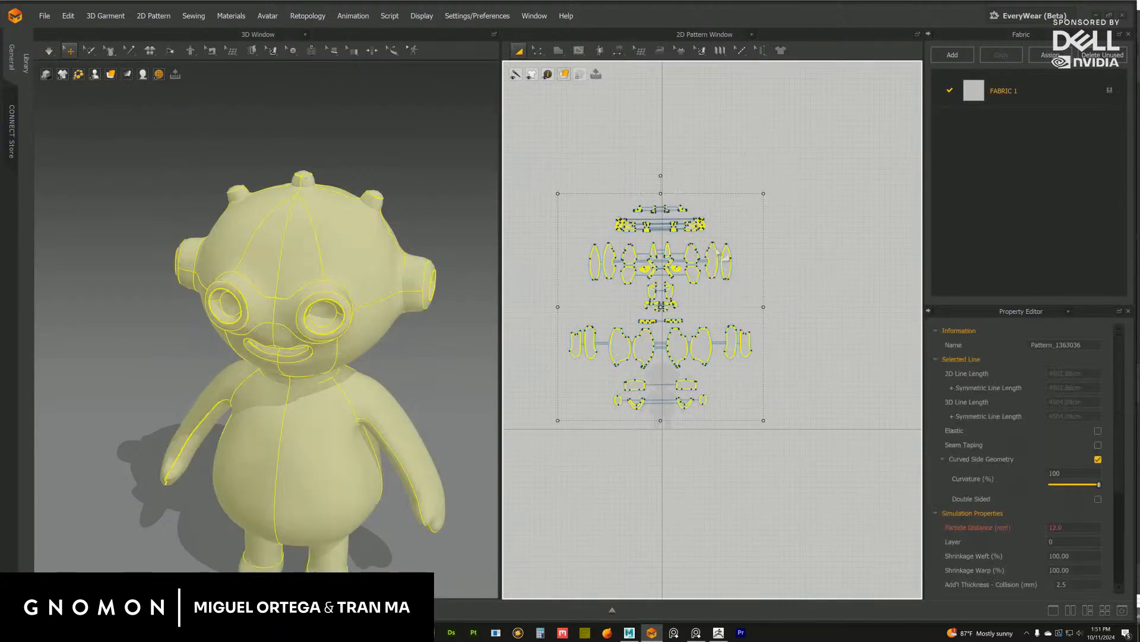
{"action": "left_click", "coordinate": [1069, 527]}
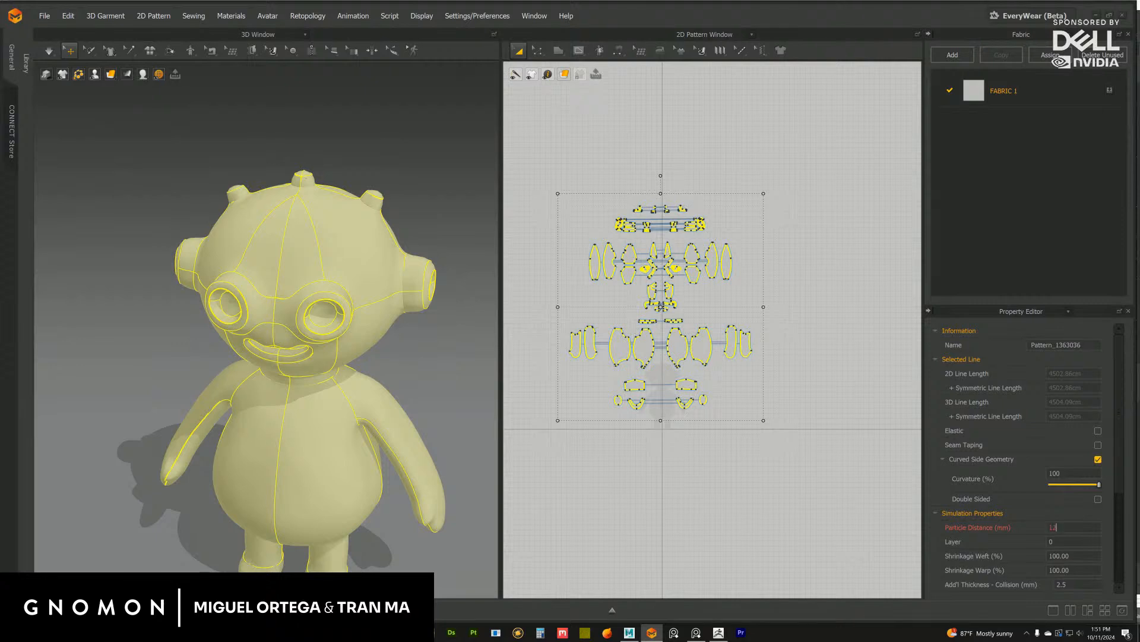
{"action": "left_click", "coordinate": [428, 287]}
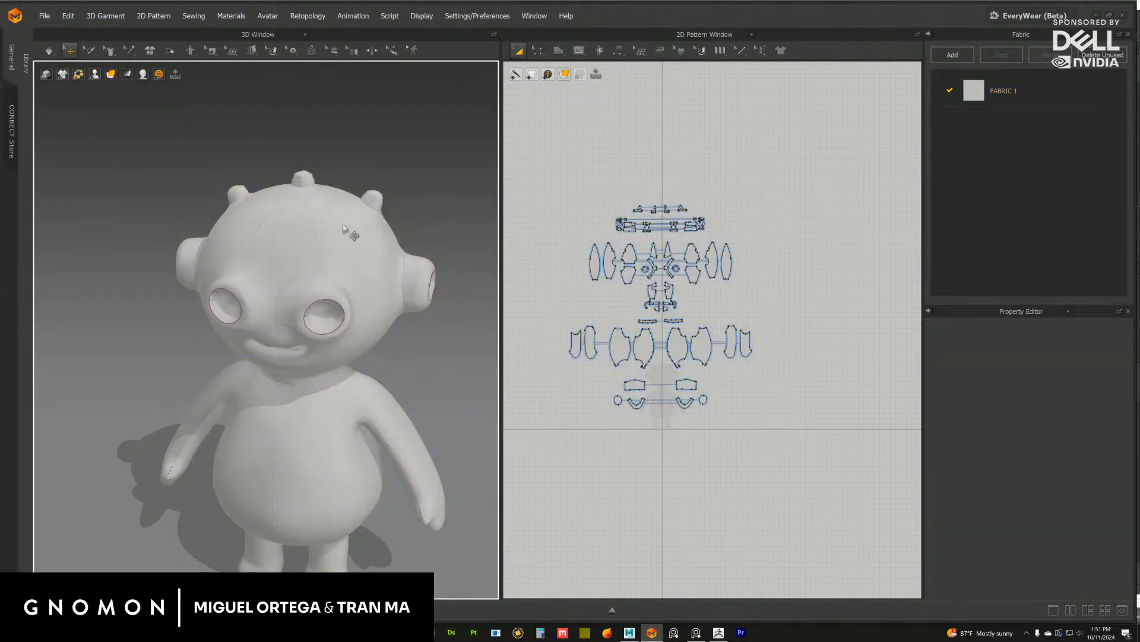
Restart the simulation with the refined mesh and inspect the character's eye socket up close, selecting its upper inner pattern
{"action": "left_click", "coordinate": [49, 51]}
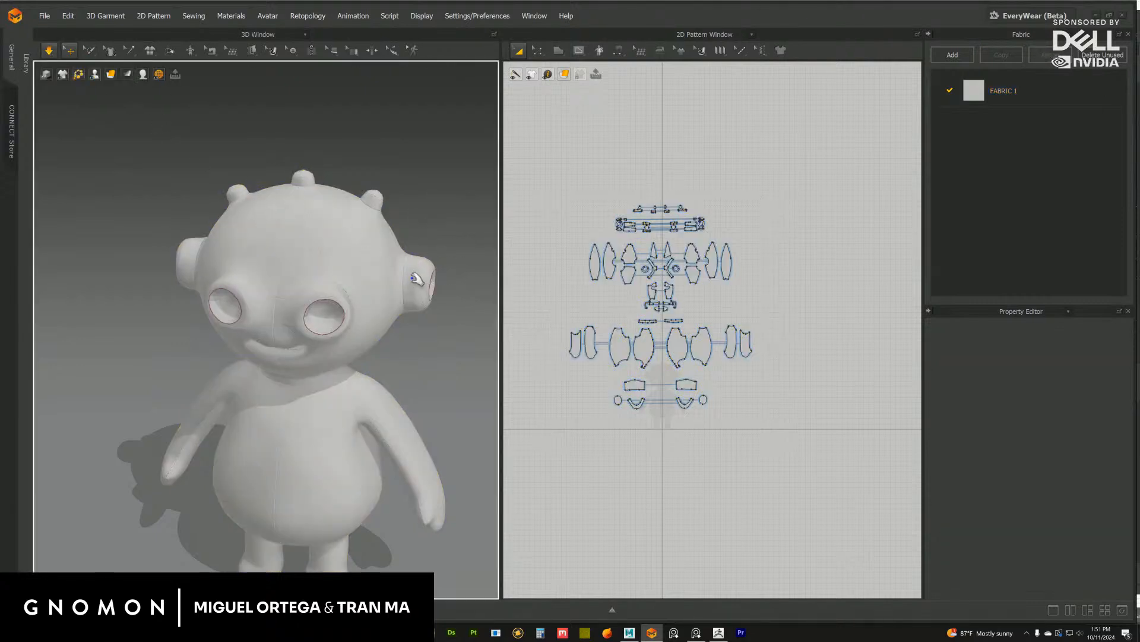
{"action": "left_click_drag", "start_coordinate": [443, 290], "coordinate": [321, 260], "text": "alt"}
{"action": "middle_click_drag", "start_coordinate": [318, 256], "coordinate": [307, 327], "text": "alt"}
{"action": "right_click_drag", "start_coordinate": [308, 327], "coordinate": [385, 351], "text": "alt"}
{"action": "left_click", "coordinate": [352, 292]}
{"action": "left_click", "coordinate": [373, 277]}
{"action": "left_click_drag", "start_coordinate": [285, 350], "coordinate": [410, 358], "text": "alt"}
{"action": "left_click_drag", "start_coordinate": [259, 369], "coordinate": [418, 348], "text": "alt"}
{"action": "left_click", "coordinate": [384, 267]}
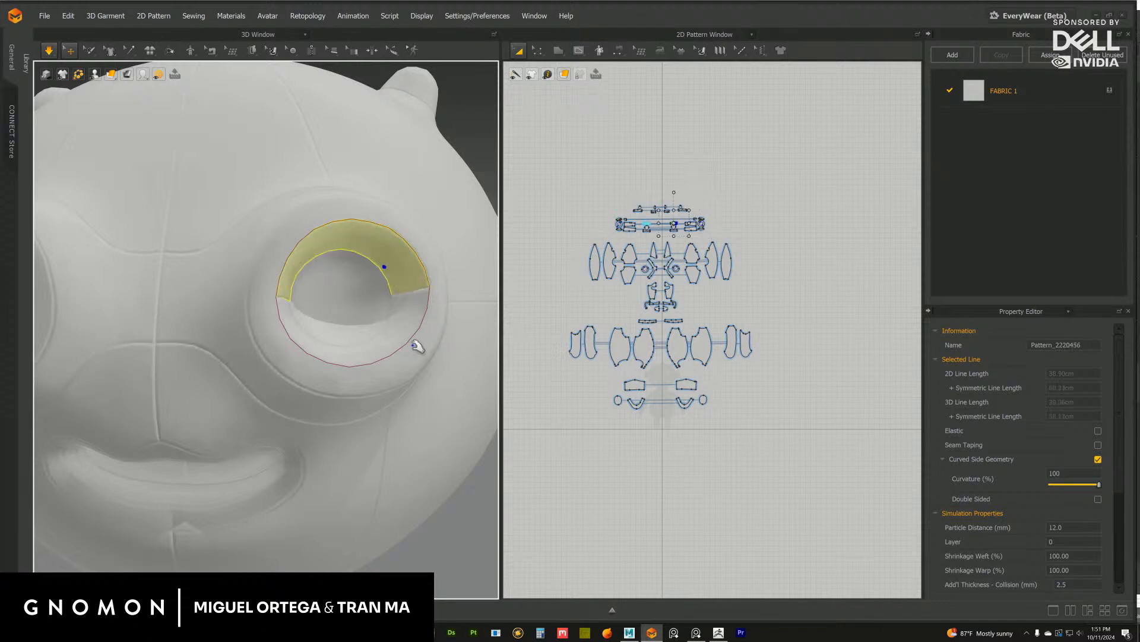
Examine the simulating character's face and full body from several angles and distances, and clear the pattern selection
{"action": "right_click_drag", "start_coordinate": [414, 345], "coordinate": [349, 300], "text": "alt"}
{"action": "left_click_drag", "start_coordinate": [349, 301], "coordinate": [377, 244], "text": "alt"}
{"action": "right_click_drag", "start_coordinate": [282, 373], "coordinate": [352, 379], "text": "alt"}
{"action": "middle_click_drag", "start_coordinate": [352, 379], "coordinate": [372, 318], "text": "alt"}
{"action": "left_click_drag", "start_coordinate": [372, 319], "coordinate": [412, 354], "text": "alt"}
{"action": "right_click_drag", "start_coordinate": [412, 354], "coordinate": [346, 317], "text": "alt"}
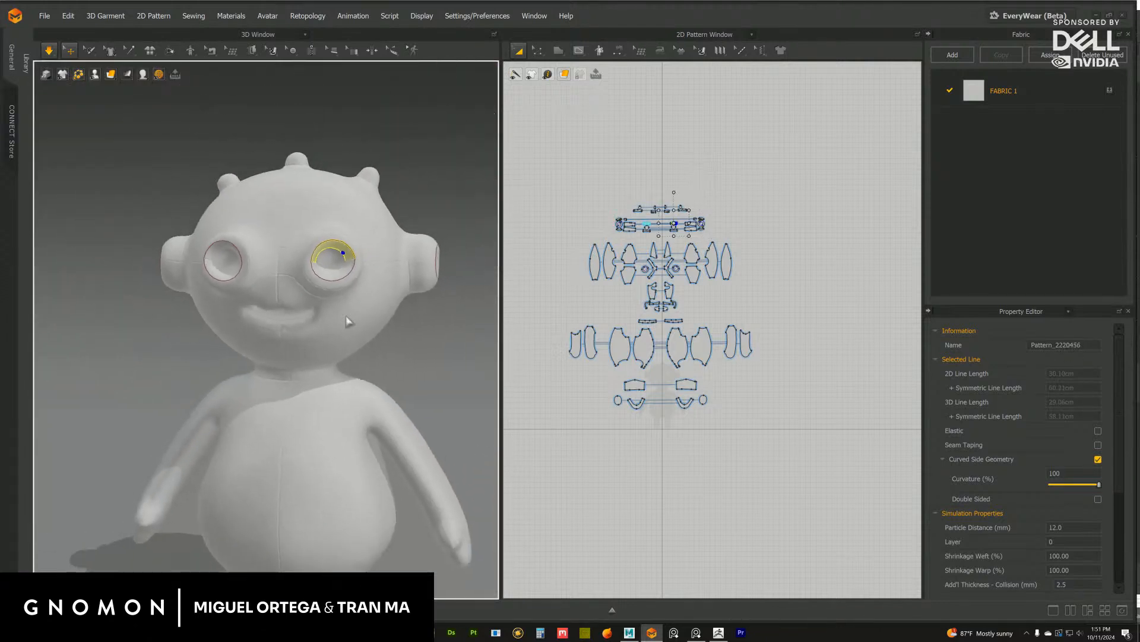
{"action": "mouse_move", "coordinate": [346, 317]}
{"action": "left_mouse_down", "text": "alt"}
{"action": "mouse_move", "coordinate": [288, 318]}
{"action": "mouse_move", "coordinate": [334, 358]}
{"action": "mouse_move", "coordinate": [366, 321]}
{"action": "left_mouse_up", "text": "alt"}
{"action": "right_click_drag", "start_coordinate": [401, 339], "coordinate": [369, 330], "text": "alt"}
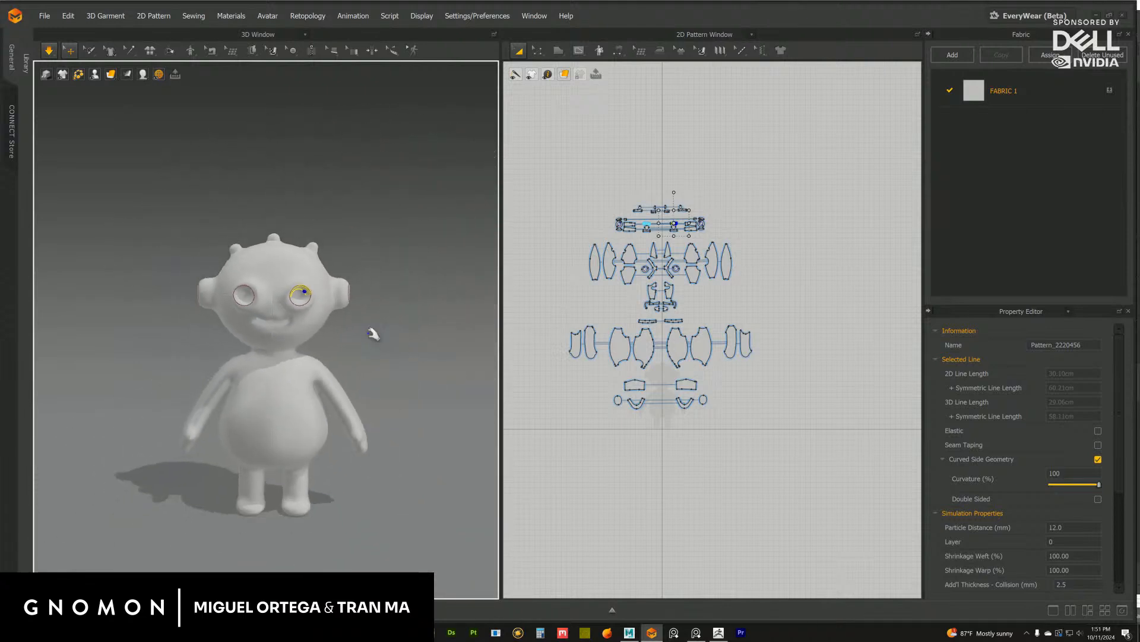
{"action": "left_click_drag", "start_coordinate": [373, 334], "coordinate": [381, 303], "text": "alt"}
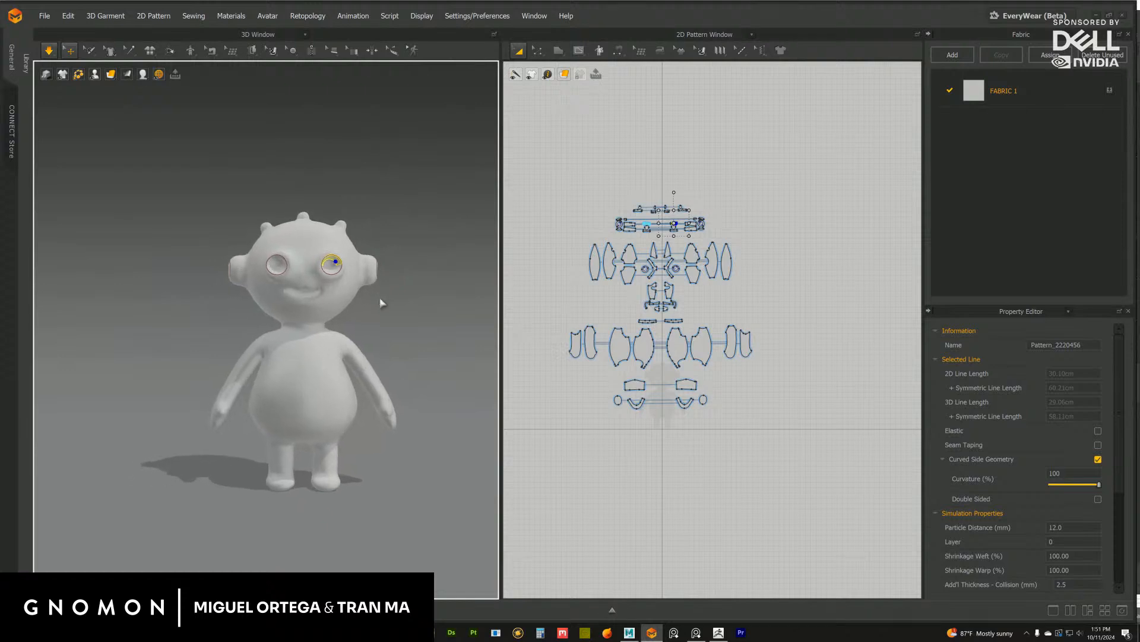
{"action": "middle_click_drag", "start_coordinate": [361, 310], "coordinate": [365, 322], "text": "alt"}
{"action": "mouse_move", "coordinate": [366, 322]}
{"action": "left_mouse_down", "text": "alt"}
{"action": "mouse_move", "coordinate": [334, 321]}
{"action": "mouse_move", "coordinate": [374, 323]}
{"action": "left_mouse_up", "text": "alt"}
{"action": "left_click", "coordinate": [399, 322]}
{"action": "right_click_drag", "start_coordinate": [399, 322], "coordinate": [388, 337], "text": "alt"}
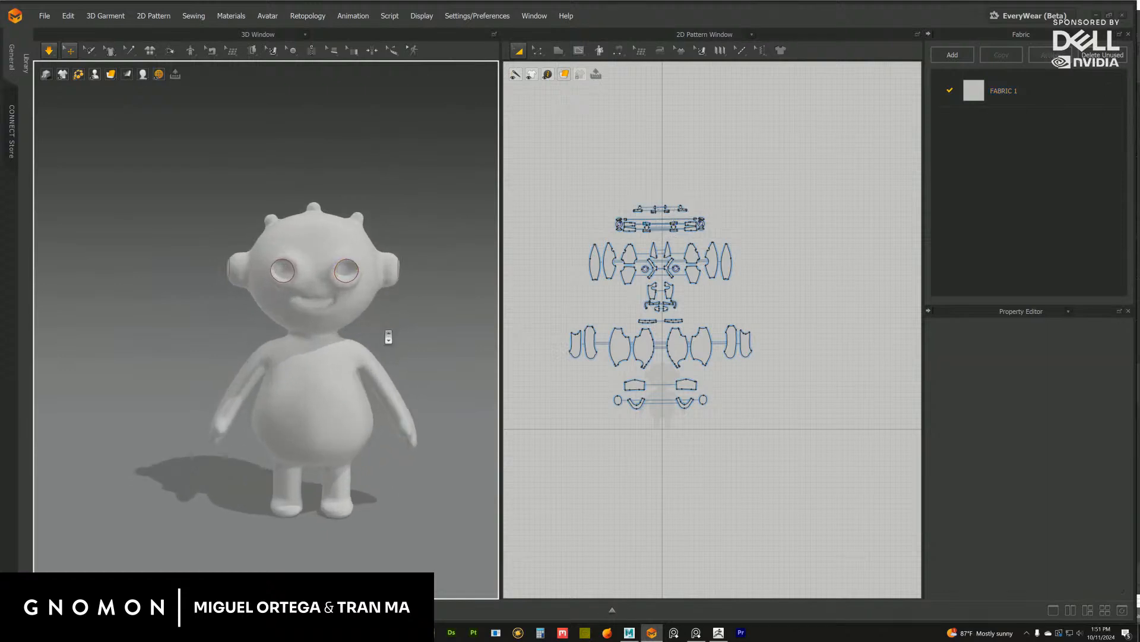
{"action": "scroll", "coordinate": [356, 332], "scroll_direction": "up", "scroll_amount": 3}
Save the project as a new version named extraminer_05 in the ExtraMiner folder
{"action": "left_click", "coordinate": [45, 16]}
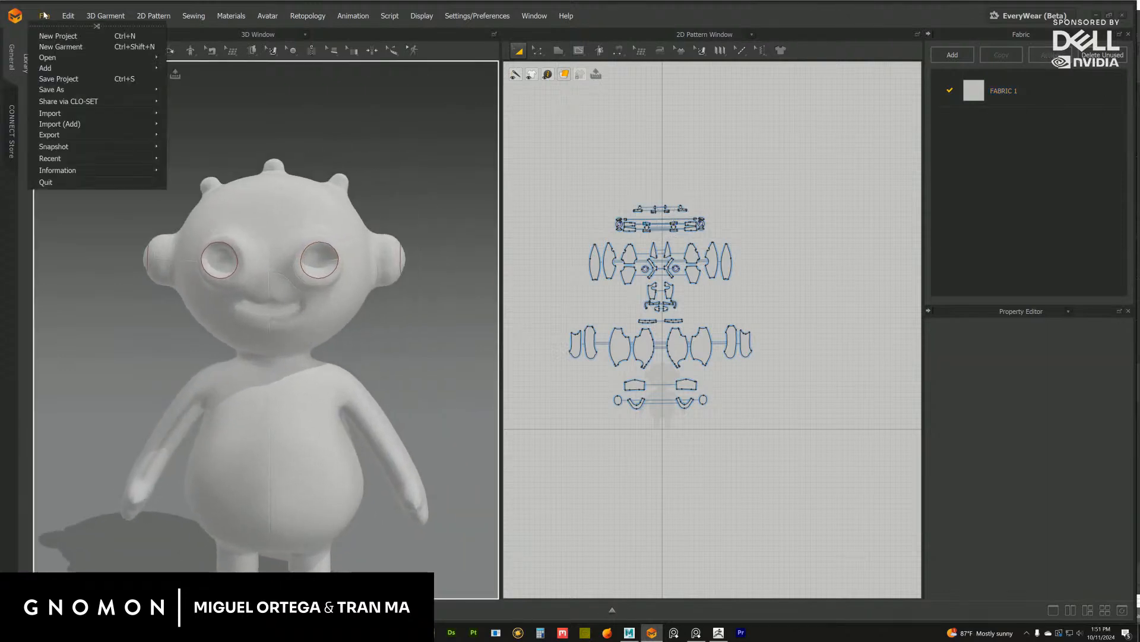
{"action": "mouse_move", "coordinate": [62, 92]}
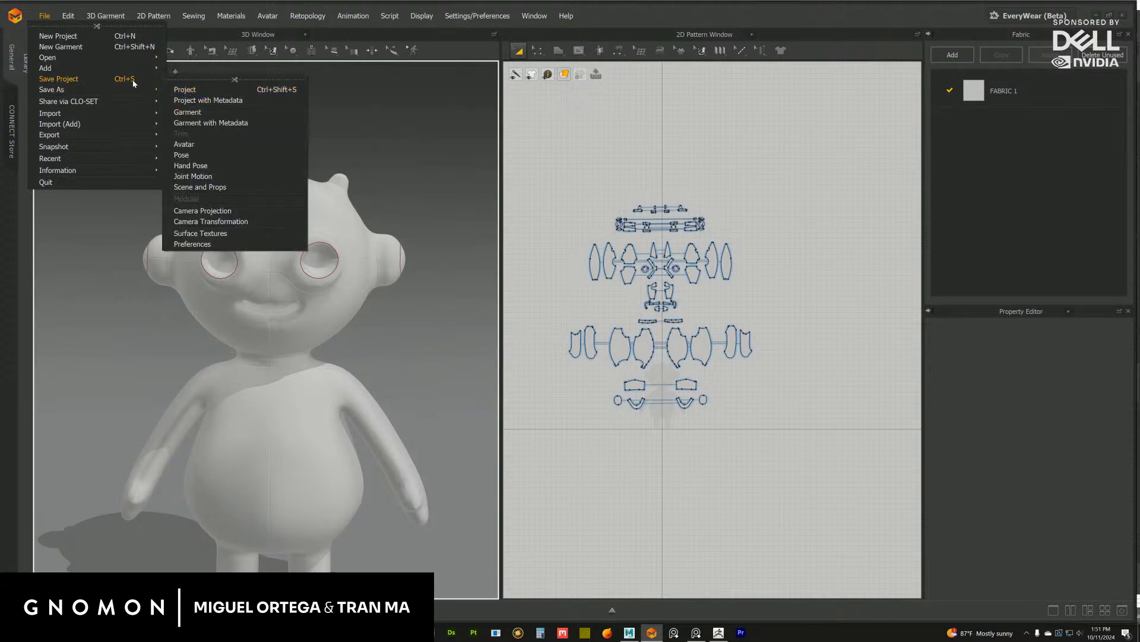
{"action": "left_click", "coordinate": [185, 89]}
{"action": "left_click", "coordinate": [145, 127]}
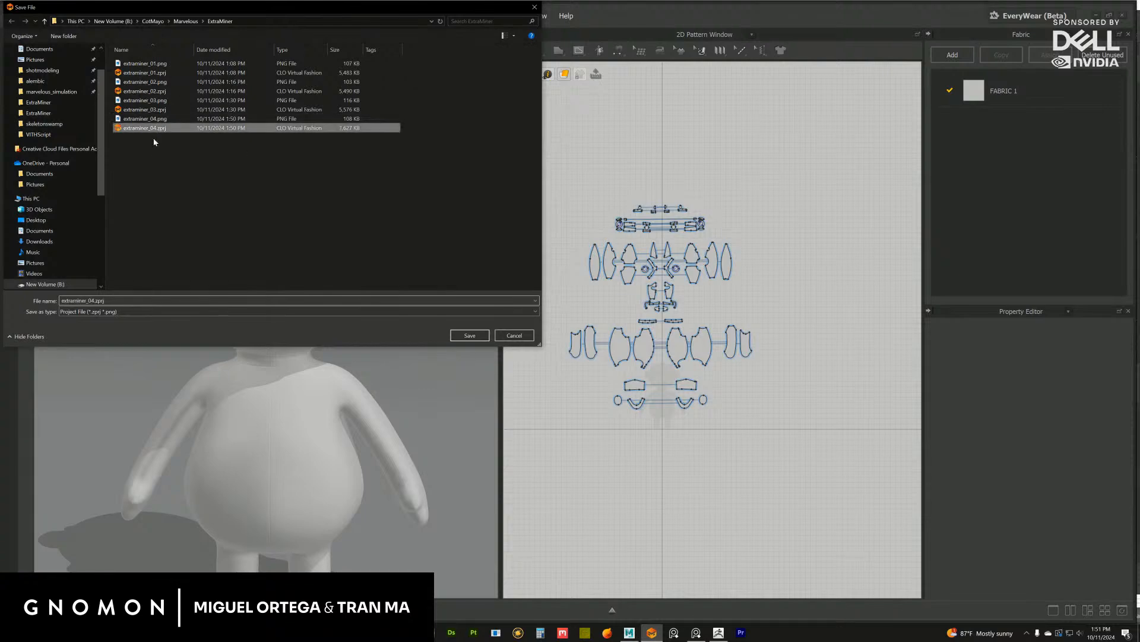
{"action": "left_click", "coordinate": [107, 302]}
{"action": "left_click_drag", "start_coordinate": [91, 302], "coordinate": [127, 302]}
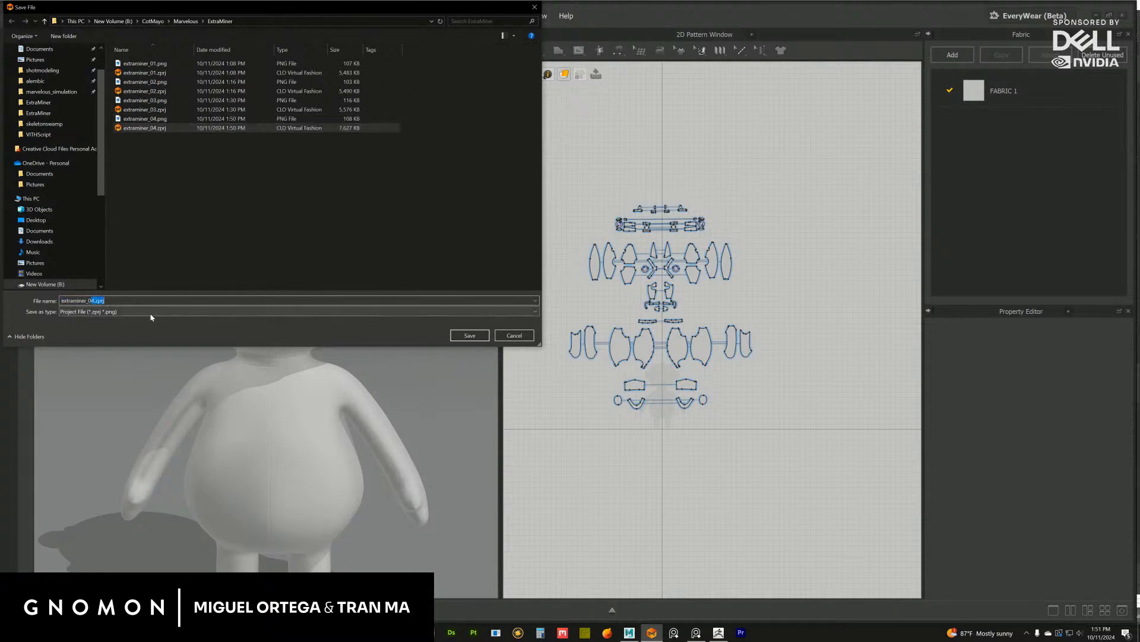
{"action": "type", "text": "5"}
{"action": "left_click", "coordinate": [469, 335]}
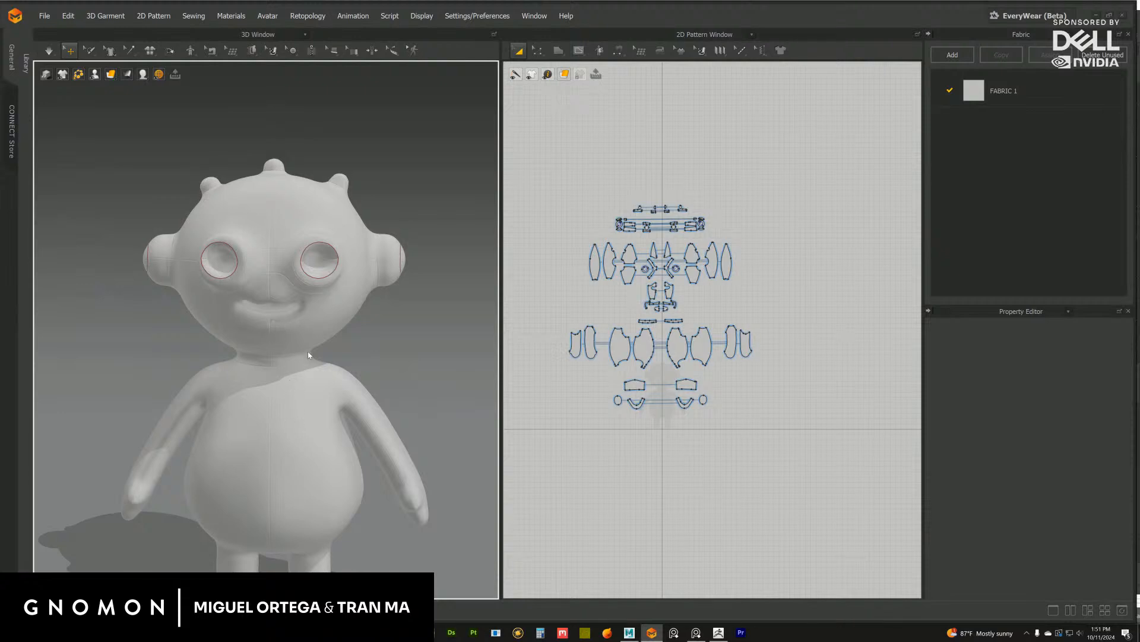
Review the simulated body, arms and legs from the front and side, and compare them with the 2D pattern layout
{"action": "scroll", "coordinate": [301, 361], "scroll_direction": "down", "scroll_amount": 2}
{"action": "middle_click_drag", "start_coordinate": [333, 505], "coordinate": [299, 363]}
{"action": "right_click_drag", "start_coordinate": [285, 303], "coordinate": [208, 276]}
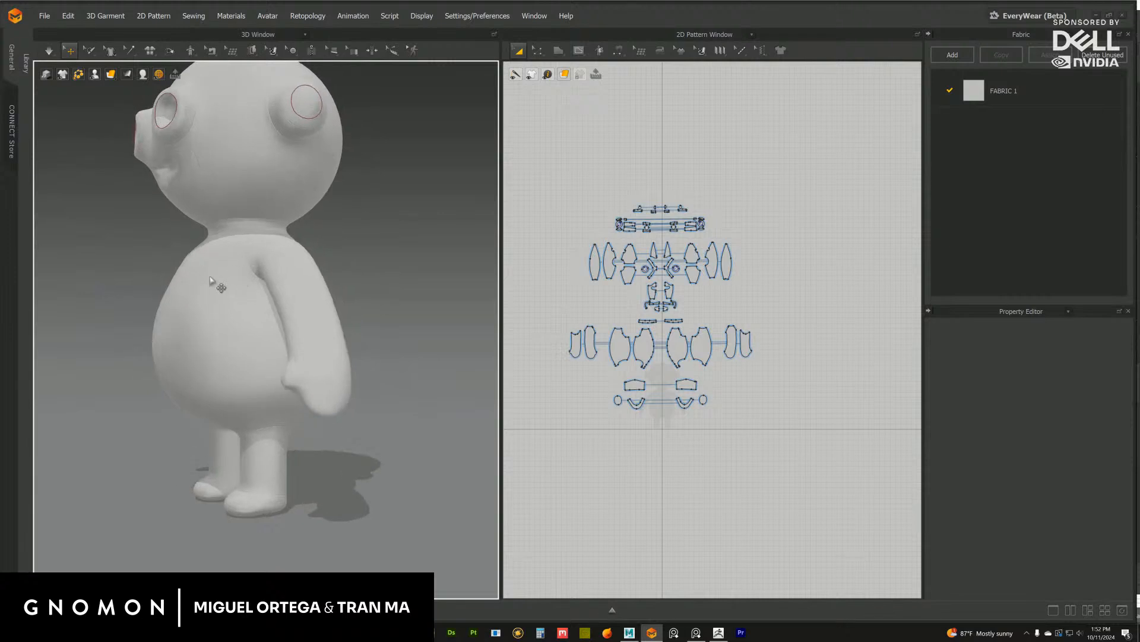
{"action": "right_click_drag", "start_coordinate": [240, 369], "coordinate": [282, 288]}
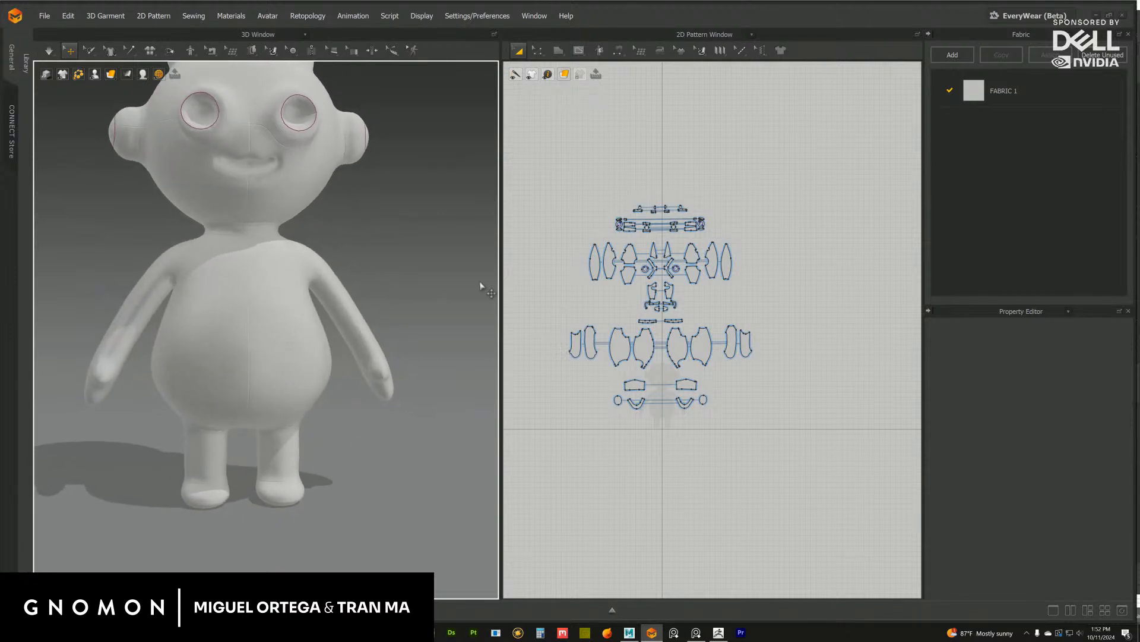
{"action": "middle_click_drag", "start_coordinate": [656, 308], "coordinate": [664, 313]}
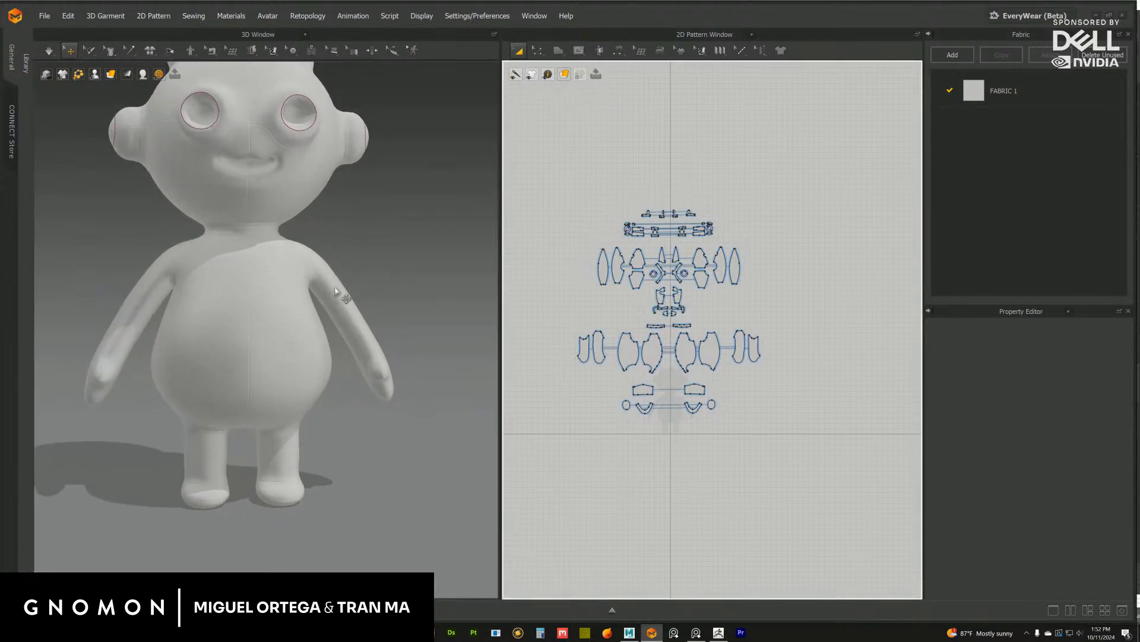
{"action": "middle_click_drag", "start_coordinate": [554, 303], "coordinate": [557, 318]}
{"action": "scroll", "coordinate": [331, 336], "scroll_direction": "down", "scroll_amount": 1}
{"action": "middle_click_drag", "start_coordinate": [339, 317], "coordinate": [354, 372]}
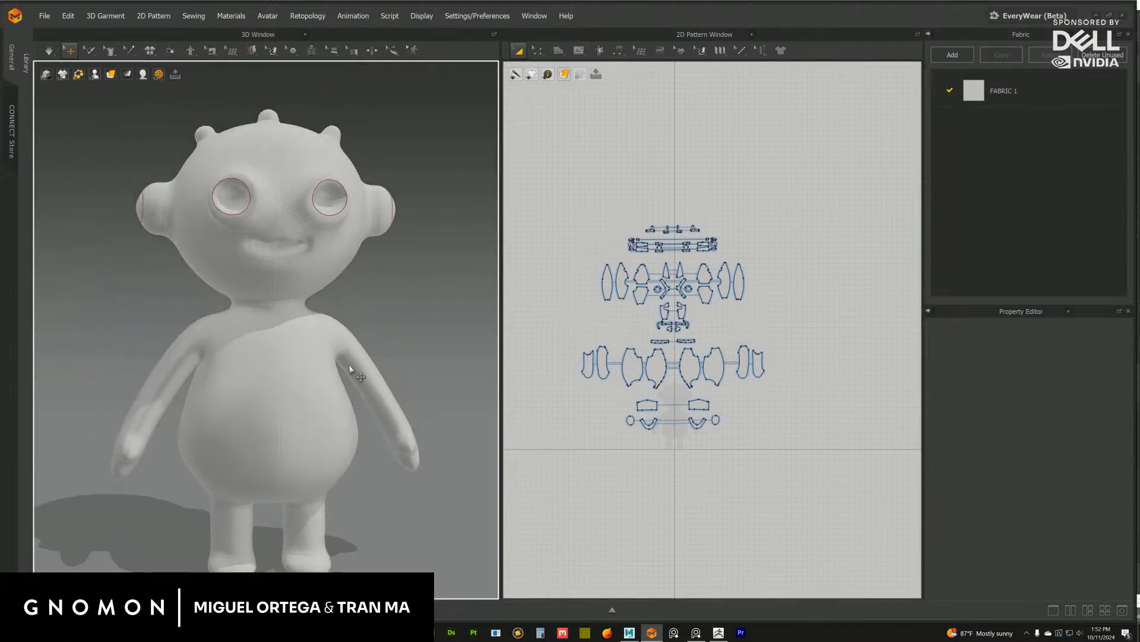
{"action": "right_click_drag", "start_coordinate": [354, 372], "coordinate": [292, 381]}
{"action": "middle_click_drag", "start_coordinate": [608, 280], "coordinate": [613, 282]}
{"action": "middle_click_drag", "start_coordinate": [369, 318], "coordinate": [375, 337]}
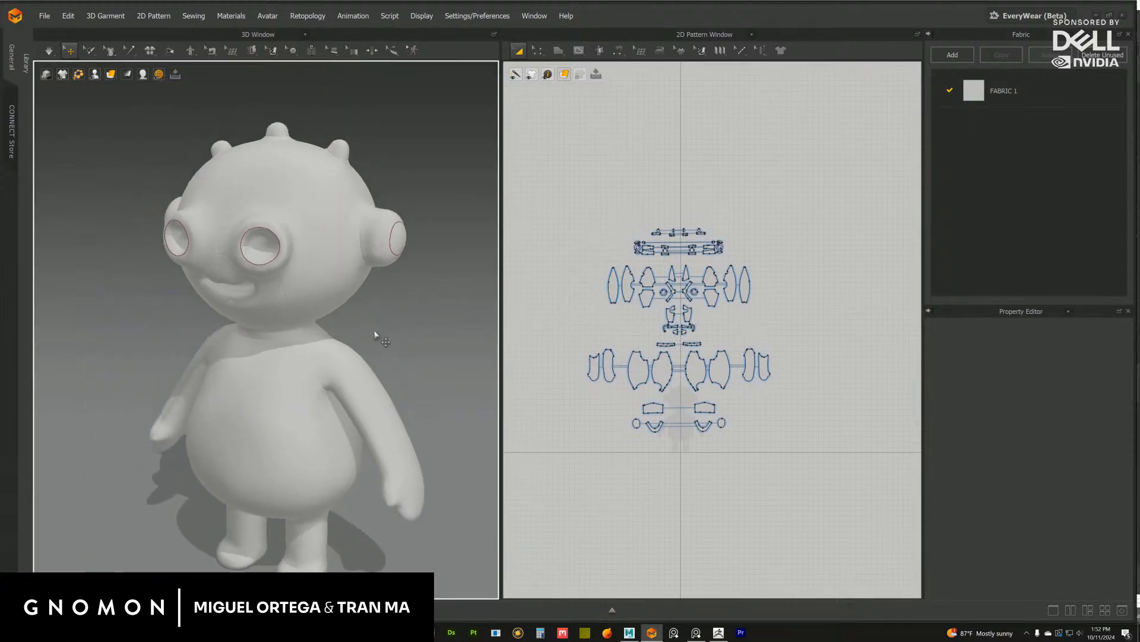
Select all of the character's patterns, create a sewn copy with Layer Clone (Over), and place it directly below the originals
{"action": "right_click_drag", "start_coordinate": [376, 336], "coordinate": [389, 326]}
{"action": "left_click_drag", "start_coordinate": [558, 182], "coordinate": [812, 463]}
{"action": "middle_click_drag", "start_coordinate": [317, 293], "coordinate": [336, 318]}
{"action": "scroll", "coordinate": [287, 338], "scroll_direction": "down", "scroll_amount": 2}
{"action": "scroll", "coordinate": [336, 319], "scroll_direction": "down", "scroll_amount": 1}
{"action": "right_click_drag", "start_coordinate": [336, 318], "coordinate": [326, 304]}
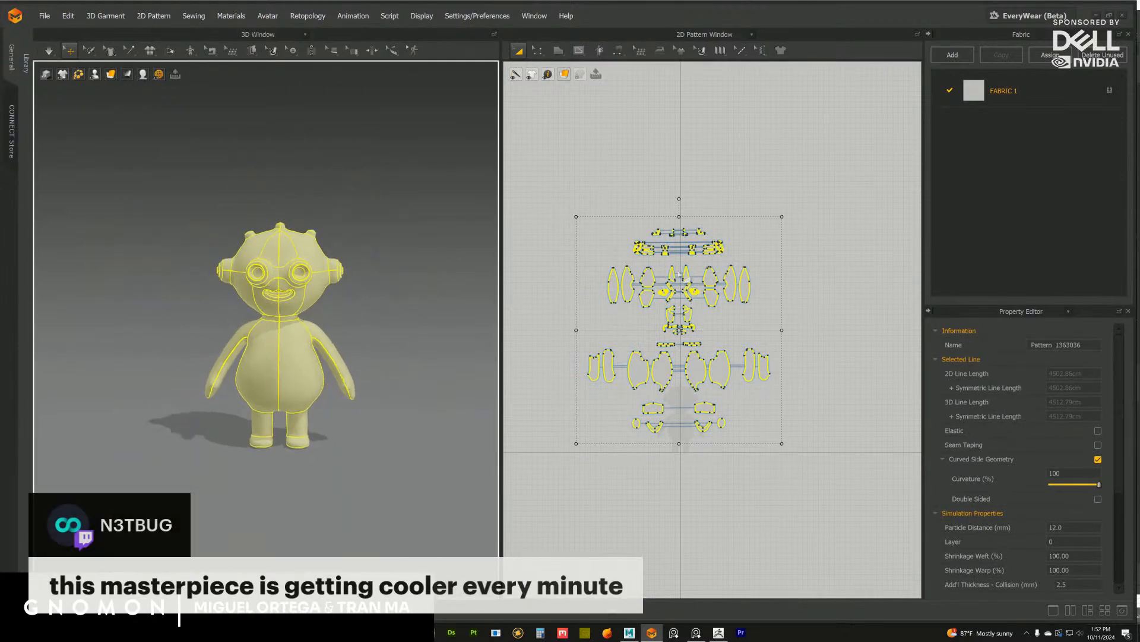
{"action": "right_click", "coordinate": [707, 278]}
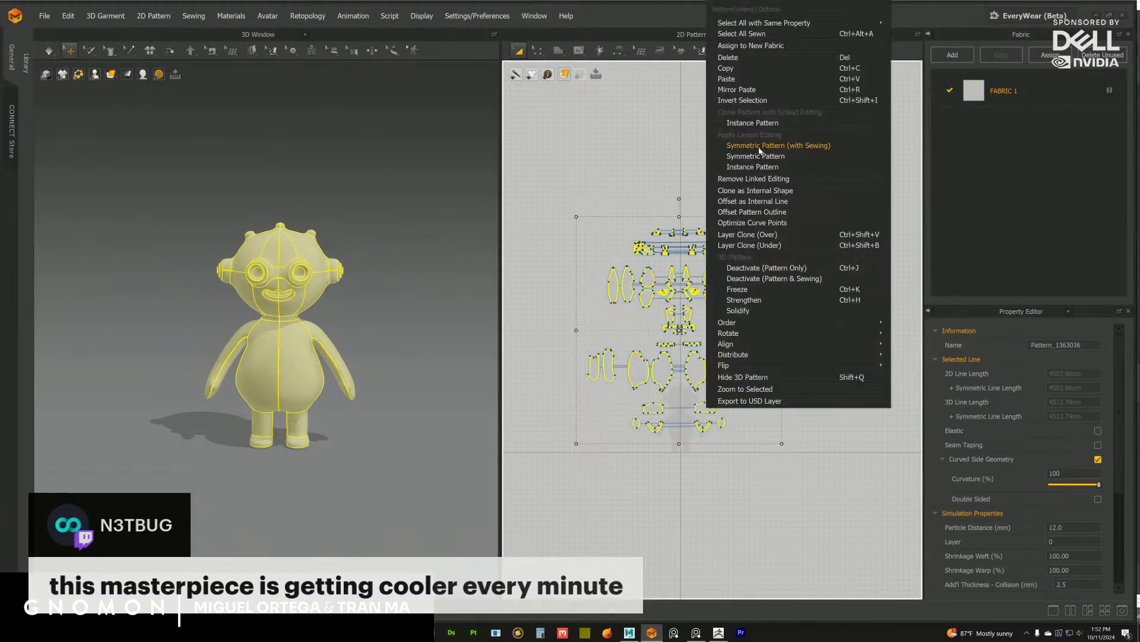
{"action": "left_click", "coordinate": [692, 338]}
{"action": "key", "text": "ctrl+v"}
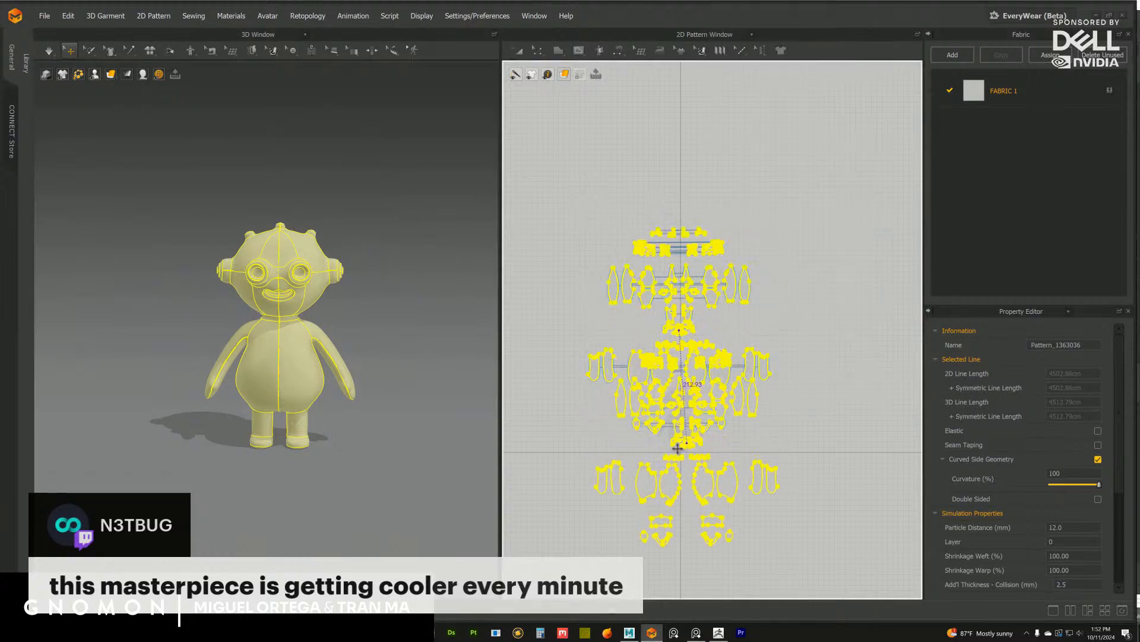
{"action": "middle_click_drag", "start_coordinate": [682, 470], "coordinate": [675, 283]}
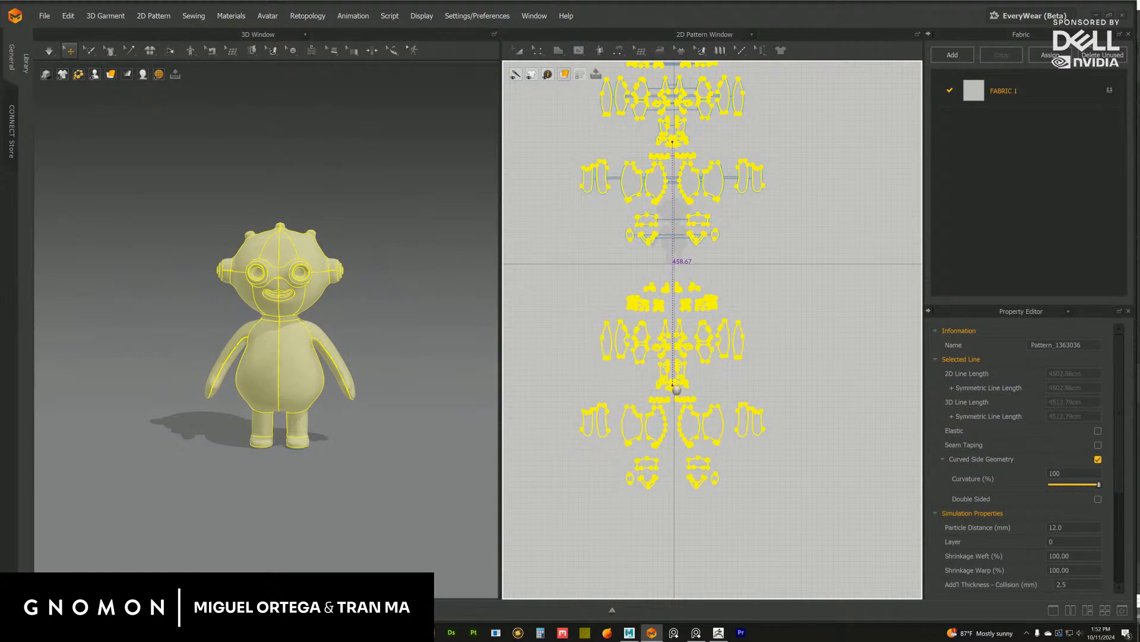
{"action": "left_click", "coordinate": [655, 281]}
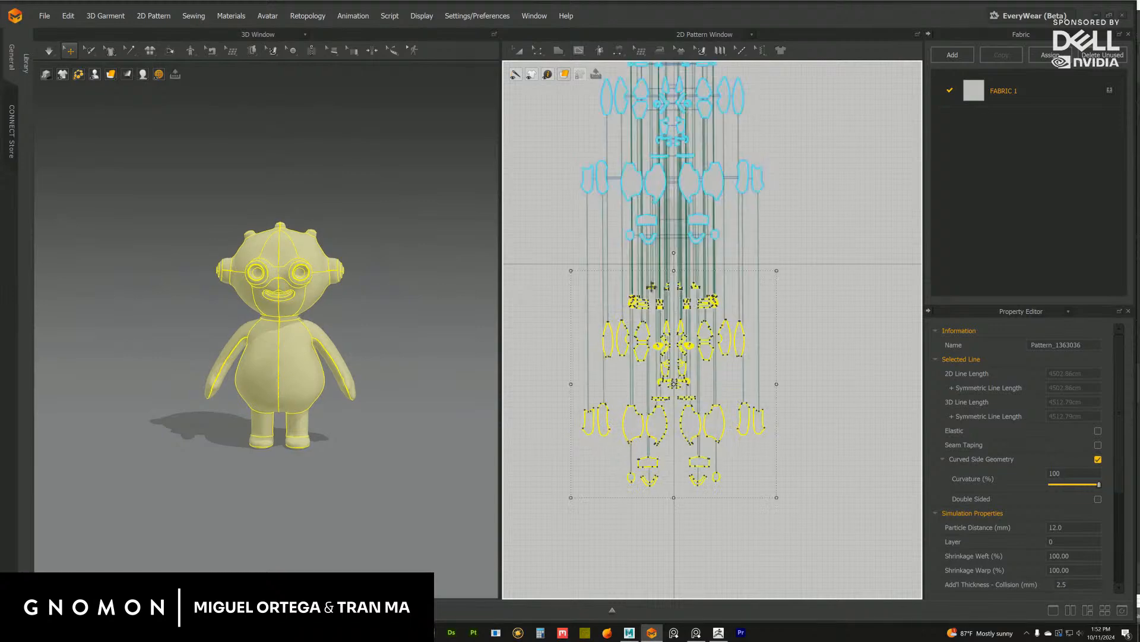
Add a second fabric and rename the original fabric as fullgrain
{"action": "left_click", "coordinate": [953, 55]}
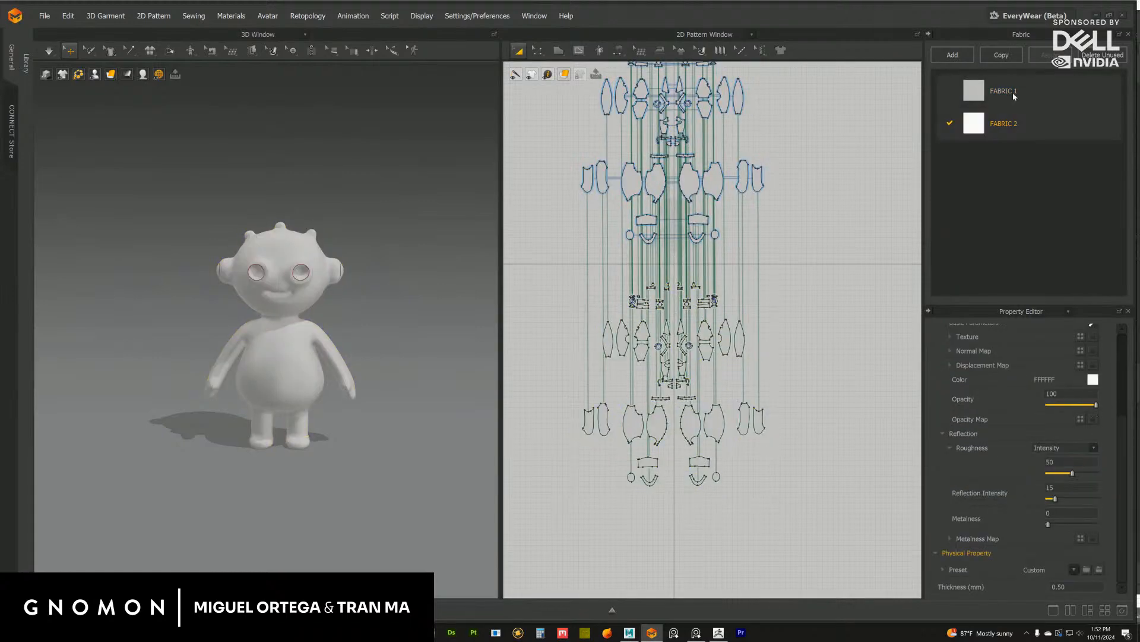
{"action": "double_click", "coordinate": [1010, 91]}
{"action": "type", "text": "fullgrain"}
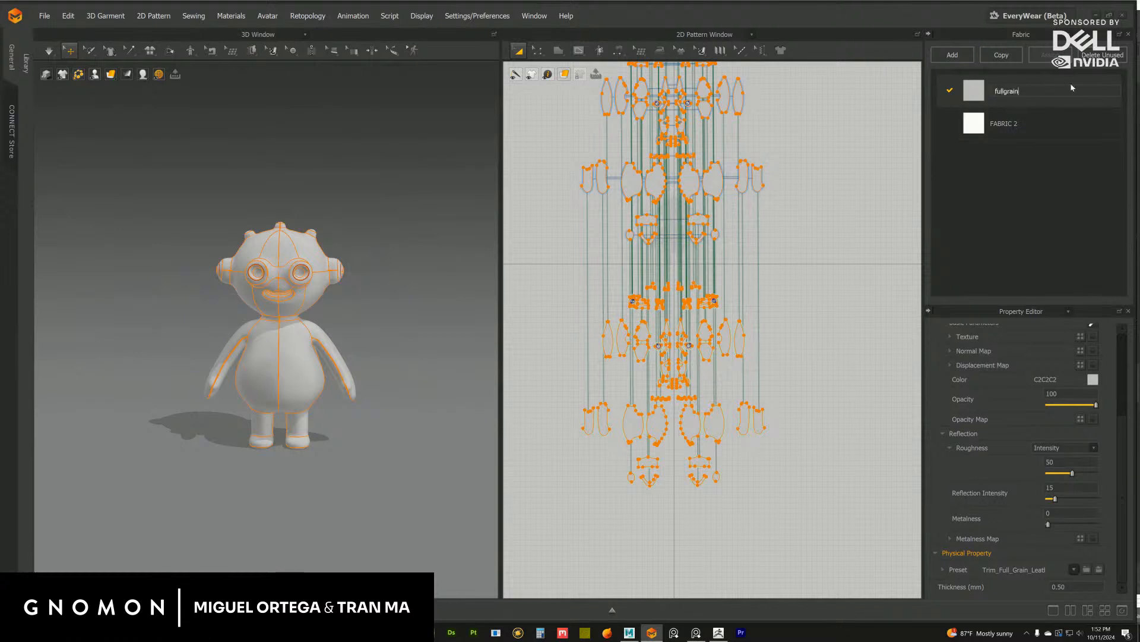
{"action": "key", "text": "Return"}
Set the new fabric's color to the pale pink DDCACA
{"action": "left_click", "coordinate": [986, 136]}
{"action": "left_click", "coordinate": [1093, 380]}
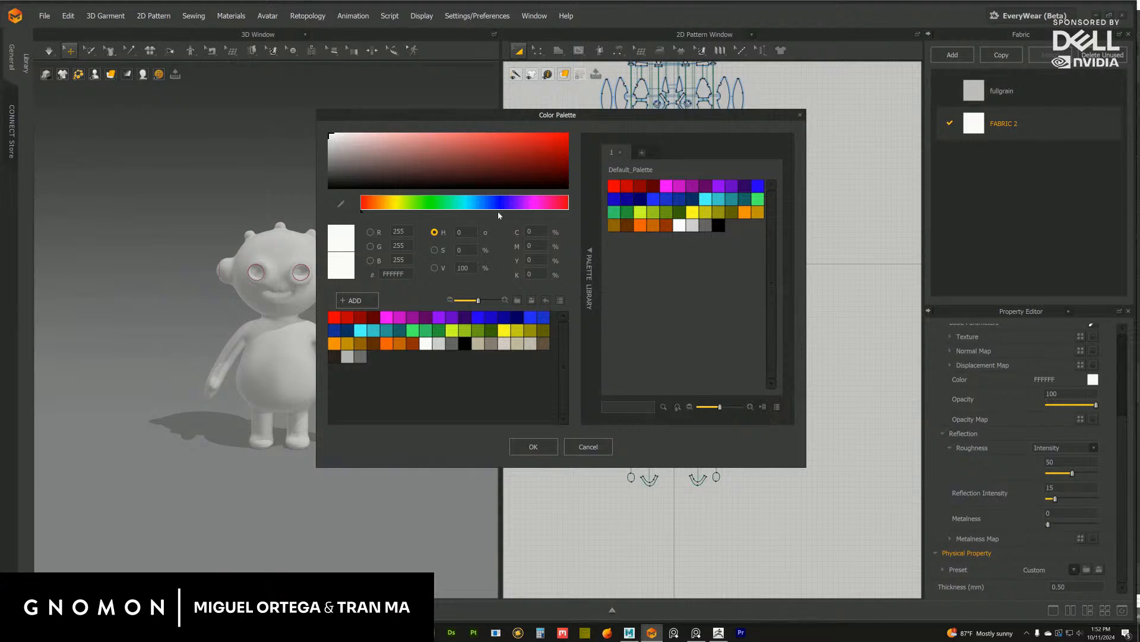
{"action": "left_click", "coordinate": [349, 140]}
{"action": "left_click", "coordinate": [532, 446]}
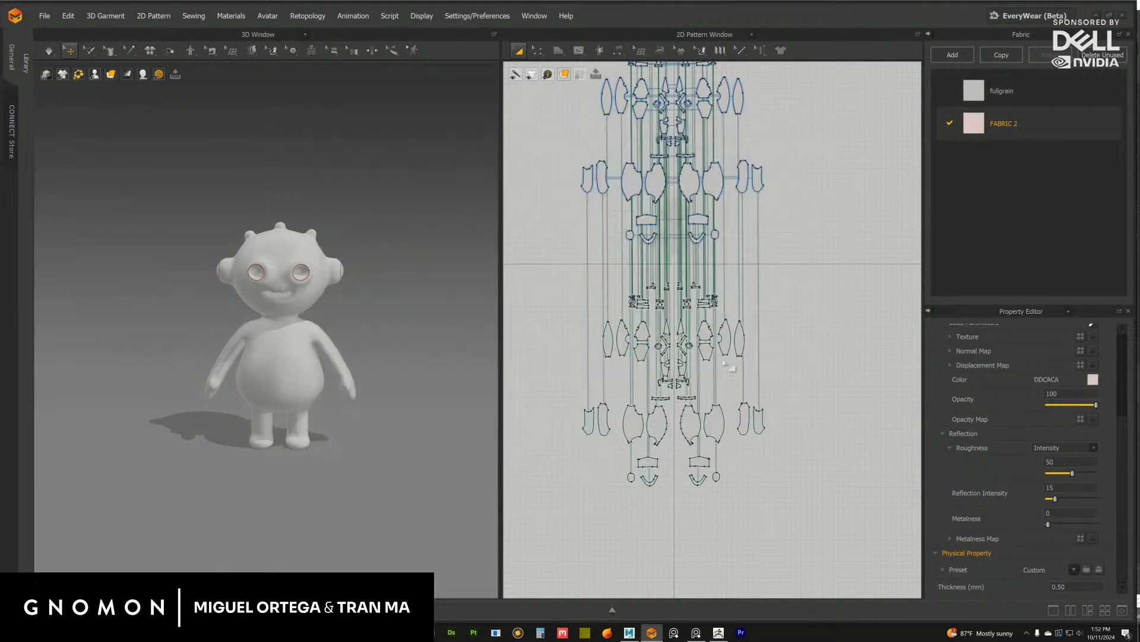
Apply the Cotton_Sateen physical preset to the pink fabric and name it sateen
{"action": "left_click", "coordinate": [1074, 569]}
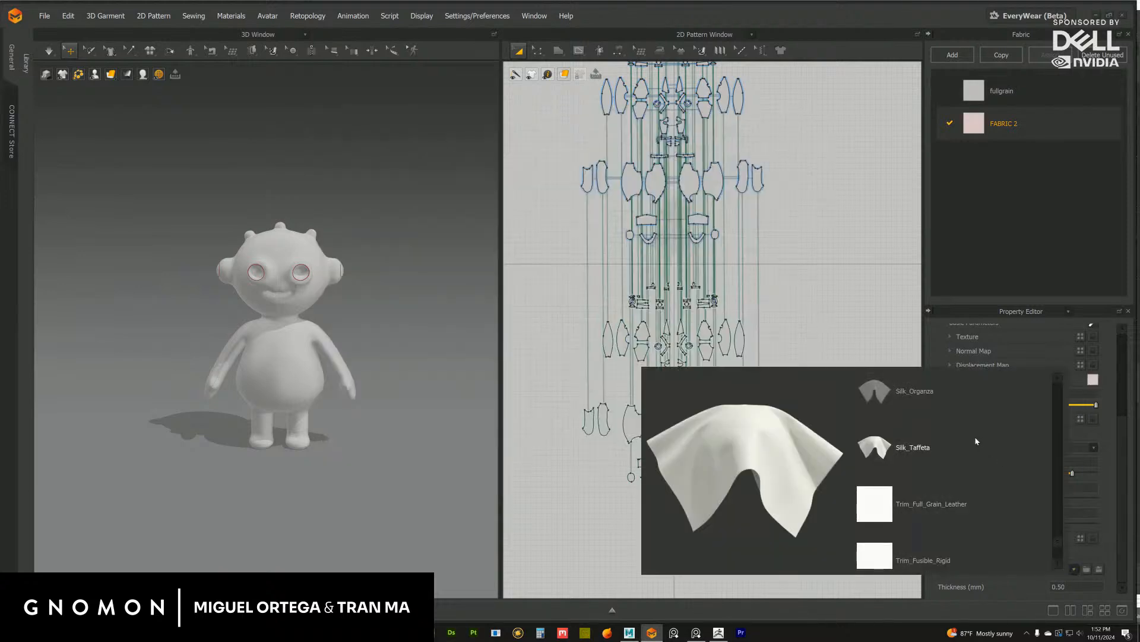
{"action": "left_click_drag", "start_coordinate": [1062, 543], "coordinate": [1056, 414]}
{"action": "left_click", "coordinate": [916, 501]}
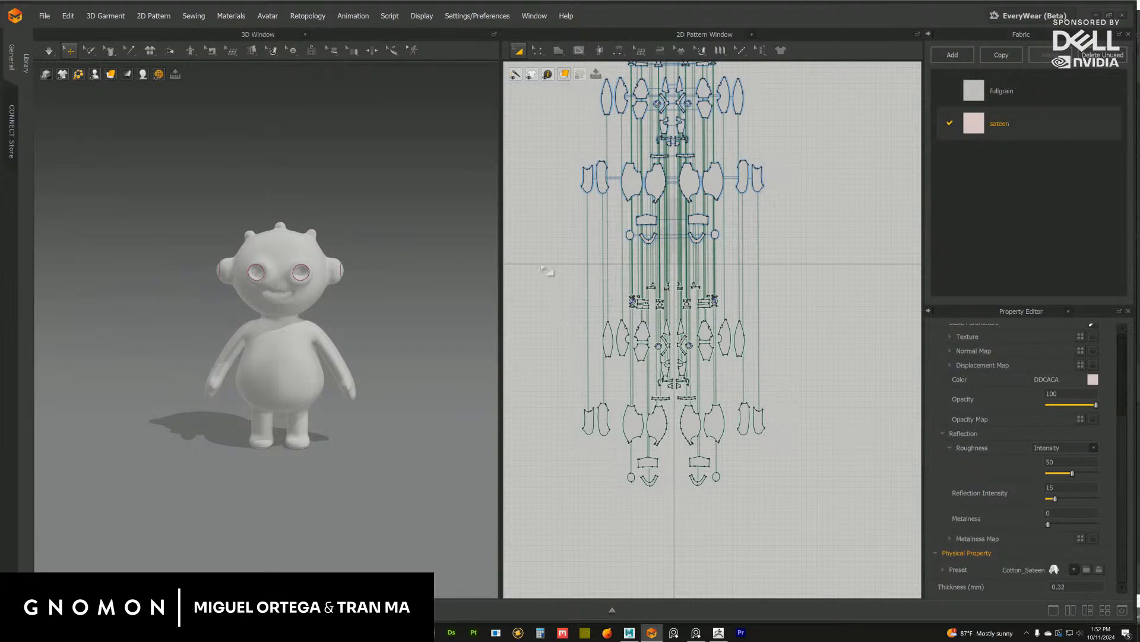
Select all the cloned patterns and assign the sateen fabric to them
{"action": "left_click_drag", "start_coordinate": [538, 265], "coordinate": [813, 523]}
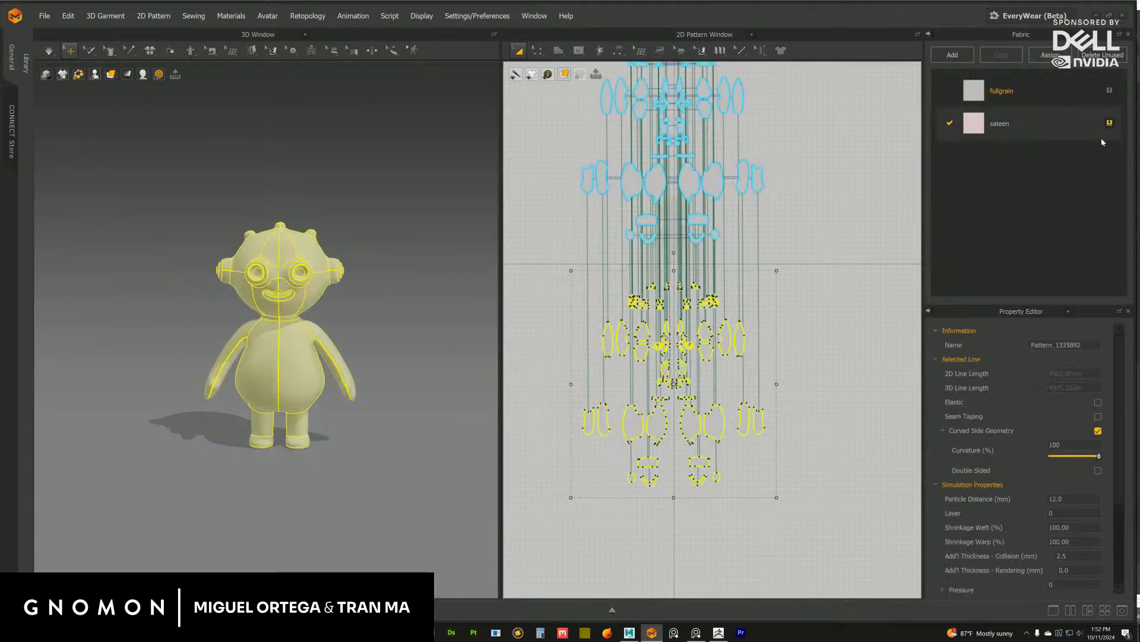
{"action": "left_click", "coordinate": [1101, 138]}
{"action": "scroll", "coordinate": [306, 319], "scroll_direction": "up", "scroll_amount": 5}
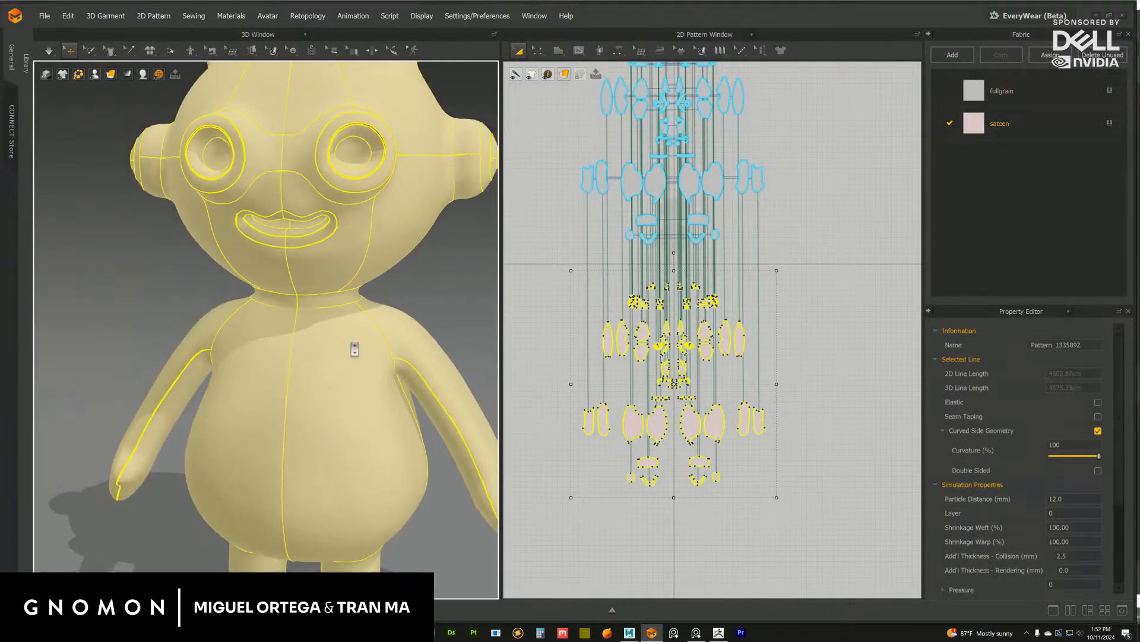
Simulate the layered character in Normal mode, check the draping from the front, and stop the simulation
{"action": "left_click", "coordinate": [48, 50]}
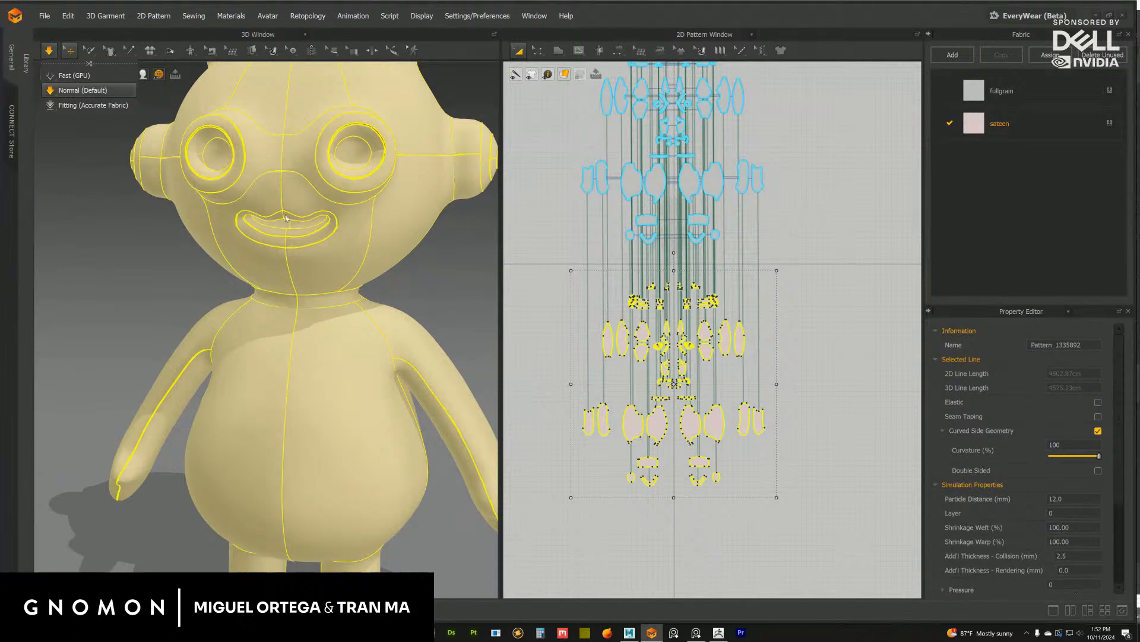
{"action": "left_click", "coordinate": [423, 182]}
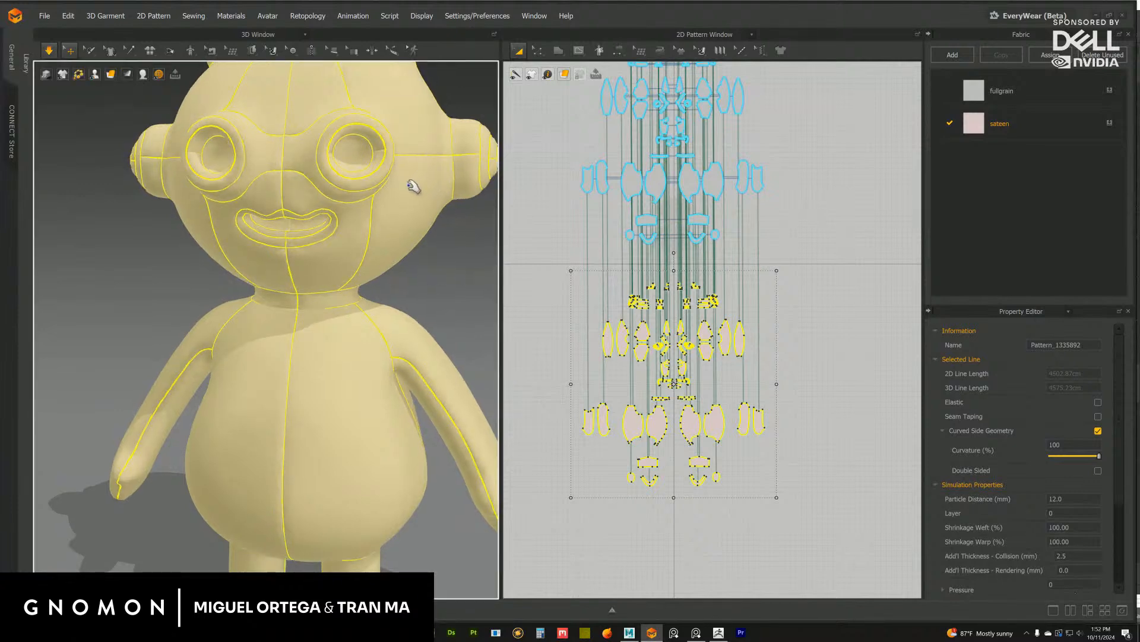
{"action": "scroll", "coordinate": [356, 338], "scroll_direction": "down", "scroll_amount": 5}
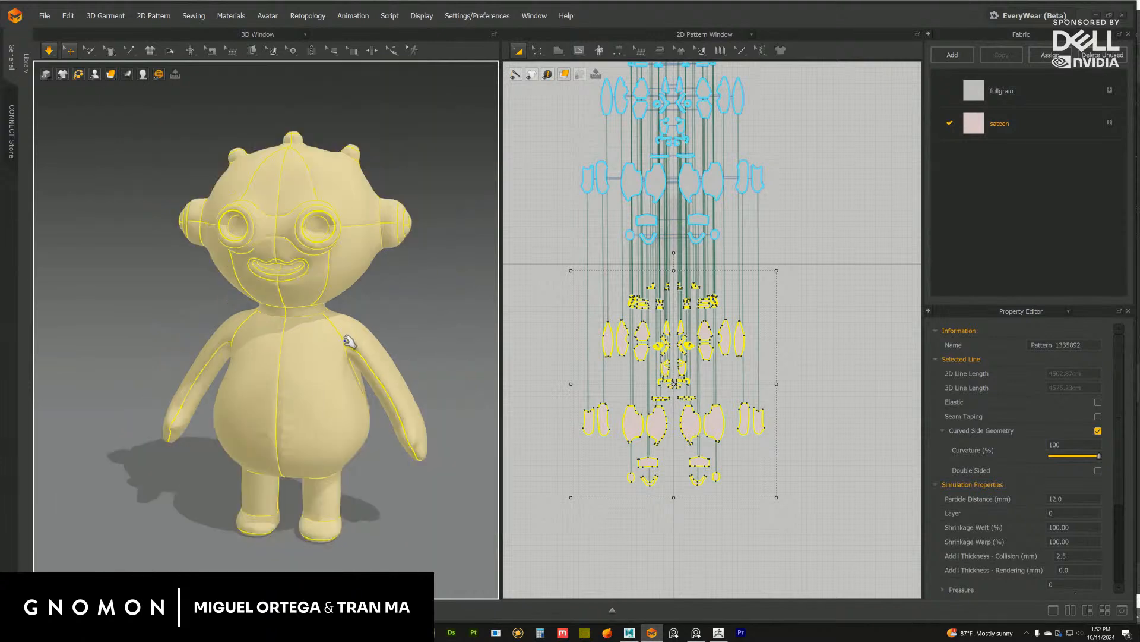
{"action": "mouse_move", "coordinate": [307, 343]}
{"action": "right_mouse_down"}
{"action": "mouse_move", "coordinate": [297, 342]}
{"action": "mouse_move", "coordinate": [338, 340]}
{"action": "mouse_move", "coordinate": [326, 347]}
{"action": "right_mouse_up"}
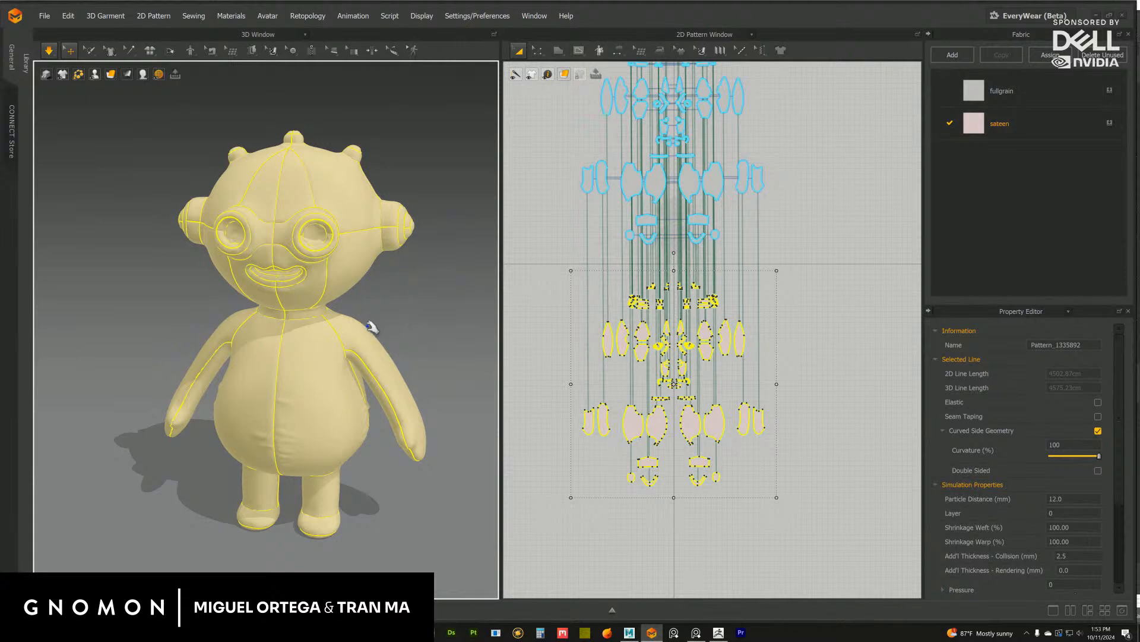
{"action": "left_click", "coordinate": [50, 53]}
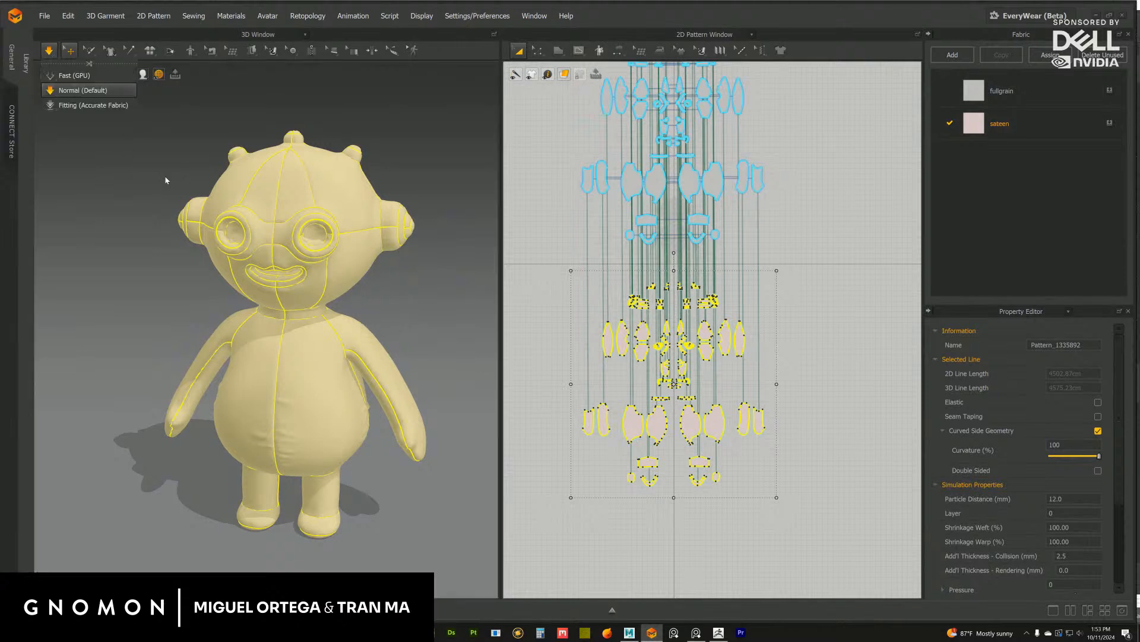
{"action": "left_click", "coordinate": [360, 380]}
{"action": "scroll", "coordinate": [374, 389], "scroll_direction": "down", "scroll_amount": 4}
{"action": "right_click_drag", "start_coordinate": [344, 370], "coordinate": [375, 333]}
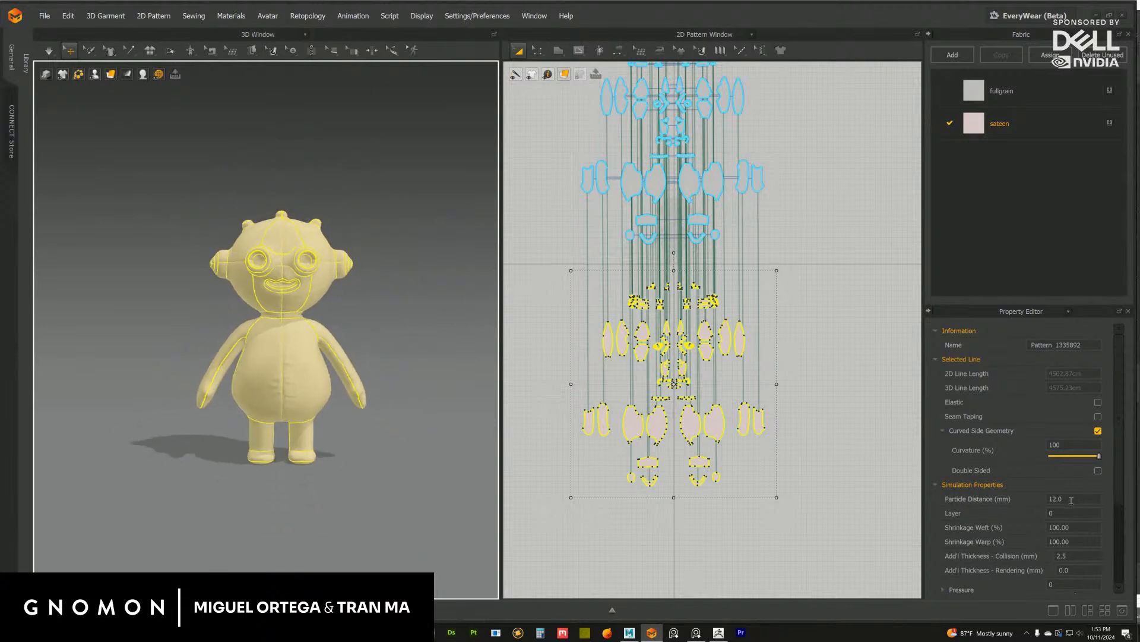
Set the cloned patterns' weft and warp shrinkage to 110% and pressure to 50, clear the selection, and restart the simulation
{"action": "left_click_drag", "start_coordinate": [1122, 475], "coordinate": [1122, 500]}
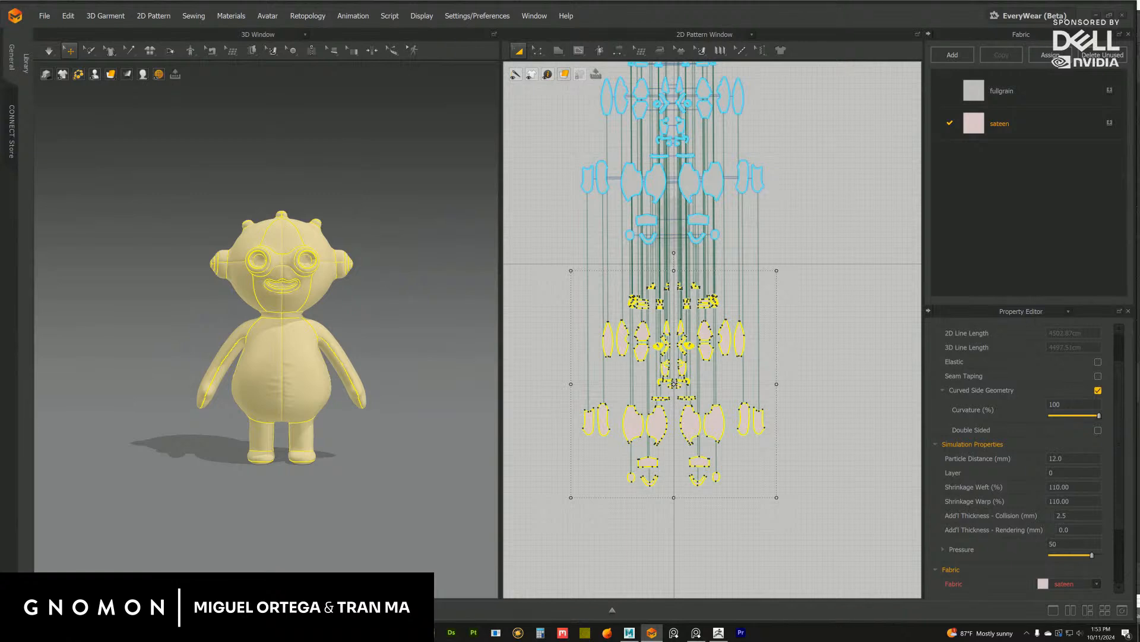
{"action": "left_click", "coordinate": [192, 209]}
{"action": "key", "text": "space"}
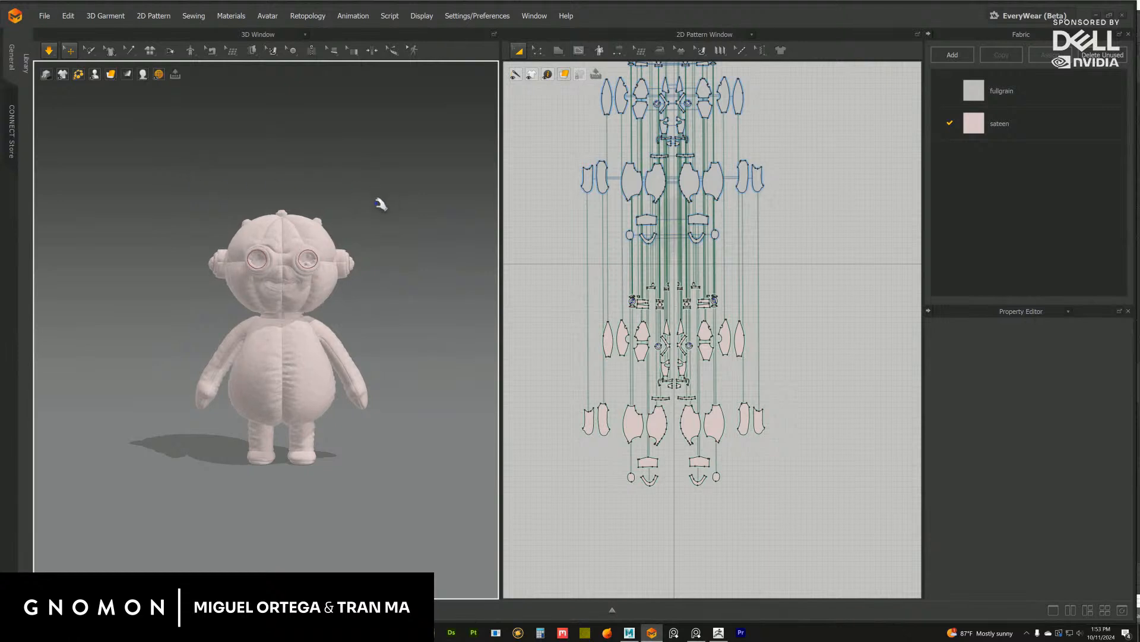
Set the weft and warp shrinkage of the two inner eye disc patterns to 100%
{"action": "scroll", "coordinate": [377, 209], "scroll_direction": "up", "scroll_amount": 3}
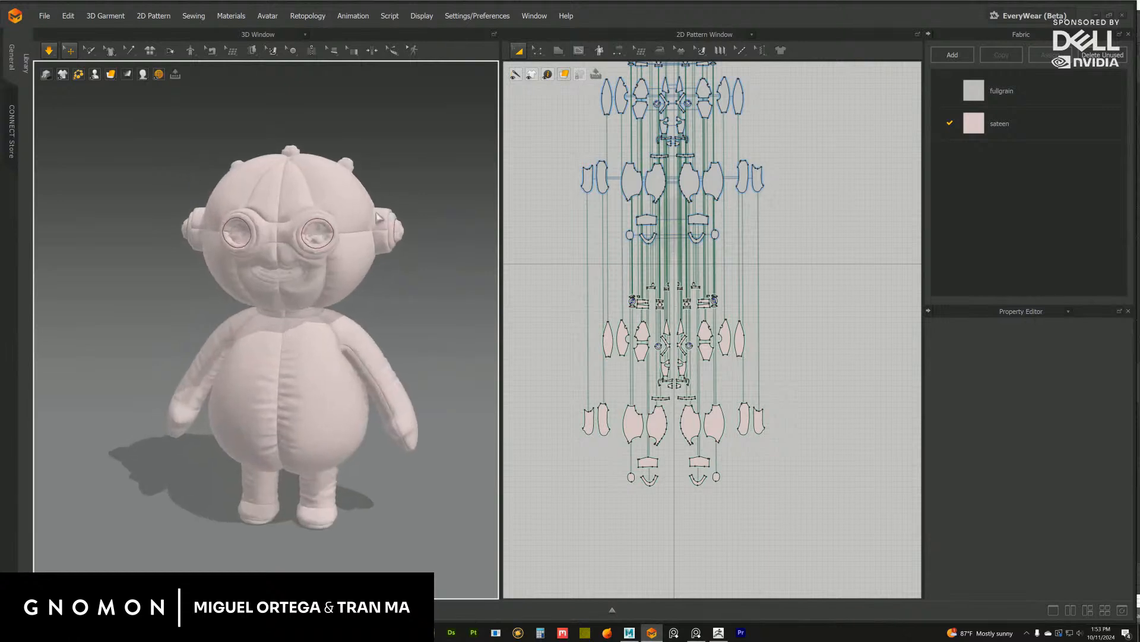
{"action": "scroll", "coordinate": [328, 256], "scroll_direction": "up", "scroll_amount": 5}
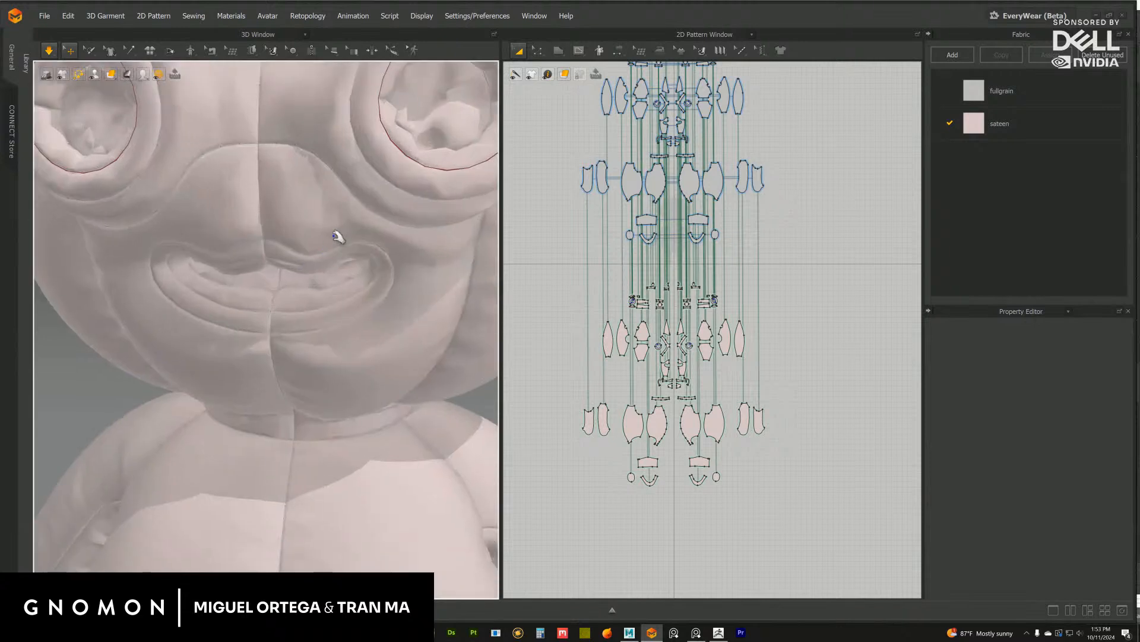
{"action": "scroll", "coordinate": [367, 205], "scroll_direction": "down", "scroll_amount": 5}
{"action": "left_click", "coordinate": [357, 219]}
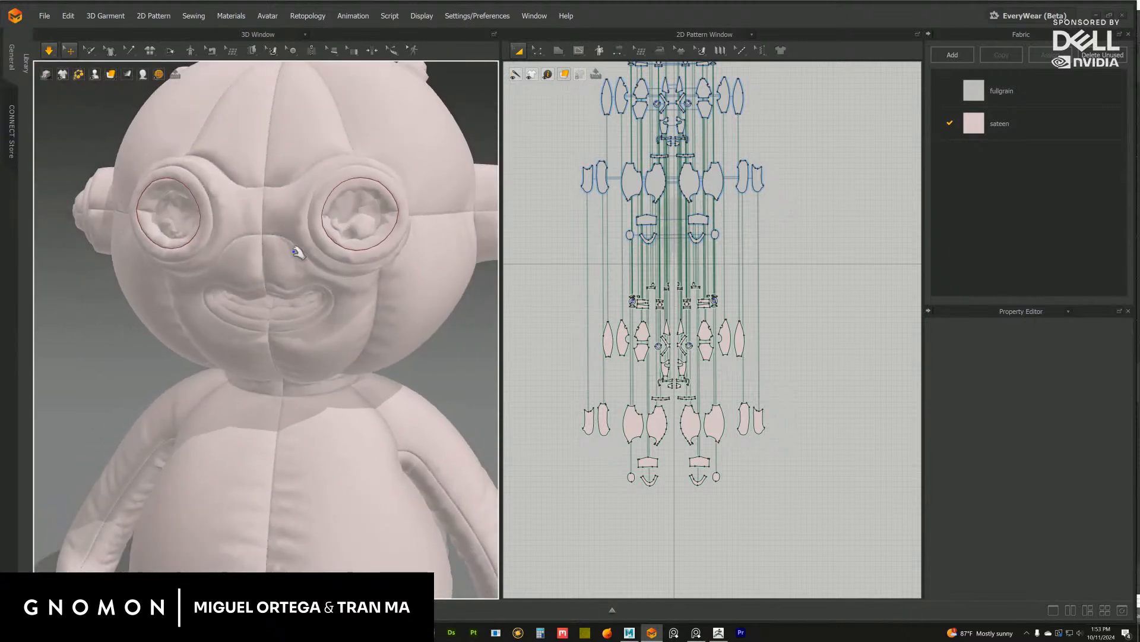
{"action": "left_click", "coordinate": [173, 218], "text": "shift"}
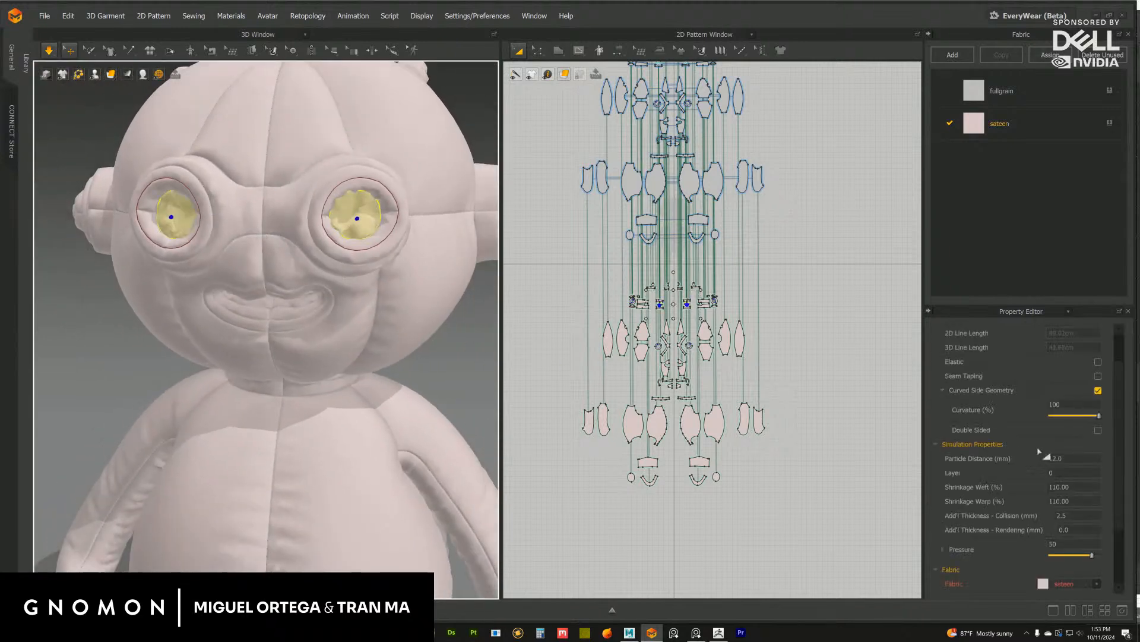
{"action": "left_click", "coordinate": [1056, 487]}
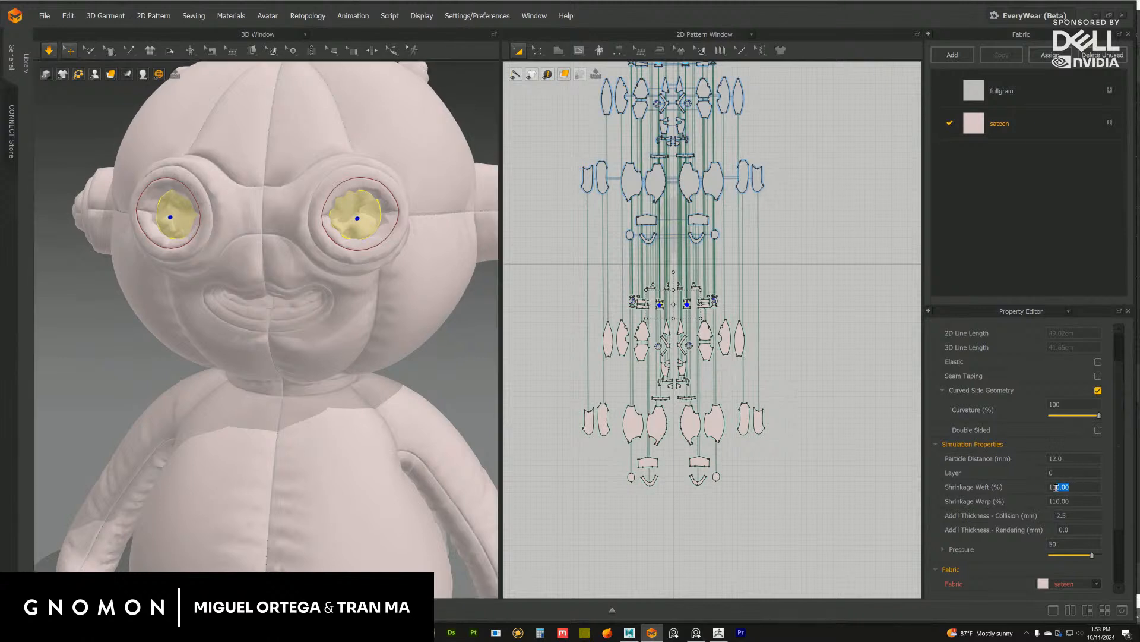
{"action": "type", "text": "0"}
{"action": "left_click_drag", "start_coordinate": [1065, 500], "coordinate": [1052, 502]}
{"action": "type", "text": "0"}
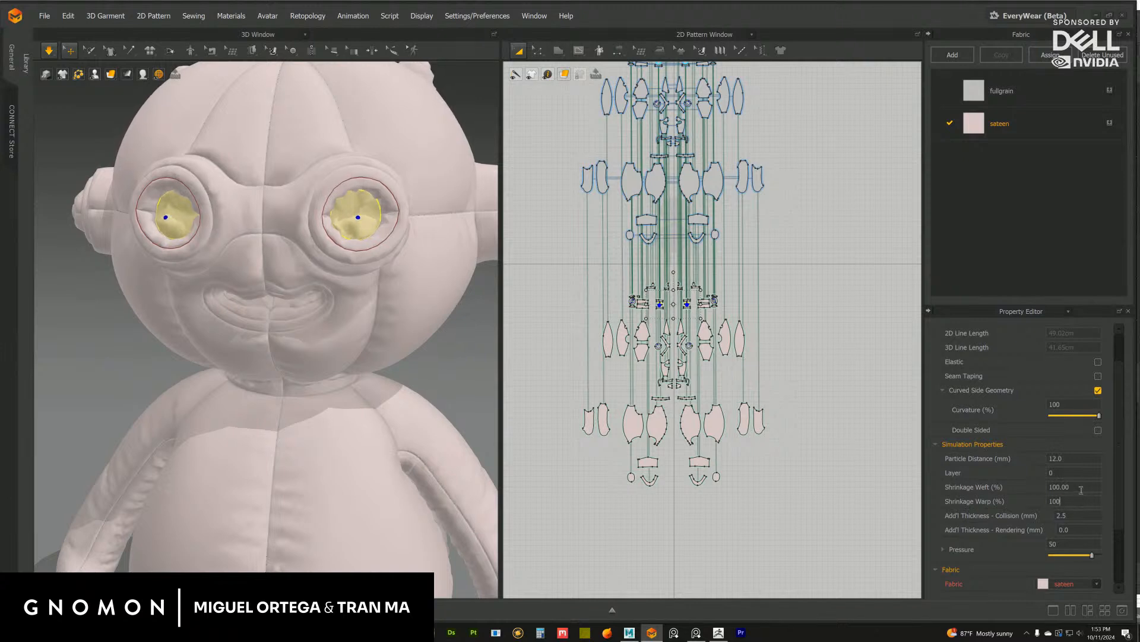
{"action": "left_click", "coordinate": [1082, 490]}
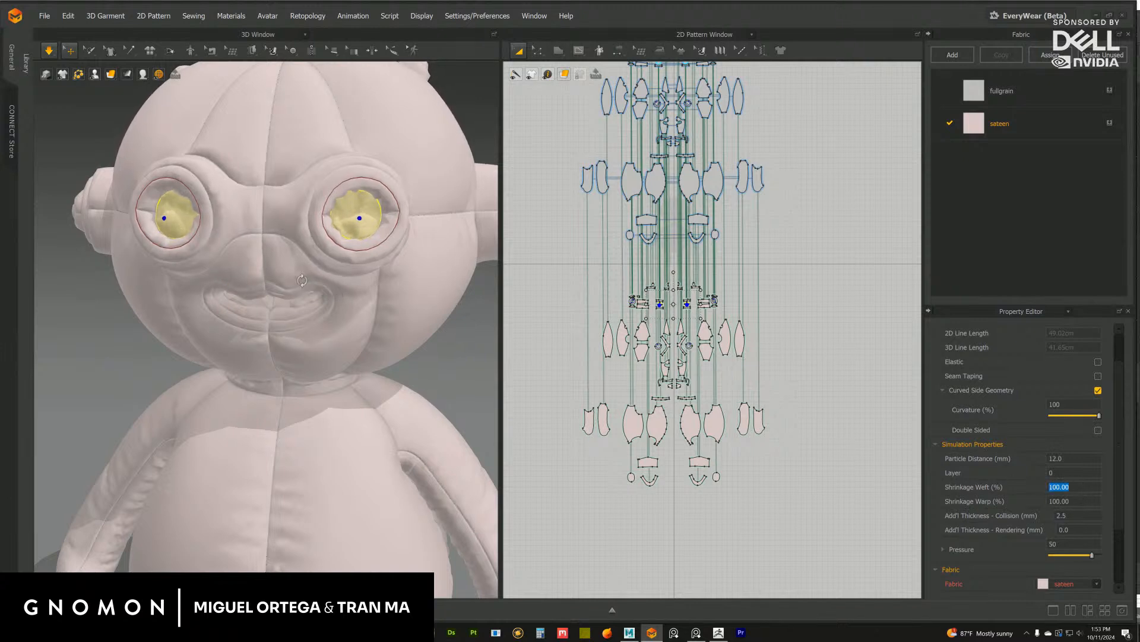
Assign the fullgrain fabric to the two innermost mouth patterns of the outer layer and set their weft and warp shrinkage to 100%
{"action": "right_click_drag", "start_coordinate": [302, 281], "coordinate": [468, 281]}
{"action": "scroll", "coordinate": [307, 292], "scroll_direction": "down", "scroll_amount": 4}
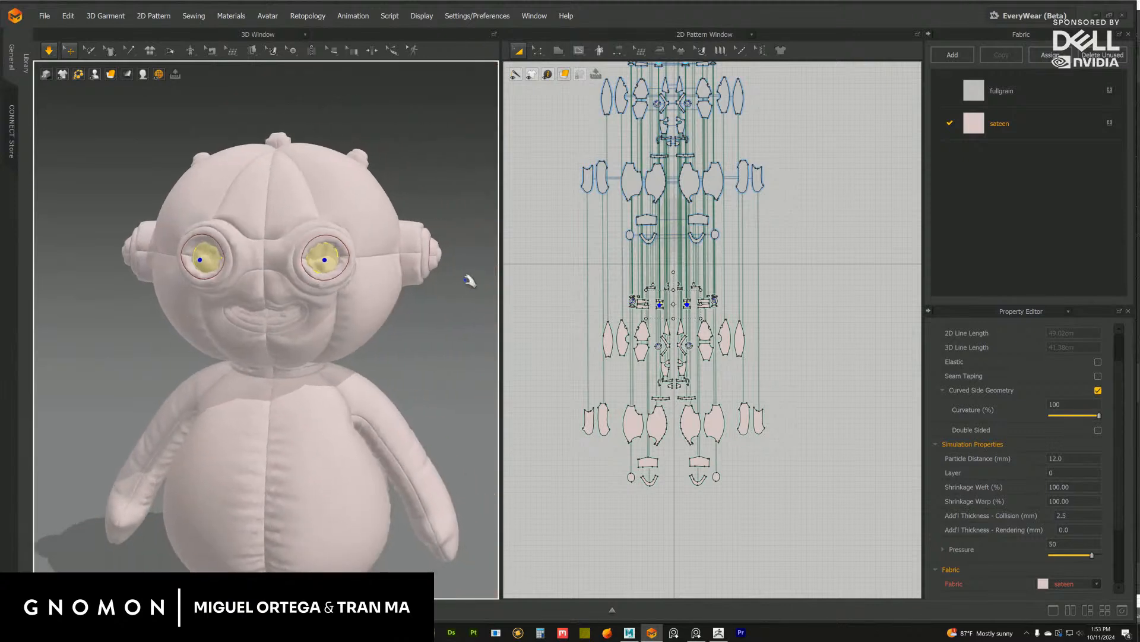
{"action": "left_click", "coordinate": [414, 348]}
{"action": "scroll", "coordinate": [348, 330], "scroll_direction": "down", "scroll_amount": 4}
{"action": "right_click_drag", "start_coordinate": [341, 316], "coordinate": [347, 341]}
{"action": "scroll", "coordinate": [347, 342], "scroll_direction": "up", "scroll_amount": 4}
{"action": "scroll", "coordinate": [347, 342], "scroll_direction": "up", "scroll_amount": 3}
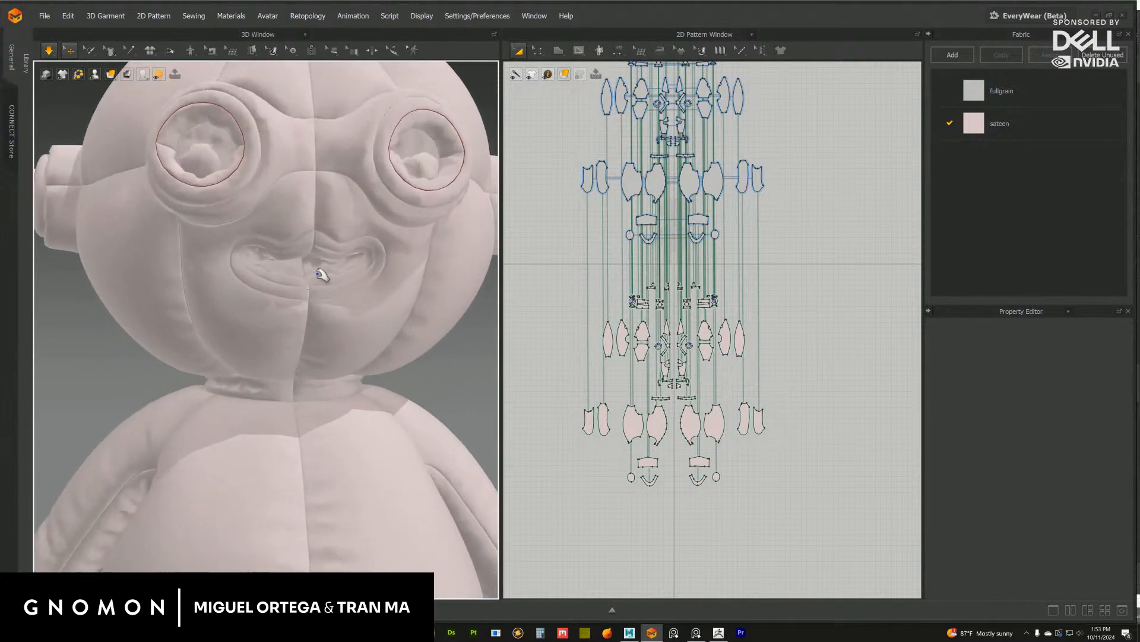
{"action": "left_click", "coordinate": [328, 266]}
{"action": "left_click", "coordinate": [292, 268], "text": "shift"}
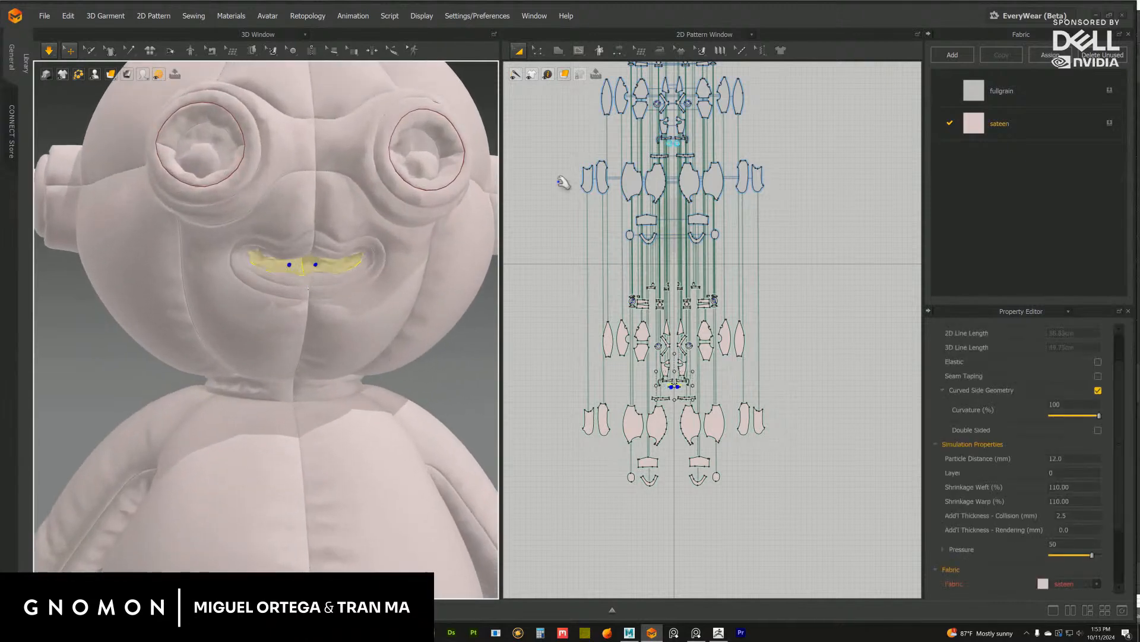
{"action": "left_click", "coordinate": [1110, 91]}
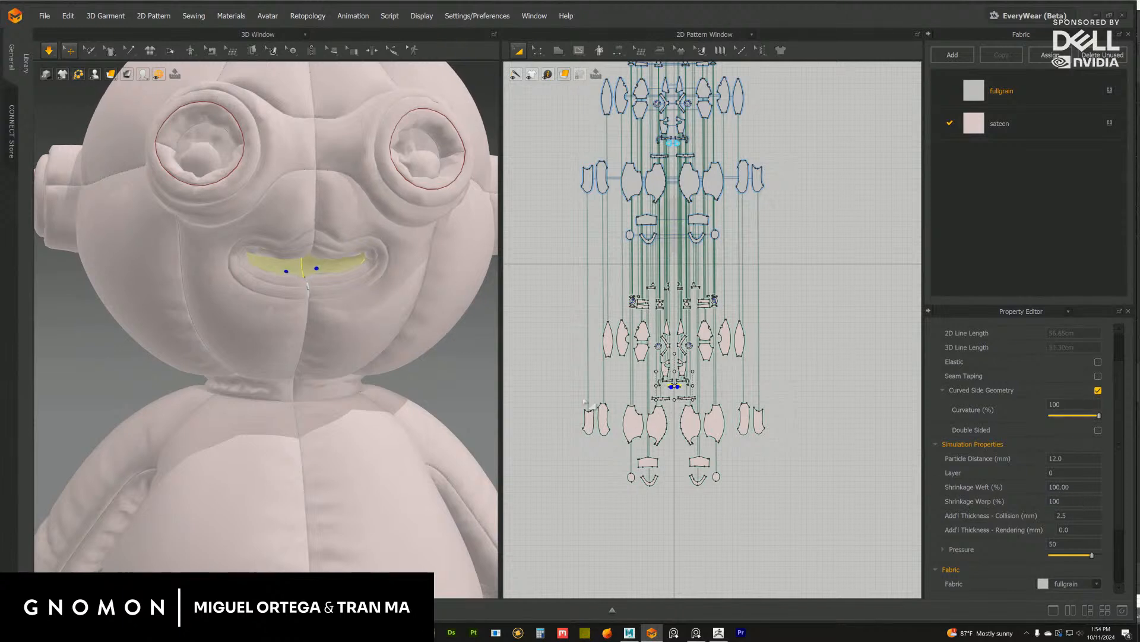
Inspect the lower lip and eye rim patterns up close, clear the selection, and examine the whole simulated character
{"action": "left_click", "coordinate": [356, 267]}
{"action": "right_click_drag", "start_coordinate": [317, 303], "coordinate": [282, 322]}
{"action": "left_click", "coordinate": [281, 320]}
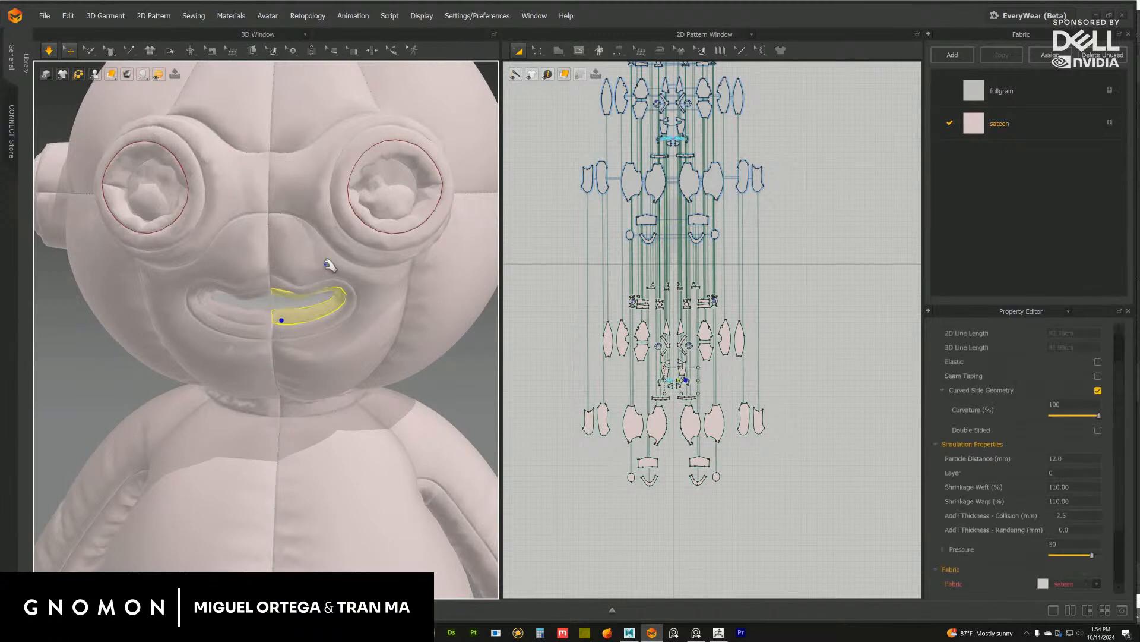
{"action": "left_click", "coordinate": [389, 200]}
{"action": "left_click", "coordinate": [425, 180]}
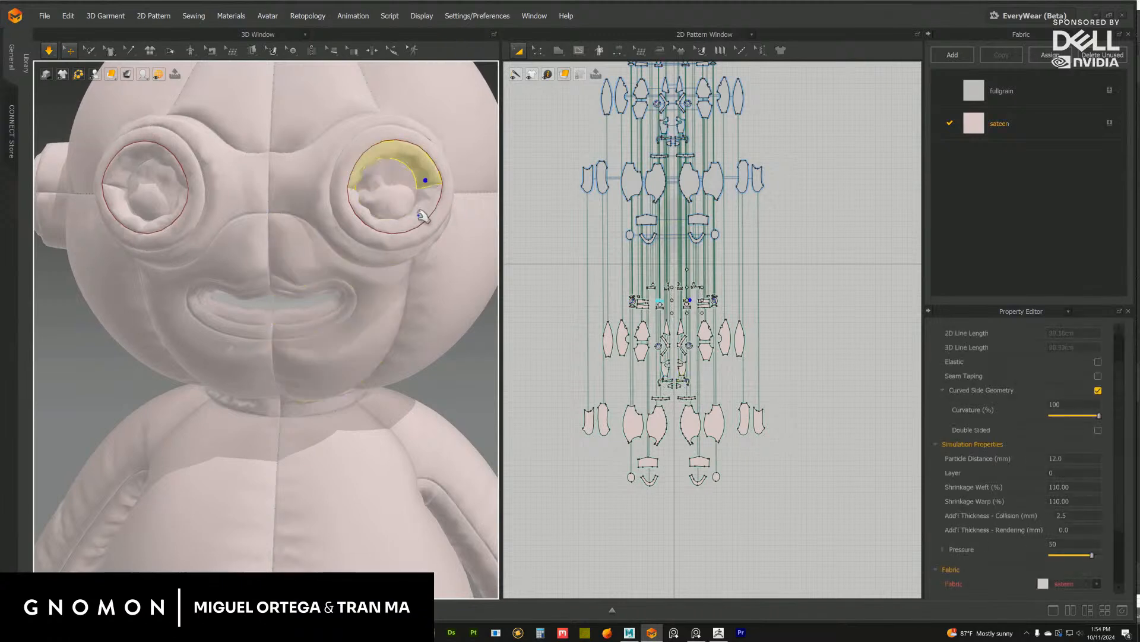
{"action": "left_click", "coordinate": [417, 214], "text": "shift"}
{"action": "scroll", "coordinate": [393, 333], "scroll_direction": "down", "scroll_amount": 4}
{"action": "right_click_drag", "start_coordinate": [392, 333], "coordinate": [458, 279]}
{"action": "right_click_drag", "start_coordinate": [457, 331], "coordinate": [410, 382]}
{"action": "left_click", "coordinate": [431, 351]}
{"action": "scroll", "coordinate": [406, 337], "scroll_direction": "down", "scroll_amount": 3}
{"action": "left_click", "coordinate": [49, 51]}
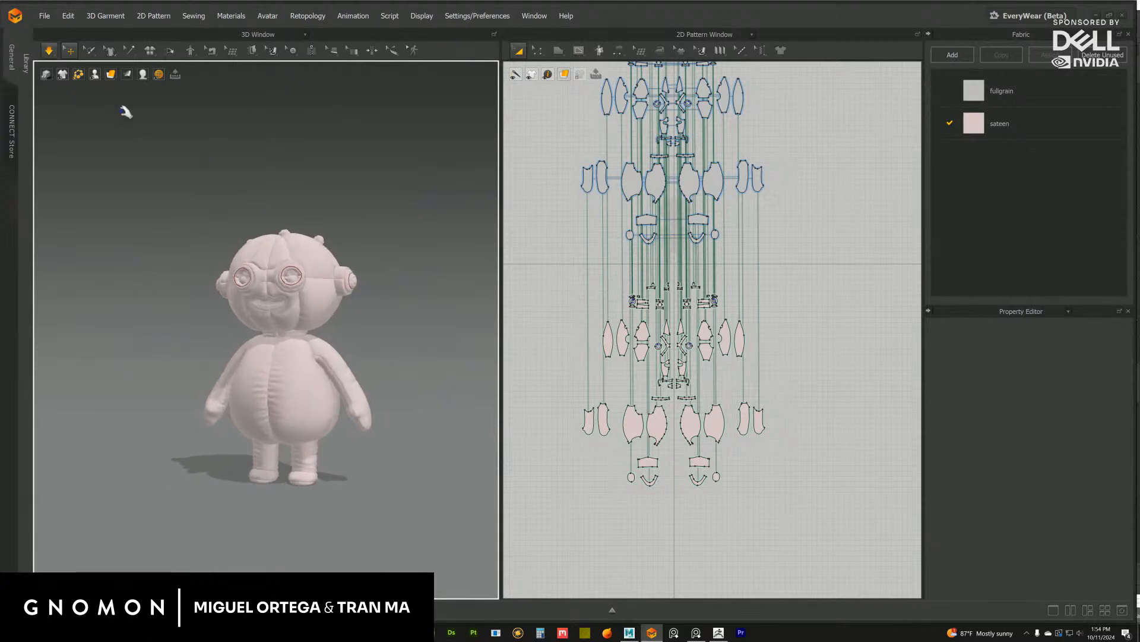
Delete one of the two sateen front belly patterns of the outer layer, leaving its mirrored counterpart
{"action": "right_click_drag", "start_coordinate": [271, 214], "coordinate": [150, 121]}
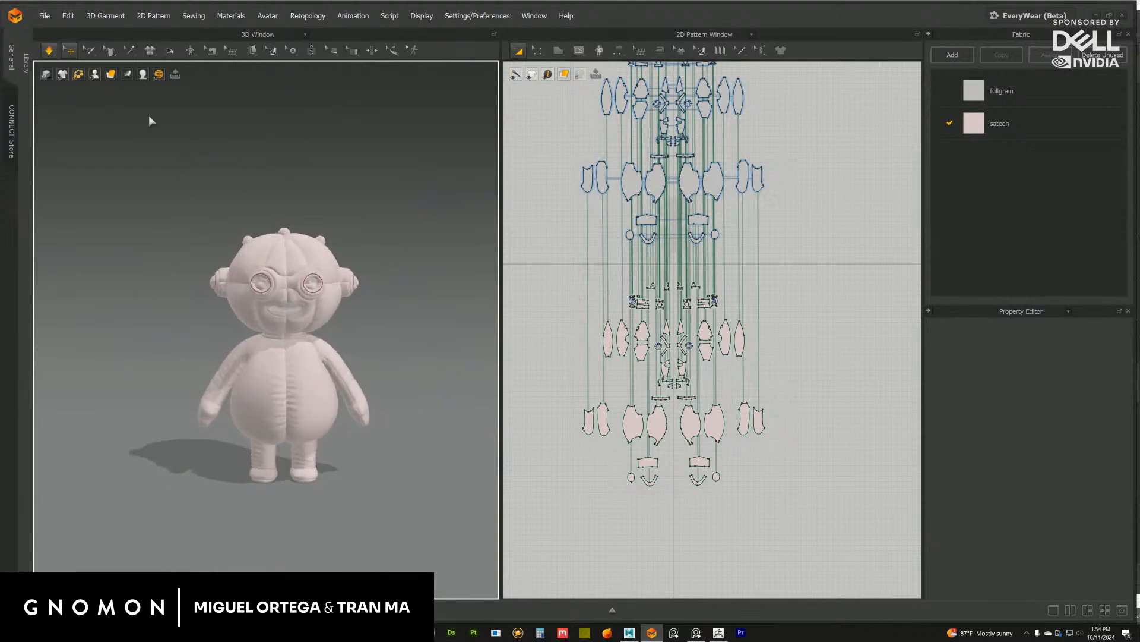
{"action": "left_click", "coordinate": [301, 399]}
{"action": "left_click", "coordinate": [262, 417], "text": "shift"}
{"action": "middle_click_drag", "start_coordinate": [662, 516], "coordinate": [677, 392]}
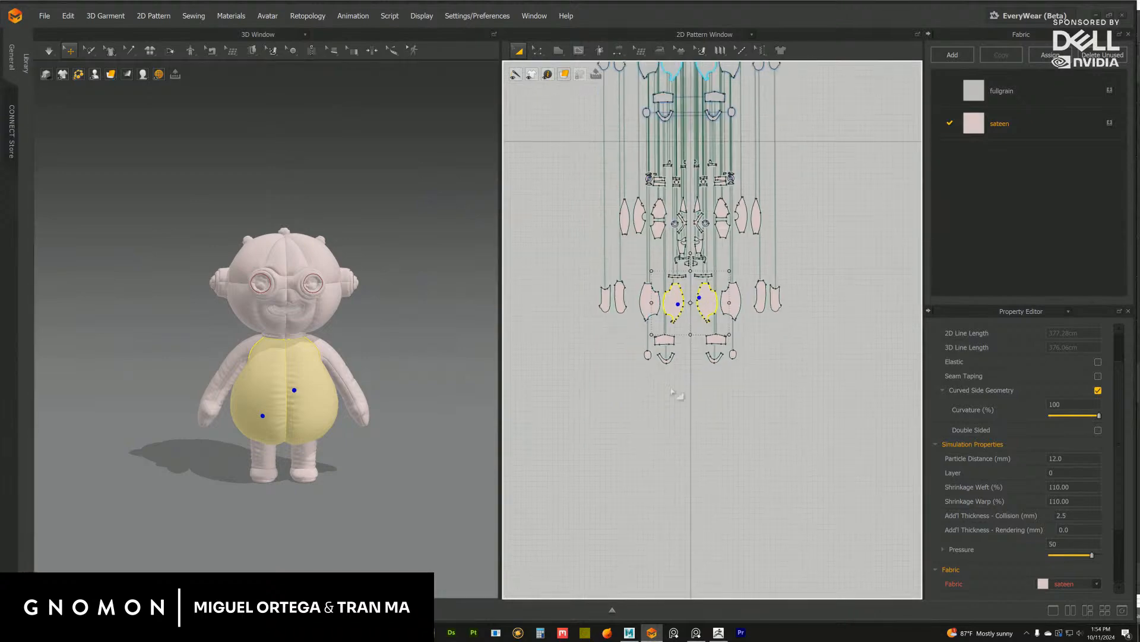
{"action": "scroll", "coordinate": [670, 394], "scroll_direction": "up", "scroll_amount": 5}
{"action": "left_click", "coordinate": [653, 355]}
{"action": "left_click", "coordinate": [651, 353]}
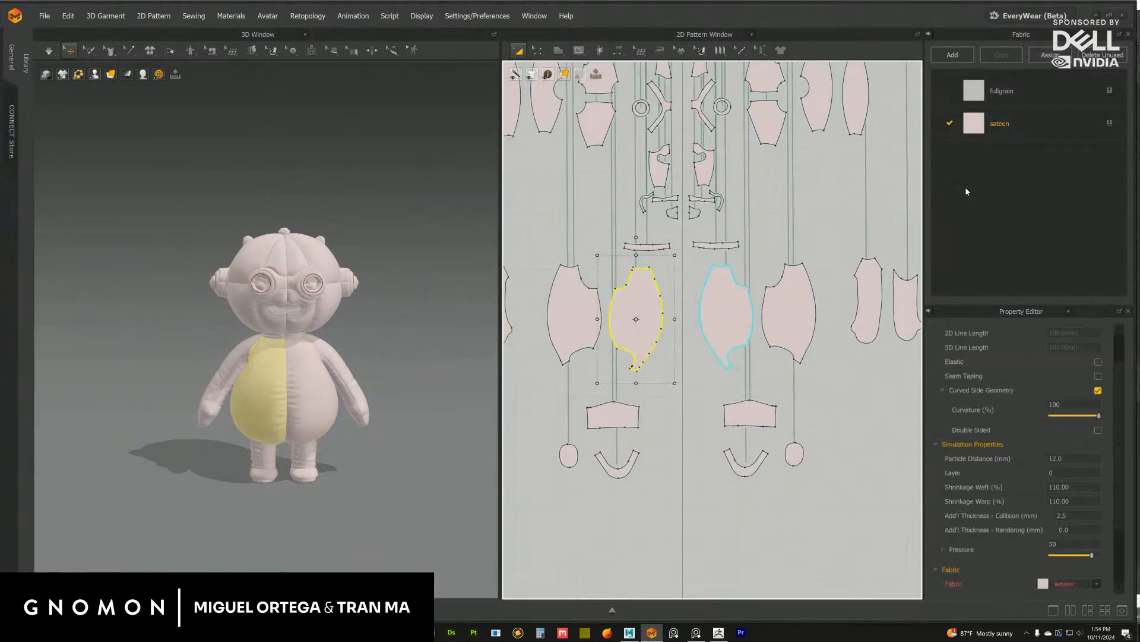
{"action": "key", "text": "Delete"}
Remove linked editing from the remaining sateen front belly pattern and move it to the empty area below the other patterns
{"action": "right_click", "coordinate": [708, 293]}
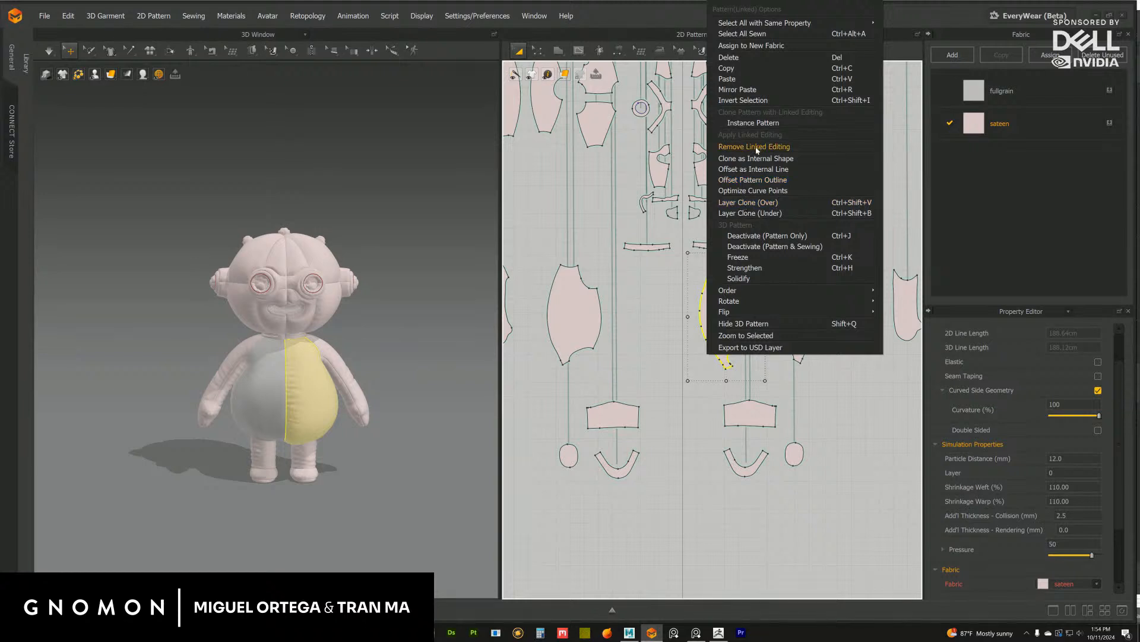
{"action": "left_click", "coordinate": [756, 146]}
{"action": "left_click_drag", "start_coordinate": [705, 299], "coordinate": [705, 541]}
{"action": "middle_click_drag", "start_coordinate": [636, 499], "coordinate": [605, 362]}
Clone the detached belly pattern as a Symmetric Pattern without sewing, placing the copy beside it across the center line
{"action": "right_click", "coordinate": [687, 407]}
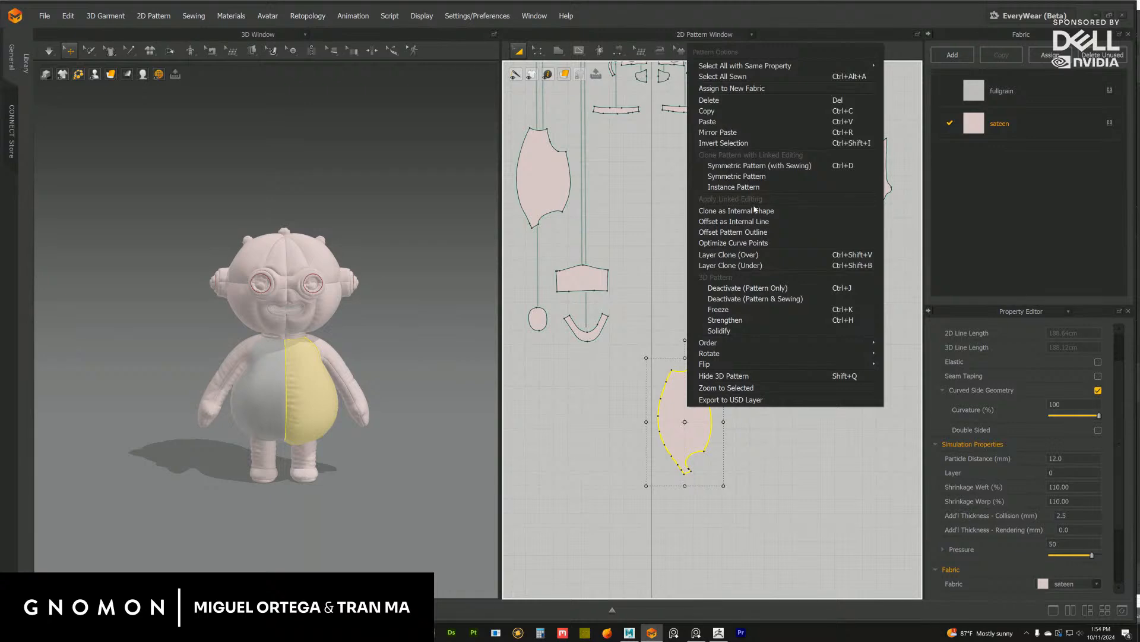
{"action": "left_click", "coordinate": [737, 176]}
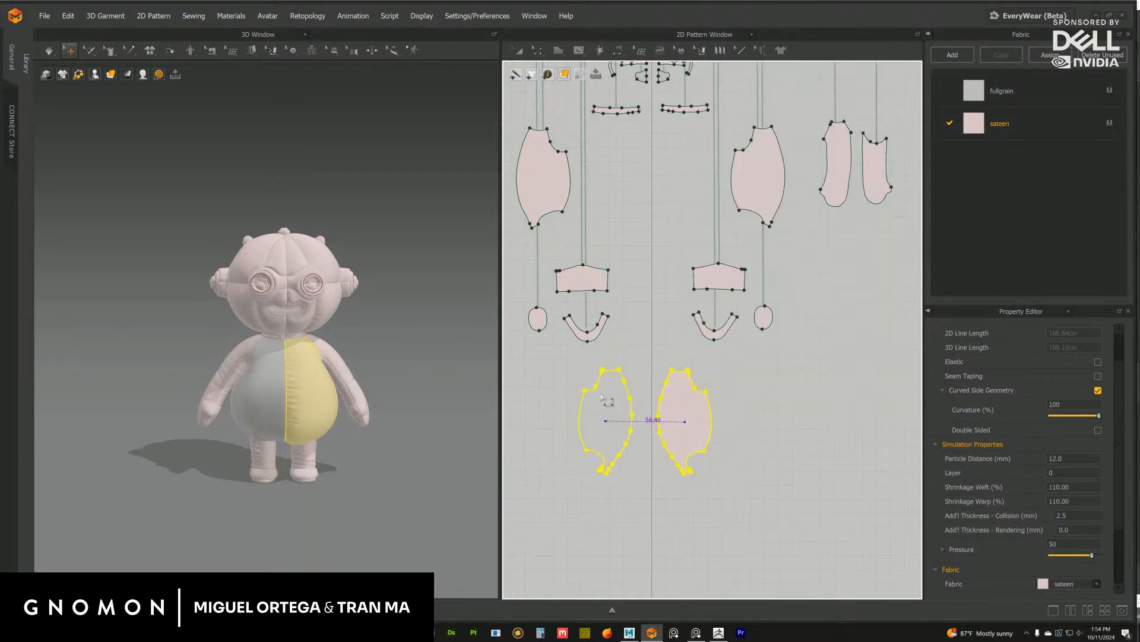
{"action": "left_click", "coordinate": [593, 391]}
Delete every existing sewing line along the curved center edge of the belly pattern, from the neck end down to the crotch
{"action": "scroll", "coordinate": [659, 323], "scroll_direction": "up", "scroll_amount": 4}
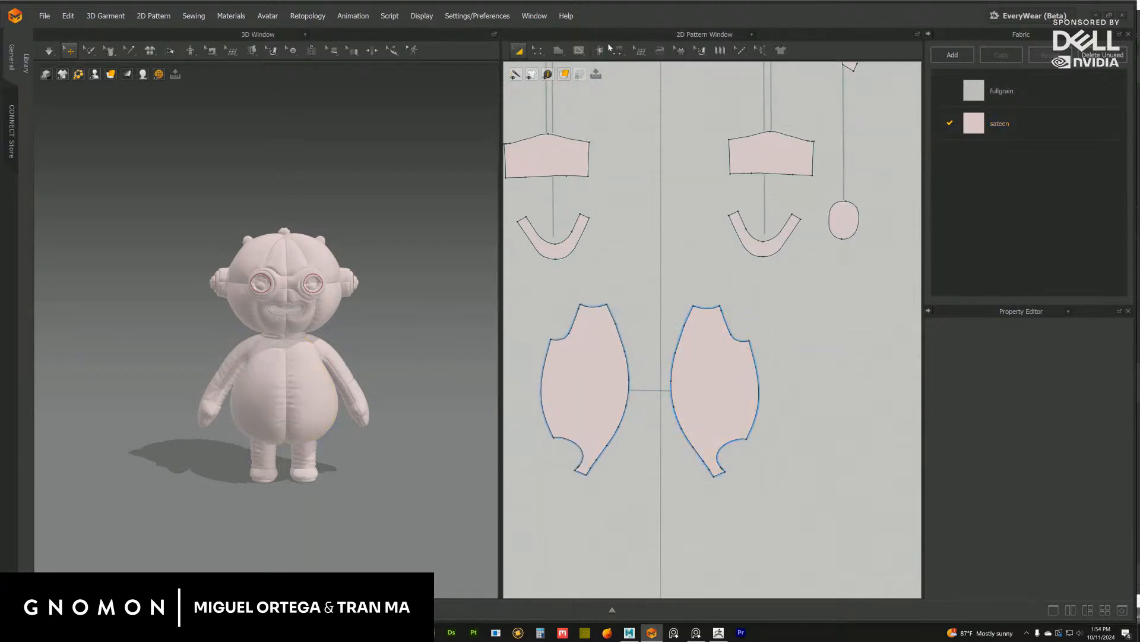
{"action": "left_click", "coordinate": [618, 51]}
{"action": "left_click", "coordinate": [632, 65]}
{"action": "left_click_drag", "start_coordinate": [636, 69], "coordinate": [675, 148]}
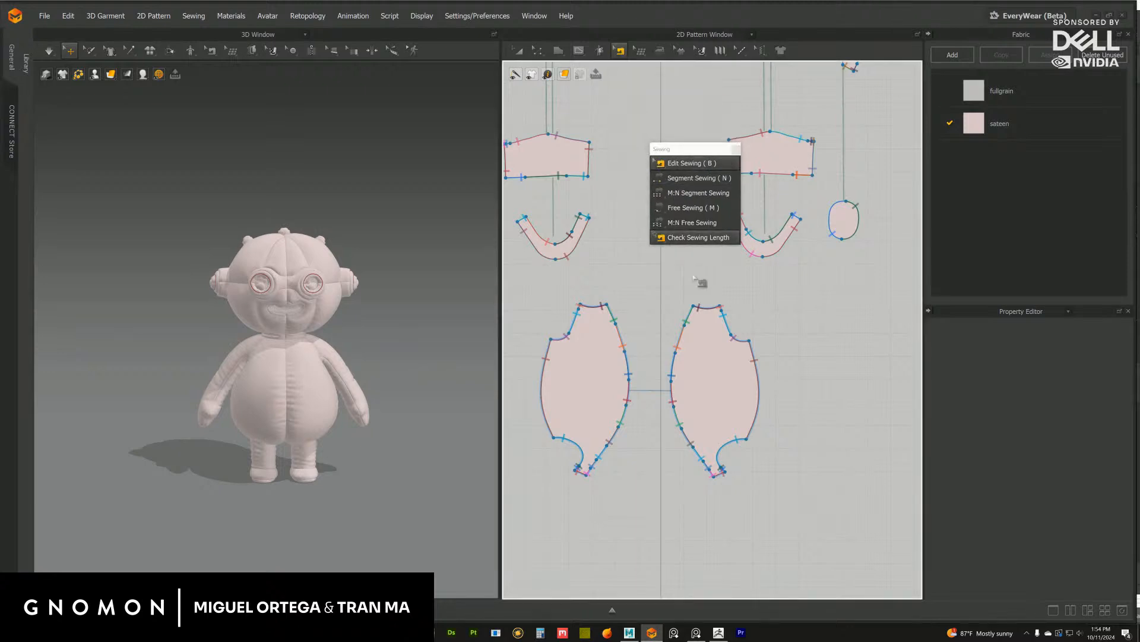
{"action": "left_click", "coordinate": [679, 343]}
{"action": "scroll", "coordinate": [653, 373], "scroll_direction": "up", "scroll_amount": 3}
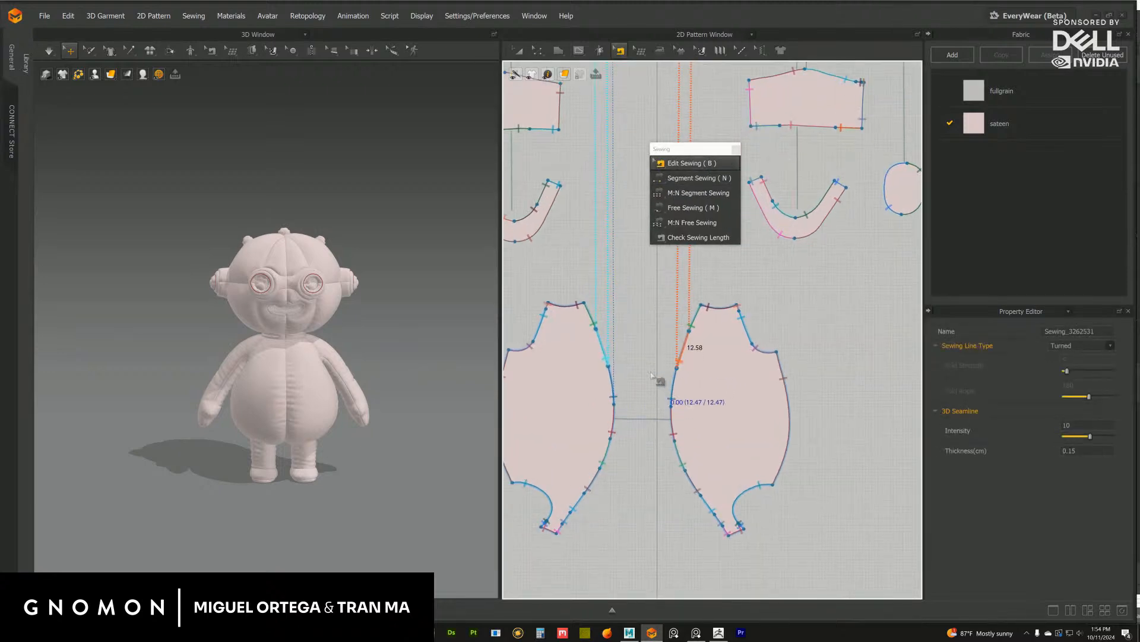
{"action": "left_click", "coordinate": [673, 386]}
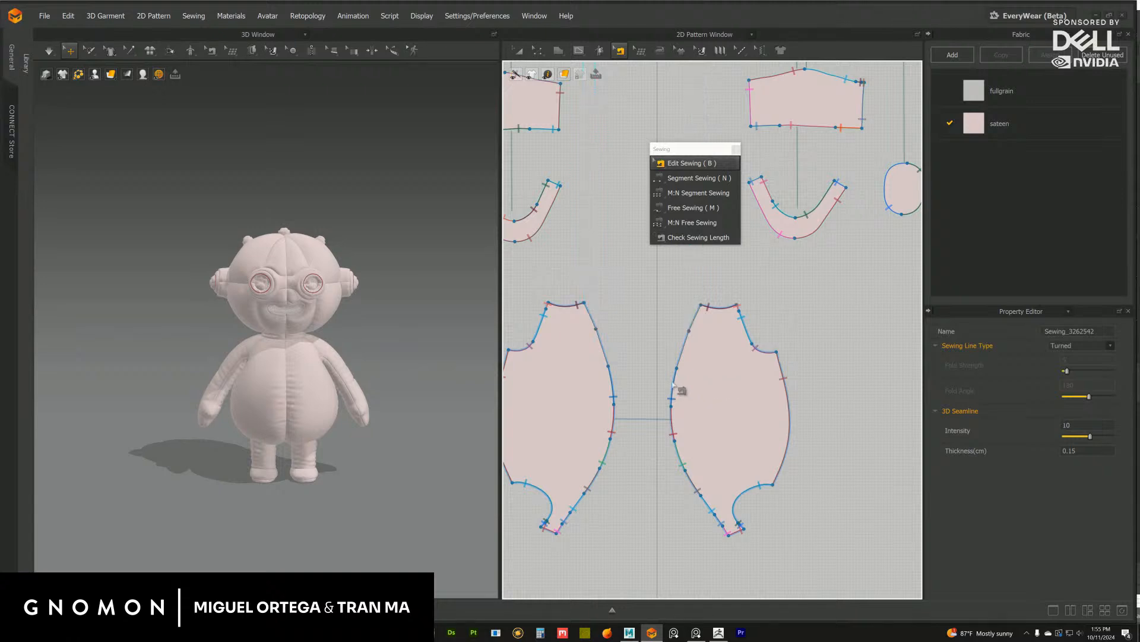
{"action": "key", "text": "Delete"}
{"action": "left_click", "coordinate": [674, 429]}
{"action": "key", "text": "Delete"}
{"action": "left_click", "coordinate": [680, 461]}
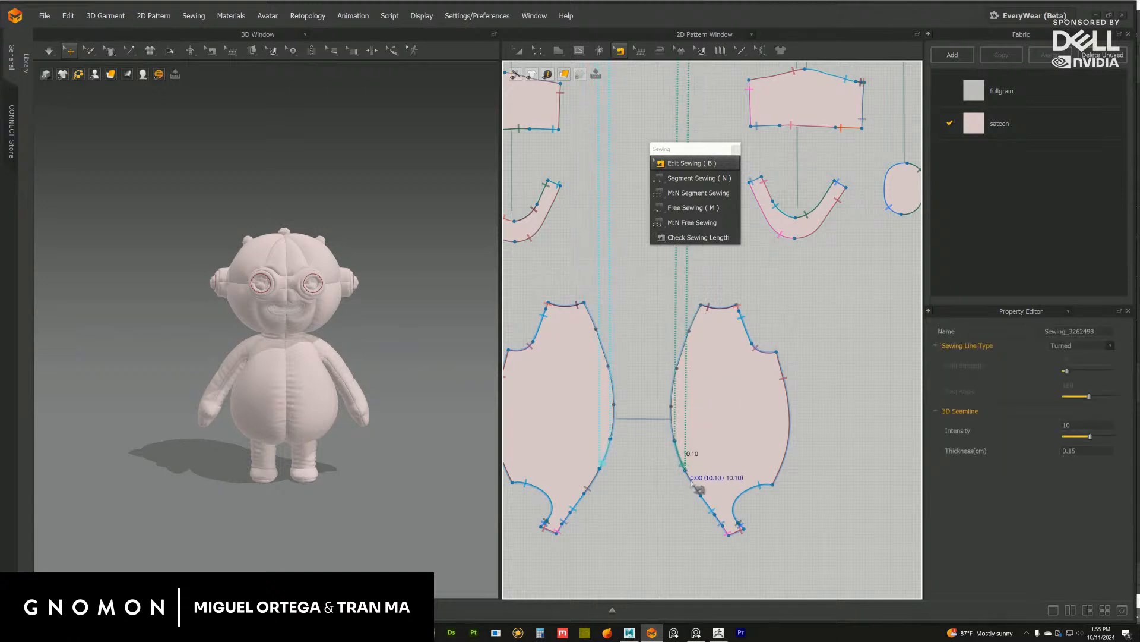
{"action": "key", "text": "Delete"}
{"action": "left_click", "coordinate": [711, 508]}
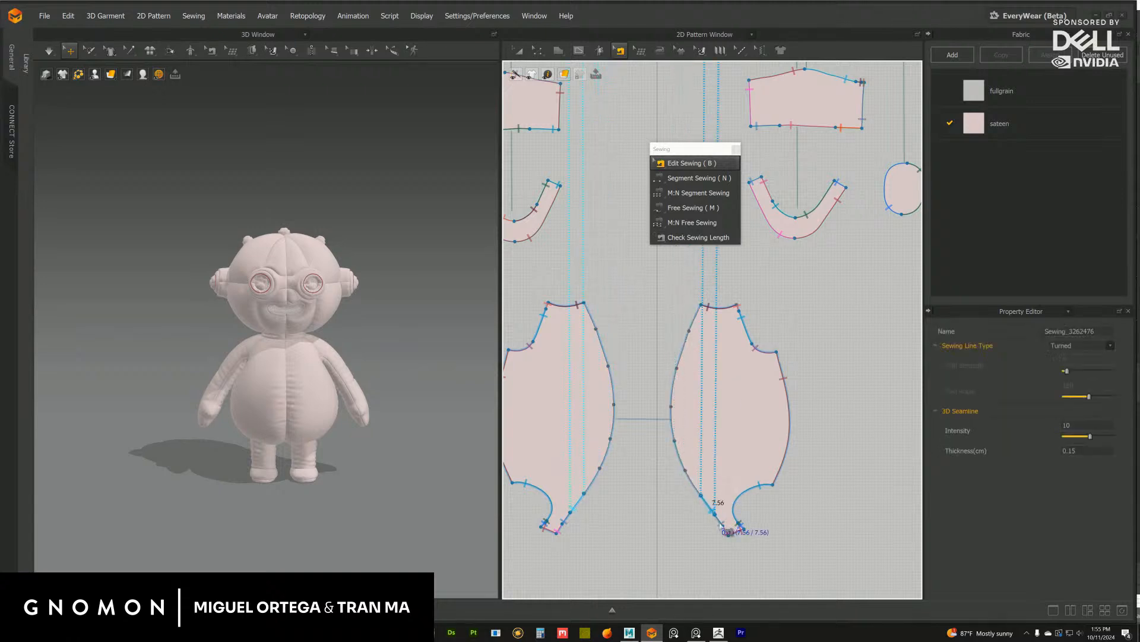
{"action": "key", "text": "Delete"}
{"action": "left_click", "coordinate": [728, 534]}
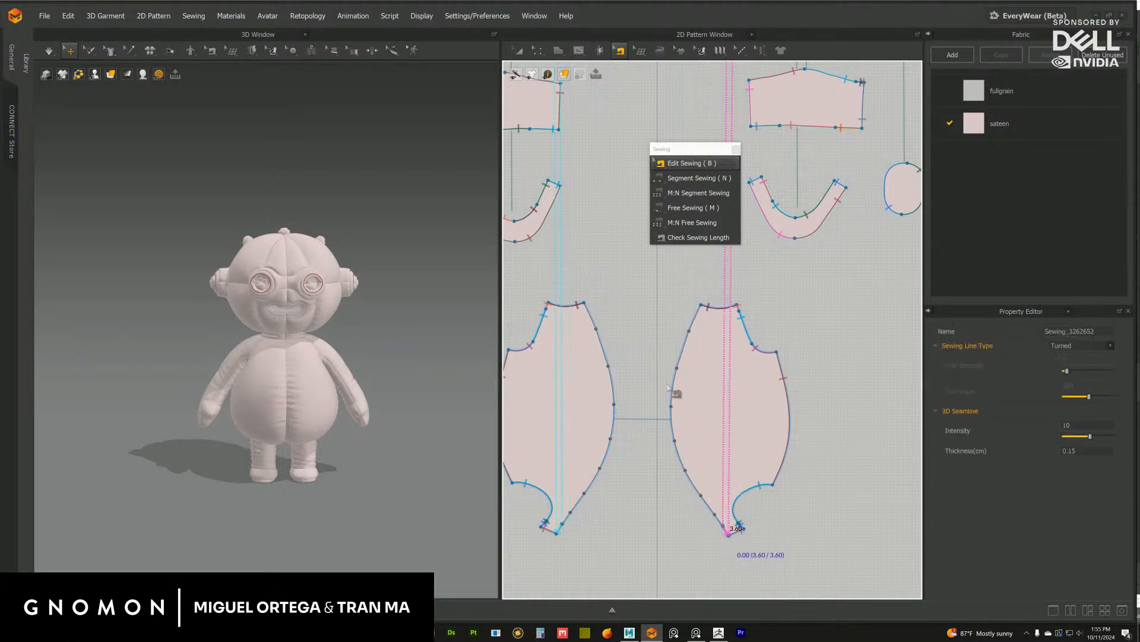
{"action": "key", "text": "Delete"}
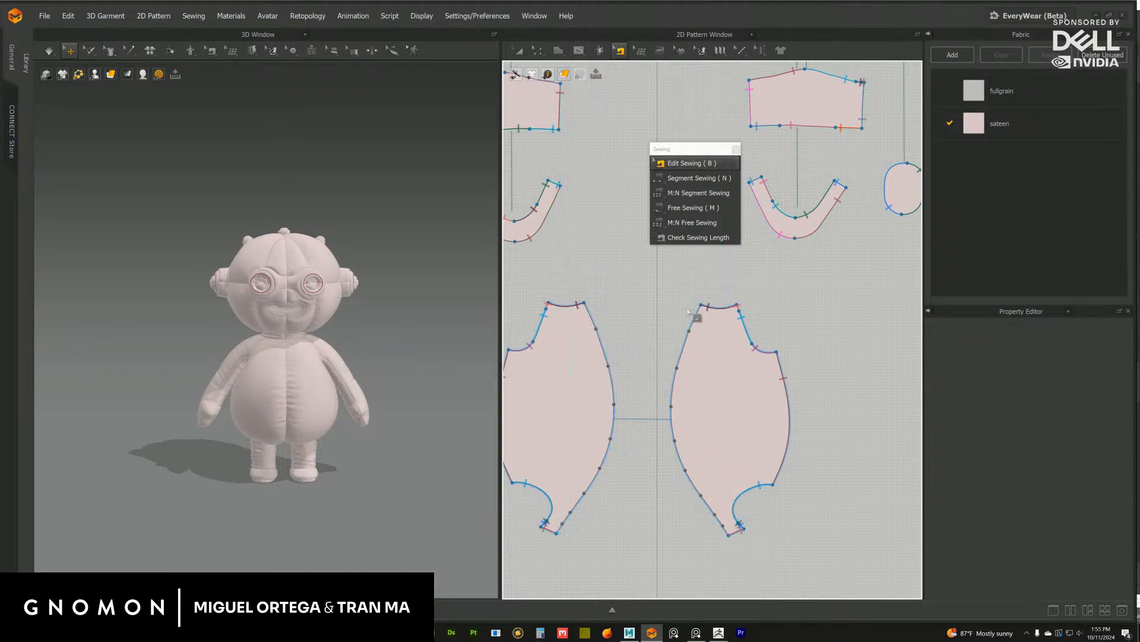
Free-sew the full curved center edges of the two belly patterns to each other, from neck to crotch
{"action": "left_click", "coordinate": [693, 207]}
{"action": "left_click", "coordinate": [698, 308]}
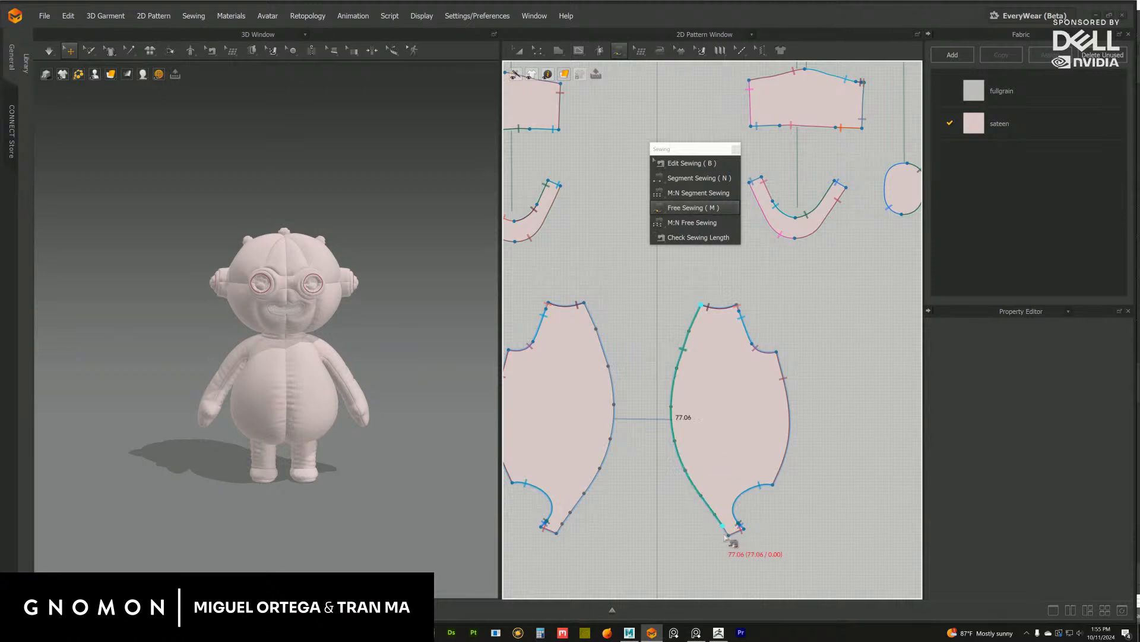
{"action": "left_click", "coordinate": [729, 534]}
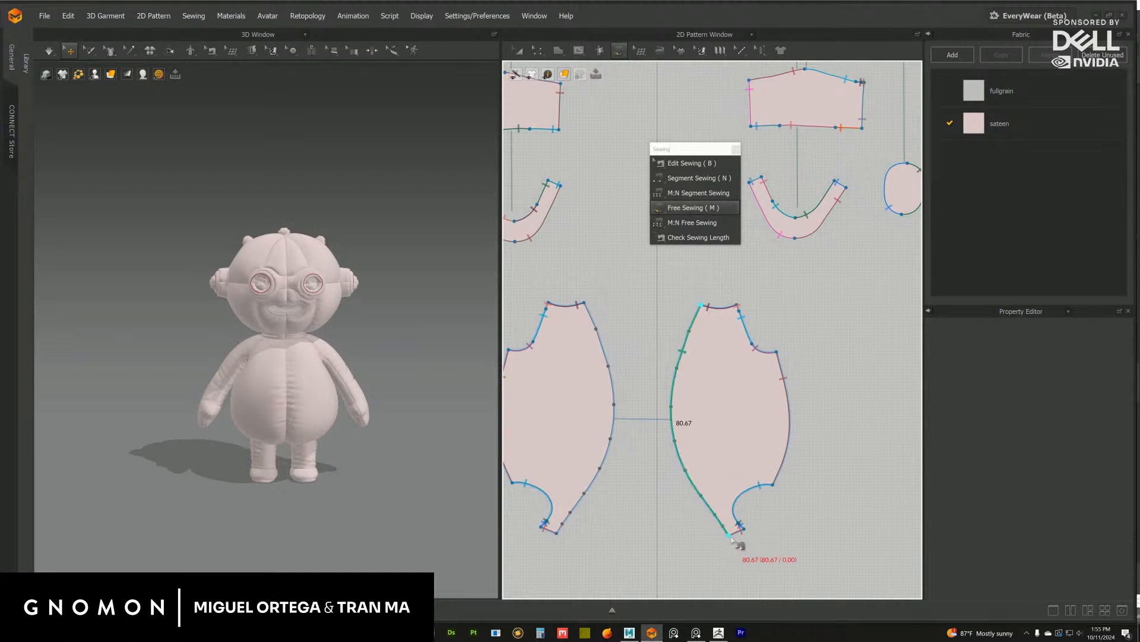
{"action": "left_click", "coordinate": [556, 533]}
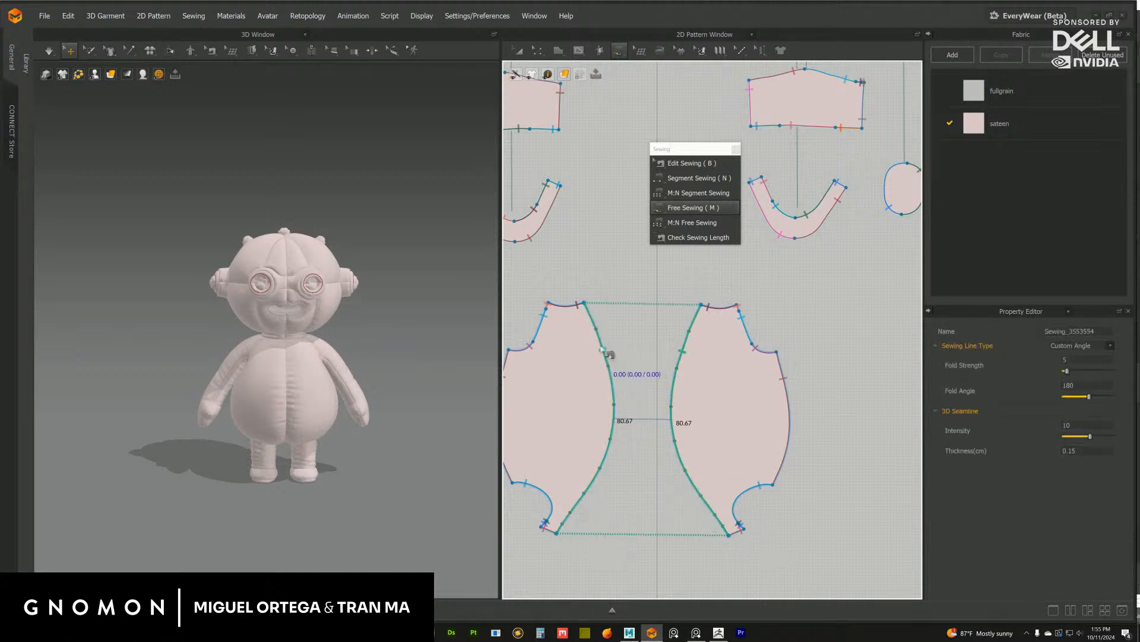
Simulate the garment with the newly sewn belly seam and check the belly's shape on the whole character
{"action": "scroll", "coordinate": [56, 92], "scroll_direction": "up", "scroll_amount": 3}
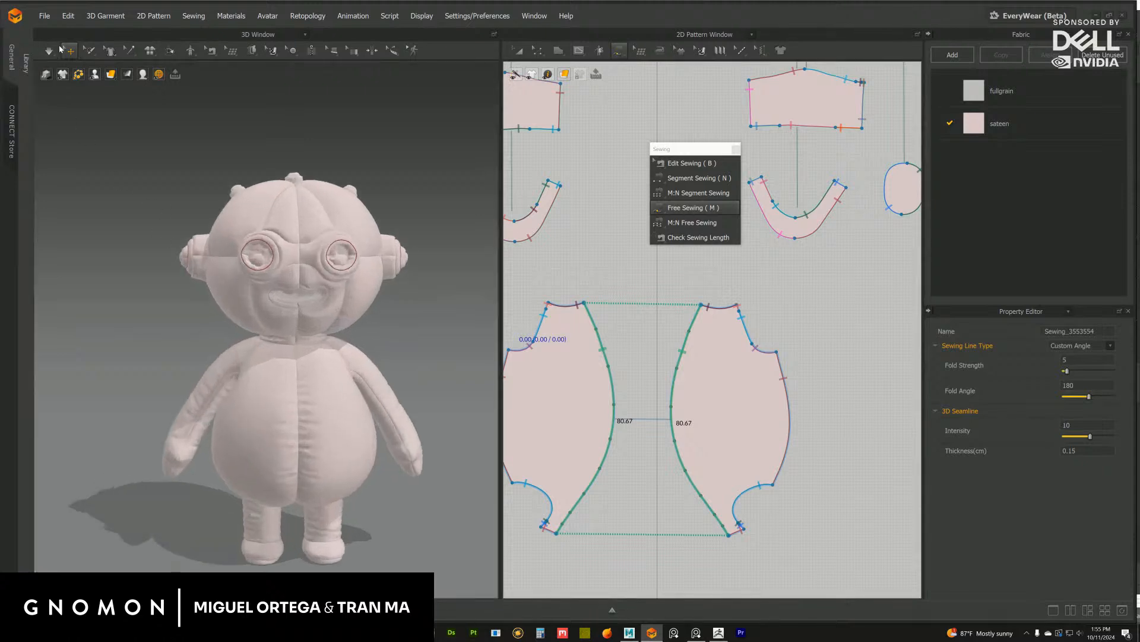
{"action": "left_click", "coordinate": [59, 50]}
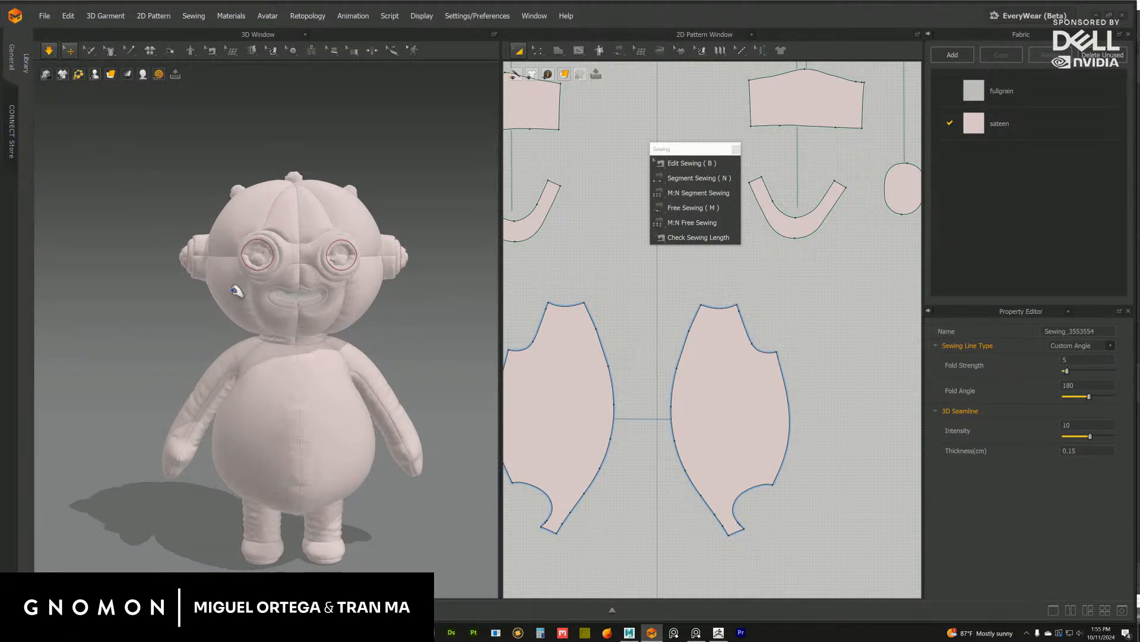
{"action": "right_click_drag", "start_coordinate": [339, 384], "coordinate": [354, 345]}
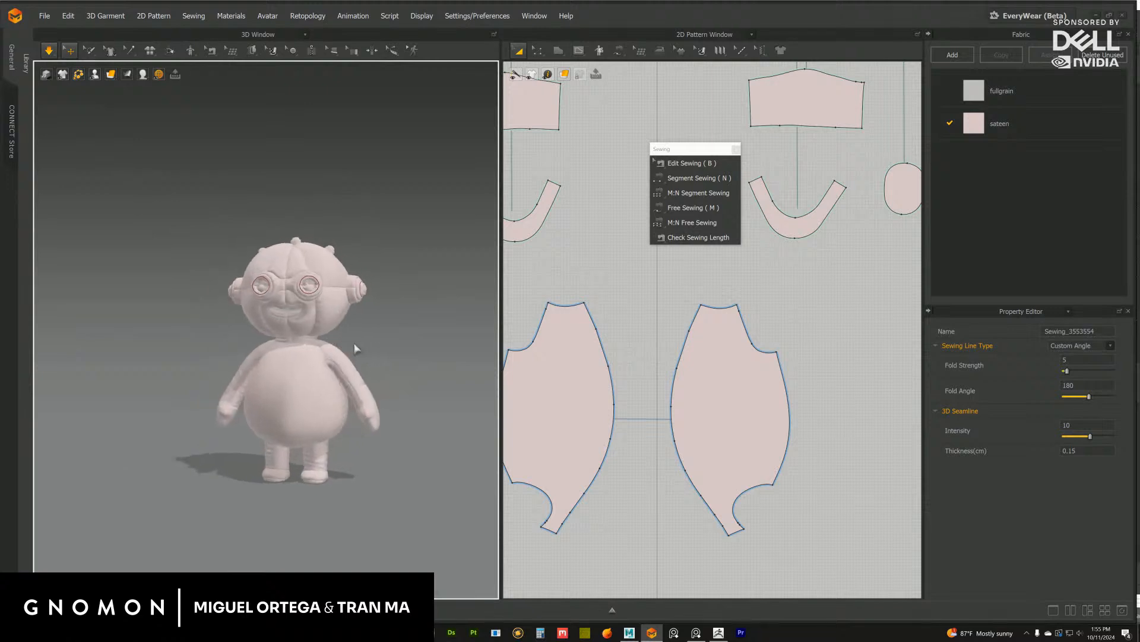
Assign the fullgrain fabric to the outer-layer patterns inside both eyes, except the lower rim piece of the character's left eye
{"action": "scroll", "coordinate": [354, 347], "scroll_direction": "up", "scroll_amount": 5}
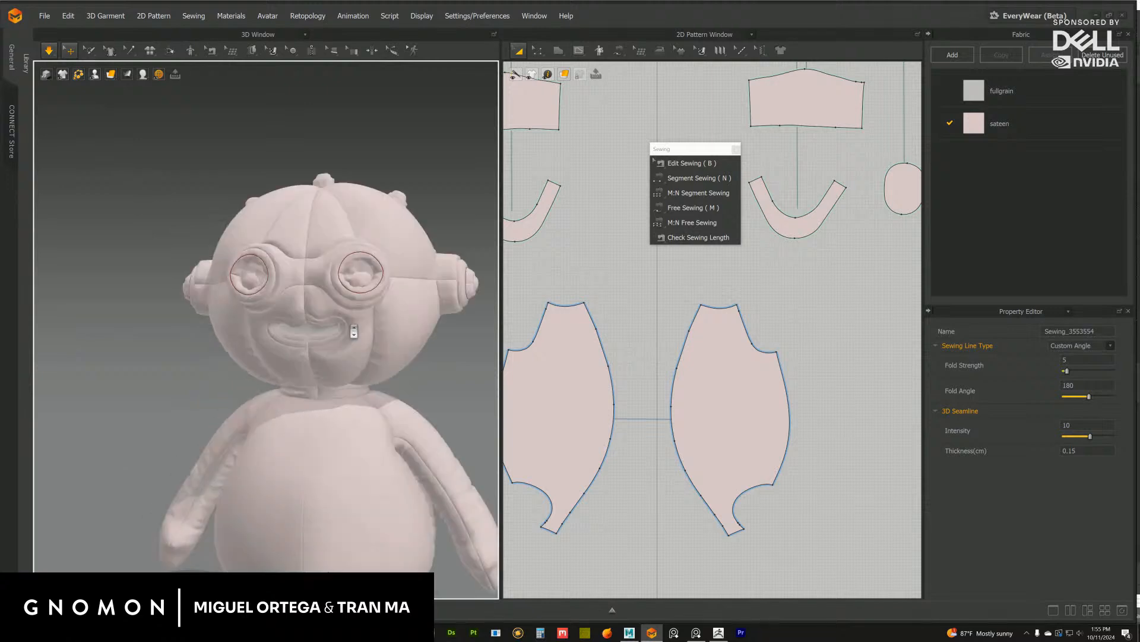
{"action": "middle_click_drag", "start_coordinate": [357, 296], "coordinate": [323, 324]}
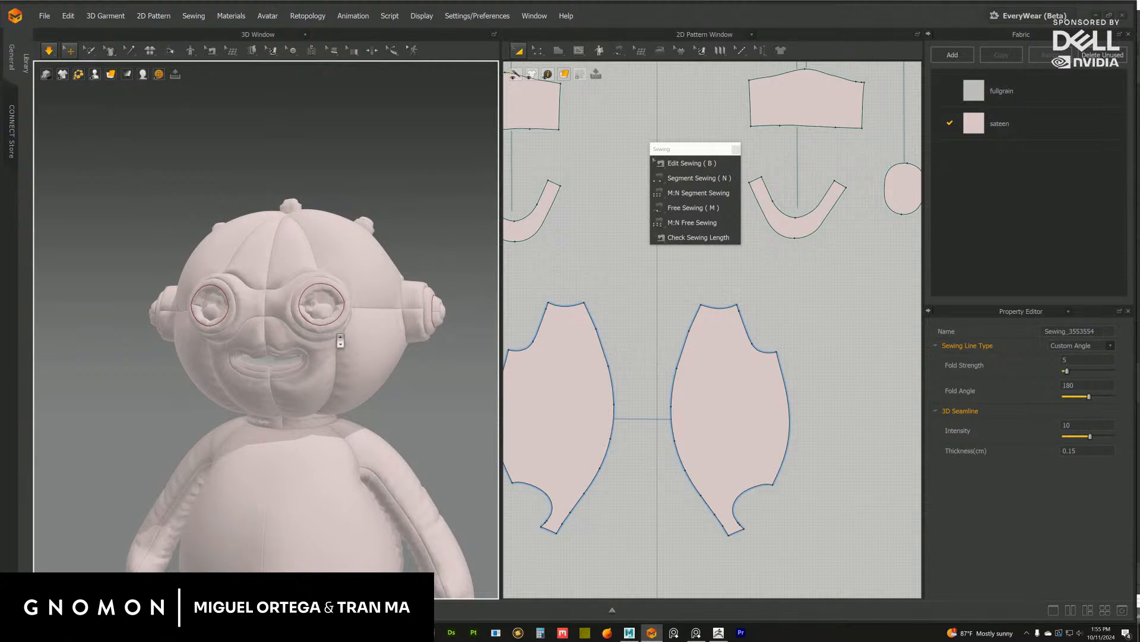
{"action": "scroll", "coordinate": [340, 341], "scroll_direction": "up", "scroll_amount": 2}
{"action": "scroll", "coordinate": [348, 292], "scroll_direction": "up", "scroll_amount": 1}
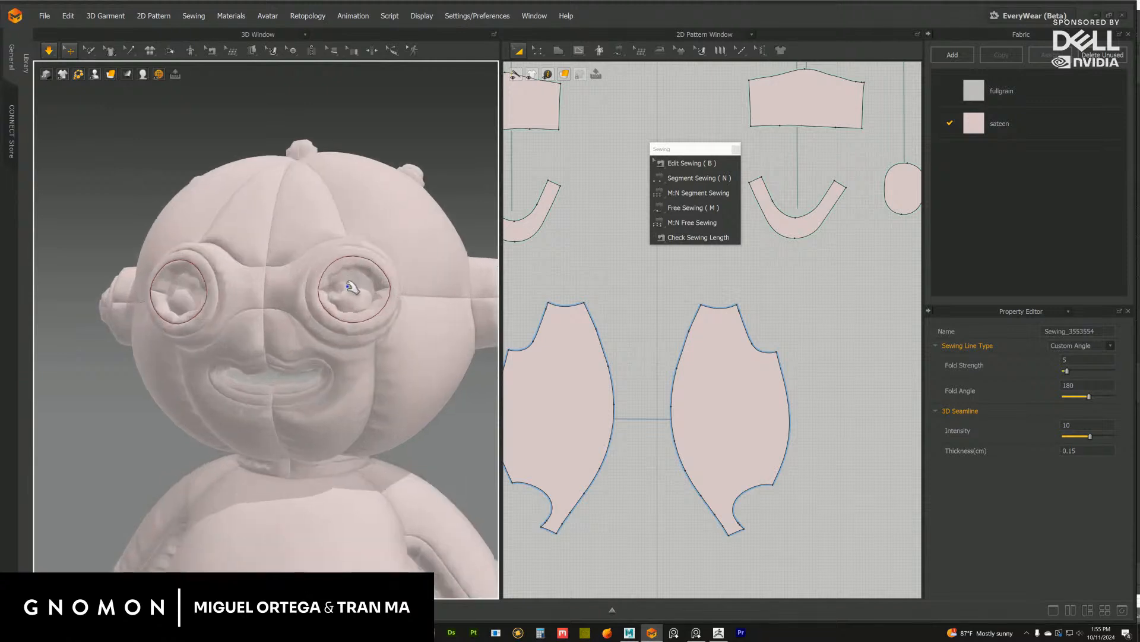
{"action": "left_click", "coordinate": [363, 267]}
{"action": "left_click", "coordinate": [362, 264], "text": "shift"}
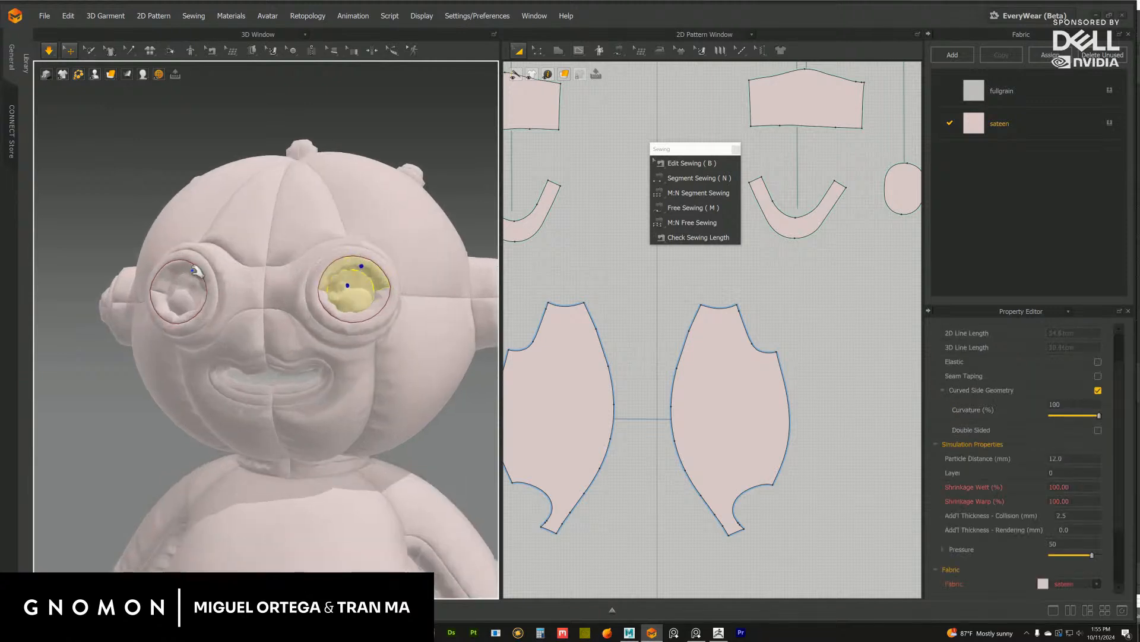
{"action": "left_click", "coordinate": [190, 268], "text": "shift"}
{"action": "left_click", "coordinate": [167, 312], "text": "shift"}
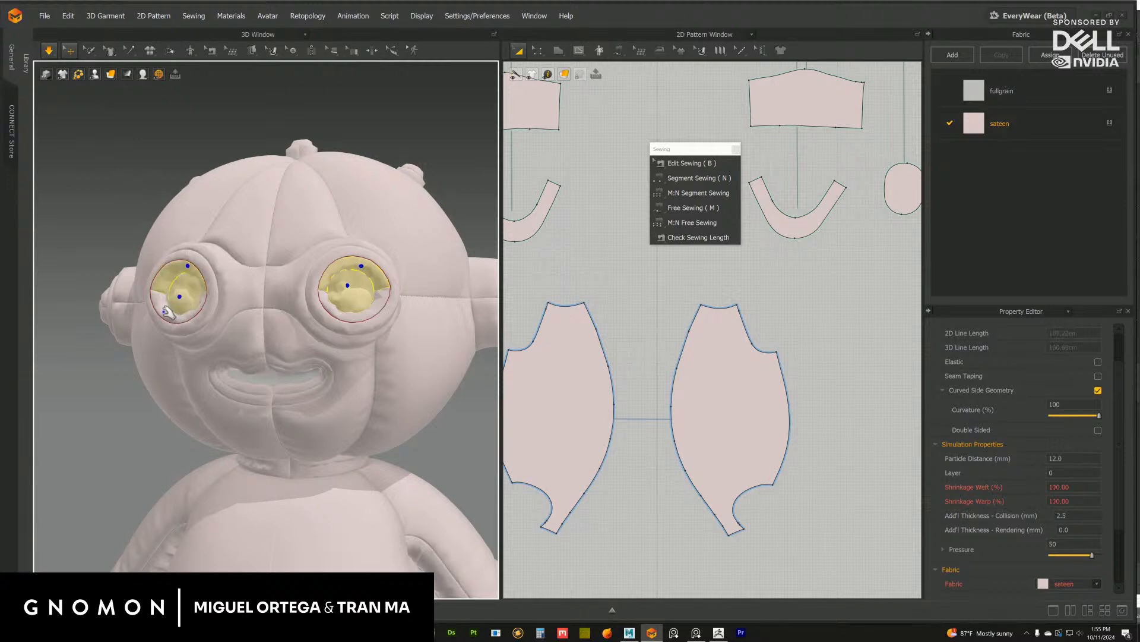
{"action": "left_click", "coordinate": [1110, 91]}
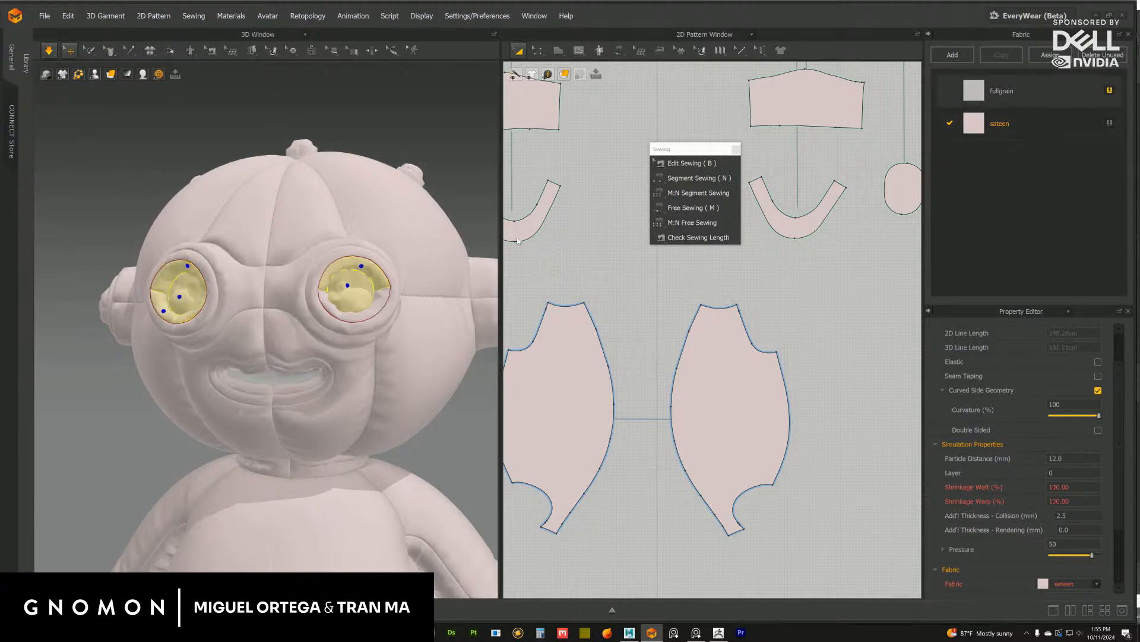
Assign the fullgrain fabric to the lower rim piece inside the character's left eye and clear the selection
{"action": "left_click", "coordinate": [378, 316]}
{"action": "left_click", "coordinate": [1110, 91]}
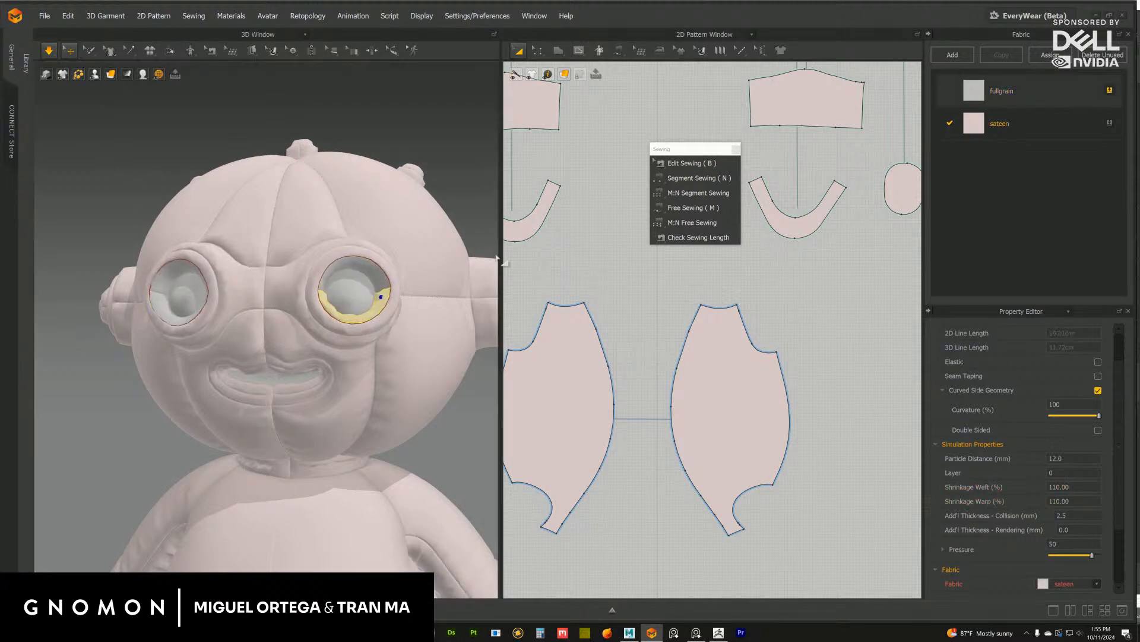
{"action": "right_click_drag", "start_coordinate": [356, 315], "coordinate": [388, 369]}
{"action": "left_click", "coordinate": [384, 332]}
{"action": "scroll", "coordinate": [410, 379], "scroll_direction": "down", "scroll_amount": 3}
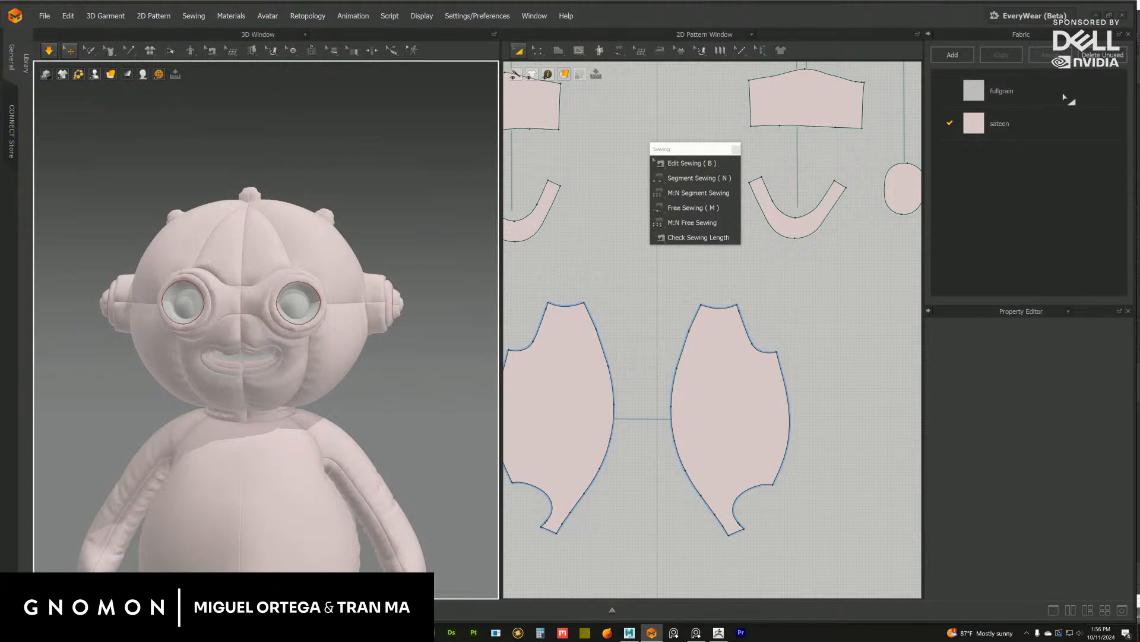
Highlight the patterns that use the sateen fabric, check the fabric of the inner eye patterns, and clear the selection
{"action": "left_click", "coordinate": [980, 129]}
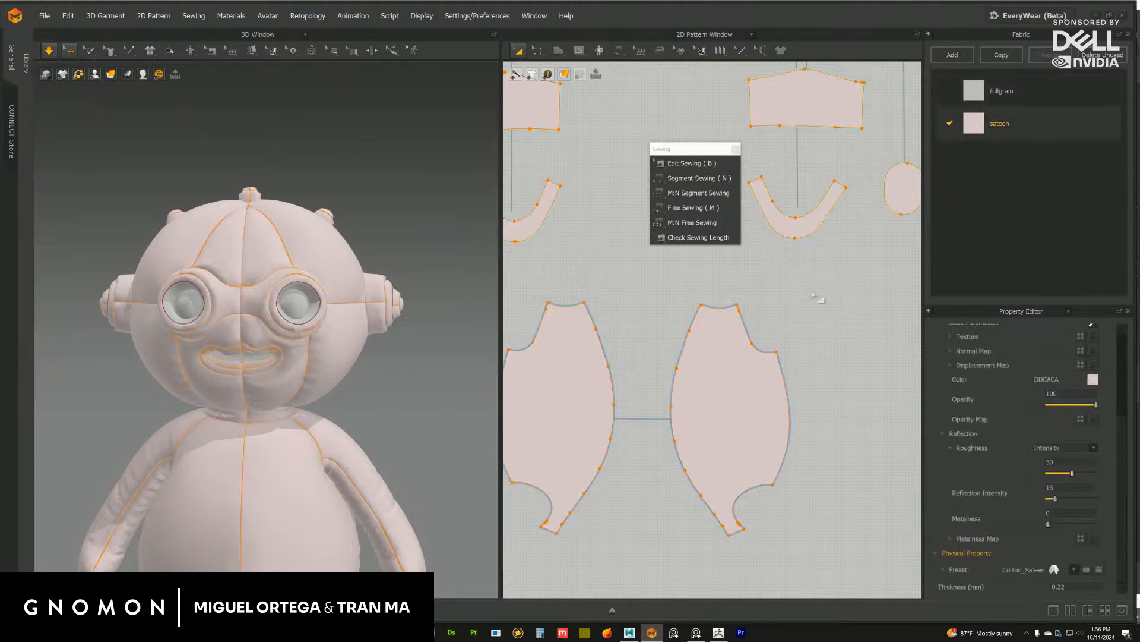
{"action": "key", "text": "m"}
{"action": "right_click_drag", "start_coordinate": [315, 231], "coordinate": [313, 231]}
{"action": "left_click", "coordinate": [338, 283]}
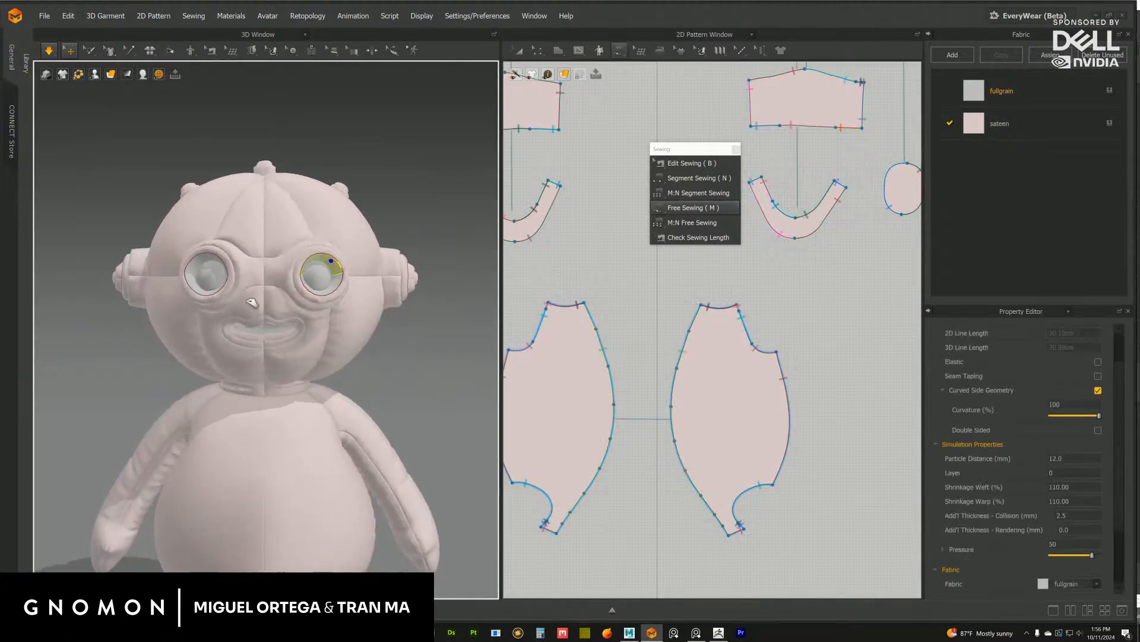
{"action": "left_click", "coordinate": [204, 284]}
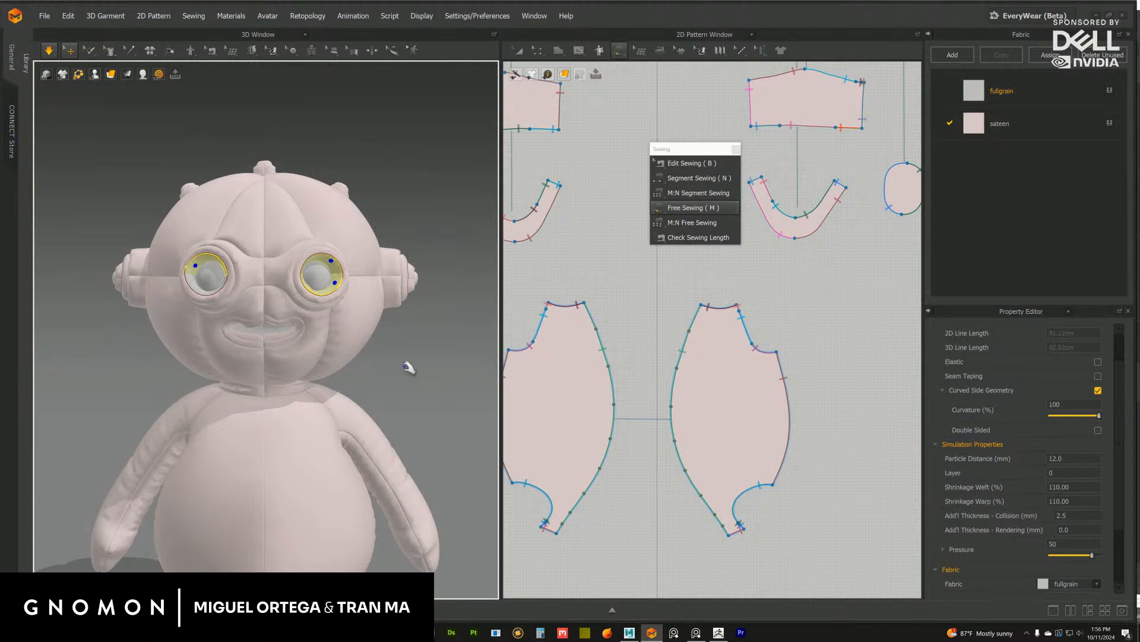
{"action": "key", "text": "Escape"}
Delete the four sateen outer-layer patterns that form the lips around the character's mouth
{"action": "scroll", "coordinate": [306, 333], "scroll_direction": "up", "scroll_amount": 8}
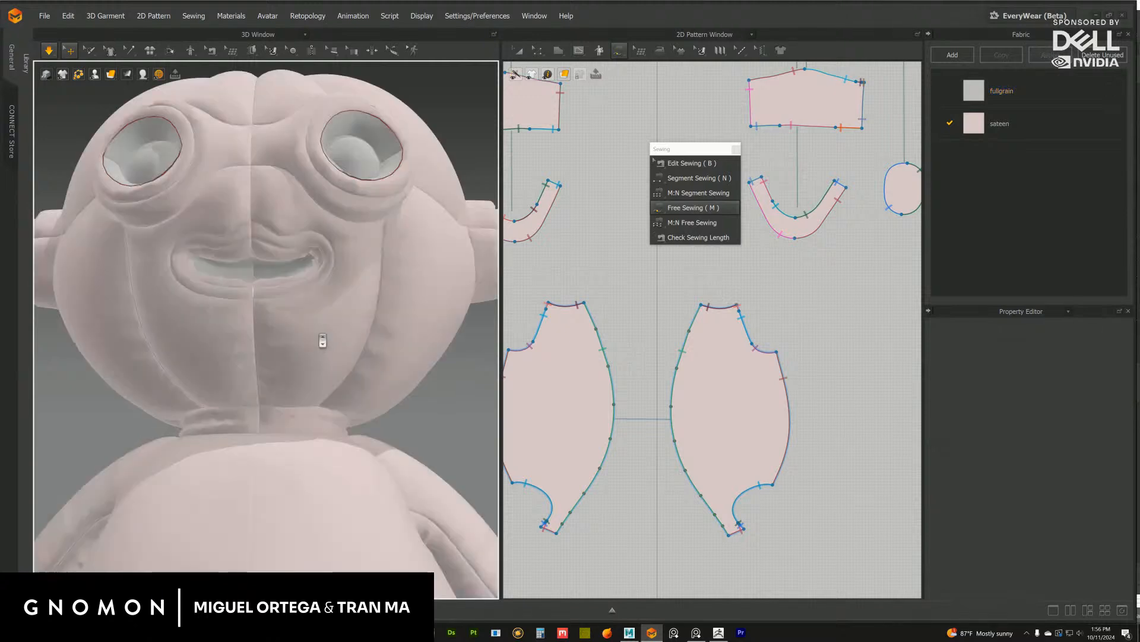
{"action": "right_click_drag", "start_coordinate": [293, 285], "coordinate": [283, 337]}
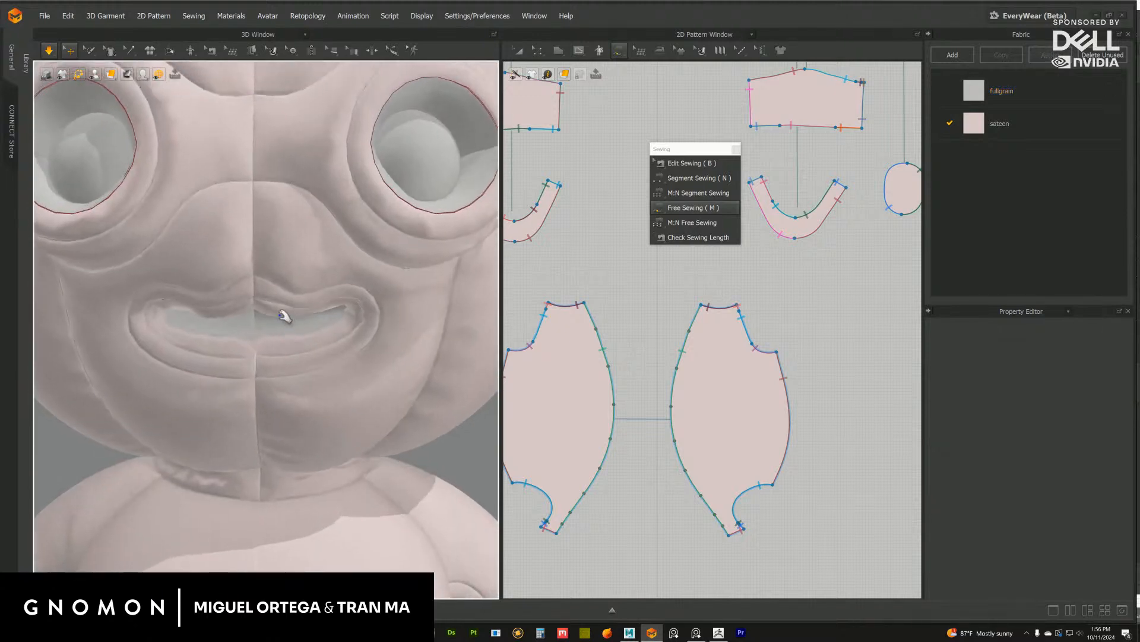
{"action": "left_click", "coordinate": [284, 316]}
{"action": "left_click", "coordinate": [268, 296], "text": "shift"}
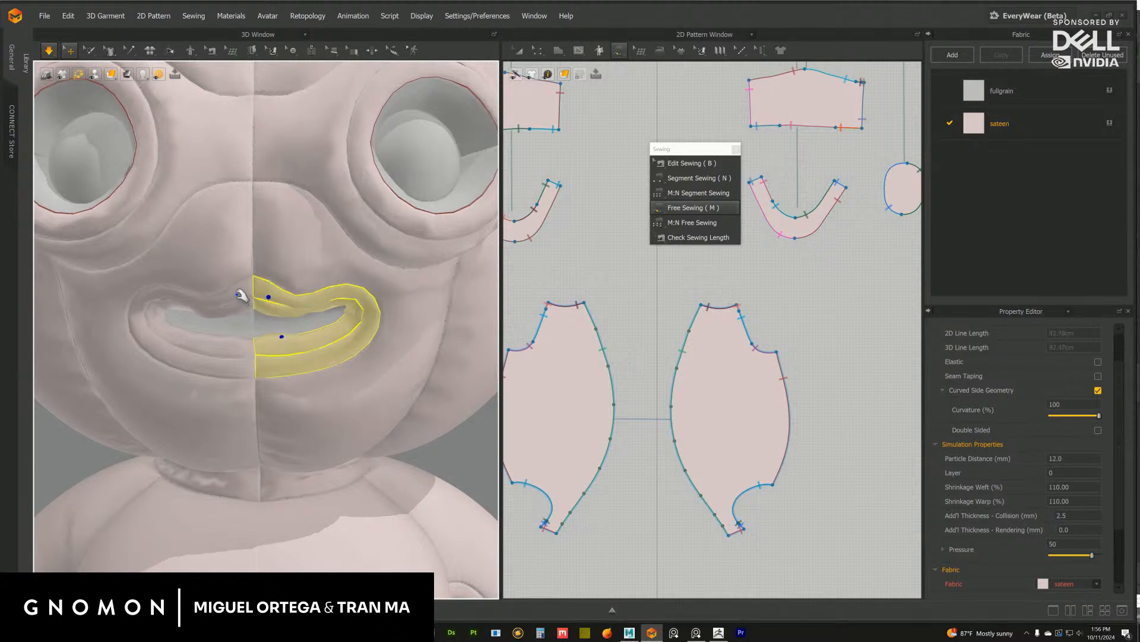
{"action": "left_click", "coordinate": [237, 310], "text": "shift"}
{"action": "left_click", "coordinate": [236, 294], "text": "shift"}
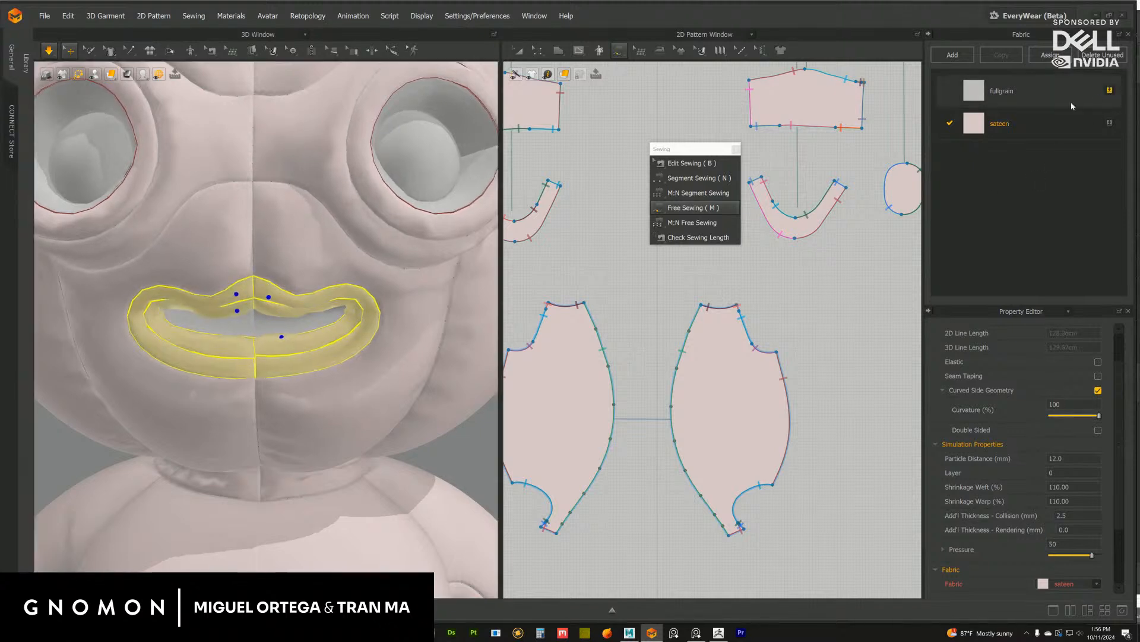
{"action": "key", "text": "Delete"}
Examine the whole character from the front and the side, comparing the mouth, body, arms and legs
{"action": "scroll", "coordinate": [440, 443], "scroll_direction": "down", "scroll_amount": 8}
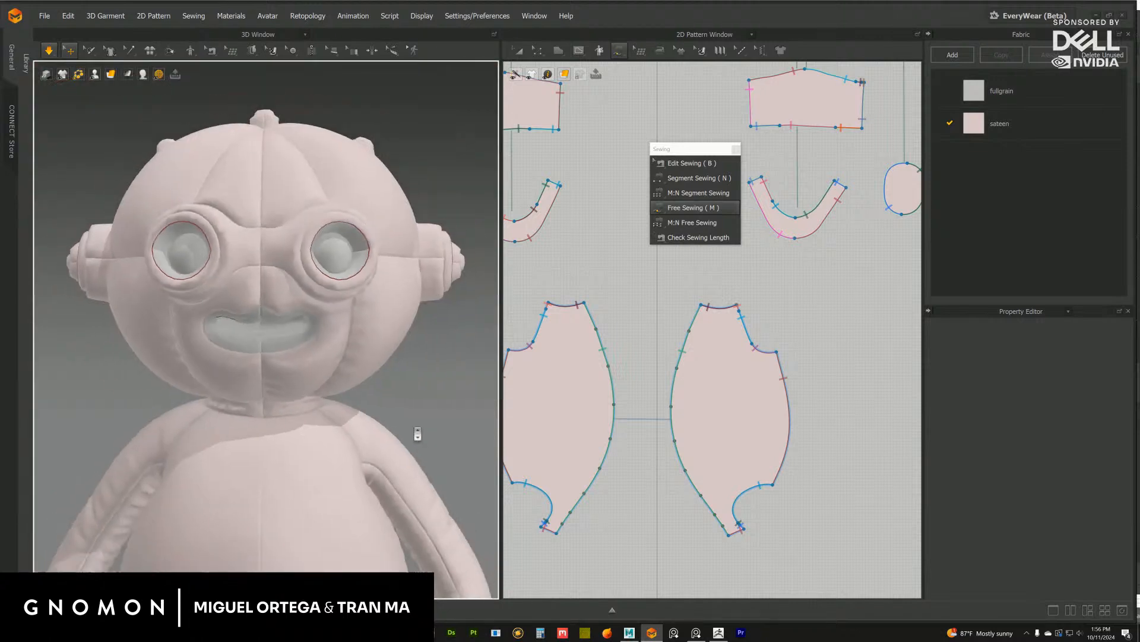
{"action": "mouse_move", "coordinate": [404, 397]}
{"action": "right_mouse_down"}
{"action": "mouse_move", "coordinate": [389, 394]}
{"action": "mouse_move", "coordinate": [405, 408]}
{"action": "right_mouse_up"}
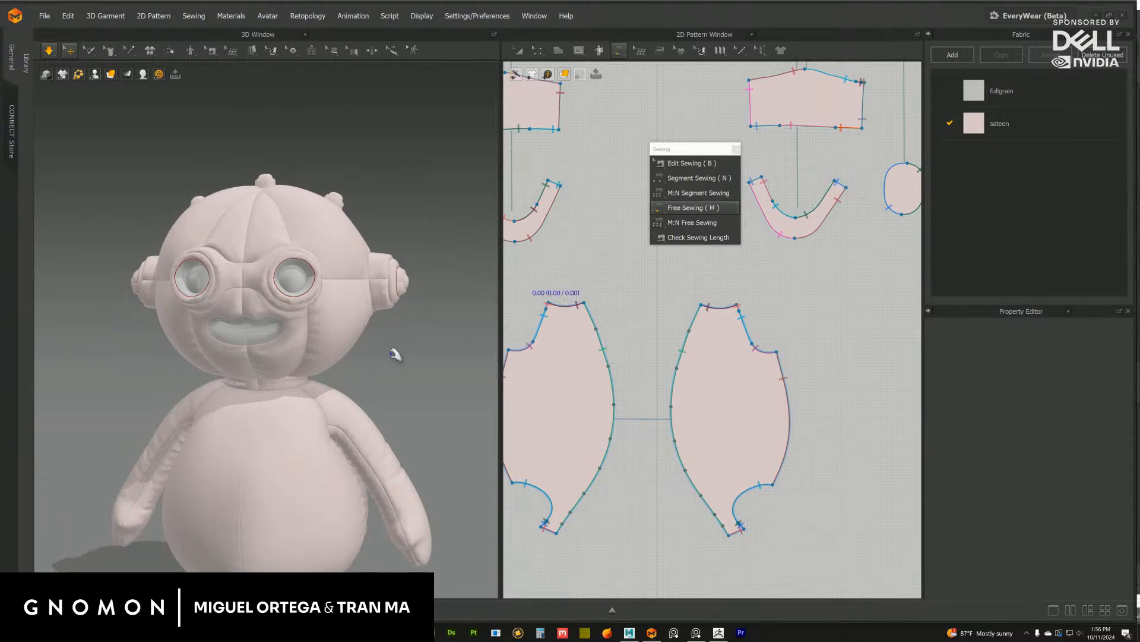
{"action": "scroll", "coordinate": [289, 297], "scroll_direction": "down", "scroll_amount": 4}
{"action": "right_click_drag", "start_coordinate": [362, 276], "coordinate": [387, 336]}
{"action": "middle_click_drag", "start_coordinate": [327, 357], "coordinate": [332, 303]}
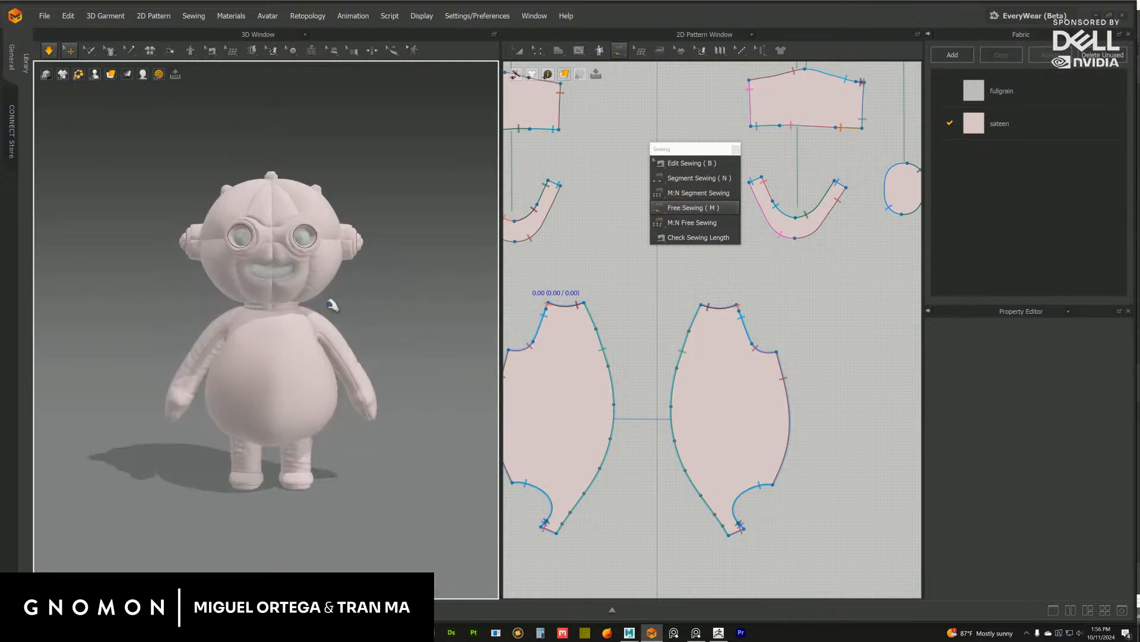
{"action": "mouse_move", "coordinate": [341, 318]}
{"action": "right_mouse_down"}
{"action": "mouse_move", "coordinate": [364, 313]}
{"action": "mouse_move", "coordinate": [322, 312]}
{"action": "right_mouse_up"}
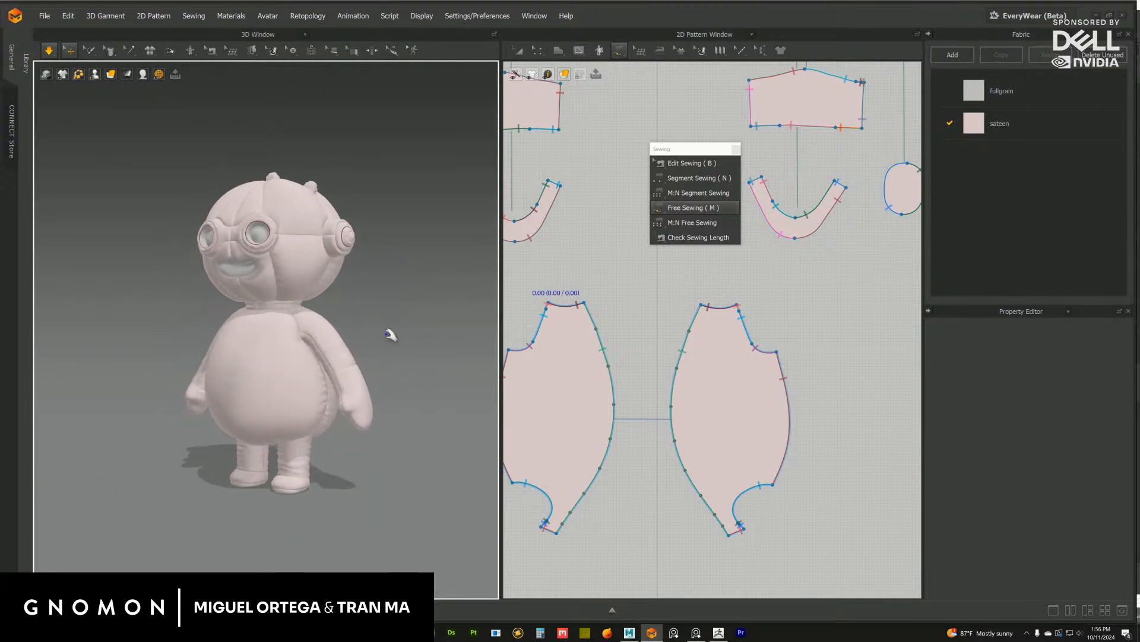
{"action": "scroll", "coordinate": [419, 354], "scroll_direction": "up", "scroll_amount": 4}
{"action": "mouse_move", "coordinate": [419, 356]}
{"action": "right_mouse_down"}
{"action": "mouse_move", "coordinate": [421, 318]}
{"action": "mouse_move", "coordinate": [401, 366]}
{"action": "right_mouse_up"}
Select the sateen inner-arm and front belly patterns on the character's left side and stop the simulation
{"action": "left_click", "coordinate": [380, 372]}
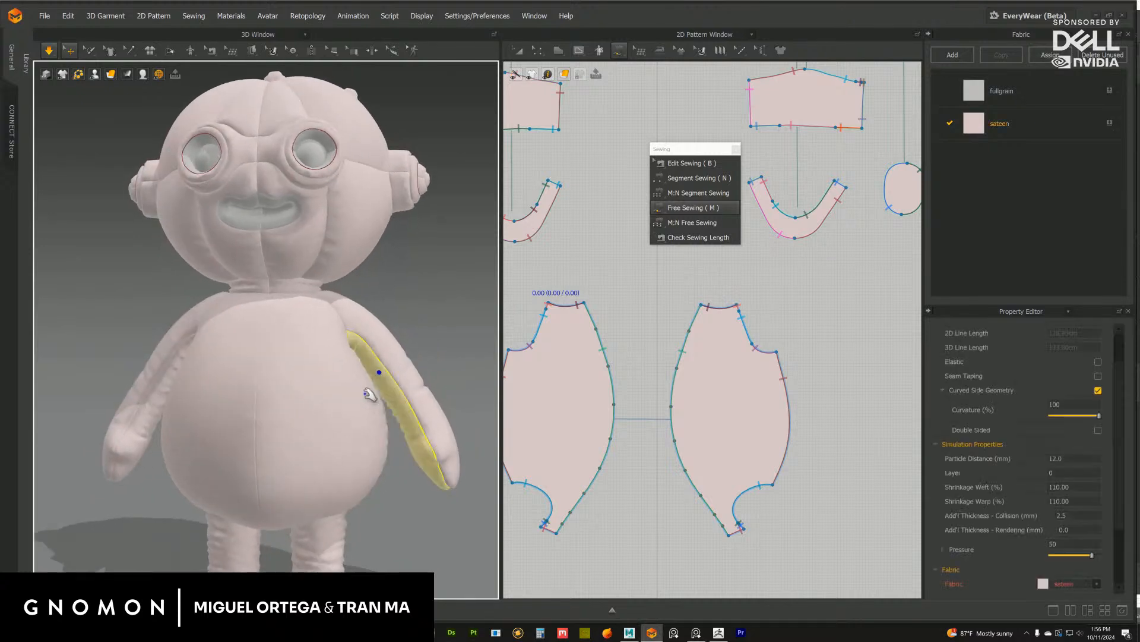
{"action": "right_click_drag", "start_coordinate": [334, 391], "coordinate": [392, 386]}
{"action": "left_click", "coordinate": [375, 364]}
{"action": "key", "text": "space"}
{"action": "left_click", "coordinate": [372, 365]}
{"action": "left_click", "coordinate": [363, 398], "text": "shift"}
{"action": "key", "text": "space"}
{"action": "left_click", "coordinate": [367, 392], "text": "shift"}
{"action": "right_click_drag", "start_coordinate": [313, 400], "coordinate": [335, 371]}
{"action": "middle_click_drag", "start_coordinate": [357, 379], "coordinate": [358, 378]}
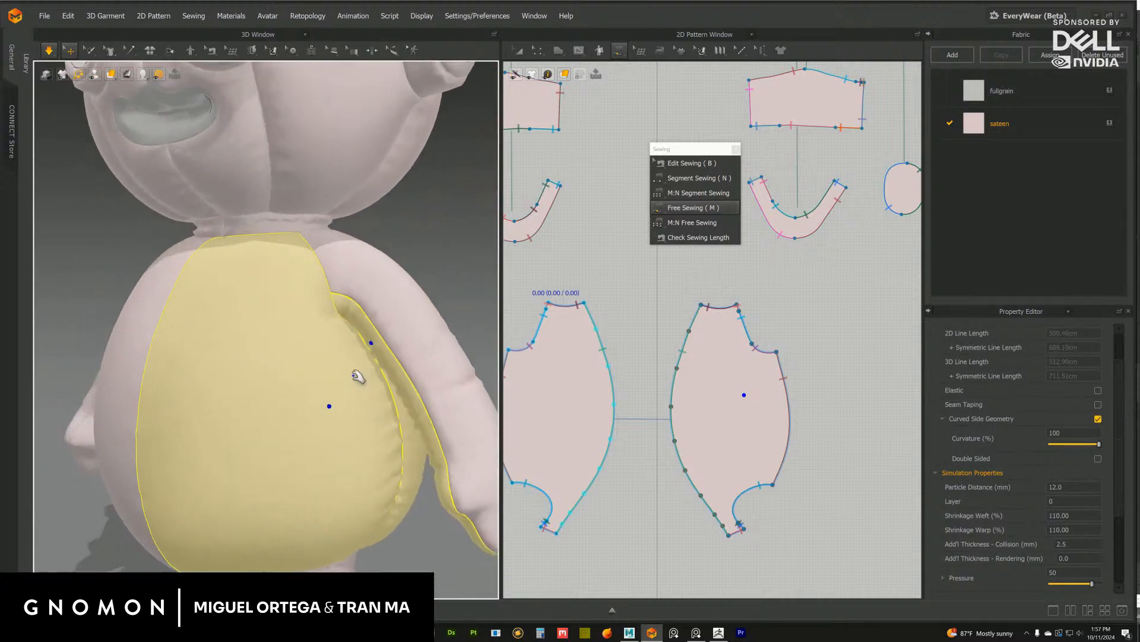
{"action": "right_click_drag", "start_coordinate": [357, 377], "coordinate": [367, 355]}
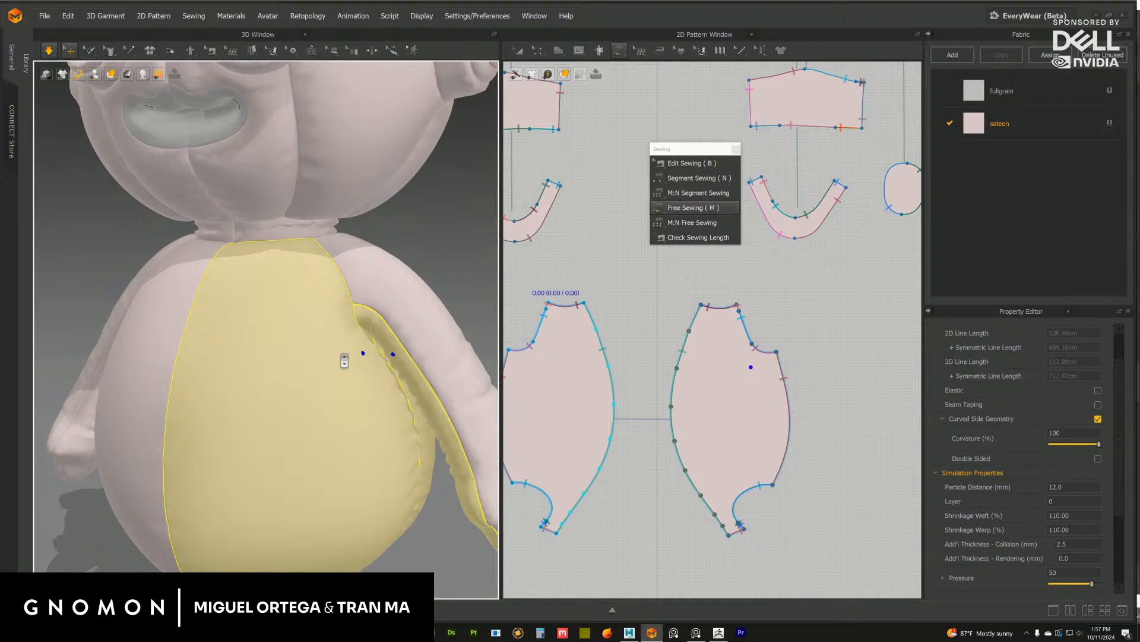
{"action": "scroll", "coordinate": [344, 361], "scroll_direction": "down", "scroll_amount": 5}
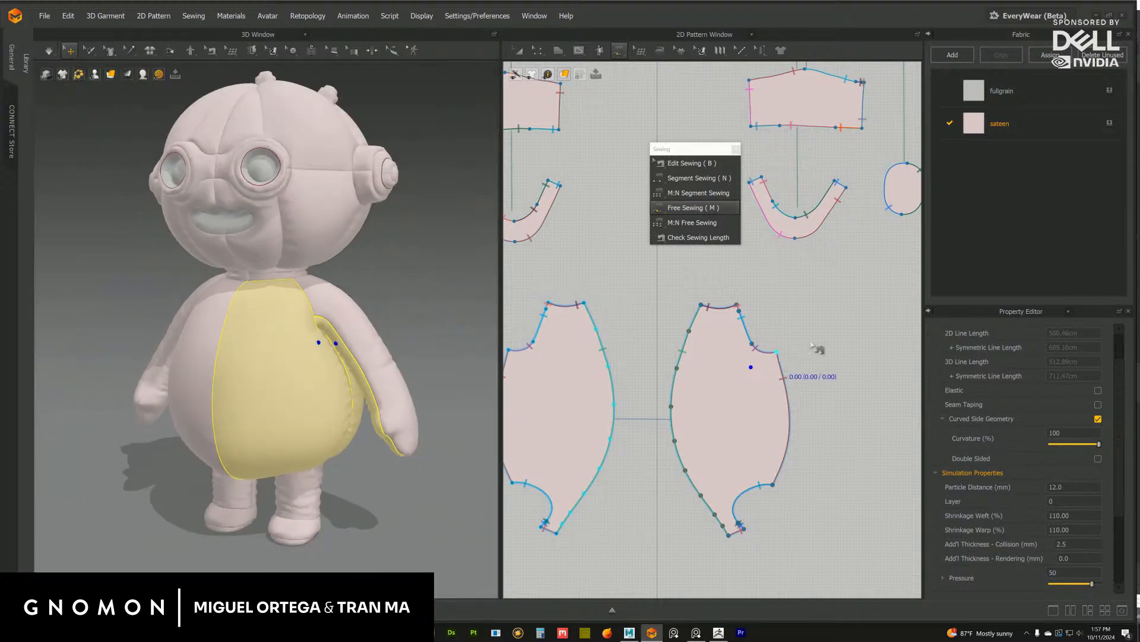
Delete the sateen front and back torso patterns on both sides of the body
{"action": "left_click", "coordinate": [518, 51]}
{"action": "scroll", "coordinate": [713, 333], "scroll_direction": "down", "scroll_amount": 5}
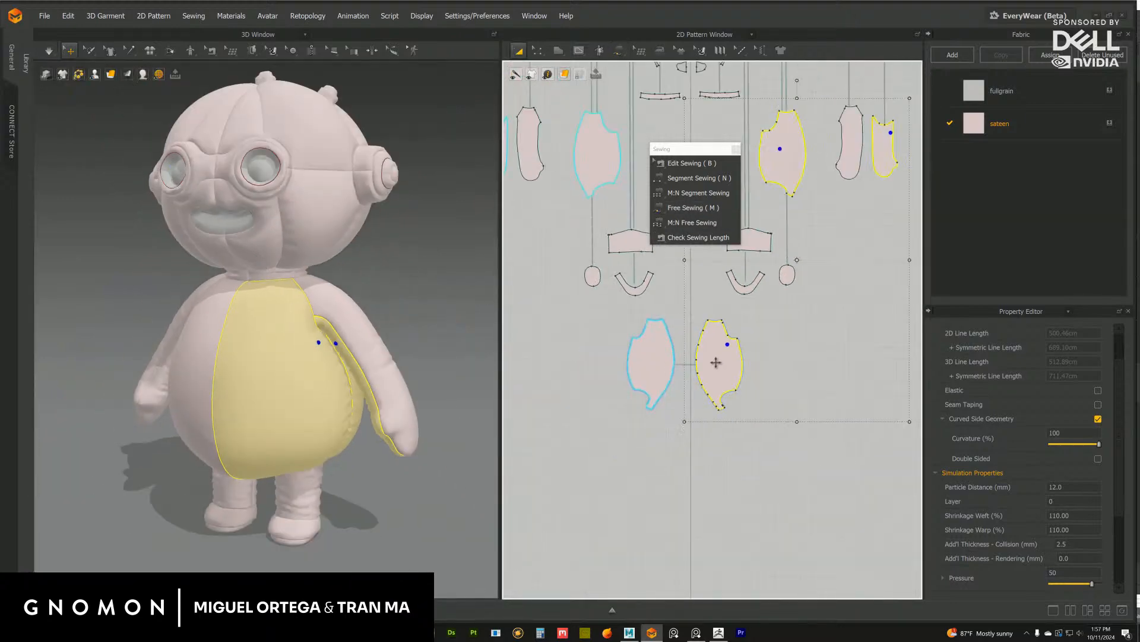
{"action": "left_click", "coordinate": [664, 360]}
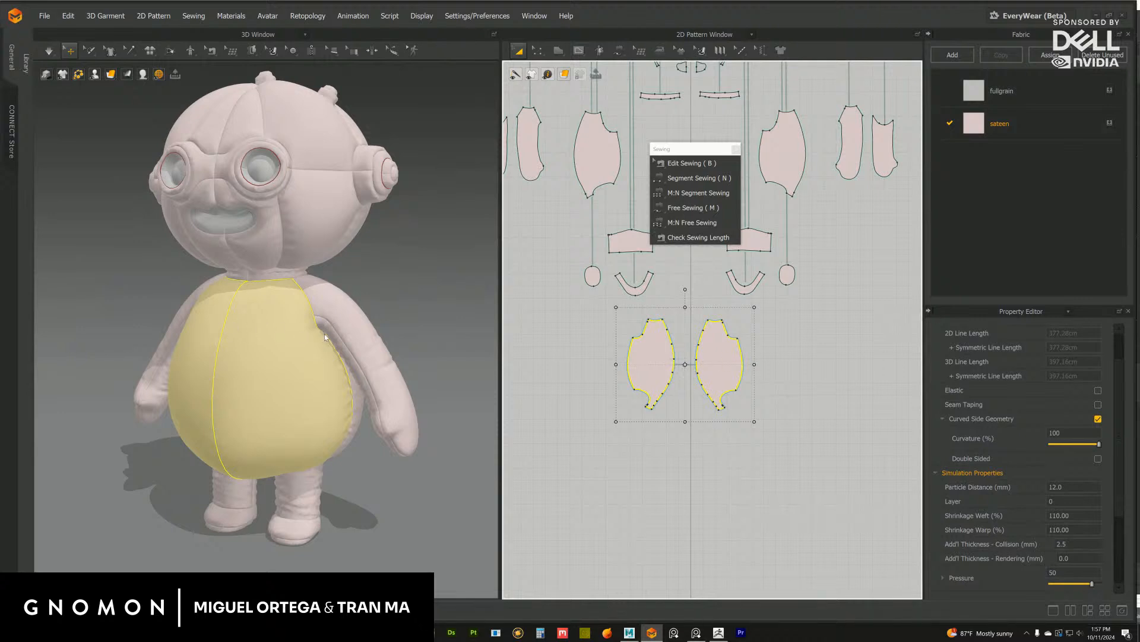
{"action": "left_click", "coordinate": [347, 386]}
{"action": "right_click_drag", "start_coordinate": [347, 386], "coordinate": [109, 372]}
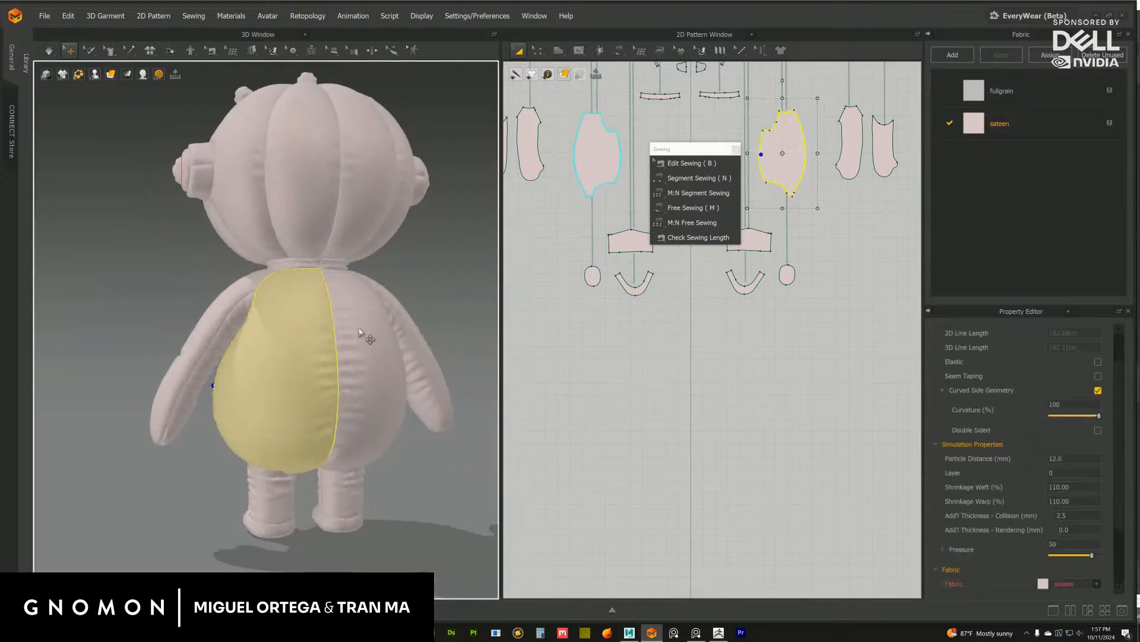
{"action": "left_click", "coordinate": [359, 328], "text": "shift"}
{"action": "left_click", "coordinate": [890, 105]}
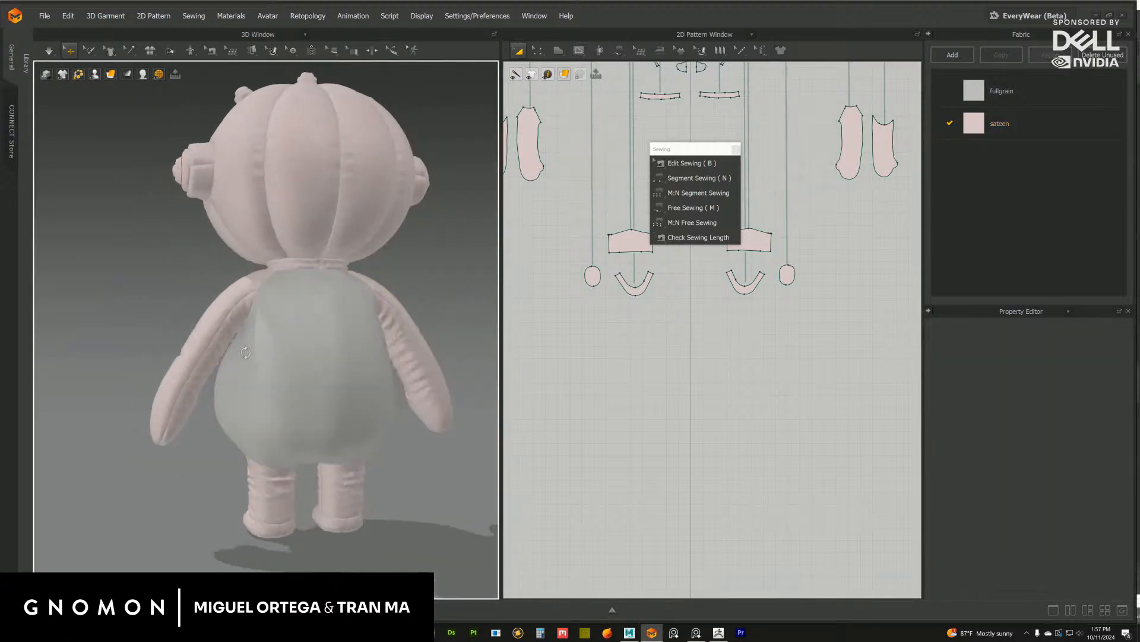
Delete the sateen inner-arm pattern of the character's left arm
{"action": "right_click_drag", "start_coordinate": [245, 352], "coordinate": [370, 353]}
{"action": "middle_click_drag", "start_coordinate": [229, 382], "coordinate": [324, 408]}
{"action": "scroll", "coordinate": [320, 384], "scroll_direction": "up", "scroll_amount": 5}
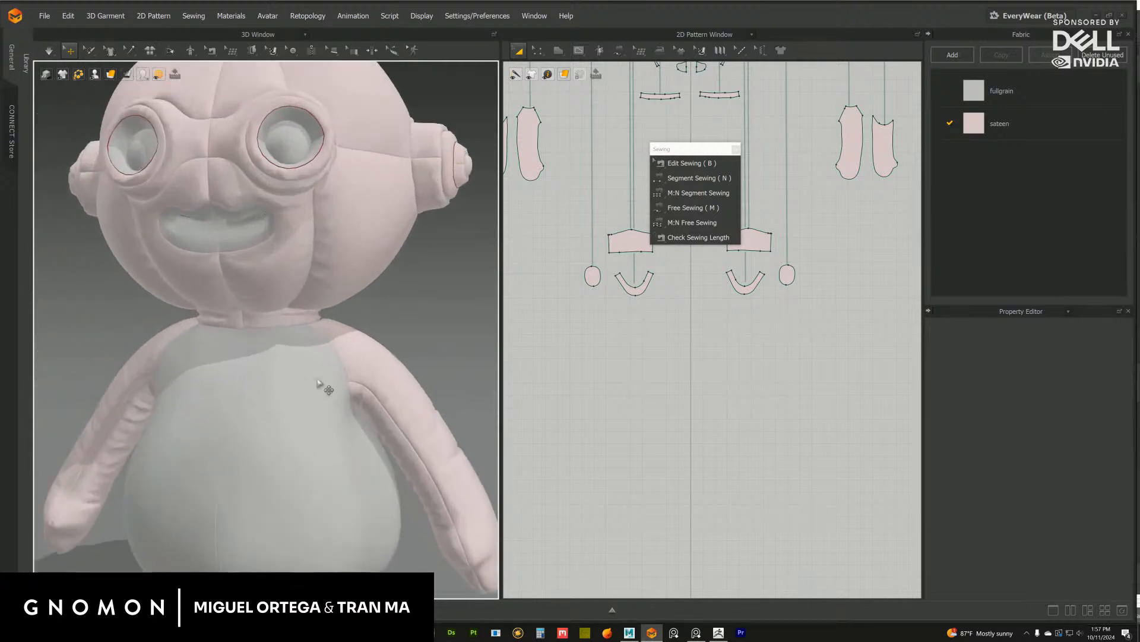
{"action": "mouse_move", "coordinate": [318, 384]}
{"action": "right_mouse_down"}
{"action": "mouse_move", "coordinate": [329, 348]}
{"action": "mouse_move", "coordinate": [311, 364]}
{"action": "mouse_move", "coordinate": [329, 383]}
{"action": "mouse_move", "coordinate": [320, 381]}
{"action": "right_mouse_up"}
{"action": "middle_click_drag", "start_coordinate": [320, 380], "coordinate": [276, 333]}
{"action": "left_click", "coordinate": [324, 356]}
{"action": "middle_click_drag", "start_coordinate": [644, 327], "coordinate": [629, 479]}
{"action": "middle_click_drag", "start_coordinate": [684, 306], "coordinate": [636, 425]}
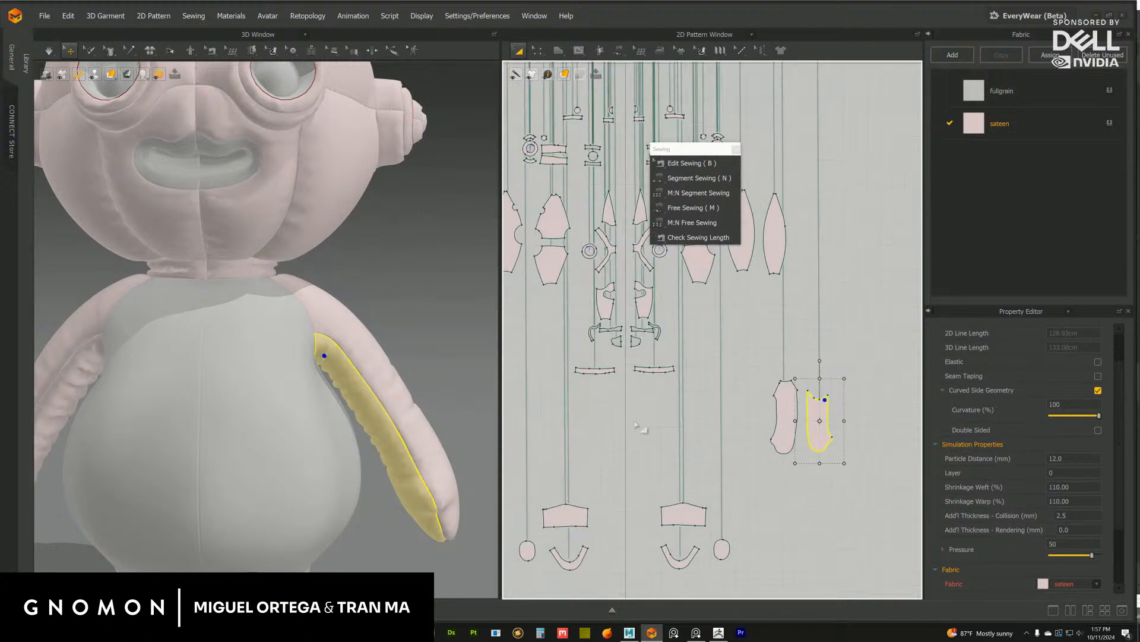
{"action": "right_click_drag", "start_coordinate": [407, 387], "coordinate": [438, 358]}
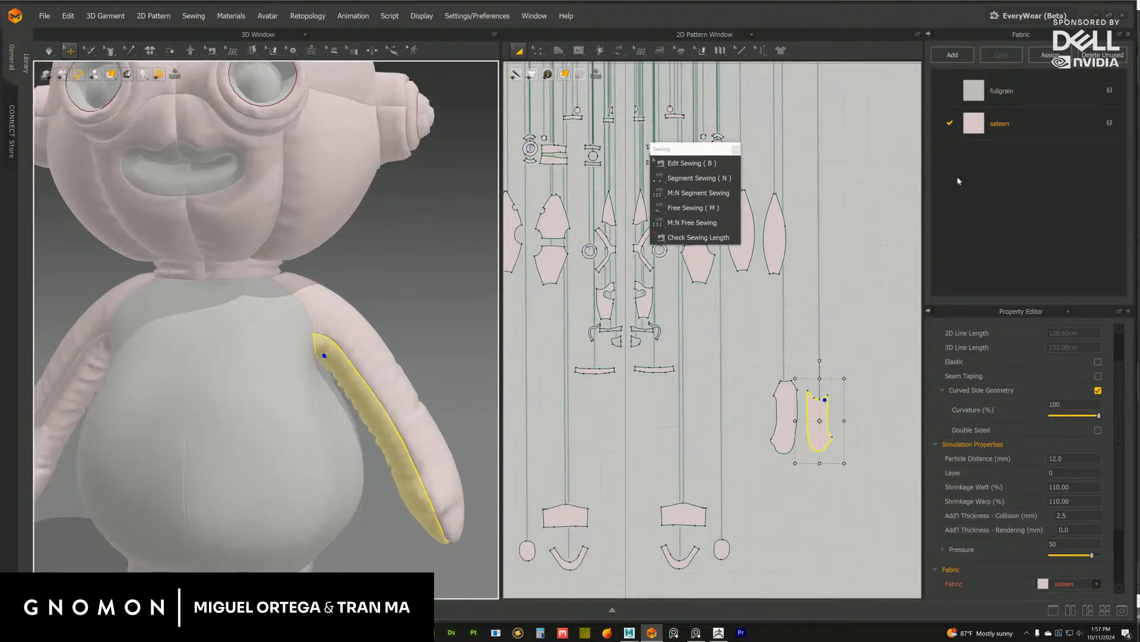
{"action": "key", "text": "Delete"}
Delete the sateen inner-arm pattern of the character's right arm
{"action": "middle_click_drag", "start_coordinate": [644, 395], "coordinate": [852, 373]}
{"action": "left_click", "coordinate": [644, 384]}
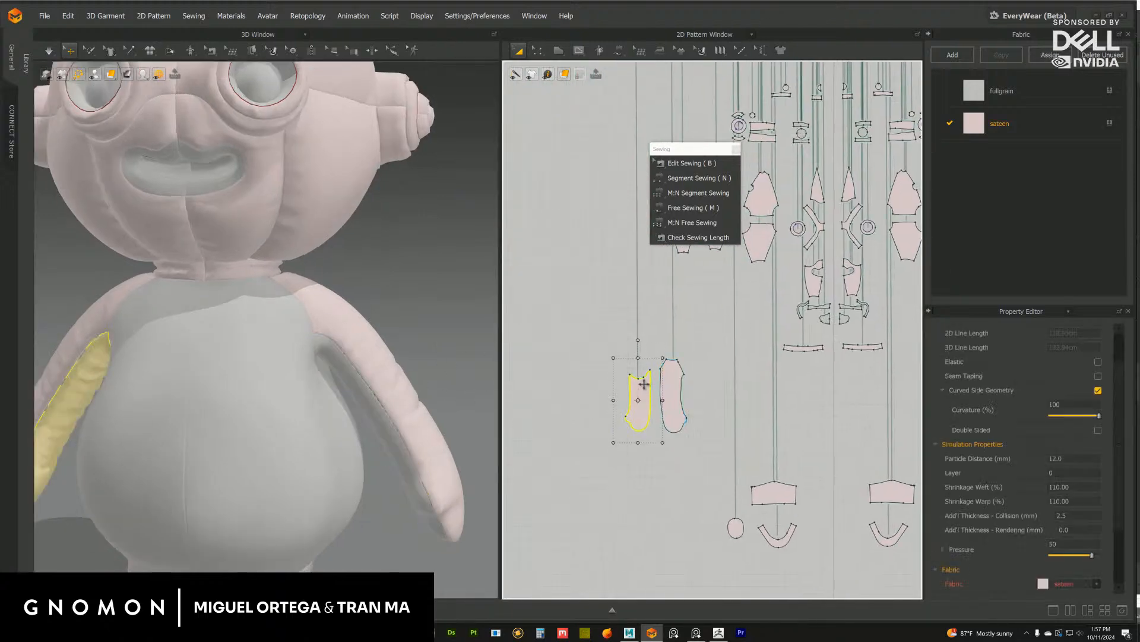
{"action": "key", "text": "Delete"}
{"action": "right_click_drag", "start_coordinate": [343, 360], "coordinate": [345, 355]}
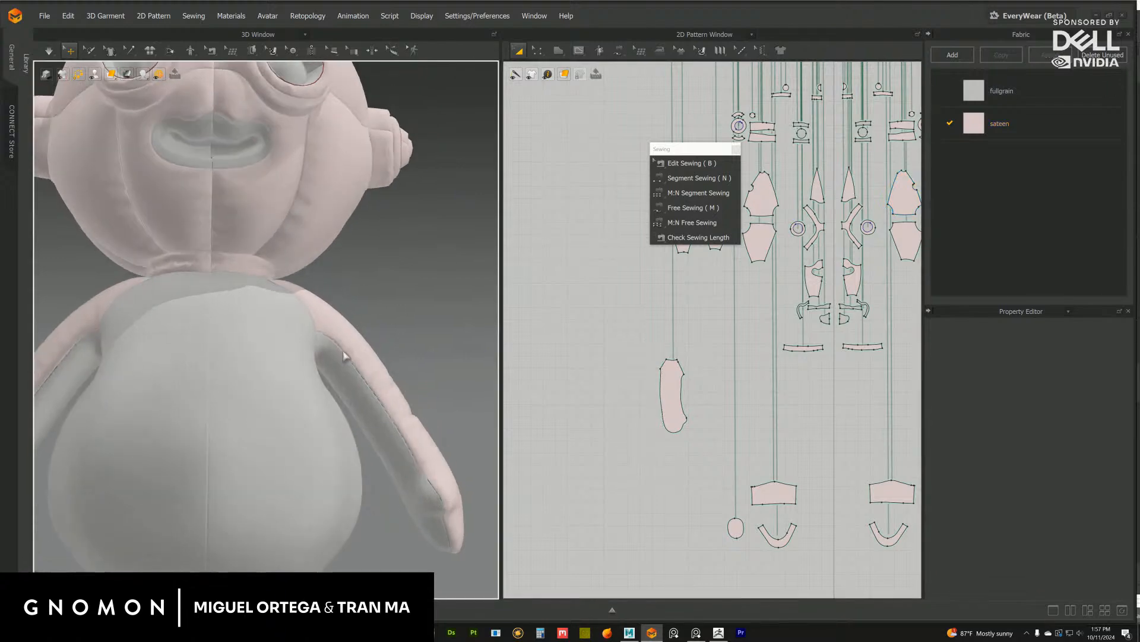
Draw a curved internal line across the fullgrain inner-arm pattern of the character's left arm, just below the armpit edge, using Internal Polygon/Line
{"action": "mouse_move", "coordinate": [434, 347]}
{"action": "right_mouse_down"}
{"action": "mouse_move", "coordinate": [351, 407]}
{"action": "mouse_move", "coordinate": [431, 352]}
{"action": "right_mouse_up"}
{"action": "middle_click_drag", "start_coordinate": [769, 183], "coordinate": [606, 523]}
{"action": "middle_click_drag", "start_coordinate": [702, 138], "coordinate": [670, 521]}
{"action": "right_click_drag", "start_coordinate": [456, 441], "coordinate": [355, 393]}
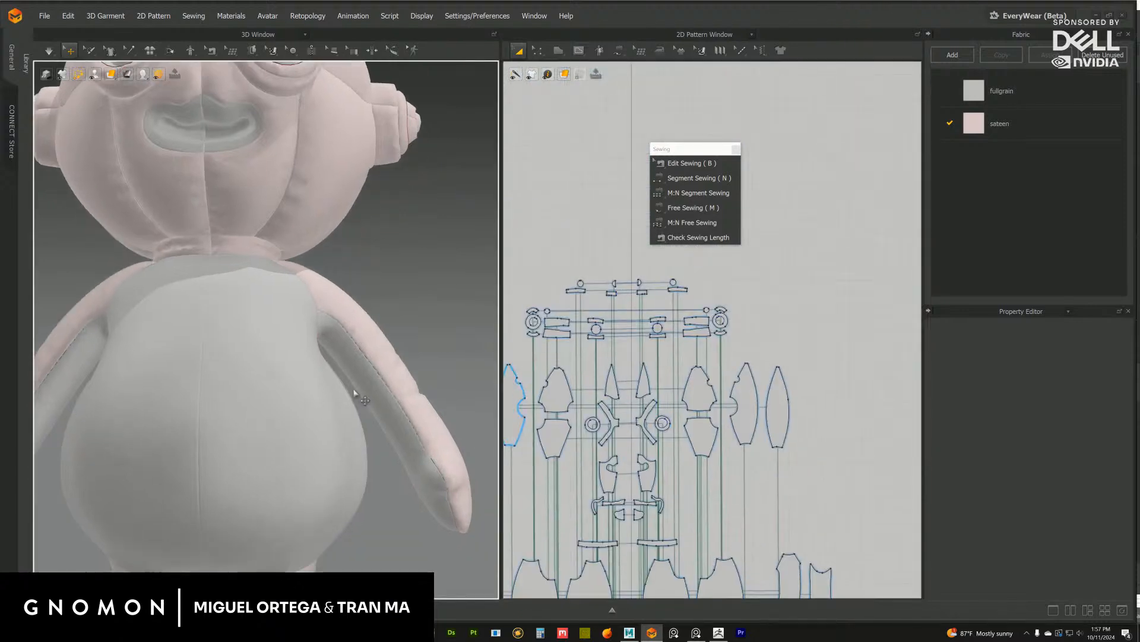
{"action": "left_click", "coordinate": [355, 393]}
{"action": "left_click", "coordinate": [578, 50]}
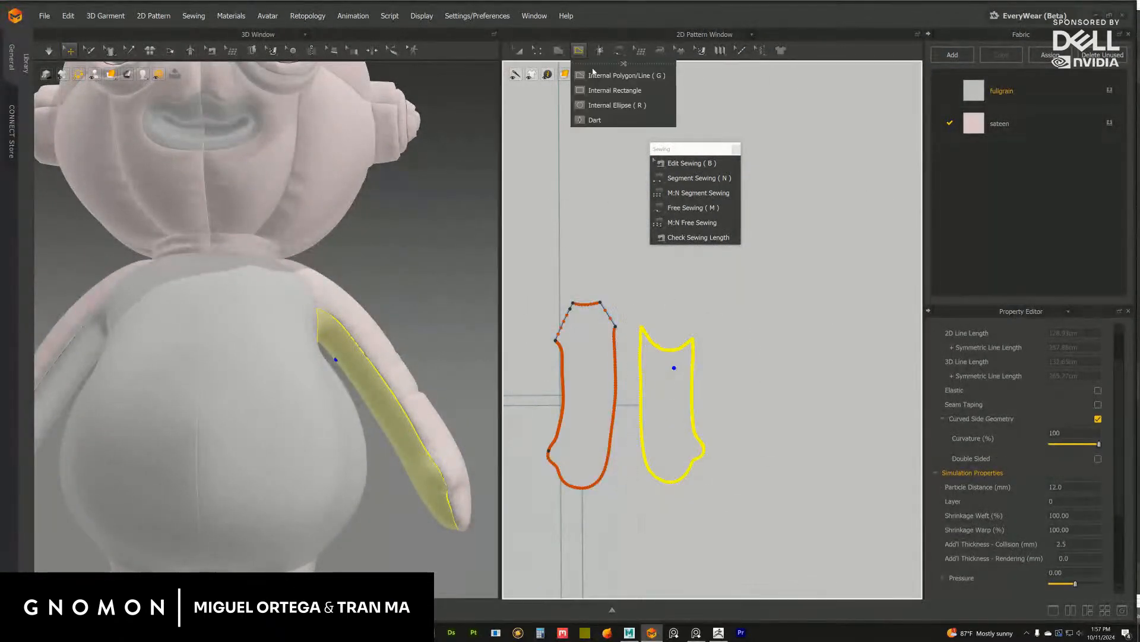
{"action": "left_click", "coordinate": [602, 64]}
{"action": "left_click_drag", "start_coordinate": [604, 70], "coordinate": [768, 323]}
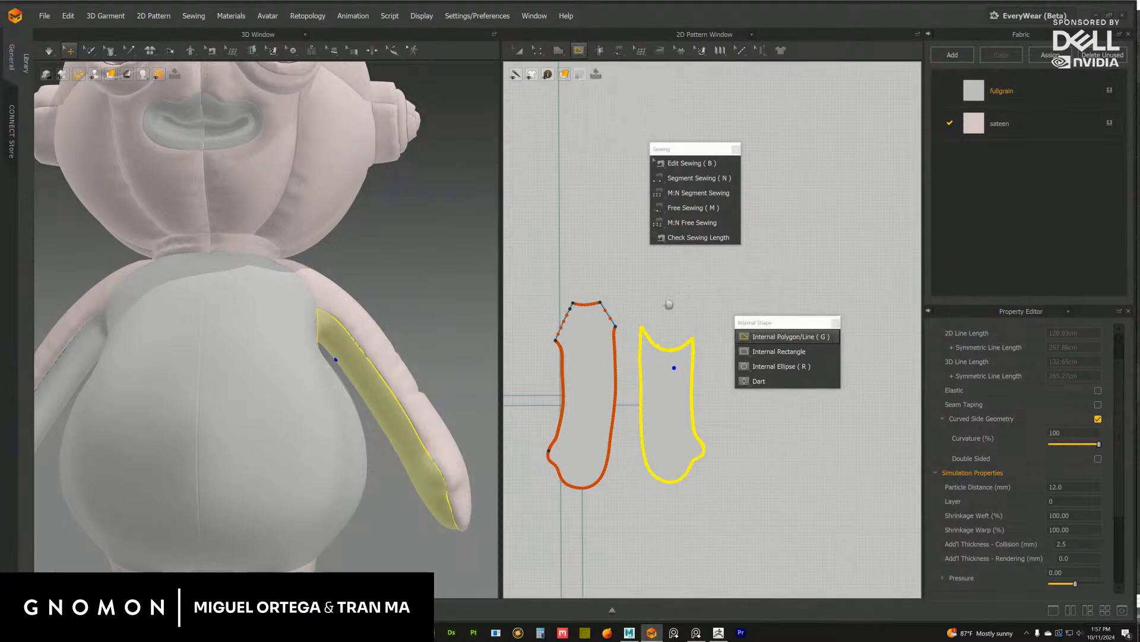
{"action": "scroll", "coordinate": [669, 304], "scroll_direction": "up", "scroll_amount": 5}
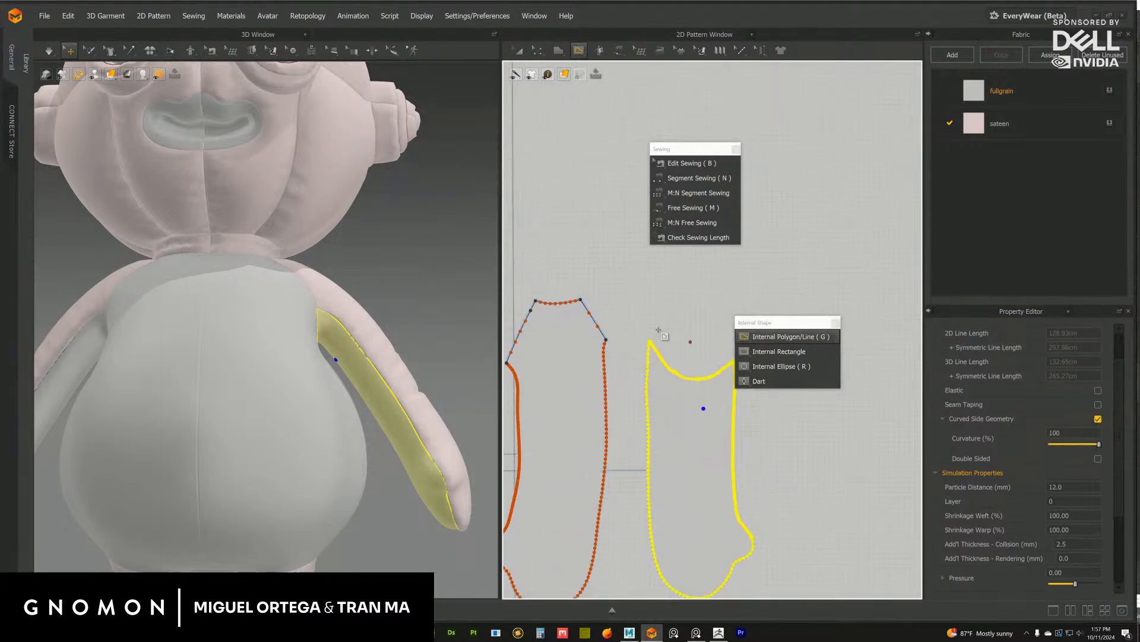
{"action": "middle_click_drag", "start_coordinate": [658, 330], "coordinate": [614, 309]}
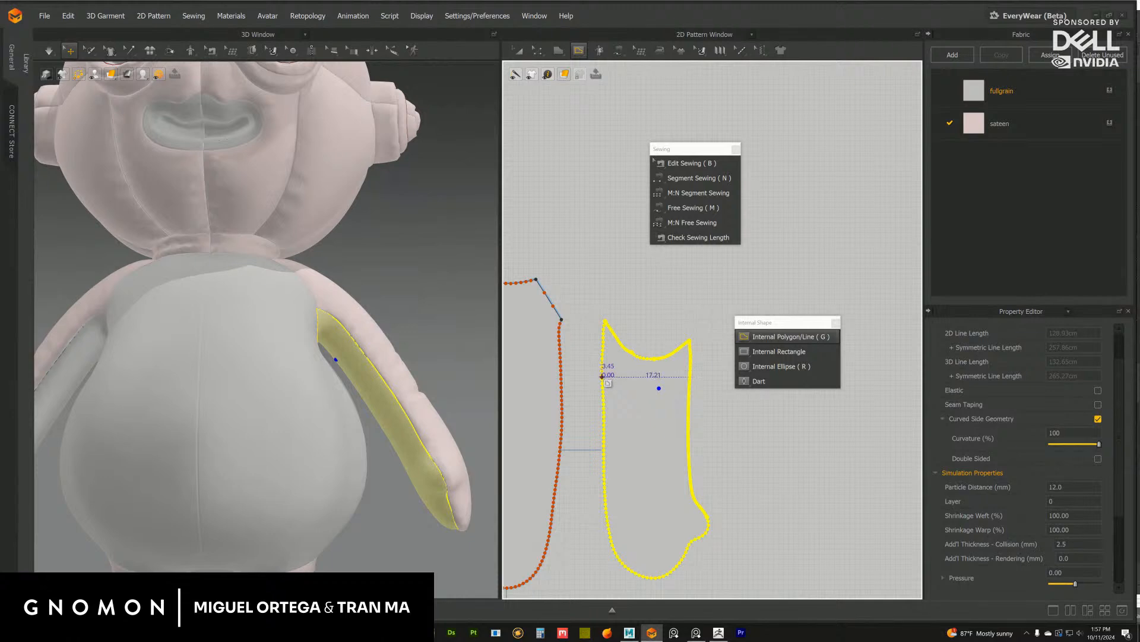
{"action": "left_click", "coordinate": [602, 375]}
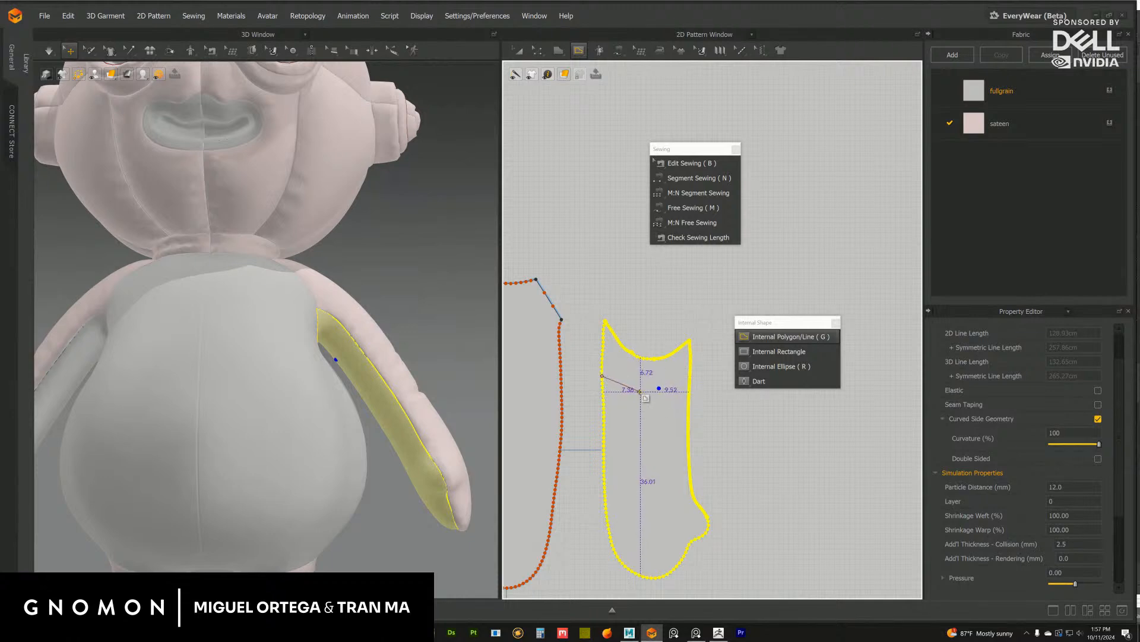
{"action": "left_click", "coordinate": [644, 392], "text": "ctrl"}
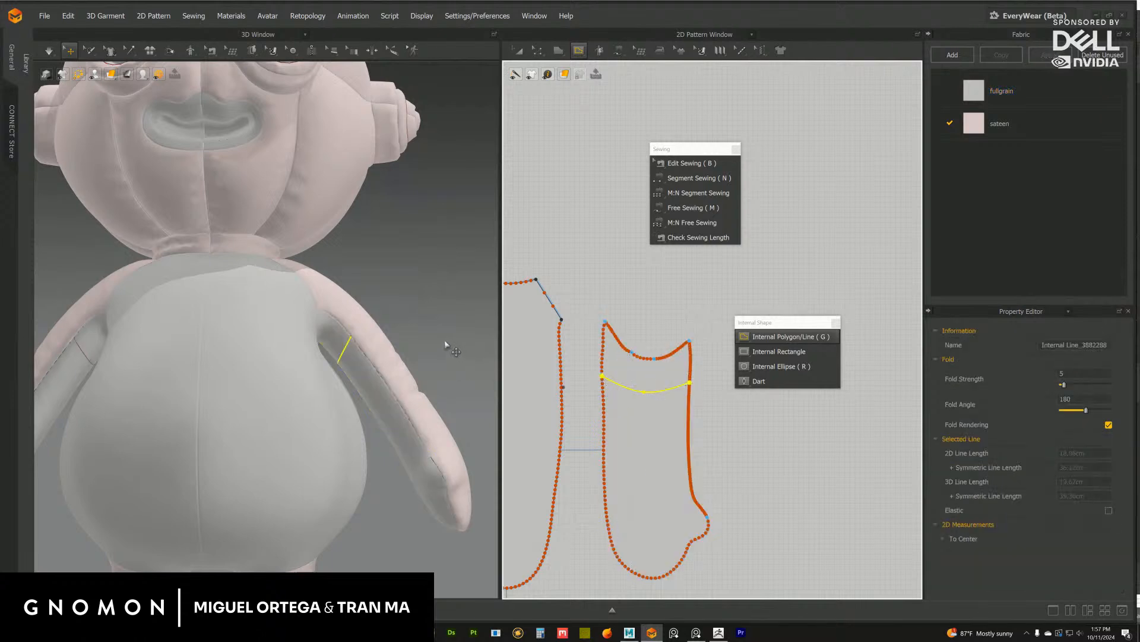
Select the fullgrain front belly pattern on the character's left side and locate its shoulder edge among the 2D patterns
{"action": "mouse_move", "coordinate": [448, 344]}
{"action": "right_mouse_down"}
{"action": "mouse_move", "coordinate": [430, 341]}
{"action": "mouse_move", "coordinate": [440, 348]}
{"action": "right_mouse_up"}
{"action": "middle_click_drag", "start_coordinate": [379, 313], "coordinate": [397, 285]}
{"action": "mouse_move", "coordinate": [397, 286]}
{"action": "right_mouse_down"}
{"action": "mouse_move", "coordinate": [383, 288]}
{"action": "mouse_move", "coordinate": [400, 292]}
{"action": "right_mouse_up"}
{"action": "right_click_drag", "start_coordinate": [331, 318], "coordinate": [326, 331]}
{"action": "left_click", "coordinate": [321, 323]}
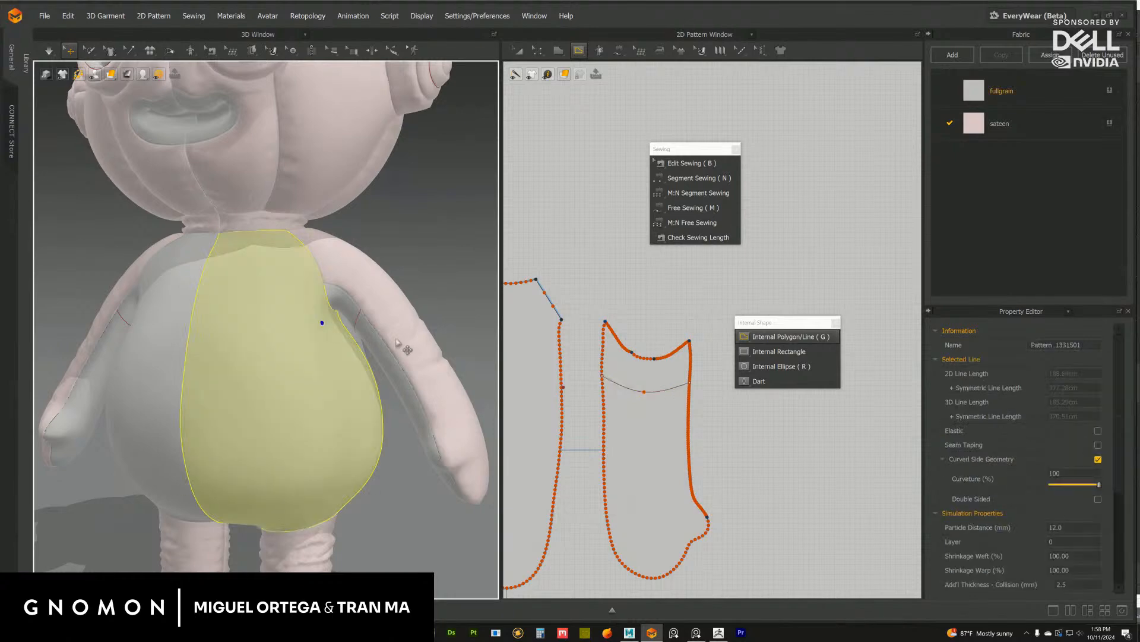
{"action": "scroll", "coordinate": [595, 297], "scroll_direction": "down", "scroll_amount": 3}
{"action": "middle_click_drag", "start_coordinate": [596, 297], "coordinate": [767, 280]}
{"action": "scroll", "coordinate": [594, 315], "scroll_direction": "up", "scroll_amount": 5}
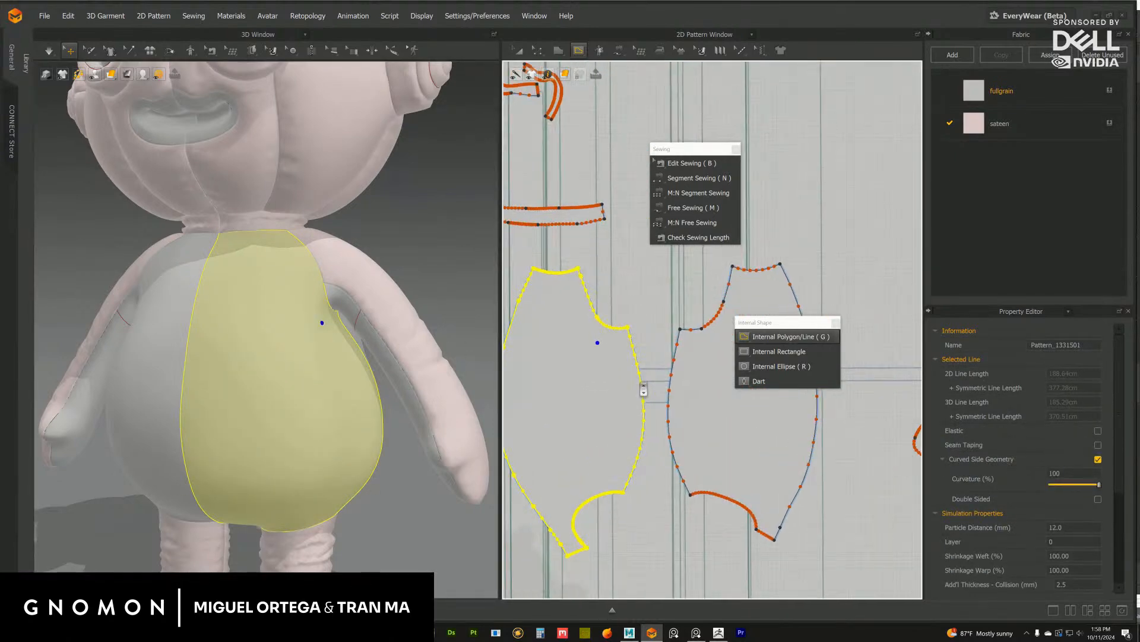
{"action": "middle_click_drag", "start_coordinate": [610, 295], "coordinate": [649, 293]}
{"action": "scroll", "coordinate": [668, 312], "scroll_direction": "up", "scroll_amount": 3}
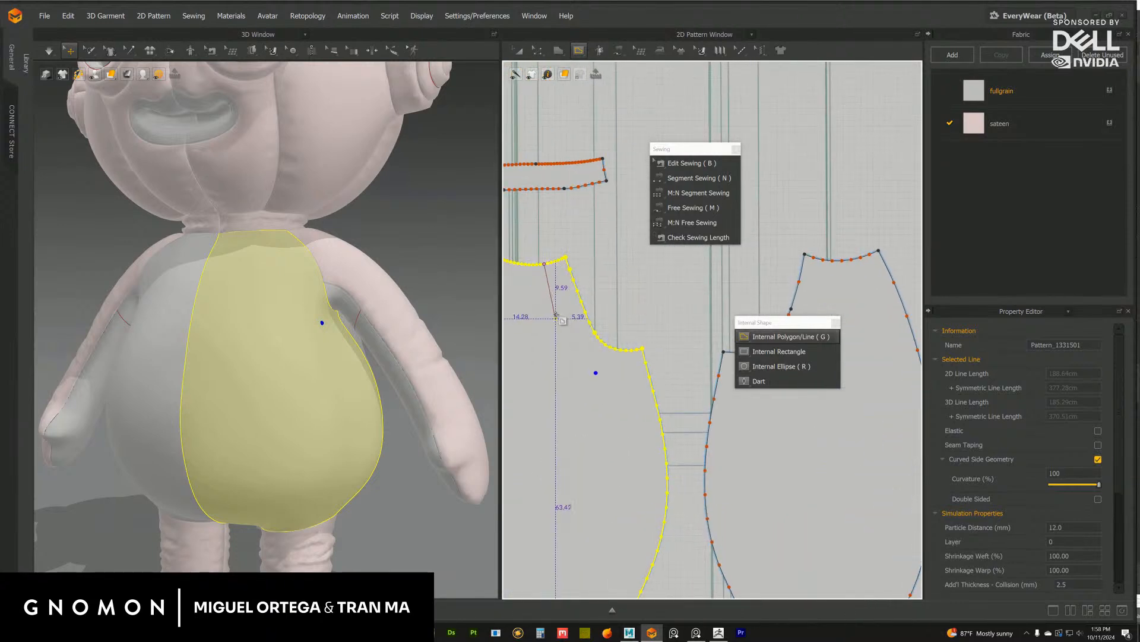
Close the floating Sewing palette and select the full armhole edge of the front belly pattern on the character's left side
{"action": "left_click", "coordinate": [538, 51]}
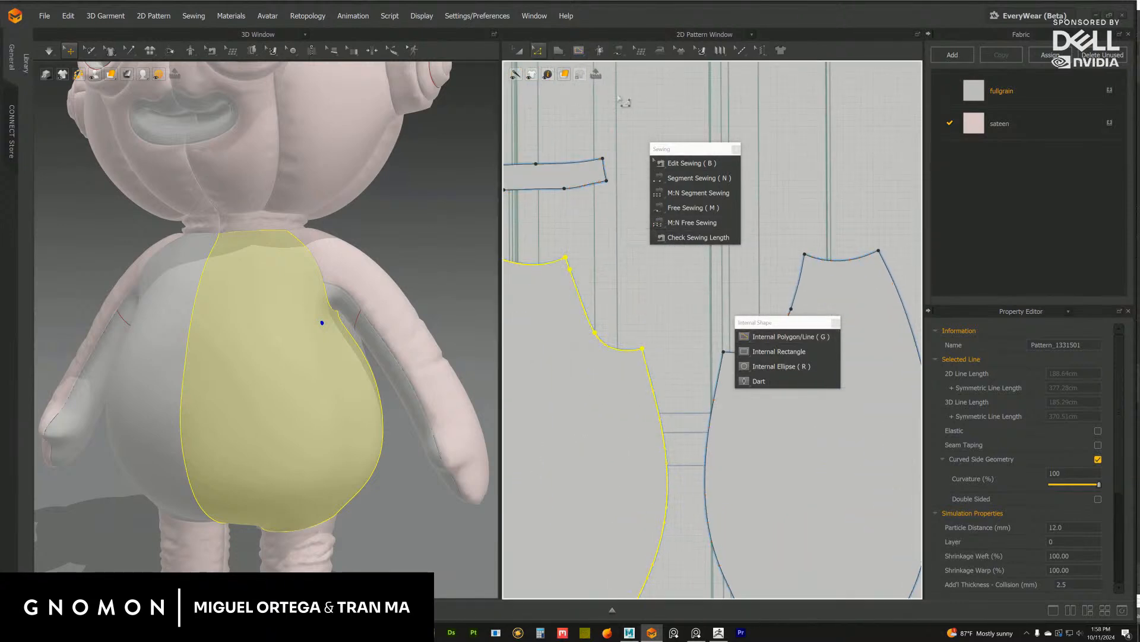
{"action": "left_click", "coordinate": [736, 150]}
{"action": "middle_click_drag", "start_coordinate": [597, 269], "coordinate": [663, 251]}
{"action": "scroll", "coordinate": [668, 255], "scroll_direction": "up", "scroll_amount": 2}
{"action": "left_click", "coordinate": [635, 254]}
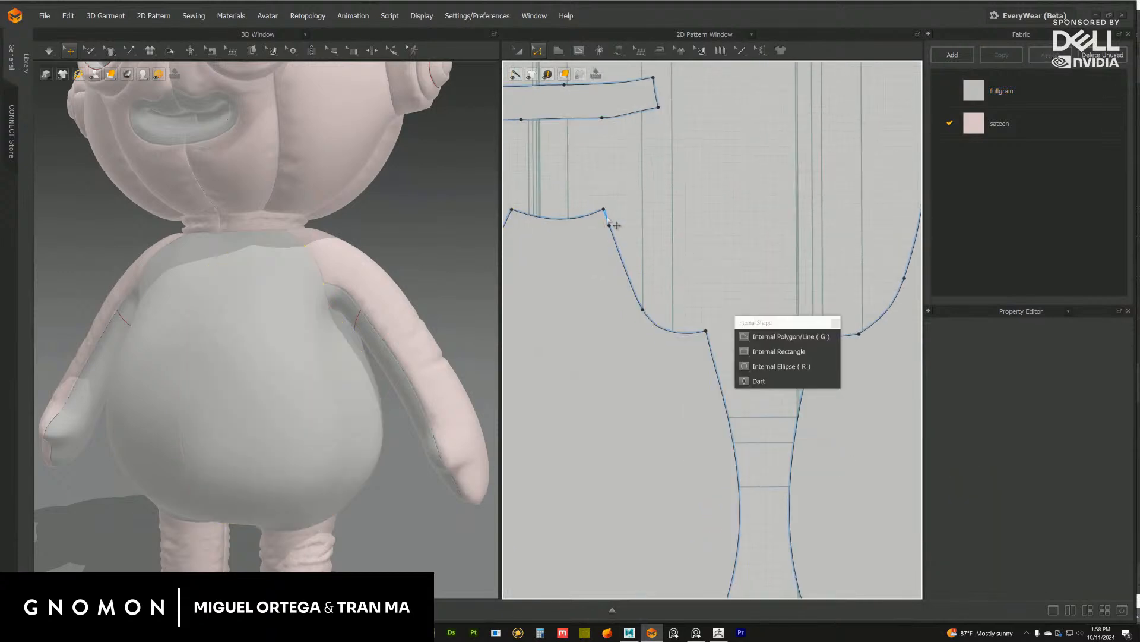
{"action": "left_click", "coordinate": [623, 269]}
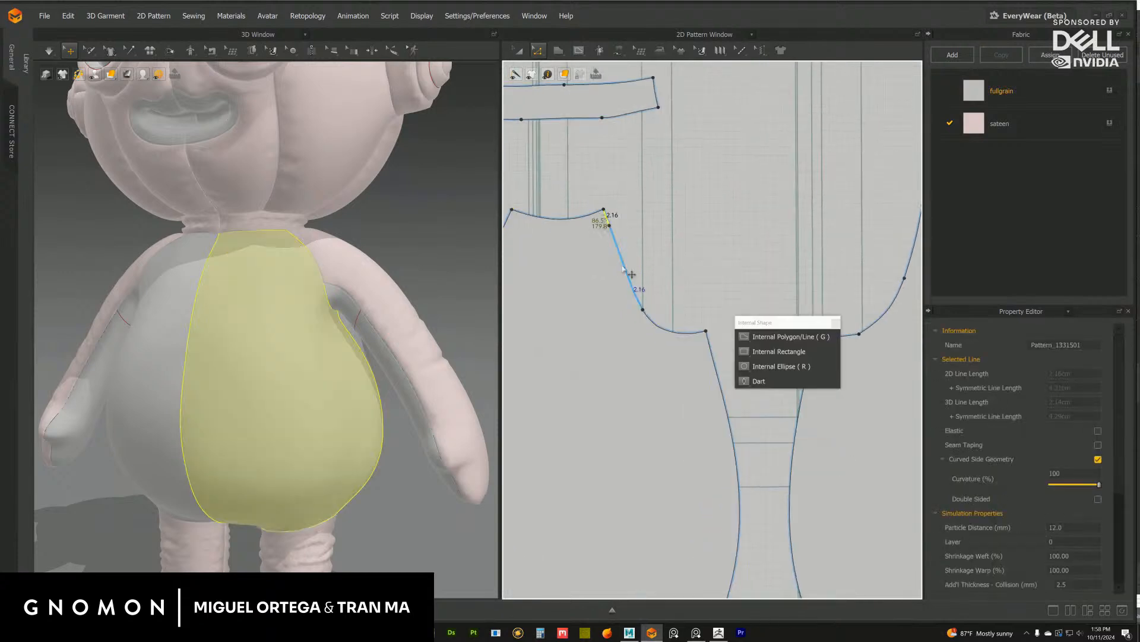
Try offsetting the front belly pattern's armhole edge as an internal line, and undo the offset
{"action": "right_click", "coordinate": [651, 319]}
{"action": "left_click", "coordinate": [698, 409]}
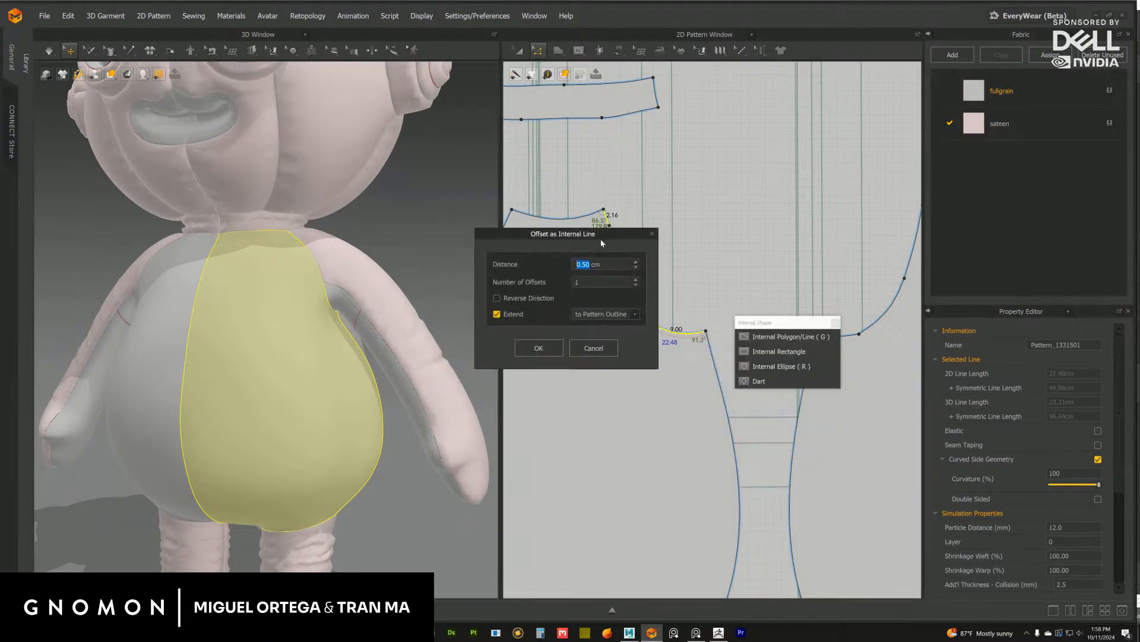
{"action": "left_click_drag", "start_coordinate": [602, 243], "coordinate": [528, 332]}
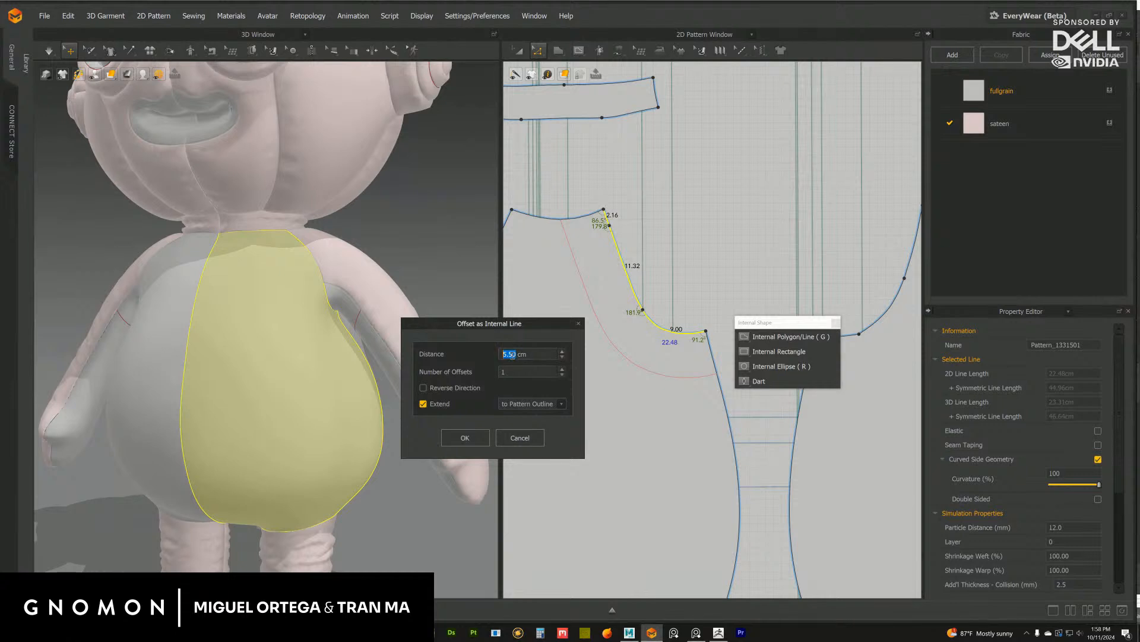
{"action": "left_click", "coordinate": [466, 438]}
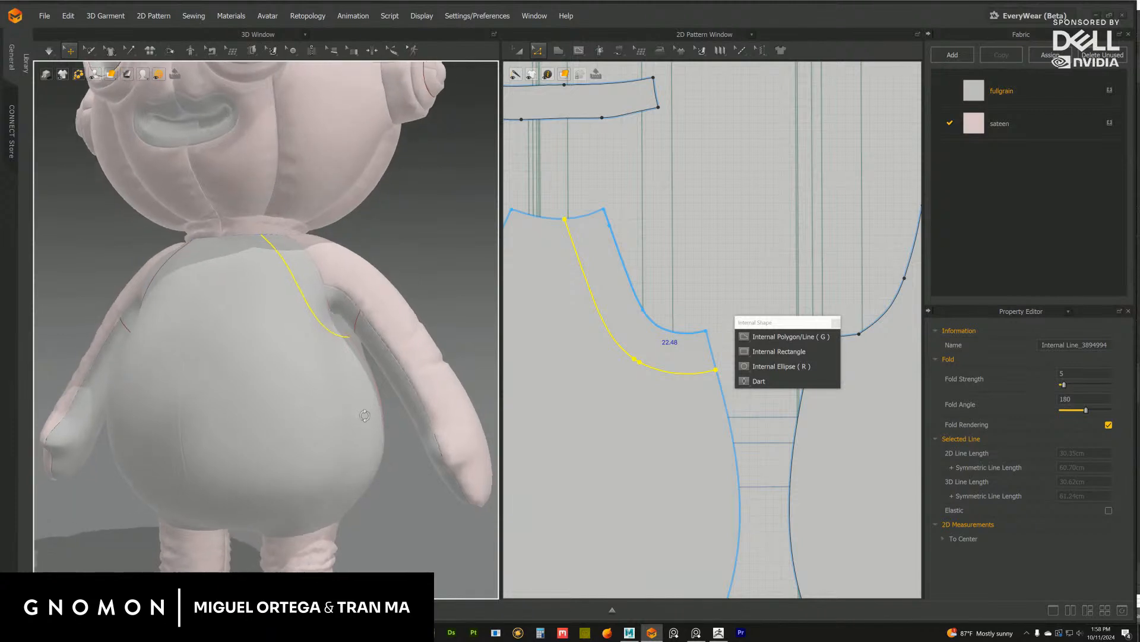
{"action": "key", "text": "ctrl+z"}
Offset the front belly pattern's armhole edge as one internal line at 5.00 cm, extended to the pattern outline
{"action": "middle_click_drag", "start_coordinate": [631, 252], "coordinate": [618, 287]}
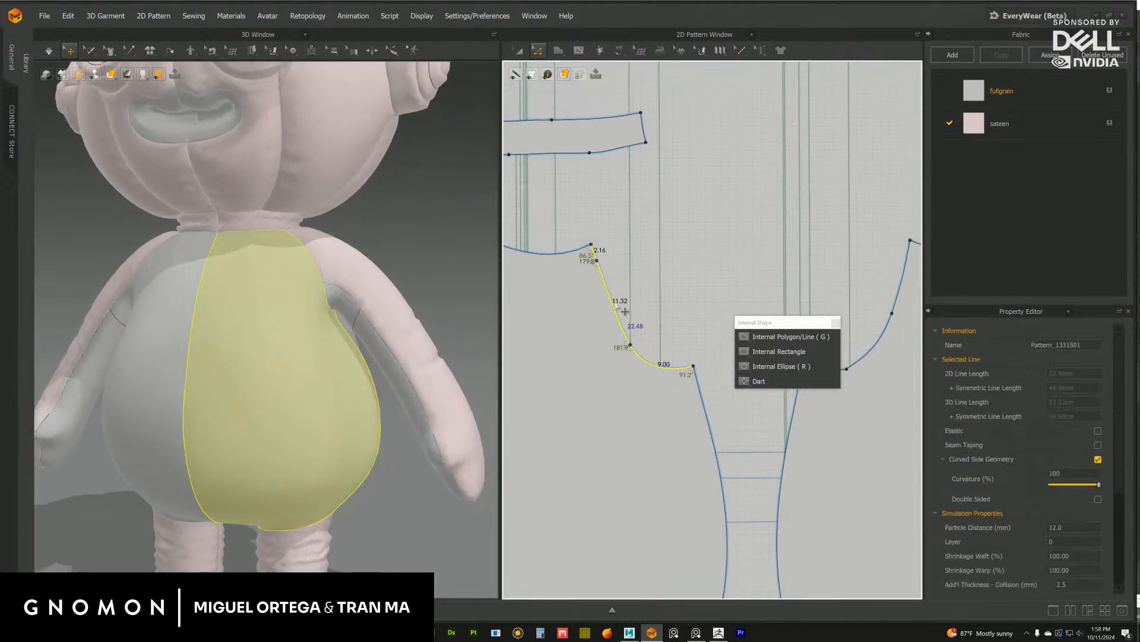
{"action": "right_click", "coordinate": [614, 305]}
{"action": "left_click", "coordinate": [646, 392]}
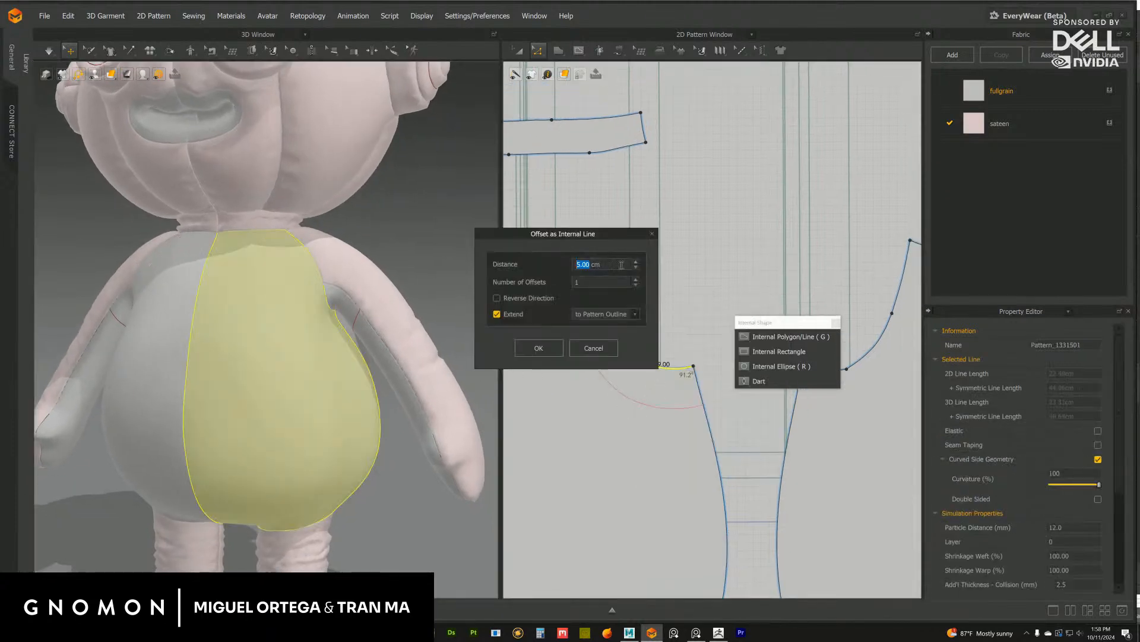
{"action": "left_click", "coordinate": [549, 344]}
Offset the matching back torso pattern's whole armhole edge as one internal line at 5.00 cm, extended to the pattern outline
{"action": "right_click_drag", "start_coordinate": [416, 360], "coordinate": [484, 332]}
{"action": "middle_click_drag", "start_coordinate": [805, 297], "coordinate": [577, 311]}
{"action": "left_click", "coordinate": [609, 386]}
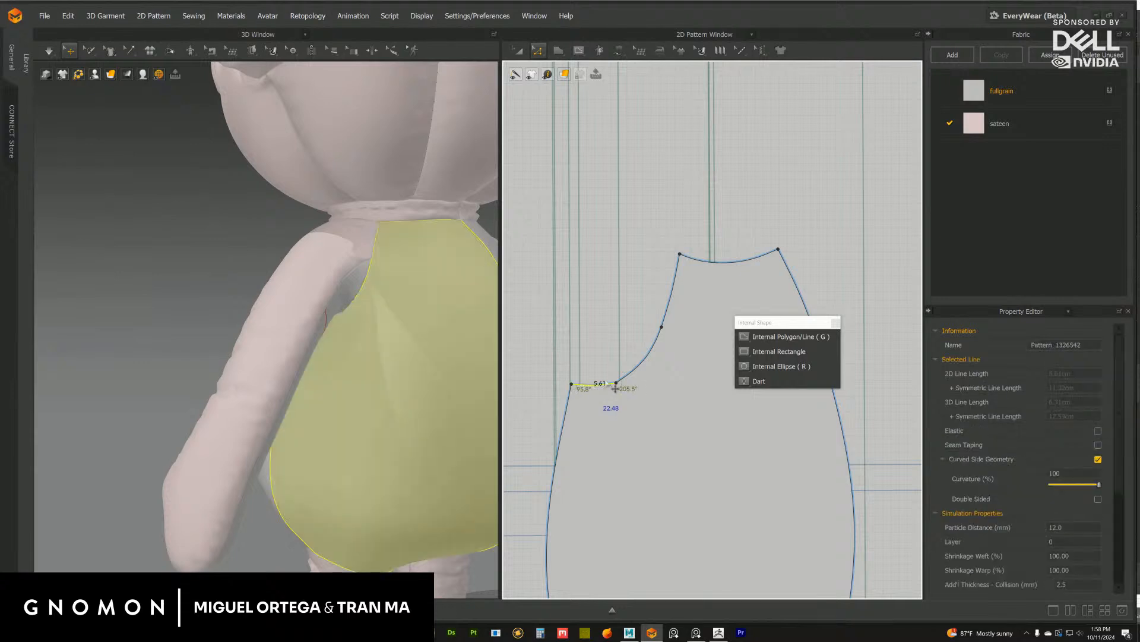
{"action": "right_click", "coordinate": [679, 303]}
{"action": "left_click", "coordinate": [723, 382]}
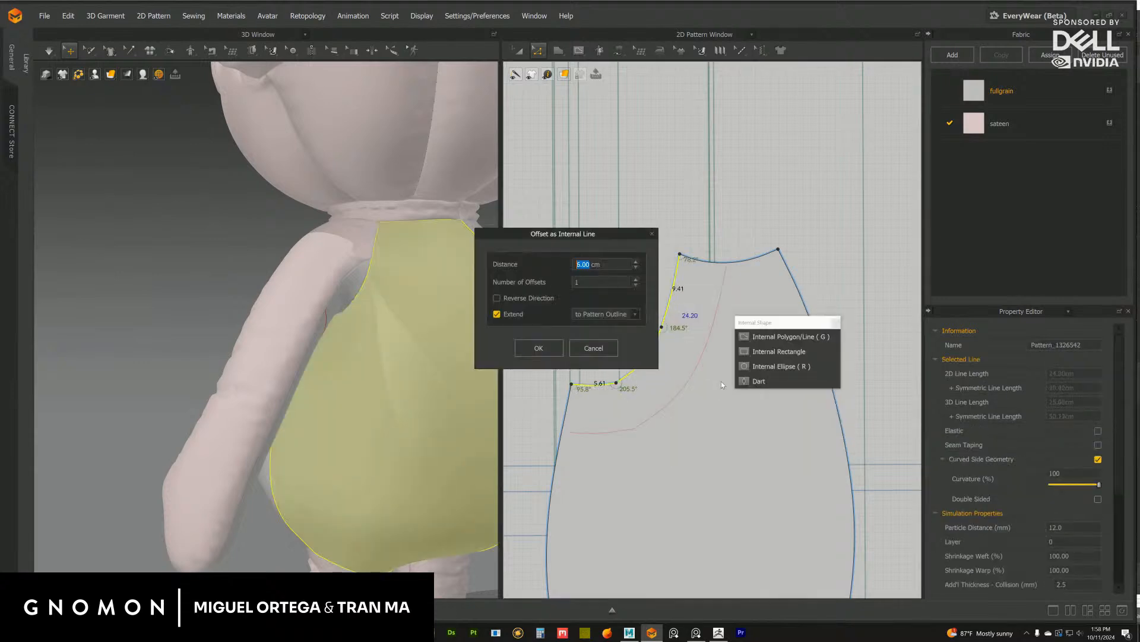
{"action": "left_click", "coordinate": [564, 348]}
Cut & Sew the back torso pattern along its armhole internal line and move the separated strip away from the torso piece
{"action": "left_click_drag", "start_coordinate": [621, 264], "coordinate": [715, 328]}
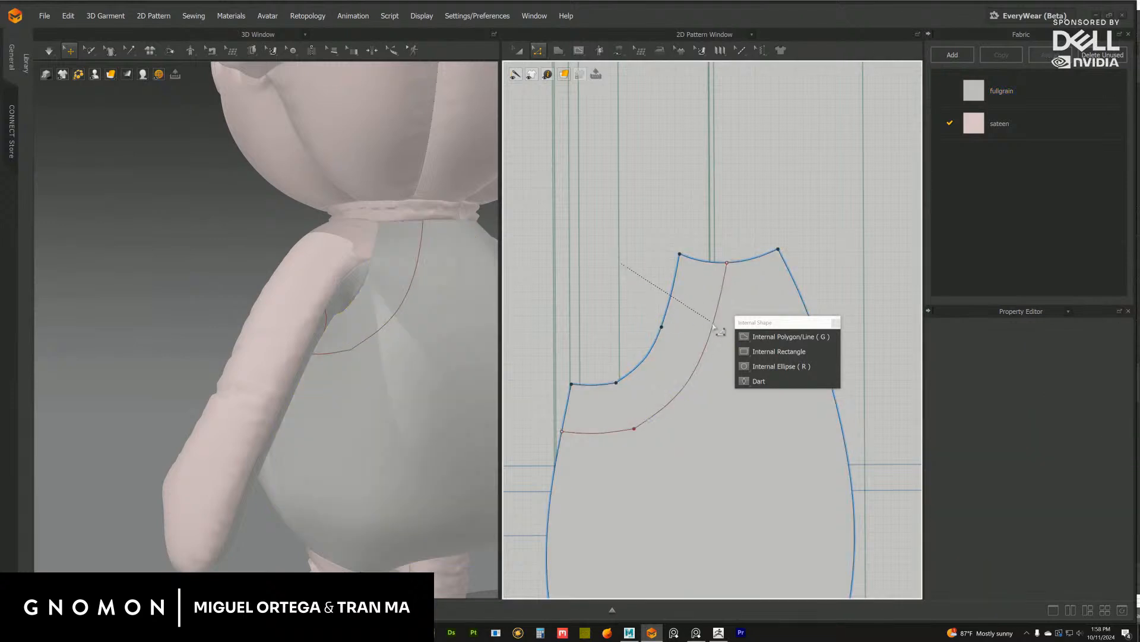
{"action": "left_click", "coordinate": [679, 186]}
{"action": "left_click", "coordinate": [519, 51]}
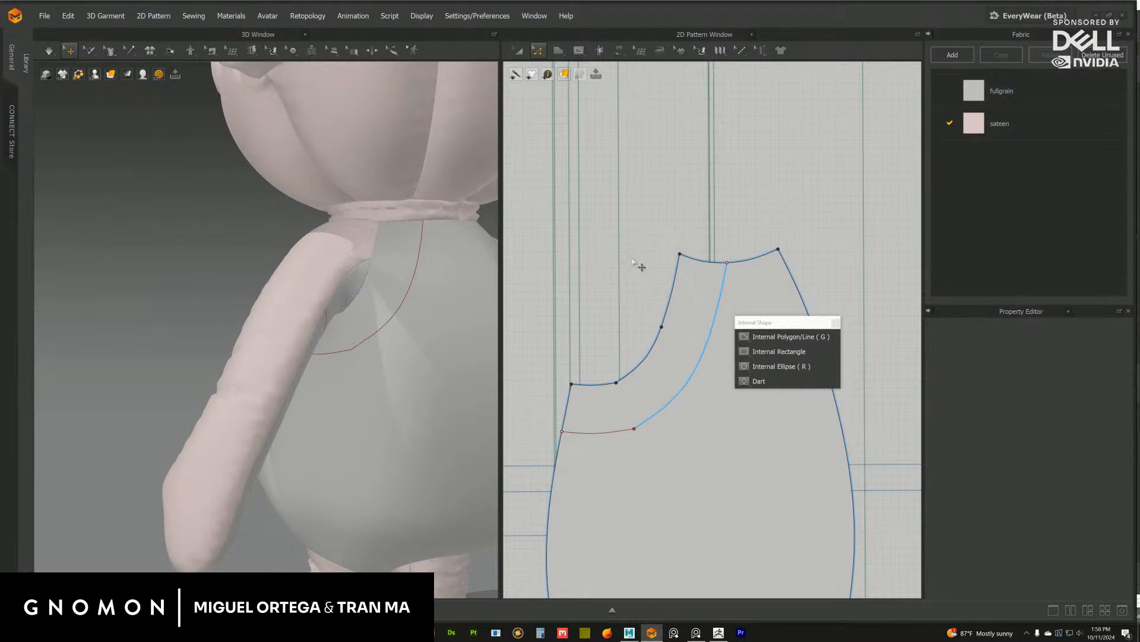
{"action": "left_click", "coordinate": [645, 421]}
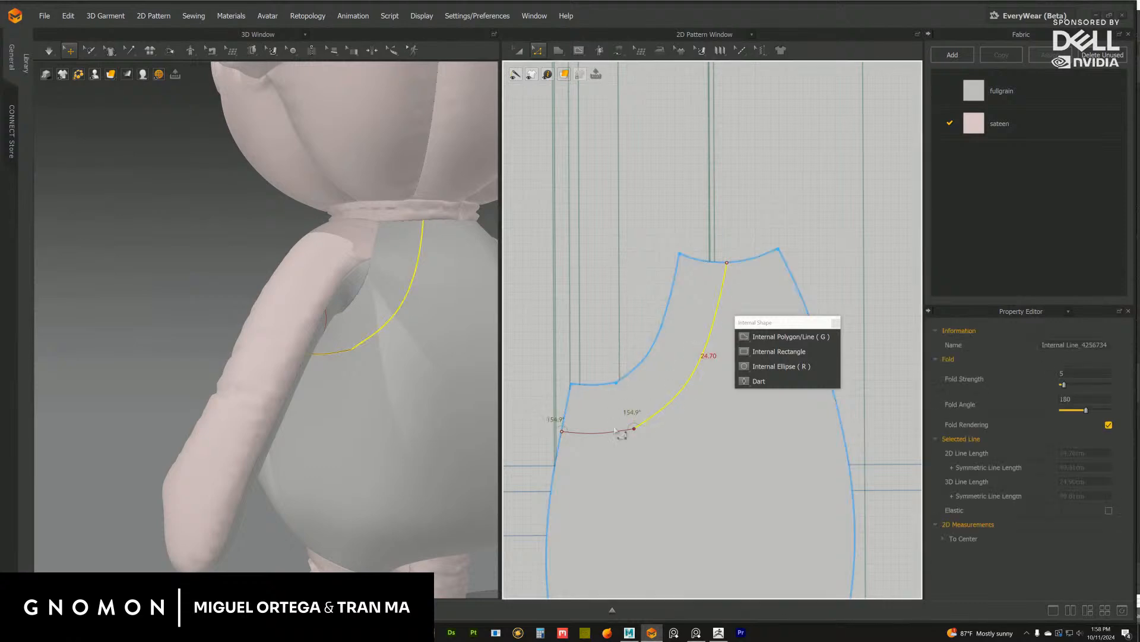
{"action": "right_click", "coordinate": [657, 420]}
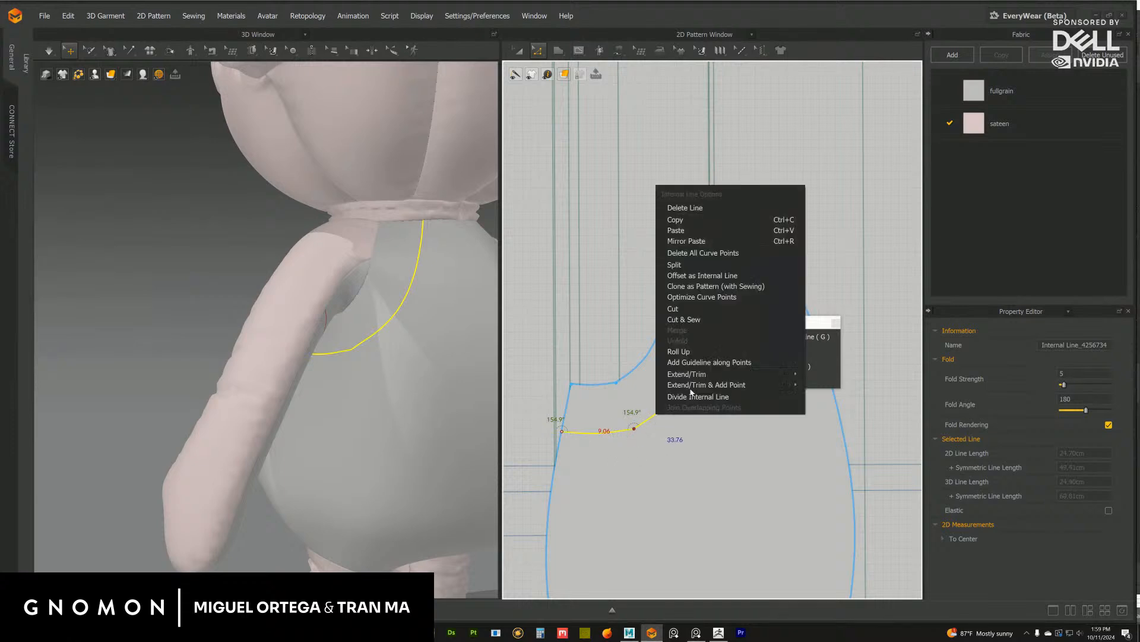
{"action": "left_click", "coordinate": [692, 322]}
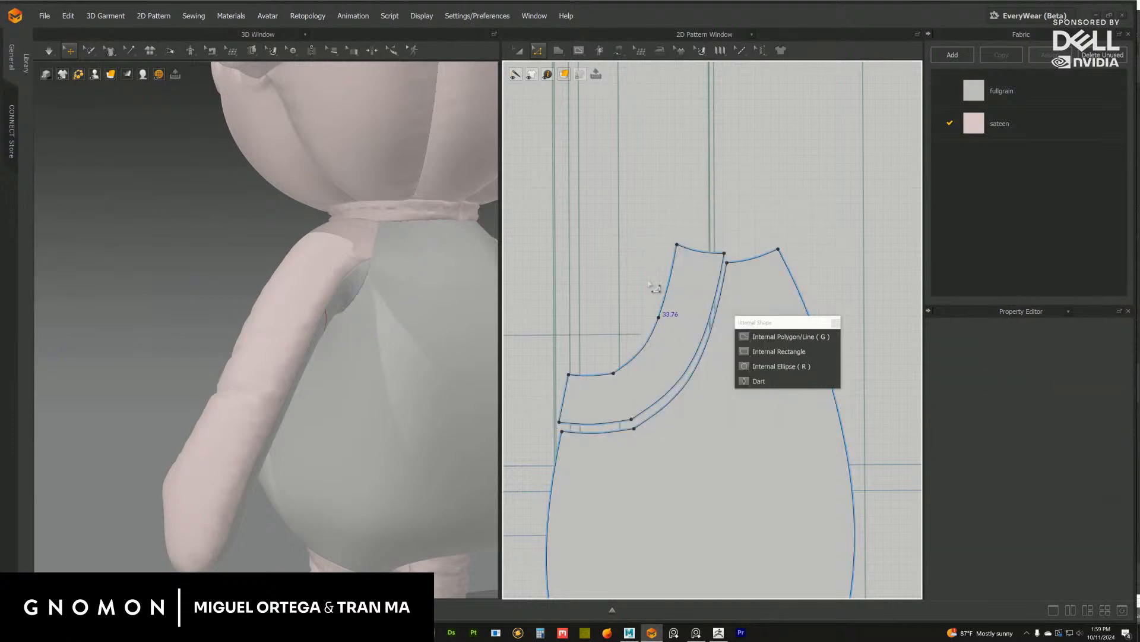
{"action": "left_click", "coordinate": [519, 50]}
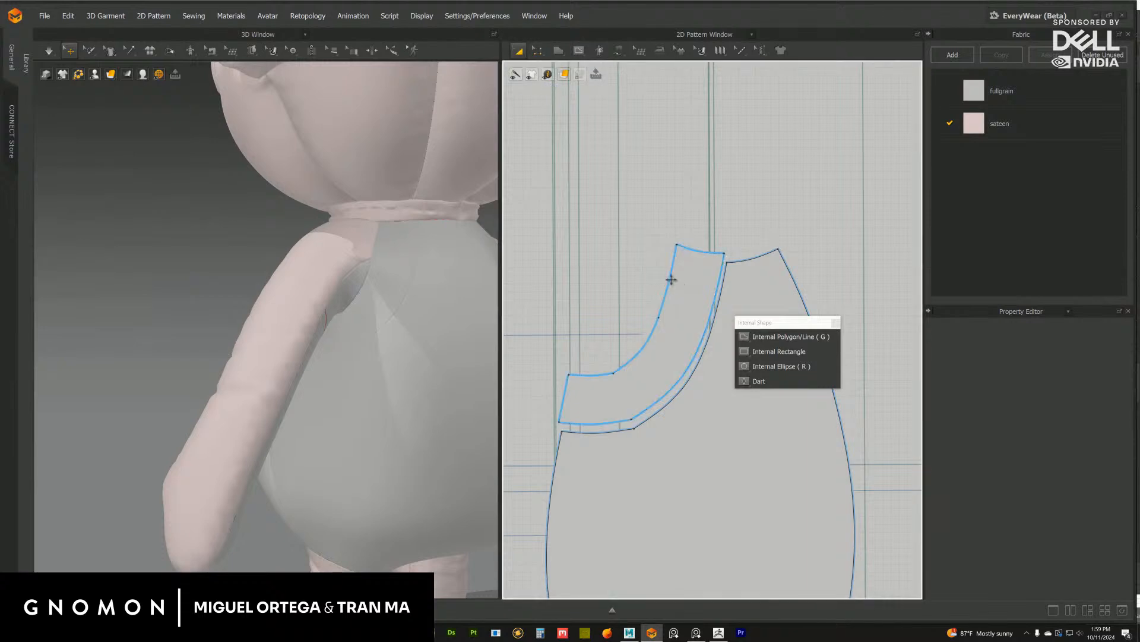
{"action": "left_click_drag", "start_coordinate": [671, 280], "coordinate": [650, 267]}
Cut & Sew the front belly pattern along its armhole internal line and move the separated strip away from the belly piece
{"action": "scroll", "coordinate": [695, 341], "scroll_direction": "down", "scroll_amount": 5}
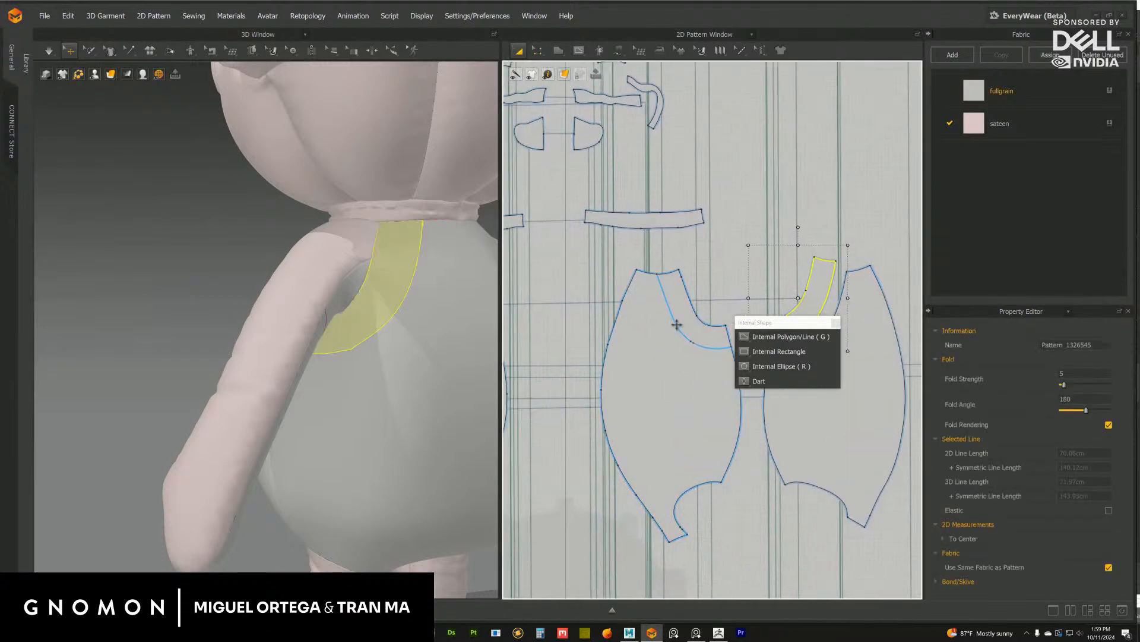
{"action": "right_click", "coordinate": [680, 336]}
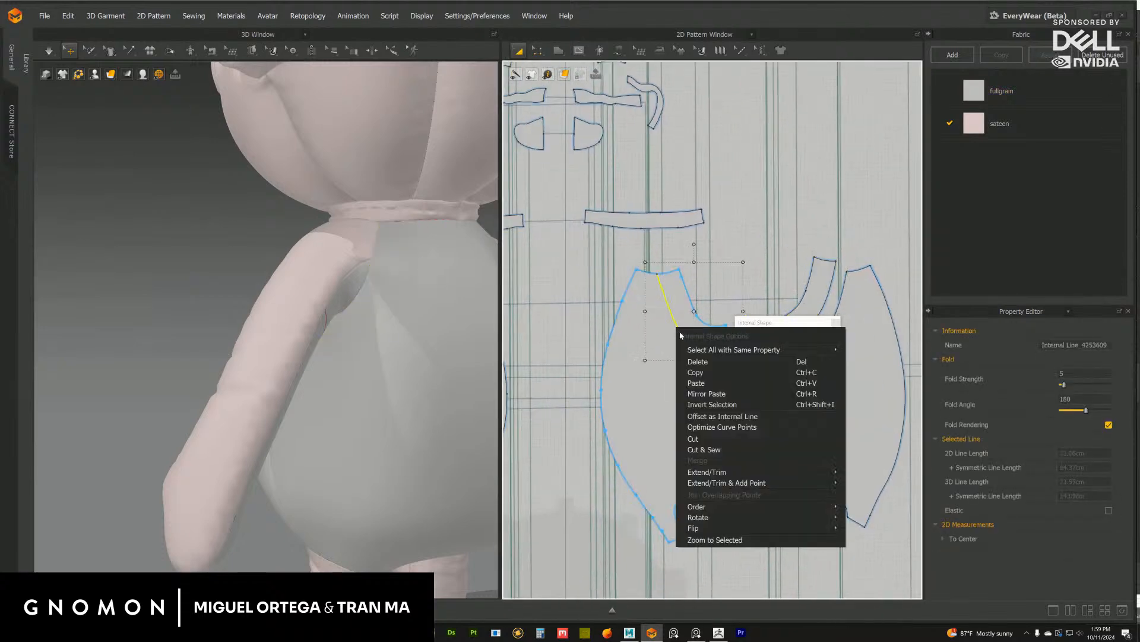
{"action": "left_click", "coordinate": [712, 450]}
{"action": "middle_click_drag", "start_coordinate": [713, 288], "coordinate": [669, 305]}
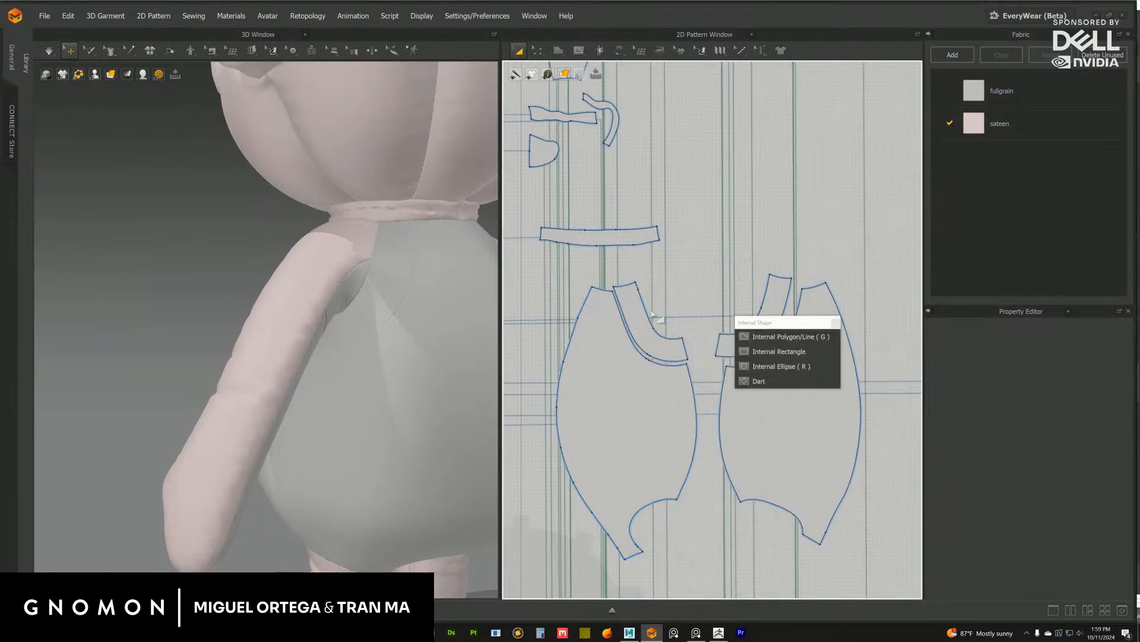
{"action": "left_click_drag", "start_coordinate": [642, 306], "coordinate": [661, 285]}
Move the back armhole strip on the character's left side and both strips on the right side clear of their torso pieces
{"action": "scroll", "coordinate": [715, 288], "scroll_direction": "down", "scroll_amount": 3}
{"action": "middle_click_drag", "start_coordinate": [723, 287], "coordinate": [658, 295]}
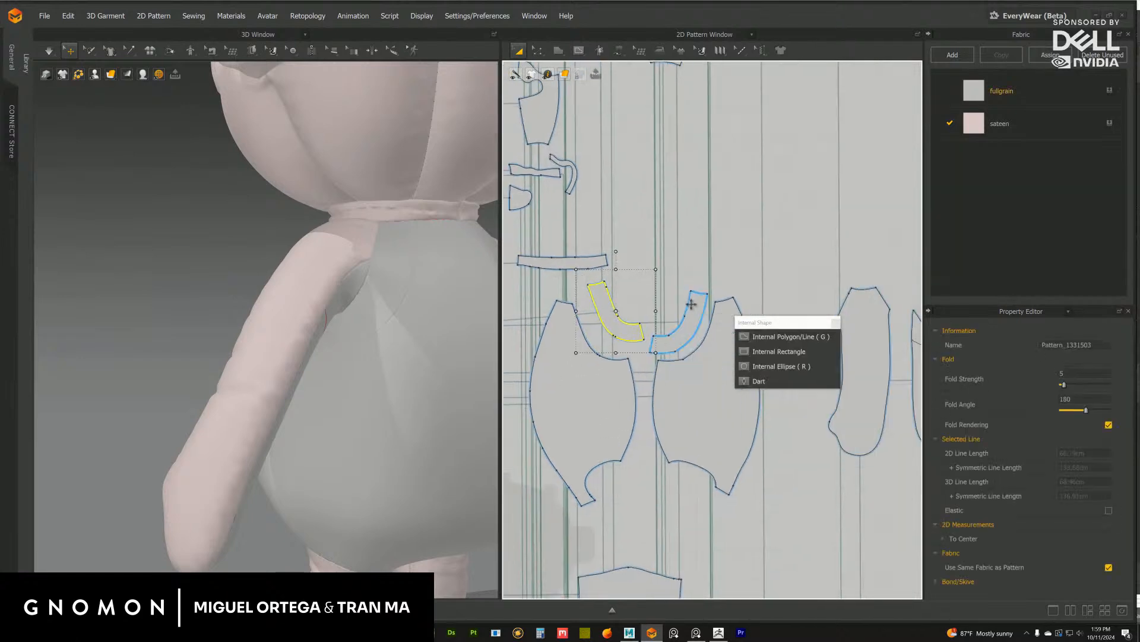
{"action": "left_click_drag", "start_coordinate": [692, 304], "coordinate": [692, 295]}
{"action": "scroll", "coordinate": [705, 336], "scroll_direction": "down", "scroll_amount": 5}
{"action": "middle_click_drag", "start_coordinate": [606, 332], "coordinate": [689, 320]}
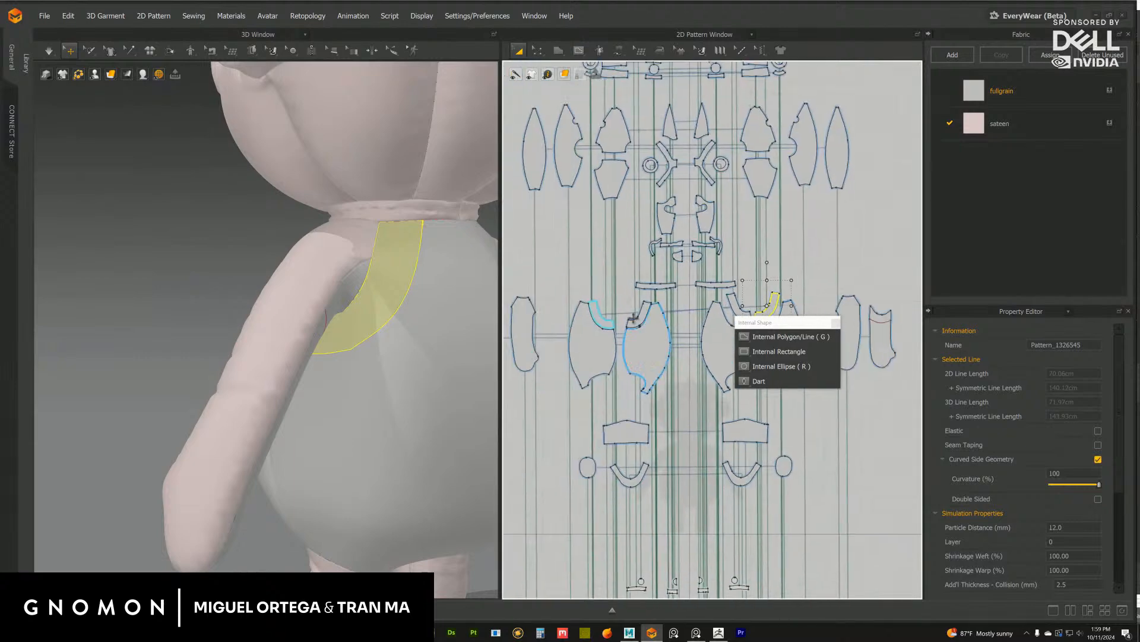
{"action": "scroll", "coordinate": [701, 353], "scroll_direction": "up", "scroll_amount": 4}
{"action": "middle_click_drag", "start_coordinate": [667, 380], "coordinate": [781, 380]}
{"action": "left_click_drag", "start_coordinate": [685, 300], "coordinate": [677, 289]}
{"action": "left_click_drag", "start_coordinate": [604, 315], "coordinate": [609, 301]}
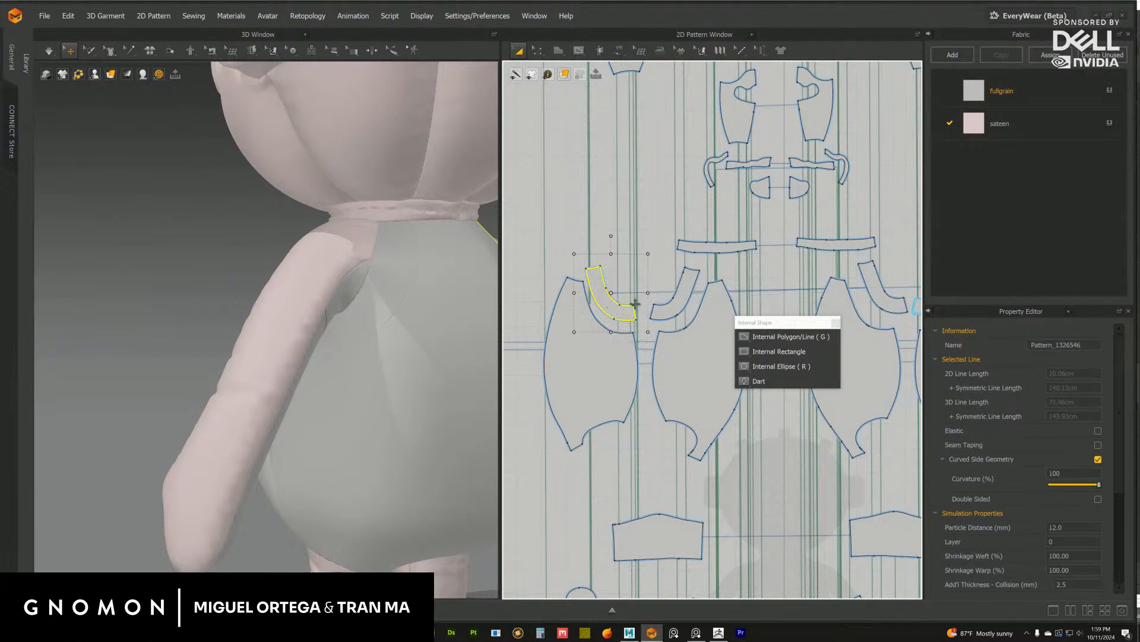
Cut & Sew the inner-arm pattern of the character's left arm along its curved internal line and move the armpit piece up
{"action": "scroll", "coordinate": [699, 346], "scroll_direction": "down", "scroll_amount": 5}
{"action": "middle_click_drag", "start_coordinate": [729, 360], "coordinate": [632, 342]}
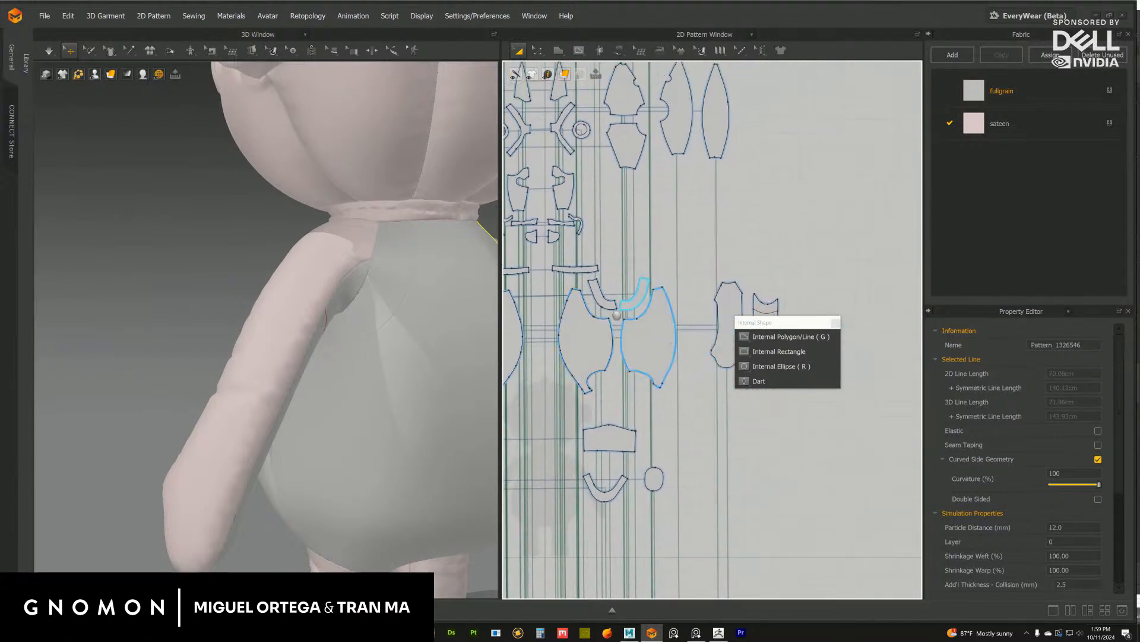
{"action": "middle_click_drag", "start_coordinate": [731, 323], "coordinate": [618, 304]}
{"action": "scroll", "coordinate": [652, 302], "scroll_direction": "up", "scroll_amount": 2}
{"action": "right_click", "coordinate": [650, 292]}
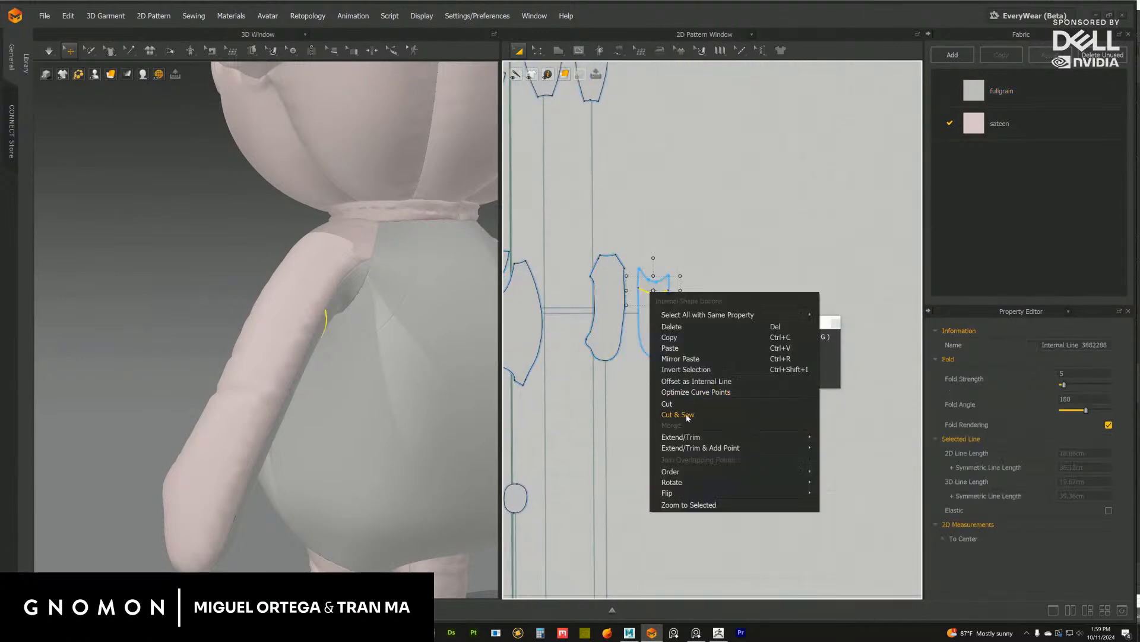
{"action": "left_click", "coordinate": [687, 415]}
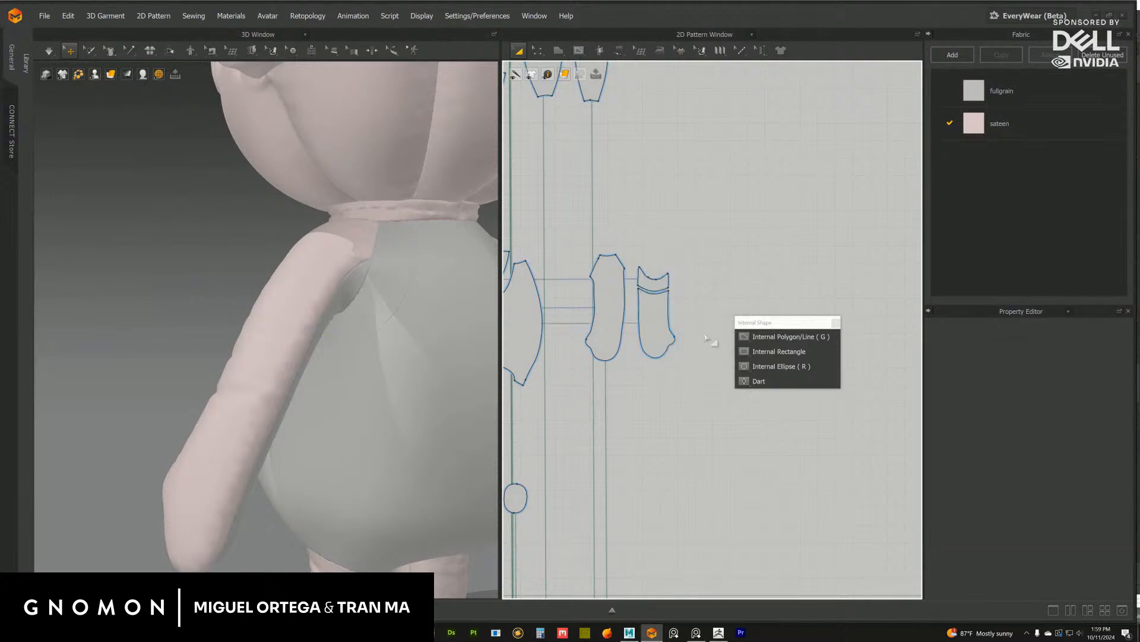
{"action": "left_click_drag", "start_coordinate": [655, 284], "coordinate": [657, 274]}
Move the separated armpit piece of the character's right inner arm up, away from the rest of the arm pattern
{"action": "right_click_drag", "start_coordinate": [393, 361], "coordinate": [612, 364]}
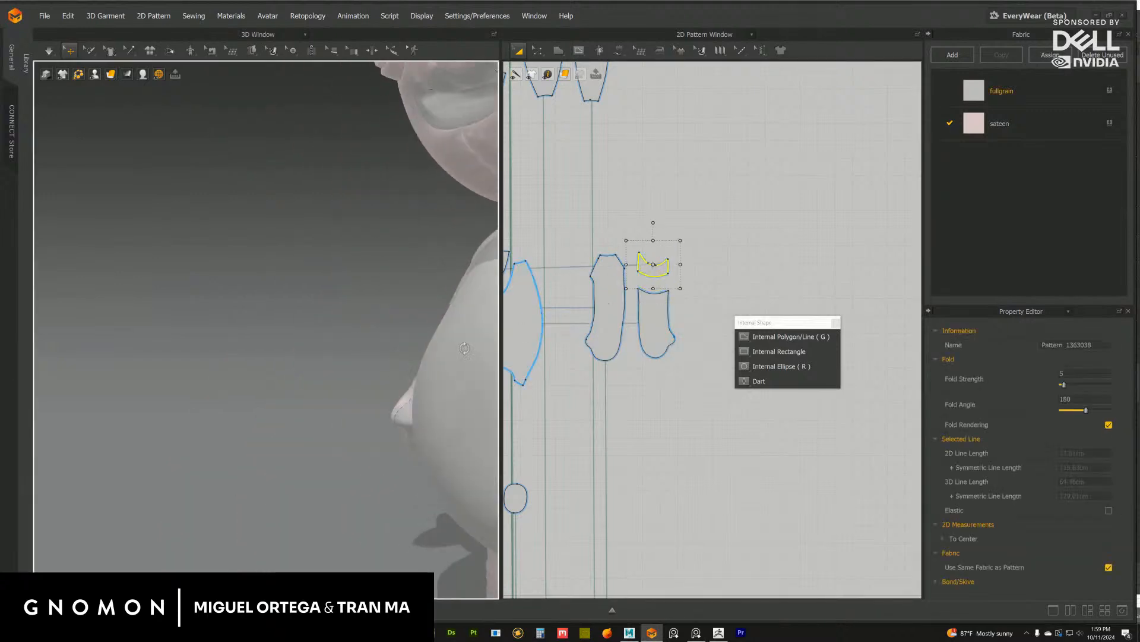
{"action": "middle_click_drag", "start_coordinate": [612, 364], "coordinate": [375, 388]}
{"action": "scroll", "coordinate": [693, 325], "scroll_direction": "down", "scroll_amount": 3}
{"action": "middle_click_drag", "start_coordinate": [694, 325], "coordinate": [945, 338]}
{"action": "scroll", "coordinate": [598, 333], "scroll_direction": "up", "scroll_amount": 2}
{"action": "left_click_drag", "start_coordinate": [574, 309], "coordinate": [574, 302]}
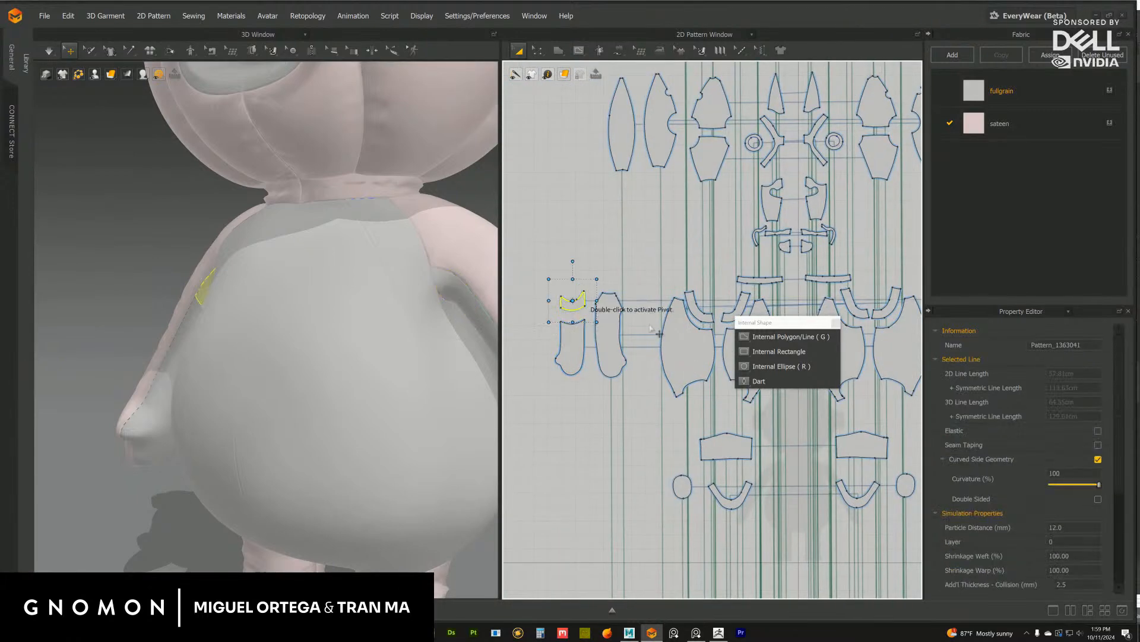
Select both pieces of the cut fullgrain inner-arm patterns on the character's right and left arms
{"action": "scroll", "coordinate": [573, 297], "scroll_direction": "down", "scroll_amount": 3}
{"action": "left_click_drag", "start_coordinate": [533, 265], "coordinate": [574, 345]}
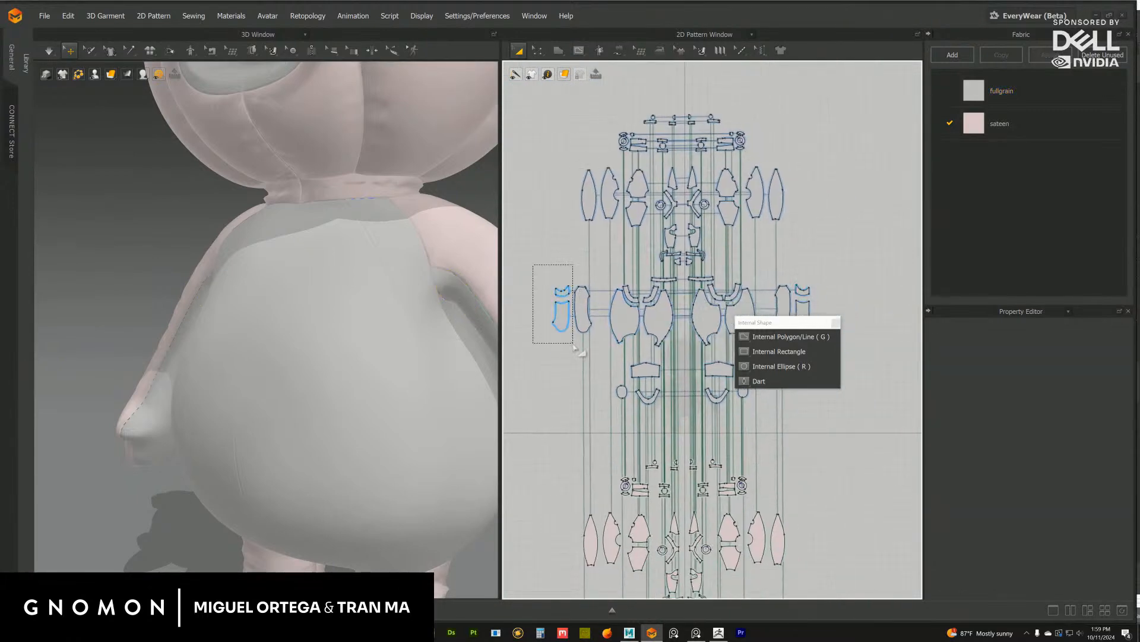
{"action": "middle_click_drag", "start_coordinate": [773, 267], "coordinate": [658, 272]}
{"action": "left_click_drag", "start_coordinate": [681, 271], "coordinate": [716, 352], "text": "shift"}
{"action": "middle_click_drag", "start_coordinate": [587, 314], "coordinate": [679, 320]}
{"action": "scroll", "coordinate": [679, 320], "scroll_direction": "up", "scroll_amount": 1}
{"action": "scroll", "coordinate": [679, 321], "scroll_direction": "up", "scroll_amount": 2}
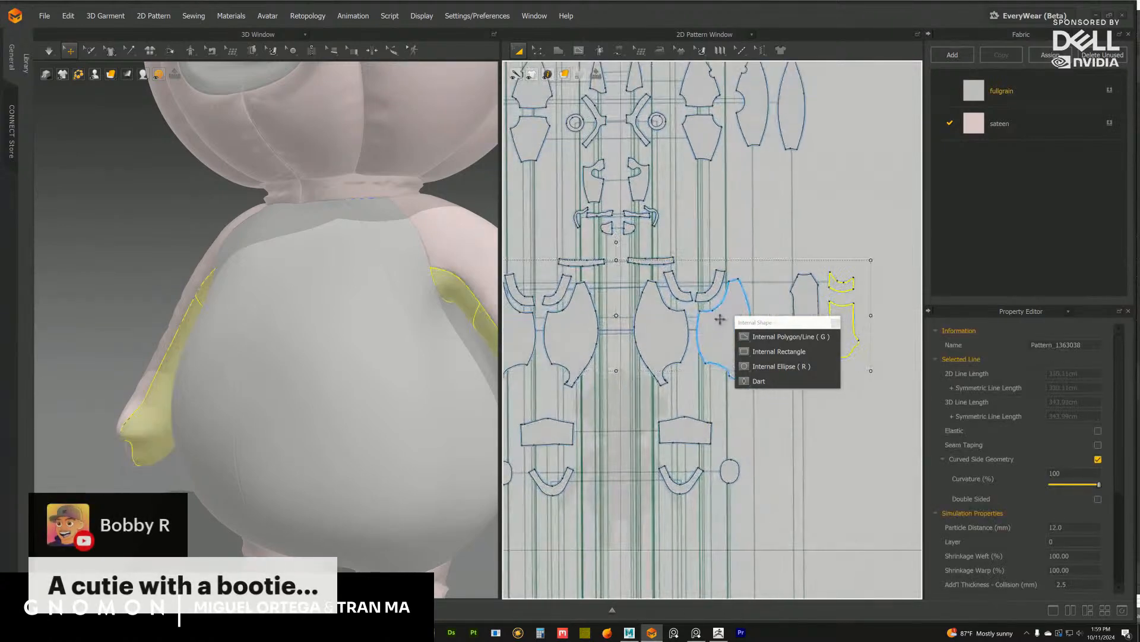
Add all four fullgrain torso pieces and their four armhole strips to the selected inner-arm pieces
{"action": "left_click", "coordinate": [691, 302], "text": "shift"}
{"action": "left_click", "coordinate": [680, 296], "text": "shift"}
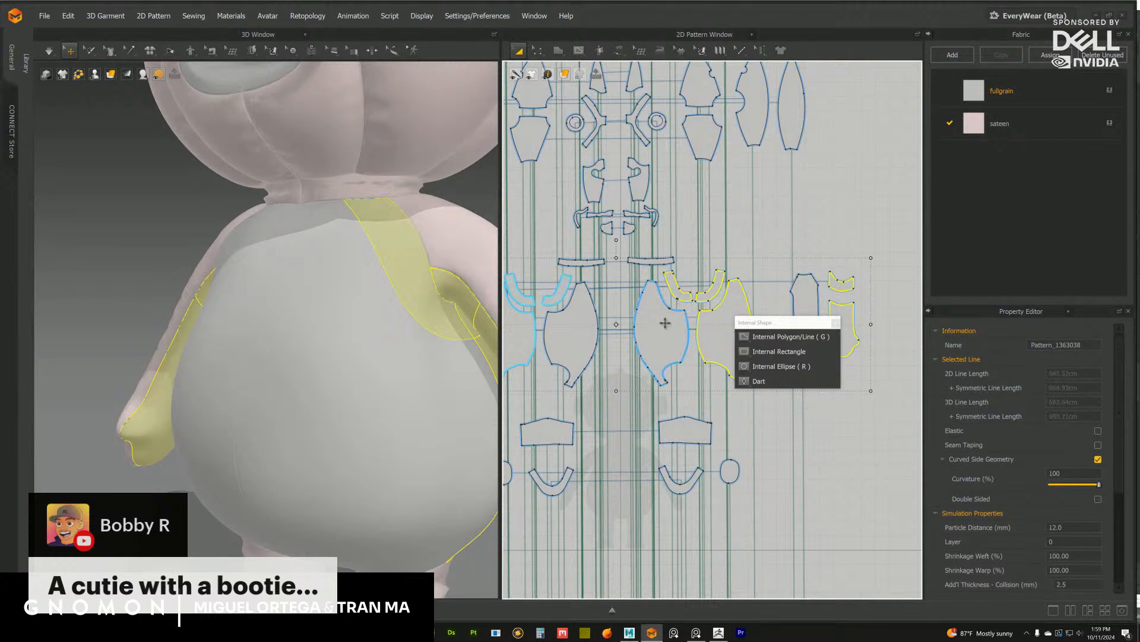
{"action": "left_click", "coordinate": [665, 323], "text": "shift"}
{"action": "middle_click_drag", "start_coordinate": [583, 331], "coordinate": [653, 327]}
{"action": "left_click", "coordinate": [636, 321], "text": "shift"}
{"action": "left_click", "coordinate": [594, 317], "text": "shift"}
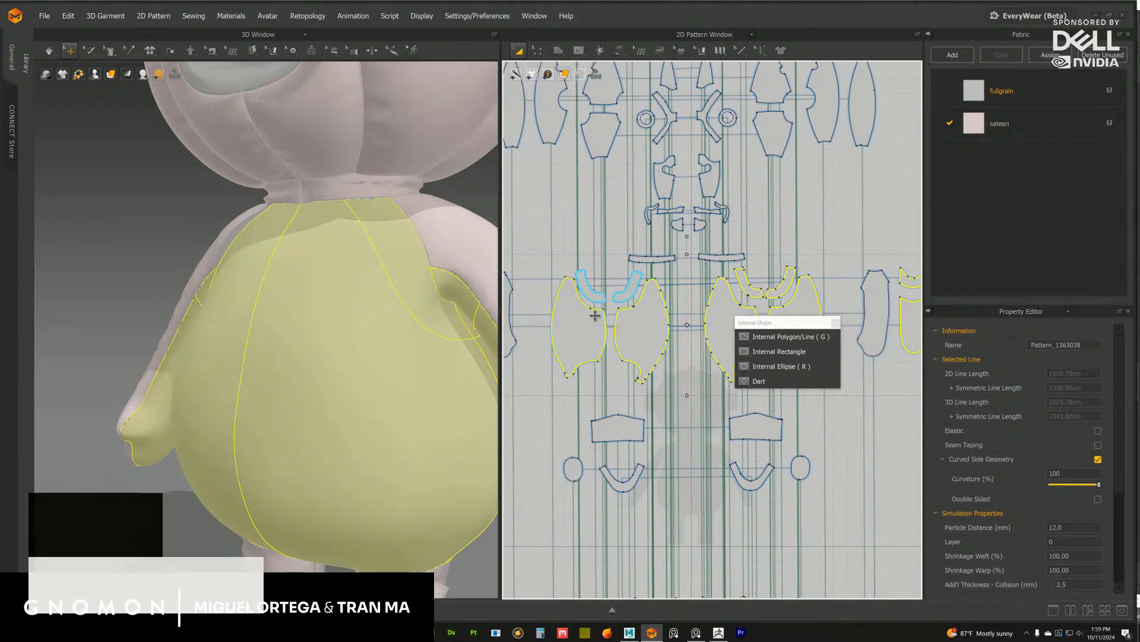
{"action": "left_click", "coordinate": [626, 294], "text": "shift"}
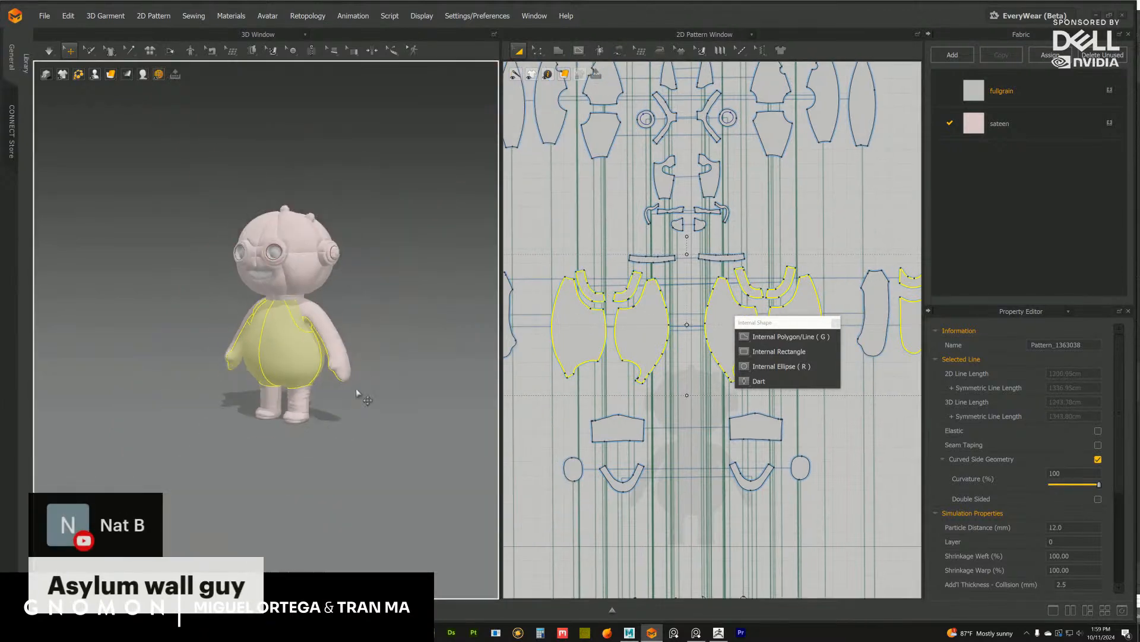
Create a Layer Clone (Over) of the selected torso, armhole and inner-arm pieces and place it among the lower sateen pattern set
{"action": "right_click_drag", "start_coordinate": [364, 397], "coordinate": [377, 367]}
{"action": "middle_click_drag", "start_coordinate": [605, 323], "coordinate": [538, 258]}
{"action": "scroll", "coordinate": [692, 295], "scroll_direction": "down", "scroll_amount": 3}
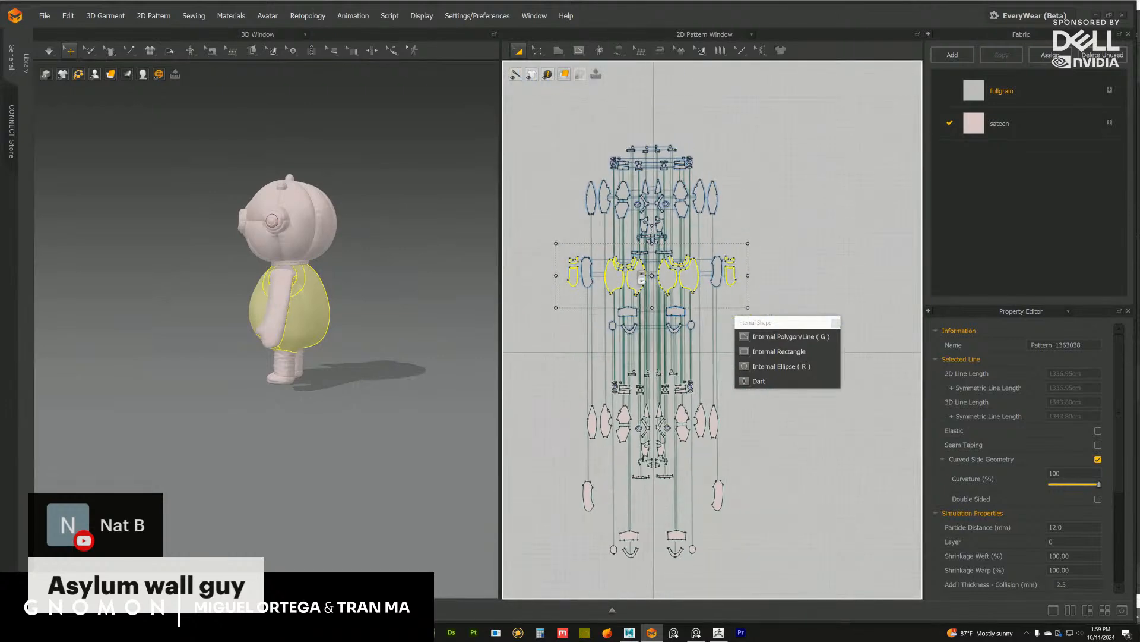
{"action": "middle_click_drag", "start_coordinate": [683, 288], "coordinate": [686, 227]}
{"action": "right_click", "coordinate": [694, 222]}
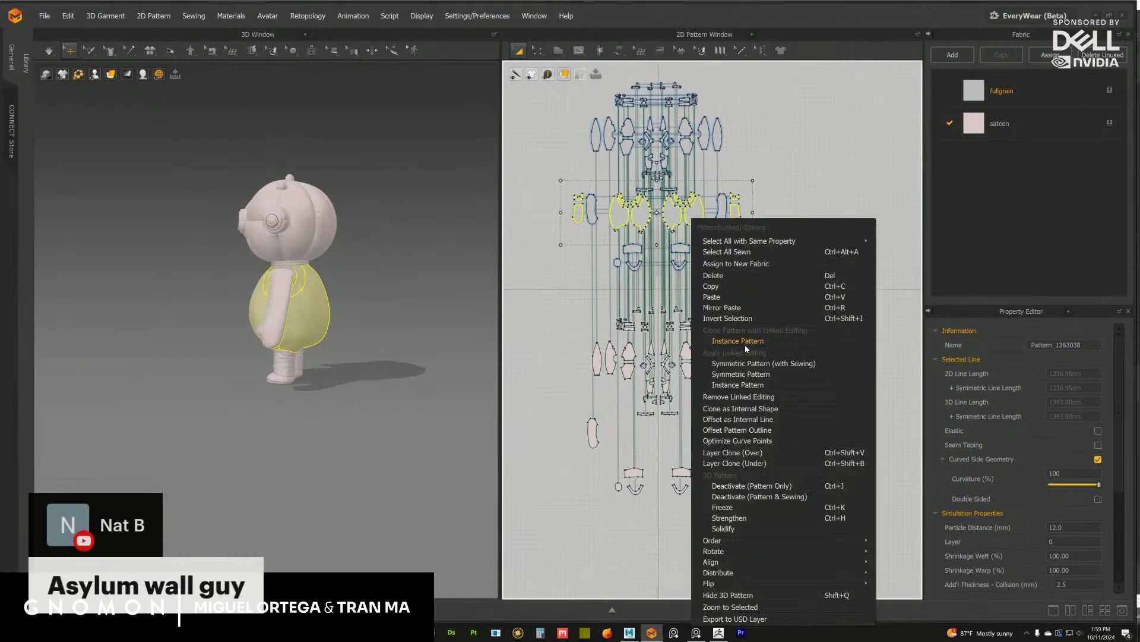
{"action": "left_click", "coordinate": [734, 453]}
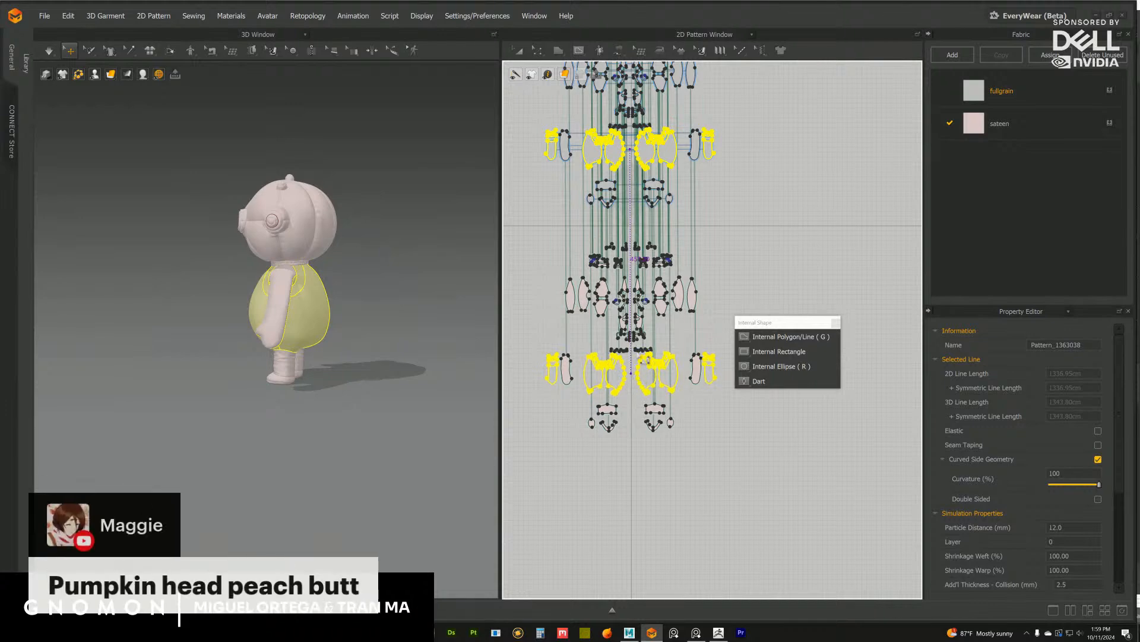
{"action": "left_click", "coordinate": [614, 352]}
Delete the cloned front torso piece of the character's right side and close the Internal Shape palette
{"action": "scroll", "coordinate": [610, 352], "scroll_direction": "up", "scroll_amount": 5}
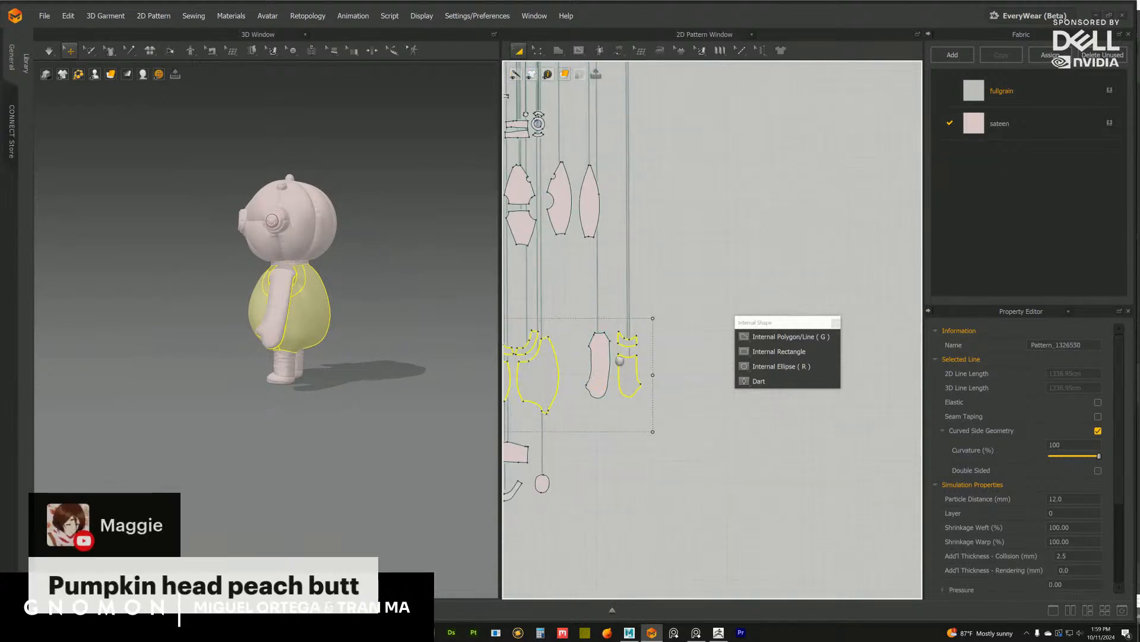
{"action": "scroll", "coordinate": [676, 401], "scroll_direction": "up", "scroll_amount": 3}
{"action": "left_click", "coordinate": [675, 403]}
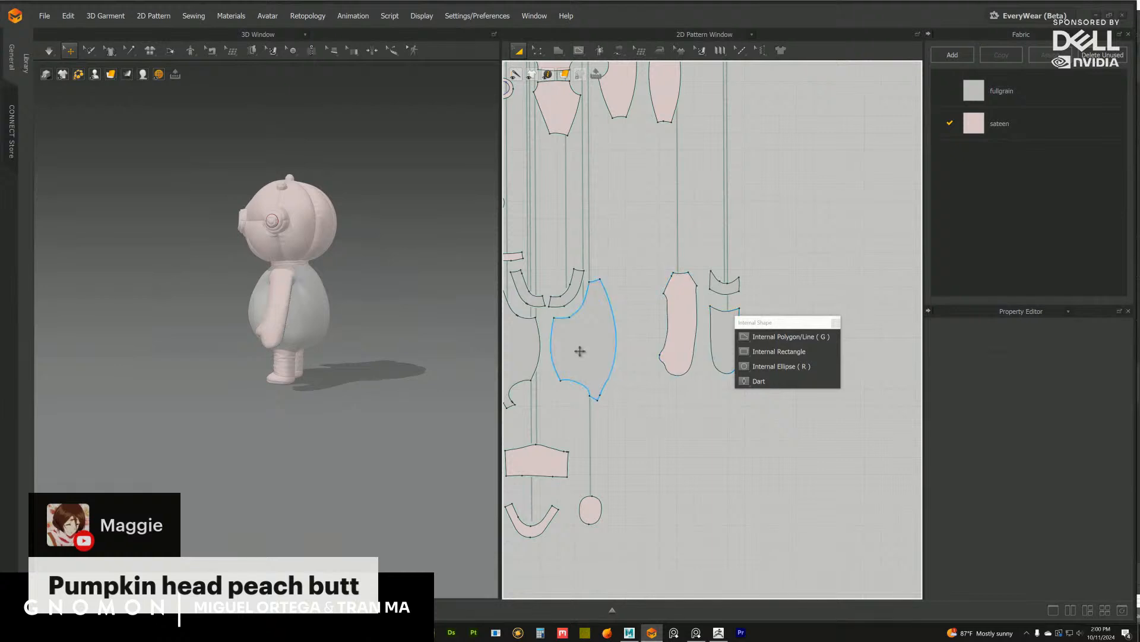
{"action": "middle_click_drag", "start_coordinate": [579, 351], "coordinate": [729, 351]}
{"action": "left_click", "coordinate": [646, 324]}
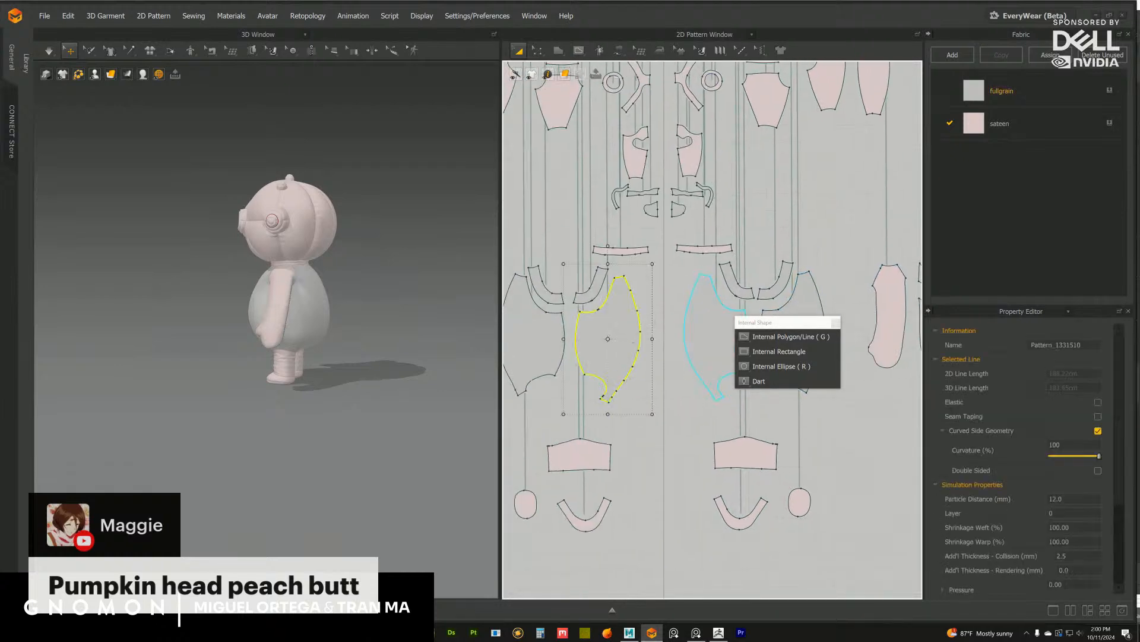
{"action": "key", "text": "Delete"}
{"action": "left_click", "coordinate": [836, 324]}
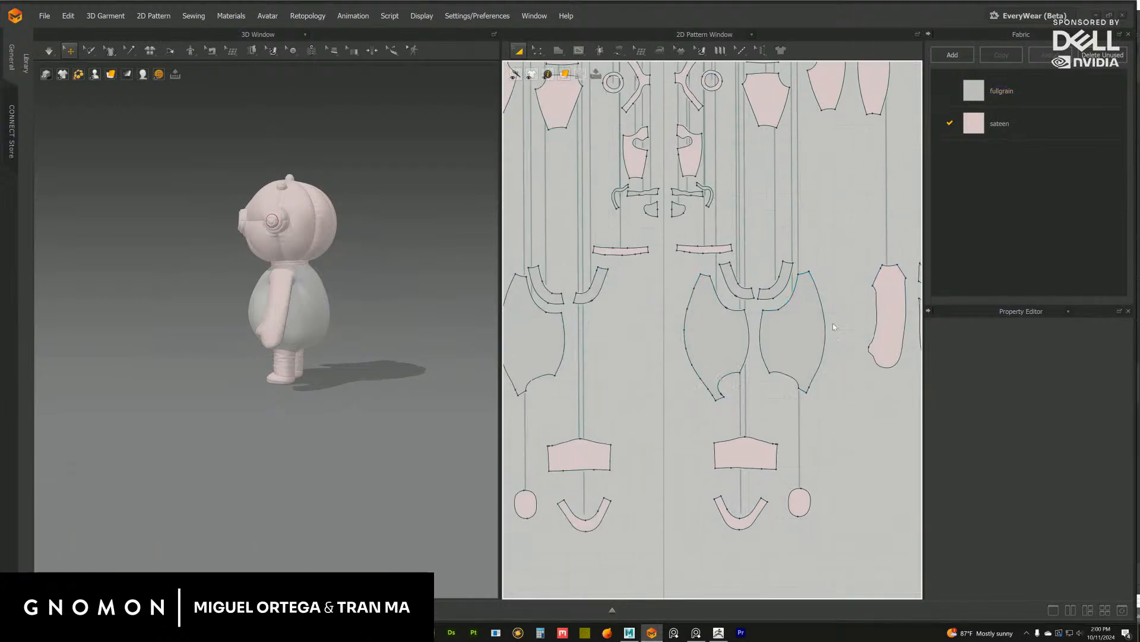
Remove linked editing from the remaining cloned front torso piece and mirror it as a Symmetric Pattern (with Sewing) across the centre line
{"action": "left_click", "coordinate": [716, 327]}
{"action": "right_click", "coordinate": [715, 326]}
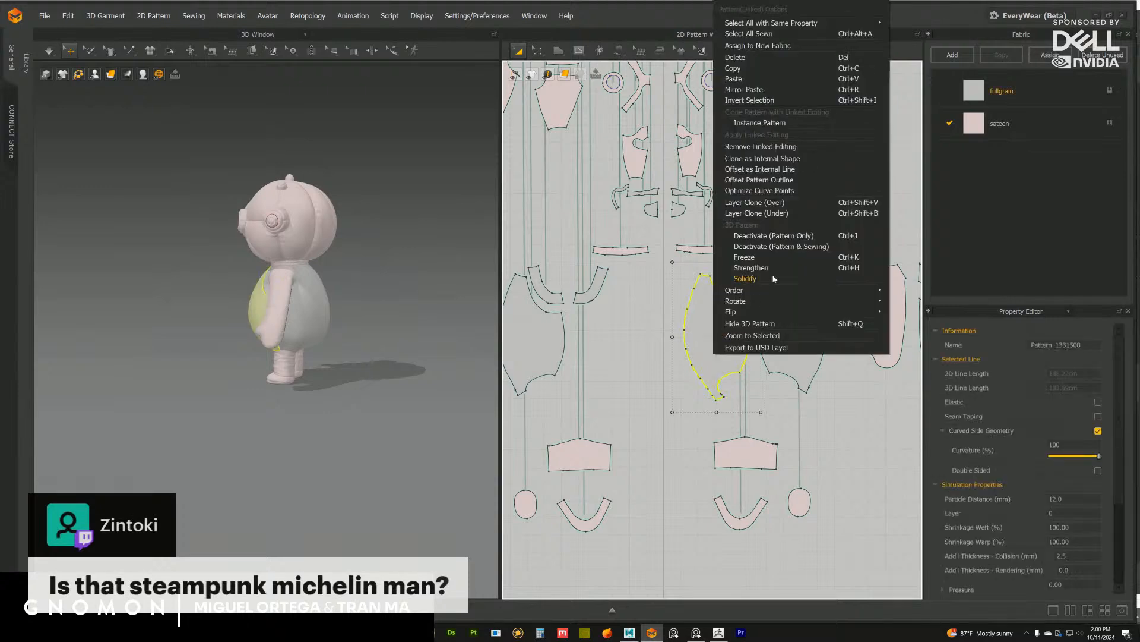
{"action": "left_click", "coordinate": [761, 147]}
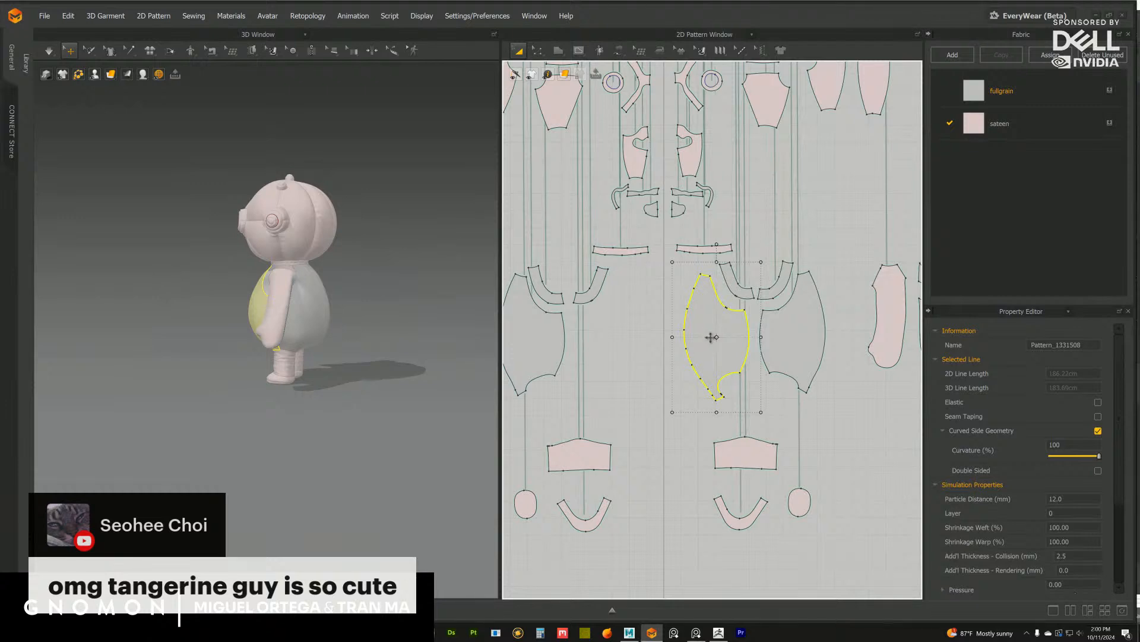
{"action": "right_click", "coordinate": [704, 322]}
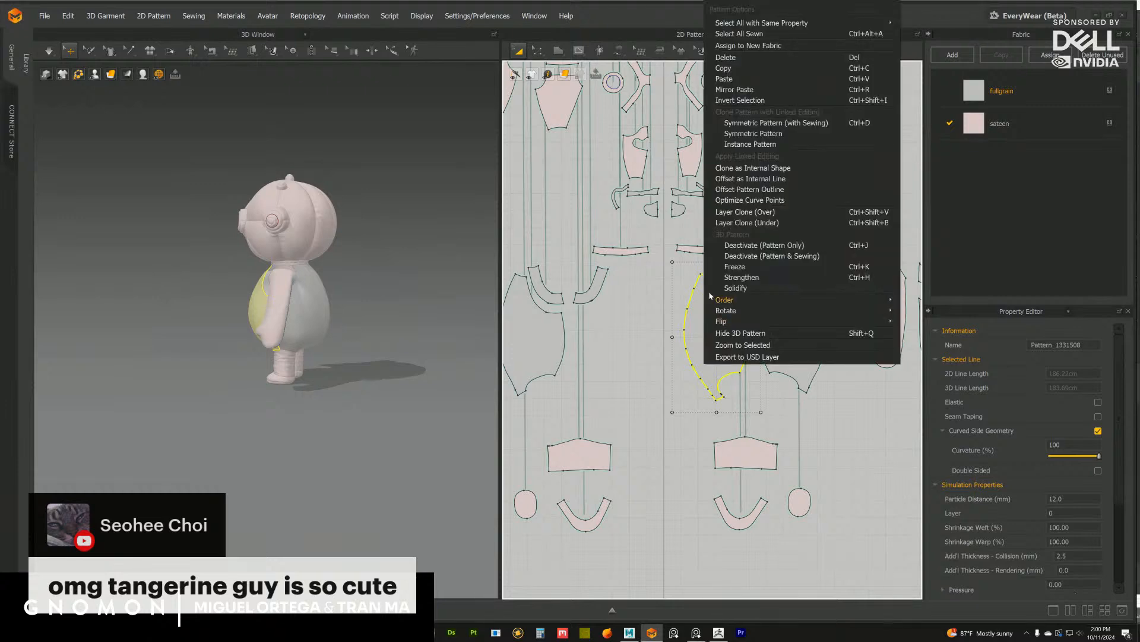
{"action": "left_click", "coordinate": [763, 123]}
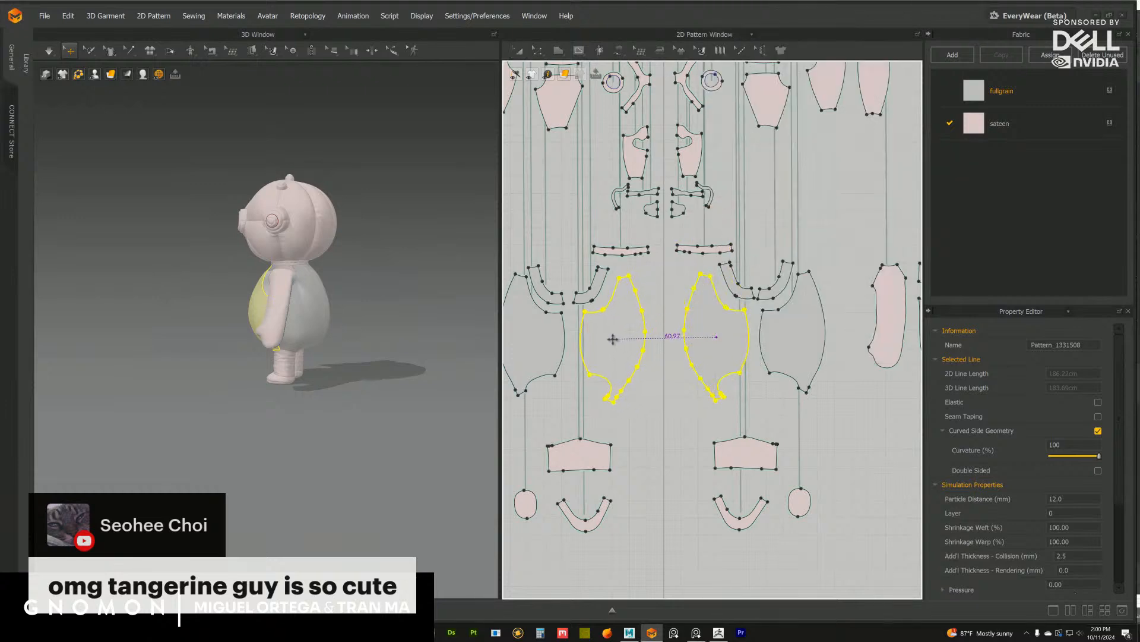
{"action": "left_click", "coordinate": [613, 339]}
{"action": "left_click", "coordinate": [682, 281]}
Assign the sateen fabric to the four cloned torso pieces and the cloned lower inner-arm pieces
{"action": "scroll", "coordinate": [692, 296], "scroll_direction": "up", "scroll_amount": 2}
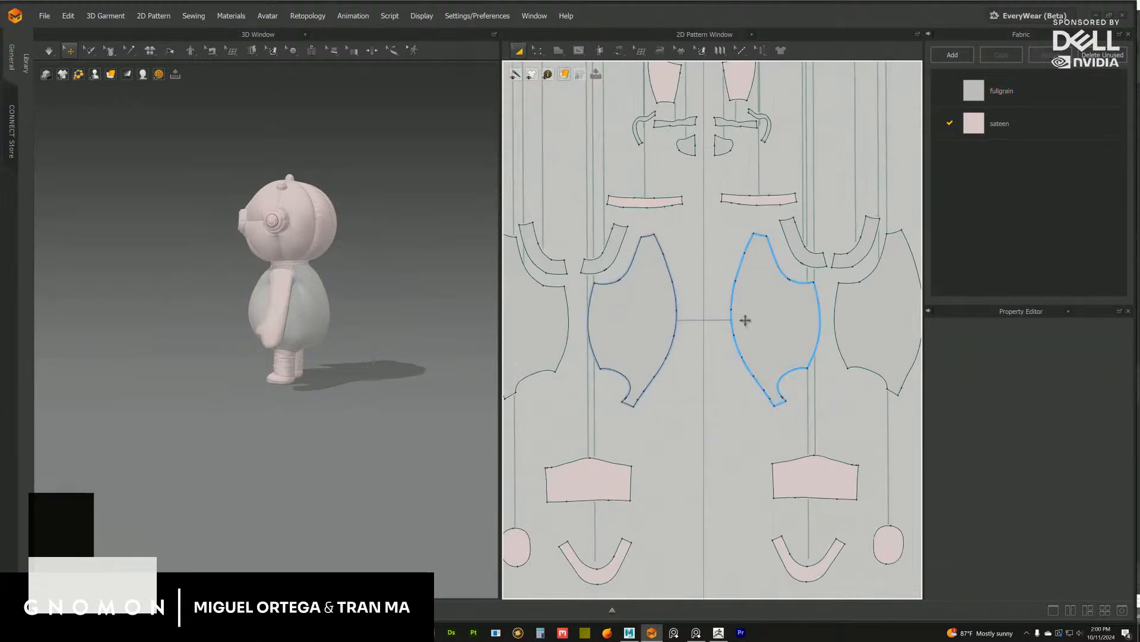
{"action": "left_click", "coordinate": [743, 321]}
{"action": "scroll", "coordinate": [626, 306], "scroll_direction": "up", "scroll_amount": 1}
{"action": "left_click", "coordinate": [672, 346]}
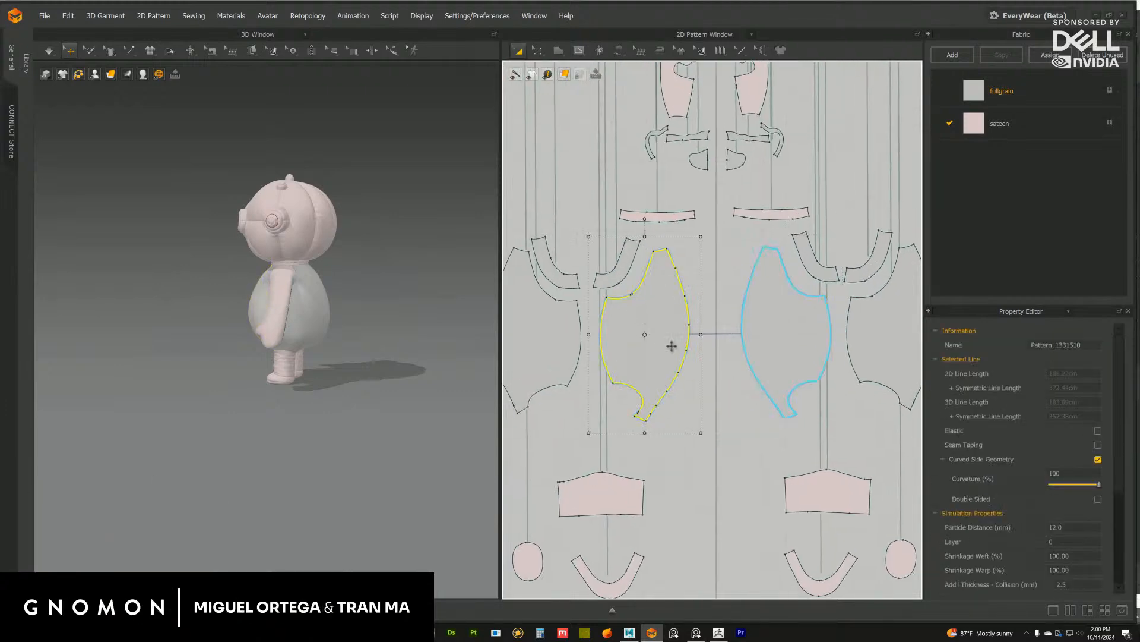
{"action": "scroll", "coordinate": [695, 366], "scroll_direction": "down", "scroll_amount": 2}
{"action": "left_click", "coordinate": [749, 337], "text": "shift"}
{"action": "left_click", "coordinate": [618, 344], "text": "shift"}
{"action": "right_click_drag", "start_coordinate": [796, 346], "coordinate": [736, 345]}
{"action": "left_click", "coordinate": [725, 336], "text": "shift"}
{"action": "left_click", "coordinate": [841, 338], "text": "shift"}
{"action": "middle_click_drag", "start_coordinate": [590, 347], "coordinate": [859, 343]}
{"action": "left_click", "coordinate": [1109, 123]}
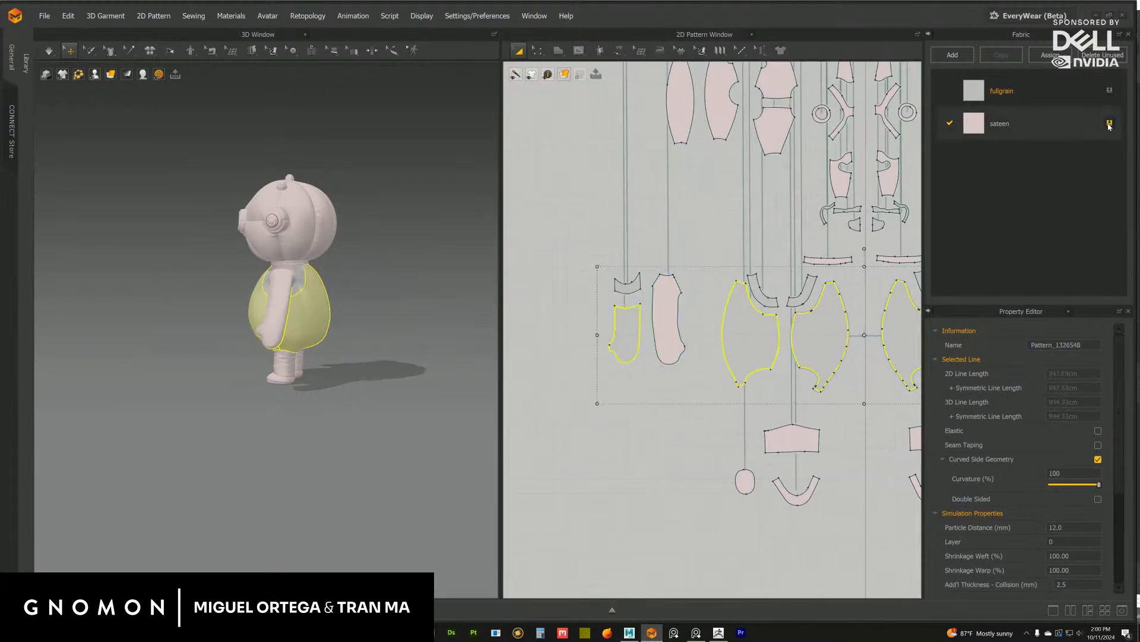
{"action": "middle_click_drag", "start_coordinate": [791, 331], "coordinate": [639, 323]}
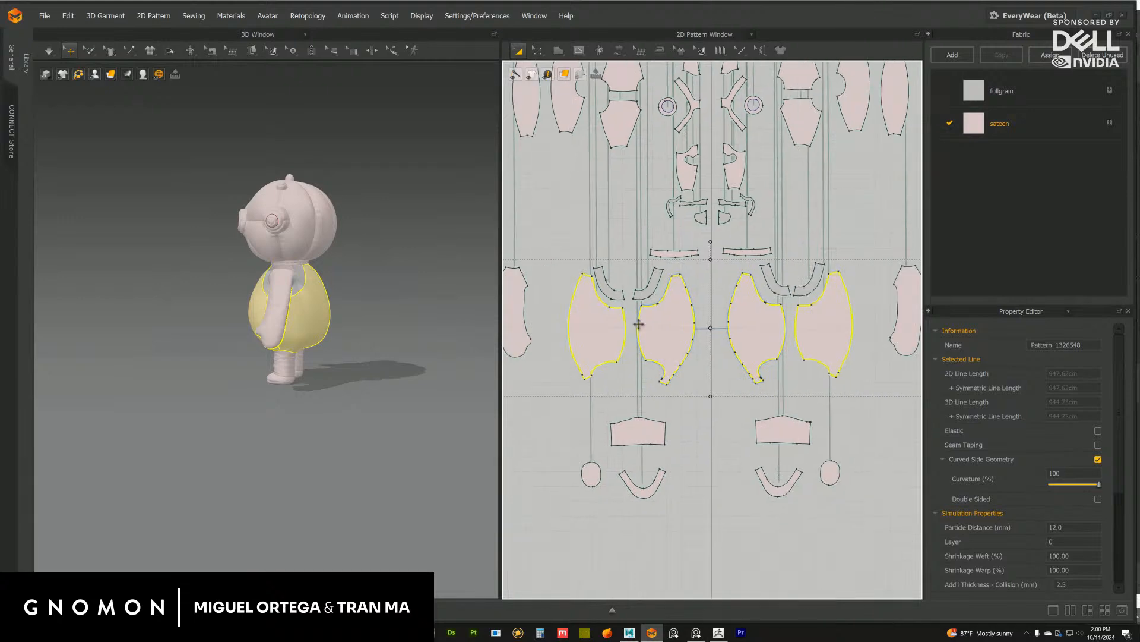
Detach the sewing tools as a floating palette beside the cloned front torso pieces
{"action": "left_click", "coordinate": [623, 51]}
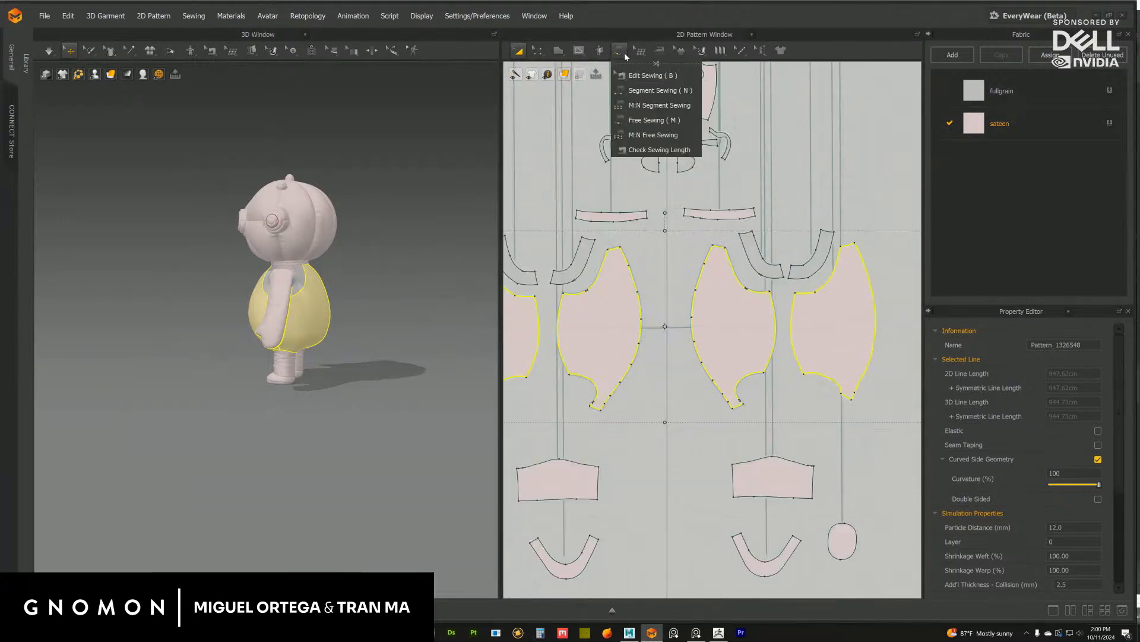
{"action": "left_click", "coordinate": [639, 64]}
{"action": "left_click_drag", "start_coordinate": [643, 69], "coordinate": [787, 107]}
{"action": "left_click", "coordinate": [891, 206]}
{"action": "middle_click_drag", "start_coordinate": [667, 264], "coordinate": [677, 268]}
{"action": "scroll", "coordinate": [680, 268], "scroll_direction": "up", "scroll_amount": 3}
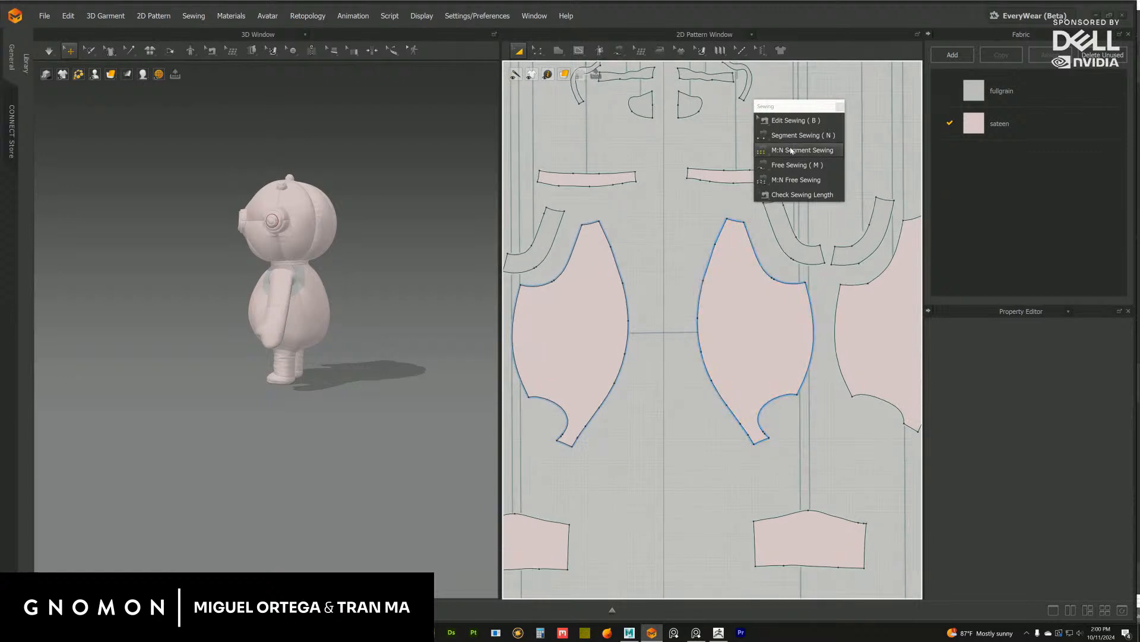
Using Edit Sewing, delete the sewing segments along the upper and middle centre-front edge of the cloned front torso pieces
{"action": "left_click", "coordinate": [790, 121]}
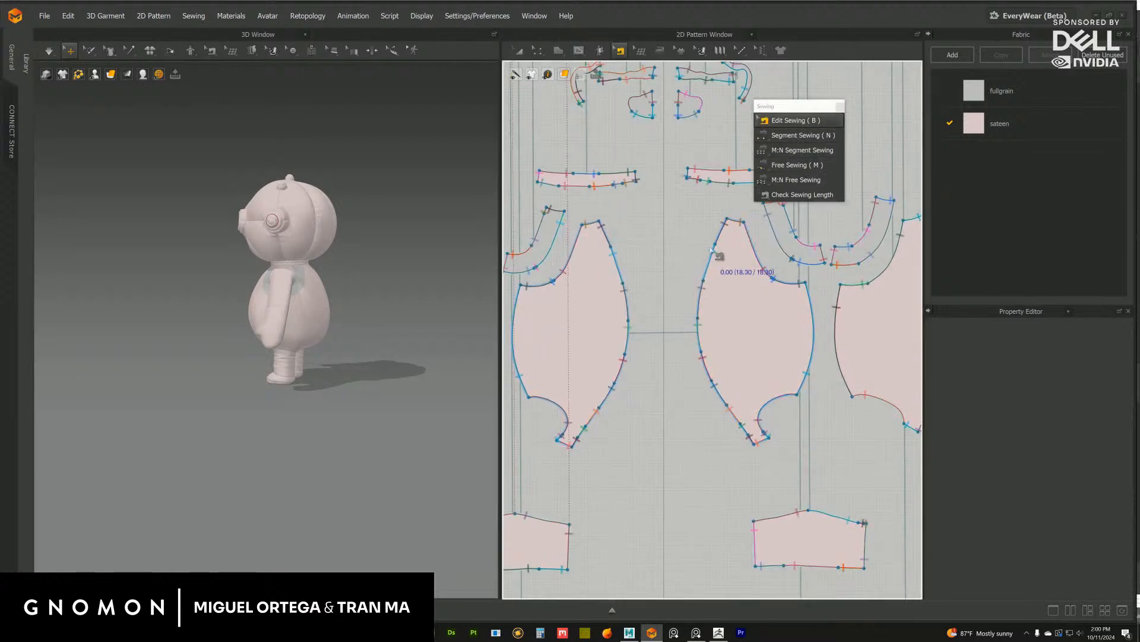
{"action": "left_click", "coordinate": [721, 242]}
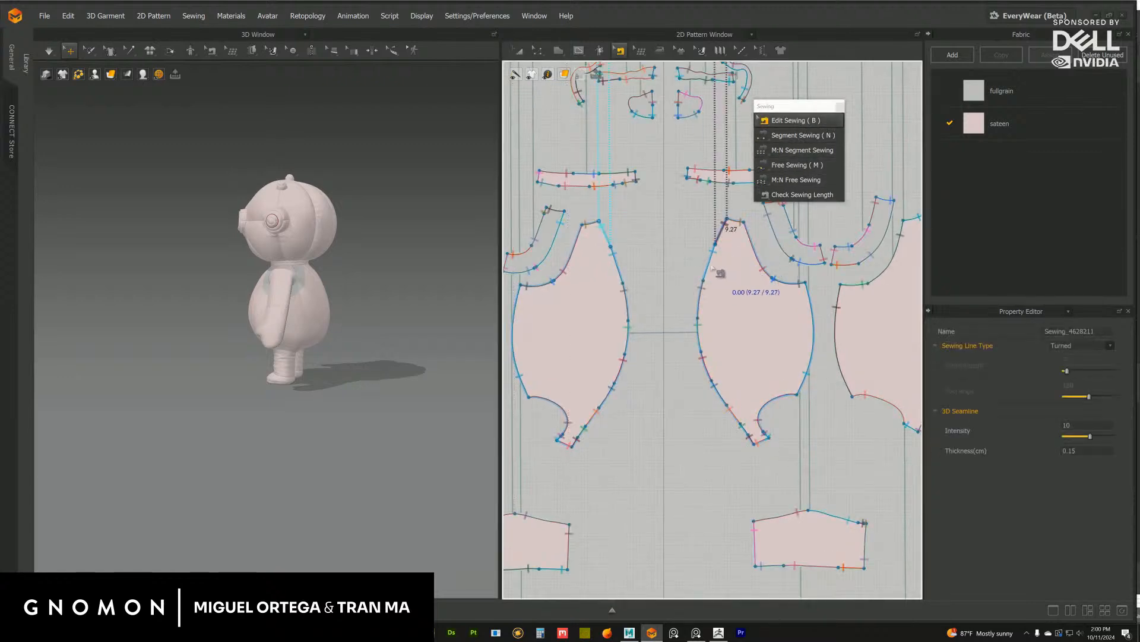
{"action": "left_click", "coordinate": [701, 326]}
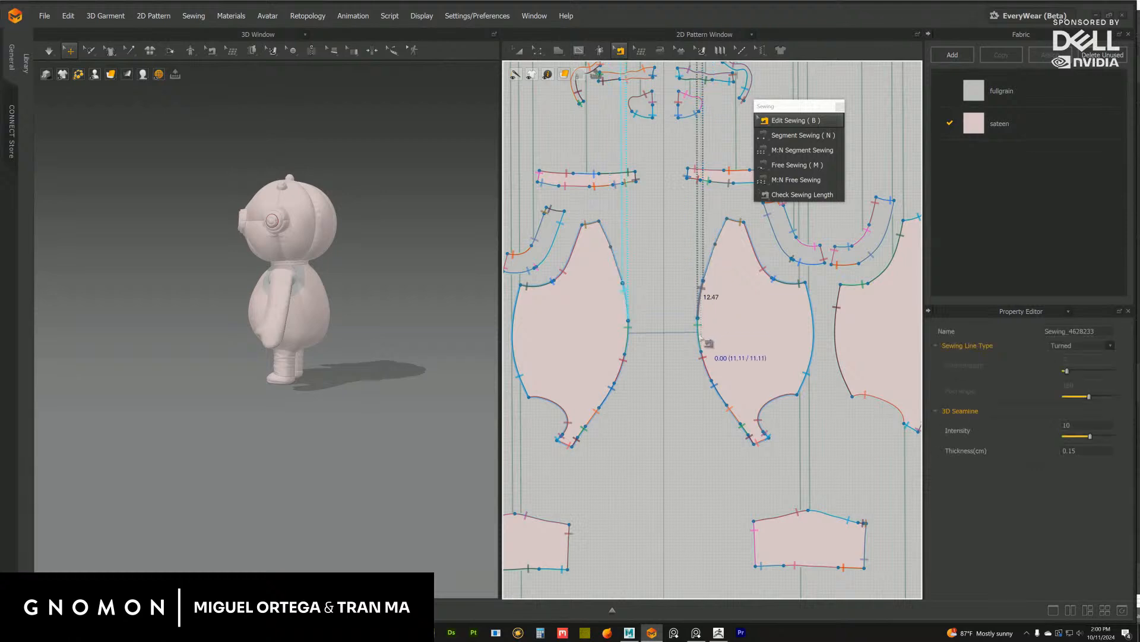
{"action": "key", "text": "Delete"}
{"action": "left_click", "coordinate": [701, 338]}
{"action": "key", "text": "Delete"}
{"action": "left_click", "coordinate": [708, 370]}
{"action": "key", "text": "Delete"}
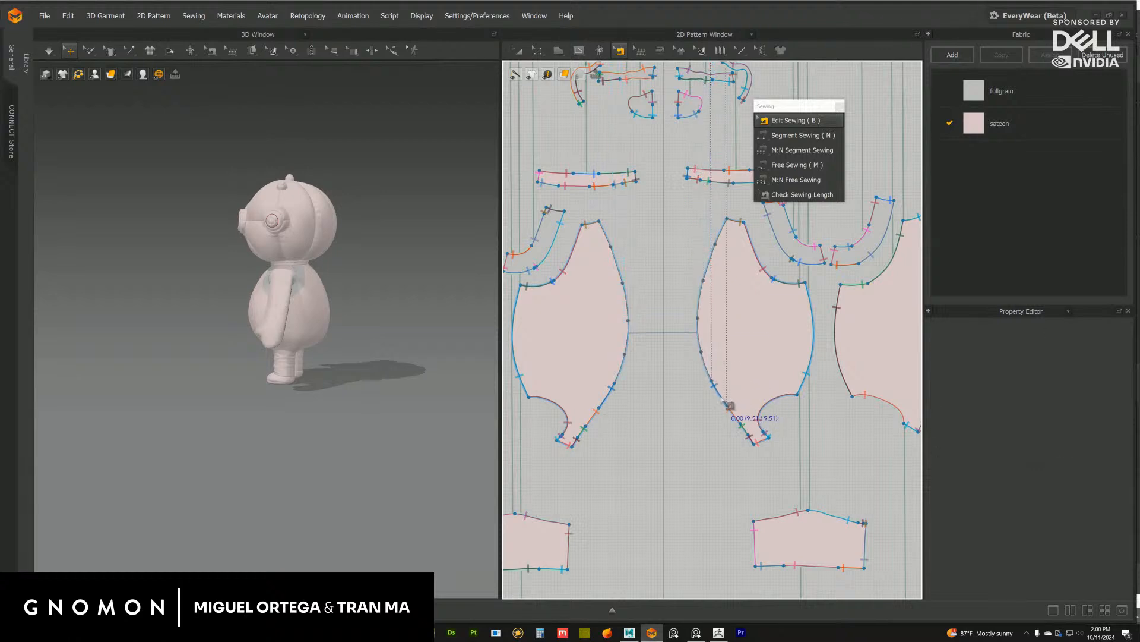
Delete the remaining sewing segments along the lower centre-front edge down to the bottom tip of the cloned front torso pieces
{"action": "left_click", "coordinate": [728, 406]}
{"action": "key", "text": "Delete"}
{"action": "key", "text": "Delete"}
{"action": "left_click", "coordinate": [748, 436]}
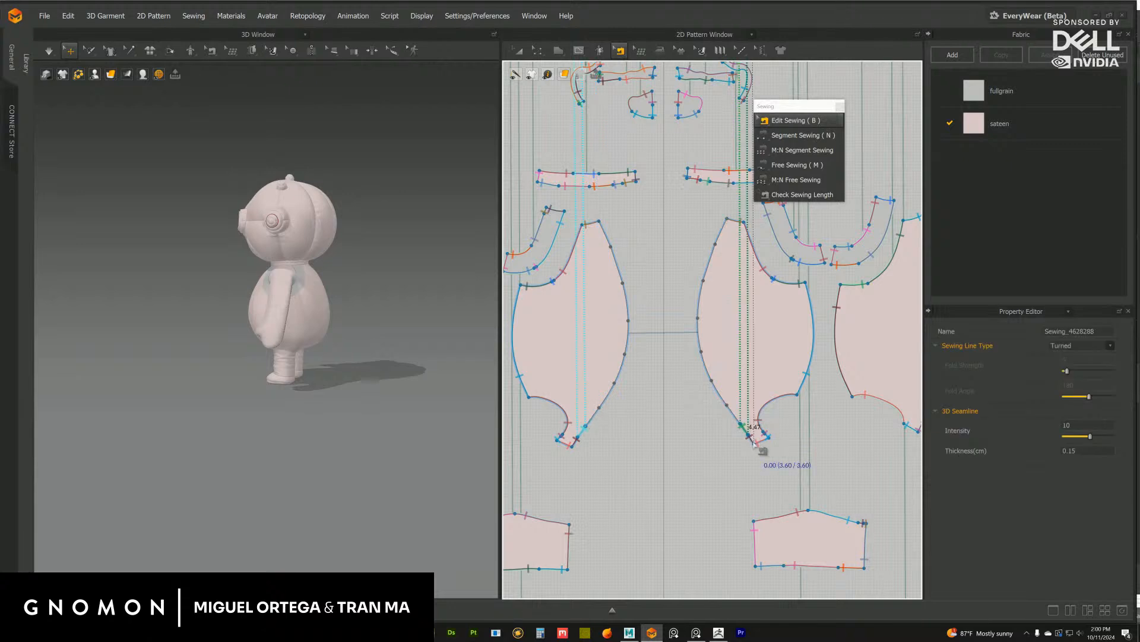
{"action": "key", "text": "Delete"}
{"action": "left_click", "coordinate": [752, 441]}
{"action": "key", "text": "Delete"}
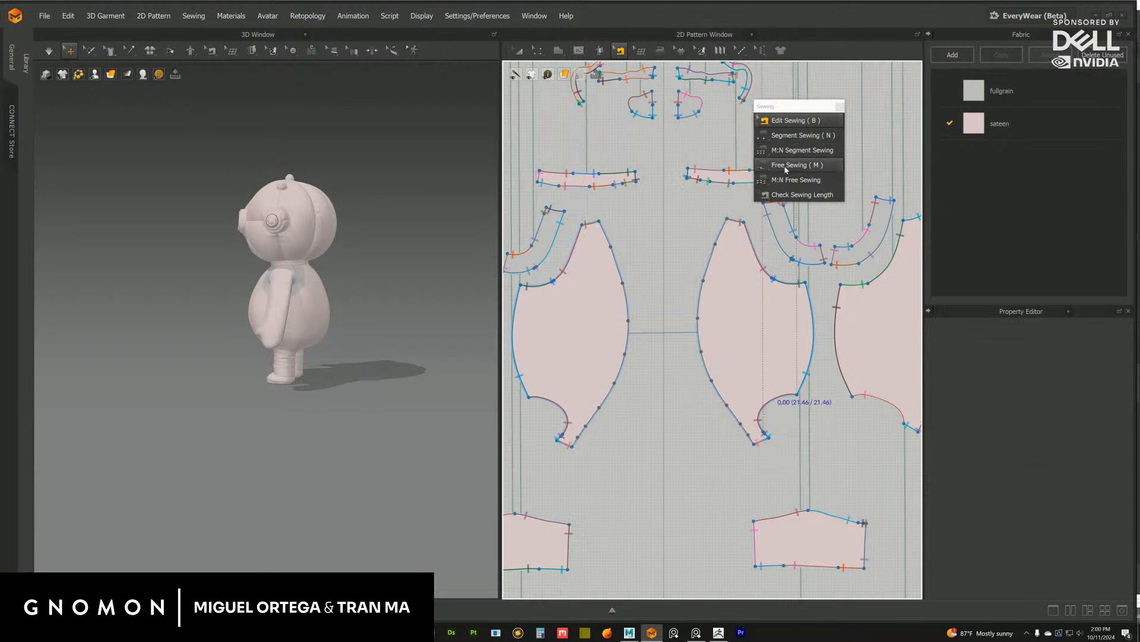
Join the centre-front edges of the two cloned front torso pieces from top to bottom with one Free Sewing seam
{"action": "left_click", "coordinate": [790, 165]}
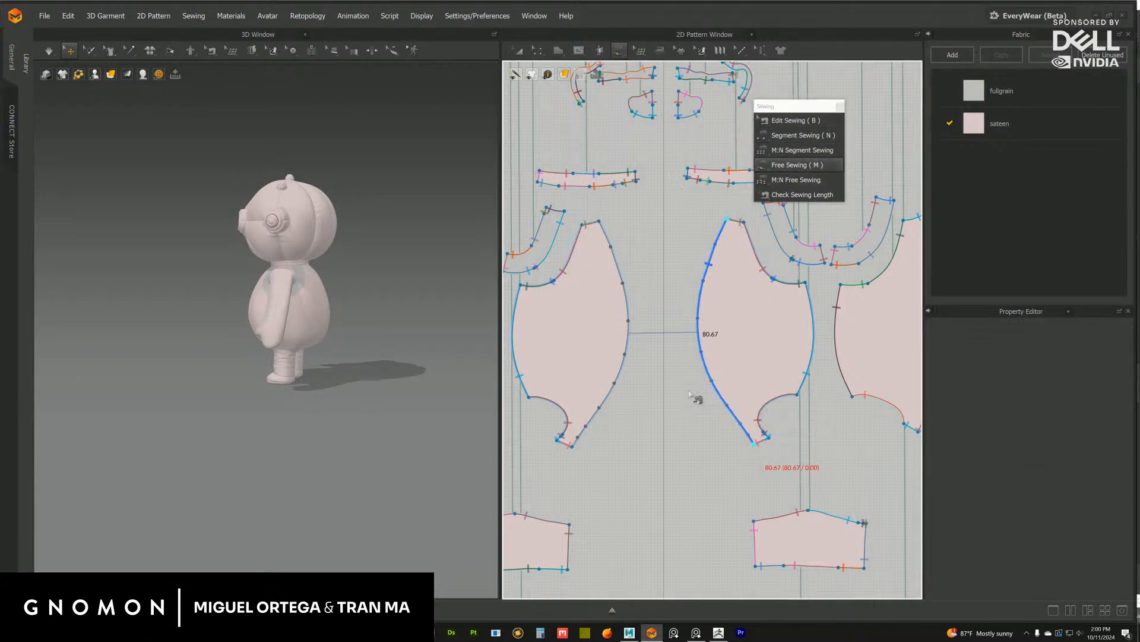
{"action": "left_click", "coordinate": [600, 223]}
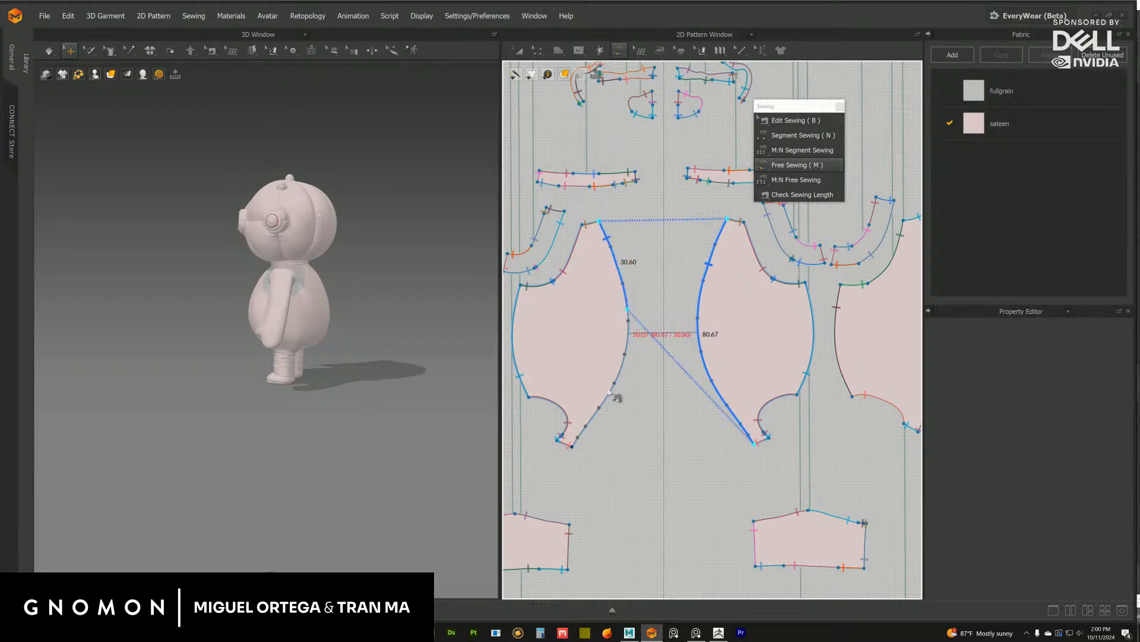
{"action": "left_click", "coordinate": [572, 446]}
{"action": "middle_click_drag", "start_coordinate": [658, 297], "coordinate": [419, 338]}
{"action": "right_click_drag", "start_coordinate": [350, 357], "coordinate": [460, 328]}
Set Shrinkage Weft and Shrinkage Warp to 110% on the two sateen back torso pieces
{"action": "left_click", "coordinate": [519, 51]}
{"action": "scroll", "coordinate": [726, 319], "scroll_direction": "down", "scroll_amount": 5}
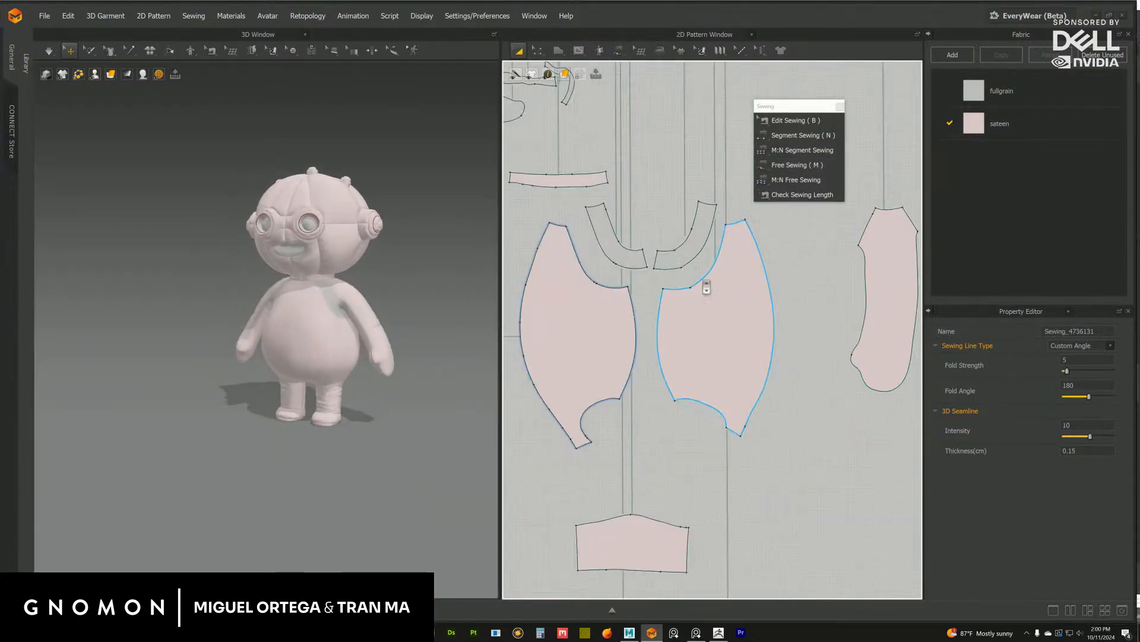
{"action": "scroll", "coordinate": [665, 315], "scroll_direction": "down", "scroll_amount": 2}
{"action": "left_click", "coordinate": [672, 314]}
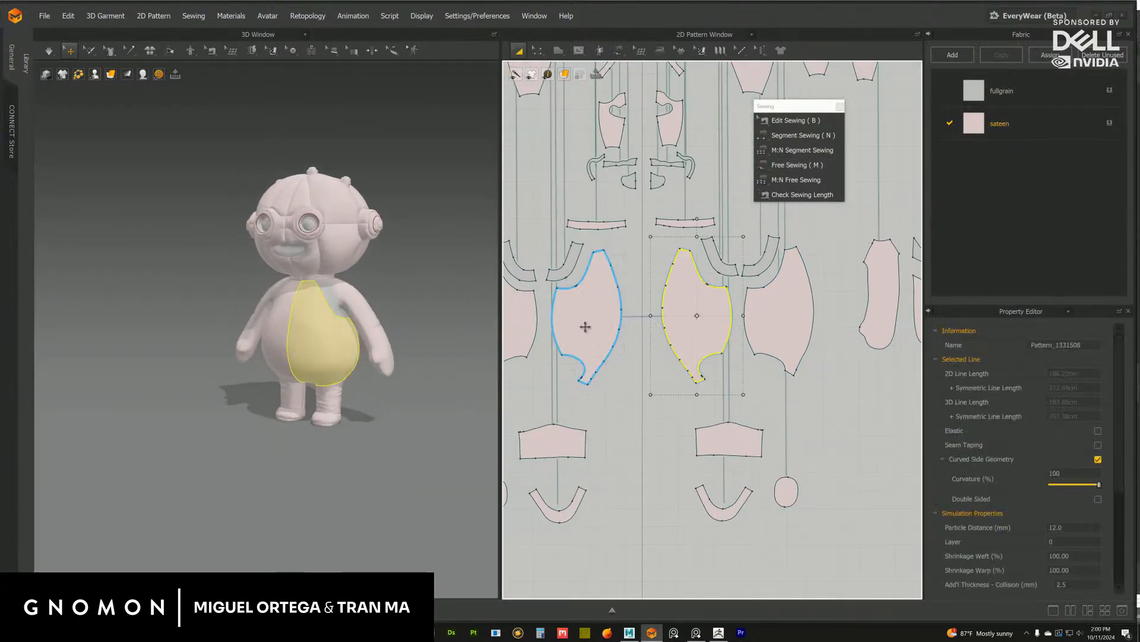
{"action": "left_click", "coordinate": [587, 330], "text": "shift"}
{"action": "middle_click_drag", "start_coordinate": [667, 336], "coordinate": [606, 310]}
{"action": "scroll", "coordinate": [640, 335], "scroll_direction": "down", "scroll_amount": 3}
{"action": "right_click_drag", "start_coordinate": [433, 363], "coordinate": [346, 362]}
{"action": "left_click", "coordinate": [342, 357]}
{"action": "left_click", "coordinate": [395, 358], "text": "shift"}
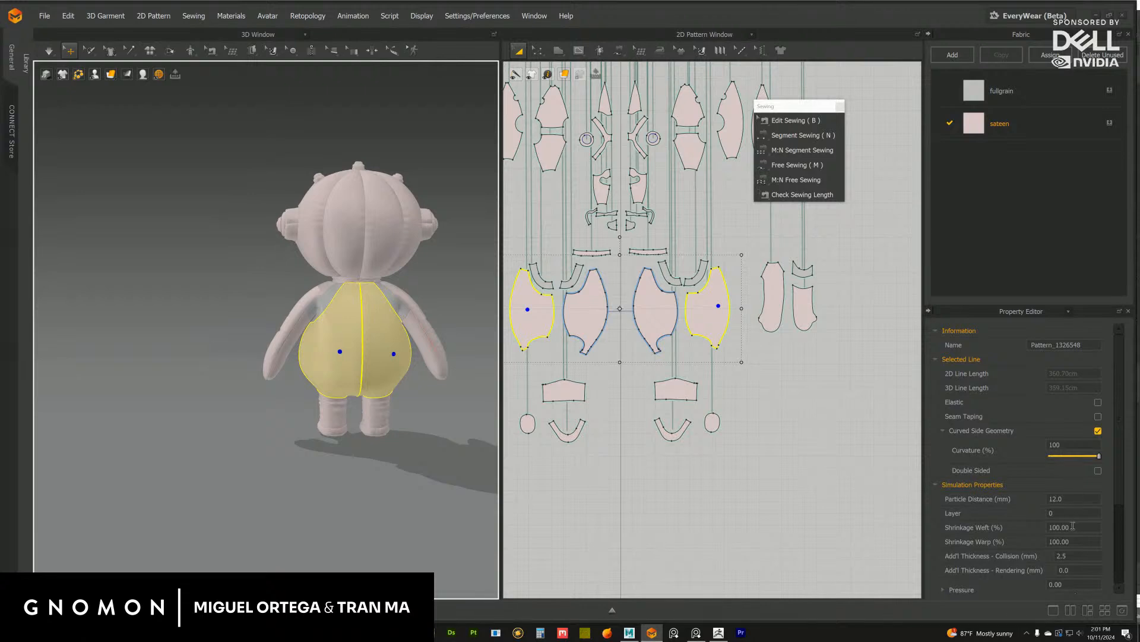
{"action": "left_click_drag", "start_coordinate": [1072, 525], "coordinate": [1057, 526]}
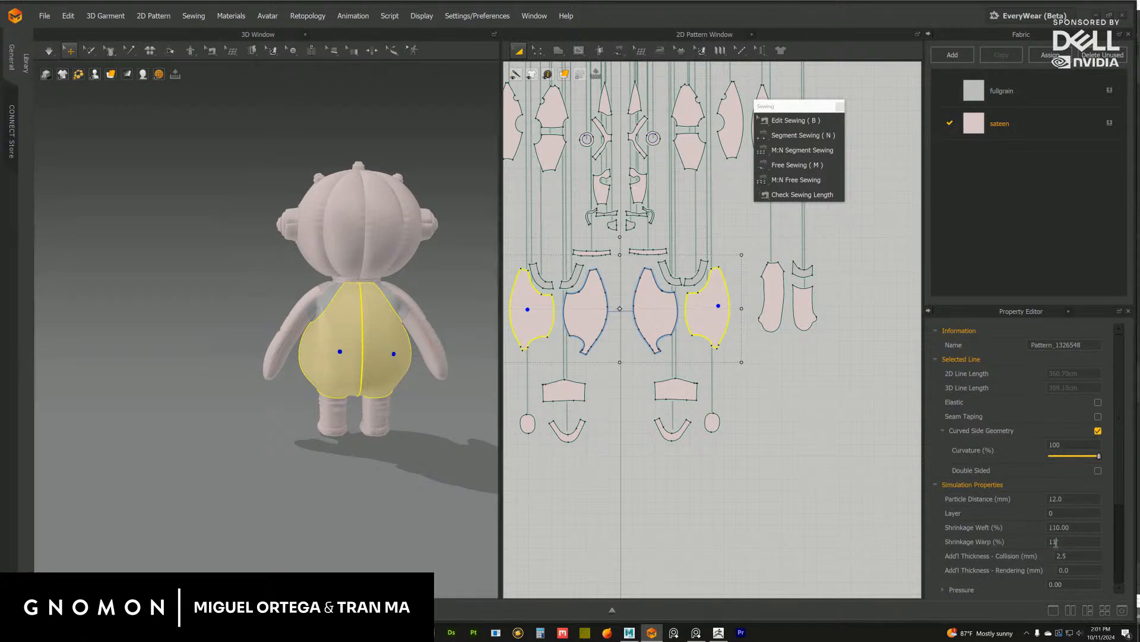
{"action": "left_click", "coordinate": [768, 462]}
Set Shrinkage Weft and Shrinkage Warp to 108% on the two sateen front torso pieces
{"action": "left_click", "coordinate": [645, 311]}
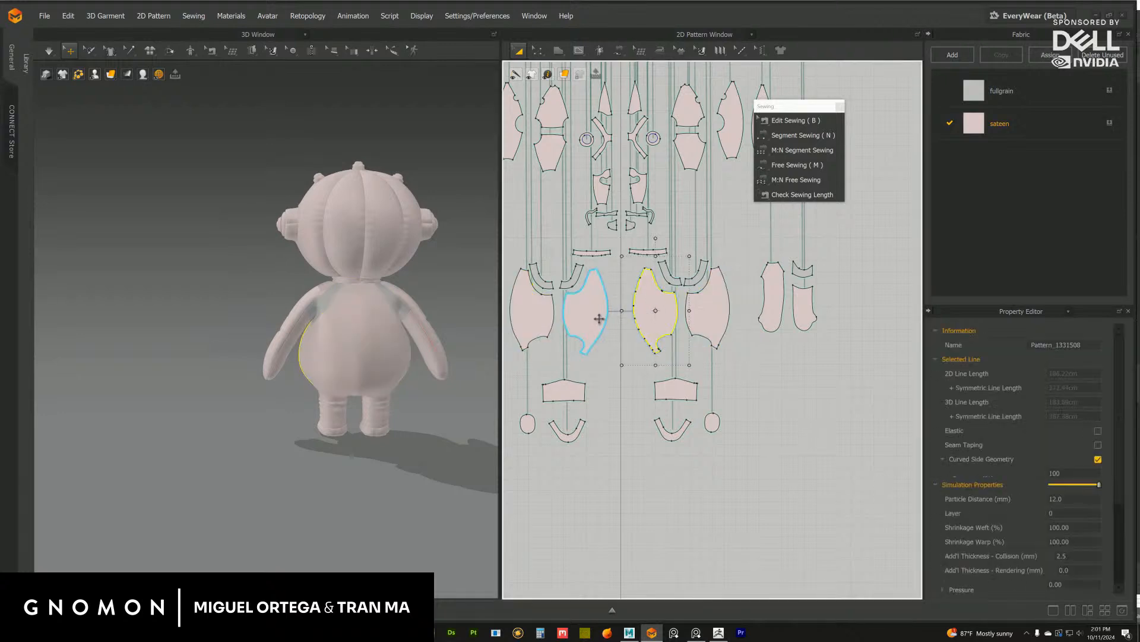
{"action": "scroll", "coordinate": [1090, 537], "scroll_direction": "down", "scroll_amount": 1}
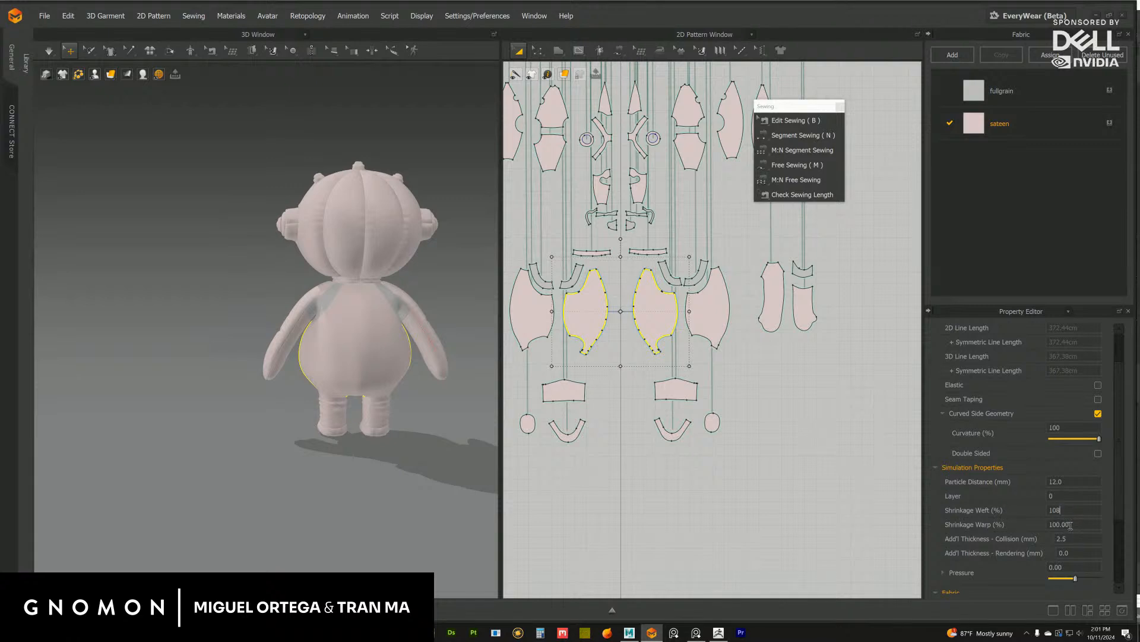
Set Pressure to 50 on the sateen front and back torso pieces and the two shorter arm pieces
{"action": "middle_click_drag", "start_coordinate": [694, 321], "coordinate": [781, 321]}
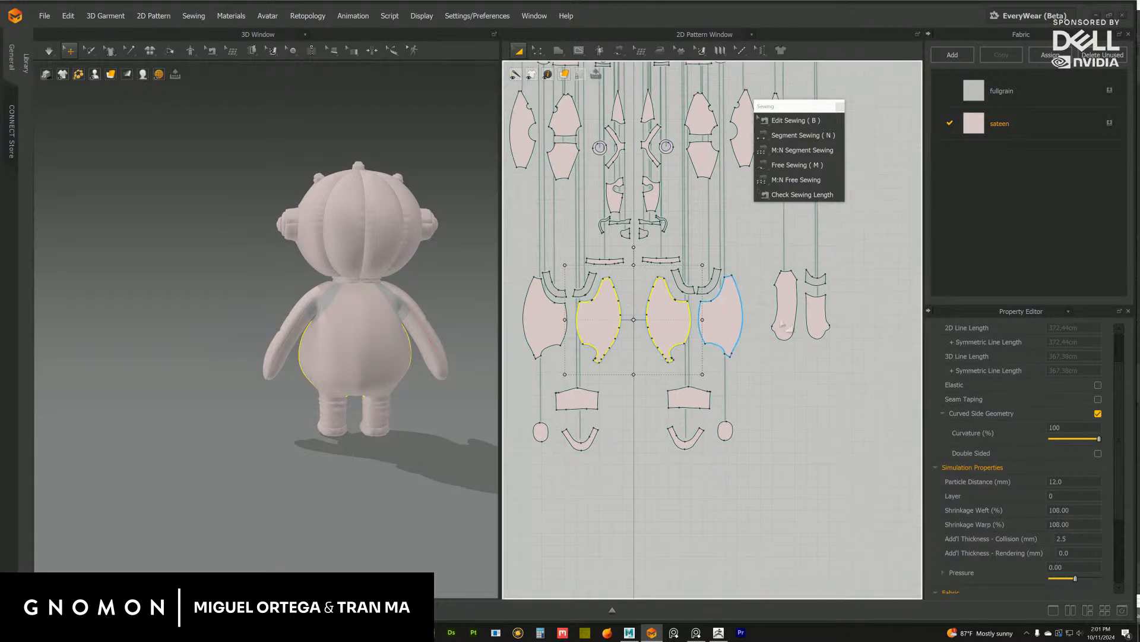
{"action": "left_click", "coordinate": [787, 307]}
{"action": "left_click", "coordinate": [820, 315]}
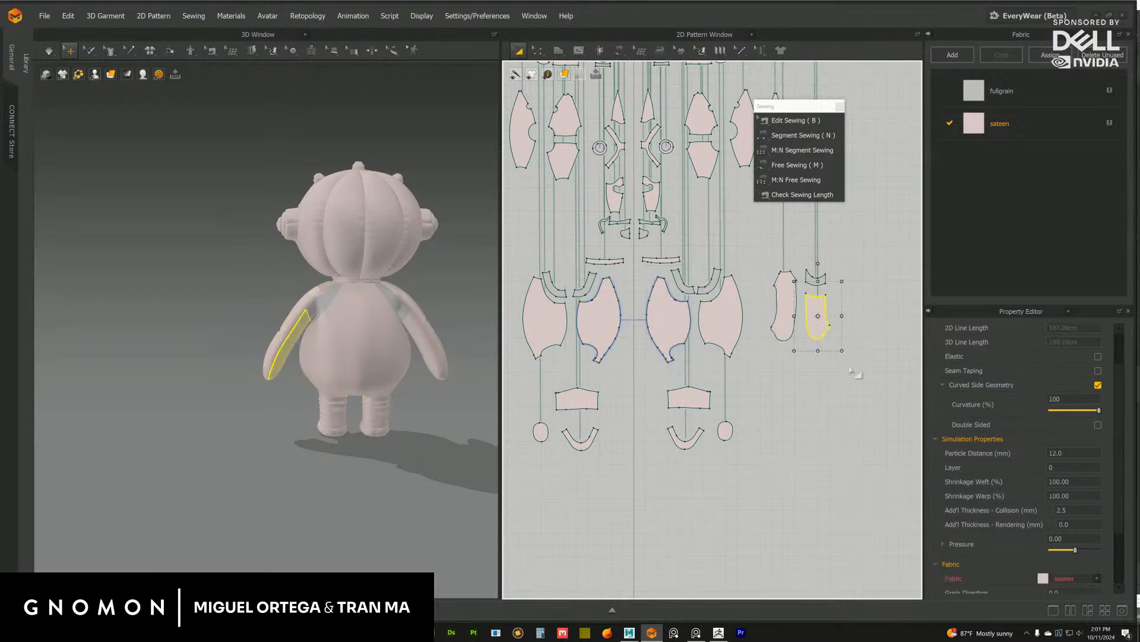
{"action": "middle_click_drag", "start_coordinate": [727, 365], "coordinate": [792, 368]}
{"action": "left_click", "coordinate": [795, 329], "text": "shift"}
{"action": "left_click", "coordinate": [734, 333], "text": "shift"}
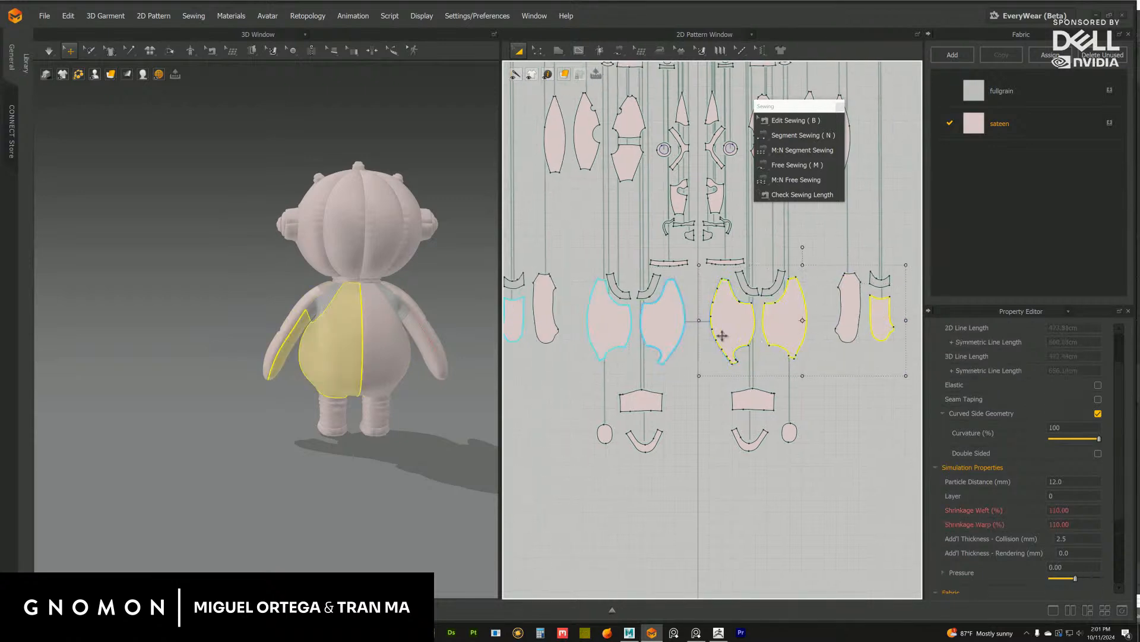
{"action": "middle_click_drag", "start_coordinate": [608, 366], "coordinate": [674, 370]}
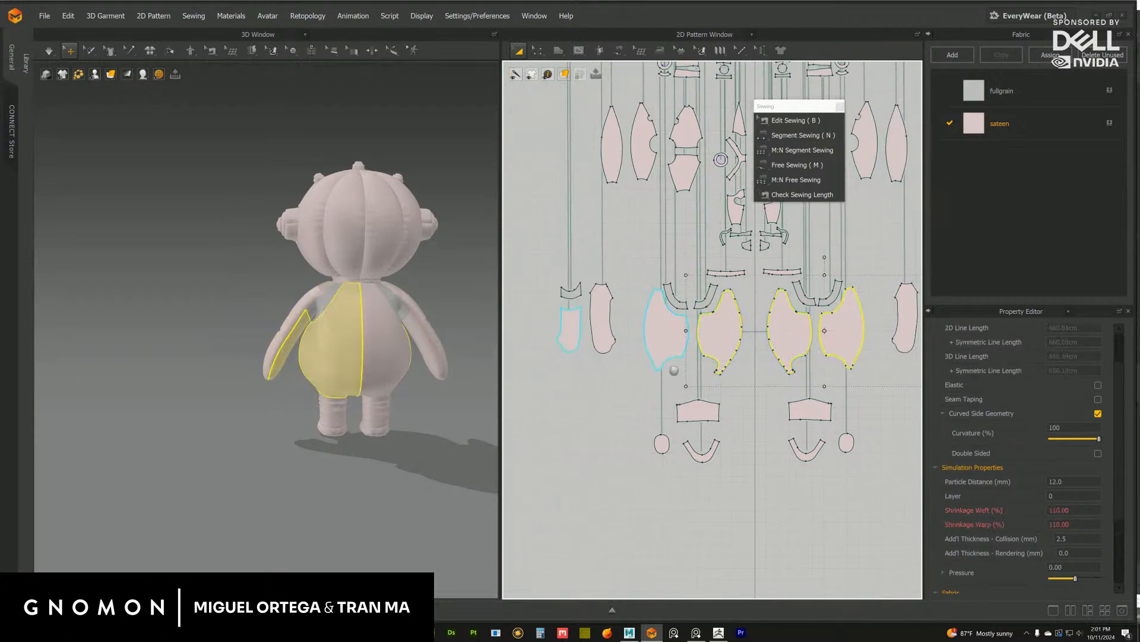
{"action": "left_click", "coordinate": [653, 342], "text": "shift"}
{"action": "middle_click_drag", "start_coordinate": [765, 471], "coordinate": [711, 464]}
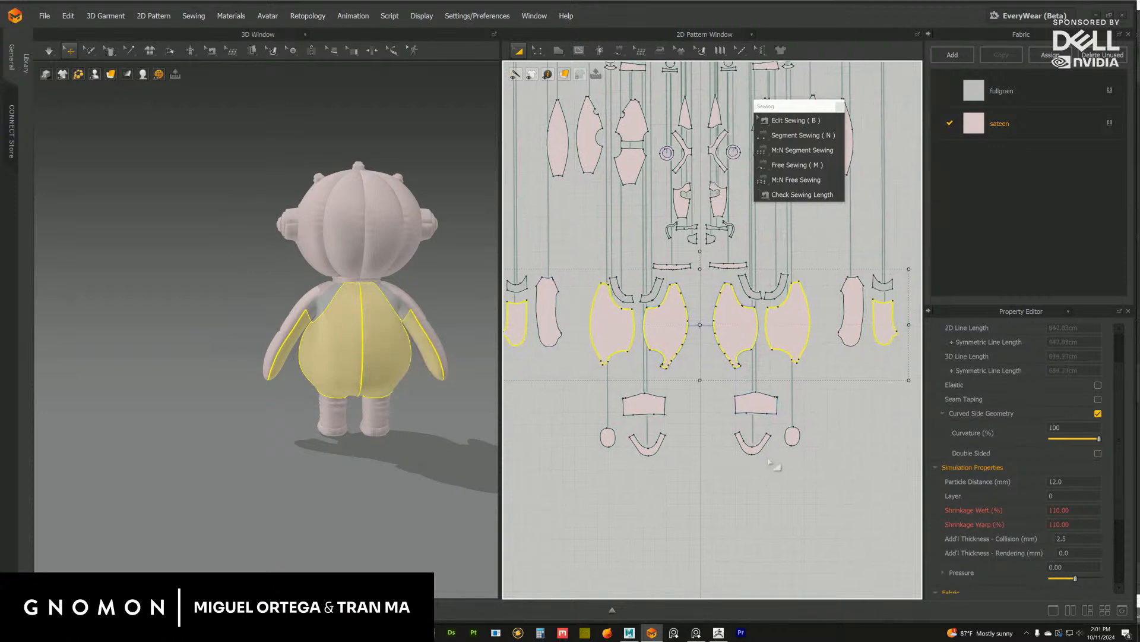
{"action": "left_click", "coordinate": [1072, 566]}
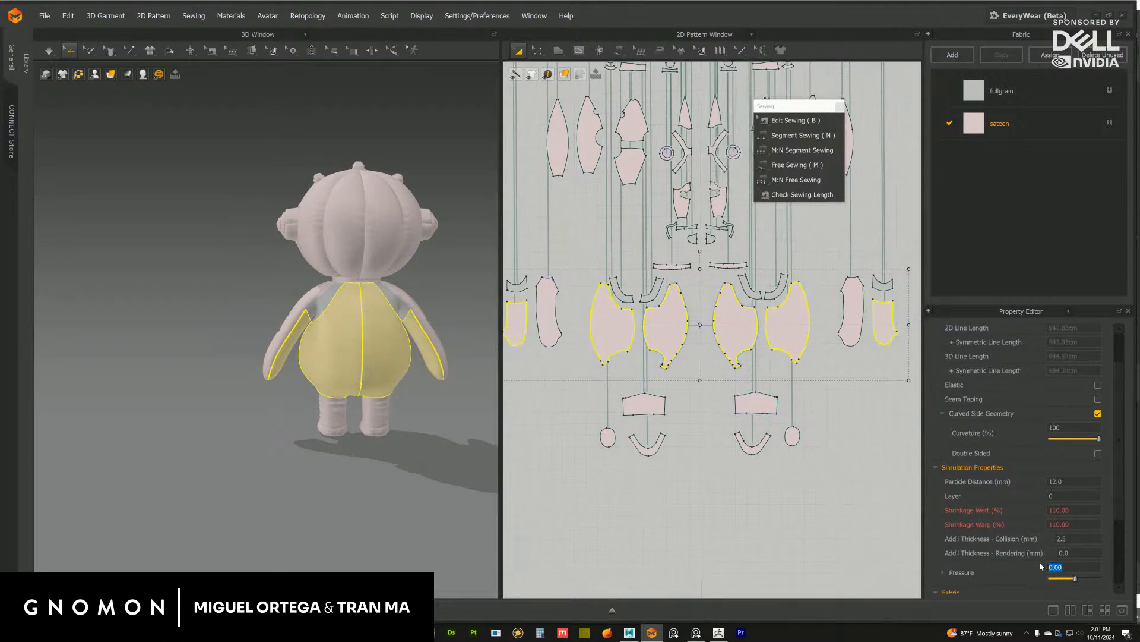
{"action": "type", "text": "59"}
{"action": "left_click", "coordinate": [796, 545]}
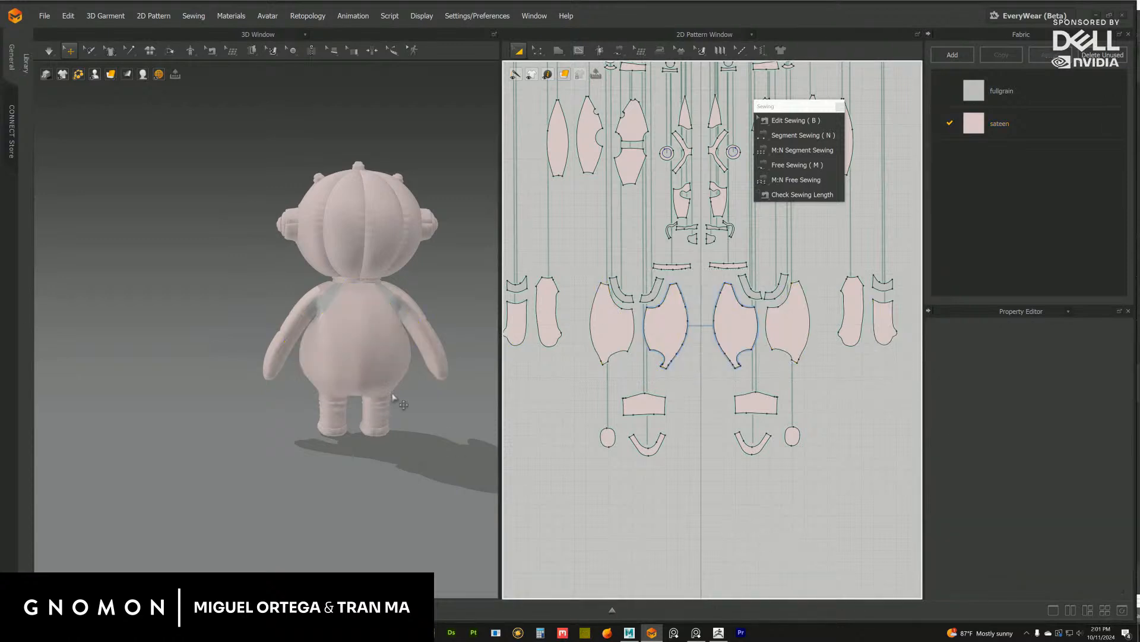
Simulate the garment to inflate the pressurised torso and arm pieces of the sateen layer
{"action": "left_click", "coordinate": [50, 51]}
{"action": "left_click", "coordinate": [333, 297]}
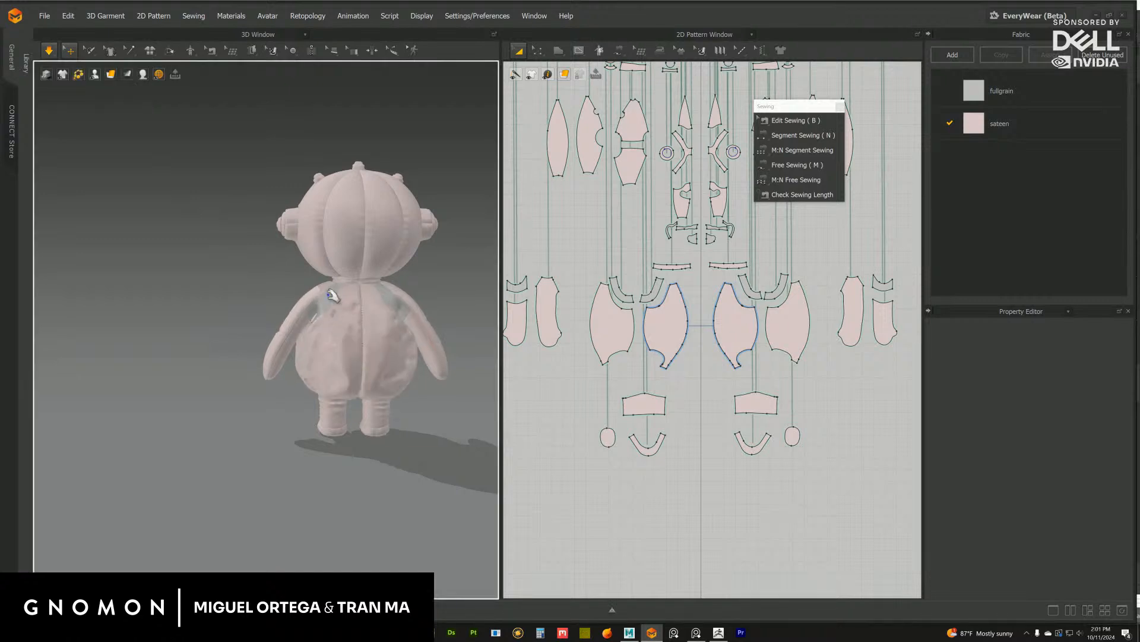
{"action": "scroll", "coordinate": [350, 321], "scroll_direction": "up", "scroll_amount": 8}
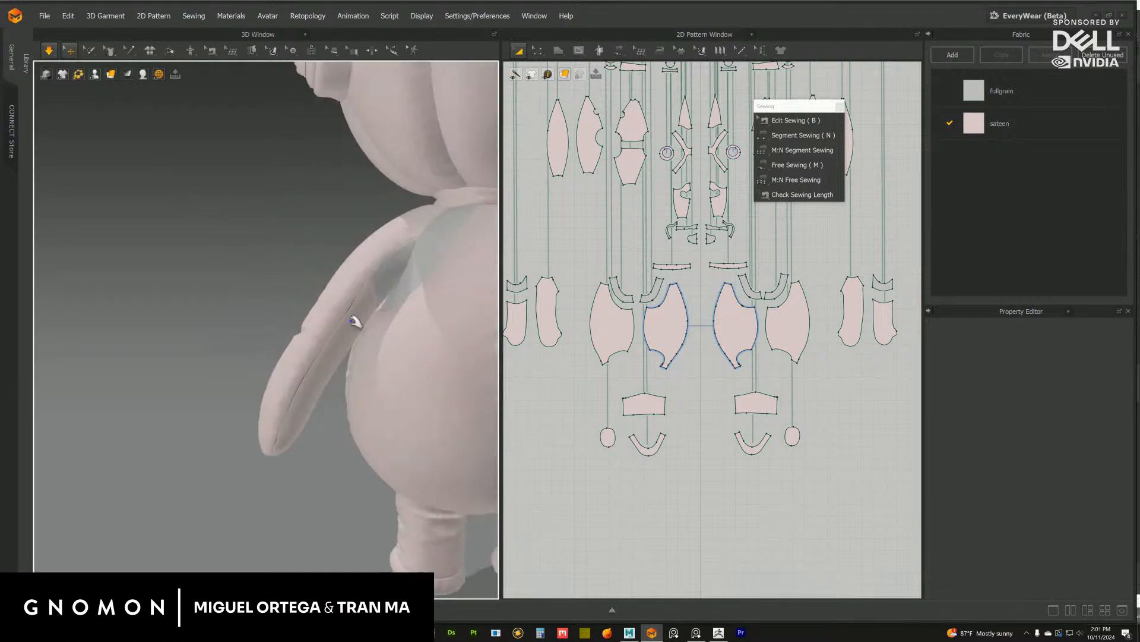
{"action": "right_click_drag", "start_coordinate": [473, 329], "coordinate": [458, 310]}
{"action": "middle_click_drag", "start_coordinate": [458, 311], "coordinate": [380, 311]}
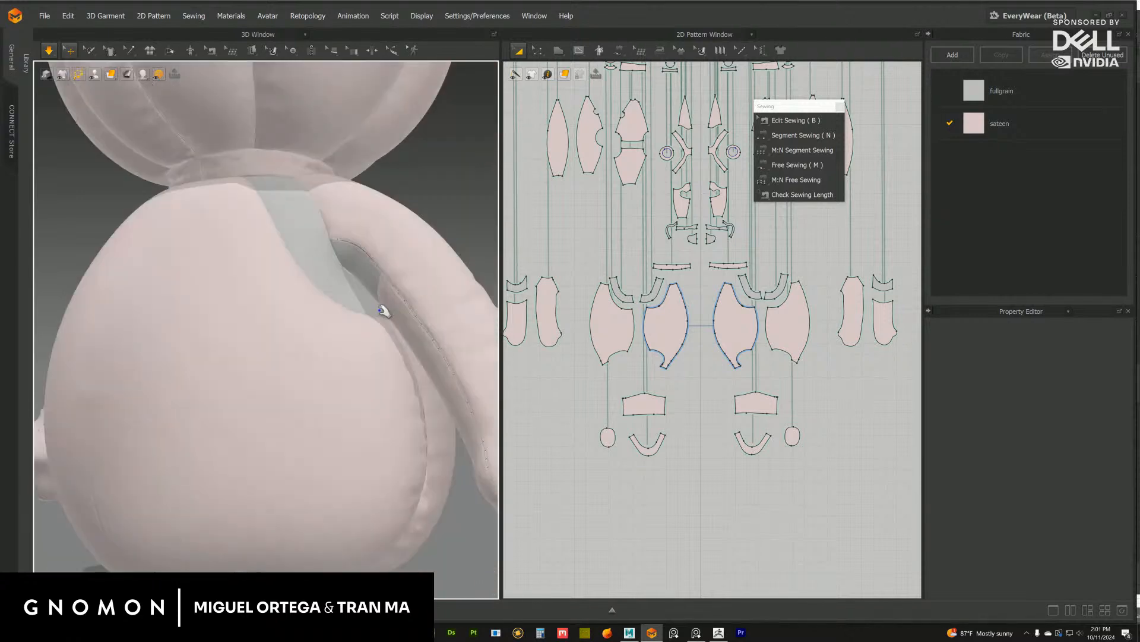
{"action": "right_click_drag", "start_coordinate": [392, 312], "coordinate": [426, 318]}
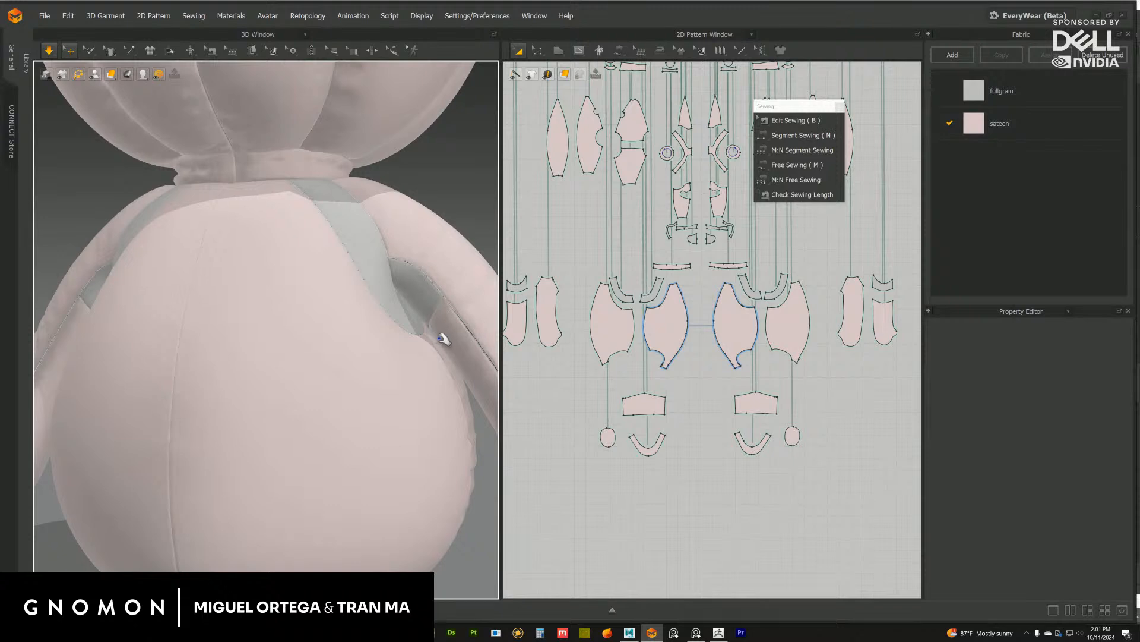
{"action": "mouse_move", "coordinate": [442, 338]}
{"action": "right_mouse_down"}
{"action": "mouse_move", "coordinate": [453, 334]}
{"action": "mouse_move", "coordinate": [438, 335]}
{"action": "mouse_move", "coordinate": [438, 355]}
{"action": "right_mouse_up"}
{"action": "scroll", "coordinate": [350, 371], "scroll_direction": "down", "scroll_amount": 5}
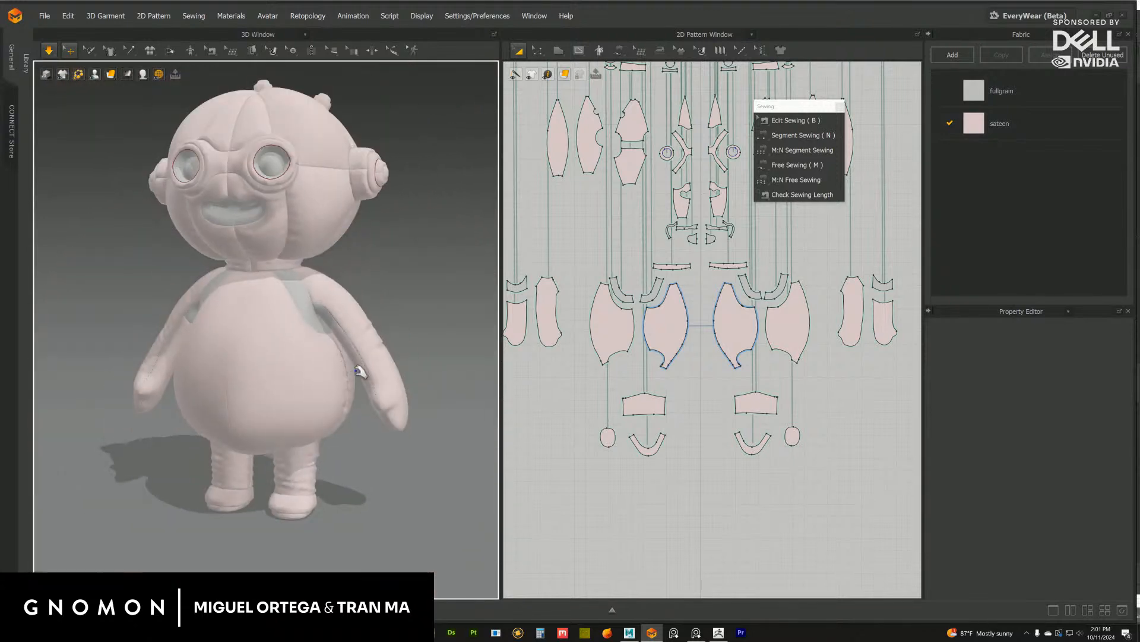
Delete the cloned fullgrain shoulder and underarm strips from the front, back and arms of the outer layer
{"action": "right_click_drag", "start_coordinate": [361, 371], "coordinate": [343, 330]}
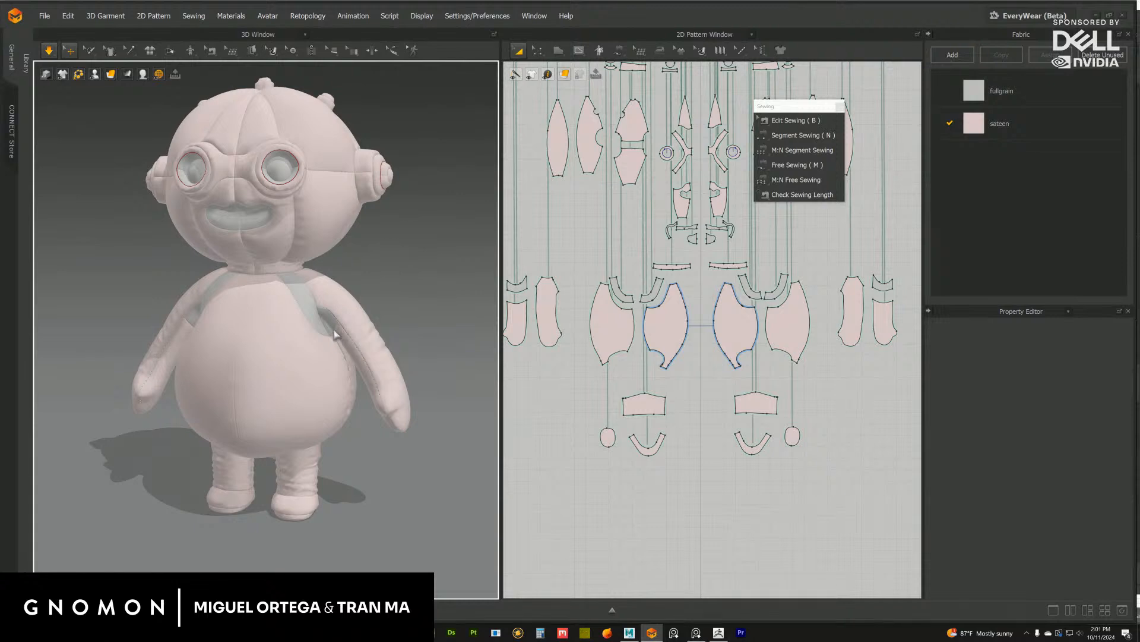
{"action": "mouse_move", "coordinate": [345, 350]}
{"action": "right_mouse_down"}
{"action": "mouse_move", "coordinate": [303, 319]}
{"action": "mouse_move", "coordinate": [360, 337]}
{"action": "mouse_move", "coordinate": [349, 345]}
{"action": "right_mouse_up"}
{"action": "scroll", "coordinate": [383, 358], "scroll_direction": "up", "scroll_amount": 5}
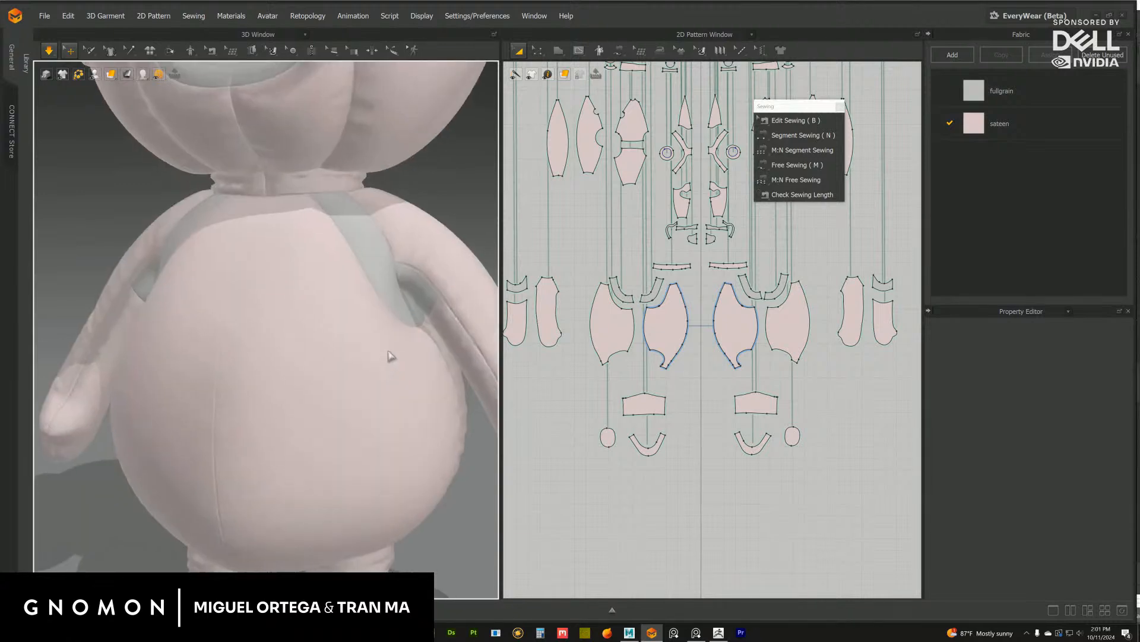
{"action": "right_click_drag", "start_coordinate": [428, 313], "coordinate": [420, 284]}
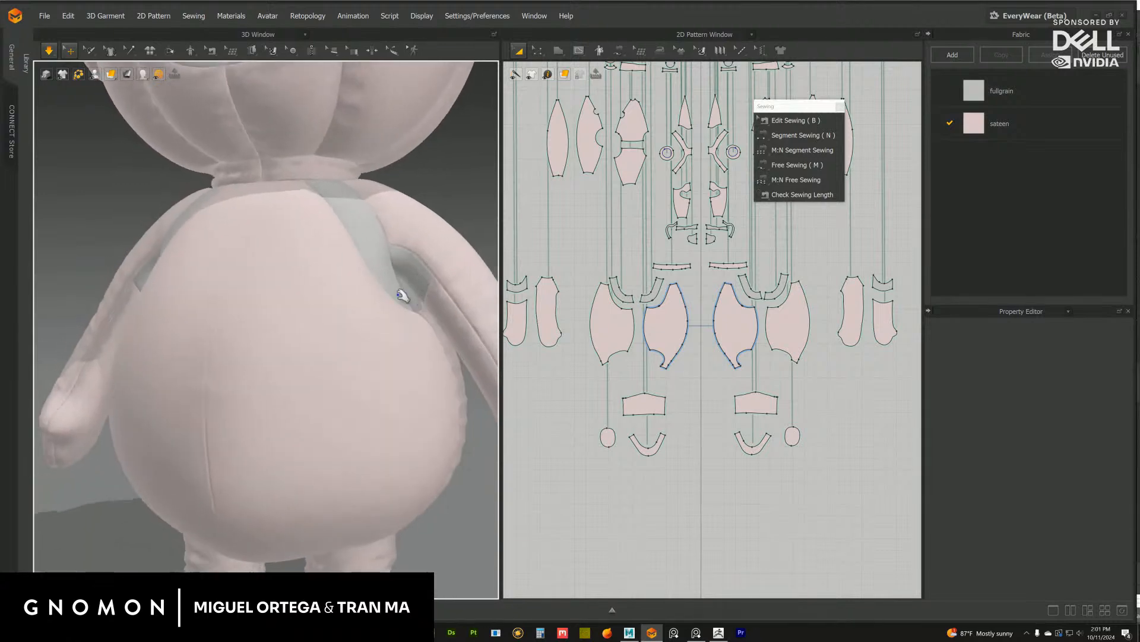
{"action": "left_click", "coordinate": [402, 295]}
{"action": "left_click", "coordinate": [407, 303], "text": "shift"}
{"action": "right_click_drag", "start_coordinate": [359, 338], "coordinate": [319, 329]}
{"action": "left_click", "coordinate": [432, 325], "text": "shift"}
{"action": "left_click", "coordinate": [143, 292], "text": "shift"}
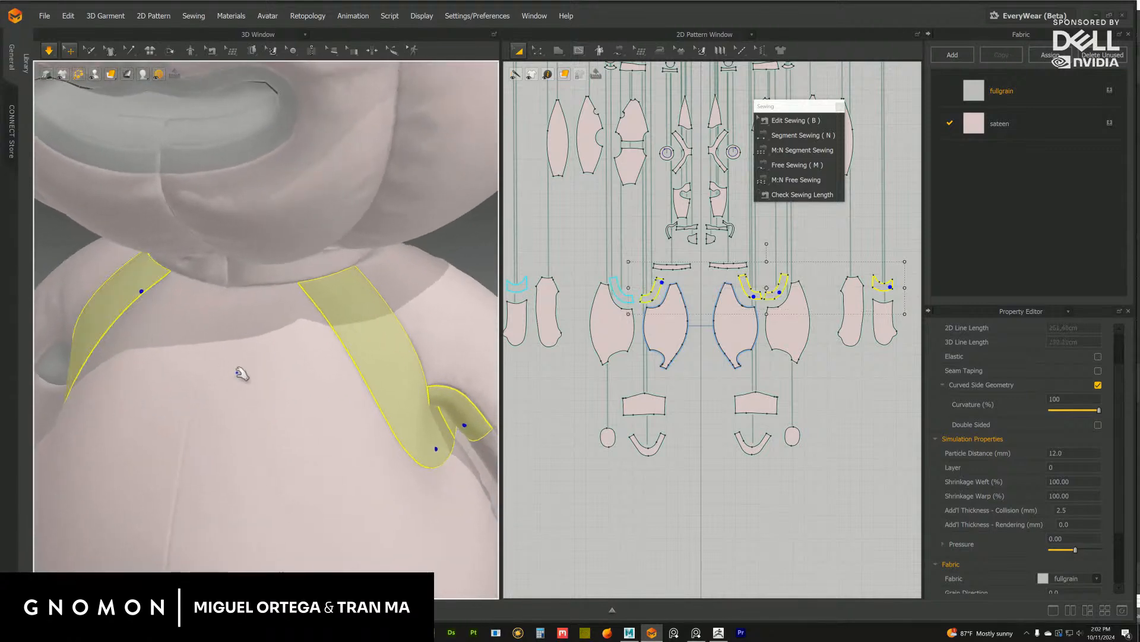
{"action": "right_click_drag", "start_coordinate": [242, 373], "coordinate": [219, 326]}
{"action": "right_click_drag", "start_coordinate": [376, 322], "coordinate": [253, 340]}
{"action": "right_click_drag", "start_coordinate": [343, 305], "coordinate": [430, 305]}
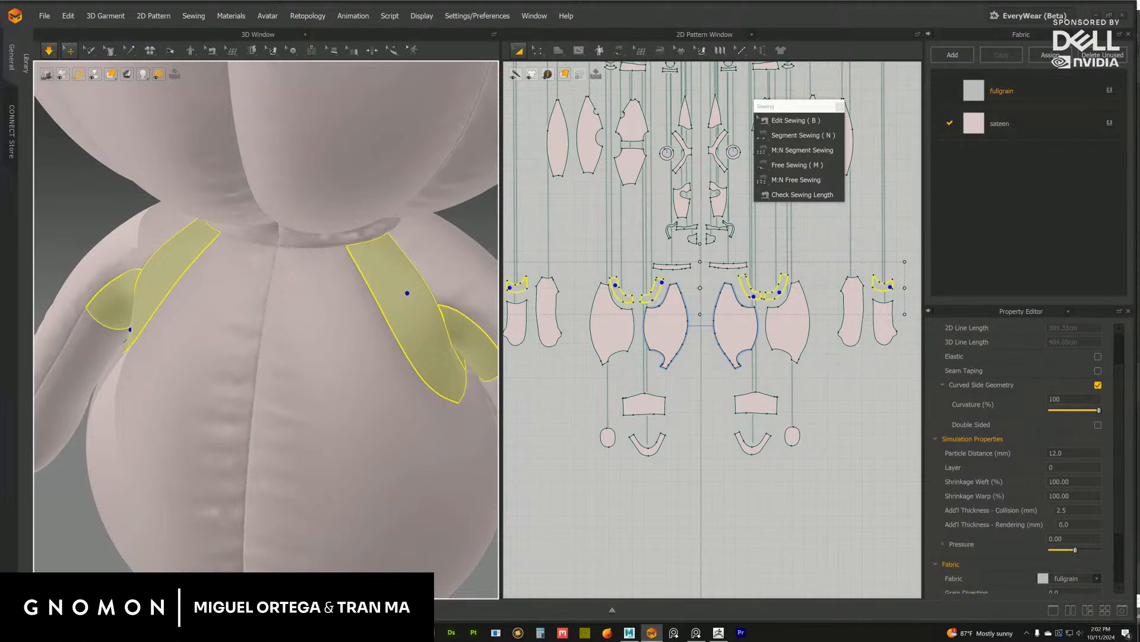
{"action": "key", "text": "Delete"}
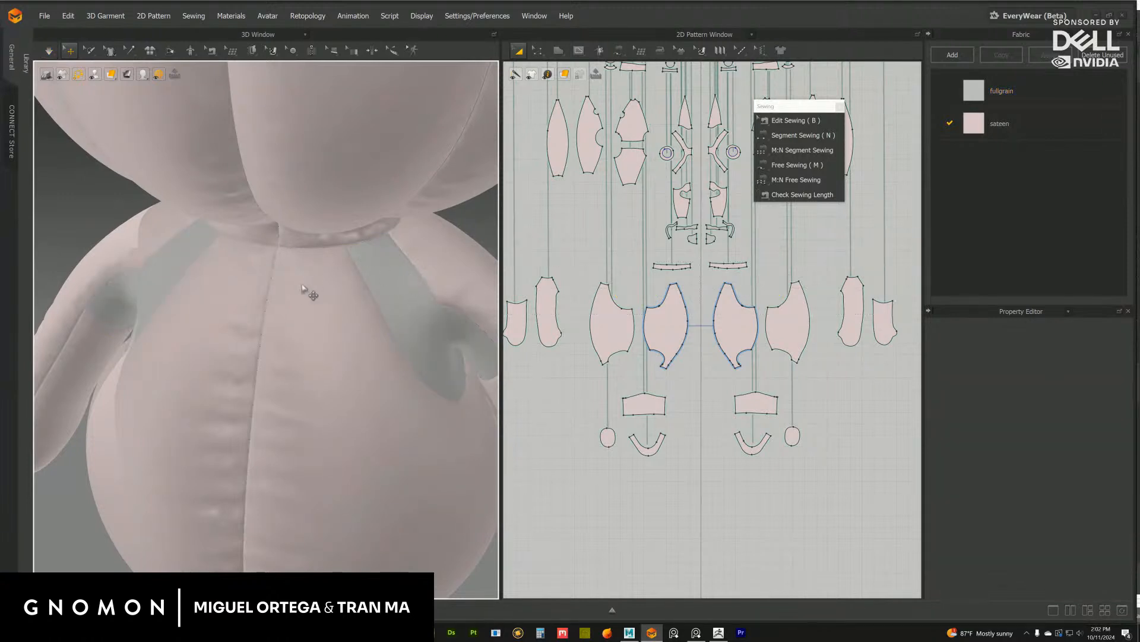
Examine the inflated torso, shoulders and arms of the character from several angles
{"action": "scroll", "coordinate": [304, 405], "scroll_direction": "down", "scroll_amount": 5}
{"action": "right_click_drag", "start_coordinate": [267, 364], "coordinate": [380, 330]}
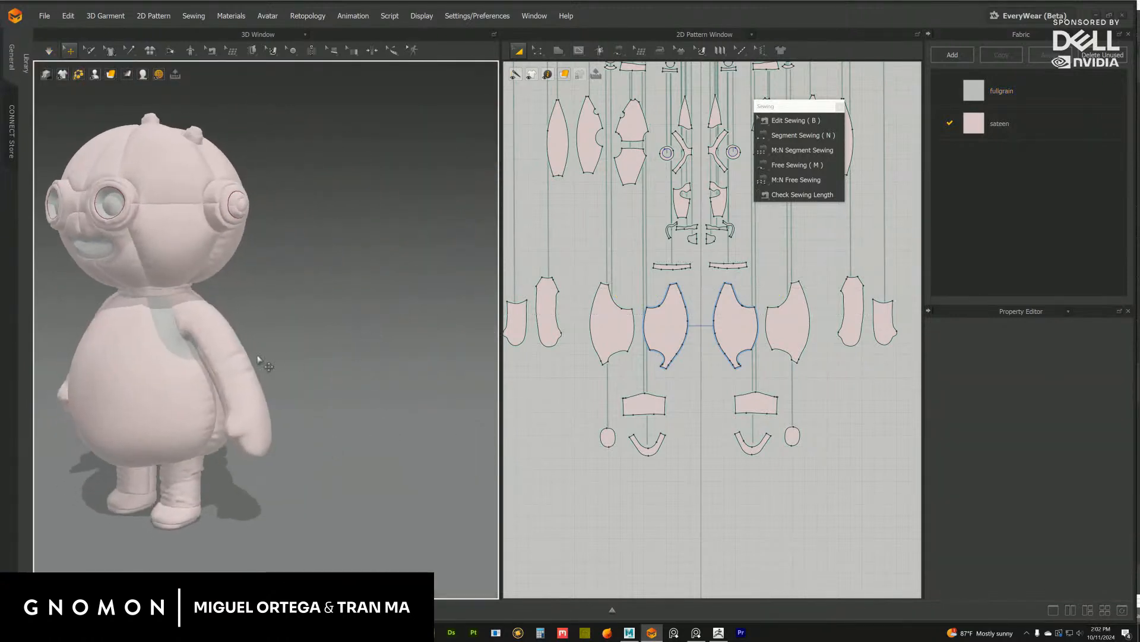
{"action": "middle_click_drag", "start_coordinate": [255, 358], "coordinate": [355, 340]}
{"action": "right_click_drag", "start_coordinate": [355, 340], "coordinate": [323, 350]}
{"action": "left_click", "coordinate": [324, 352]}
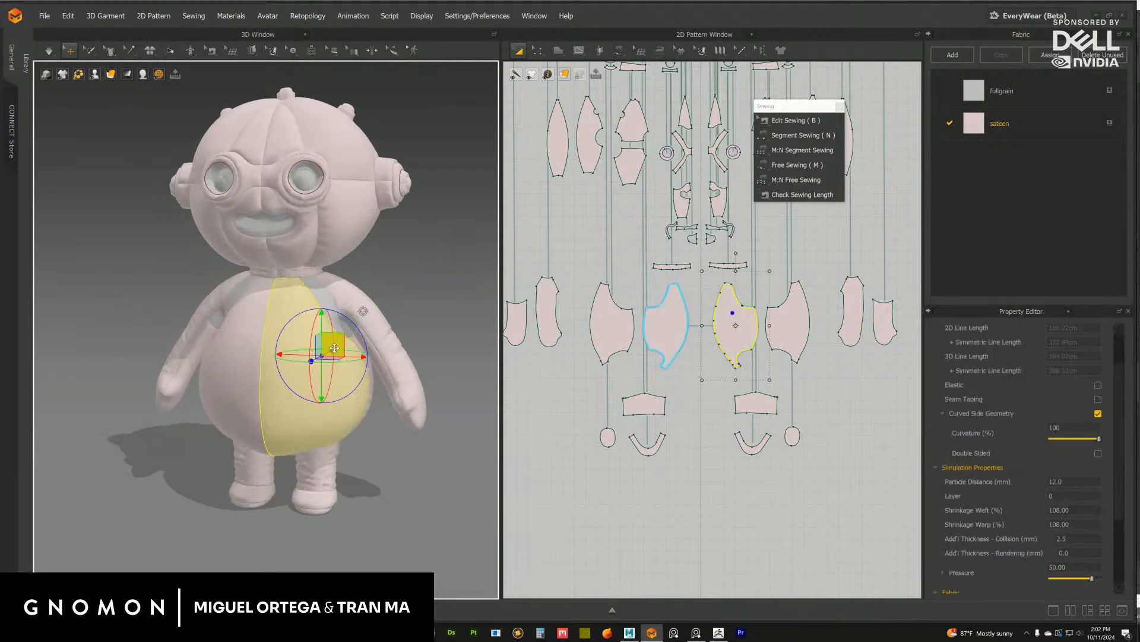
{"action": "left_click", "coordinate": [236, 367]}
{"action": "middle_click_drag", "start_coordinate": [314, 357], "coordinate": [371, 329]}
{"action": "mouse_move", "coordinate": [371, 329]}
{"action": "right_mouse_down"}
{"action": "mouse_move", "coordinate": [332, 330]}
{"action": "mouse_move", "coordinate": [297, 349]}
{"action": "mouse_move", "coordinate": [258, 346]}
{"action": "mouse_move", "coordinate": [373, 323]}
{"action": "mouse_move", "coordinate": [349, 267]}
{"action": "mouse_move", "coordinate": [360, 347]}
{"action": "mouse_move", "coordinate": [289, 363]}
{"action": "mouse_move", "coordinate": [401, 382]}
{"action": "mouse_move", "coordinate": [344, 353]}
{"action": "mouse_move", "coordinate": [383, 346]}
{"action": "mouse_move", "coordinate": [408, 357]}
{"action": "mouse_move", "coordinate": [349, 347]}
{"action": "mouse_move", "coordinate": [370, 349]}
{"action": "right_mouse_up"}
{"action": "key", "text": "ctrl+z"}
{"action": "key", "text": "ctrl+z"}
{"action": "scroll", "coordinate": [386, 363], "scroll_direction": "down", "scroll_amount": 5}
{"action": "scroll", "coordinate": [384, 358], "scroll_direction": "up", "scroll_amount": 3}
{"action": "middle_click_drag", "start_coordinate": [369, 349], "coordinate": [367, 322]}
{"action": "right_click_drag", "start_coordinate": [367, 323], "coordinate": [372, 326]}
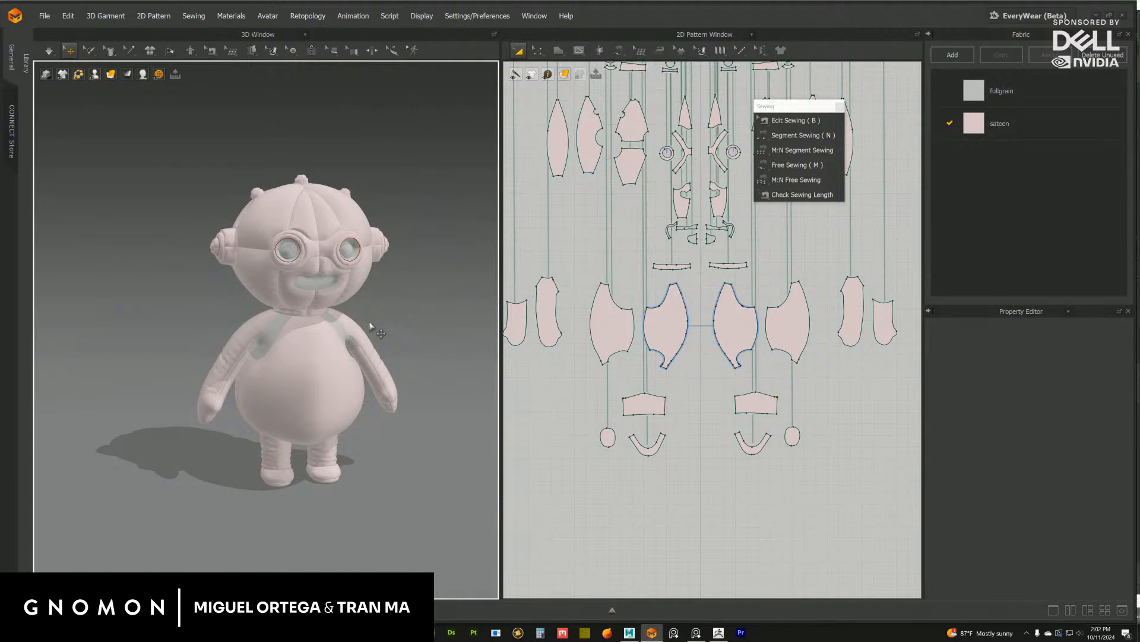
Save the project under the new file name extraminer_06
{"action": "left_click", "coordinate": [45, 15]}
{"action": "mouse_move", "coordinate": [69, 95]}
{"action": "left_click", "coordinate": [181, 90]}
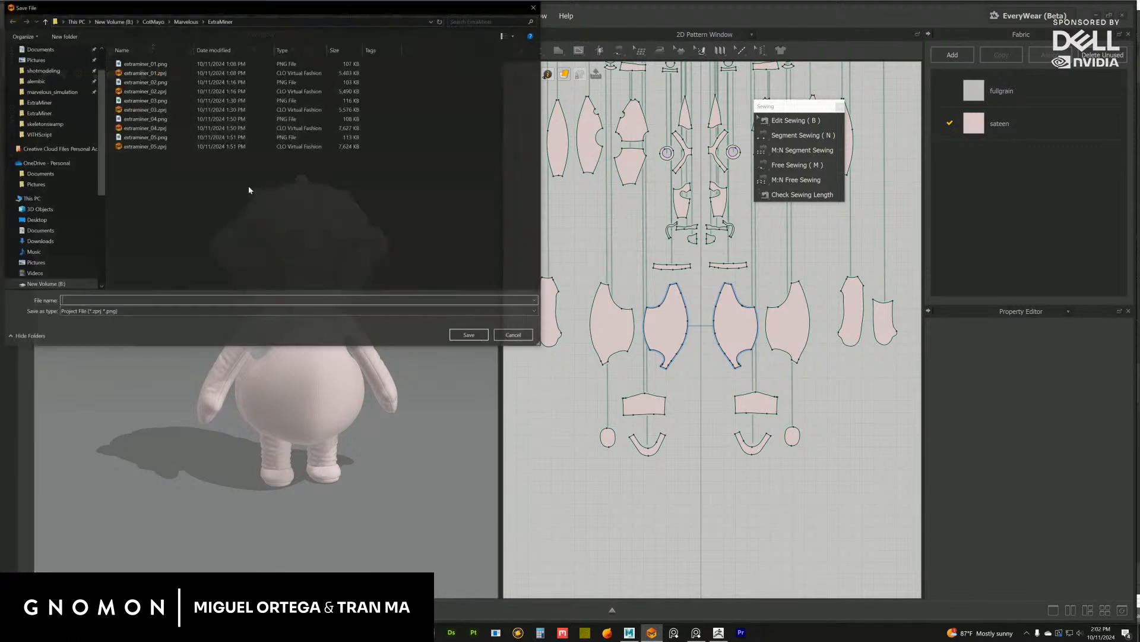
{"action": "double_click", "coordinate": [93, 300]}
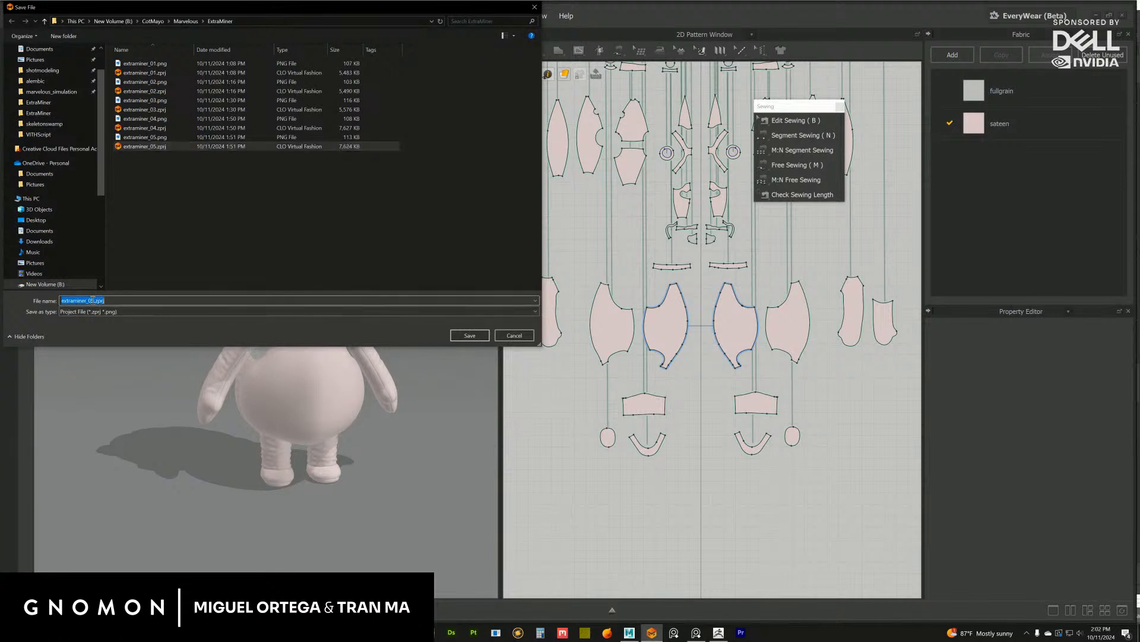
{"action": "type", "text": "6"}
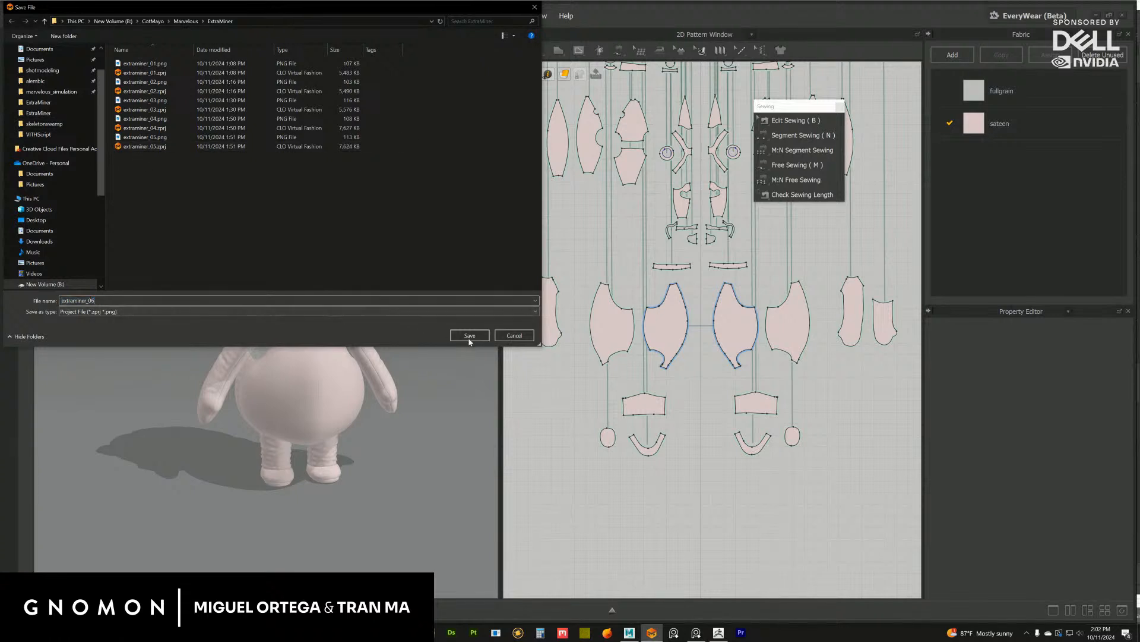
{"action": "left_click", "coordinate": [470, 338]}
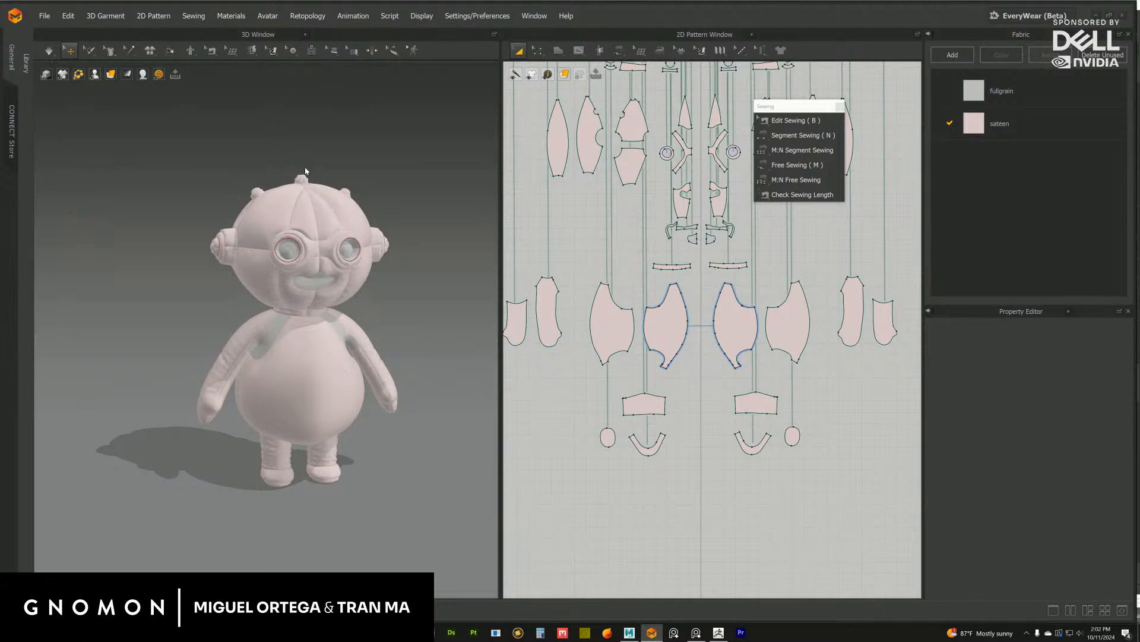
Set the Particle Distance to 10 mm on all pattern pieces of both layers
{"action": "right_click_drag", "start_coordinate": [301, 168], "coordinate": [296, 207]}
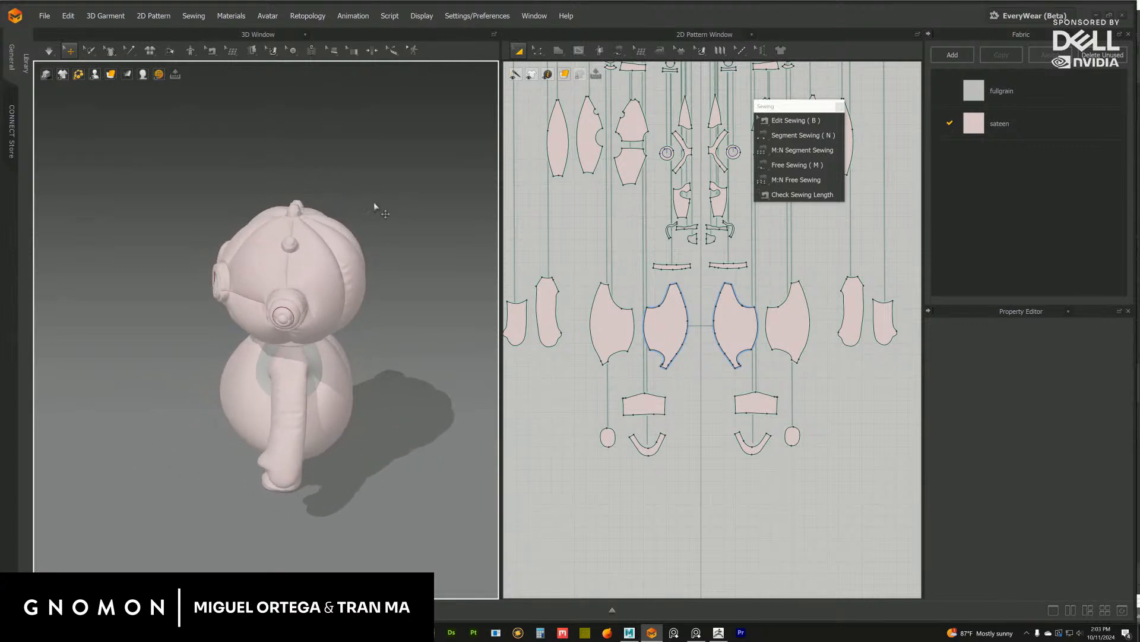
{"action": "right_click_drag", "start_coordinate": [375, 205], "coordinate": [400, 186]}
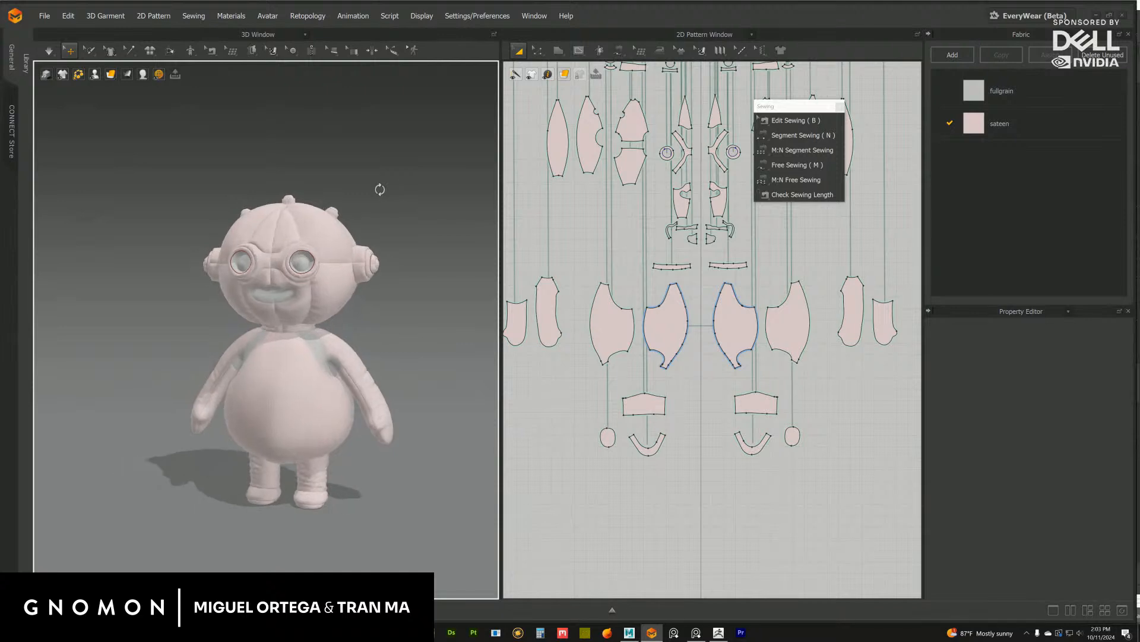
{"action": "scroll", "coordinate": [369, 282], "scroll_direction": "up", "scroll_amount": 5}
{"action": "right_click_drag", "start_coordinate": [368, 281], "coordinate": [401, 267]}
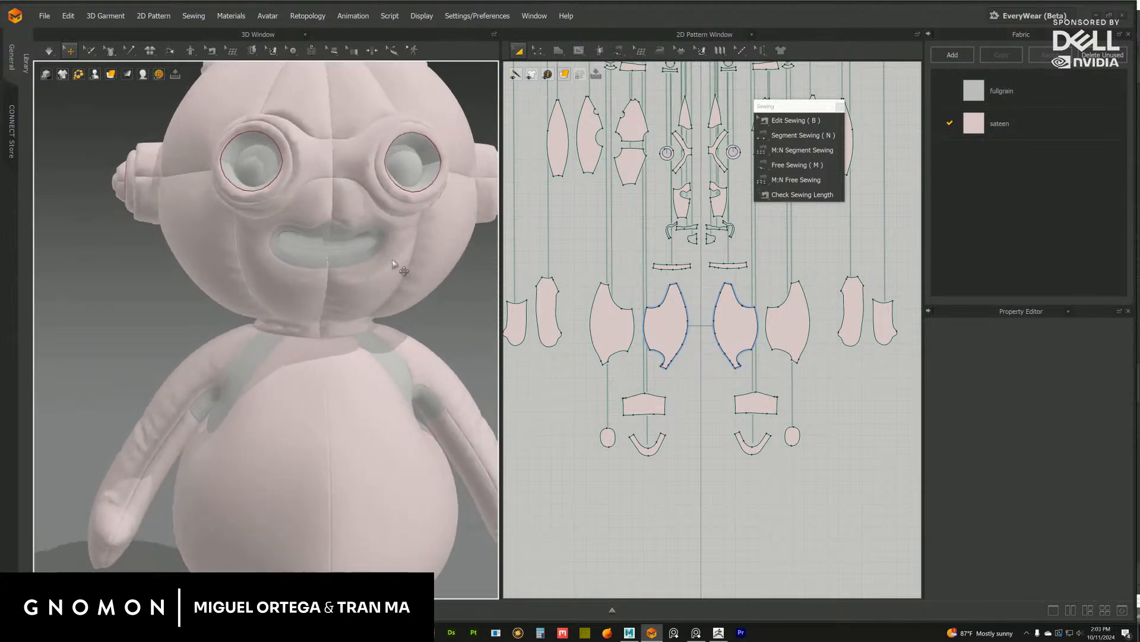
{"action": "scroll", "coordinate": [597, 195], "scroll_direction": "down", "scroll_amount": 3}
{"action": "scroll", "coordinate": [597, 195], "scroll_direction": "down", "scroll_amount": 5}
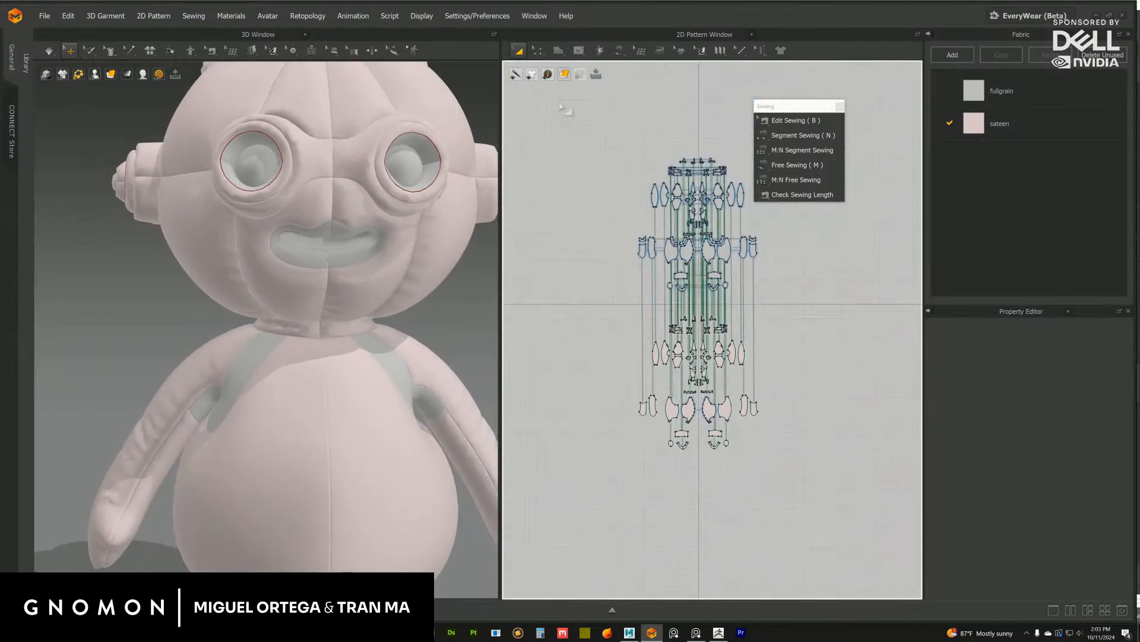
{"action": "left_click_drag", "start_coordinate": [556, 155], "coordinate": [792, 522]}
{"action": "left_click", "coordinate": [1055, 481]}
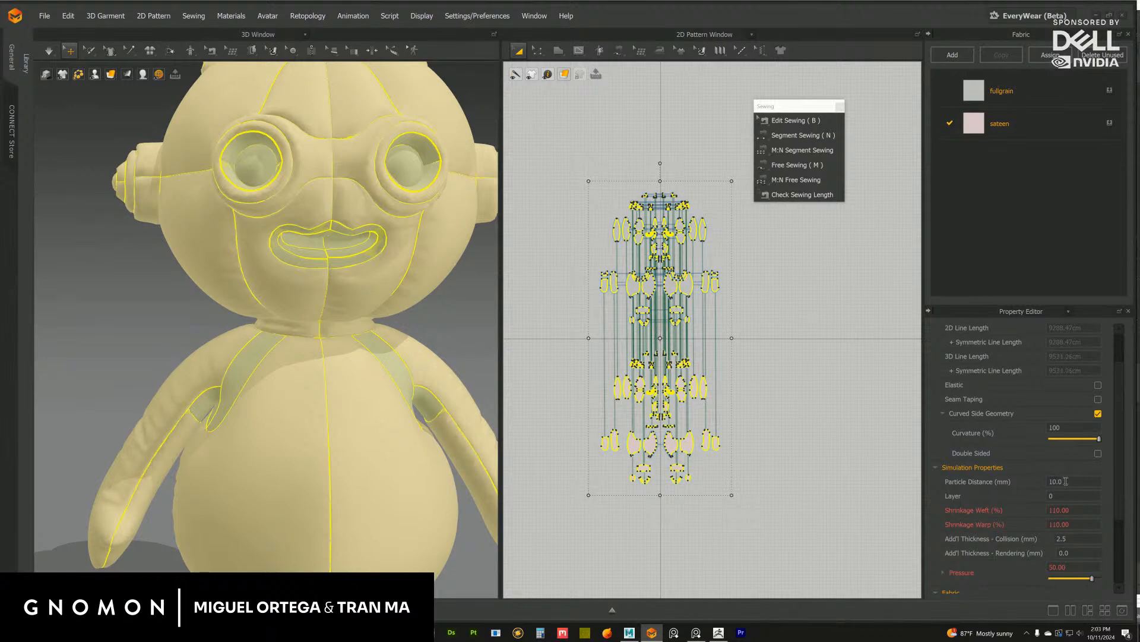
{"action": "left_click", "coordinate": [772, 415]}
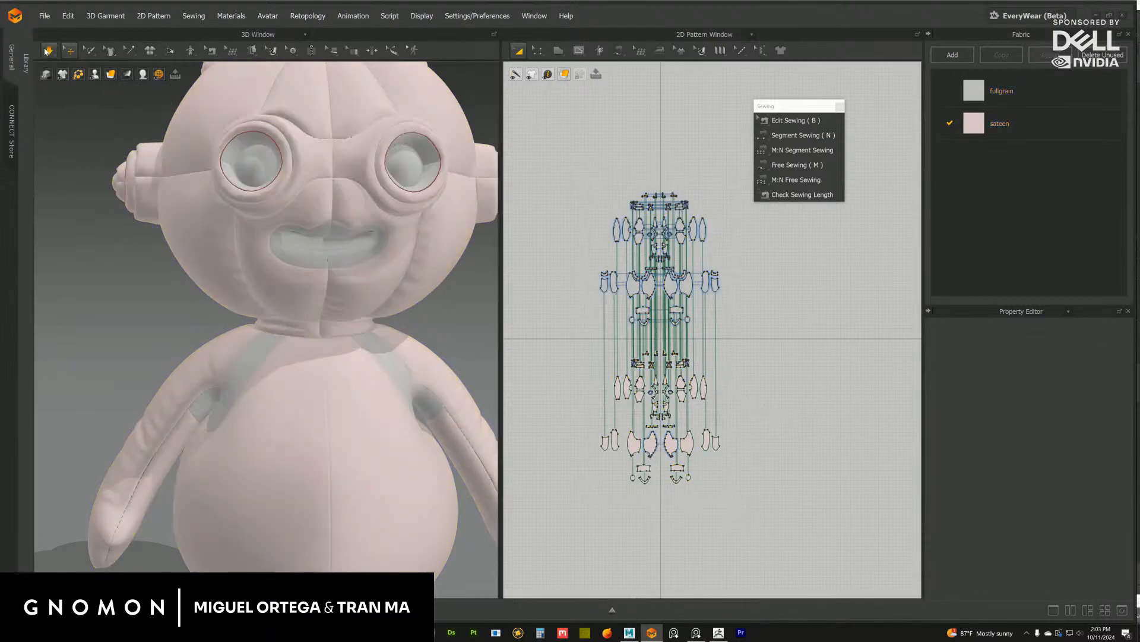
Simulate the whole garment in Normal mode with the finer particle distance
{"action": "left_click", "coordinate": [49, 51]}
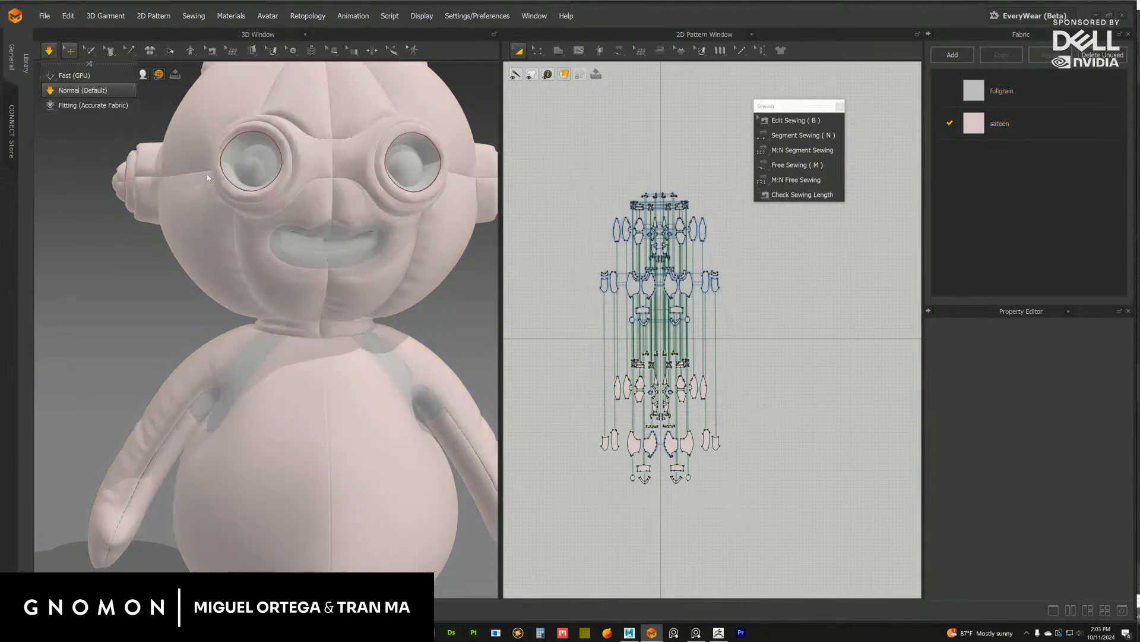
{"action": "left_click", "coordinate": [299, 207]}
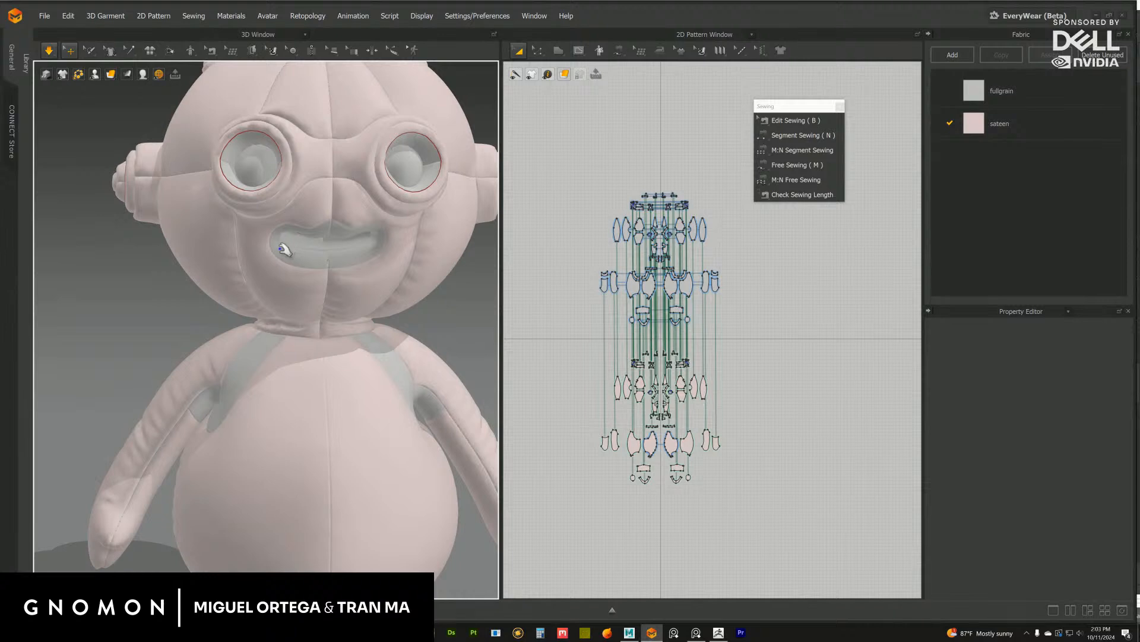
{"action": "right_click_drag", "start_coordinate": [331, 324], "coordinate": [326, 282]}
{"action": "scroll", "coordinate": [315, 319], "scroll_direction": "down", "scroll_amount": 5}
Select the fullgrain lip and inner-mouth pieces that meet at the centre seam of the mouth in the 3D view
{"action": "scroll", "coordinate": [333, 297], "scroll_direction": "up", "scroll_amount": 8}
{"action": "left_click", "coordinate": [333, 235]}
{"action": "scroll", "coordinate": [324, 295], "scroll_direction": "up", "scroll_amount": 4}
{"action": "left_click", "coordinate": [339, 247], "text": "shift"}
{"action": "scroll", "coordinate": [319, 298], "scroll_direction": "up", "scroll_amount": 3}
{"action": "right_click_drag", "start_coordinate": [355, 231], "coordinate": [266, 300]}
{"action": "left_click", "coordinate": [310, 215]}
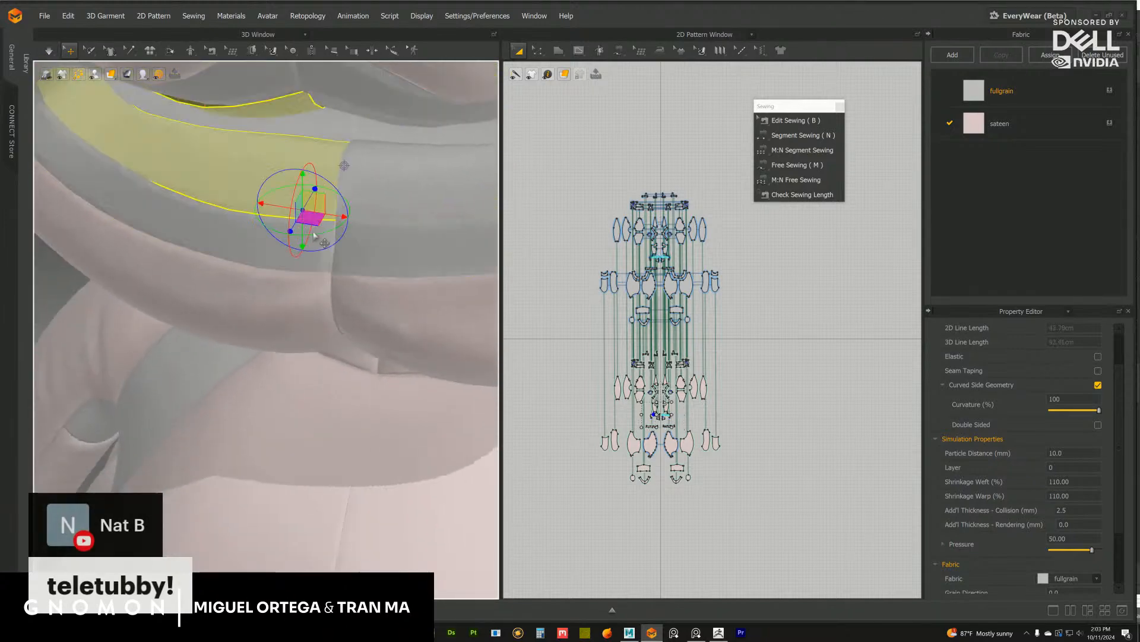
{"action": "right_click_drag", "start_coordinate": [311, 216], "coordinate": [314, 238]}
{"action": "left_click", "coordinate": [380, 171]}
{"action": "left_click", "coordinate": [289, 186], "text": "shift"}
{"action": "right_click_drag", "start_coordinate": [288, 189], "coordinate": [300, 225]}
{"action": "left_click", "coordinate": [306, 229], "text": "shift"}
{"action": "left_click", "coordinate": [362, 225], "text": "shift"}
{"action": "middle_click_drag", "start_coordinate": [348, 146], "coordinate": [308, 220]}
{"action": "mouse_move", "coordinate": [308, 219]}
{"action": "right_mouse_down"}
{"action": "mouse_move", "coordinate": [308, 206]}
{"action": "mouse_move", "coordinate": [321, 234]}
{"action": "right_mouse_up"}
{"action": "scroll", "coordinate": [731, 339], "scroll_direction": "up", "scroll_amount": 10}
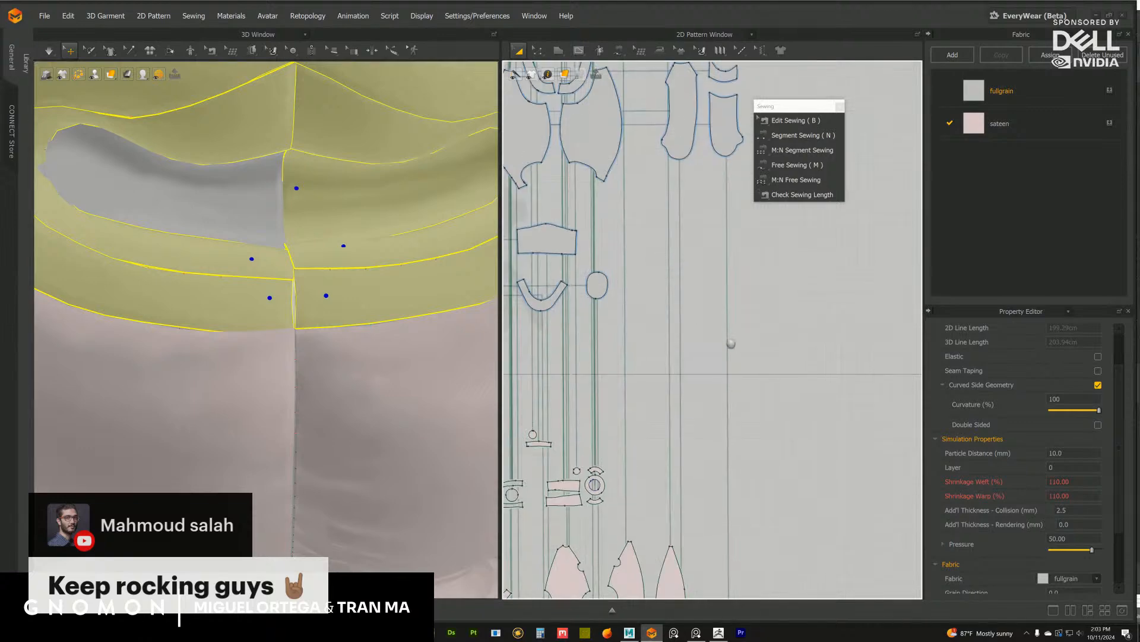
Locate the selected mouth pieces among the 2D patterns and check their edges for existing segment sewing
{"action": "scroll", "coordinate": [713, 327], "scroll_direction": "up", "scroll_amount": 5}
{"action": "middle_click_drag", "start_coordinate": [653, 220], "coordinate": [654, 411]}
{"action": "scroll", "coordinate": [680, 352], "scroll_direction": "up", "scroll_amount": 3}
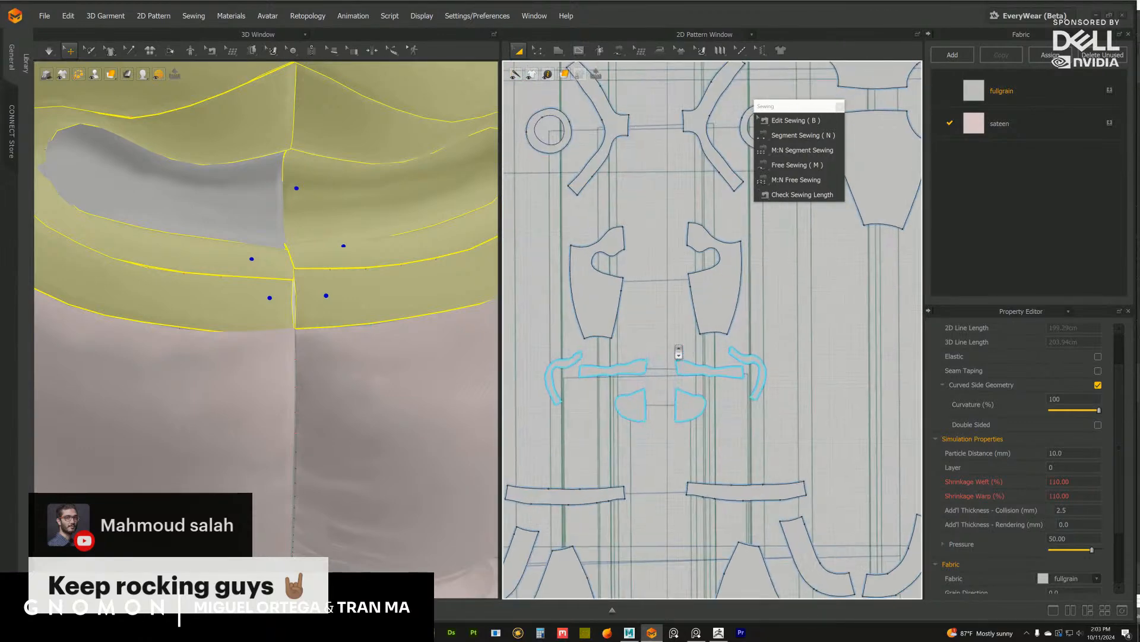
{"action": "middle_click_drag", "start_coordinate": [639, 289], "coordinate": [643, 358]}
{"action": "scroll", "coordinate": [653, 356], "scroll_direction": "up", "scroll_amount": 5}
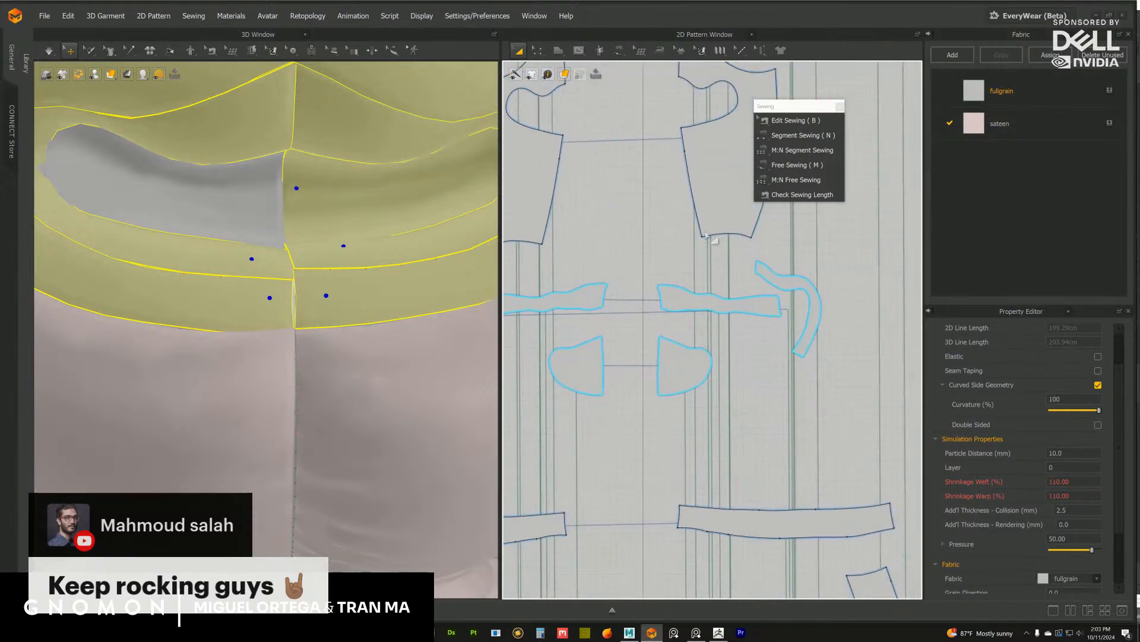
{"action": "left_click", "coordinate": [784, 136]}
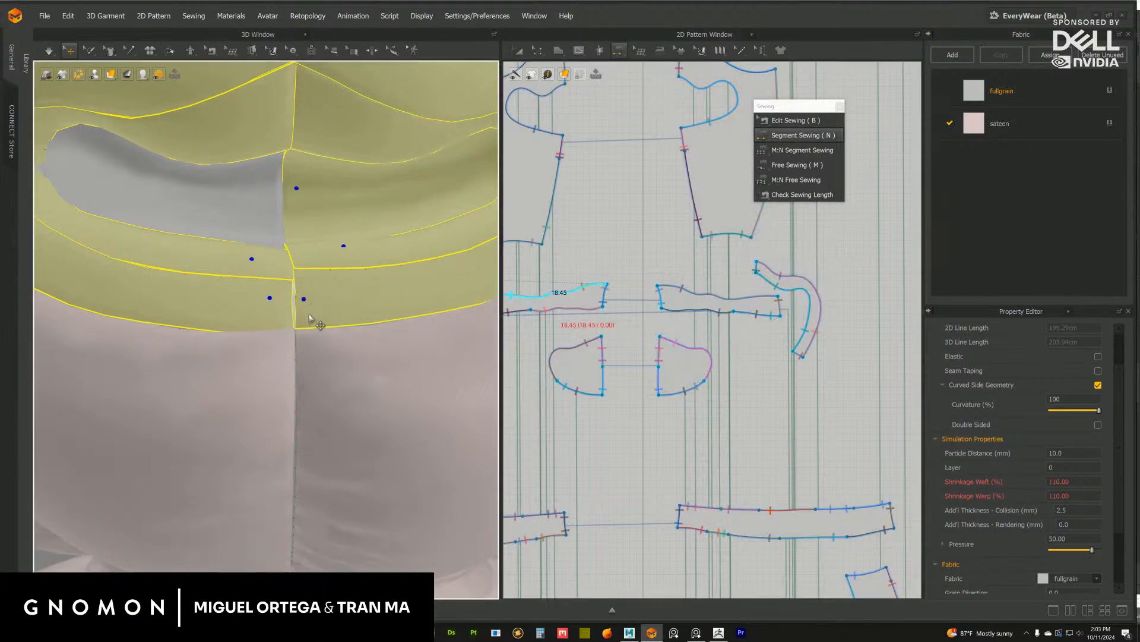
{"action": "middle_click_drag", "start_coordinate": [621, 290], "coordinate": [627, 297]}
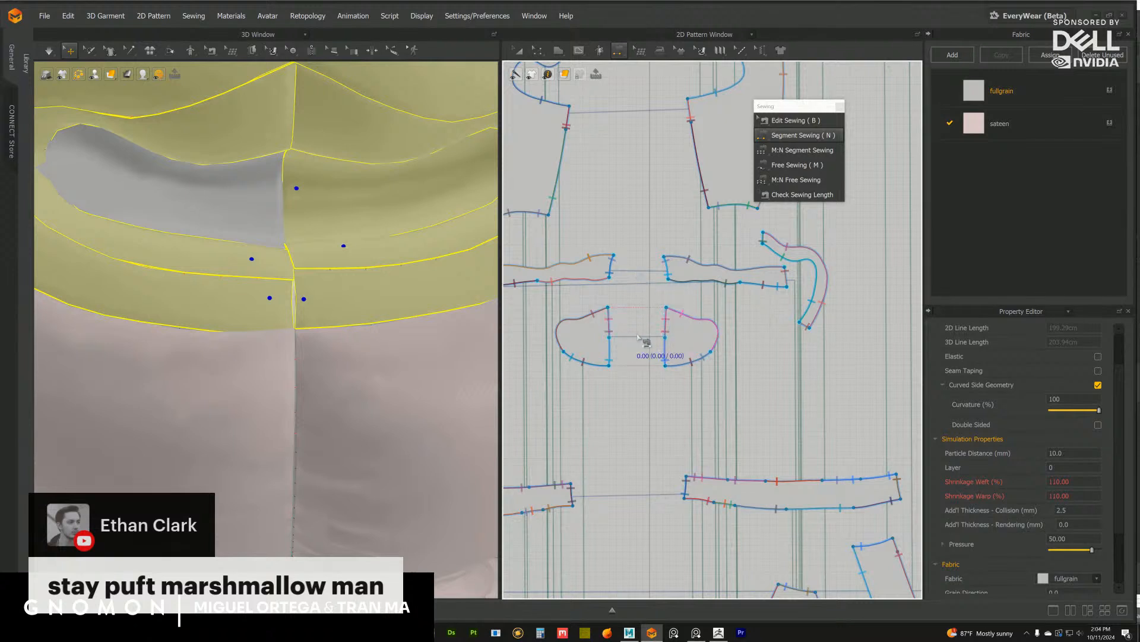
{"action": "middle_click_drag", "start_coordinate": [638, 337], "coordinate": [664, 331]}
{"action": "scroll", "coordinate": [706, 328], "scroll_direction": "up", "scroll_amount": 3}
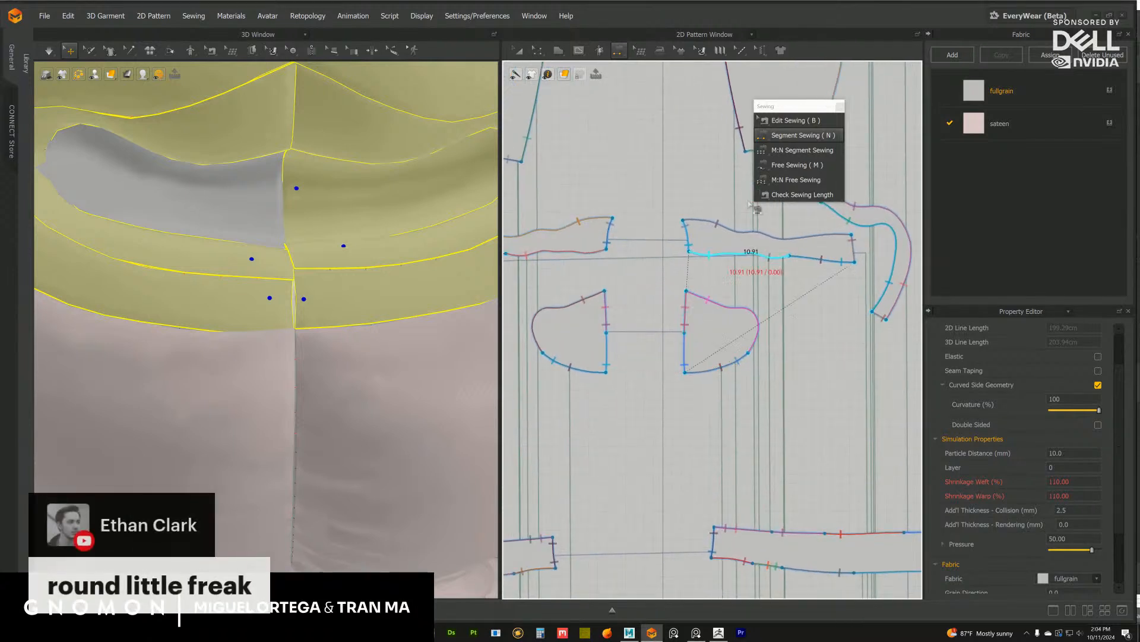
Try to join the straight centre edges of the two inner-mouth pieces with Free Sewing
{"action": "left_click", "coordinate": [792, 166]}
{"action": "left_click", "coordinate": [686, 291]}
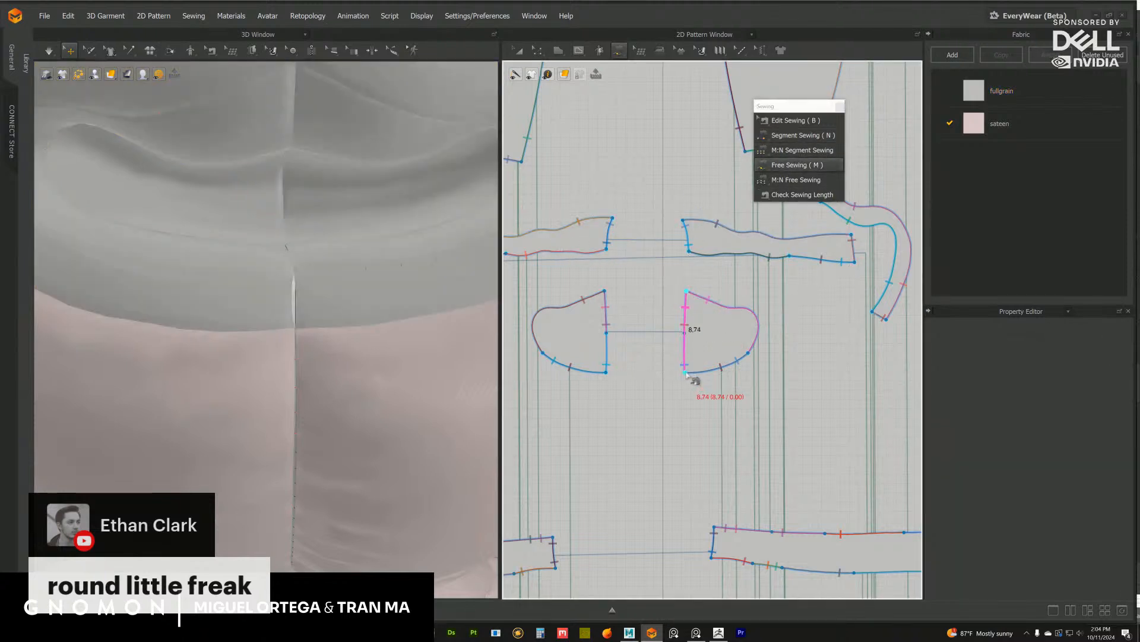
{"action": "left_click", "coordinate": [604, 292]}
{"action": "left_click", "coordinate": [606, 372]}
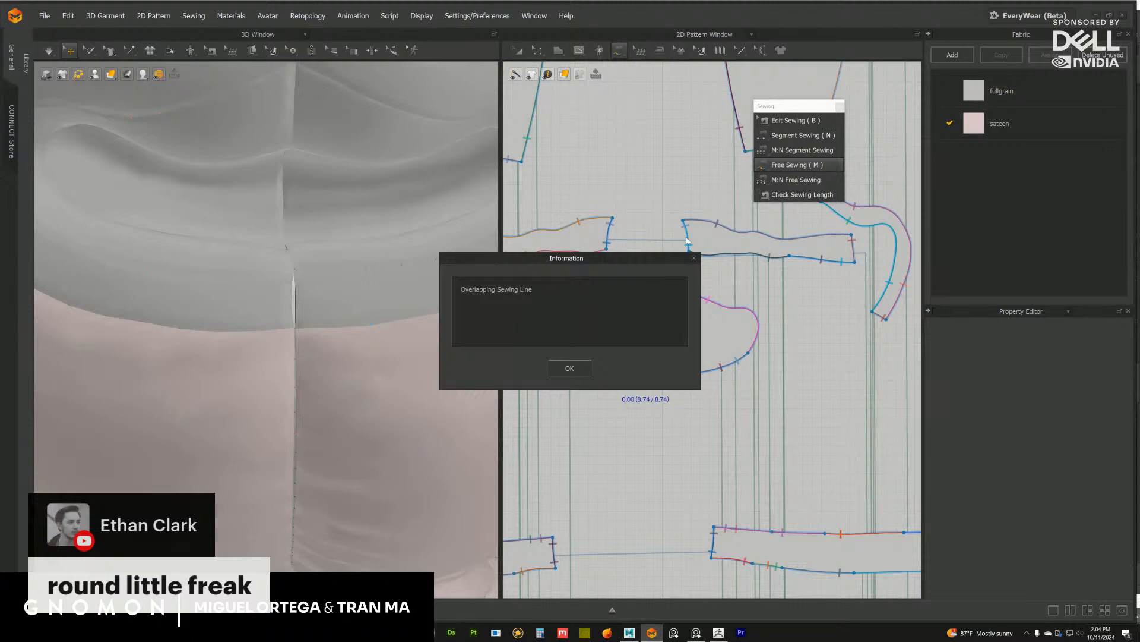
{"action": "left_click", "coordinate": [575, 372]}
Identify the lip and inner-mouth pieces on both sides of the gap in the lower lip by selecting them in 3D
{"action": "right_click_drag", "start_coordinate": [333, 389], "coordinate": [326, 326]}
{"action": "left_click", "coordinate": [313, 306]}
{"action": "mouse_move", "coordinate": [326, 326]}
{"action": "left_mouse_down"}
{"action": "mouse_move", "coordinate": [342, 315]}
{"action": "mouse_move", "coordinate": [334, 330]}
{"action": "left_mouse_up"}
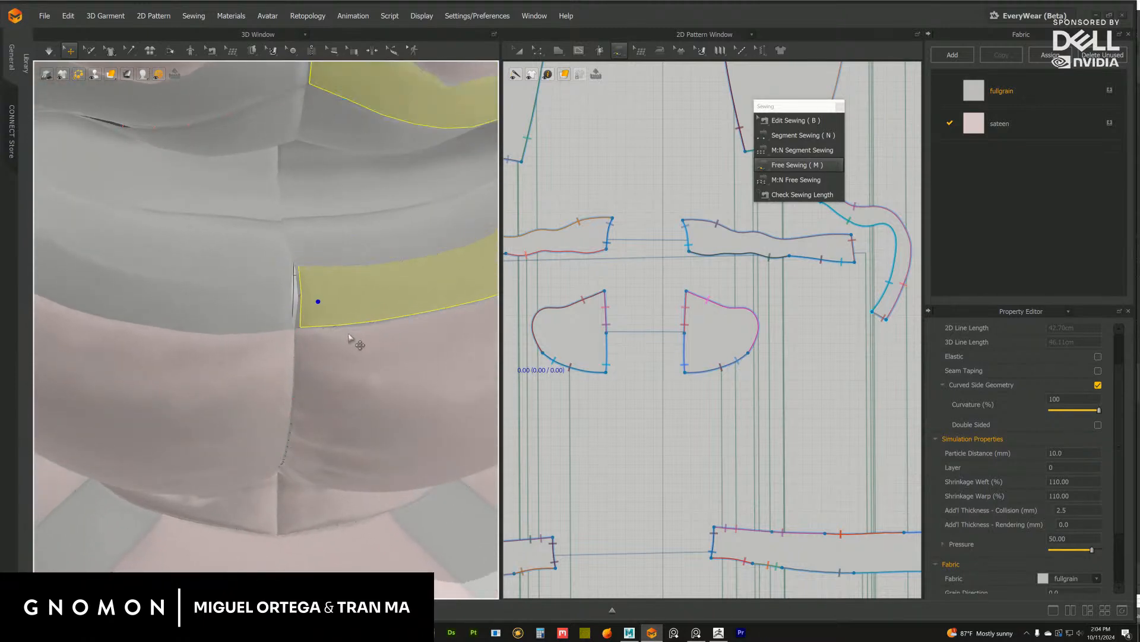
{"action": "scroll", "coordinate": [287, 323], "scroll_direction": "down", "scroll_amount": 5}
{"action": "scroll", "coordinate": [287, 323], "scroll_direction": "up", "scroll_amount": 5}
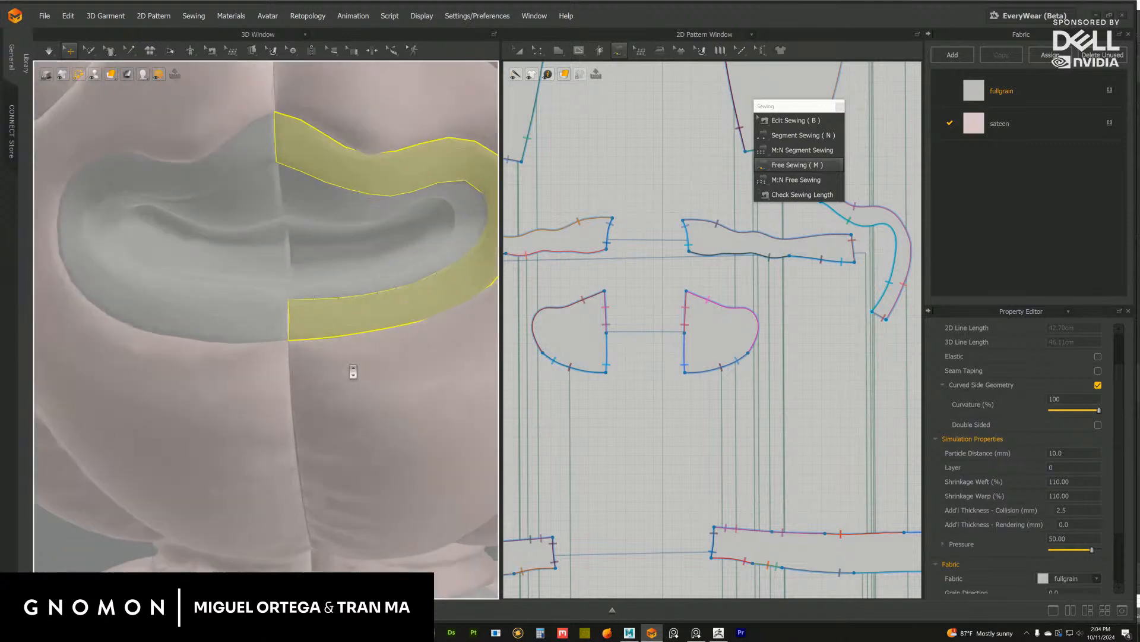
{"action": "left_click", "coordinate": [263, 325], "text": "shift"}
{"action": "left_click", "coordinate": [300, 290], "text": "shift"}
{"action": "left_click", "coordinate": [257, 290], "text": "shift"}
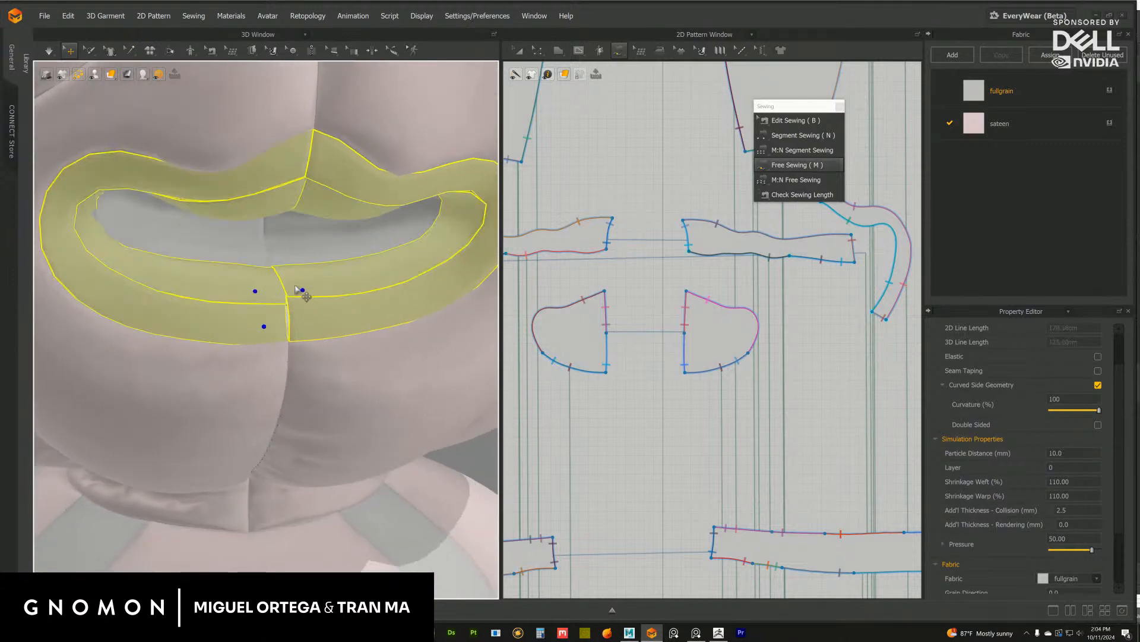
{"action": "mouse_move", "coordinate": [298, 289]}
{"action": "right_mouse_down"}
{"action": "mouse_move", "coordinate": [317, 292]}
{"action": "mouse_move", "coordinate": [325, 260]}
{"action": "mouse_move", "coordinate": [293, 305]}
{"action": "right_mouse_up"}
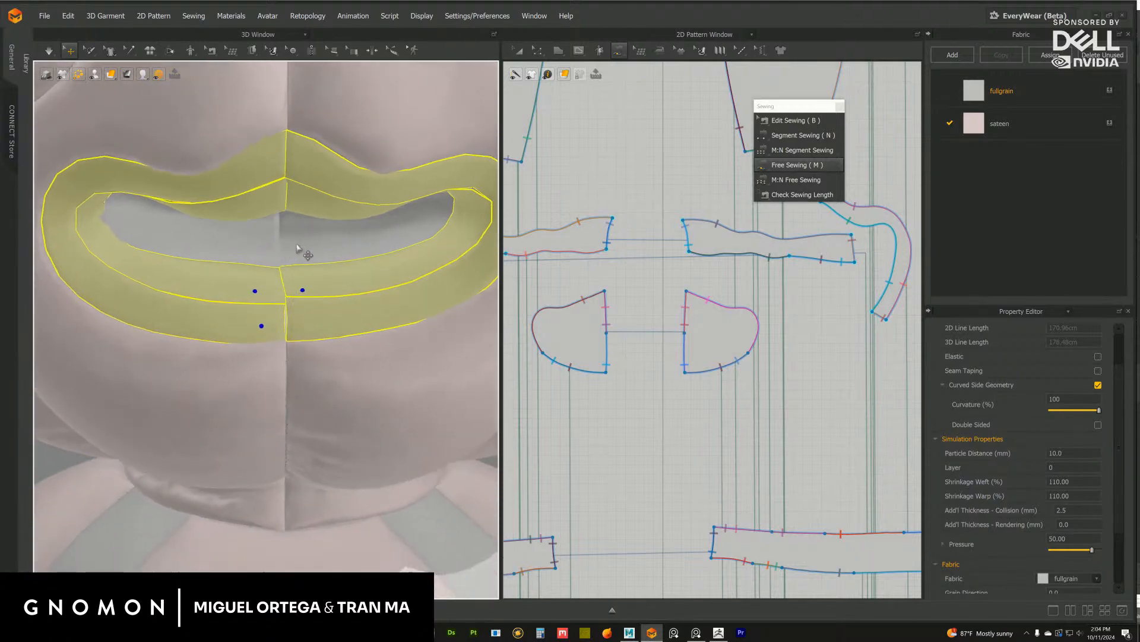
{"action": "left_click", "coordinate": [257, 250], "text": "shift"}
{"action": "left_click", "coordinate": [319, 237]}
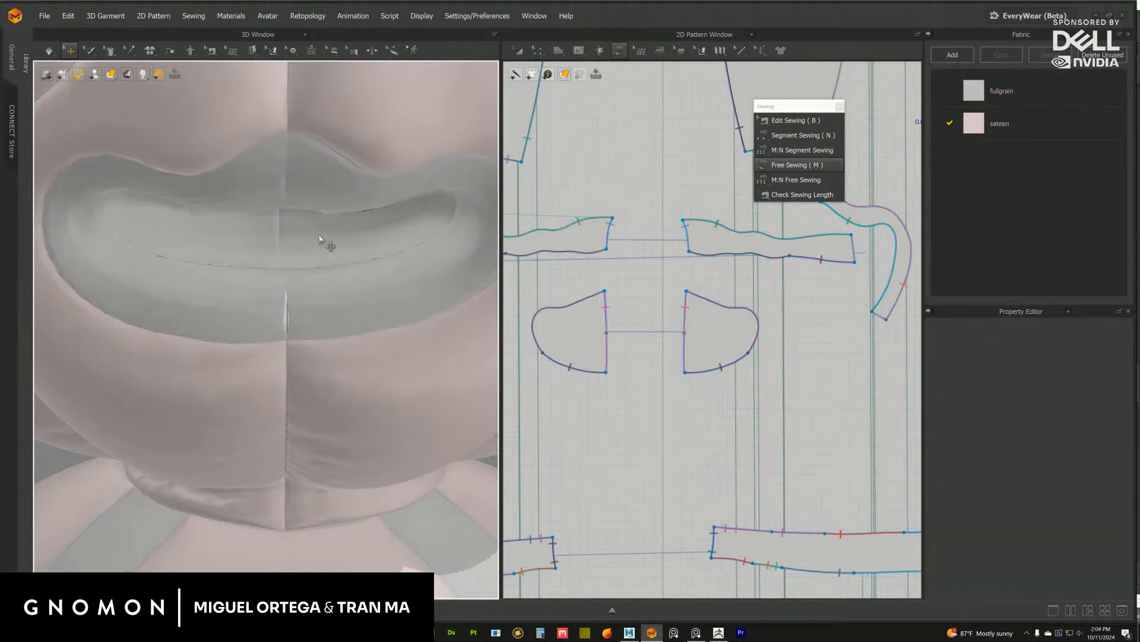
Pick the outer lip piece beside the gap in 3D, find its matching 2D pattern and clear the selection
{"action": "mouse_move", "coordinate": [297, 308]}
{"action": "right_mouse_down"}
{"action": "mouse_move", "coordinate": [308, 327]}
{"action": "mouse_move", "coordinate": [289, 332]}
{"action": "mouse_move", "coordinate": [308, 327]}
{"action": "right_mouse_up"}
{"action": "left_click", "coordinate": [302, 310]}
{"action": "middle_click_drag", "start_coordinate": [702, 348], "coordinate": [690, 374]}
{"action": "scroll", "coordinate": [704, 335], "scroll_direction": "down", "scroll_amount": 5}
{"action": "middle_click_drag", "start_coordinate": [637, 320], "coordinate": [618, 335]}
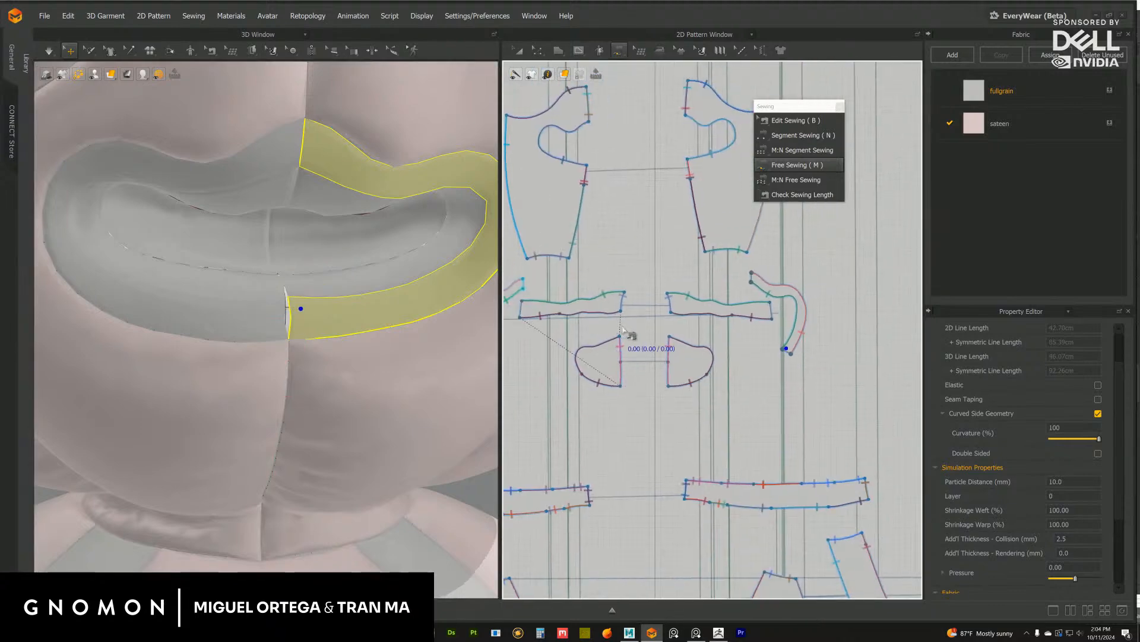
{"action": "key", "text": "Escape"}
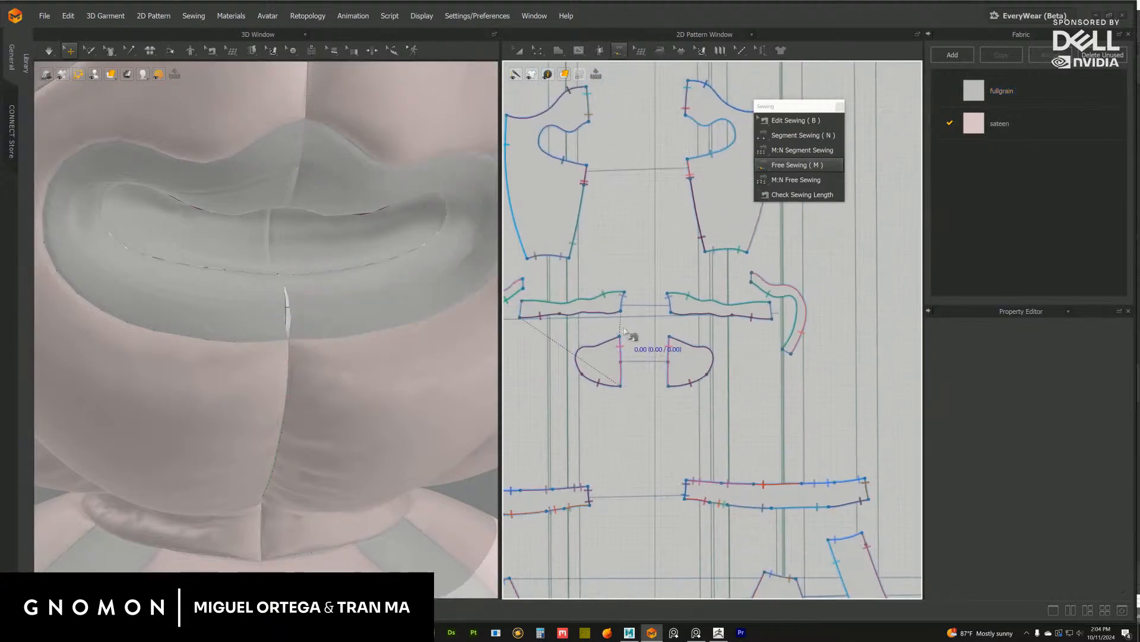
Join the short end edges of the two mirrored curved outer lip strips with Segment Sewing
{"action": "key", "text": "z"}
{"action": "right_click_drag", "start_coordinate": [353, 371], "coordinate": [385, 361]}
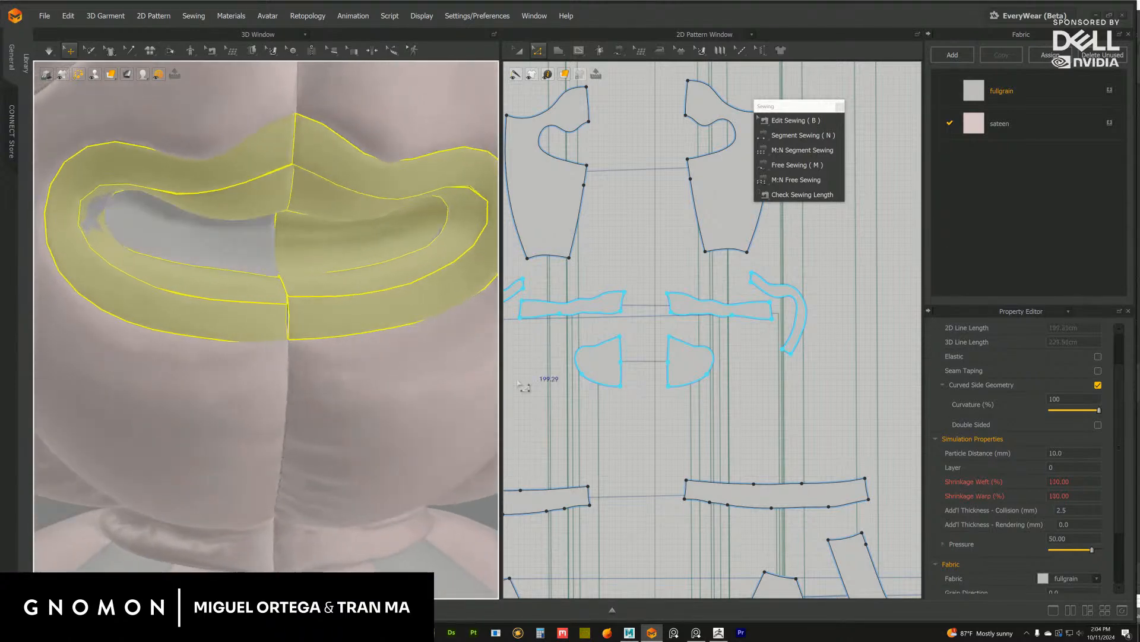
{"action": "scroll", "coordinate": [790, 363], "scroll_direction": "up", "scroll_amount": 4}
{"action": "key", "text": "n"}
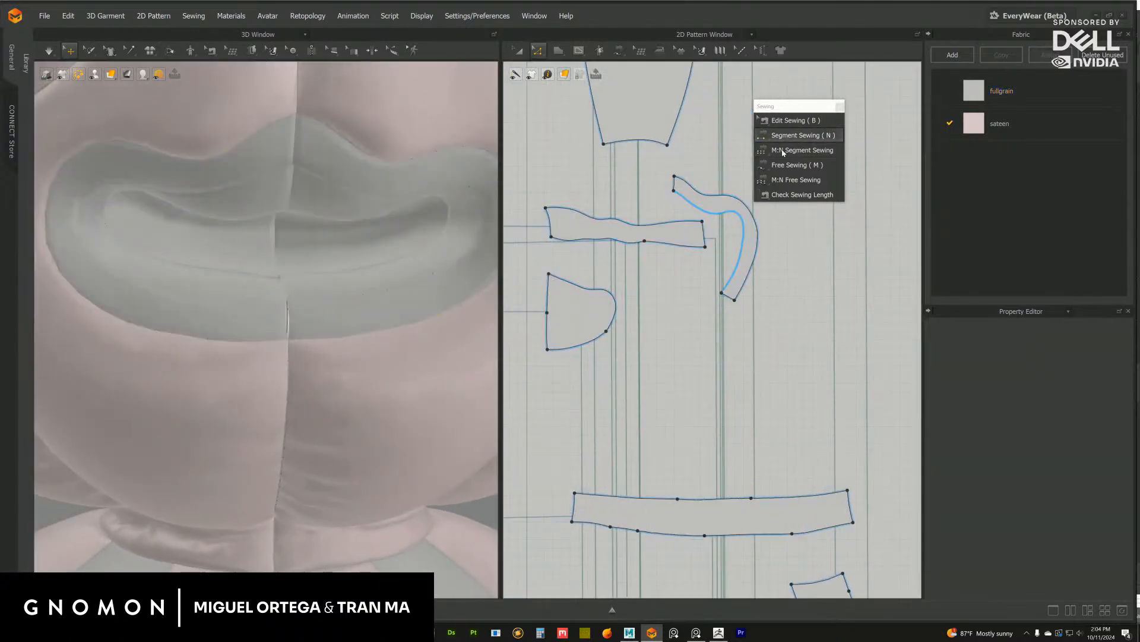
{"action": "middle_click_drag", "start_coordinate": [618, 350], "coordinate": [759, 374]}
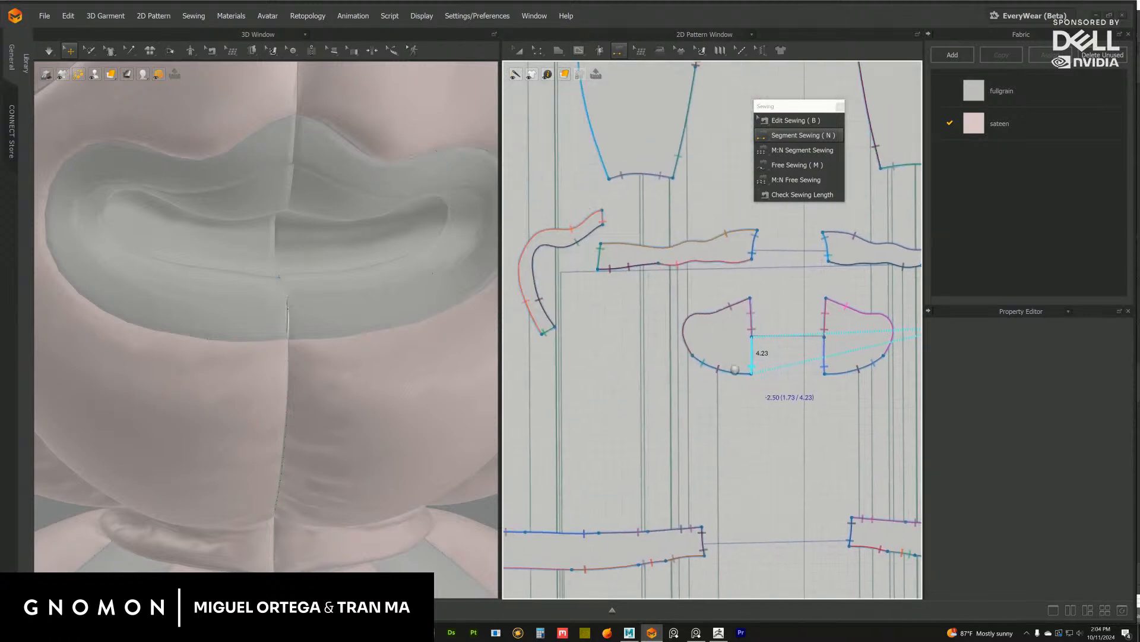
{"action": "left_click", "coordinate": [606, 221]}
{"action": "middle_click_drag", "start_coordinate": [730, 262], "coordinate": [654, 301]}
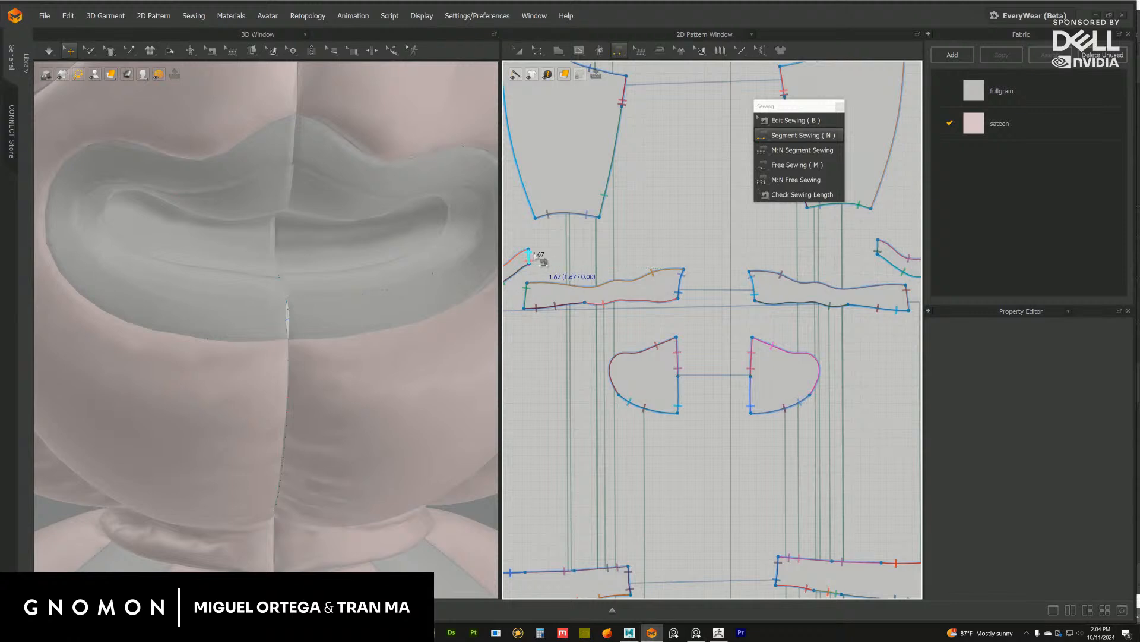
{"action": "left_click", "coordinate": [857, 262]}
{"action": "scroll", "coordinate": [711, 331], "scroll_direction": "down", "scroll_amount": 3}
Select the inner lip pieces on both sides of the centre seam in 3D and locate them in the 2D layout
{"action": "right_click_drag", "start_coordinate": [359, 311], "coordinate": [293, 229]}
{"action": "left_click", "coordinate": [293, 229]}
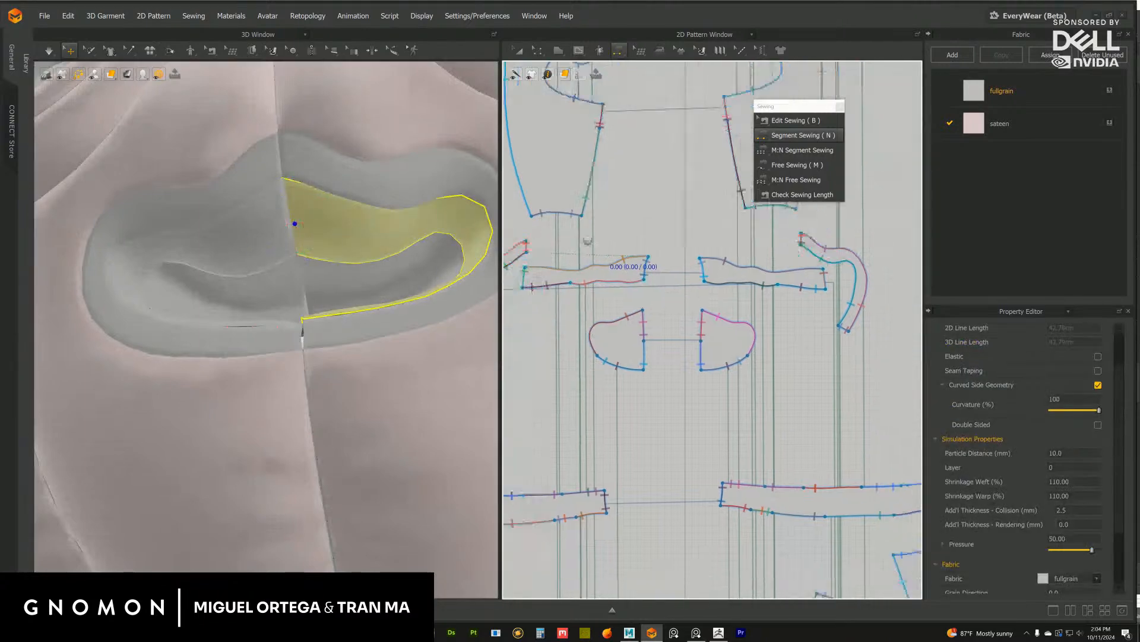
{"action": "middle_click_drag", "start_coordinate": [587, 240], "coordinate": [572, 233]}
{"action": "left_click", "coordinate": [538, 52]}
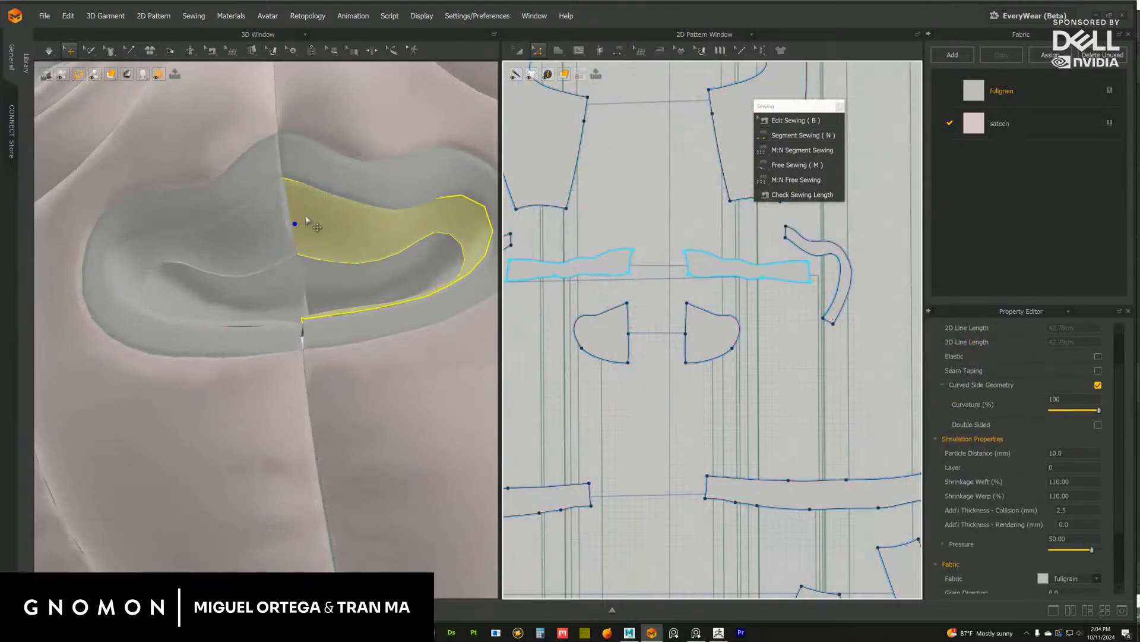
{"action": "left_click", "coordinate": [305, 218]}
{"action": "scroll", "coordinate": [644, 323], "scroll_direction": "down", "scroll_amount": 4}
{"action": "middle_click_drag", "start_coordinate": [579, 286], "coordinate": [588, 294]}
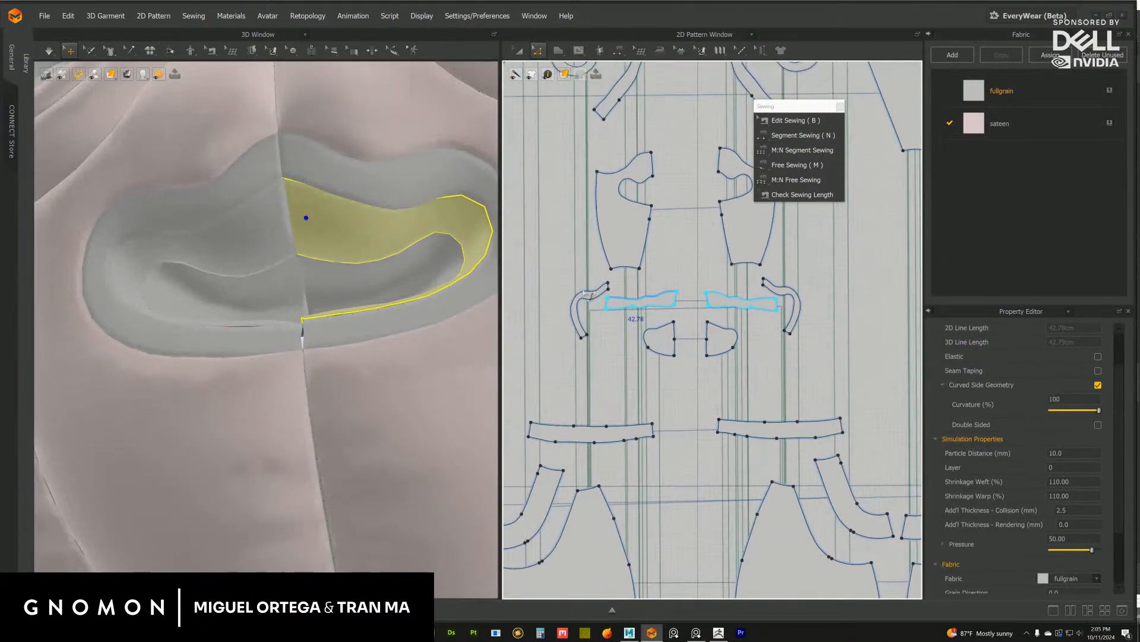
{"action": "left_click", "coordinate": [277, 226]}
{"action": "key", "text": "a"}
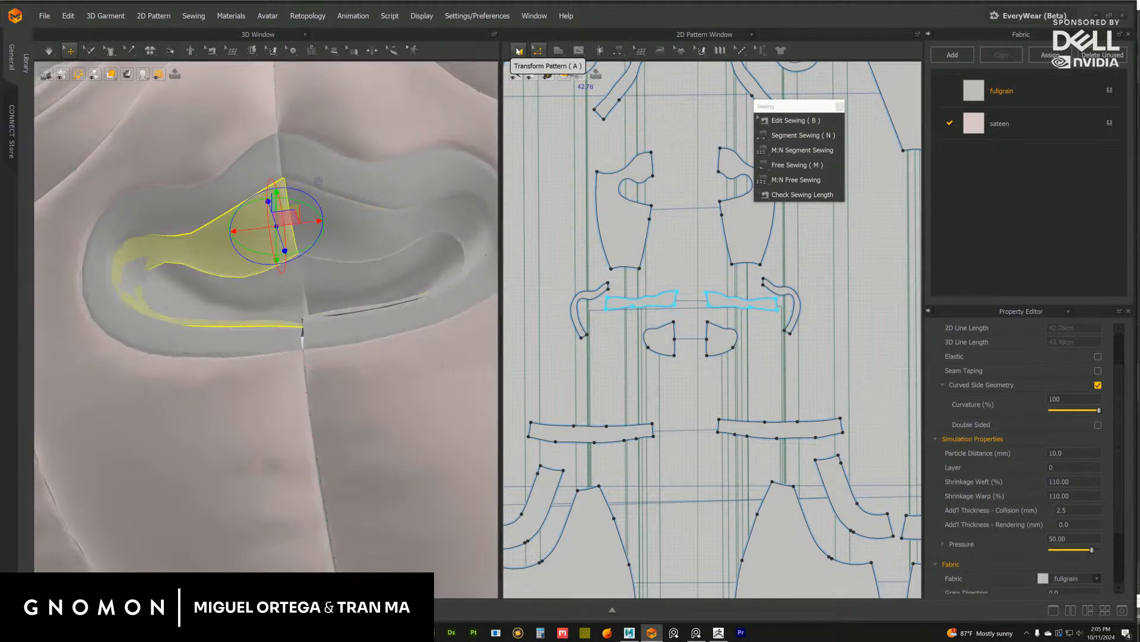
Reselect the inner lip piece from a wider view and check the sewing on its pattern edges in 2D
{"action": "scroll", "coordinate": [378, 274], "scroll_direction": "down", "scroll_amount": 5}
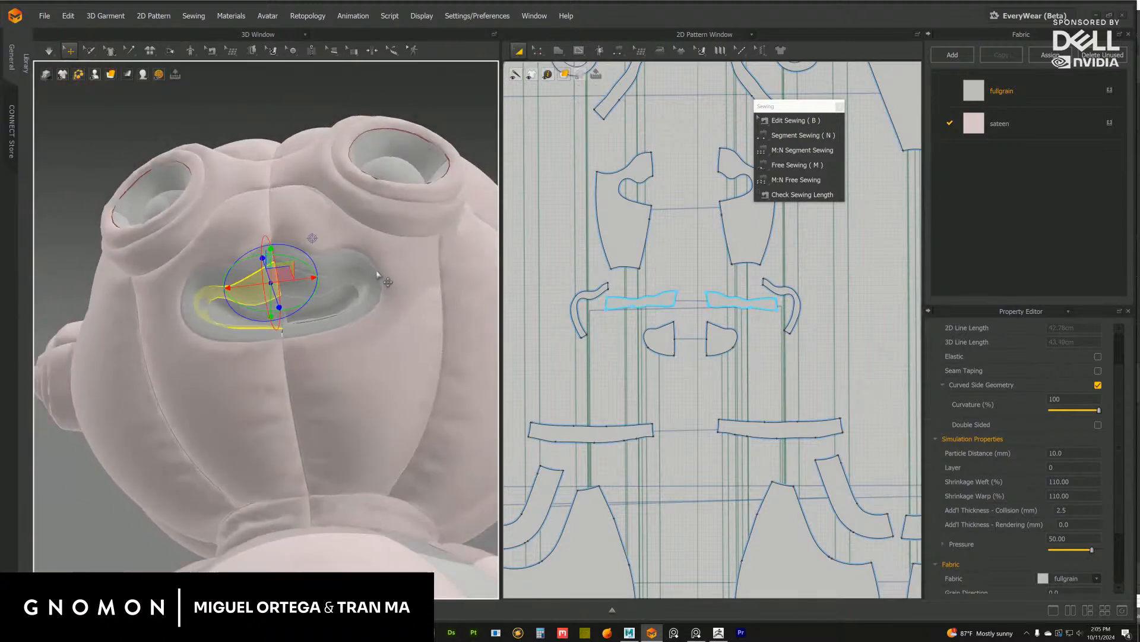
{"action": "left_click", "coordinate": [469, 138]}
{"action": "left_click", "coordinate": [285, 280]}
{"action": "scroll", "coordinate": [701, 350], "scroll_direction": "up", "scroll_amount": 4}
{"action": "middle_click_drag", "start_coordinate": [655, 311], "coordinate": [662, 355]}
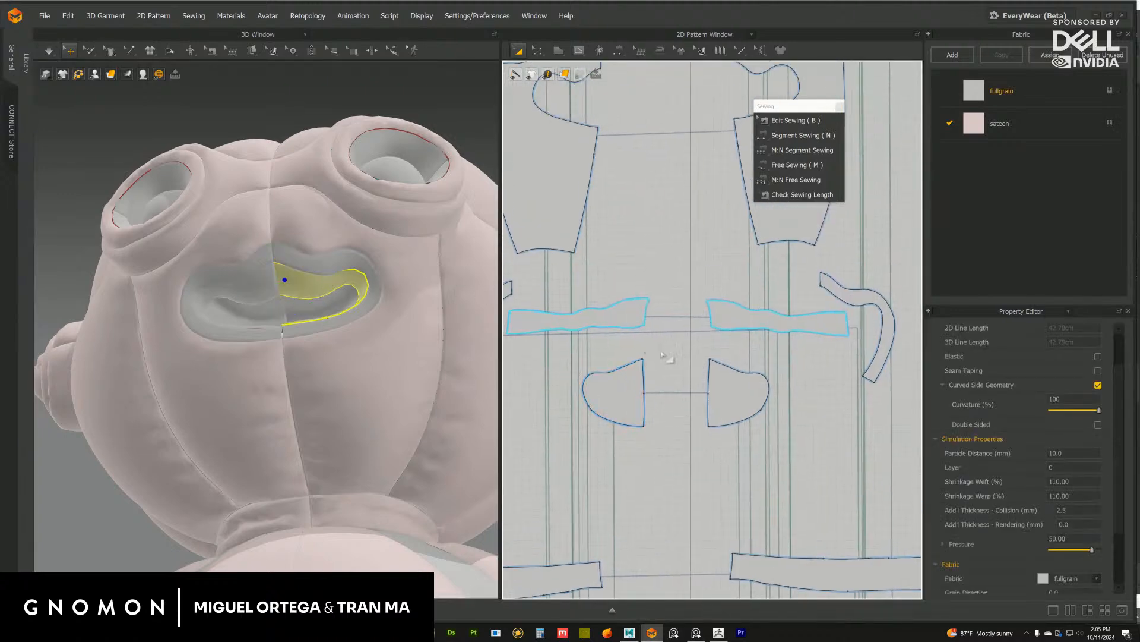
{"action": "scroll", "coordinate": [665, 357], "scroll_direction": "up", "scroll_amount": 2}
{"action": "left_click", "coordinate": [783, 149]}
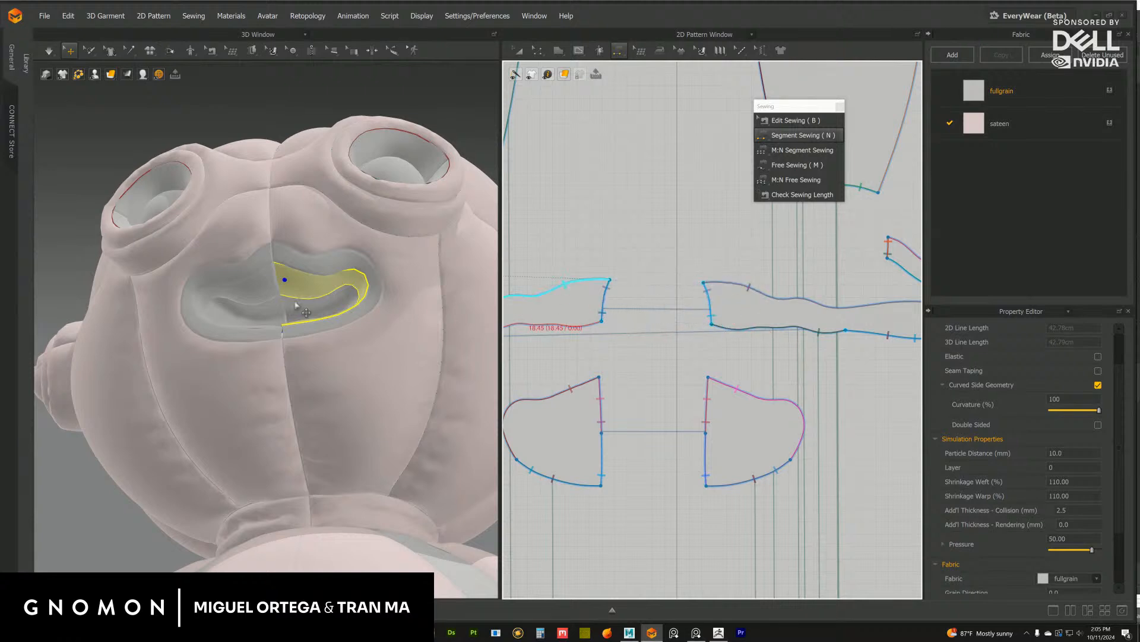
Simulate the garment with the repaired lip sewing and stop once the mouth seam has settled
{"action": "right_click_drag", "start_coordinate": [294, 303], "coordinate": [297, 328]}
{"action": "left_click", "coordinate": [49, 51]}
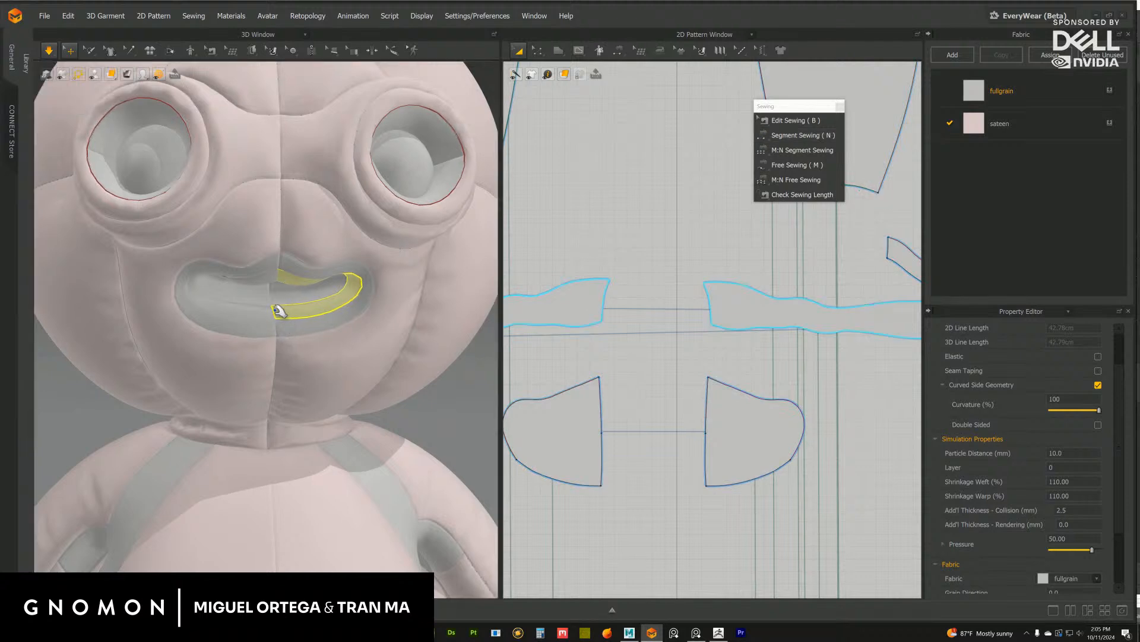
{"action": "right_click_drag", "start_coordinate": [251, 335], "coordinate": [232, 314], "text": "alt"}
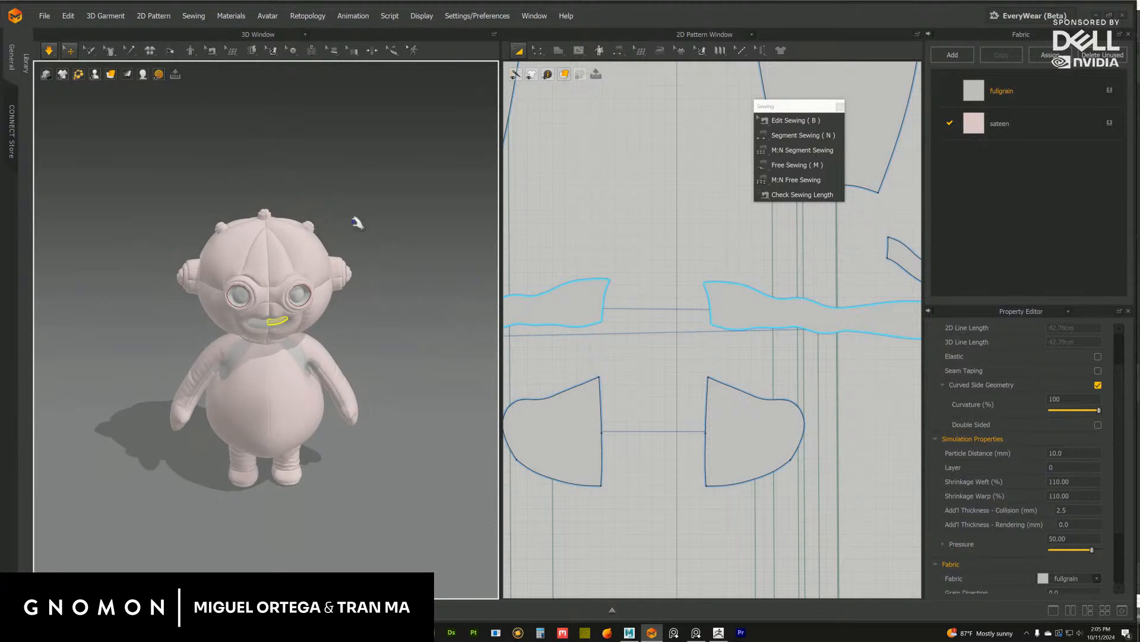
{"action": "key", "text": "n"}
Save the project as a new numbered version of the extraminer file in the ExtraMiner folder
{"action": "left_click", "coordinate": [44, 16]}
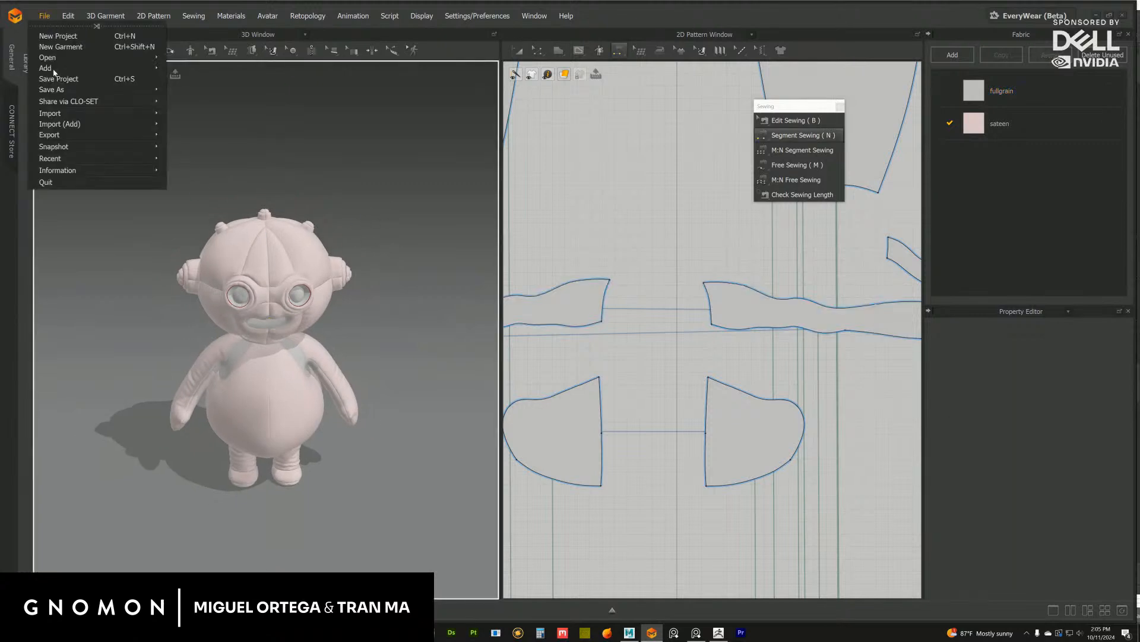
{"action": "mouse_move", "coordinate": [58, 91]}
{"action": "left_click", "coordinate": [207, 88]}
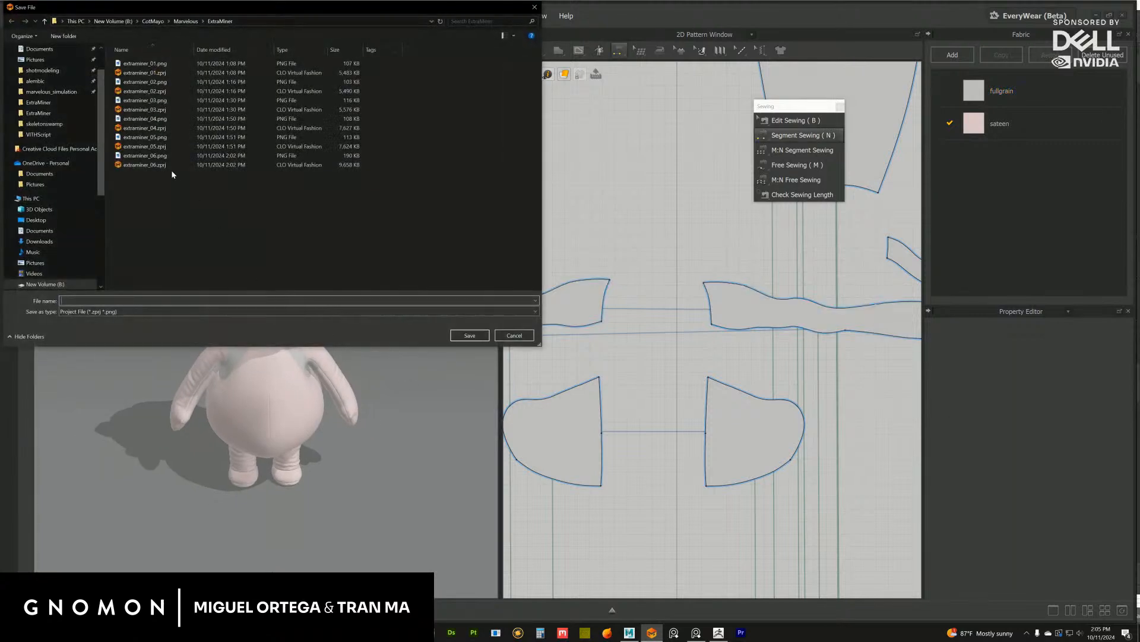
{"action": "left_click", "coordinate": [171, 166]}
{"action": "double_click", "coordinate": [104, 301]}
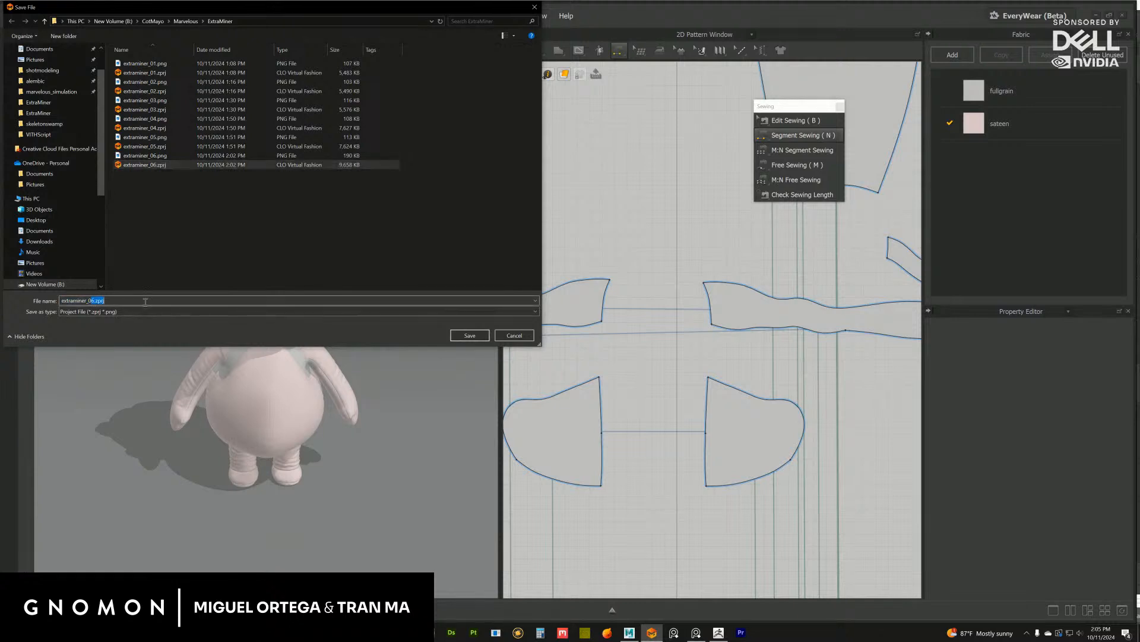
{"action": "key", "text": "Return"}
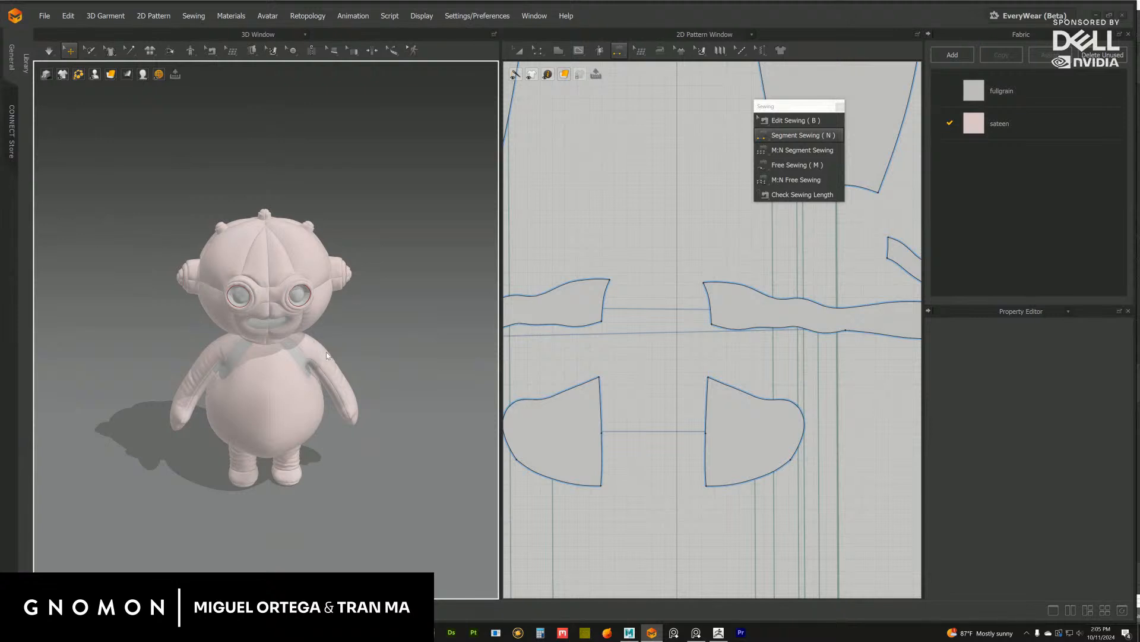
Inspect the whole character, run the simulation once more in Normal mode and stop it
{"action": "right_click_drag", "start_coordinate": [374, 338], "coordinate": [339, 292]}
{"action": "scroll", "coordinate": [368, 325], "scroll_direction": "up", "scroll_amount": 6}
{"action": "scroll", "coordinate": [360, 325], "scroll_direction": "down", "scroll_amount": 8}
{"action": "left_click", "coordinate": [49, 51]}
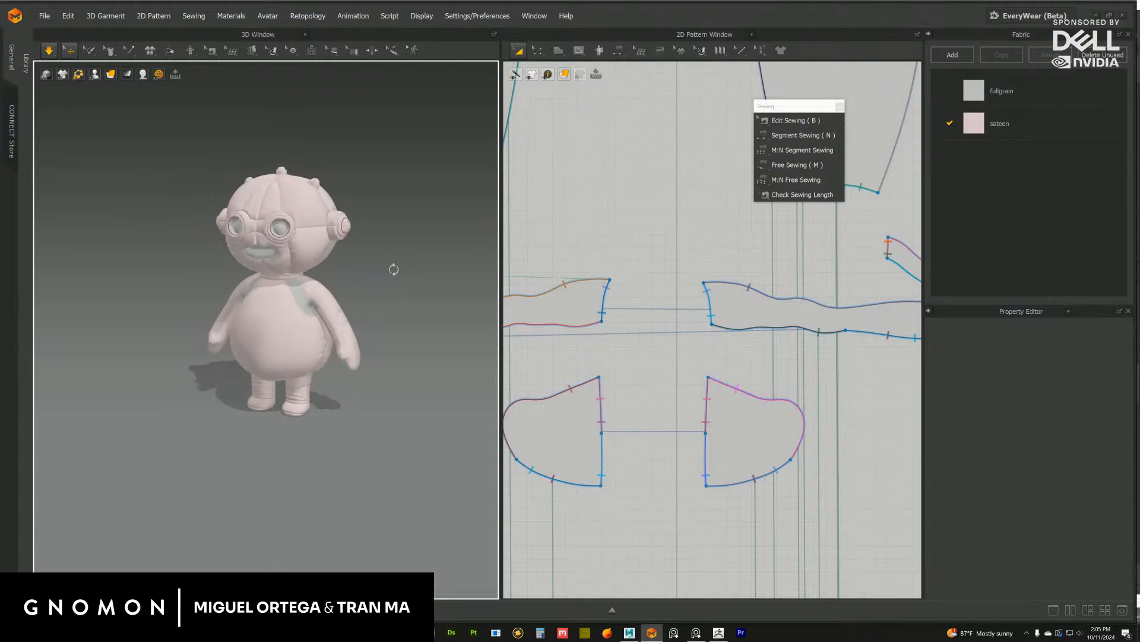
{"action": "left_click", "coordinate": [48, 54]}
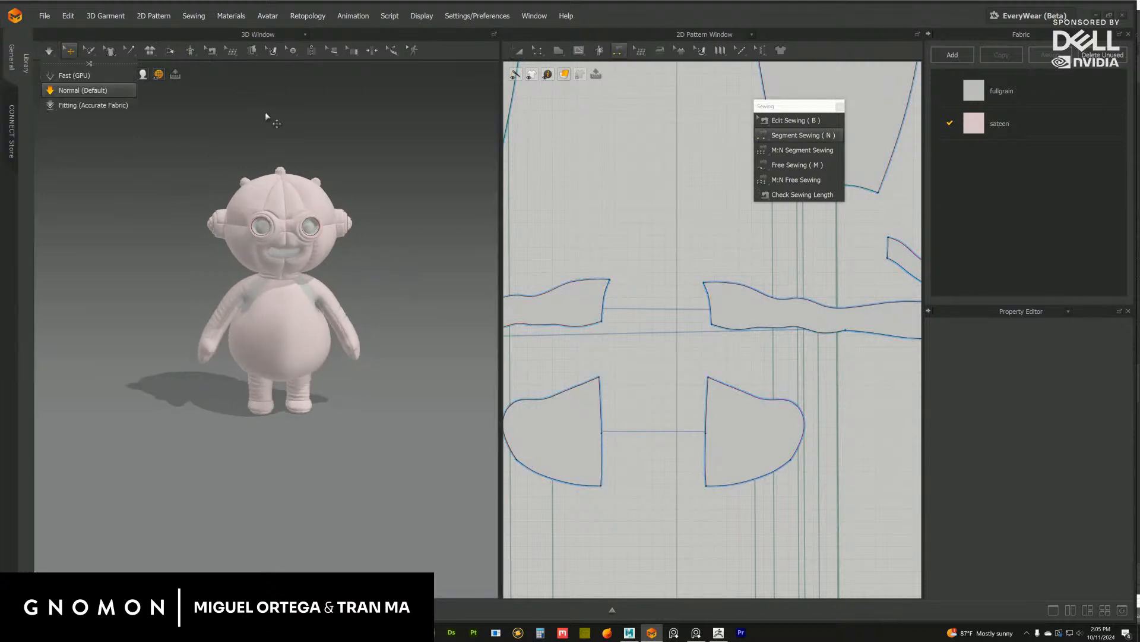
Select the lower duplicate set of sateen patterns in the 2D layout and delete it, keeping the upper set
{"action": "scroll", "coordinate": [640, 236], "scroll_direction": "down", "scroll_amount": 8}
{"action": "left_click", "coordinate": [519, 51]}
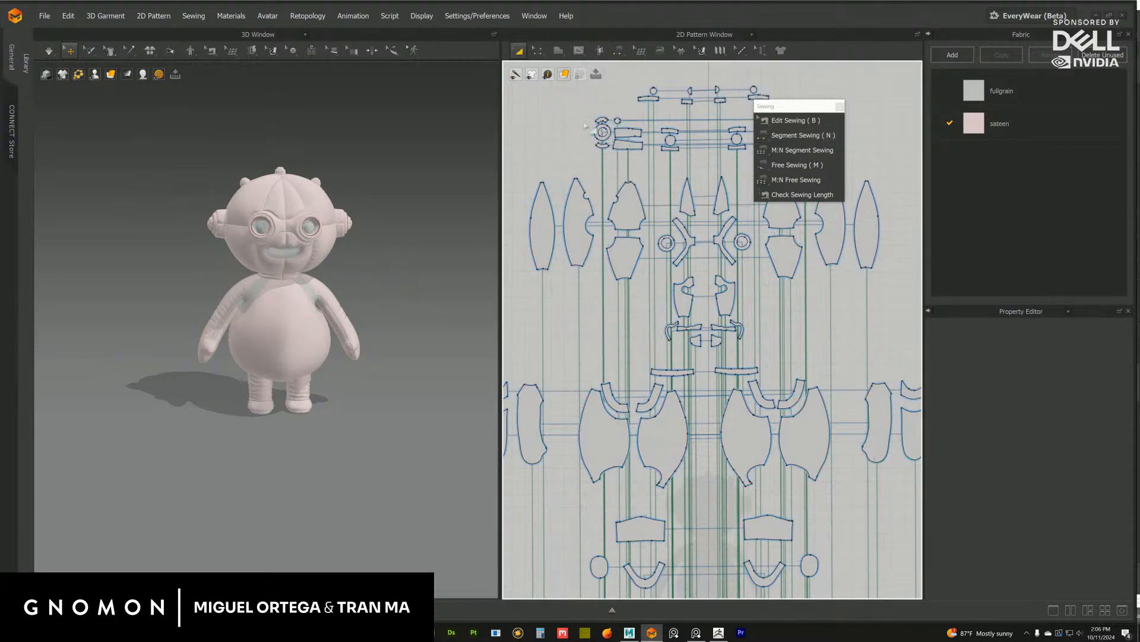
{"action": "scroll", "coordinate": [598, 222], "scroll_direction": "down", "scroll_amount": 5}
{"action": "middle_click_drag", "start_coordinate": [598, 221], "coordinate": [565, 93]}
{"action": "mouse_move", "coordinate": [356, 254]}
{"action": "right_mouse_down"}
{"action": "mouse_move", "coordinate": [339, 261]}
{"action": "mouse_move", "coordinate": [323, 394]}
{"action": "mouse_move", "coordinate": [383, 246]}
{"action": "mouse_move", "coordinate": [326, 255]}
{"action": "mouse_move", "coordinate": [265, 240]}
{"action": "mouse_move", "coordinate": [350, 236]}
{"action": "right_mouse_up"}
{"action": "middle_click_drag", "start_coordinate": [662, 366], "coordinate": [635, 342]}
{"action": "scroll", "coordinate": [635, 341], "scroll_direction": "down", "scroll_amount": 3}
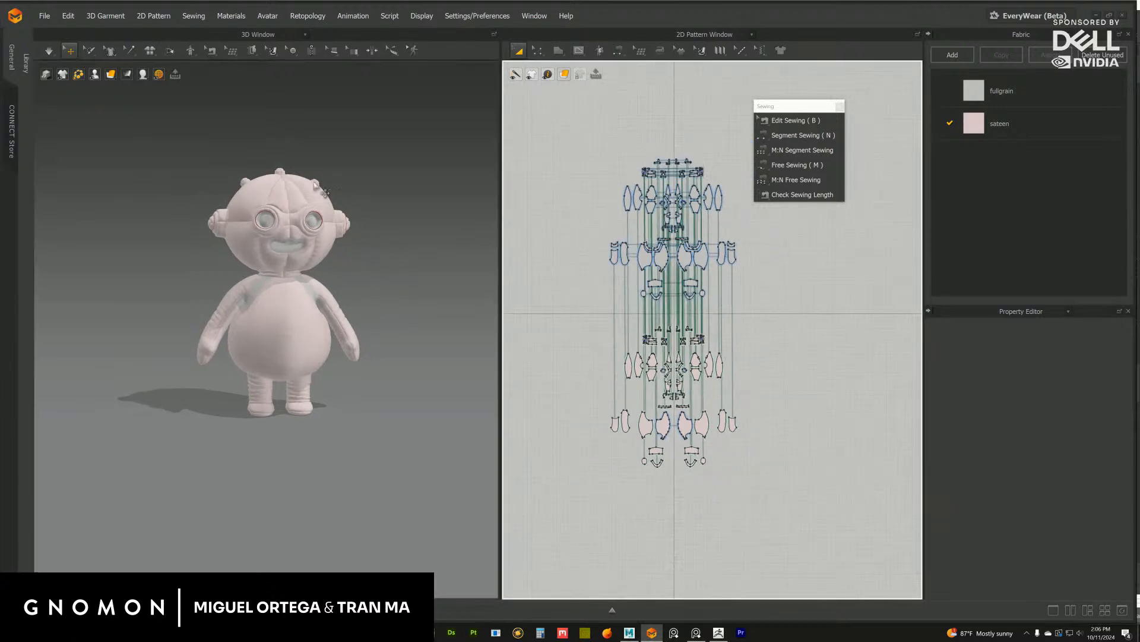
{"action": "left_click", "coordinate": [44, 15]}
{"action": "left_click", "coordinate": [111, 89]}
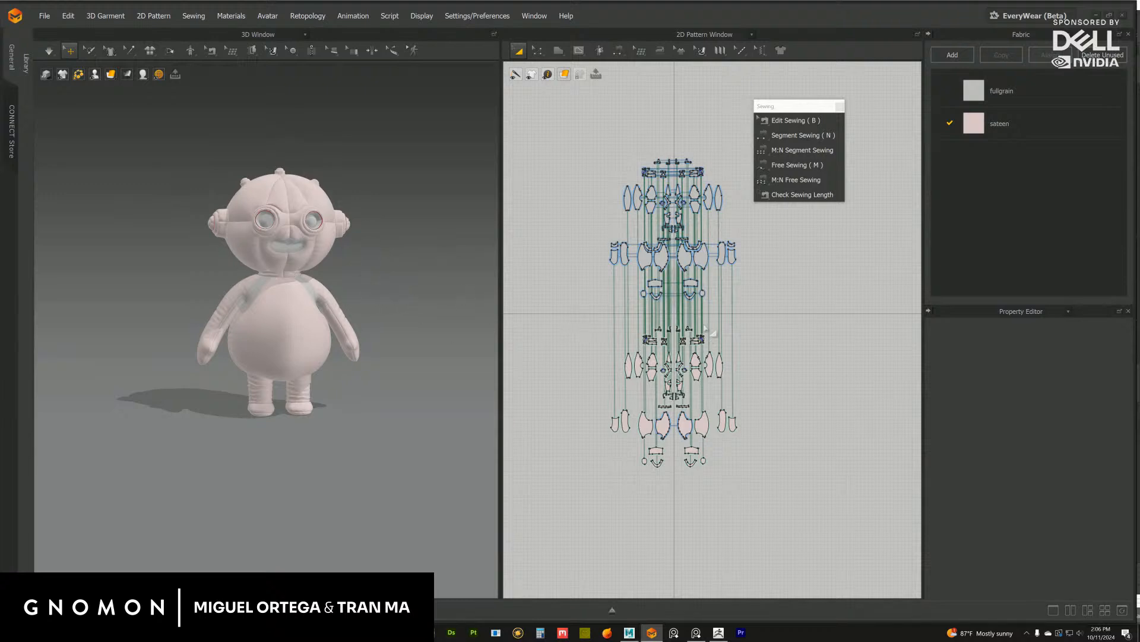
{"action": "left_click_drag", "start_coordinate": [574, 313], "coordinate": [755, 492]}
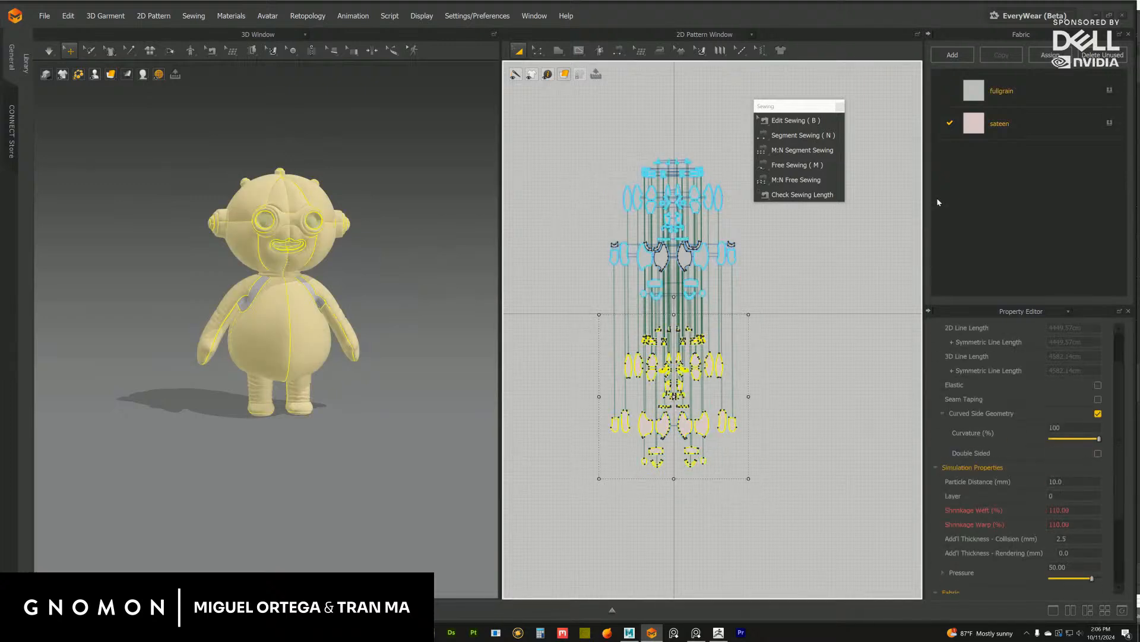
{"action": "key", "text": "Delete"}
Examine the remaining garment layer on the character and the simulation properties of all its patterns
{"action": "right_click_drag", "start_coordinate": [309, 285], "coordinate": [332, 312]}
{"action": "scroll", "coordinate": [362, 335], "scroll_direction": "up", "scroll_amount": 3}
{"action": "scroll", "coordinate": [695, 181], "scroll_direction": "up", "scroll_amount": 3}
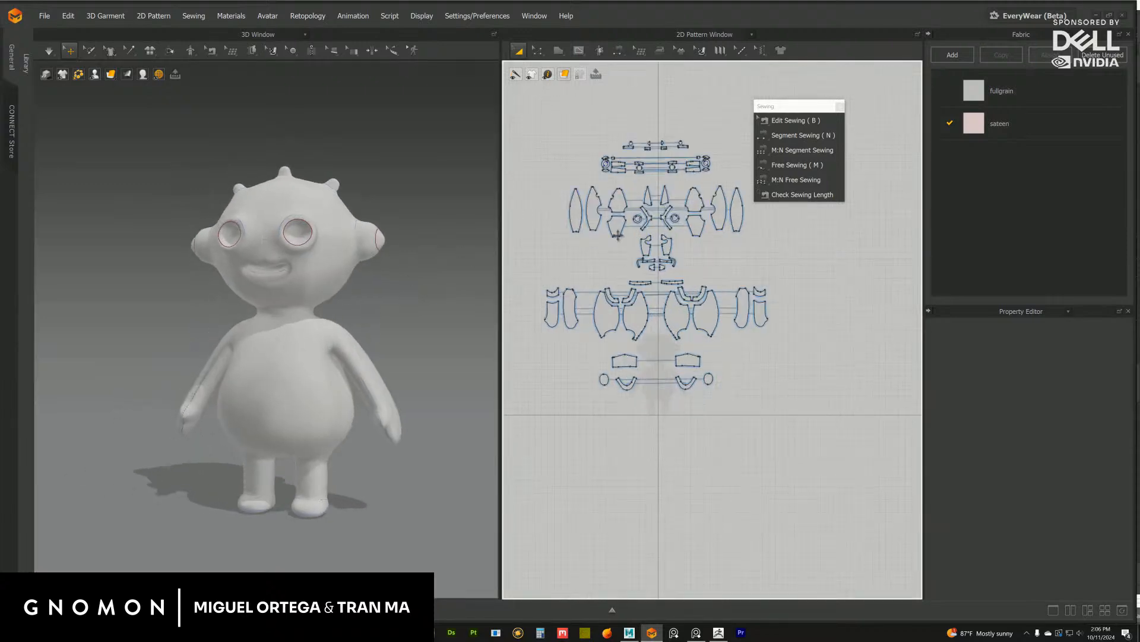
{"action": "left_click_drag", "start_coordinate": [534, 113], "coordinate": [849, 459]}
{"action": "right_click_drag", "start_coordinate": [328, 297], "coordinate": [294, 285]}
{"action": "scroll", "coordinate": [336, 301], "scroll_direction": "up", "scroll_amount": 2}
{"action": "scroll", "coordinate": [690, 217], "scroll_direction": "up", "scroll_amount": 3}
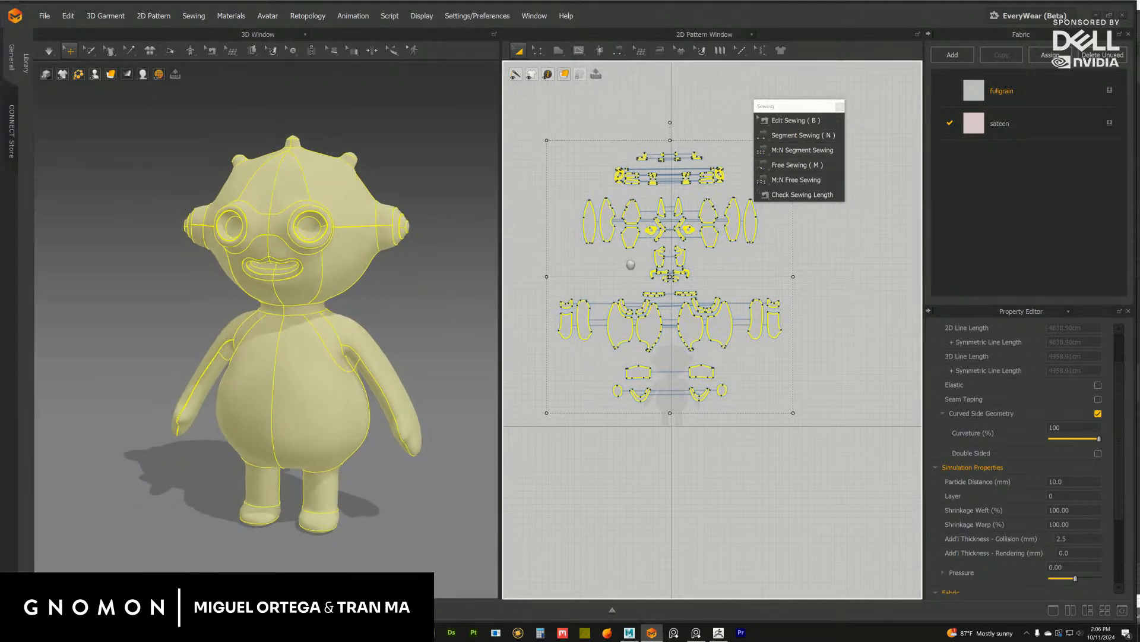
{"action": "left_click", "coordinate": [811, 479]}
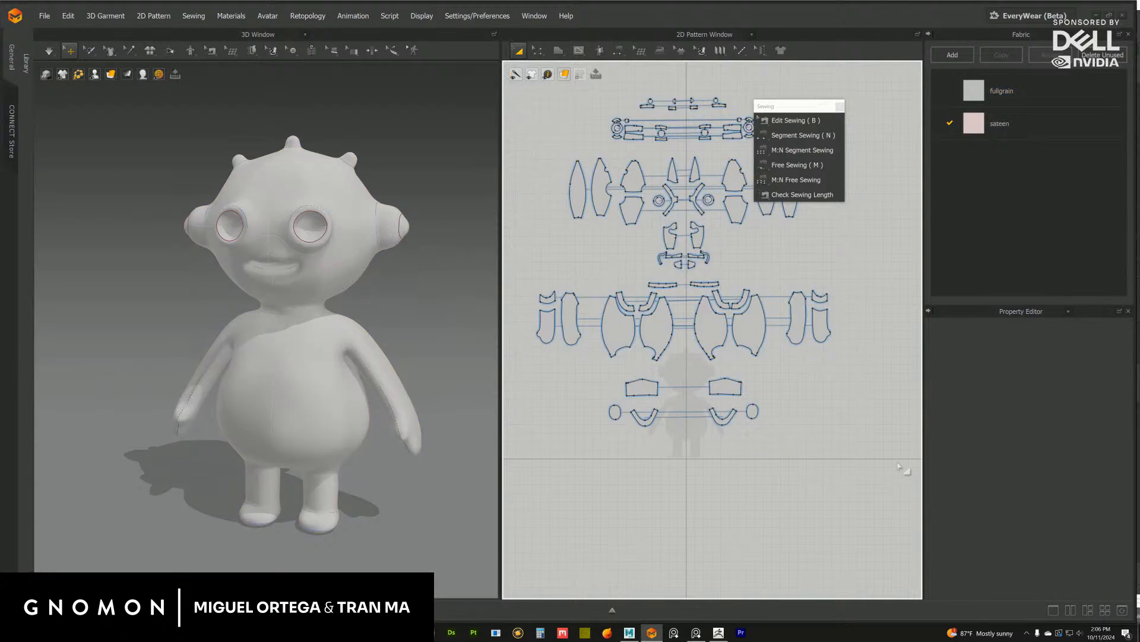
{"action": "left_click_drag", "start_coordinate": [897, 461], "coordinate": [787, 317]}
{"action": "middle_click_drag", "start_coordinate": [775, 304], "coordinate": [716, 322]}
{"action": "left_click", "coordinate": [742, 339]}
{"action": "left_click", "coordinate": [766, 350], "text": "shift"}
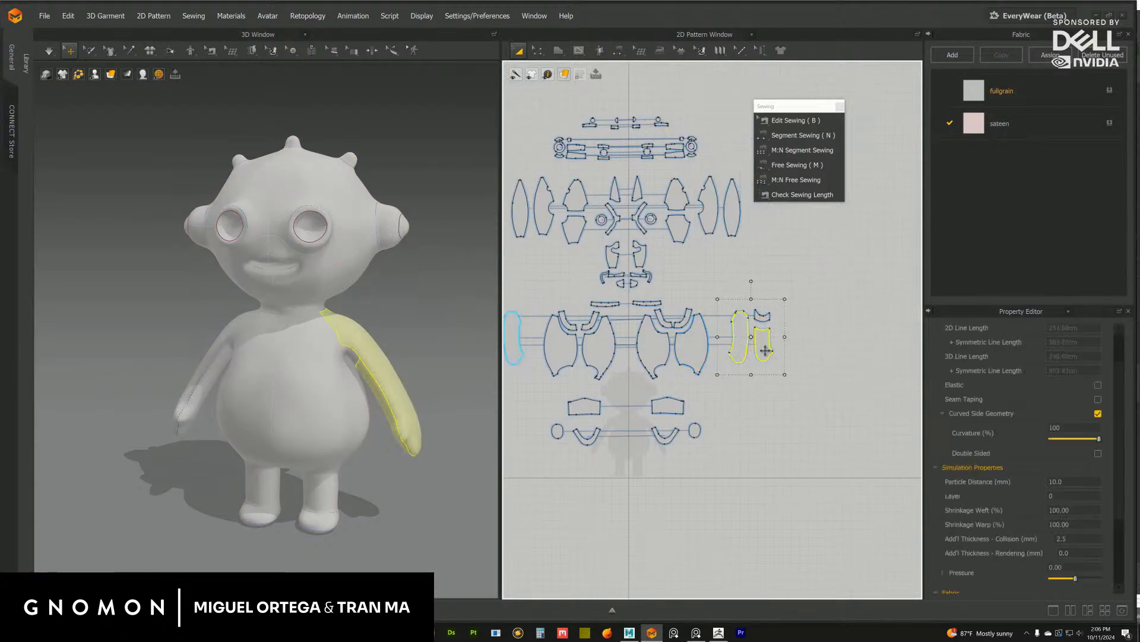
{"action": "middle_click_drag", "start_coordinate": [657, 353], "coordinate": [705, 350]}
{"action": "left_click", "coordinate": [560, 340], "text": "shift"}
{"action": "left_click", "coordinate": [536, 343], "text": "shift"}
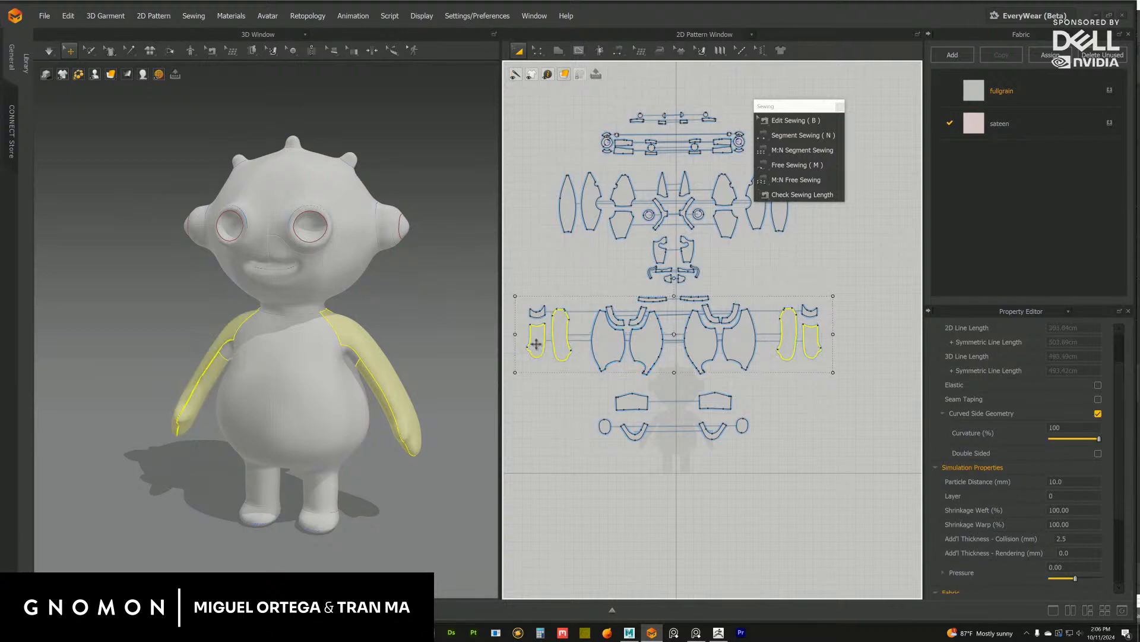
Assign the sateen fabric to all remaining pattern pieces
{"action": "scroll", "coordinate": [624, 320], "scroll_direction": "down", "scroll_amount": 2}
{"action": "left_click_drag", "start_coordinate": [533, 130], "coordinate": [873, 505]}
{"action": "left_click", "coordinate": [1108, 125]}
{"action": "scroll", "coordinate": [832, 327], "scroll_direction": "up", "scroll_amount": 3}
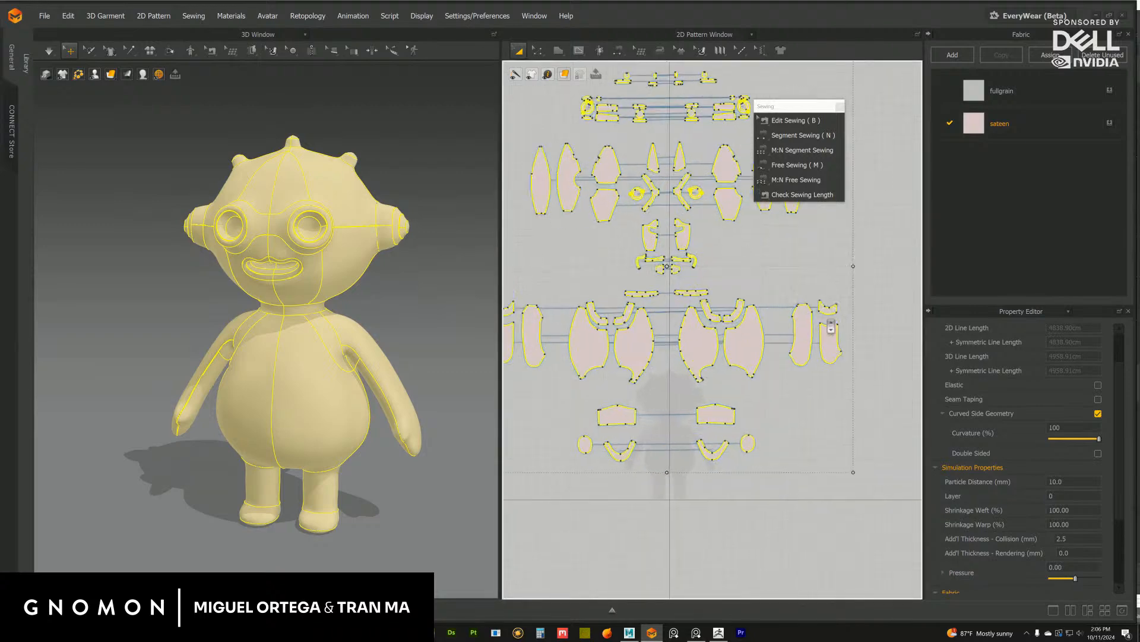
Assign the fullgrain fabric to the shoulder strap and armpit pieces on both sides
{"action": "left_click", "coordinate": [904, 341]}
{"action": "left_click", "coordinate": [829, 308]}
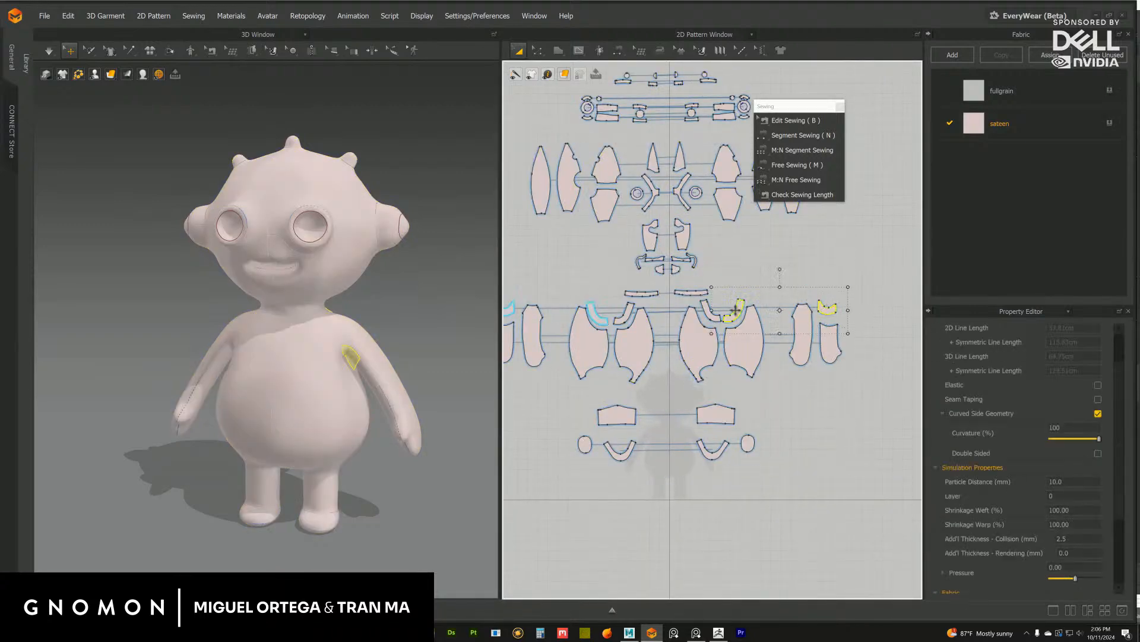
{"action": "left_click", "coordinate": [622, 318], "text": "shift"}
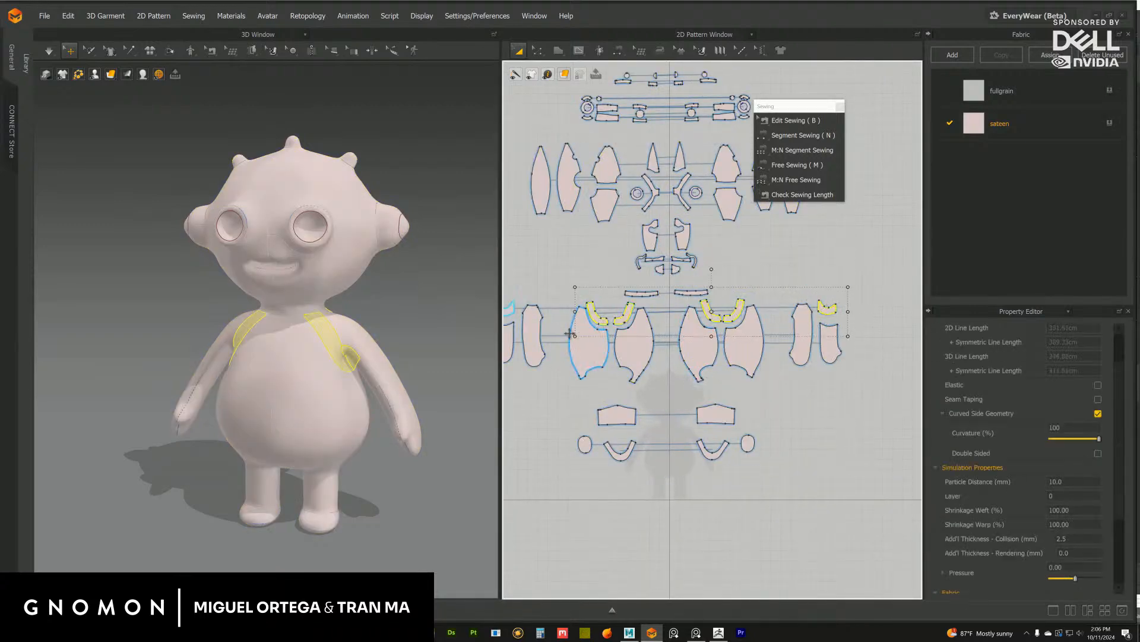
{"action": "middle_click_drag", "start_coordinate": [569, 333], "coordinate": [657, 330]}
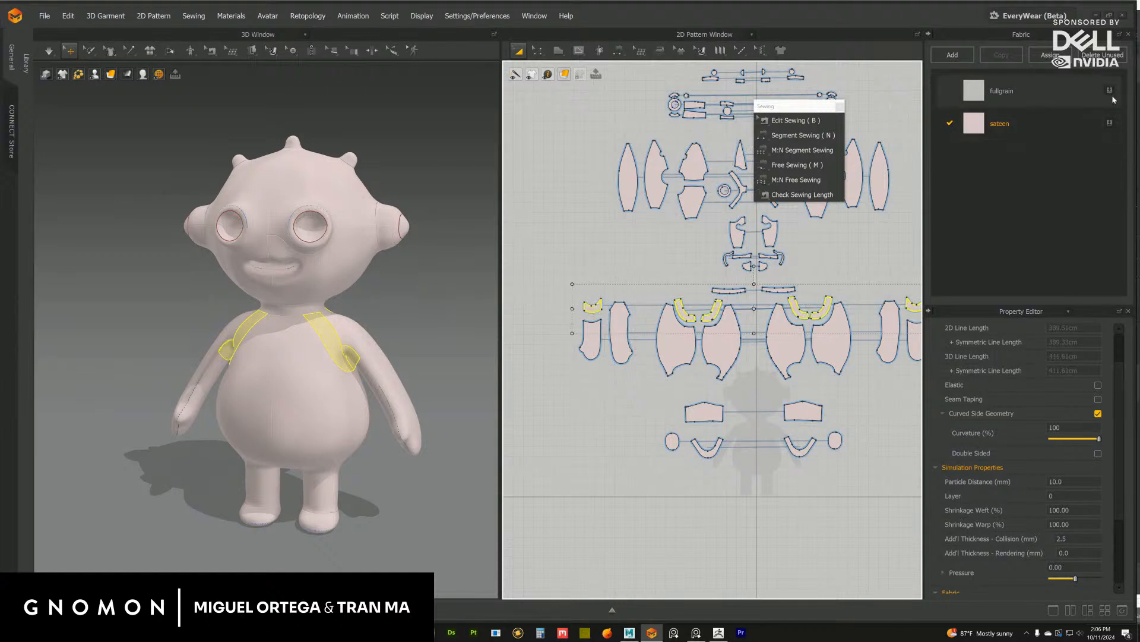
{"action": "scroll", "coordinate": [740, 326], "scroll_direction": "down", "scroll_amount": 5}
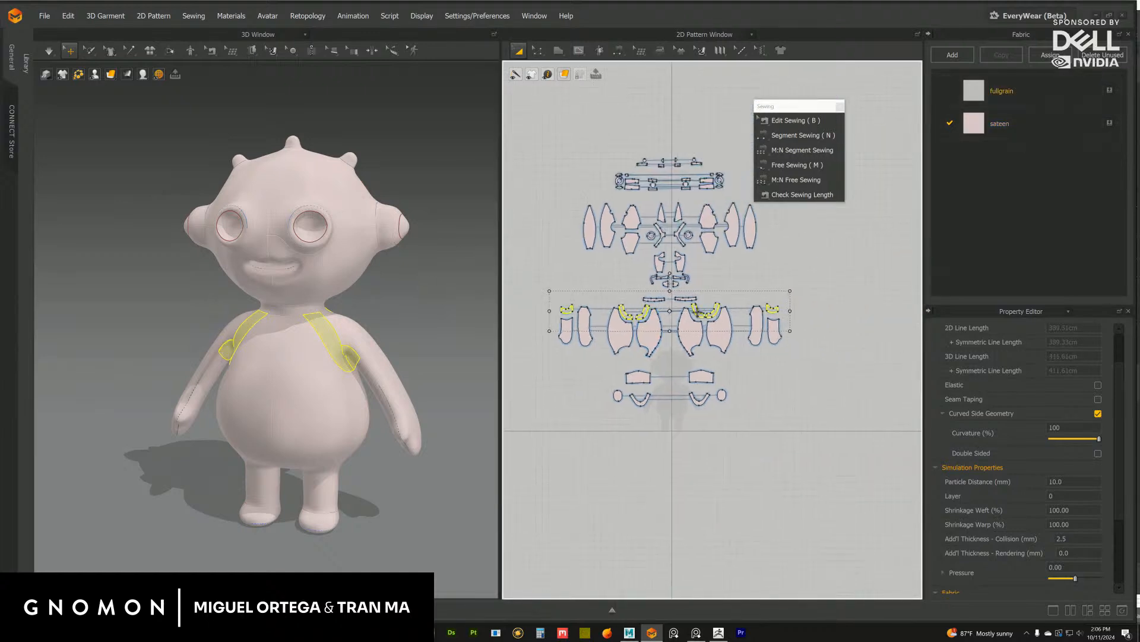
{"action": "middle_click_drag", "start_coordinate": [664, 304], "coordinate": [676, 330]}
{"action": "middle_click_drag", "start_coordinate": [623, 300], "coordinate": [634, 320]}
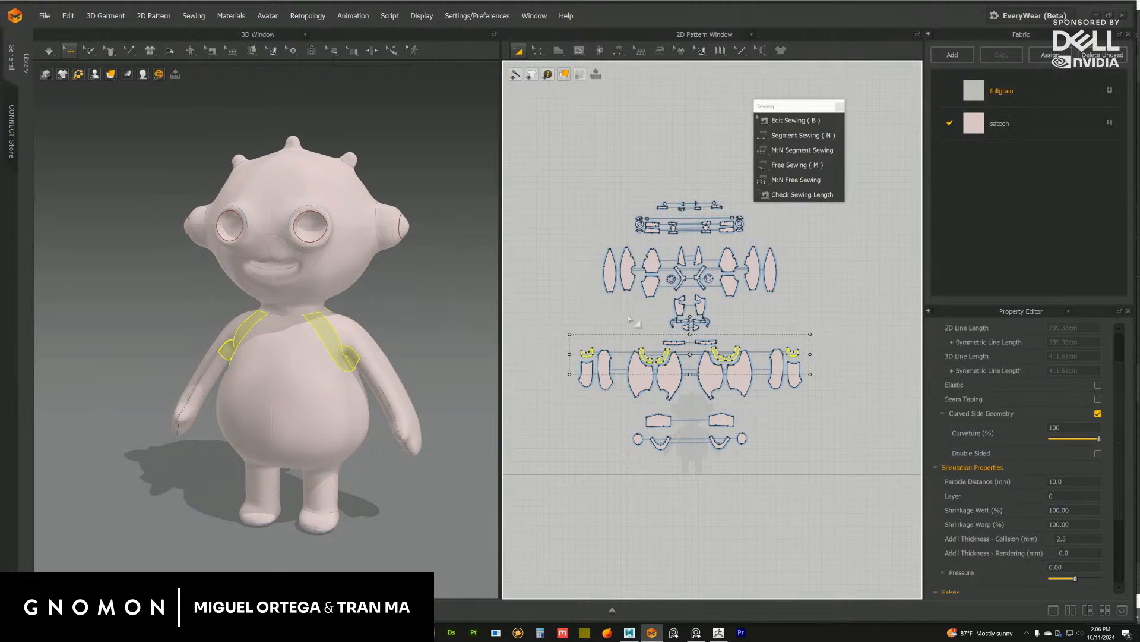
Set shrinkage weft and warp to 110% and pressure to 50 for all pattern pieces except the straps and armpits
{"action": "scroll", "coordinate": [647, 329], "scroll_direction": "up", "scroll_amount": 1}
{"action": "left_click_drag", "start_coordinate": [550, 168], "coordinate": [885, 543]}
{"action": "scroll", "coordinate": [432, 407], "scroll_direction": "up", "scroll_amount": 2}
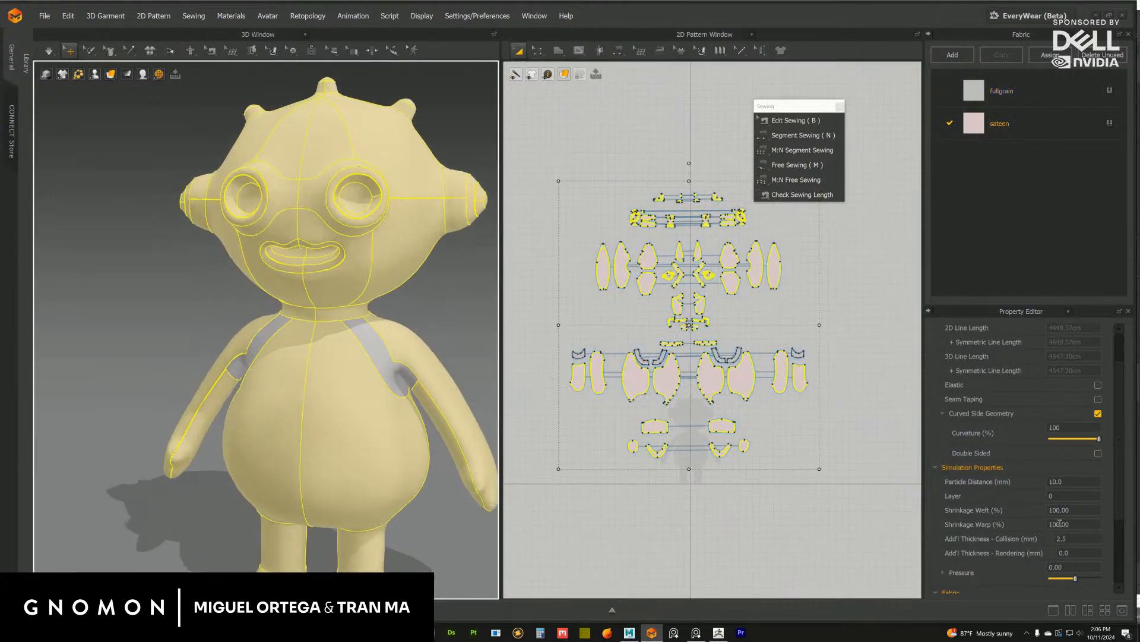
{"action": "left_click_drag", "start_coordinate": [1073, 510], "coordinate": [1055, 509]}
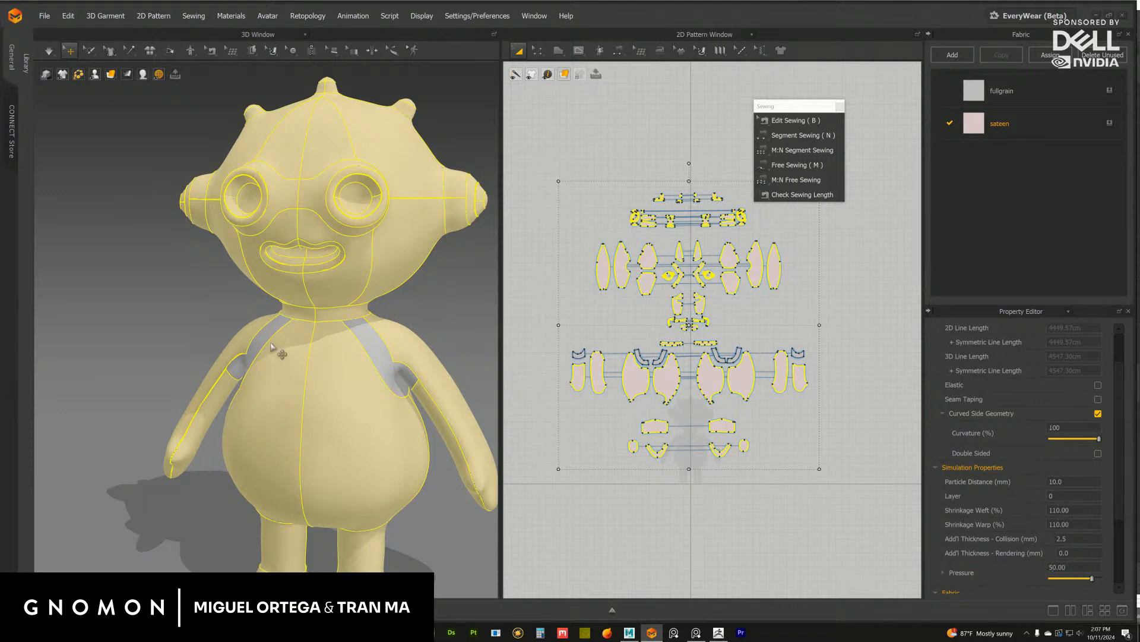
Try simulating the inflated garment, check the eyes and lips, and restore the unsimulated shape
{"action": "right_click_drag", "start_coordinate": [312, 370], "coordinate": [260, 360], "text": "alt"}
{"action": "middle_click_drag", "start_coordinate": [260, 361], "coordinate": [257, 328], "text": "alt"}
{"action": "left_click", "coordinate": [49, 51]}
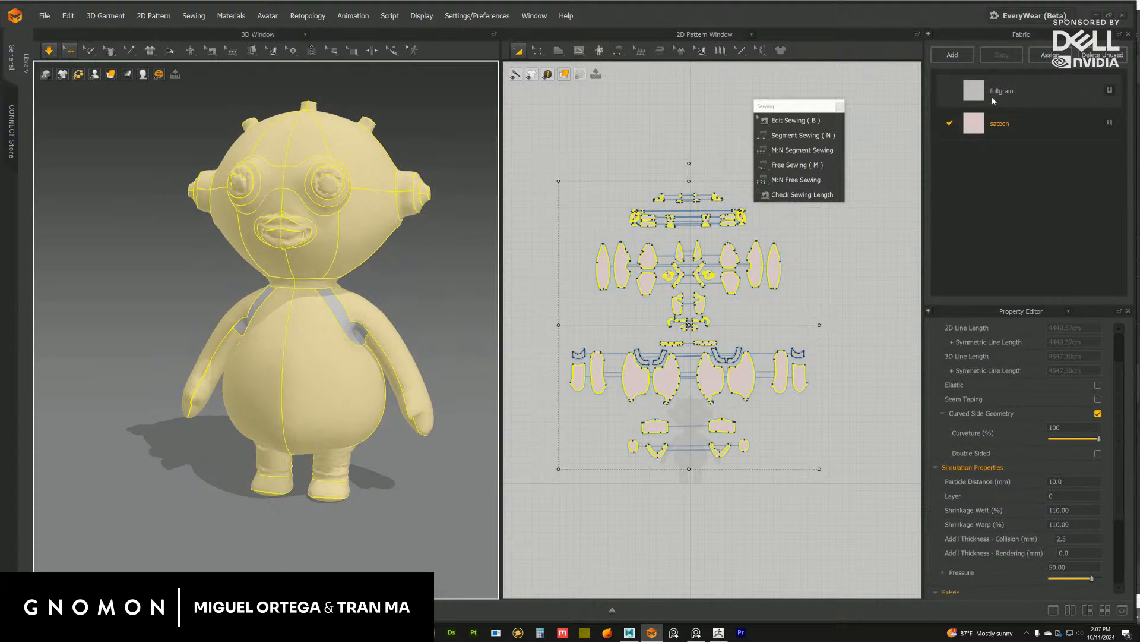
{"action": "scroll", "coordinate": [302, 232], "scroll_direction": "up", "scroll_amount": 4}
{"action": "scroll", "coordinate": [302, 233], "scroll_direction": "down", "scroll_amount": 5}
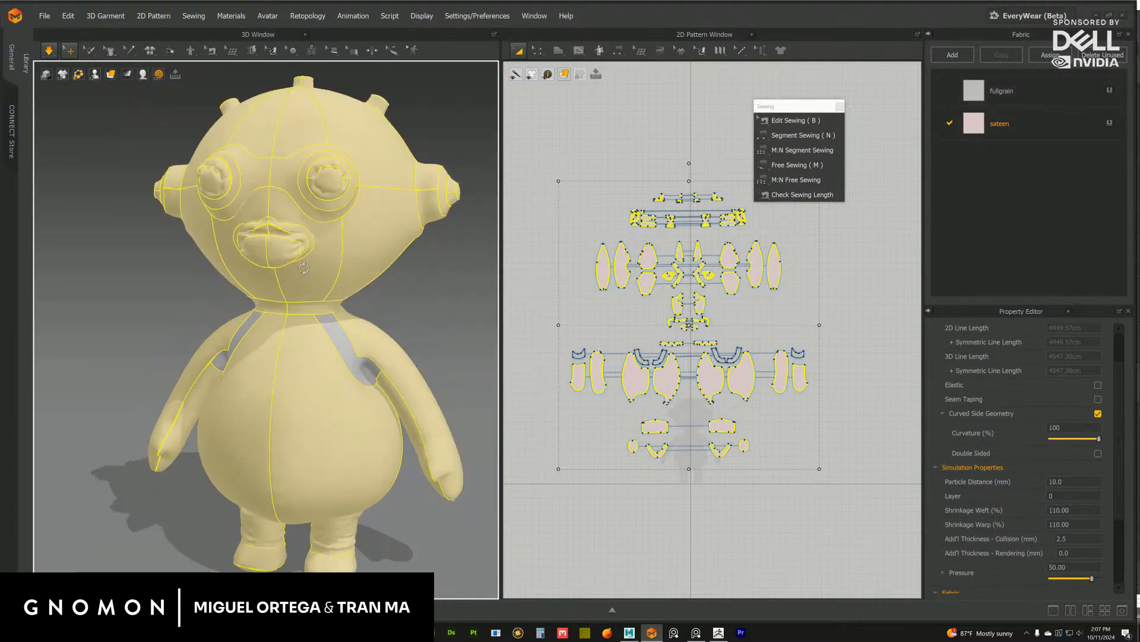
{"action": "scroll", "coordinate": [347, 238], "scroll_direction": "up", "scroll_amount": 6}
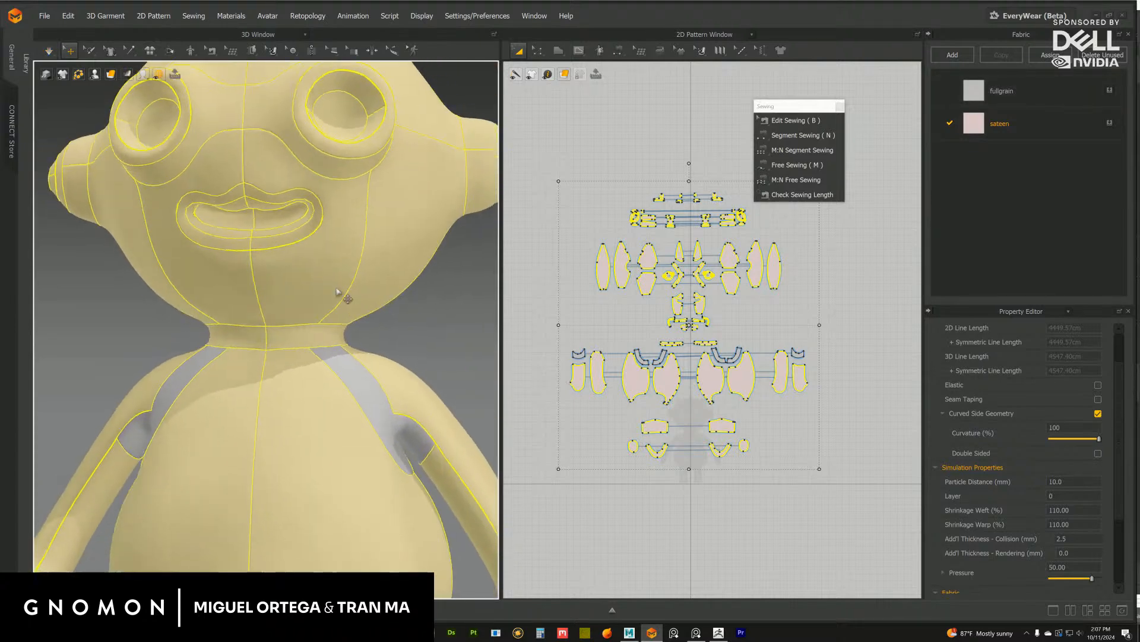
Select all the lip and inner mouth pieces and assign them the fullgrain fabric
{"action": "left_click", "coordinate": [284, 229]}
{"action": "right_click_drag", "start_coordinate": [282, 234], "coordinate": [294, 250]}
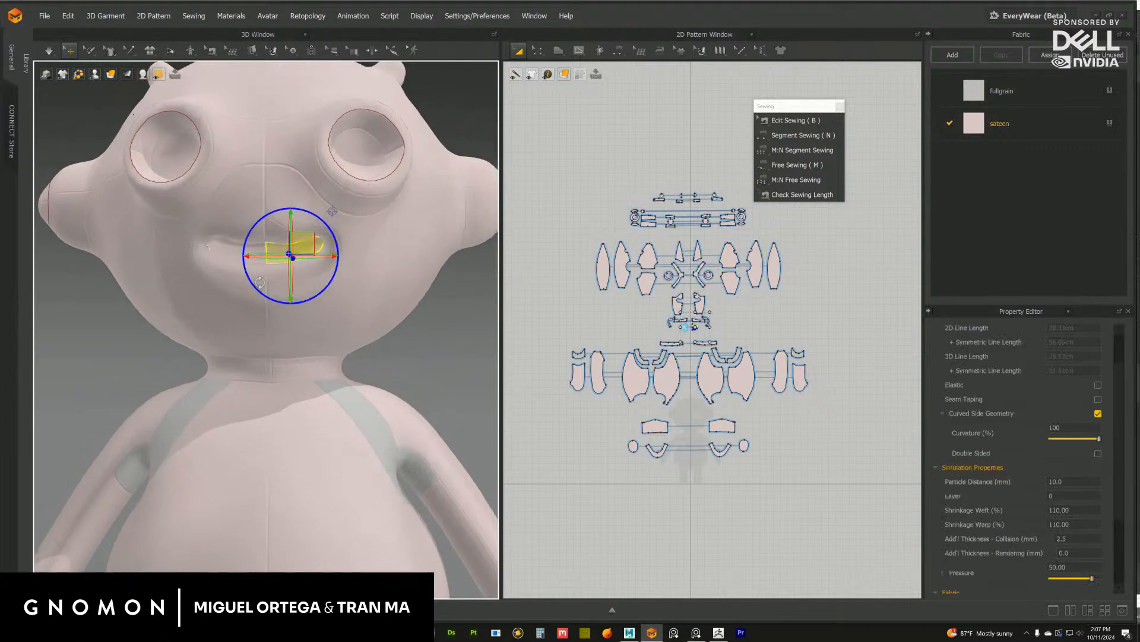
{"action": "left_click", "coordinate": [225, 248], "text": "shift"}
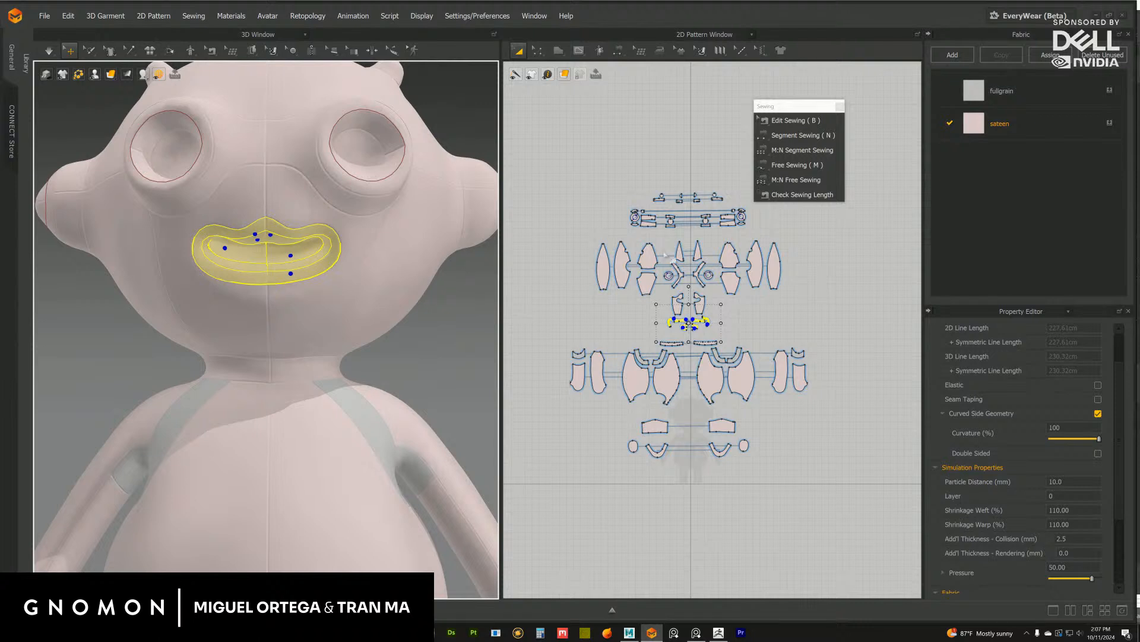
{"action": "left_click", "coordinate": [1109, 91]}
Assign the fullgrain fabric to the inner eye socket pieces and set their shrinkage weft and warp to 100%
{"action": "right_click_drag", "start_coordinate": [369, 223], "coordinate": [379, 280]}
{"action": "left_click", "coordinate": [372, 212]}
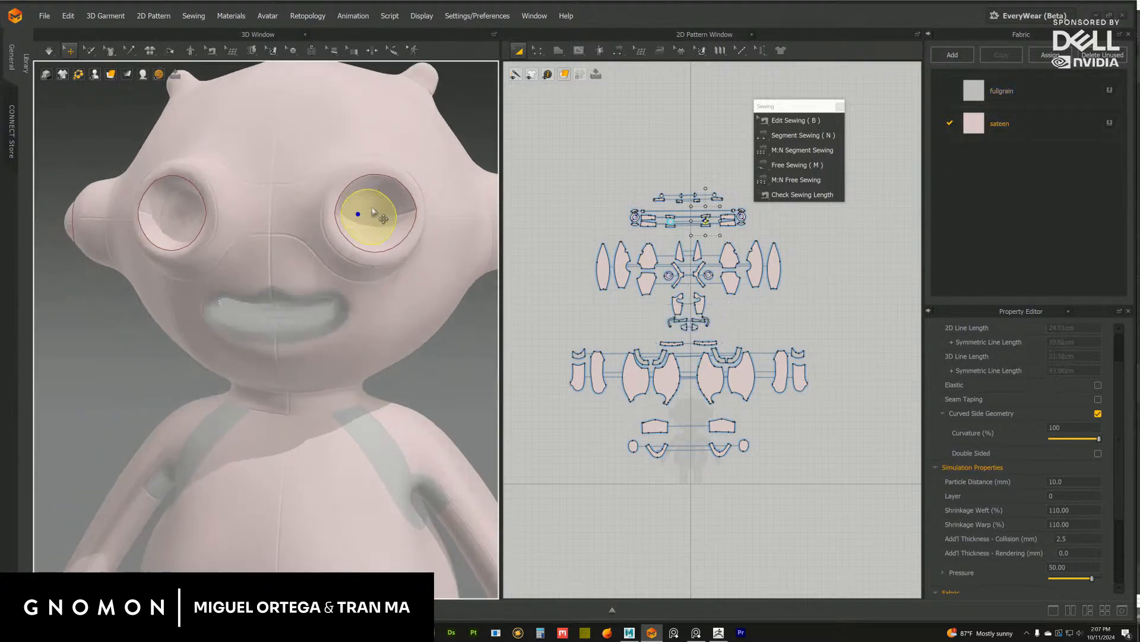
{"action": "left_click", "coordinate": [407, 203], "text": "shift"}
{"action": "left_click", "coordinate": [176, 207], "text": "shift"}
{"action": "left_click", "coordinate": [156, 236], "text": "shift"}
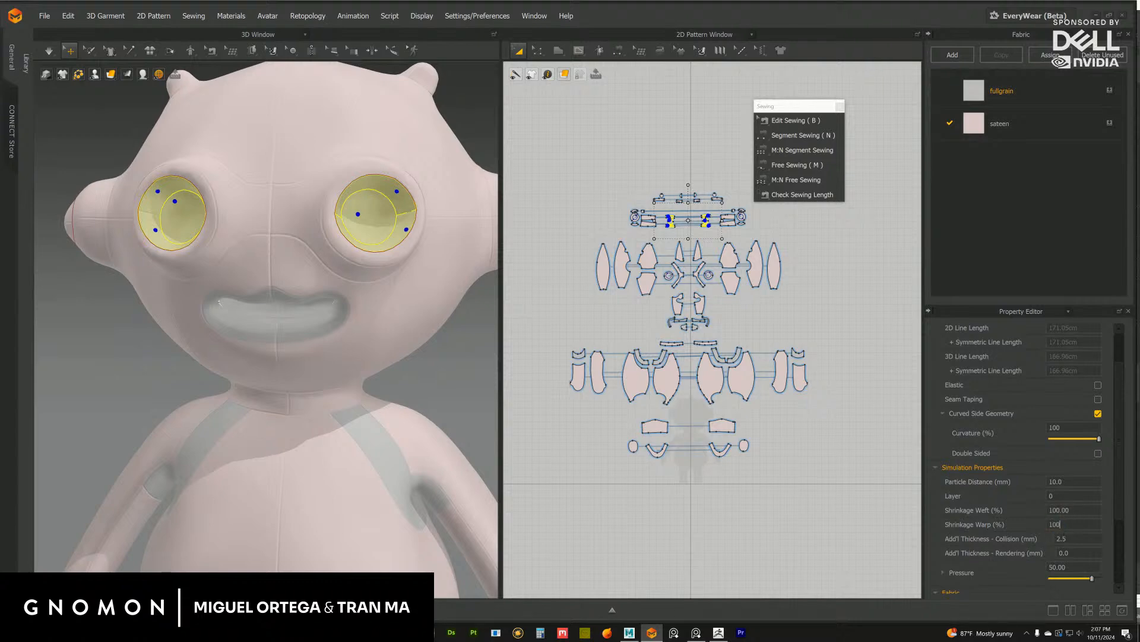
{"action": "type", "text": "100"}
{"action": "key", "text": "Return"}
{"action": "scroll", "coordinate": [683, 306], "scroll_direction": "up", "scroll_amount": 8}
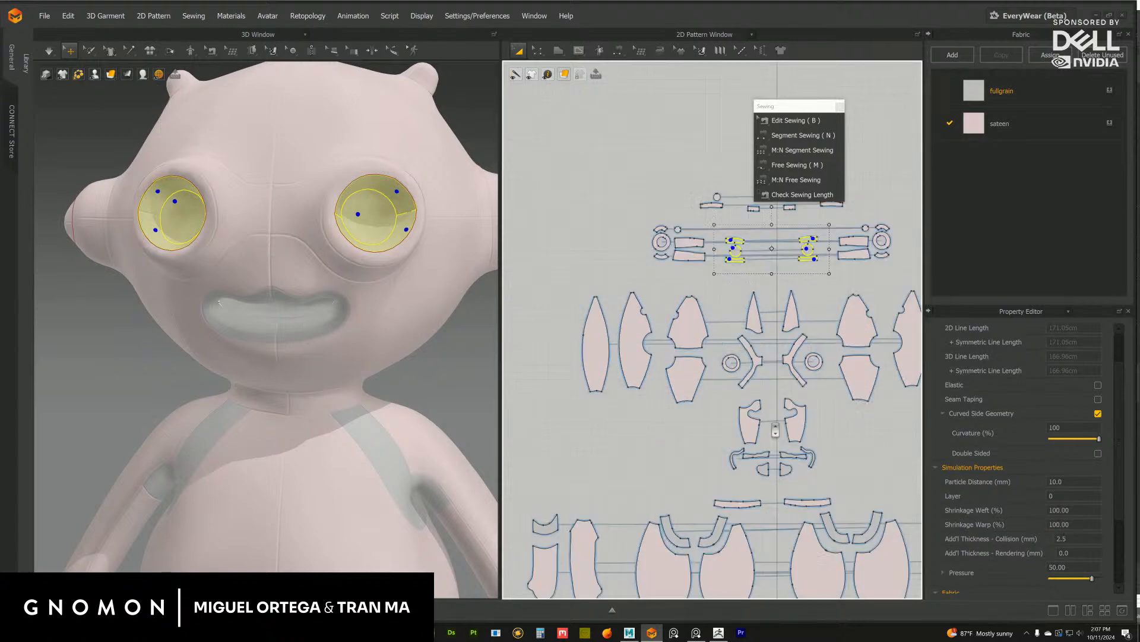
Set the shrinkage weft and warp of the lip and inner mouth pieces to 100%
{"action": "left_click_drag", "start_coordinate": [575, 358], "coordinate": [808, 419]}
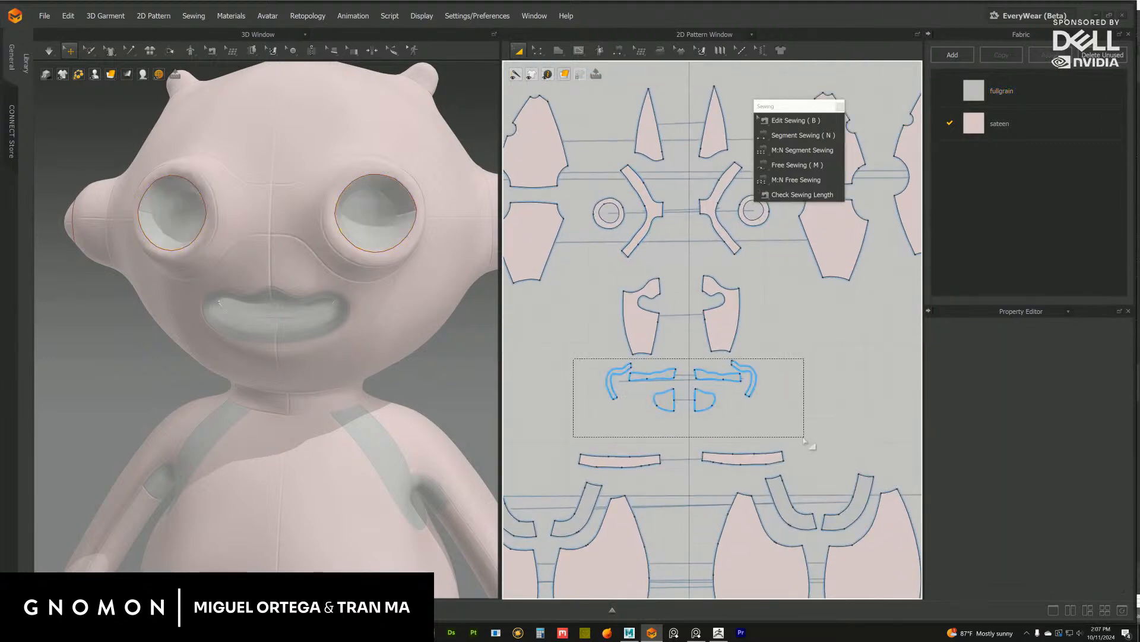
{"action": "left_click_drag", "start_coordinate": [1077, 512], "coordinate": [1052, 513]}
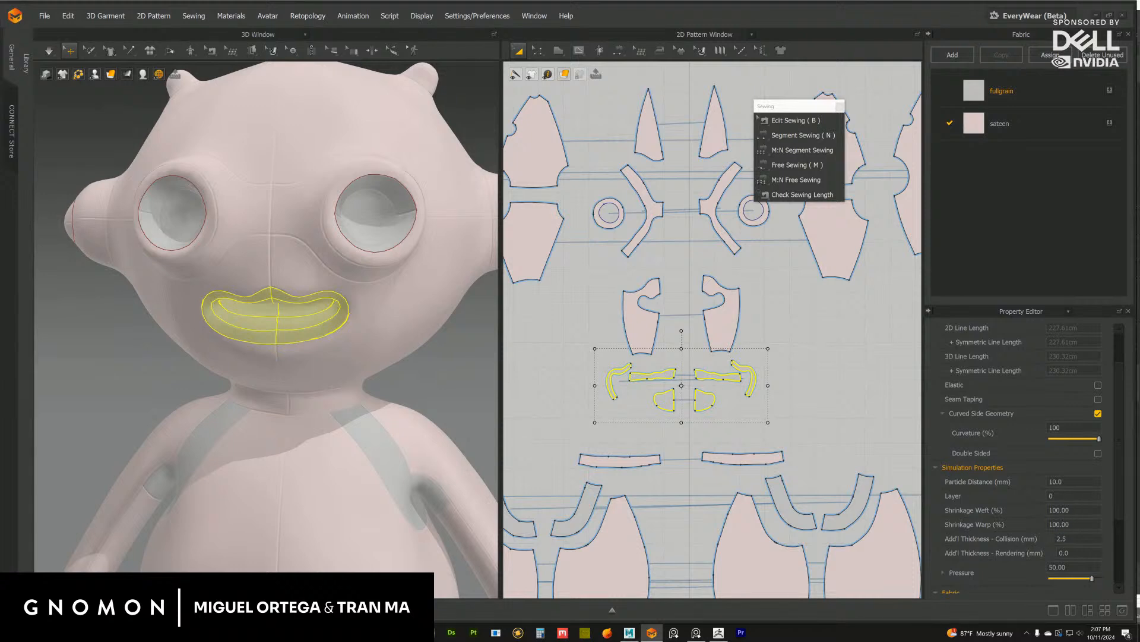
{"action": "scroll", "coordinate": [412, 348], "scroll_direction": "down", "scroll_amount": 3}
{"action": "right_click_drag", "start_coordinate": [373, 320], "coordinate": [315, 275]}
{"action": "left_click", "coordinate": [312, 266]}
Simulate the garment with the adjusted eye and mouth pieces and check the inflated character from the front and side
{"action": "scroll", "coordinate": [390, 369], "scroll_direction": "down", "scroll_amount": 3}
{"action": "right_click_drag", "start_coordinate": [390, 369], "coordinate": [372, 352]}
{"action": "left_click", "coordinate": [399, 369]}
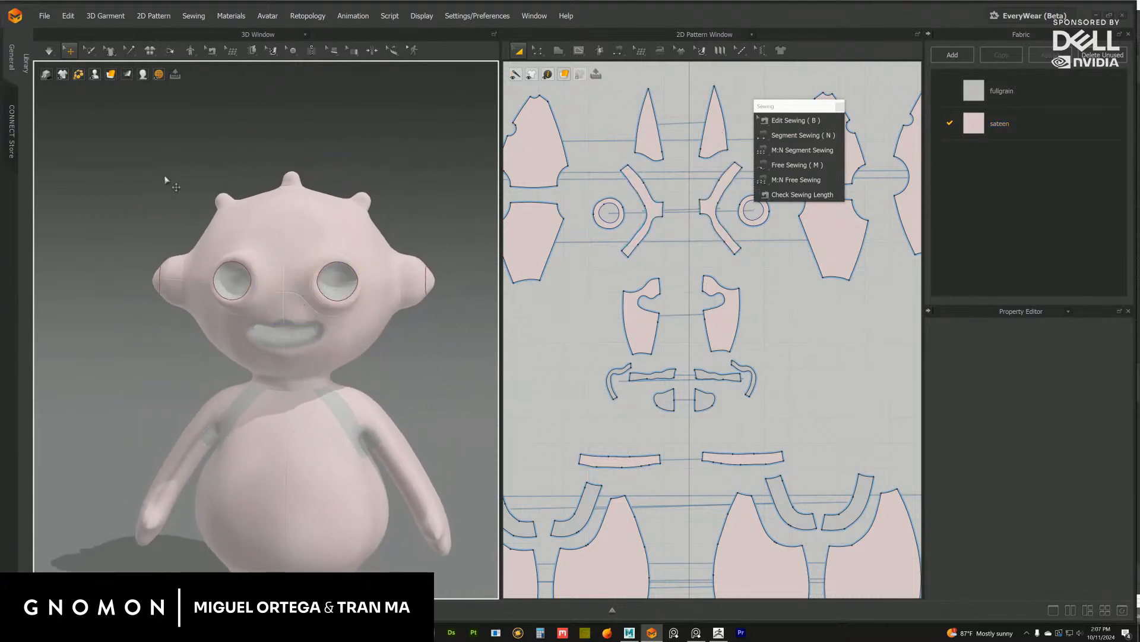
{"action": "key", "text": "space"}
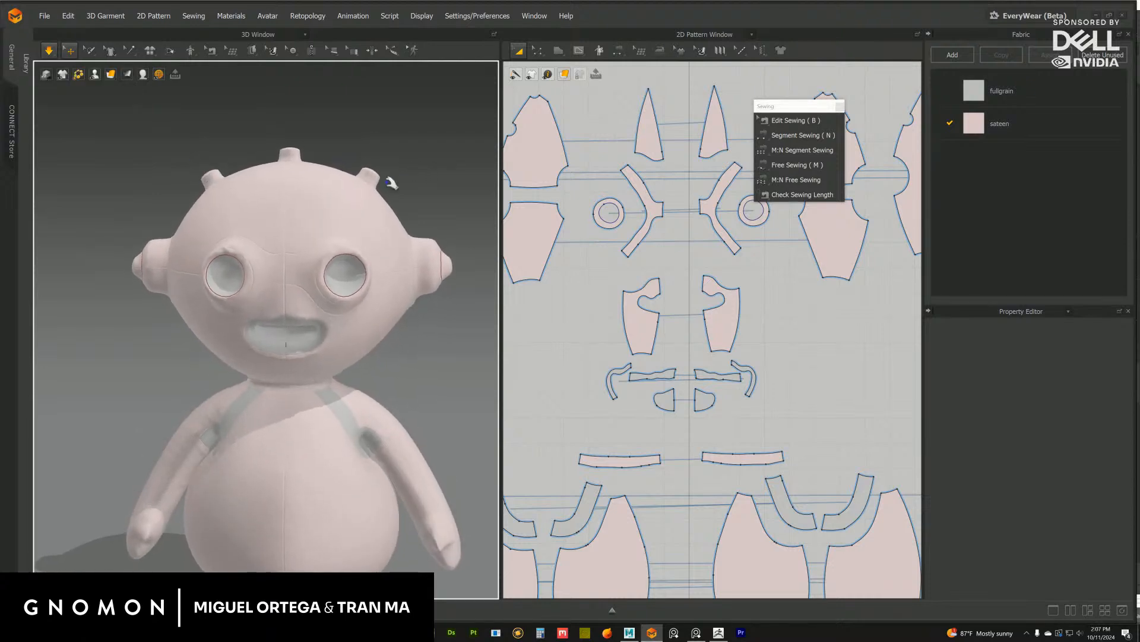
{"action": "scroll", "coordinate": [196, 214], "scroll_direction": "down", "scroll_amount": 5}
{"action": "right_click_drag", "start_coordinate": [273, 214], "coordinate": [237, 249]}
{"action": "middle_click_drag", "start_coordinate": [237, 249], "coordinate": [265, 209]}
{"action": "right_click_drag", "start_coordinate": [269, 211], "coordinate": [335, 274]}
Tug at the cheek, belly and mouth-side pieces while simulating to test how the stuffed fabric reacts
{"action": "left_click", "coordinate": [300, 307]}
{"action": "left_click", "coordinate": [319, 256]}
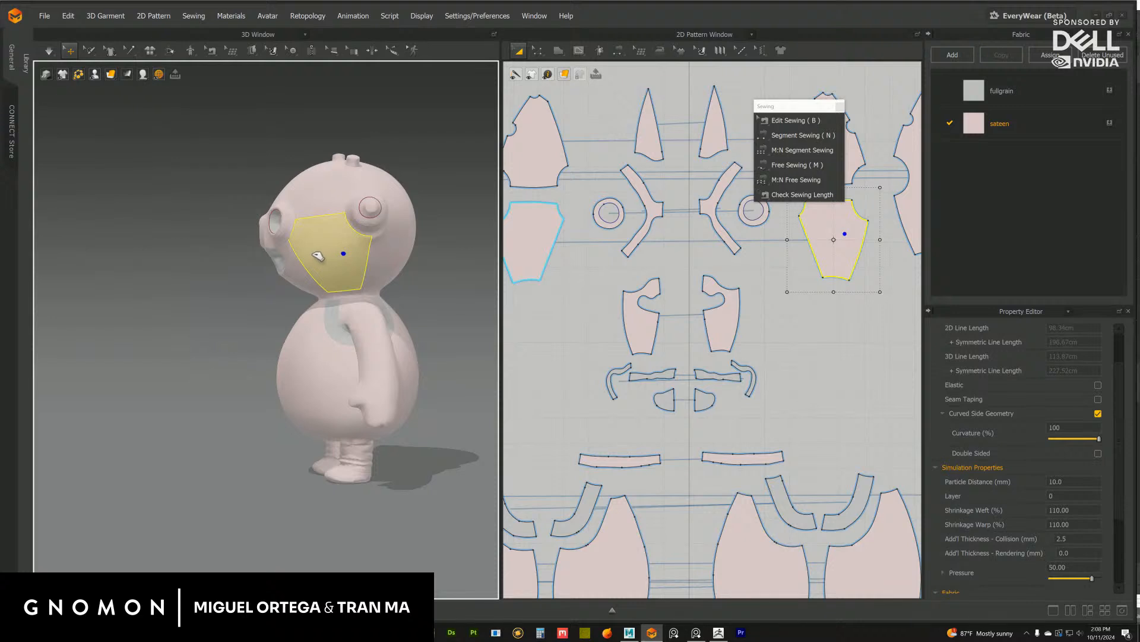
{"action": "right_click_drag", "start_coordinate": [193, 311], "coordinate": [281, 349]}
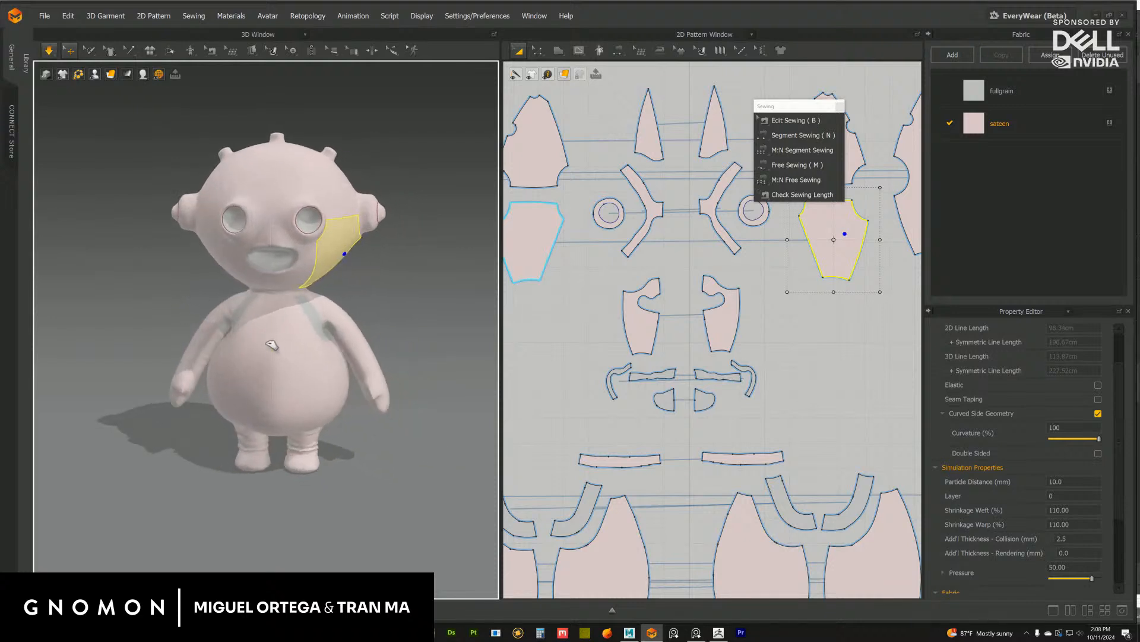
{"action": "left_click", "coordinate": [272, 345]}
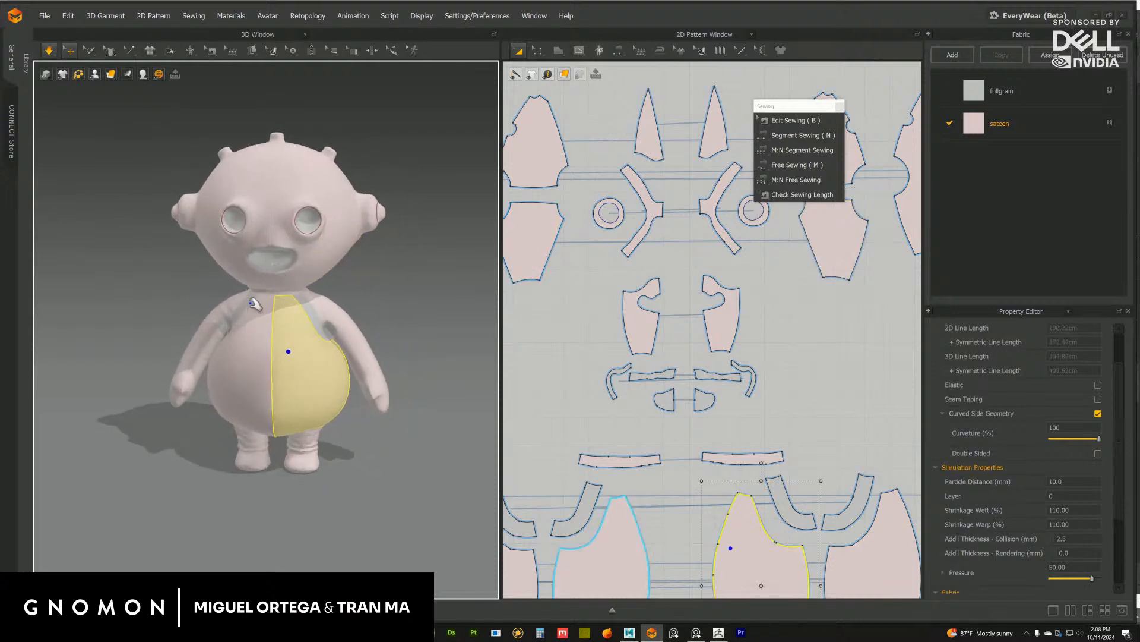
{"action": "right_click_drag", "start_coordinate": [252, 303], "coordinate": [275, 299]}
{"action": "left_click", "coordinate": [242, 272]}
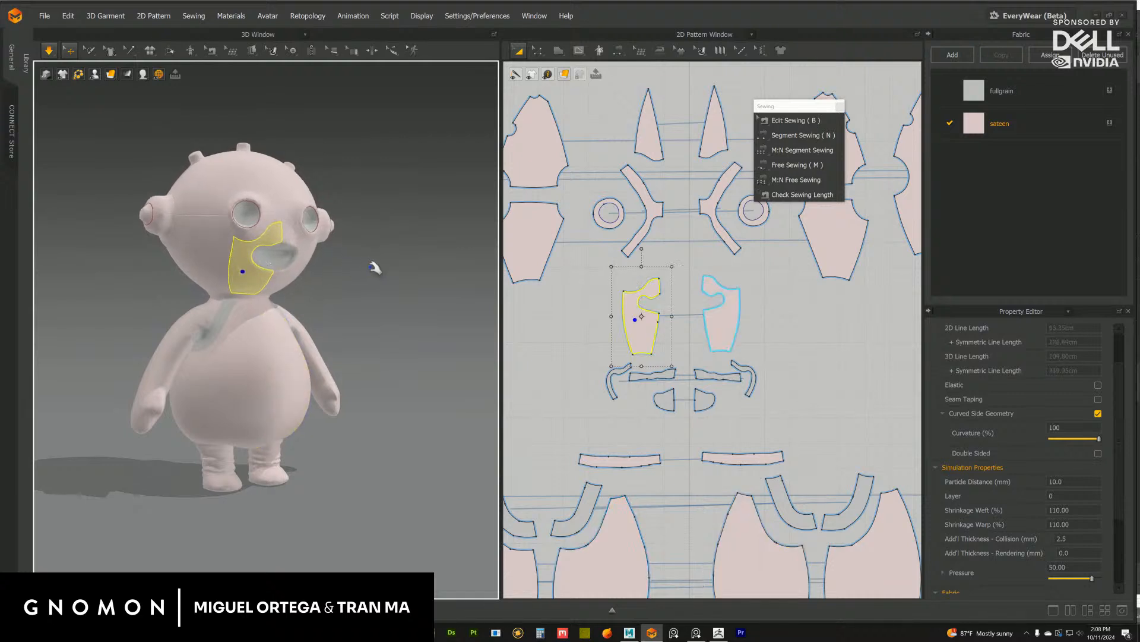
{"action": "right_click_drag", "start_coordinate": [371, 267], "coordinate": [297, 249]}
{"action": "left_click_drag", "start_coordinate": [290, 237], "coordinate": [306, 244]}
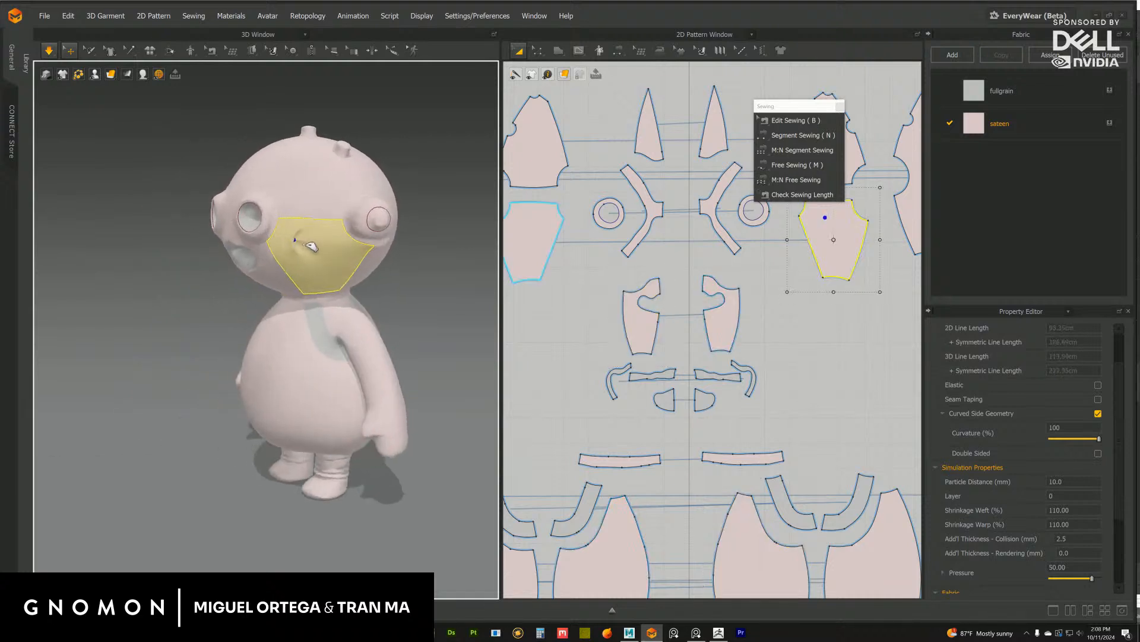
{"action": "right_click_drag", "start_coordinate": [254, 313], "coordinate": [251, 186]}
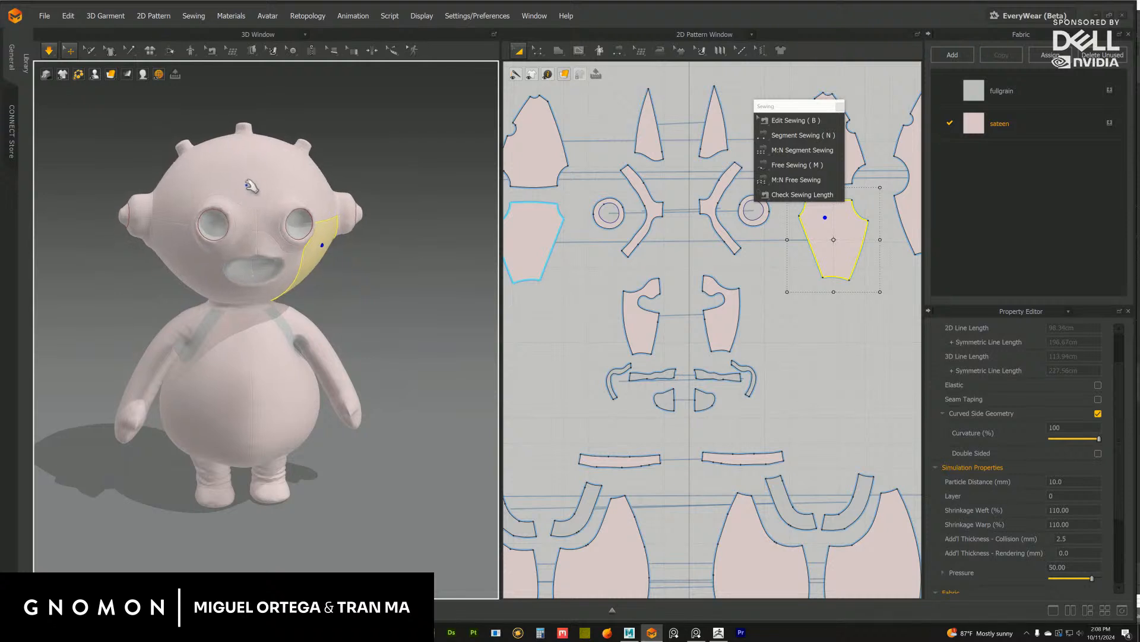
Tug at the two forehead pieces while simulating to test how the stuffed head reacts
{"action": "left_click", "coordinate": [252, 186]}
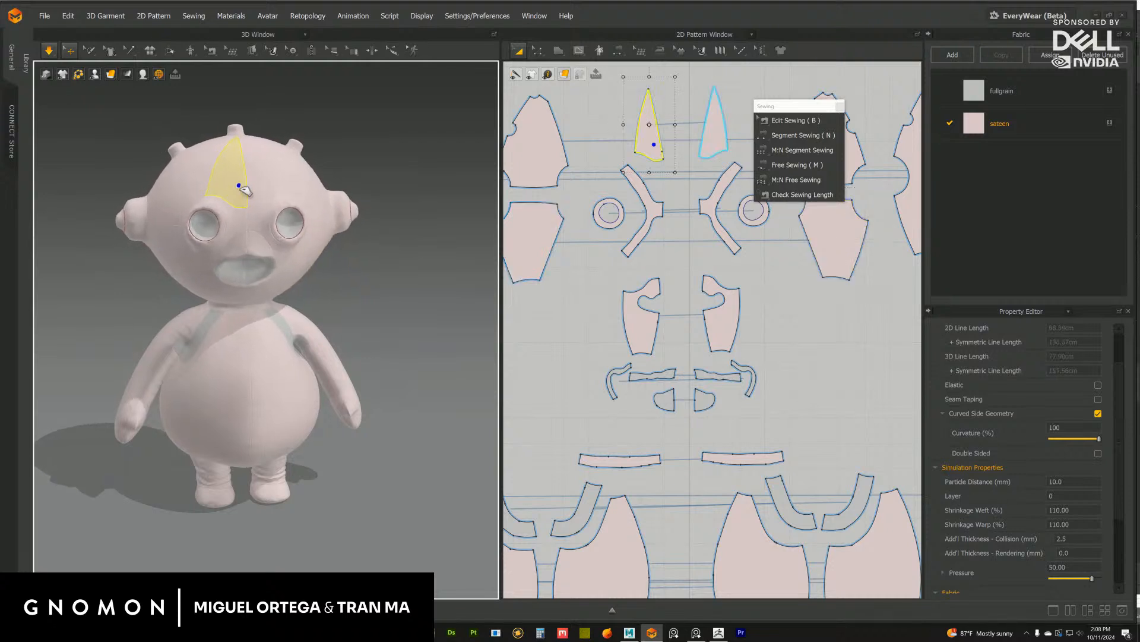
{"action": "left_click_drag", "start_coordinate": [240, 186], "coordinate": [239, 176]}
{"action": "right_click_drag", "start_coordinate": [260, 178], "coordinate": [239, 186]}
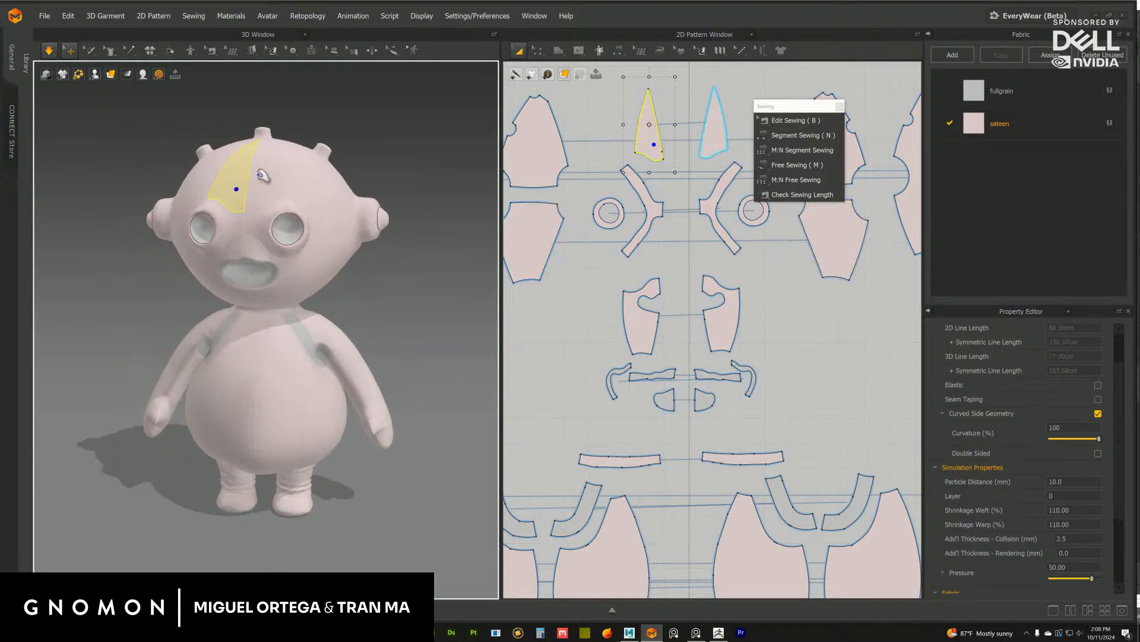
{"action": "left_click", "coordinate": [263, 176]}
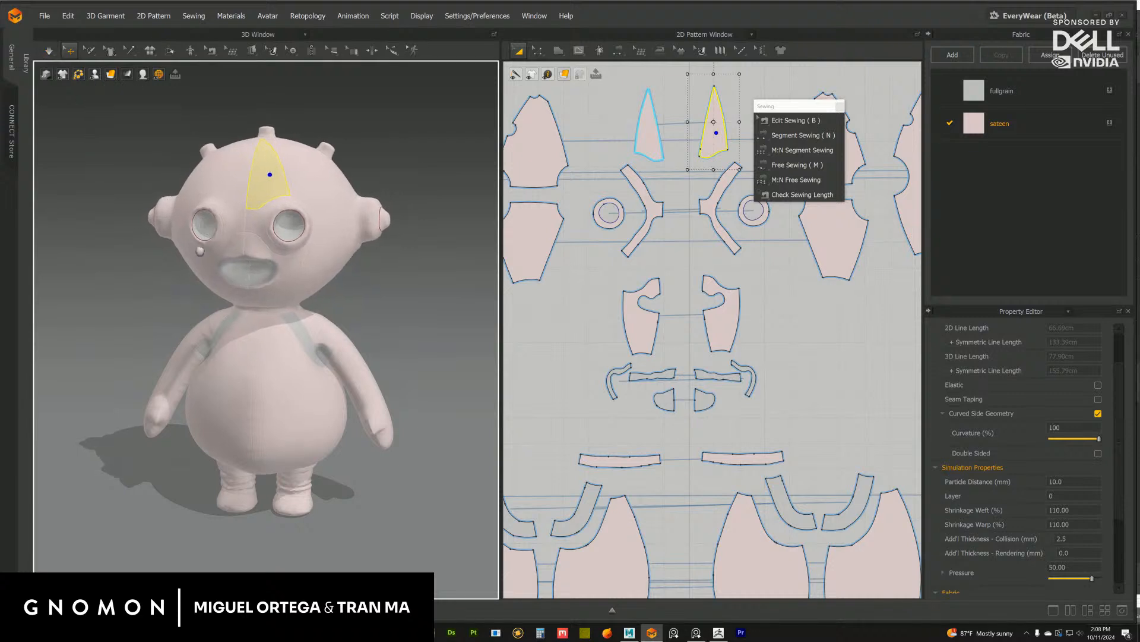
Sew the short outer ends of the two mirrored inner mouth strips together with Segment Sewing
{"action": "scroll", "coordinate": [272, 293], "scroll_direction": "up", "scroll_amount": 5}
{"action": "middle_click_drag", "start_coordinate": [200, 252], "coordinate": [282, 290]}
{"action": "left_click", "coordinate": [272, 256]}
{"action": "middle_click_drag", "start_coordinate": [663, 297], "coordinate": [668, 313]}
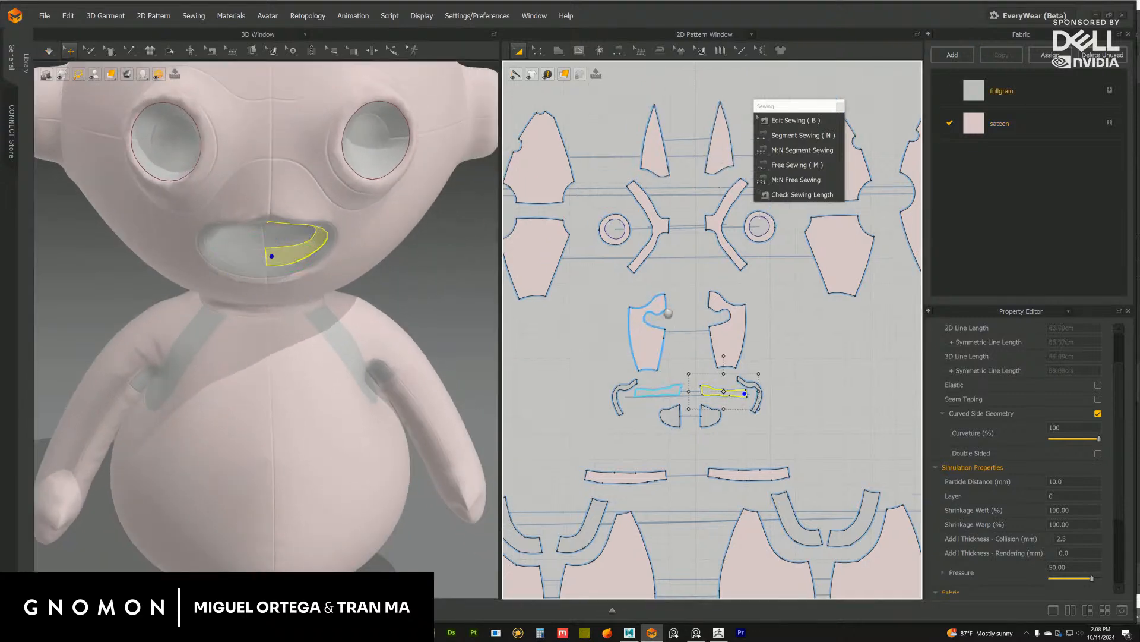
{"action": "scroll", "coordinate": [683, 356], "scroll_direction": "up", "scroll_amount": 5}
{"action": "key", "text": "n"}
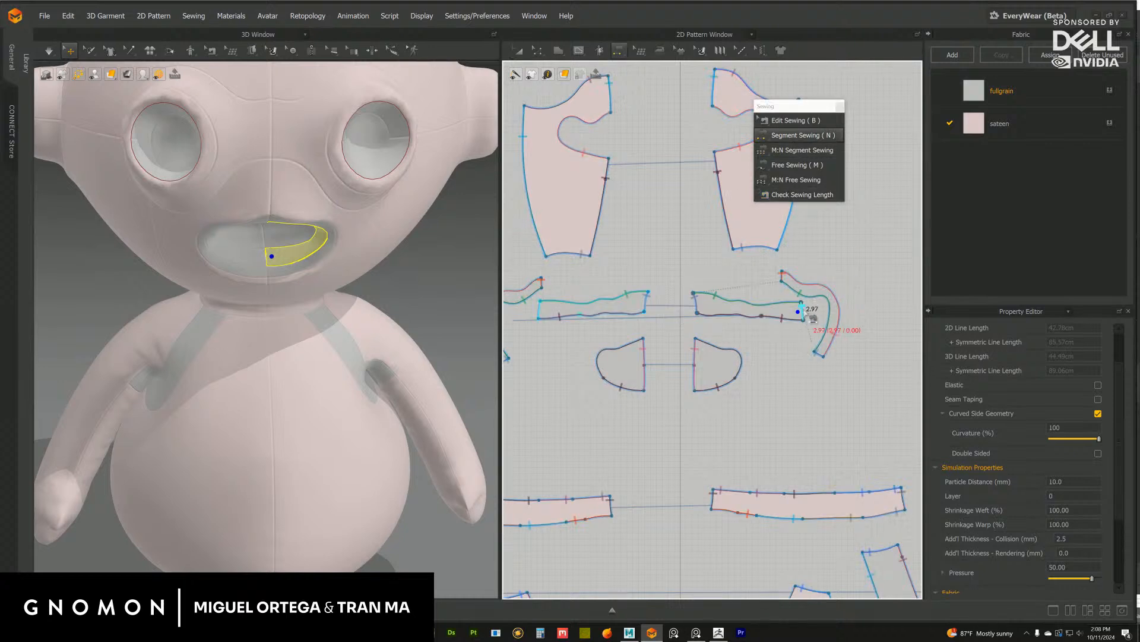
{"action": "left_click", "coordinate": [809, 314]}
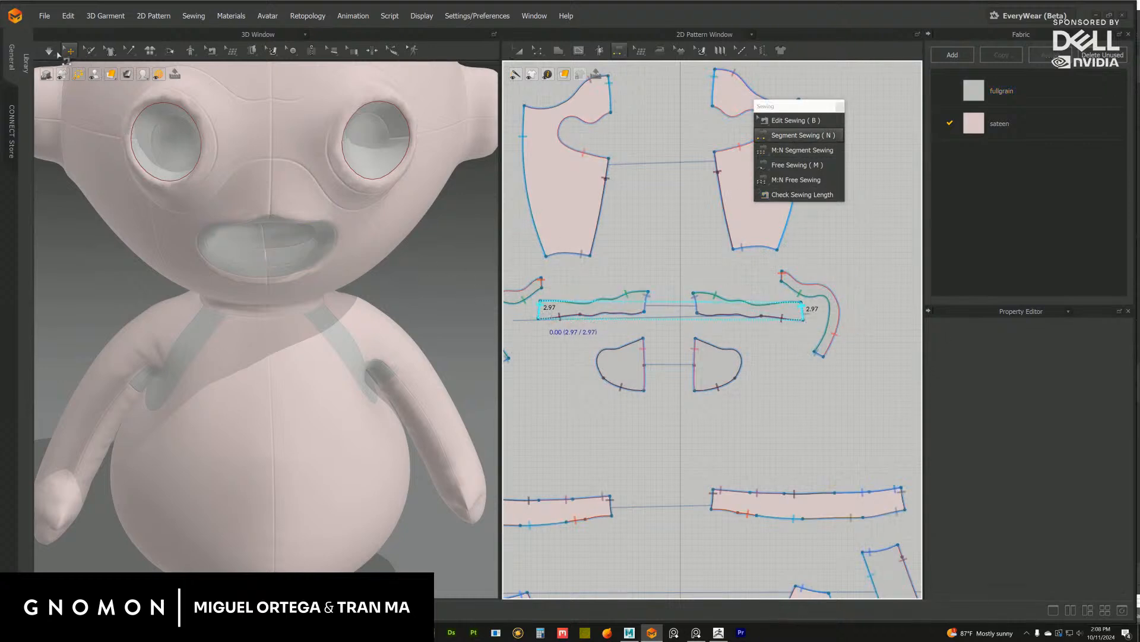
Simulate the garment with the newly sewn mouth strips and tug at the forehead and upper head pieces
{"action": "left_click", "coordinate": [49, 52]}
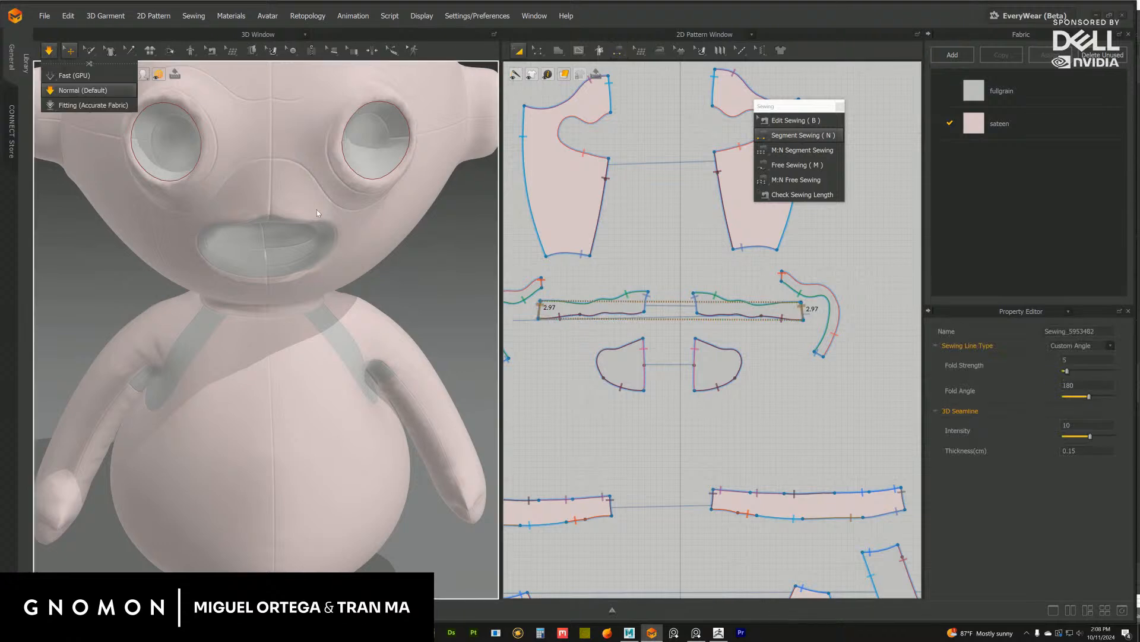
{"action": "scroll", "coordinate": [309, 291], "scroll_direction": "down", "scroll_amount": 5}
{"action": "right_click_drag", "start_coordinate": [289, 271], "coordinate": [267, 222]}
{"action": "left_click", "coordinate": [266, 221]}
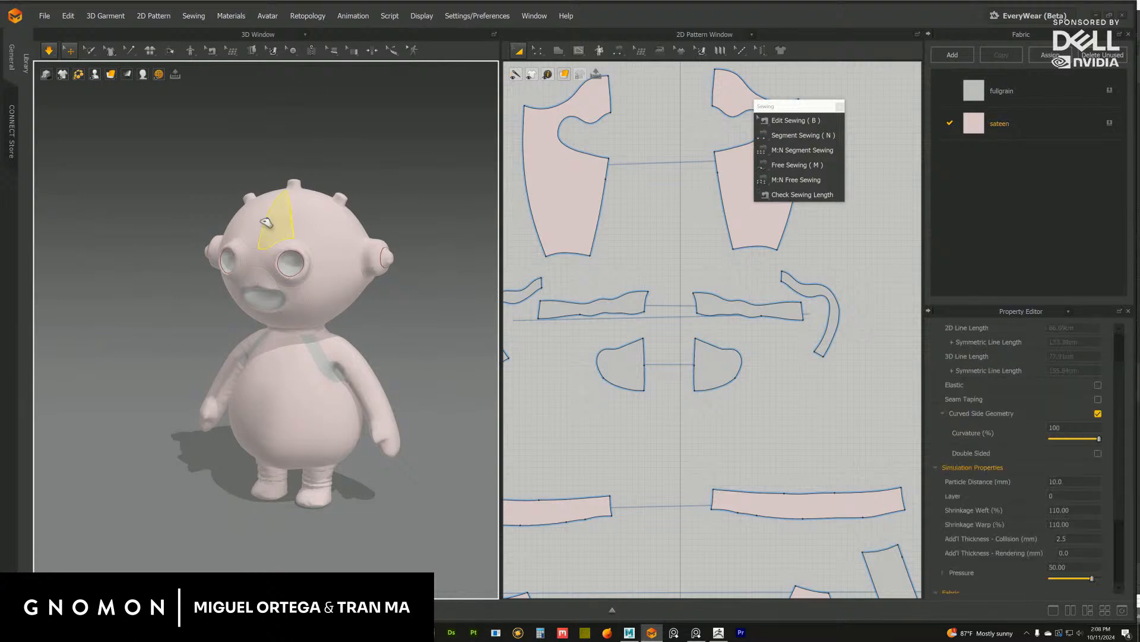
{"action": "left_click_drag", "start_coordinate": [262, 221], "coordinate": [268, 222]}
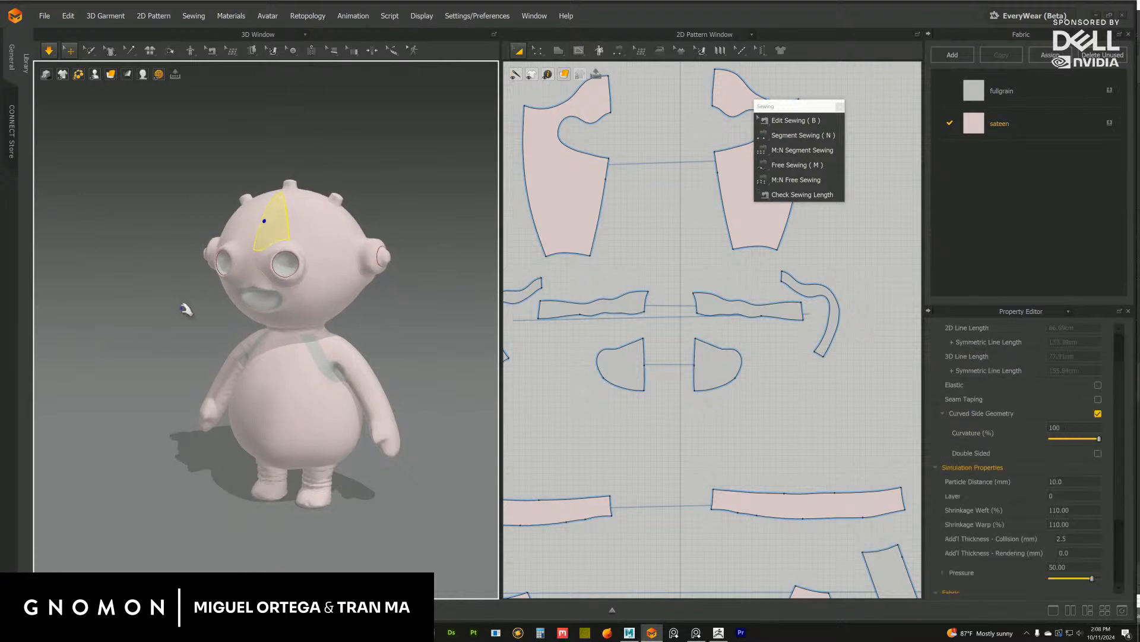
{"action": "right_click_drag", "start_coordinate": [184, 313], "coordinate": [199, 315]}
{"action": "left_click", "coordinate": [299, 212]}
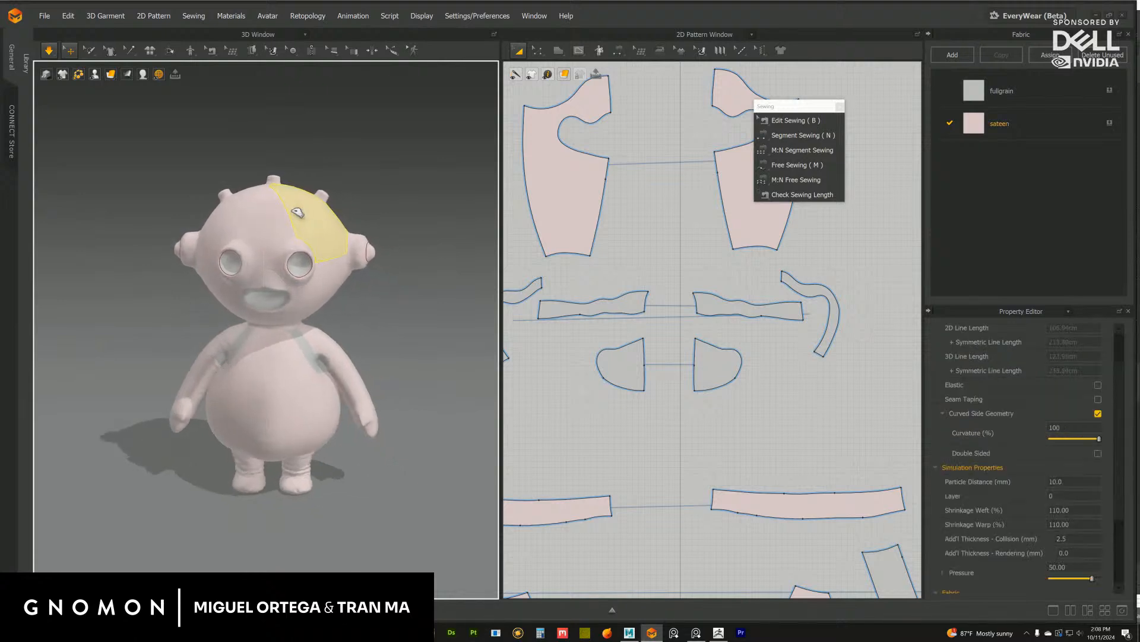
{"action": "left_click_drag", "start_coordinate": [297, 212], "coordinate": [322, 217]}
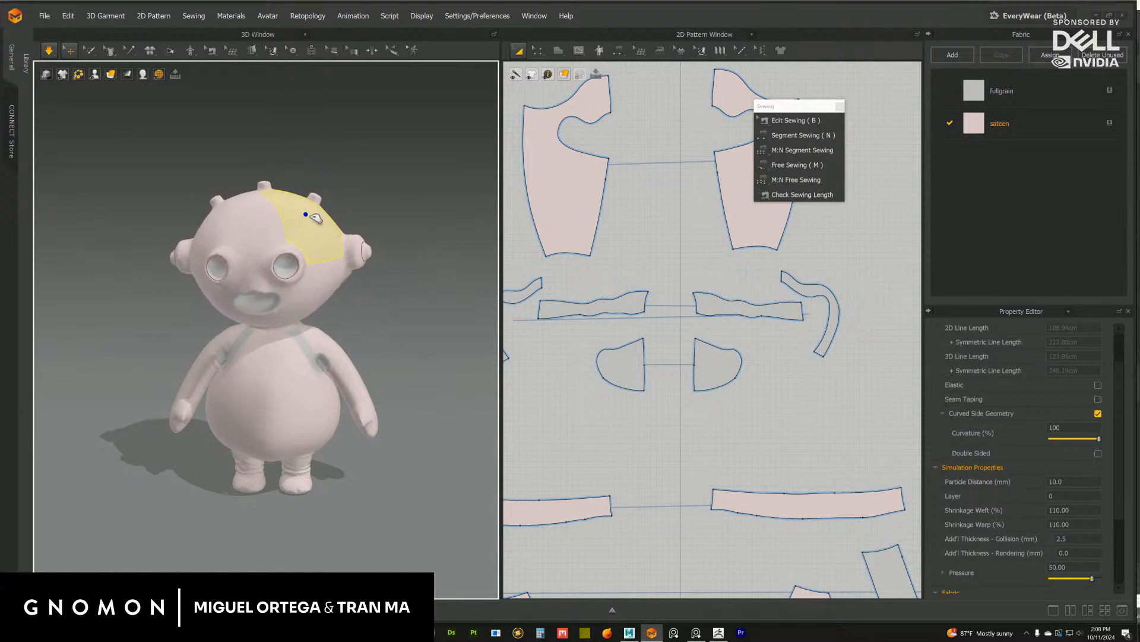
Pull on the arm, belly and upper head pieces during simulation to test the softness of the stuffing
{"action": "middle_click_drag", "start_coordinate": [236, 411], "coordinate": [240, 341]}
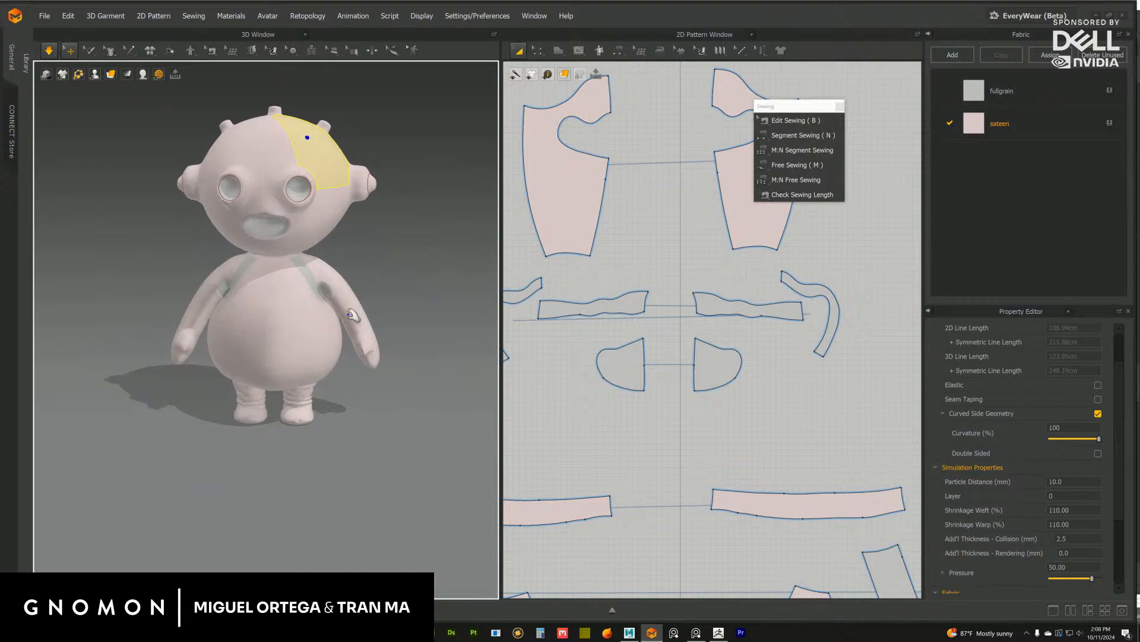
{"action": "left_click_drag", "start_coordinate": [358, 303], "coordinate": [371, 296]}
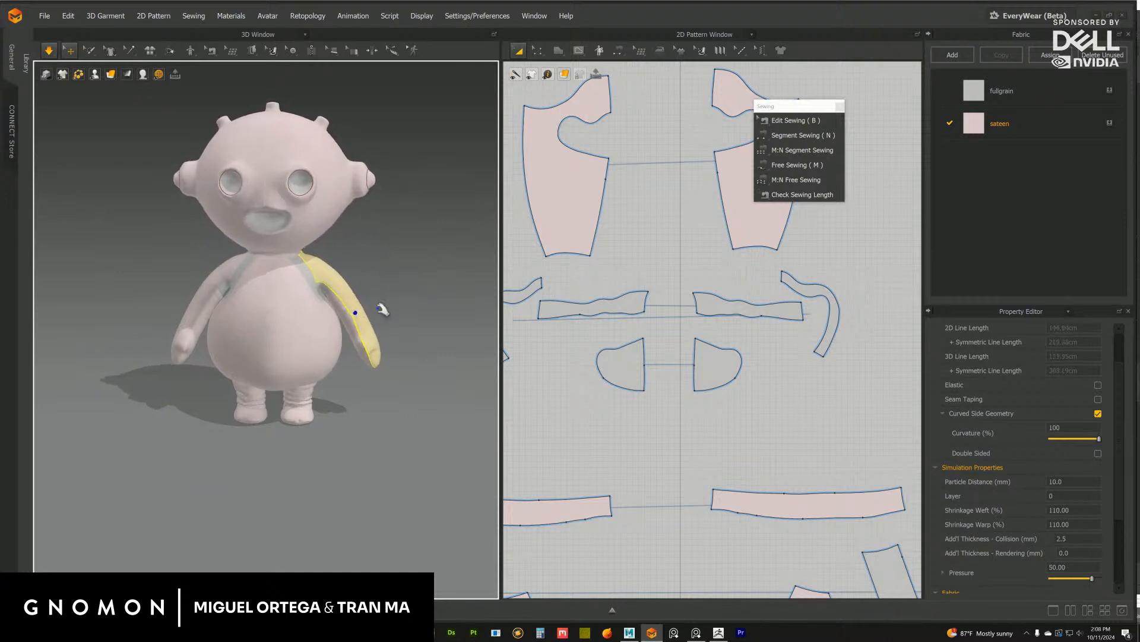
{"action": "left_click", "coordinate": [255, 331]}
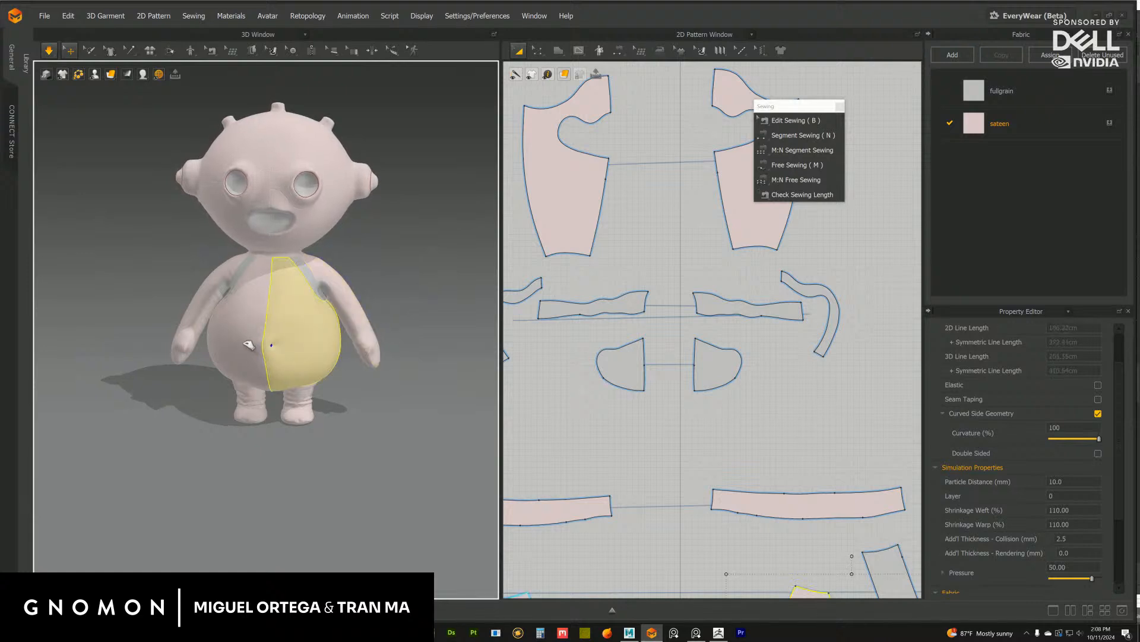
{"action": "right_click_drag", "start_coordinate": [371, 313], "coordinate": [315, 285]}
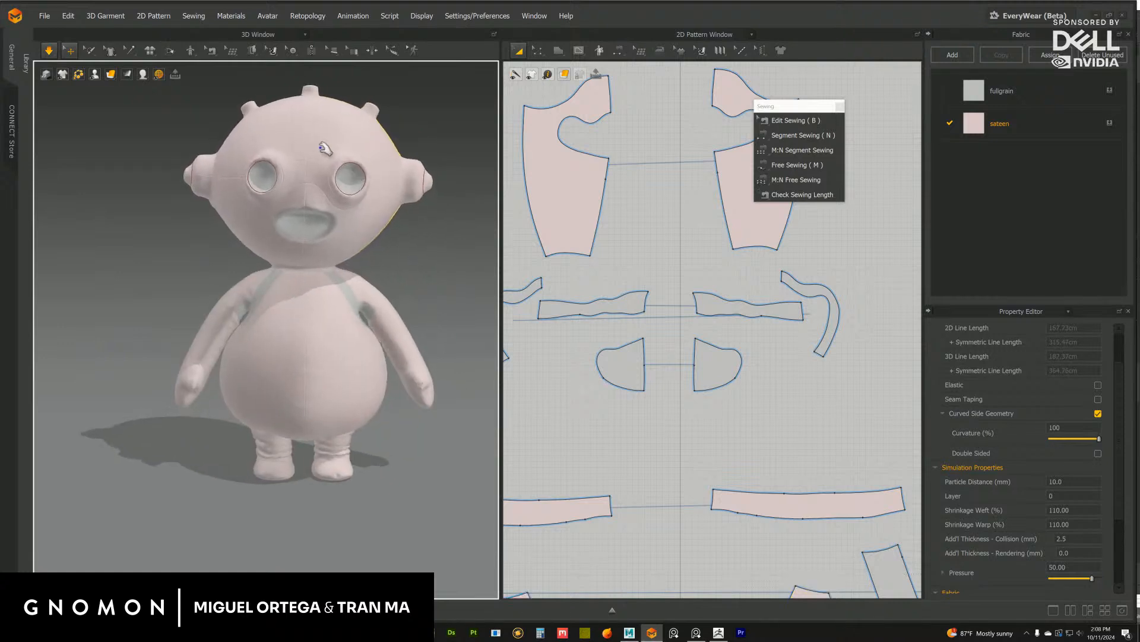
{"action": "left_click", "coordinate": [284, 135]}
{"action": "left_click_drag", "start_coordinate": [284, 134], "coordinate": [354, 186]}
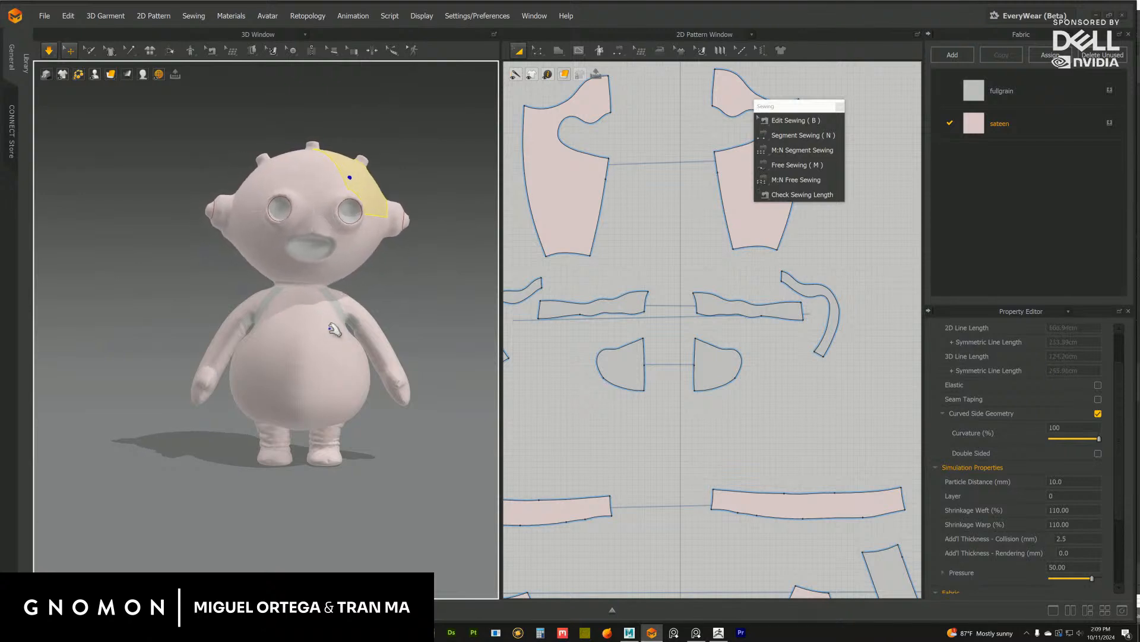
Pull the head and belly pieces sideways in the running simulation and watch how the whole character sways
{"action": "scroll", "coordinate": [303, 238], "scroll_direction": "down", "scroll_amount": 3}
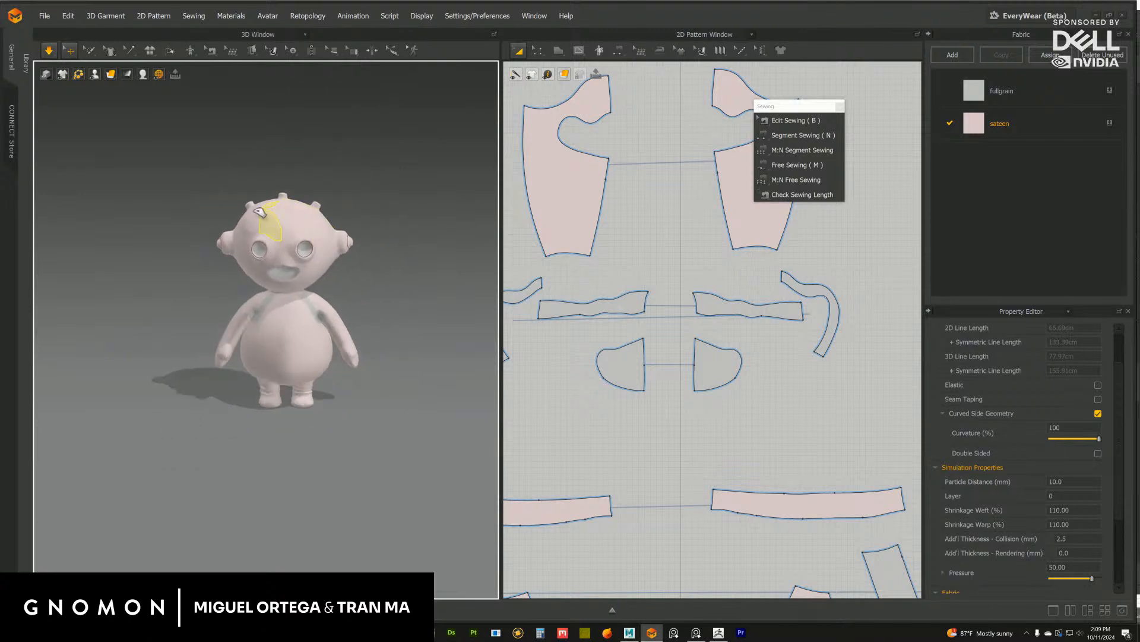
{"action": "left_click_drag", "start_coordinate": [260, 211], "coordinate": [386, 215]}
{"action": "left_click_drag", "start_coordinate": [291, 324], "coordinate": [274, 355]}
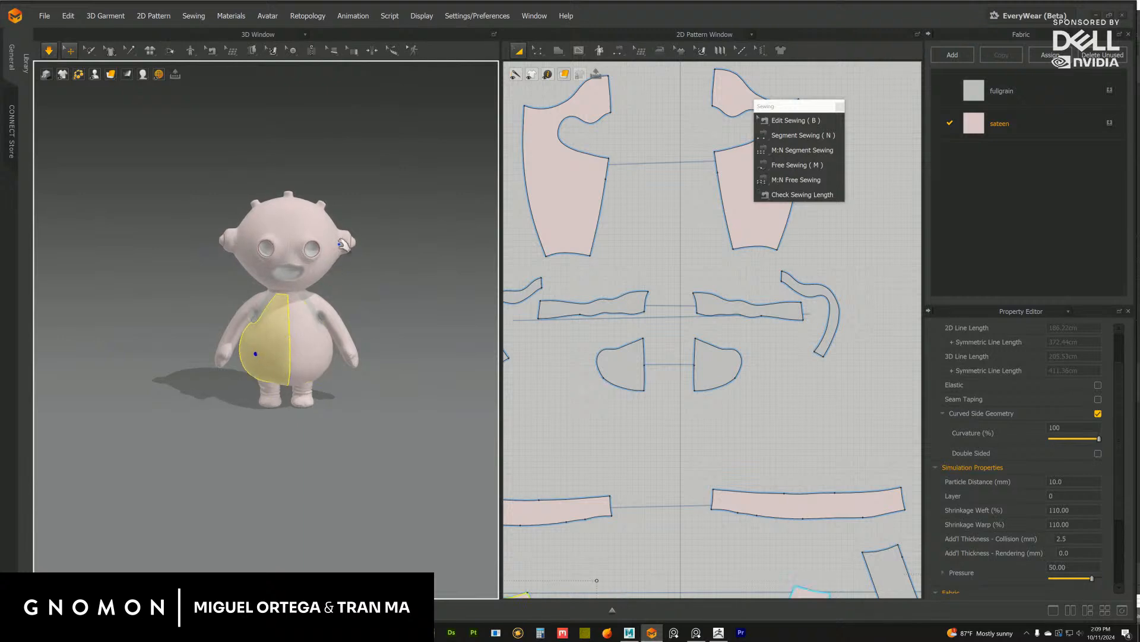
{"action": "right_click_drag", "start_coordinate": [372, 281], "coordinate": [338, 284]}
{"action": "left_click_drag", "start_coordinate": [312, 239], "coordinate": [322, 242]}
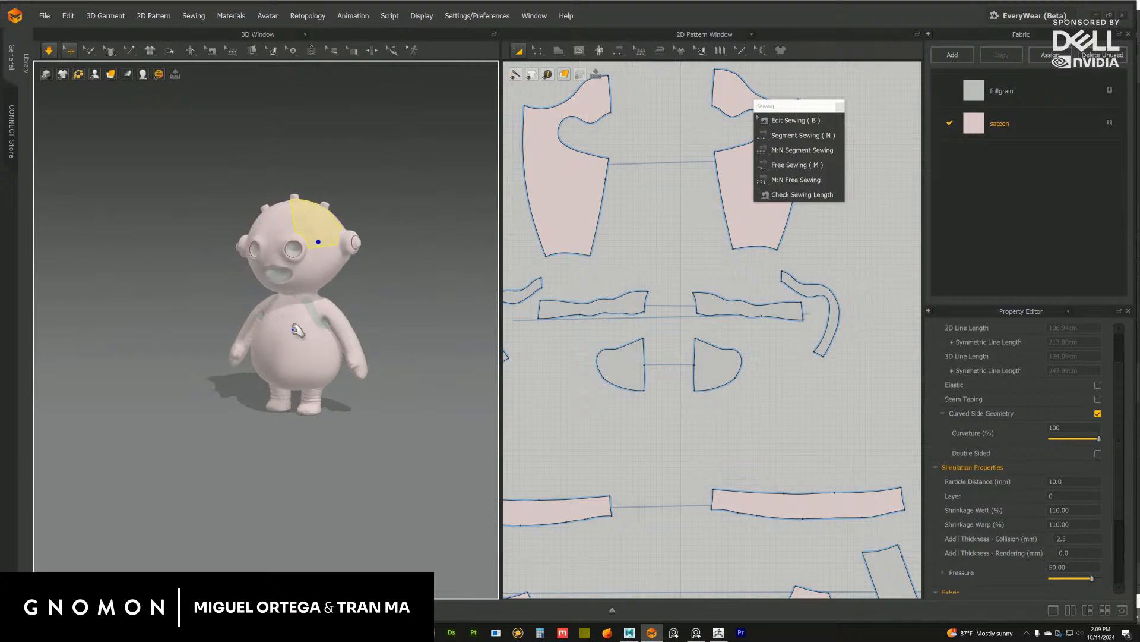
{"action": "scroll", "coordinate": [350, 325], "scroll_direction": "up", "scroll_amount": 3}
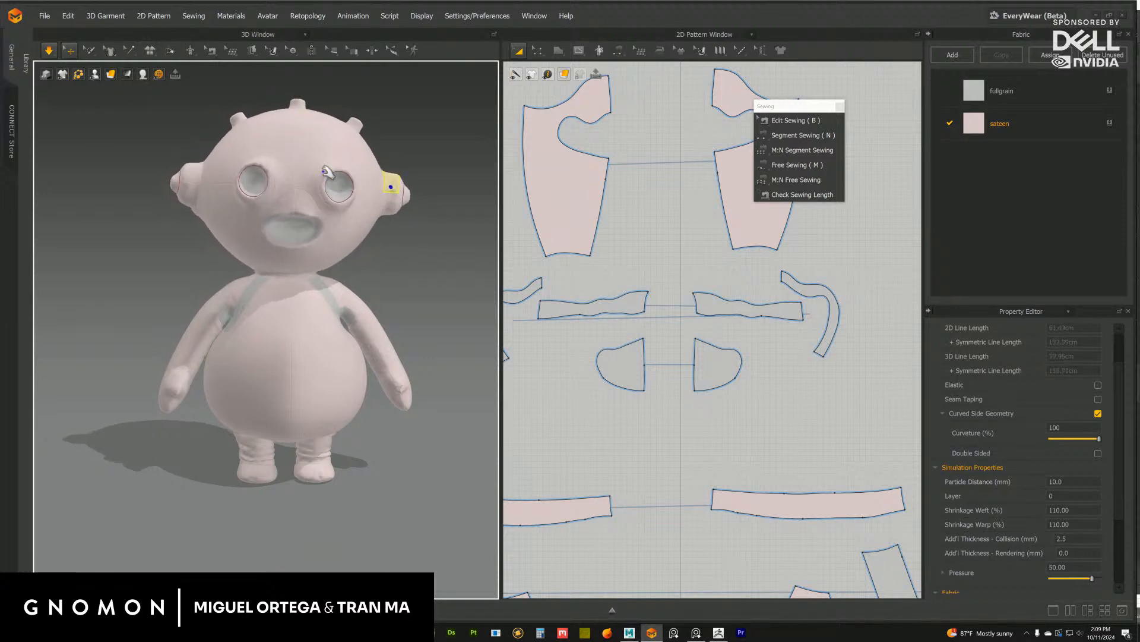
Examine the inflated head and body from several angles during simulation, tugging at the belly and head pieces
{"action": "left_click", "coordinate": [306, 333]}
{"action": "scroll", "coordinate": [378, 282], "scroll_direction": "down", "scroll_amount": 4}
{"action": "right_click_drag", "start_coordinate": [370, 267], "coordinate": [314, 291]}
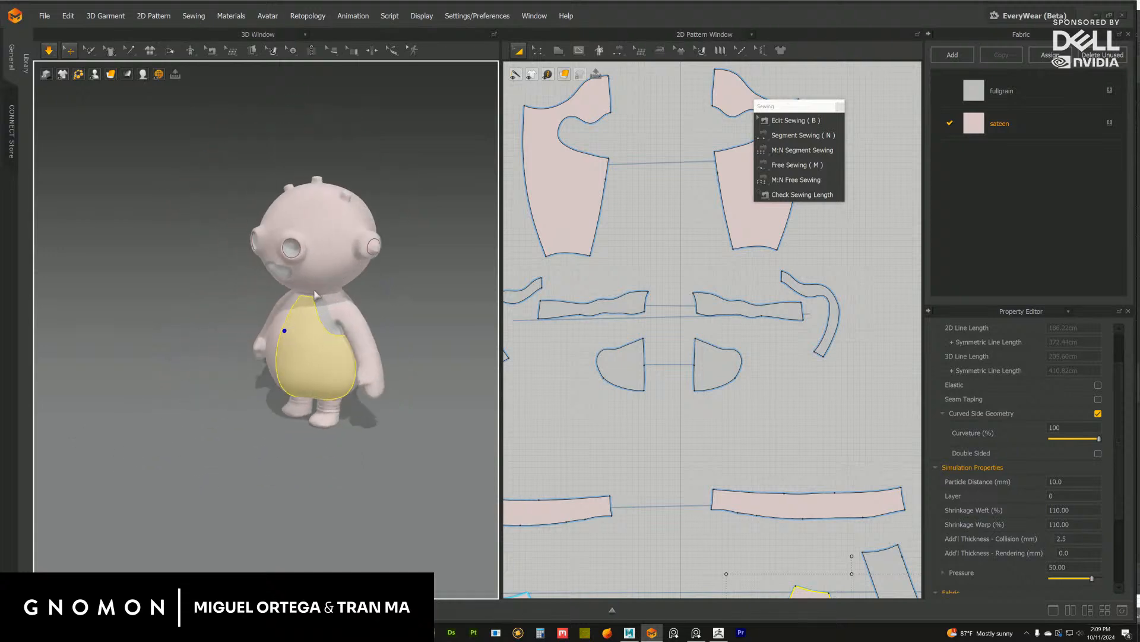
{"action": "left_click", "coordinate": [295, 211]}
{"action": "right_click_drag", "start_coordinate": [201, 304], "coordinate": [259, 302]}
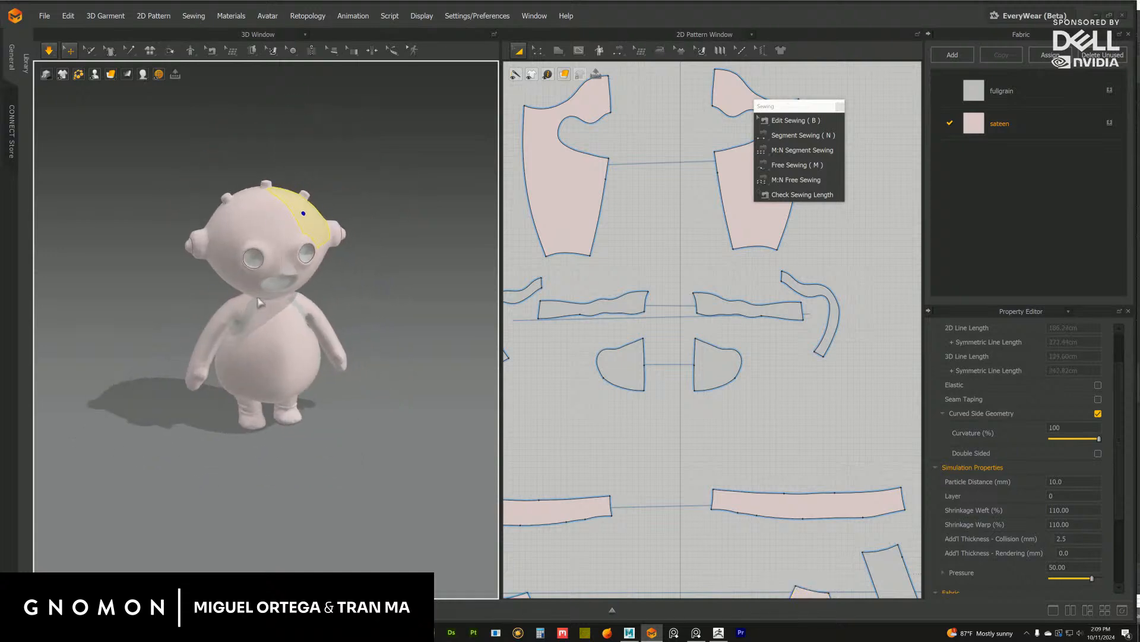
{"action": "right_click_drag", "start_coordinate": [337, 203], "coordinate": [305, 200]}
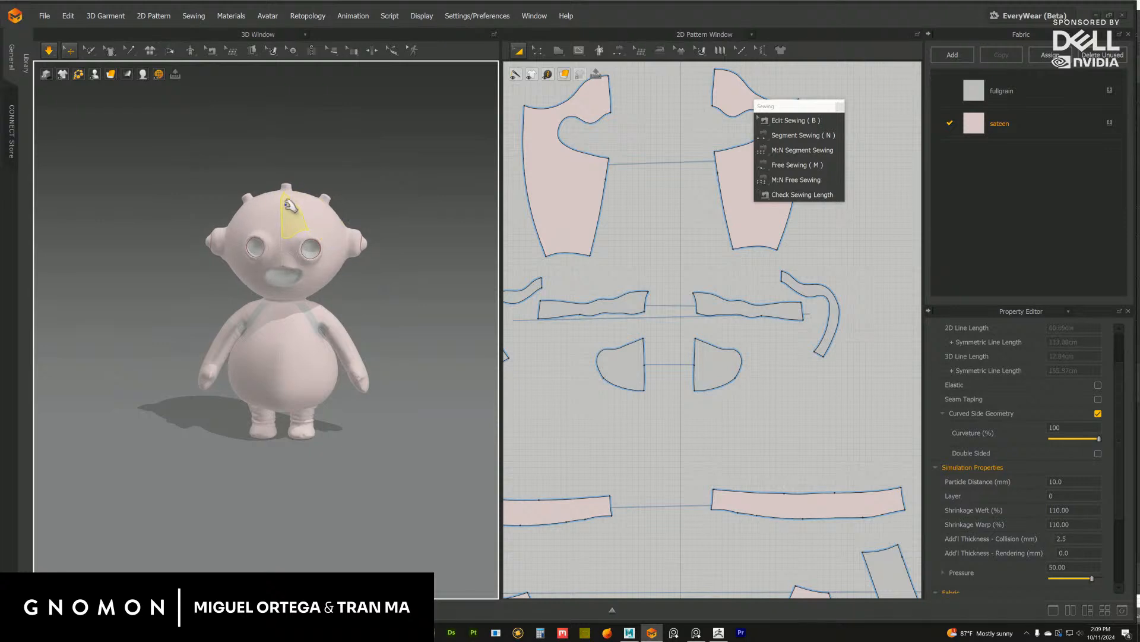
{"action": "scroll", "coordinate": [303, 300], "scroll_direction": "up", "scroll_amount": 5}
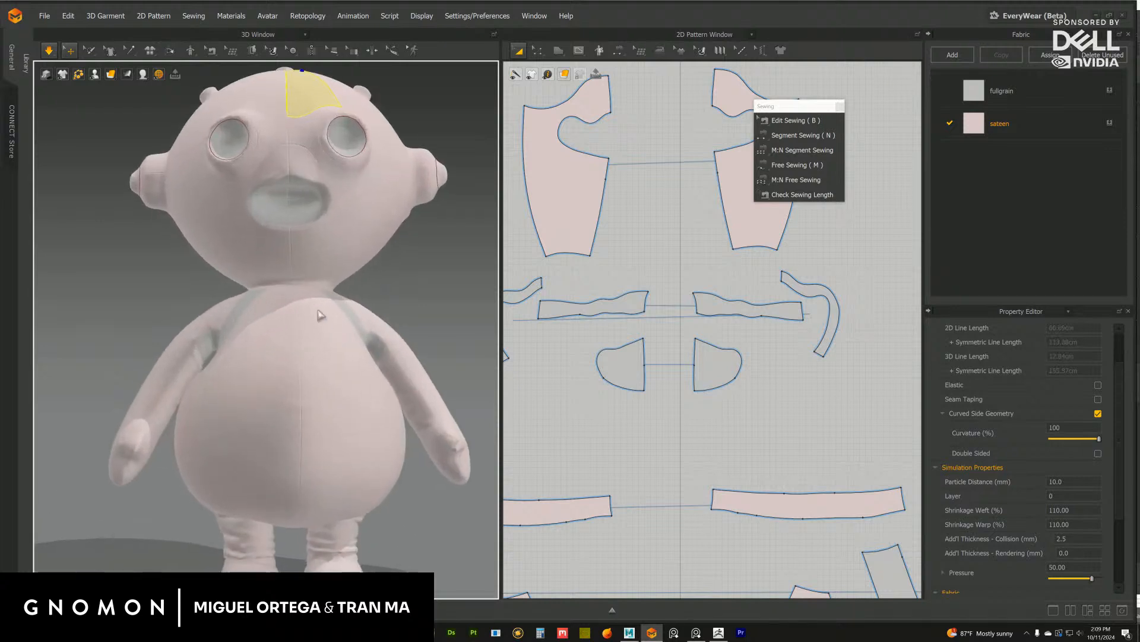
{"action": "right_click_drag", "start_coordinate": [307, 311], "coordinate": [312, 321]}
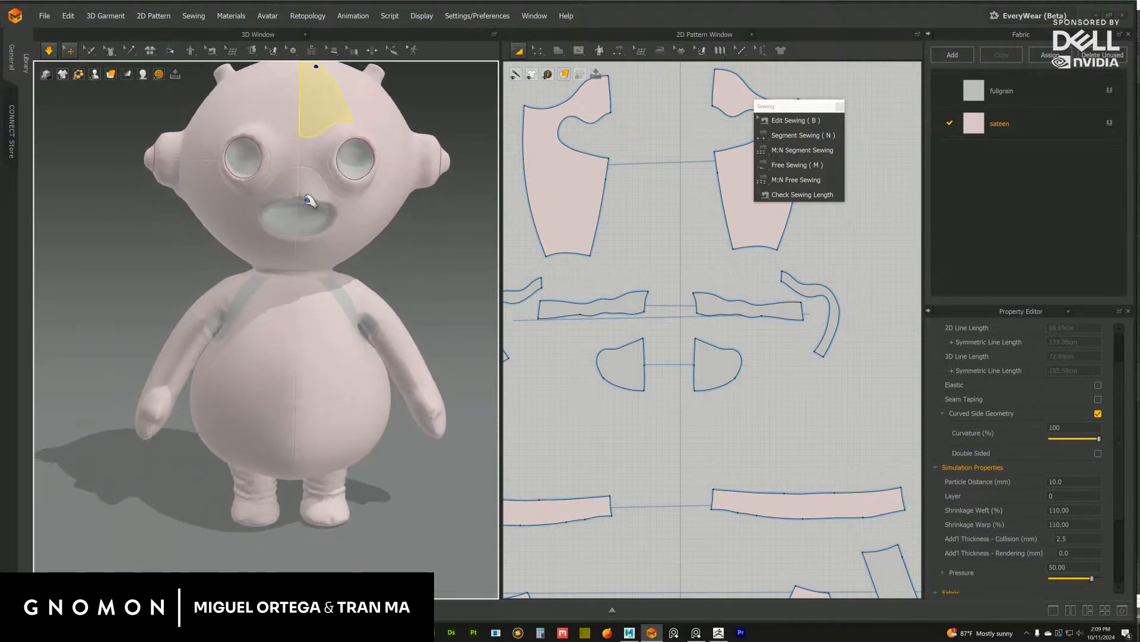
{"action": "key", "text": "ctrl+a"}
{"action": "right_click_drag", "start_coordinate": [306, 291], "coordinate": [267, 253]}
{"action": "left_click", "coordinate": [430, 274]}
{"action": "scroll", "coordinate": [267, 254], "scroll_direction": "down", "scroll_amount": 5}
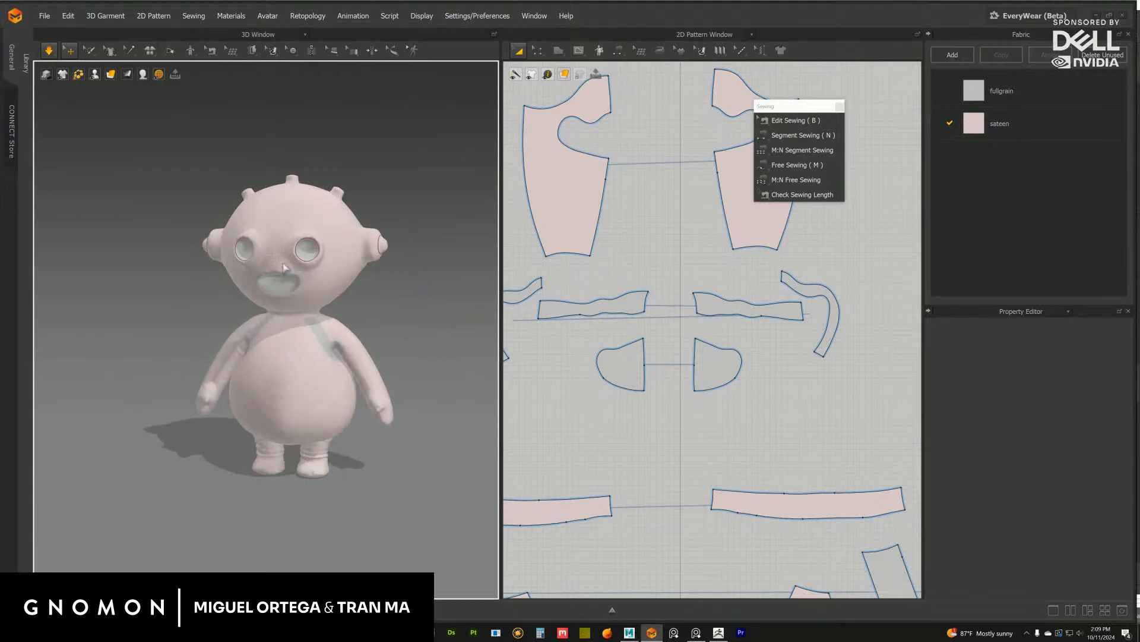
{"action": "key", "text": "n"}
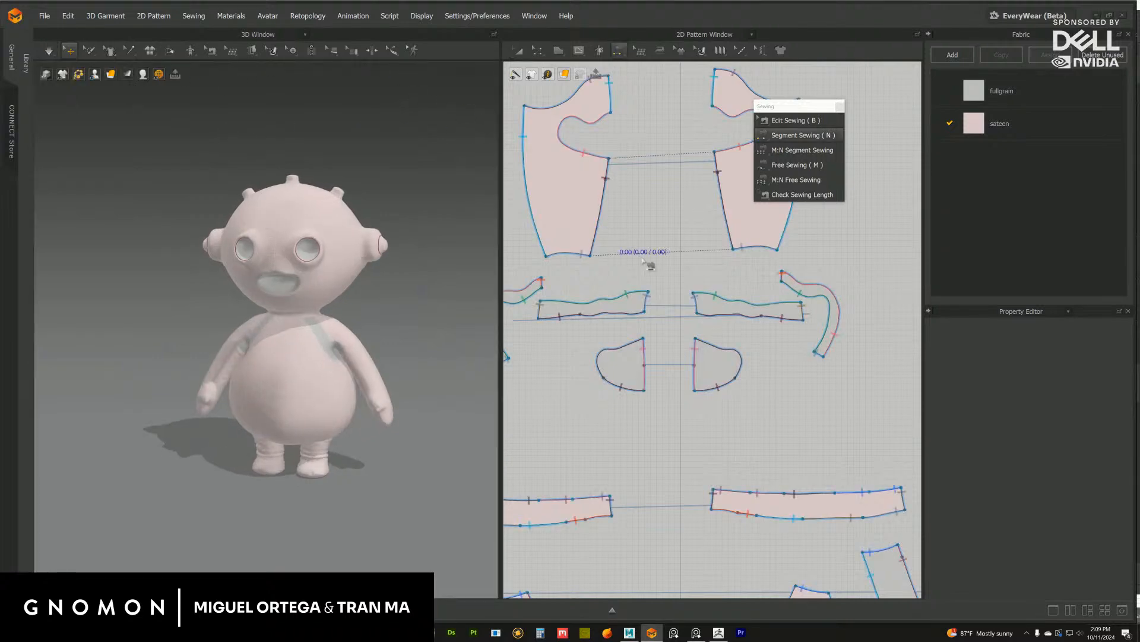
{"action": "scroll", "coordinate": [529, 76], "scroll_direction": "down", "scroll_amount": 4}
{"action": "left_click", "coordinate": [519, 51]}
Set the shrinkage weft and warp of all main head, eye and mouth pieces to 105%
{"action": "scroll", "coordinate": [603, 228], "scroll_direction": "down", "scroll_amount": 6}
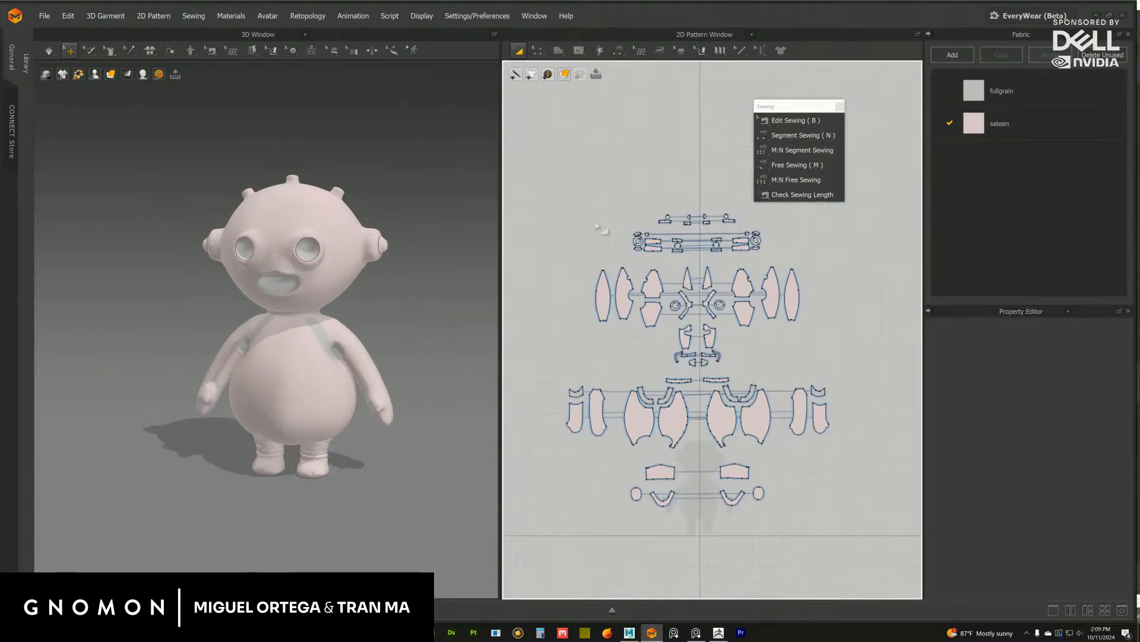
{"action": "middle_click_drag", "start_coordinate": [602, 228], "coordinate": [536, 180]}
{"action": "scroll", "coordinate": [561, 238], "scroll_direction": "up", "scroll_amount": 2}
{"action": "middle_click_drag", "start_coordinate": [572, 254], "coordinate": [584, 245]}
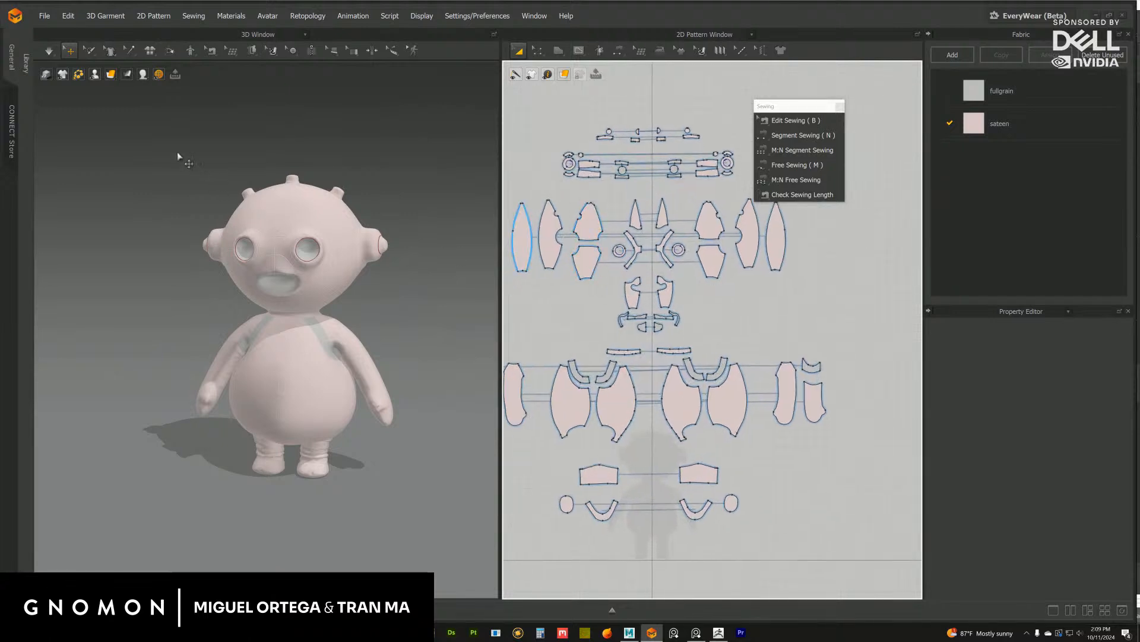
{"action": "left_click", "coordinate": [303, 218]}
{"action": "scroll", "coordinate": [587, 252], "scroll_direction": "down", "scroll_amount": 3}
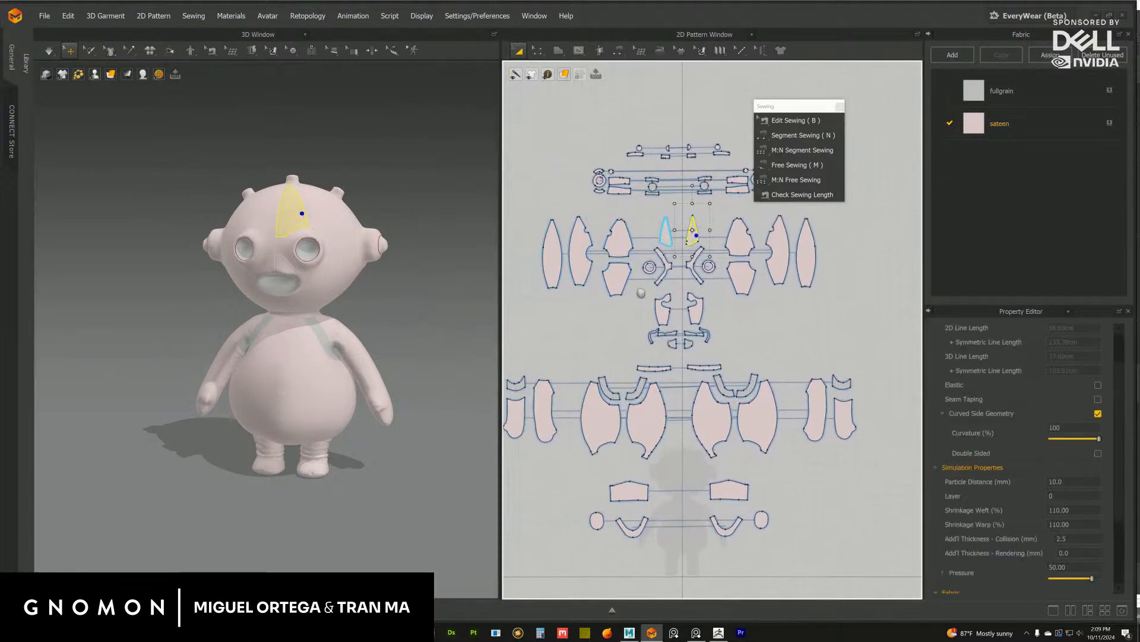
{"action": "left_click_drag", "start_coordinate": [548, 234], "coordinate": [831, 360]}
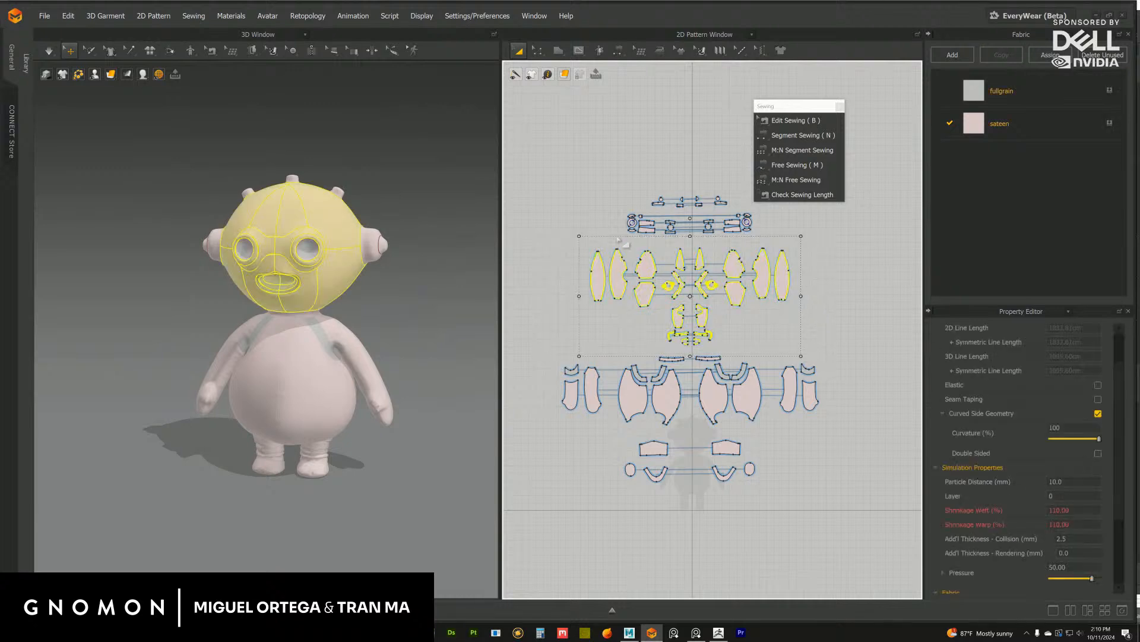
{"action": "left_click_drag", "start_coordinate": [1071, 510], "coordinate": [1058, 510]}
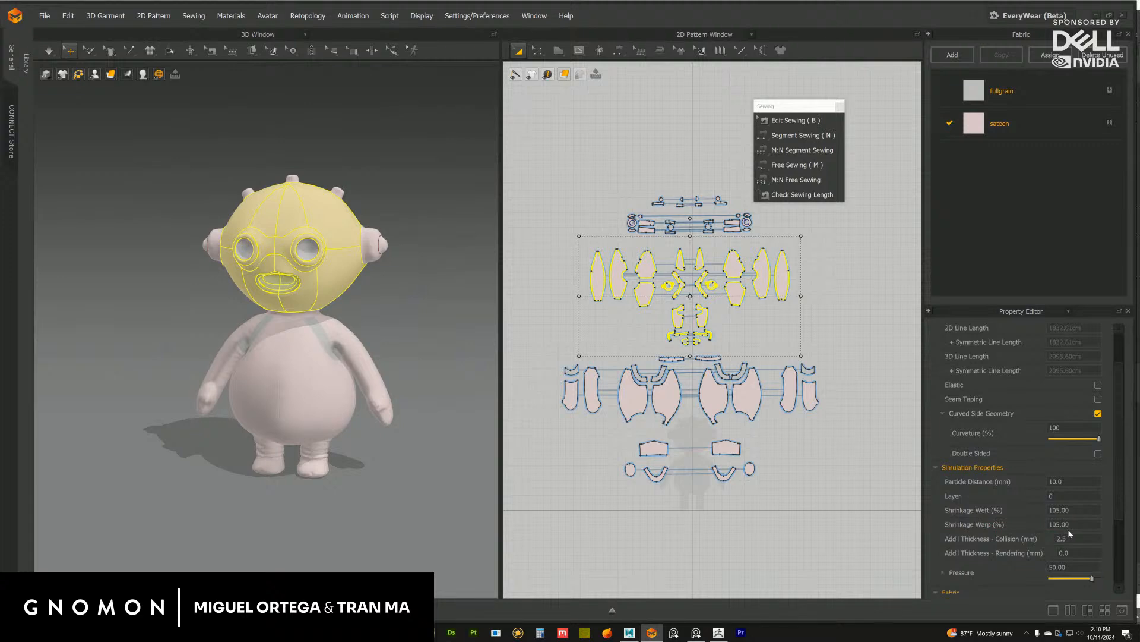
Simulate the garment with the reduced head shrinkage and check the head's shape with nothing selected
{"action": "scroll", "coordinate": [219, 229], "scroll_direction": "up", "scroll_amount": 2}
{"action": "left_click", "coordinate": [50, 56]}
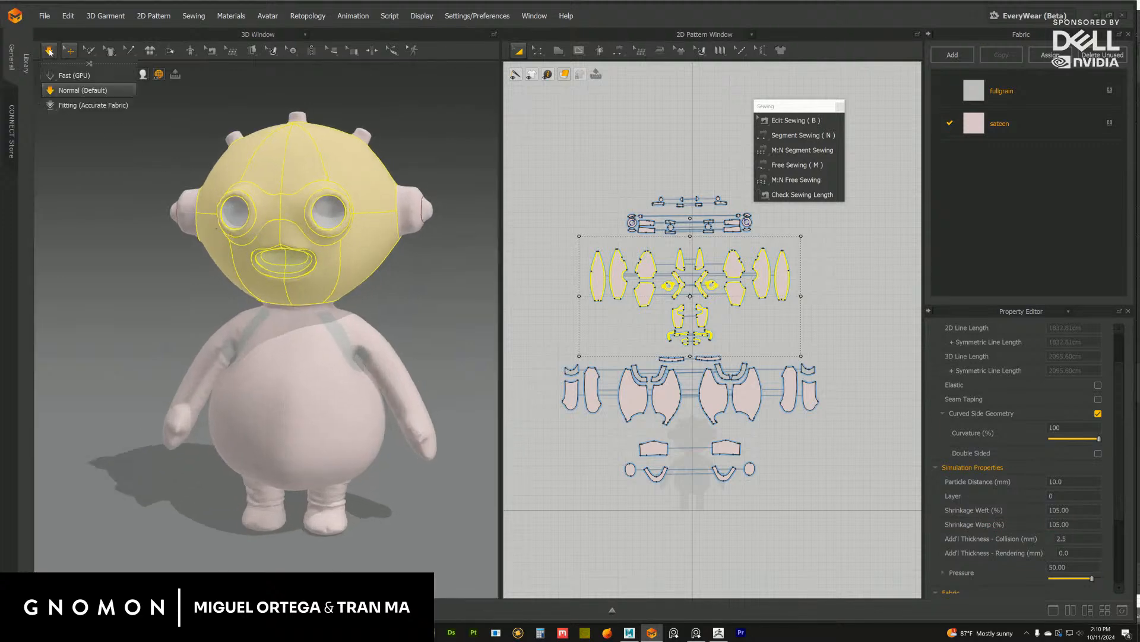
{"action": "right_click_drag", "start_coordinate": [345, 204], "coordinate": [369, 201]}
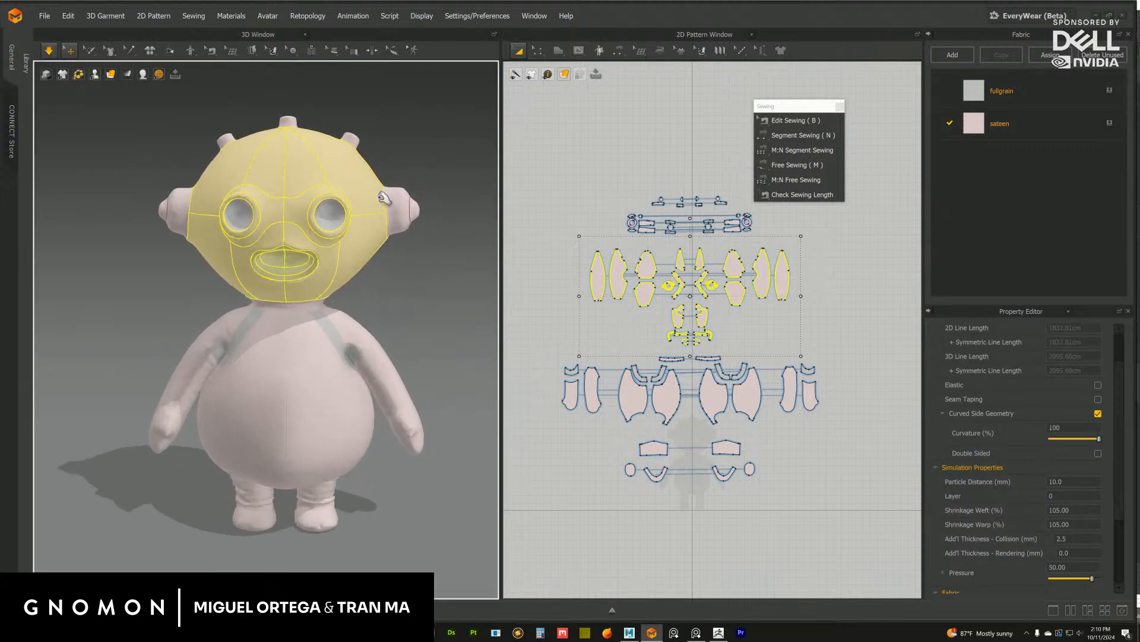
{"action": "left_click", "coordinate": [326, 112]}
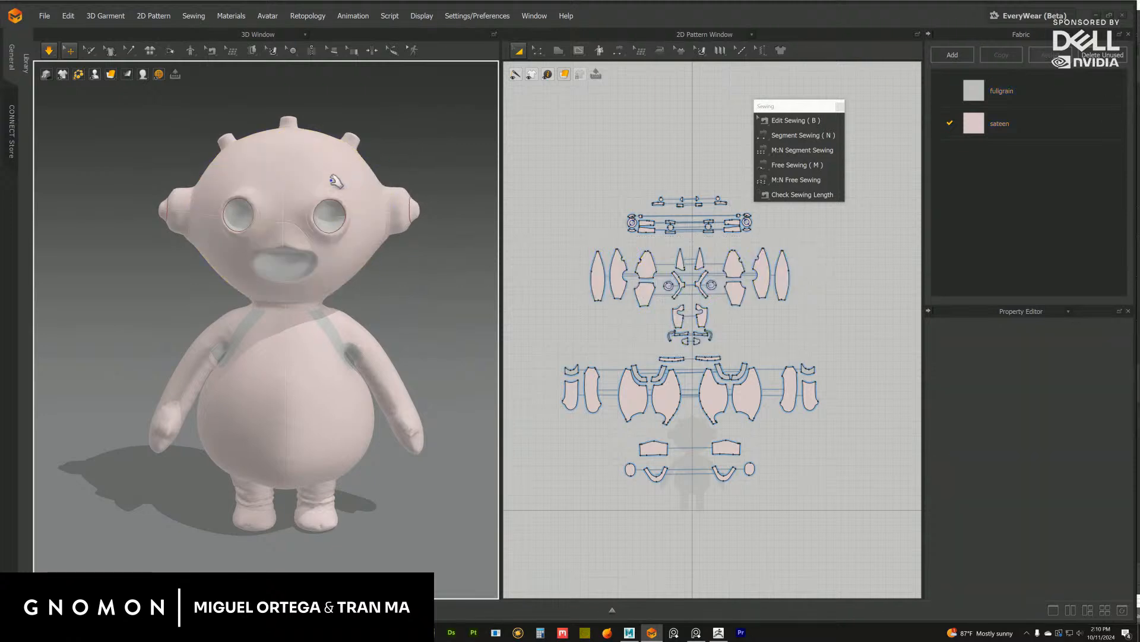
Tug at the forehead, ear and upper head pieces in the running simulation to test how the head wobbles
{"action": "left_click", "coordinate": [290, 172]}
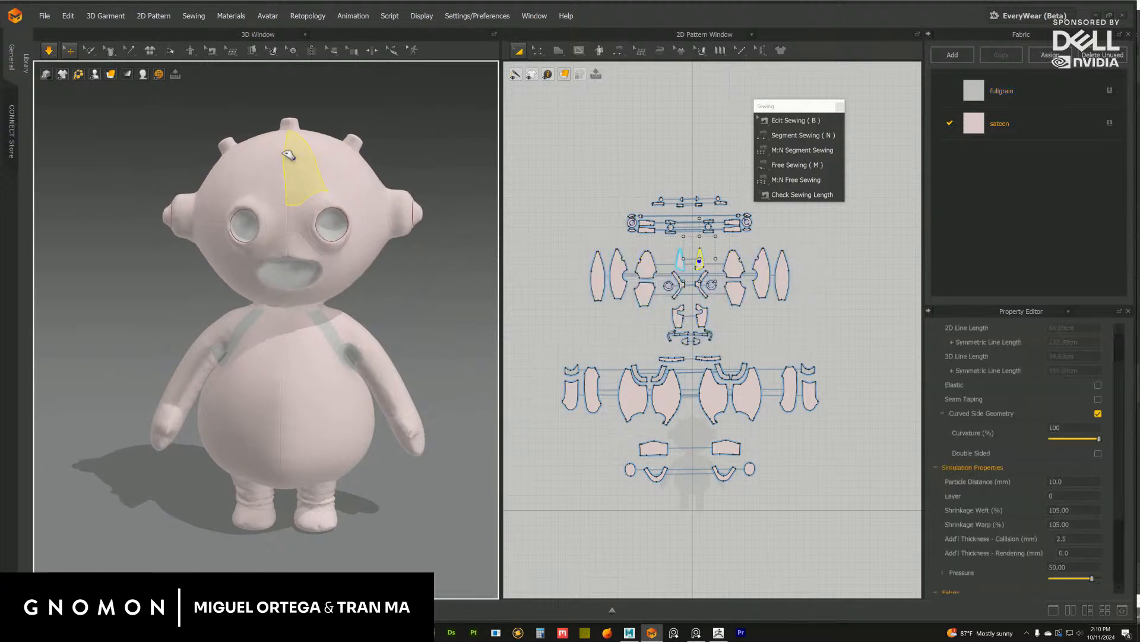
{"action": "left_click", "coordinate": [411, 223]}
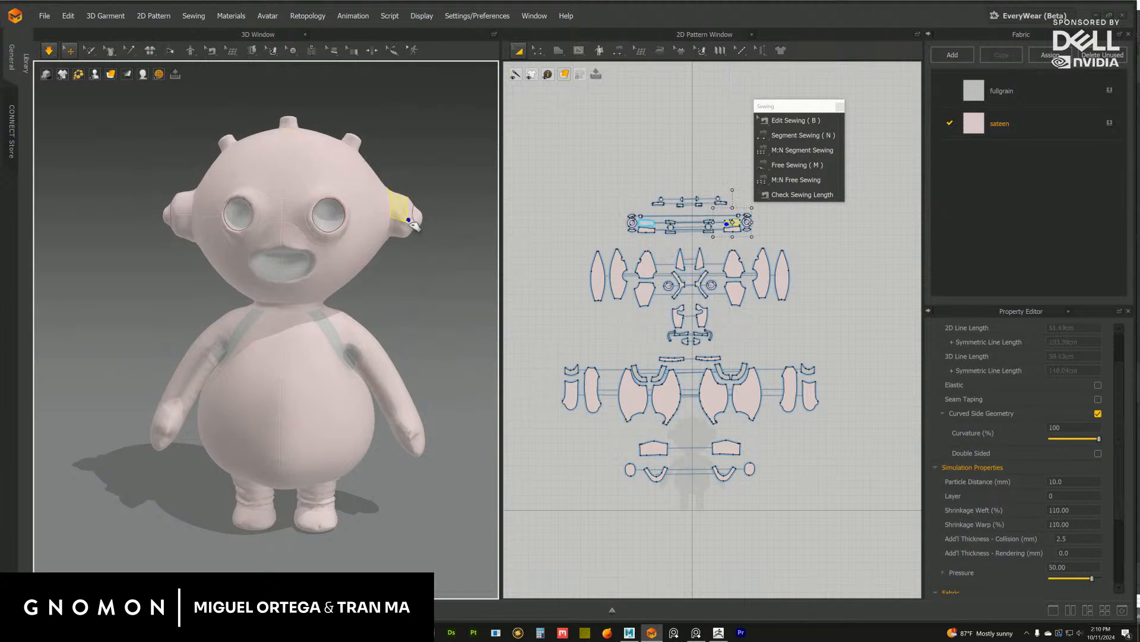
{"action": "left_click", "coordinate": [419, 170]}
{"action": "scroll", "coordinate": [326, 180], "scroll_direction": "down", "scroll_amount": 4}
{"action": "right_click_drag", "start_coordinate": [326, 180], "coordinate": [291, 224]}
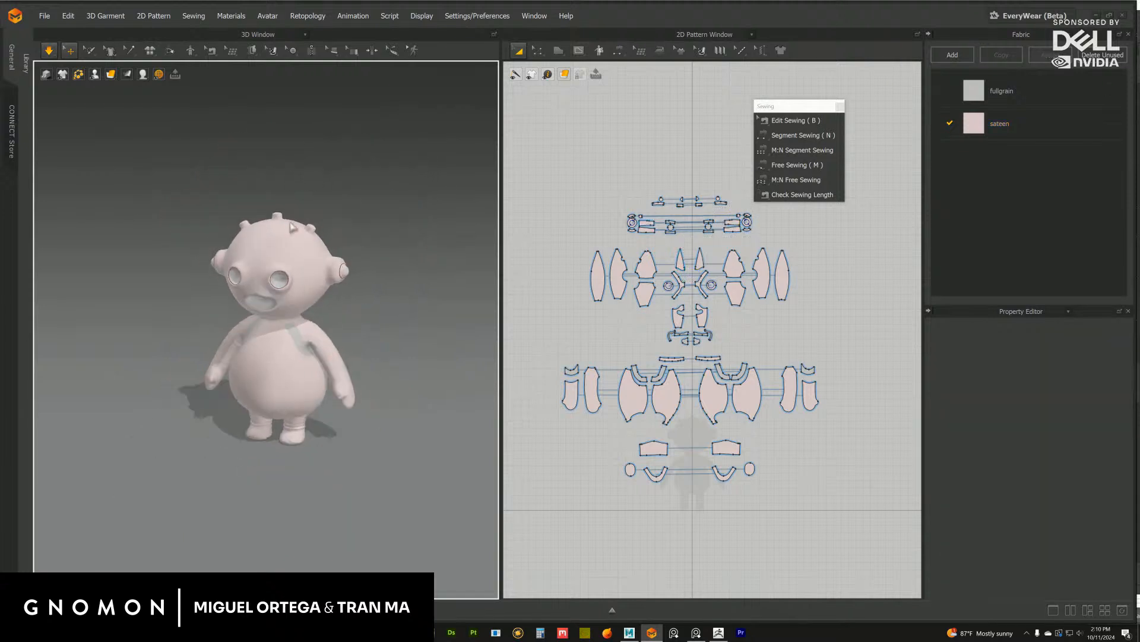
{"action": "left_click", "coordinate": [276, 241]}
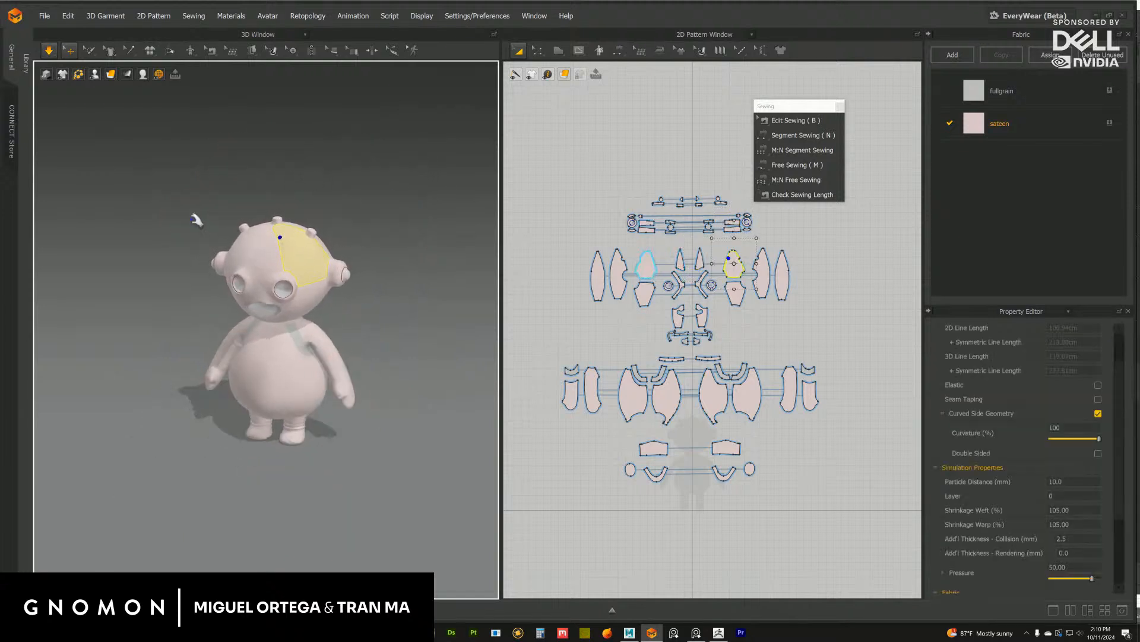
{"action": "right_click_drag", "start_coordinate": [196, 220], "coordinate": [204, 209]}
{"action": "left_click", "coordinate": [266, 239]}
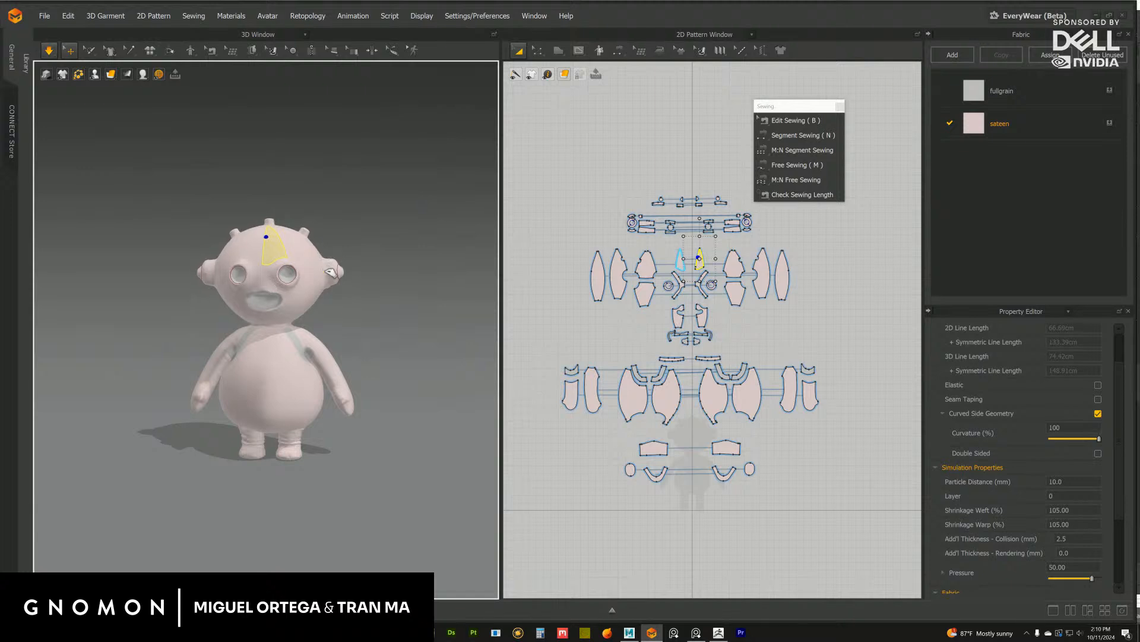
{"action": "left_click", "coordinate": [330, 274]}
{"action": "left_click", "coordinate": [353, 236]}
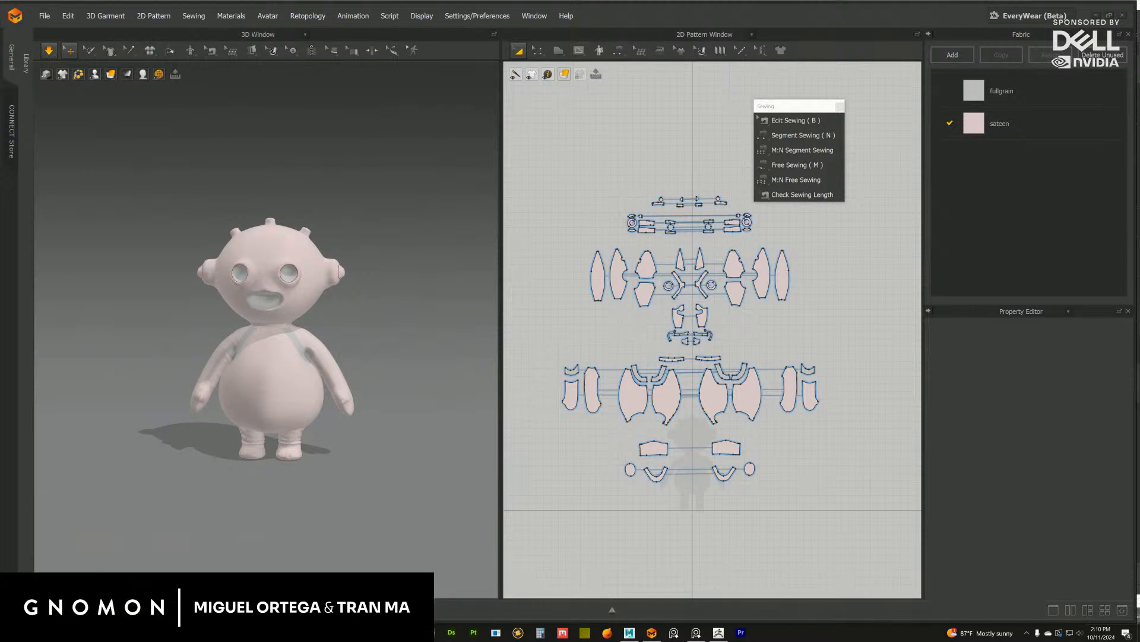
Pull the upper side, forehead and eye-surround pieces of the head during simulation while viewing the character from an angle
{"action": "right_click_drag", "start_coordinate": [326, 265], "coordinate": [304, 269]}
{"action": "left_click", "coordinate": [311, 258]}
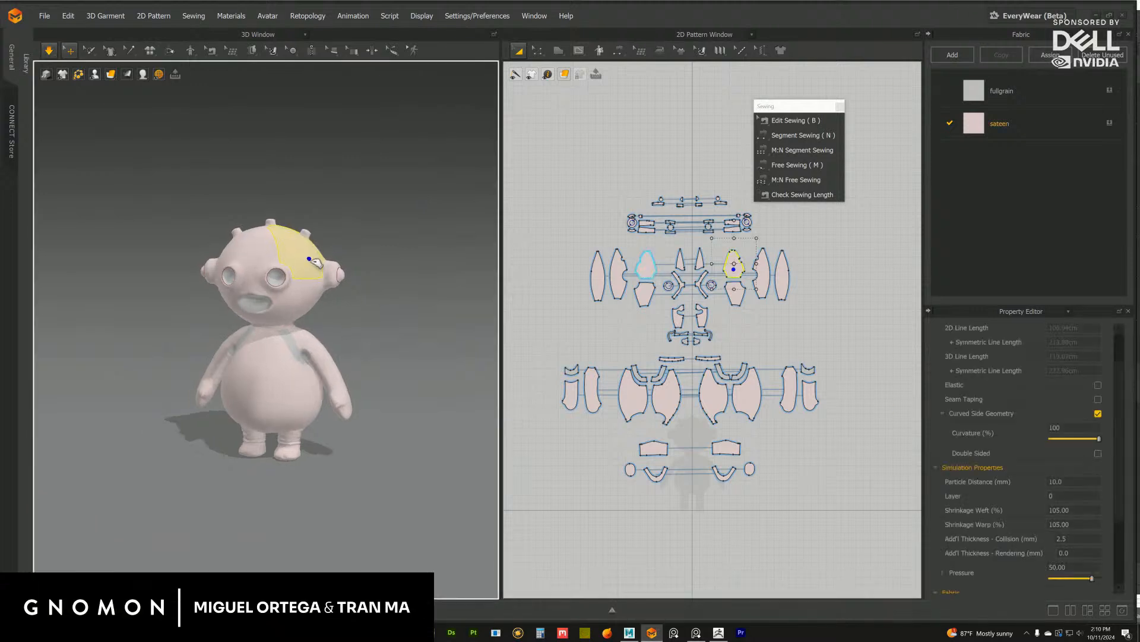
{"action": "left_click", "coordinate": [272, 241]}
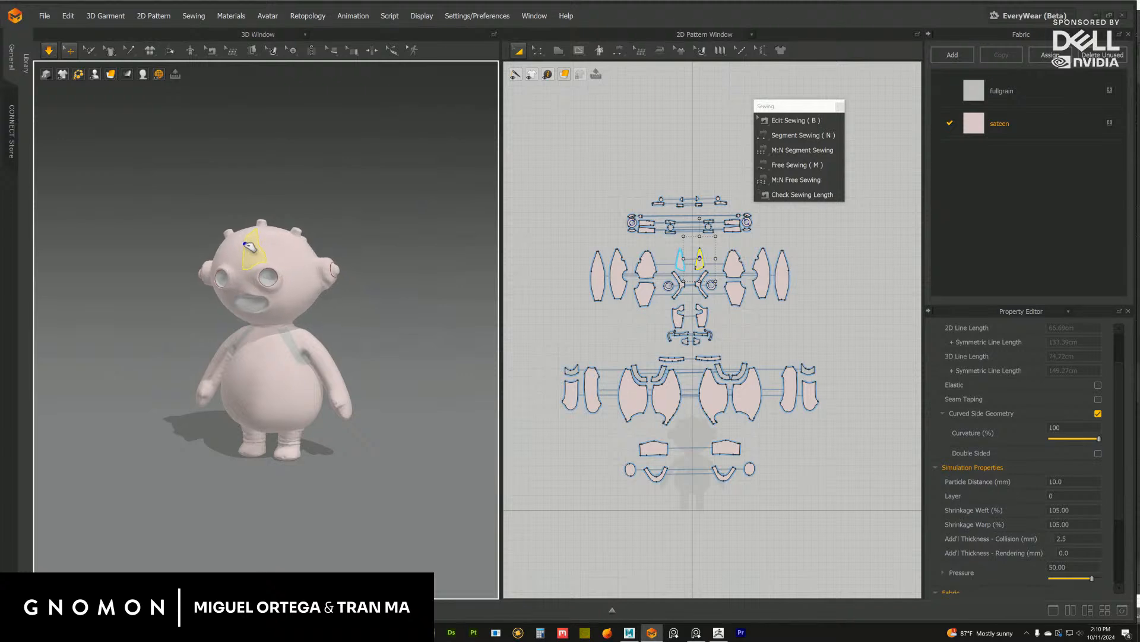
{"action": "right_click_drag", "start_coordinate": [277, 245], "coordinate": [324, 266]}
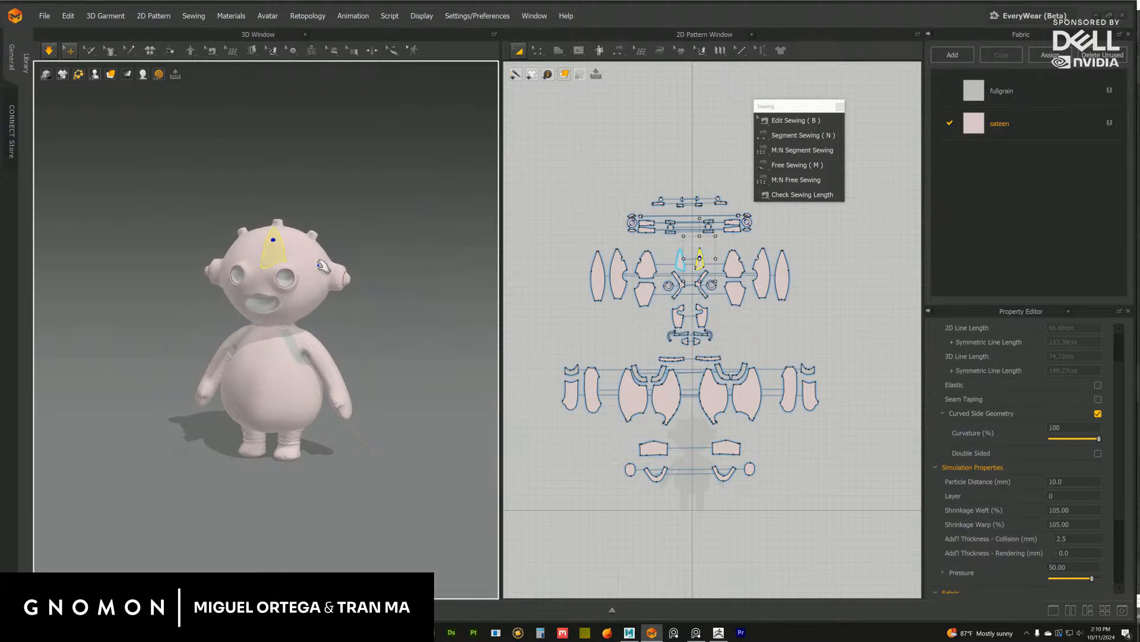
{"action": "scroll", "coordinate": [330, 313], "scroll_direction": "up", "scroll_amount": 5}
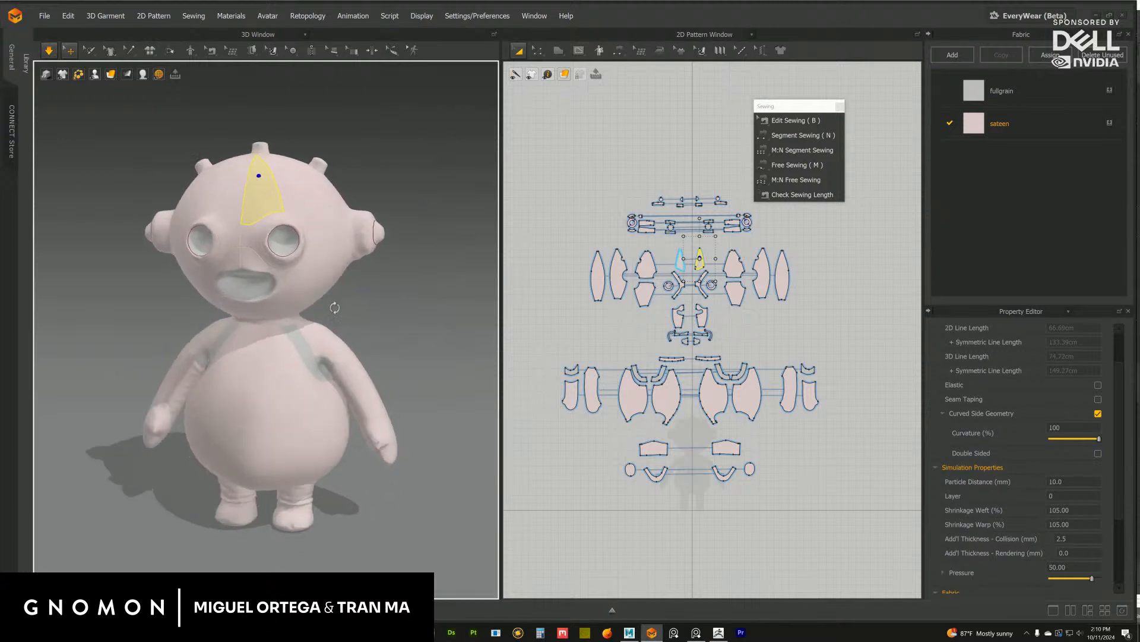
{"action": "left_click", "coordinate": [248, 232]}
{"action": "right_click_drag", "start_coordinate": [359, 239], "coordinate": [323, 237]}
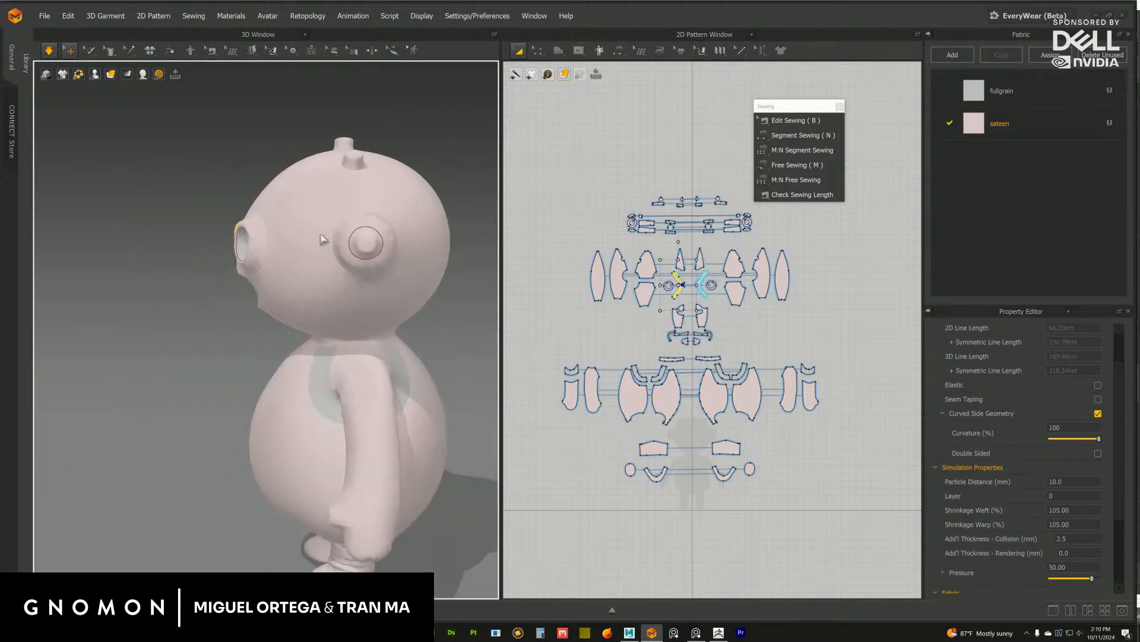
Tug at the side and back head pieces in the simulation, checking the head's wobble from the side and front
{"action": "left_click", "coordinate": [319, 240]}
{"action": "left_click", "coordinate": [397, 265]}
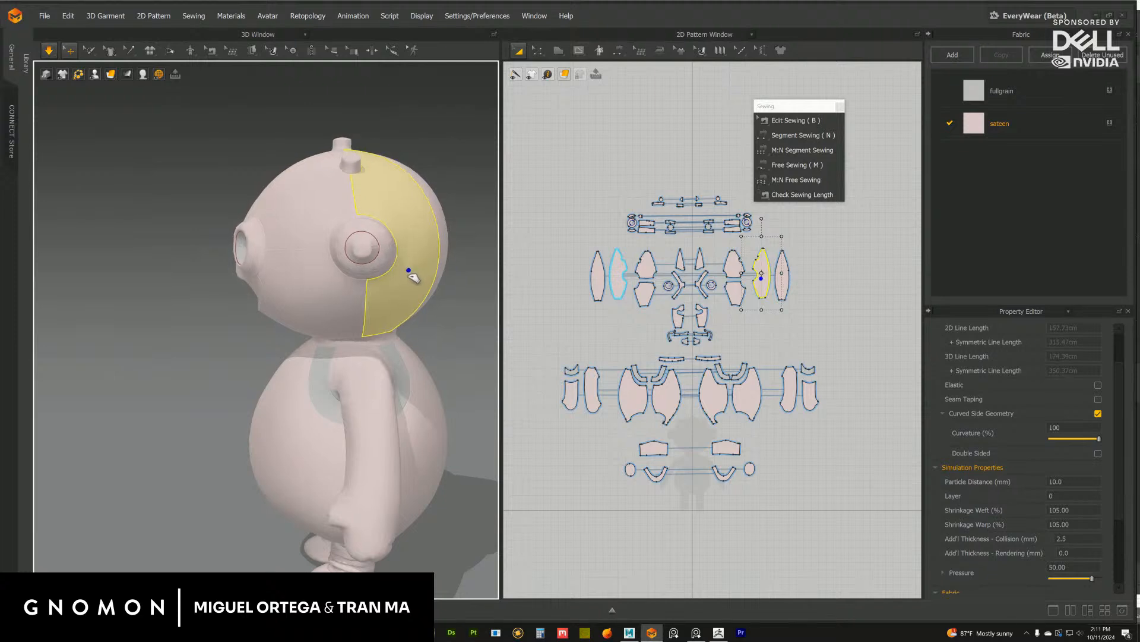
{"action": "right_click_drag", "start_coordinate": [408, 257], "coordinate": [379, 309]}
{"action": "scroll", "coordinate": [350, 328], "scroll_direction": "down", "scroll_amount": 3}
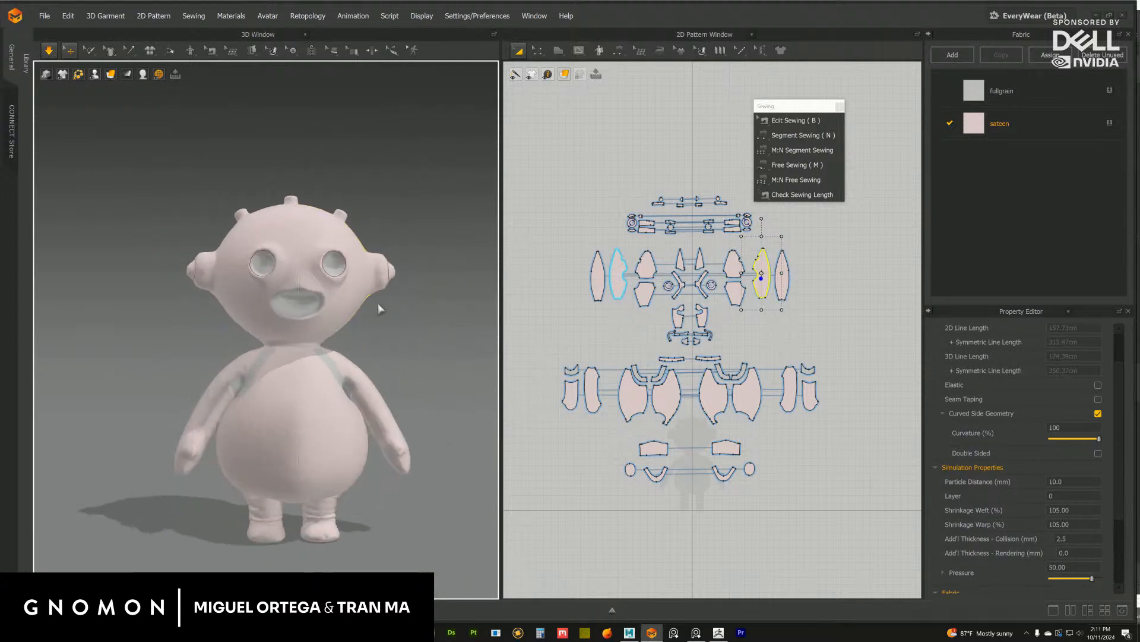
{"action": "left_click", "coordinate": [323, 248]}
{"action": "left_click", "coordinate": [245, 239]}
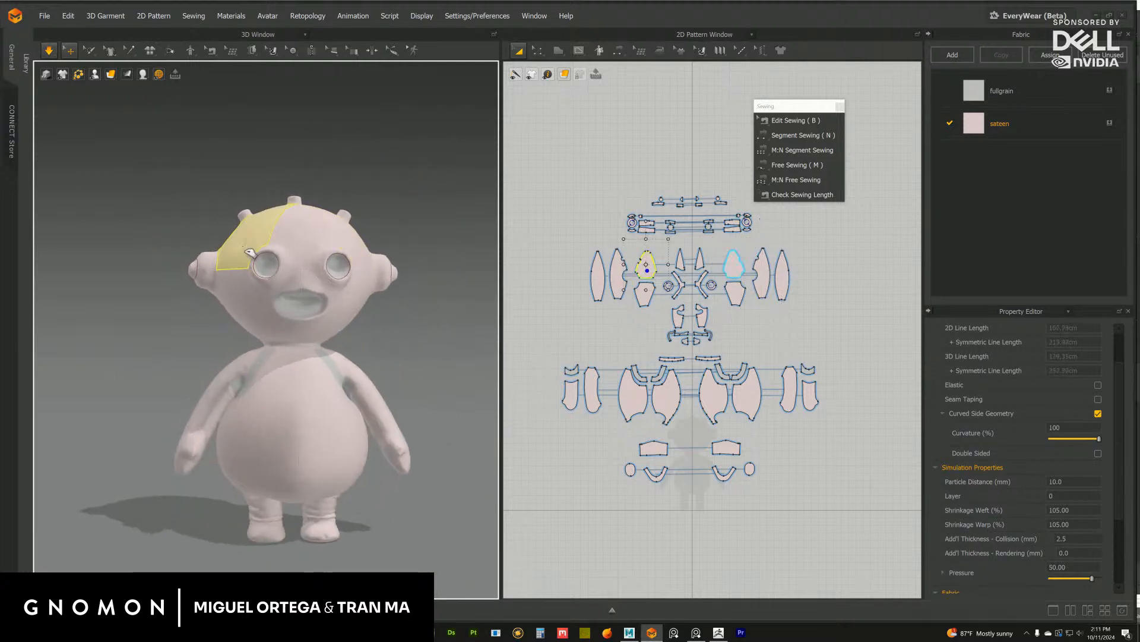
{"action": "right_click_drag", "start_coordinate": [417, 223], "coordinate": [373, 287]}
{"action": "scroll", "coordinate": [399, 287], "scroll_direction": "down", "scroll_amount": 3}
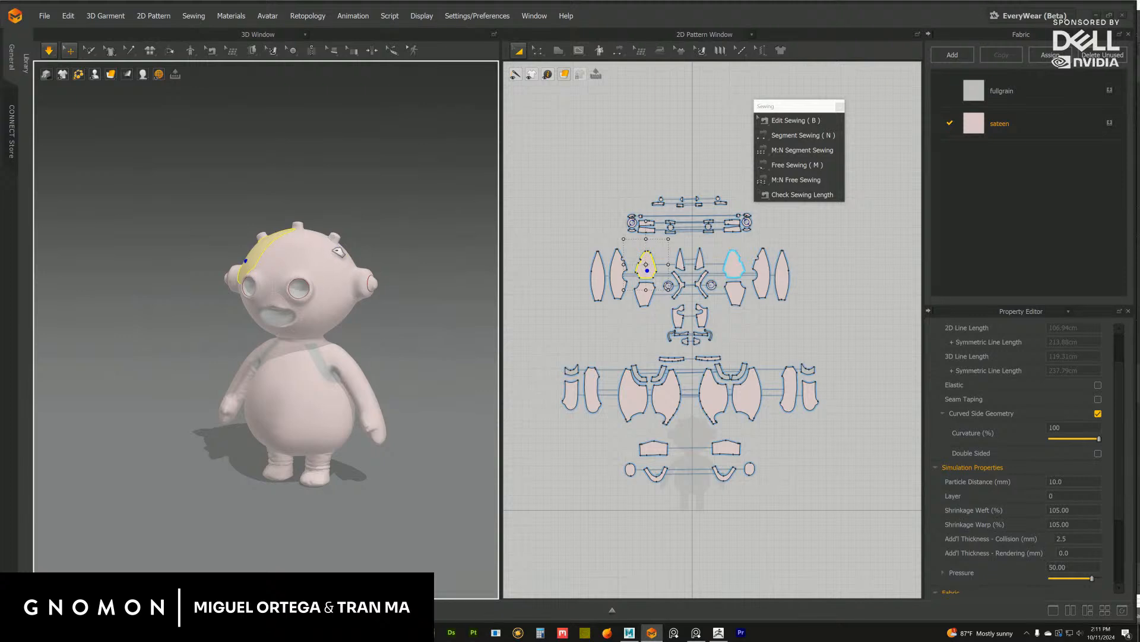
Pull the central forehead pieces again in the simulation to watch the head settle, leaving nothing selected
{"action": "left_click", "coordinate": [342, 253]}
{"action": "left_click", "coordinate": [282, 262]}
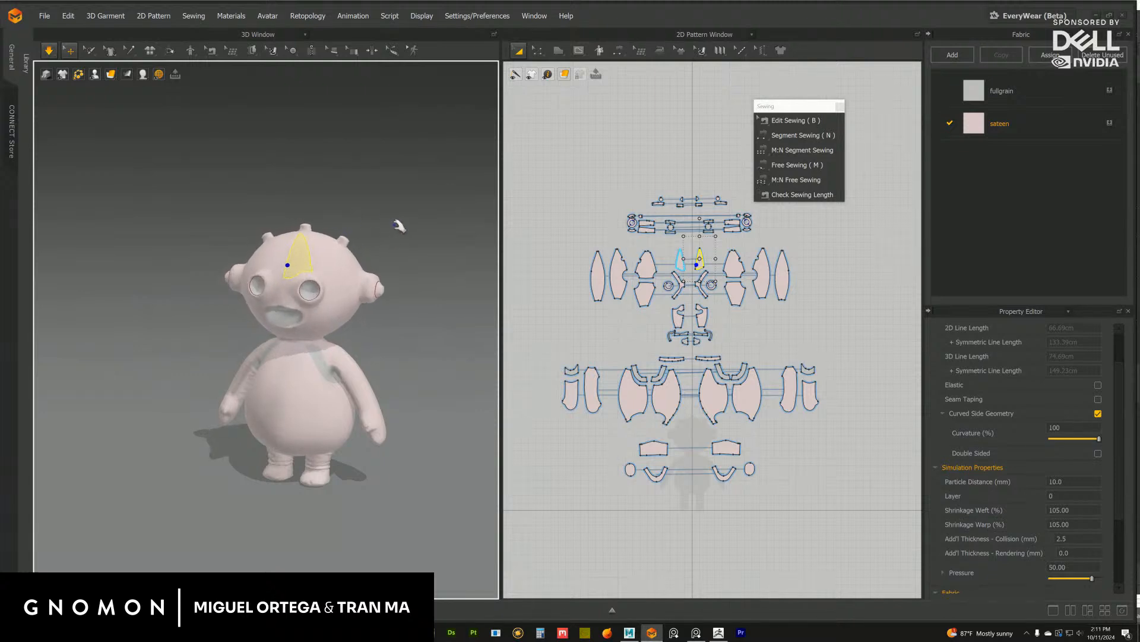
{"action": "left_click", "coordinate": [396, 225]}
{"action": "right_click_drag", "start_coordinate": [396, 225], "coordinate": [388, 217]}
{"action": "left_click", "coordinate": [50, 51]}
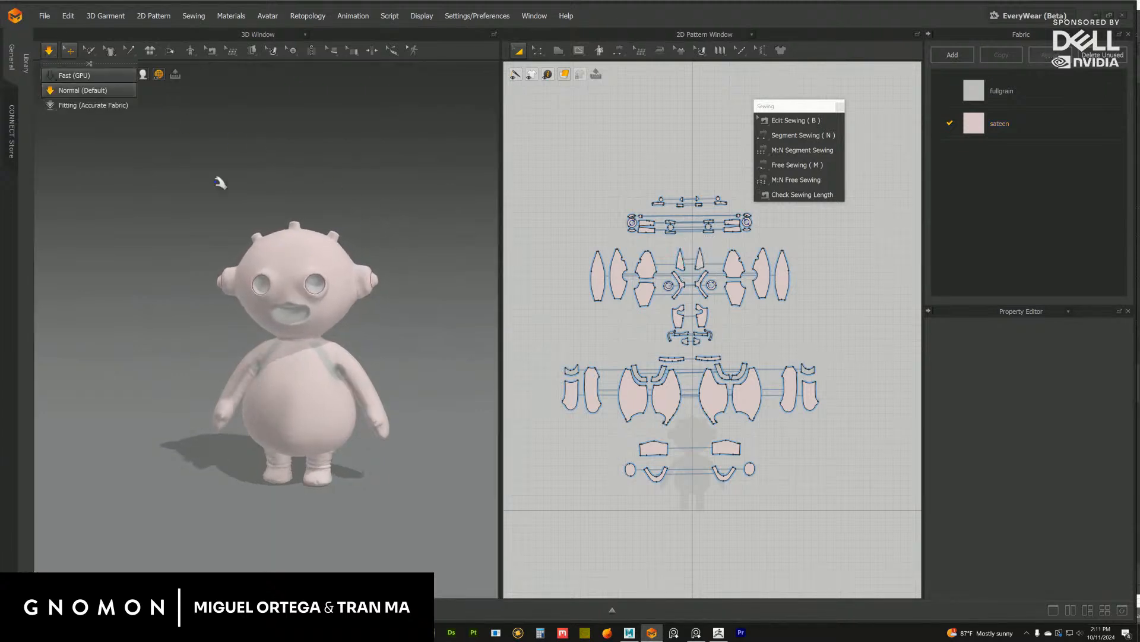
{"action": "left_click_drag", "start_coordinate": [286, 245], "coordinate": [272, 220]}
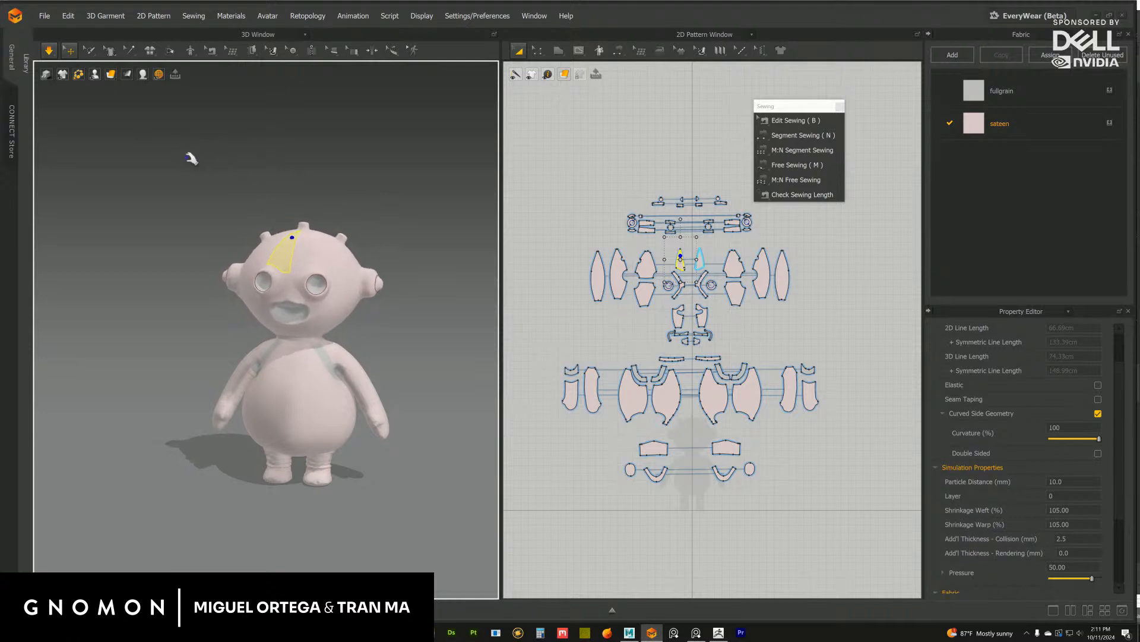
{"action": "left_click", "coordinate": [124, 102]}
Save the project under the new file name extraminer_wobble_01 in the ExtraMiner folder
{"action": "left_click", "coordinate": [45, 15]}
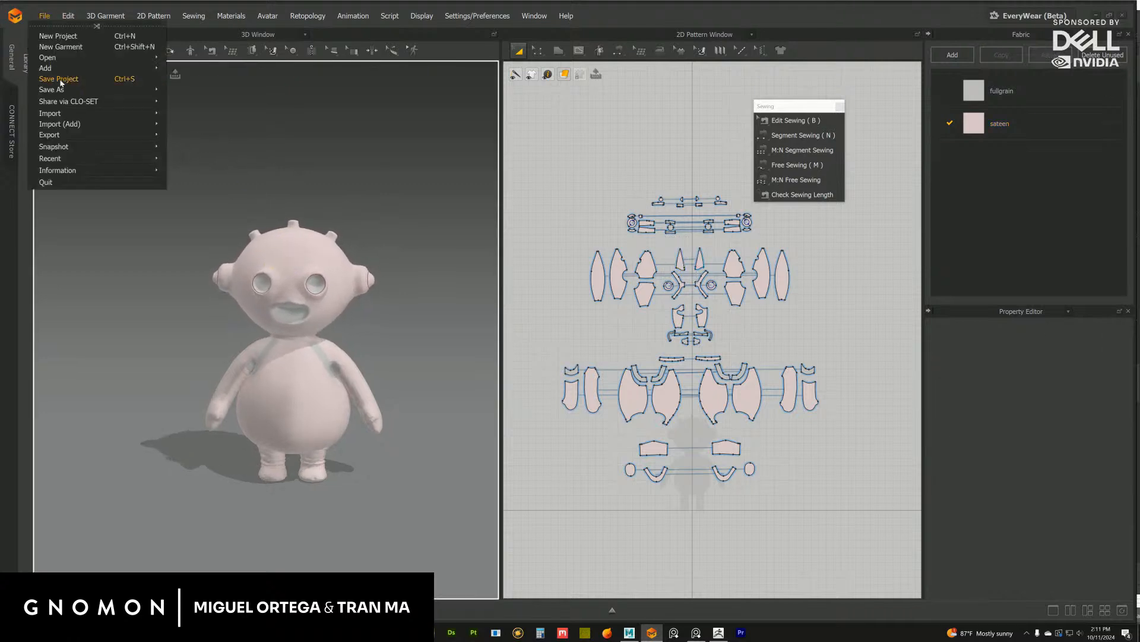
{"action": "mouse_move", "coordinate": [51, 89]}
{"action": "left_click", "coordinate": [194, 83]}
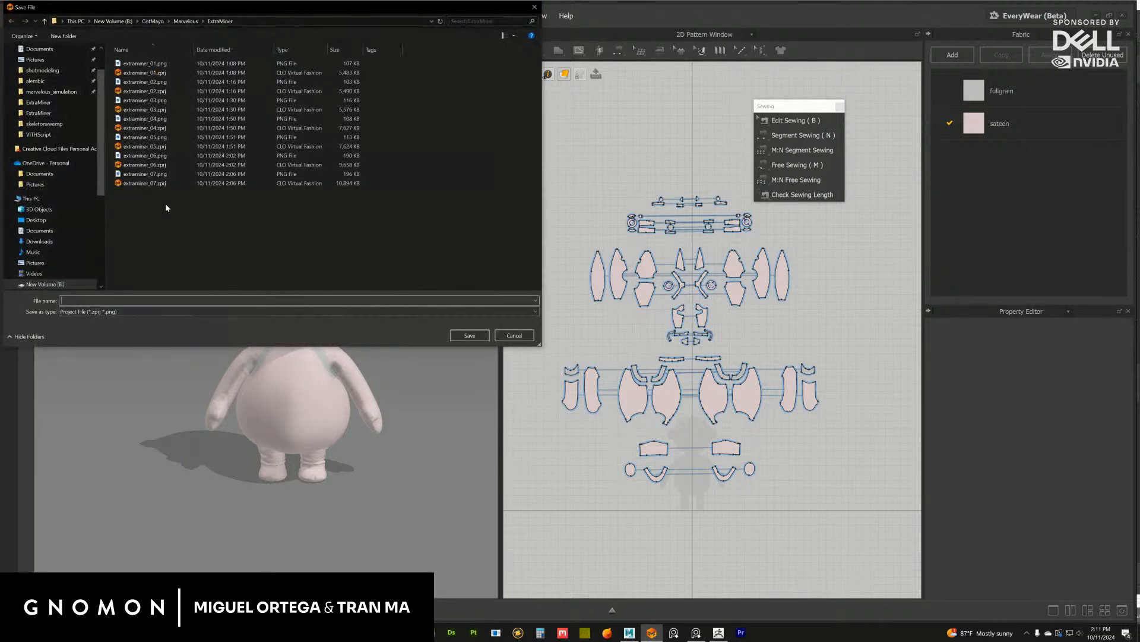
{"action": "left_click", "coordinate": [145, 183]}
{"action": "left_click_drag", "start_coordinate": [88, 300], "coordinate": [128, 303]}
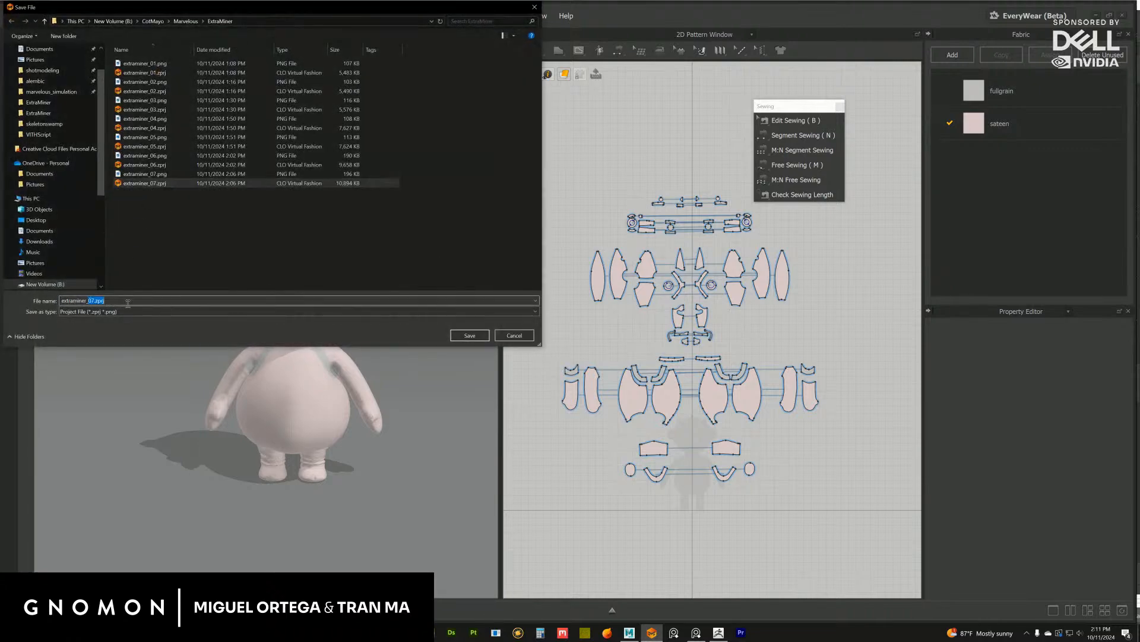
{"action": "type", "text": "wobbke"}
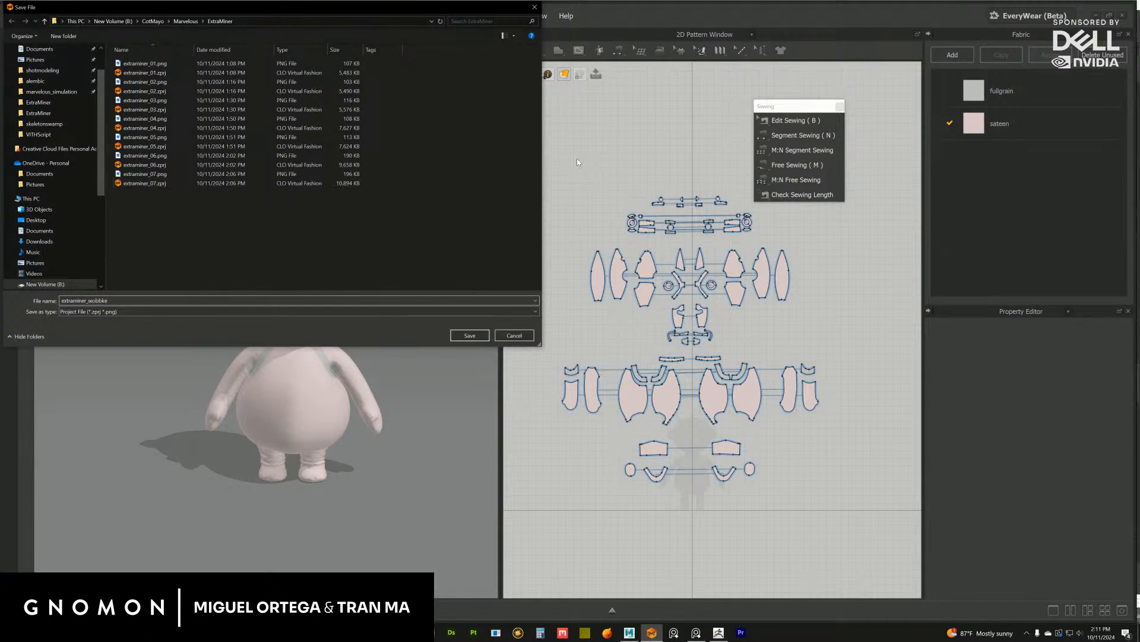
{"action": "key", "text": "BackSpace"}
{"action": "key", "text": "BackSpace"}
{"action": "key", "text": "BackSpace"}
{"action": "key", "text": "BackSpace"}
{"action": "type", "text": "le_01"}
{"action": "key", "text": "Return"}
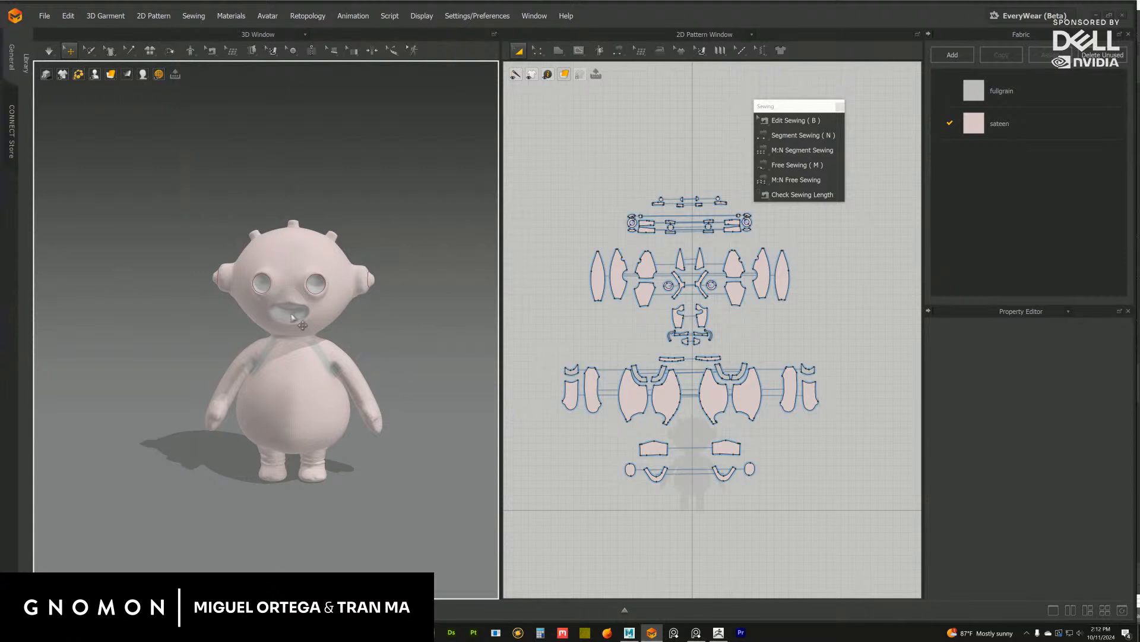
{"action": "right_click_drag", "start_coordinate": [428, 343], "coordinate": [408, 327]}
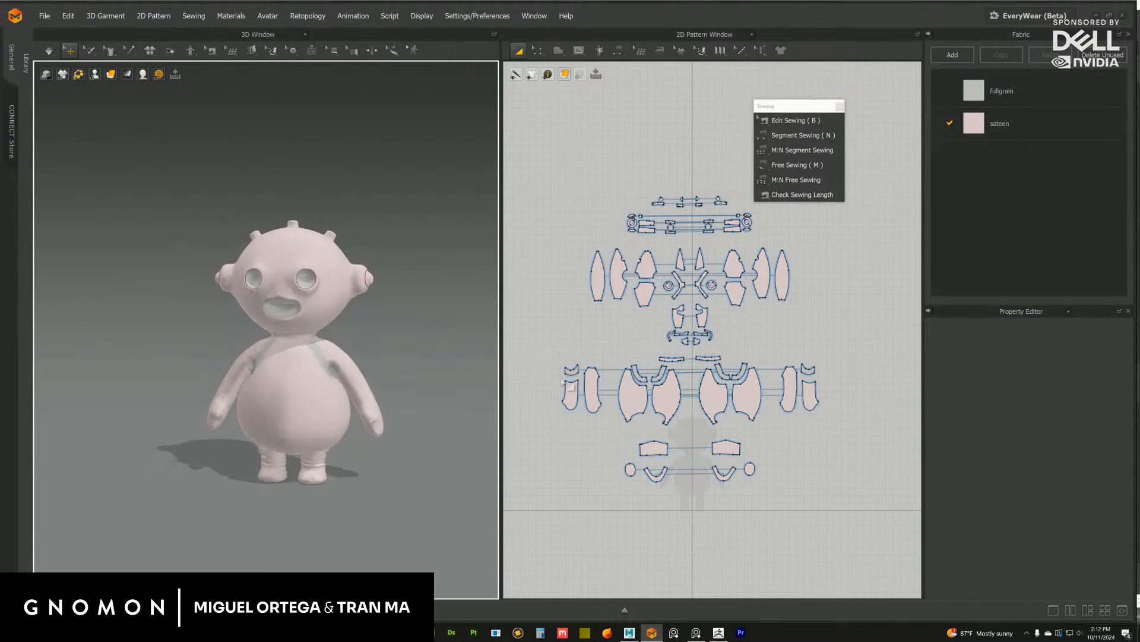